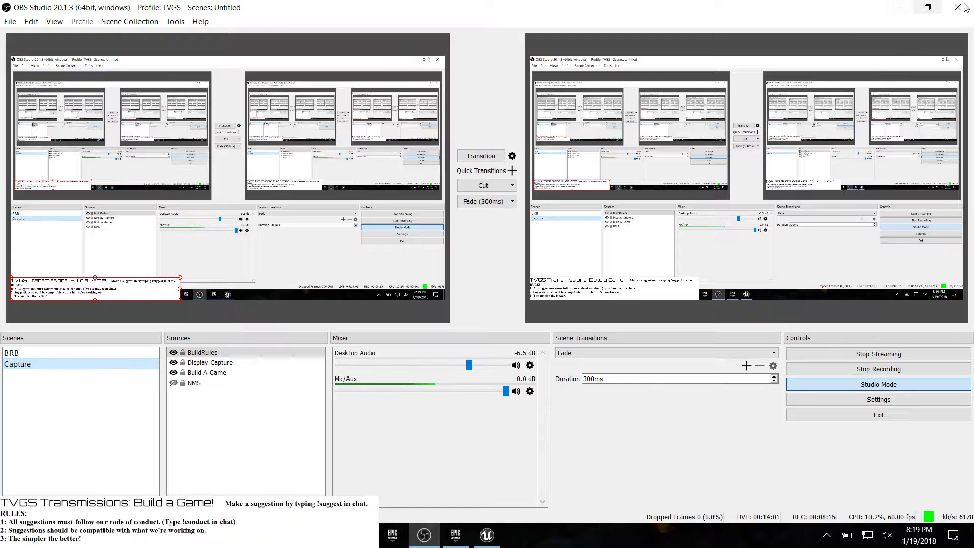
Step: Minimize OBS Studio, read the Twitch chat window in Firefox and minimize that window as well
click(899, 7)
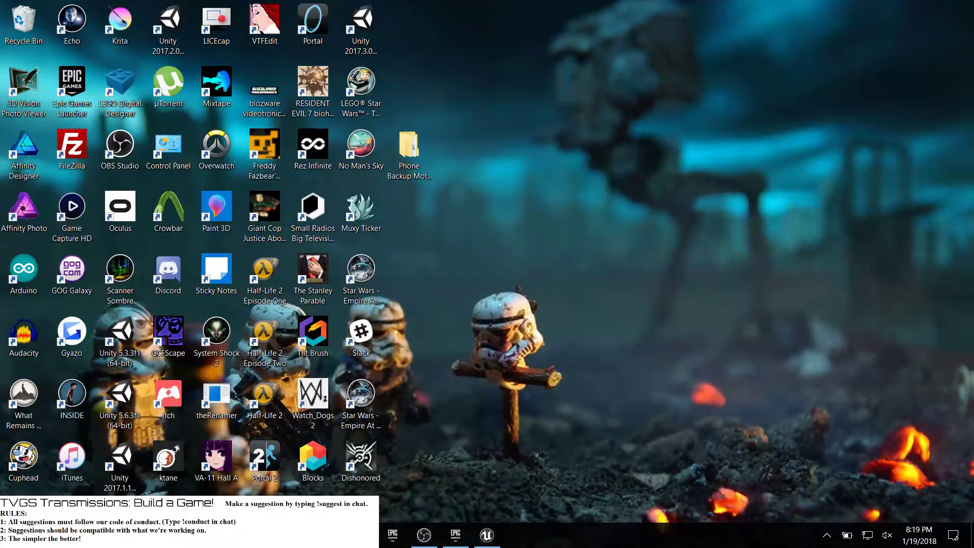
mouse_move(109, 536)
click(179, 465)
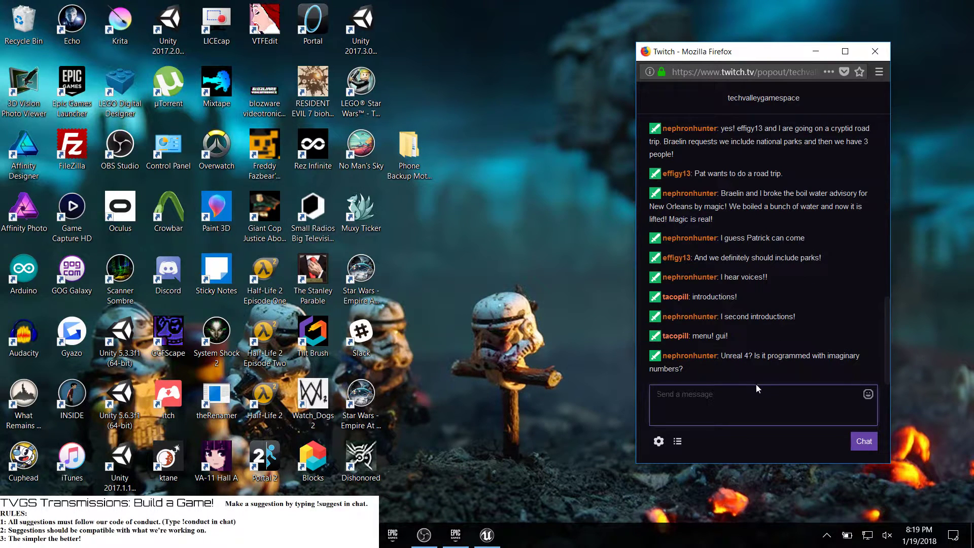
click(816, 51)
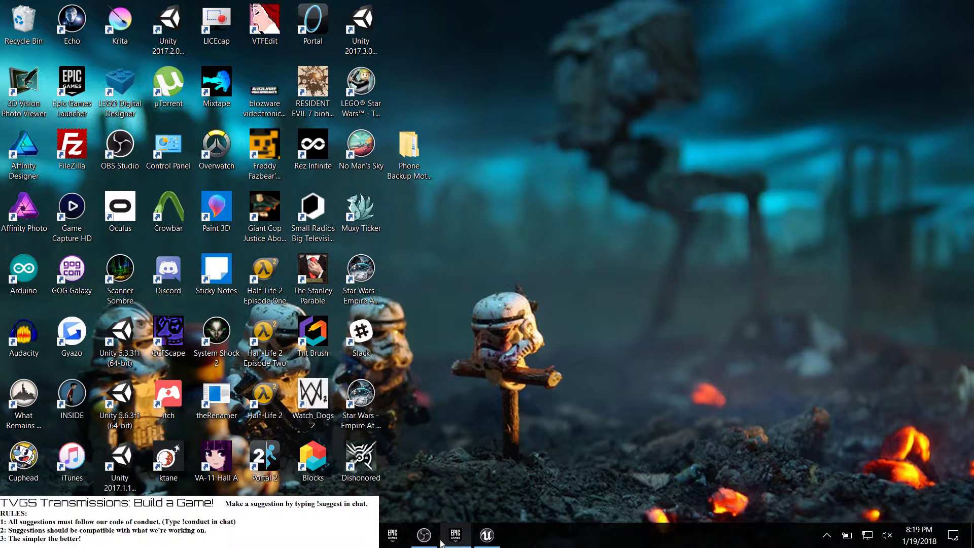
mouse_move(424, 537)
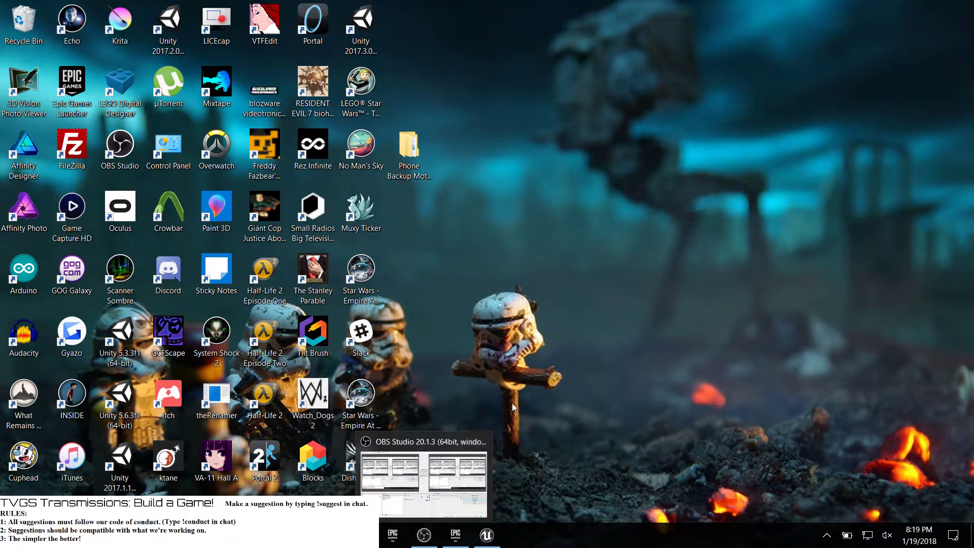
right_click(530, 148)
click(474, 337)
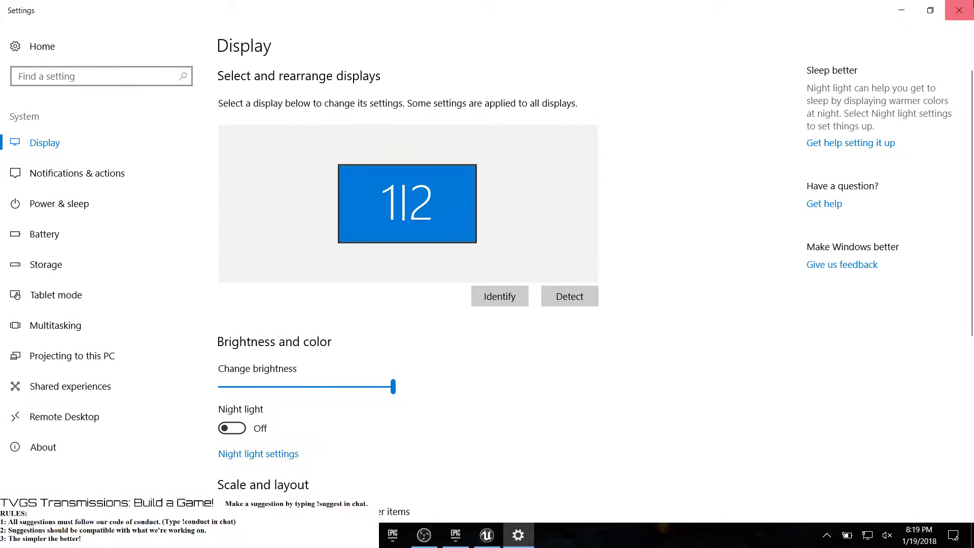
key(alt+F4)
Step: Switch the Windows desktop background from a slideshow to Solid color in the personalization settings and close the settings
right_click(486, 170)
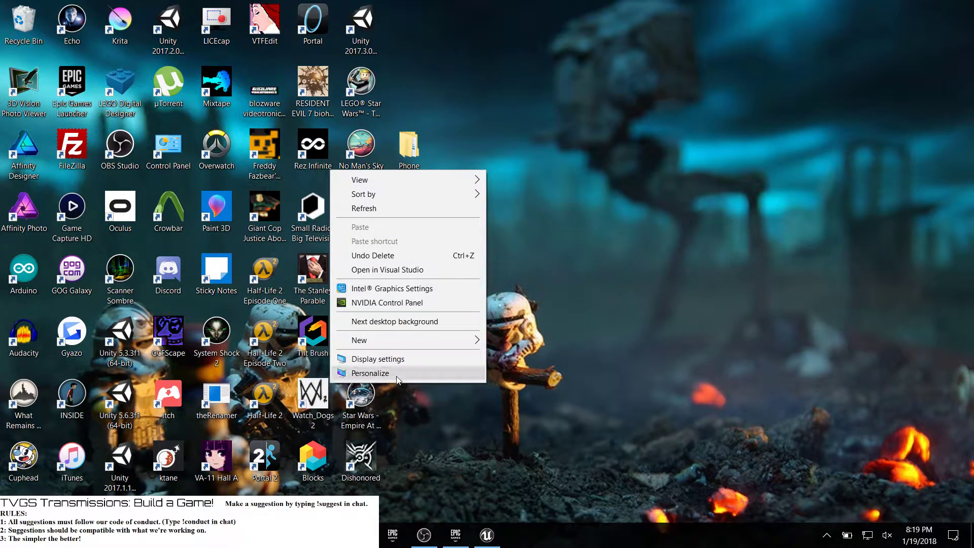
click(370, 373)
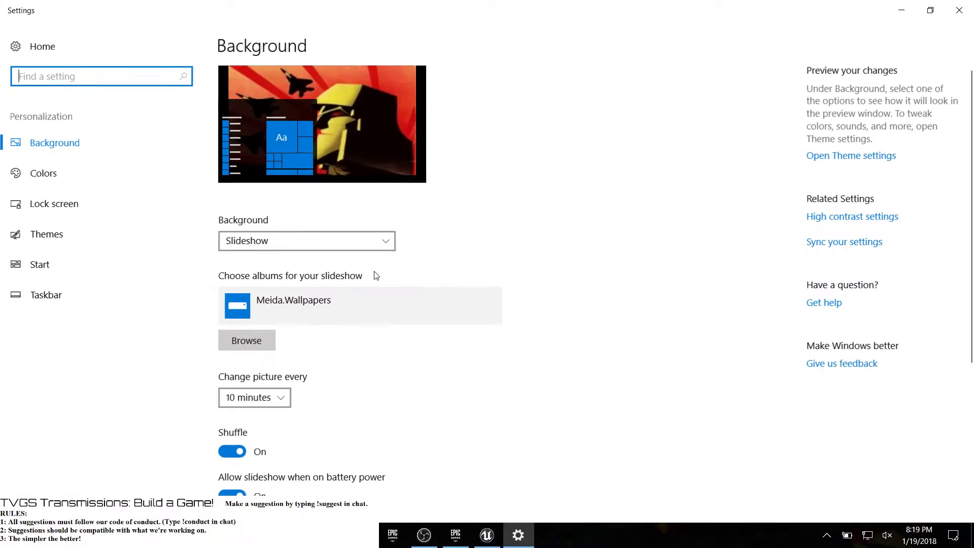
scroll(282, 285, down, 3)
scroll(283, 285, up, 3)
scroll(399, 338, down, 3)
scroll(399, 338, down, 1)
scroll(400, 338, up, 3)
scroll(355, 333, down, 4)
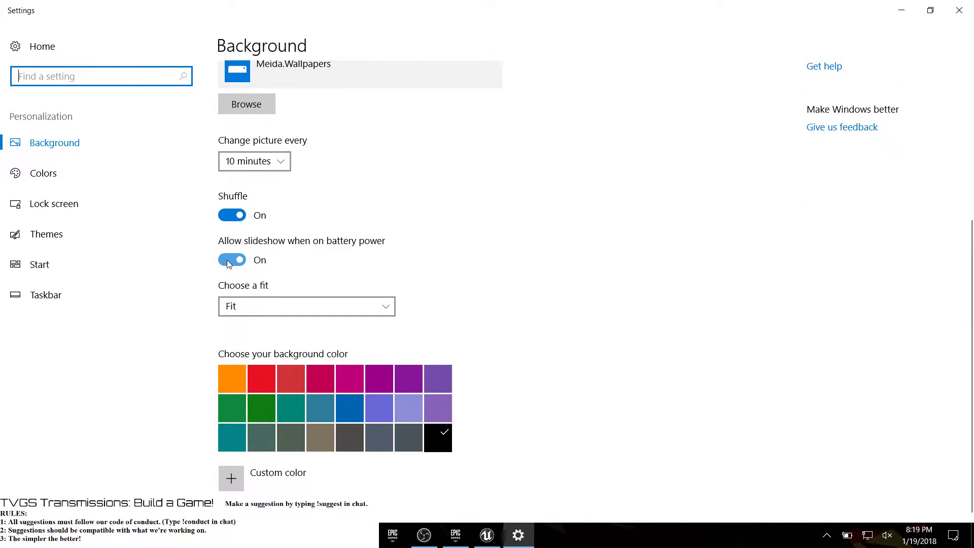
scroll(282, 262, up, 4)
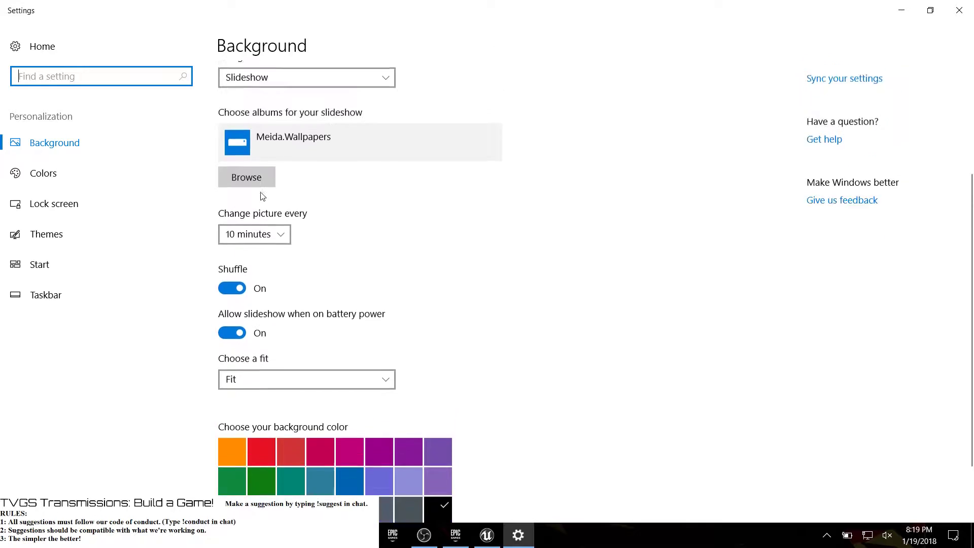
click(277, 215)
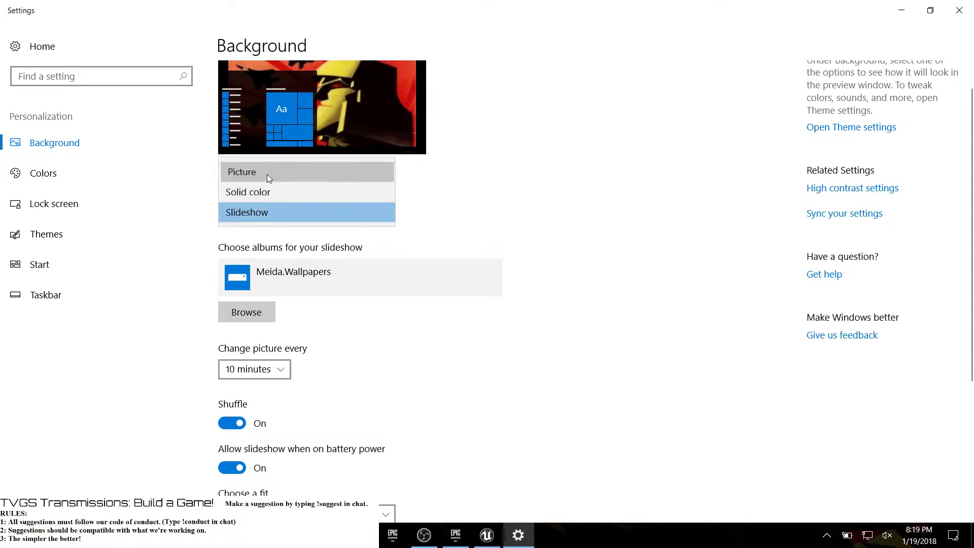
click(268, 176)
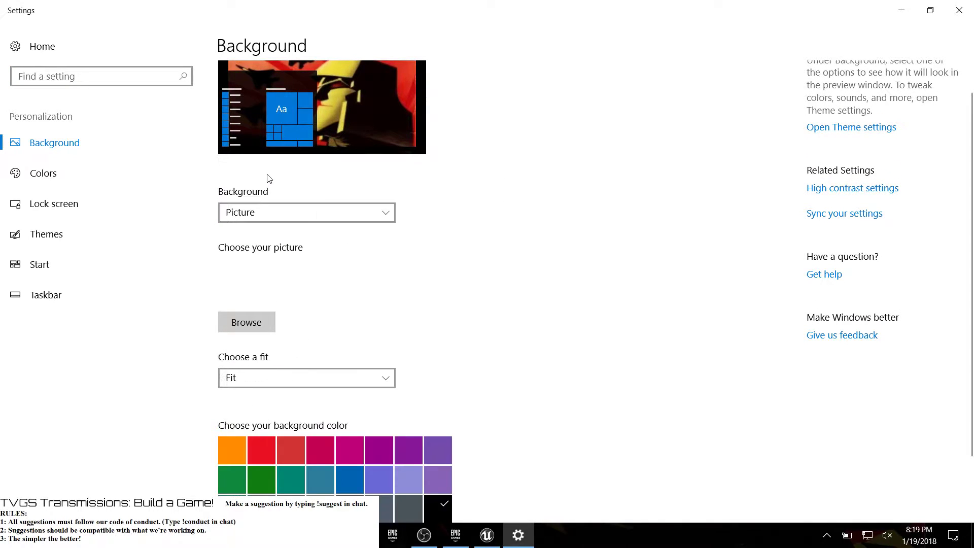
click(276, 211)
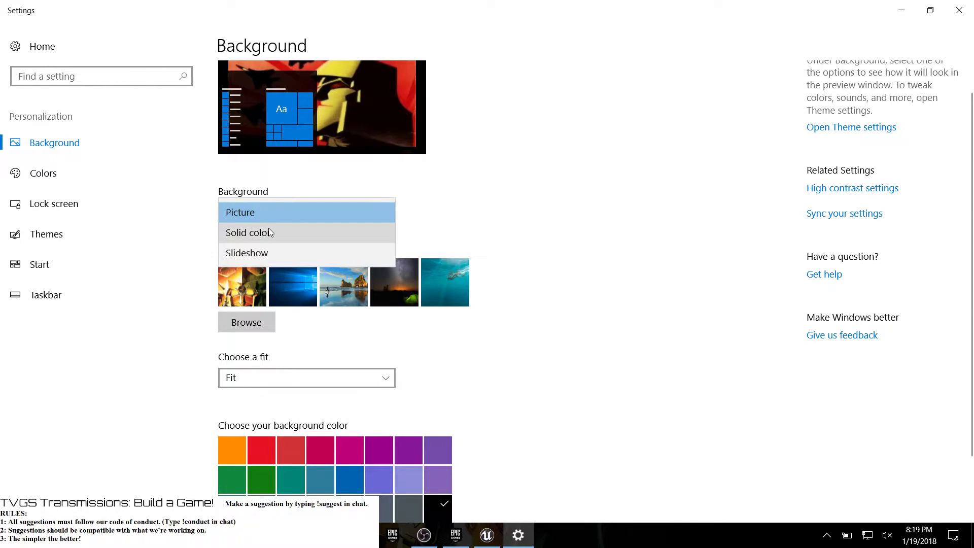
click(269, 232)
click(960, 10)
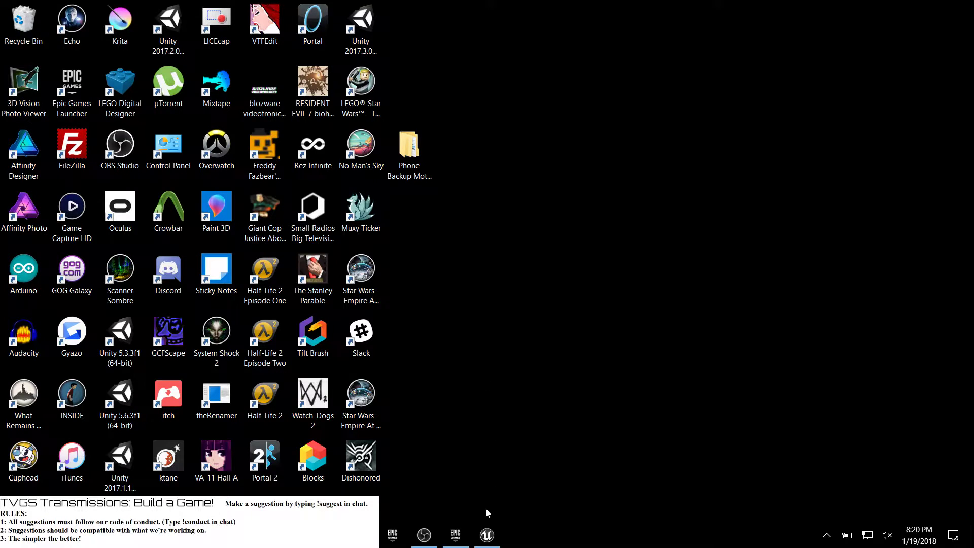
Step: Switch to the Unreal Project Browser and look through the Blueprint templates for a new project
click(487, 534)
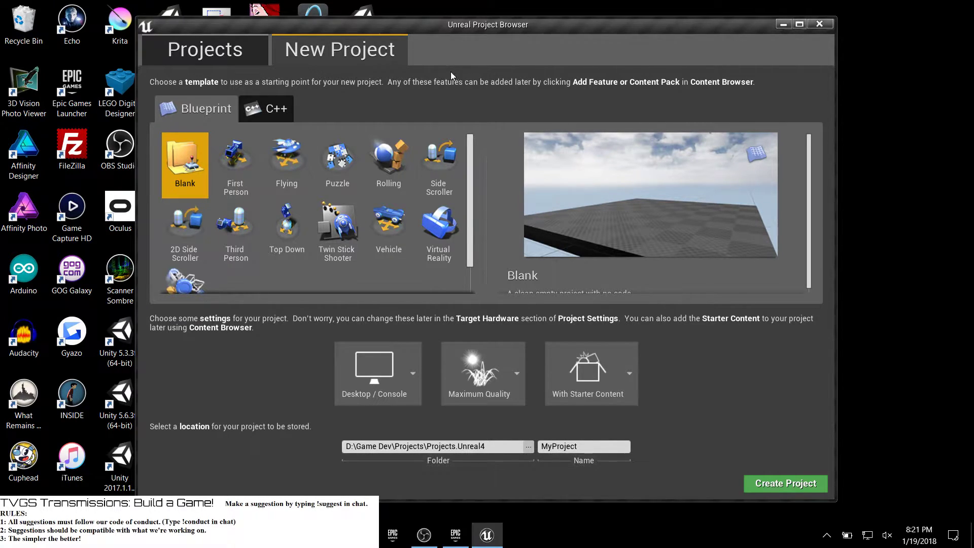
scroll(434, 228, down, 1)
scroll(434, 228, up, 1)
scroll(404, 215, down, 1)
scroll(405, 215, up, 1)
Step: Switch to the Build A Game spreadsheet in Firefox and check the viewer suggestions listed there
click(110, 536)
click(103, 480)
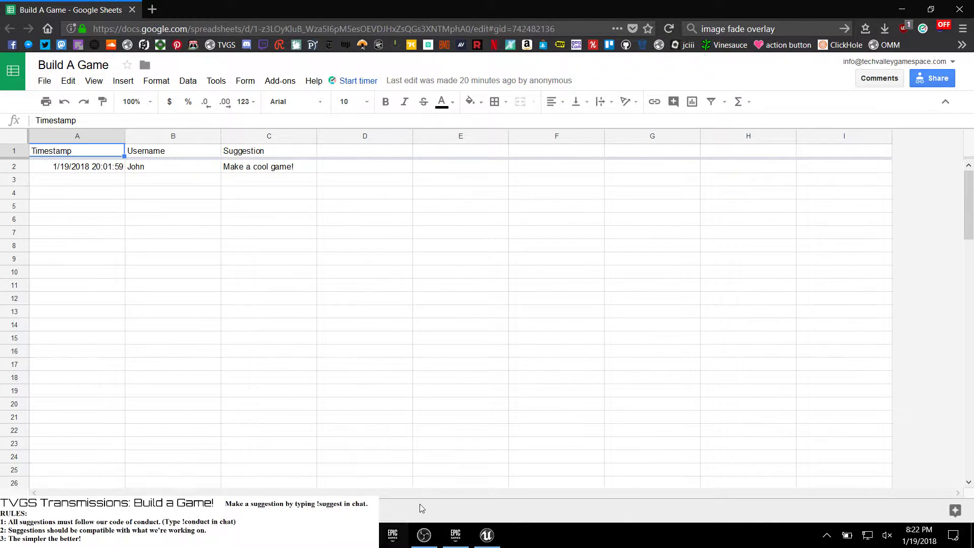
click(432, 539)
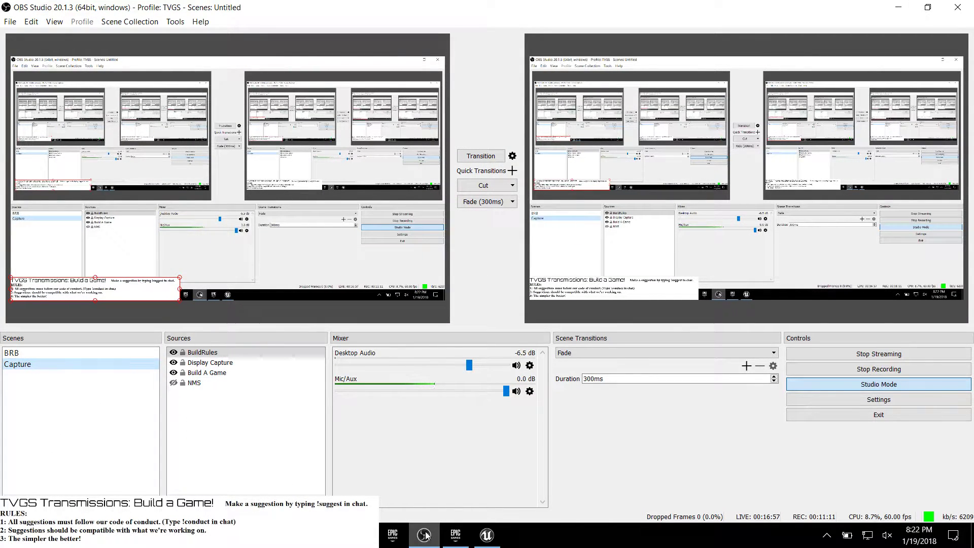
click(425, 535)
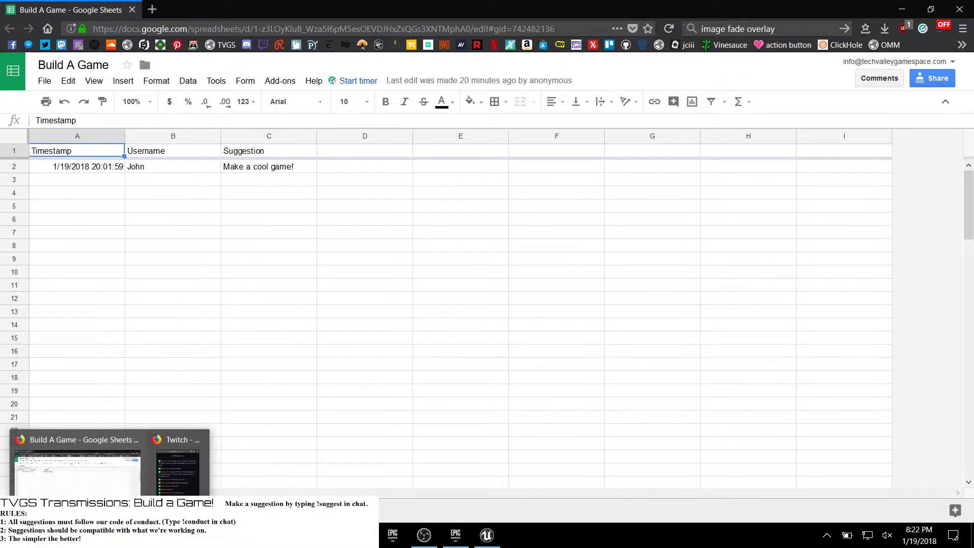
mouse_move(159, 489)
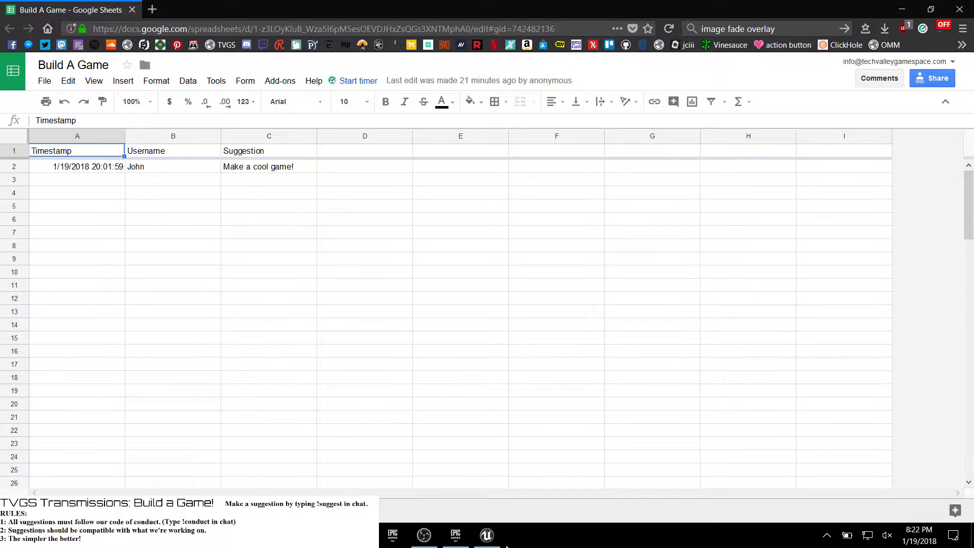
Step: Switch to OBS Studio, enlarge the BuildRules overlay to about 60 percent of the screen width and transition the scene to the live output
mouse_move(500, 546)
mouse_move(501, 540)
key(alt+Tab)
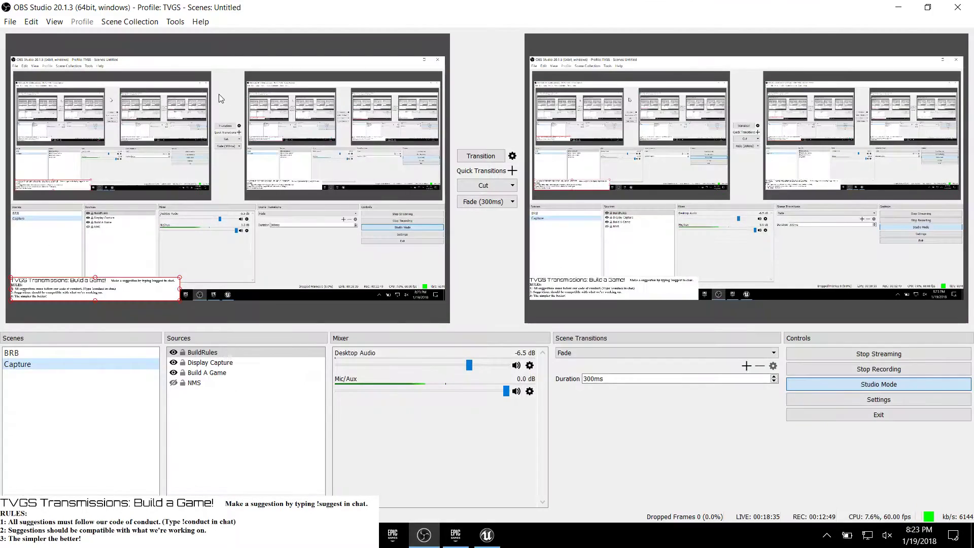
drag(180, 279, 281, 263)
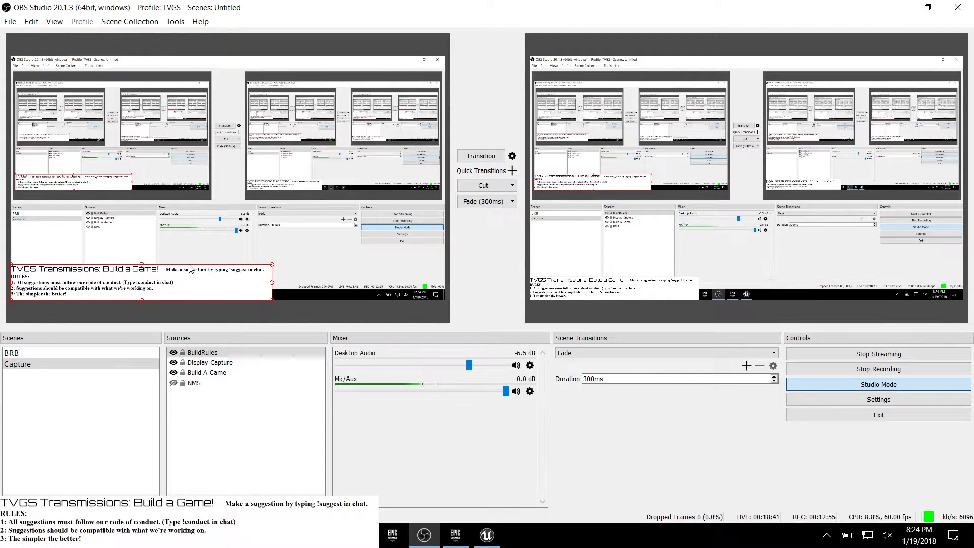
click(467, 159)
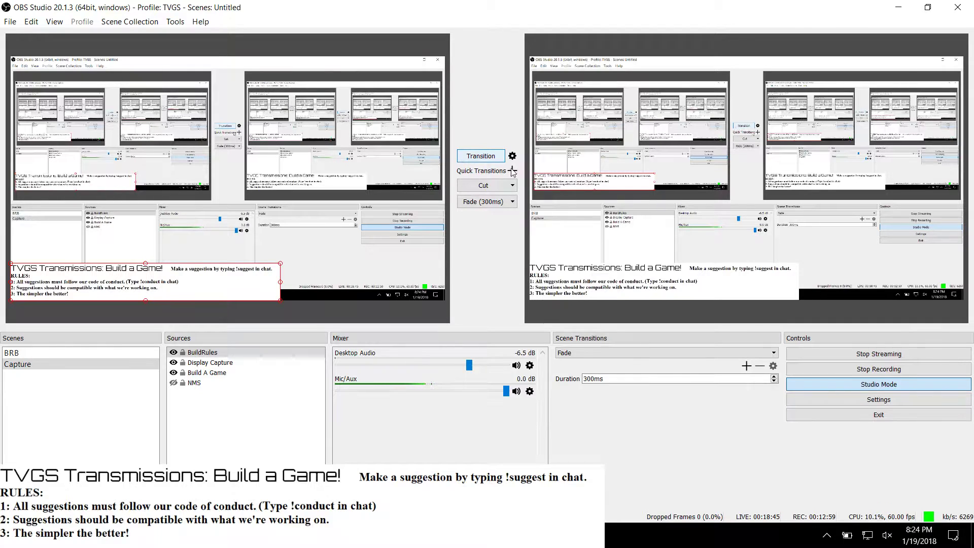
click(900, 8)
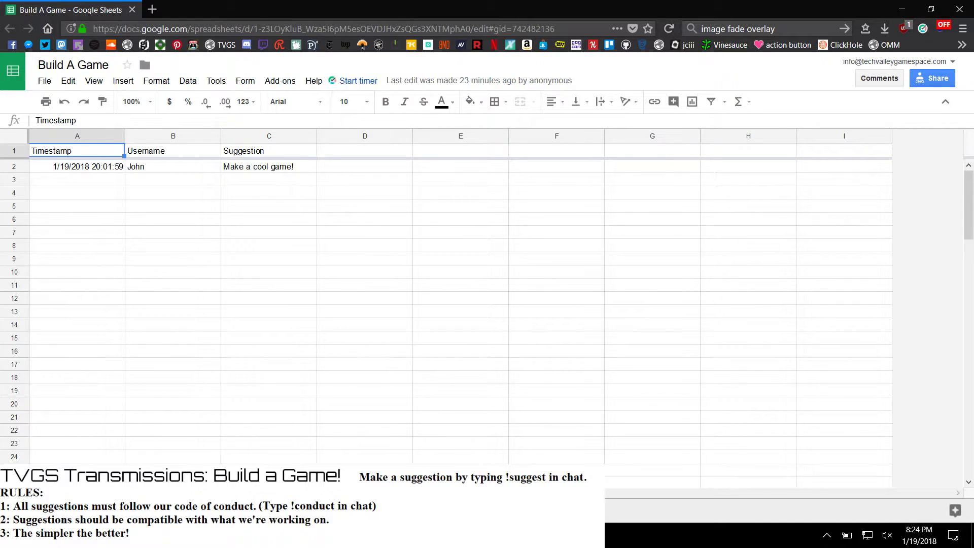
mouse_move(426, 535)
click(425, 497)
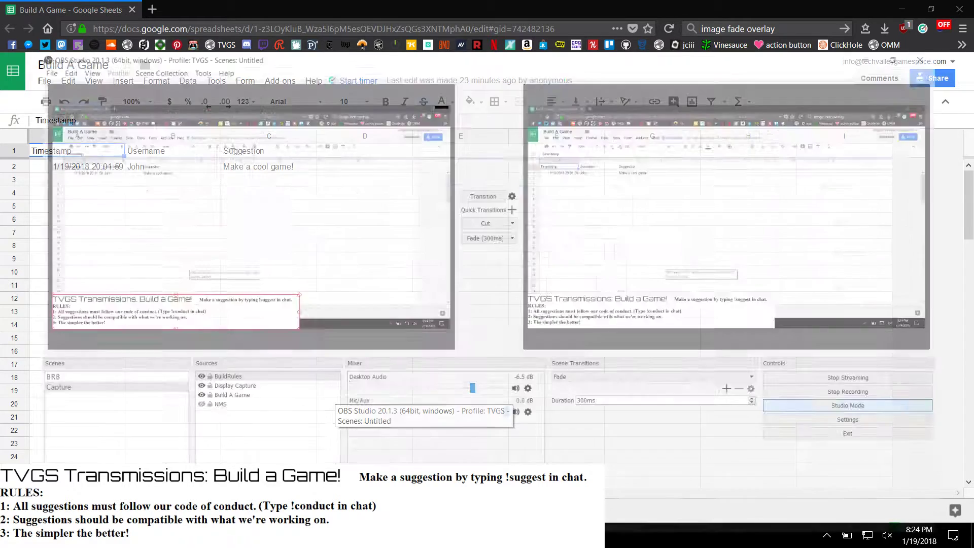
key(alt+Tab)
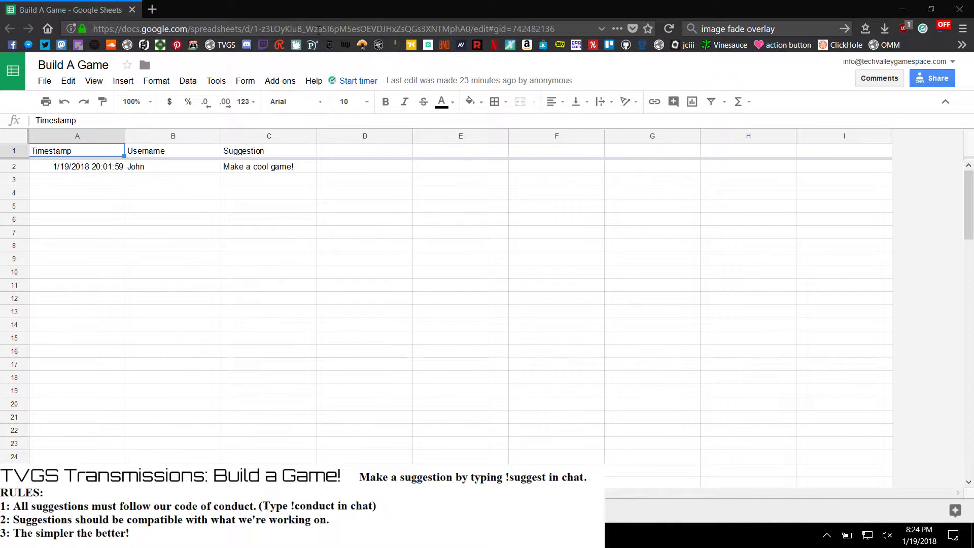
Step: View BuildAGameRules.png from the Assets folder of Work.TVGS in a maximized image viewer
key(super+e)
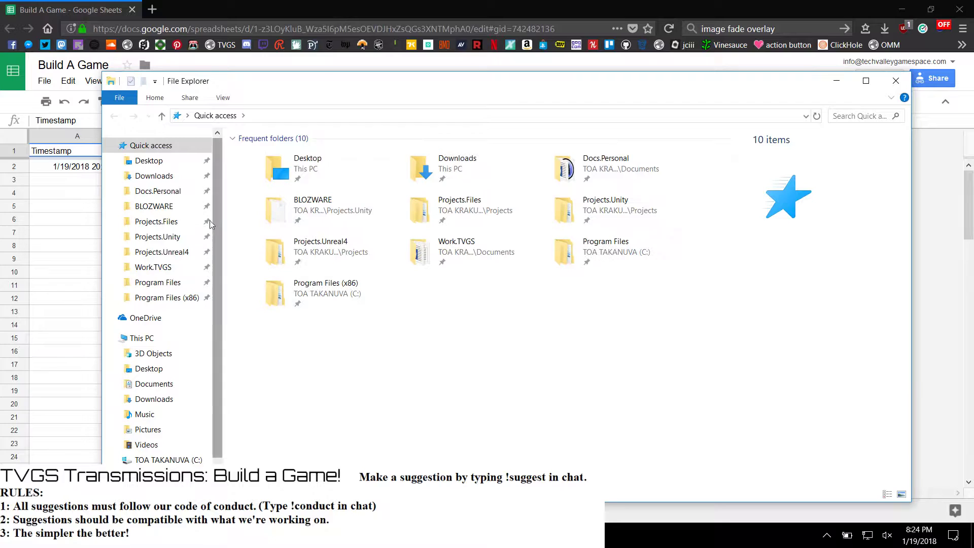
click(158, 269)
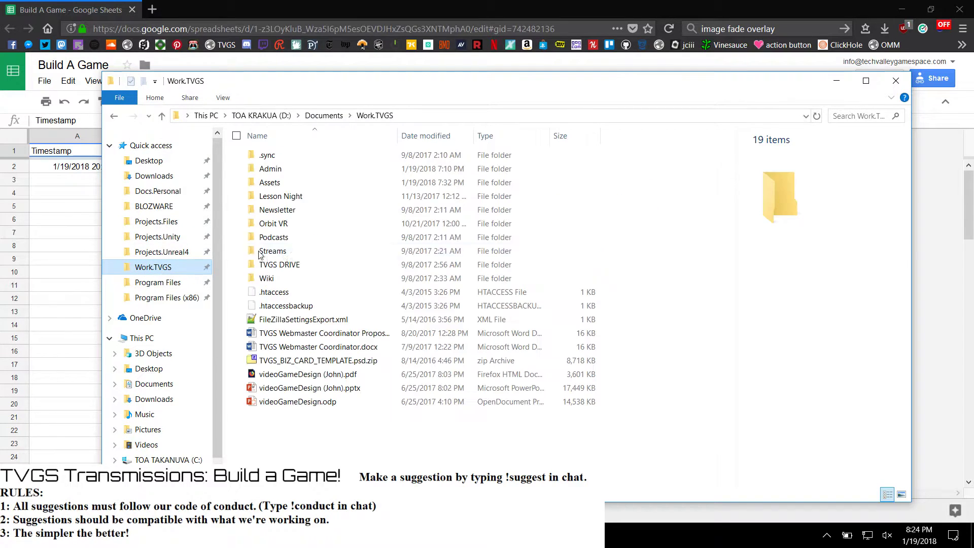
click(287, 186)
double_click(288, 184)
double_click(697, 172)
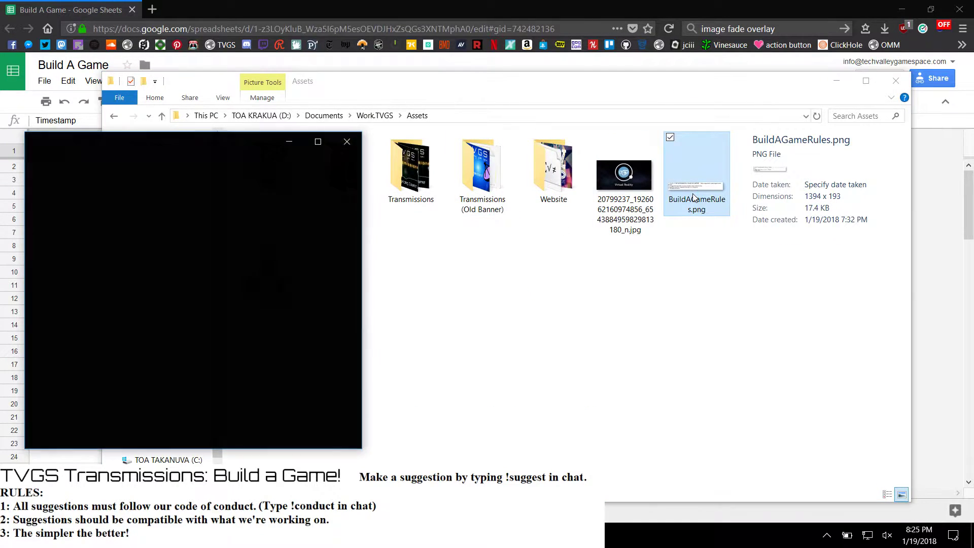
click(319, 142)
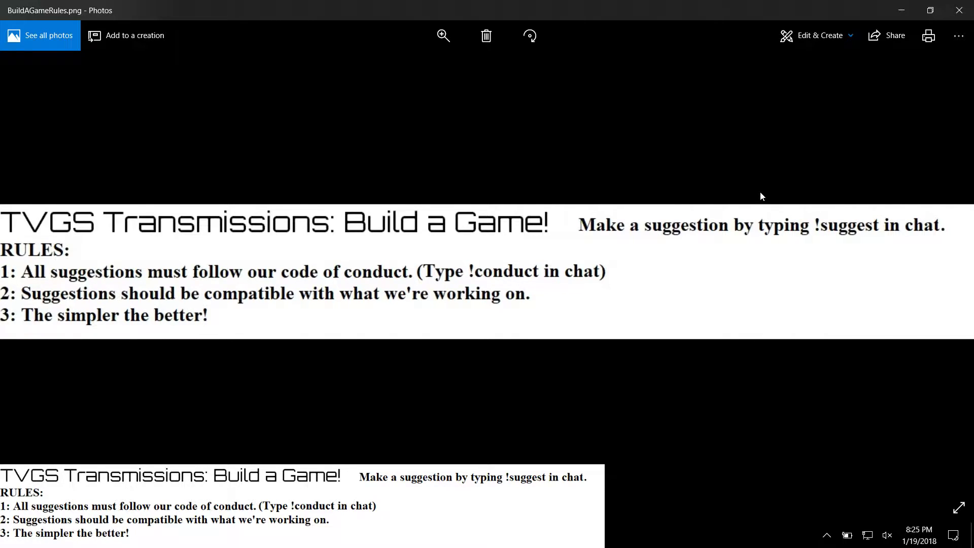
Step: Recheck the Build A Game spreadsheet for suggestions, minimize it and close the BuildAGameRules.png image
mouse_move(109, 536)
click(59, 446)
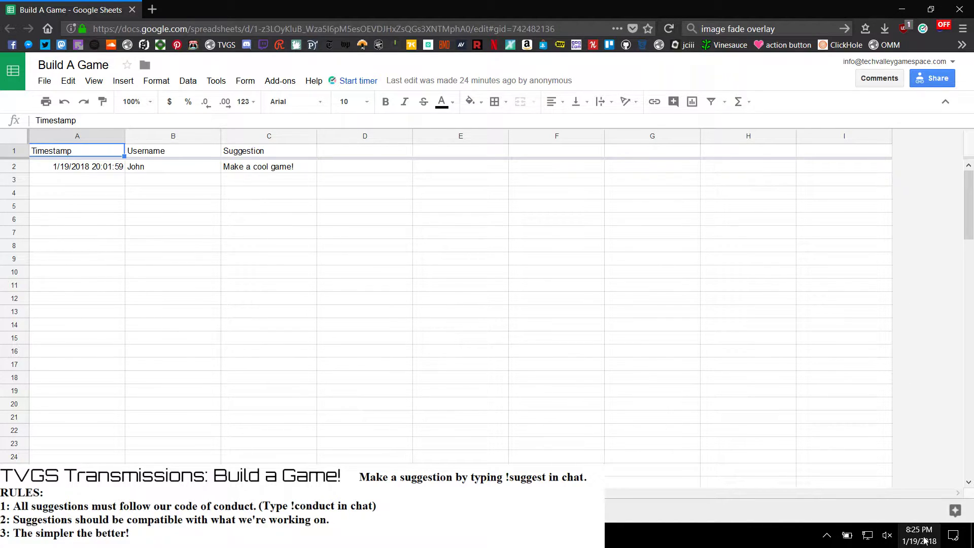
click(902, 9)
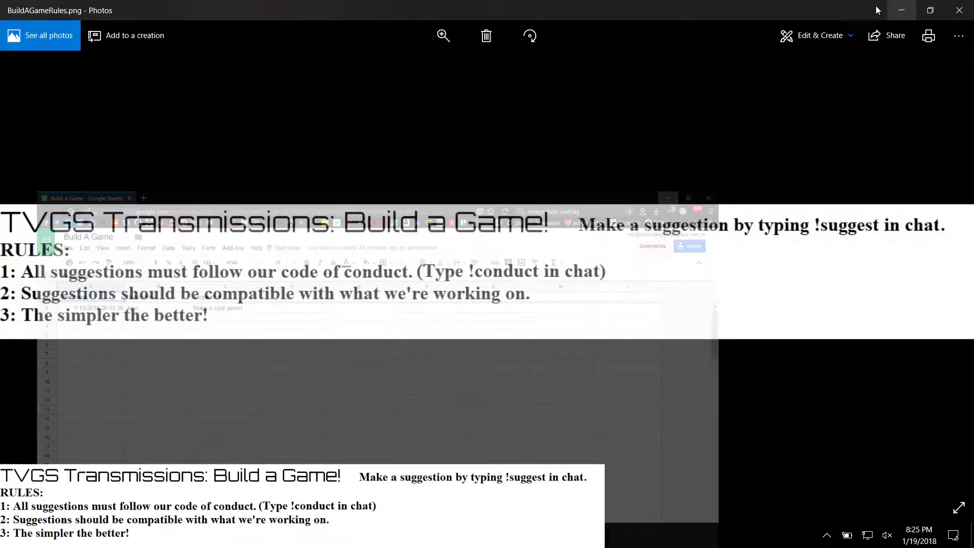
click(960, 10)
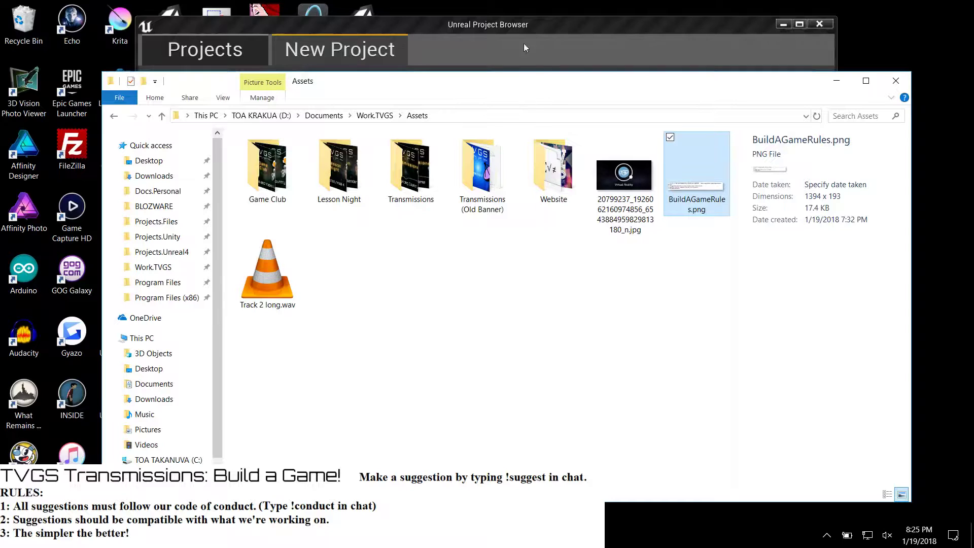
Step: Bring the Unreal Project Browser back to the front and review the full list of Blueprint project templates
click(512, 28)
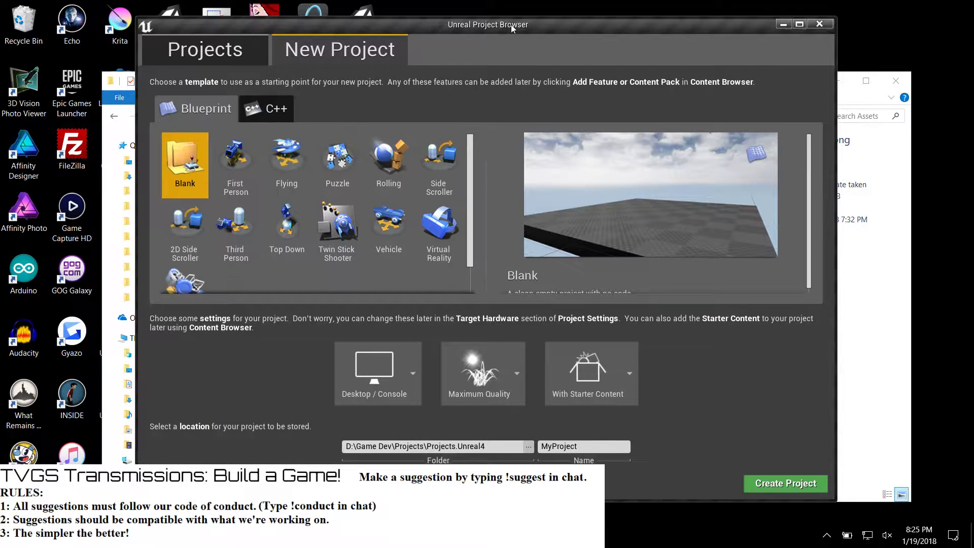
scroll(354, 233, down, 2)
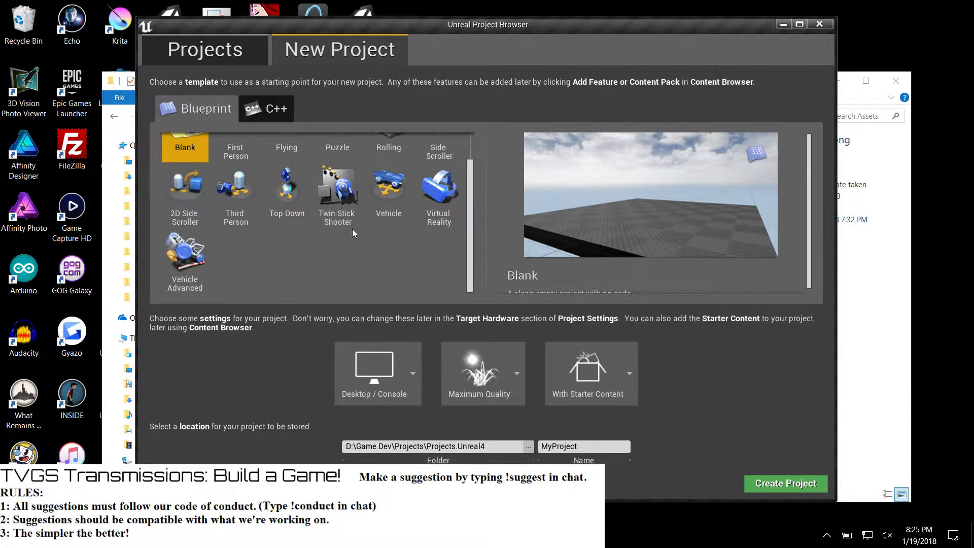
scroll(354, 233, up, 2)
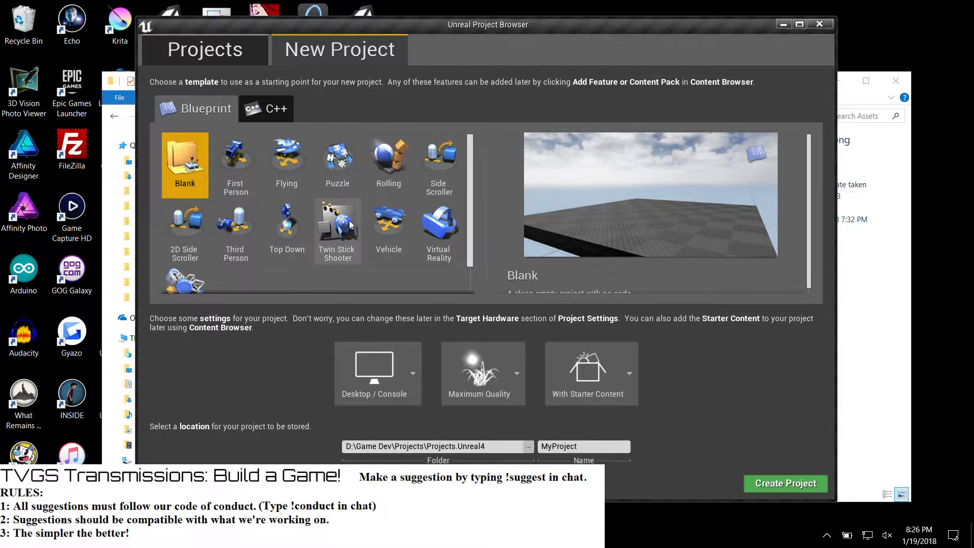
scroll(340, 287, down, 2)
scroll(339, 288, up, 2)
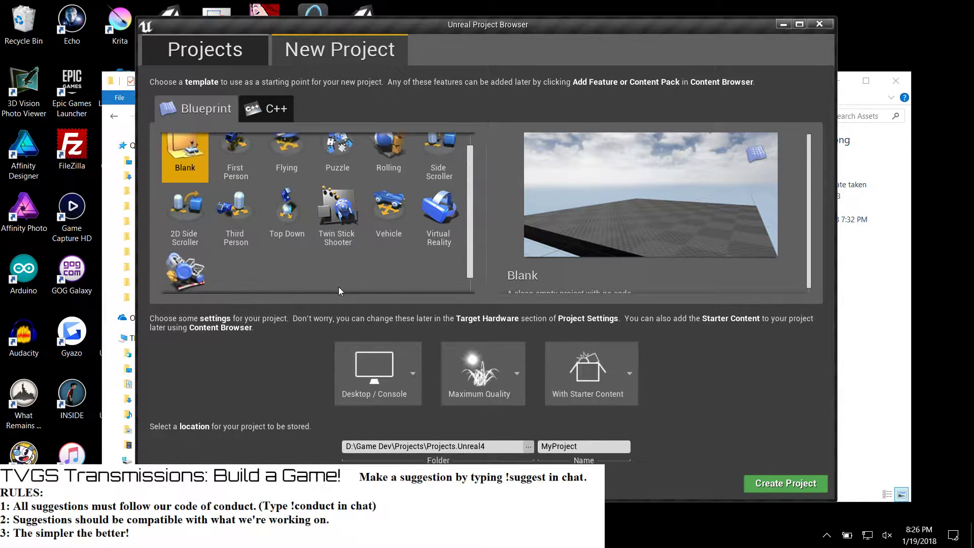
Step: Maximize the Unreal Project Browser and examine the Flying, Puzzle, Rolling and First Person Blueprint templates
double_click(763, 29)
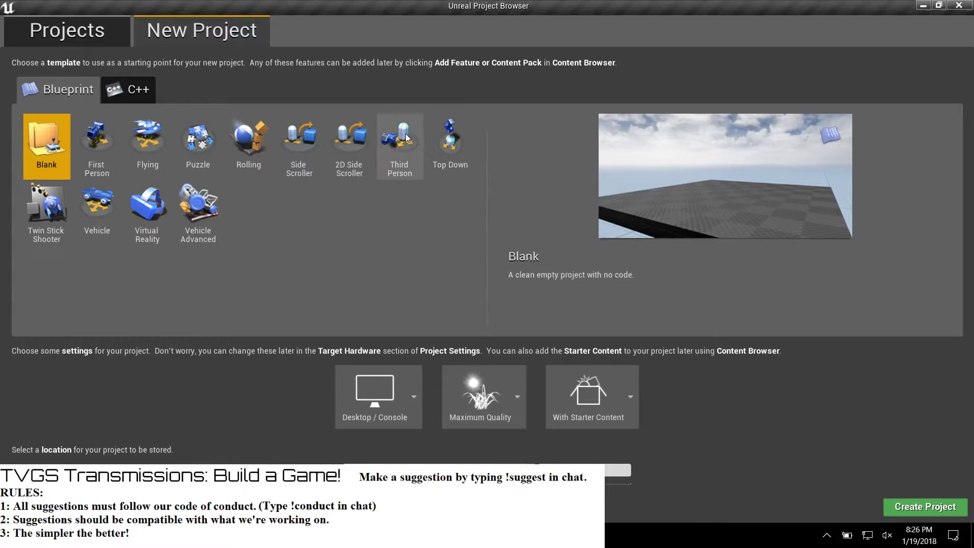
click(96, 136)
click(158, 143)
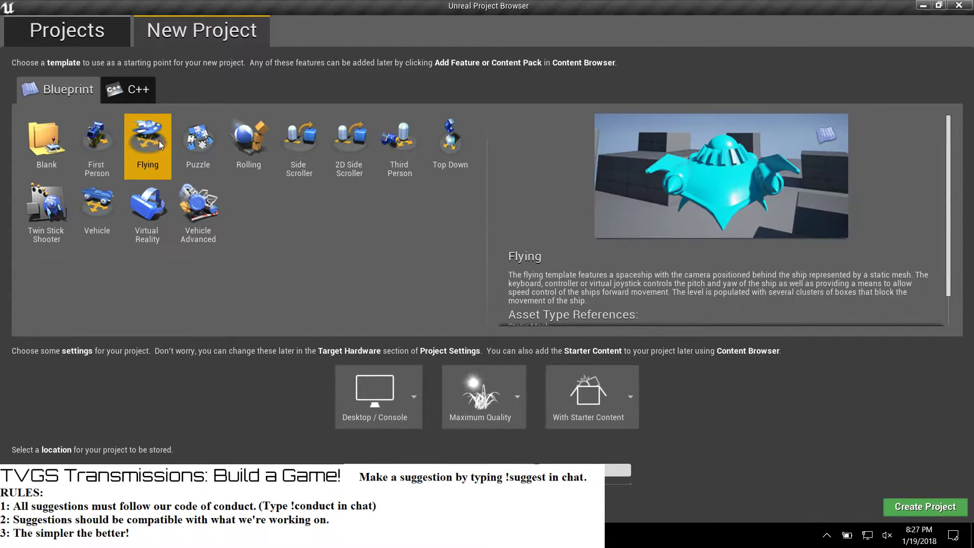
click(198, 148)
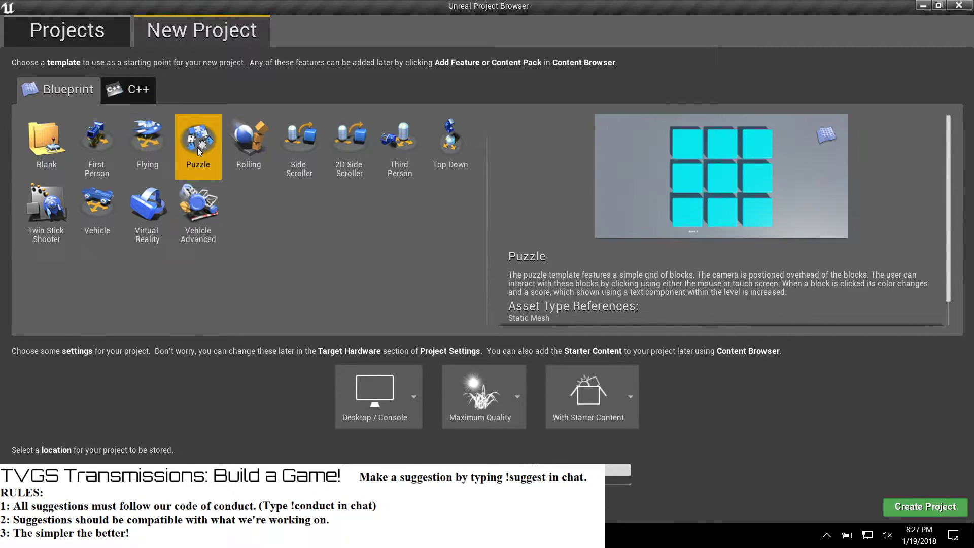
click(248, 143)
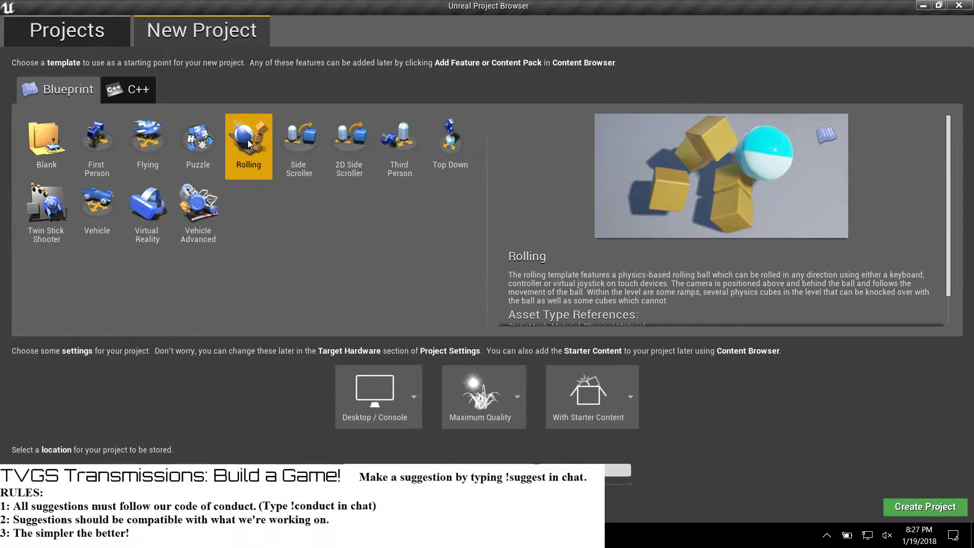
click(115, 147)
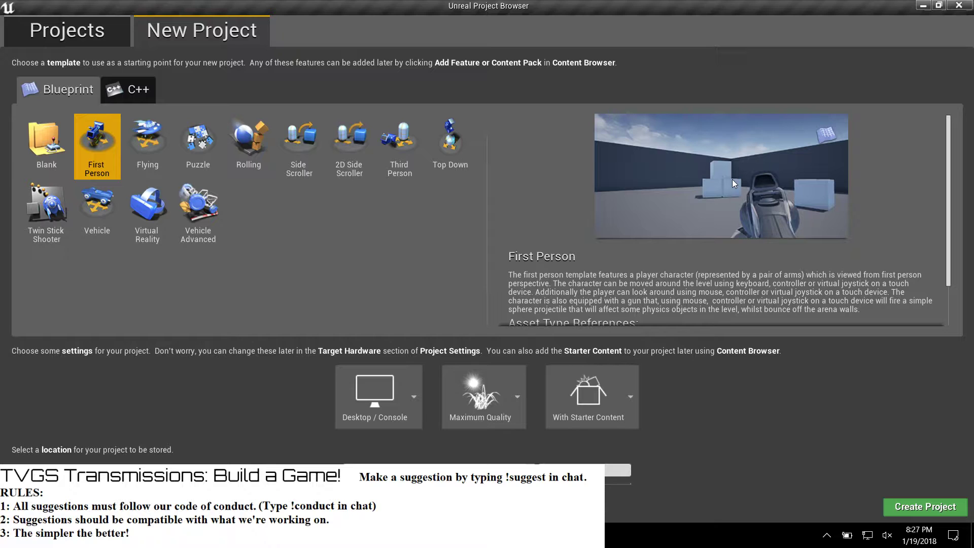
Step: Compare the Virtual Reality, Third Person, Top Down, side-scroller, Rolling, Puzzle and Flying templates, ending on First Person
click(160, 212)
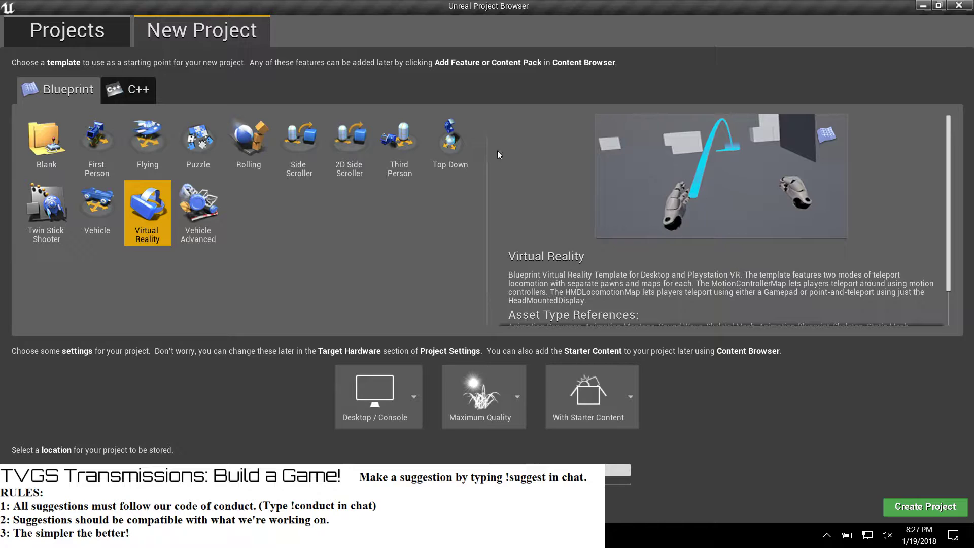
click(405, 147)
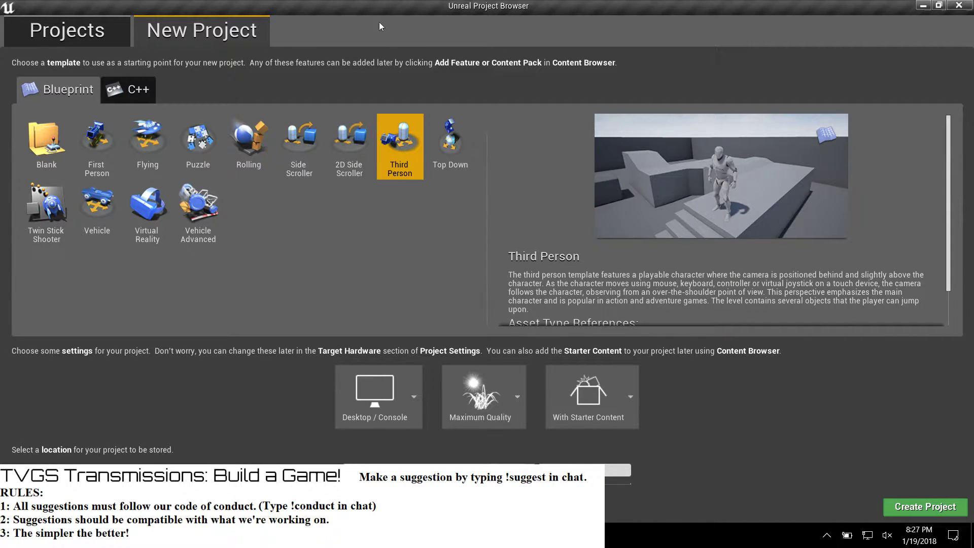
click(436, 144)
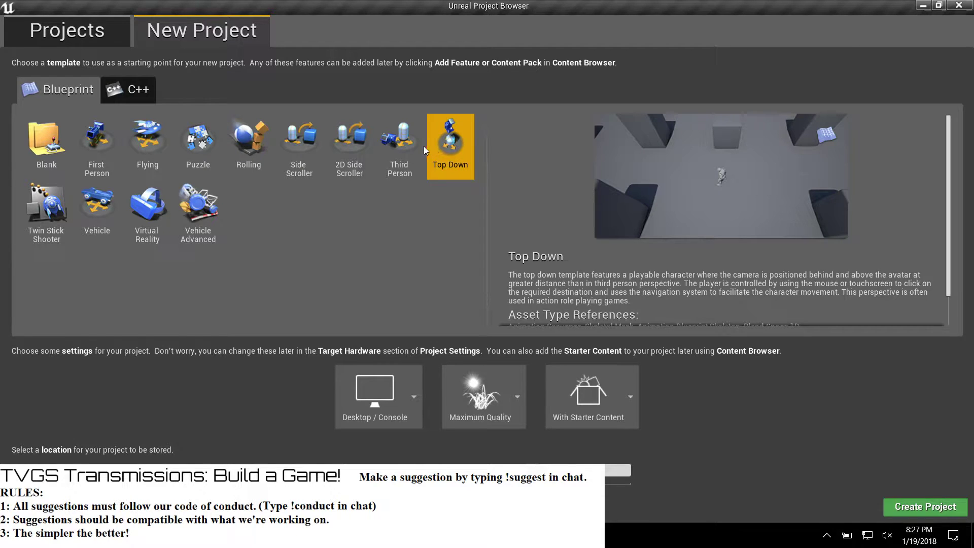
click(413, 144)
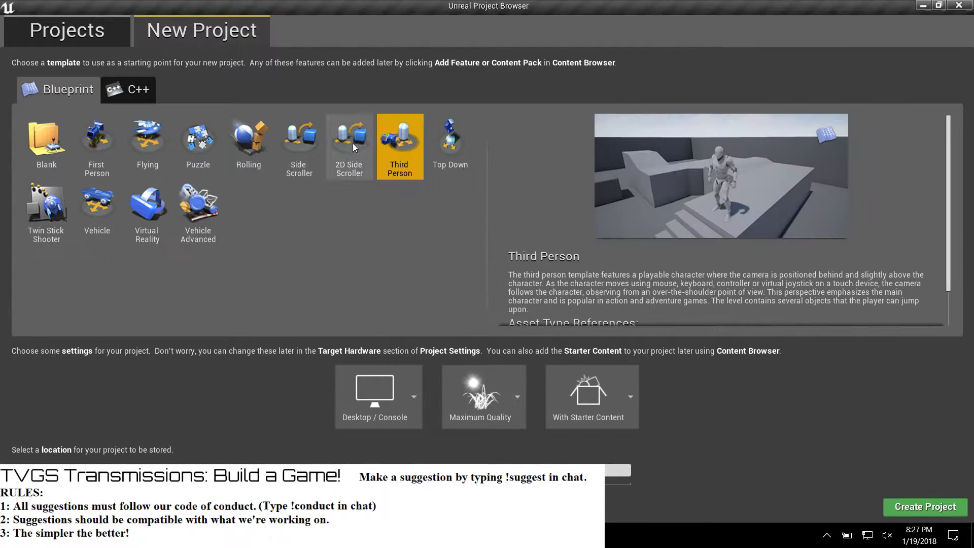
click(352, 143)
click(299, 142)
click(259, 141)
click(179, 136)
click(162, 136)
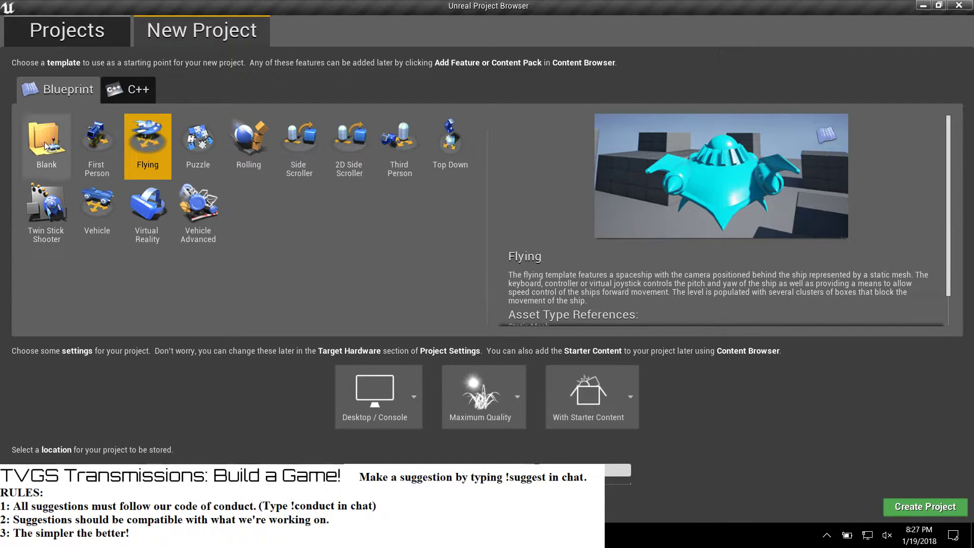
click(84, 151)
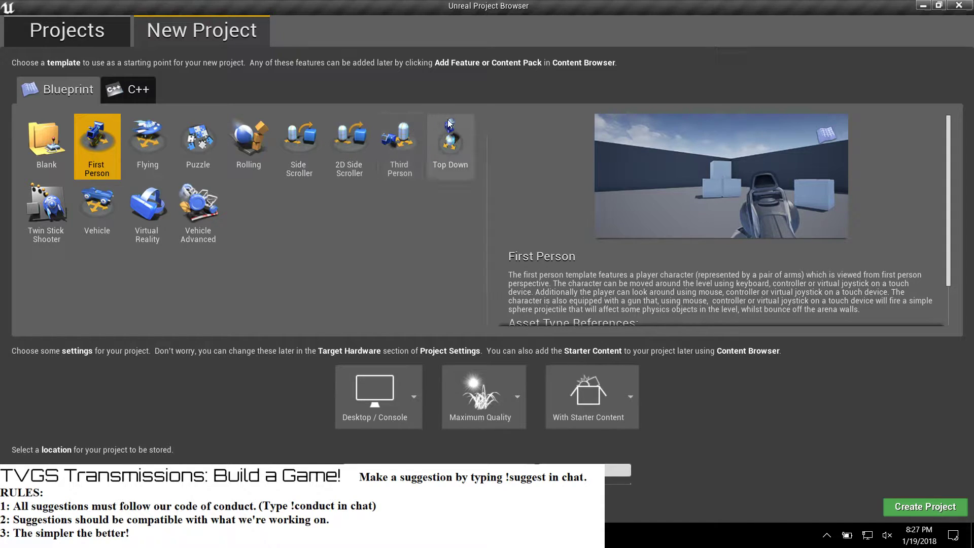
Step: Check the Build A Game spreadsheet for new suggestions, minimize it and compare the Flying and Puzzle templates with First Person
key(alt+Tab)
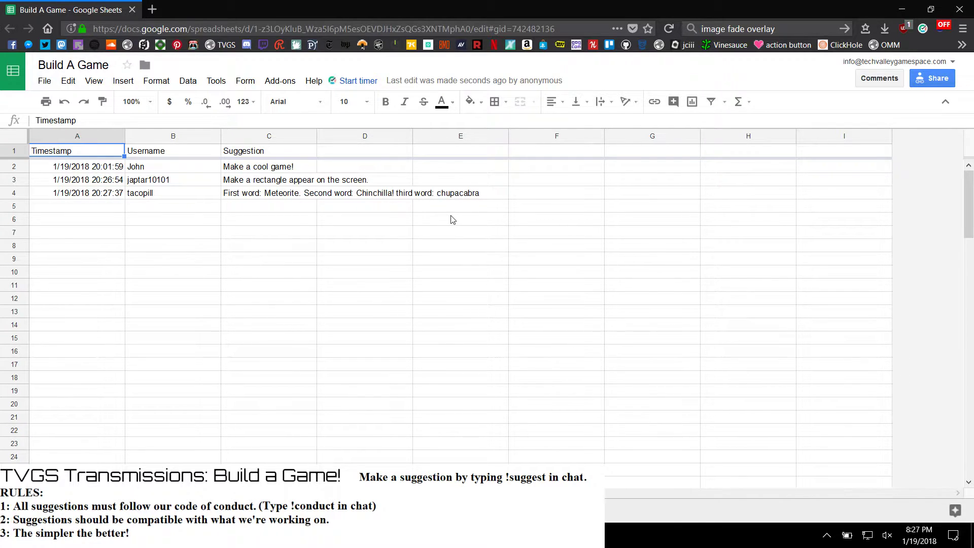
click(900, 5)
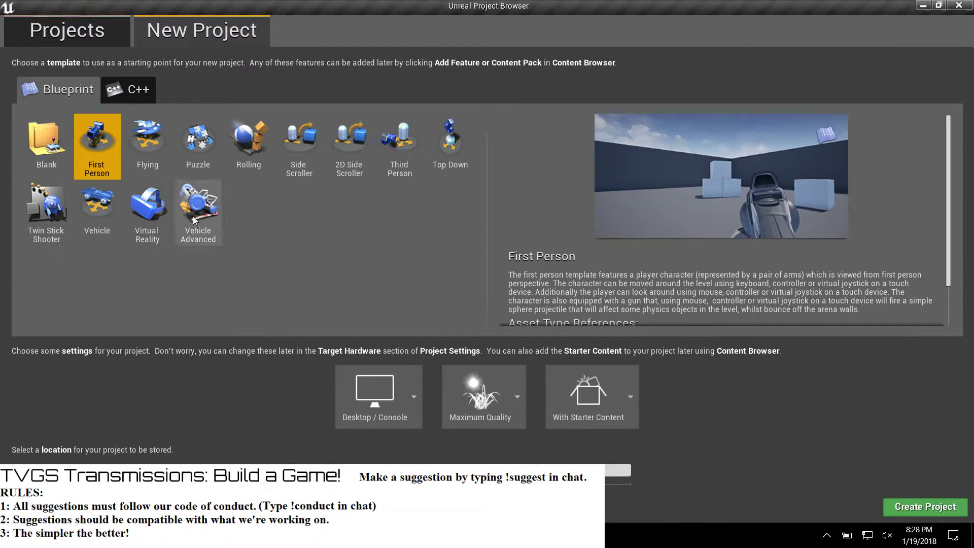
click(159, 150)
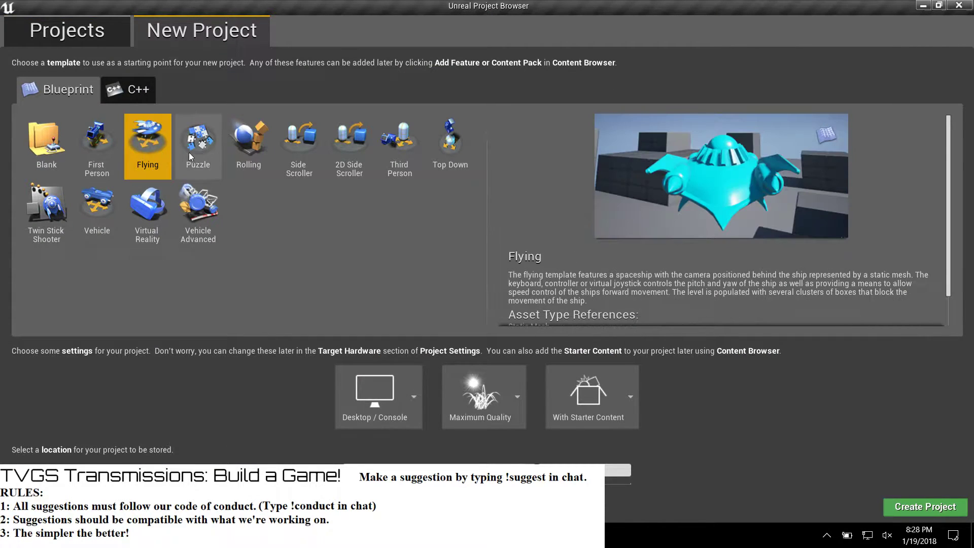
click(195, 153)
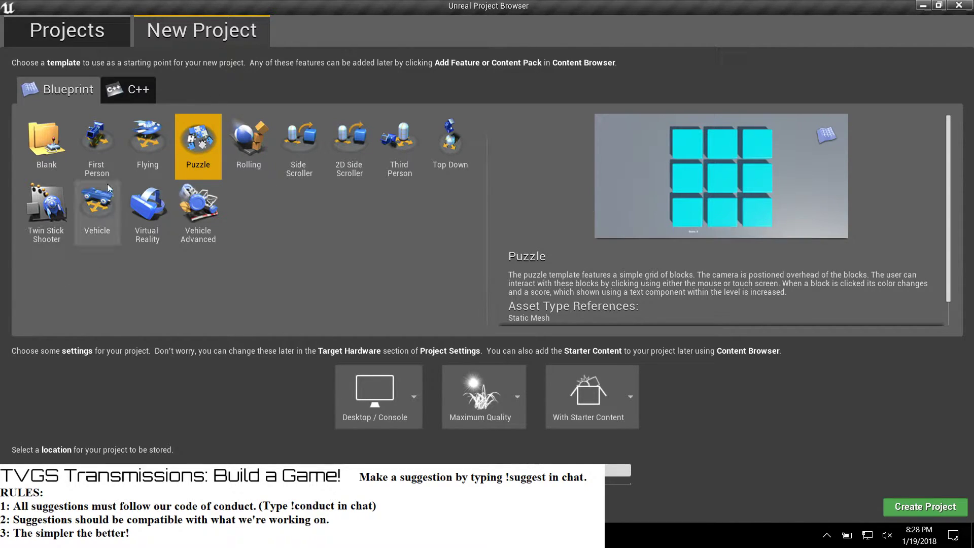
click(103, 153)
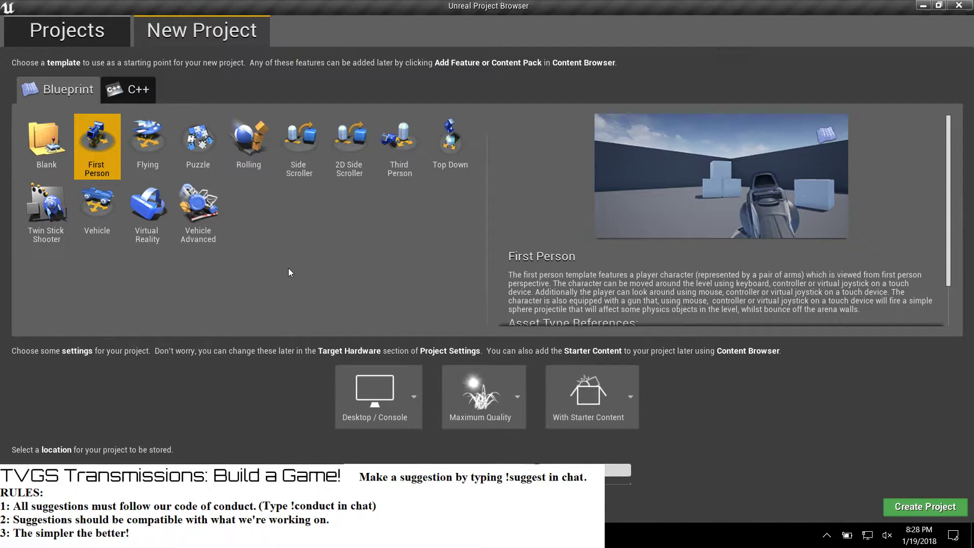
Step: Recheck the suggestion spreadsheet, compare the Third Person template with First Person and leave First Person selected
click(152, 473)
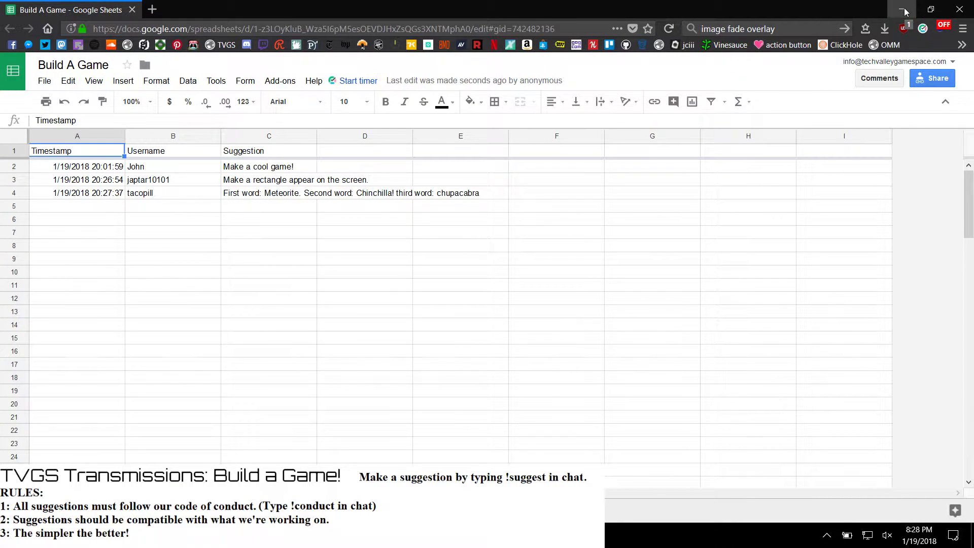
click(905, 10)
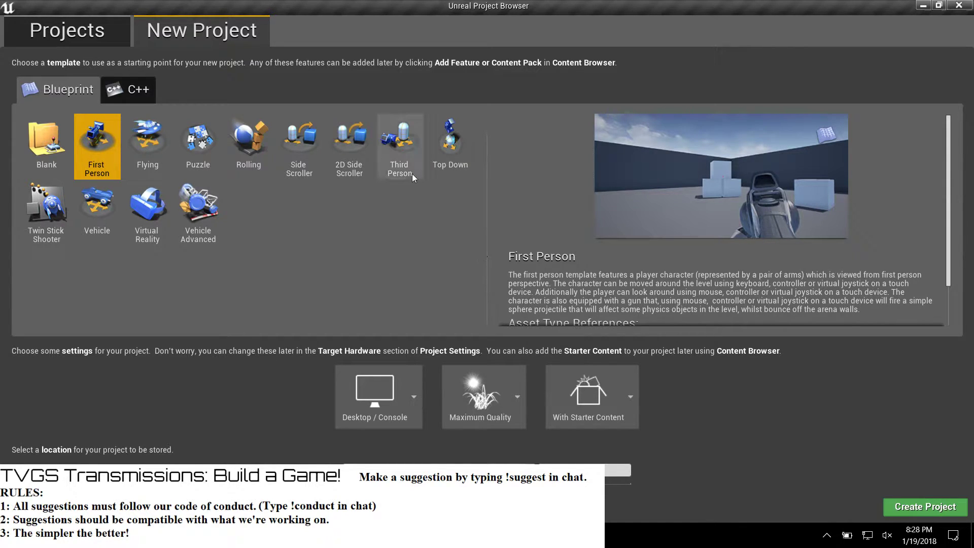
click(415, 147)
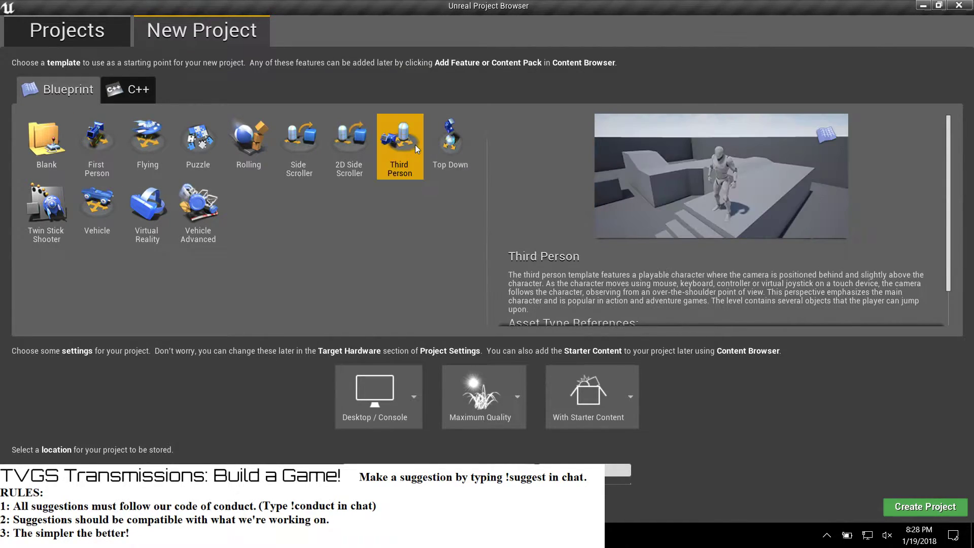
click(99, 149)
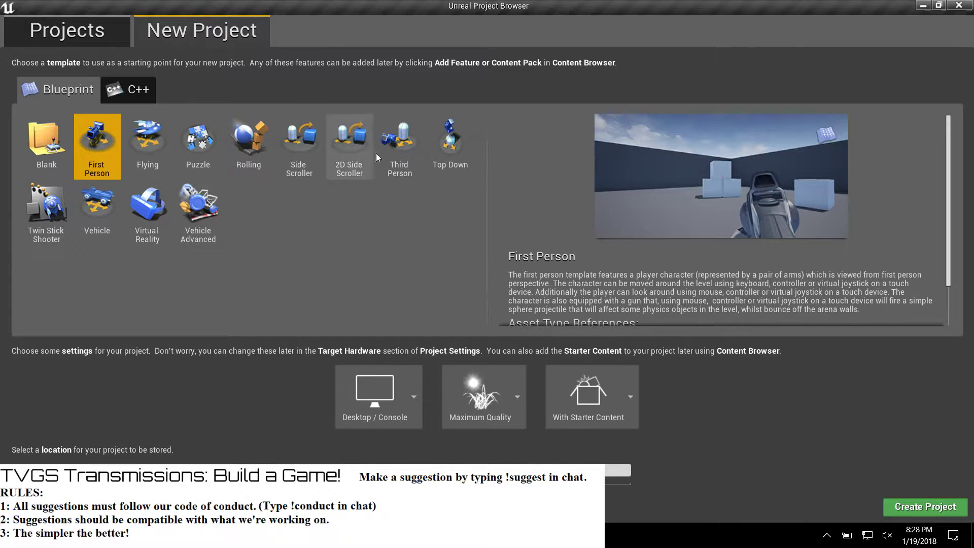
click(392, 157)
click(110, 160)
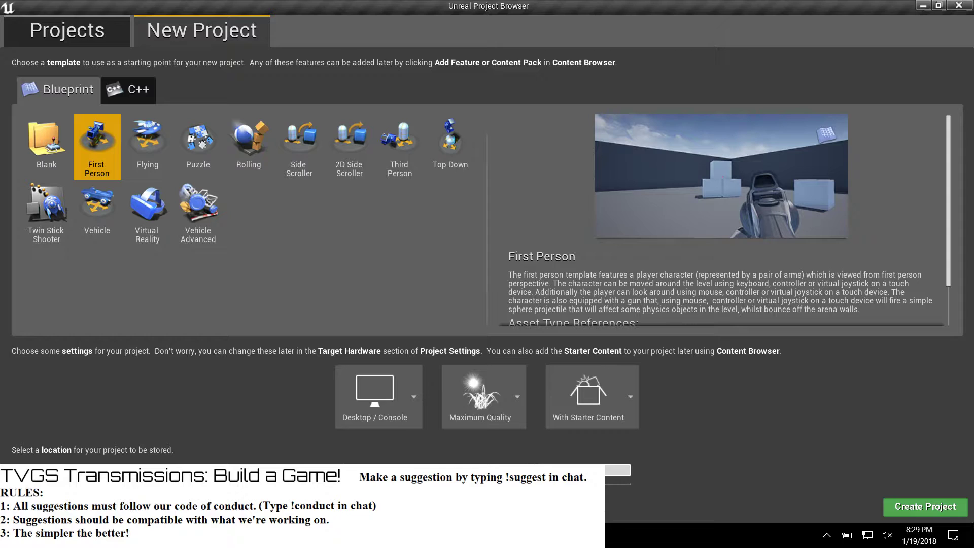
Step: Review the suggestion spreadsheet again and view the Projects.Unreal4 folder as project location without changing it
click(76, 452)
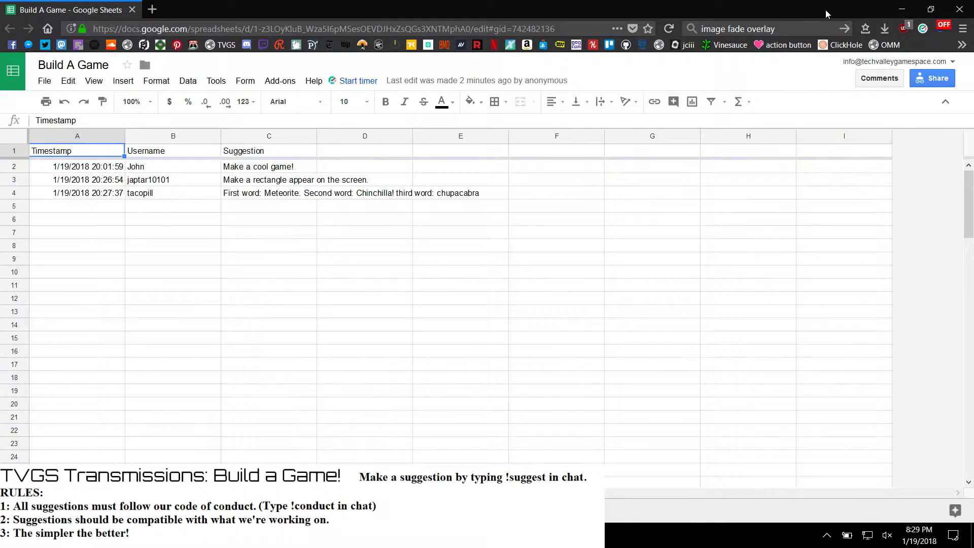
click(898, 8)
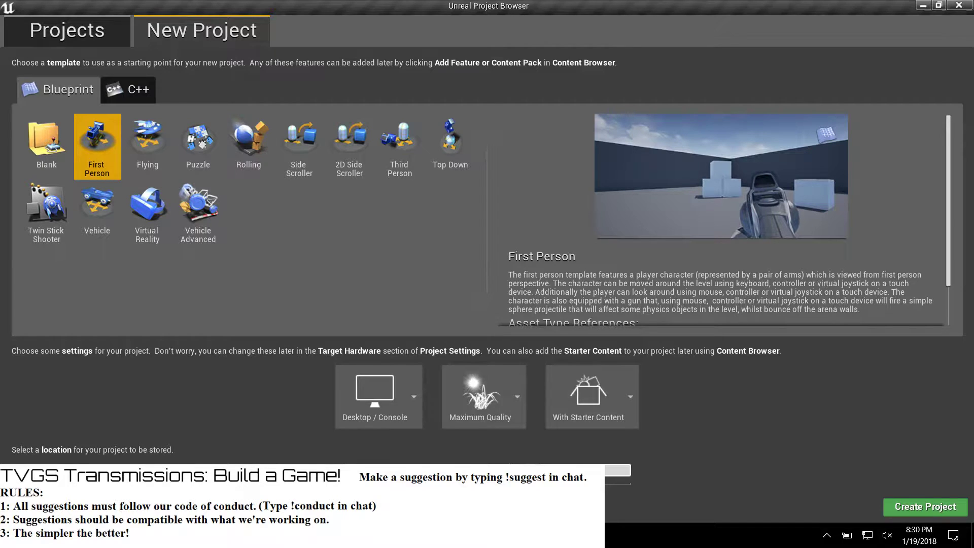
click(527, 471)
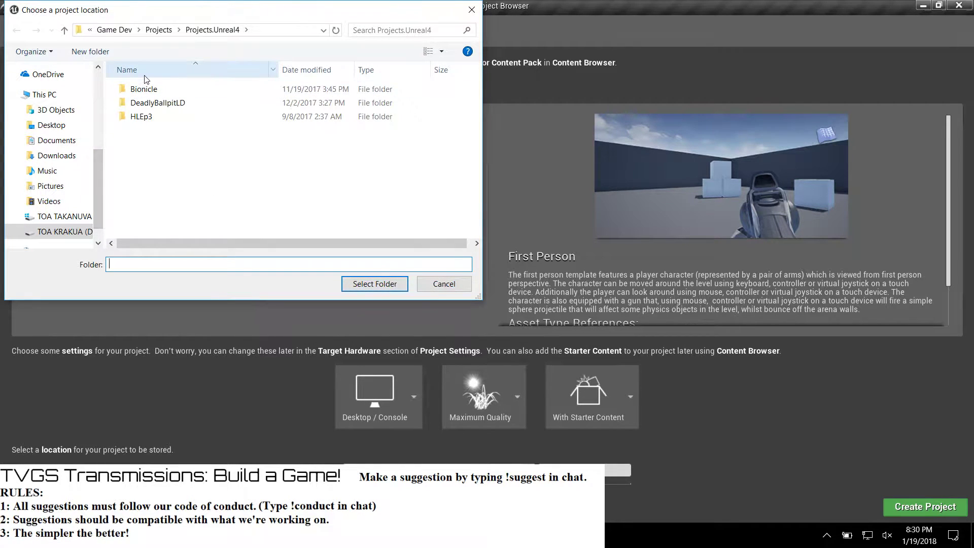
click(442, 284)
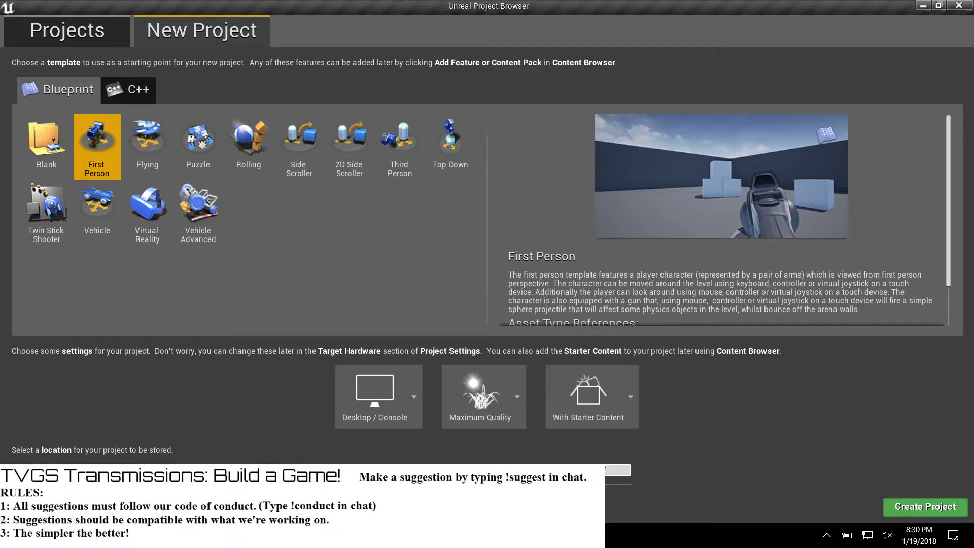
Step: Name the project TVGS_Hodgepodge and create it from the First Person Blueprint template with starter content
key(BackSpace)
scroll(576, 321, down, 3)
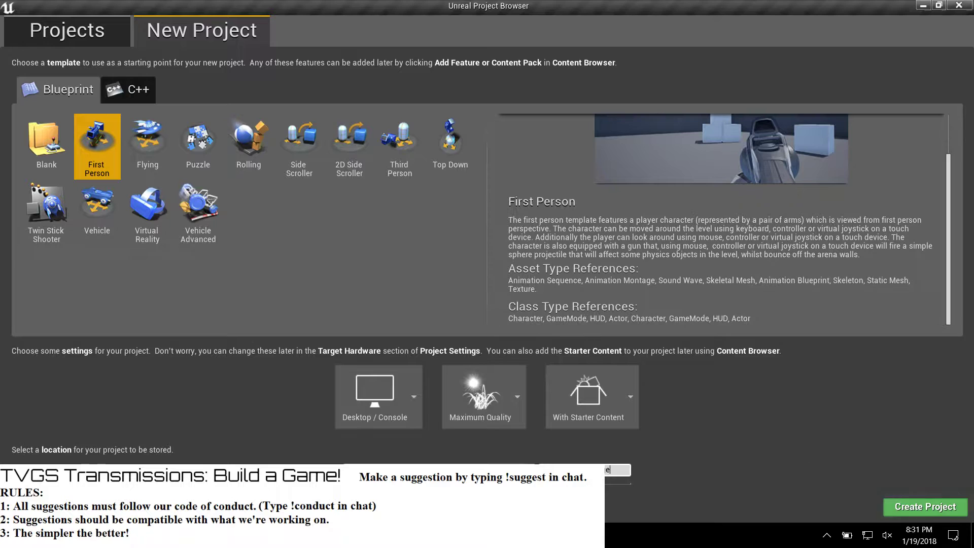
click(926, 506)
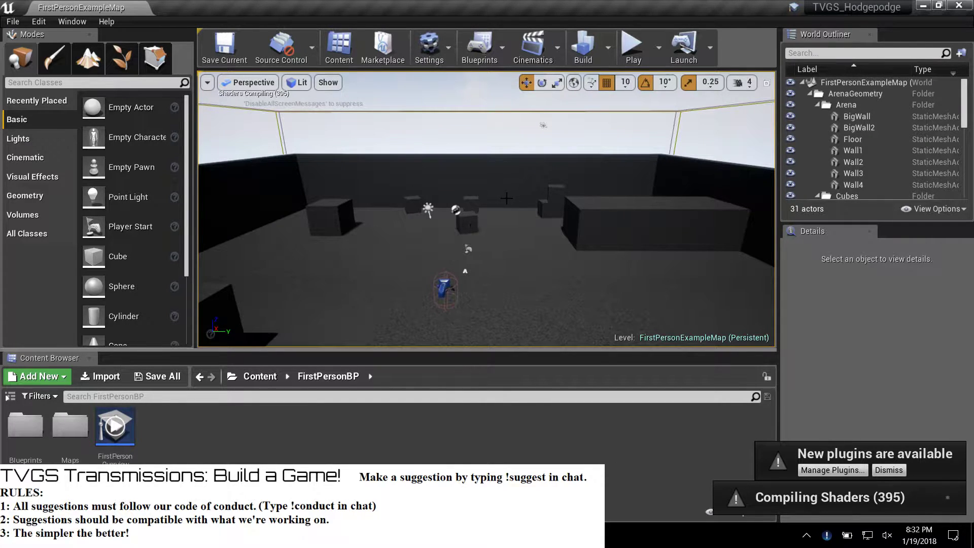
Step: Examine the FirstPersonExampleMap arena in the perspective viewport, flying close to the player character and its gun
right_click(825, 540)
click(832, 531)
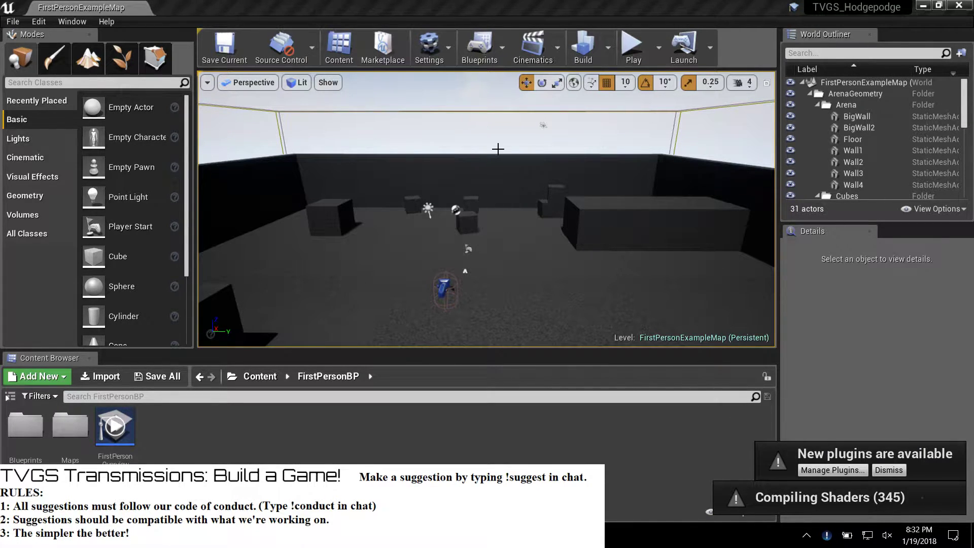
right_drag(426, 188, 508, 222)
key(w)
key(a)
key(a)
key(w)
key(s)
key(d)
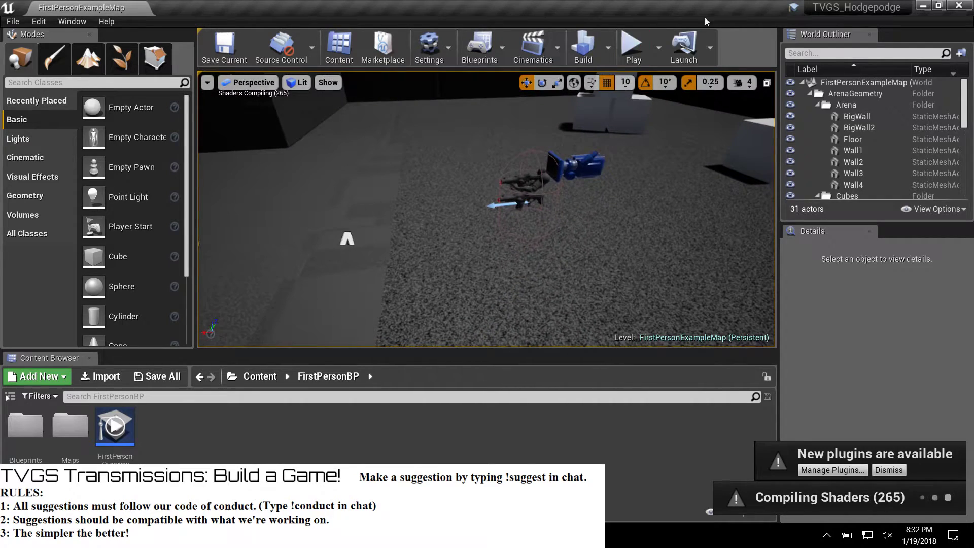
Step: Play the level in the viewport and fire the gun several times to test the First Person template
click(632, 56)
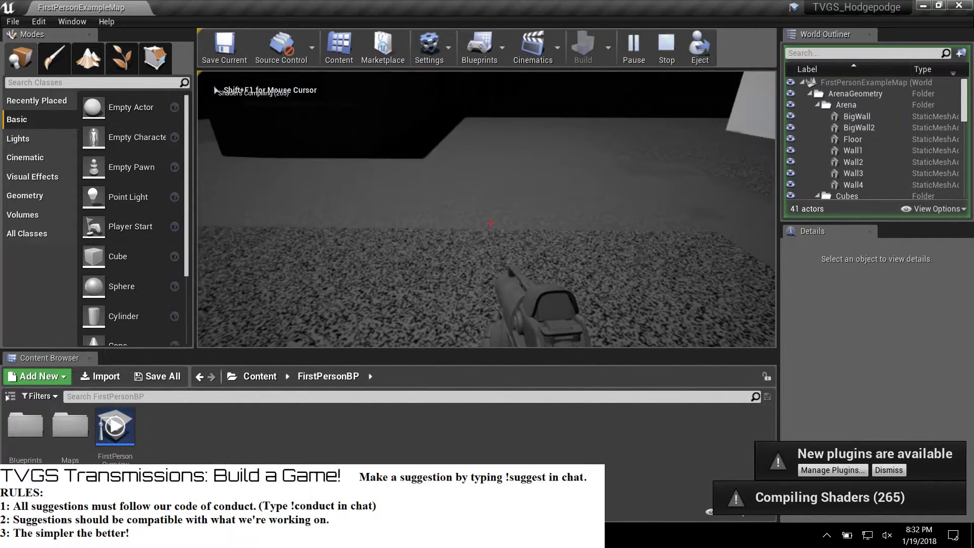
click(490, 224)
click(490, 223)
click(491, 224)
click(490, 224)
click(491, 223)
click(490, 224)
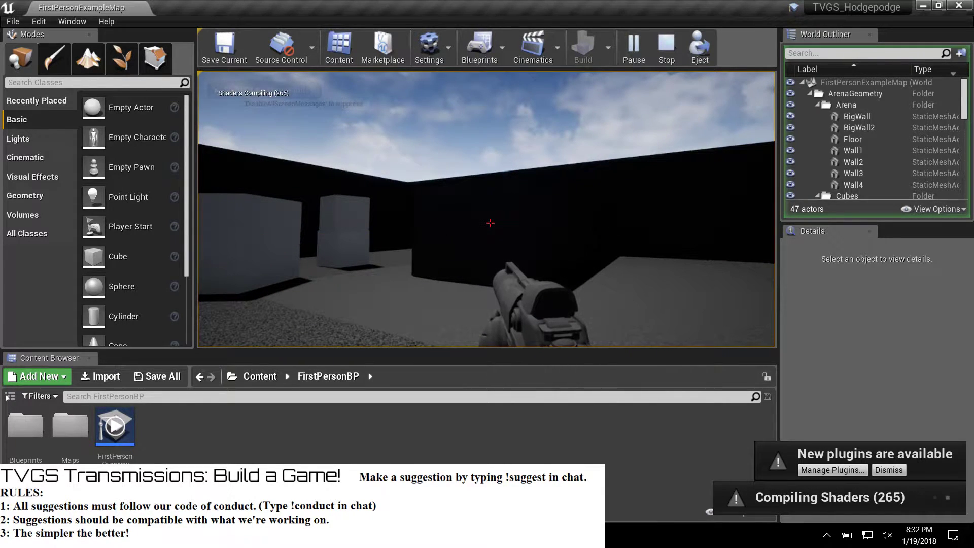
Step: Set the system speaker volume to 50 and return to the running play session to continue testing
key(alt+Tab)
click(887, 534)
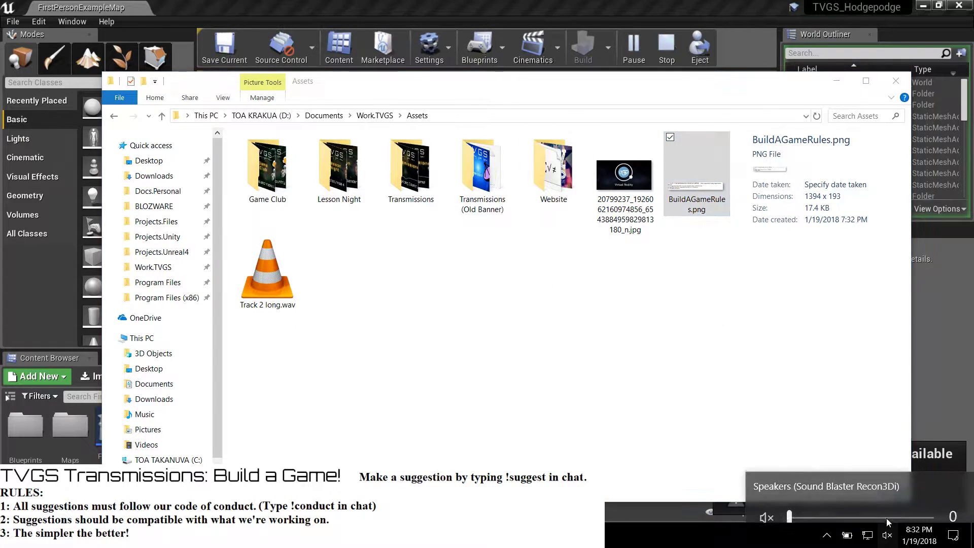
drag(874, 505, 861, 506)
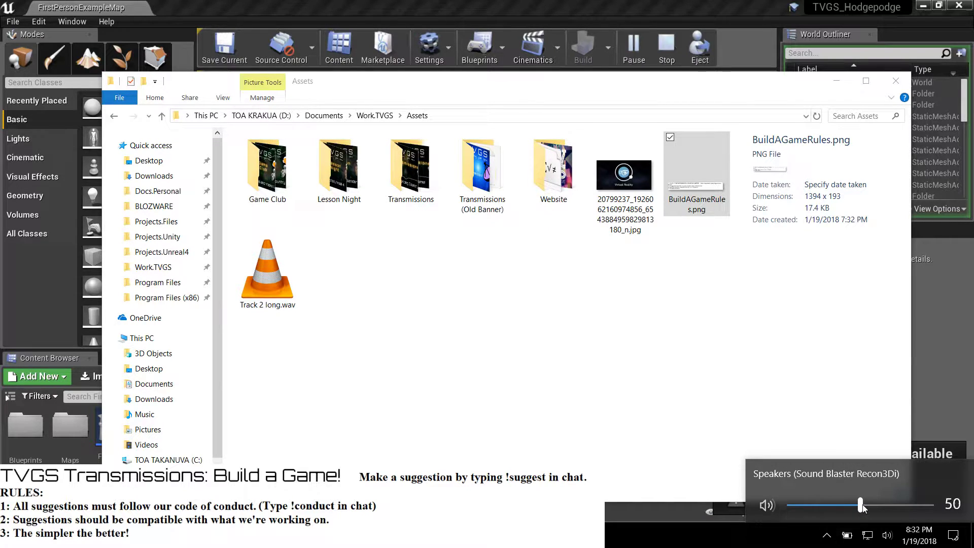
key(alt+Tab)
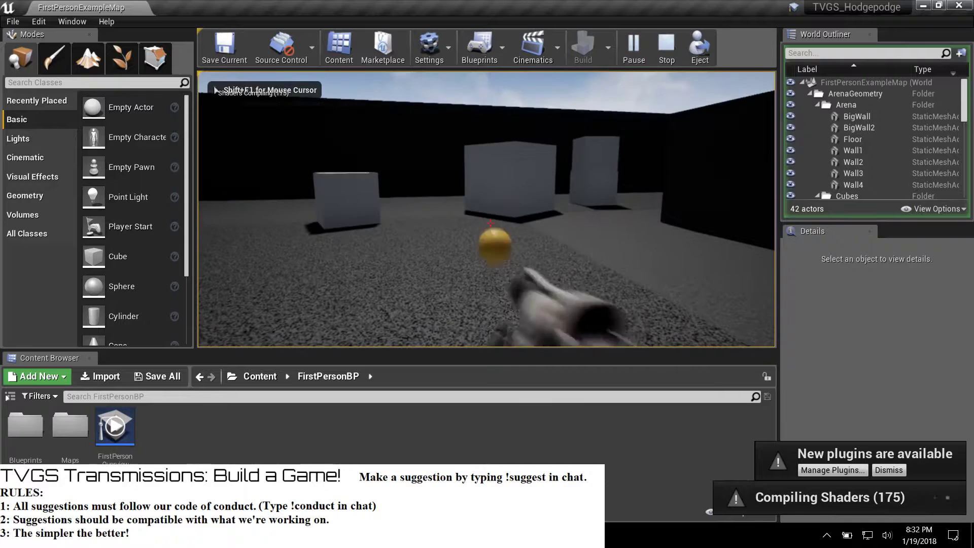
key(w)
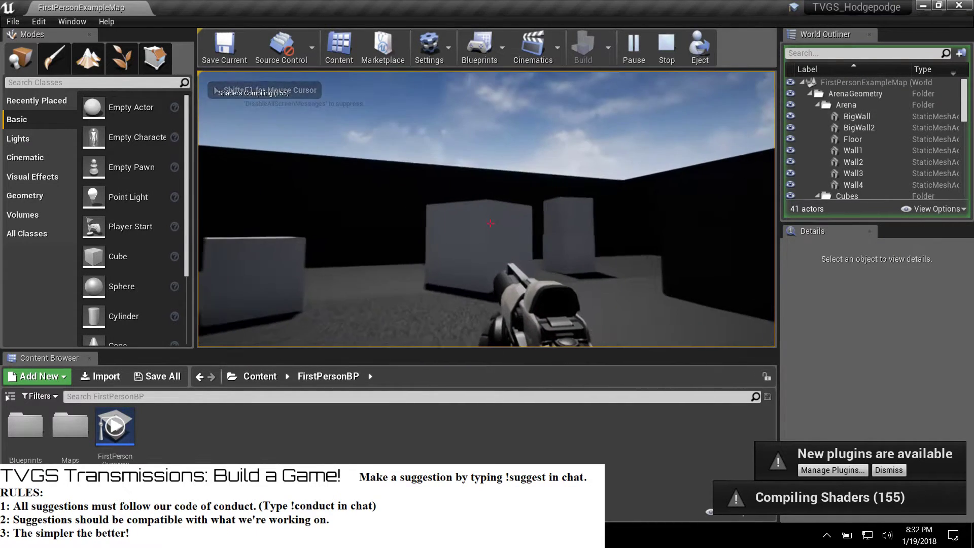
Step: Move forward, jump and back away from a cube in the running play session to test the character's movement
key(w)
key(space)
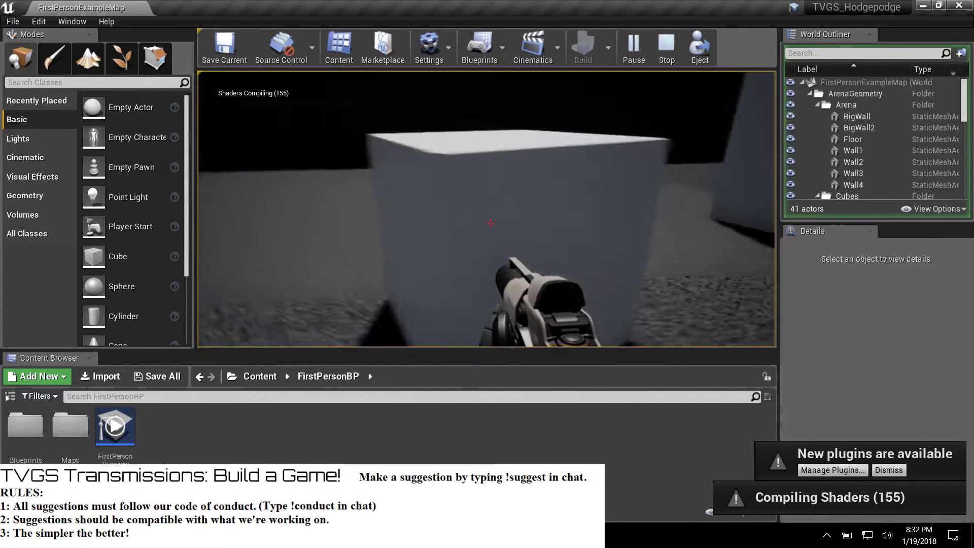
key(s)
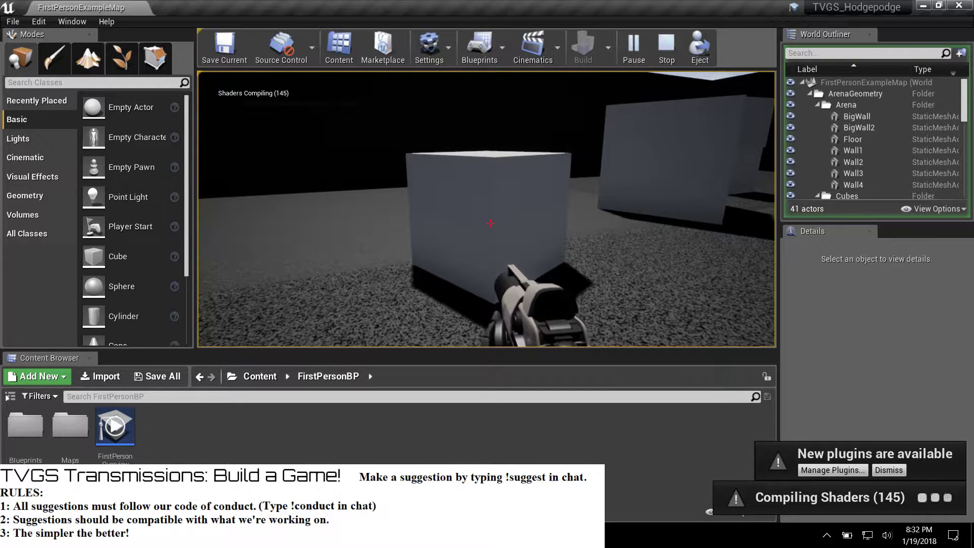
Step: Lower the system speaker volume to 20 while the play session keeps running
key(XF86AudioLowerVolume)
key(XF86AudioLowerVolume)
key(XF86AudioLowerVolume)
key(XF86AudioLowerVolume)
key(XF86AudioLowerVolume)
key(XF86AudioLowerVolume)
key(XF86AudioLowerVolume)
key(XF86AudioLowerVolume)
key(XF86AudioLowerVolume)
key(XF86AudioLowerVolume)
key(XF86AudioLowerVolume)
key(XF86AudioLowerVolume)
key(XF86AudioLowerVolume)
key(XF86AudioLowerVolume)
key(XF86AudioLowerVolume)
key(XF86AudioLowerVolume)
key(XF86AudioLowerVolume)
key(XF86AudioLowerVolume)
key(XF86AudioLowerVolume)
key(XF86AudioLowerVolume)
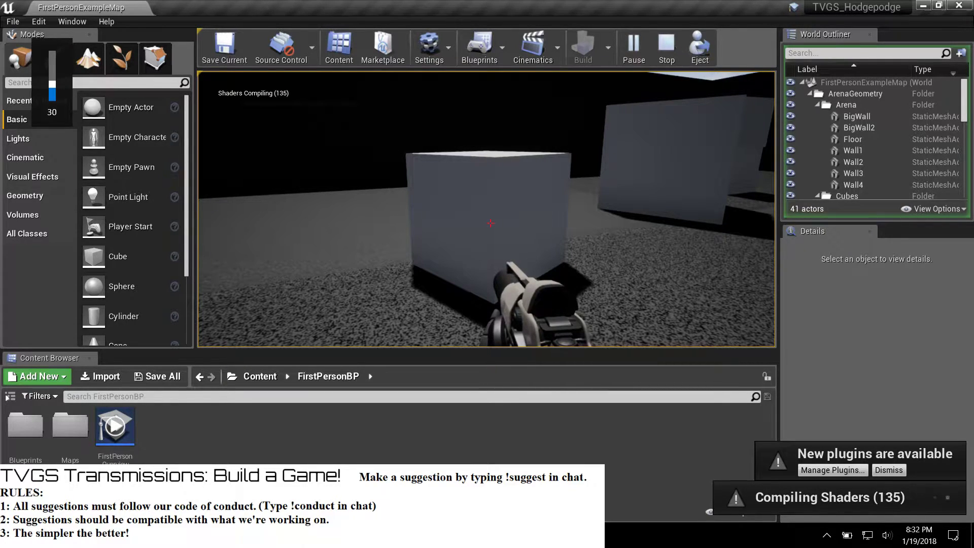
key(XF86AudioLowerVolume)
key(XF86AudioLowerVolume)
key(XF86AudioLowerVolume)
key(XF86AudioLowerVolume)
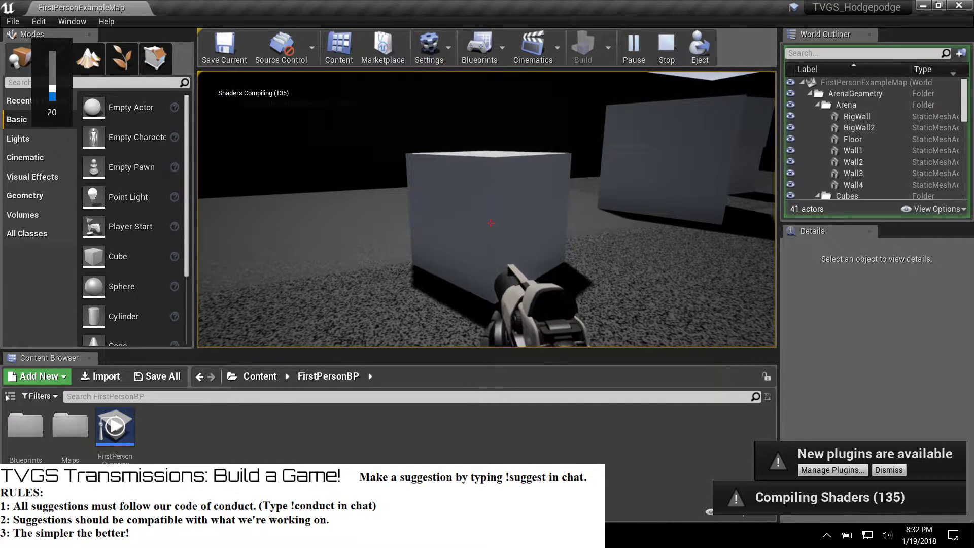
Step: Move among the arena's cubes and shoot at them repeatedly to test the gun and the cube physics
key(w)
click(491, 223)
click(491, 223)
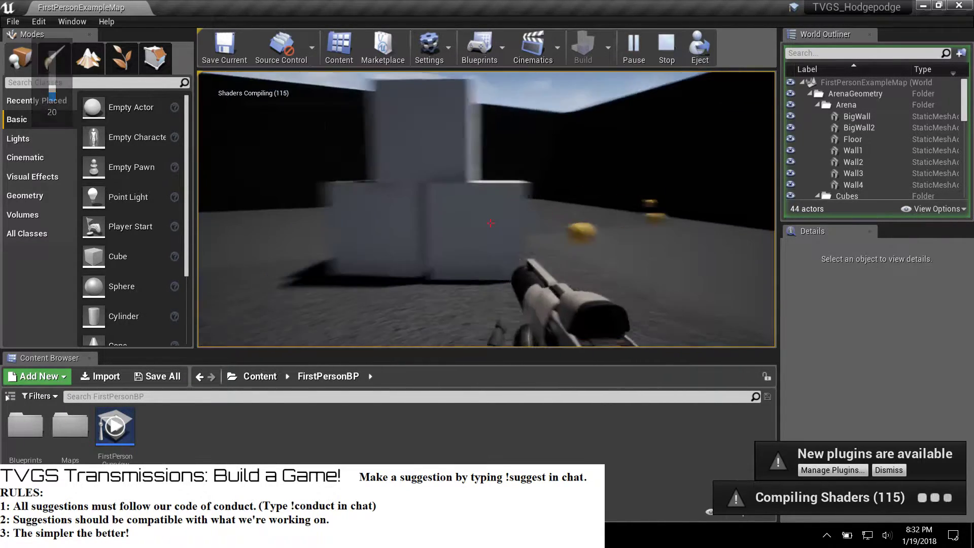
key(w)
click(491, 223)
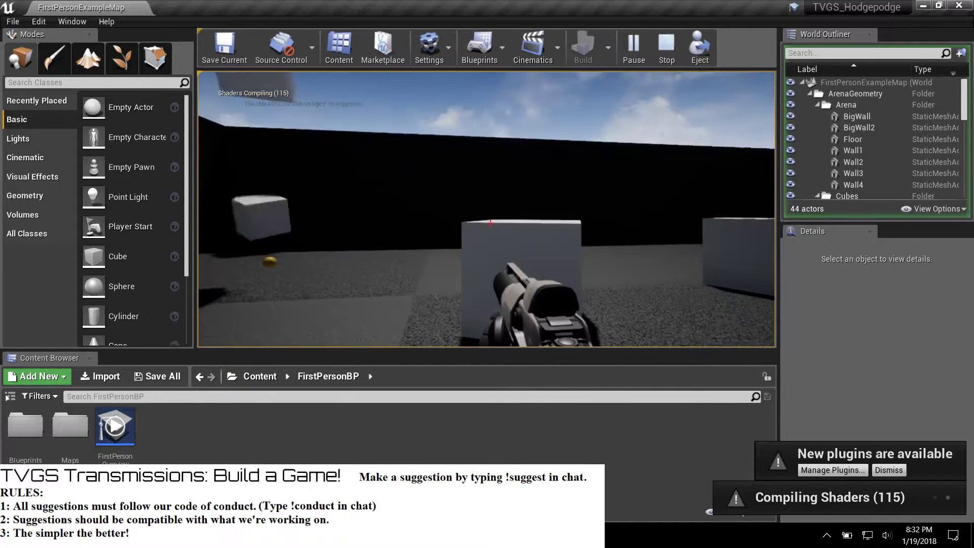
key(w)
click(491, 224)
click(491, 223)
click(491, 223)
click(490, 223)
click(491, 223)
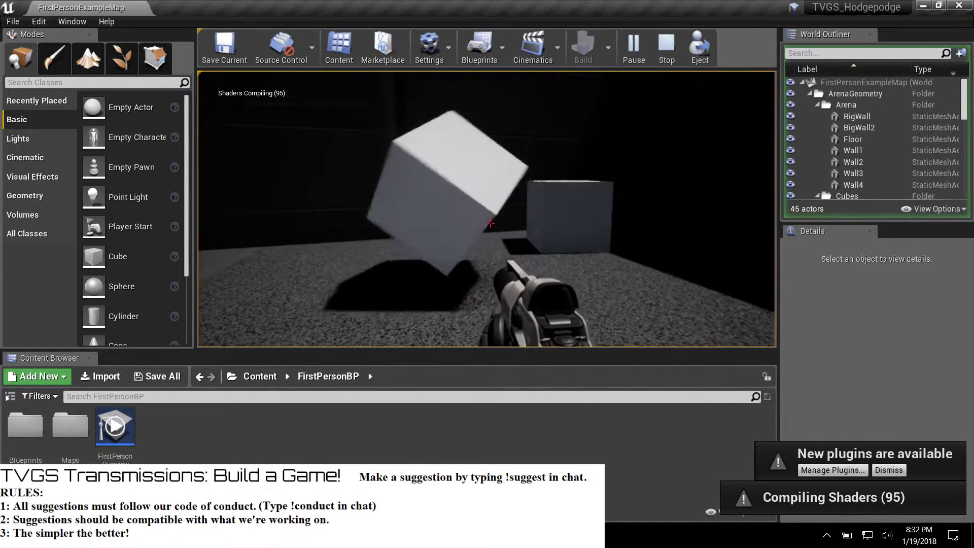
Step: Walk around the arena in the play session, examining the cubes, walls and floor and firing a few more shots
key(w)
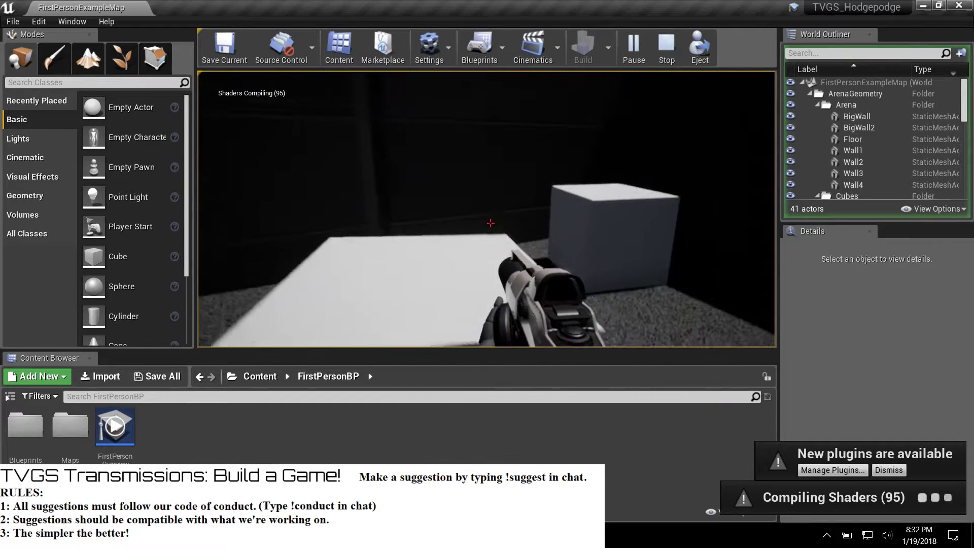
key(s)
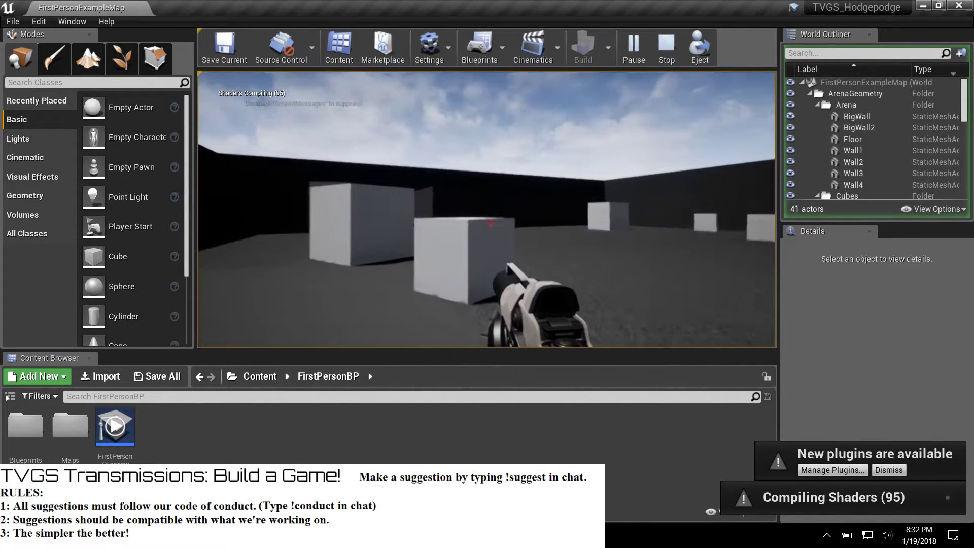
key(s)
click(490, 223)
key(w)
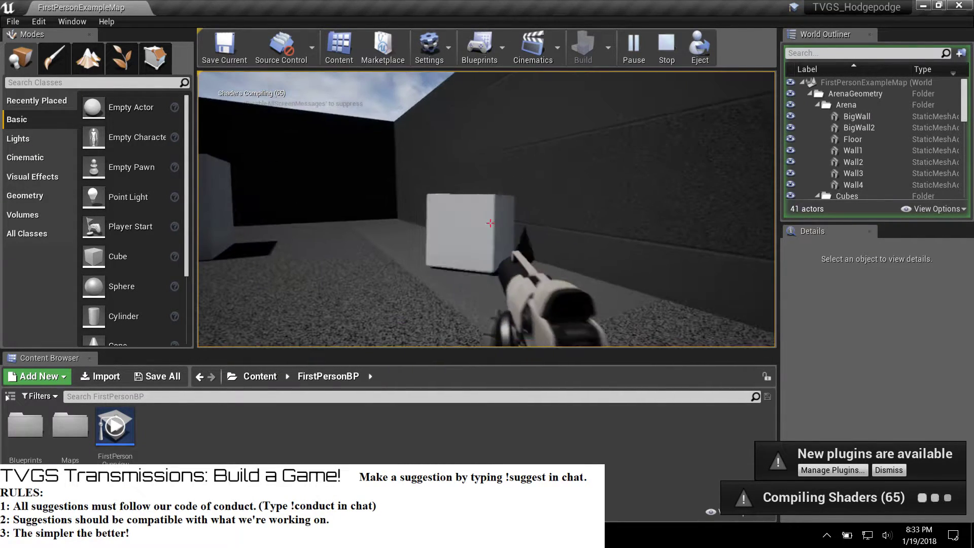
key(w)
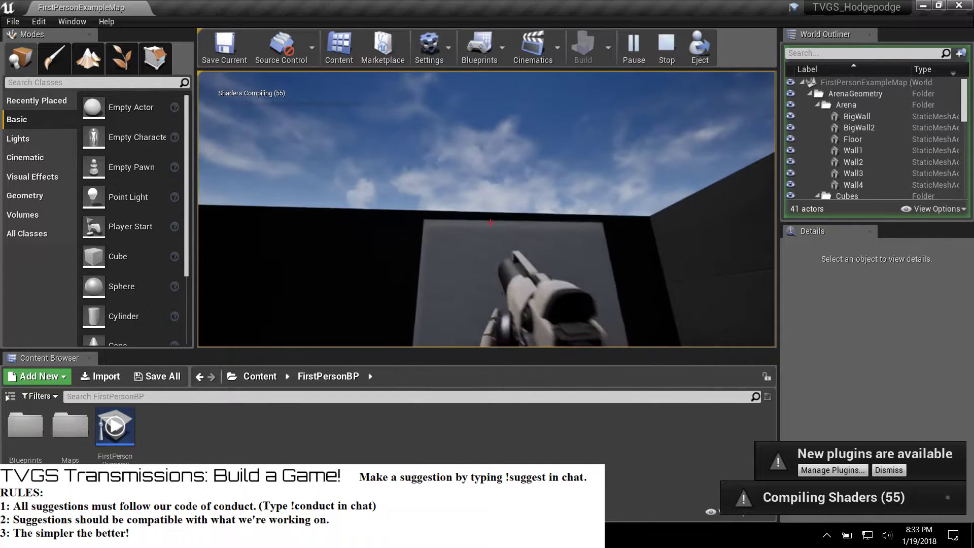
key(a)
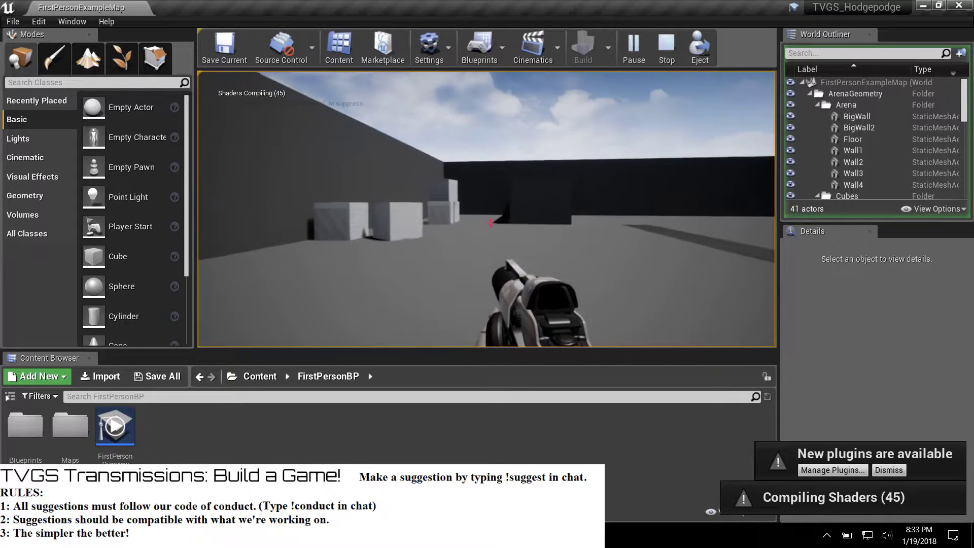
key(w)
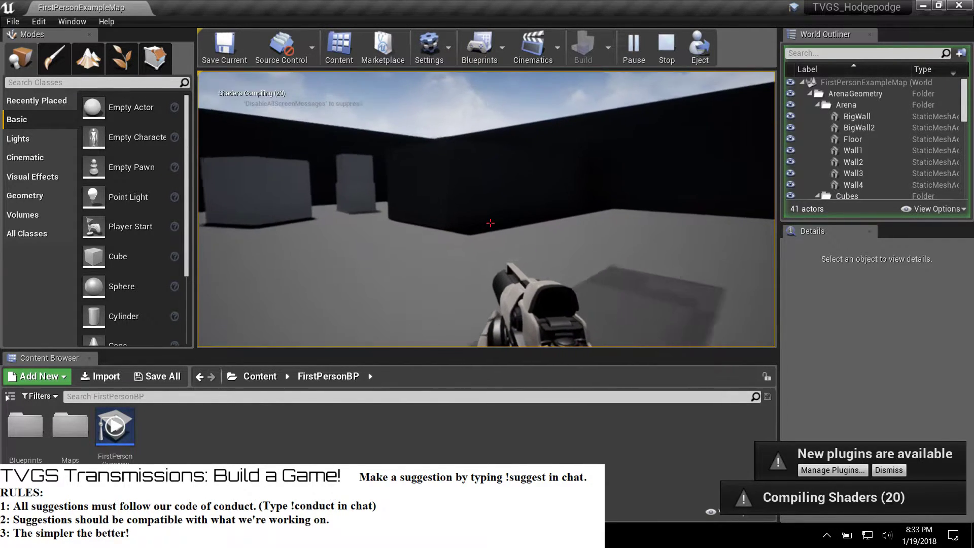
key(w)
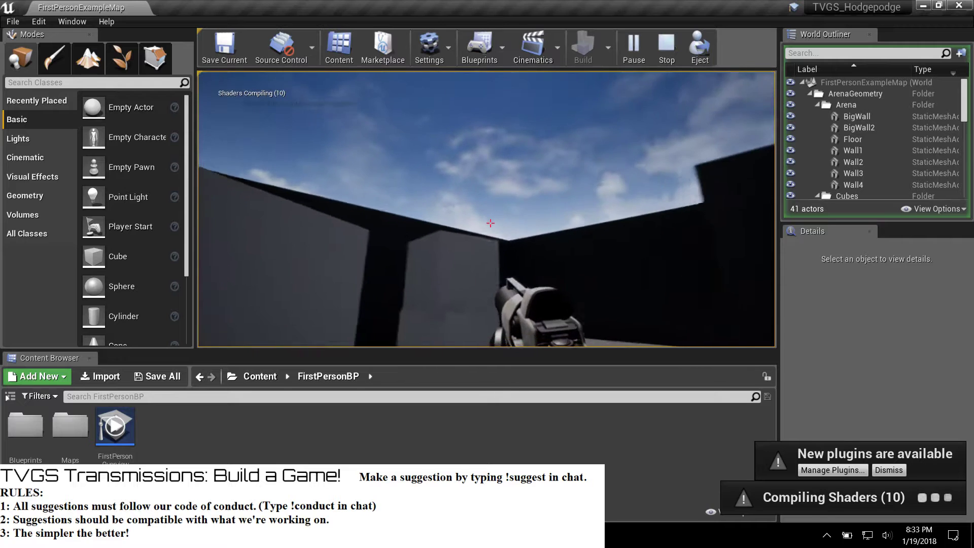
click(490, 223)
key(w)
click(491, 224)
key(w)
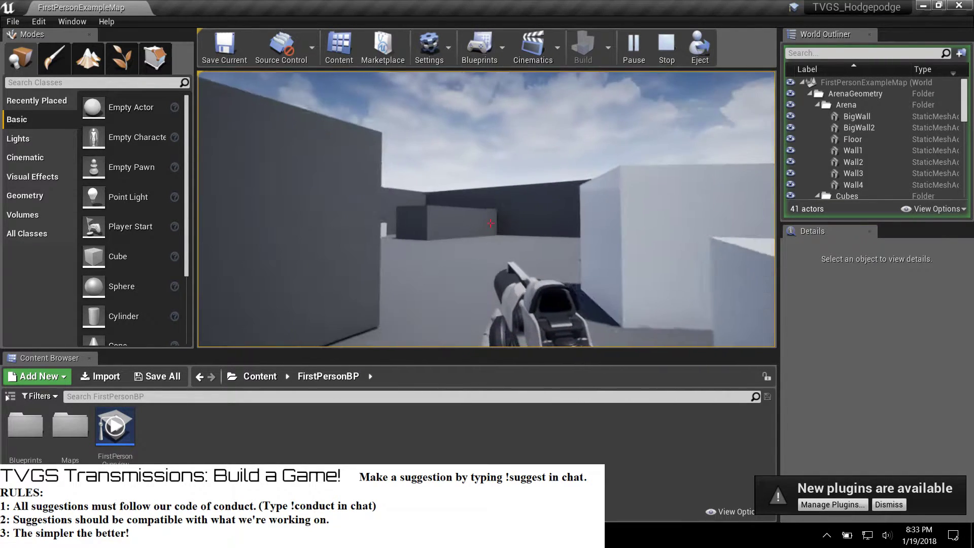
key(w)
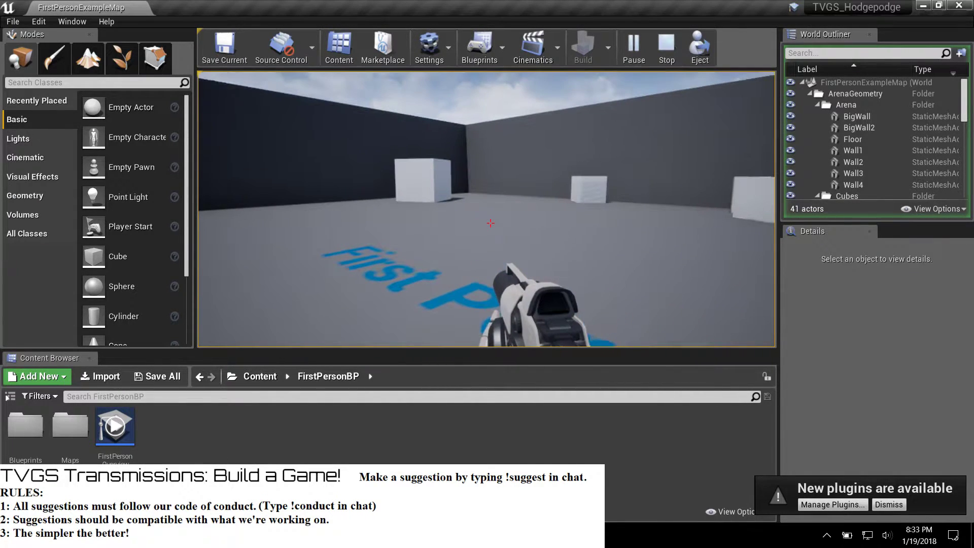
key(w)
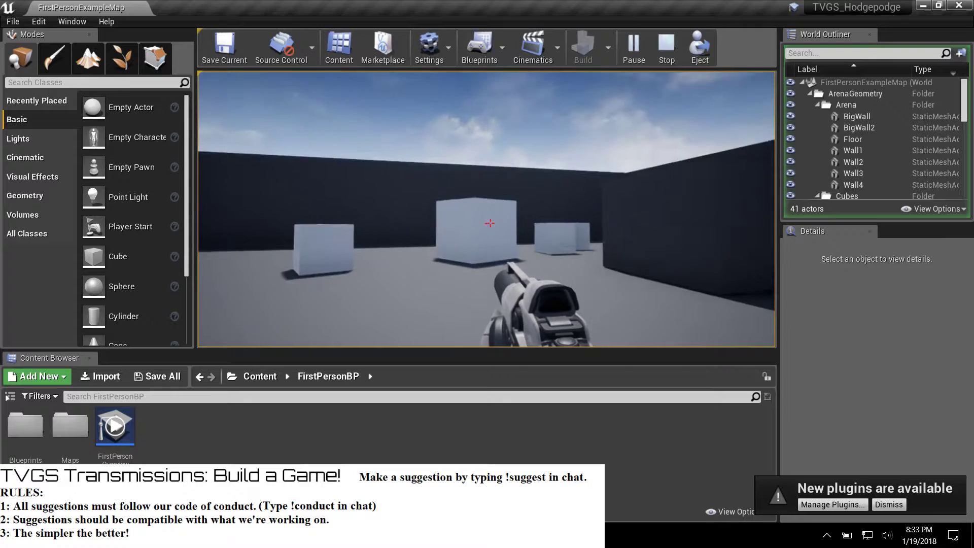
Step: Switch to Firefox, view and close the Twitch chat pop-up, and bring up the Build A Game suggestions spreadsheet
key(alt+Tab)
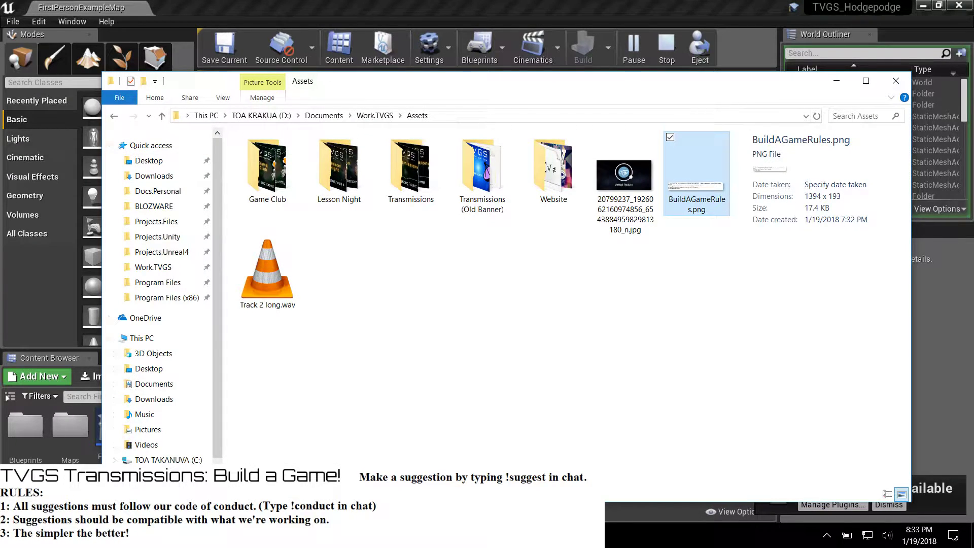
click(112, 536)
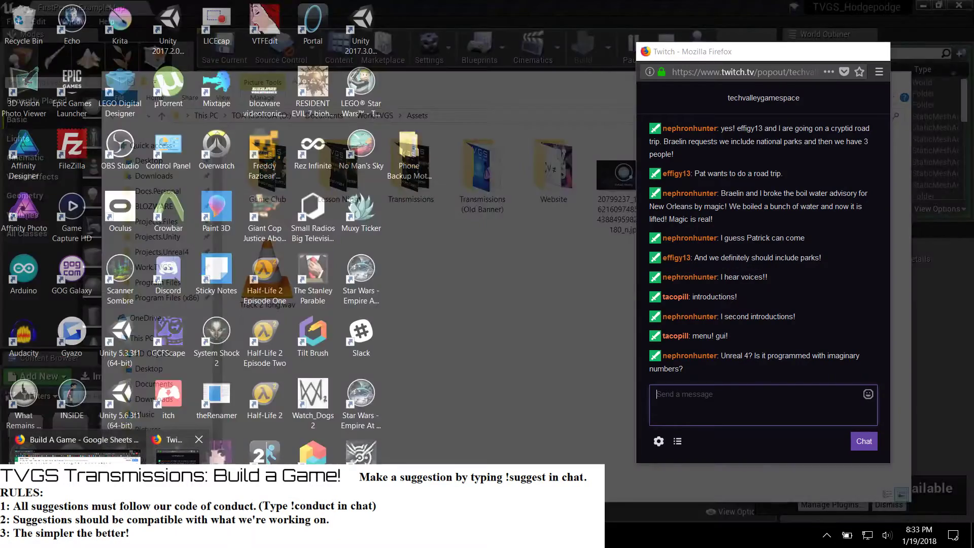
click(175, 482)
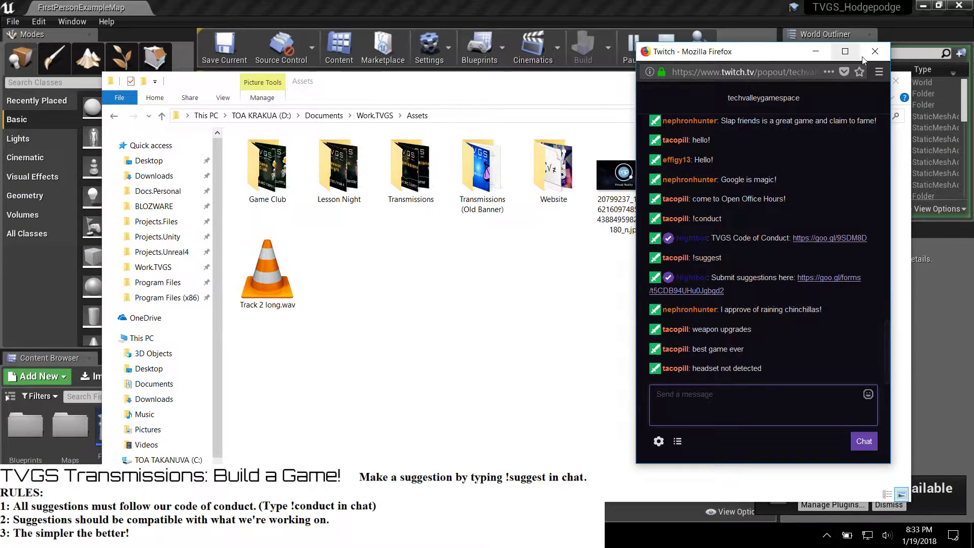
click(872, 53)
click(203, 535)
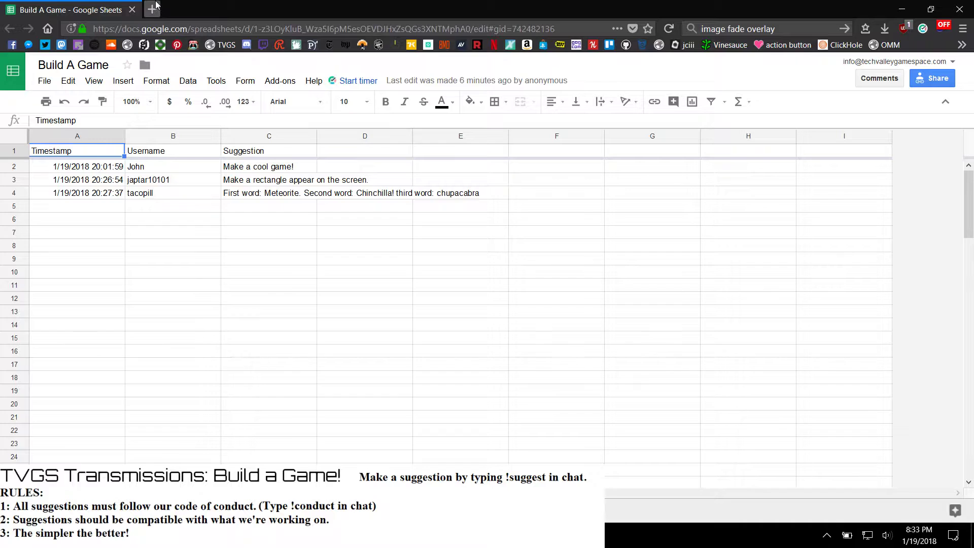
click(152, 9)
text(textures.com)
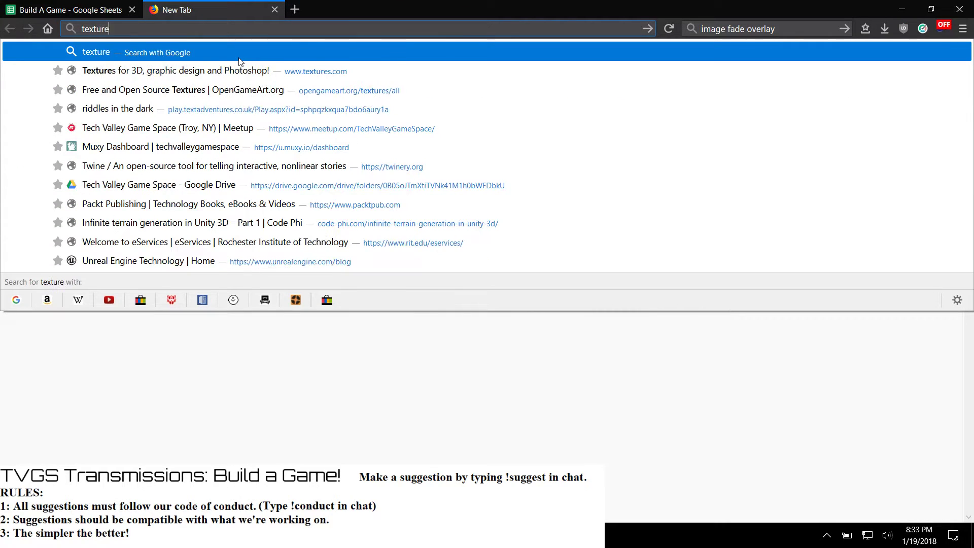
key(Down)
key(Down)
key(Return)
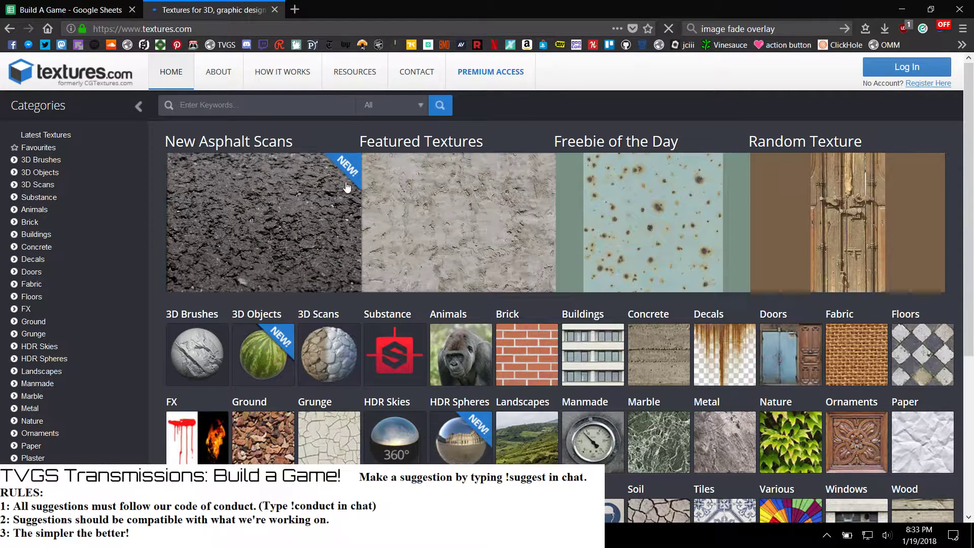
Step: Open the Animals category on textures.com, look through its subcategories and open Various
click(452, 354)
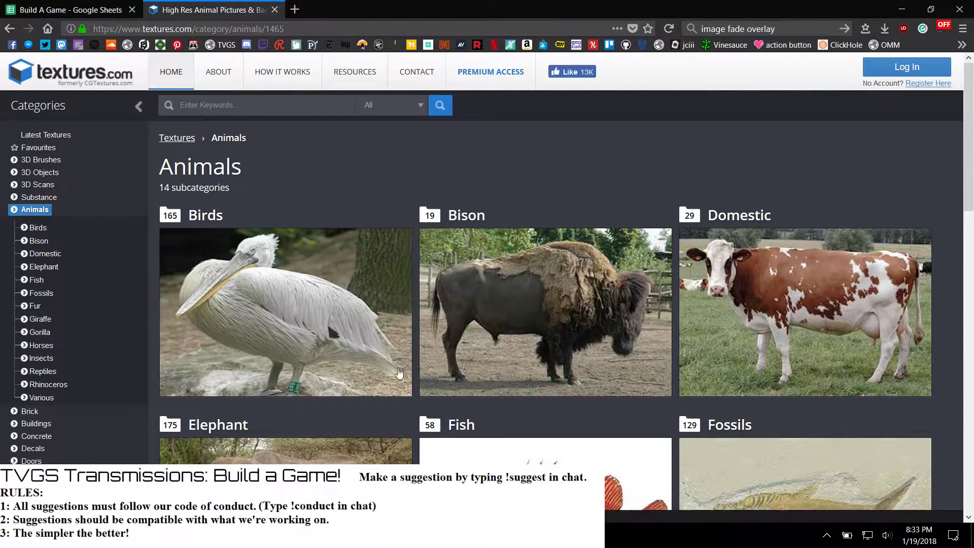
scroll(327, 306, down, 1)
scroll(327, 307, down, 3)
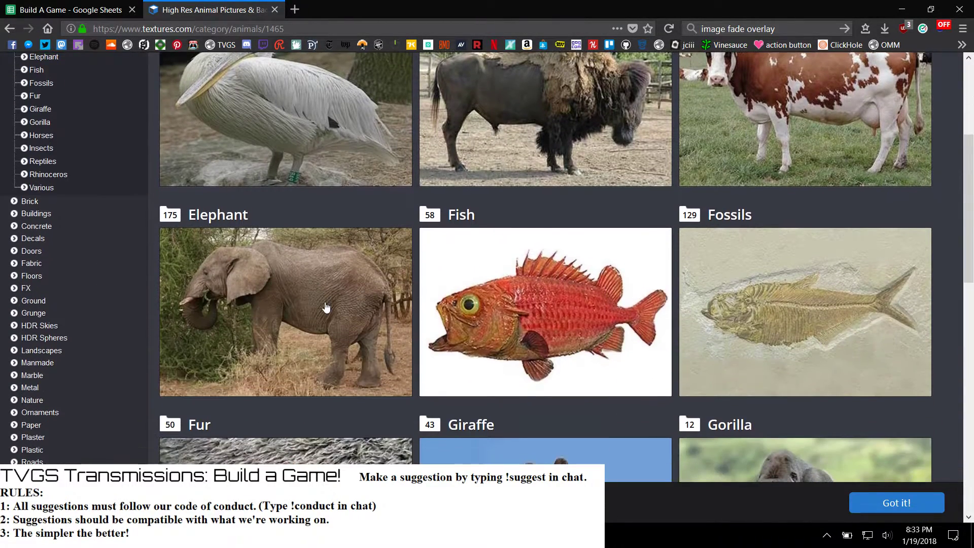
scroll(326, 306, down, 5)
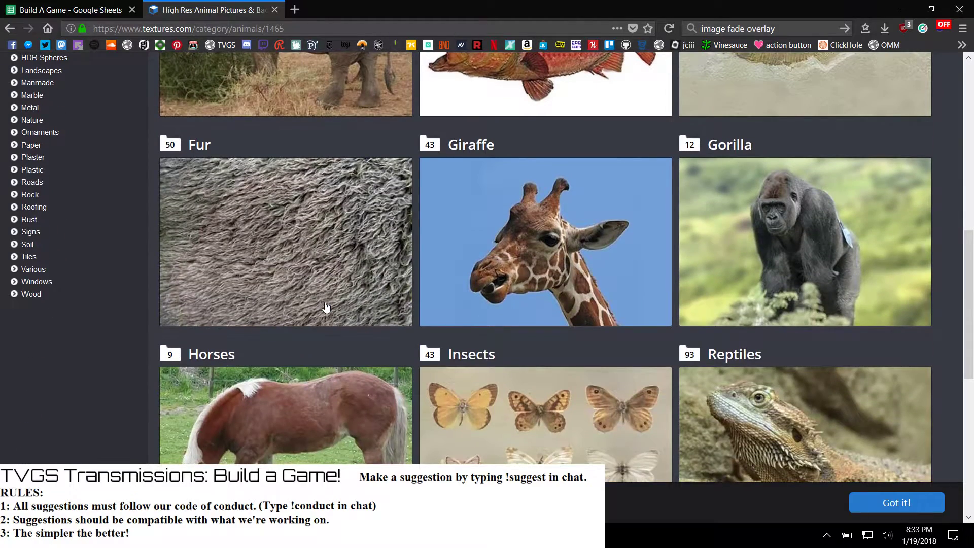
scroll(327, 307, down, 5)
scroll(326, 307, down, 2)
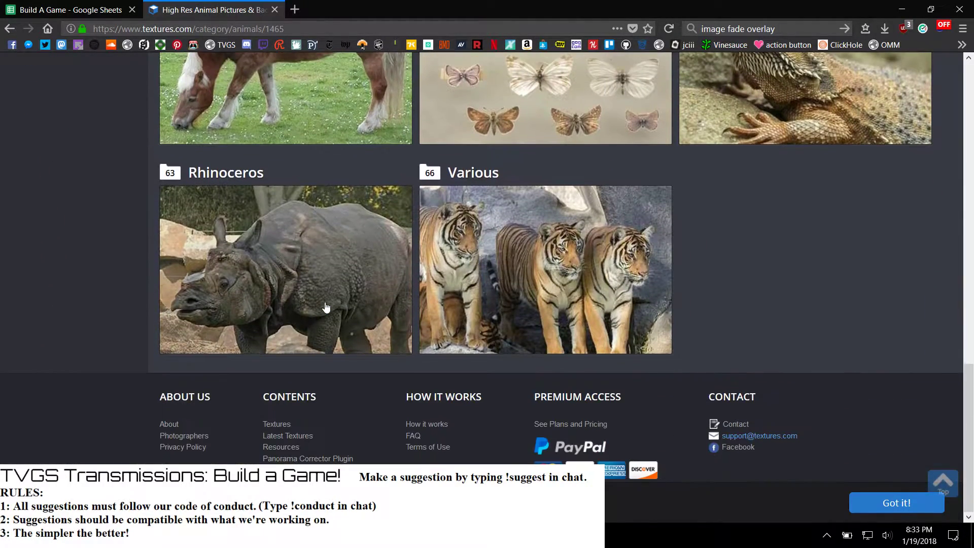
click(496, 284)
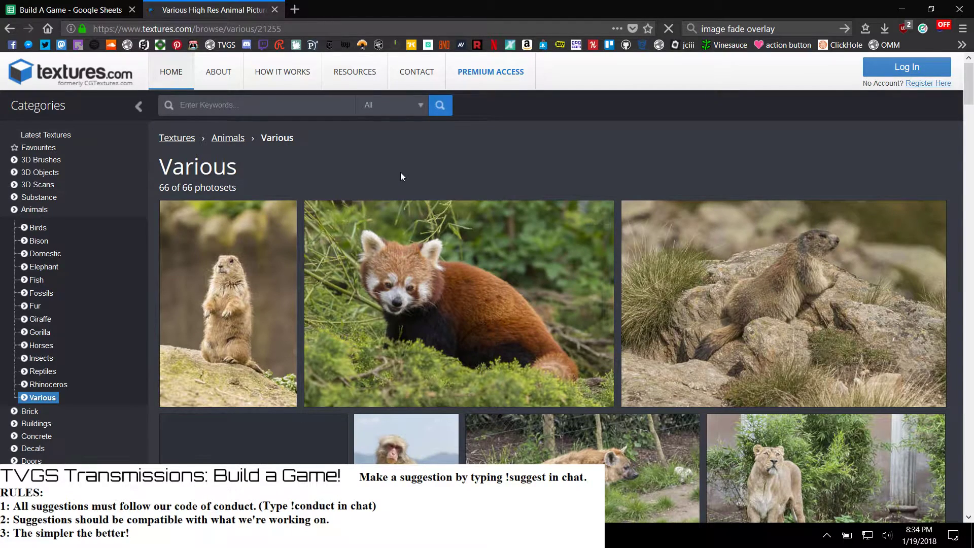
Step: Examine the photosets in the Various animals subcategory for an animal picture to use in the game
scroll(449, 258, down, 10)
scroll(449, 258, down, 5)
scroll(455, 235, down, 5)
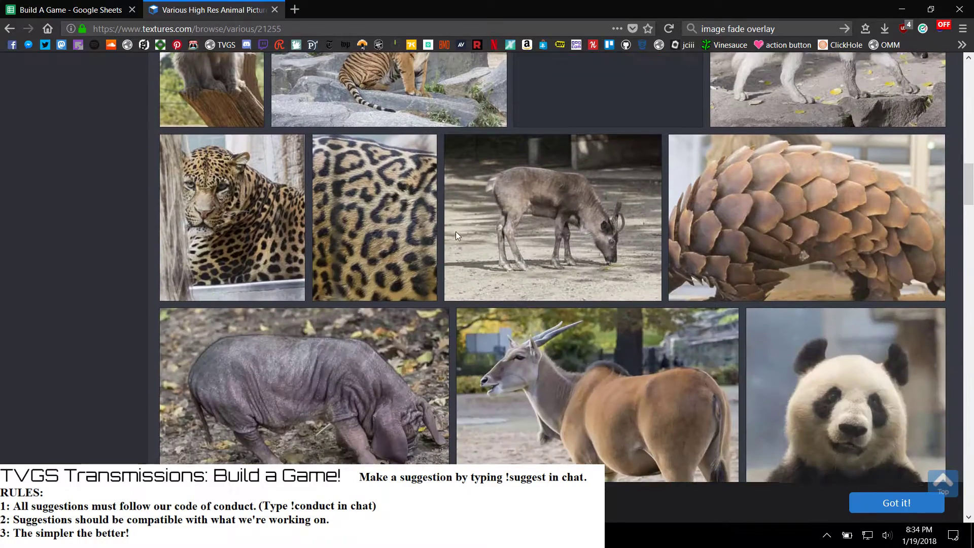
scroll(456, 232, down, 3)
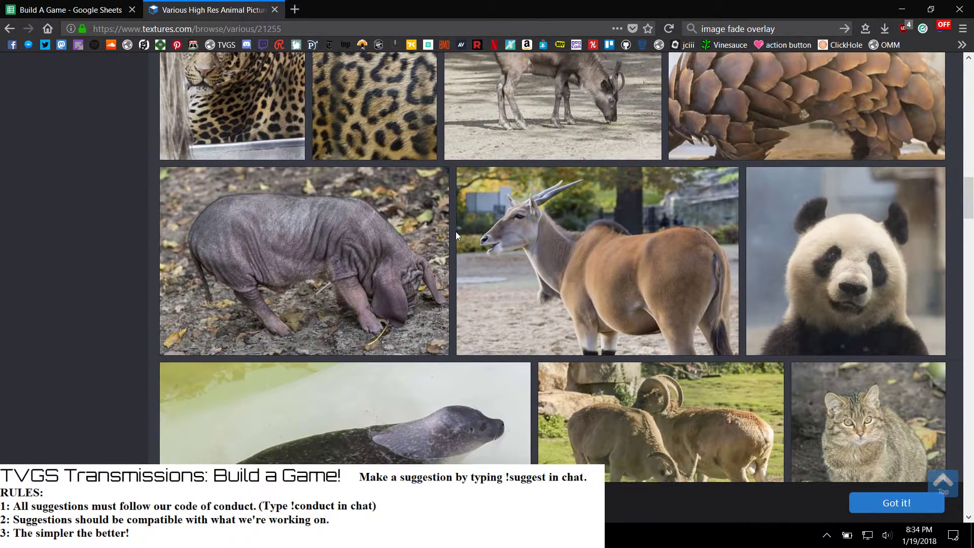
scroll(456, 232, down, 15)
scroll(457, 237, down, 9)
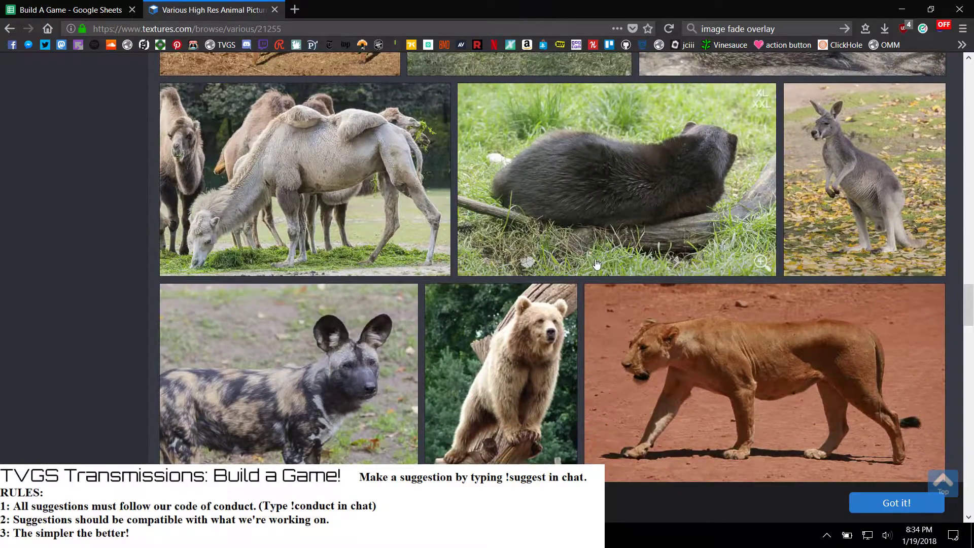
scroll(596, 260, down, 5)
scroll(523, 231, down, 8)
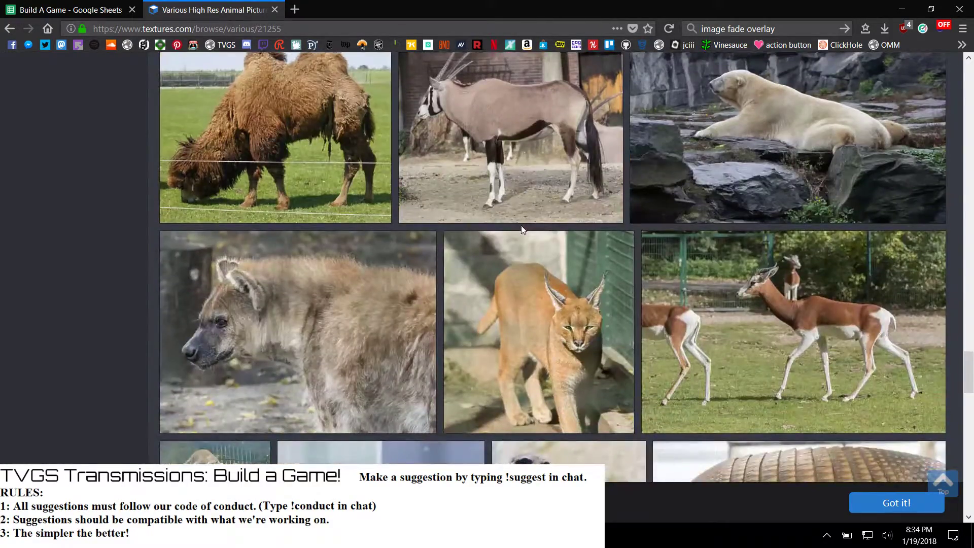
scroll(523, 229, down, 4)
scroll(523, 230, down, 12)
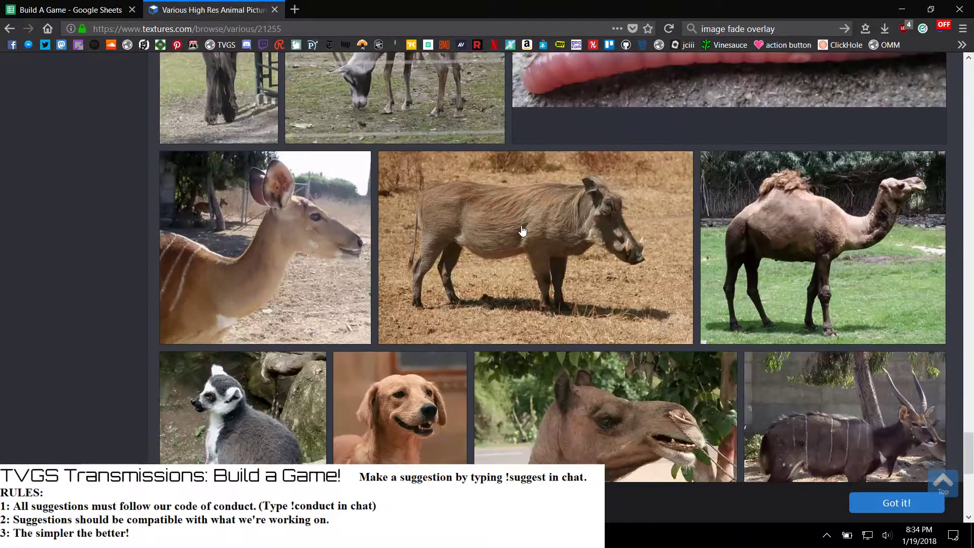
scroll(523, 231, down, 6)
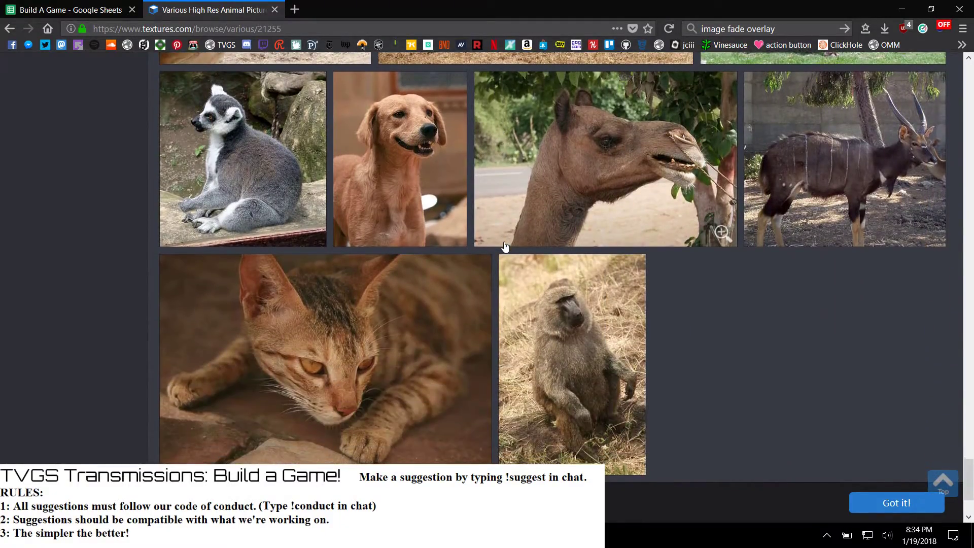
scroll(580, 253, up, 7)
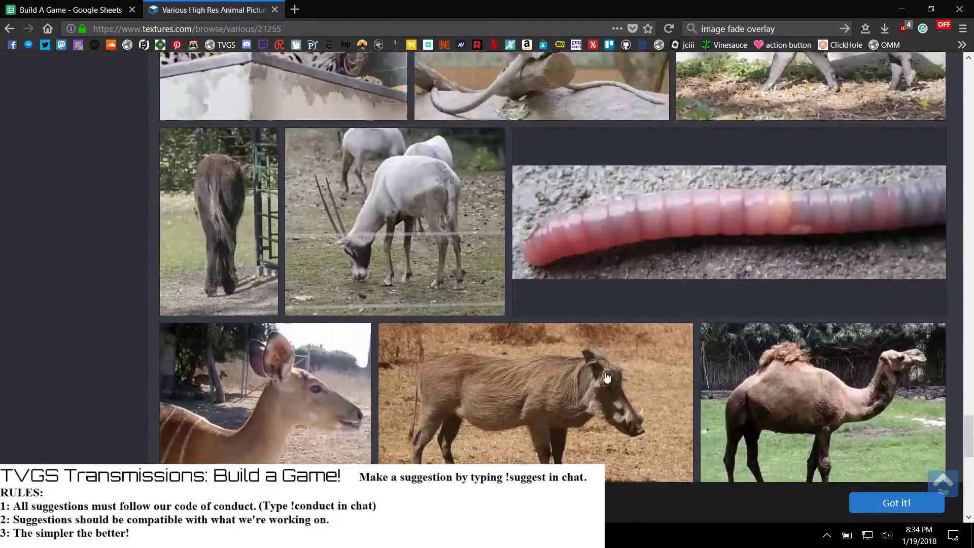
Step: Check the suggestions in the Build A Game spreadsheet, then return to the textures.com page and examine more animal pictures
scroll(606, 377, up, 3)
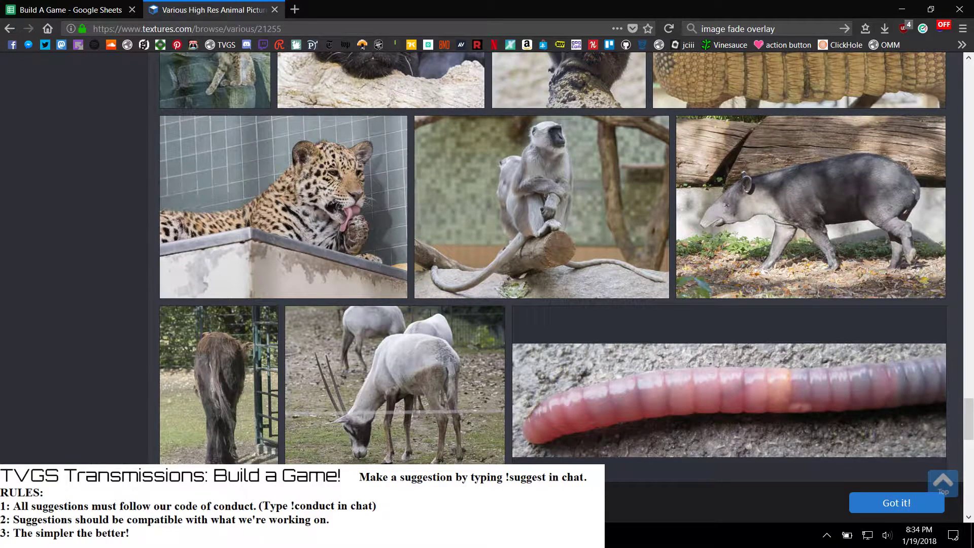
click(91, 6)
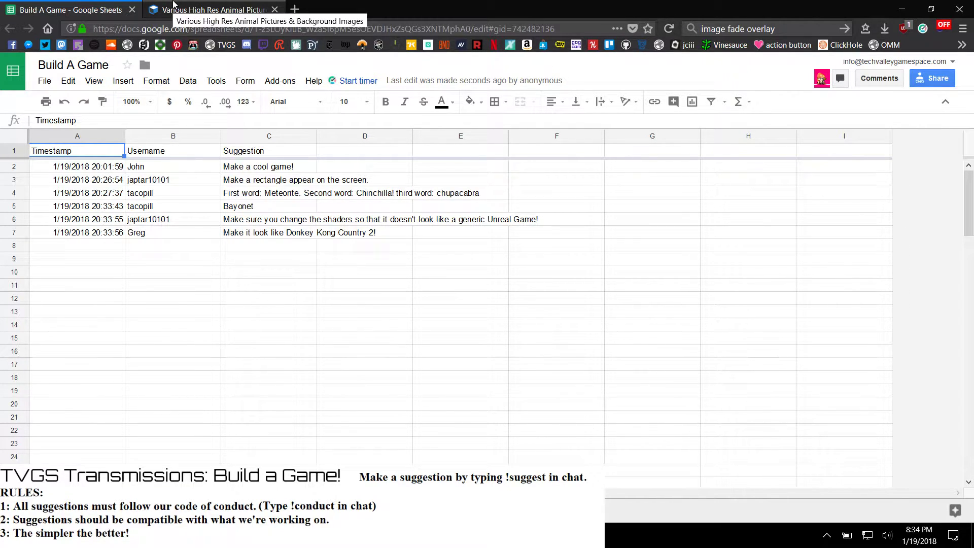
click(173, 4)
scroll(403, 199, down, 10)
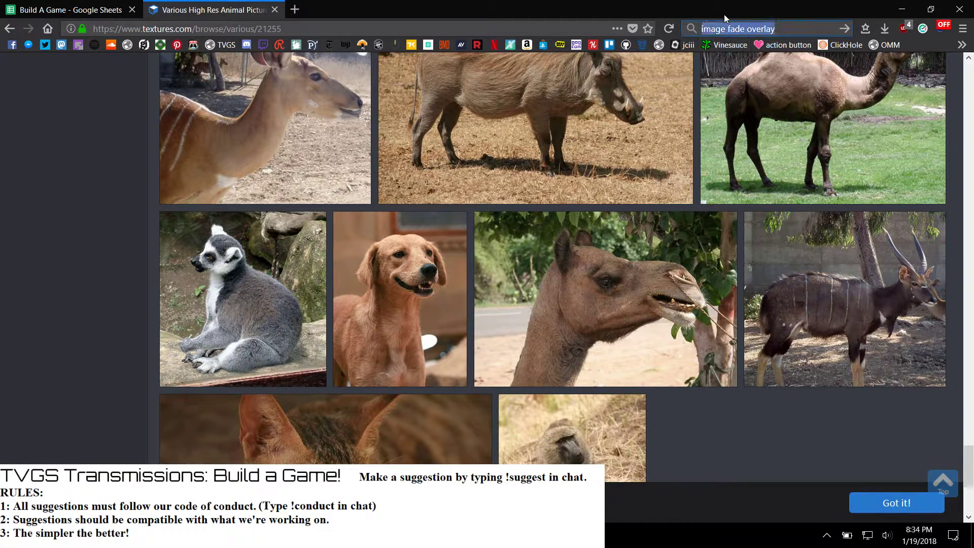
Step: Search Google for chinchilla and show the image results
text(chinch)
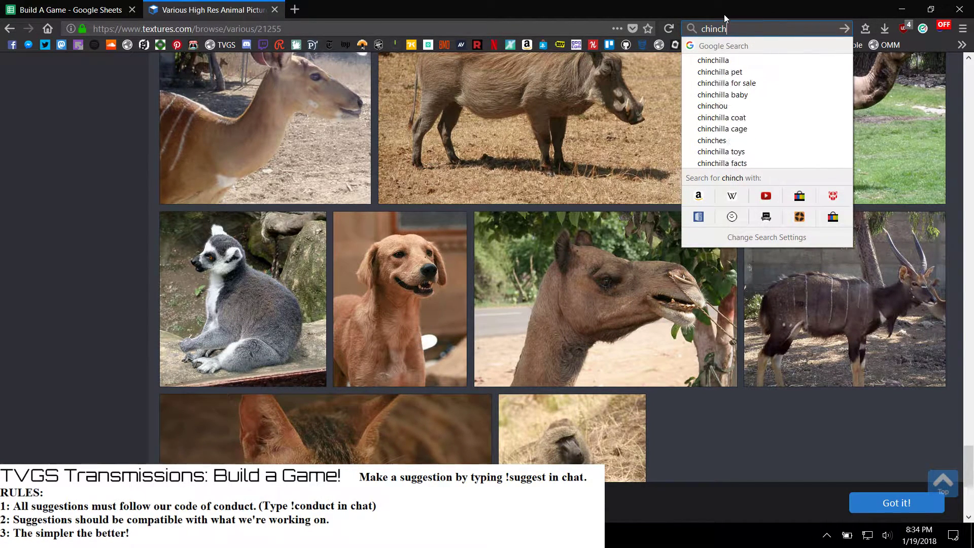
key(Down)
key(Return)
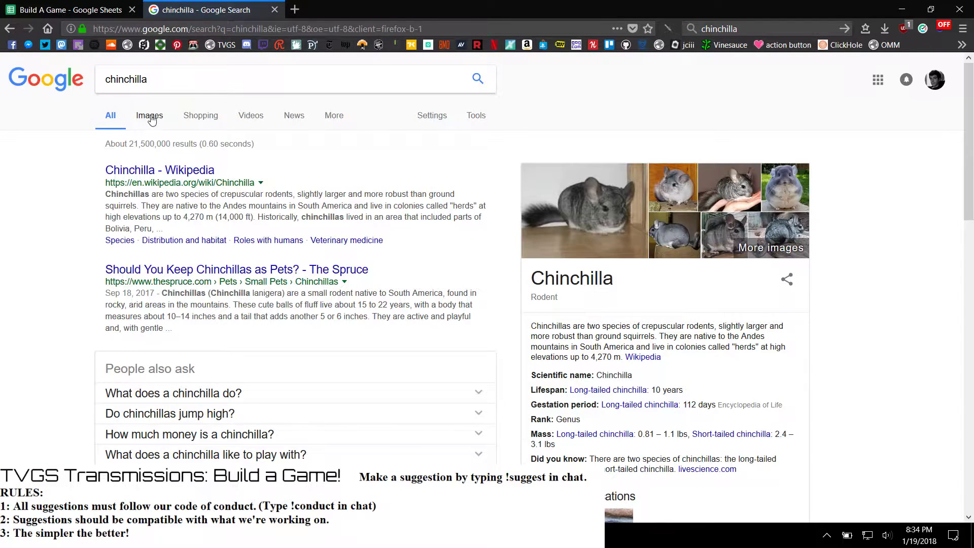
click(150, 117)
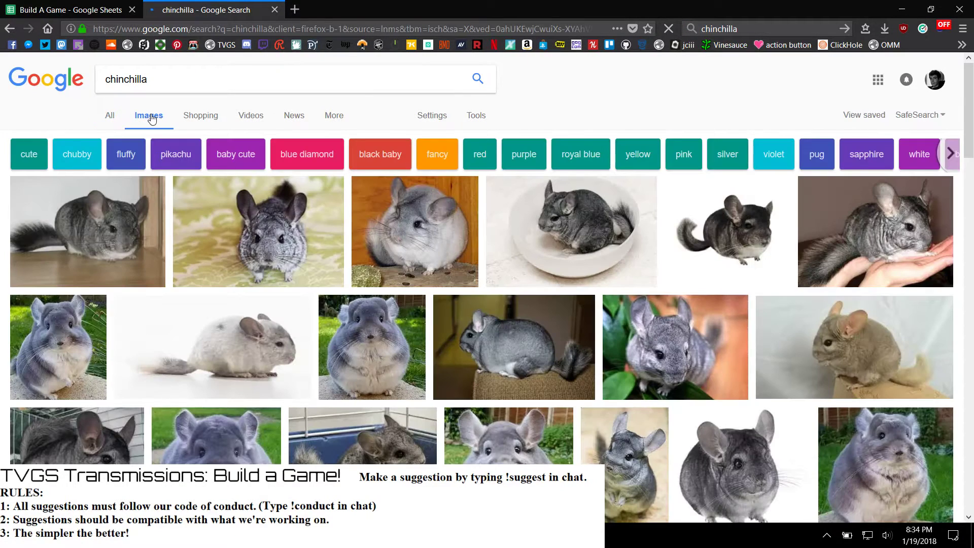
Step: Filter the chinchilla images by usage rights to those labeled for reuse with modification
click(440, 121)
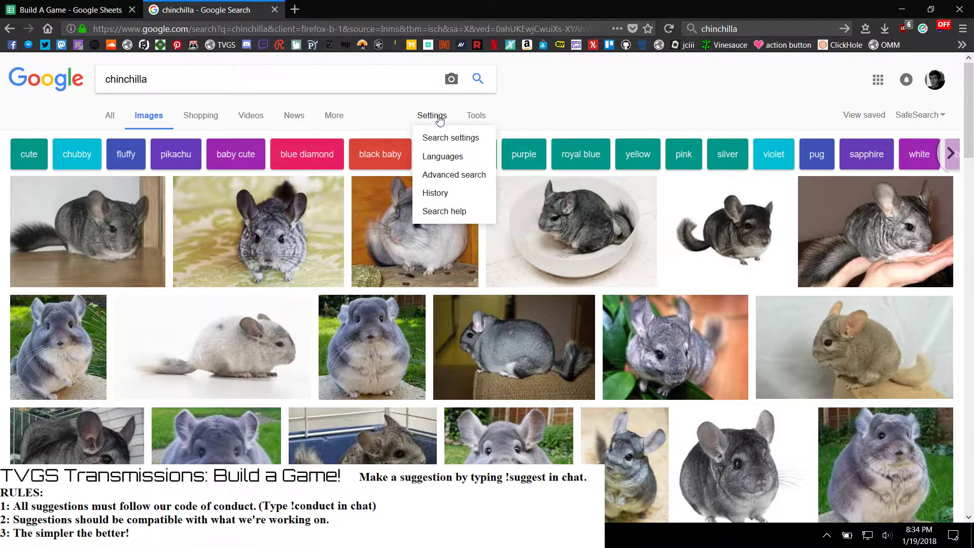
click(337, 114)
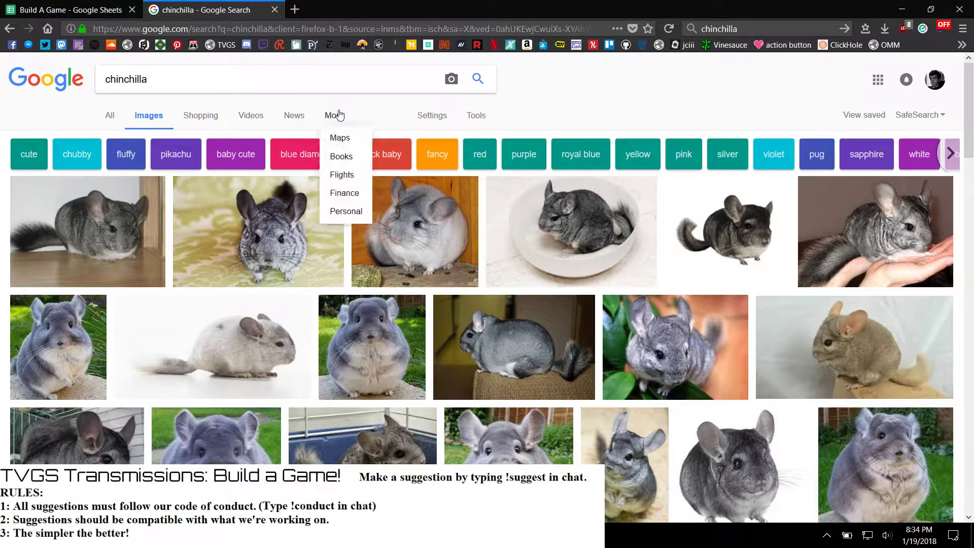
click(608, 100)
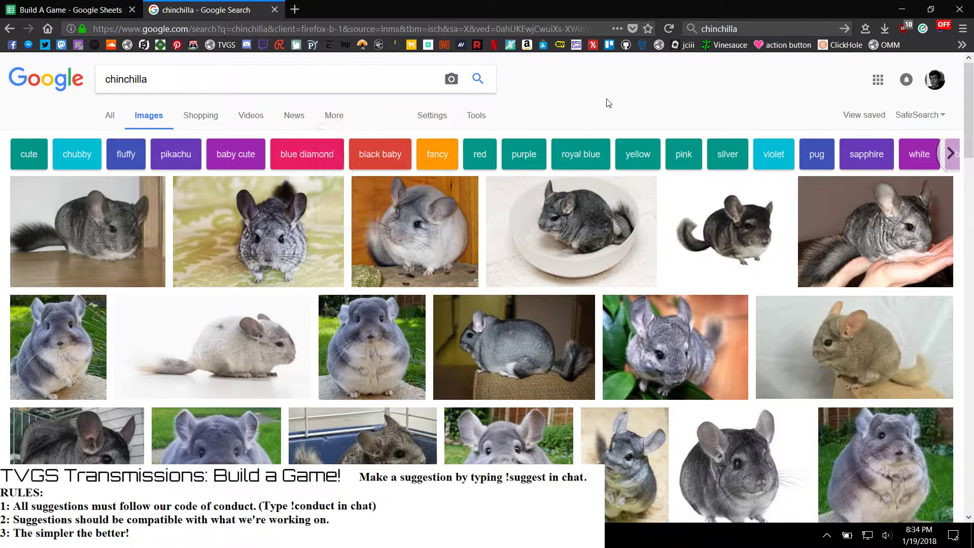
click(477, 116)
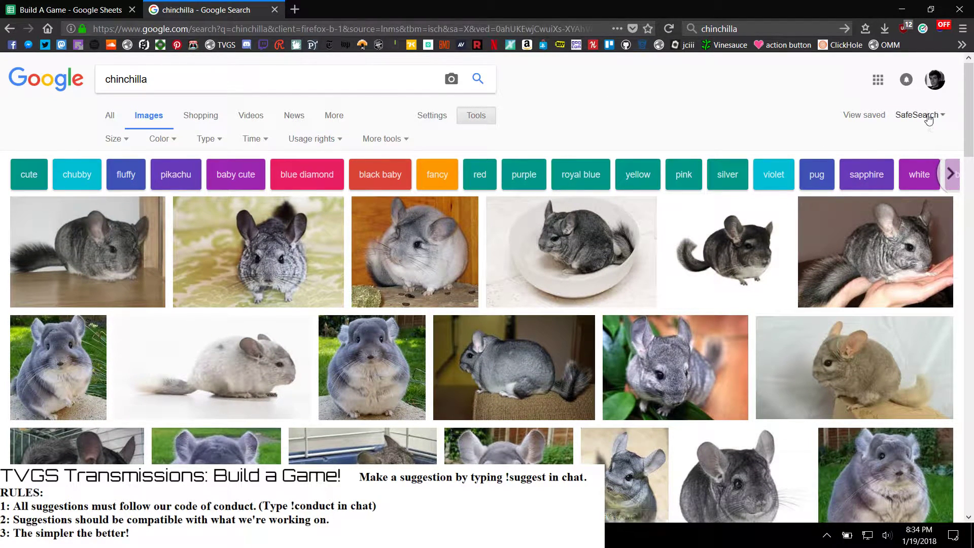
click(314, 140)
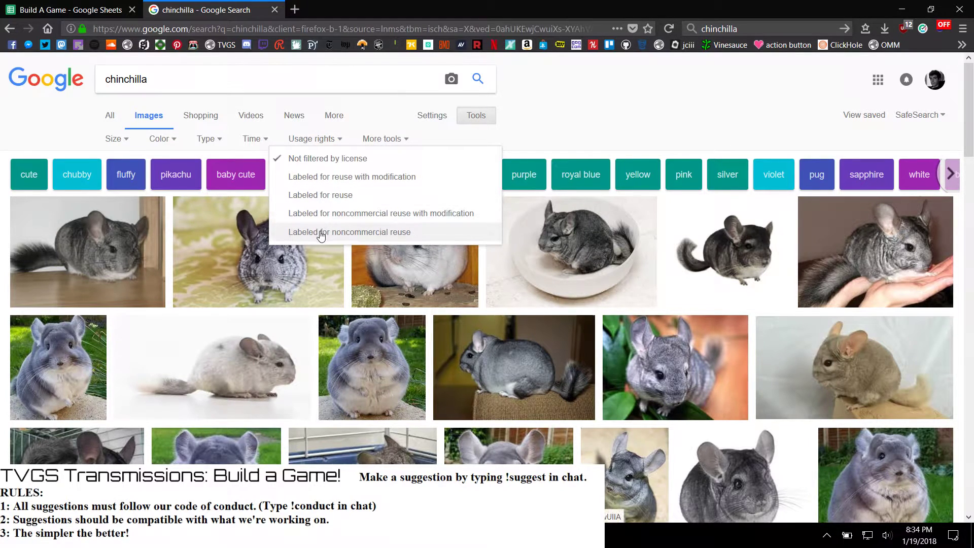
click(326, 178)
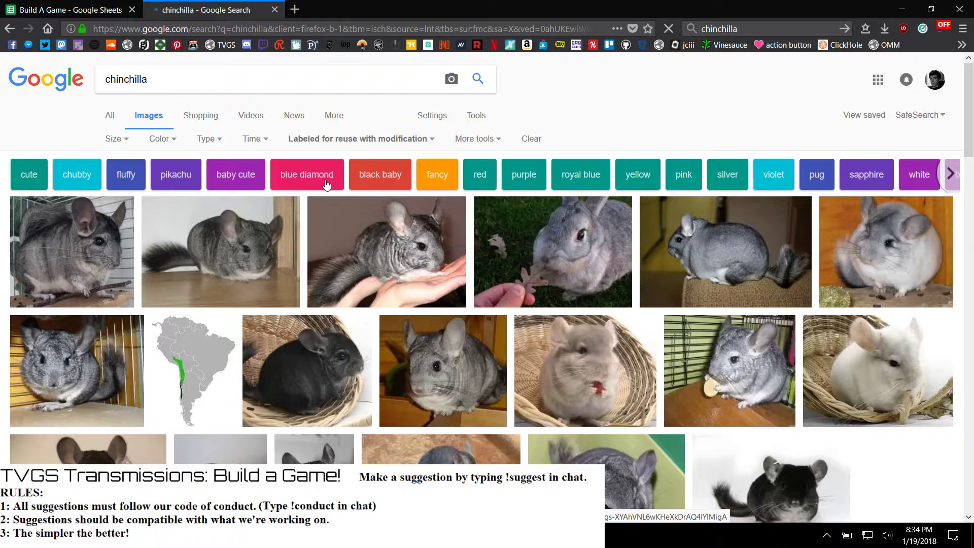
Step: Look through the filtered chinchilla images and open the preview of the Wikimedia Commons chinchilla on a white background
scroll(56, 260, down, 2)
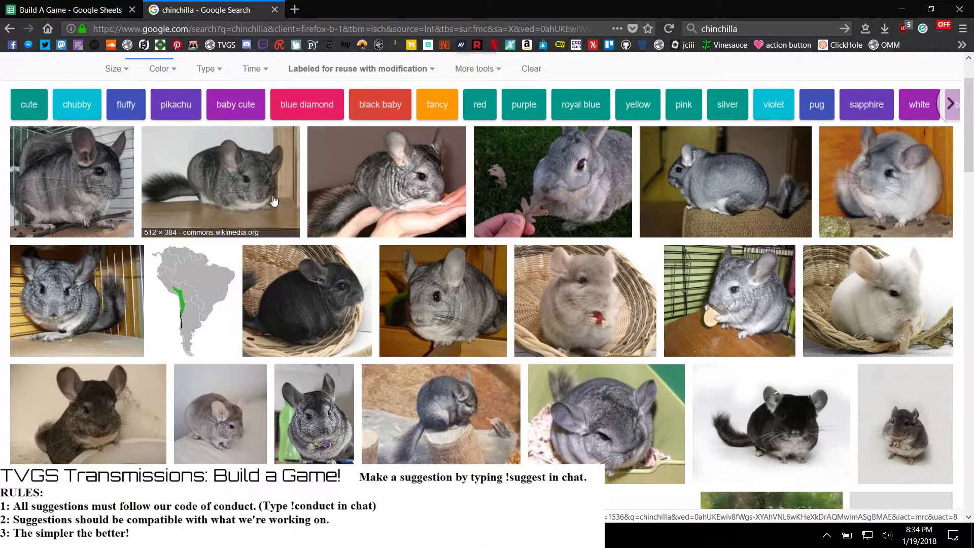
scroll(289, 228, down, 6)
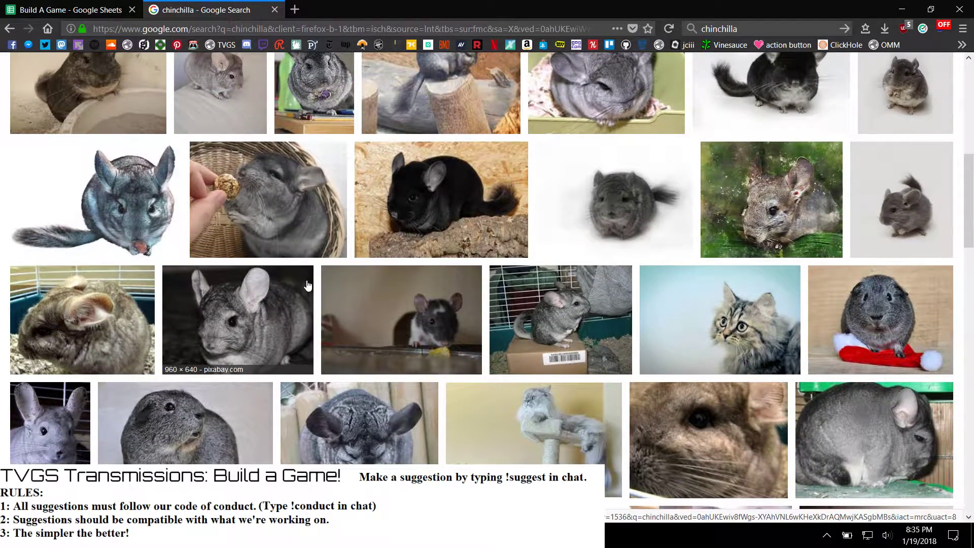
scroll(307, 286, down, 6)
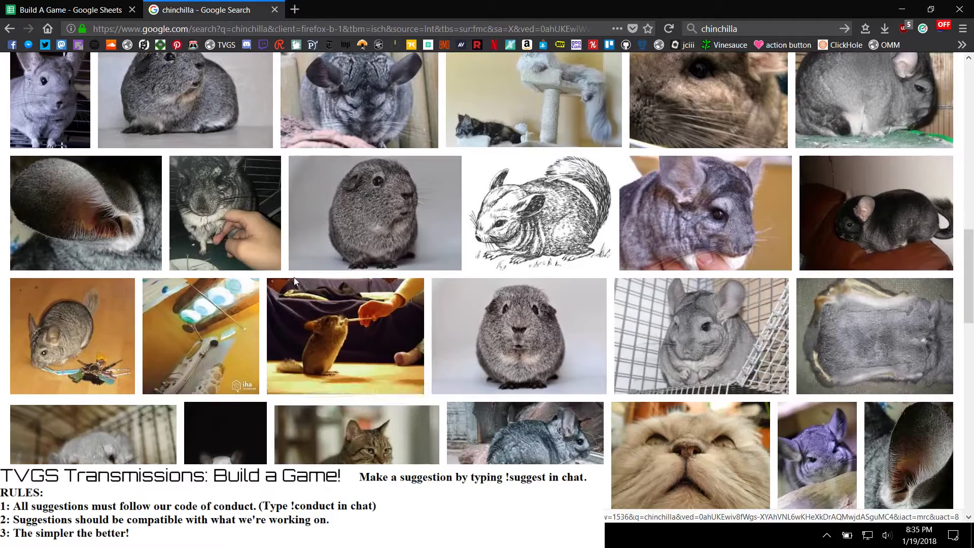
scroll(286, 273, up, 6)
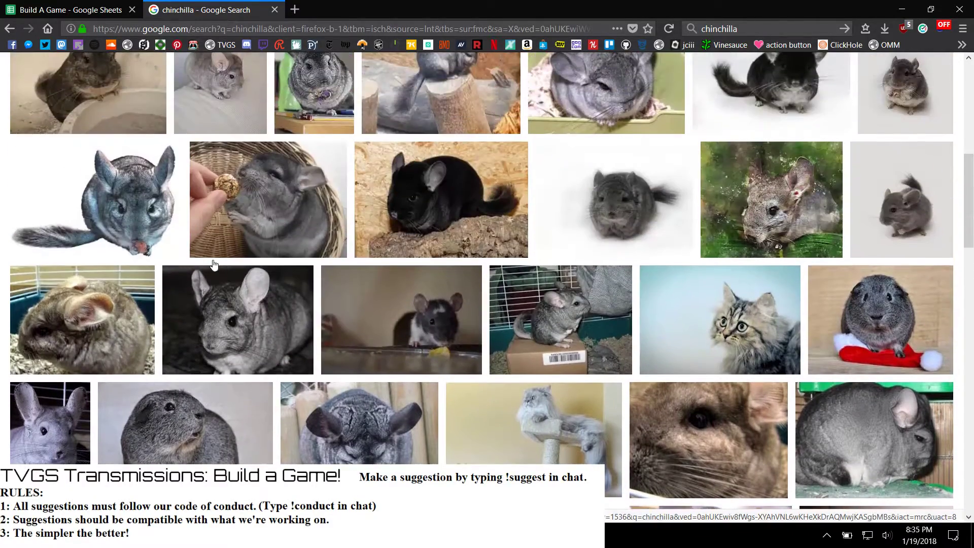
scroll(214, 264, up, 7)
scroll(216, 267, down, 3)
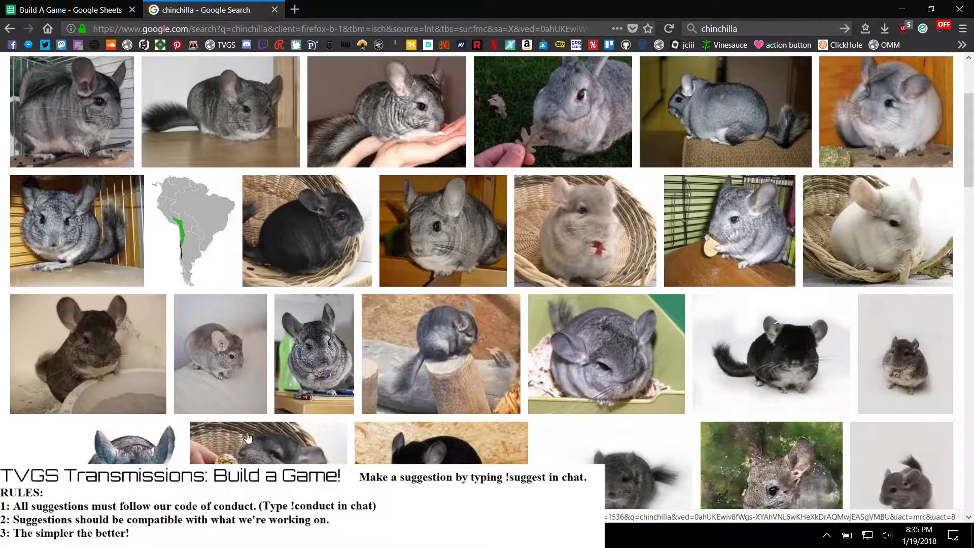
scroll(203, 390, down, 3)
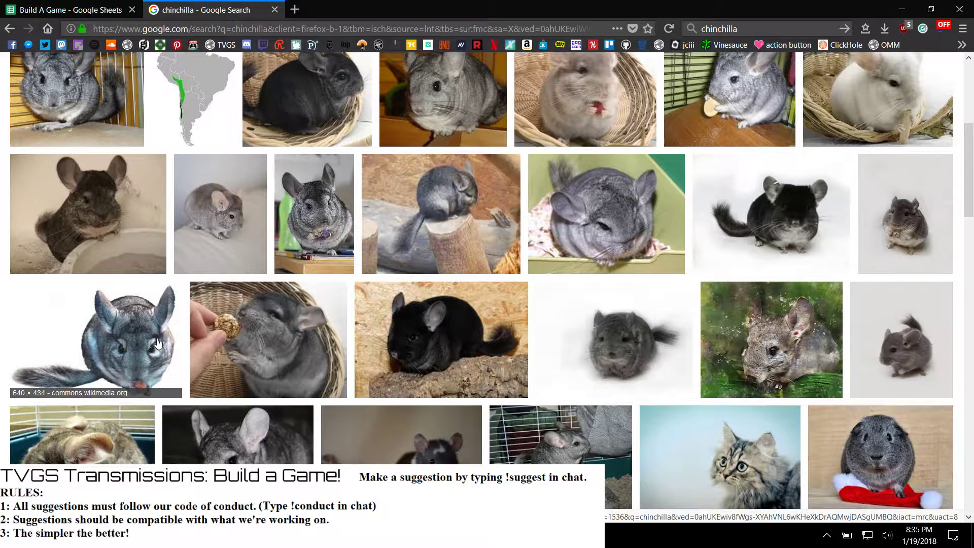
click(158, 343)
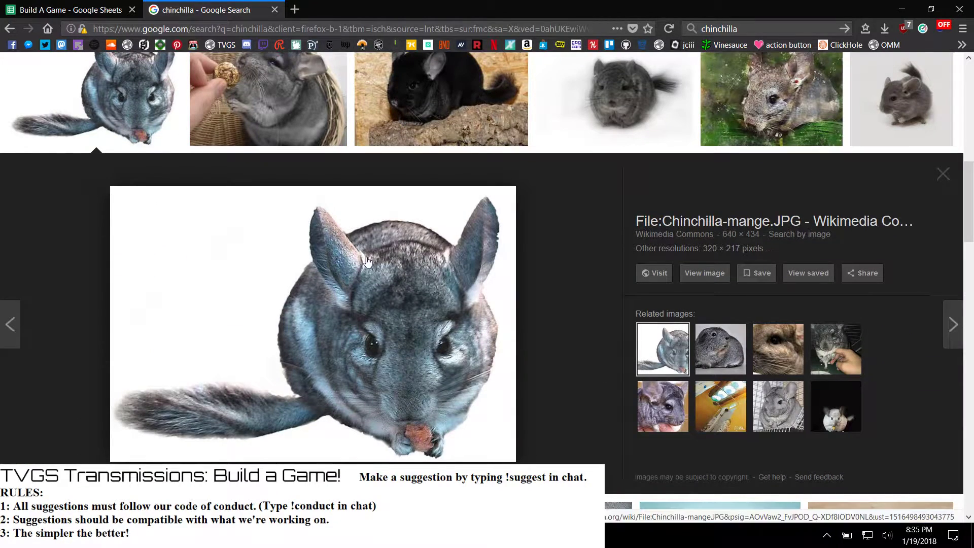
Step: Start saving the previewed chinchilla image and choose the Projects.Files folder as the destination
right_click(364, 257)
click(404, 396)
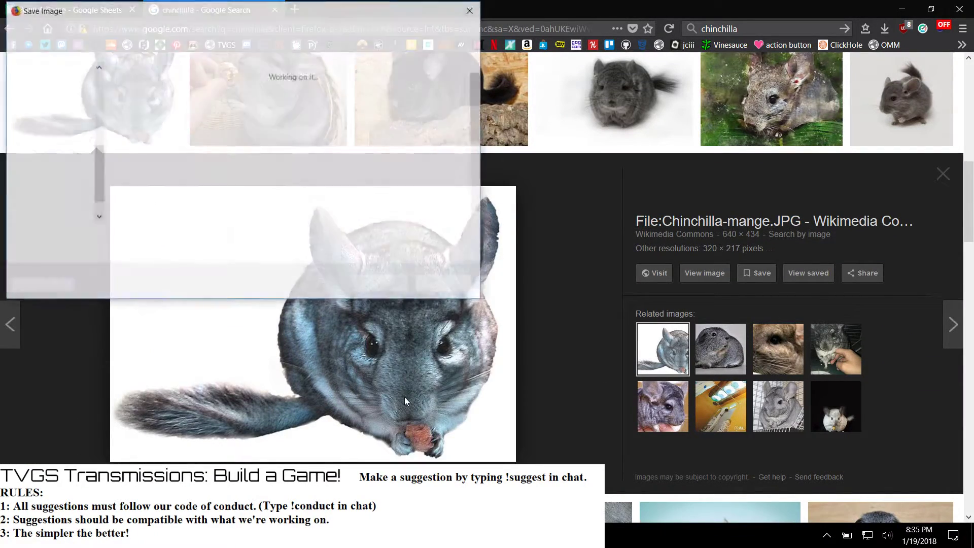
scroll(73, 107, up, 3)
scroll(73, 106, up, 2)
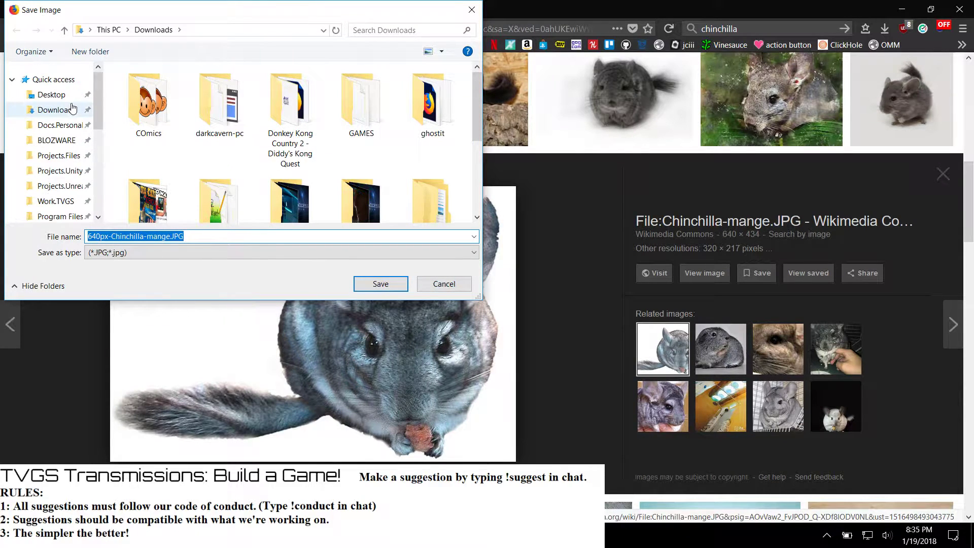
click(65, 115)
scroll(69, 136, down, 1)
scroll(68, 162, up, 1)
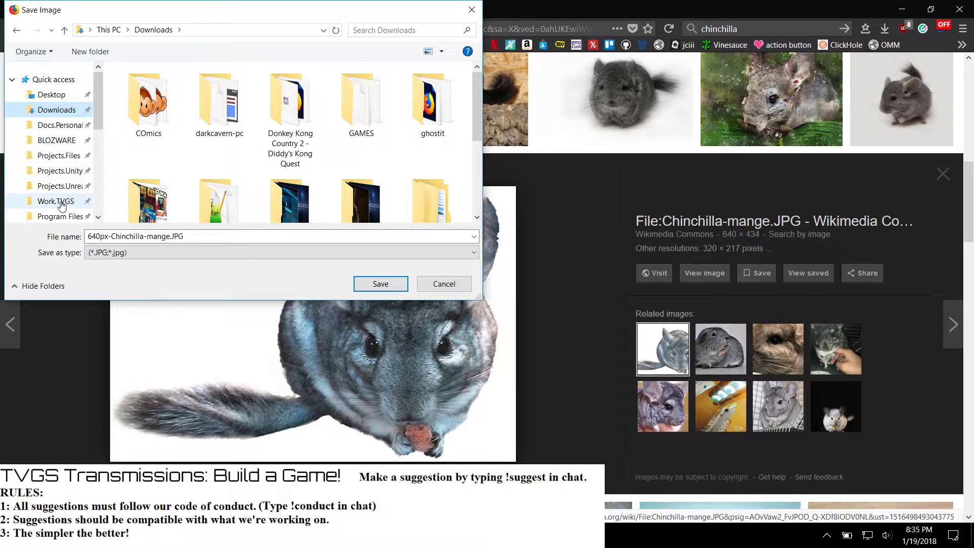
drag(143, 11, 630, 100)
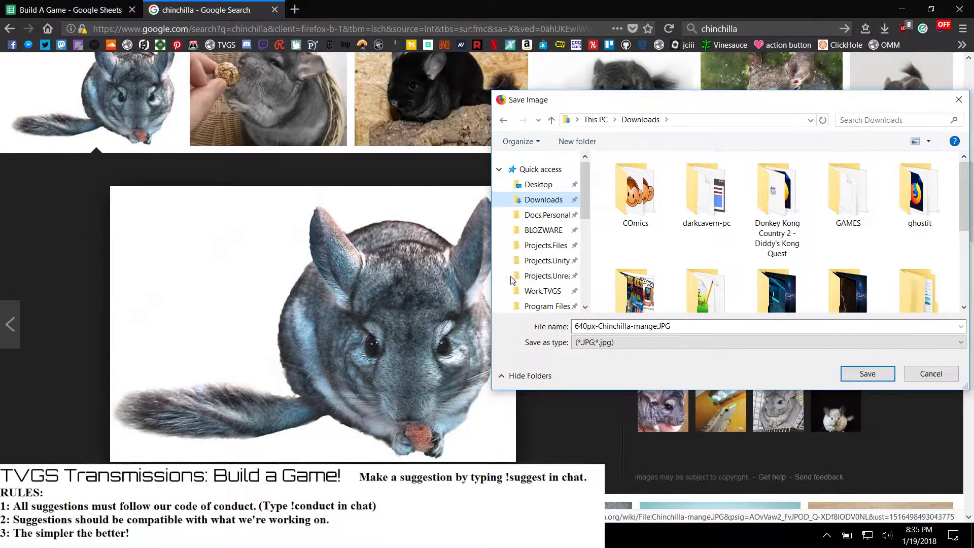
click(546, 245)
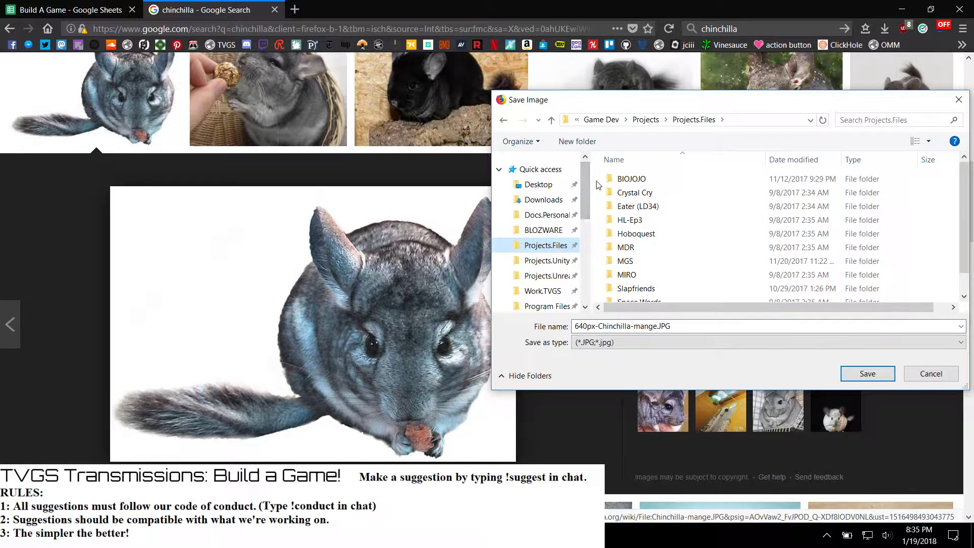
Step: Create a TVGS Game folder inside Projects.Files and save the image there as 640px-Chinchilla-mange.JPG
right_click(597, 185)
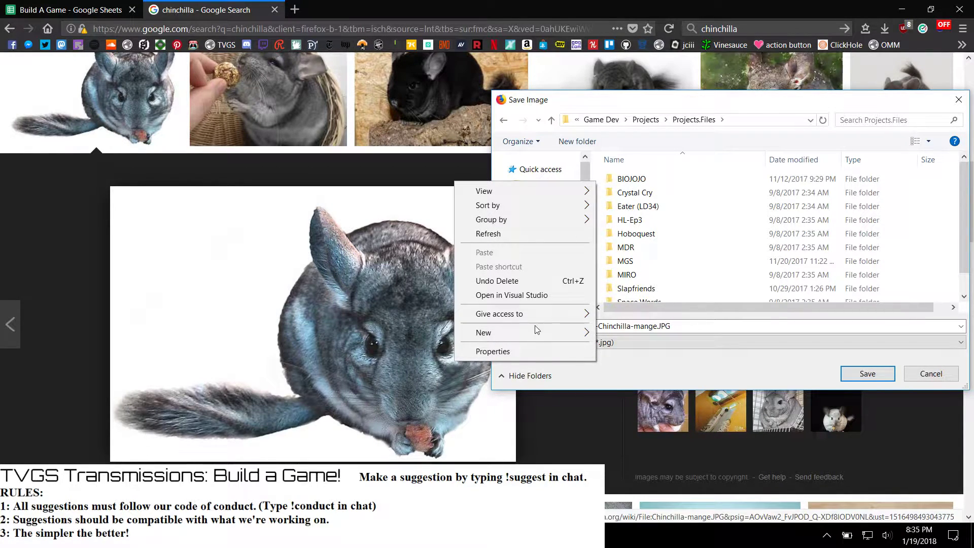
mouse_move(534, 327)
click(445, 331)
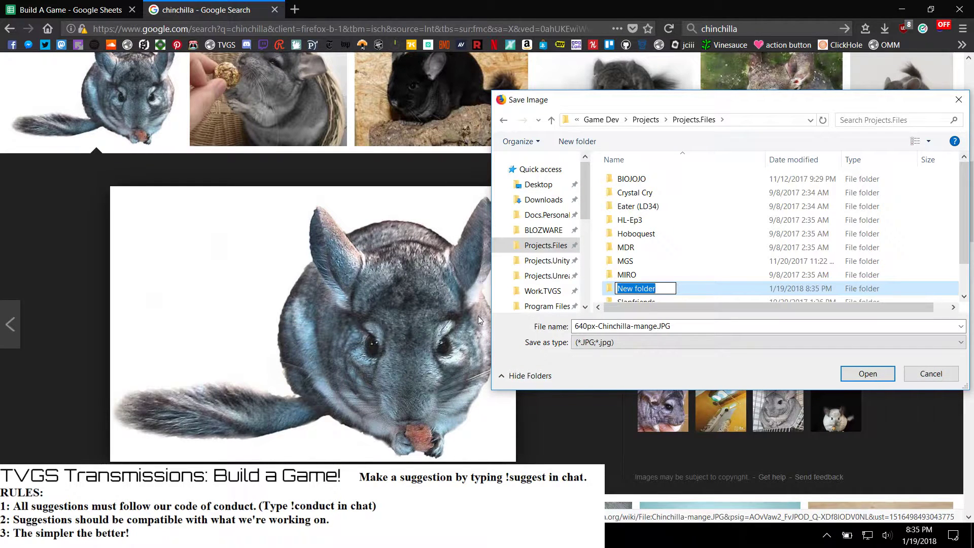
text(TVGS)
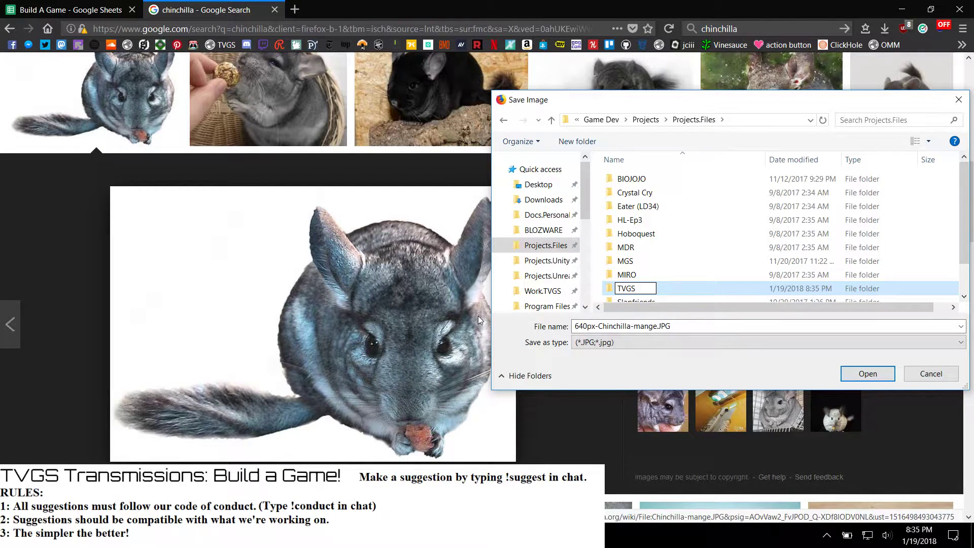
text( Game)
key(Return)
double_click(636, 297)
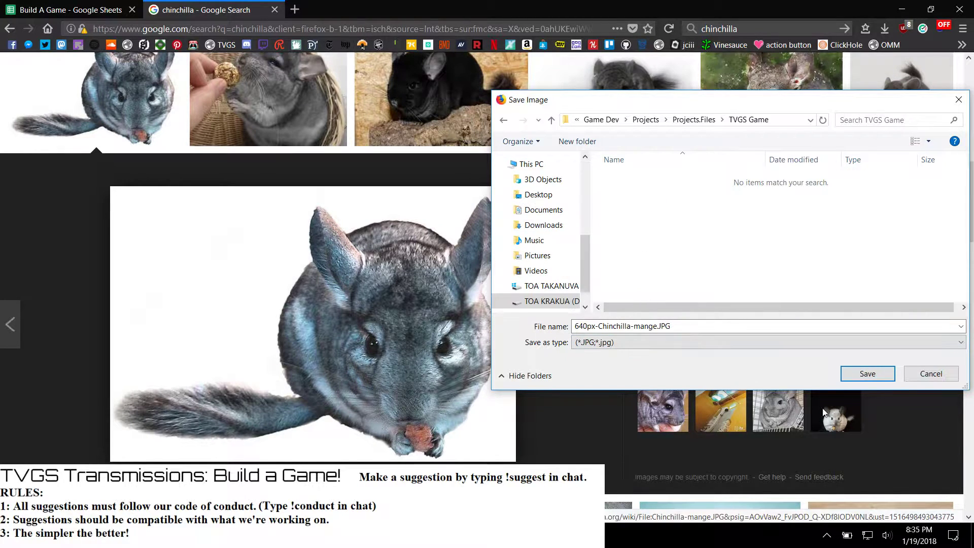
click(871, 378)
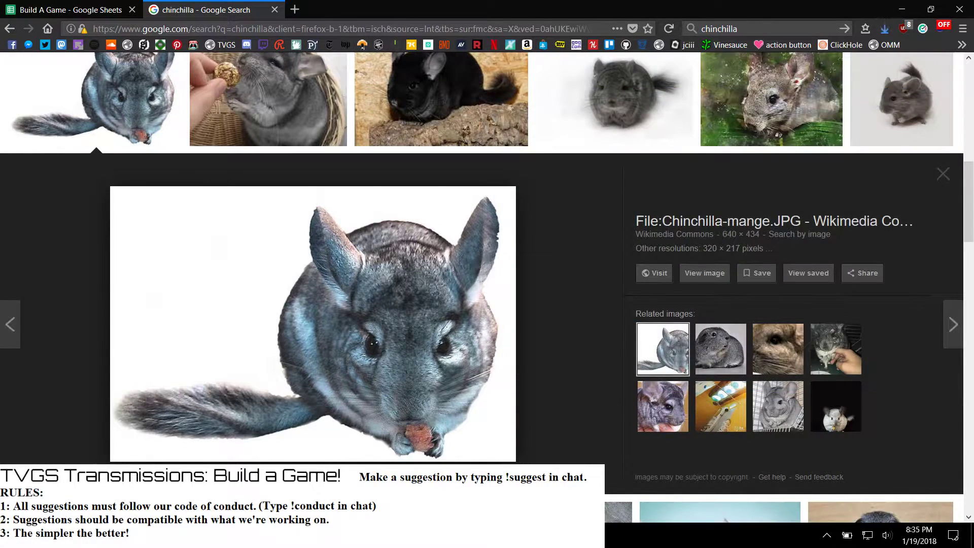
Step: Switch to the Unreal Editor, stop the play session and create a folder named Textures under Content
key(alt+Tab)
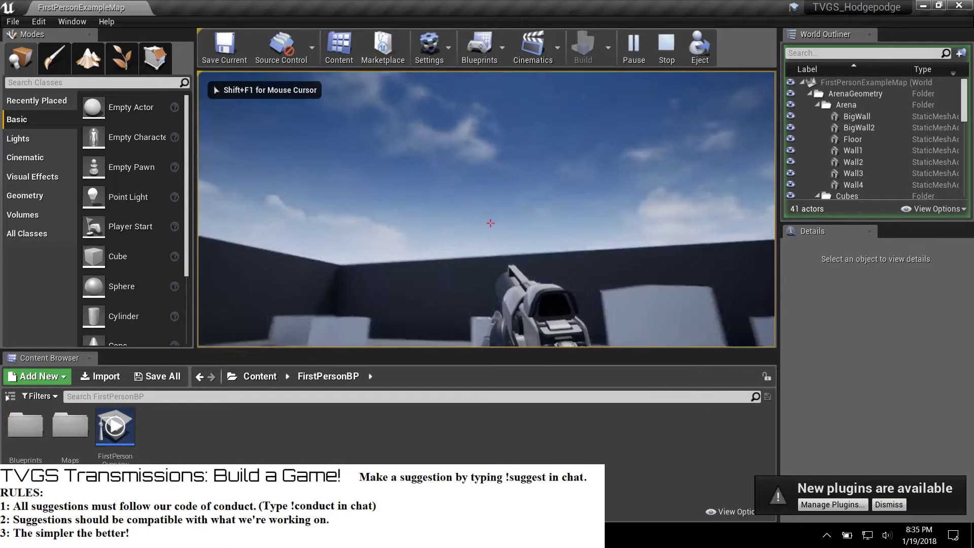
key(Escape)
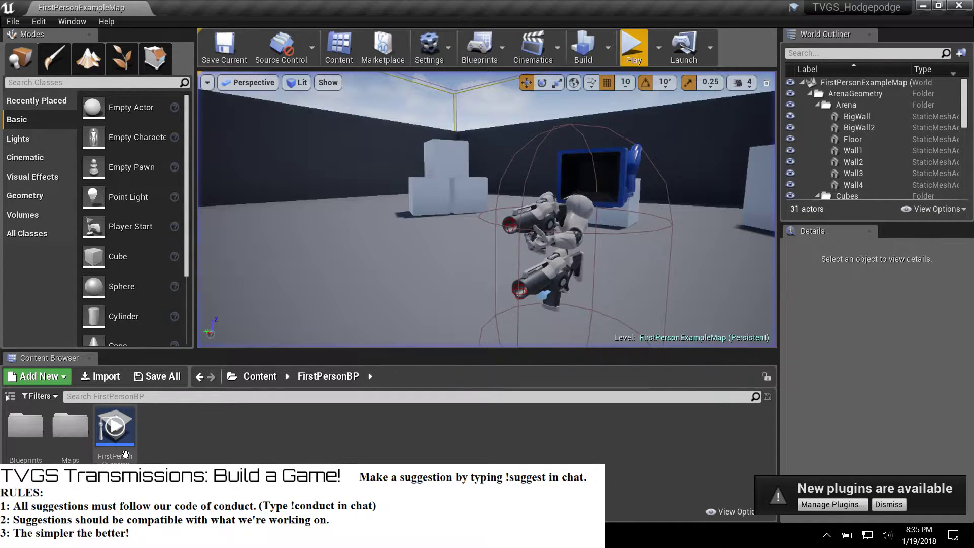
click(260, 376)
right_click(214, 421)
click(259, 113)
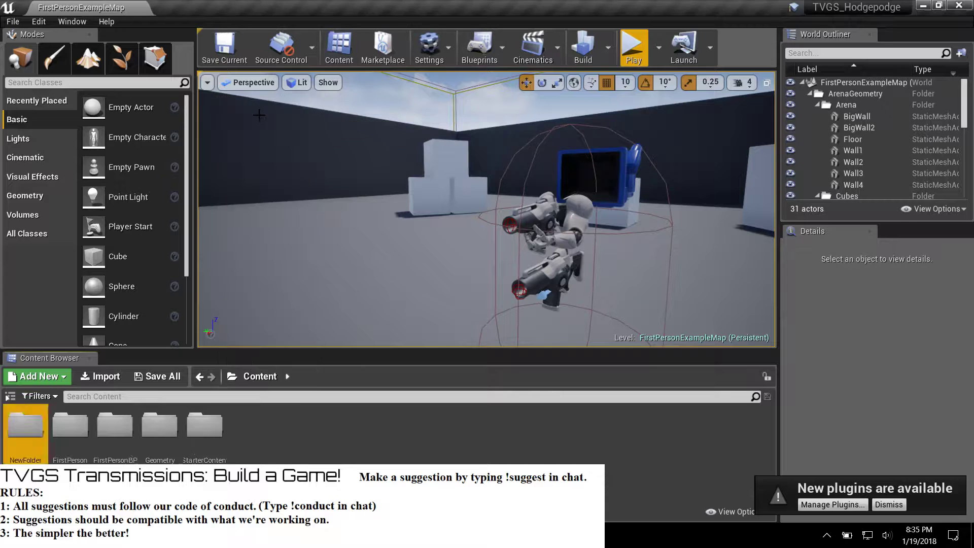
text(Textures)
key(Return)
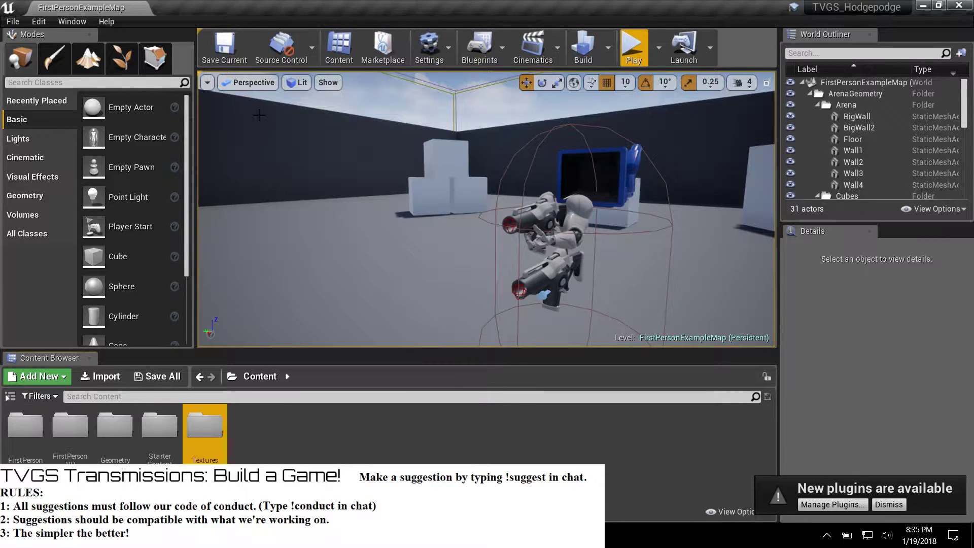
Step: Open the Textures folder, then switch to File Explorer and open the TVGS Game folder inside Projects.Files
double_click(202, 436)
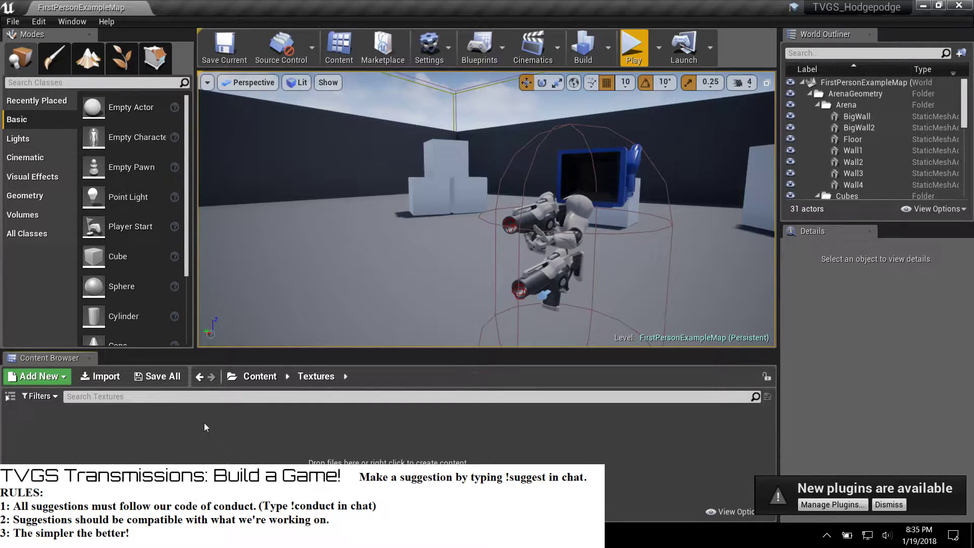
right_click(175, 436)
mouse_move(234, 285)
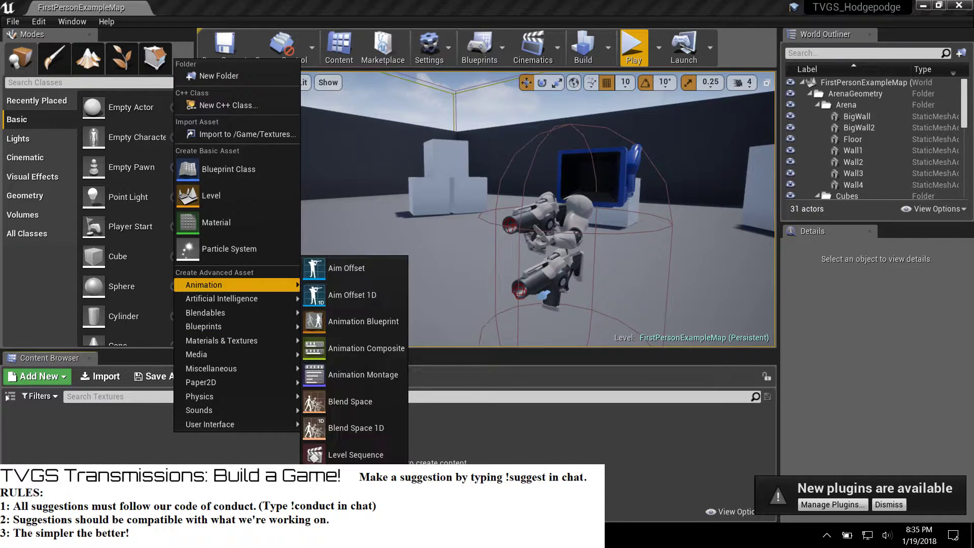
key(alt+Tab)
drag(324, 80, 437, 47)
click(263, 183)
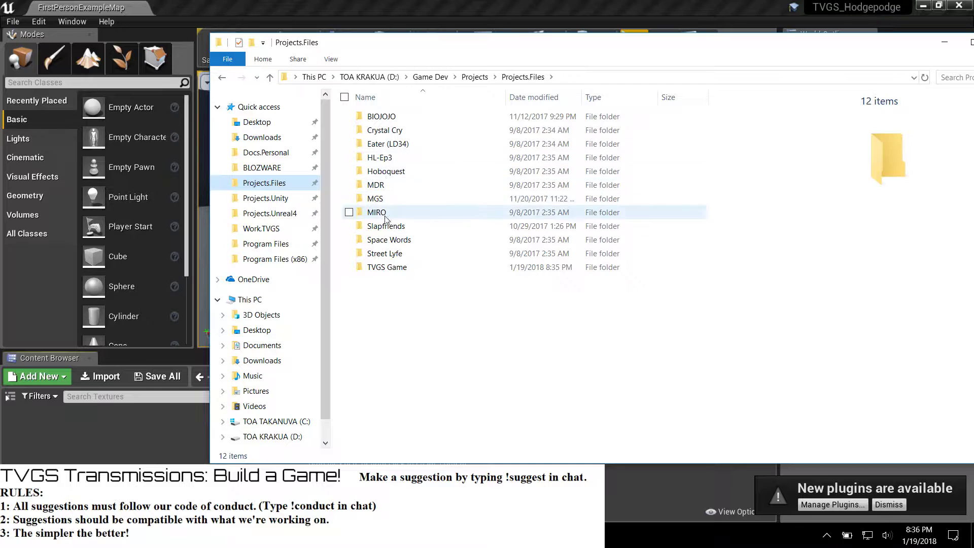
double_click(388, 267)
Step: Import 640px-Chinchilla-mange.JPG from the TVGS Game folder into the project's Textures folder
drag(389, 116, 159, 429)
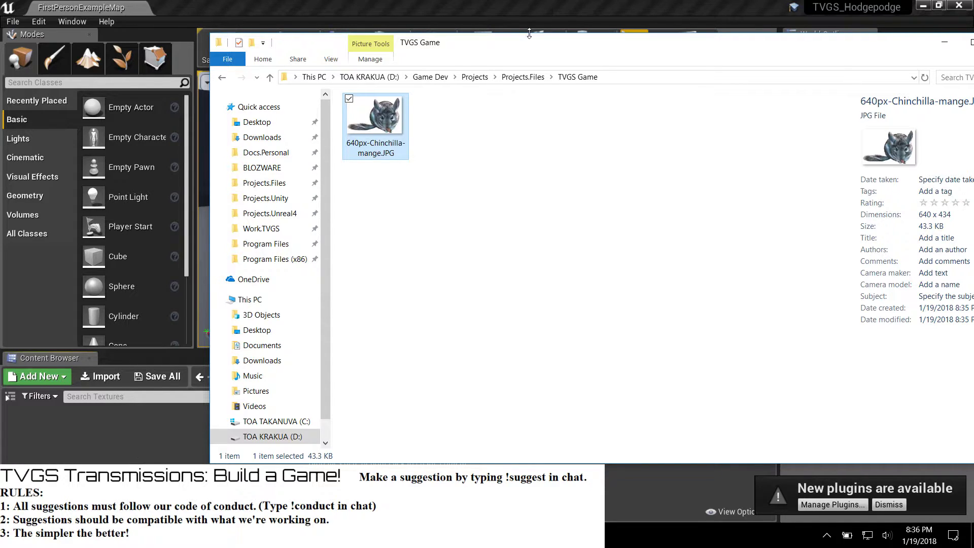
drag(543, 21, 855, 19)
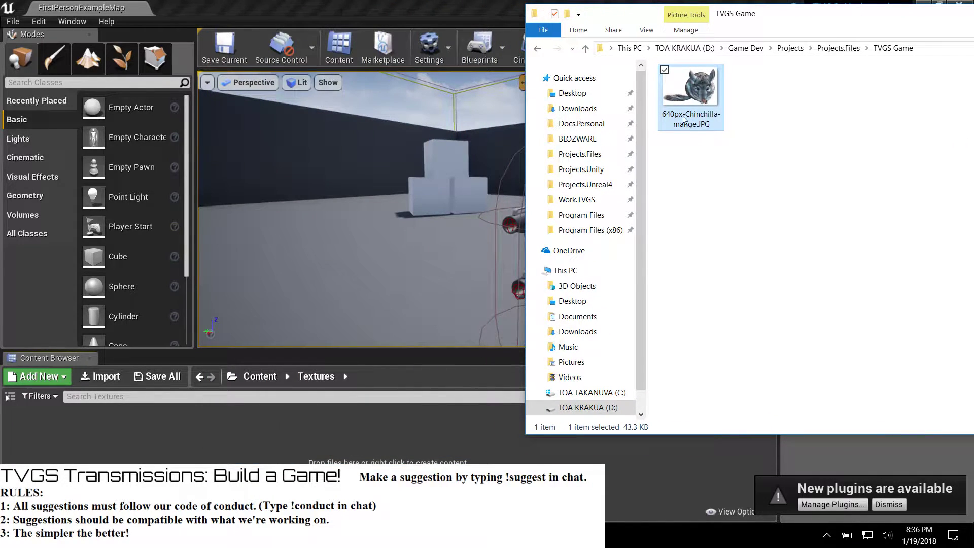
click(397, 401)
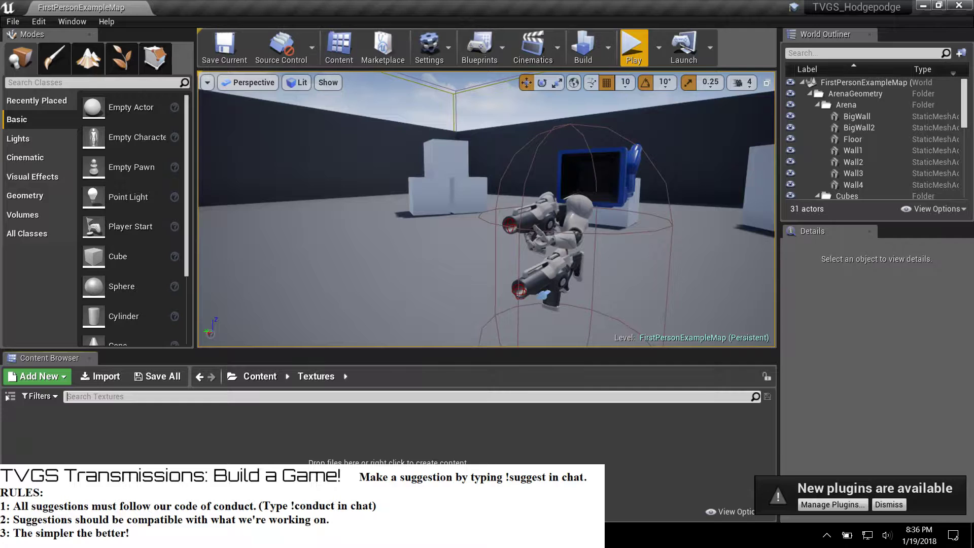
key(alt+Tab)
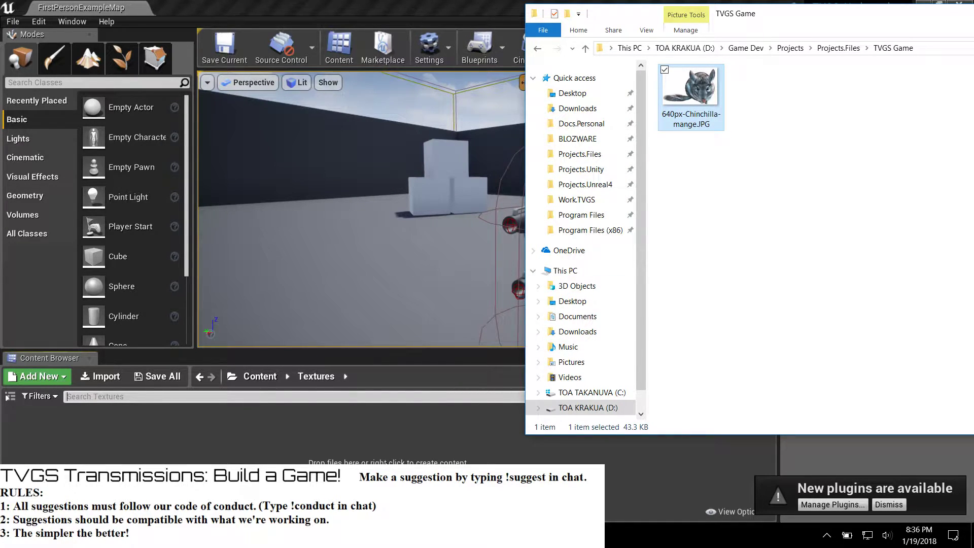
drag(319, 453, 318, 453)
click(267, 448)
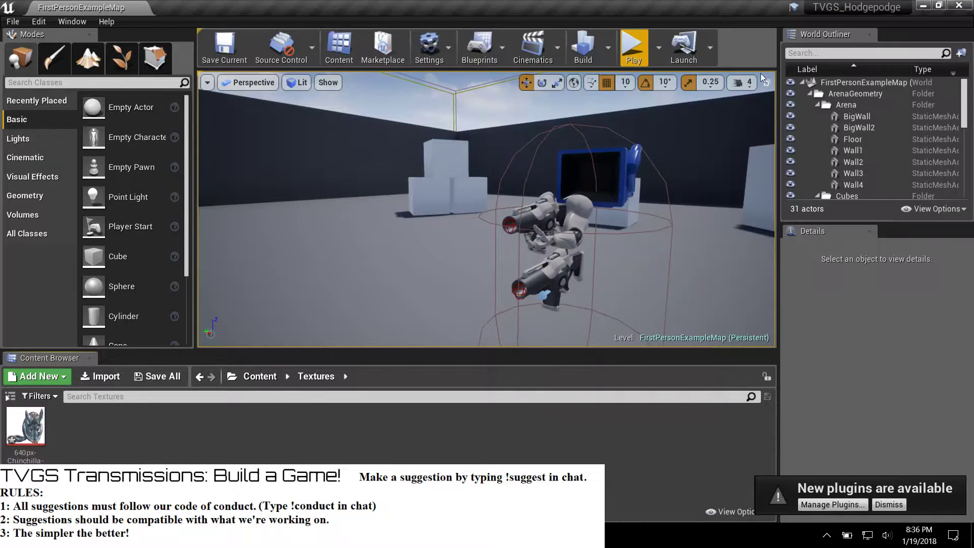
Step: Inspect the imported chinchilla texture at full view in the texture editor and close the editor
double_click(26, 430)
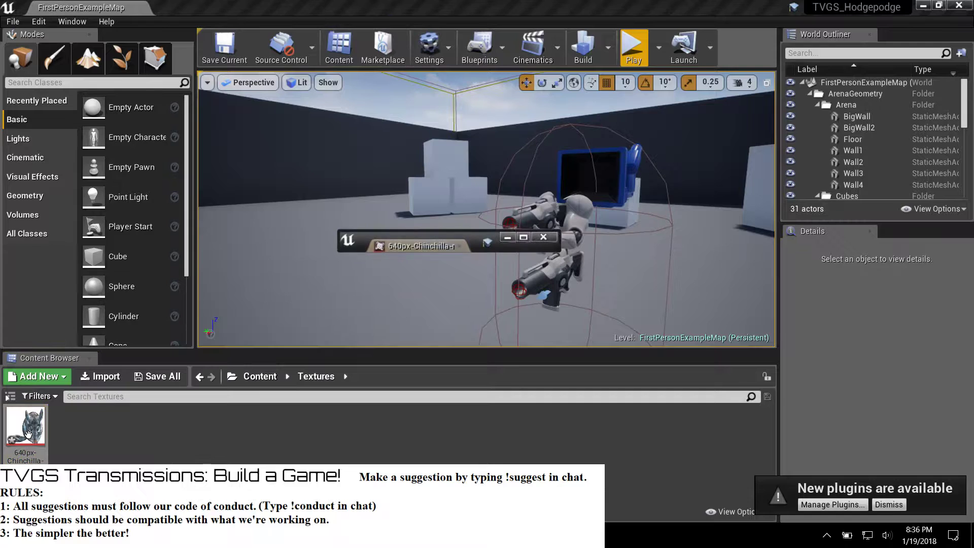
click(526, 237)
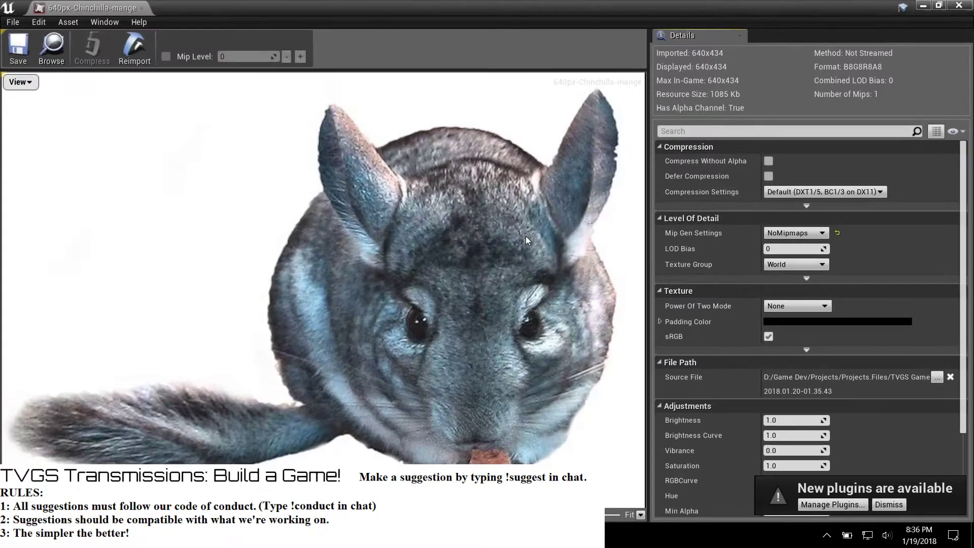
scroll(422, 298, down, 8)
scroll(421, 299, up, 4)
scroll(421, 300, up, 2)
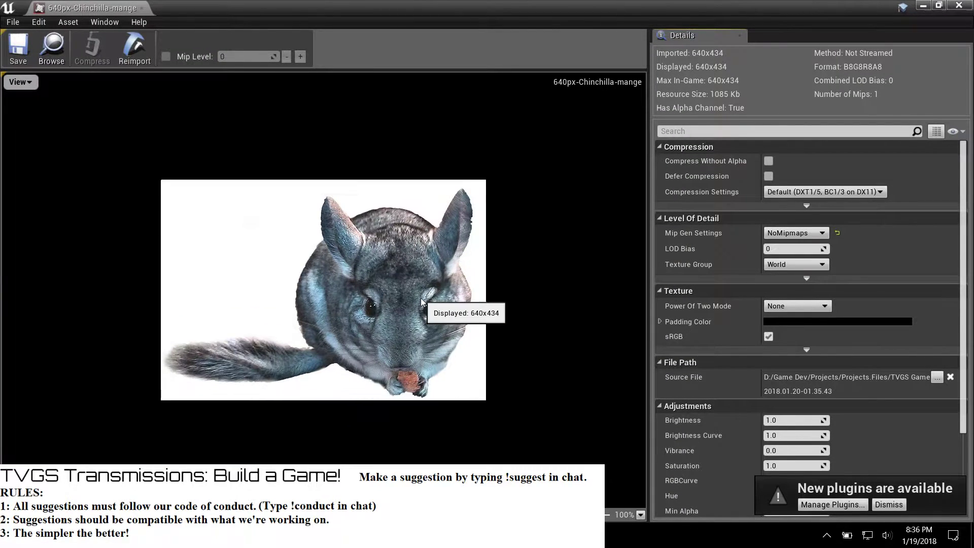
click(959, 5)
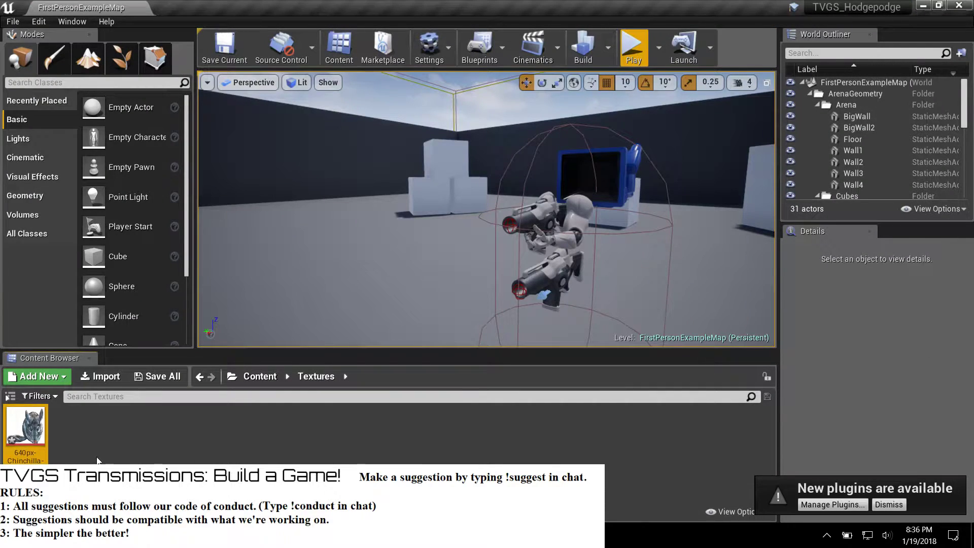
Step: Save the current level and apply the chinchilla texture to a white cube on the arena floor
click(112, 446)
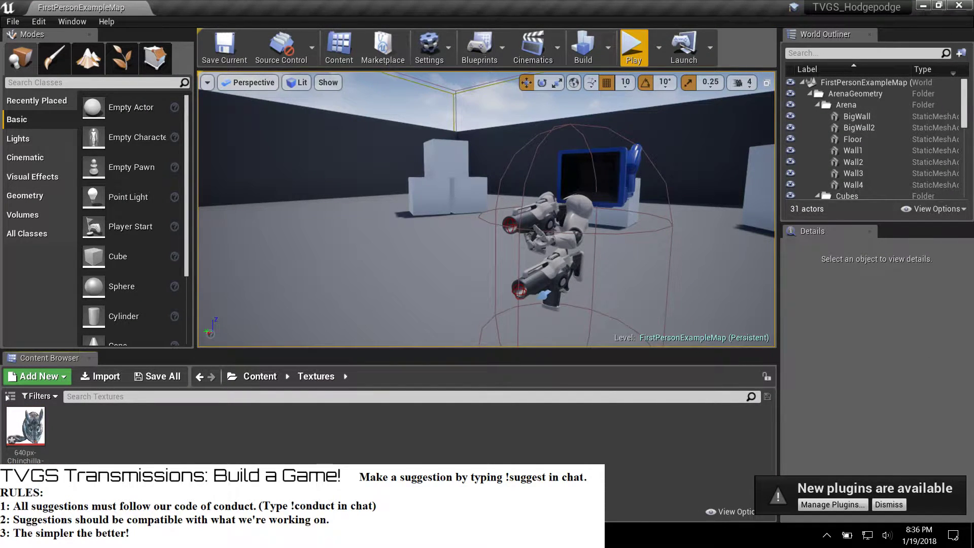
key(ctrl+s)
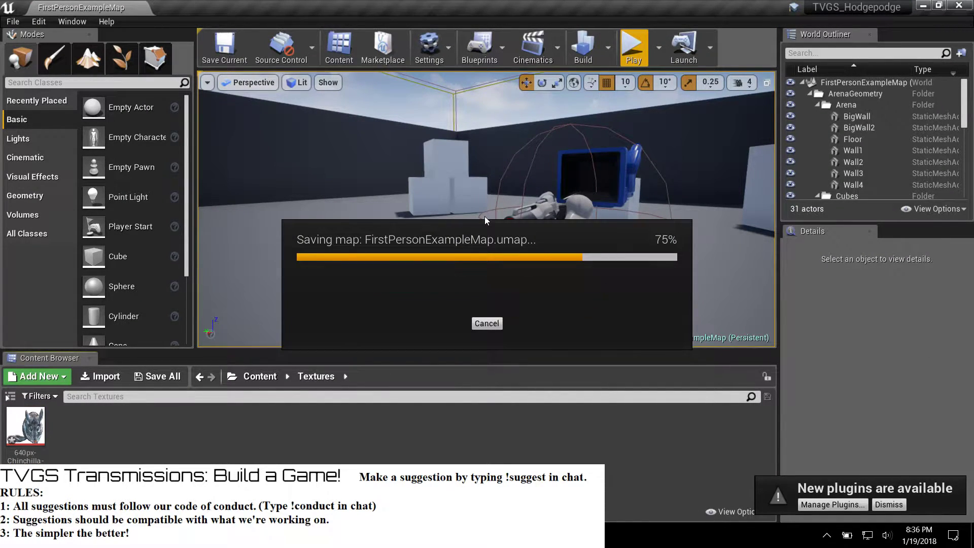
mouse_move(31, 427)
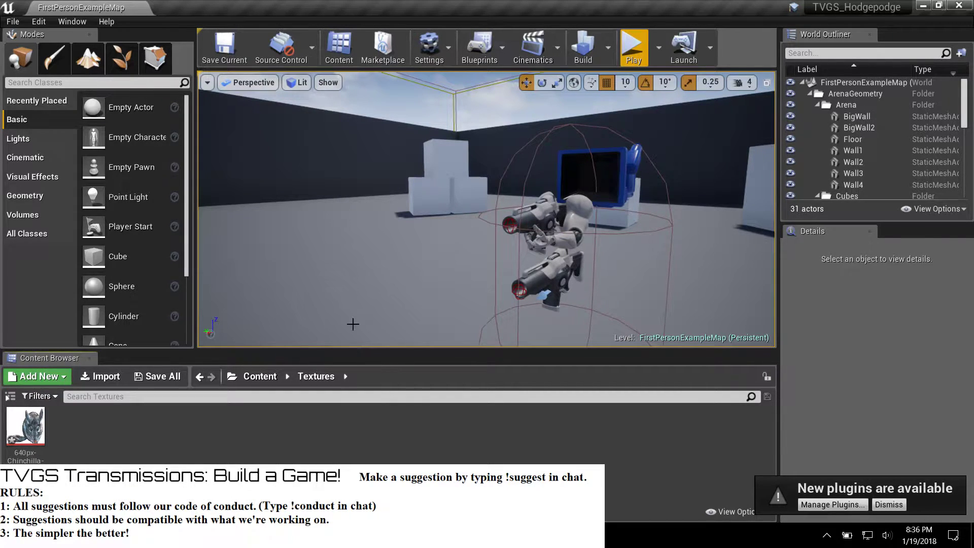
right_drag(511, 257, 487, 266)
drag(25, 427, 486, 216)
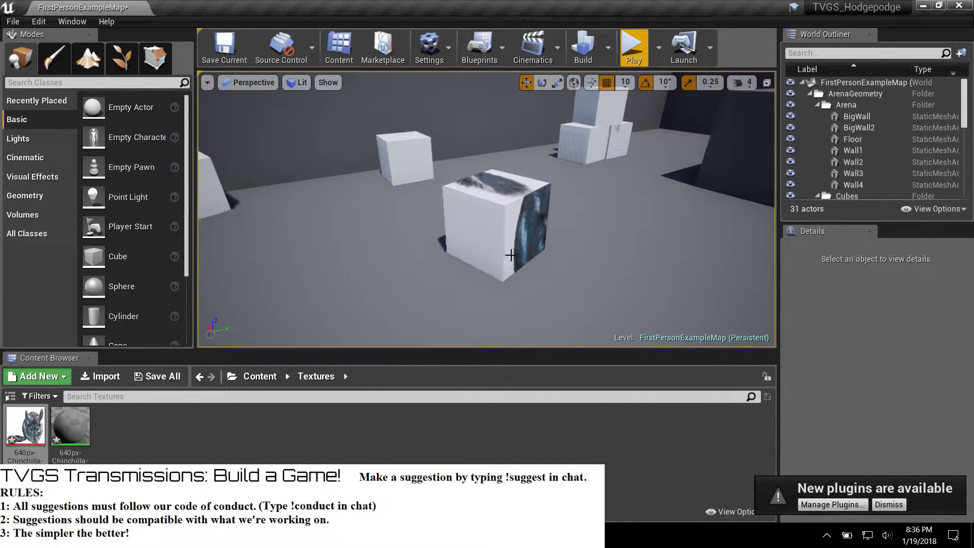
Step: Check the textured cube from another side and open the generated chinchilla material for inspection
right_drag(524, 259, 548, 253)
key(w)
key(d)
key(s)
key(w)
key(a)
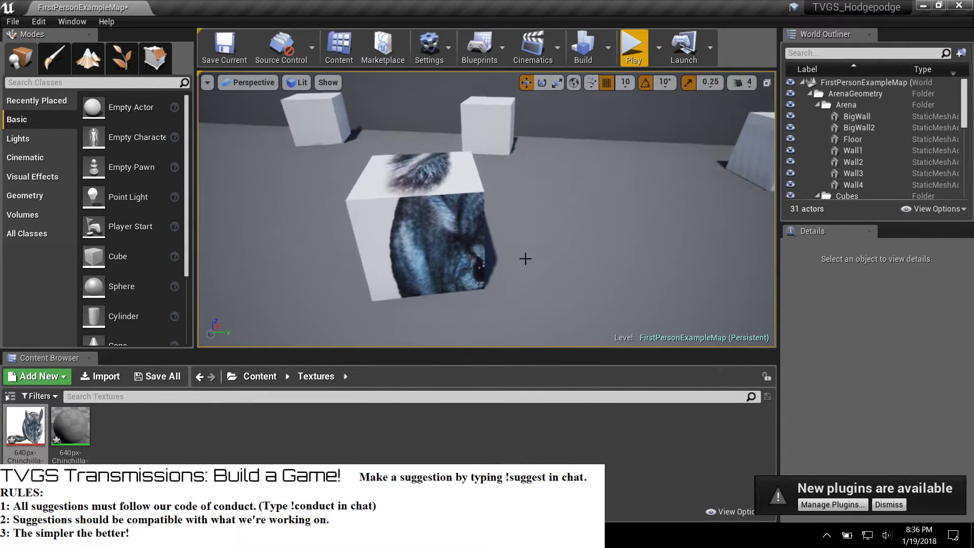
double_click(75, 427)
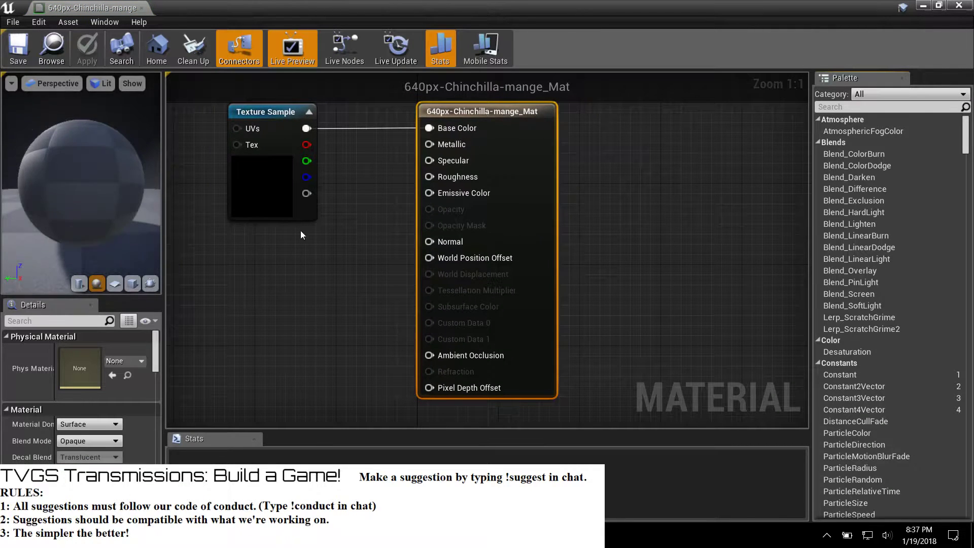
right_drag(266, 303, 357, 383)
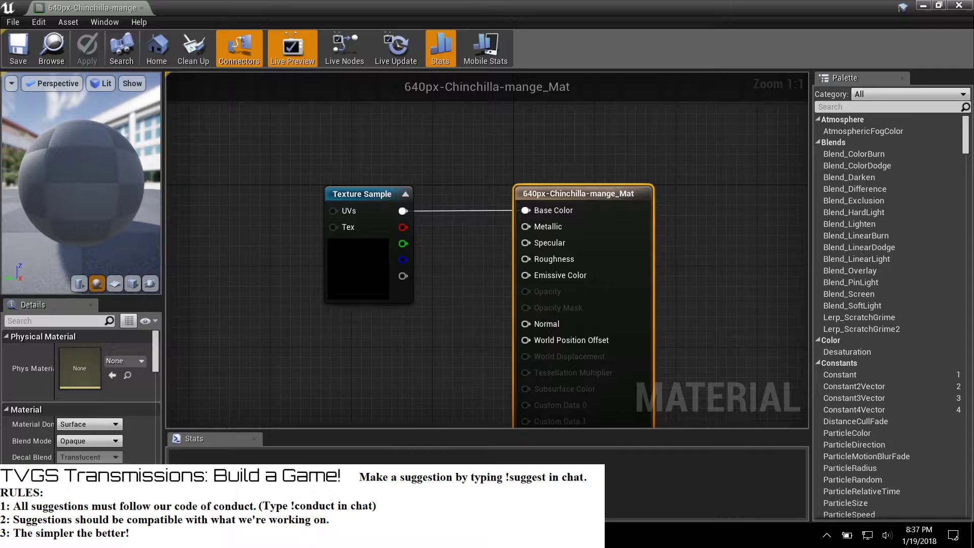
Step: Switch to Firefox to look through the chinchilla image results again, then return to the Unreal material editor
click(110, 537)
key(Escape)
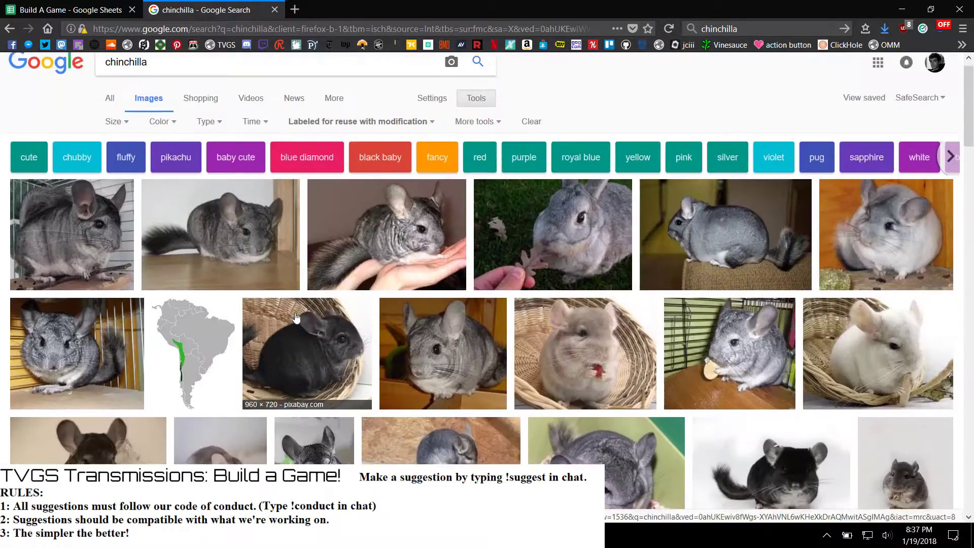
scroll(294, 313, down, 4)
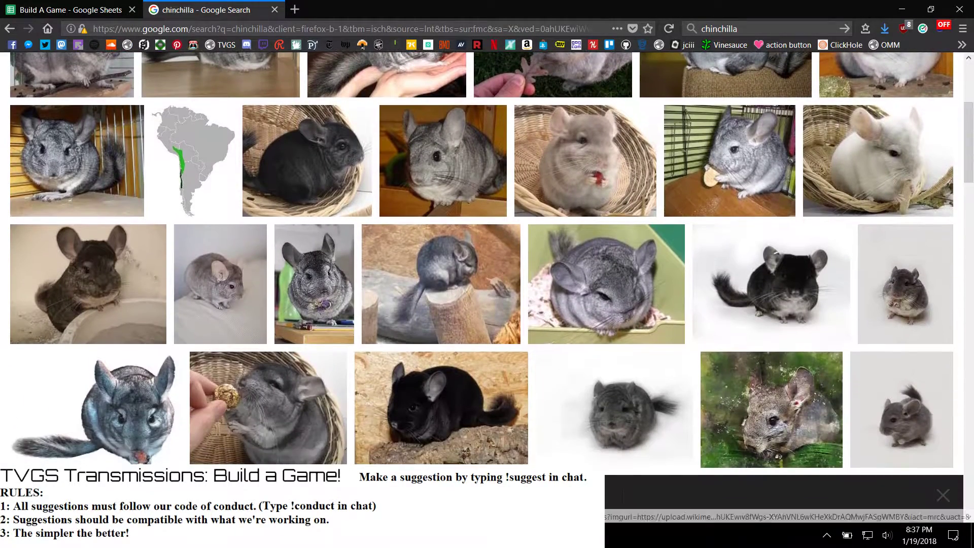
mouse_move(487, 537)
click(556, 487)
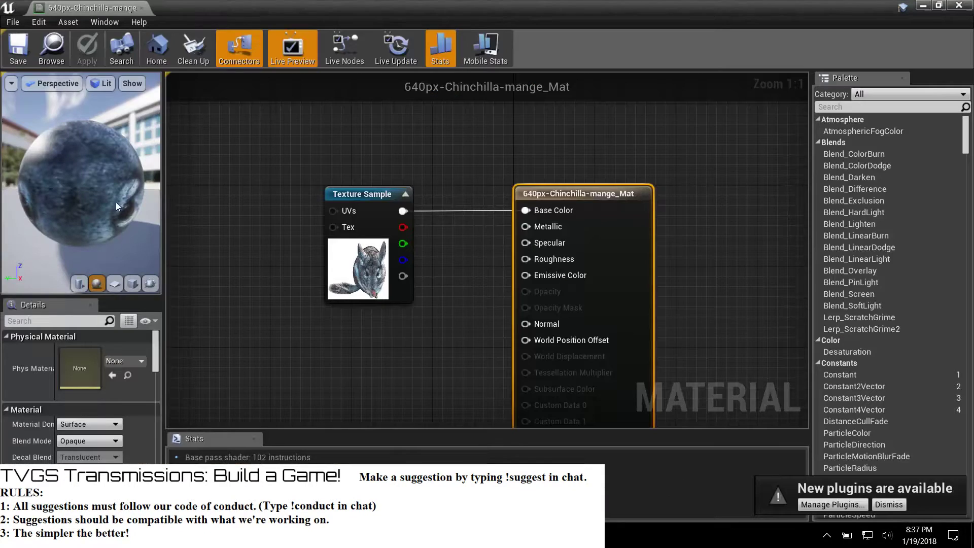
Step: Examine the chinchilla material's sphere preview and its detail settings, then close the material editor
drag(122, 187, 104, 215)
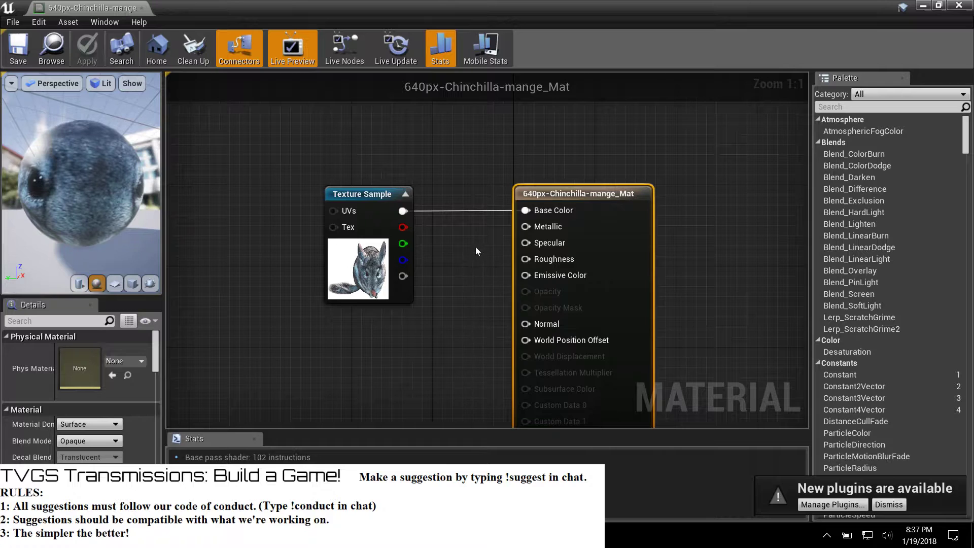
scroll(129, 439, down, 10)
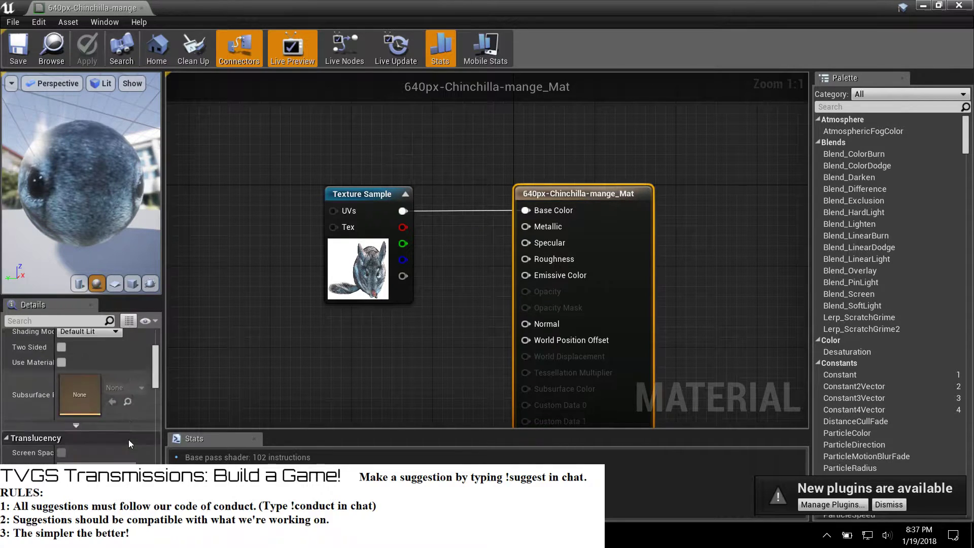
scroll(129, 437, down, 8)
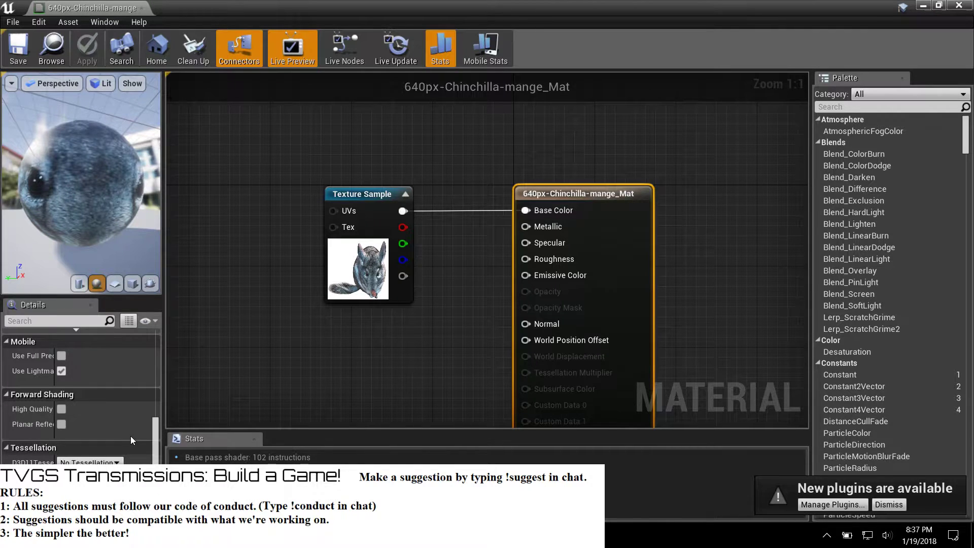
scroll(130, 436, down, 4)
drag(99, 175, 83, 162)
scroll(111, 412, down, 4)
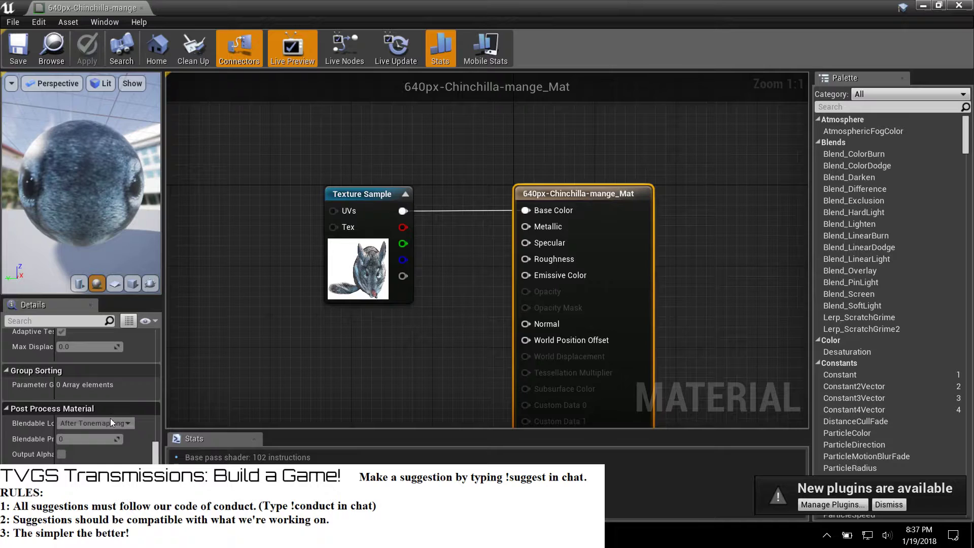
drag(156, 453, 154, 352)
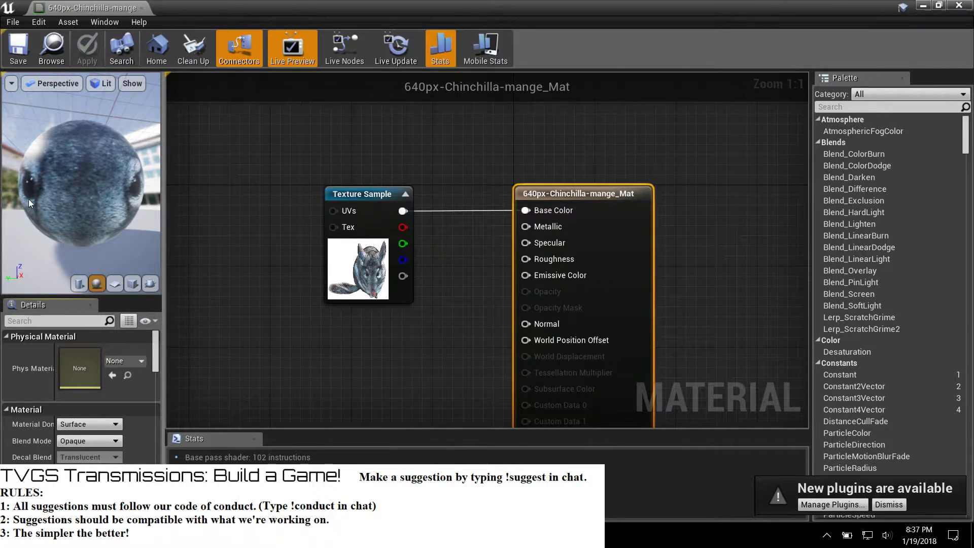
mouse_move(87, 201)
mouse_down()
mouse_move(18, 201)
mouse_move(22, 234)
mouse_move(72, 231)
mouse_move(72, 206)
mouse_up()
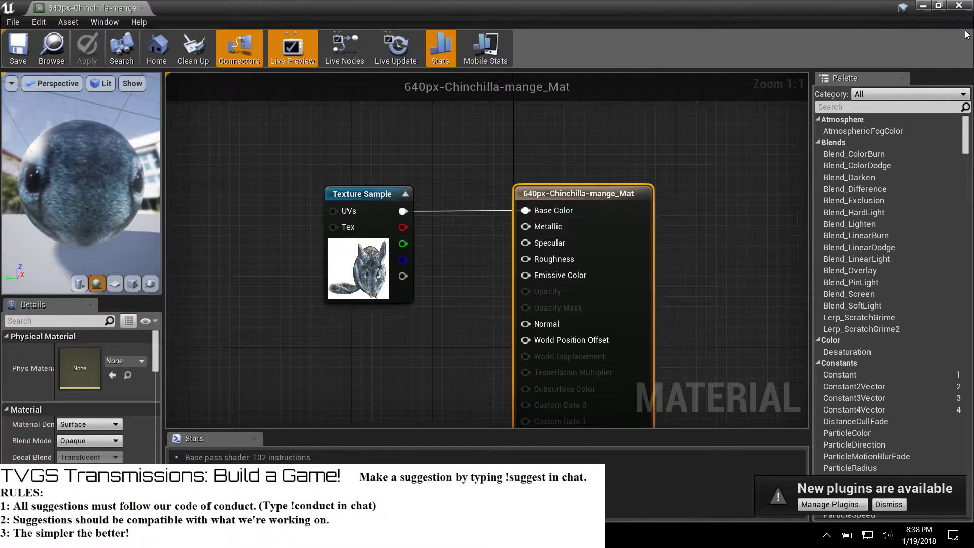
click(956, 7)
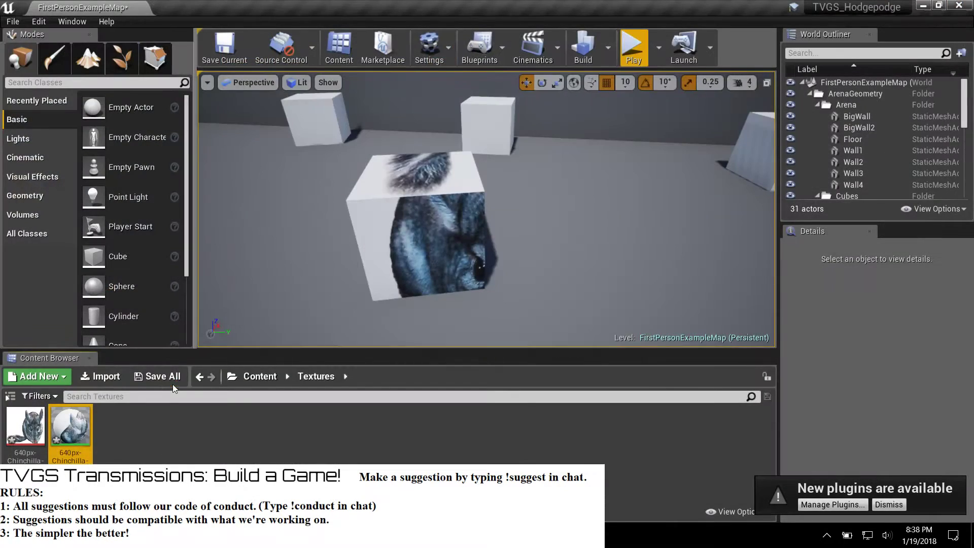
Step: Look around the arena, browse the project's Content folders and open the FirstPersonBP folder
right_drag(331, 239, 239, 208)
key(w)
click(260, 376)
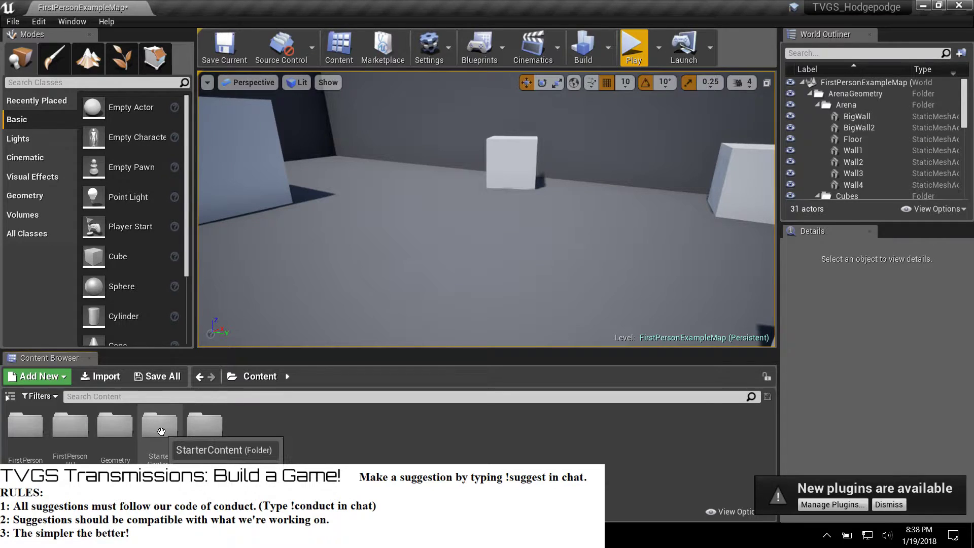
key(w)
right_drag(374, 293, 345, 292)
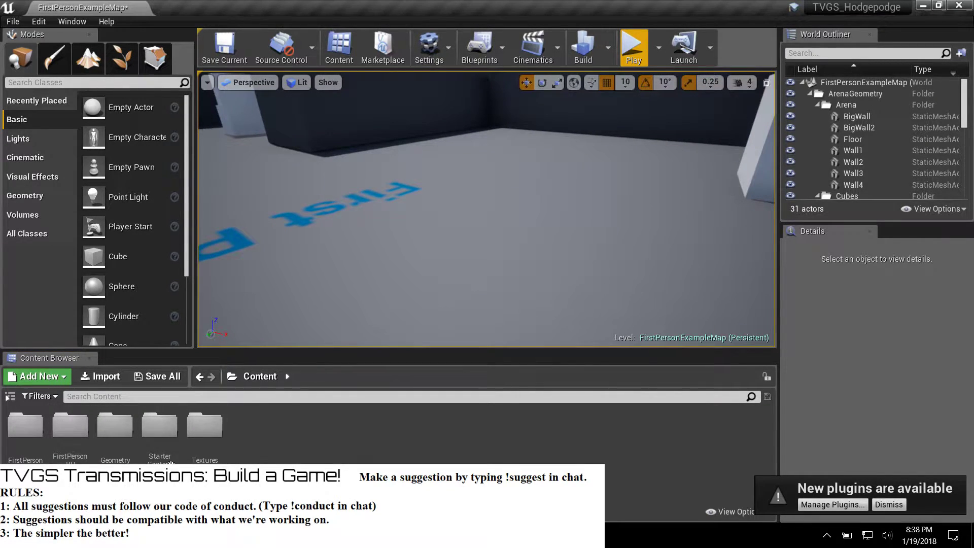
double_click(205, 426)
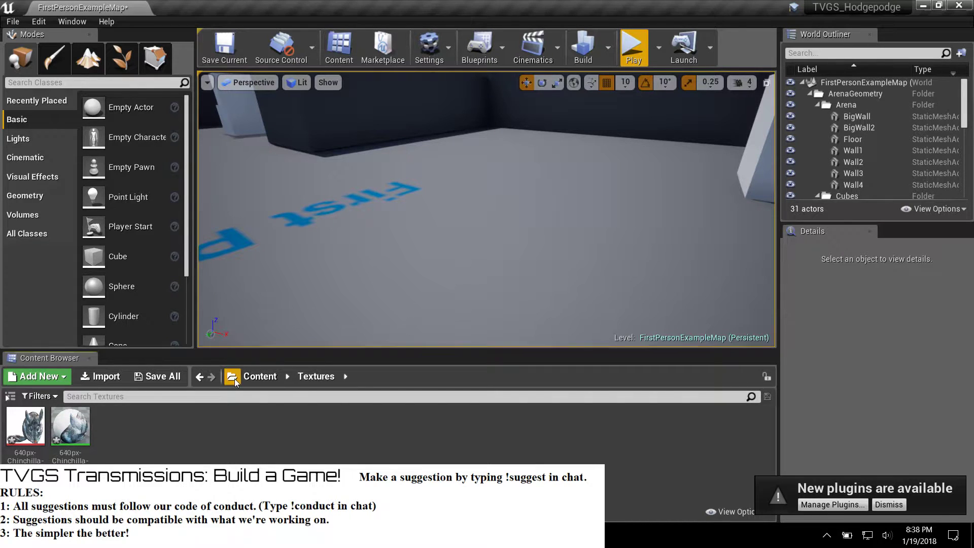
click(260, 376)
double_click(153, 438)
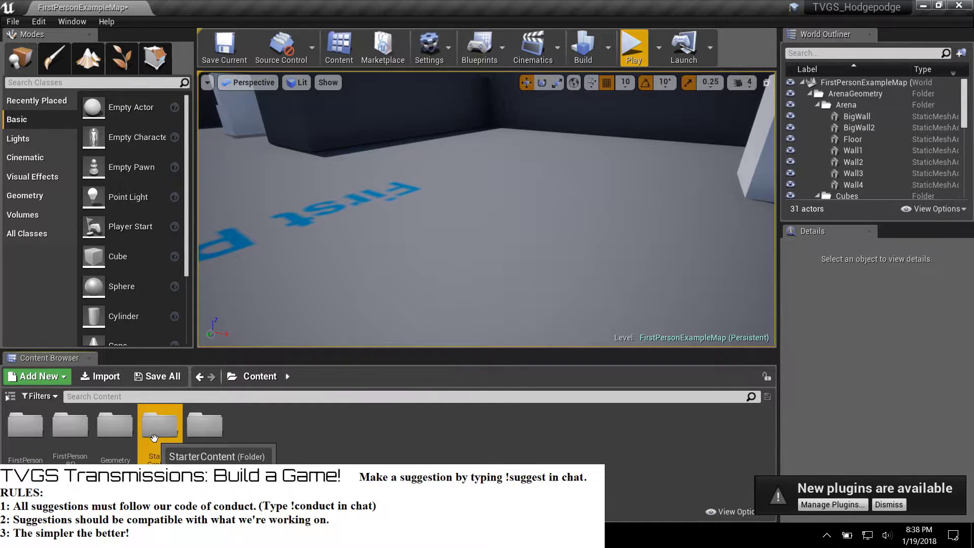
click(268, 378)
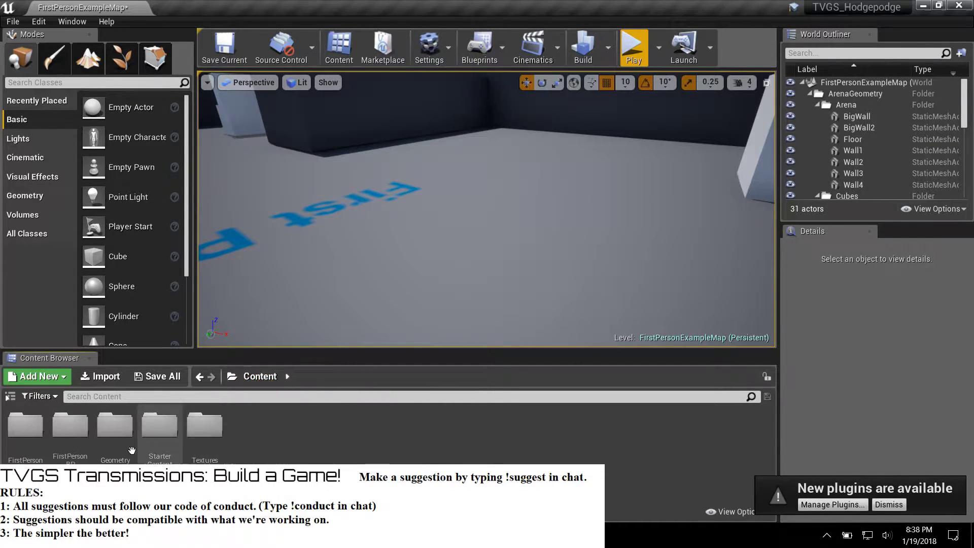
double_click(72, 426)
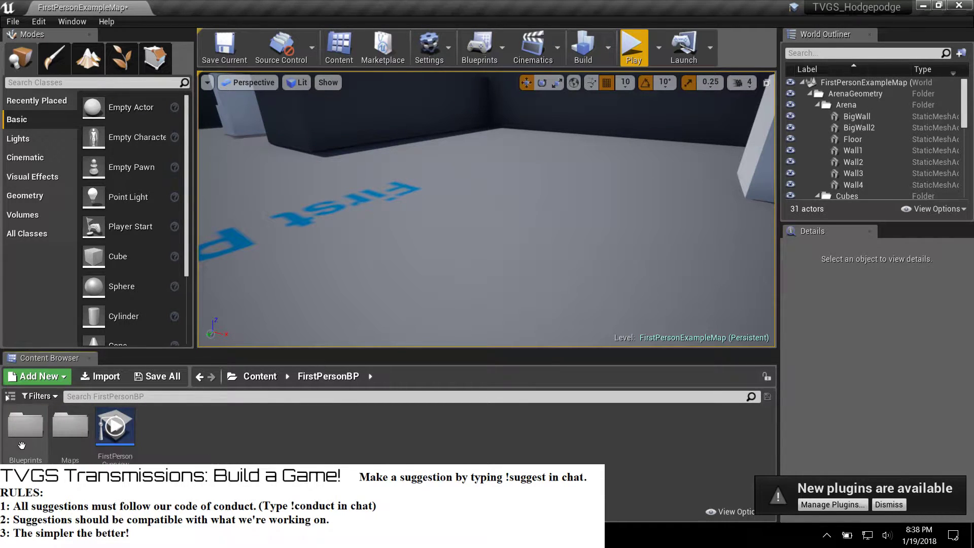
Step: Open the FirstPersonProjectile blueprint from the Blueprints folder to view its event graph
double_click(25, 425)
double_click(157, 429)
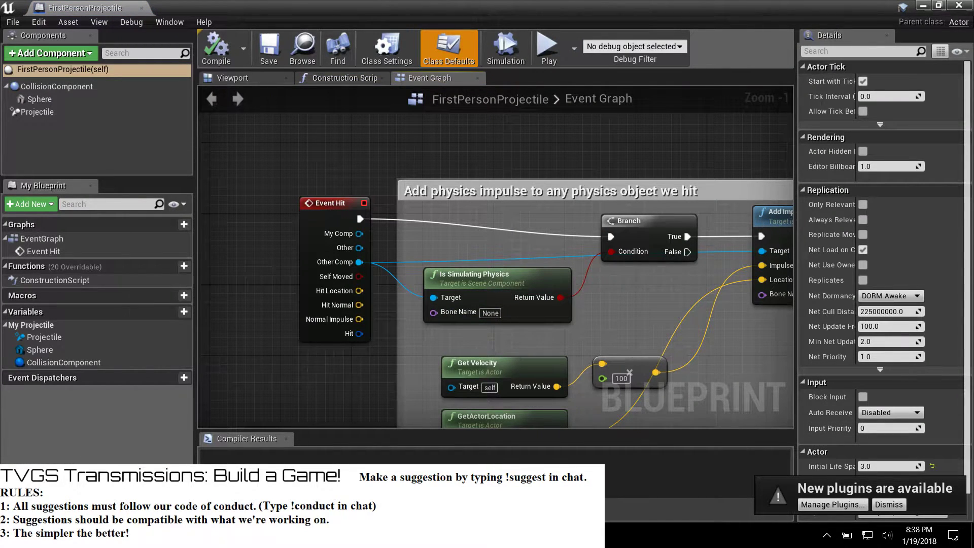
Step: Switch to Firefox and run the Google image search for "capybara" instead of chinchilla
key(alt+Tab)
scroll(666, 272, up, 4)
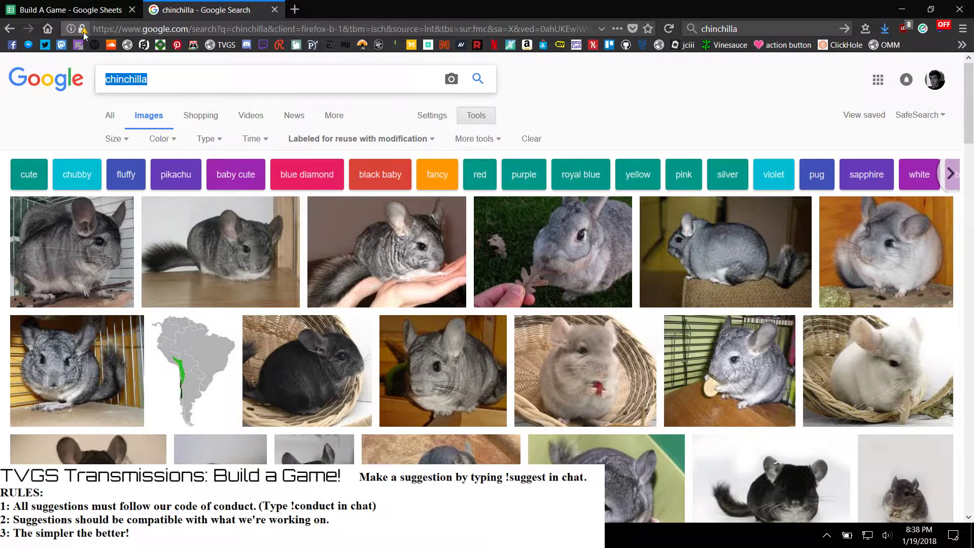
text(capybara)
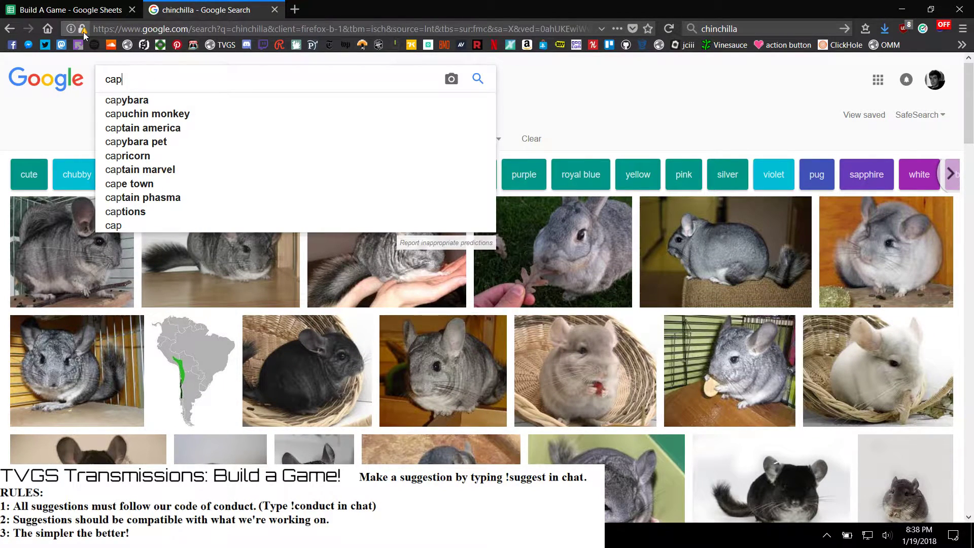
key(Return)
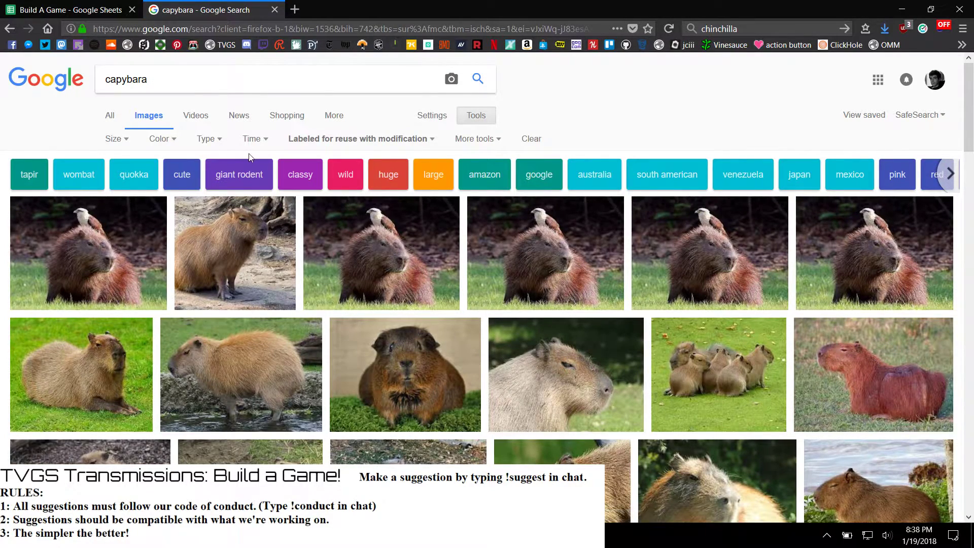
Step: Replace the image query with the suggested term "chupacabra" and run the search
click(172, 84)
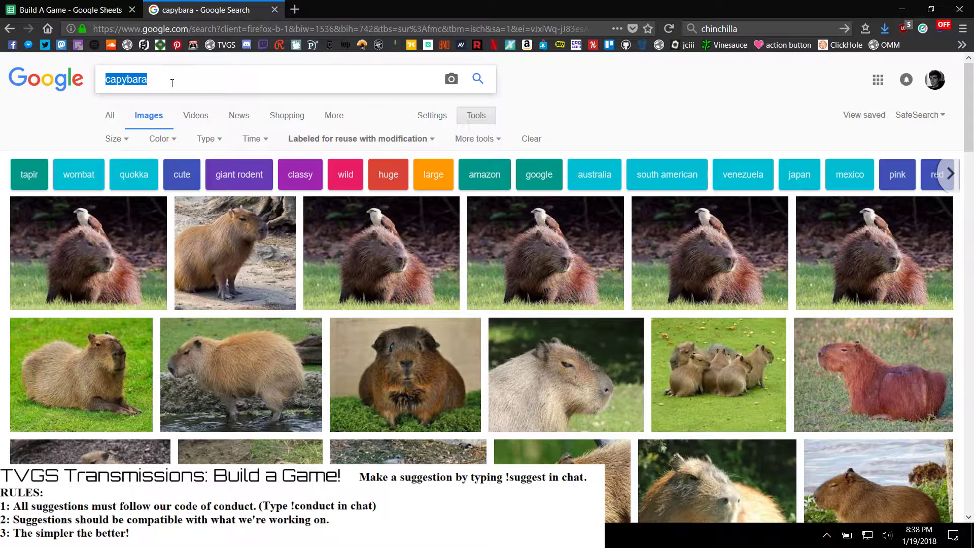
text(chu)
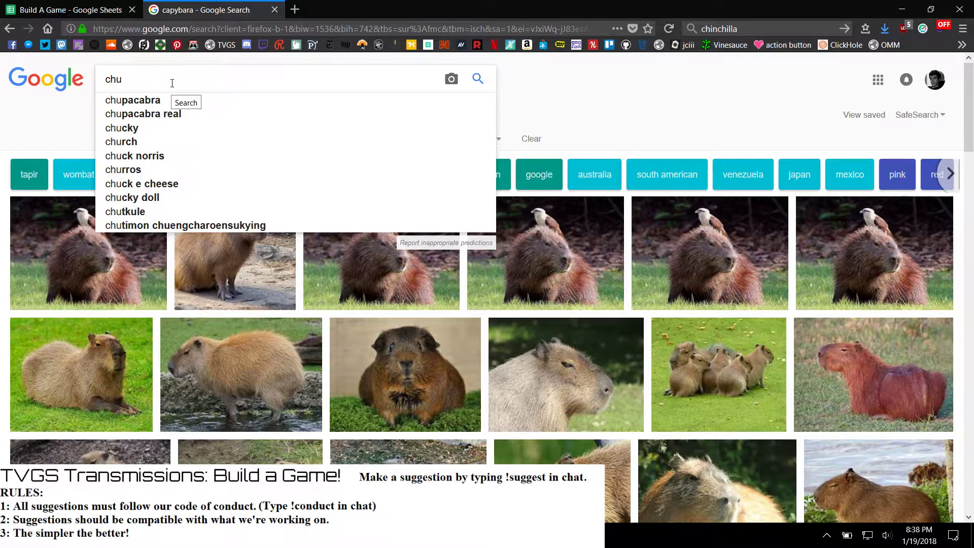
key(Down)
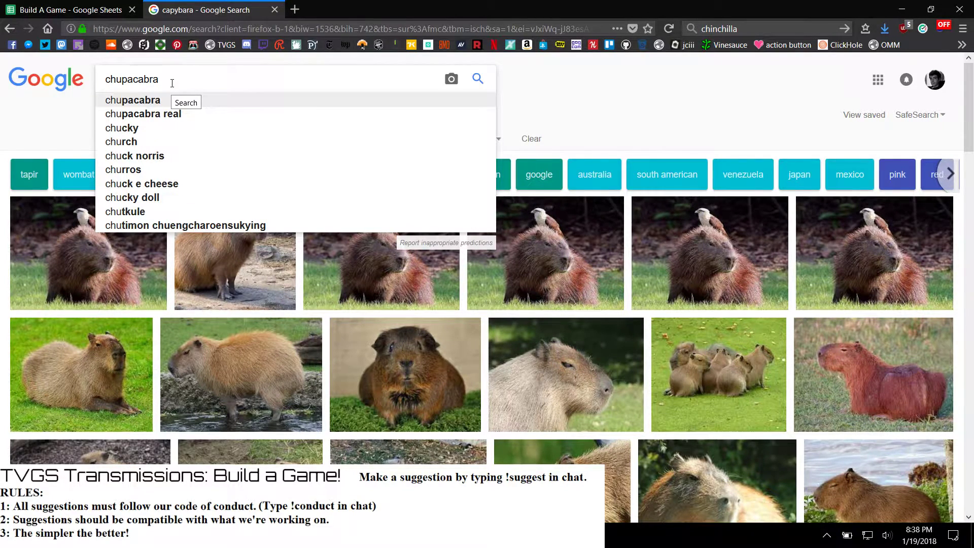
key(Return)
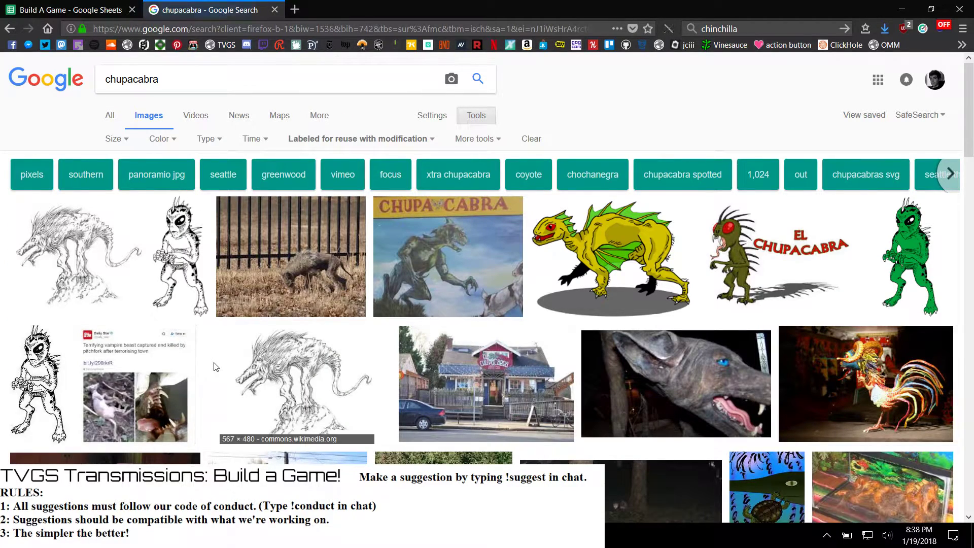
Step: Browse the chupacabra image results and preview several drawings, the fence photo and the mural as texture candidates
scroll(369, 340, down, 4)
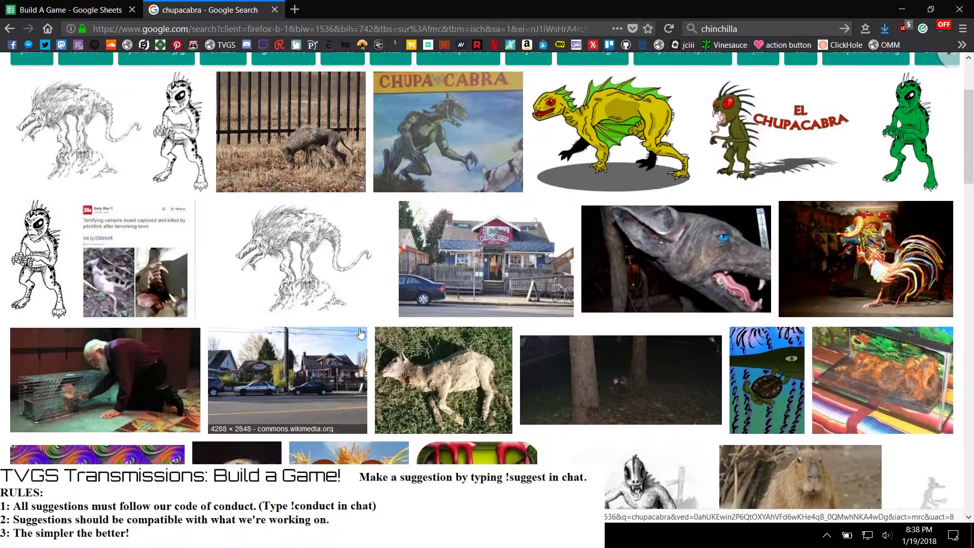
scroll(334, 279, down, 5)
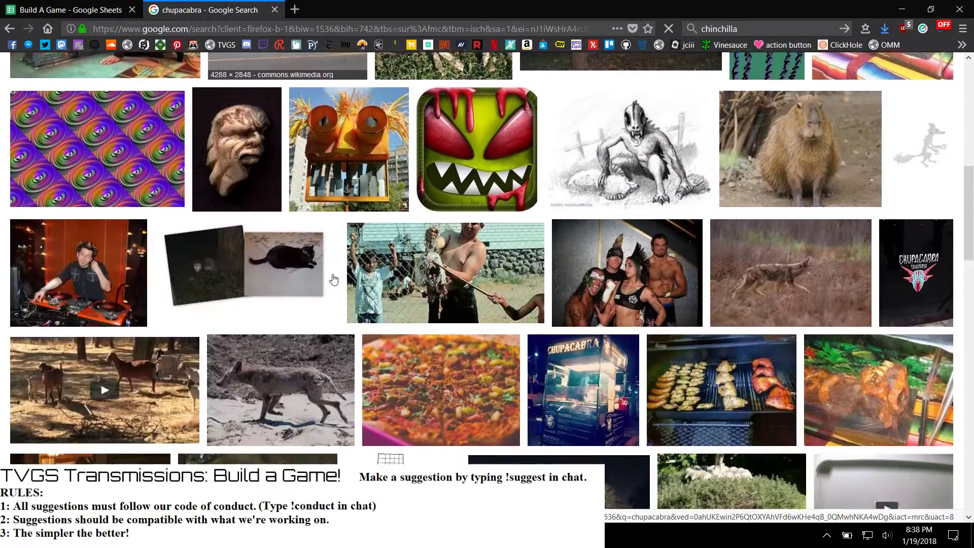
scroll(325, 336, up, 8)
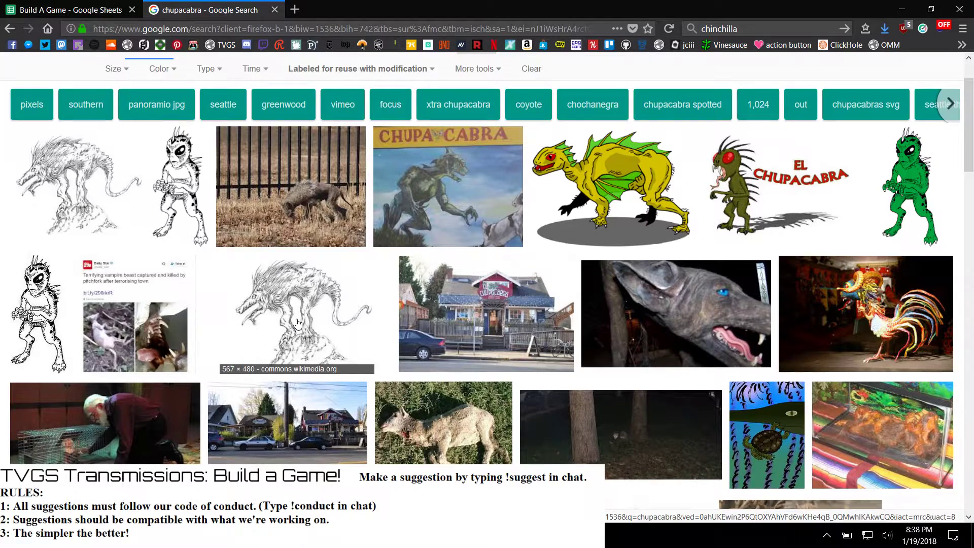
click(298, 324)
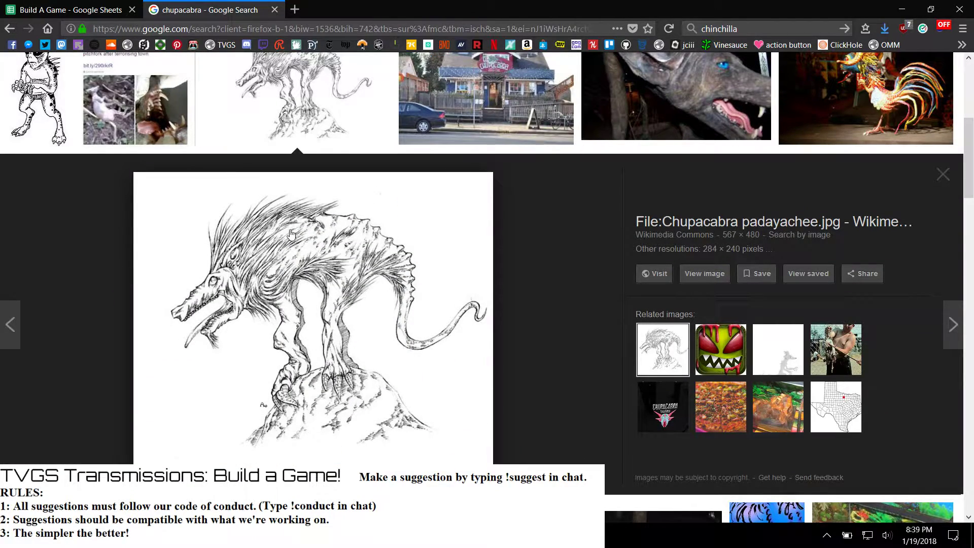
scroll(285, 267, up, 3)
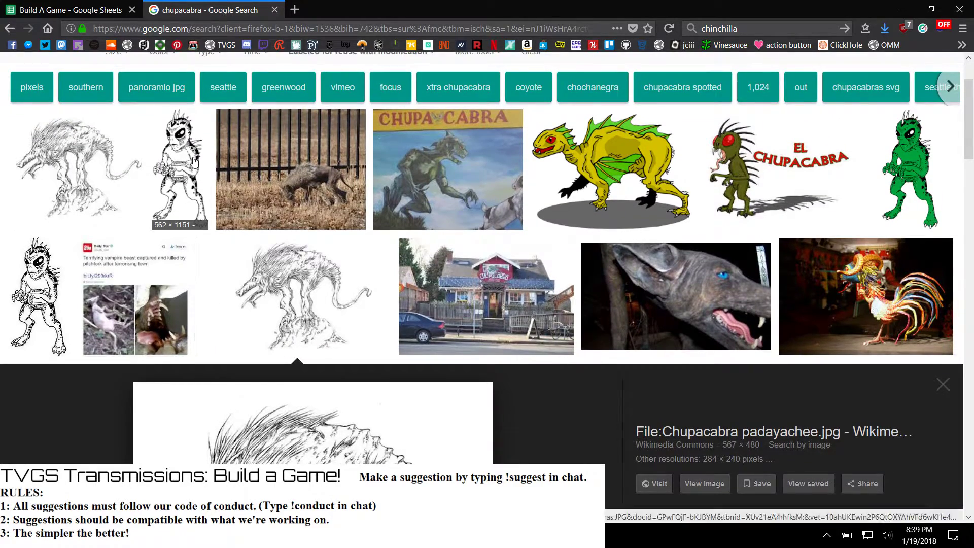
click(193, 162)
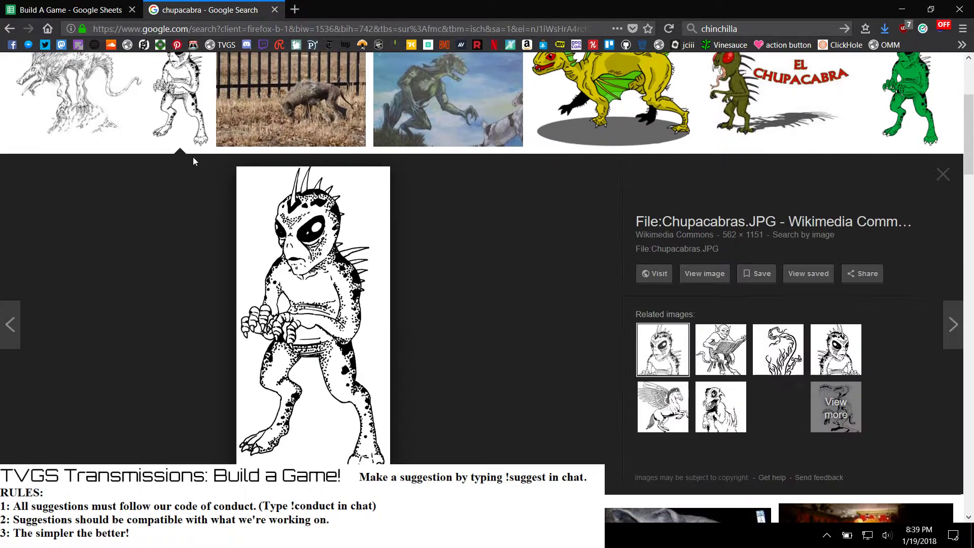
click(329, 117)
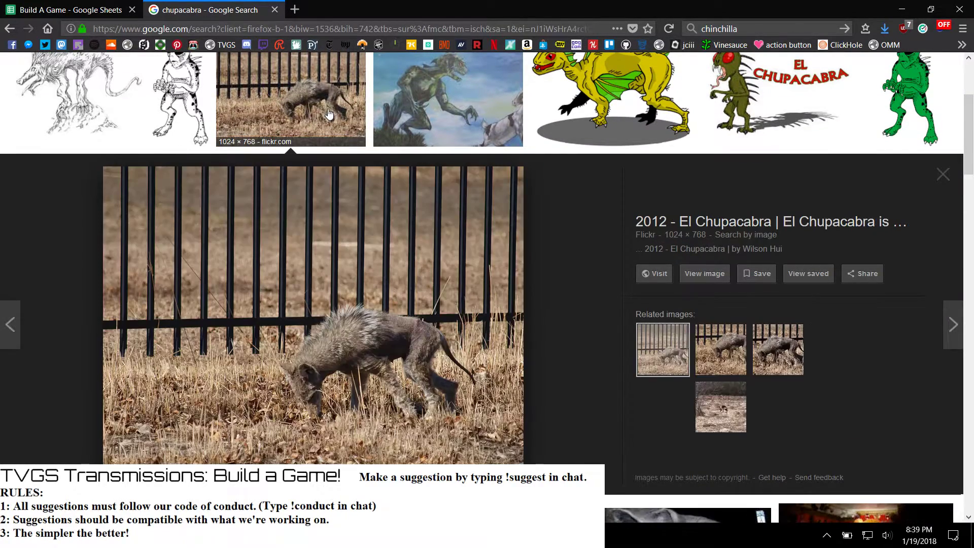
click(495, 100)
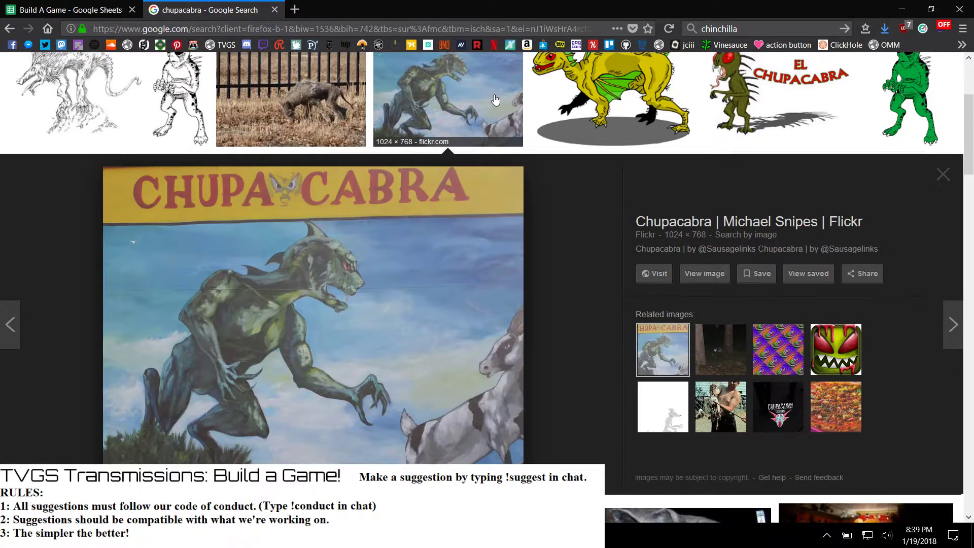
scroll(454, 325, up, 3)
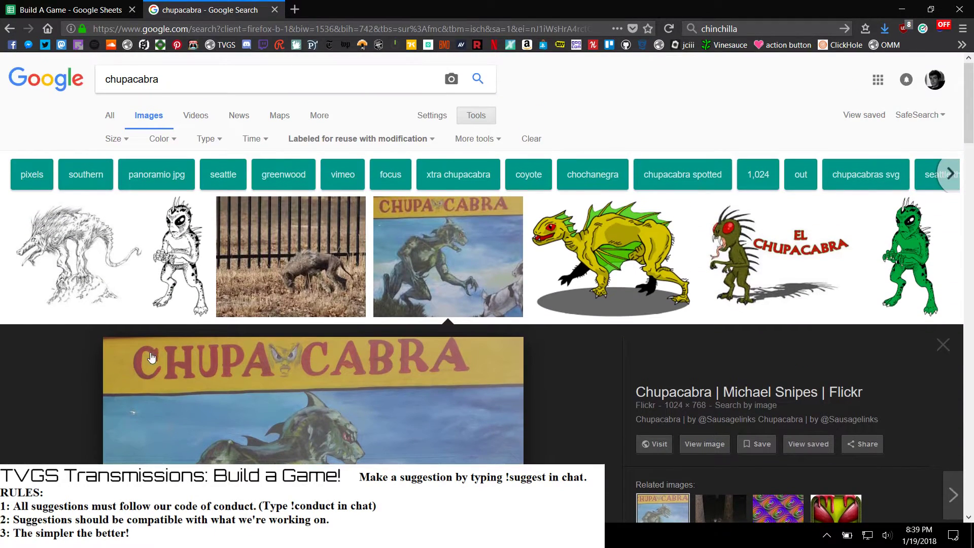
Step: Open the first chupacabra line drawing at full size and save it as Chupacabra_padayachee.jpg in the TVGS Game folder
click(102, 239)
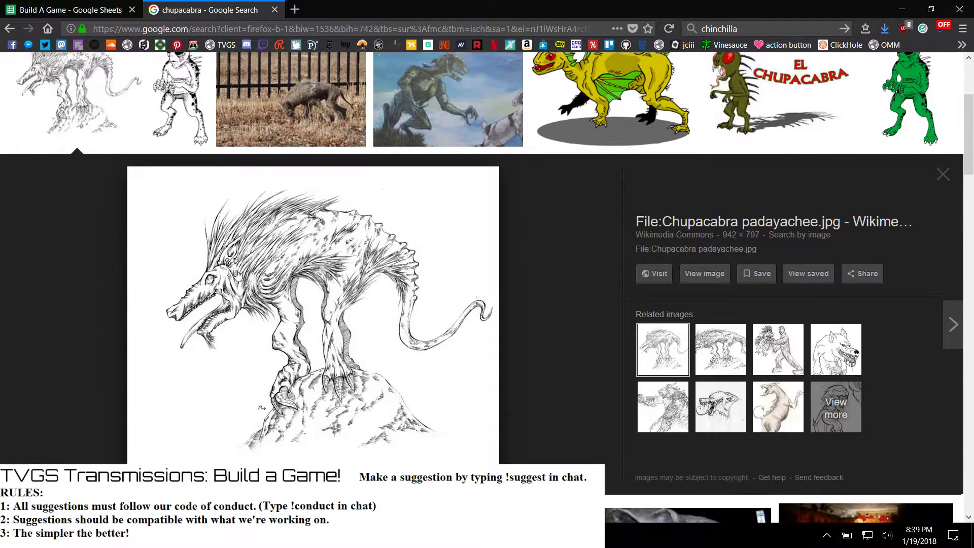
click(703, 274)
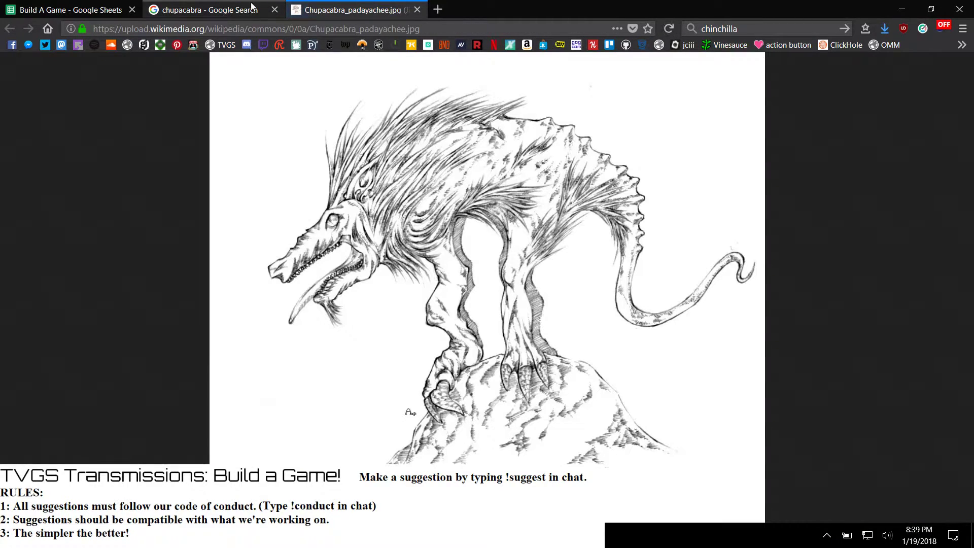
right_click(398, 252)
click(433, 288)
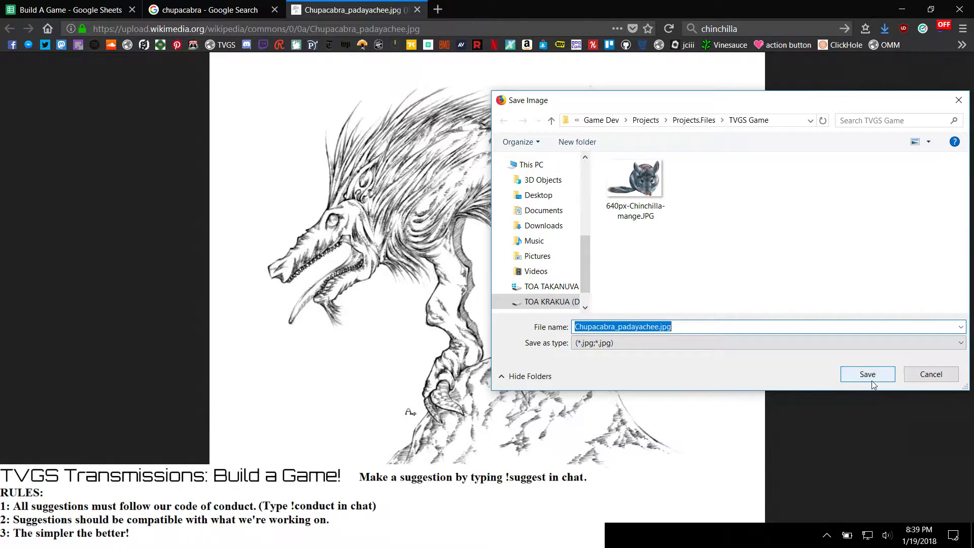
click(869, 377)
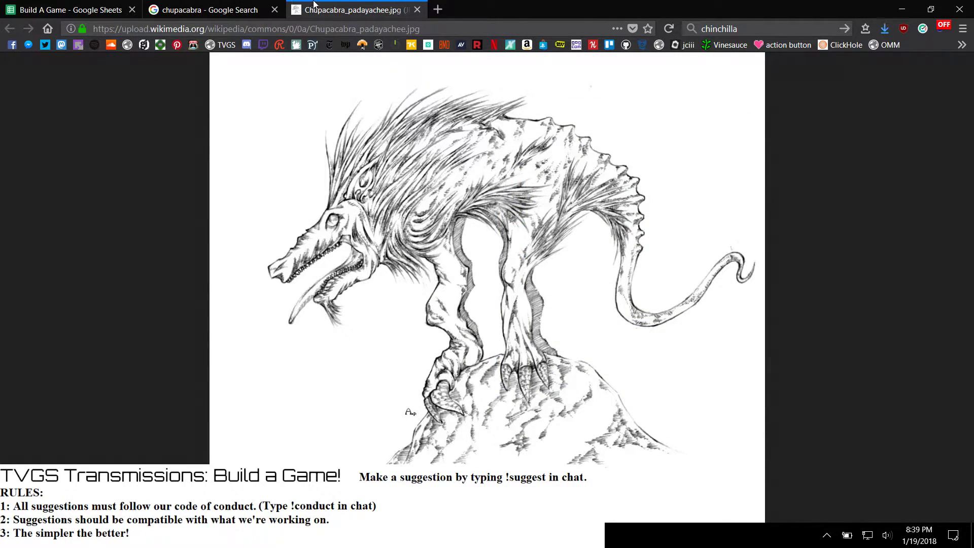
Step: Close the full-size image, search for "chupacabra 3d model" and show the general web results
middle_click(314, 4)
scroll(218, 83, up, 3)
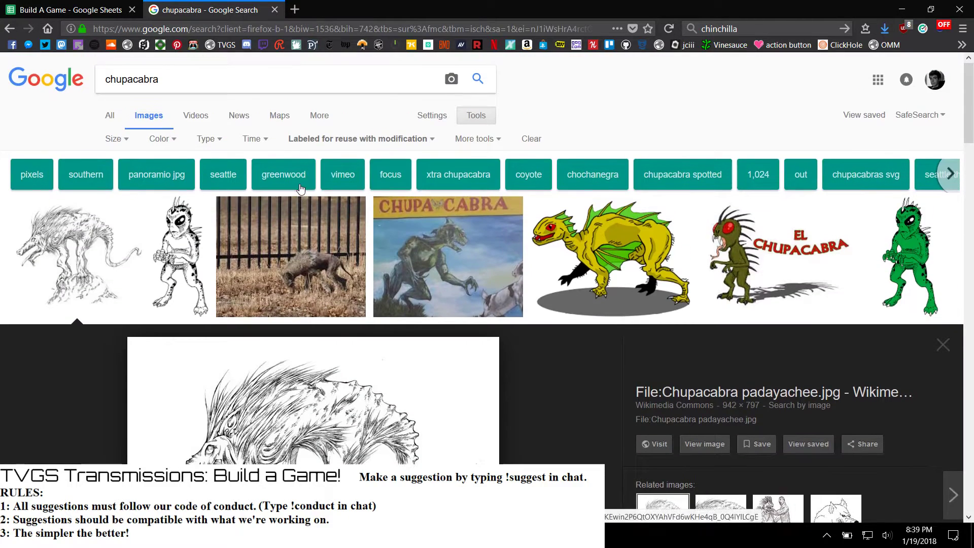
click(218, 83)
text(3d model)
key(Return)
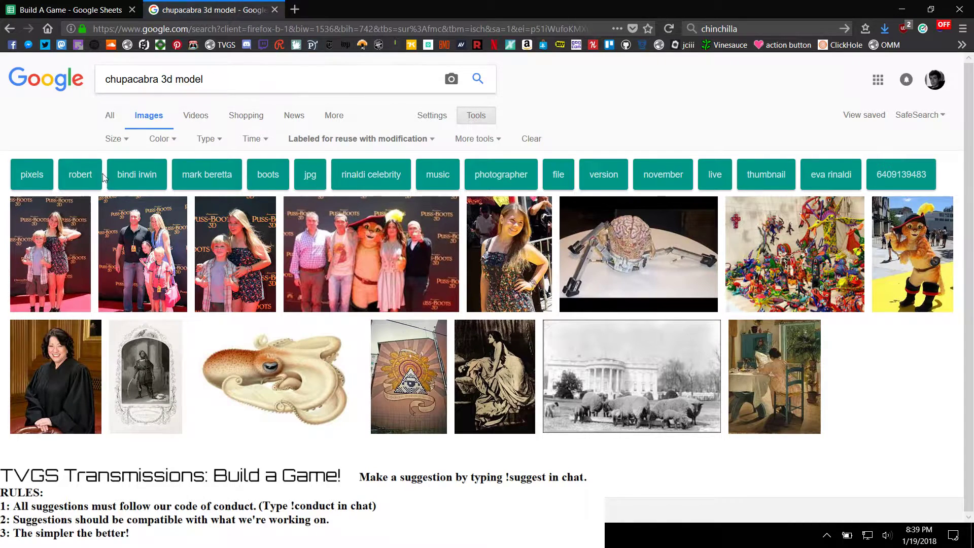
click(111, 118)
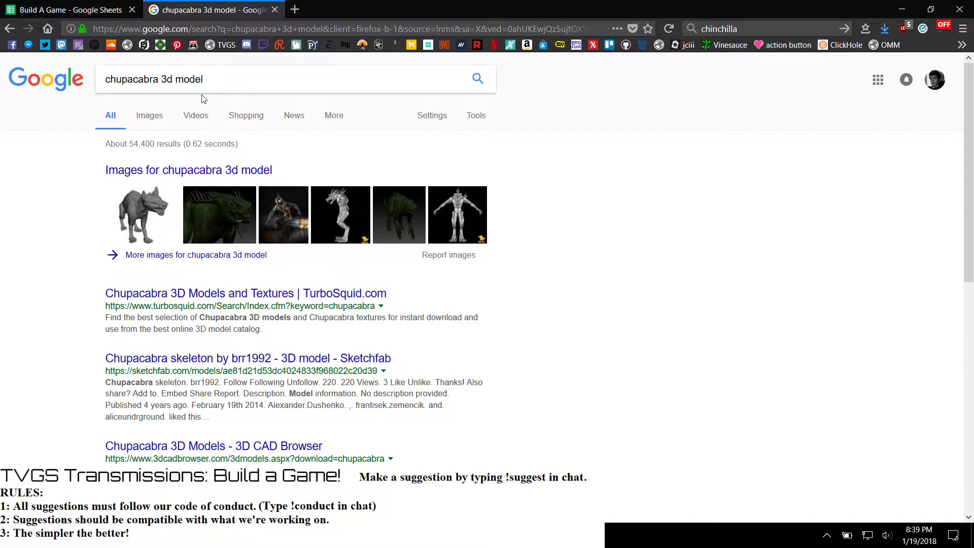
Step: Go to the Poly 3D model library at poly.google.com
click(146, 29)
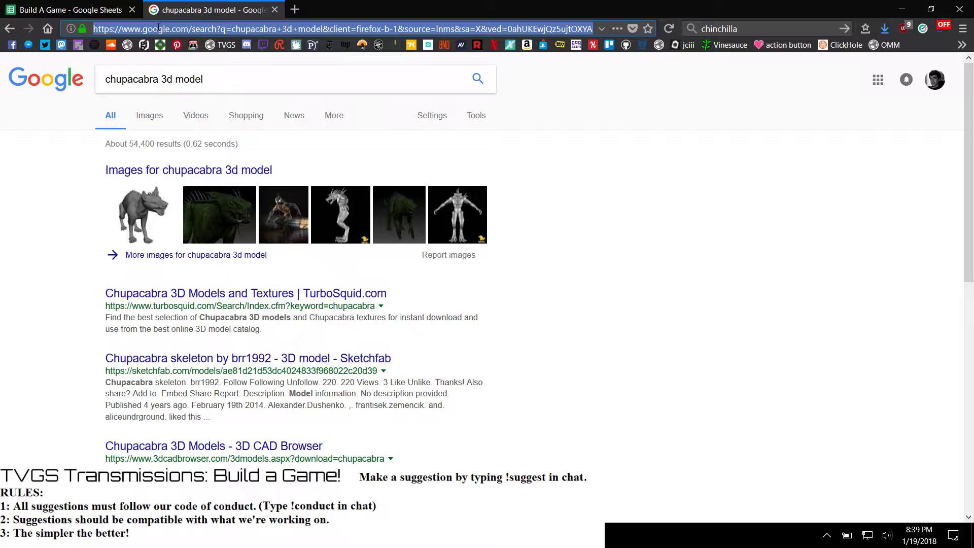
text(p)
key(BackSpace)
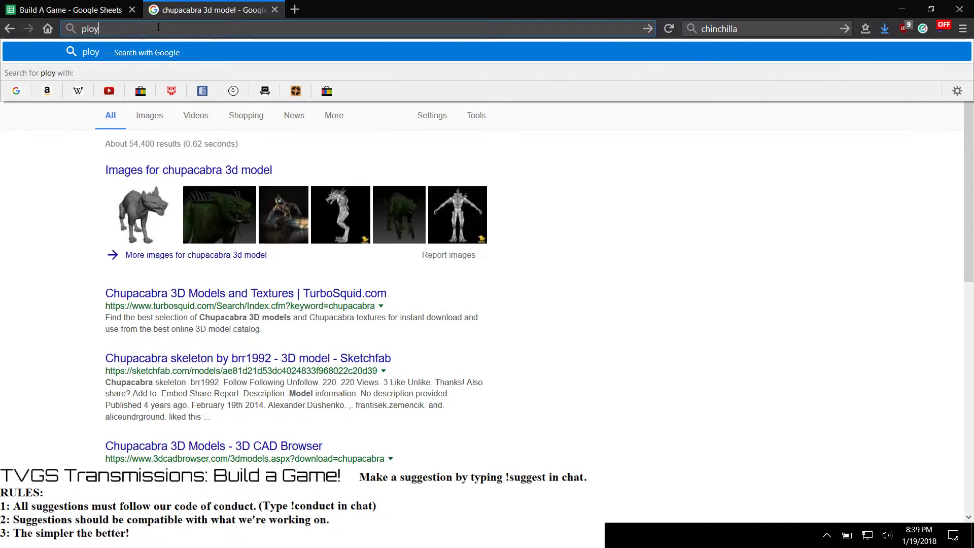
text(oly.goog)
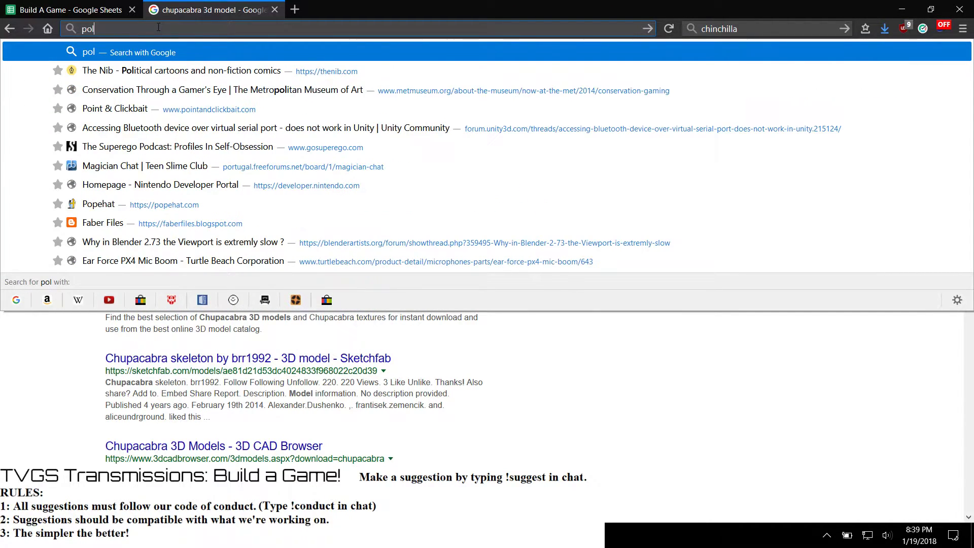
text(le.com)
key(Return)
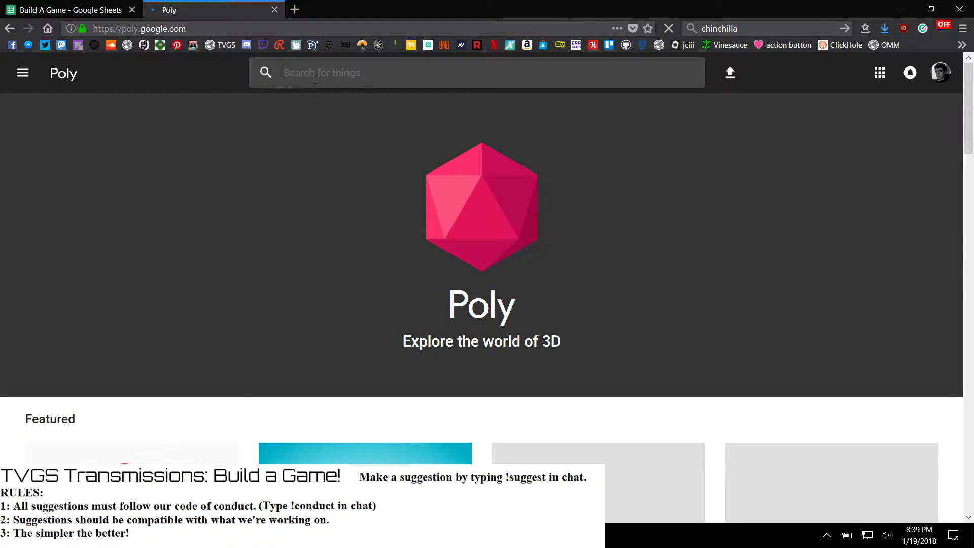
Step: Begin entering chupacabra as a Poly query, and get the word's full spelling from the browser's Google search suggestions
text(chup)
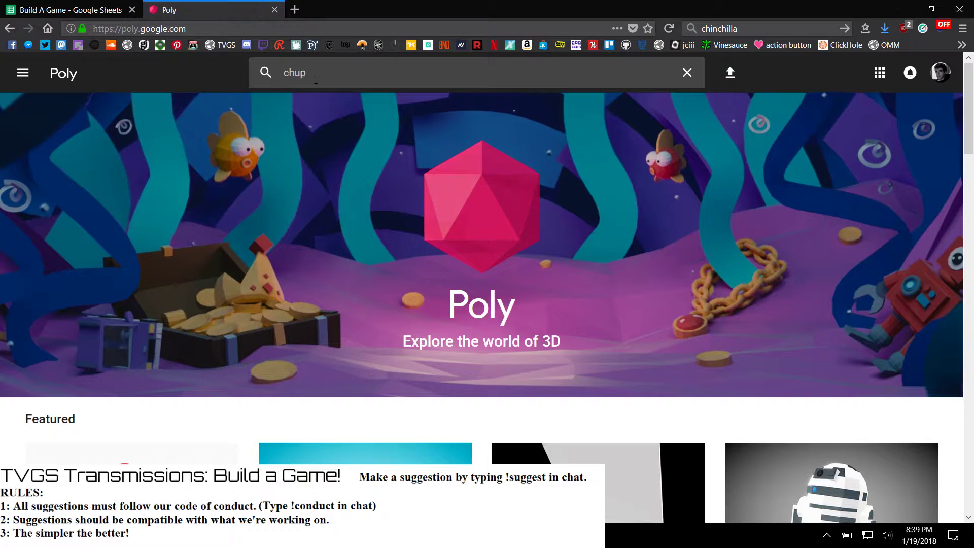
text(acr)
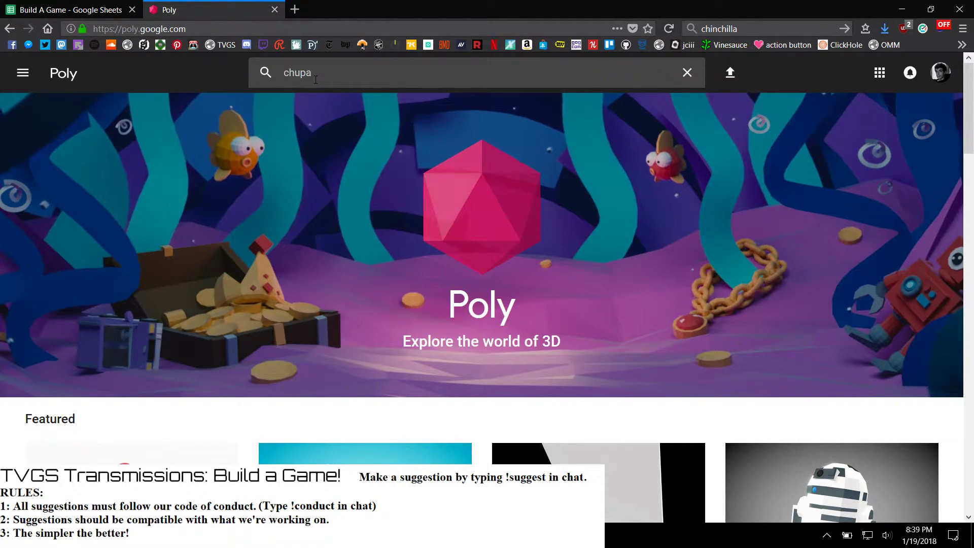
click(719, 29)
key(BackSpace)
text(chu)
key(BackSpace)
key(BackSpace)
text(hup)
key(Down)
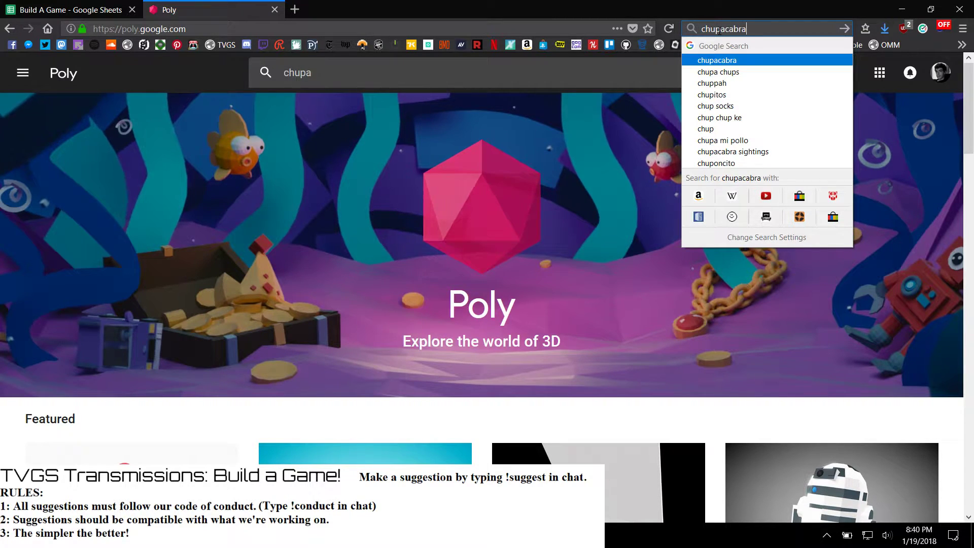
Step: Copy the suggested word "chupacabra" into Poly's search in place of the partial query and search the model library
key(ctrl+a)
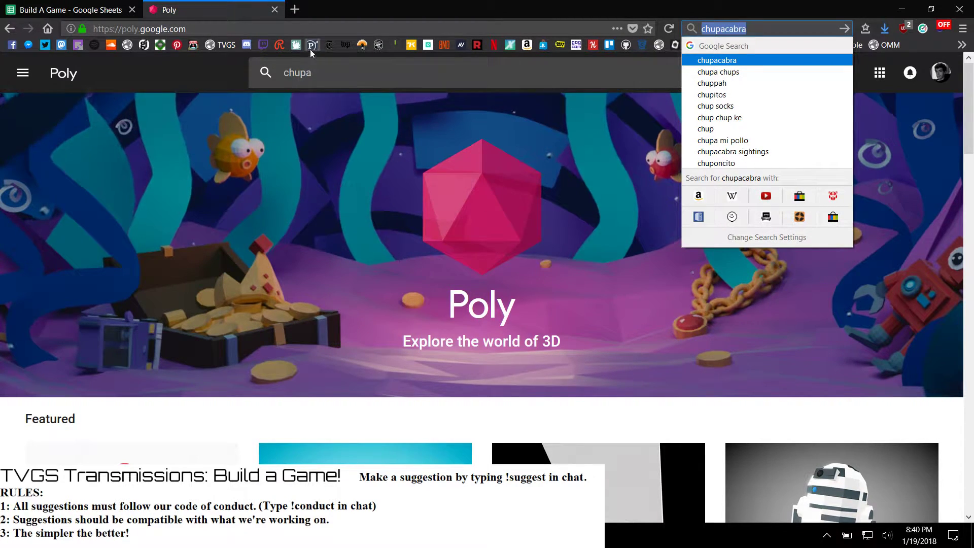
key(ctrl+c)
double_click(299, 73)
key(ctrl+v)
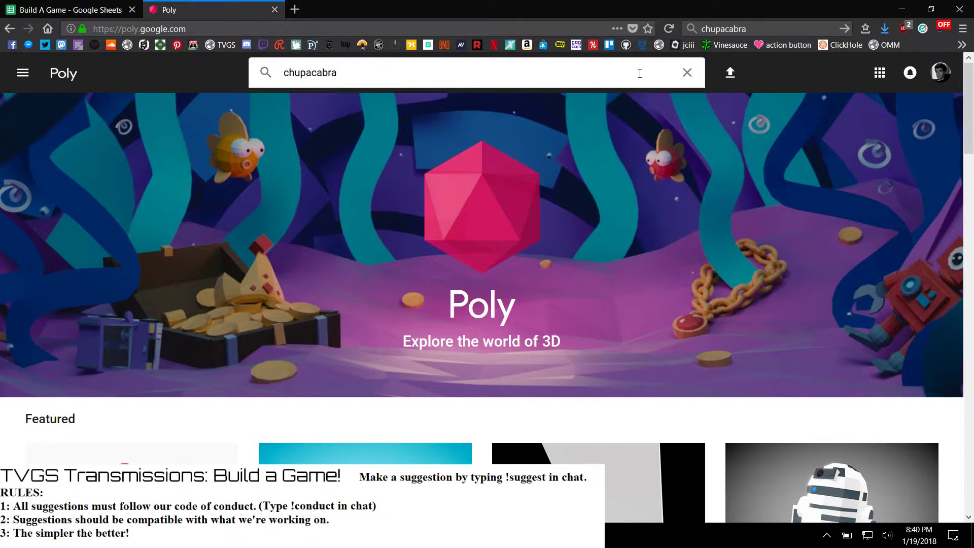
key(Return)
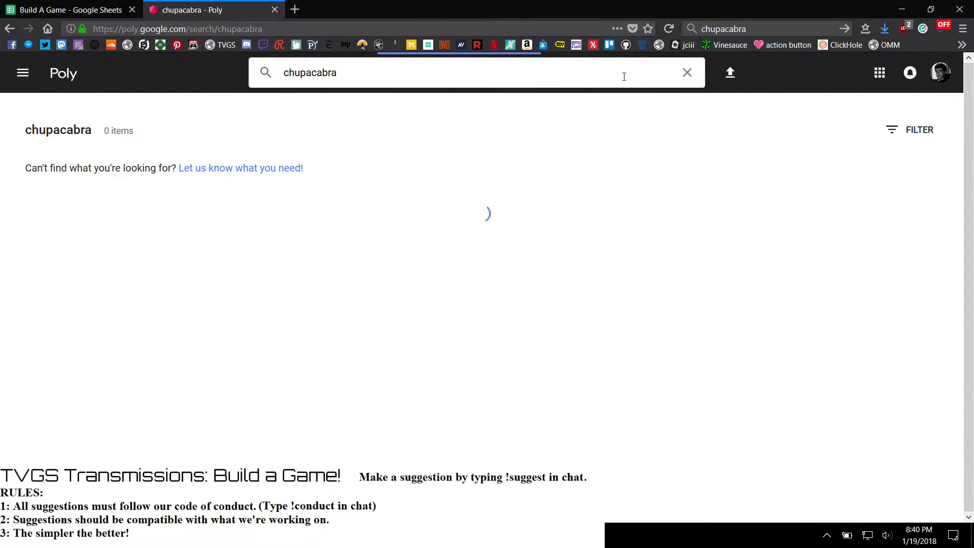
drag(370, 70, 254, 67)
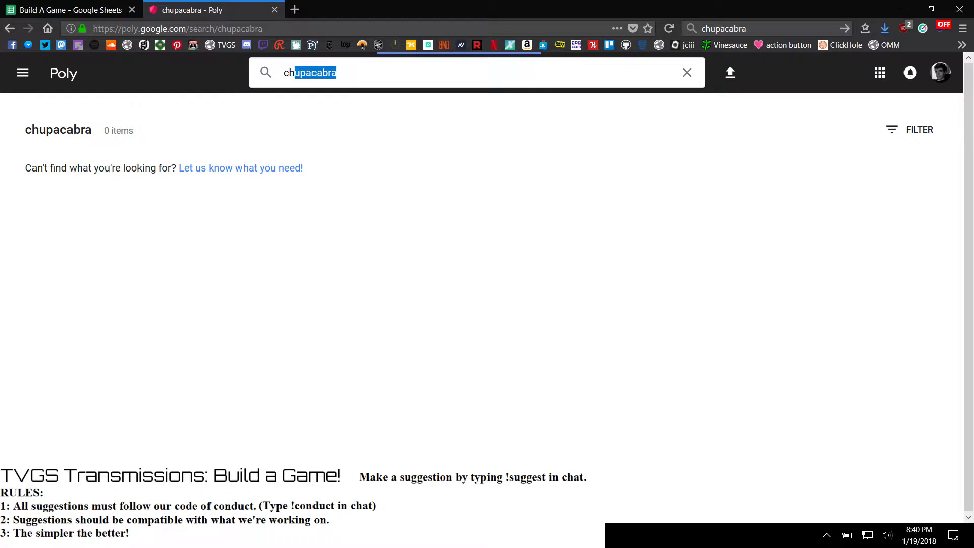
Step: Check the spelling of "chinchilla" in the browser's Google search suggestions and search the Poly model library for it
text(chinc)
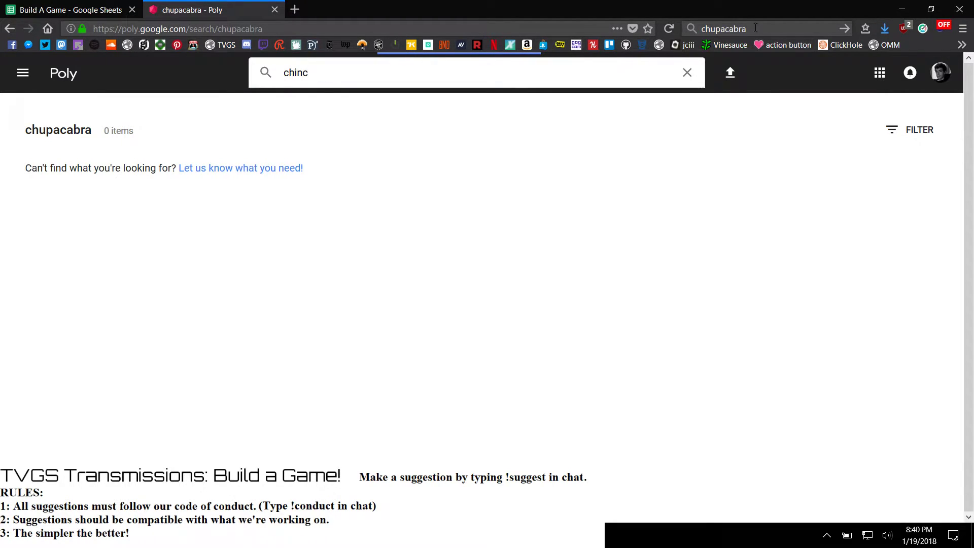
click(756, 27)
text(chin)
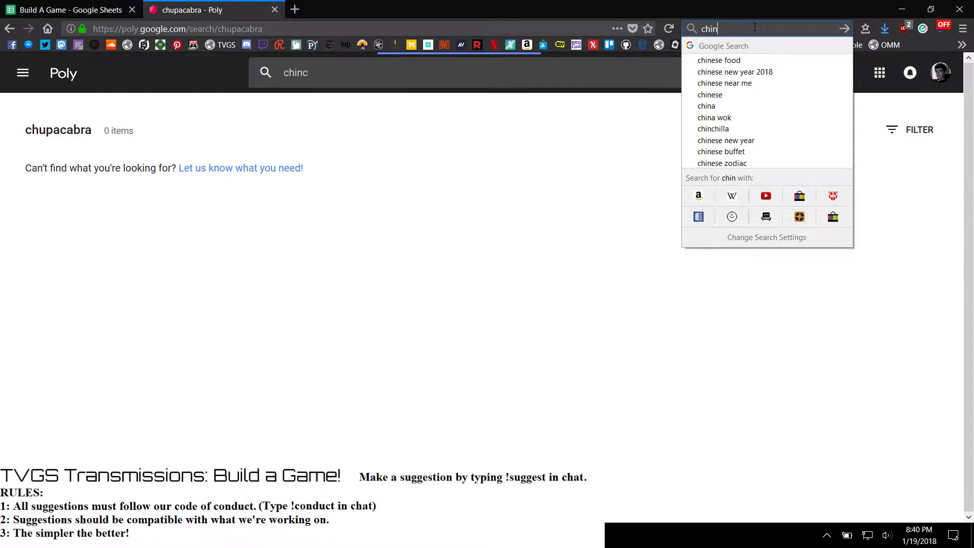
text(c)
key(Down)
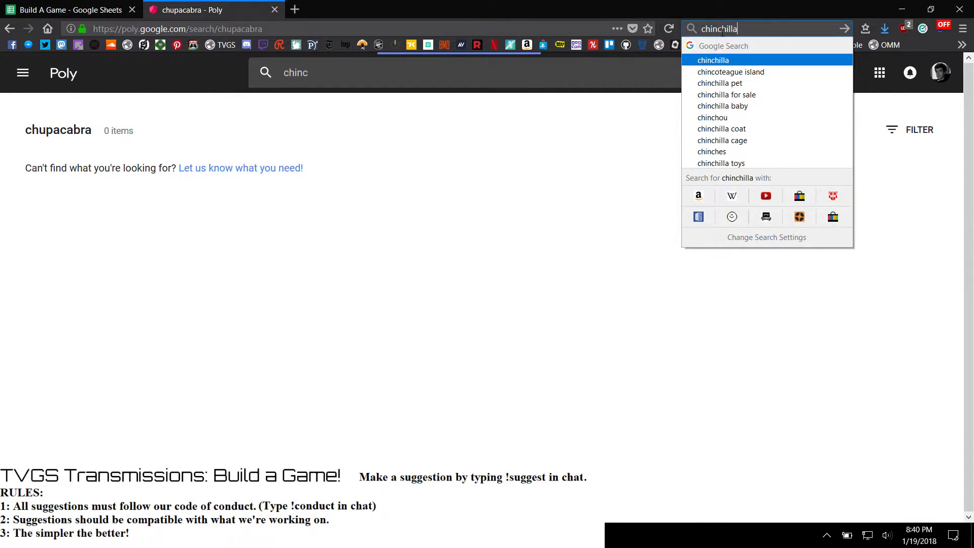
click(400, 68)
text(hilla)
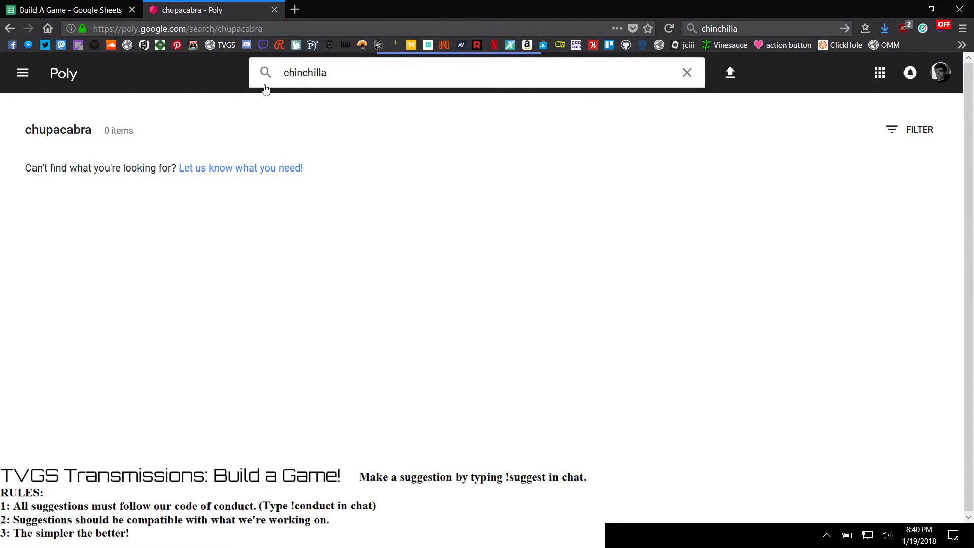
click(266, 72)
Step: Return to Poly's home page and look through the featured models for something usable in the game
click(22, 73)
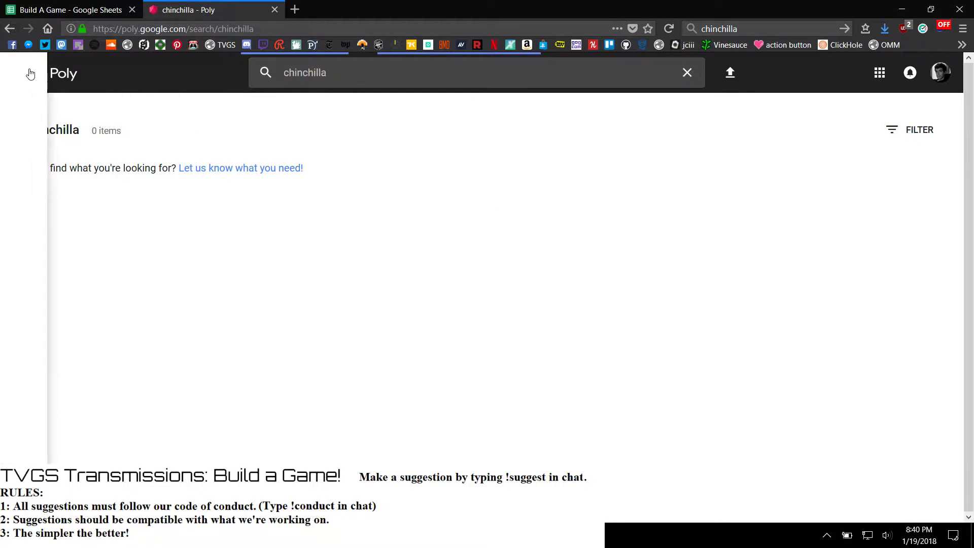
click(55, 71)
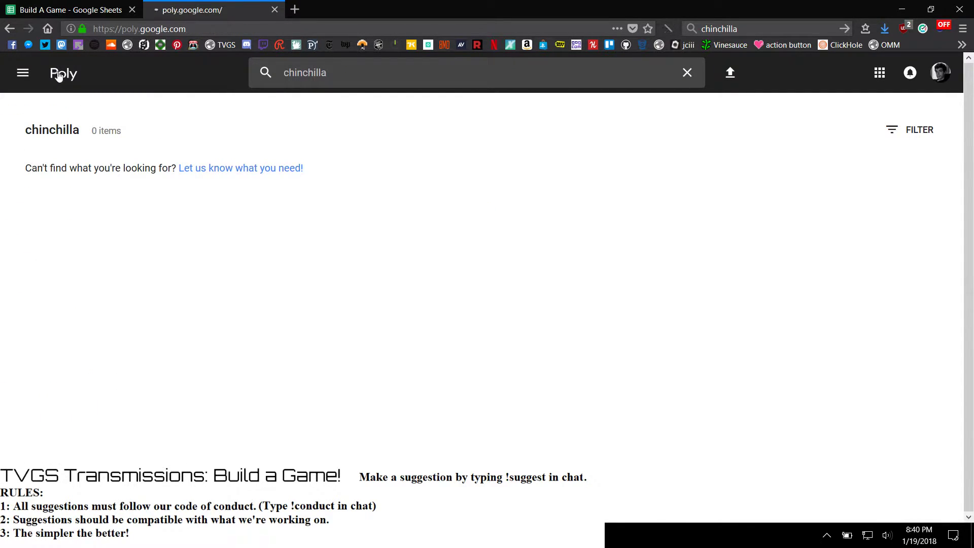
scroll(443, 299, down, 4)
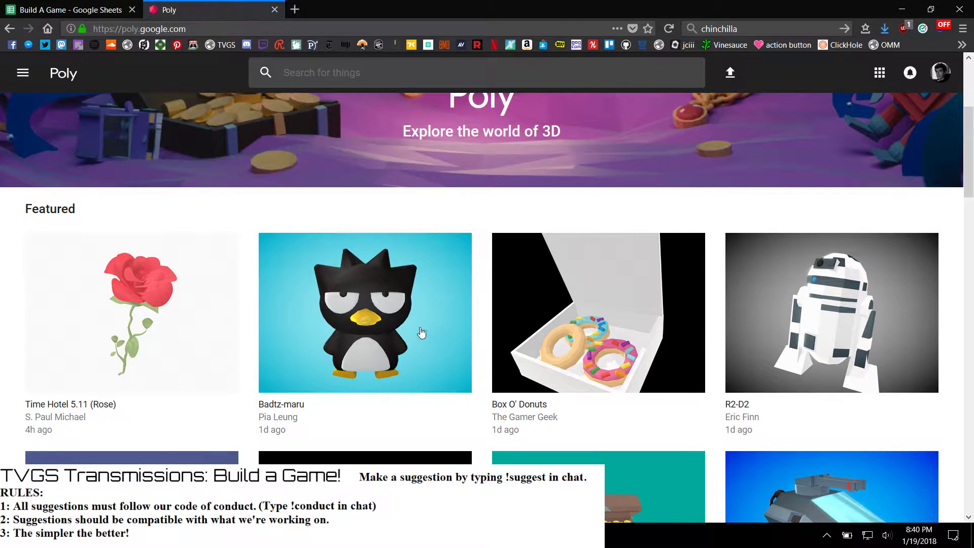
scroll(404, 344, down, 7)
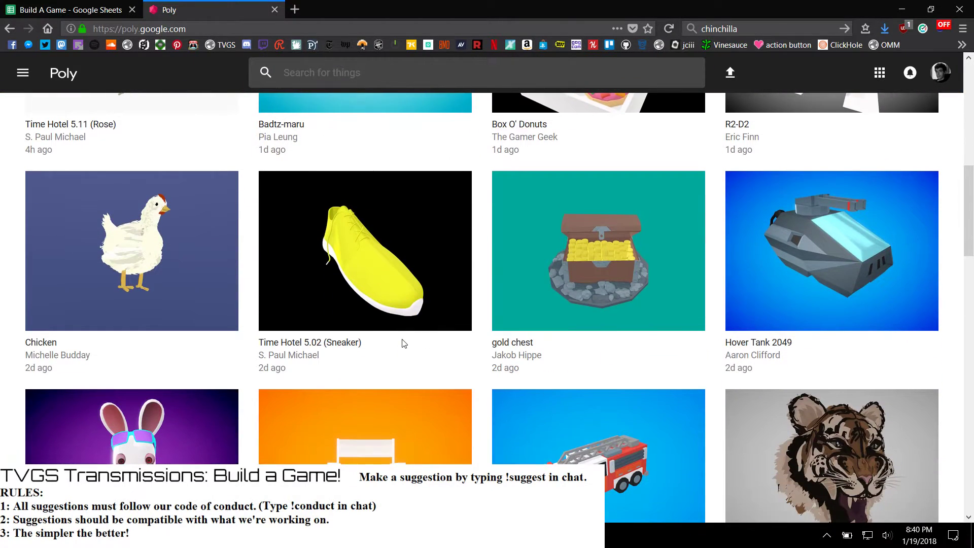
scroll(382, 329, down, 10)
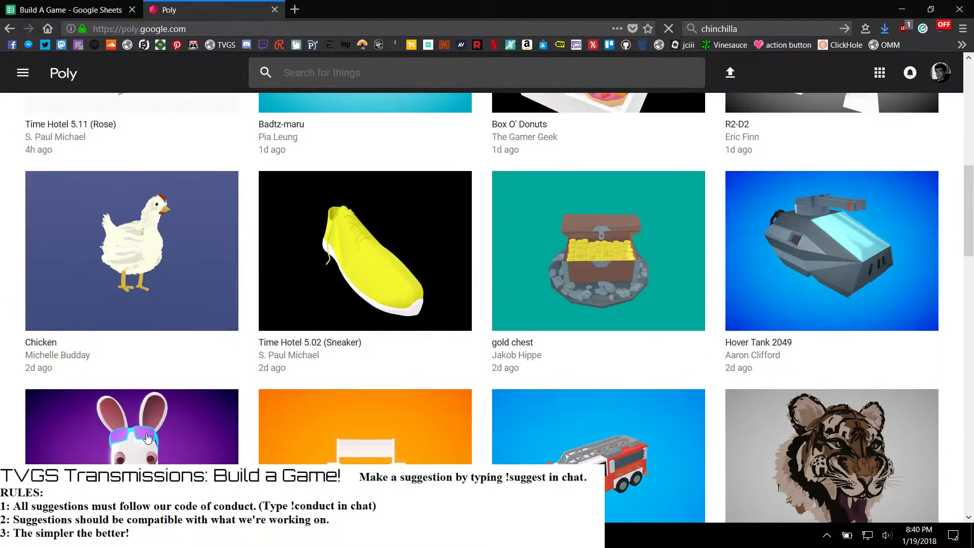
scroll(148, 437, down, 6)
scroll(189, 311, down, 2)
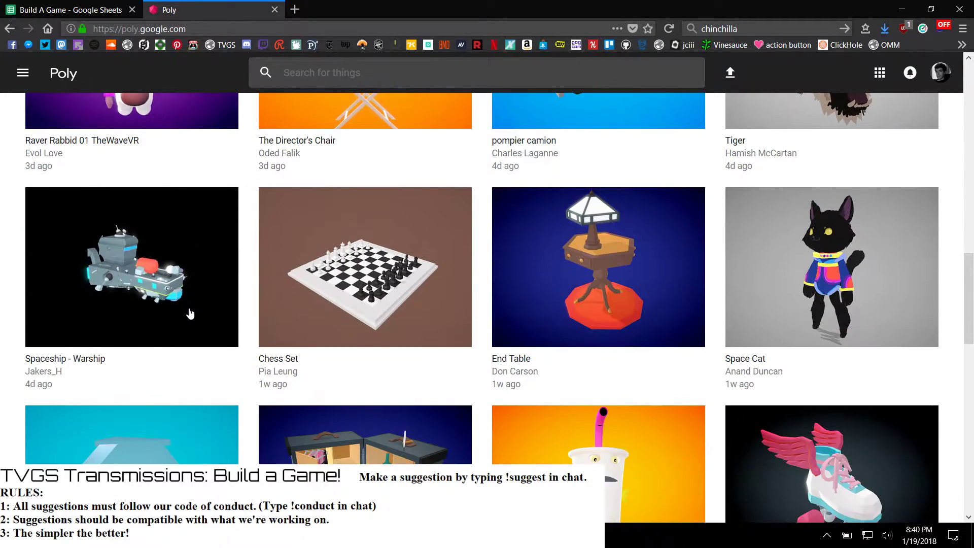
scroll(864, 300, down, 8)
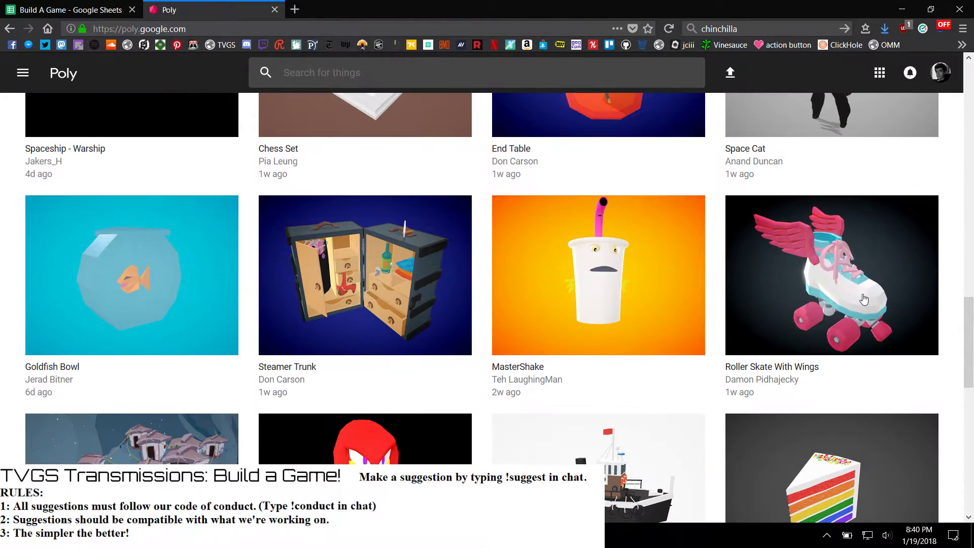
scroll(864, 299, up, 5)
scroll(864, 300, down, 6)
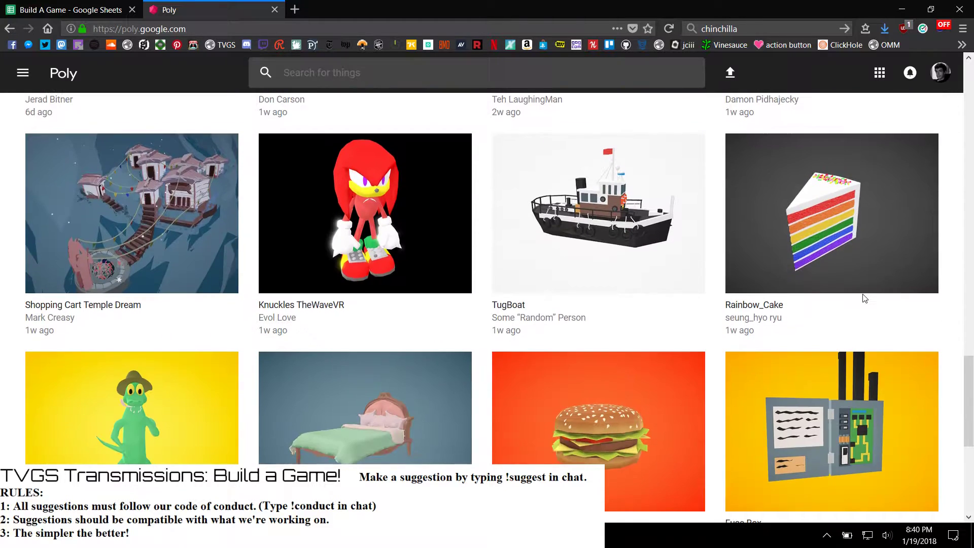
scroll(864, 299, down, 6)
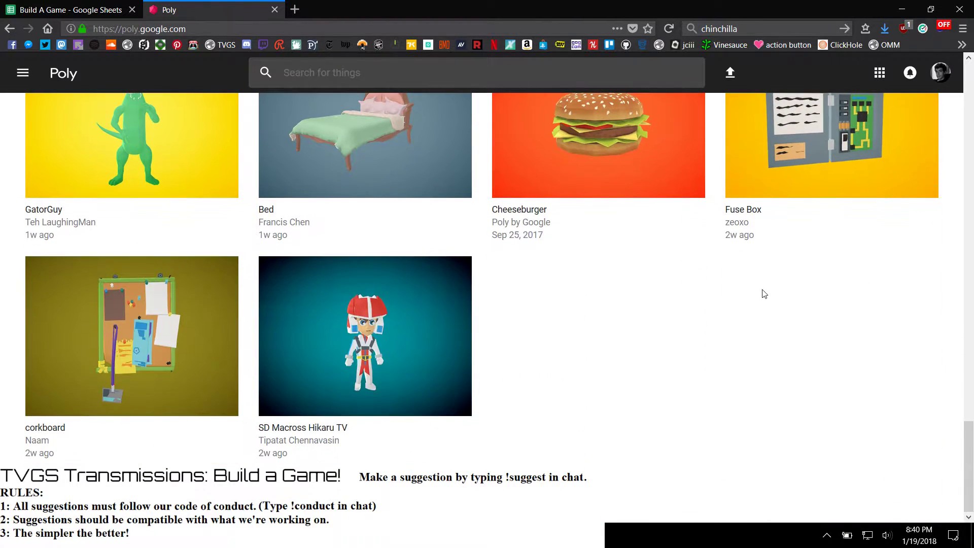
scroll(639, 448, down, 3)
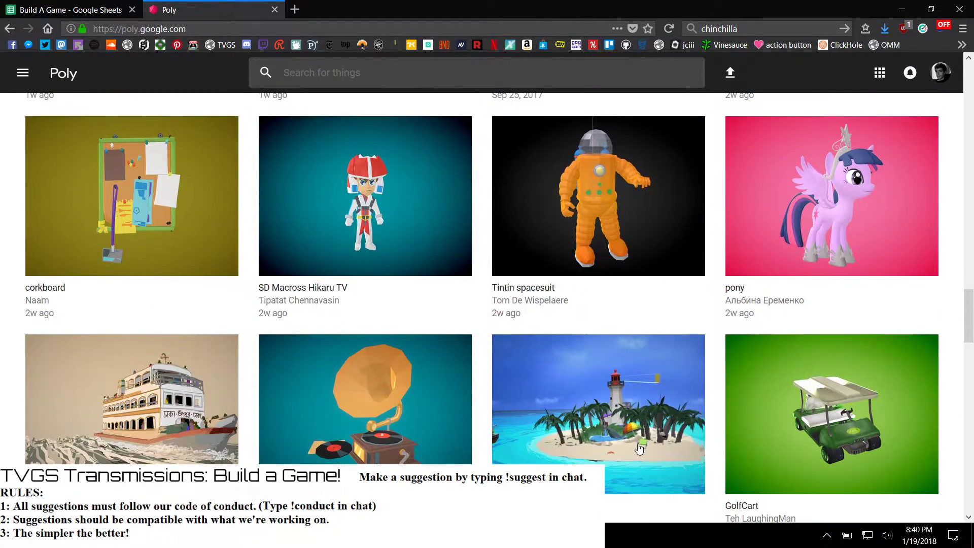
scroll(639, 448, down, 7)
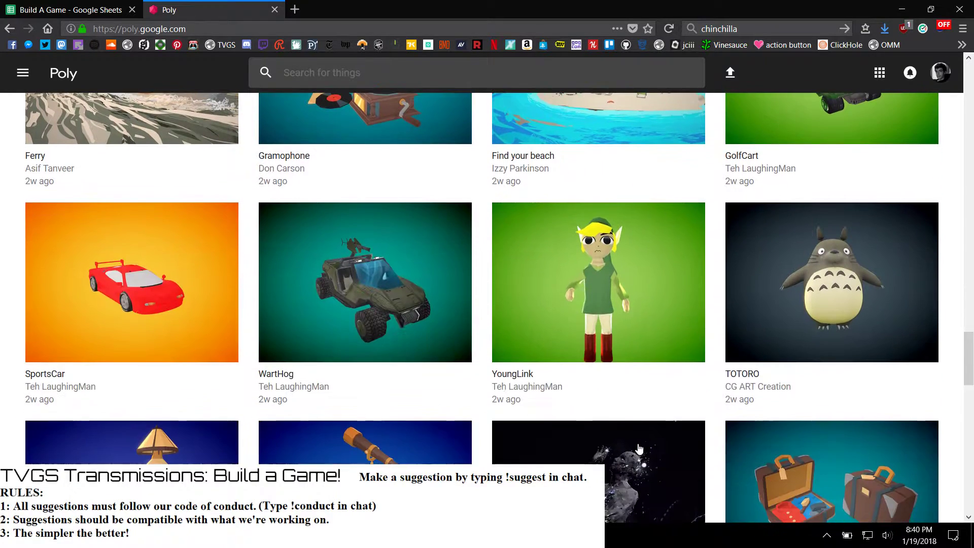
scroll(843, 252, down, 4)
scroll(843, 252, down, 3)
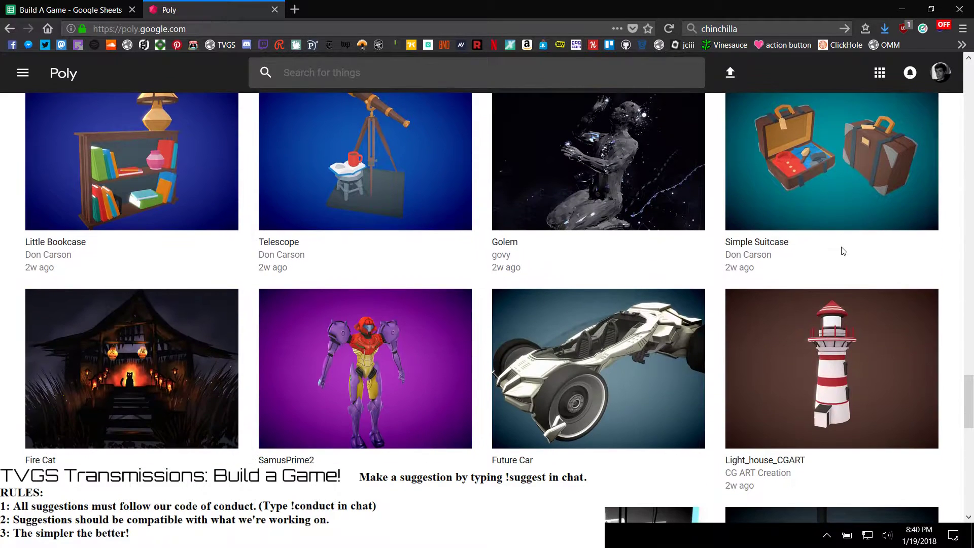
scroll(843, 252, down, 4)
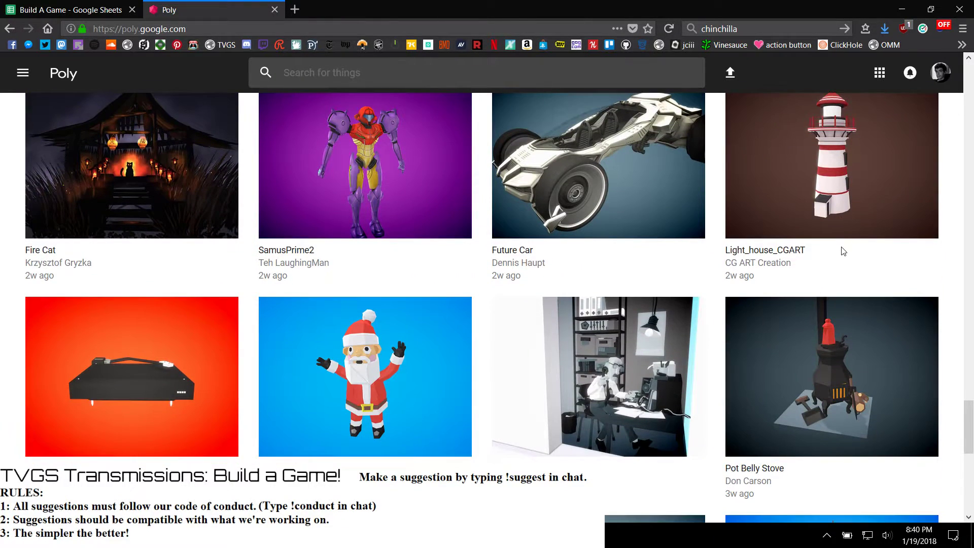
scroll(843, 252, down, 7)
scroll(843, 252, down, 5)
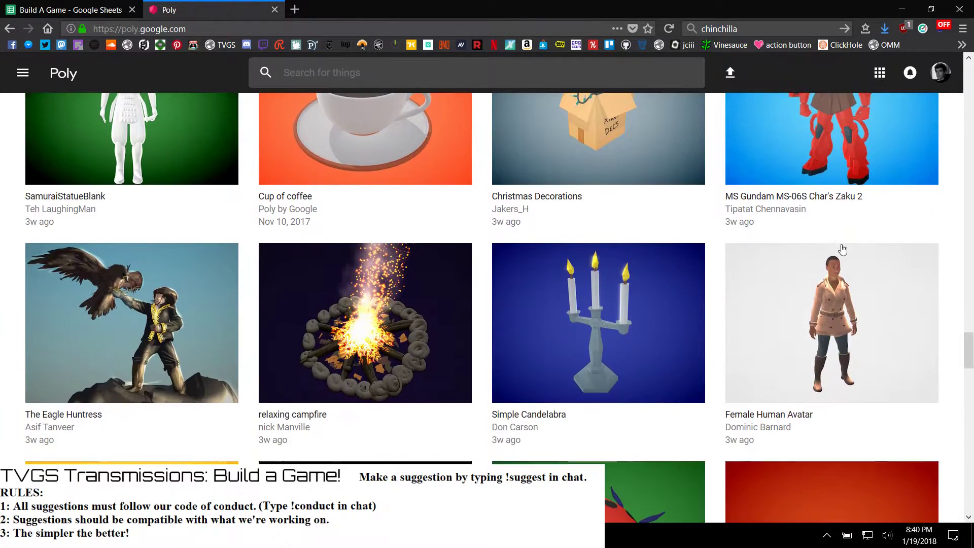
scroll(843, 249, down, 4)
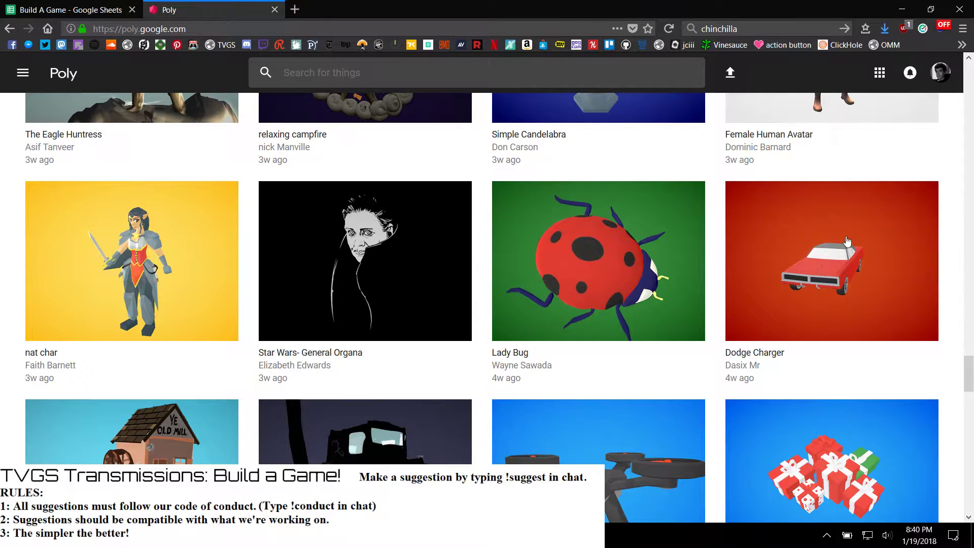
scroll(845, 244, down, 4)
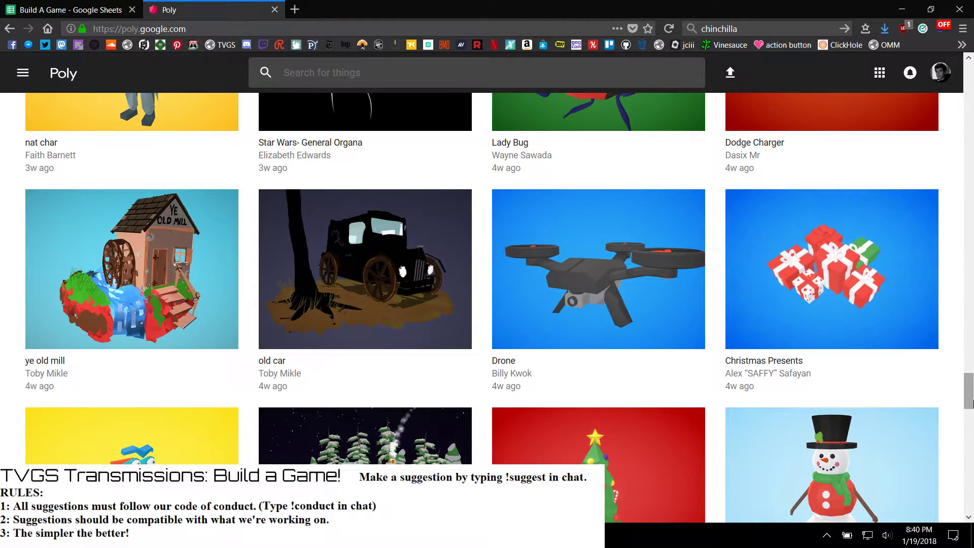
Step: Go back to the earlier featured models and look through them a second time
mouse_move(972, 402)
mouse_down()
mouse_move(970, 502)
mouse_move(969, 61)
mouse_move(970, 108)
mouse_up()
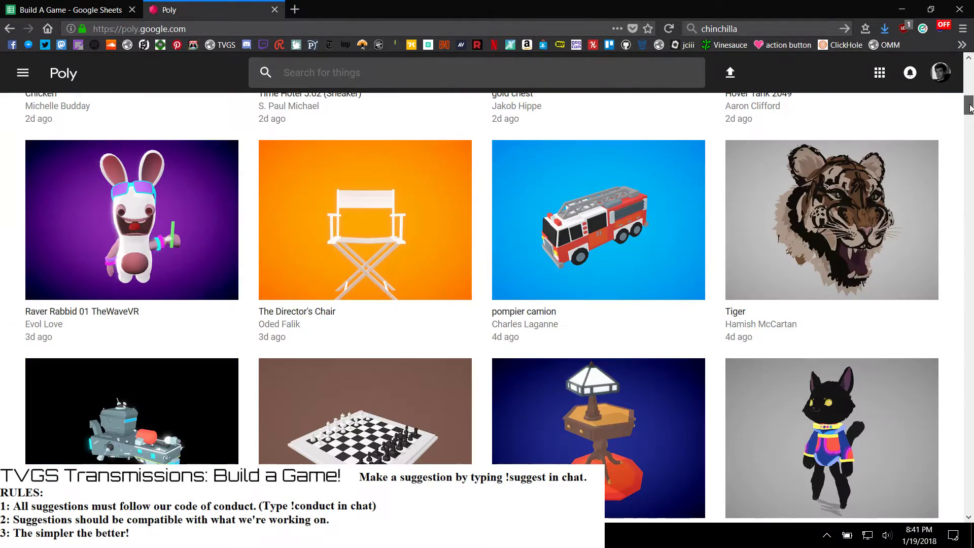
scroll(813, 416, down, 10)
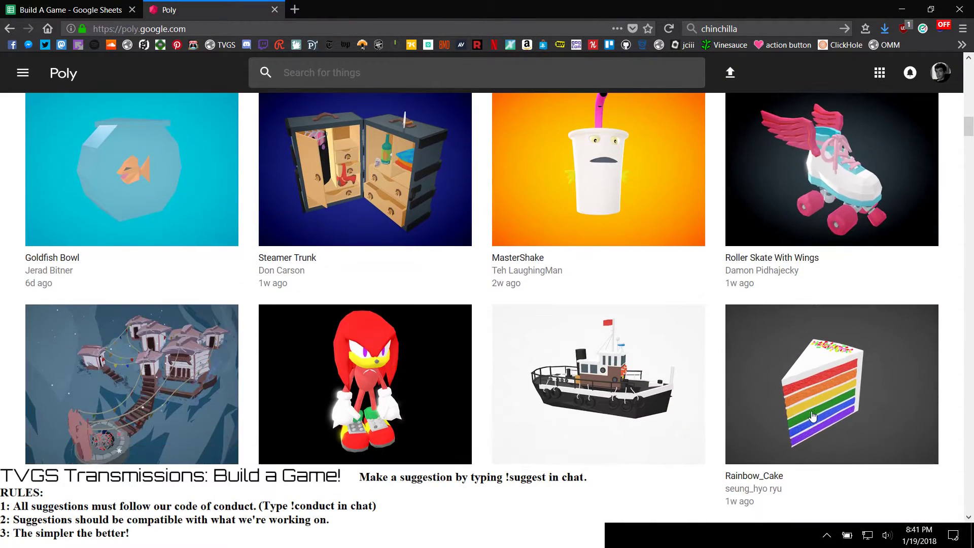
scroll(812, 416, down, 15)
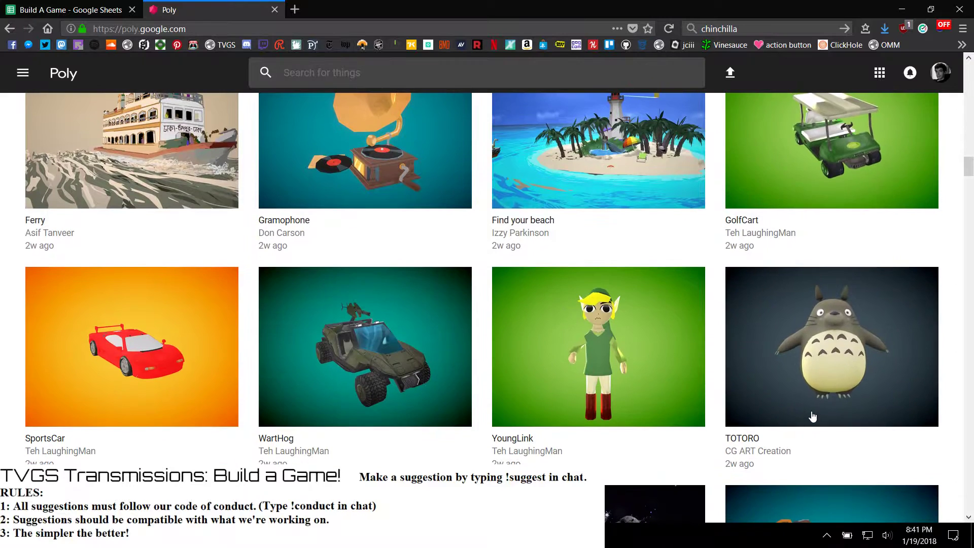
scroll(813, 416, down, 7)
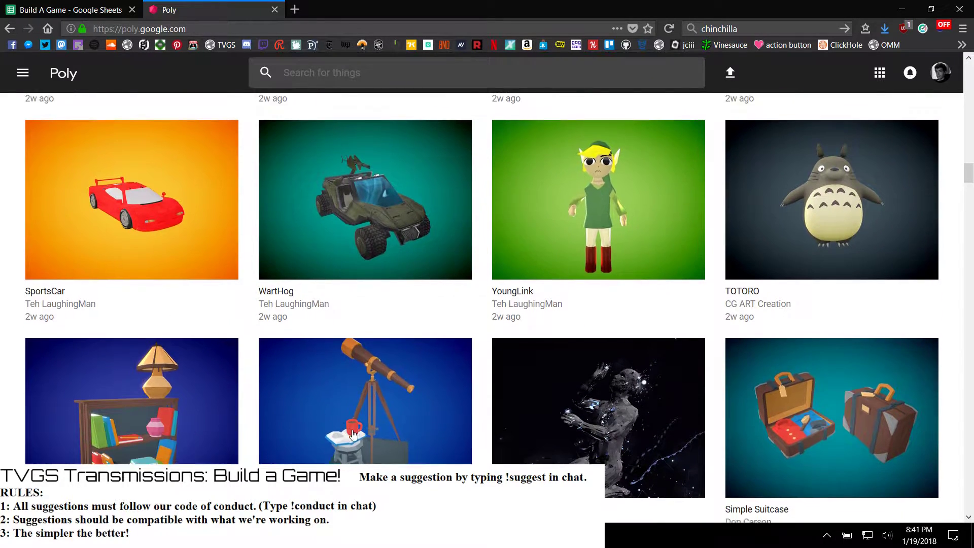
scroll(426, 384, down, 4)
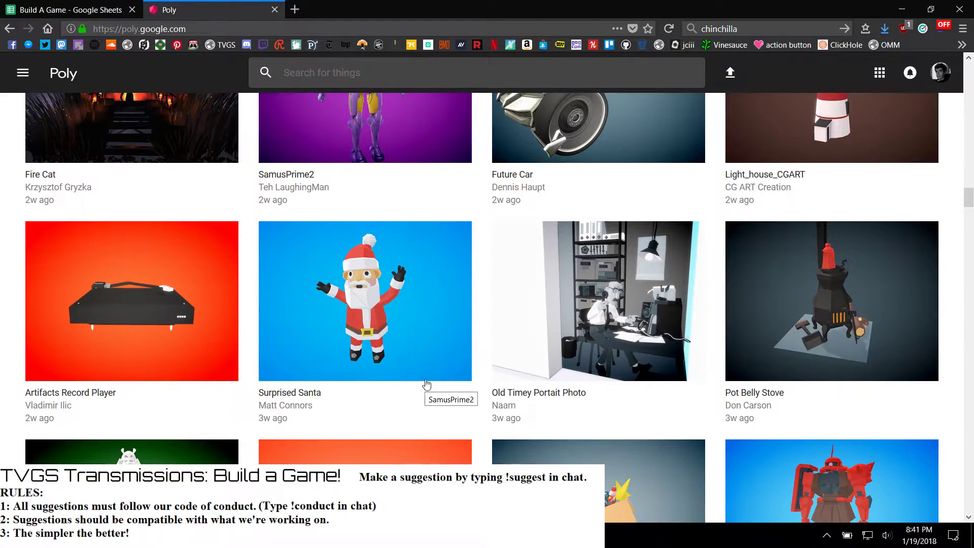
scroll(681, 388, down, 3)
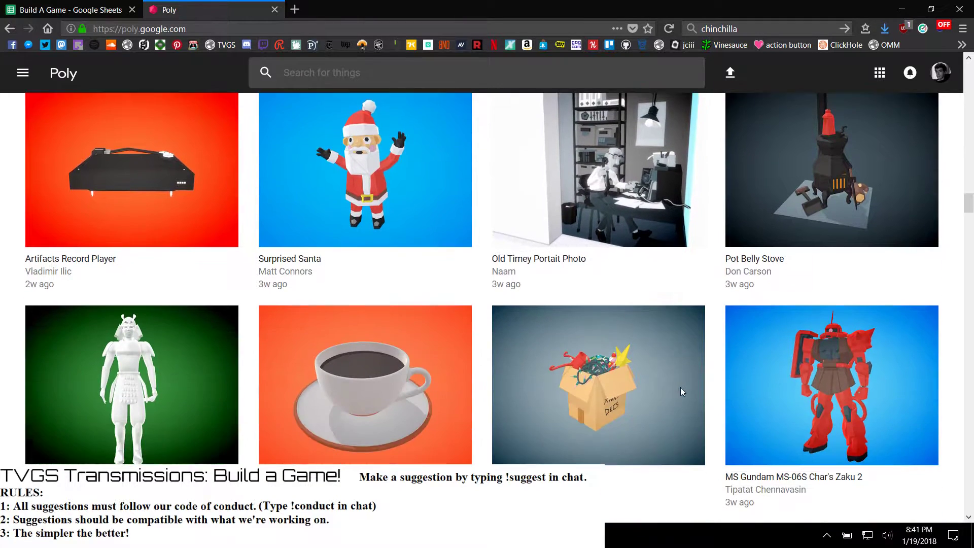
scroll(682, 392, down, 3)
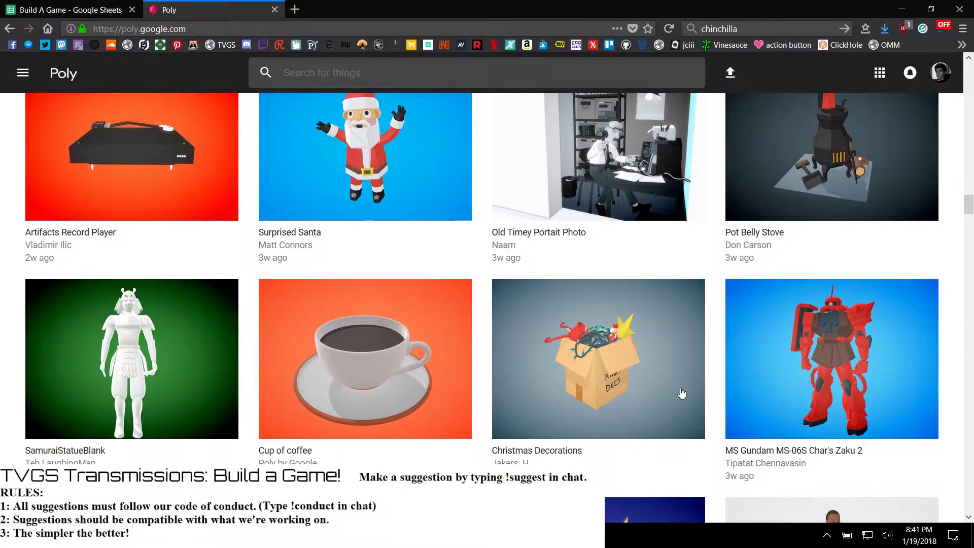
Step: Search the Poly library for "metor", and correct the query to "meteor" and search again
click(345, 76)
text(metor)
key(Return)
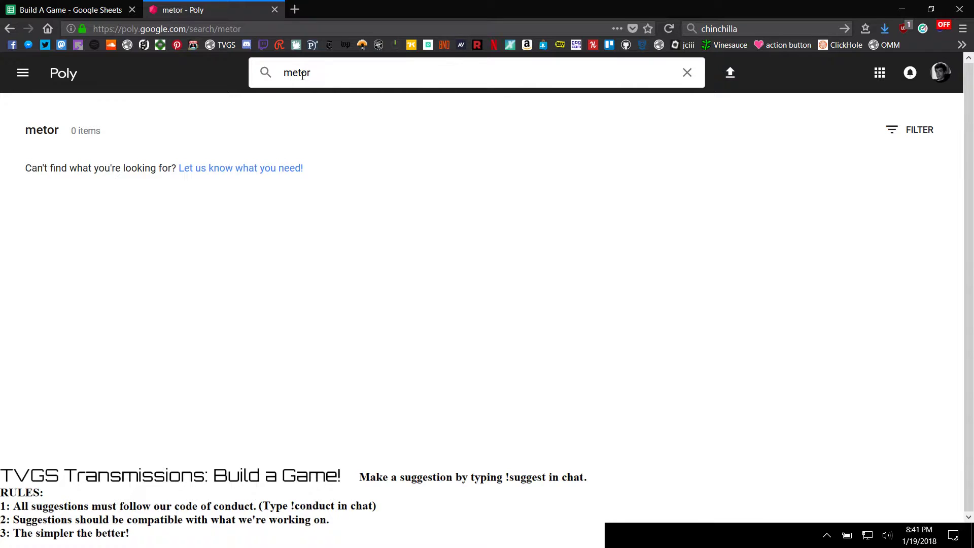
key(Return)
Step: Check the spelling of "meteor" in the browser's Google search suggestions and return to the Poly results
click(769, 33)
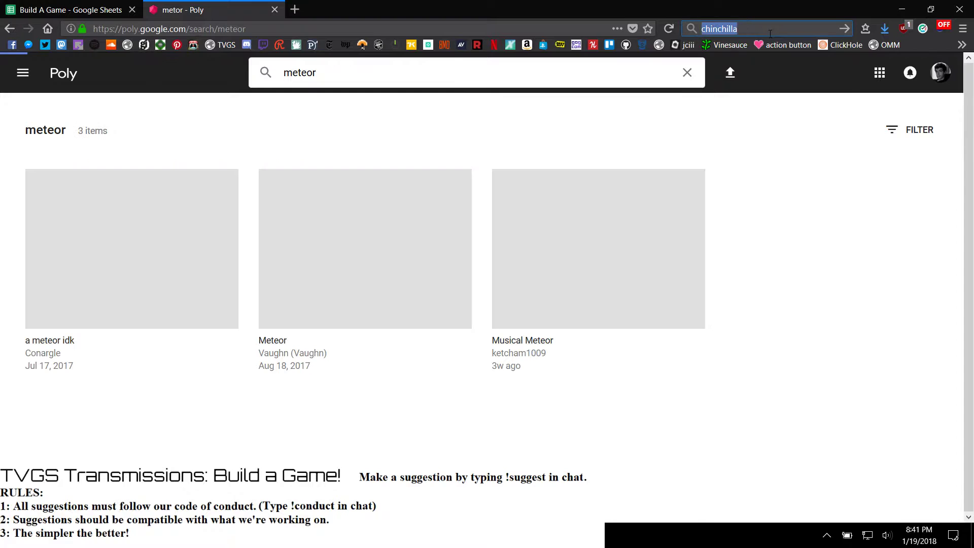
click(770, 34)
text(meto)
key(BackSpace)
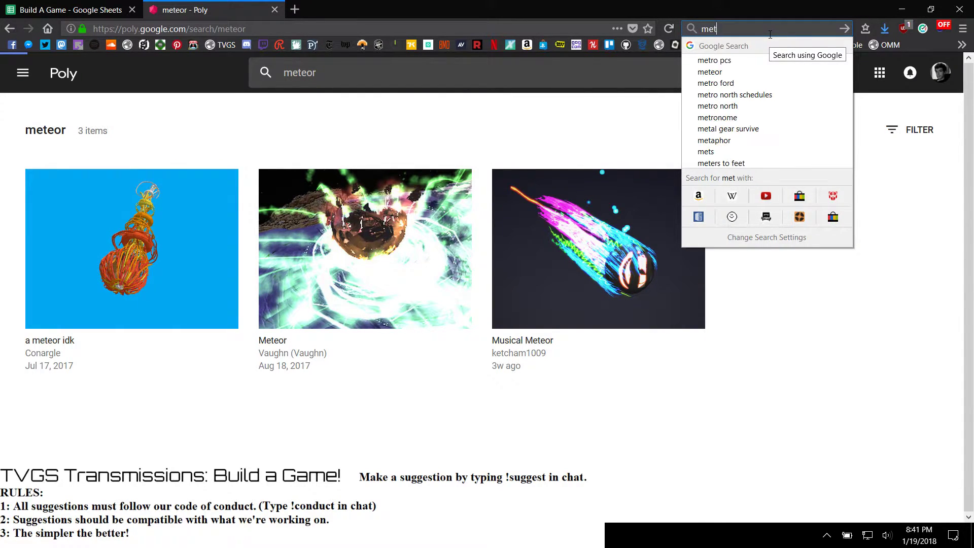
text(eor)
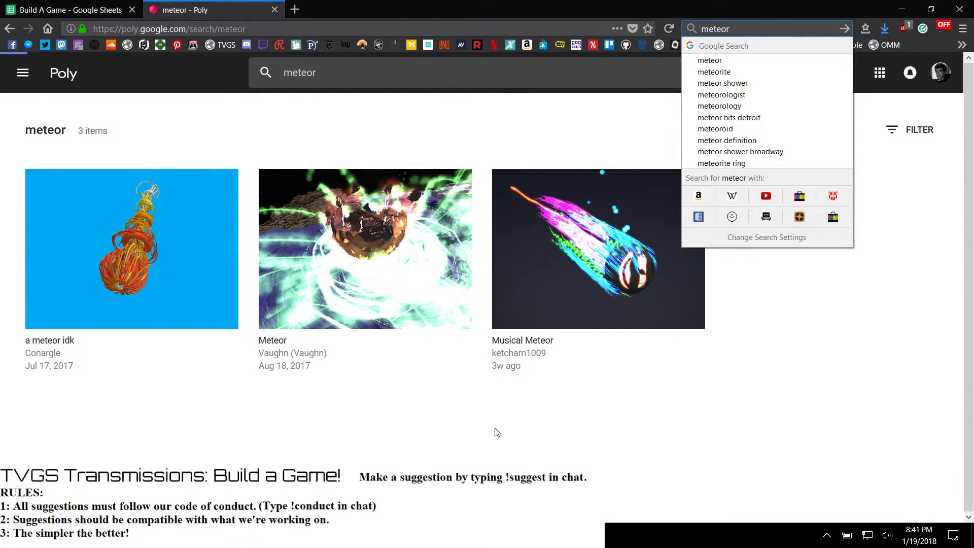
click(497, 432)
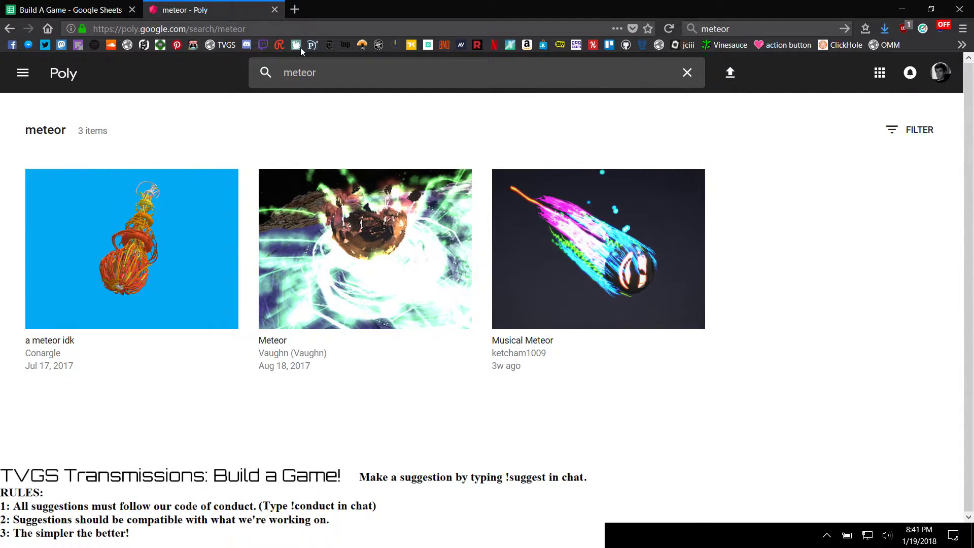
Step: Pick "meteorite" from the browser's Google search suggestions for its spelling and search the Poly library for that word
click(345, 71)
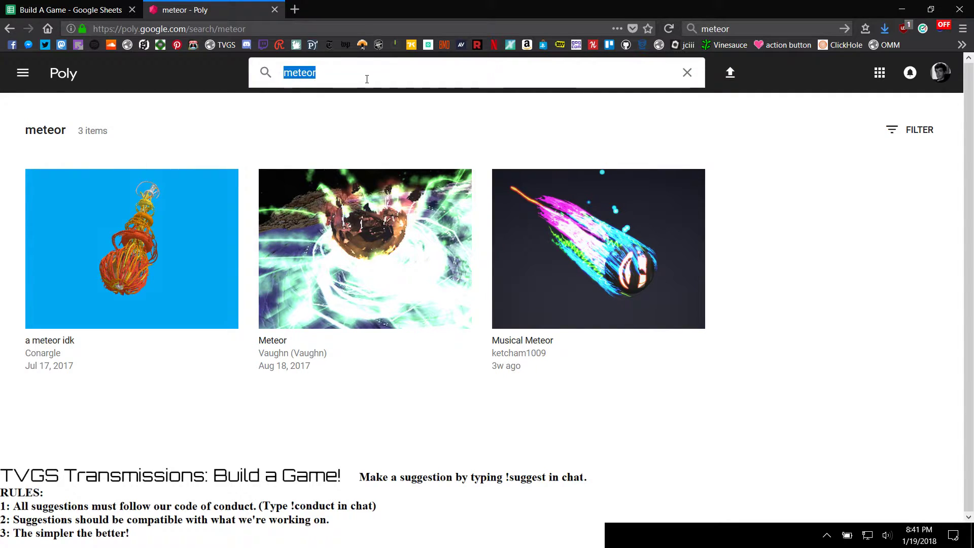
click(827, 26)
key(Down)
key(Down)
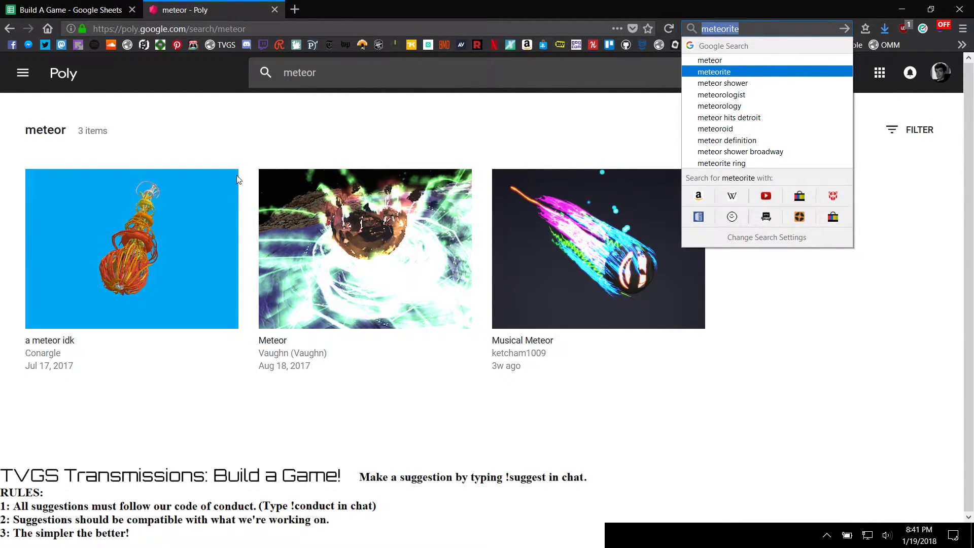
click(322, 74)
click(320, 74)
text(meteorite)
key(Return)
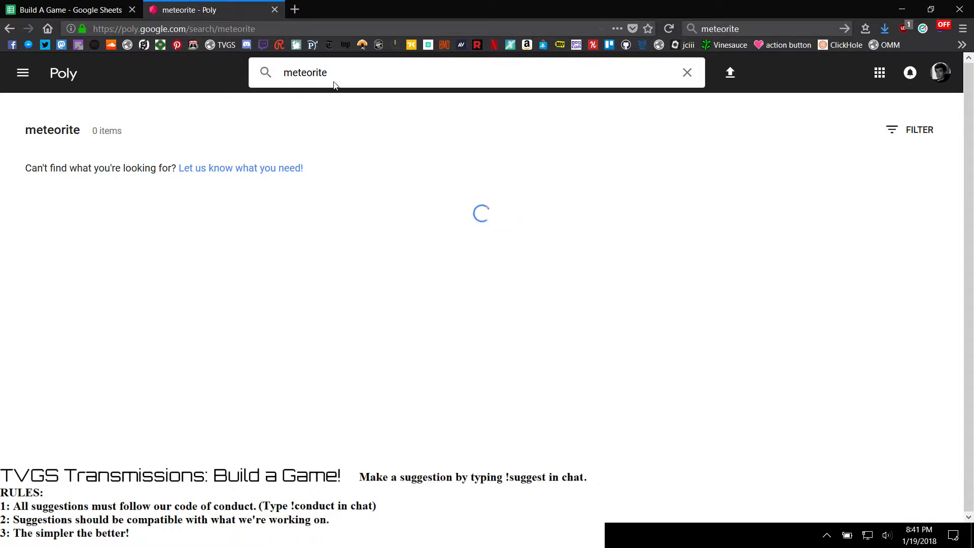
Step: Search the Poly library for "comet" and for "rock", and look through the rock models for one usable as a meteorite
double_click(306, 72)
text(comet)
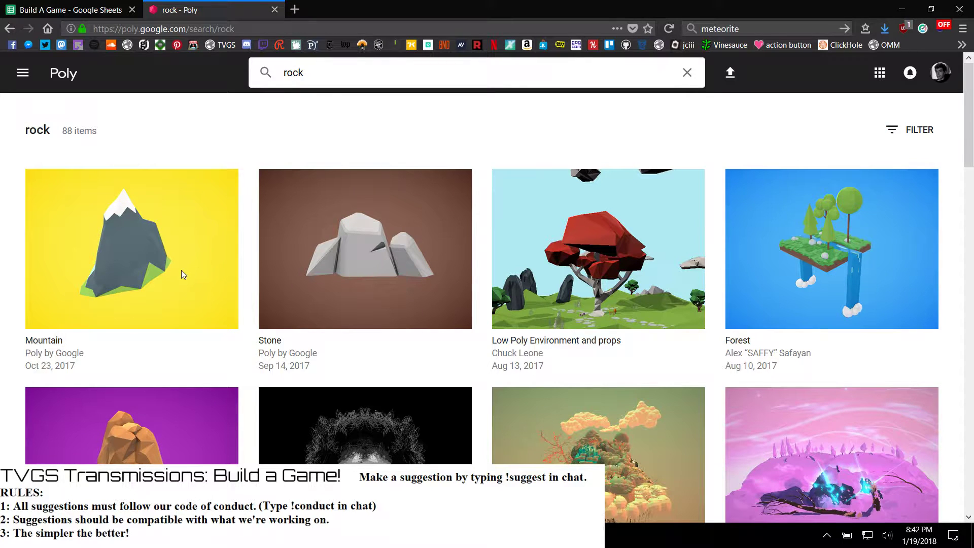
scroll(181, 270, down, 3)
scroll(683, 389, down, 4)
scroll(671, 378, down, 5)
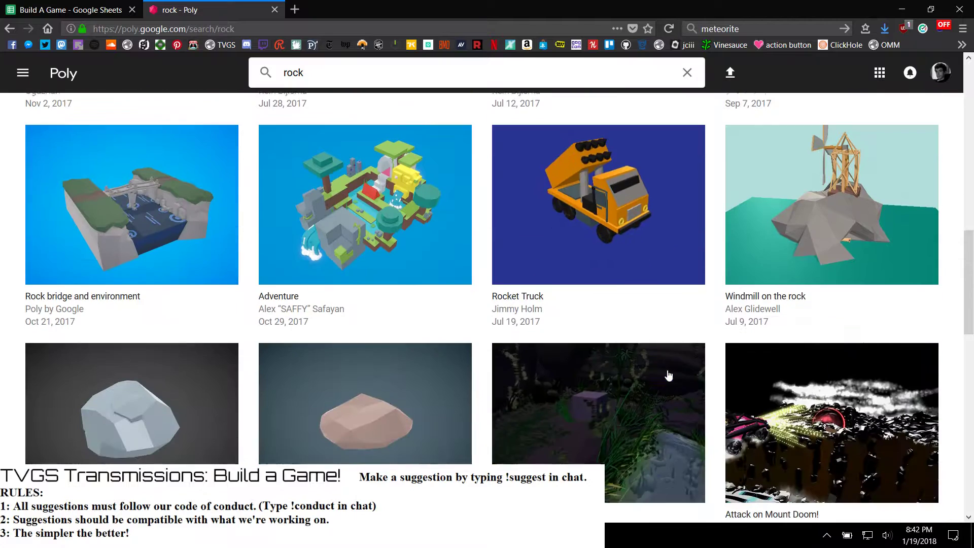
scroll(662, 366, down, 2)
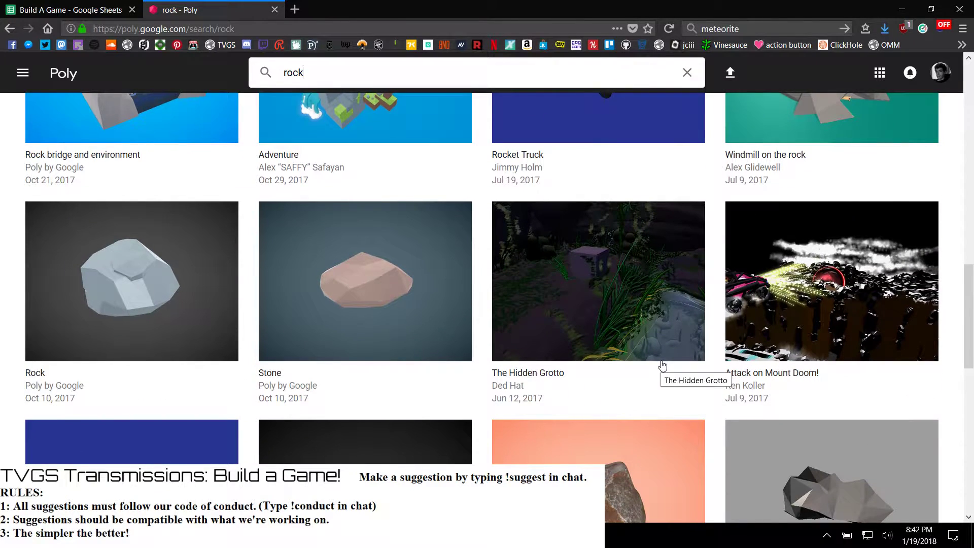
scroll(662, 366, down, 1)
scroll(663, 366, down, 2)
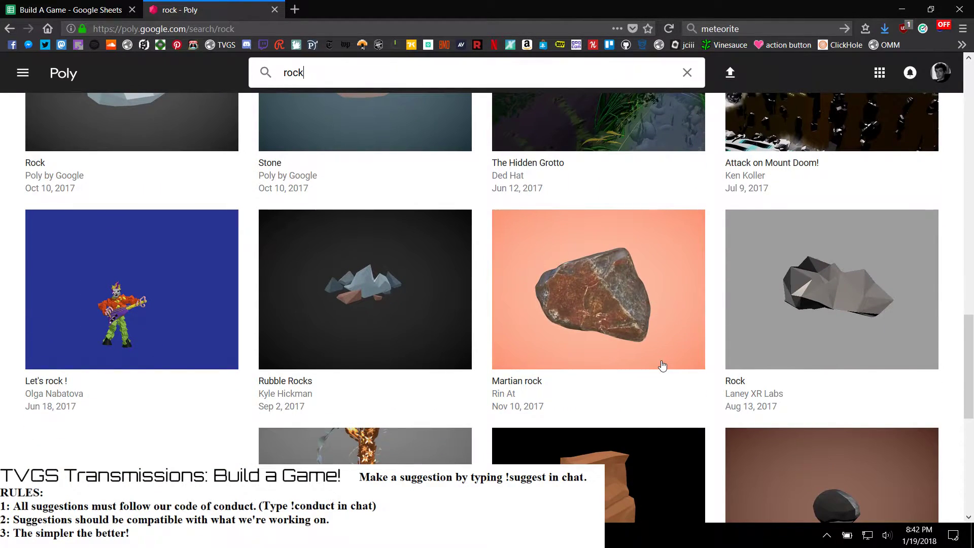
scroll(368, 269, down, 2)
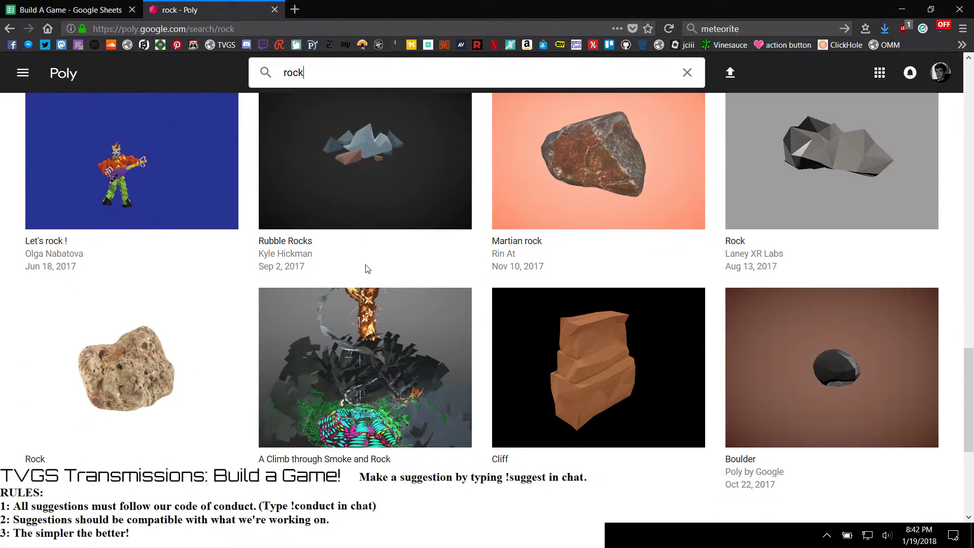
scroll(787, 398, down, 4)
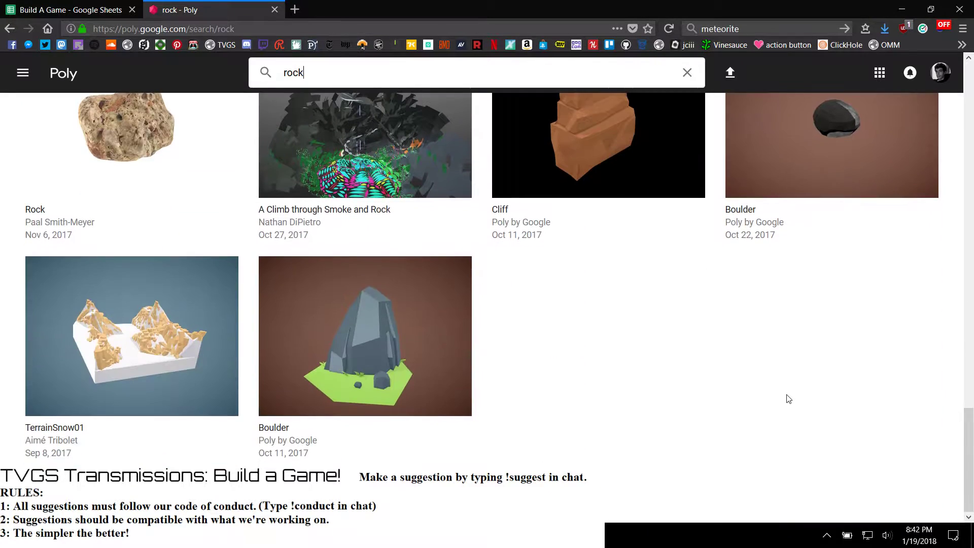
scroll(788, 399, up, 6)
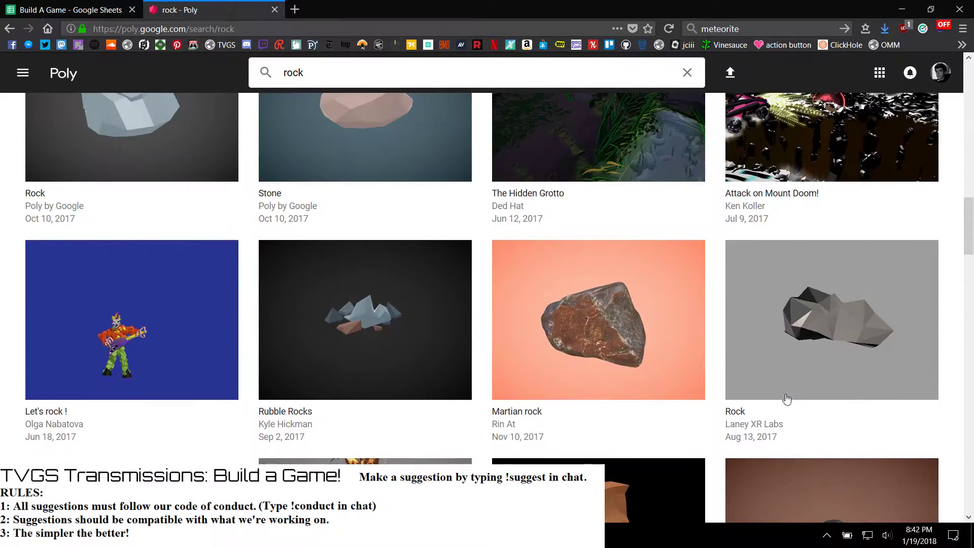
Step: Open the Martian rock model by Poly's search results and examine its description and its shape from several sides
click(548, 330)
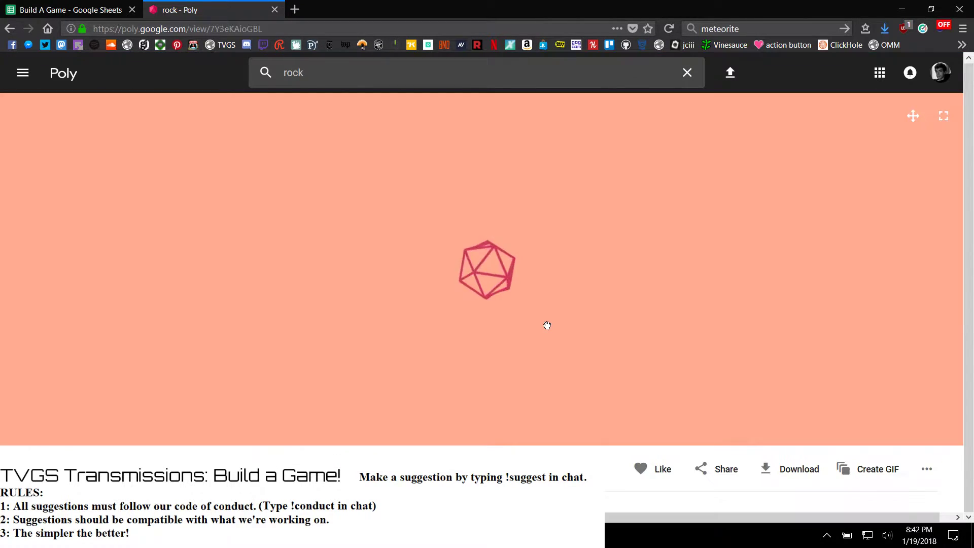
scroll(547, 326, down, 4)
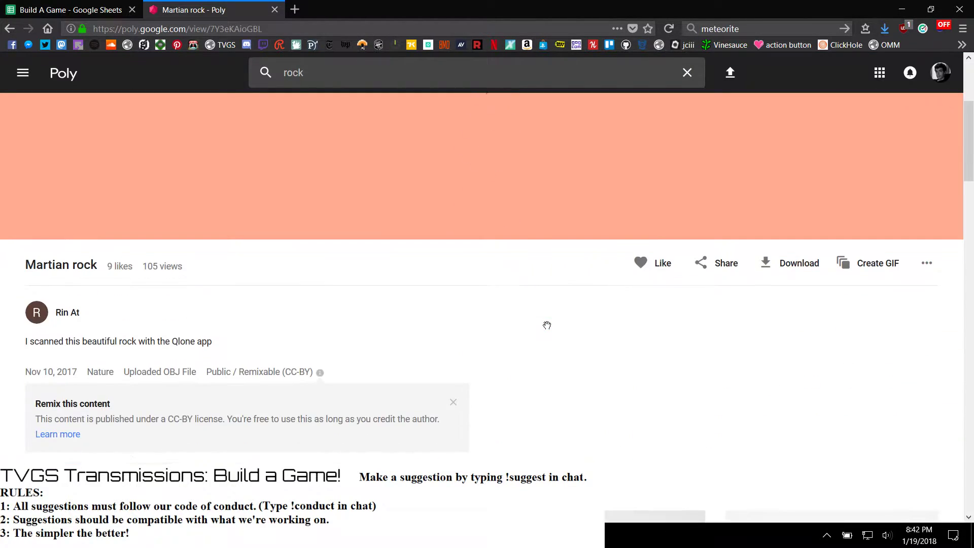
scroll(548, 326, up, 4)
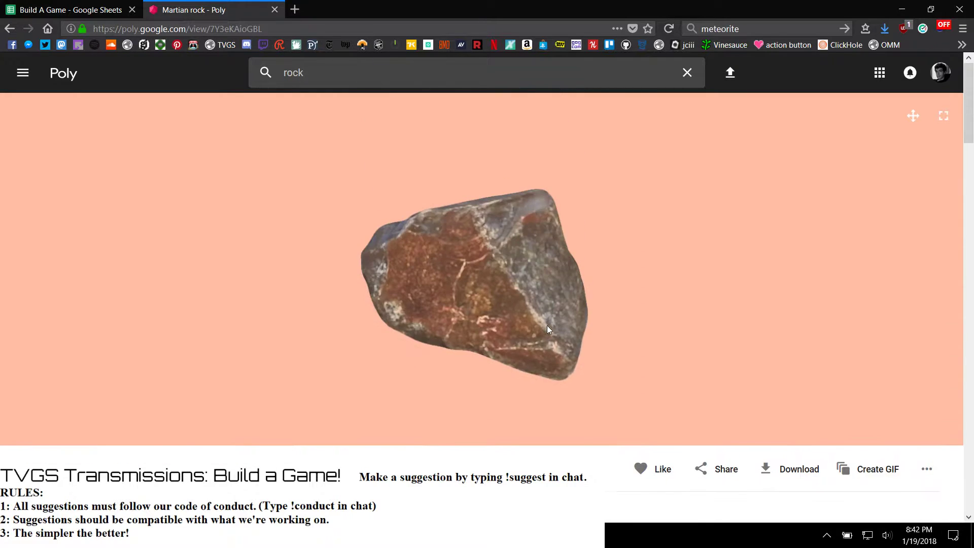
drag(502, 294, 543, 296)
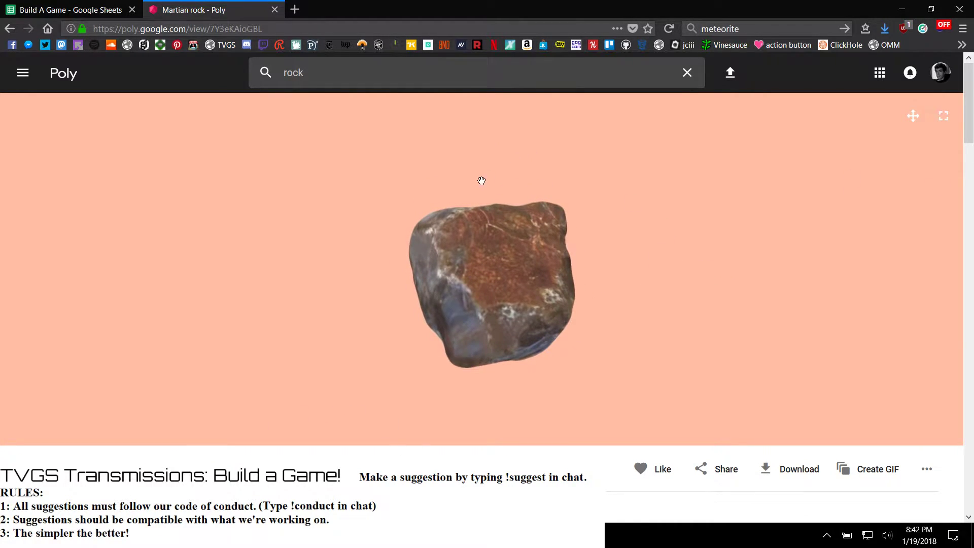
click(926, 470)
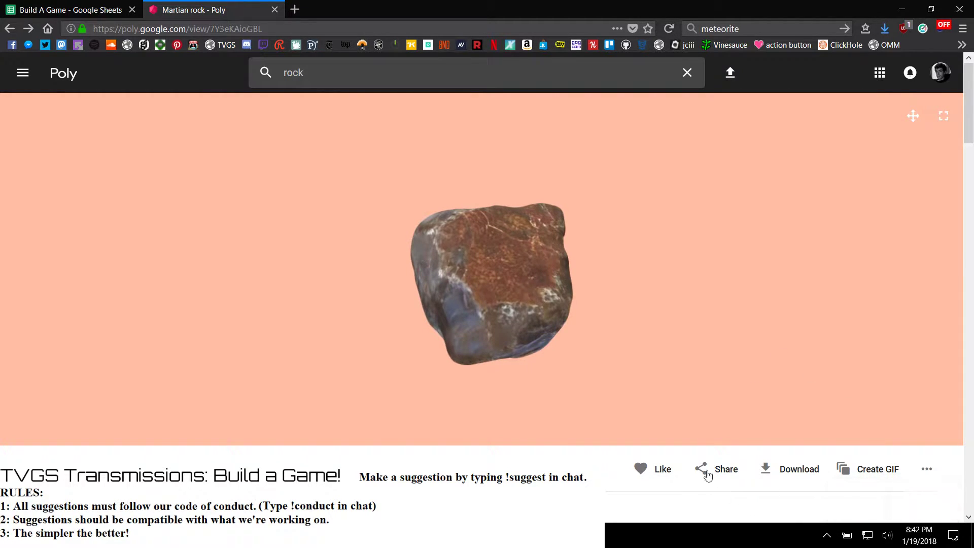
scroll(711, 472, down, 10)
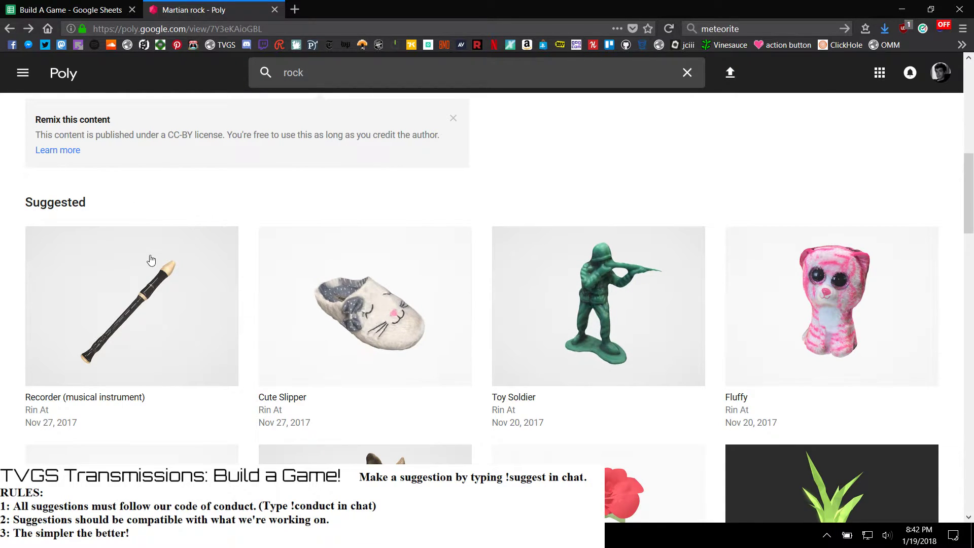
scroll(130, 315, up, 10)
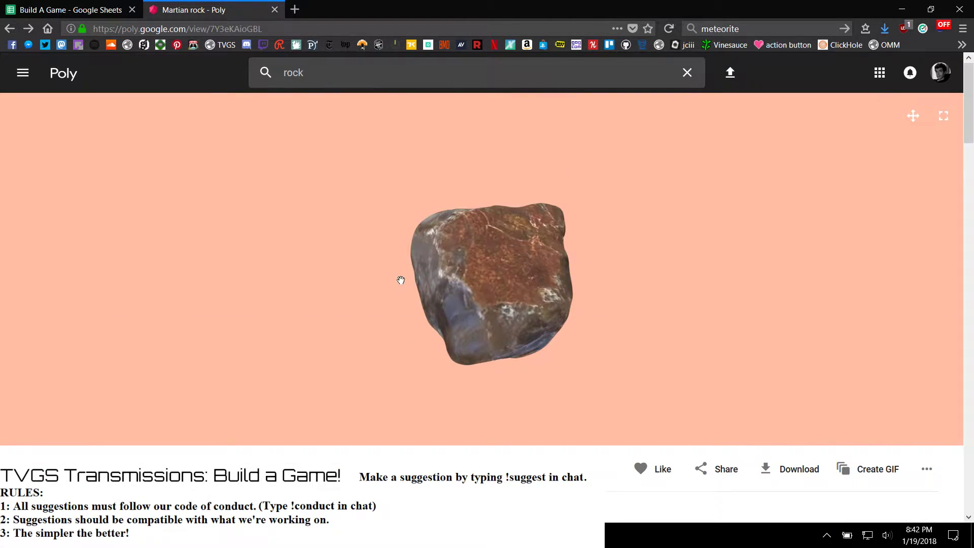
drag(401, 280, 333, 374)
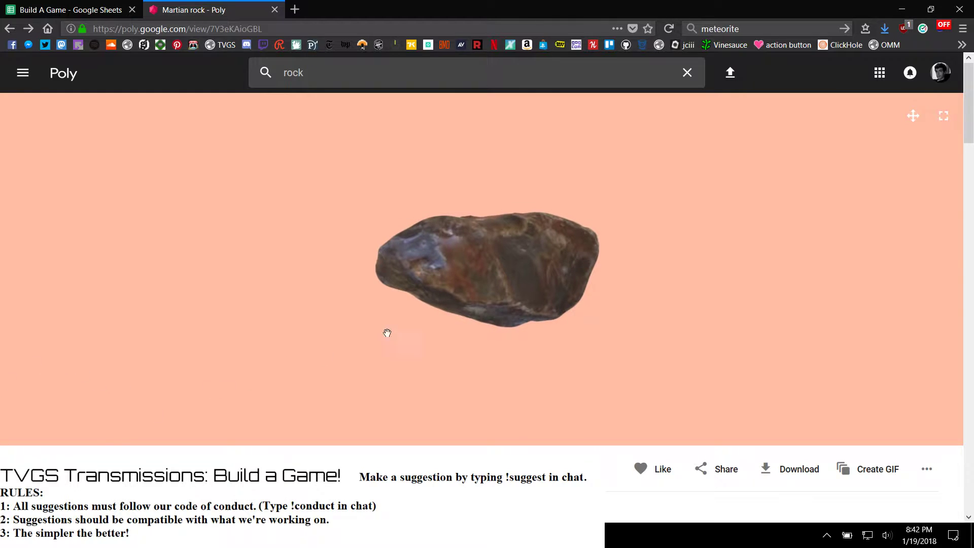
Step: Read the licence information linked from the Martian rock's remix notice and return to the model page
scroll(441, 446, down, 6)
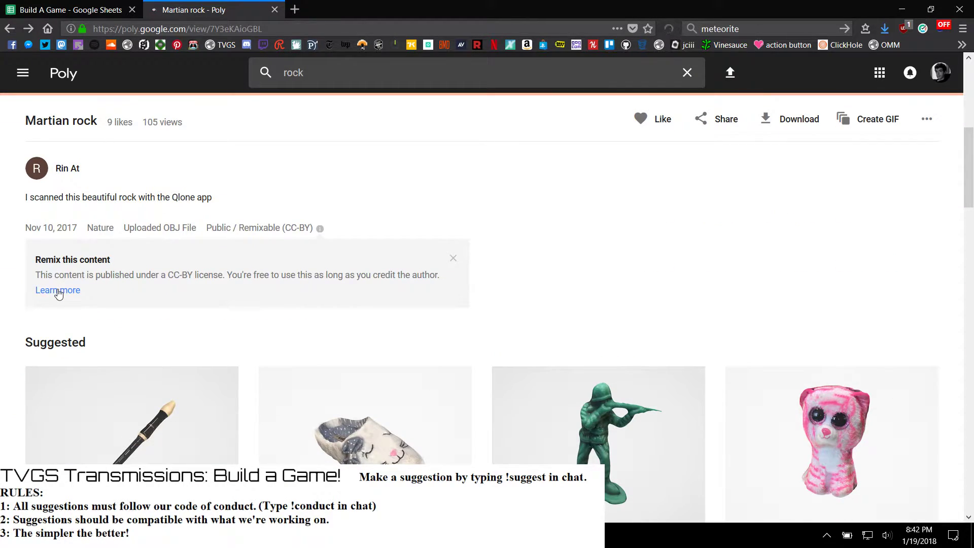
click(57, 291)
scroll(57, 288, down, 3)
scroll(57, 288, up, 3)
key(alt+Left)
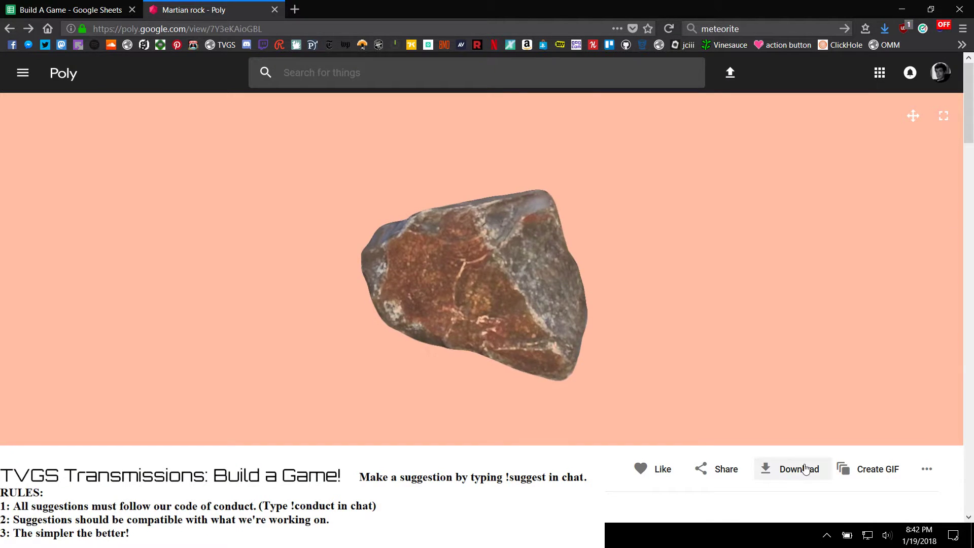
Step: Download the Martian rock as an OBJ file, accept the CC-BY licence notice and save the zip archive
click(804, 467)
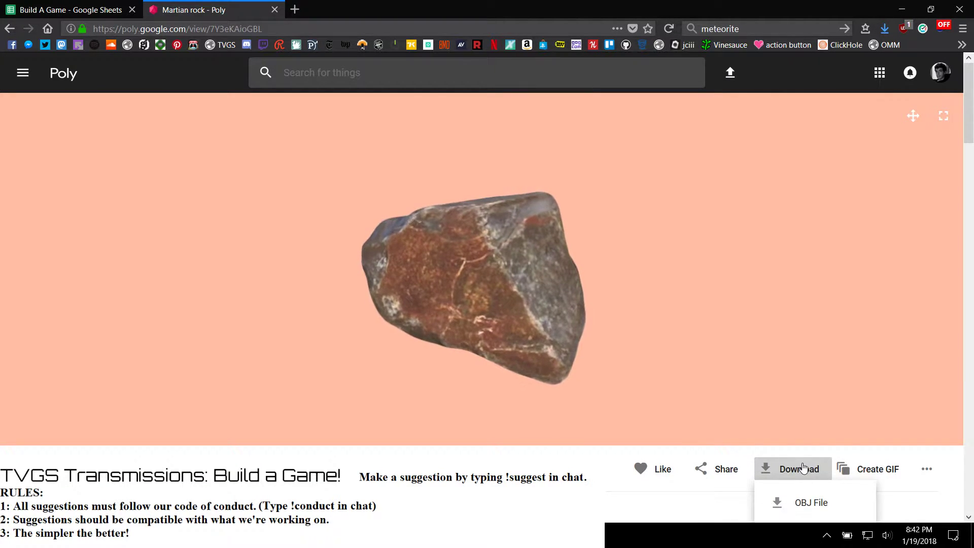
scroll(899, 364, down, 3)
click(804, 361)
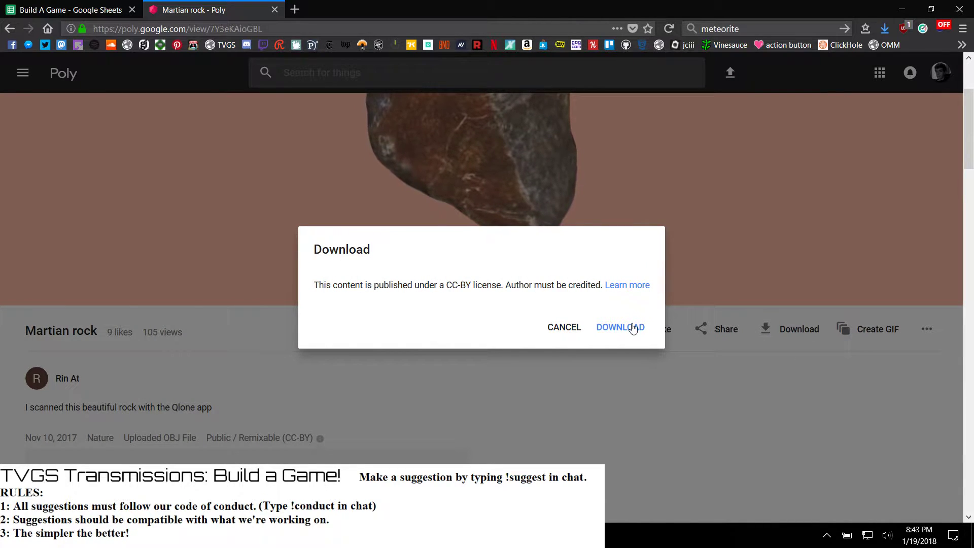
click(632, 329)
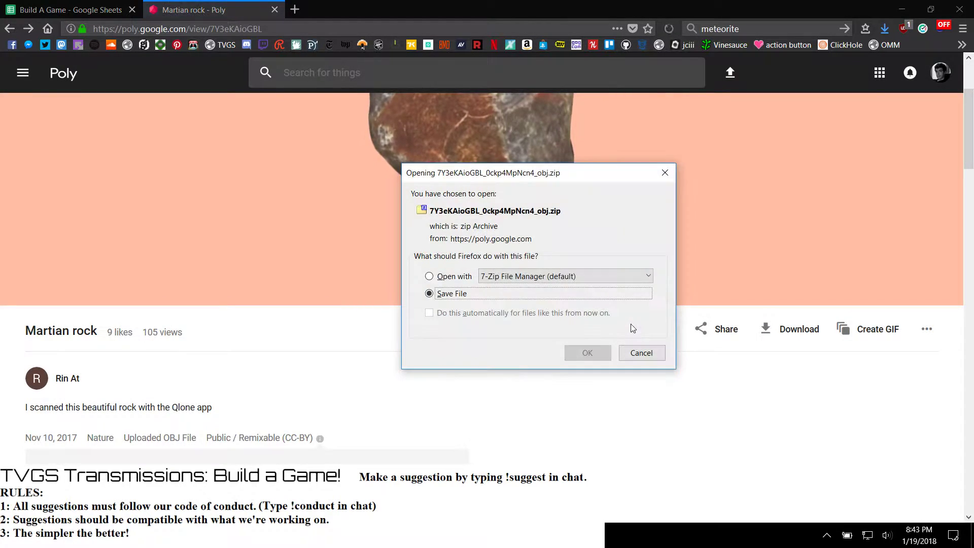
click(589, 353)
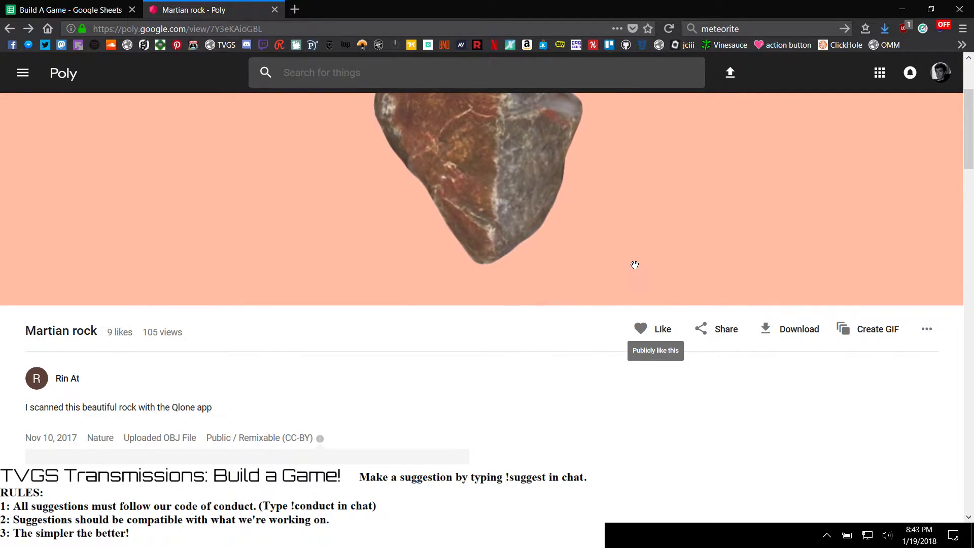
Step: Show the downloaded Martian rock archive in its folder, inspect the files inside it and put both windows away
click(884, 26)
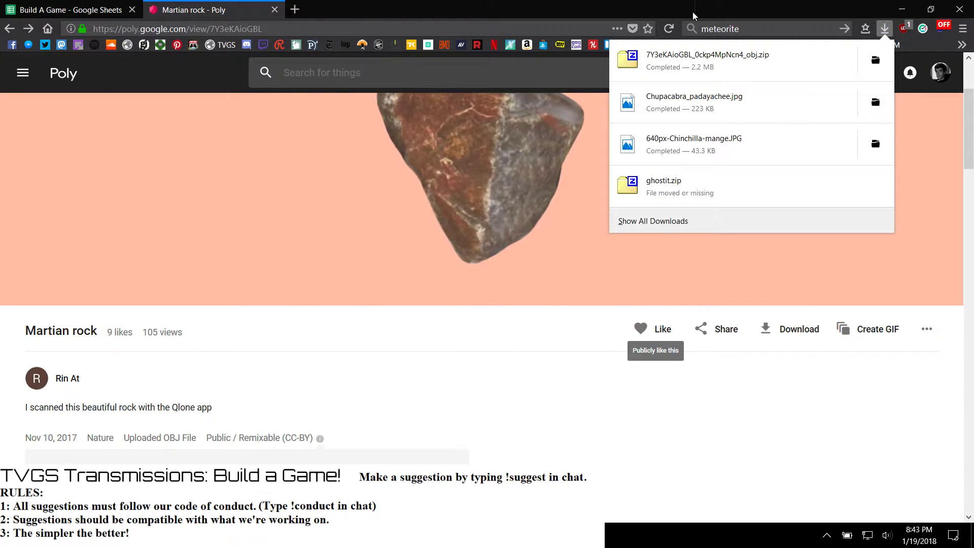
click(876, 61)
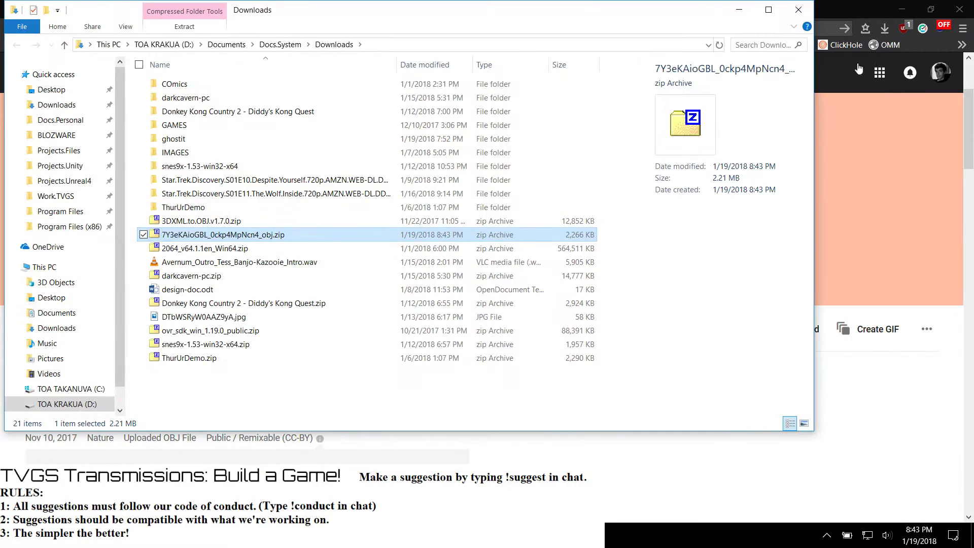
double_click(243, 235)
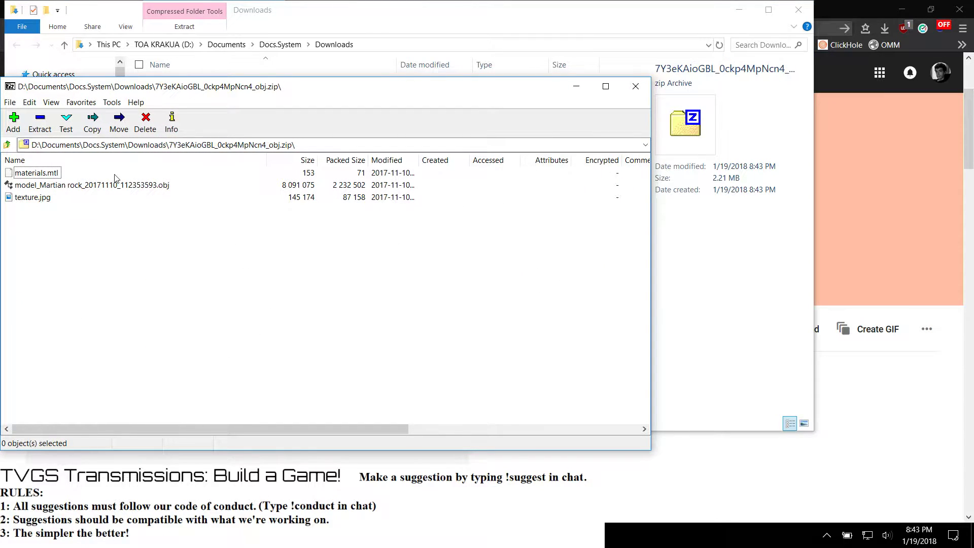
click(636, 87)
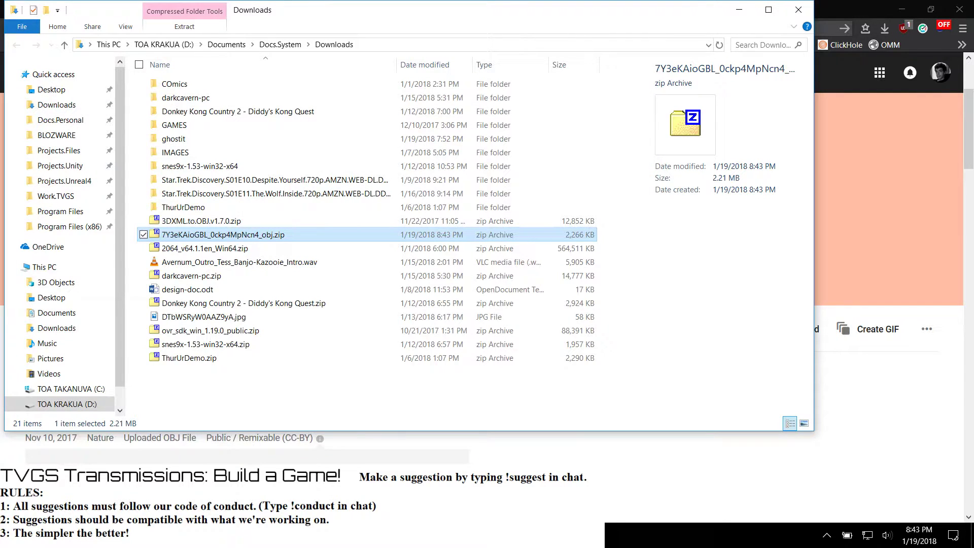
click(740, 10)
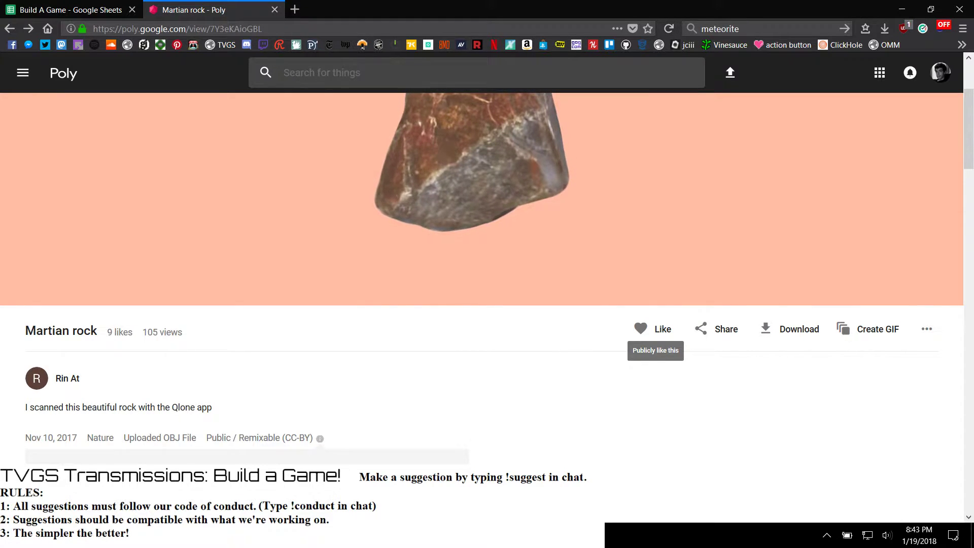
Step: Switch to OBS Studio, temporarily take the Display Capture source off the live output and minimise OBS
mouse_move(424, 535)
click(424, 449)
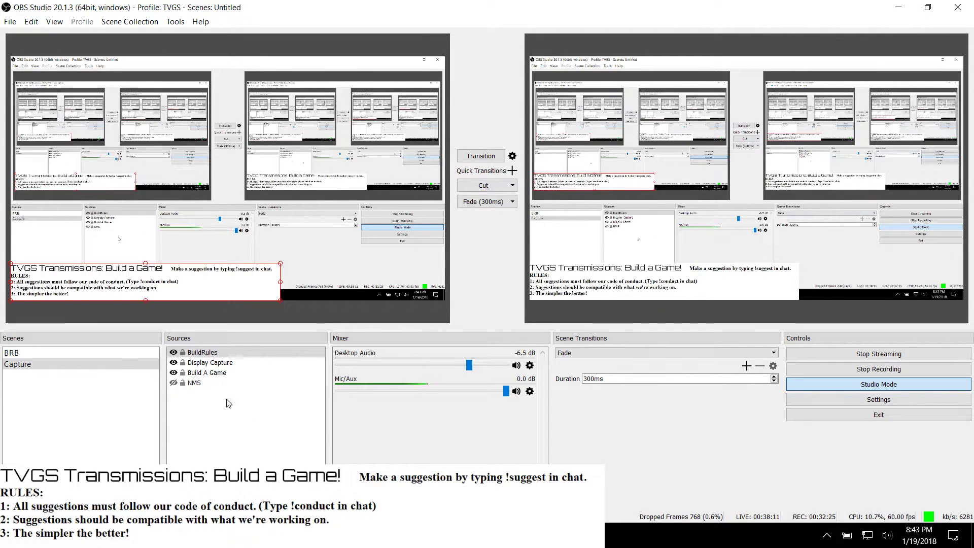
click(173, 363)
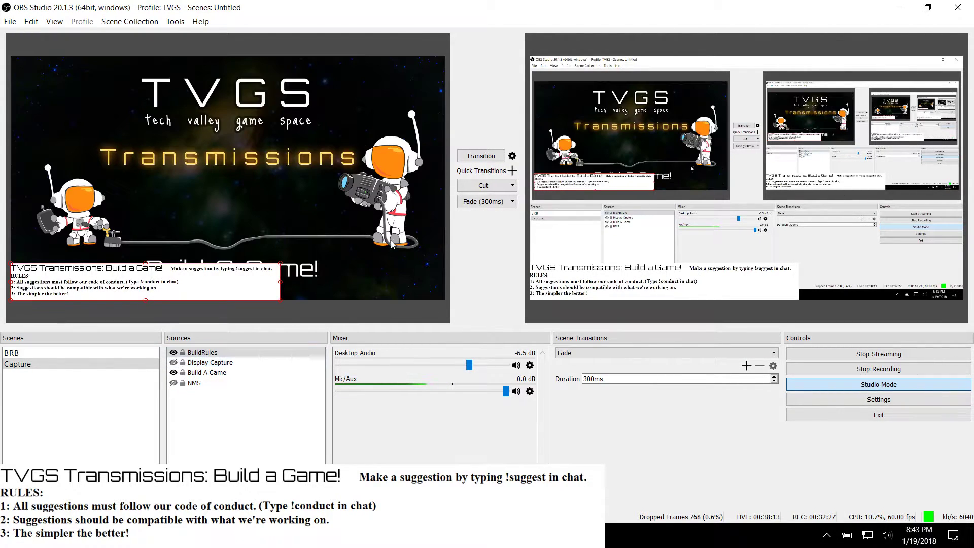
click(480, 155)
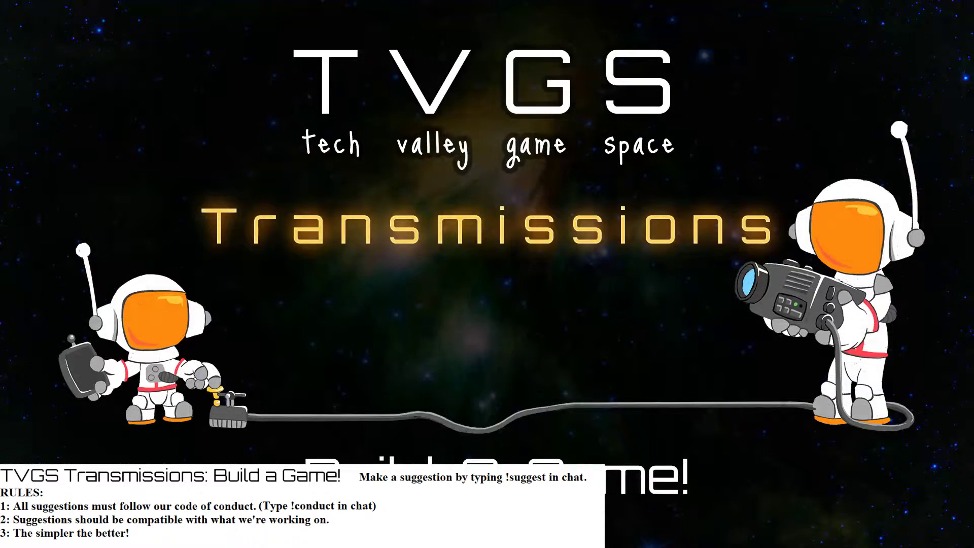
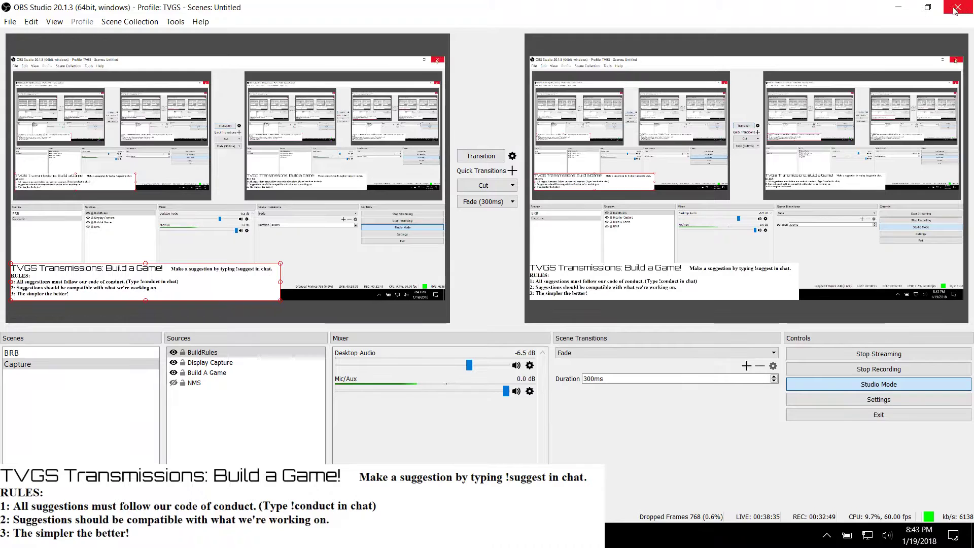
click(900, 7)
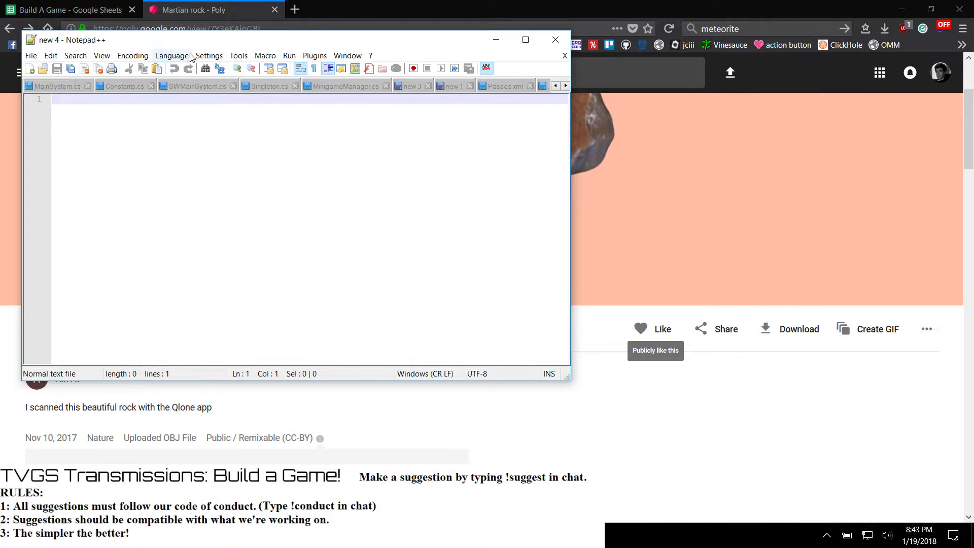
click(182, 29)
key(ctrl+c)
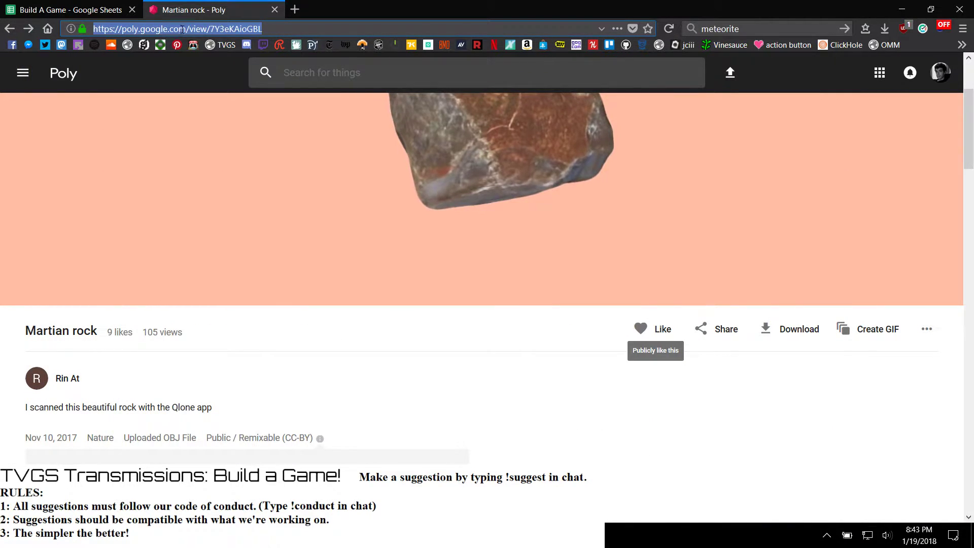
key(alt+Tab)
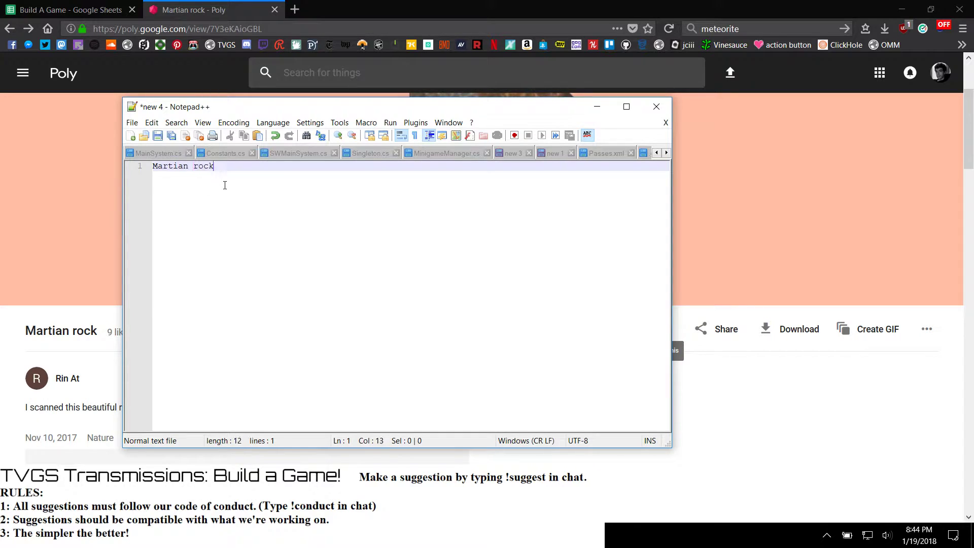
key(ctrl+v)
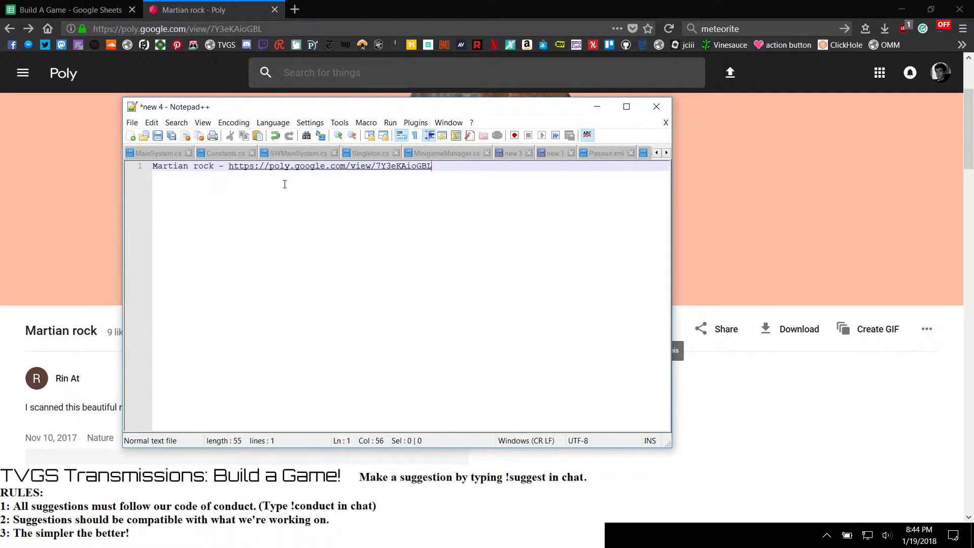
mouse_move(455, 537)
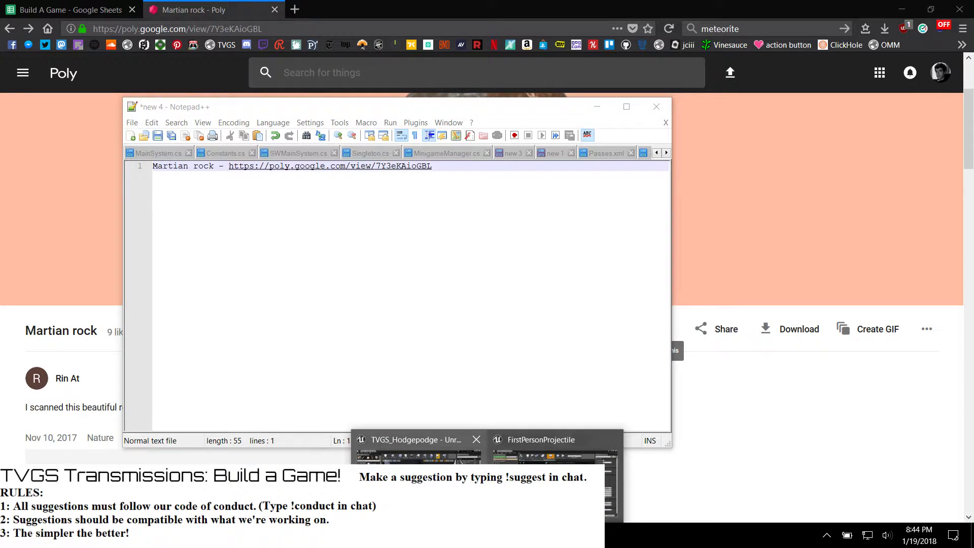
Step: Switch to the Unreal Editor, reopen the FirstPersonProjectile blueprint and show its 3D component preview
click(551, 406)
click(960, 5)
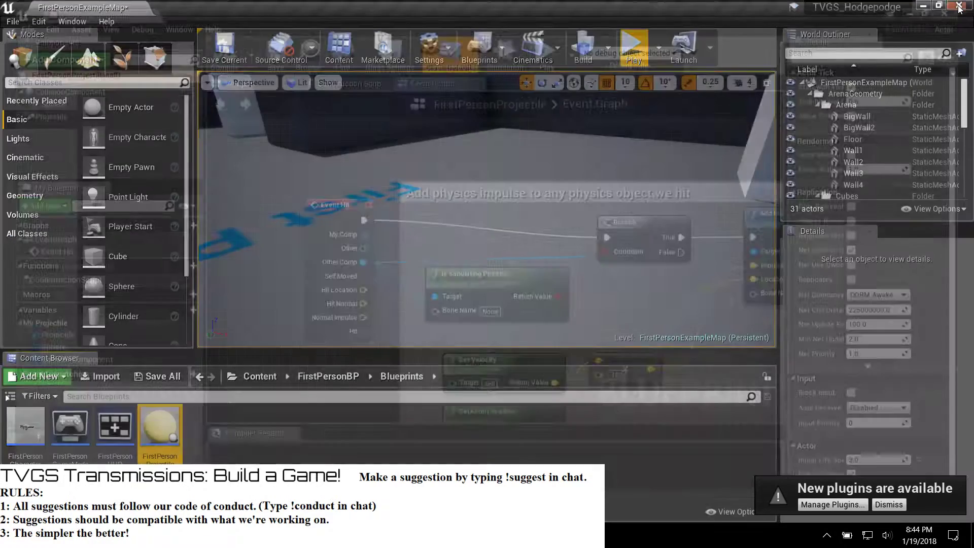
double_click(162, 421)
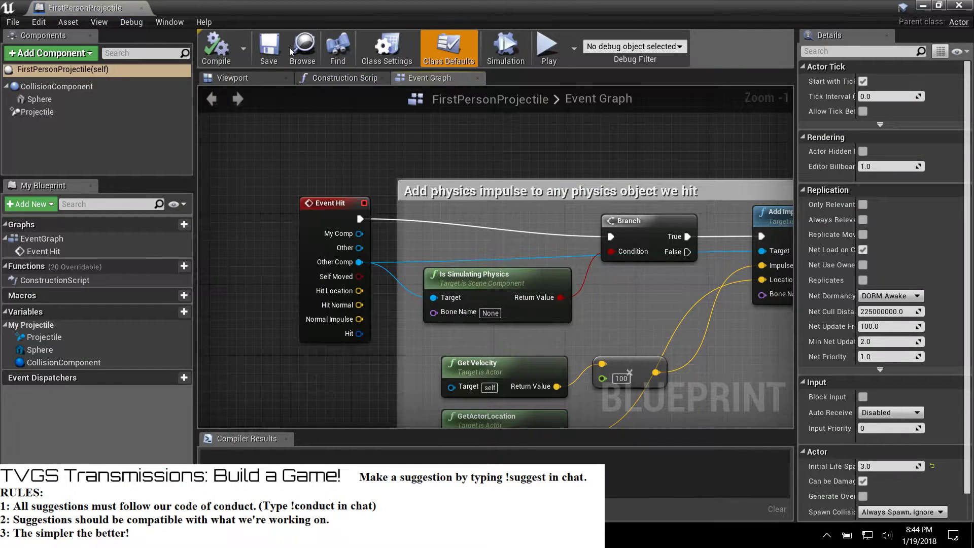
click(267, 78)
scroll(887, 285, down, 1)
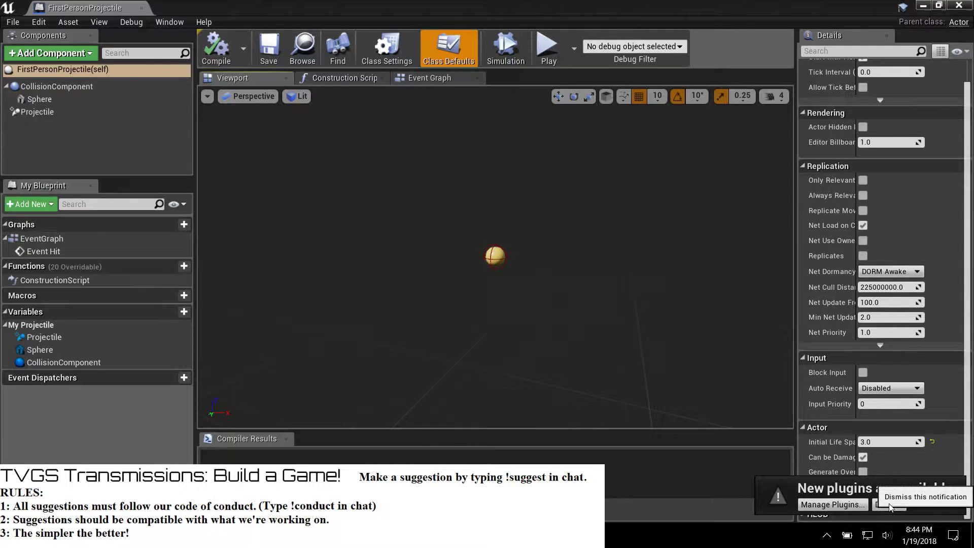
Step: Assign the 640px-Chinchilla-mange_Mat material to the projectile's Sphere component, then save and close the blueprint
click(46, 101)
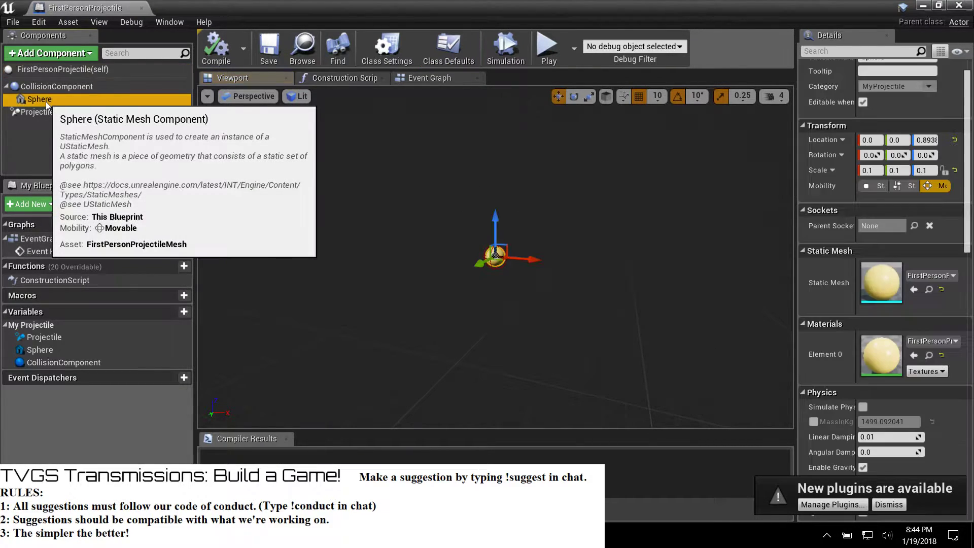
click(925, 341)
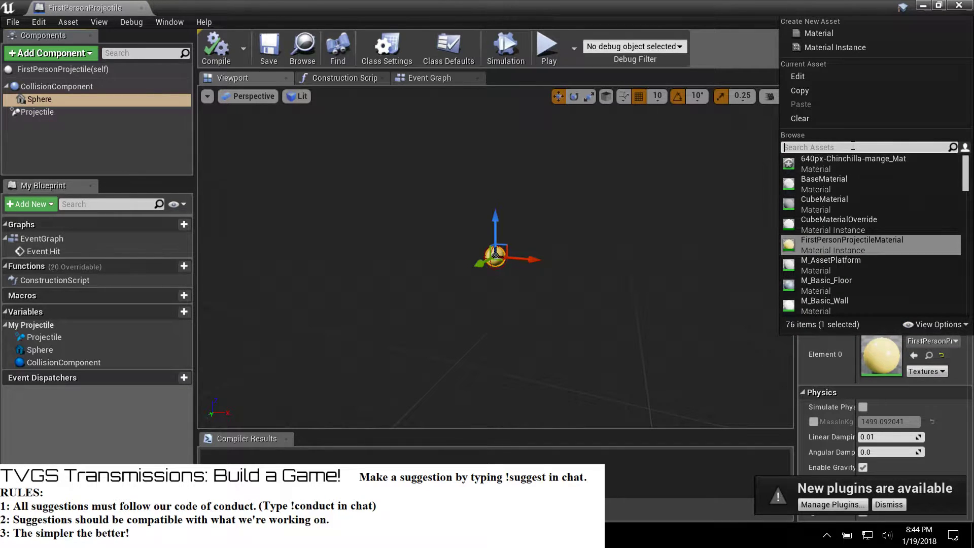
click(851, 168)
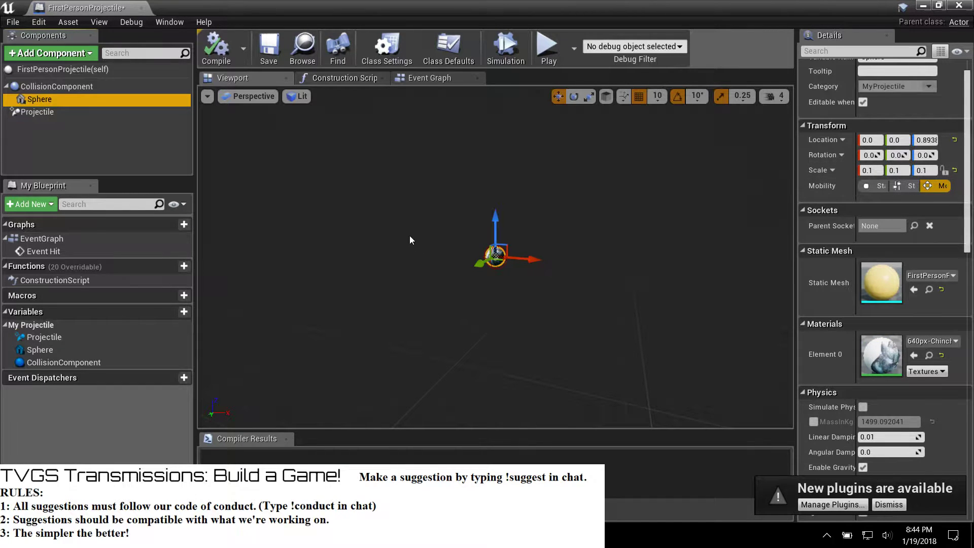
click(263, 53)
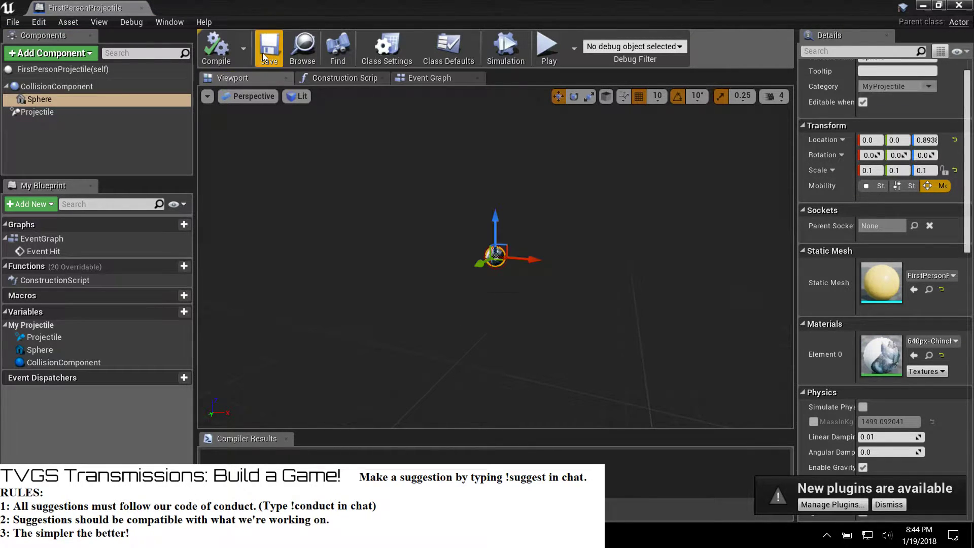
click(968, 5)
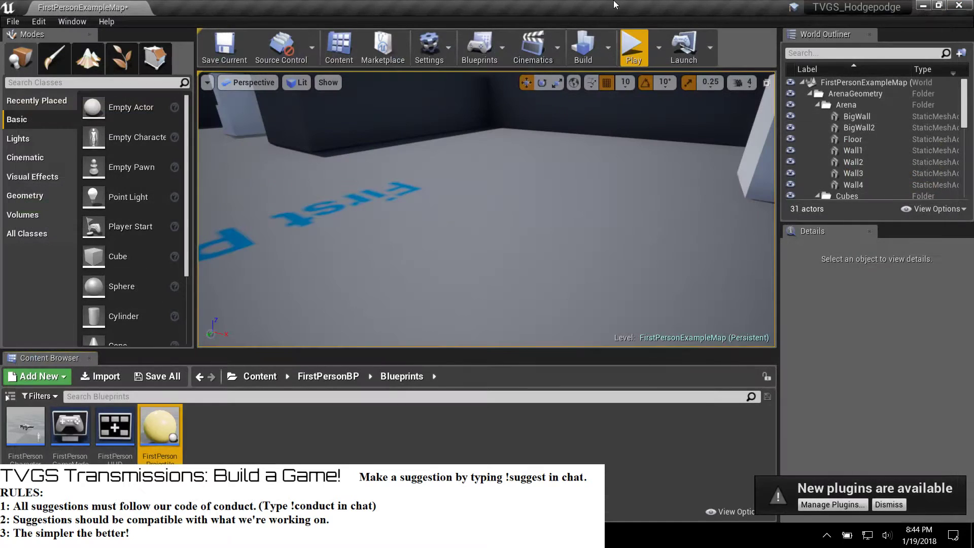
Step: Play-test the level by walking around the arena and firing the retextured projectiles, then end the session
click(625, 45)
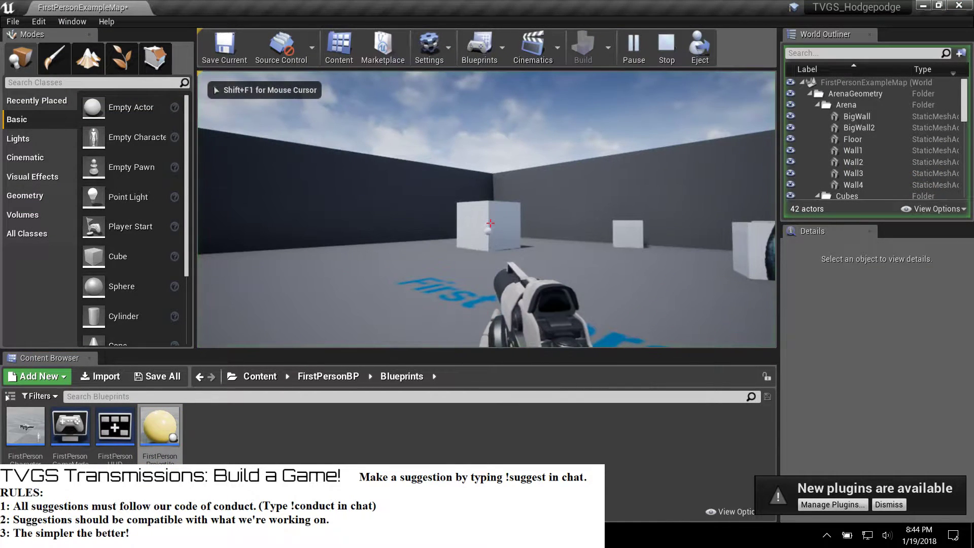
key(w)
click(490, 223)
click(490, 223)
click(490, 224)
click(490, 223)
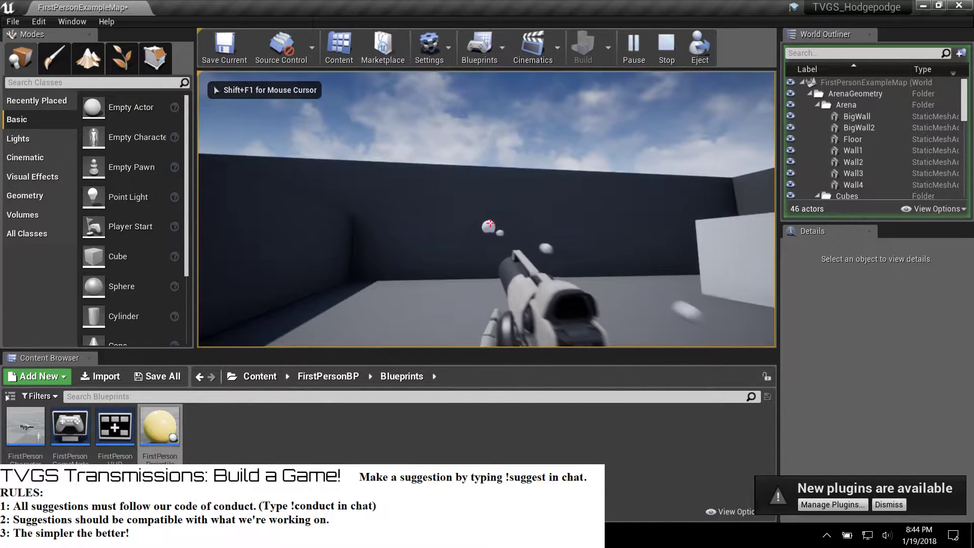
key(w)
click(490, 223)
click(490, 223)
click(490, 223)
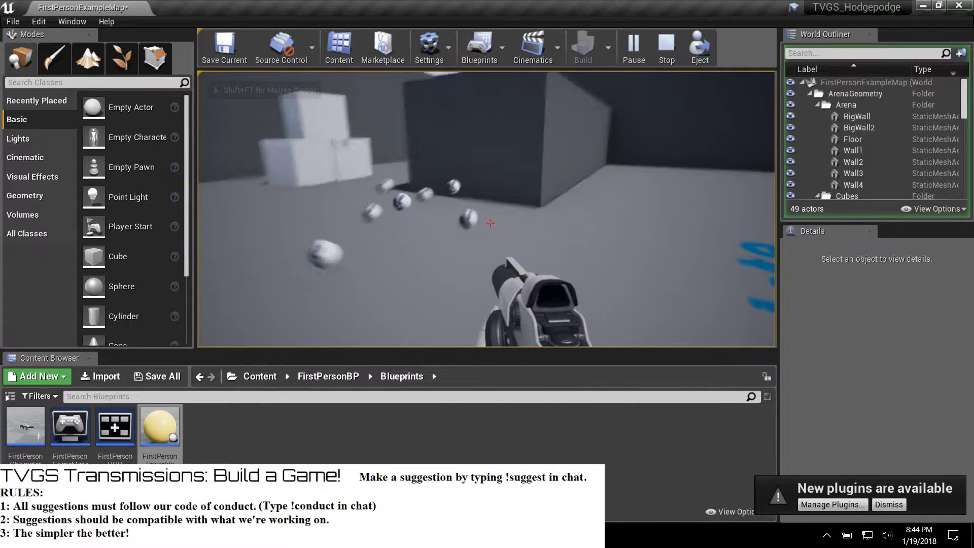
click(490, 223)
click(491, 223)
click(490, 224)
click(490, 223)
click(490, 224)
key(w)
click(490, 223)
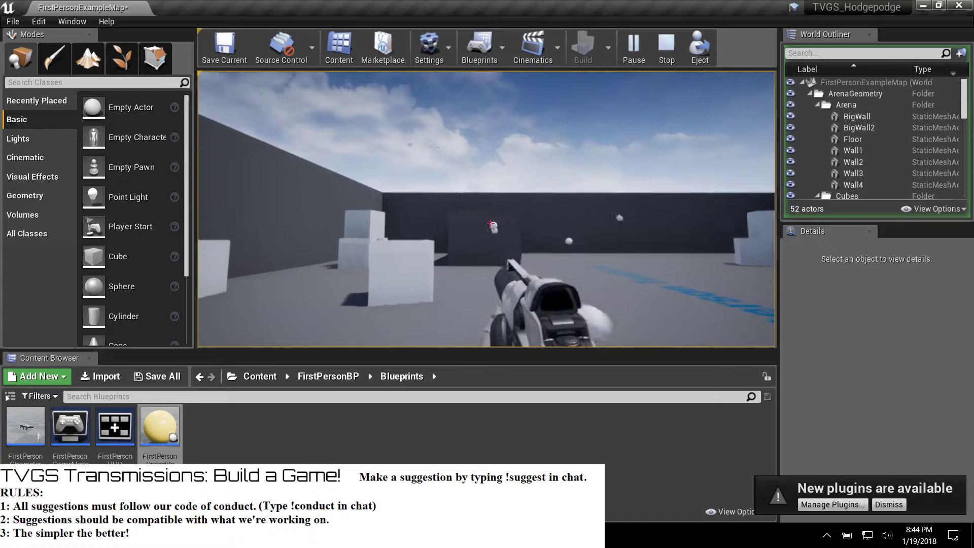
click(491, 223)
click(490, 223)
key(w)
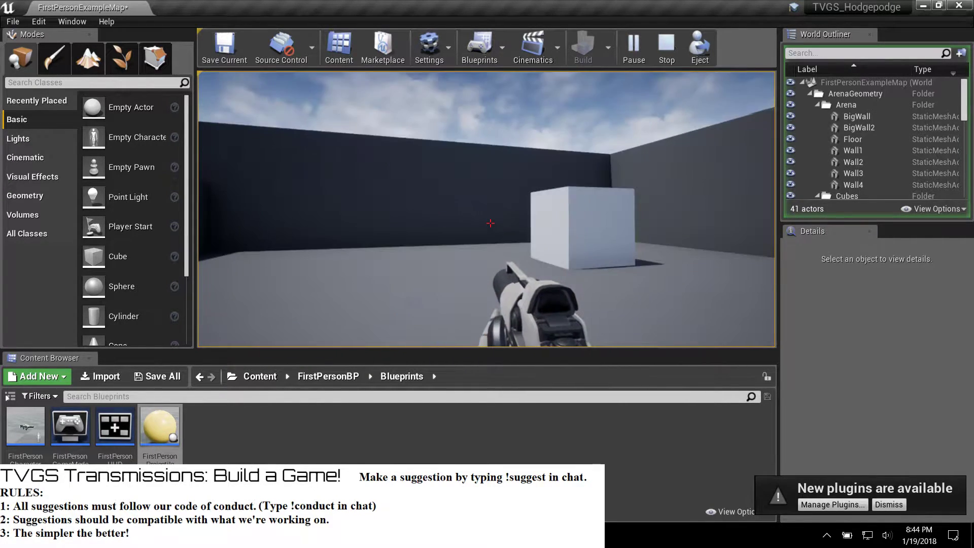
click(491, 223)
click(491, 224)
click(490, 223)
click(490, 224)
click(491, 223)
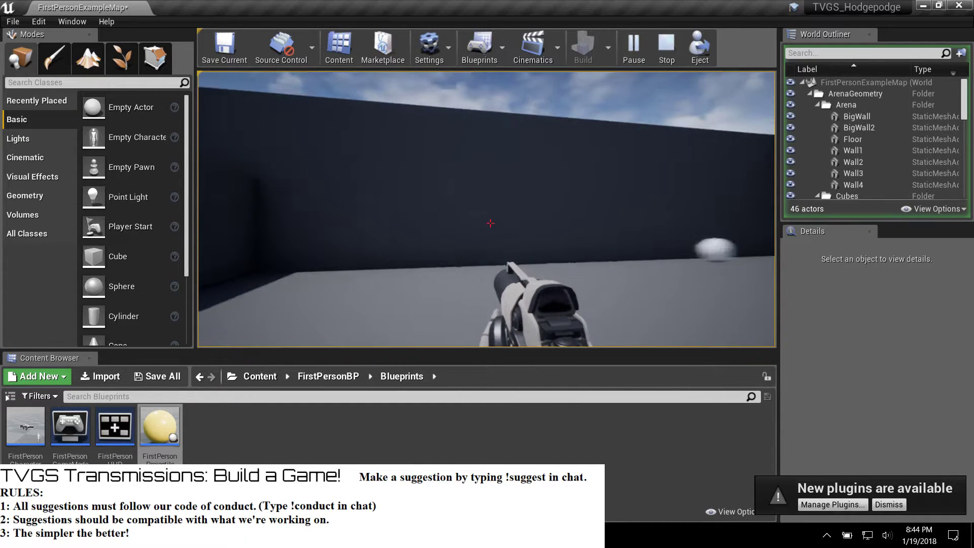
click(490, 224)
key(s)
click(490, 224)
click(490, 223)
click(490, 223)
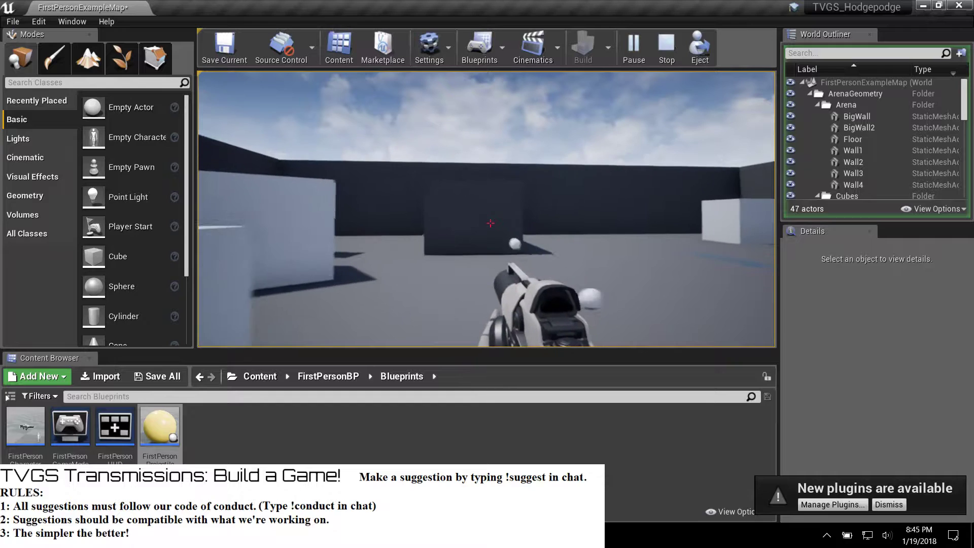
click(490, 223)
key(Escape)
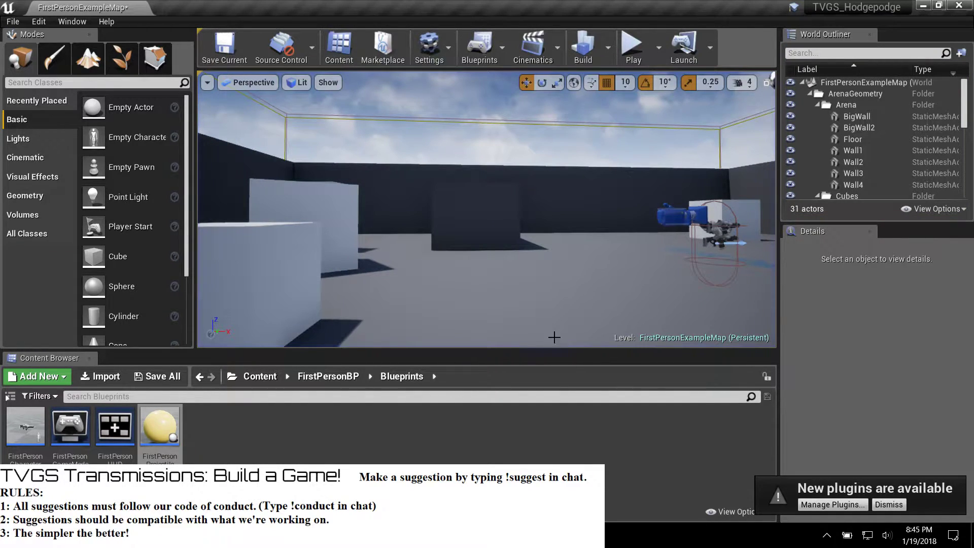
Step: Create a folder named Models in the project's root Content folder and open it
mouse_move(159, 431)
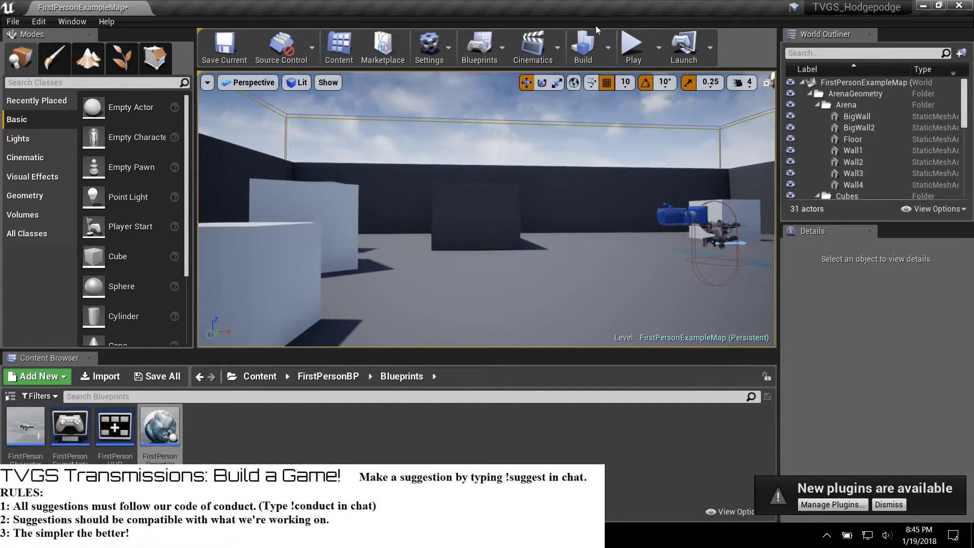
mouse_move(110, 536)
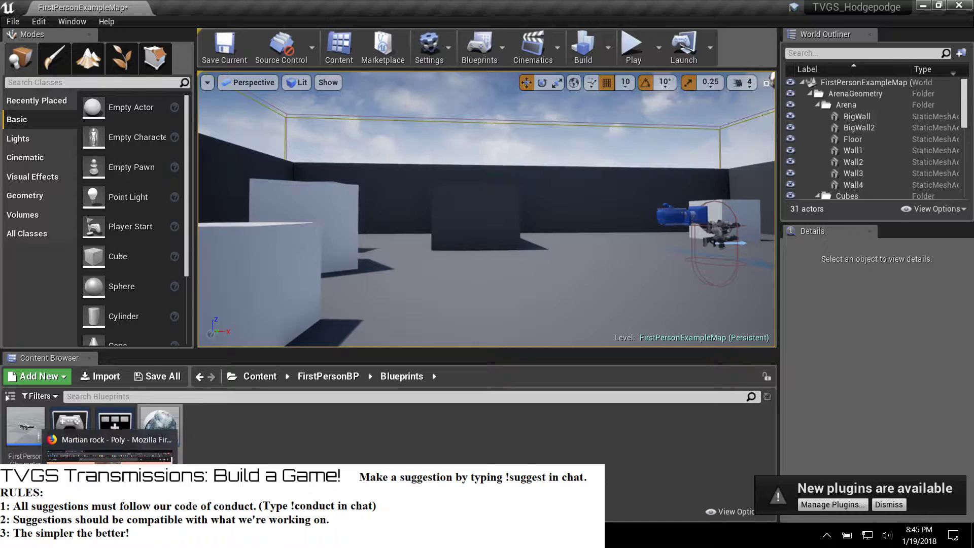
click(328, 376)
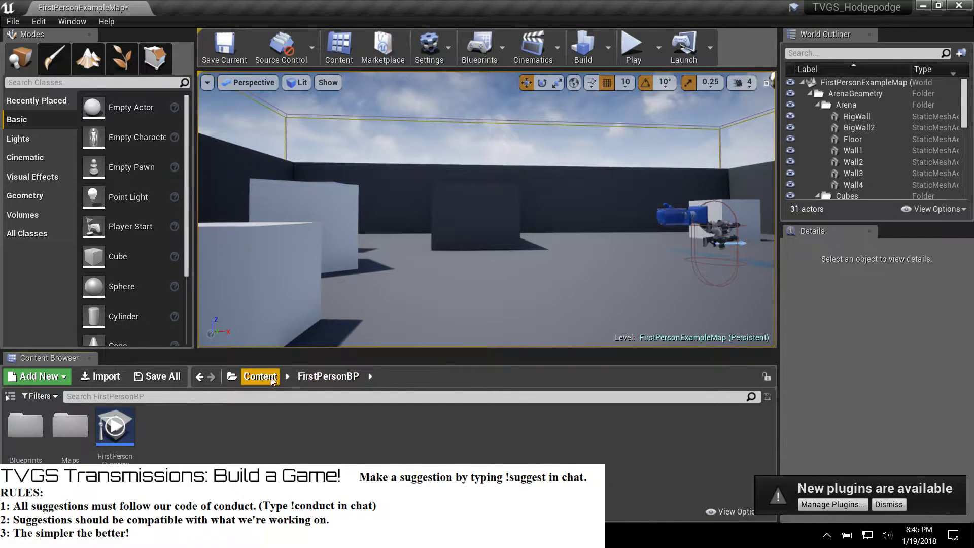
click(269, 376)
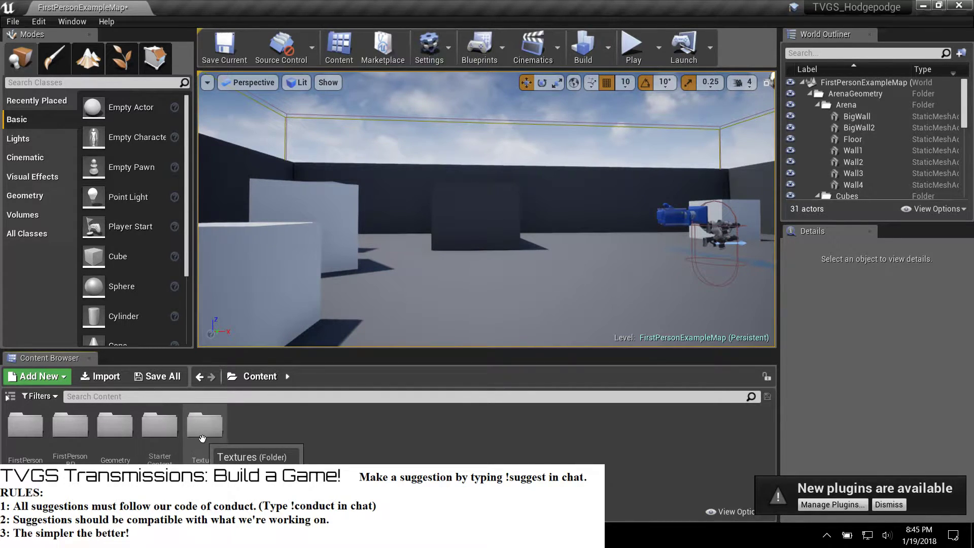
right_click(248, 426)
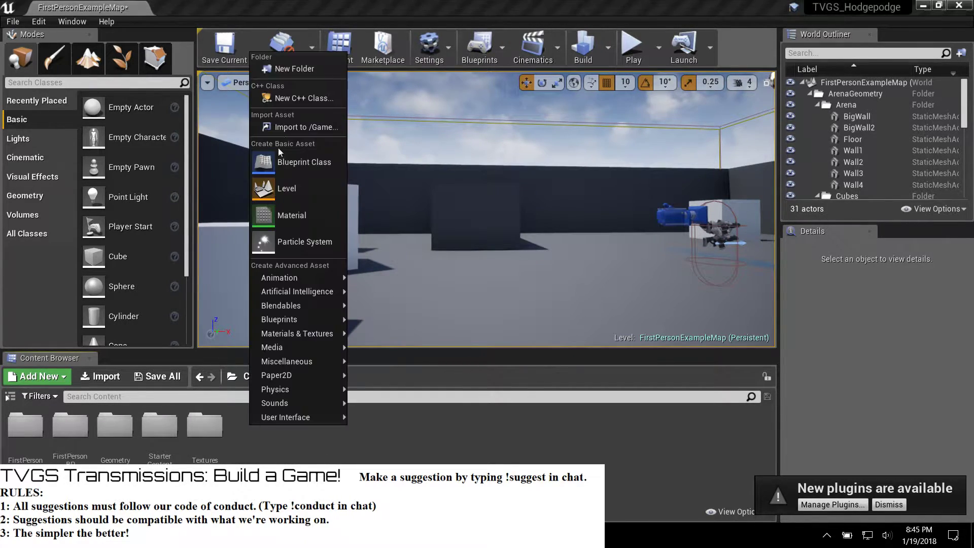
click(286, 69)
text(Models)
key(Return)
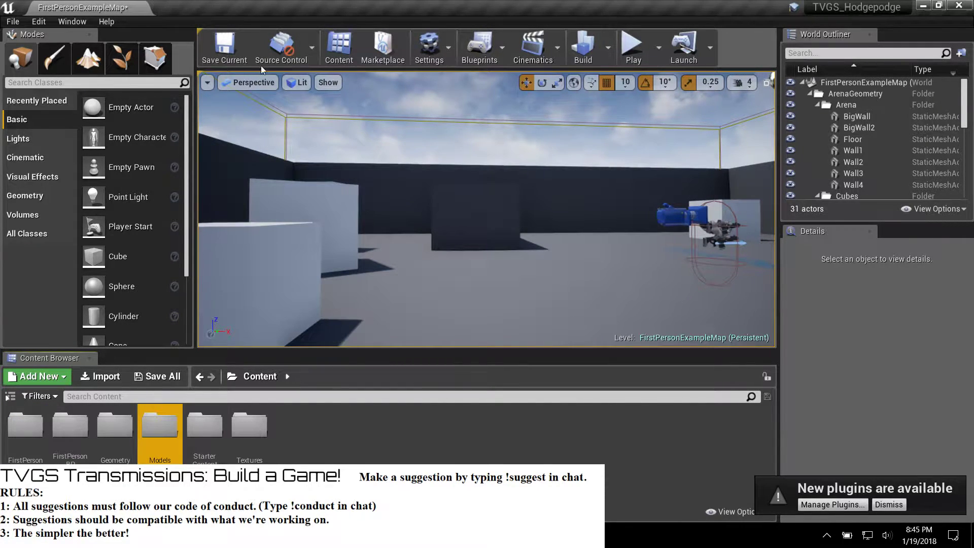
double_click(160, 429)
right_click(158, 438)
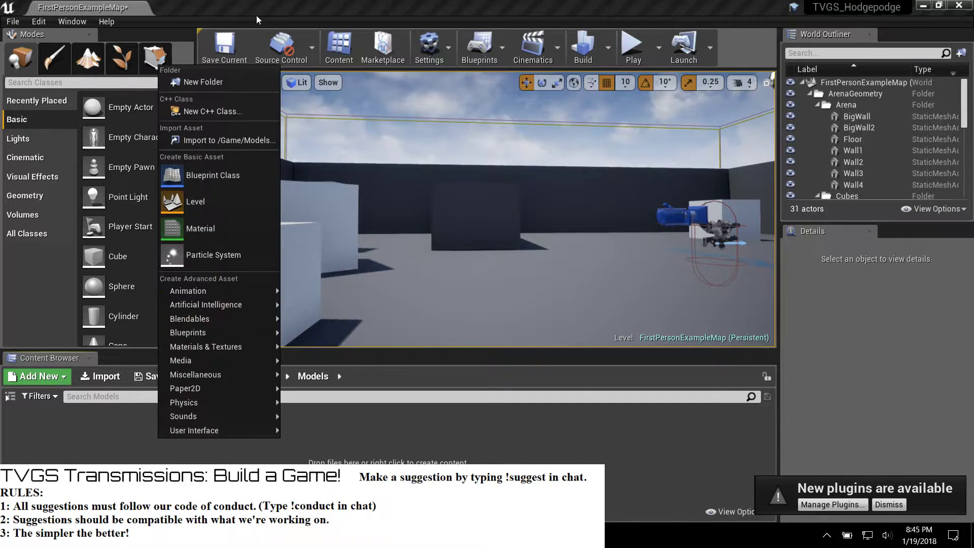
click(230, 84)
text(N)
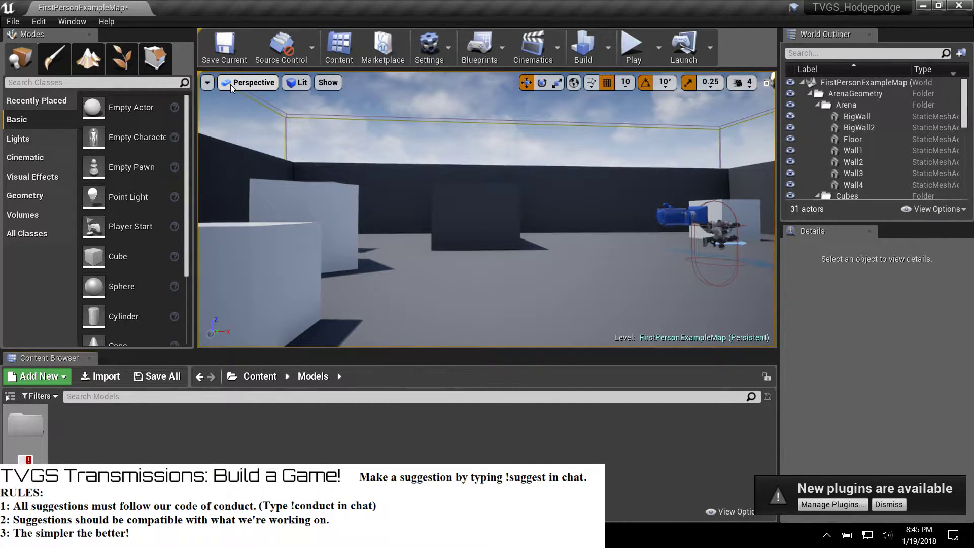
key(Escape)
Step: Switch to the Downloads folder in File Explorer and create a new folder named DOWNLOADS inside it
click(127, 535)
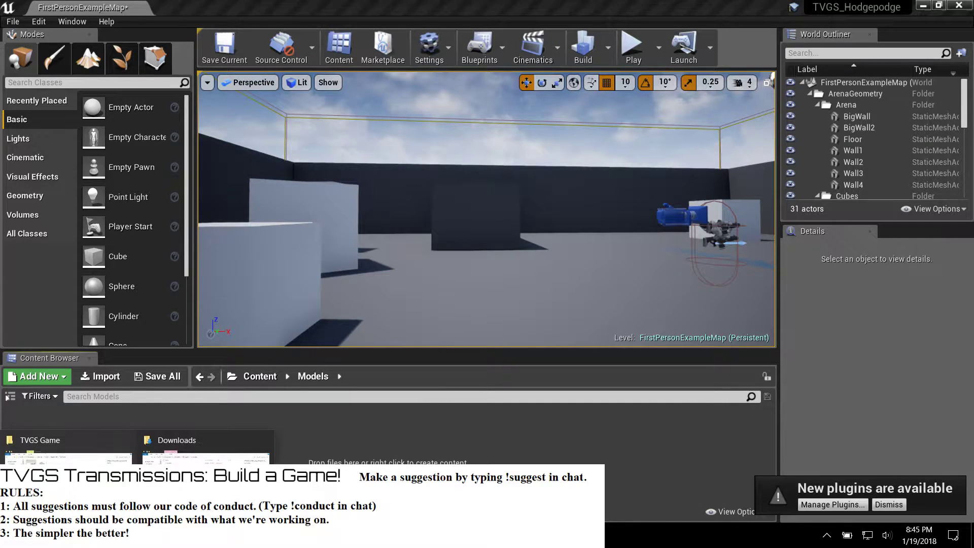
click(205, 449)
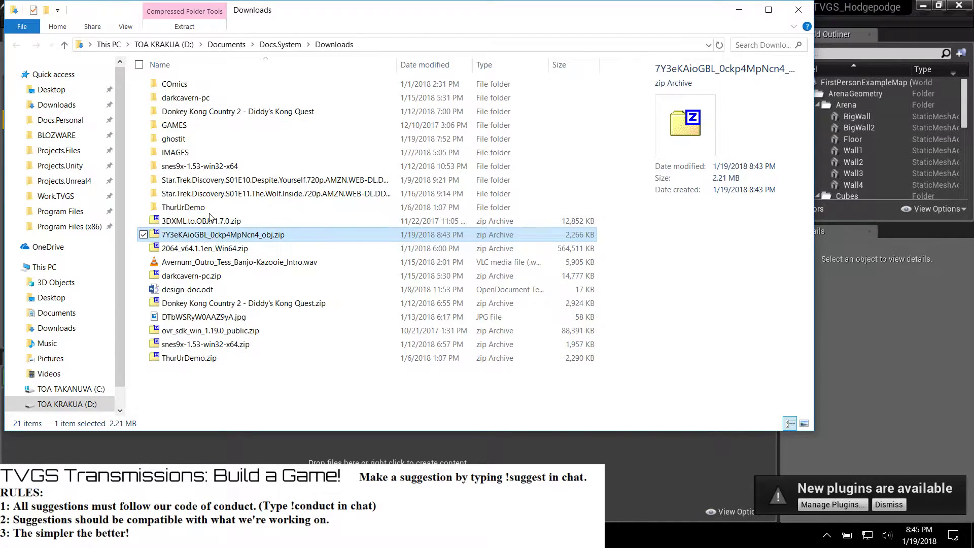
right_click(230, 234)
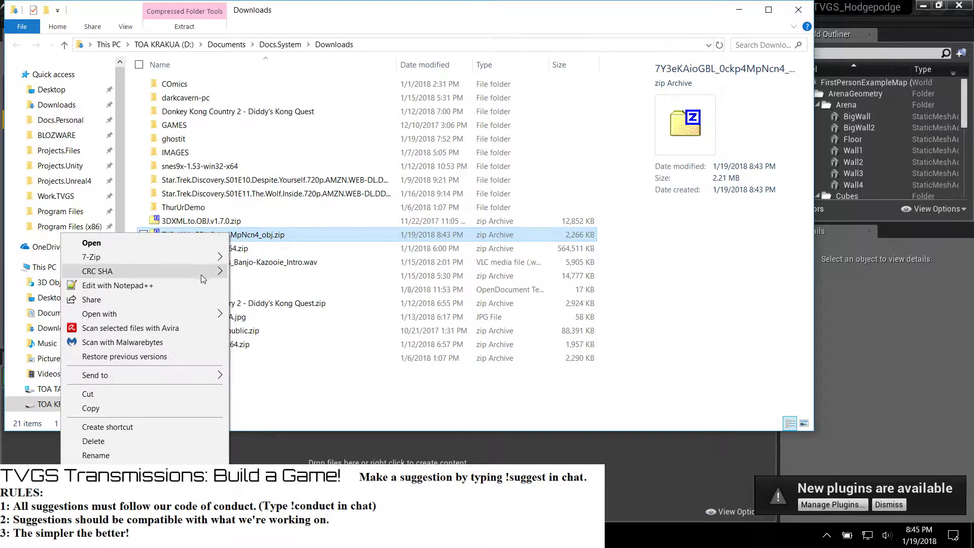
click(267, 390)
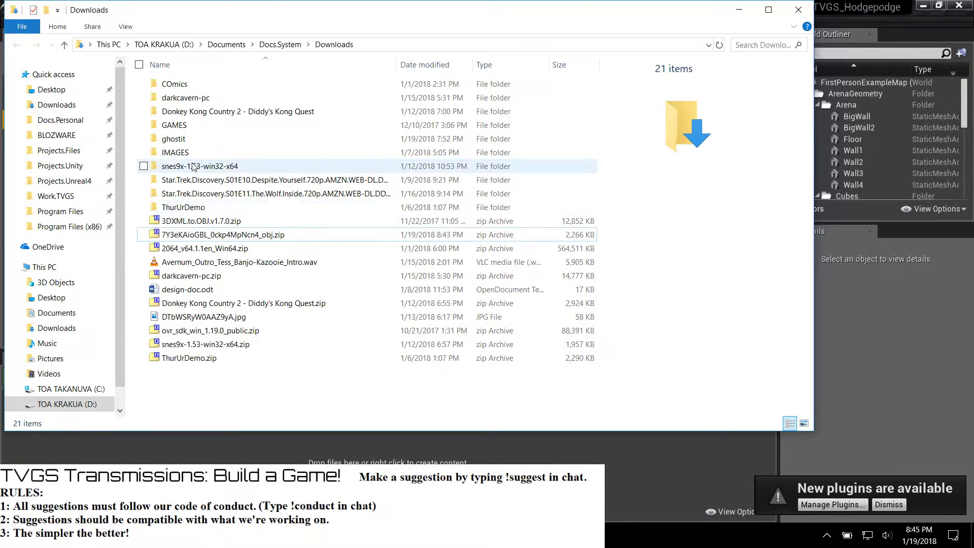
right_click(177, 384)
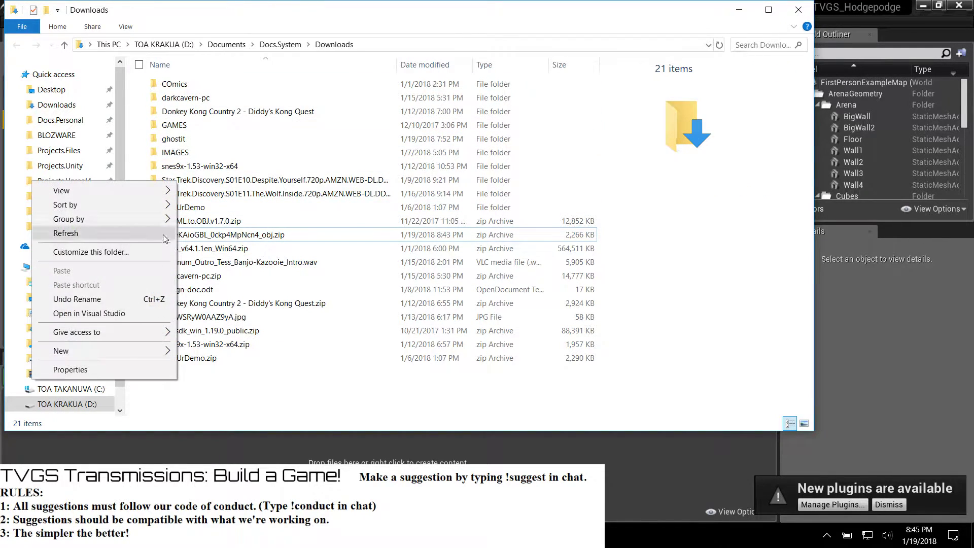
mouse_move(157, 350)
click(206, 352)
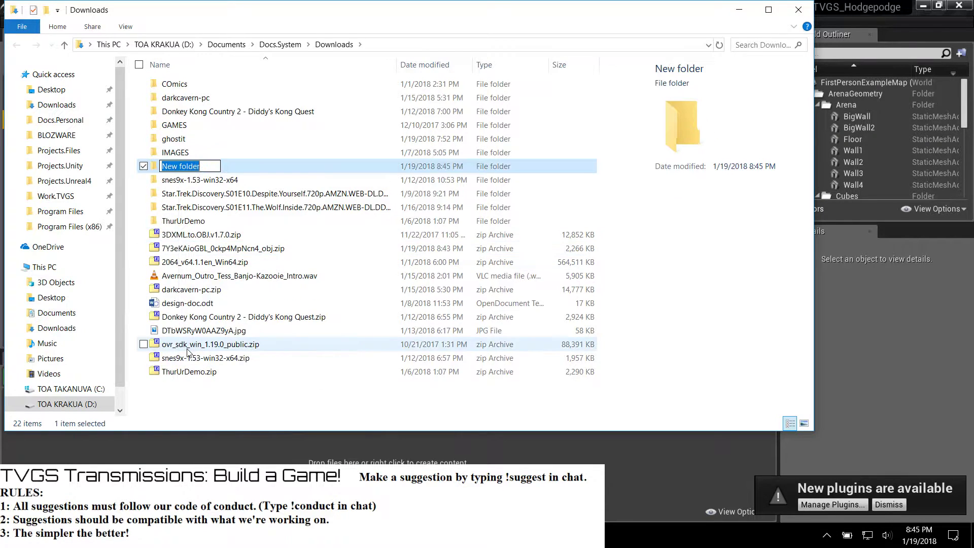
text(DOWN)
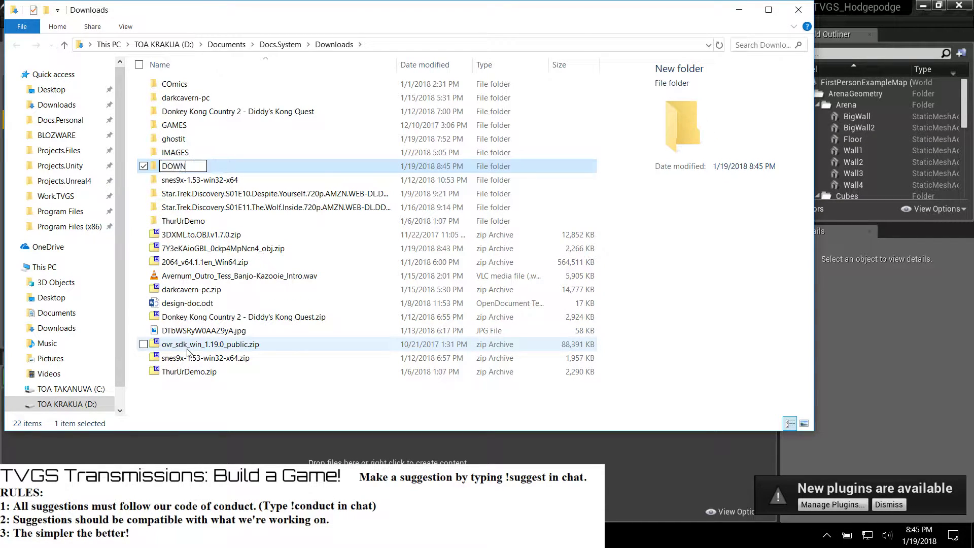
text(LOADS)
key(Return)
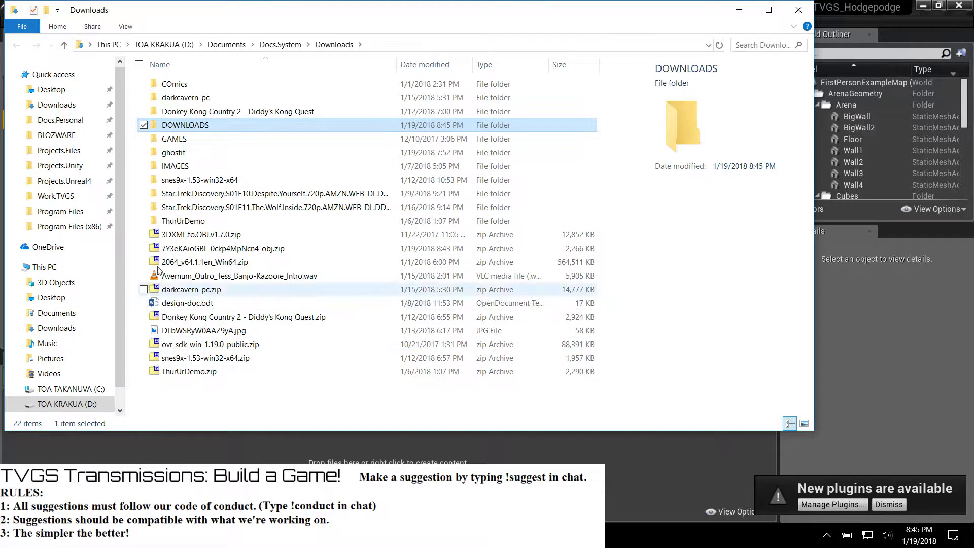
Step: Move all other files and folders in Downloads, including the Martian rock archive, into the DOWNLOADS subfolder
drag(137, 142, 174, 128)
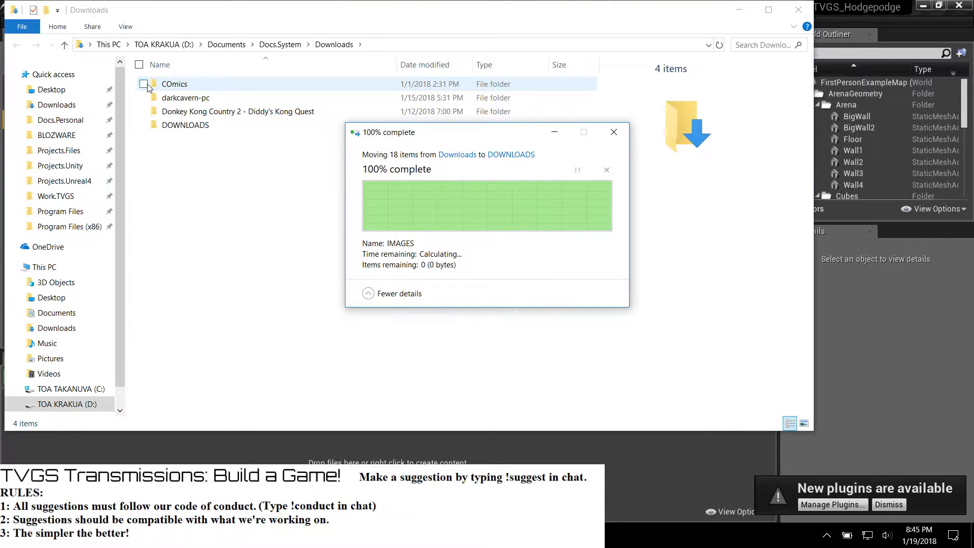
drag(134, 80, 175, 124)
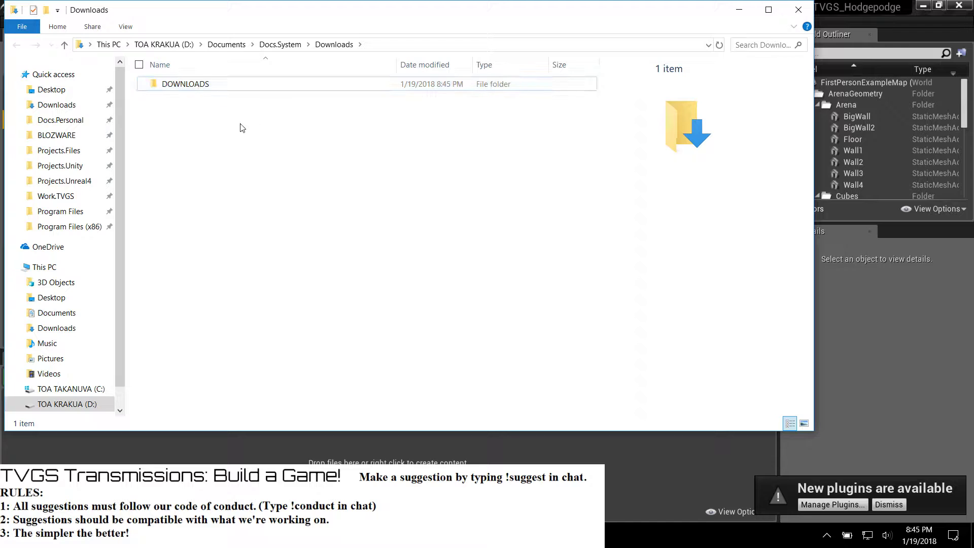
mouse_move(109, 536)
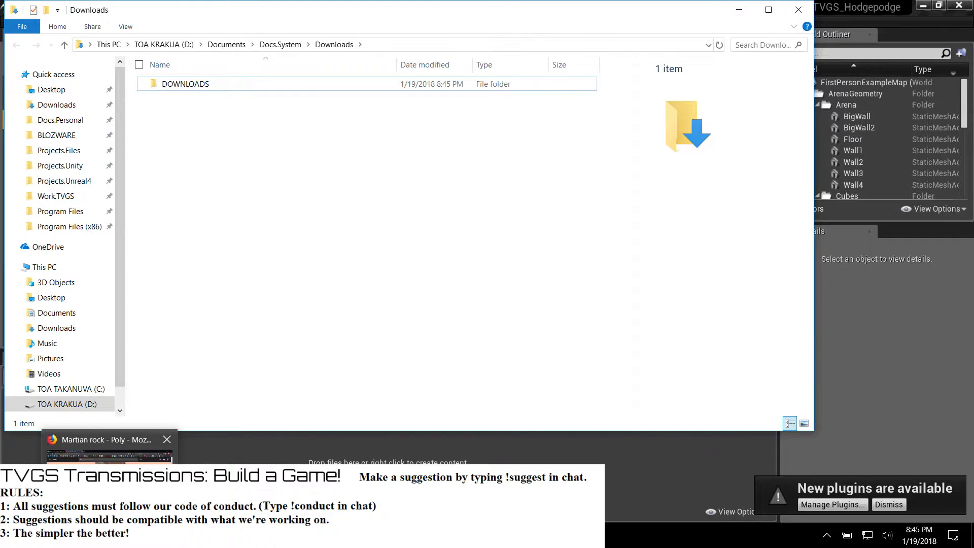
Step: Switch to the Martian rock page on Poly in Firefox and download the model as an OBJ zip file, saving it to disk
click(109, 452)
click(778, 332)
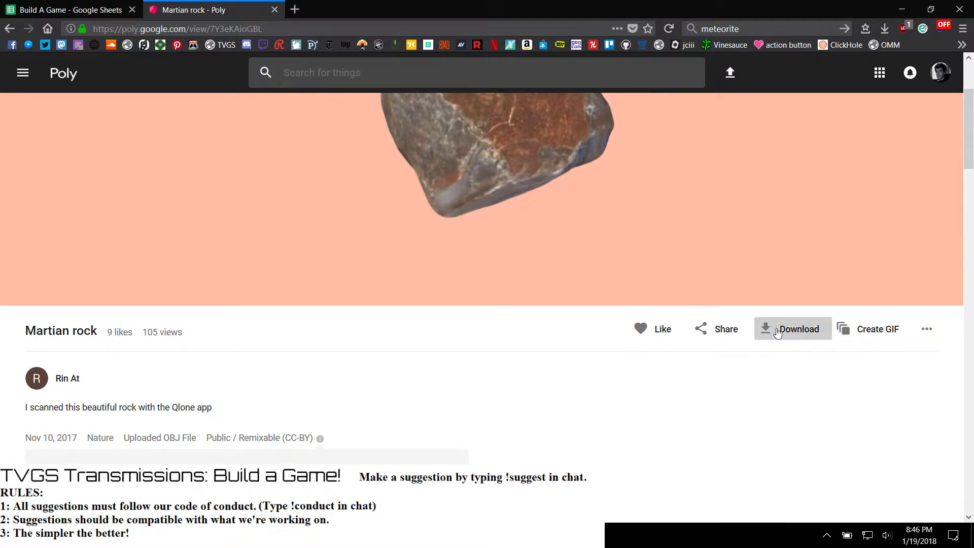
click(794, 365)
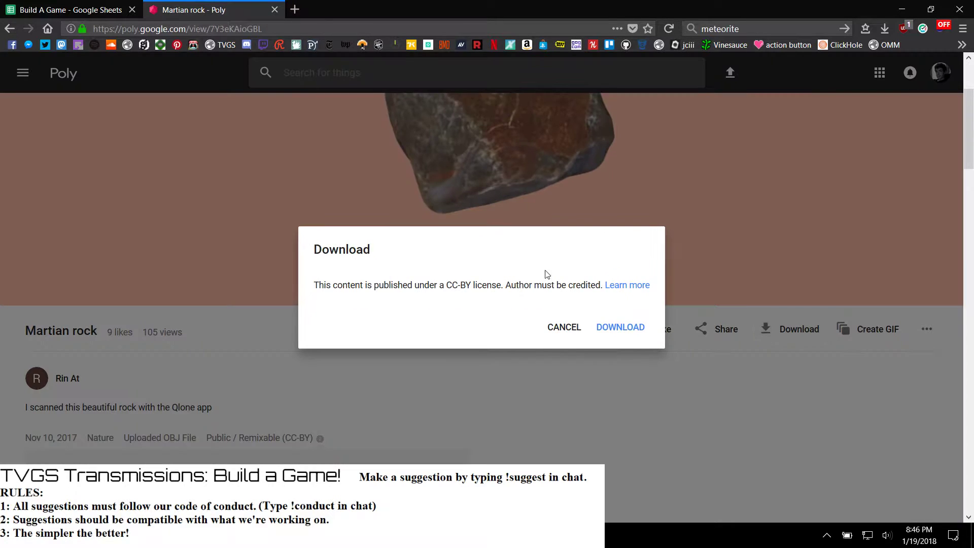
click(621, 328)
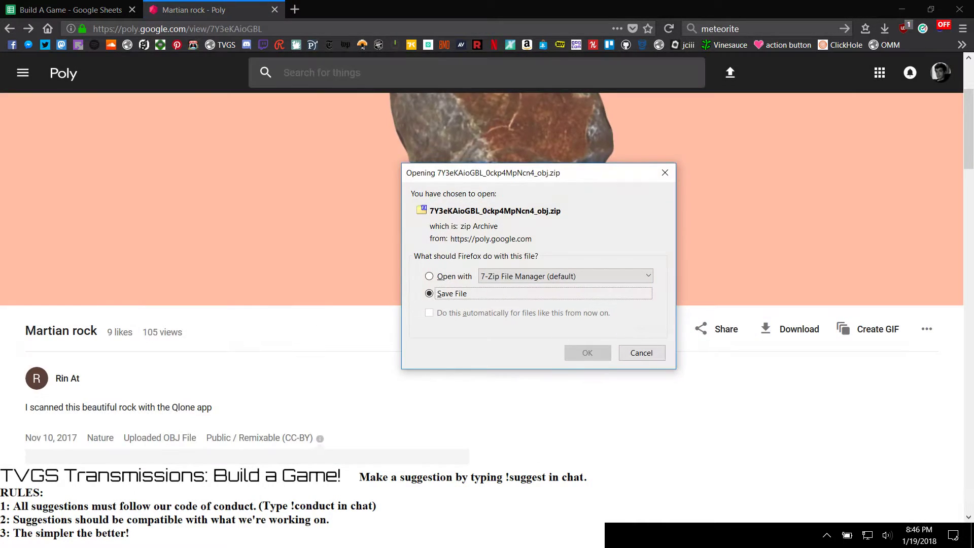
click(587, 353)
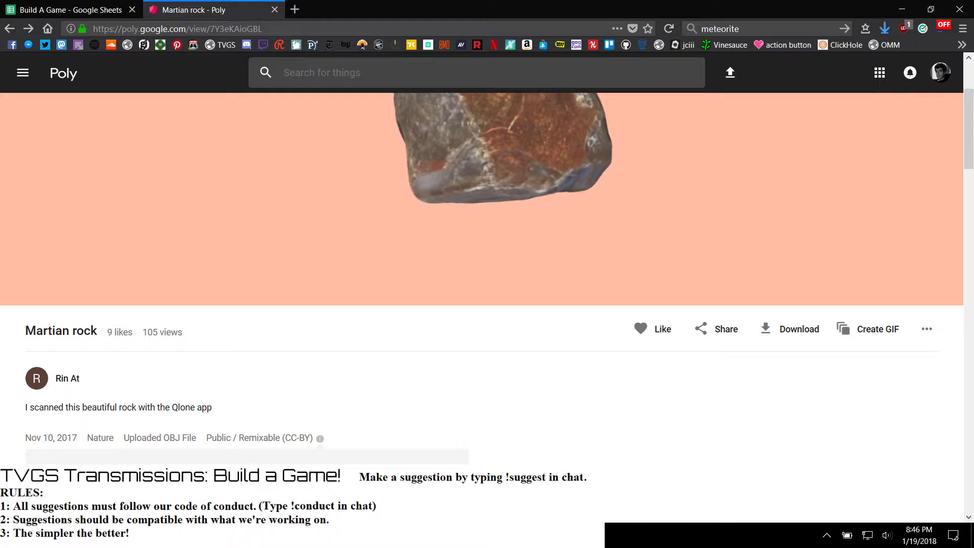
Step: Switch to the Downloads folder in File Explorer and extract the downloaded OBJ zip into its own folder there
click(127, 536)
click(205, 472)
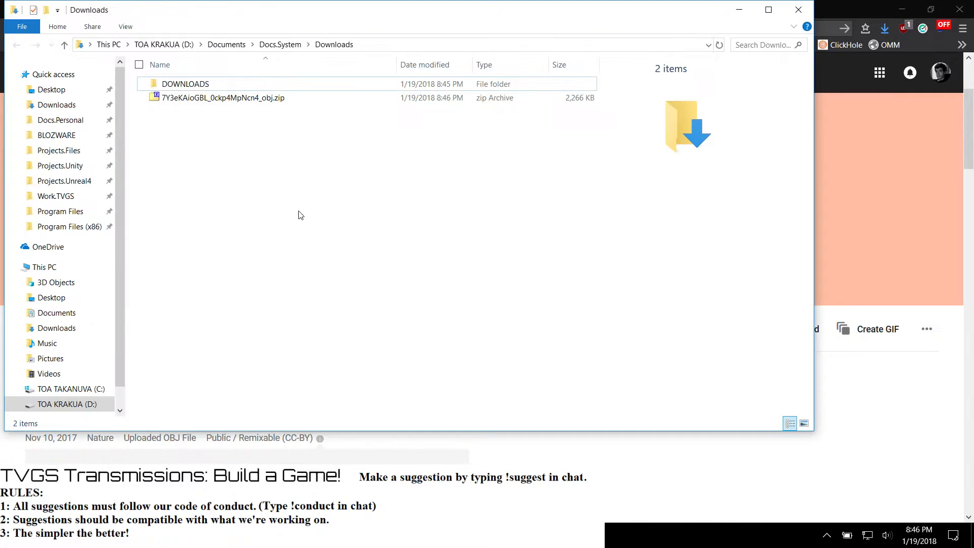
click(222, 102)
right_click(222, 102)
mouse_move(188, 128)
click(261, 157)
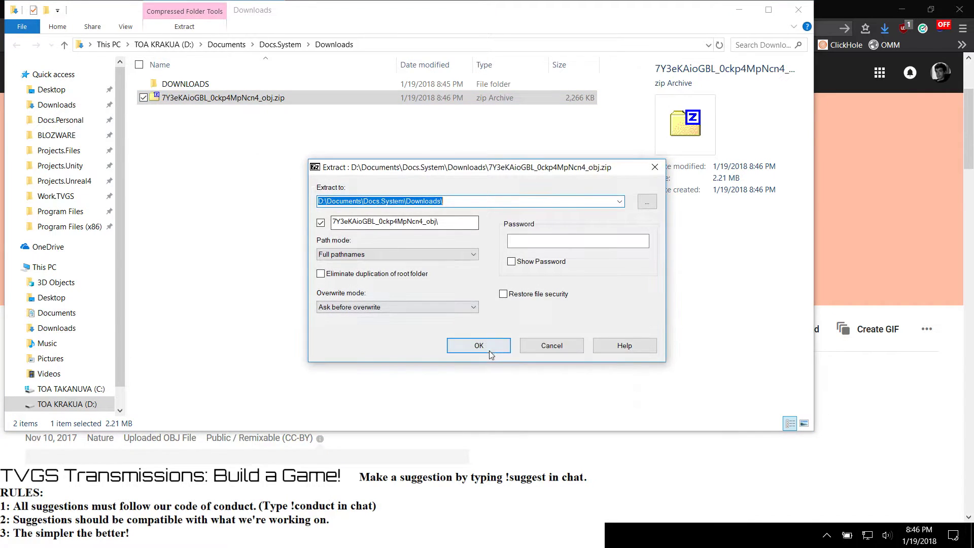
click(488, 353)
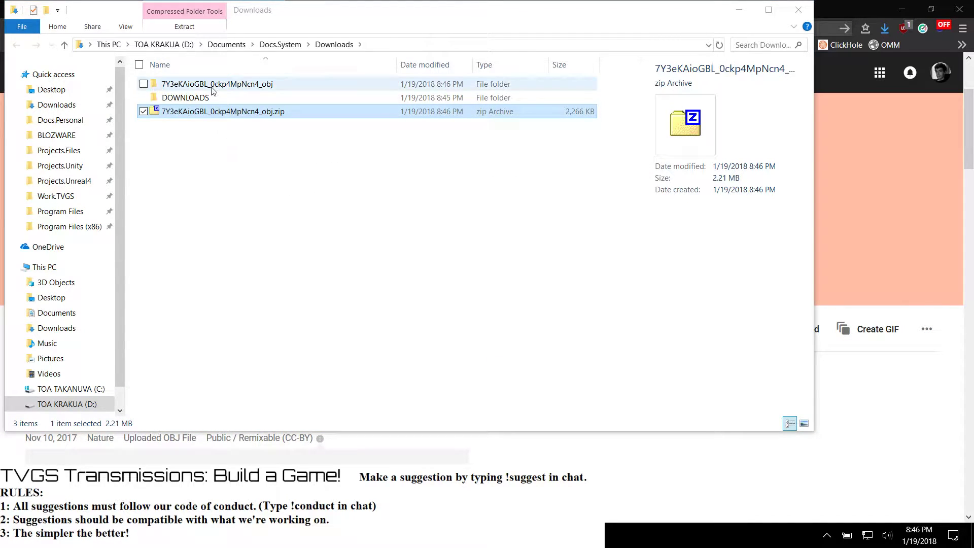
Step: Rename the extracted model folder as Martian Rock
click(213, 89)
click(213, 84)
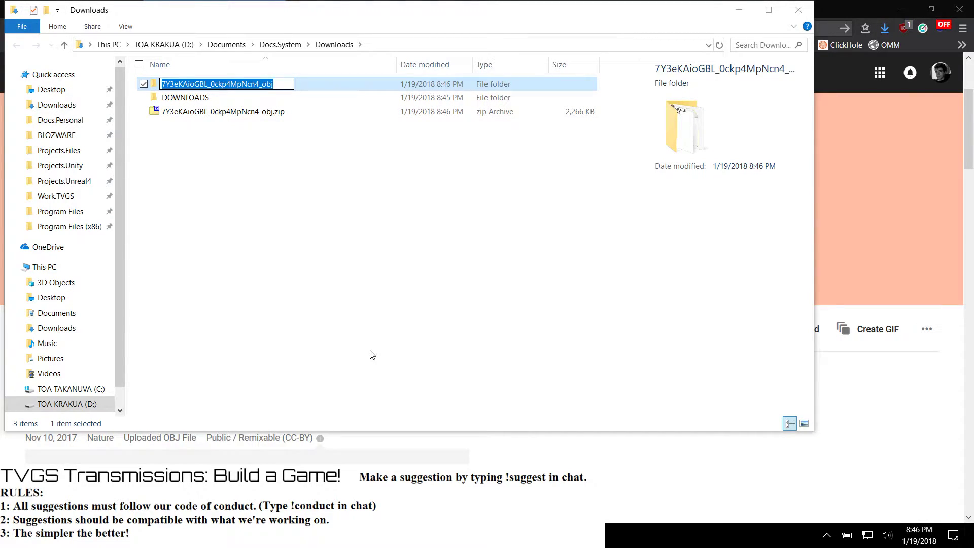
text(rtian Rock)
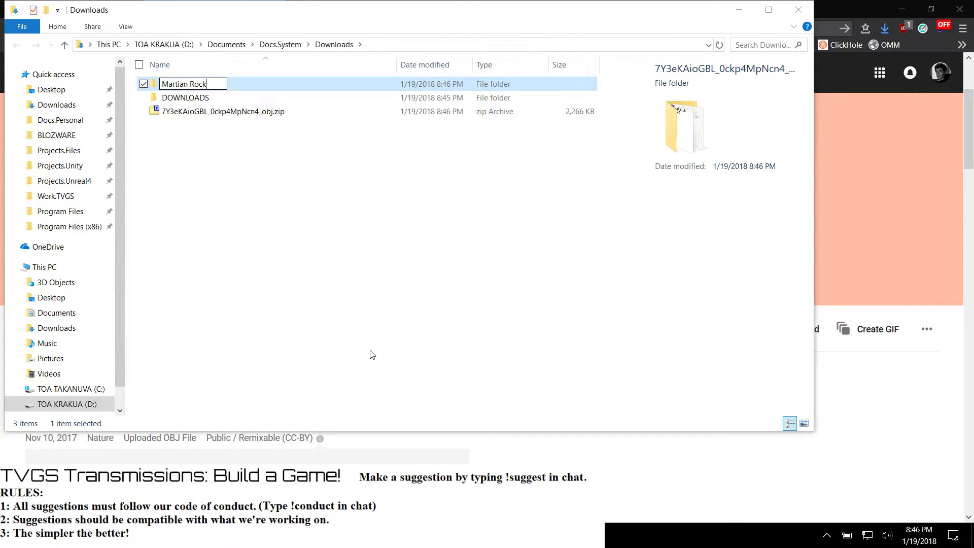
key(Return)
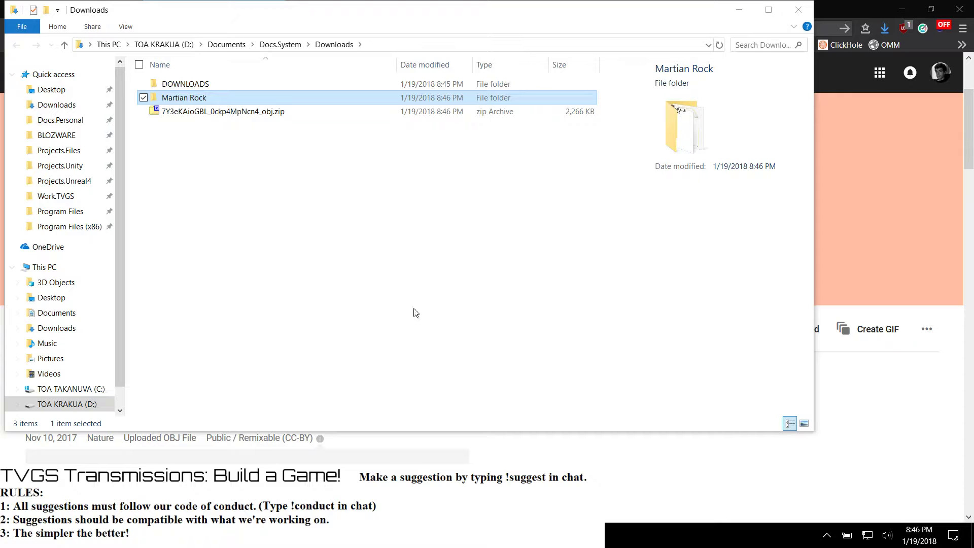
Step: Import the Martian Rock folder into Content/Models in the Unreal Editor with the default FBX options for all files, and save the level
key(alt+Tab)
drag(325, 7, 231, 2)
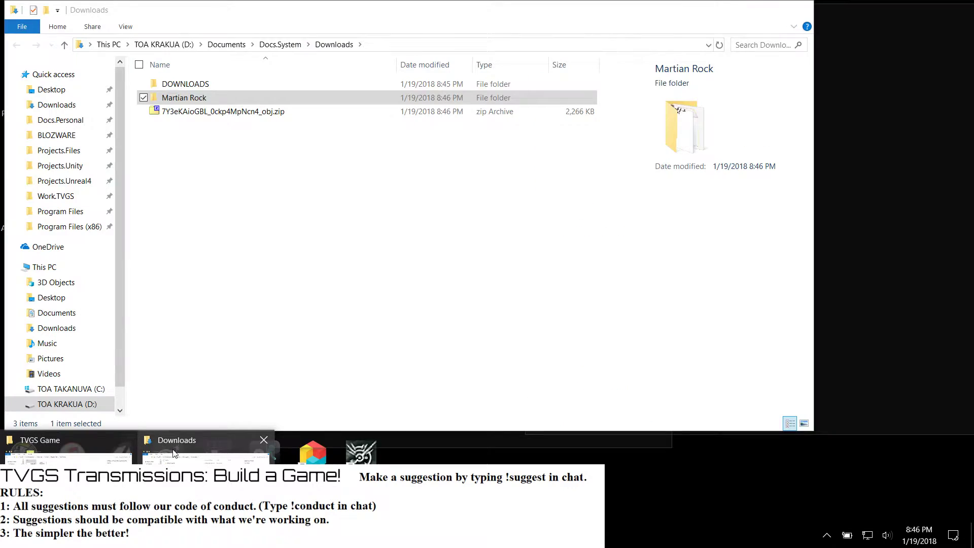
click(172, 453)
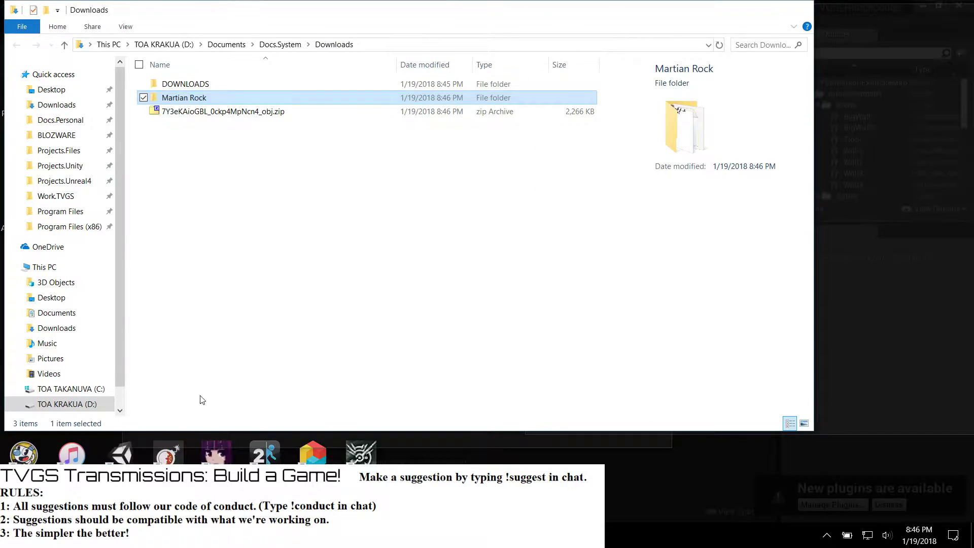
drag(233, 14, 677, 47)
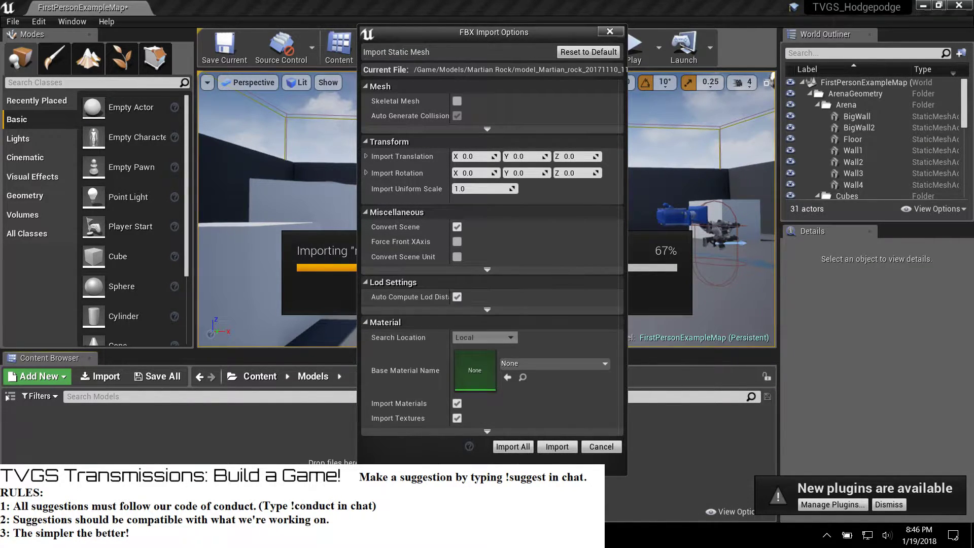
click(513, 446)
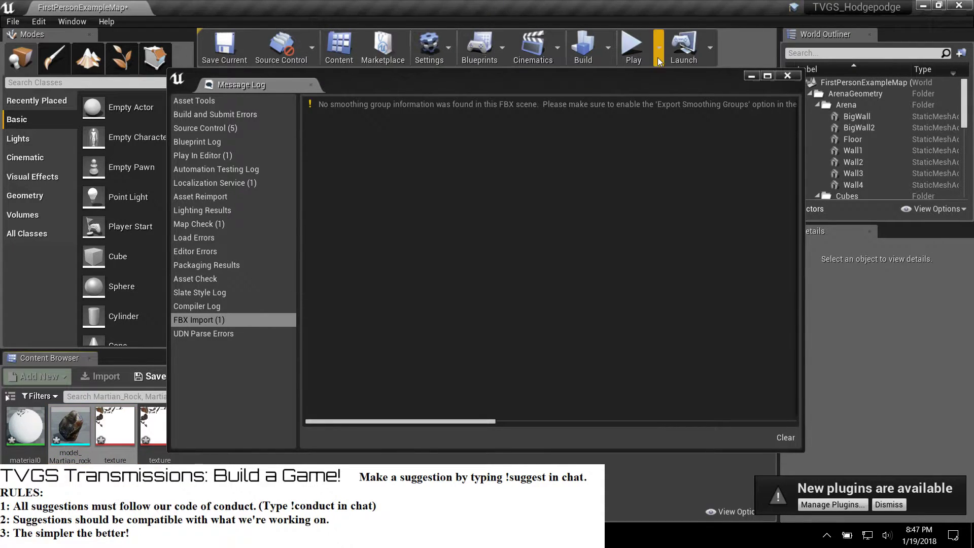
click(788, 76)
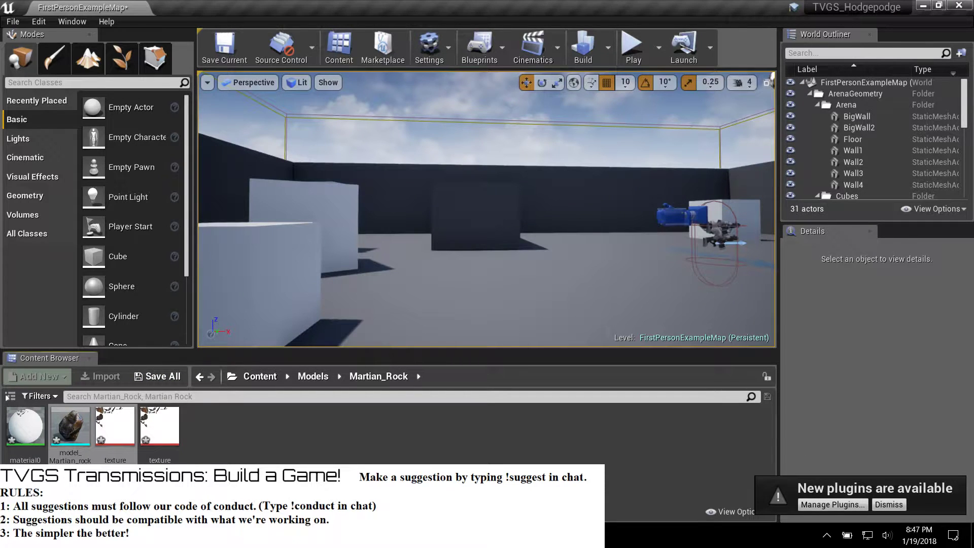
key(ctrl+s)
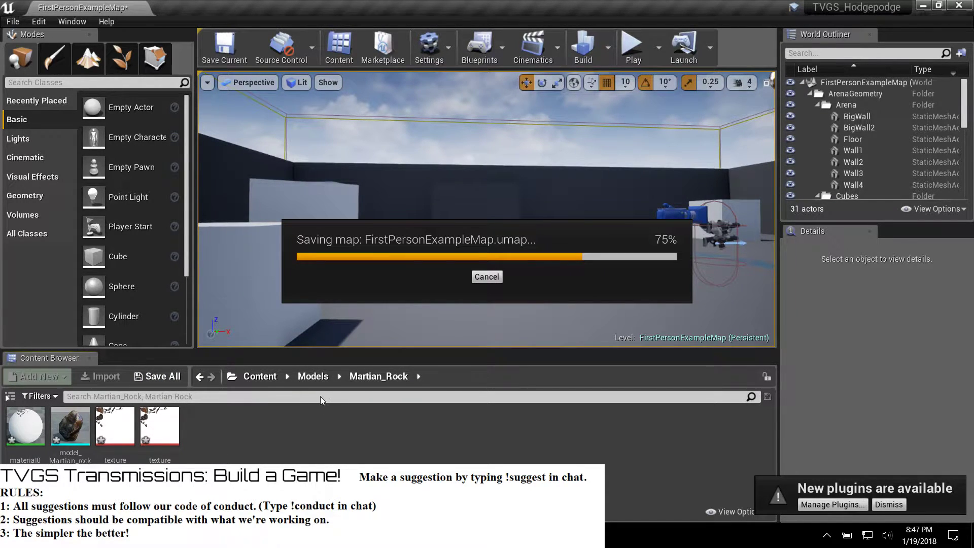
Step: Place the imported Martian rock model in the arena, floating in front of the large dark block
click(60, 433)
drag(60, 433, 465, 189)
click(609, 168)
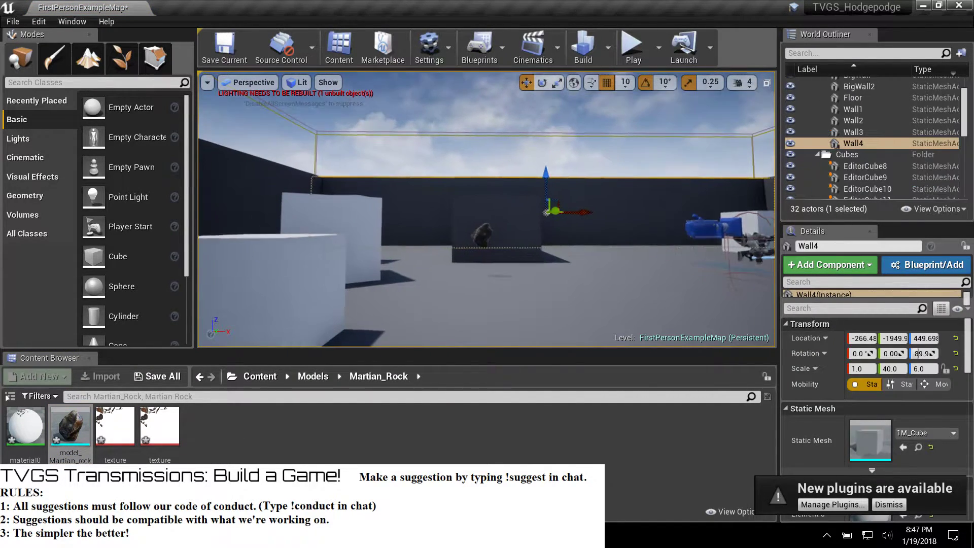
scroll(487, 209, up, 5)
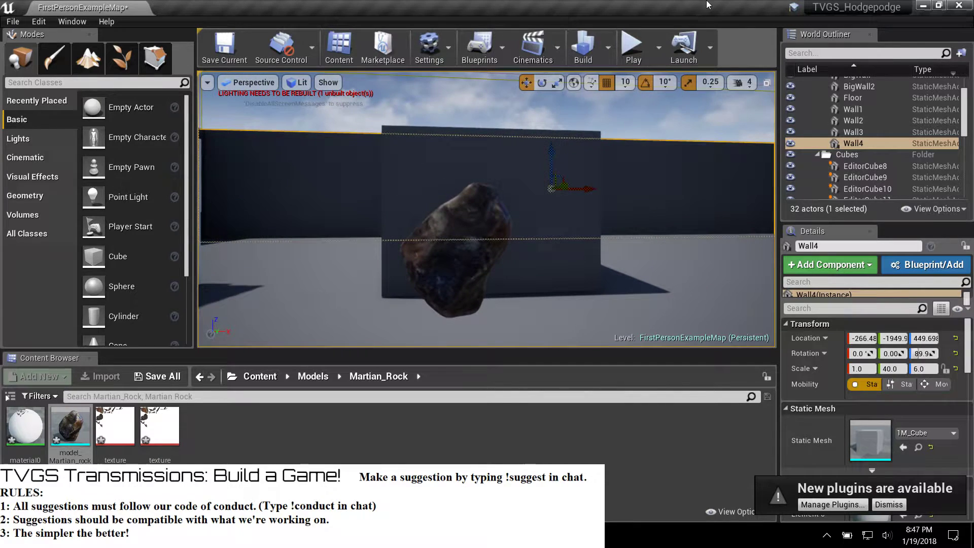
Step: Play-test the level by walking around the floating Martian rock and firing projectiles at it, then end the session
click(632, 46)
key(w)
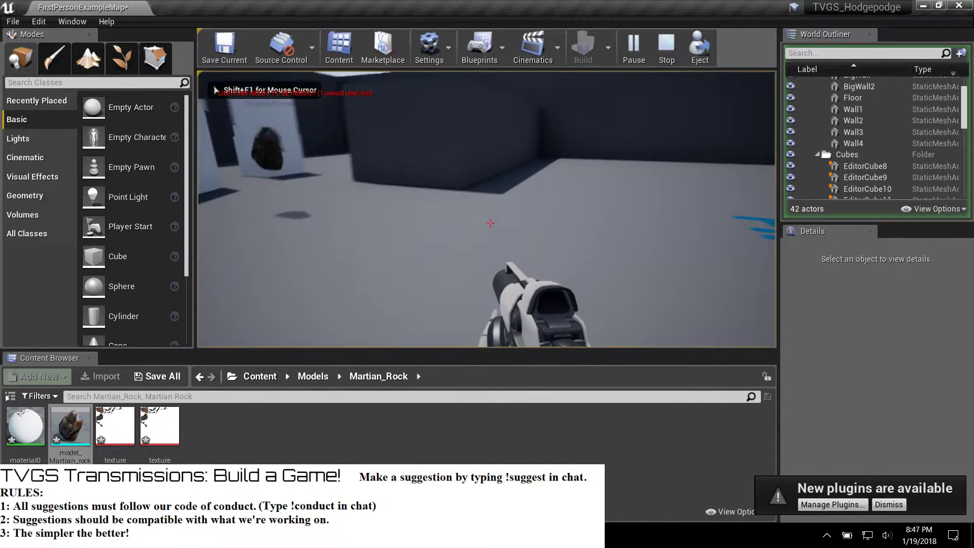
key(w)
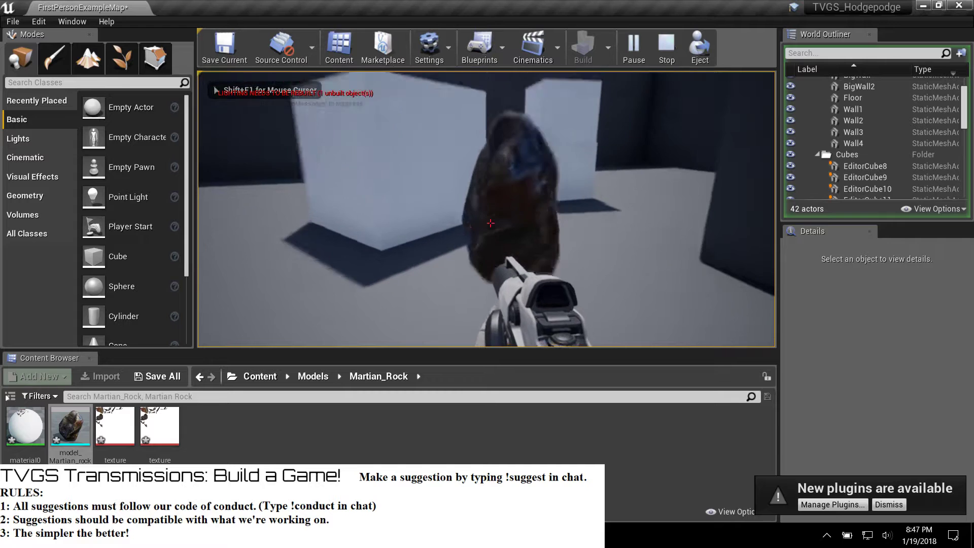
key(w)
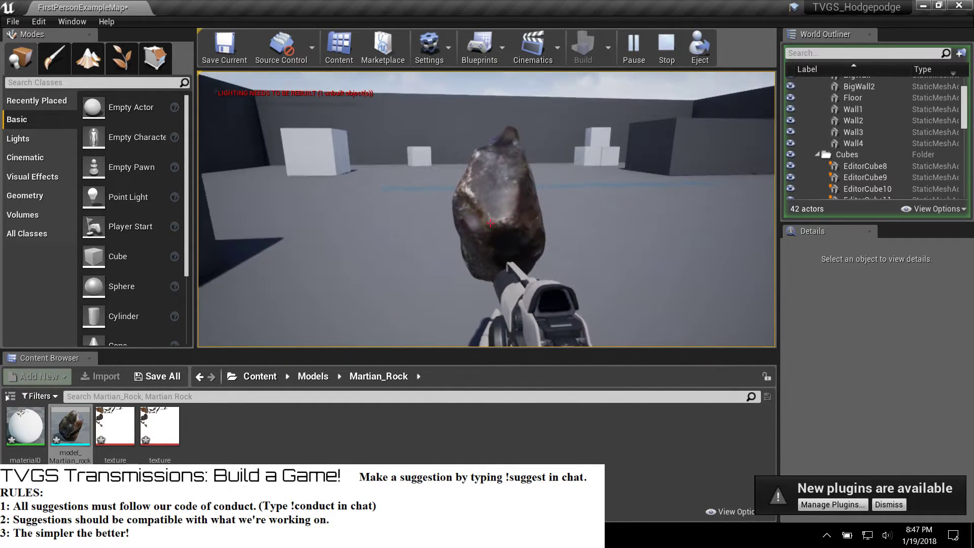
key(w)
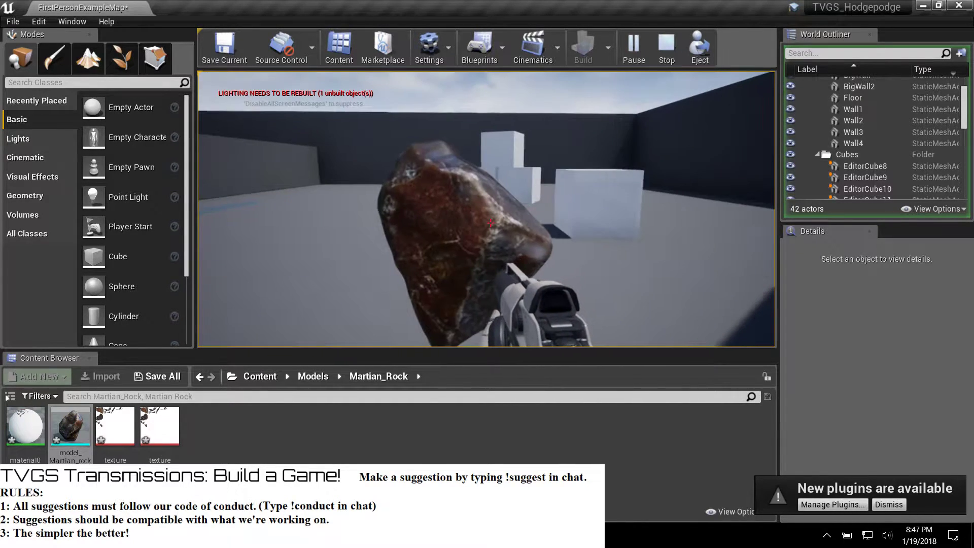
key(s)
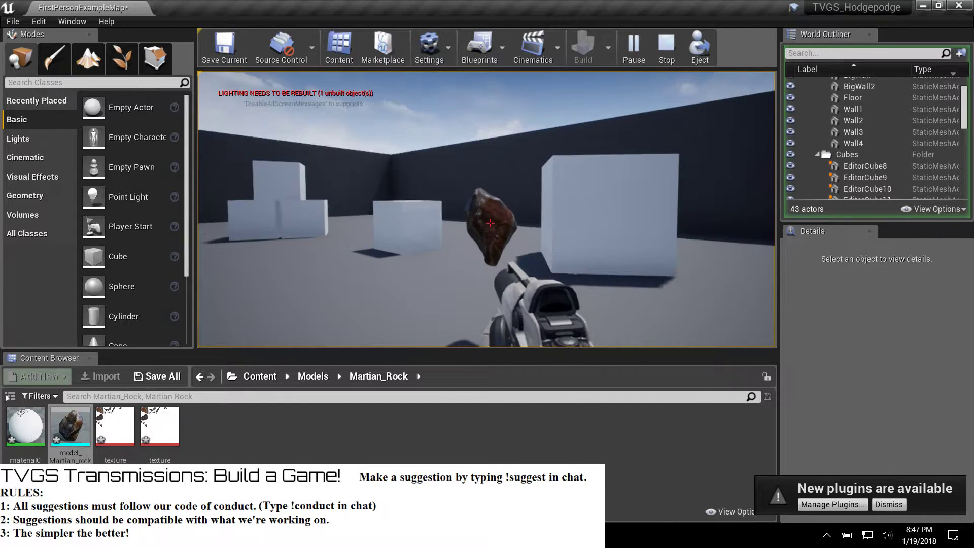
click(491, 223)
click(491, 224)
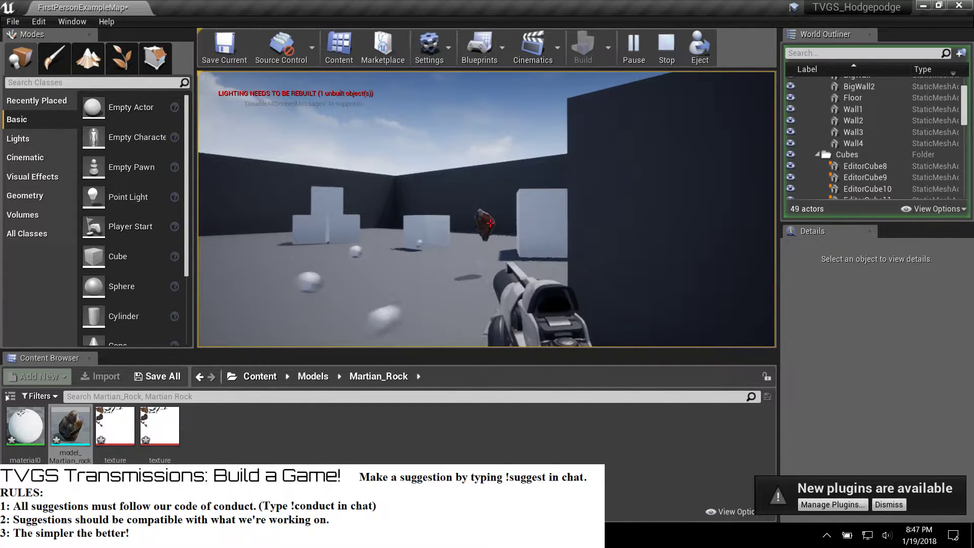
click(491, 223)
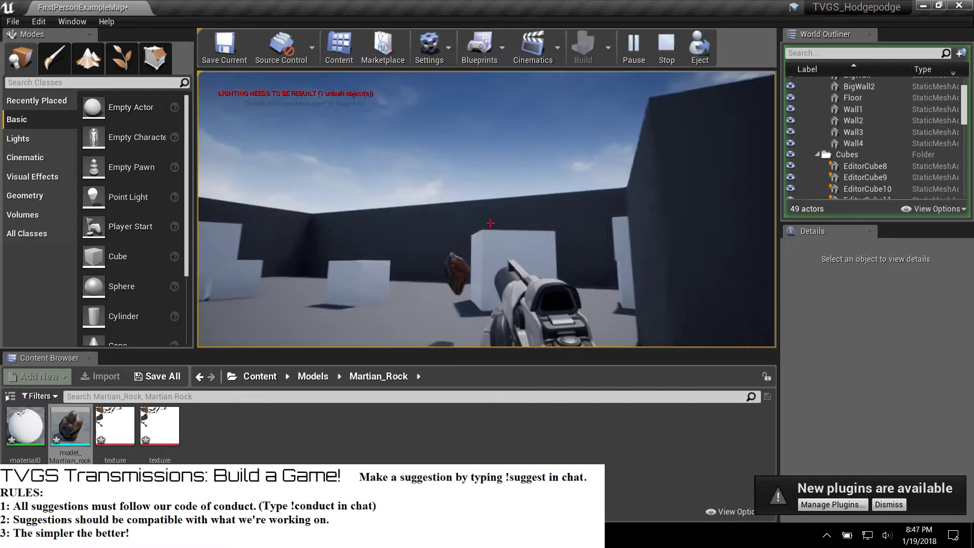
key(w)
key(s)
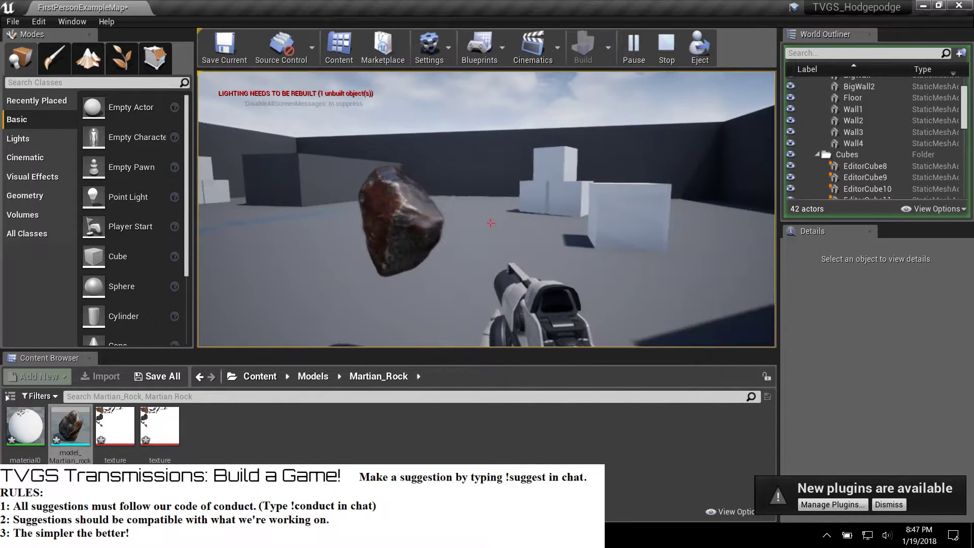
key(w)
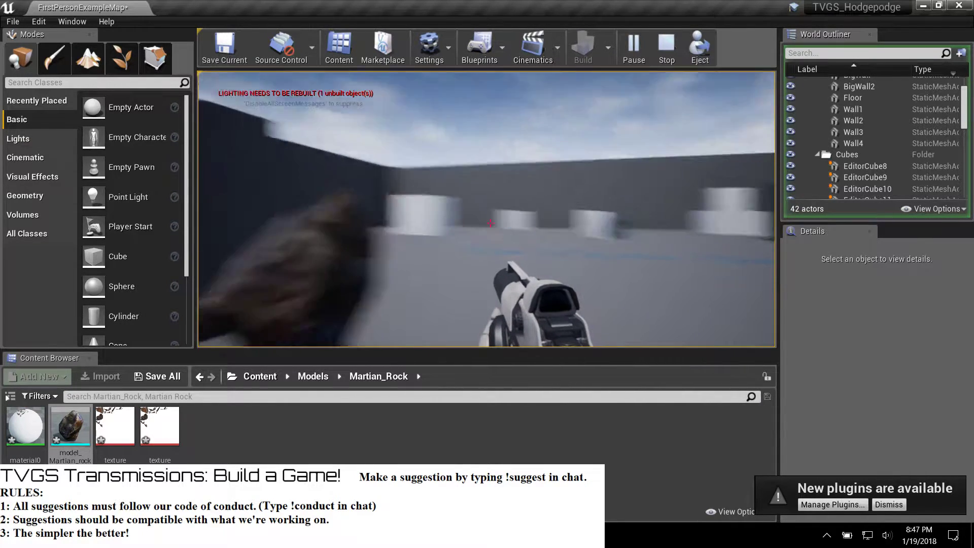
key(w)
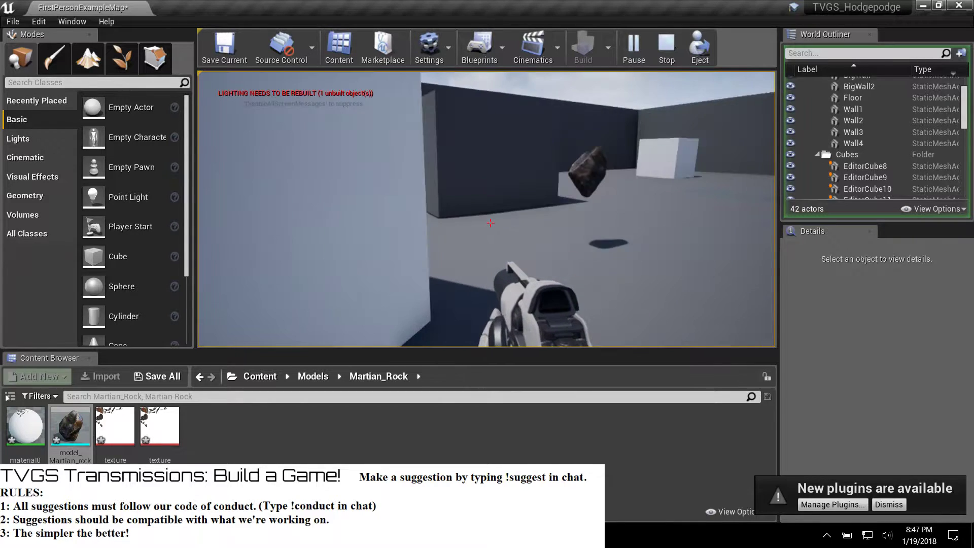
key(s)
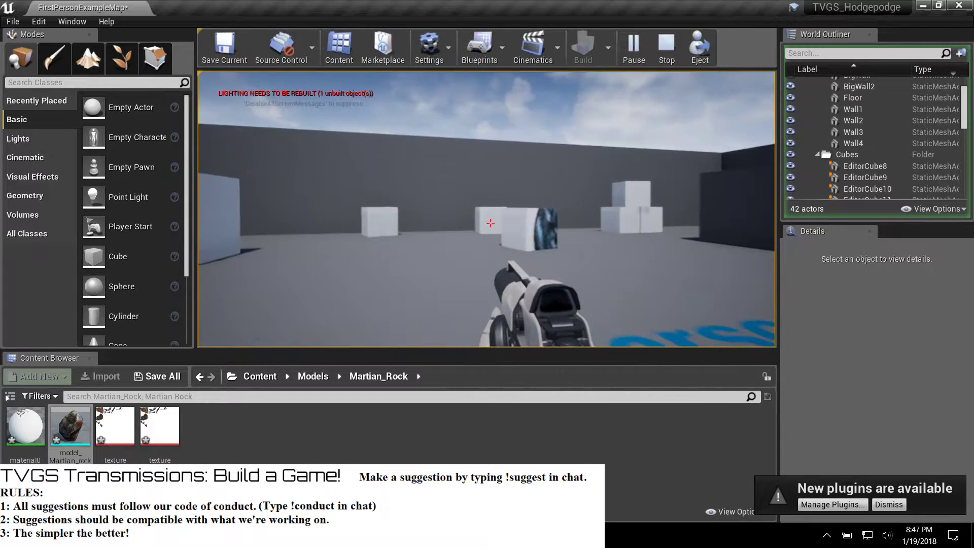
key(w)
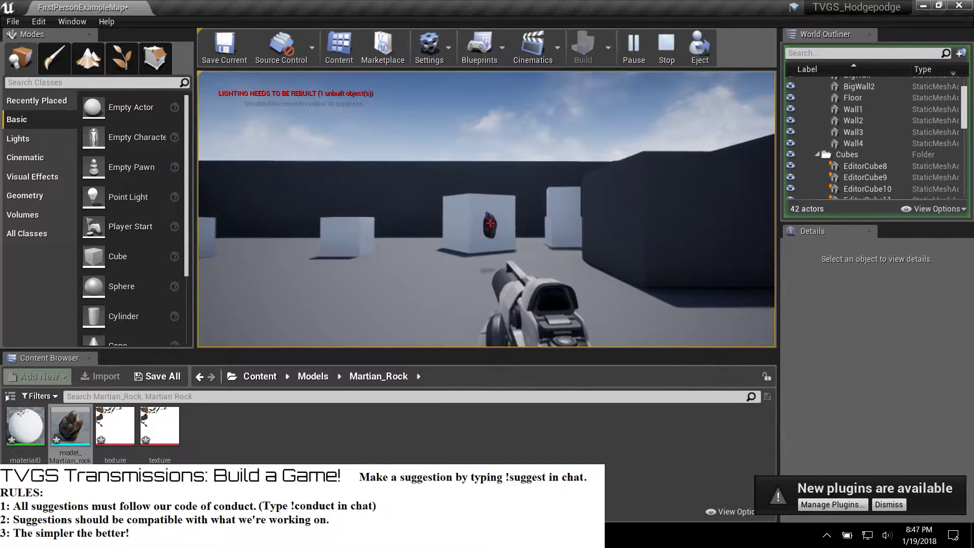
key(w)
key(Escape)
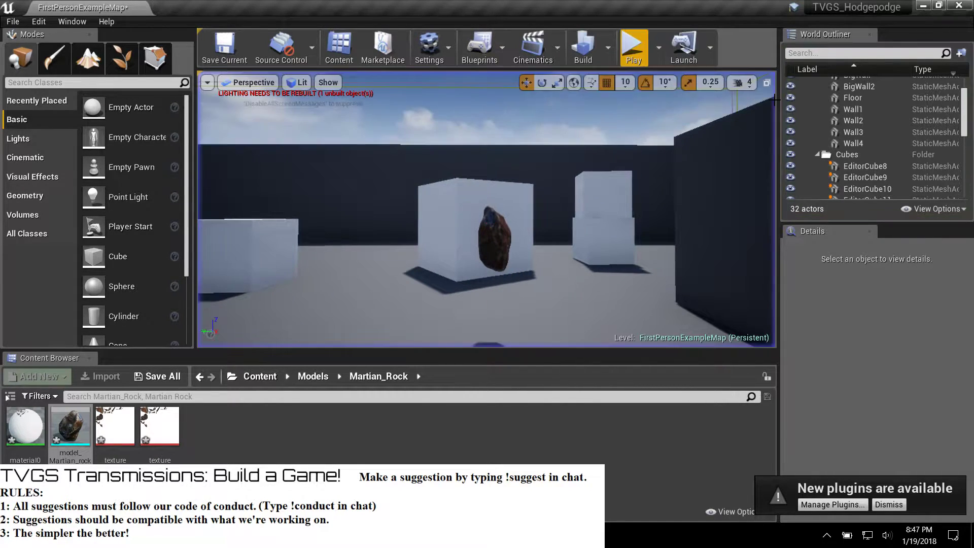
Step: Examine the placed rock and the overall arena layout in the level viewport, including from above
right_drag(487, 209, 470, 191)
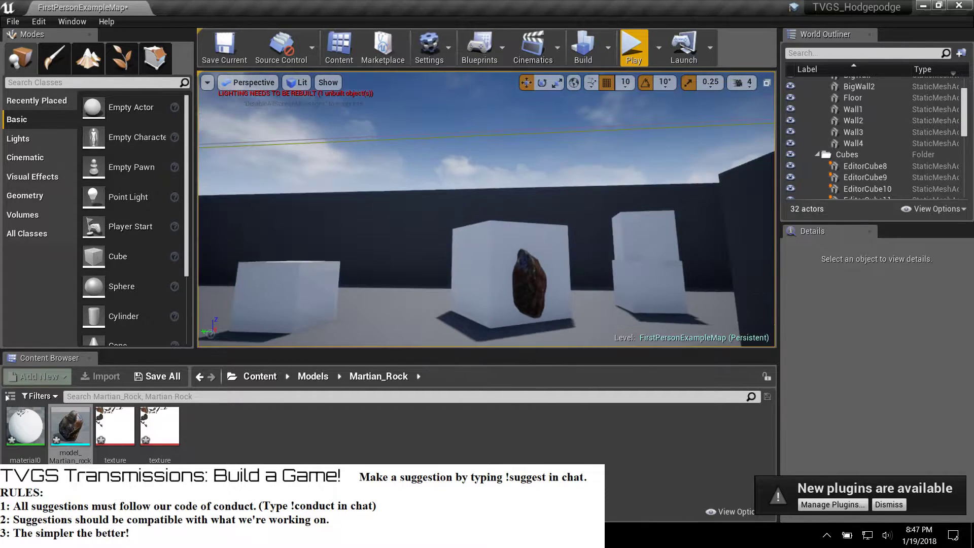
right_drag(475, 237, 689, 241)
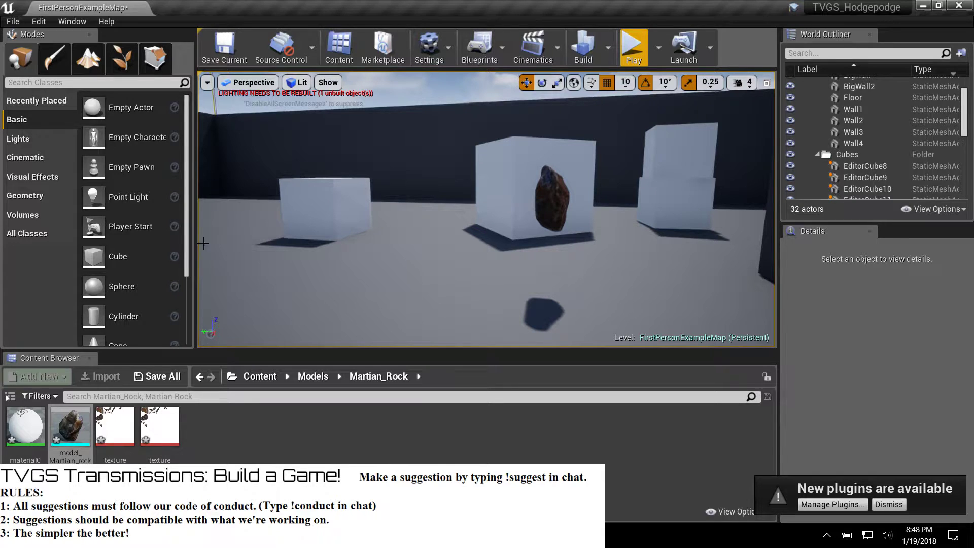
right_drag(583, 271, 272, 217)
key(w)
key(s)
key(w)
key(s)
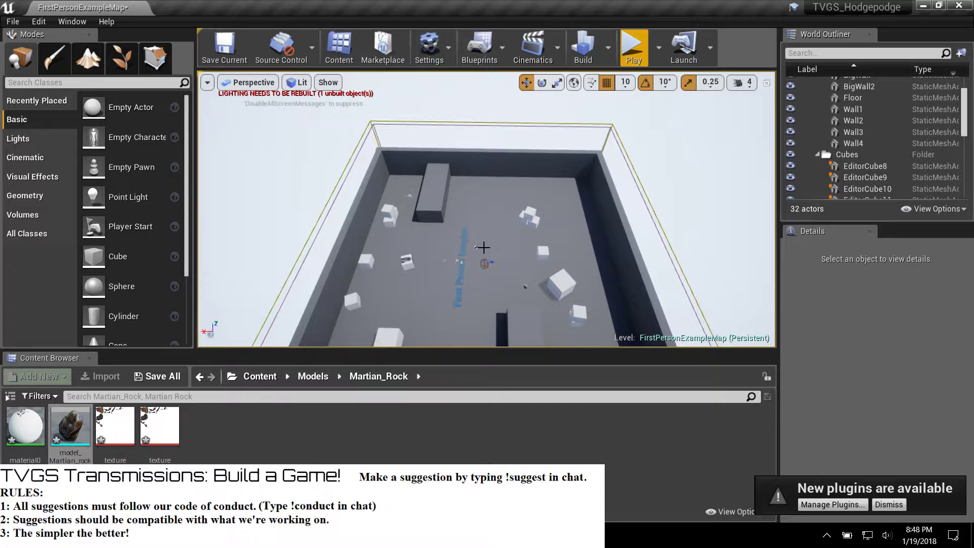
key(w)
right_drag(486, 209, 605, 87)
key(w)
key(s)
Step: Start a play-test of the level, fire at the rock-patterned cube ahead of the starting point, and walk around the arena
click(634, 48)
key(w)
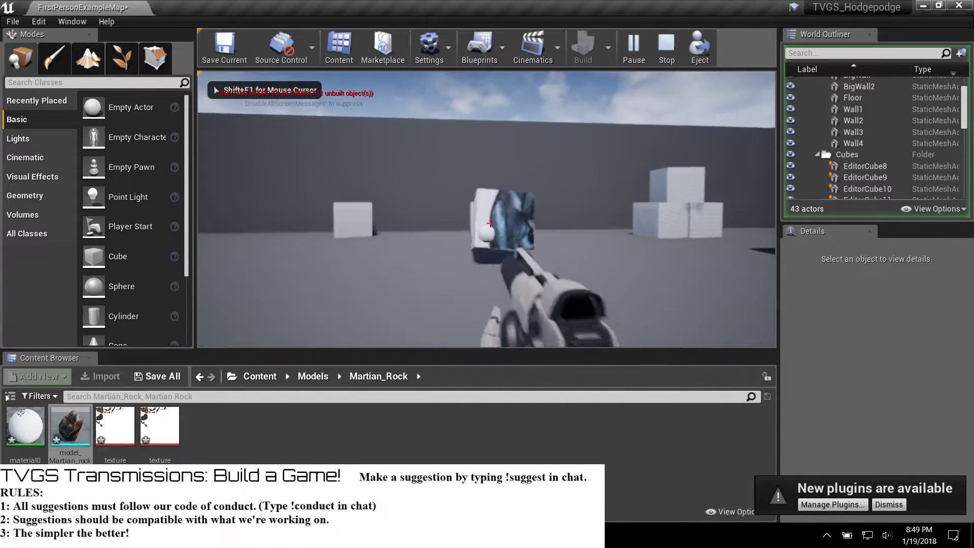
click(490, 223)
key(s)
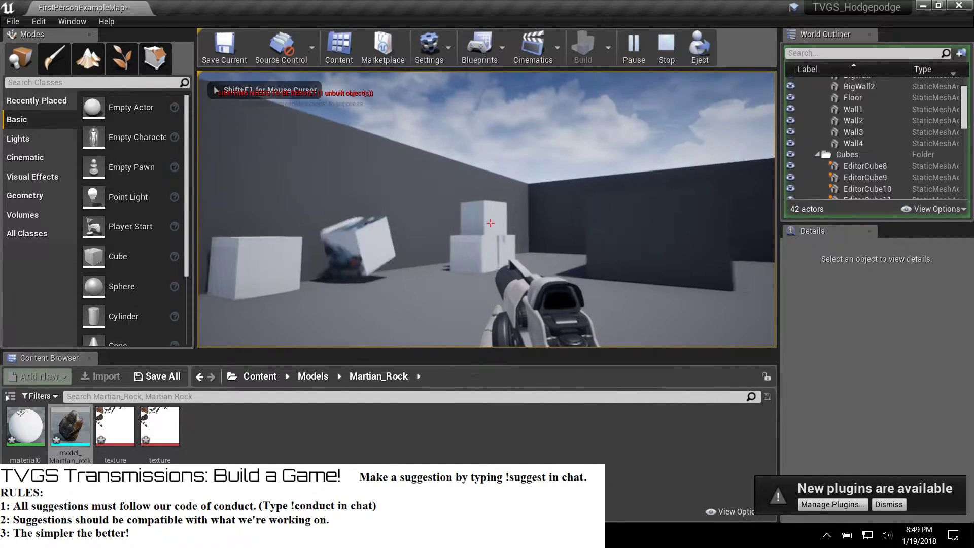
key(s)
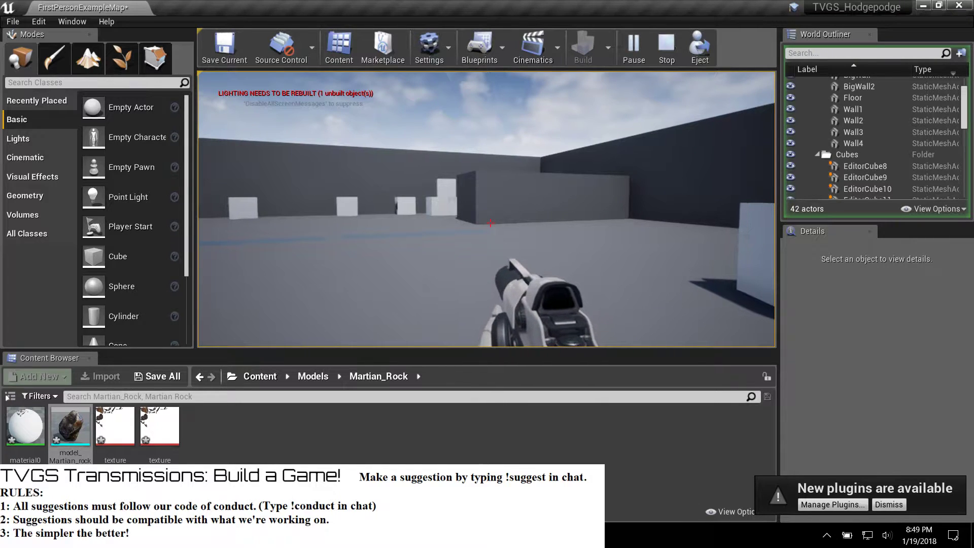
click(490, 223)
key(w)
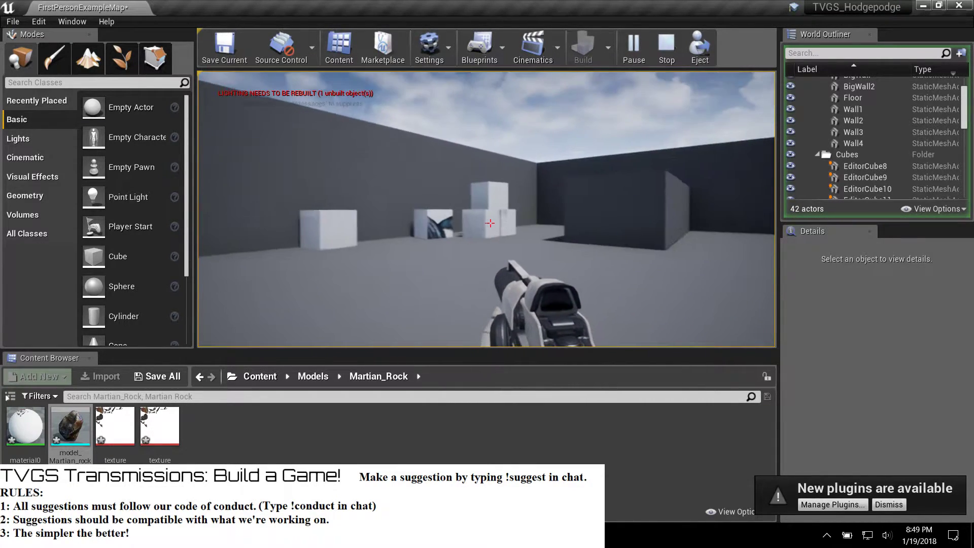
key(s)
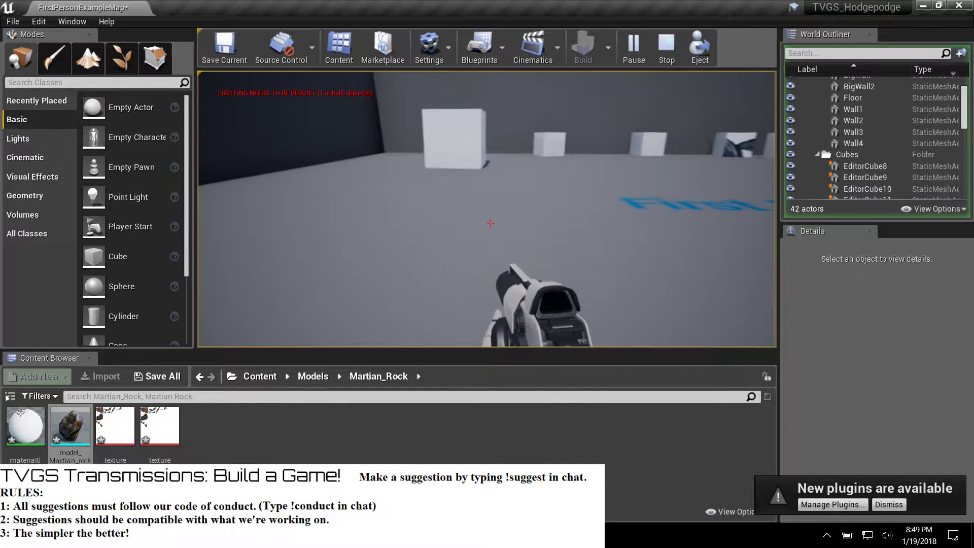
key(s)
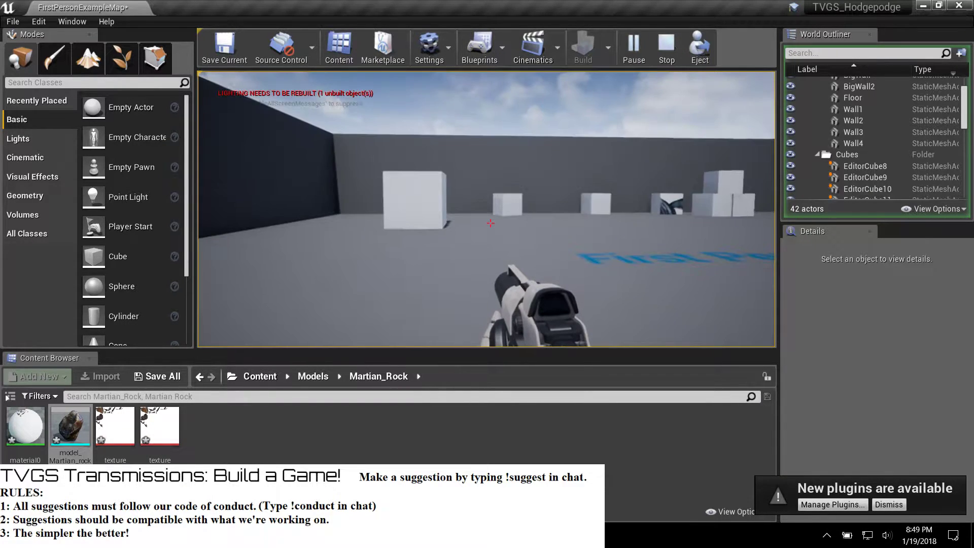
click(491, 223)
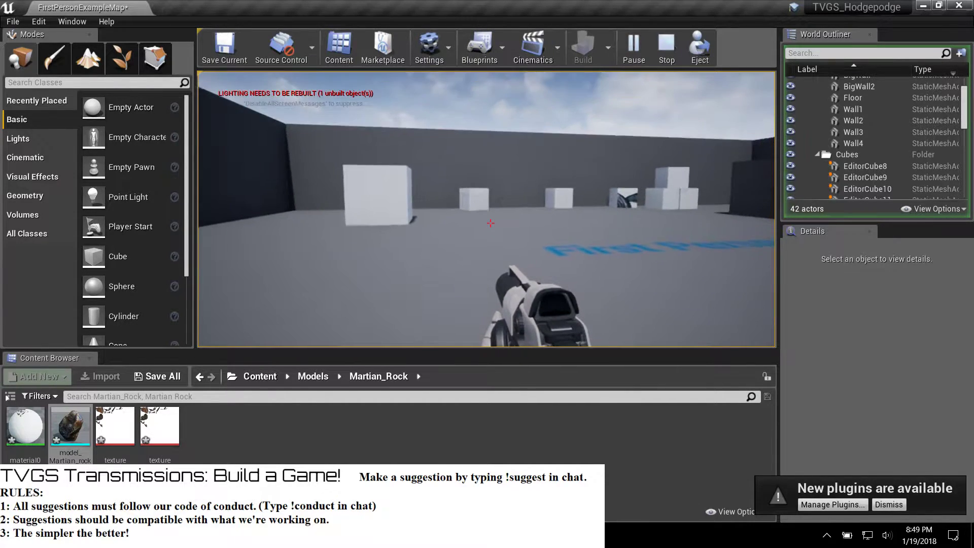
key(w)
click(491, 223)
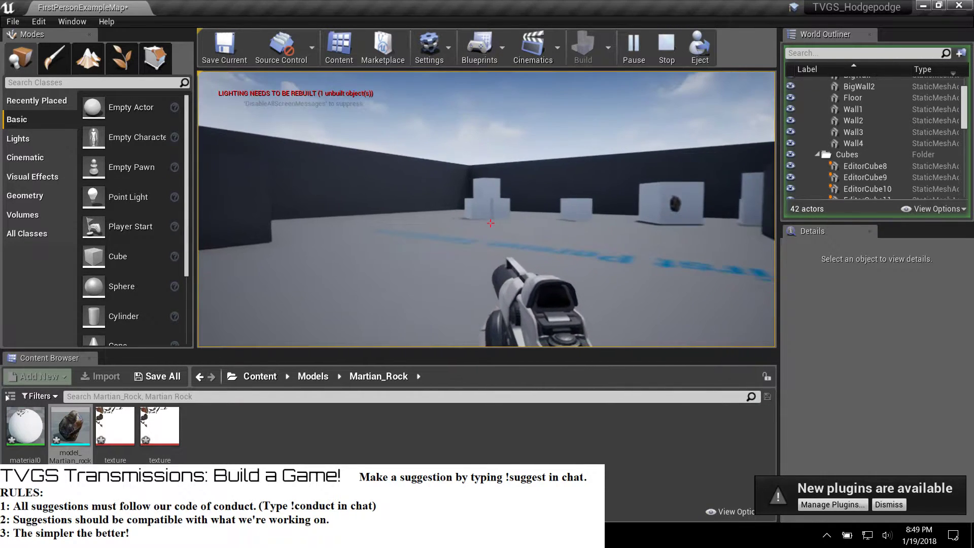
Step: Approach the Martian rock beside the large white cube, fire several projectiles at it, and end the play-test
key(w)
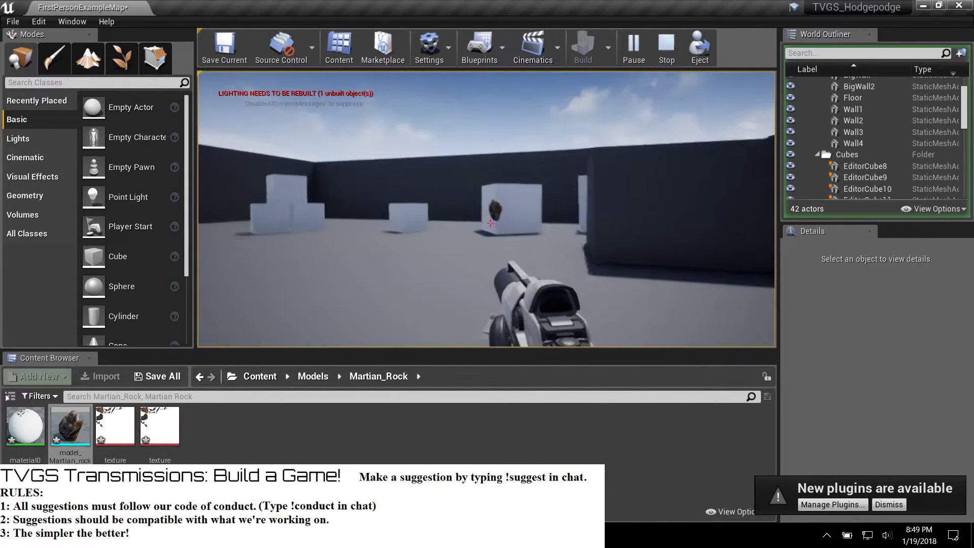
key(w)
click(490, 224)
click(491, 224)
click(491, 223)
click(491, 223)
click(491, 223)
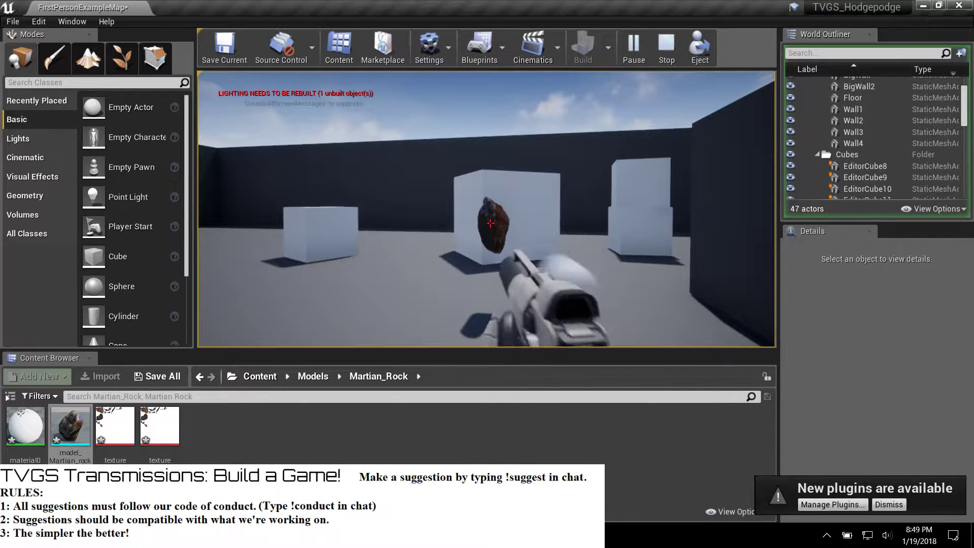
key(s)
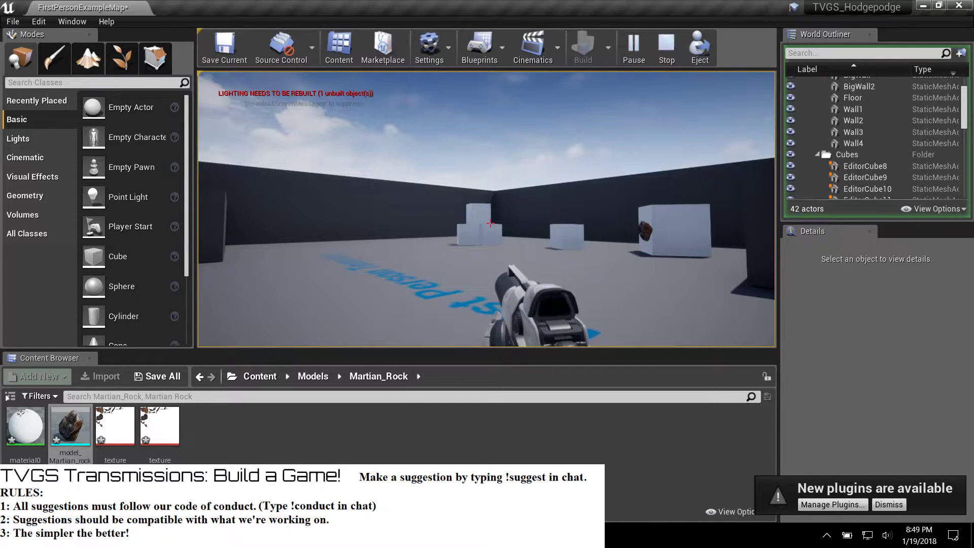
key(Escape)
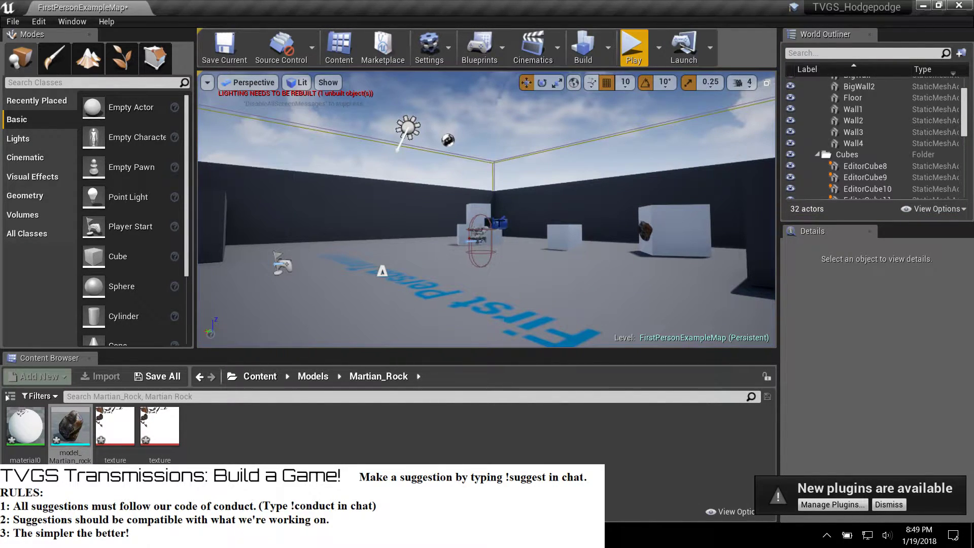
Step: Select the FirstPersonCharacter actor in the level and examine its position in the arena from above
click(500, 222)
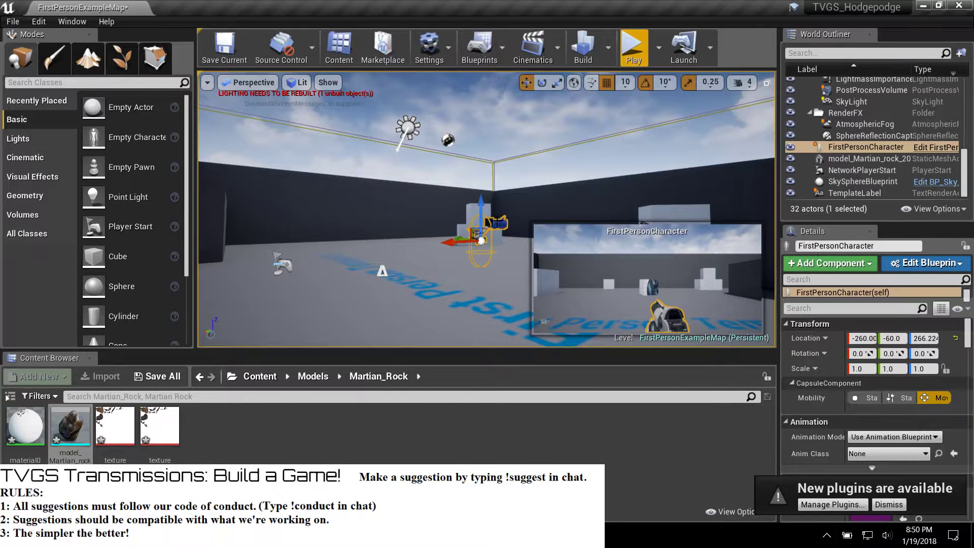
key(f)
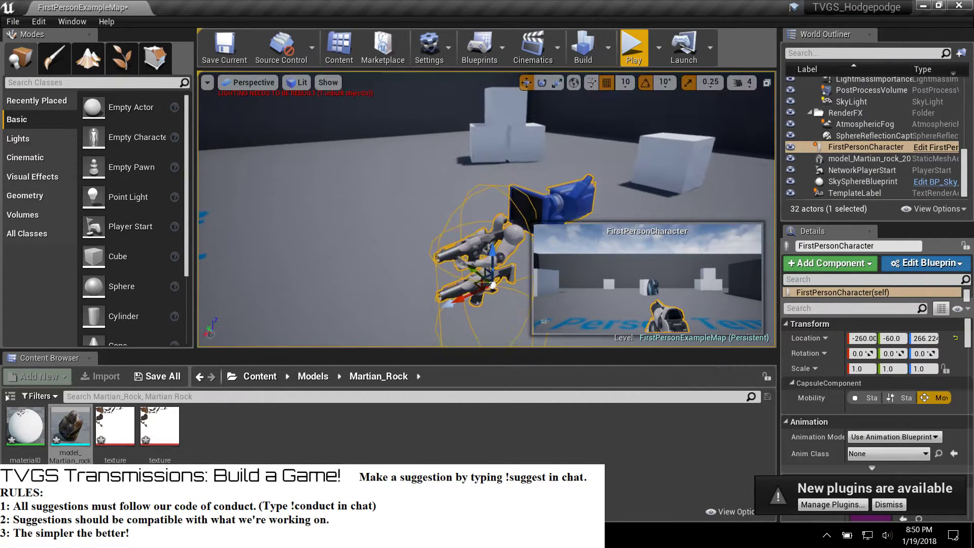
scroll(500, 221, down, 8)
right_drag(500, 222, 498, 230)
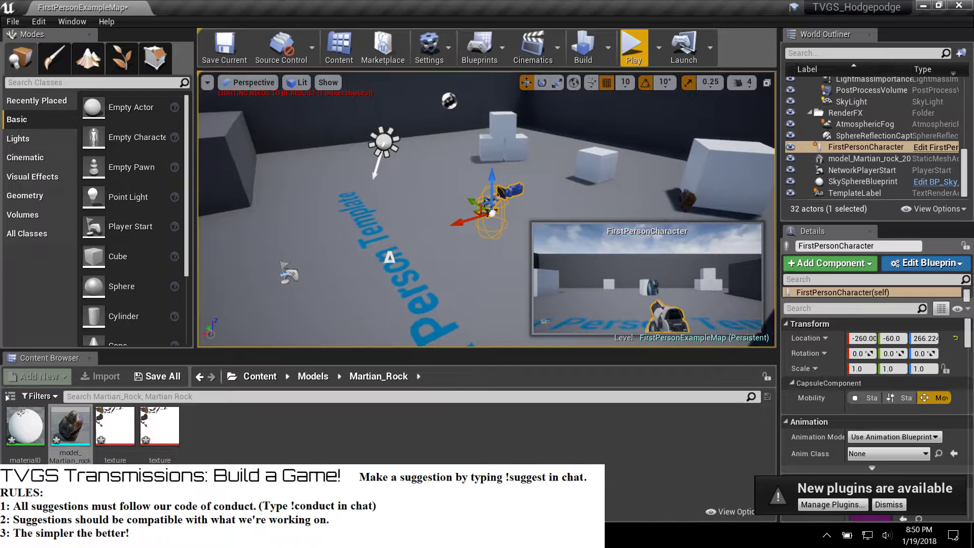
Step: Switch to the Poly website in the browser and search its model library for "animal"
key(alt+Tab)
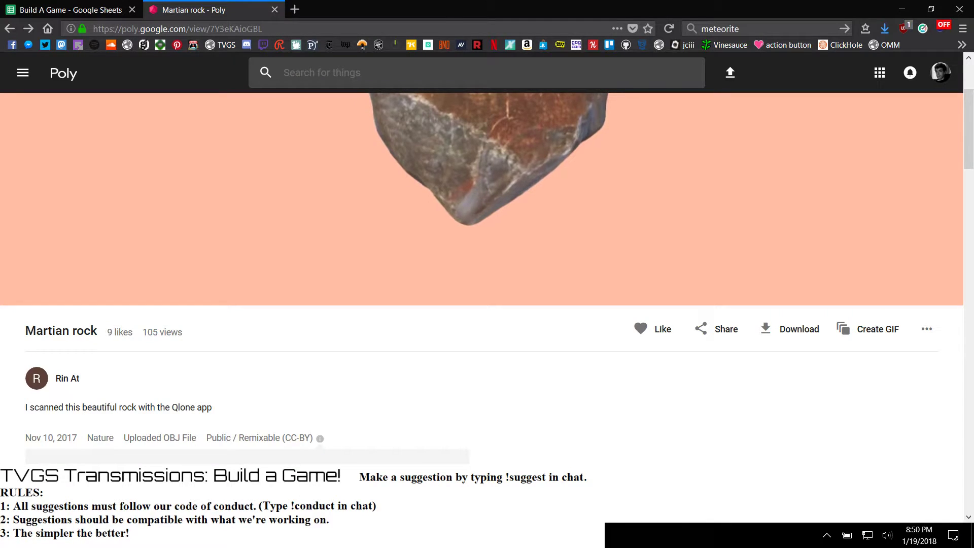
scroll(264, 275, up, 3)
click(317, 74)
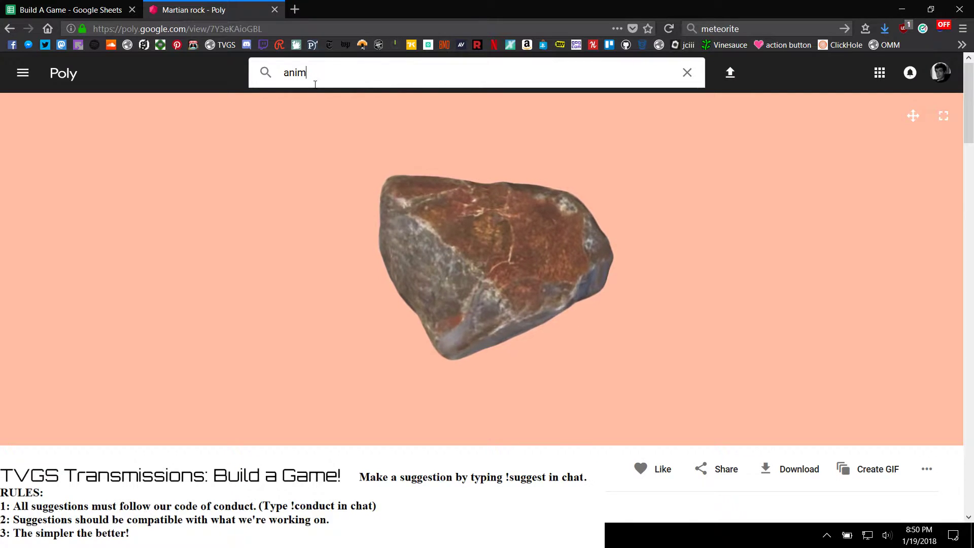
text(animal)
key(Return)
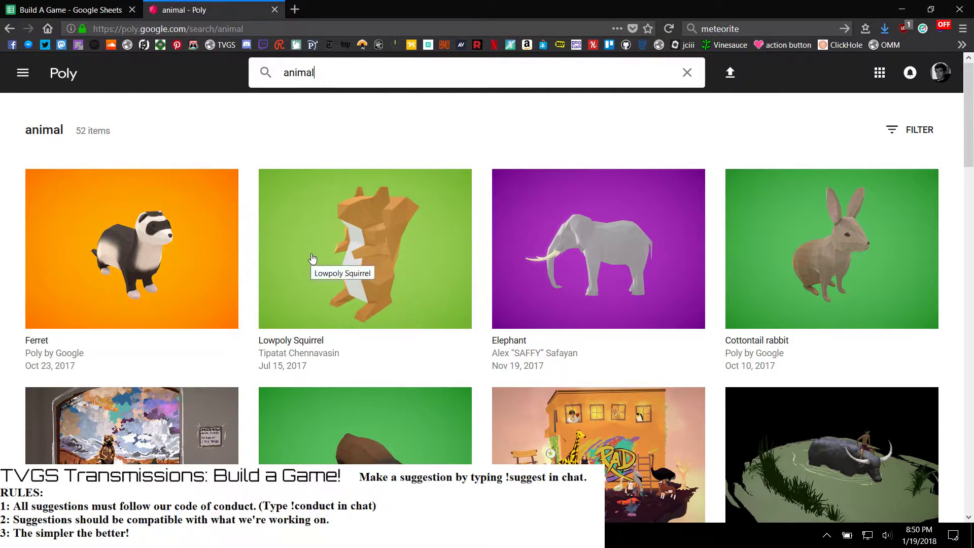
Step: Look through the animal search results for a model that suits the game
scroll(766, 265, down, 3)
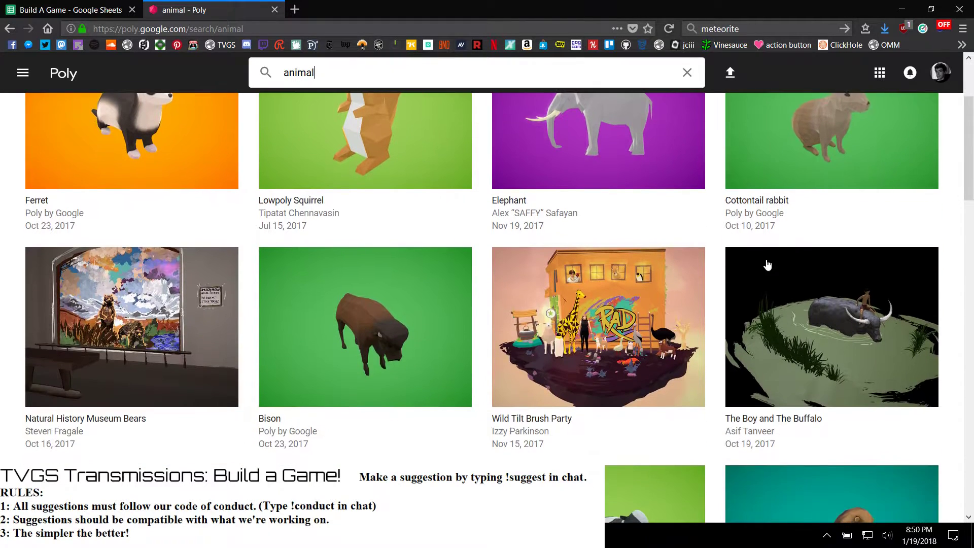
scroll(409, 290, down, 3)
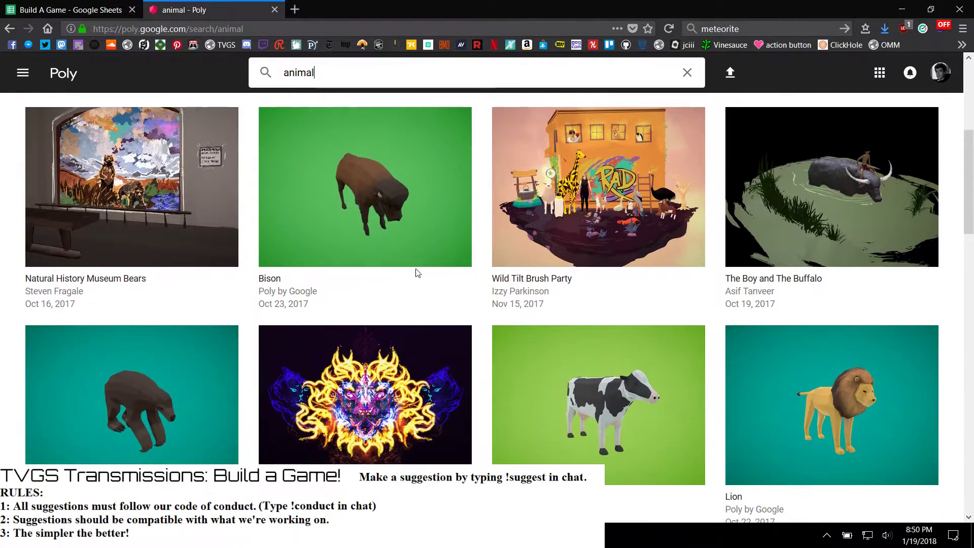
scroll(583, 401, down, 4)
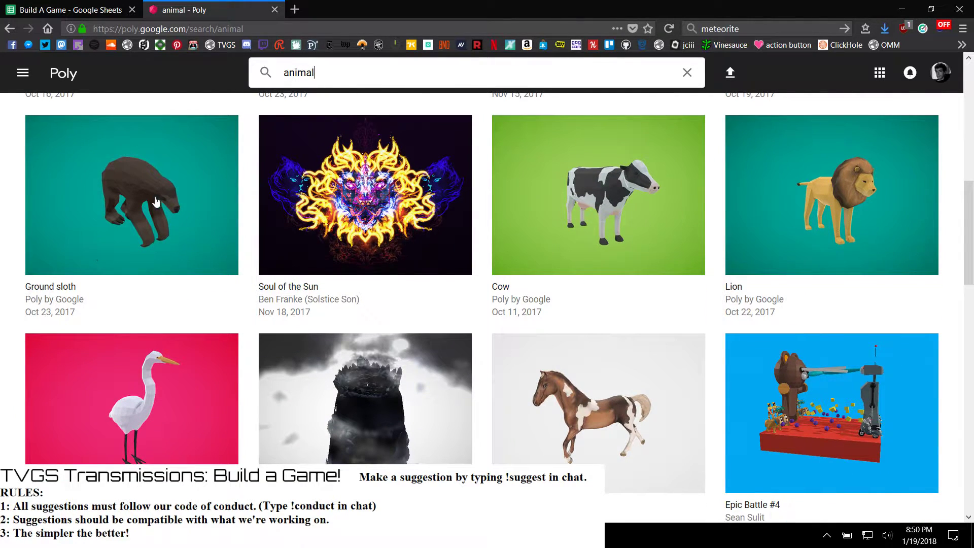
scroll(155, 201, down, 3)
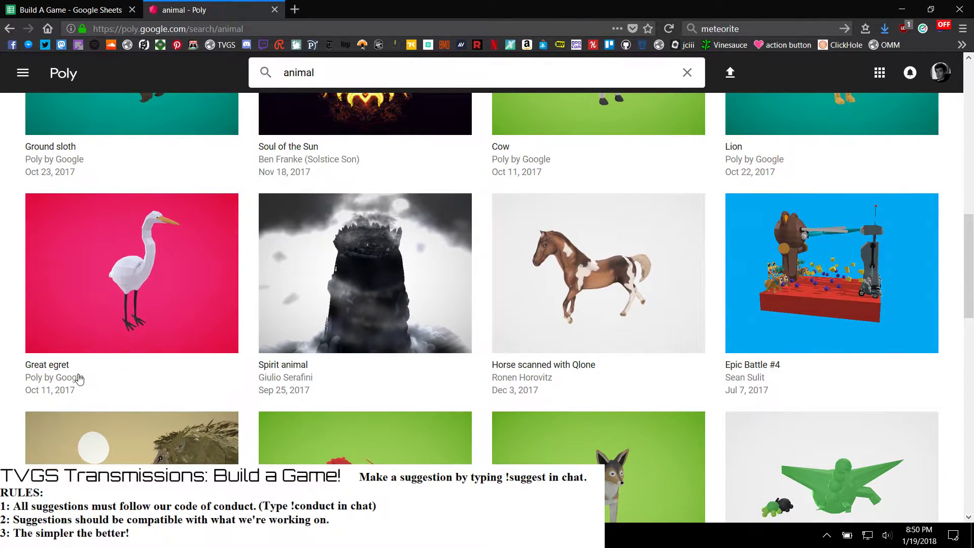
scroll(75, 381, down, 5)
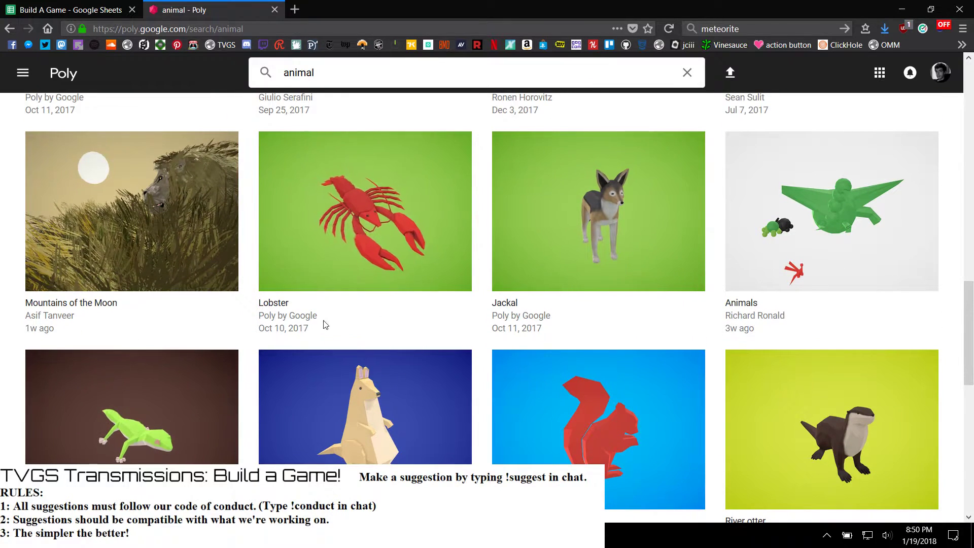
scroll(332, 319, down, 3)
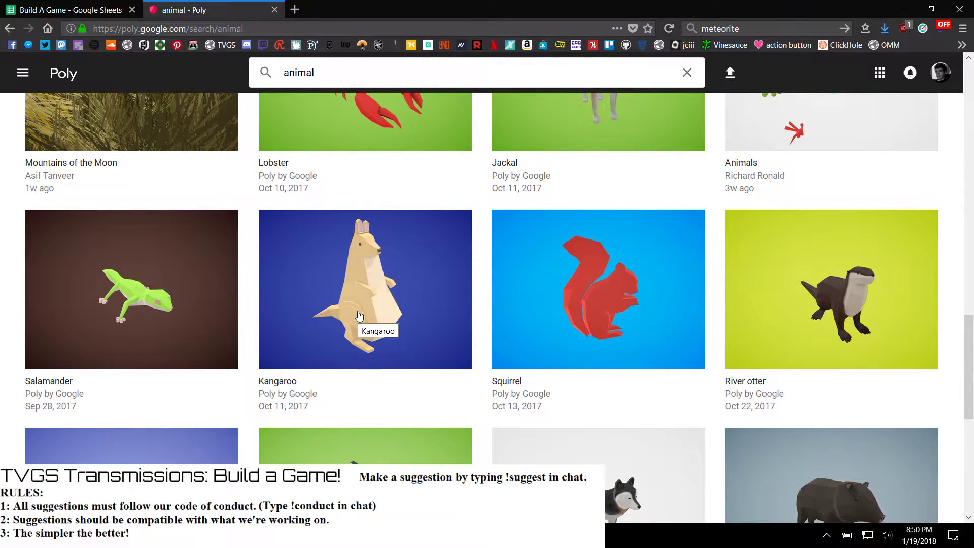
scroll(360, 315, down, 4)
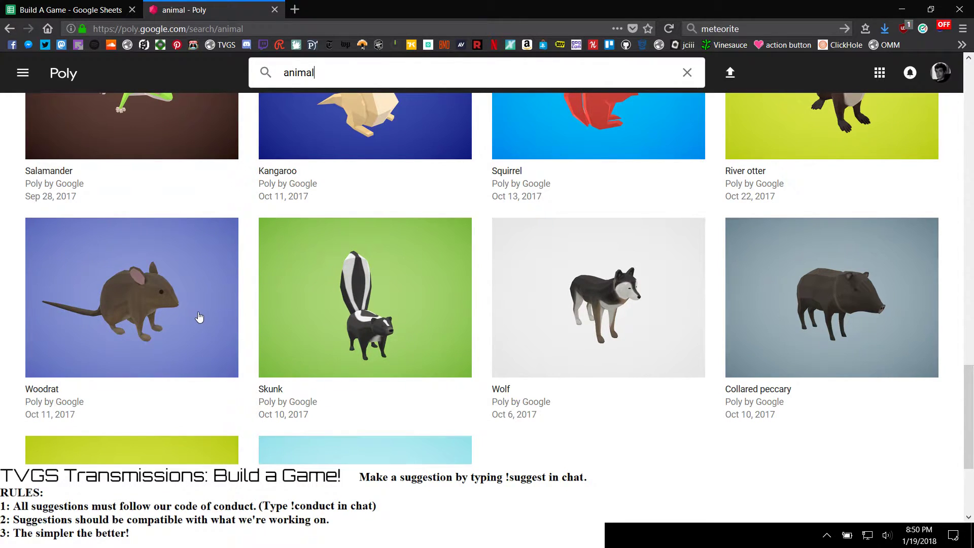
scroll(200, 318, down, 1)
Step: Open the Woodrat model's page, rotate its preview to view the rat from the front, and open the animal results in a new tab
click(137, 247)
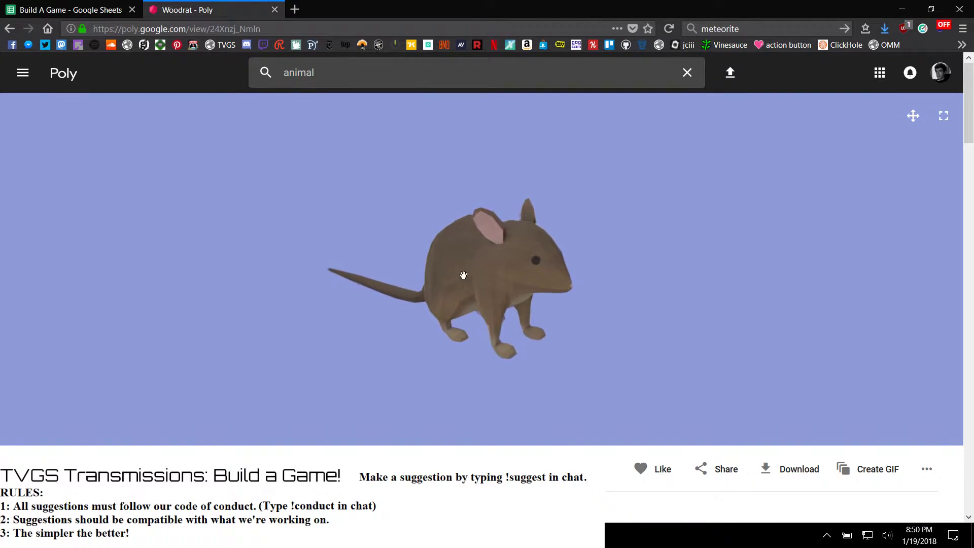
drag(463, 272, 2, 56)
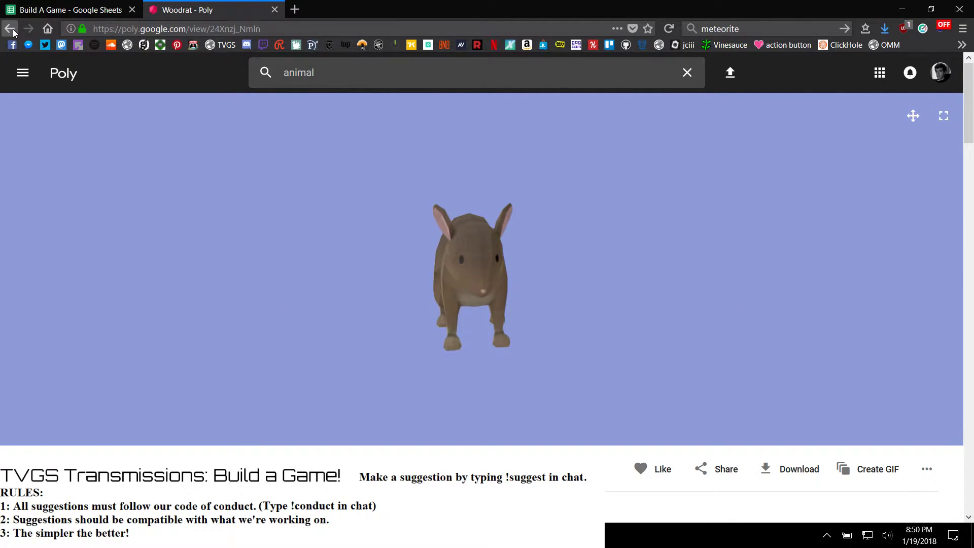
middle_click(11, 30)
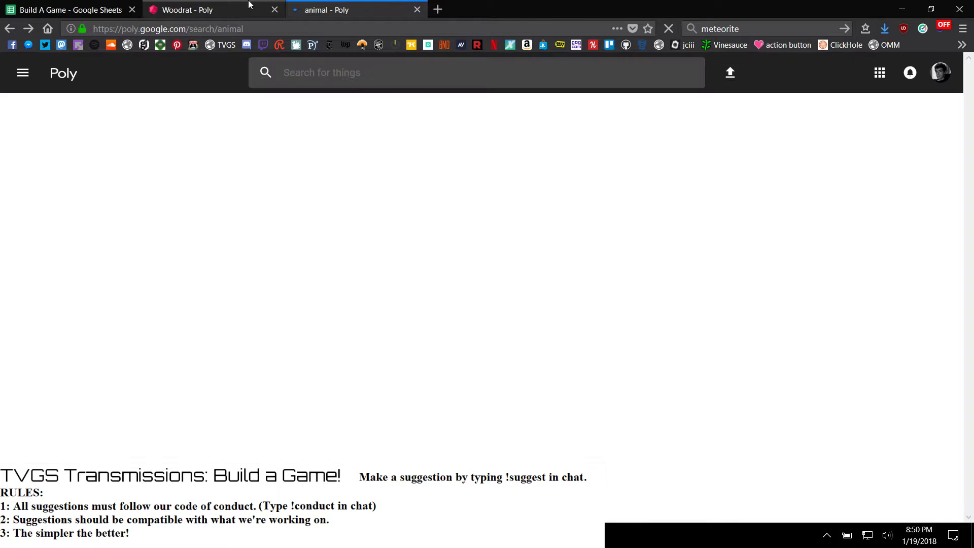
Step: Look through the animal search results on Poly for a suitable creature model
click(249, 5)
click(357, 12)
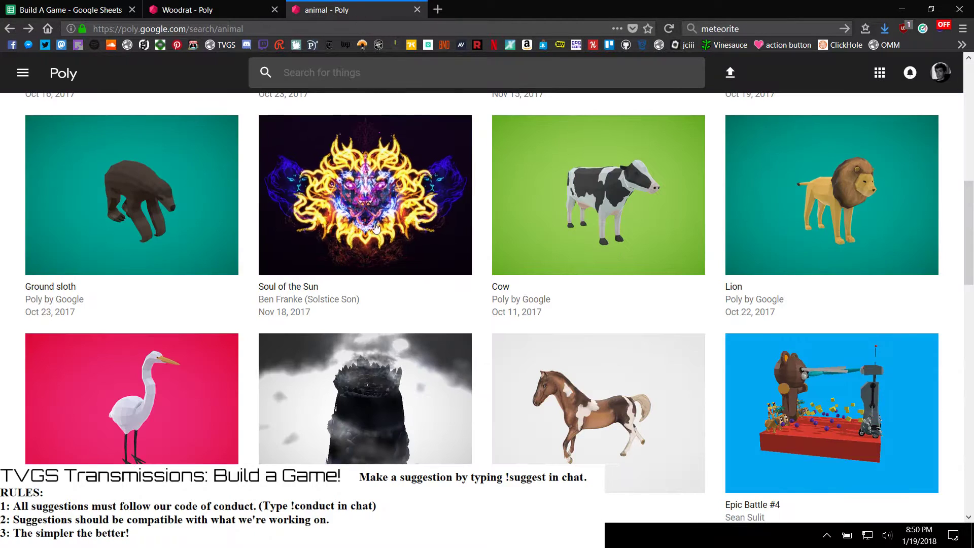
scroll(381, 254, down, 15)
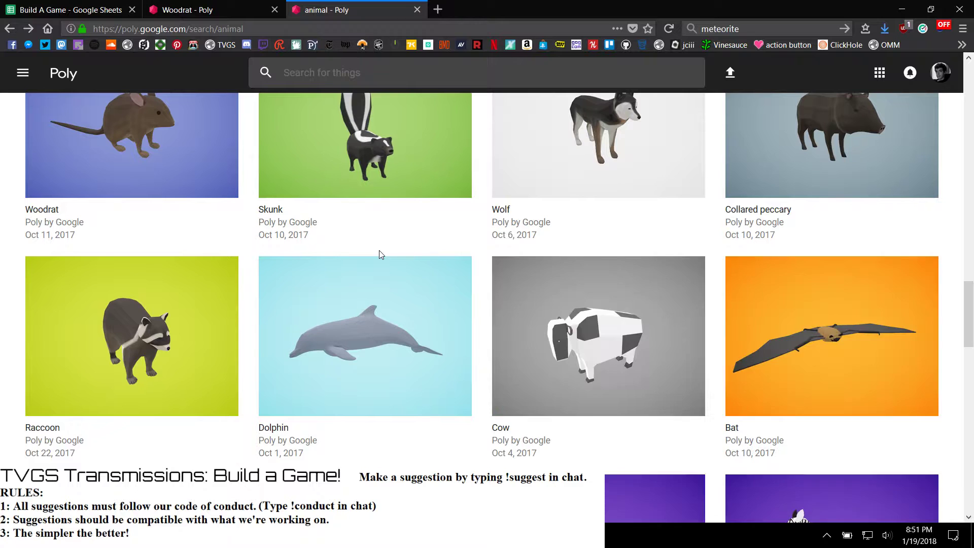
scroll(381, 254, down, 7)
scroll(380, 255, down, 6)
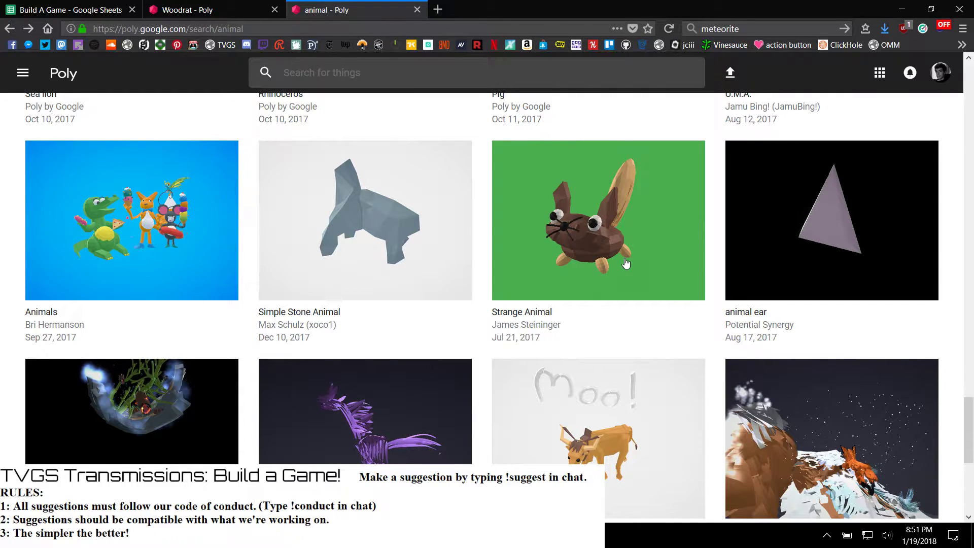
scroll(627, 263, down, 5)
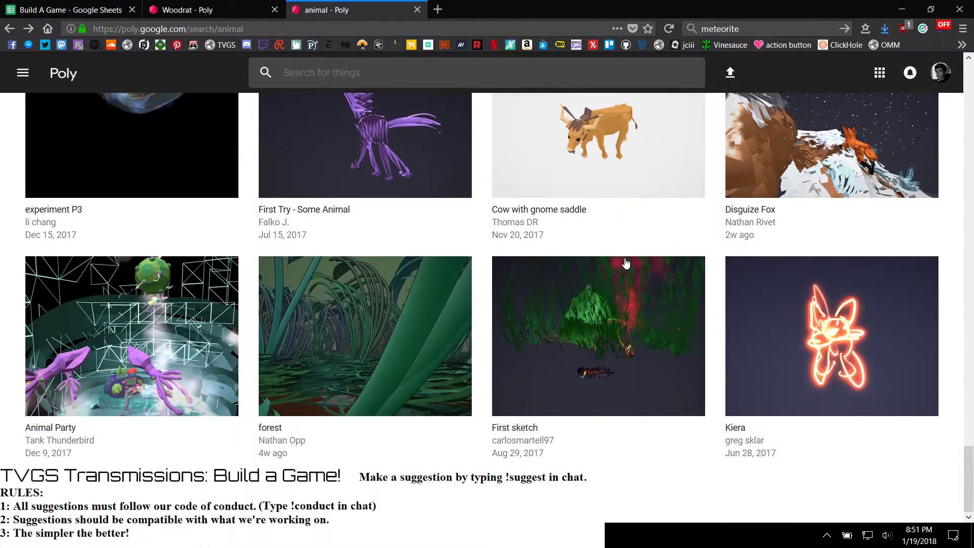
scroll(624, 281, up, 5)
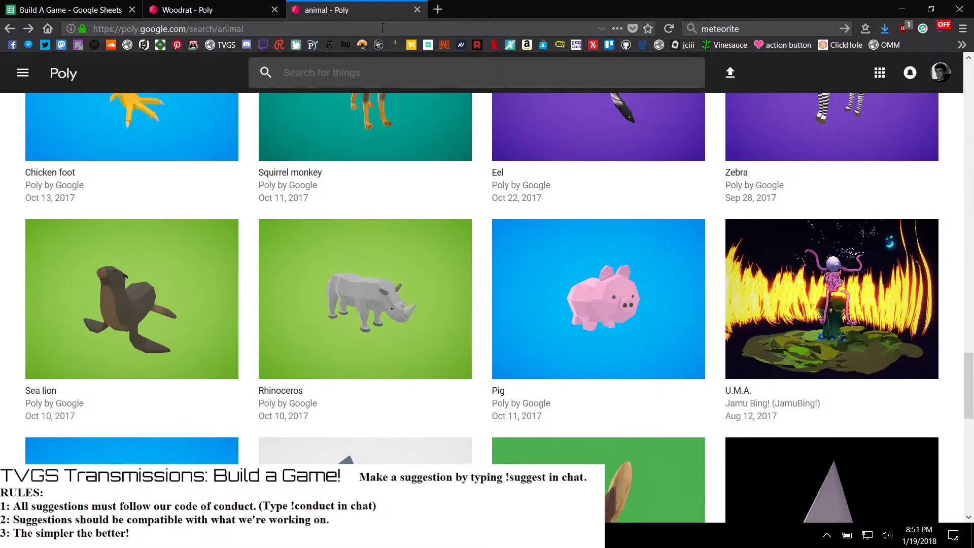
Step: Search Poly for "dust bunny"
click(377, 76)
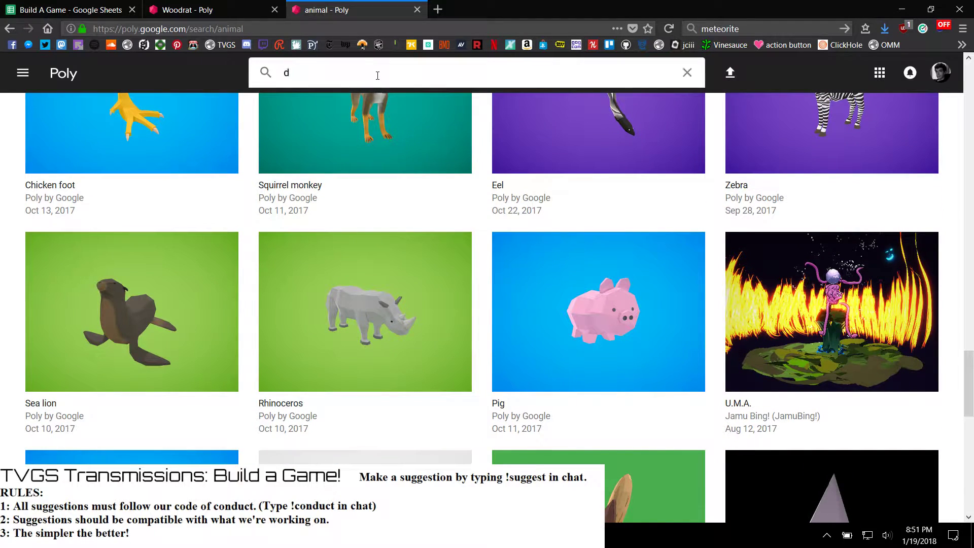
text(dust bunny)
key(Return)
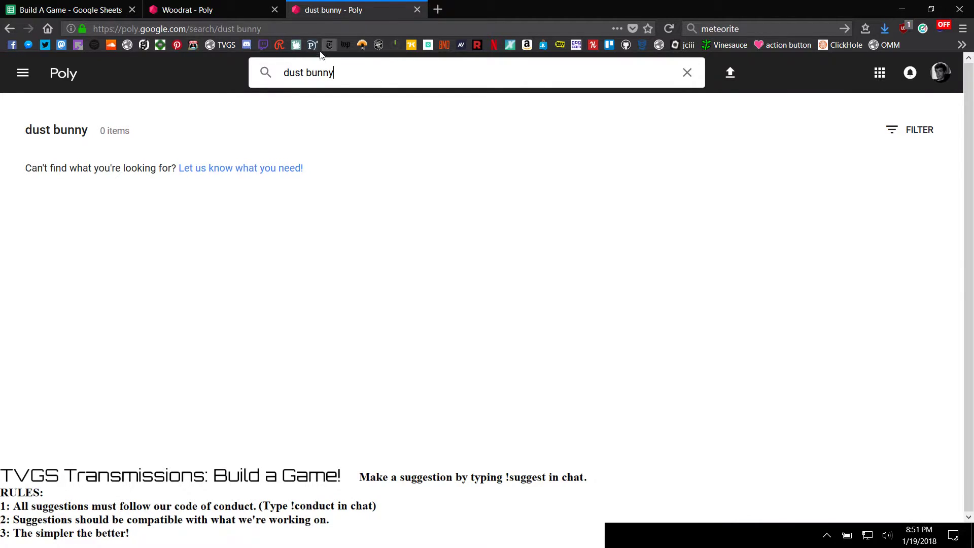
Step: Search Poly for "bunny" instead and look through the resulting models
drag(336, 72, 242, 72)
text(bunny)
key(Return)
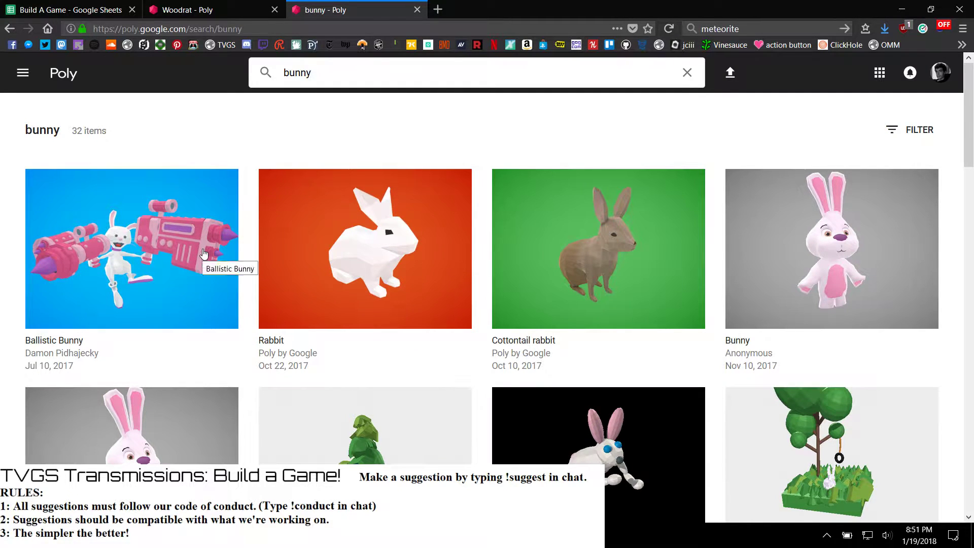
scroll(601, 334, down, 7)
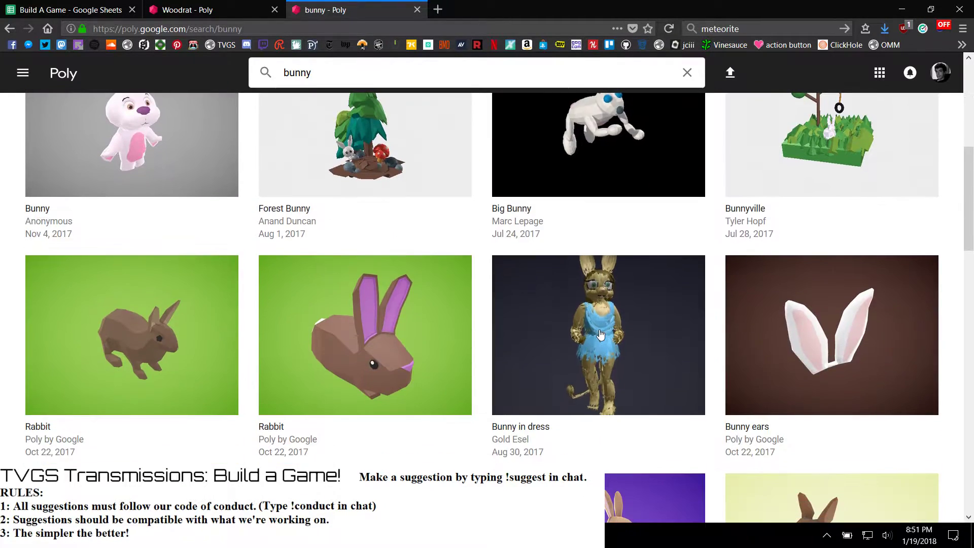
scroll(468, 344, down, 4)
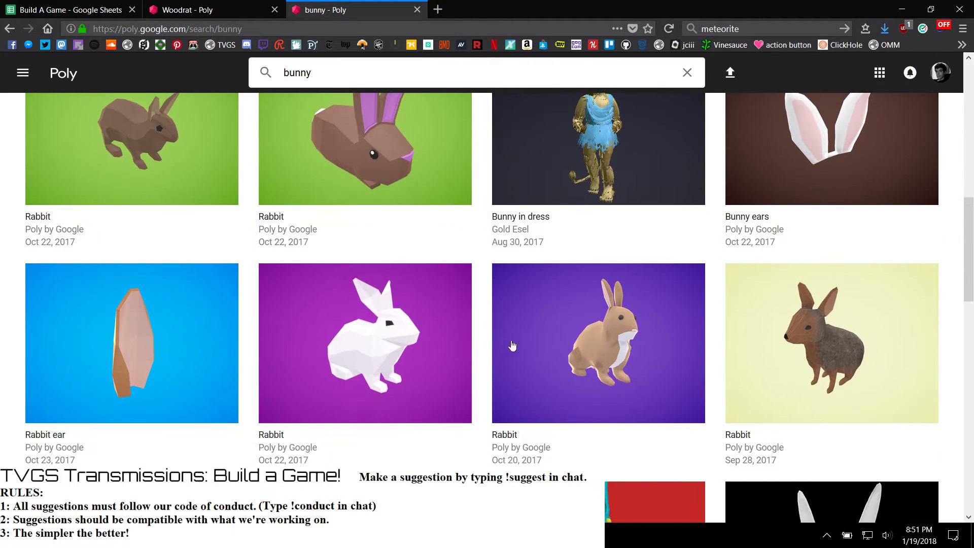
scroll(822, 382, down, 8)
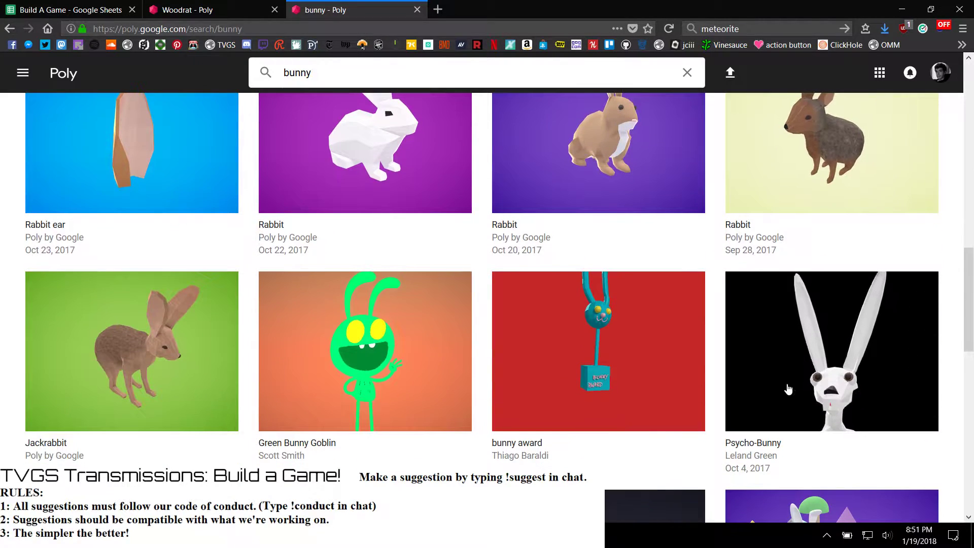
scroll(530, 448, down, 5)
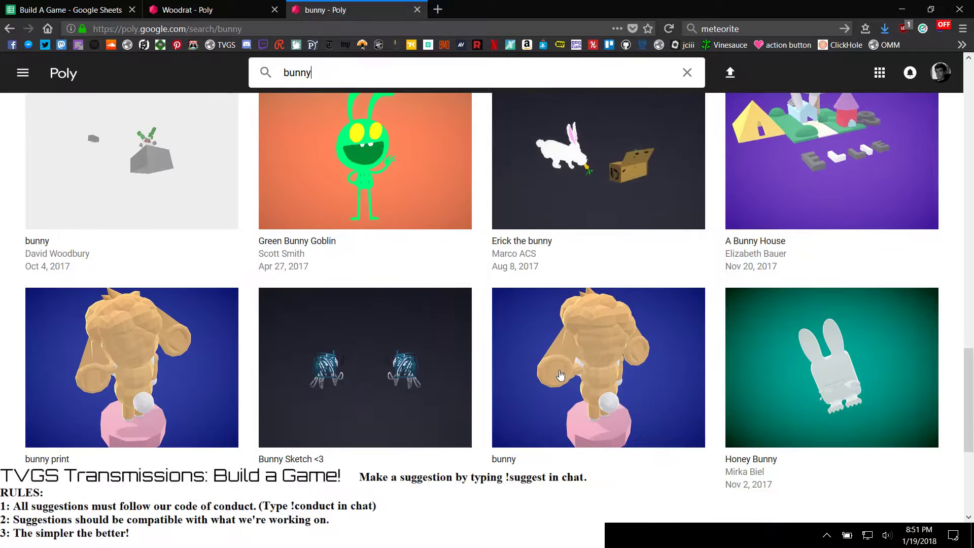
scroll(530, 447, down, 4)
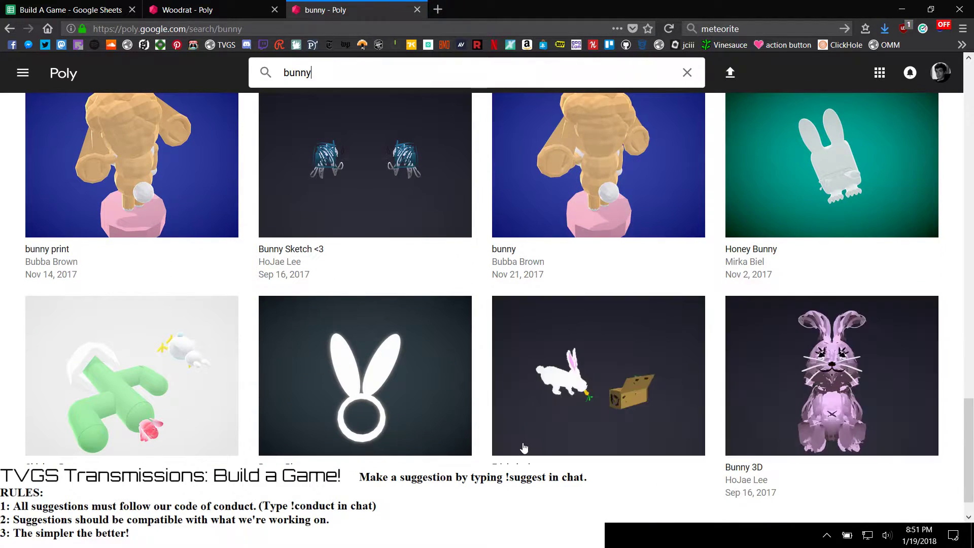
scroll(519, 446, up, 18)
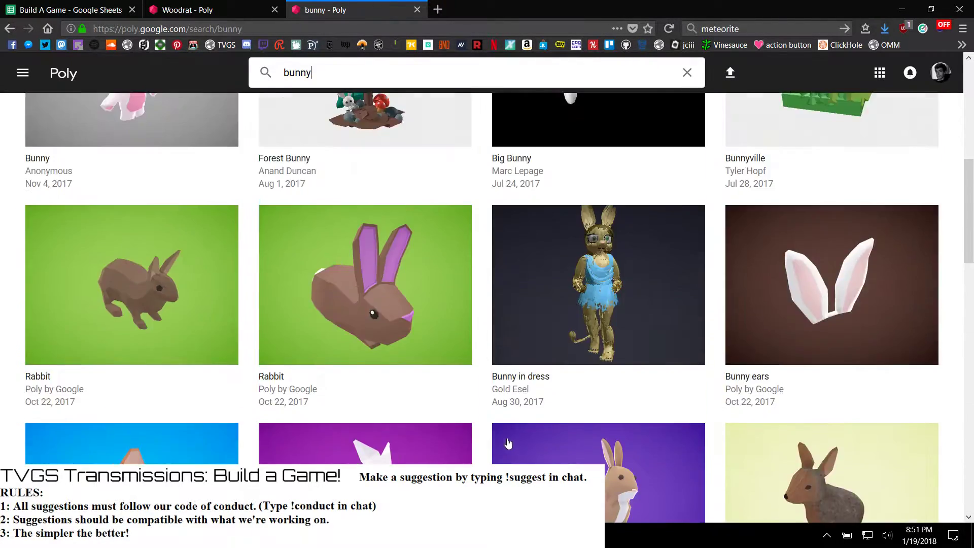
double_click(318, 73)
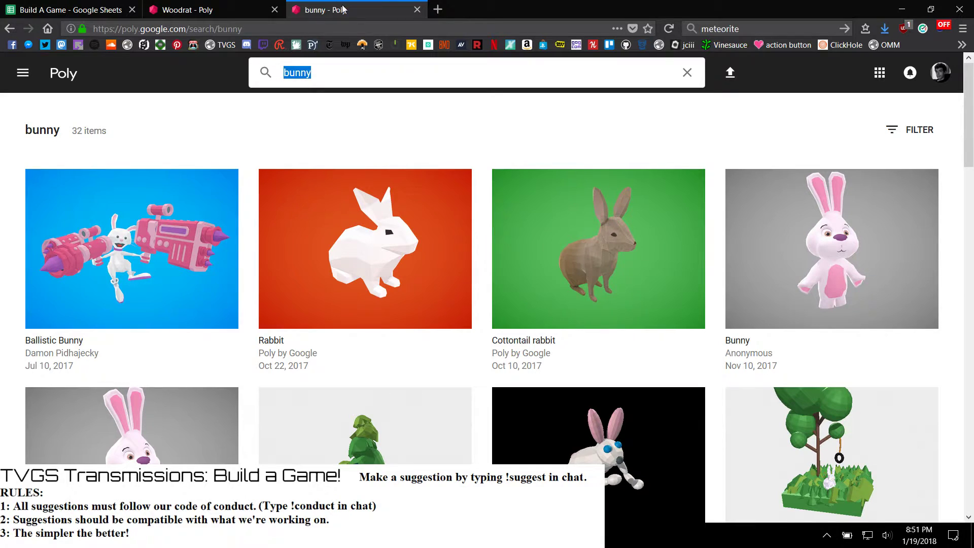
Step: Return to the Woodrat model page, save the model to disk as an OBJ archive, and copy the page's address
click(212, 8)
drag(567, 327, 479, 382)
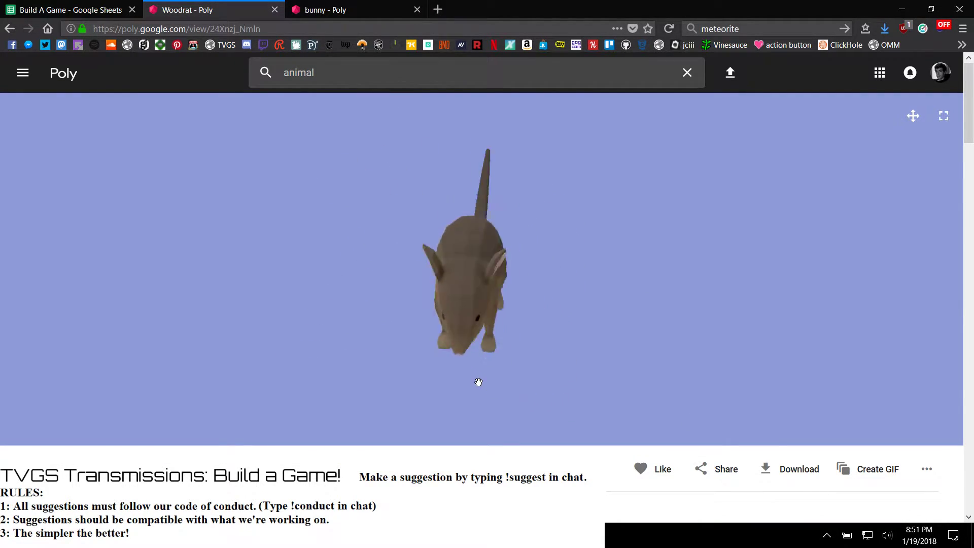
click(787, 467)
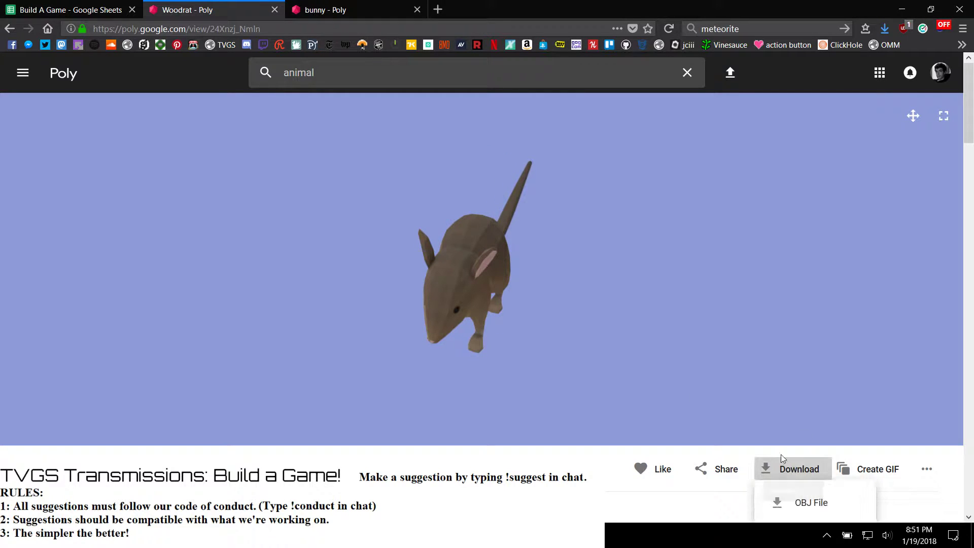
click(802, 508)
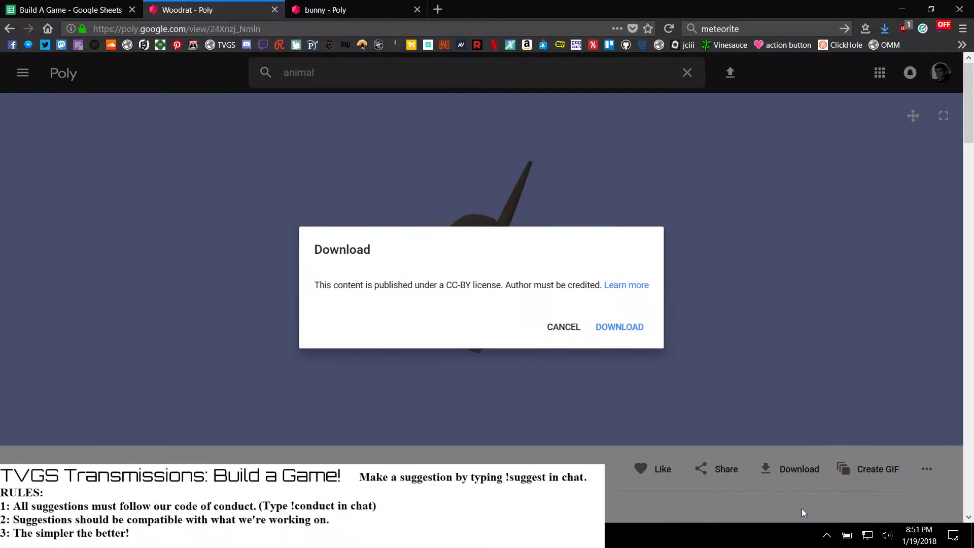
click(615, 327)
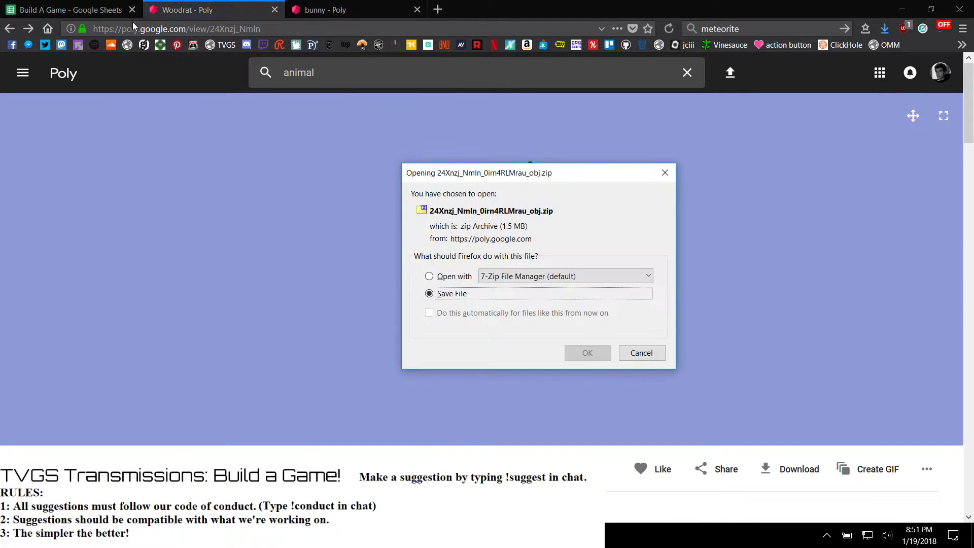
click(134, 28)
key(ctrl+c)
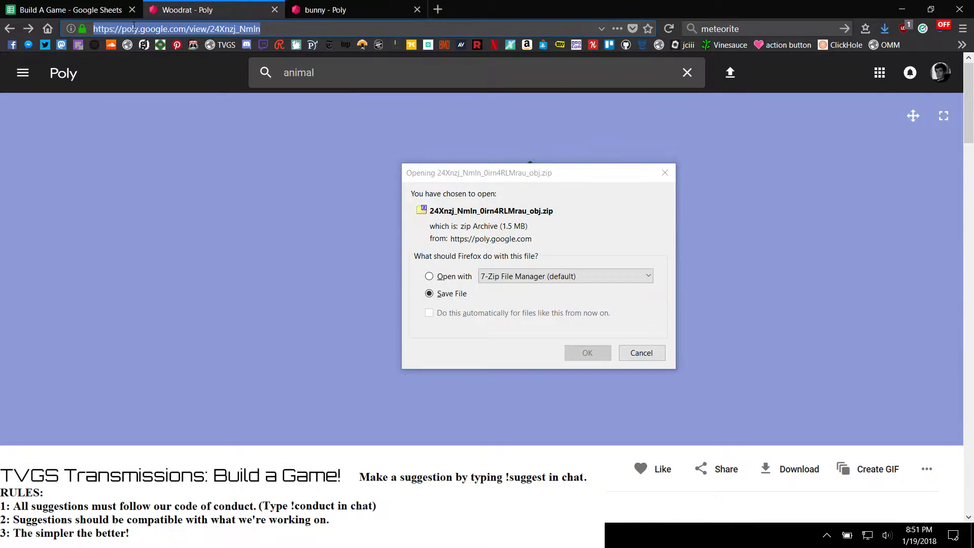
click(601, 353)
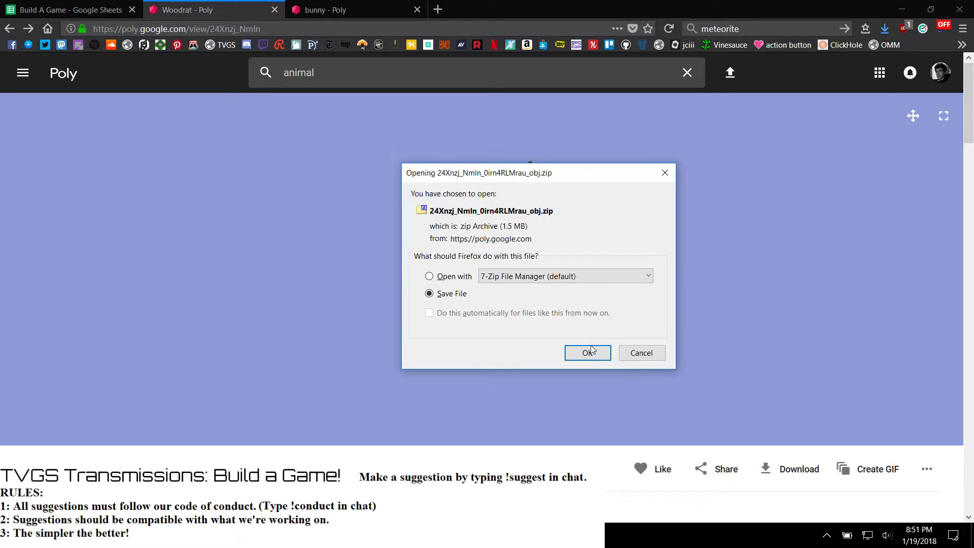
click(588, 352)
drag(394, 284, 518, 289)
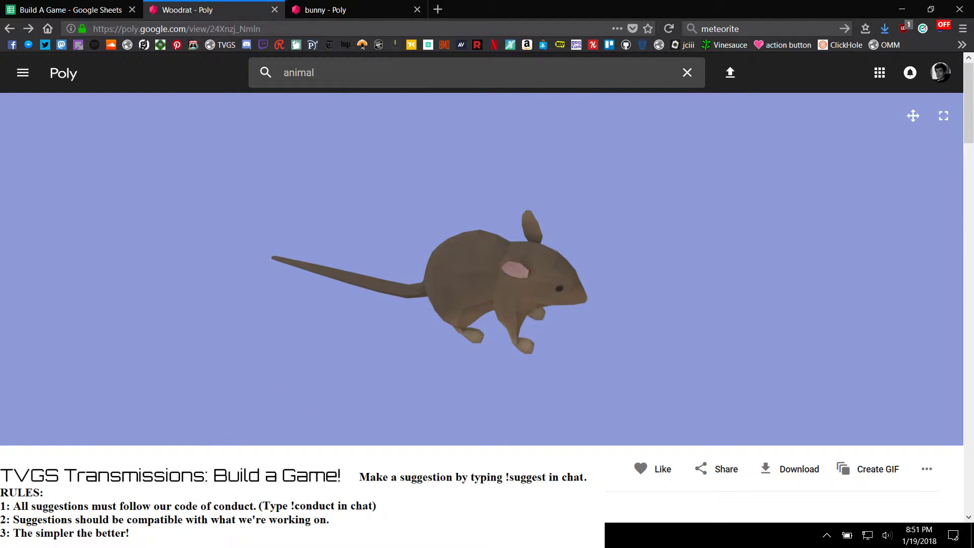
mouse_move(110, 536)
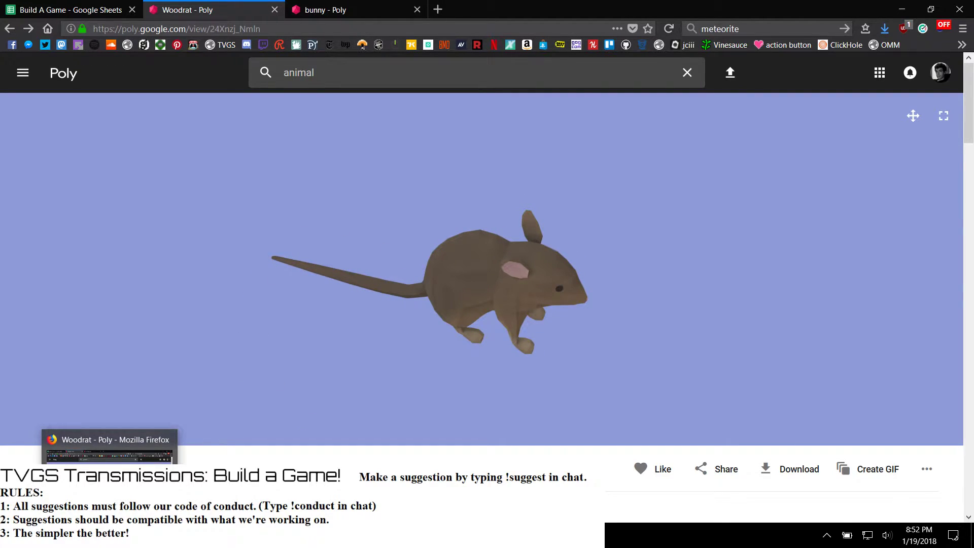
click(425, 536)
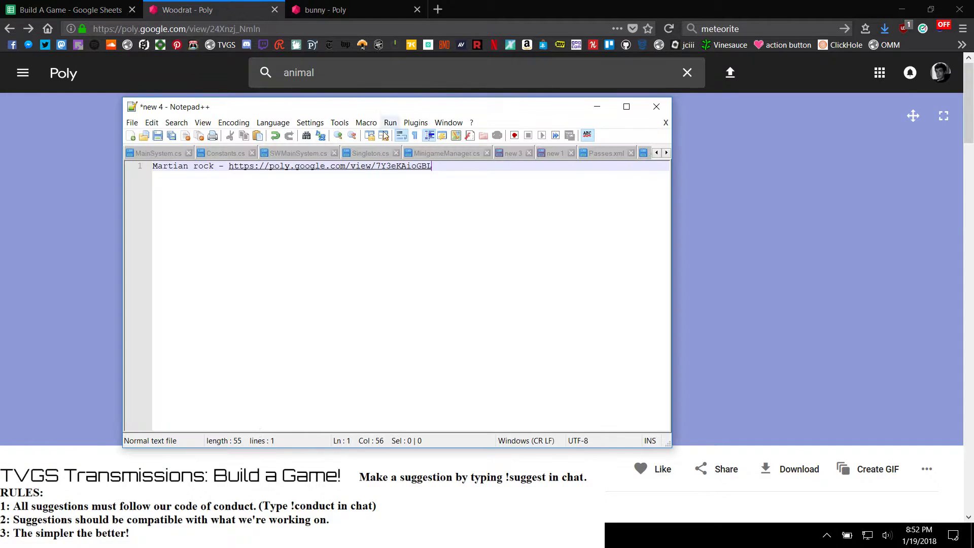
key(Return)
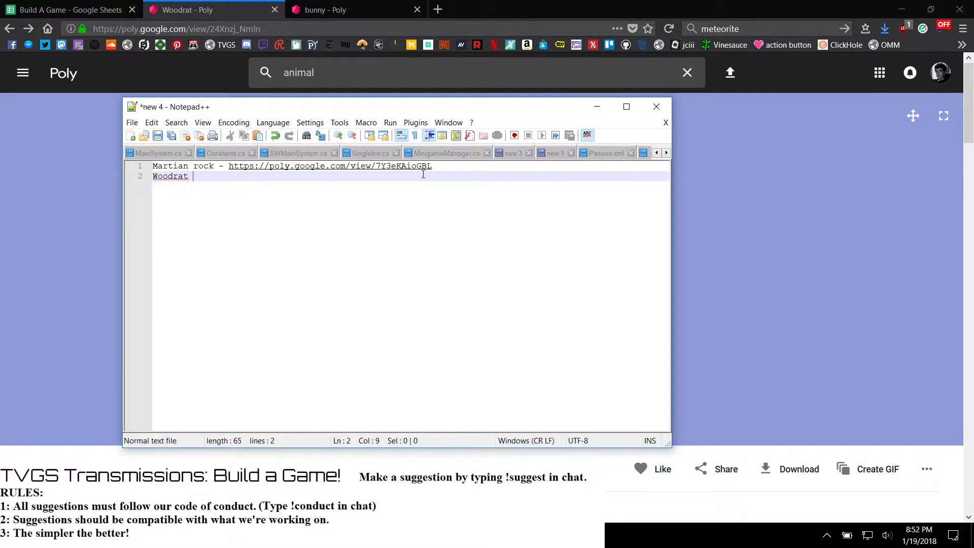
text(Woodrat -)
key(ctrl+v)
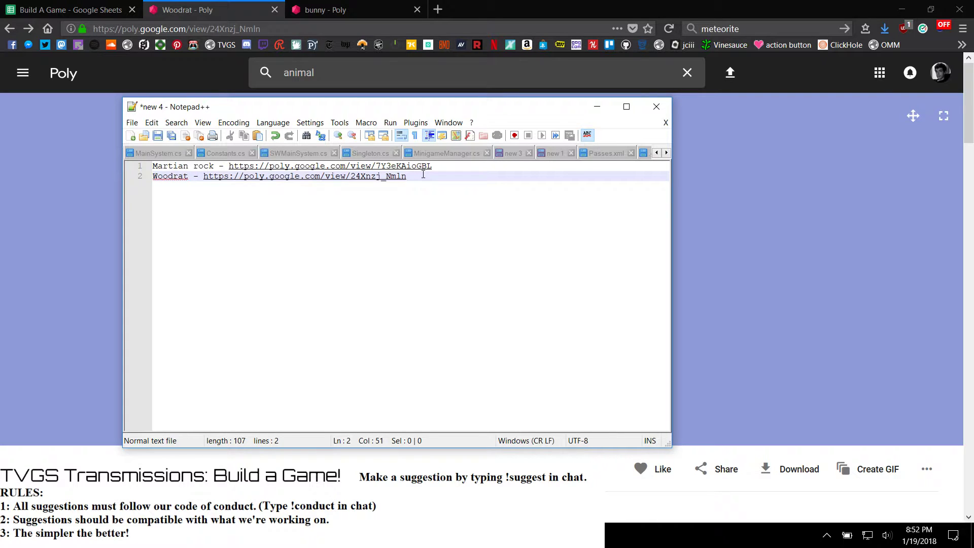
click(725, 240)
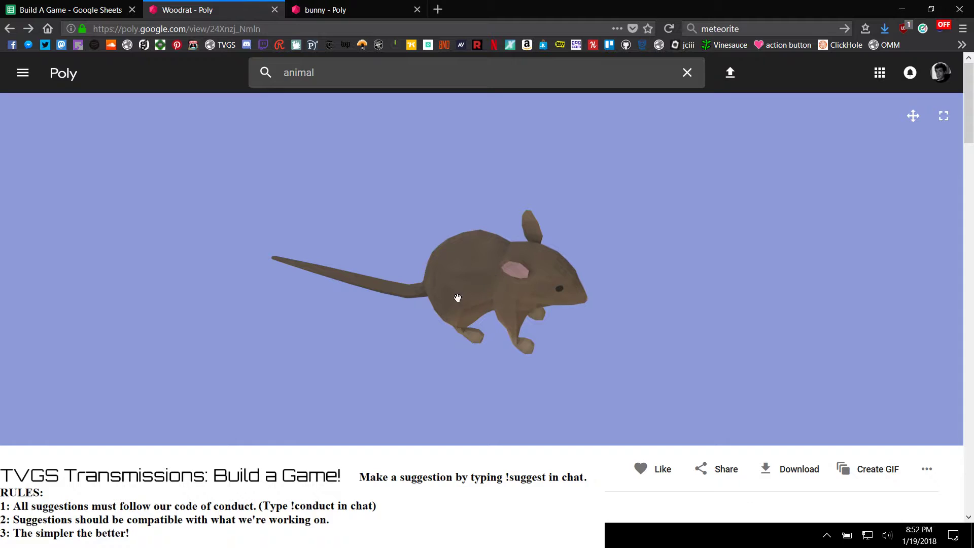
Step: Switch to the Unreal Editor and go up to the Models folder in the project content
drag(463, 302, 435, 276)
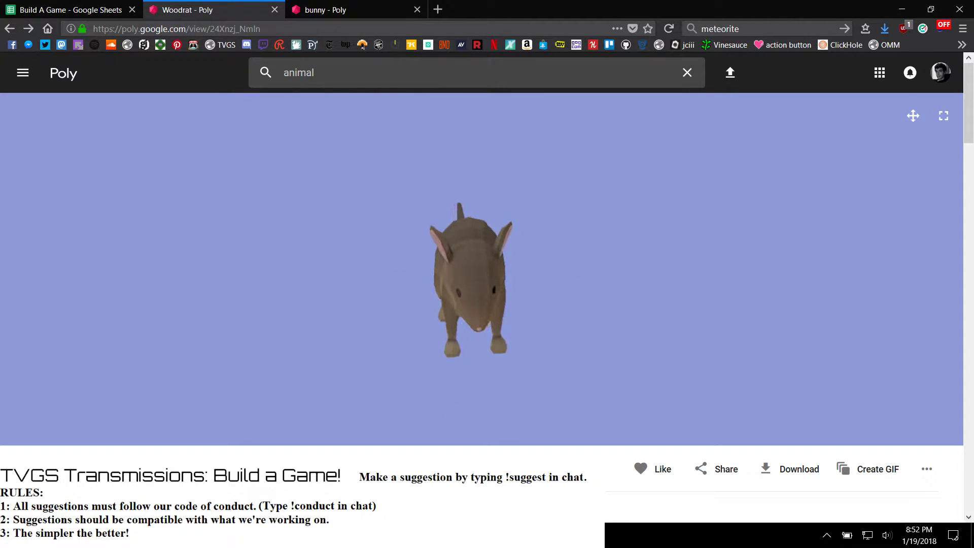
click(485, 443)
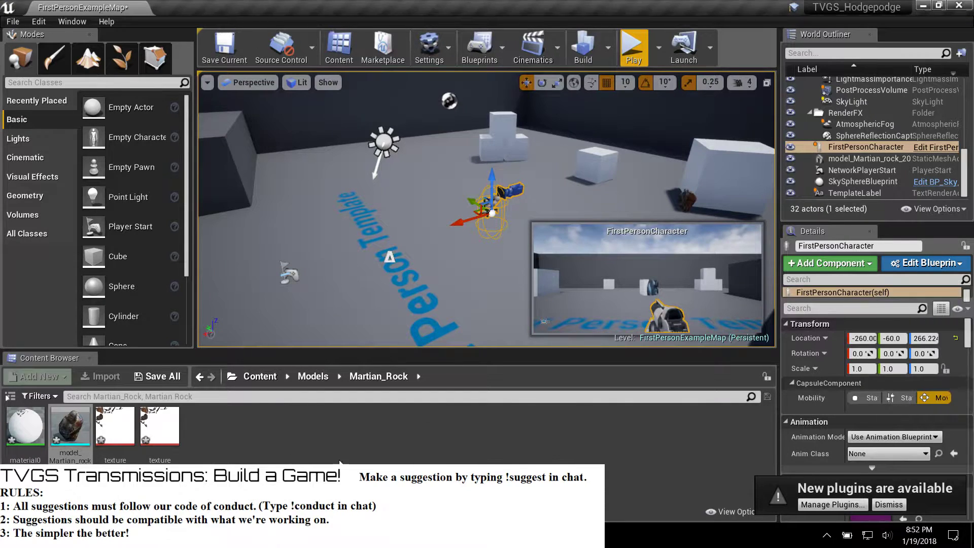
click(313, 376)
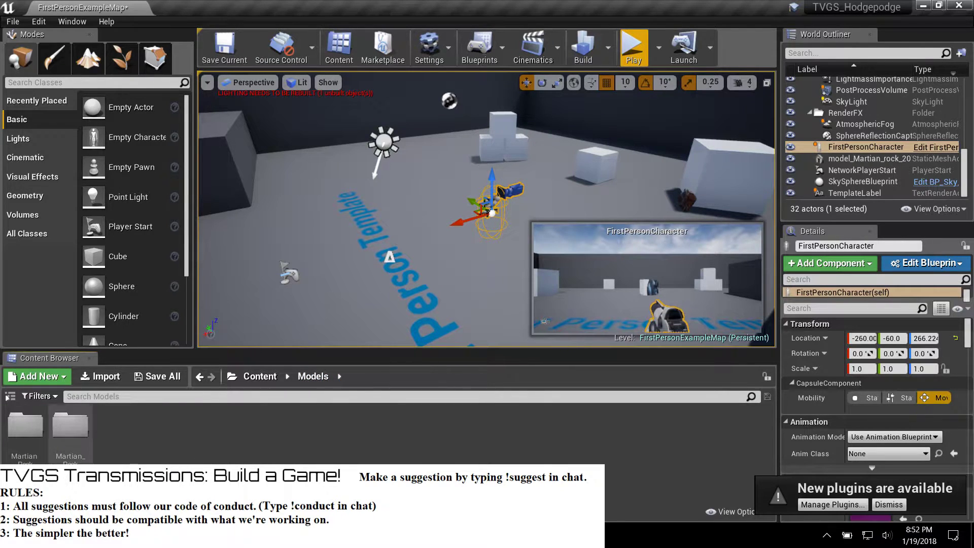
double_click(14, 436)
click(314, 376)
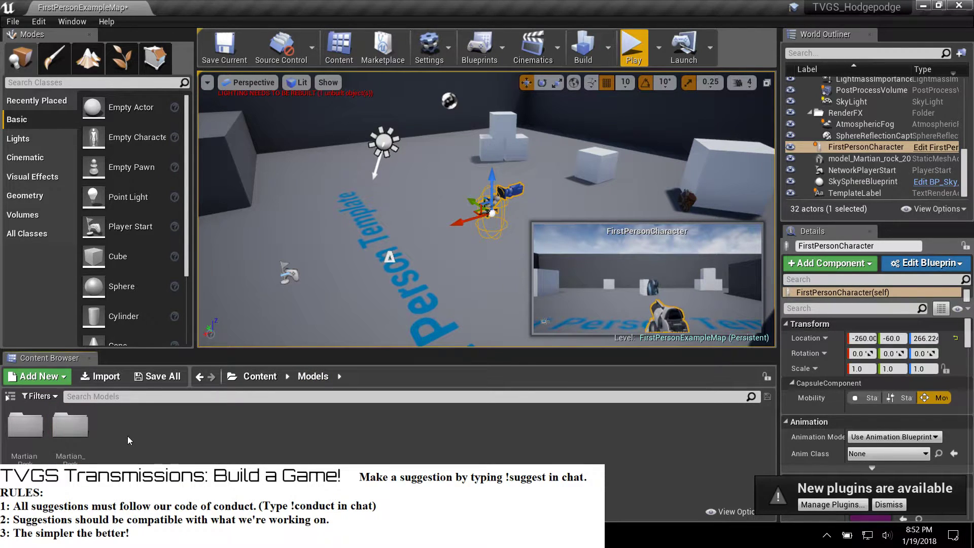
right_click(139, 443)
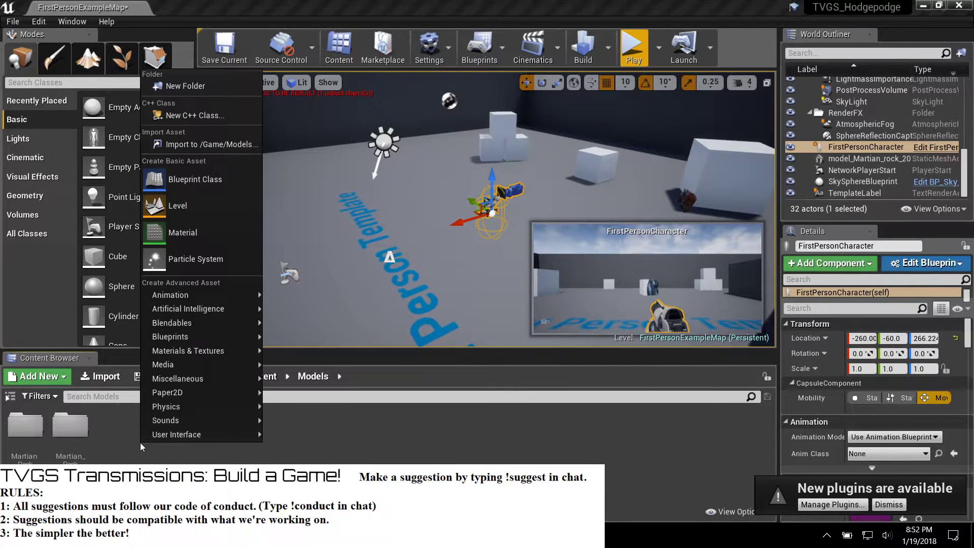
mouse_move(203, 435)
Step: Switch to the Downloads folder in File Explorer and extract the newly downloaded Woodrat OBJ archive into its own folder
click(121, 535)
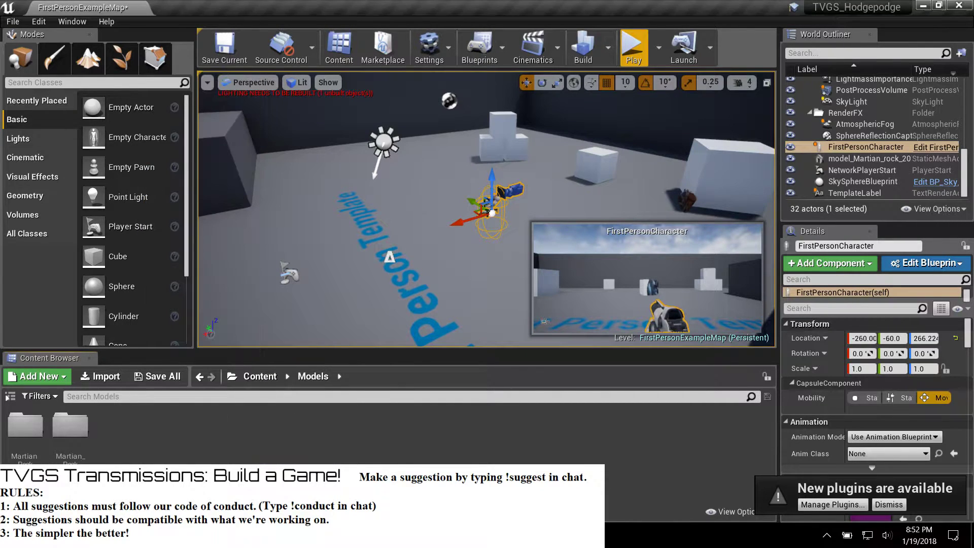
click(203, 447)
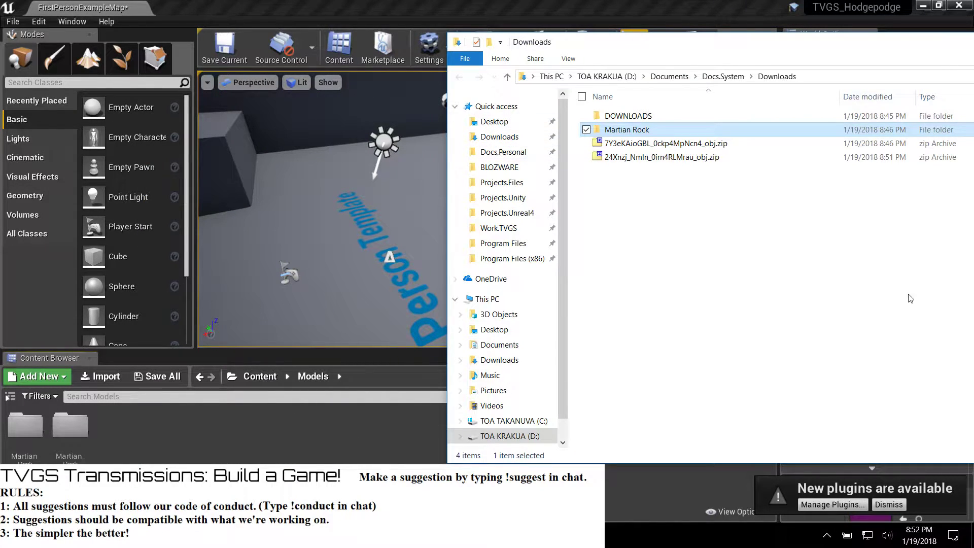
click(634, 161)
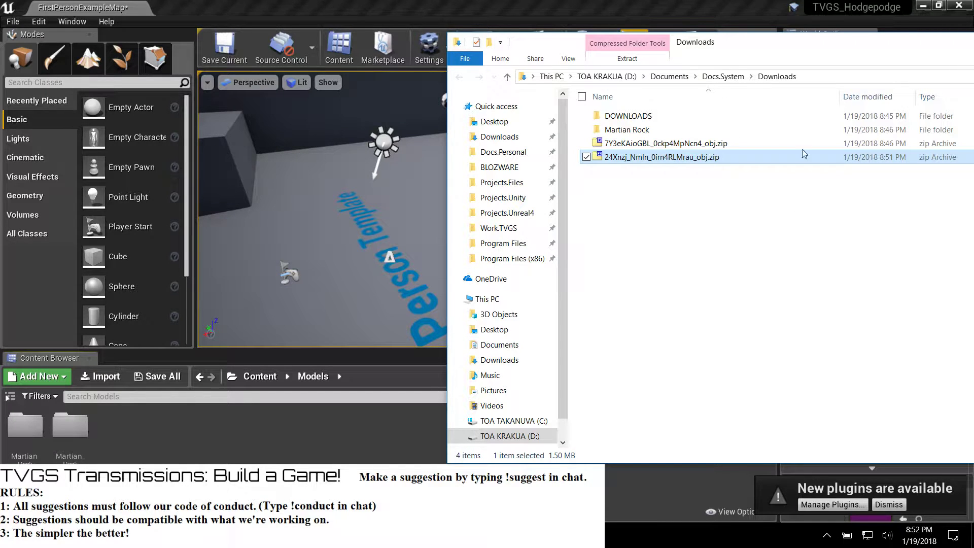
right_click(651, 160)
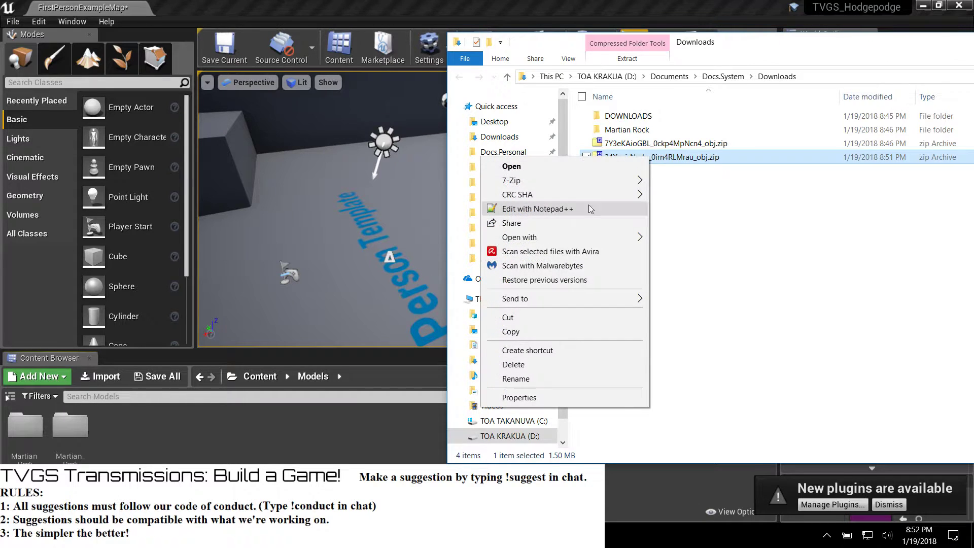
mouse_move(517, 183)
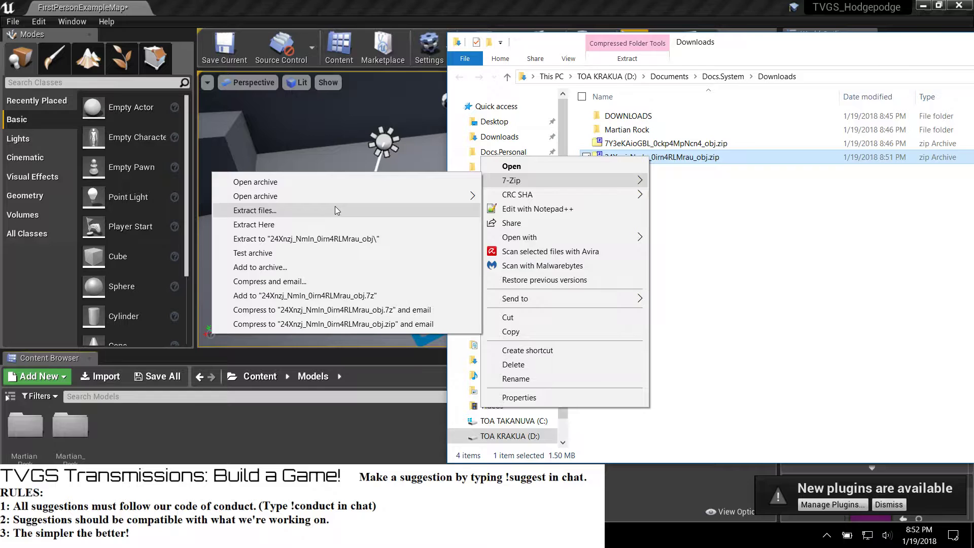
click(335, 209)
click(505, 348)
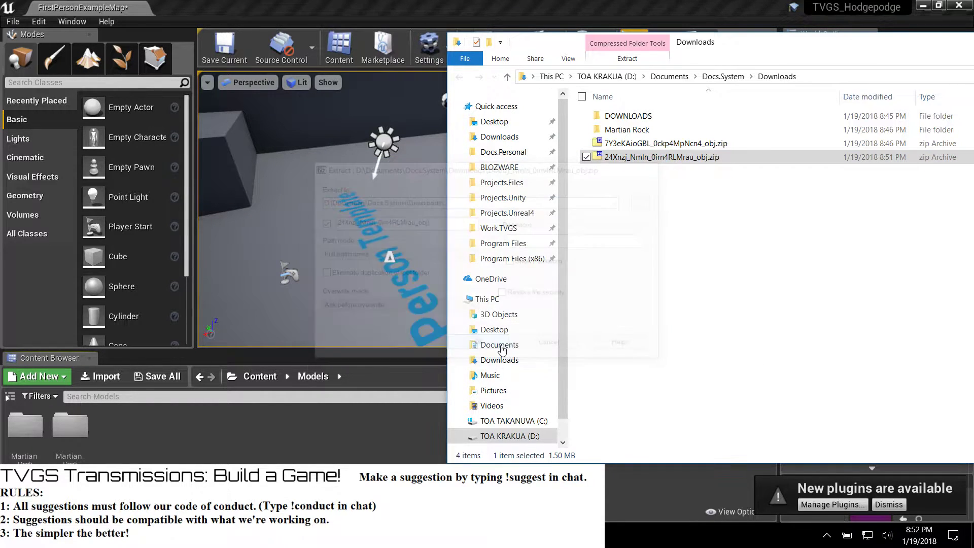
Step: Rename the extracted model folder in Downloads as Woodrat
double_click(621, 117)
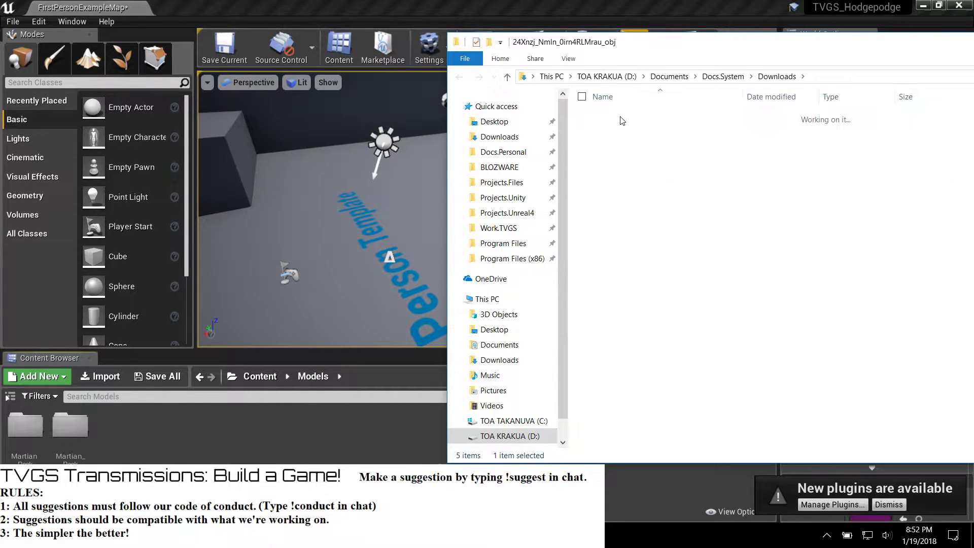
click(770, 78)
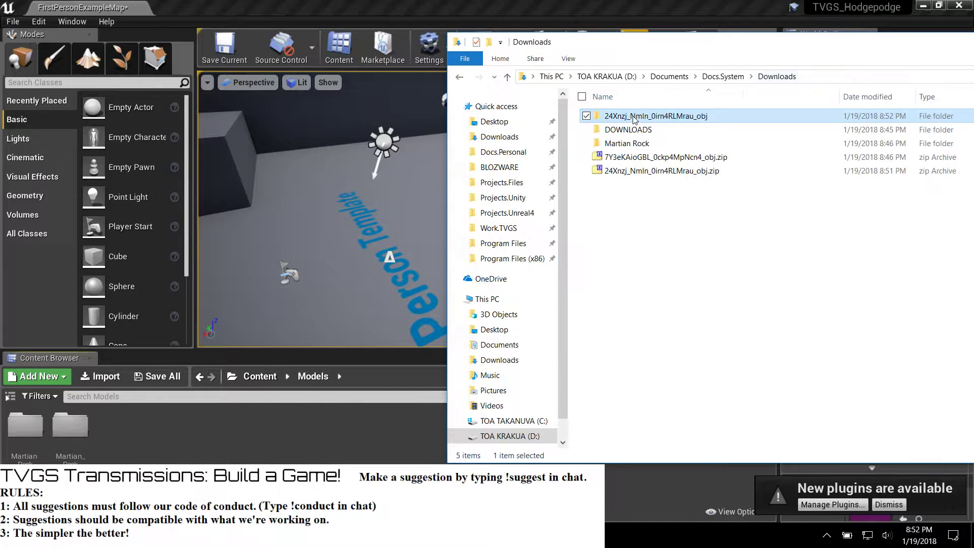
click(634, 118)
text(W)
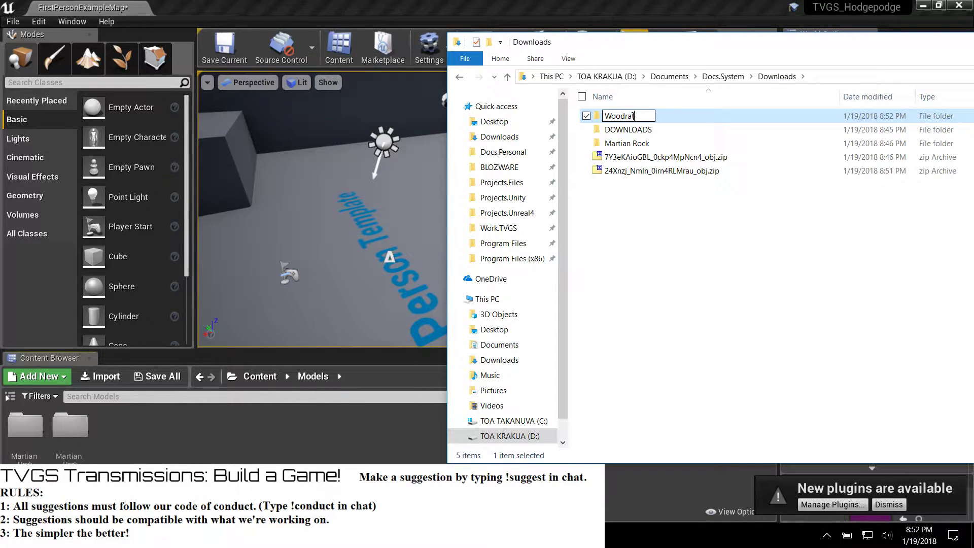
text(oodrat)
key(Return)
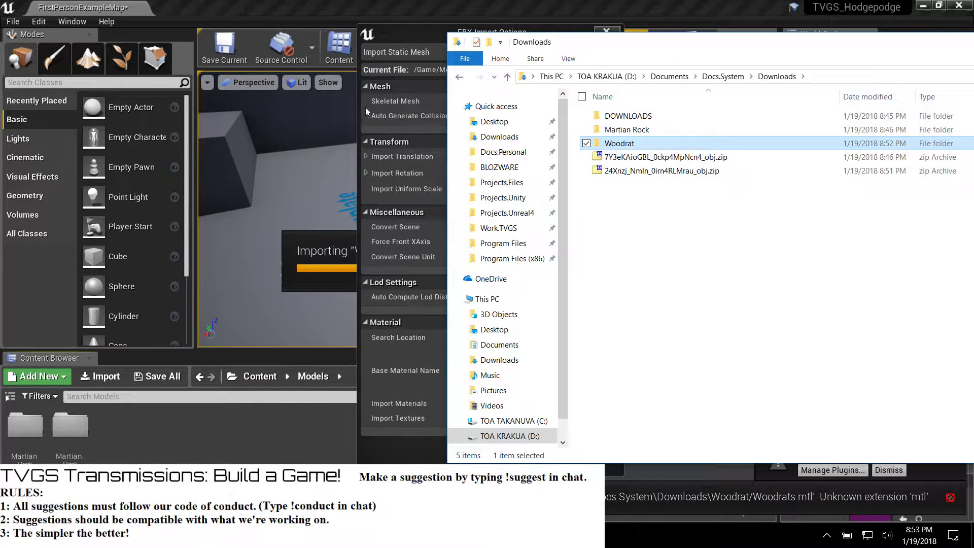
Step: Import the Woodrat folder into Models with the default FBX options, overwriting the existing base color texture and all its settings
click(395, 27)
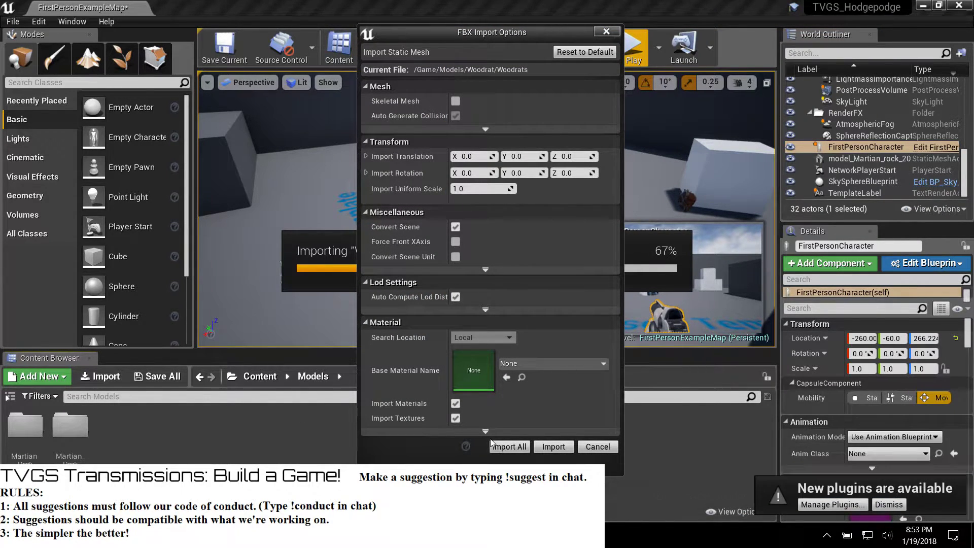
click(553, 446)
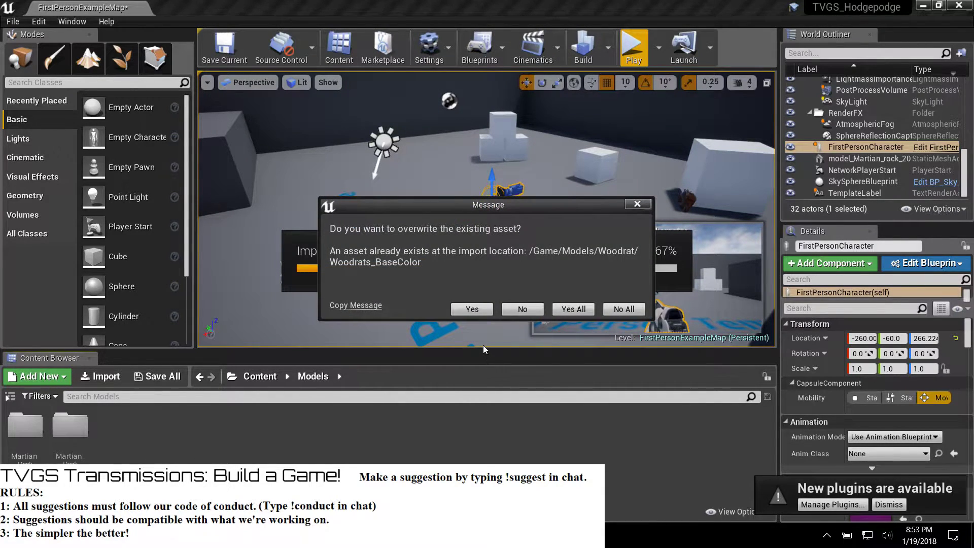
click(474, 312)
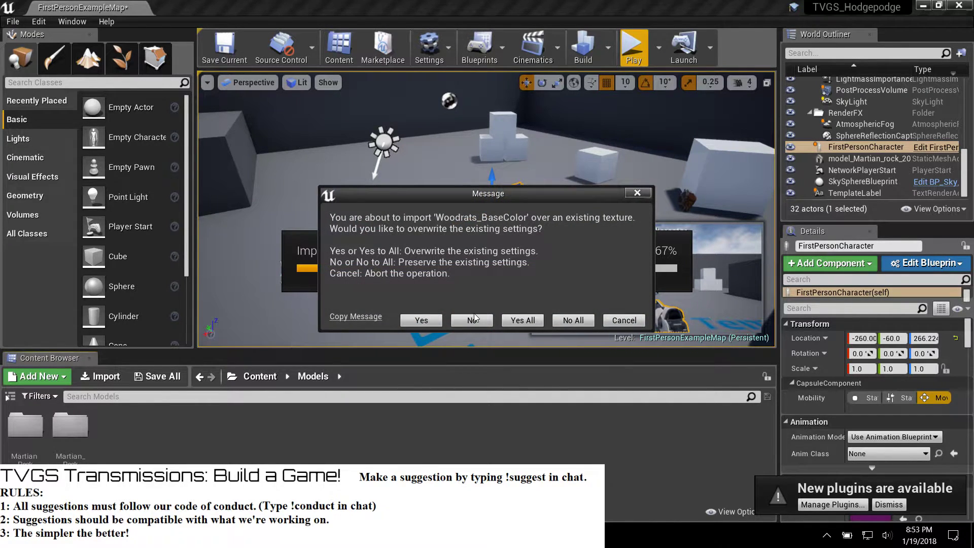
click(528, 320)
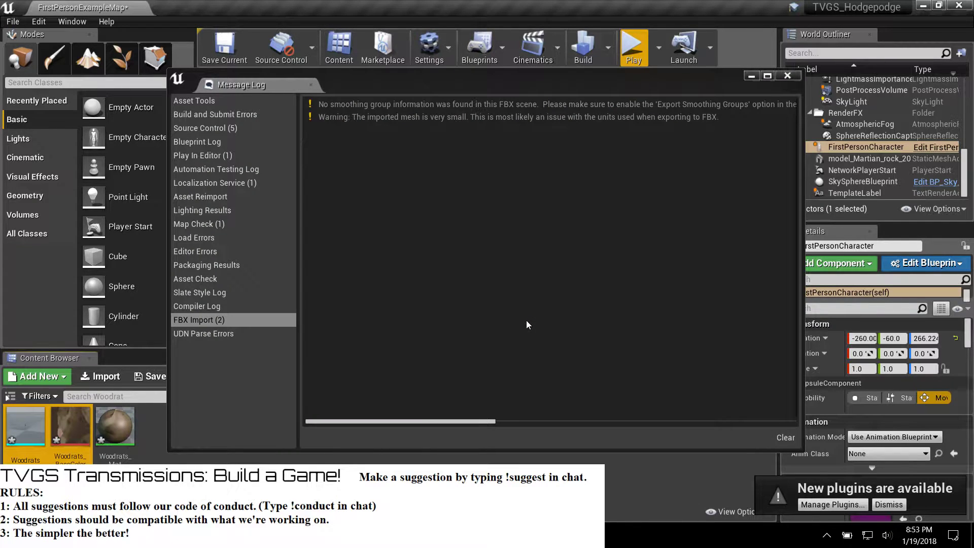
click(787, 76)
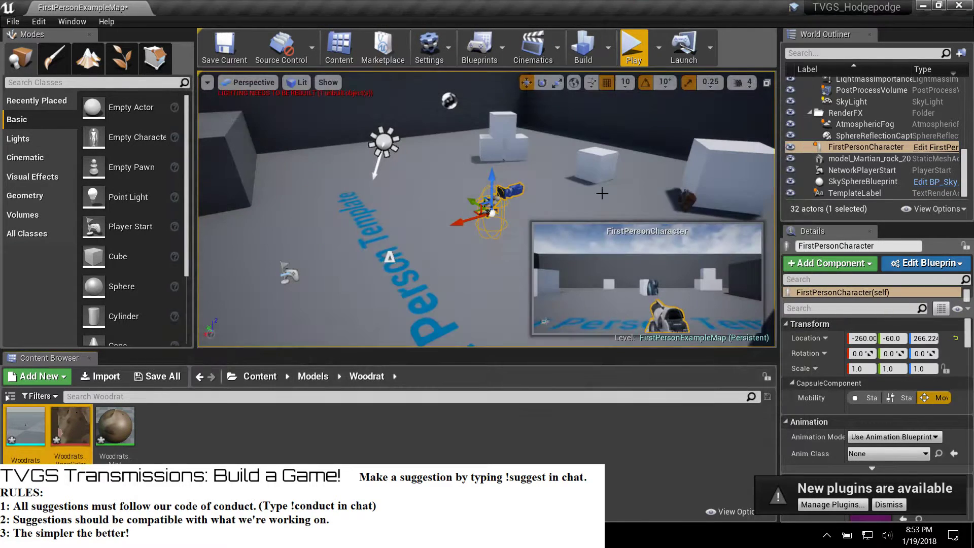
Step: Place the Woodrats mesh in the level at X 140, Y 180 and raise it to Z 330
drag(26, 436, 355, 242)
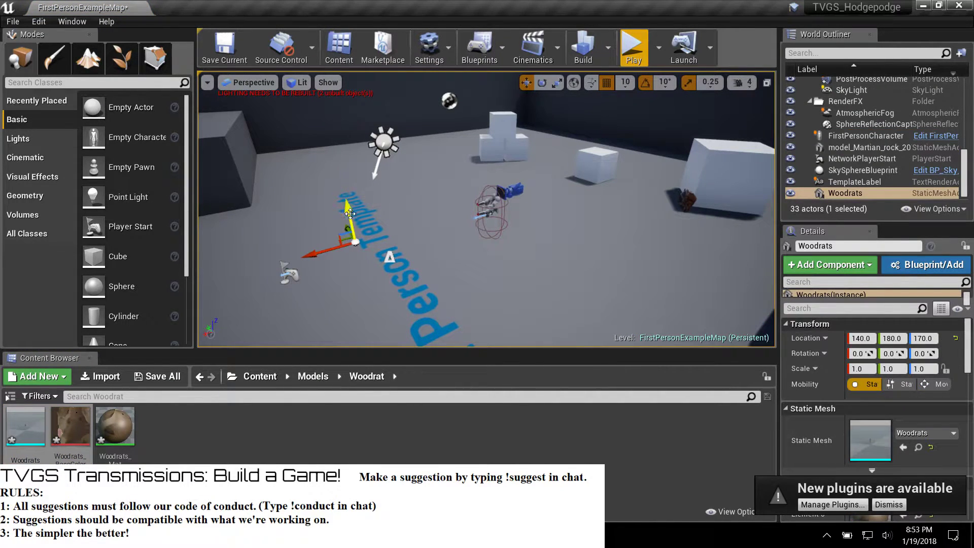
click(327, 142)
right_drag(328, 130, 294, 141)
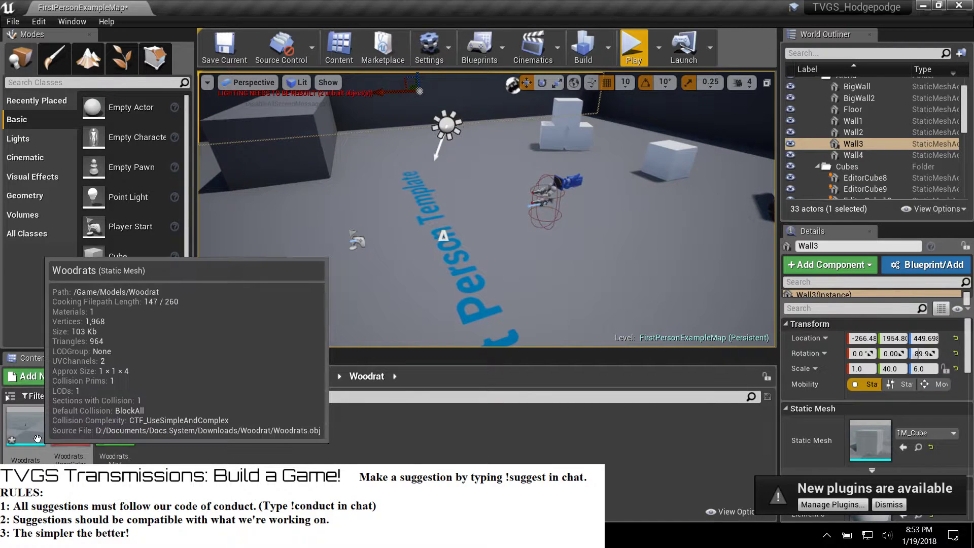
Step: Open the Woodrats mesh in its own editor, inspect its size up close, and close it
double_click(35, 459)
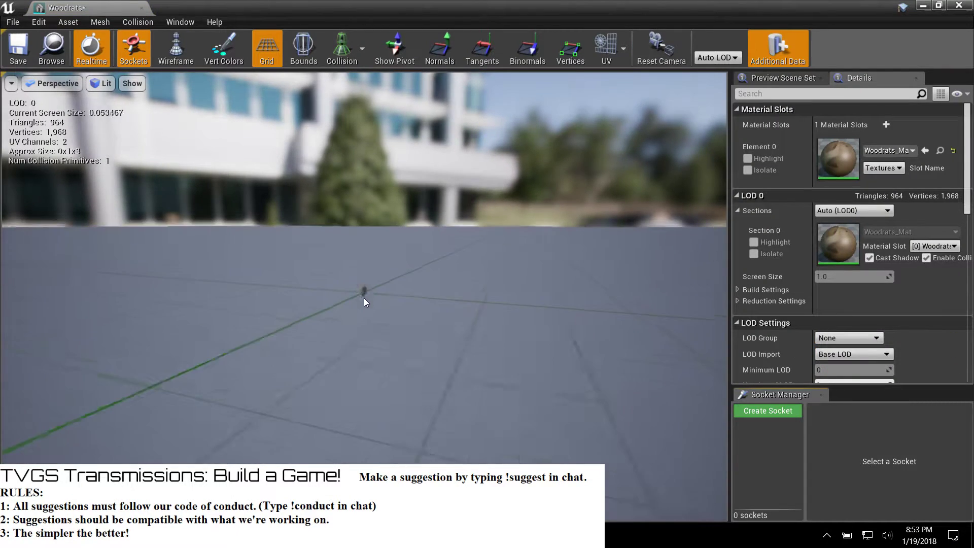
scroll(364, 299, up, 5)
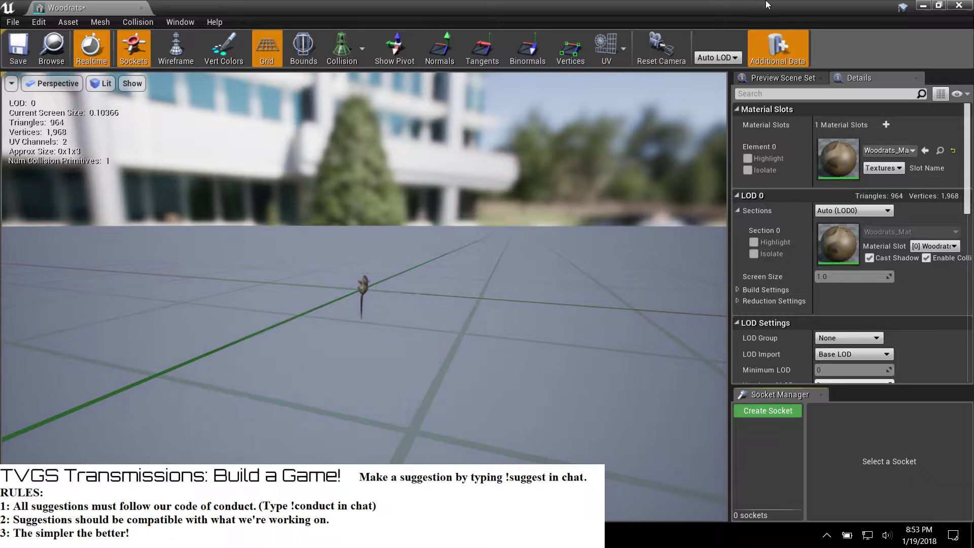
click(142, 9)
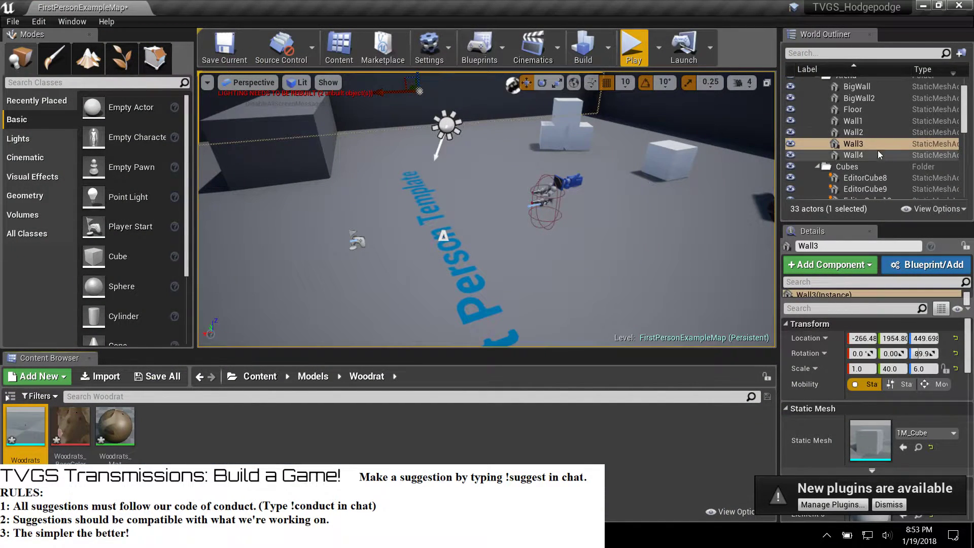
Step: Select the placed Woodrats actor and set its scale to 10 on all three axes
scroll(873, 158, down, 5)
scroll(869, 163, down, 1)
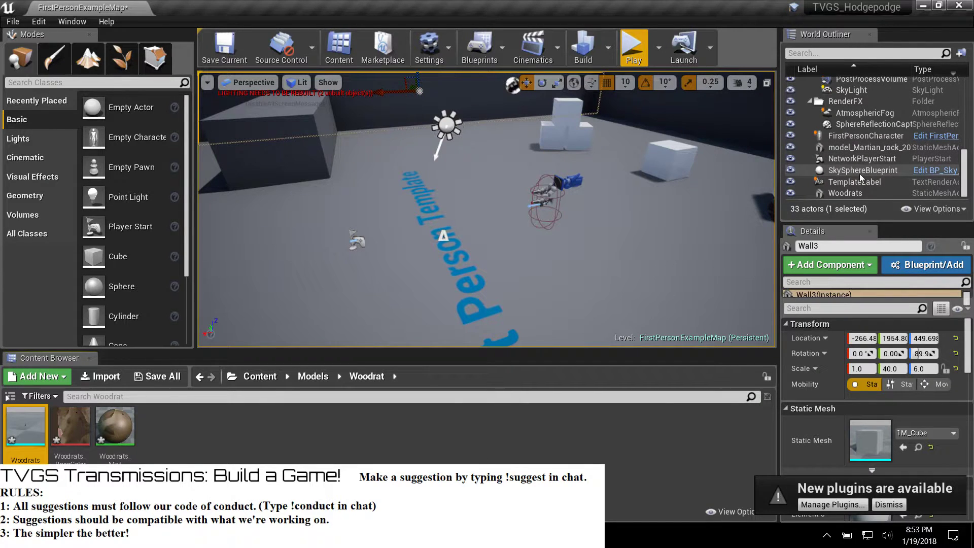
click(854, 194)
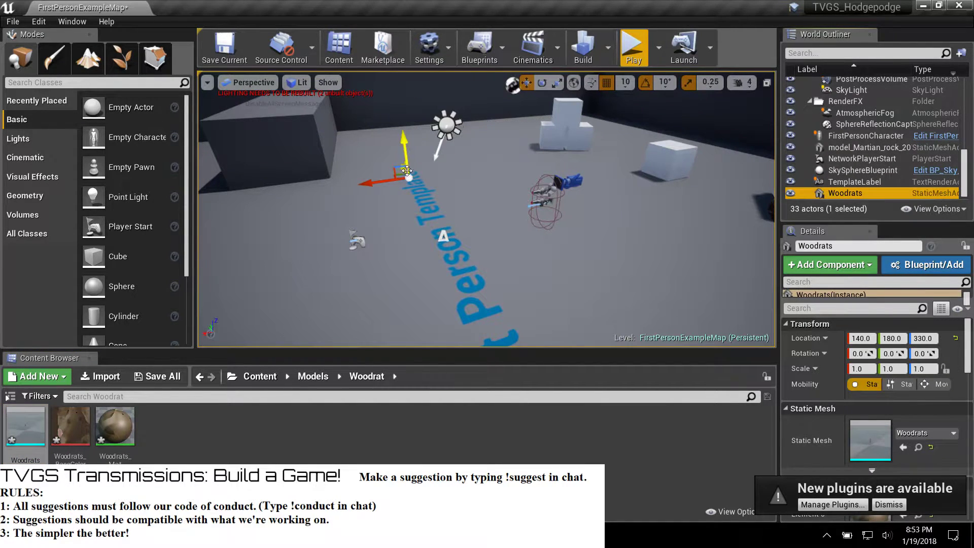
key(space)
key(space)
drag(409, 178, 401, 189)
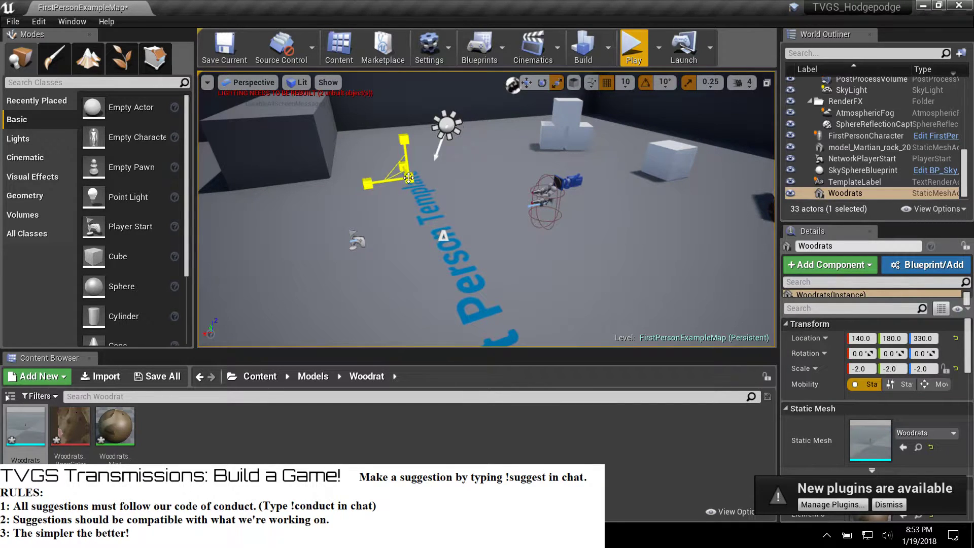
drag(406, 183, 410, 177)
click(862, 368)
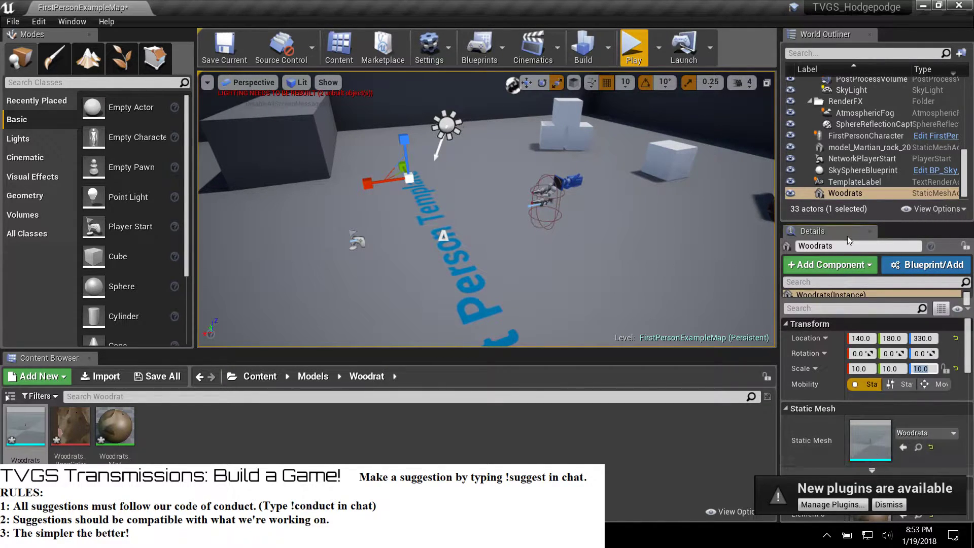
Step: Enlarge the Woodrats actor to a scale of about 208.5 in X and Y and 211.75 in Z
click(856, 182)
click(845, 195)
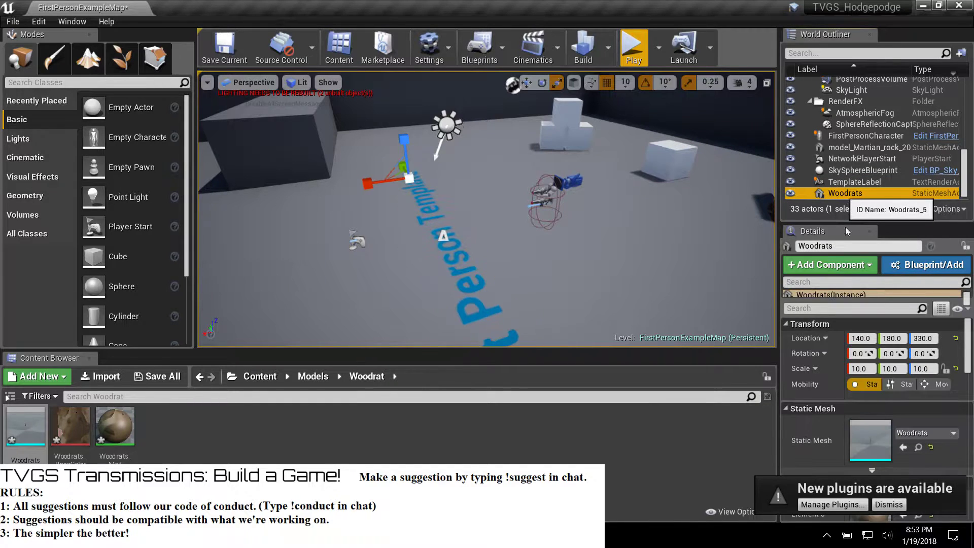
drag(405, 139, 405, 133)
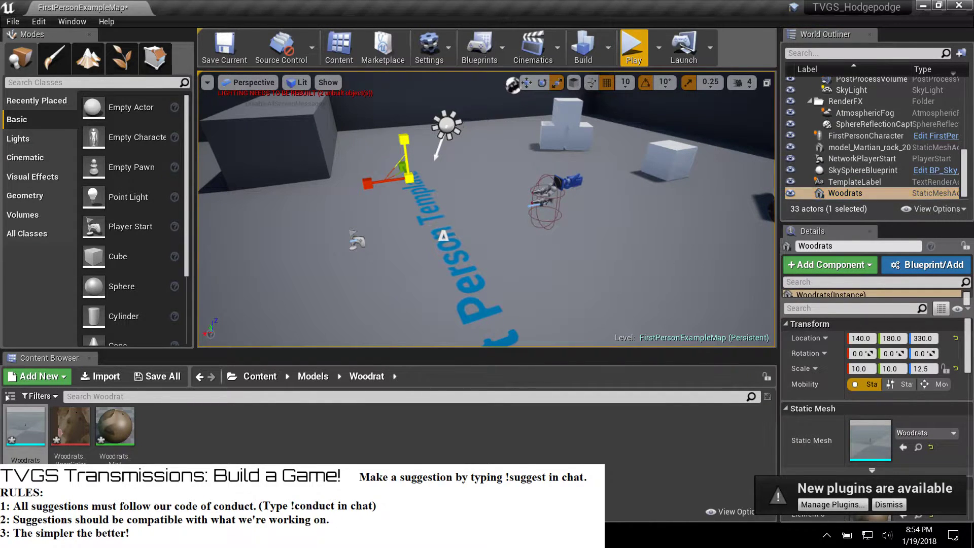
alt+drag(405, 186, 500, 305)
scroll(587, 224, down, 5)
Step: Rotate the Woodrats actor 90 degrees about X so it stands upright and lower it to Z 170
key(e)
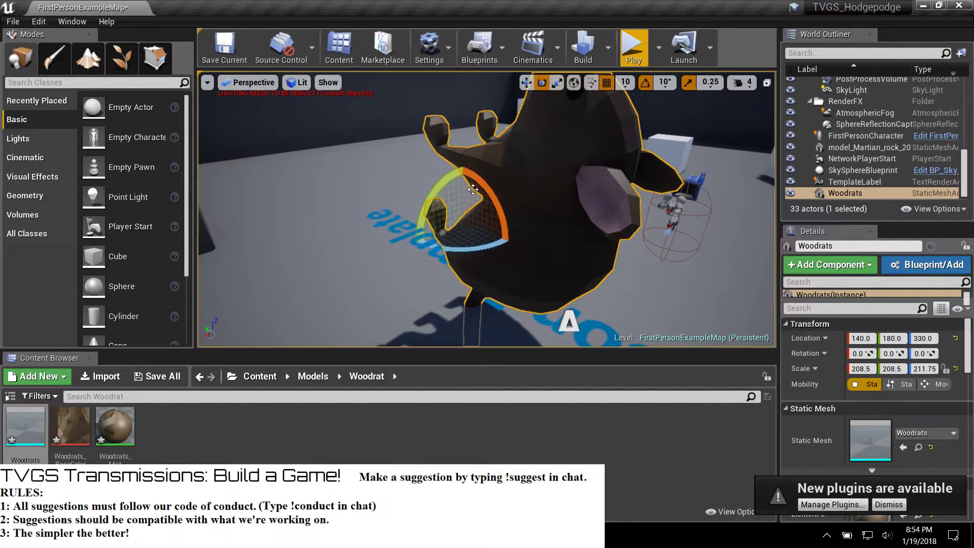
drag(486, 199, 461, 264)
key(w)
right_drag(460, 268, 474, 226)
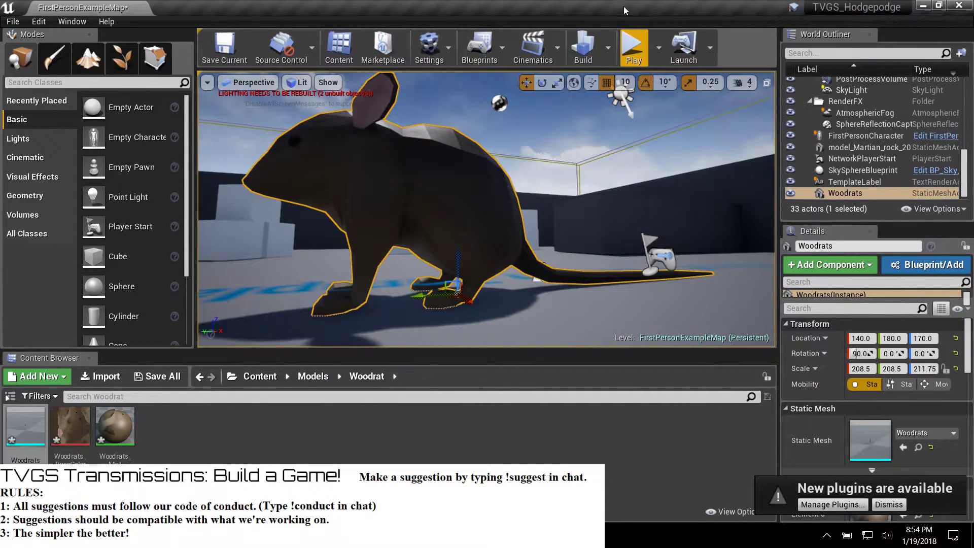
Step: Play the level, shoot at the giant woodrat, and walk around it to examine it from all sides
click(633, 51)
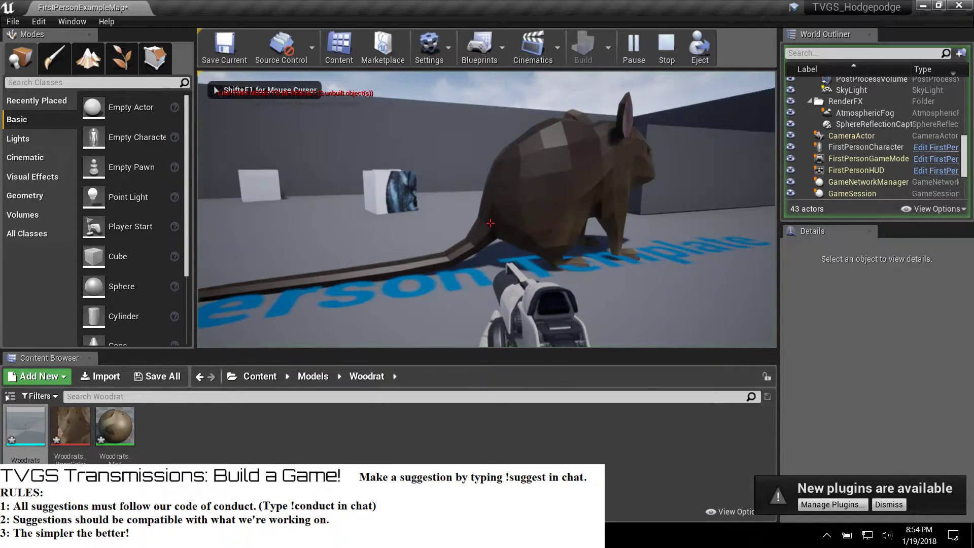
key(d)
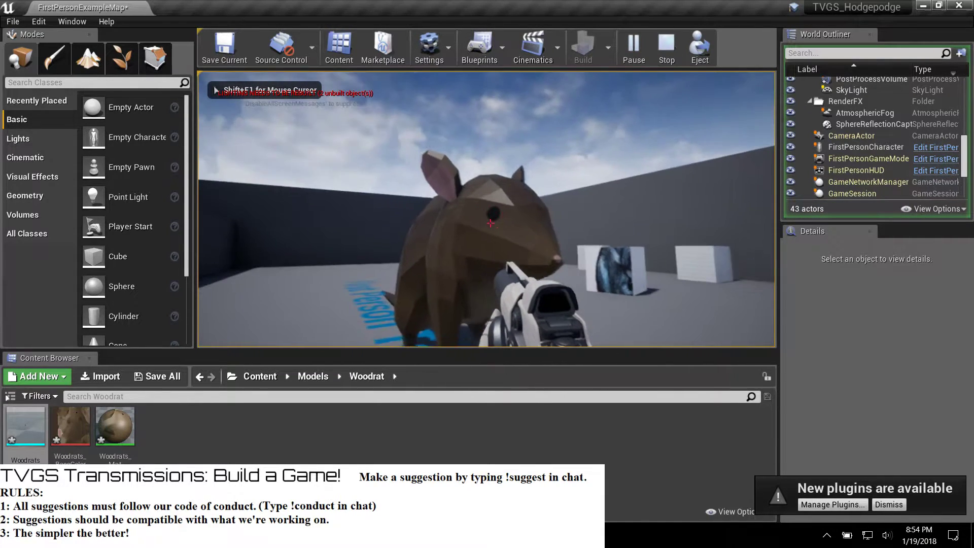
click(491, 224)
click(491, 224)
key(d)
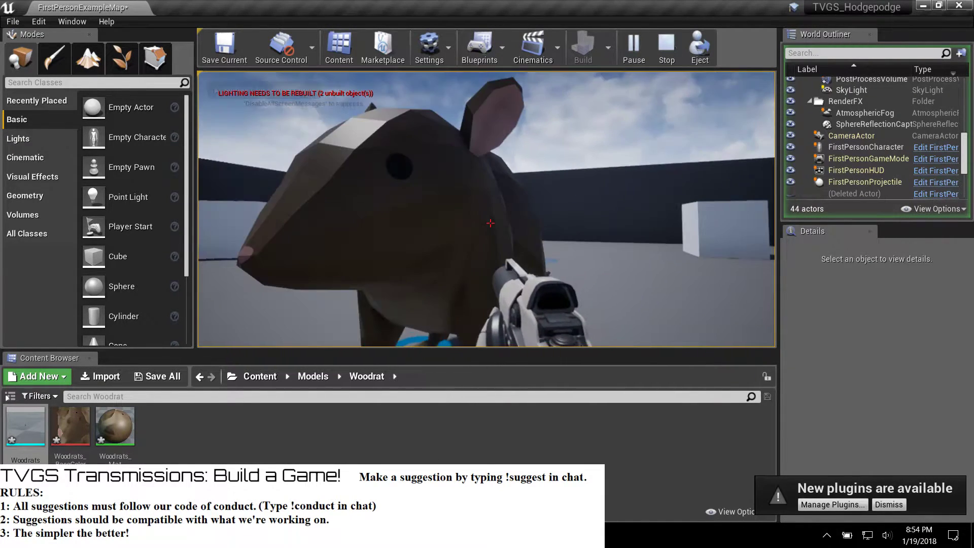
key(a)
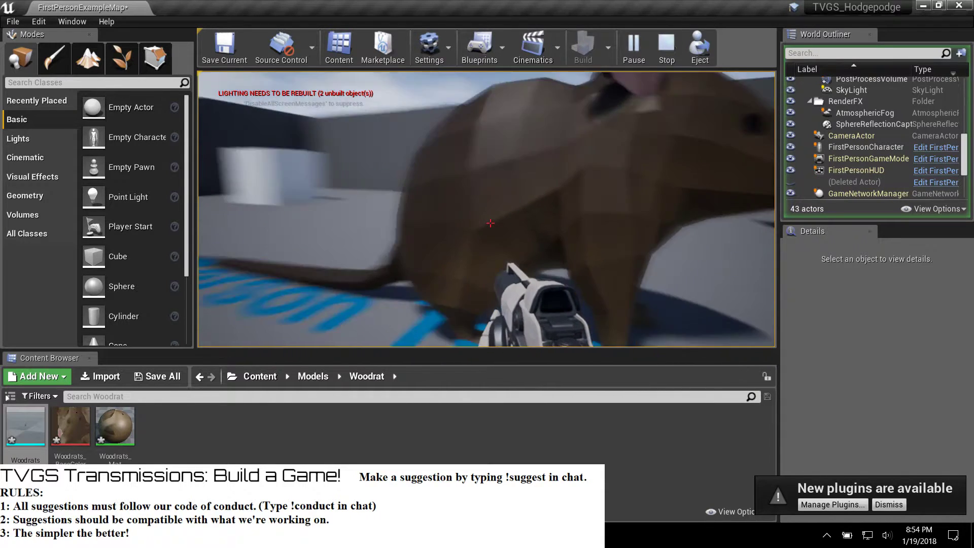
key(a)
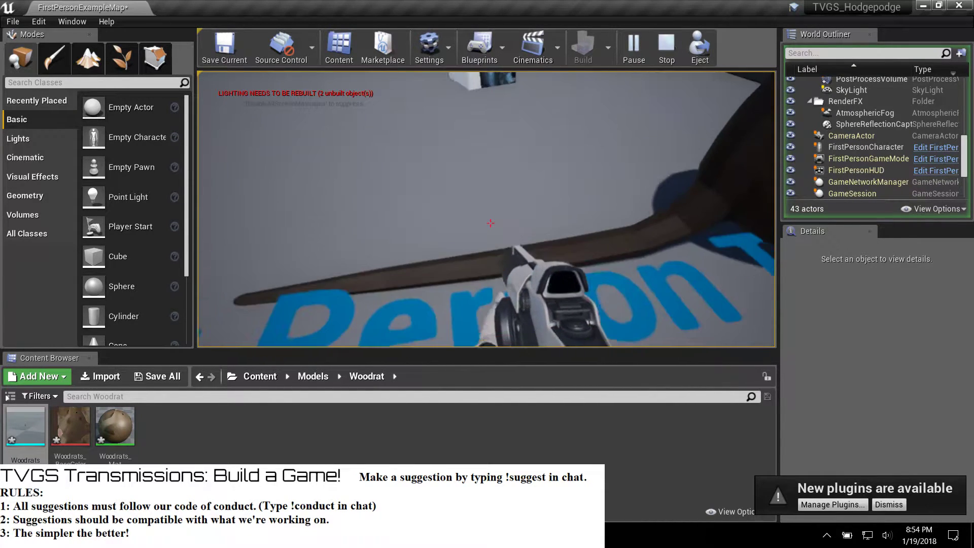
key(a)
key(w)
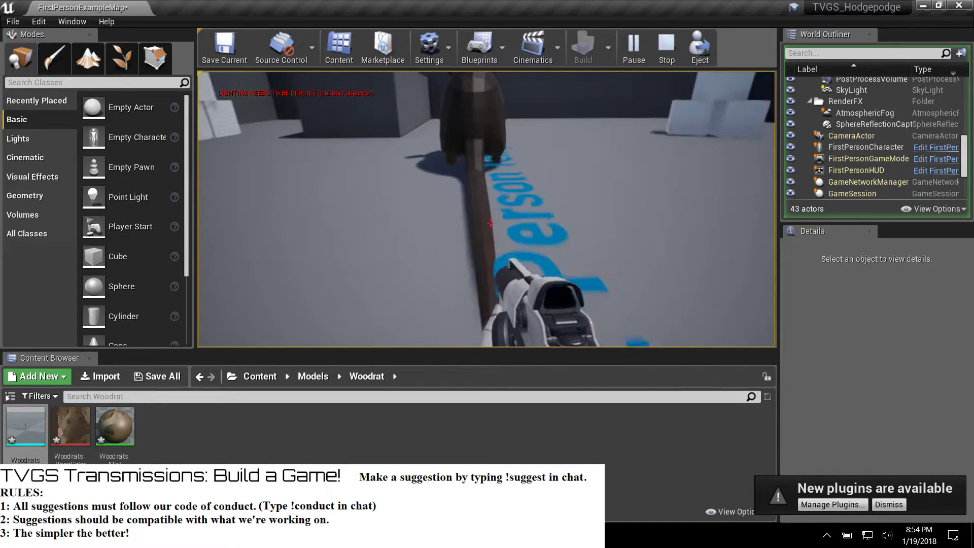
key(w)
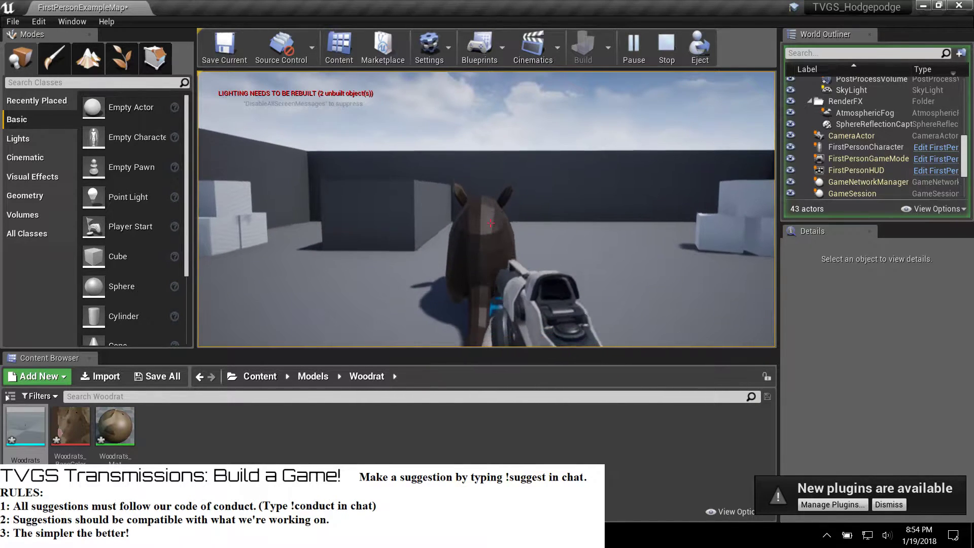
Step: Stop the play test and select the giant Woodrats actor in the level
key(d)
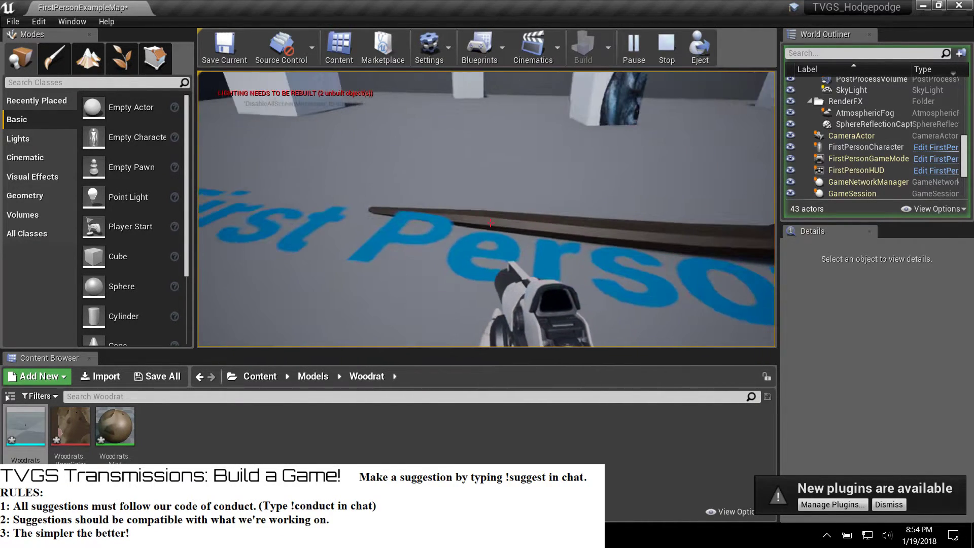
key(Escape)
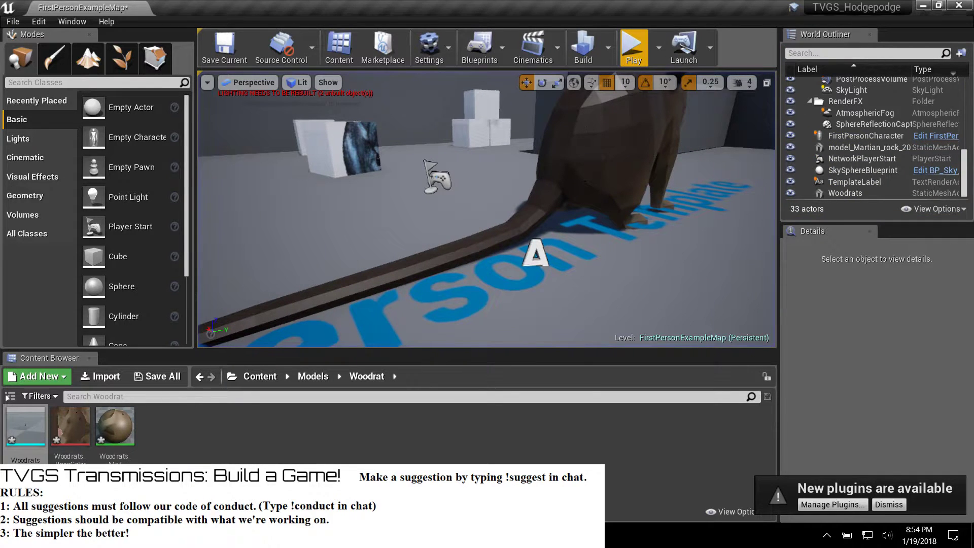
click(585, 134)
right_drag(591, 203, 528, 185)
key(s)
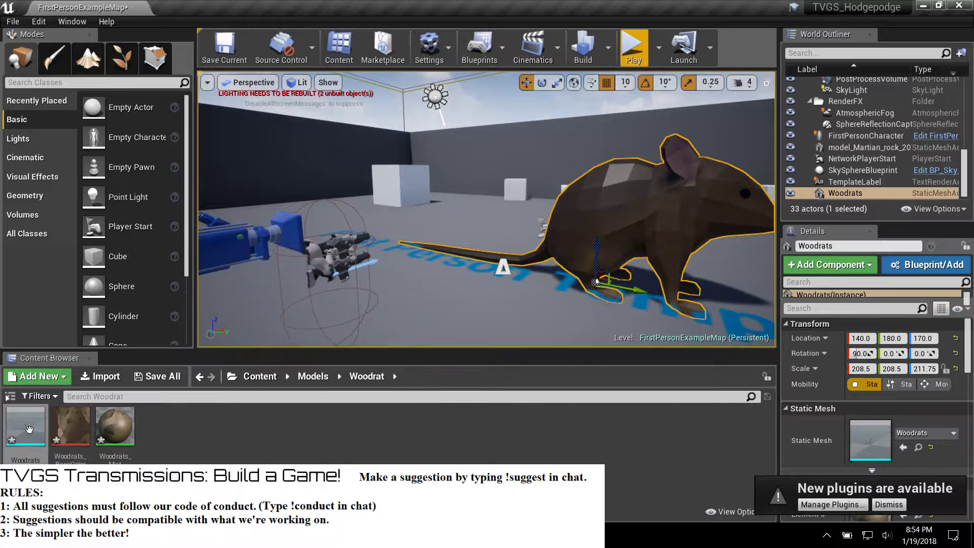
Step: Open the Woodrats static mesh, inspect its model and available collision options, dismiss the new-plugins notification, and close the mesh
double_click(26, 431)
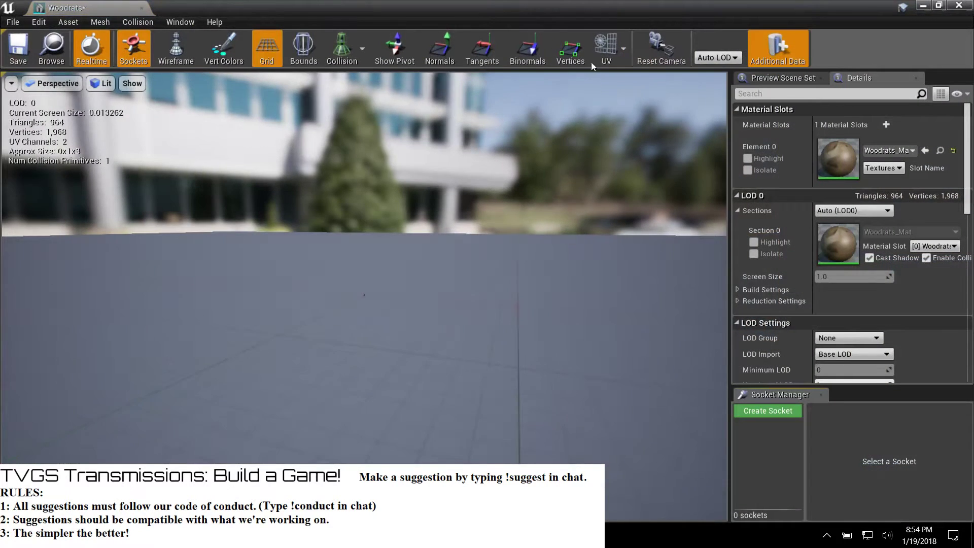
scroll(356, 302, up, 5)
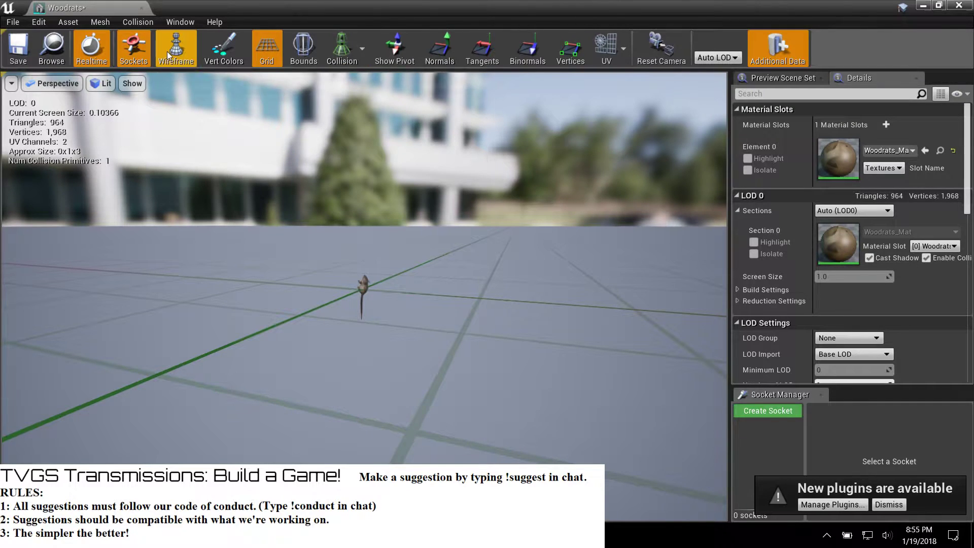
click(136, 20)
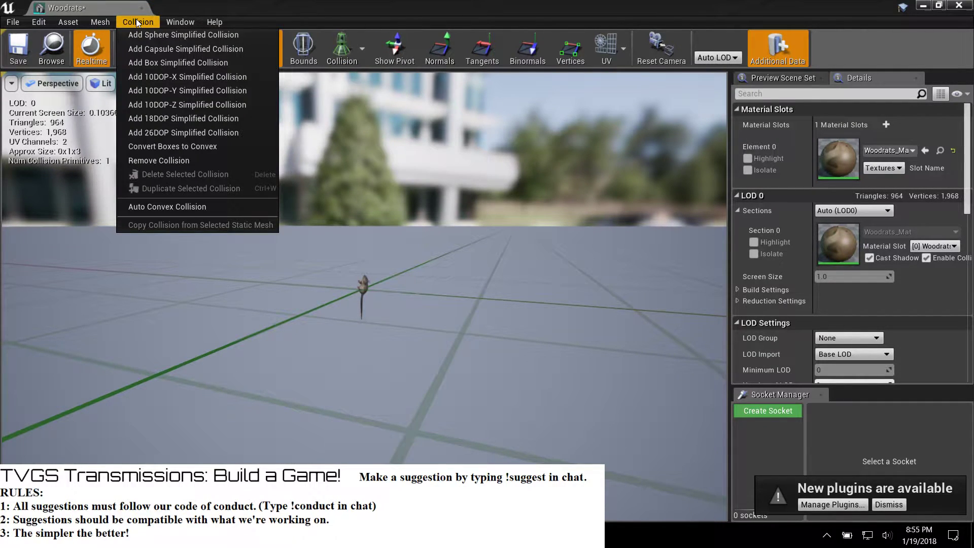
click(444, 261)
scroll(385, 275, down, 3)
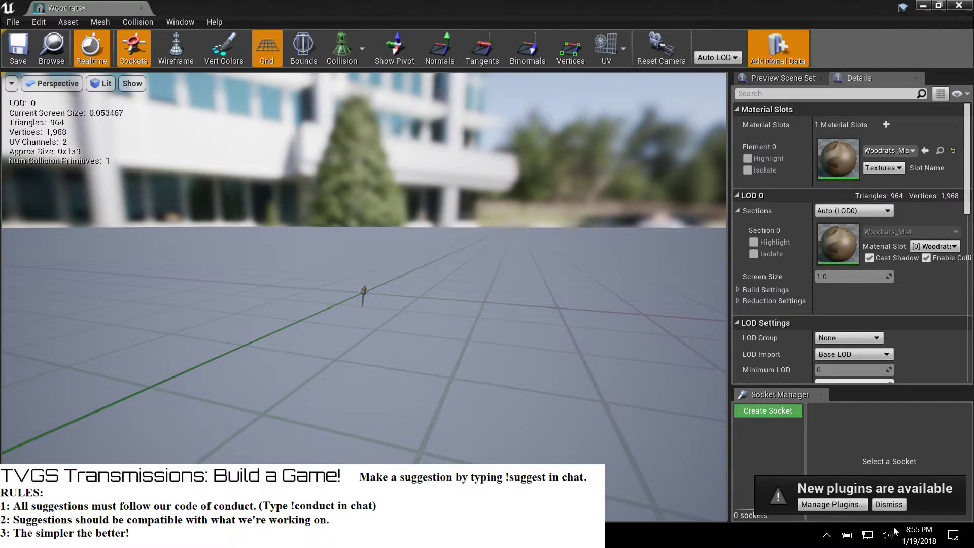
click(890, 505)
click(960, 5)
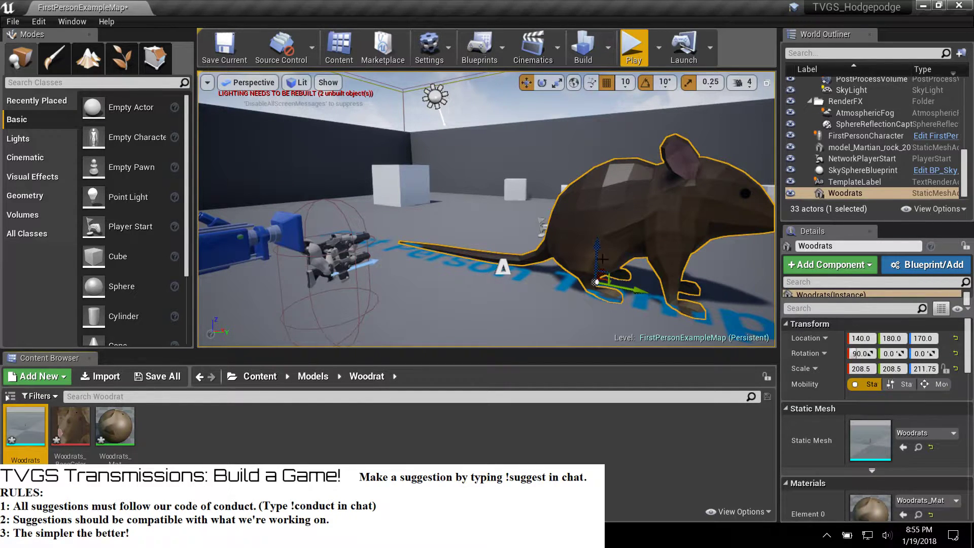
Step: Delete the First Person Template text label from the level floor
click(478, 270)
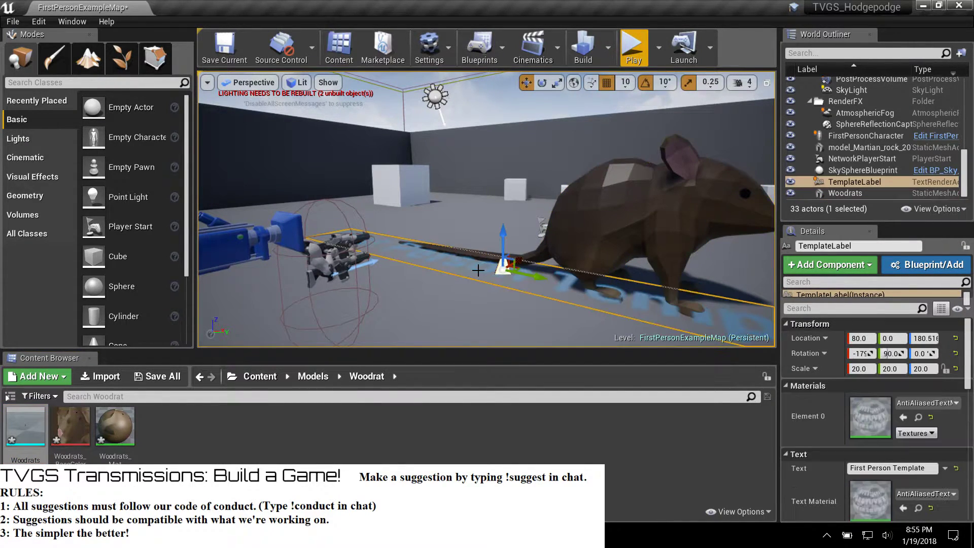
key(Delete)
right_drag(540, 199, 540, 199)
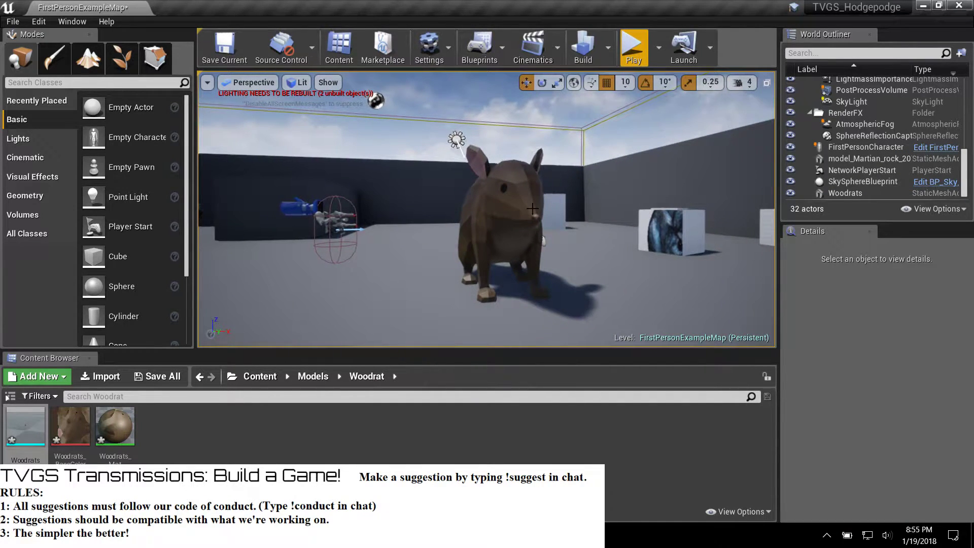
Step: Move the Woodrats actor to Y -620 and rotate it 30 degrees about Z
click(508, 240)
drag(506, 283, 450, 219)
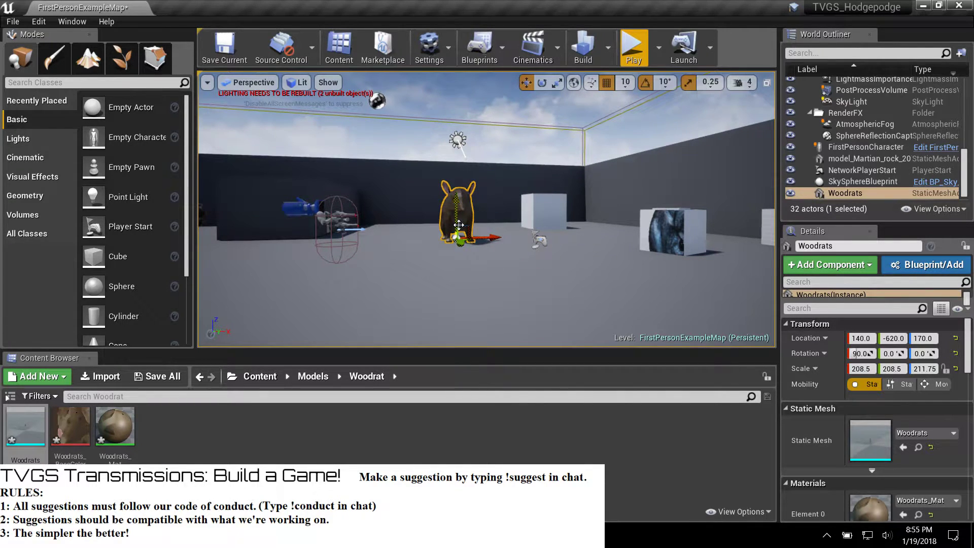
key(e)
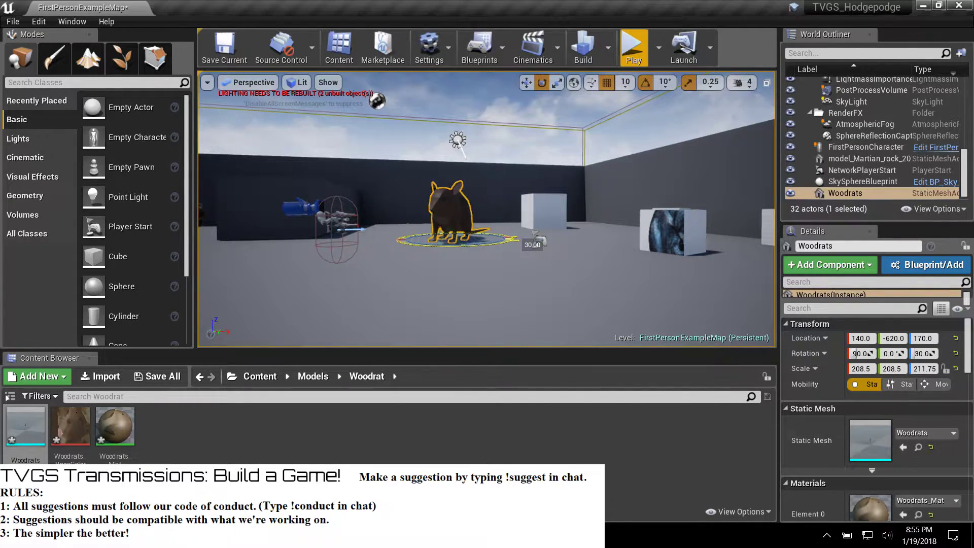
Step: Play the level and walk around the repositioned woodrat to examine its front, side and tail
click(633, 47)
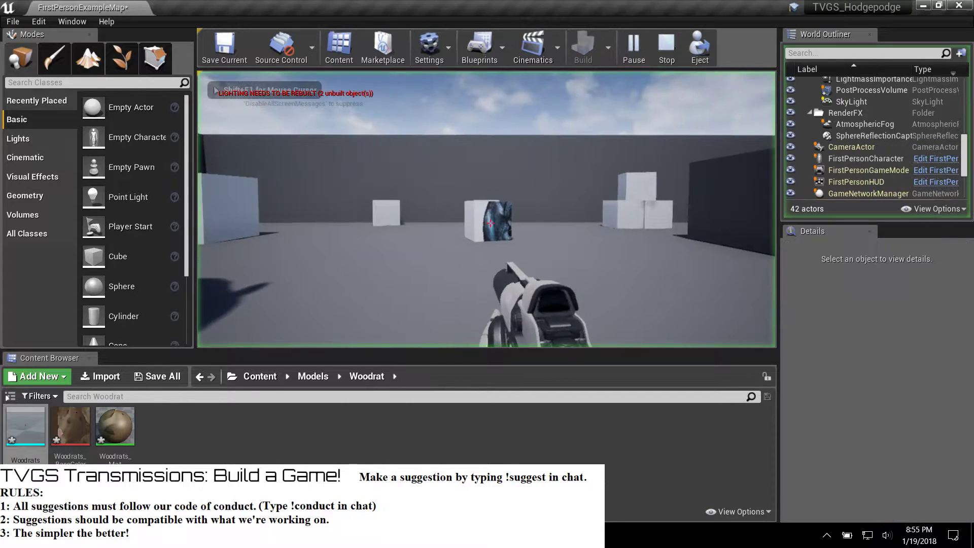
key(d)
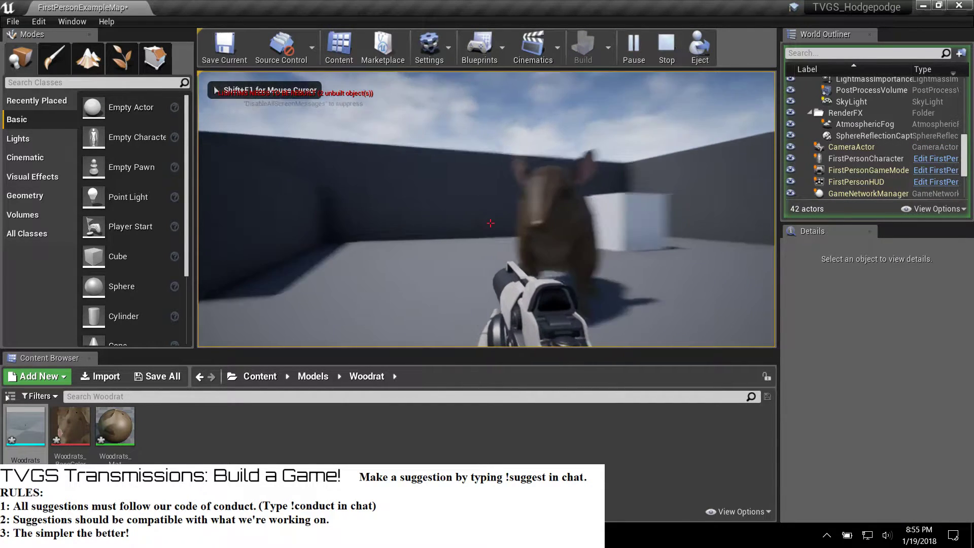
key(w)
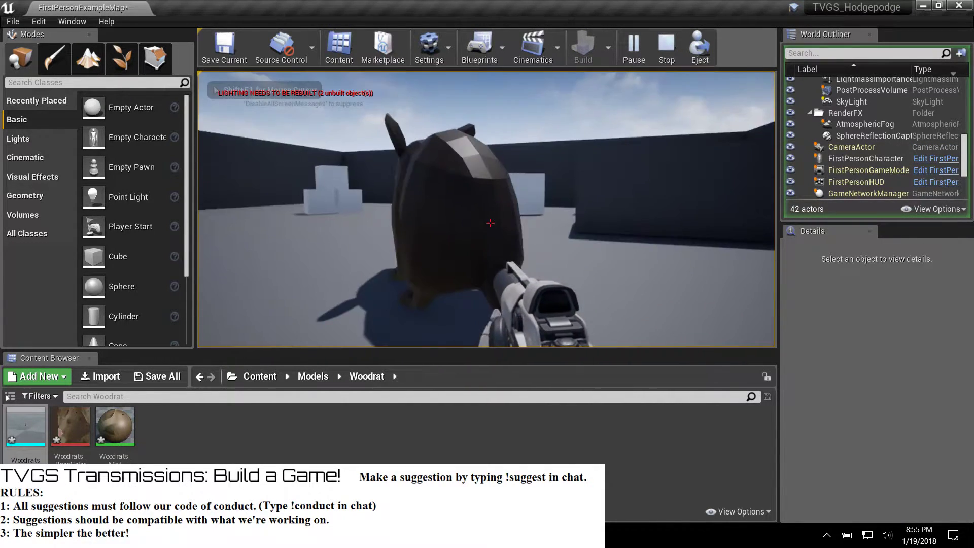
key(a)
key(w)
key(a)
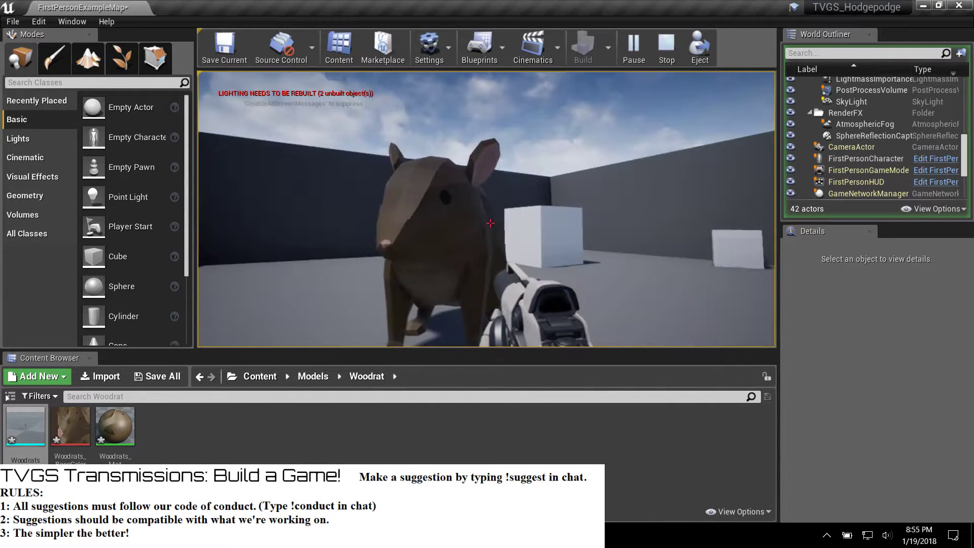
key(a)
key(w)
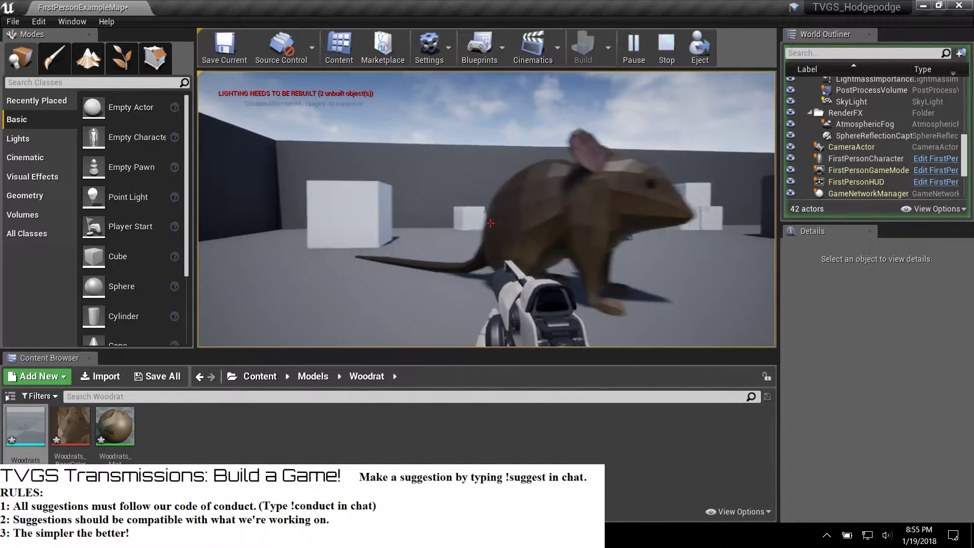
key(a)
key(w)
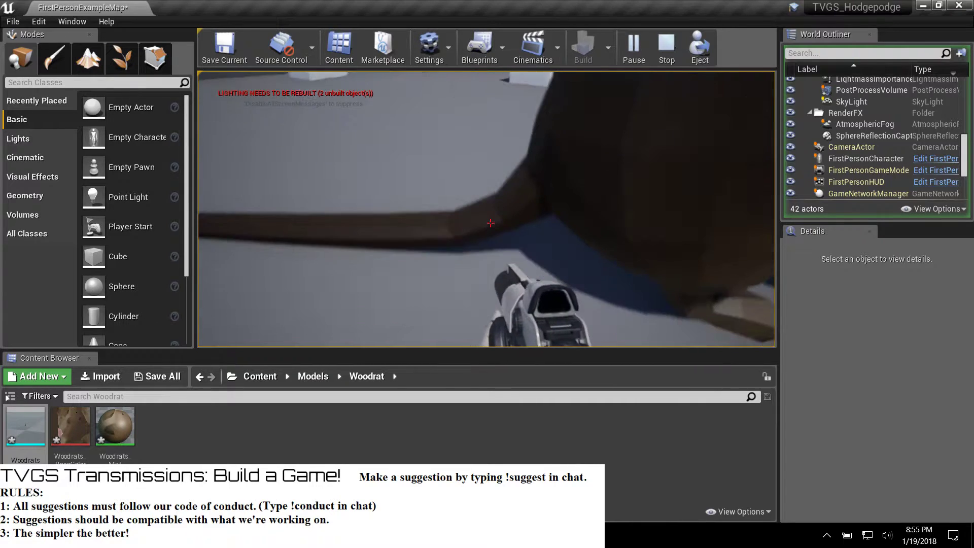
key(Escape)
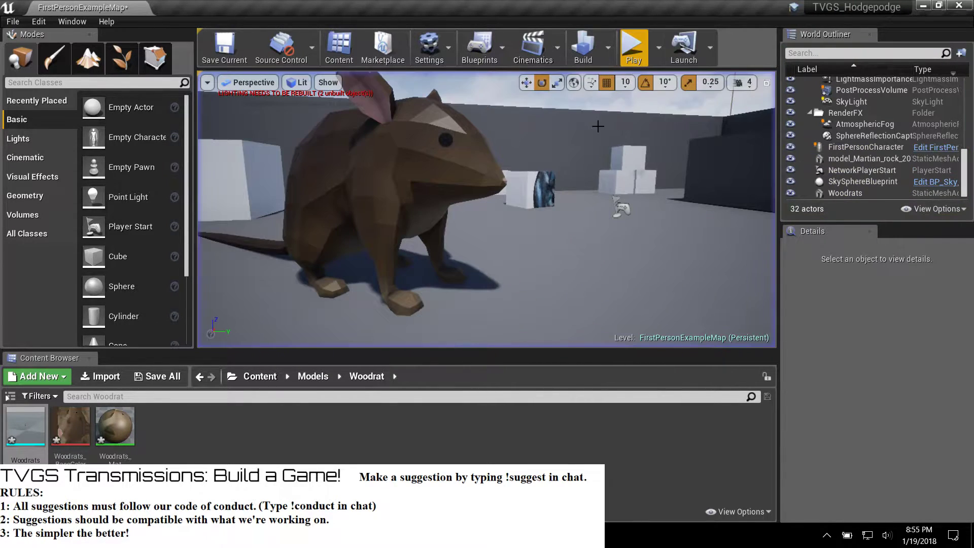
Step: Check the Woodrats static mesh's asset details and save the level
mouse_move(37, 429)
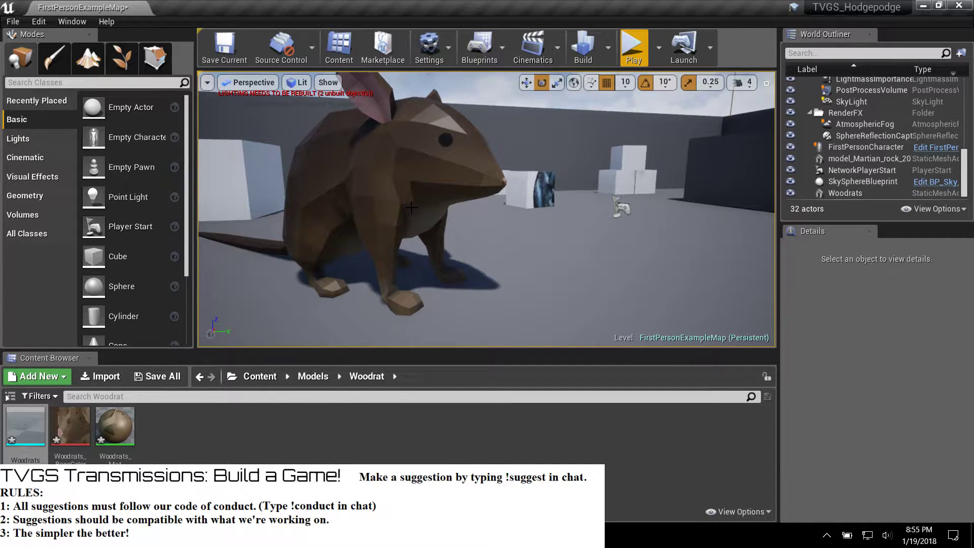
mouse_move(33, 410)
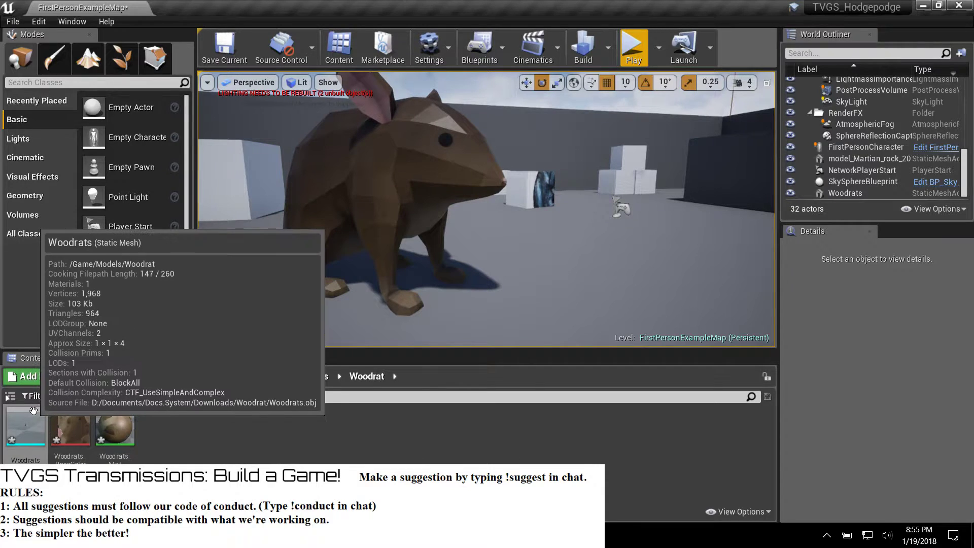
key(ctrl+s)
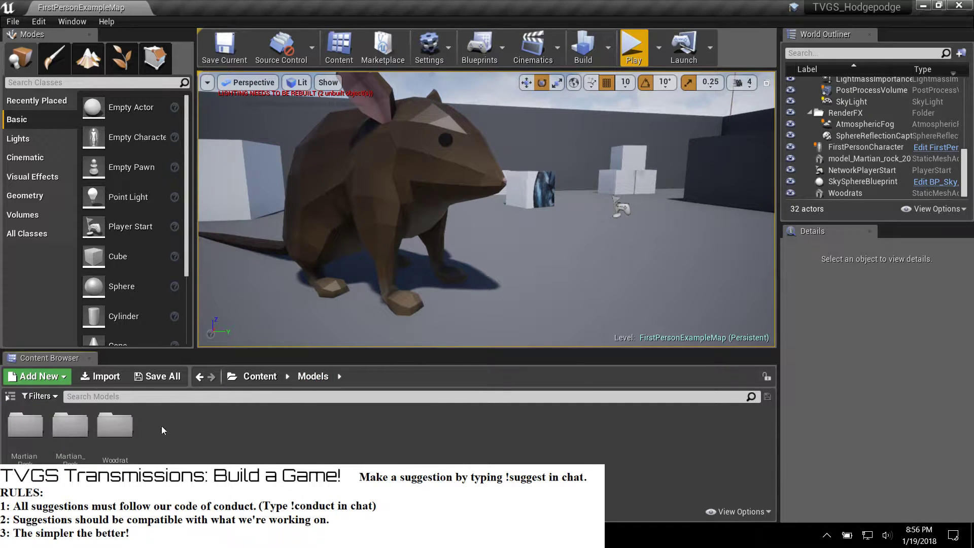
Step: Compare the contents of the Martian Rock and Martian_Rock folders inside Models
double_click(26, 426)
click(313, 376)
double_click(70, 427)
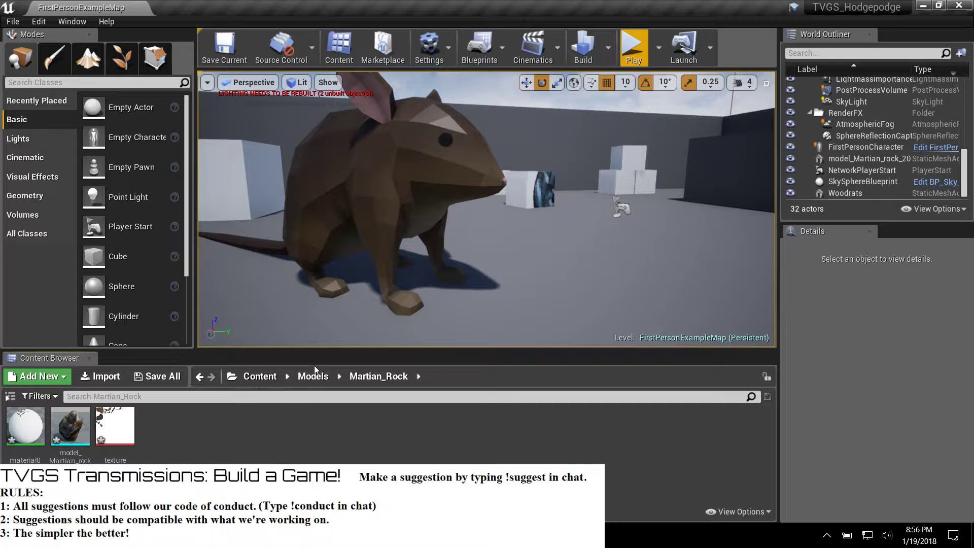
Step: Try to move the Martian Rock folder into the Martian_Rock folder
drag(318, 376, 64, 437)
click(93, 462)
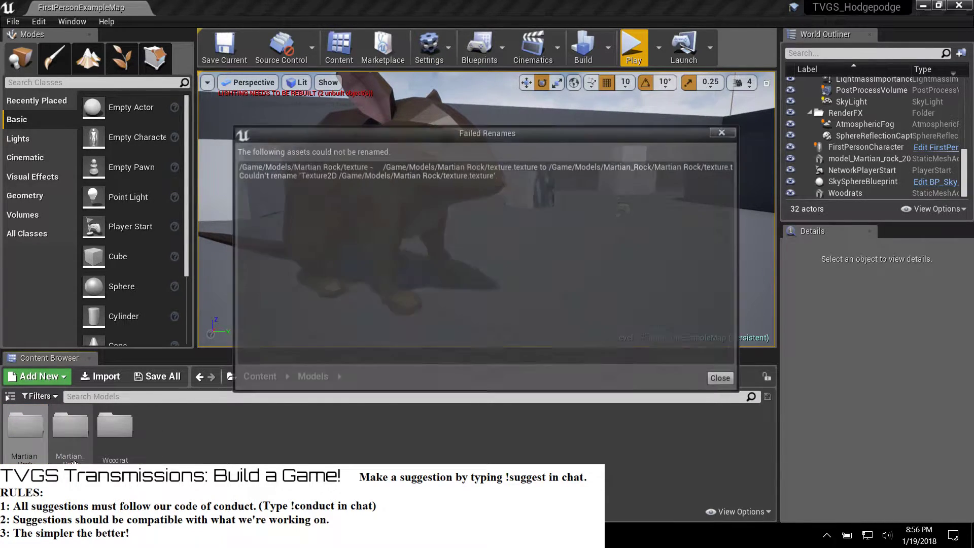
click(722, 379)
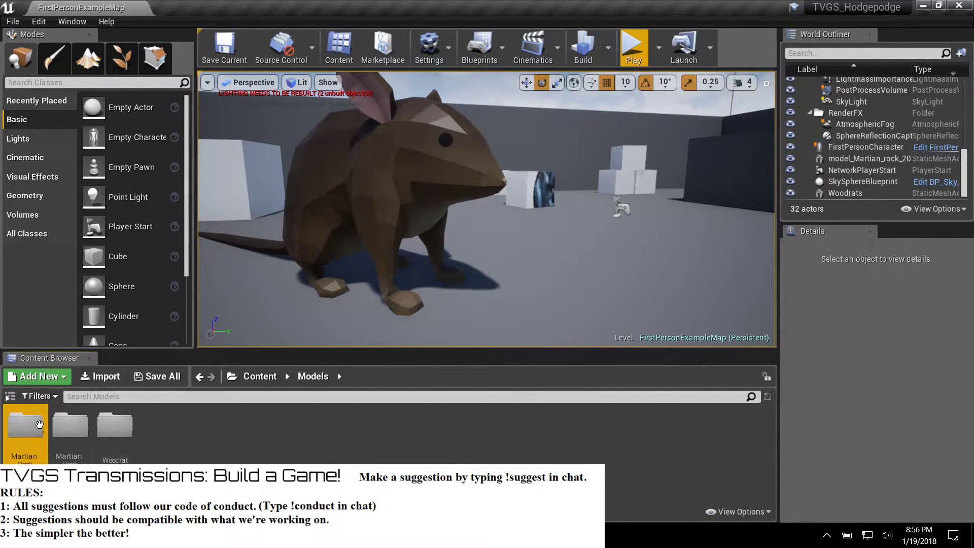
Step: Recheck both Martian rock folders and delete the Martian Rock folder with its texture from Models
double_click(62, 422)
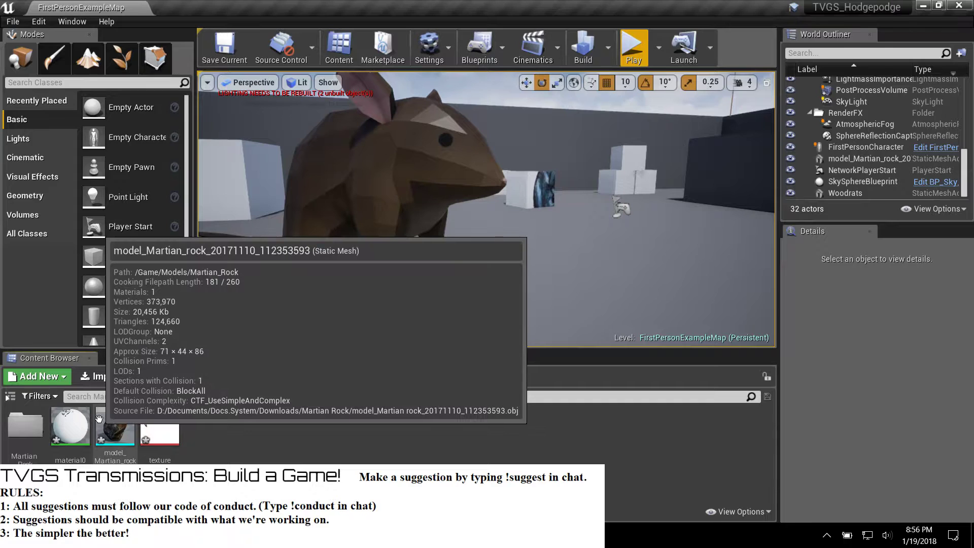
click(313, 376)
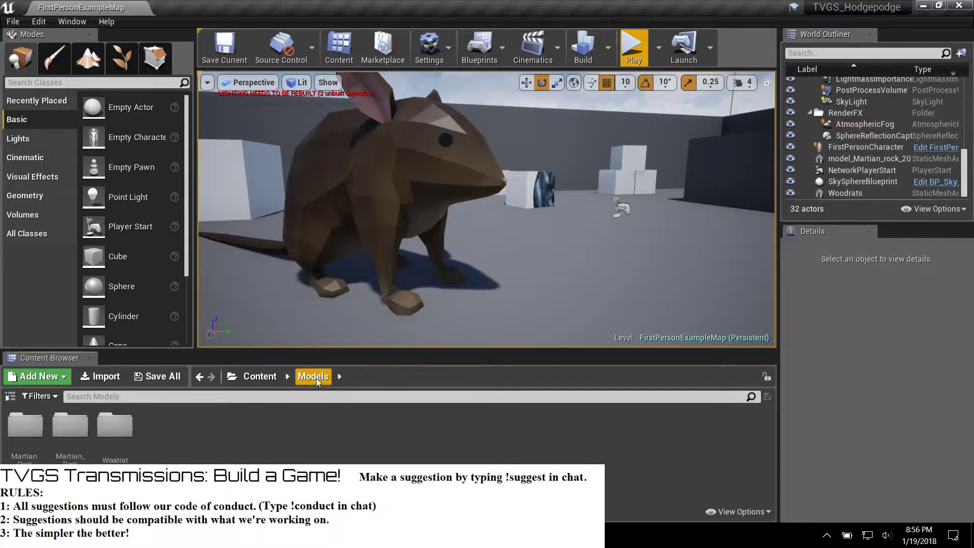
double_click(9, 421)
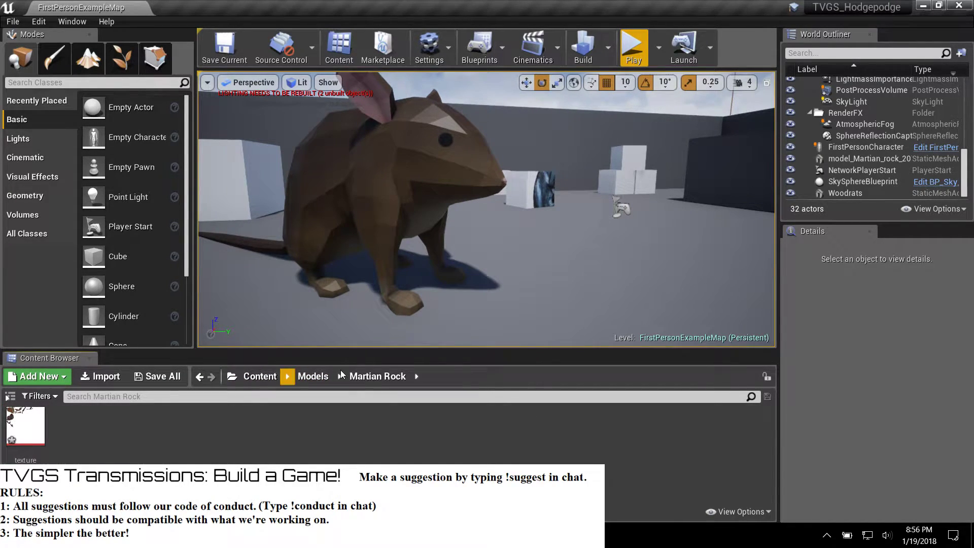
click(313, 376)
click(17, 423)
key(Delete)
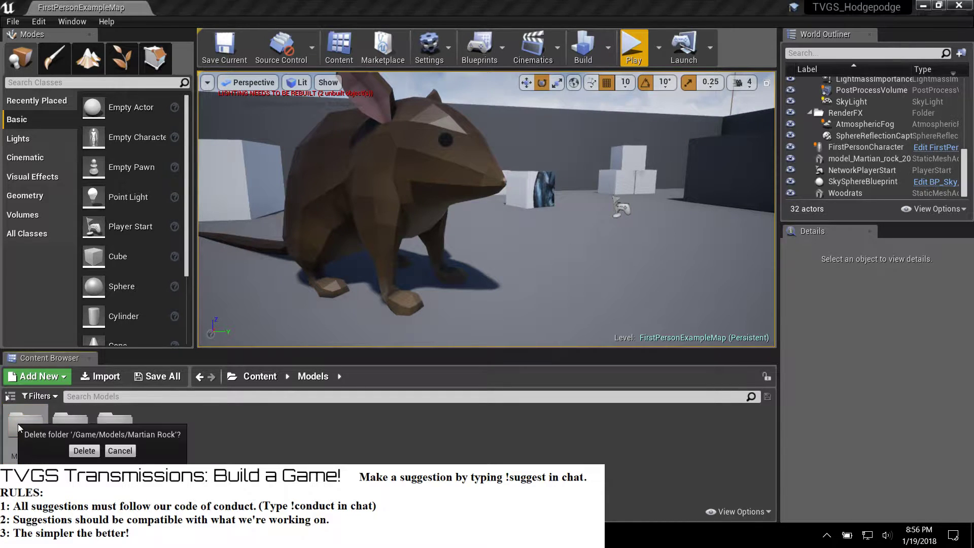
click(84, 451)
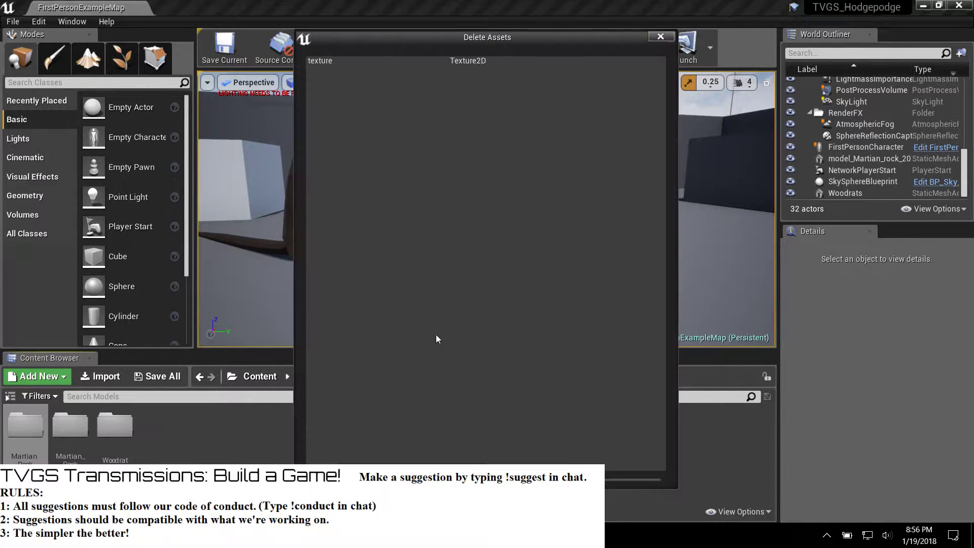
click(396, 467)
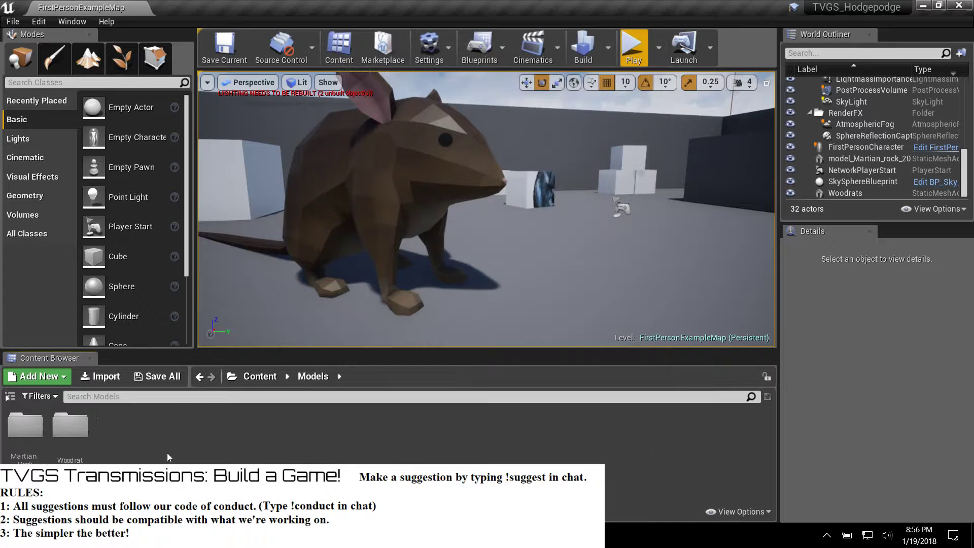
Step: Play the level again and move around the woodrat to view its face and side
right_click(620, 148)
click(623, 43)
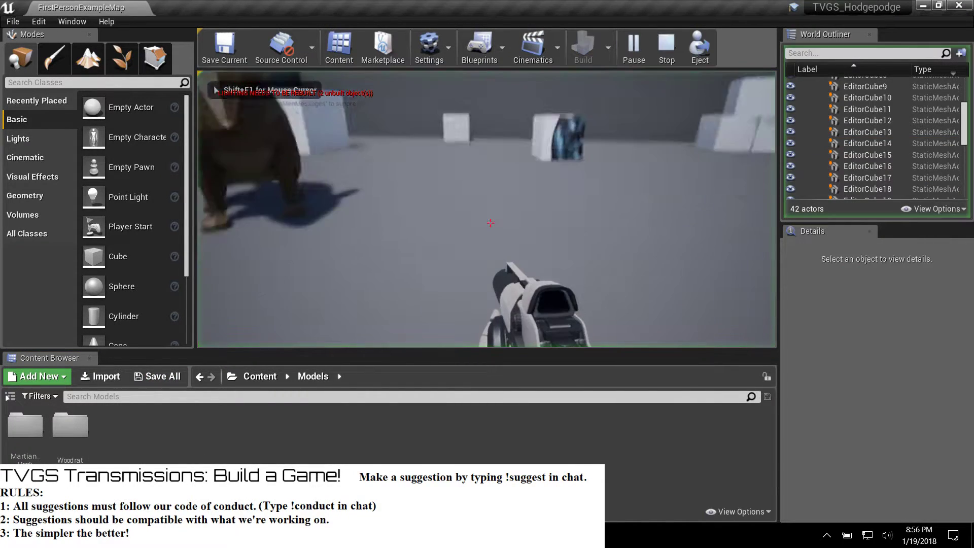
key(w)
key(a)
key(d)
key(s)
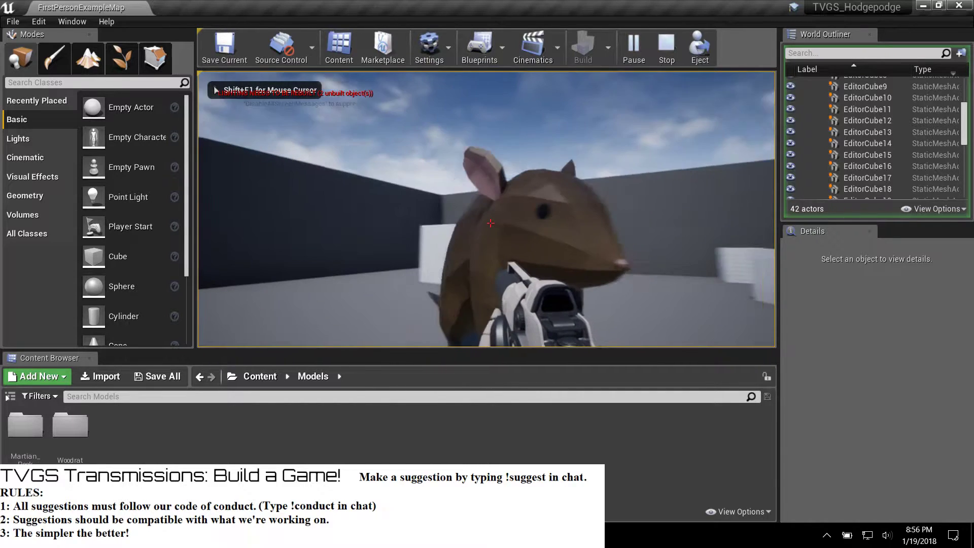
key(w)
key(d)
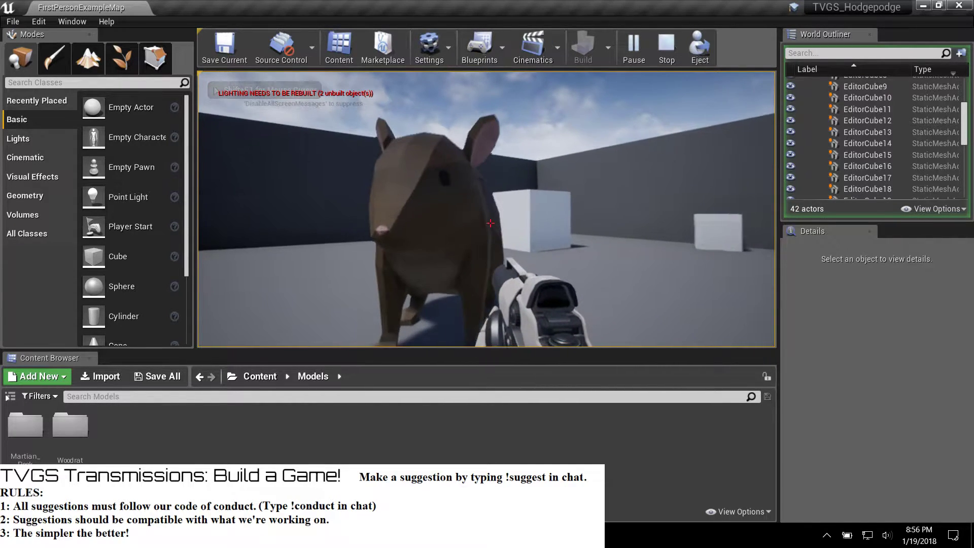
key(Escape)
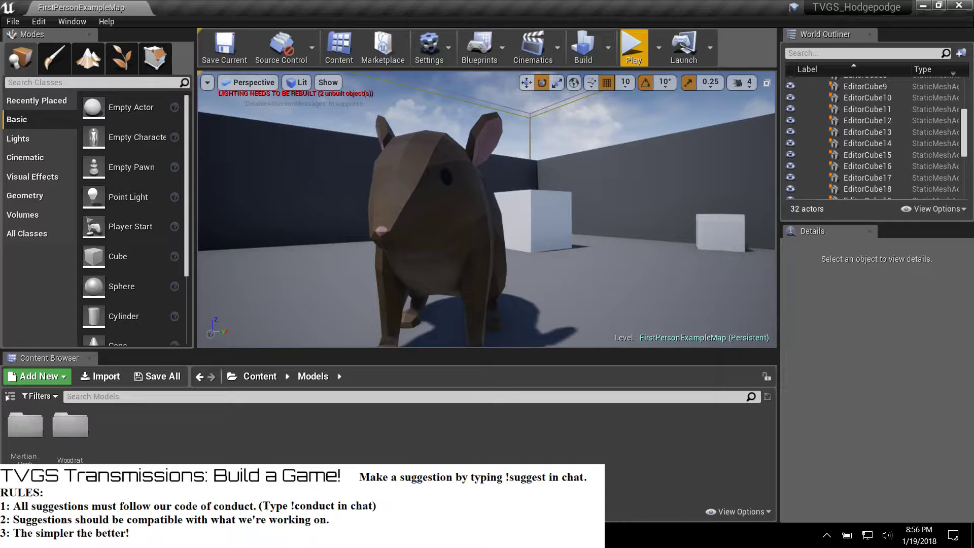
Step: Switch to Firefox and close the Poly page with the bunny search
click(110, 536)
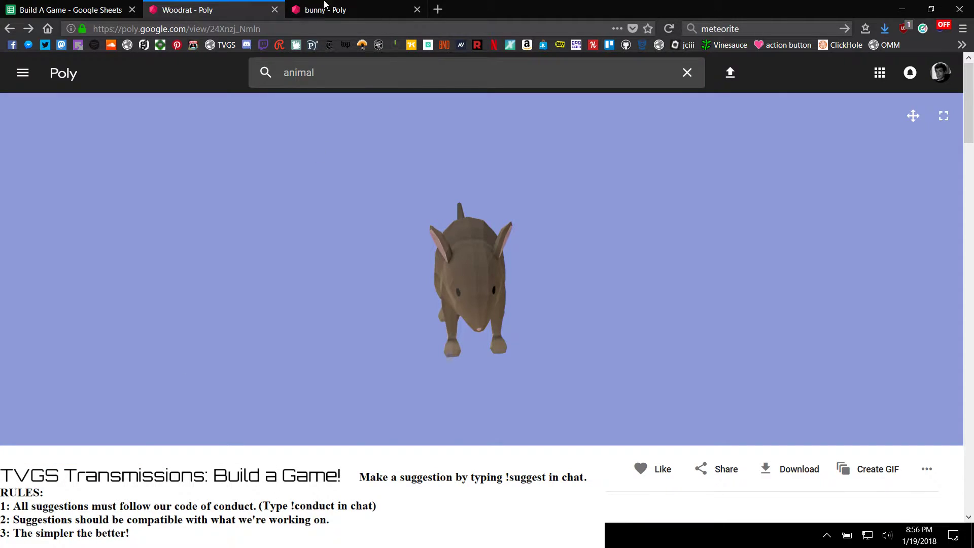
click(317, 10)
middle_click(317, 11)
drag(407, 283, 630, 185)
Step: Search the web for "unreal 4 fur shader" on a new page
key(ctrl+t)
click(737, 29)
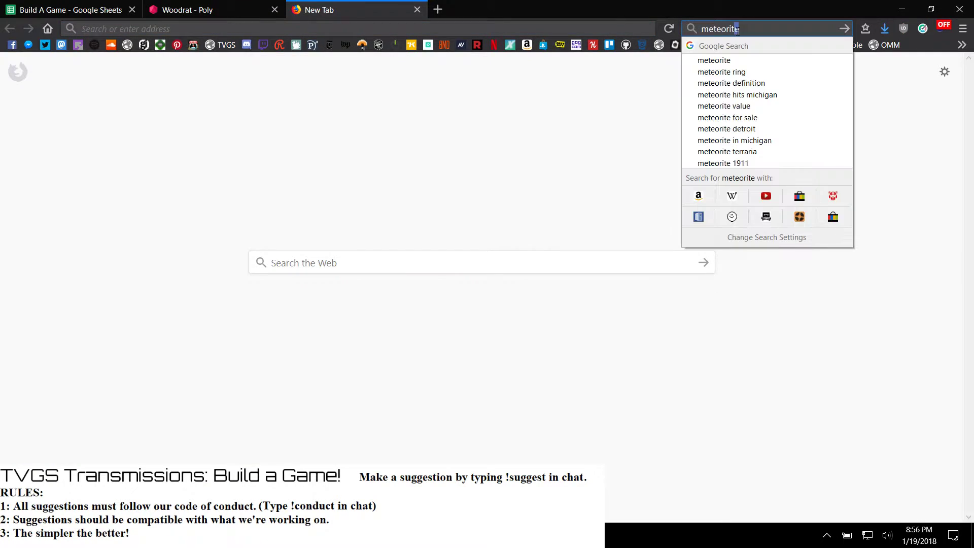
text(unreal 4 fur s)
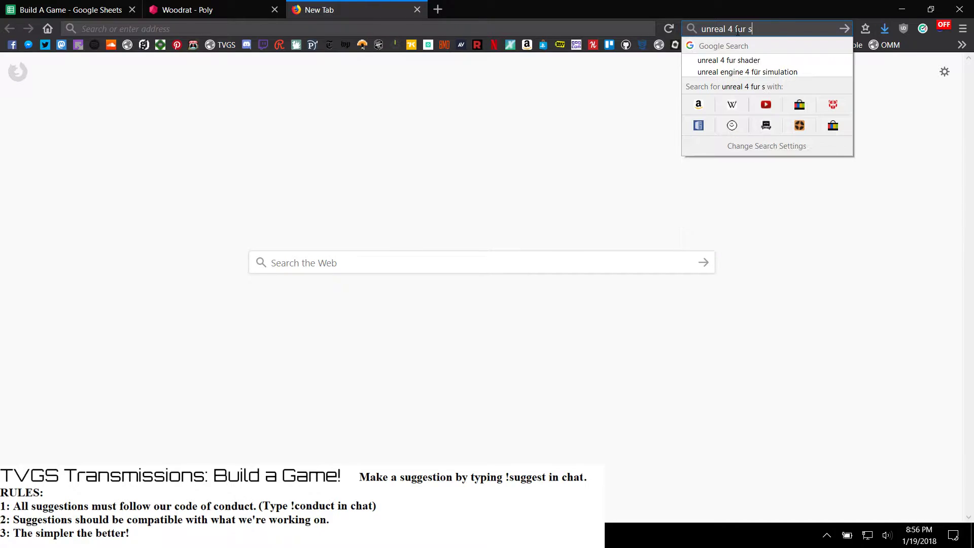
key(Down)
key(Return)
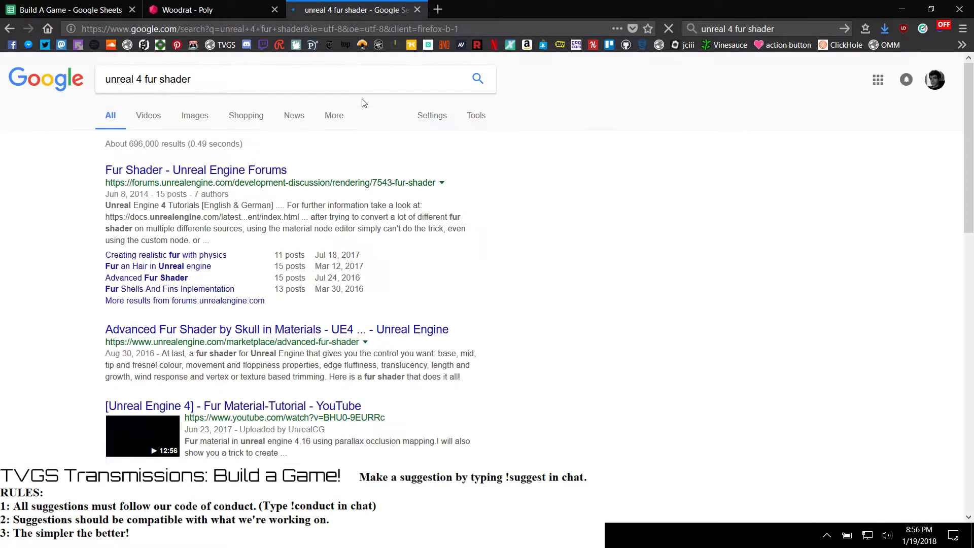
Step: Change the web search to the suggested query "unreal engine 4 fur material"
click(210, 77)
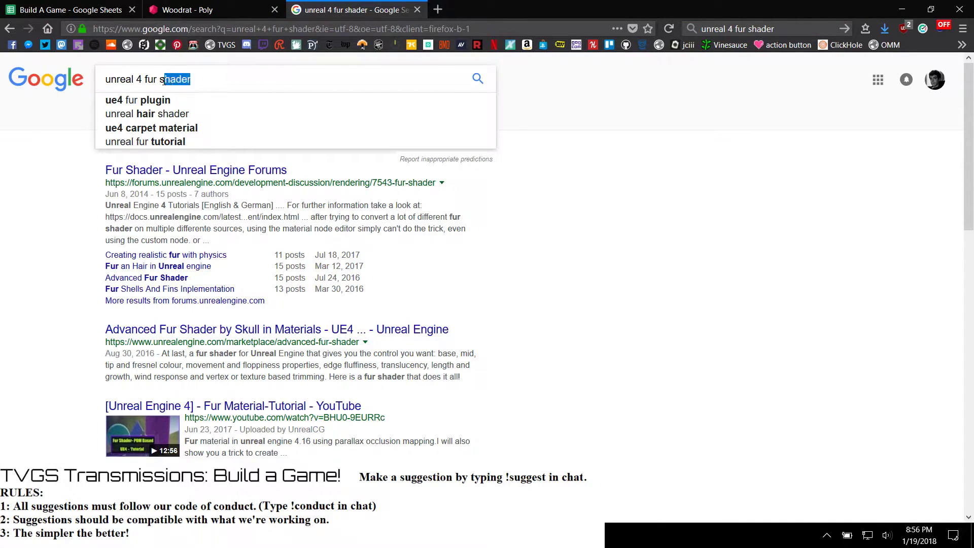
text(mat)
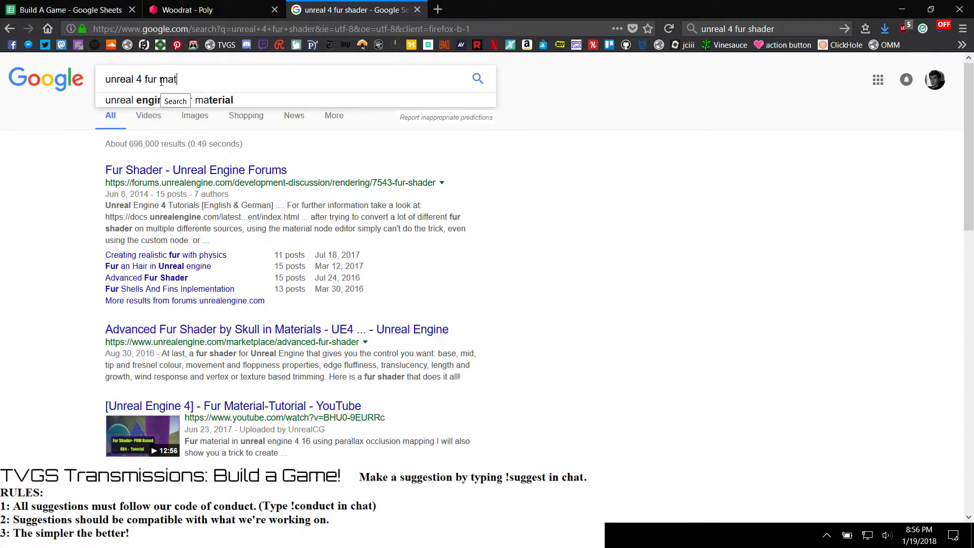
key(Down)
key(Return)
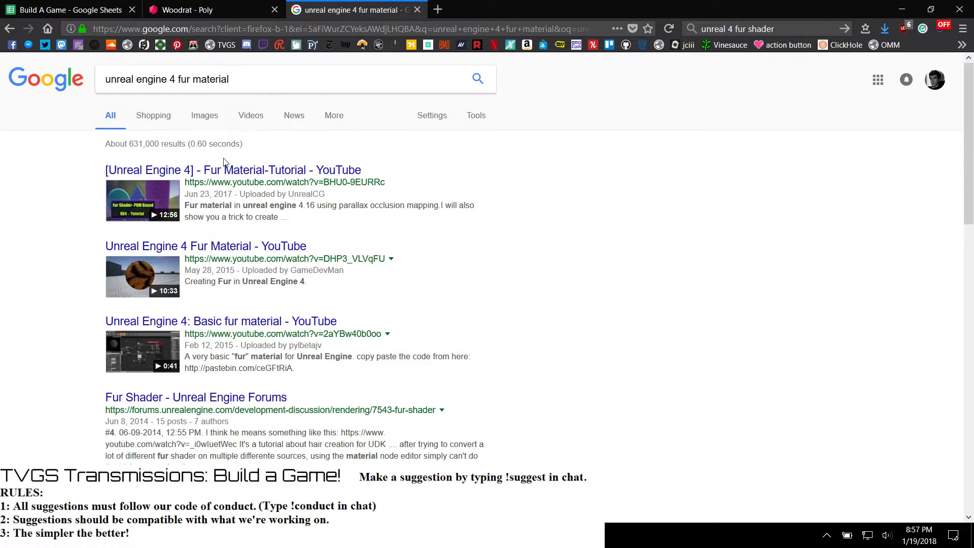
Step: Open the video "Unreal Engine 4: Basic fur material" and view its node graph full screen, adjusting the playback quality
click(224, 326)
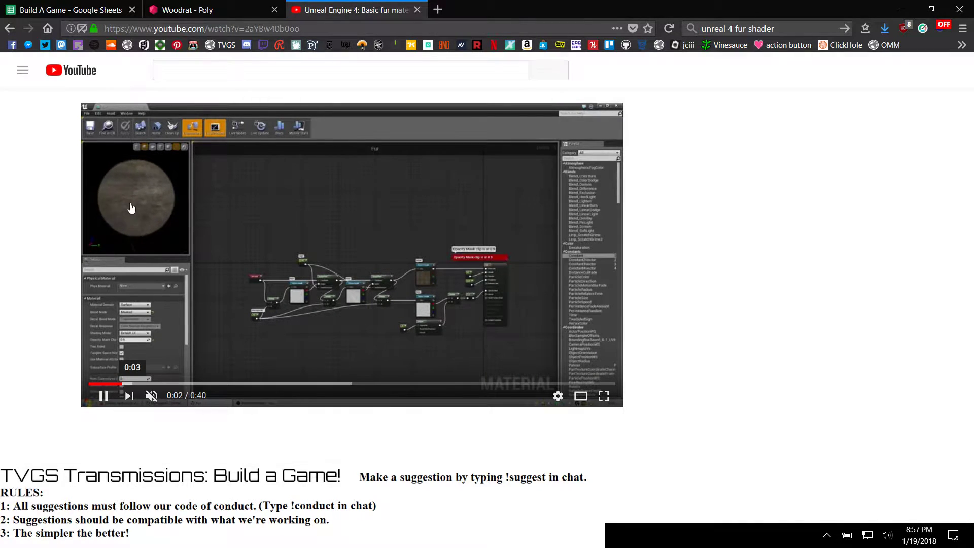
click(145, 395)
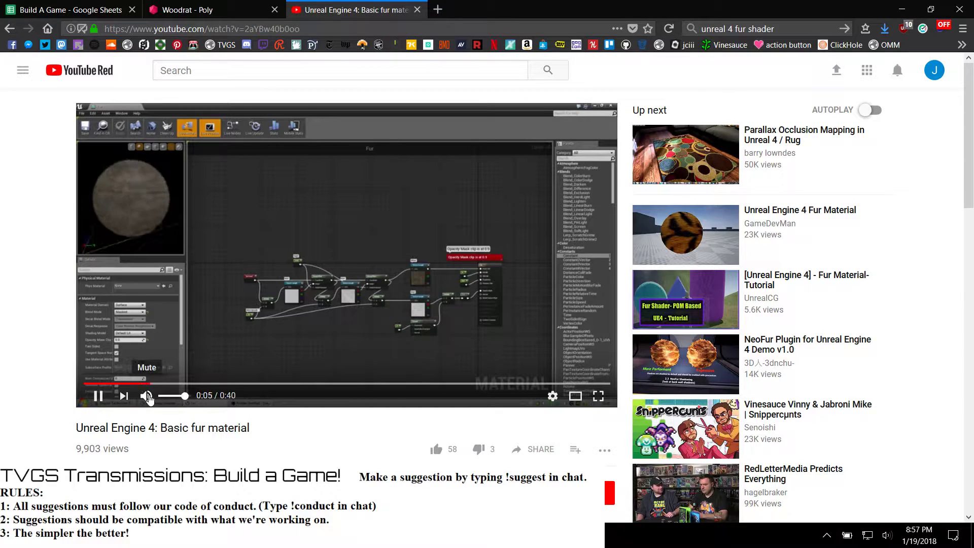
scroll(122, 396, down, 2)
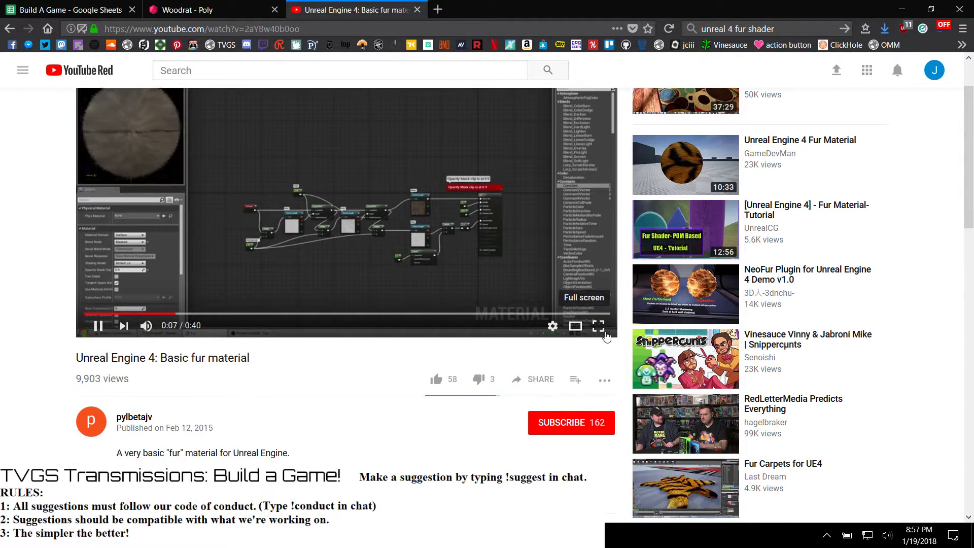
click(599, 327)
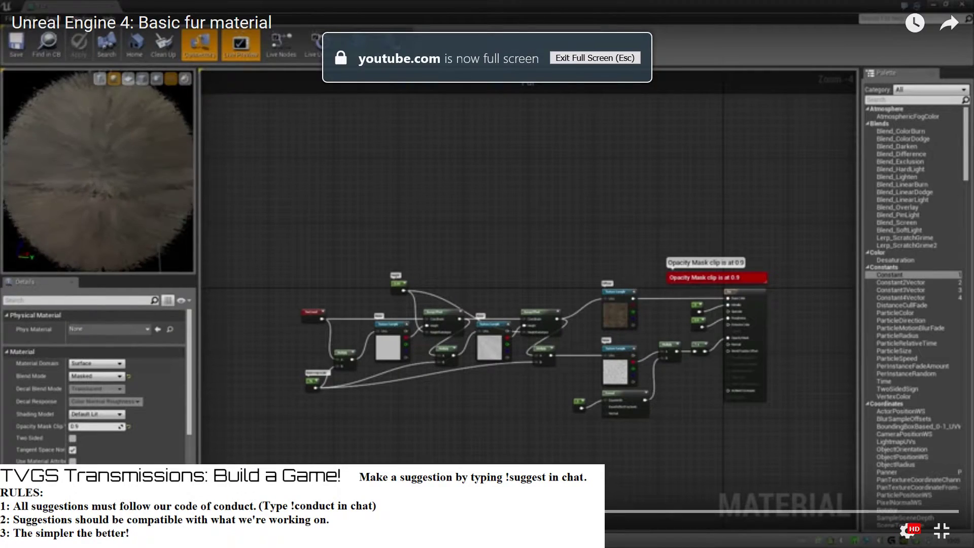
click(920, 531)
click(894, 483)
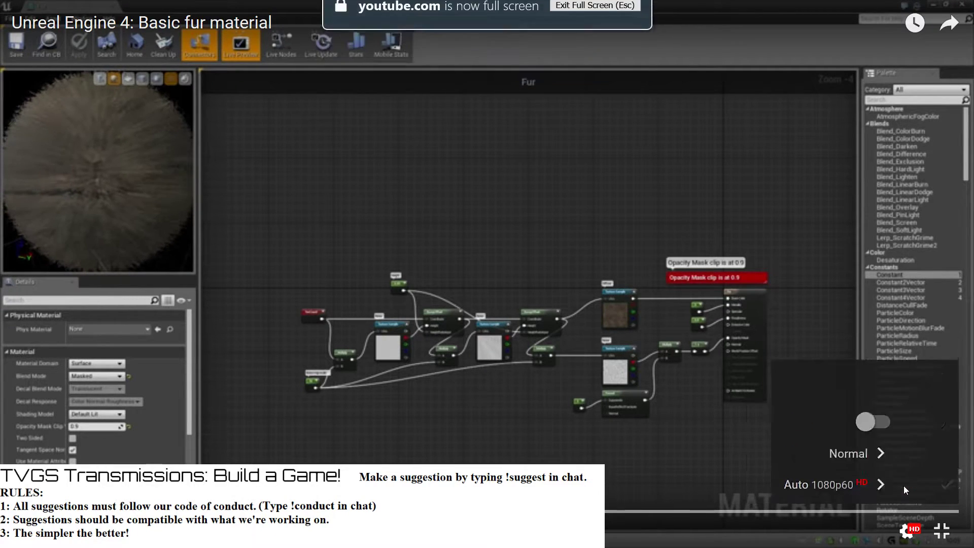
click(898, 303)
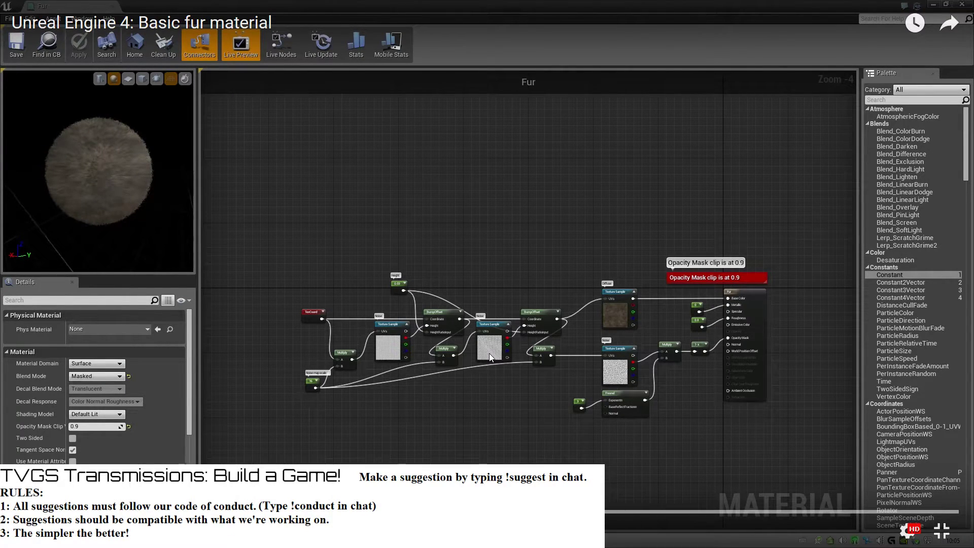
click(942, 531)
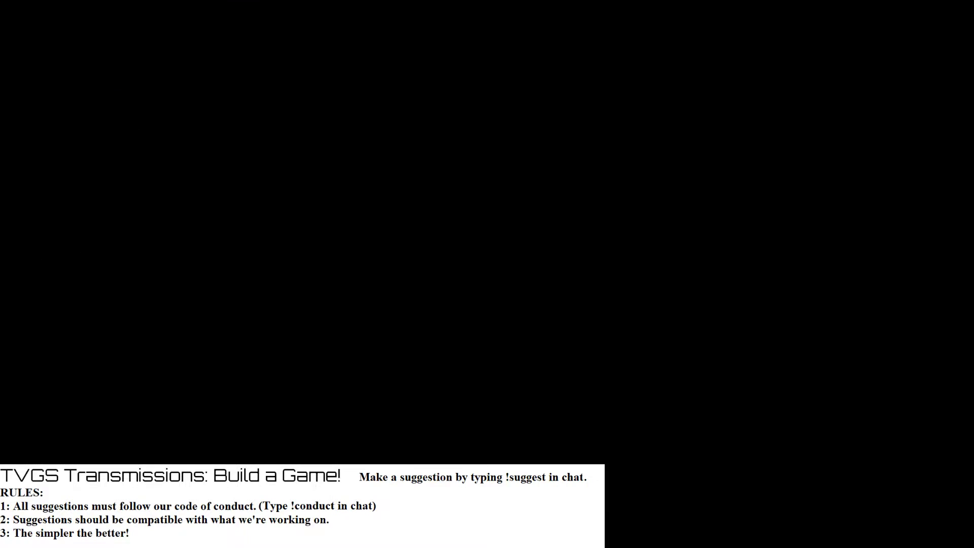
Step: Open the Pastebin code linked in the video description, look through it and return to the video
scroll(225, 398, down, 3)
click(267, 409)
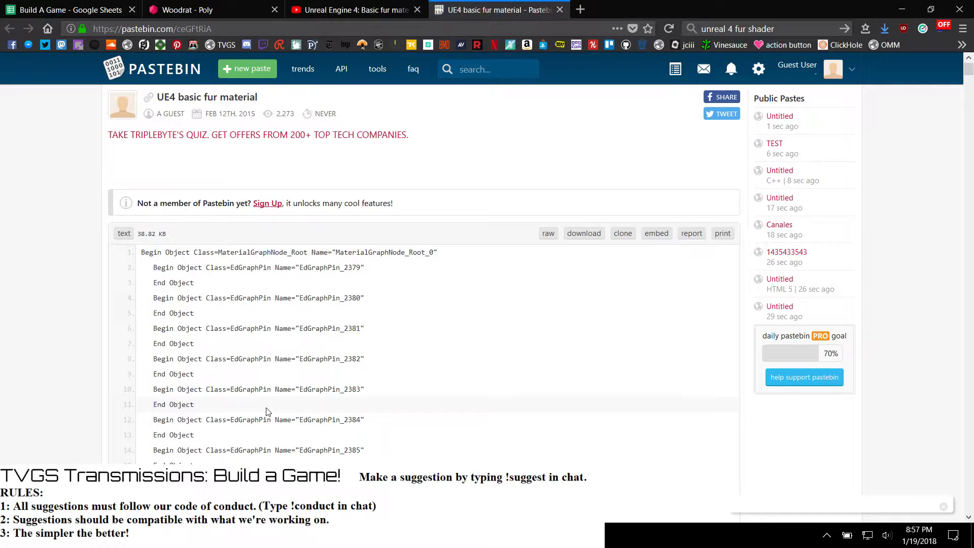
scroll(268, 411, down, 20)
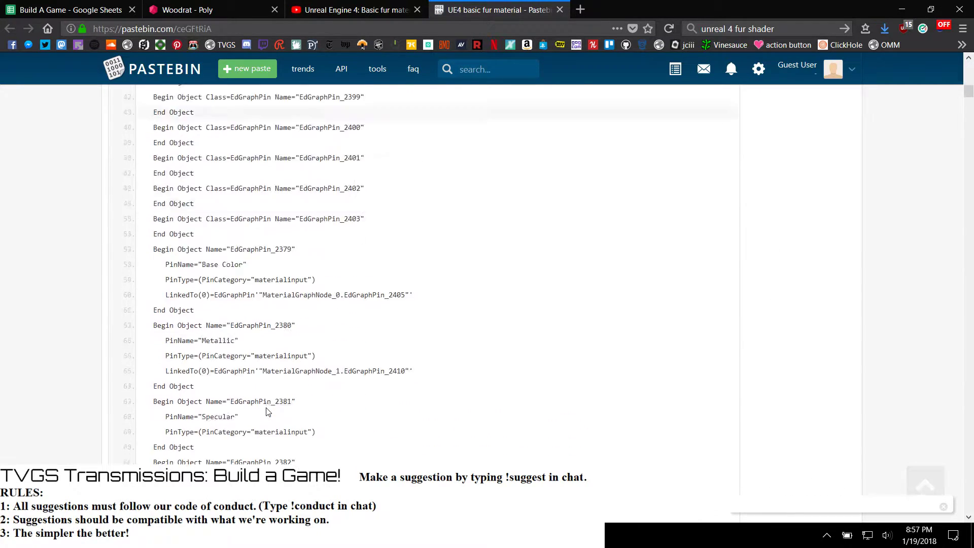
scroll(266, 411, down, 20)
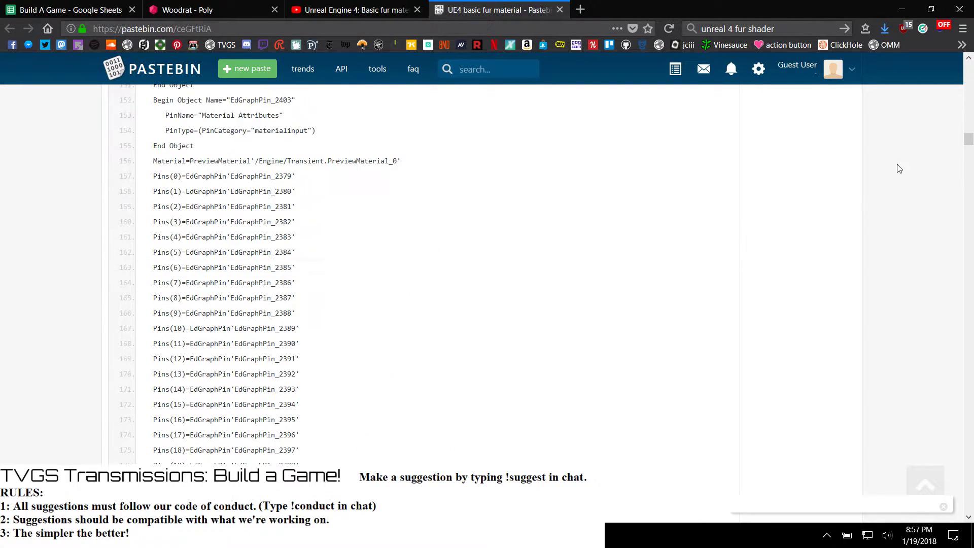
drag(969, 140, 912, 5)
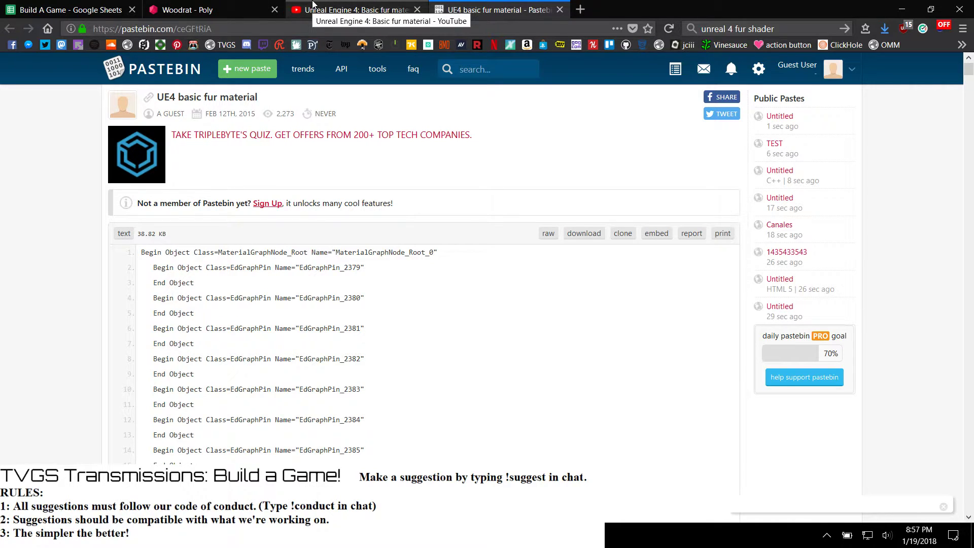
click(370, 5)
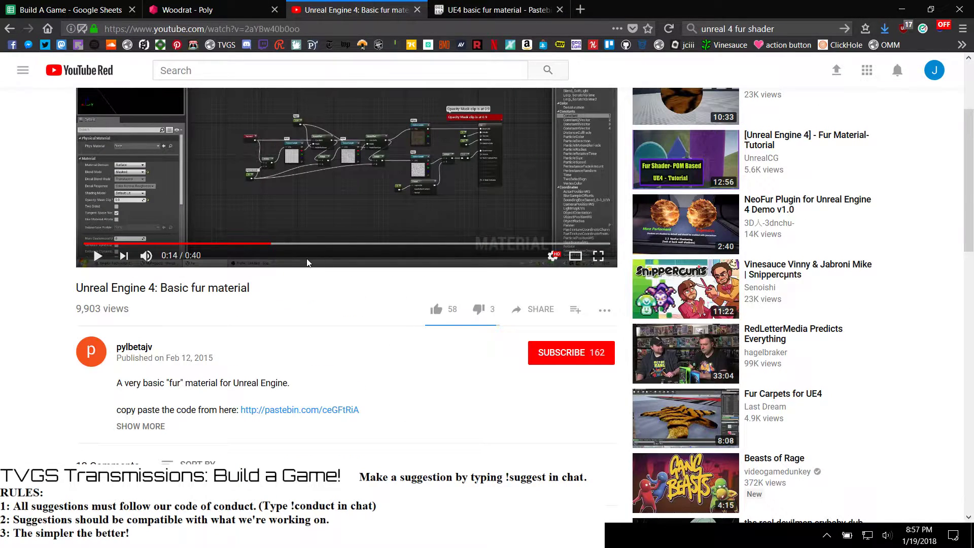
scroll(644, 437, up, 3)
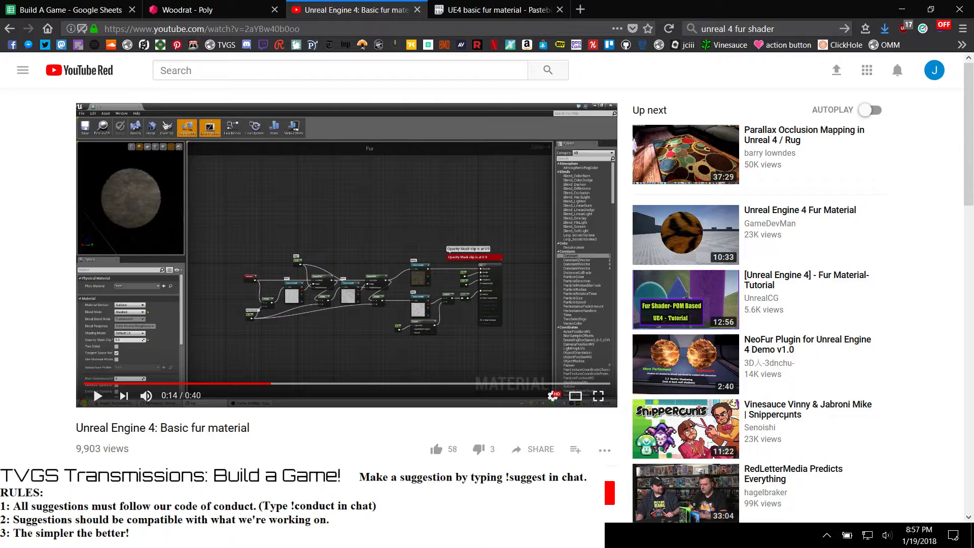
Step: Switch to Unreal Editor and create a material named FurMat in the Woodrat folder inside Models
key(alt+Tab)
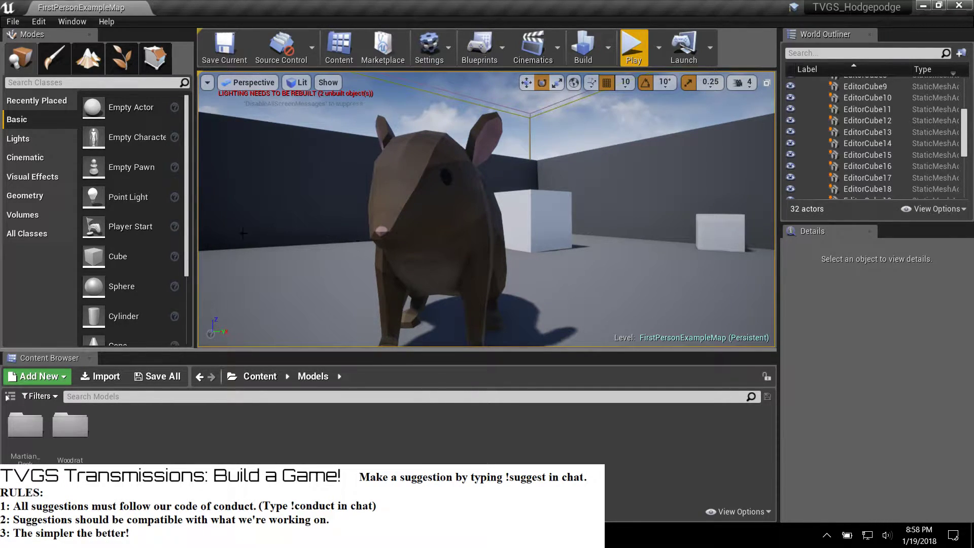
right_drag(272, 231, 291, 204)
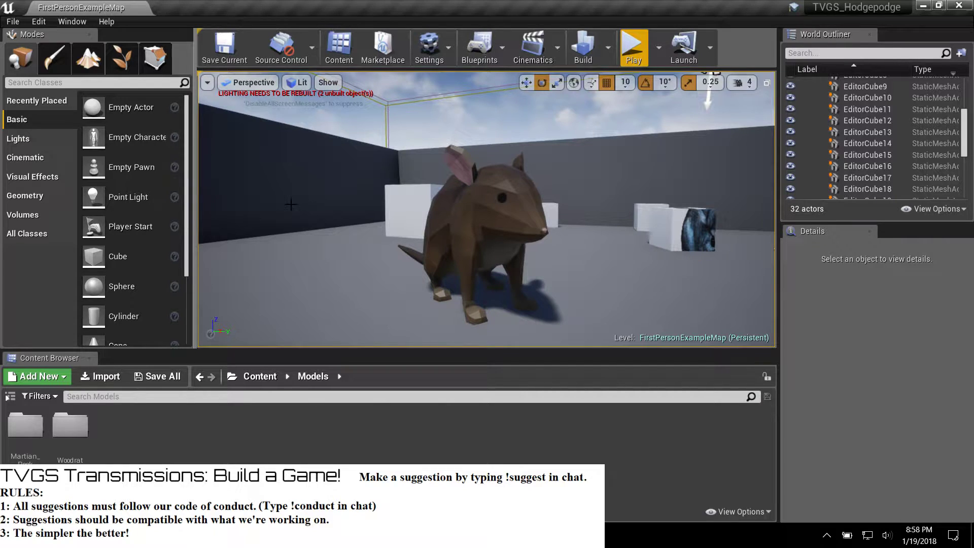
right_drag(408, 245, 444, 177)
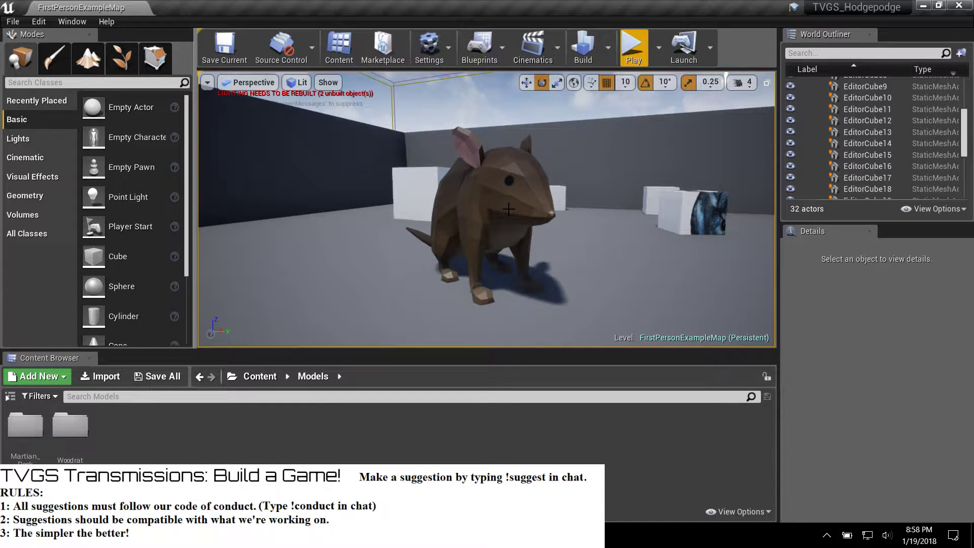
mouse_move(512, 207)
right_down()
mouse_move(550, 202)
mouse_move(512, 206)
right_up()
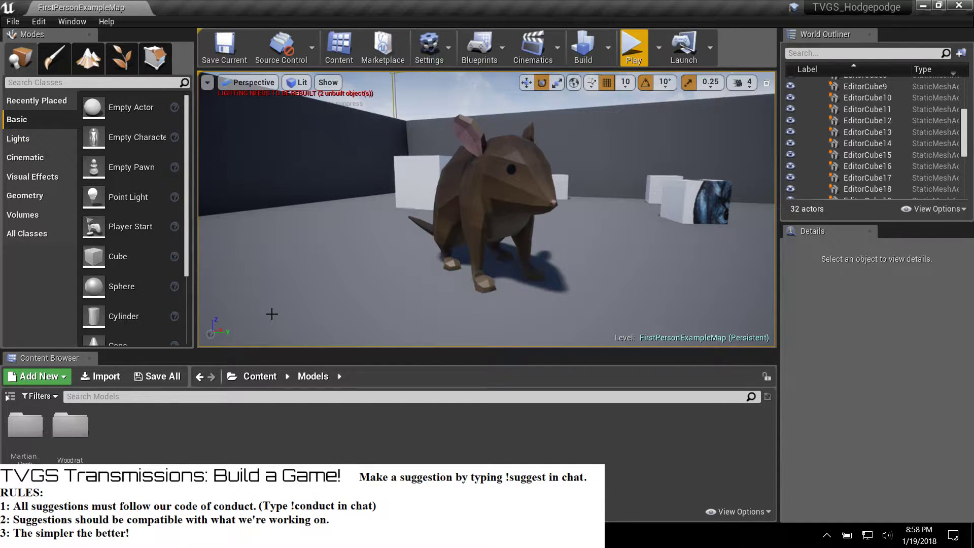
double_click(70, 425)
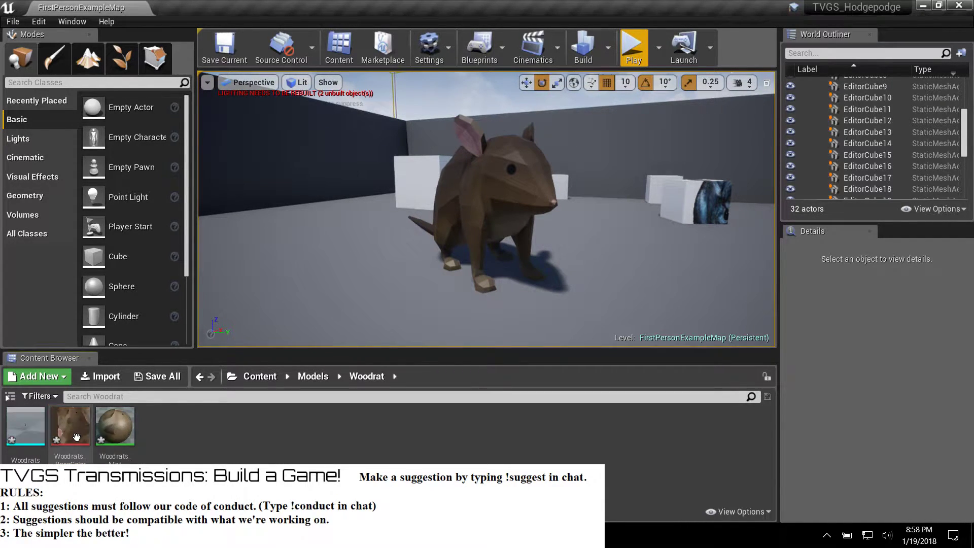
right_click(169, 433)
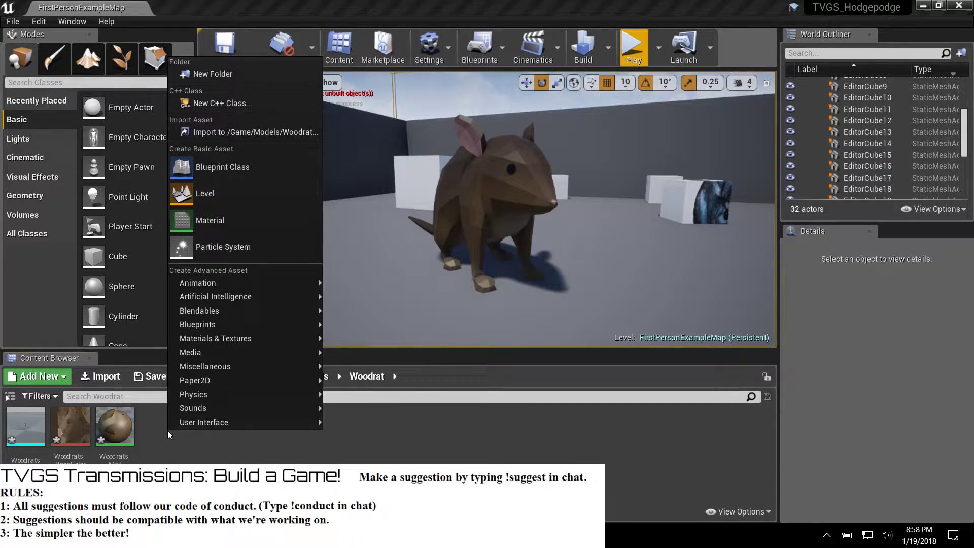
click(246, 217)
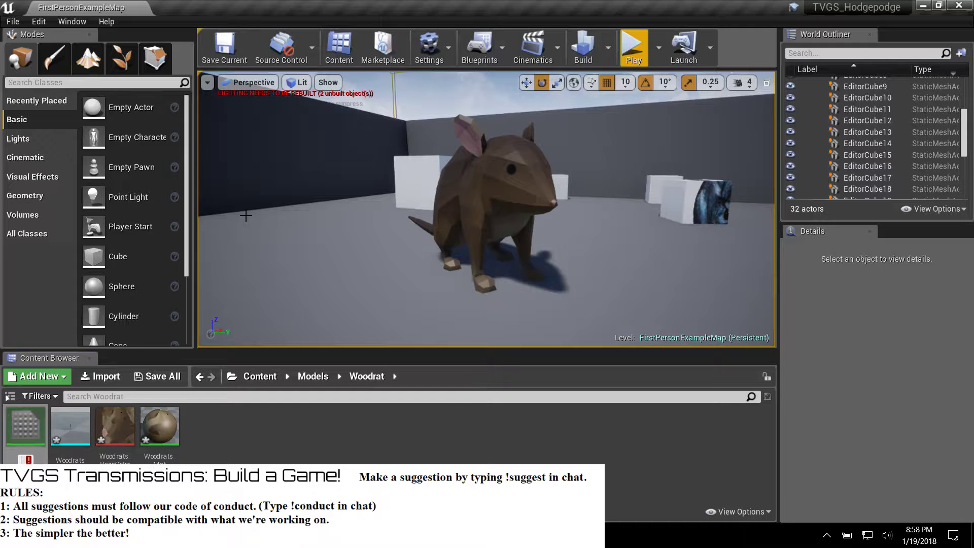
text(FurMat)
key(Return)
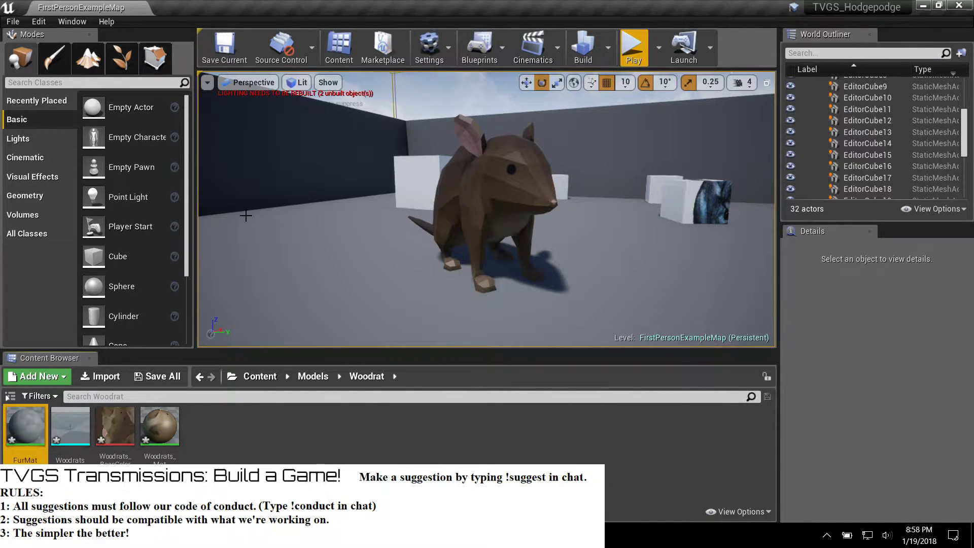
Step: Open the FurMat material in the material editor and save it
double_click(26, 437)
right_drag(375, 237, 470, 247)
right_drag(422, 183, 472, 203)
key(ctrl+s)
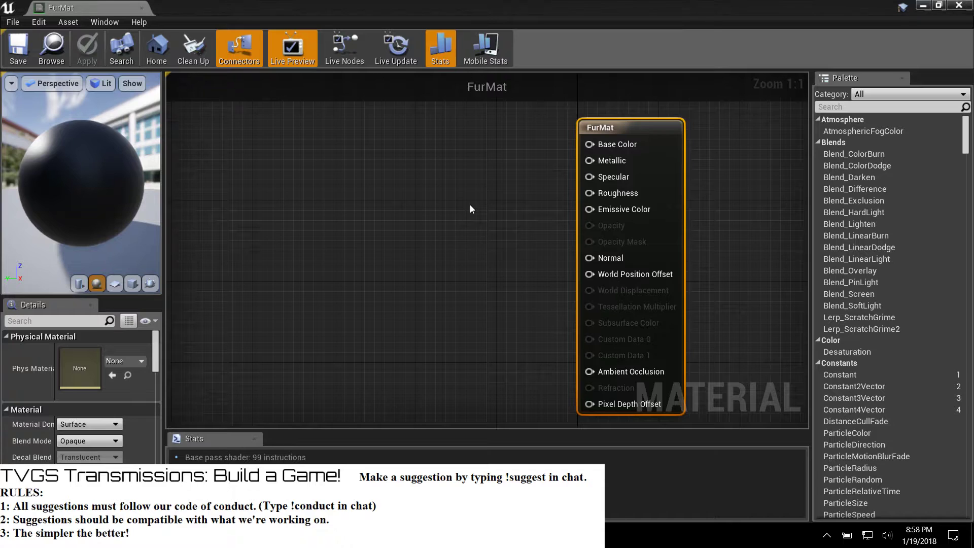
Step: Switch back to Firefox and enlarge the basic fur material video to full screen to examine its node graph
key(alt+Tab)
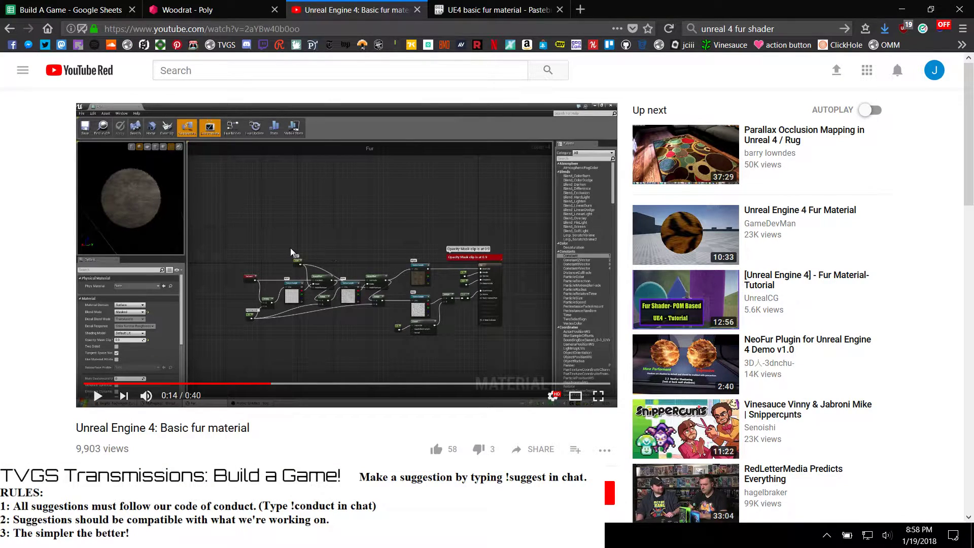
ctrl+scroll(264, 282, up, 4)
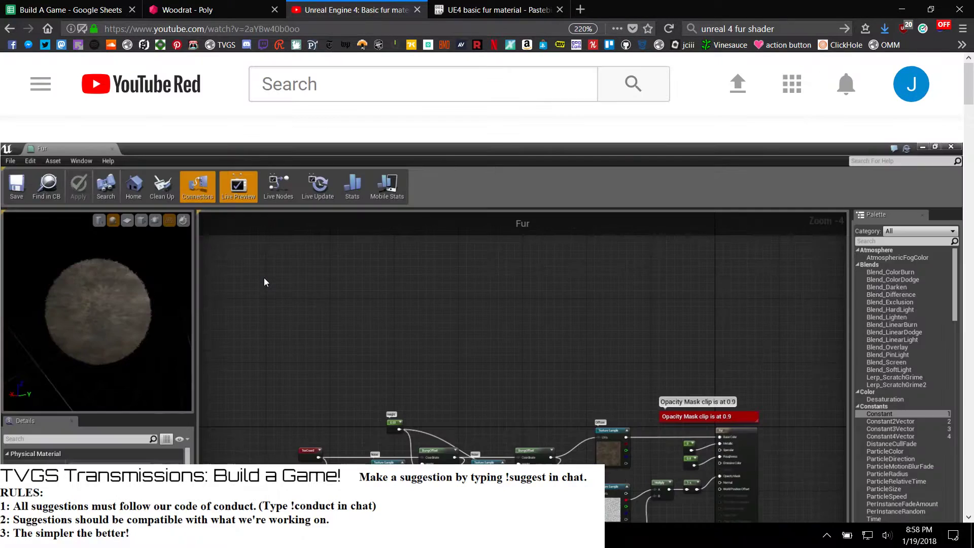
scroll(263, 278, down, 4)
scroll(264, 278, up, 4)
ctrl+scroll(265, 278, down, 5)
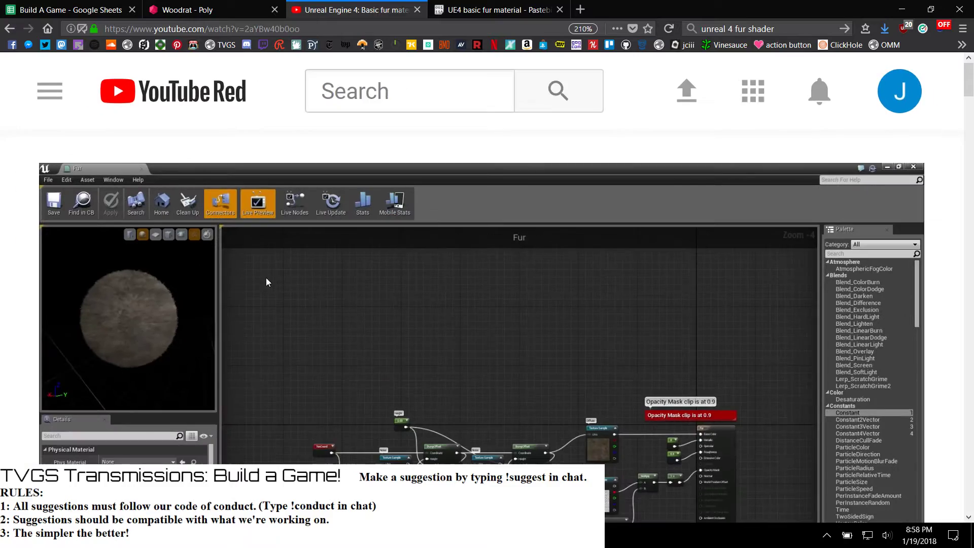
ctrl+scroll(266, 278, down, 5)
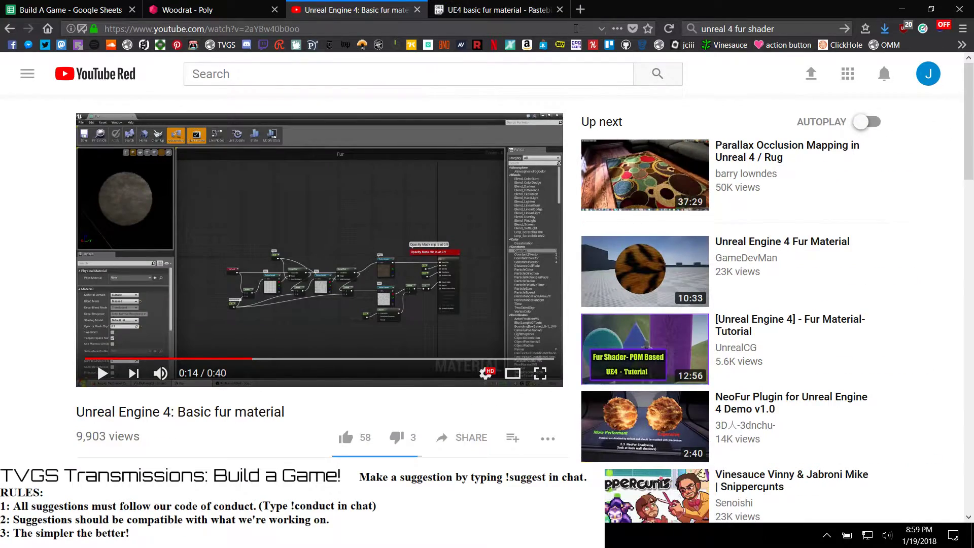
ctrl+scroll(548, 380, up, 1)
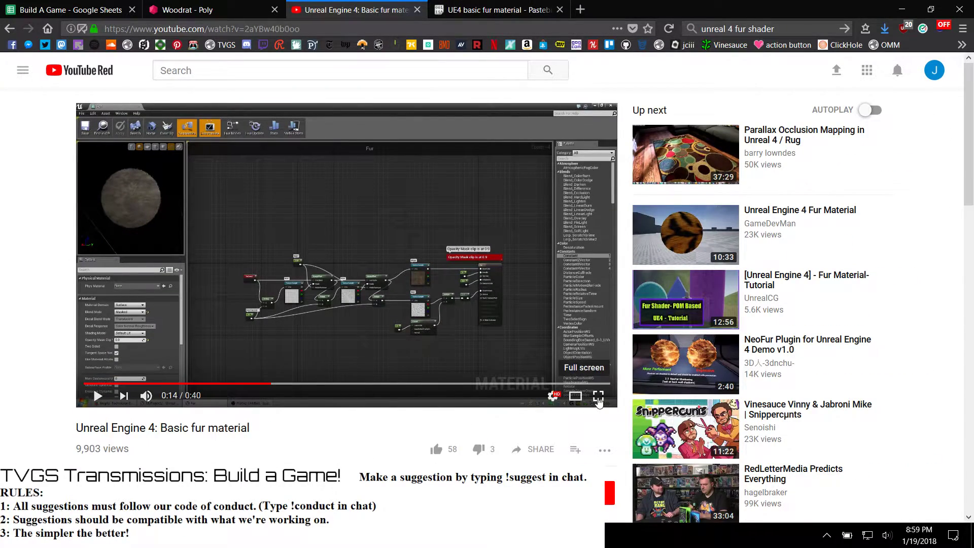
click(598, 396)
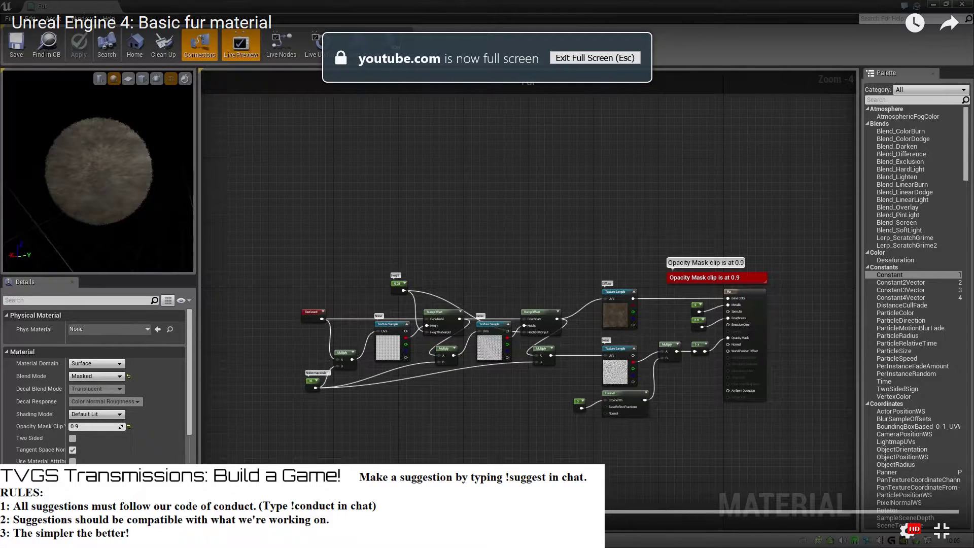
Step: Leave full screen, switch the basic fur material video to theater mode and view its description
click(941, 530)
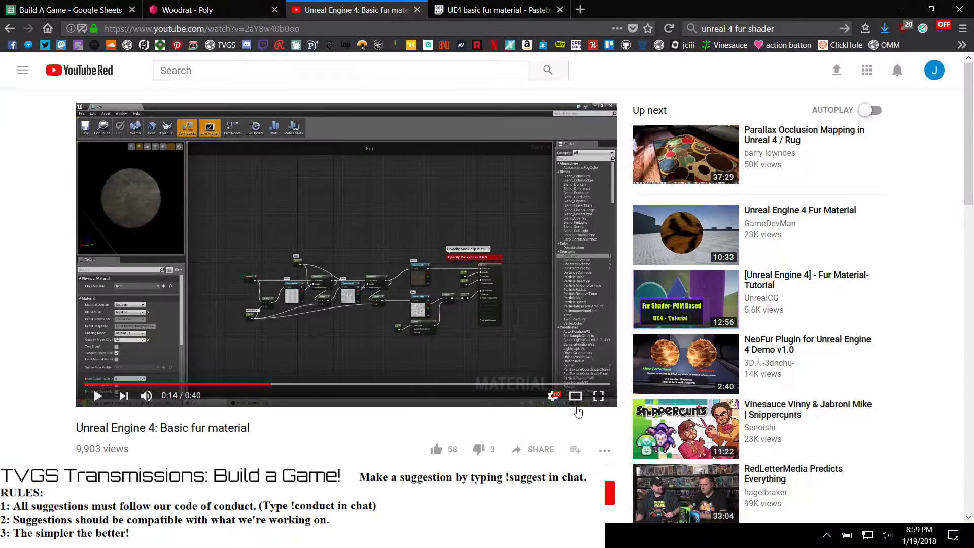
click(575, 397)
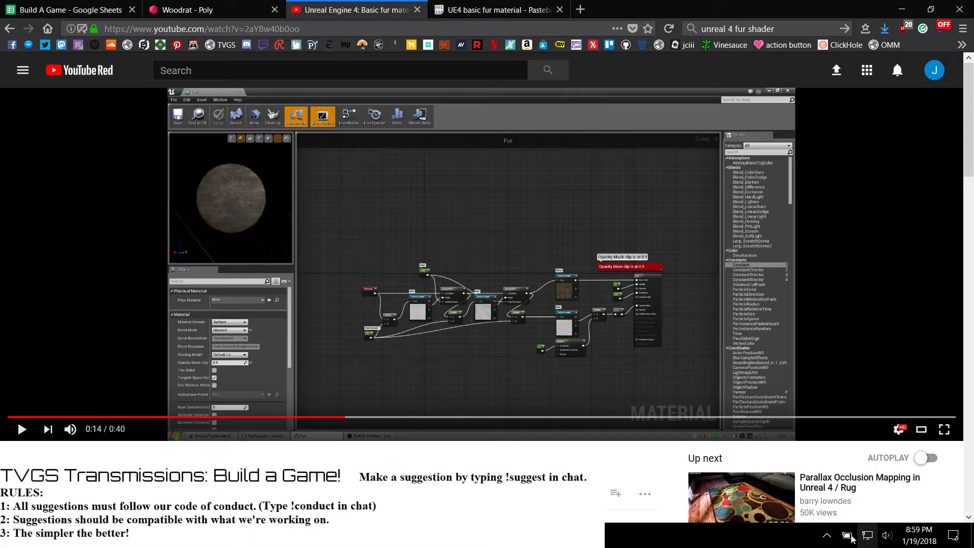
click(829, 536)
click(833, 539)
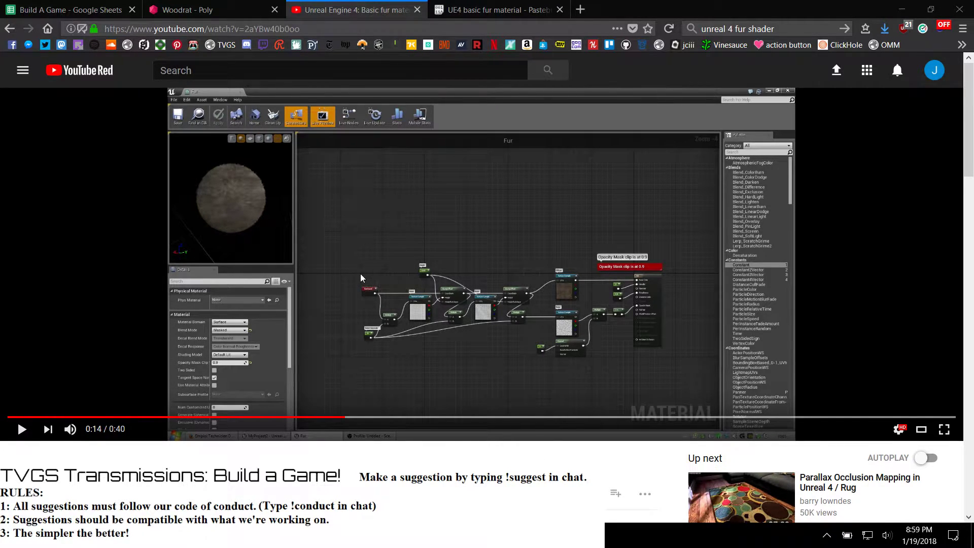
scroll(362, 278, down, 4)
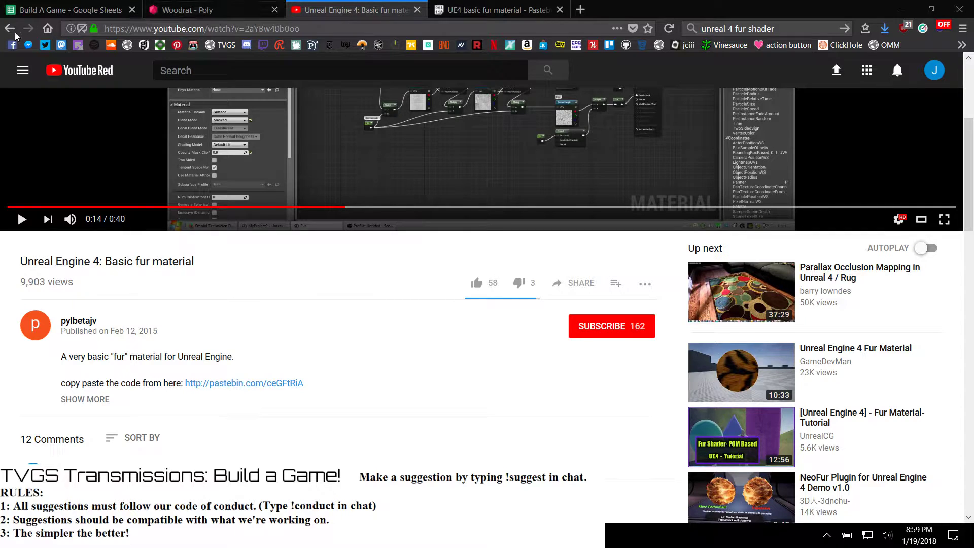
Step: Reopen the Google fur material results in a separate tab and open the "Fur an Hair in Unreal engine" forum thread
middle_click(13, 31)
click(644, 3)
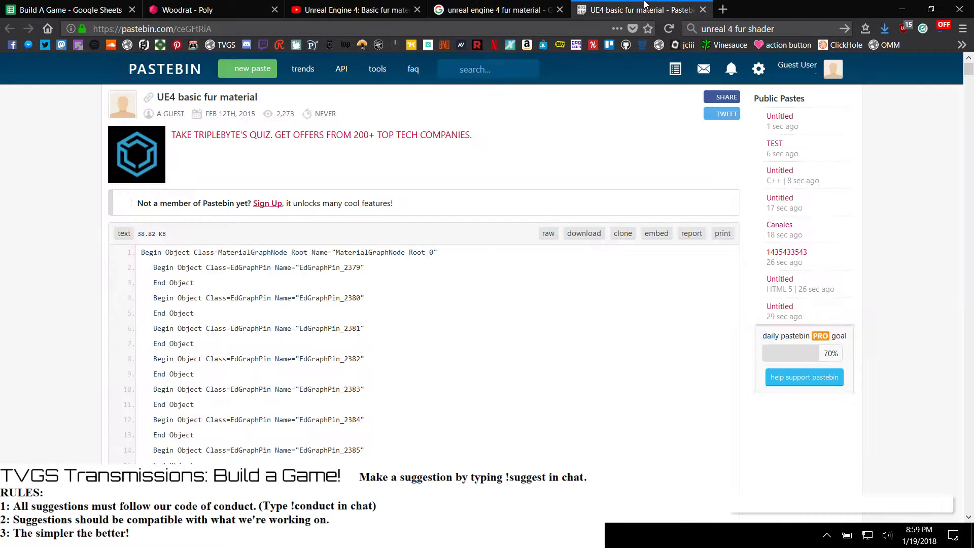
click(541, 11)
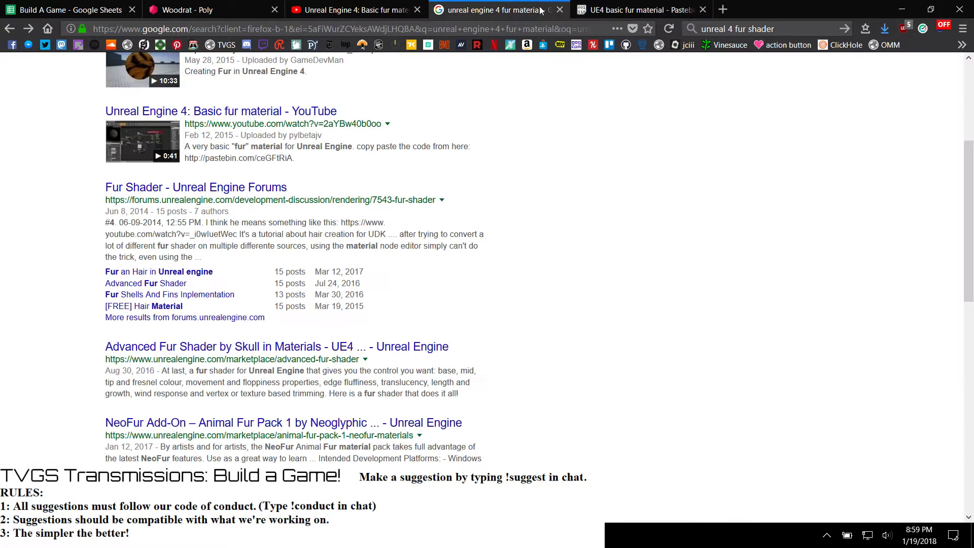
click(188, 272)
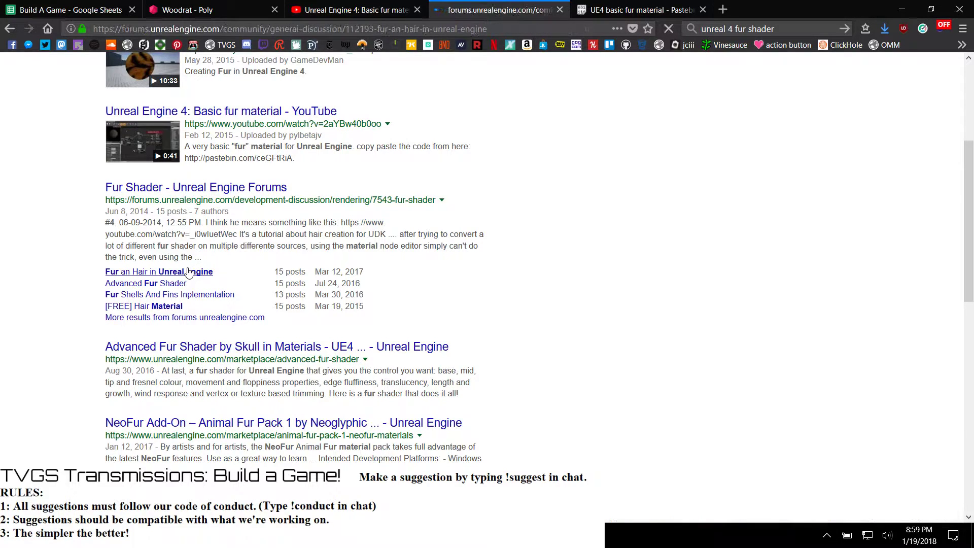
Step: Read the forum replies about fur and hair methods, view the first linked example image, and return to the search results
scroll(316, 329, down, 15)
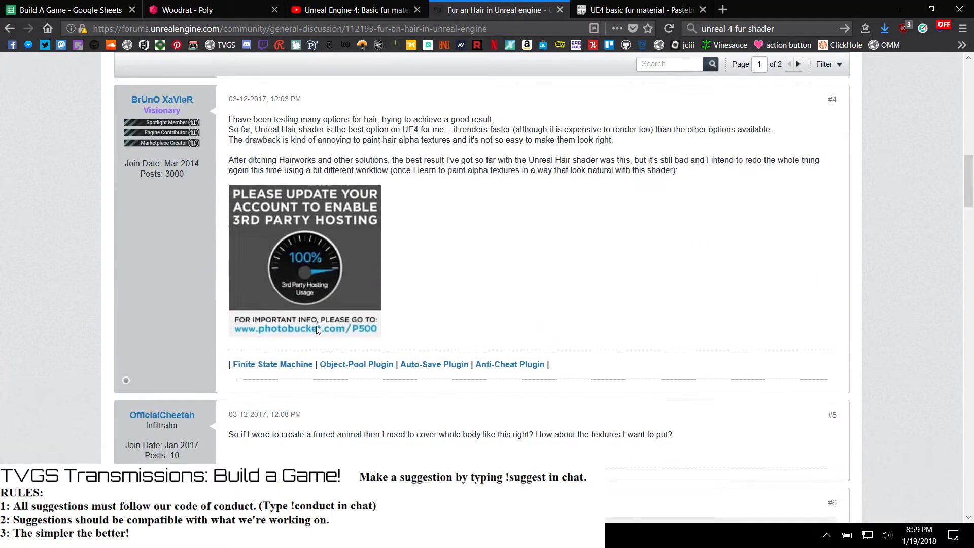
scroll(316, 327, down, 5)
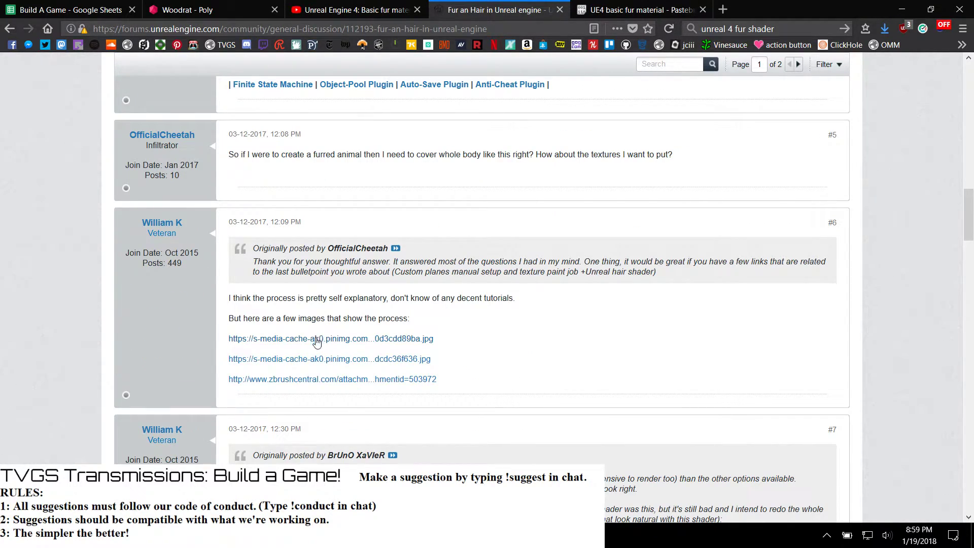
click(317, 339)
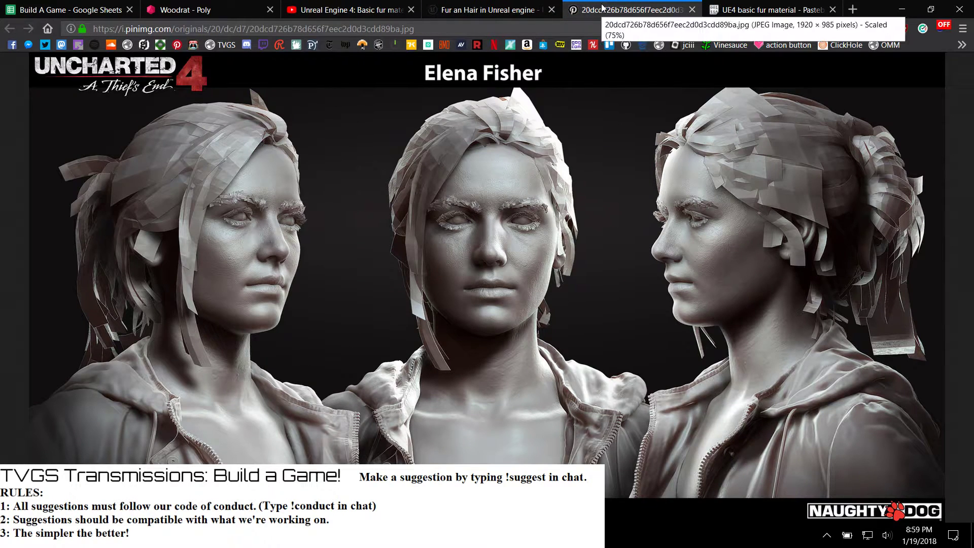
click(693, 9)
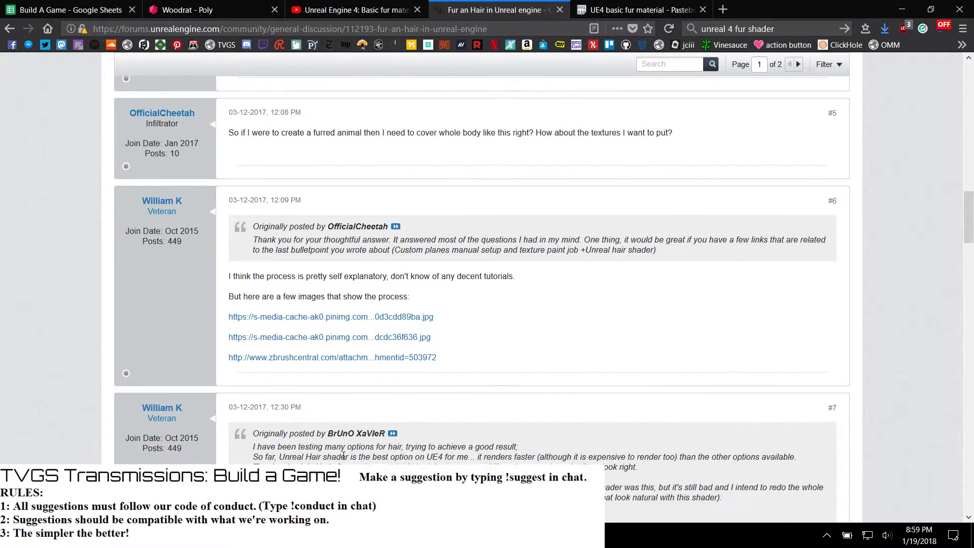
scroll(344, 455, down, 5)
key(alt+Left)
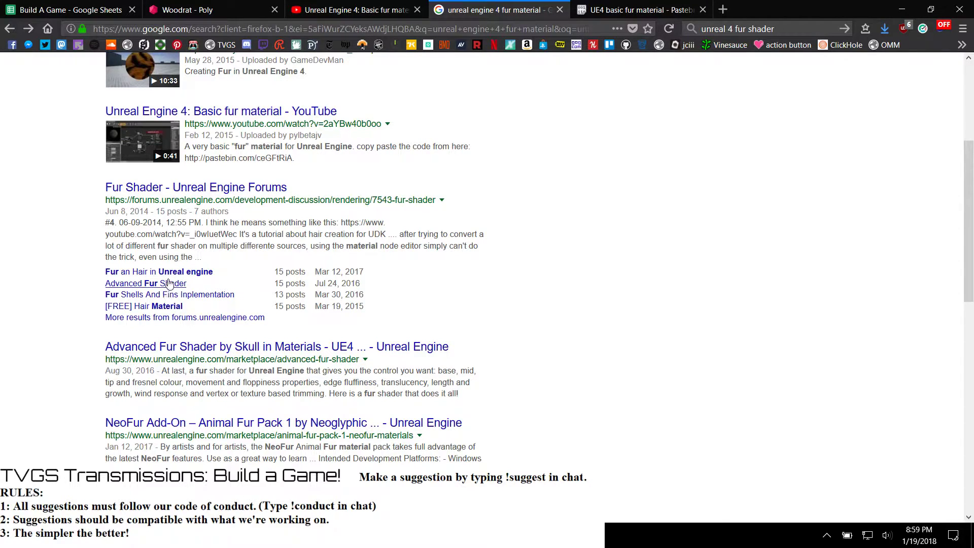
scroll(169, 283, up, 4)
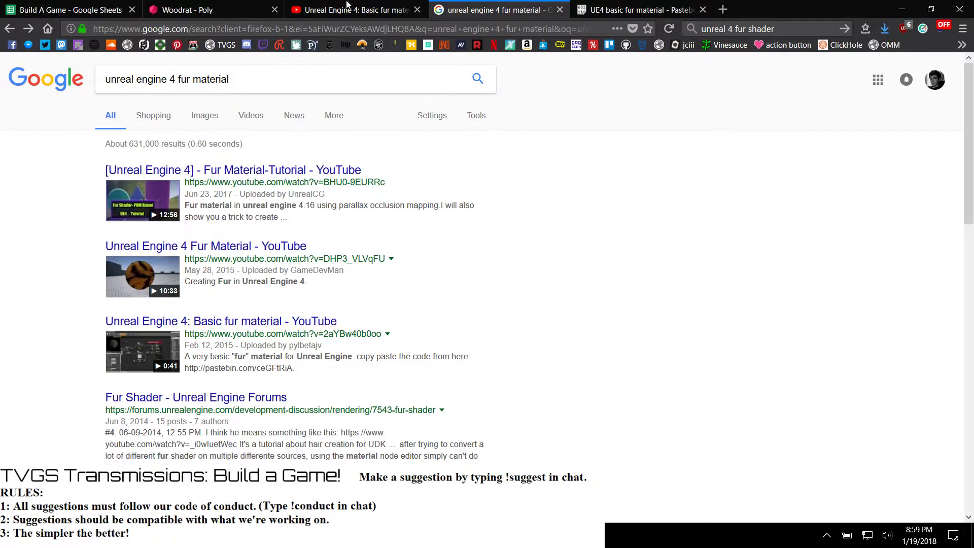
Step: Return to the basic fur material video and enlarge it to full screen to examine the node graph
click(388, 5)
scroll(368, 401, up, 4)
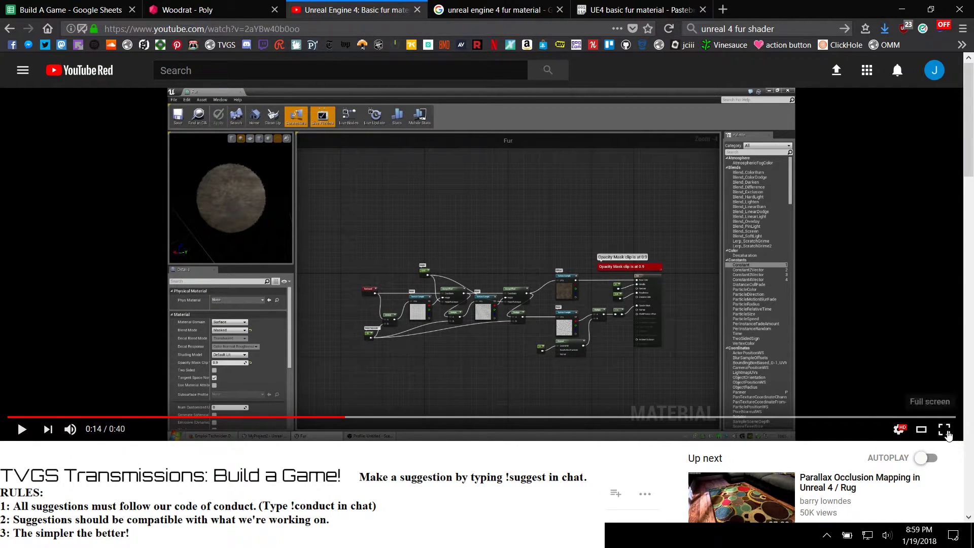
click(947, 434)
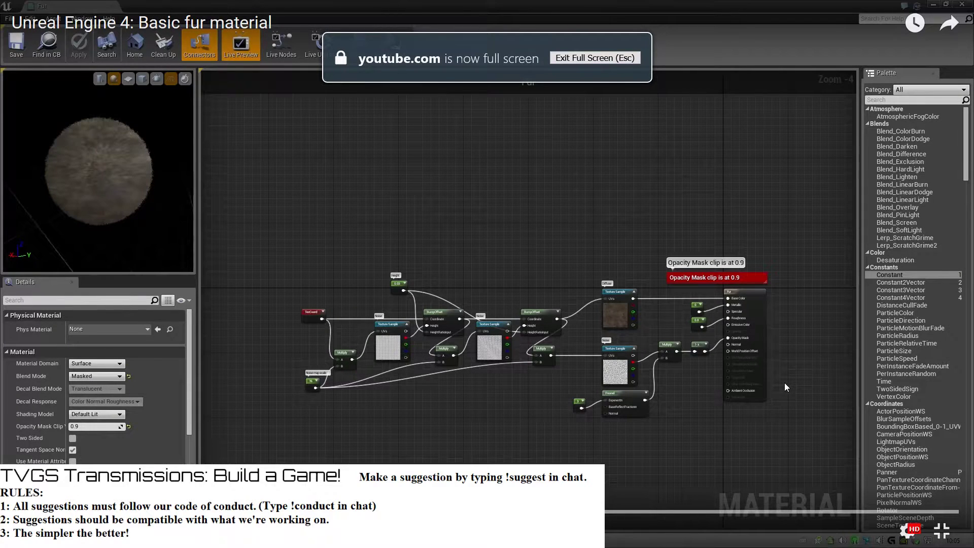
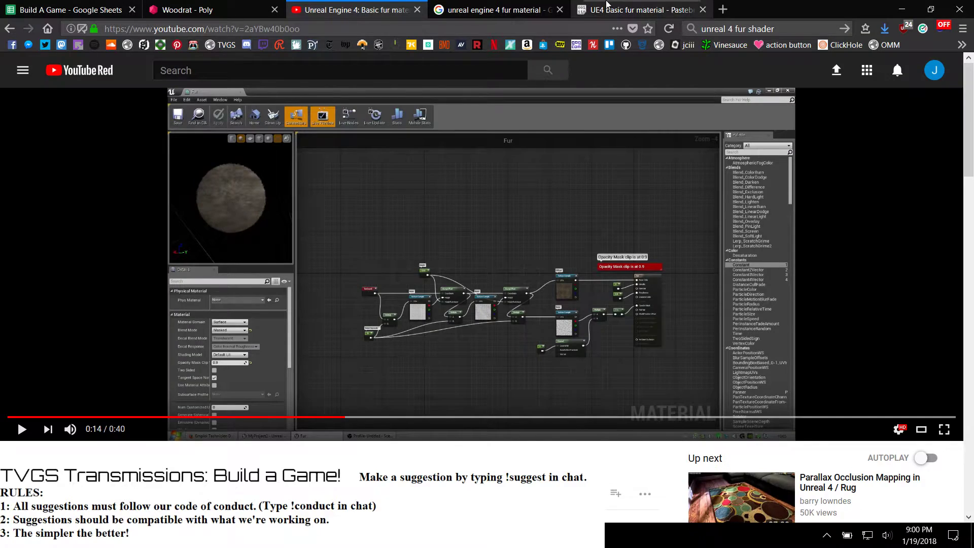
Step: Go back to the Pastebin fur material code and examine the pin definitions for Base Color, Metallic, Specular and Roughness
click(608, 7)
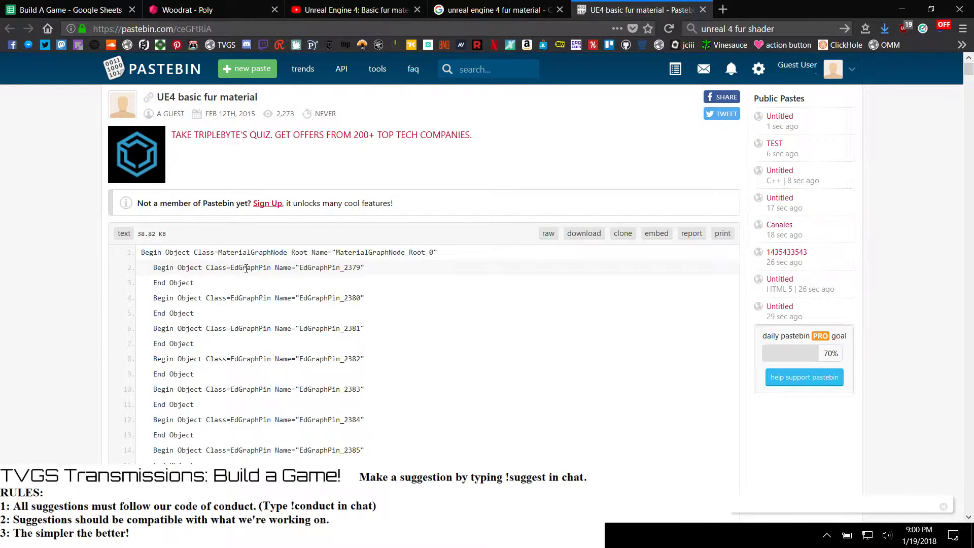
scroll(246, 269, down, 15)
scroll(246, 269, down, 2)
scroll(246, 268, up, 3)
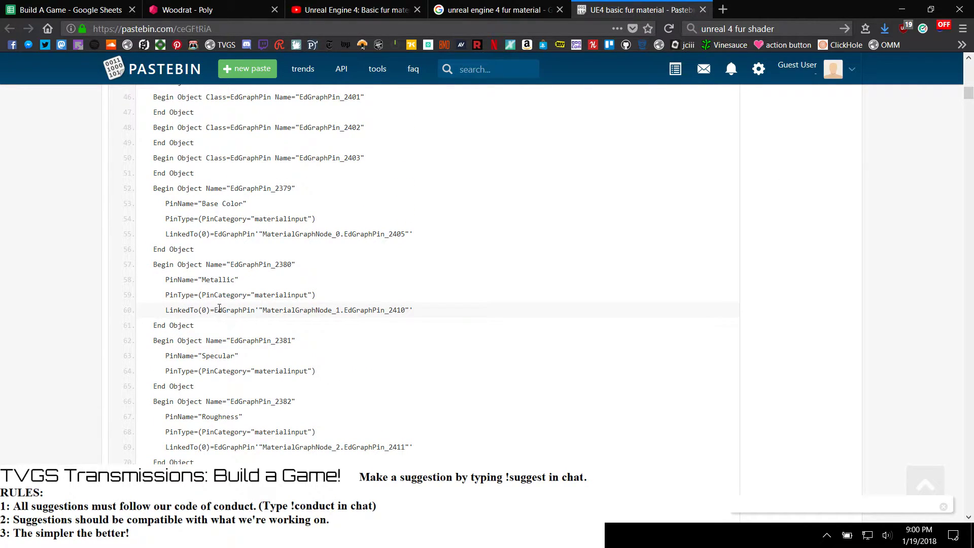
scroll(203, 284, up, 2)
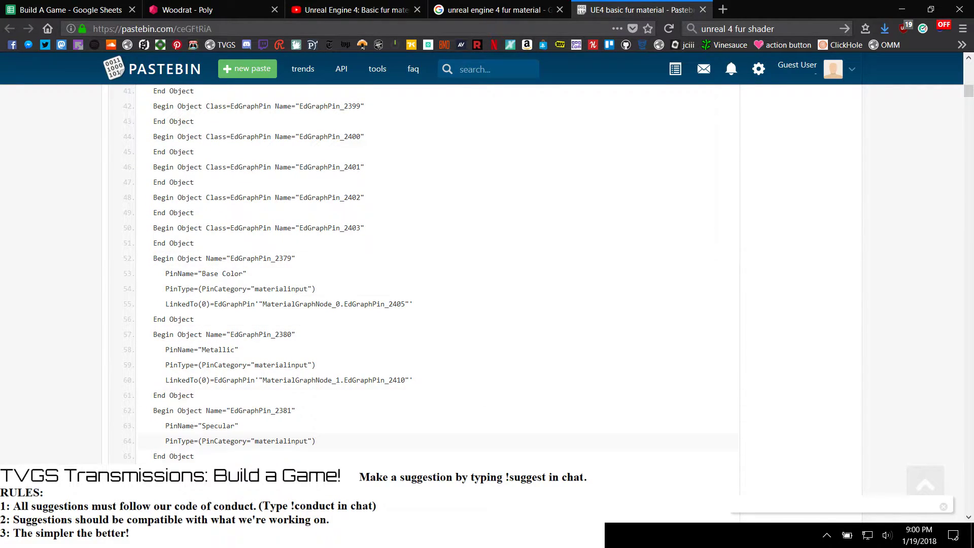
Step: Shrink the browser to a smaller window and move it clear of the FurMat output node in Unreal Editor
double_click(758, 5)
drag(734, 72, 752, 35)
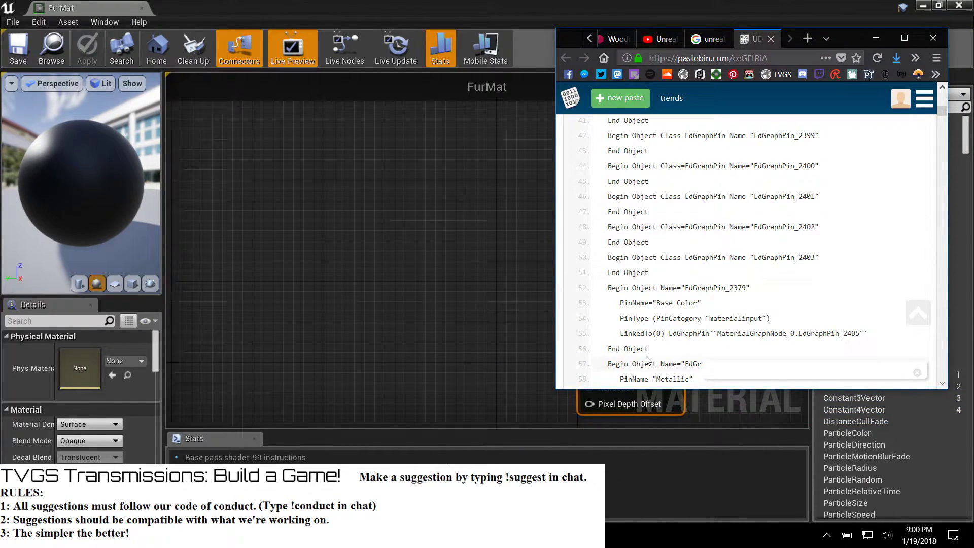
drag(850, 32, 308, 22)
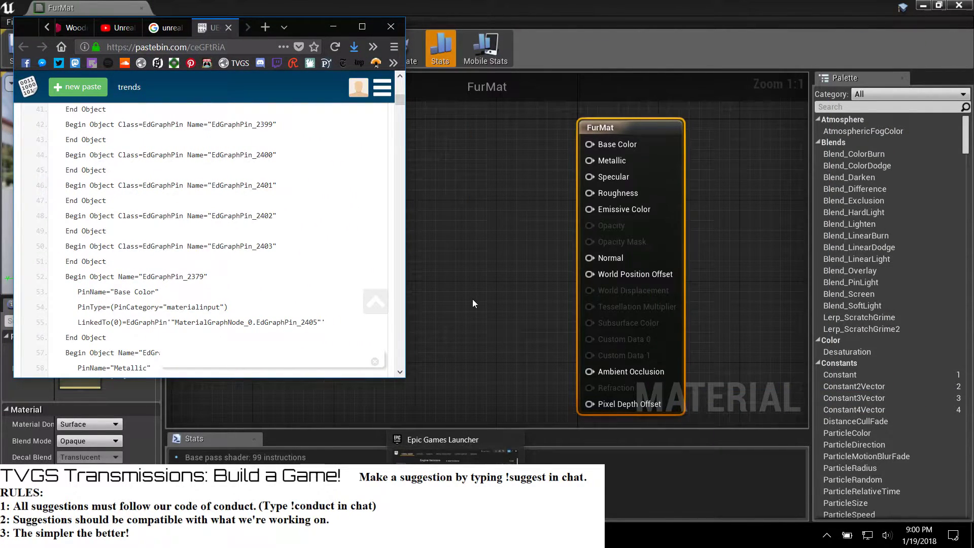
Step: Switch to the Unreal material editor and add a TextureSample node feeding FurMat's Base Color, placed beside the output node
drag(590, 144, 495, 145)
text(text)
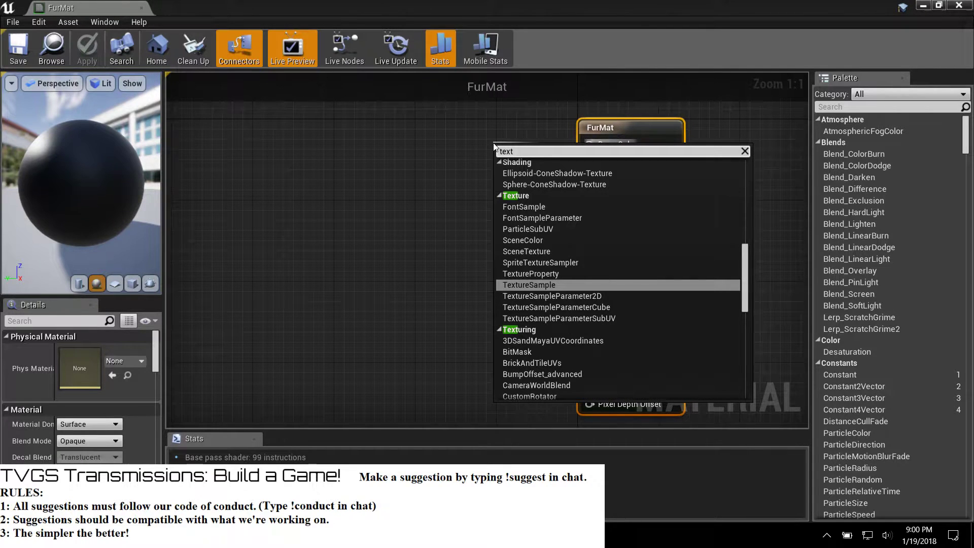
key(Return)
drag(521, 157, 464, 132)
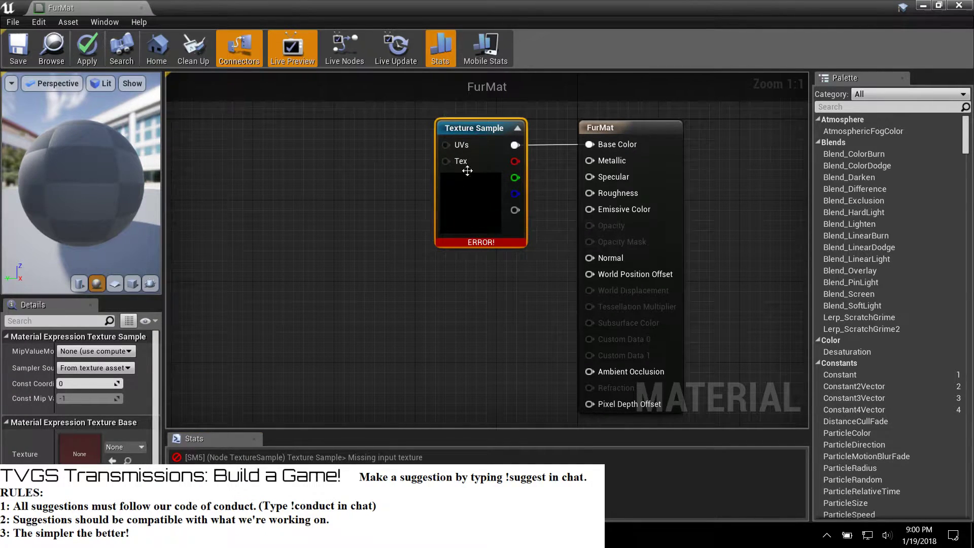
drag(446, 161, 378, 175)
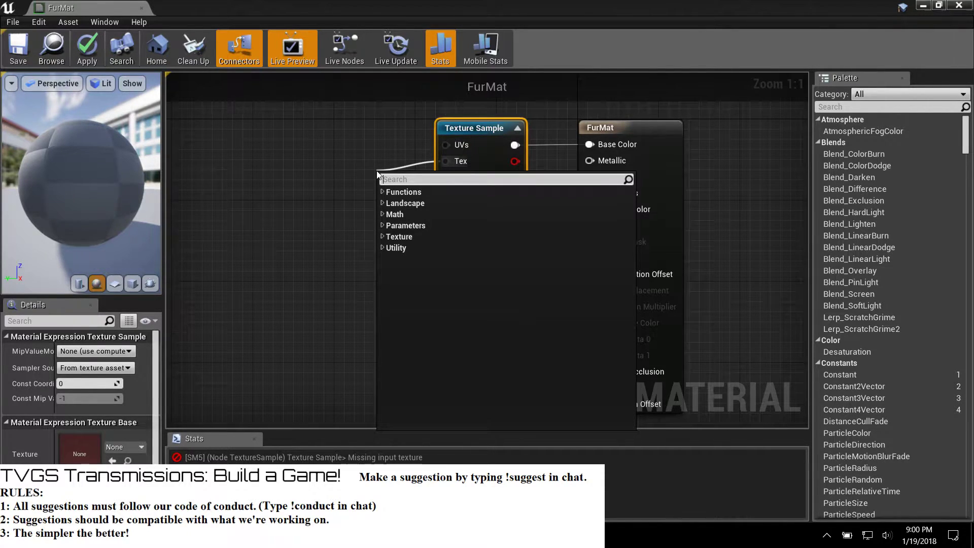
text(woo)
key(BackSpace)
key(BackSpace)
key(BackSpace)
key(Escape)
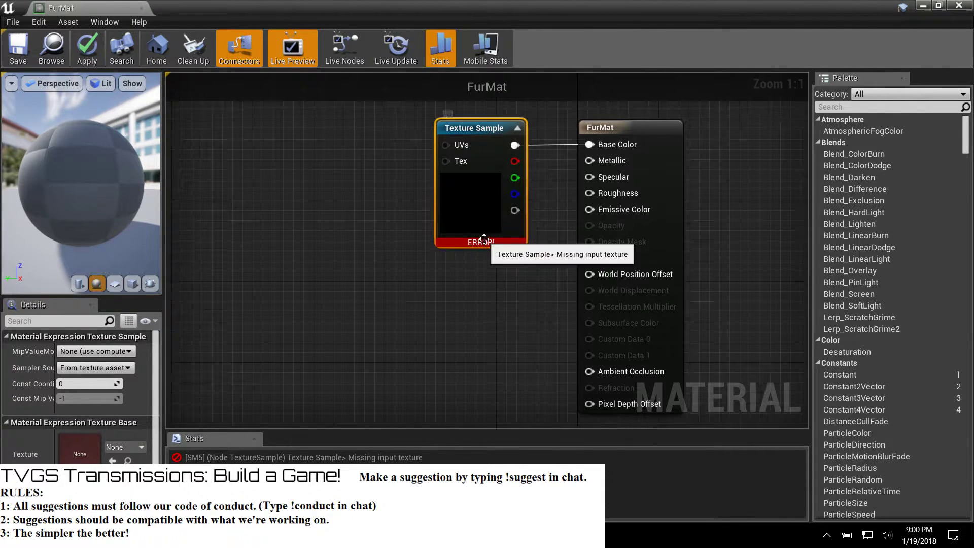
Step: Convert the Texture Sample node to a Texture Object and assign it the Woodrats_BaseColor texture
right_click(473, 202)
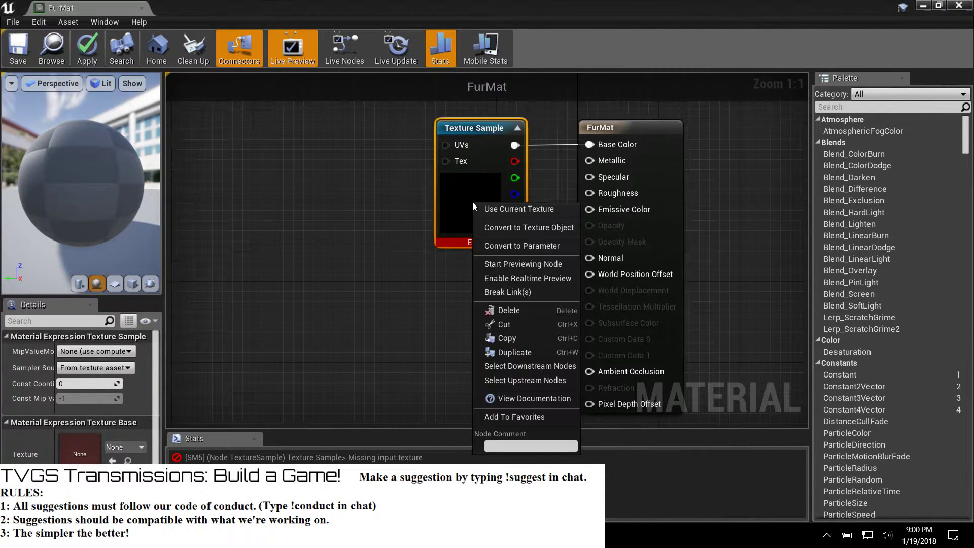
click(488, 227)
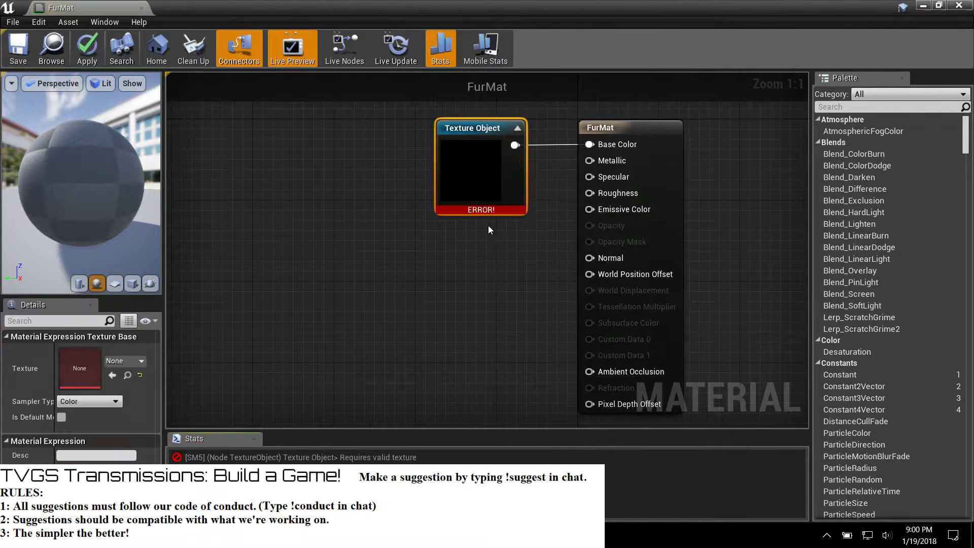
click(118, 362)
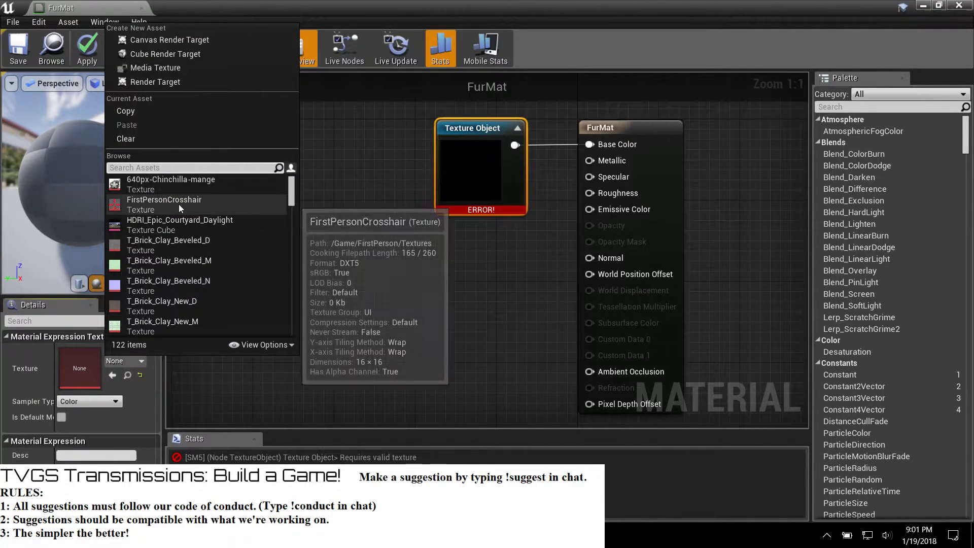
text(w)
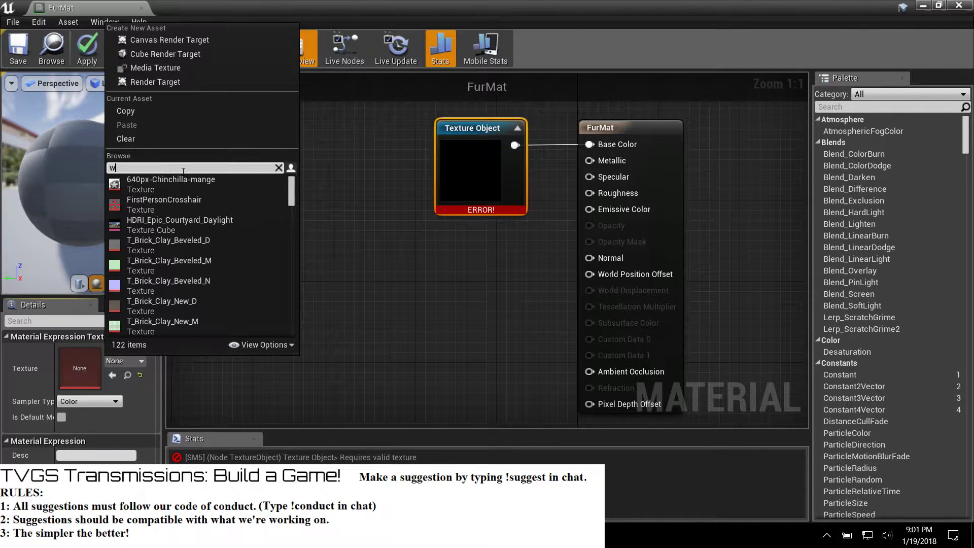
text(oodra)
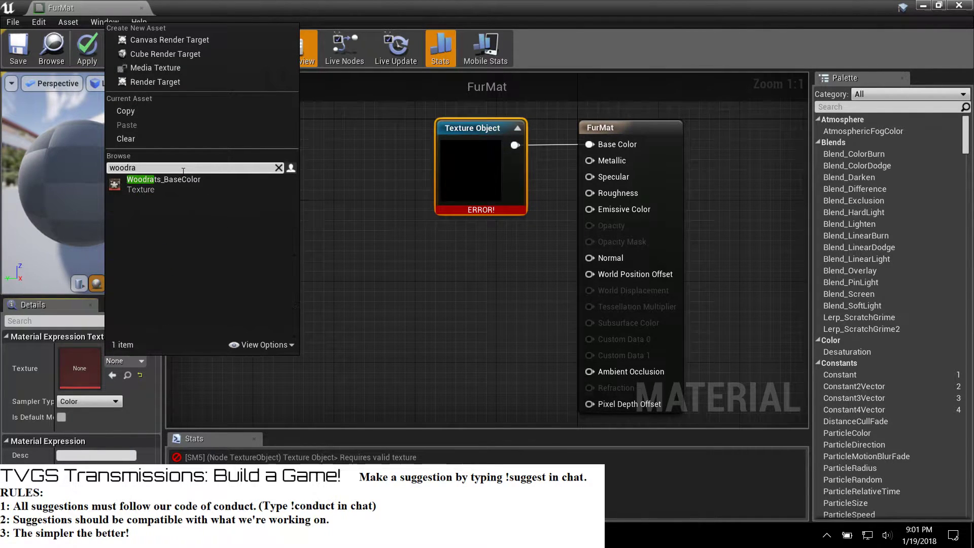
key(Return)
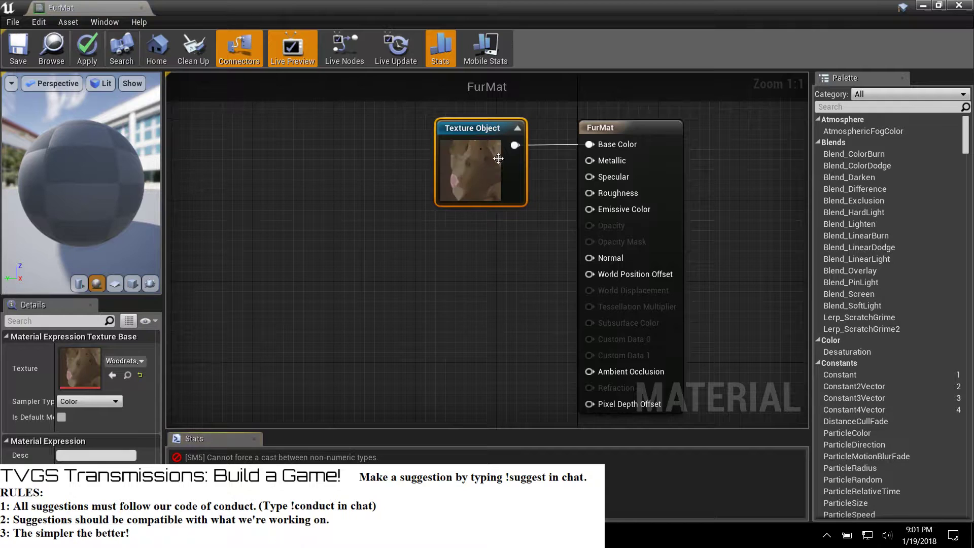
Step: Reposition the Texture Object node slightly lower and farther from the FurMat output node
drag(501, 158, 482, 167)
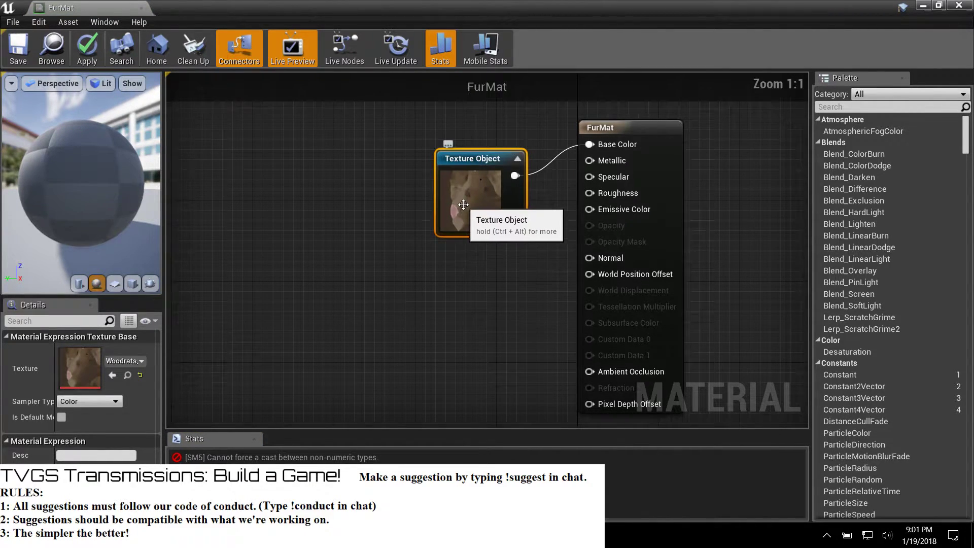
scroll(463, 205, up, 7)
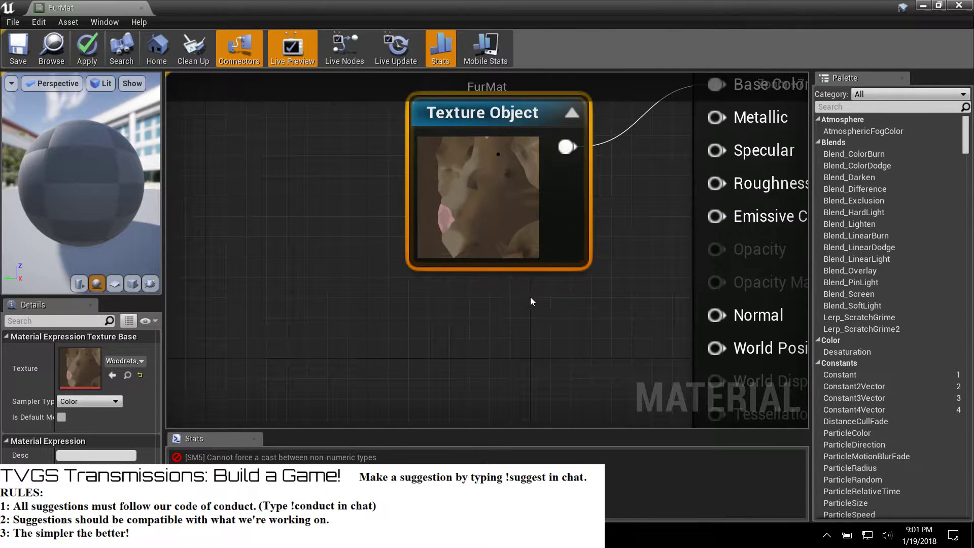
scroll(531, 297, down, 6)
scroll(531, 297, down, 2)
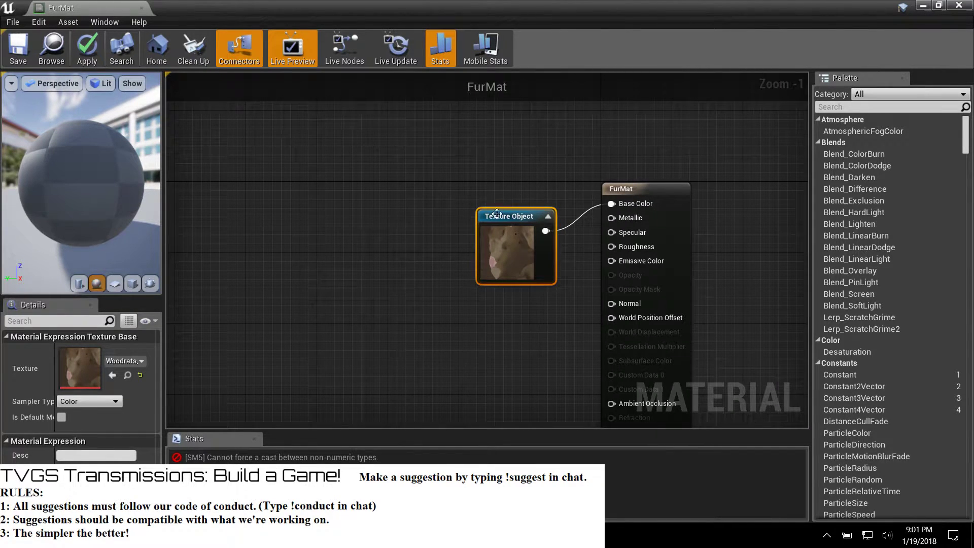
drag(505, 217, 478, 207)
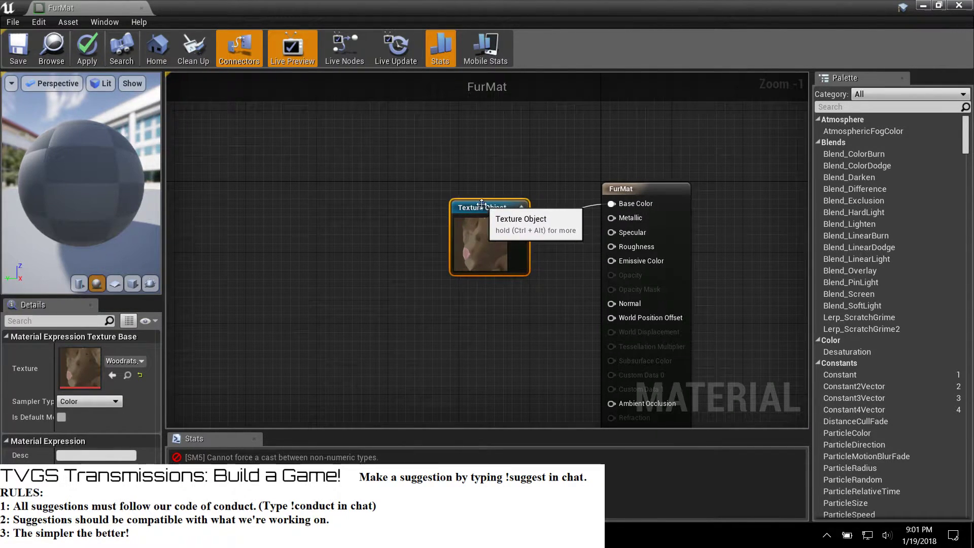
Step: Try to apply FurMat with the Texture Object feeding Base Color, continuing despite compilation errors, and select the error entry
click(409, 271)
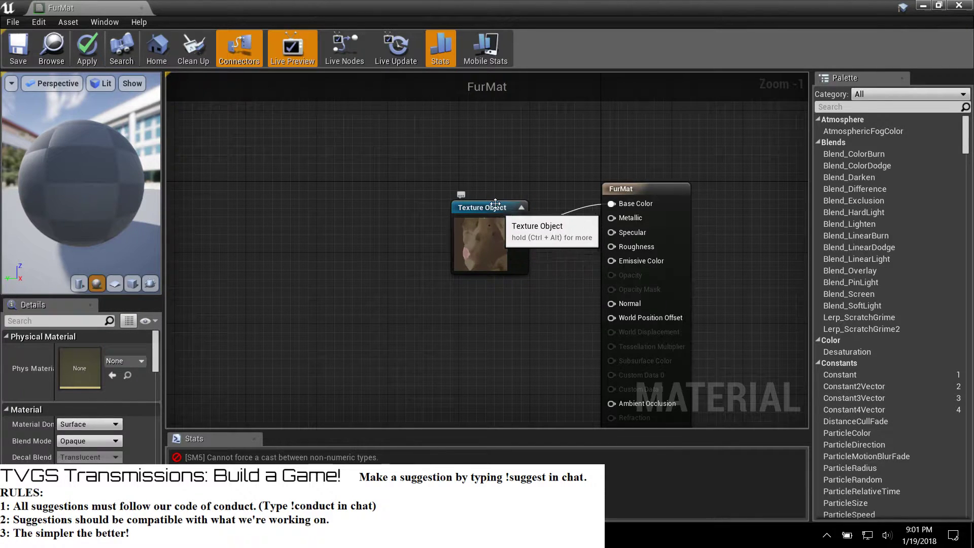
click(80, 57)
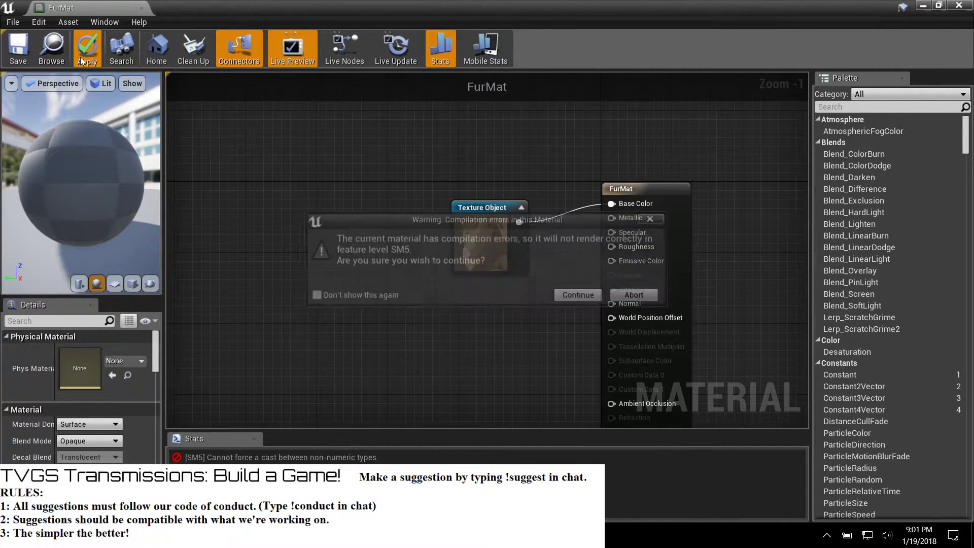
click(581, 296)
click(326, 459)
Step: Replace the Texture Object with a new Texture Sample node wired to FurMat's Base Color and move it clear of the output node
click(461, 212)
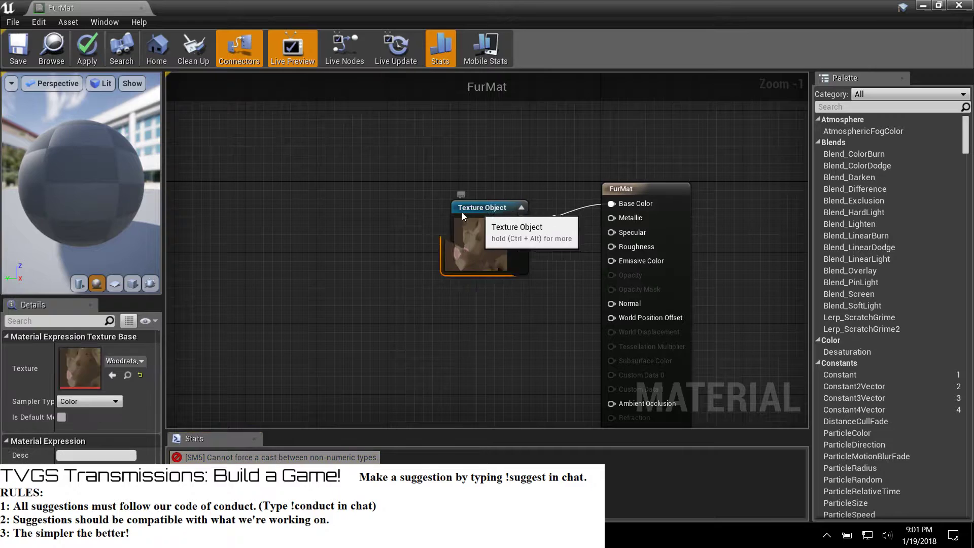
key(Delete)
drag(612, 204, 553, 217)
text(text)
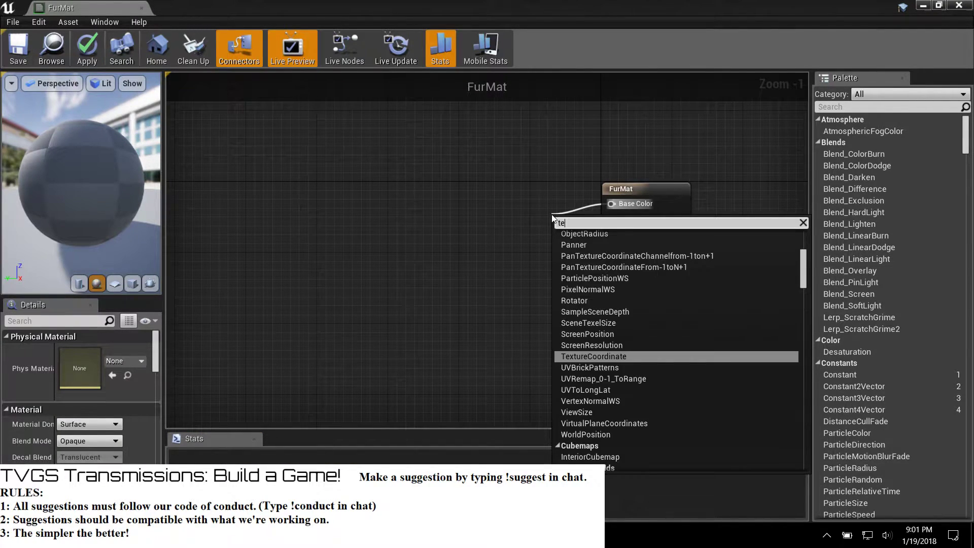
key(Return)
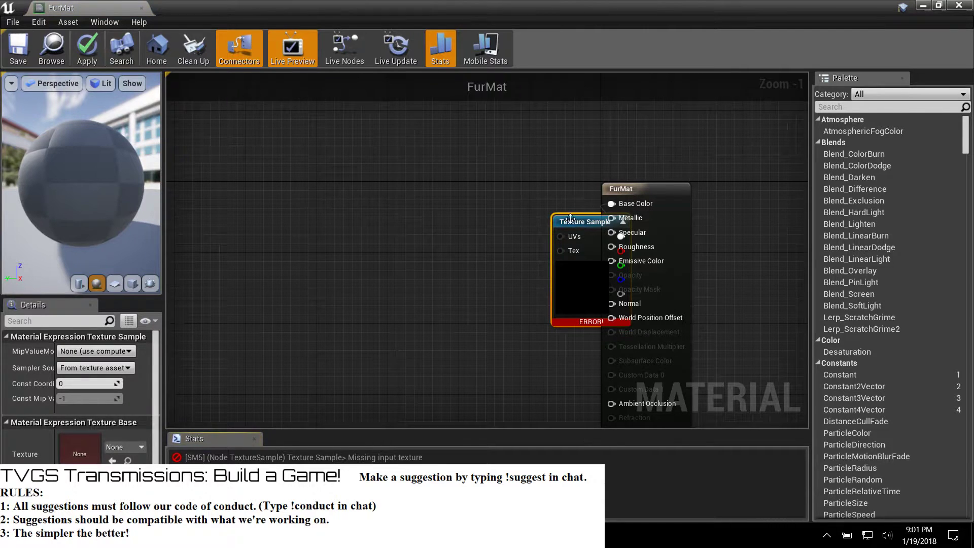
drag(556, 219, 463, 206)
Step: Assign the Woodrats_BaseColor texture to the Texture Sample node
click(111, 447)
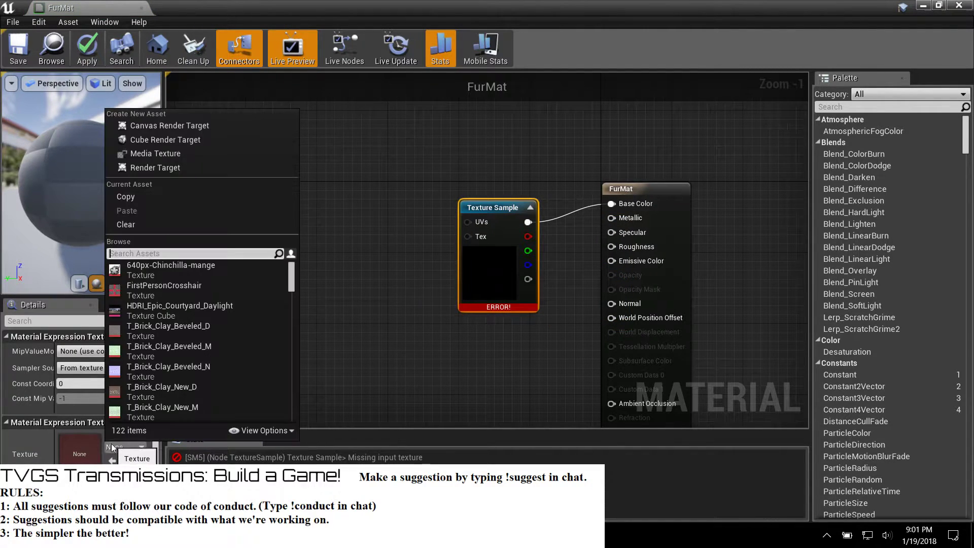
text(wat)
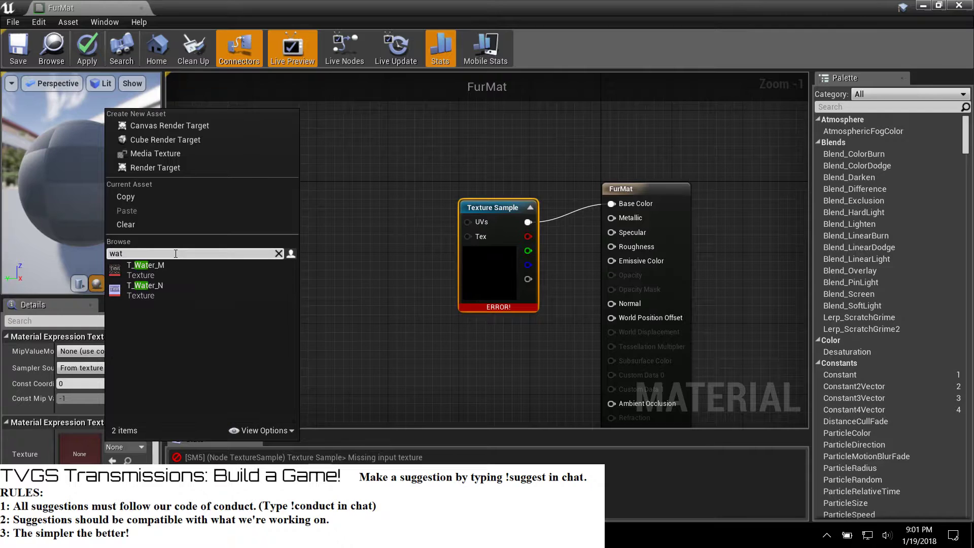
key(BackSpace)
key(BackSpace)
text(oodr)
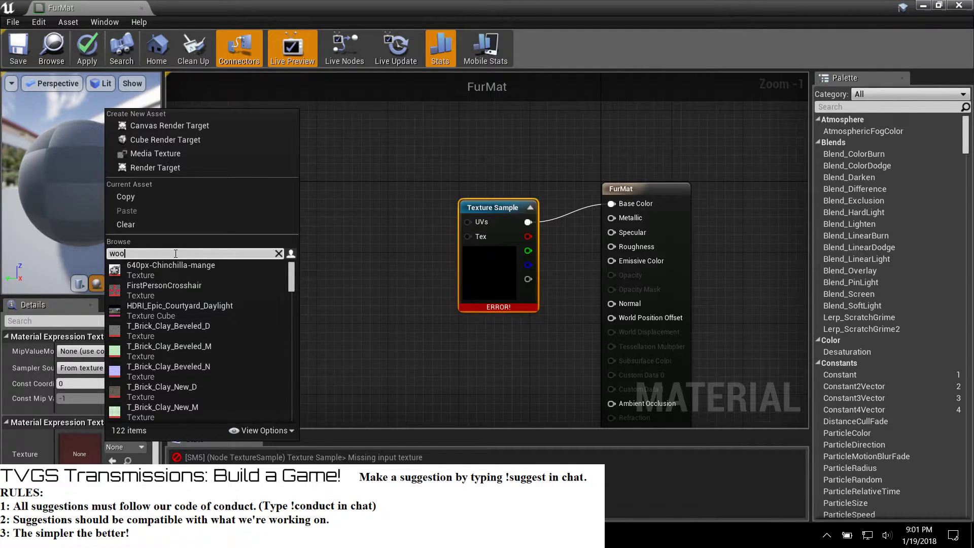
click(175, 258)
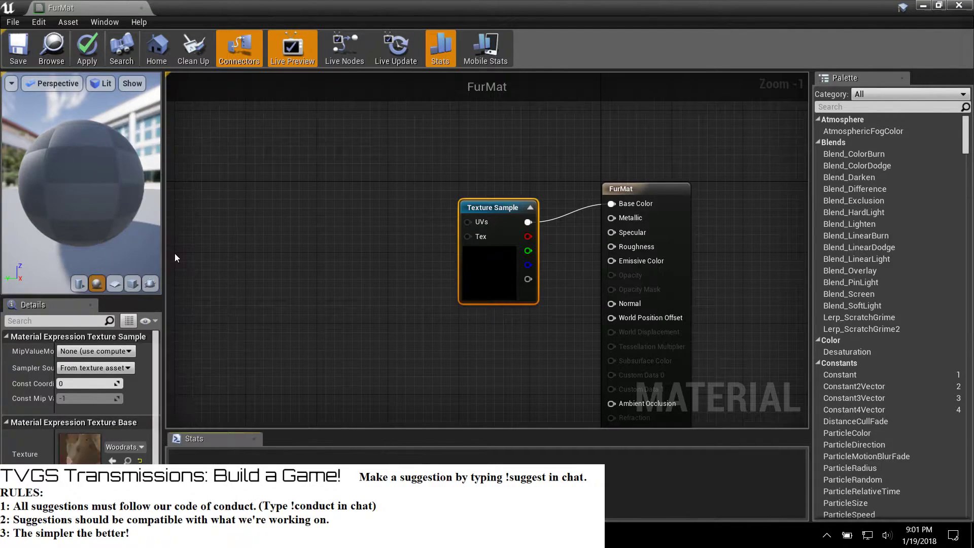
Step: Nudge the Texture Sample node slightly farther from FurMat, apply the material, and inspect the preview sphere from another angle
mouse_move(499, 210)
mouse_down()
mouse_move(490, 202)
mouse_move(490, 210)
mouse_up()
click(91, 53)
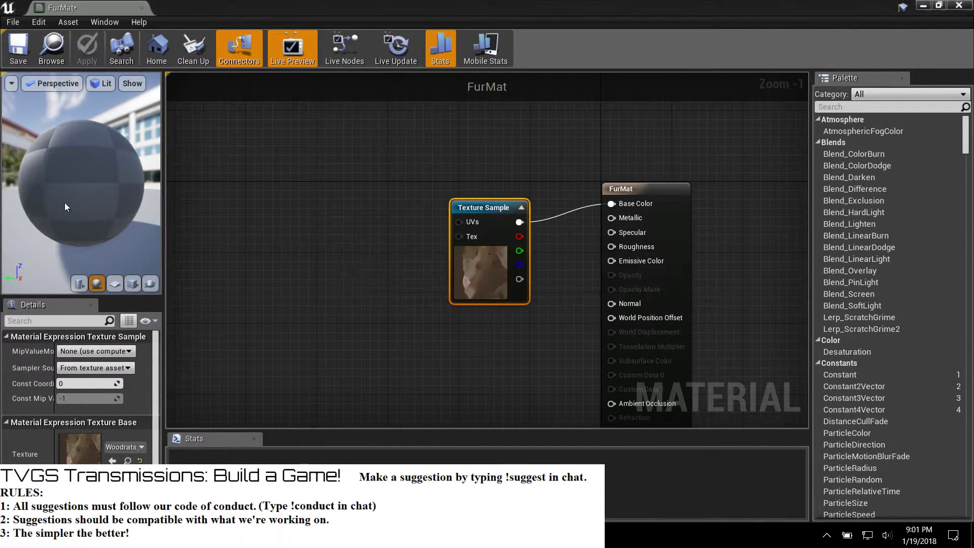
drag(84, 176, 15, 193)
Step: Switch to the Pastebin page in the browser and search the fur code for MaterialGraphNode_0.EdGraphPin_2405, the node linked to Base Color
key(alt+Tab)
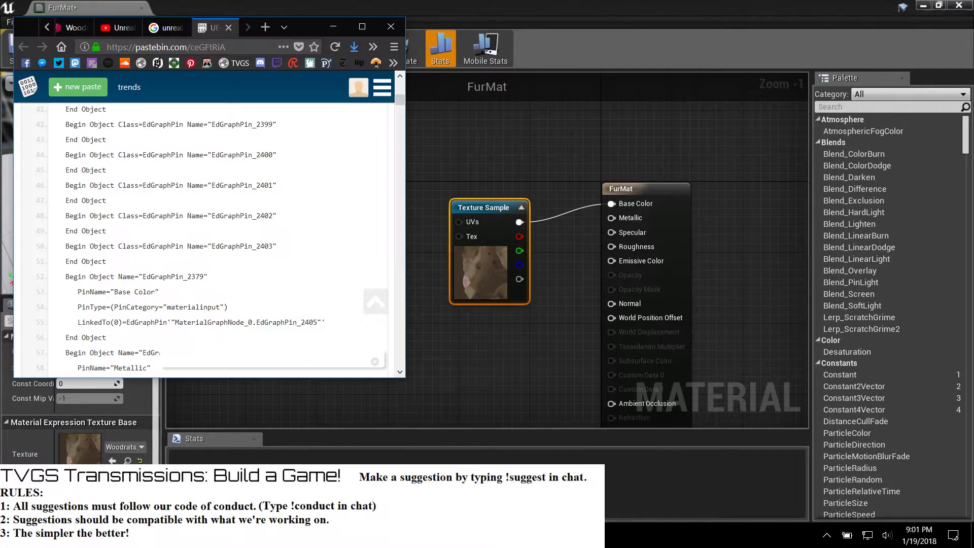
scroll(249, 232, down, 3)
scroll(249, 233, up, 1)
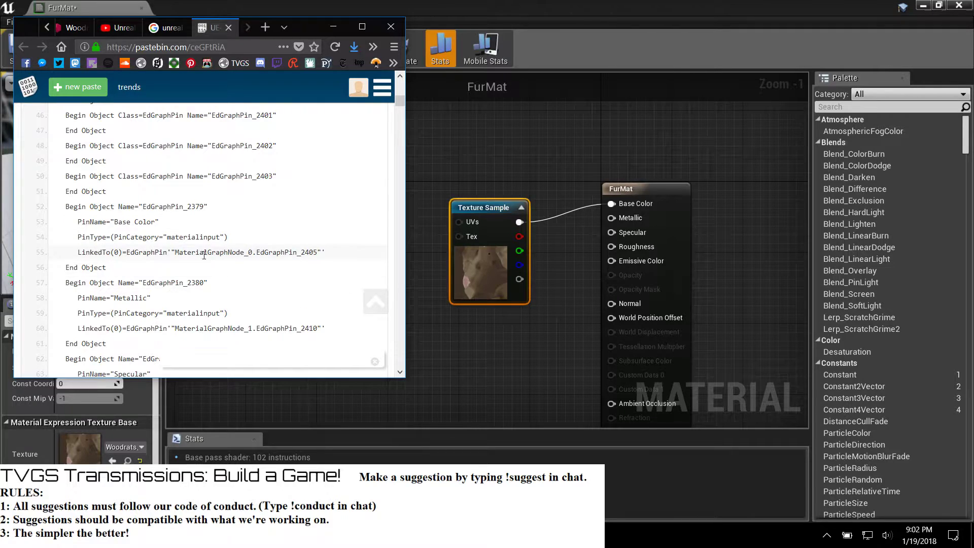
drag(176, 251, 288, 253)
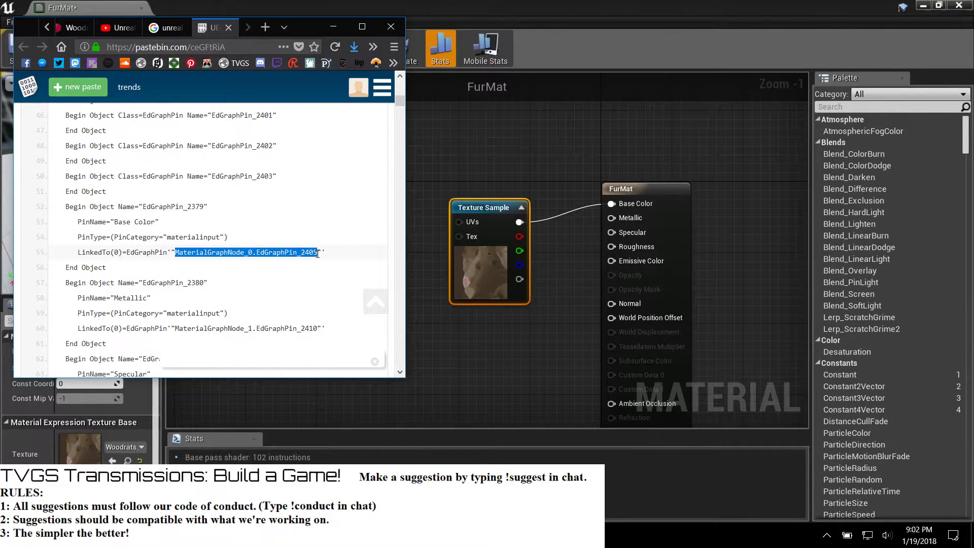
key(ctrl+f)
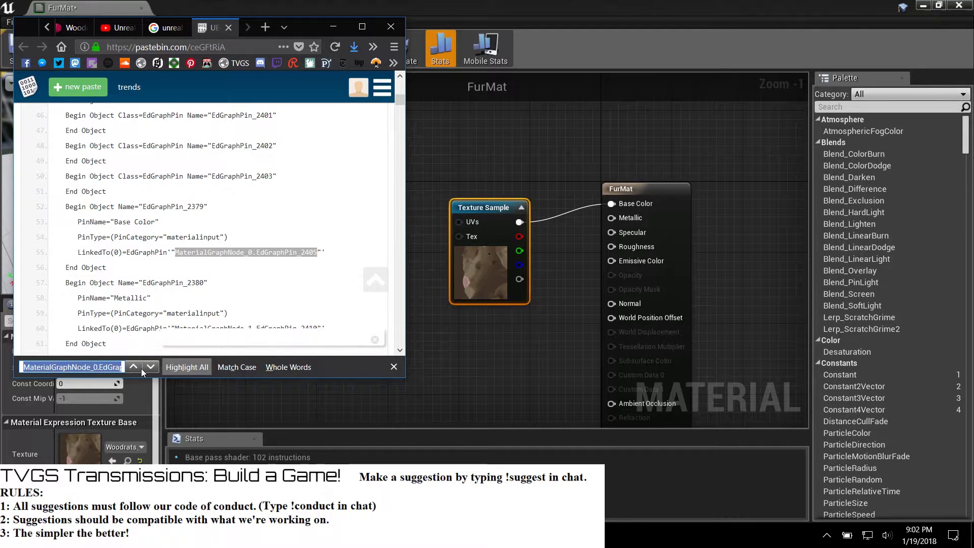
click(150, 367)
click(150, 367)
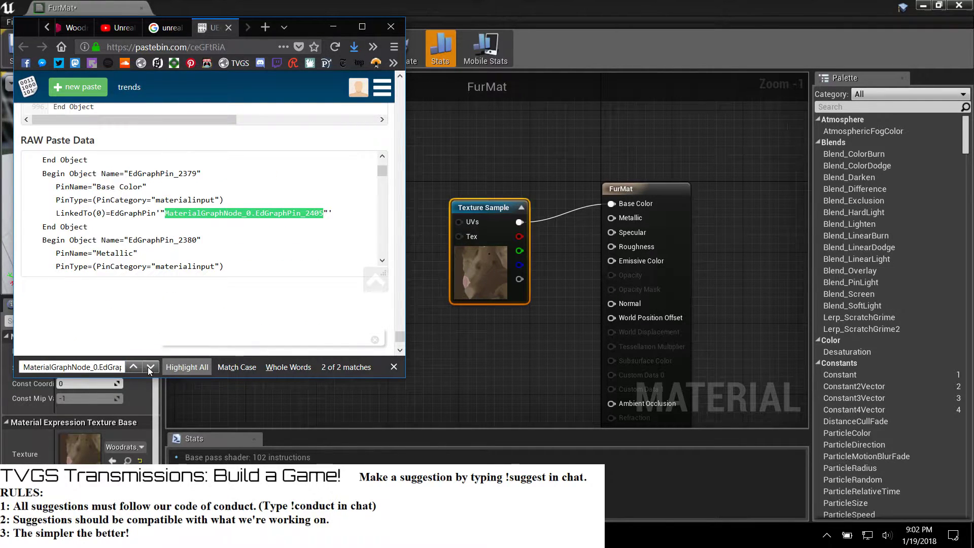
click(150, 367)
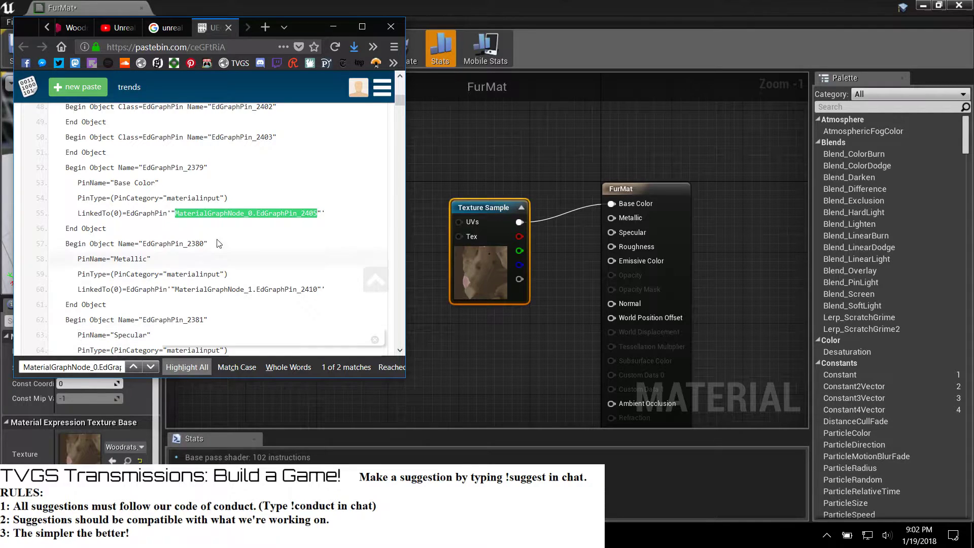
Step: Check the Metallic pin's link, recheck the MaterialGraphNode_0.EdGraphPin_2405 matches, and return to the paste's beginning in a maximized browser
drag(176, 290, 318, 289)
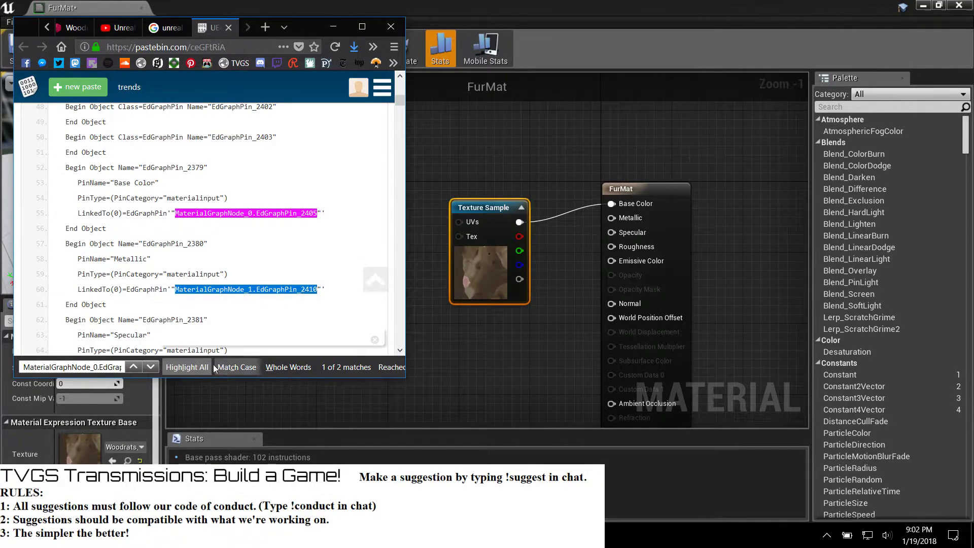
click(151, 367)
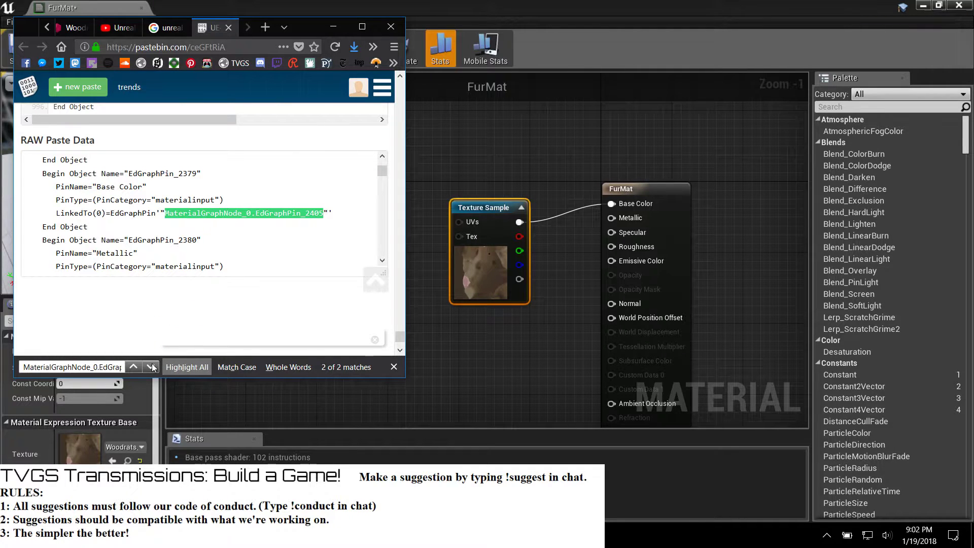
click(151, 367)
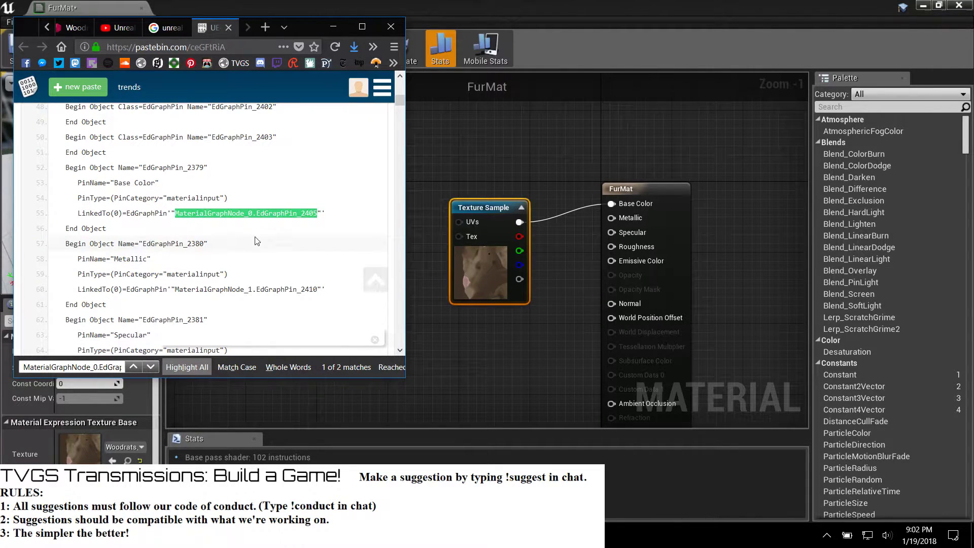
scroll(258, 244, up, 15)
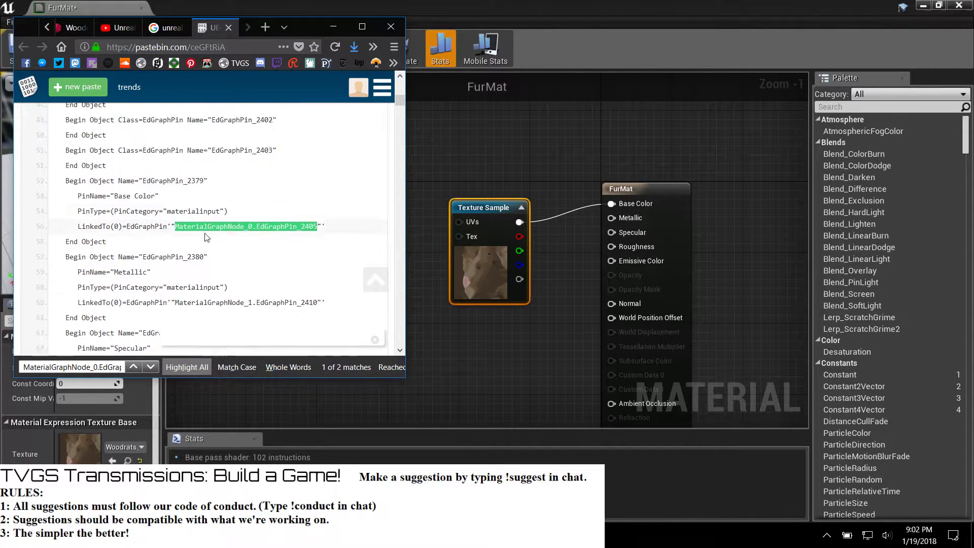
click(359, 30)
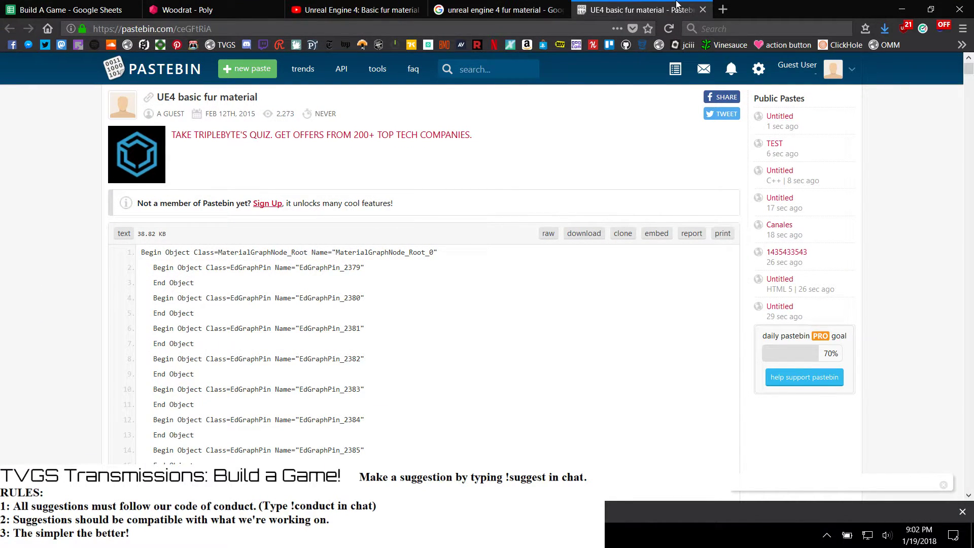
Step: Switch back to the Unreal material editor and review the Texture Sample node's properties
click(905, 9)
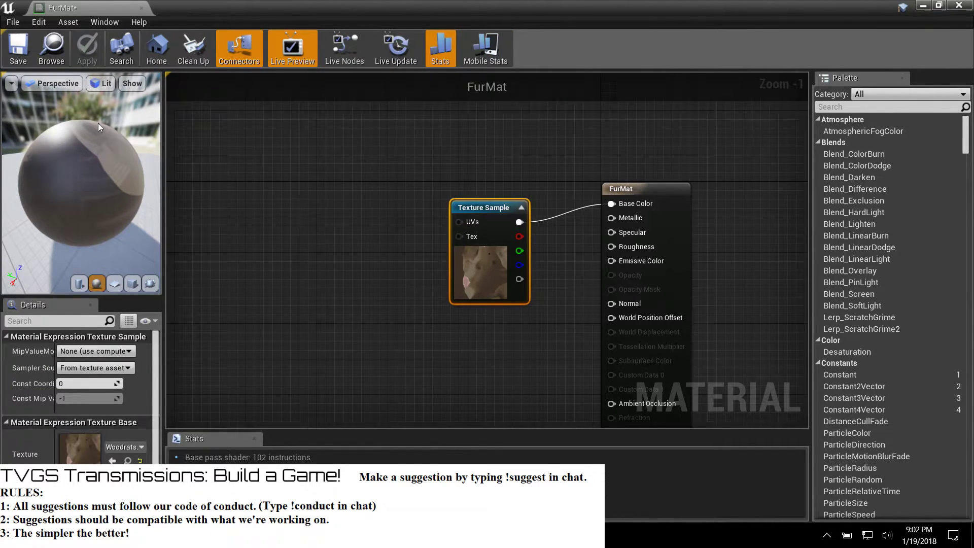
scroll(92, 375, down, 2)
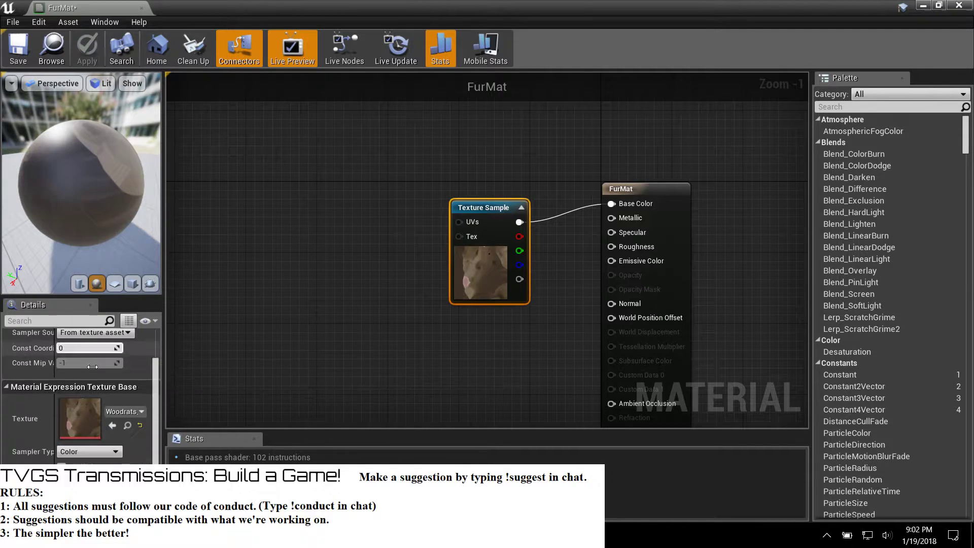
scroll(93, 374, up, 2)
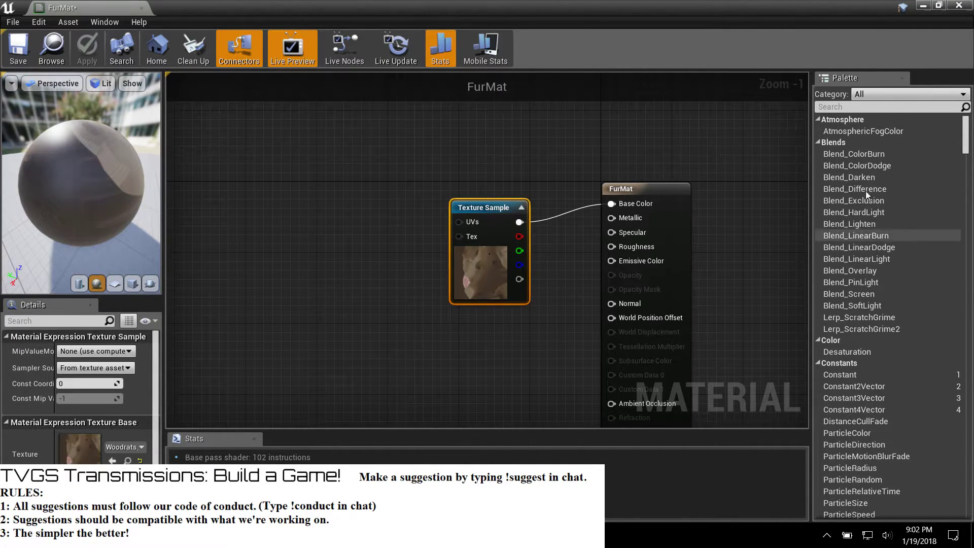
Step: Minimize the material editor and open the Material.h header file for the FurMat asset in the Woodrat folder
click(926, 6)
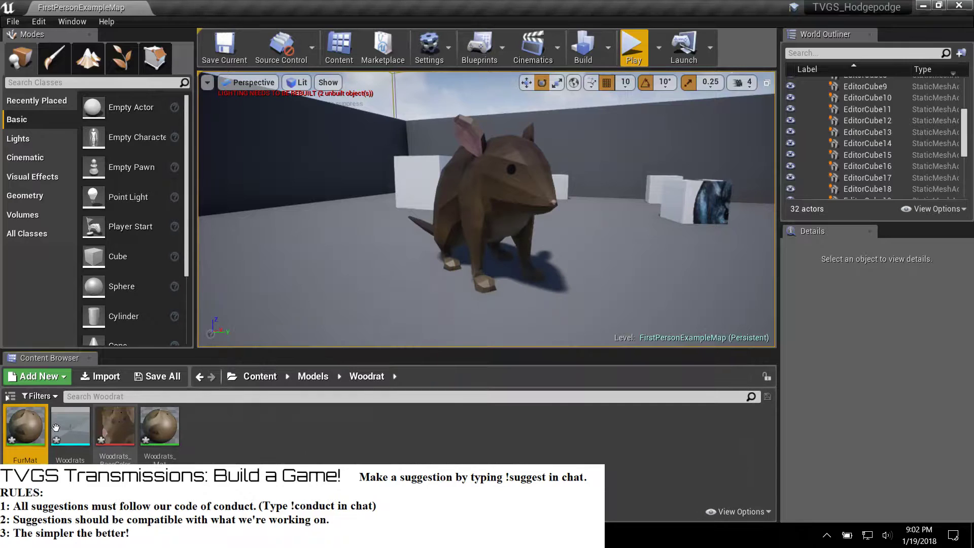
right_click(35, 432)
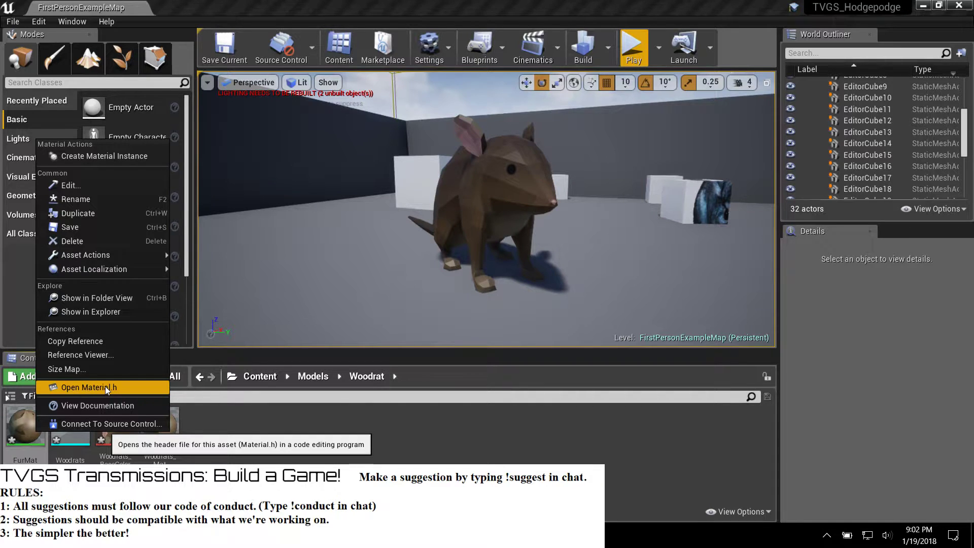
click(105, 387)
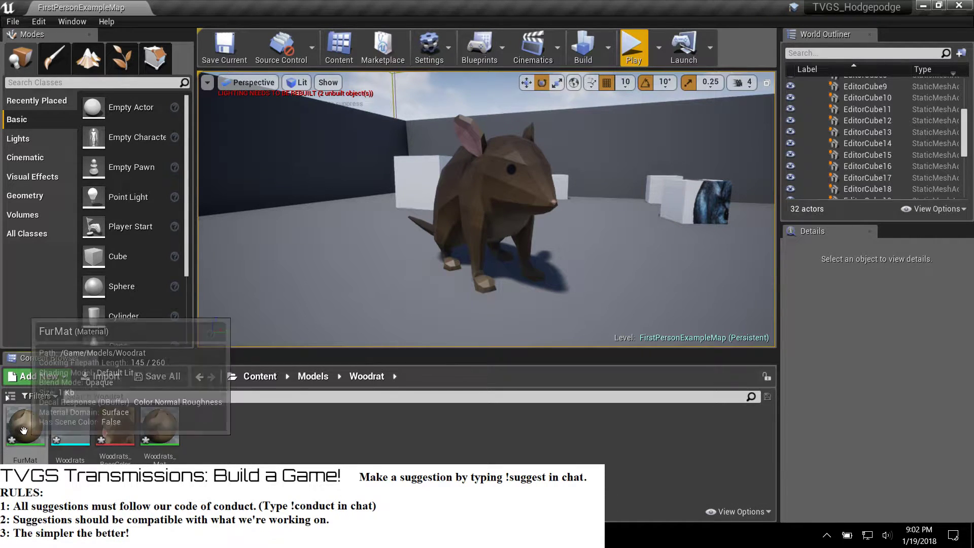
right_click(39, 429)
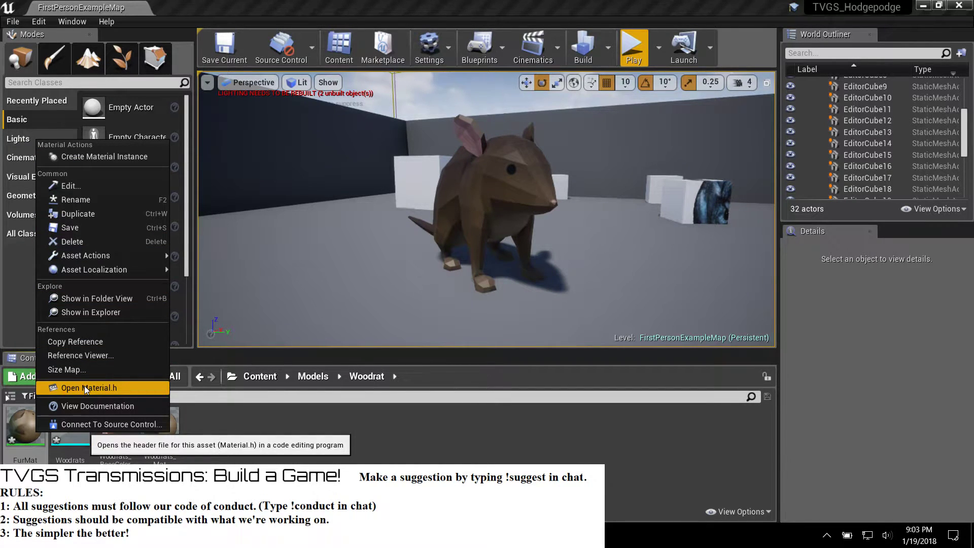
click(318, 435)
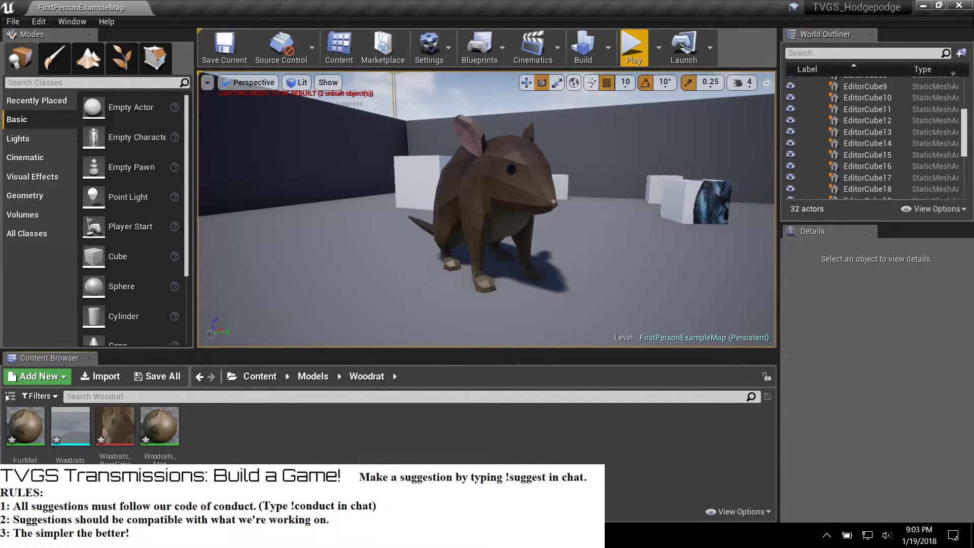
Step: Switch to the browser and look through the Google results for unreal engine 4 fur material, then return to the Pastebin page
click(109, 536)
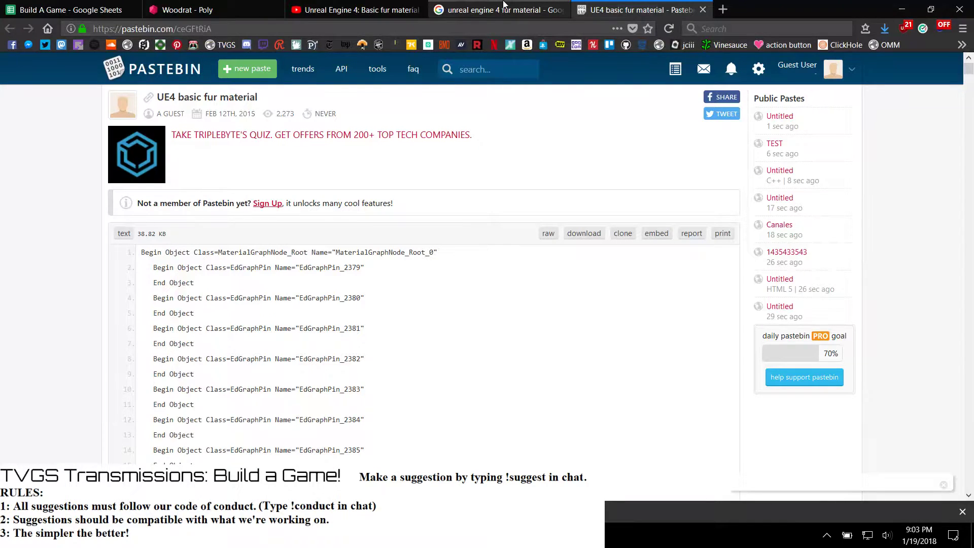
click(504, 7)
scroll(173, 283, down, 3)
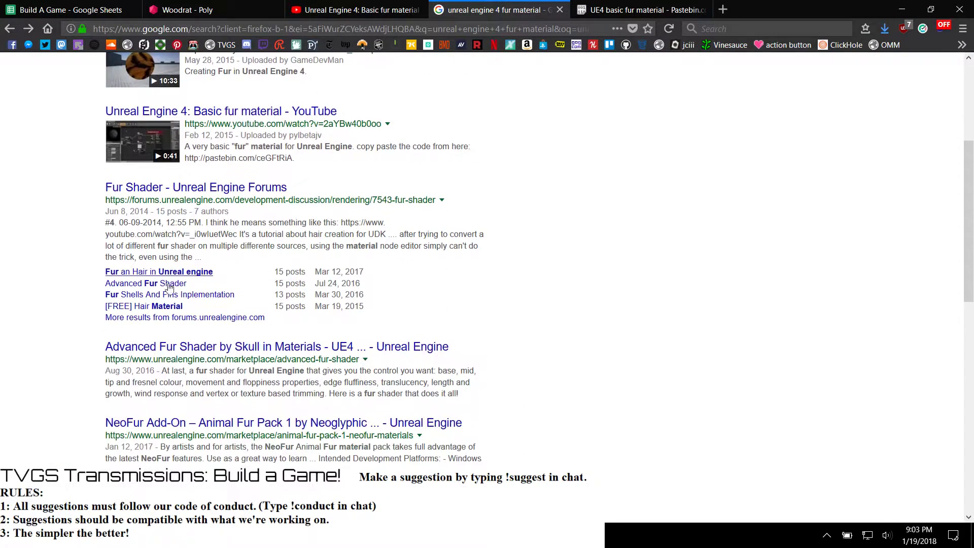
scroll(170, 334, up, 4)
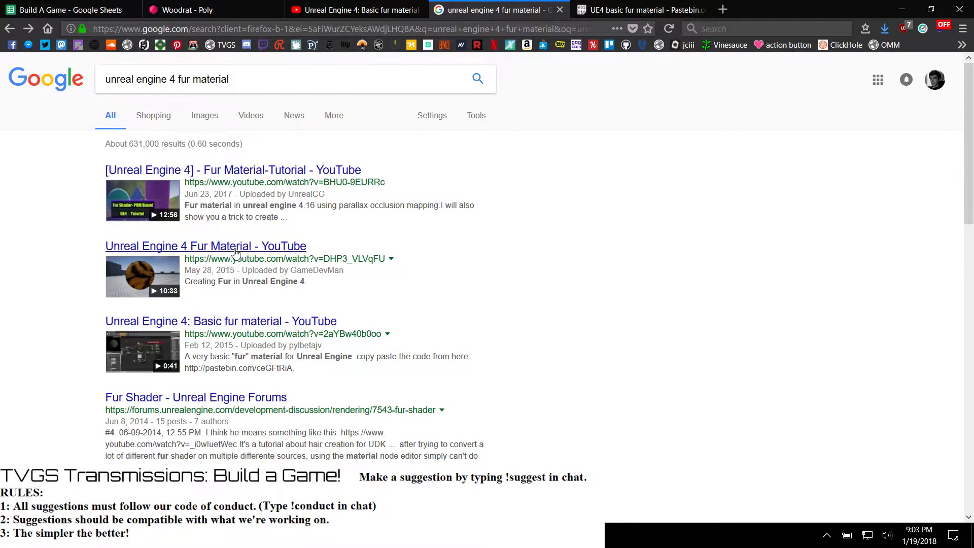
click(655, 9)
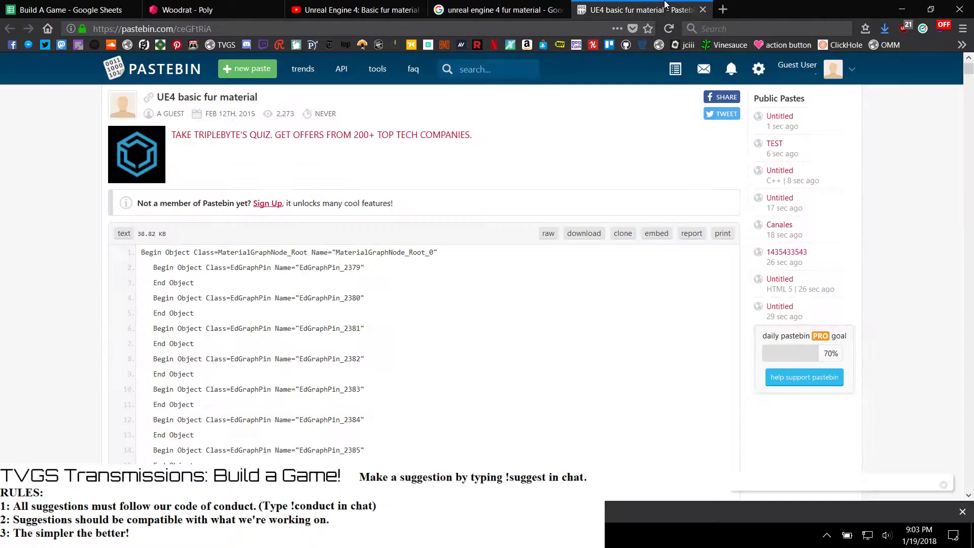
Step: Read the viewer comments on the Unreal Engine 4 basic fur material video for help using the pasted code
click(355, 9)
scroll(255, 415, down, 10)
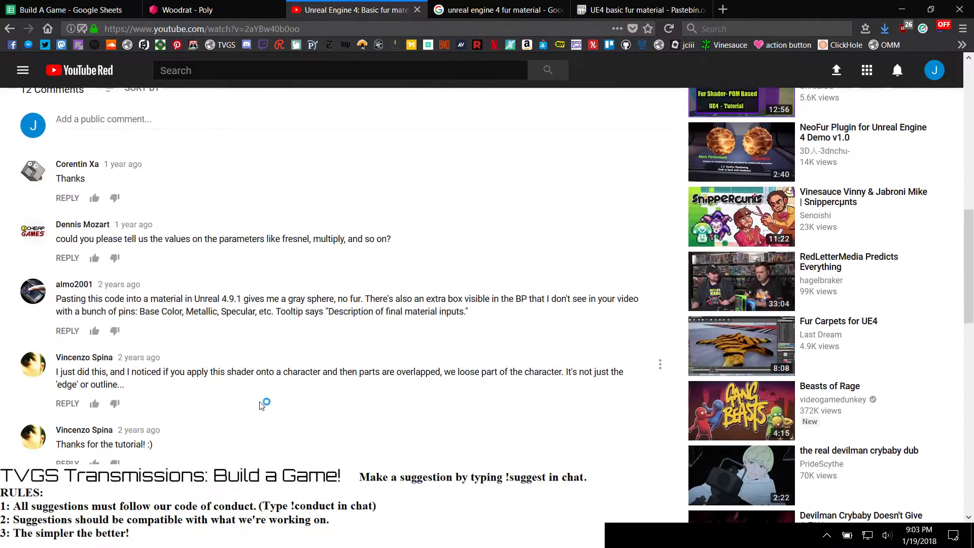
scroll(263, 406, down, 2)
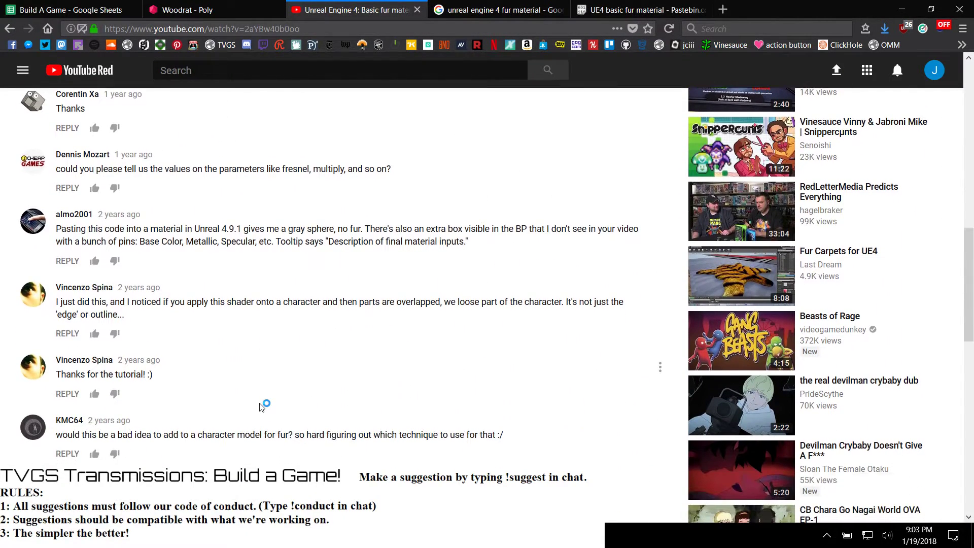
Step: Finish reading the basic fur material video's comments, then open the Unreal Engine 4 Fur Material video from the Google results
scroll(260, 406, down, 6)
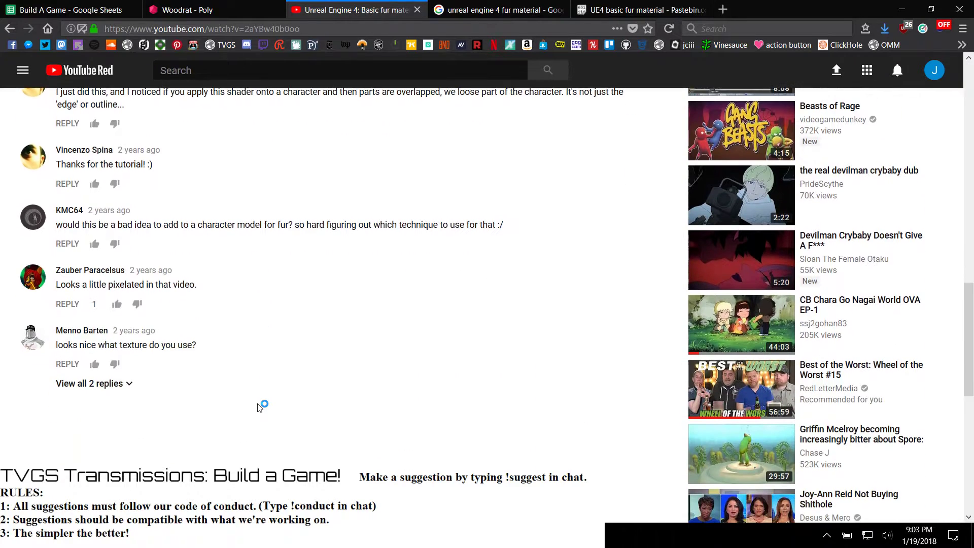
click(204, 7)
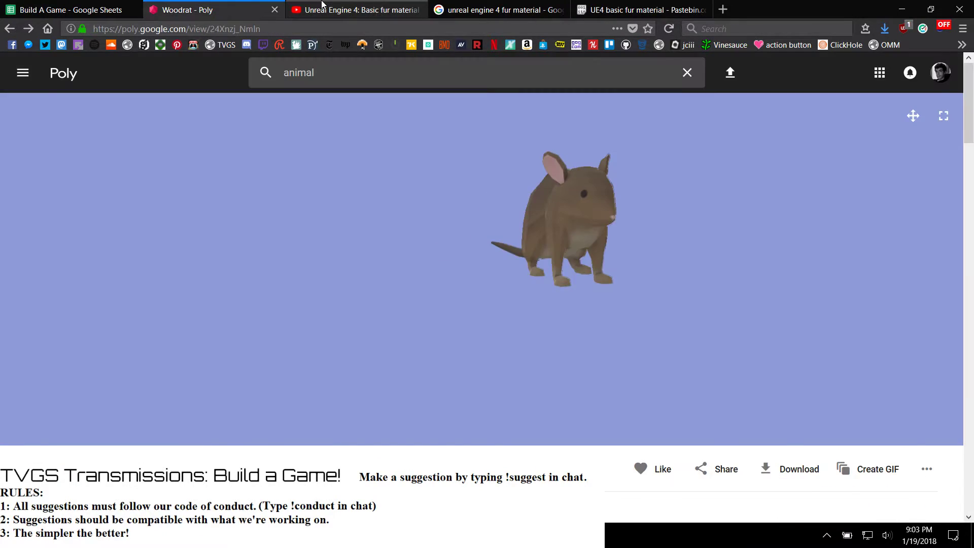
click(325, 7)
click(453, 7)
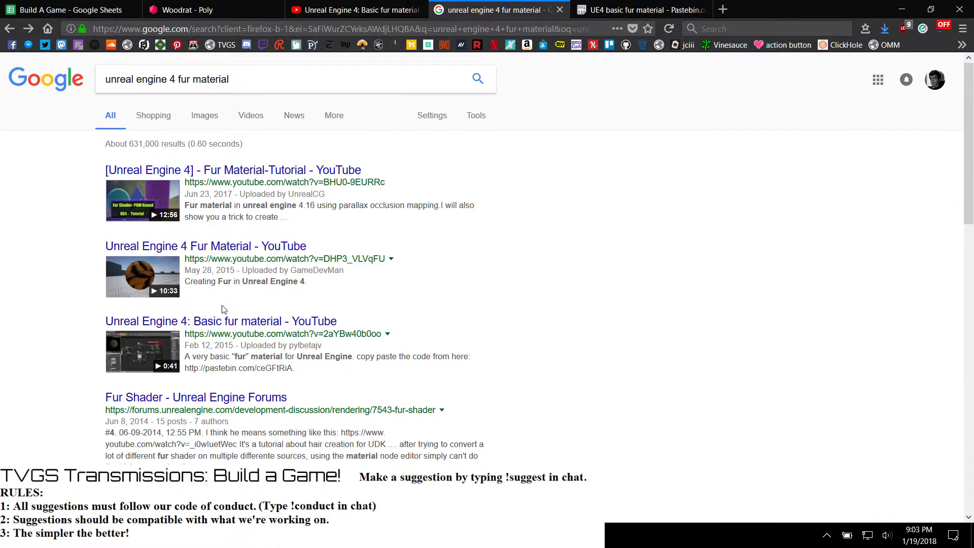
click(222, 247)
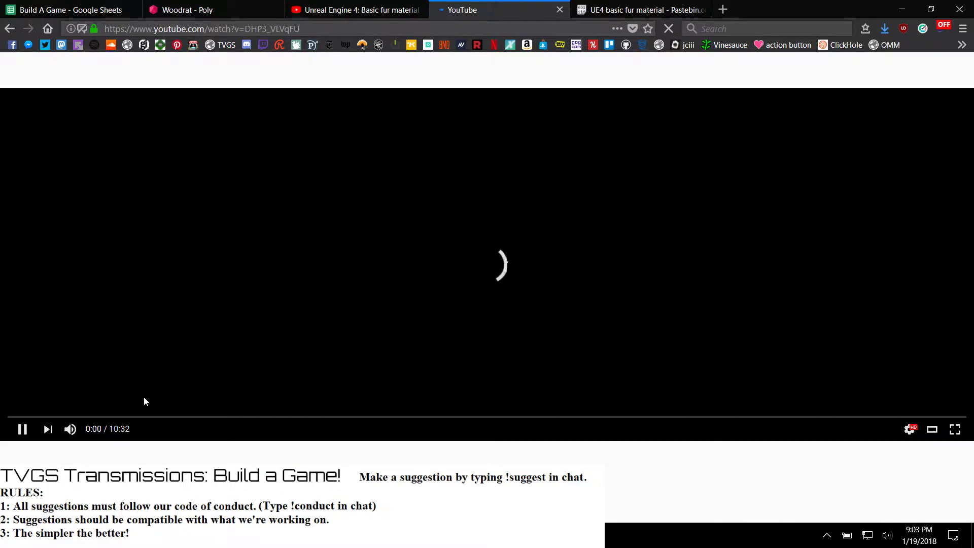
Step: Mute the Unreal Engine 4 Fur Material video and skim ahead to examine its fur material node setup
click(71, 430)
click(42, 417)
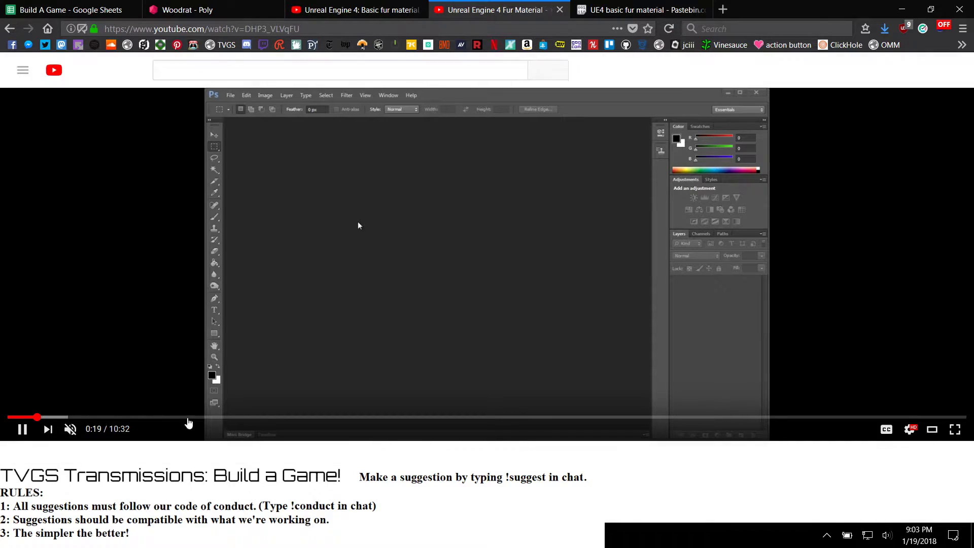
click(201, 417)
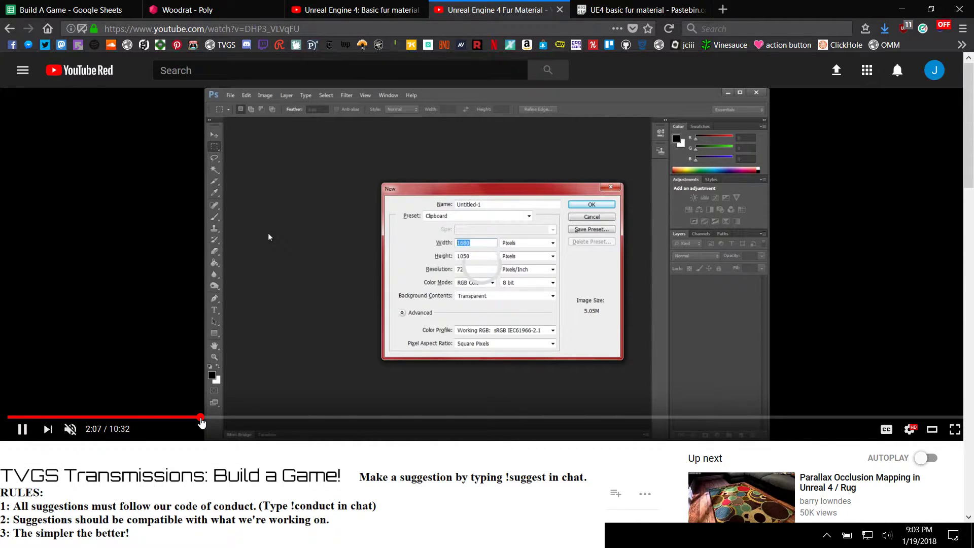
scroll(199, 408, down, 3)
scroll(199, 407, up, 3)
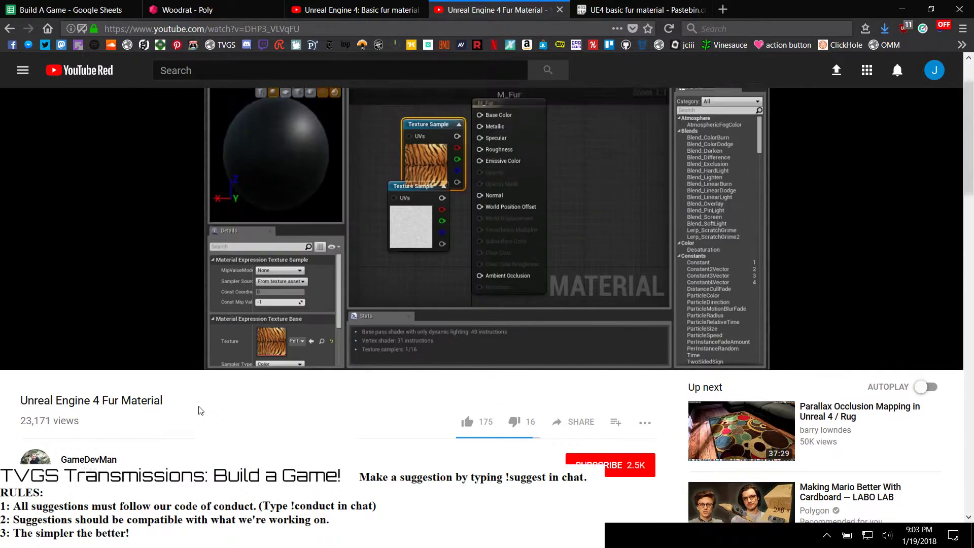
click(326, 417)
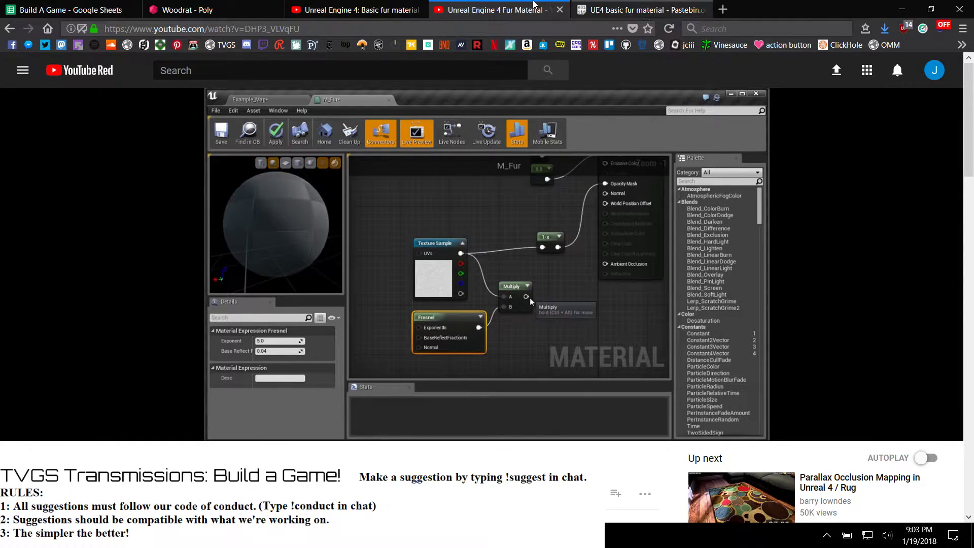
Step: Close the second fur video and the Pastebin page, and check the suggestions in the Build A Game spreadsheet
middle_click(528, 6)
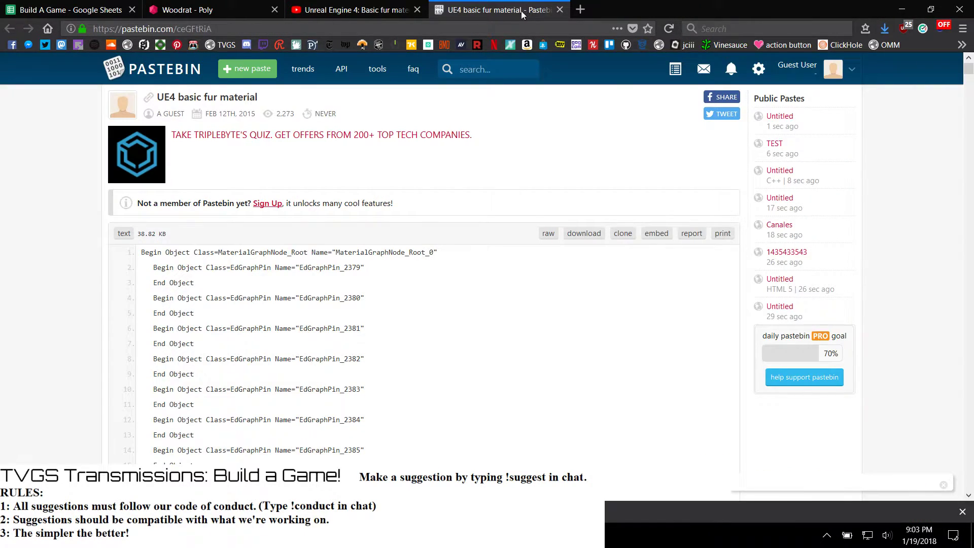
middle_click(493, 14)
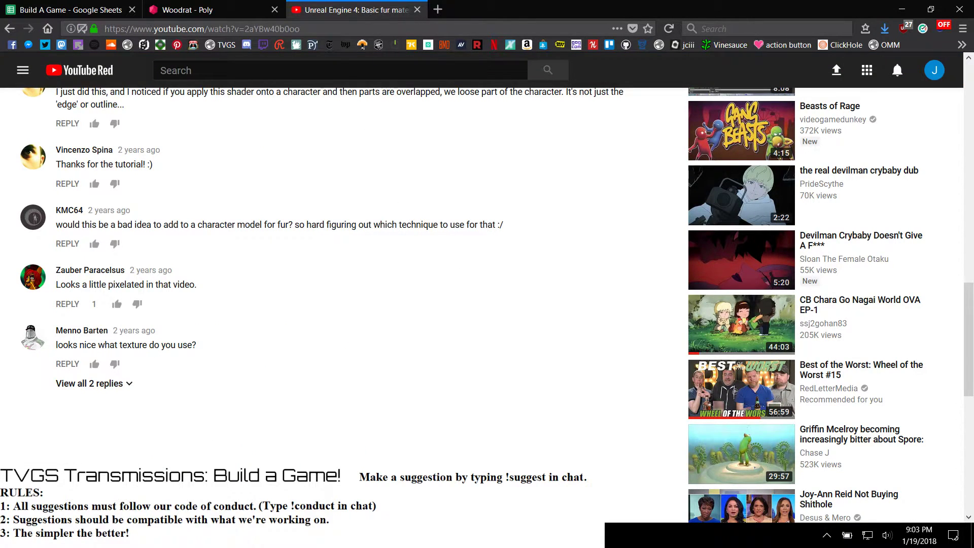
click(71, 10)
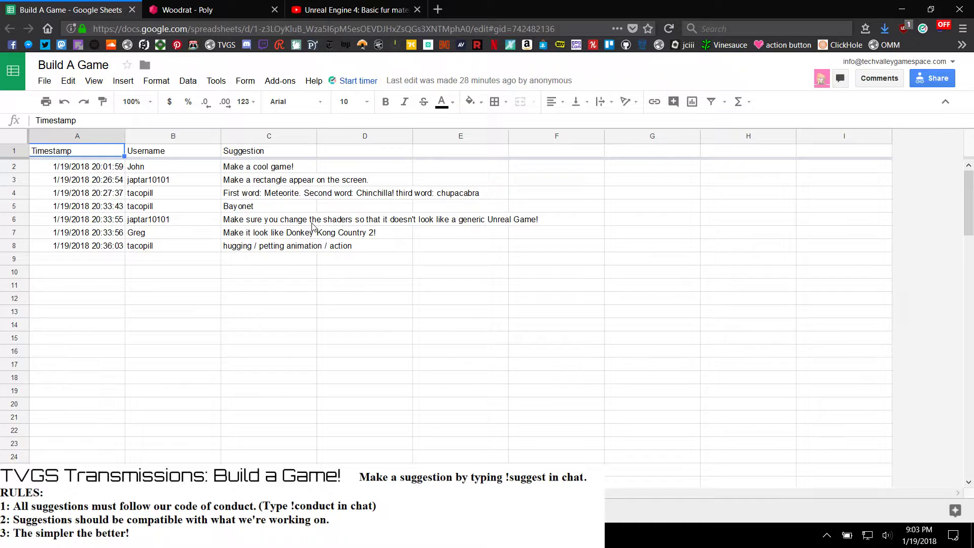
click(355, 10)
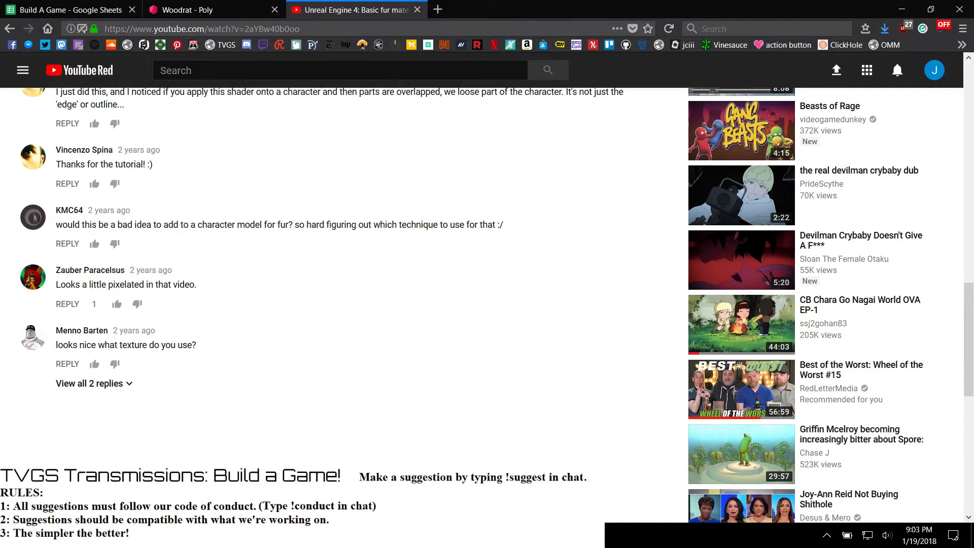
Step: Switch to the Unreal material editor and close the FurMat material
mouse_move(508, 537)
click(553, 507)
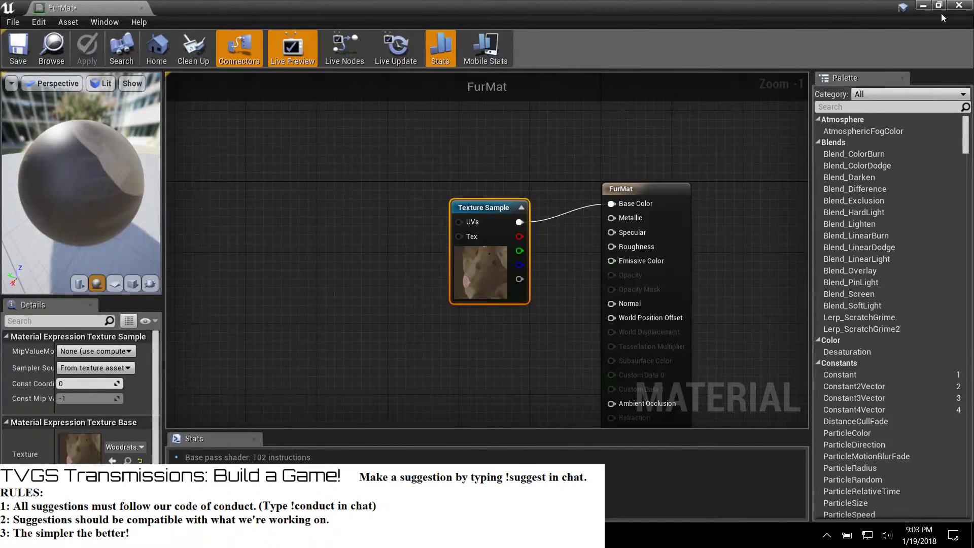
click(966, 7)
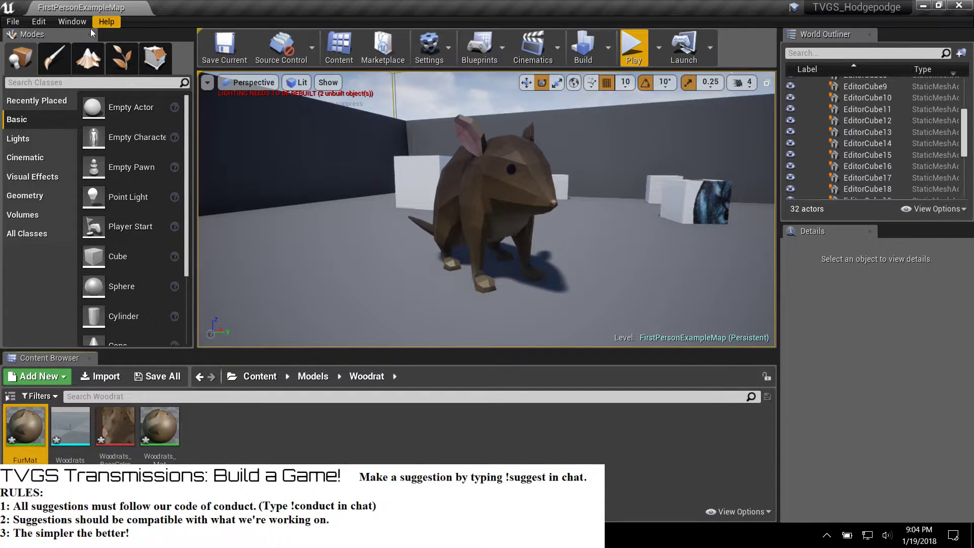
Step: Save all levels and all modified assets in the project
click(13, 22)
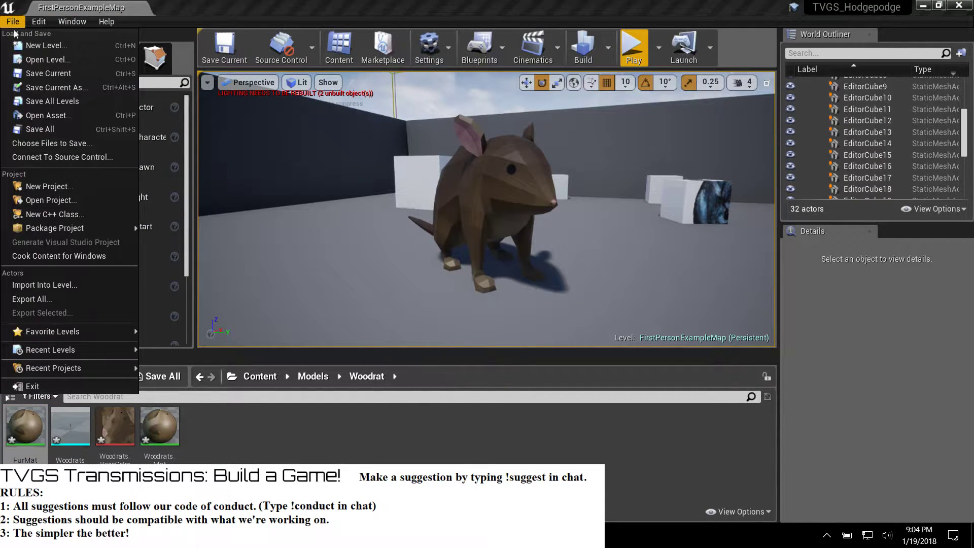
click(55, 101)
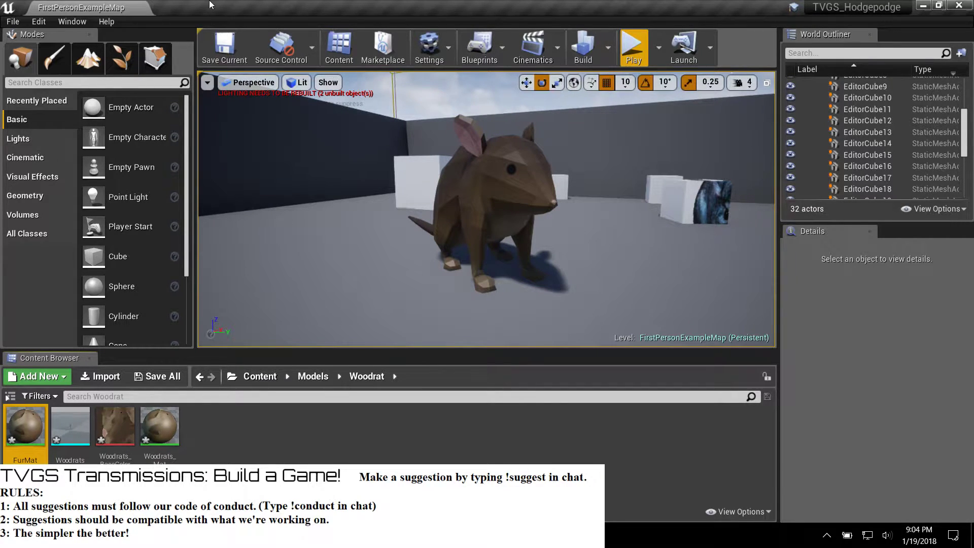
click(13, 22)
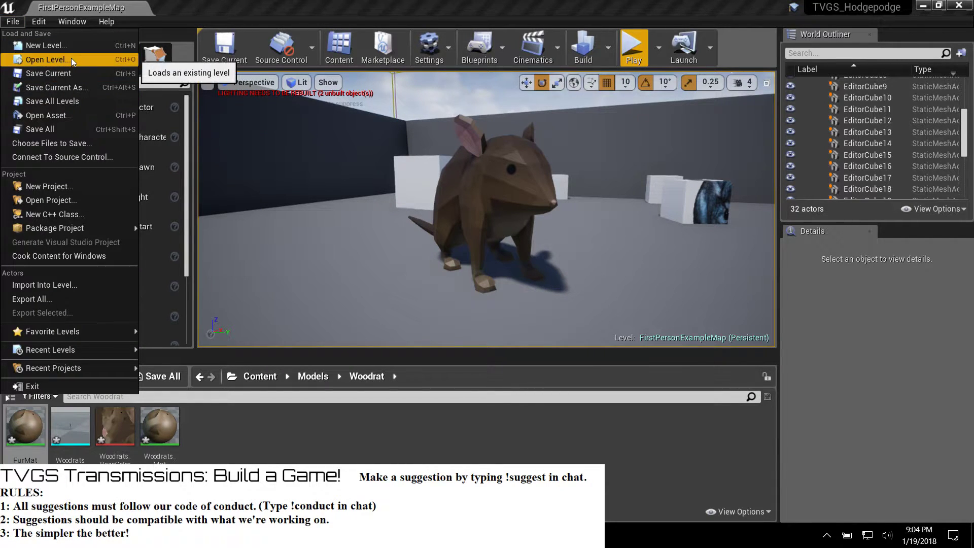
click(82, 129)
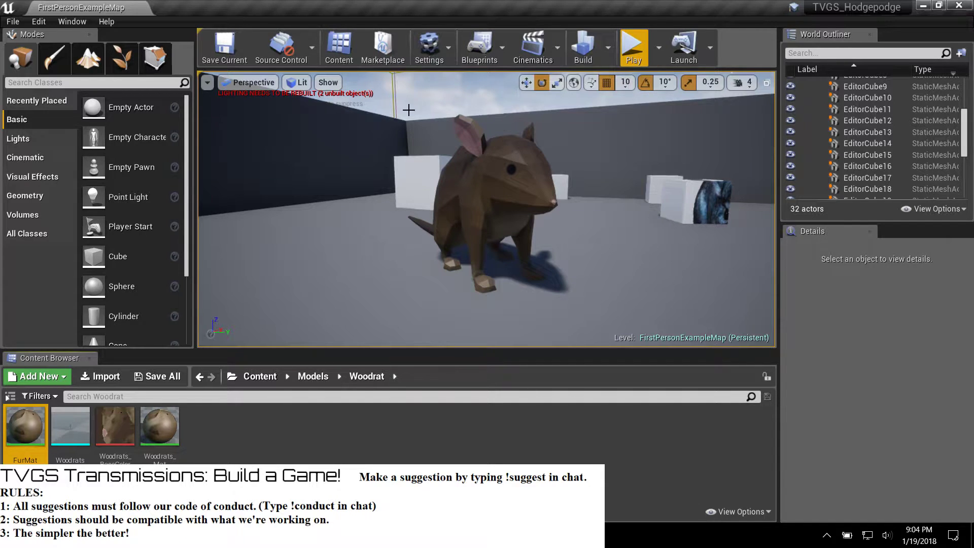
Step: Examine the first-person example level's layout from above and from close to the floor
click(313, 127)
right_drag(313, 127, 340, 175)
scroll(340, 176, down, 10)
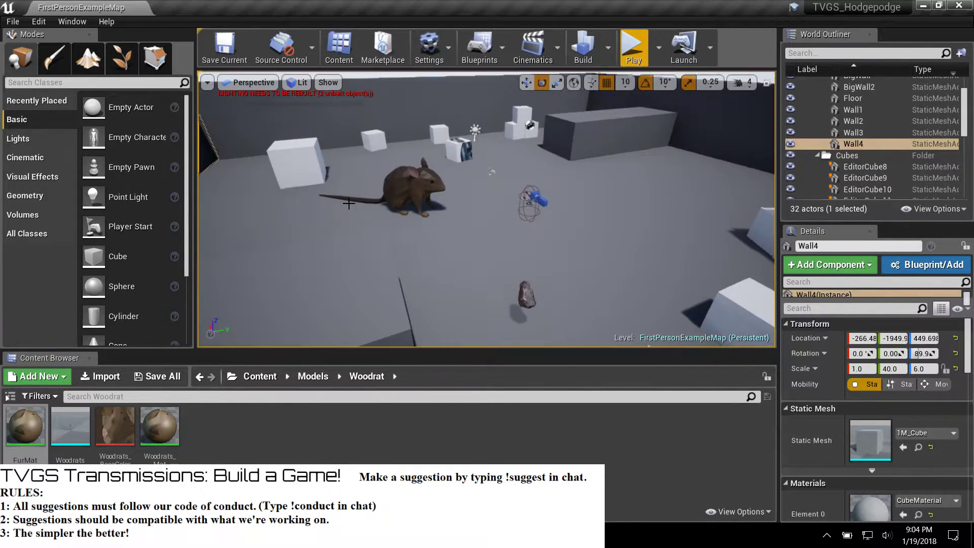
scroll(348, 203, down, 5)
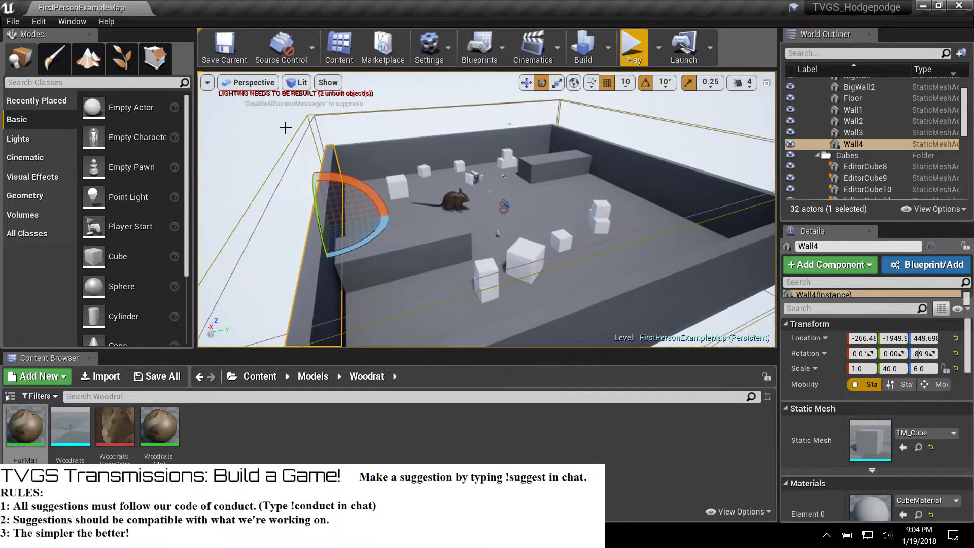
click(420, 192)
right_drag(460, 205, 482, 196)
key(w)
key(s)
key(w)
key(s)
key(w)
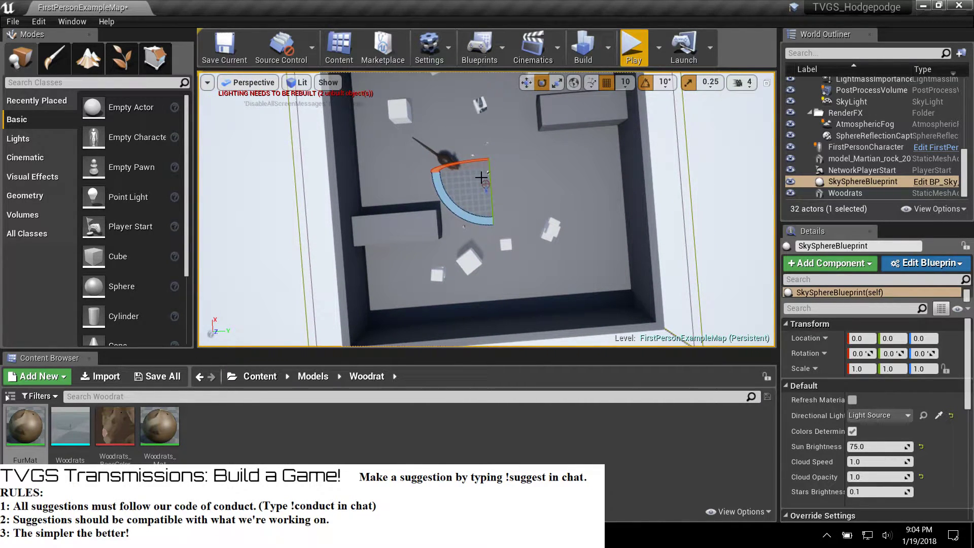
right_drag(559, 257, 506, 293)
right_drag(475, 229, 756, 162)
key(w)
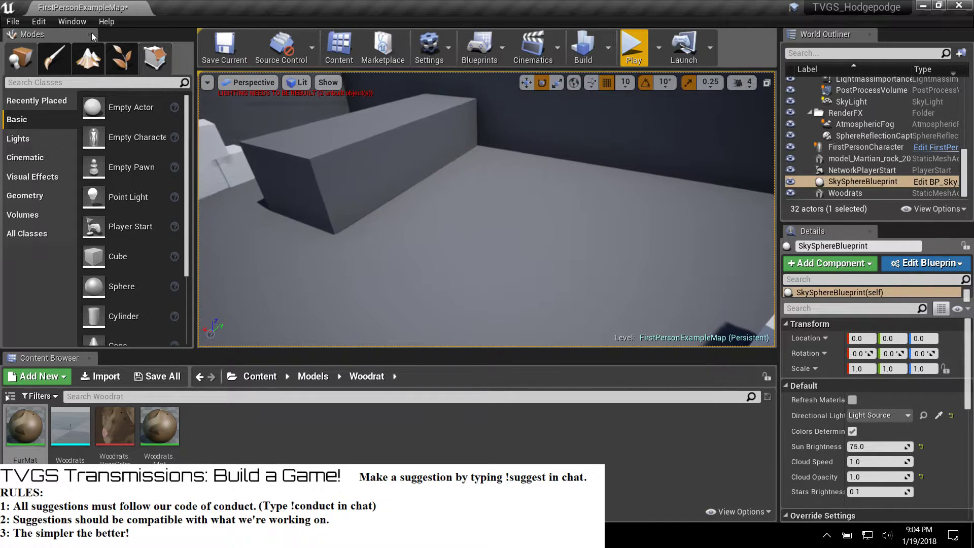
Step: Create a folder named GameBP in the project's Content folder
click(313, 376)
click(260, 376)
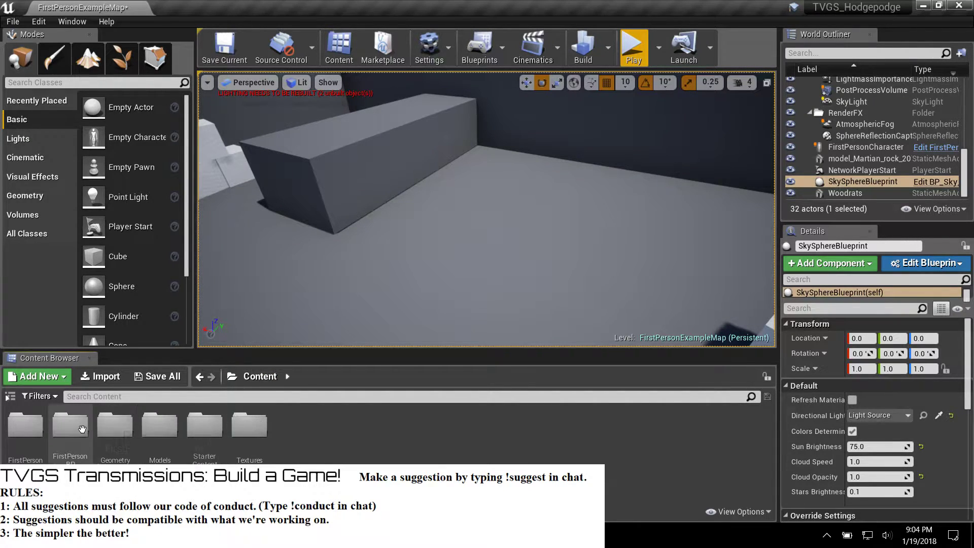
right_click(317, 449)
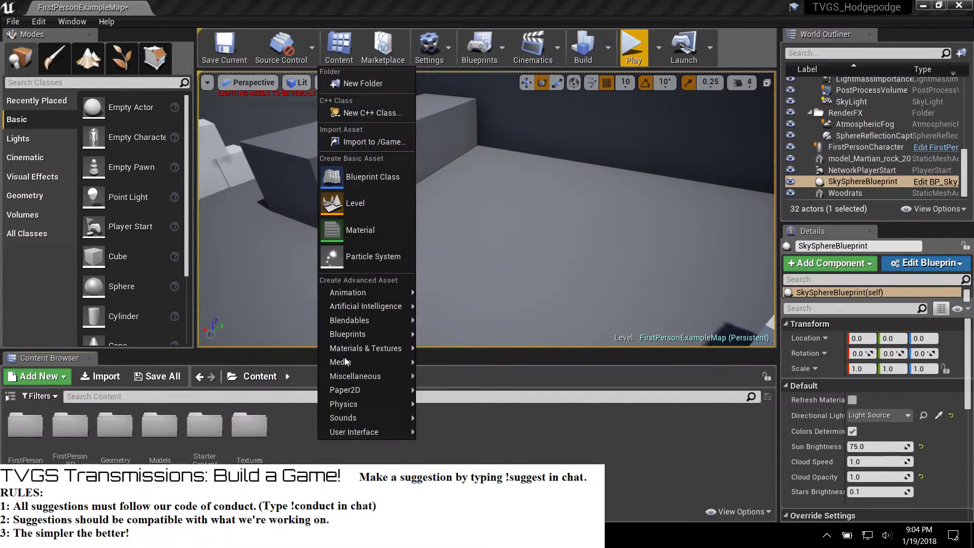
click(358, 83)
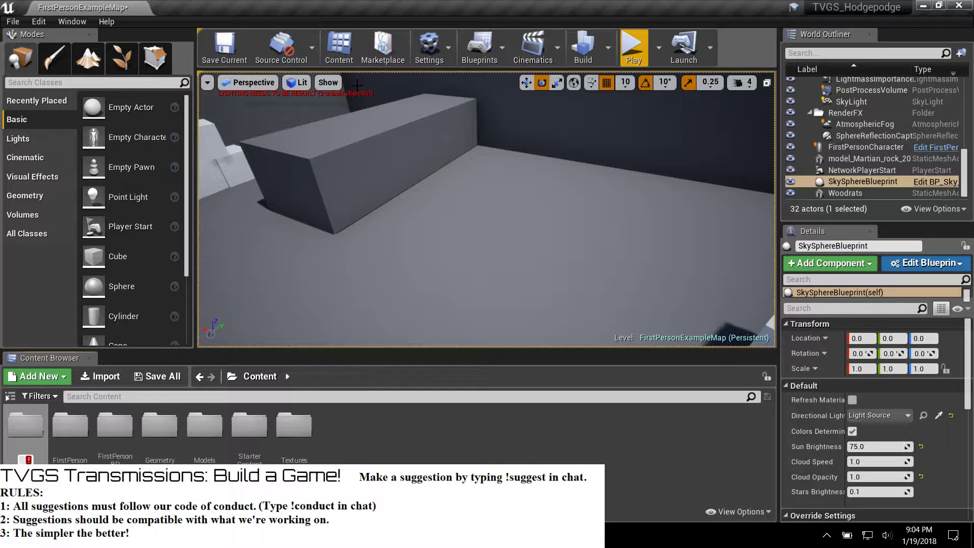
text(GameBP)
key(Return)
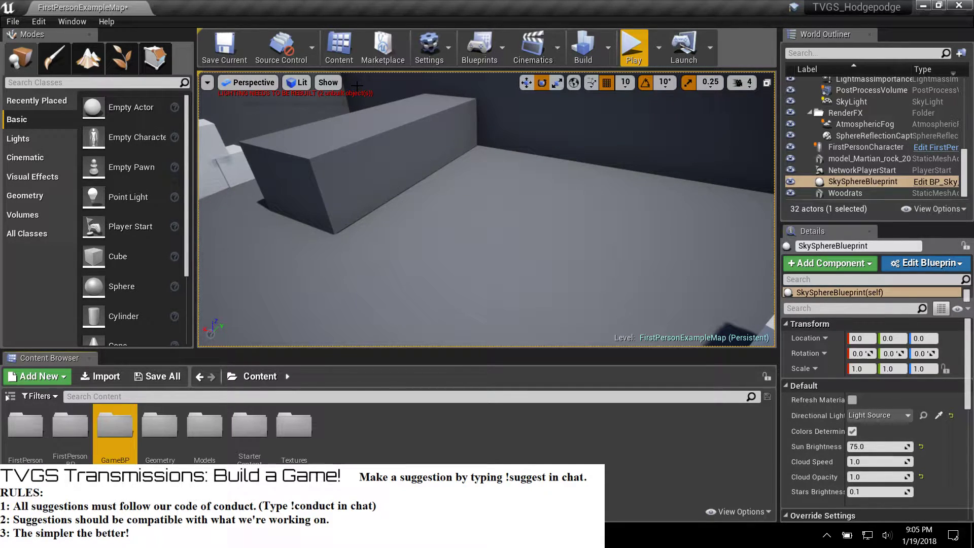
Step: Create a Pawn Blueprint Class named MeteorSpawn inside the GameBP folder
double_click(116, 426)
right_click(118, 428)
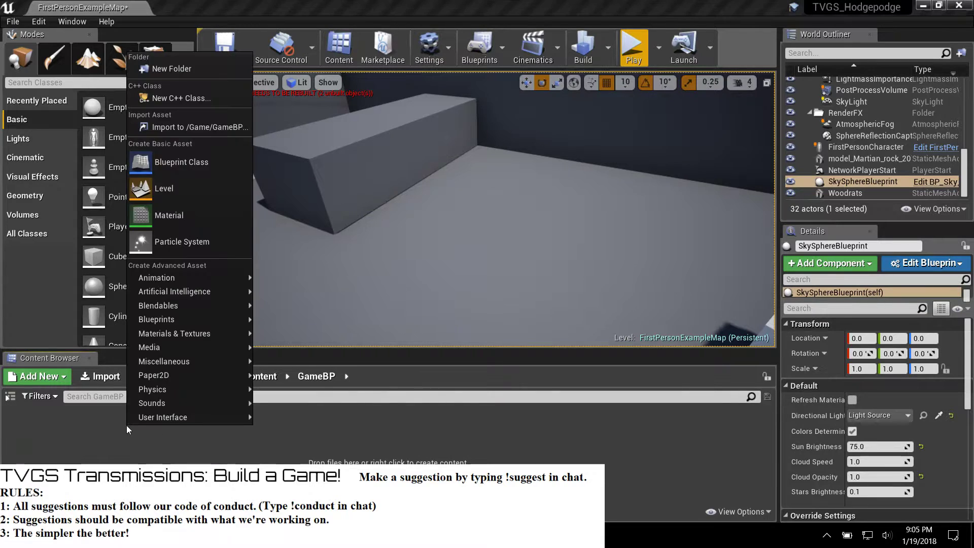
click(213, 163)
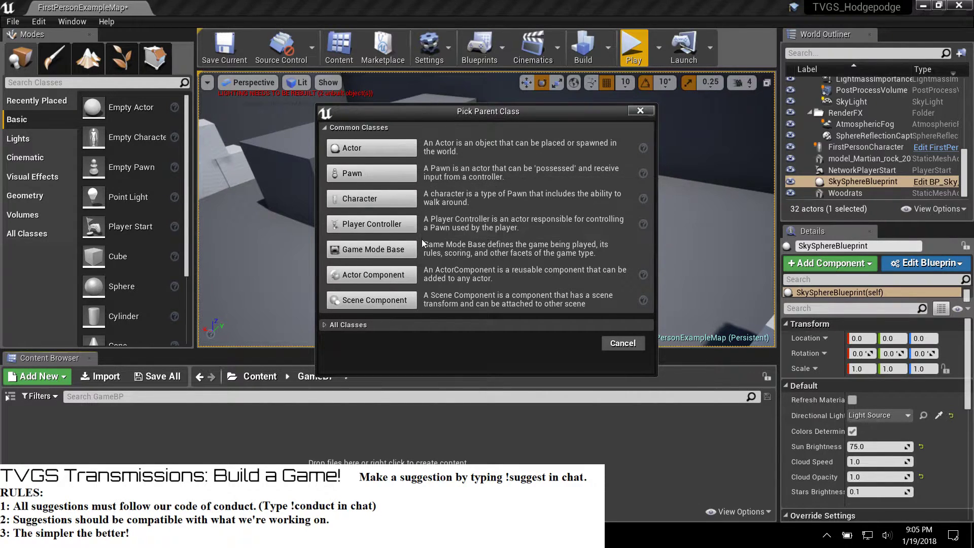
click(400, 165)
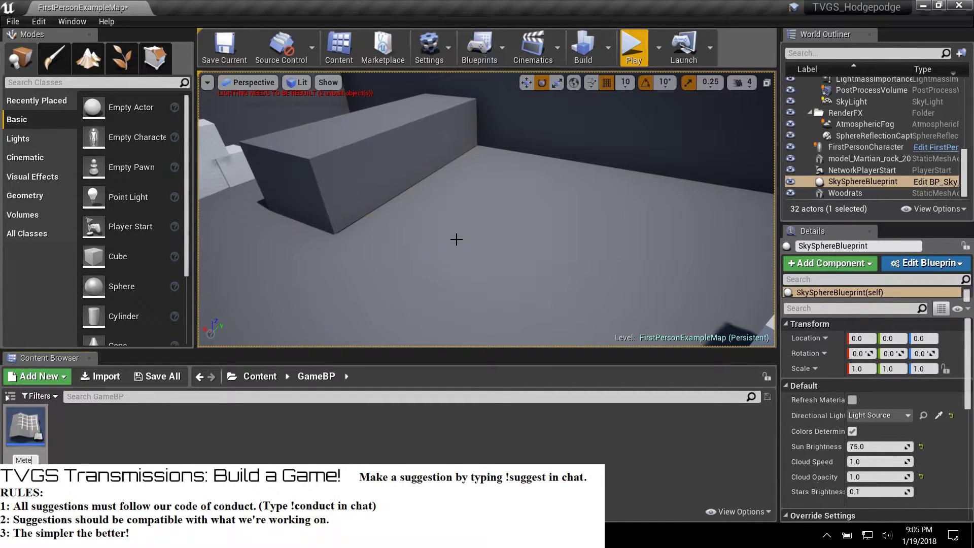
key(Return)
key(Return)
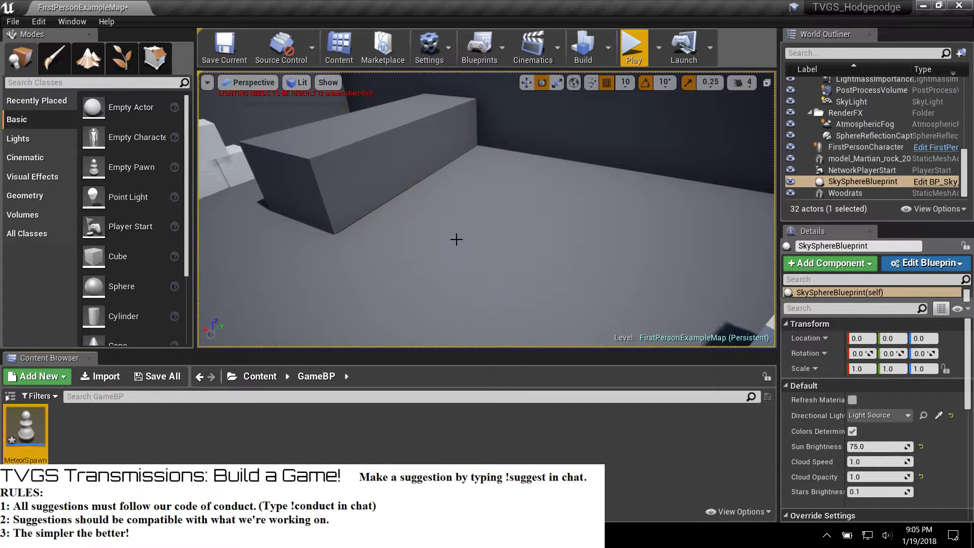
Step: Open the MeteorSpawn blueprint and add a basic Sphere component under its default scene root
double_click(40, 424)
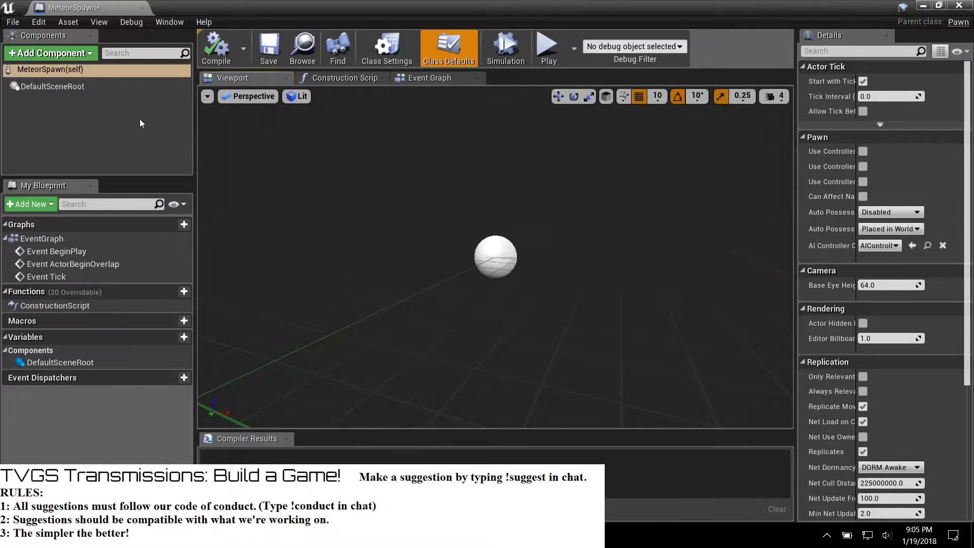
click(90, 53)
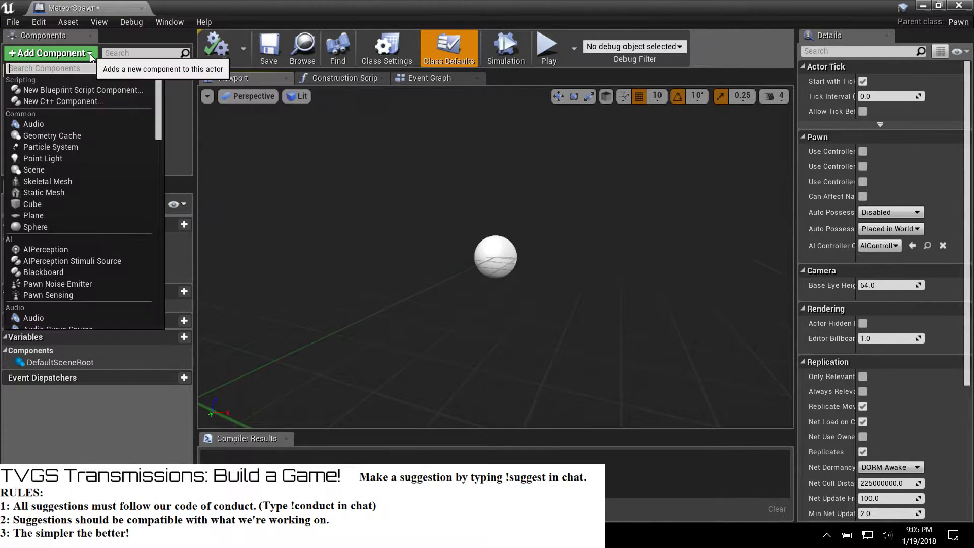
text(sphere)
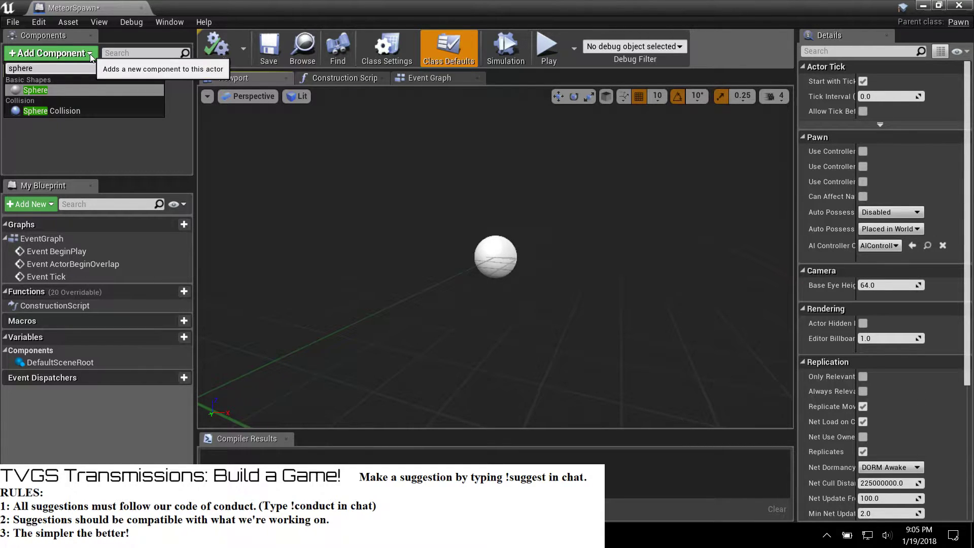
key(Down)
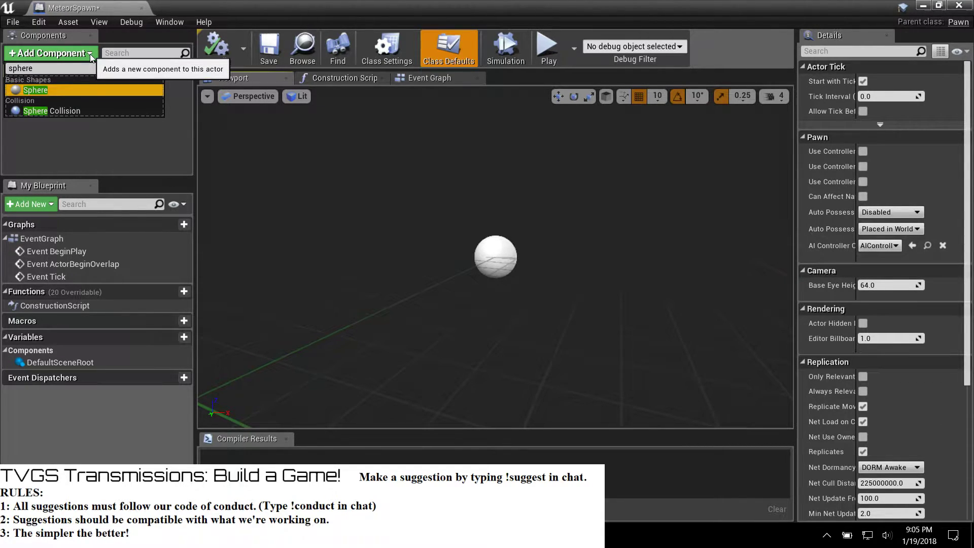
key(Up)
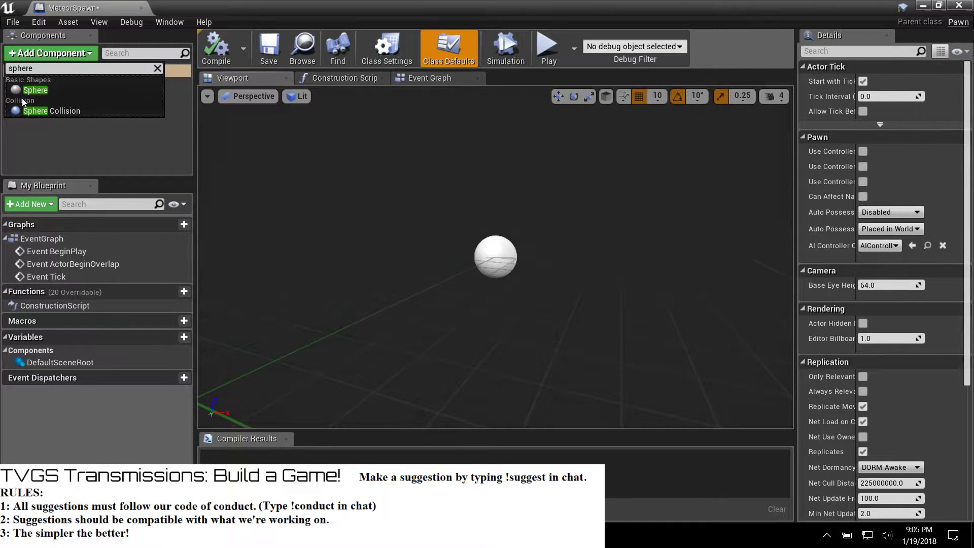
click(42, 92)
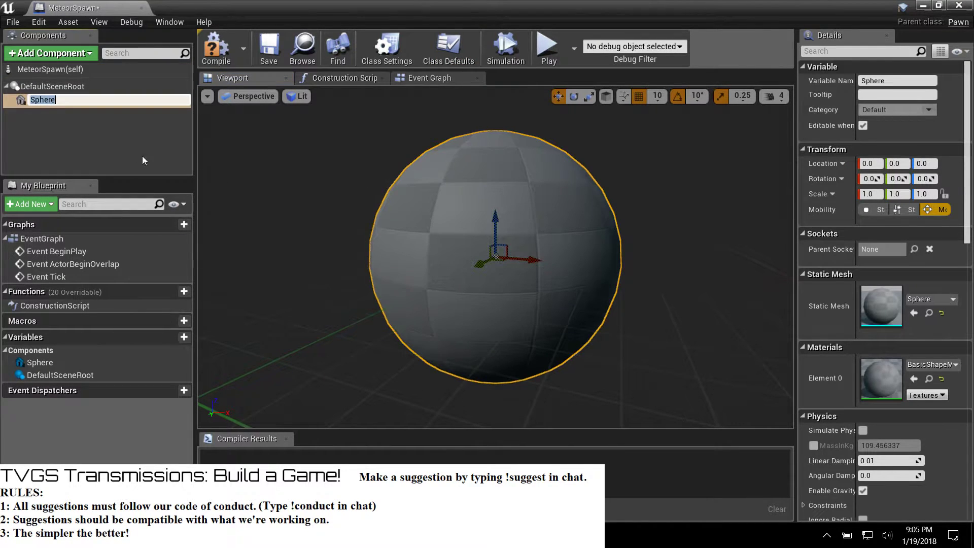
click(84, 123)
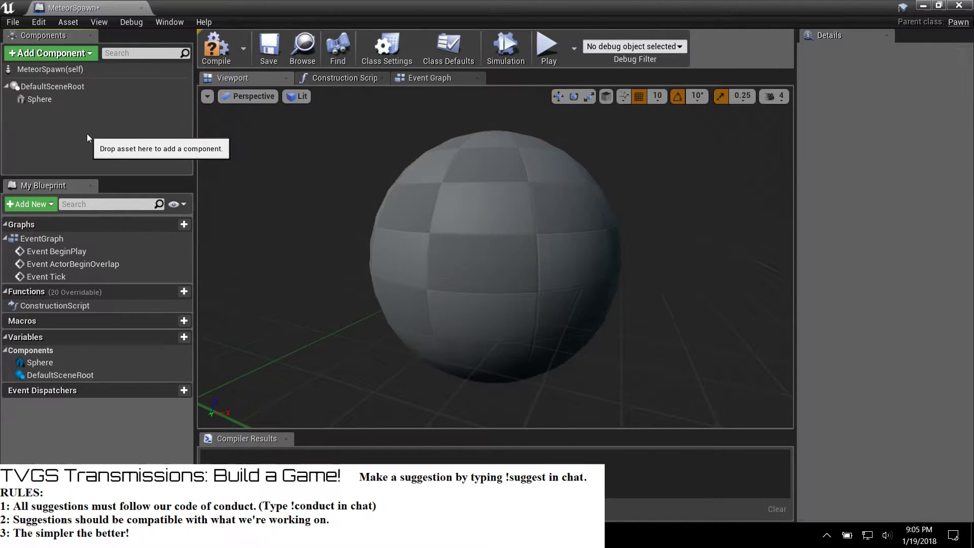
Step: Inspect the Sphere component from farther away and compile the MeteorSpawn blueprint
click(493, 244)
key(s)
mouse_move(461, 189)
right_down()
mouse_move(485, 259)
mouse_move(457, 269)
mouse_move(461, 291)
mouse_move(457, 185)
right_up()
key(w)
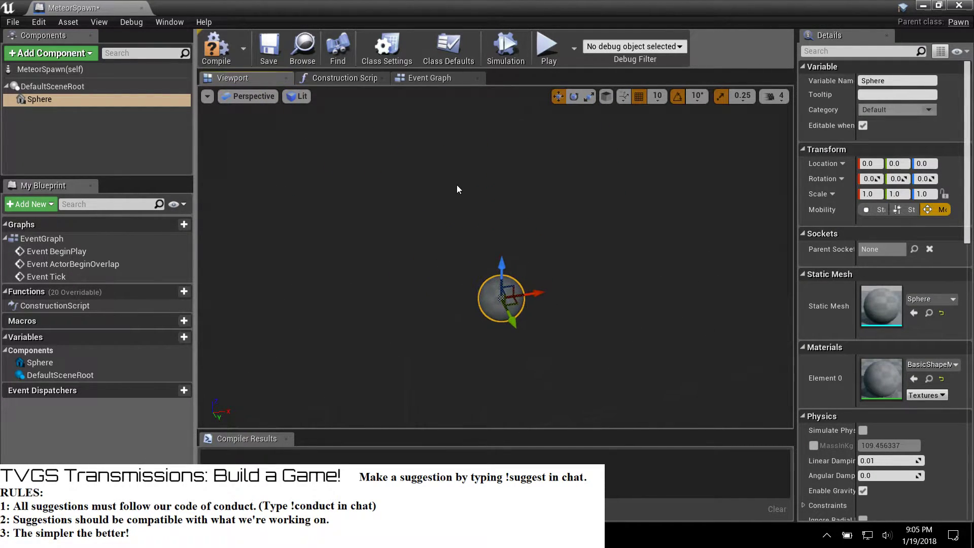
click(216, 46)
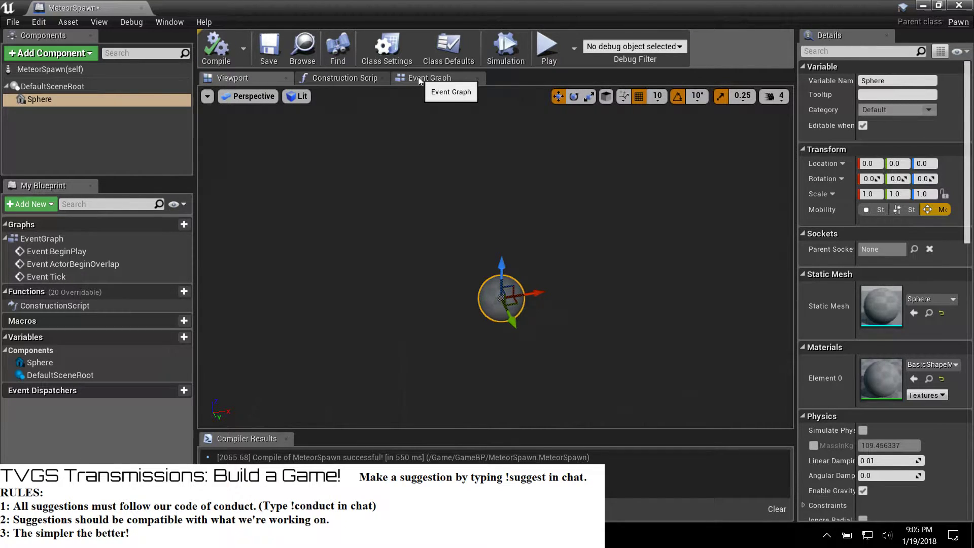
Step: Delete the Event BeginPlay and Event ActorBeginOverlap nodes from MeteorSpawn's Event Graph
click(452, 78)
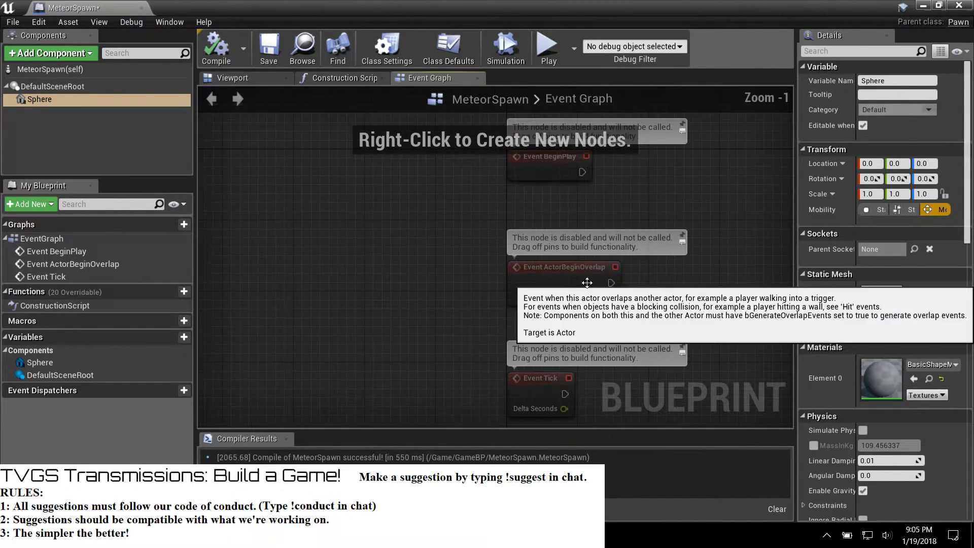
right_drag(682, 324, 507, 324)
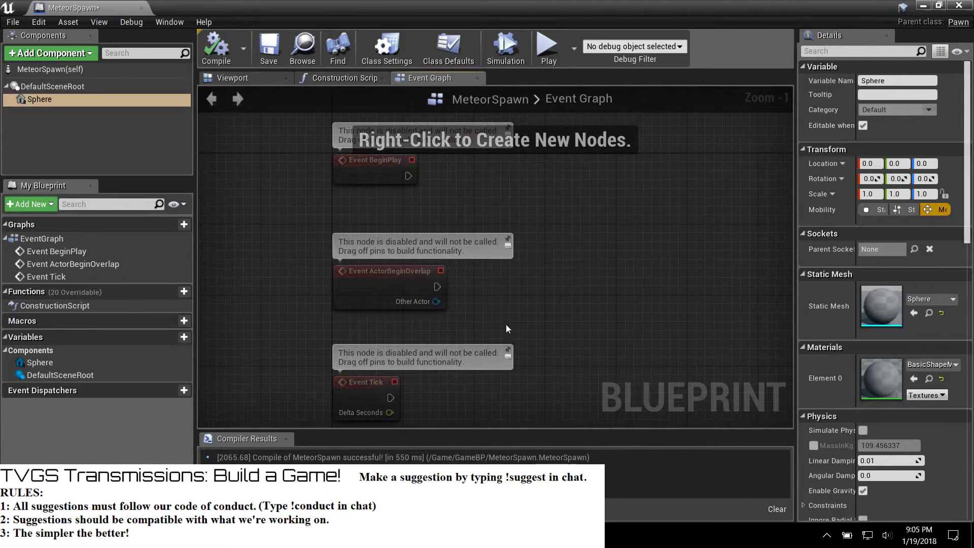
scroll(502, 307, down, 2)
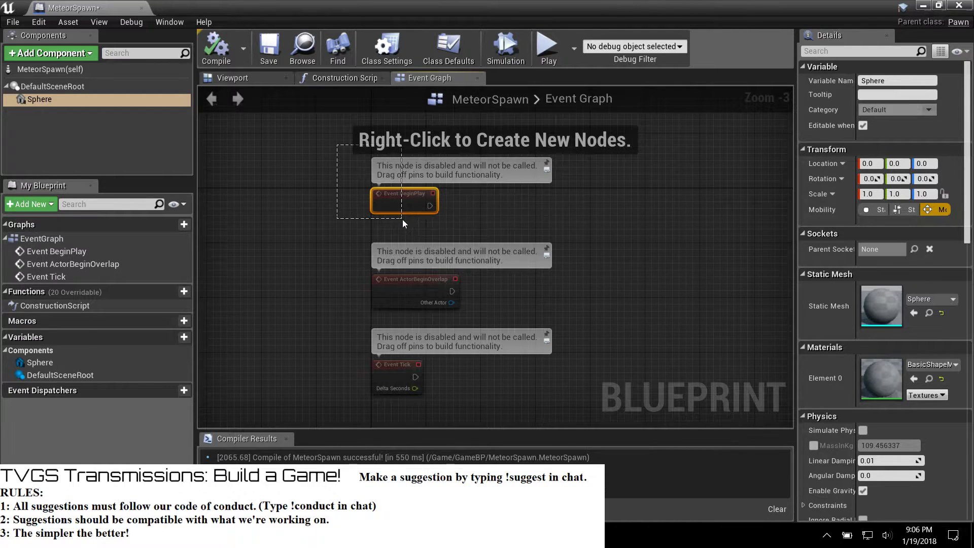
drag(403, 219, 416, 287)
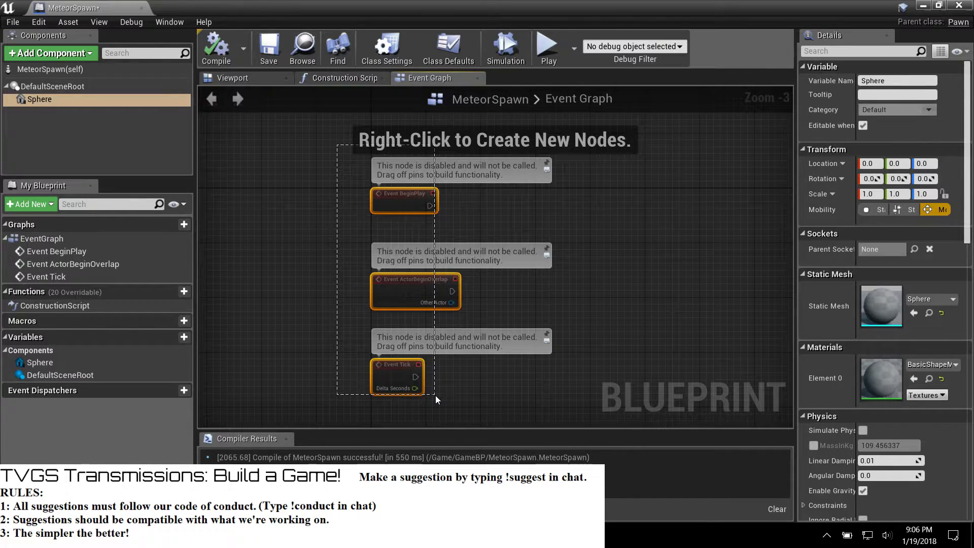
drag(435, 395, 495, 328)
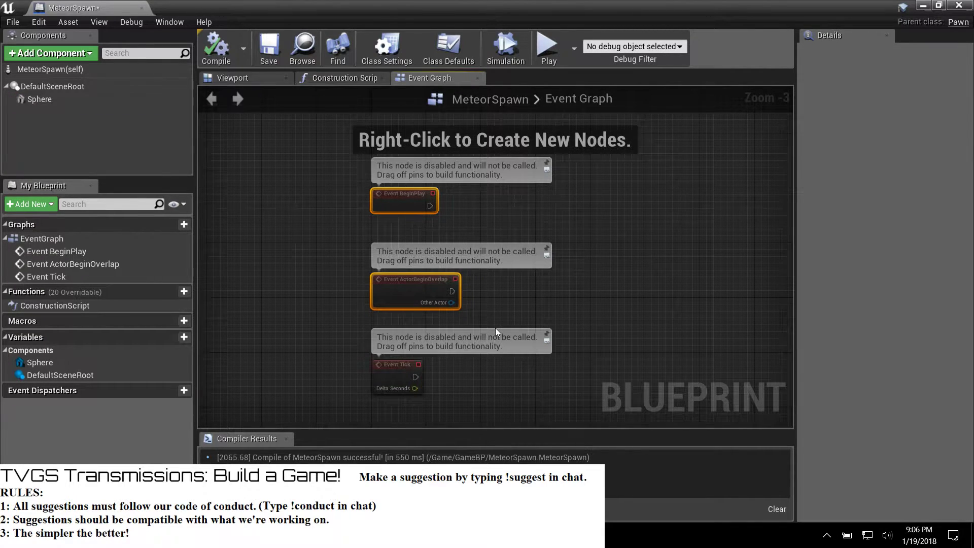
key(Delete)
Step: Add a Delay node wired from Event Tick's execution output and place it beside the event
drag(391, 382, 419, 226)
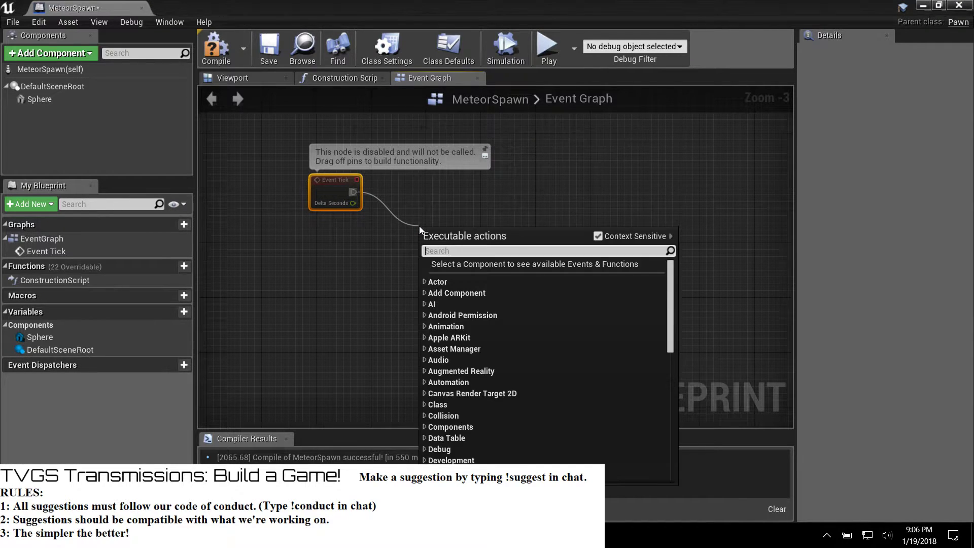
text(wait)
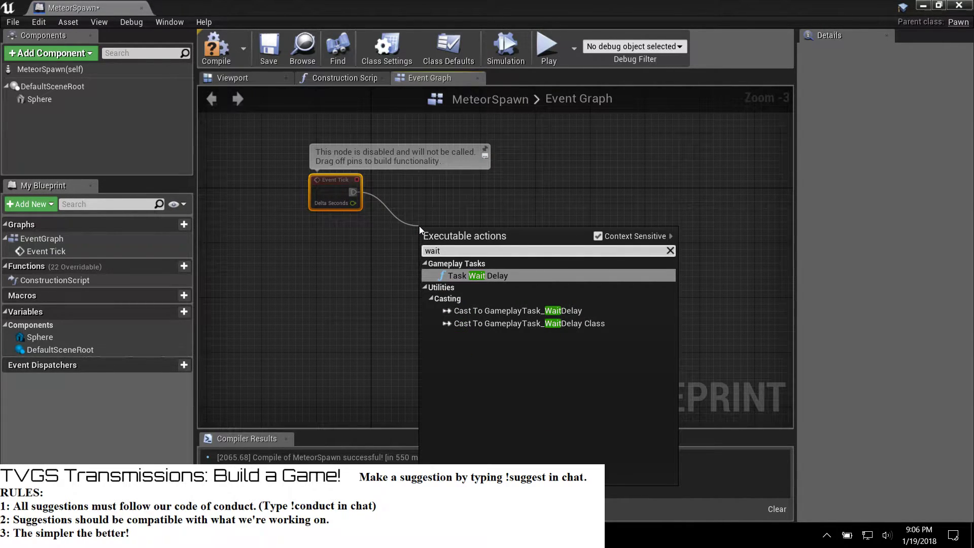
key(BackSpace)
key(BackSpace)
key(BackSpace)
key(BackSpace)
text(delay)
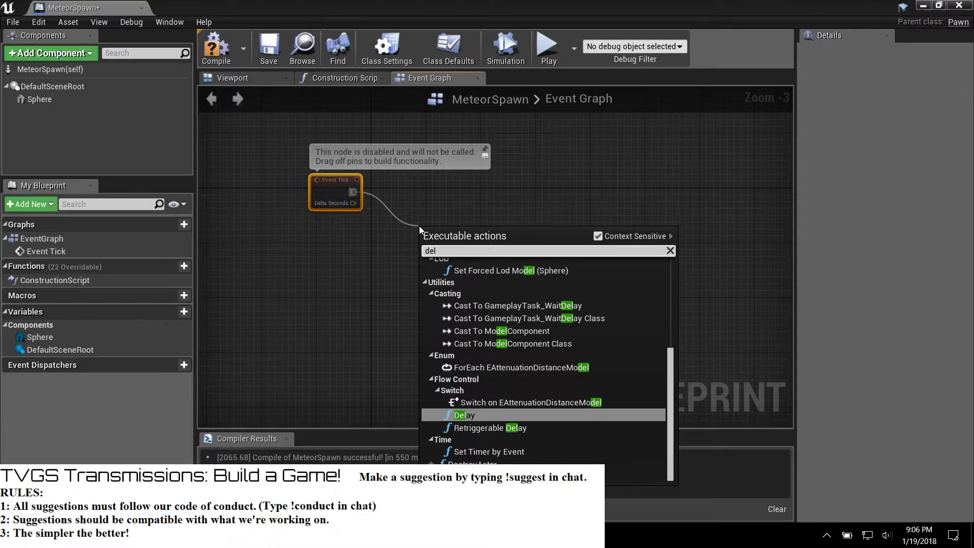
key(Return)
drag(457, 241, 429, 199)
Step: Set the Delay node's duration to 2
click(433, 219)
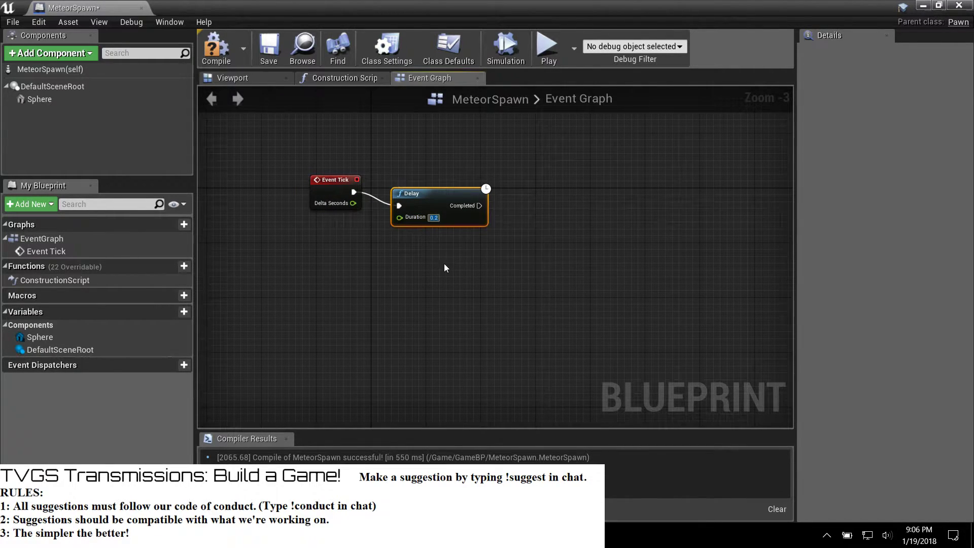
text(2)
click(447, 263)
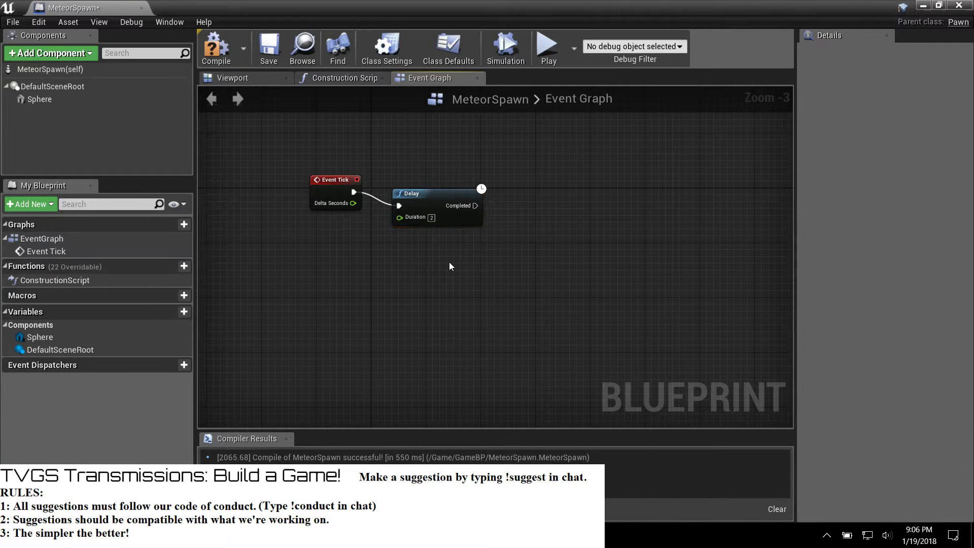
Step: Add a Spawn Actor from Class node wired from the Delay node's Completed output
scroll(510, 193, up, 3)
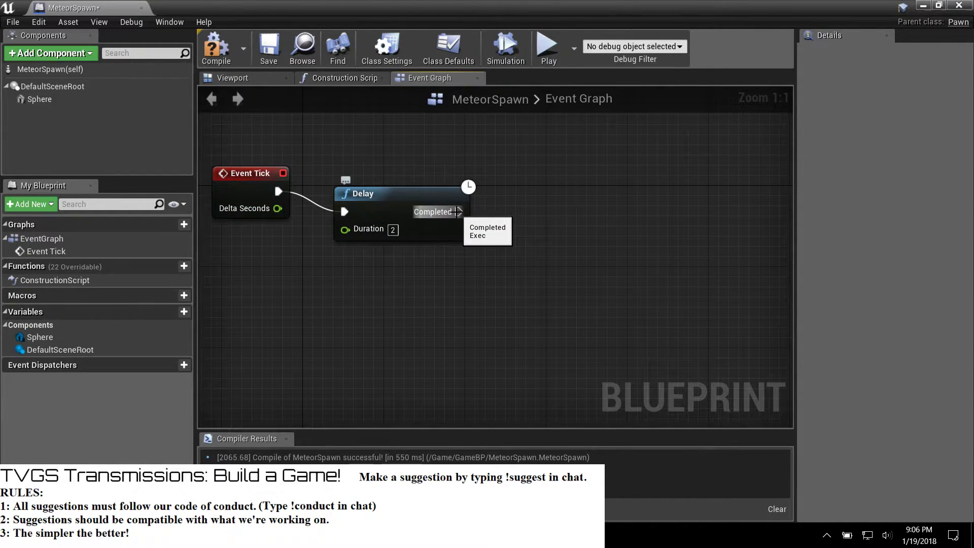
drag(458, 212, 500, 213)
text(spawn)
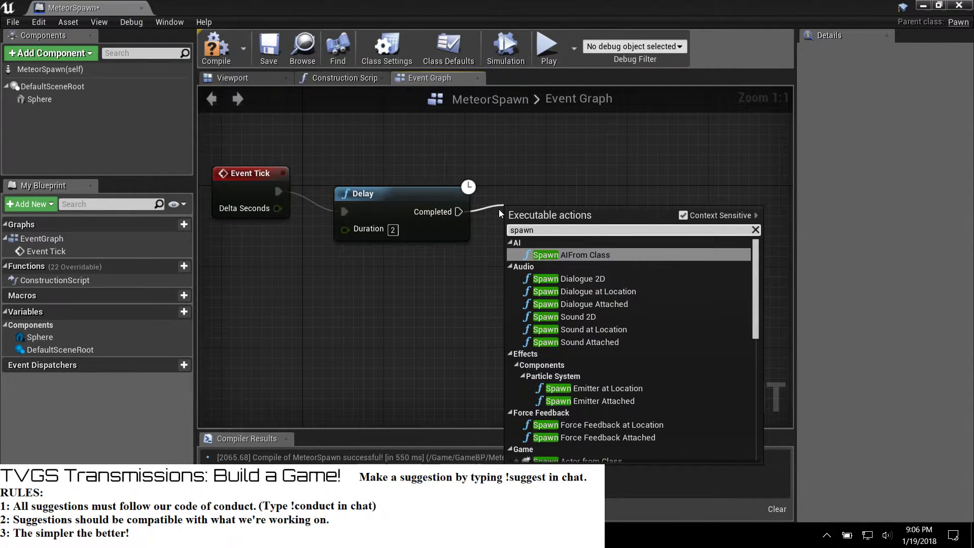
text(act)
key(Up)
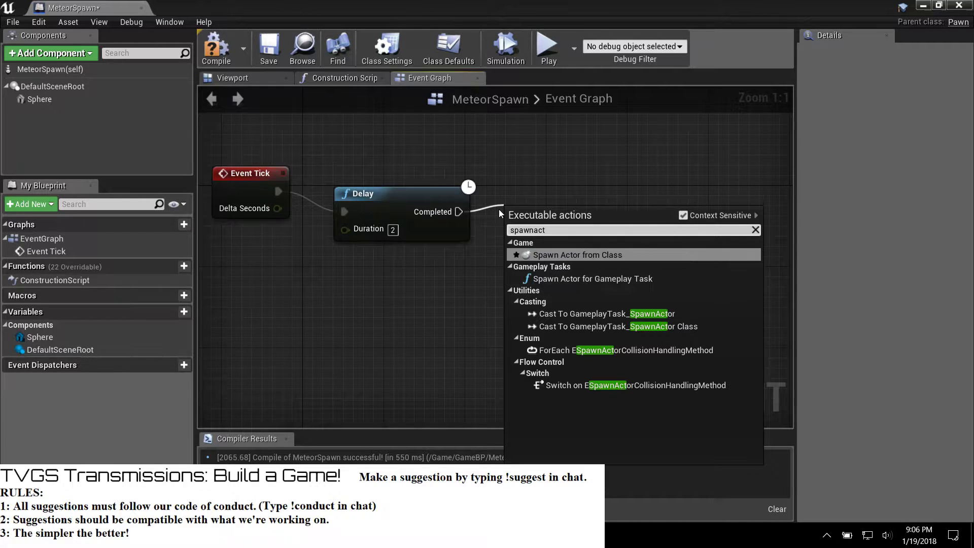
key(Return)
drag(552, 217, 563, 177)
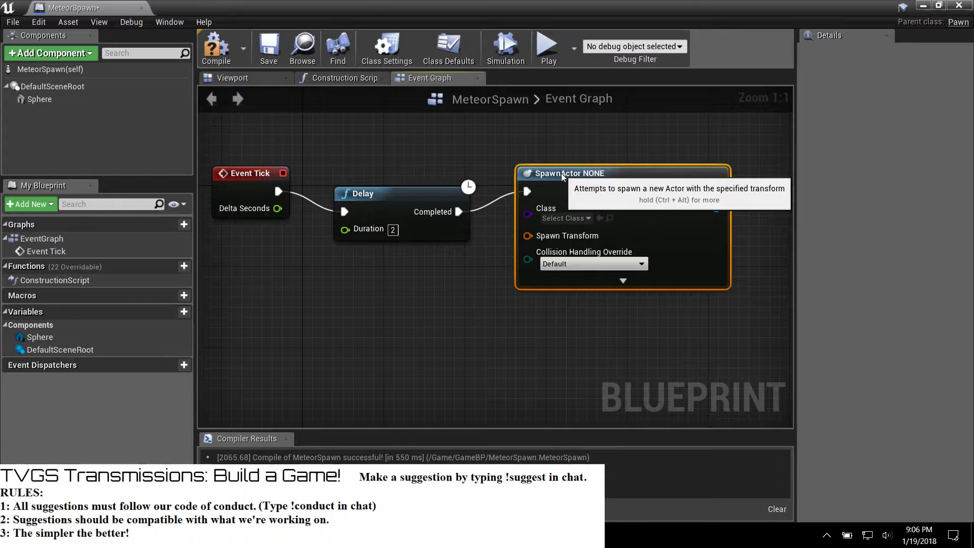
Step: Search the SpawnActor node's class list for "wood" and leave the class unassigned
click(566, 218)
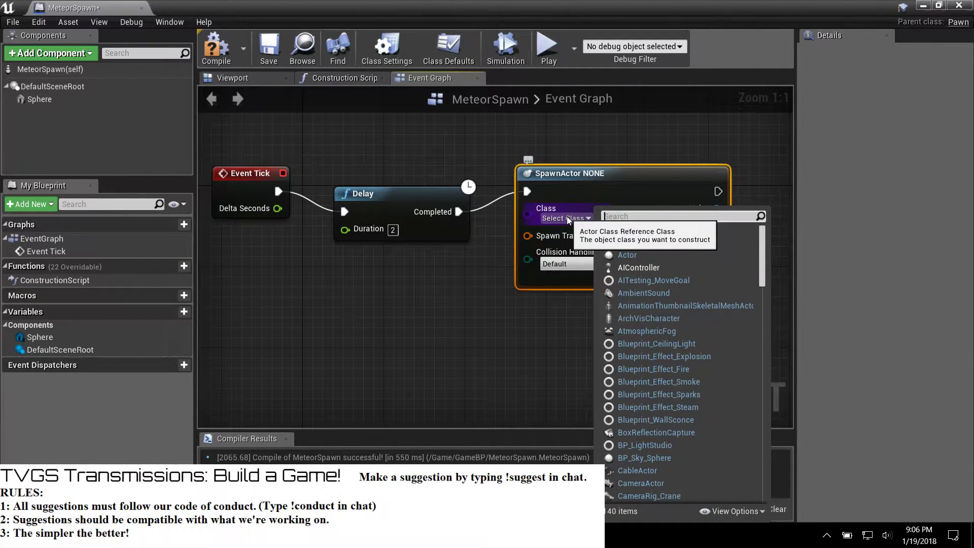
text(wood)
key(BackSpace)
key(BackSpace)
key(BackSpace)
key(BackSpace)
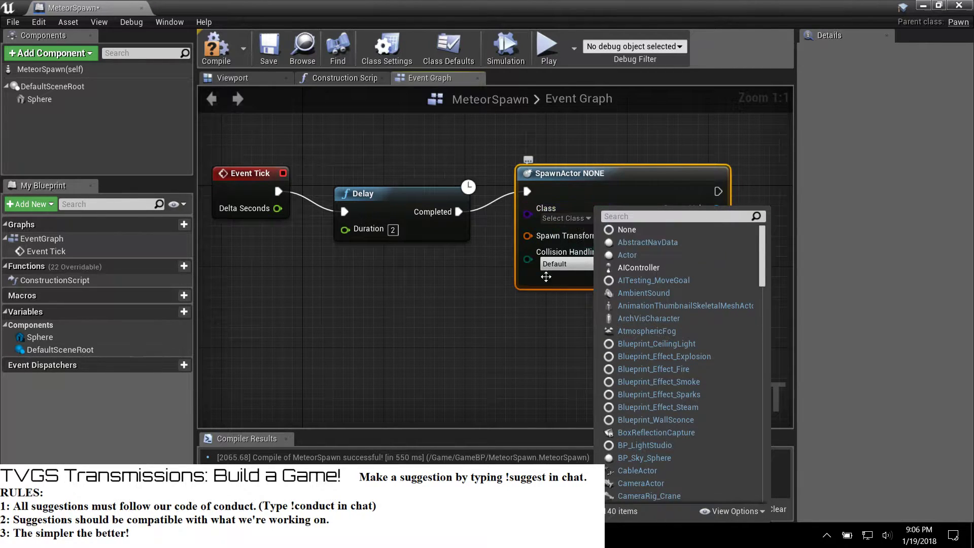
click(589, 175)
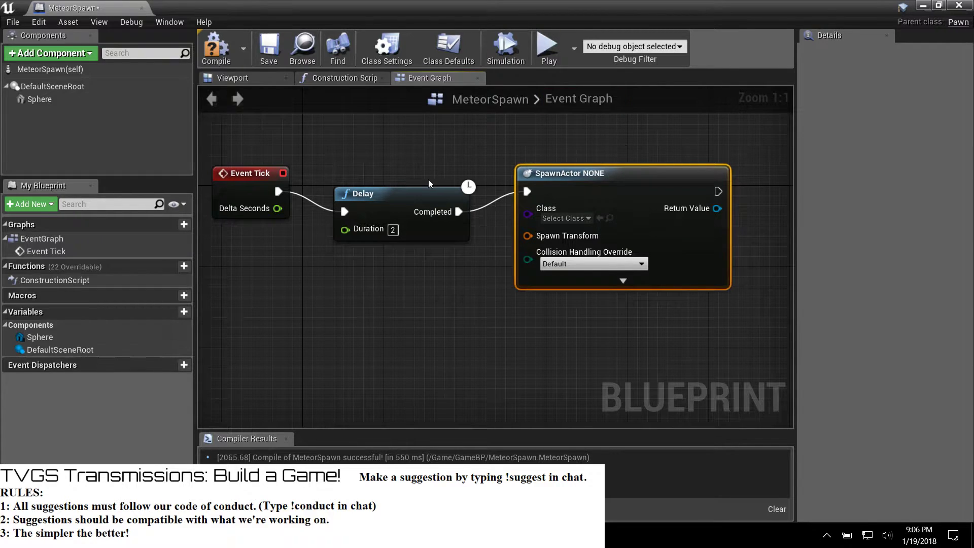
Step: Delete the SpawnActor node, then recompile and close the MeteorSpawn blueprint
click(220, 54)
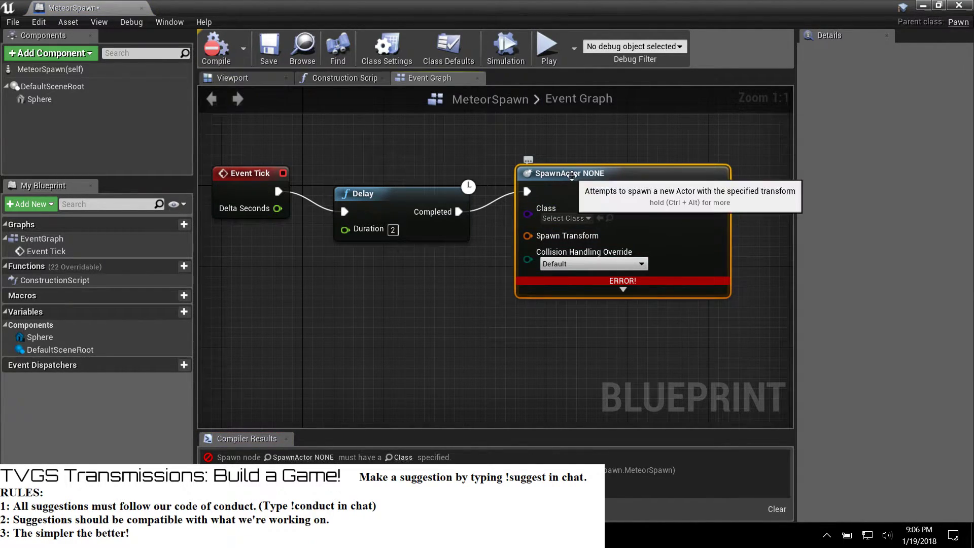
key(Delete)
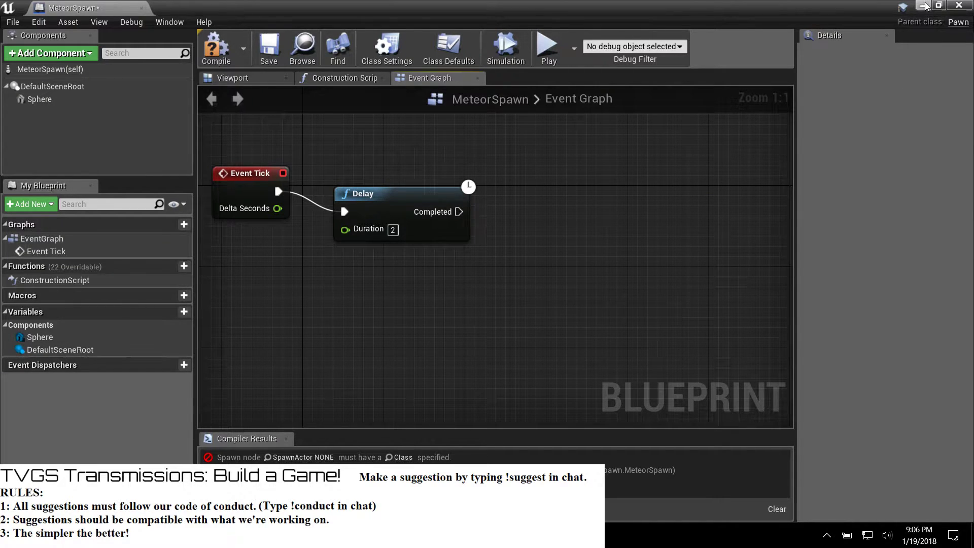
click(216, 48)
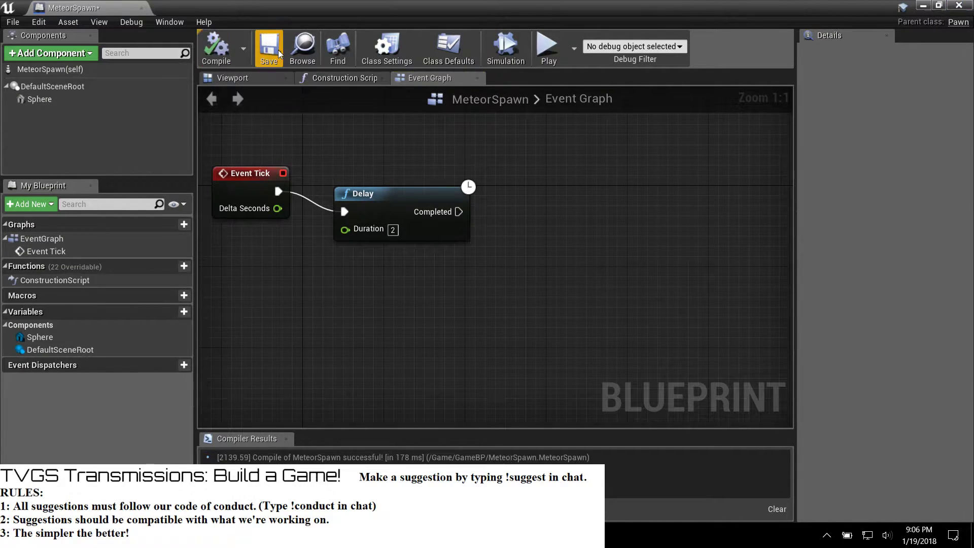
click(959, 6)
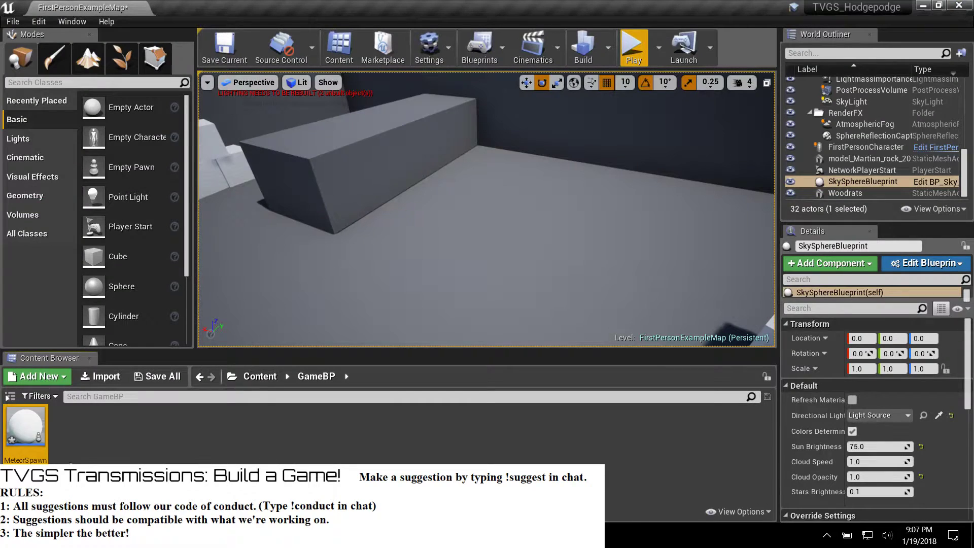
Step: Start creating a new Blueprint Class in the GameBP folder, bringing up the parent class choice
click(90, 448)
right_click(100, 429)
click(180, 165)
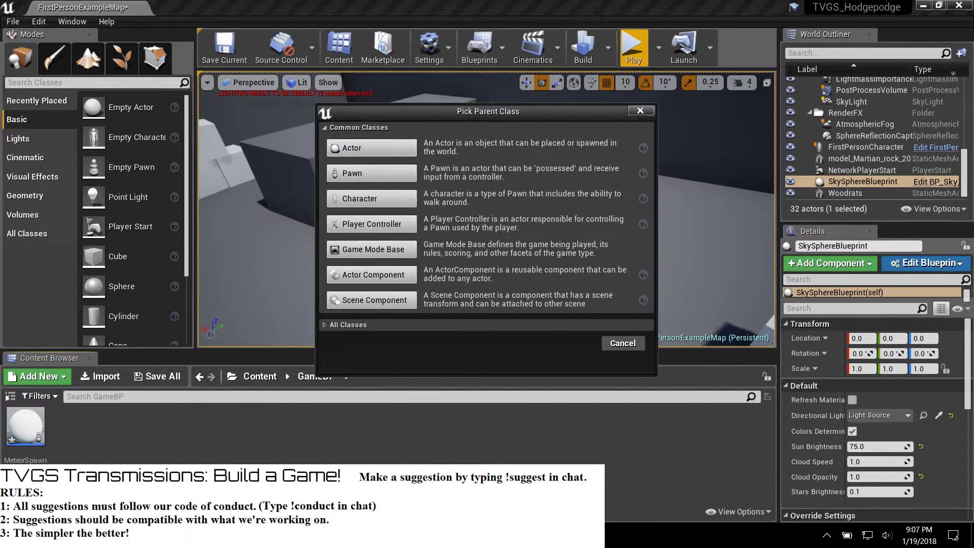
Step: Switch to the browser, look up "chinchilla" in the web search suggestions, and return to the Unreal Editor
key(alt+Tab)
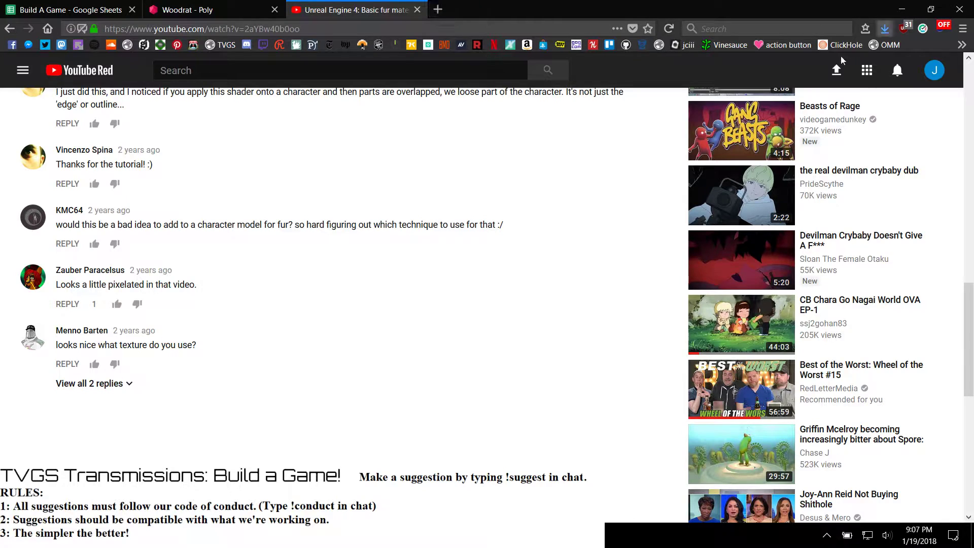
click(756, 30)
text(c)
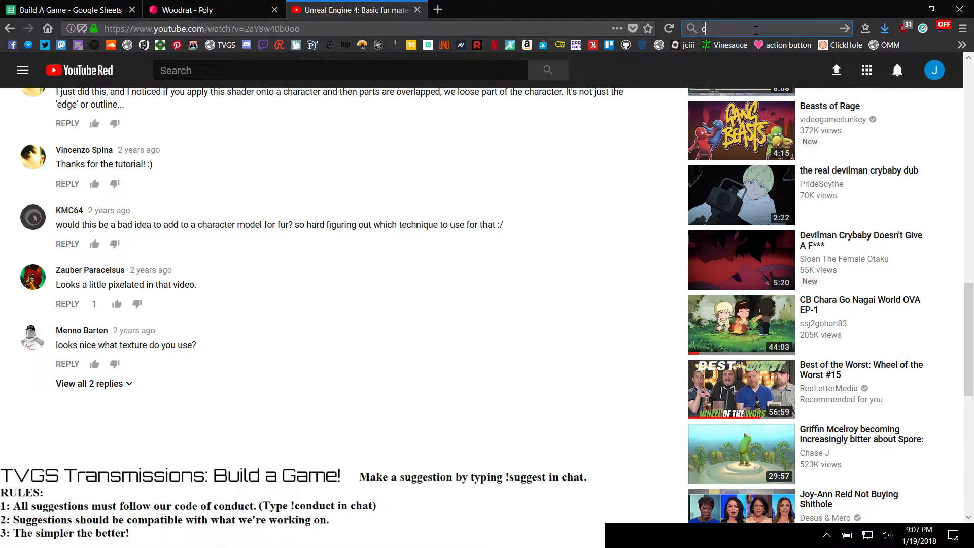
text(hin)
key(Down)
key(Down)
key(Down)
key(Down)
key(Down)
key(Down)
key(Down)
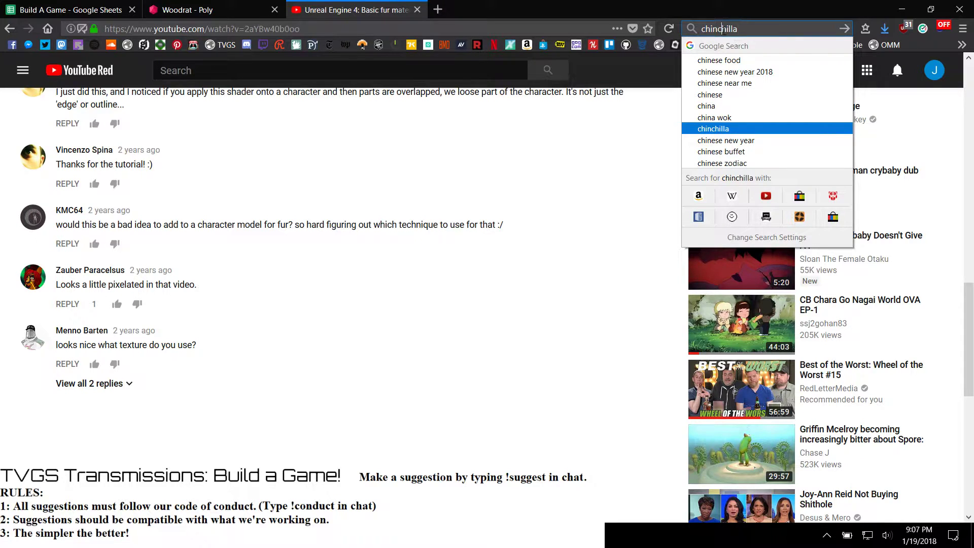
double_click(721, 29)
click(902, 9)
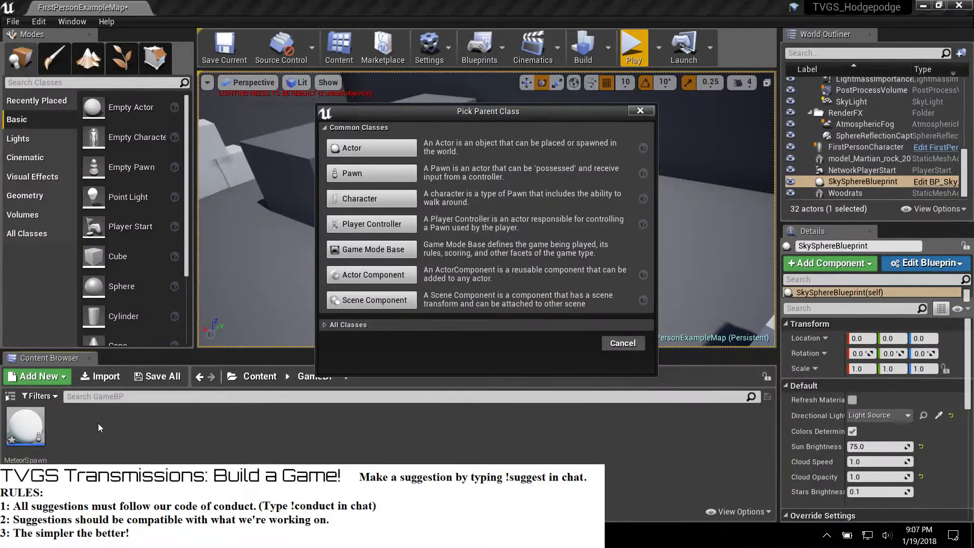
Step: Create a blueprint class with Pawn as its parent in the GameBP folder and rename it Chinchilla
click(412, 171)
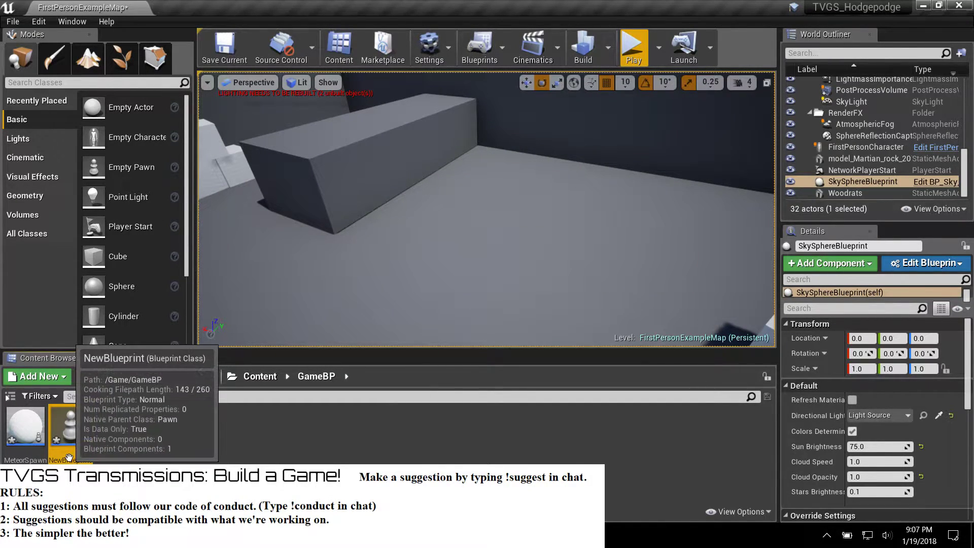
right_click(69, 458)
click(110, 243)
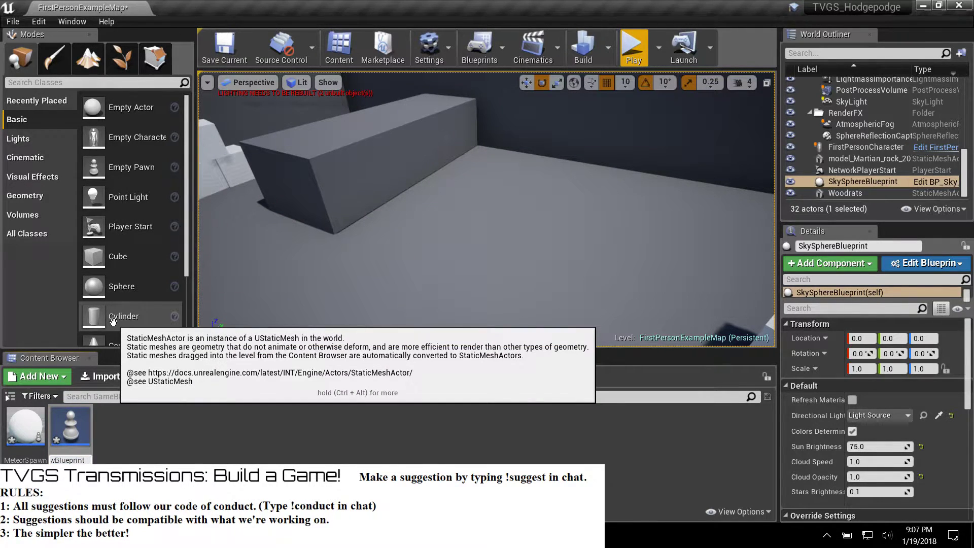
key(alt+Tab)
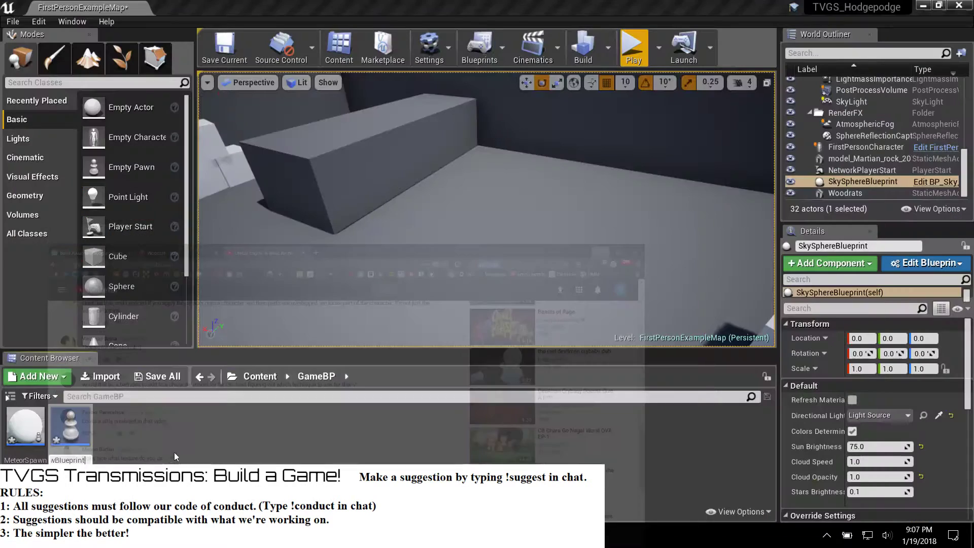
click(903, 9)
right_click(71, 460)
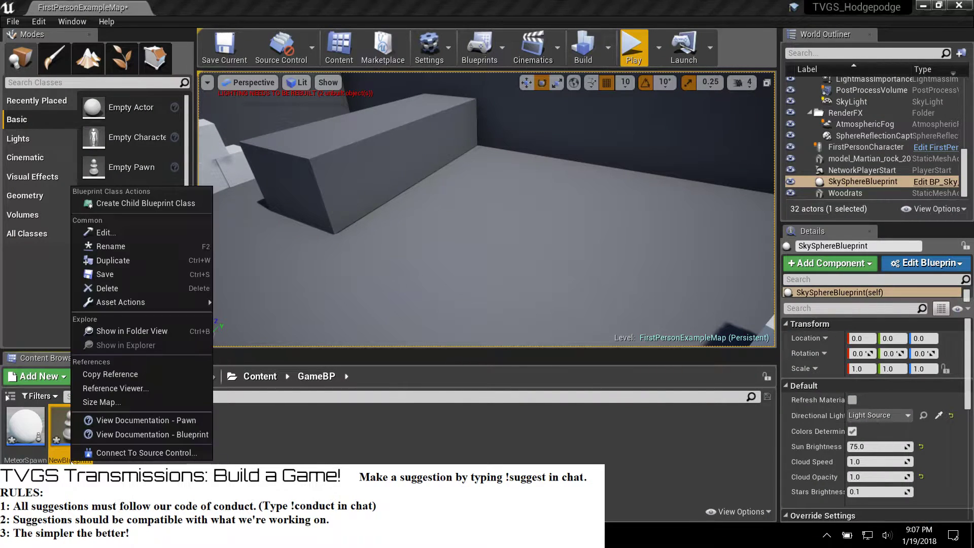
click(111, 246)
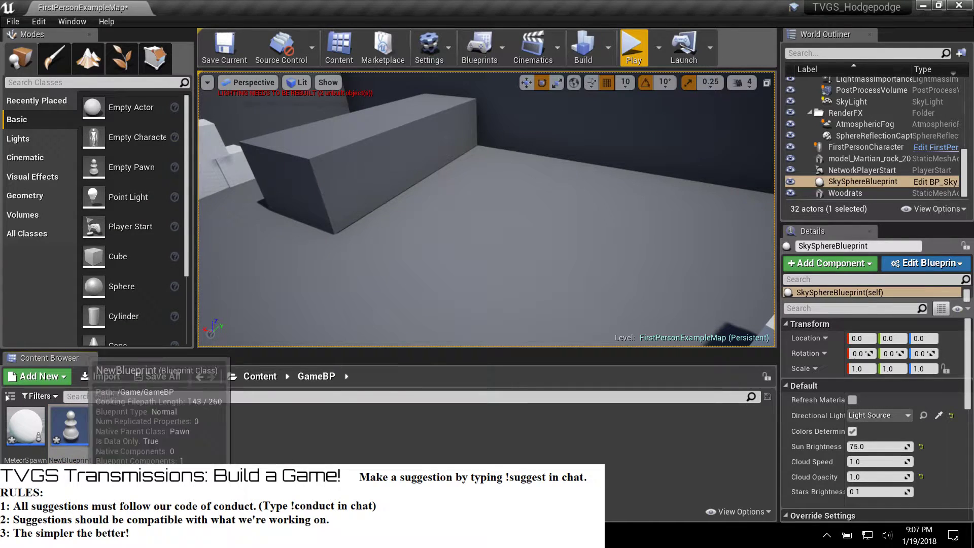
click(77, 461)
right_click(76, 460)
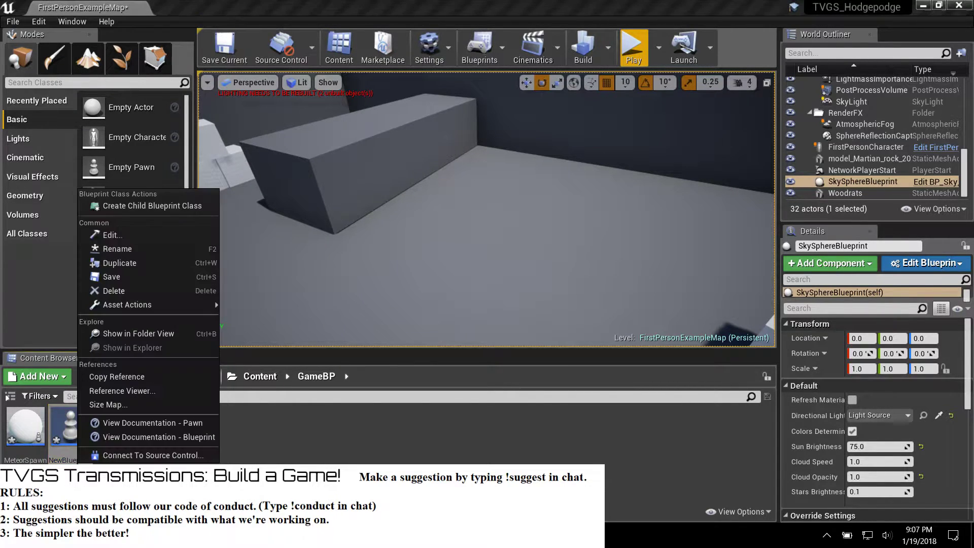
click(125, 251)
mouse_move(110, 536)
text(chinchilla)
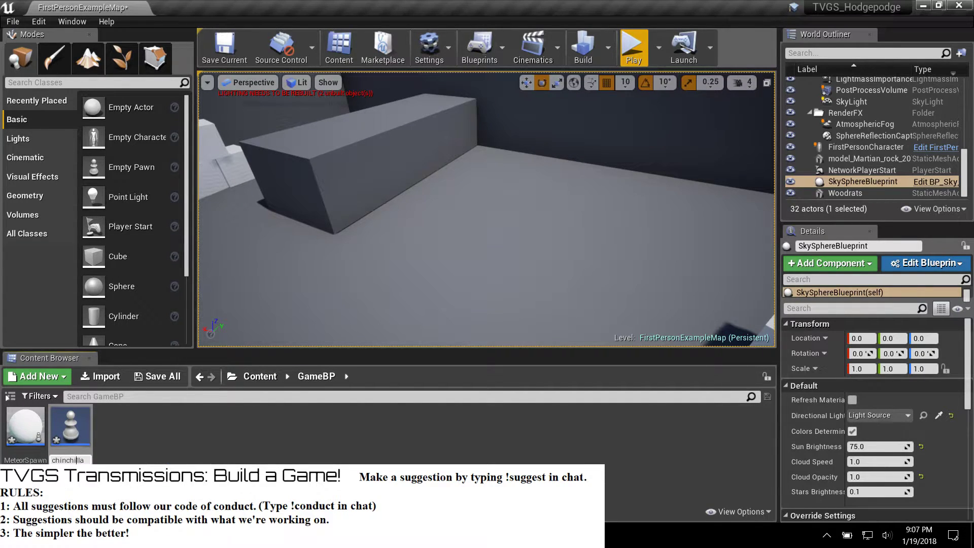
key(Return)
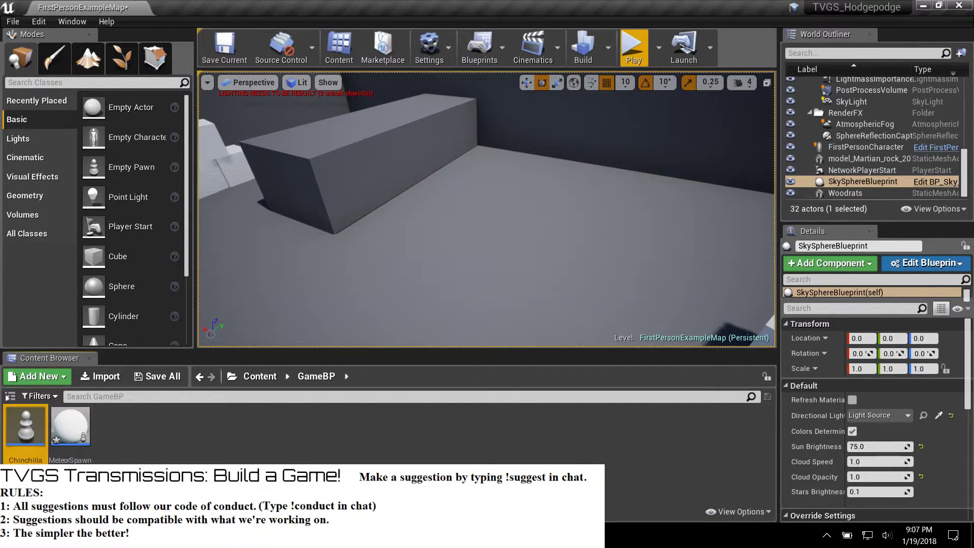
Step: Open the Chinchilla blueprint, search its addable components for "woo", and close the blueprint without adding anything
double_click(23, 421)
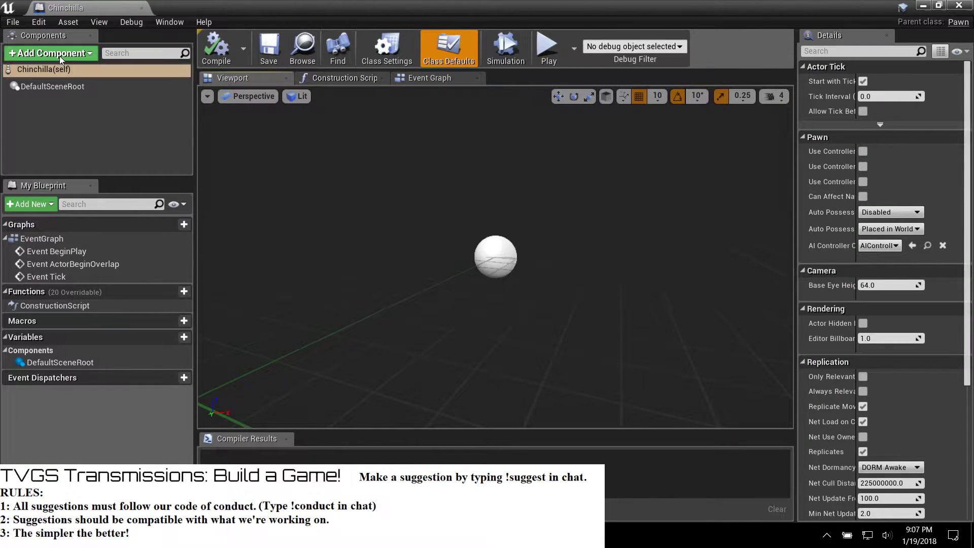
click(59, 55)
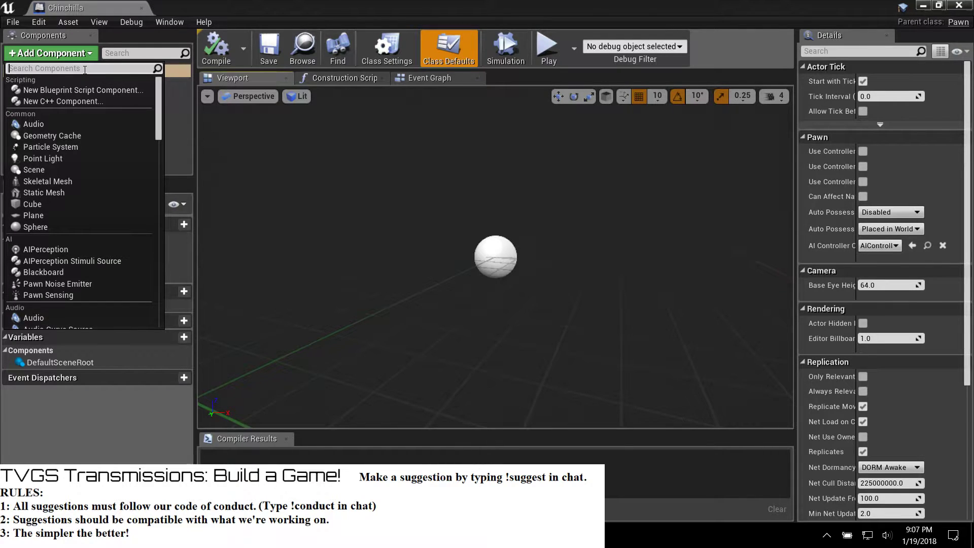
text(woo)
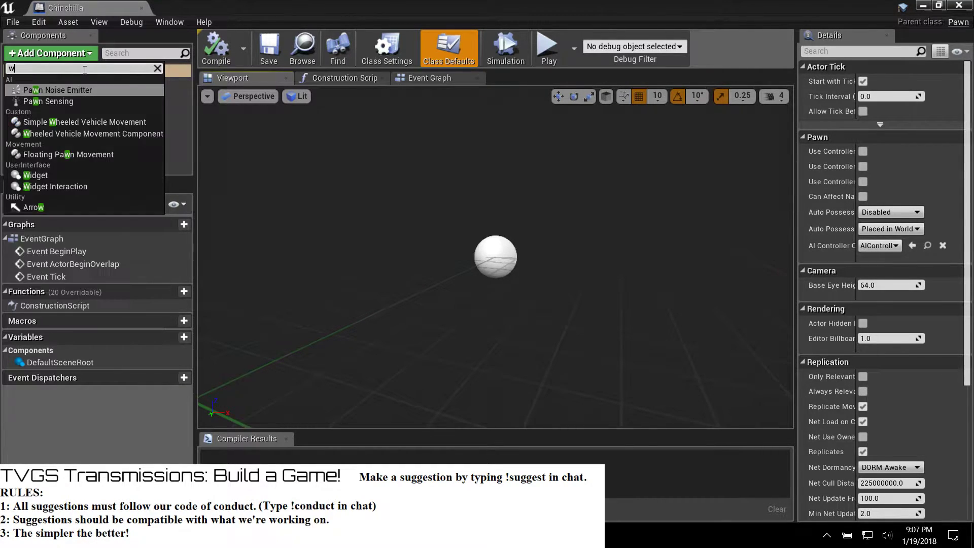
key(BackSpace)
key(BackSpace)
key(BackSpace)
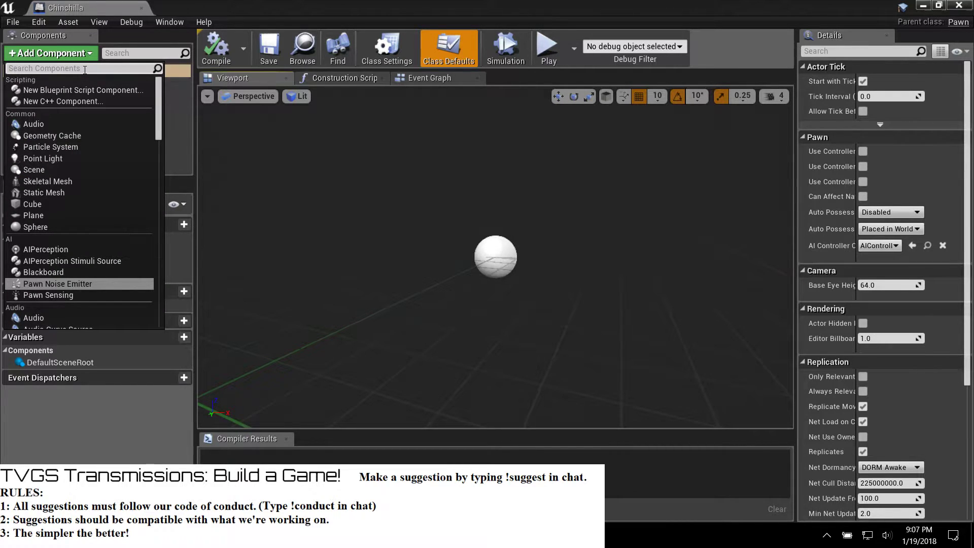
click(141, 8)
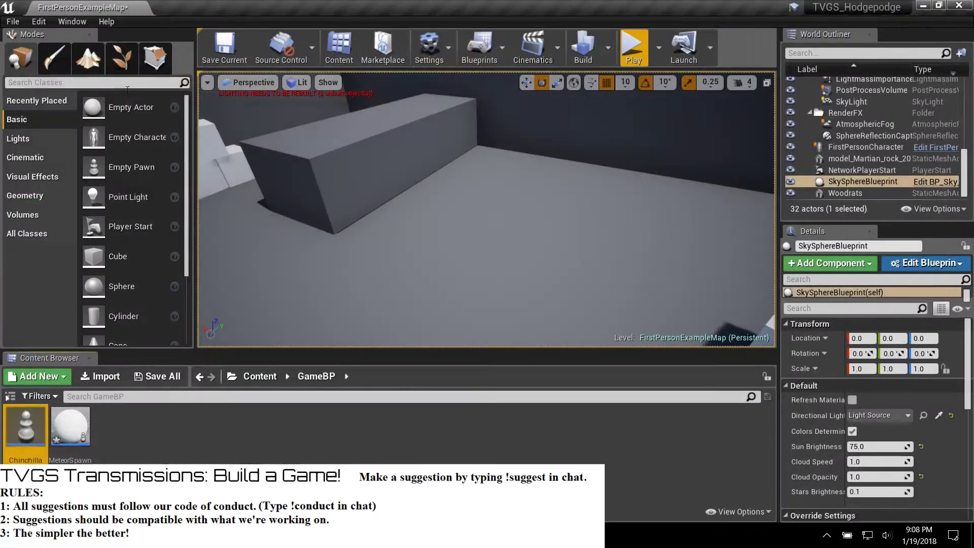
Step: Delete the Chinchilla blueprint from the GameBP folder
right_click(24, 448)
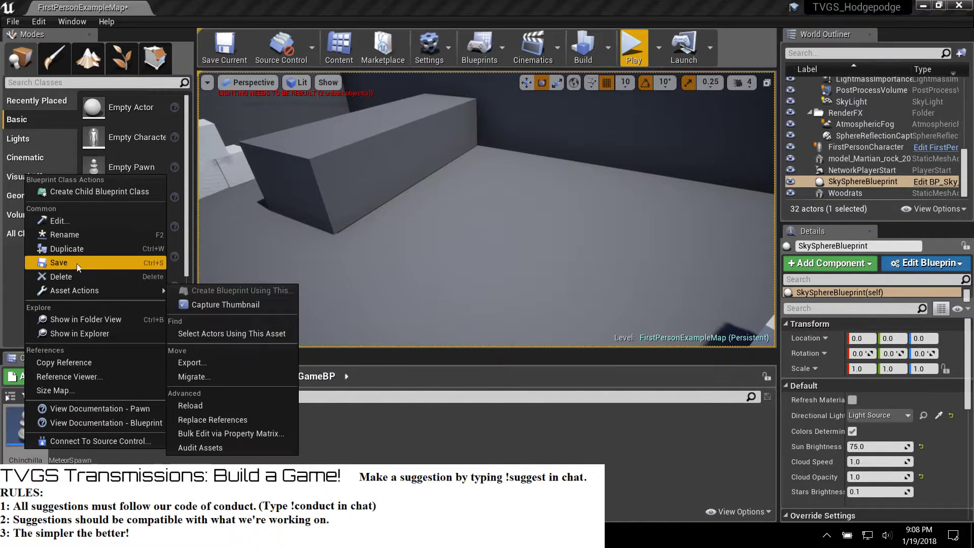
click(74, 276)
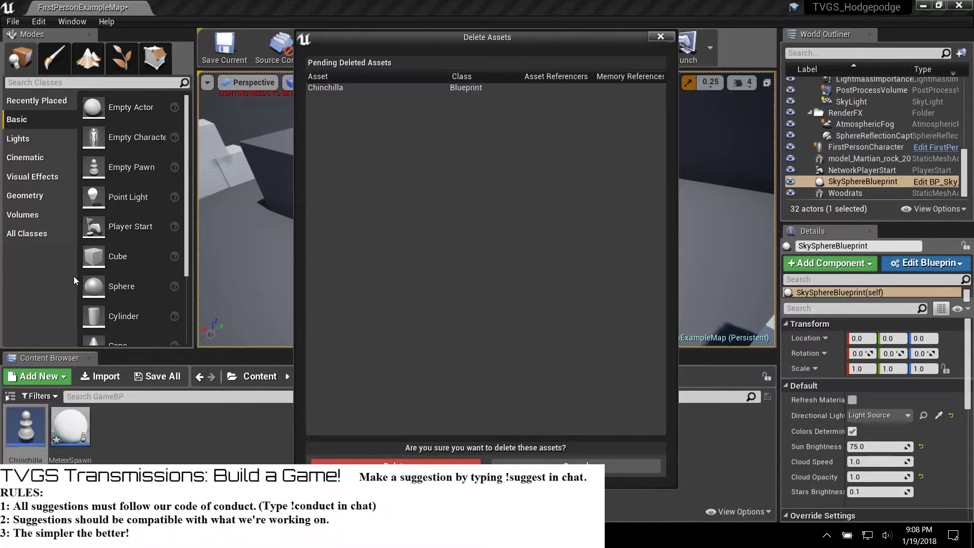
click(394, 462)
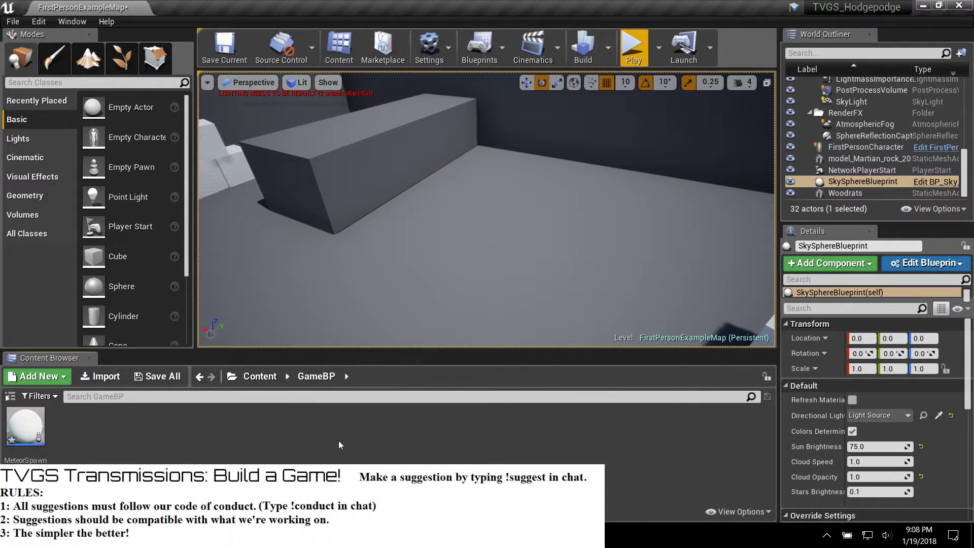
Step: Browse to the Woodrat folder inside Models and review the actions available for the Woodrats static mesh
click(264, 376)
double_click(224, 434)
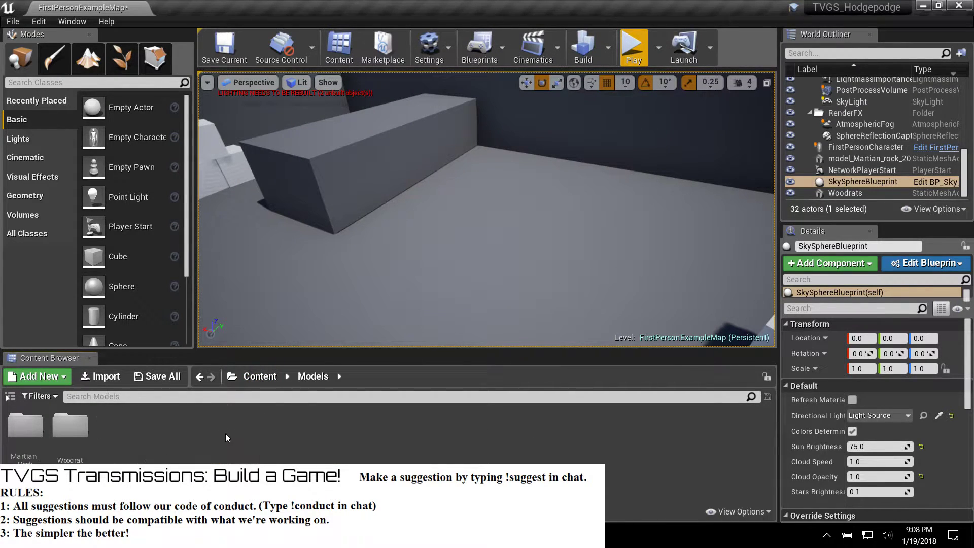
double_click(70, 427)
click(84, 431)
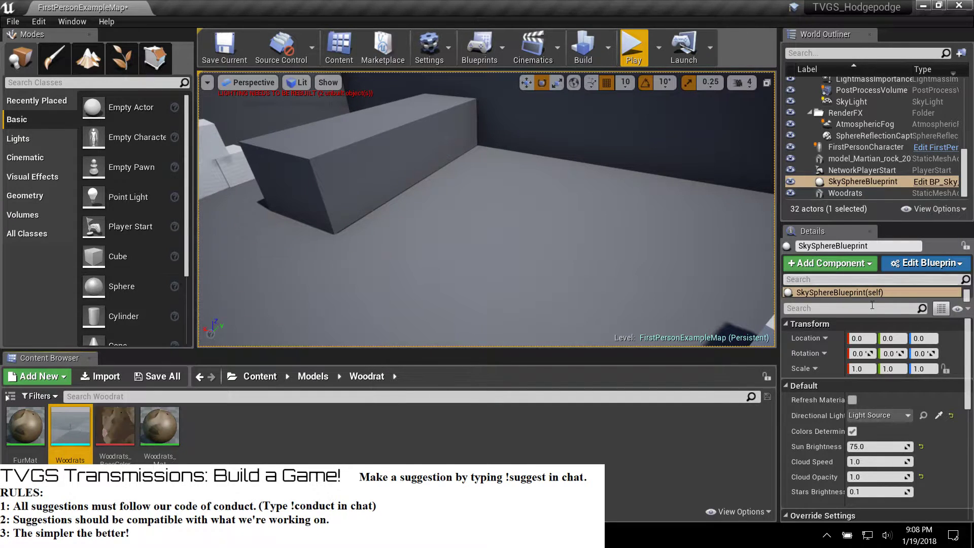
right_click(80, 427)
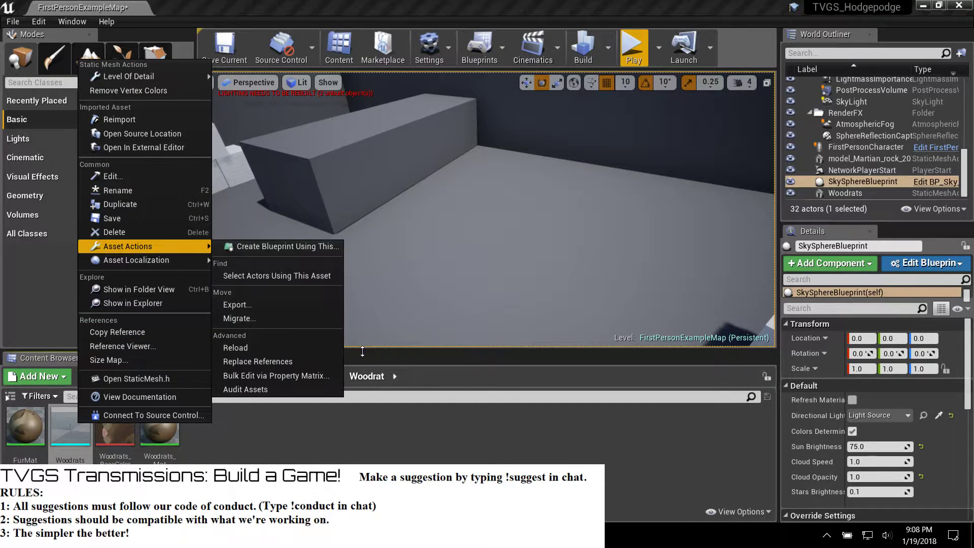
click(357, 435)
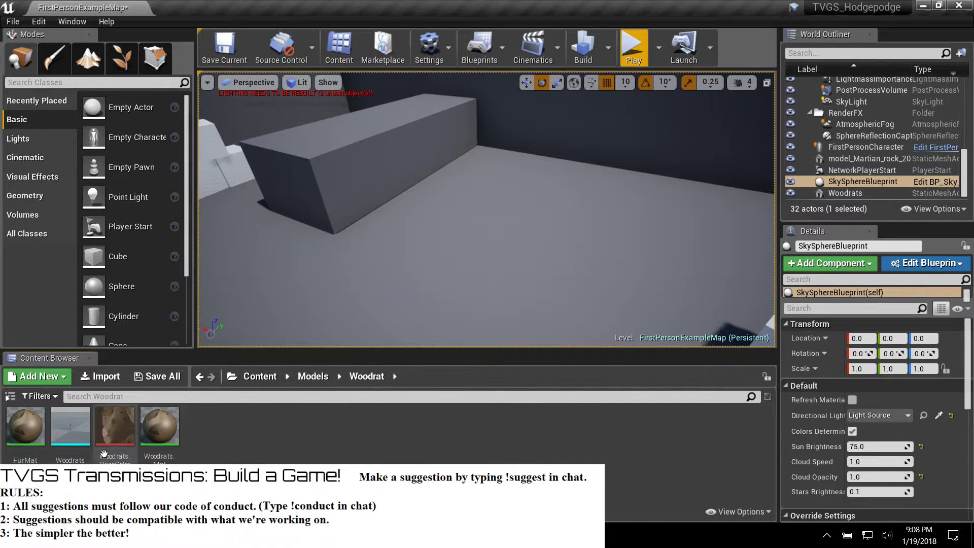
Step: Place another copy of the Woodrats mesh on the level floor, then delete that copy
click(77, 446)
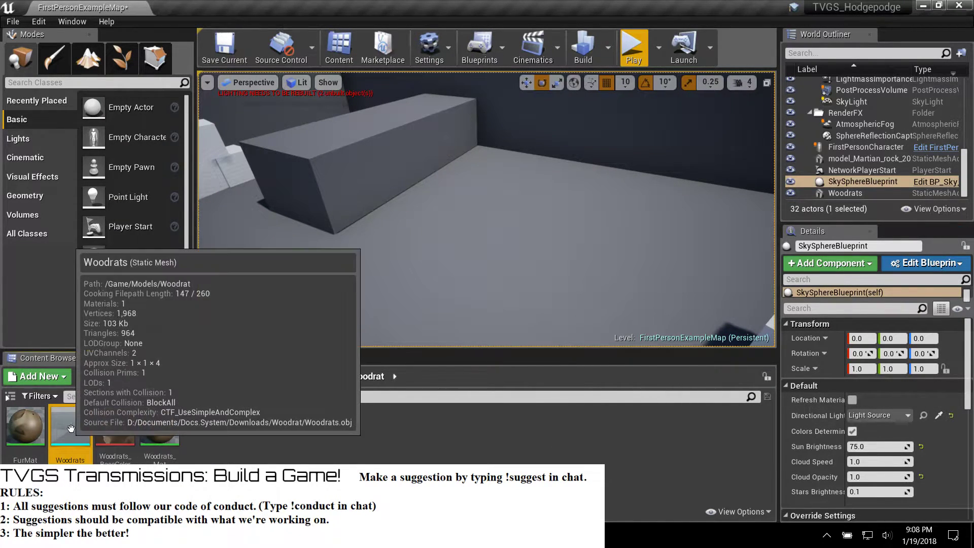
drag(486, 238, 487, 241)
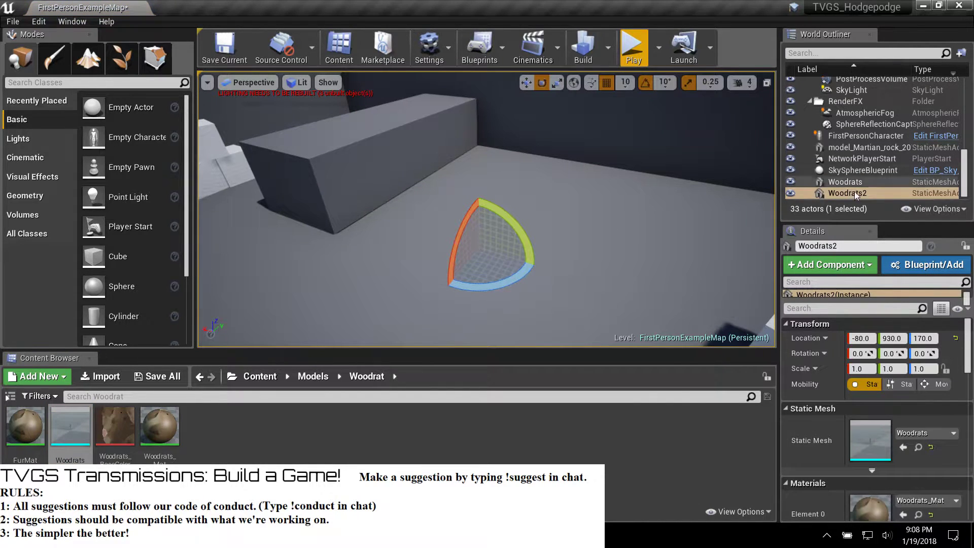
key(Delete)
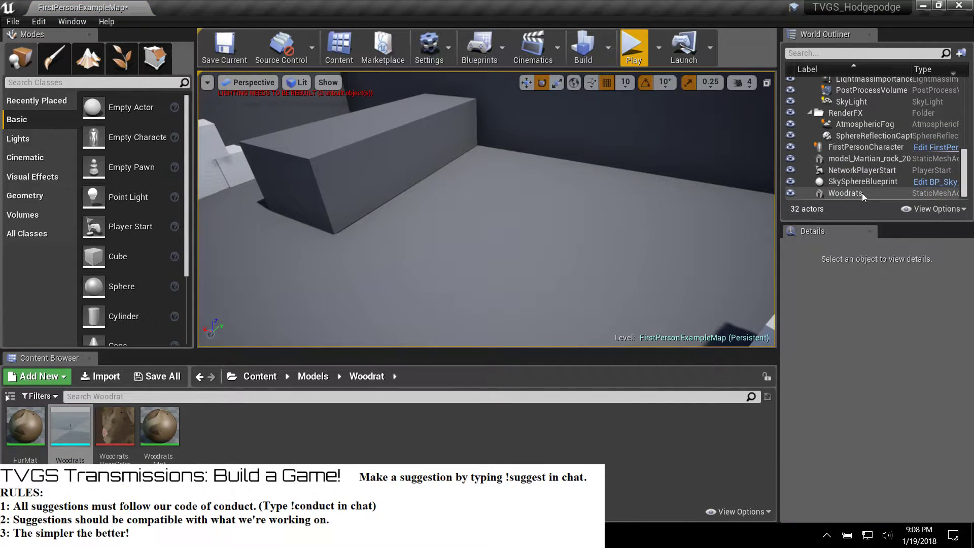
Step: Convert the Woodrats actor in the level into a blueprint named Woodrats_Blueprint, stored in the GameBP folder
click(863, 193)
click(927, 264)
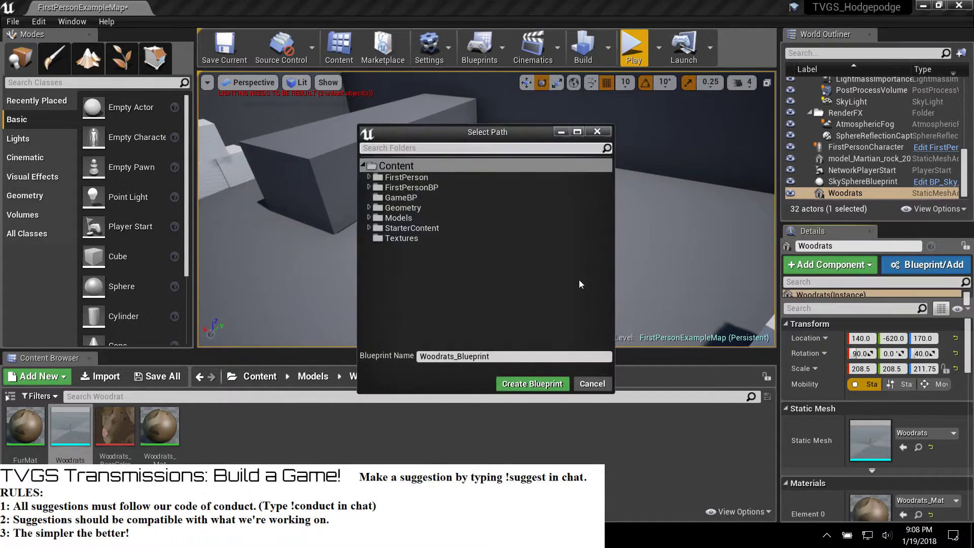
click(404, 198)
click(522, 384)
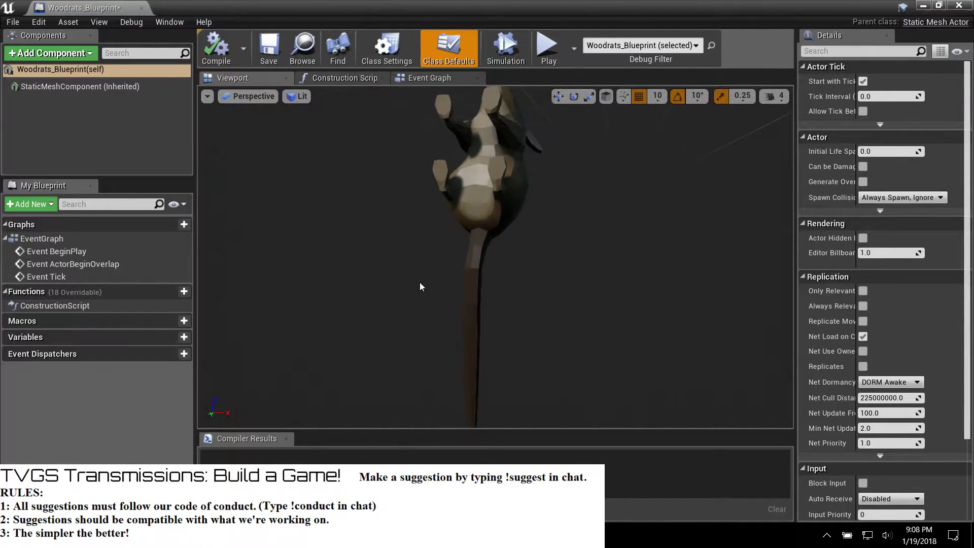
Step: Set the woodrat static mesh component's scale to 200 on all three axes and compile the blueprint
right_drag(528, 198, 505, 229)
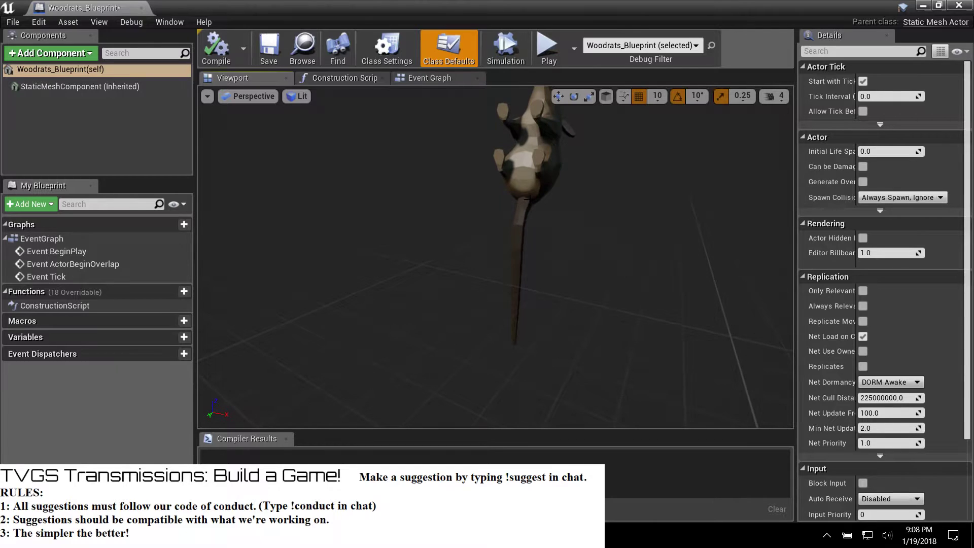
click(525, 144)
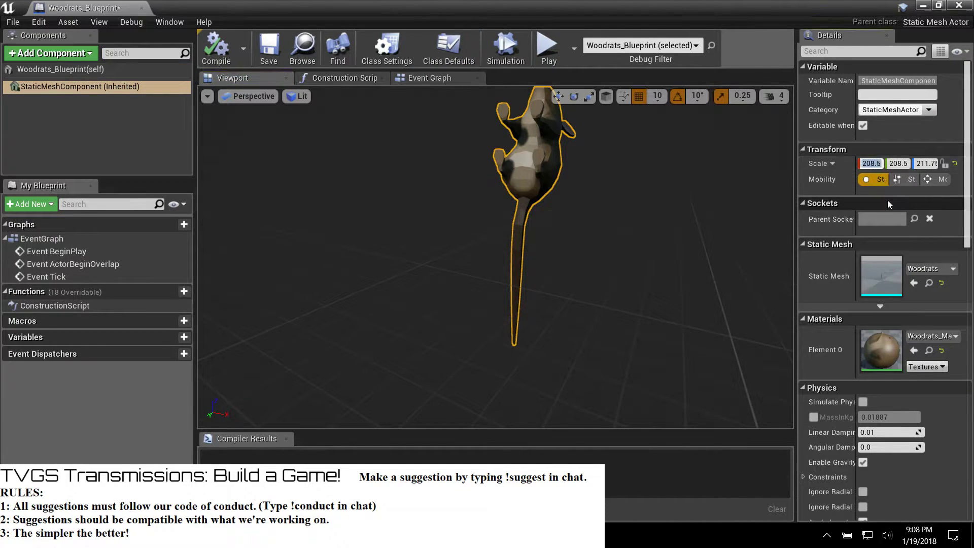
text(200)
key(Tab)
text(200)
key(Tab)
text(200)
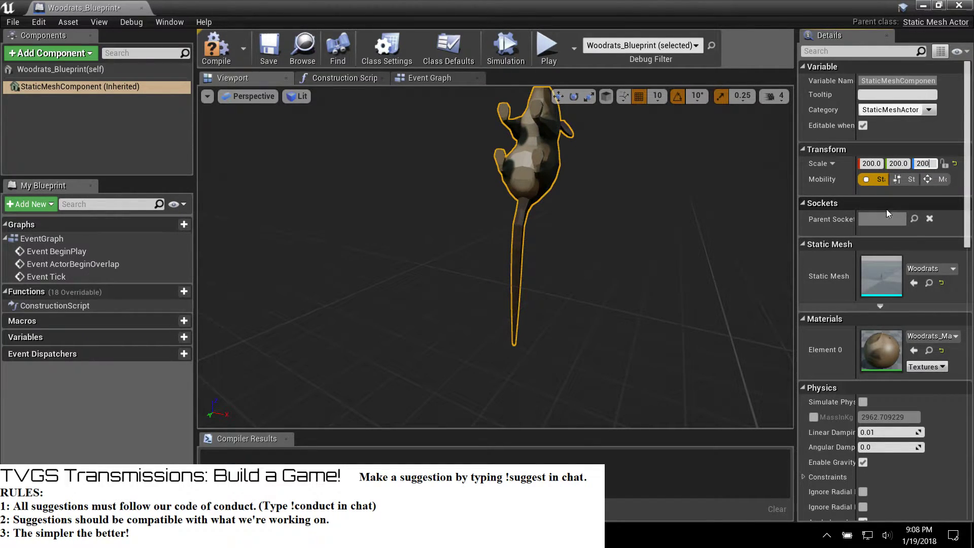
click(827, 163)
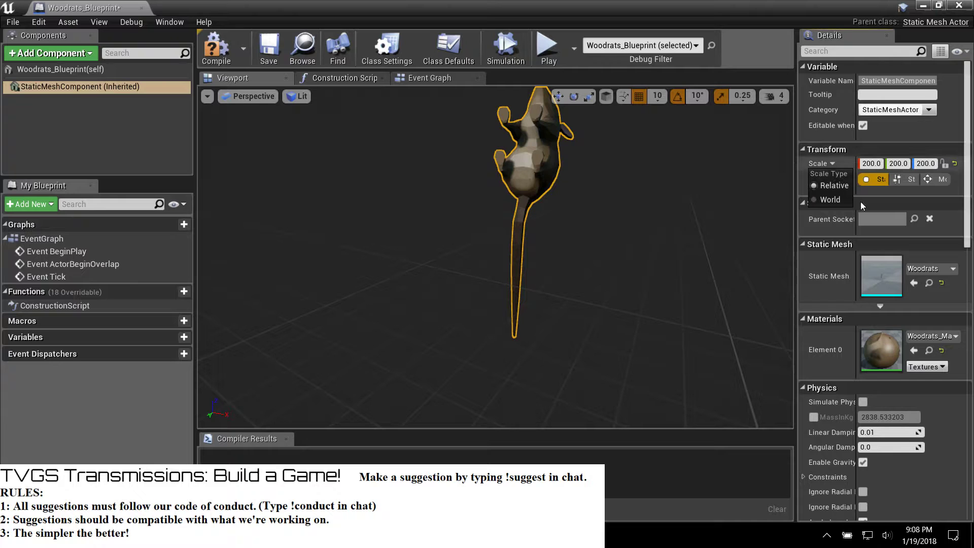
click(969, 236)
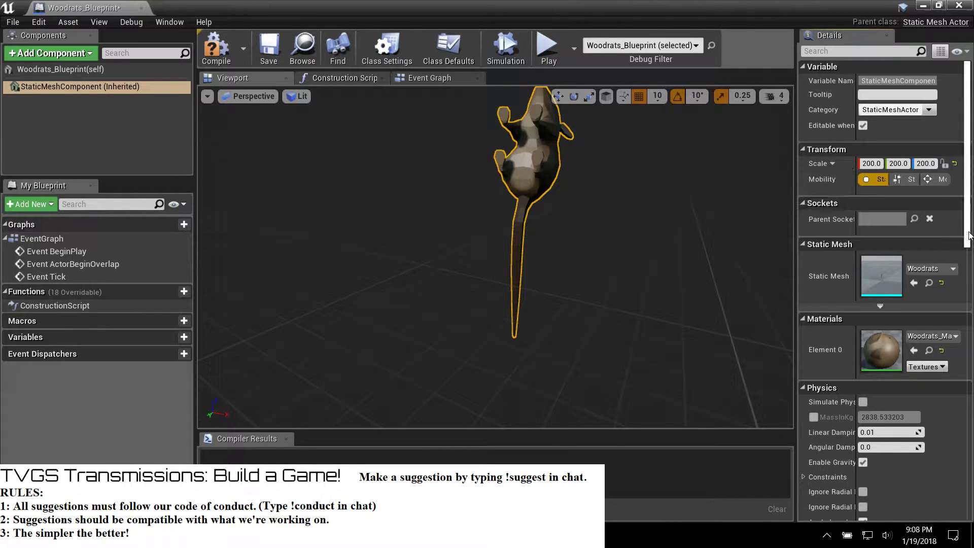
click(531, 166)
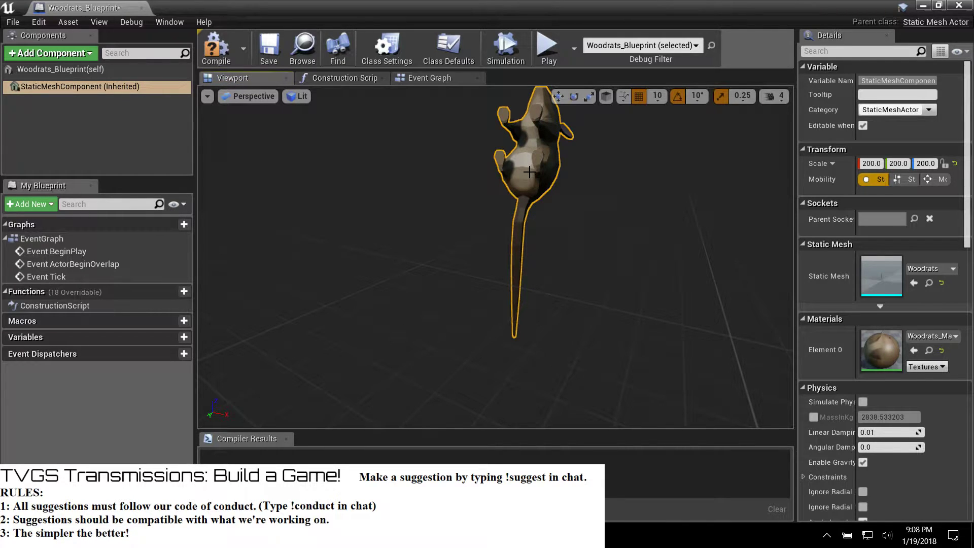
click(221, 53)
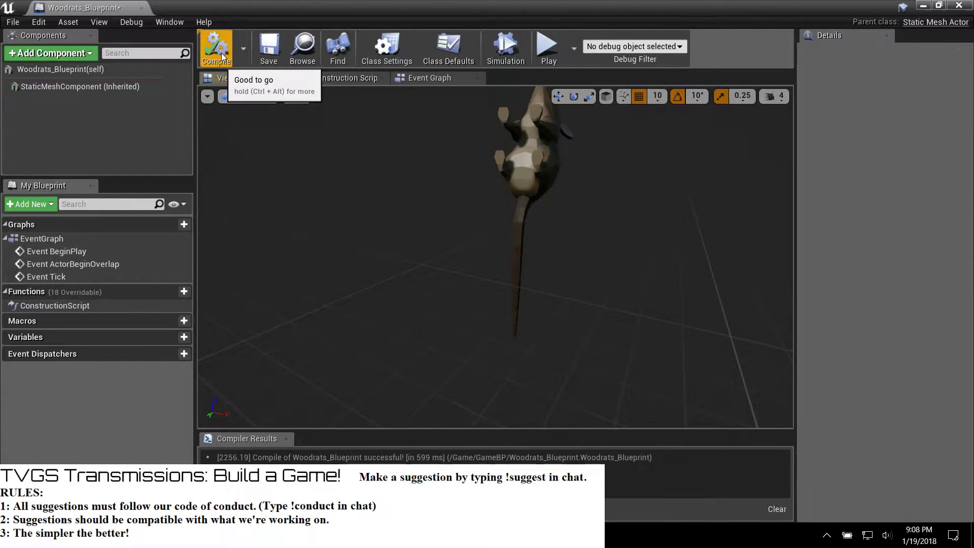
Step: Switch the mesh component's scale type to World and back to Relative, then select the blueprint's root entry
click(532, 148)
mouse_move(531, 149)
right_down()
mouse_move(472, 148)
mouse_move(557, 151)
mouse_move(543, 86)
mouse_move(536, 132)
right_up()
click(832, 164)
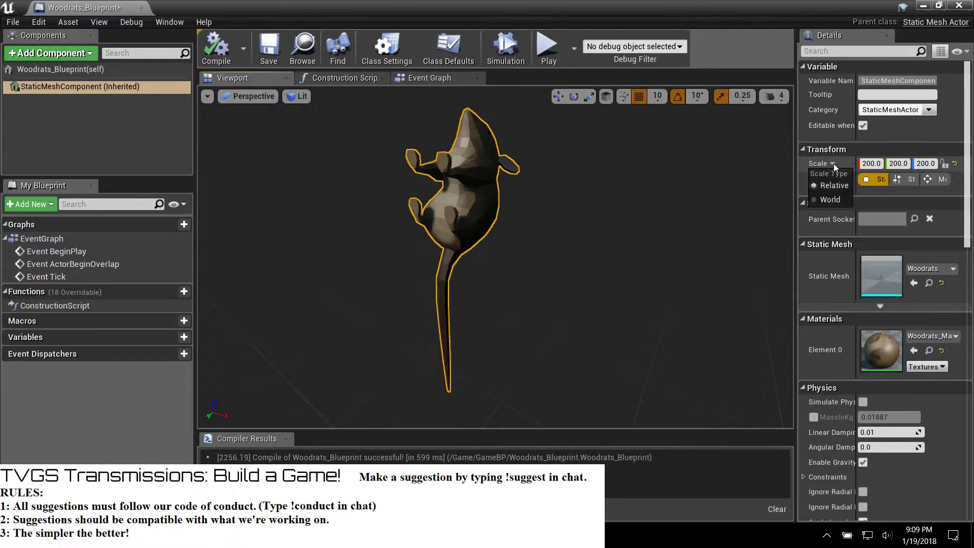
click(832, 199)
click(831, 165)
click(829, 186)
scroll(857, 240, down, 2)
scroll(857, 239, up, 2)
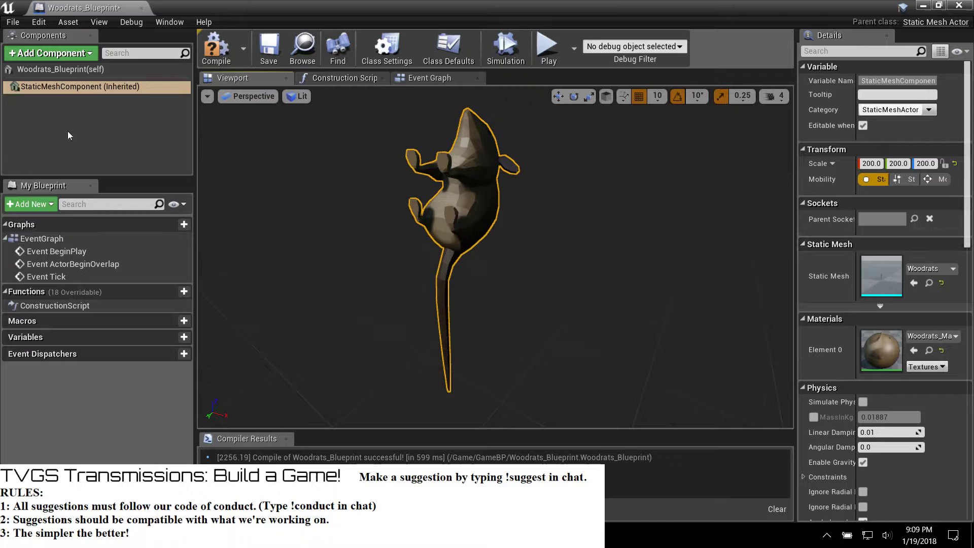
click(90, 71)
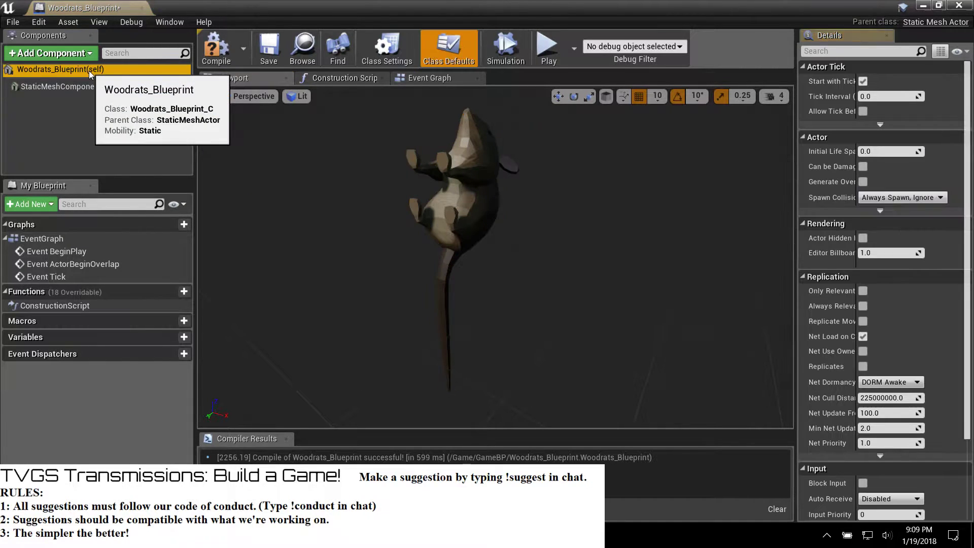
Step: Examine the detail properties of the blueprint's root entry and of its inherited static mesh component
scroll(866, 328, down, 3)
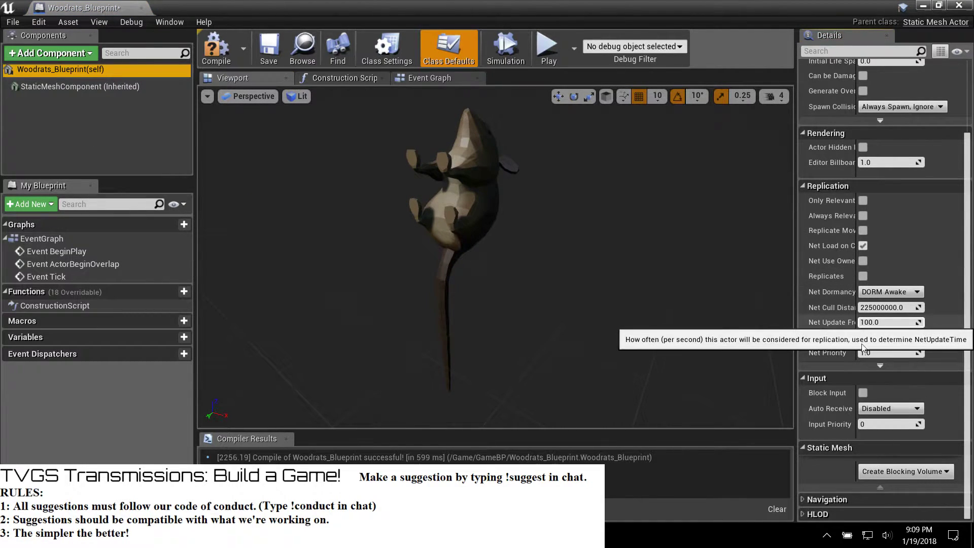
scroll(848, 499, up, 3)
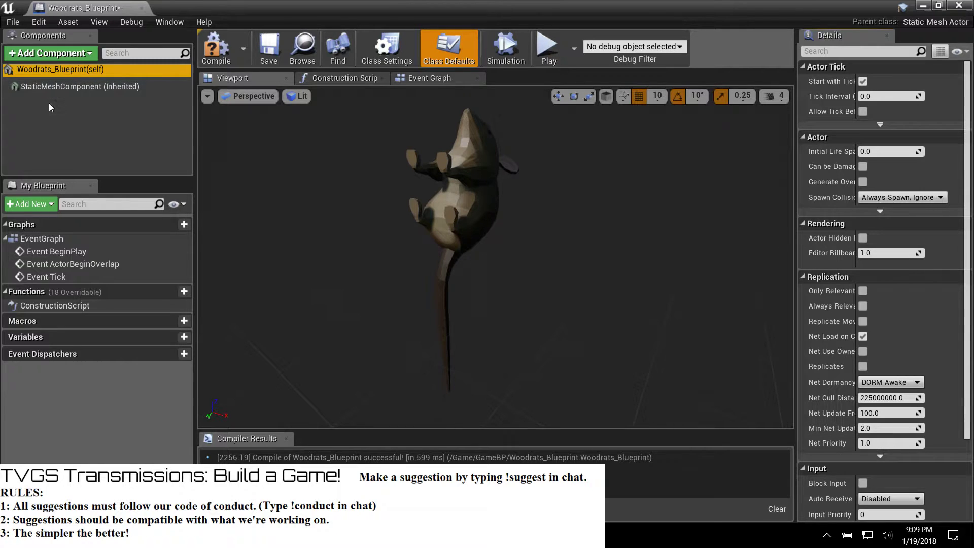
right_click(81, 69)
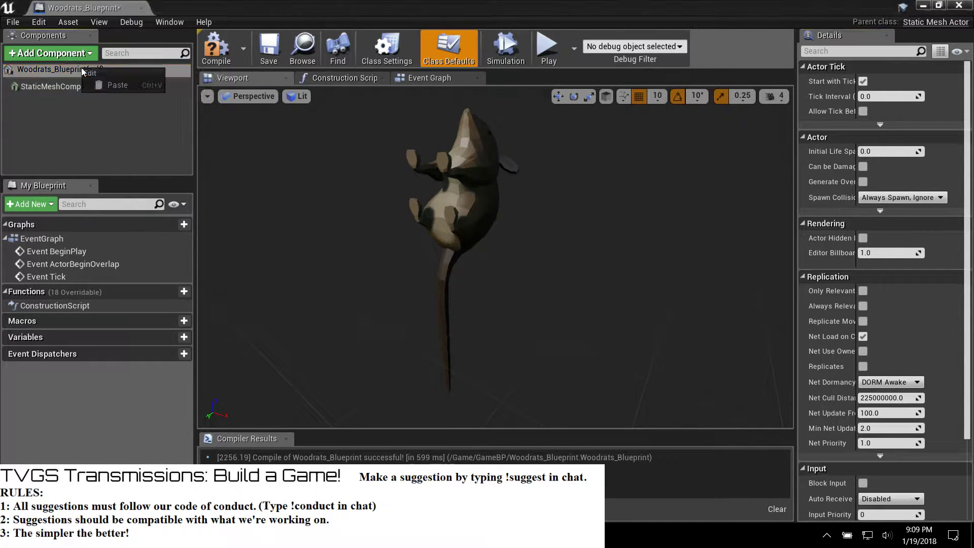
click(81, 116)
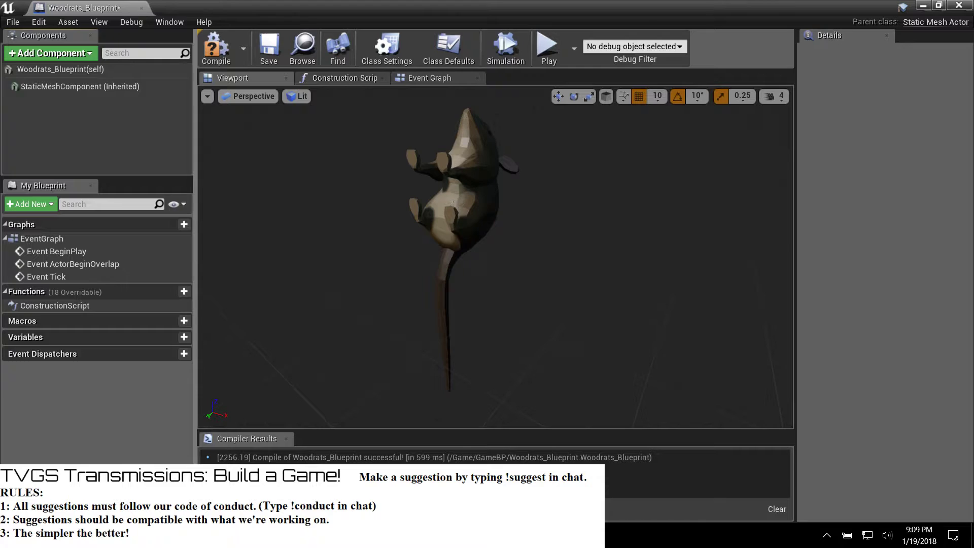
click(454, 202)
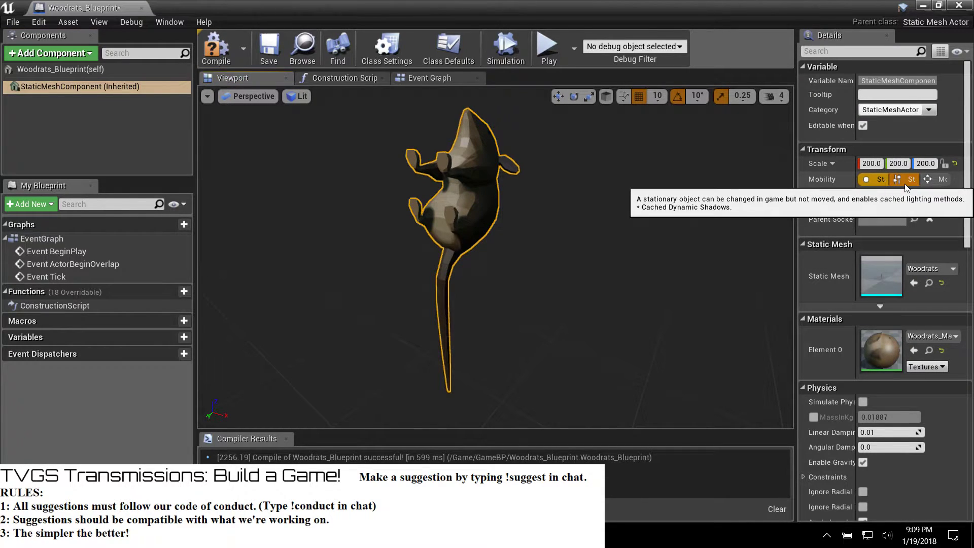
drag(796, 167, 741, 162)
scroll(799, 300, down, 10)
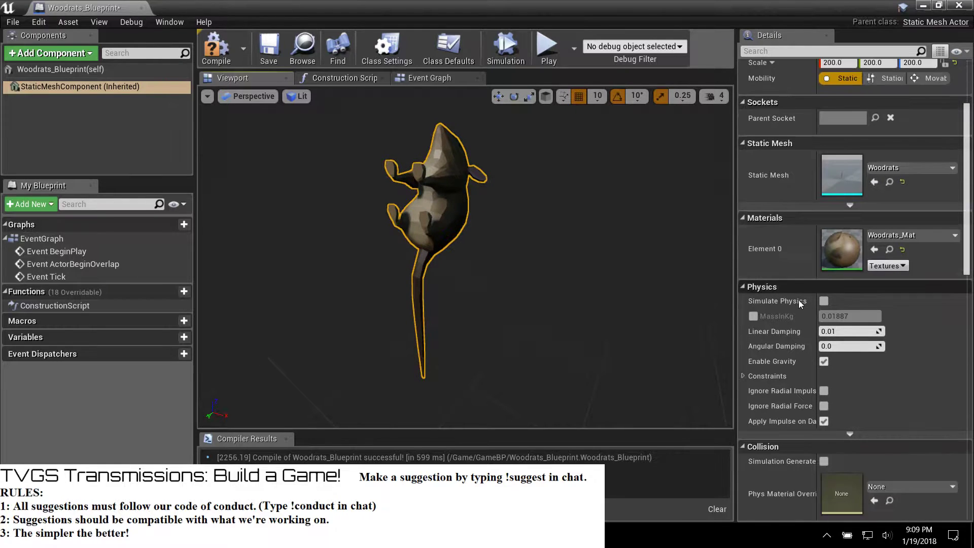
scroll(799, 300, down, 6)
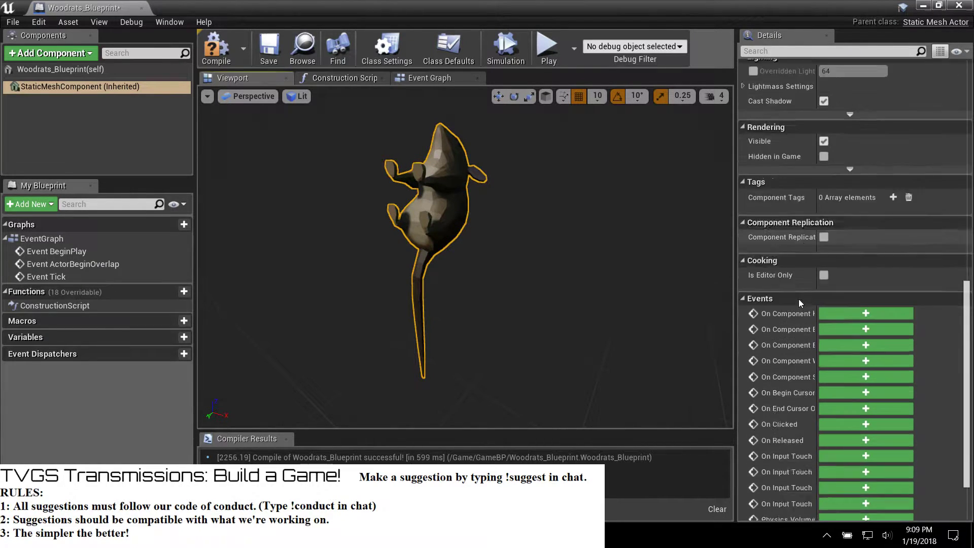
scroll(798, 299, up, 8)
scroll(799, 303, up, 6)
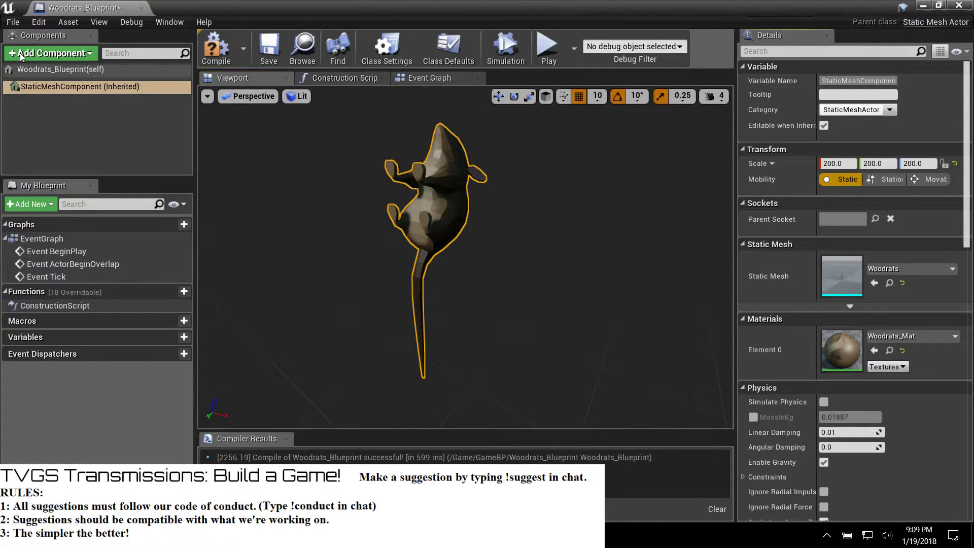
Step: Reveal the root entry's advanced Actor settings, reselect the rat mesh component and recompile the blueprint
click(96, 72)
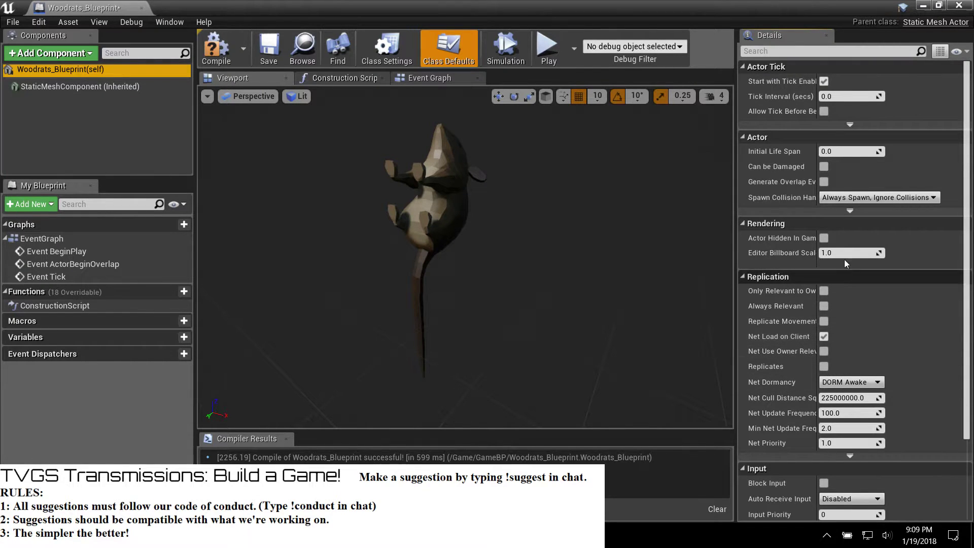
click(850, 210)
scroll(852, 329, down, 5)
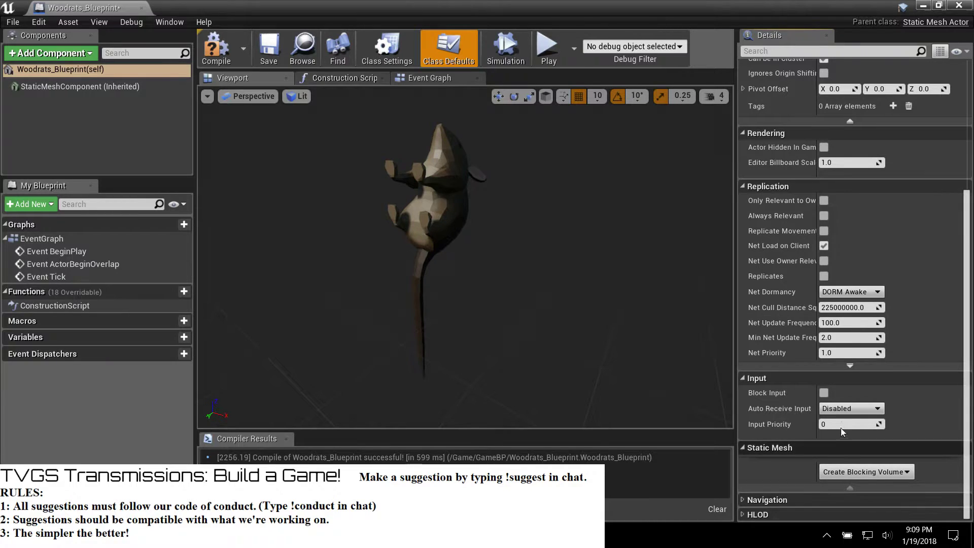
click(439, 162)
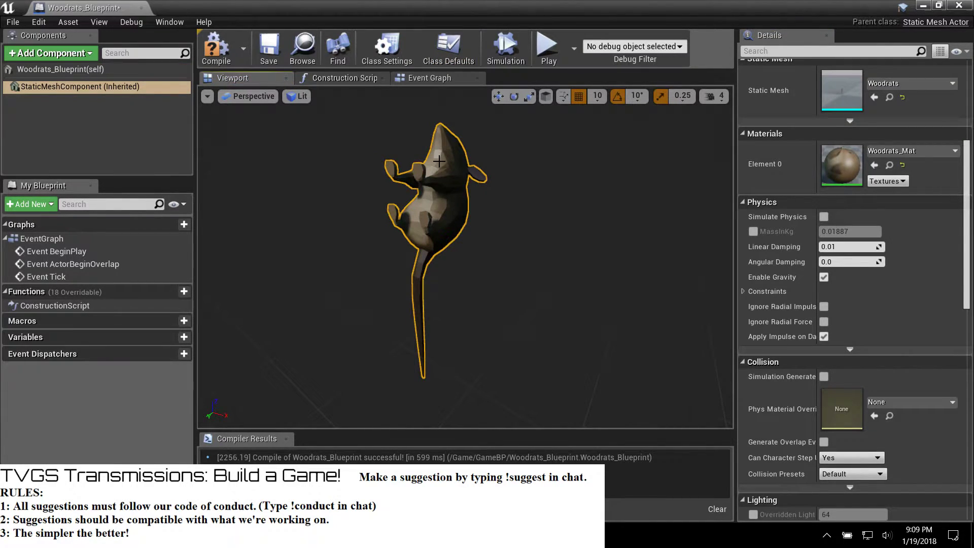
click(208, 51)
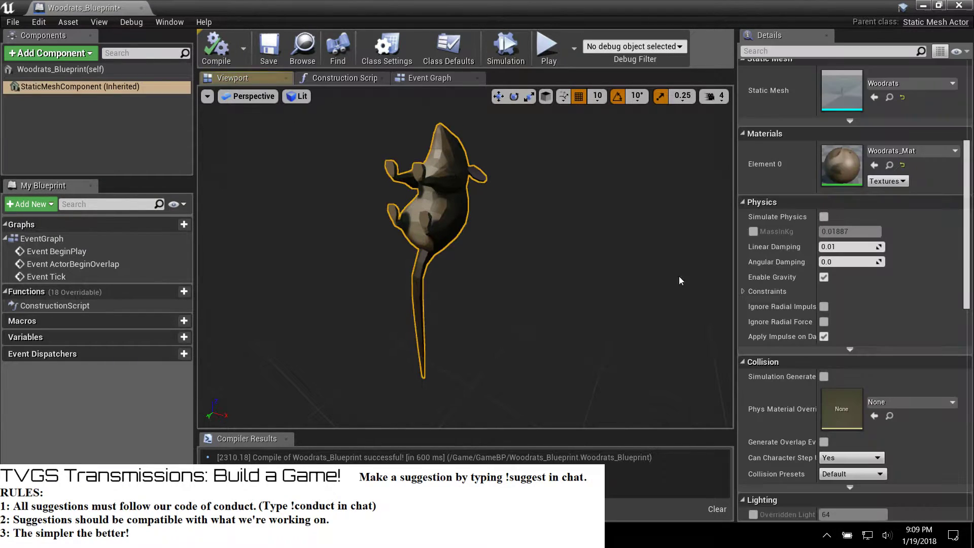
scroll(855, 244, up, 5)
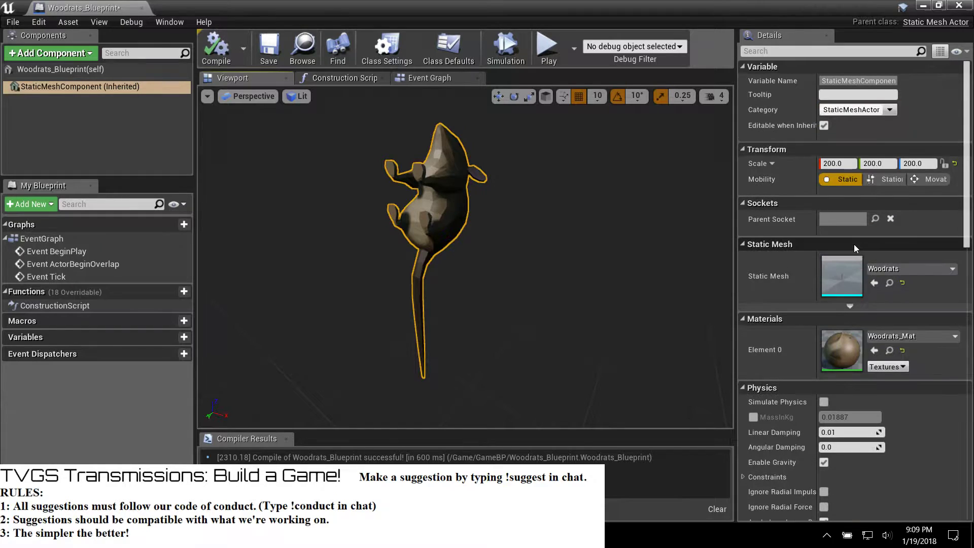
Step: Check the mesh component's scale type options and switch its Editable when Inherited option off and back on
click(772, 164)
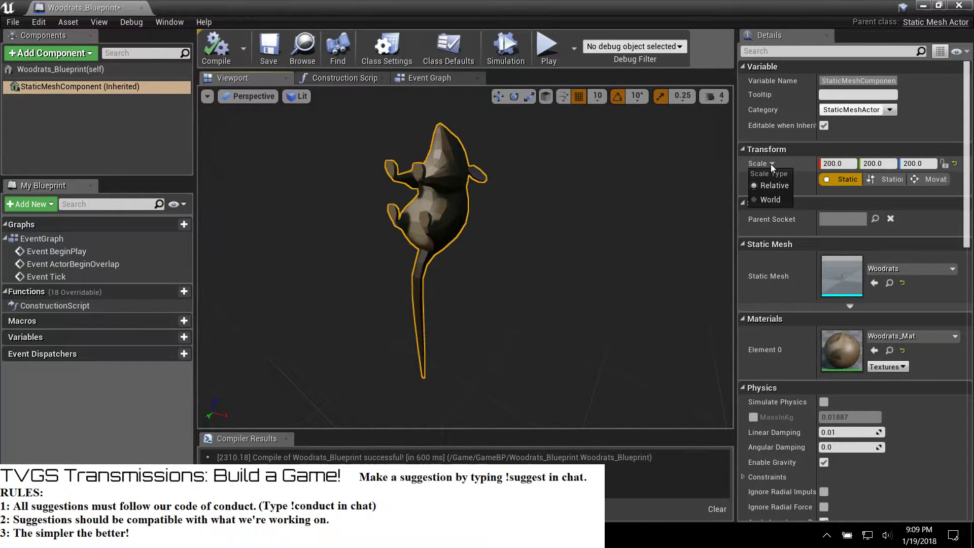
click(946, 169)
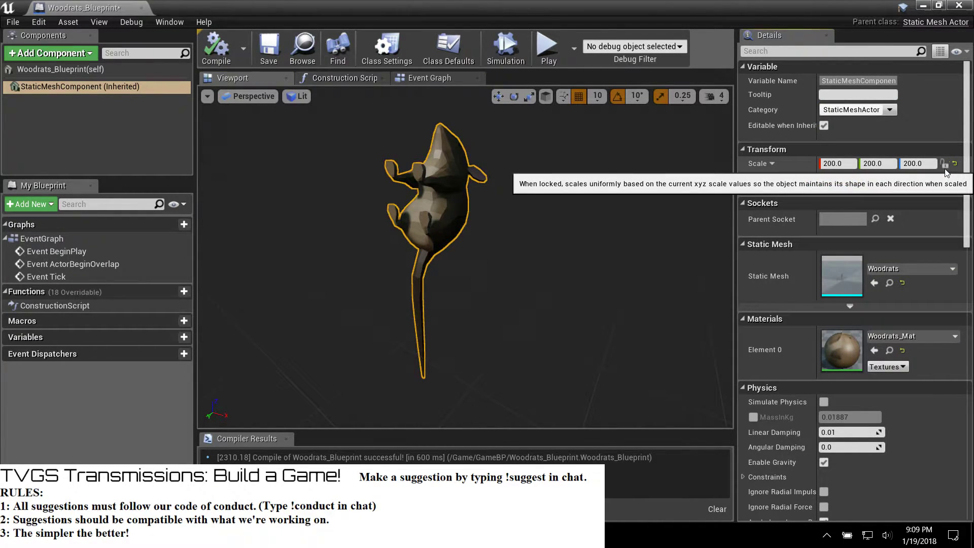
click(822, 125)
drag(430, 155, 386, 175)
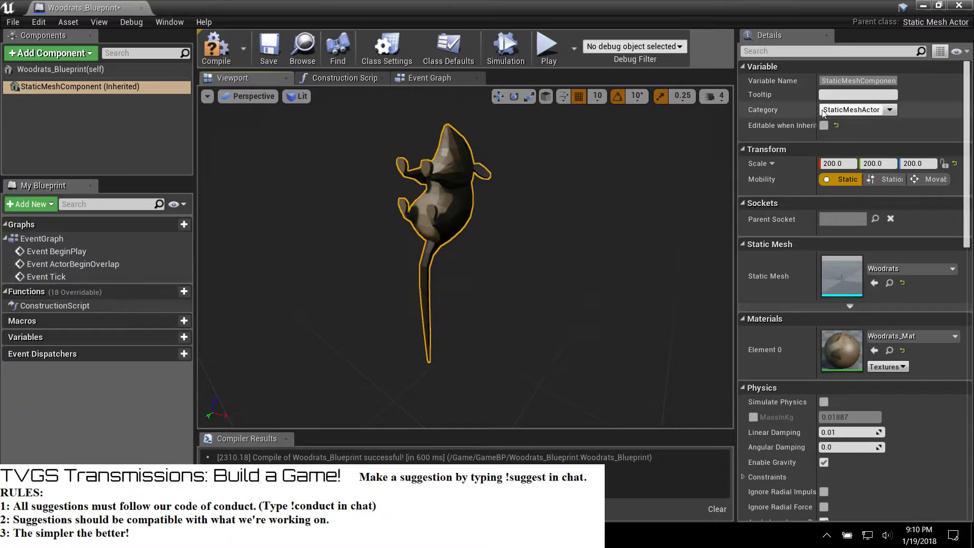
click(824, 126)
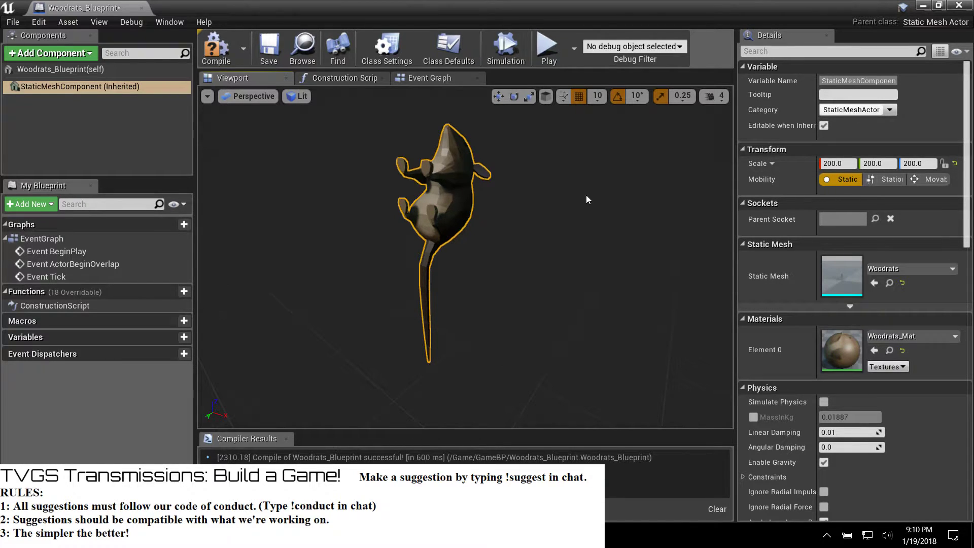
Step: Look through the static mesh component's properties and set its mobility to Movable
scroll(519, 203, down, 3)
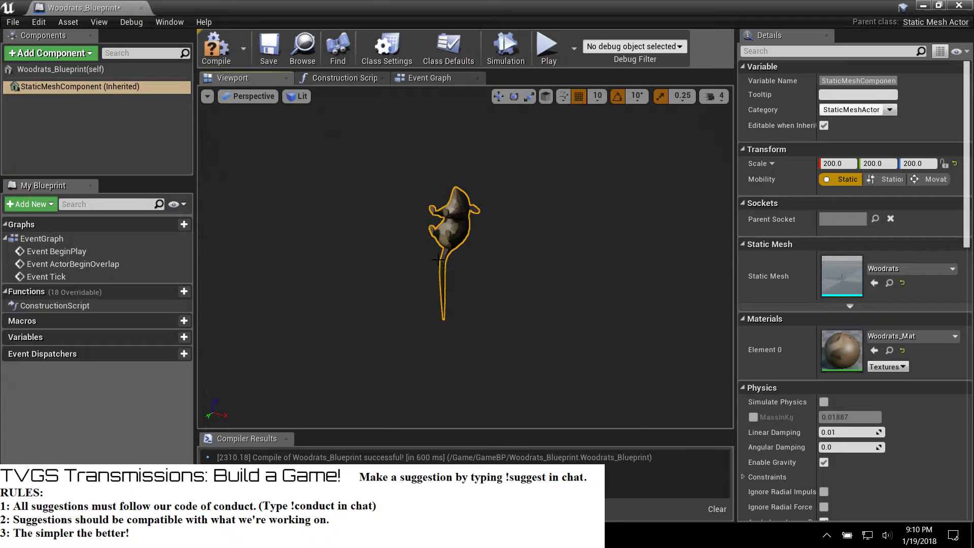
scroll(781, 391, down, 5)
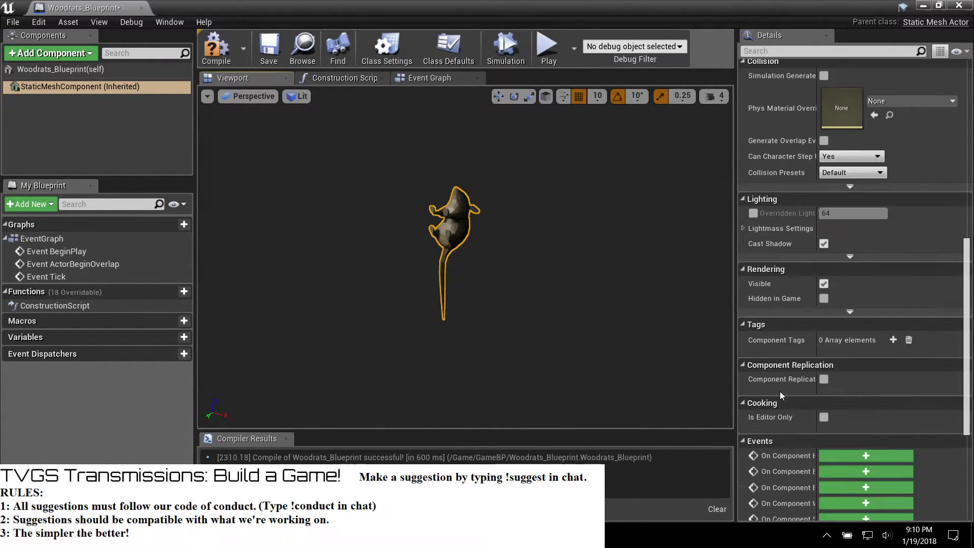
scroll(781, 395, down, 7)
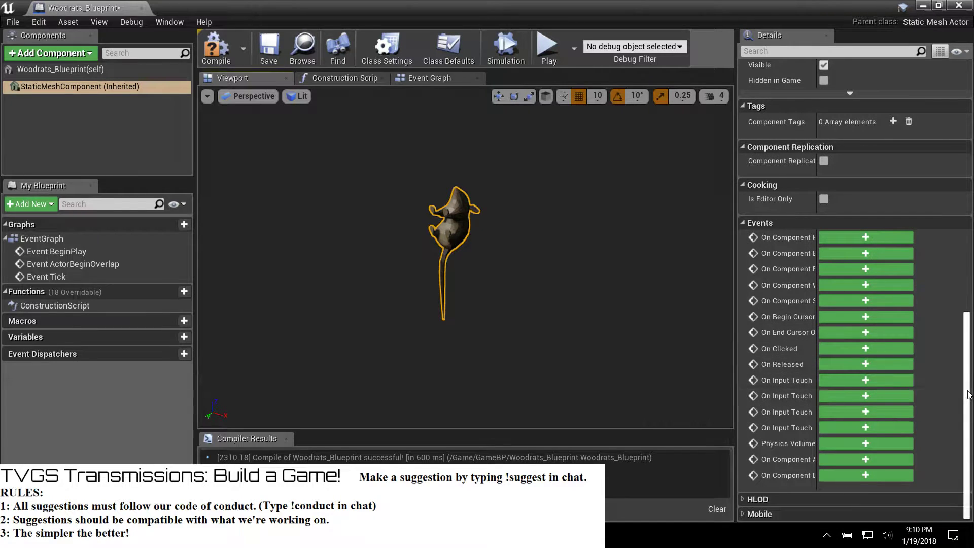
drag(967, 396, 938, 114)
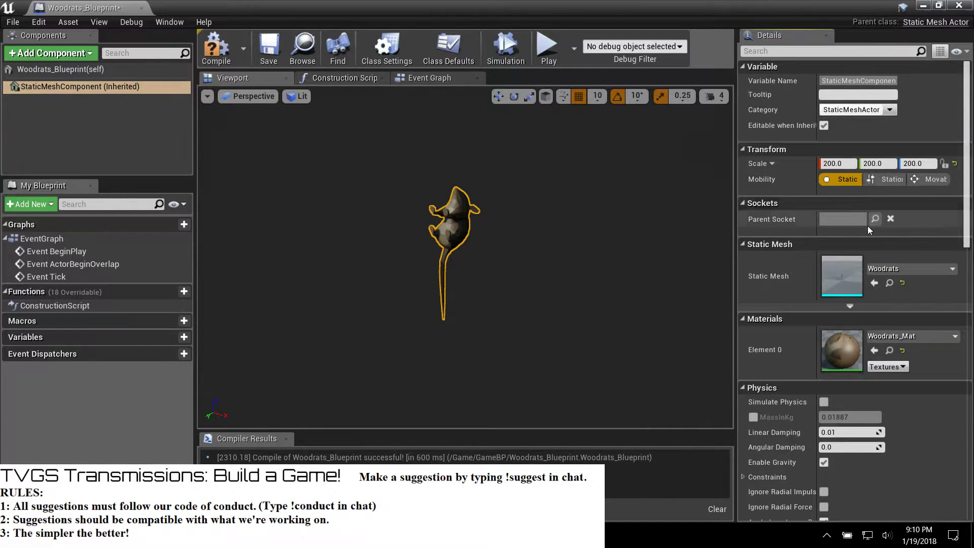
click(928, 182)
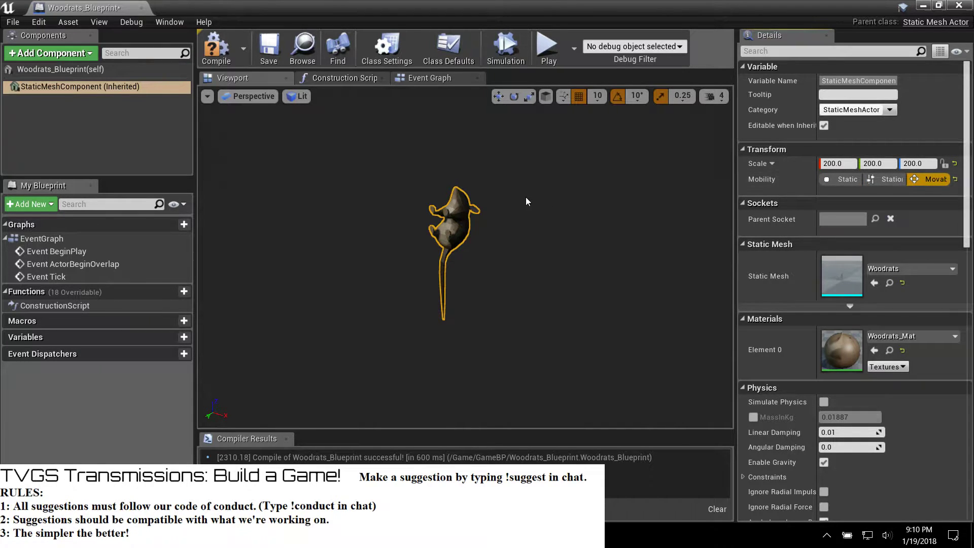
Step: Try to manipulate the rat mesh directly in the blueprint viewport and recompile the blueprint
click(460, 203)
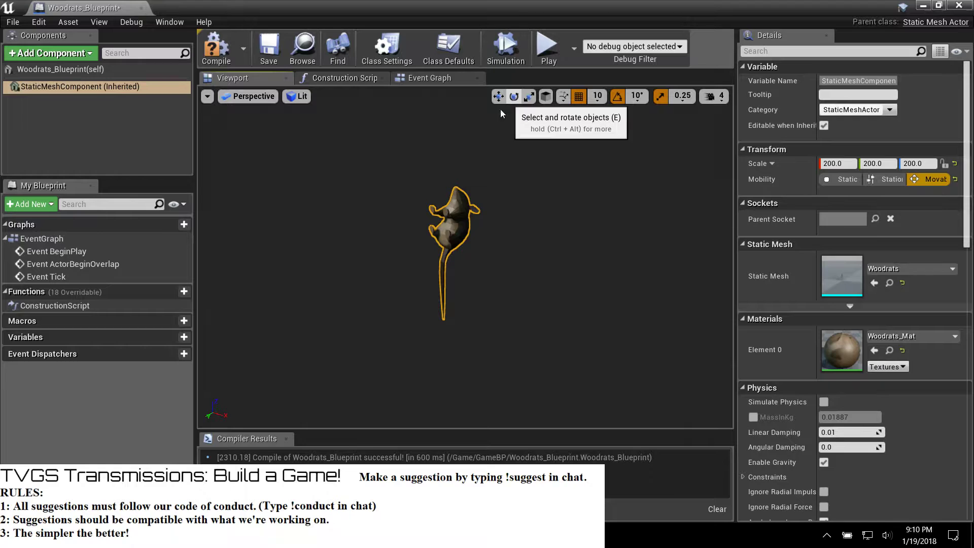
drag(455, 244, 547, 172)
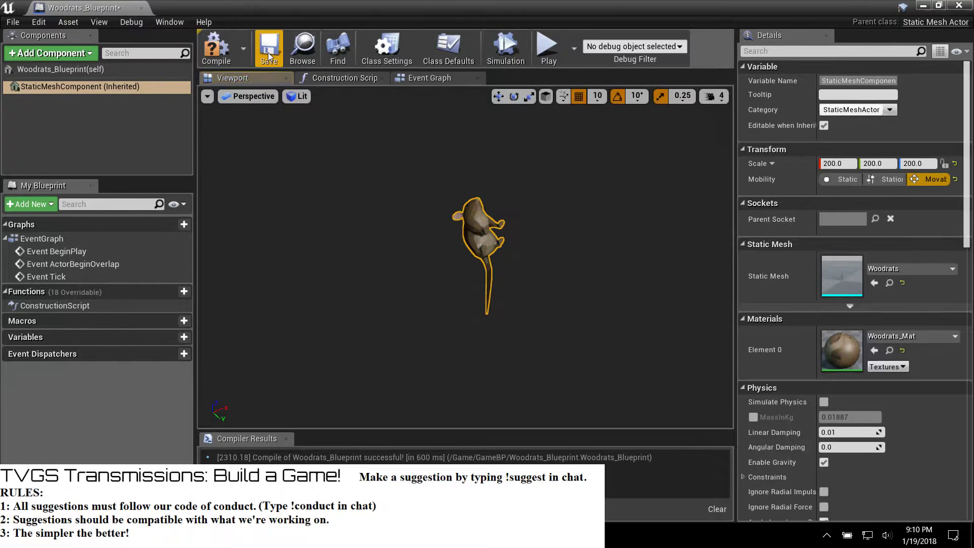
click(240, 45)
click(229, 45)
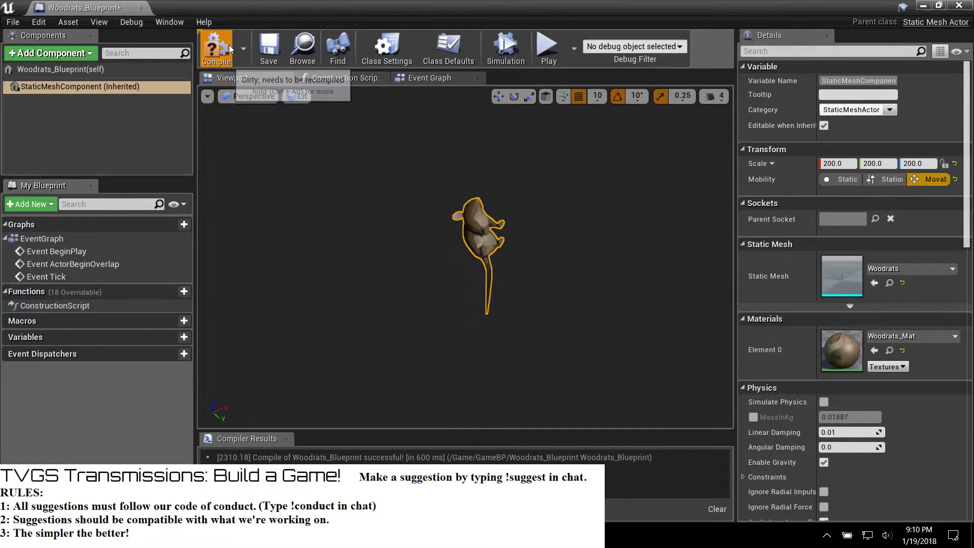
click(483, 225)
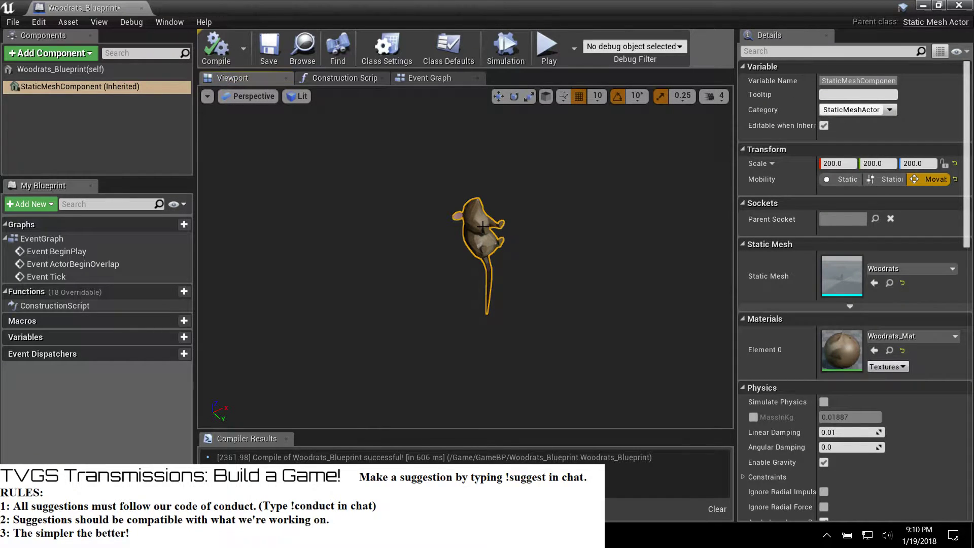
Step: Browse the component types that can be added to the blueprint's root entry
click(59, 72)
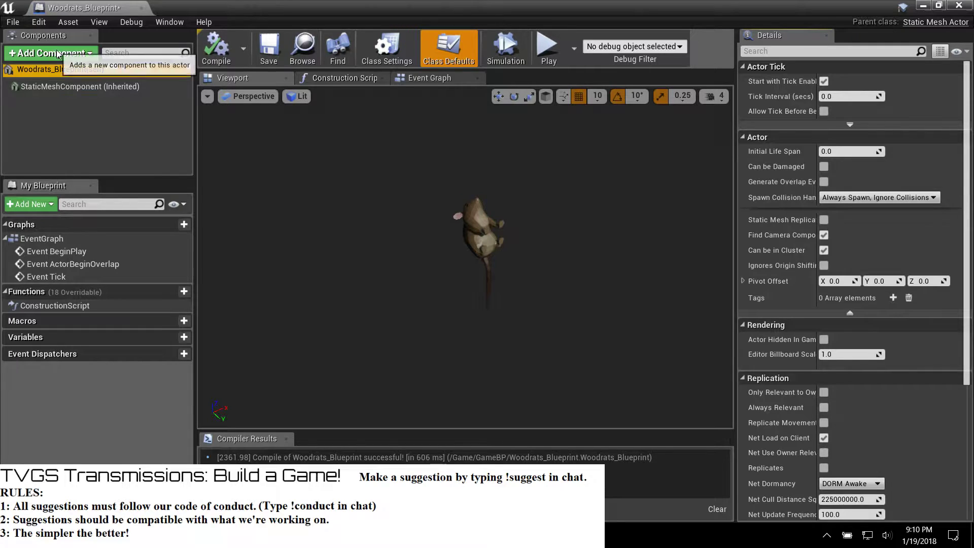
click(55, 48)
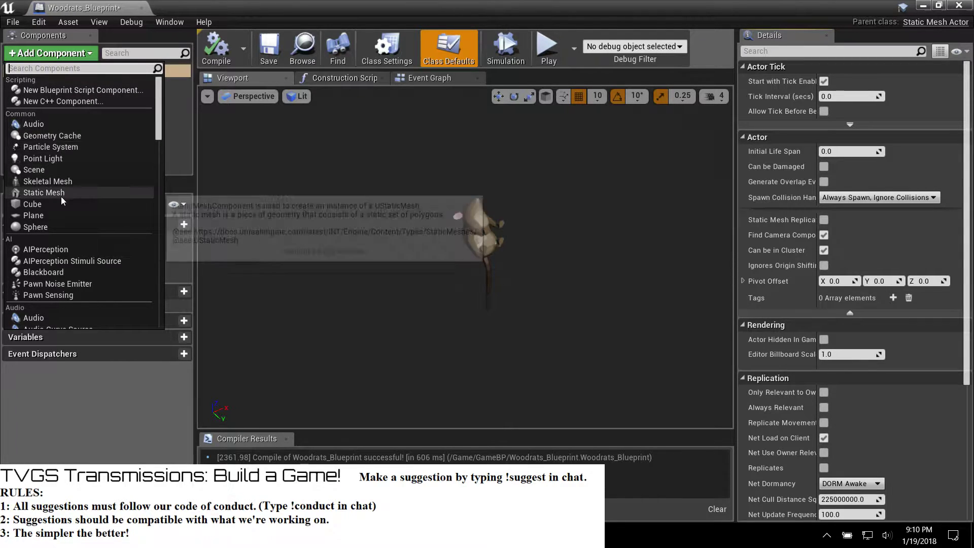
scroll(59, 166, down, 5)
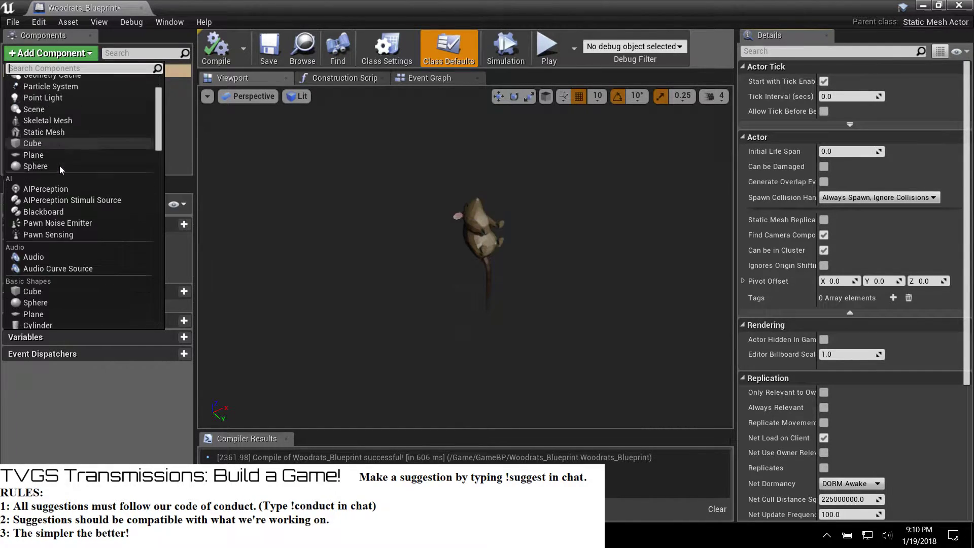
scroll(65, 246, down, 4)
scroll(65, 247, down, 8)
scroll(65, 248, down, 10)
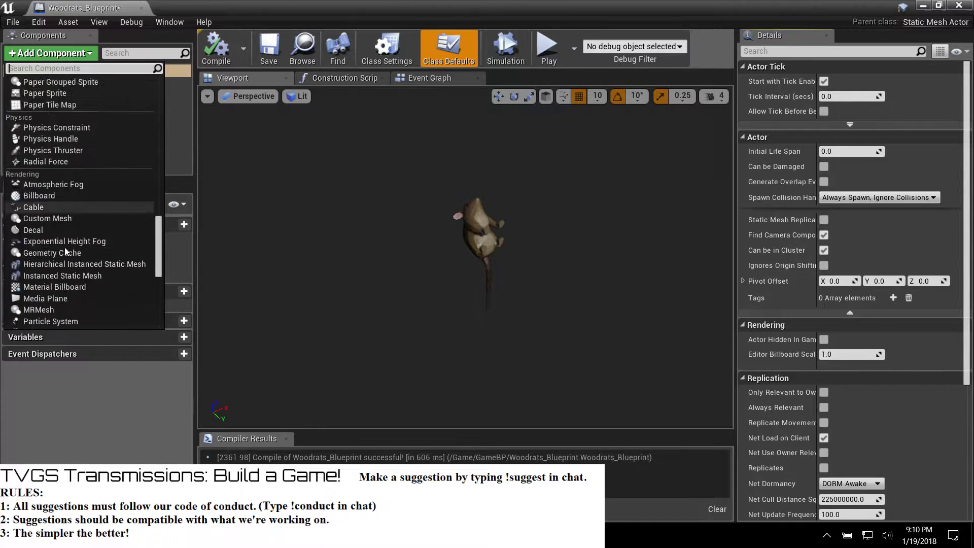
Step: Close the blueprint editor and force-delete the Woodrats_Blueprint asset from the GameBP folder
click(960, 7)
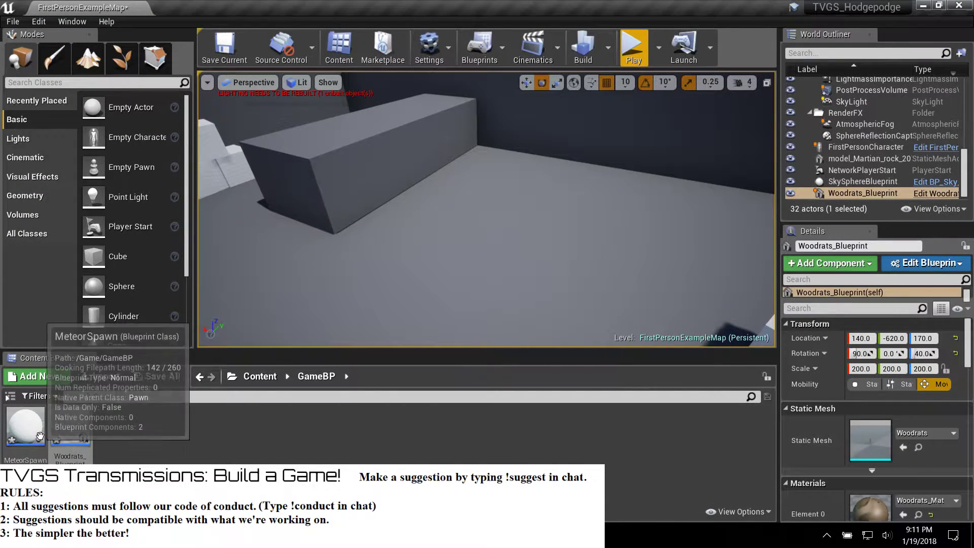
right_click(82, 440)
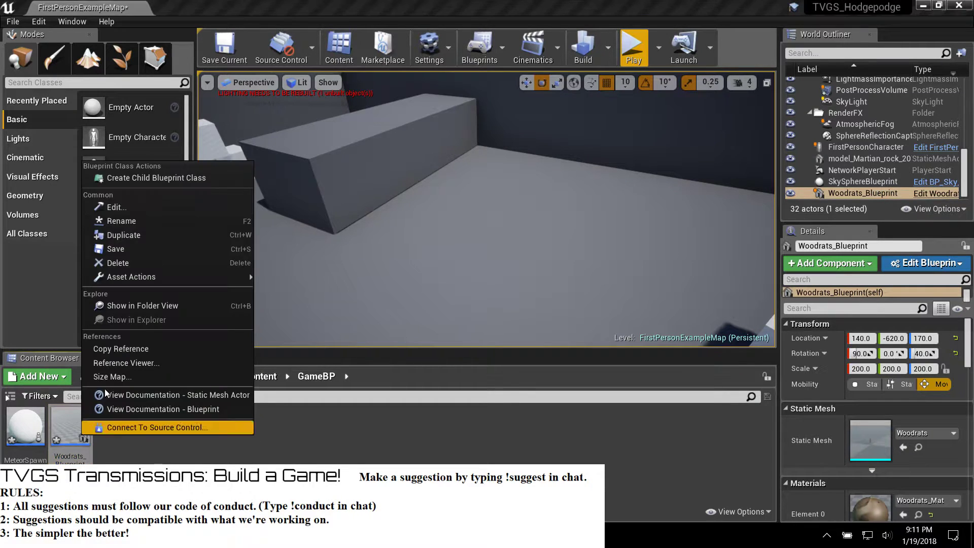
click(131, 263)
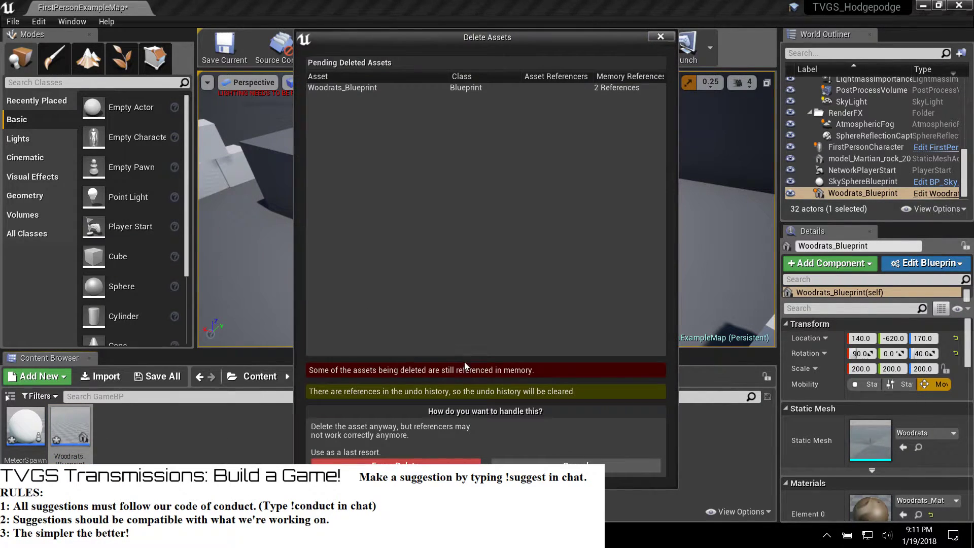
click(387, 465)
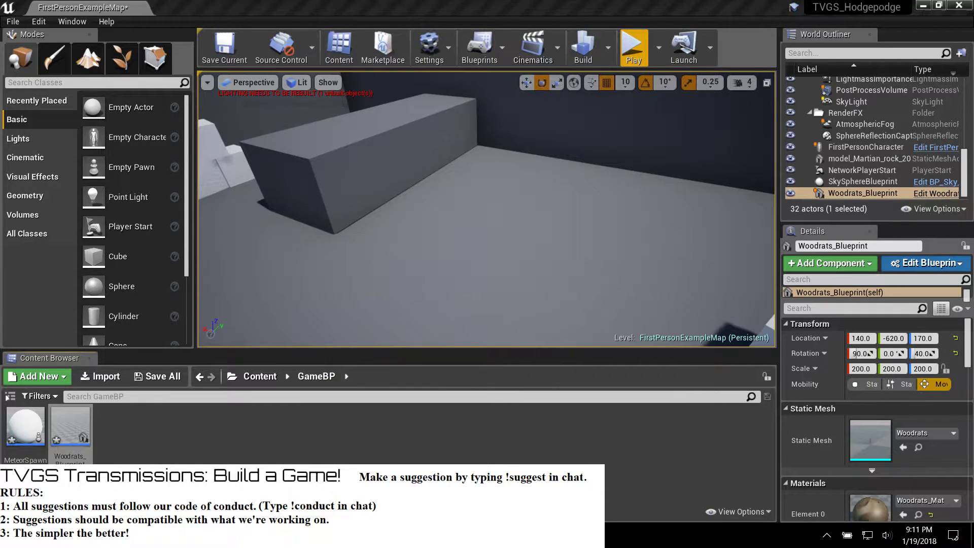
right_drag(711, 171, 344, 303)
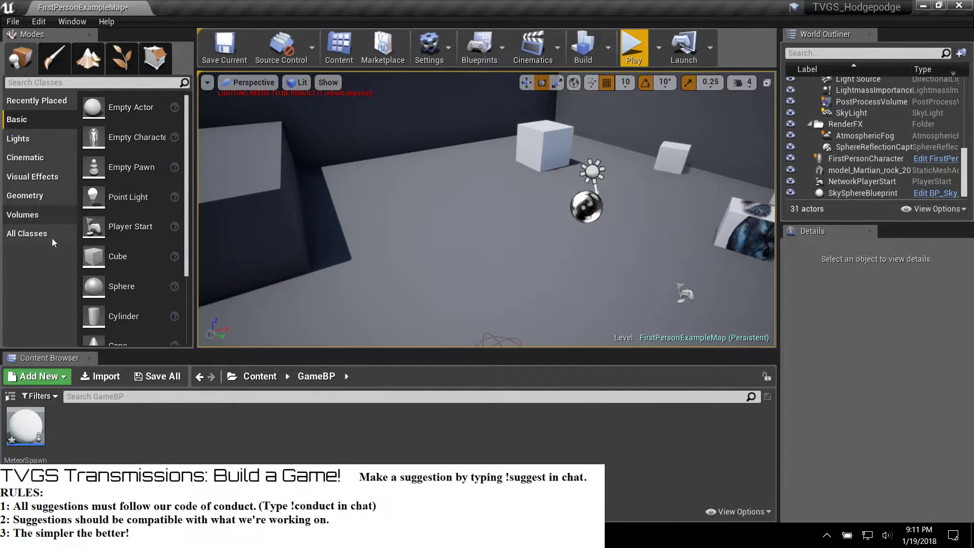
Step: Open the Woodrats static mesh from the Models/Woodrat folder in the mesh editor
click(256, 378)
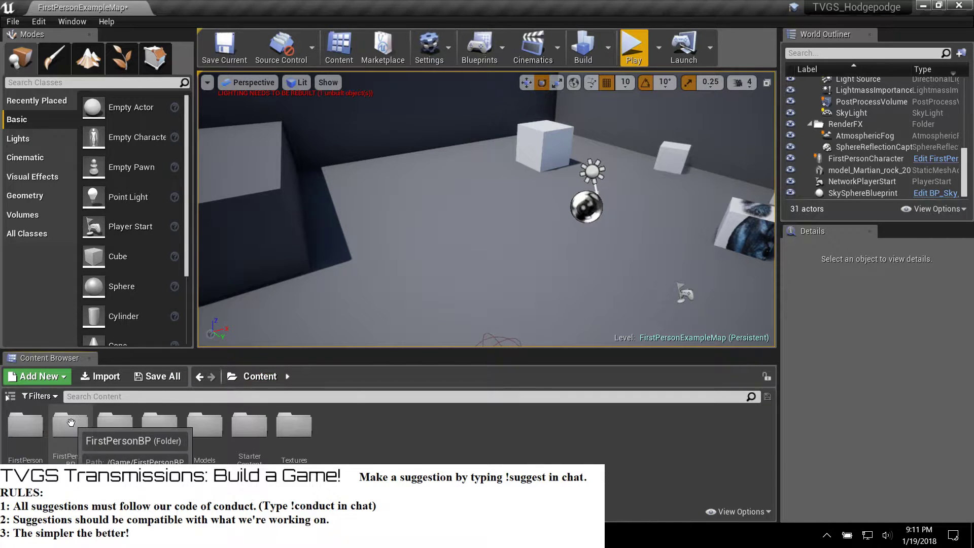
double_click(210, 429)
double_click(73, 425)
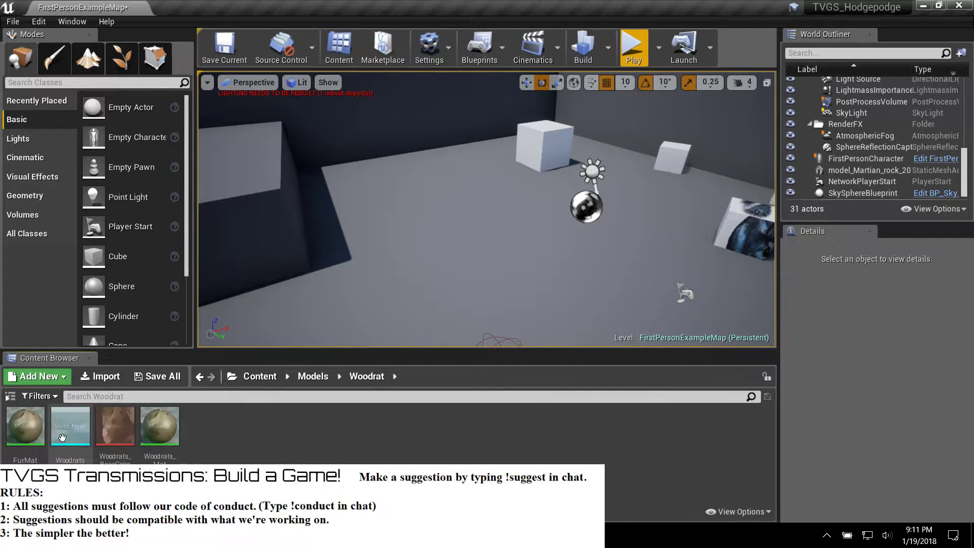
right_click(76, 425)
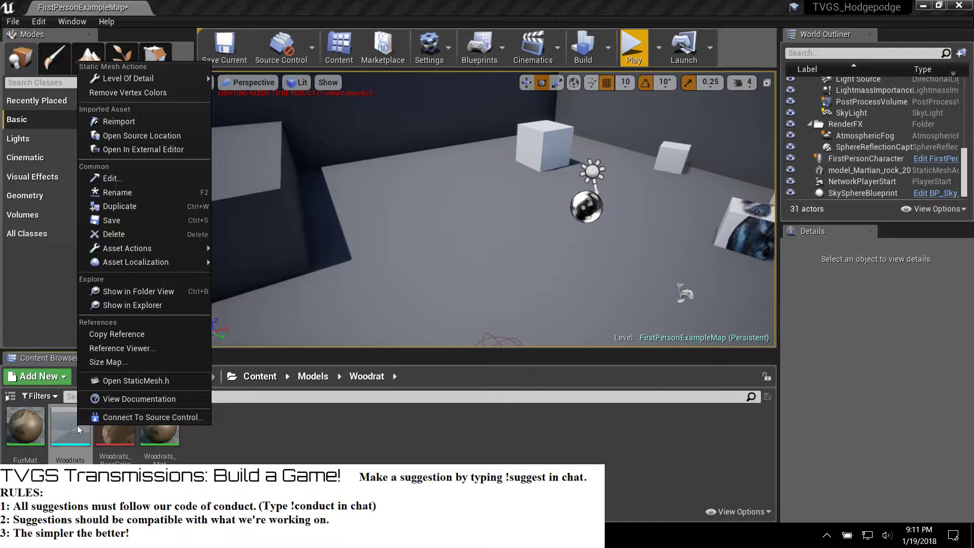
double_click(72, 430)
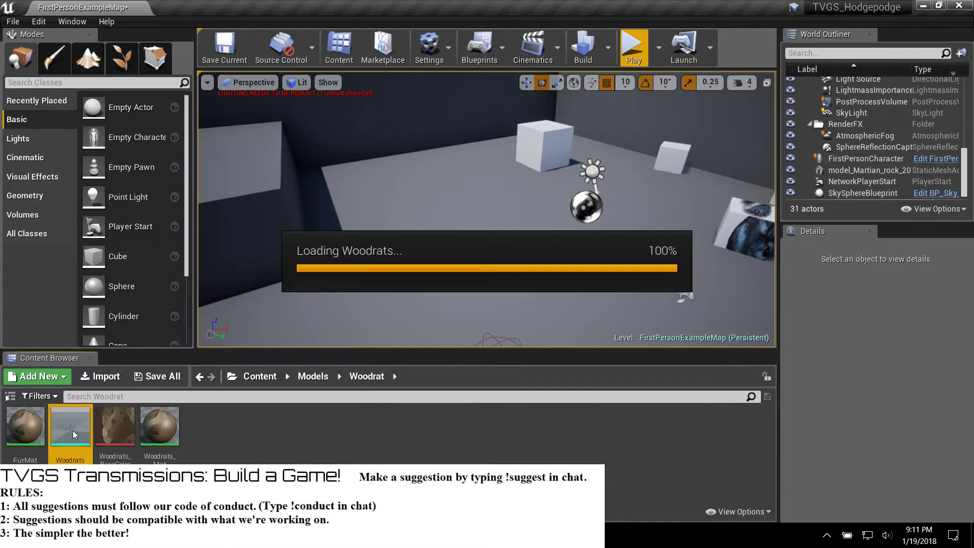
scroll(349, 291, up, 10)
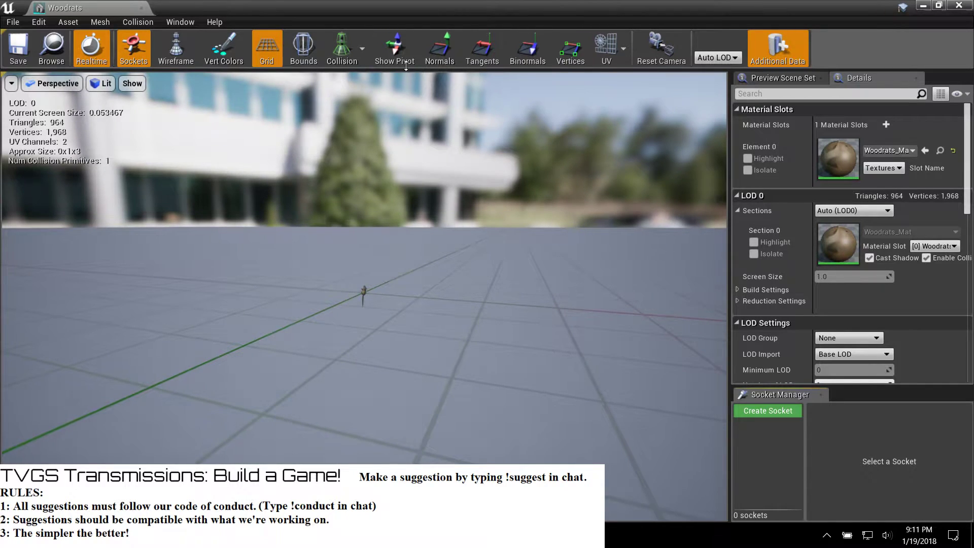
Step: Show the Woodrats mesh's pivot and check its normals, tangents, binormals and vertices, leaving only the pivot displayed
click(405, 35)
click(441, 44)
click(483, 54)
click(525, 49)
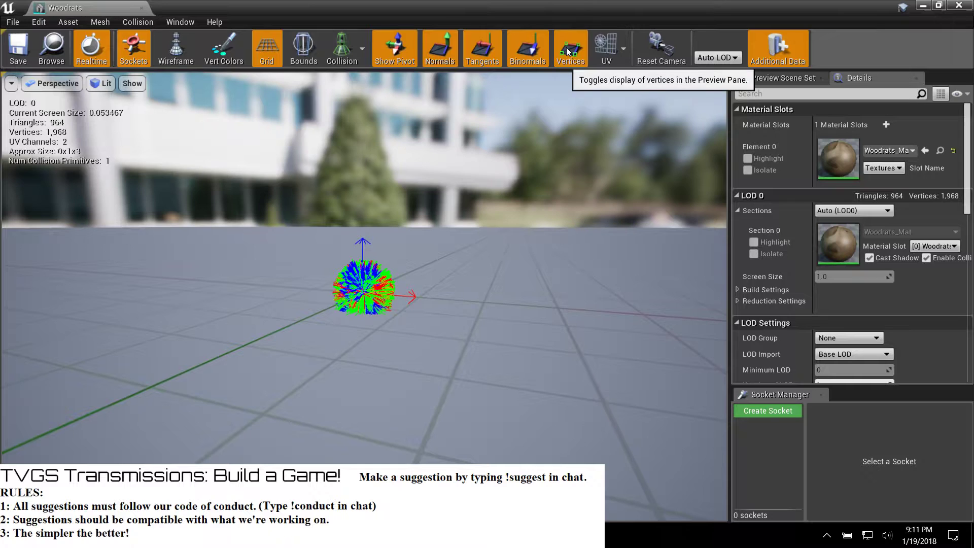
click(569, 50)
click(527, 48)
click(482, 48)
click(434, 50)
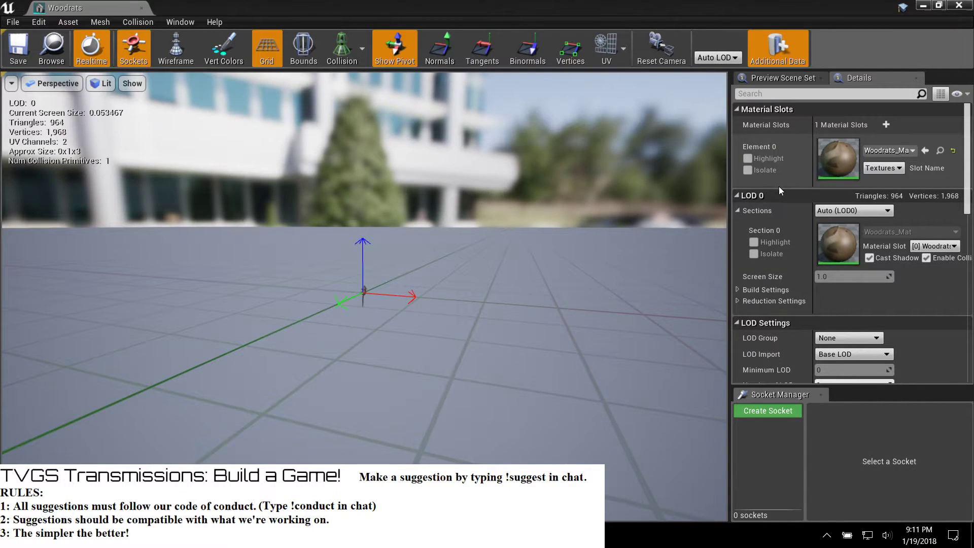
Step: Look through the mesh's details, preview scene settings and LOD import options for an orientation setting, and close the mesh editor
scroll(779, 187, down, 15)
scroll(778, 166, up, 15)
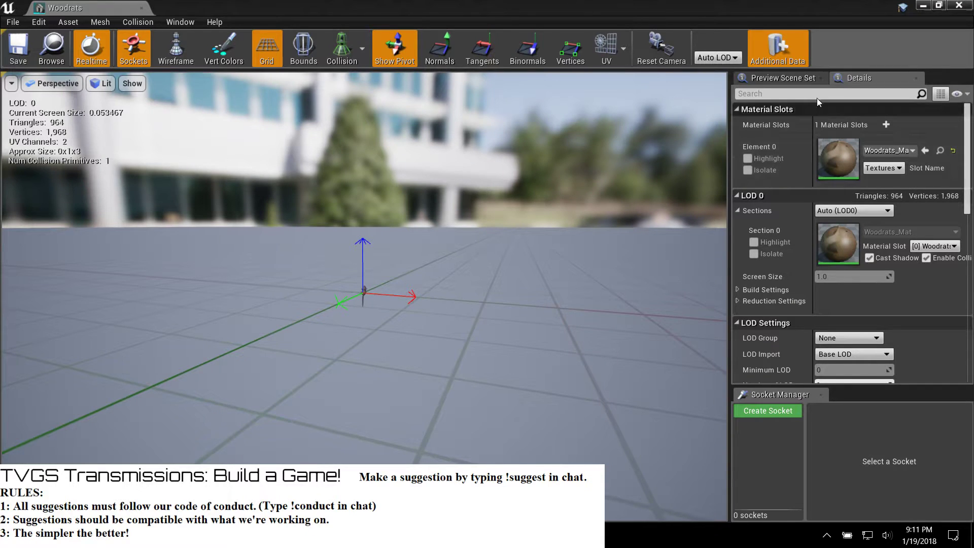
click(788, 78)
scroll(835, 221, down, 5)
scroll(832, 213, up, 5)
click(843, 79)
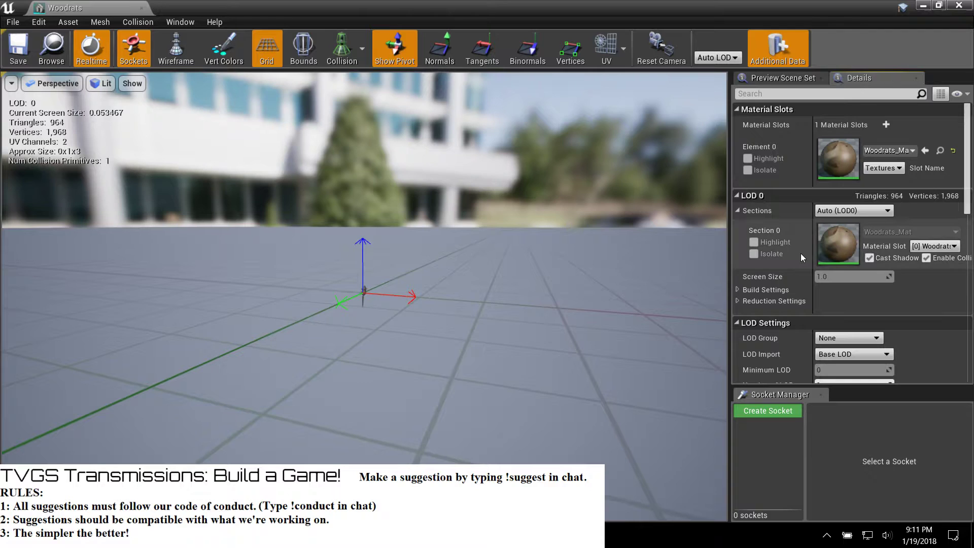
scroll(782, 260, down, 2)
scroll(765, 260, down, 1)
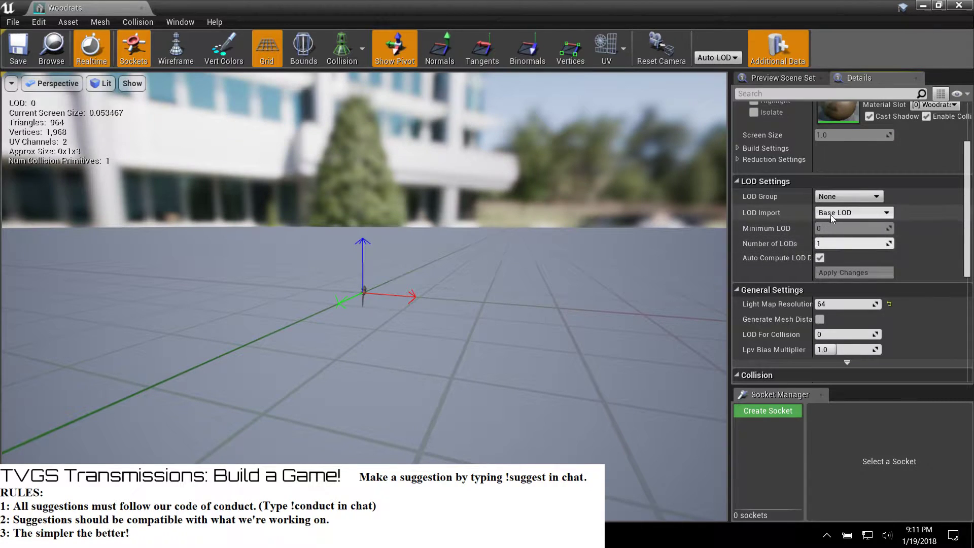
click(831, 215)
click(831, 215)
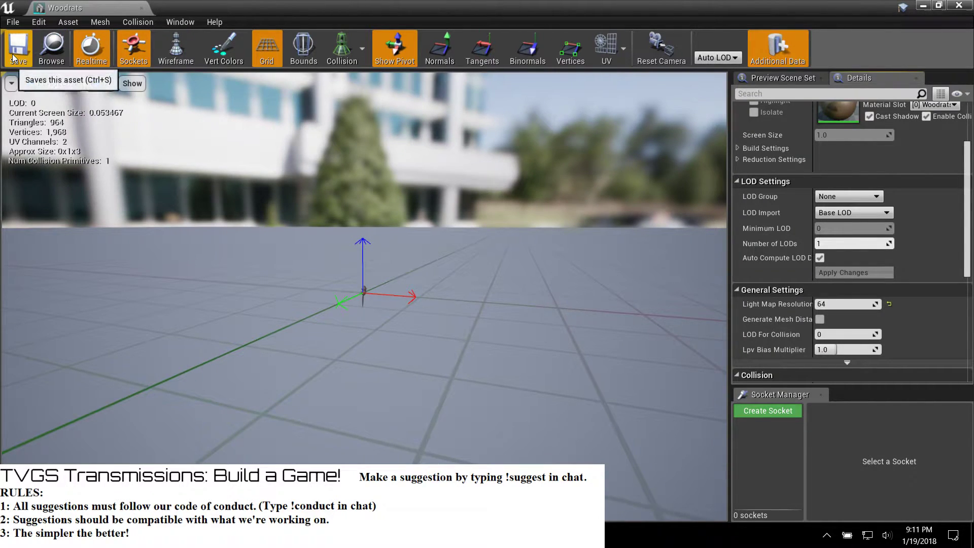
click(968, 5)
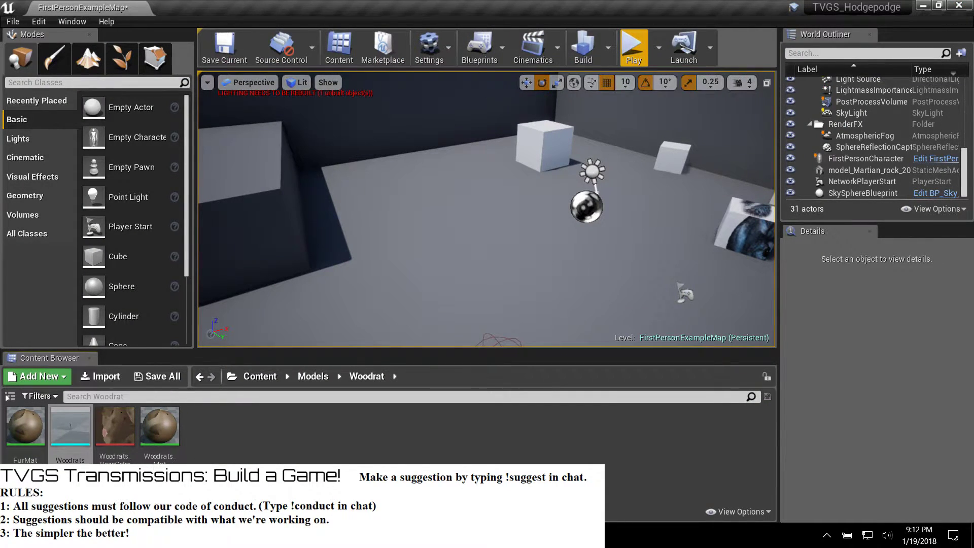
Step: Place the Woodrats mesh on the level floor and convert it into a blueprint named Woodrats_Blueprint in the GameBP folder
click(308, 377)
double_click(80, 430)
drag(81, 429, 427, 257)
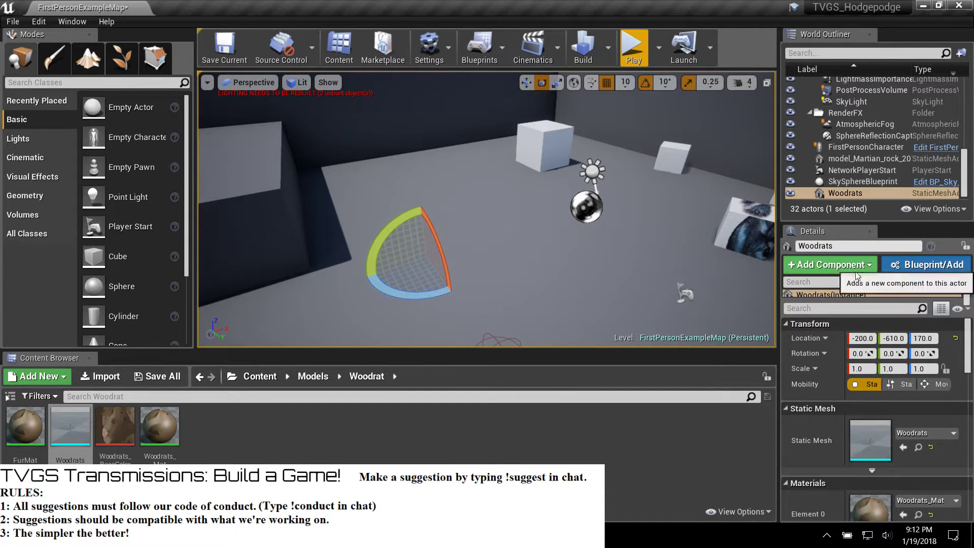
click(916, 265)
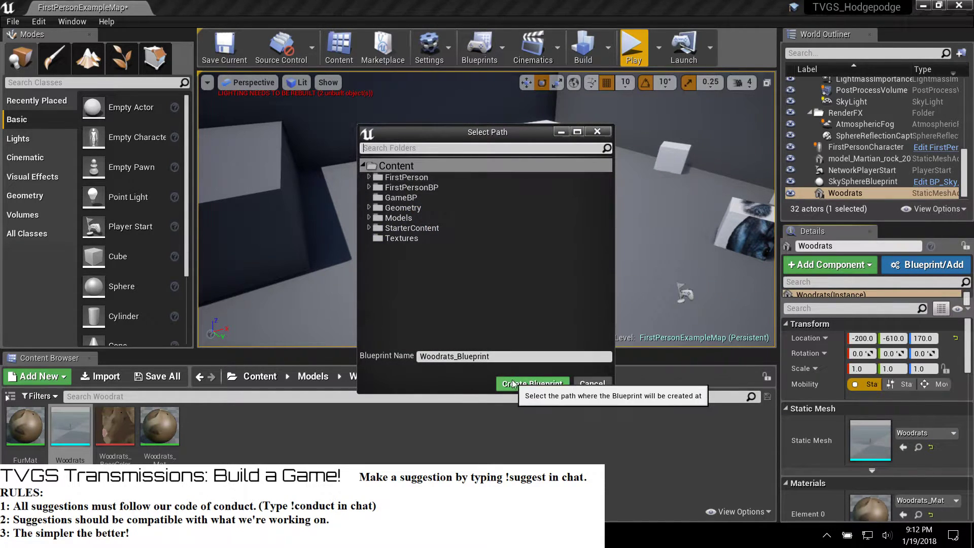
click(403, 198)
click(528, 384)
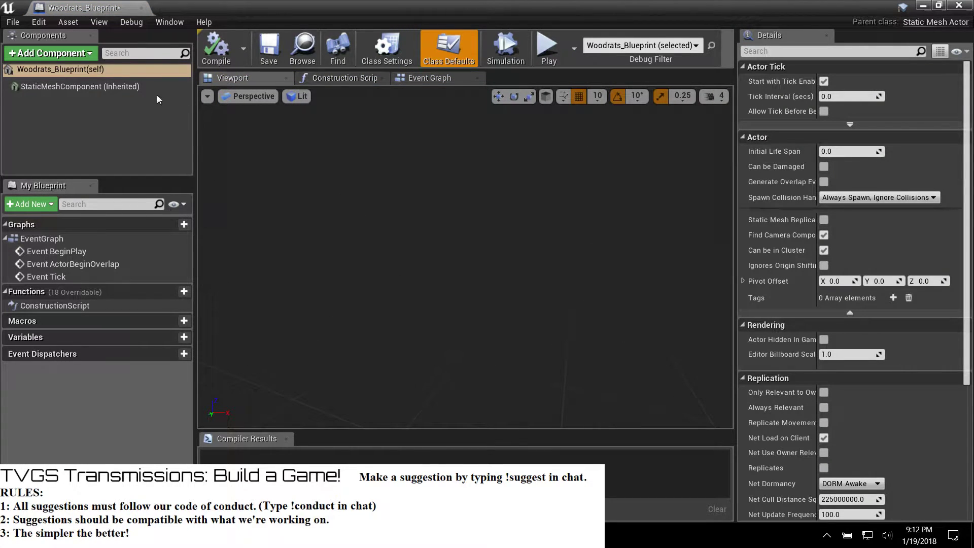
Step: Try to create a blocking volume from the blueprint's inherited static mesh component, and close the blueprint editor
click(126, 87)
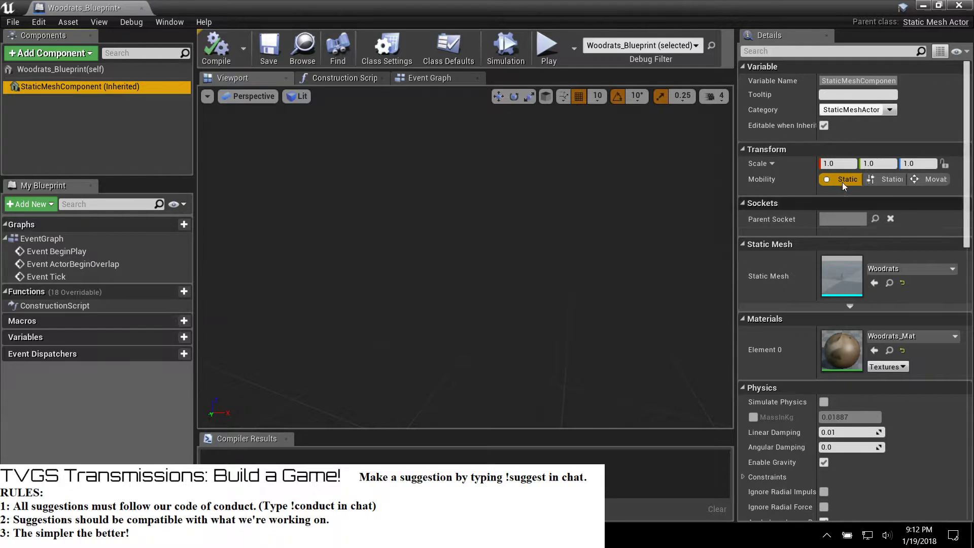
click(851, 306)
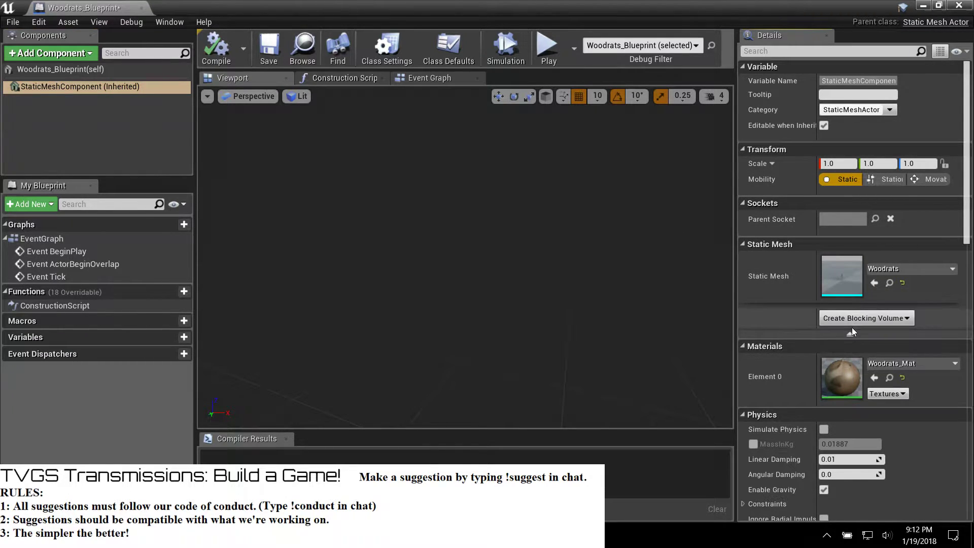
click(853, 322)
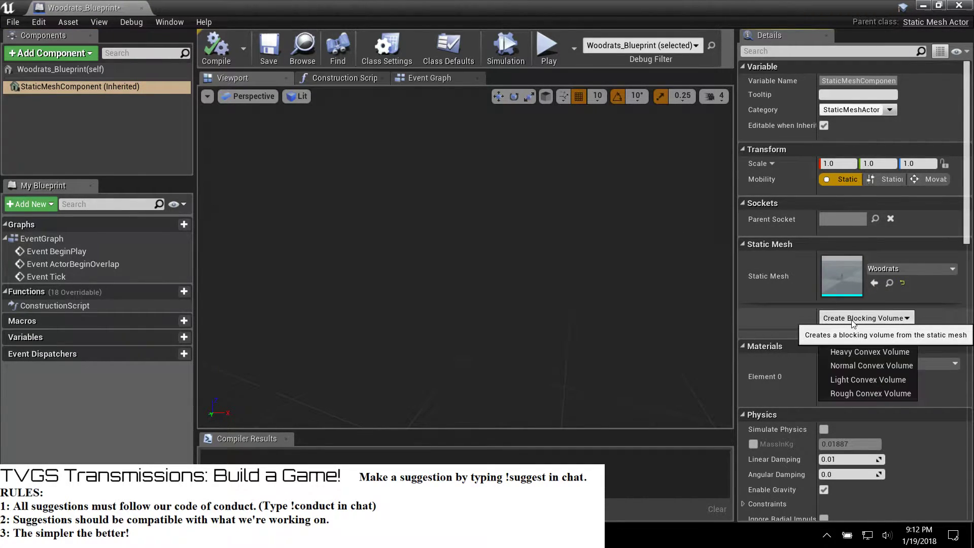
click(857, 335)
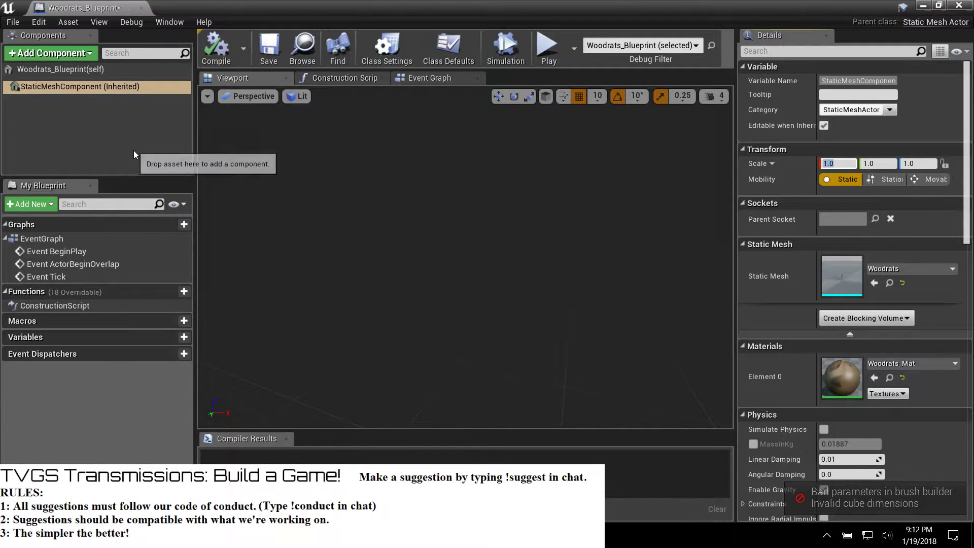
click(142, 8)
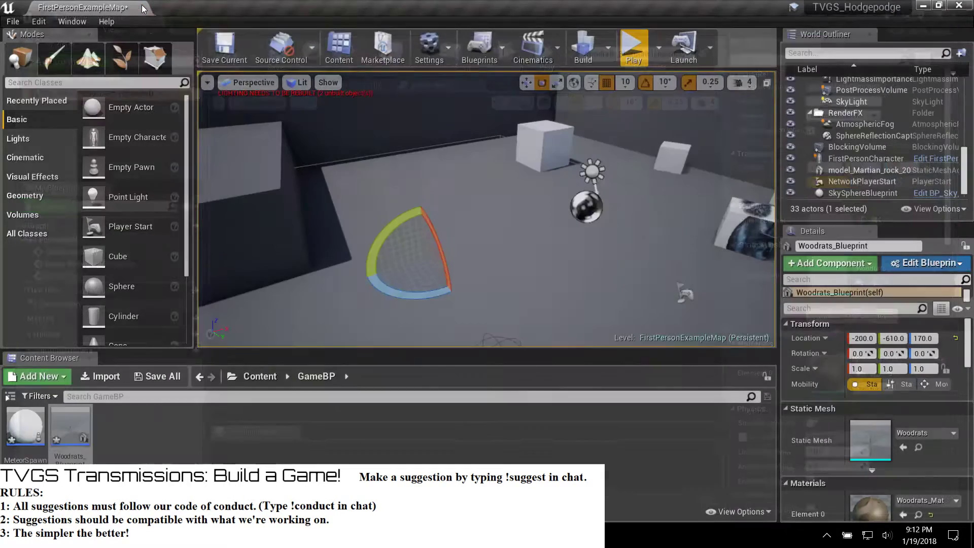
Step: Go to the Models/Woodrat folder and examine the asset actions available for the Woodrats static mesh
click(261, 376)
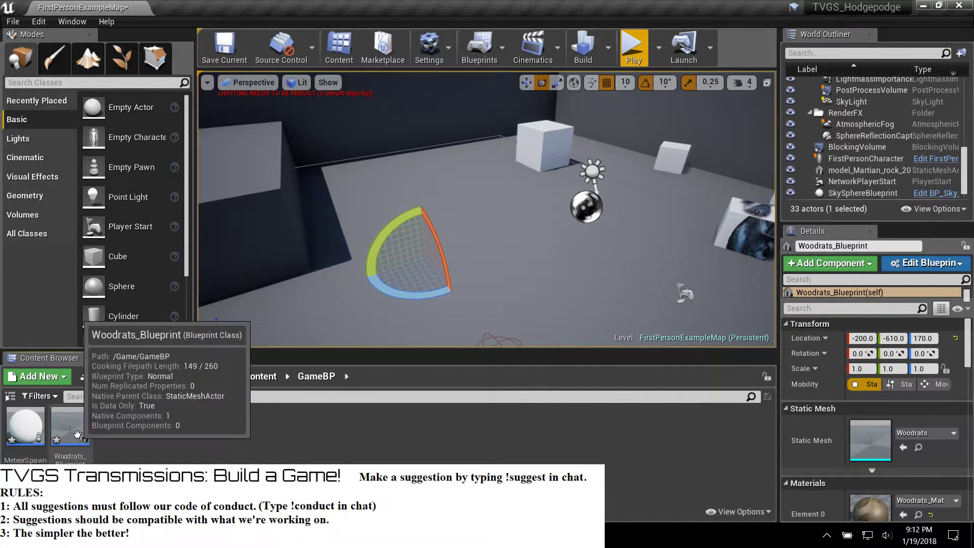
click(259, 376)
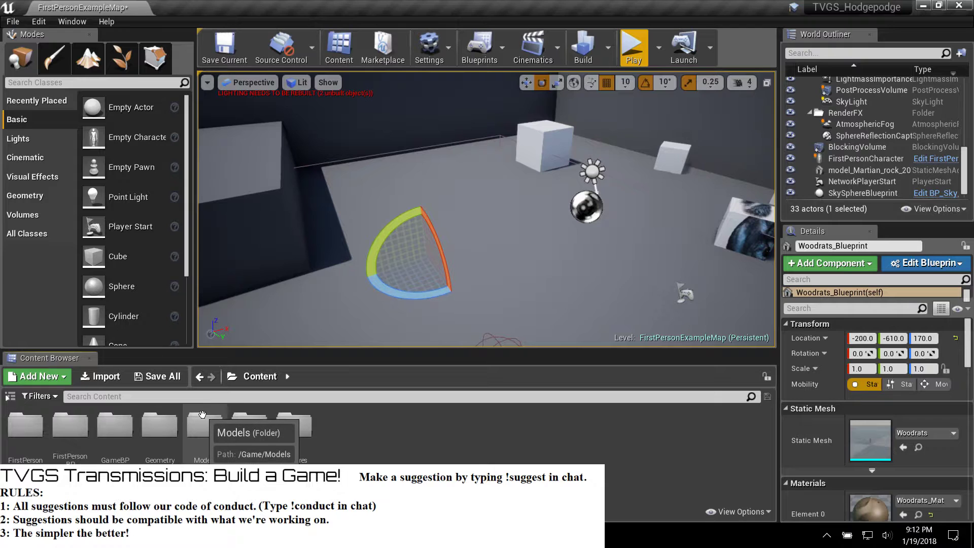
double_click(204, 422)
double_click(69, 427)
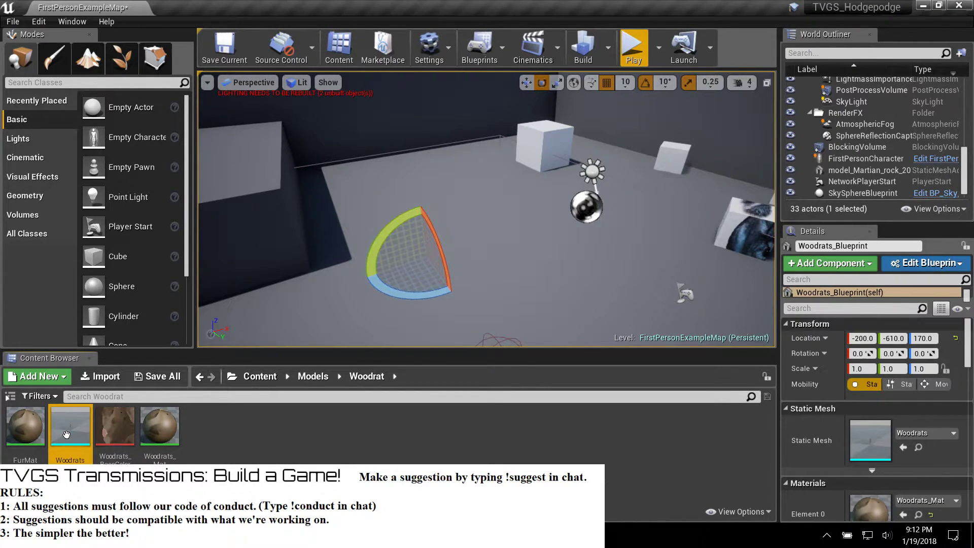
right_click(66, 434)
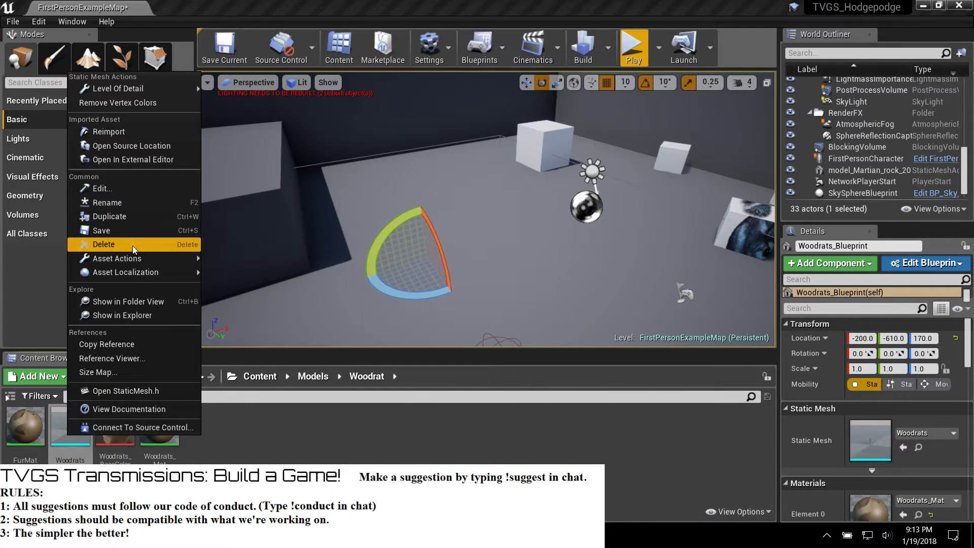
mouse_move(133, 258)
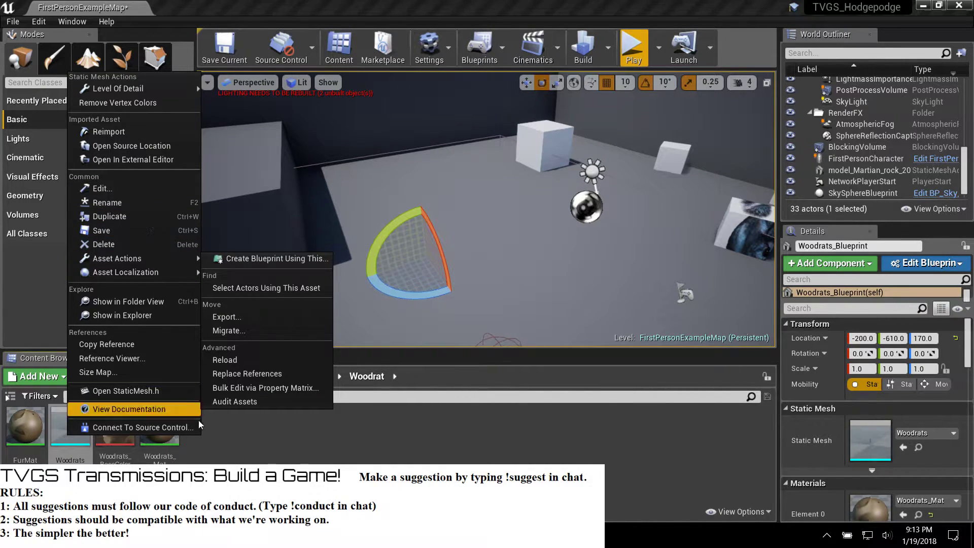
click(235, 459)
Step: Reopen the Woodrats static mesh, inspect its orientation up close from several angles, and return to the Models folder
mouse_move(65, 432)
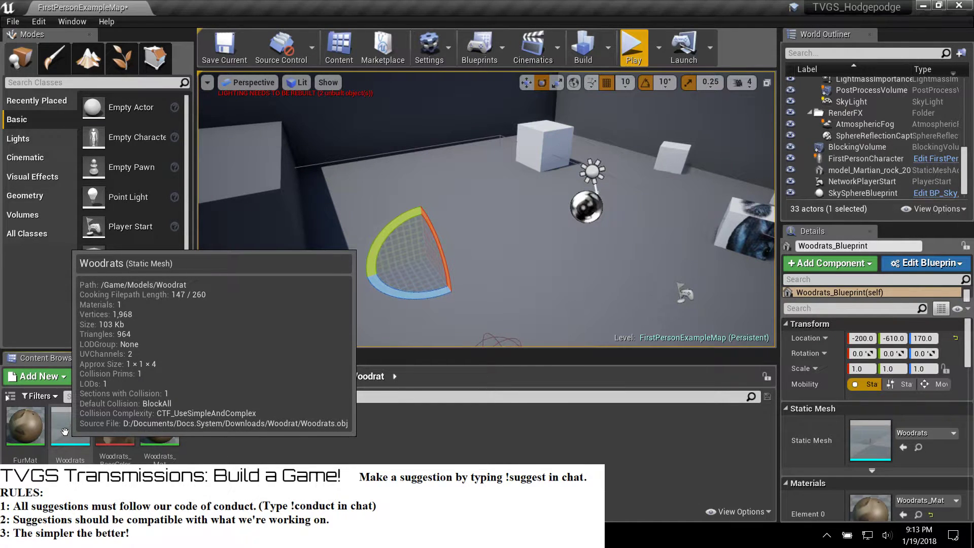
double_click(70, 444)
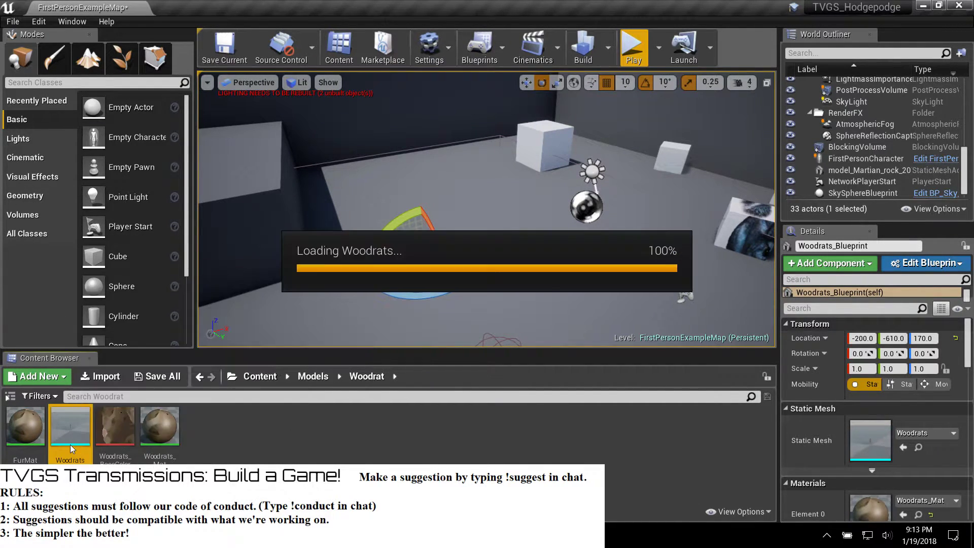
scroll(361, 299, up, 8)
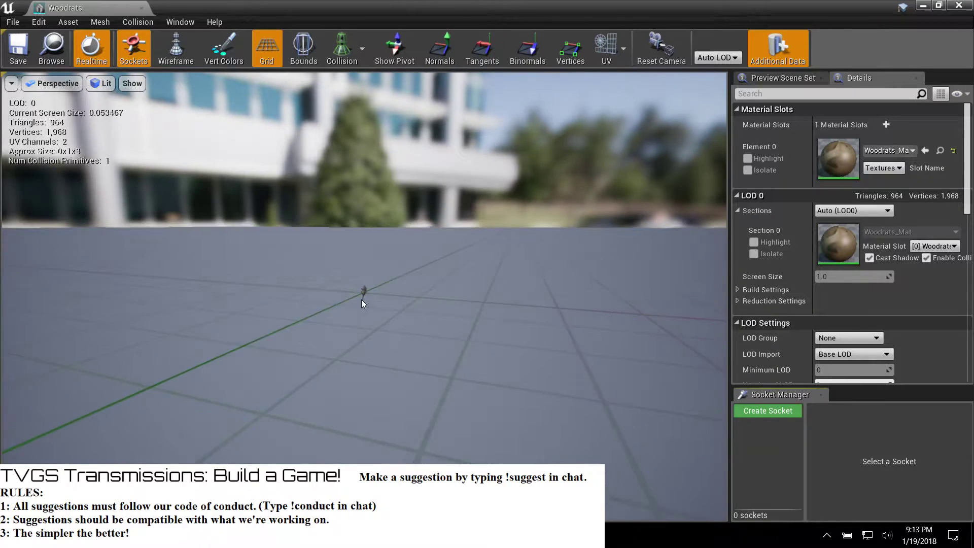
right_drag(361, 299, 358, 399)
right_drag(629, 272, 571, 241)
key(f)
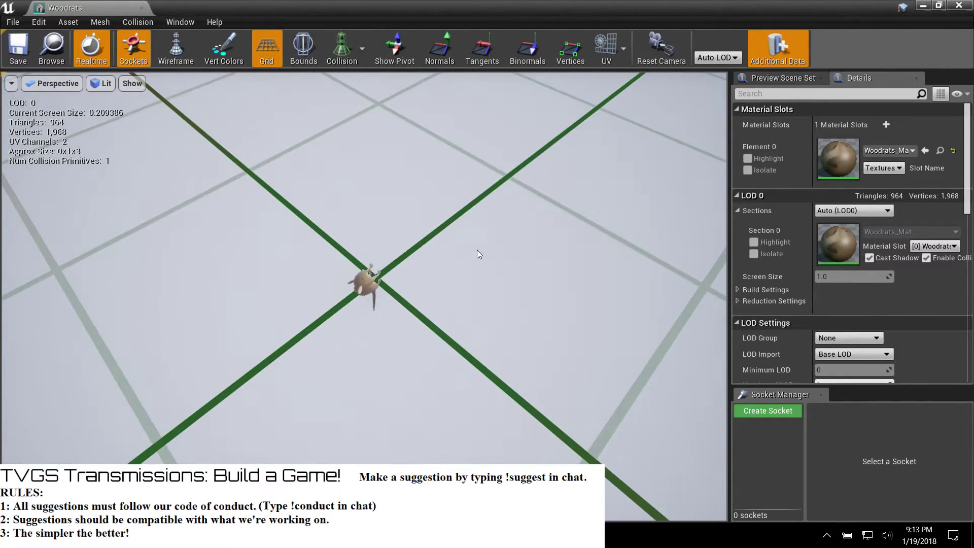
right_drag(364, 277, 365, 290)
scroll(365, 296, up, 3)
scroll(364, 297, down, 4)
scroll(365, 297, up, 3)
scroll(364, 296, down, 4)
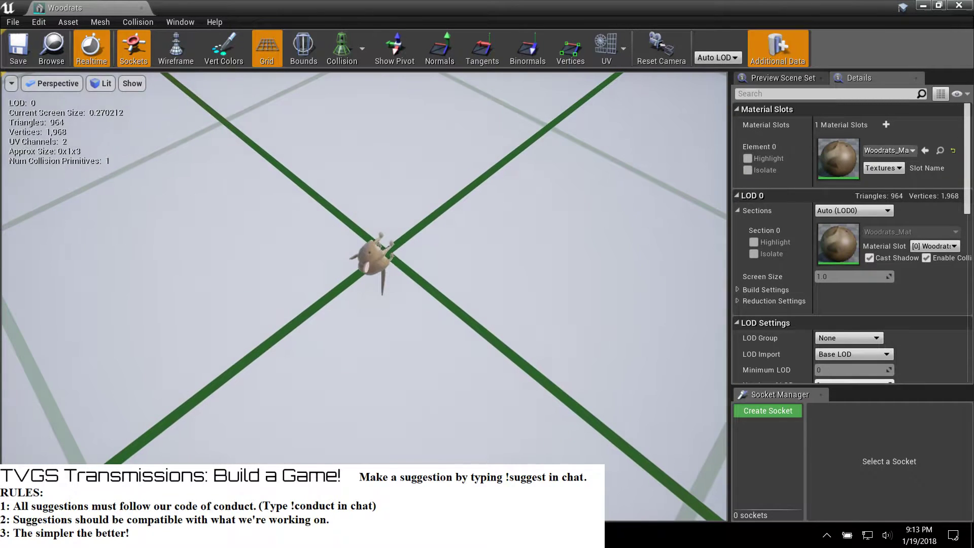
mouse_move(376, 254)
mouse_down()
mouse_move(374, 210)
mouse_move(371, 294)
mouse_move(377, 226)
mouse_move(380, 235)
mouse_move(437, 182)
mouse_move(396, 203)
mouse_move(380, 248)
mouse_up()
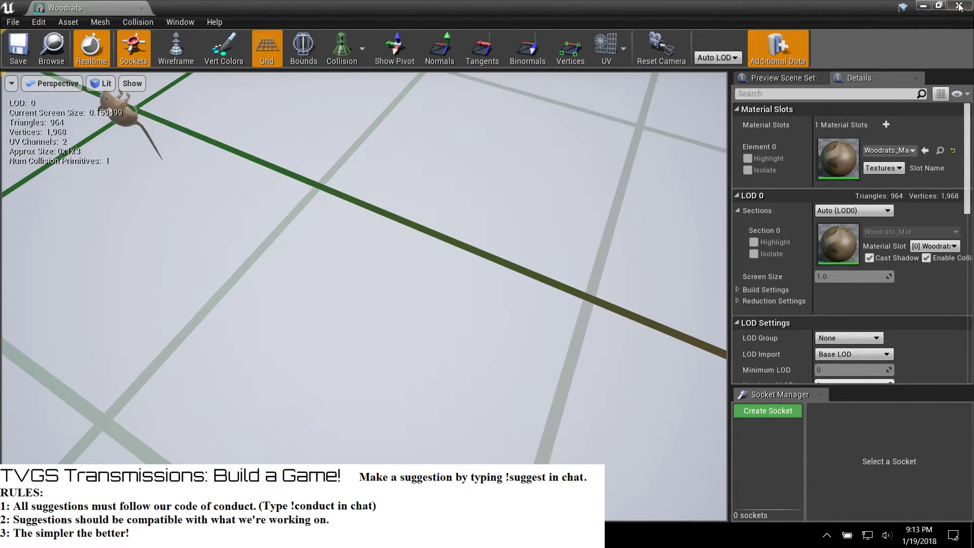
click(960, 6)
click(314, 378)
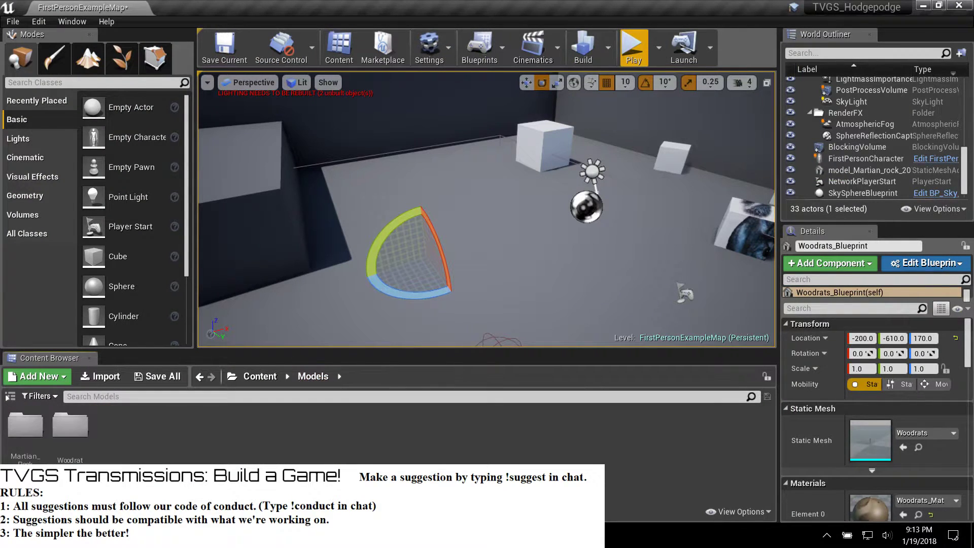
Step: Switch to File Explorer and browse in Projects.Files to the BIOJOJO project's Final Models folder
click(122, 535)
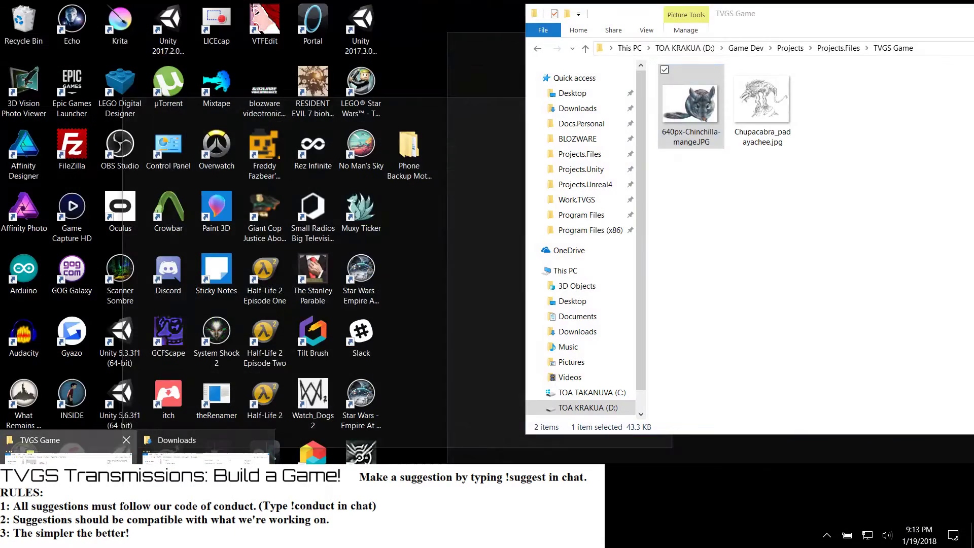
click(77, 477)
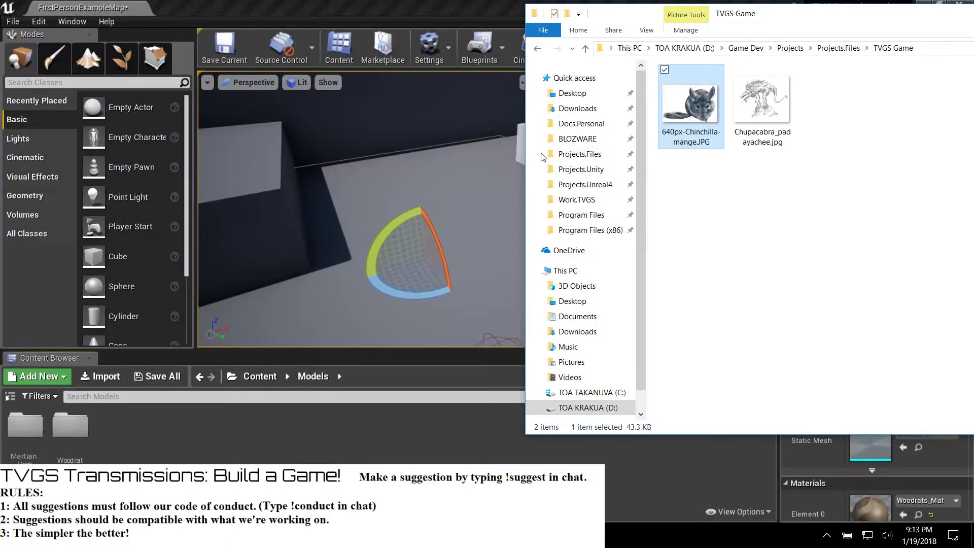
click(588, 154)
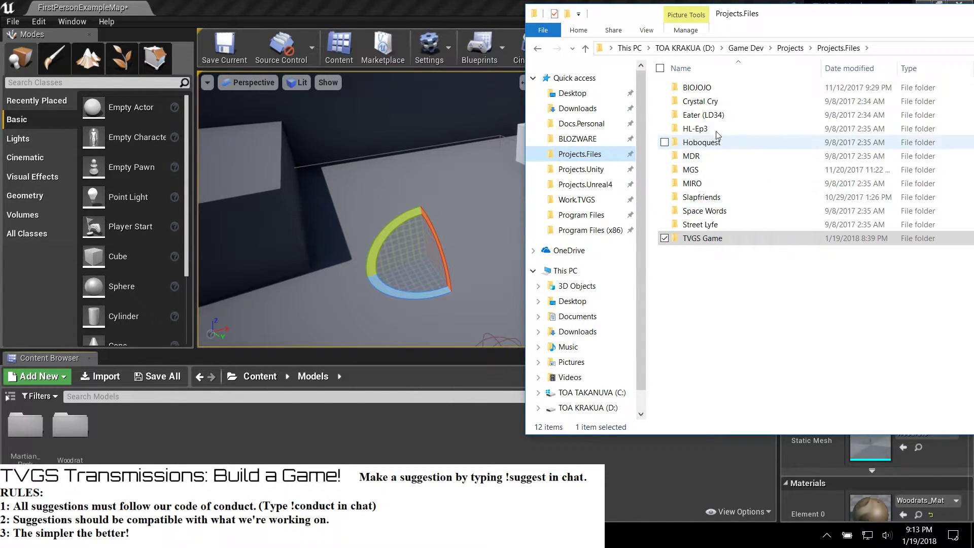
double_click(698, 88)
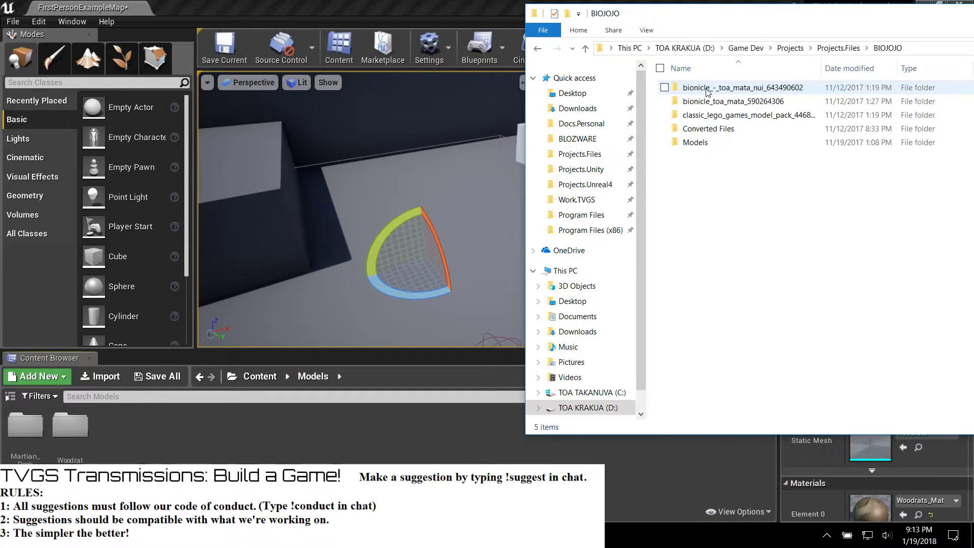
double_click(708, 129)
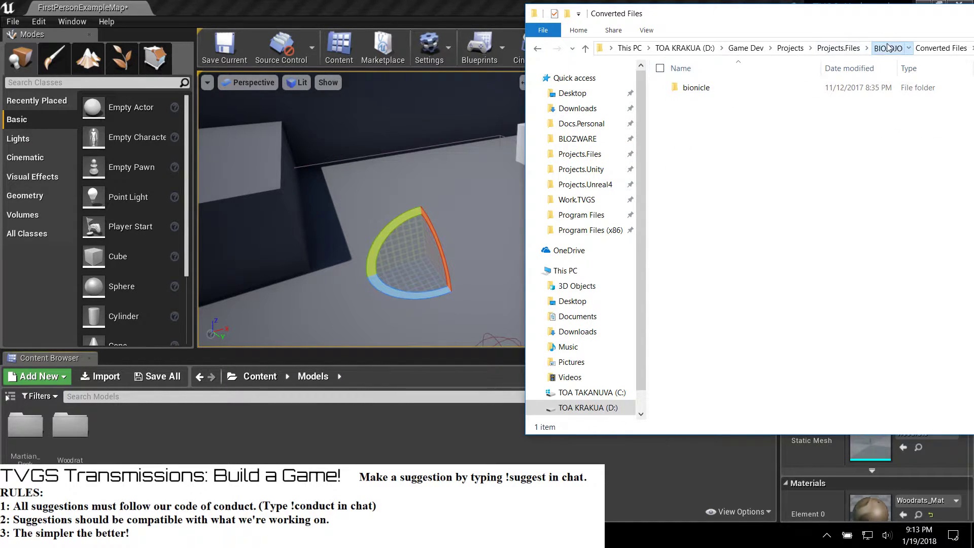
click(888, 48)
double_click(706, 148)
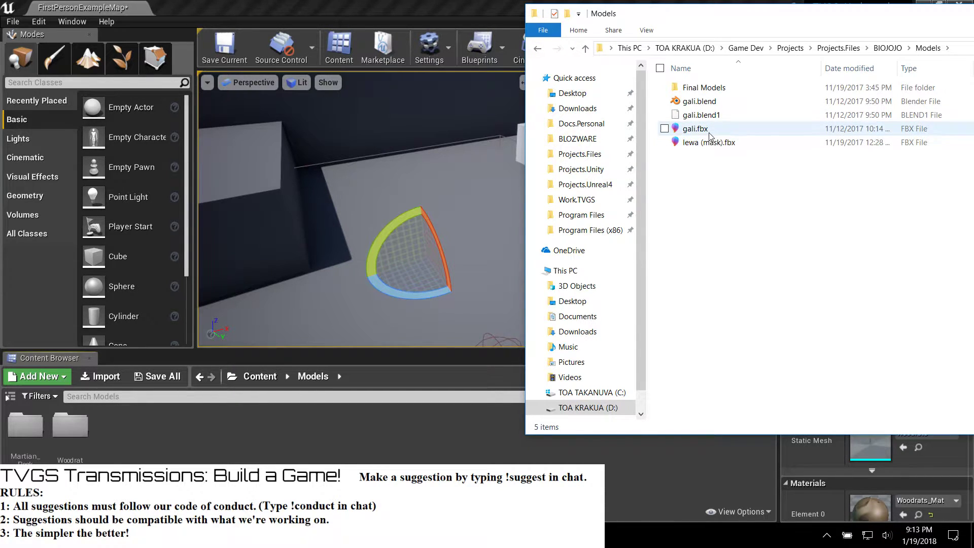
double_click(727, 88)
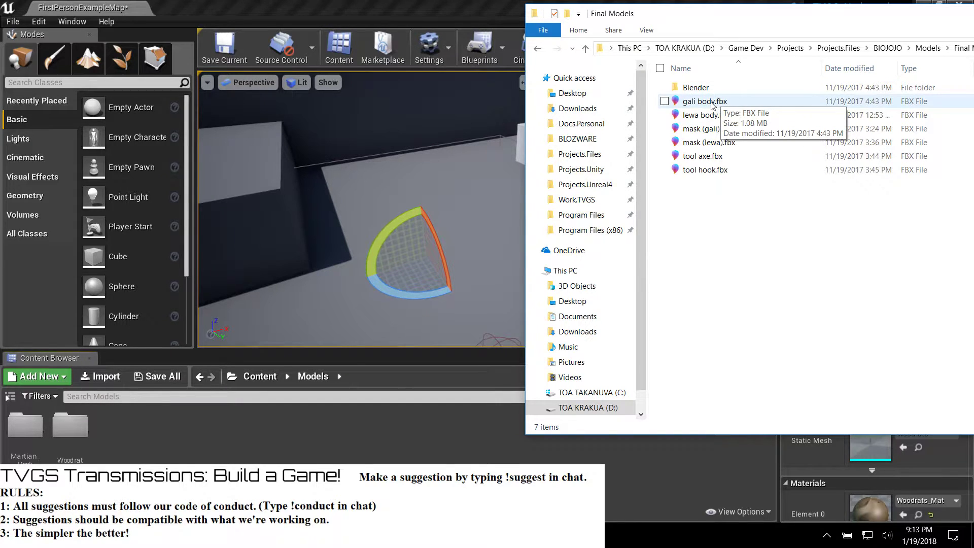
Step: Import gali body.fbx into the Models content folder as a skeletal mesh, then clear and close the message log
drag(713, 104, 269, 429)
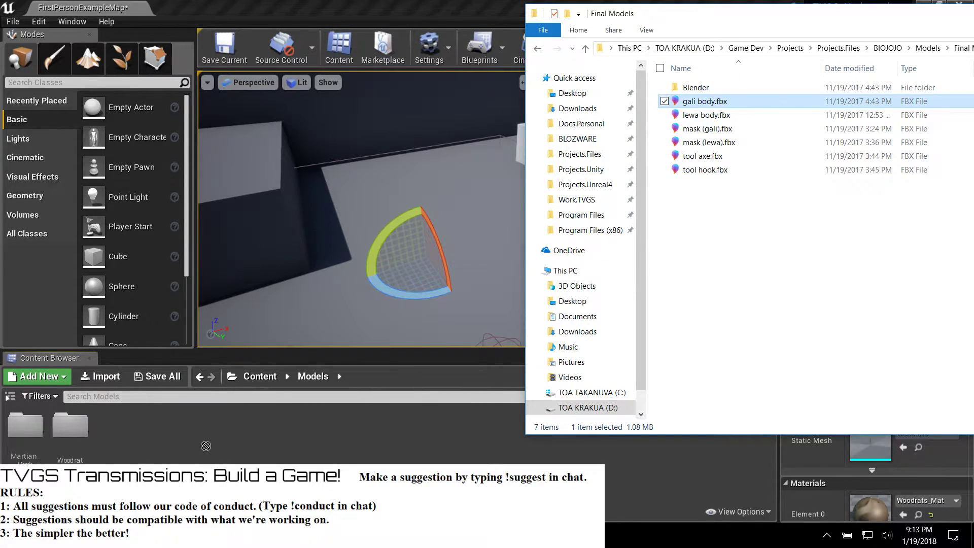
drag(208, 445, 209, 446)
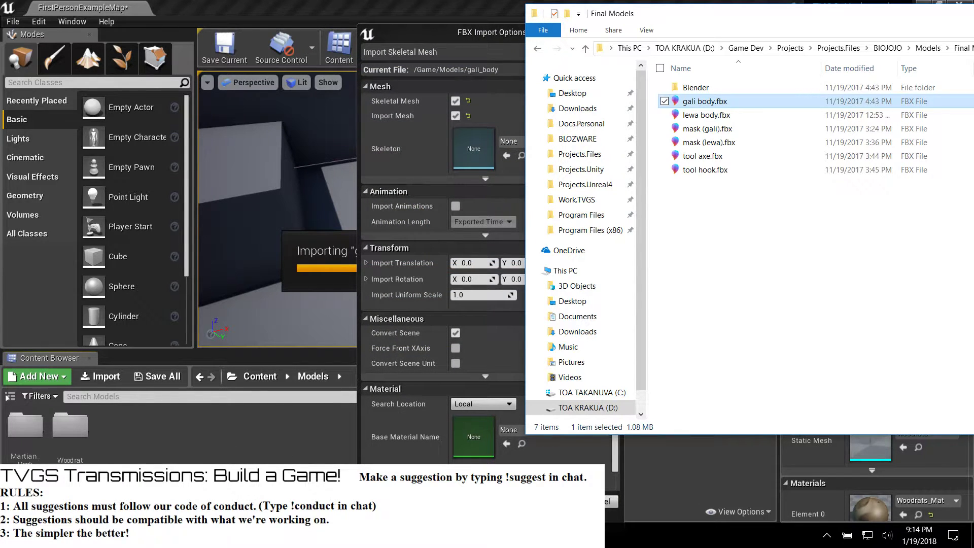
key(Return)
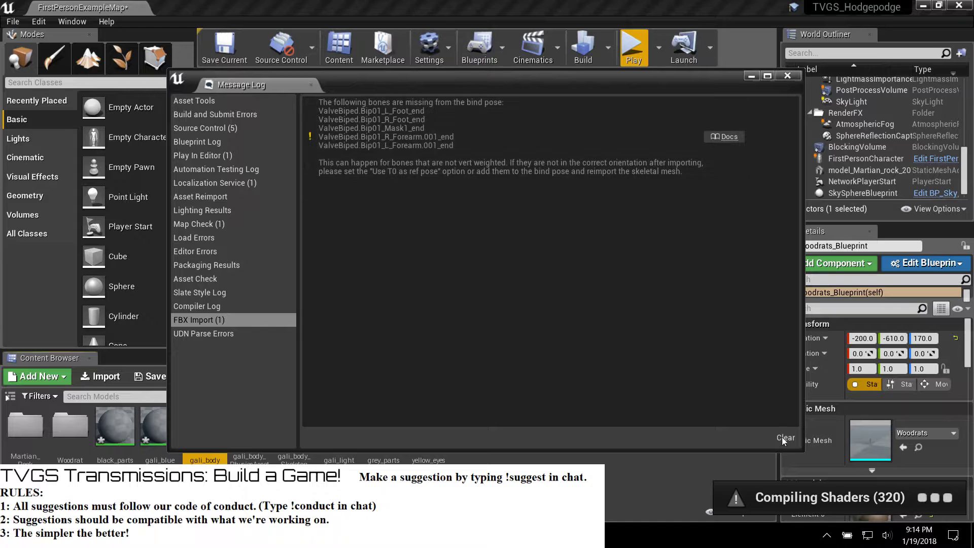
click(786, 438)
click(788, 76)
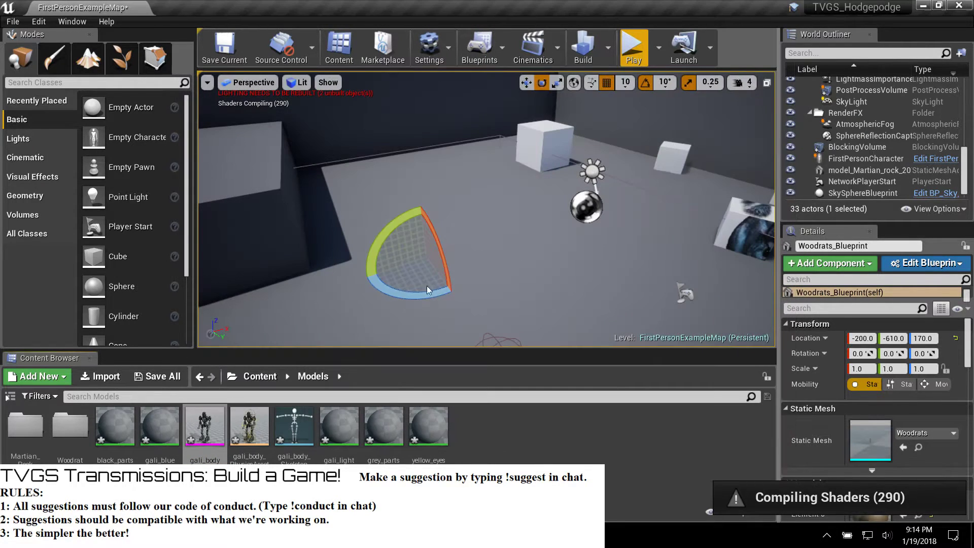
Step: Place the gali_body skeletal mesh on the level floor and scale it uniformly to 0.5
drag(204, 426, 481, 257)
right_drag(481, 257, 514, 272)
right_drag(476, 196, 426, 127)
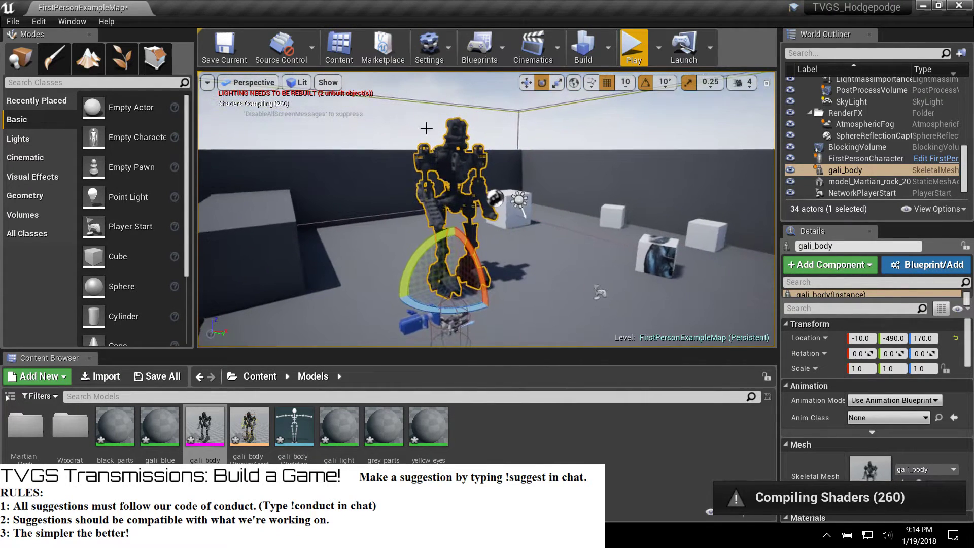
key(r)
drag(461, 285, 446, 295)
right_drag(447, 294, 465, 252)
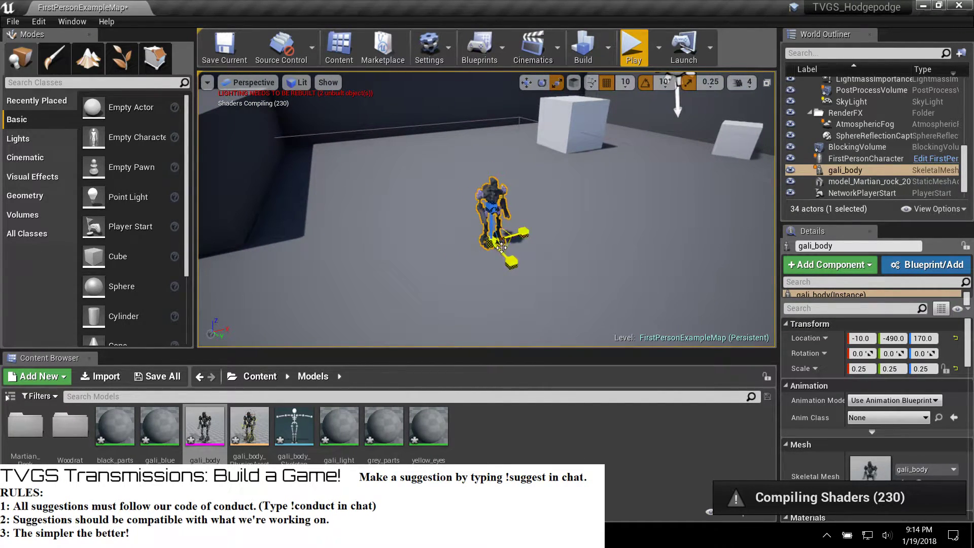
drag(493, 241, 499, 231)
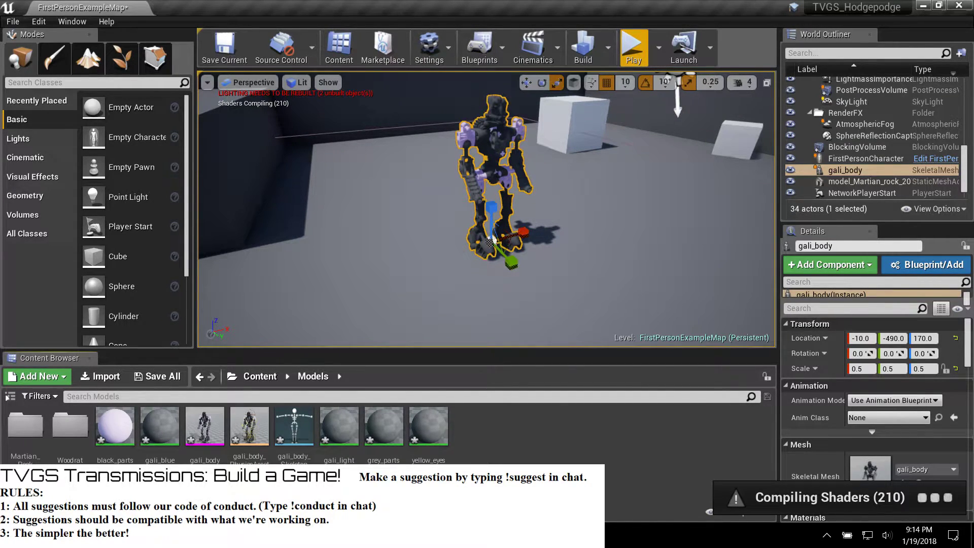
Step: Create a folder named Gali inside Models and move all the imported assets from black_parts through yellow_eyes into it
right_click(141, 493)
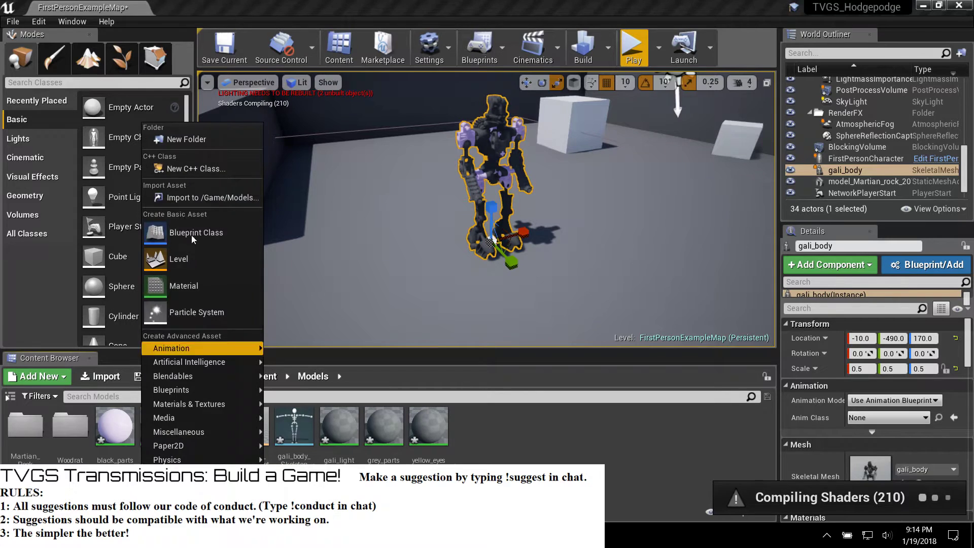
click(212, 142)
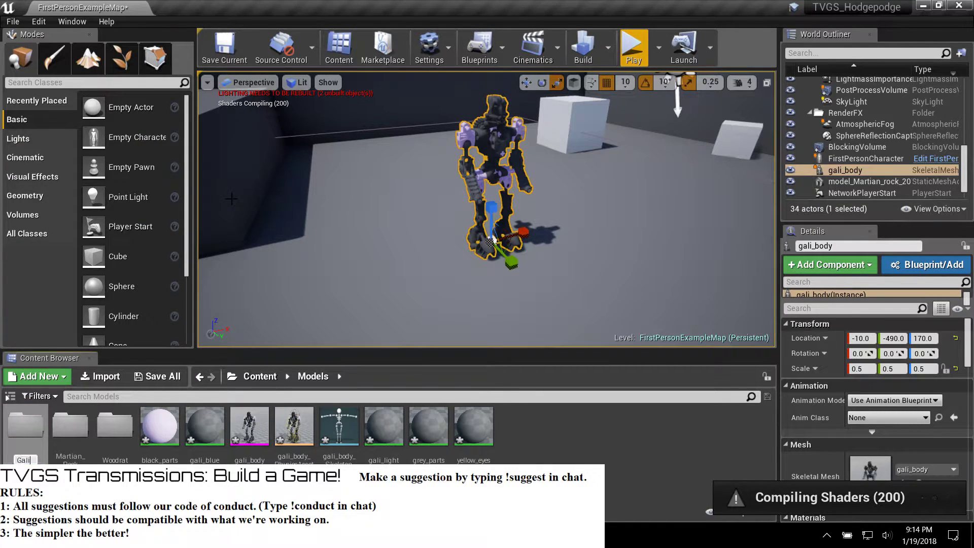
text(Gali)
key(Return)
click(172, 416)
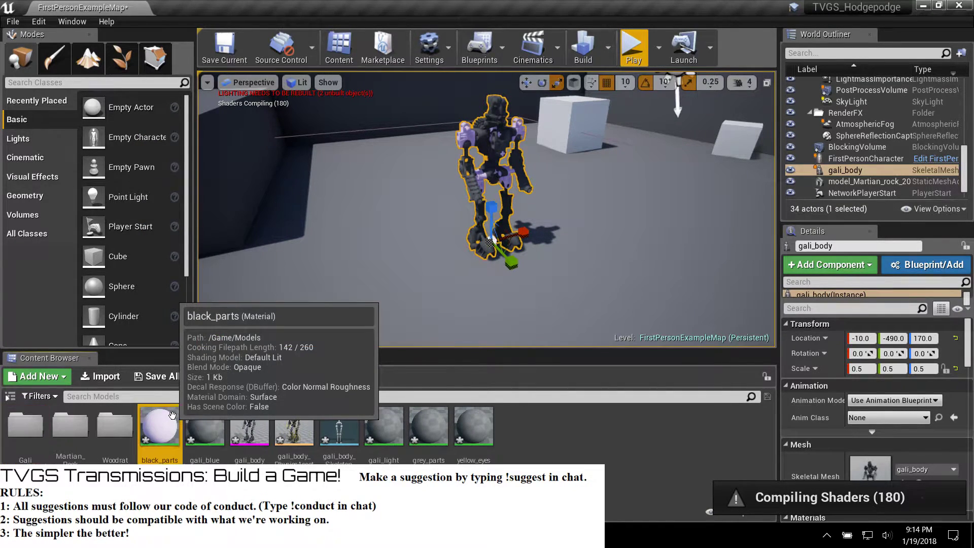
shift+click(474, 426)
drag(38, 453, 31, 453)
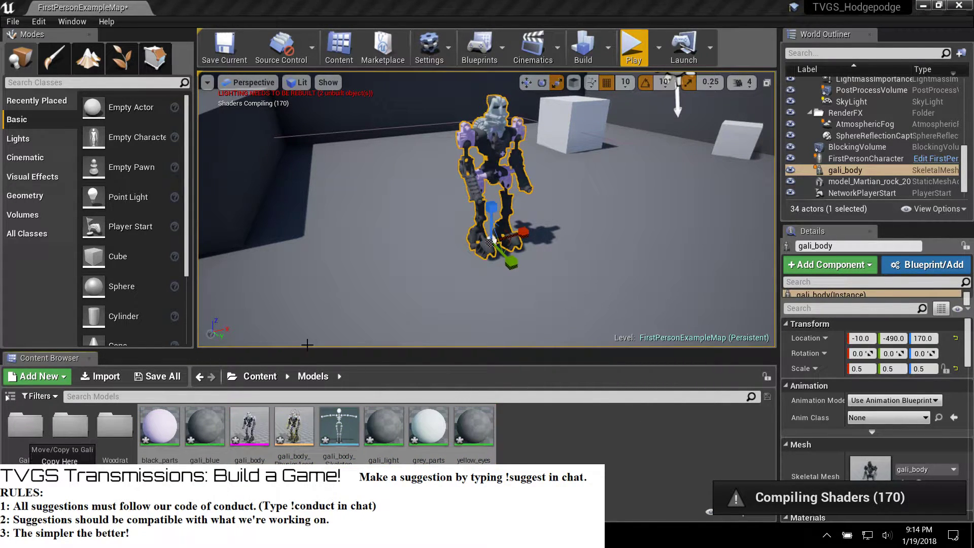
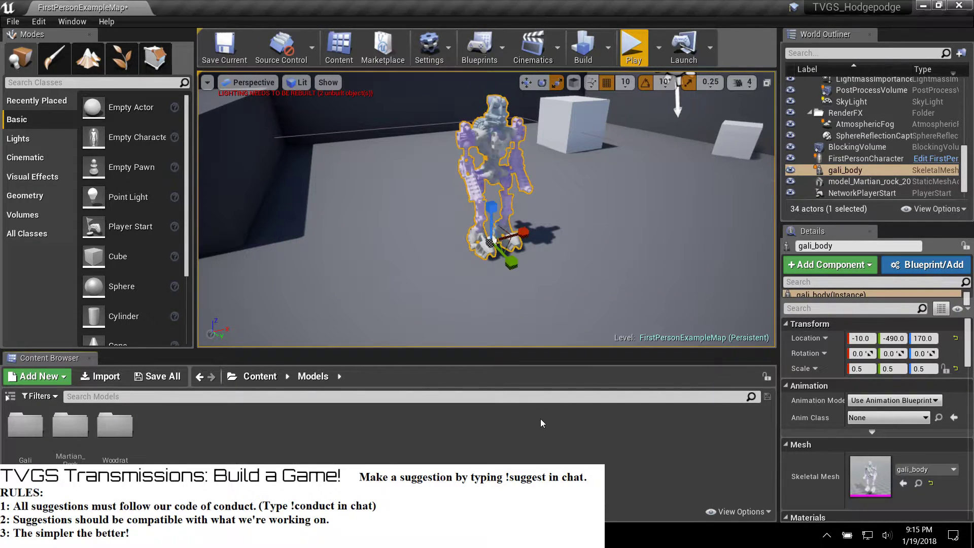
Step: Open the gali_blue material from the Gali folder and move its result node clear of the colour parameter node
double_click(25, 426)
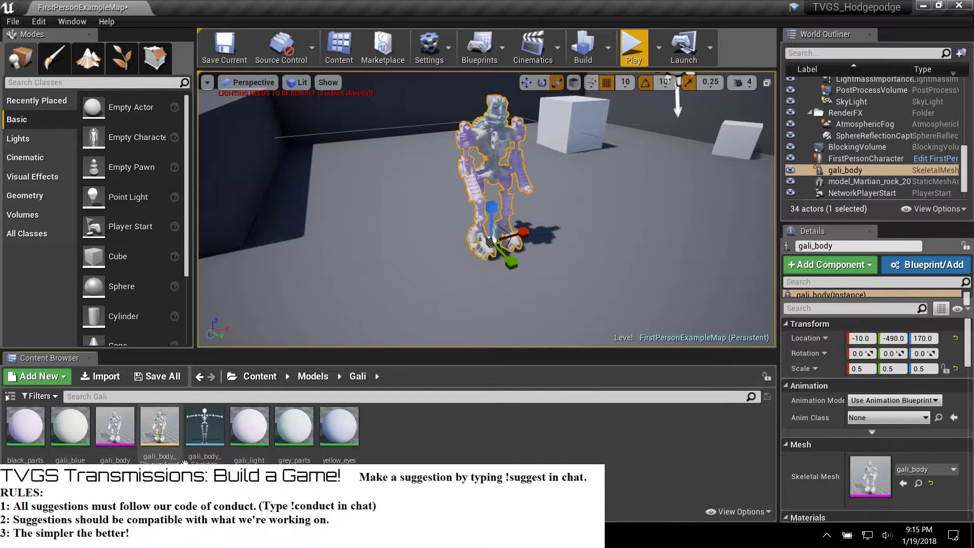
click(64, 429)
double_click(63, 429)
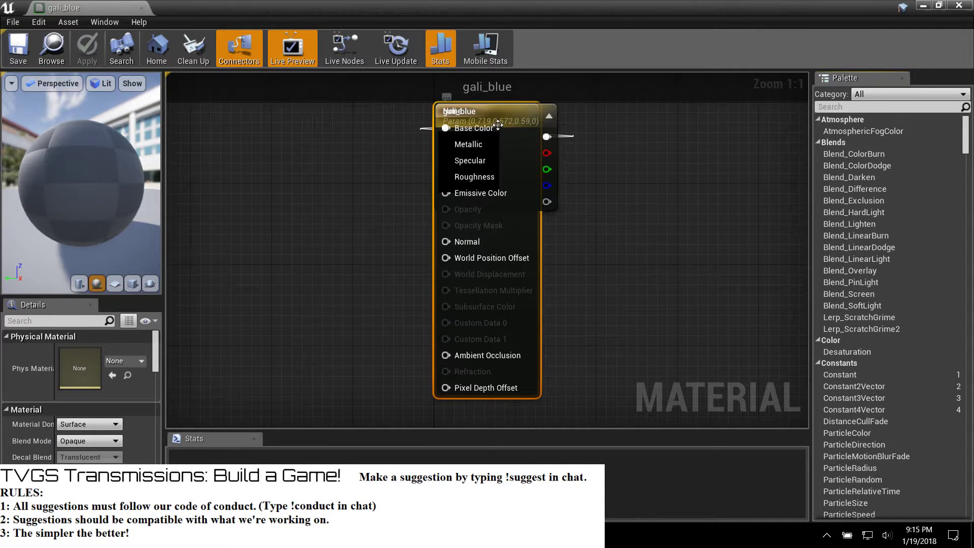
drag(500, 115, 686, 139)
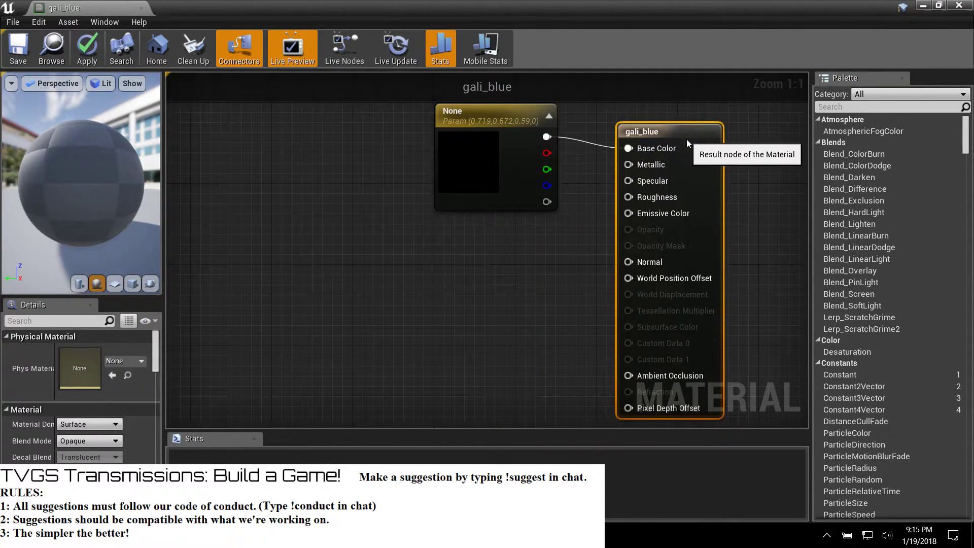
drag(96, 162, 108, 195)
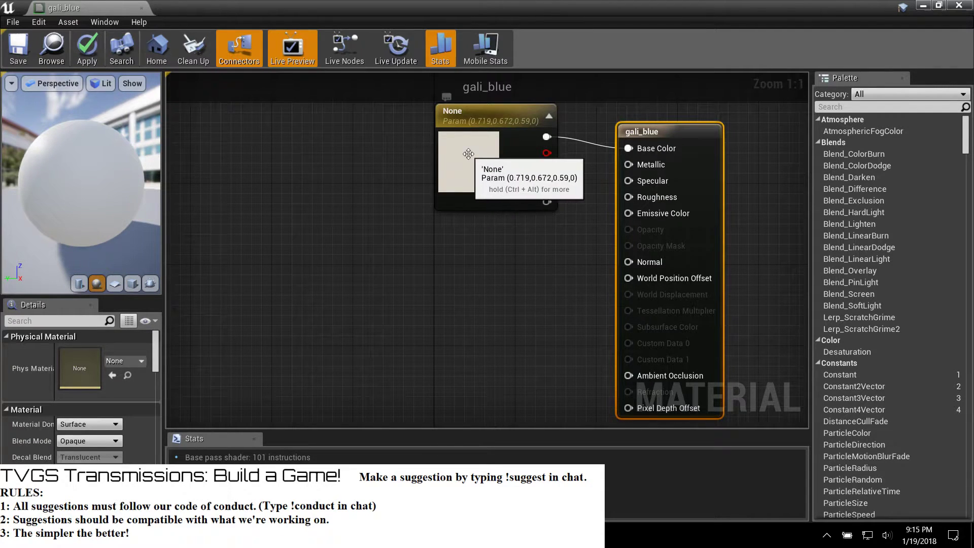
Step: Set gali_blue's base colour parameter to deep blue, about R 0.003, G 0.017, B 0.719, apply the change and close the material
double_click(483, 160)
drag(558, 270, 518, 210)
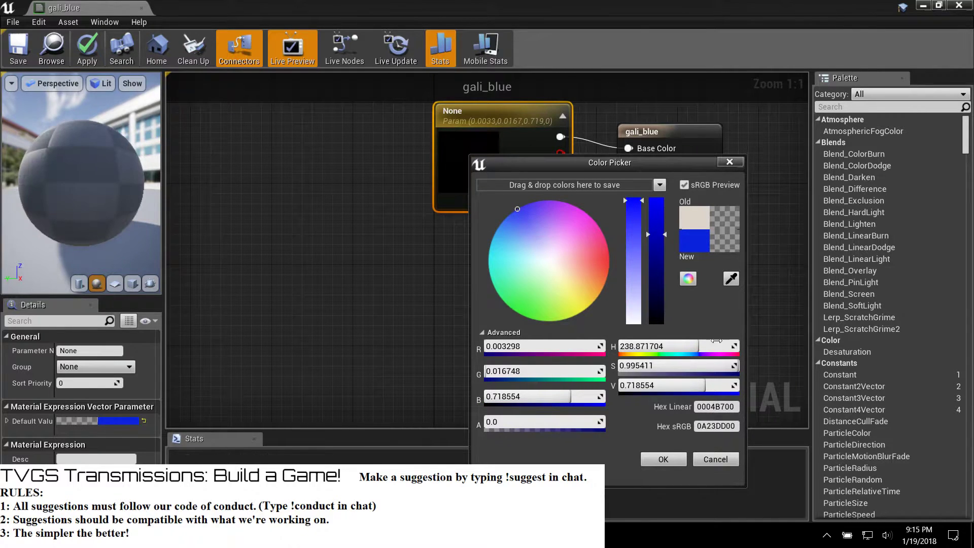
click(665, 460)
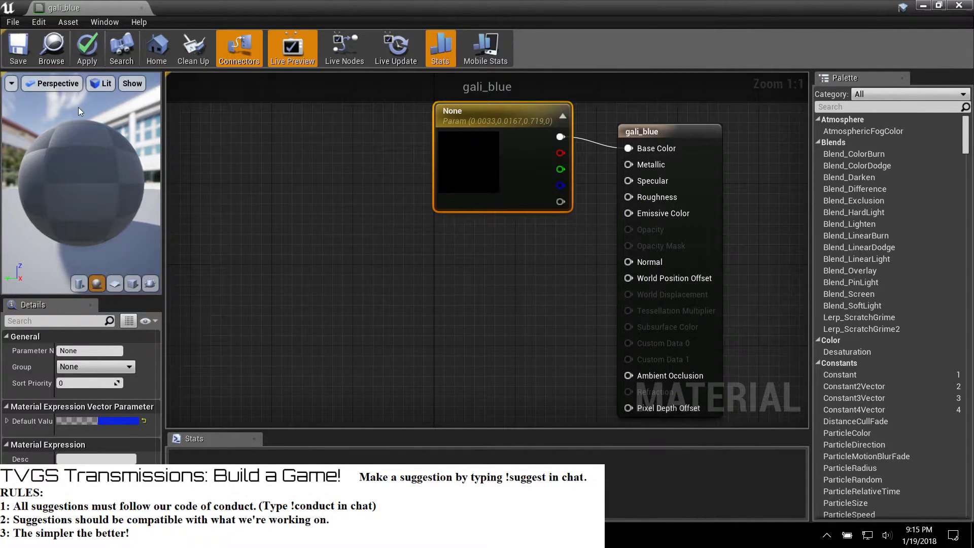
click(90, 60)
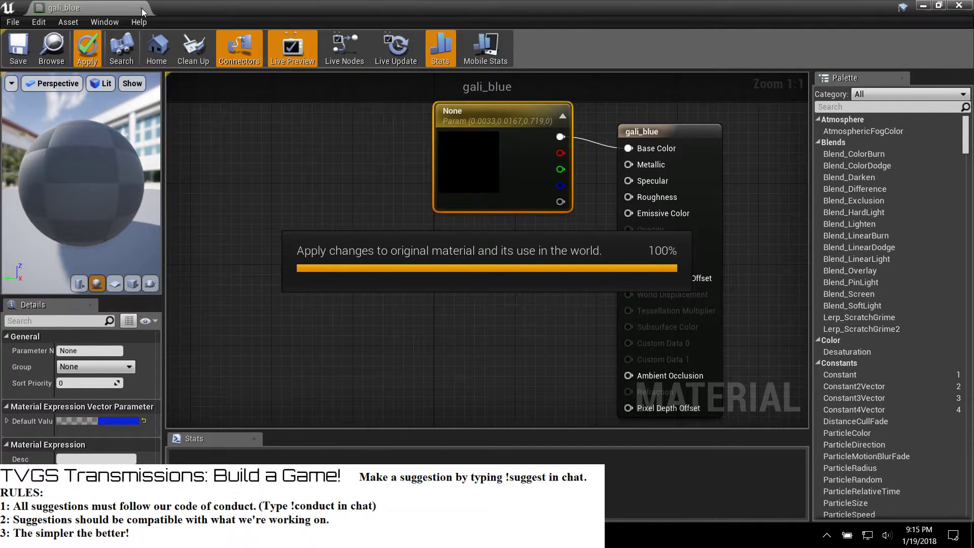
click(142, 8)
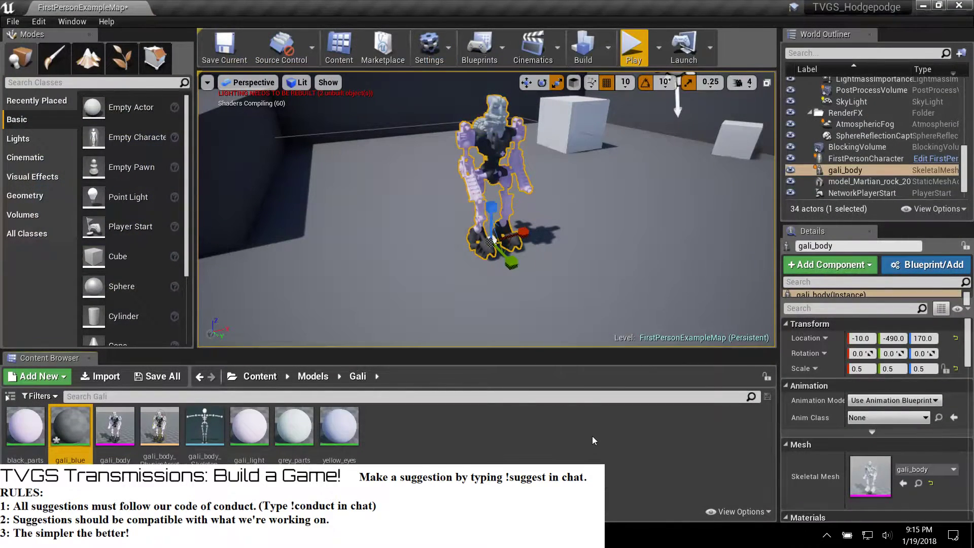
Step: Import mask (gali).fbx from the Final Models folder into the Gali content folder as a static mesh
right_drag(382, 191, 470, 186)
key(w)
key(f)
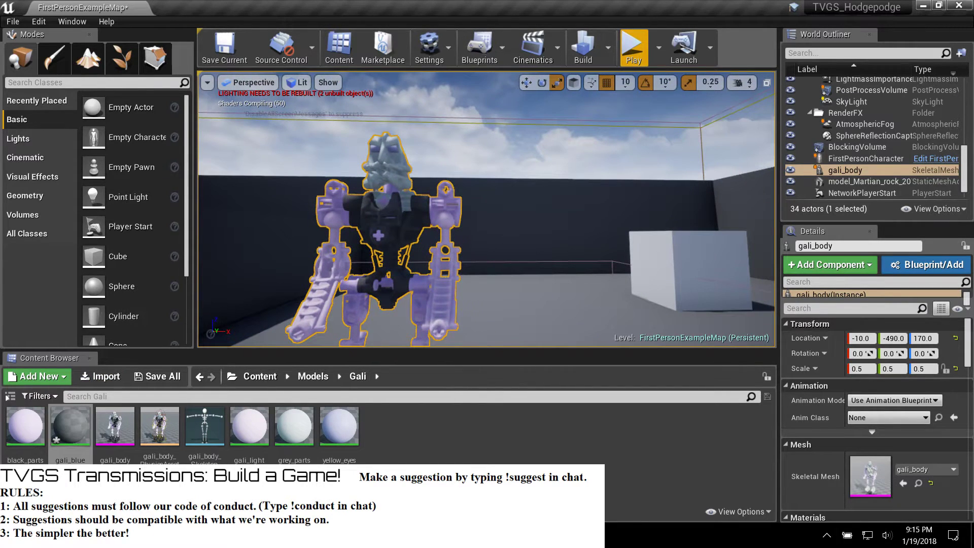
click(118, 535)
click(68, 449)
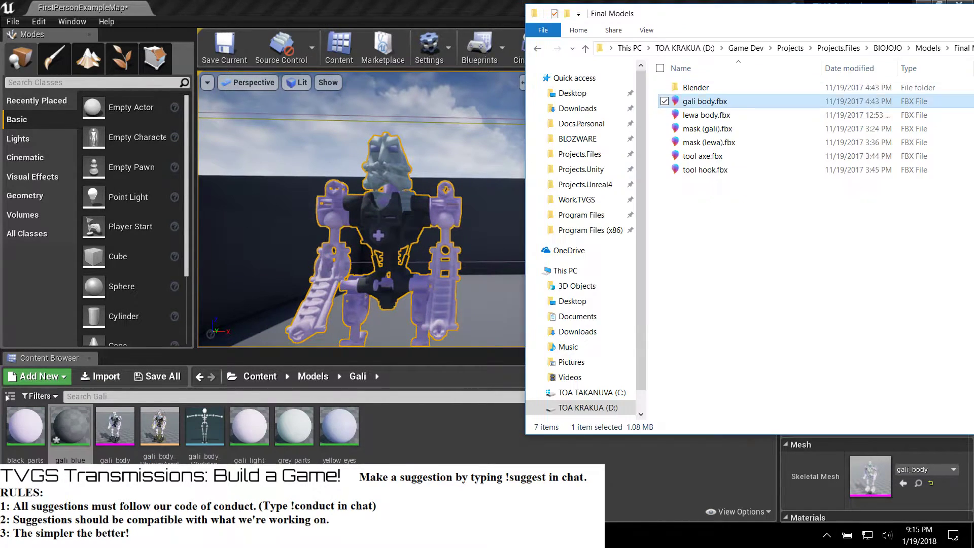
click(694, 131)
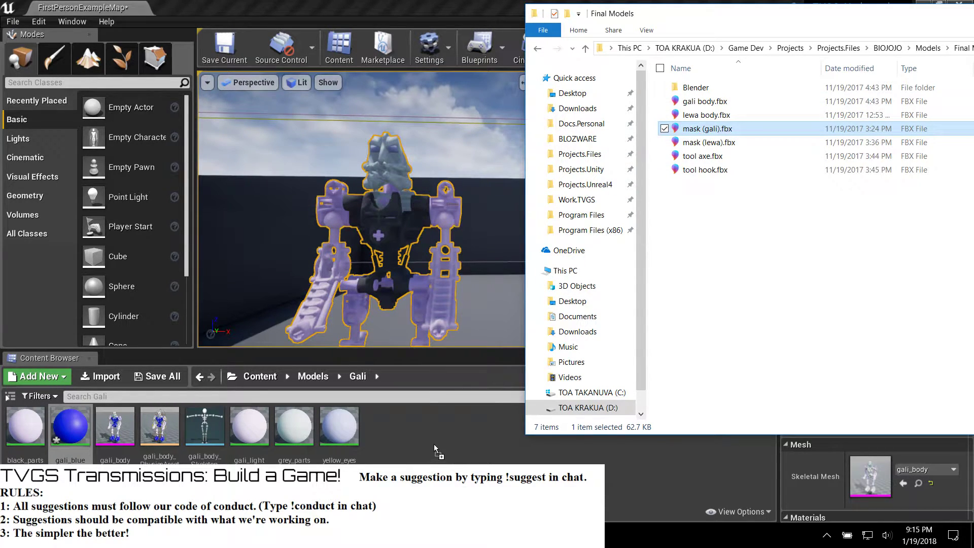
drag(434, 444, 434, 444)
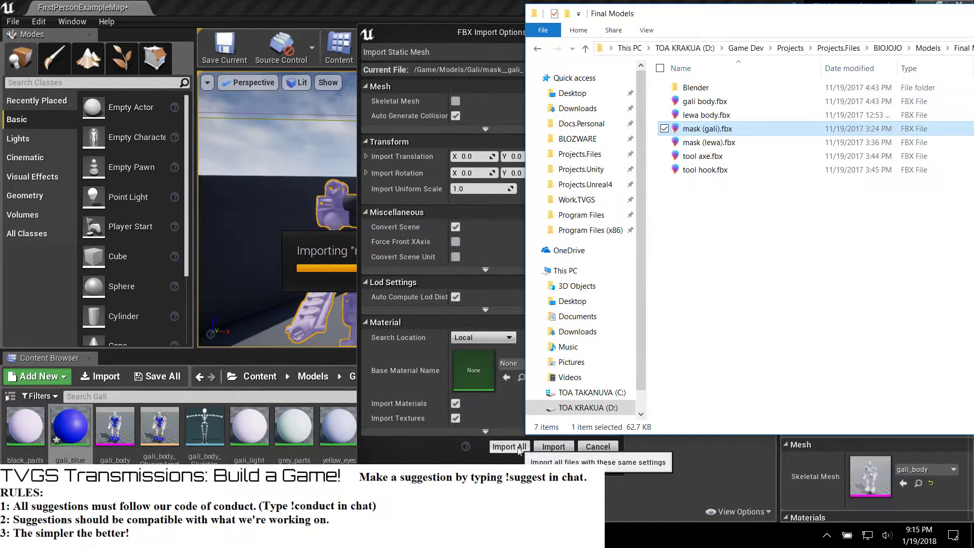
click(518, 447)
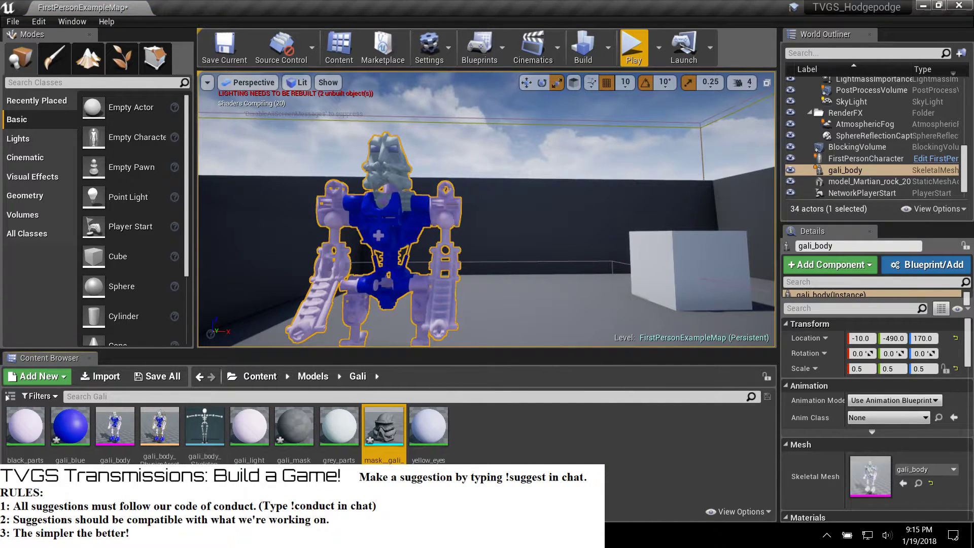
Step: Import tool axe.fbx from the Final Models folder into the Gali content folder as a static mesh
click(109, 537)
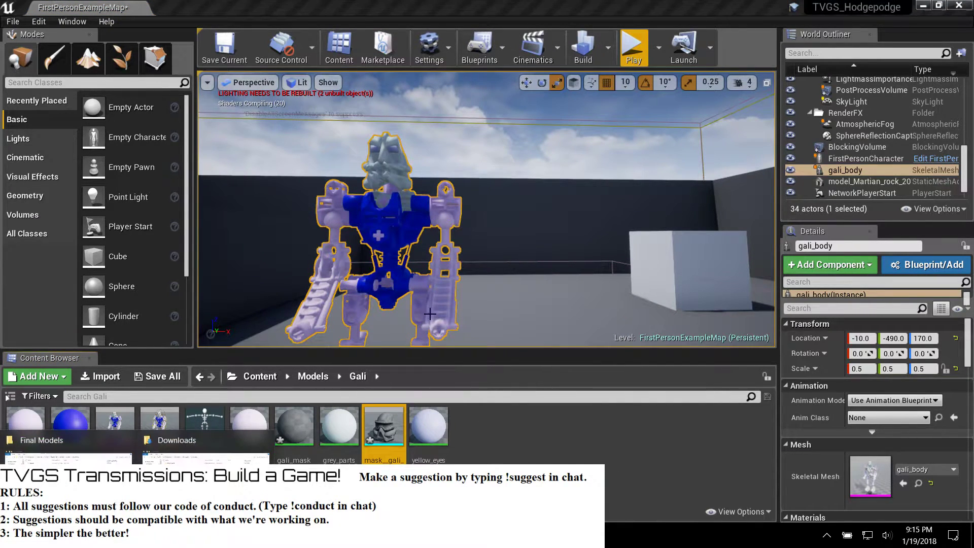
click(66, 440)
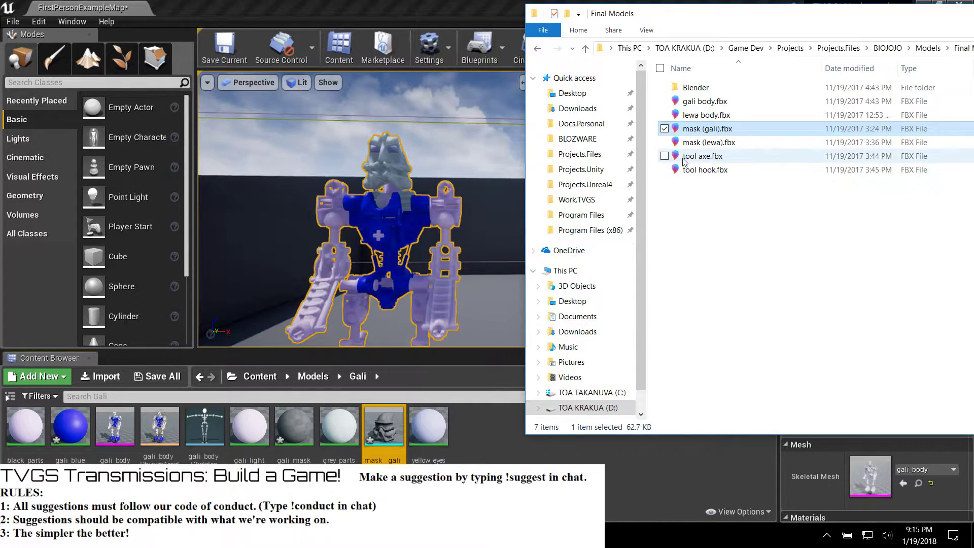
drag(703, 155, 492, 433)
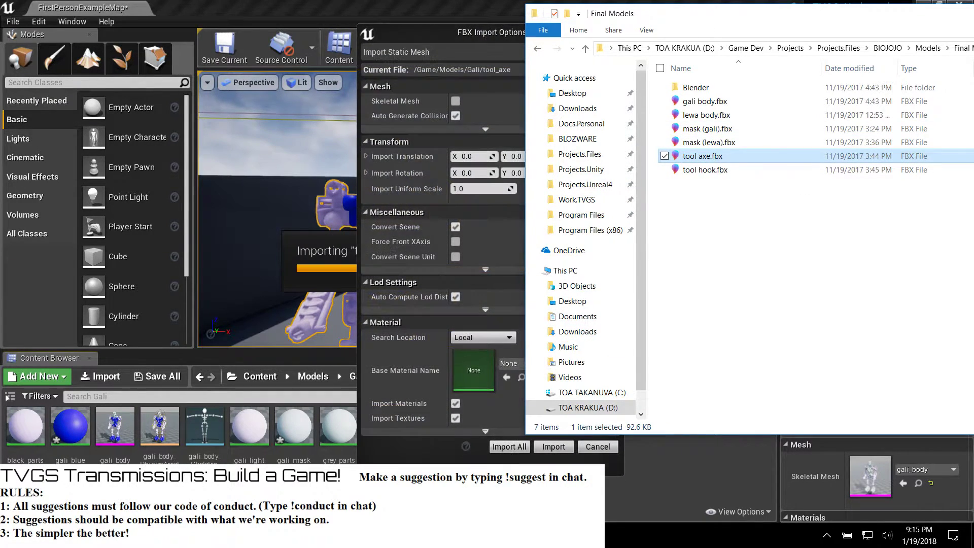
click(522, 450)
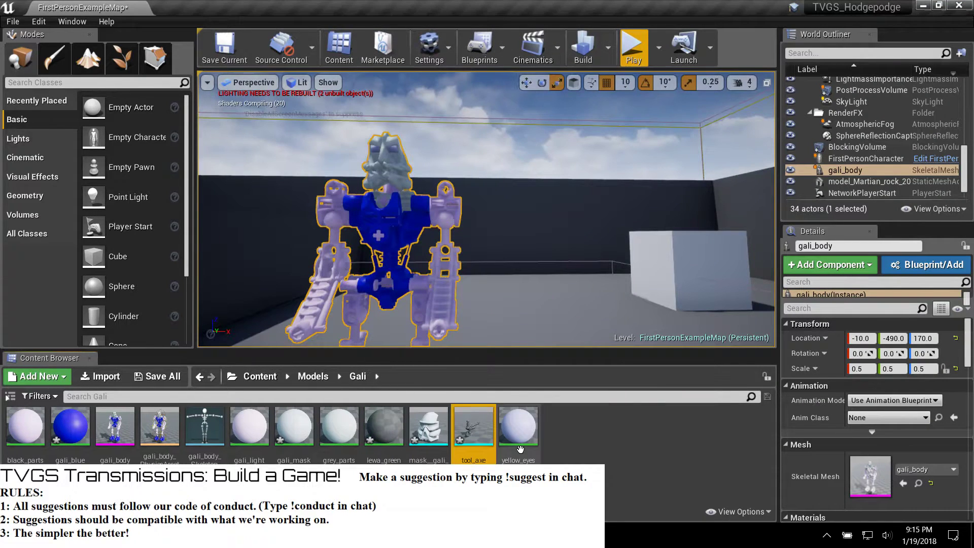
Step: Open the imported Gali mask mesh, examine its shape from several angles and its material slot, and close the mesh editor
click(432, 412)
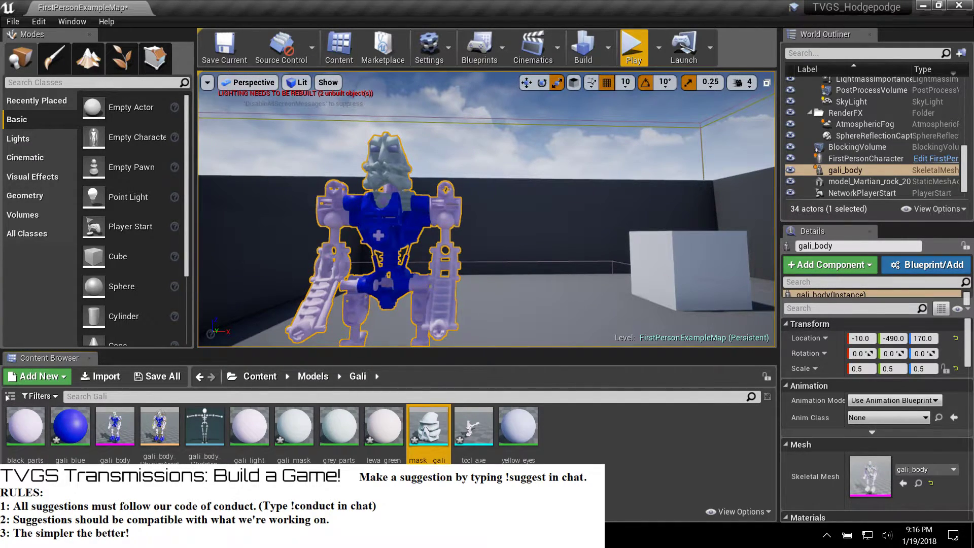
right_drag(481, 230, 543, 239)
key(w)
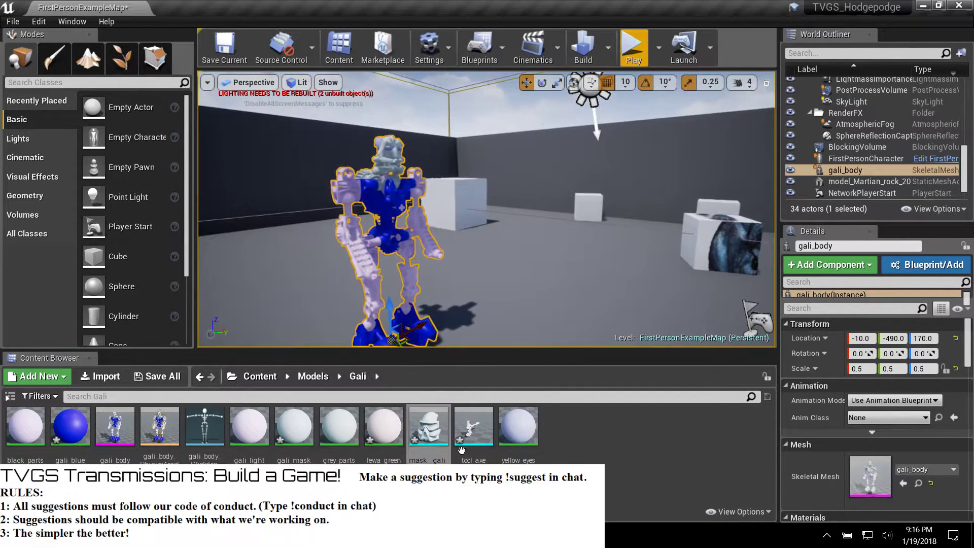
scroll(860, 478, down, 4)
scroll(861, 478, down, 1)
click(432, 421)
double_click(433, 420)
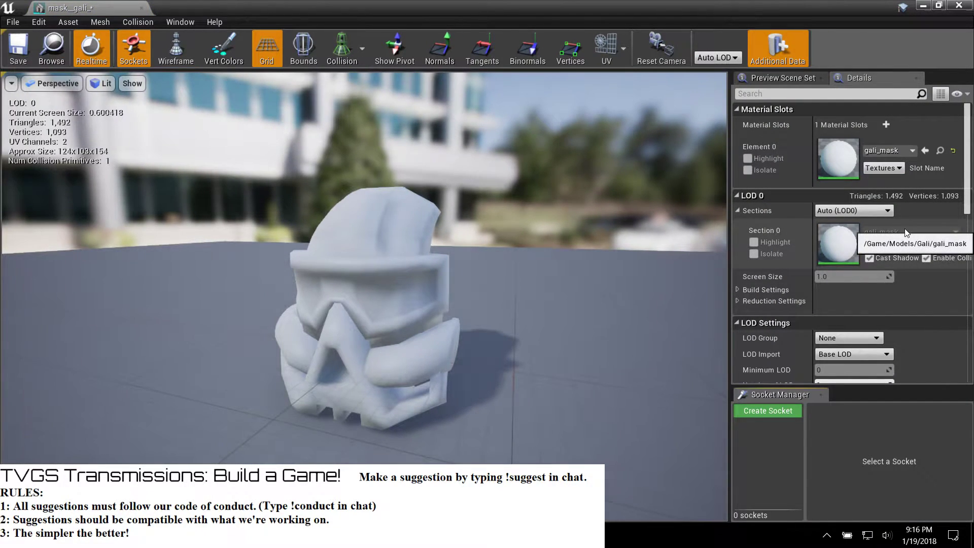
drag(400, 380, 403, 361)
right_drag(400, 380, 380, 393)
drag(380, 356, 437, 355)
mouse_move(335, 298)
mouse_down()
mouse_move(375, 249)
mouse_move(340, 314)
mouse_move(335, 298)
mouse_up()
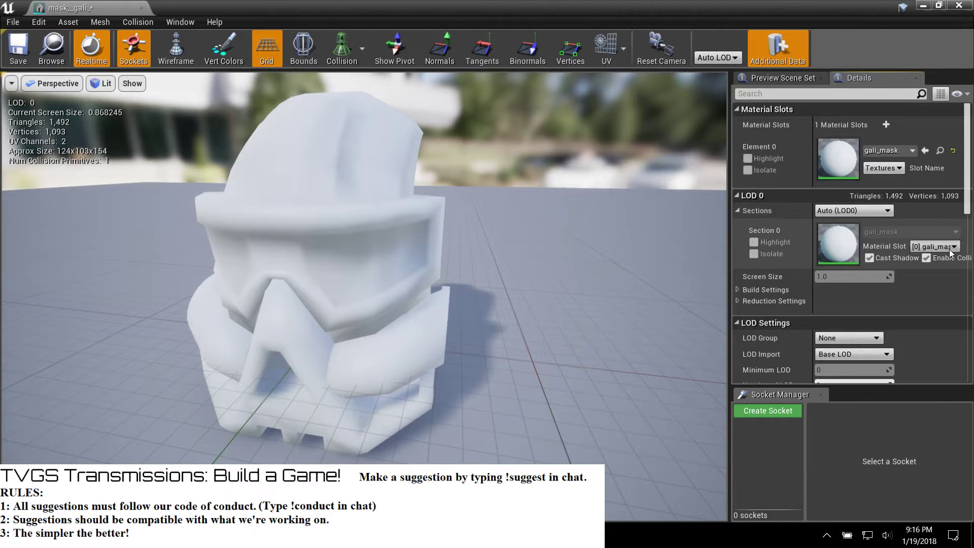
middle_click(859, 81)
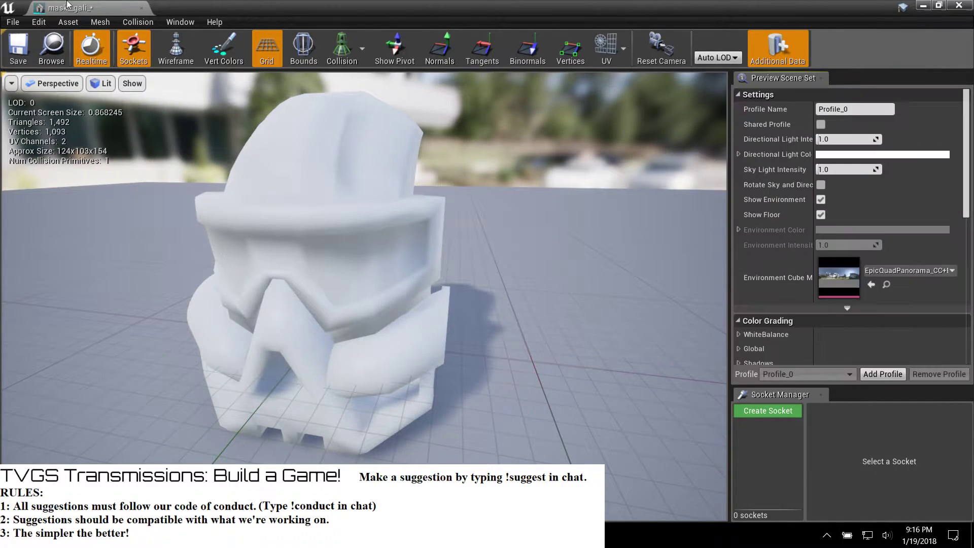
click(958, 5)
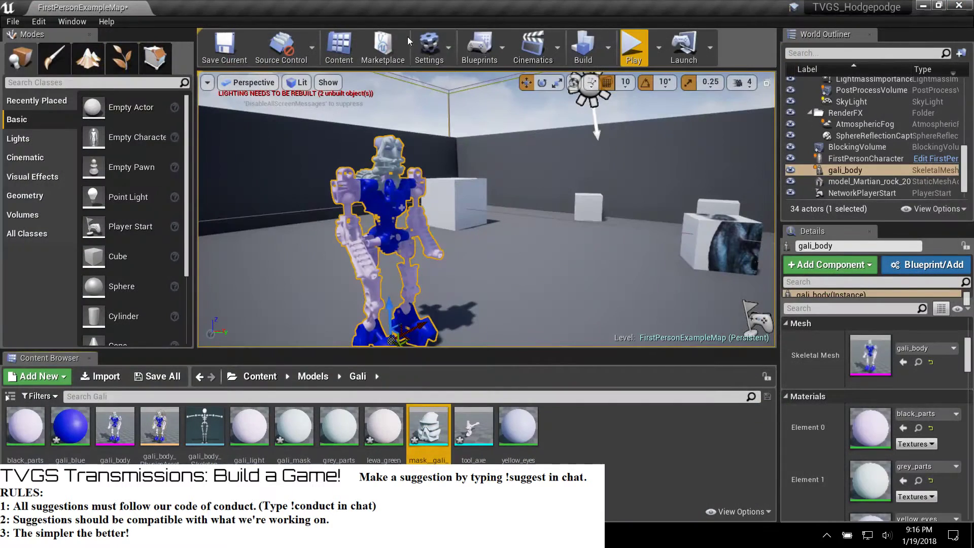
Step: Place the Gali mask mesh in the level beside the body and move it up onto the body's head
drag(458, 369, 503, 209)
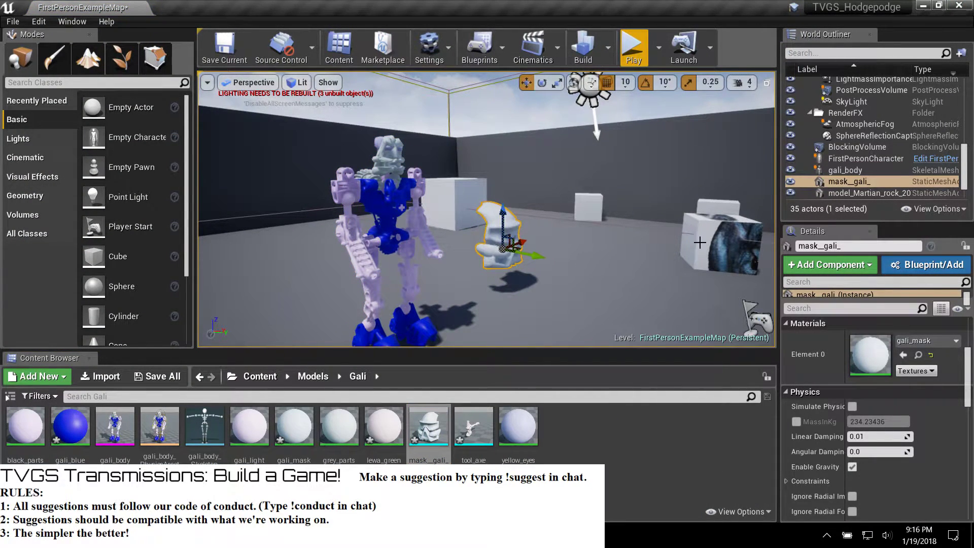
key(f)
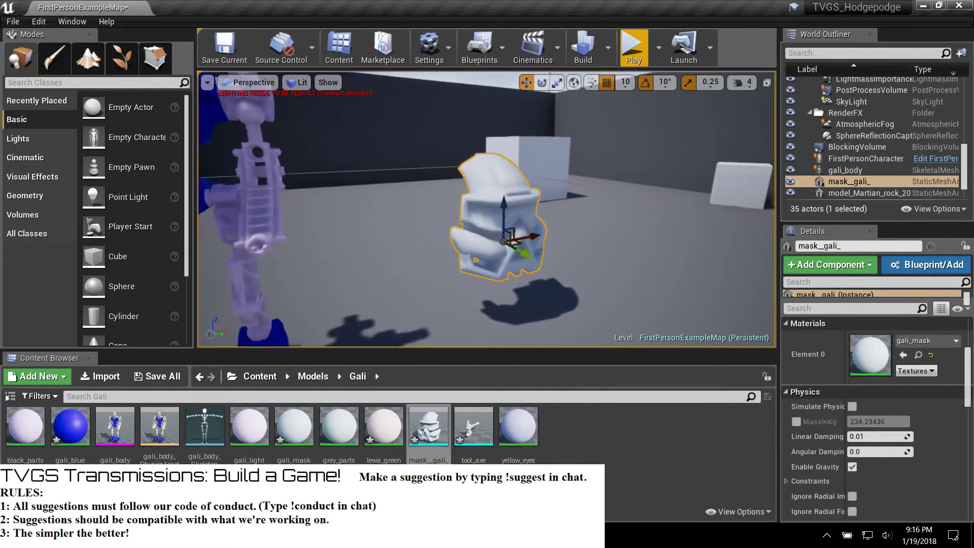
right_drag(486, 209, 457, 209)
right_drag(537, 232, 537, 232)
drag(563, 171, 444, 103)
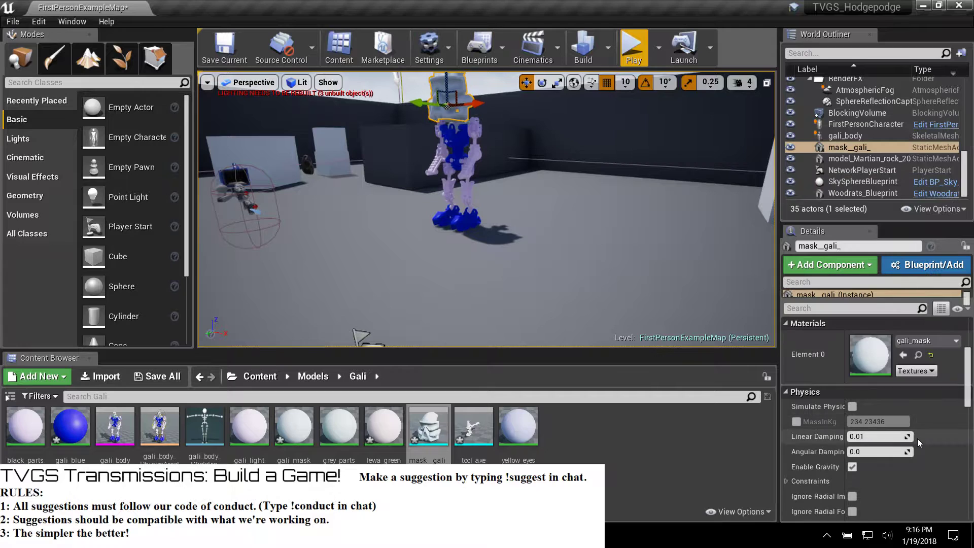
Step: Assign the gali_blue material to Element 0 of the placed mask
click(917, 340)
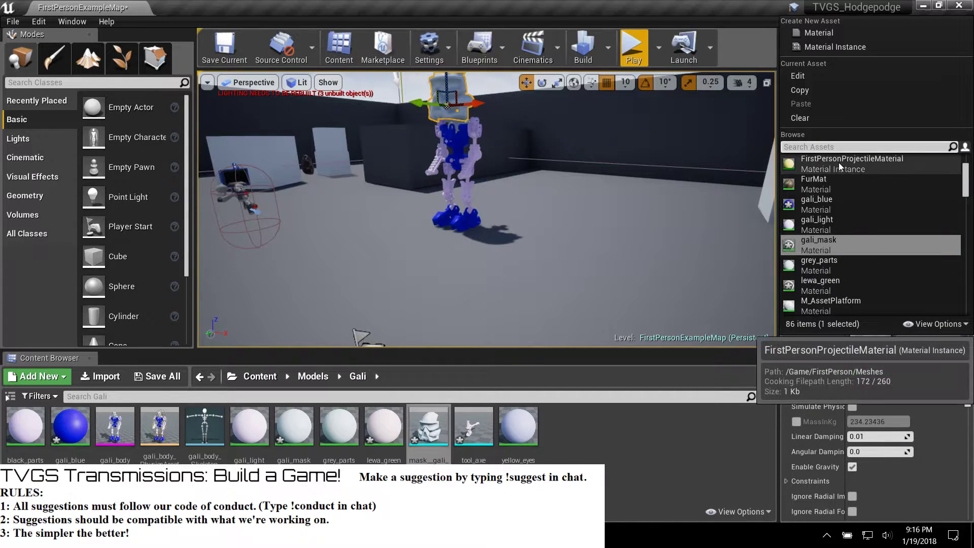
click(832, 207)
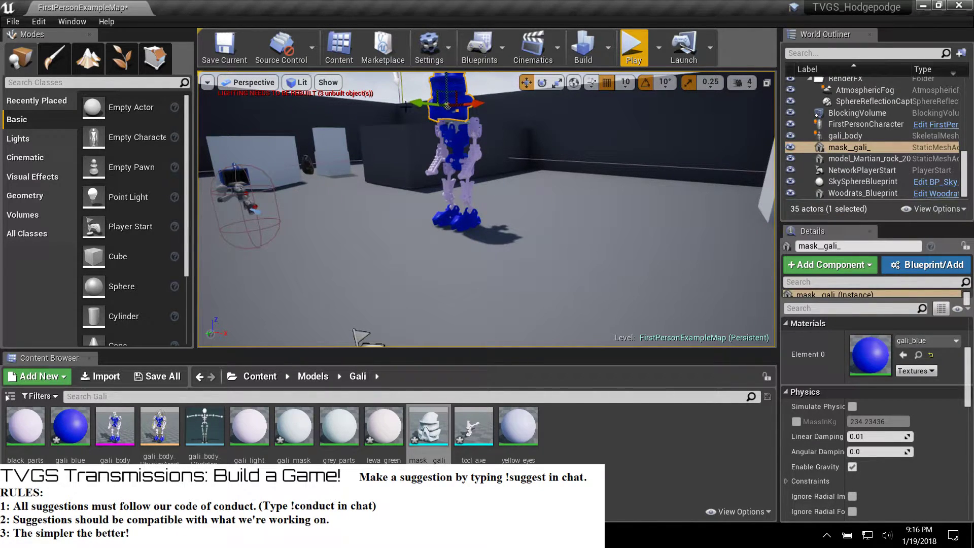
key(f)
right_drag(487, 208, 487, 208)
Step: Open the black_parts material from the Gali folder and move its result node clear of the colour parameter node
click(28, 418)
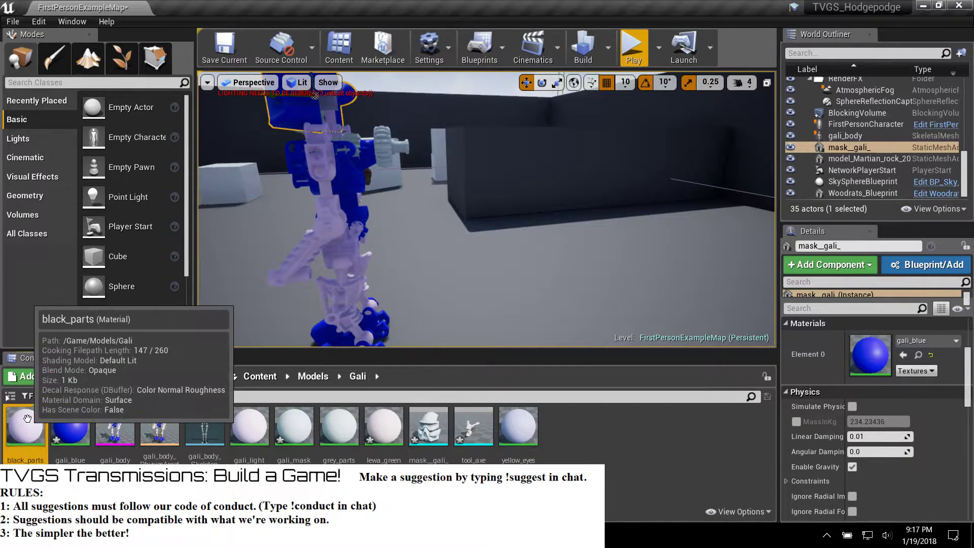
double_click(27, 418)
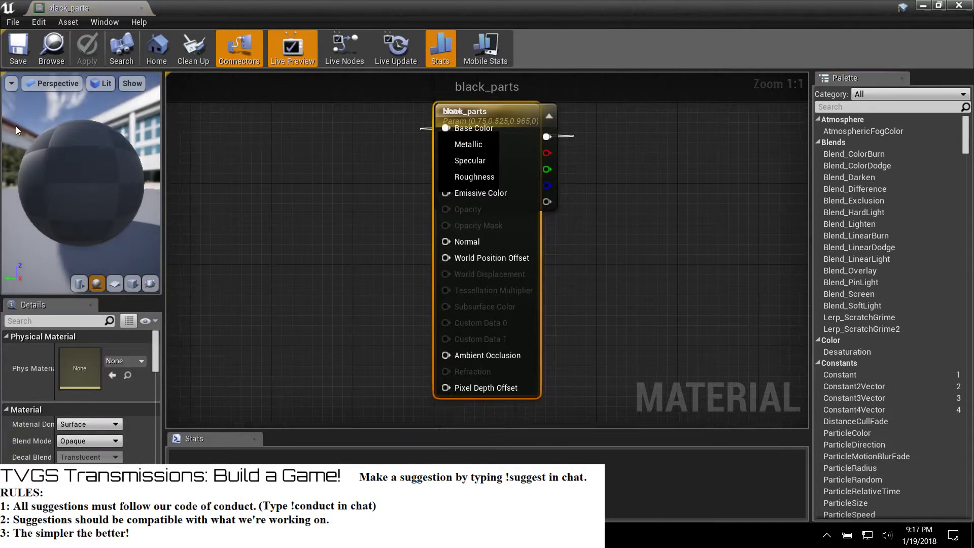
drag(538, 112, 683, 90)
drag(685, 131, 685, 148)
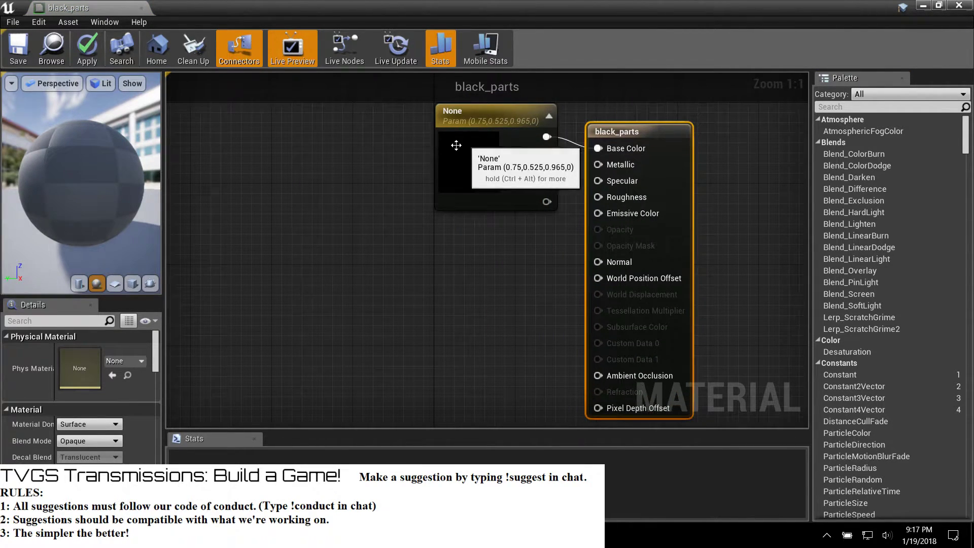
Step: Set black_parts' base colour parameter to black, R 0, G 0, B 0, apply the change and close the material
double_click(456, 145)
drag(650, 226, 651, 313)
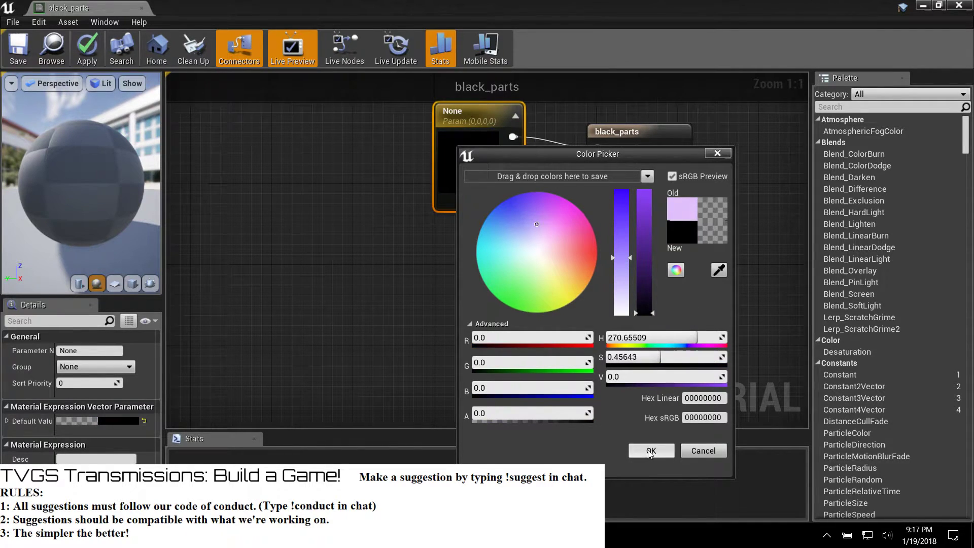
drag(622, 259, 622, 334)
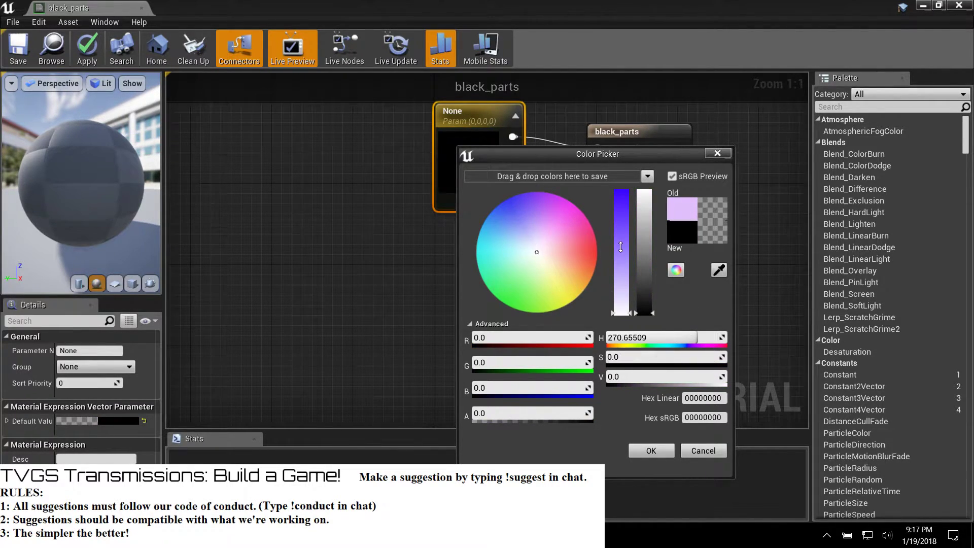
drag(621, 247, 622, 191)
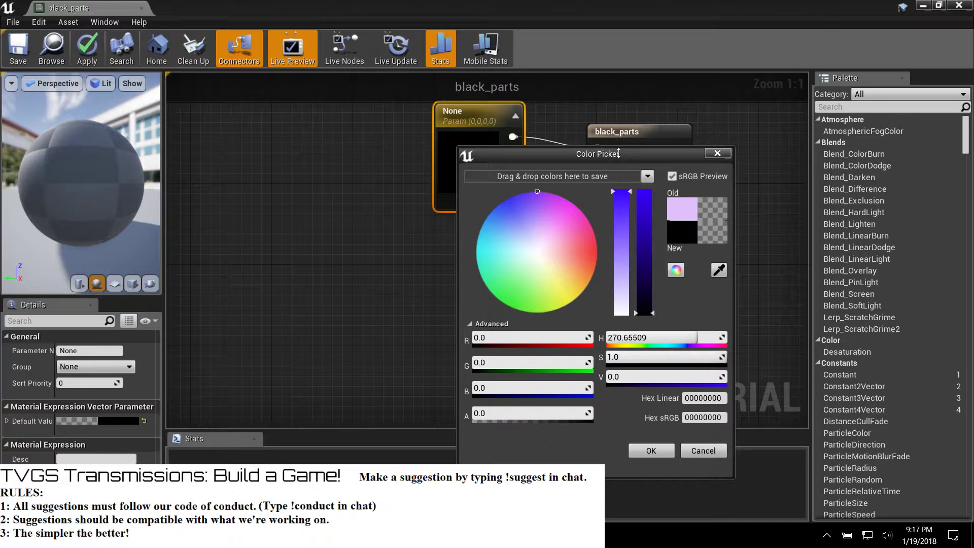
click(663, 449)
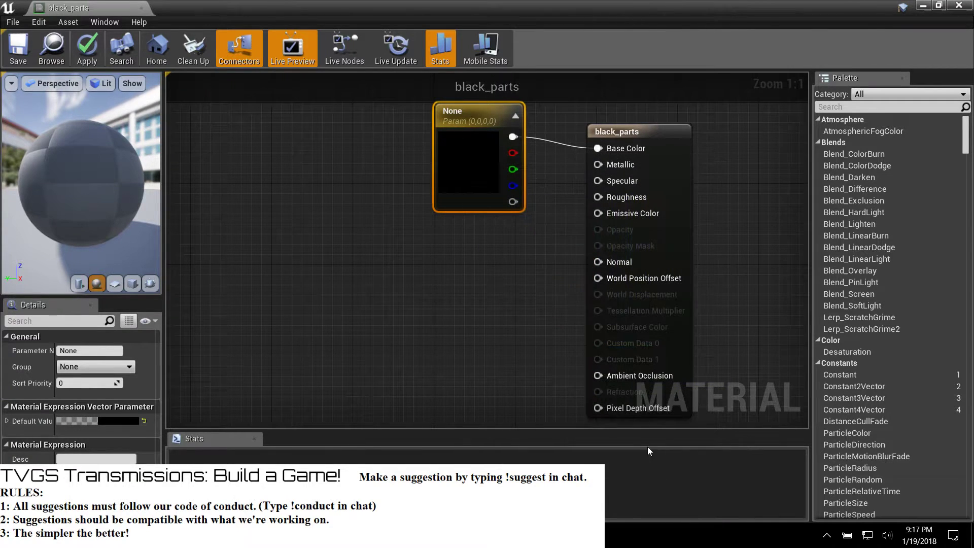
click(89, 43)
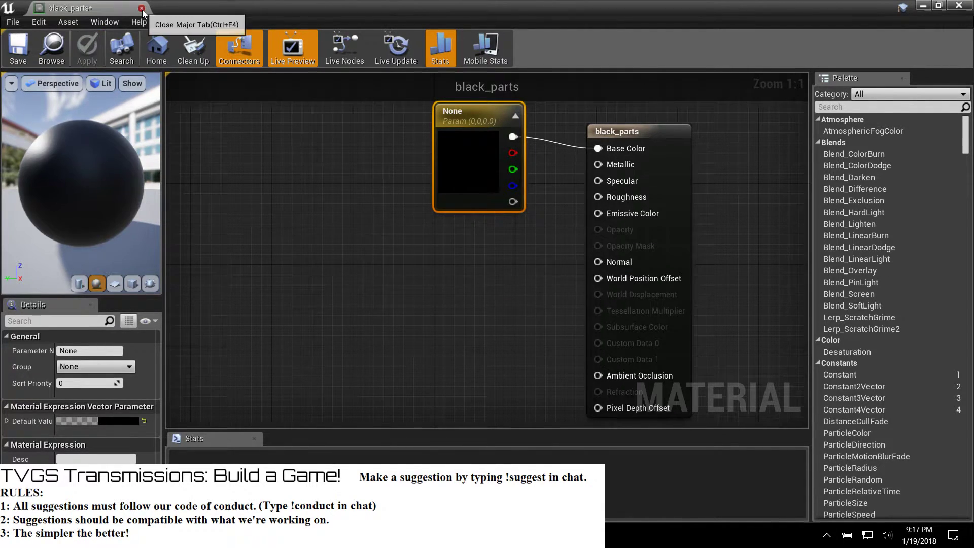
click(142, 8)
Step: Open the gali_light material from the Gali folder and move its result node clear of the colour parameter node
key(f)
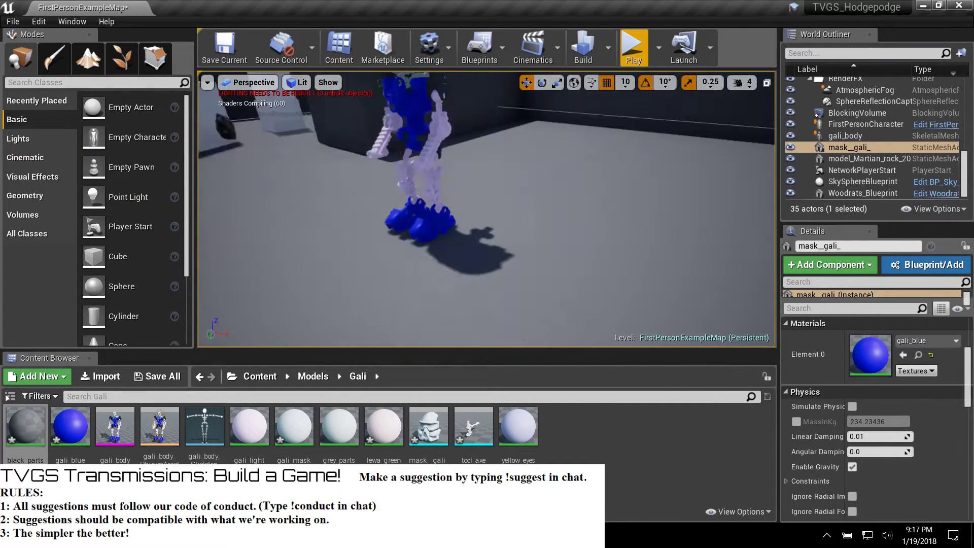
right_drag(488, 209, 470, 284)
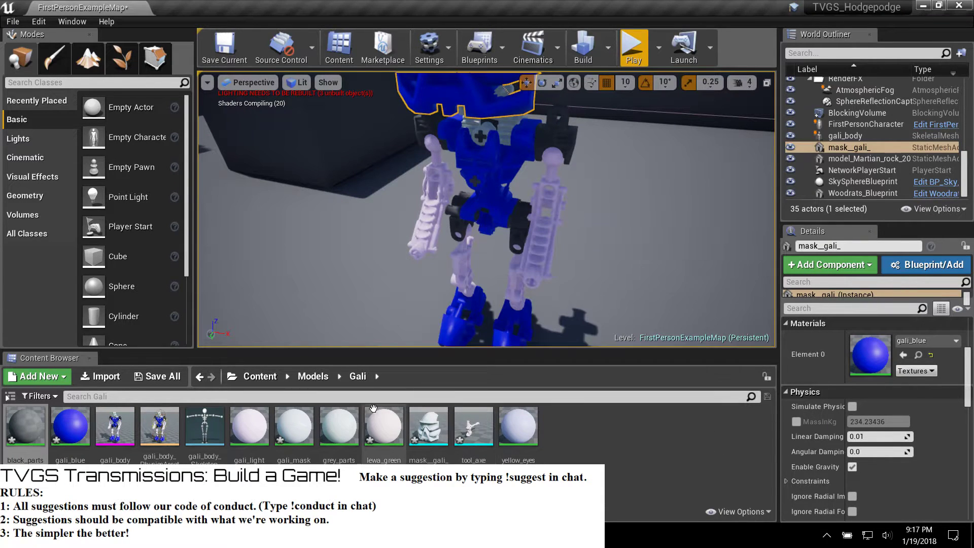
double_click(242, 420)
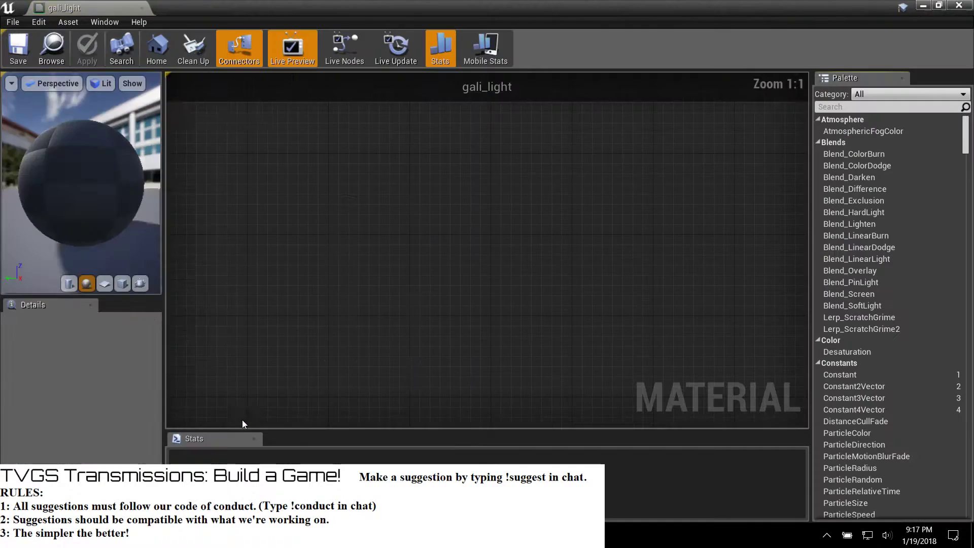
drag(522, 116, 673, 116)
Step: Set gali_light's base colour parameter to light blue, about R 0.182, G 0.73, B 0.996, apply the change and close the material
double_click(459, 169)
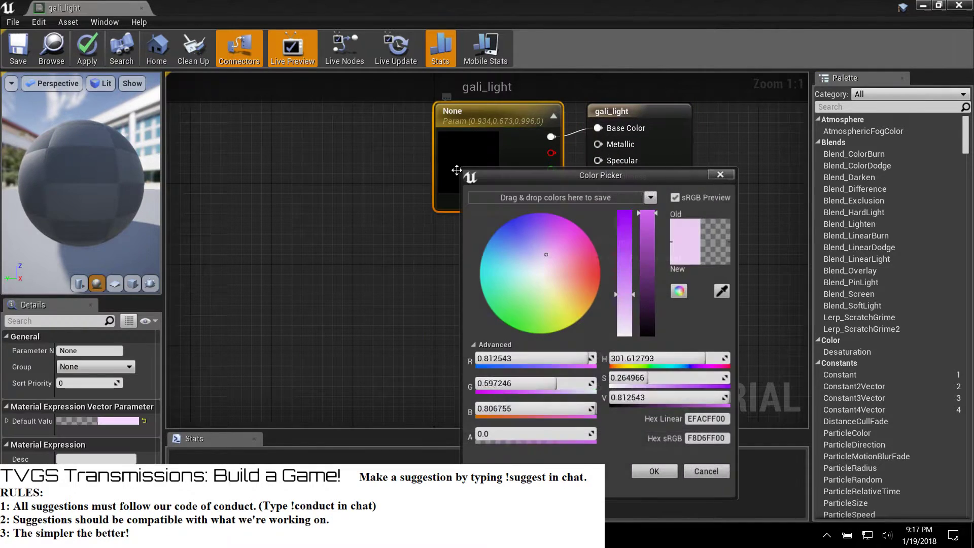
drag(540, 272, 489, 255)
drag(625, 226, 625, 230)
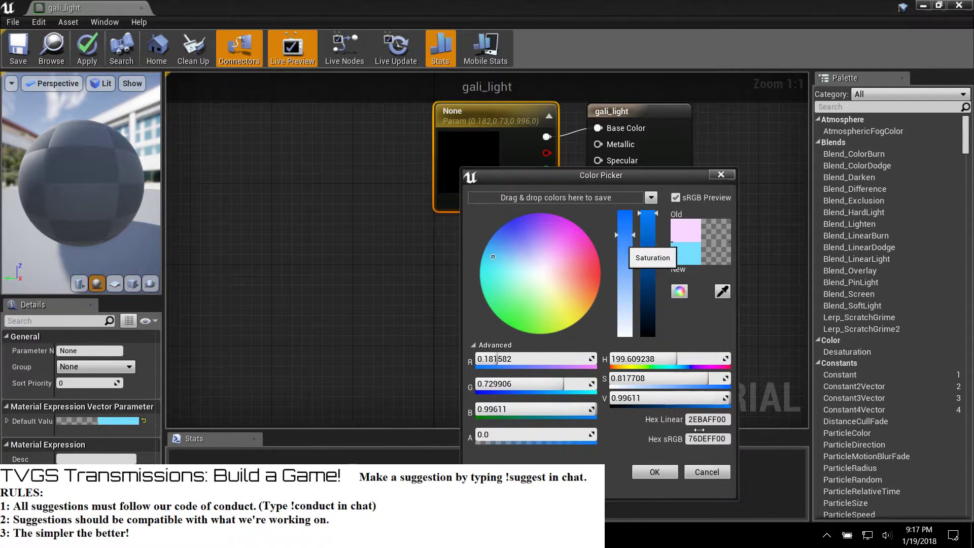
click(652, 470)
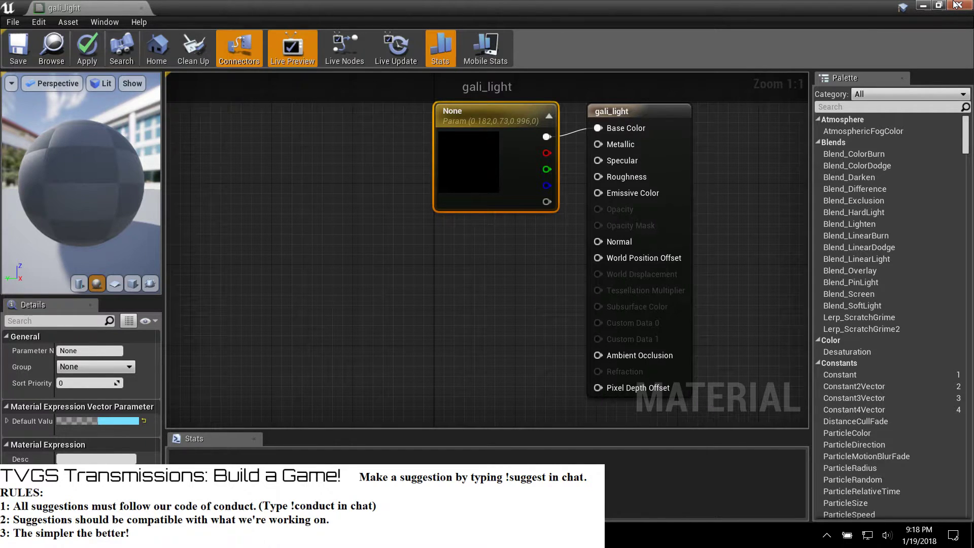
click(100, 58)
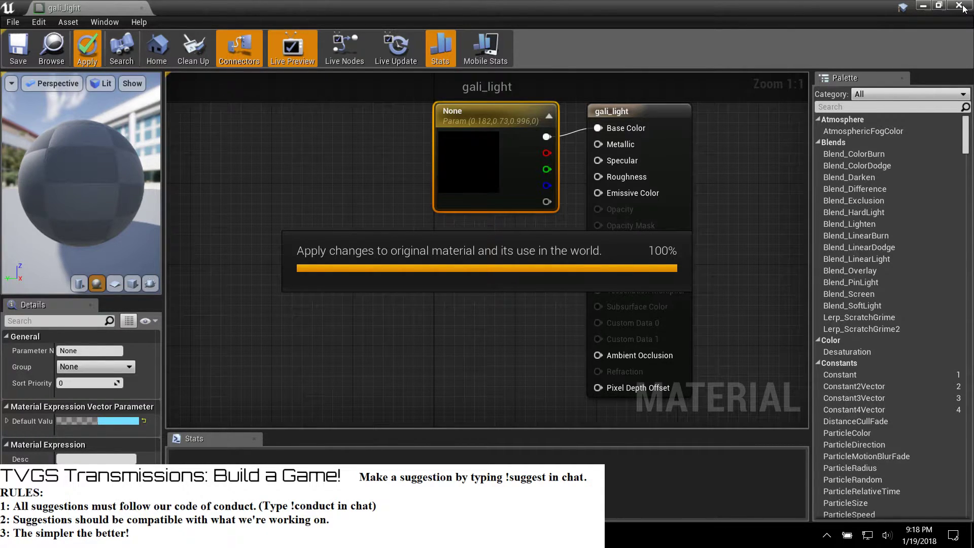
click(960, 6)
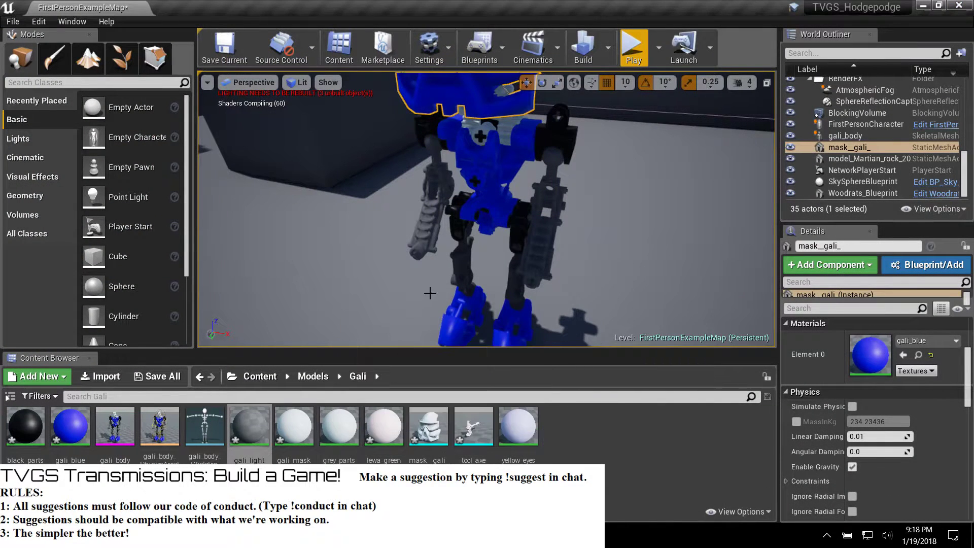
Step: Shift the mask slightly along the X axis to line it up with the body's head and check the fit from several sides
right_drag(449, 253, 529, 258)
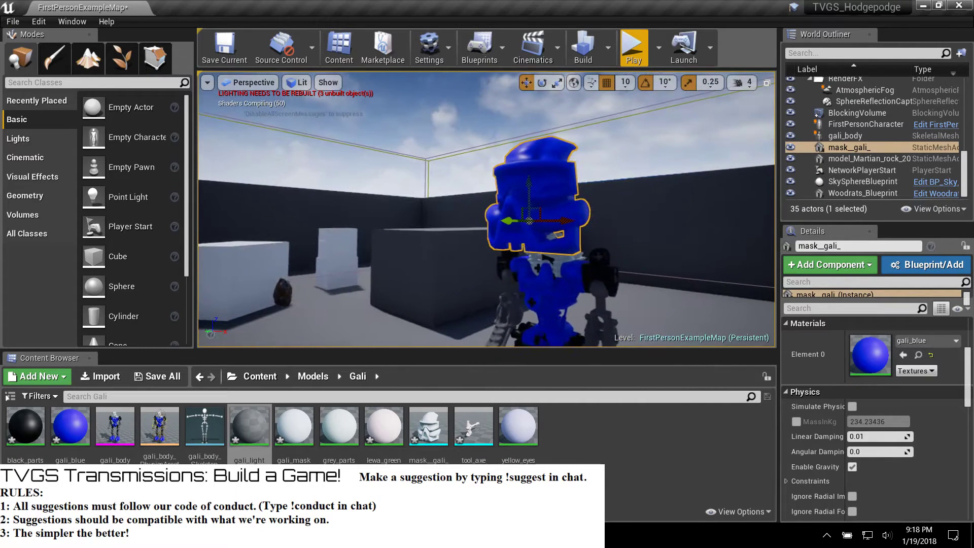
drag(563, 223, 583, 224)
right_drag(583, 224, 451, 206)
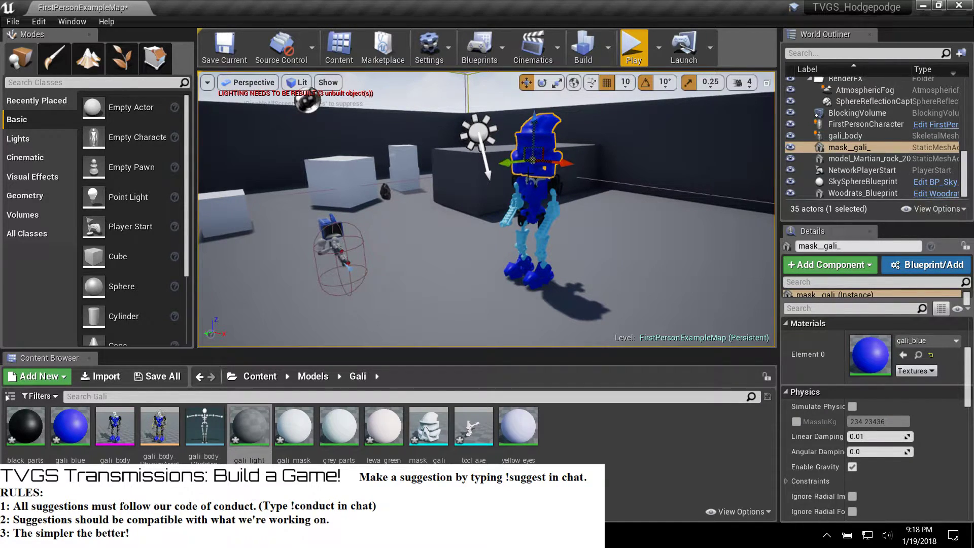
right_drag(513, 163, 539, 231)
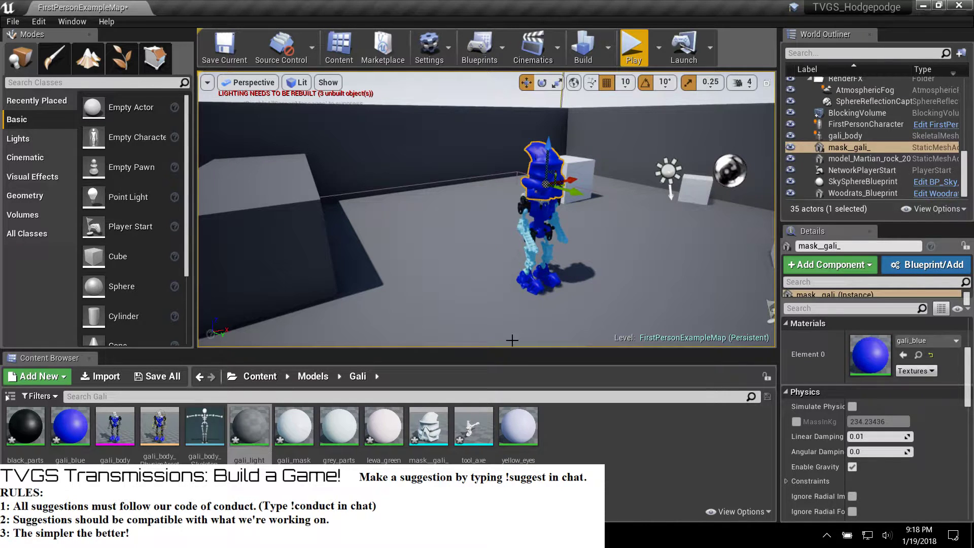
right_drag(536, 191, 756, 177)
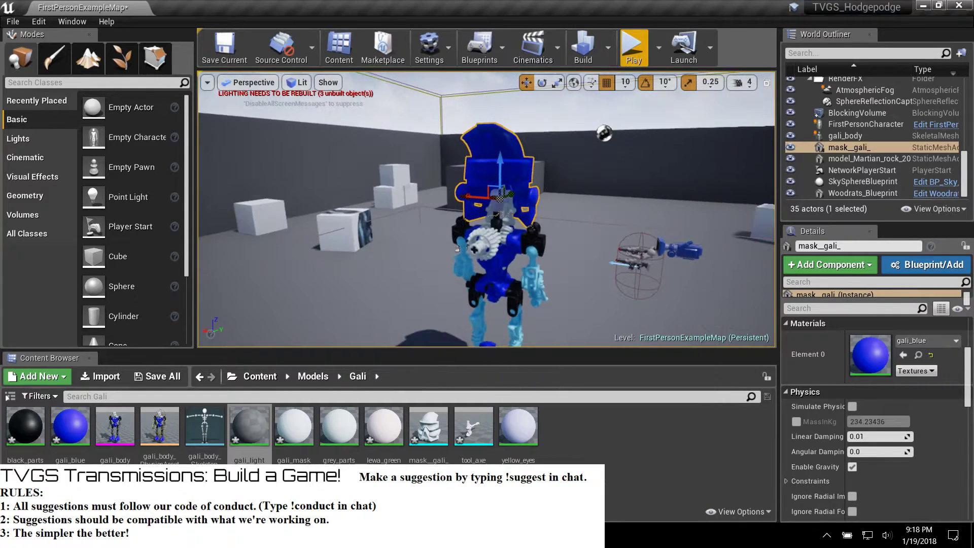
Step: Nudge the Gali mask slightly along the Y axis to adjust its fit on the body's head
scroll(500, 229, up, 4)
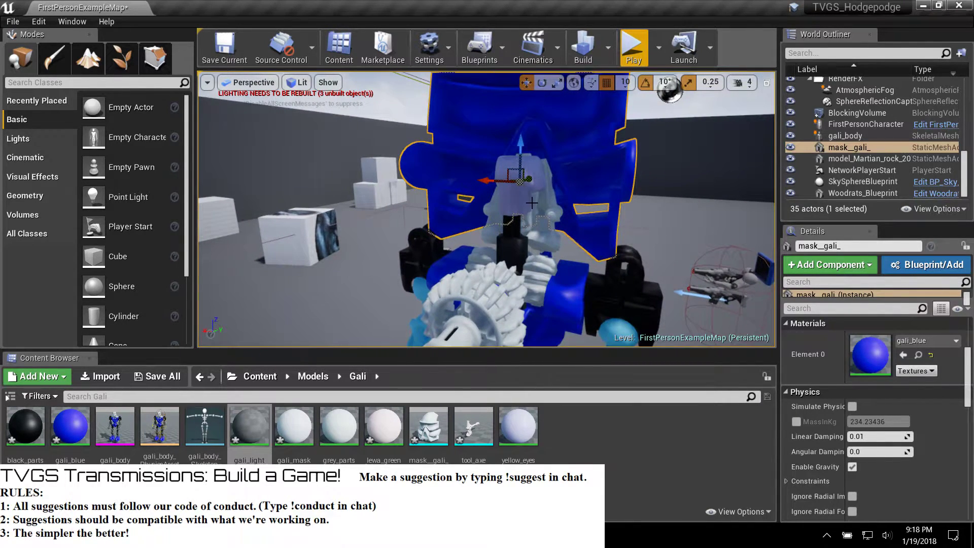
mouse_move(529, 186)
mouse_down()
mouse_move(543, 184)
mouse_move(530, 189)
mouse_up()
right_drag(583, 109, 559, 117)
key(d)
key(a)
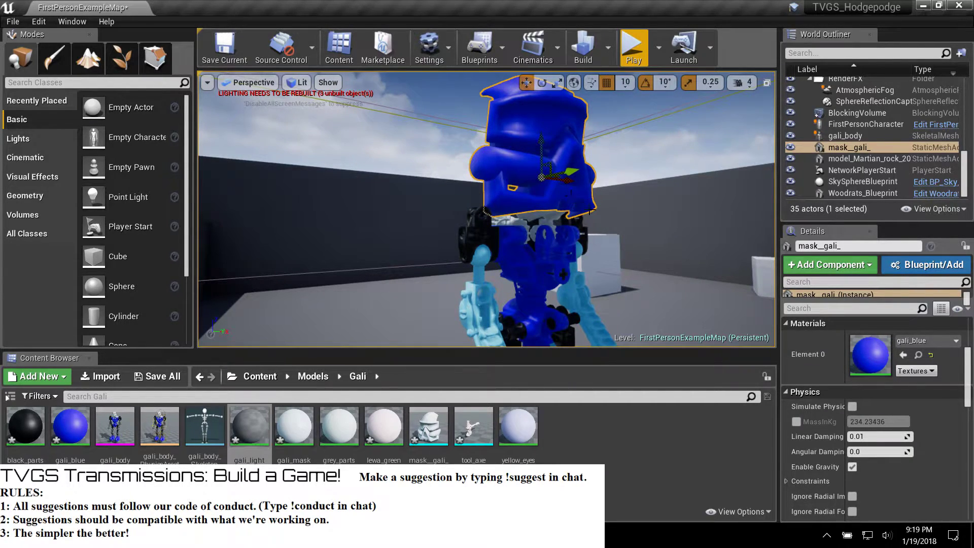
Step: Examine the mask's alignment with the Gali body's head from the front, both sides and a distance
key(d)
right_drag(539, 192, 558, 228)
key(s)
key(a)
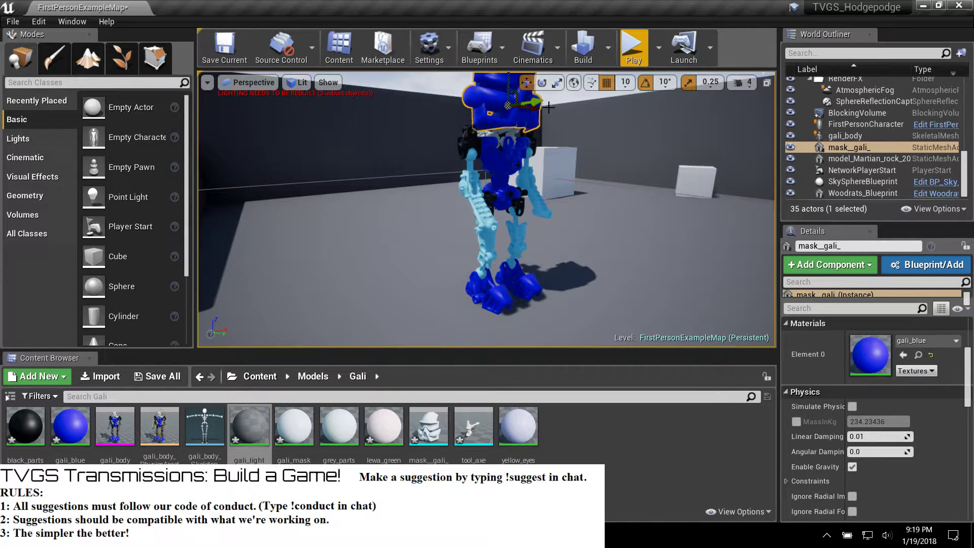
right_drag(549, 108, 549, 55)
key(w)
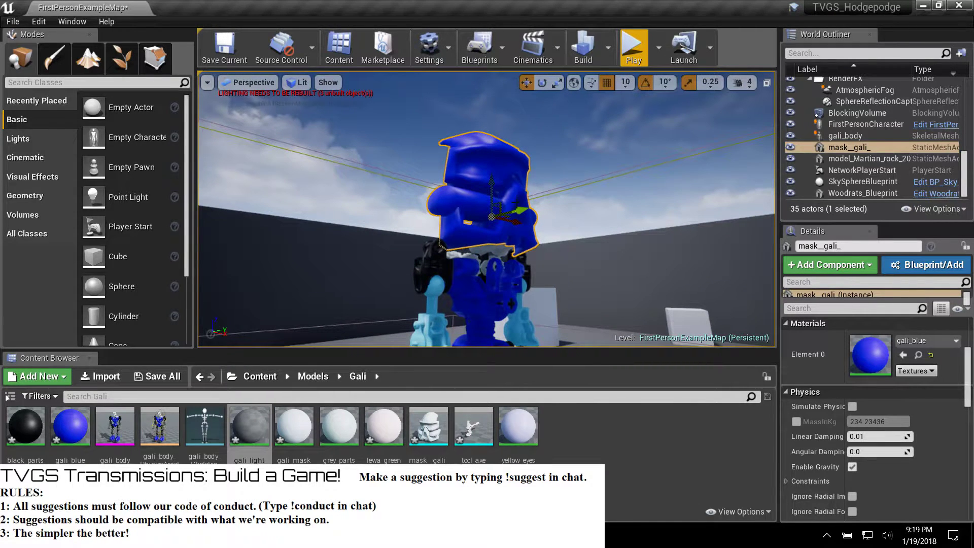
right_drag(518, 224, 249, 238)
key(w)
key(d)
key(s)
key(d)
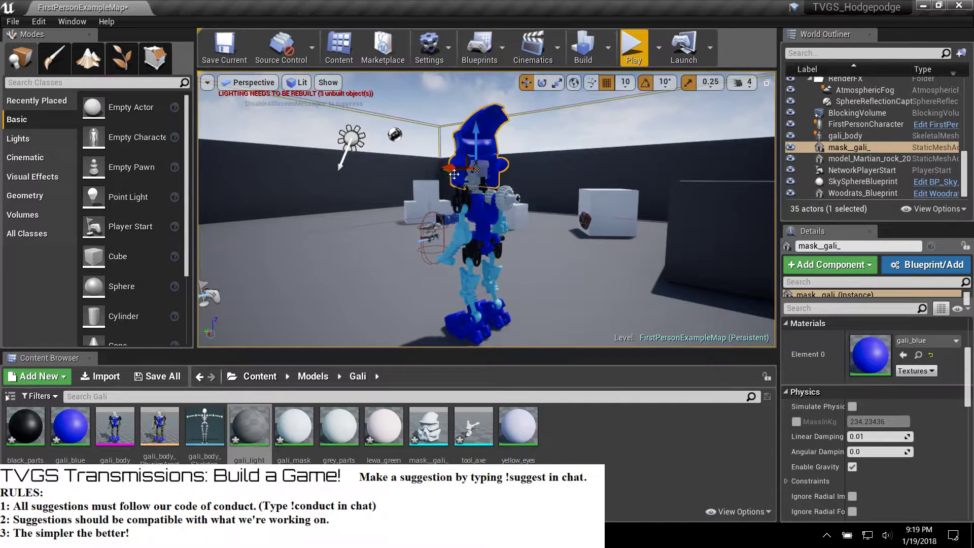
key(a)
right_drag(452, 173, 736, 152)
key(a)
key(a)
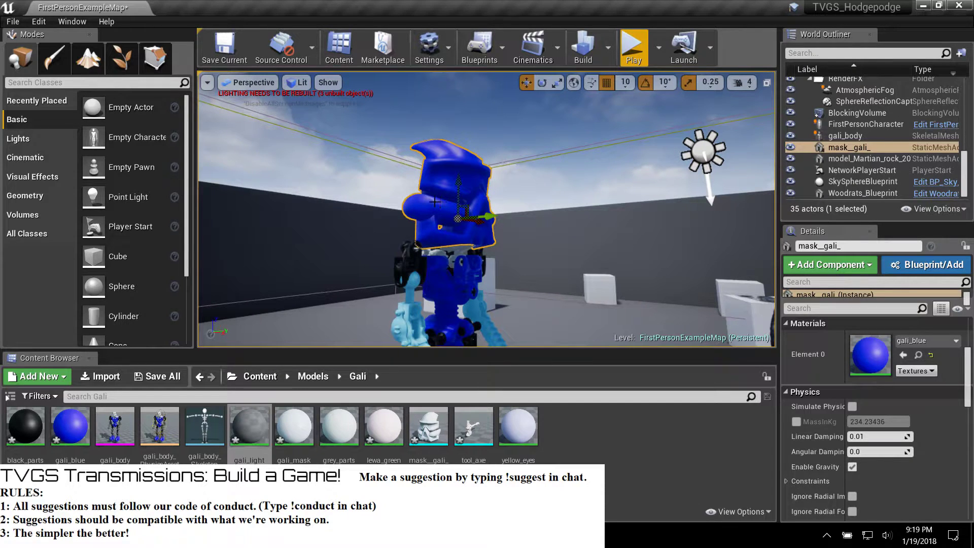
key(d)
right_drag(736, 152, 583, 315)
key(d)
key(a)
key(w)
key(w)
right_drag(355, 295, 456, 209)
key(s)
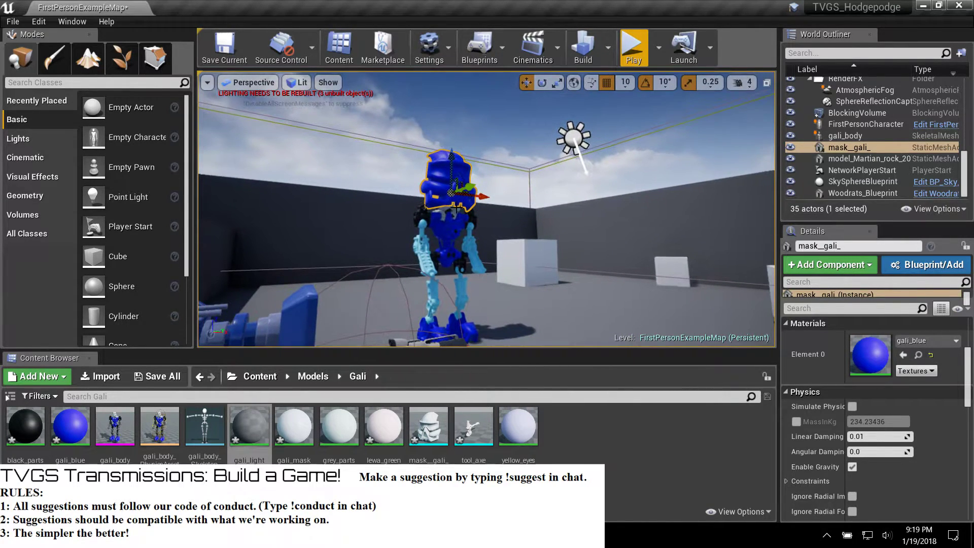
Step: Play the level, walk up to the Gali figure and fire projectiles at it
click(634, 51)
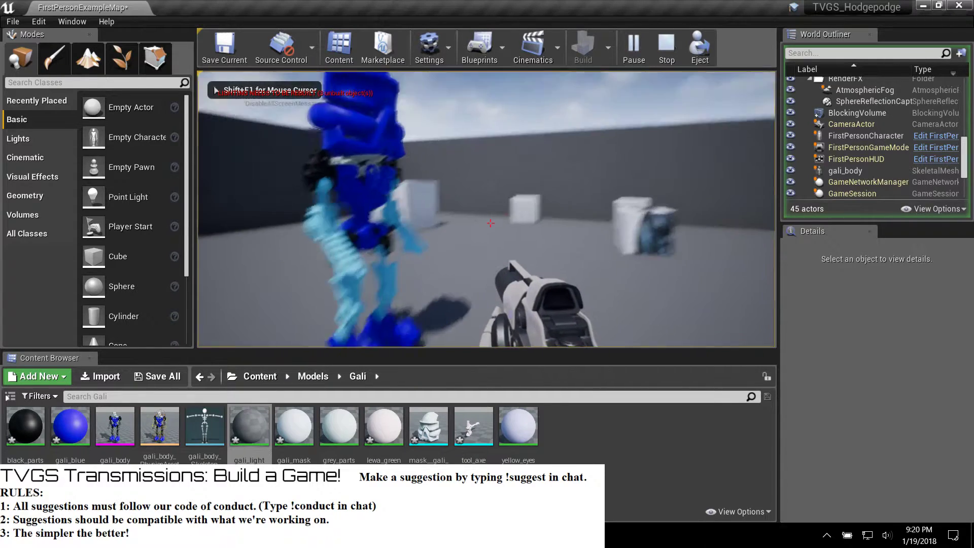
key(w)
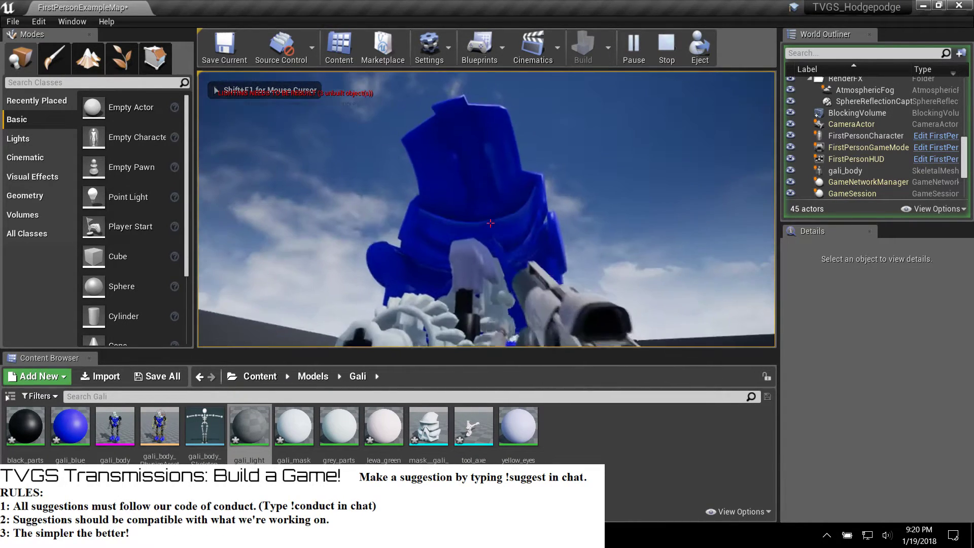
key(s)
click(491, 223)
click(490, 223)
click(491, 223)
click(491, 223)
click(491, 223)
click(491, 223)
click(491, 223)
key(w)
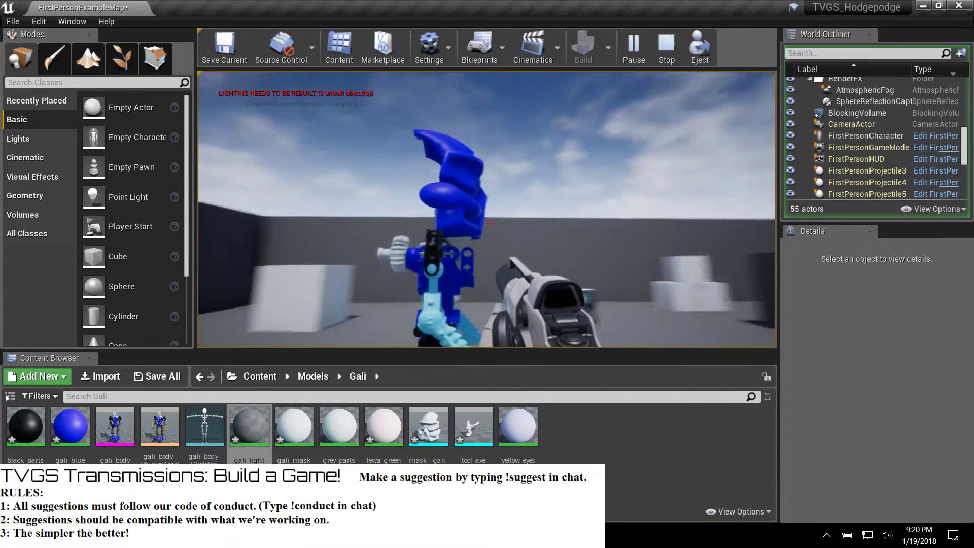
Step: Walk around the Gali figure, fire more projectiles to test its collision, and end the play session
key(s)
click(491, 223)
click(490, 224)
click(491, 223)
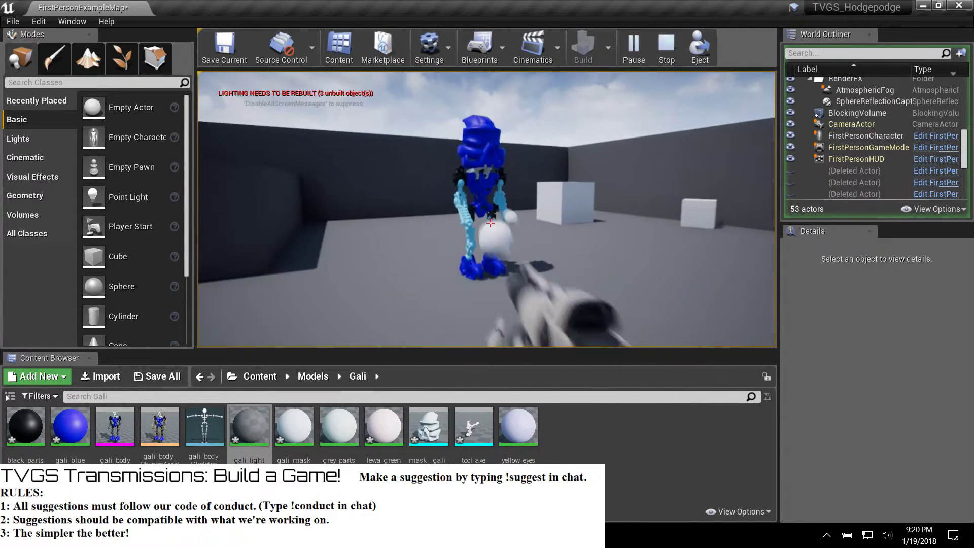
click(490, 224)
click(491, 223)
key(s)
click(490, 223)
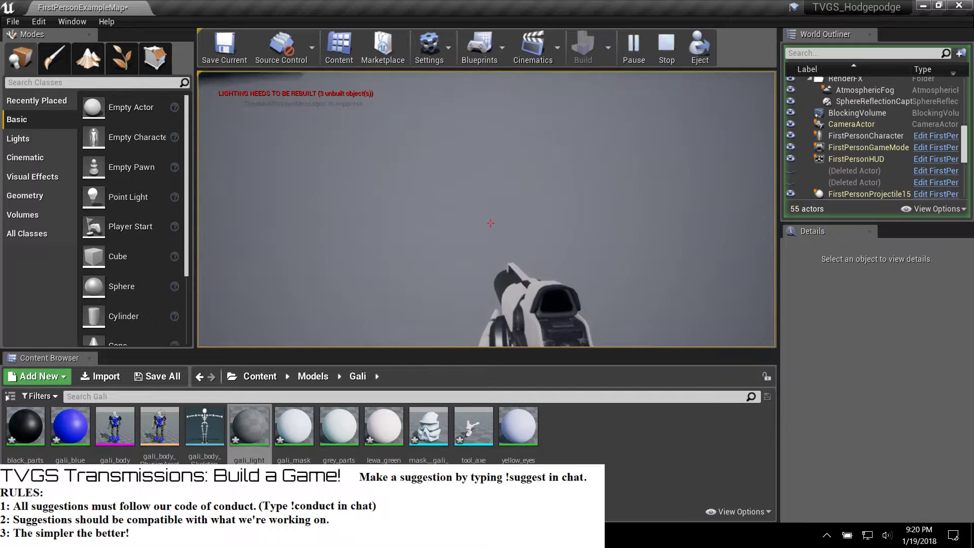
key(w)
key(s)
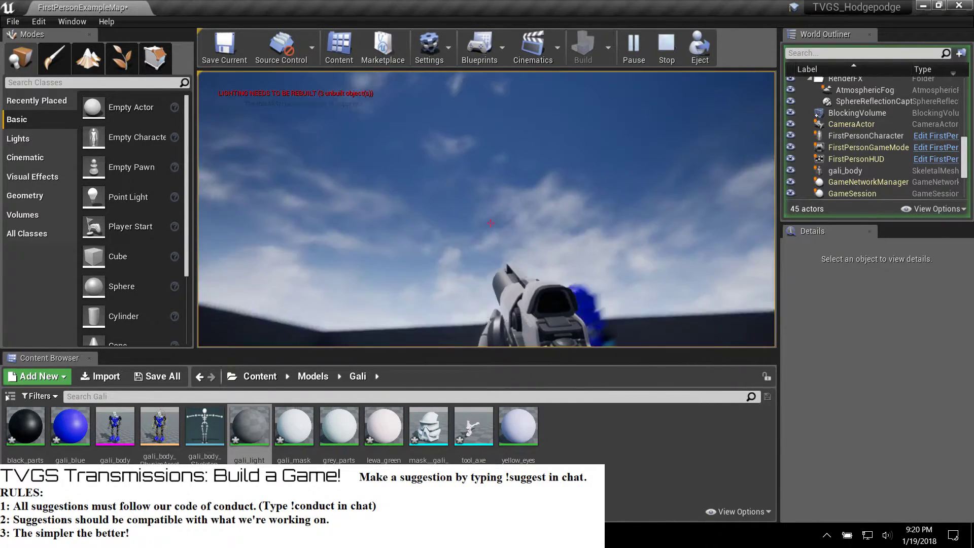
key(Escape)
Step: Delete the Woodrats_Blueprint actor from the level
right_drag(700, 228, 734, 209)
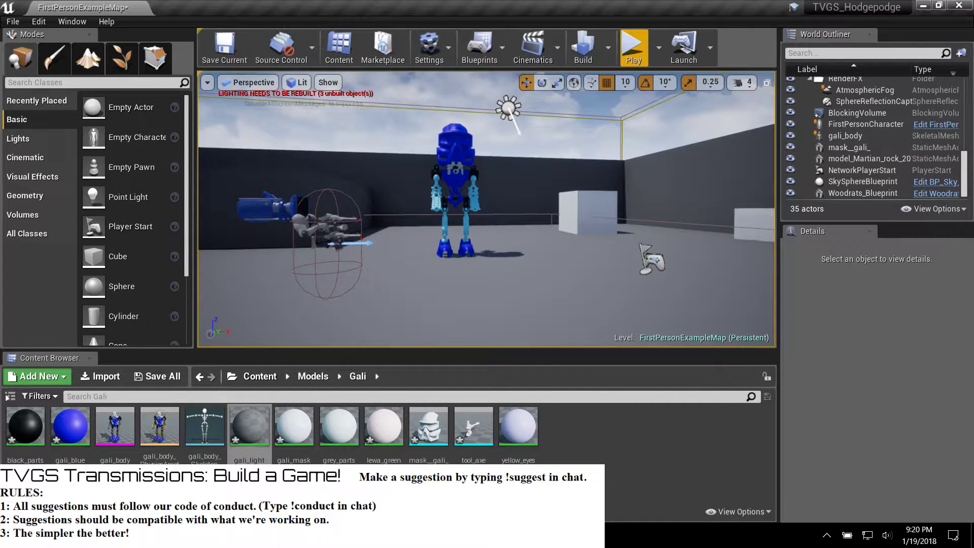
double_click(864, 193)
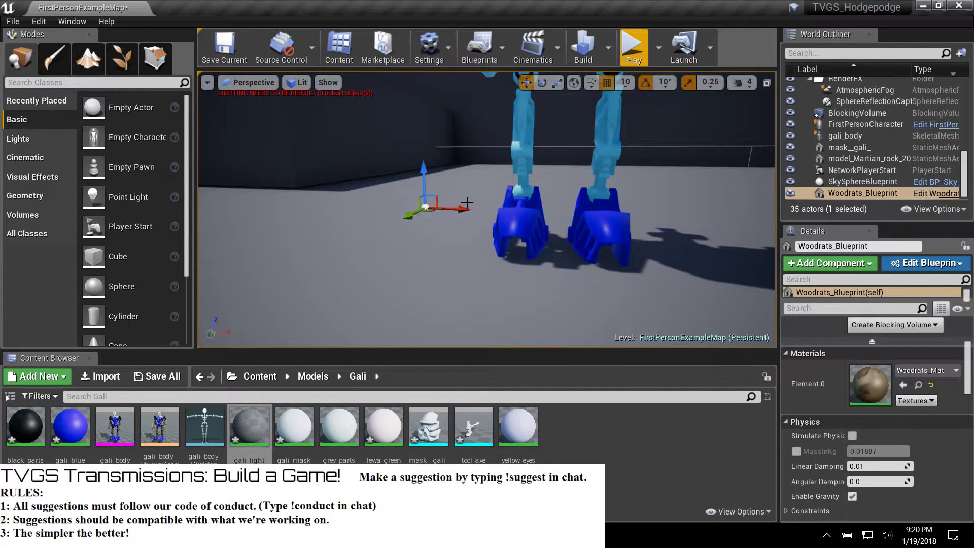
key(Delete)
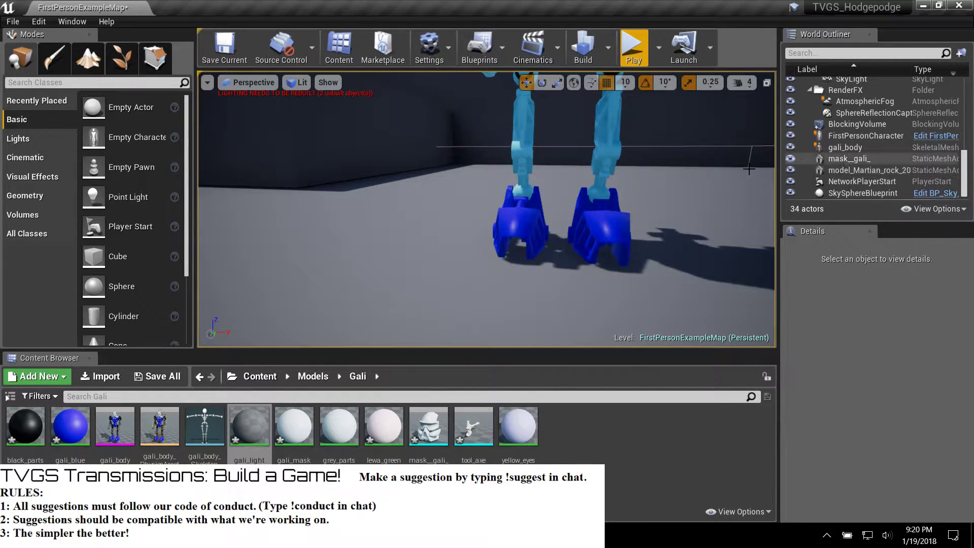
Step: Delete the BlockingVolume that surrounds the Gali figure in the arena
scroll(593, 273, down, 10)
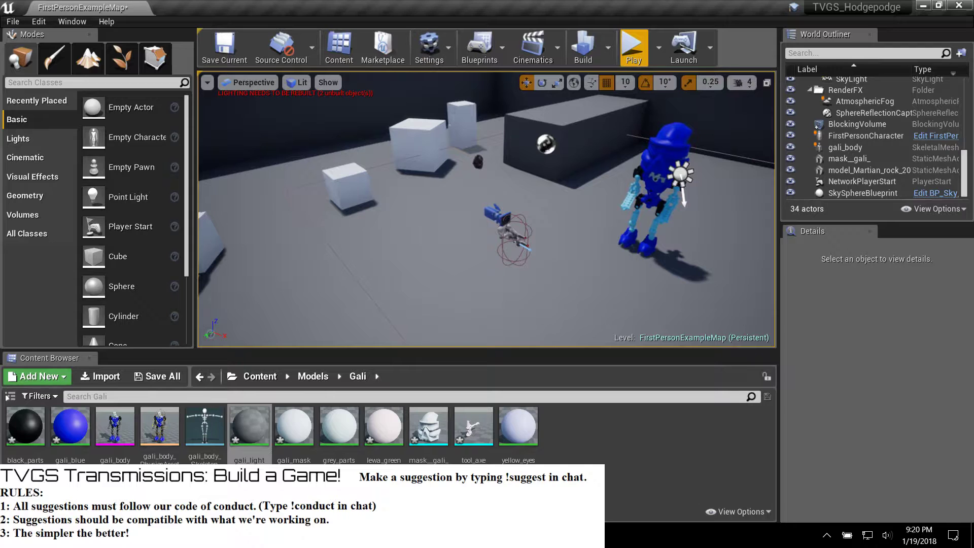
click(429, 268)
right_drag(408, 203, 457, 275)
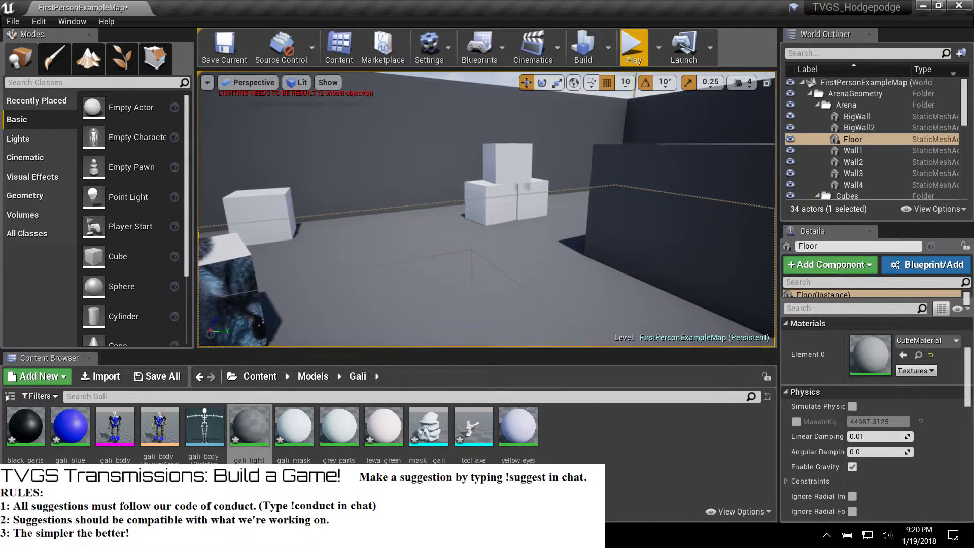
click(469, 254)
right_drag(538, 214, 452, 251)
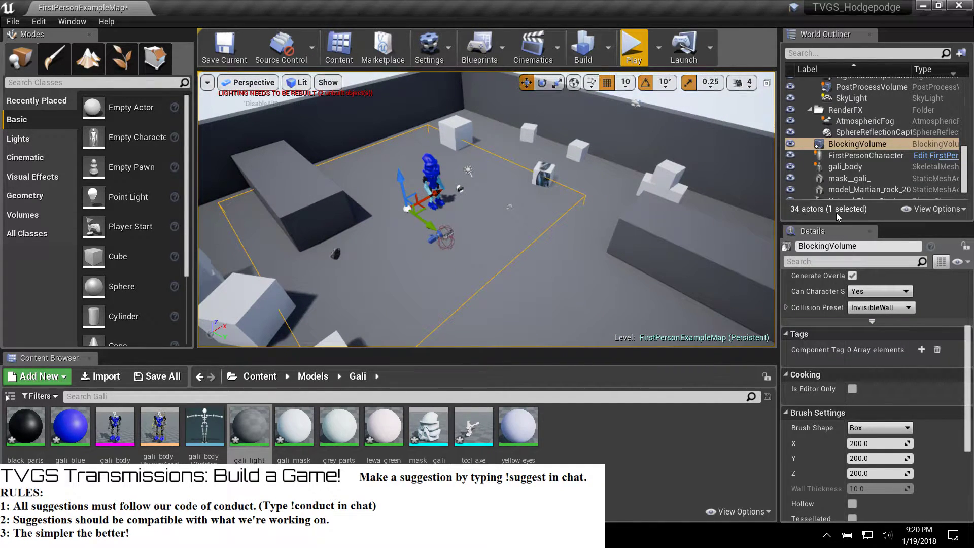
key(Delete)
Step: Play the level and walk past the Martian rock to the Gali figure to test movement through the arena
click(624, 56)
key(s)
key(a)
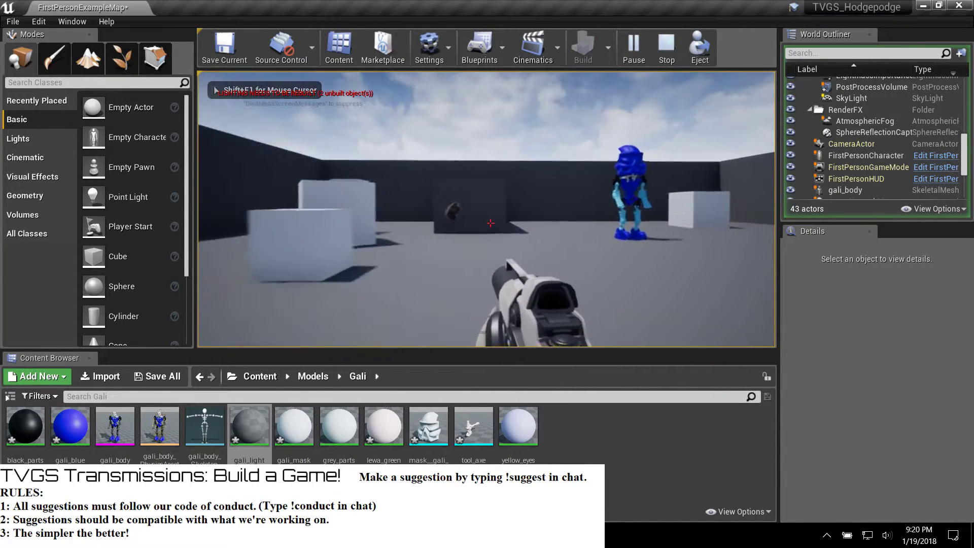
key(w)
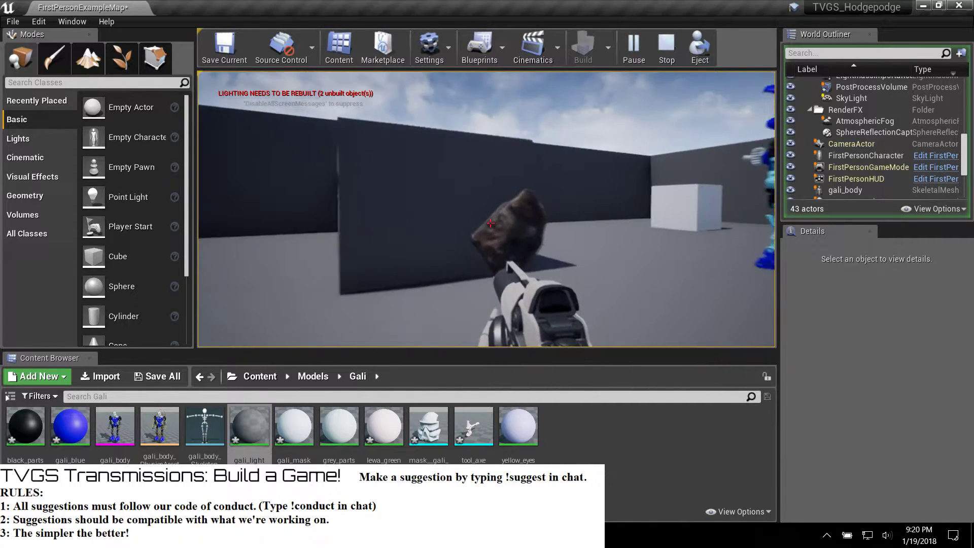
key(w)
key(s)
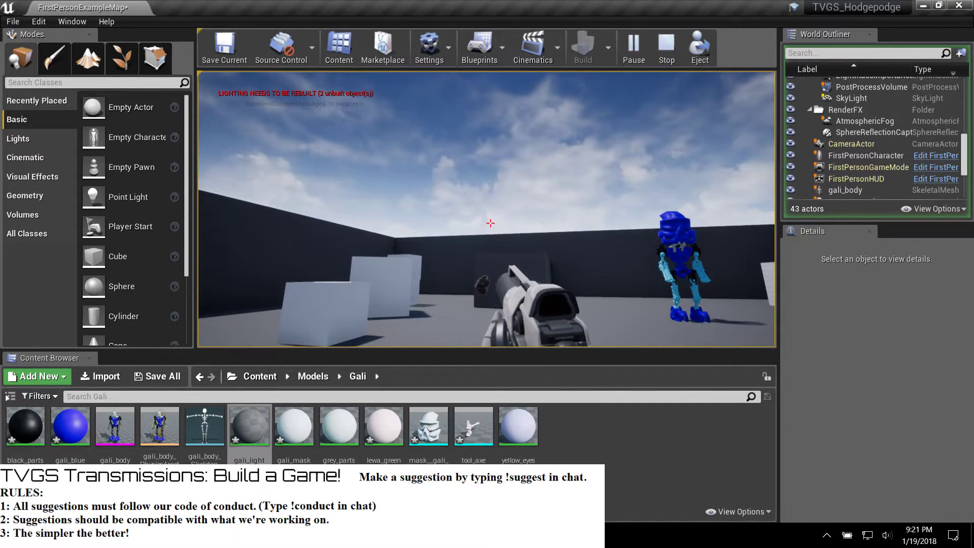
key(w)
key(w)
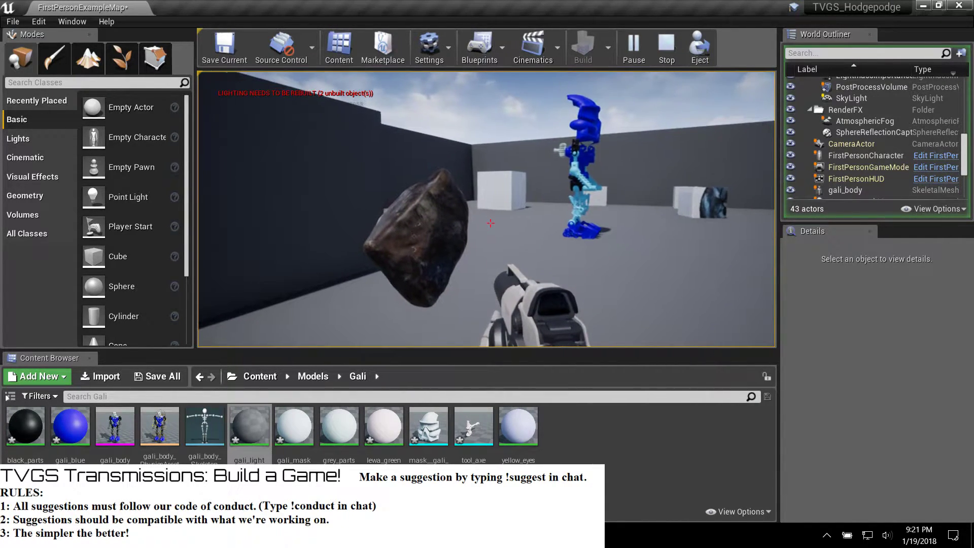
key(a)
key(w)
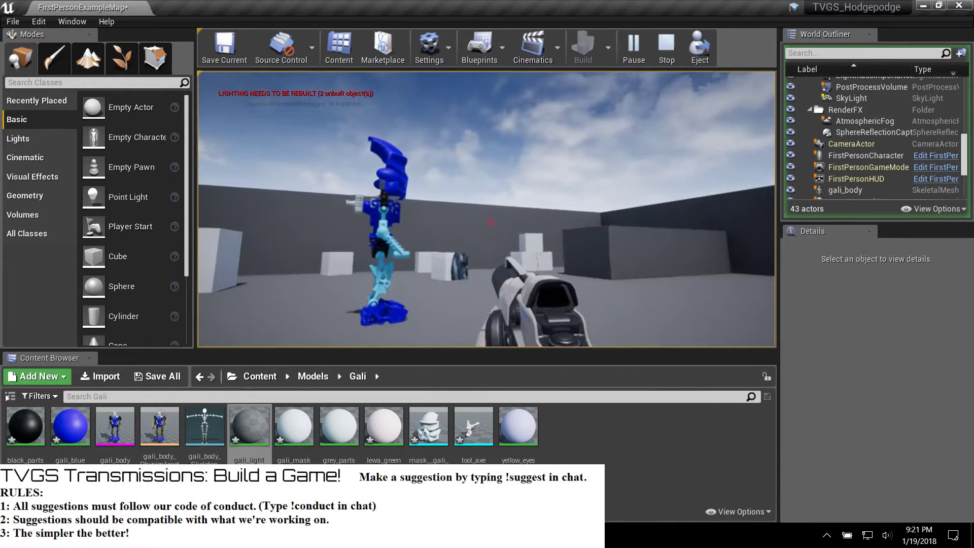
key(s)
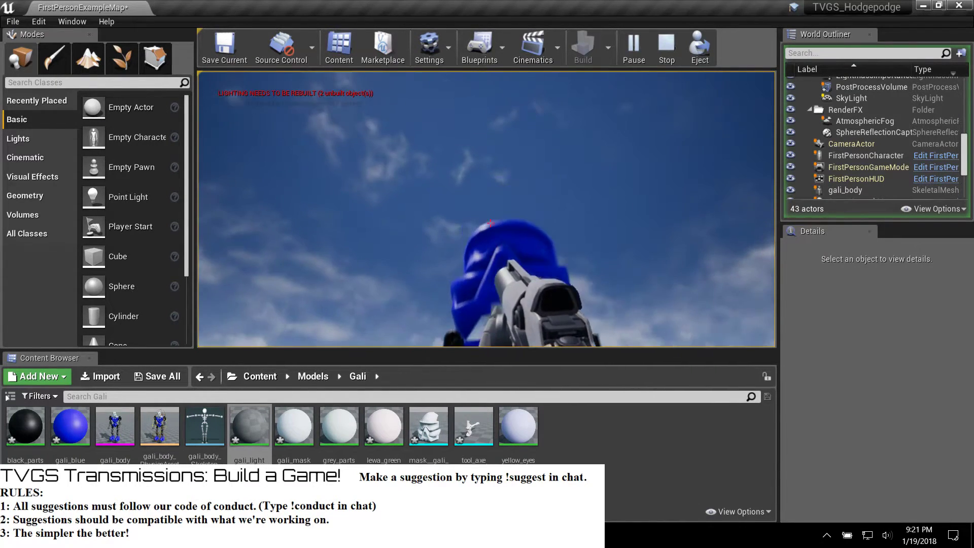
Step: Fire projectiles at the Gali figure's mask and torso to test their collision
click(490, 223)
click(490, 223)
click(490, 223)
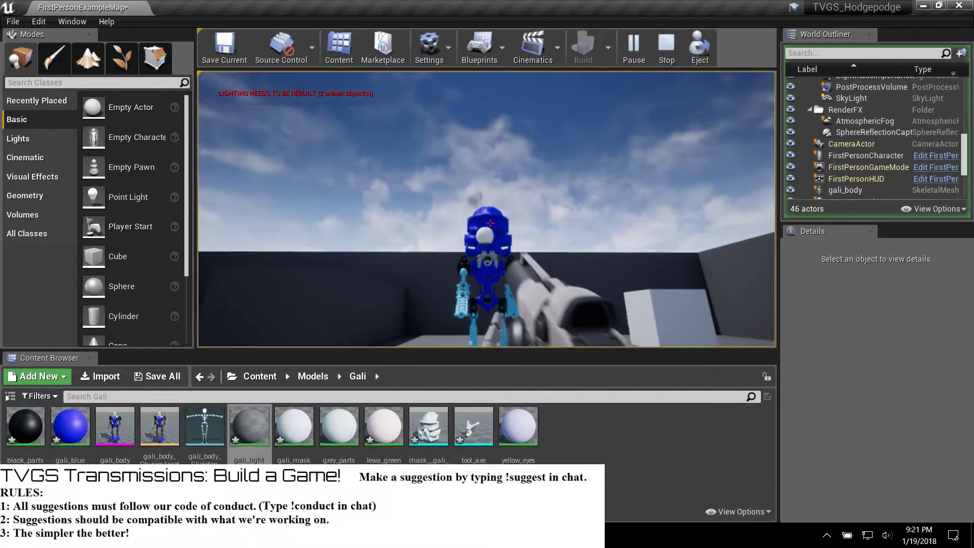
click(490, 223)
click(491, 223)
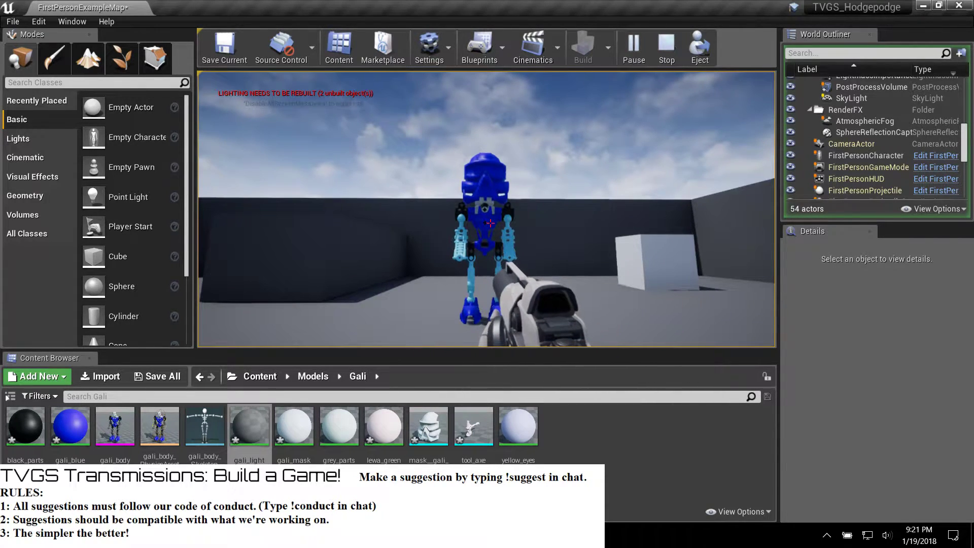
Step: Walk around the Gali figure in the running game and view it from the front, side and a distance
key(w)
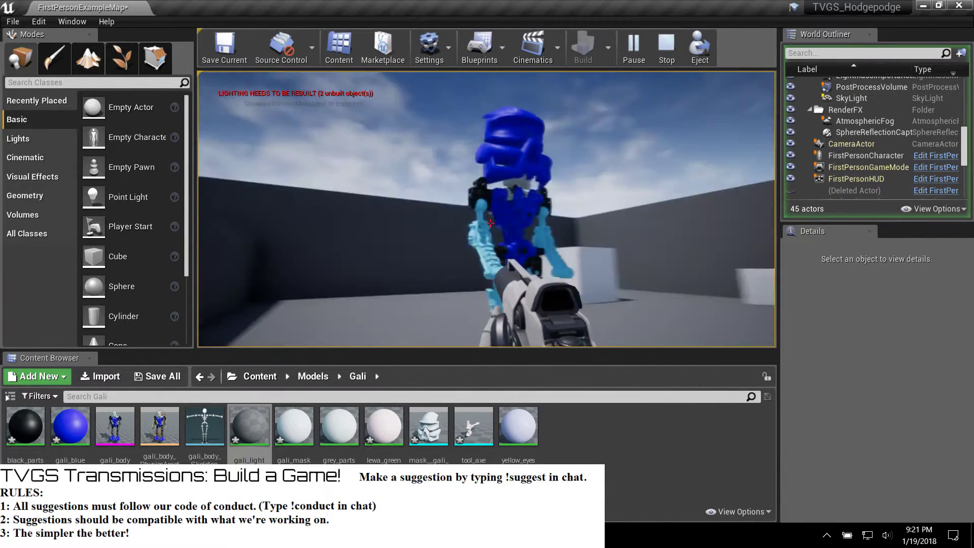
key(a)
key(a)
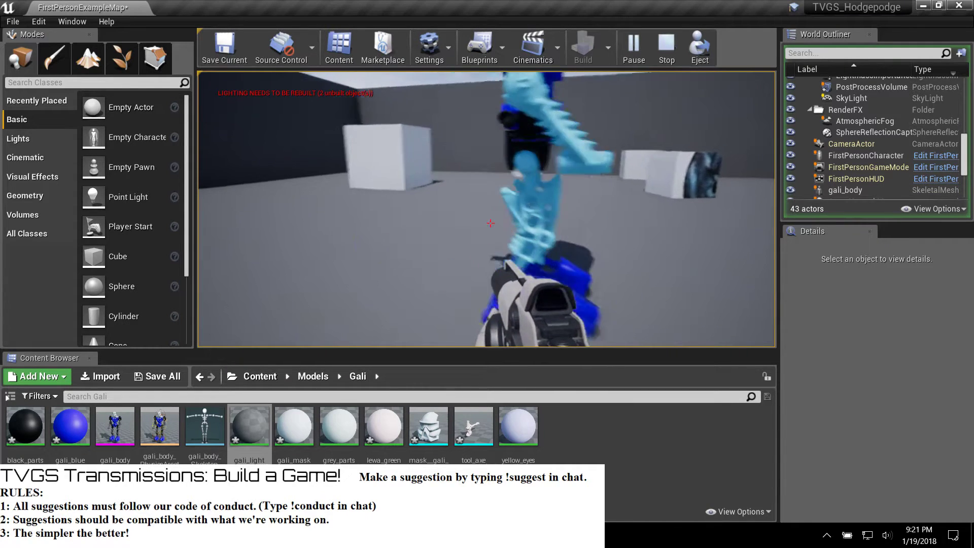
key(s)
key(s)
key(d)
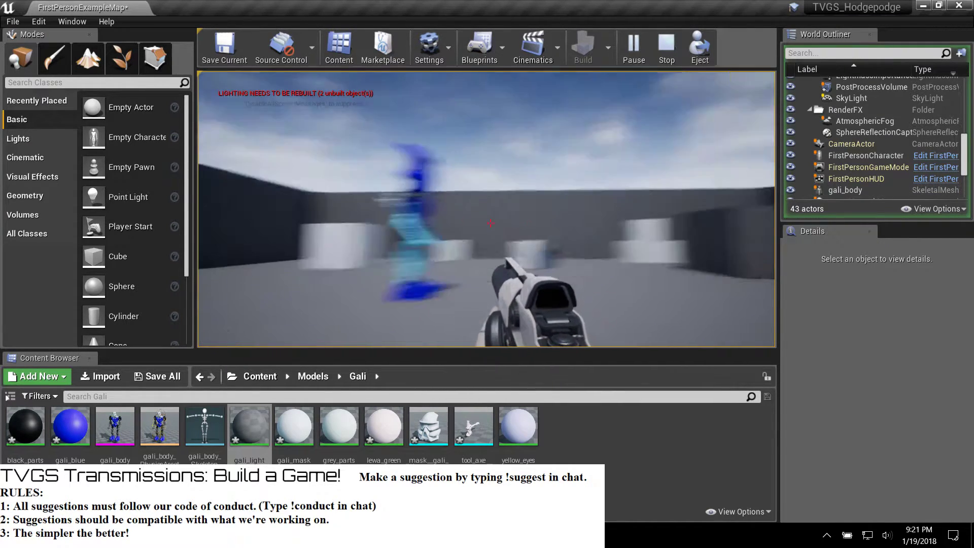
key(w)
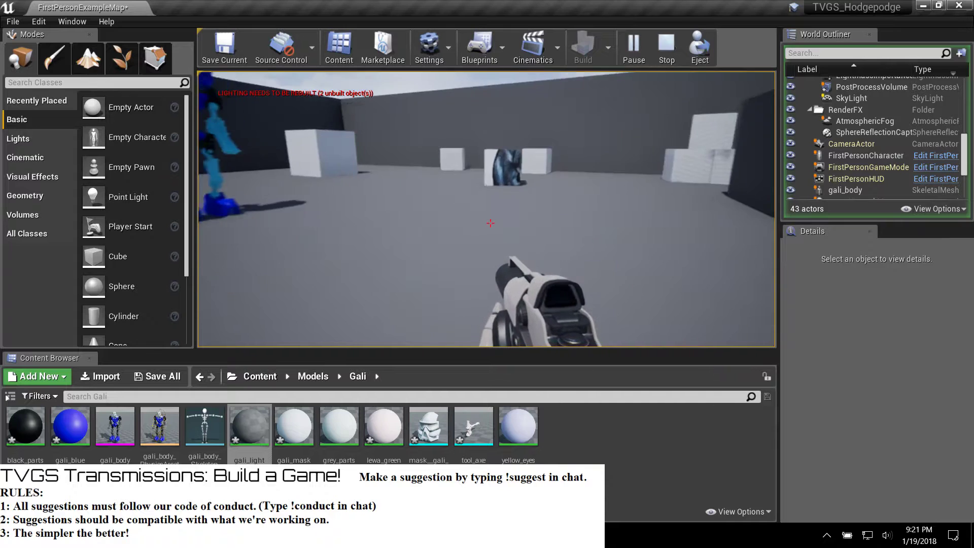
key(s)
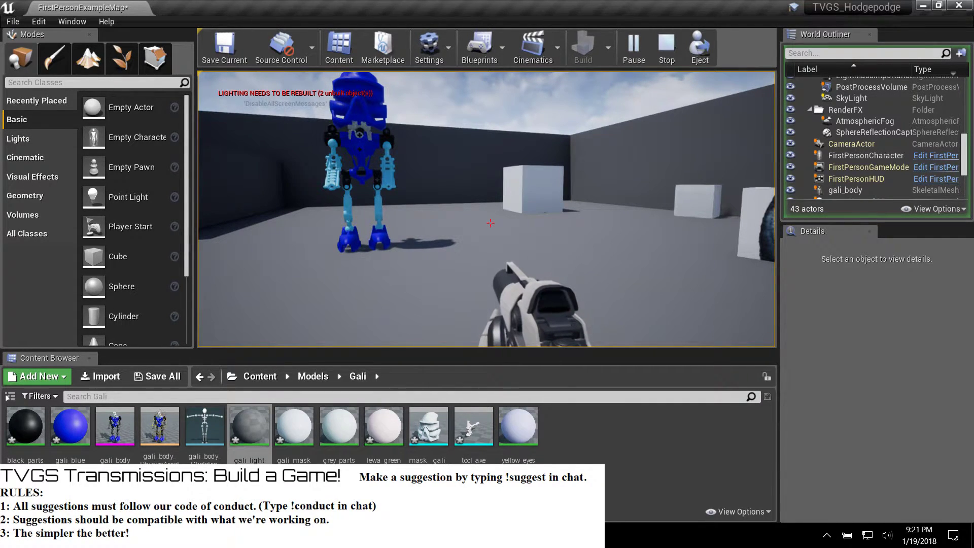
Step: Fire two projectiles in the arena and walk about near the cubes and the rock
click(490, 223)
click(491, 223)
key(w)
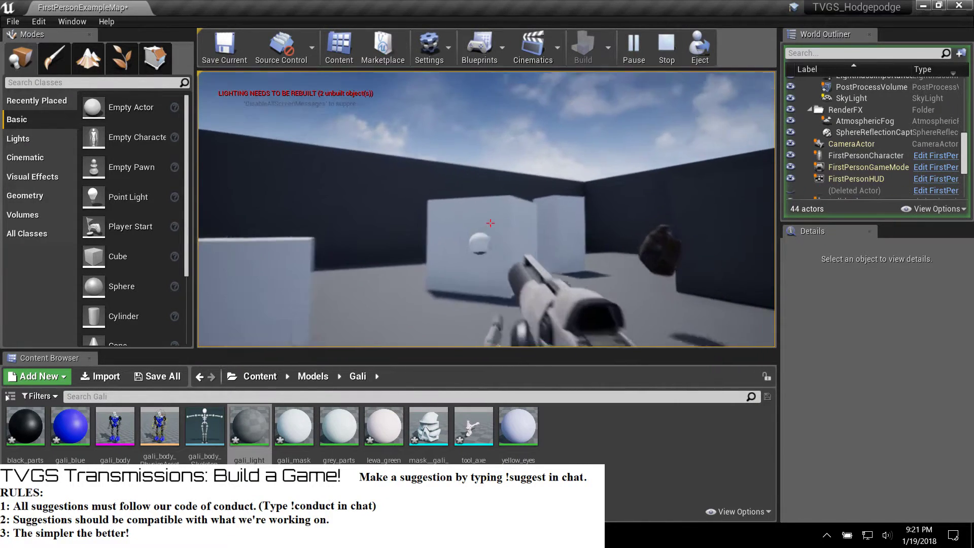
key(s)
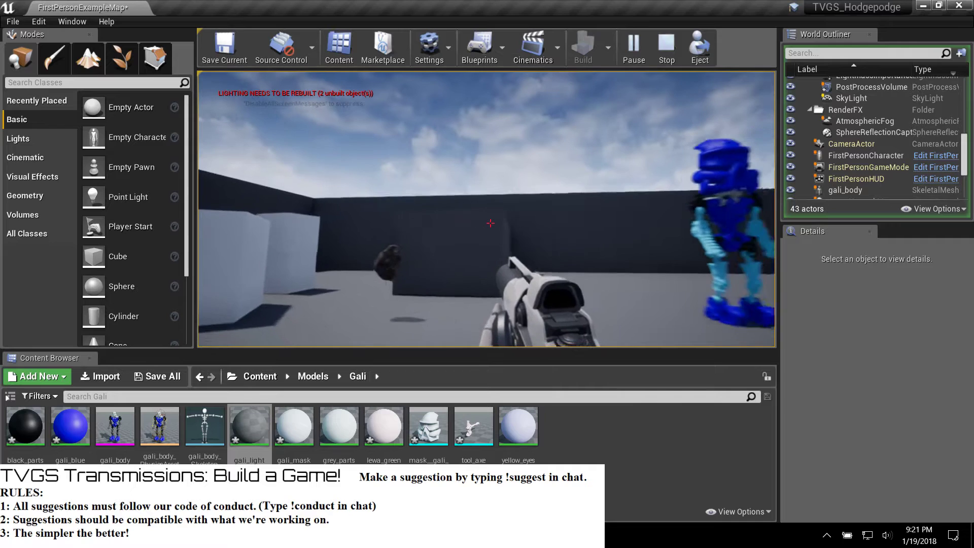
key(w)
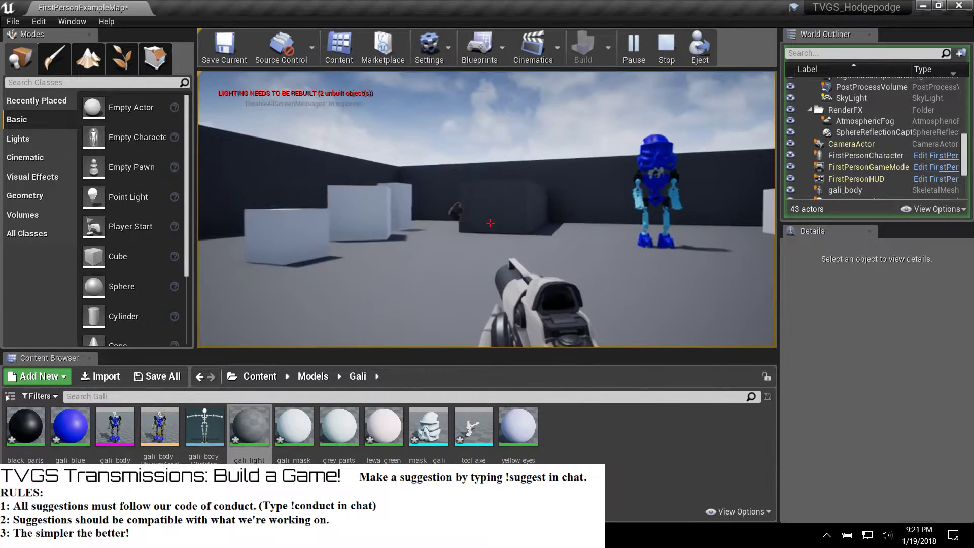
Step: Walk past the cubes and the Martian rock towards the Gali figure, and end the play session
key(w)
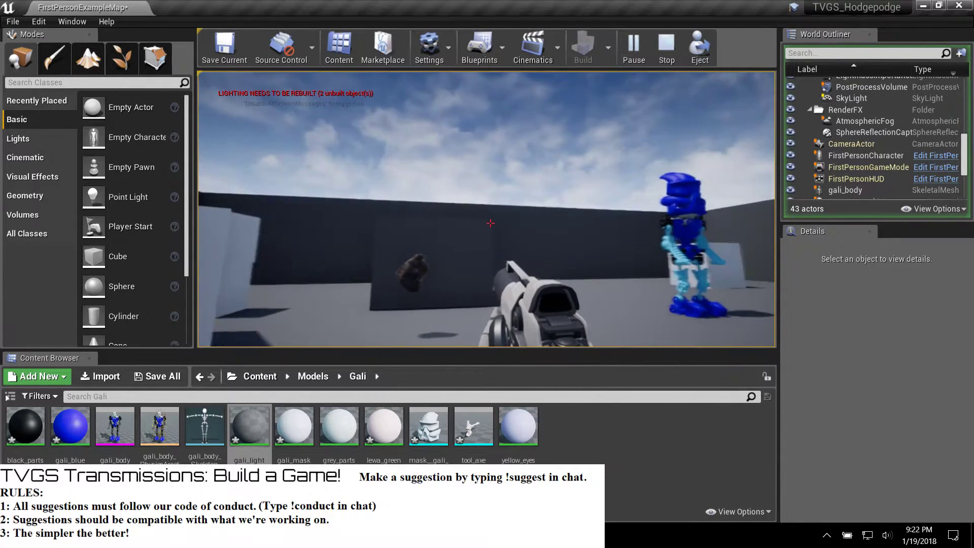
key(w)
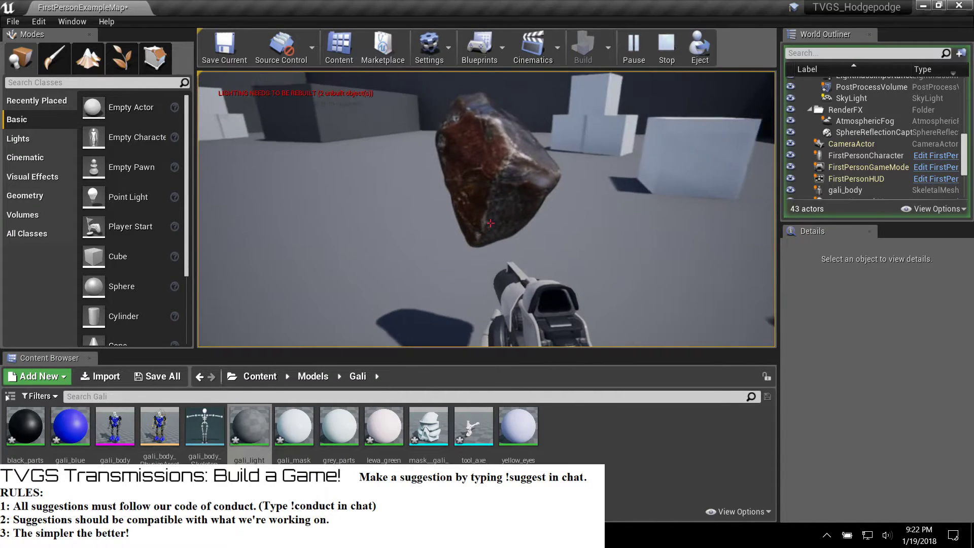
key(w)
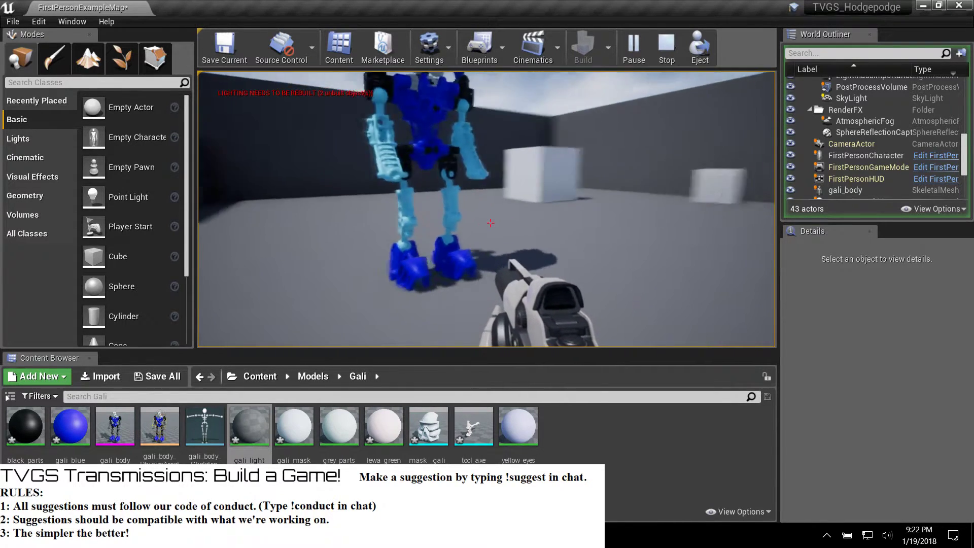
key(Escape)
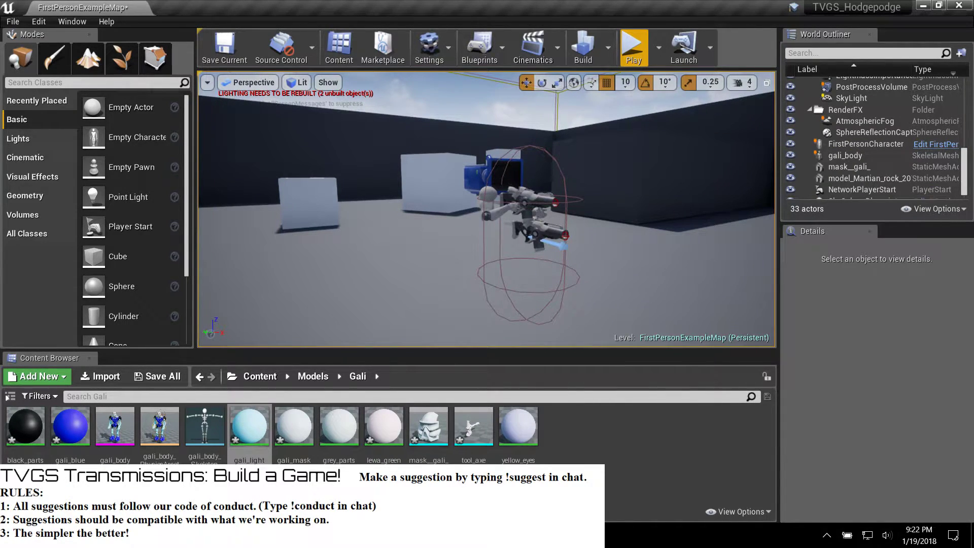
Step: Go up to the Models content folder and select the gali_body figure in the level
click(306, 376)
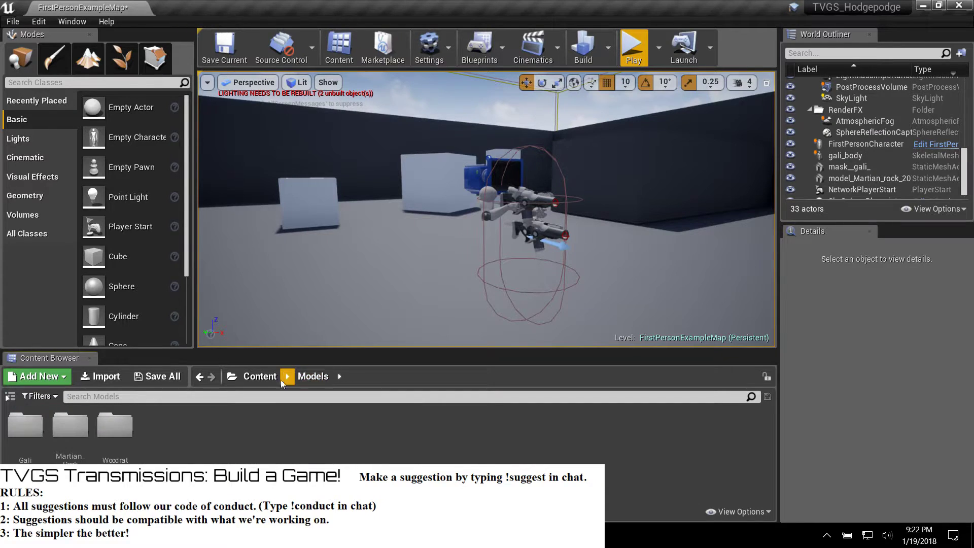
right_drag(339, 100, 471, 100)
click(516, 165)
right_drag(516, 166, 675, 152)
right_drag(368, 217, 424, 230)
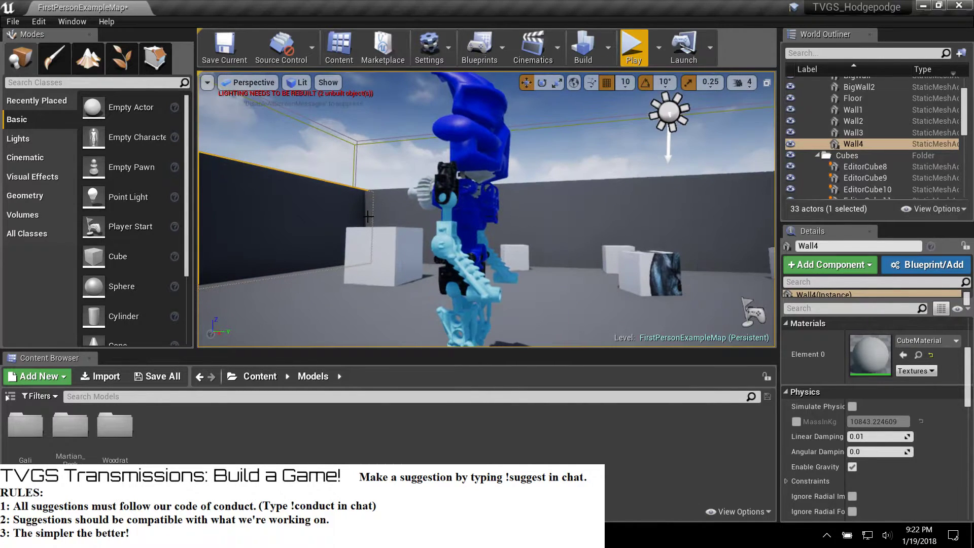
click(461, 220)
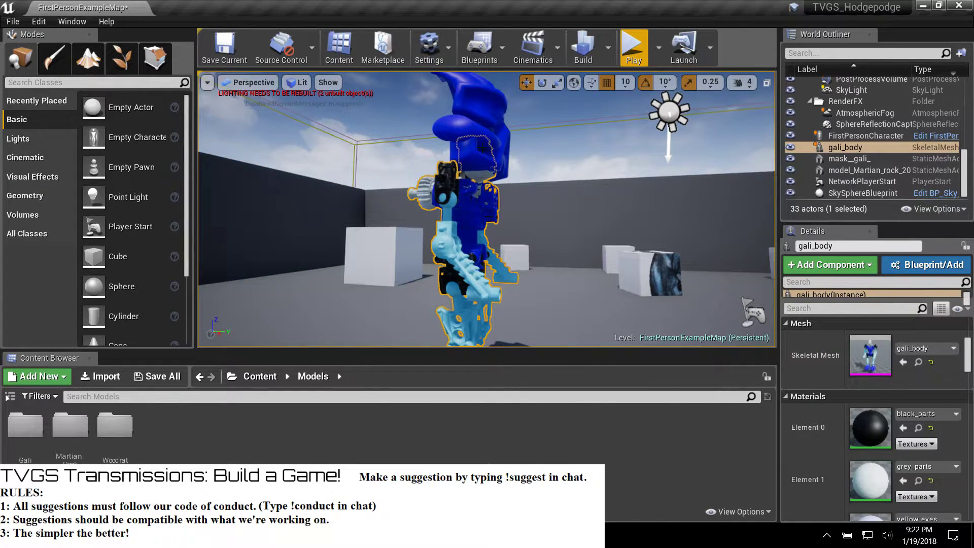
right_drag(462, 220, 404, 252)
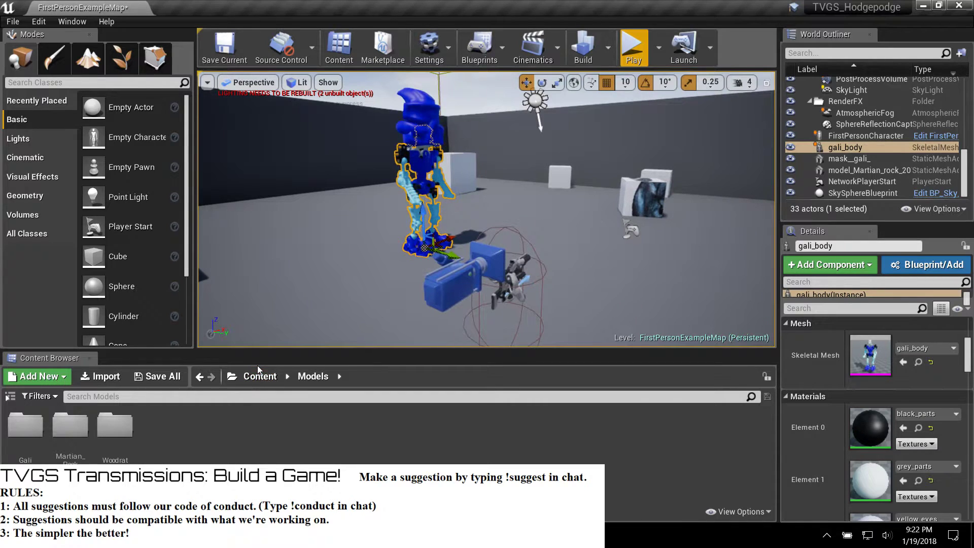
Step: Start an import into the Models folder and browse to the Bionicle project's Content/Bionicle folder
right_click(23, 438)
click(138, 448)
right_click(311, 447)
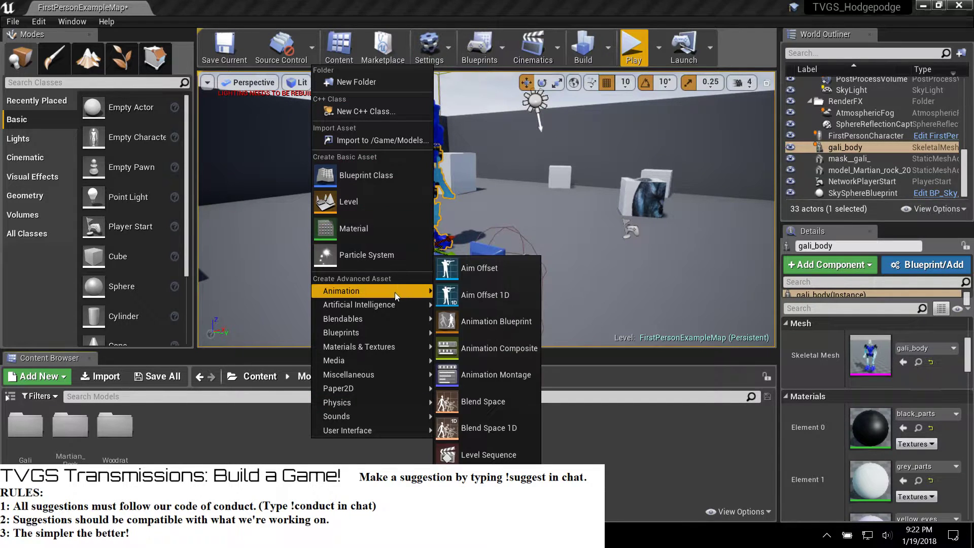
click(382, 136)
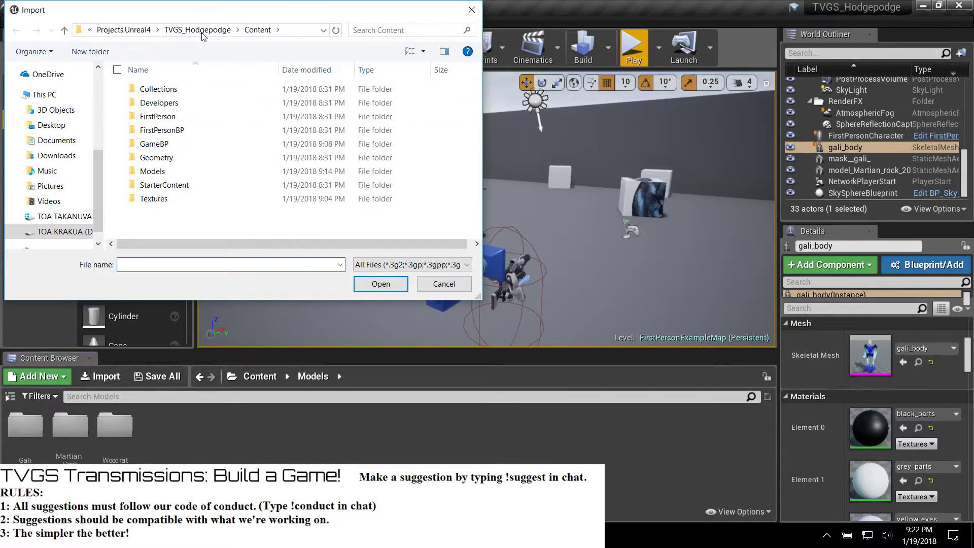
click(199, 31)
click(163, 30)
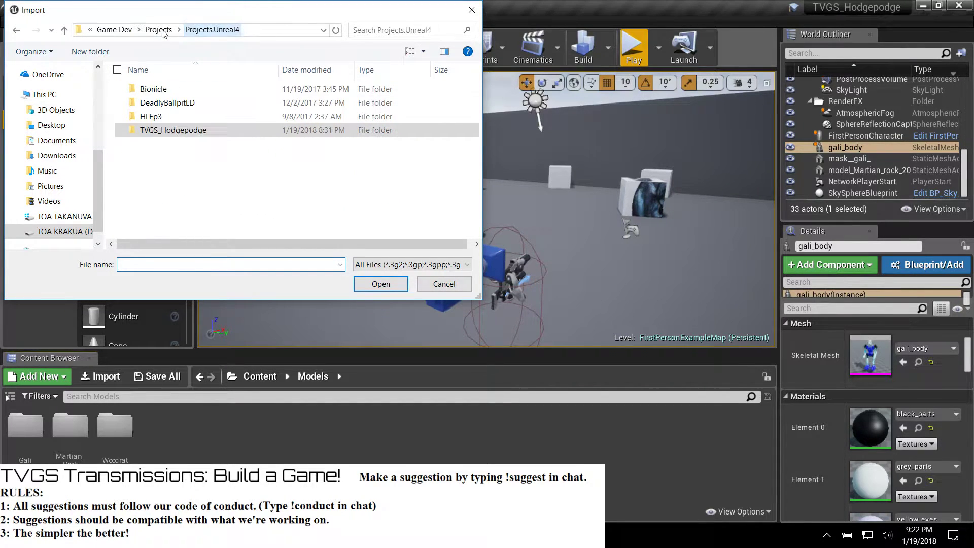
double_click(158, 89)
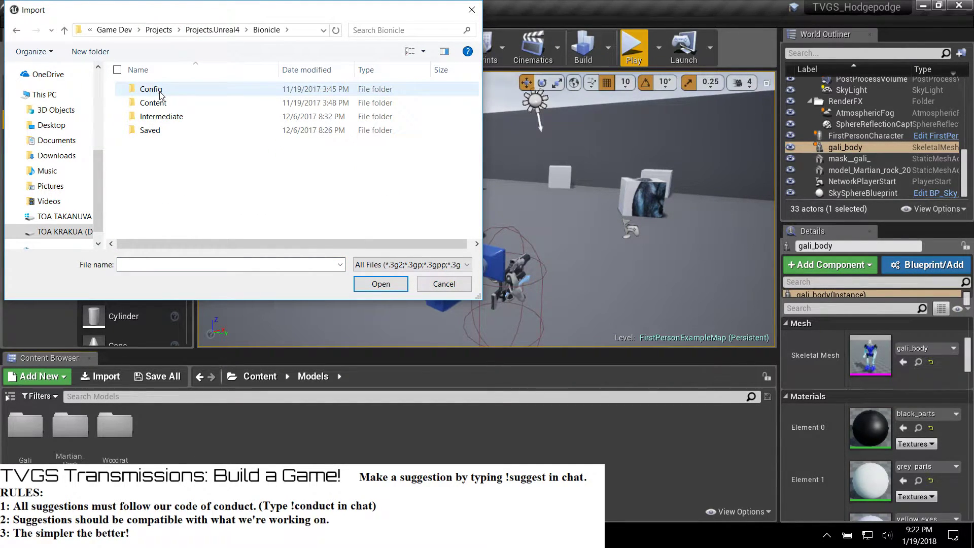
double_click(159, 100)
double_click(160, 93)
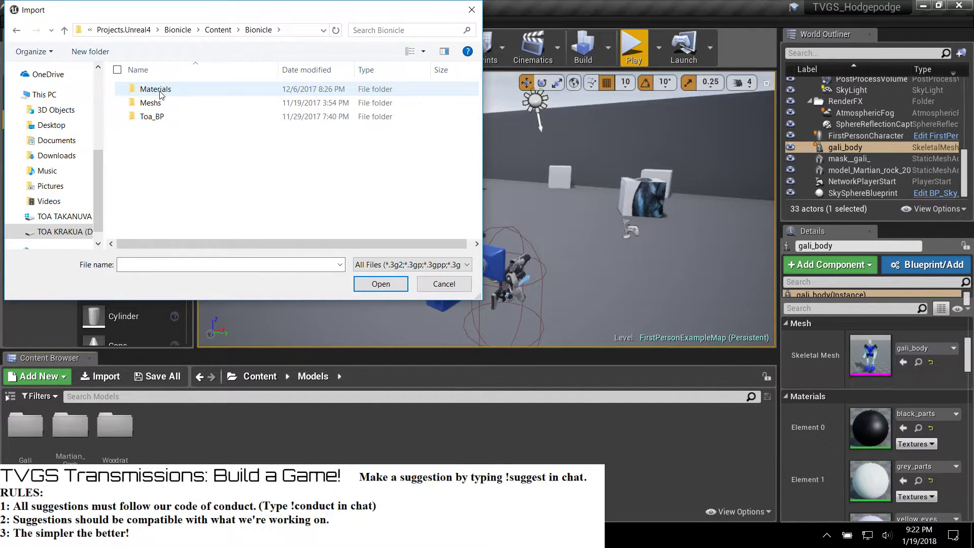
Step: Search the Toa_BP and Materials folders for importable files, check the available file types, and cancel the import
double_click(152, 116)
click(191, 29)
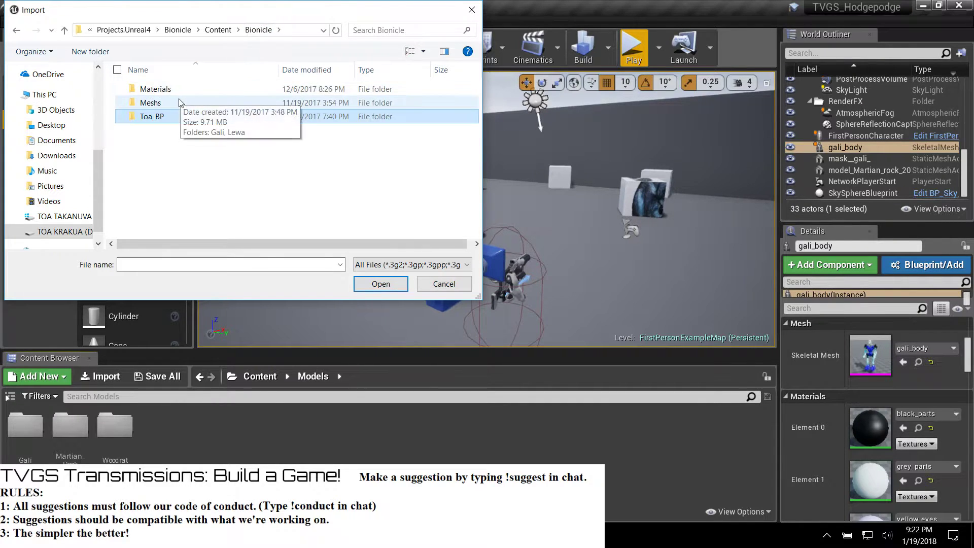
double_click(179, 94)
click(191, 29)
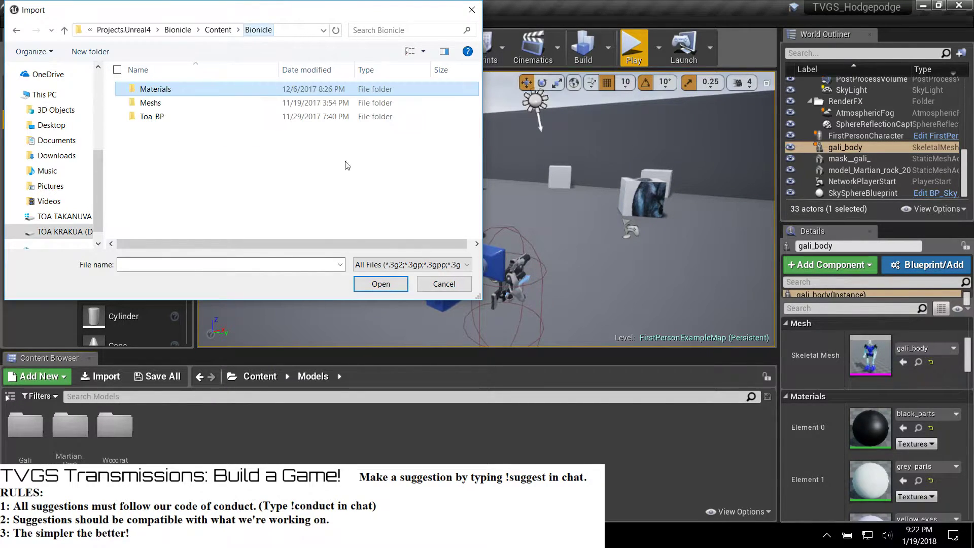
click(385, 264)
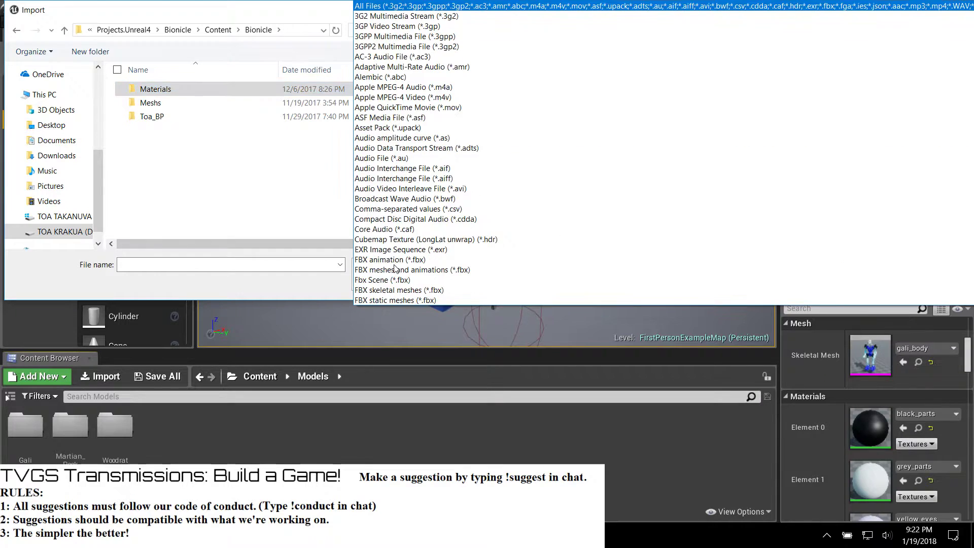
click(289, 225)
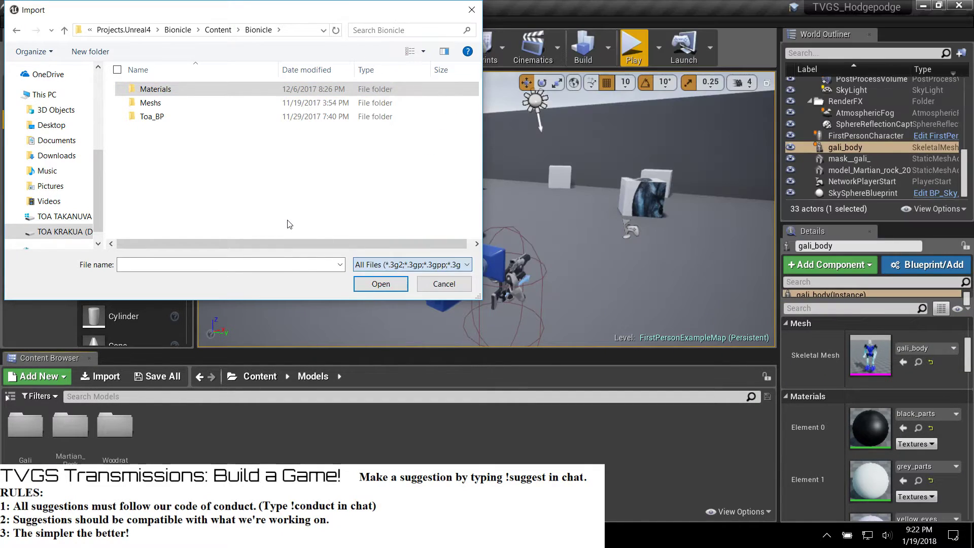
double_click(154, 90)
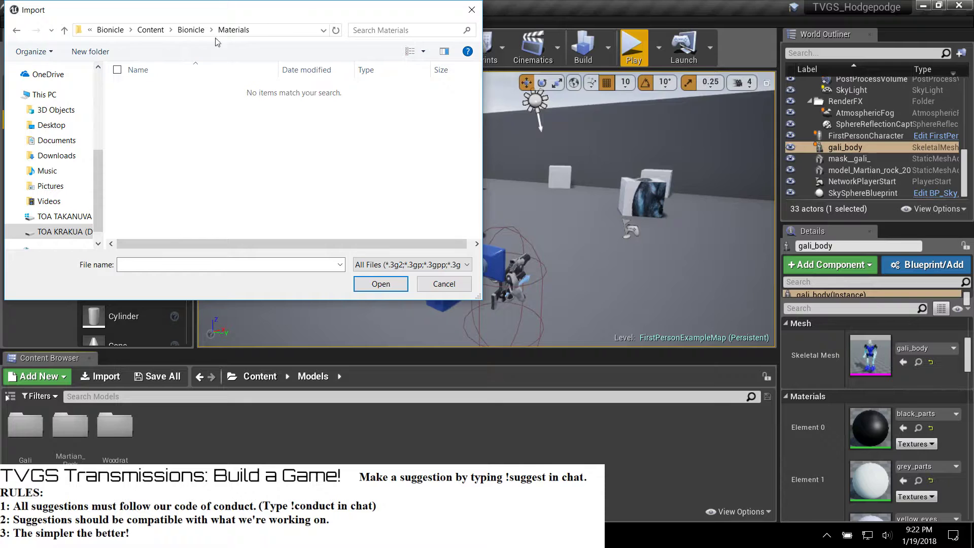
click(198, 34)
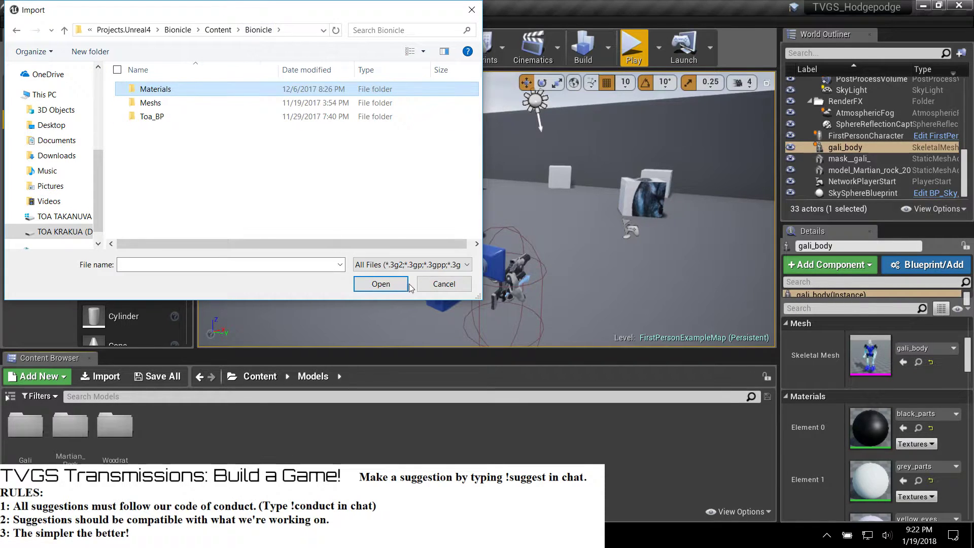
click(439, 287)
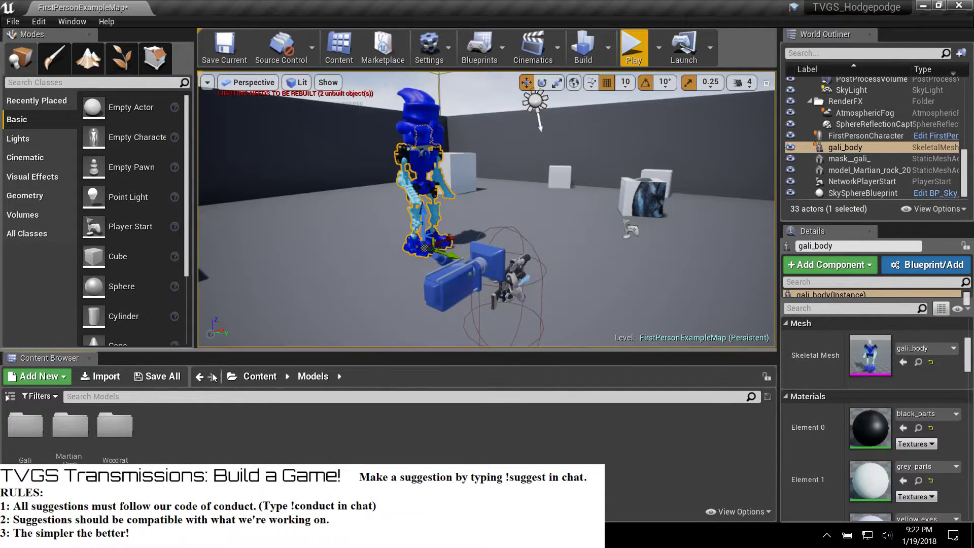
Step: Switch to File Explorer, open the Bionicle project's Content folder and try to import its Bionicle folder into Models
click(106, 536)
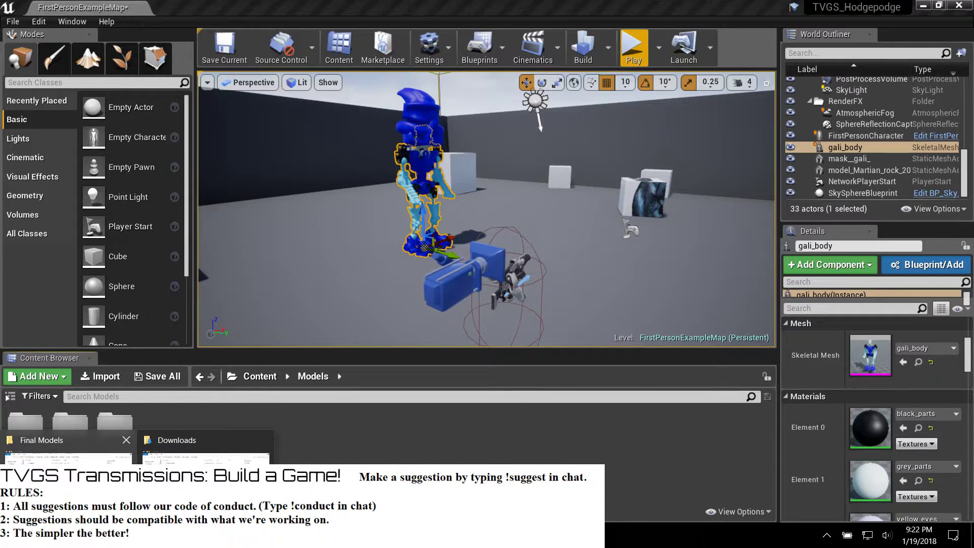
click(203, 482)
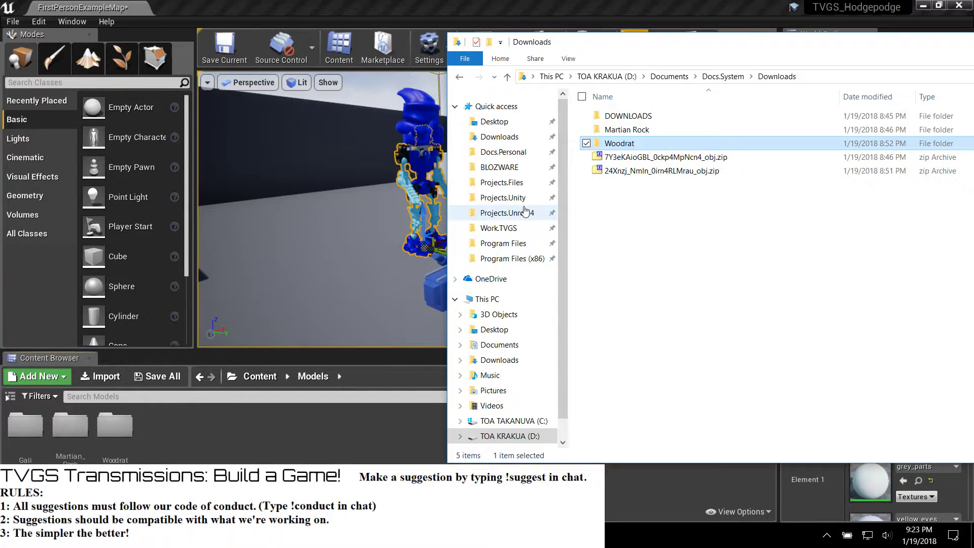
click(526, 211)
double_click(616, 116)
double_click(632, 129)
double_click(629, 117)
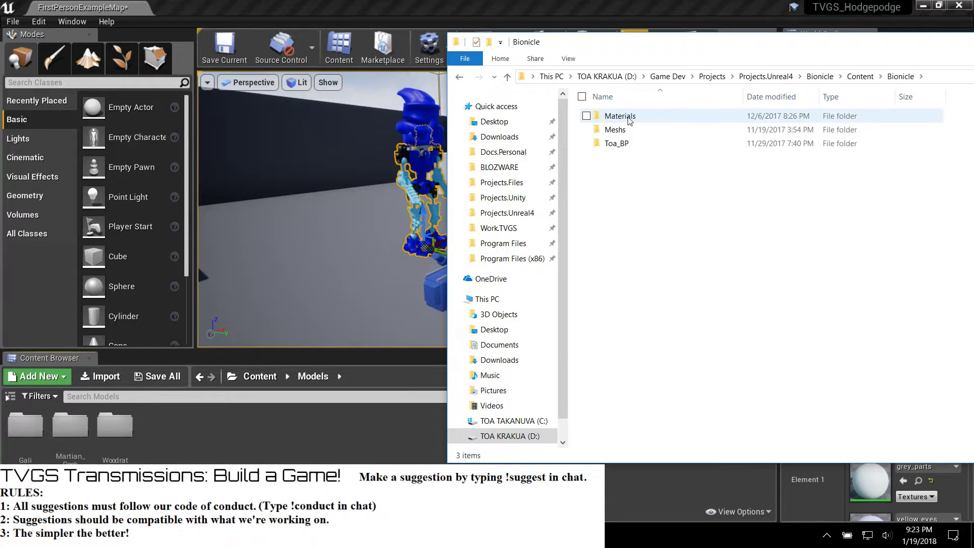
click(860, 76)
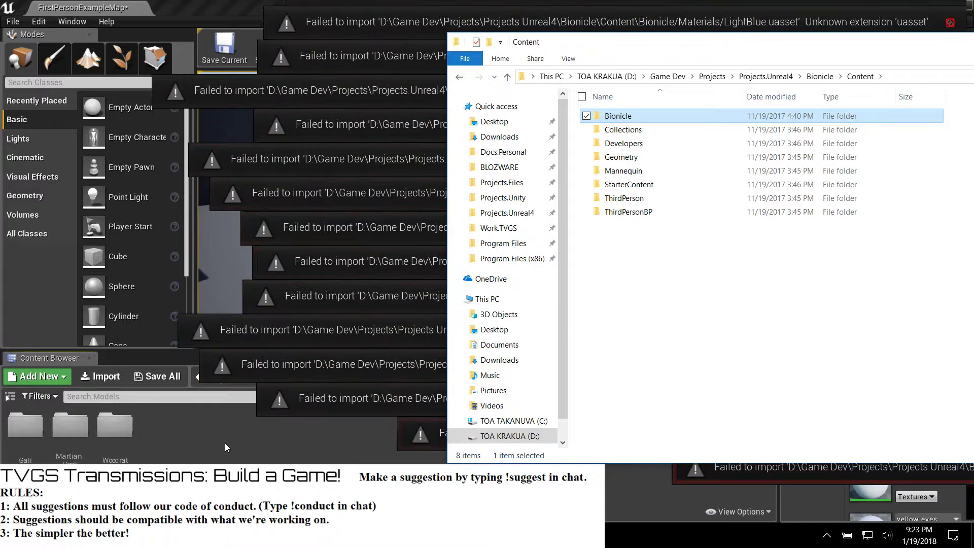
Step: Examine the project's top-level Content folder and GameBP in the Unreal Editor, and return to the Models folder
drag(924, 41, 540, 116)
click(799, 117)
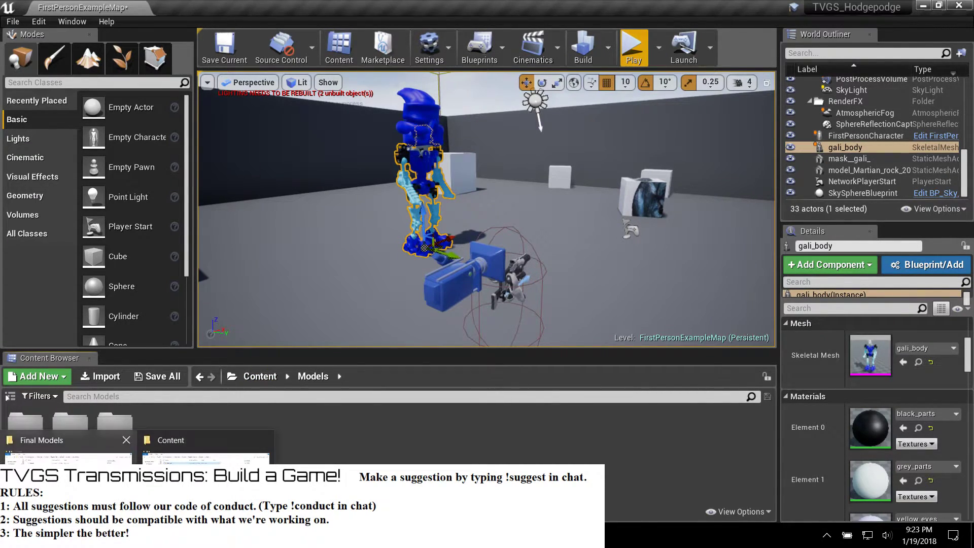
click(191, 459)
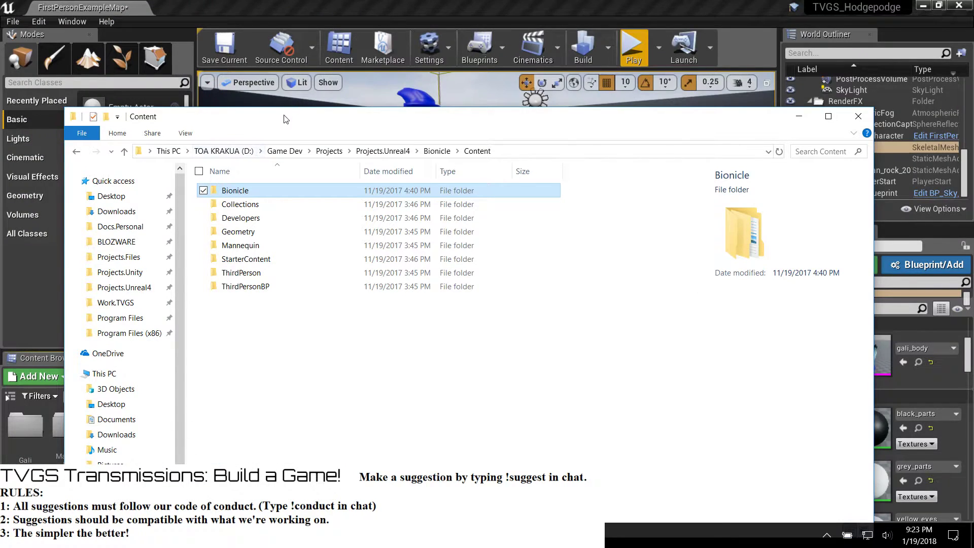
drag(285, 119, 584, 34)
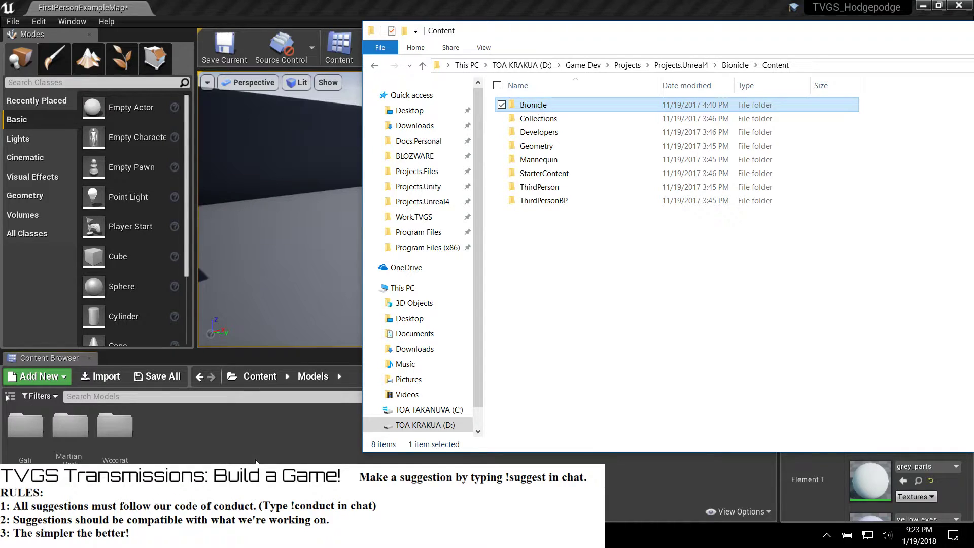
click(257, 378)
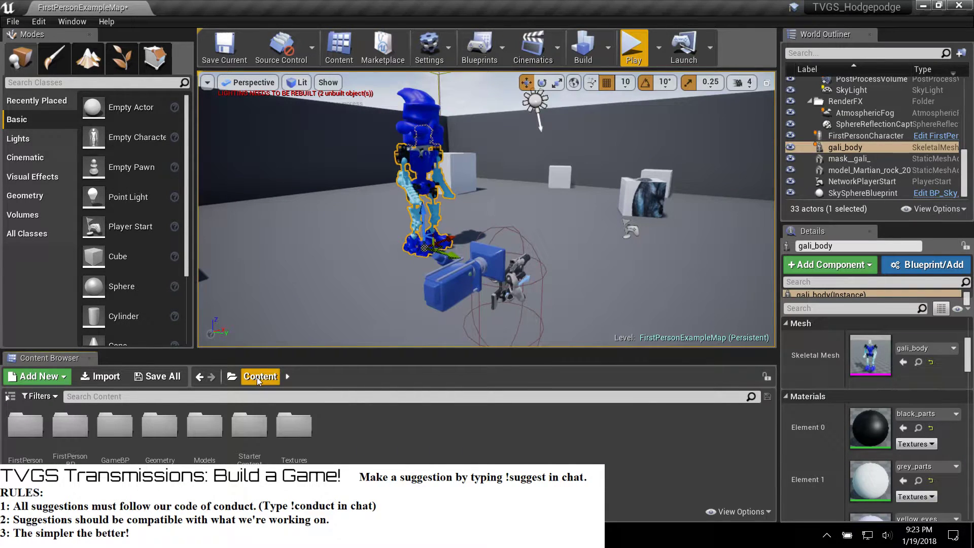
double_click(115, 425)
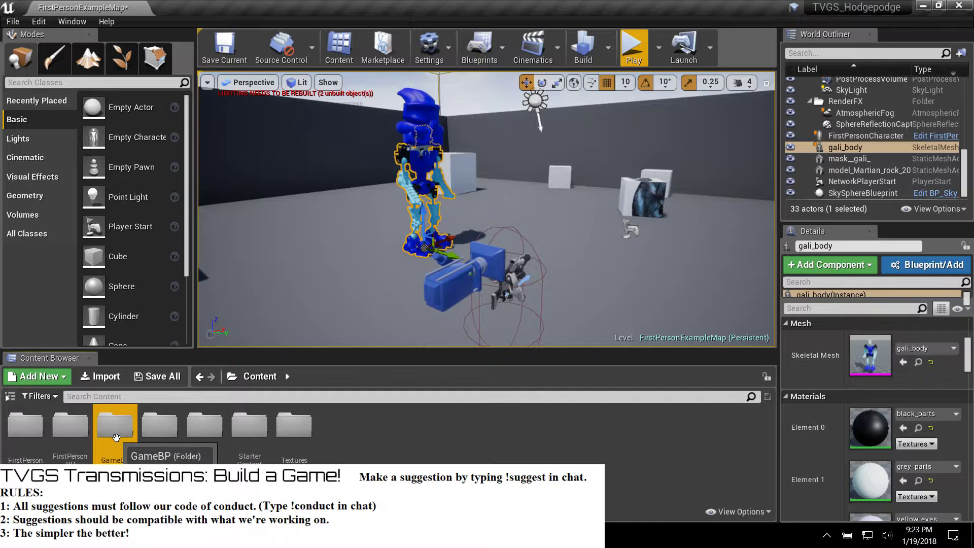
click(256, 378)
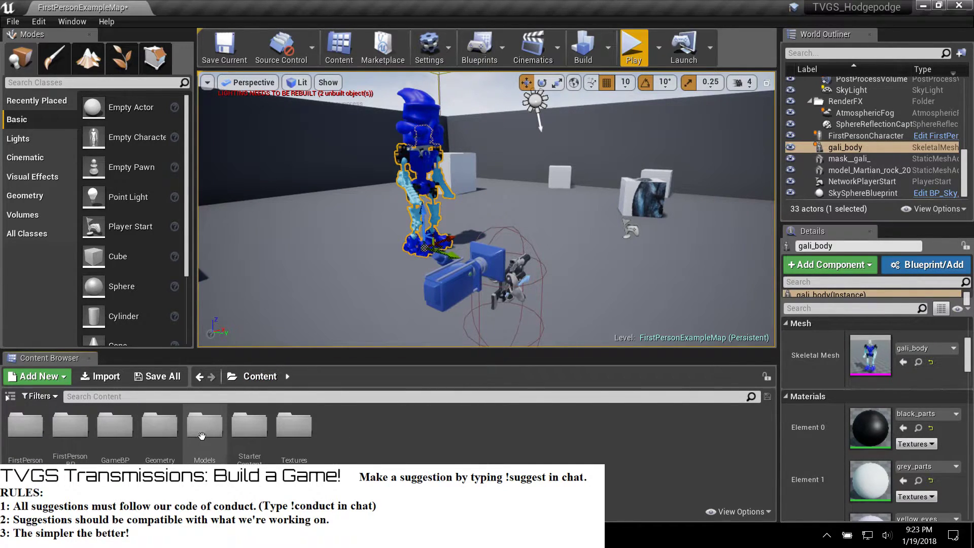
double_click(204, 426)
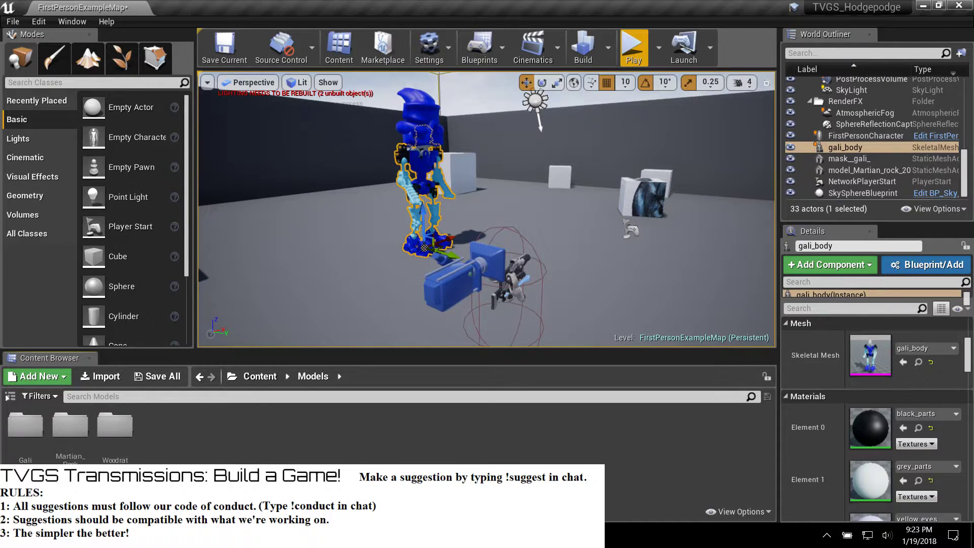
Step: Switch to File Explorer, open the Bionicle project's Meshes/Lewa folder and try to import its five .uasset files into Models
key(alt+Tab)
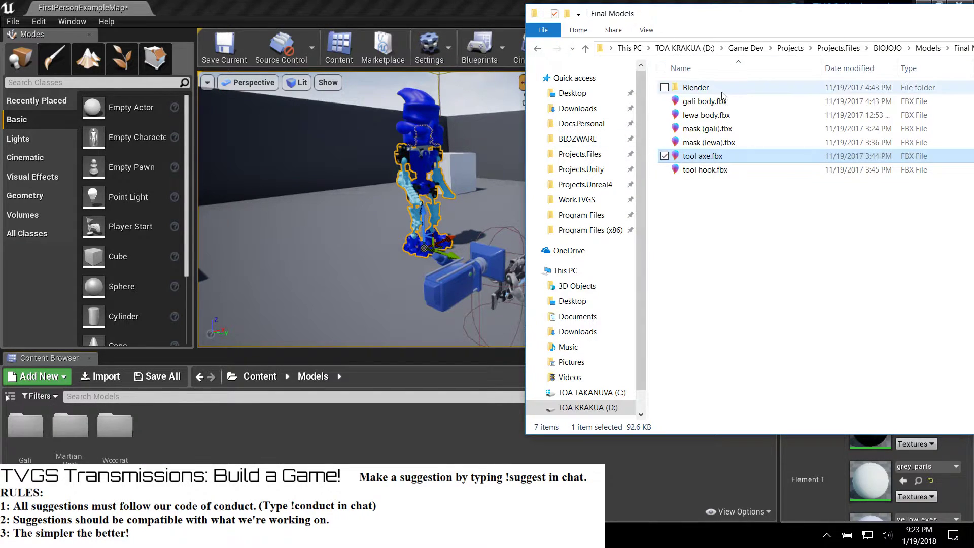
key(alt+Tab)
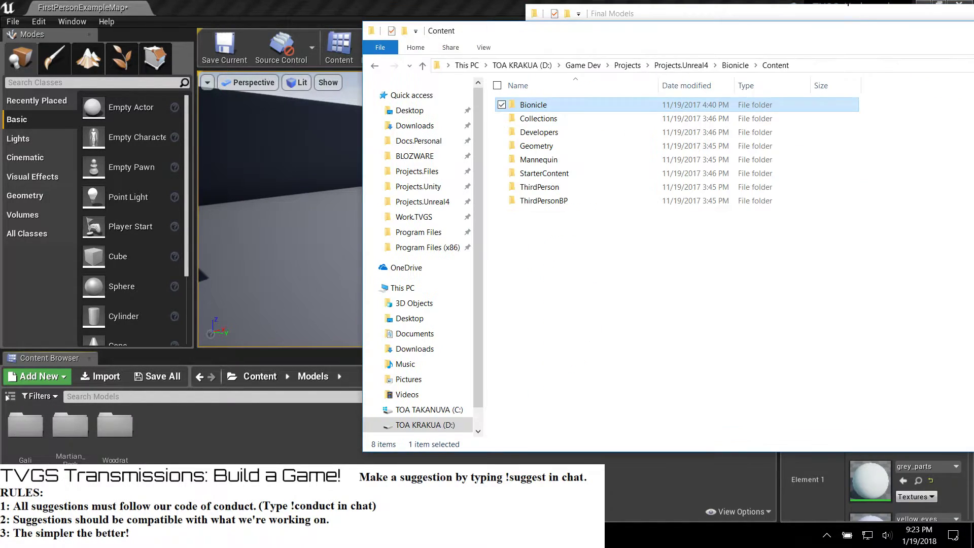
double_click(542, 107)
double_click(539, 119)
double_click(539, 119)
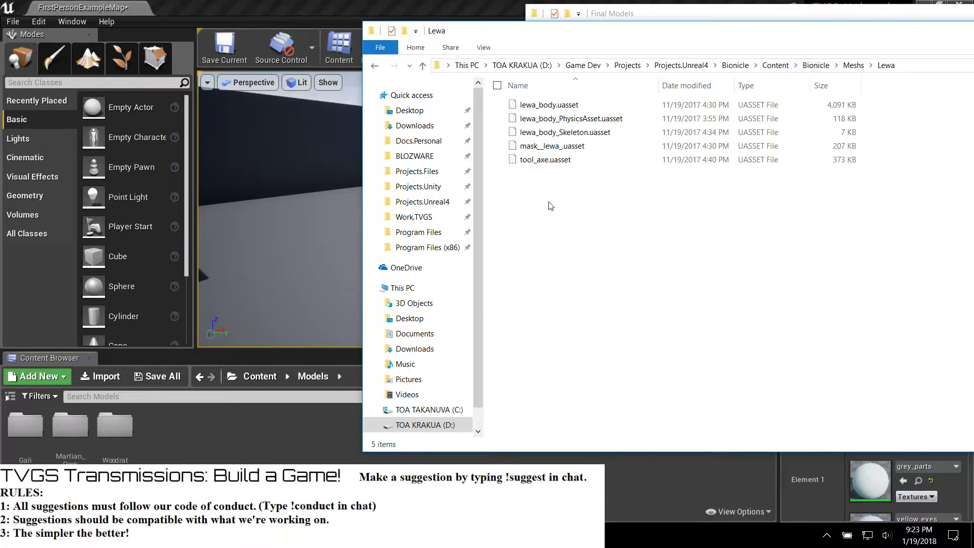
drag(559, 196, 550, 96)
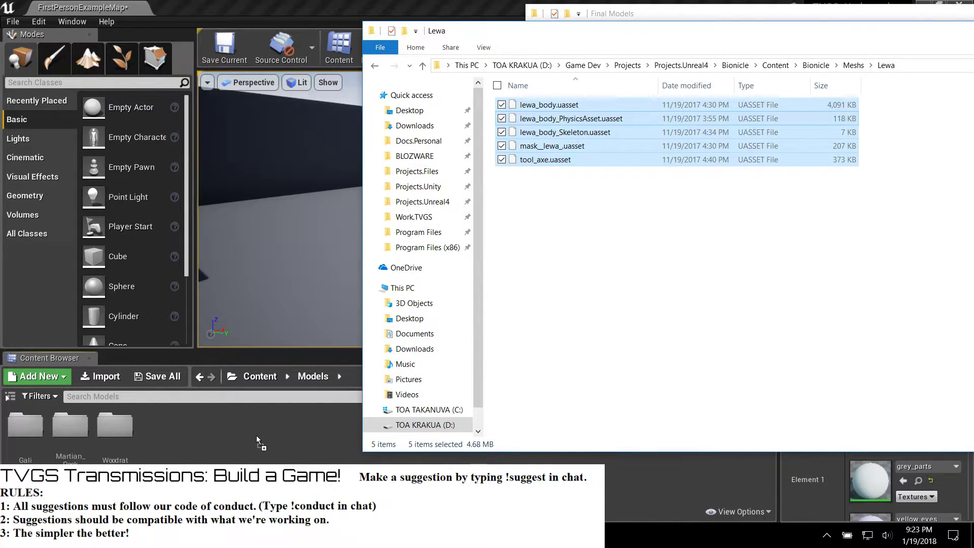
drag(262, 441, 262, 441)
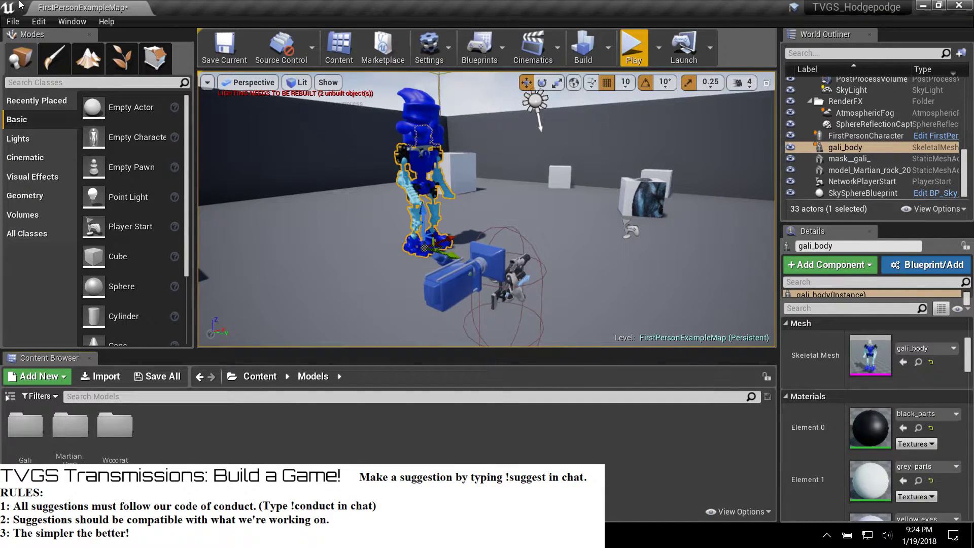
click(12, 21)
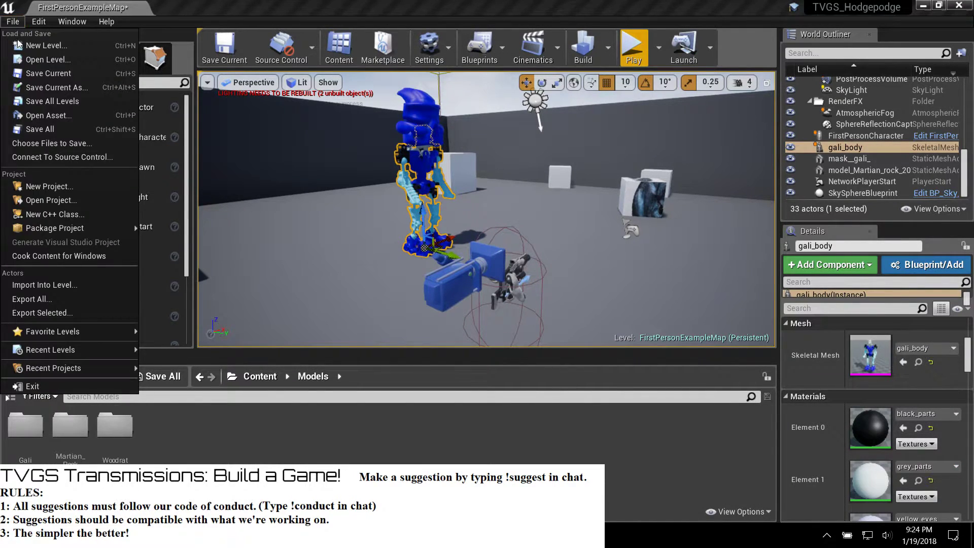
click(59, 286)
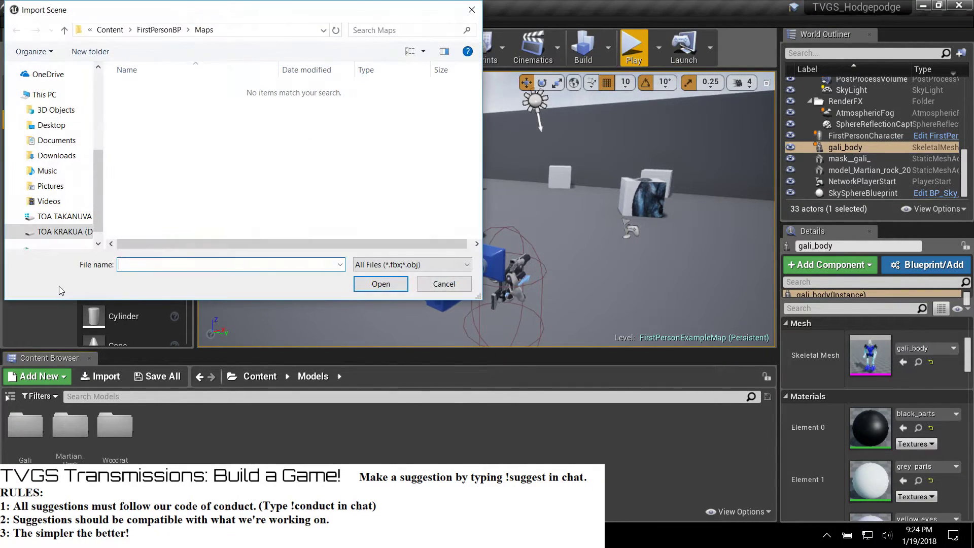
click(384, 264)
click(384, 264)
click(429, 283)
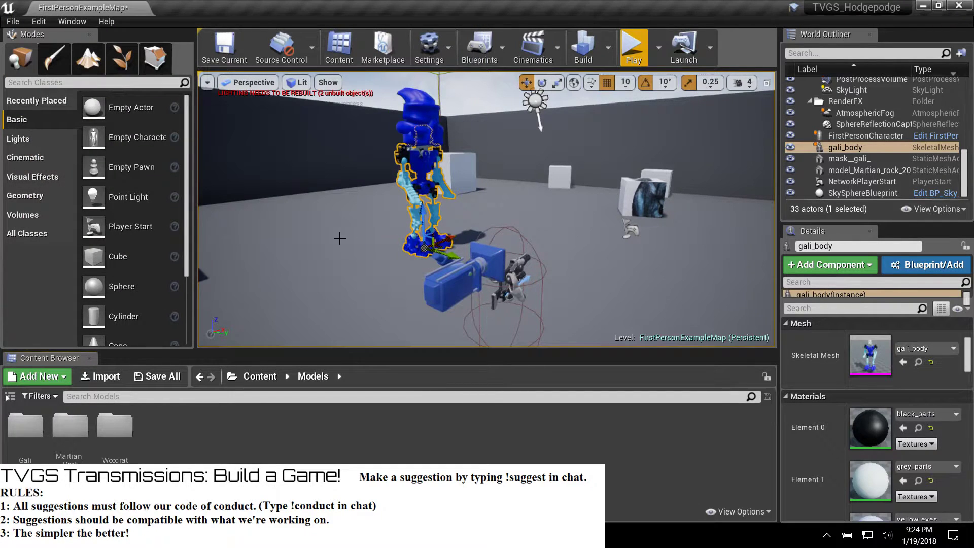
Step: Examine the arena from above and at ground level around the Gali figure and the meteor rock
right_click(341, 238)
click(287, 148)
right_drag(287, 148, 195, 180)
key(s)
key(d)
key(s)
key(d)
right_drag(455, 213, 417, 248)
key(s)
key(w)
right_drag(535, 160, 541, 129)
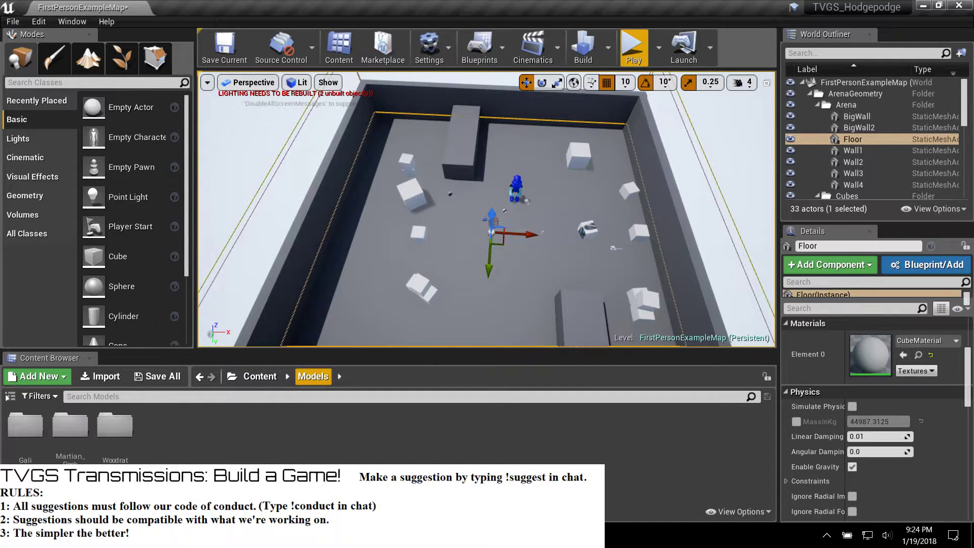
click(260, 376)
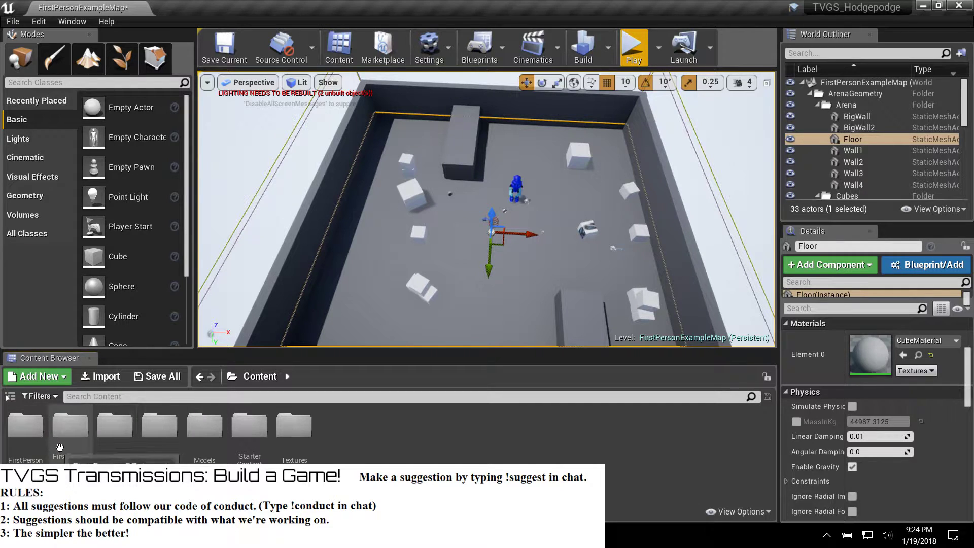
scroll(491, 231, up, 10)
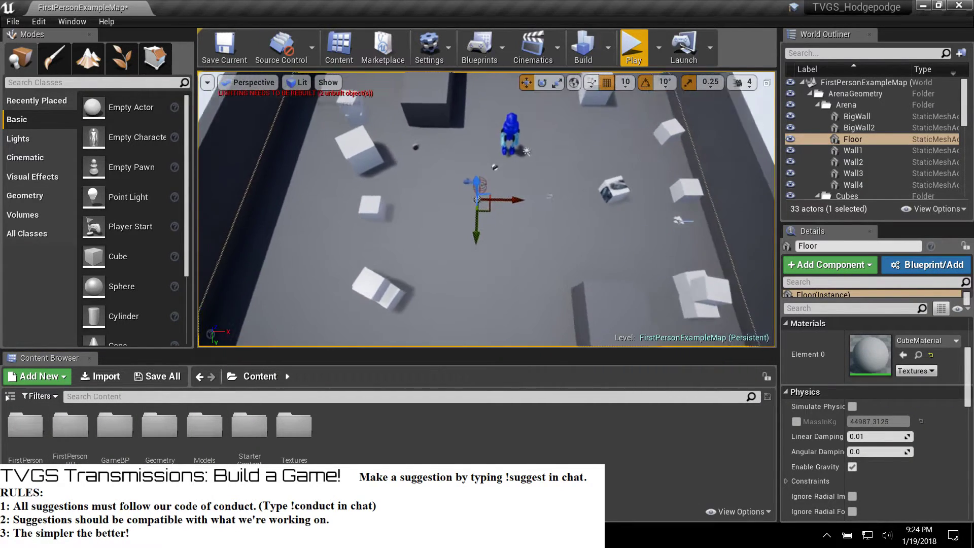
scroll(491, 231, up, 5)
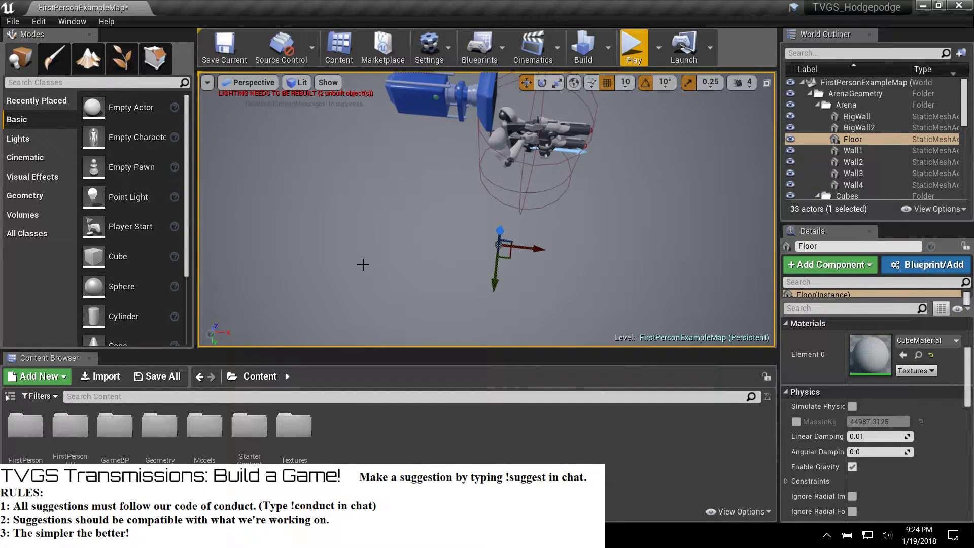
right_drag(363, 264, 307, 256)
right_drag(408, 246, 283, 279)
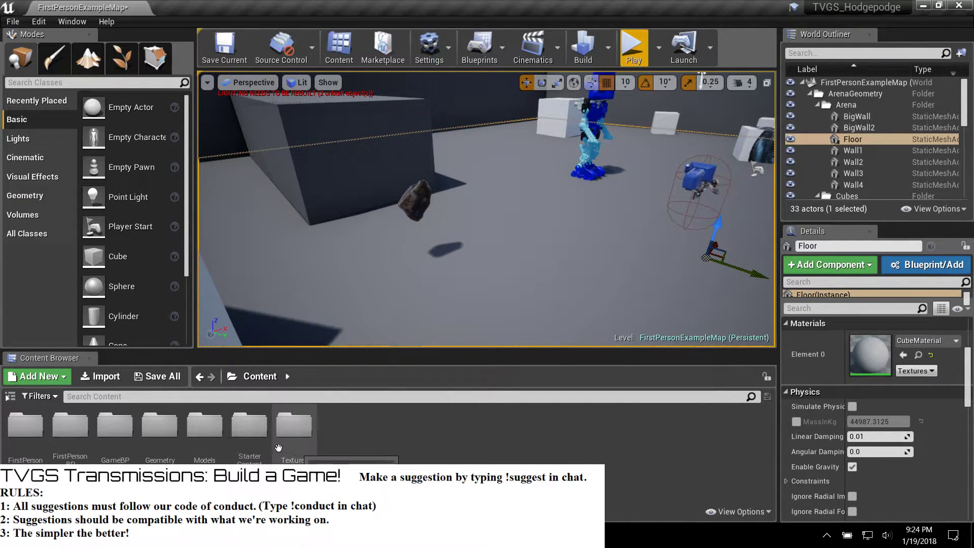
Step: Place the Woodrats_Blueprint from the GameBP folder in the arena near the meteor rock and raise it to a height of about 810
double_click(70, 427)
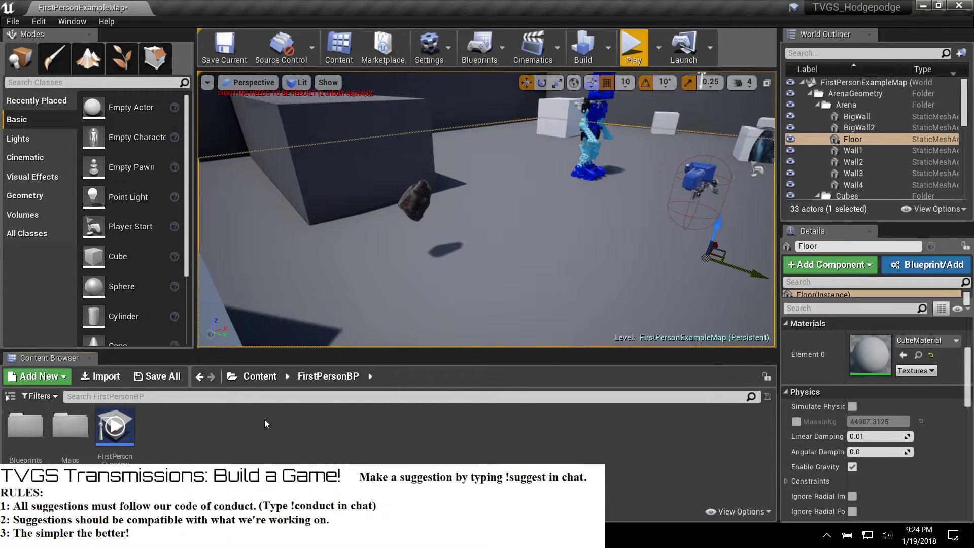
click(261, 377)
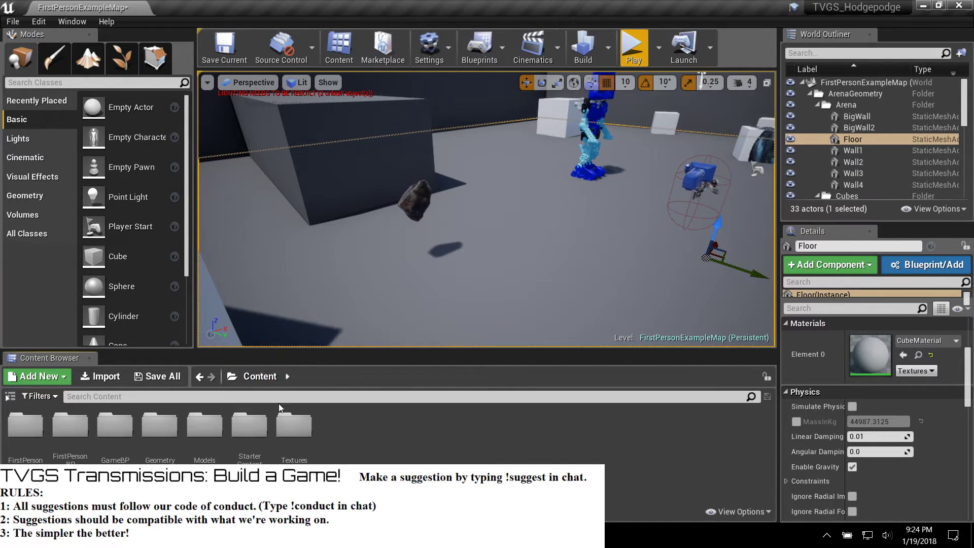
double_click(114, 426)
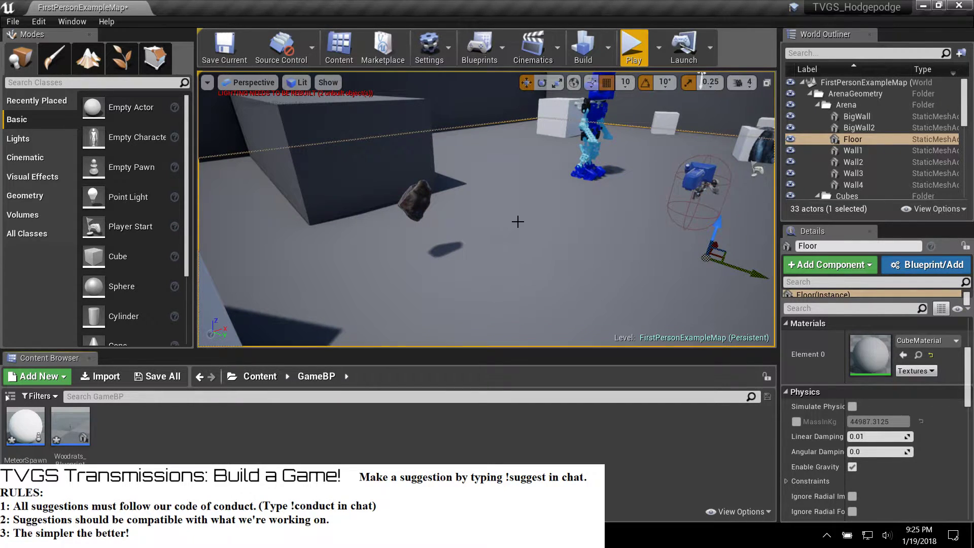
mouse_move(487, 282)
right_down()
mouse_move(488, 97)
mouse_move(487, 304)
mouse_move(487, 134)
mouse_move(488, 269)
right_up()
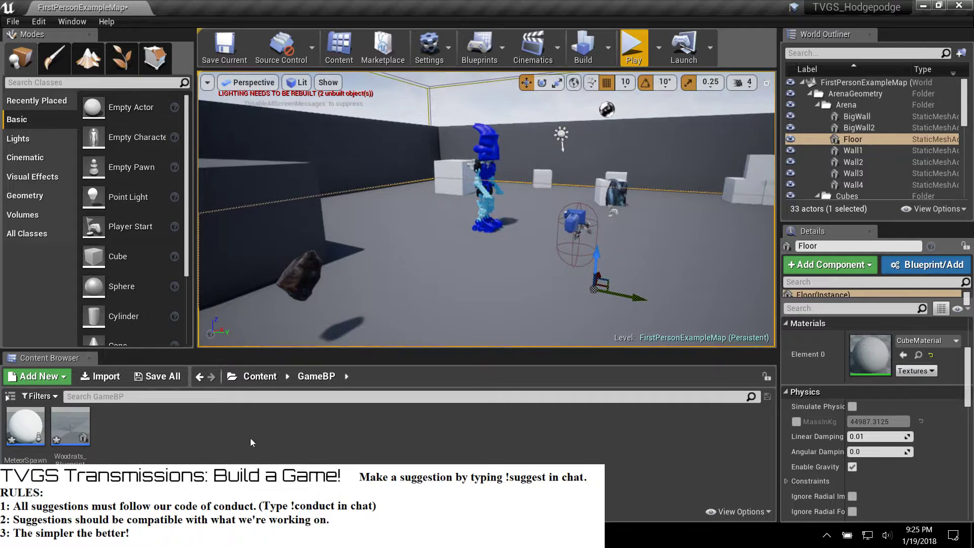
right_drag(341, 257, 114, 415)
drag(70, 426, 441, 131)
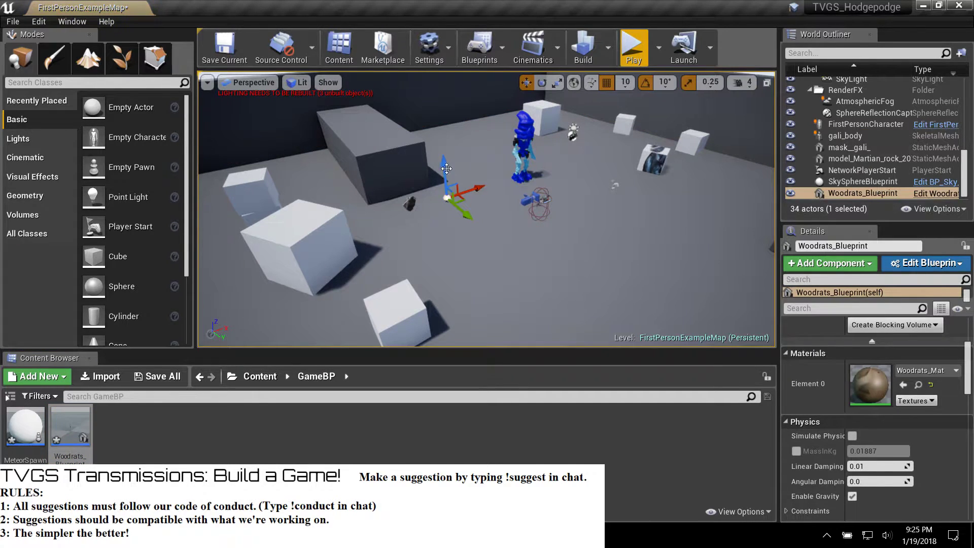
drag(454, 89, 451, 43)
Step: Enable Simulate Physics for the placed Woodrats_Blueprint
right_drag(461, 184, 767, 315)
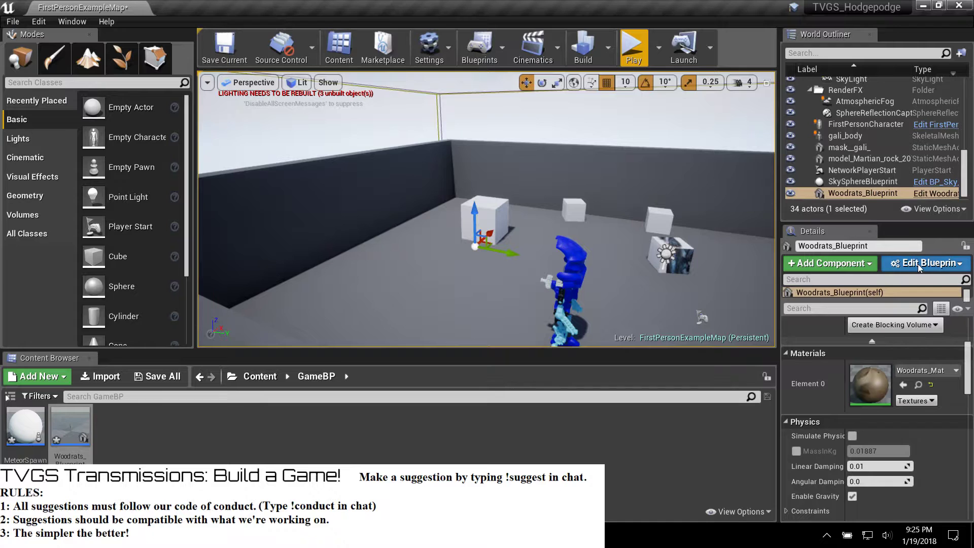
scroll(896, 348, down, 2)
scroll(892, 365, down, 5)
scroll(891, 377, up, 4)
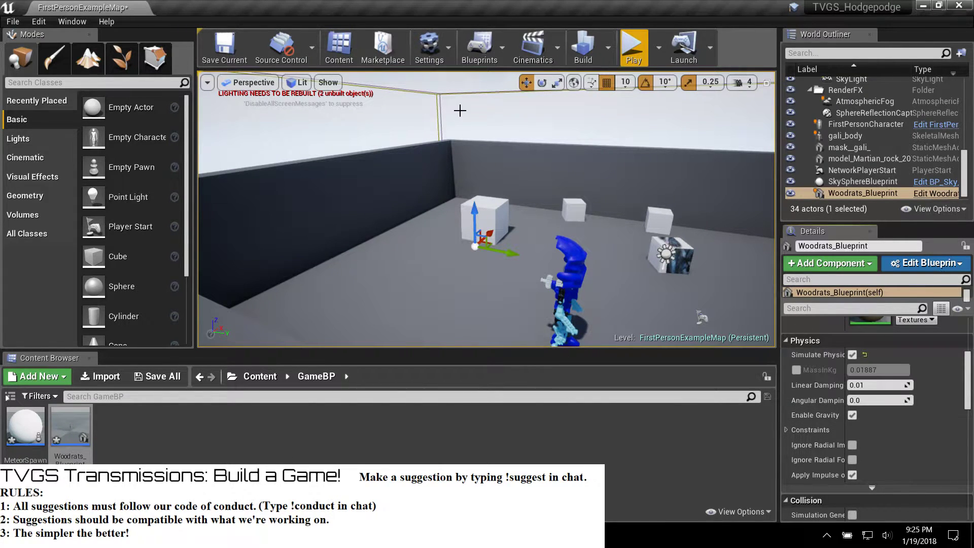
Step: Play-test the level with the physics-enabled rat, walk towards the Gali figure, and stop the session
click(633, 48)
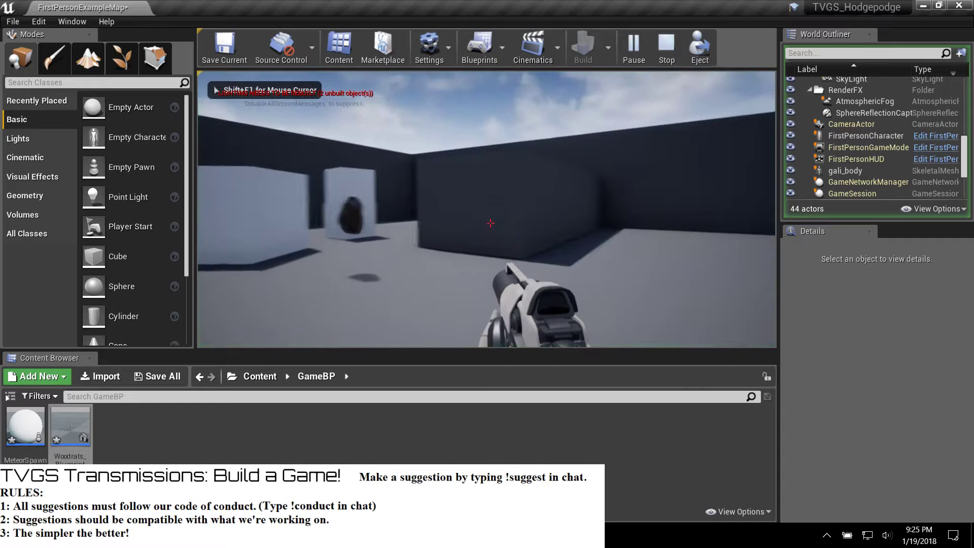
key(w)
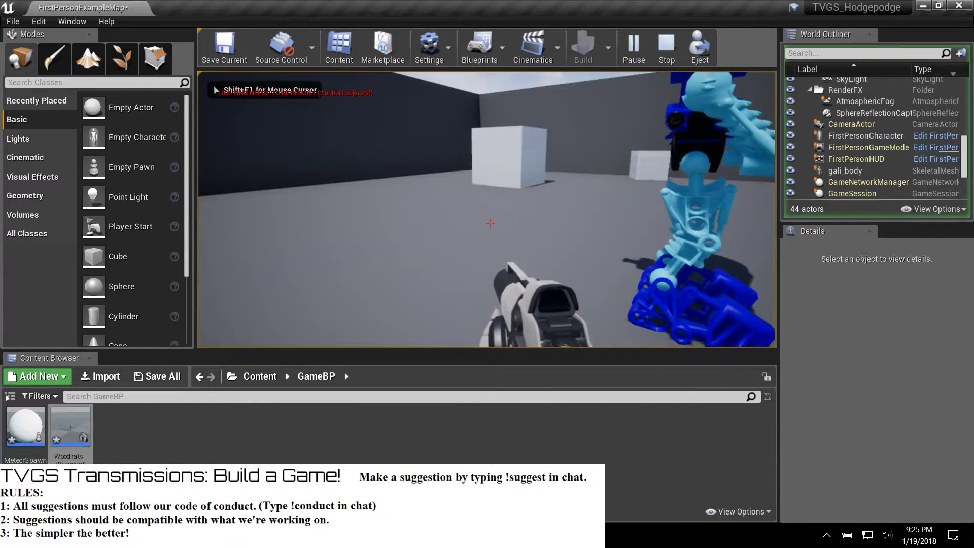
key(Escape)
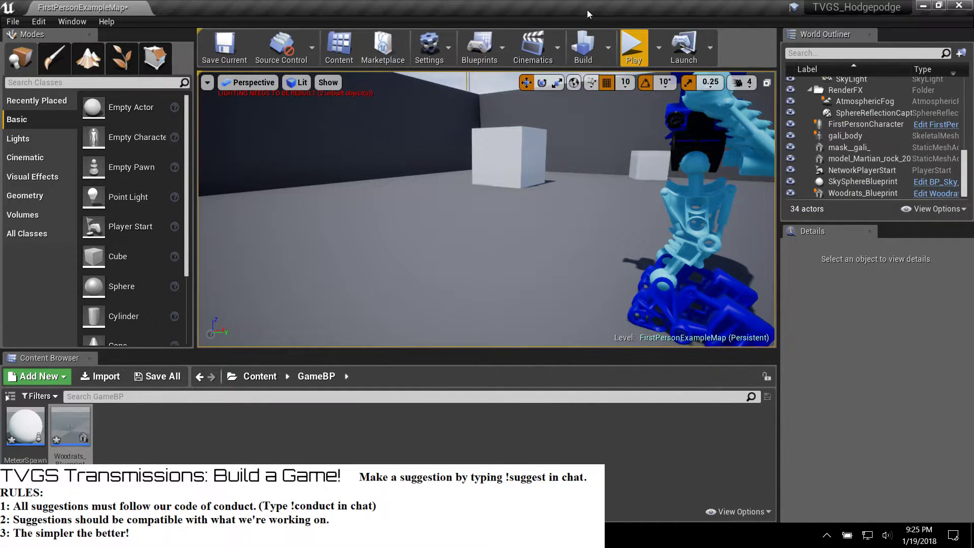
Step: Set the scale of Woodrats_Blueprint to 100 on all three axes
right_drag(531, 178, 588, 206)
key(s)
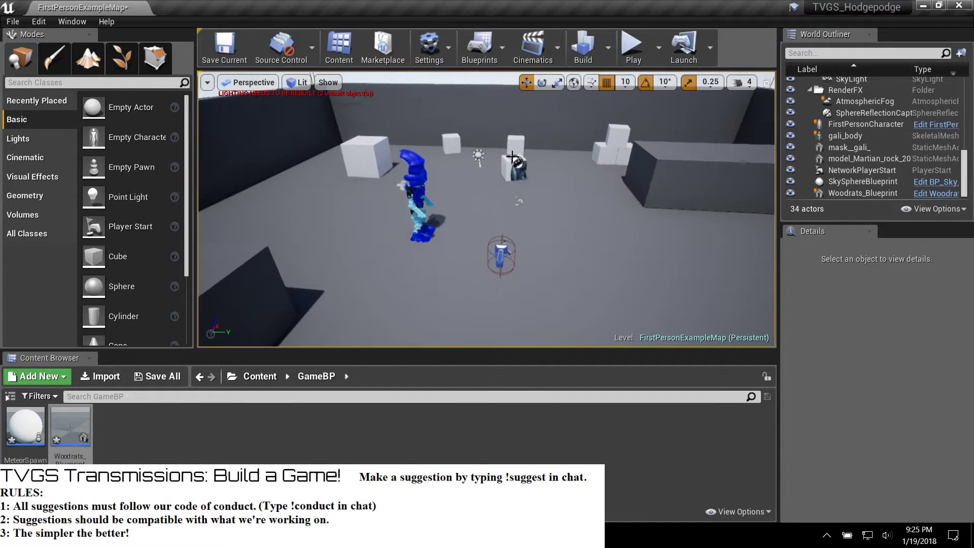
click(840, 193)
right_drag(559, 235, 530, 220)
key(w)
scroll(884, 408, up, 6)
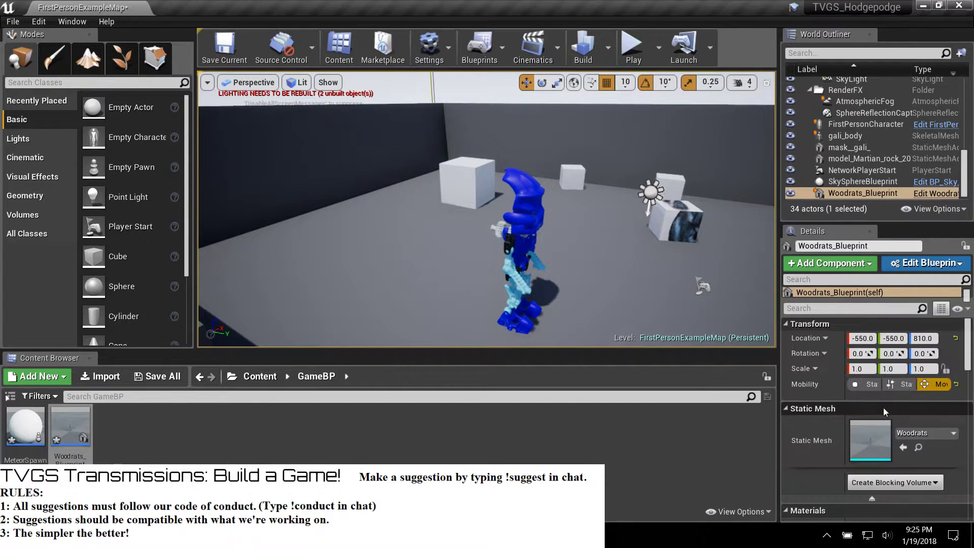
click(864, 369)
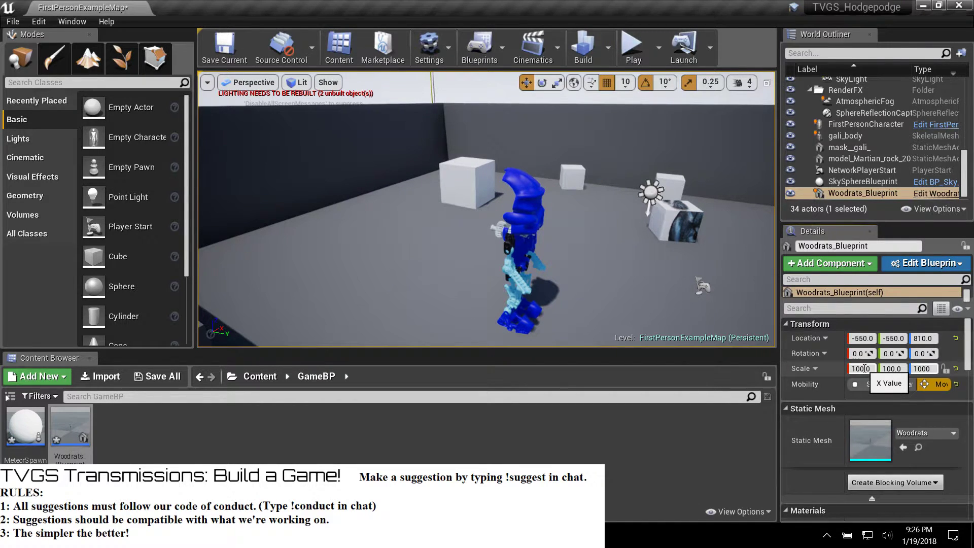
key(Return)
scroll(370, 209, down, 7)
text(sa)
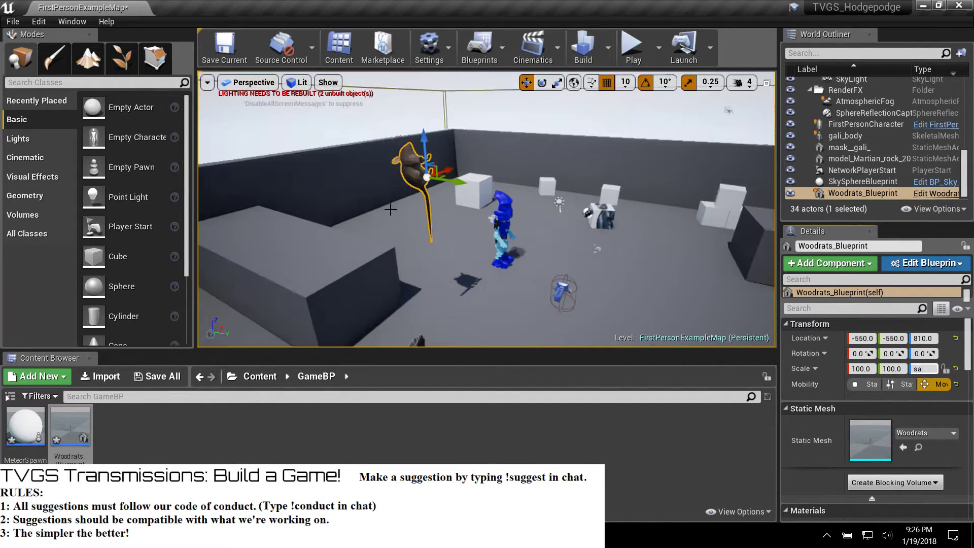
scroll(420, 200, down, 2)
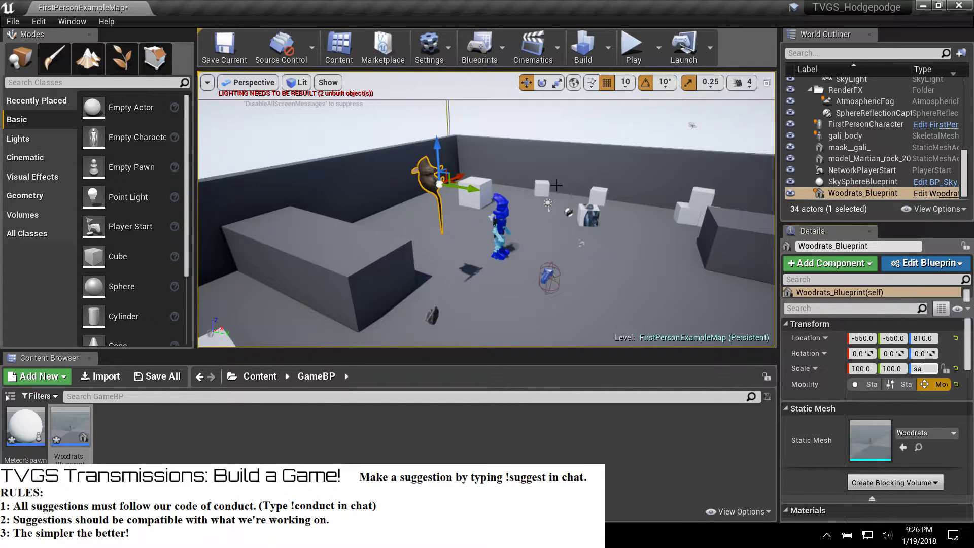
Step: Play-test the level, shoot at and approach the enlarged rat beside the large block, and stop the session
click(629, 59)
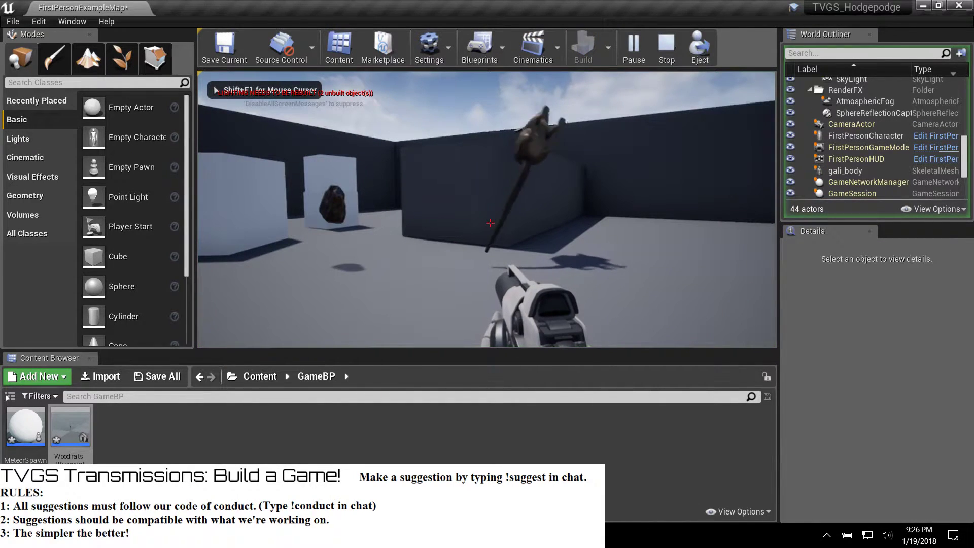
key(w)
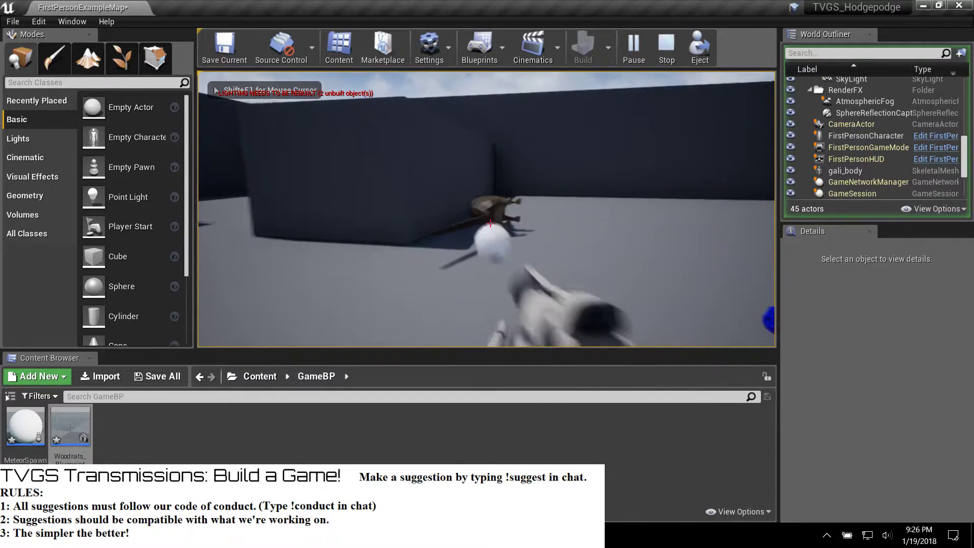
click(491, 223)
key(w)
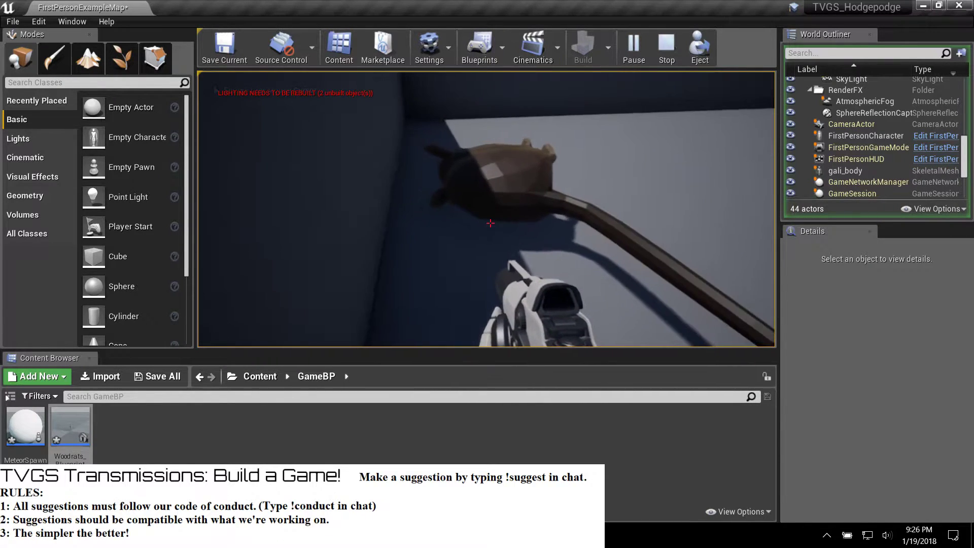
key(d)
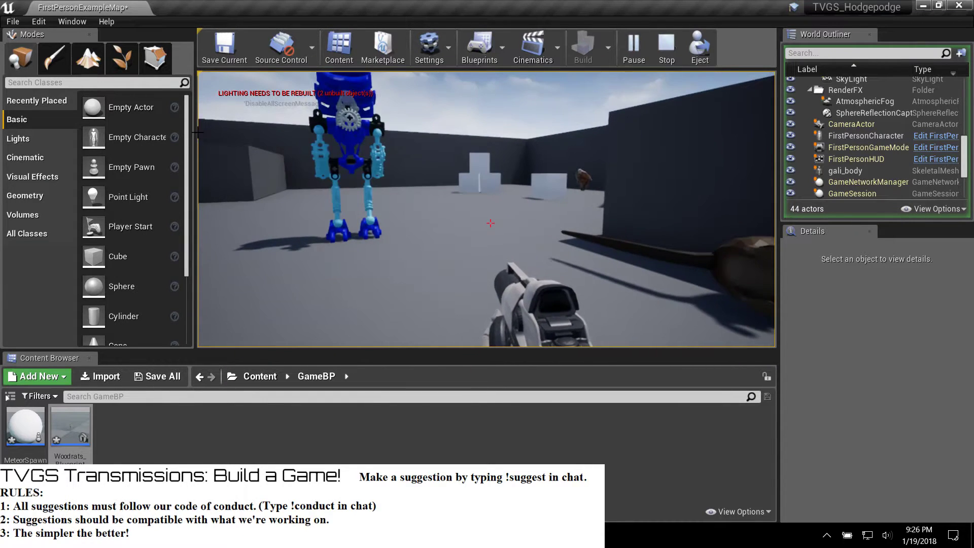
key(Escape)
Step: Raise Woodrats_Blueprint high above the arena to a height of 3100
right_drag(487, 209, 645, 137)
key(a)
right_drag(465, 241, 604, 322)
click(502, 220)
scroll(533, 294, down, 3)
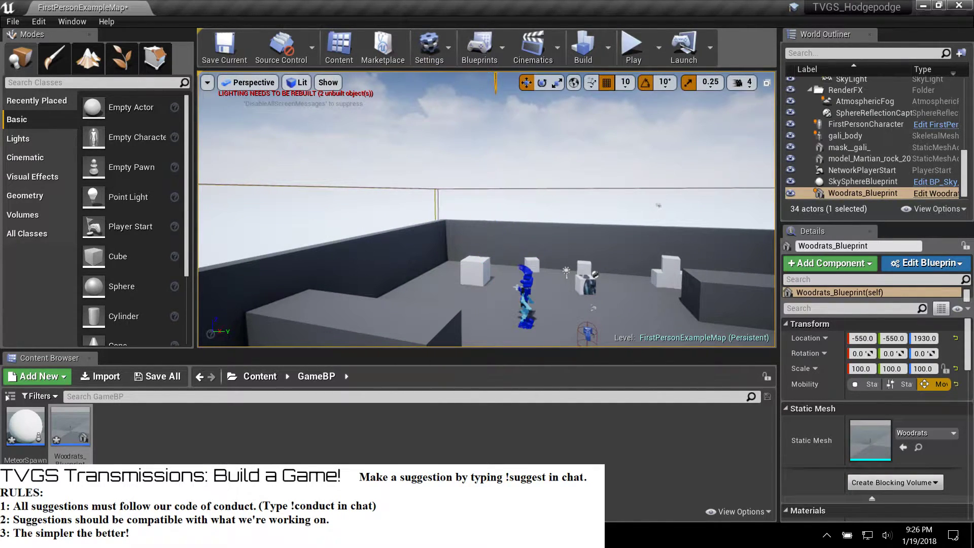
key(f)
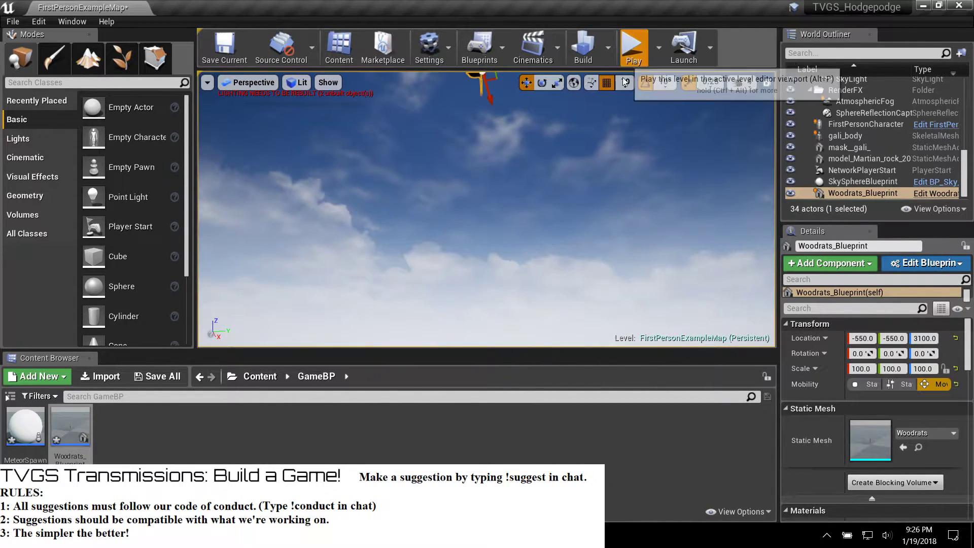
Step: Play-test the level, walk up to the fallen giant rat, and shoot and circle it near the Gali figure
click(632, 47)
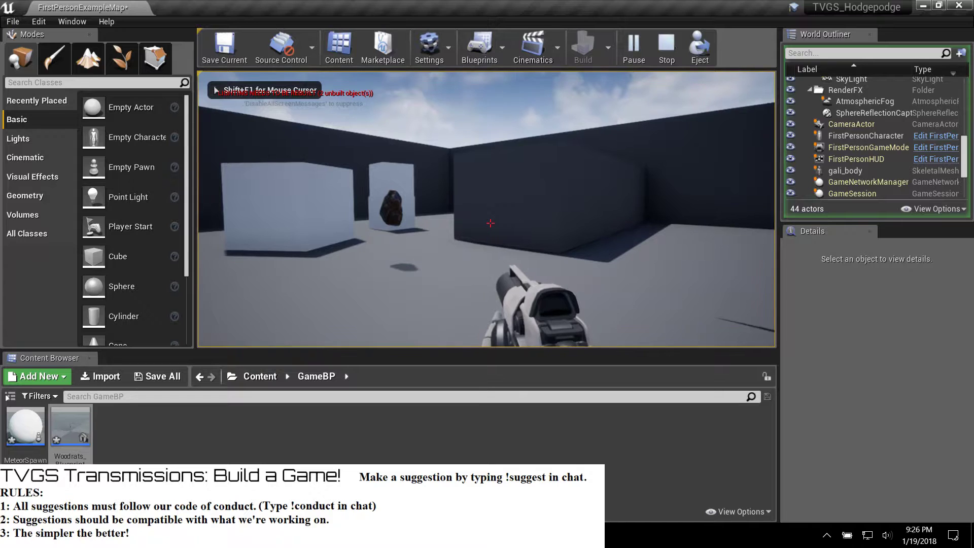
key(a)
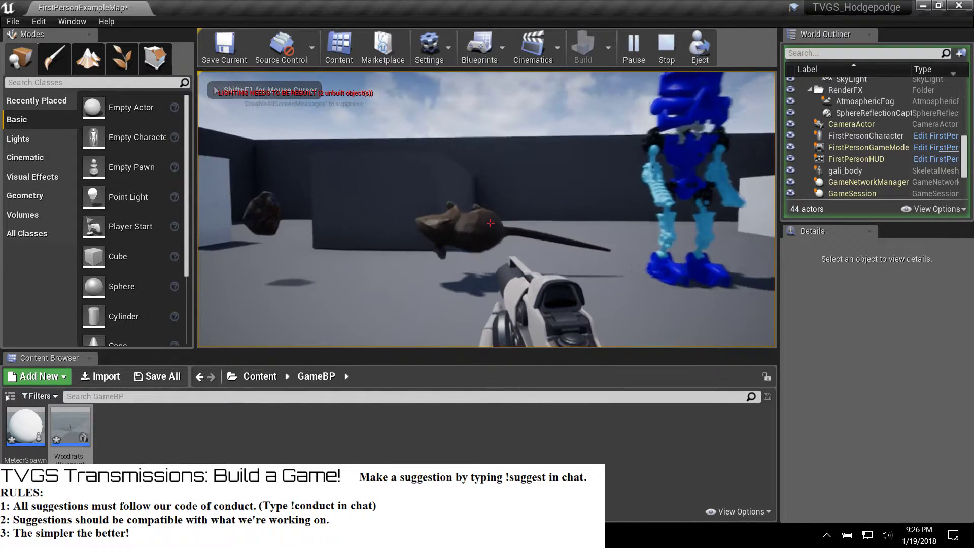
key(w)
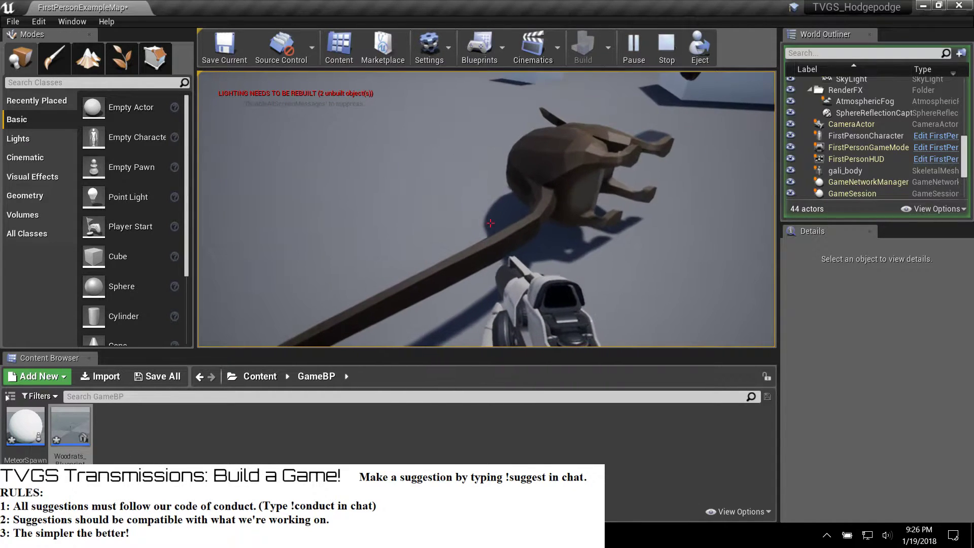
key(w)
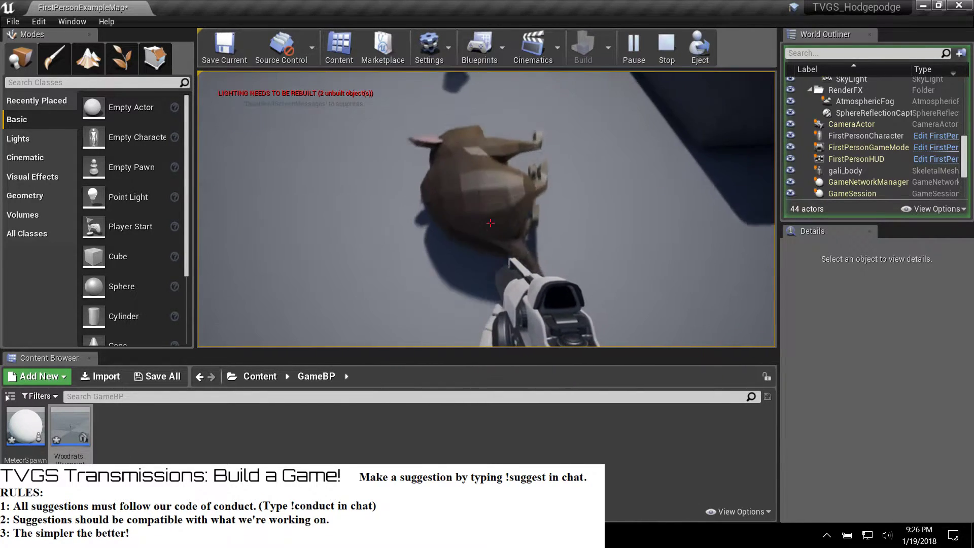
click(491, 223)
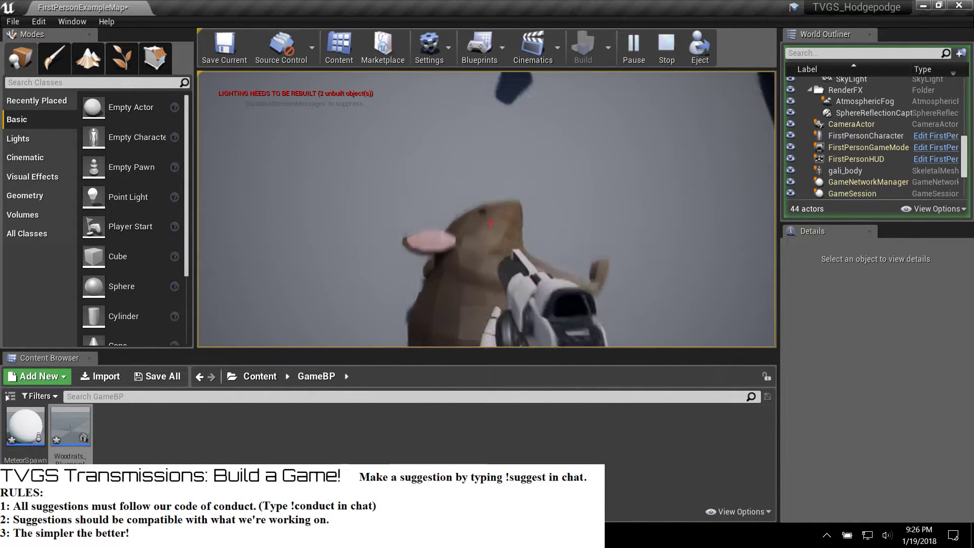
key(s)
key(w)
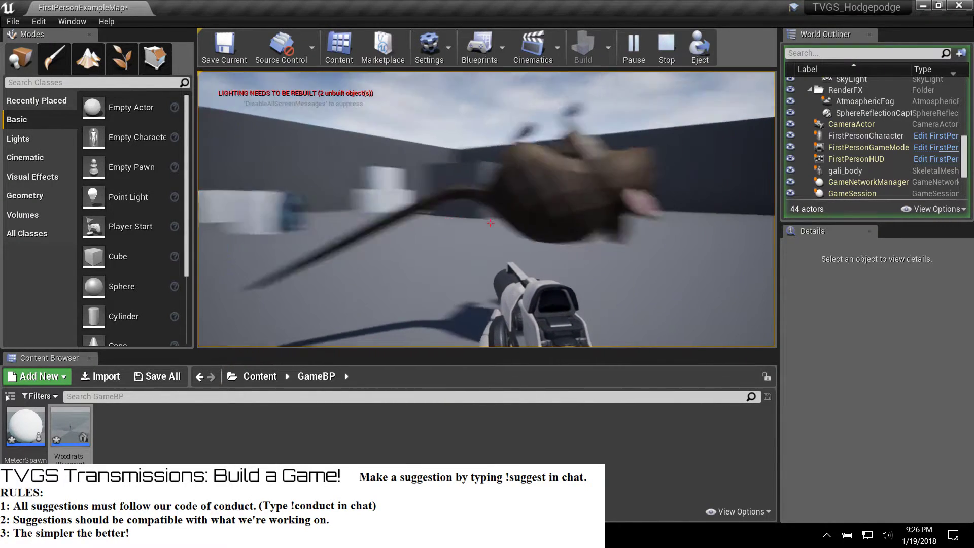
key(w)
key(s)
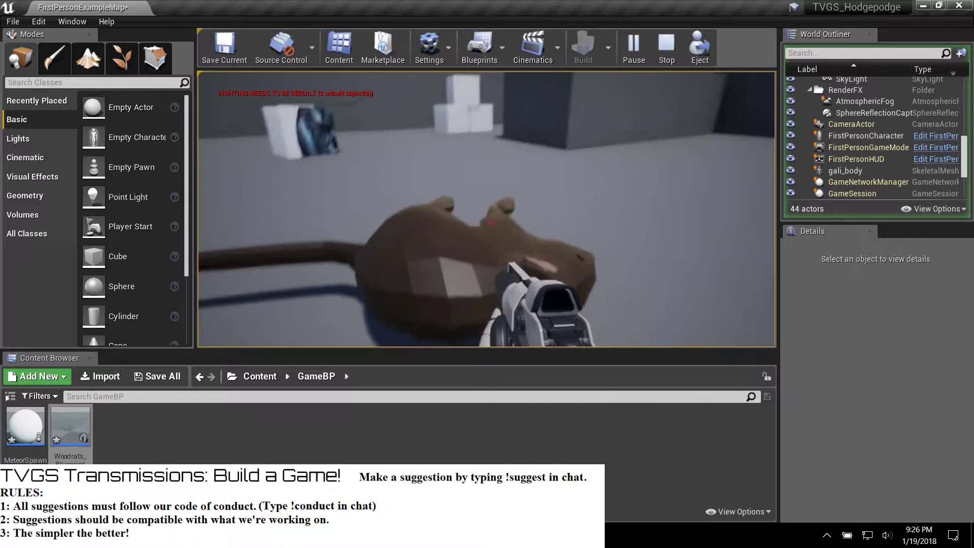
key(s)
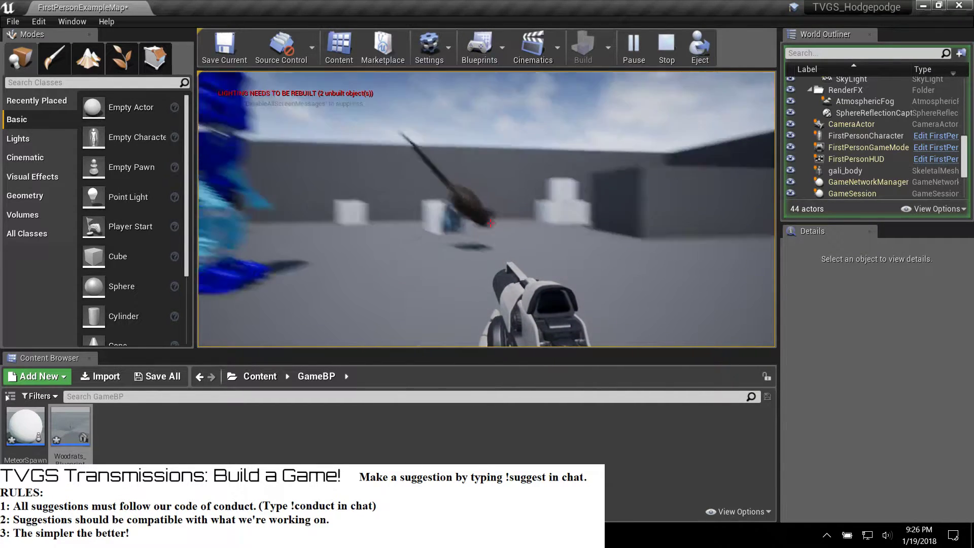
Step: Shoot the giant rat repeatedly across the arena, follow it along the walls and blocks, and stop the session
click(491, 223)
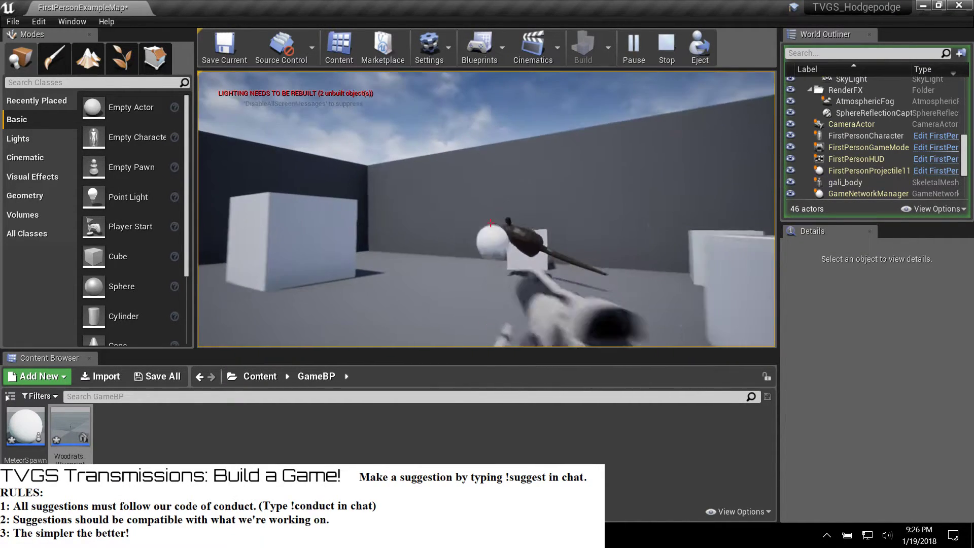
key(w)
click(490, 224)
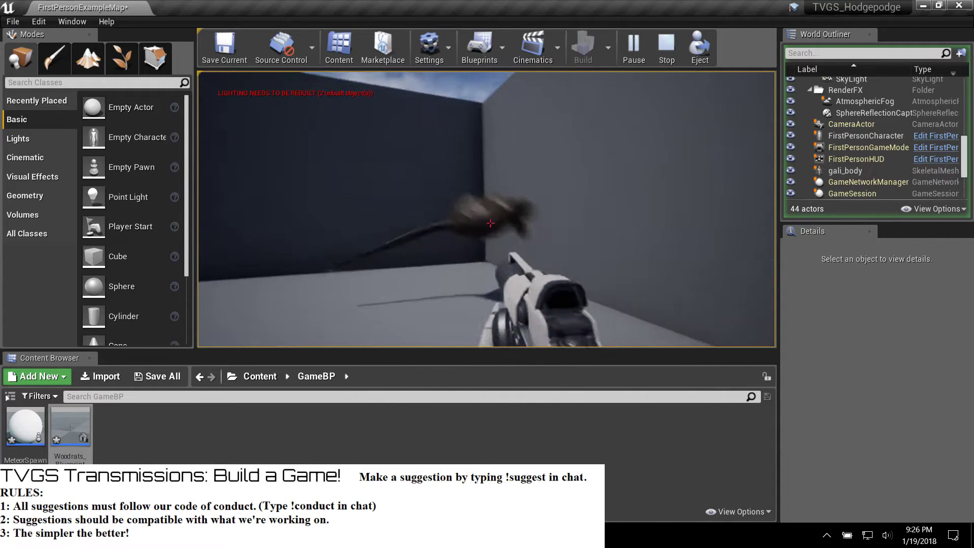
click(491, 223)
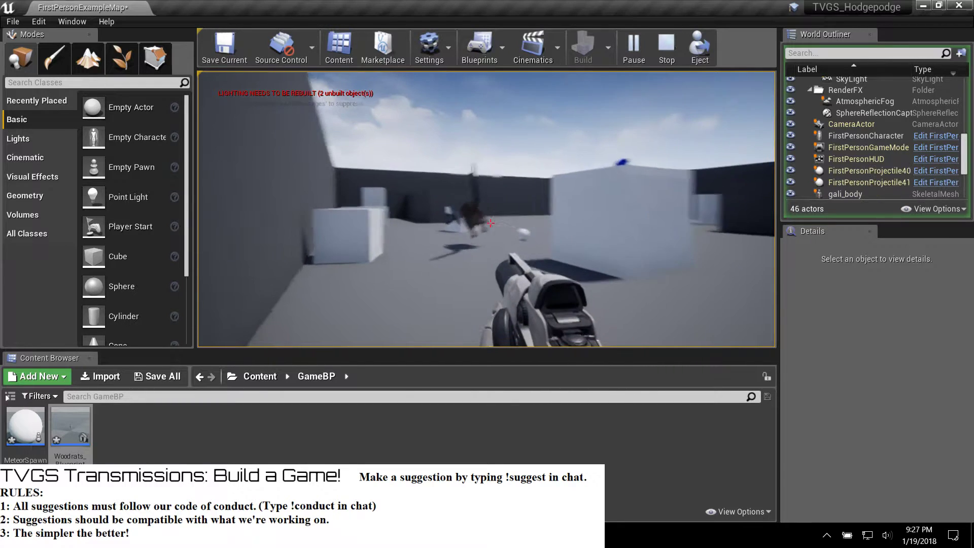
click(491, 224)
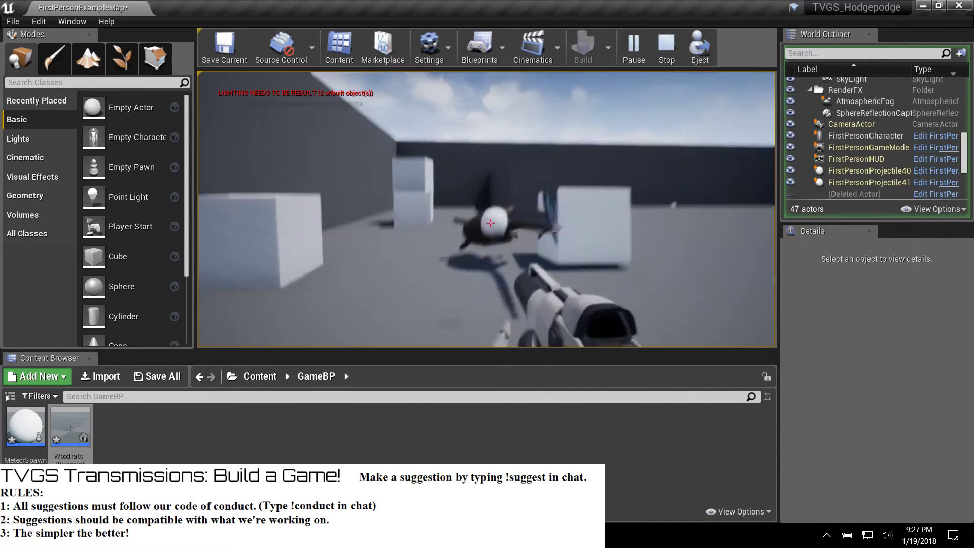
click(490, 223)
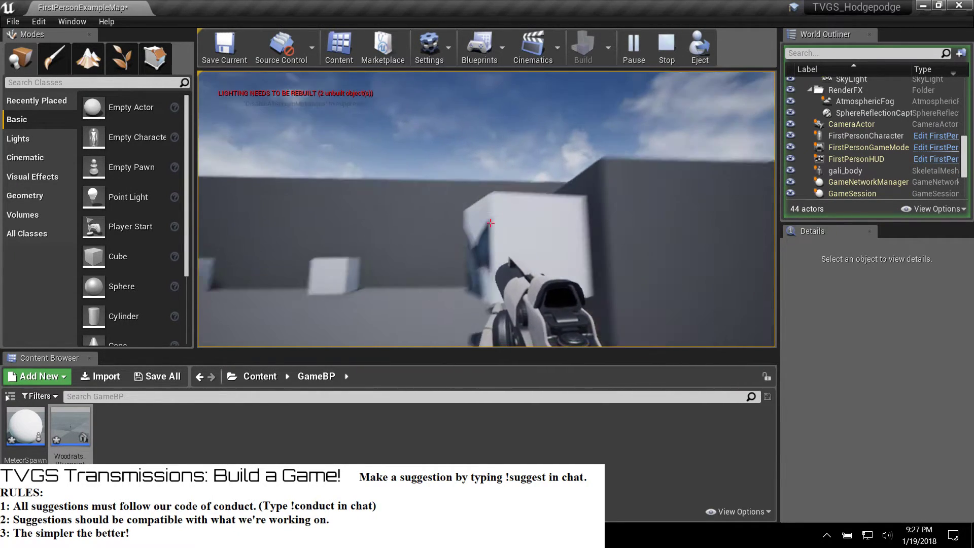
click(491, 223)
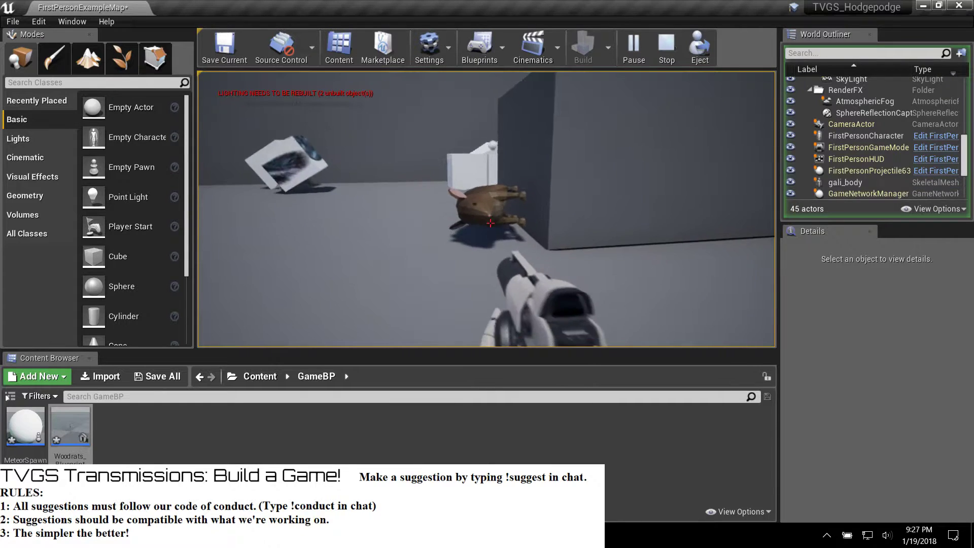
key(w)
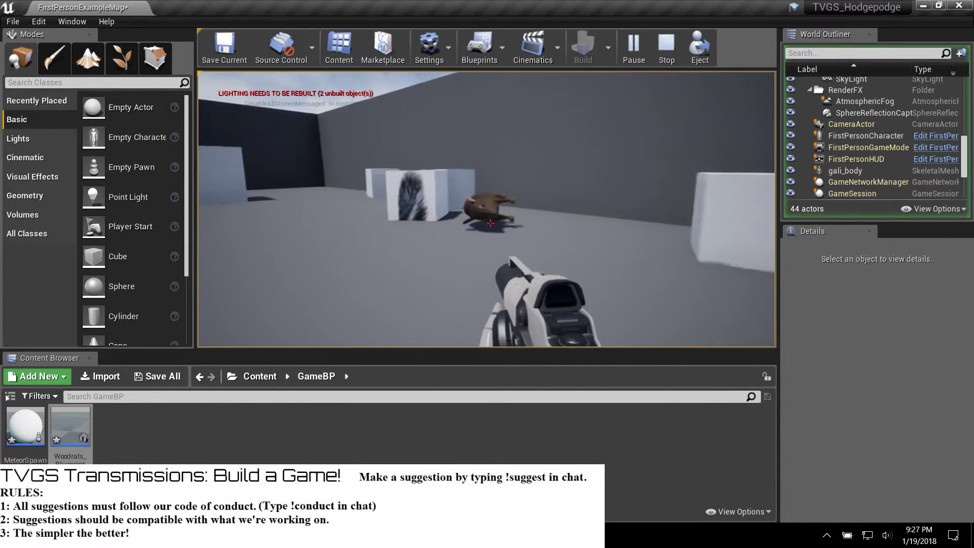
key(w)
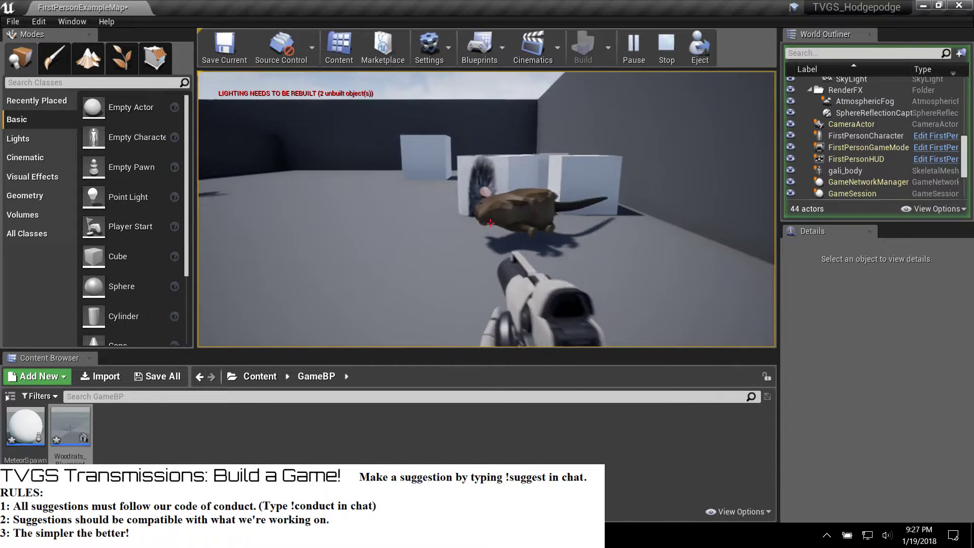
key(Escape)
Step: Select the FirstPersonCharacter in the level and open its blueprint in the 3D component view
right_drag(396, 229, 269, 218)
key(w)
right_drag(446, 209, 528, 208)
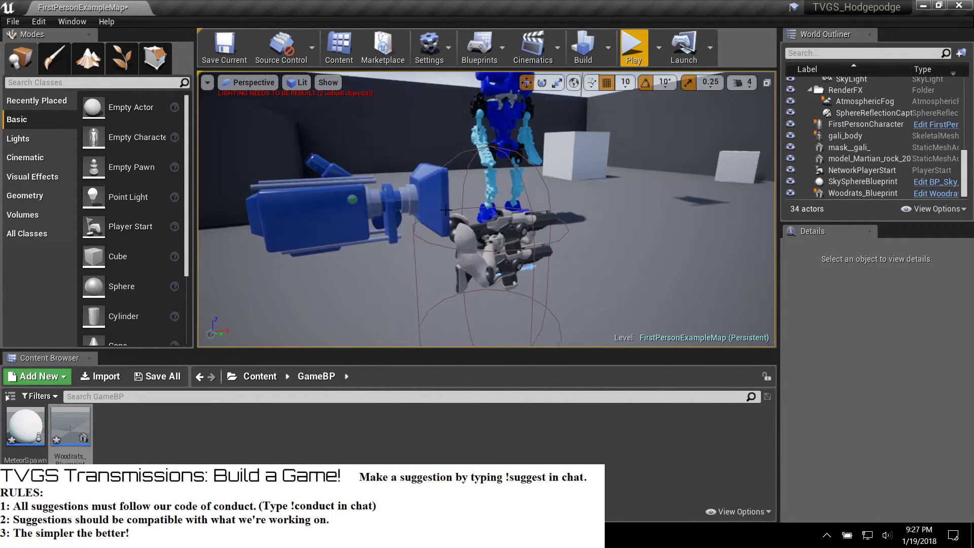
click(433, 213)
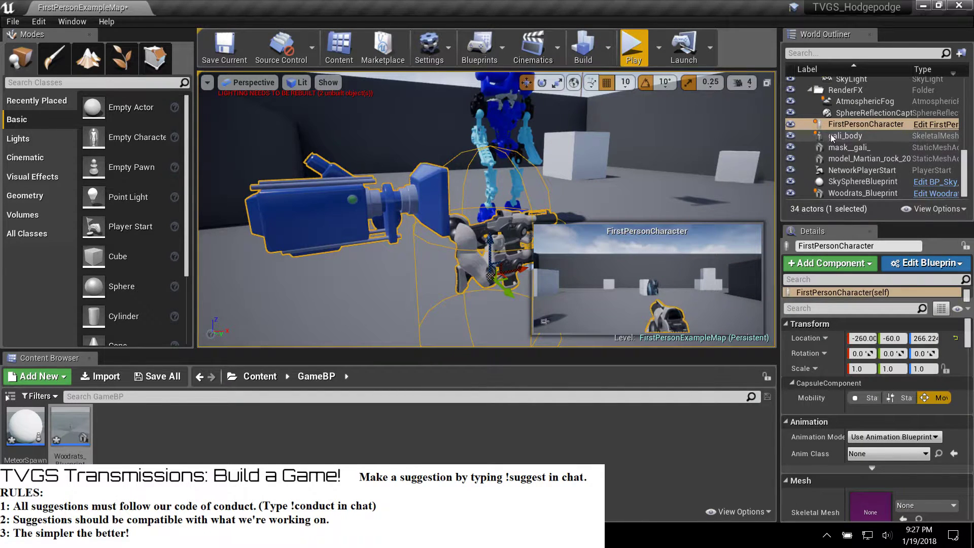
click(920, 127)
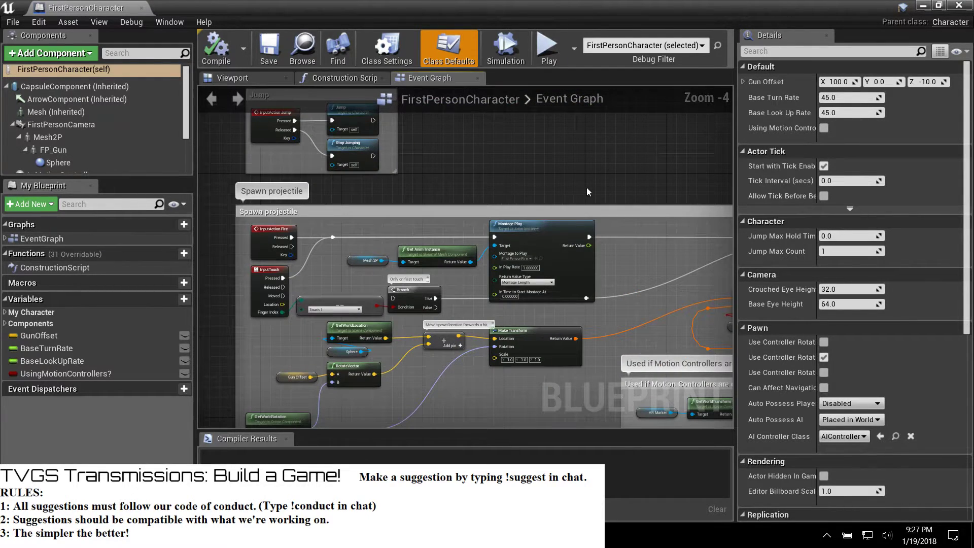
scroll(589, 187, down, 4)
right_drag(590, 187, 249, 252)
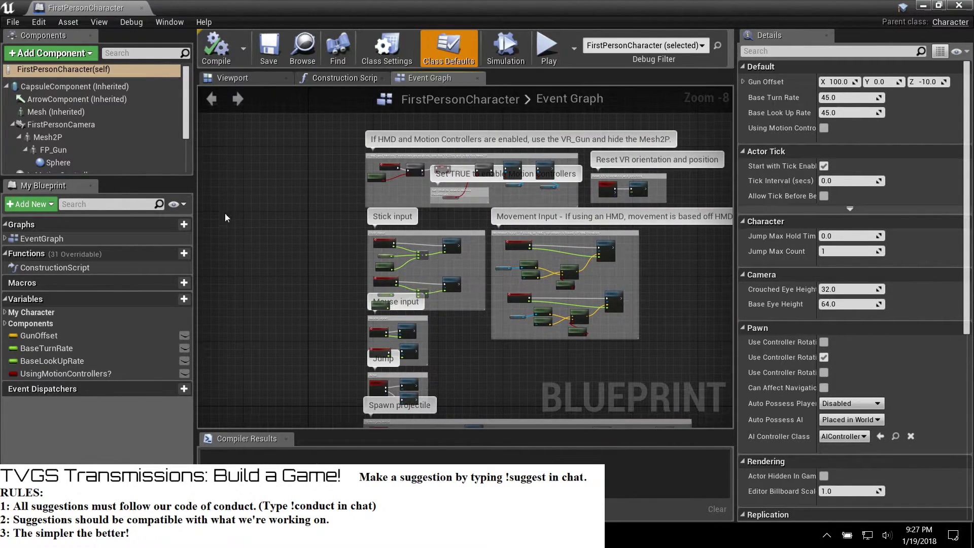
click(255, 80)
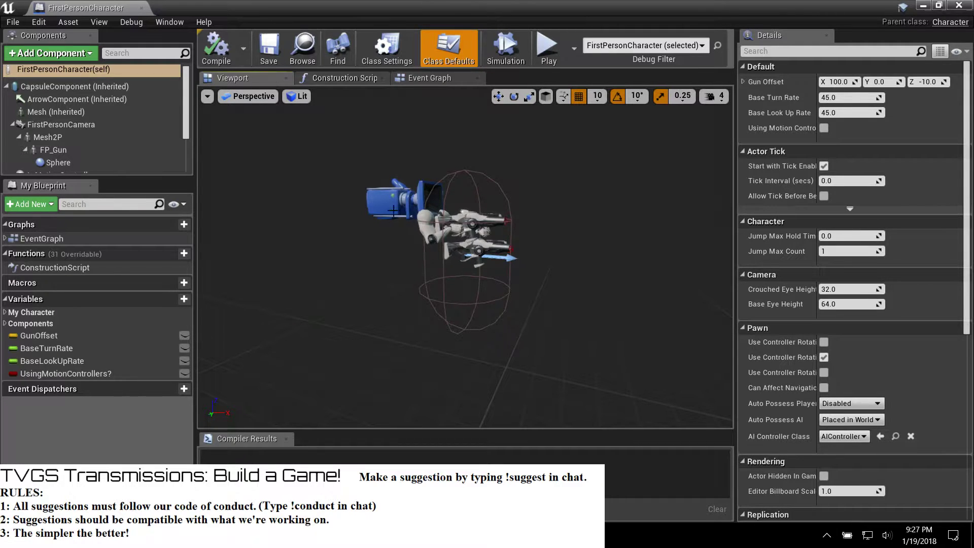
Step: Inspect the character's Mesh2P, inherited Mesh and FirstPersonCamera components and their settings
scroll(69, 139, down, 1)
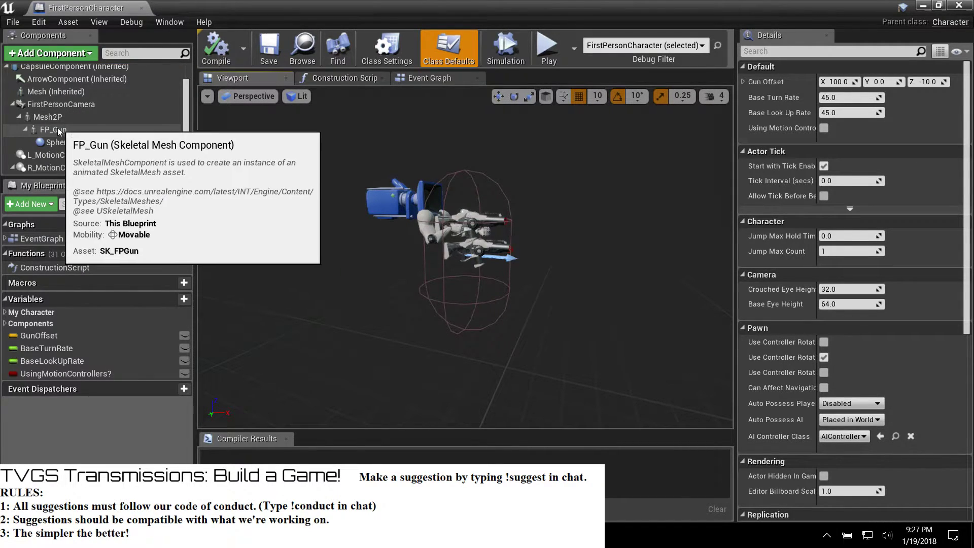
click(53, 118)
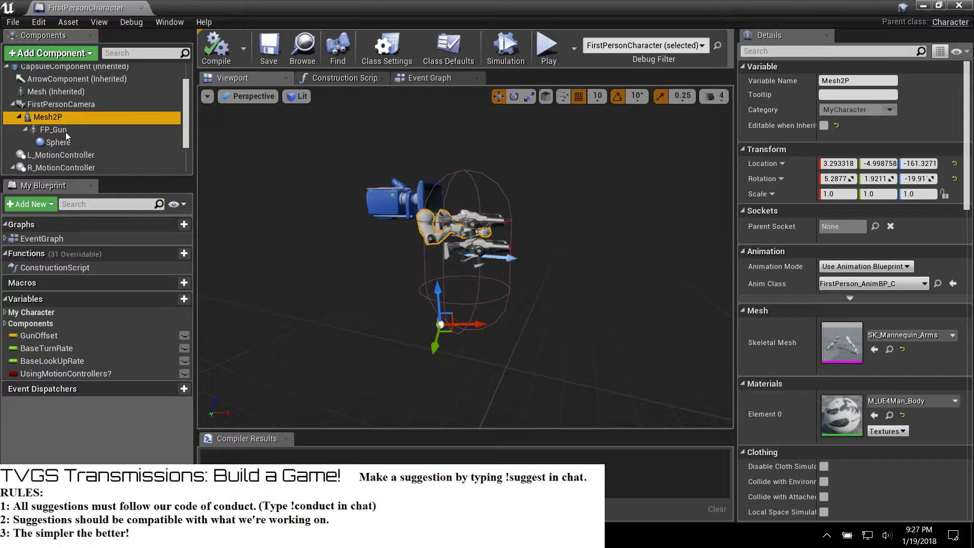
scroll(57, 111, up, 1)
click(57, 112)
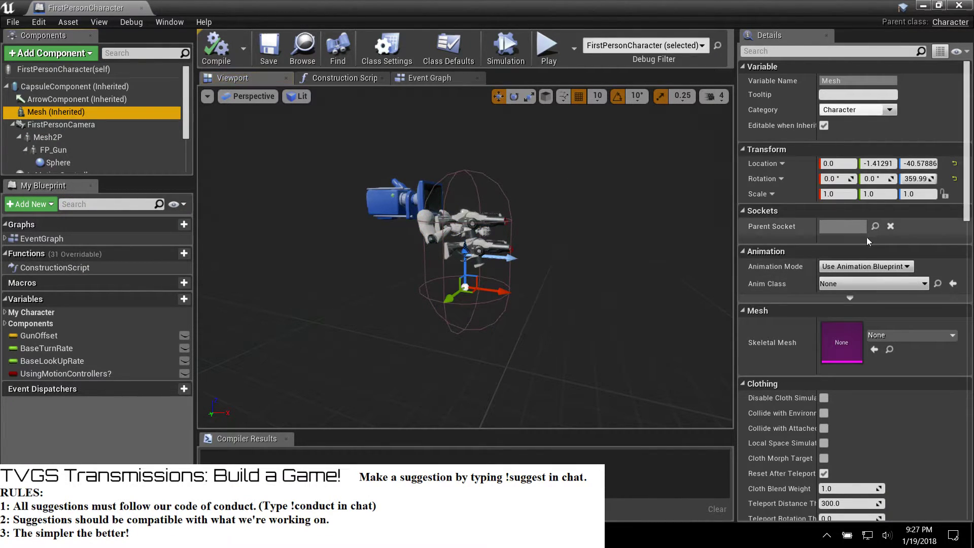
right_click(78, 112)
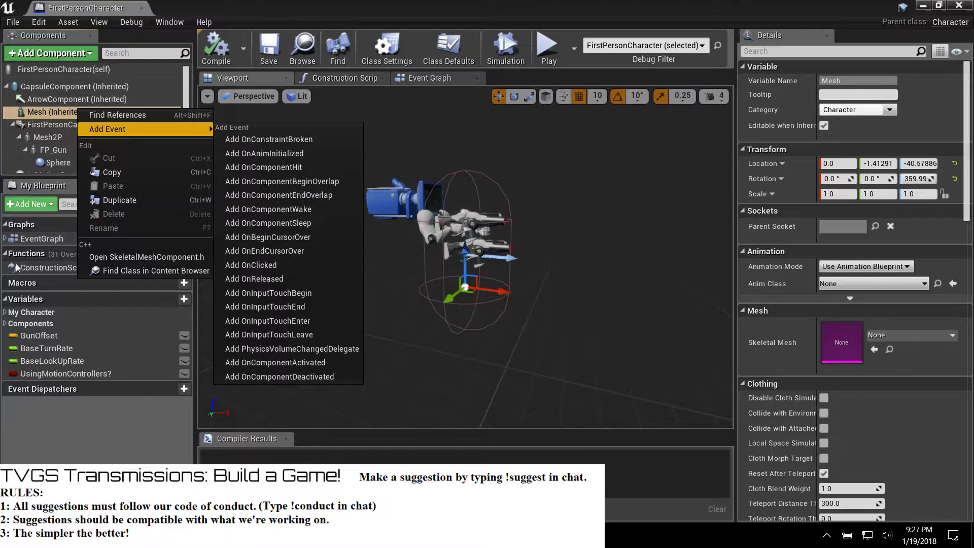
click(73, 420)
click(88, 123)
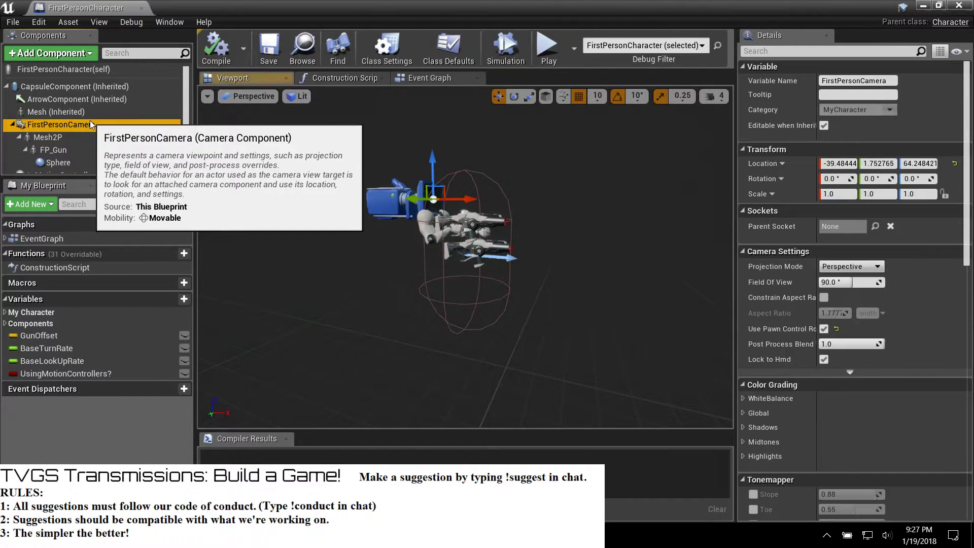
Step: Turn off Visible in the rendering settings of the Mesh2P arms and the FP_Gun component
click(77, 136)
right_click(78, 134)
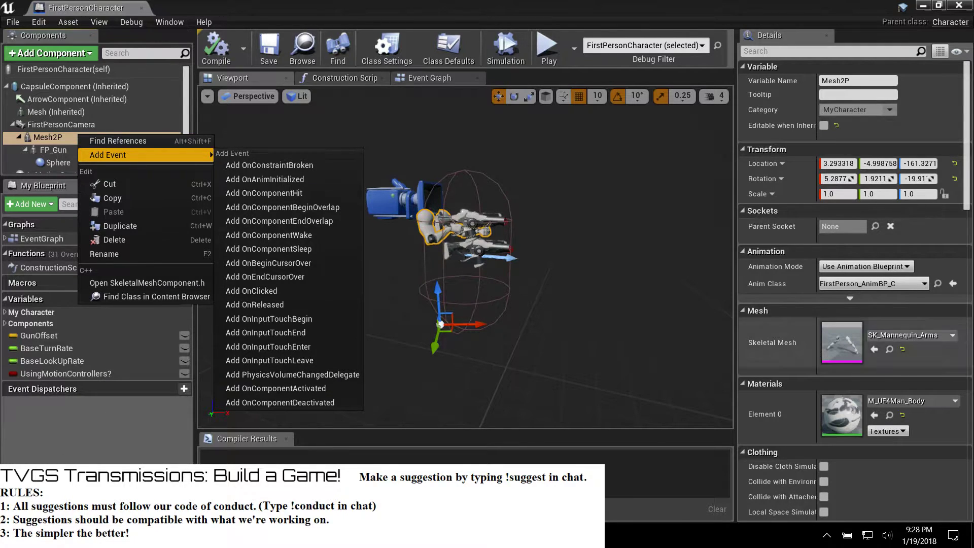
drag(972, 175, 963, 383)
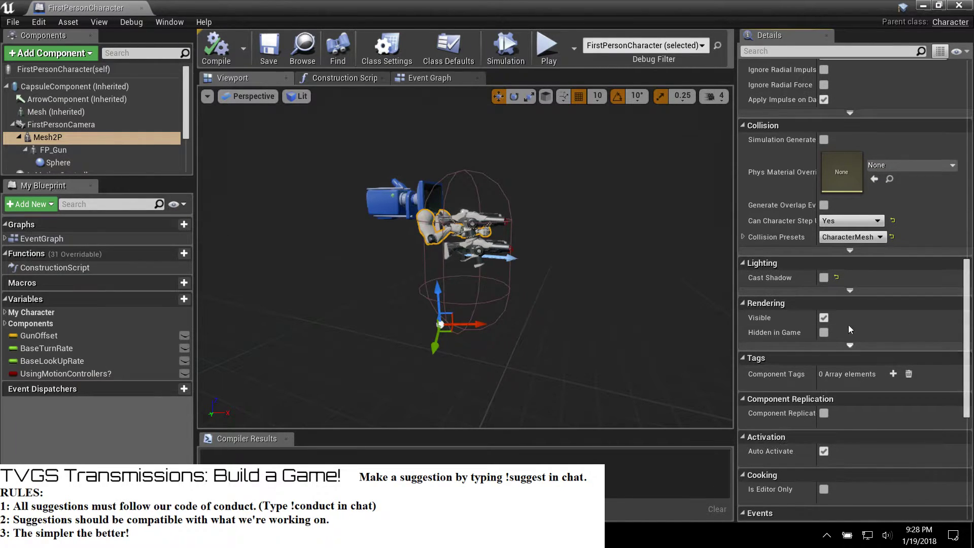
click(825, 318)
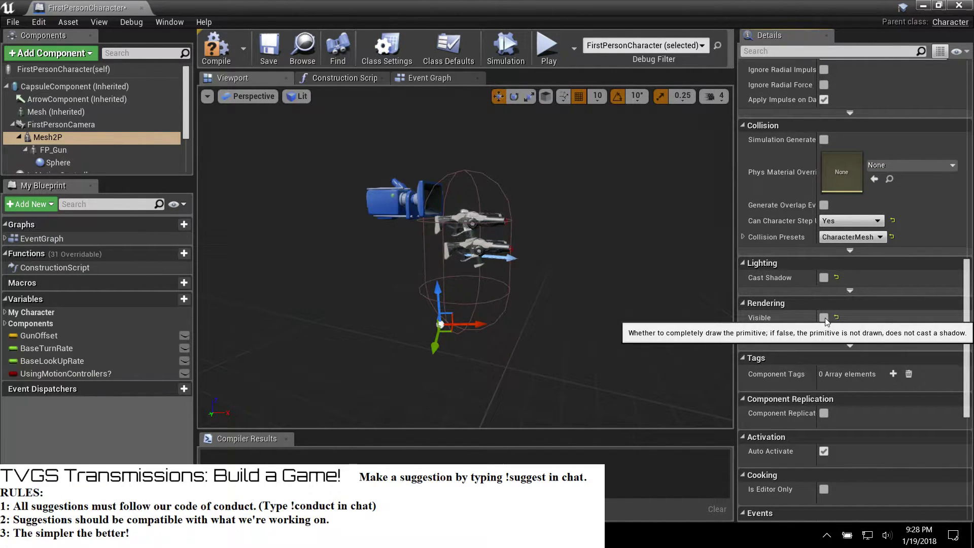
click(51, 151)
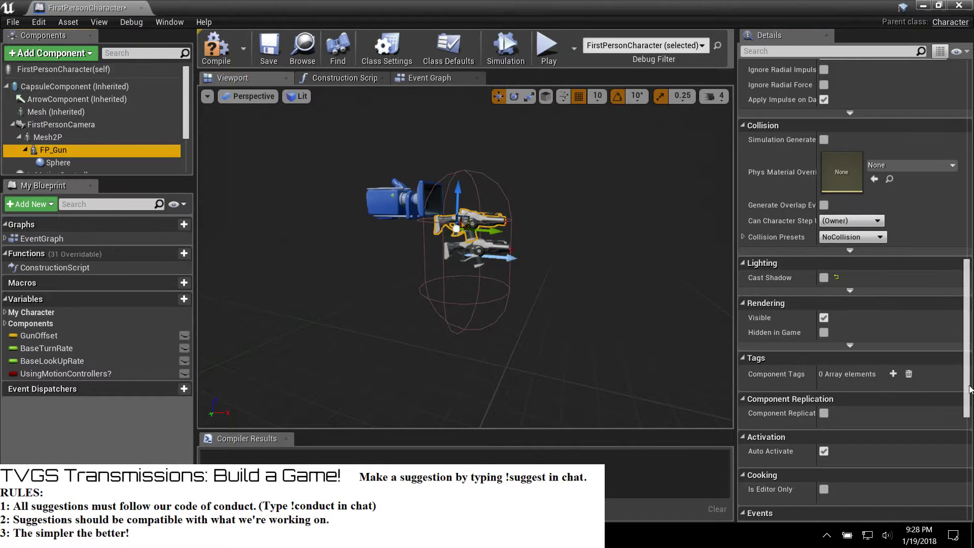
click(824, 318)
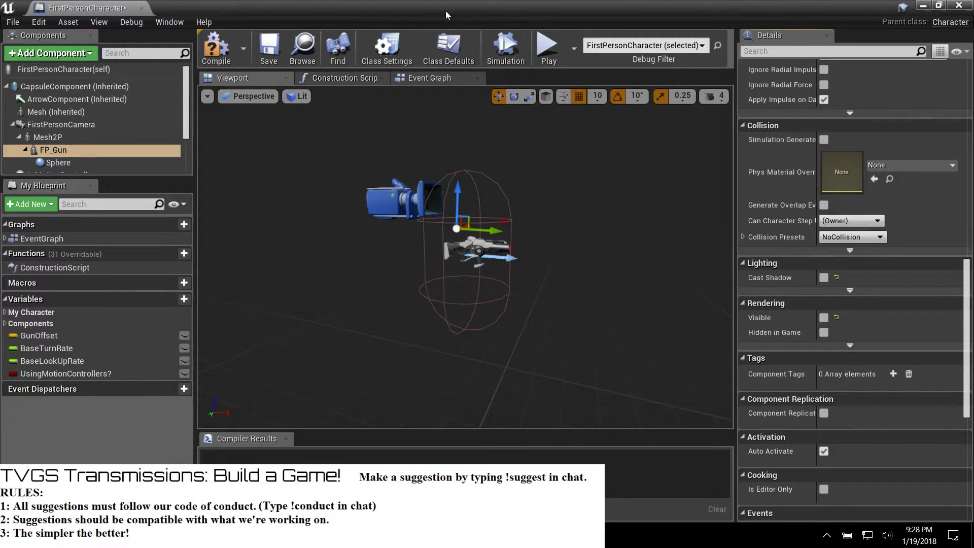
Step: Run a brief play session from the character blueprint, stop it, and close the blueprint editor
click(547, 51)
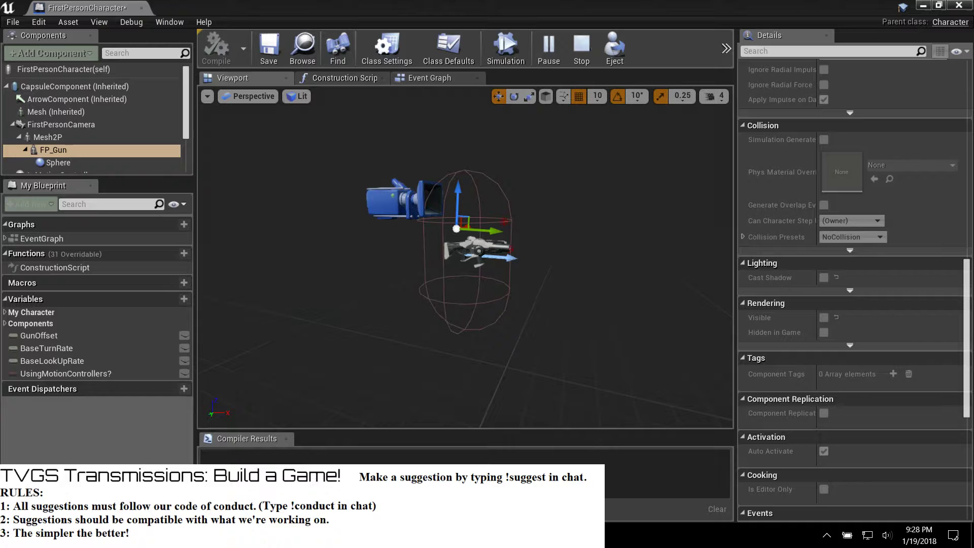
key(Escape)
click(959, 5)
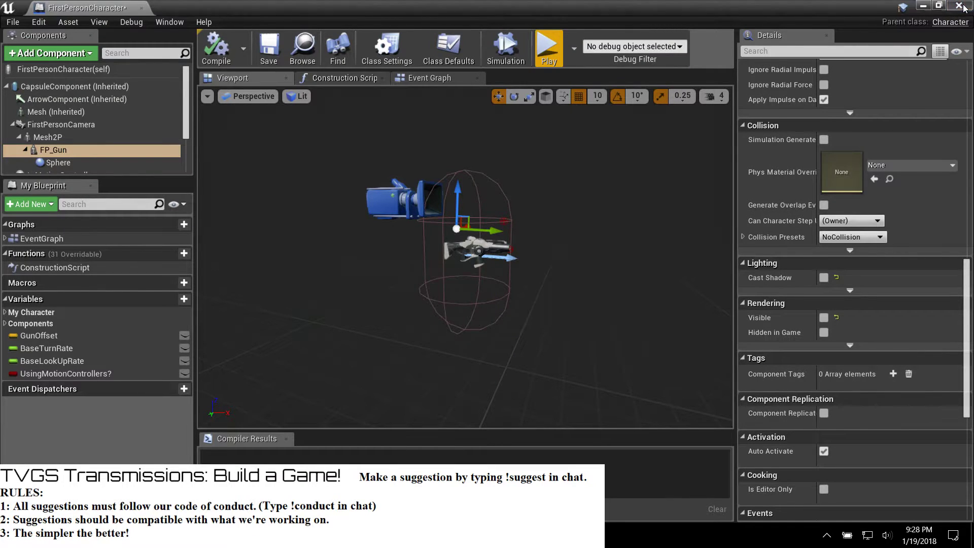
Step: Start a play session in the level and fire a series of projectiles while moving around the Gali figure
click(645, 47)
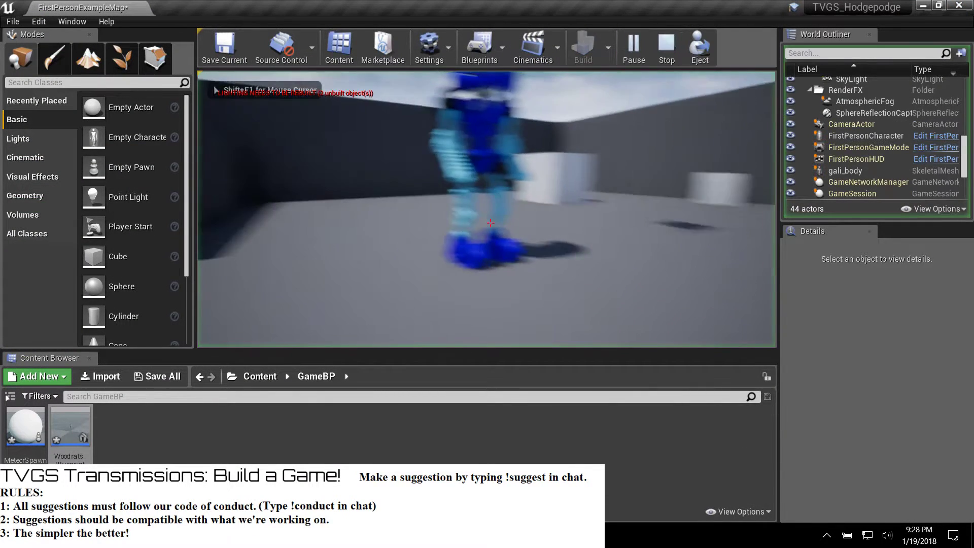
click(490, 223)
click(491, 223)
click(491, 223)
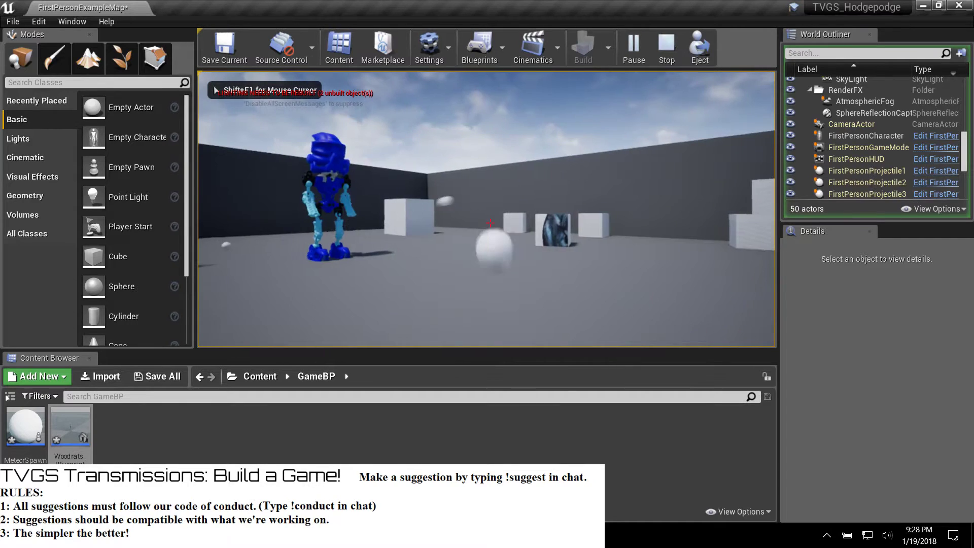
click(490, 223)
click(490, 223)
click(491, 223)
key(w)
click(490, 223)
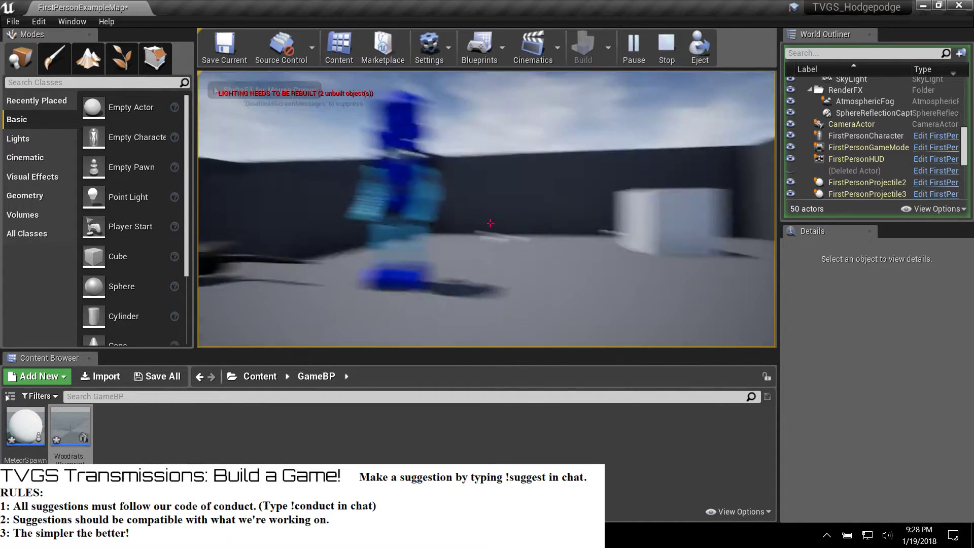
Step: Approach the woodrats and shoot projectiles at them while moving around the arena, and end the play session
click(490, 223)
key(w)
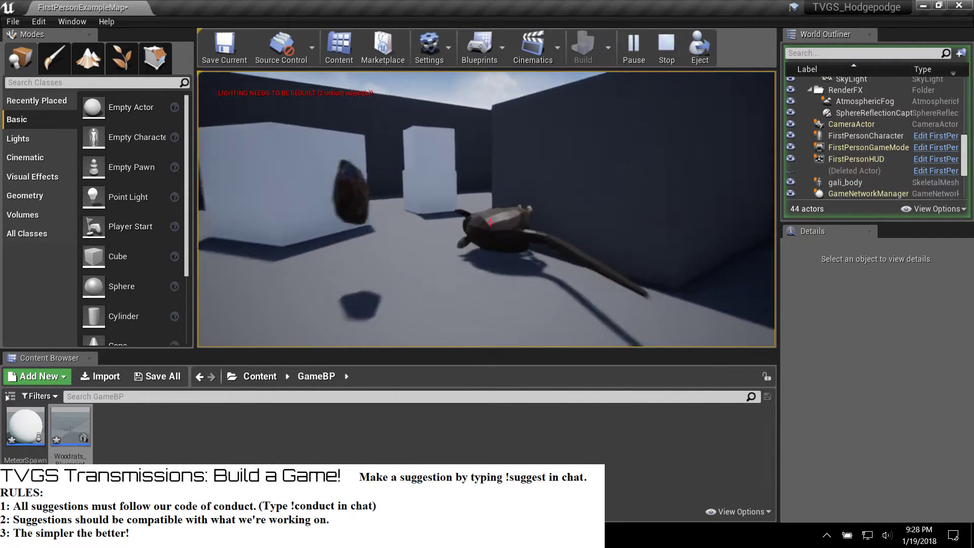
click(491, 224)
key(s)
click(490, 223)
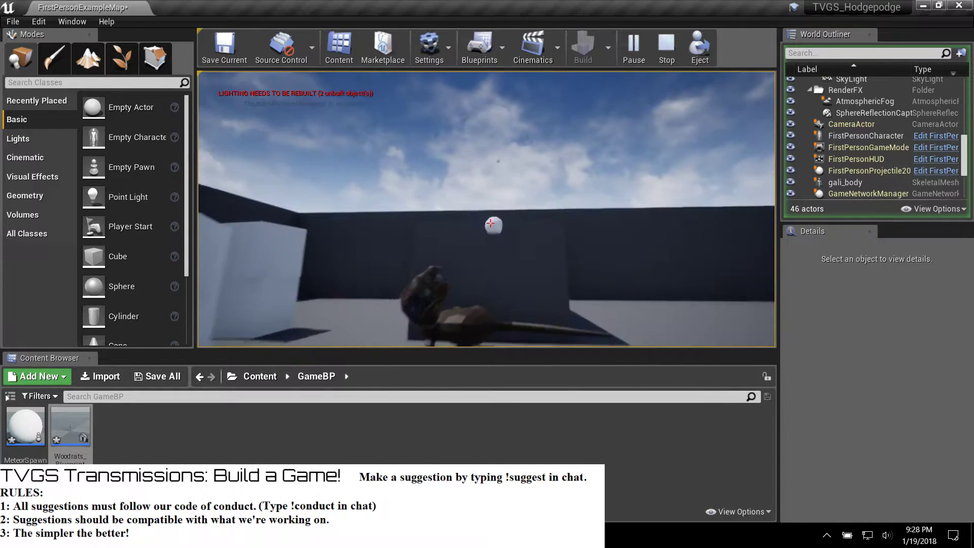
click(490, 223)
click(490, 223)
click(490, 223)
click(490, 223)
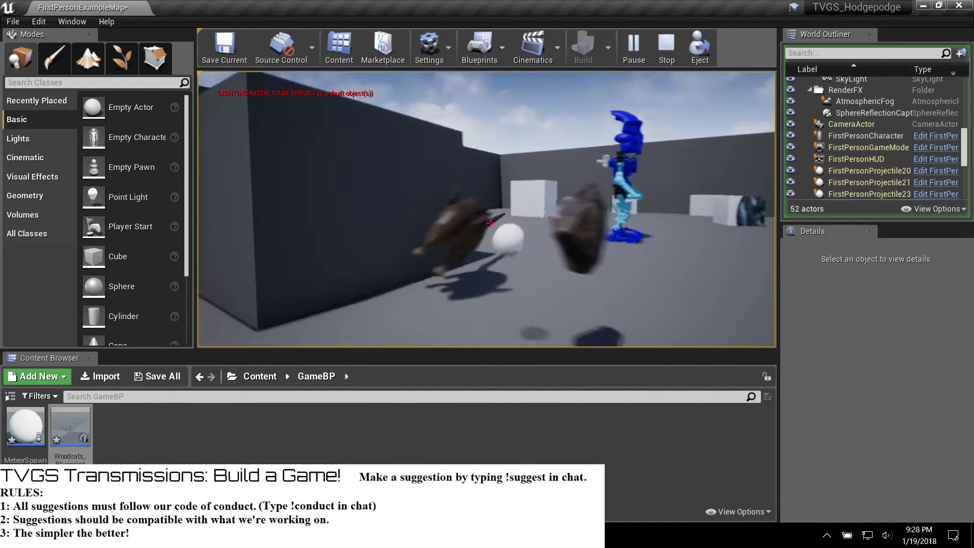
click(490, 223)
key(w)
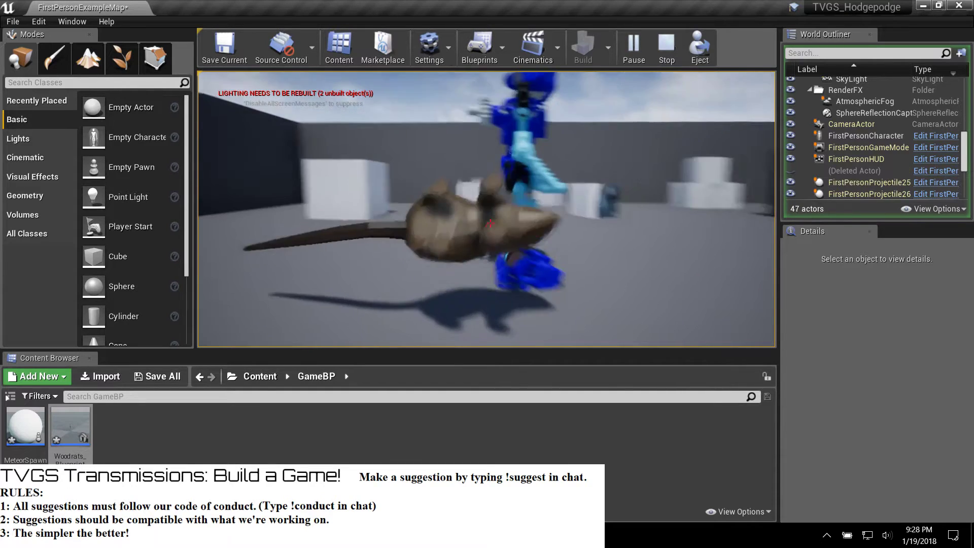
key(s)
click(490, 224)
click(490, 223)
click(490, 224)
click(490, 224)
click(490, 223)
key(w)
click(490, 224)
click(490, 224)
key(d)
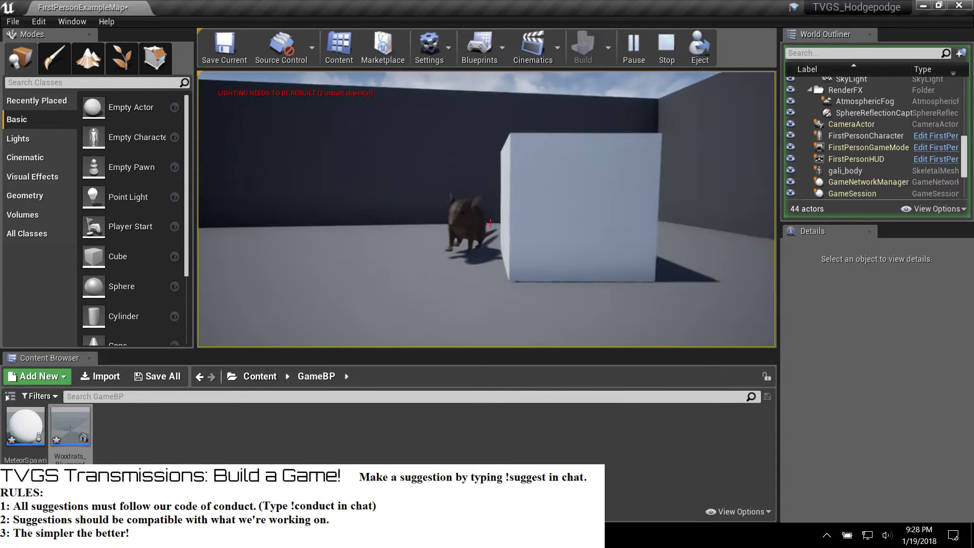
key(Escape)
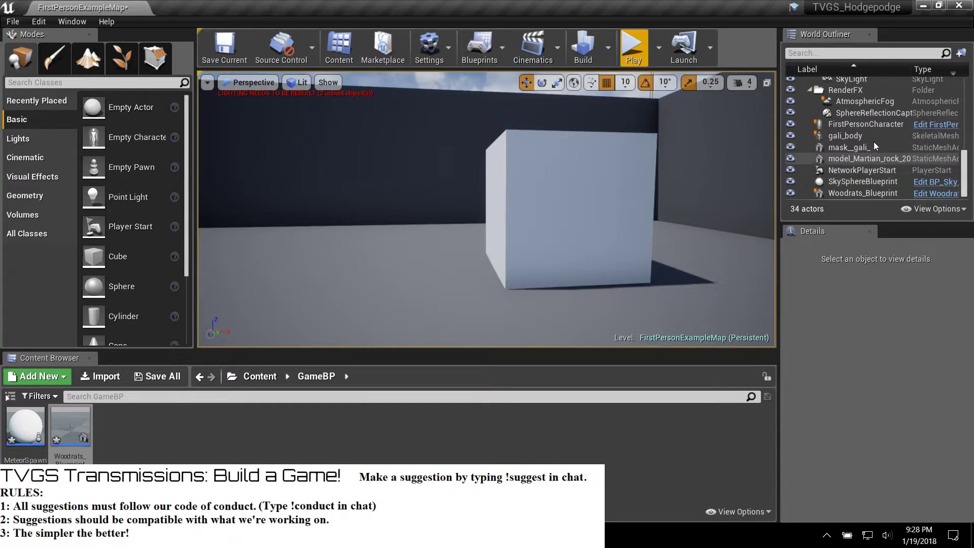
Step: Reopen the FirstPersonCharacter blueprint from the level and examine the Spawn projectile section of its event graph
double_click(870, 125)
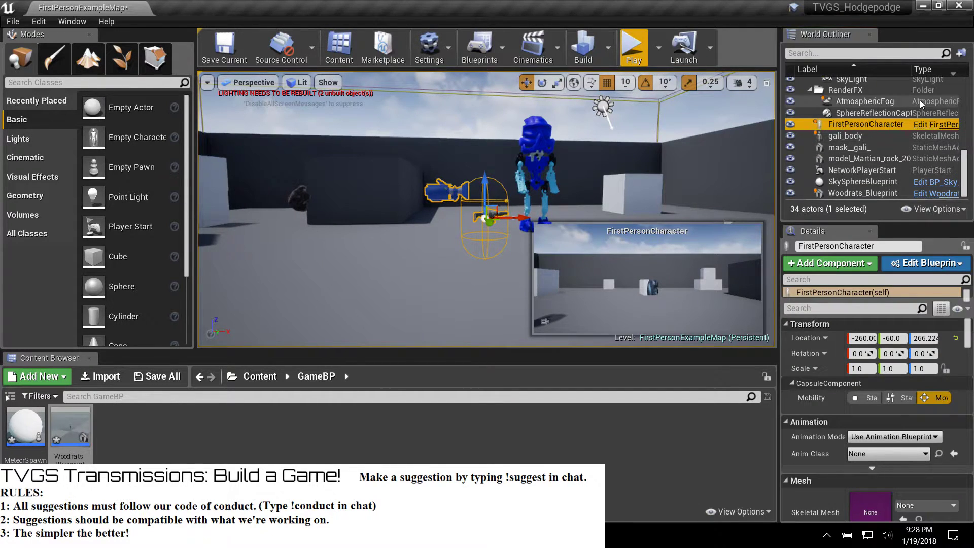
click(938, 125)
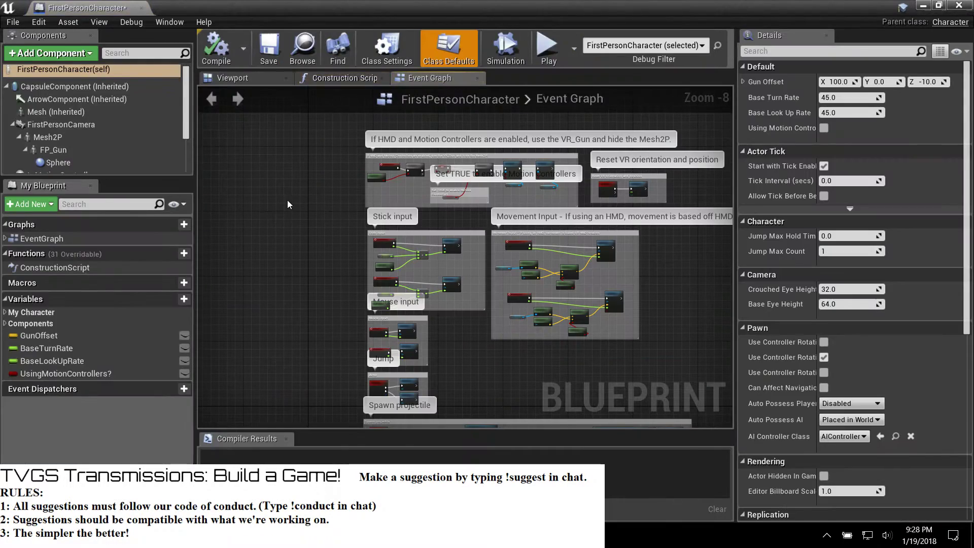
scroll(445, 376, down, 4)
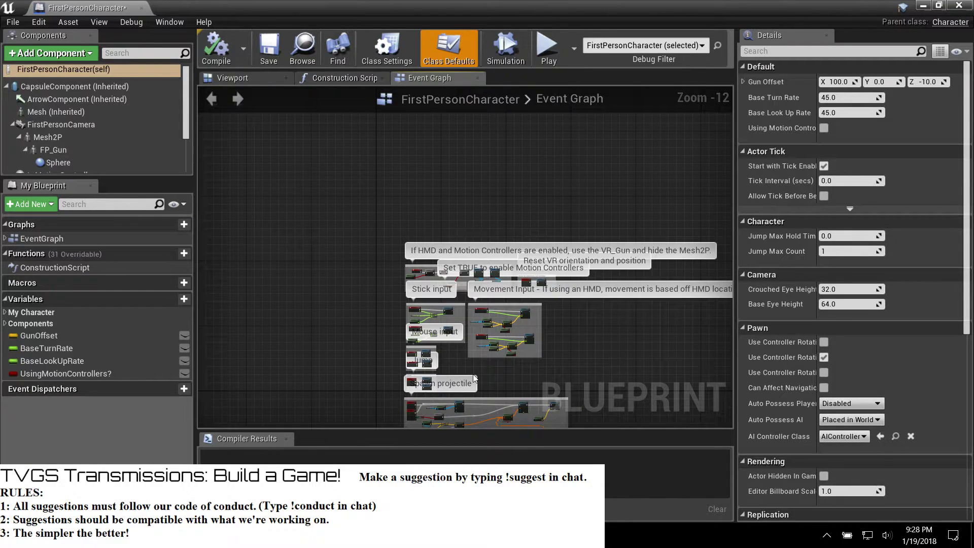
right_drag(461, 335, 415, 175)
scroll(414, 175, up, 4)
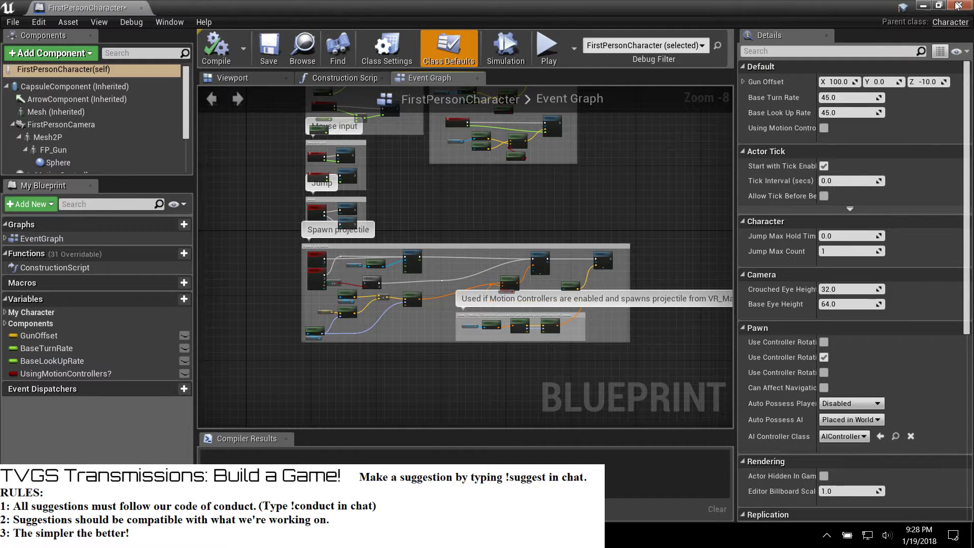
scroll(61, 124, down, 1)
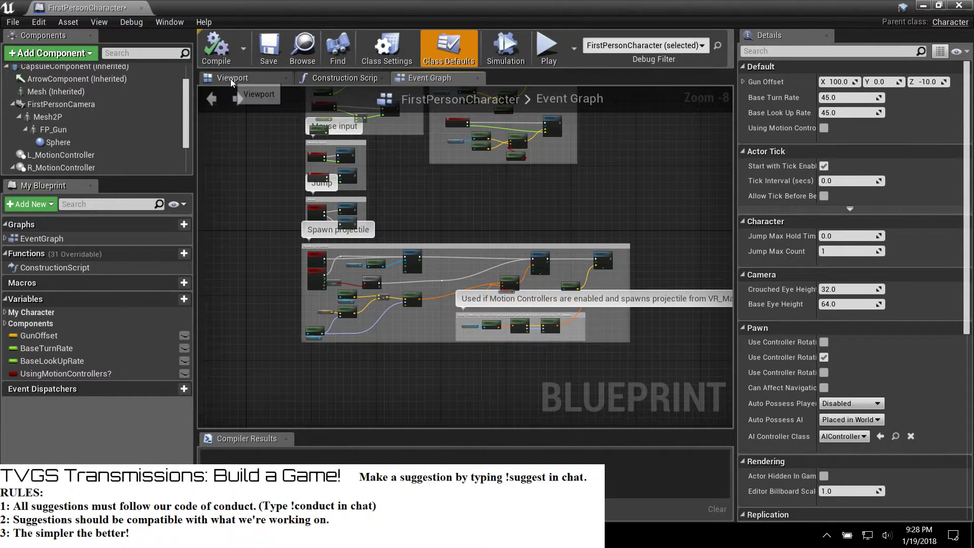
Step: Inspect the Sphere, FP_Gun and Mesh2P components in the character's 3D component view
click(231, 80)
click(52, 143)
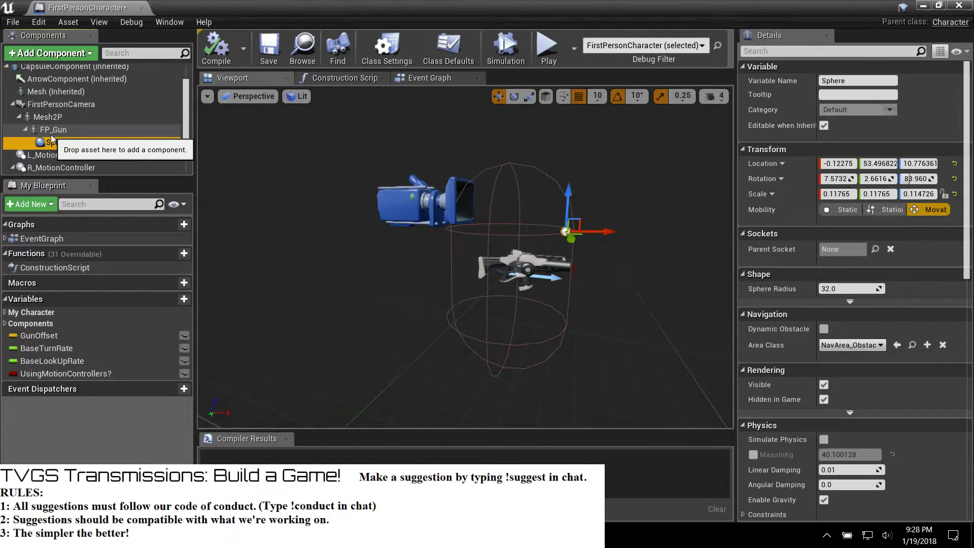
click(51, 130)
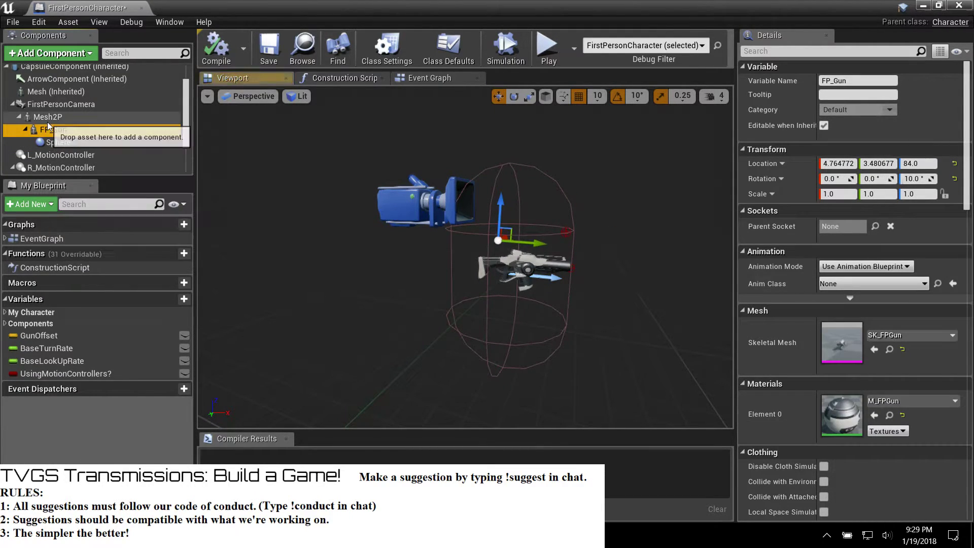
click(48, 118)
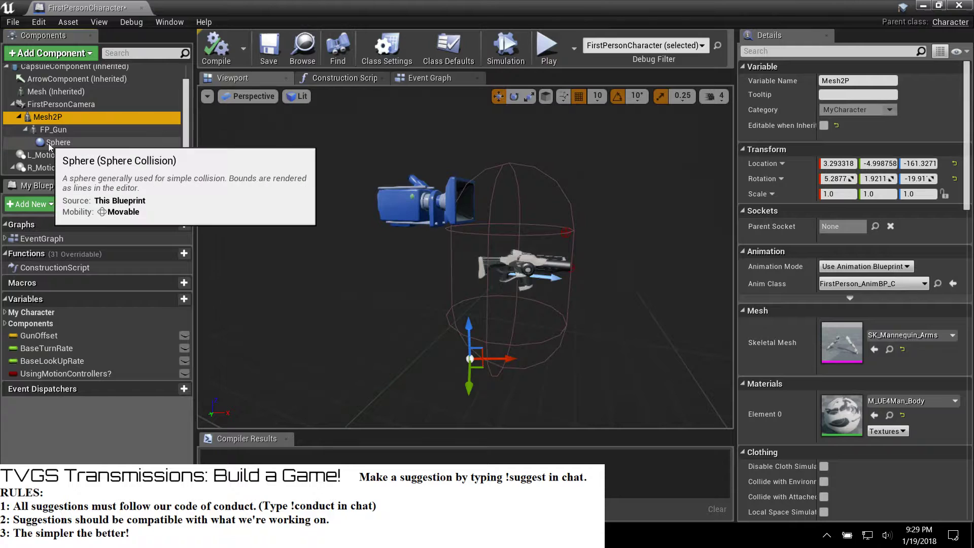
drag(49, 146, 45, 107)
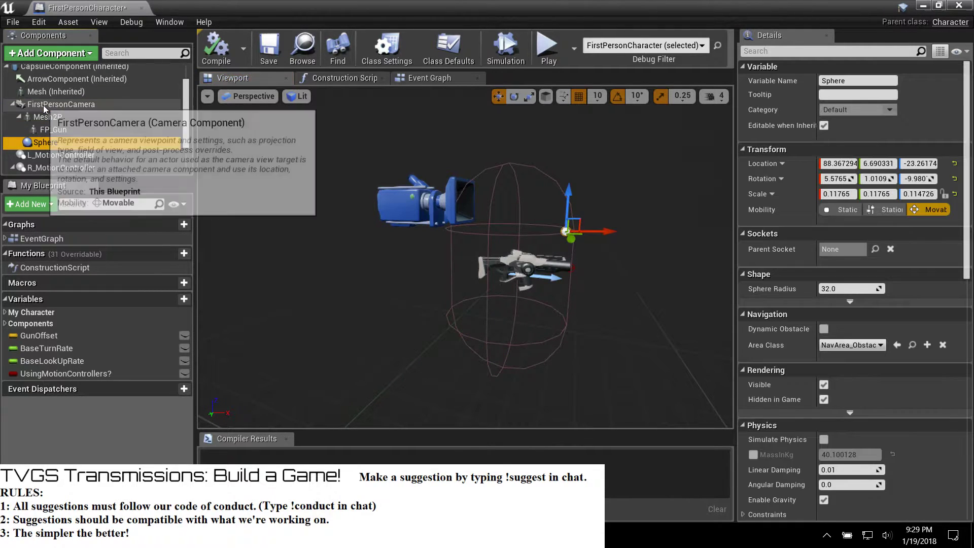
click(43, 118)
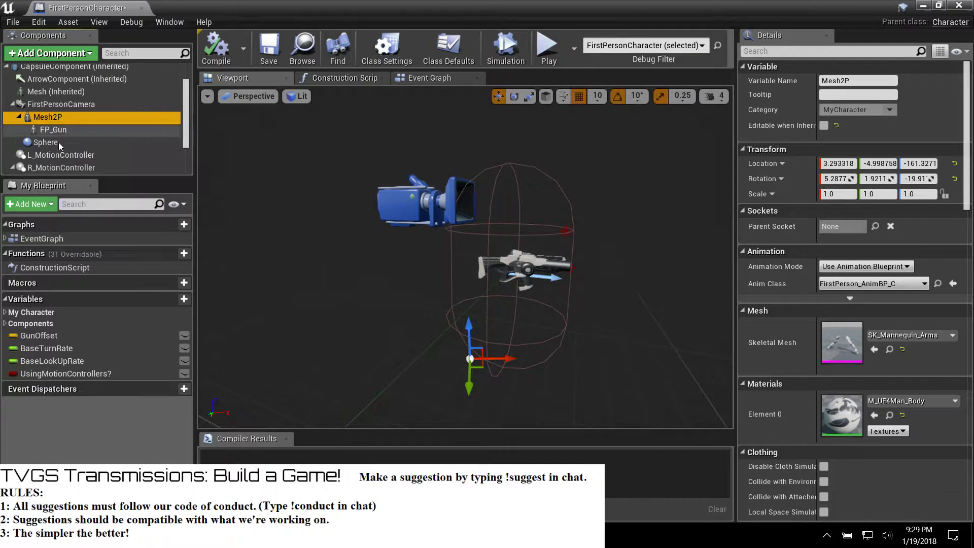
drag(54, 146, 58, 130)
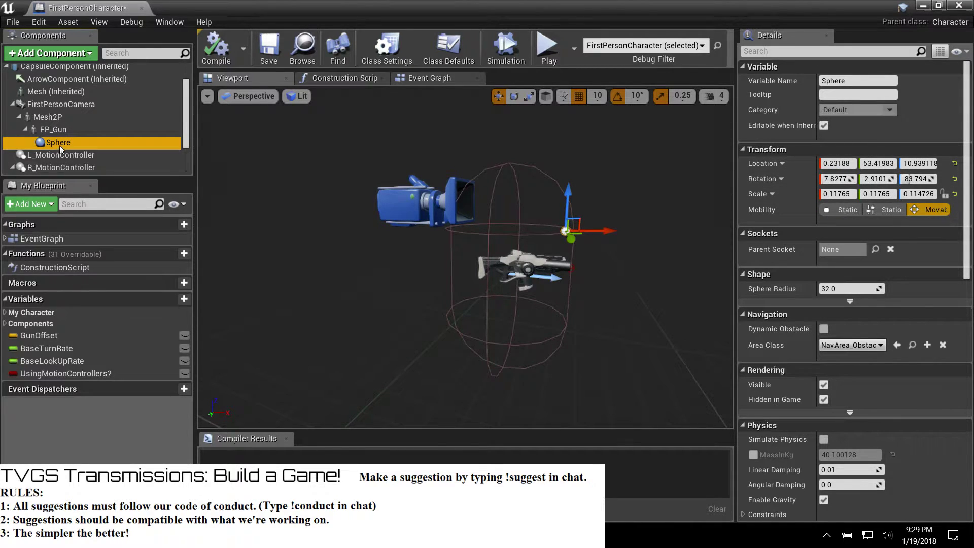
Step: Reattach the Sphere component directly under FirstPersonCamera, and delete the Mesh2P and FP_Gun components
click(68, 108)
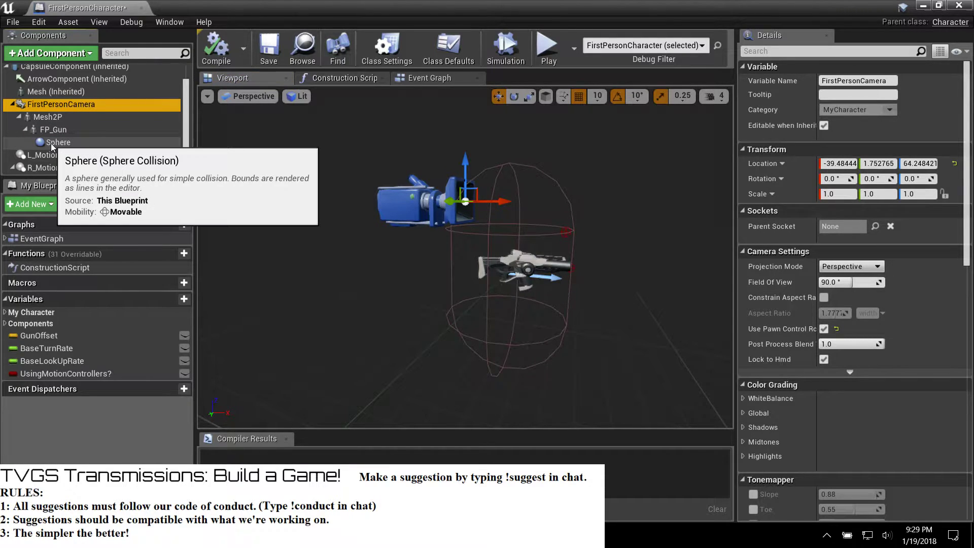
drag(52, 147, 48, 113)
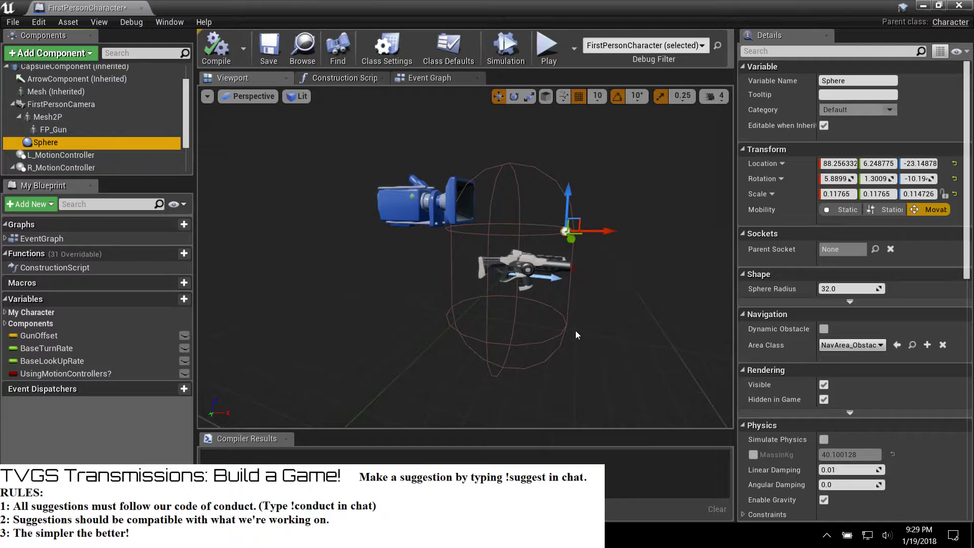
click(46, 117)
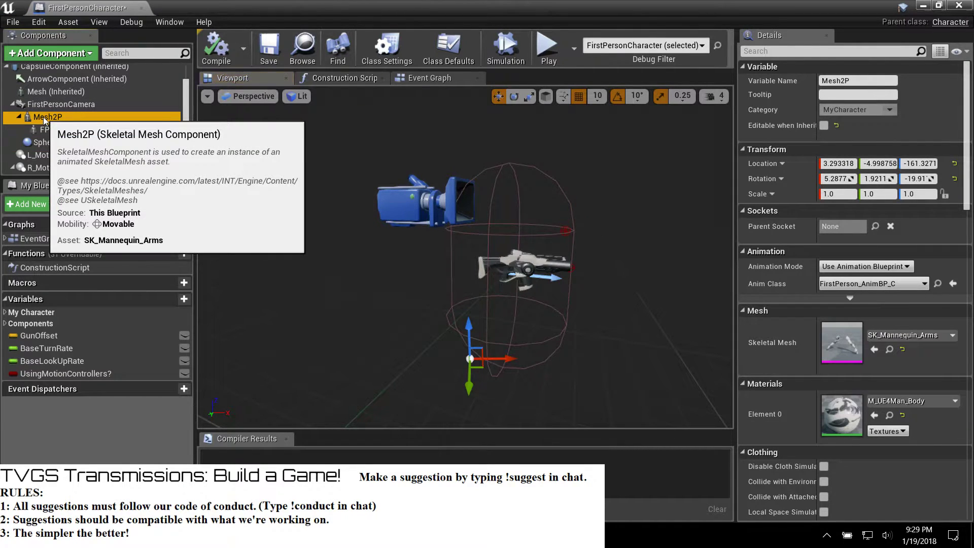
key(Delete)
click(43, 115)
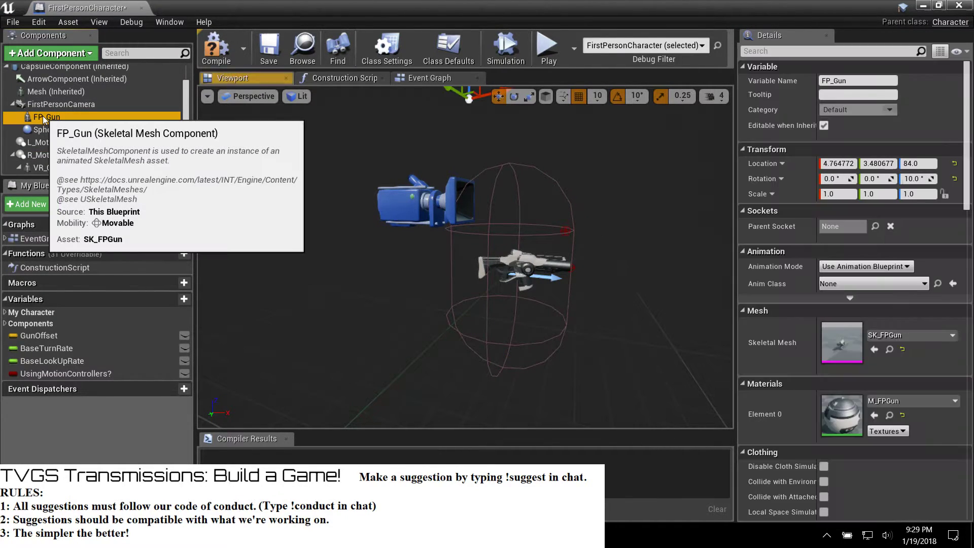
key(Delete)
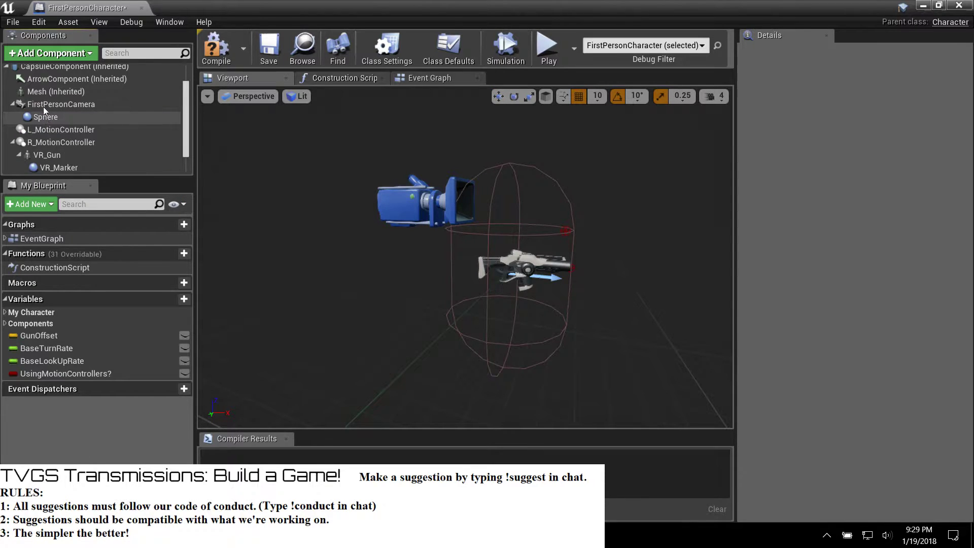
Step: Compile the character blueprint and go to the graph node behind the reported Target connection error
click(42, 117)
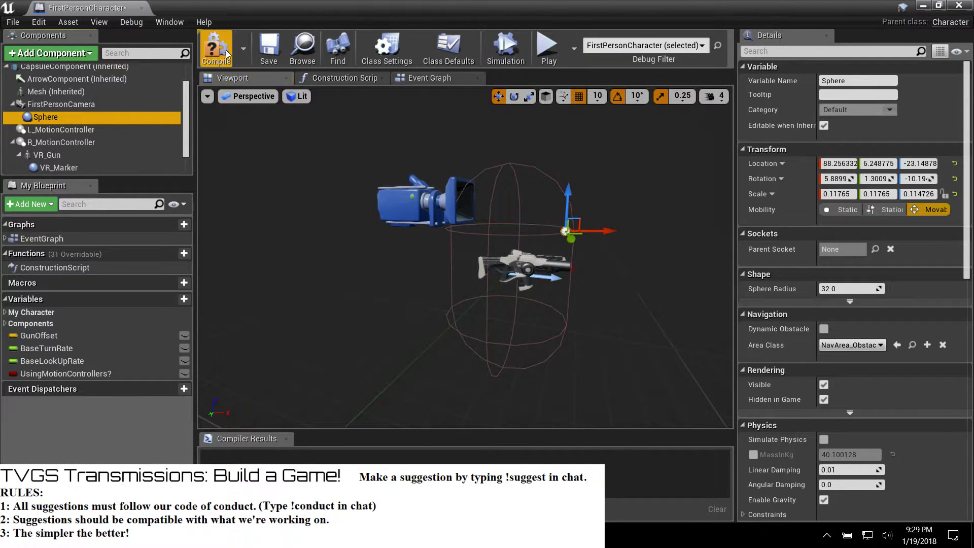
click(215, 48)
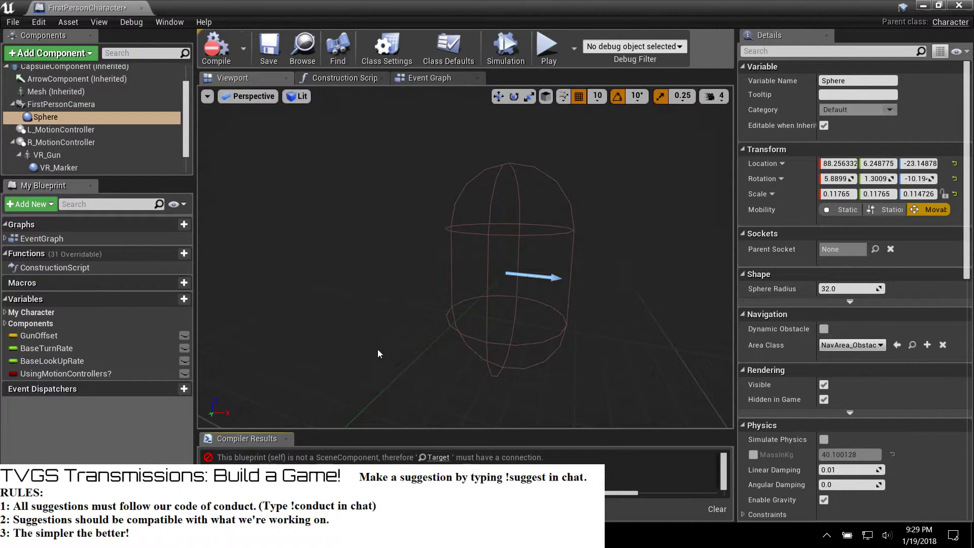
click(438, 458)
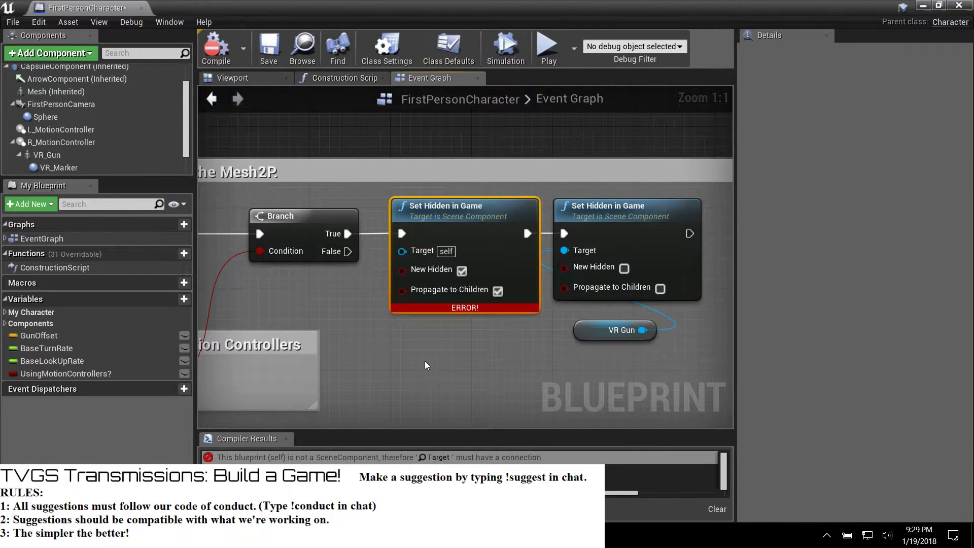
Step: Delete the entire HMD and Motion Controllers comment group with its nodes from the event graph, and recompile the blueprint
scroll(425, 362, down, 4)
right_drag(422, 357, 483, 309)
scroll(482, 309, down, 1)
drag(219, 185, 519, 299)
drag(641, 351, 641, 352)
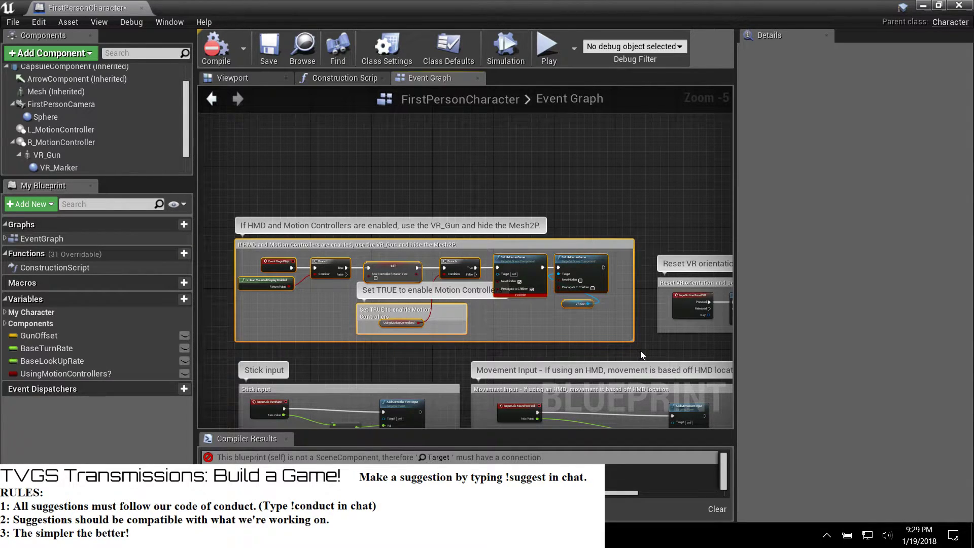
key(Delete)
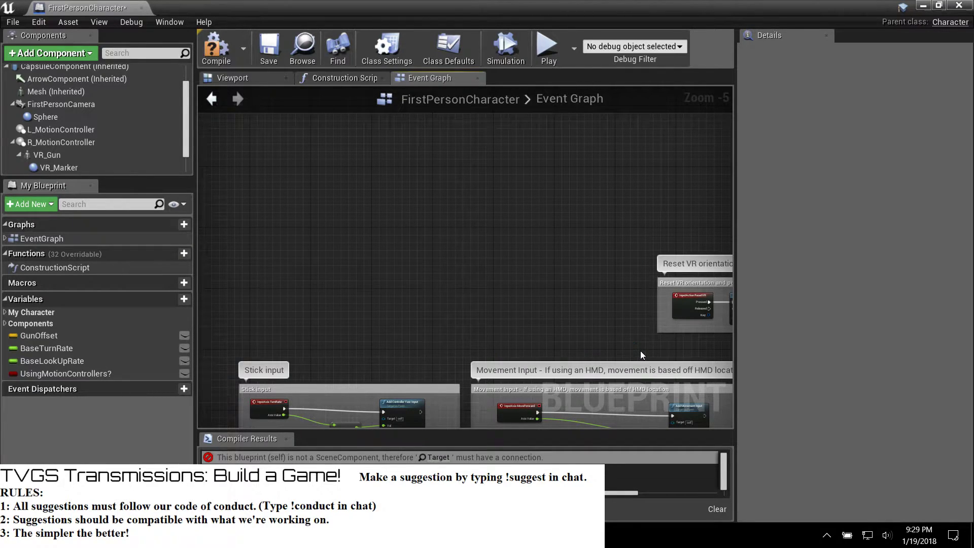
click(221, 49)
Step: Examine the Get Anim Instance and Montage Play nodes and their connections in the Spawn projectile group
right_drag(437, 330, 451, 89)
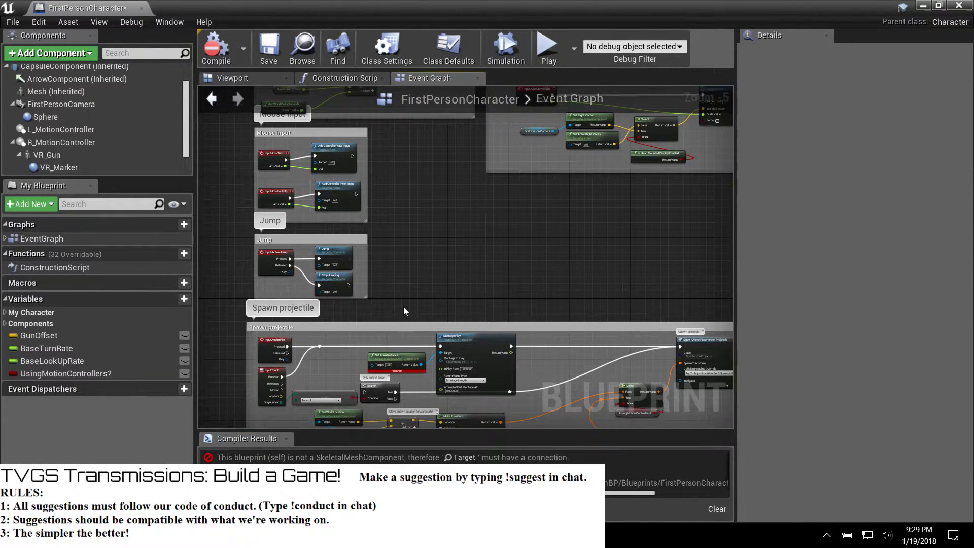
right_drag(404, 306, 403, 190)
scroll(403, 190, up, 3)
scroll(424, 235, up, 2)
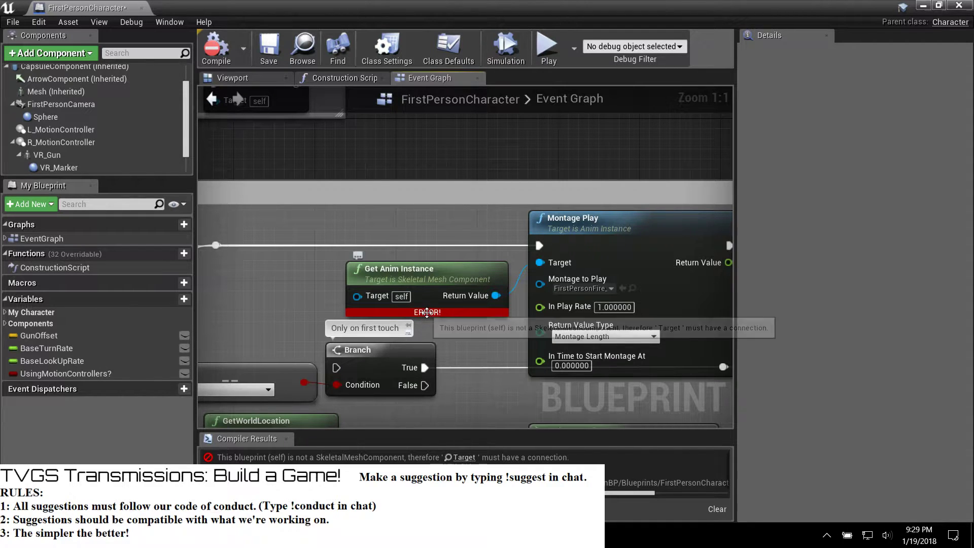
scroll(427, 313, down, 5)
right_drag(479, 214, 671, 300)
scroll(418, 250, up, 4)
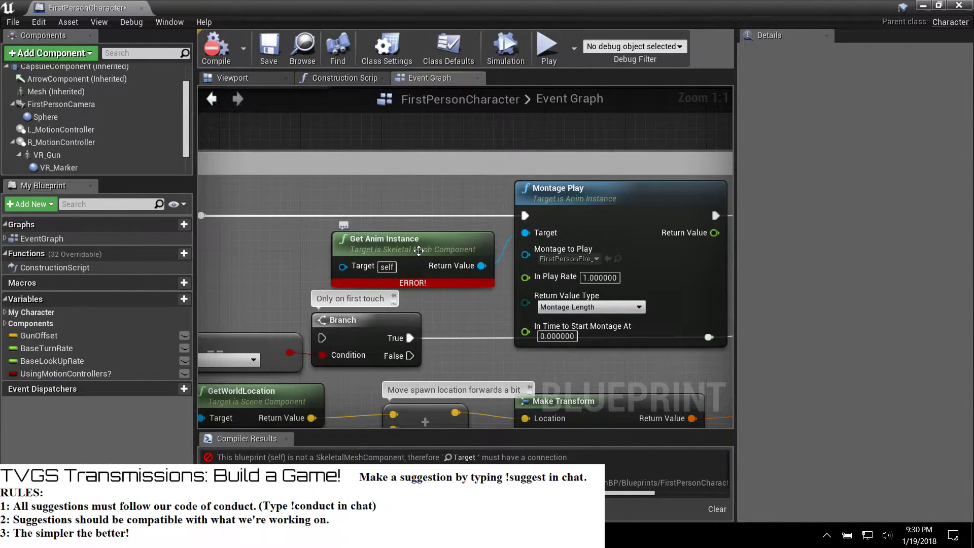
scroll(418, 250, down, 7)
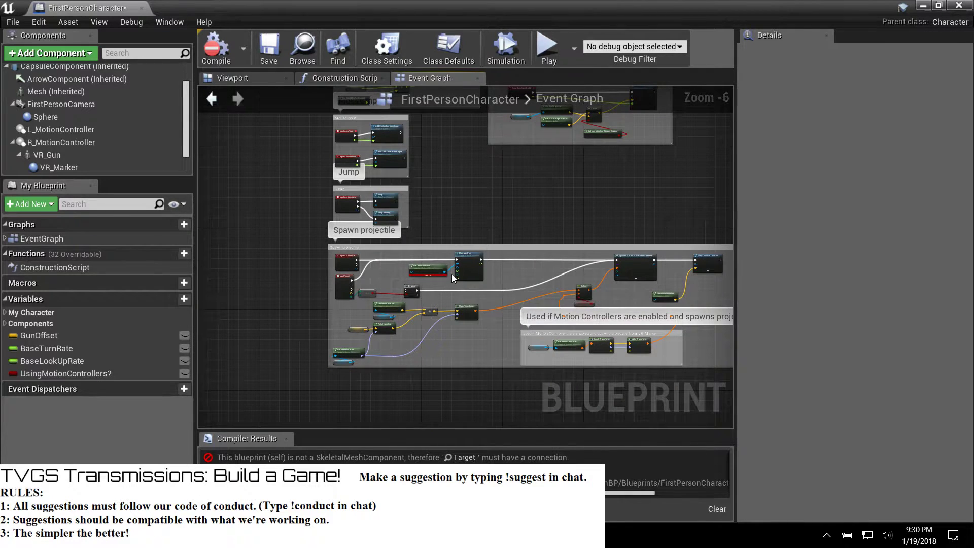
scroll(451, 274, up, 2)
right_drag(584, 304, 574, 303)
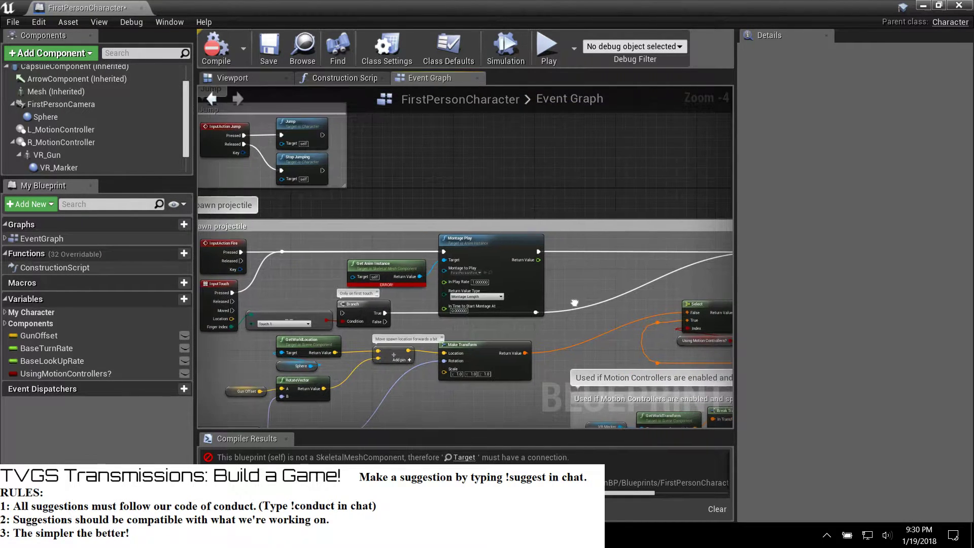
mouse_move(516, 254)
mouse_down()
mouse_move(505, 206)
mouse_move(492, 239)
mouse_move(544, 243)
mouse_move(521, 243)
mouse_up()
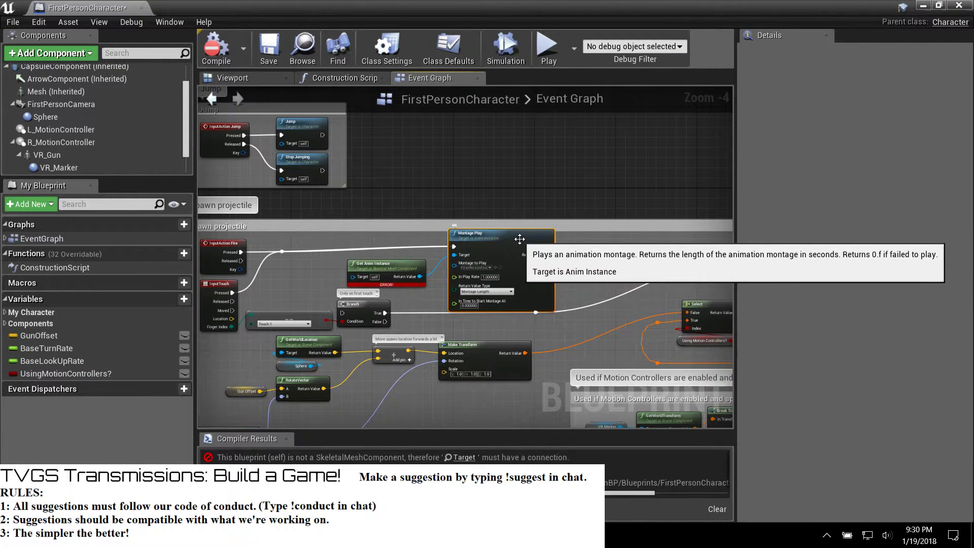
key(Delete)
key(ctrl+z)
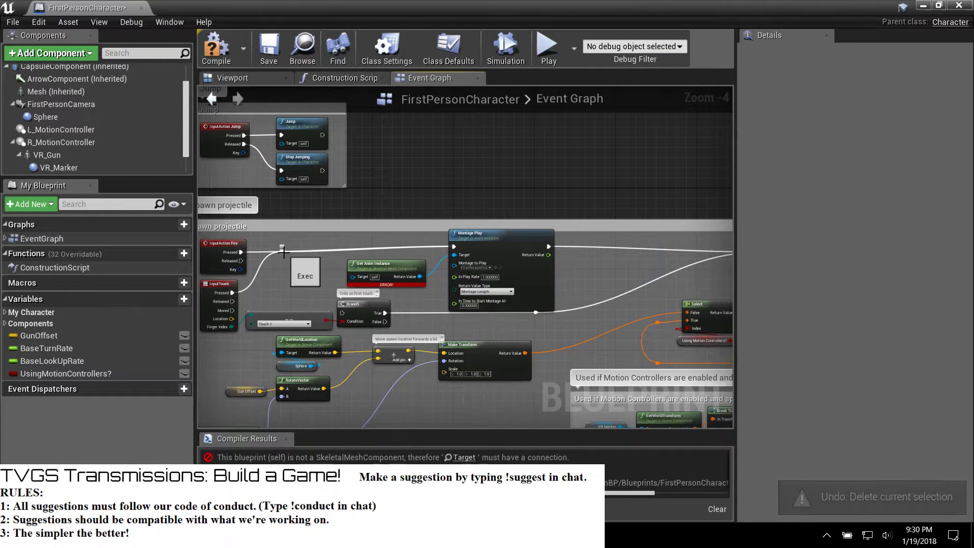
Step: Delete the Get Anim Instance and Montage Play nodes, and wire the firing execution line's reroute point directly into the SpawnActor node
right_drag(605, 278, 526, 281)
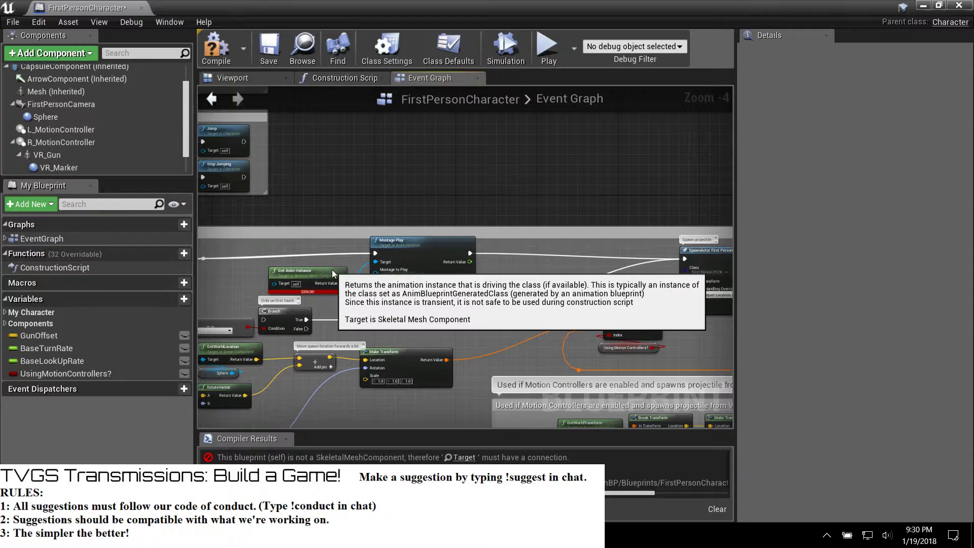
key(Delete)
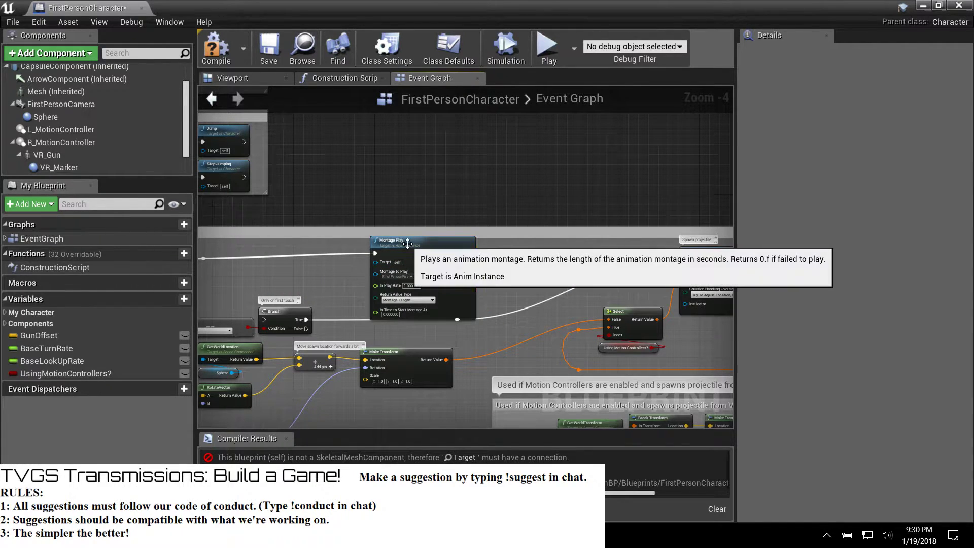
key(Delete)
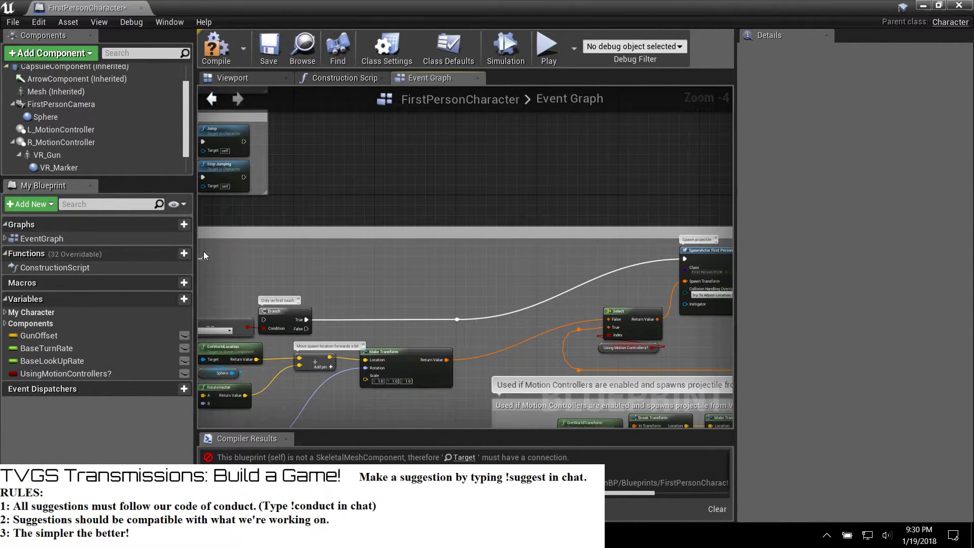
drag(204, 259, 708, 260)
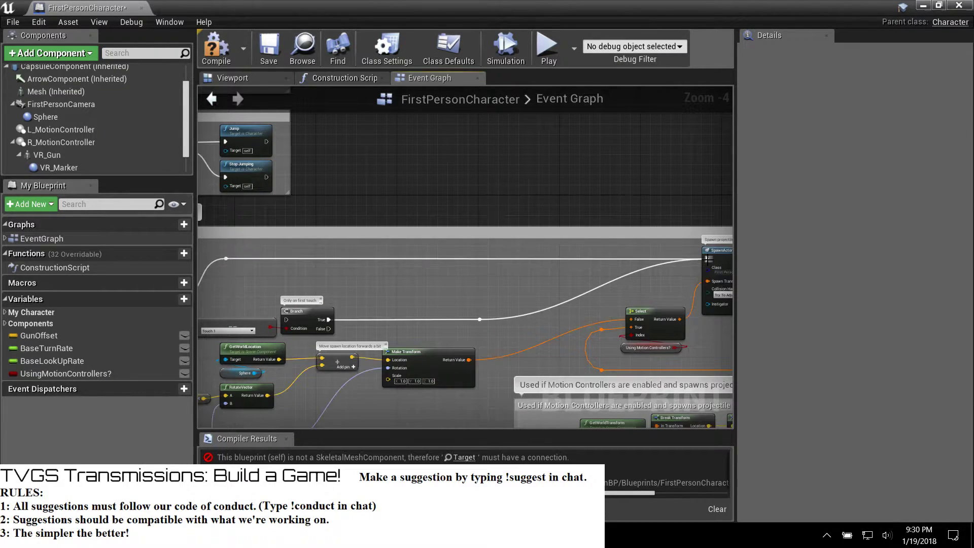
Step: Compile the character blueprint and go to the node behind the reported Target connection error
click(226, 49)
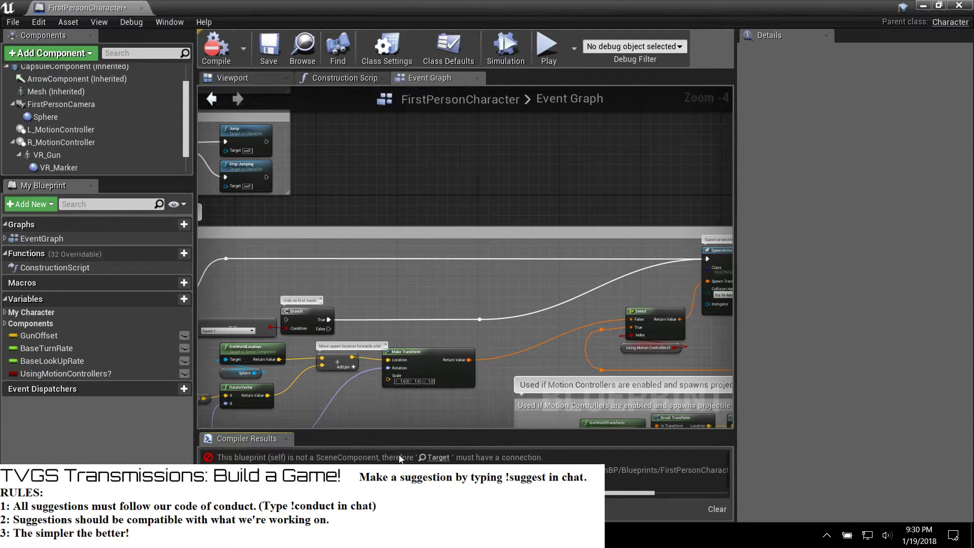
click(438, 457)
scroll(395, 375, down, 4)
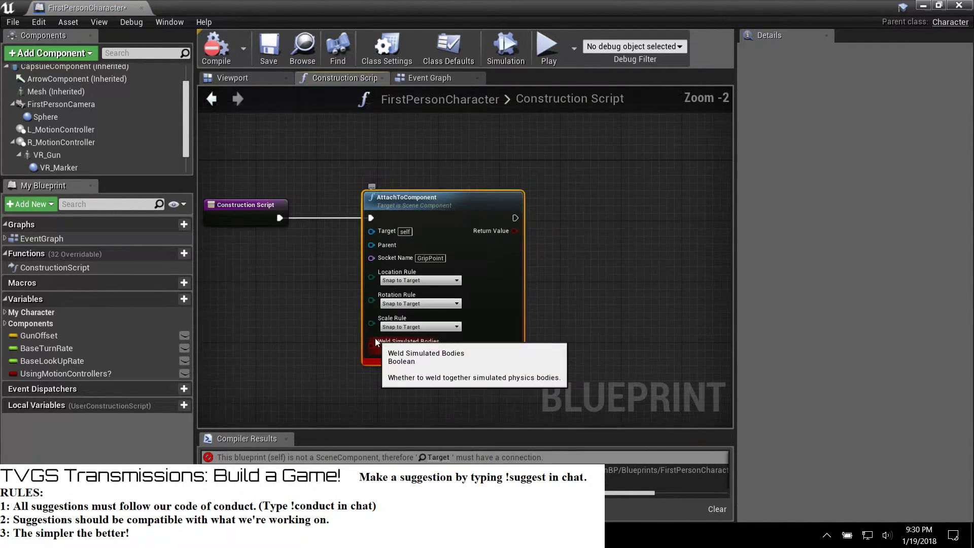
scroll(457, 291, up, 2)
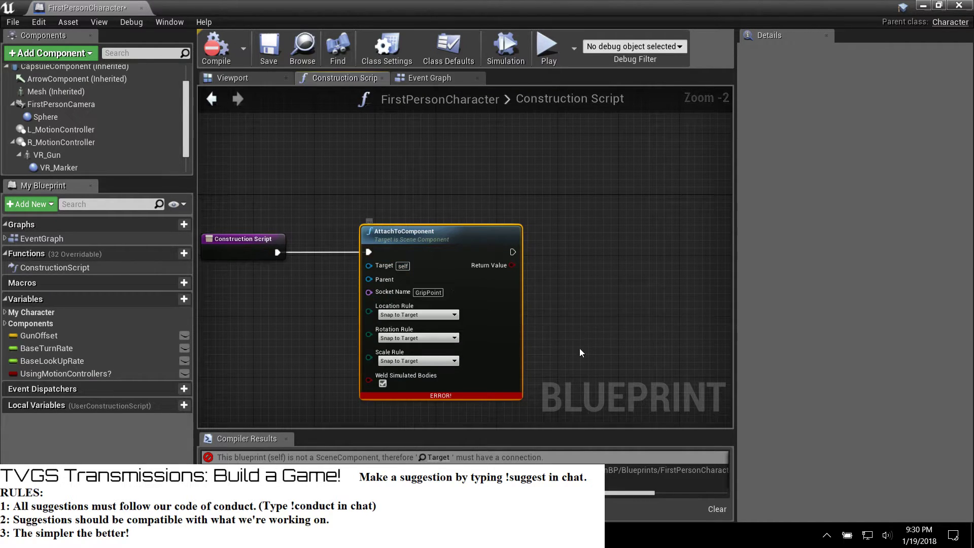
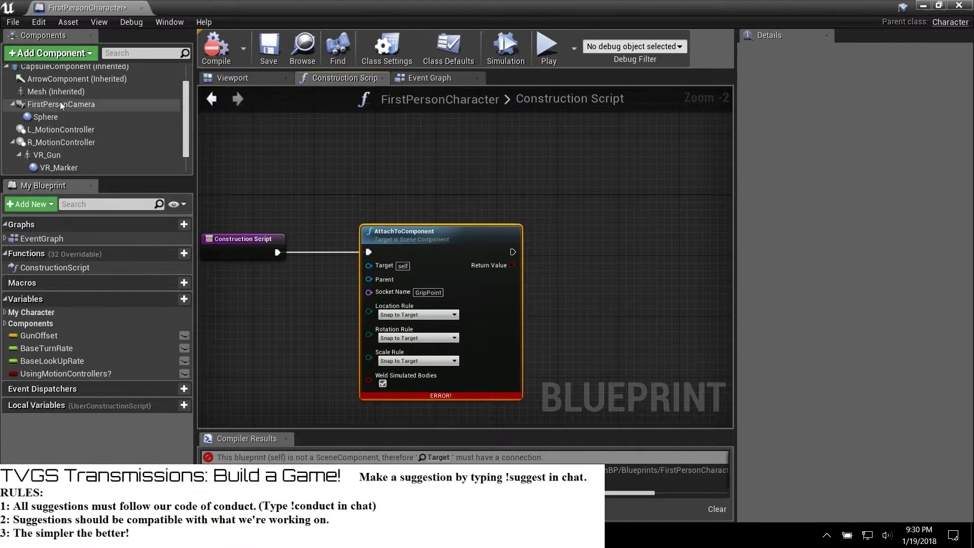
Step: Connect a Sphere component reference to the AttachToComponent node's Target in the Construction Script, recompile, and place the reference beside that input
drag(41, 118, 368, 266)
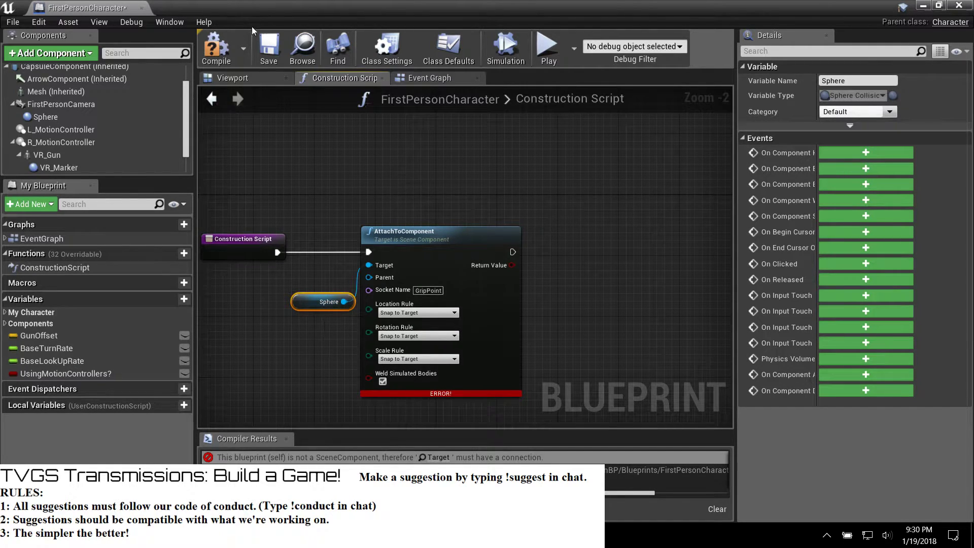
click(218, 54)
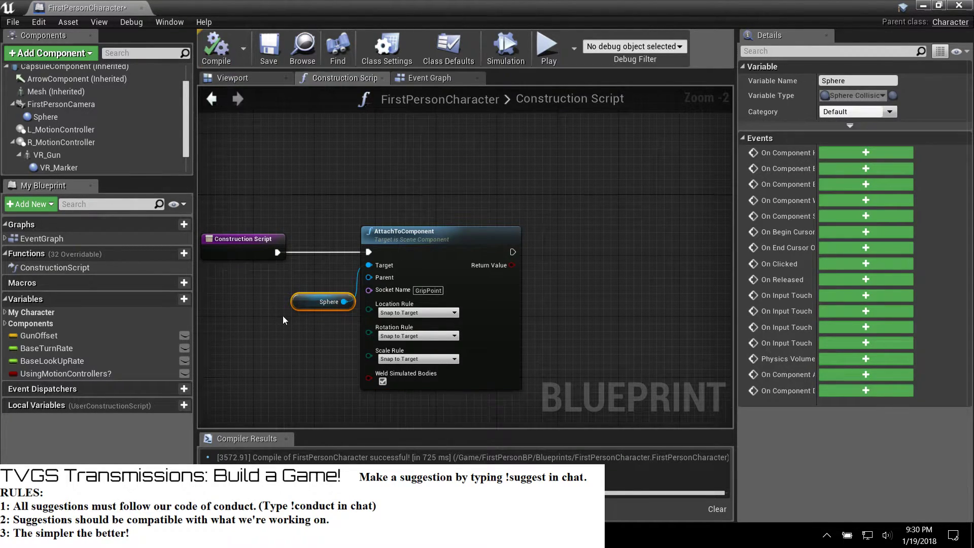
drag(301, 298, 286, 283)
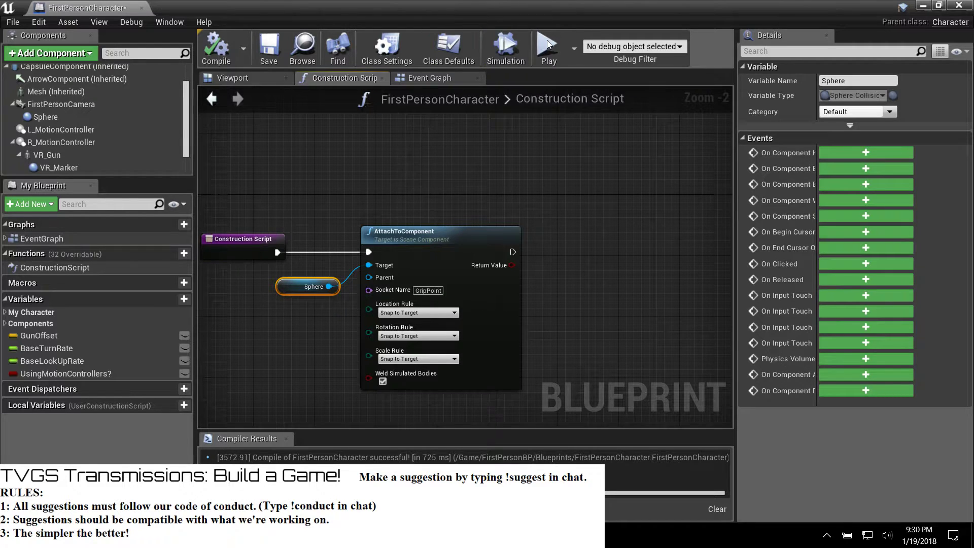
Step: Close the blueprint editor, play-test the level by walking toward the Gali figure, and end the play session
click(957, 5)
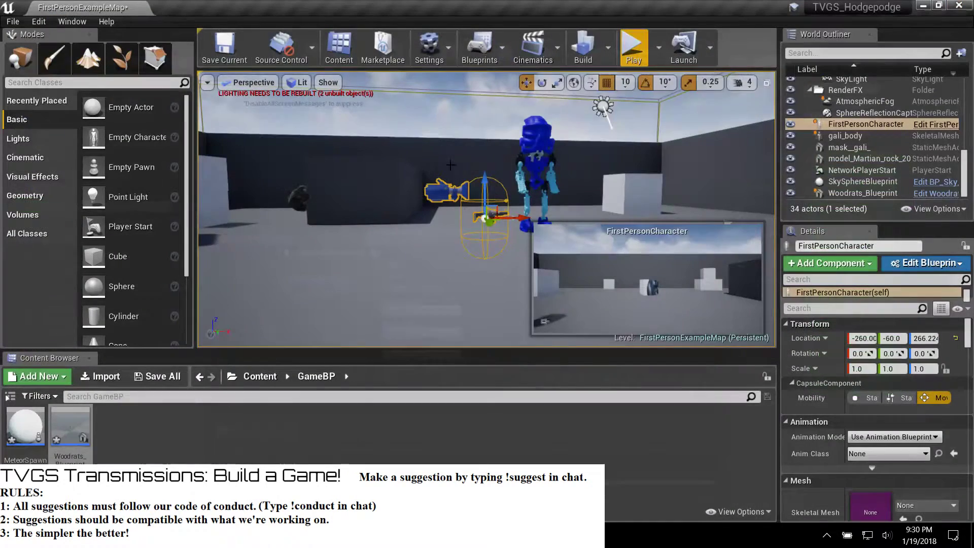
click(625, 36)
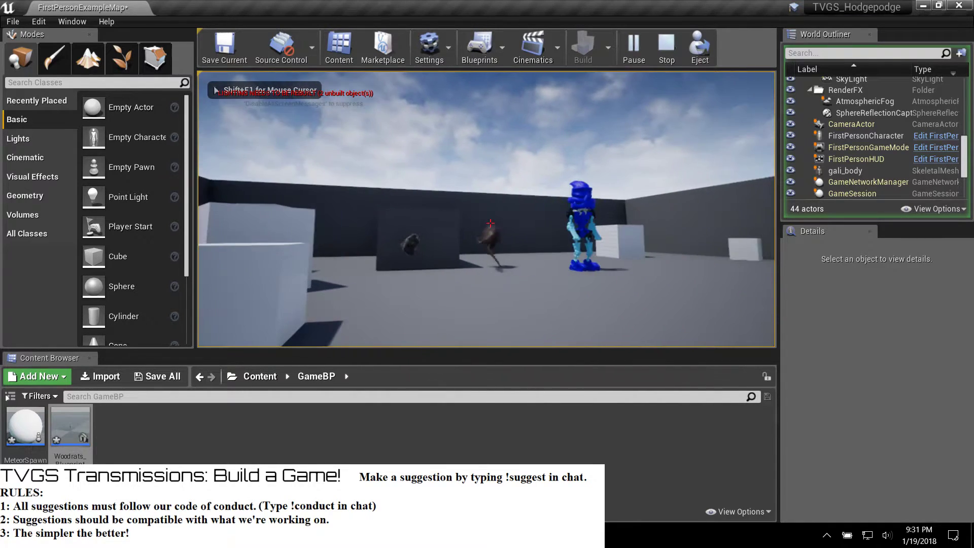
key(w)
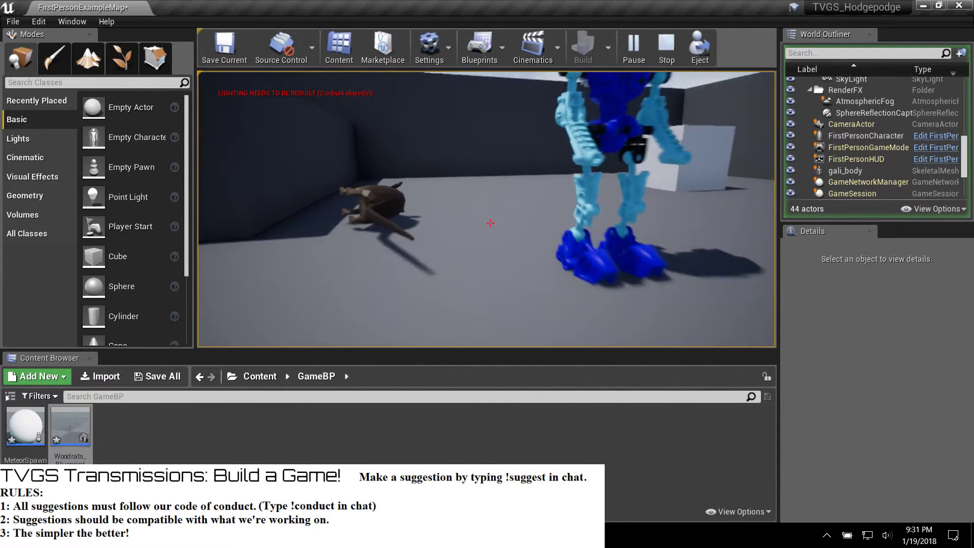
key(Escape)
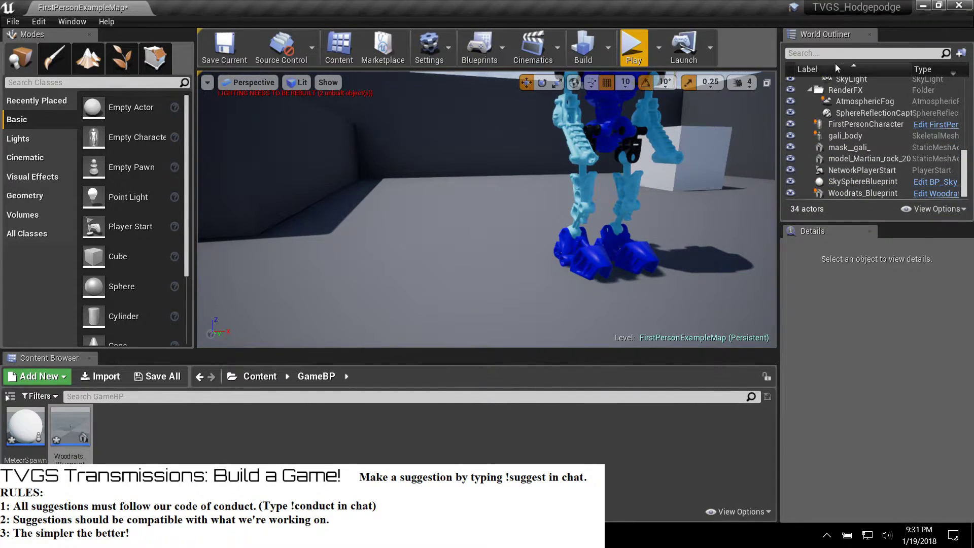
Step: Reopen the FirstPersonCharacter event graph, wire InputAction Fire's Pressed output to the reroute point in the Spawn projectile group, and recompile
click(863, 113)
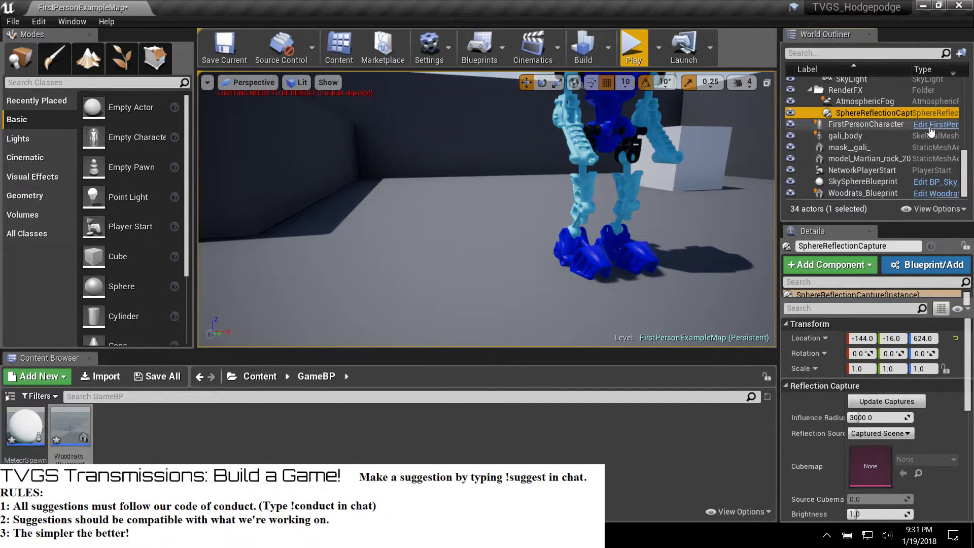
click(931, 126)
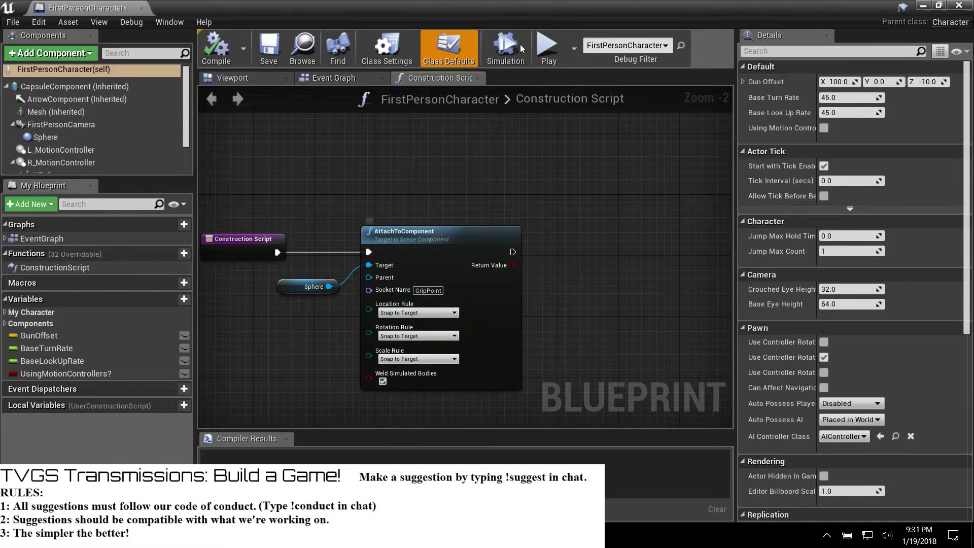
click(356, 77)
scroll(447, 303, down, 2)
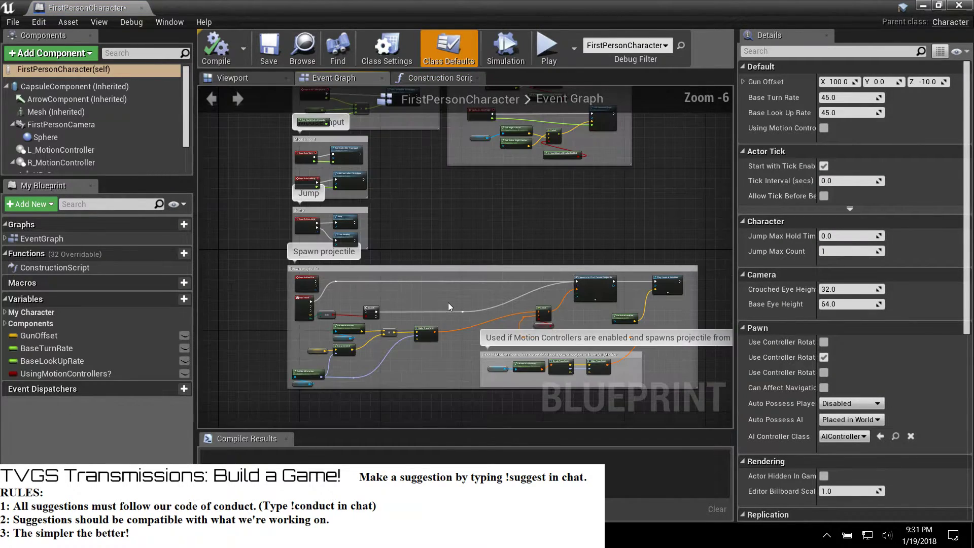
right_drag(448, 289, 472, 255)
scroll(422, 249, up, 3)
right_drag(439, 287, 539, 244)
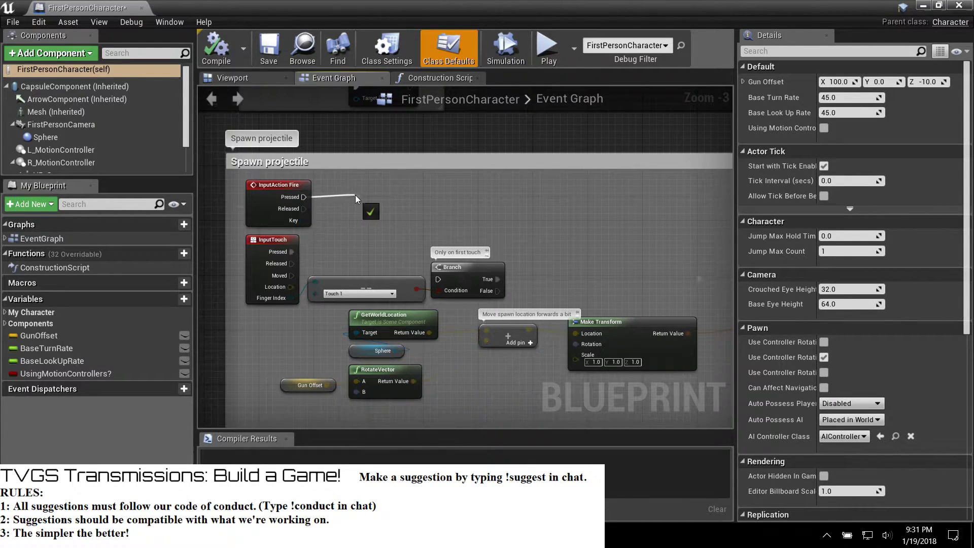
click(221, 54)
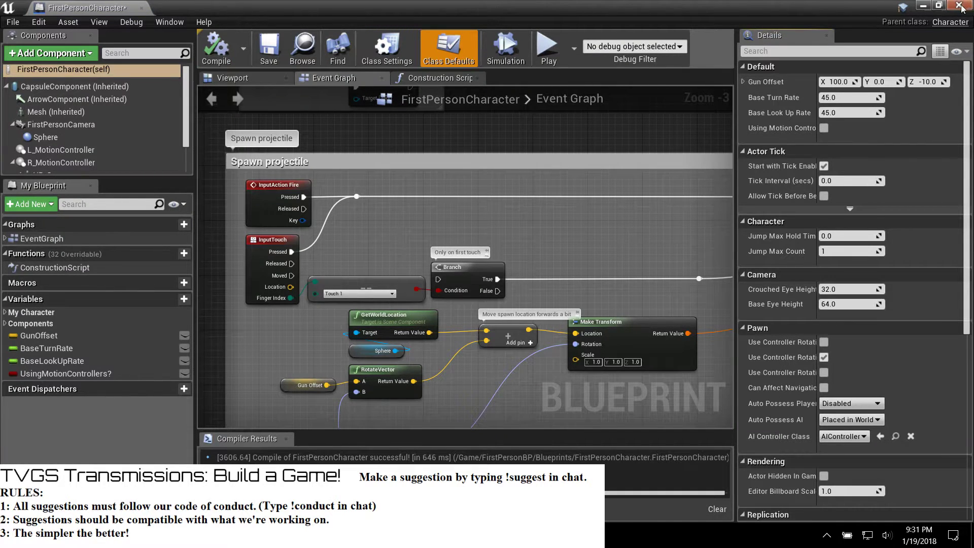
Step: Close the blueprint editor, start playing the level, and fire several projectiles to test the shooting
click(959, 5)
click(633, 48)
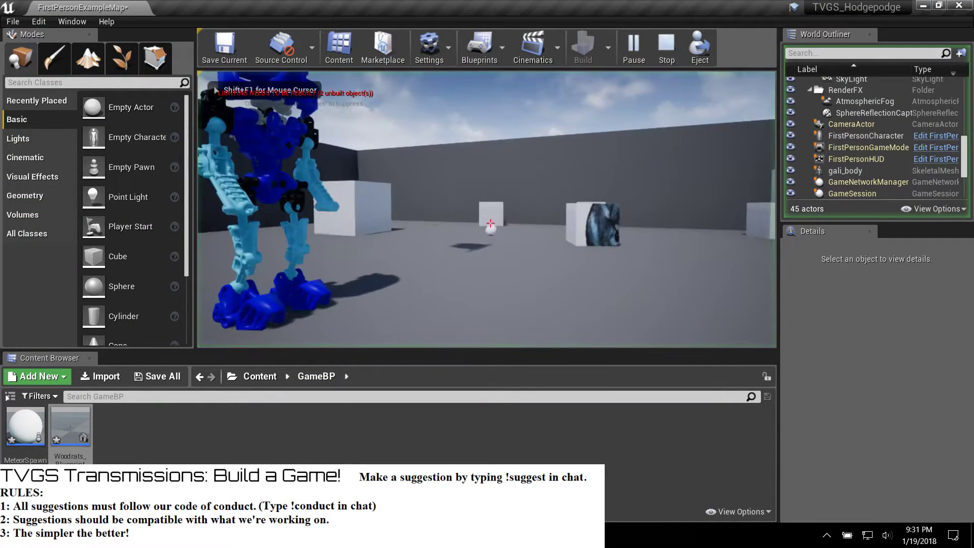
click(491, 223)
click(491, 223)
click(491, 223)
click(491, 223)
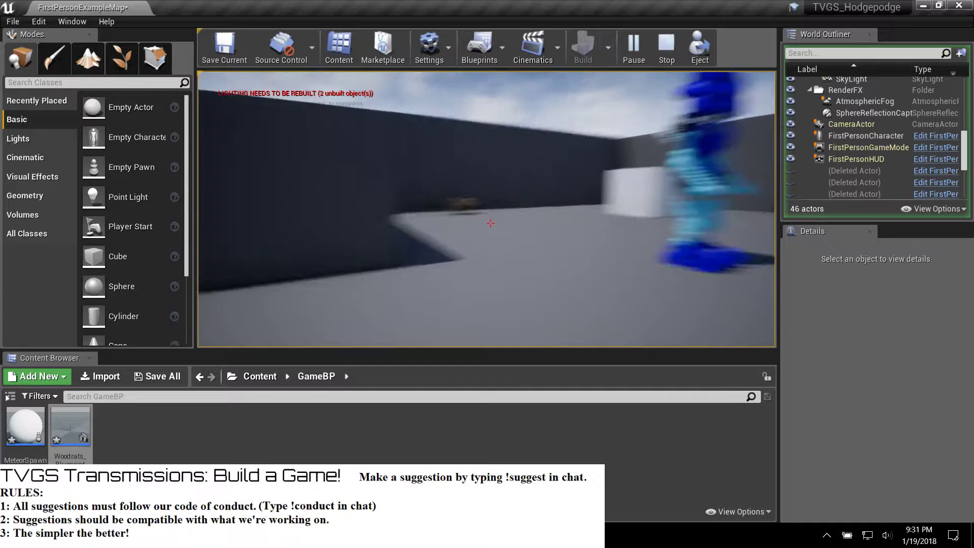
Step: Walk around the running level to check the floating rock and the Gali figure from different distances
key(s)
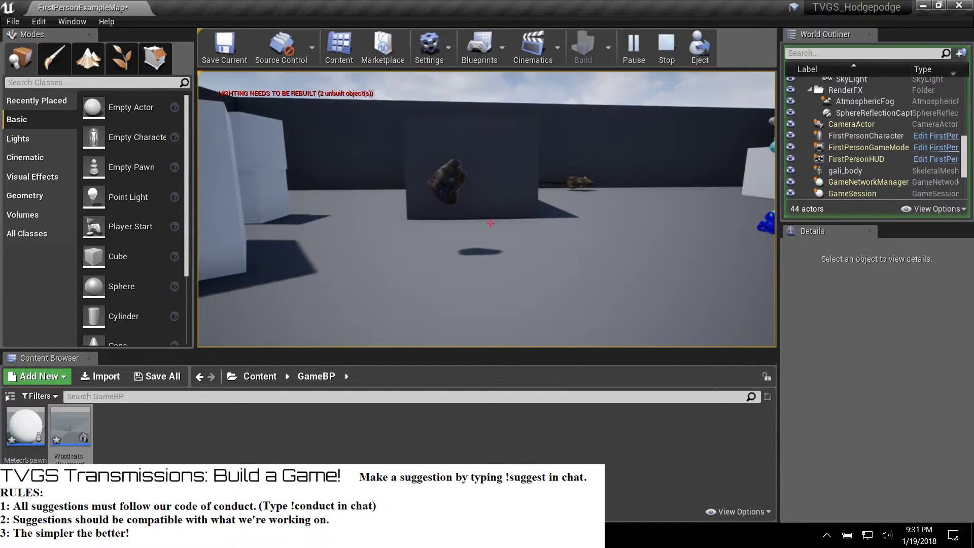
key(s)
key(s)
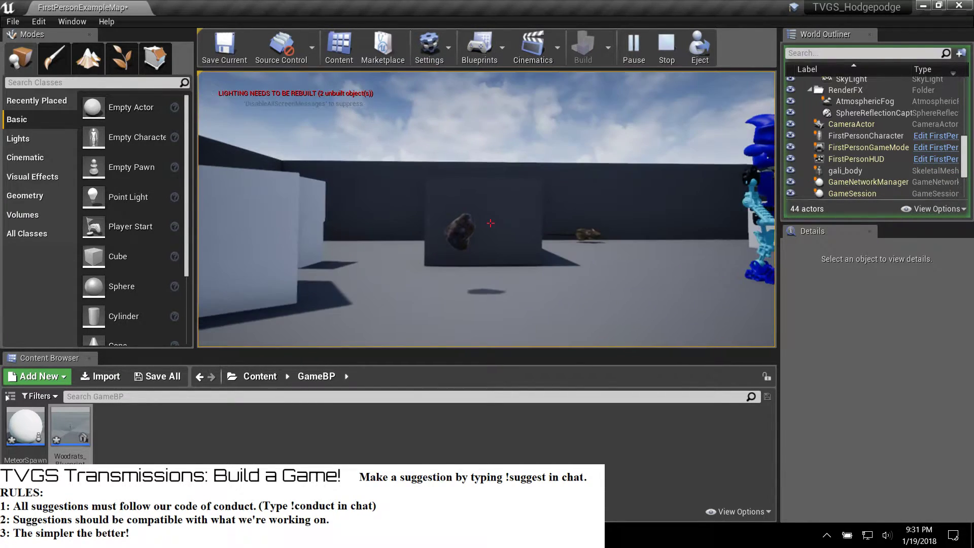
key(w)
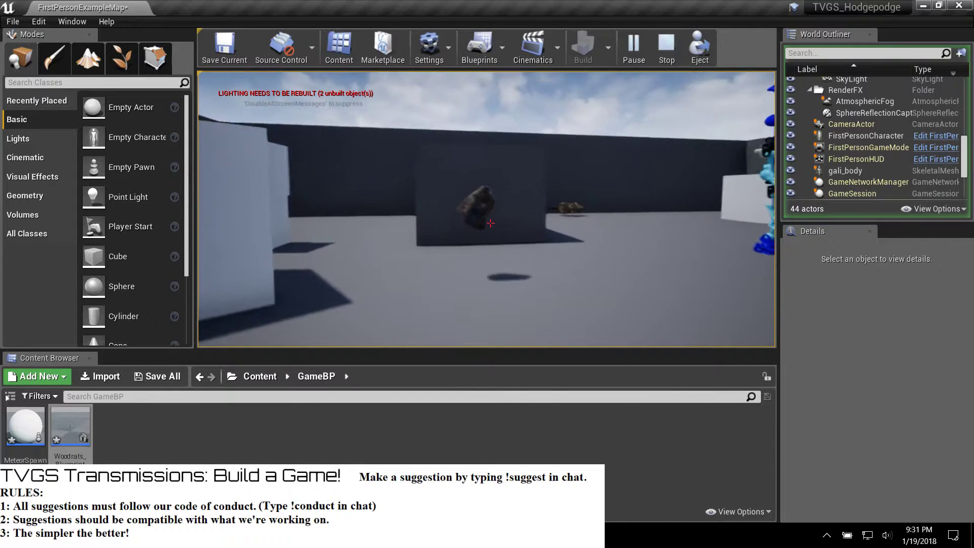
key(a)
key(a)
key(d)
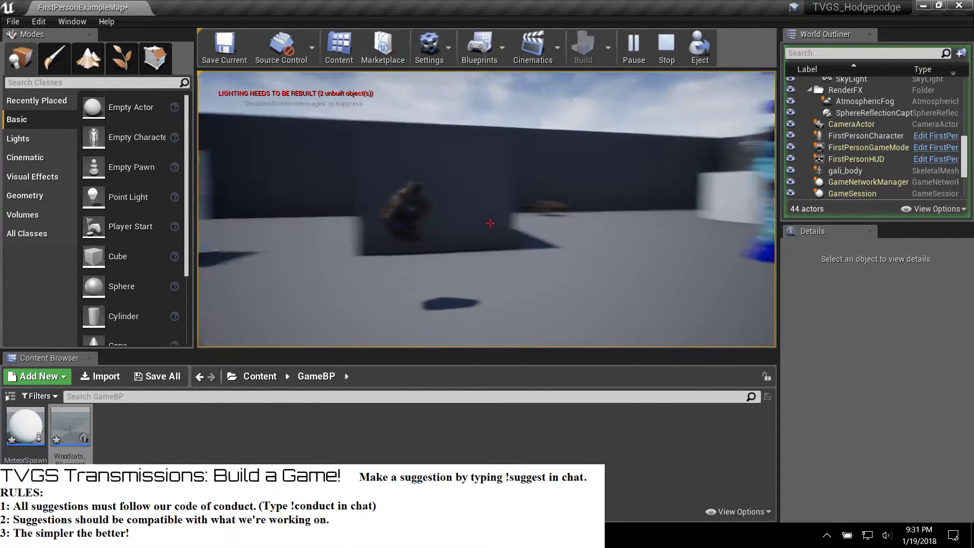
key(w)
key(d)
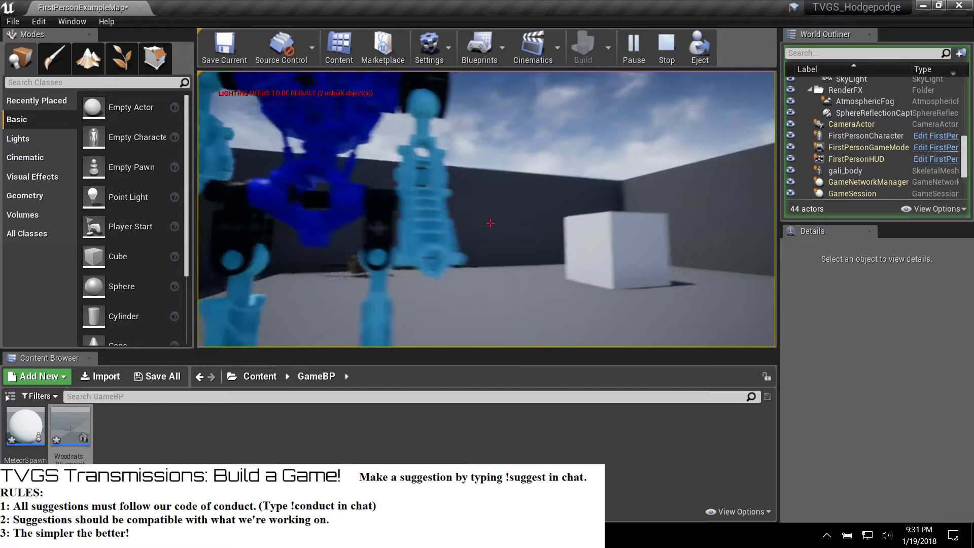
Step: Approach the woodrat in the running level, fire projectiles at it, and examine it up close by the wall
key(w)
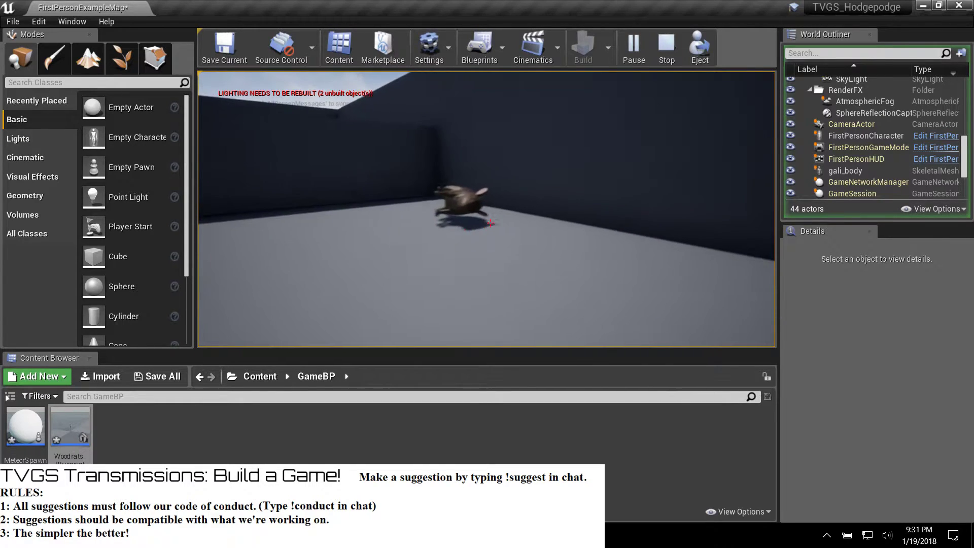
key(w)
click(490, 223)
click(490, 223)
click(490, 223)
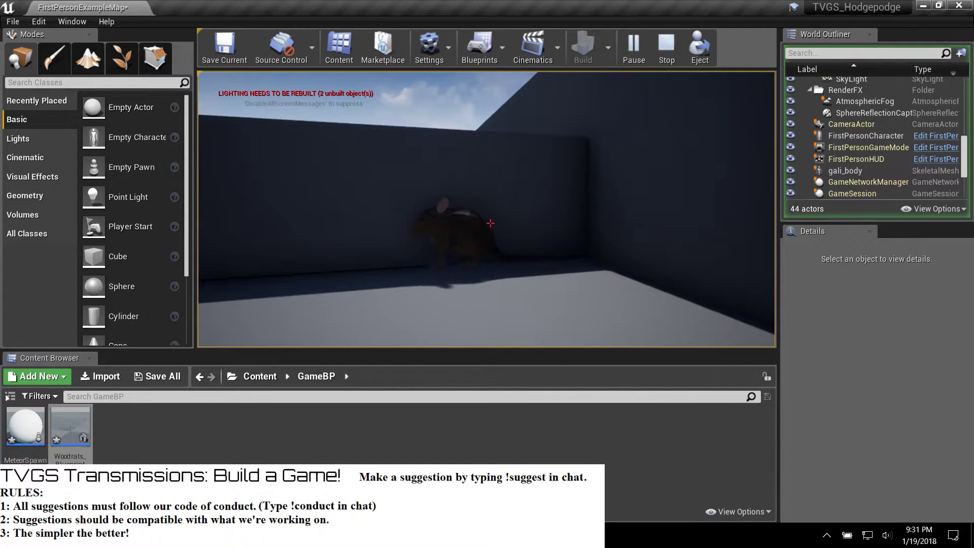
key(w)
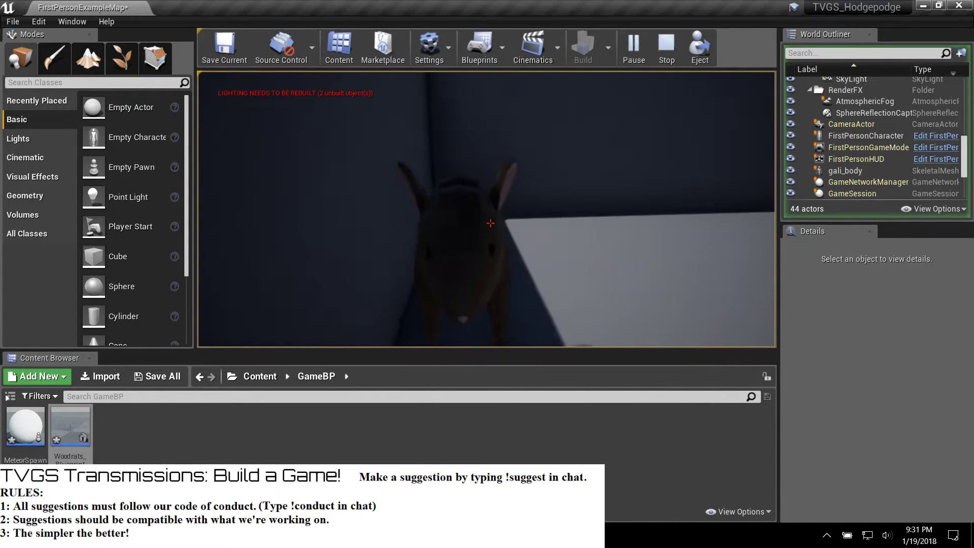
key(w)
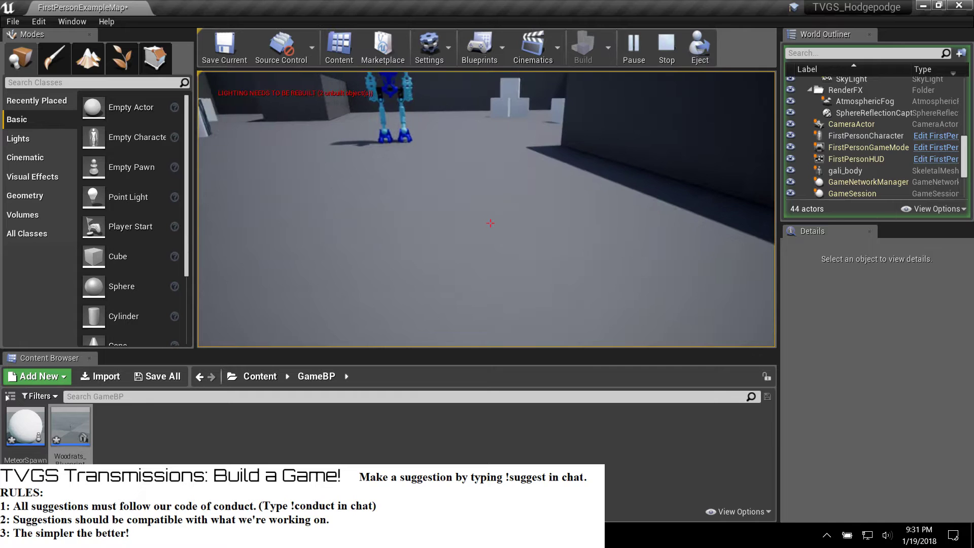
key(w)
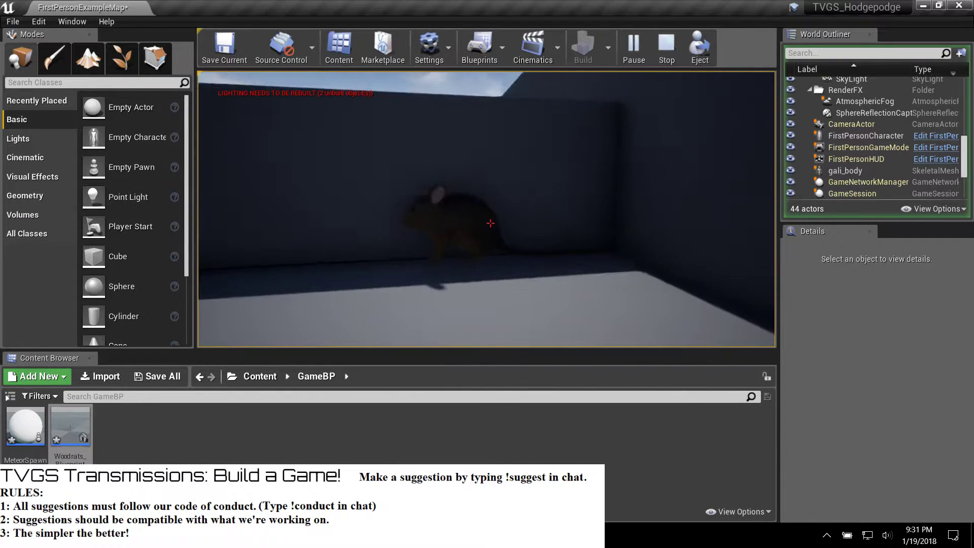
key(d)
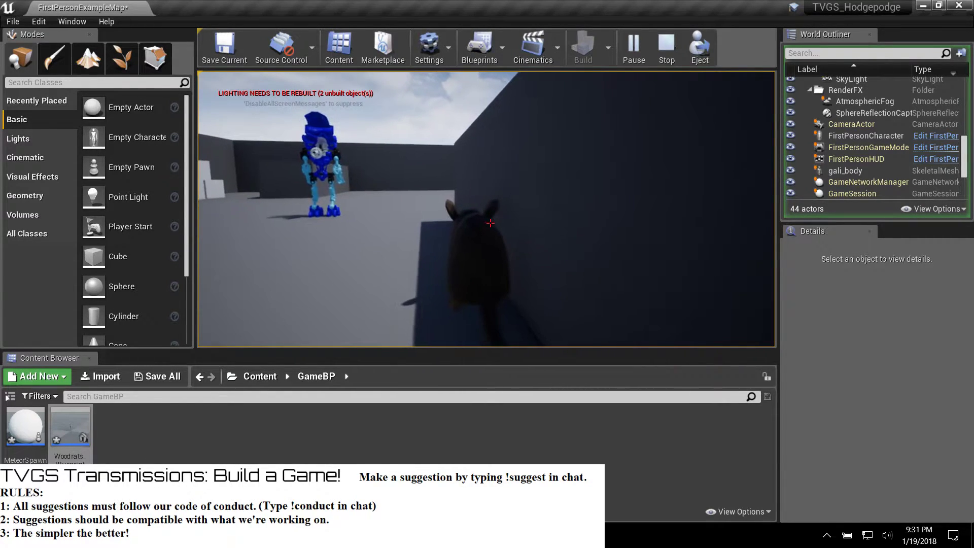
Step: Walk past the woodrat and Gali in the running level, fire projectiles toward the white blocks, and stop the play session
key(w)
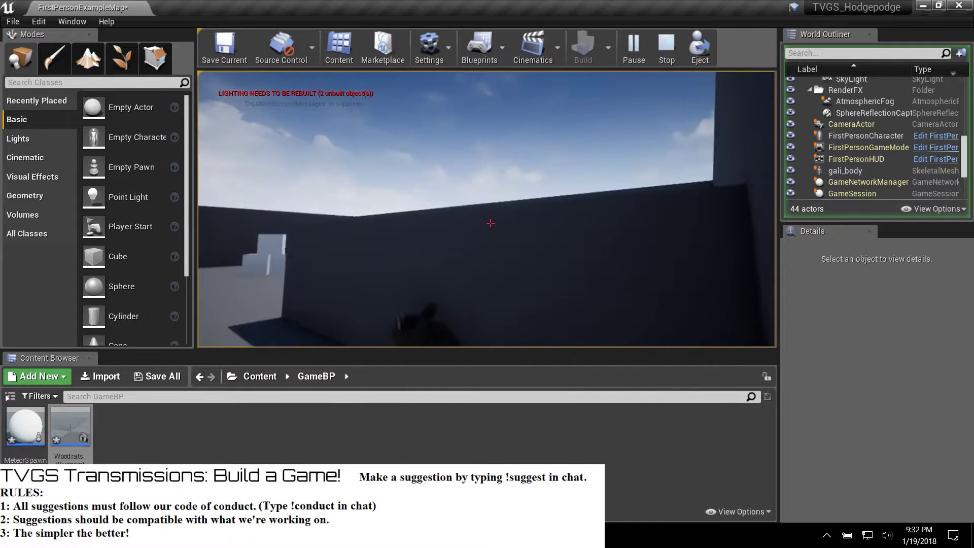
key(w)
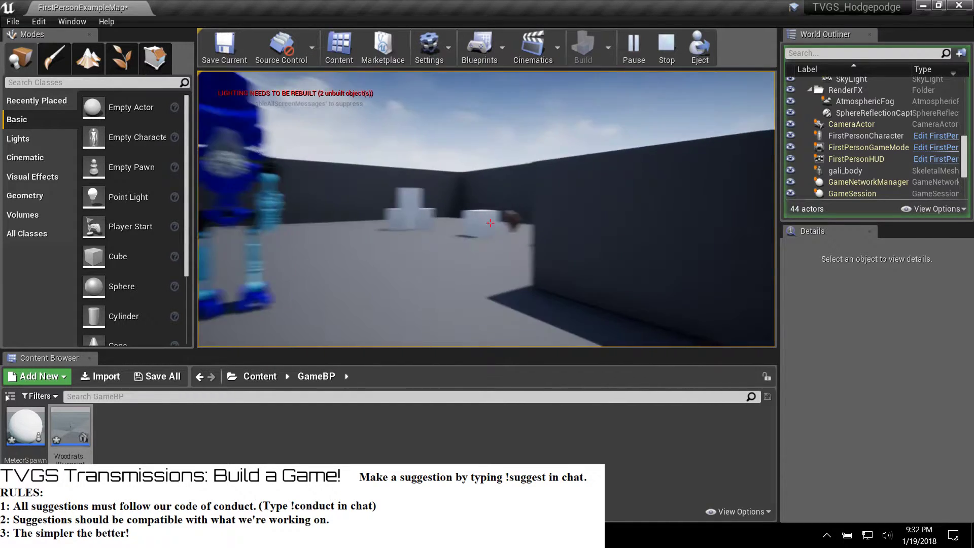
key(w)
click(490, 223)
click(491, 223)
click(490, 224)
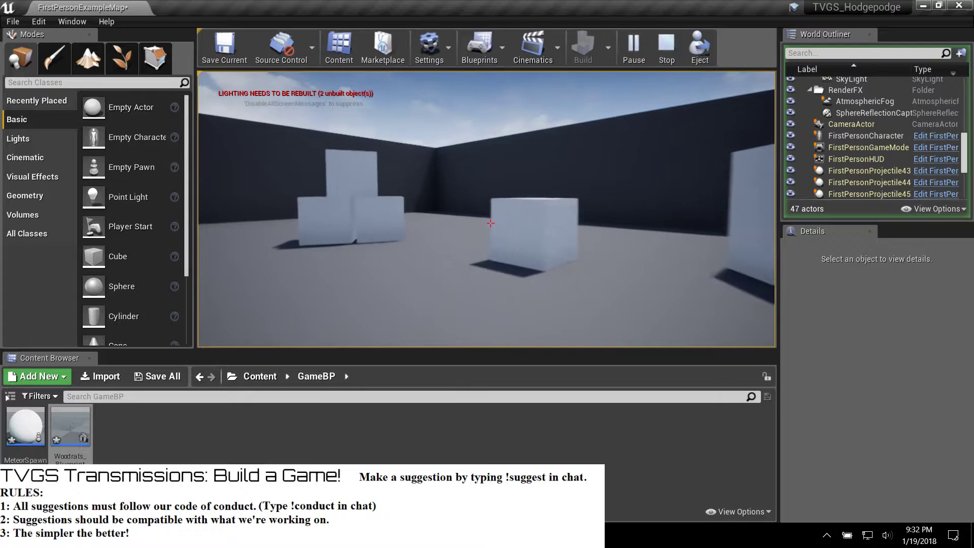
key(w)
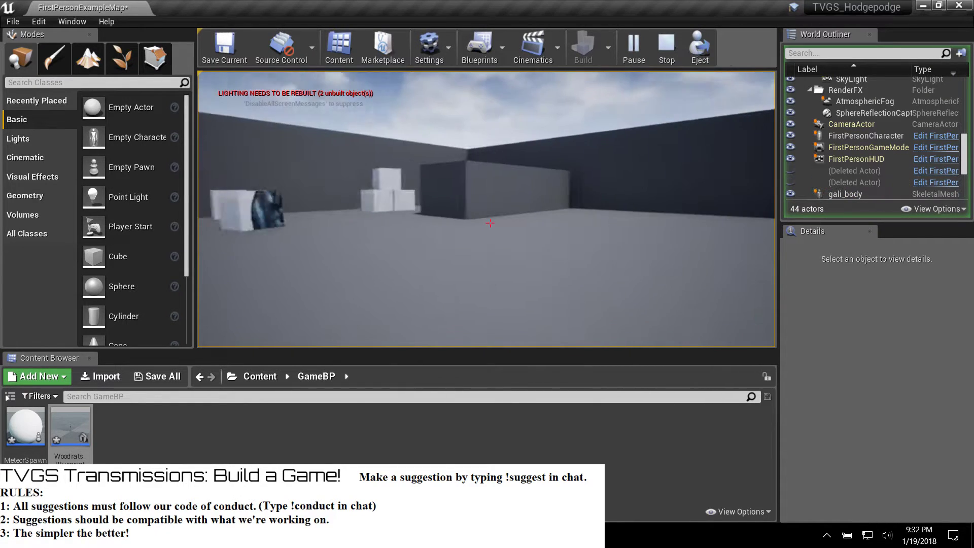
key(Escape)
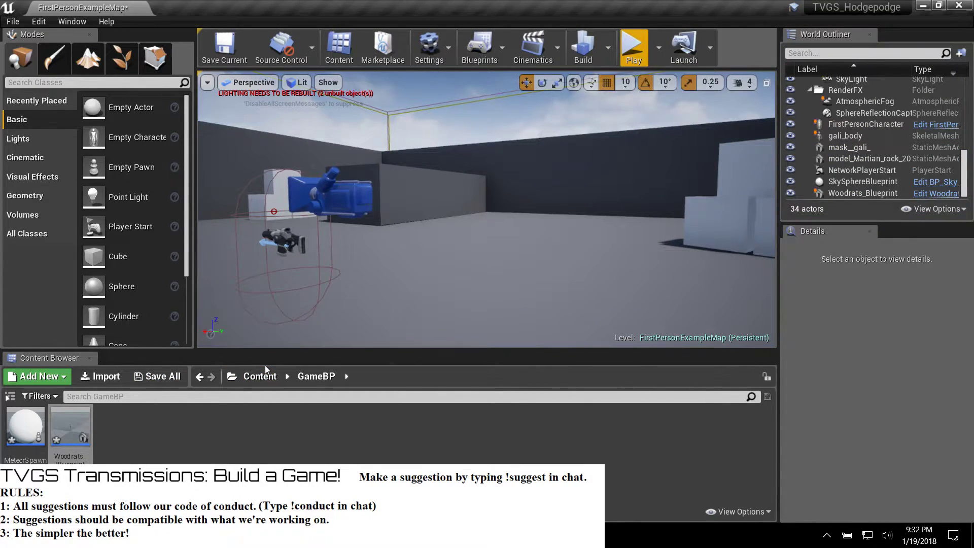
Step: Open the FirstPersonProjectile blueprint from the FirstPersonBP Blueprints folder and show the projectile up close in its 3D view
click(260, 376)
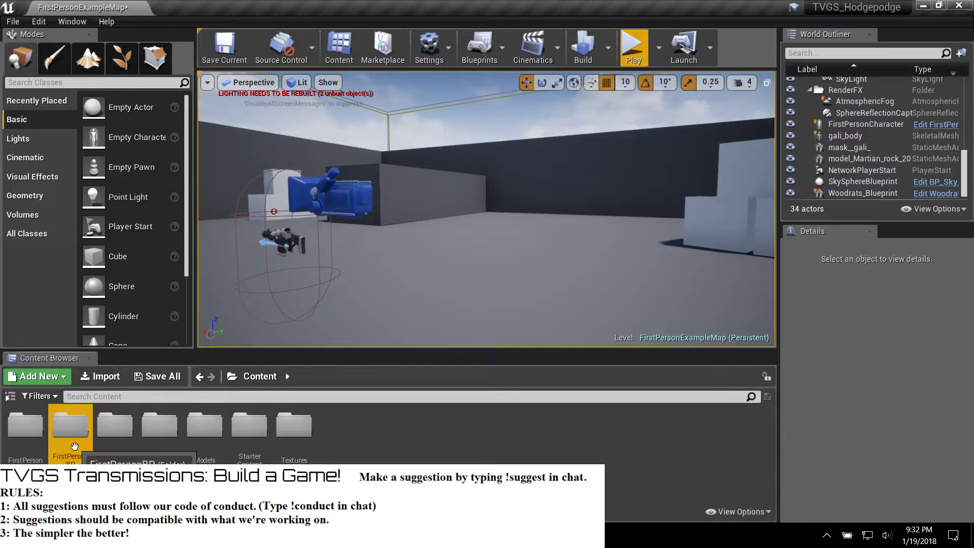
double_click(70, 425)
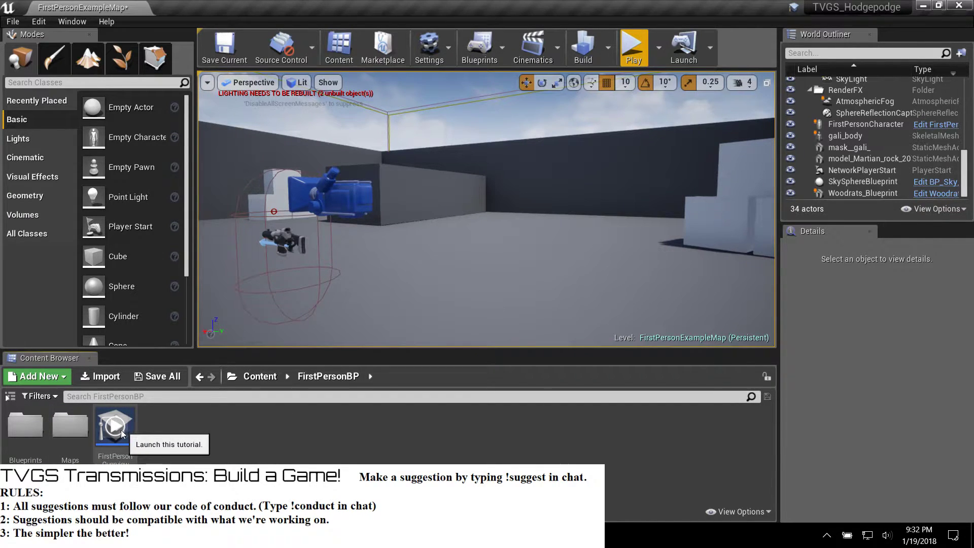
double_click(25, 425)
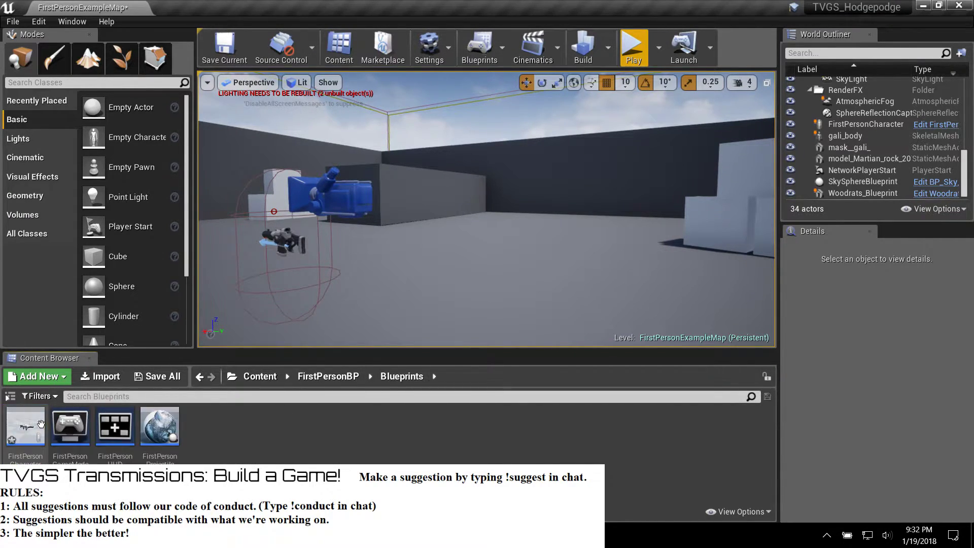
double_click(150, 427)
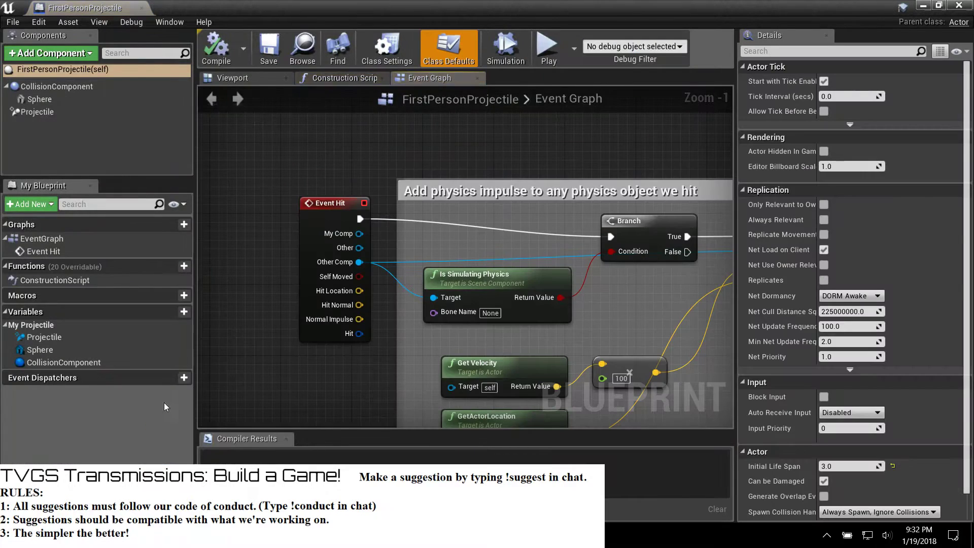
click(340, 81)
click(254, 77)
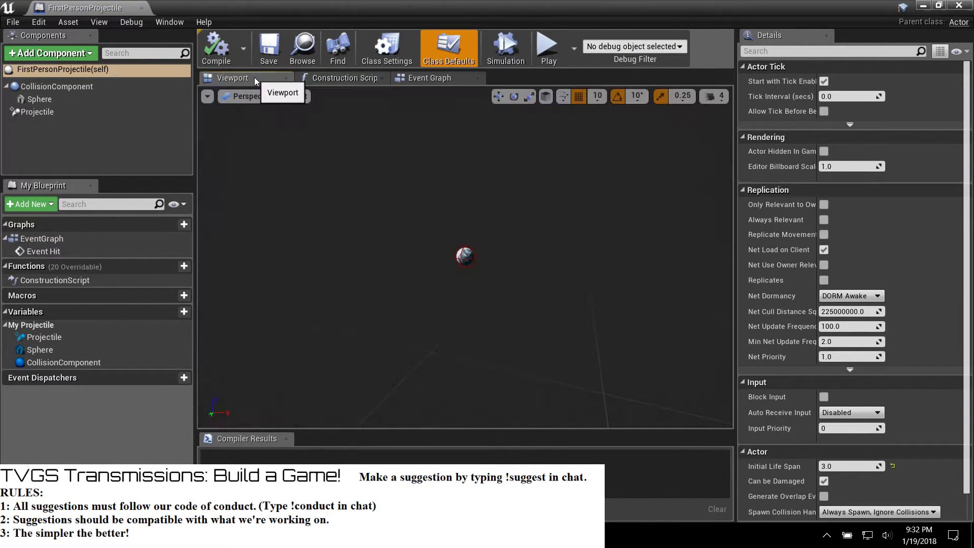
scroll(455, 258, up, 5)
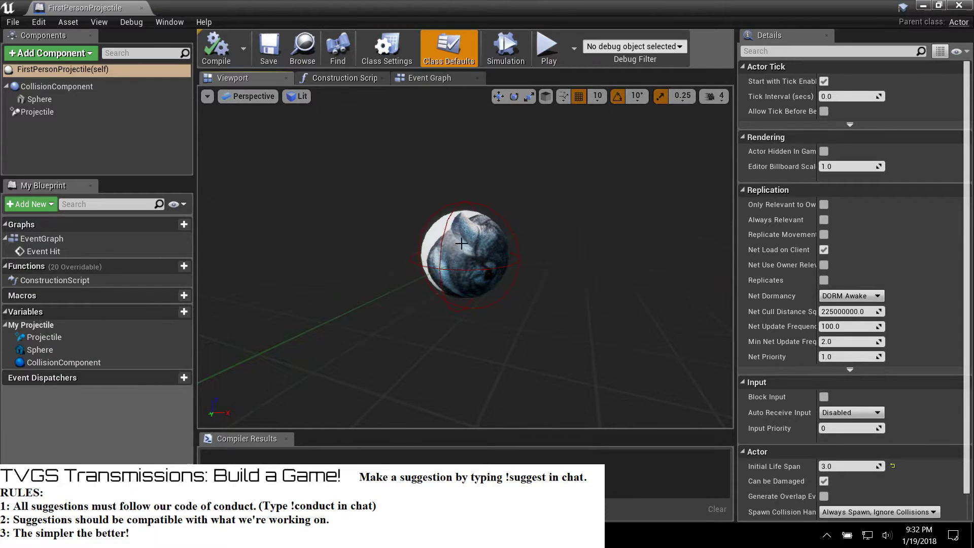
scroll(818, 334, down, 1)
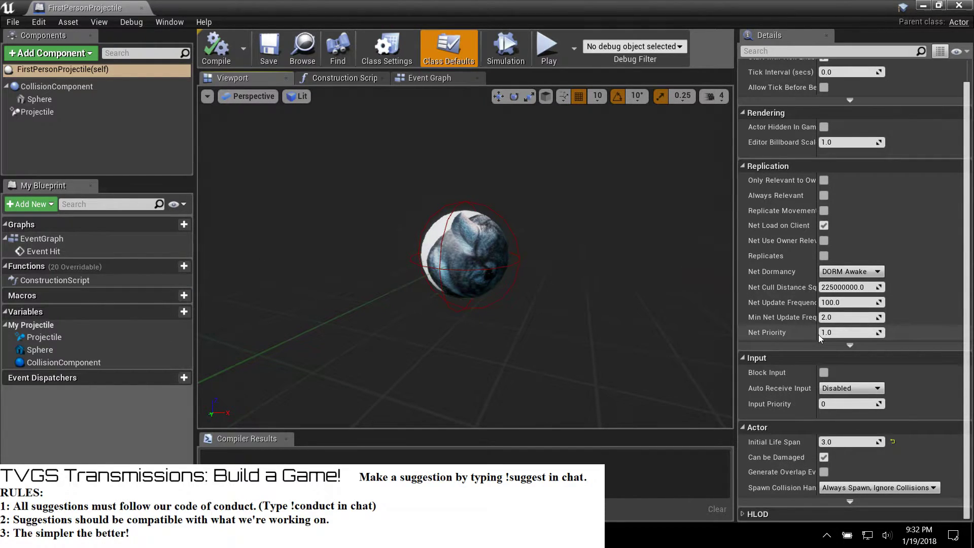
scroll(818, 333, up, 1)
Step: Create a new material named Dustball for the Sphere component's Element 0 slot, and close the projectile blueprint
click(39, 100)
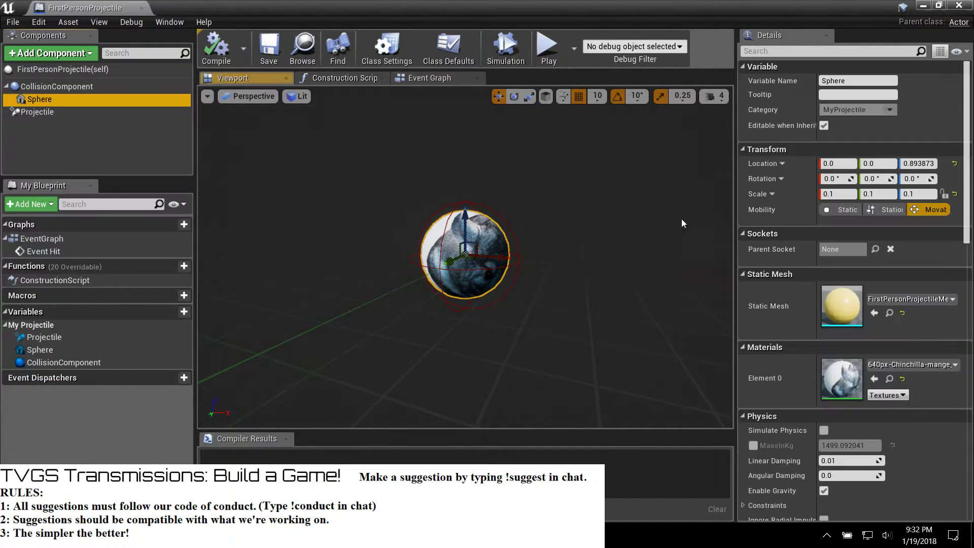
click(888, 365)
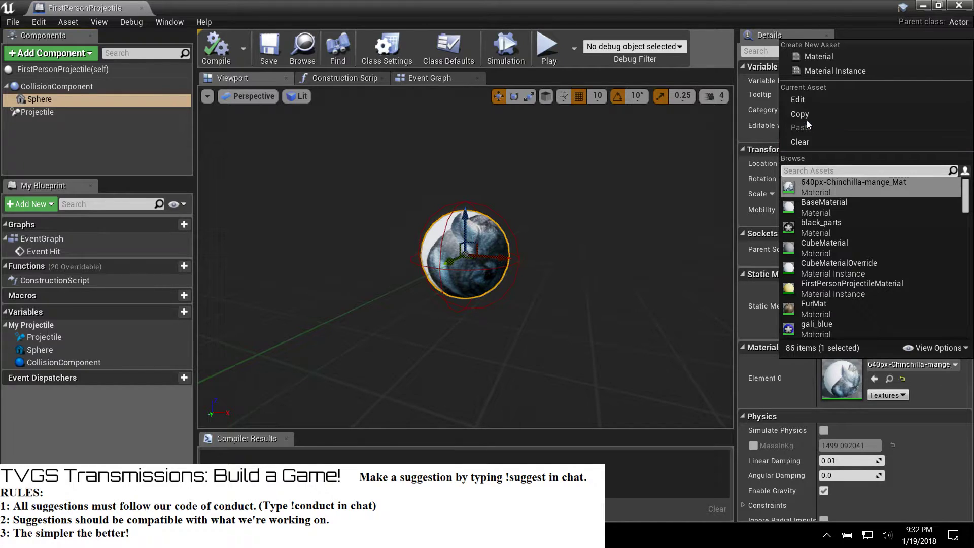
click(811, 56)
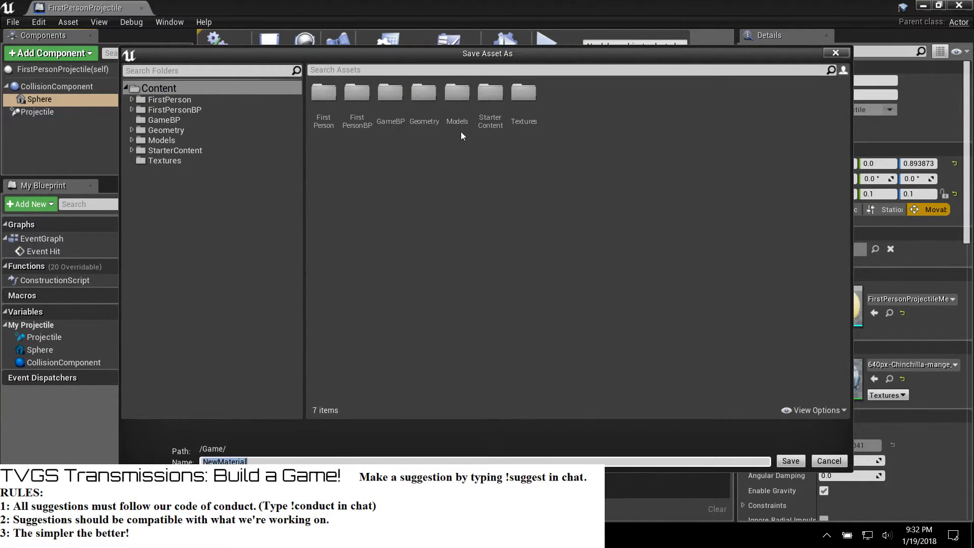
text(Dustball)
key(Return)
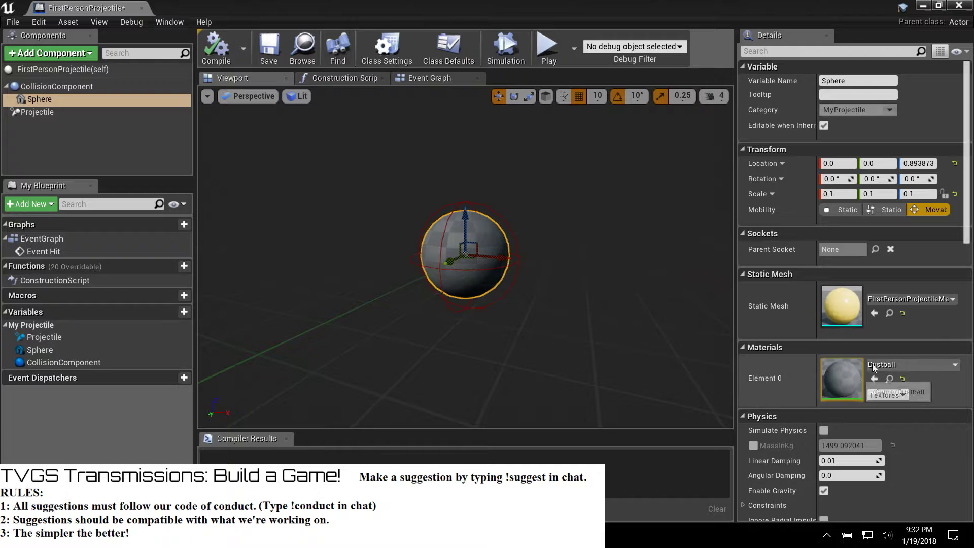
click(892, 365)
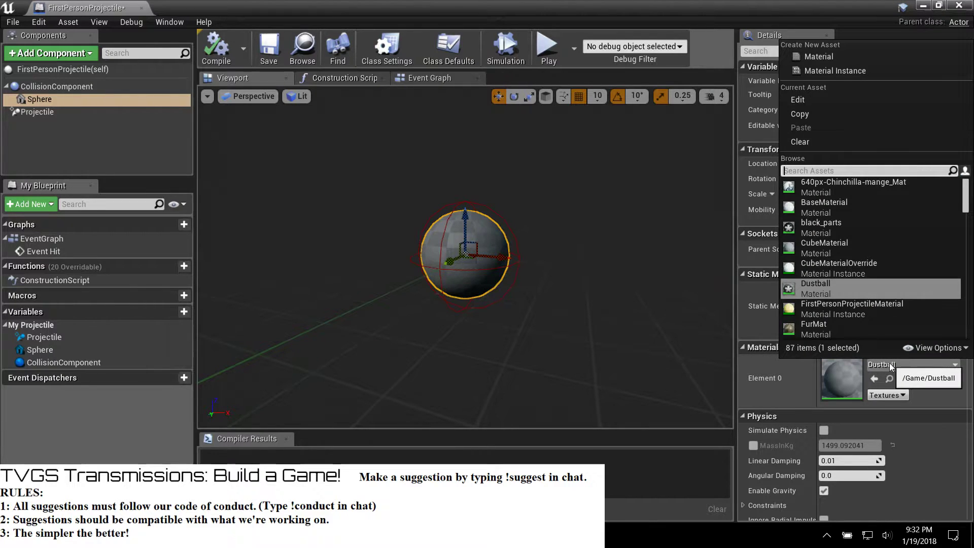
click(821, 289)
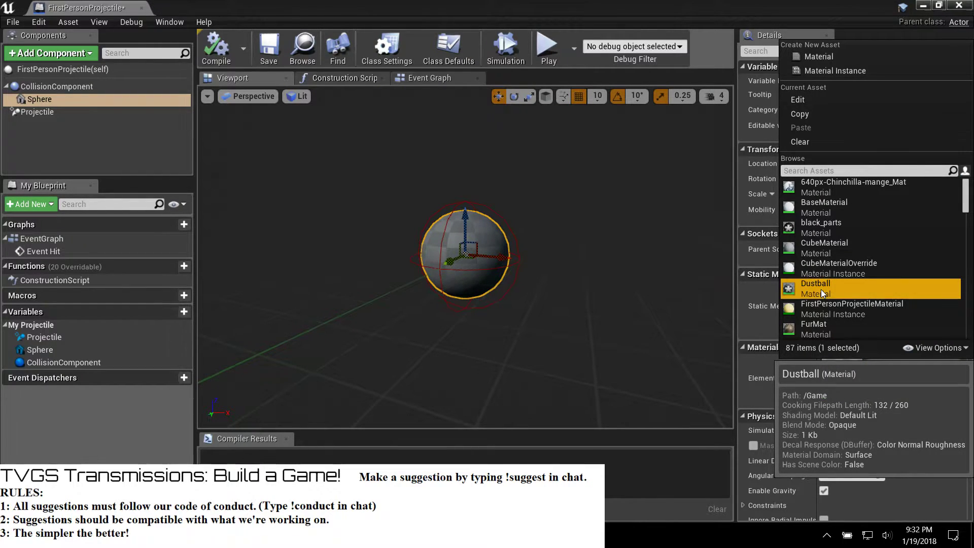
click(644, 306)
click(959, 6)
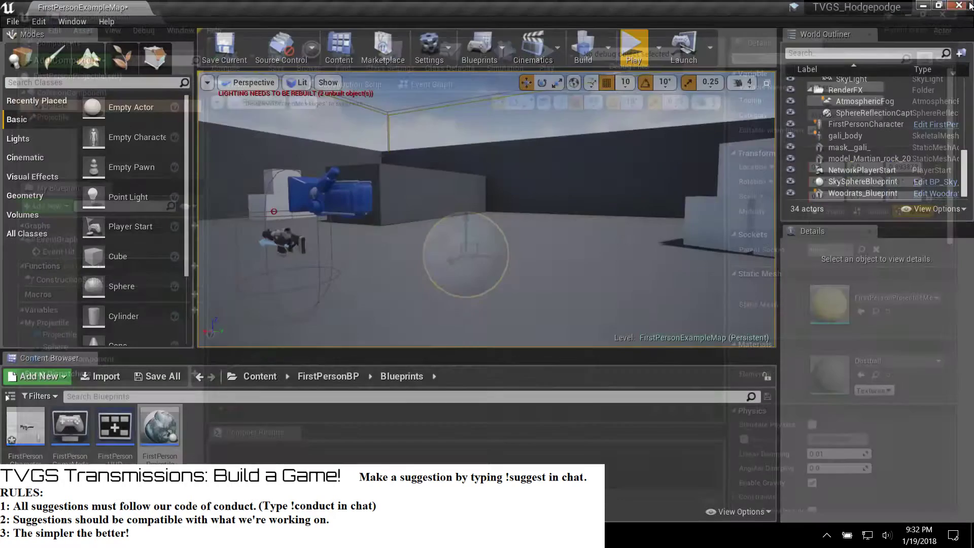
Step: Move the Dustball material from the Content root into the Textures folder and open it for editing
click(260, 376)
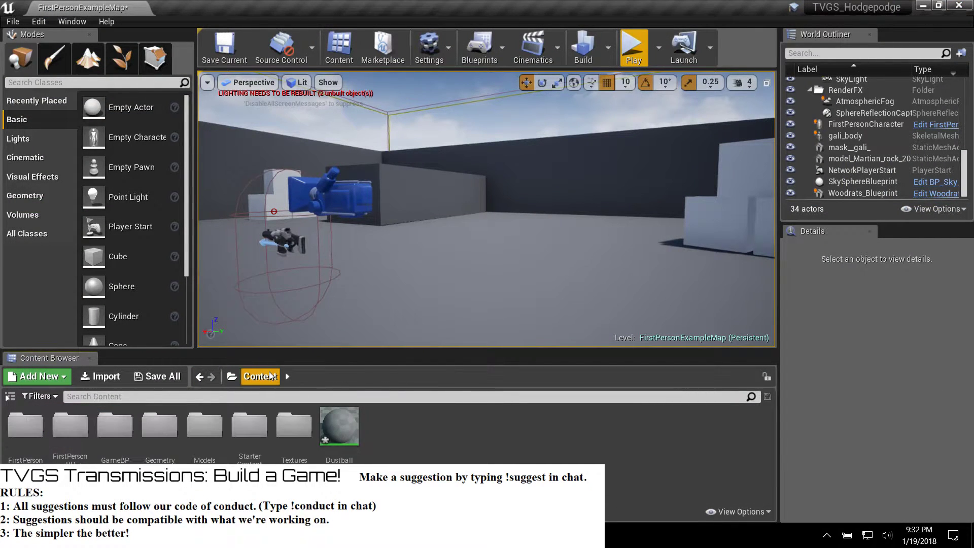
drag(339, 423, 295, 431)
click(325, 463)
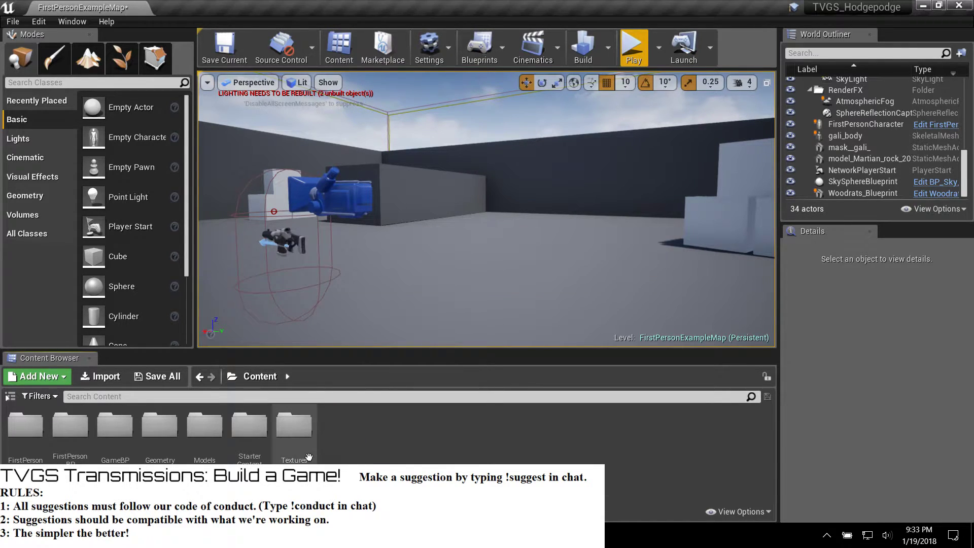
double_click(300, 438)
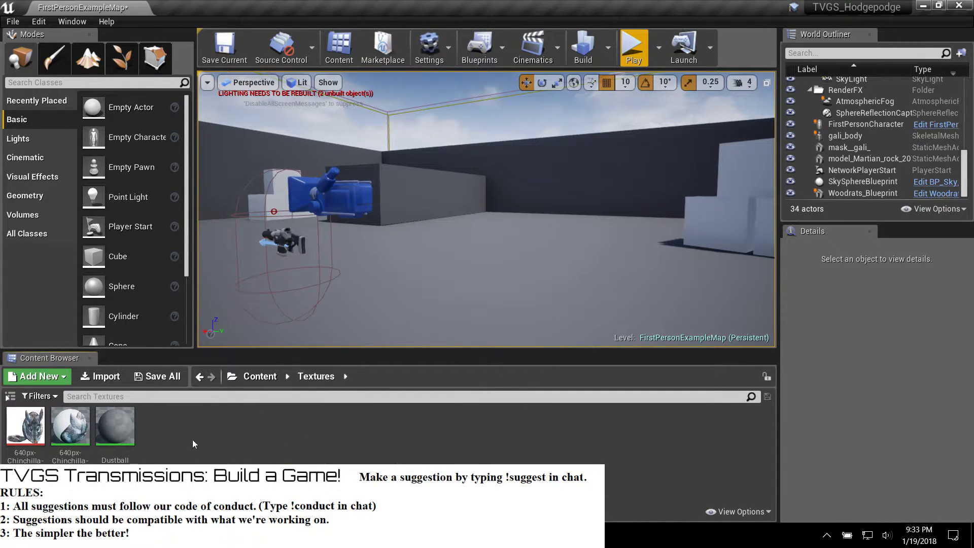
double_click(126, 428)
drag(446, 128, 327, 186)
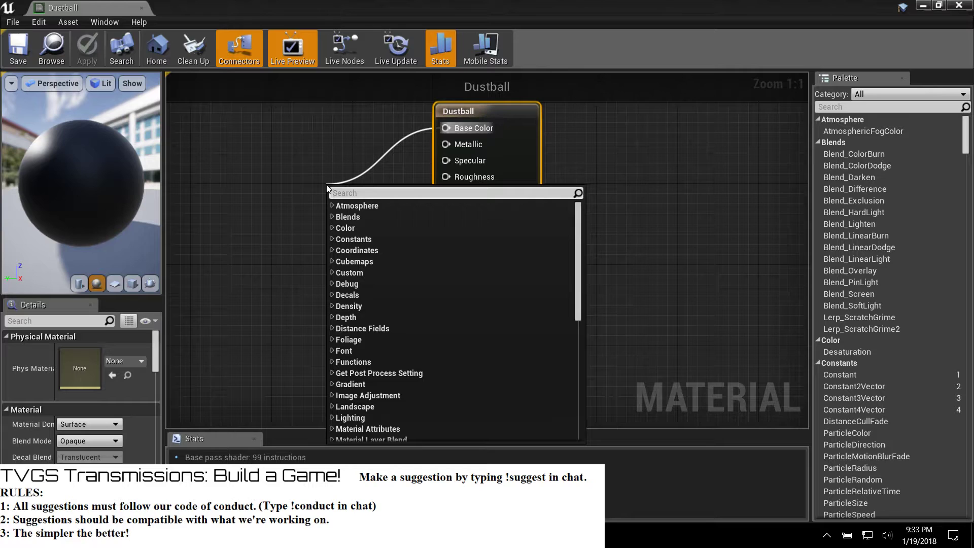
text(par)
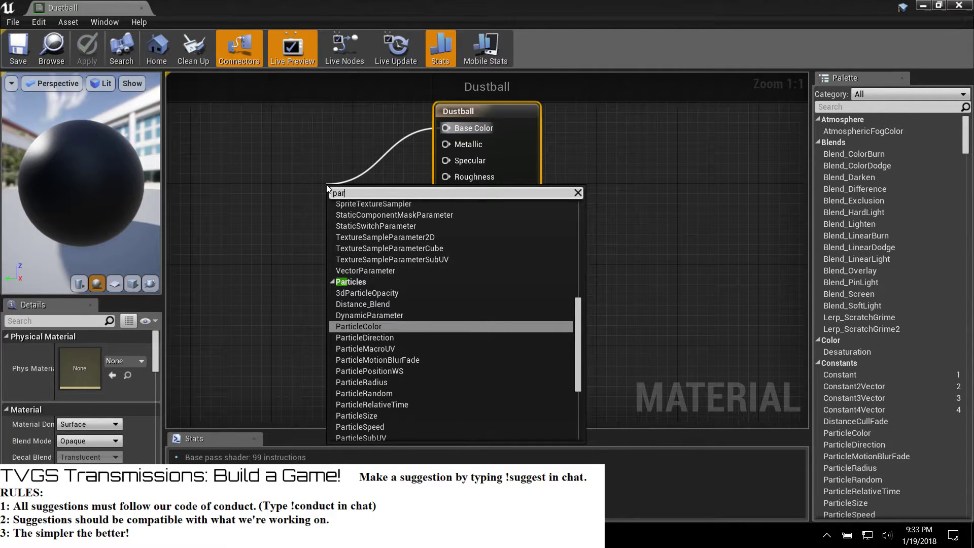
key(BackSpace)
key(BackSpace)
key(BackSpace)
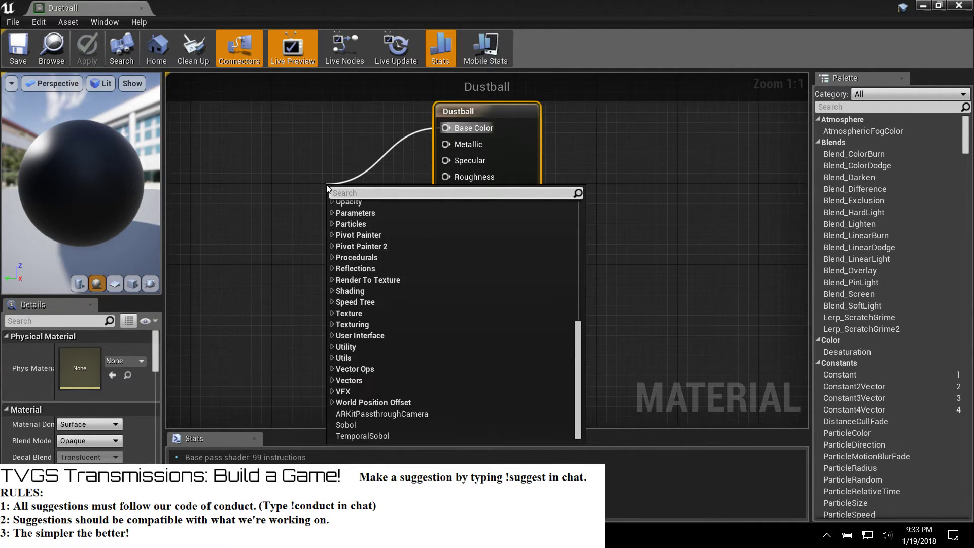
text(param)
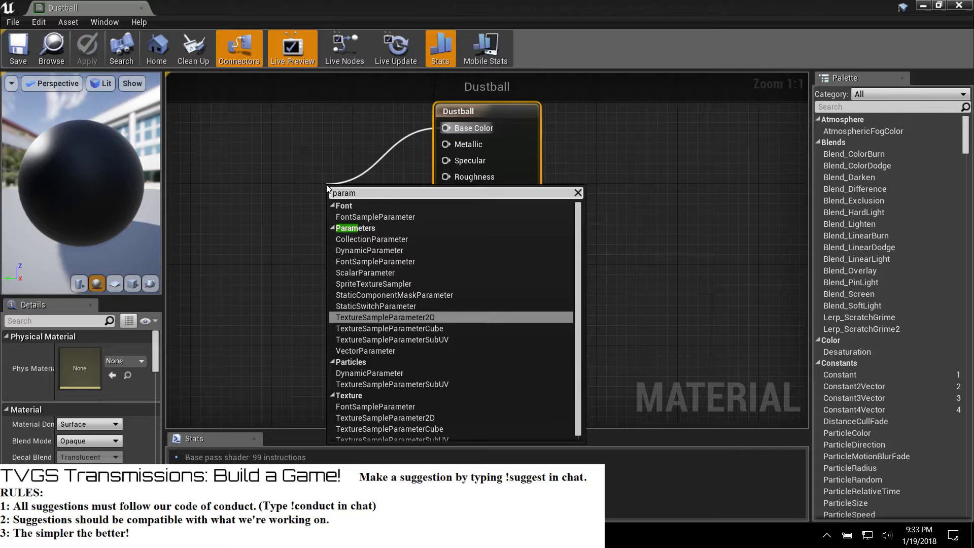
key(Escape)
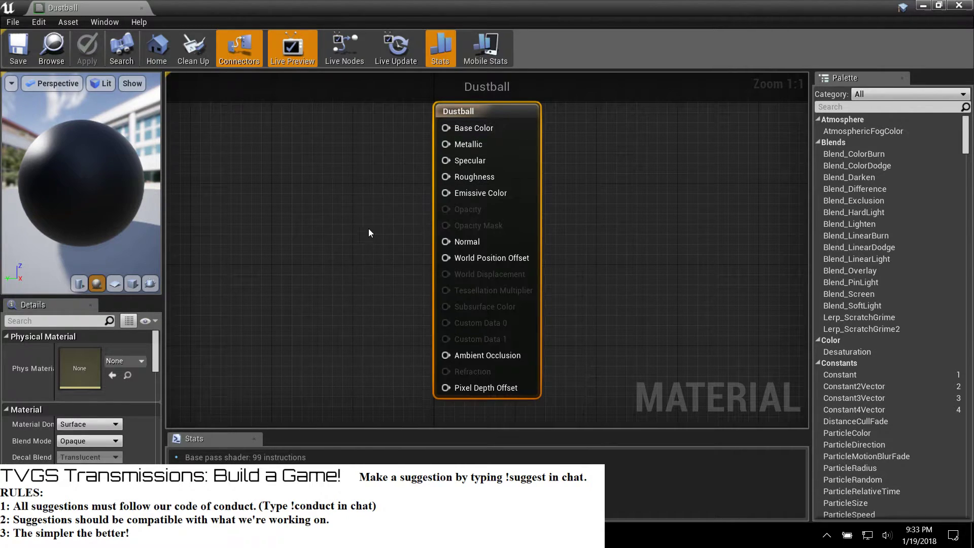
Step: Add a vector parameter node wired to Dustball's Base Color input and position it beside the top of the material node
drag(445, 128, 268, 232)
text(ve)
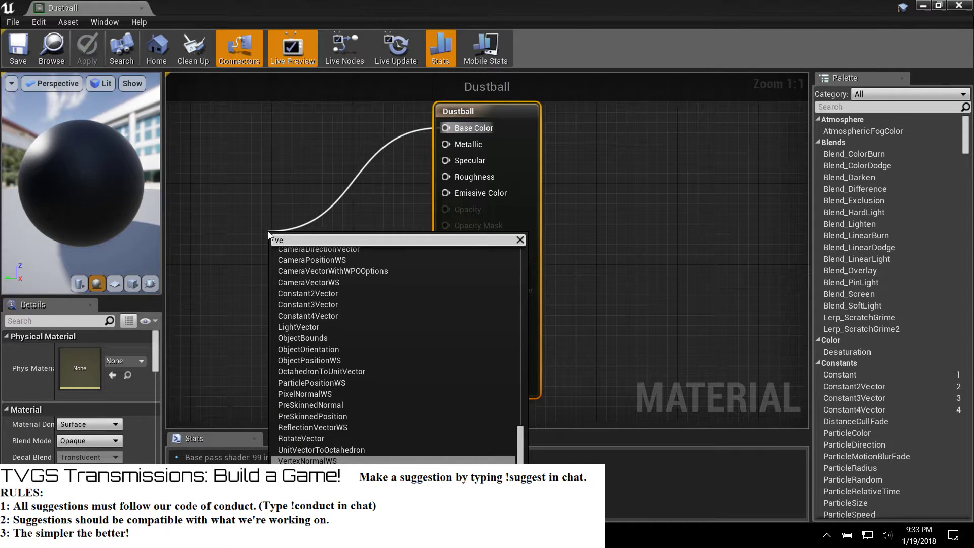
text(ct)
key(Return)
drag(293, 265, 297, 148)
Step: Set the vector parameter to a dusty olive, about R 0.18, G 0.17, B 0.098, and close the material editor, applying the changes
double_click(298, 158)
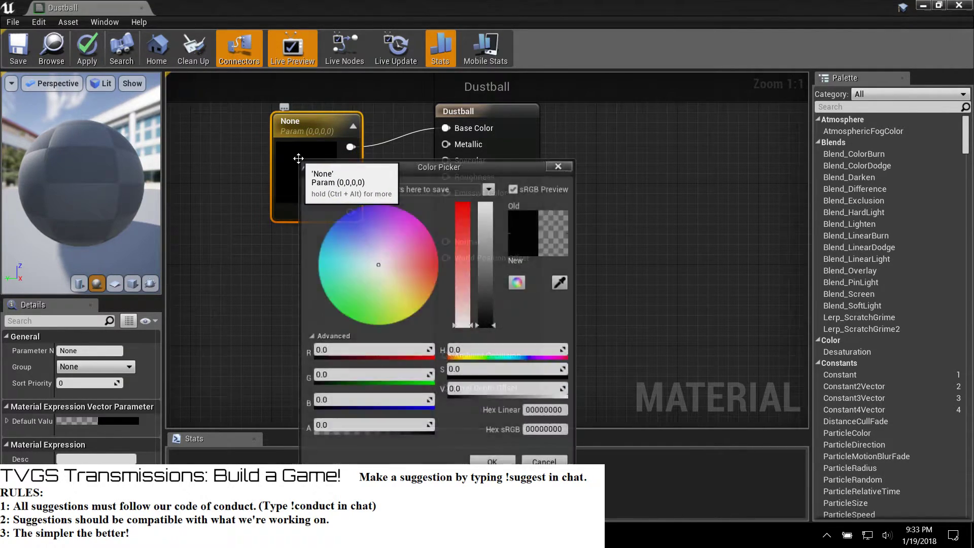
drag(486, 325, 463, 307)
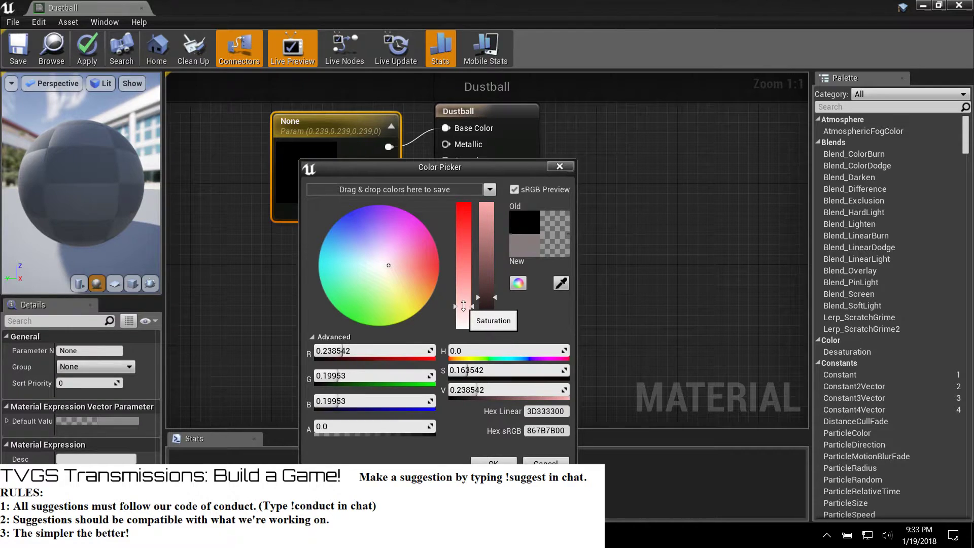
drag(405, 262, 396, 288)
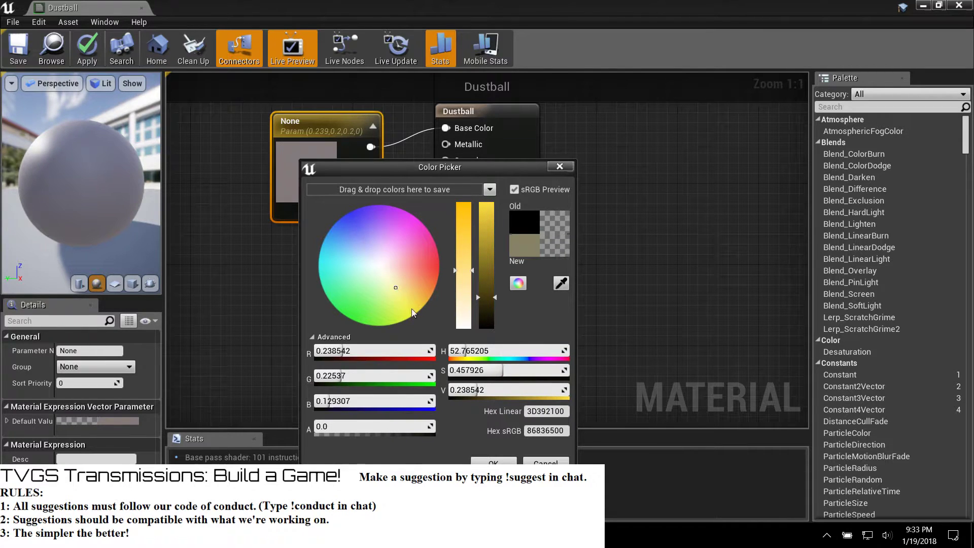
drag(485, 306, 485, 306)
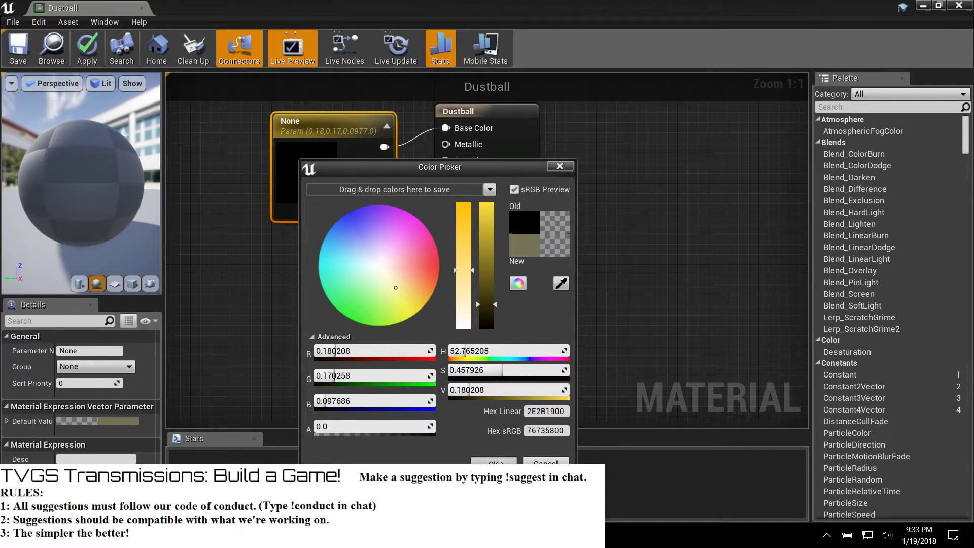
click(494, 462)
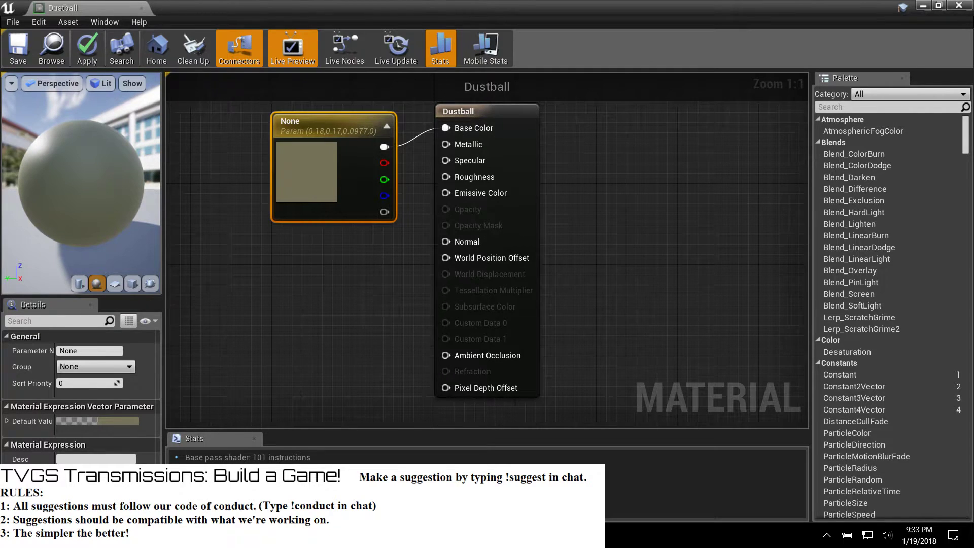
click(961, 7)
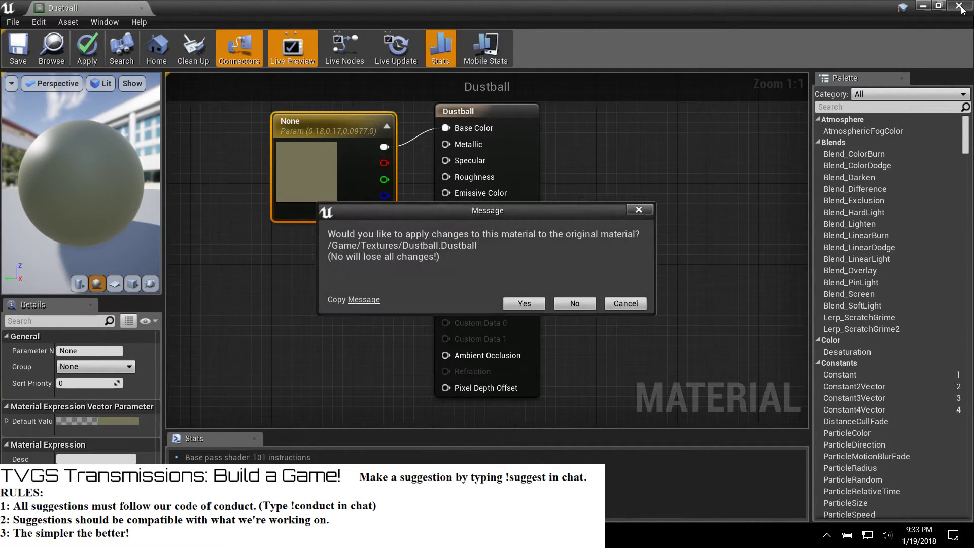
click(525, 304)
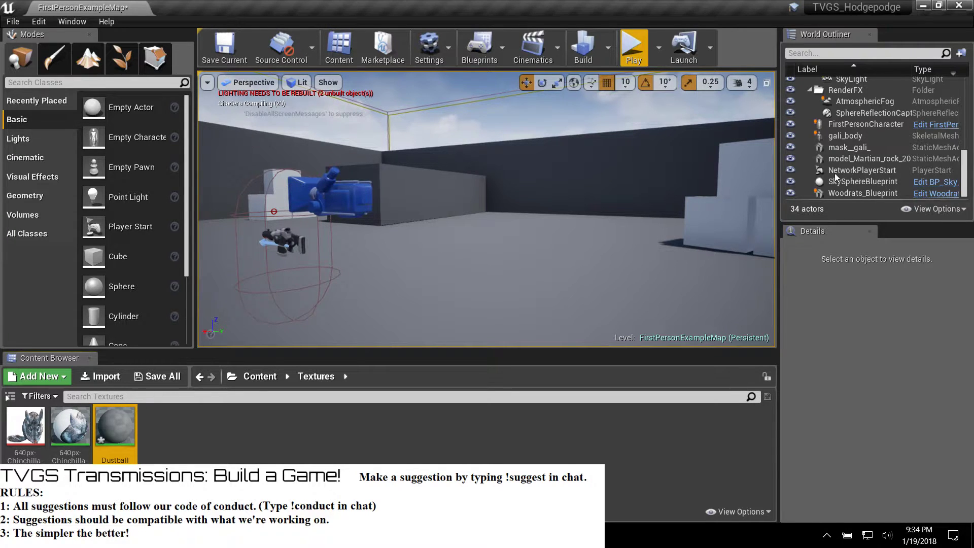
Step: Open the FirstPersonCharacter blueprint's component view for editing and compile it
click(337, 200)
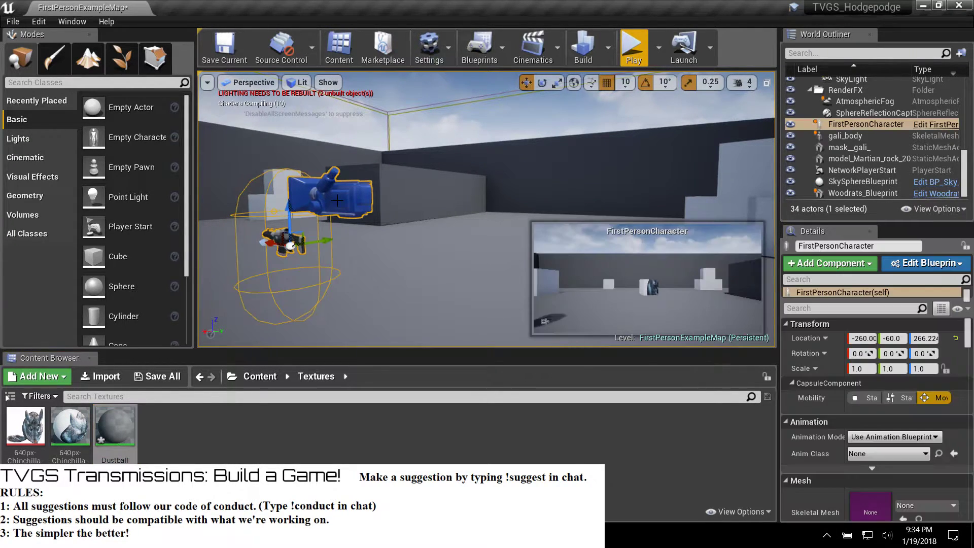
click(936, 124)
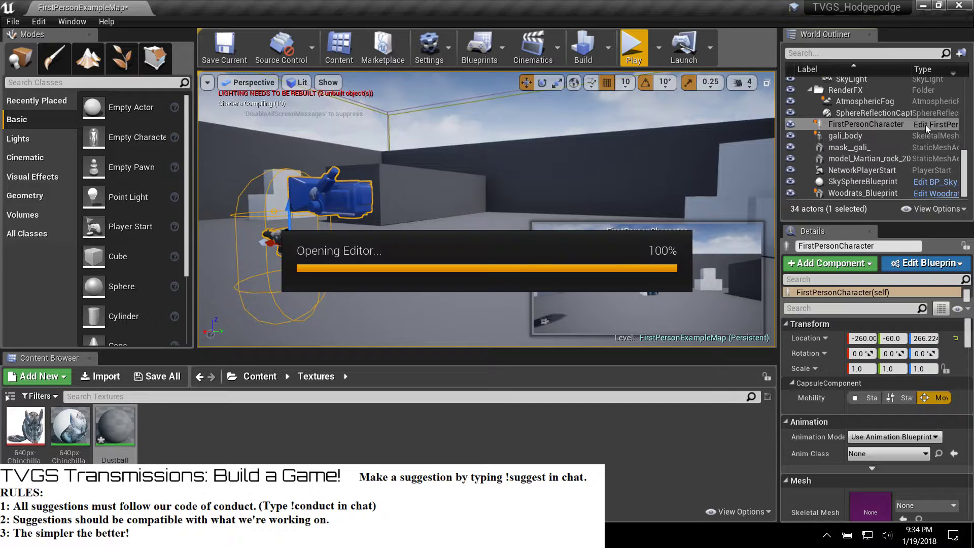
click(253, 75)
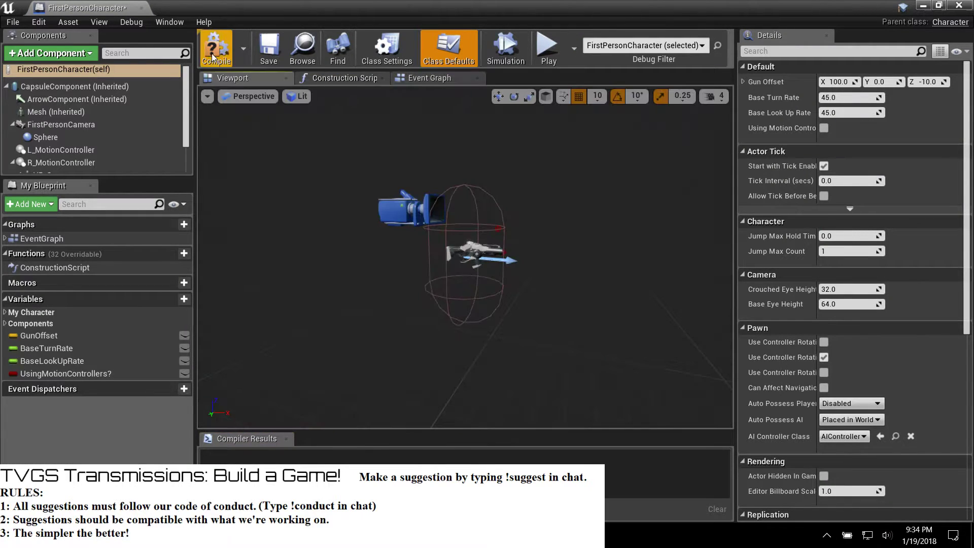
click(211, 54)
Step: Delete the L_MotionController and R_MotionController components from the character blueprint
click(459, 249)
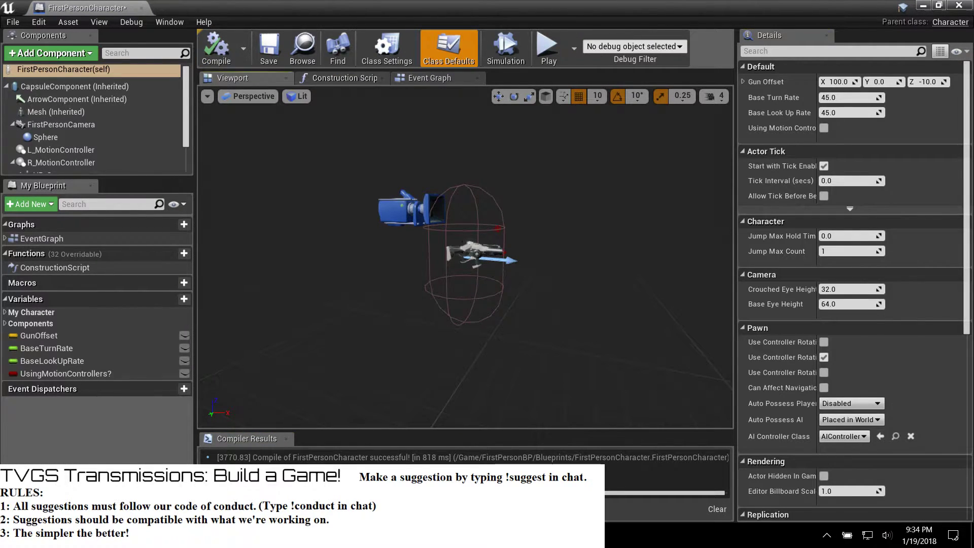
scroll(103, 134, down, 3)
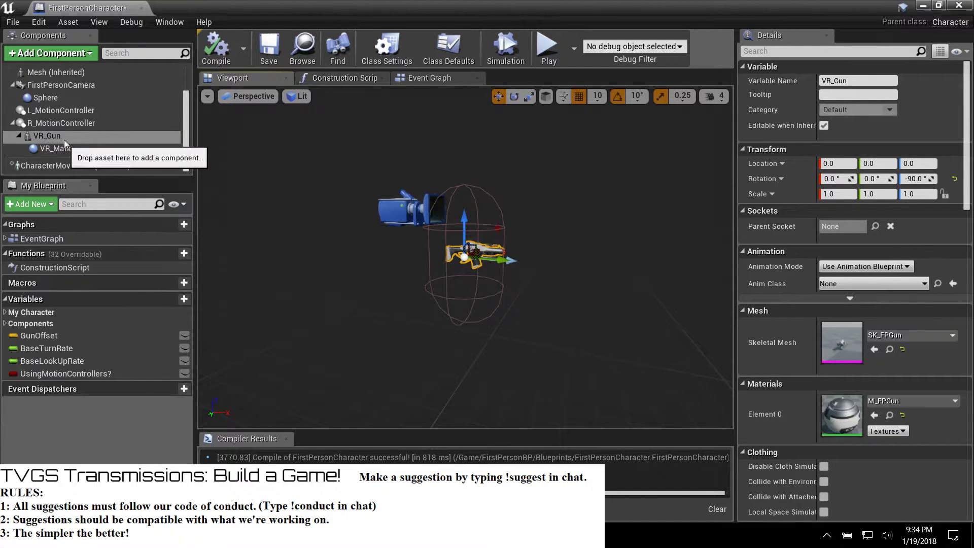
click(60, 124)
ctrl+click(60, 110)
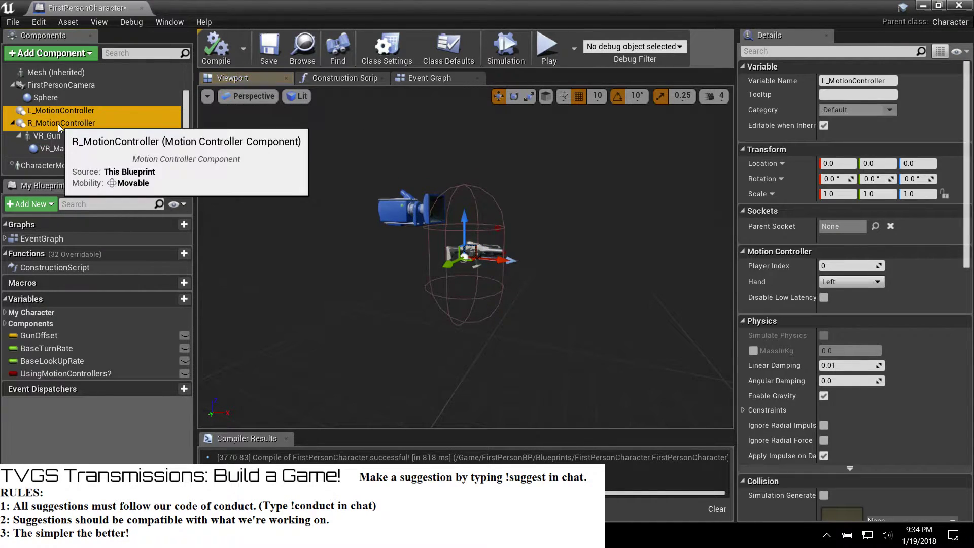
key(Delete)
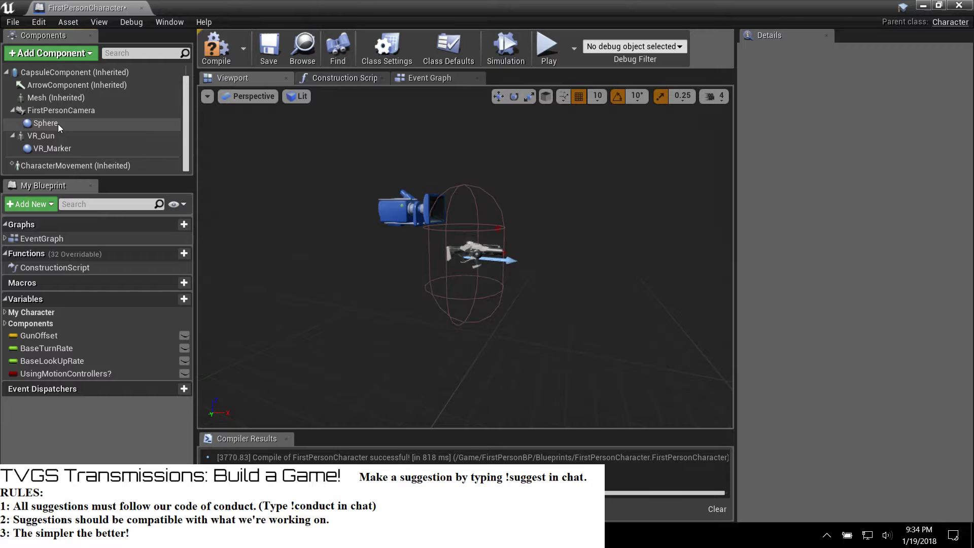
Step: Delete the VR_Gun and VR_Marker components and compile the character blueprint
click(58, 136)
key(Delete)
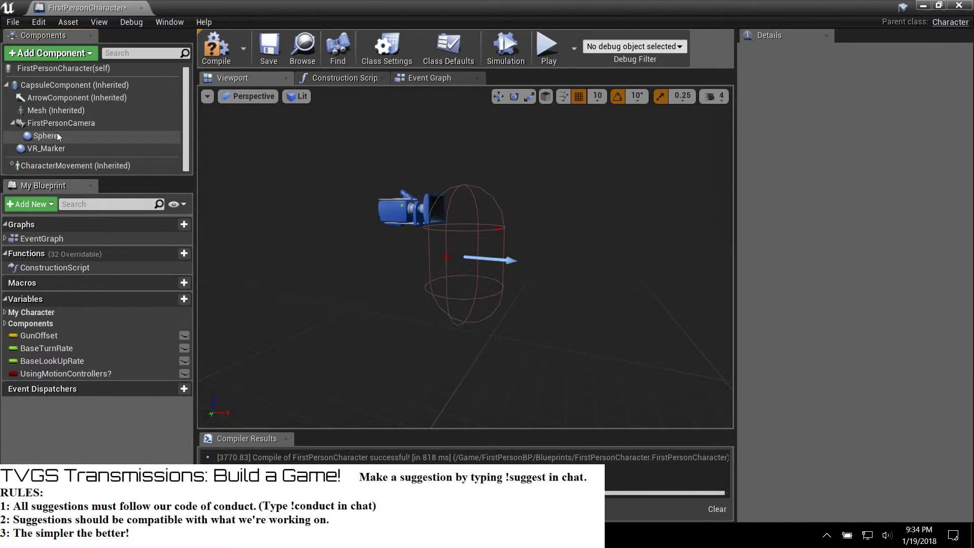
click(51, 148)
key(Delete)
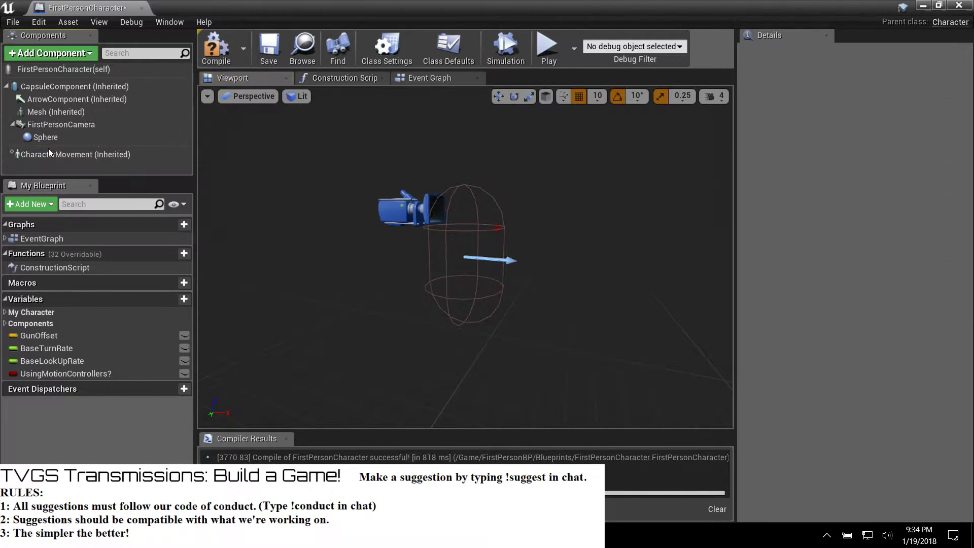
click(216, 53)
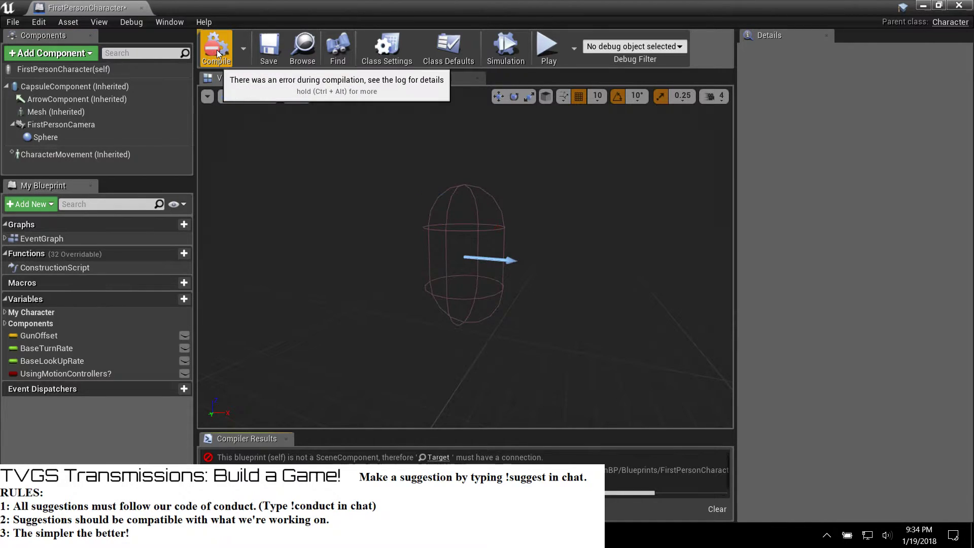
Step: Trace the compile error to the VR_Marker spawn group, delete its comment, transform nodes and leftover reroute nodes, and recompile the blueprint
click(340, 458)
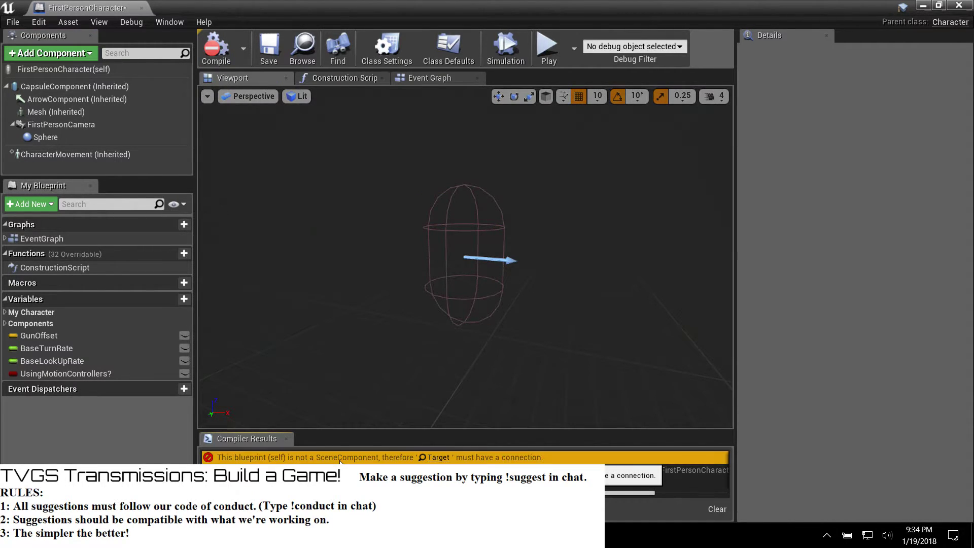
scroll(370, 365, down, 2)
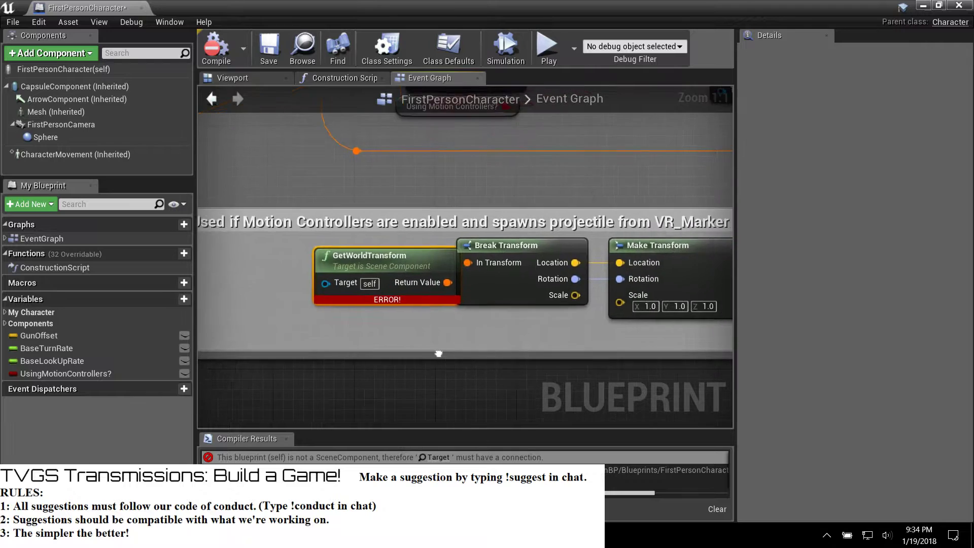
scroll(370, 361, down, 4)
scroll(370, 361, up, 2)
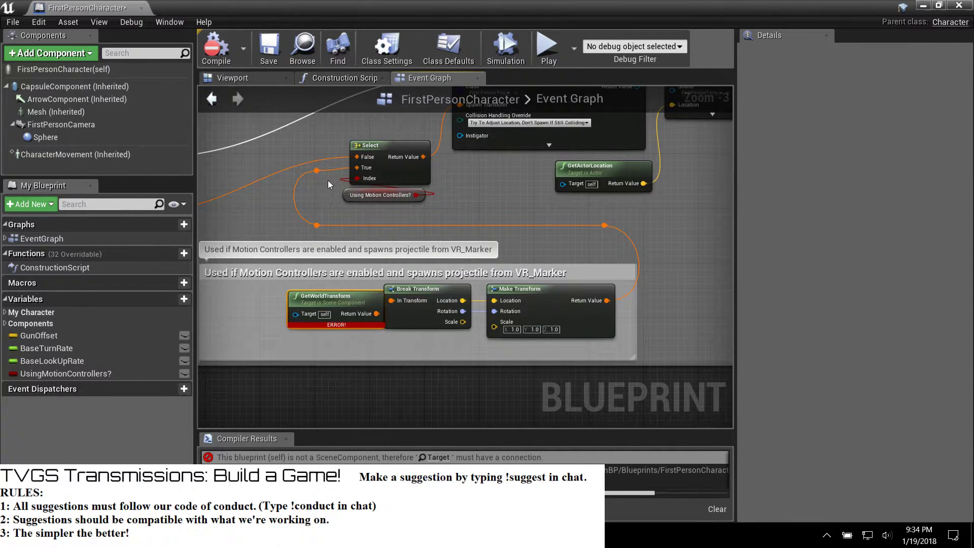
right_drag(346, 222, 415, 195)
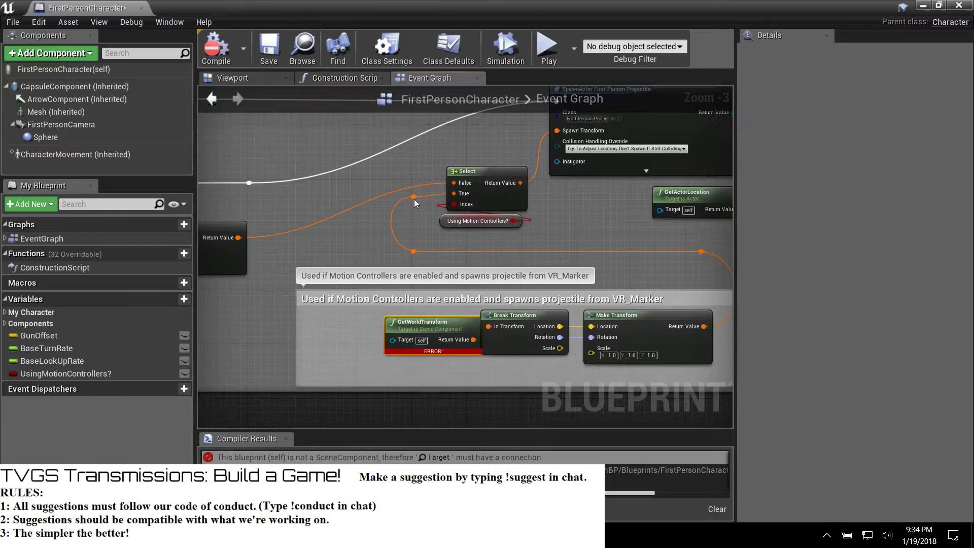
double_click(413, 195)
scroll(471, 332, down, 1)
drag(355, 272, 660, 394)
key(Delete)
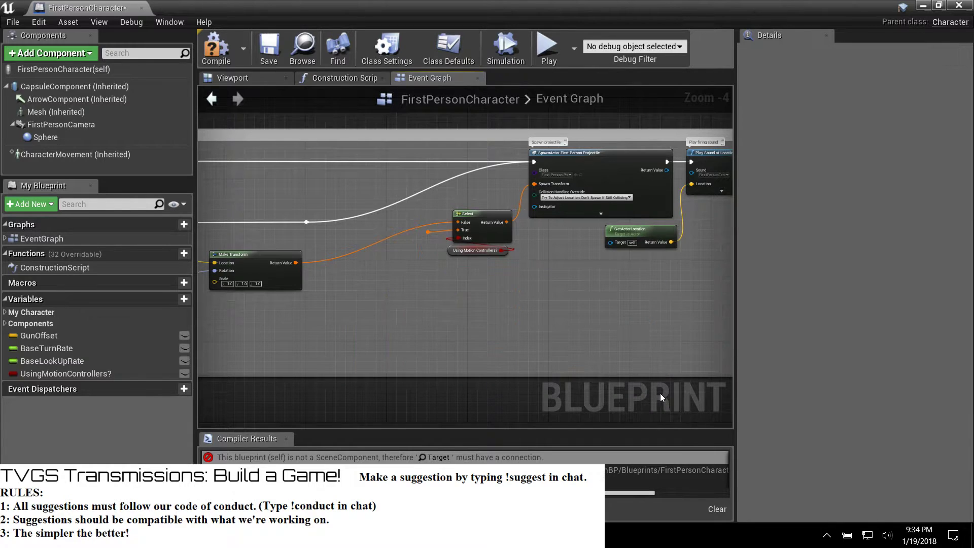
click(428, 233)
click(221, 41)
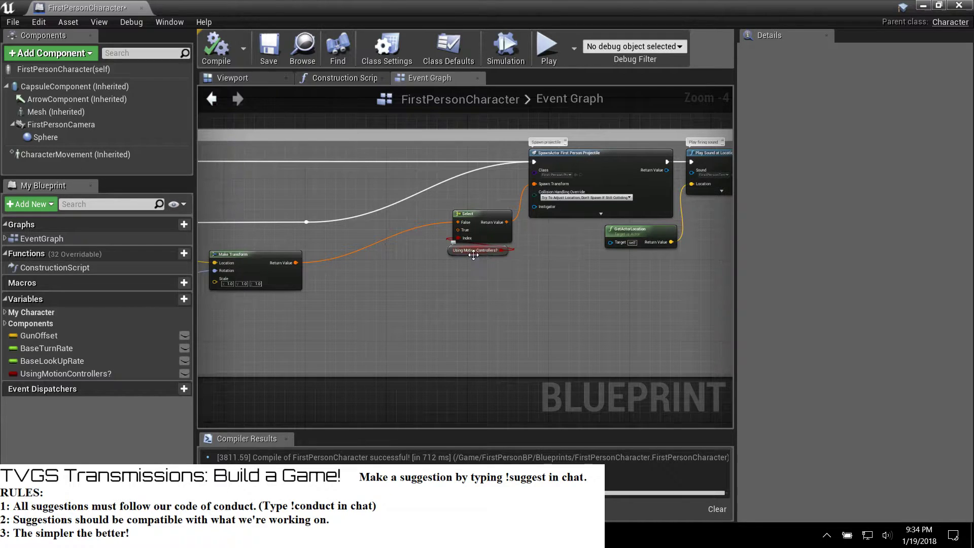
Step: Move the Using Motion Controllers? variable node away from beneath the Select node, to its lower left in the graph
drag(472, 255, 401, 260)
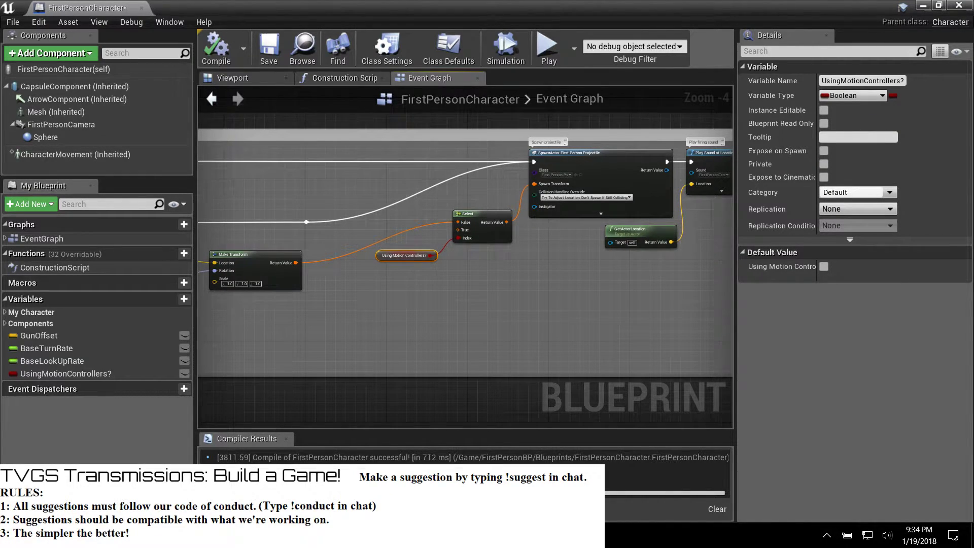
right_drag(398, 328, 717, 329)
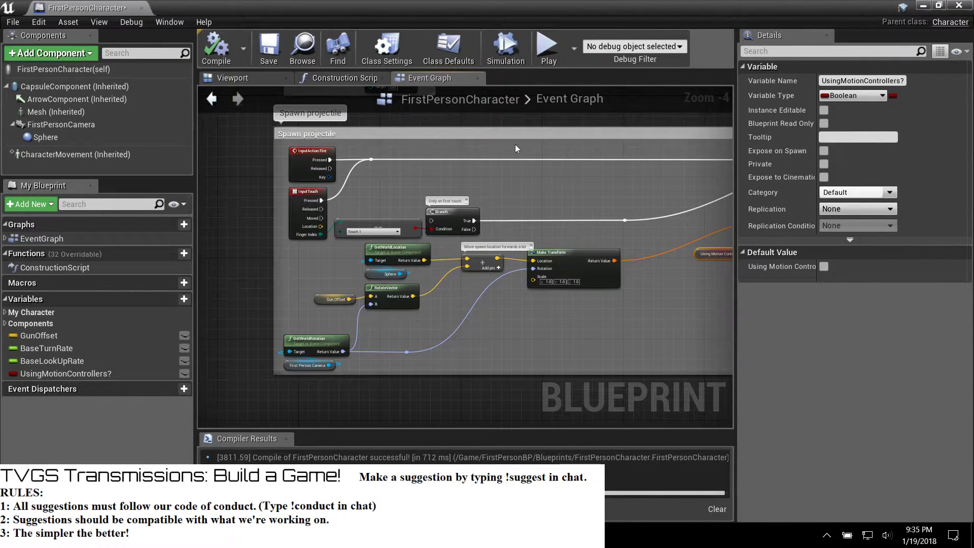
right_drag(463, 152, 433, 192)
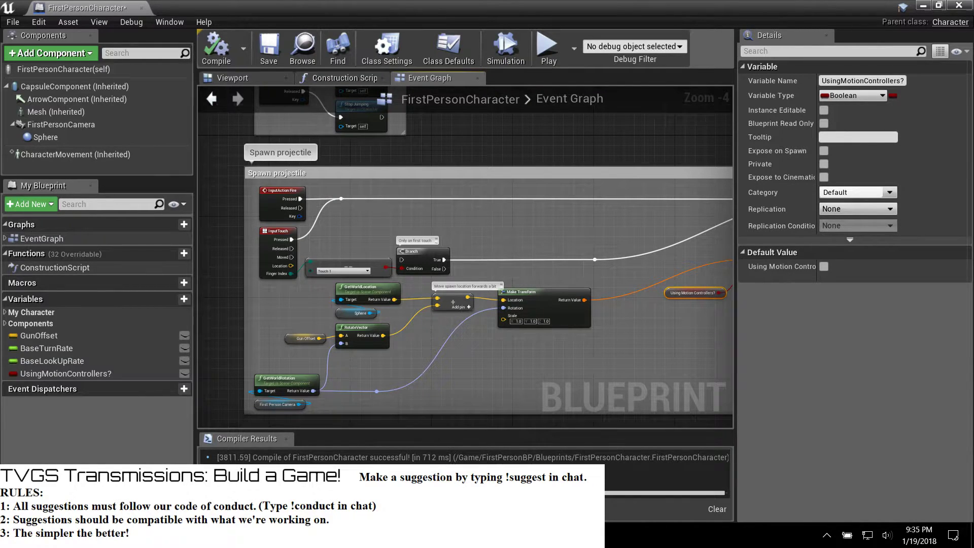
key(alt+Tab)
click(438, 9)
click(264, 46)
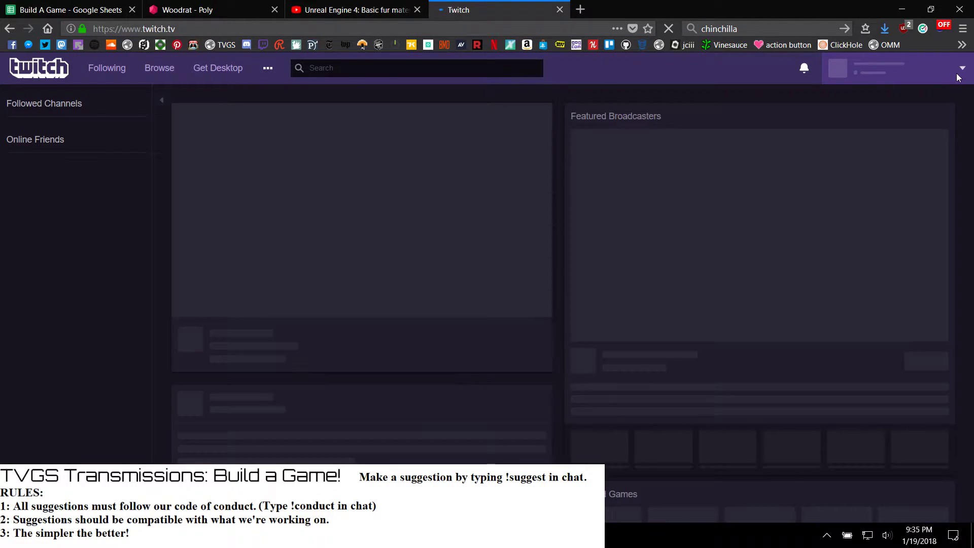
click(959, 68)
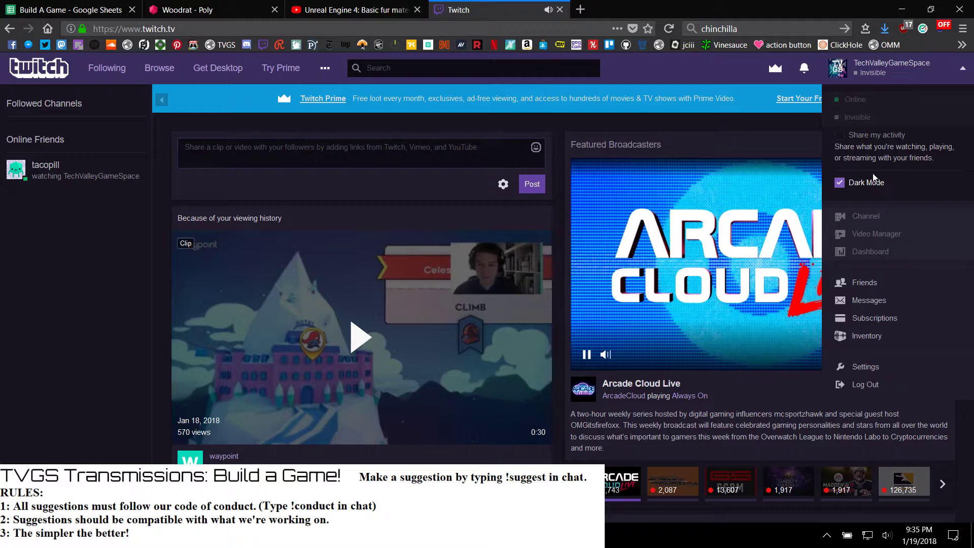
middle_click(477, 5)
scroll(321, 354, up, 10)
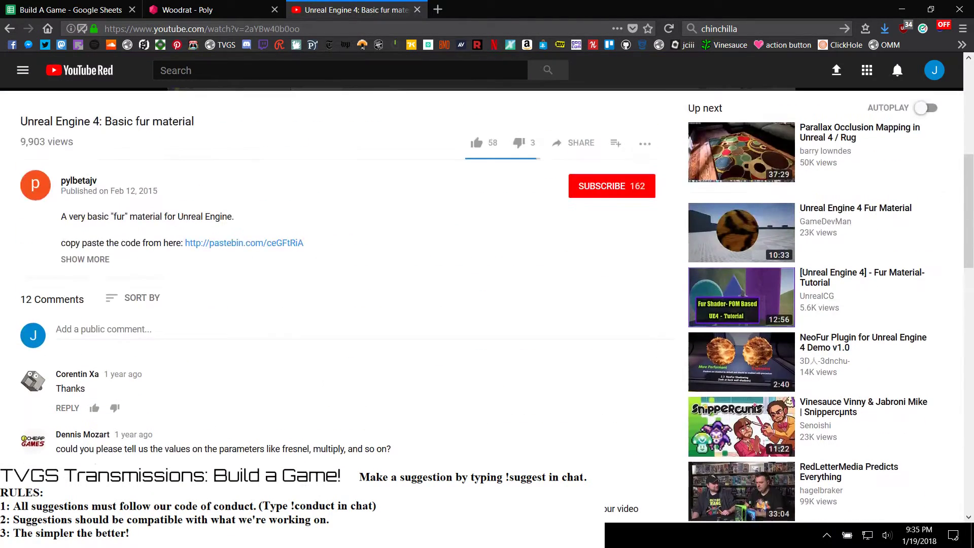
click(488, 535)
click(543, 488)
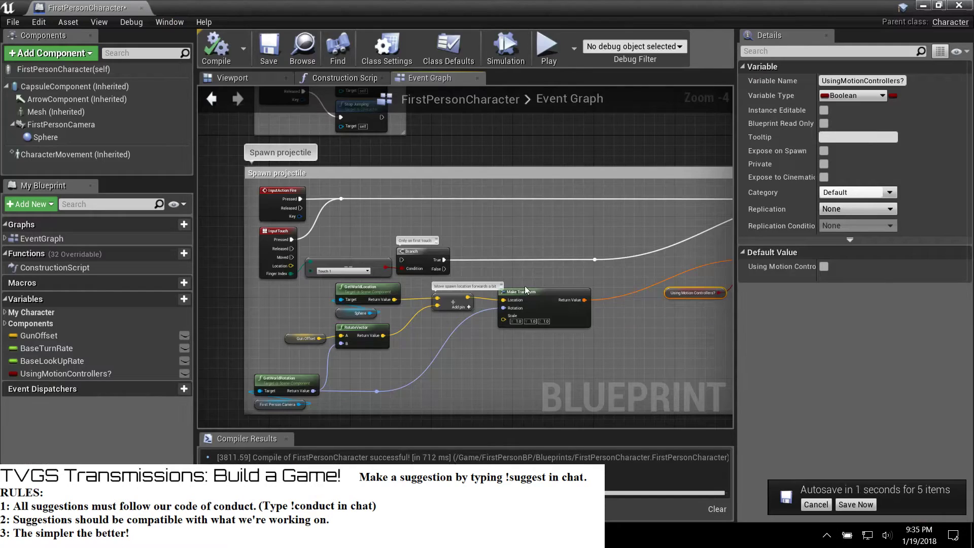
Step: Close the character blueprint, open FirstPersonProjectile from the FirstPersonBP/Blueprints folder to look at its event graph, and close it again
click(142, 8)
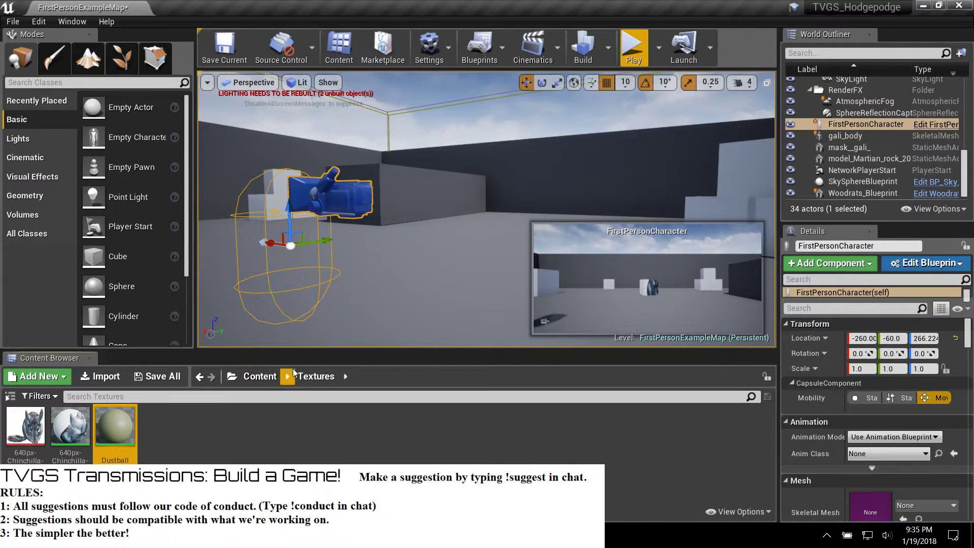
click(259, 377)
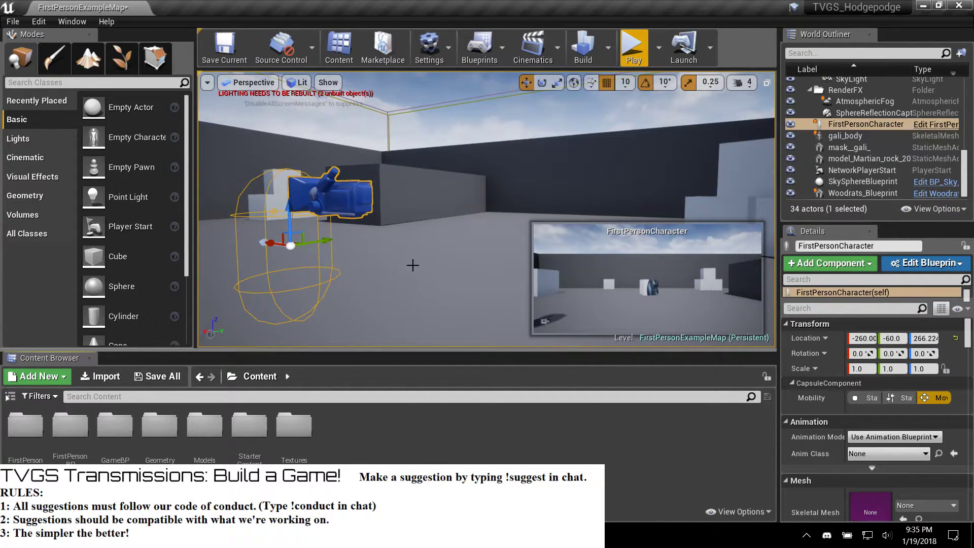
double_click(70, 426)
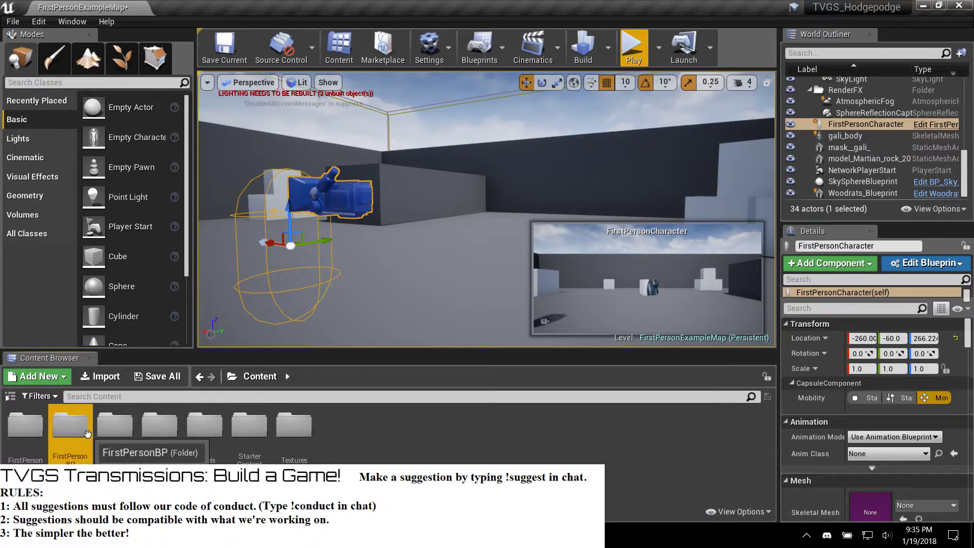
double_click(25, 426)
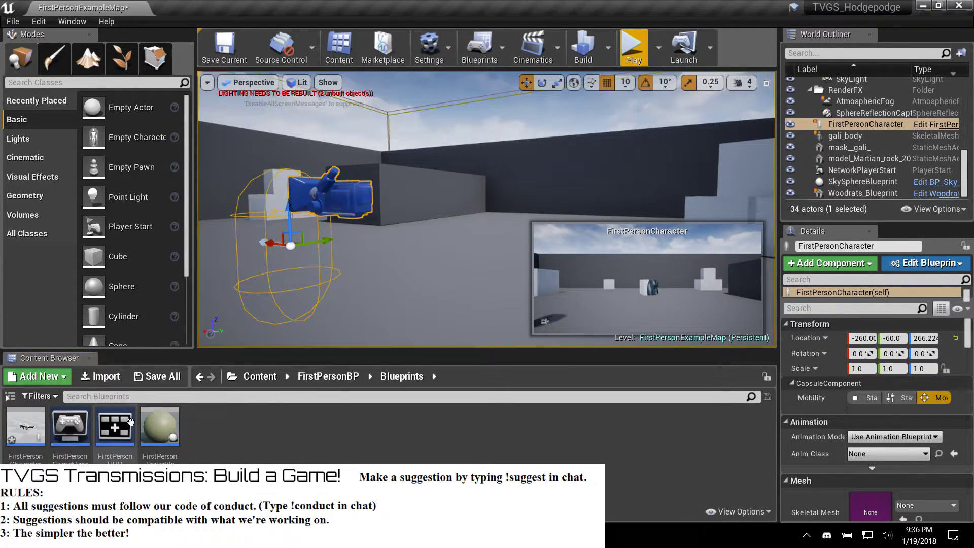
double_click(148, 421)
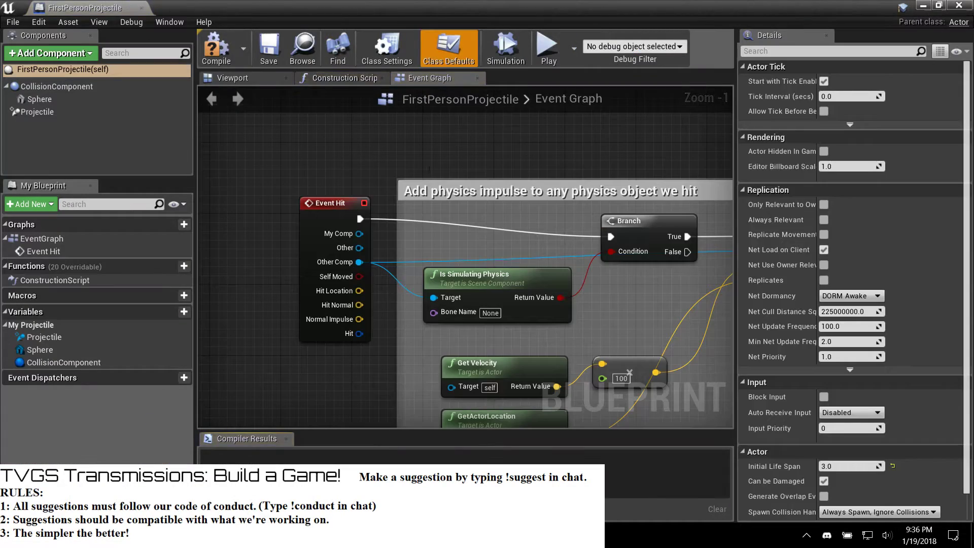
click(958, 6)
Step: Play-test the level by moving around and firing repeated dustball projectiles at the woodrats, and end the play session
click(633, 50)
click(490, 223)
click(491, 223)
click(490, 224)
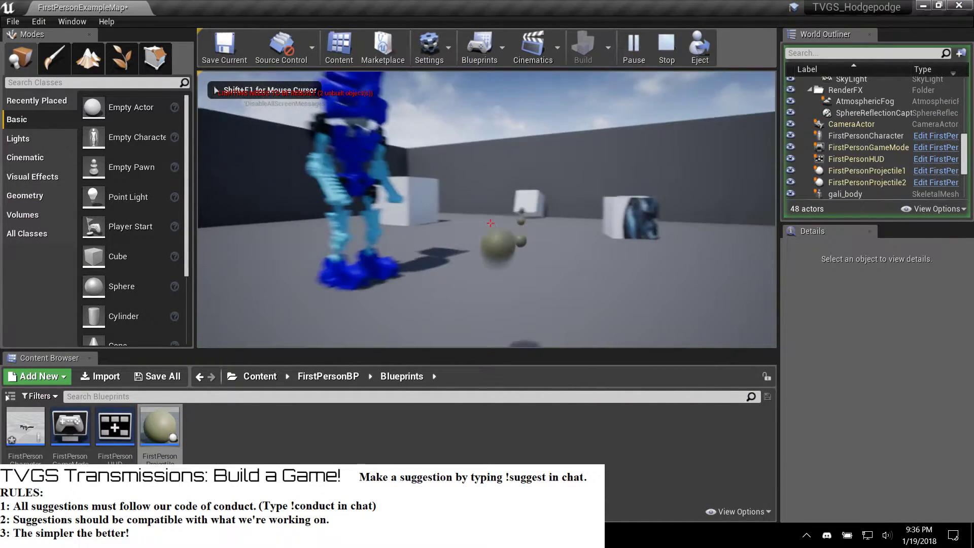
click(491, 223)
click(491, 223)
click(491, 223)
key(w)
click(490, 223)
click(491, 224)
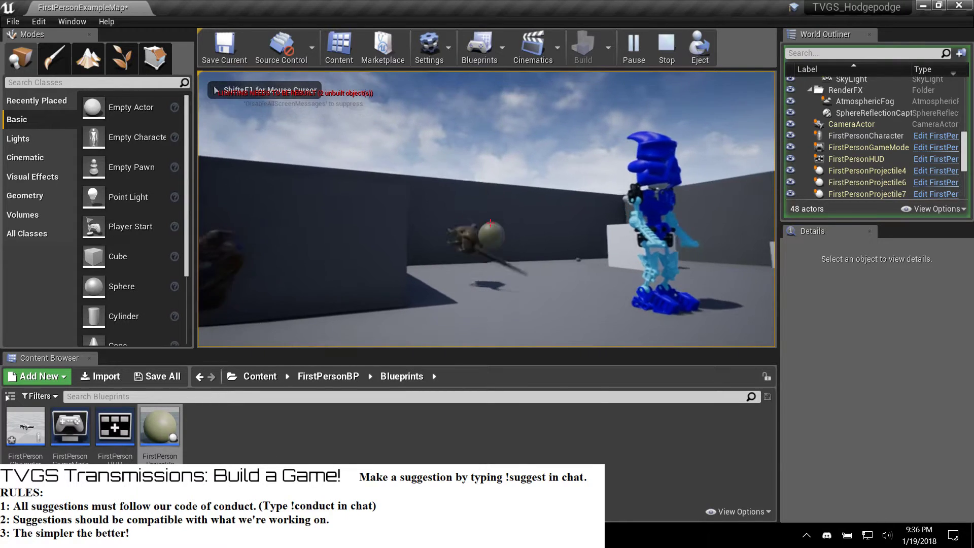
click(491, 223)
click(491, 223)
key(w)
click(491, 223)
click(491, 224)
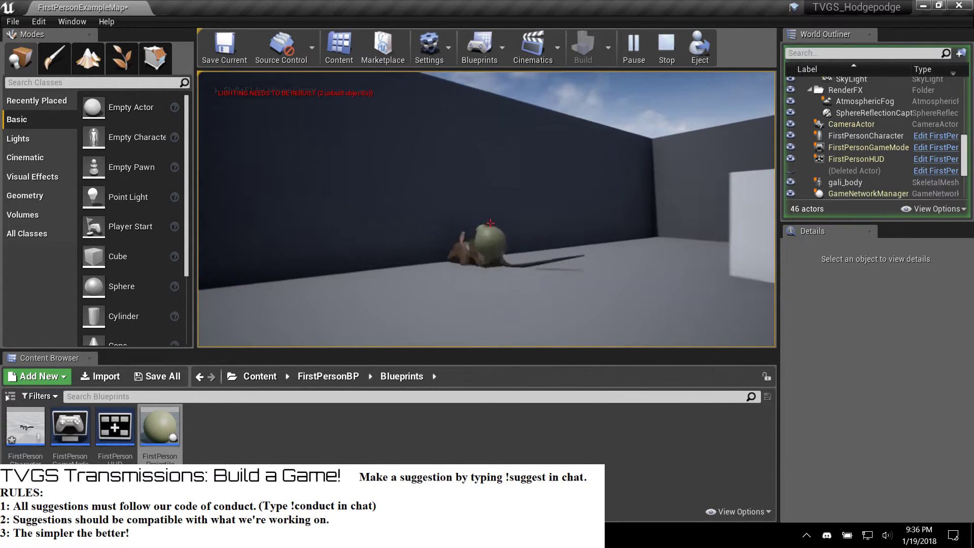
click(491, 223)
key(w)
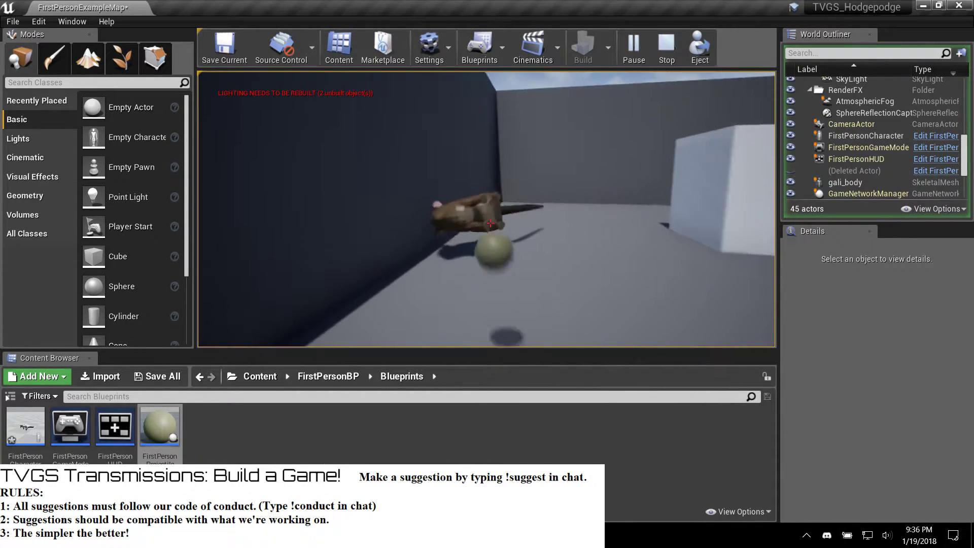
click(490, 224)
click(491, 224)
click(491, 223)
click(491, 223)
key(s)
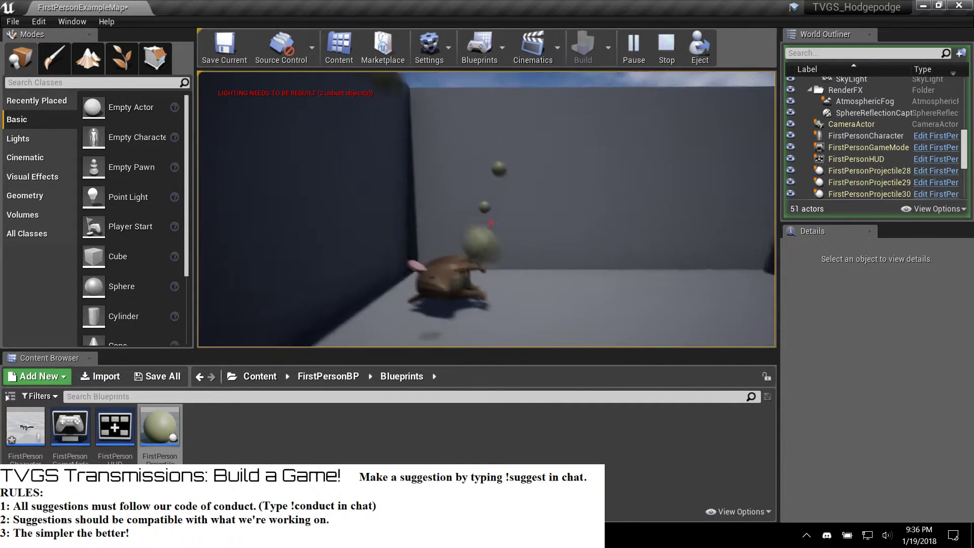
click(491, 224)
click(491, 223)
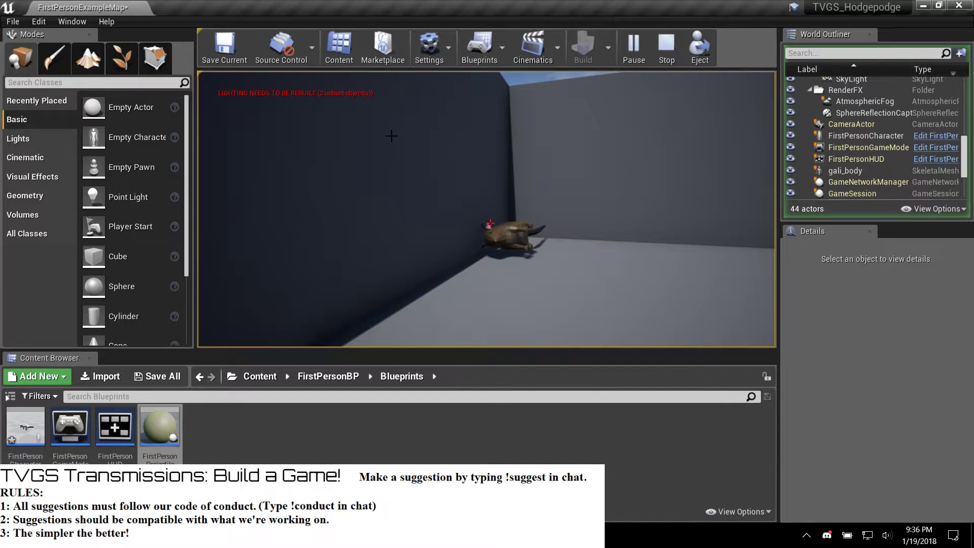
key(Escape)
Step: Finish looking around in the play session, switch to Discord, and open the YouTube link in the newest direct message
right_drag(491, 223, 729, 218)
key(w)
key(alt+Tab)
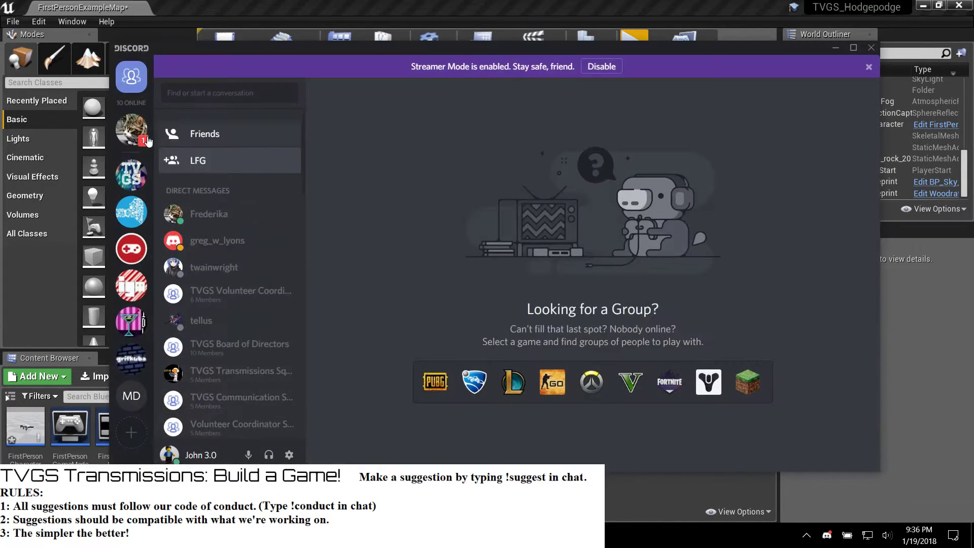
click(133, 131)
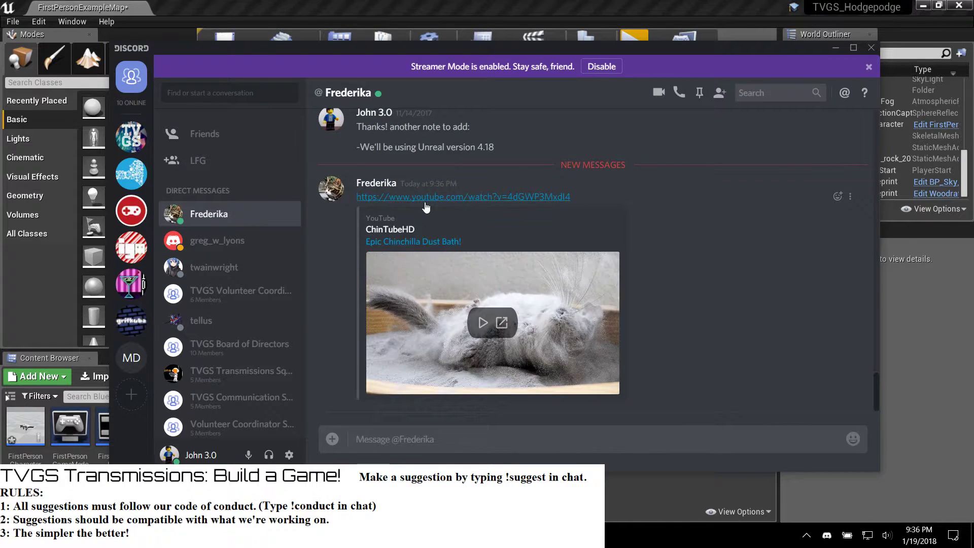
click(426, 198)
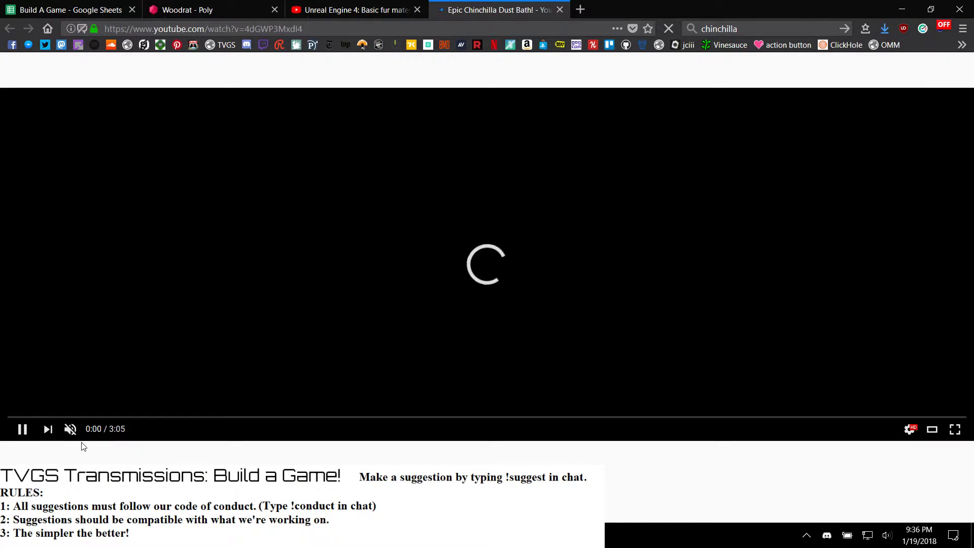
Step: Unmute the chinchilla dust bath video, raise the system volume to 40, and skip ahead to about 0:30
click(70, 429)
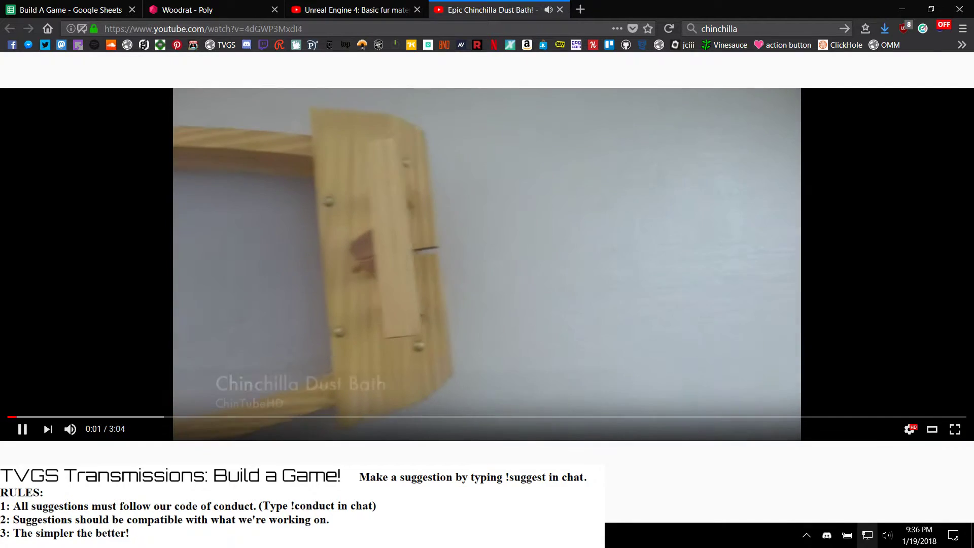
key(XF86AudioRaiseVolume)
key(XF86AudioRaiseVolume)
key(XF86AudioRaiseVolume)
key(XF86AudioRaiseVolume)
key(XF86AudioRaiseVolume)
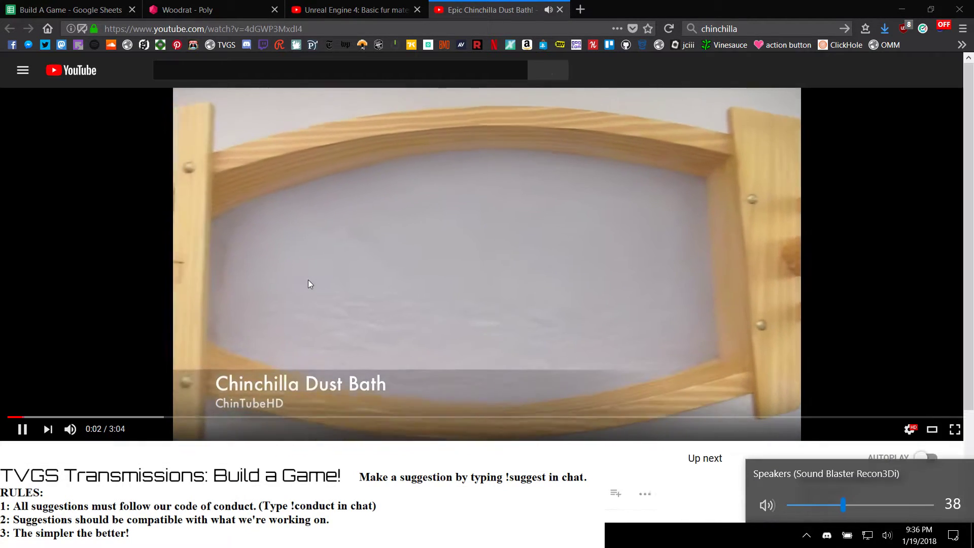
key(XF86AudioRaiseVolume)
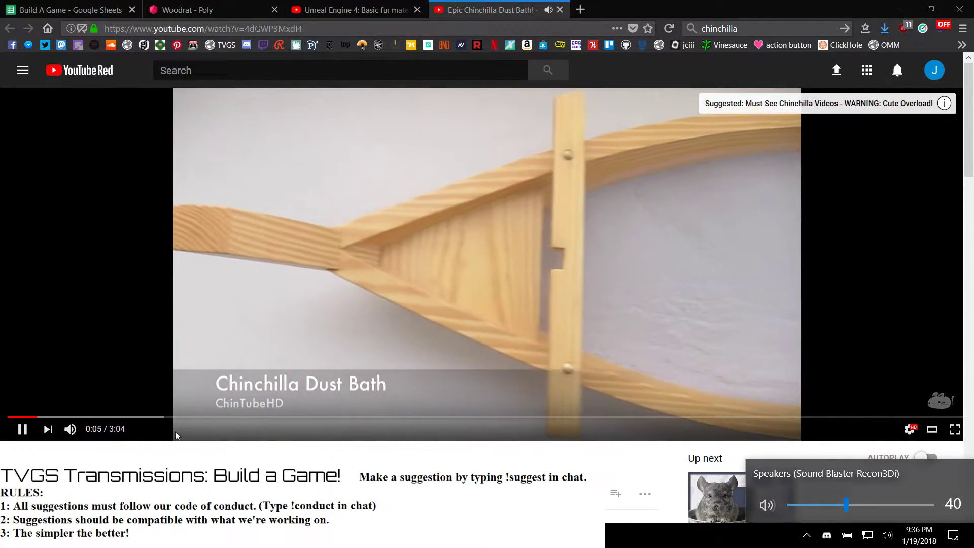
click(59, 417)
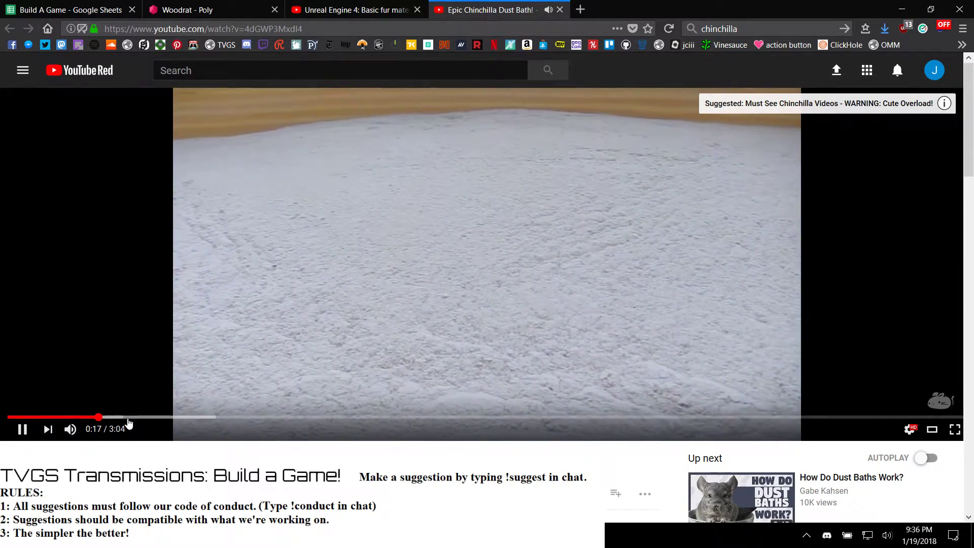
click(129, 418)
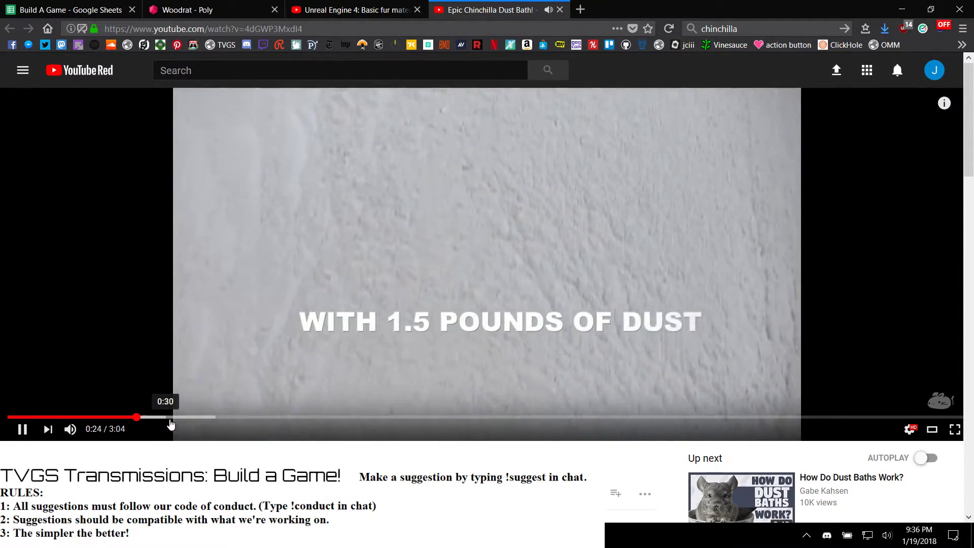
click(169, 418)
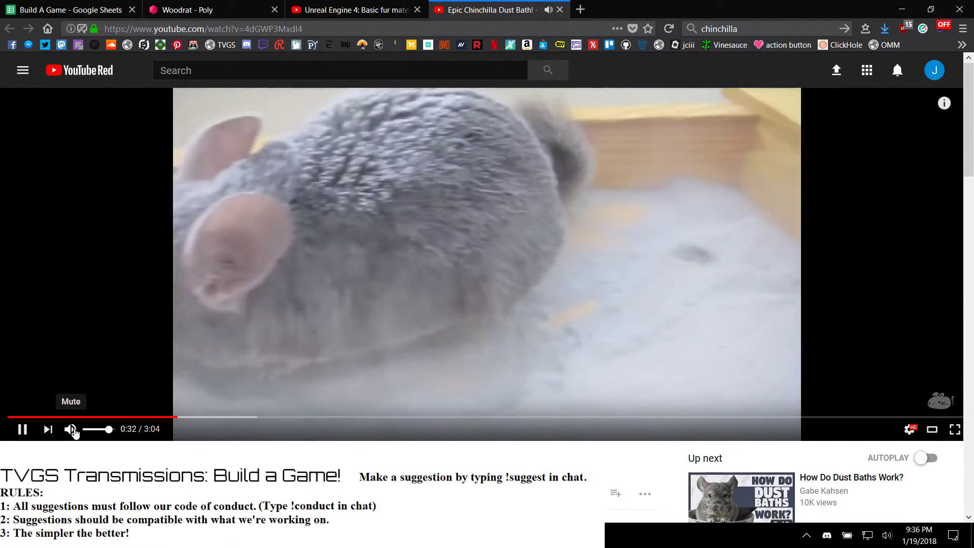
Step: Mute the video and skip through the rest of the dust bath footage to the end screen at about 2:46
click(71, 428)
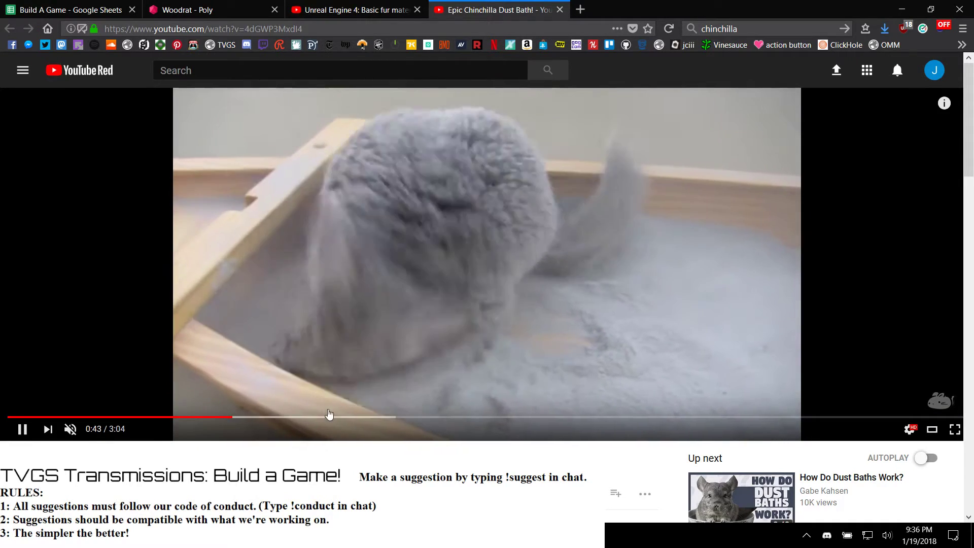
click(328, 417)
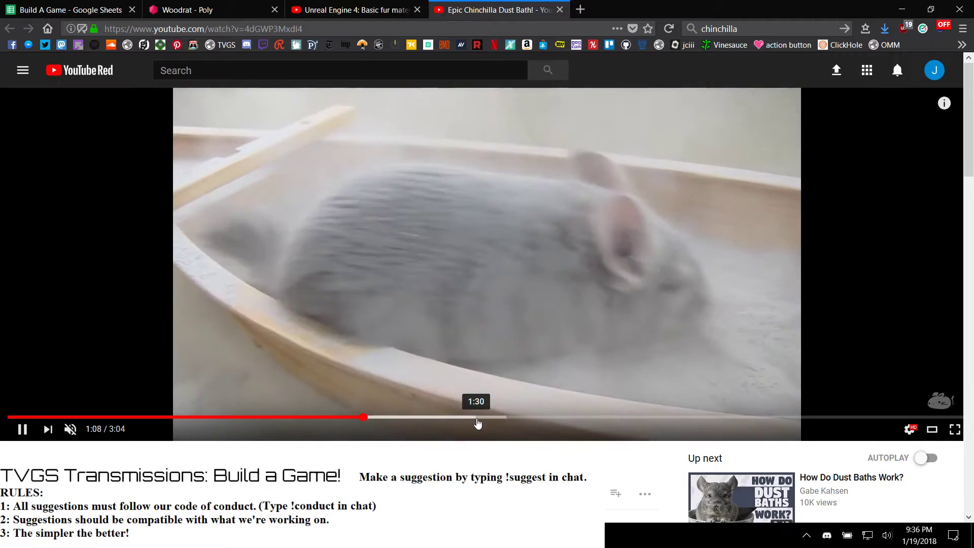
click(478, 418)
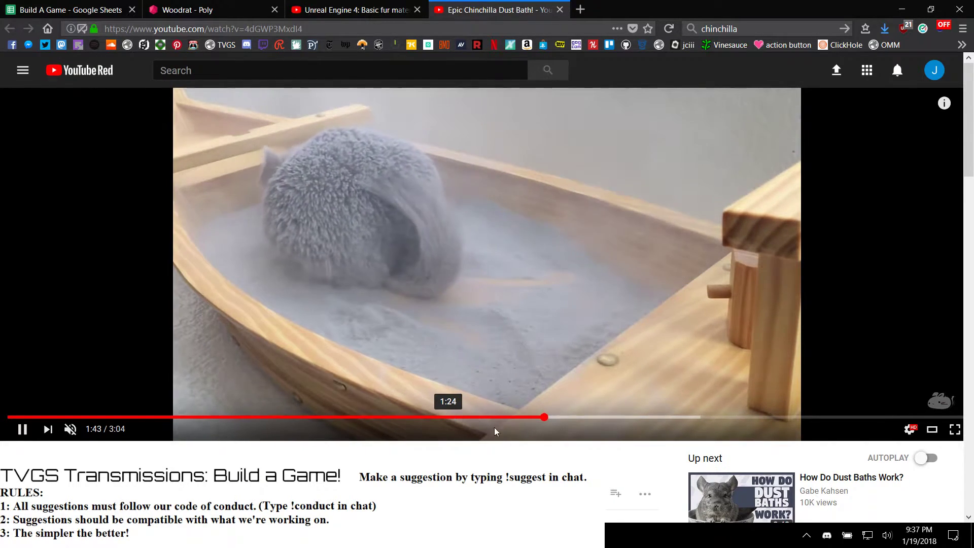
click(640, 420)
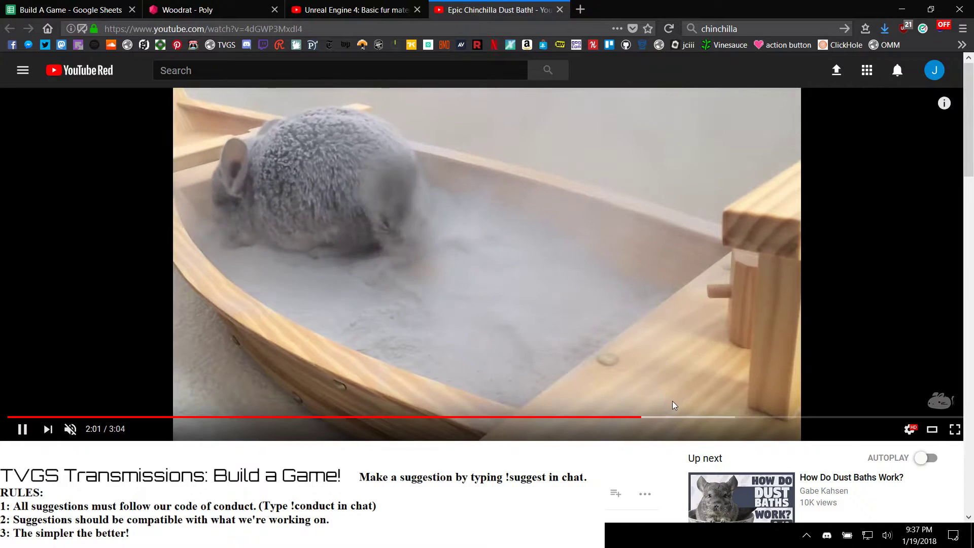
click(696, 418)
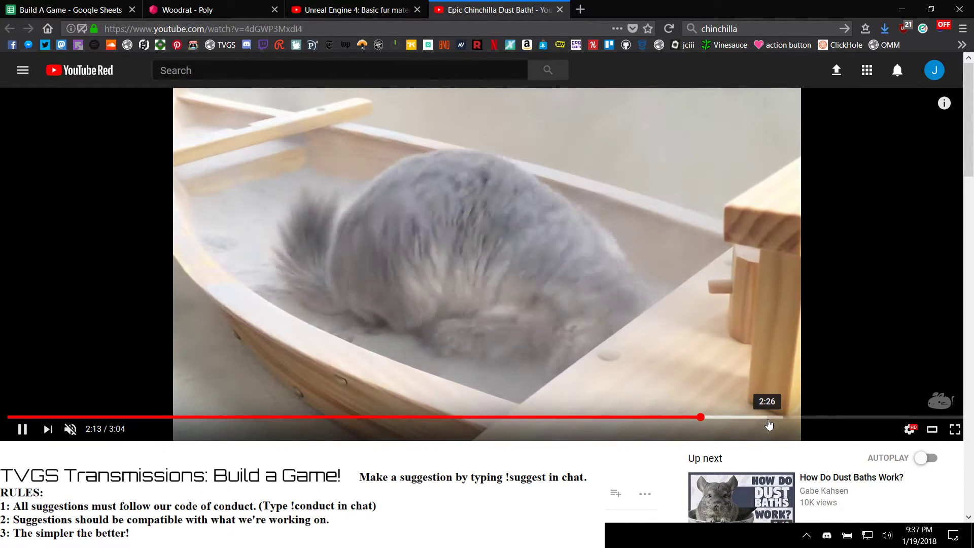
click(769, 420)
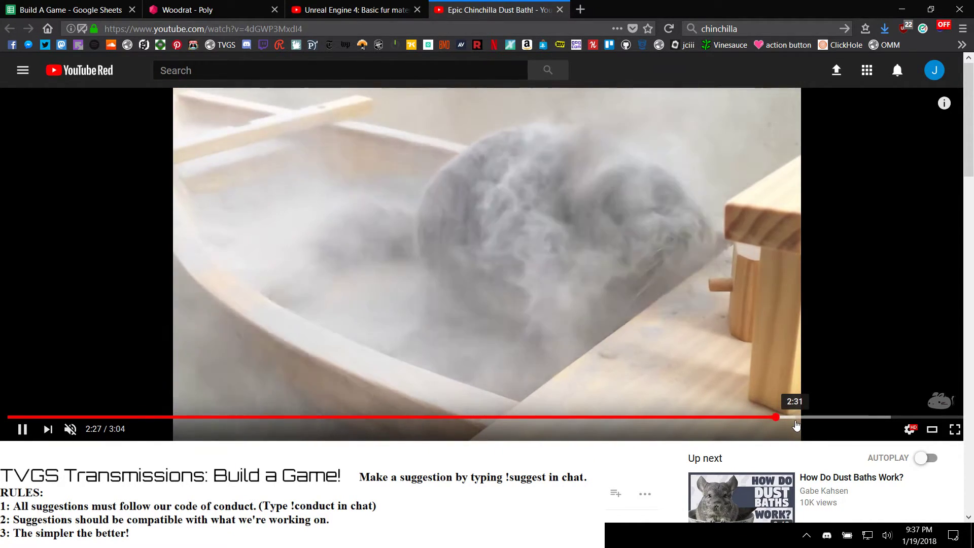
click(796, 420)
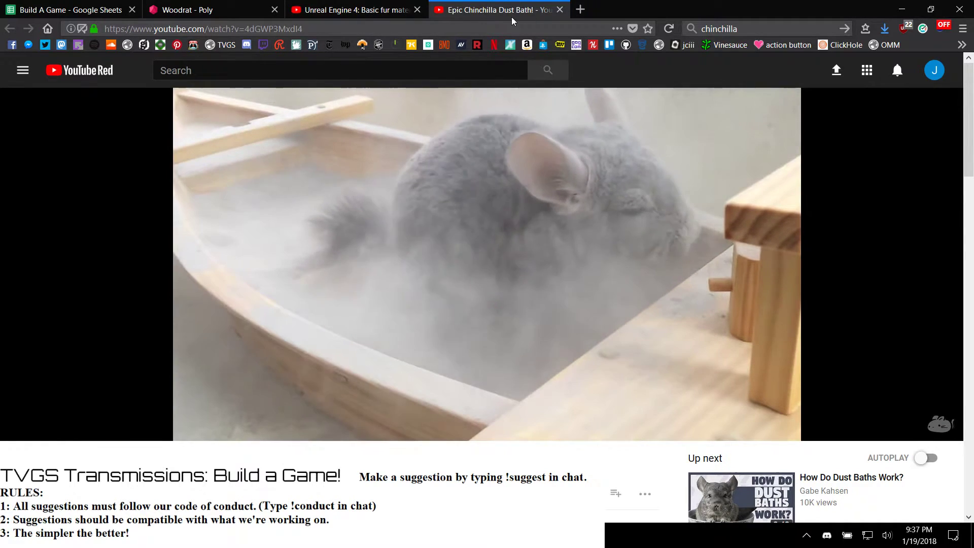
mouse_move(811, 426)
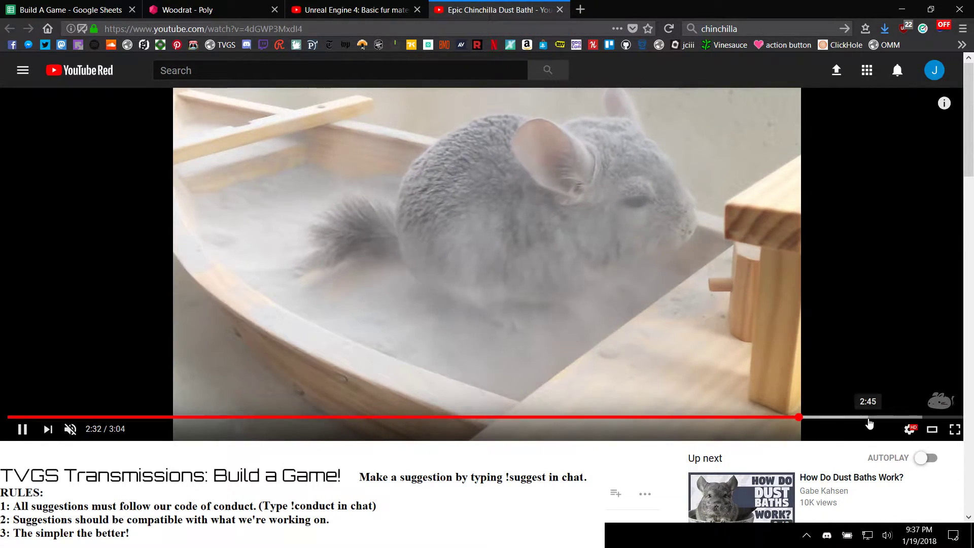
click(869, 420)
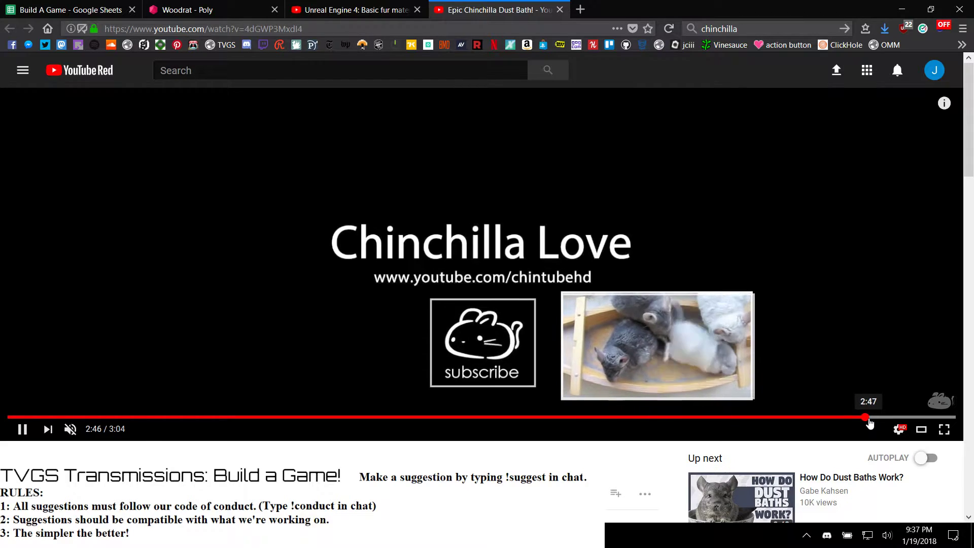
Step: Open the linked Chinchilla Dust Bath Ship! video, close the first video, skip ahead to about 0:47, and read the comments
click(648, 330)
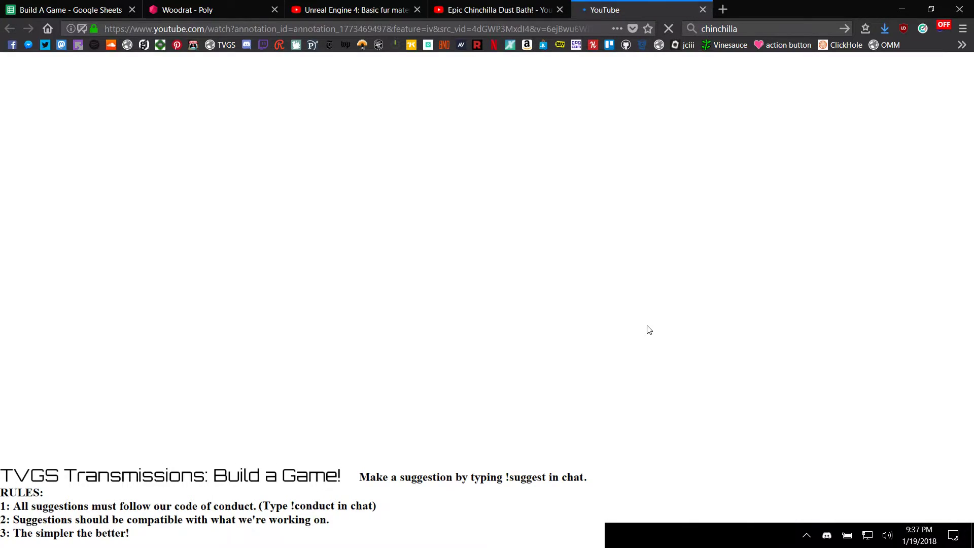
middle_click(496, 9)
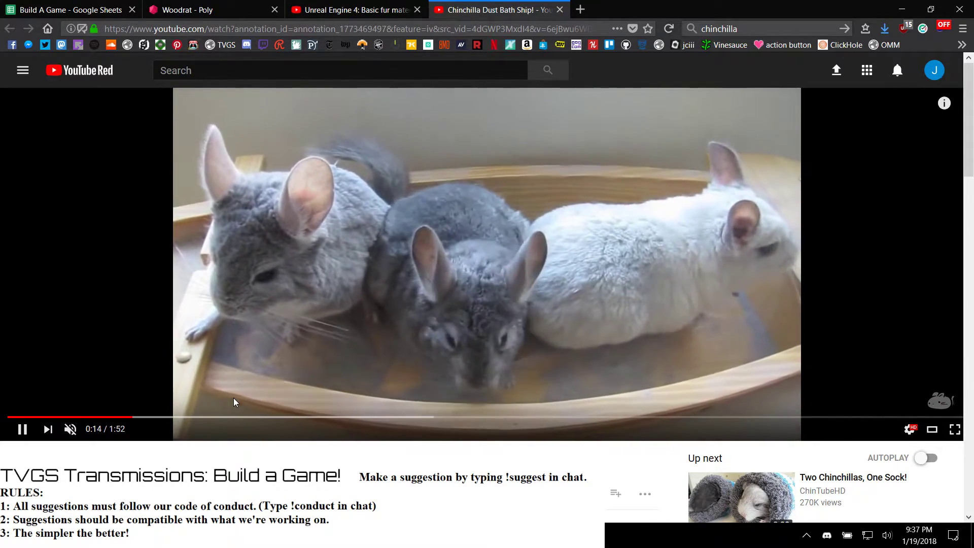
click(251, 417)
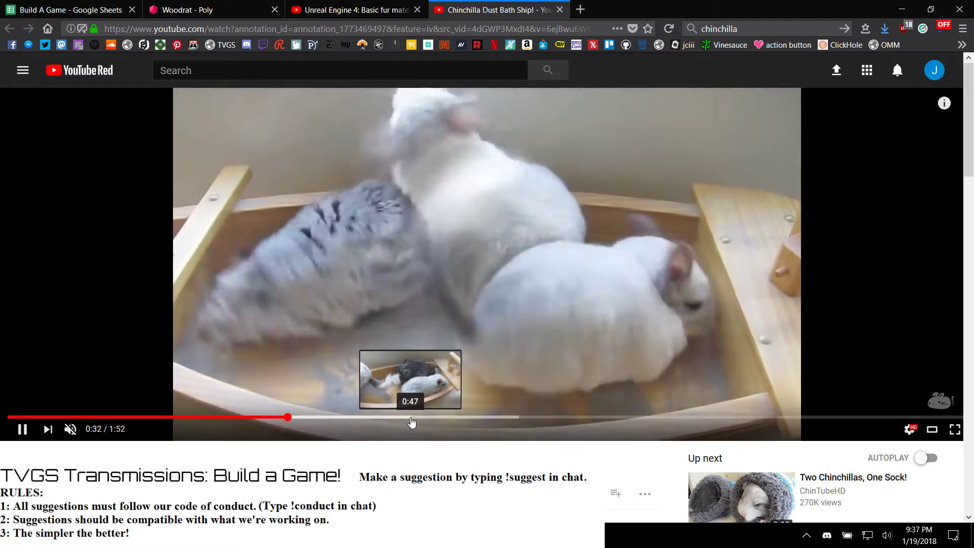
click(413, 418)
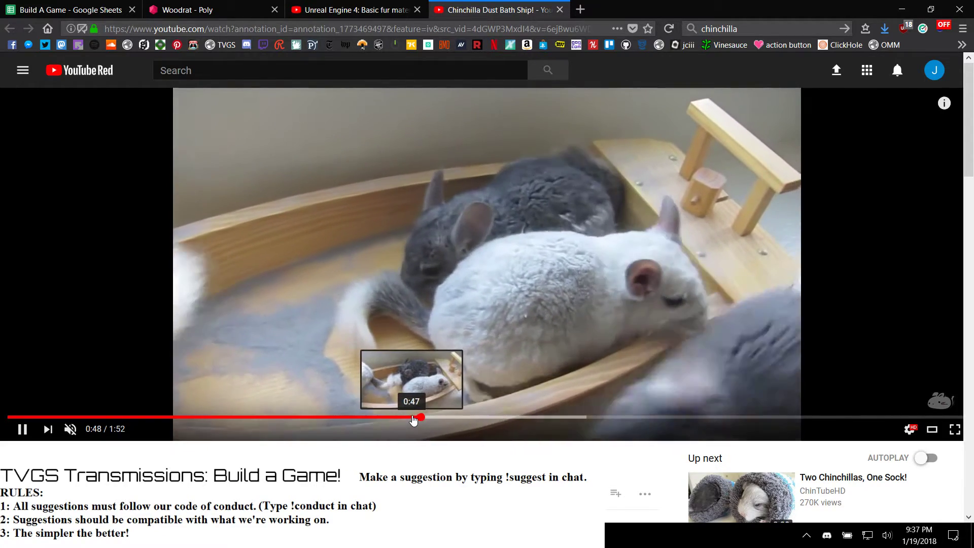
scroll(617, 297, down, 3)
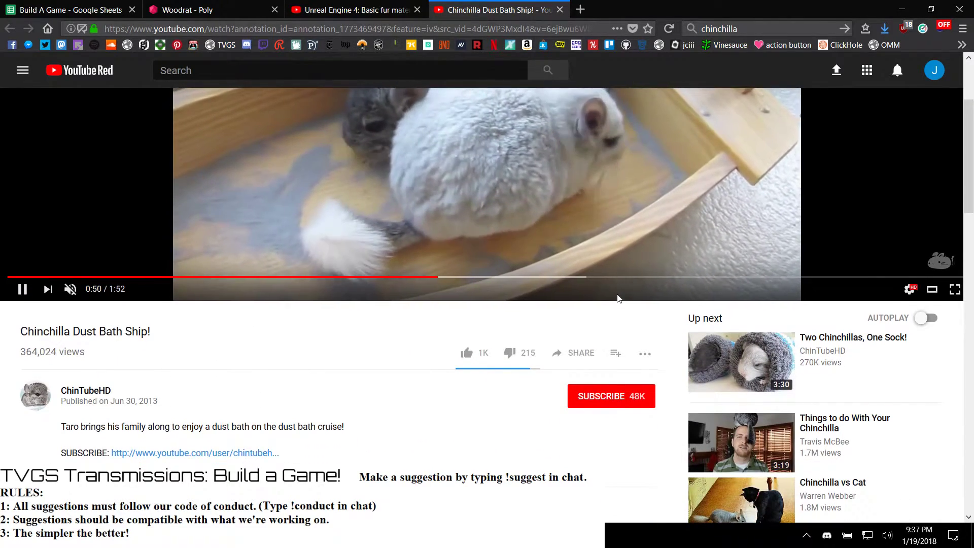
scroll(618, 298, down, 5)
scroll(619, 298, down, 3)
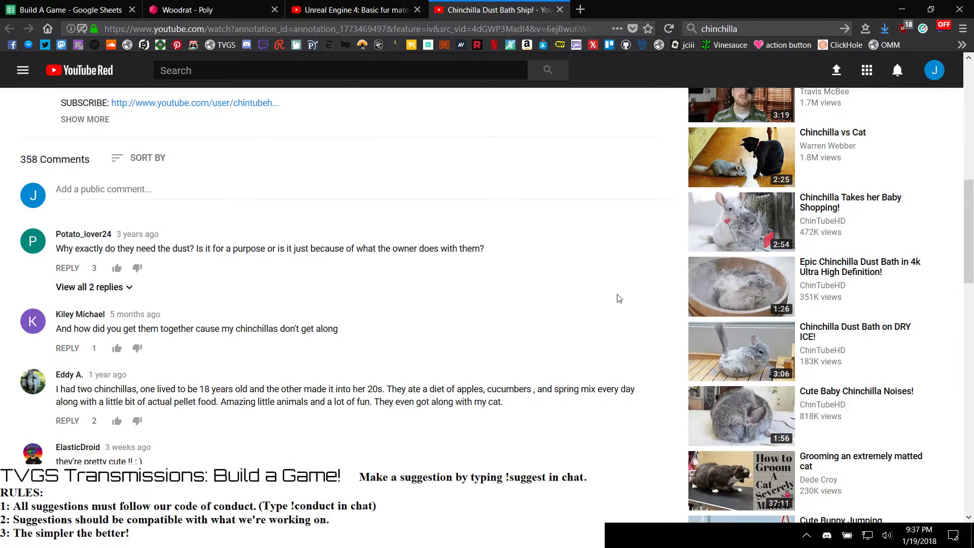
scroll(619, 298, down, 3)
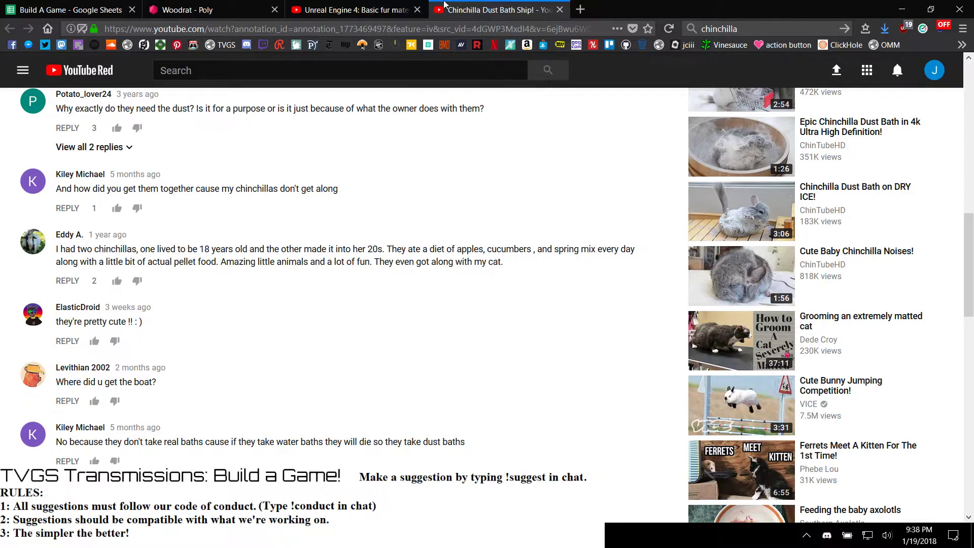
Step: Close the chinchilla video and switch back to the Unreal Editor to look over the level around Gali
middle_click(482, 17)
scroll(487, 295, up, 7)
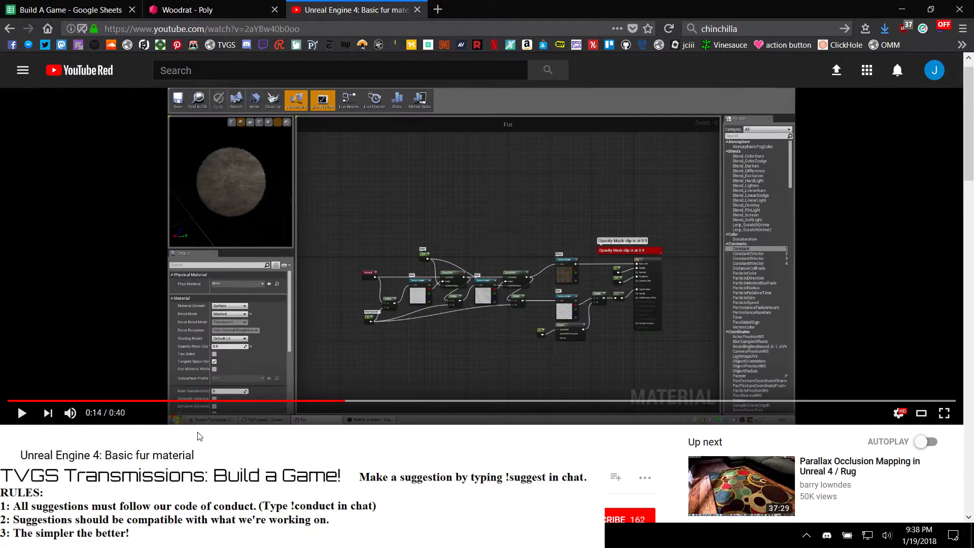
key(alt+Tab)
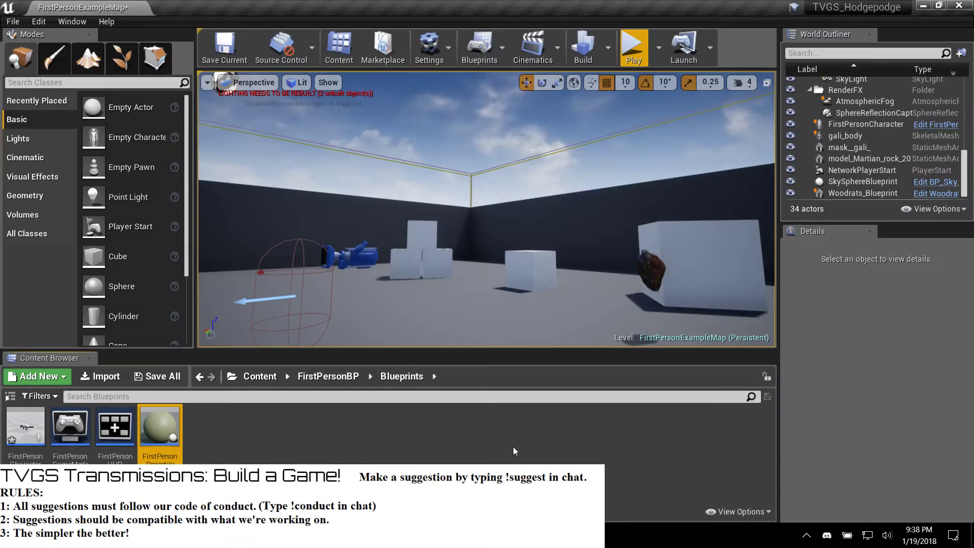
right_drag(401, 250, 412, 238)
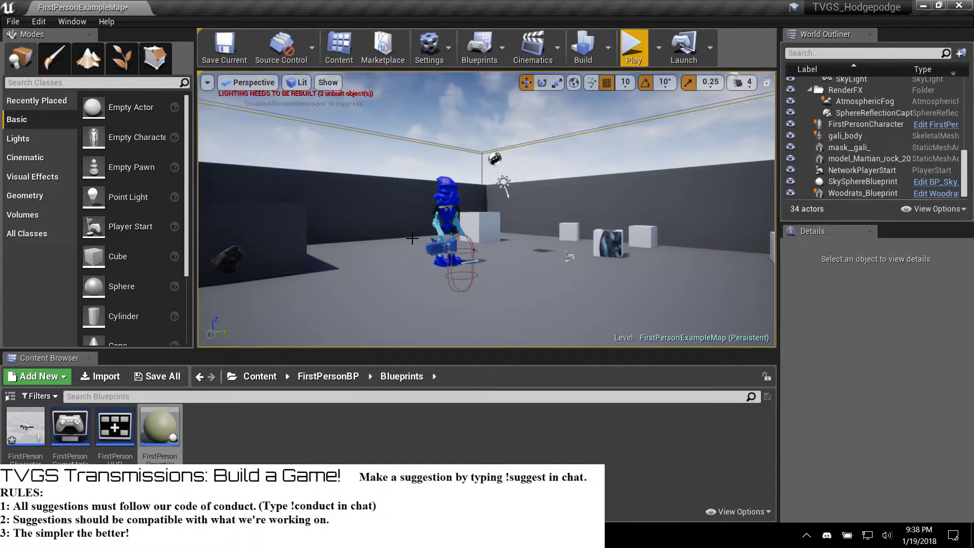
right_drag(417, 230, 418, 230)
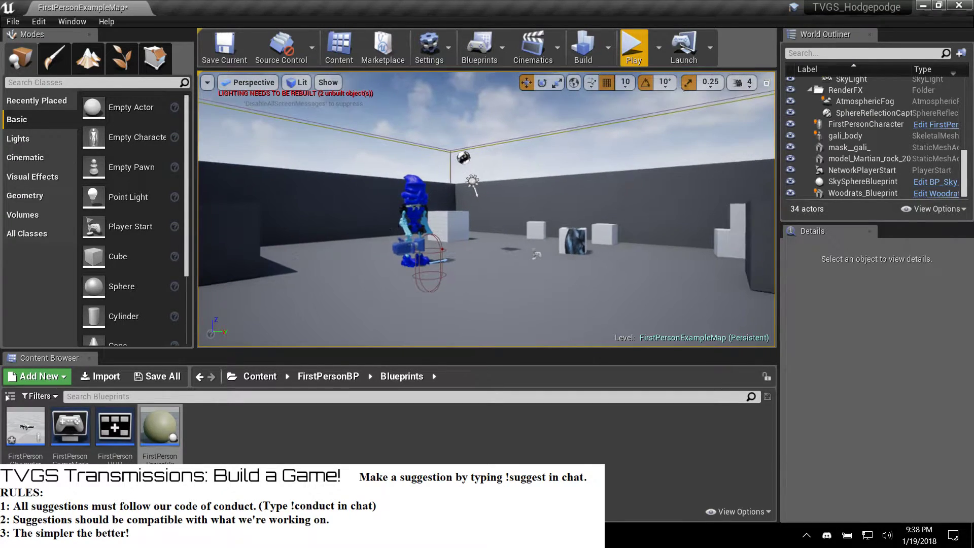
Step: Create a new folder named Particles in the root Content folder
click(331, 377)
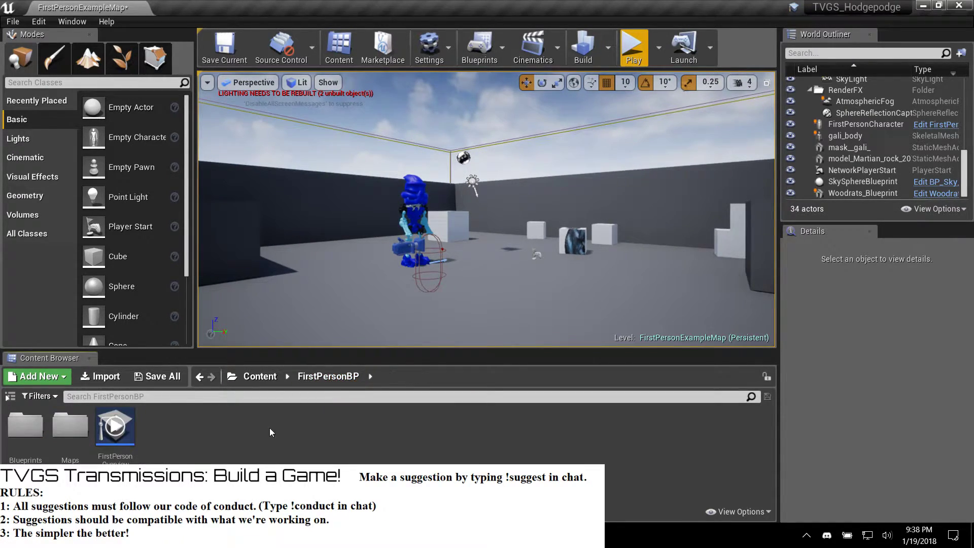
click(260, 376)
right_click(363, 437)
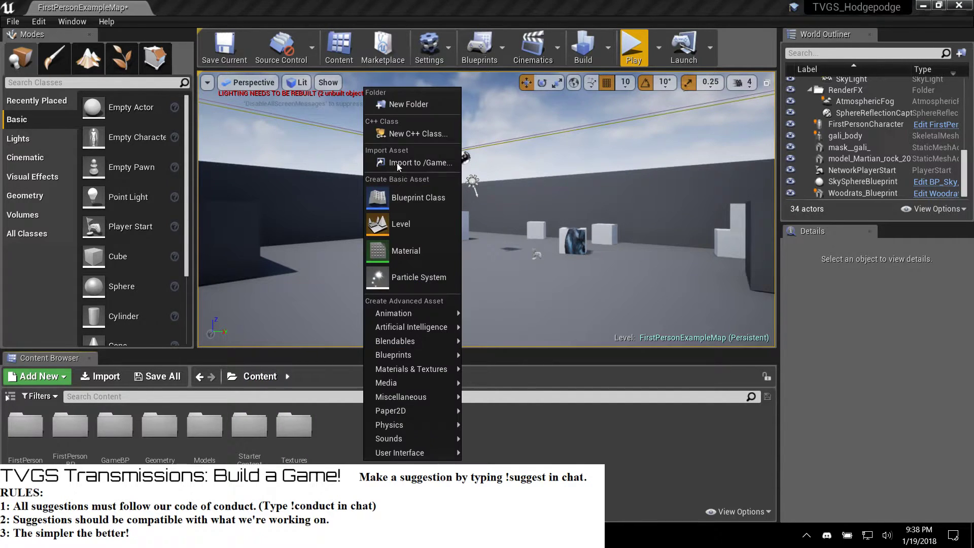
click(411, 104)
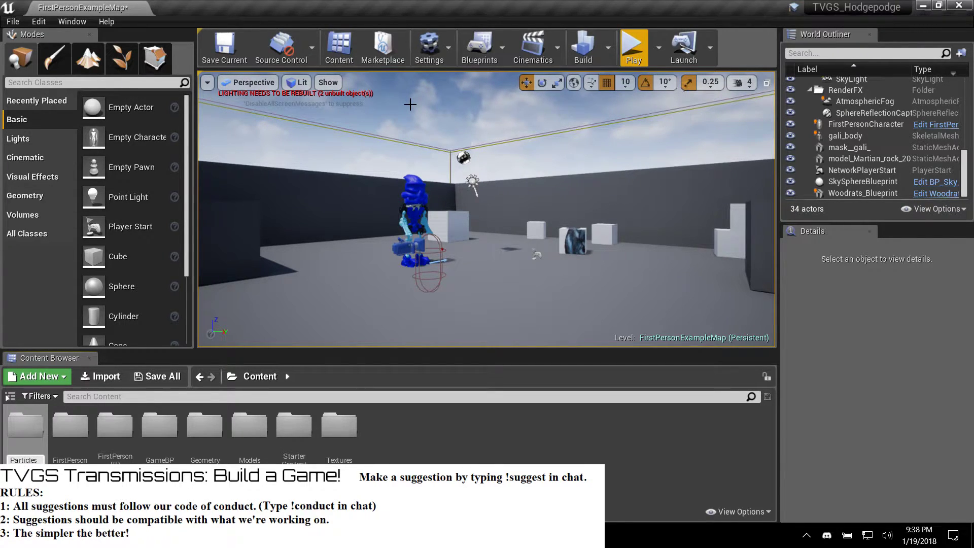
key(Return)
Step: Open the new Particles folder and try to create a Particle System asset in it
double_click(244, 427)
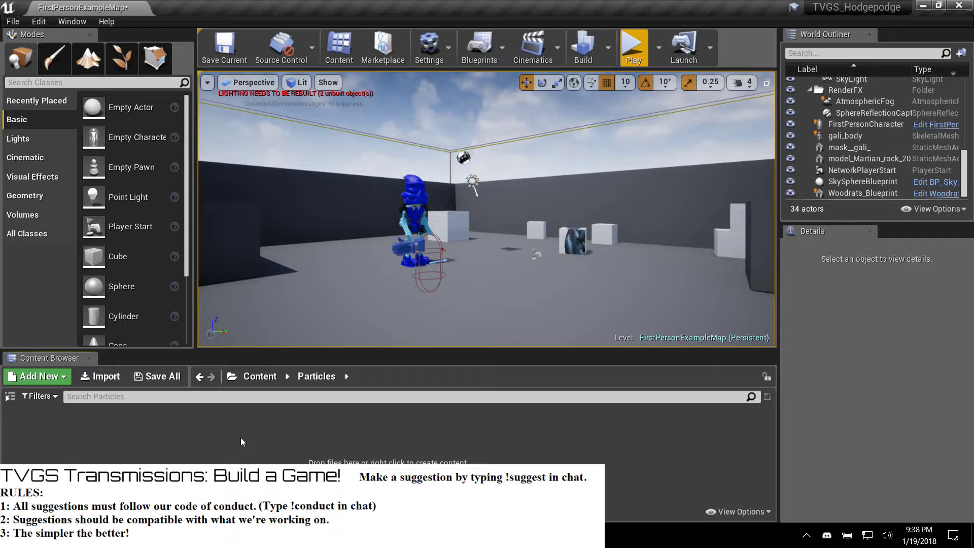
right_click(218, 436)
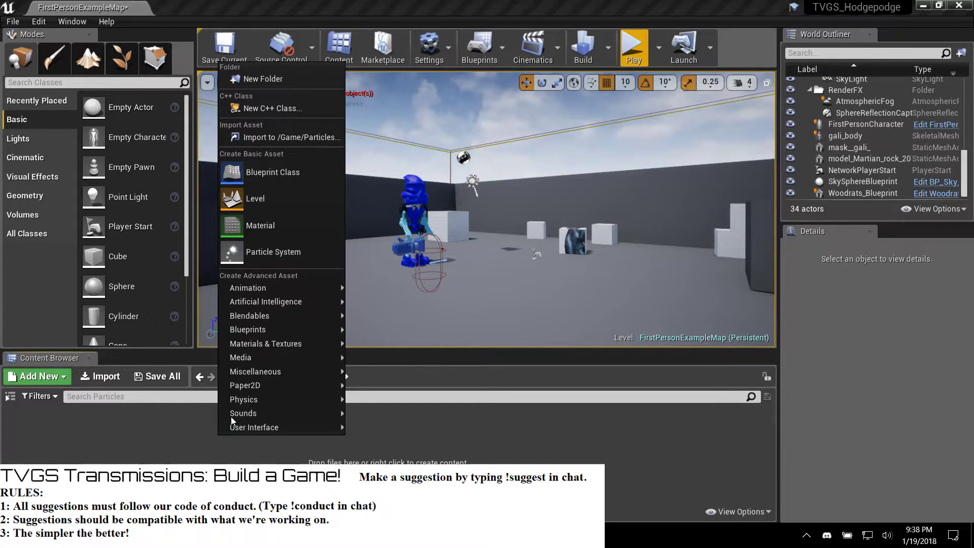
click(266, 251)
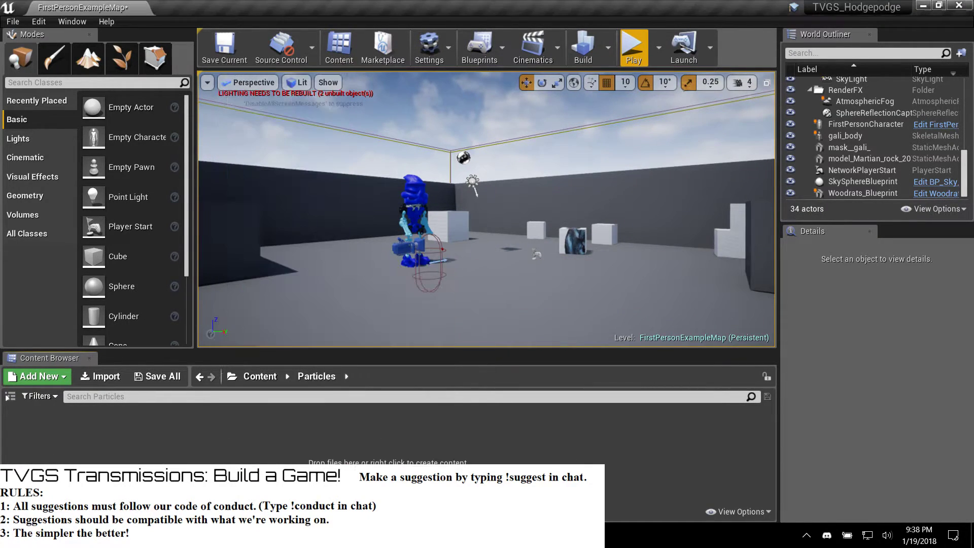
Step: Open the StarterContent folder from the root Content folder
click(271, 379)
double_click(286, 431)
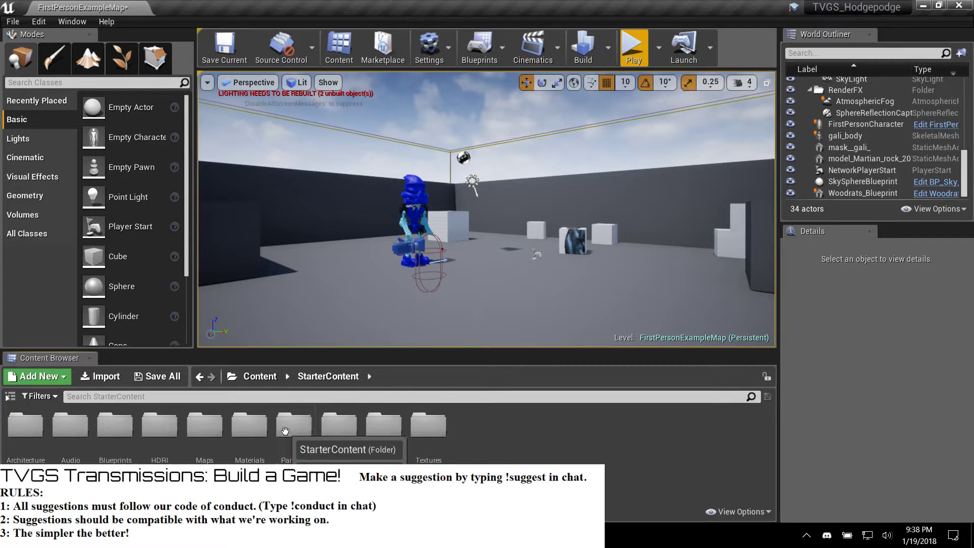
Step: Open the StarterContent Particles folder and inspect the P_Ambient_Dust and P_Steam_Lit particle systems in their editors, closing each
double_click(286, 431)
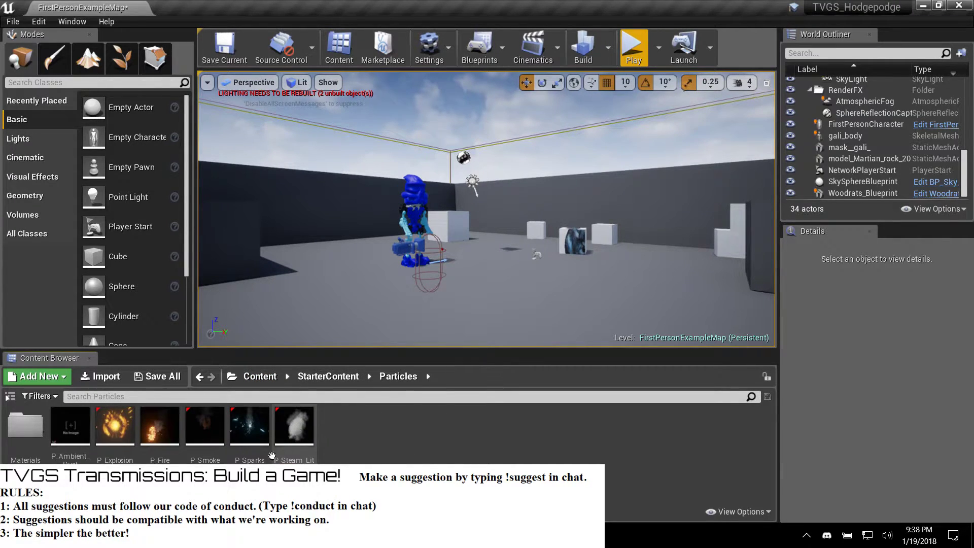
double_click(80, 437)
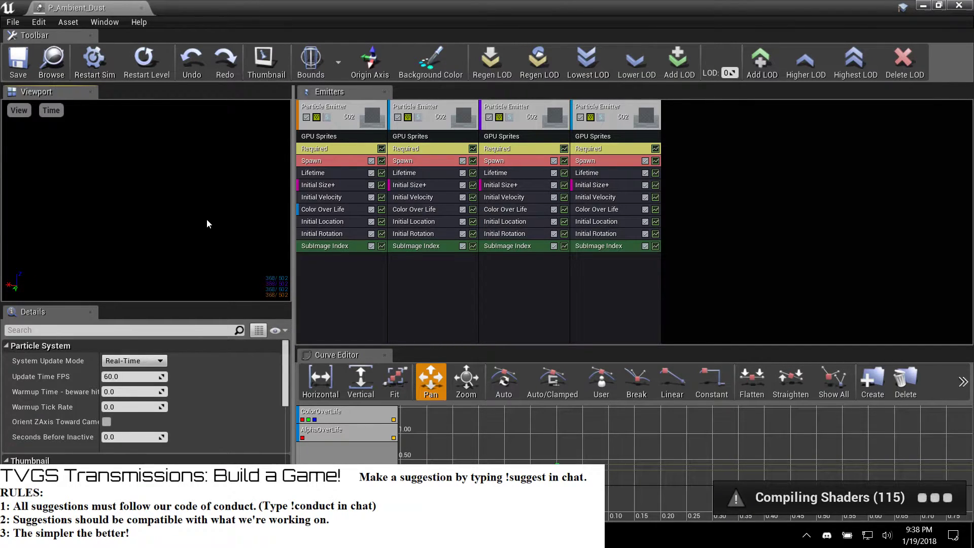
click(960, 5)
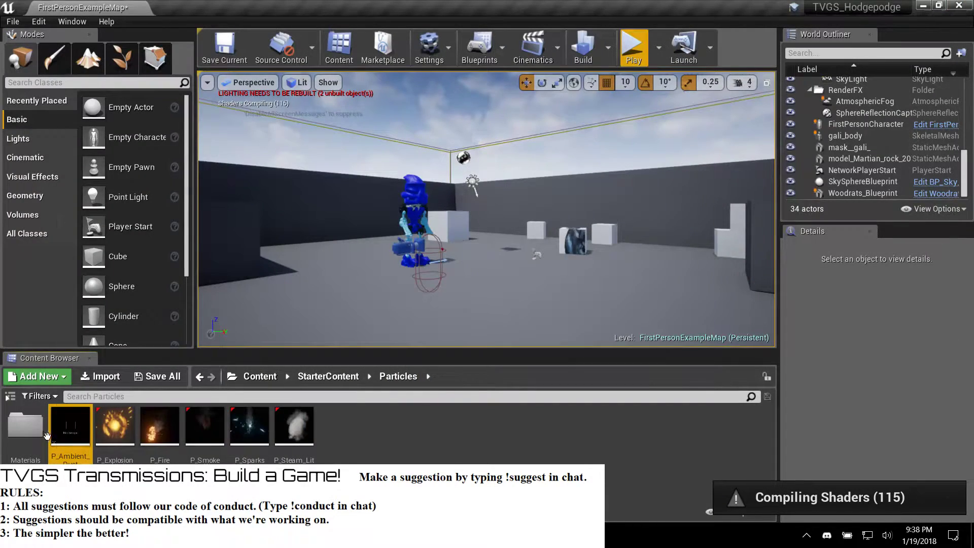
double_click(295, 439)
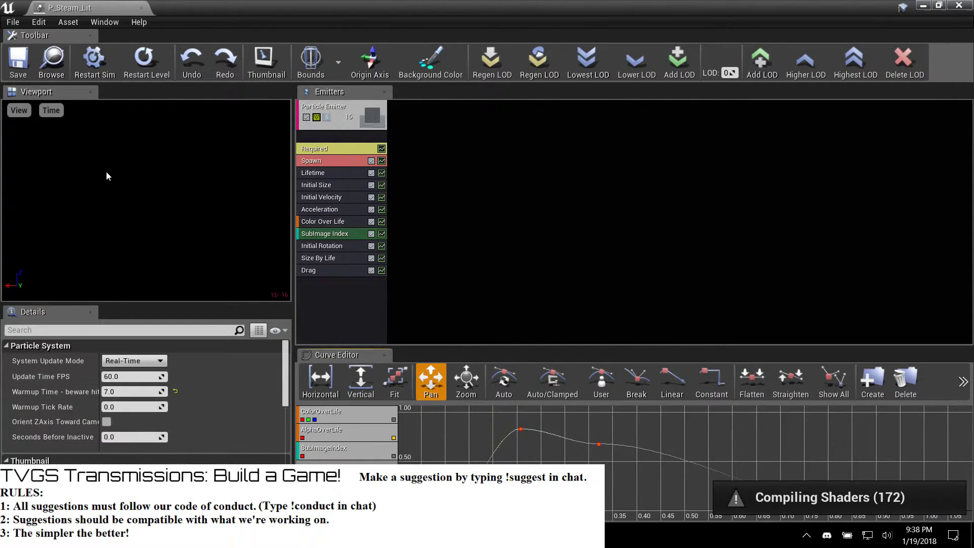
click(22, 111)
click(151, 145)
click(51, 110)
click(960, 5)
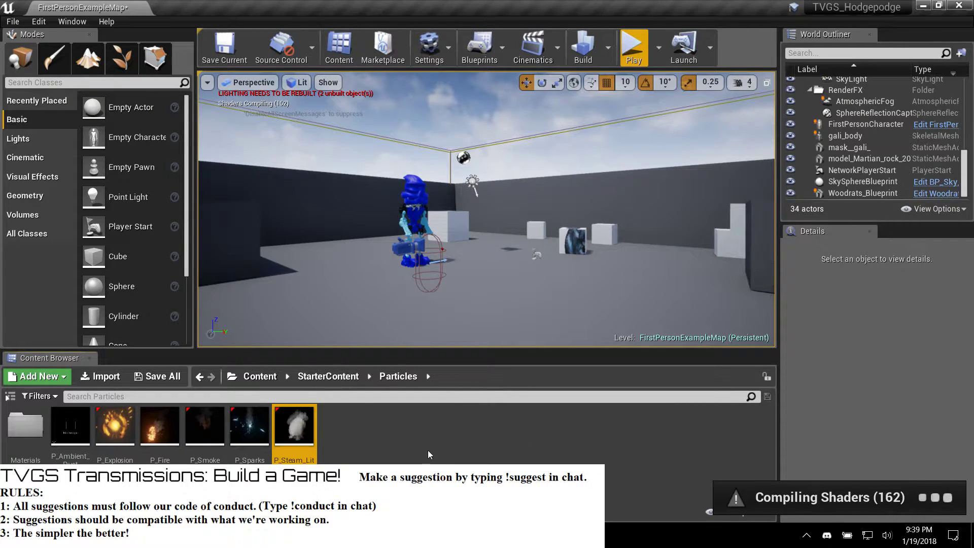
Step: Look through the StarterContent Props folder and return to the Particles folder
click(328, 376)
click(340, 427)
double_click(340, 427)
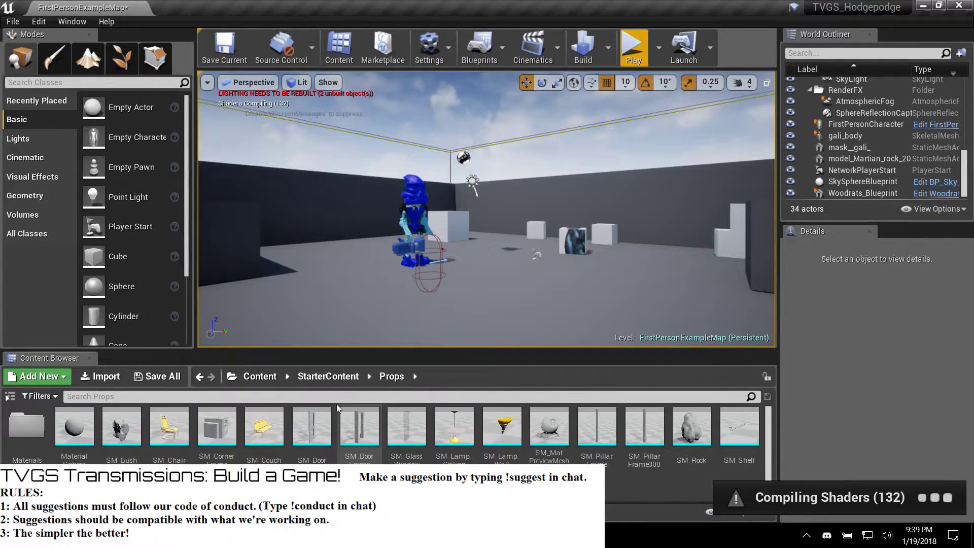
click(327, 377)
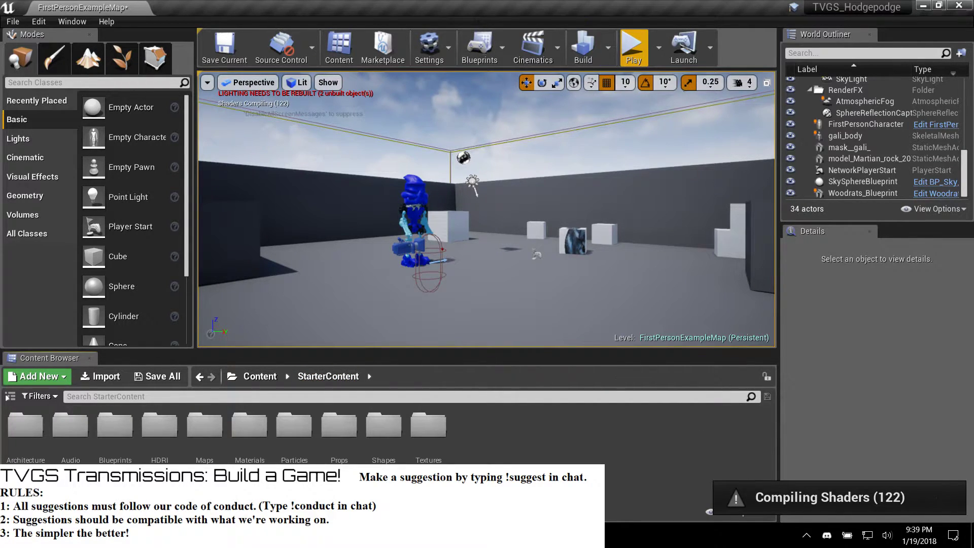
double_click(294, 425)
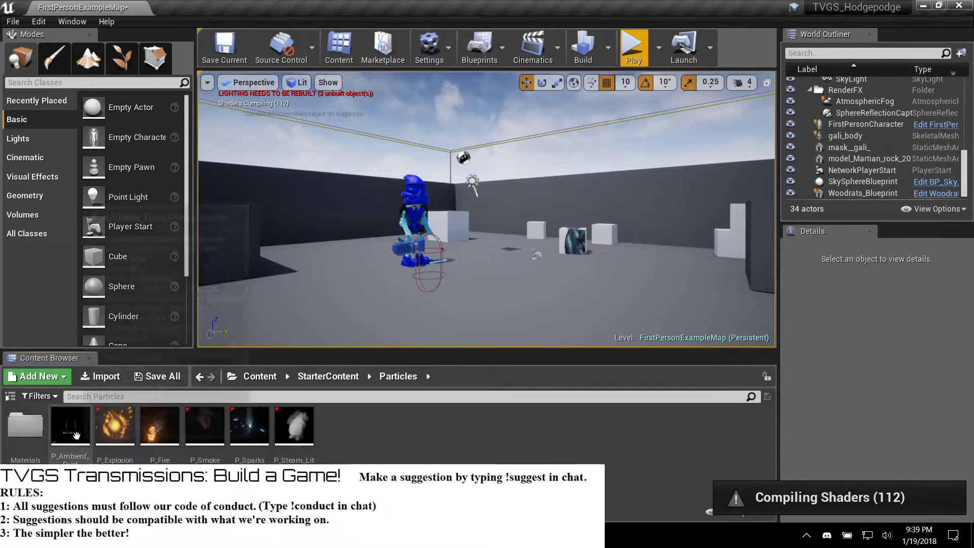
Step: Place a P_Explosion emitter on the arena floor at location -470, -450, 170
mouse_move(121, 434)
drag(120, 434, 309, 273)
key(f)
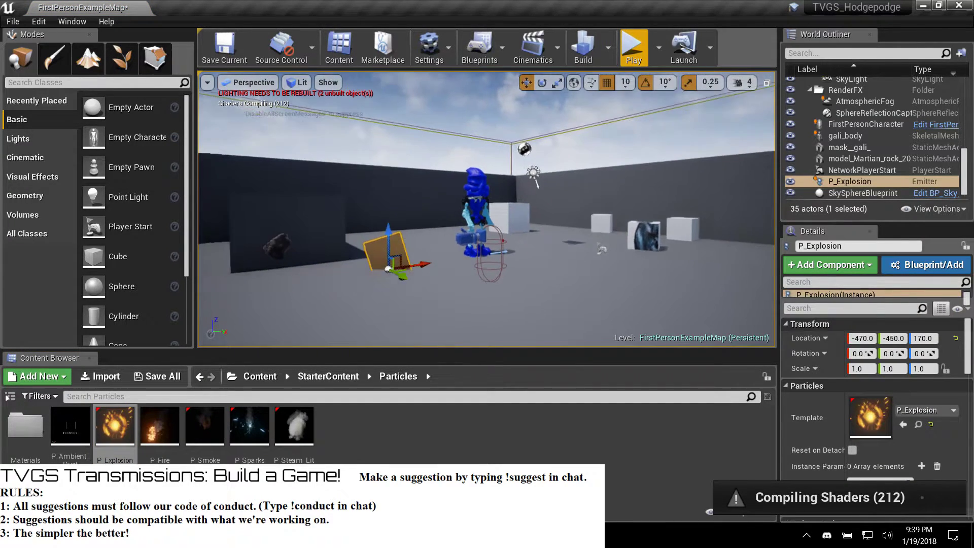
right_drag(309, 273, 324, 297)
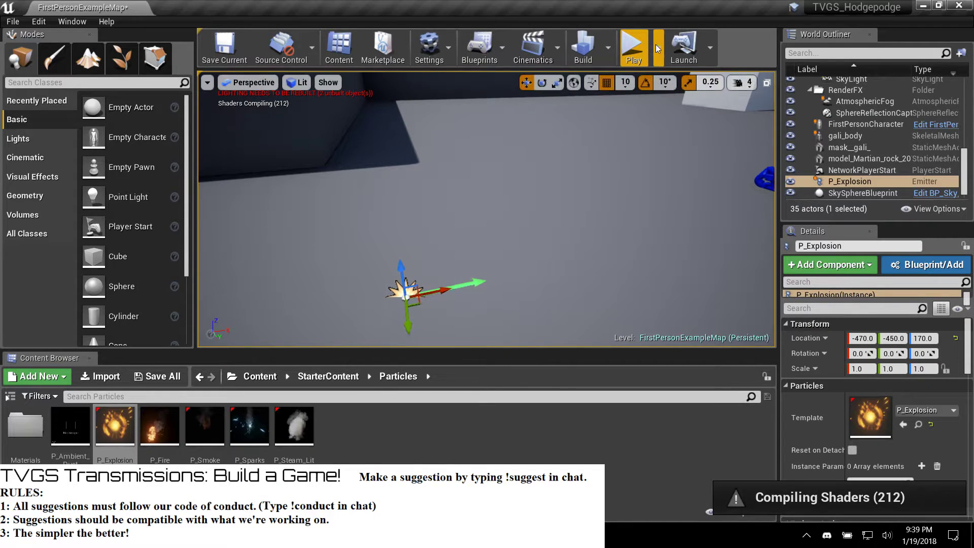
Step: Play-test the level twice to observe the explosion emitter in the game, stopping after each run
click(633, 47)
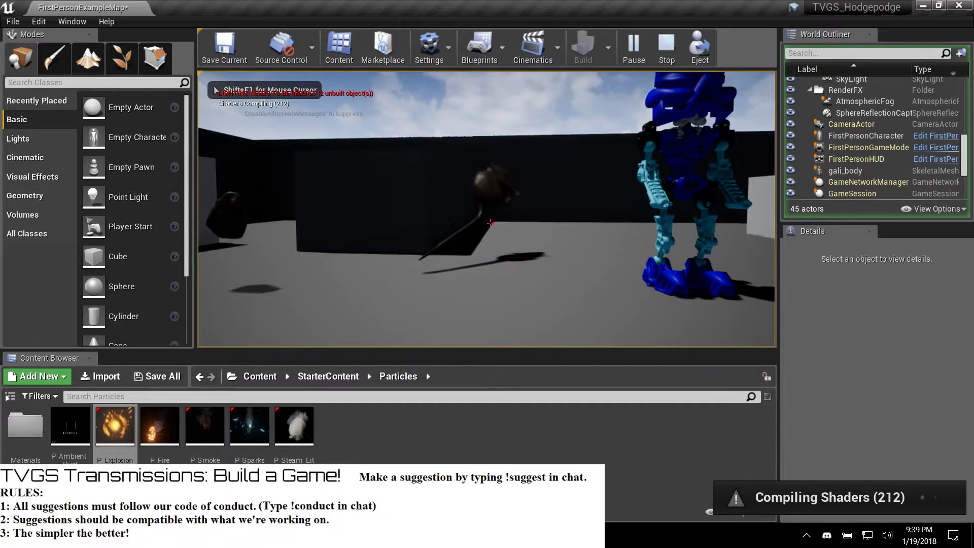
key(Escape)
right_drag(339, 203, 295, 299)
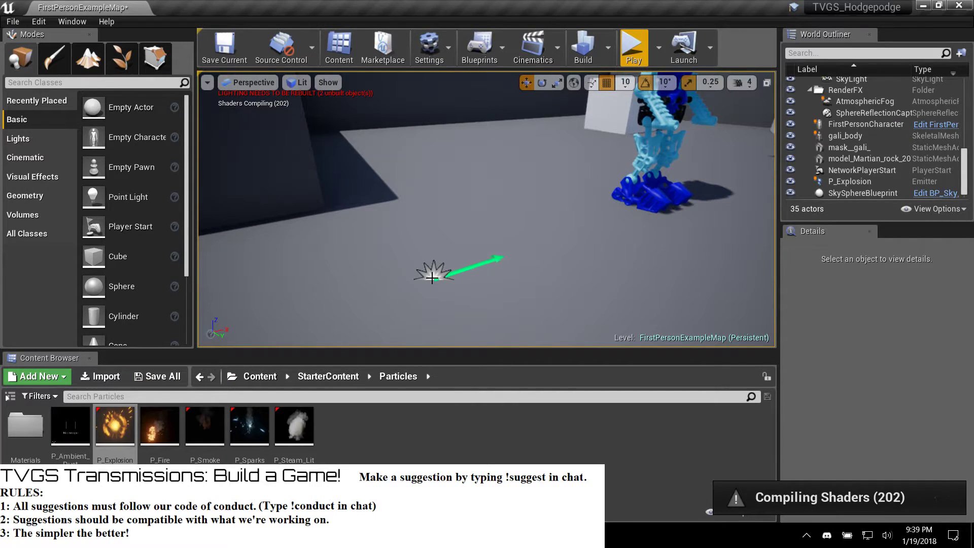
click(494, 263)
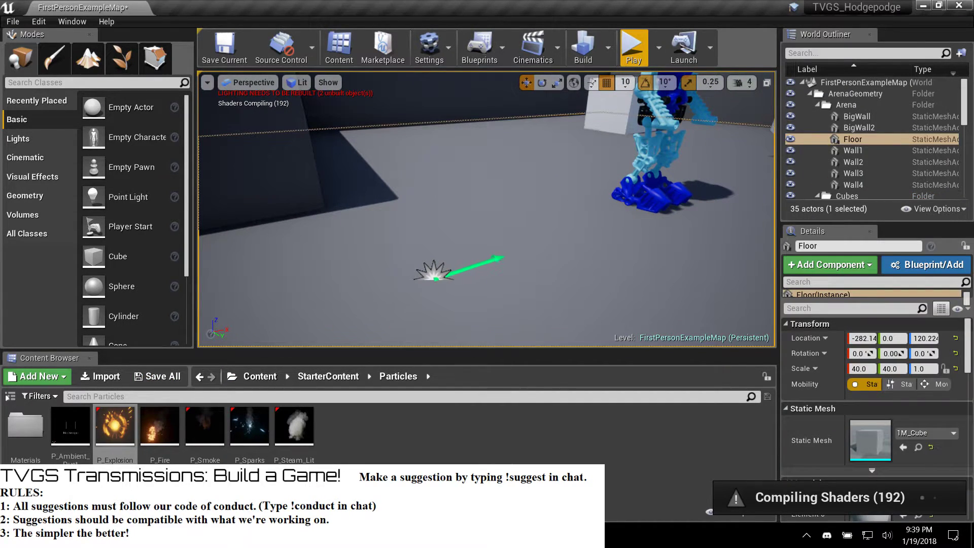
right_drag(494, 261, 492, 218)
click(633, 50)
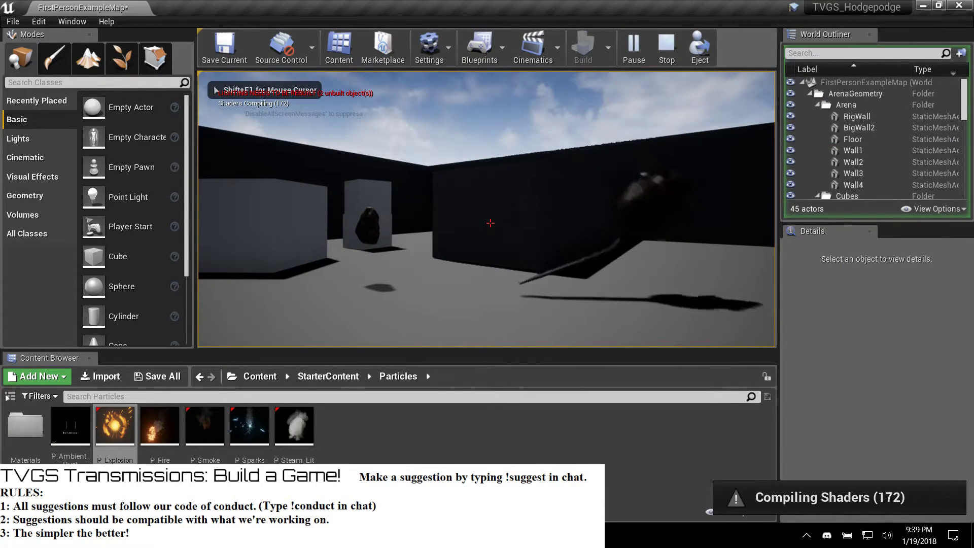
key(Escape)
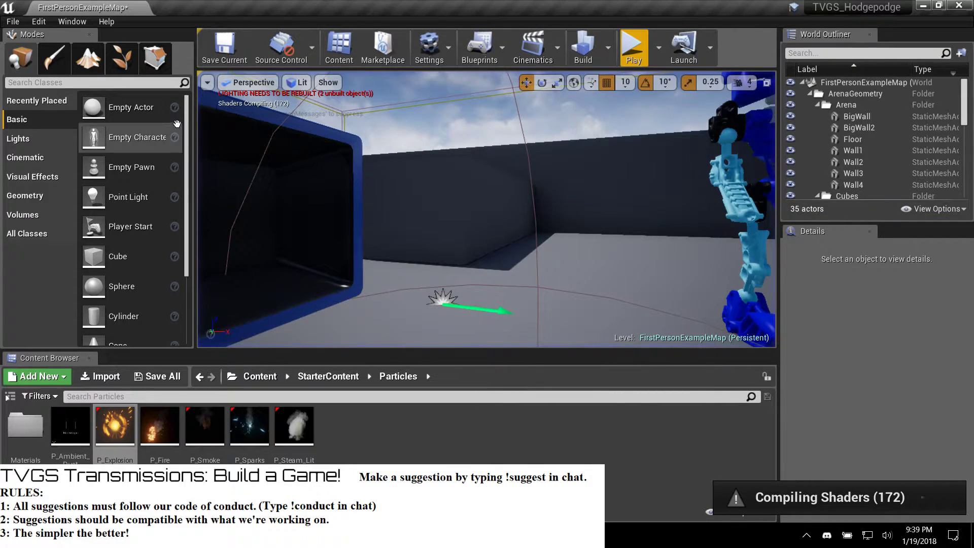
Step: Inspect the P_Explosion and P_Ambient_Dust particle systems in the particle editor, closing each one
right_drag(386, 188, 482, 233)
key(w)
key(s)
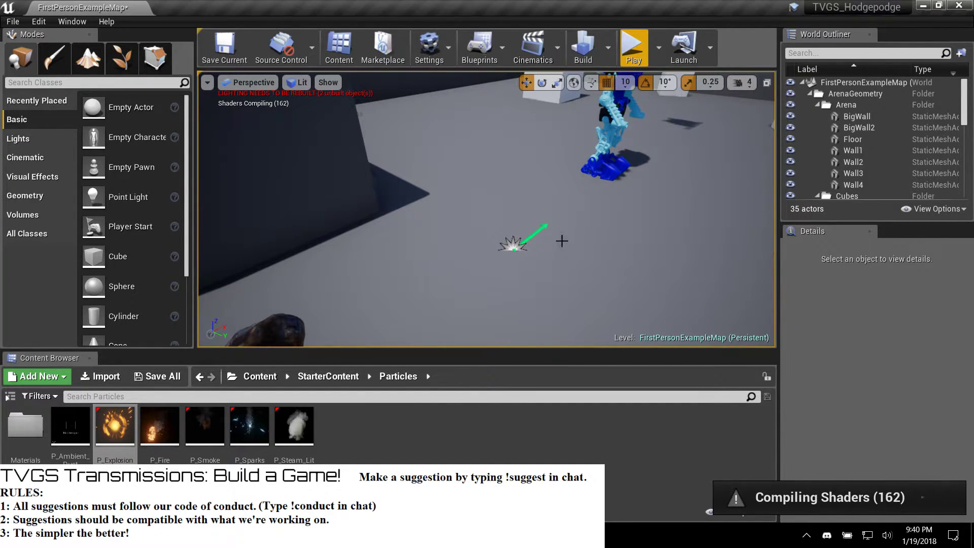
double_click(121, 431)
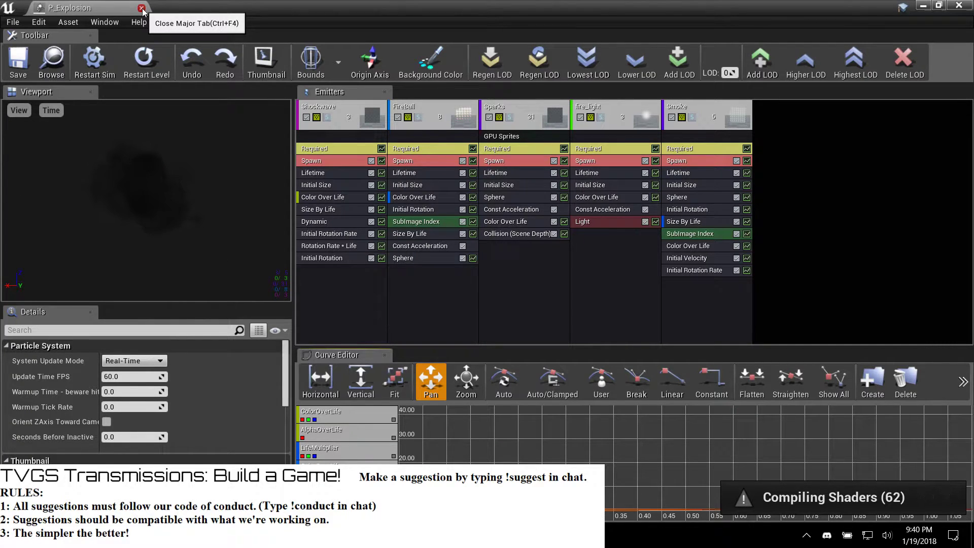
click(142, 8)
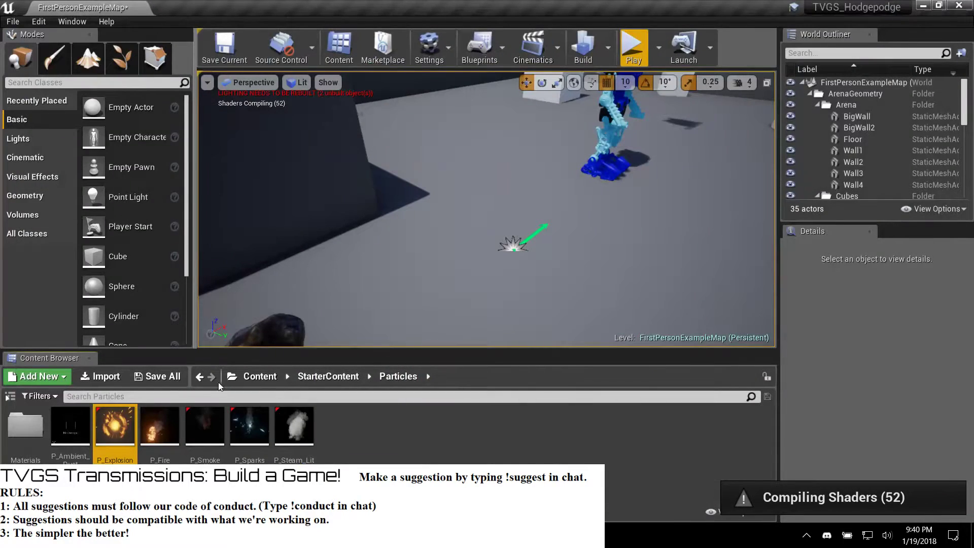
double_click(77, 428)
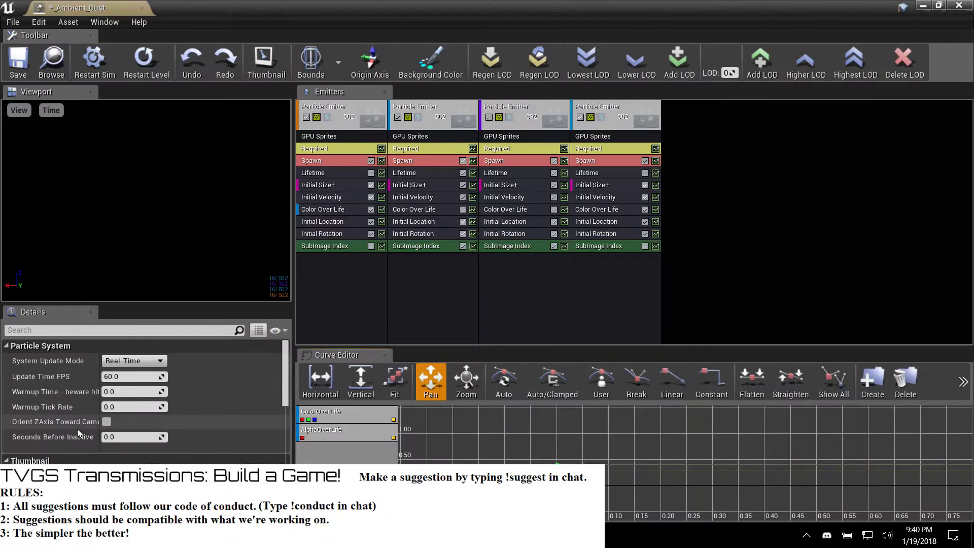
click(142, 9)
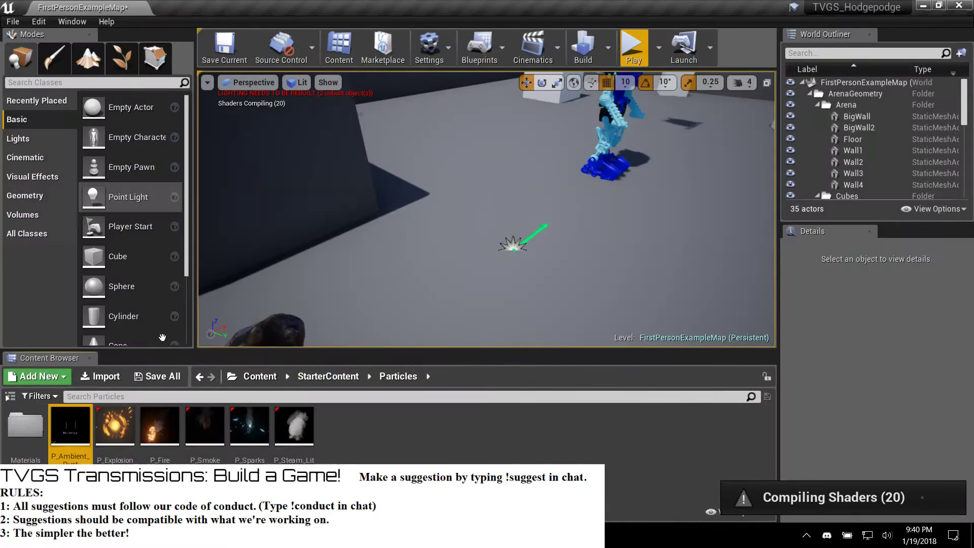
Step: Place a second P_Explosion emitter on the floor at -530, -590, 170 and preview its particle system in the editor
drag(114, 425, 440, 233)
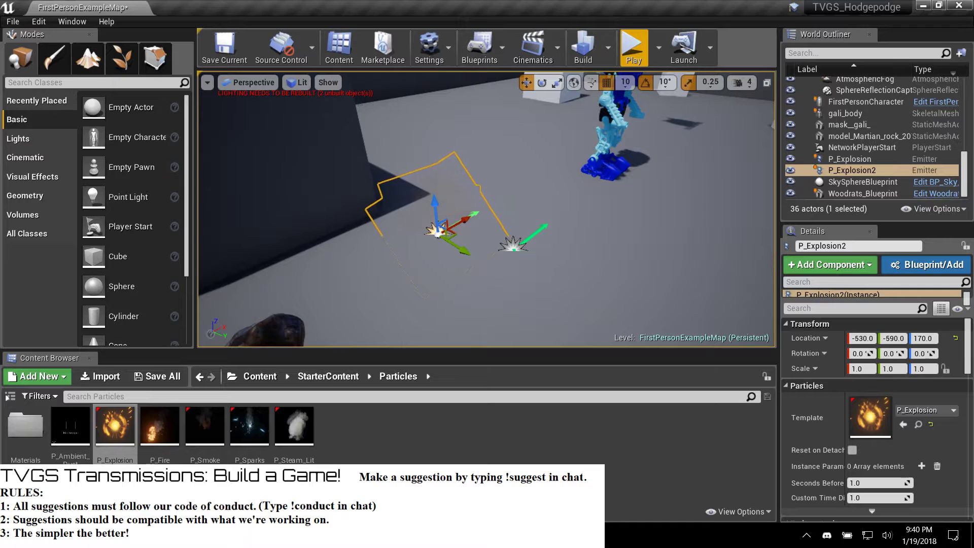
double_click(116, 424)
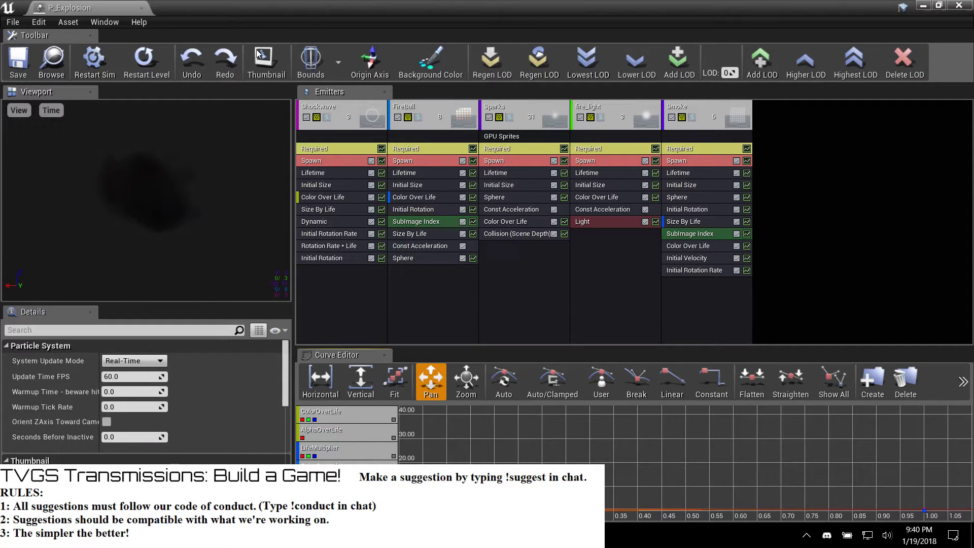
click(969, 5)
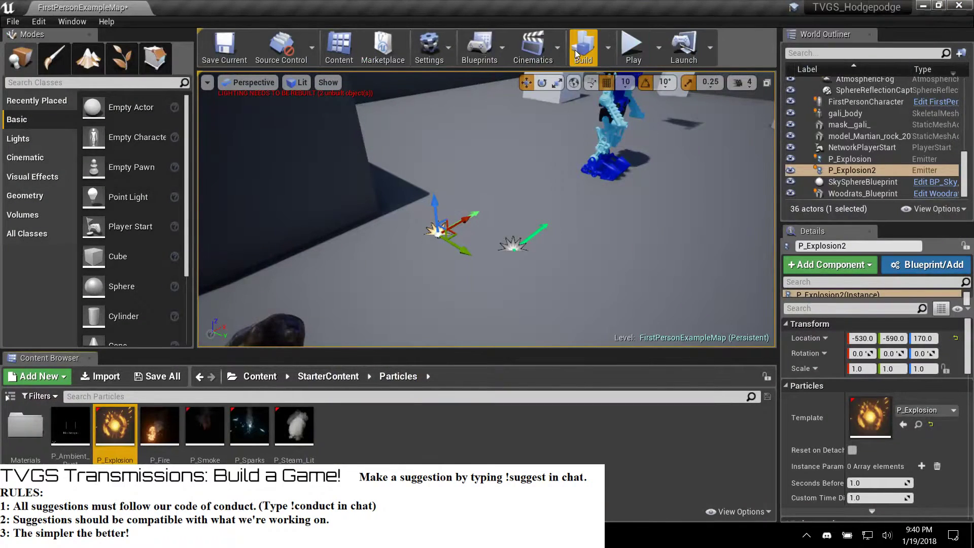
Step: Play-test the level with both explosion emitters, stop the run and save the current map
click(633, 44)
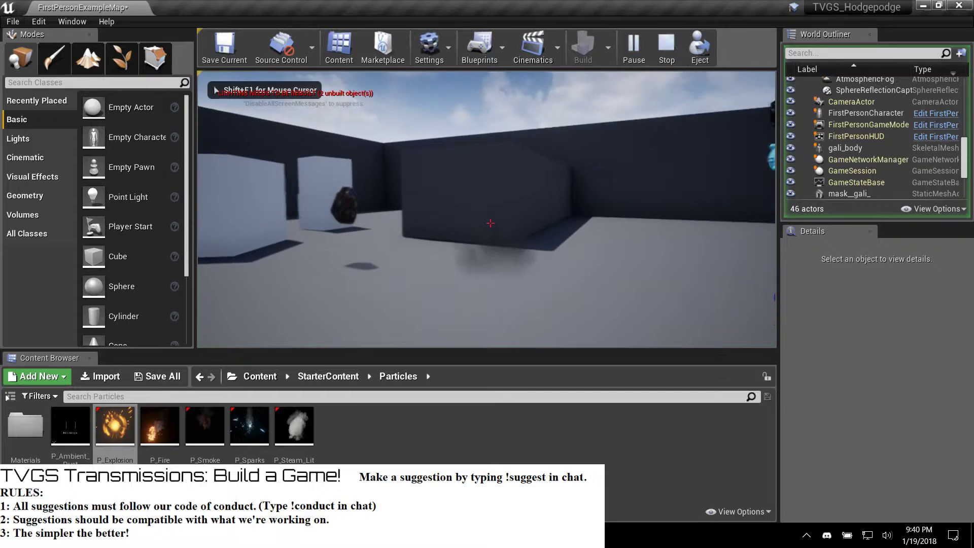
key(Escape)
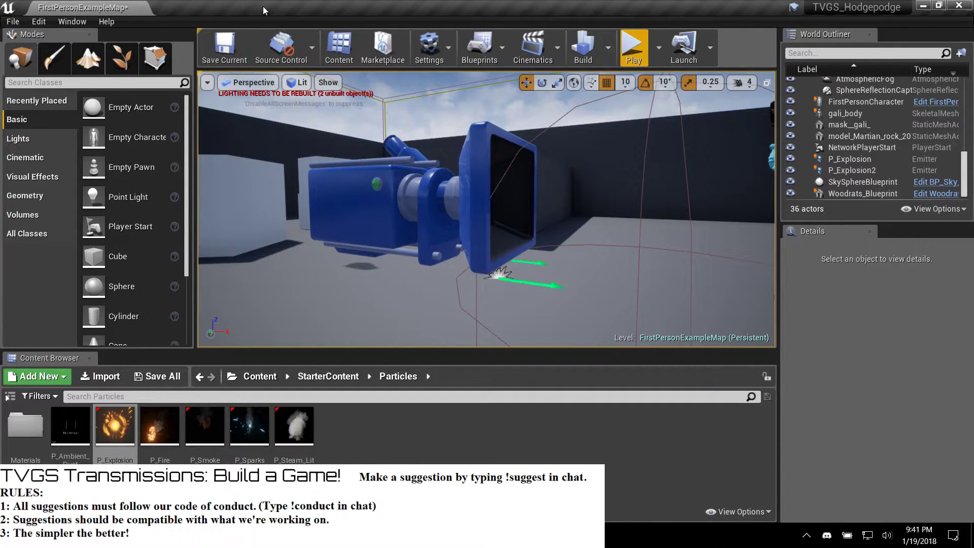
click(228, 50)
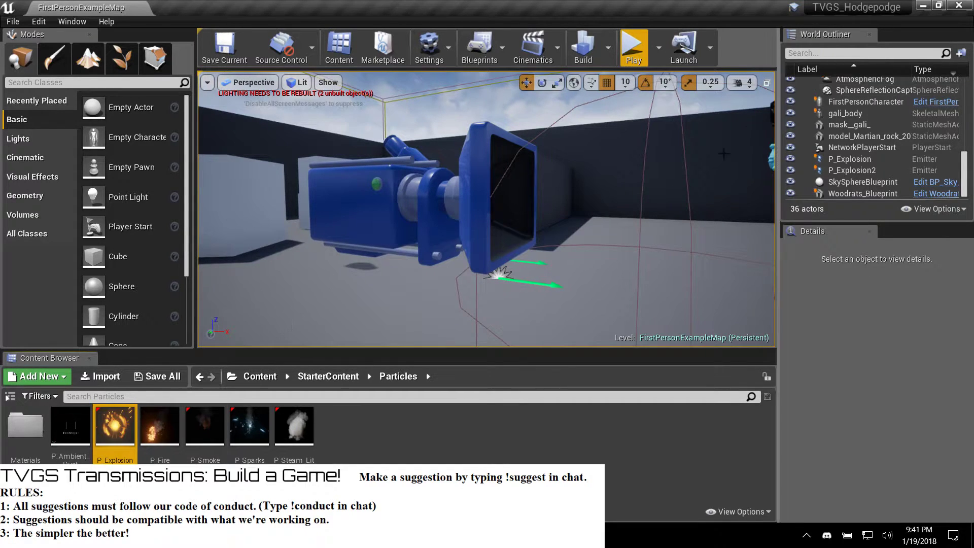
Step: Delete both P_Explosion emitters from the level
click(853, 170)
click(853, 159)
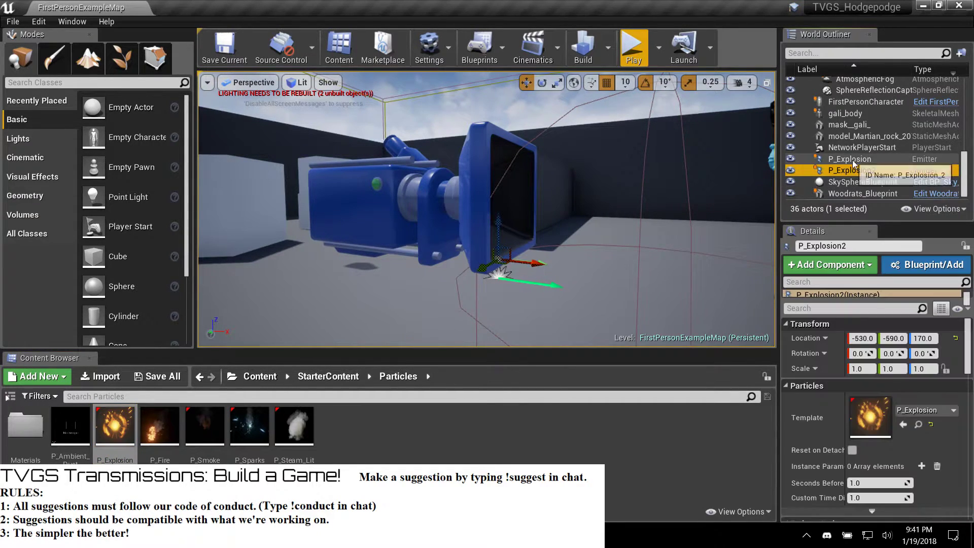
ctrl+click(853, 170)
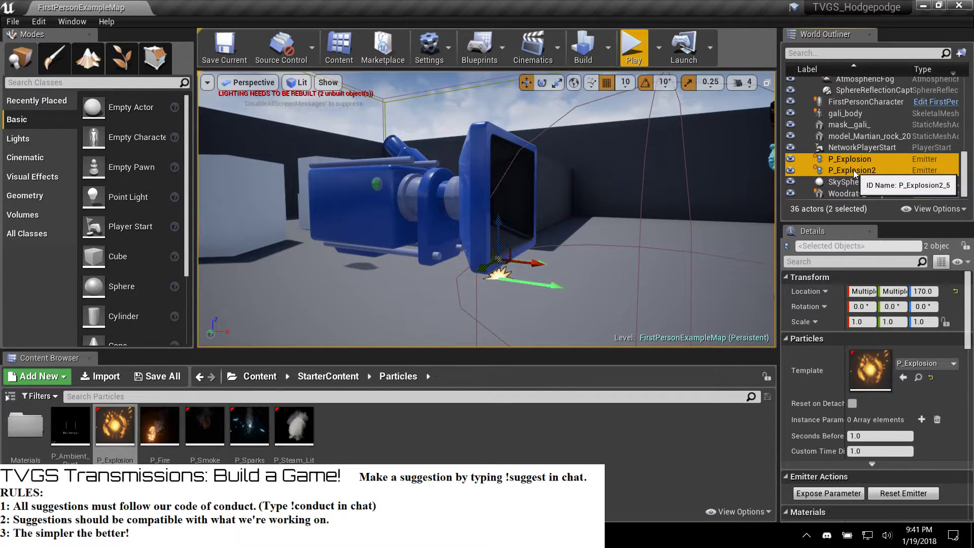
key(Delete)
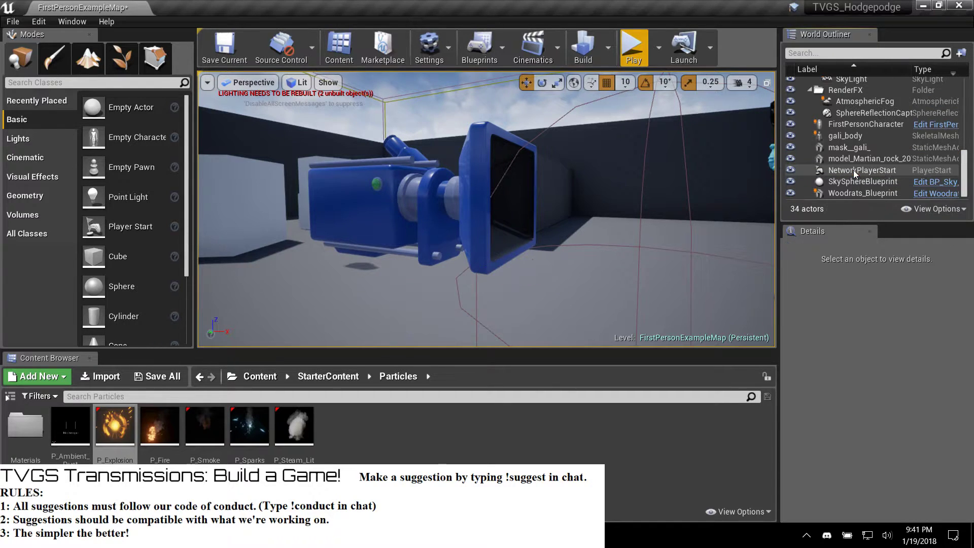
Step: Open the Blueprint of the Woodrats_Blueprint actor, dismiss the stray CompilerResults window, compile the Blueprint and close its editor
click(869, 193)
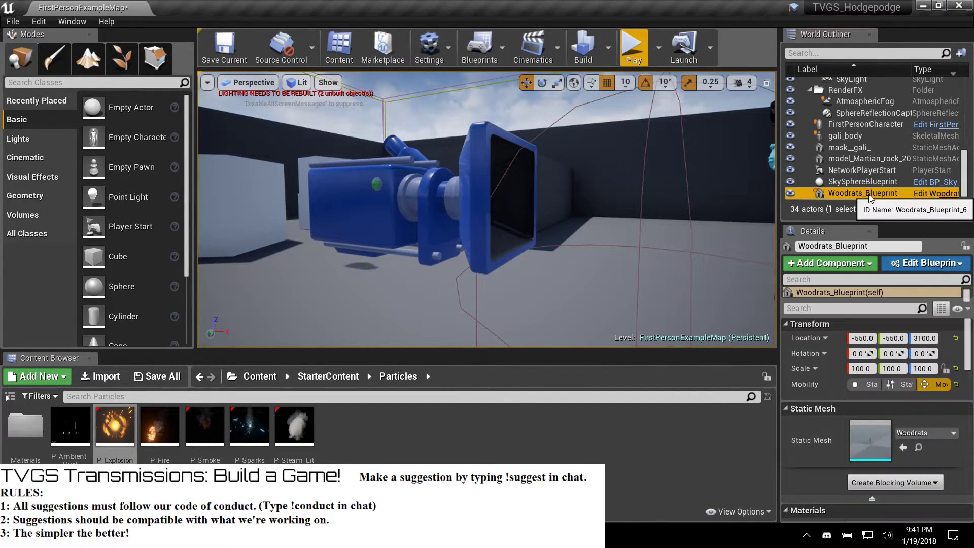
click(921, 263)
click(900, 291)
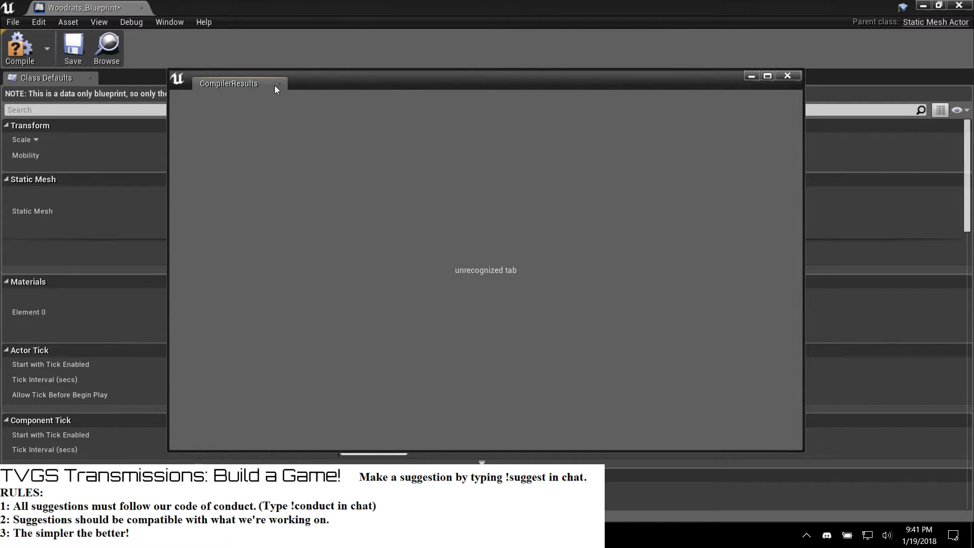
click(278, 84)
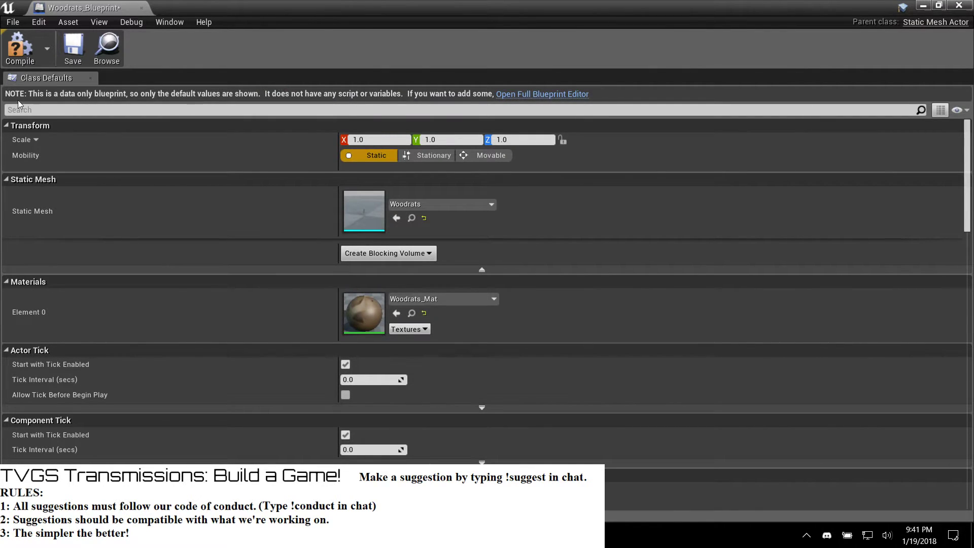
click(20, 48)
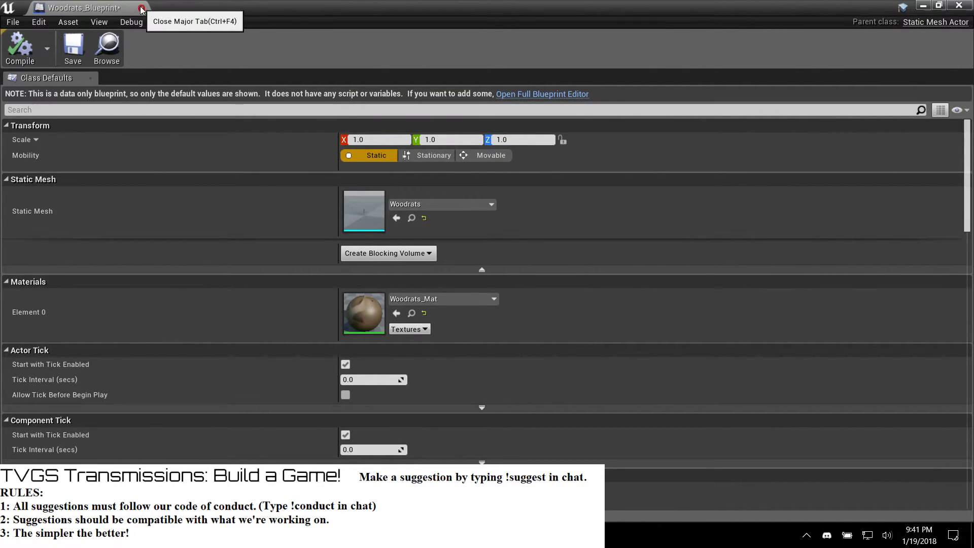
click(141, 8)
Step: Delete the Woodrats_Blueprint actor from the level
click(866, 181)
click(865, 194)
key(f)
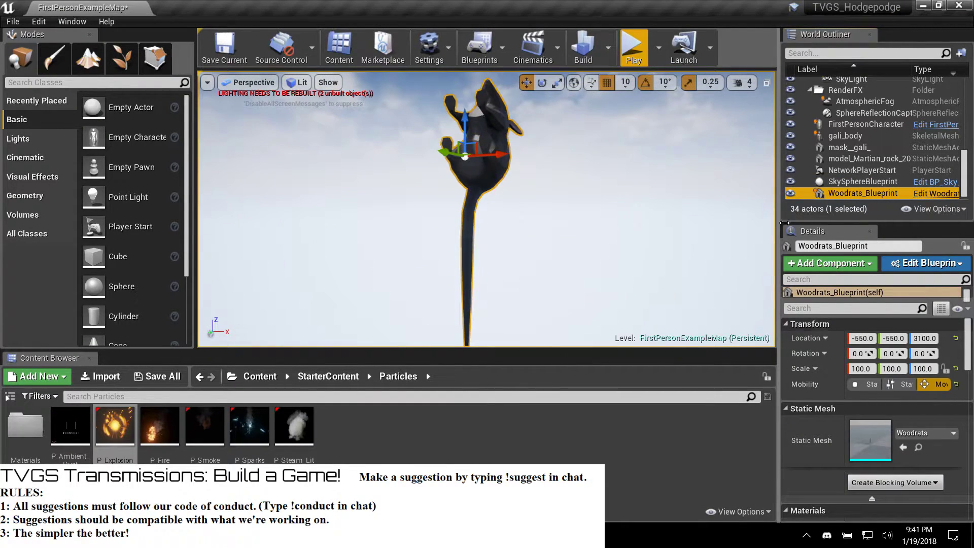
key(Delete)
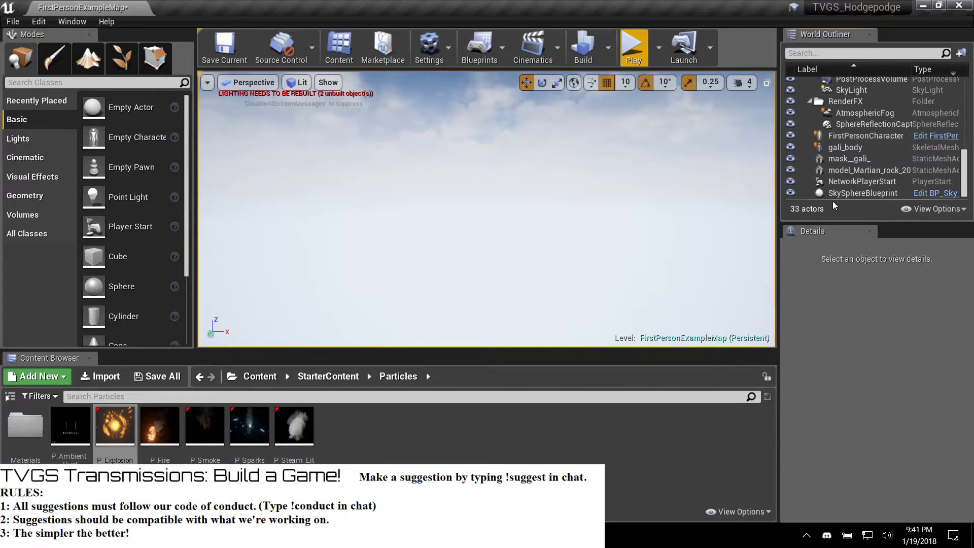
Step: Open the Woodrats_Blueprint asset from the project's GameBP folder
click(340, 379)
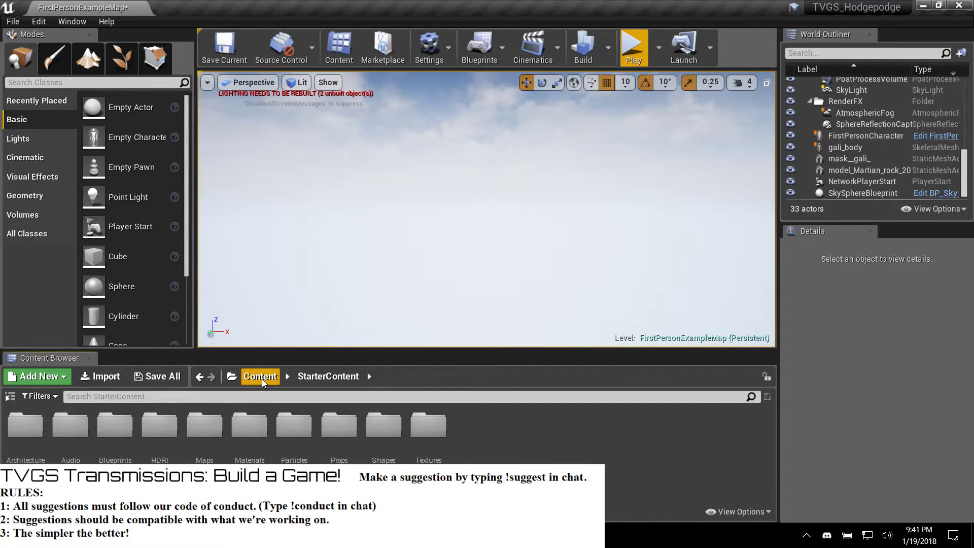
click(261, 379)
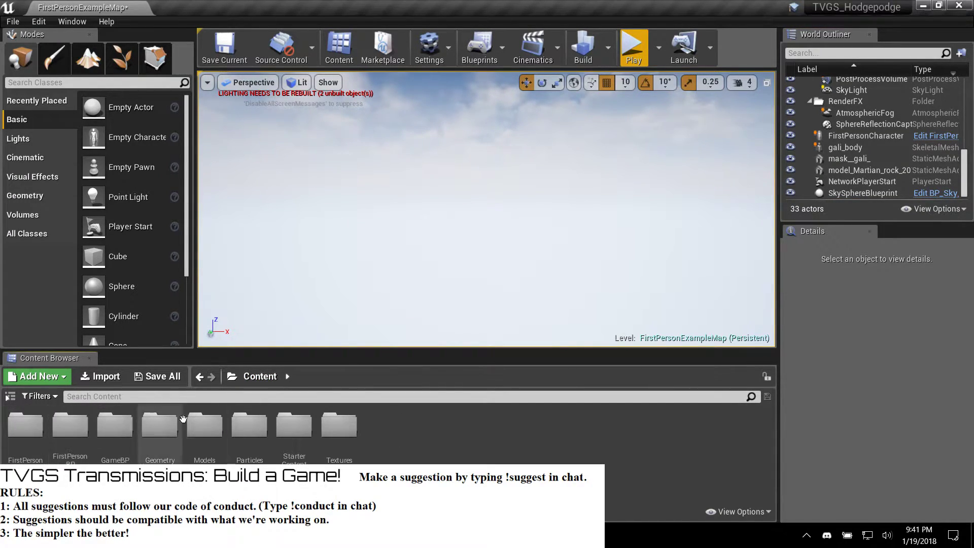
double_click(115, 428)
double_click(71, 439)
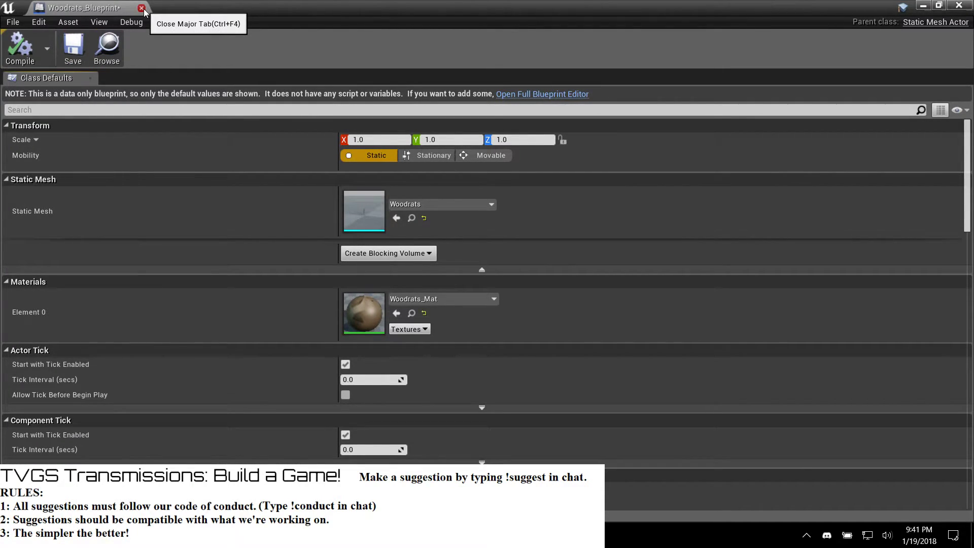
Step: Examine the parent class link, class defaults and window options of Woodrats_Blueprint, closing its editor at the end
click(936, 22)
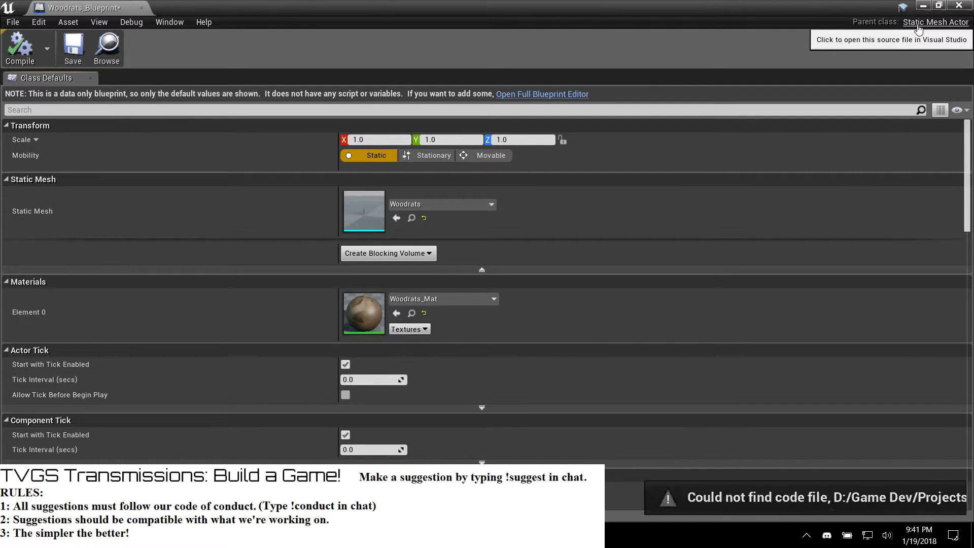
scroll(187, 430, down, 5)
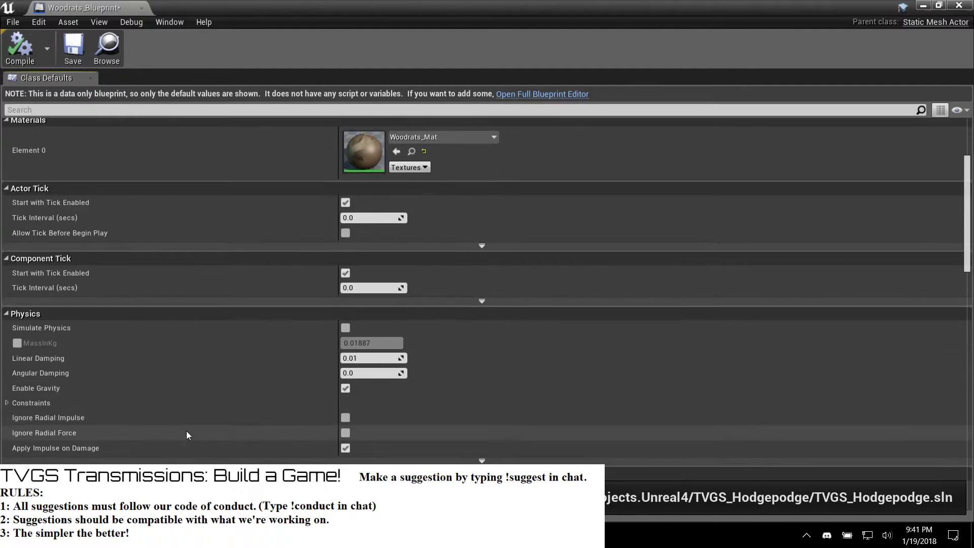
scroll(187, 431, up, 4)
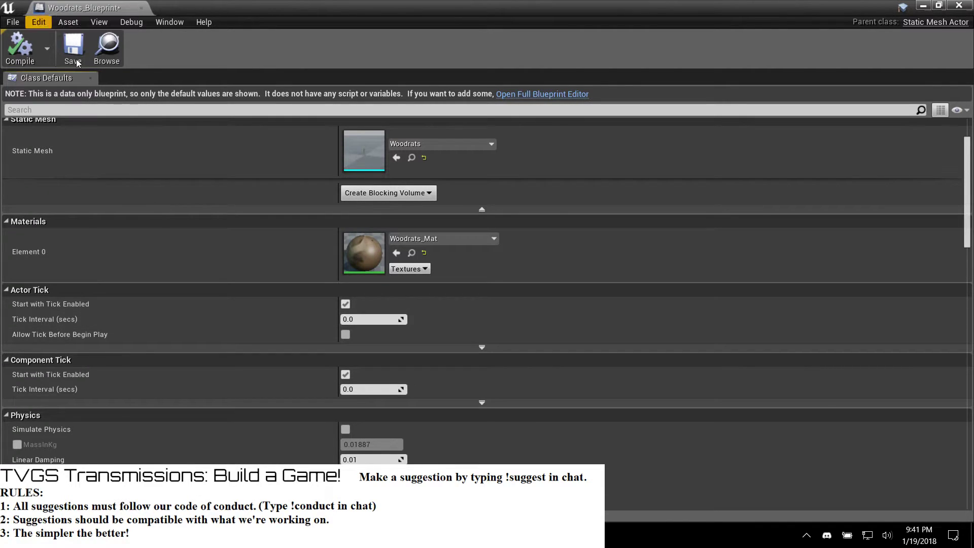
click(99, 23)
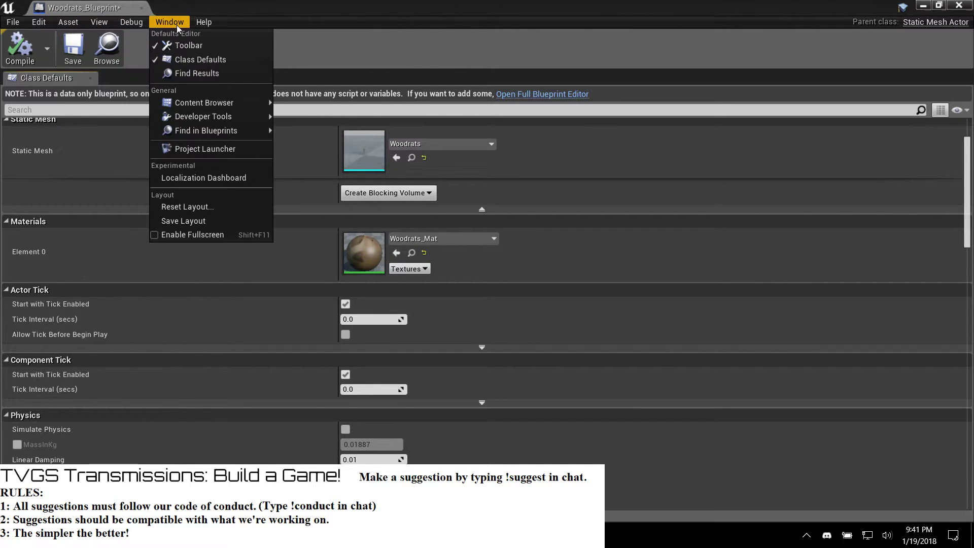
mouse_move(213, 103)
click(960, 5)
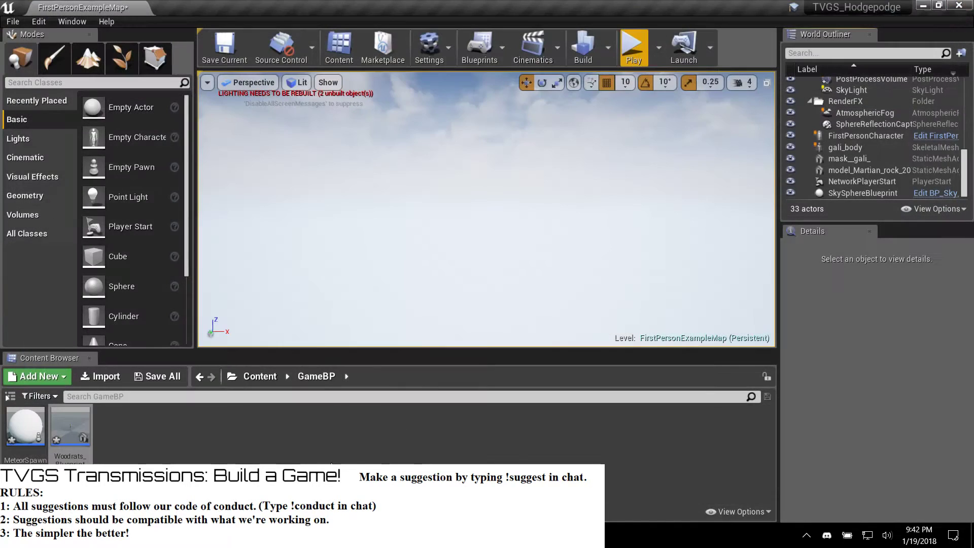
right_click(69, 426)
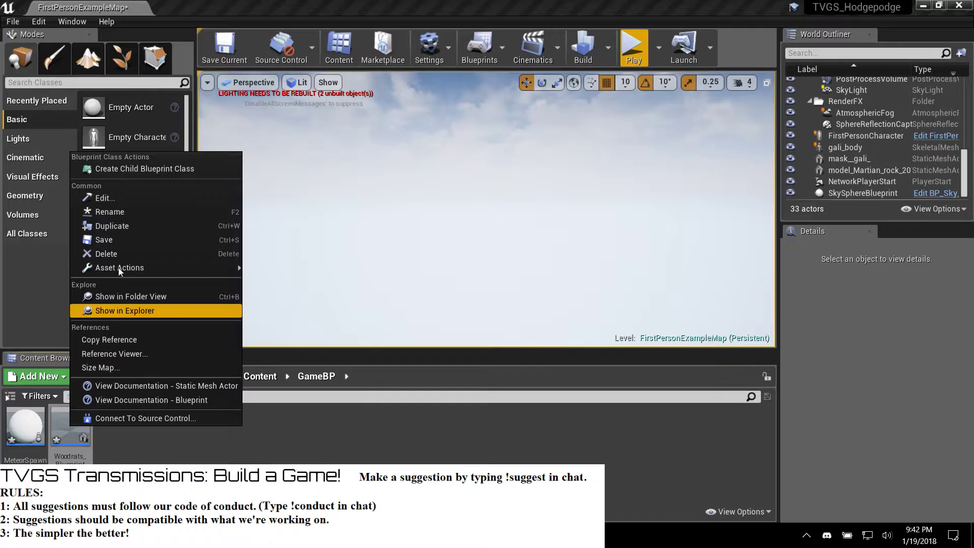
click(121, 252)
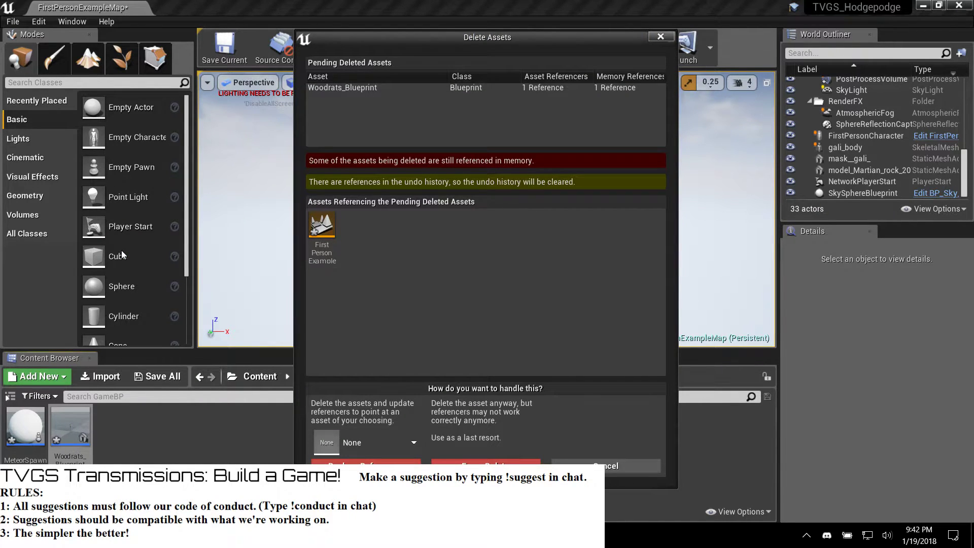
click(394, 444)
click(897, 227)
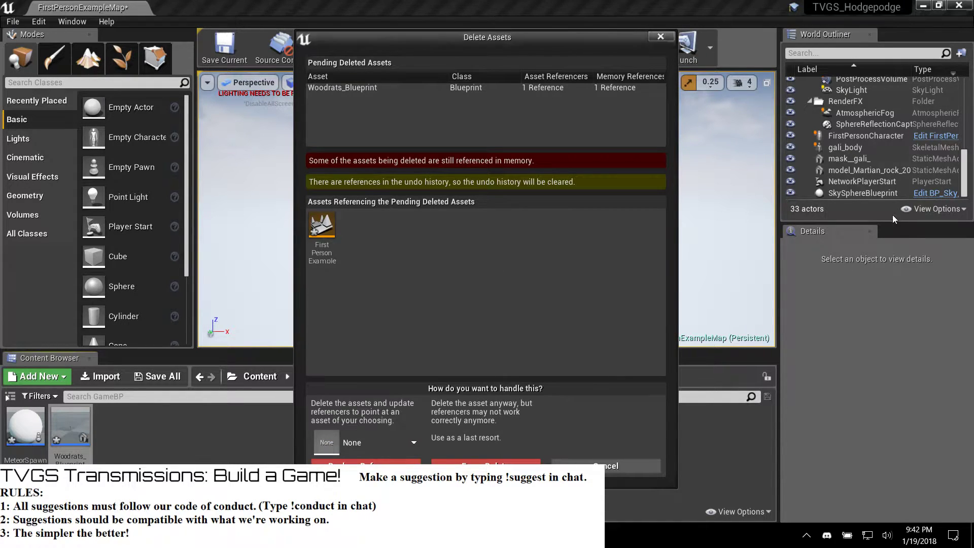
click(605, 466)
Step: Collapse the Lighting, RenderFX and ArenaGeometry folders in the World Outliner
scroll(863, 104, up, 3)
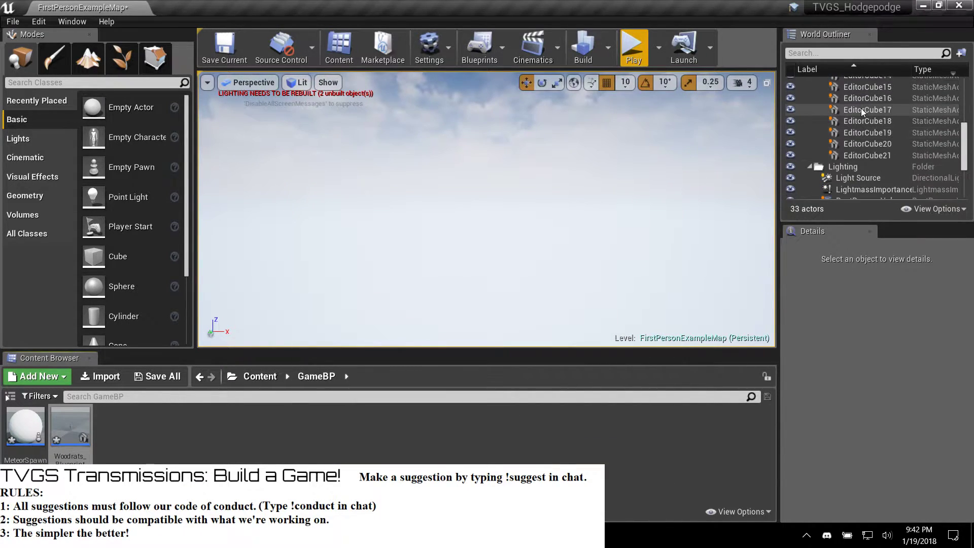
click(808, 167)
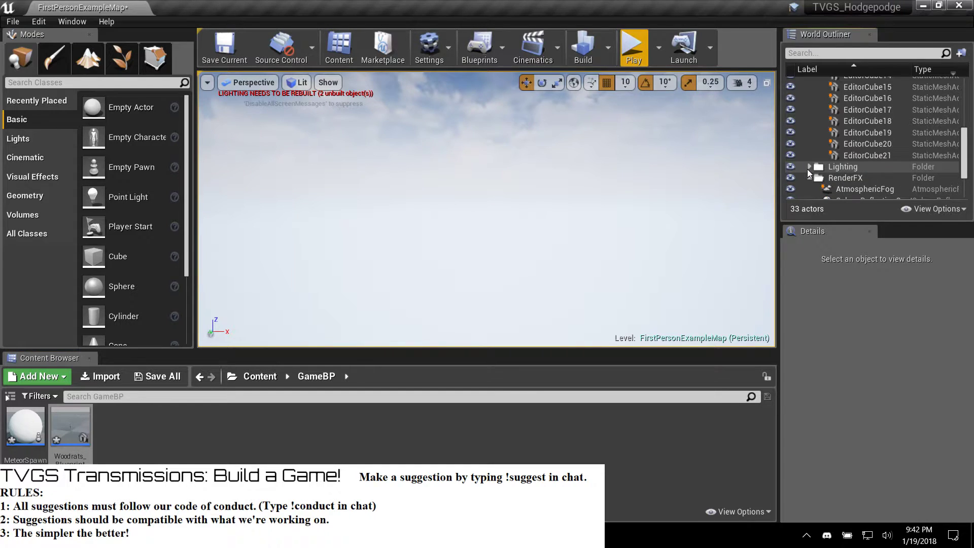
scroll(808, 169, down, 3)
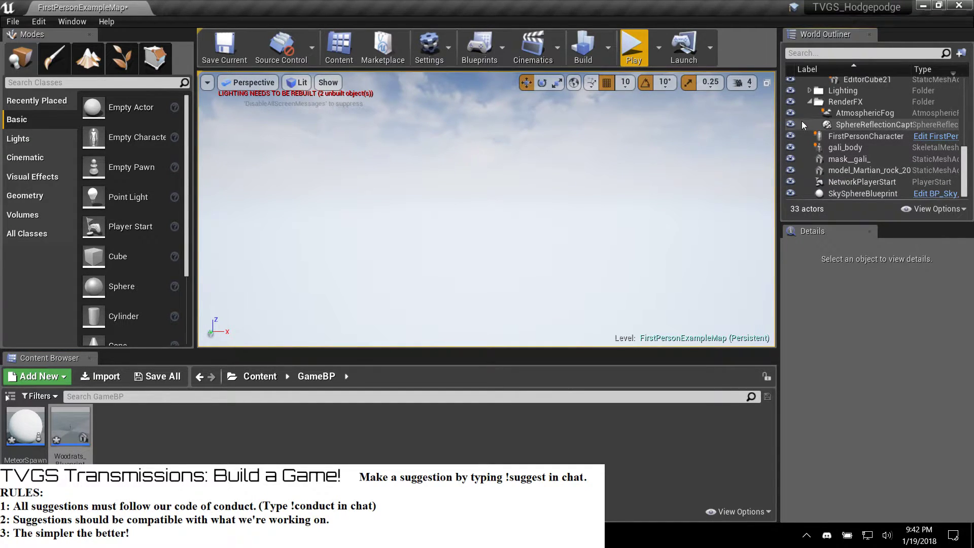
click(810, 102)
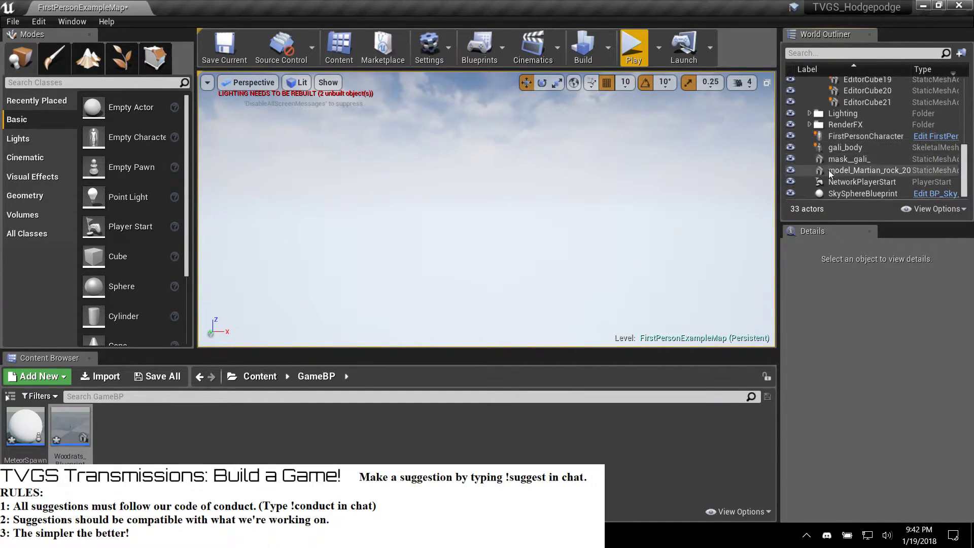
scroll(818, 163, up, 10)
click(810, 94)
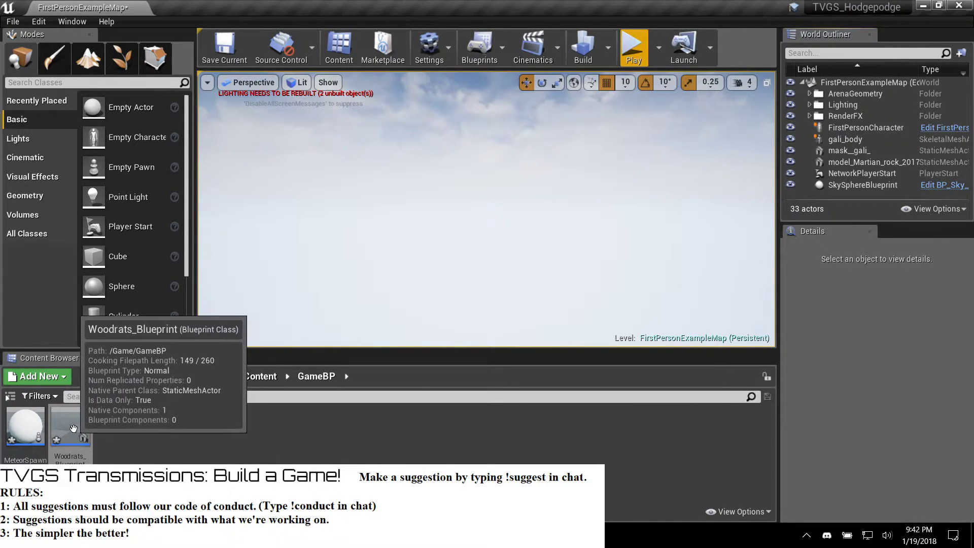
Step: Save the current map and force delete the Woodrats_Blueprint asset from GameBP
right_drag(535, 124, 523, 171)
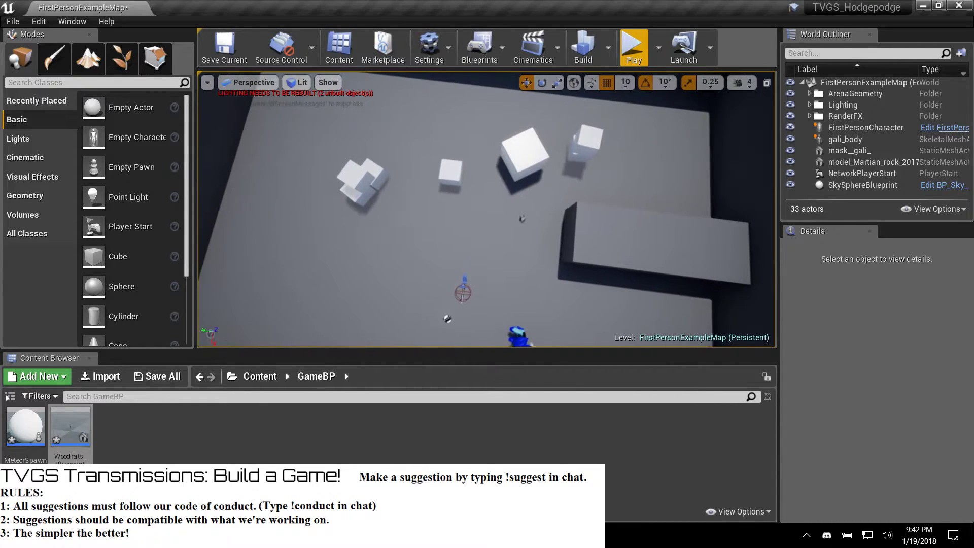
key(ctrl+s)
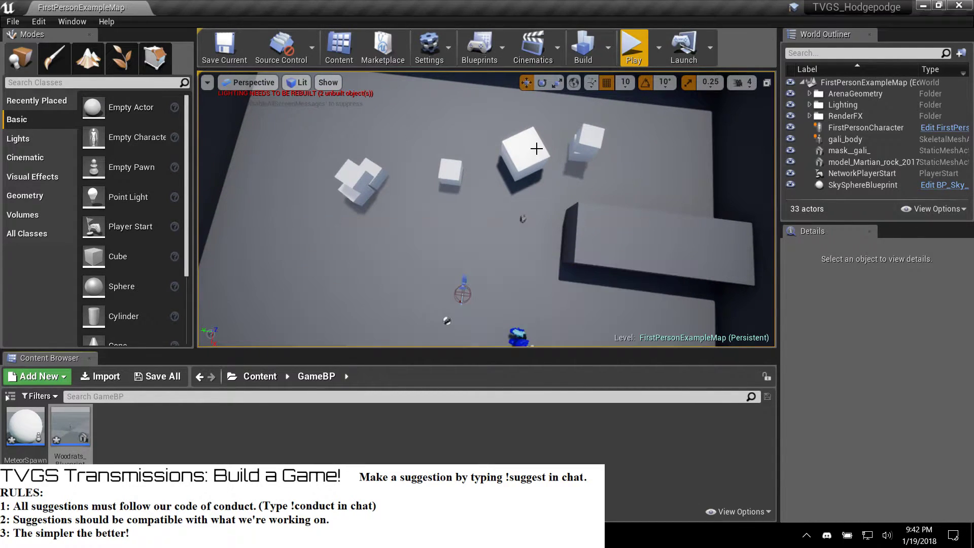
right_click(78, 447)
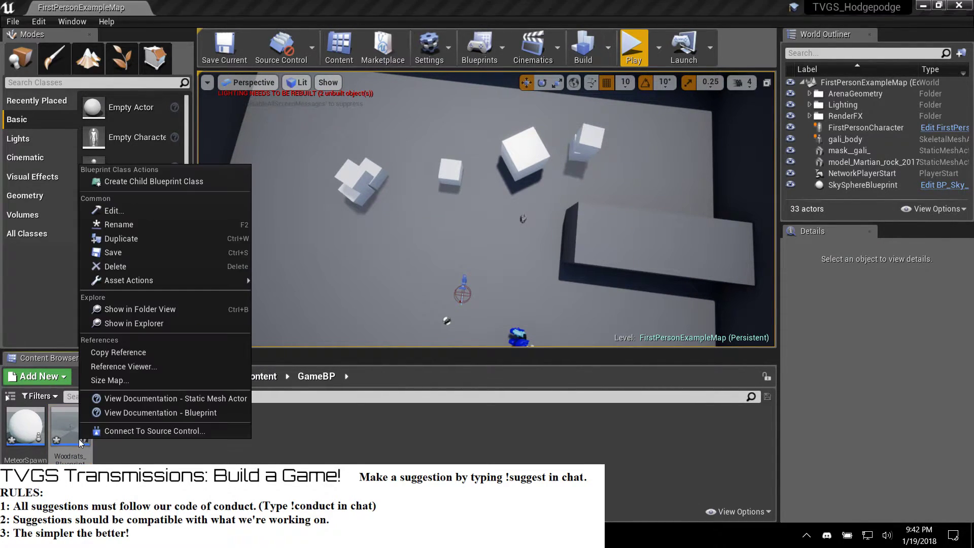
click(109, 272)
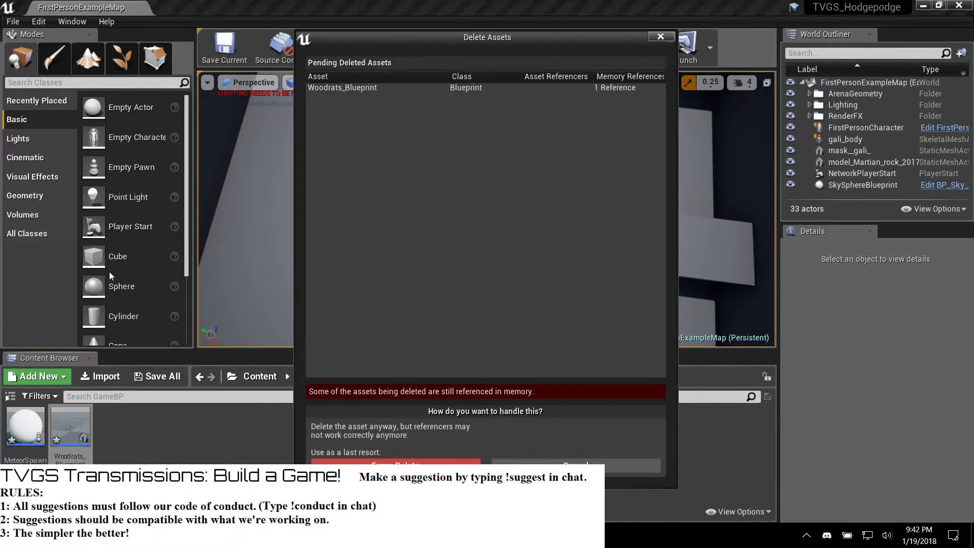
click(396, 466)
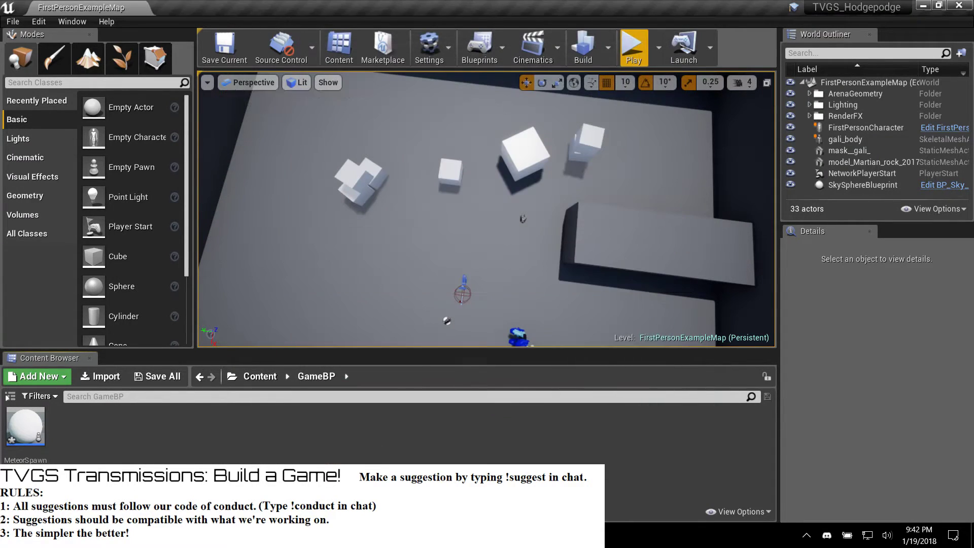
Step: Place the Woodrats static mesh from Models/Woodrat on the arena floor at about X 200, Y 110, Z 170
key(w)
right_drag(487, 209, 370, 144)
key(w)
key(s)
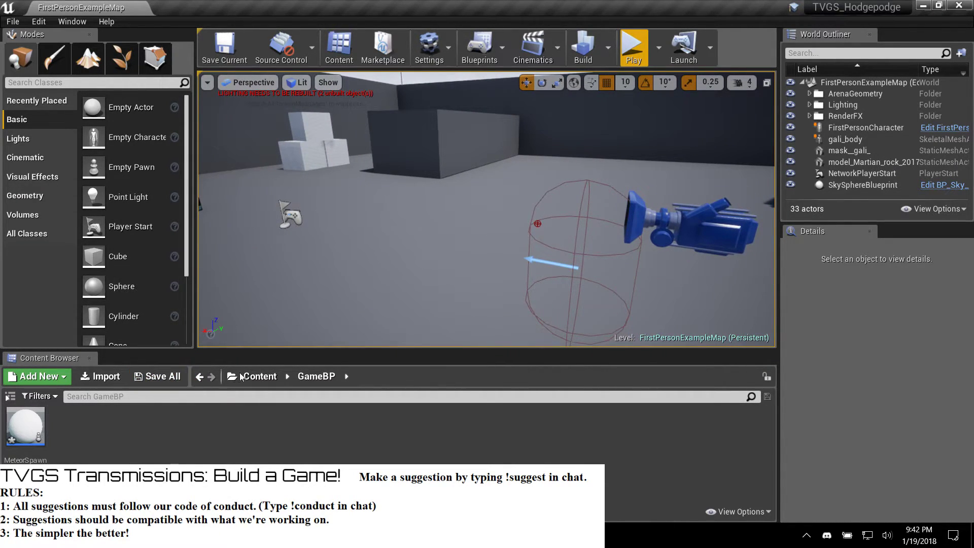
click(260, 376)
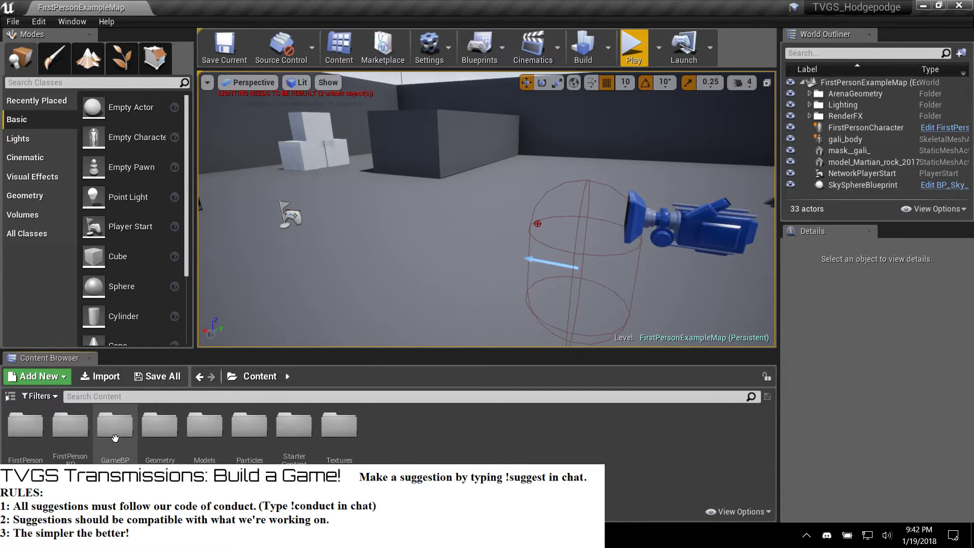
double_click(205, 437)
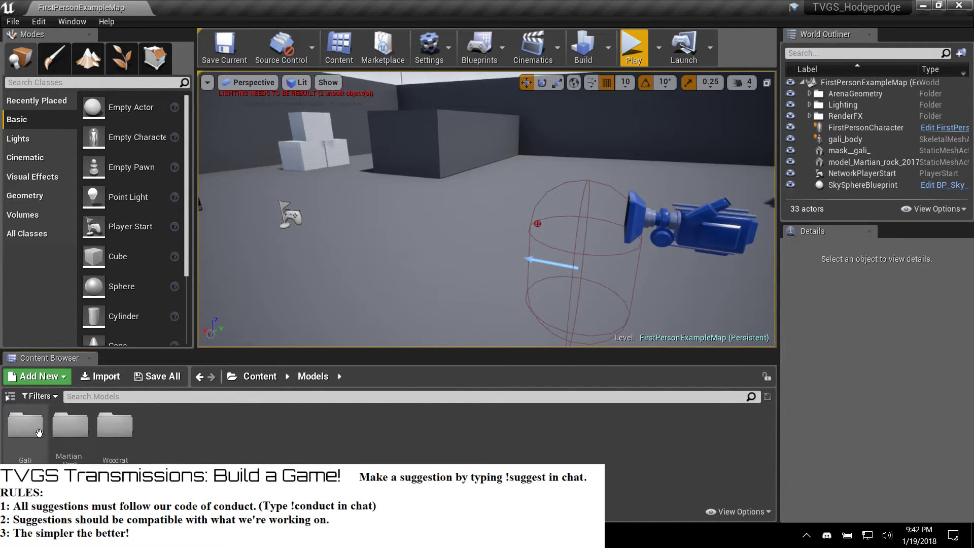
double_click(107, 429)
drag(103, 430, 378, 234)
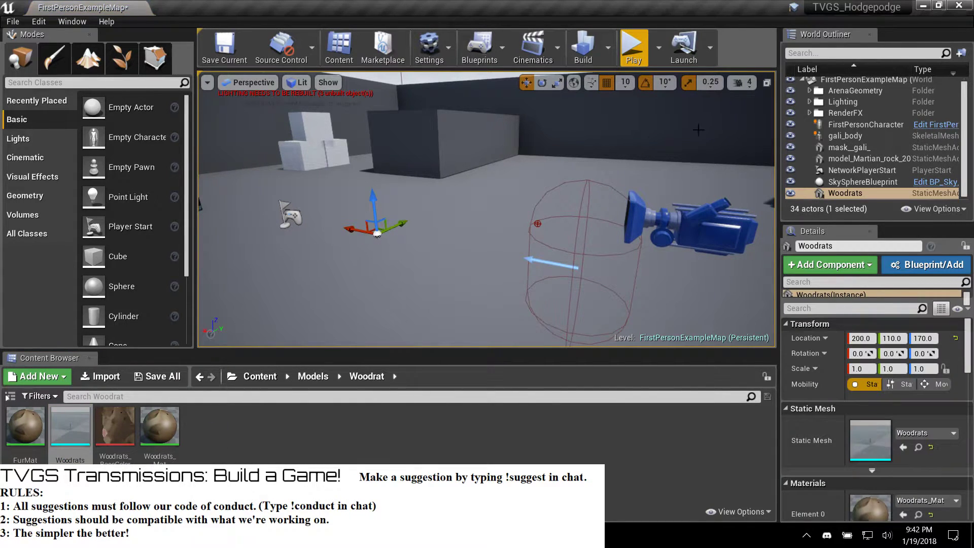
click(933, 264)
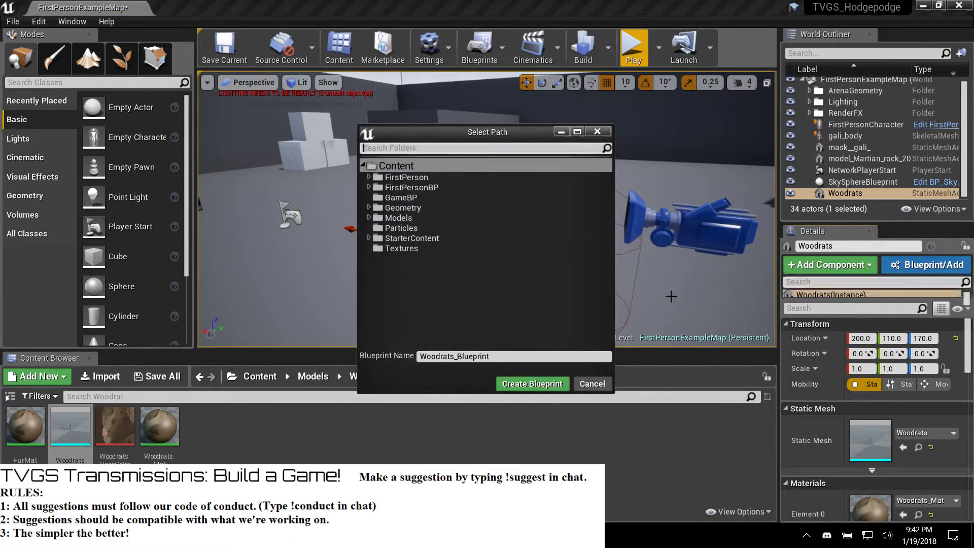
click(592, 384)
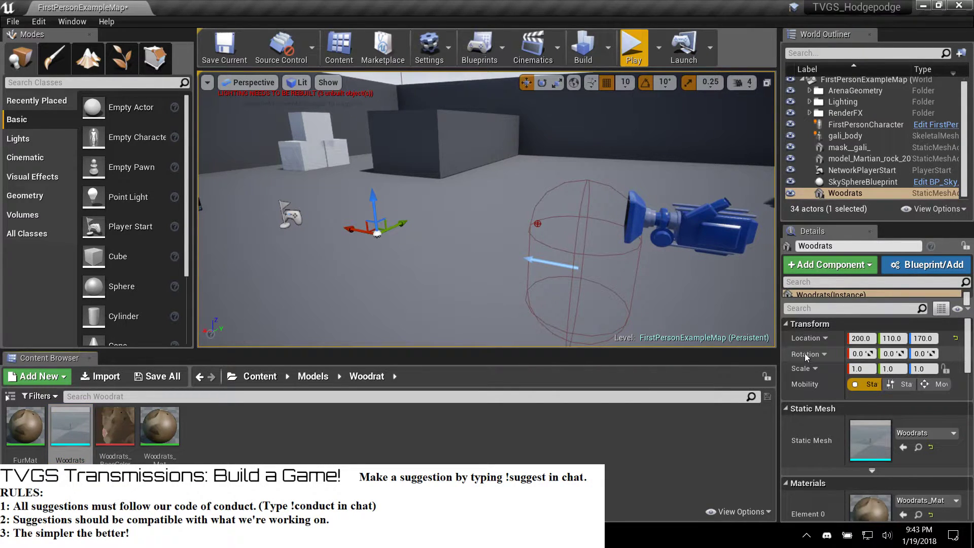
scroll(812, 388, down, 3)
scroll(804, 383, down, 3)
scroll(804, 383, up, 8)
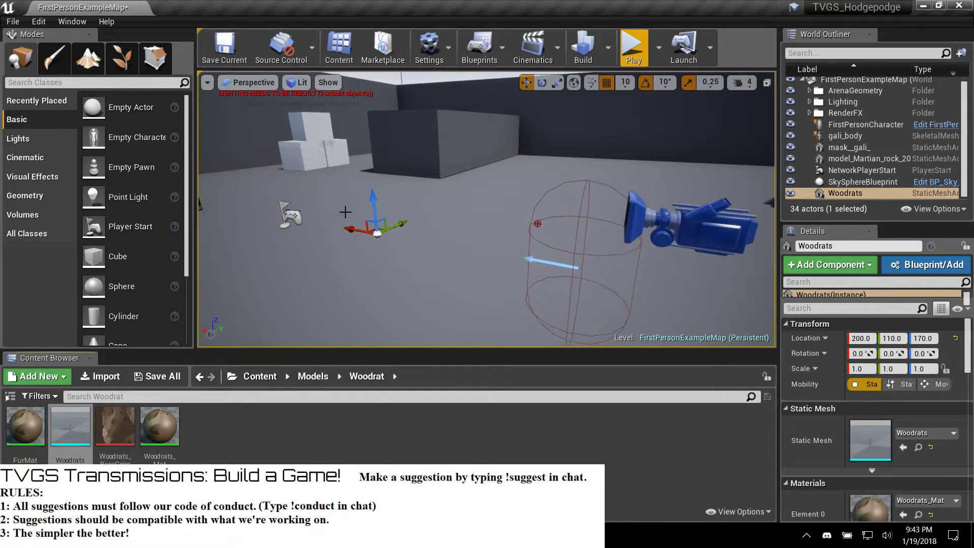
Step: Delete the Woodrats static mesh actor from the level
click(375, 233)
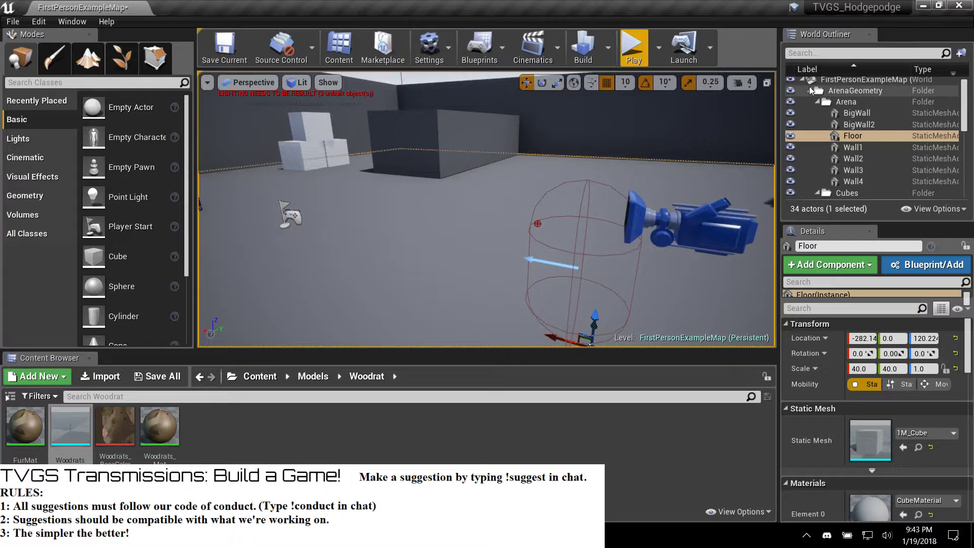
click(803, 83)
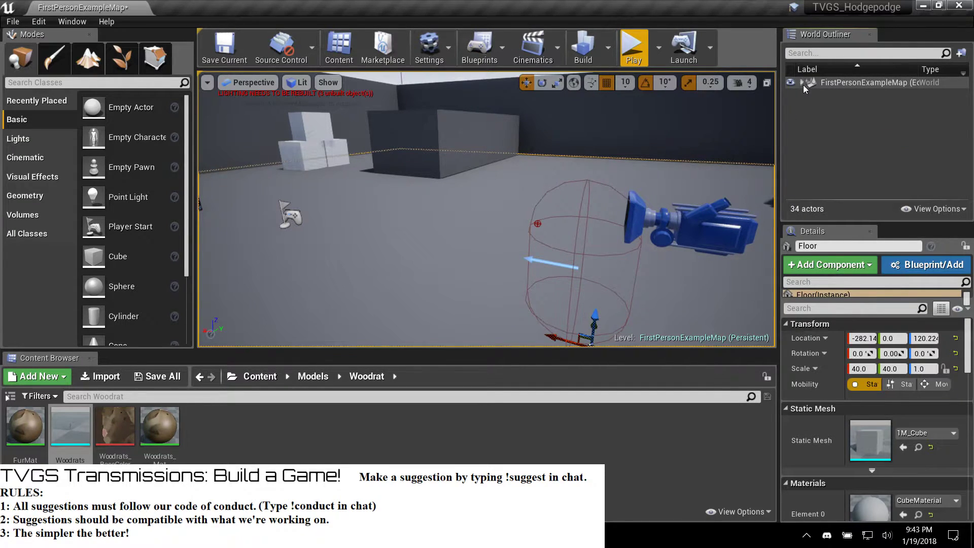
click(802, 83)
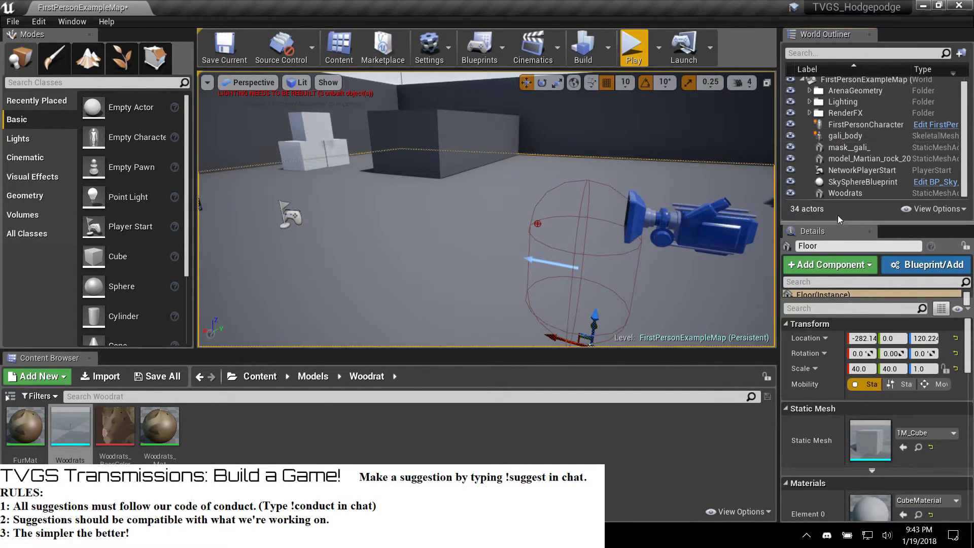
click(836, 193)
key(Delete)
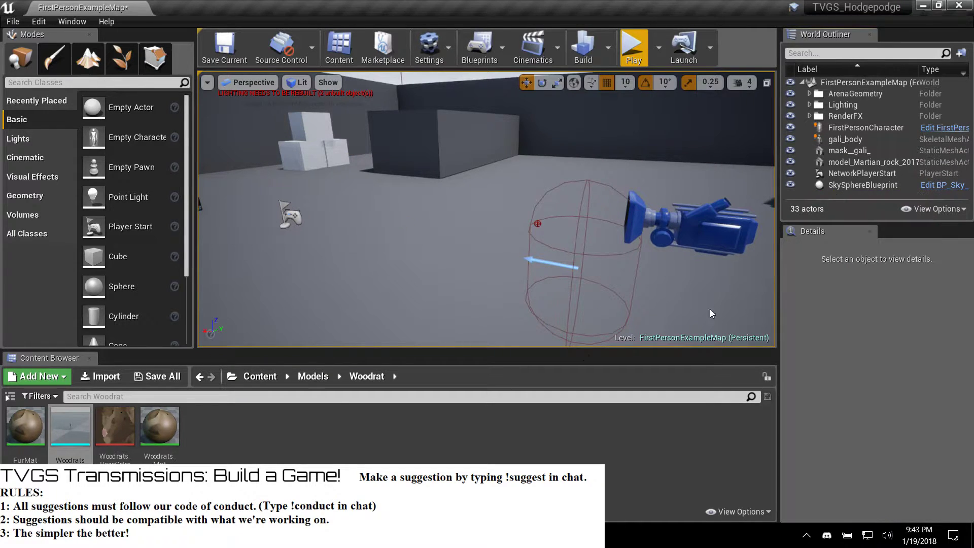
Step: Create a Pawn Blueprint class named Chin in the Content/GameBP folder and open it for editing
click(313, 376)
click(260, 376)
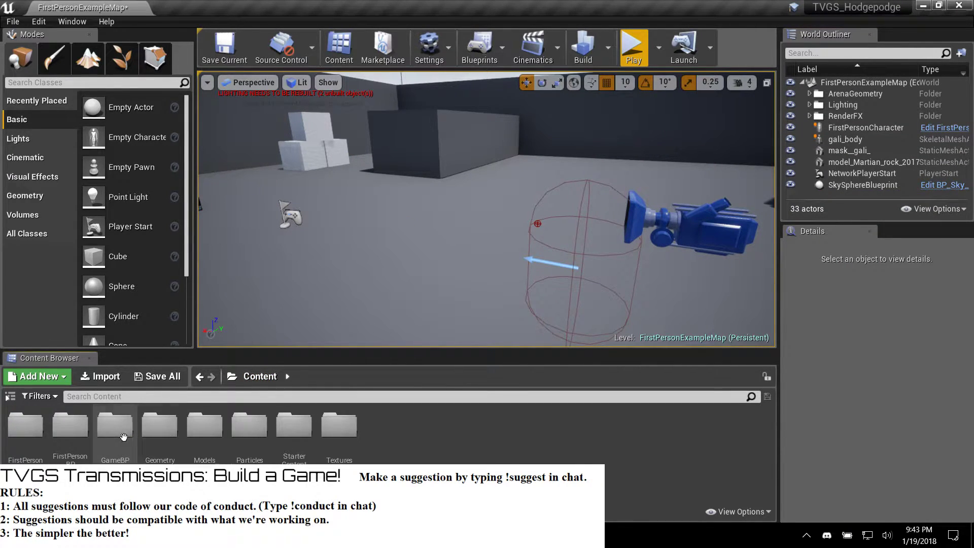
double_click(122, 447)
right_click(127, 438)
click(181, 176)
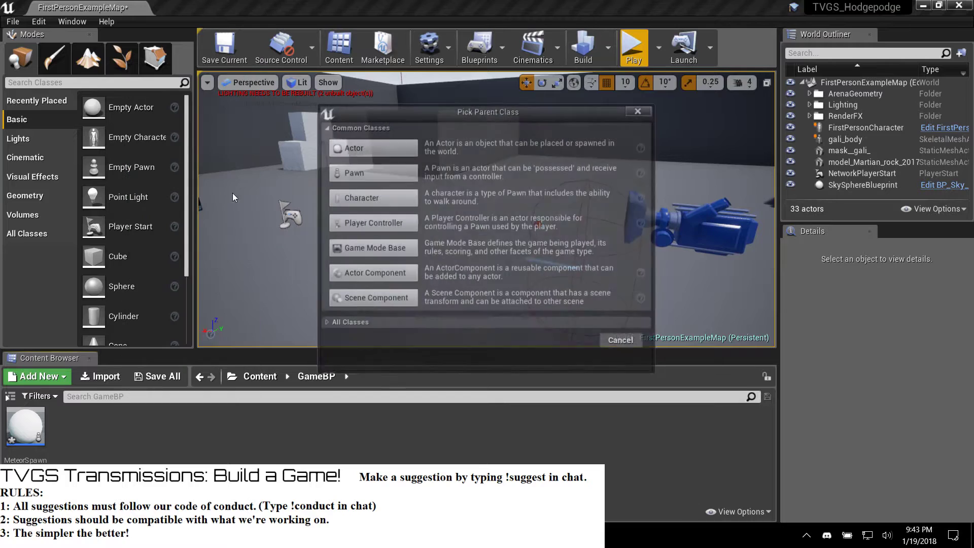
click(345, 166)
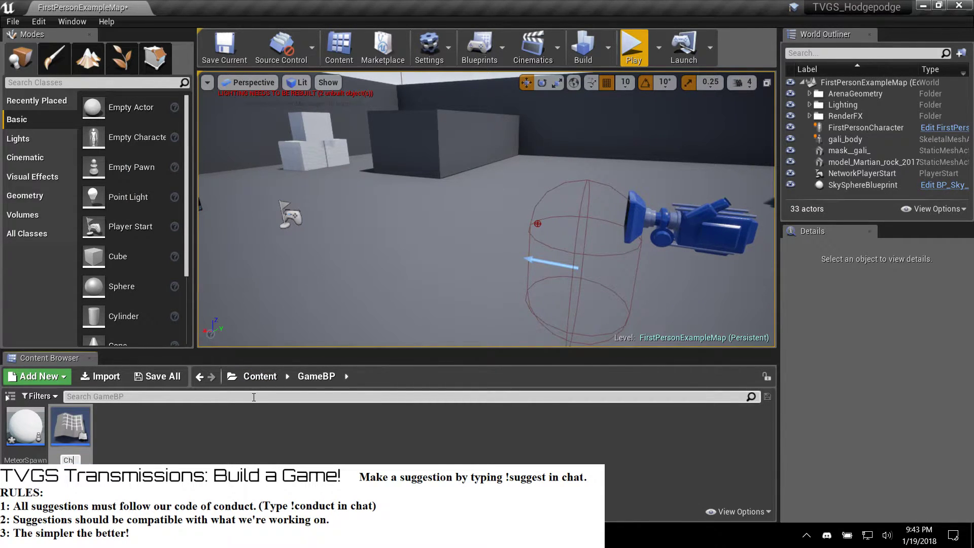
text(Chin)
key(Return)
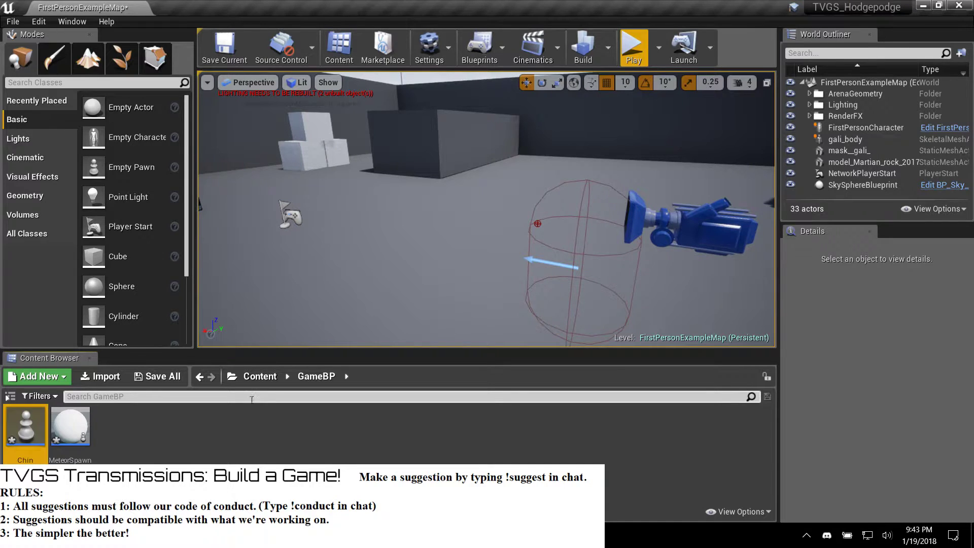
double_click(26, 432)
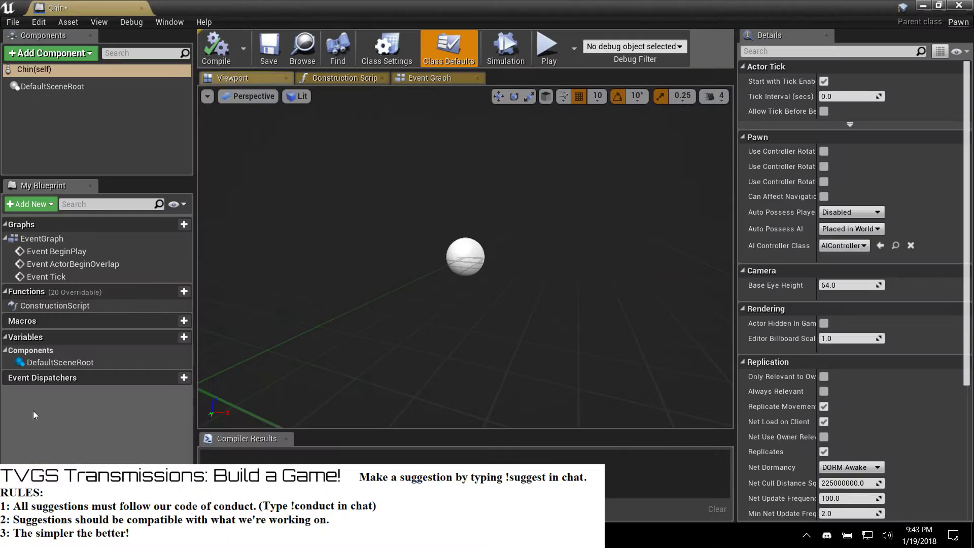
click(73, 53)
text(stati)
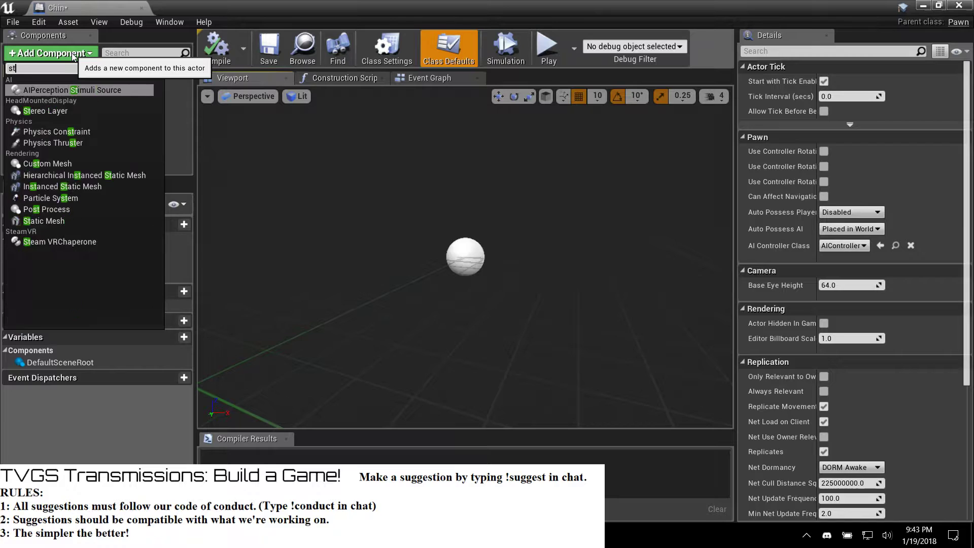
key(Down)
key(Down)
key(Return)
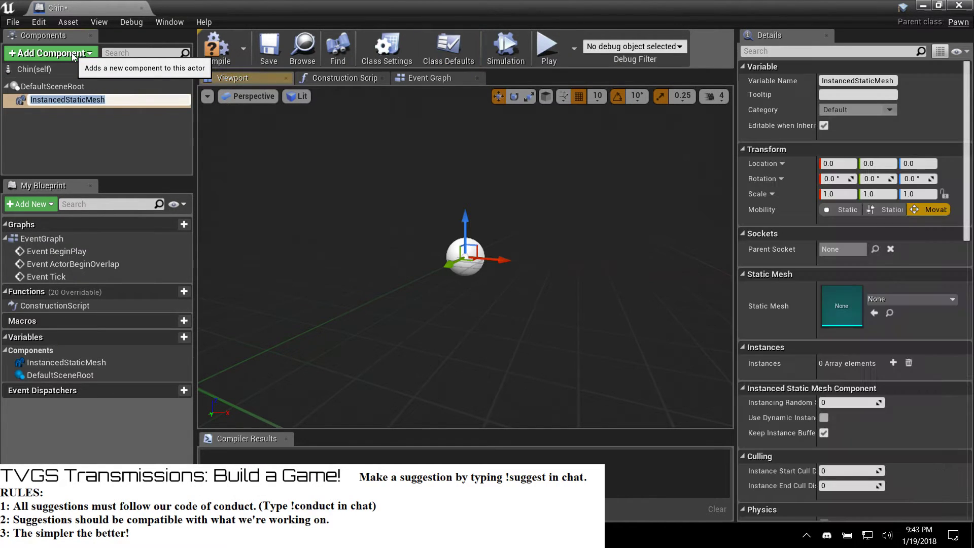
click(40, 129)
click(39, 92)
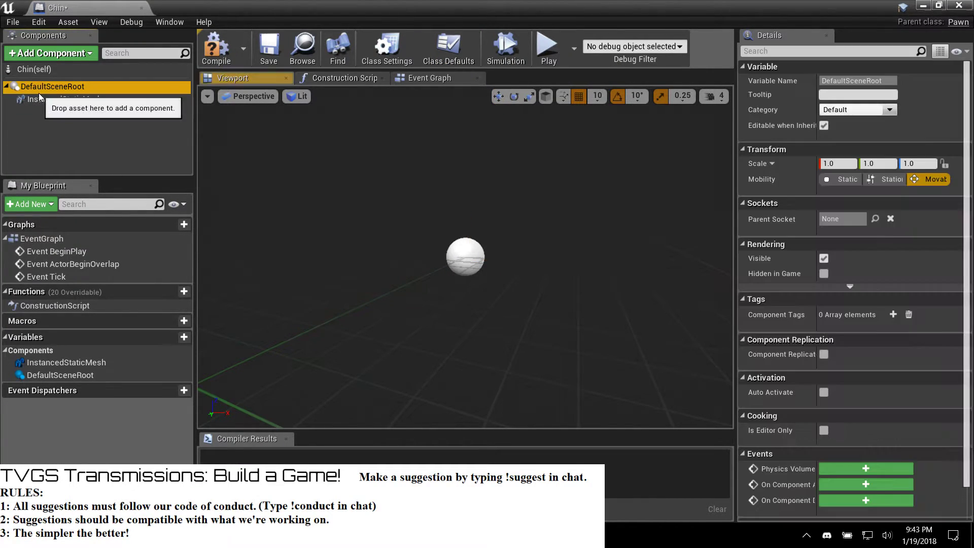
click(44, 102)
key(Delete)
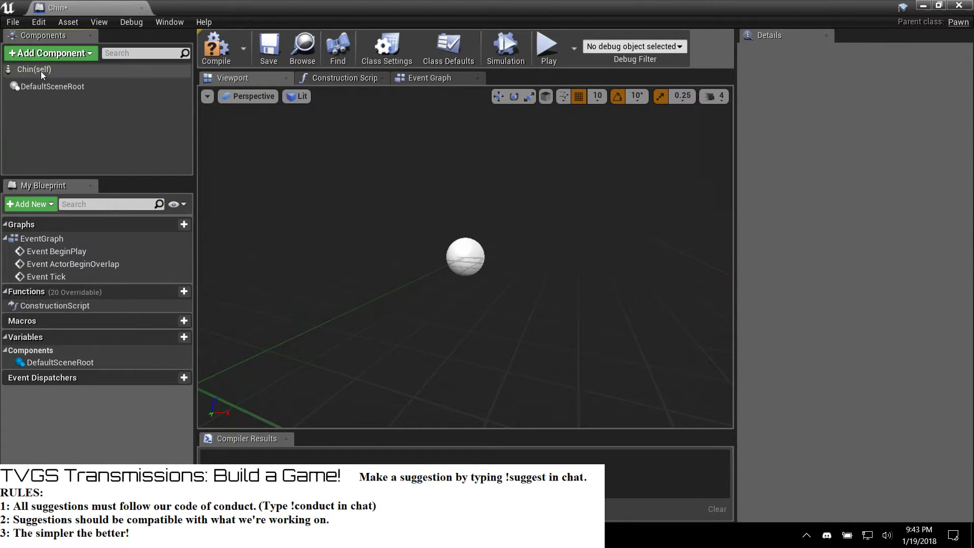
Step: Add a Static Mesh component under the Chin Blueprint's default scene root
click(45, 53)
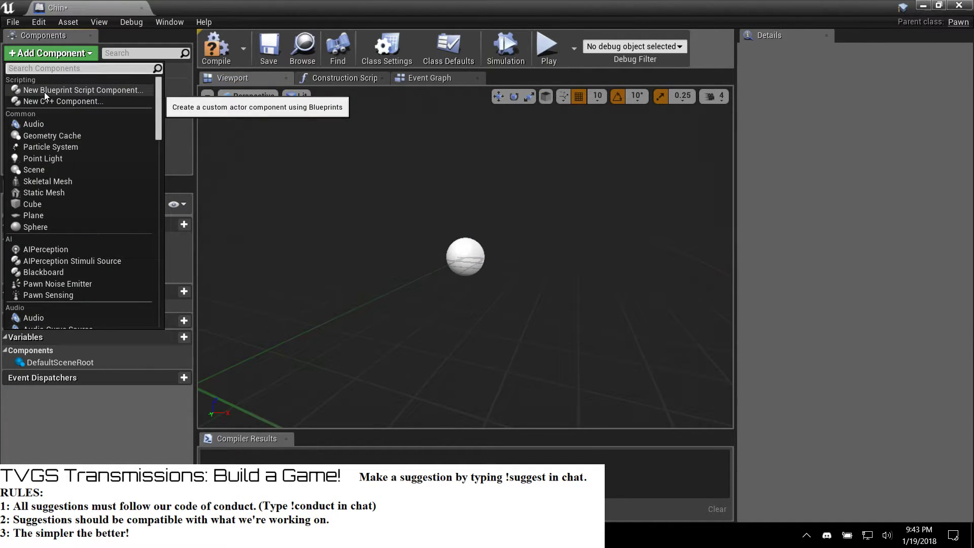
text(stat)
key(Down)
key(Down)
key(Down)
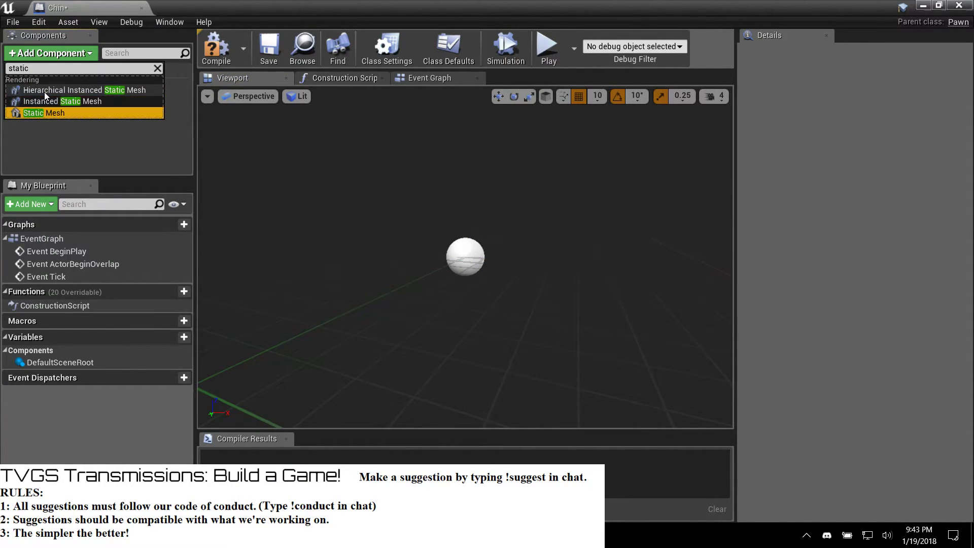
key(Return)
key(Return)
click(121, 143)
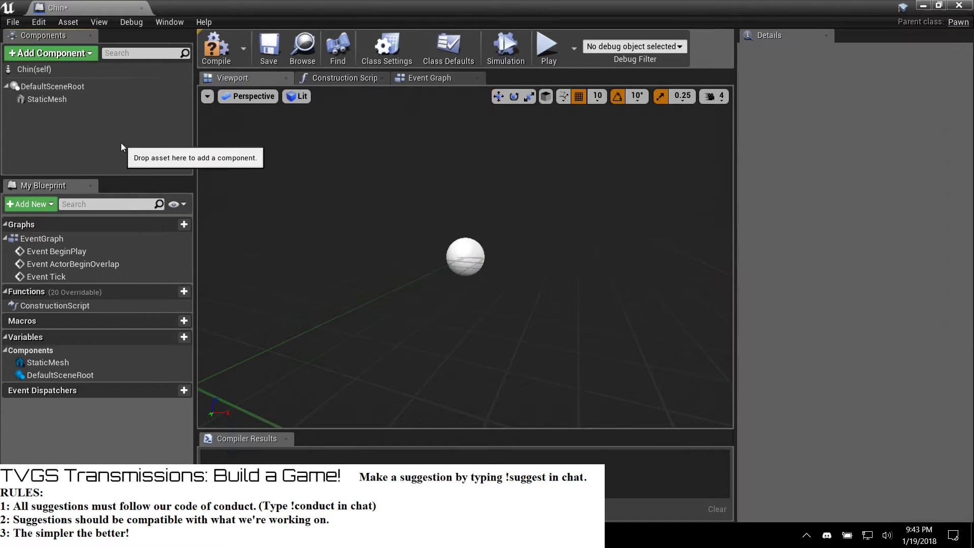
Step: Assign the Woodrats mesh to the StaticMesh component
click(51, 98)
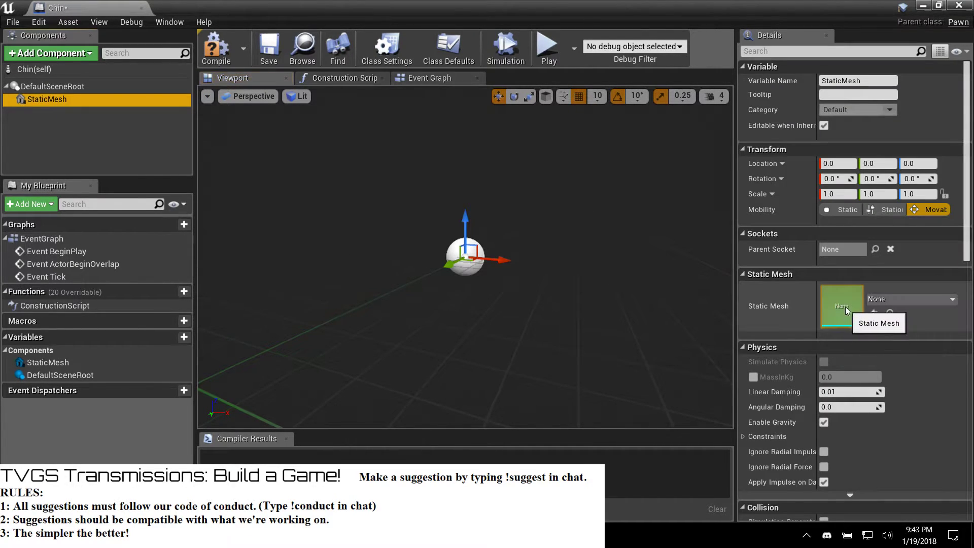
click(898, 299)
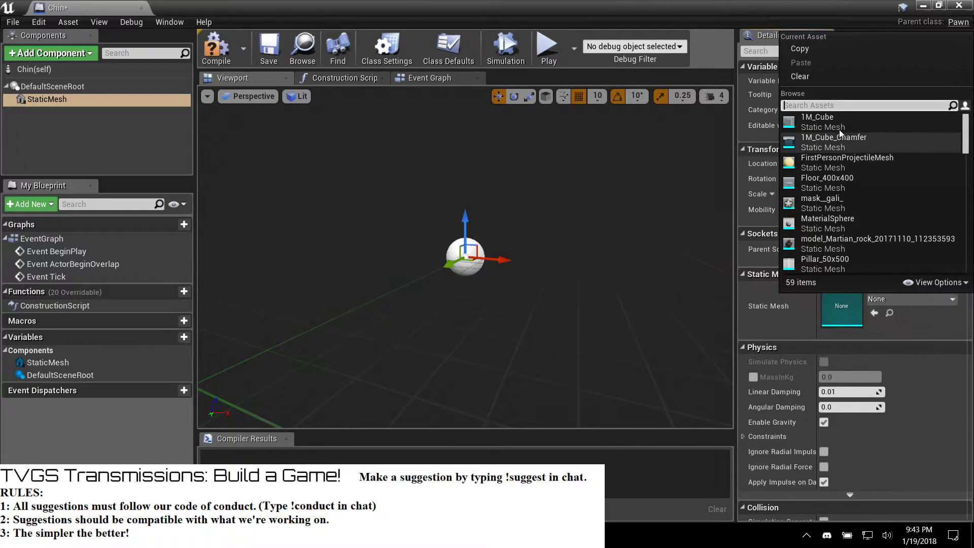
text(wood)
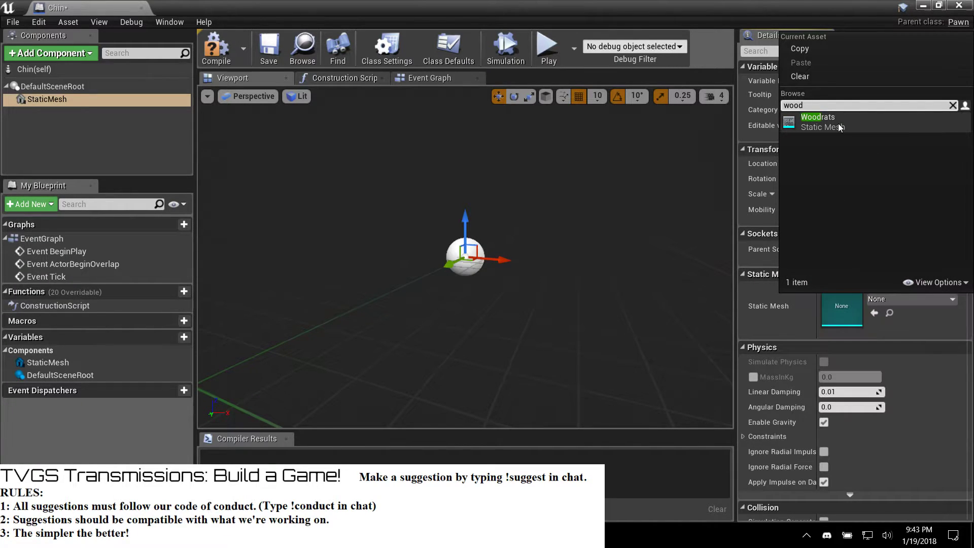
click(838, 123)
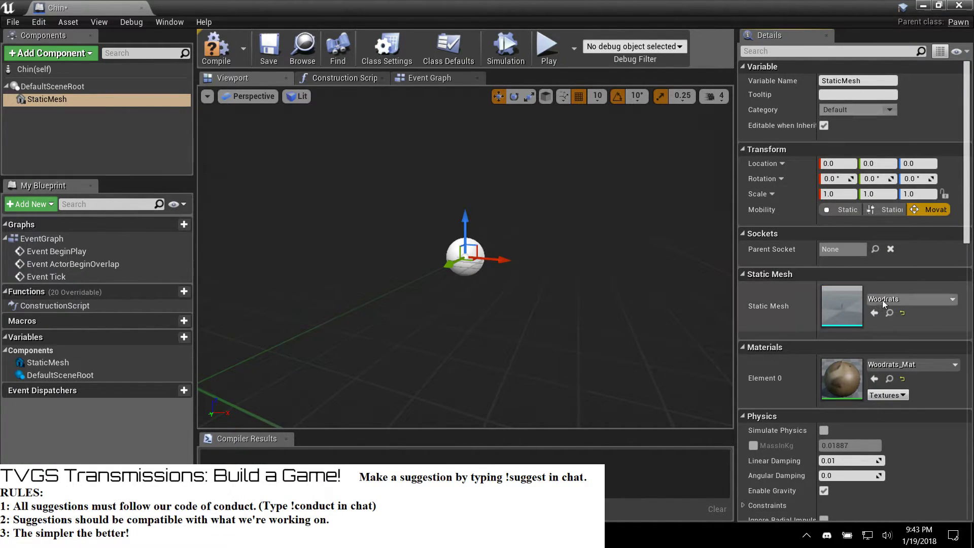
Step: Set the StaticMesh component's scale to 100 on the X, Y and Z axes
click(85, 87)
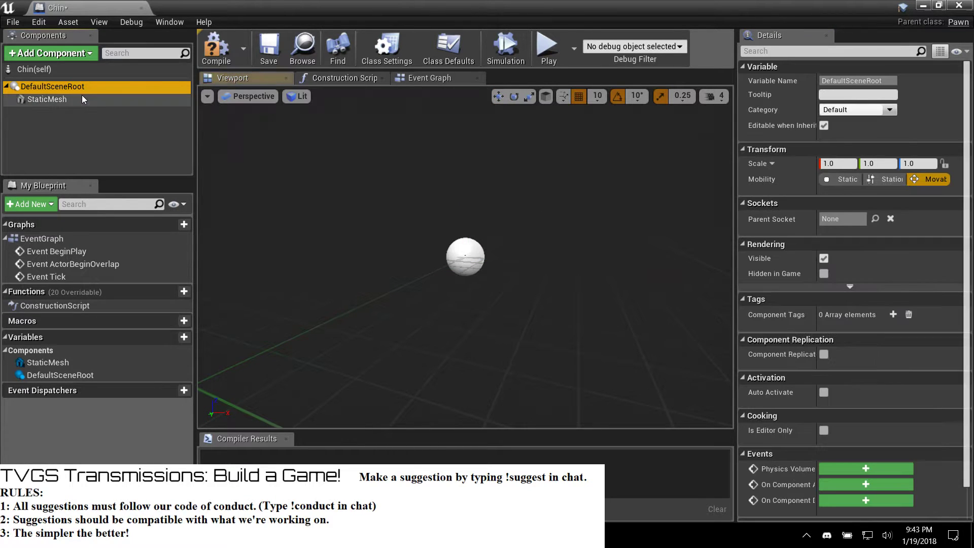
click(81, 99)
click(840, 194)
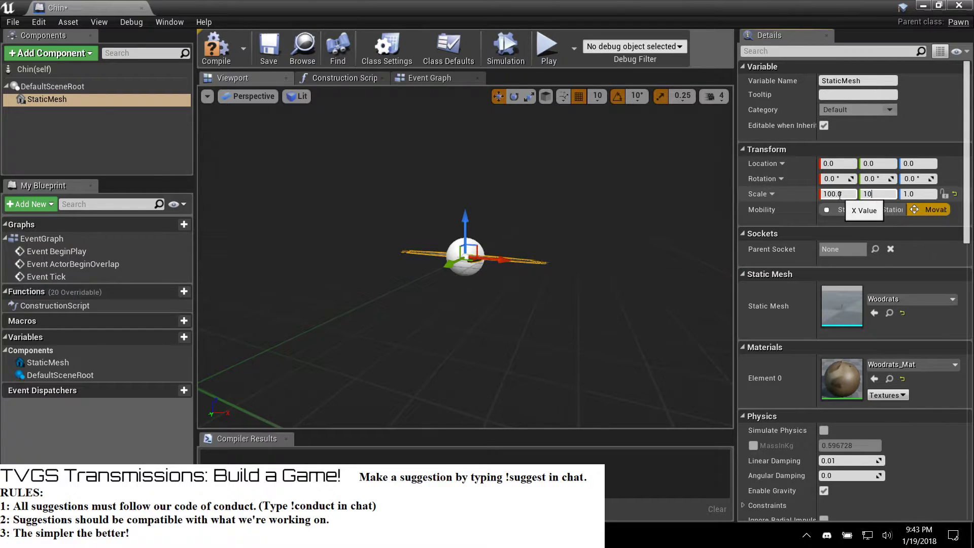
text(100)
key(Tab)
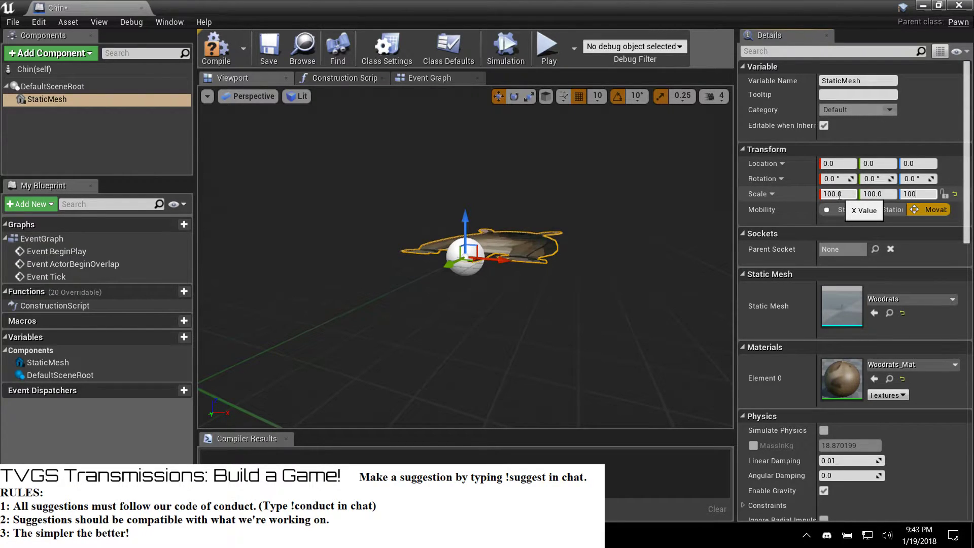
text(100)
key(Return)
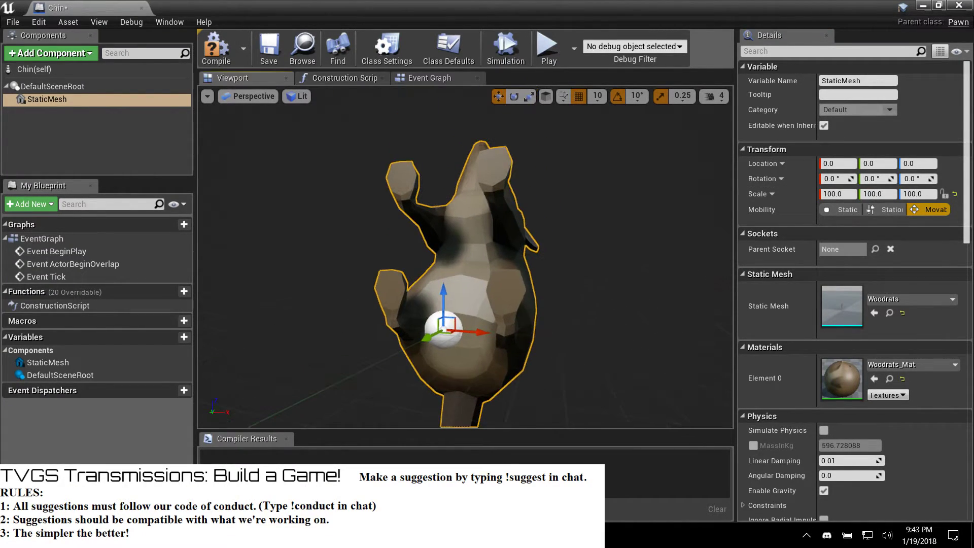
click(913, 193)
text(0)
key(Return)
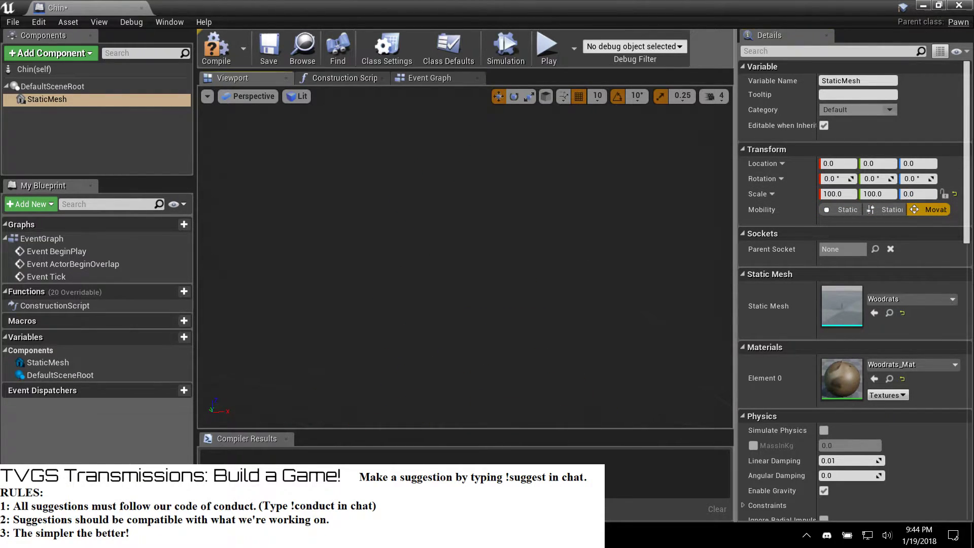
right_drag(465, 254, 488, 257)
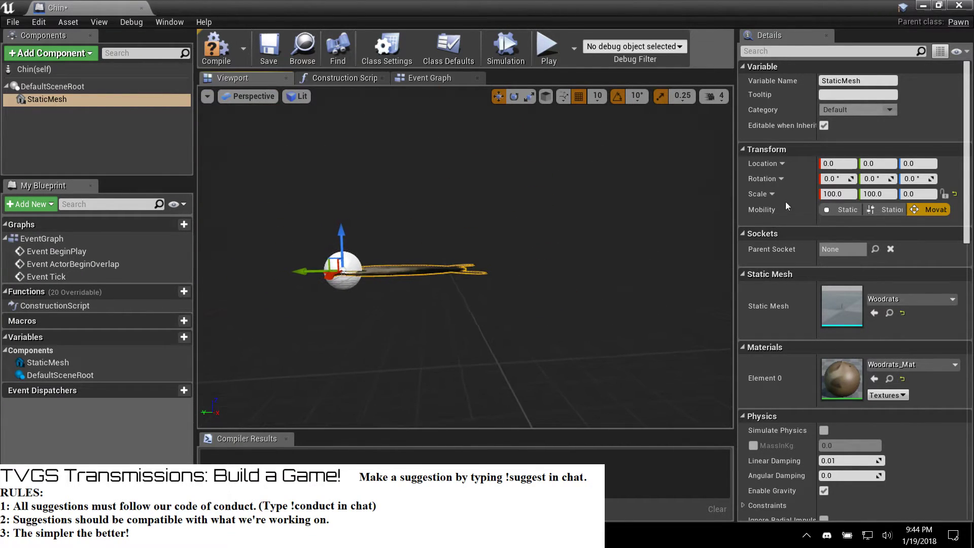
click(916, 194)
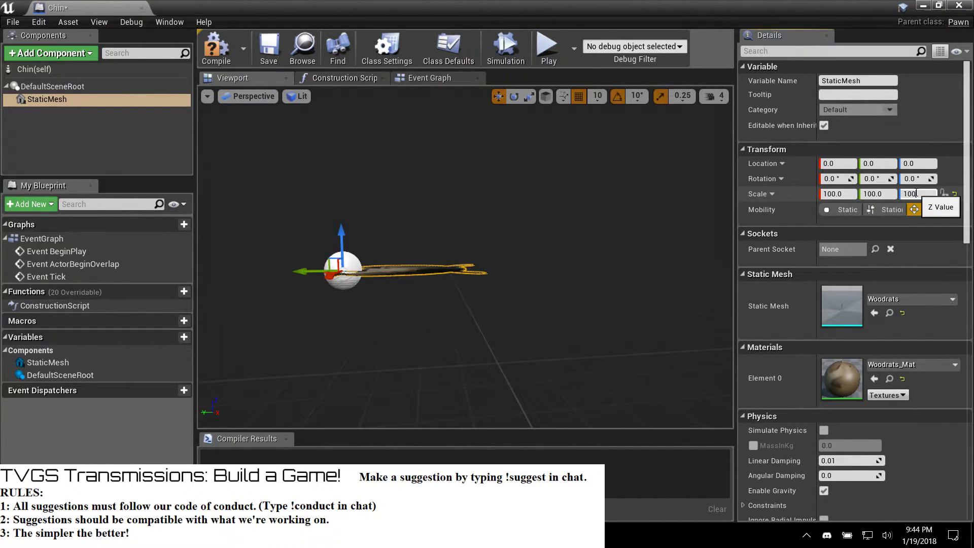
key(Return)
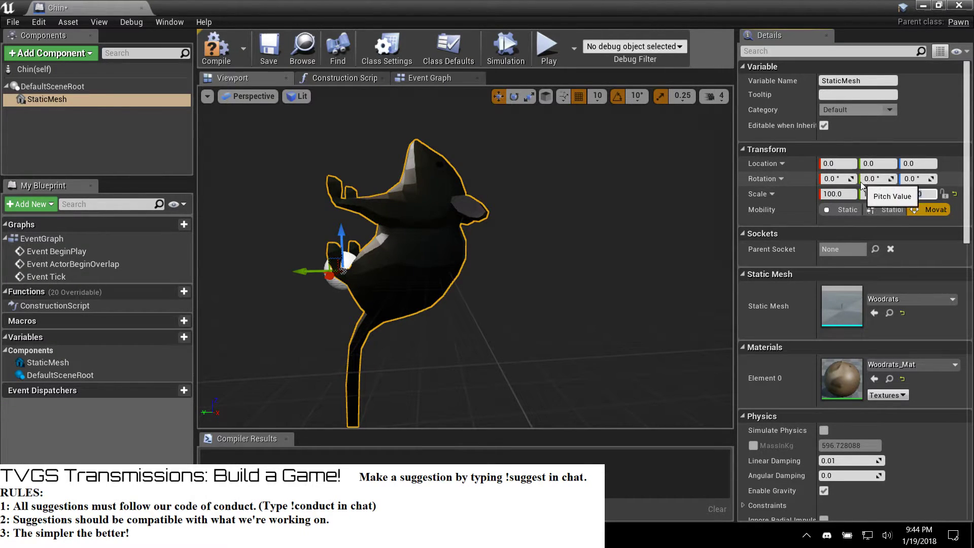
click(917, 194)
text(ew)
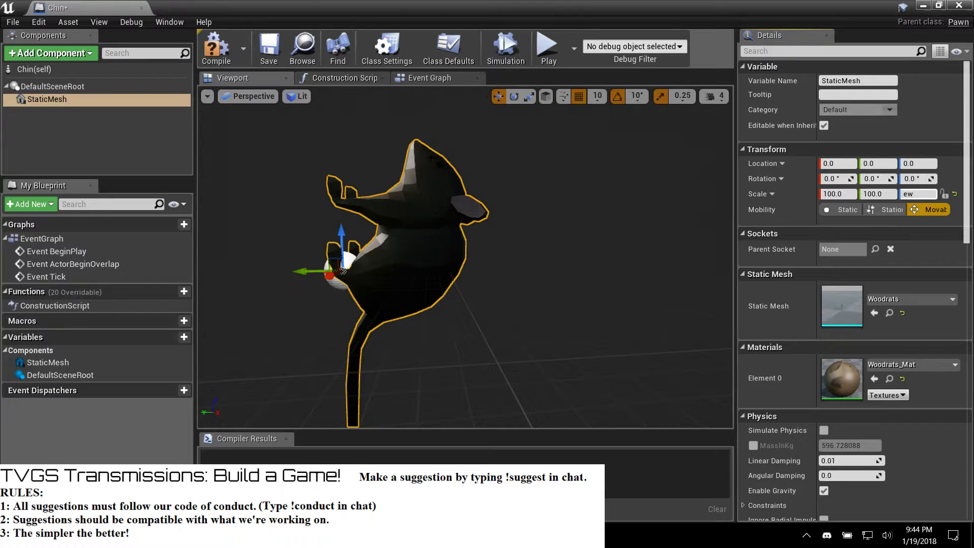
Step: Rotate the Woodrats mesh 90° about the X axis so it stands on its feet, and compile and save the Blueprint
click(514, 96)
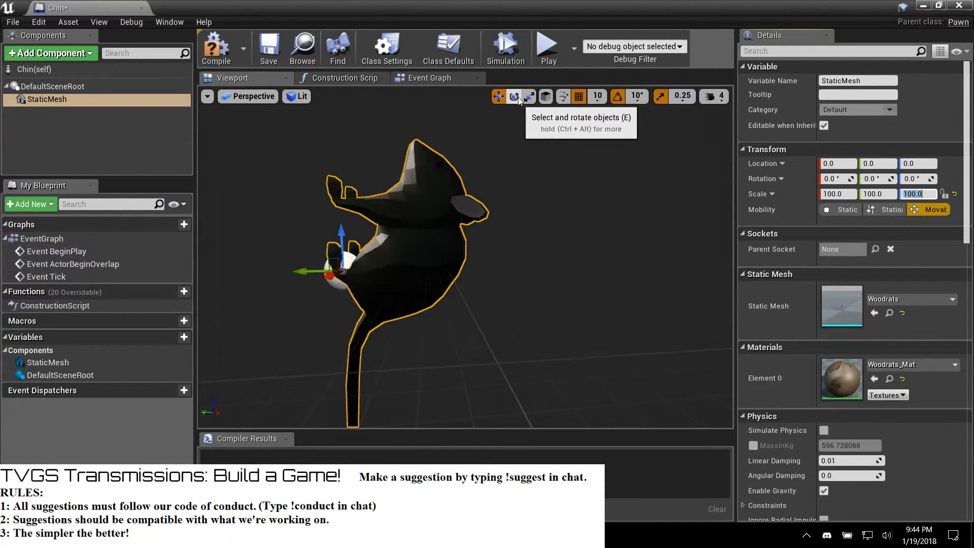
scroll(381, 238, up, 3)
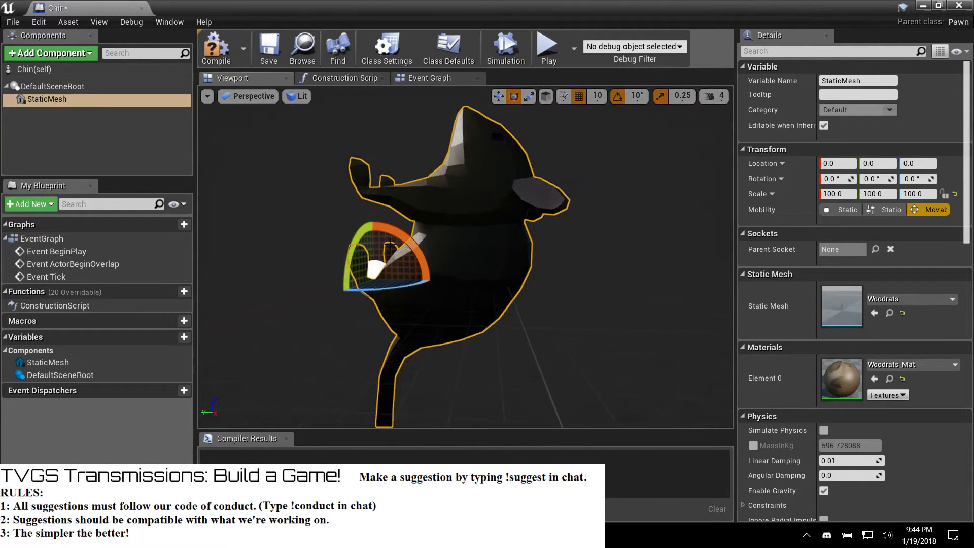
drag(423, 255, 438, 279)
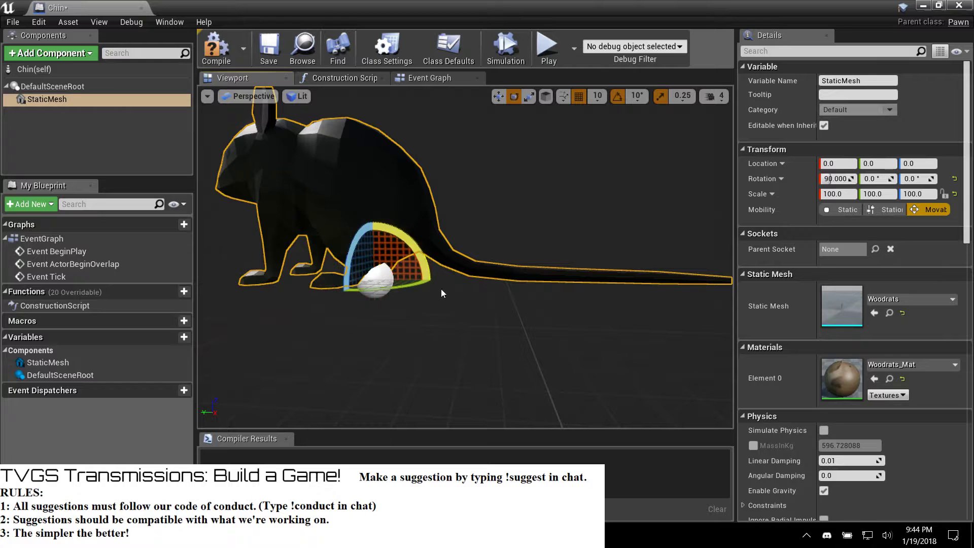
right_drag(458, 345, 426, 329)
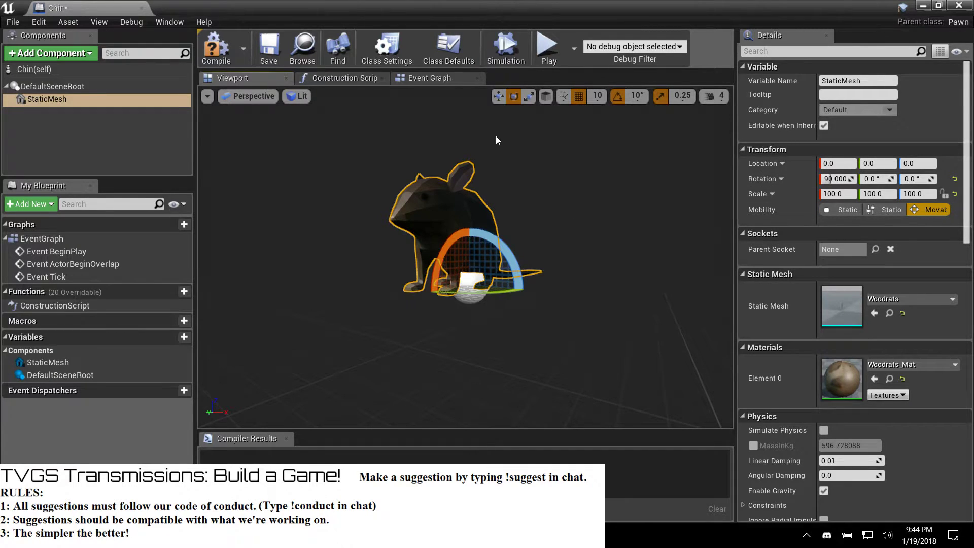
click(221, 60)
key(ctrl+s)
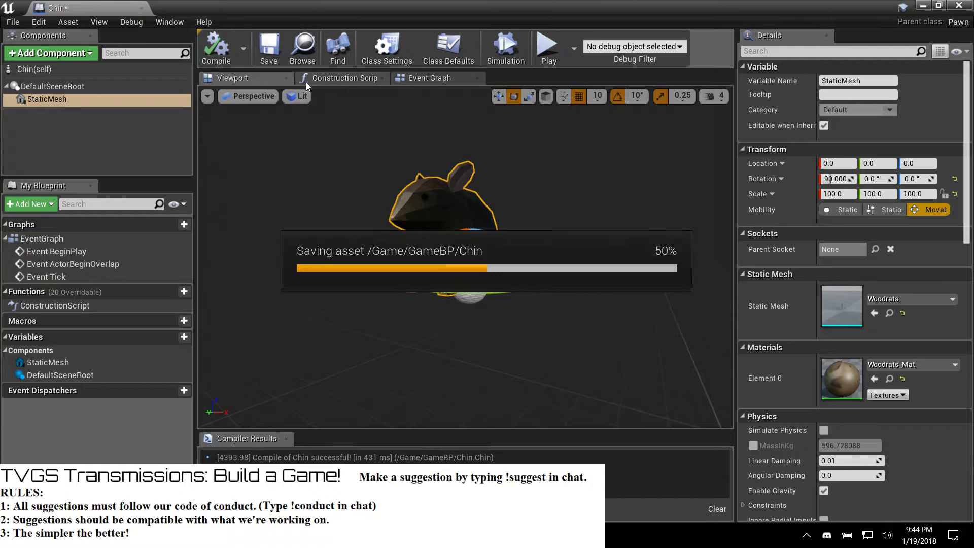
click(406, 81)
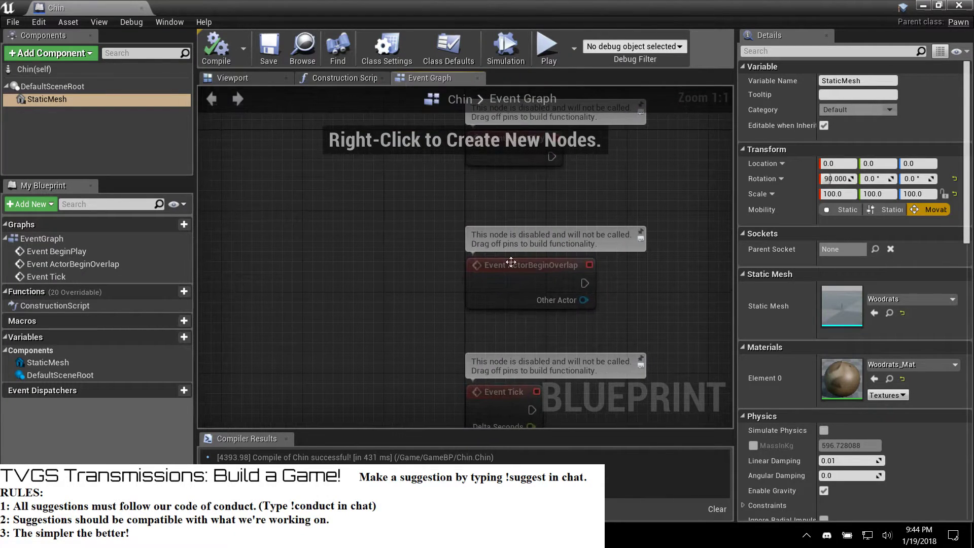
scroll(455, 243, down, 2)
click(487, 282)
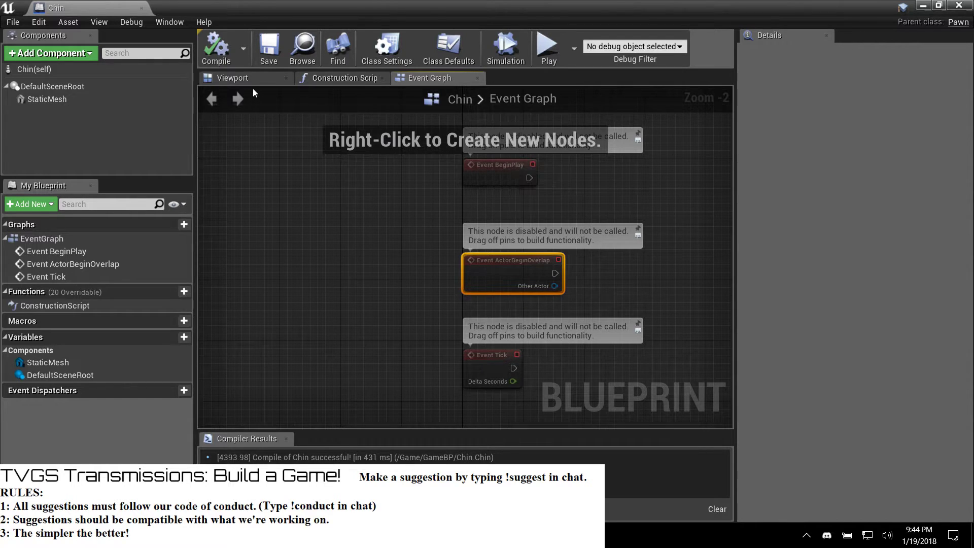
click(233, 78)
Step: Enable Simulate Physics on the StaticMesh component
click(47, 99)
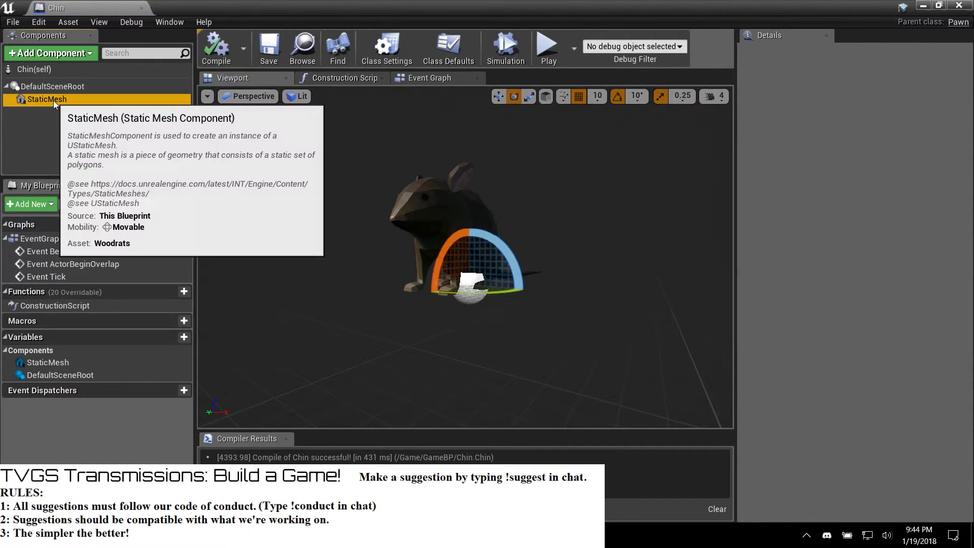
scroll(780, 239, down, 4)
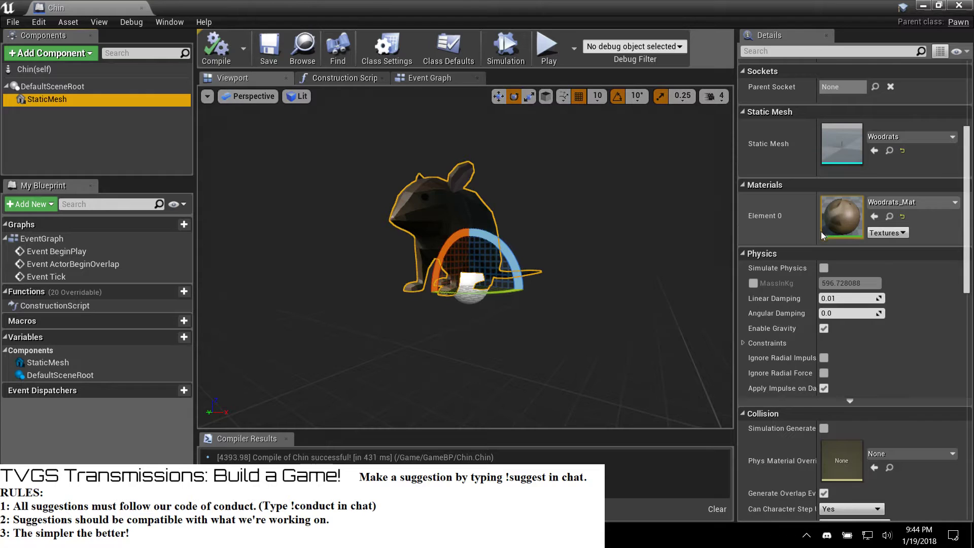
scroll(812, 234, down, 1)
click(824, 228)
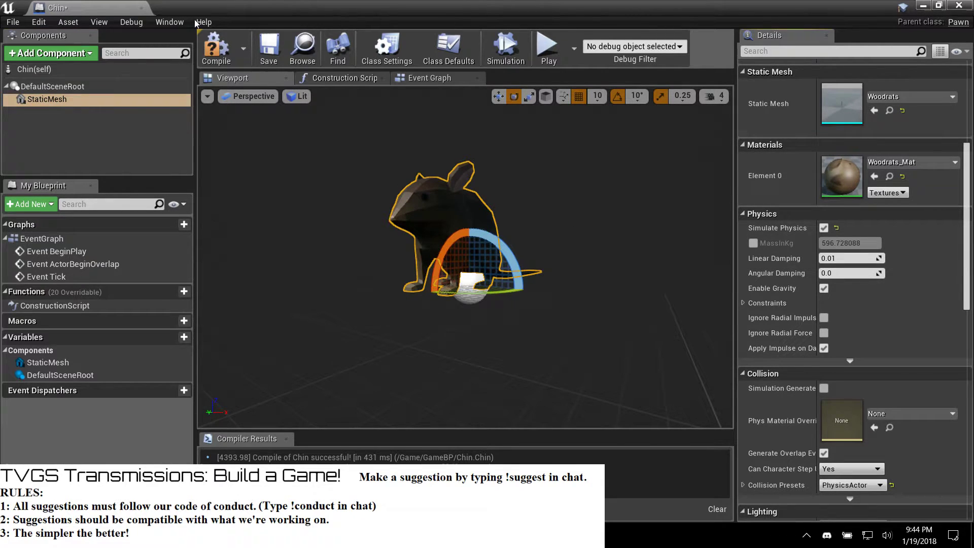
Step: Compile the Chin Blueprint and place an instance of it on the floor of the level
click(215, 48)
click(924, 5)
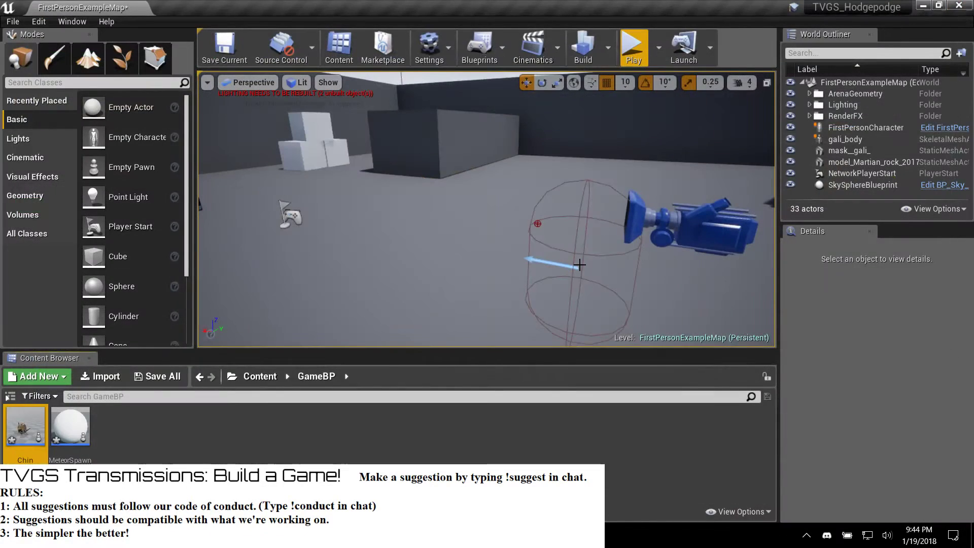
drag(36, 447, 350, 264)
right_drag(350, 265, 300, 300)
right_drag(432, 178, 456, 163)
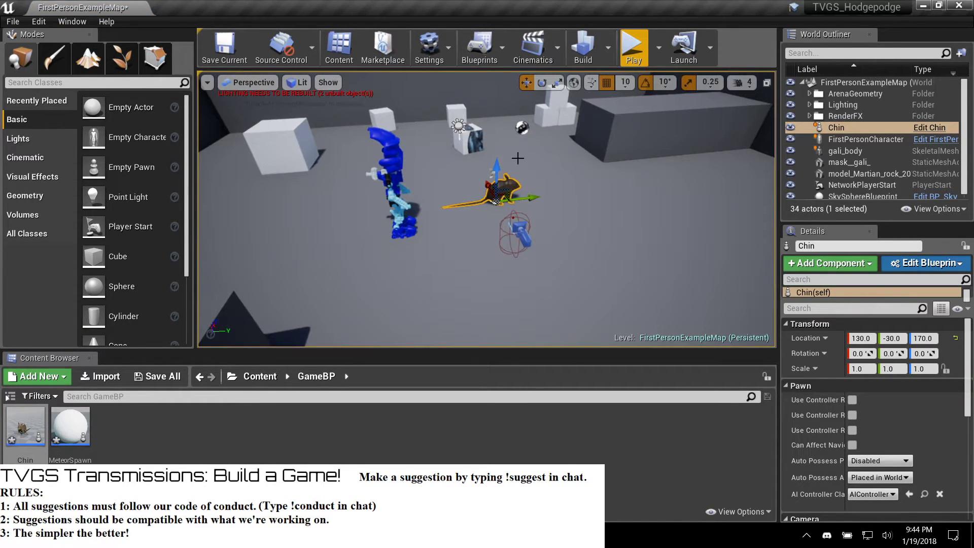
Step: Raise the placed Chin actor high above the arena to a Z location of 1520
drag(496, 167, 496, 81)
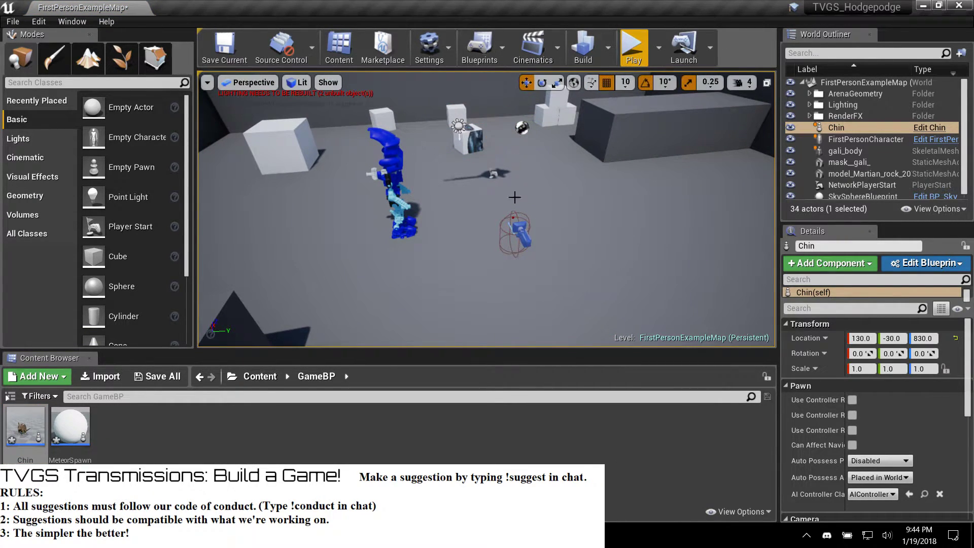
key(f)
drag(492, 175, 495, 66)
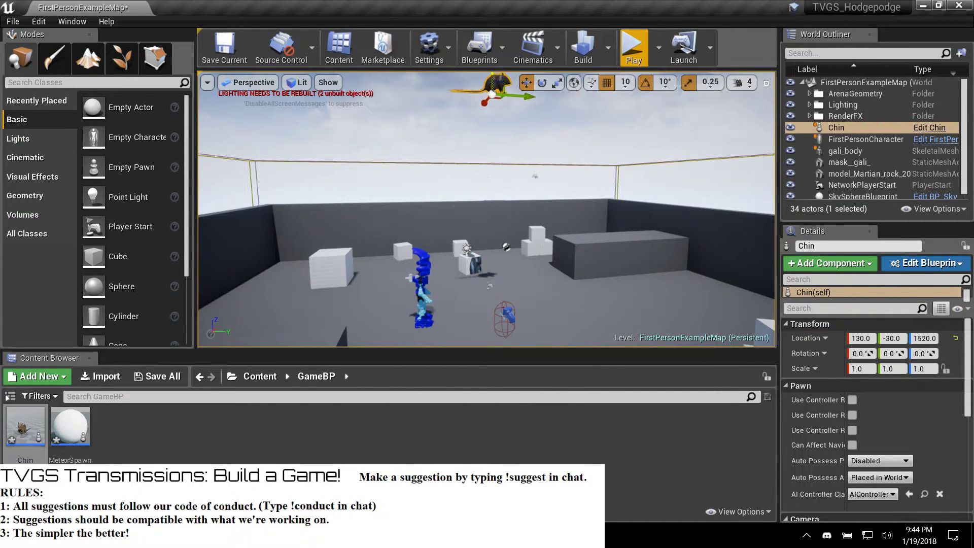
Step: Play-test the level, watching Chin fall and pushing it around with the player, and end the session
click(634, 47)
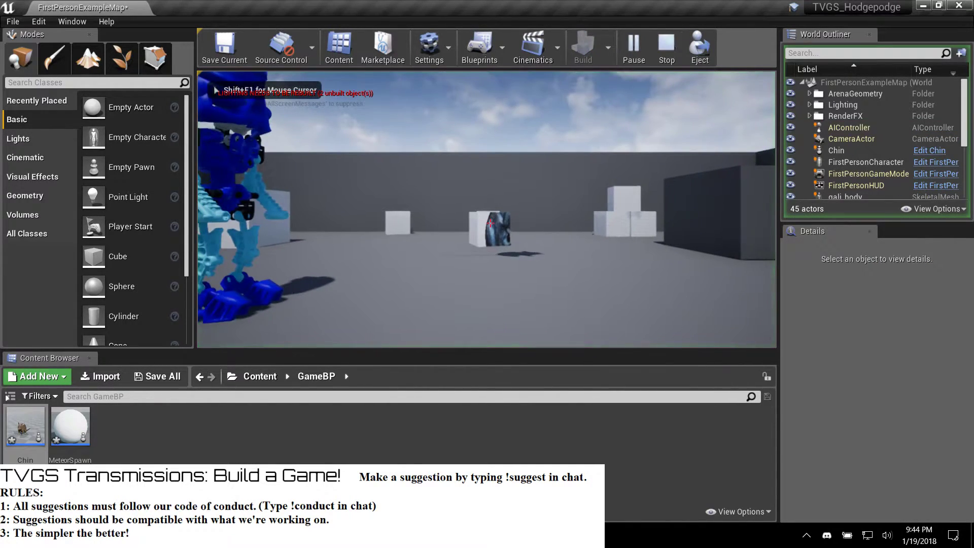
key(s)
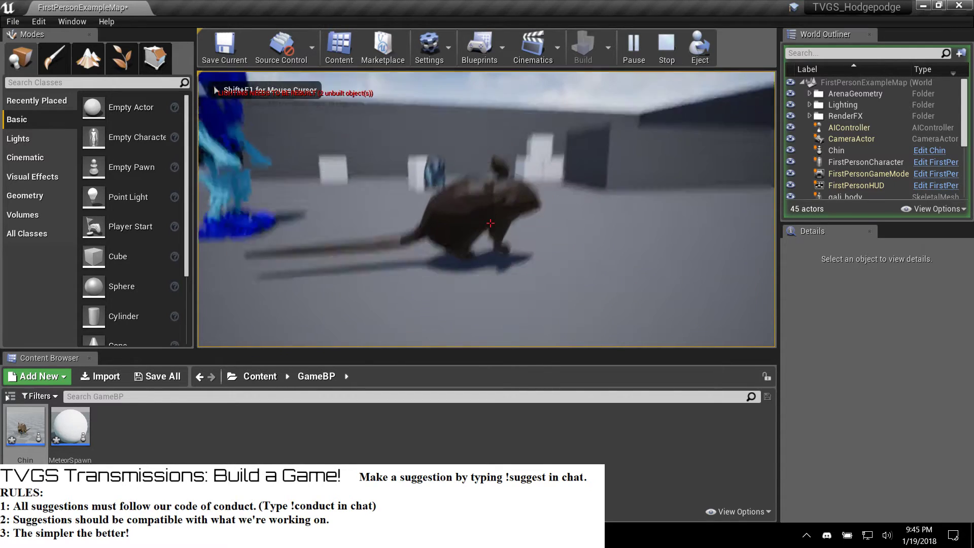
key(w)
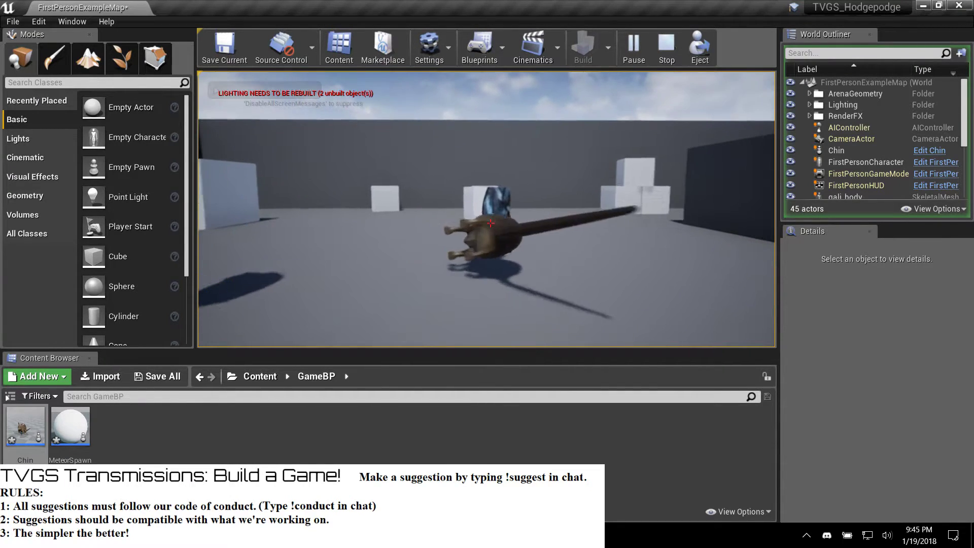
key(XF86AudioLowerVolume)
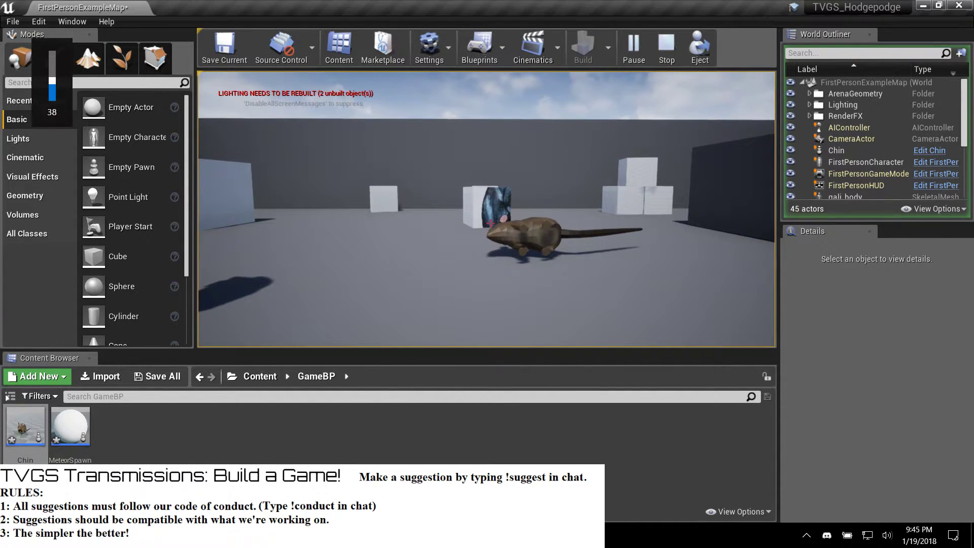
key(w)
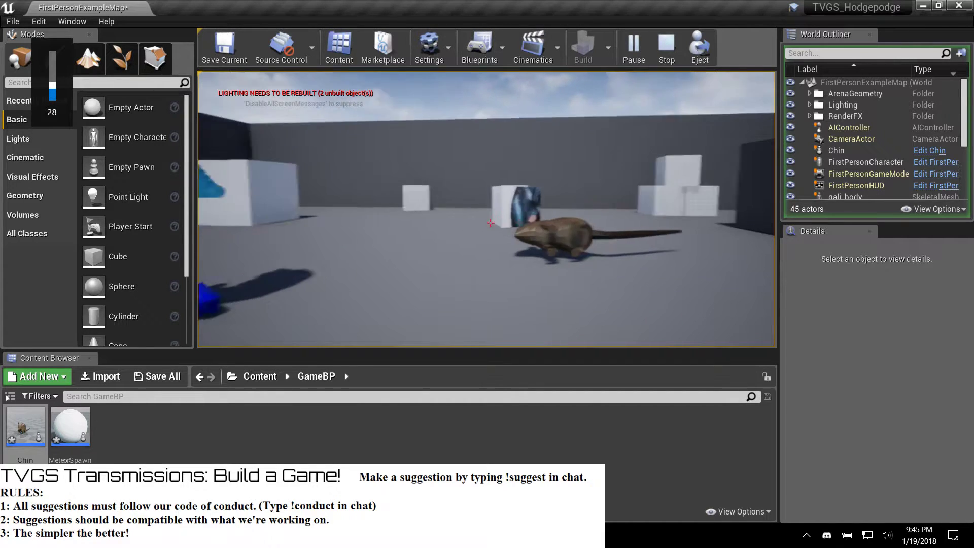
key(w)
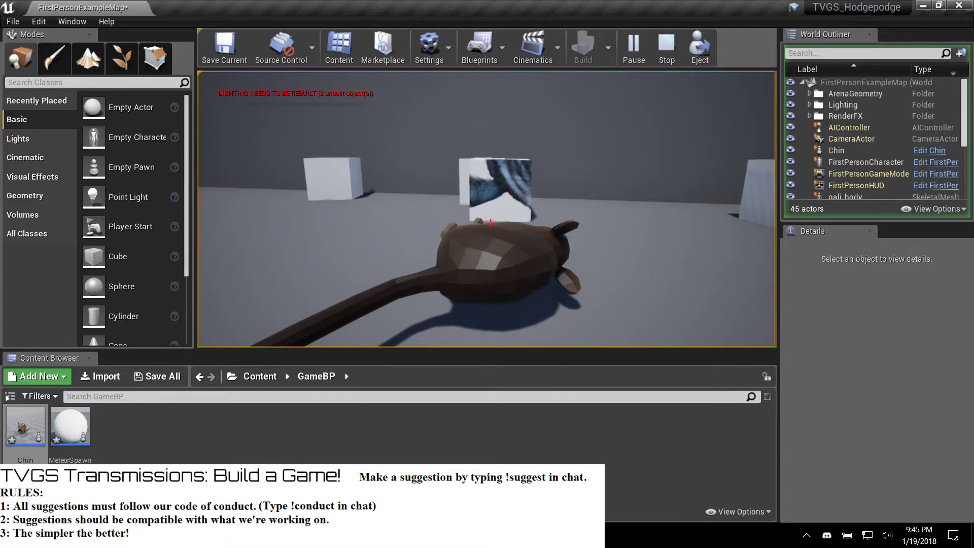
key(w)
key(a)
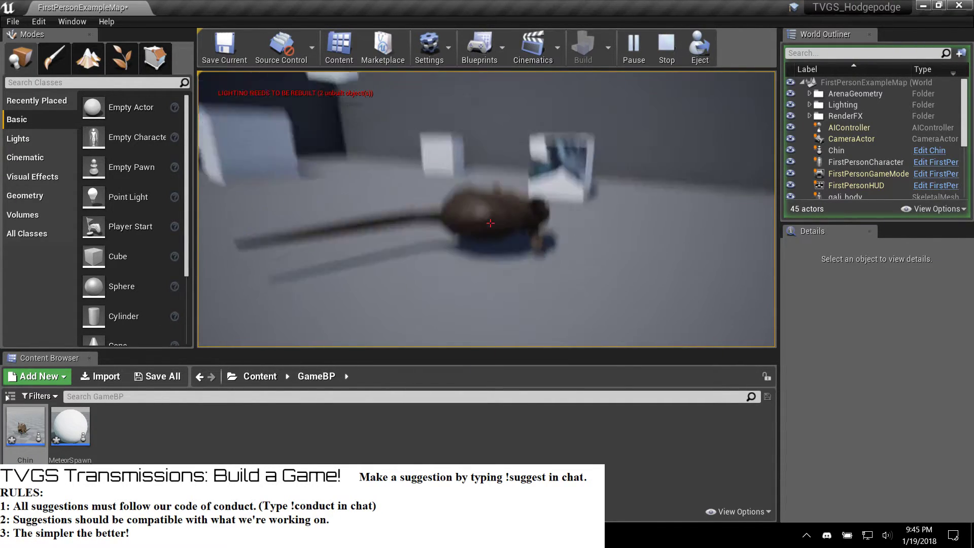
key(s)
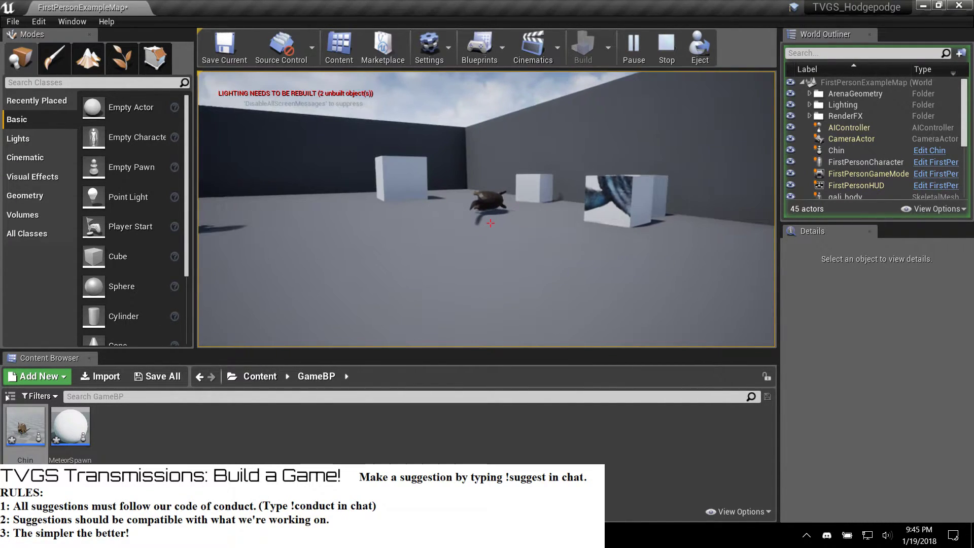
key(Escape)
Step: Inspect the details of the large white cube near the camera and its entry among the level's actors
right_drag(463, 289, 302, 308)
key(w)
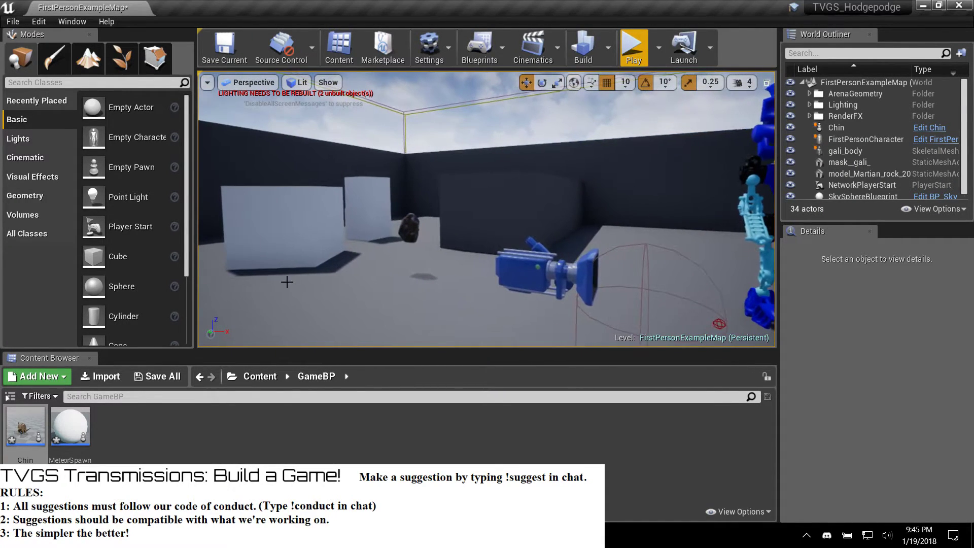
click(284, 228)
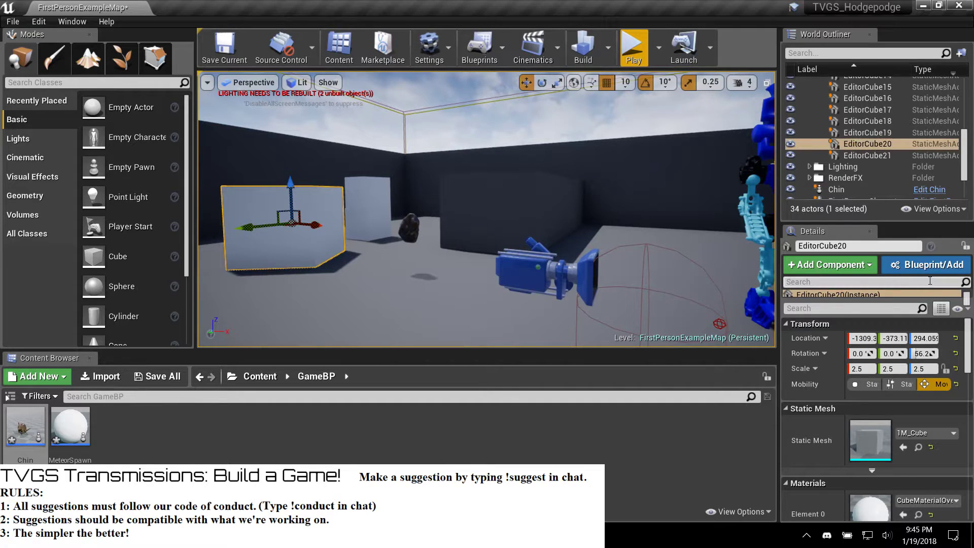
scroll(906, 172, up, 5)
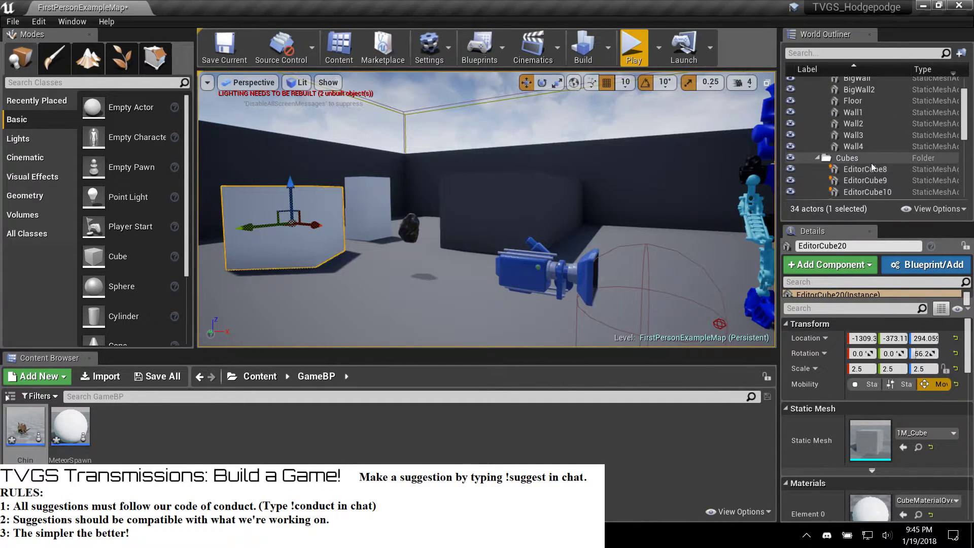
Step: Open the FirstPersonProjectile Blueprint from FirstPersonBP, examine its Event Hit physics impulse logic, and close it
click(258, 377)
double_click(70, 427)
double_click(79, 428)
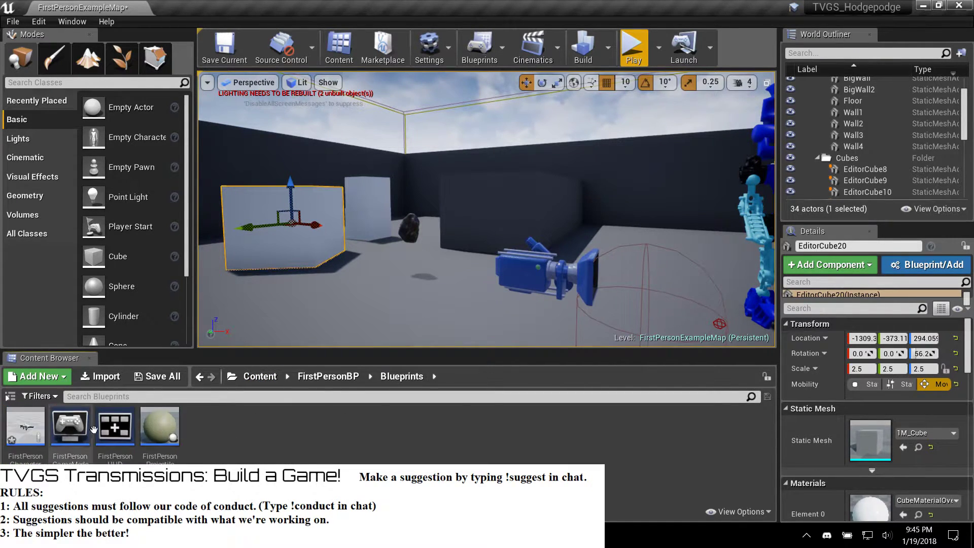
double_click(156, 425)
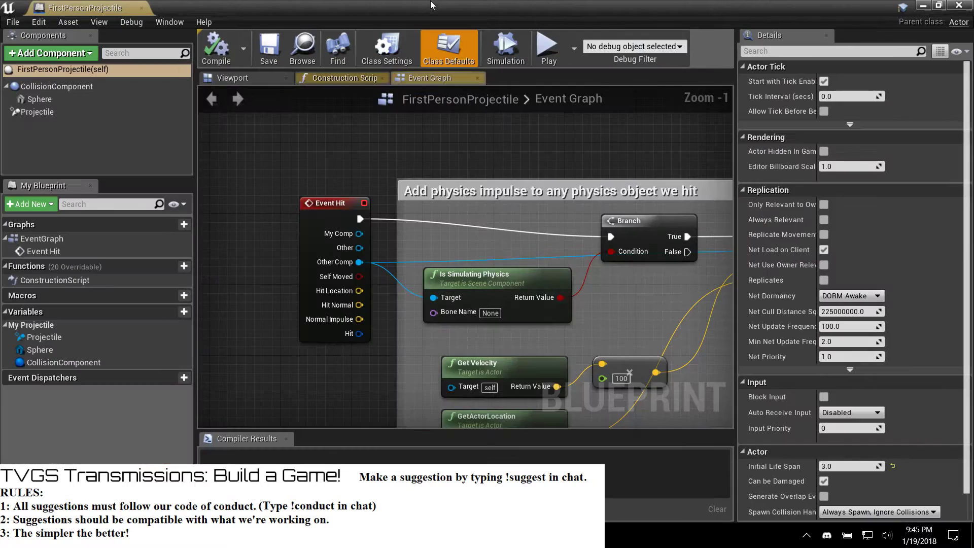
right_drag(491, 232, 386, 165)
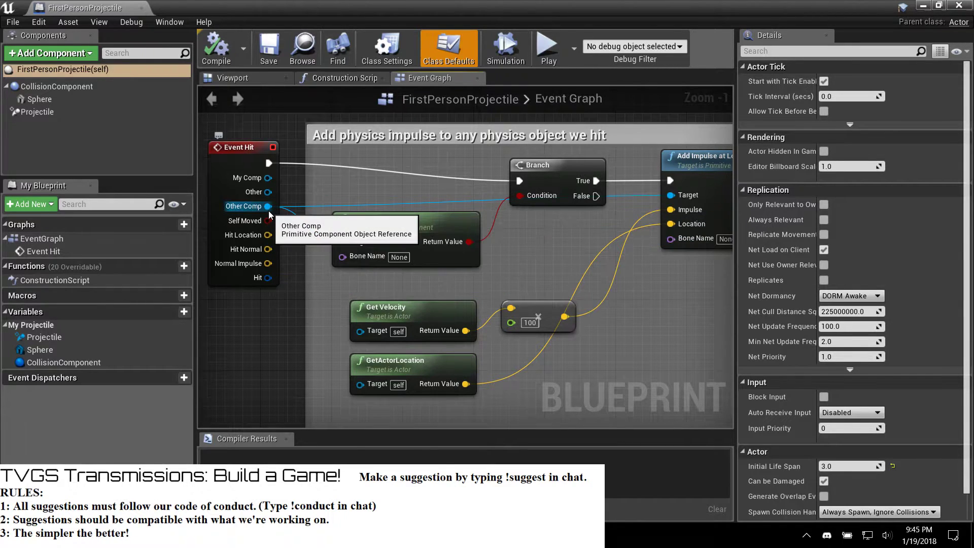
right_drag(517, 249, 461, 308)
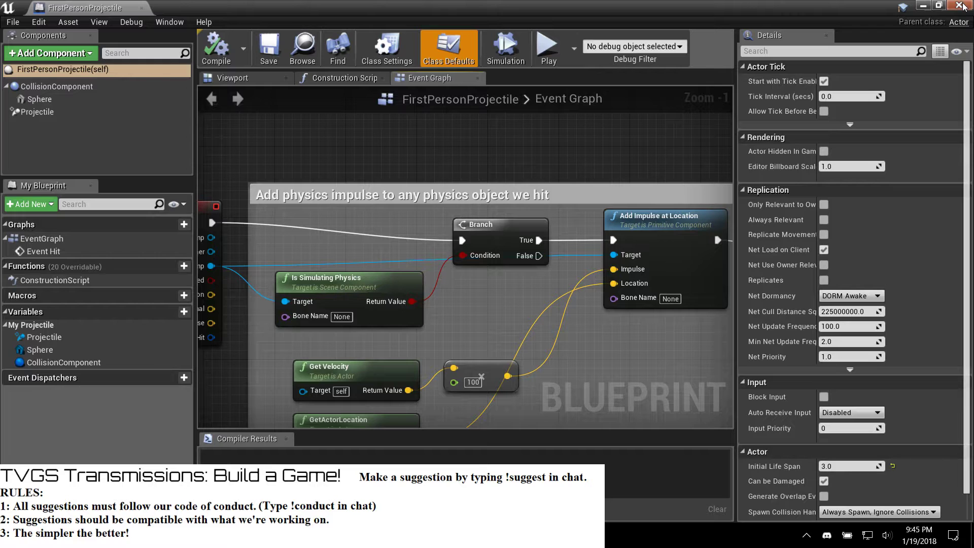
click(960, 6)
Step: Open the Chin Blueprint from the GameBP folder and delete the three default event nodes from its Event Graph
click(260, 376)
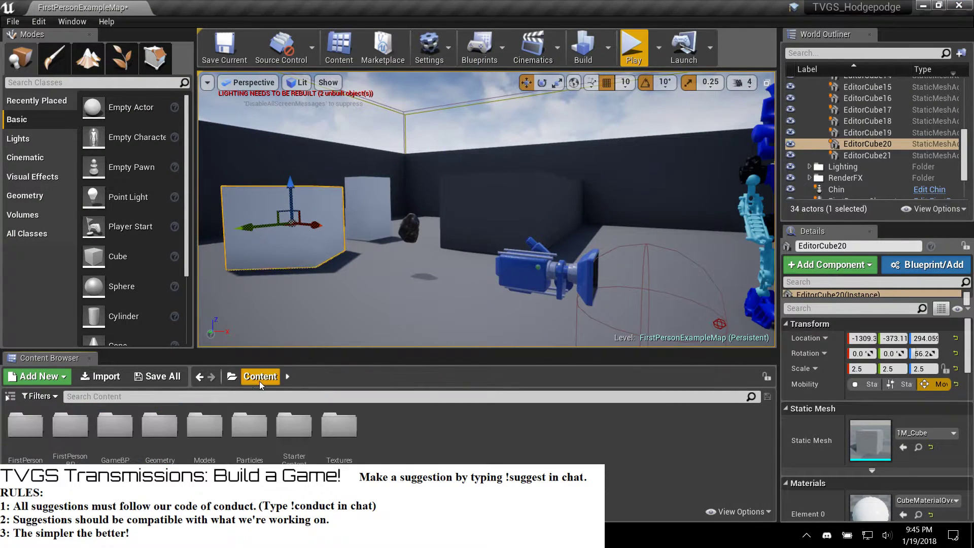
double_click(106, 439)
double_click(25, 428)
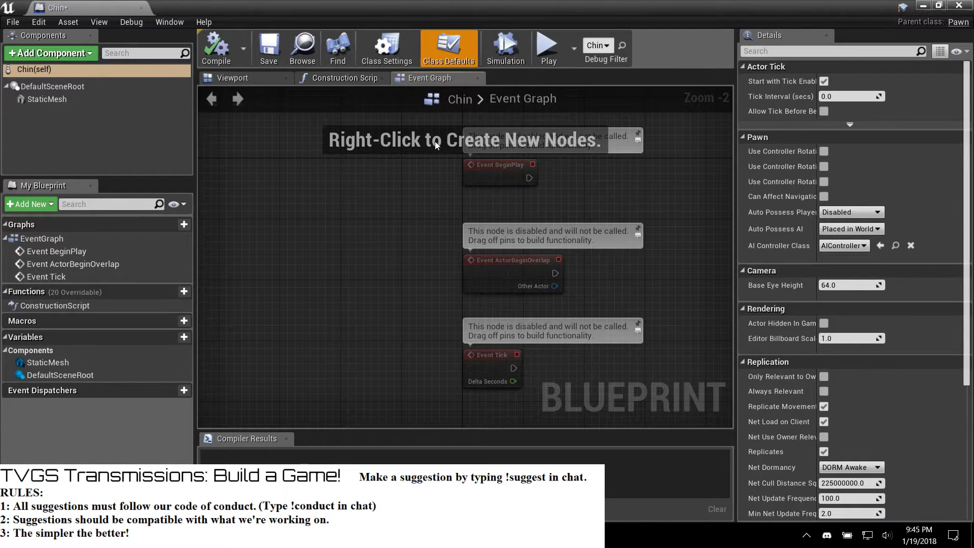
drag(443, 141, 544, 402)
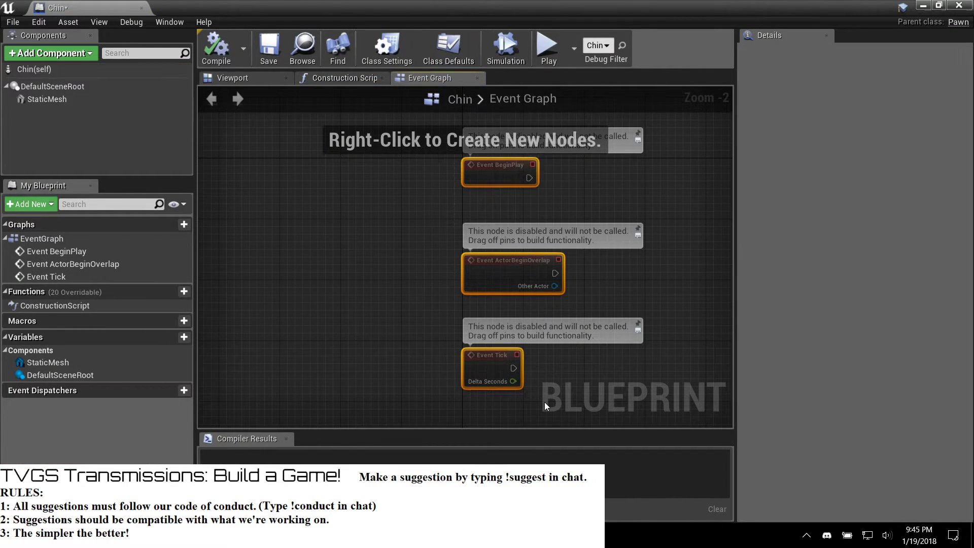
key(Delete)
right_click(358, 196)
click(308, 162)
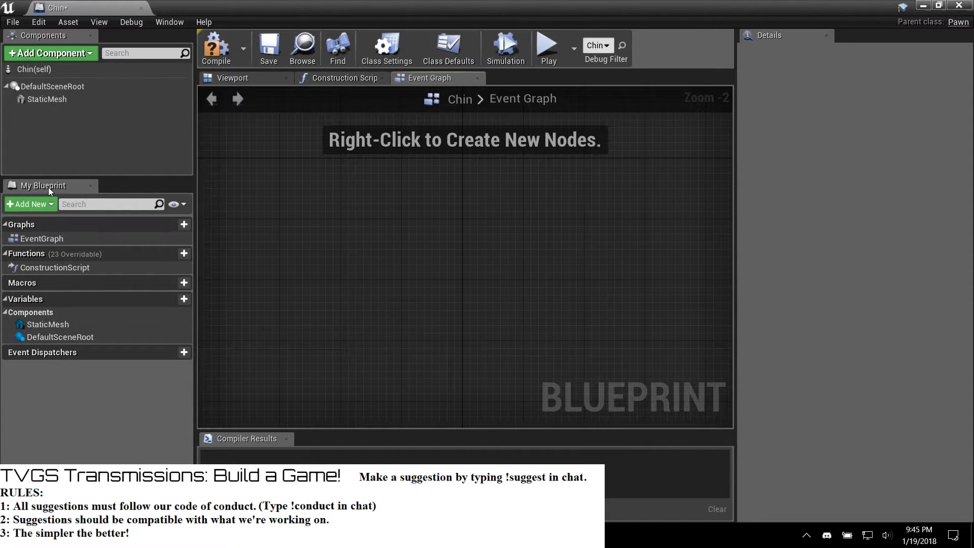
Step: Add an On Component Hit event for the StaticMesh component to the Event Graph
click(45, 100)
scroll(726, 265, down, 4)
scroll(805, 325, down, 10)
scroll(805, 324, down, 5)
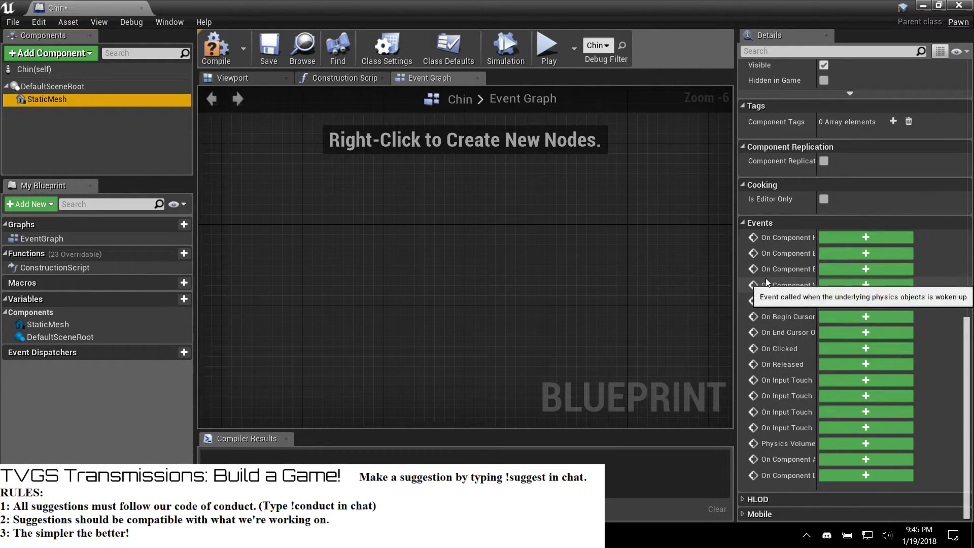
drag(736, 279, 635, 292)
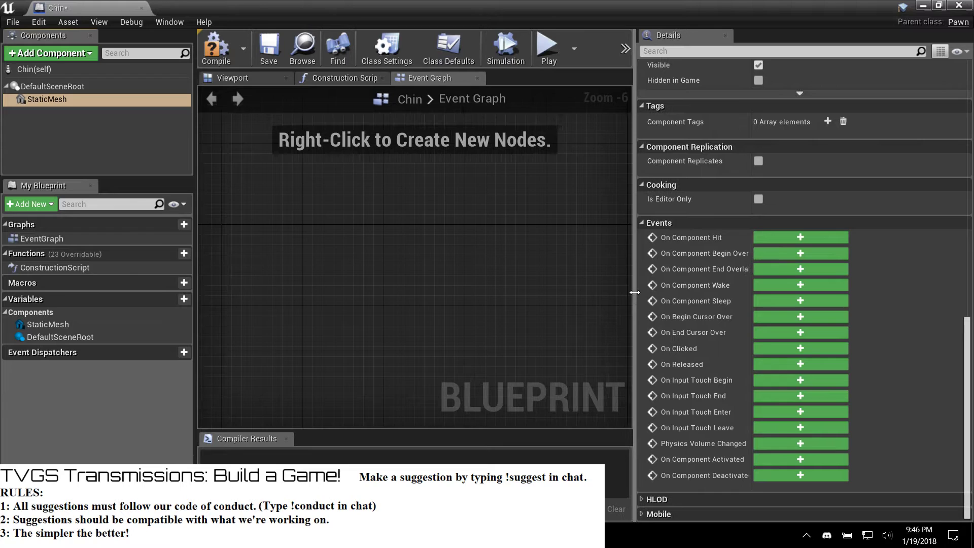
click(788, 237)
drag(633, 313, 736, 313)
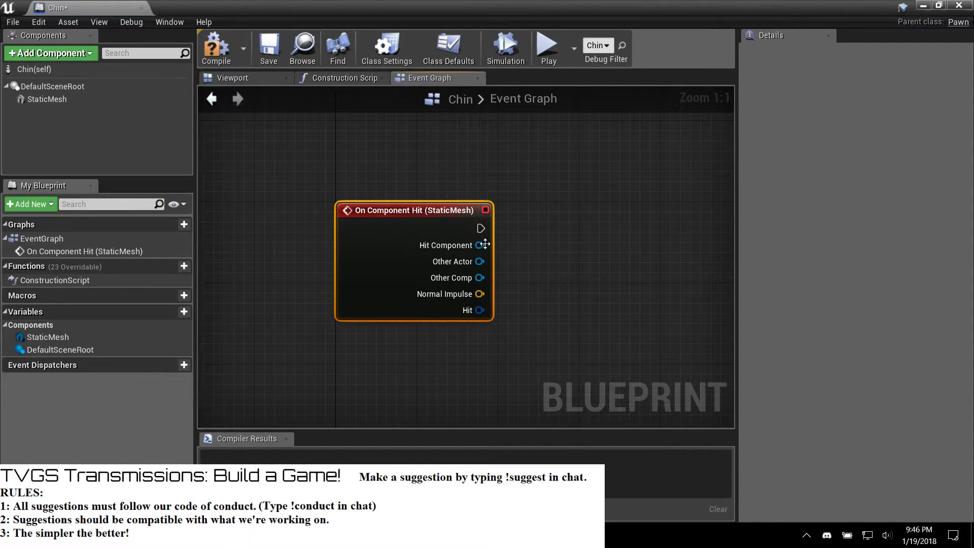
Step: Search the actions available from the hit event's execution output for spawn and particle nodes
right_drag(627, 259, 451, 237)
drag(308, 211, 374, 223)
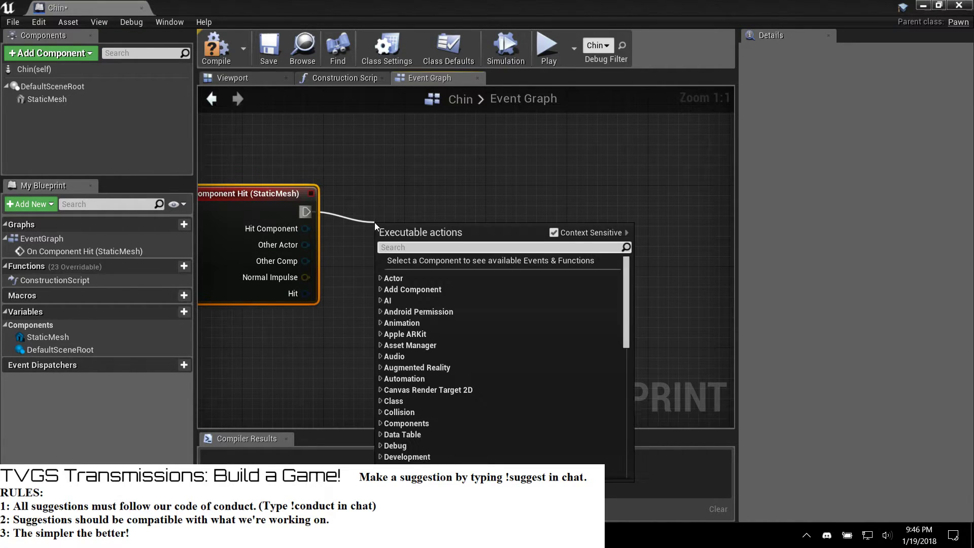
text(spawn)
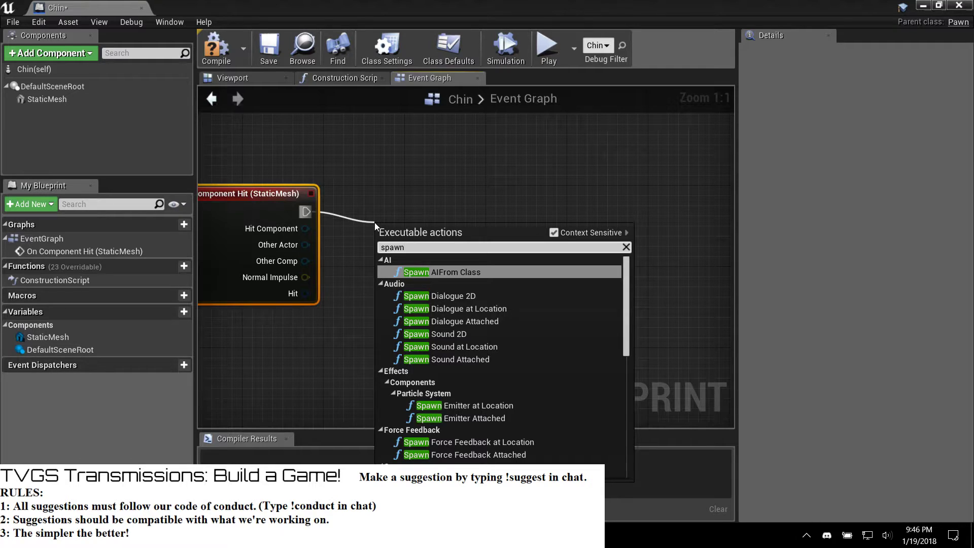
text(ing)
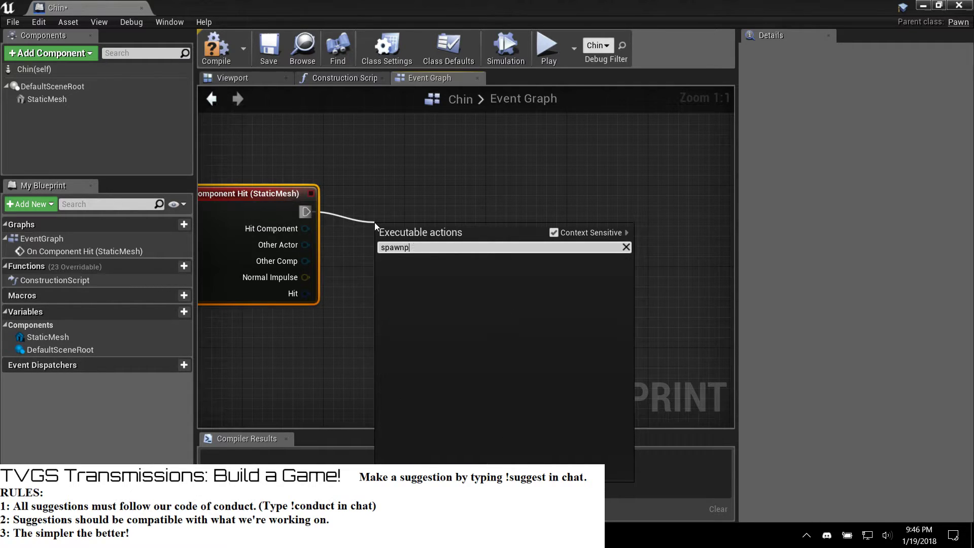
key(BackSpace)
key(BackSpace)
key(BackSpace)
key(BackSpace)
key(BackSpace)
key(BackSpace)
key(BackSpace)
key(BackSpace)
text(part)
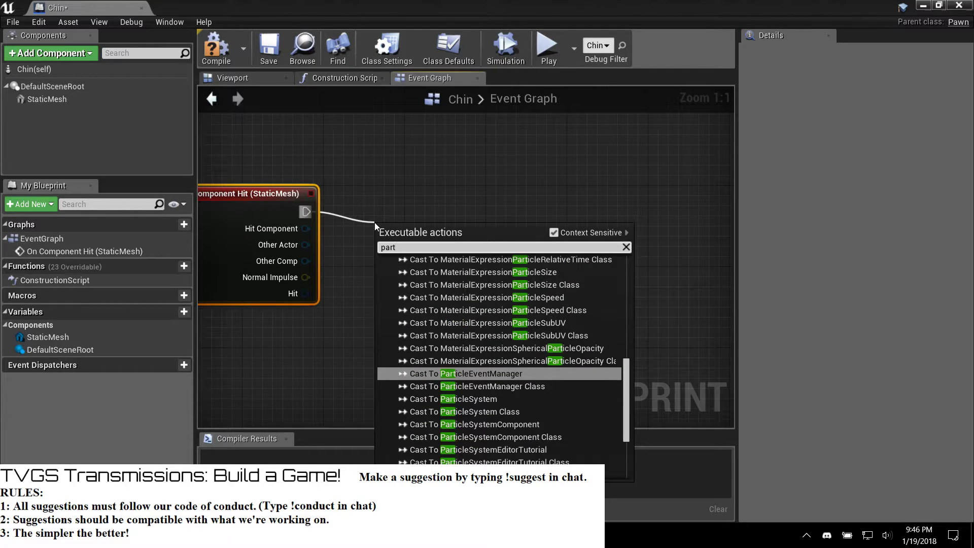
text(icle)
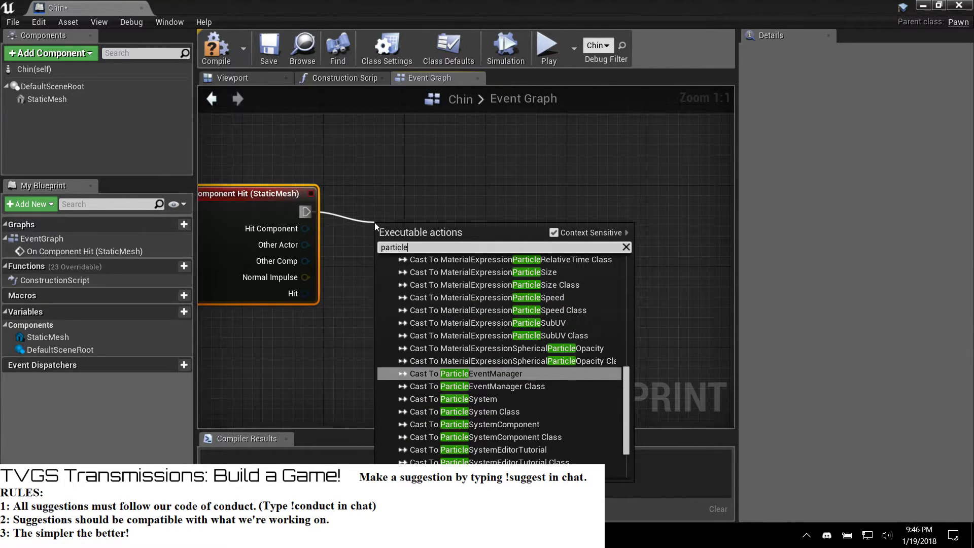
Step: Add a Spawn Actor from Class node executed by the On Component Hit event and place it slightly above and beside the event
key(BackSpace)
key(BackSpace)
key(BackSpace)
key(BackSpace)
key(BackSpace)
key(BackSpace)
key(BackSpace)
key(BackSpace)
text(spawn)
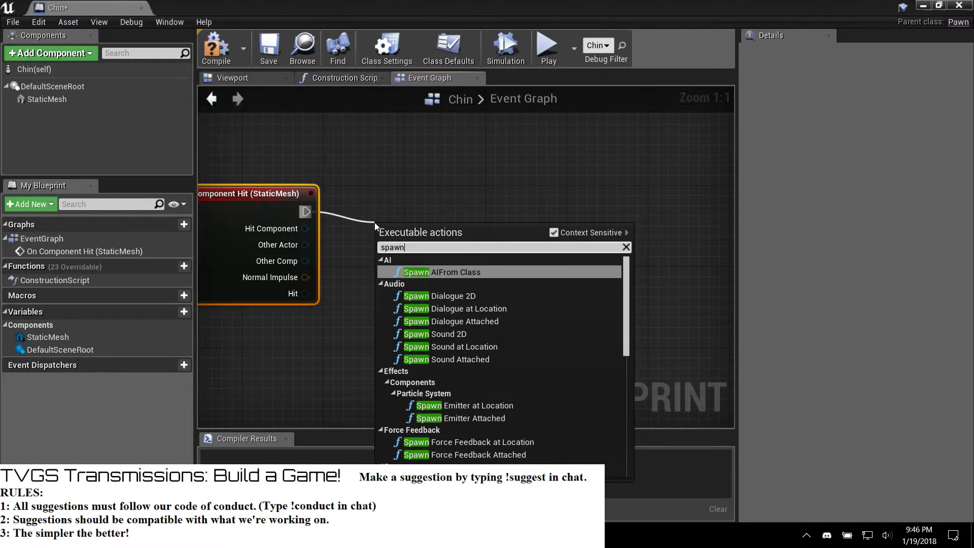
text( act)
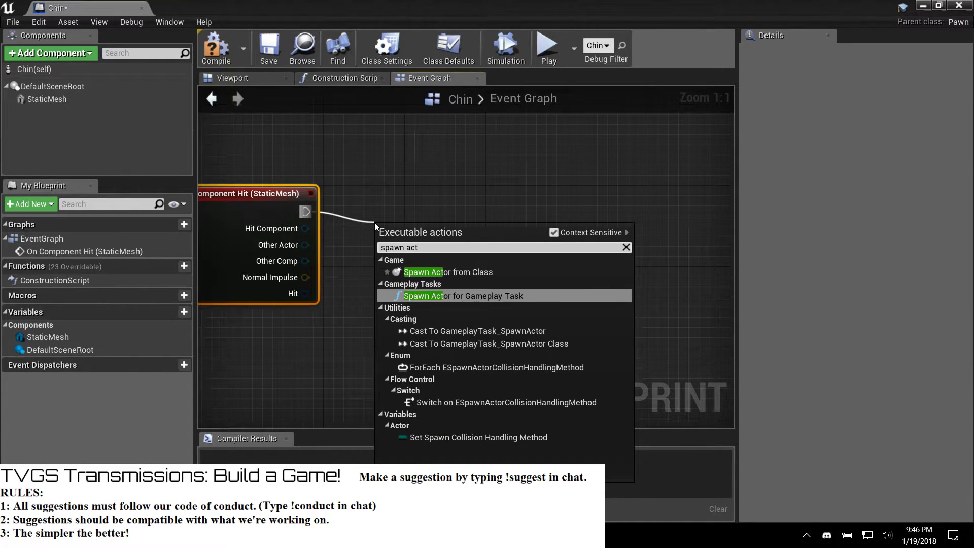
key(Up)
key(Return)
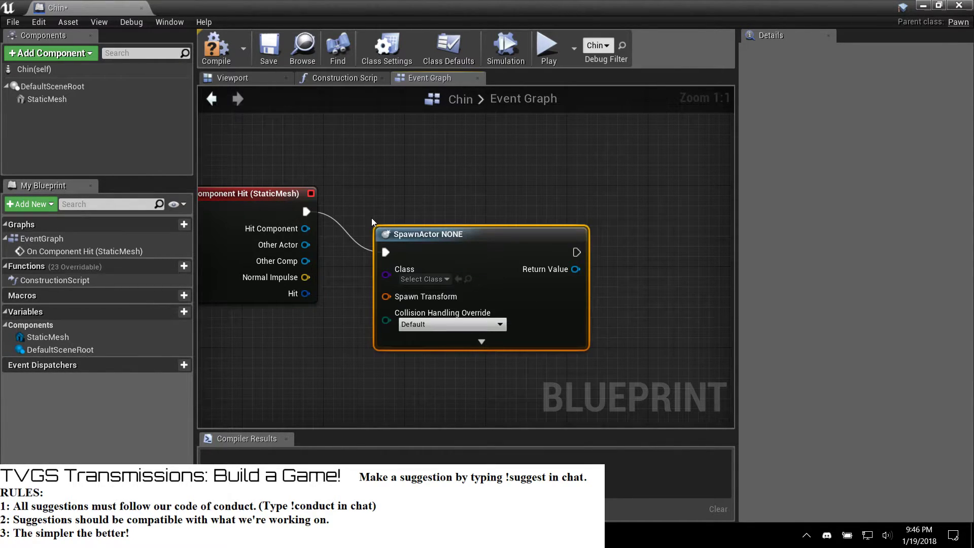
drag(429, 234, 480, 163)
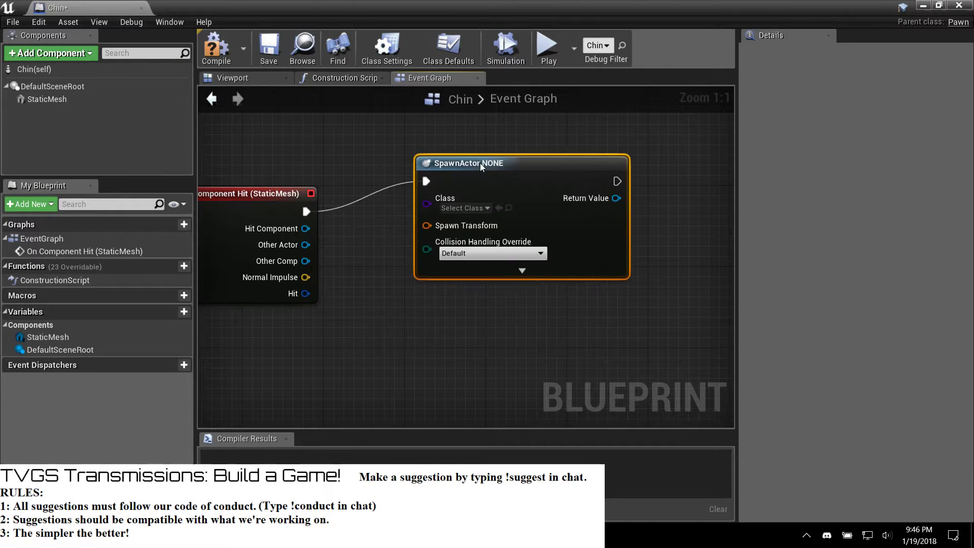
Step: Set the Spawn Actor node's class to Blueprint_Effect_Explosion
click(470, 208)
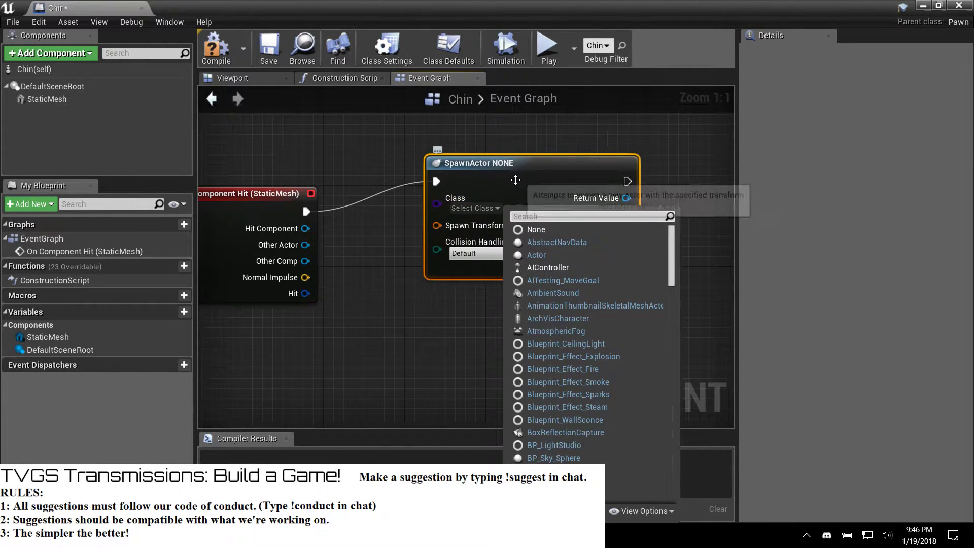
text(ex)
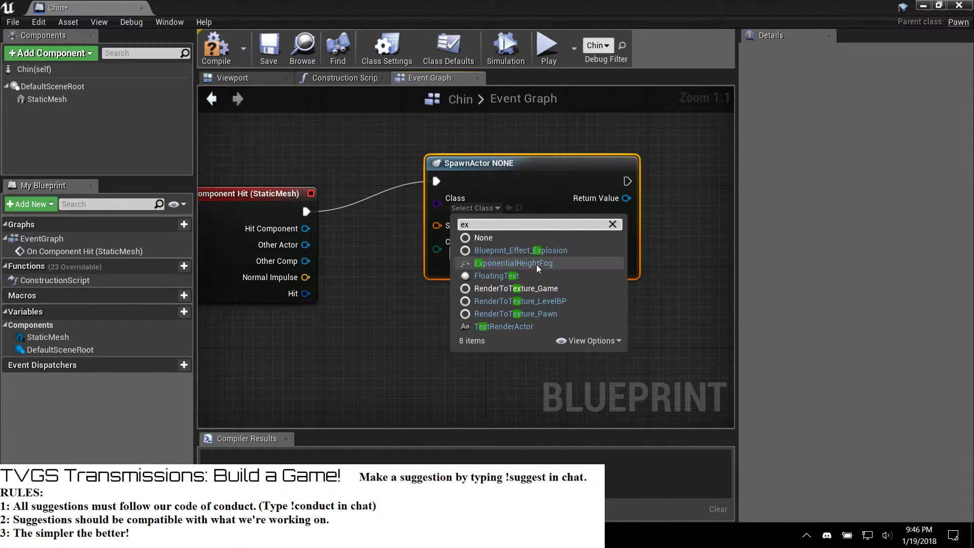
click(533, 250)
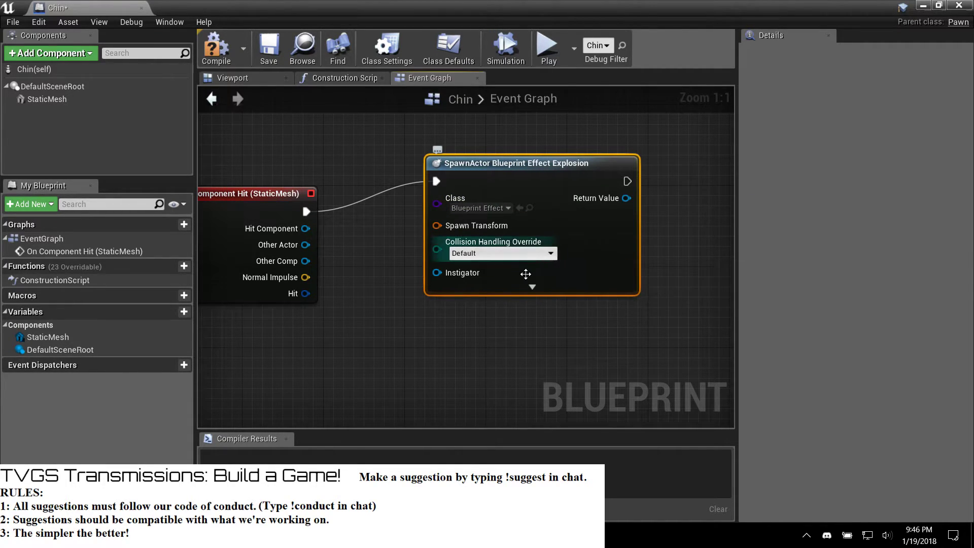
Step: Feed the Spawn Transform input from a new GetActorTransform node targeting self and place it below the hit event
drag(436, 225, 367, 339)
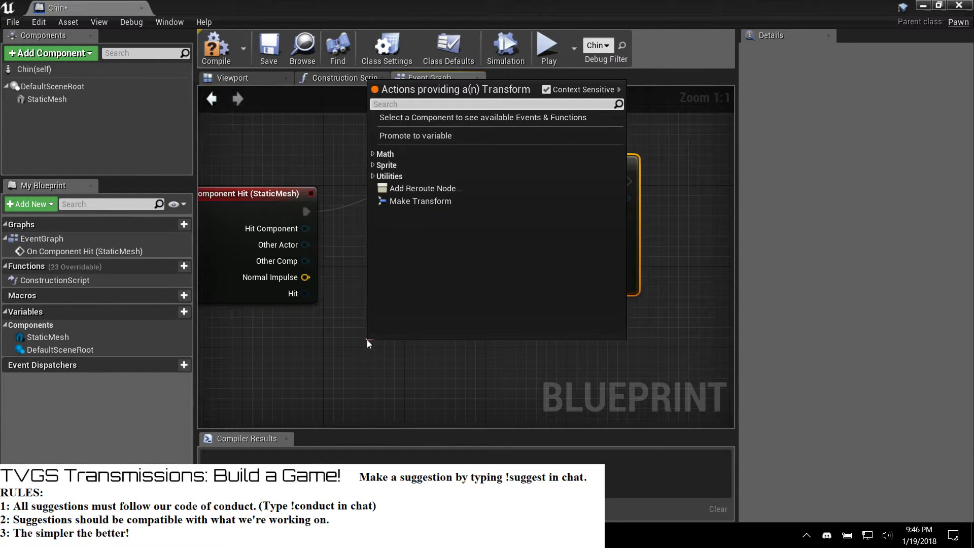
text(self)
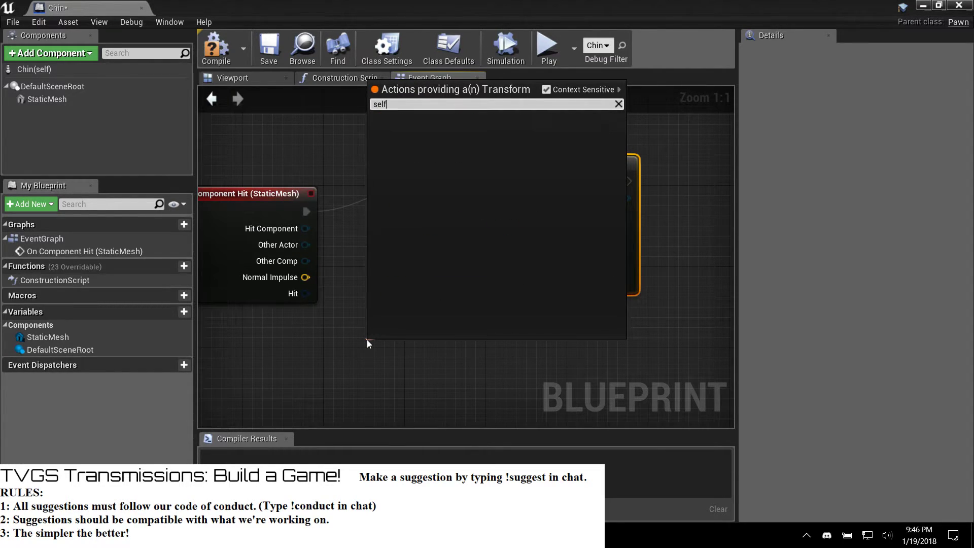
key(BackSpace)
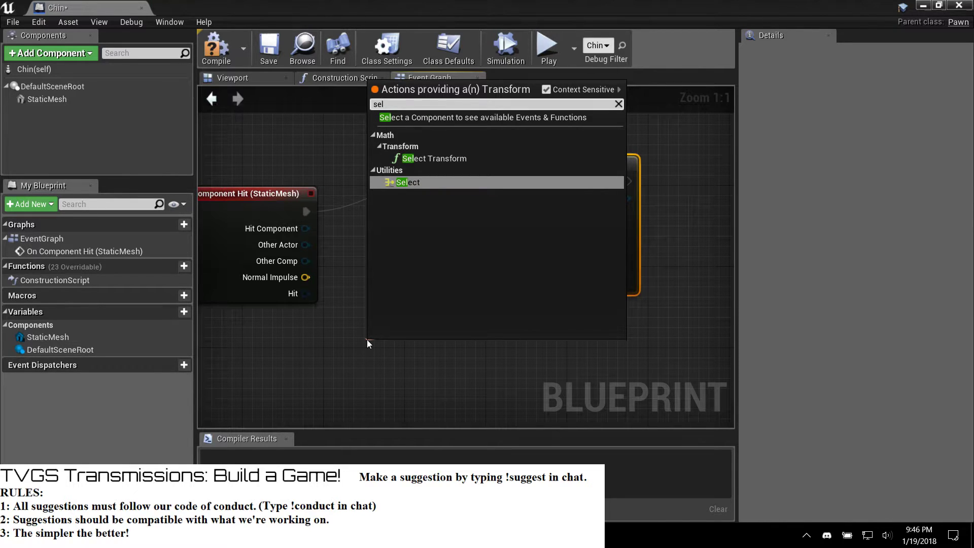
key(Up)
key(BackSpace)
key(BackSpace)
key(BackSpace)
text(tran)
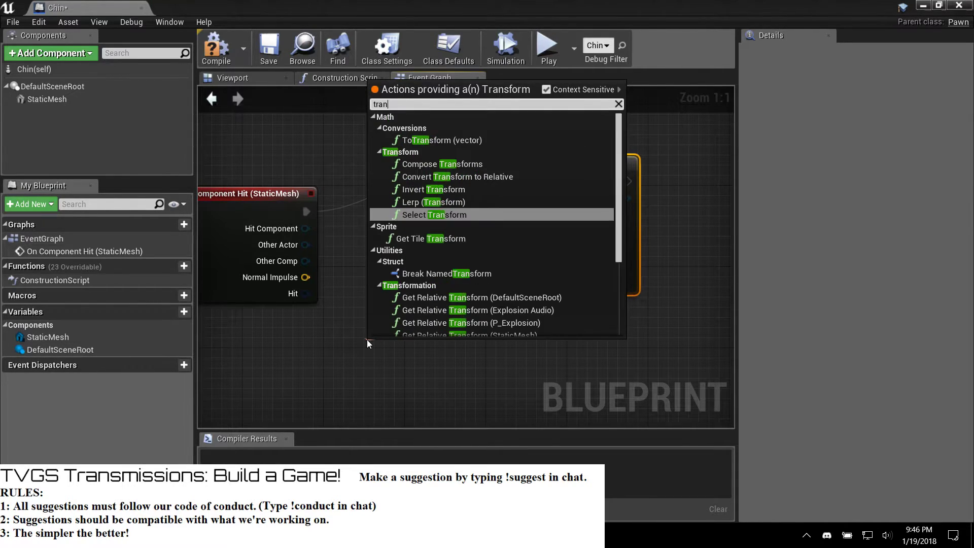
text(sform)
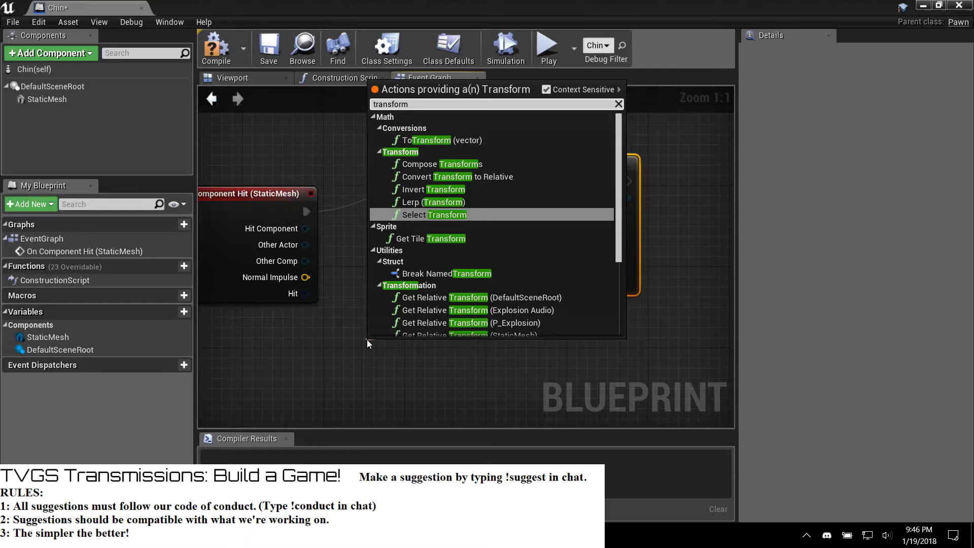
key(BackSpace)
key(BackSpace)
key(BackSpace)
key(BackSpace)
key(BackSpace)
key(BackSpace)
key(BackSpace)
key(BackSpace)
key(BackSpace)
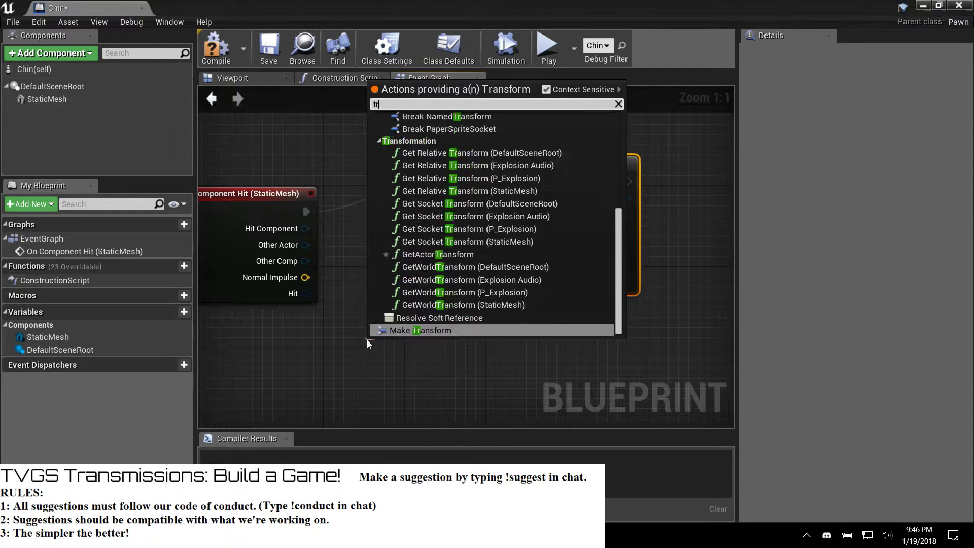
text(actor)
key(Return)
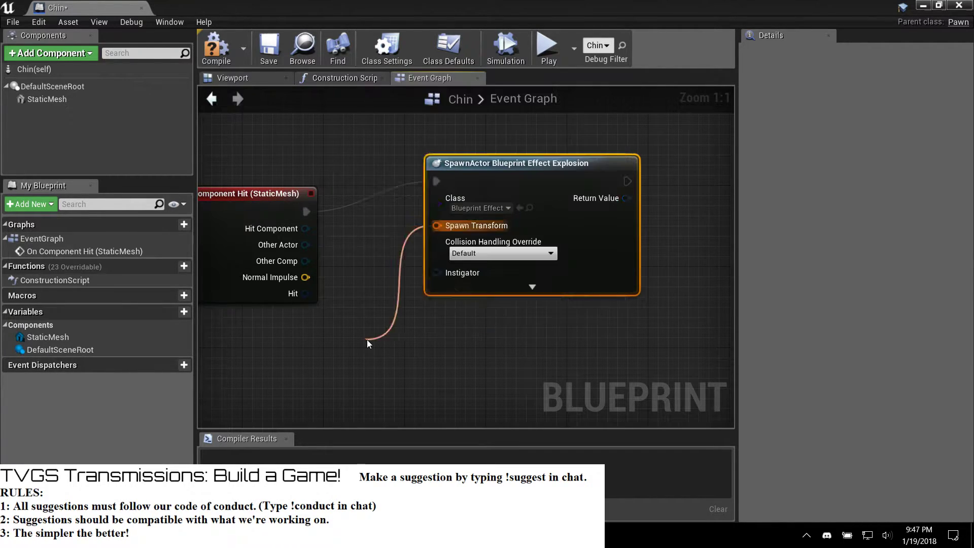
drag(404, 349, 262, 349)
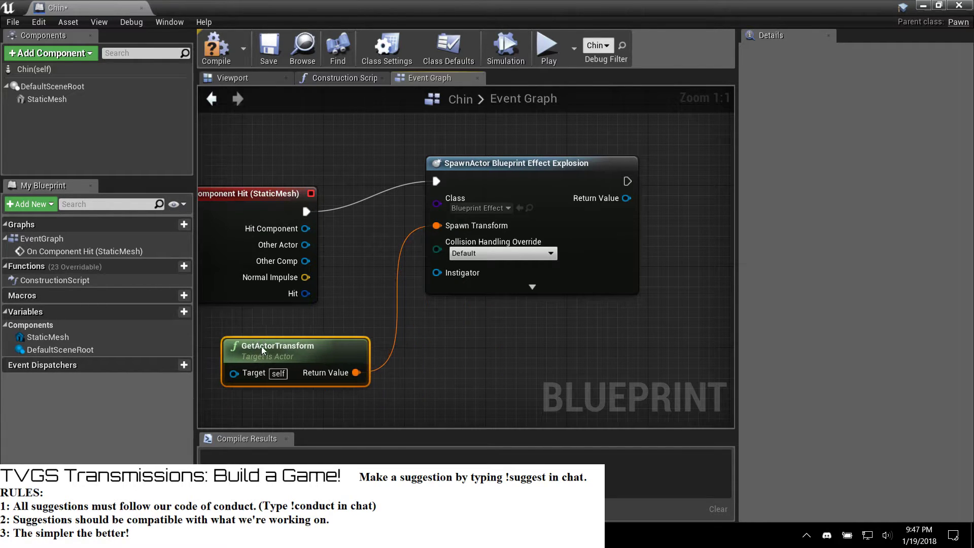
Step: Compile the Chin Blueprint, shift the GetActorTransform node slightly closer to the hit event, and close the Blueprint editor
click(212, 50)
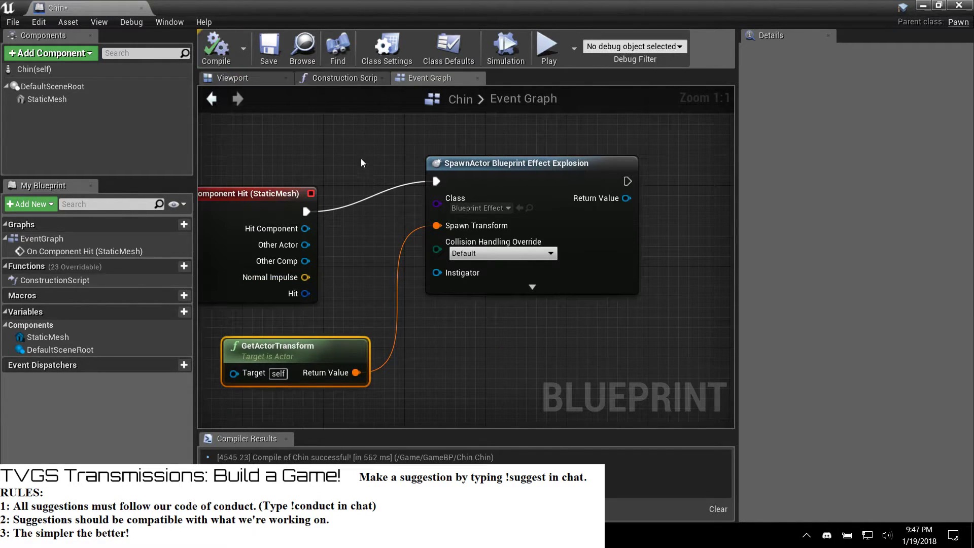
click(469, 209)
right_click(469, 209)
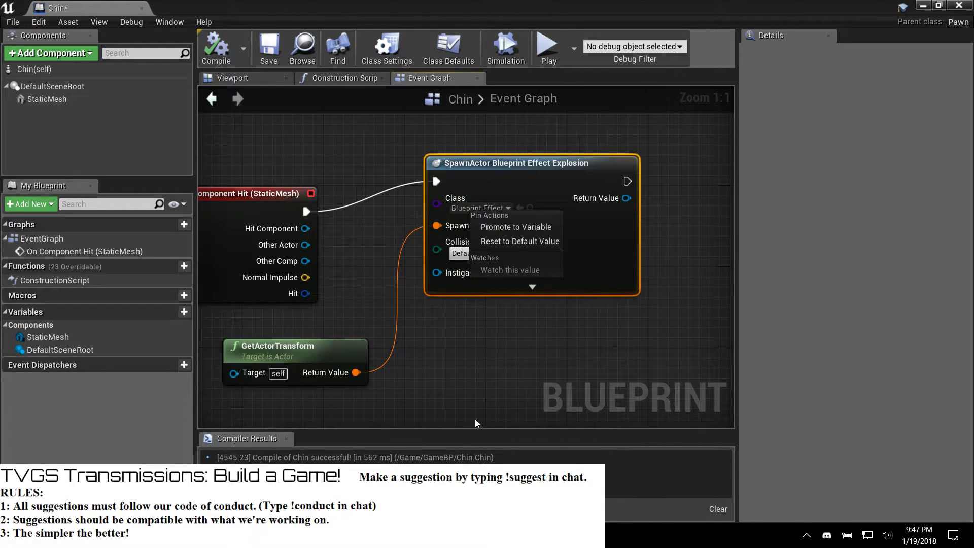
click(473, 358)
drag(313, 355, 301, 344)
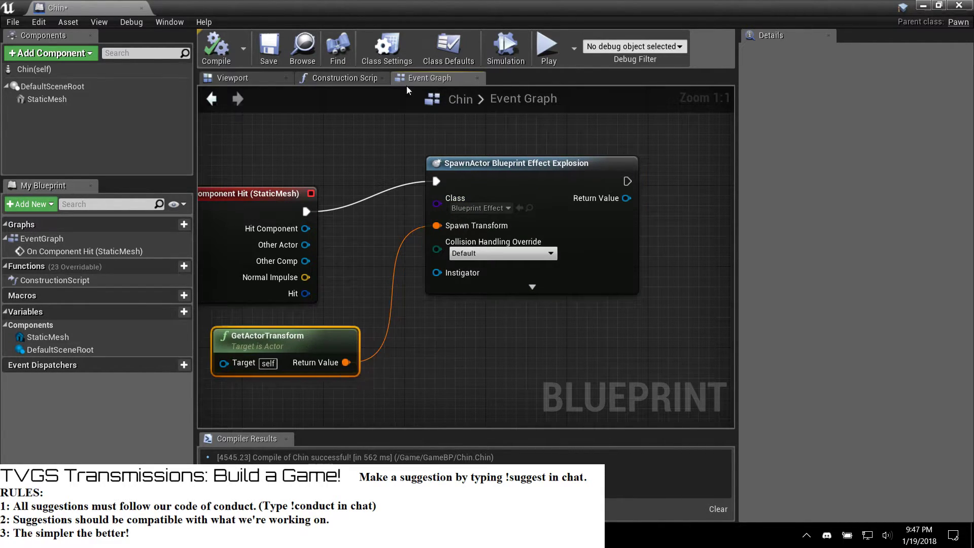
click(141, 9)
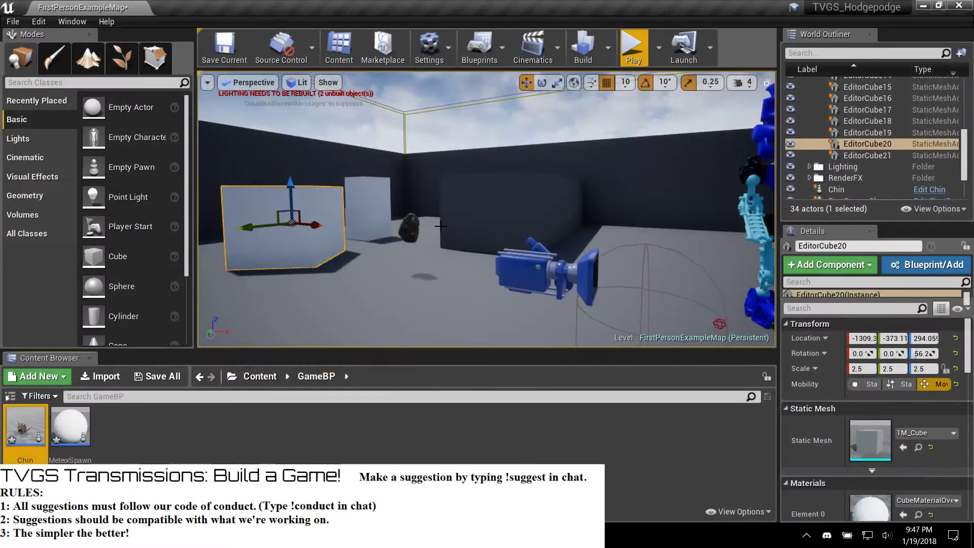
Step: Open Blueprint_Effect_Explosion from the StarterContent Blueprints folder
click(259, 376)
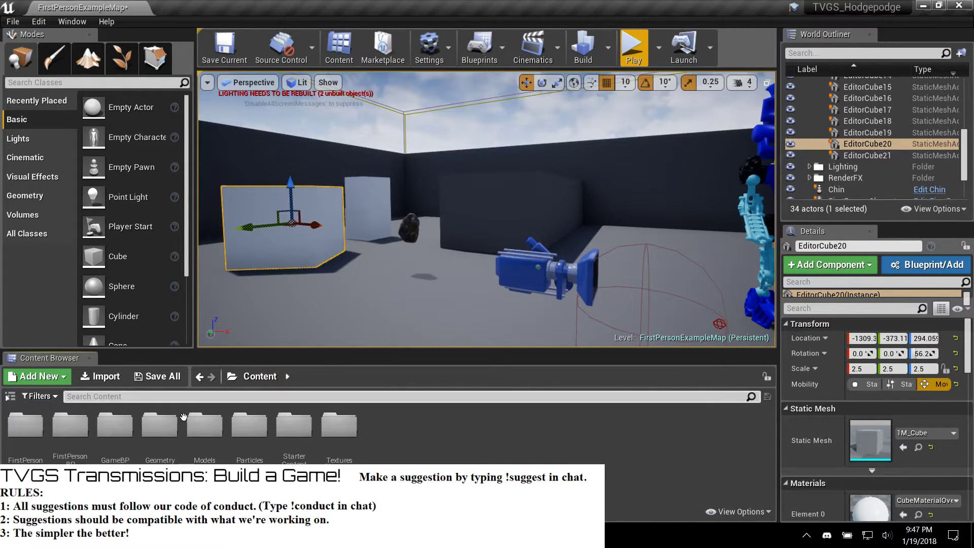
double_click(294, 426)
double_click(115, 425)
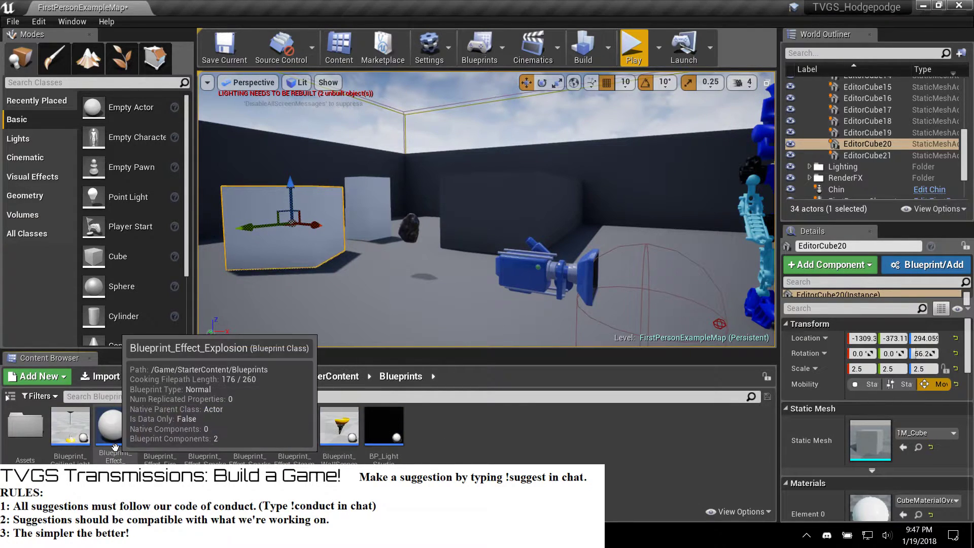
double_click(113, 425)
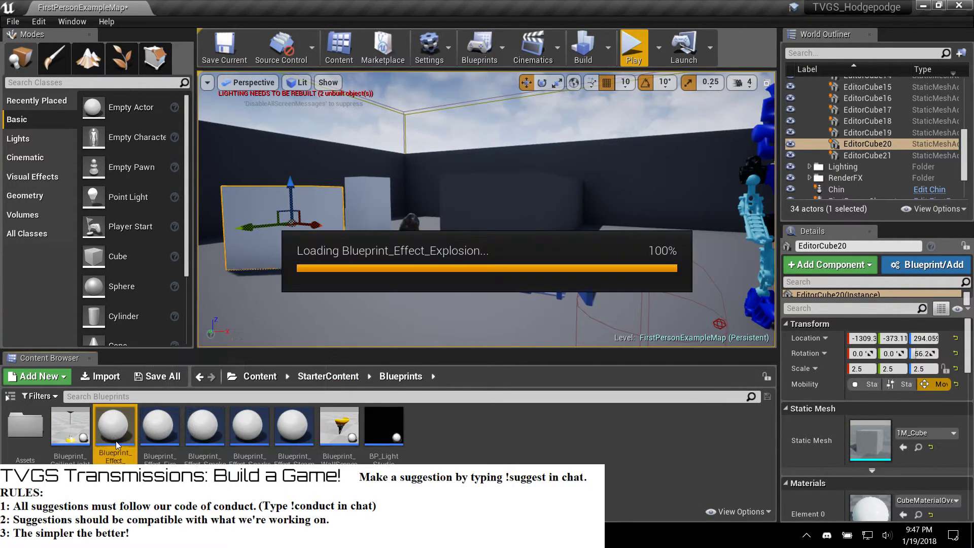
Step: Examine the explosion Blueprint's Event Graph, viewport, P_Explosion component settings and Construction Script
click(331, 79)
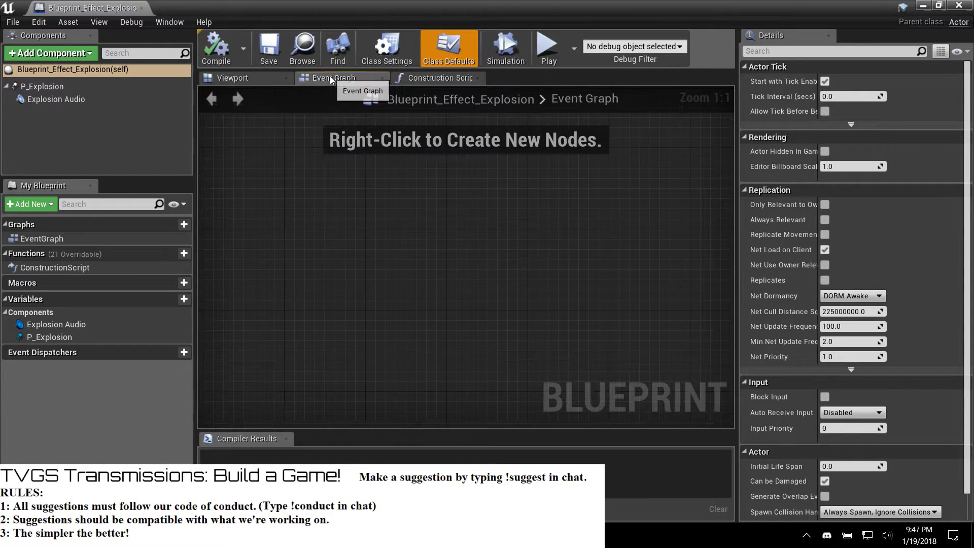
click(251, 80)
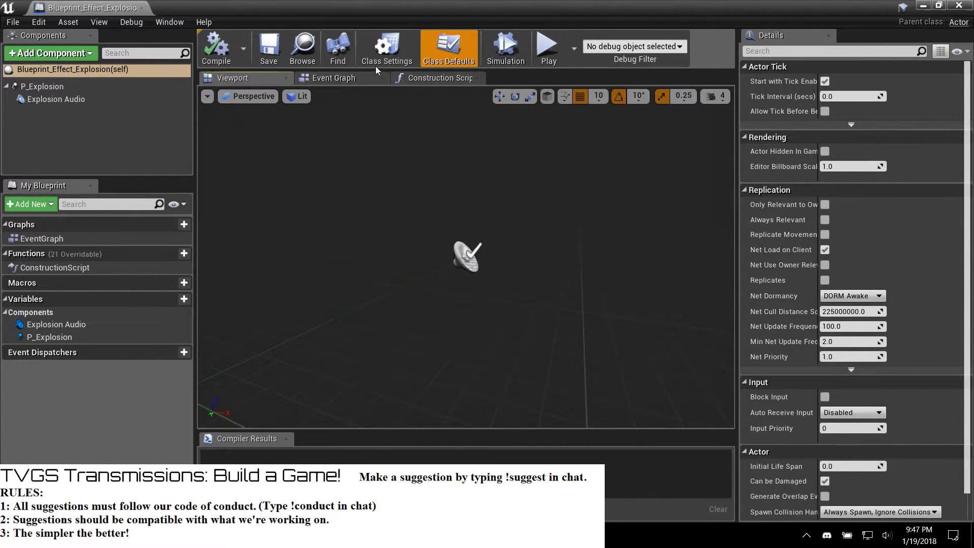
click(330, 80)
click(259, 76)
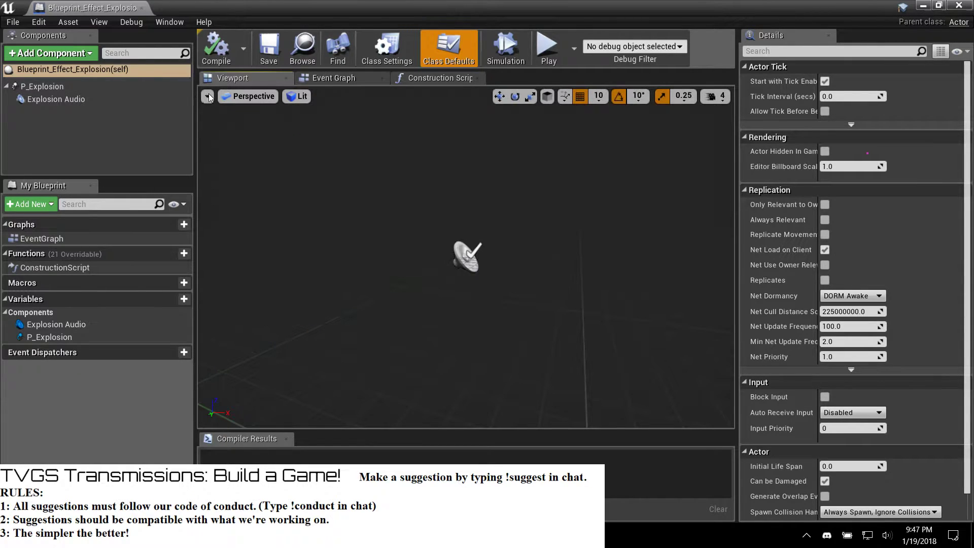
click(53, 89)
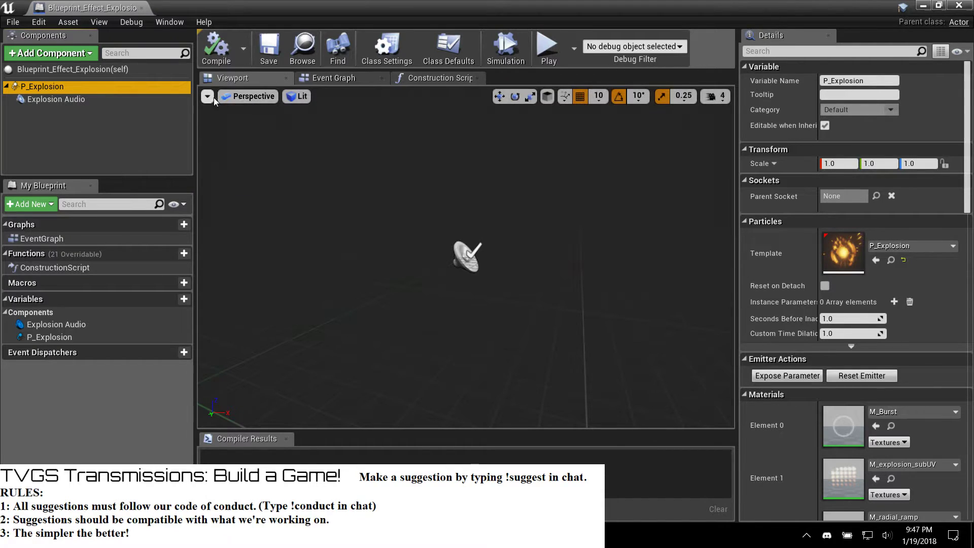
click(435, 79)
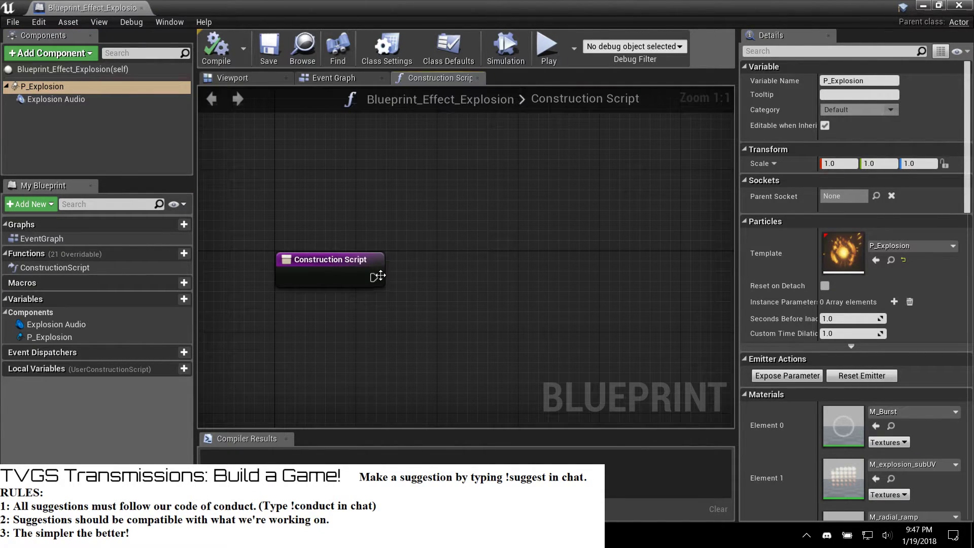
Step: Add an Event BeginPlay node to the explosion Blueprint's Event Graph
click(347, 79)
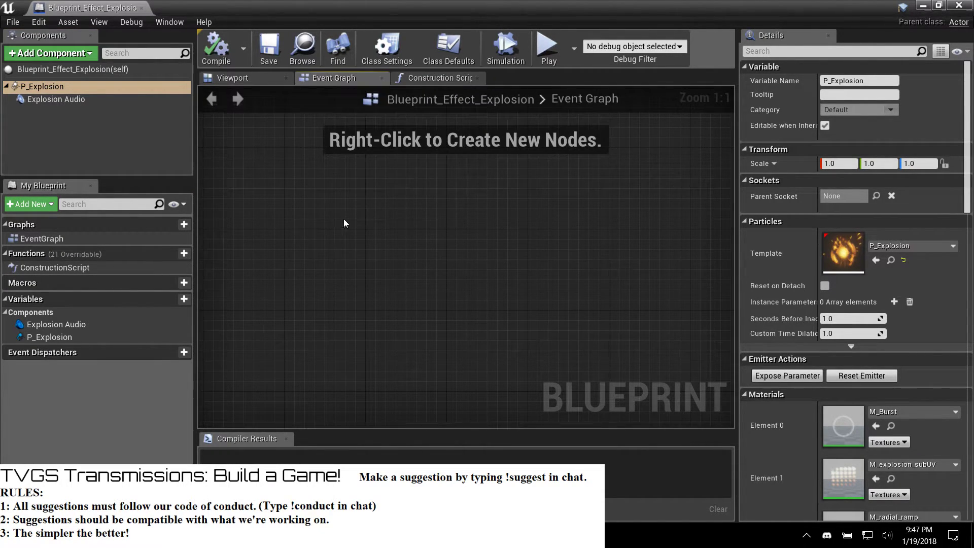
right_click(292, 223)
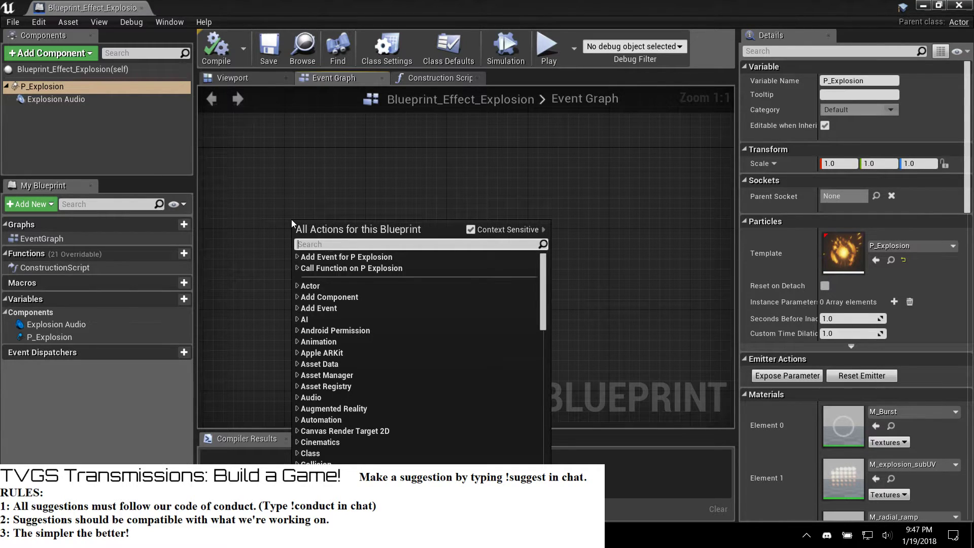
text(event)
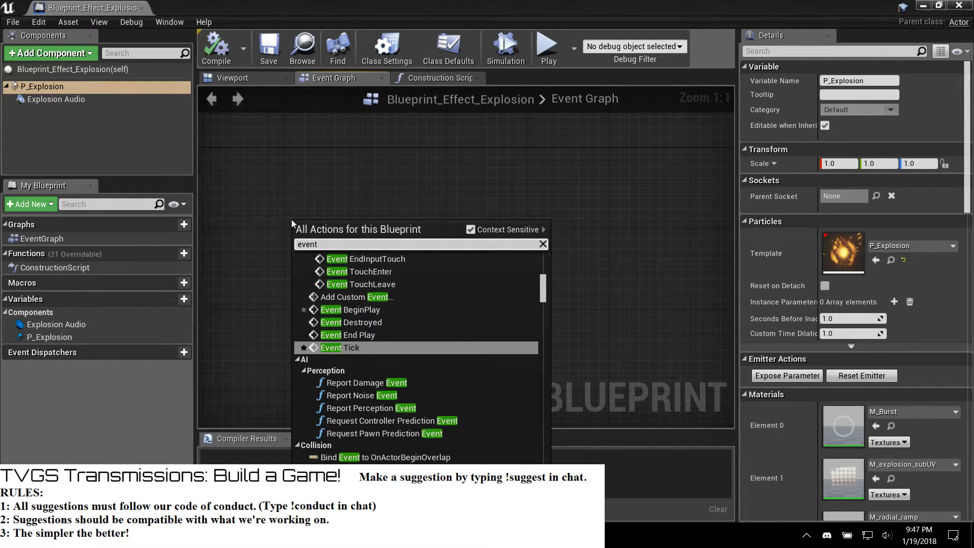
key(Up)
key(Up)
key(Up)
key(Return)
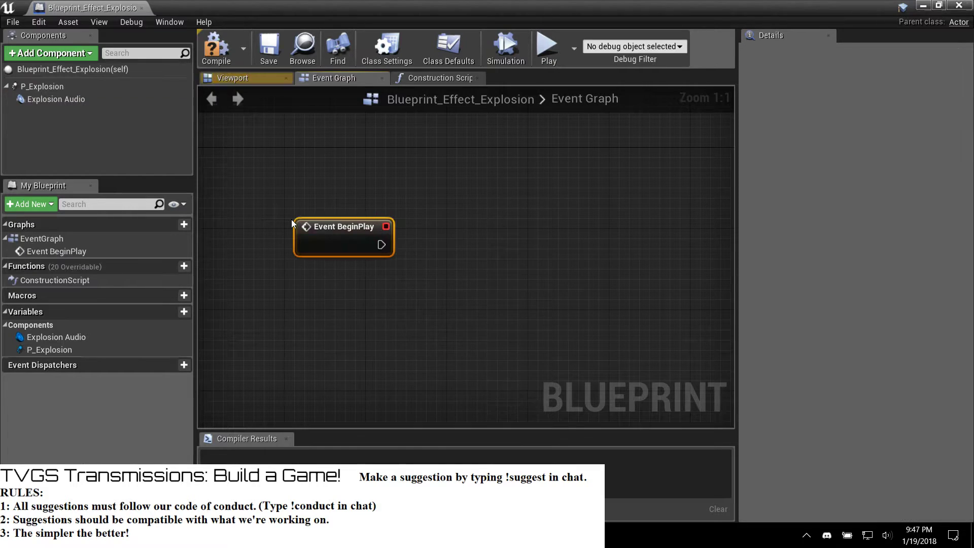
Step: Add a Delay node executed by Event BeginPlay and set its duration to 1 second
drag(426, 252, 426, 253)
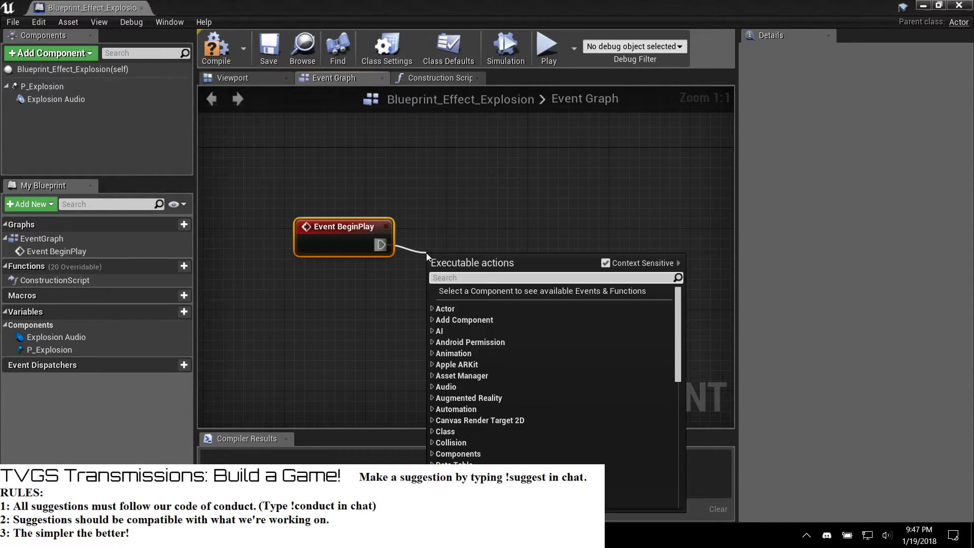
text(del)
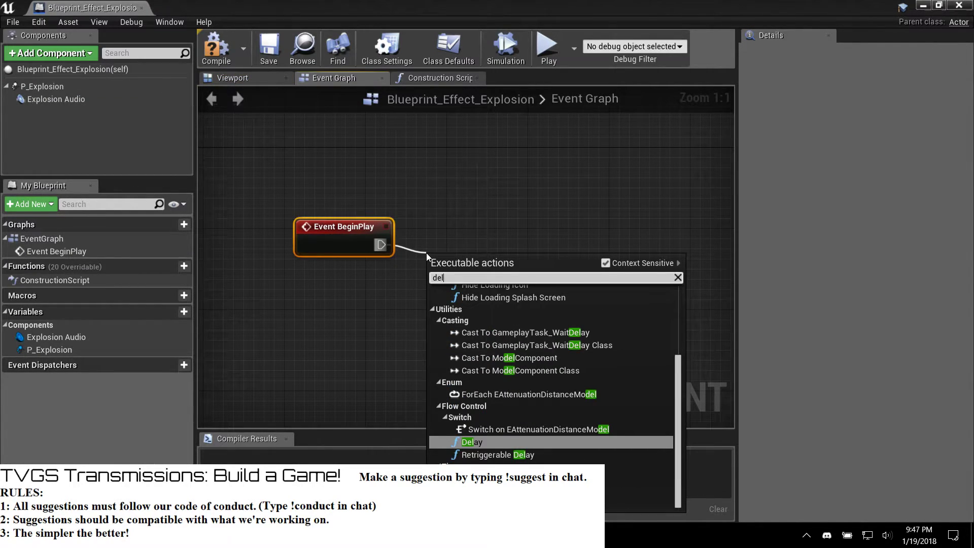
key(Return)
click(491, 293)
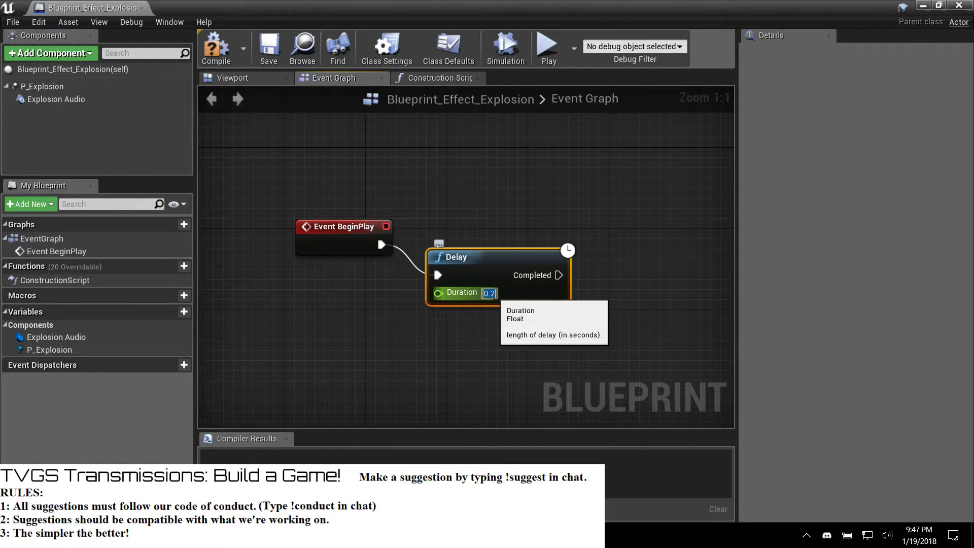
text(1)
key(Return)
Step: Add a DestroyActor node executed when the delay completes, then compile the explosion Blueprint and close its editor
drag(552, 275, 608, 247)
text(dest)
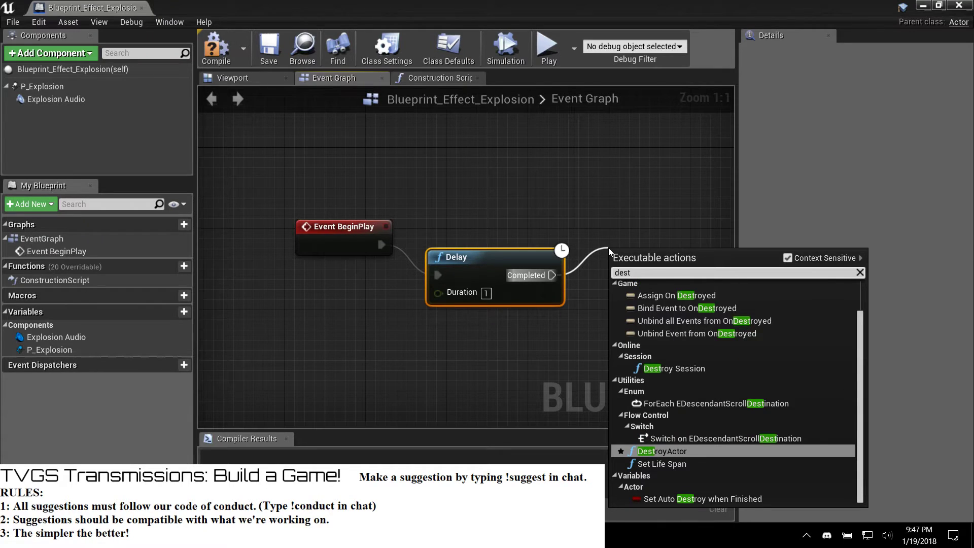
key(Return)
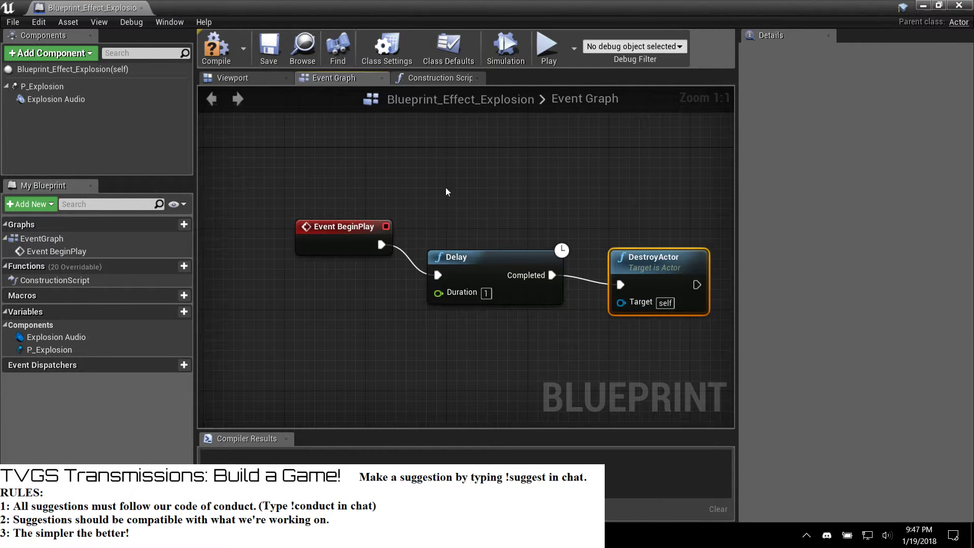
click(214, 53)
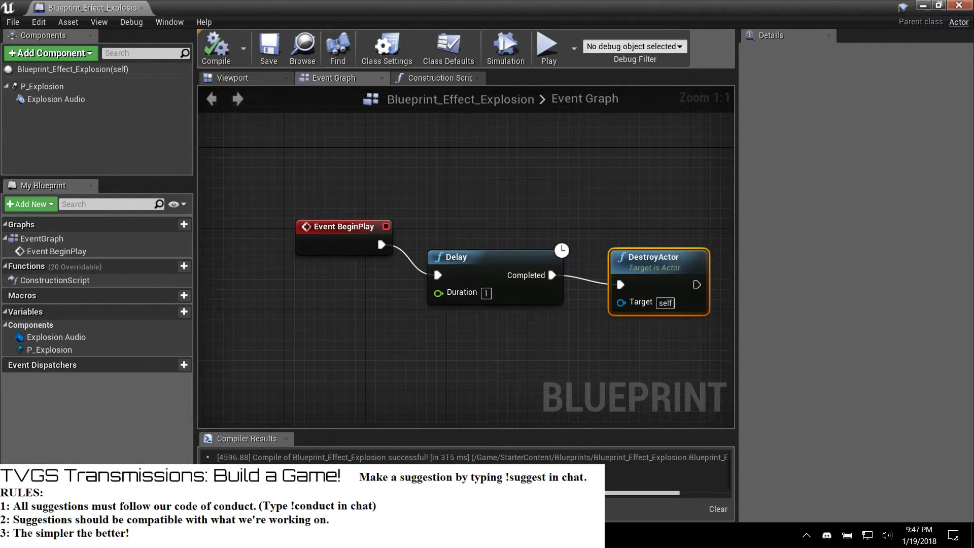
click(959, 5)
Step: Play the level and shoot the Chin actor to check its explosion effect, then stop the session
click(635, 49)
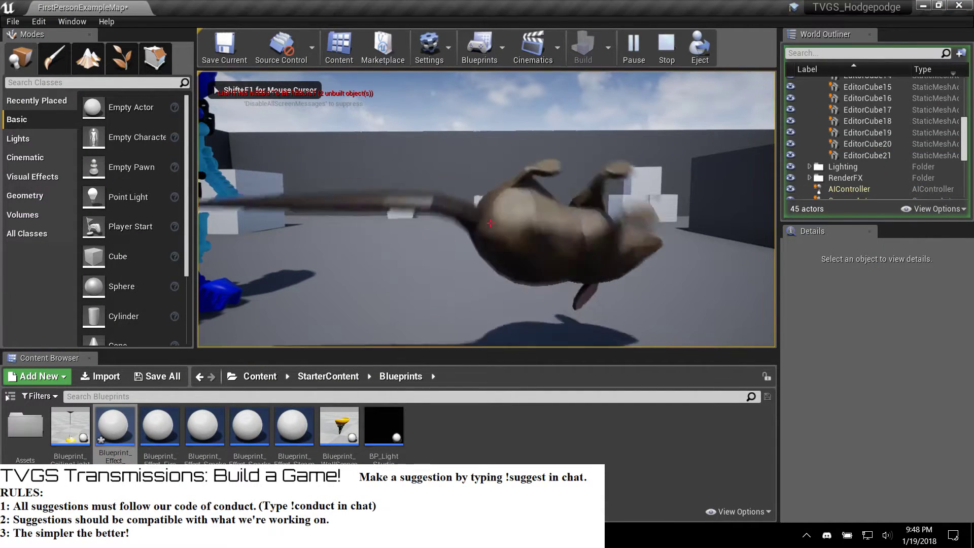
key(s)
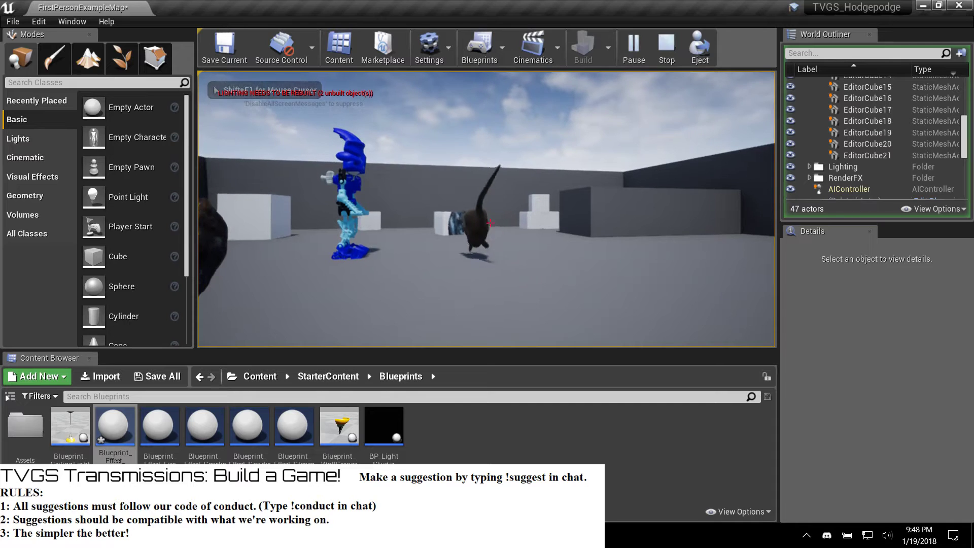
key(w)
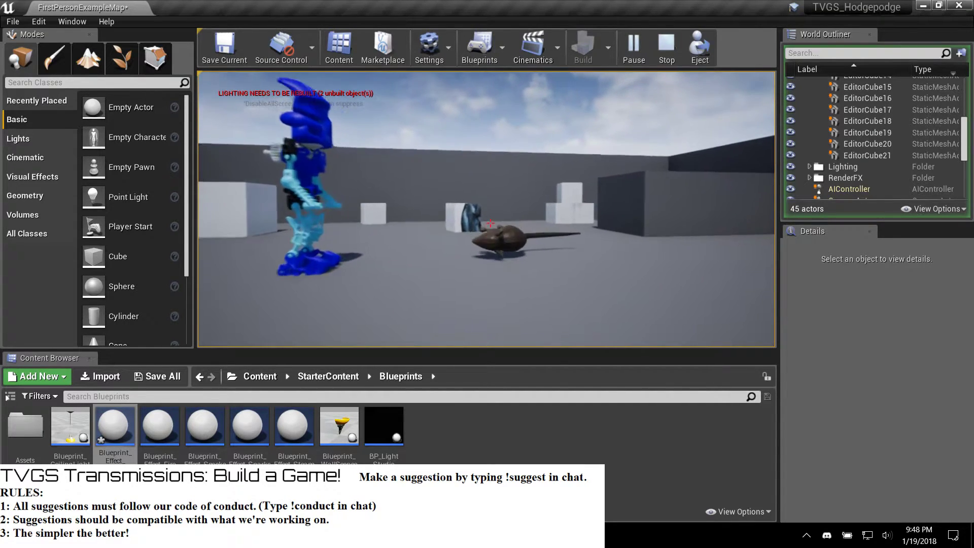
click(490, 223)
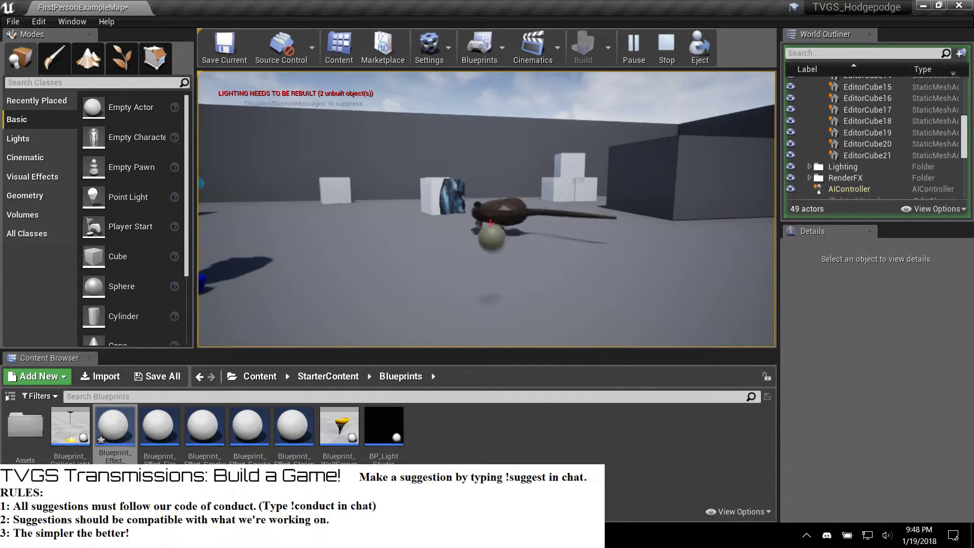
click(490, 223)
key(w)
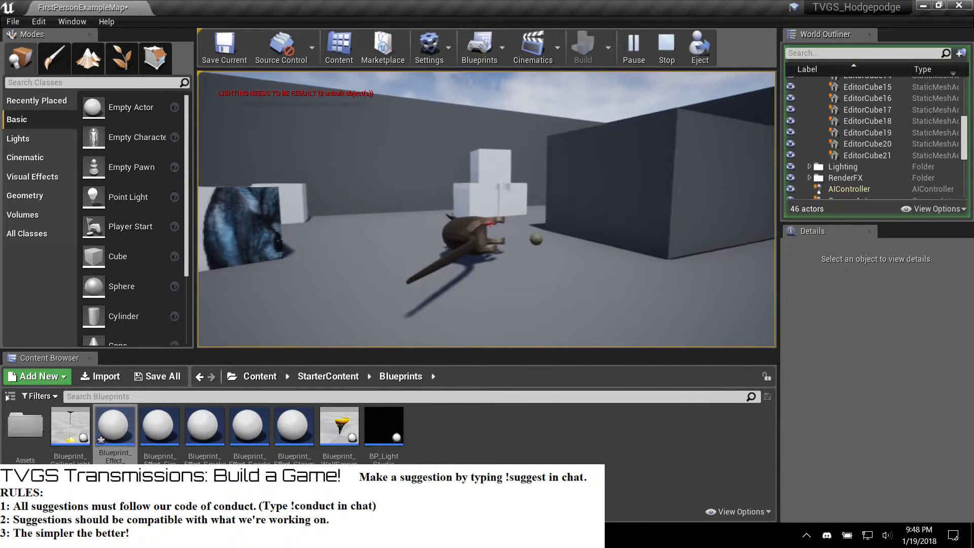
key(alt+Tab)
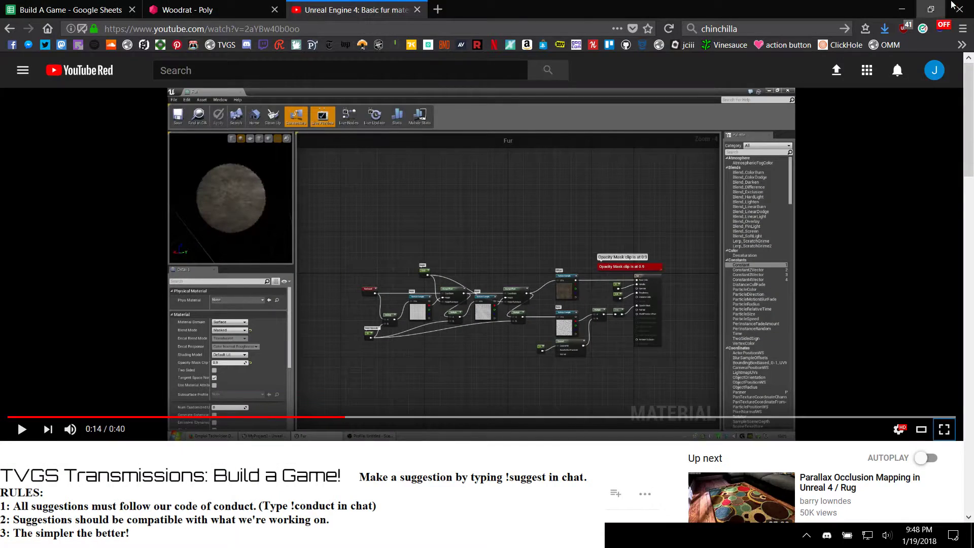
key(alt+Tab)
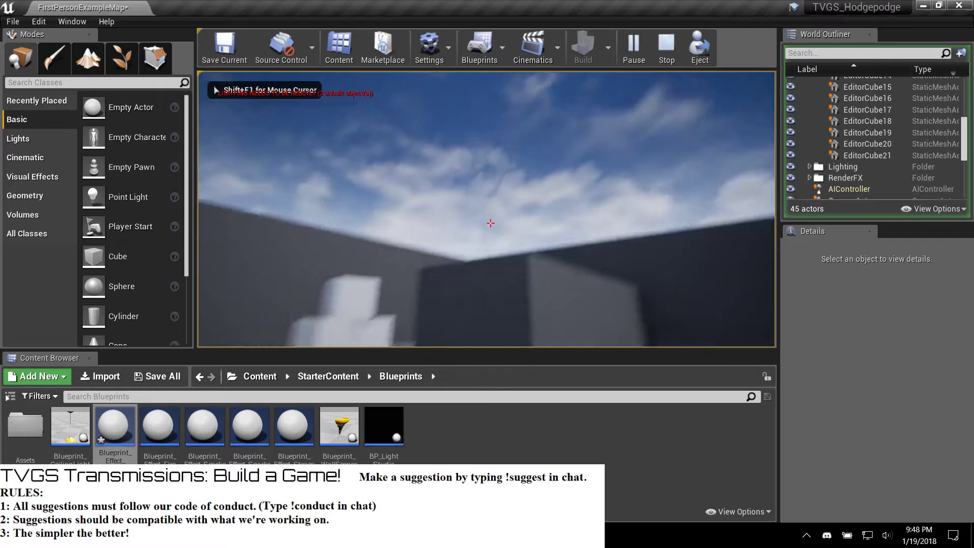
key(Escape)
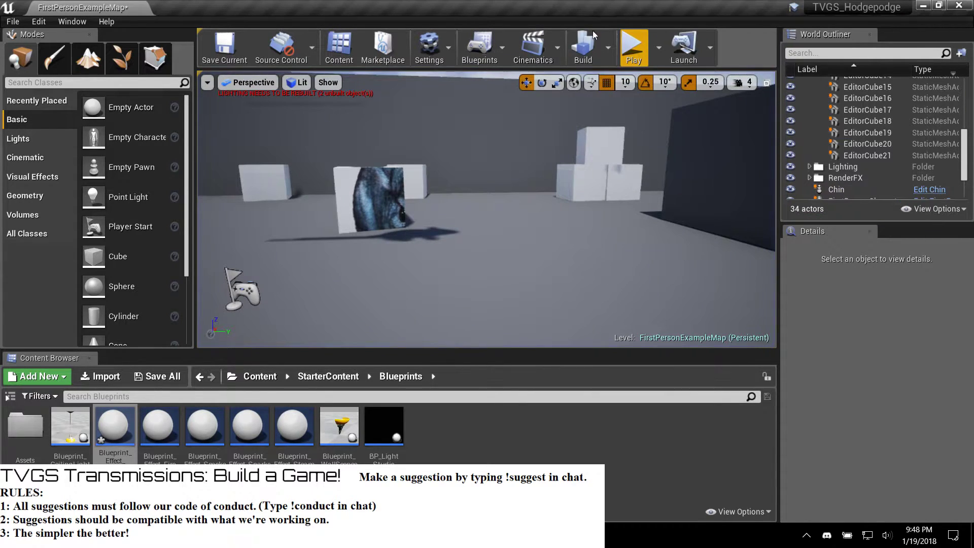
Step: Replay the level, shoot the Chin actor repeatedly from several positions to look for the explosion, and end play
click(634, 47)
key(s)
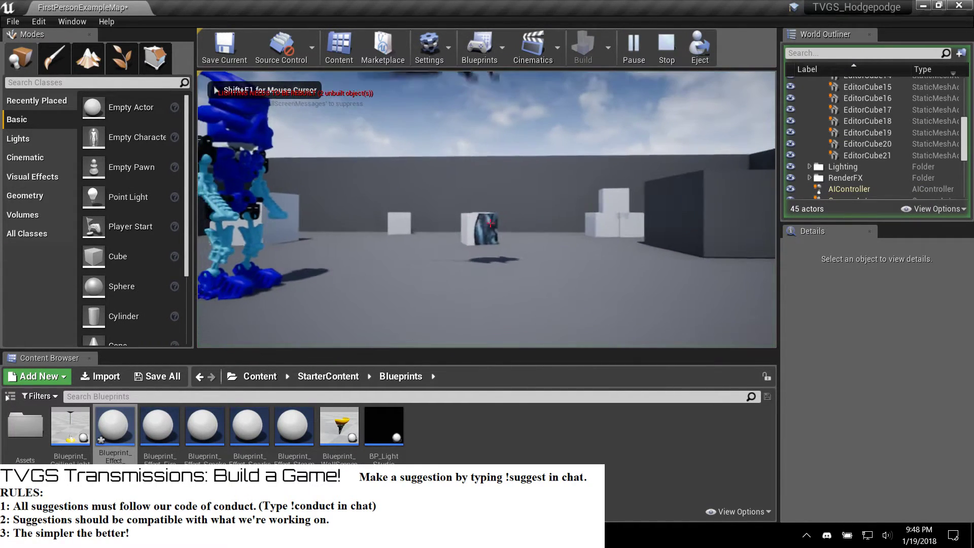
click(490, 223)
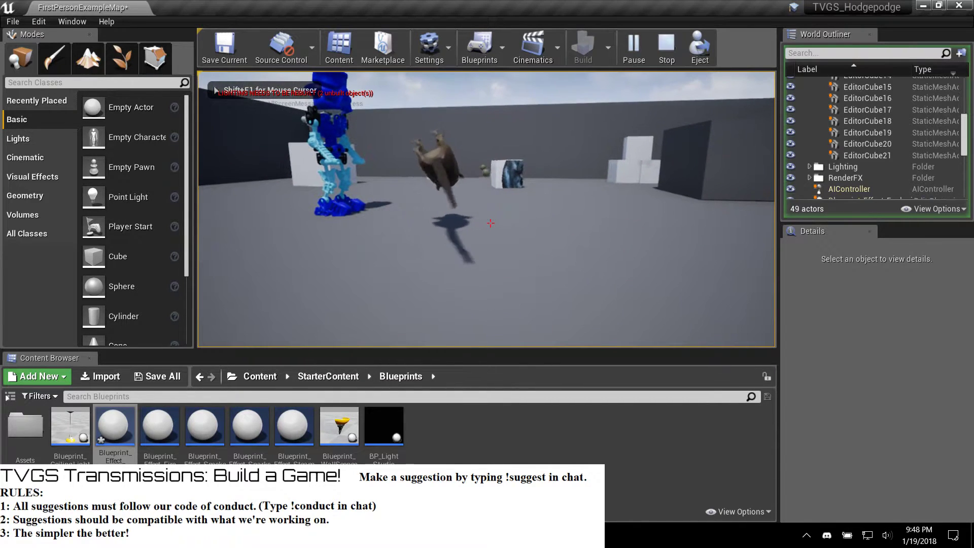
click(490, 223)
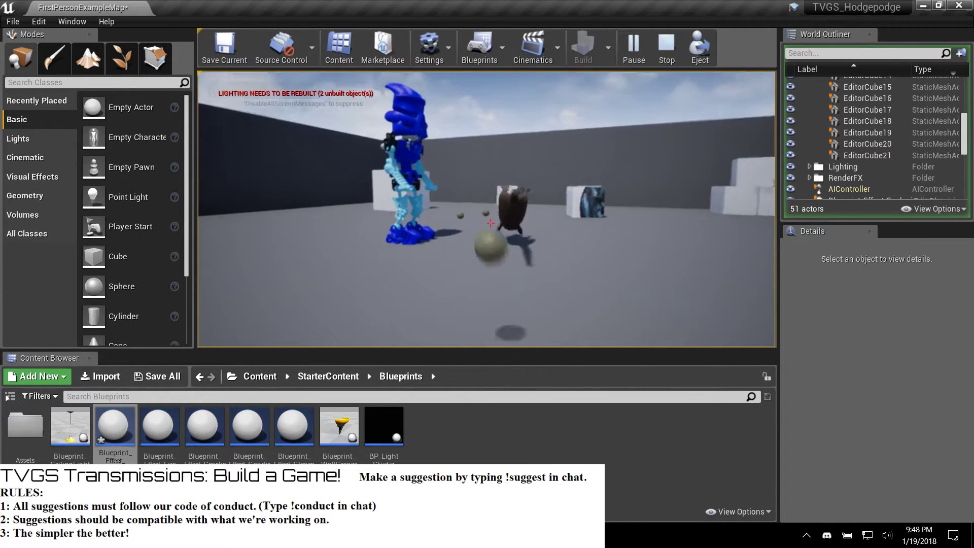
key(w)
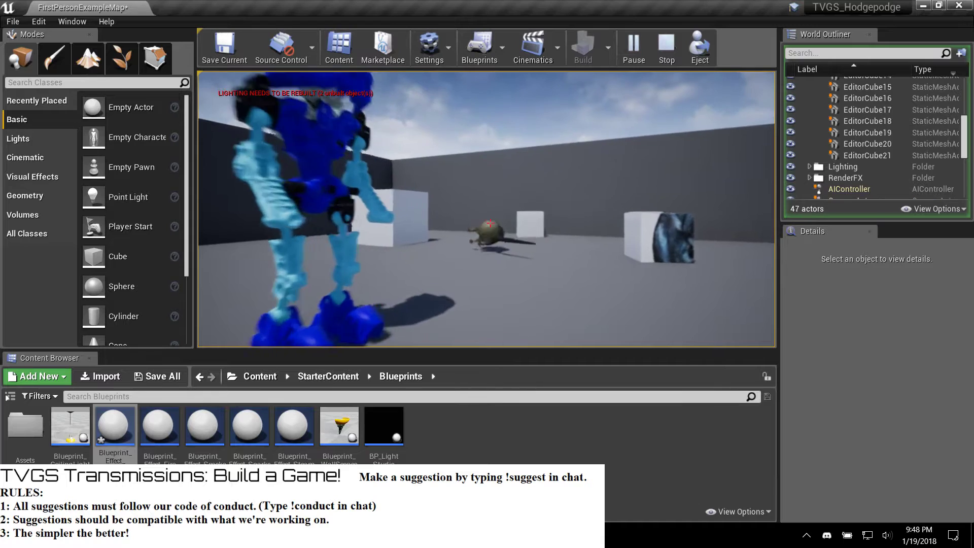
click(491, 223)
click(490, 223)
key(Escape)
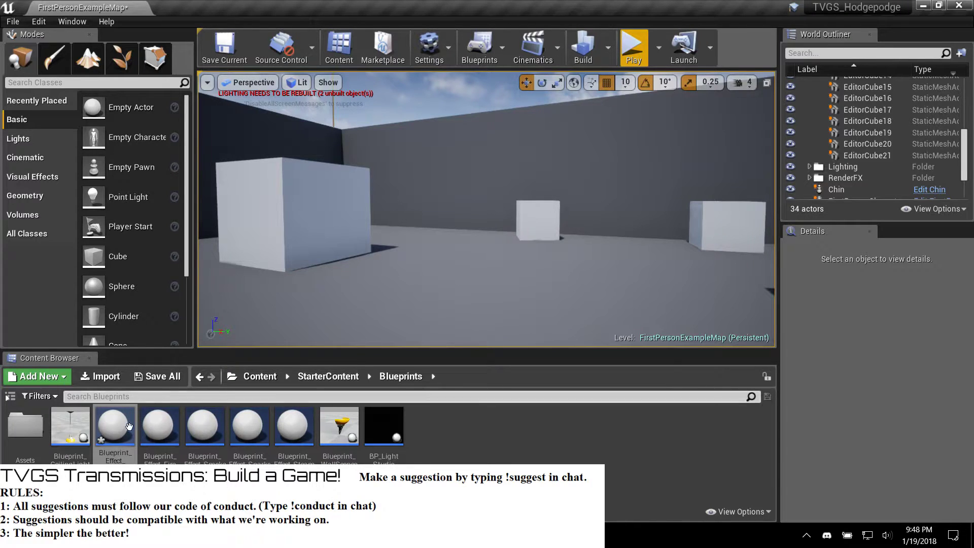
Step: Set the P_Explosion component's scale to 50 on X, Y and Z in the explosion Blueprint, then compile it and close its editor
double_click(110, 436)
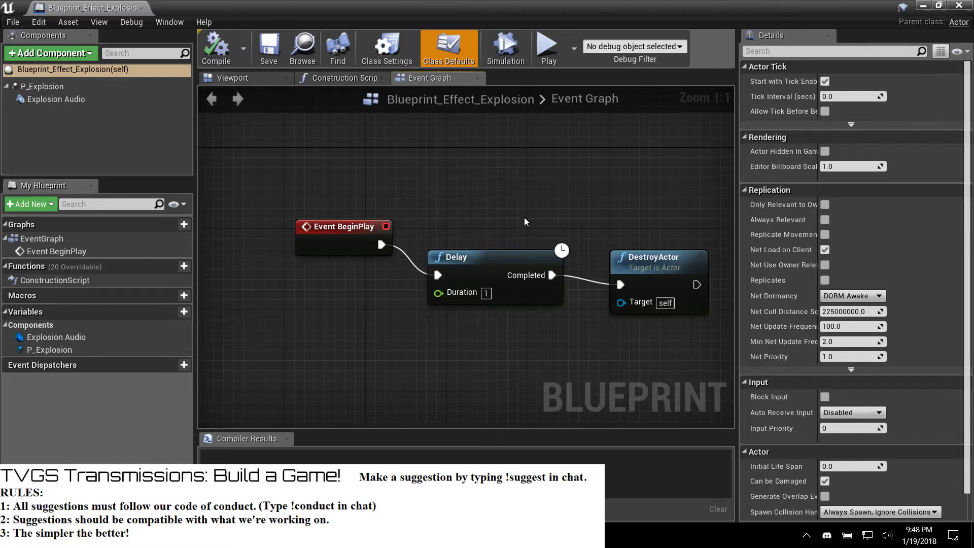
click(233, 77)
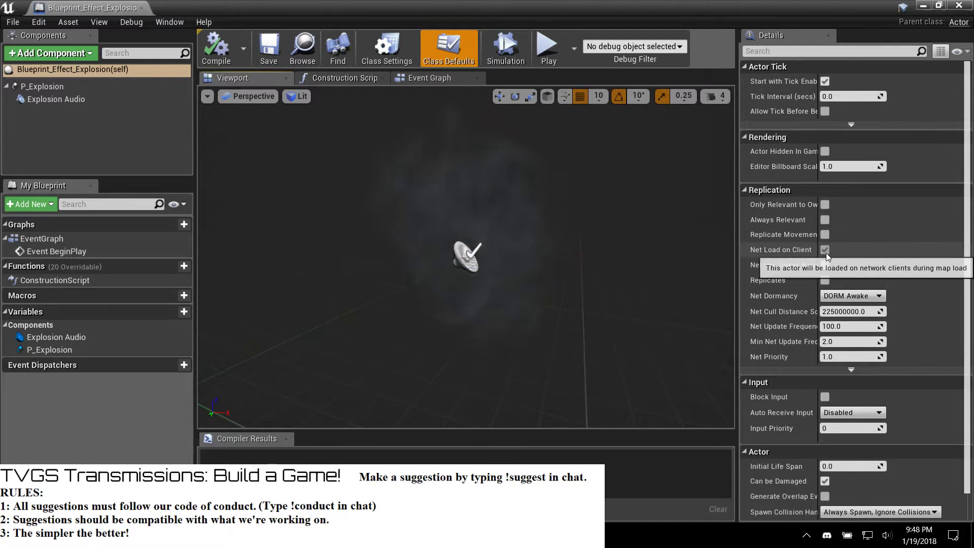
scroll(826, 252, down, 1)
click(43, 86)
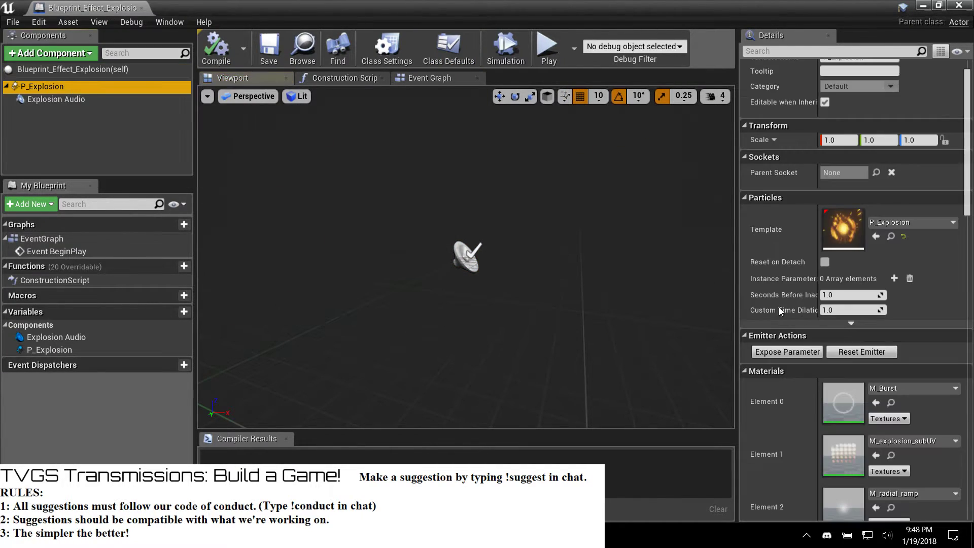
click(844, 165)
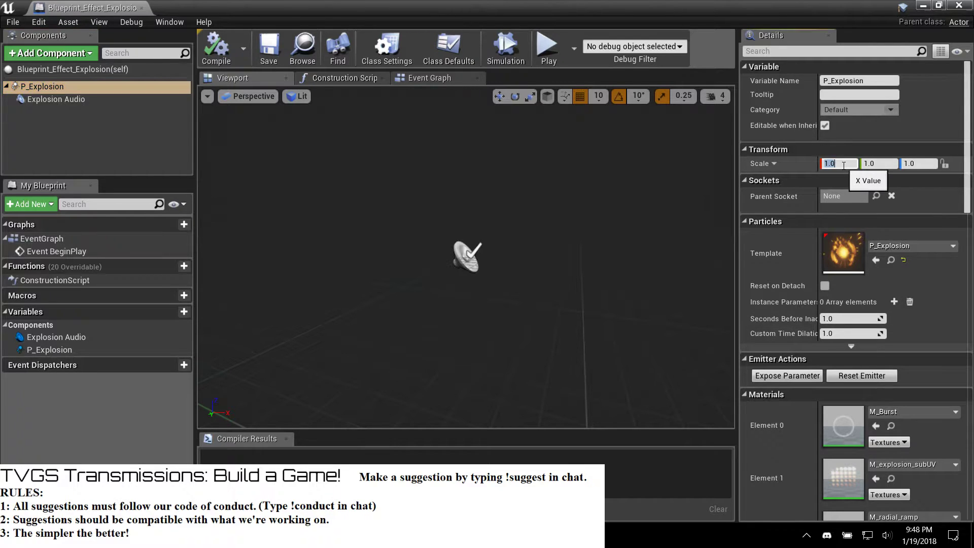
text(50)
key(Tab)
text(50)
key(Tab)
text(50)
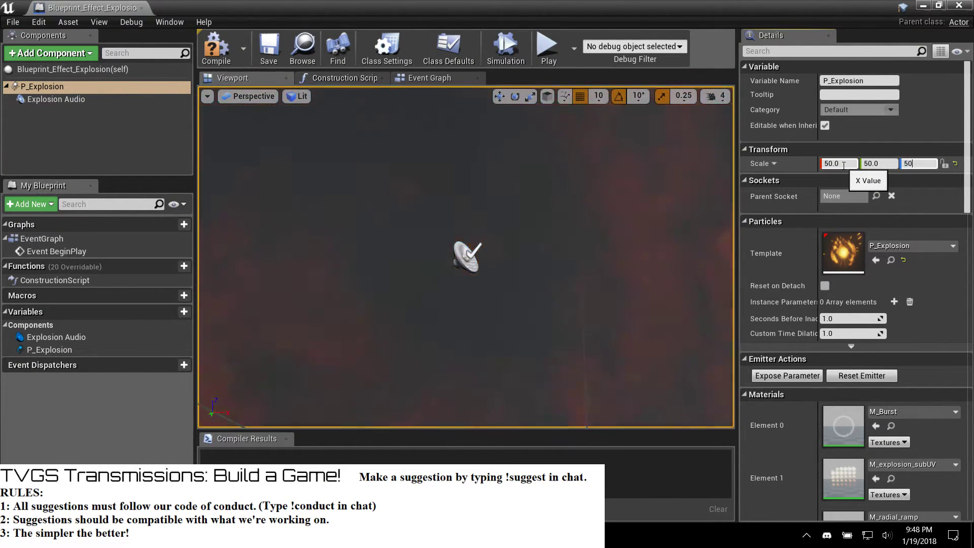
key(Return)
click(215, 50)
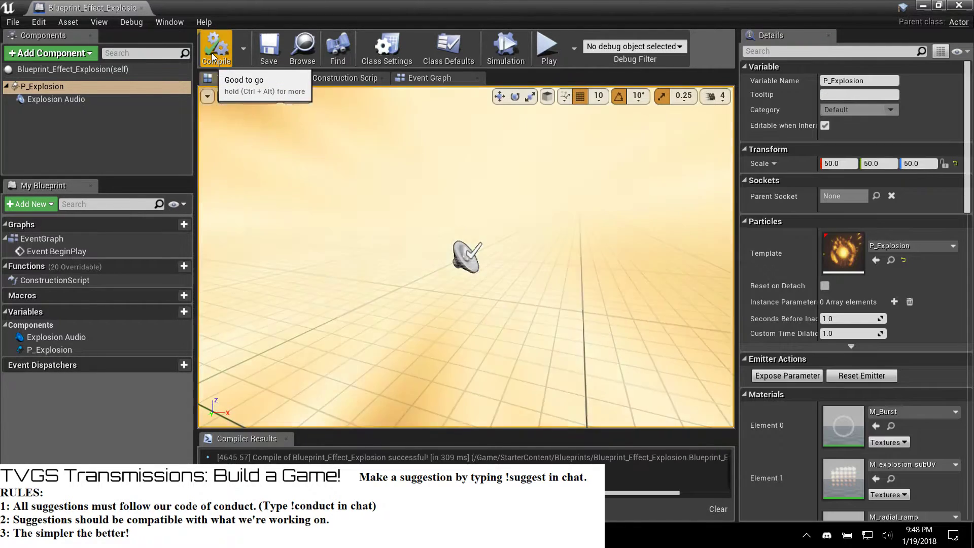
click(959, 6)
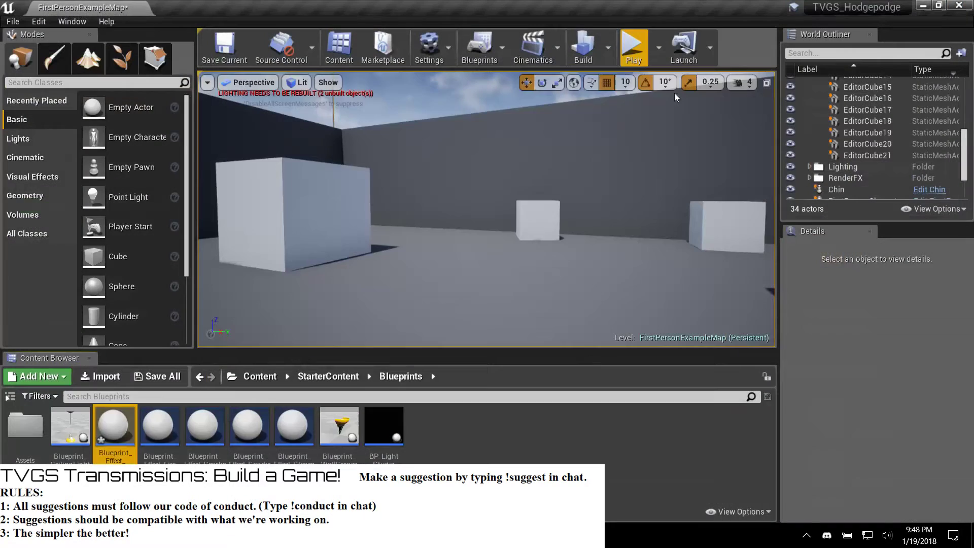
Step: Test the enlarged explosion by playing the level and shooting the Chin actor at range and up close, then stop playing
click(633, 51)
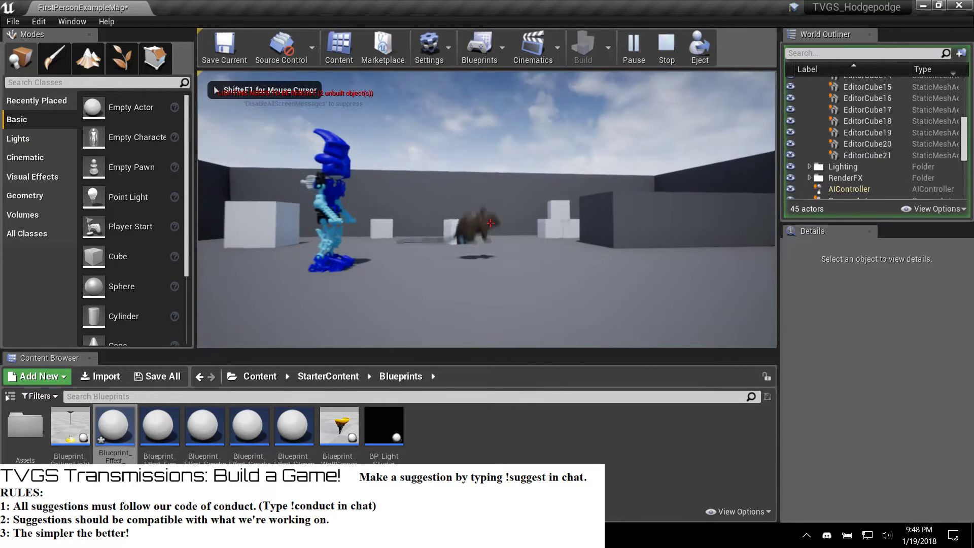
click(491, 223)
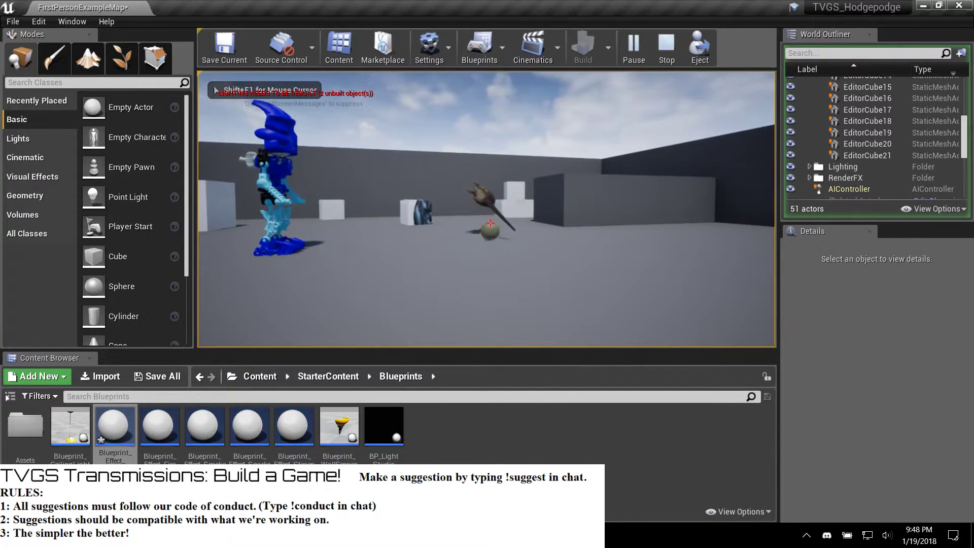
key(w)
key(w)
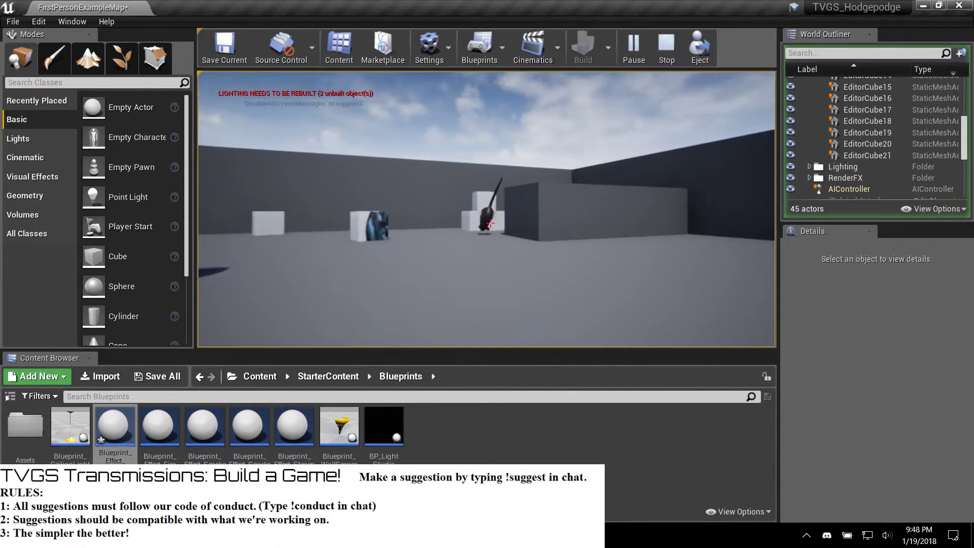
key(w)
click(490, 224)
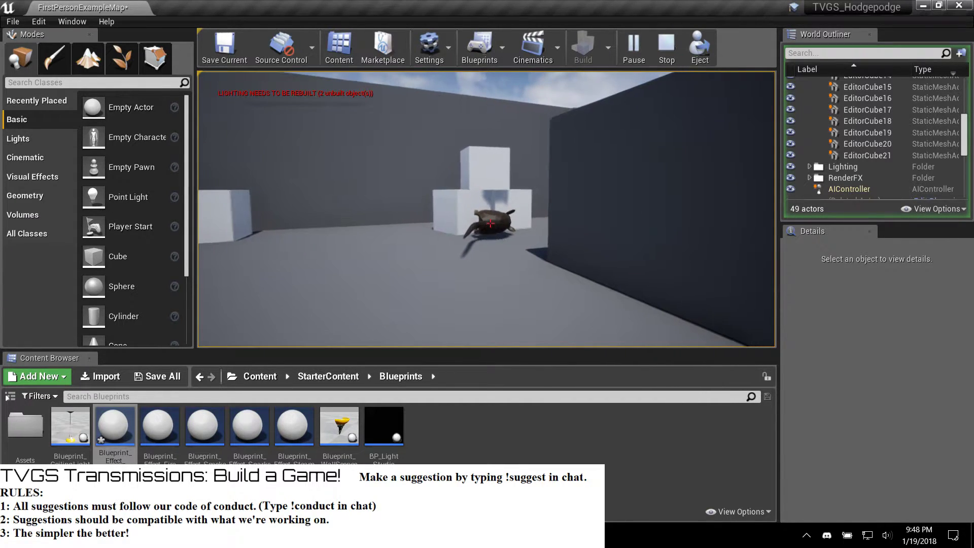
key(w)
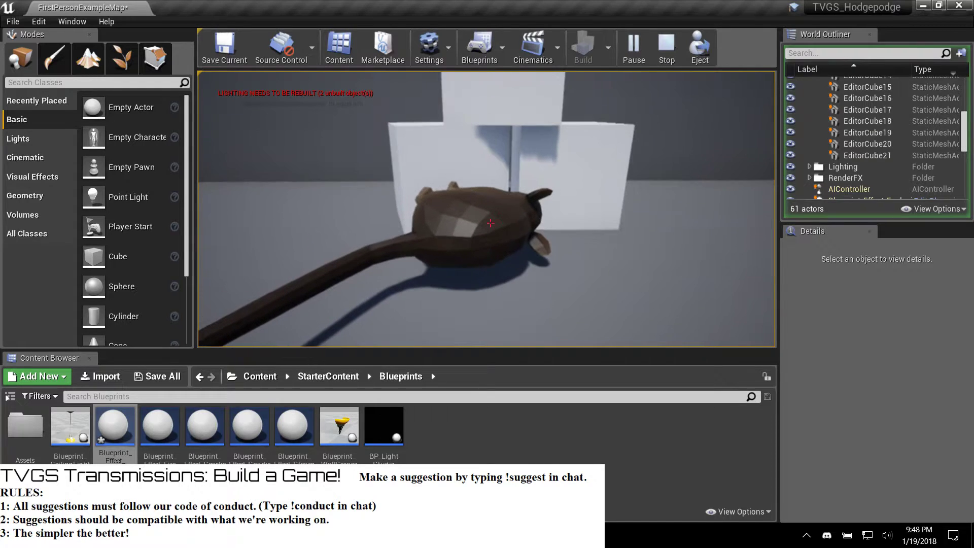
key(s)
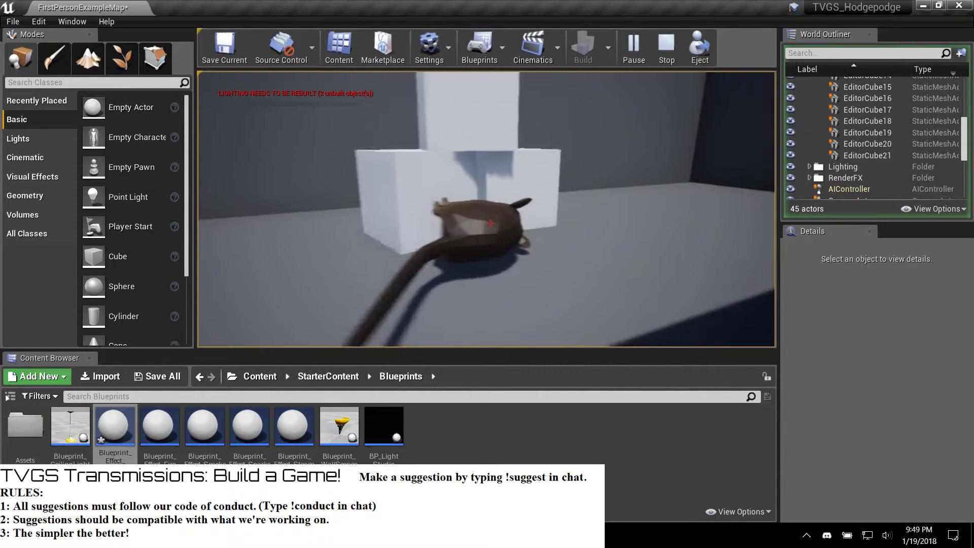
click(490, 223)
click(490, 223)
click(490, 223)
key(Escape)
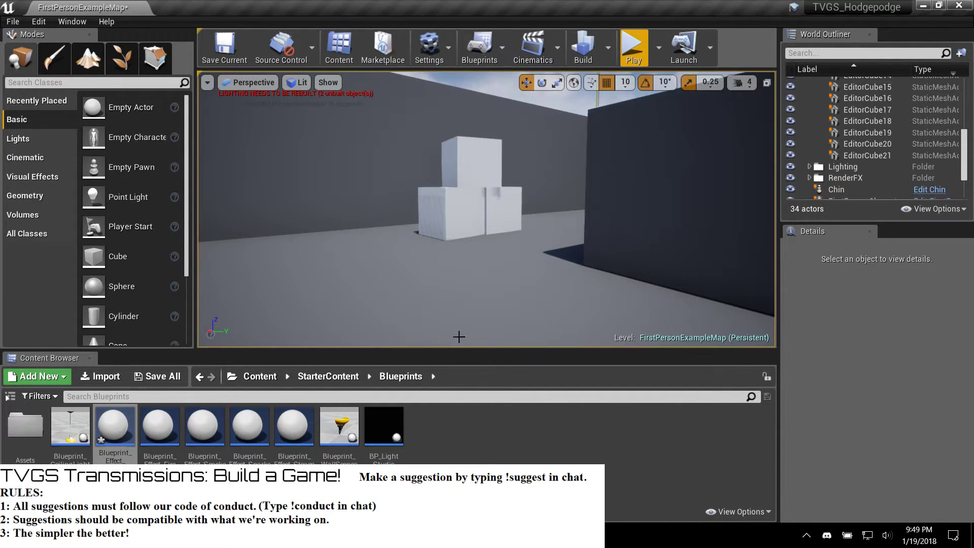
Step: Open the Chin Blueprint from the GameBP content folder
right_drag(372, 211, 291, 227)
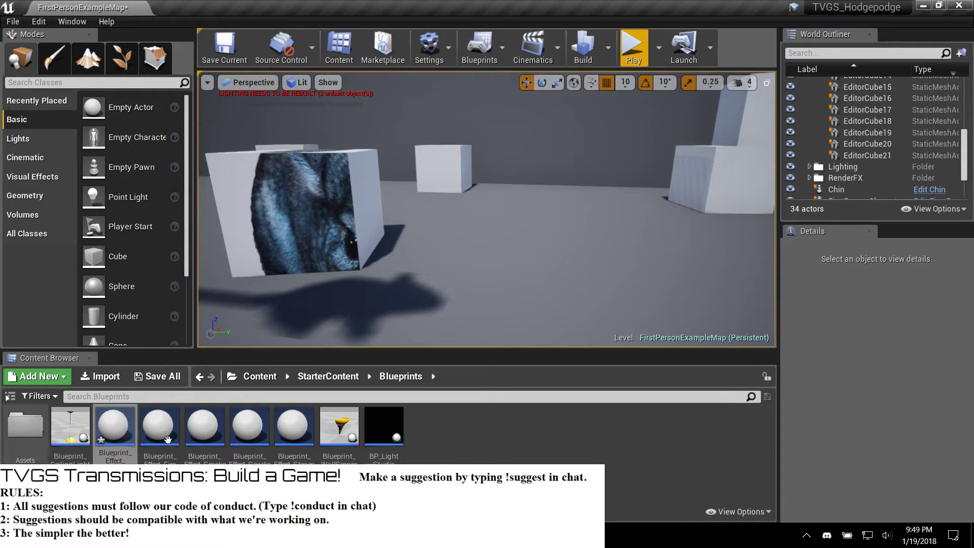
click(329, 377)
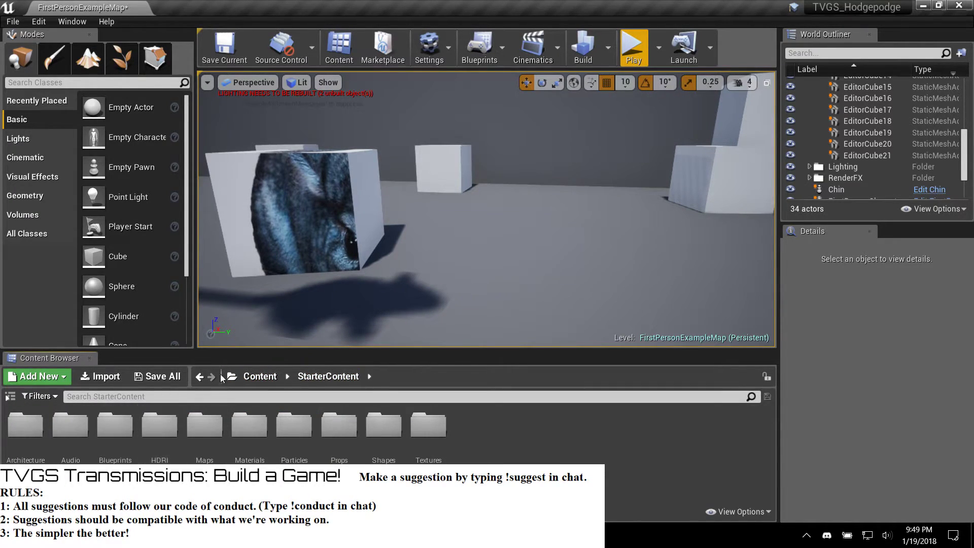
click(260, 377)
double_click(115, 426)
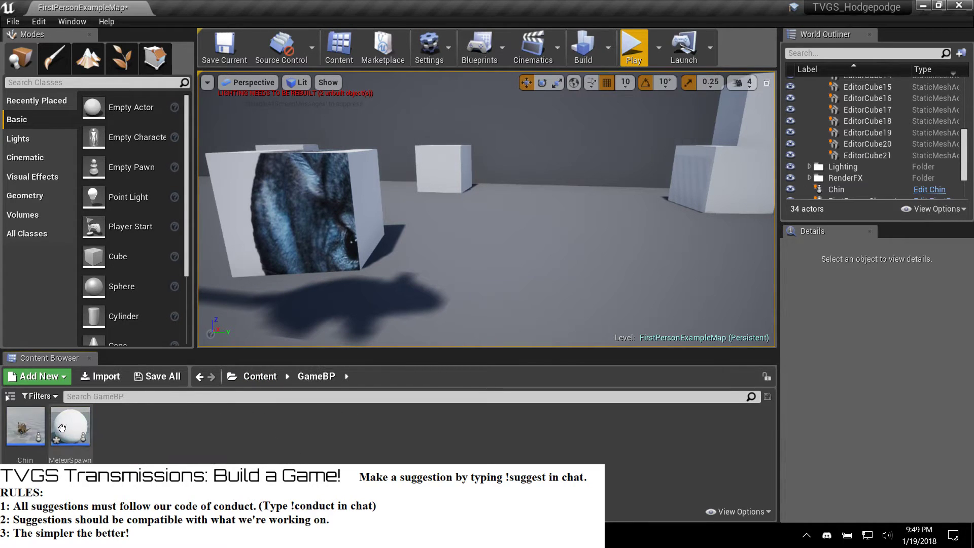
double_click(32, 425)
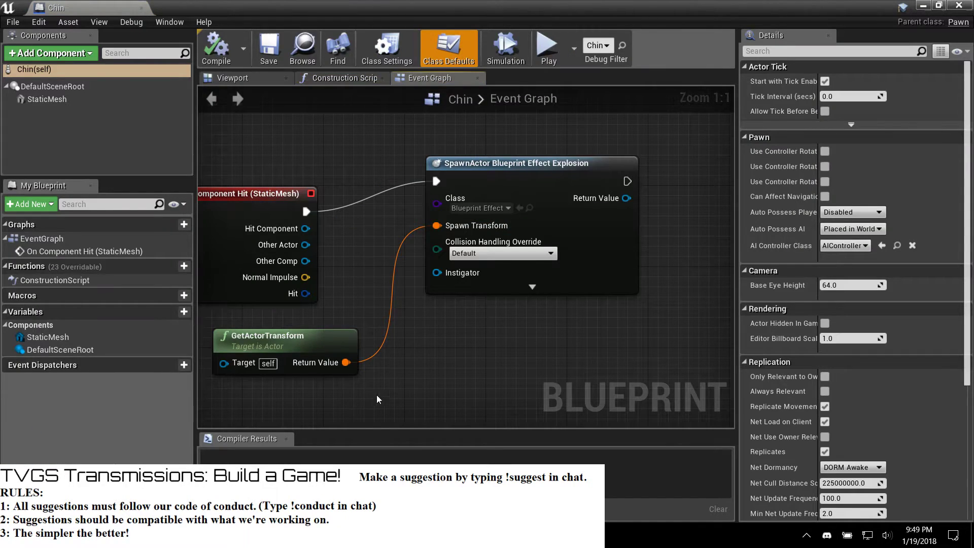
Step: Delete the GetActorTransform node feeding the explosion's Spawn Transform and bring up the list of nodes that can be added
right_drag(318, 359, 396, 310)
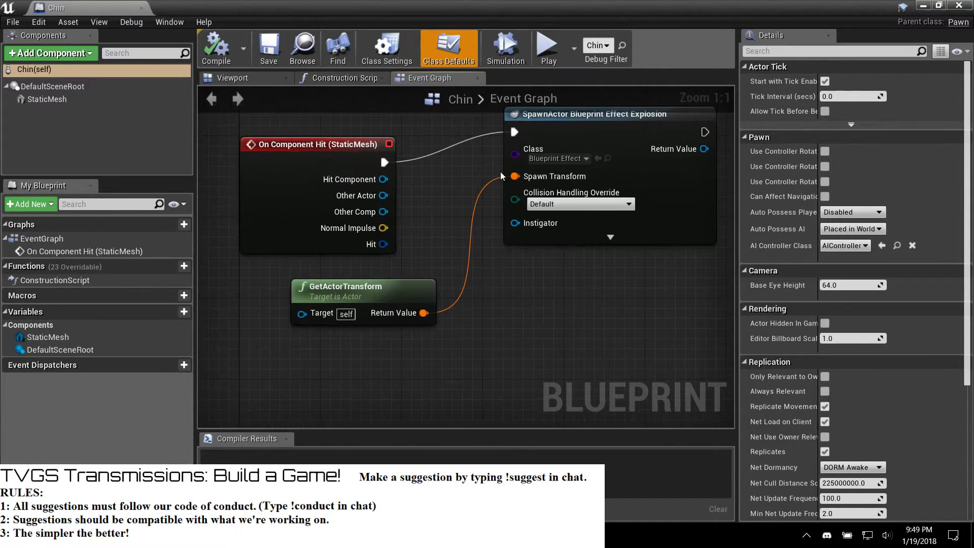
click(400, 294)
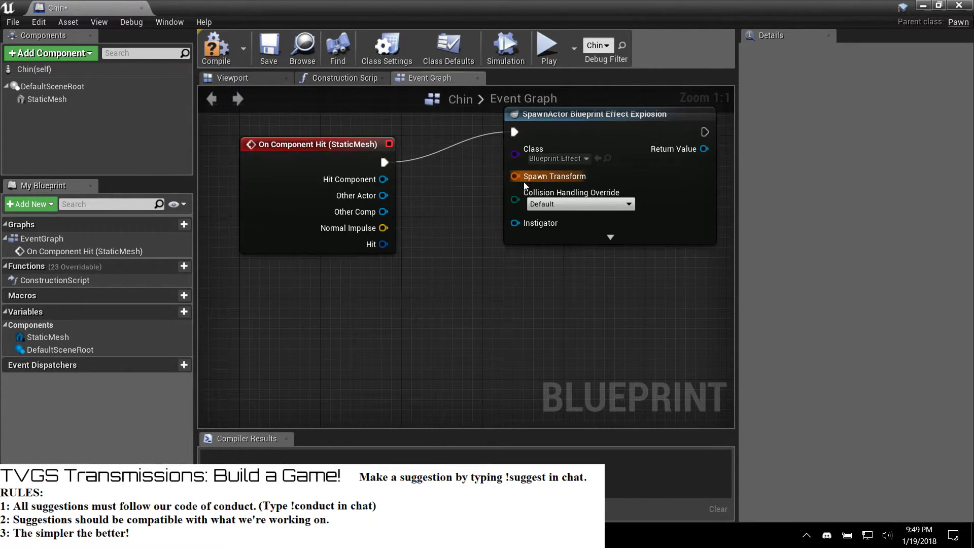
right_click(354, 320)
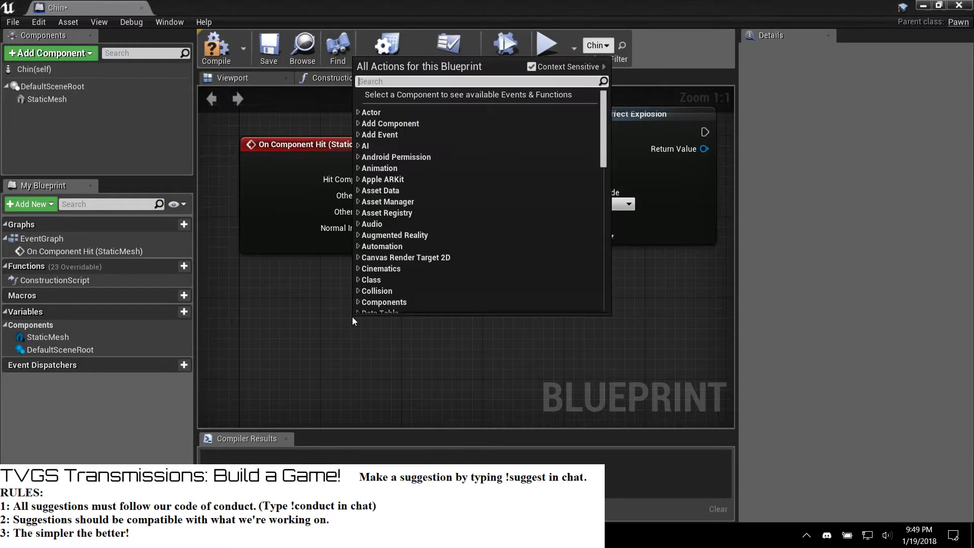
text(transf)
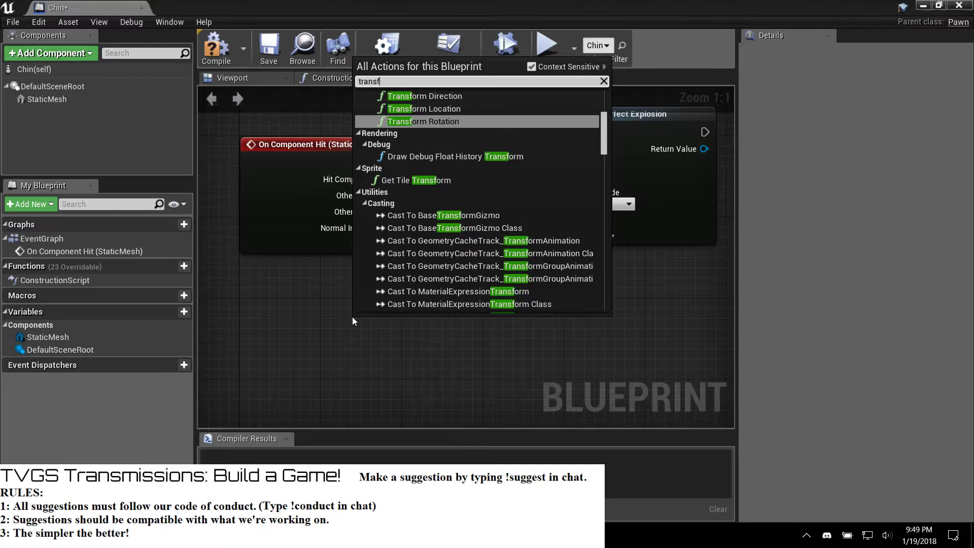
key(BackSpace)
key(BackSpace)
key(BackSpace)
key(BackSpace)
key(BackSpace)
text(create)
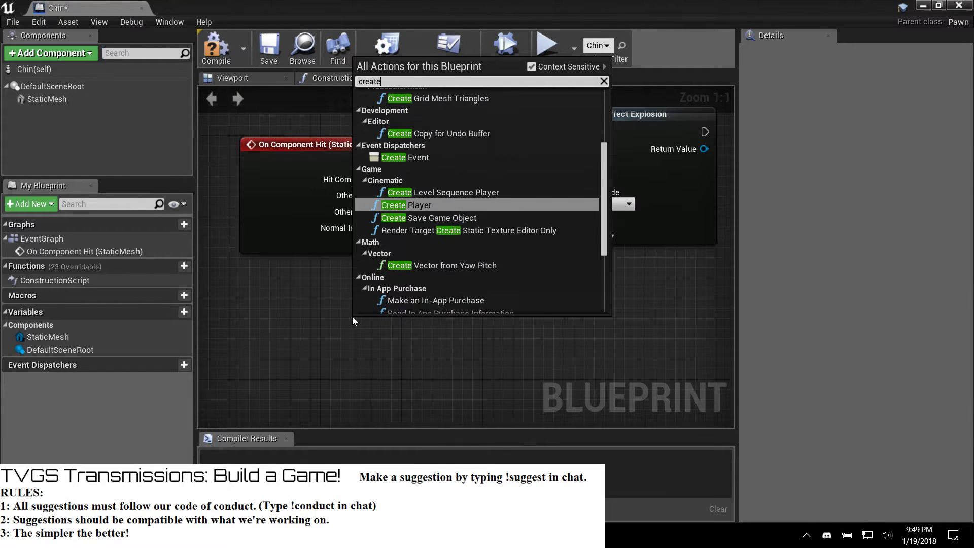
text( tran)
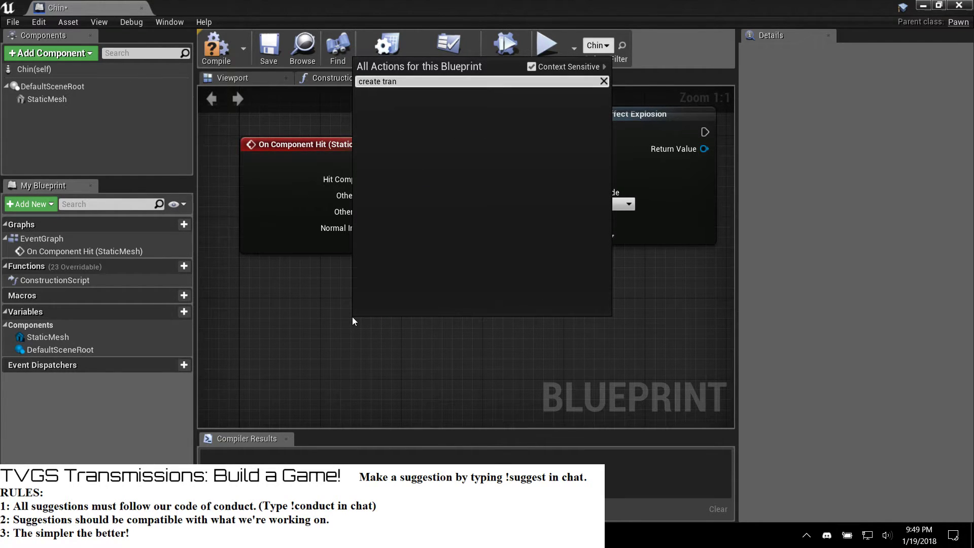
key(BackSpace)
key(BackSpace)
key(BackSpace)
key(BackSpace)
key(BackSpace)
key(BackSpace)
key(BackSpace)
key(BackSpace)
key(BackSpace)
key(BackSpace)
key(BackSpace)
text(new tra)
key(ctrl+a)
key(BackSpace)
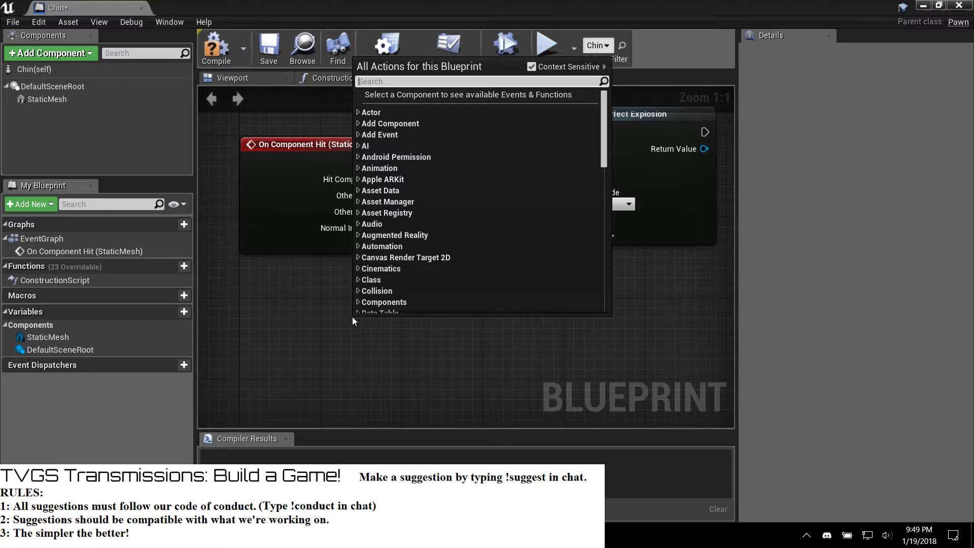
Step: Add a Make Transform node below the hit event and connect its Return Value to the spawn node's Spawn Transform
text(trans)
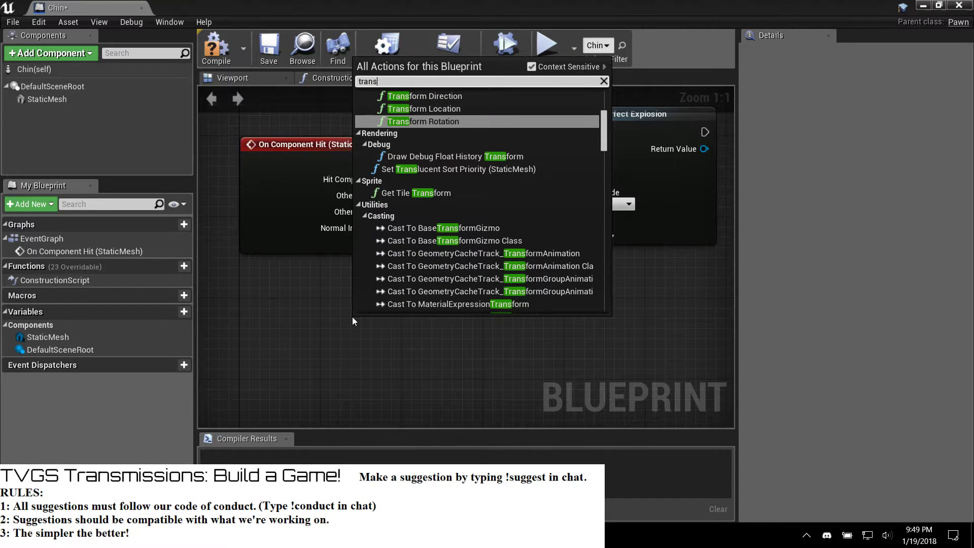
scroll(419, 178, up, 5)
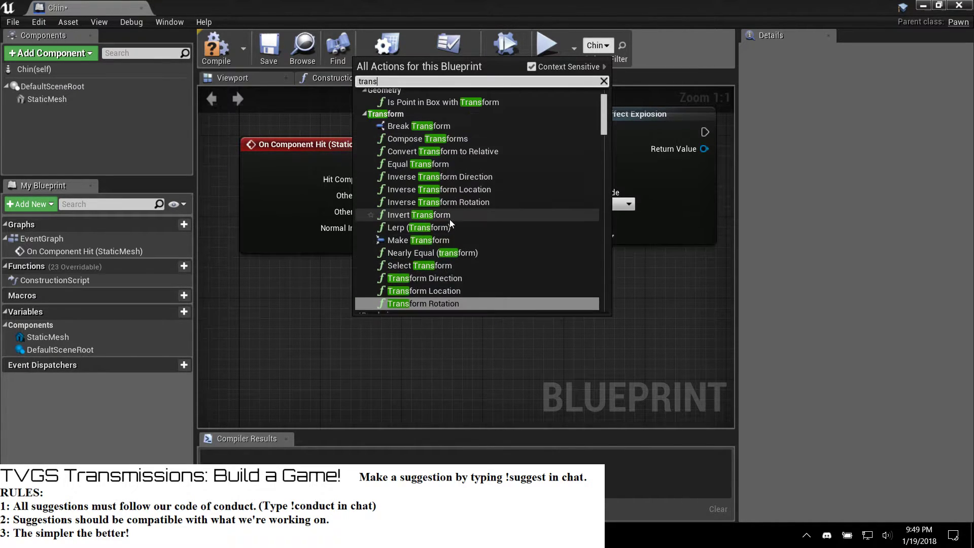
scroll(450, 222, up, 1)
scroll(450, 220, down, 2)
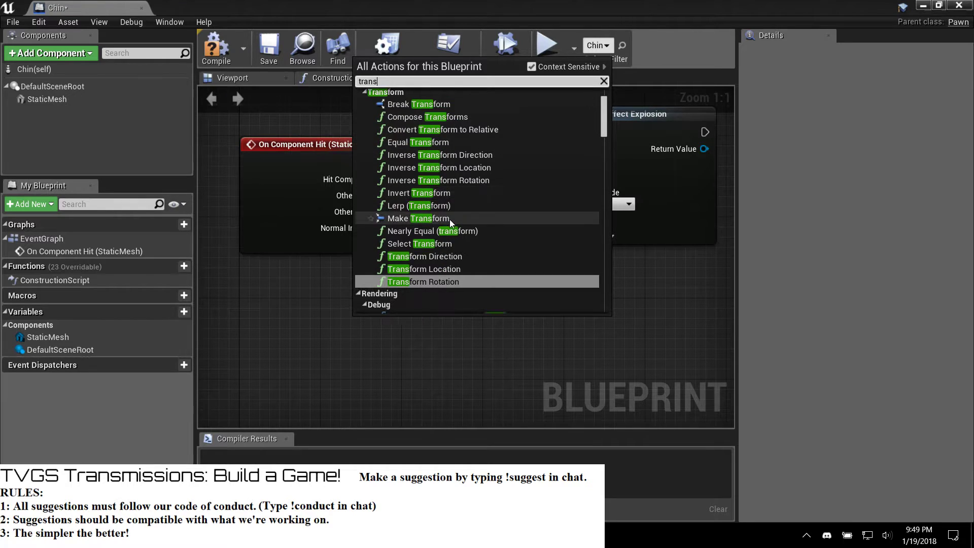
click(434, 217)
drag(446, 330, 404, 289)
drag(489, 303, 515, 179)
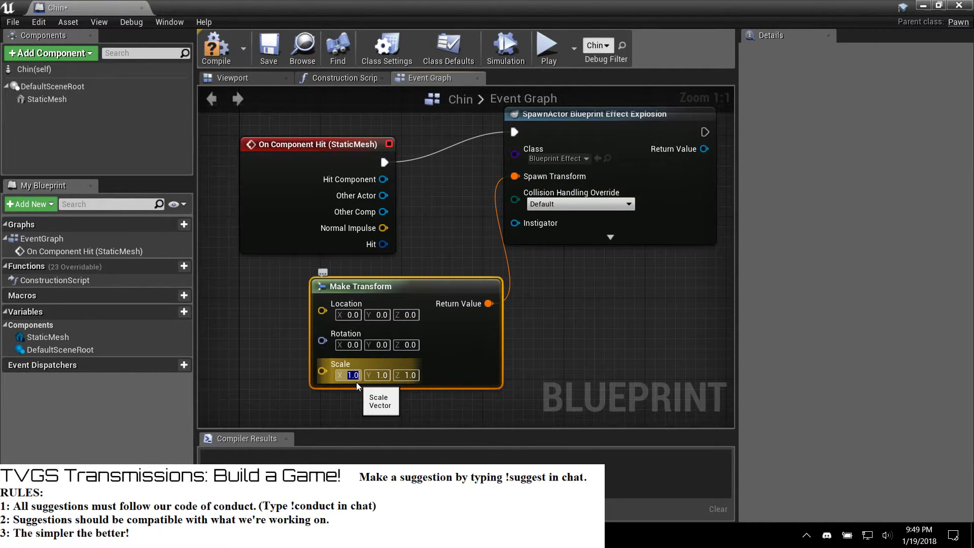
Step: Set the Make Transform node's Scale to 20 on X, Y and Z
text(20)
key(Tab)
text(20)
key(Tab)
text(20)
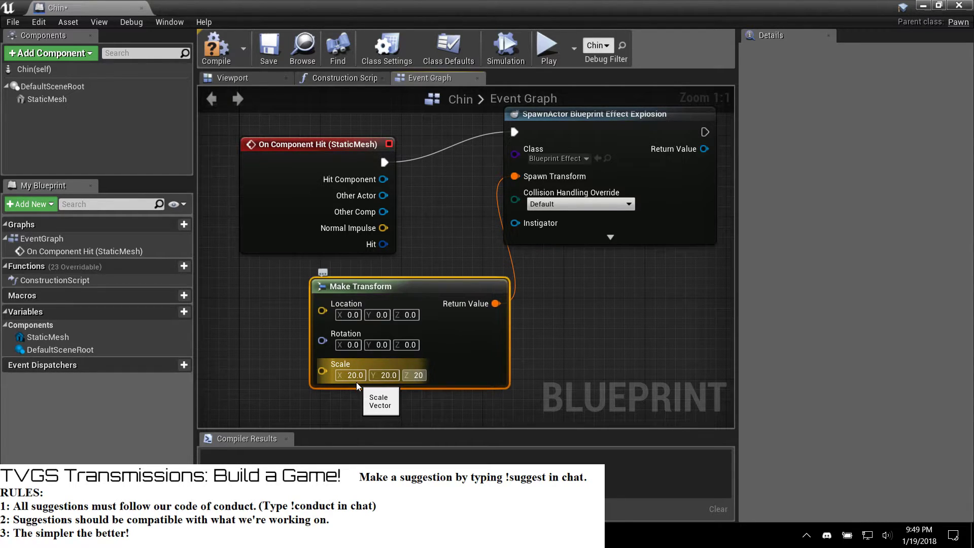
Step: Feed the Make Transform node's Rotation from a new GetActorRotation node and place that node beside it
drag(322, 340, 272, 340)
text(getactor)
key(Return)
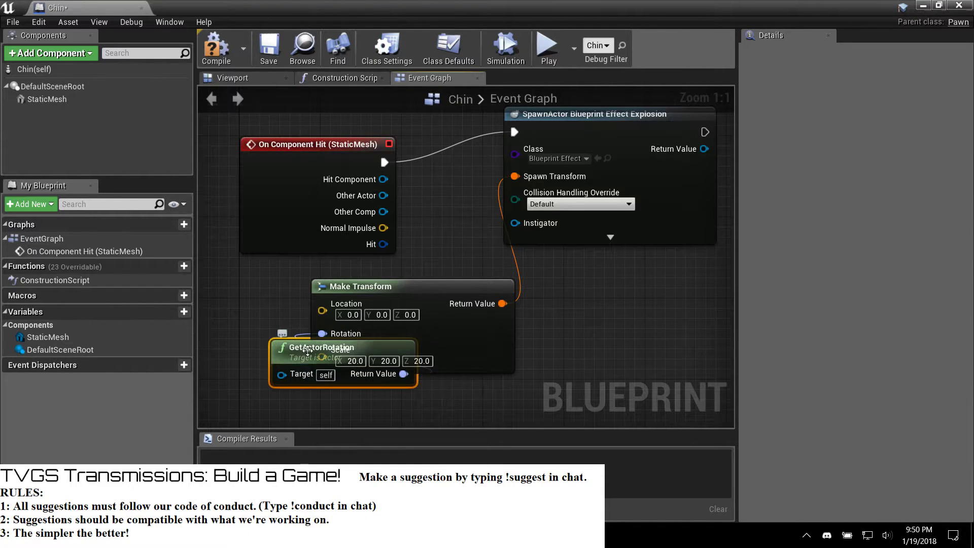
drag(299, 348, 261, 358)
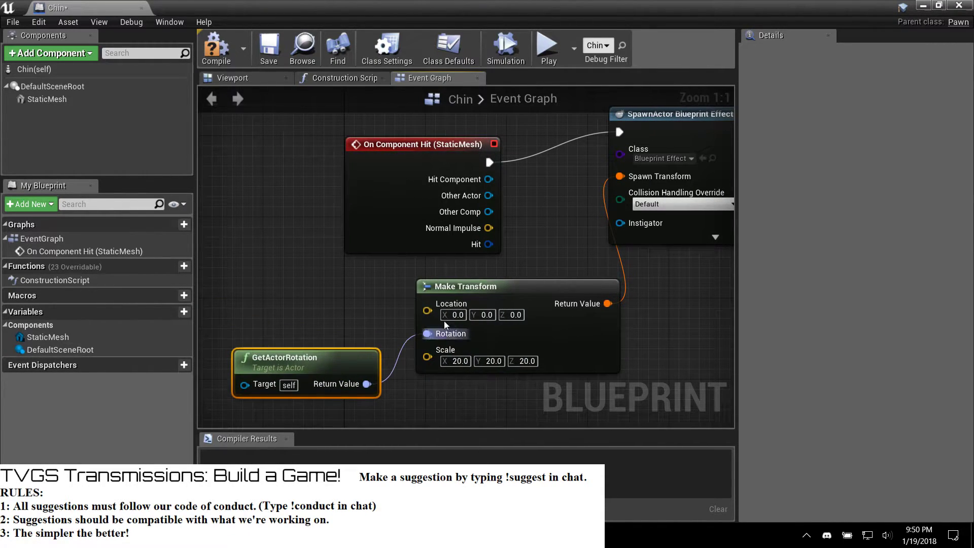
Step: Feed the Make Transform node's Location from a new GetActorLocation node and arrange the nodes so they no longer overlap
drag(428, 307, 313, 281)
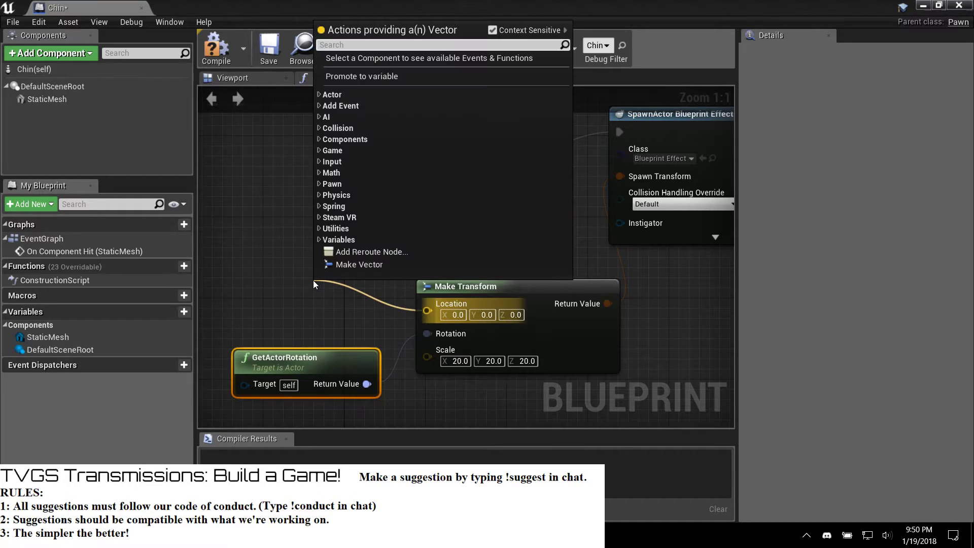
text(get)
key(Return)
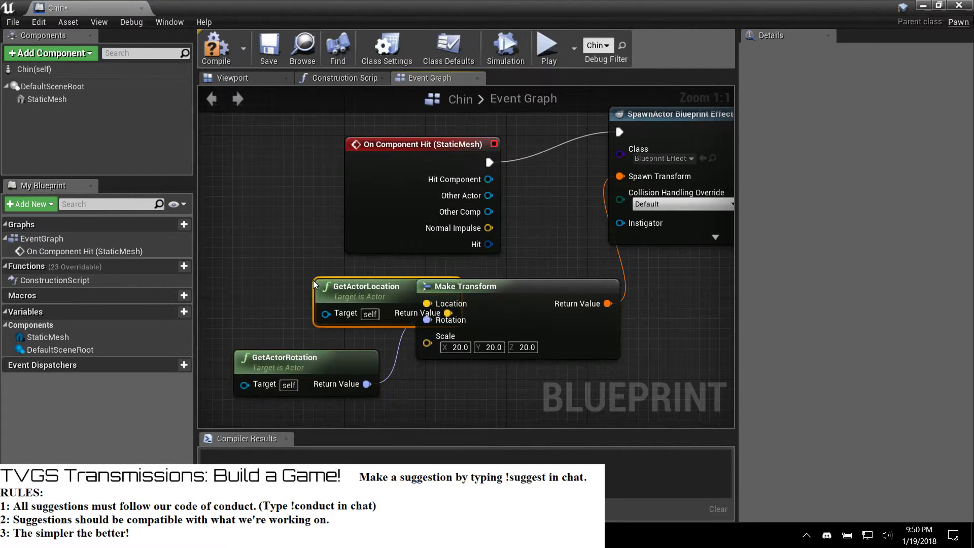
drag(388, 285, 306, 284)
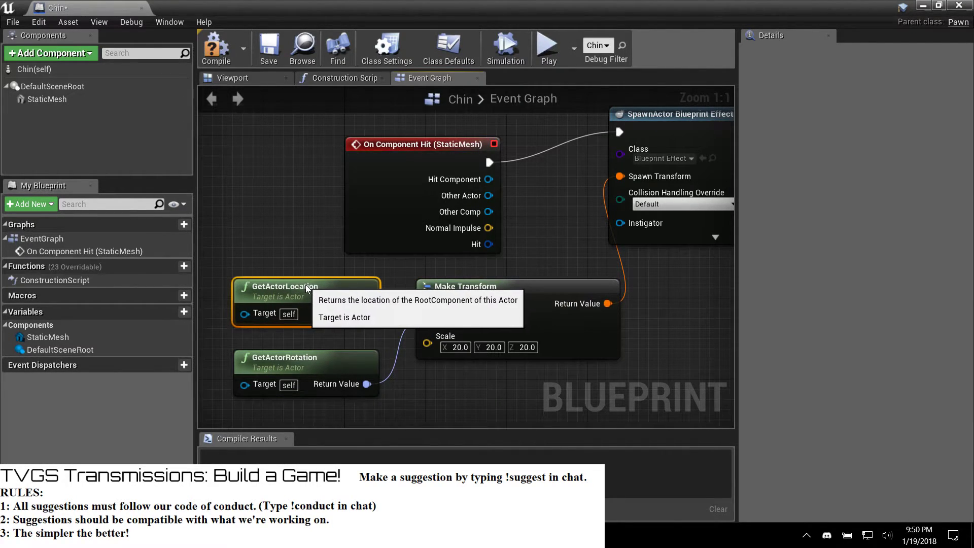
drag(497, 290, 476, 288)
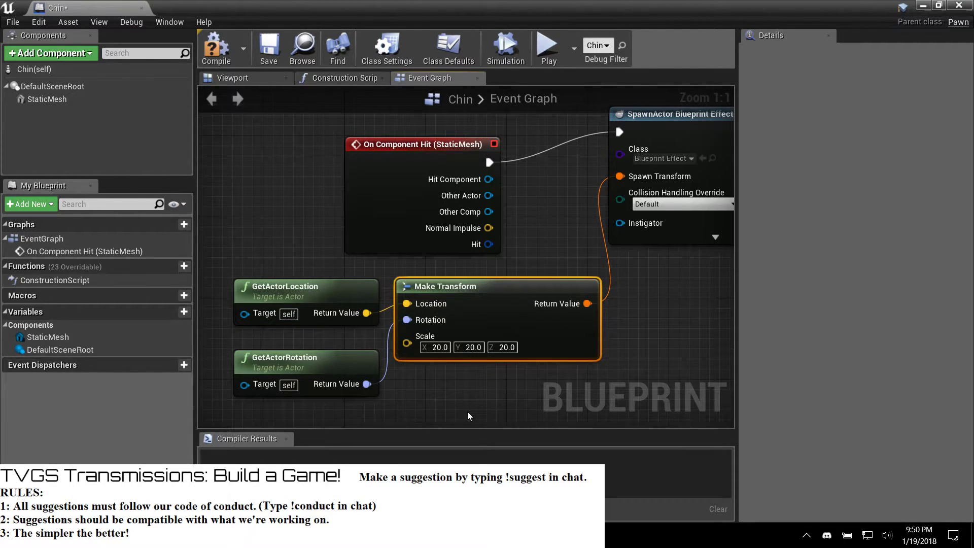
Step: Review the rewired event graph, then compile the Chin Blueprint and close its editor
right_drag(640, 289, 496, 376)
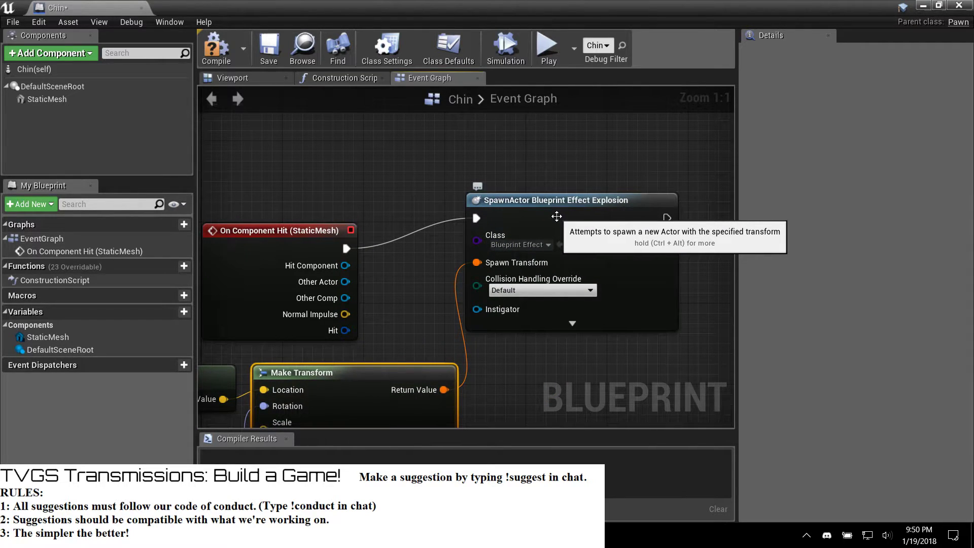
right_drag(518, 388, 655, 250)
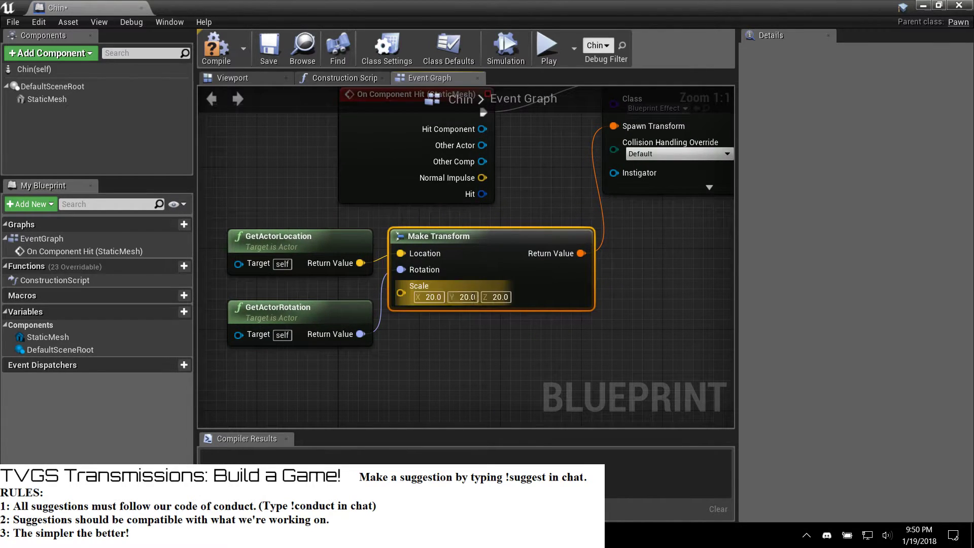
click(228, 47)
click(959, 7)
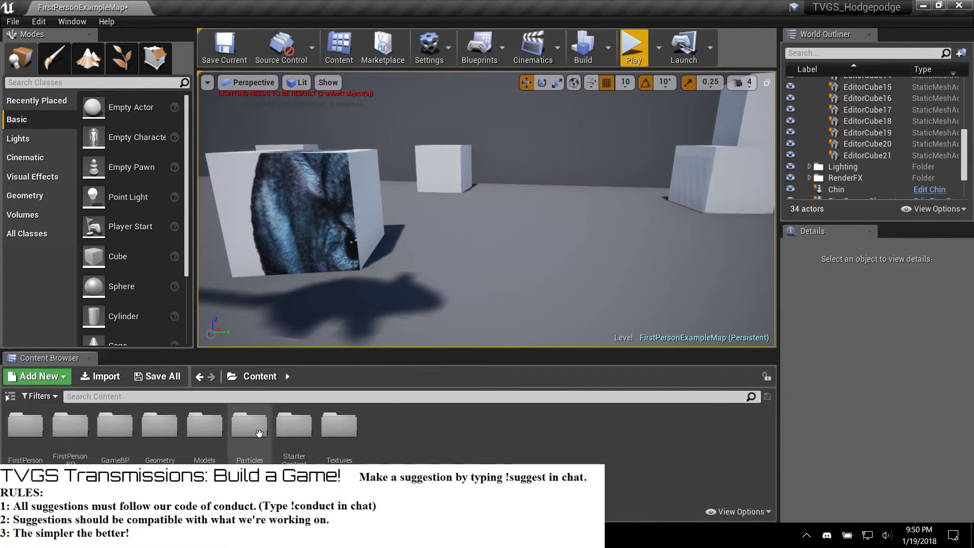
Step: Open Blueprint_Effect_Explosion from the StarterContent Blueprints folder
double_click(294, 427)
double_click(114, 426)
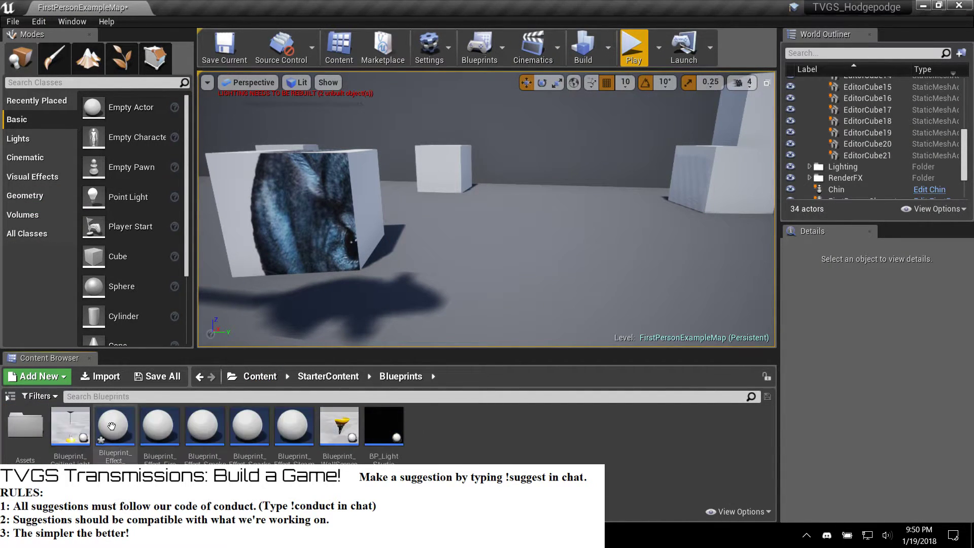
double_click(130, 437)
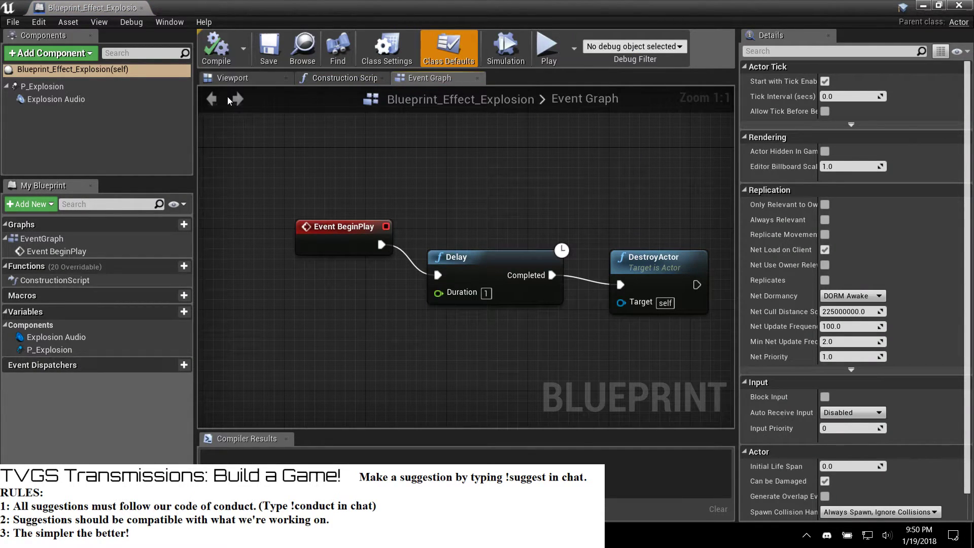
Step: Set the P_Explosion component's scale to 1 on X, Y and Z, then compile the explosion Blueprint and close its editor
click(231, 79)
click(42, 87)
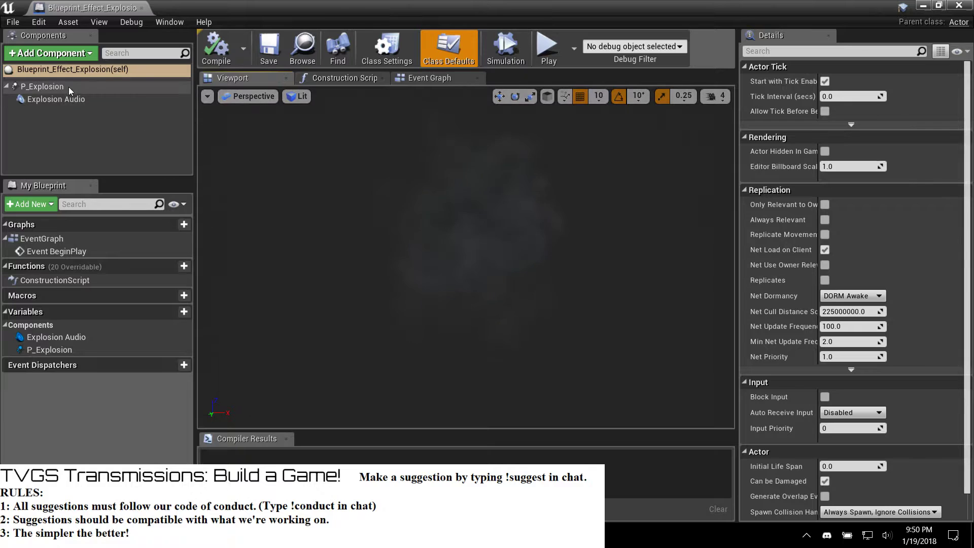
click(837, 163)
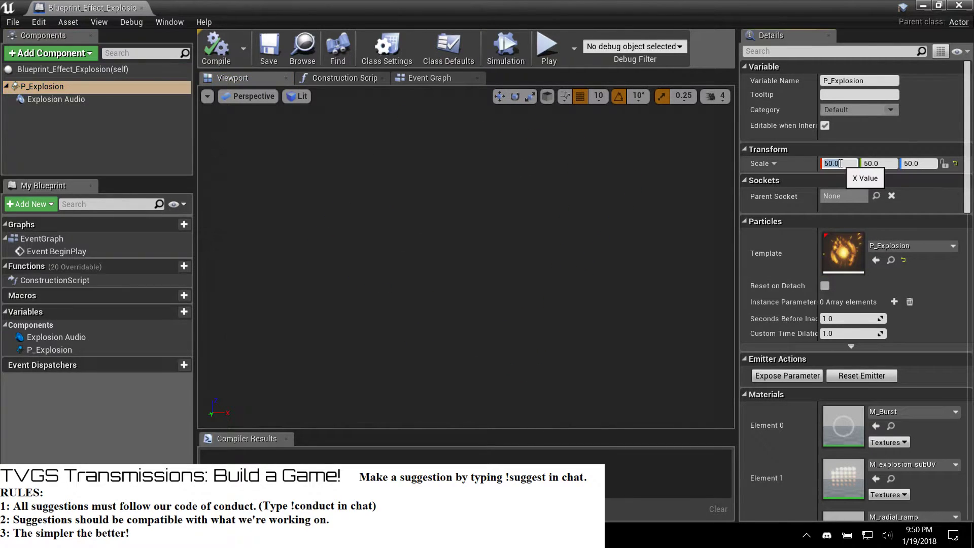
text(1)
key(Return)
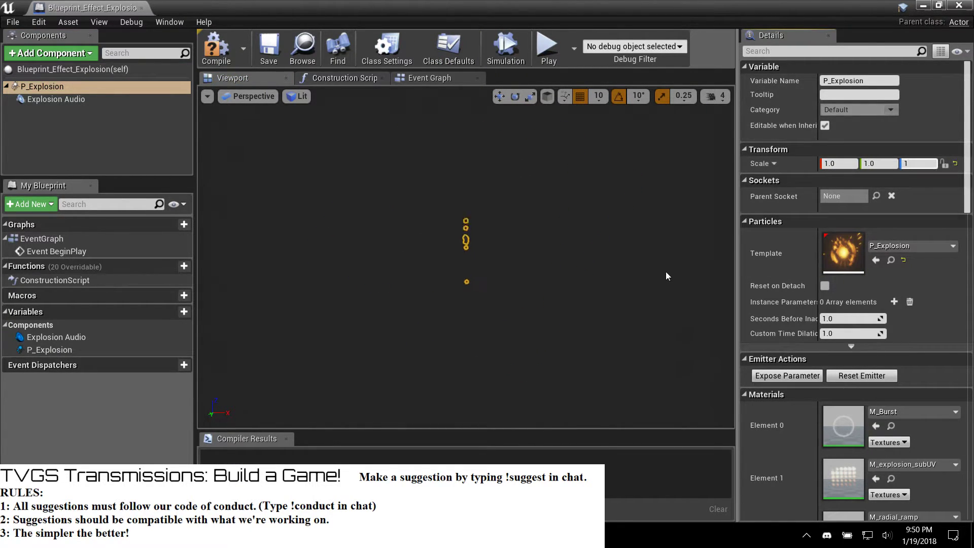
click(212, 49)
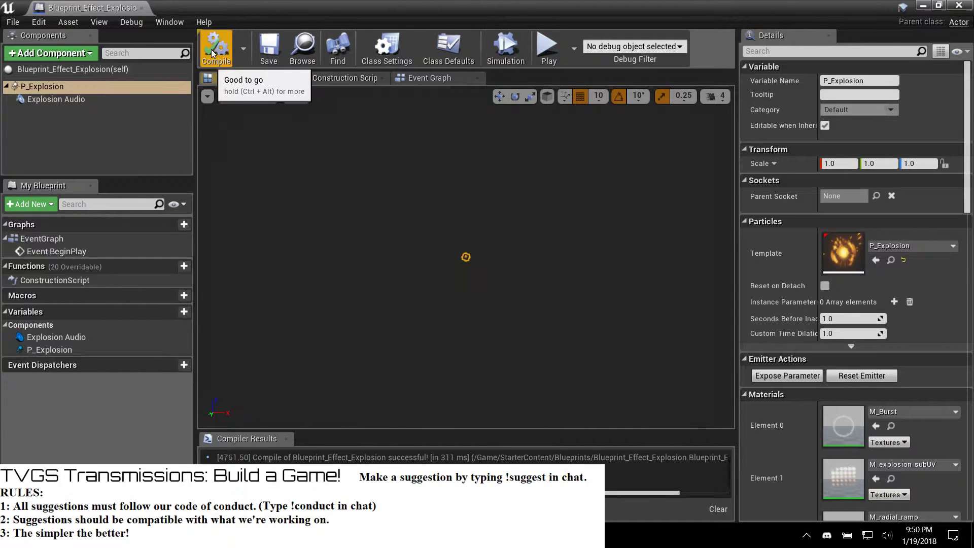
click(959, 6)
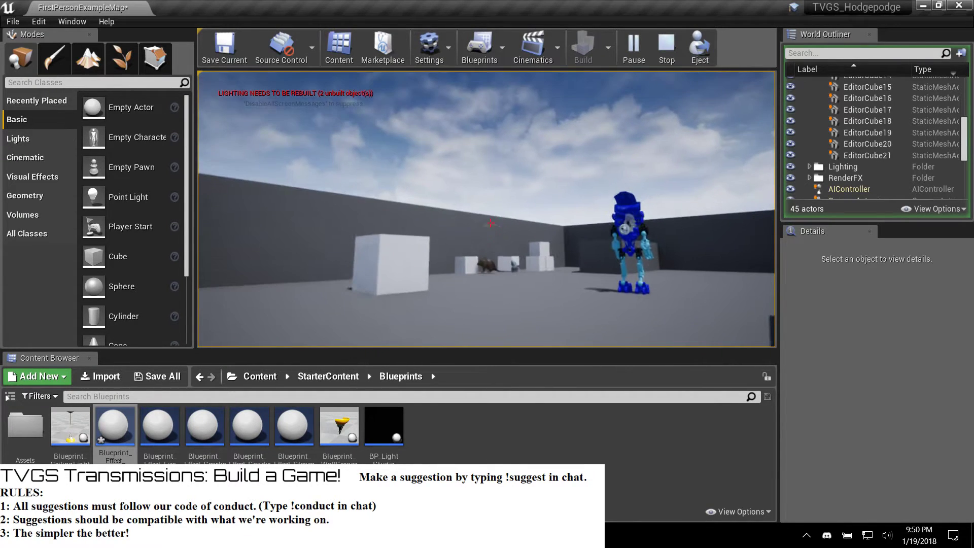
Step: Play the level, move around and shoot the Chin actor to check the explosion's size, then stop playing
key(s)
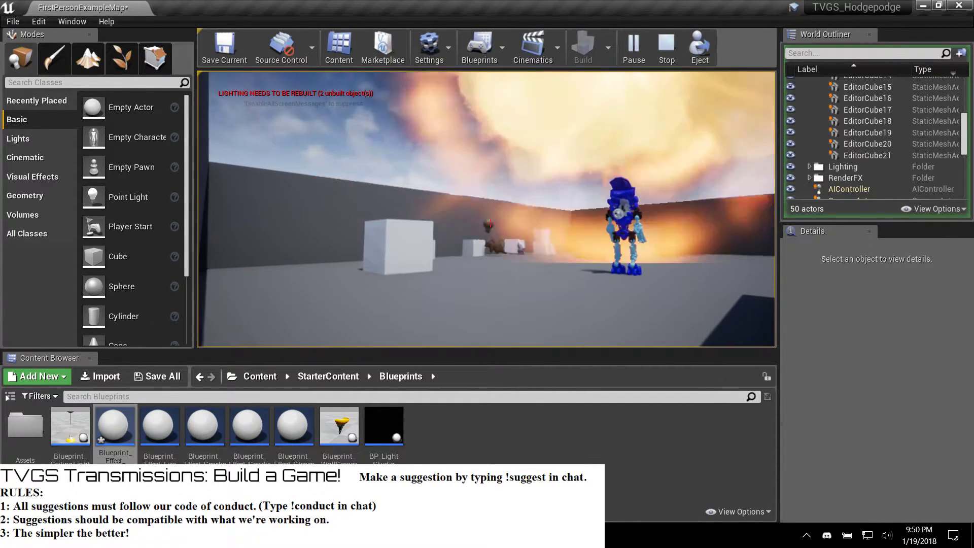
key(w)
click(490, 223)
key(w)
key(w)
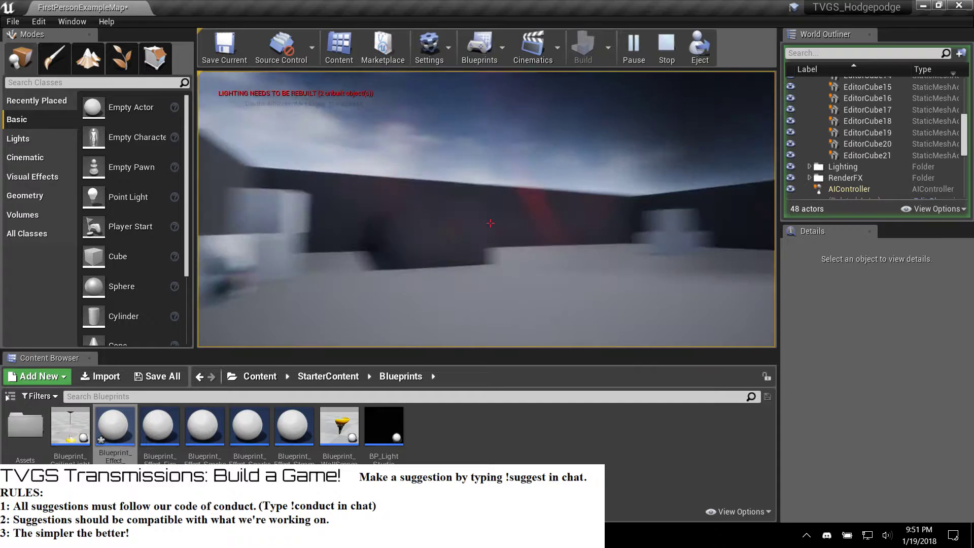
key(shift+F1)
key(Escape)
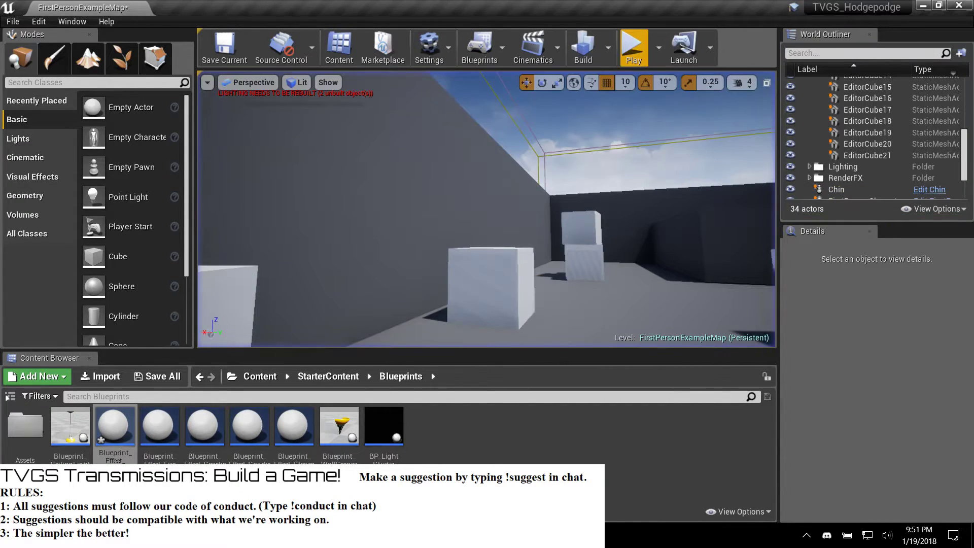
Step: Reopen the Chin Blueprint from the GameBP content folder
click(260, 376)
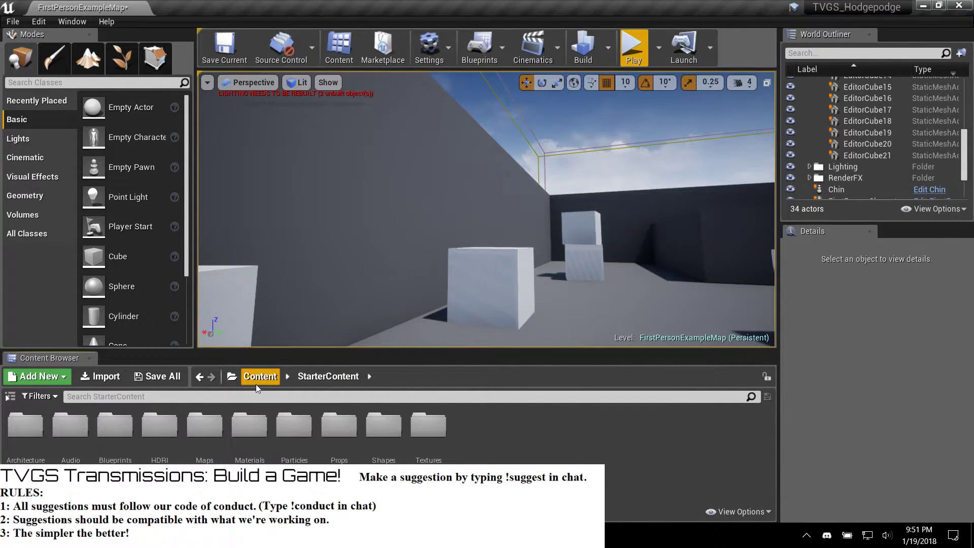
double_click(115, 426)
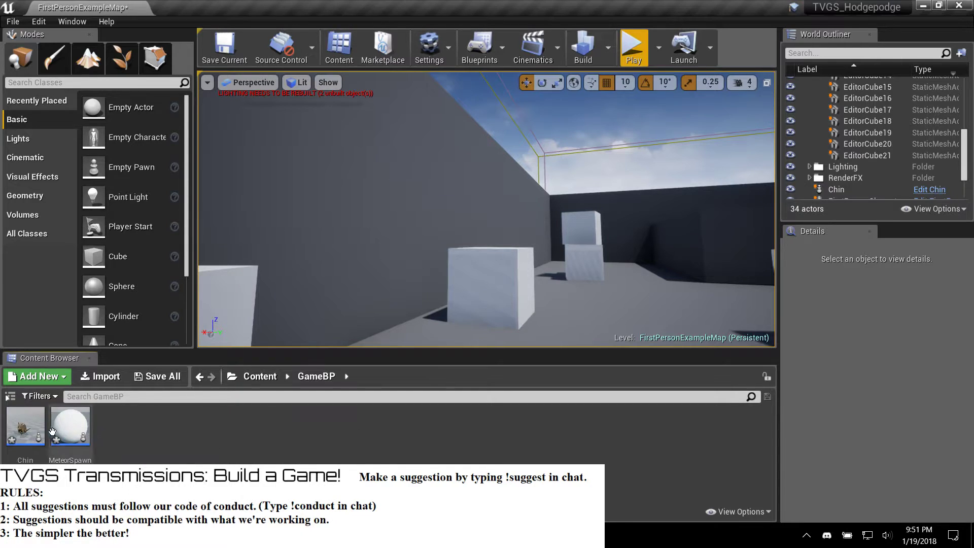
double_click(32, 429)
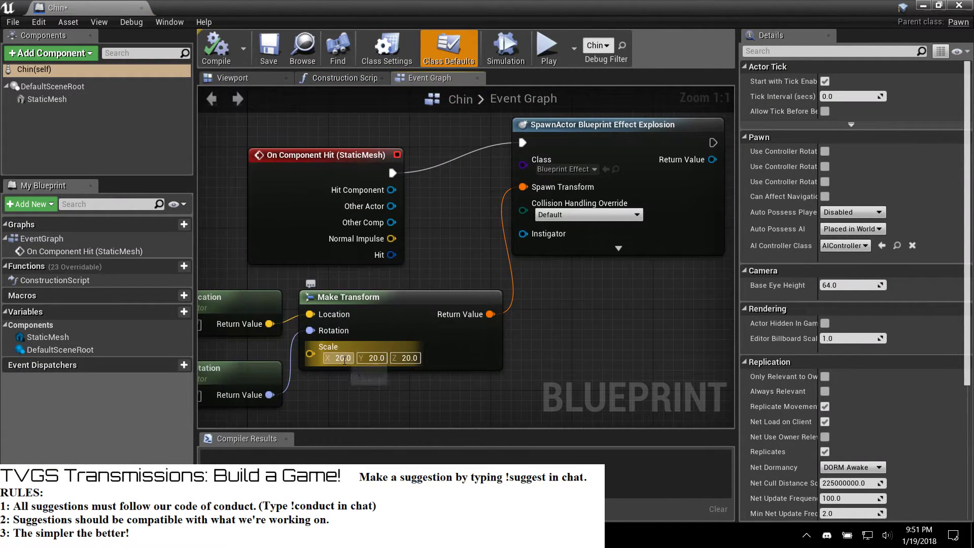
Step: Set the Make Transform node's Scale to 5 on X, Y and Z in the Chin event graph
text(5)
key(Tab)
text(5)
key(Tab)
text(5)
key(Return)
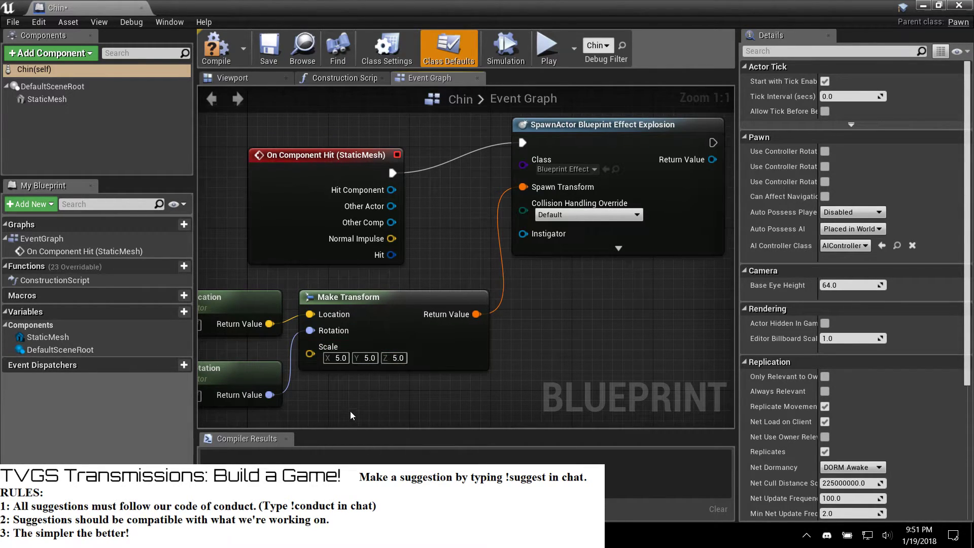
Step: Examine how GetActorLocation, GetActorRotation and Make Transform feed the SpawnActor node's Spawn Transform in the Chin event graph
right_drag(350, 411, 482, 394)
click(372, 361)
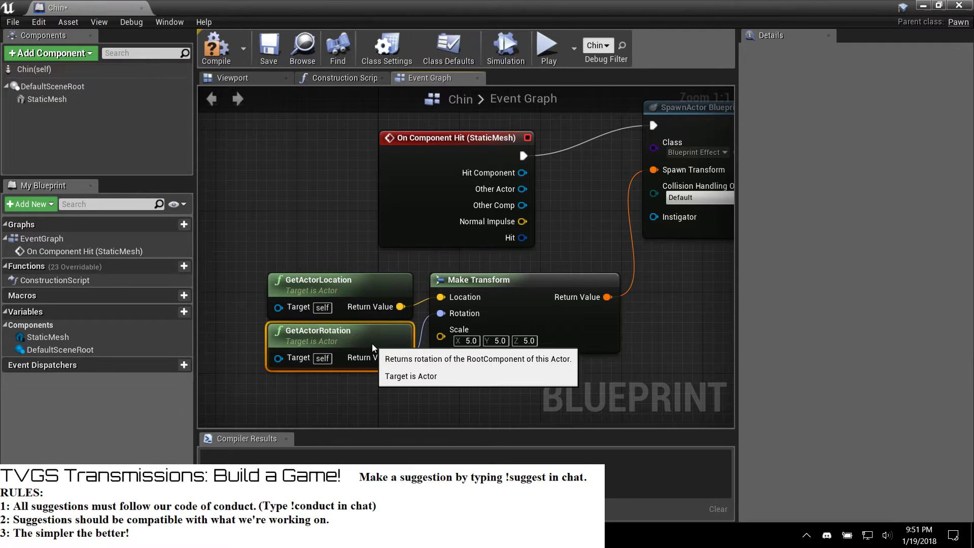
right_drag(718, 281, 613, 352)
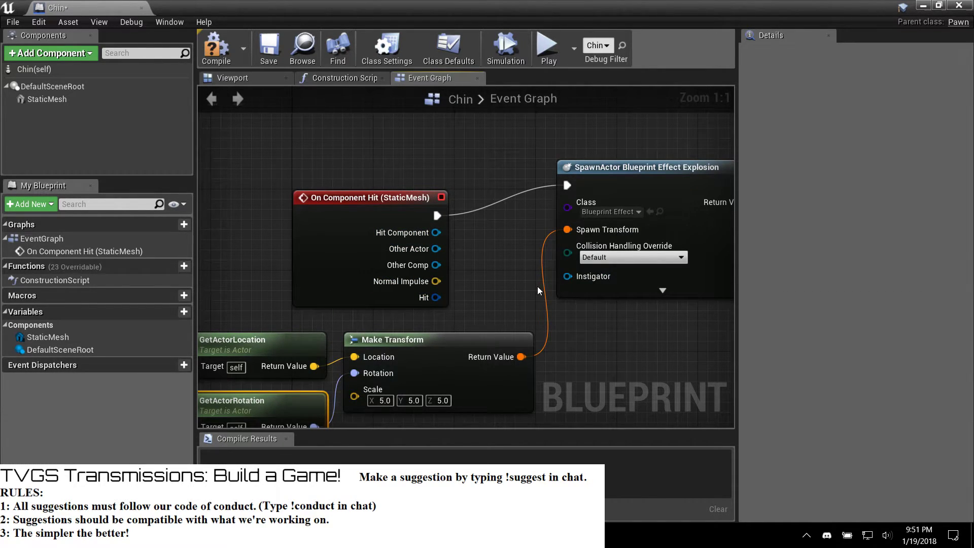
right_drag(470, 284, 539, 189)
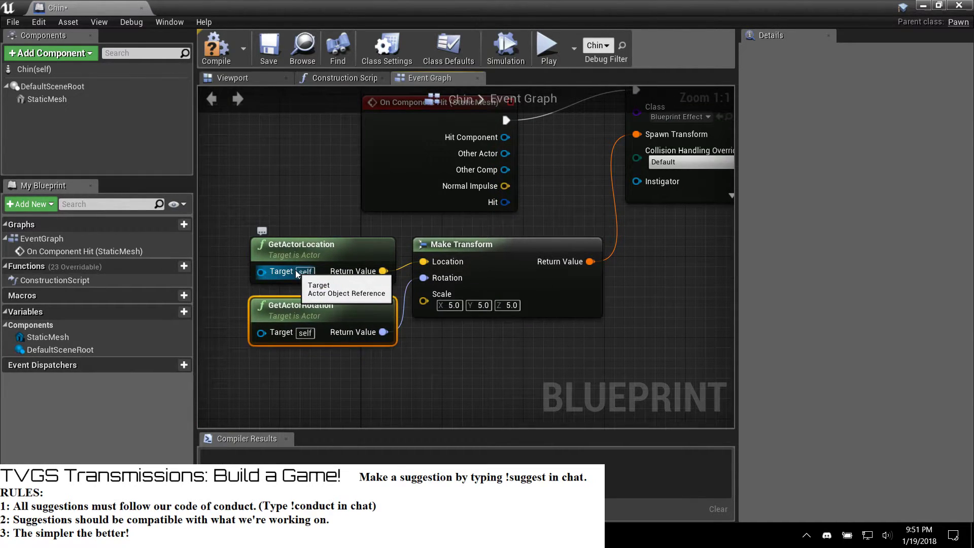
right_drag(567, 164, 470, 217)
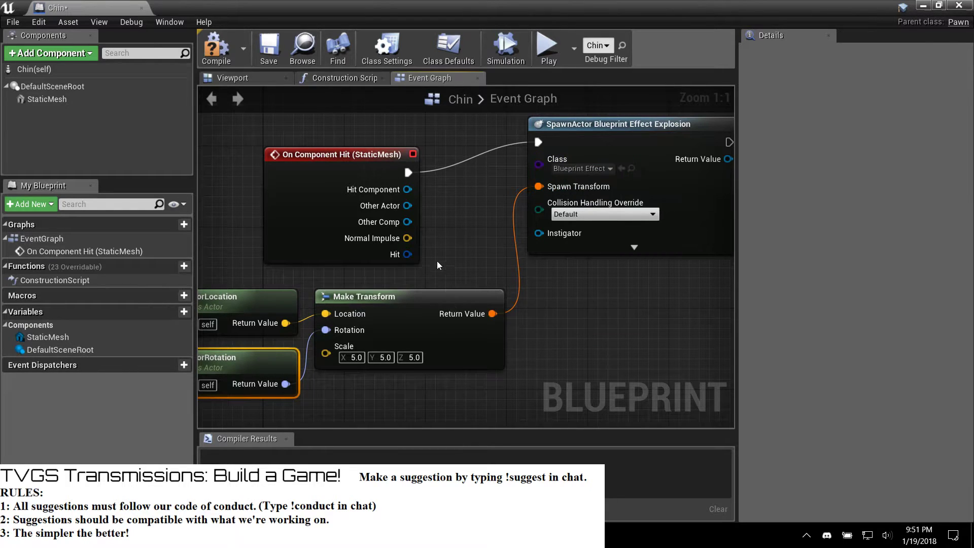
right_drag(437, 261, 550, 226)
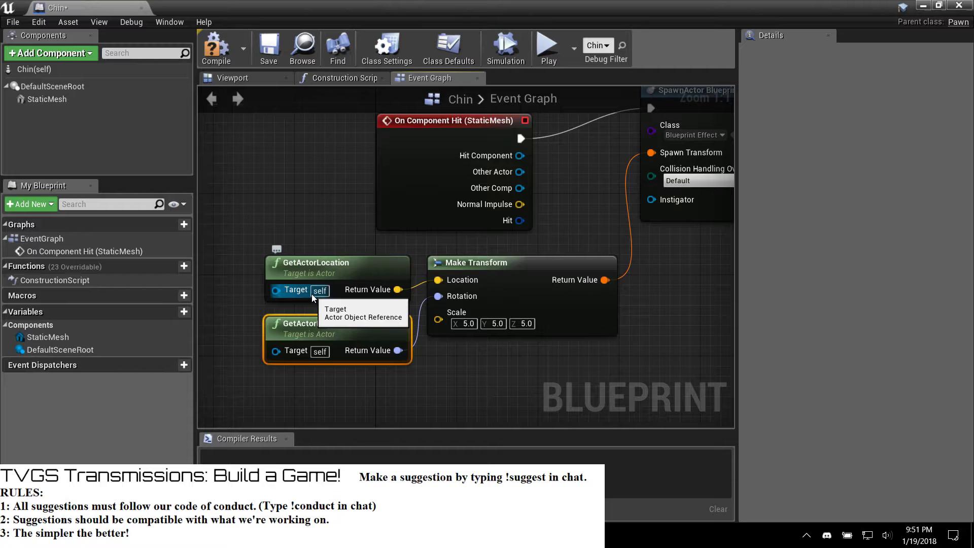
Step: Turn on Simulation mode for the Chin Blueprint and add a breakpoint to the SpawnActor Blueprint Effect Explosion node
click(519, 45)
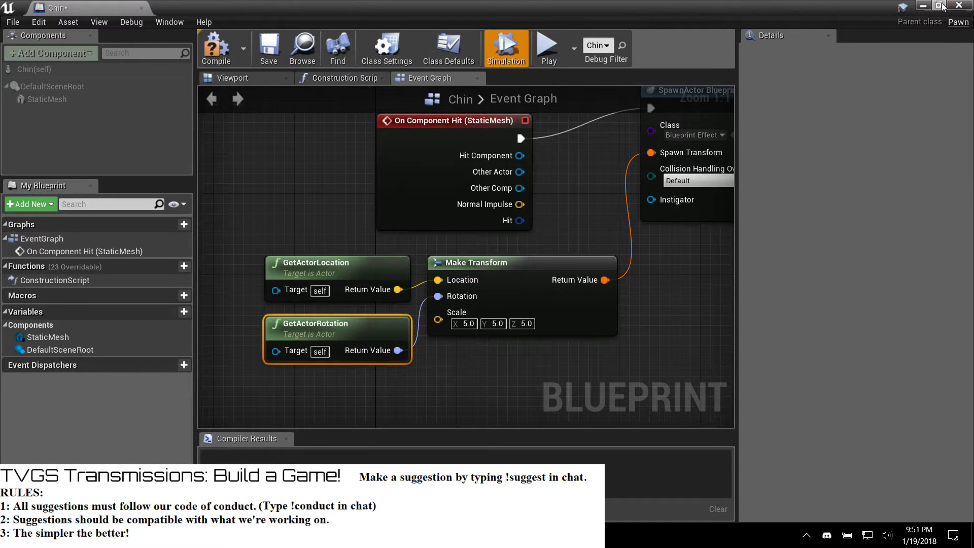
right_click(492, 263)
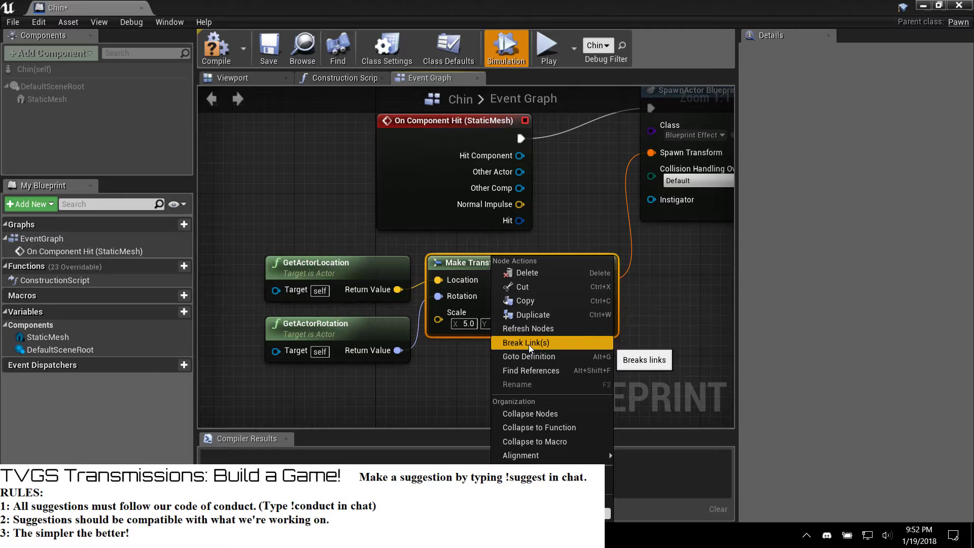
click(449, 263)
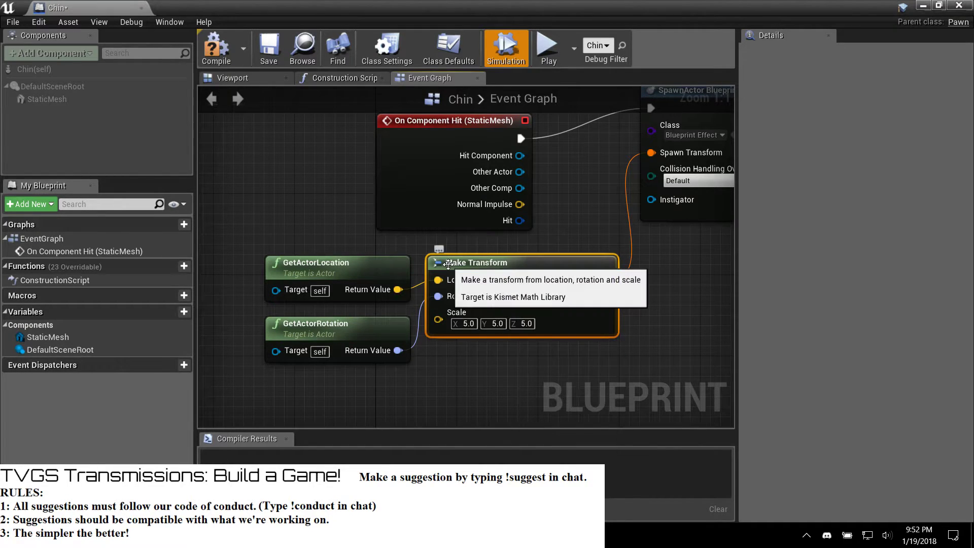
right_click(448, 264)
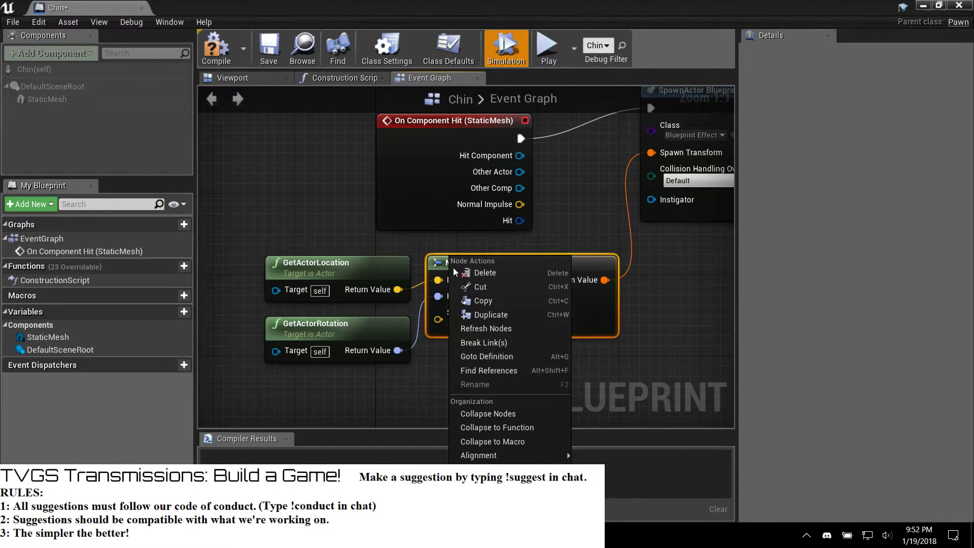
mouse_move(513, 456)
right_drag(670, 101, 601, 163)
right_click(601, 163)
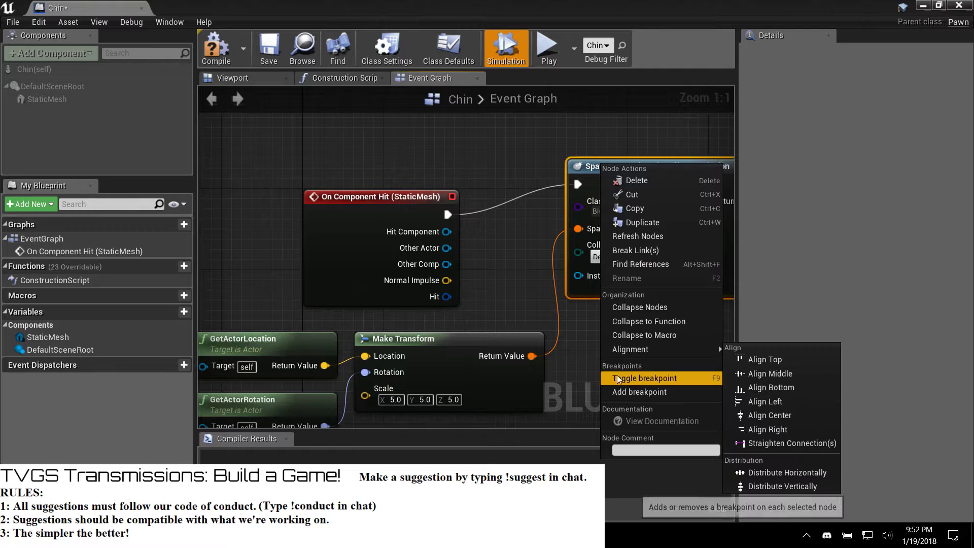
right_click(511, 343)
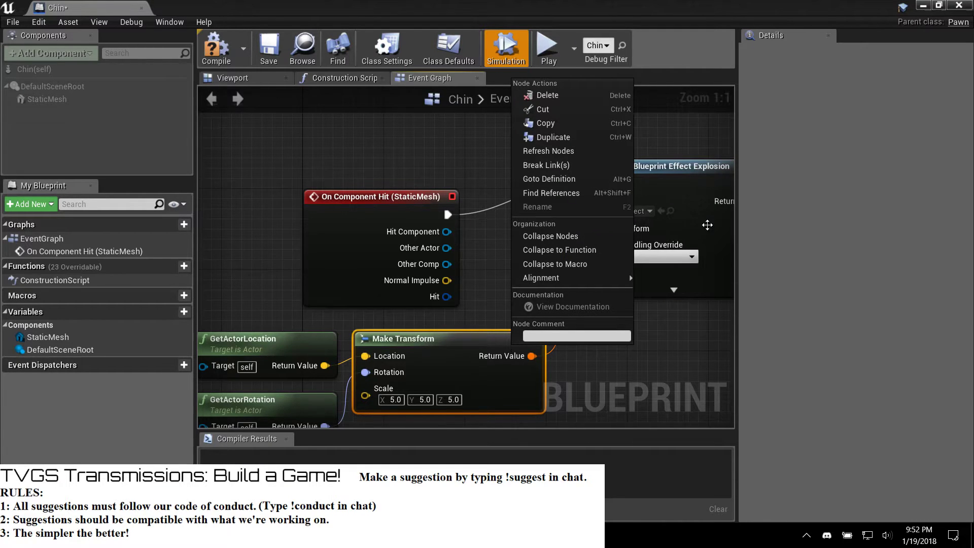
right_click(672, 174)
click(723, 389)
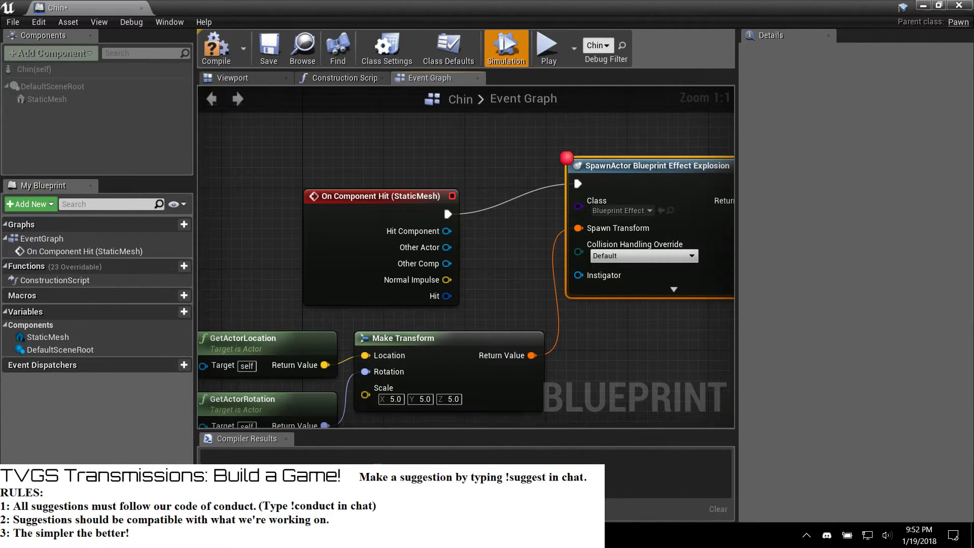
Step: Play the level until the breakpoint halts it, and examine the paused Chin graph's transform nodes and their pin values
click(923, 5)
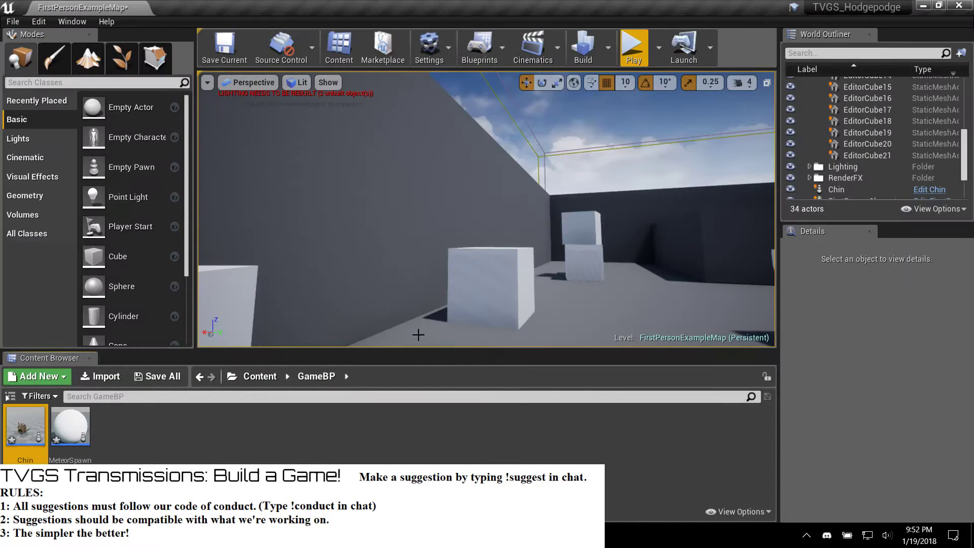
click(641, 47)
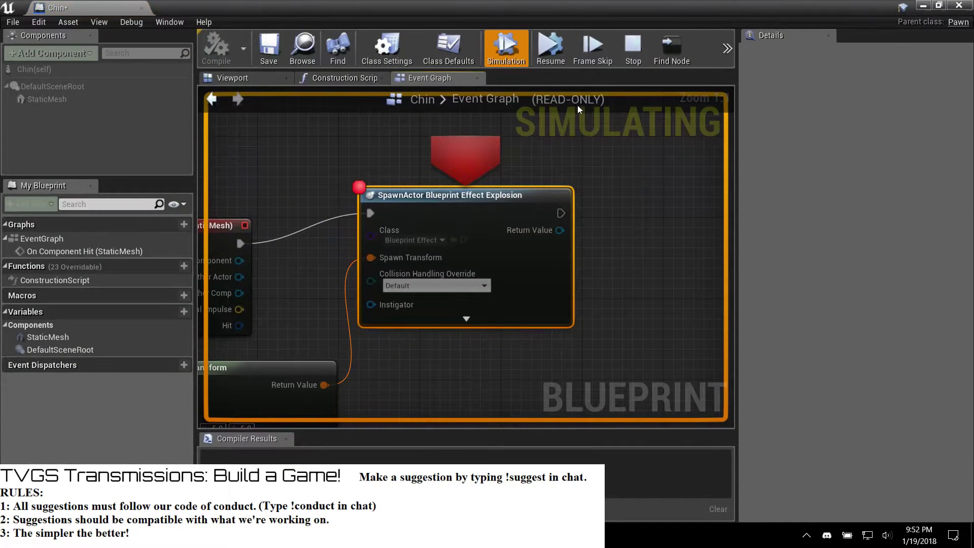
scroll(357, 300, down, 2)
right_drag(358, 300, 519, 176)
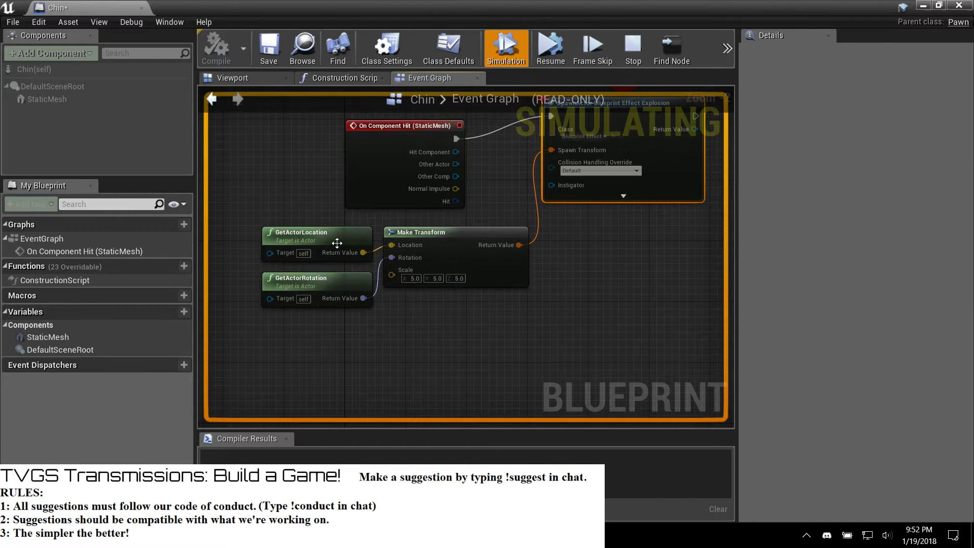
mouse_move(344, 254)
mouse_move(345, 298)
right_drag(541, 191, 473, 265)
right_drag(510, 229, 477, 259)
mouse_move(477, 259)
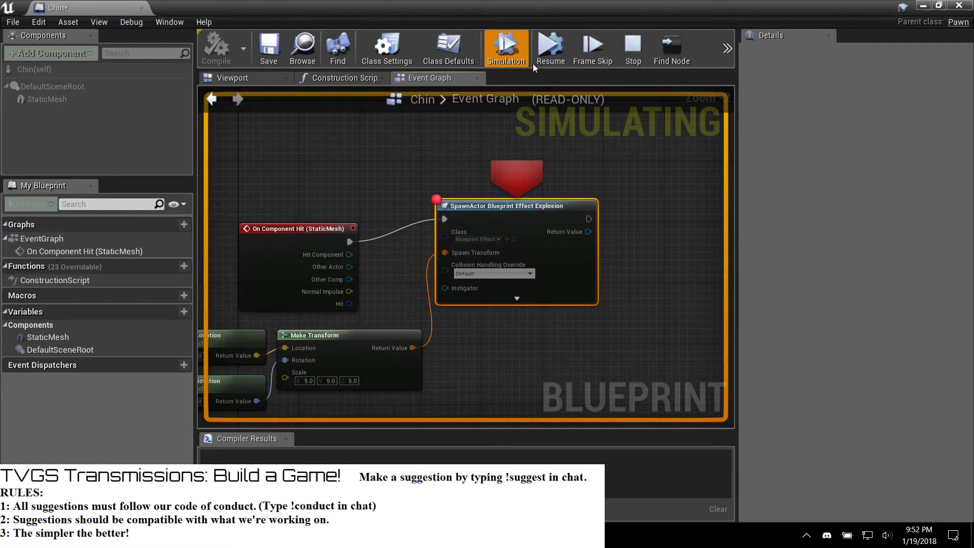
Step: Skip frames from the breakpoint into the explosion Blueprint's Construction Script, then resume, stop playing and close the Blueprint editor
click(580, 71)
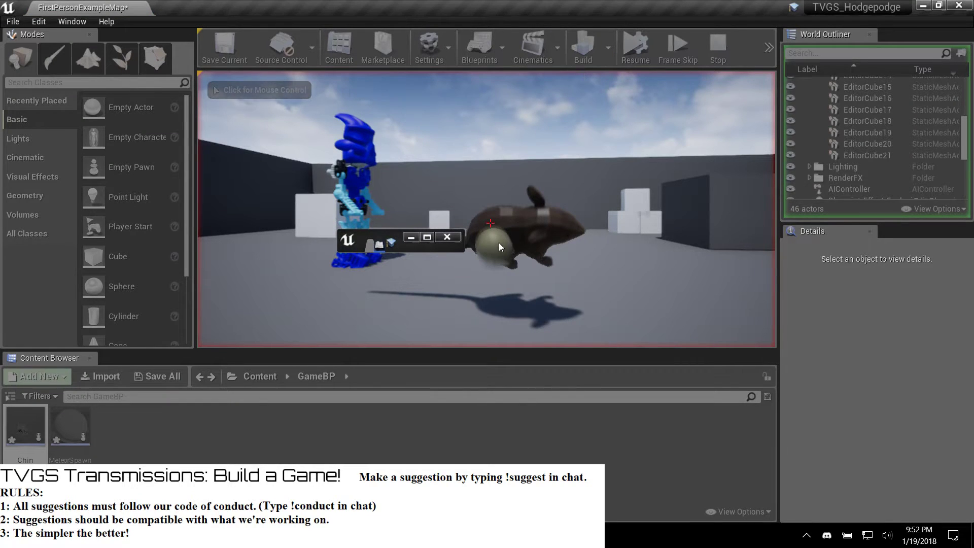
click(427, 238)
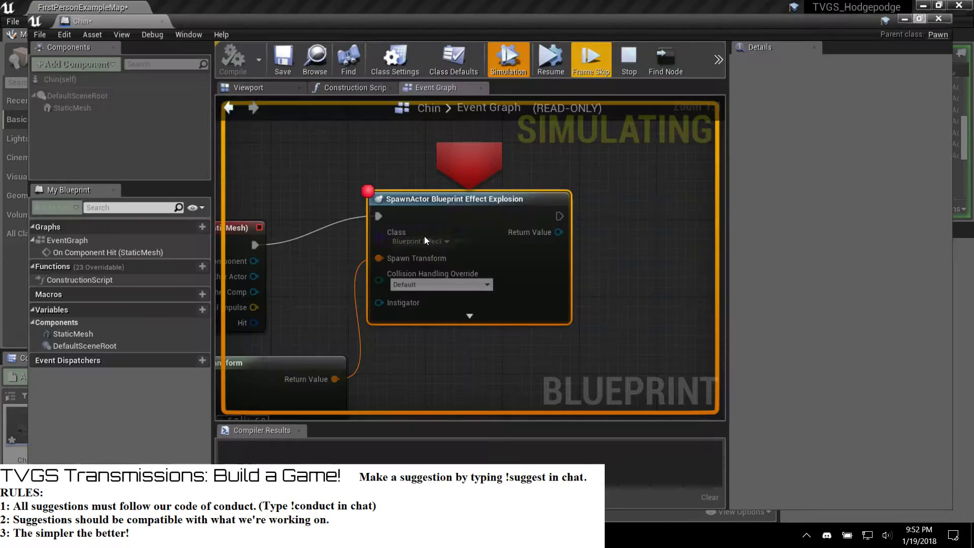
click(588, 45)
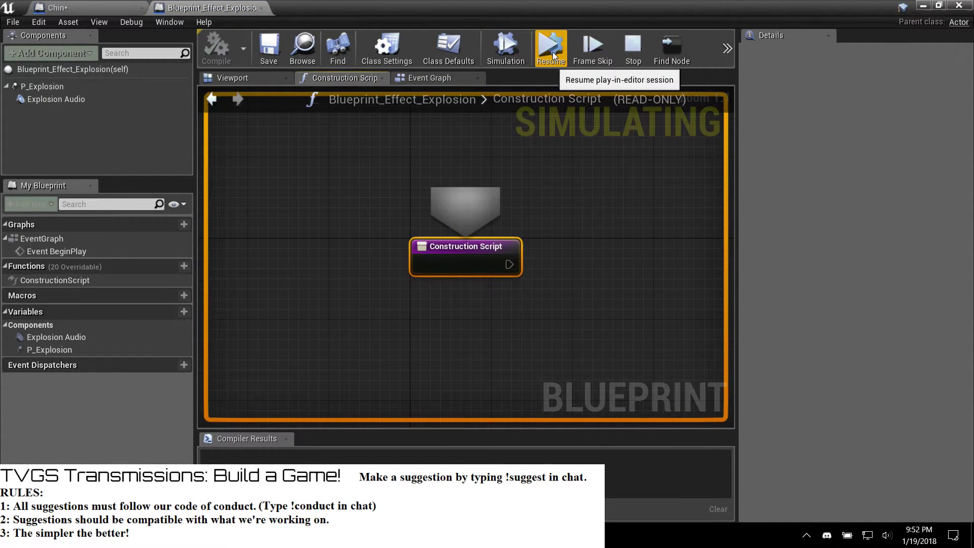
click(552, 53)
key(Escape)
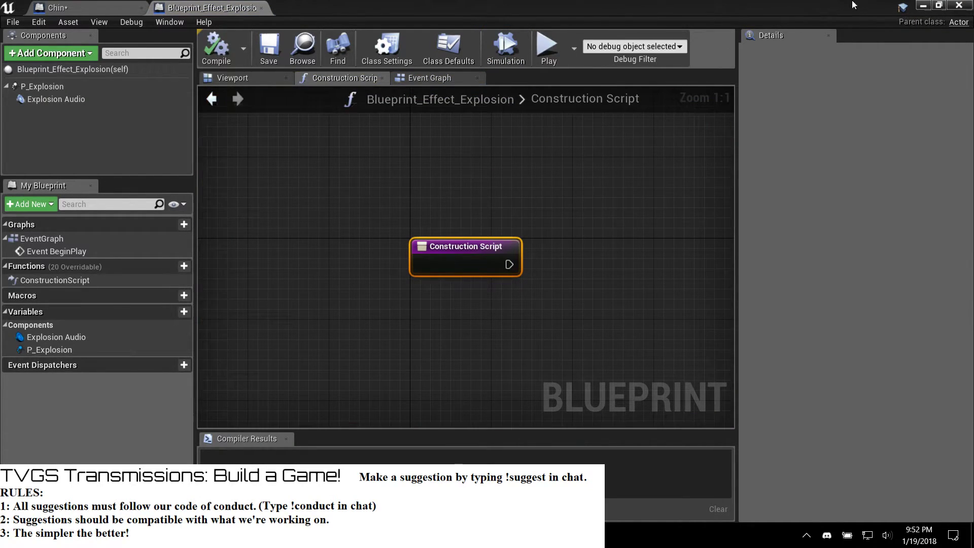
click(958, 5)
Step: Play the level again, remove the breakpoint from the SpawnActor node, and resume the game in the level viewport
key(s)
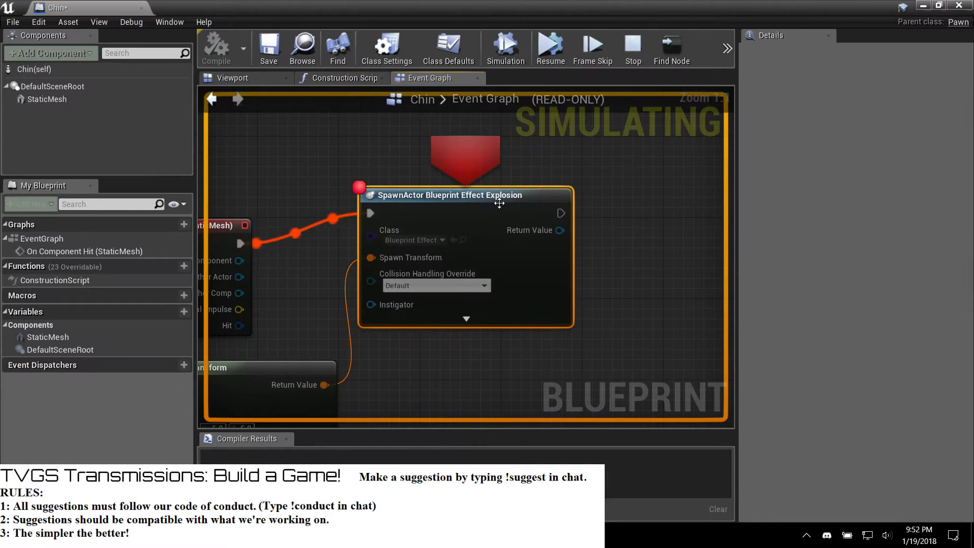
right_click(426, 220)
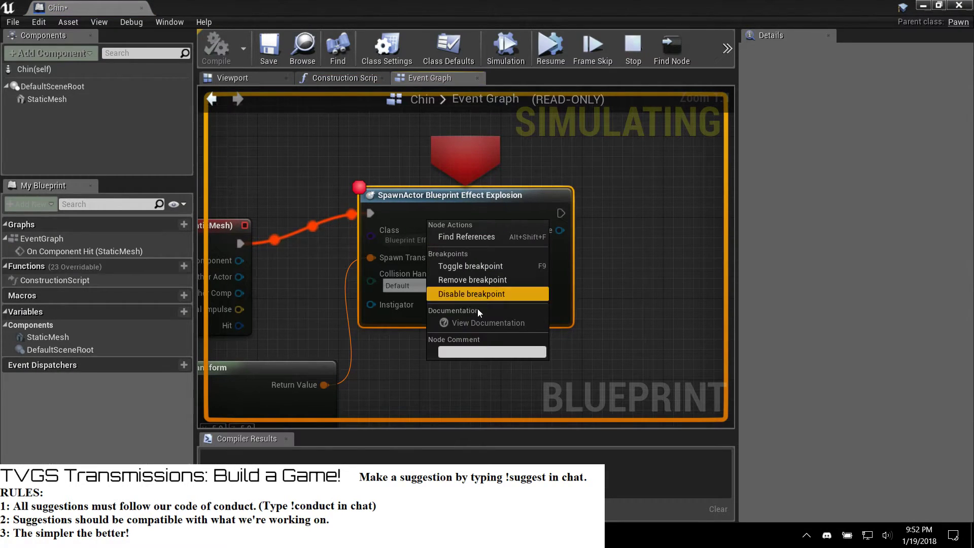
click(477, 282)
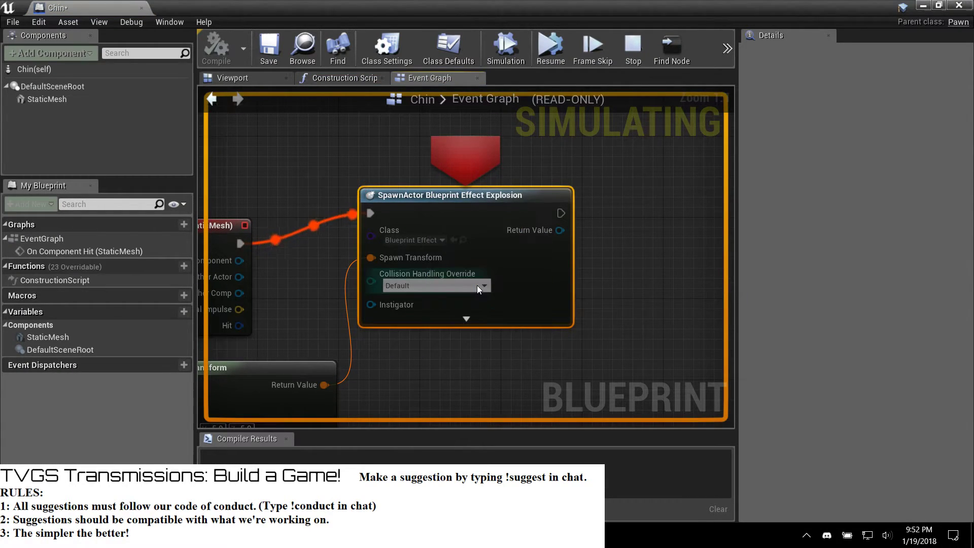
click(550, 48)
click(712, 72)
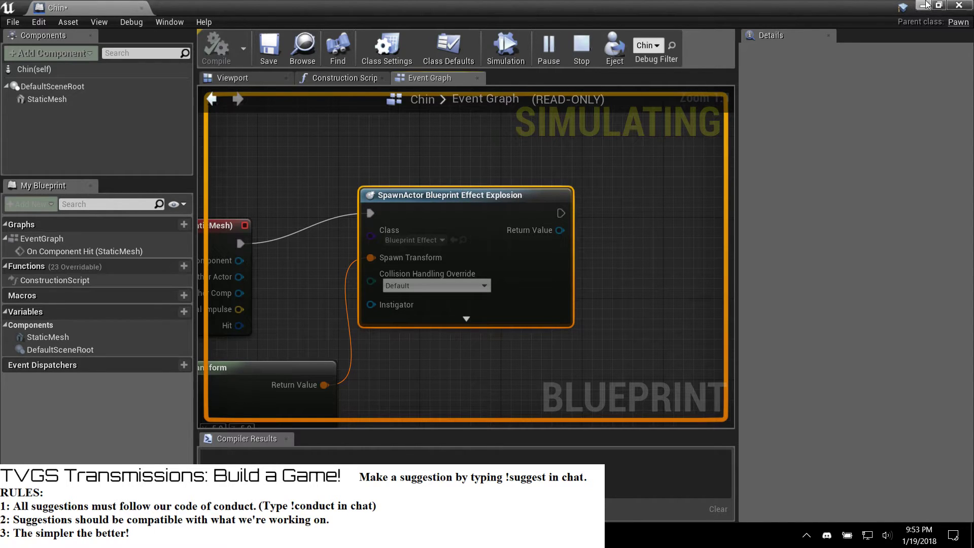
click(924, 5)
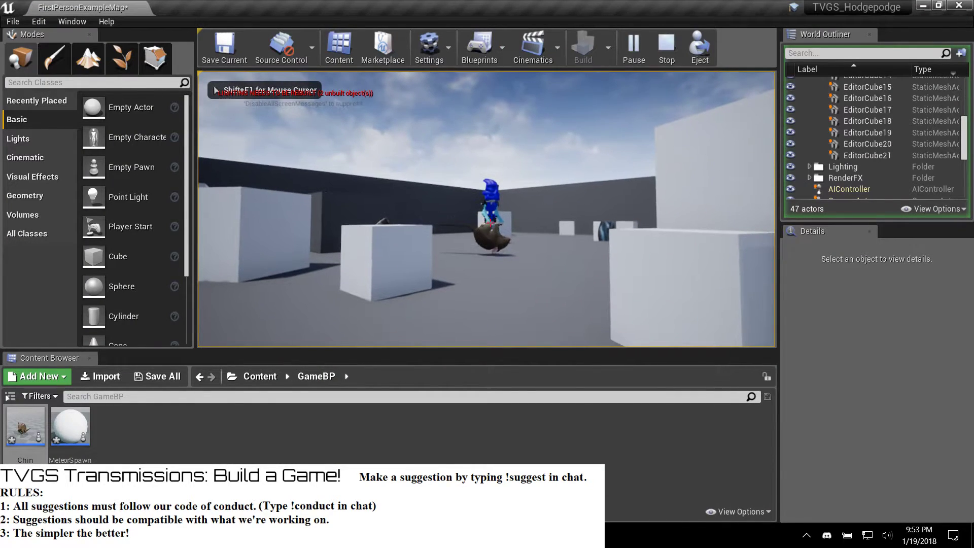
Step: Chase the Chin through the running level and shoot it repeatedly to check where its explosions spawn
key(w)
click(490, 224)
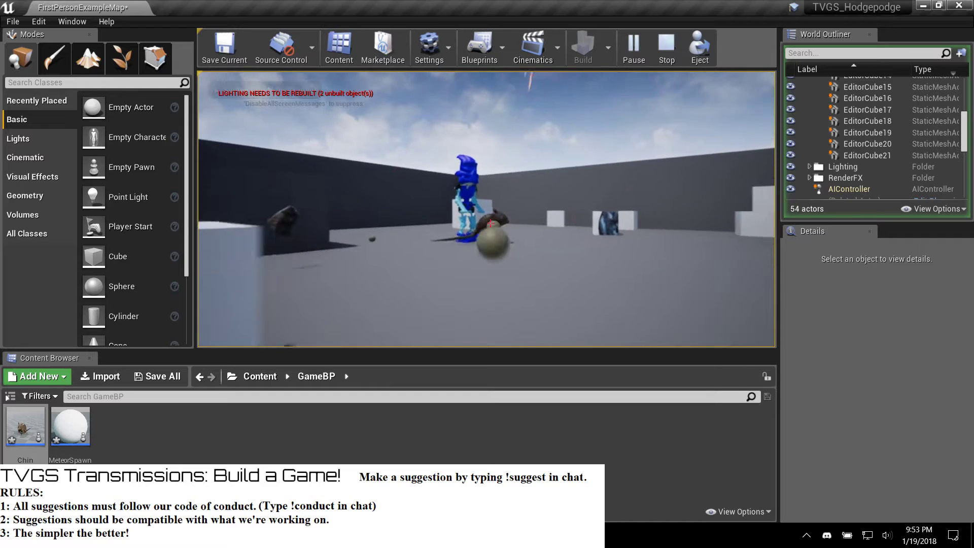
key(w)
click(490, 223)
click(490, 223)
click(490, 223)
key(w)
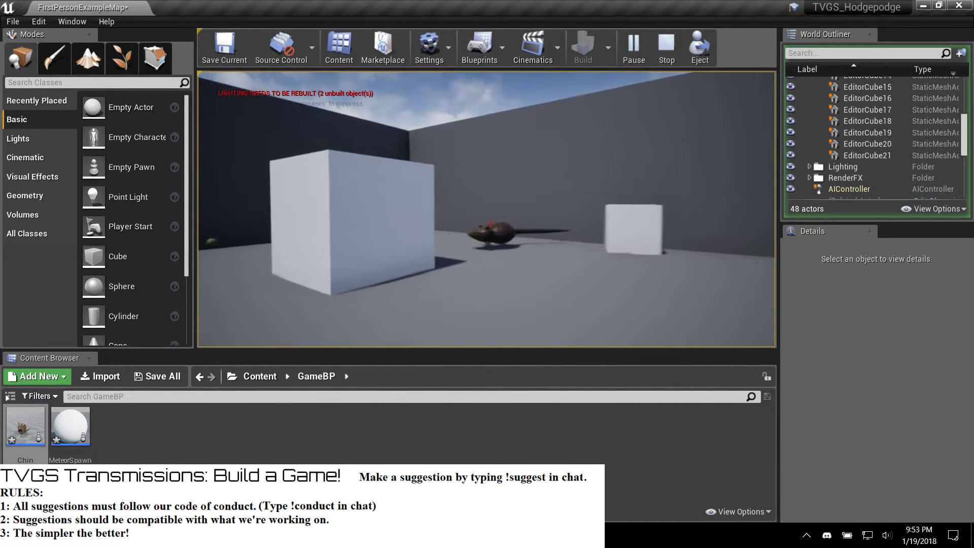
key(w)
click(491, 224)
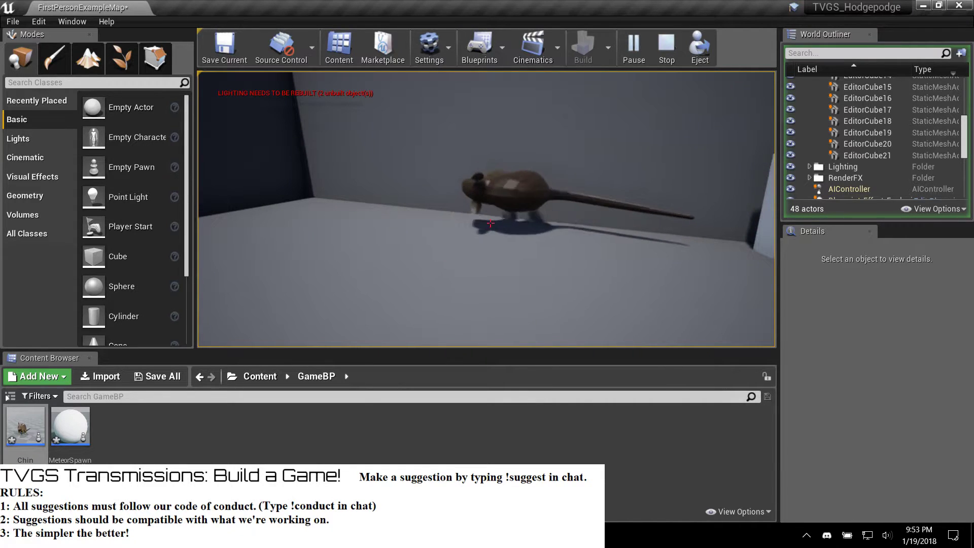
click(490, 223)
key(w)
click(490, 223)
click(490, 223)
key(w)
click(491, 224)
key(w)
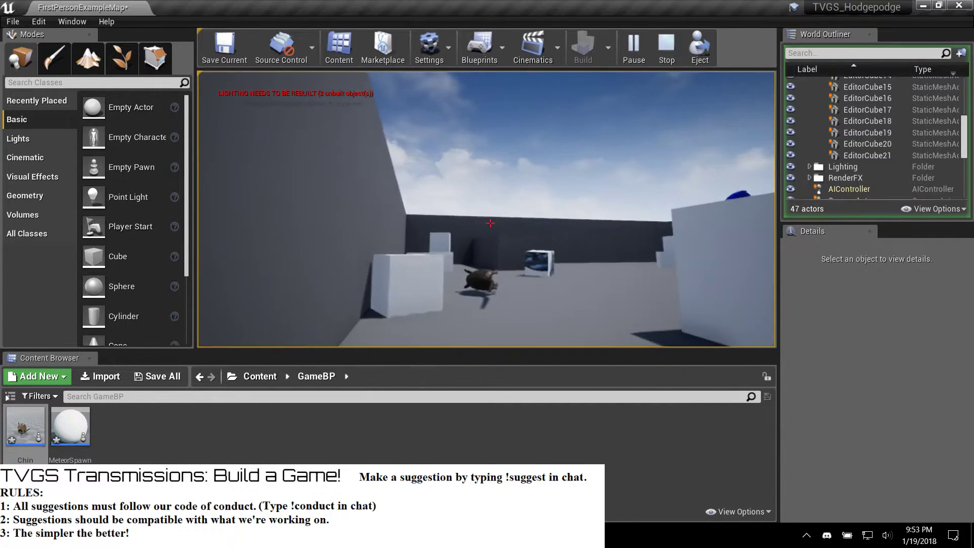
Step: Follow the moving Chin around the level, examine the explosions overhead, and stop the play session
key(w)
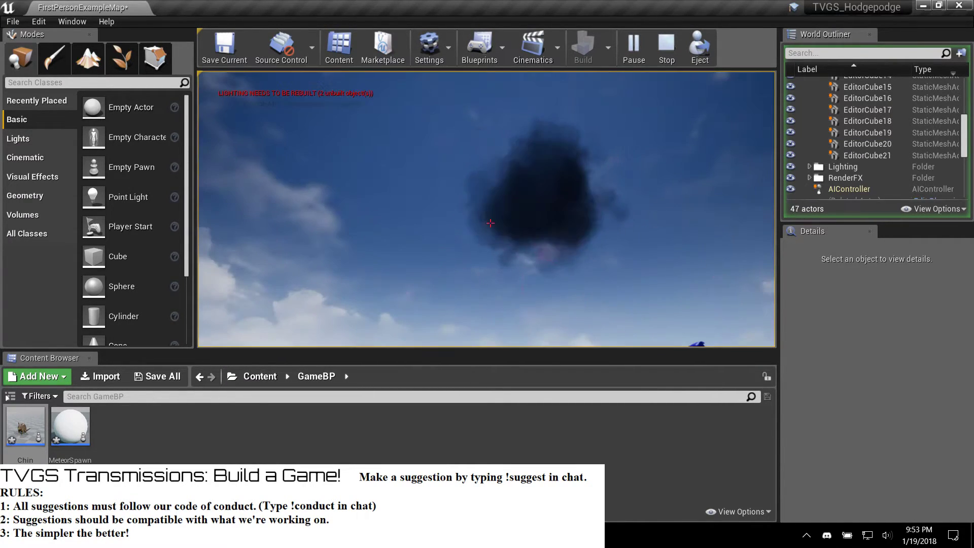
key(w)
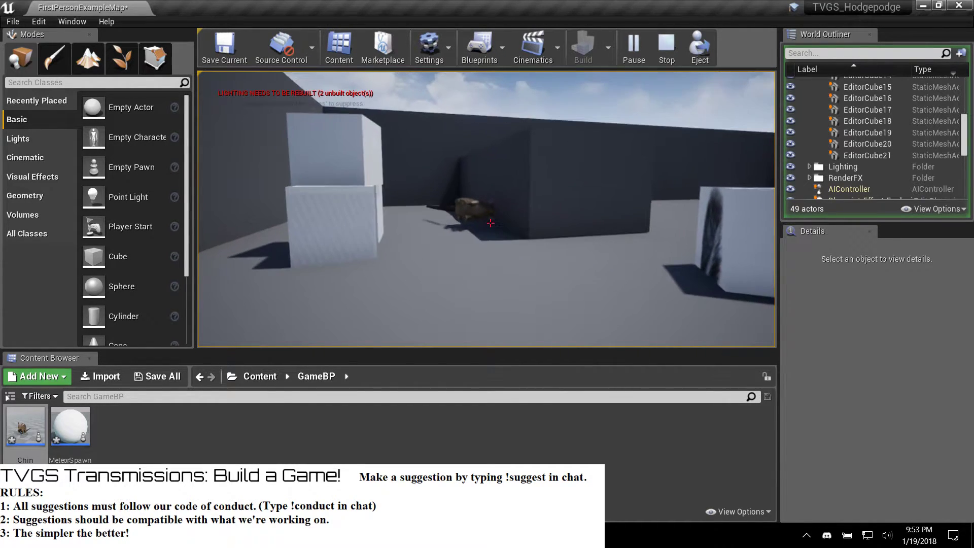
key(w)
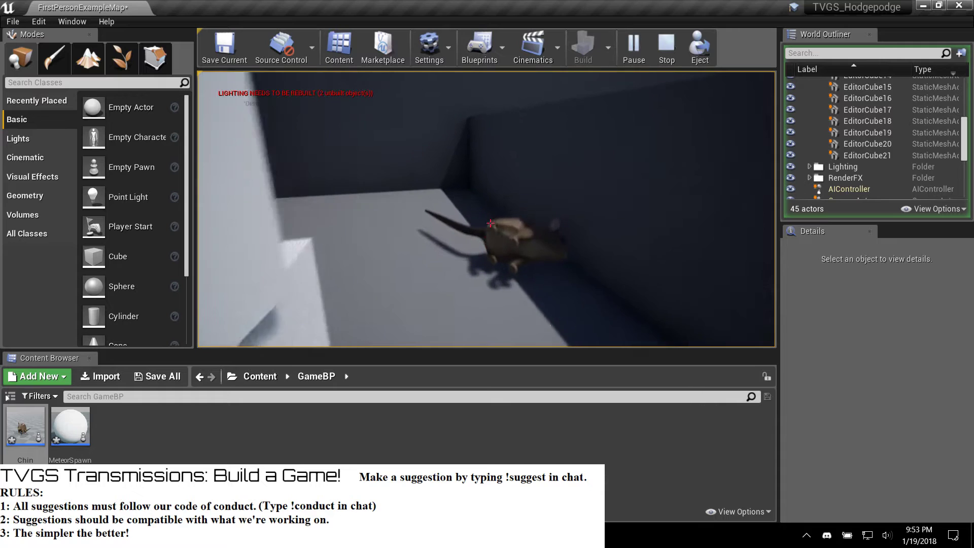
key(s)
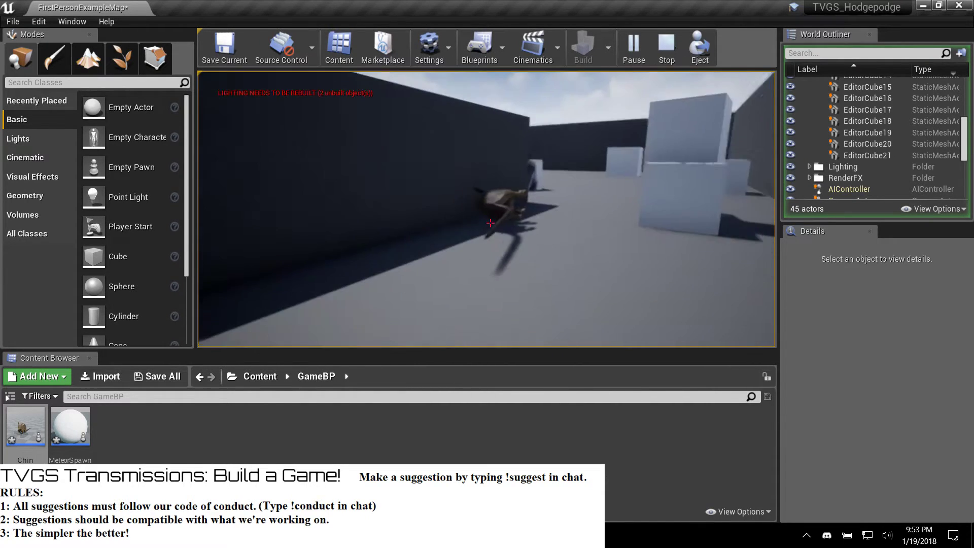
key(w)
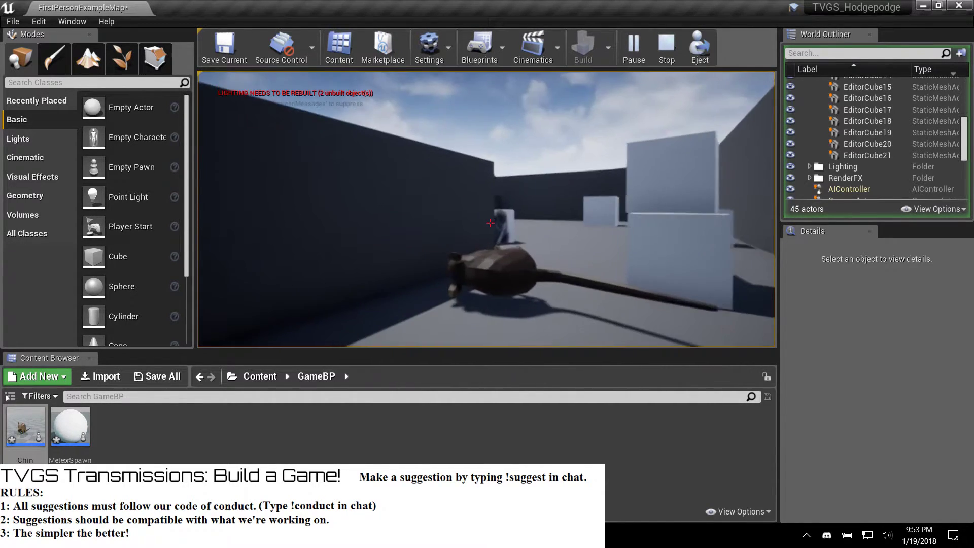
key(w)
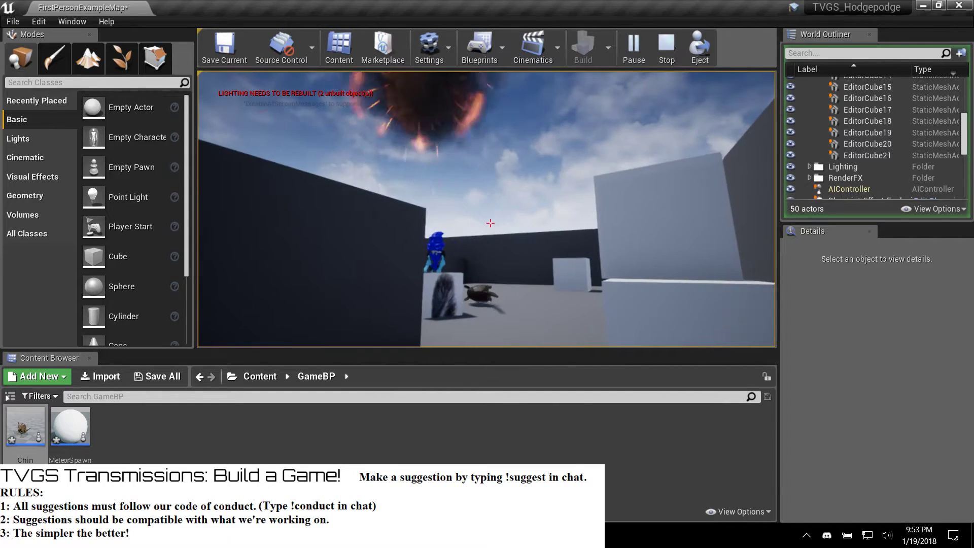
key(w)
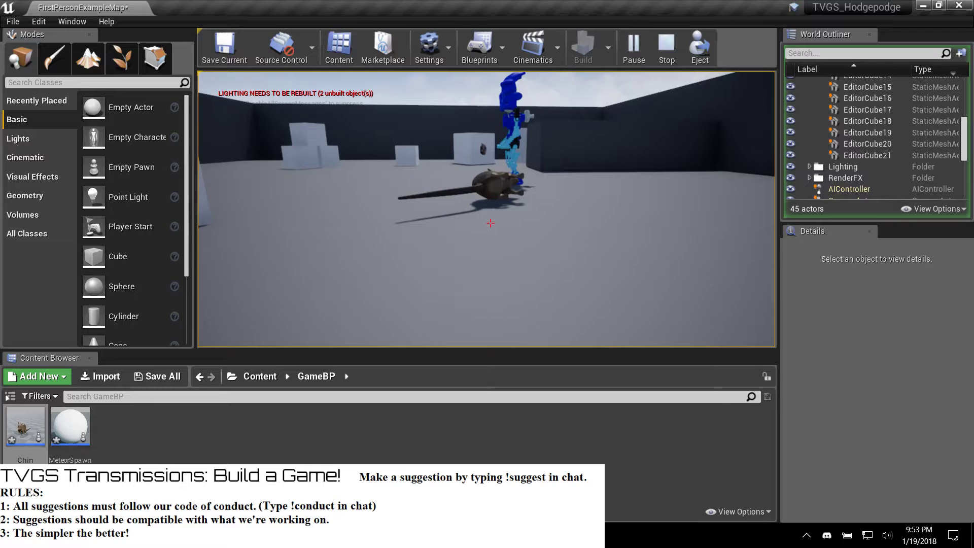
key(Escape)
key(w)
right_drag(468, 157, 604, 218)
key(s)
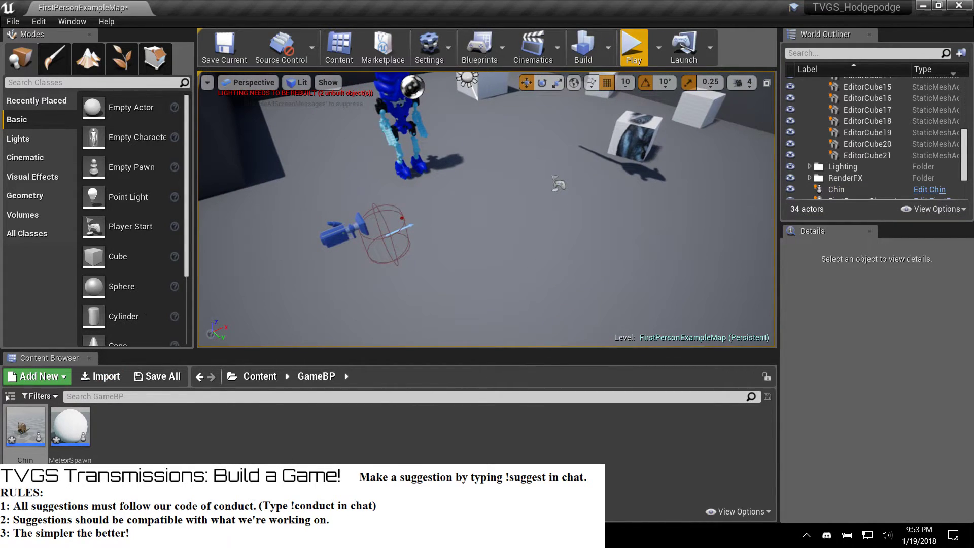
Step: In the Chin Blueprint's Event Graph, feed Make Transform's Location from a new GetWorldLocation (StaticMesh) node
double_click(40, 415)
right_drag(361, 327, 586, 234)
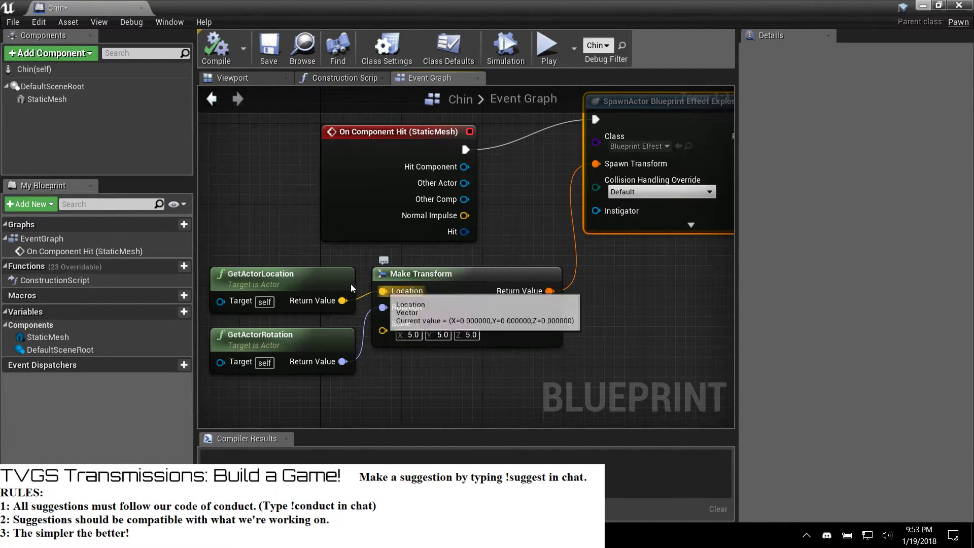
drag(340, 301, 293, 237)
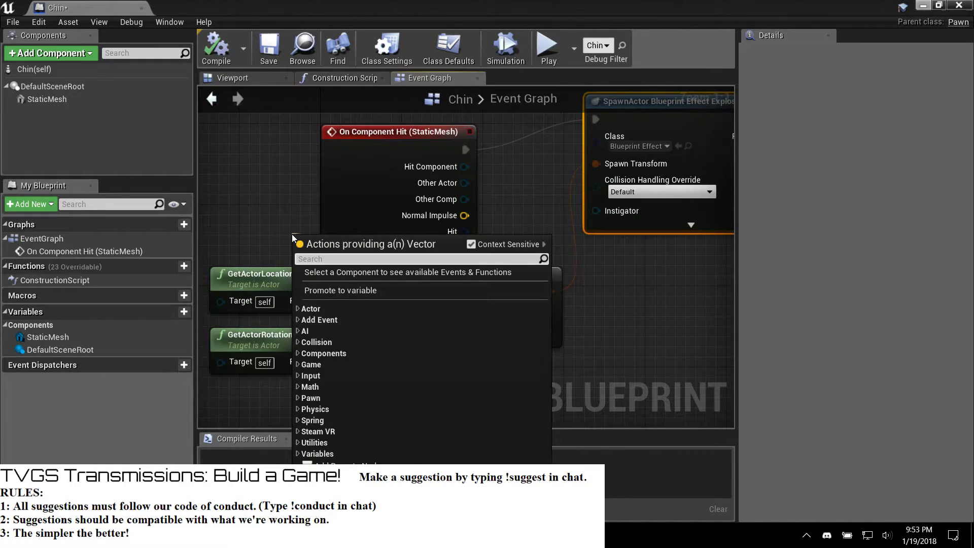
text(get)
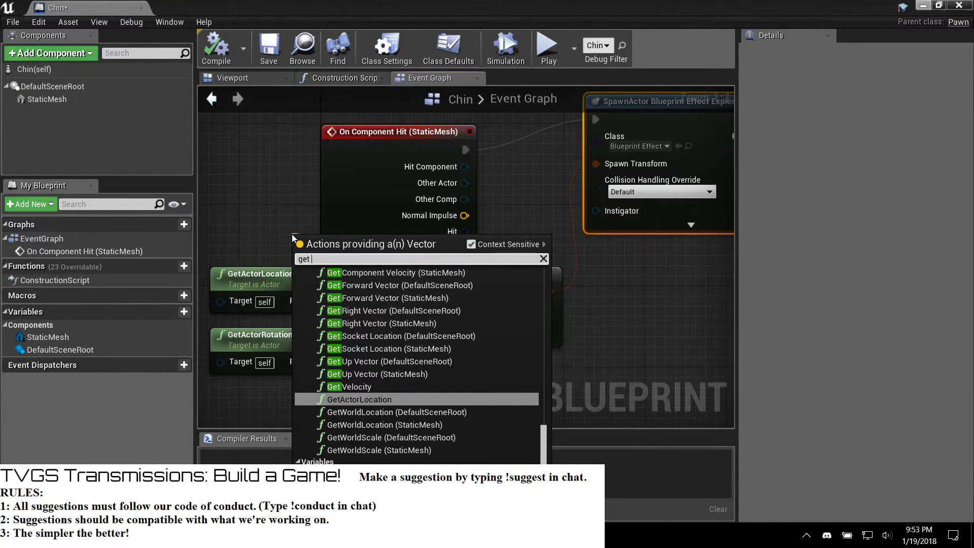
key(Down)
key(Down)
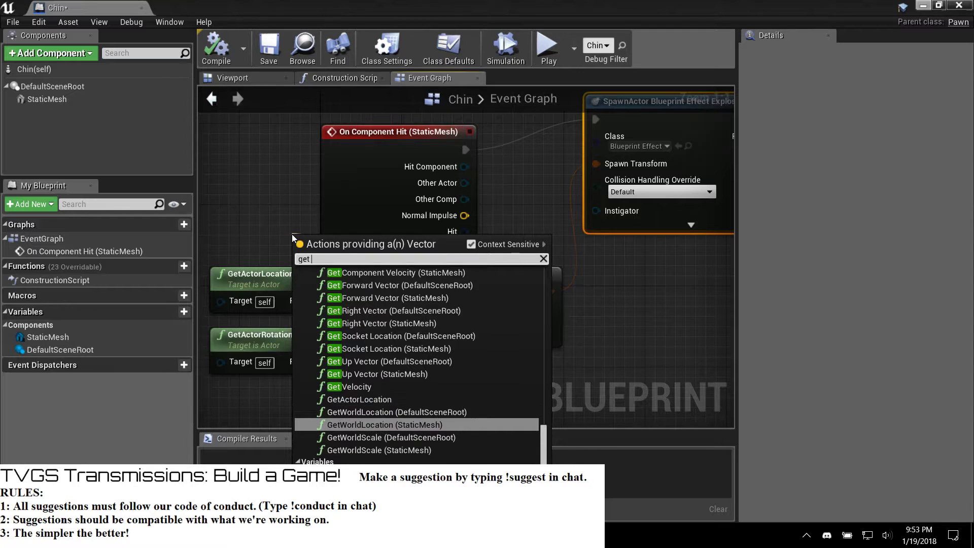
key(Return)
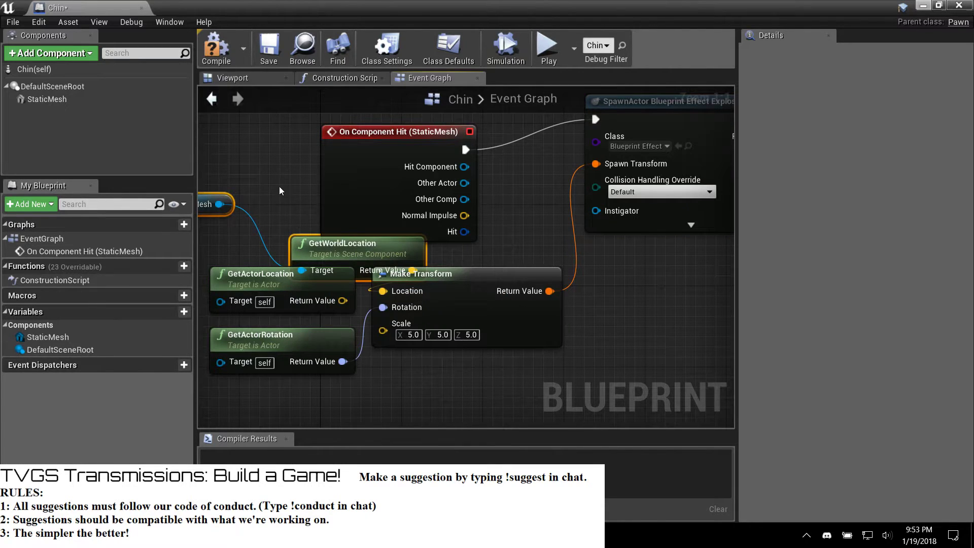
Step: Move the GetWorldLocation node clear of Make Transform and delete the unused GetActorLocation node
right_drag(279, 191, 415, 193)
drag(437, 248, 358, 266)
drag(462, 300, 300, 333)
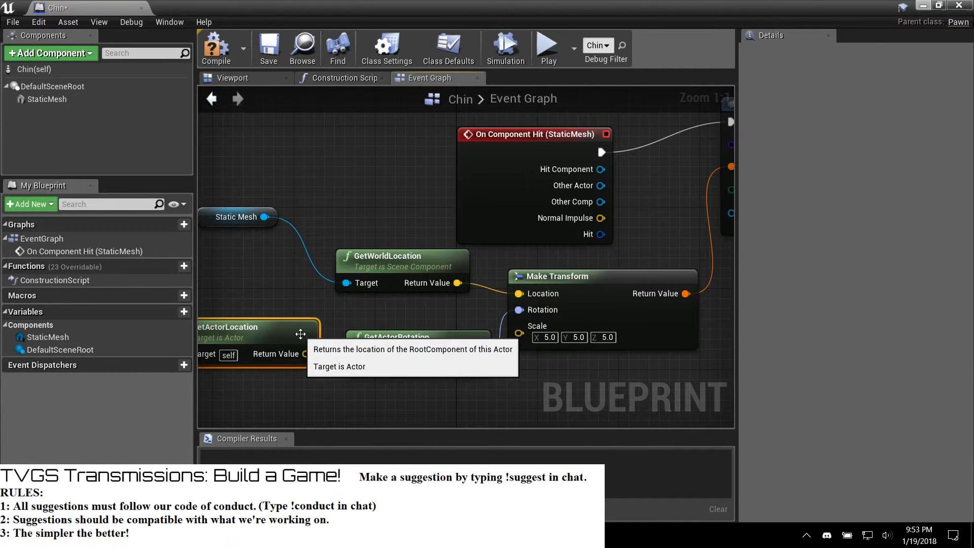
key(Delete)
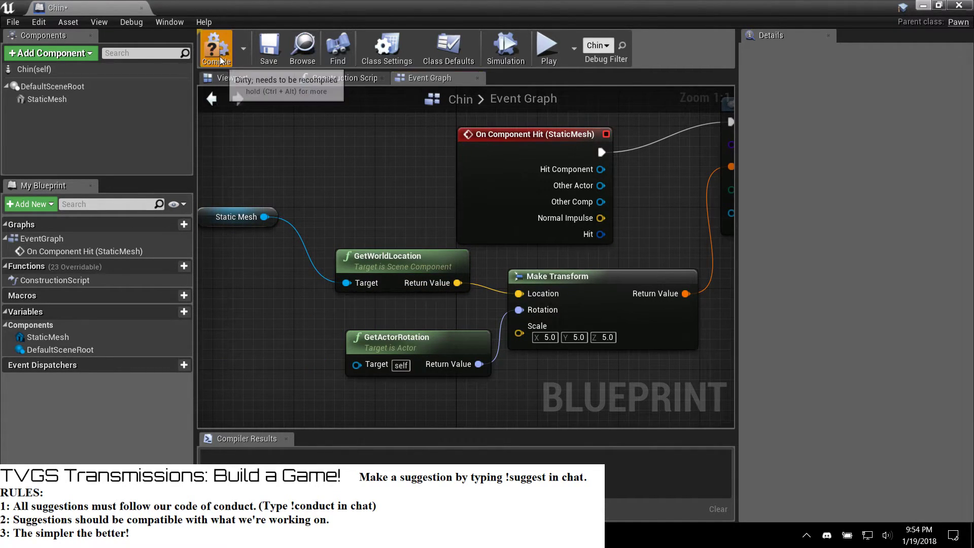
Step: Return to the level editor and play the level to check the Chin's explosion location, and stop playing
click(941, 9)
click(923, 6)
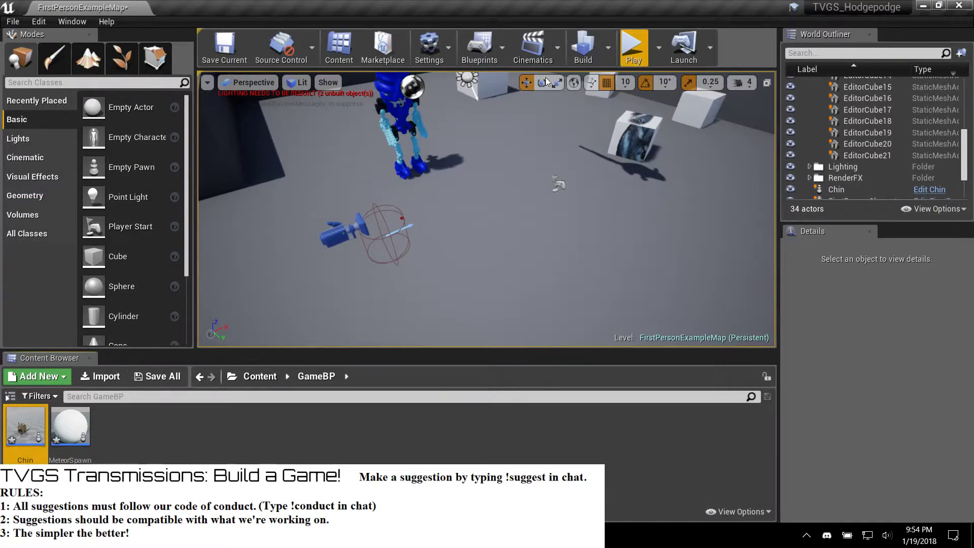
click(631, 42)
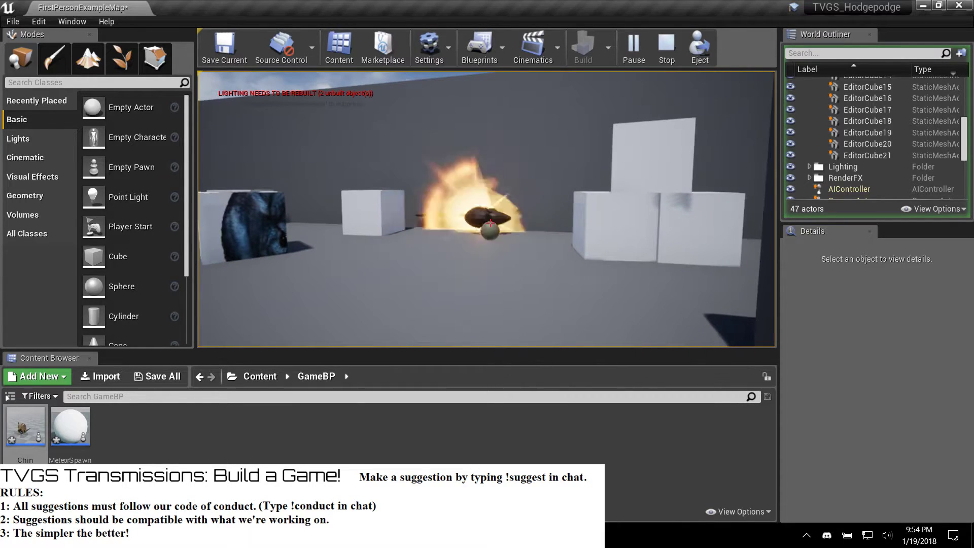
key(Escape)
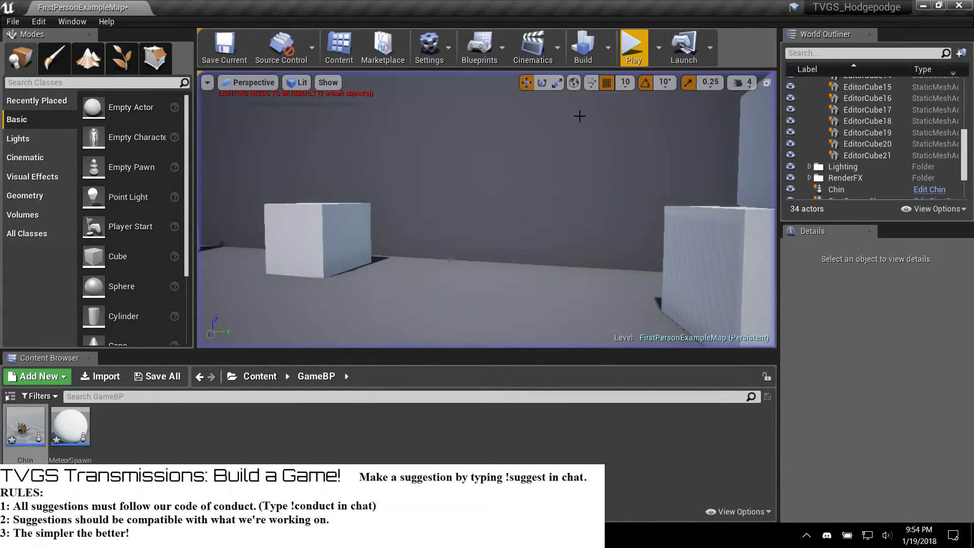
Step: Set the Chin Blueprint's Make Transform Scale to 1.0 on X, Y and Z, save and compile it, and close the editor
double_click(25, 426)
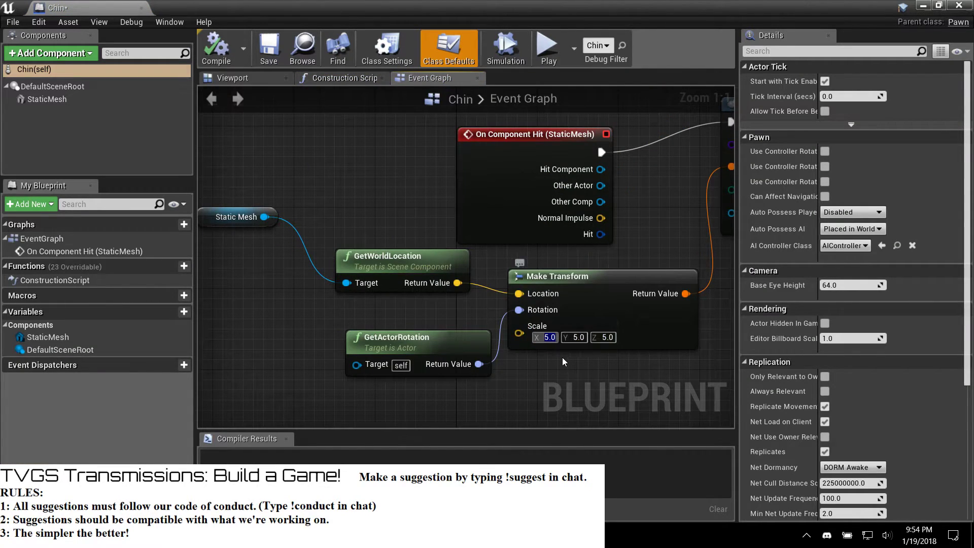
text(1)
key(Tab)
text(1)
key(Tab)
text(1)
key(Return)
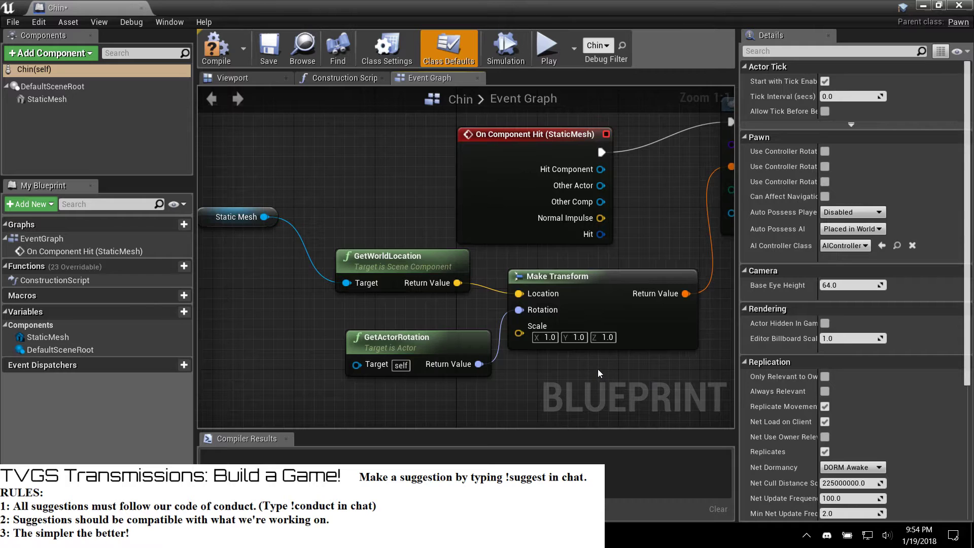
key(ctrl+s)
click(226, 50)
click(969, 6)
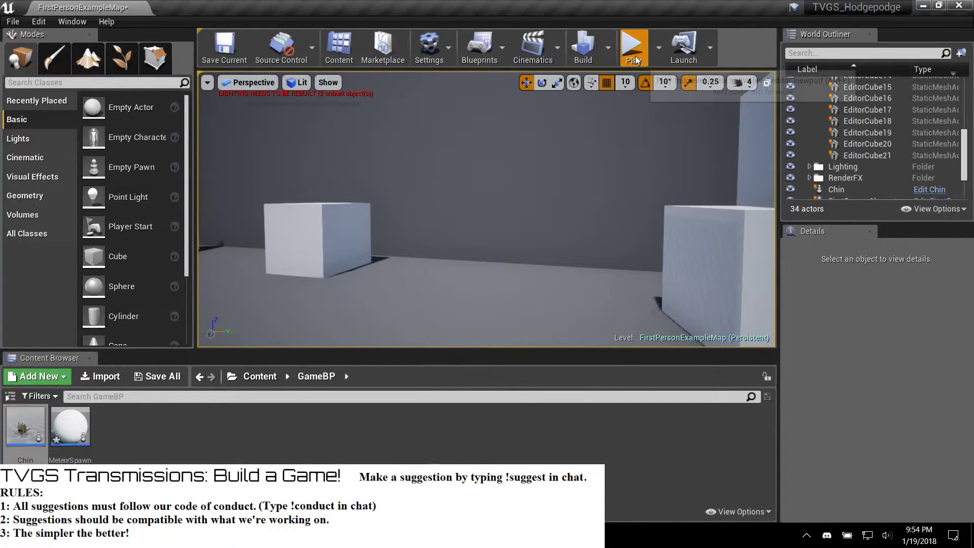
Step: Play the level again and shoot the Chin repeatedly to check its explosions' position and size
click(634, 49)
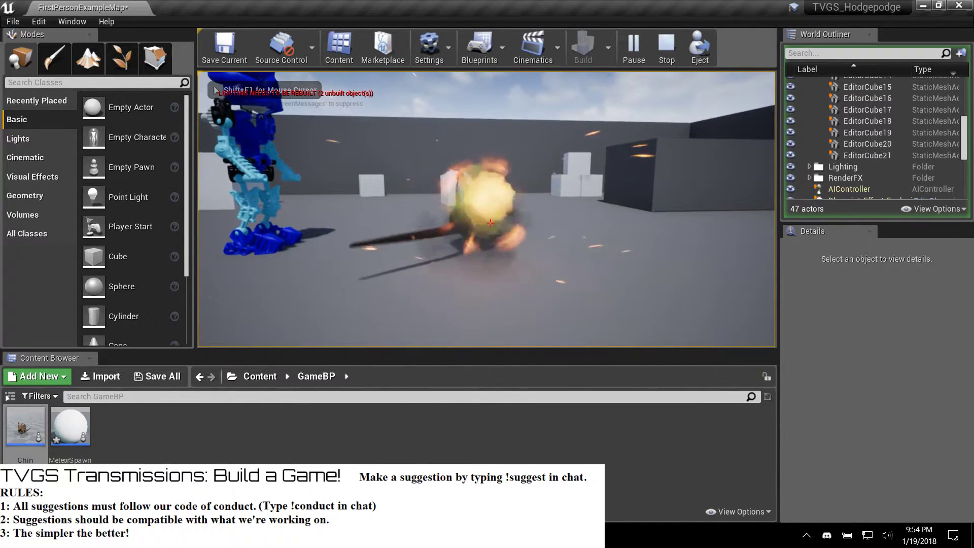
key(w)
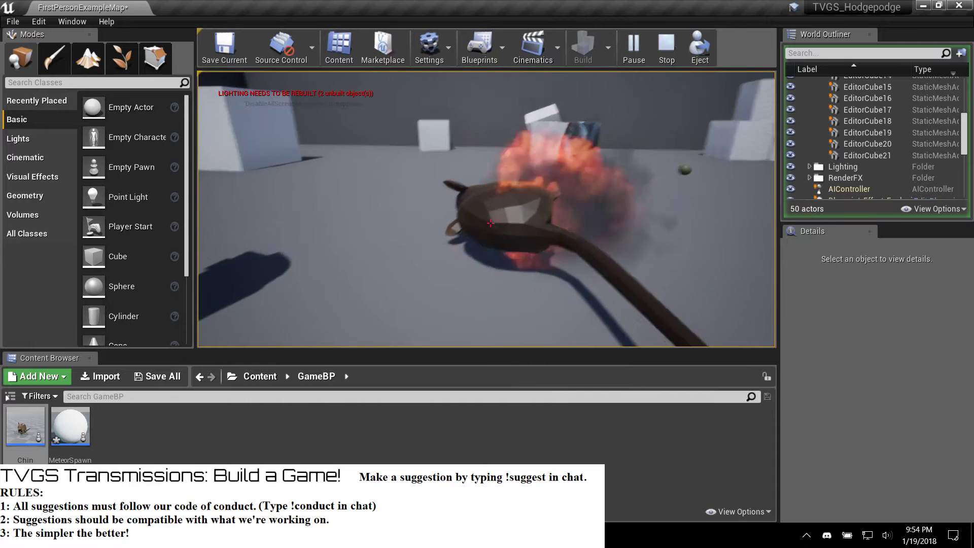
key(d)
key(s)
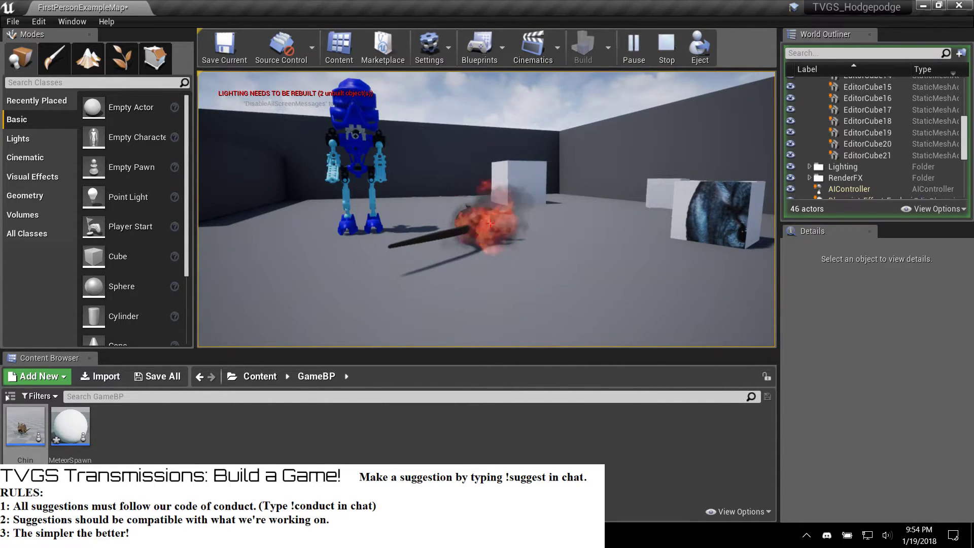
key(d)
click(490, 224)
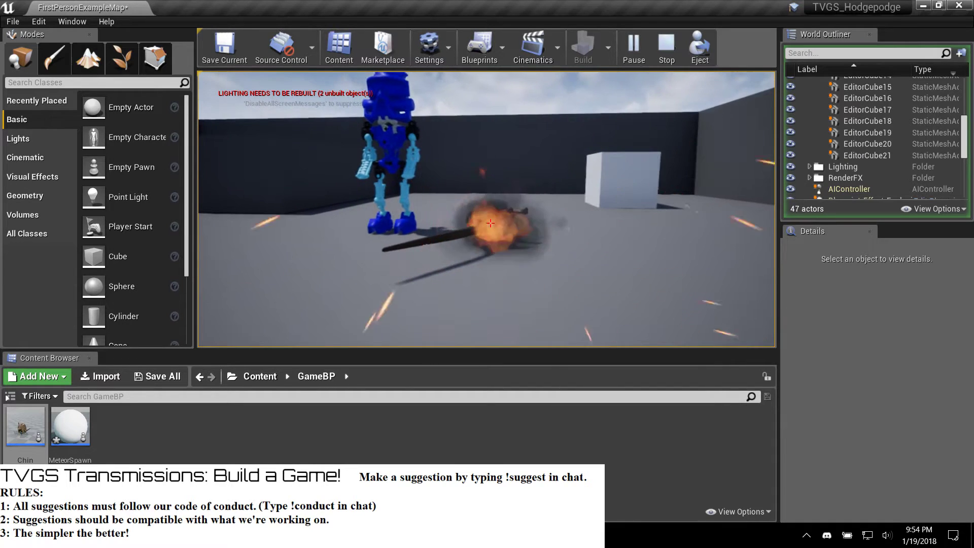
click(490, 223)
key(w)
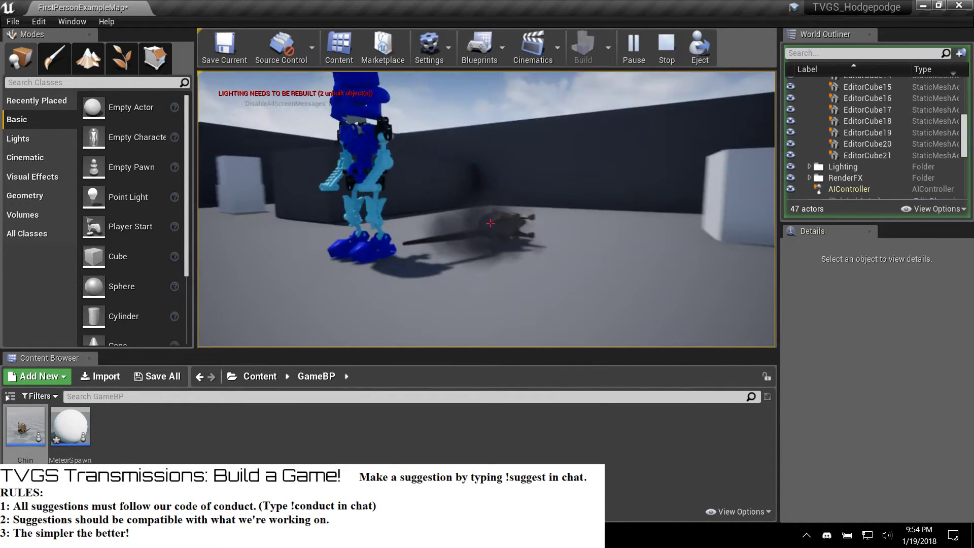
click(490, 224)
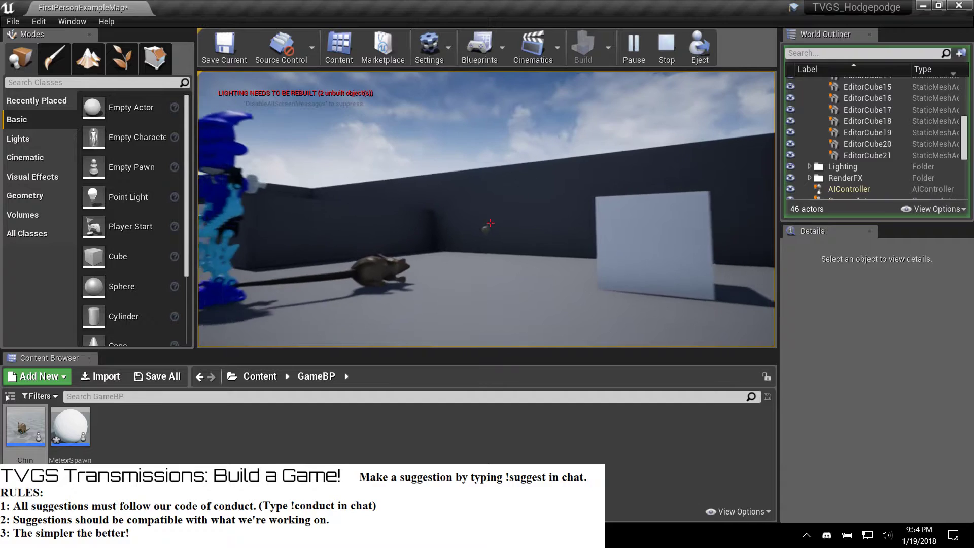
click(490, 223)
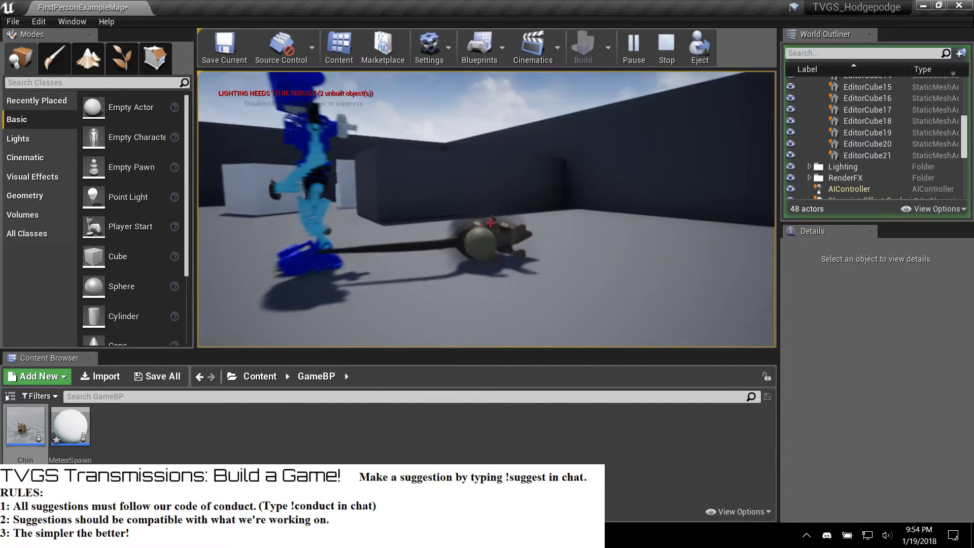
click(490, 223)
click(490, 223)
key(w)
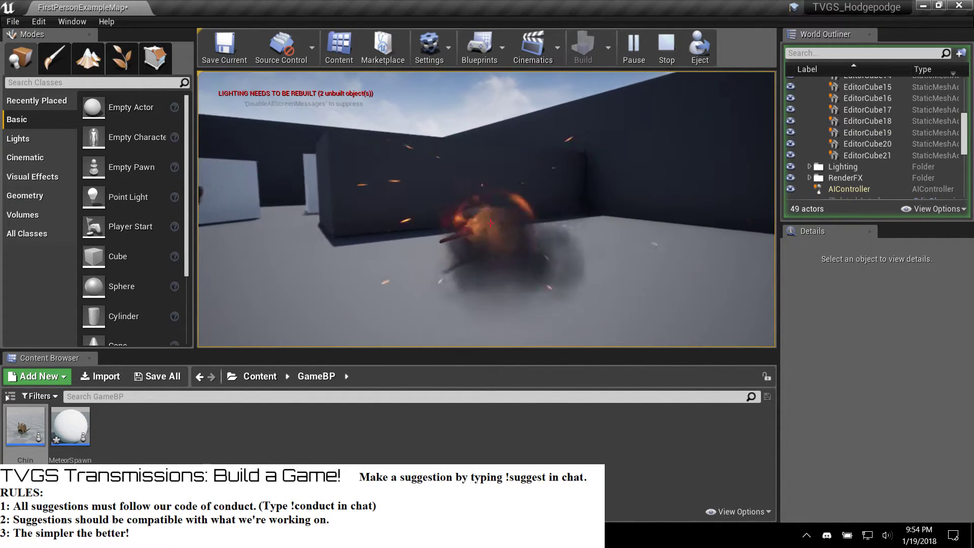
click(490, 223)
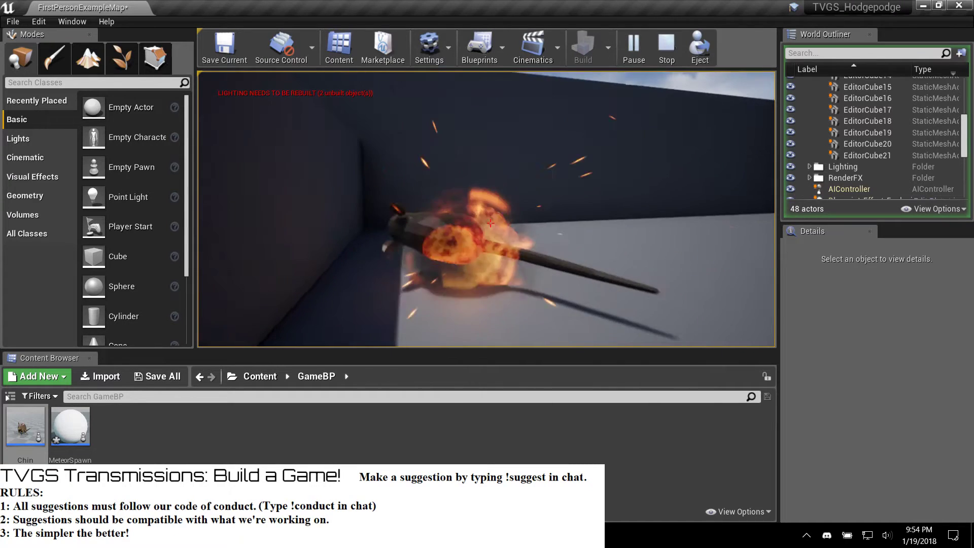
click(490, 223)
click(491, 223)
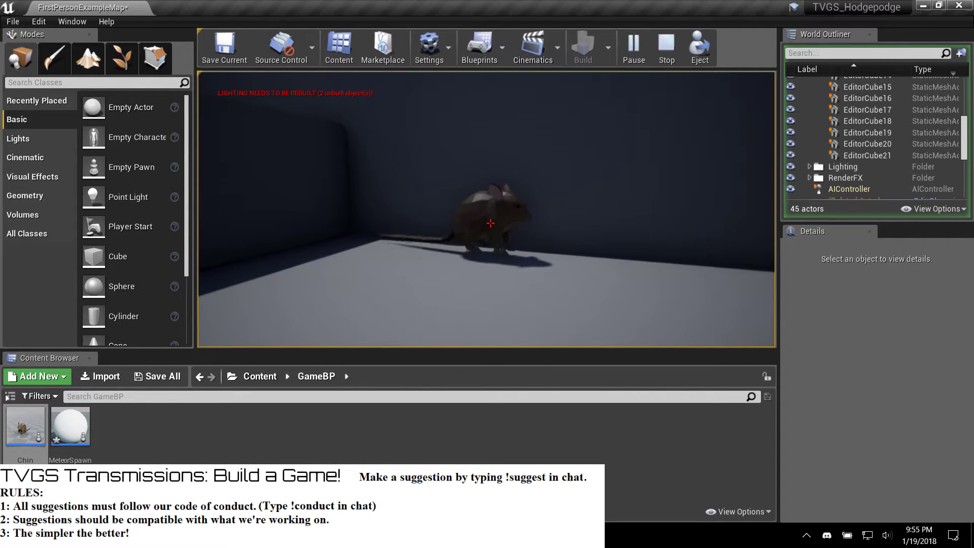
Step: Stop playing, open Blueprint_Effect_Explosion from StarterContent's Blueprints folder to examine its effect preview and class defaults, and close it
click(490, 224)
key(Escape)
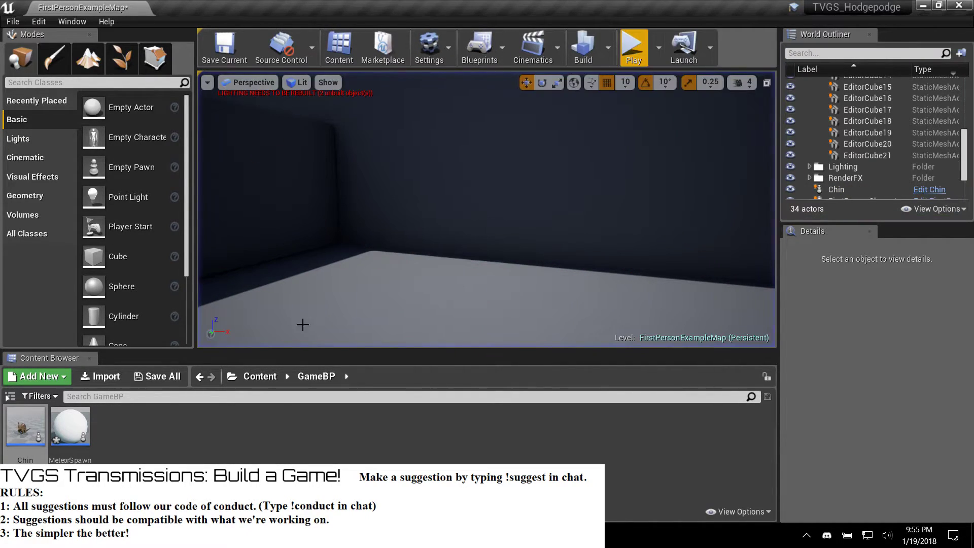
click(261, 376)
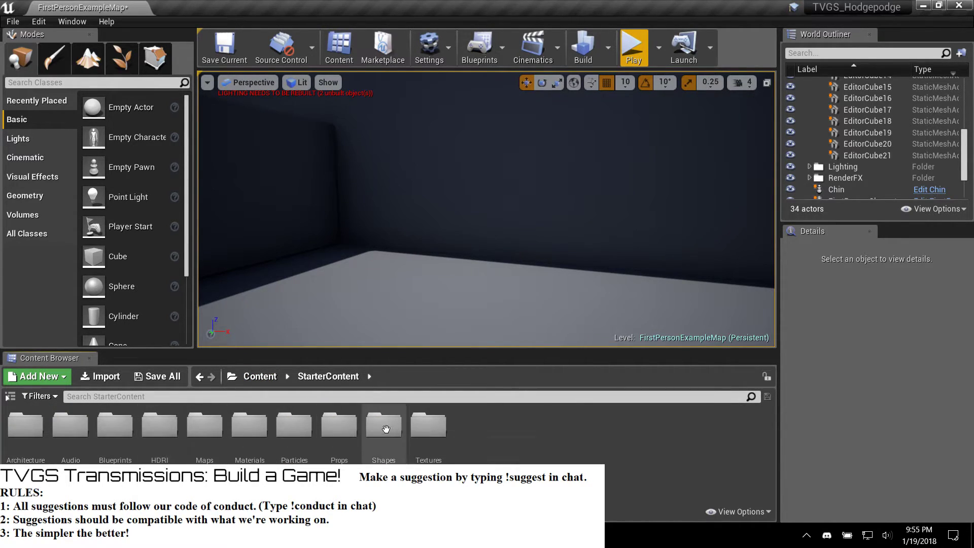
double_click(116, 425)
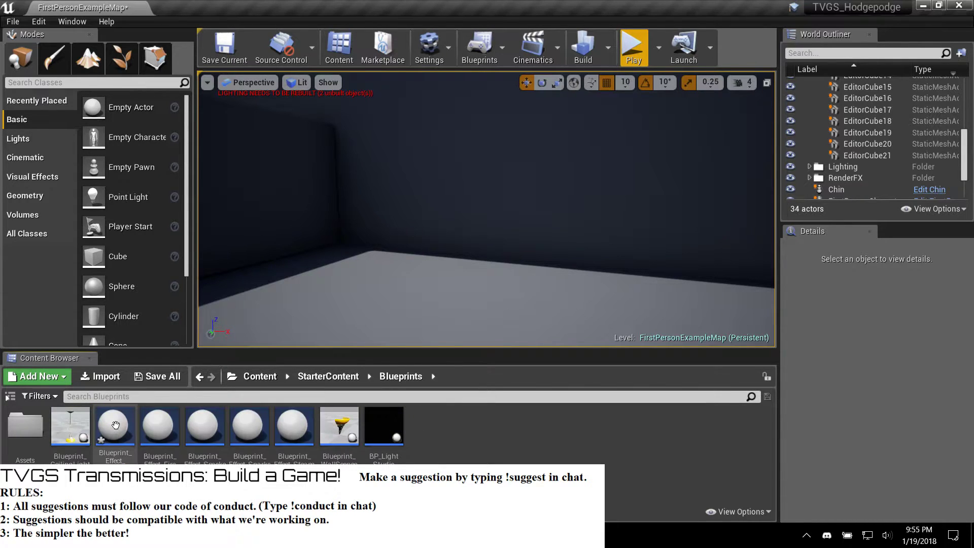
double_click(122, 430)
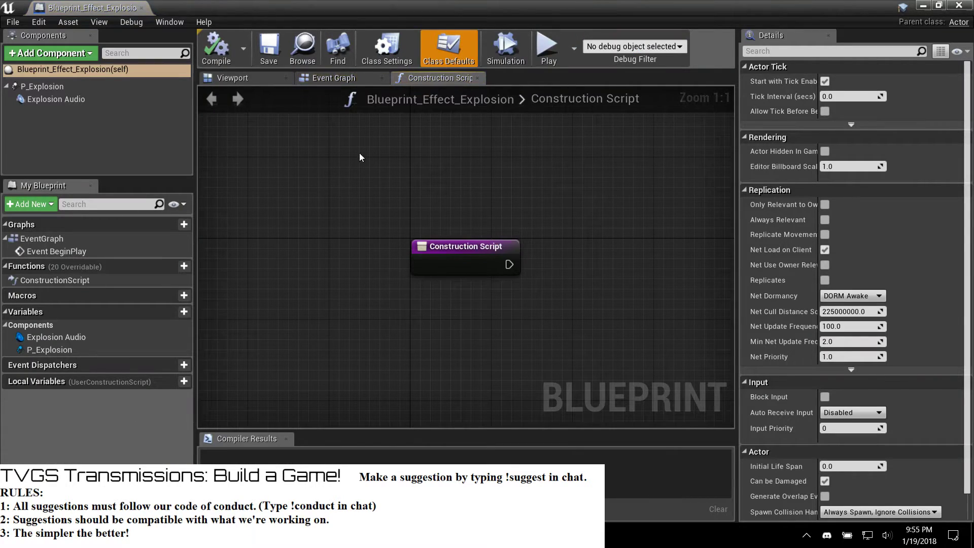
click(258, 81)
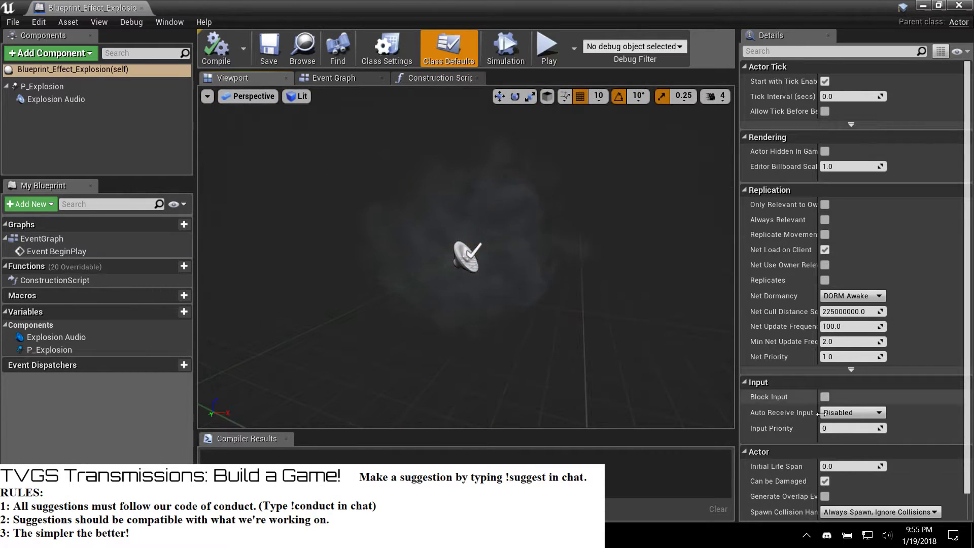
scroll(812, 396, down, 1)
scroll(810, 382, up, 1)
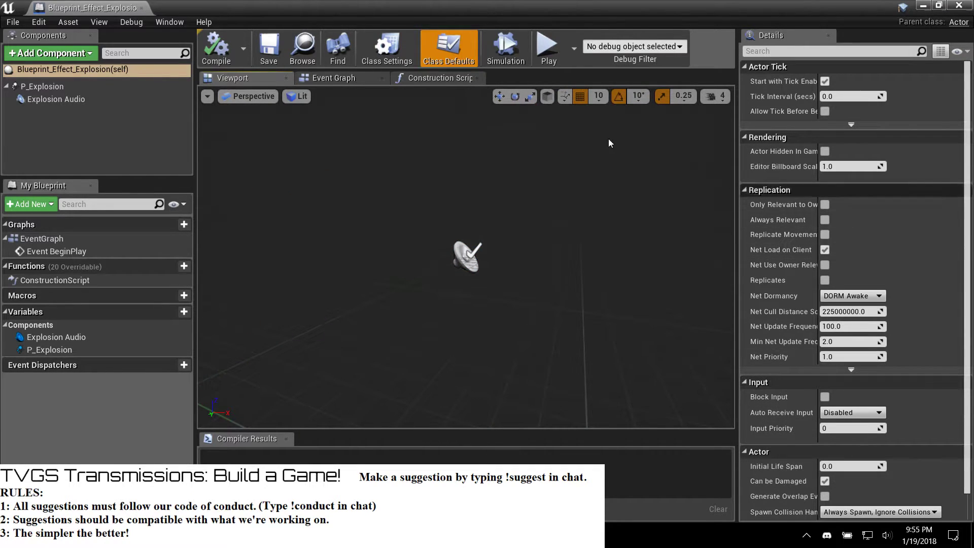
click(960, 5)
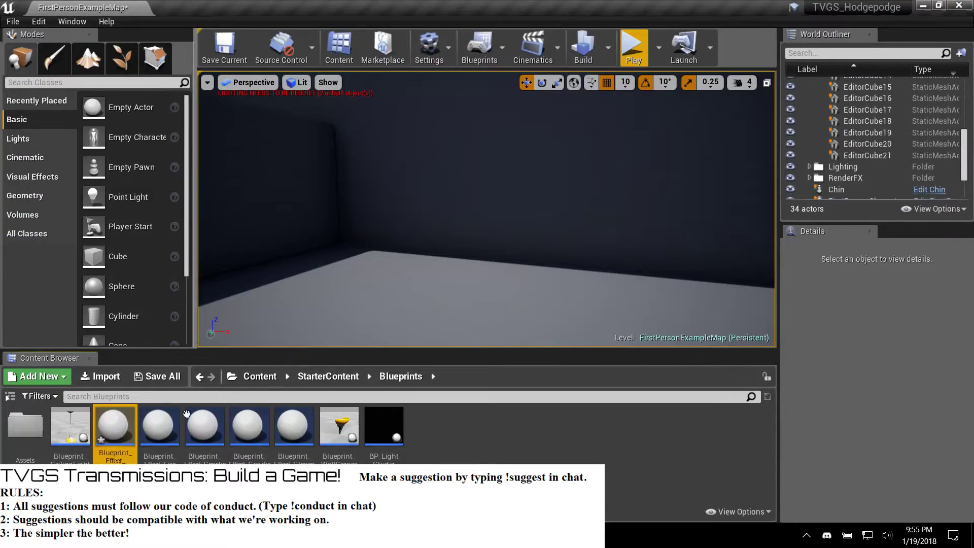
Step: Open the P_Explosion particle system from StarterContent's Particles folder
click(351, 378)
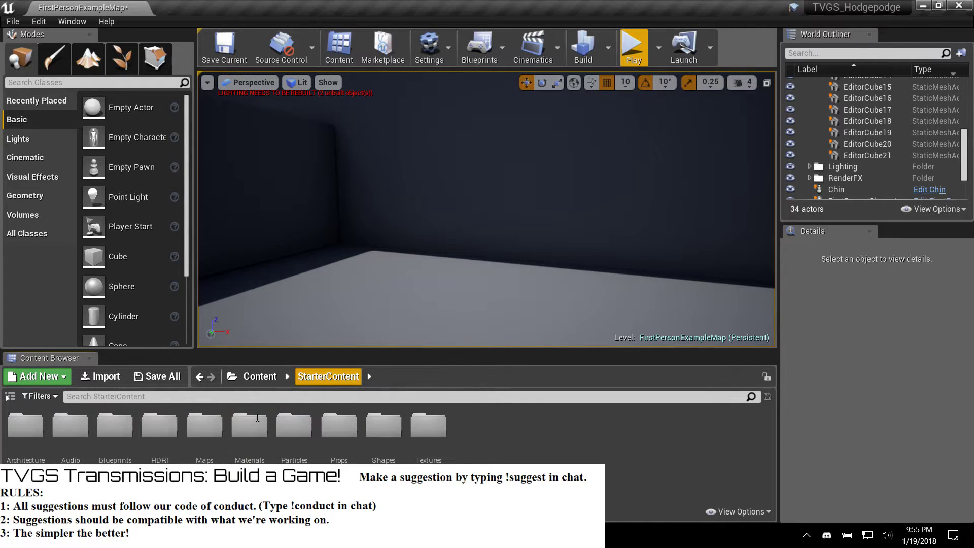
double_click(295, 428)
double_click(118, 423)
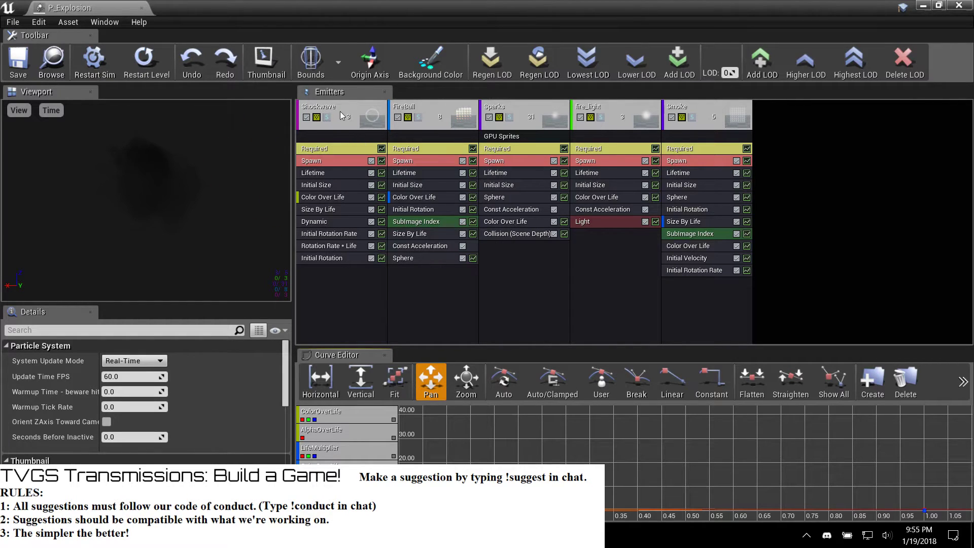
Step: Look through the FireBall, Sparks and fire_light emitters of P_Explosion and their properties
click(439, 110)
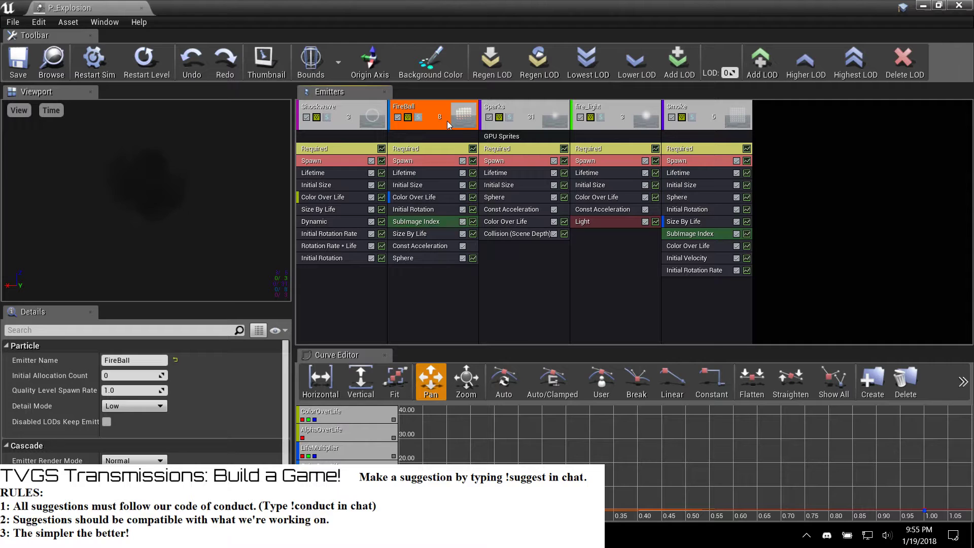
right_click(440, 105)
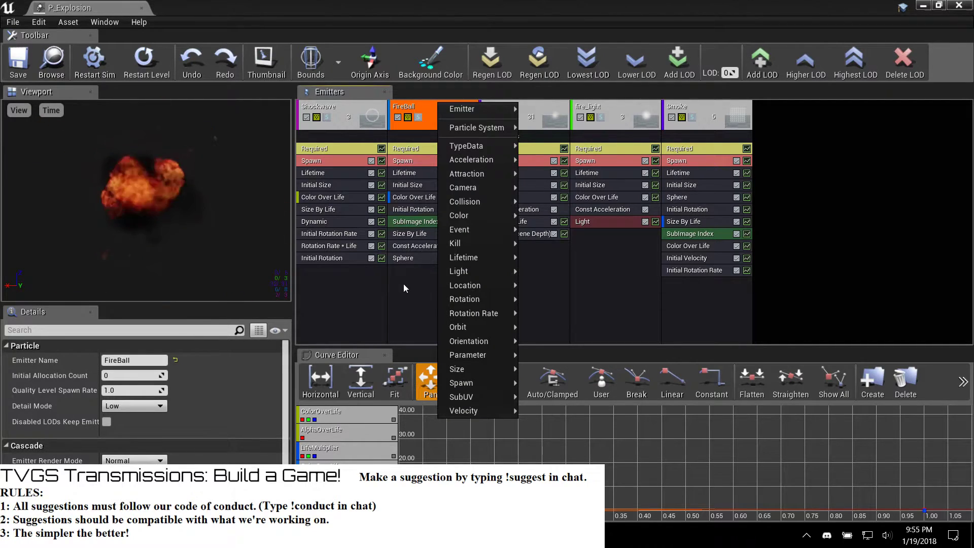
click(408, 297)
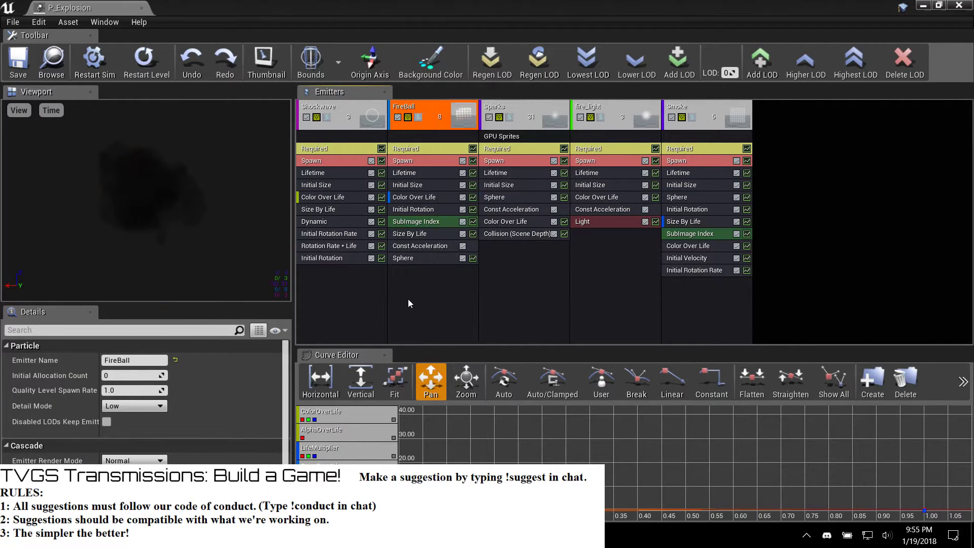
click(609, 105)
click(523, 103)
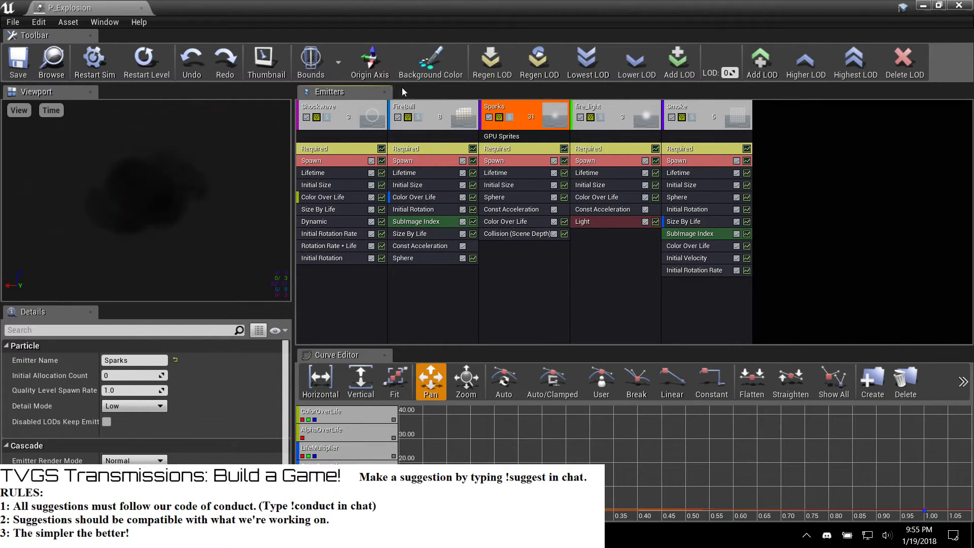
click(609, 108)
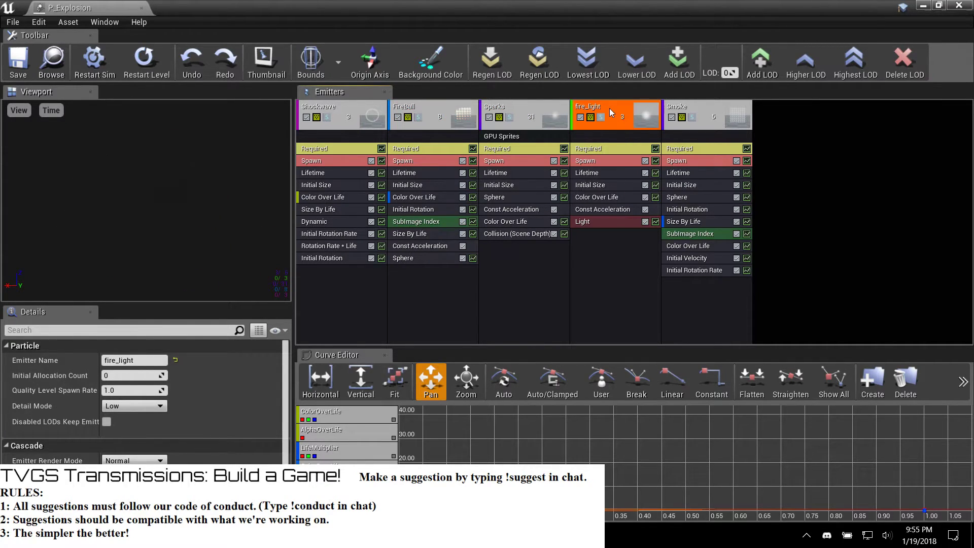
Step: Try disabling the Spawn modules of the fire_light, FireBall and Sparks emitters, and re-enable them
click(645, 161)
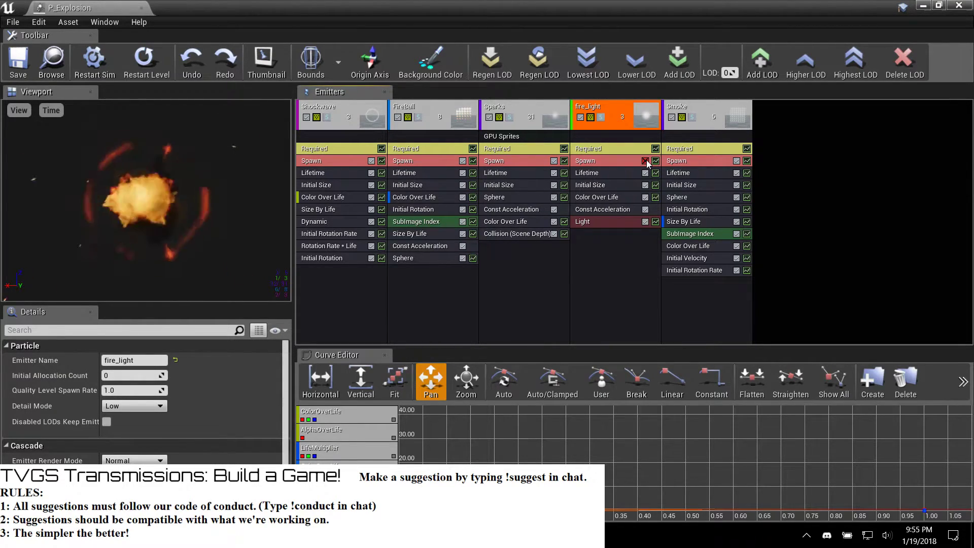
click(645, 161)
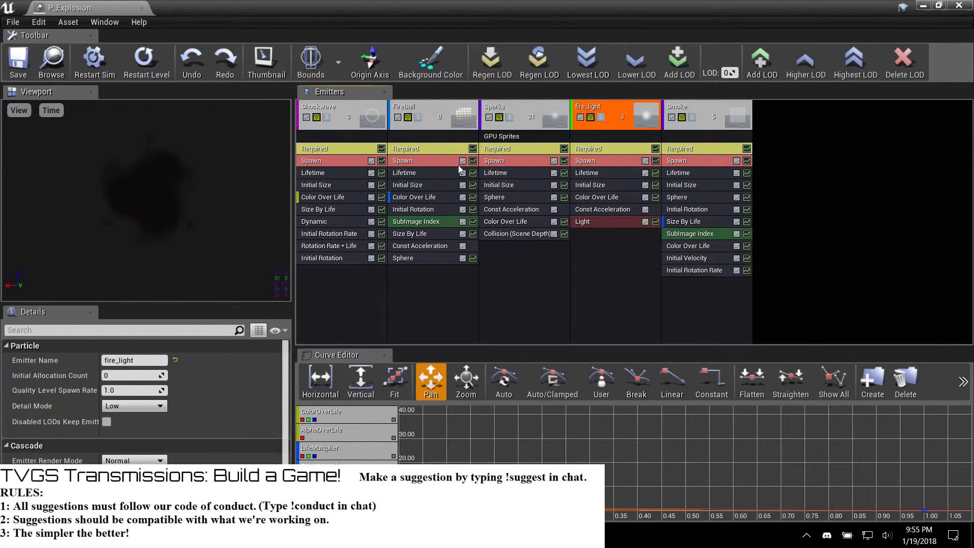
click(646, 161)
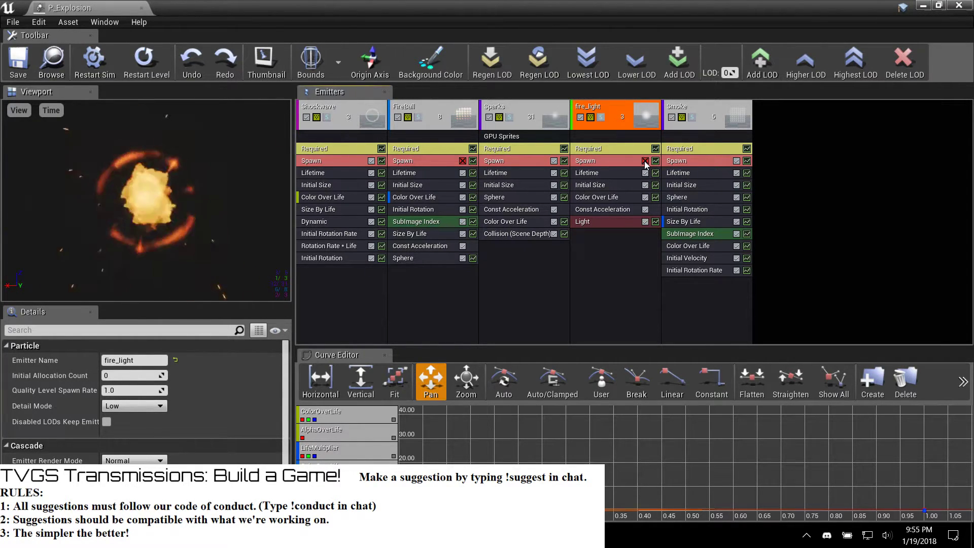
click(554, 161)
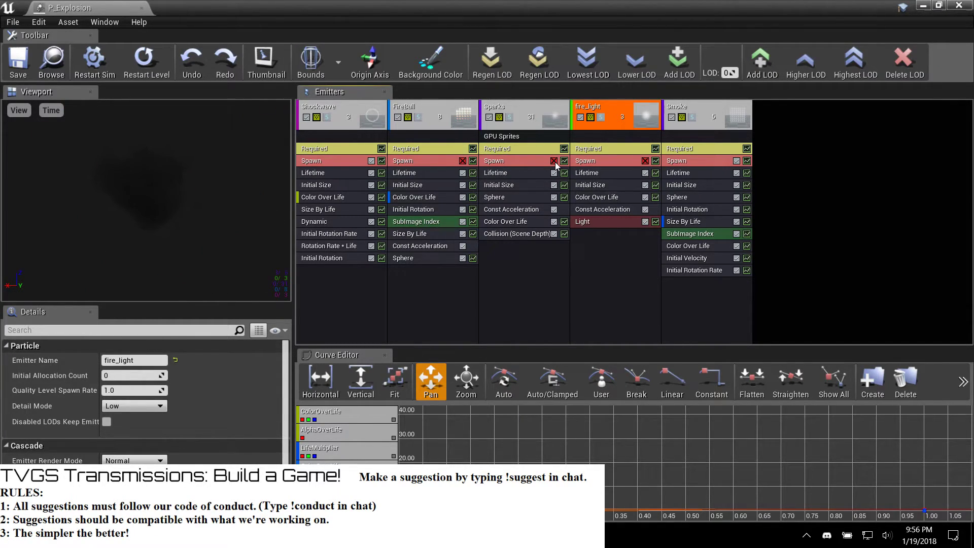
click(554, 161)
click(462, 160)
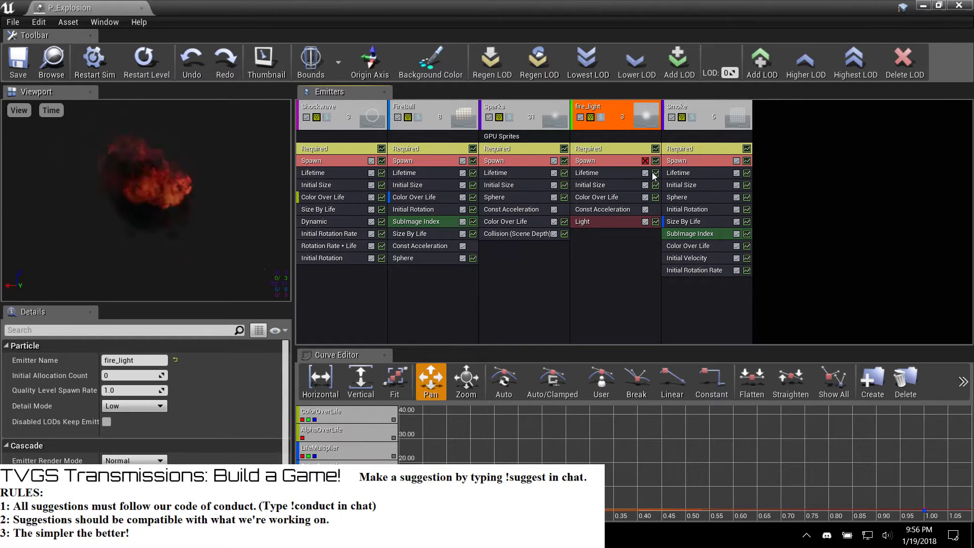
click(645, 161)
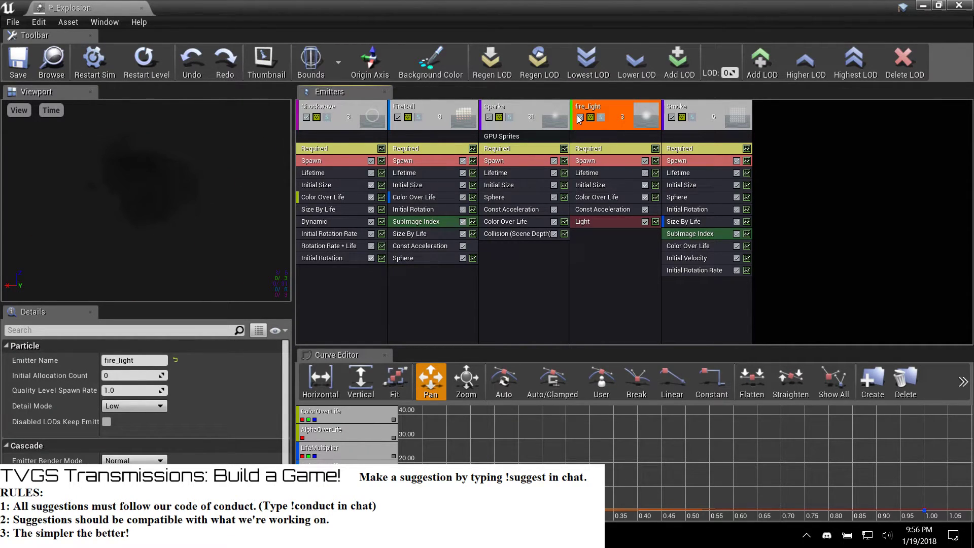
Step: Disable the fire_light, Sparks, FireBall and Shockwave emitters, leaving only Smoke enabled
click(580, 117)
click(488, 117)
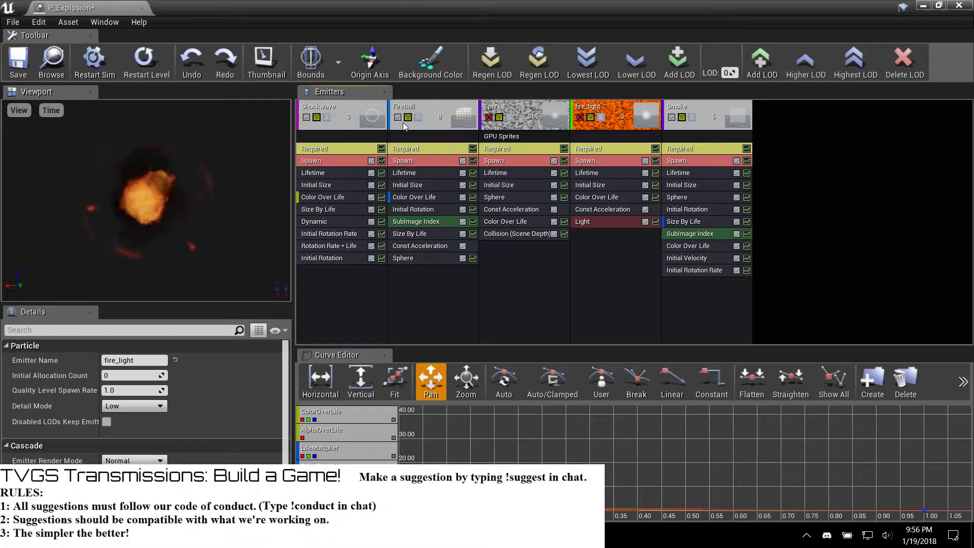
click(398, 117)
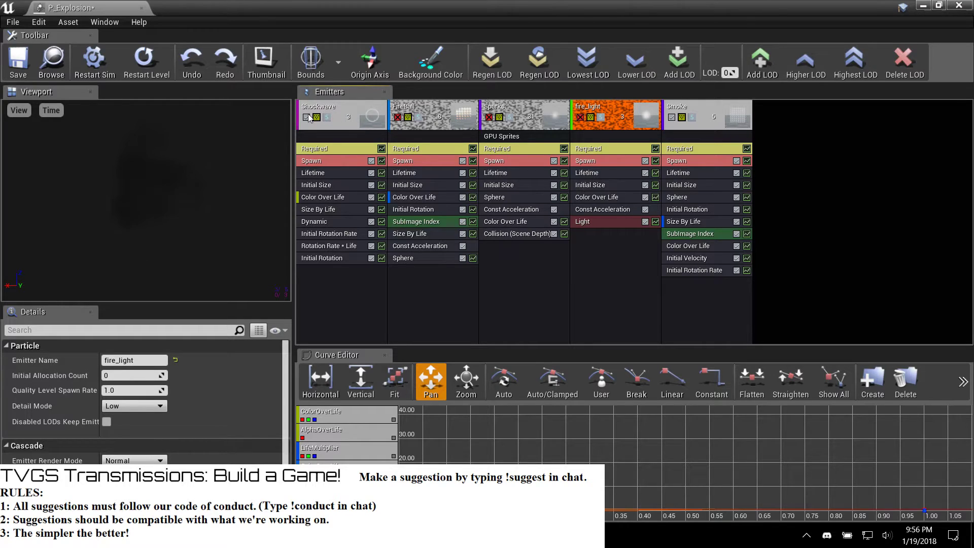
click(307, 117)
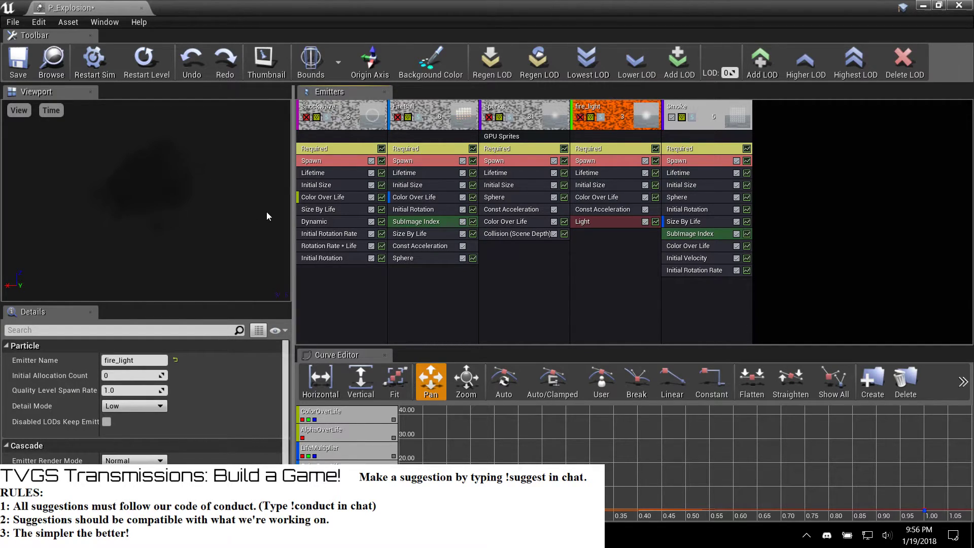
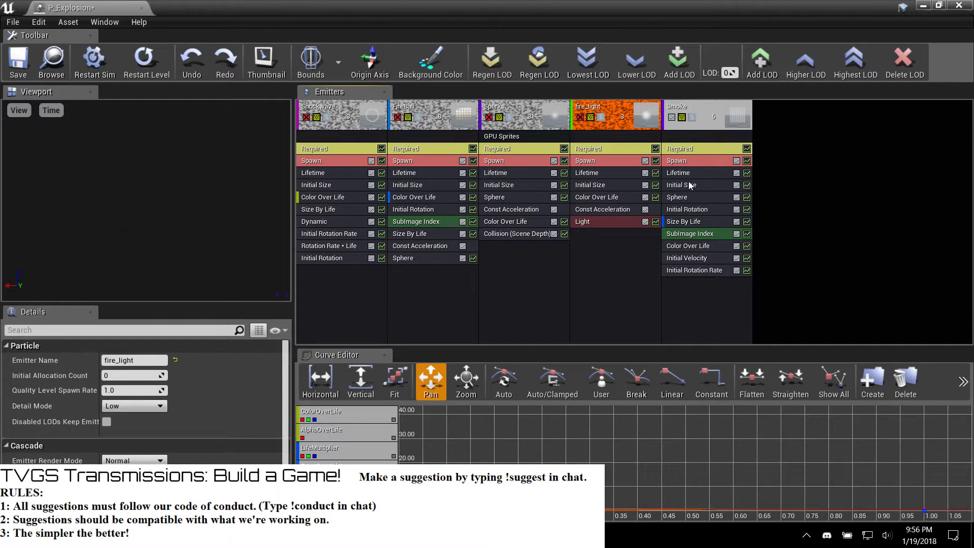
Step: Try the effect with the fire_light emitter re-enabled, and disable that emitter again
click(580, 117)
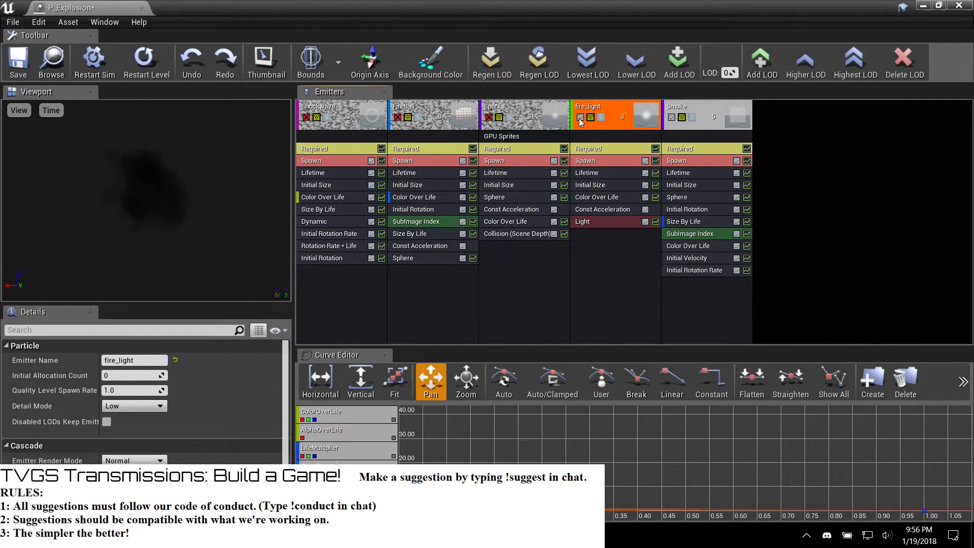
click(580, 118)
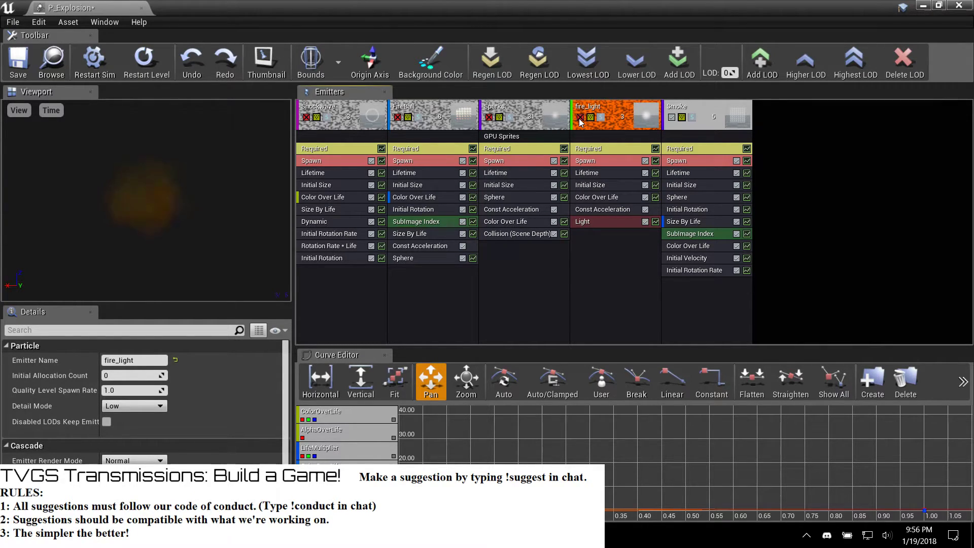
click(671, 119)
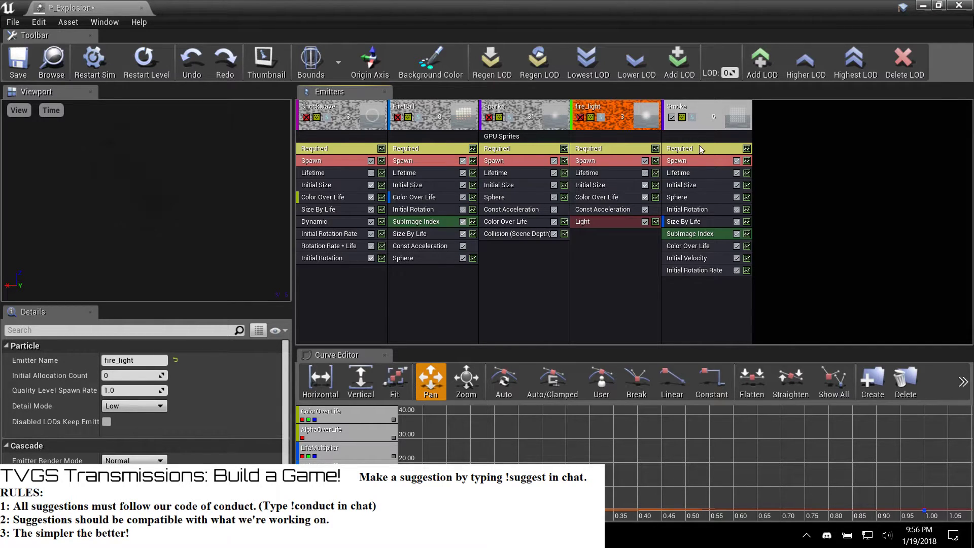
Step: Set the Module Editor Color of Smoke's Color Over Life module to light tan, hex sRGB D1B89EFF, and save and close P_Explosion
click(697, 246)
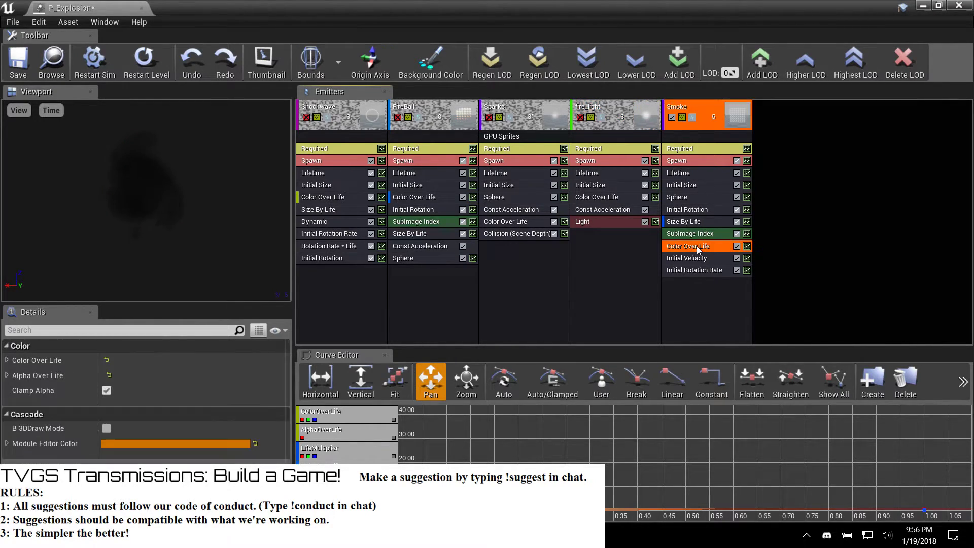
click(172, 442)
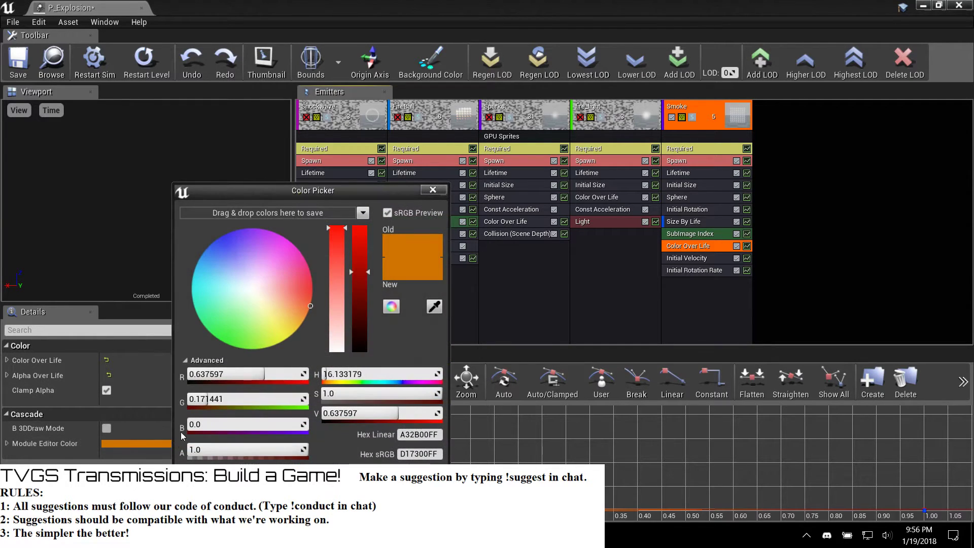
drag(339, 236, 338, 275)
drag(283, 302, 277, 302)
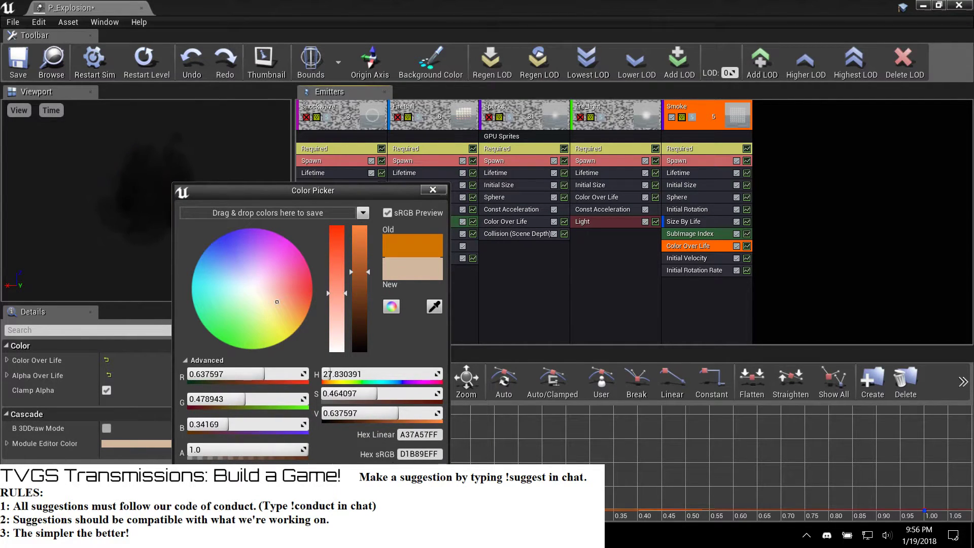
click(387, 470)
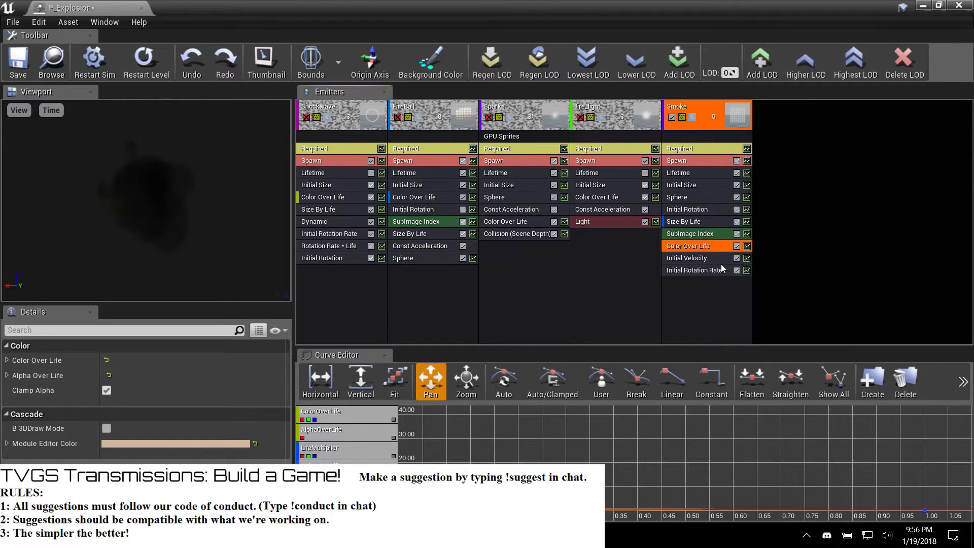
click(24, 58)
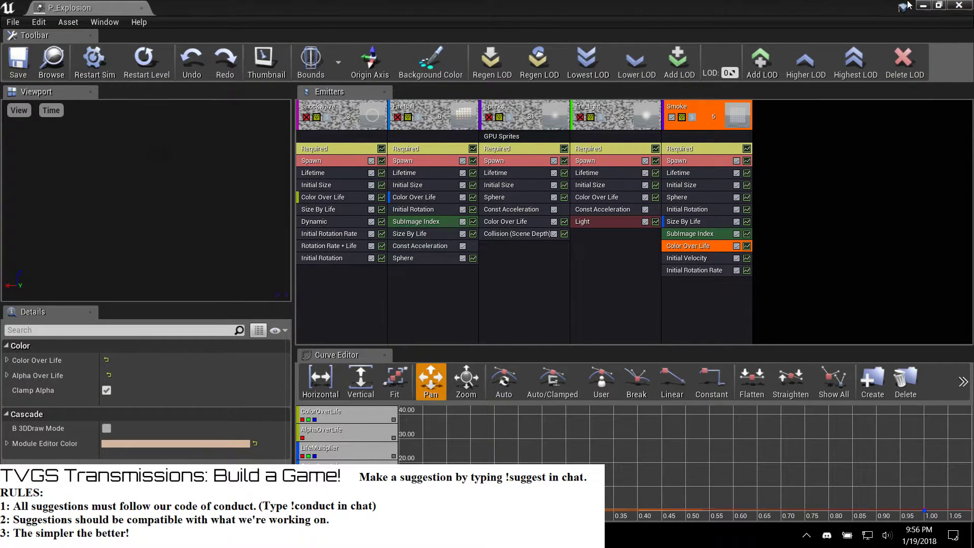
click(958, 6)
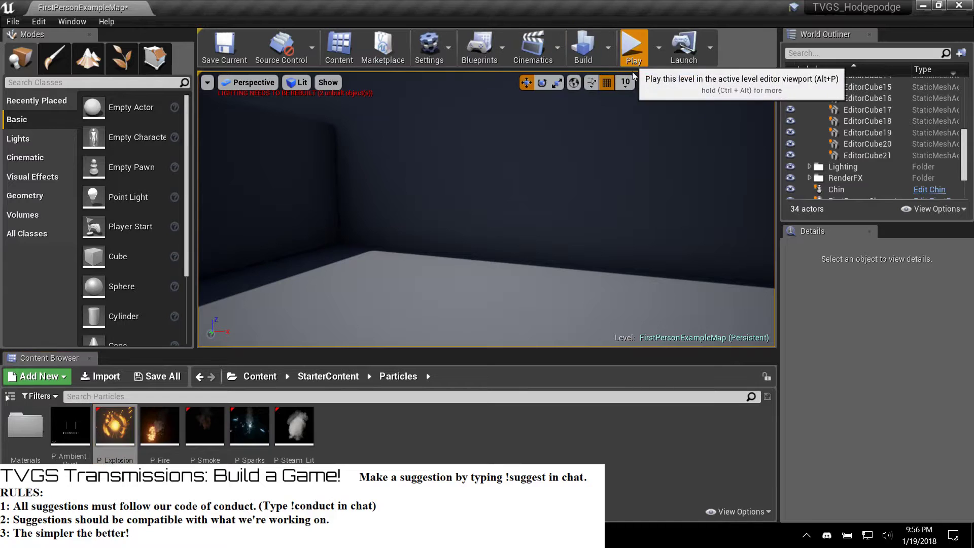
Step: Play the level, shoot the Chin repeatedly to check its recoloured smoke effect, stop playing, and save the level
click(634, 46)
click(491, 223)
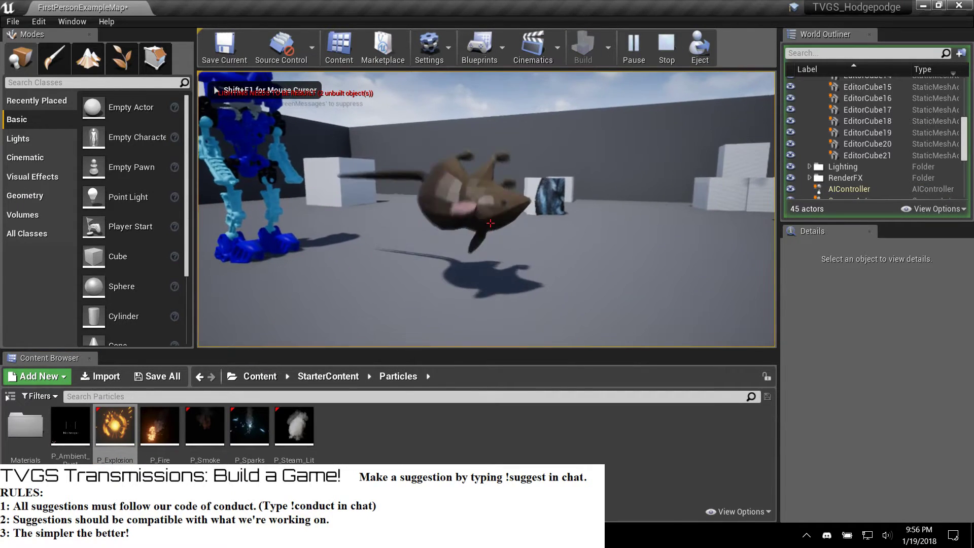
click(491, 223)
key(w)
click(491, 223)
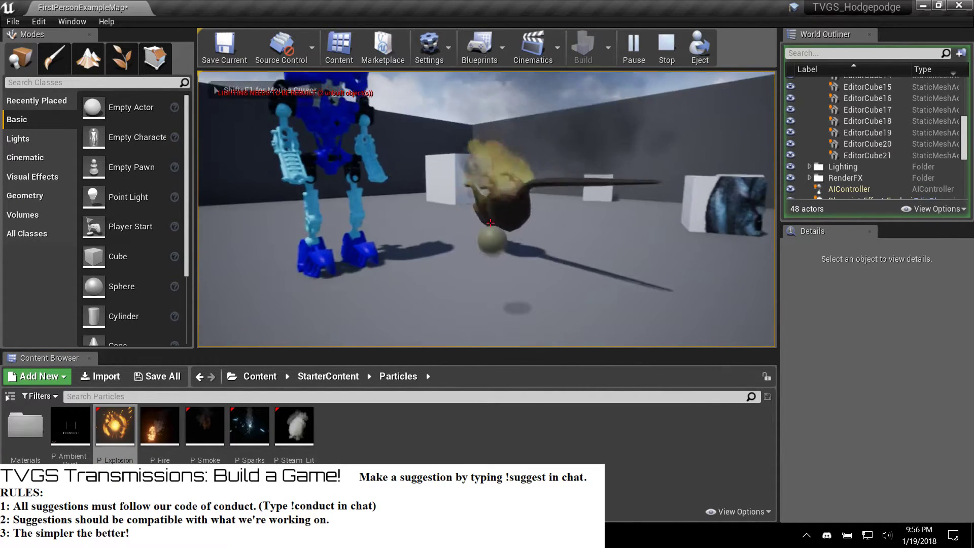
key(w)
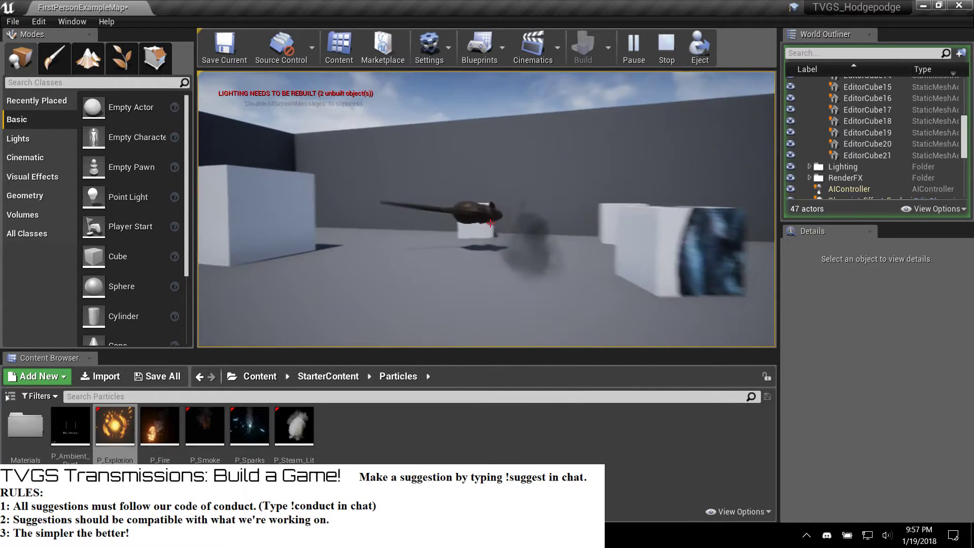
key(w)
click(490, 223)
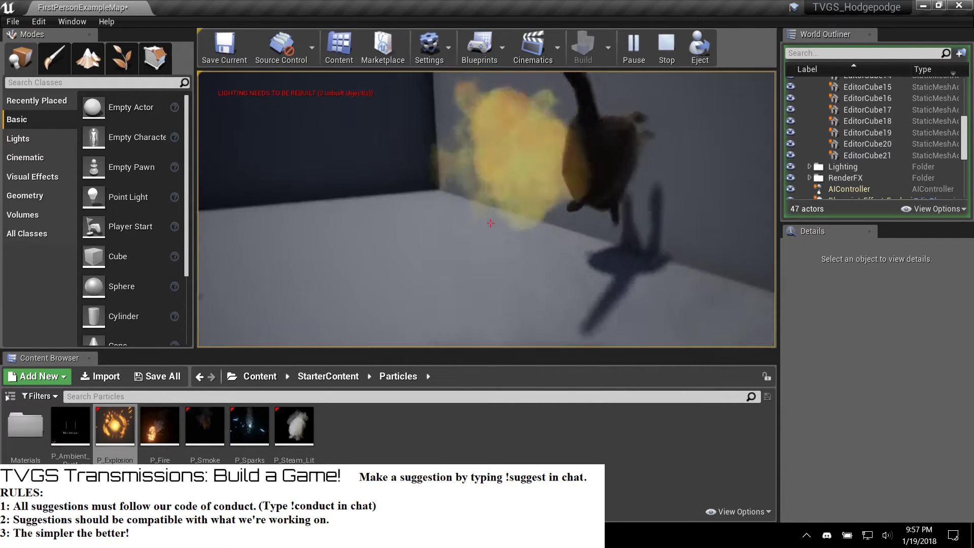
key(s)
click(490, 224)
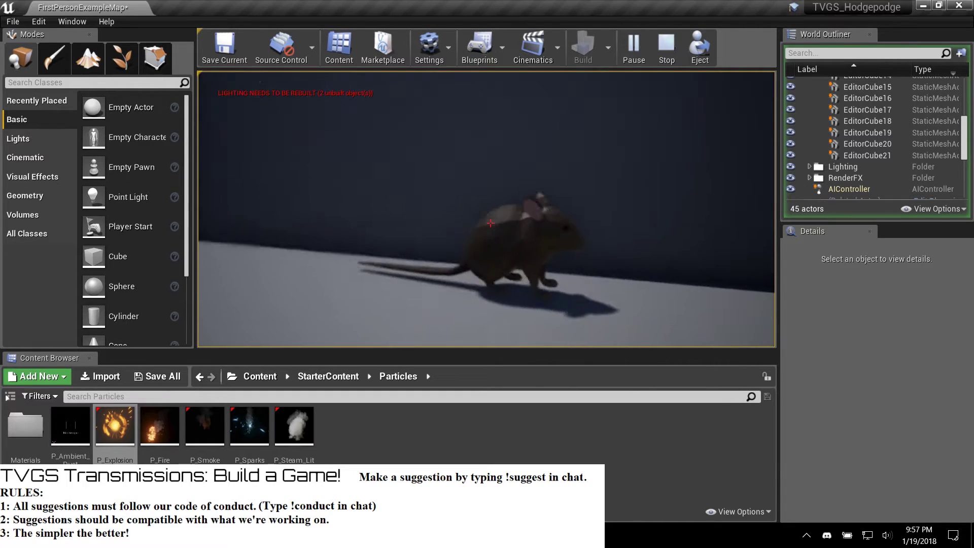
click(491, 223)
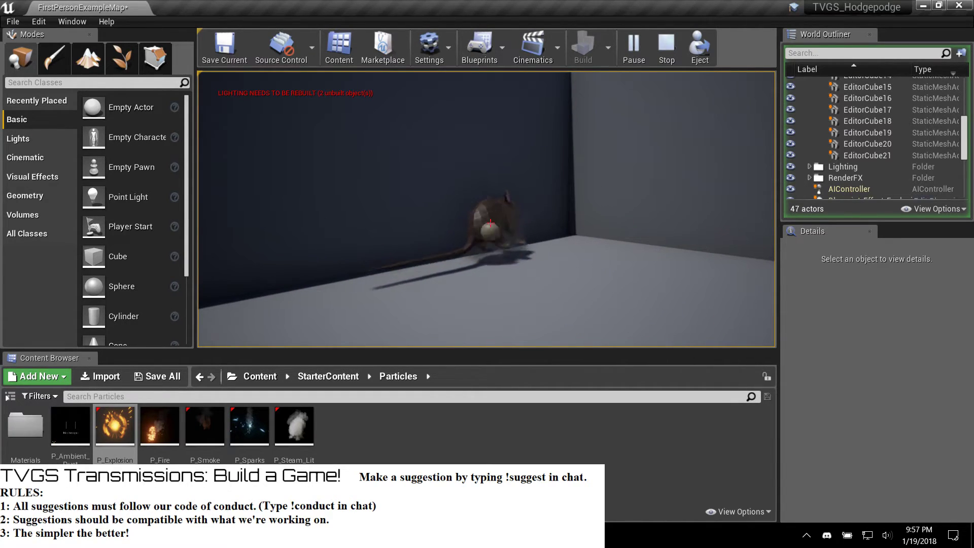
click(491, 223)
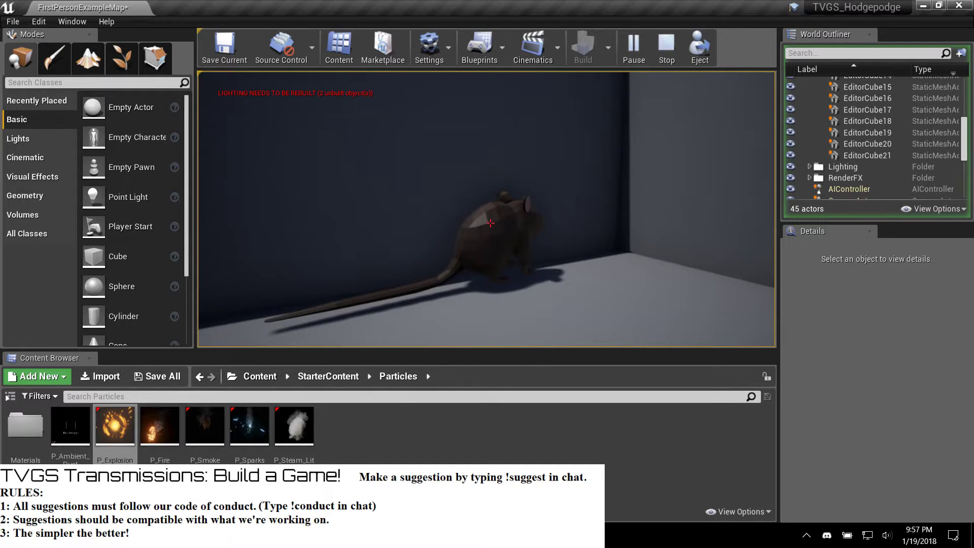
key(Escape)
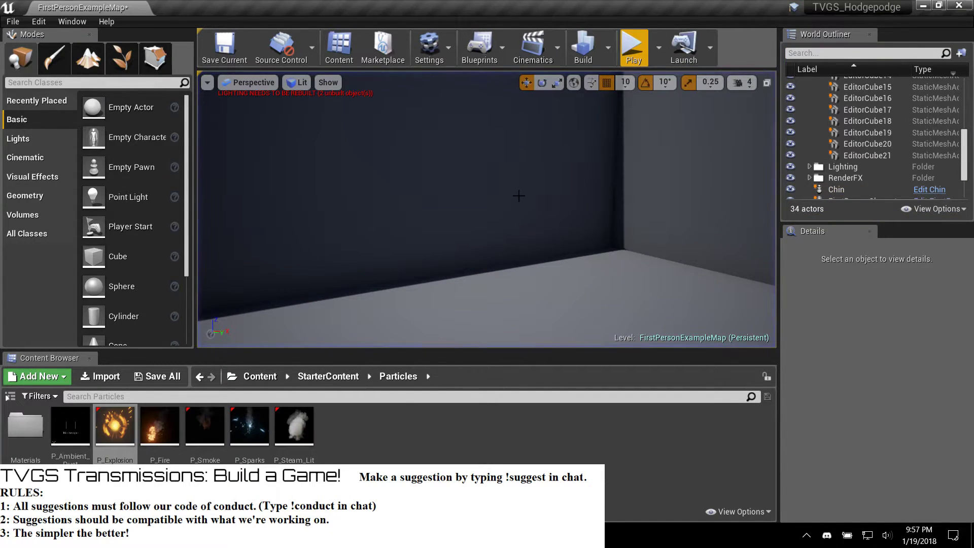
key(ctrl+s)
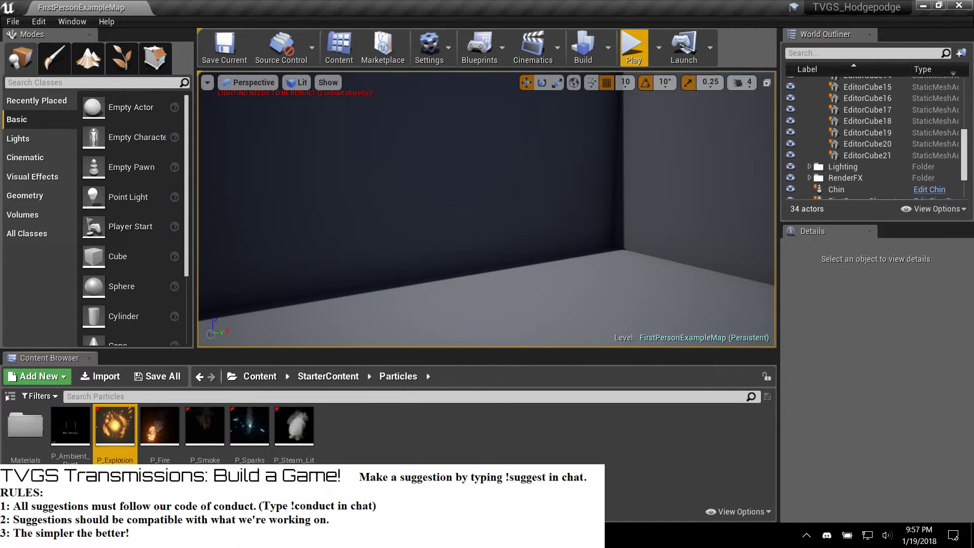
Step: Open the Chin Blueprint from the GameBP folder and set its Make Transform scale to 5 on X, Y and Z
click(259, 377)
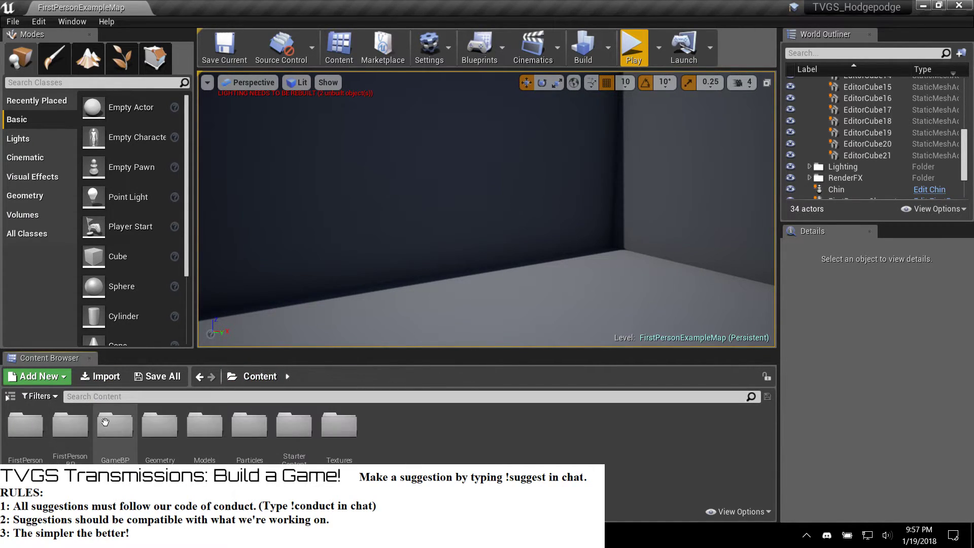
double_click(108, 433)
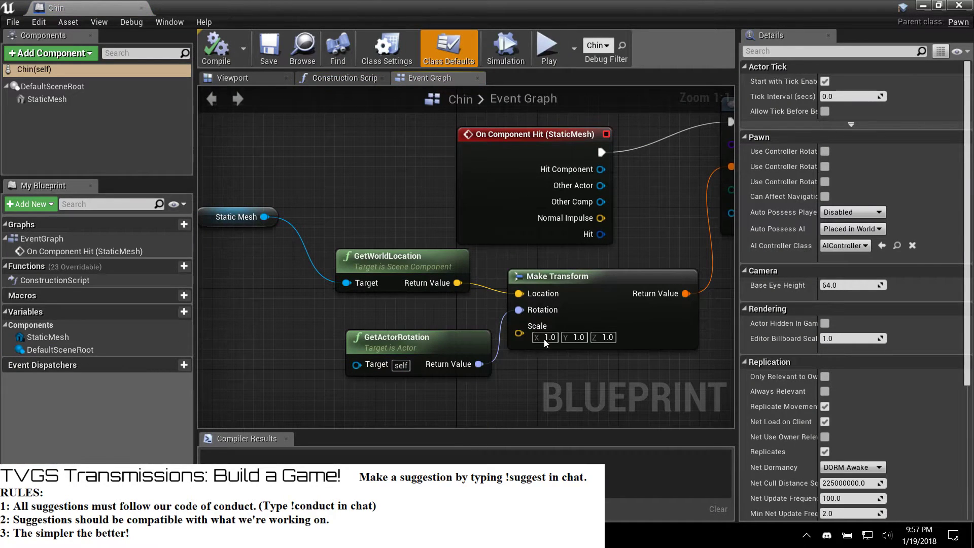
click(545, 338)
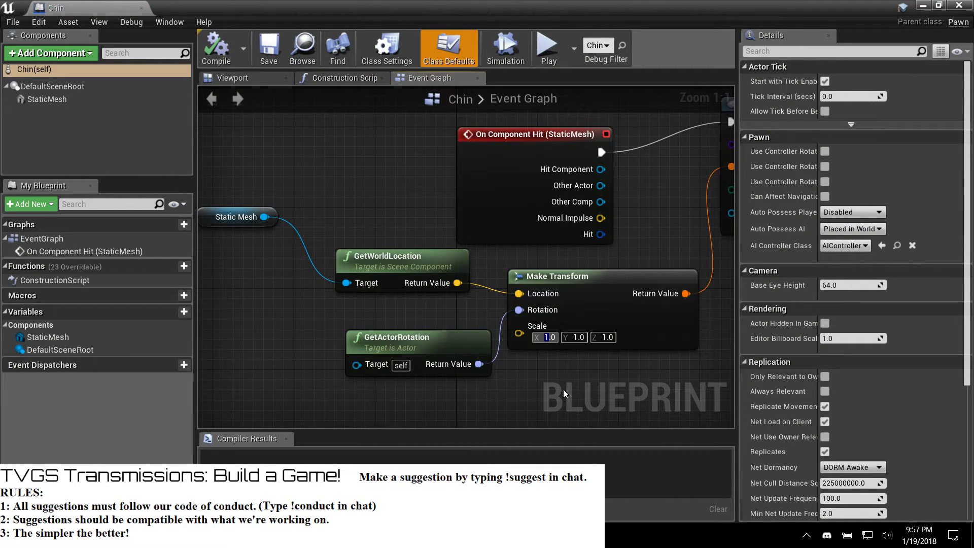
text(5)
key(Tab)
text(5)
key(Tab)
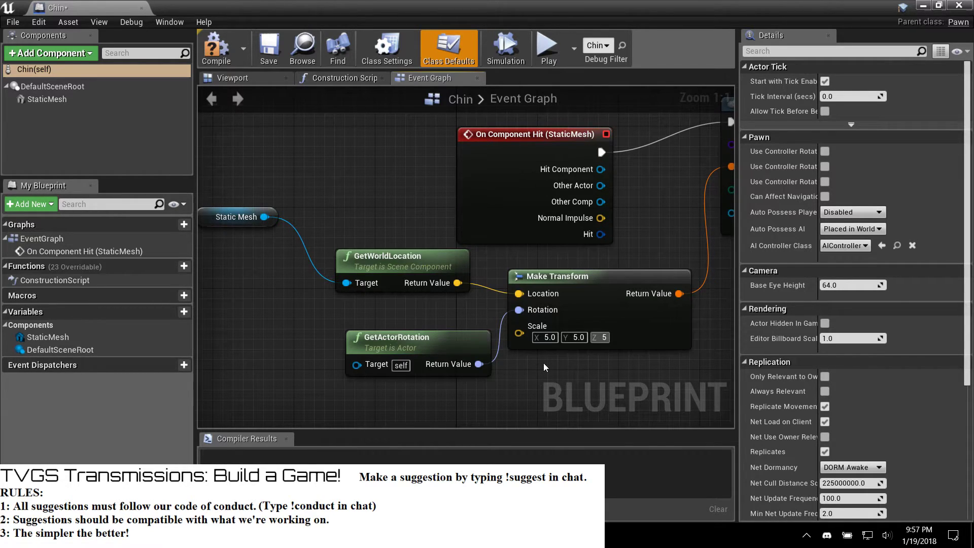
text(5)
key(Return)
Step: Play the level in the main editor and shoot the Chin to check its explosion at the new scale, and stop playing
click(547, 47)
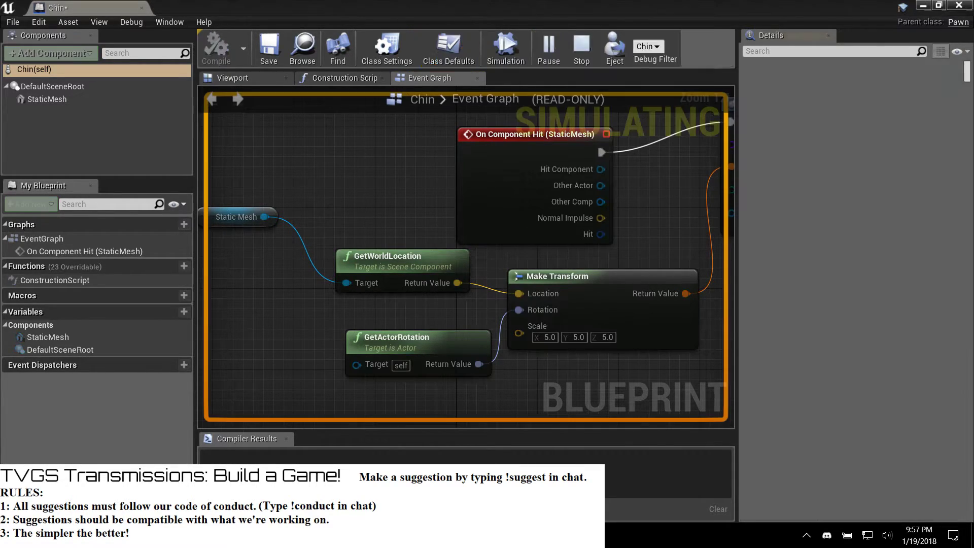
click(583, 44)
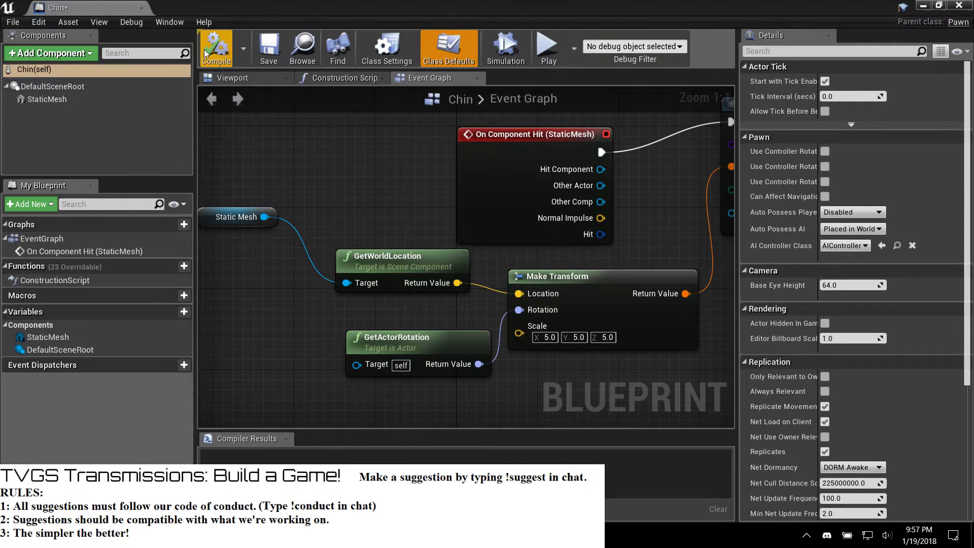
click(923, 5)
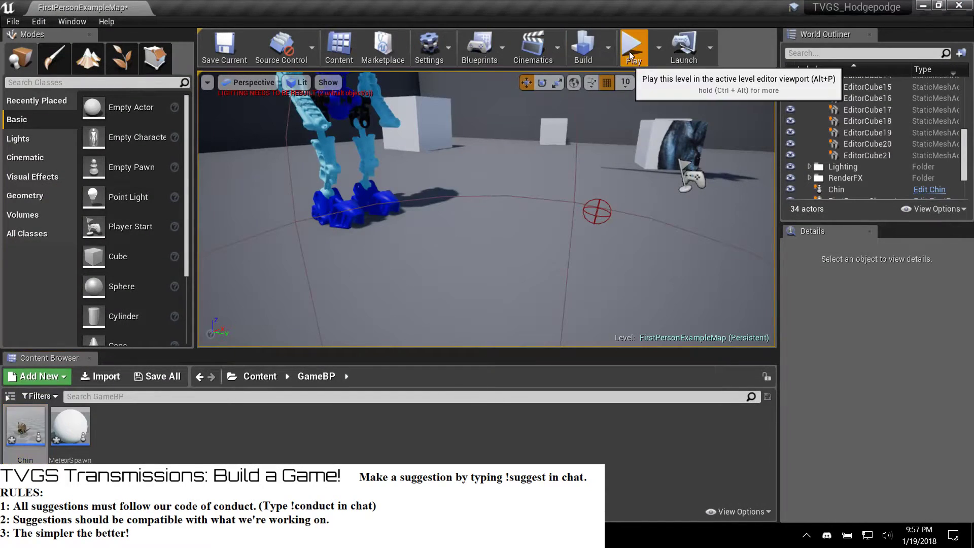
click(631, 45)
key(s)
click(490, 224)
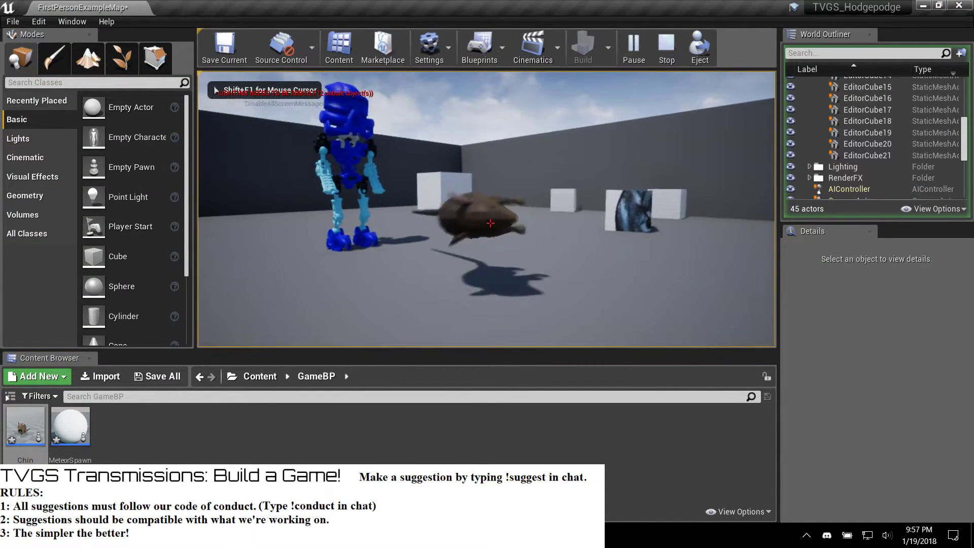
click(491, 224)
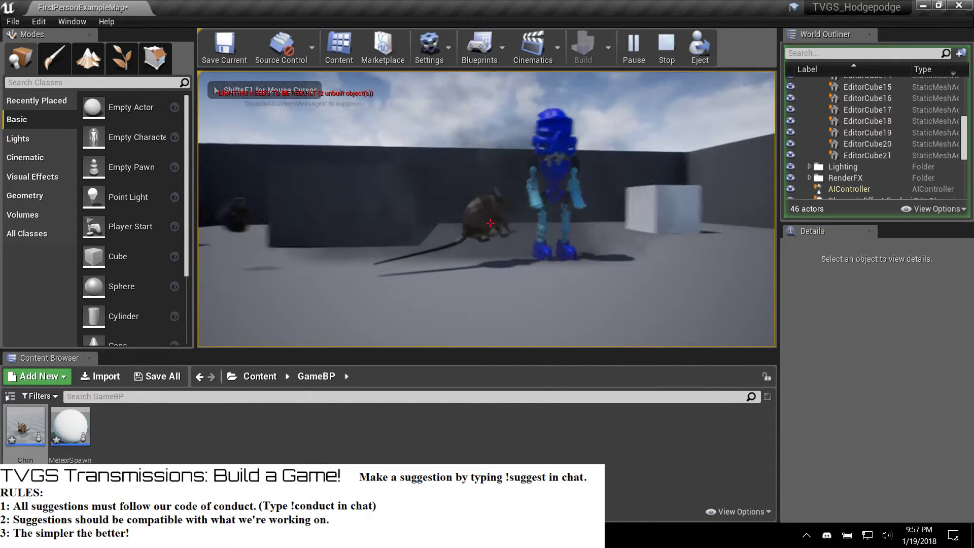
key(w)
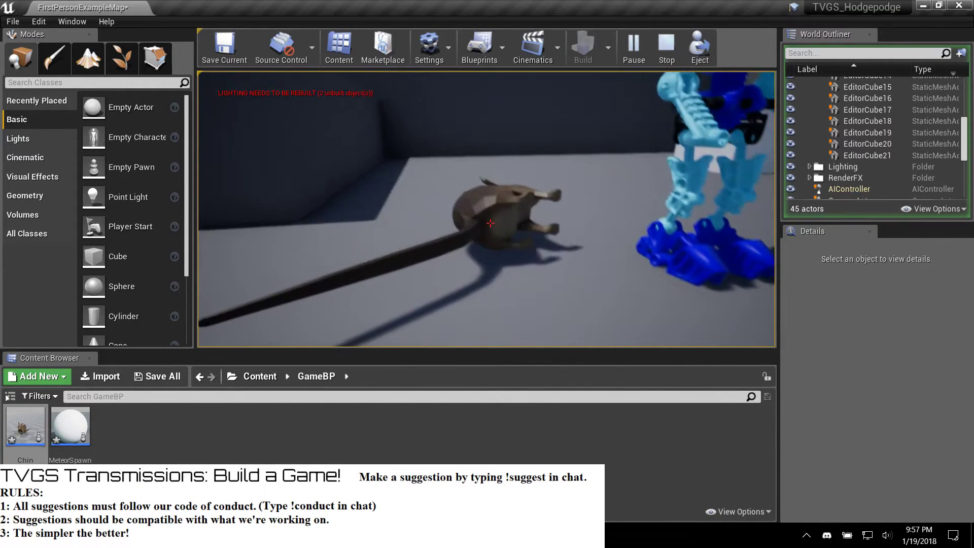
key(s)
click(491, 223)
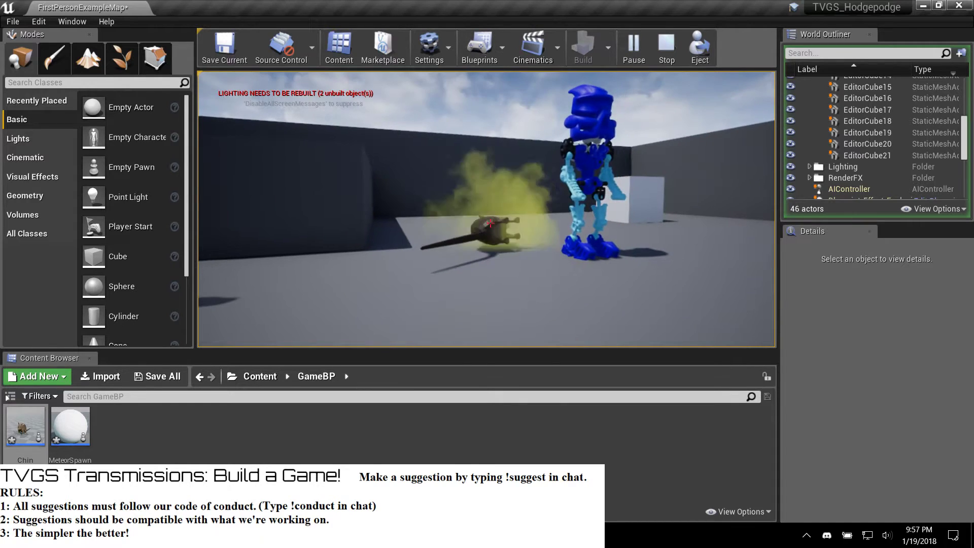
key(d)
click(491, 223)
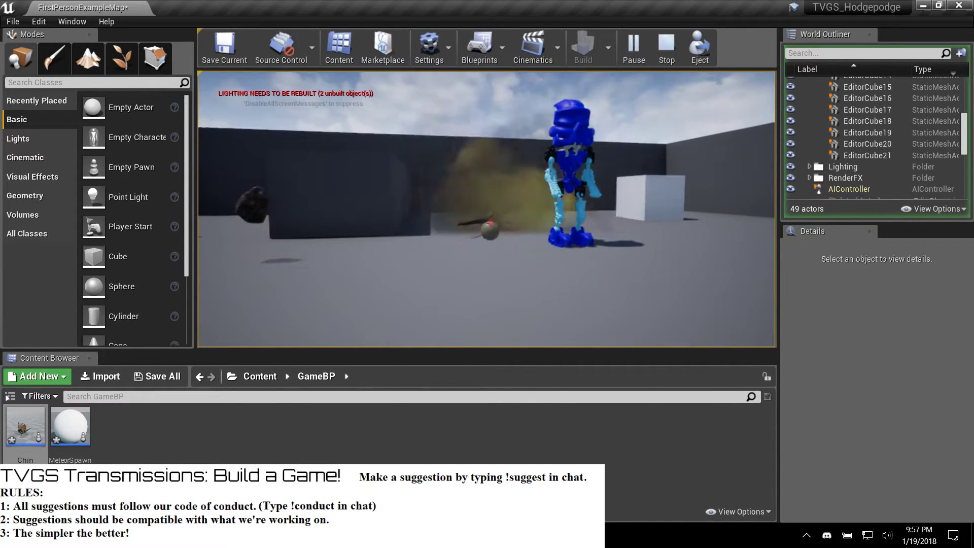
key(w)
key(Escape)
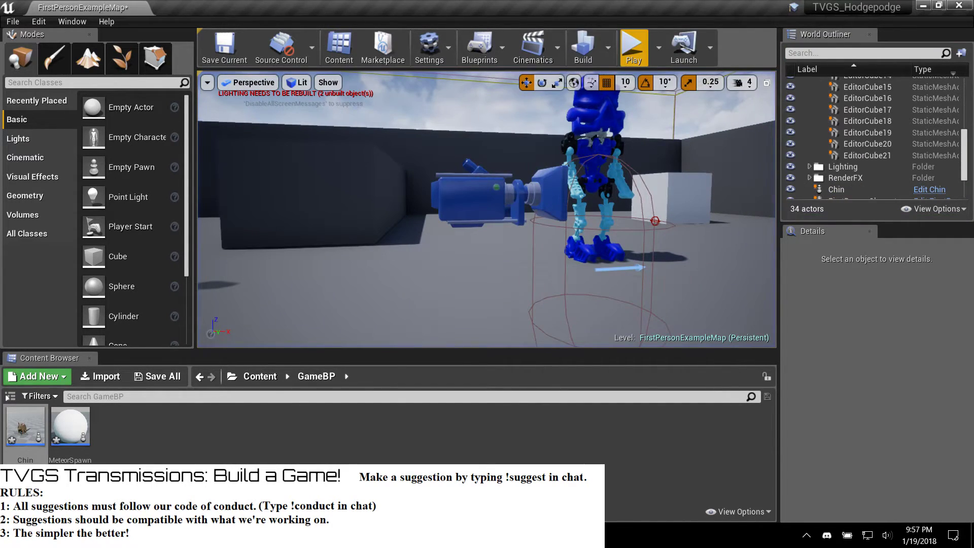
Step: Set the Make Transform scale in the Chin Blueprint to 2 on X, Y and Z, compile and save it, and close the editor
double_click(25, 432)
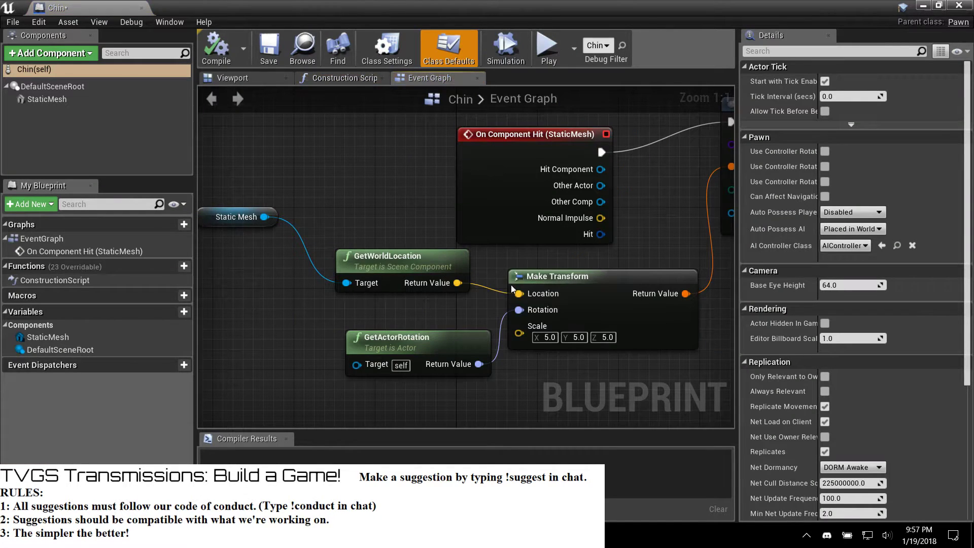
click(548, 337)
text(2)
key(Tab)
text(2)
key(Tab)
text(2)
key(Return)
click(269, 48)
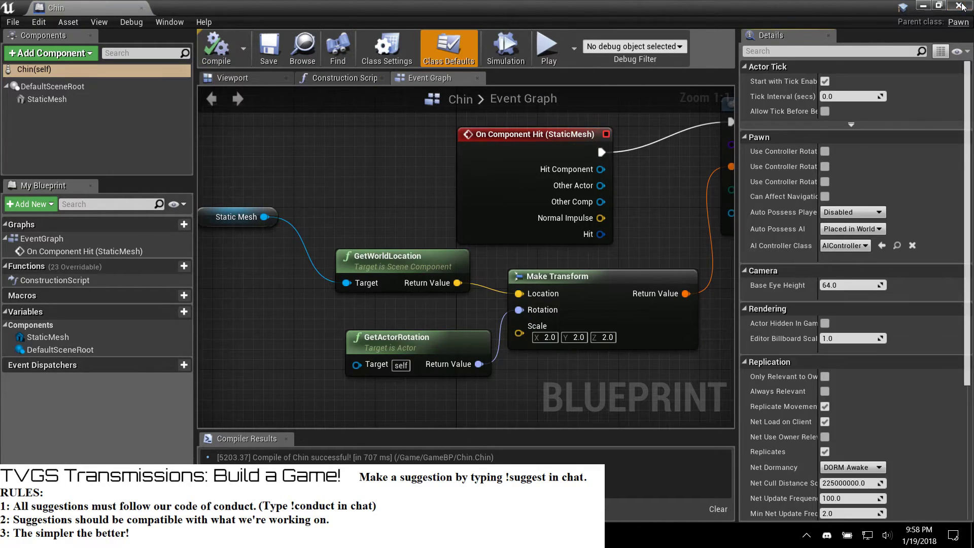
click(968, 4)
Step: Play the level and chase and shoot the Chin to check its explosion at scale 2
click(634, 49)
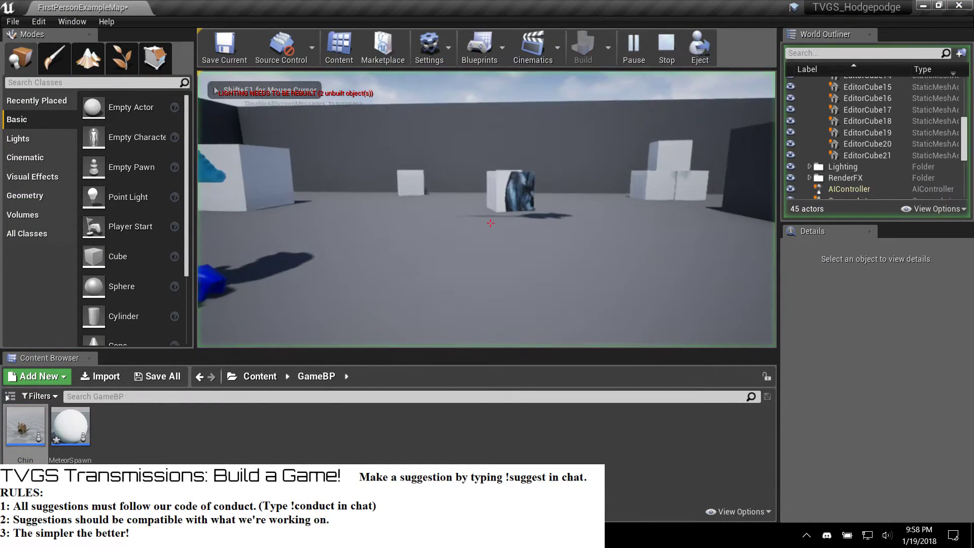
key(space)
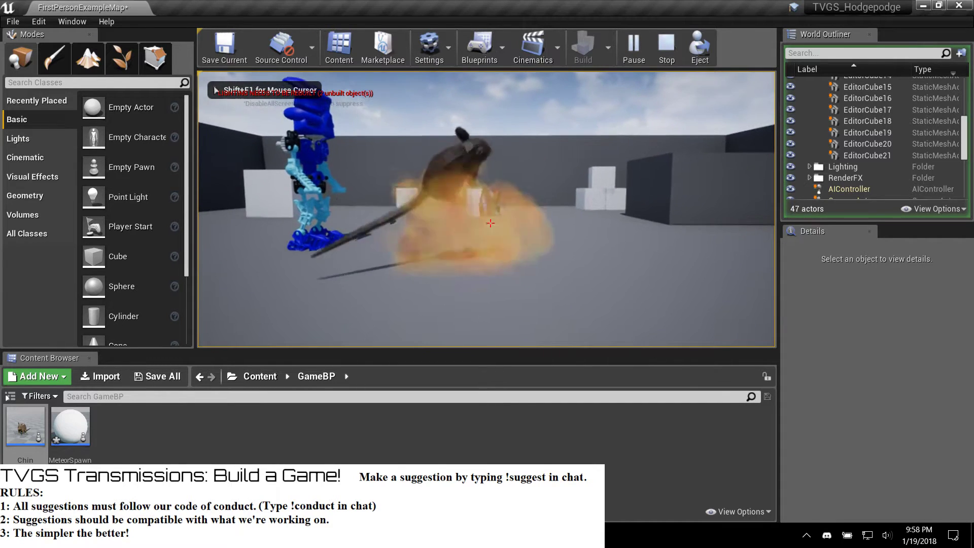
key(w)
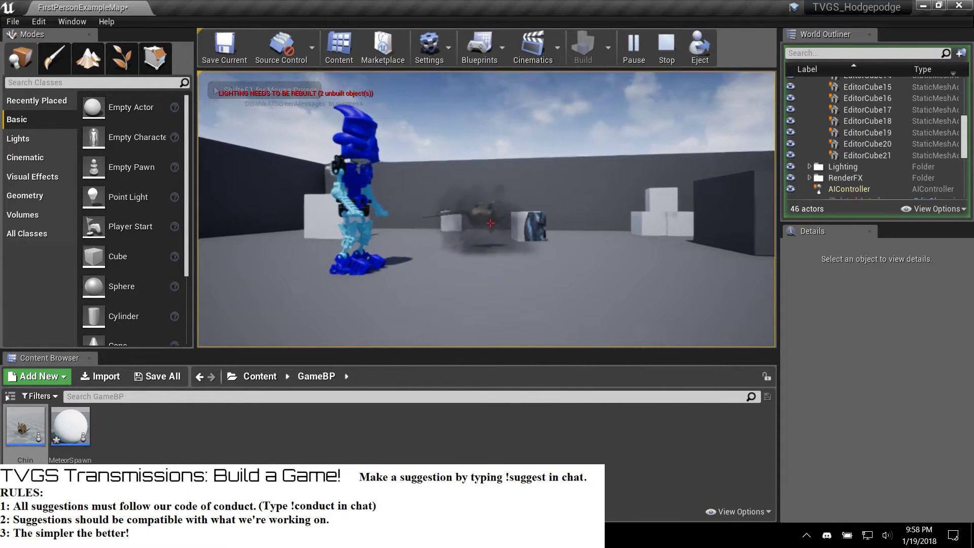
key(space)
key(w)
click(490, 223)
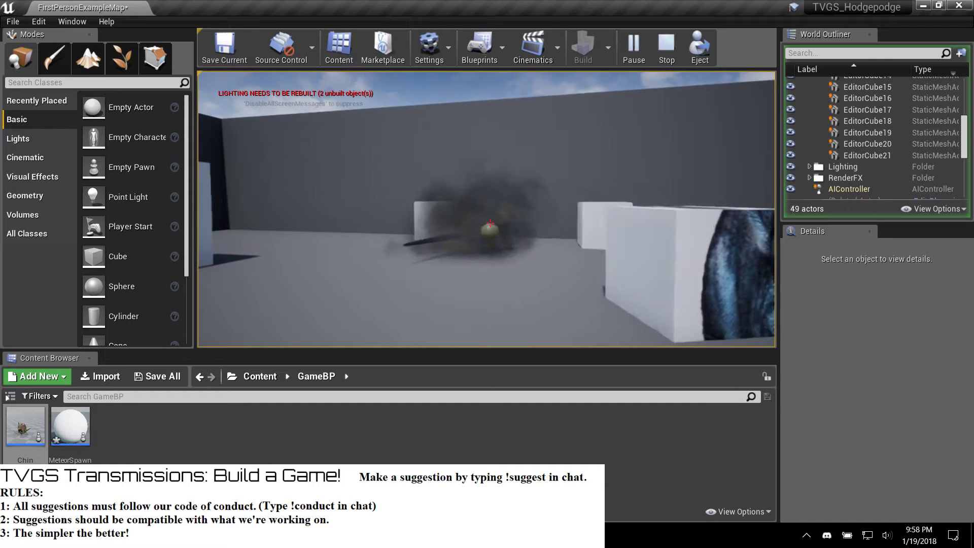
click(490, 223)
key(w)
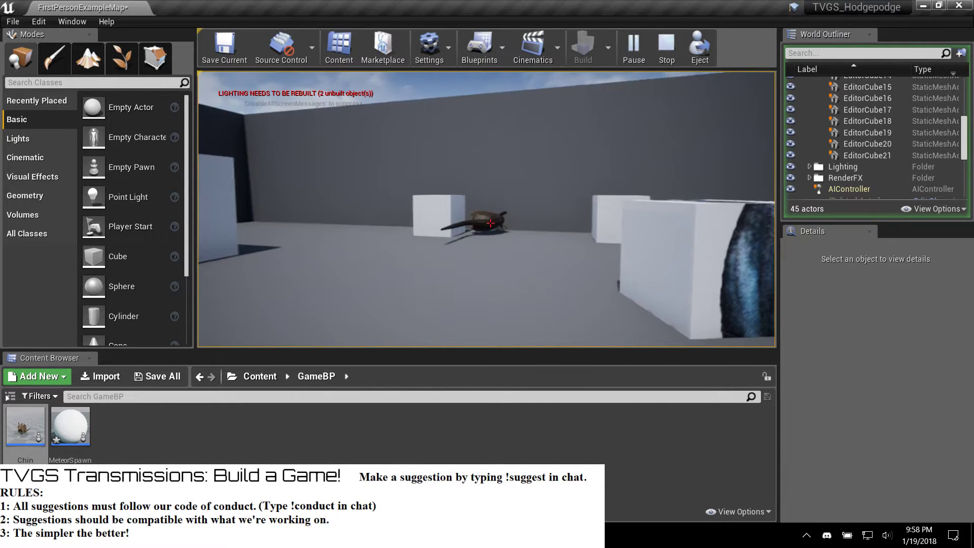
key(w)
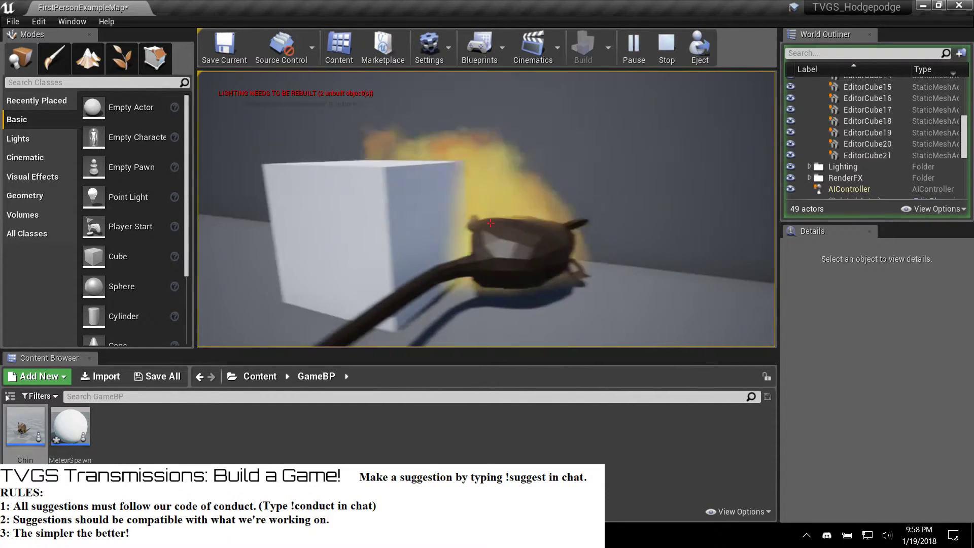
Step: Move around the Chin wedged between the cubes and shoot the cube beside it while testing the hit explosion
key(a)
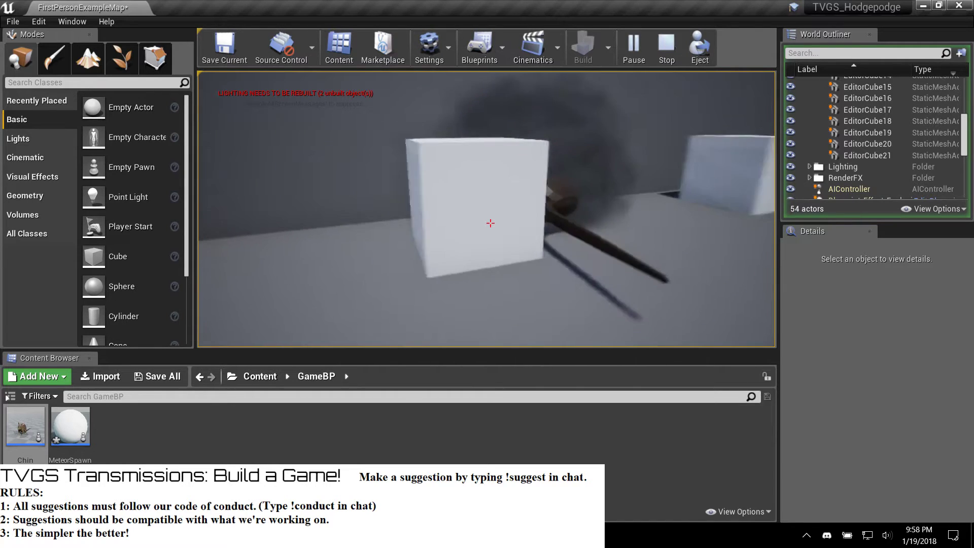
key(w)
key(s)
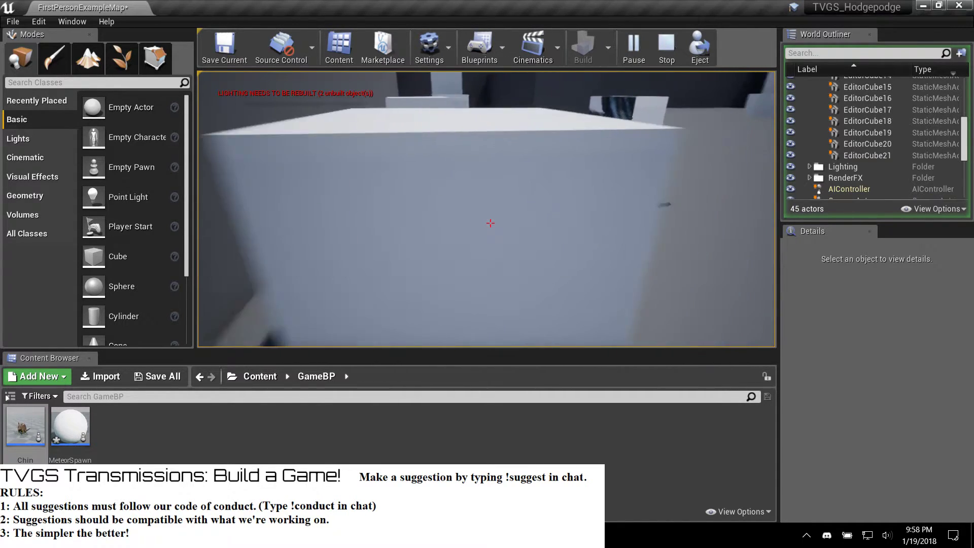
click(490, 223)
key(w)
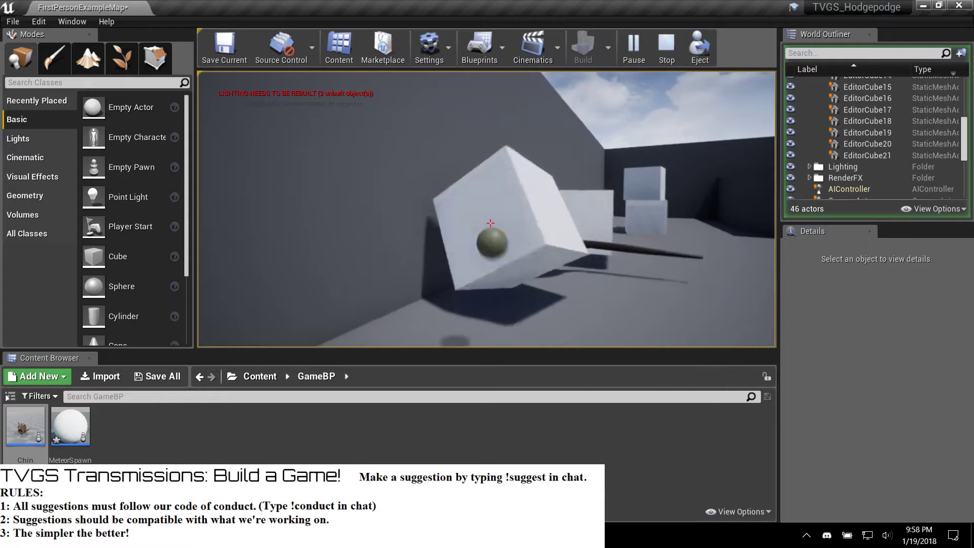
key(s)
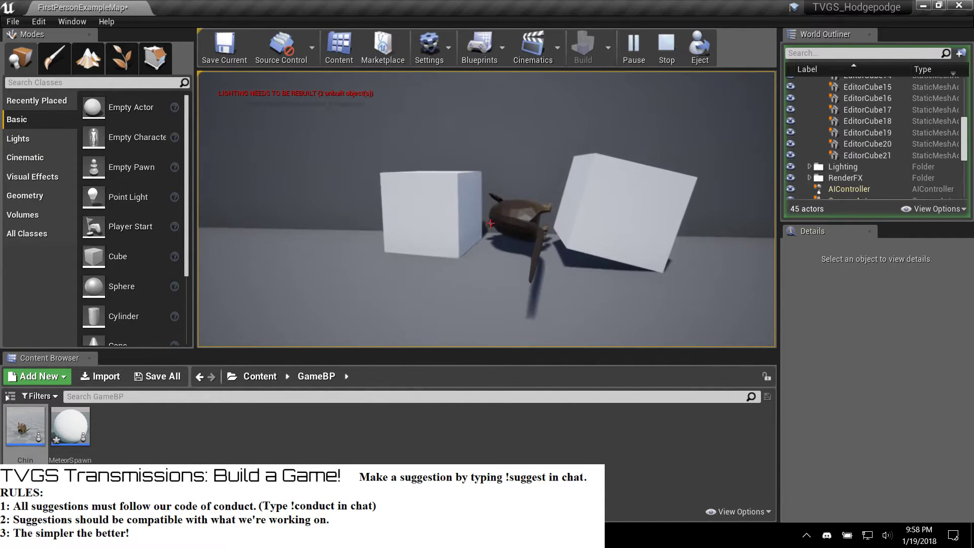
key(w)
key(s)
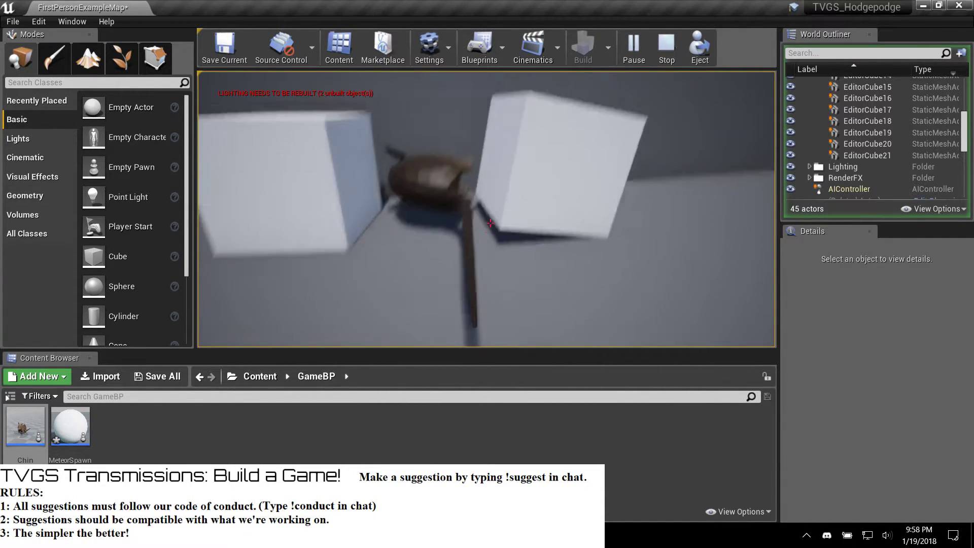
key(s)
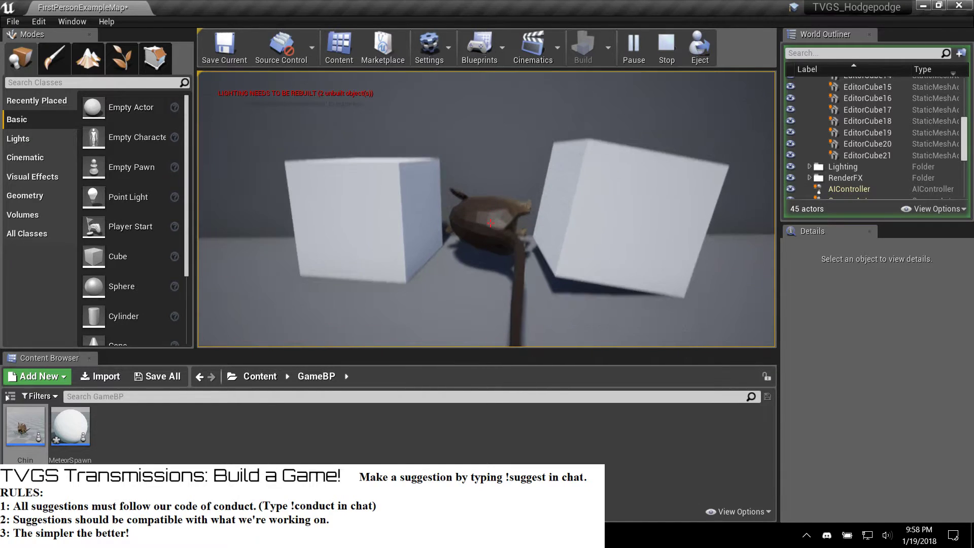
key(s)
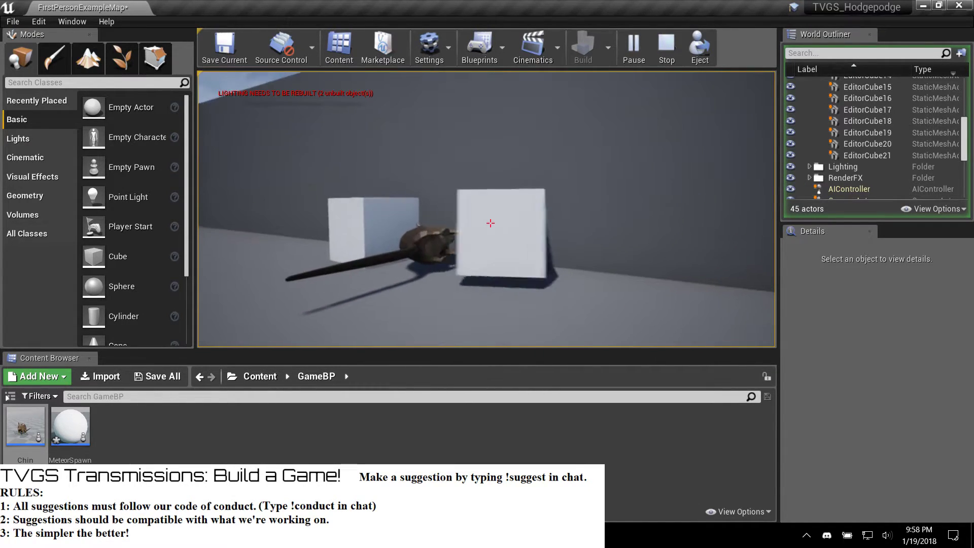
Step: Shoot the Chin between the two cubes, inspect it and its explosion up close, and stop playing
click(490, 223)
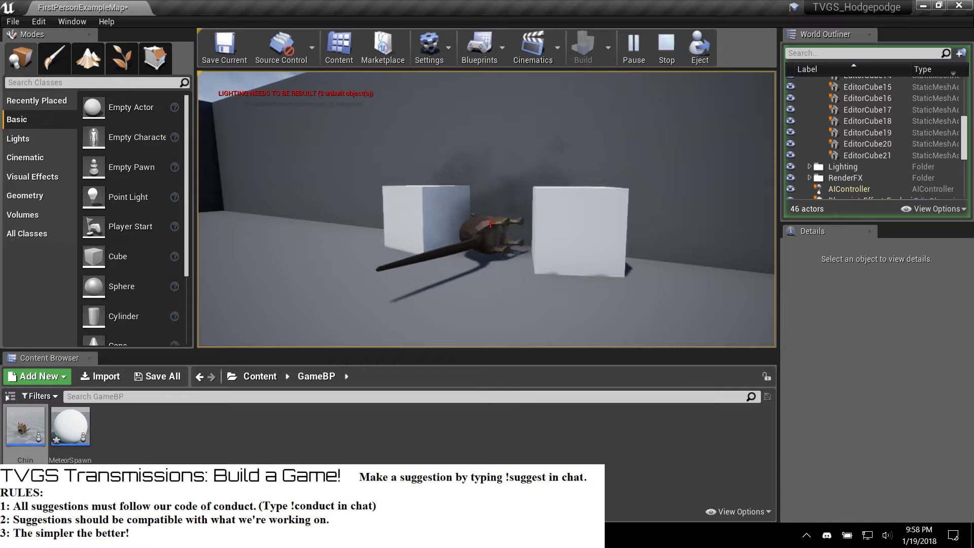
key(w)
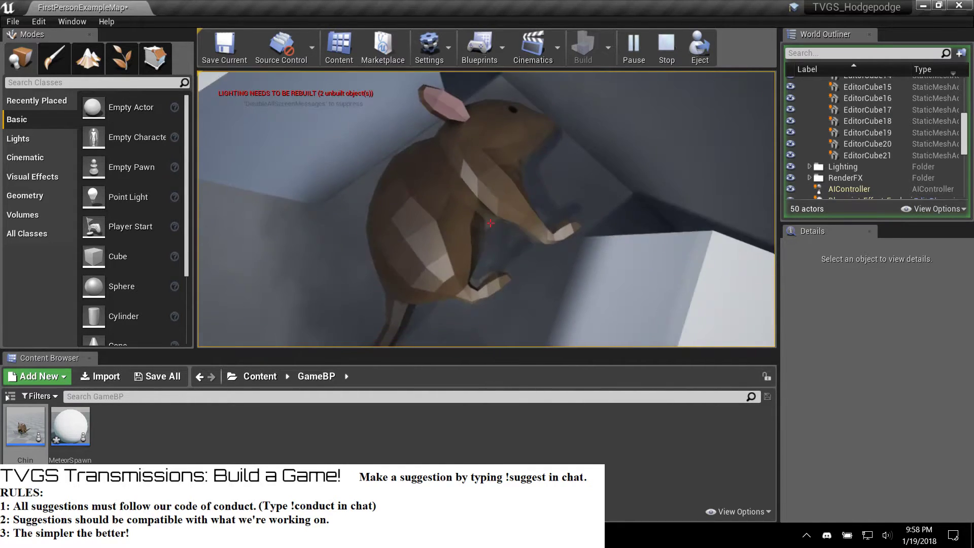
key(s)
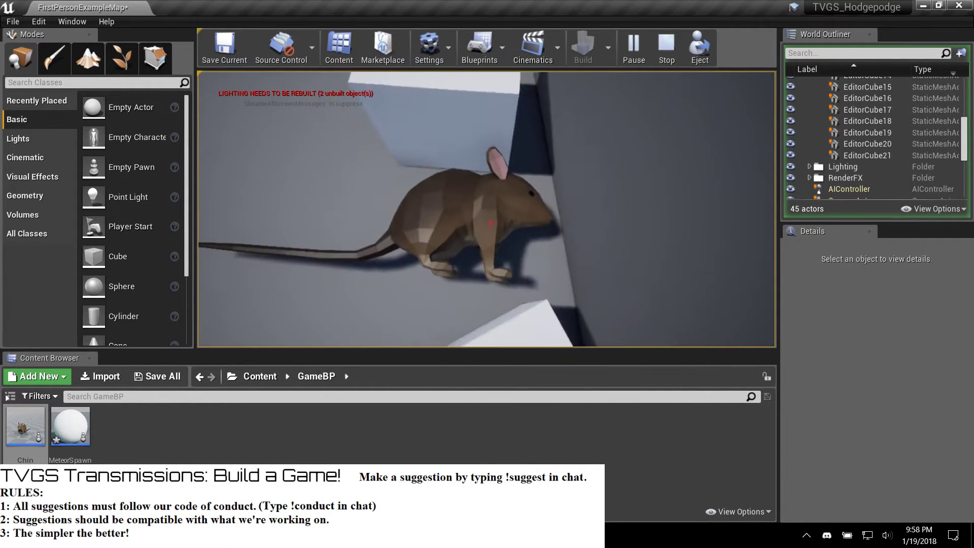
key(d)
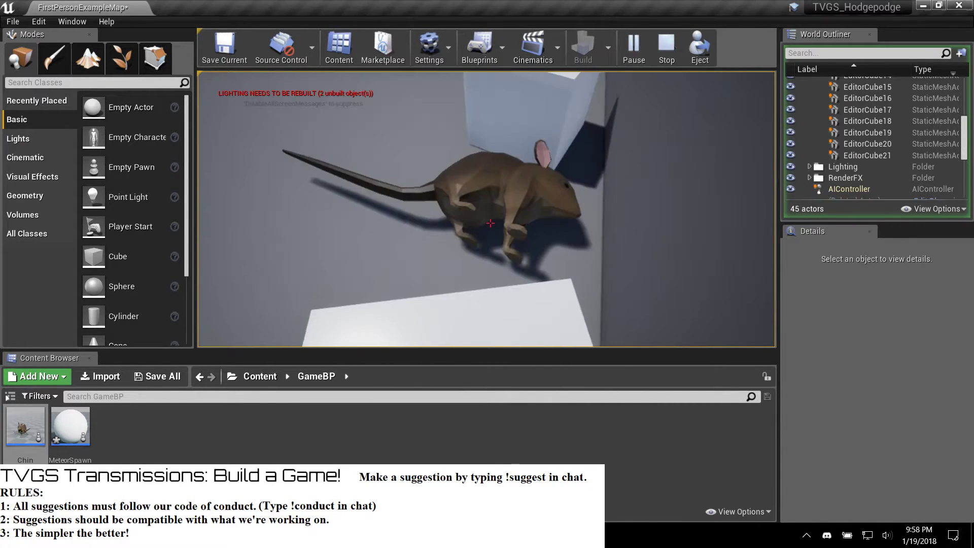
key(Escape)
Step: Open the Chin Blueprint and tidy its Event Graph by moving GetWorldLocation just above GetActorRotation and Static Mesh closer to it
right_drag(487, 209, 522, 187)
key(w)
right_drag(278, 355, 284, 358)
key(s)
double_click(32, 416)
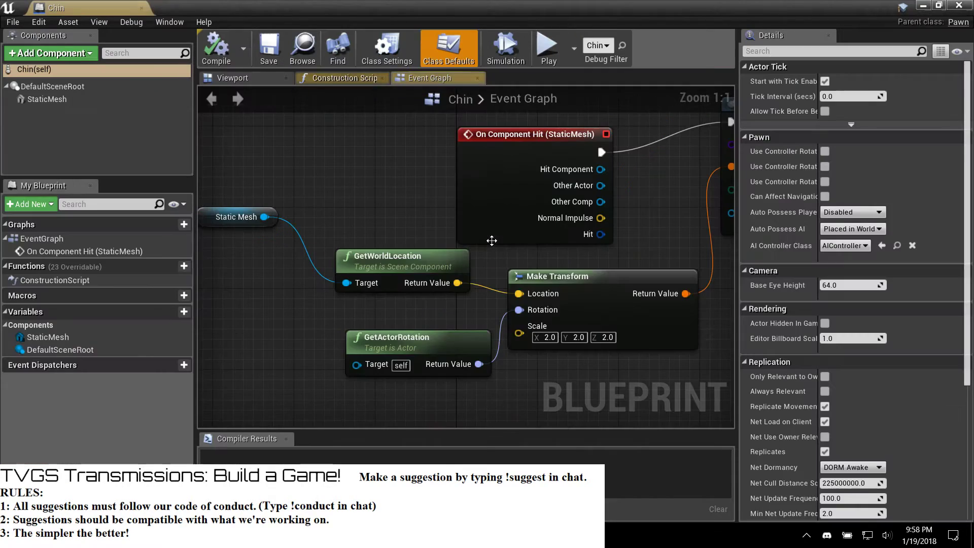
drag(442, 252, 459, 273)
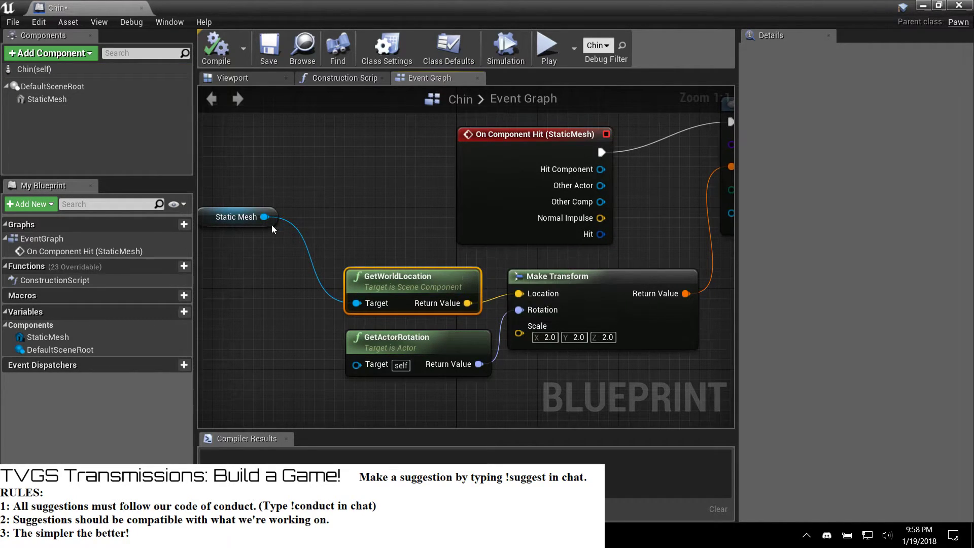
drag(257, 206, 307, 237)
right_drag(632, 230, 359, 294)
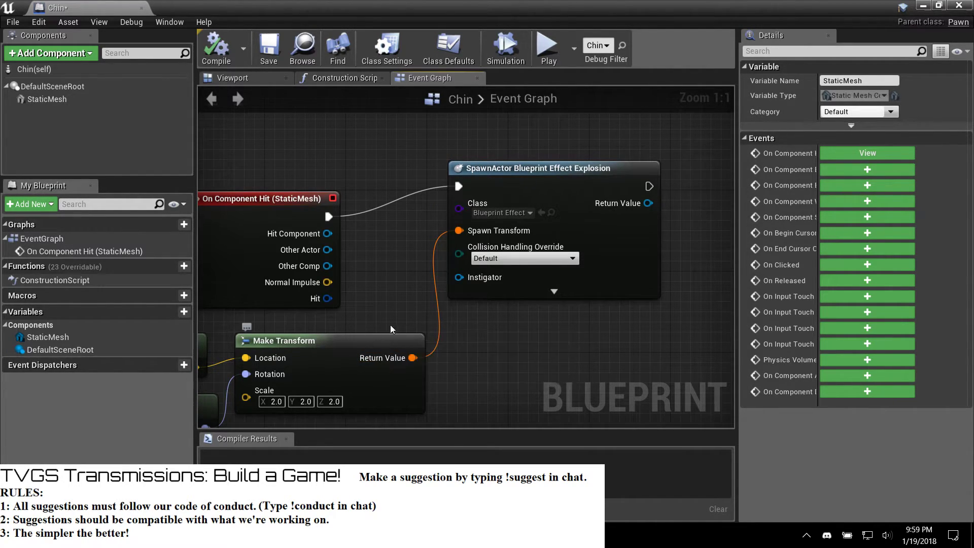
right_drag(389, 292, 438, 291)
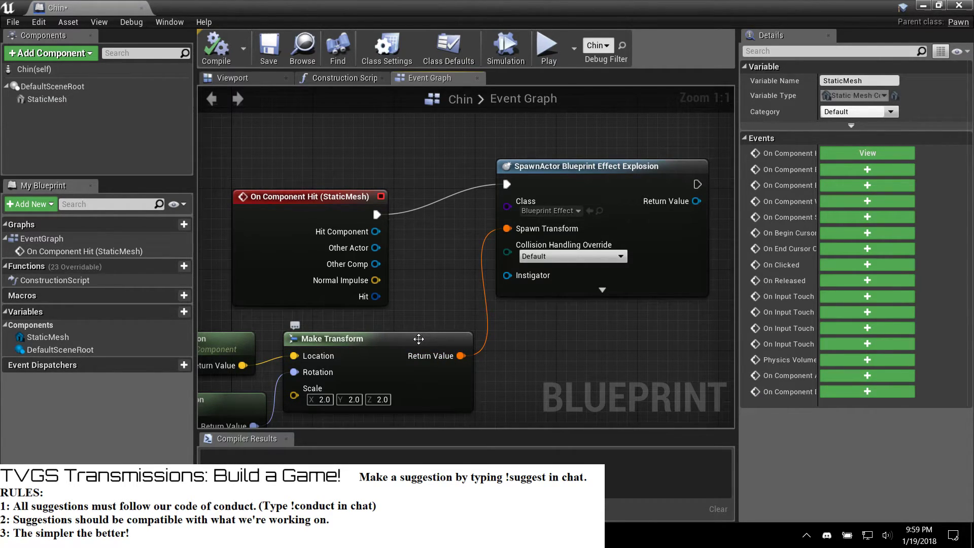
right_drag(458, 305, 498, 242)
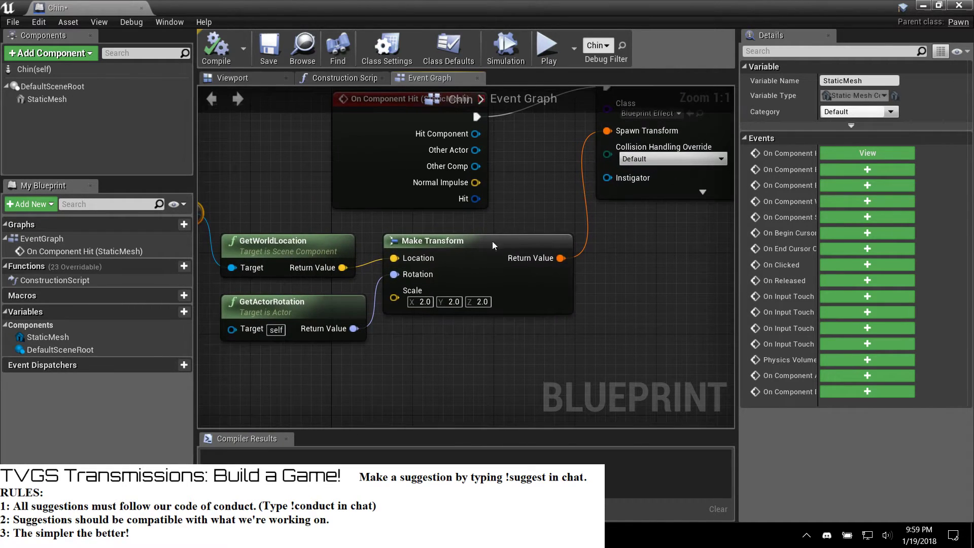
Step: Move the Static Mesh node to sit beside the GetWorldLocation node in the Chin event graph
right_drag(596, 217, 460, 251)
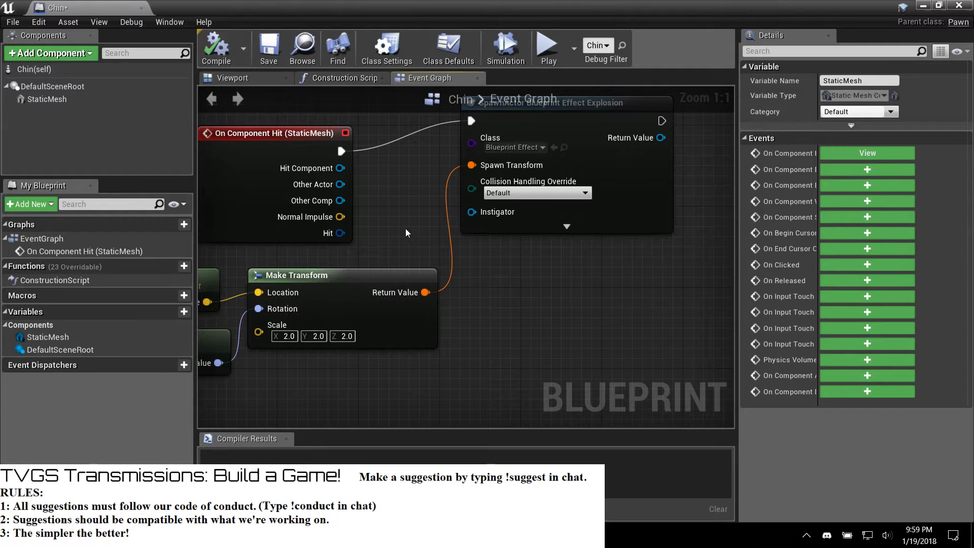
right_drag(378, 215, 491, 208)
mouse_move(332, 259)
mouse_down()
mouse_move(350, 258)
mouse_move(339, 258)
mouse_up()
right_drag(296, 219, 293, 242)
drag(287, 249, 297, 309)
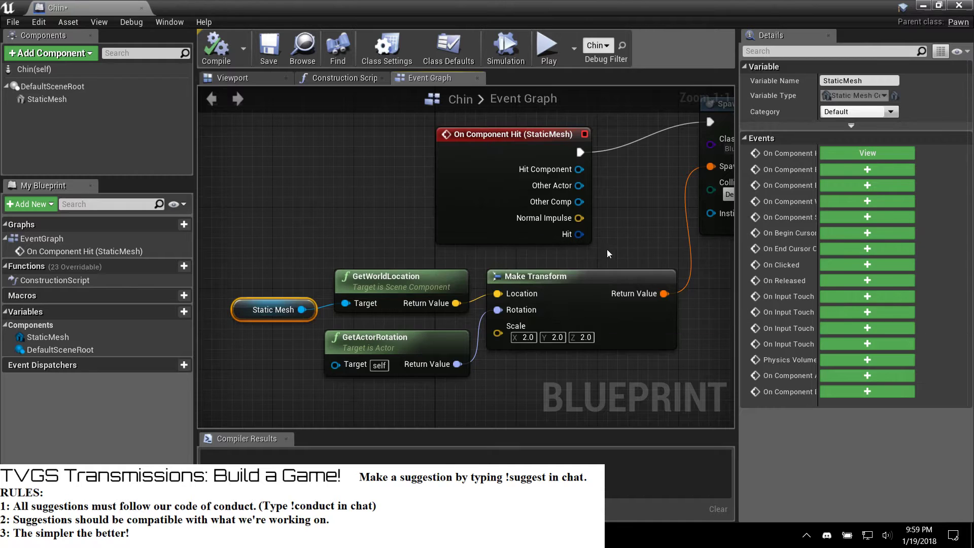
right_drag(635, 203, 474, 258)
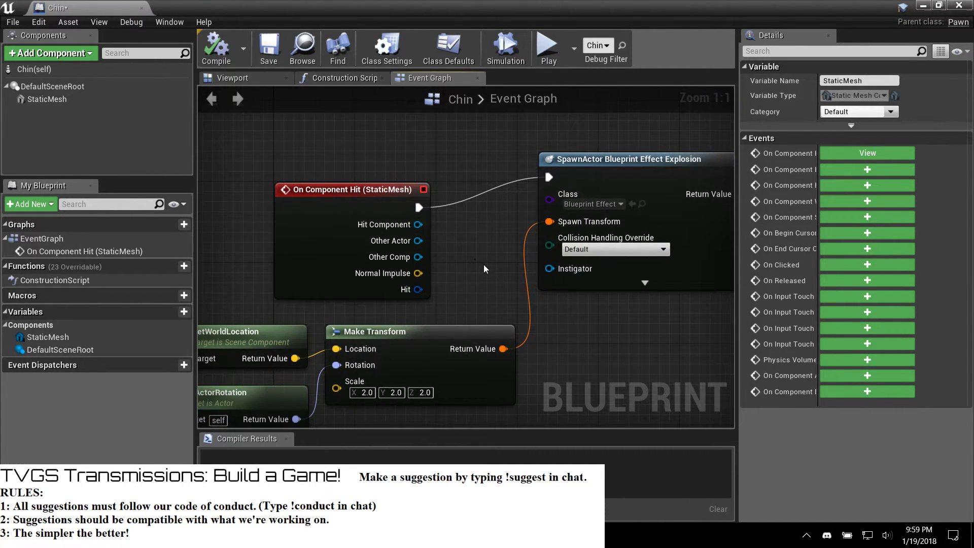
right_drag(585, 250, 451, 250)
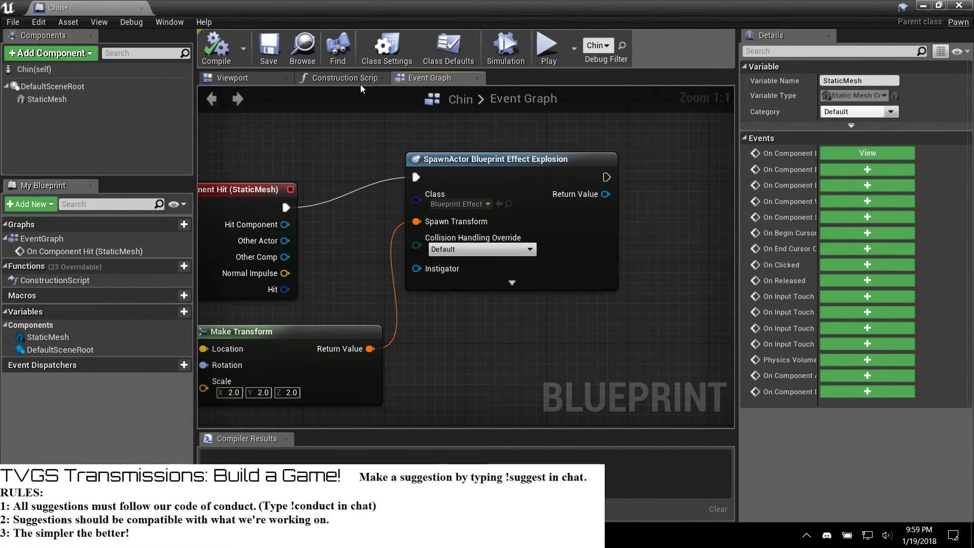
Step: Close the Chin blueprint and open the FirstPersonProjectile blueprint from the FirstPersonBP Blueprints folder
click(958, 6)
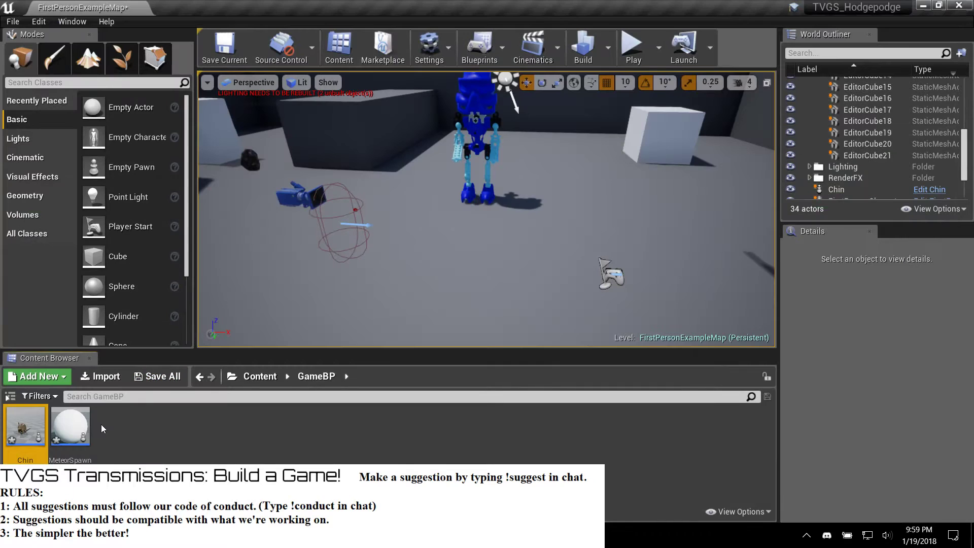
click(261, 381)
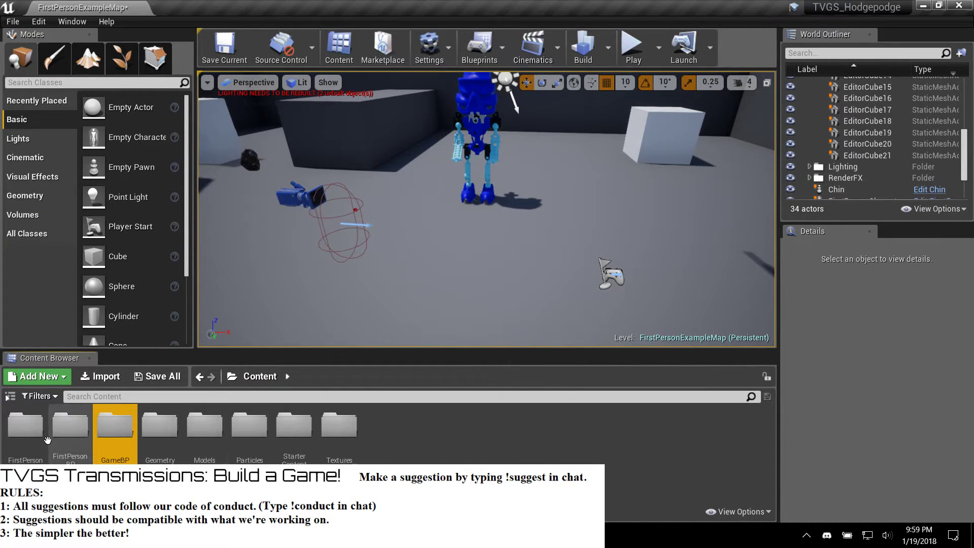
double_click(69, 427)
double_click(15, 432)
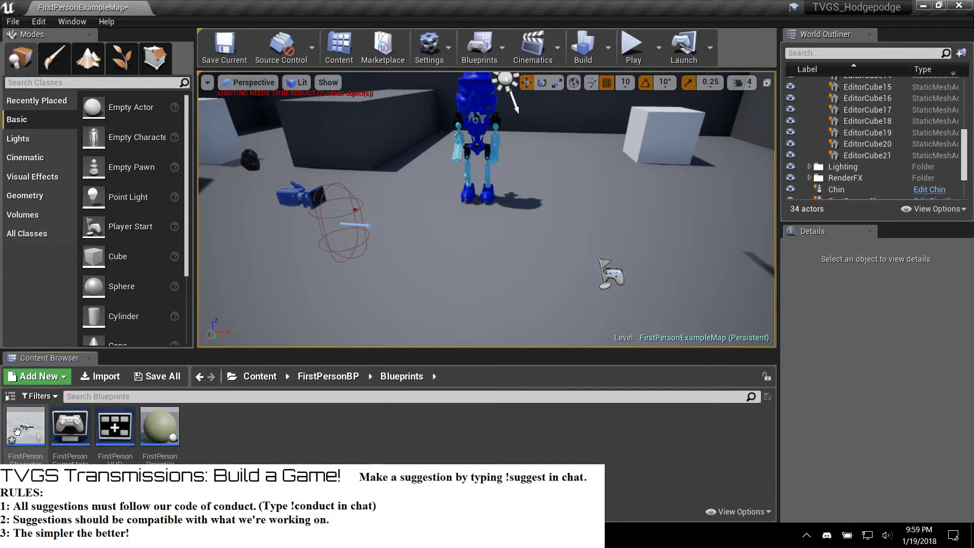
double_click(145, 431)
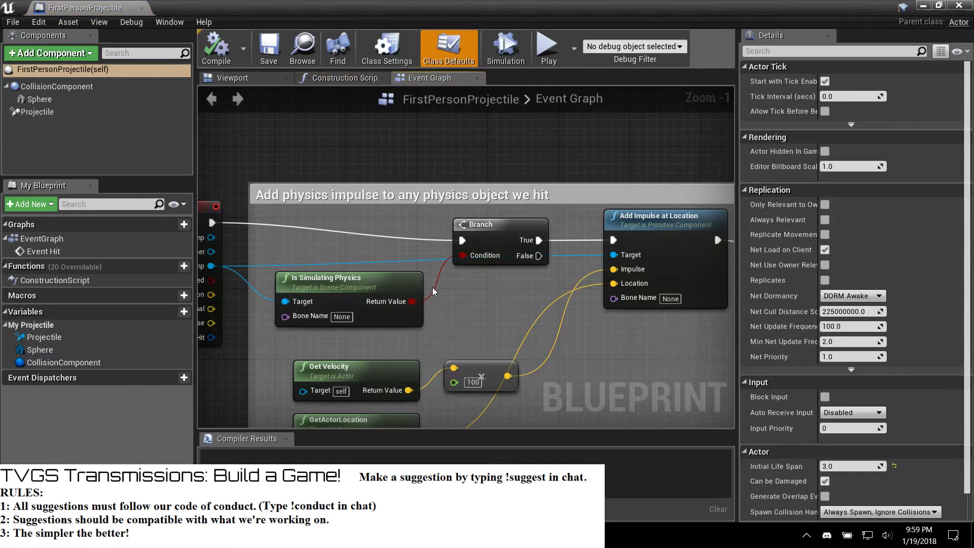
Step: Insert a Spawn Actor from Class node between Add Impulse at Location and DestroyActor, and arrange it below them
right_drag(458, 150, 314, 87)
scroll(459, 268, down, 1)
right_drag(538, 311, 361, 332)
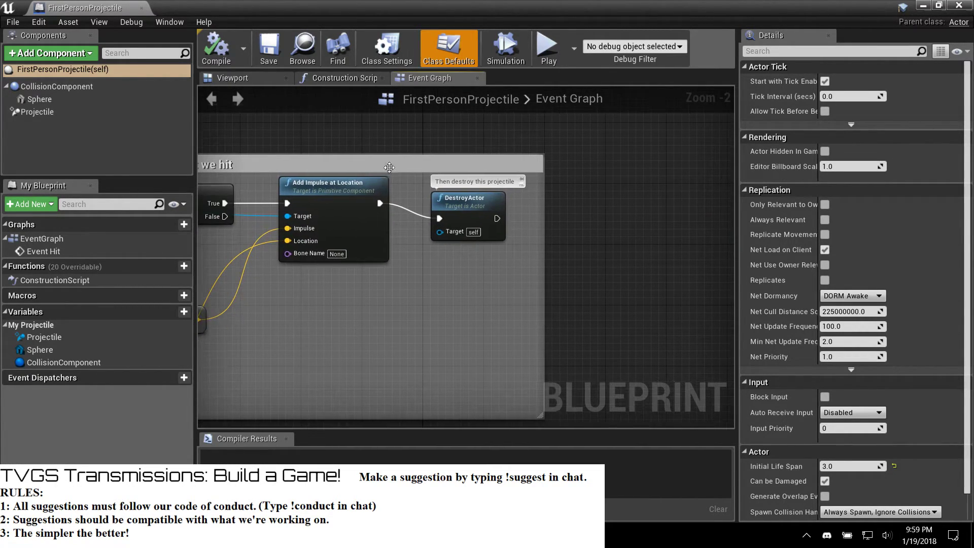
drag(397, 382, 401, 366)
text(spawn)
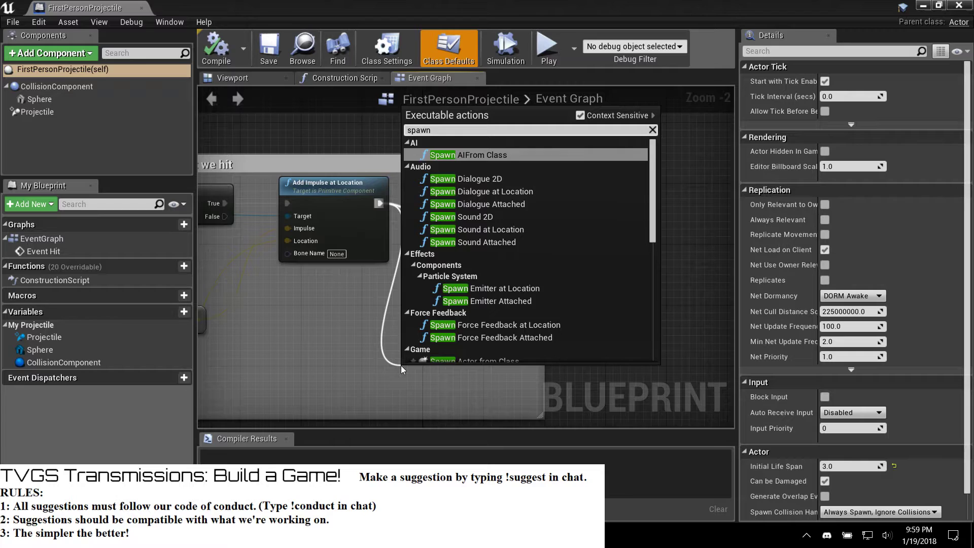
text(act)
key(Up)
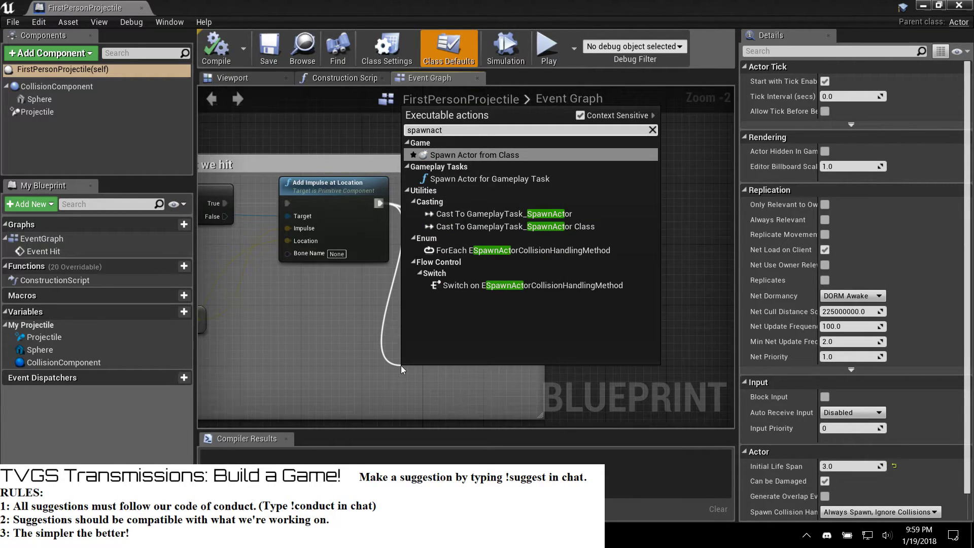
key(Return)
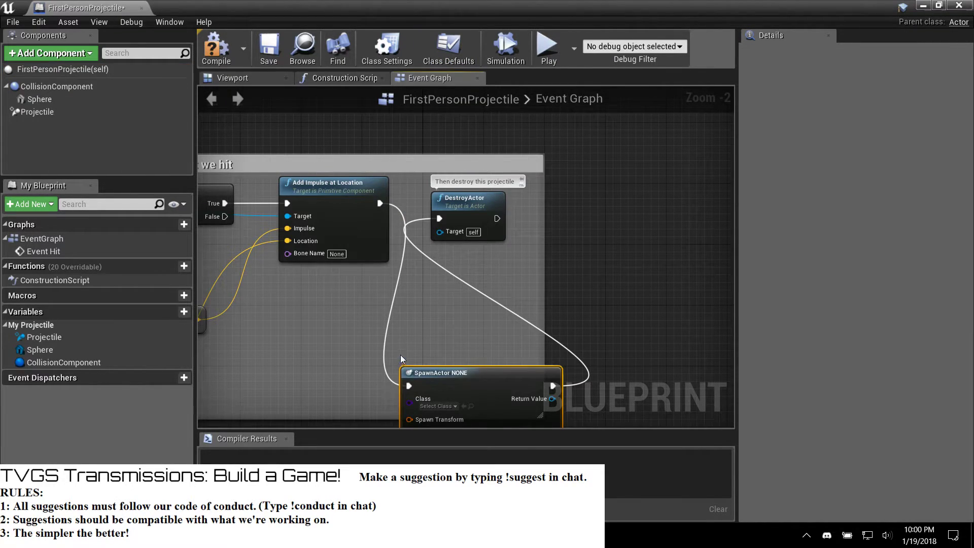
drag(473, 209, 503, 208)
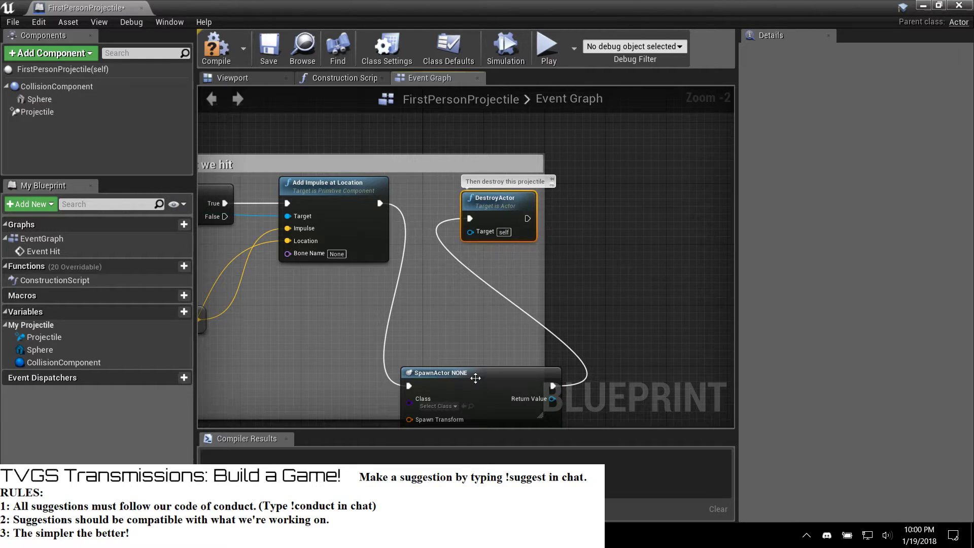
drag(473, 376, 433, 290)
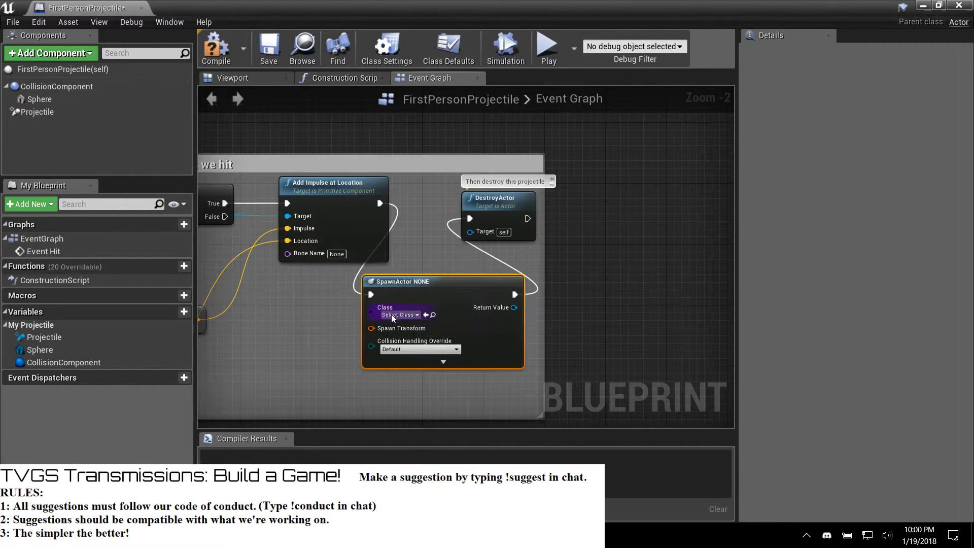
Step: Set the SpawnActor node's class to Blueprint_Effect_Explosion
click(392, 315)
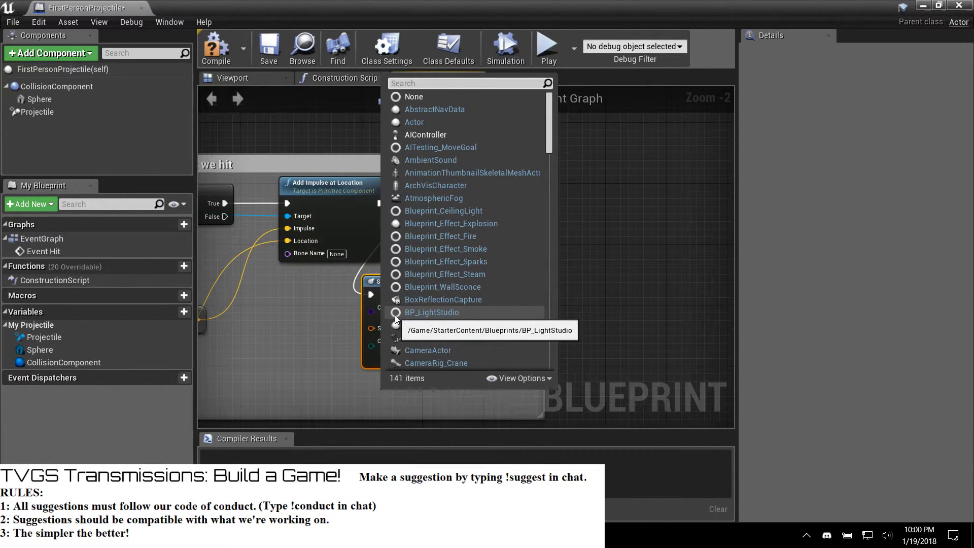
text(expl)
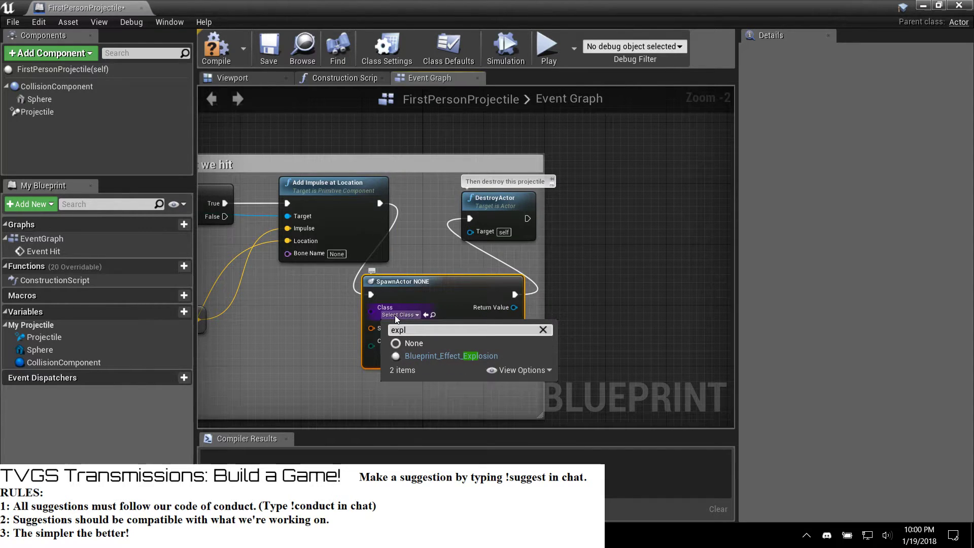
click(428, 357)
Step: Feed the SpawnActor node's Spawn Transform from a GetActorTransform node placed beside it, and compile the blueprint
drag(371, 329, 330, 364)
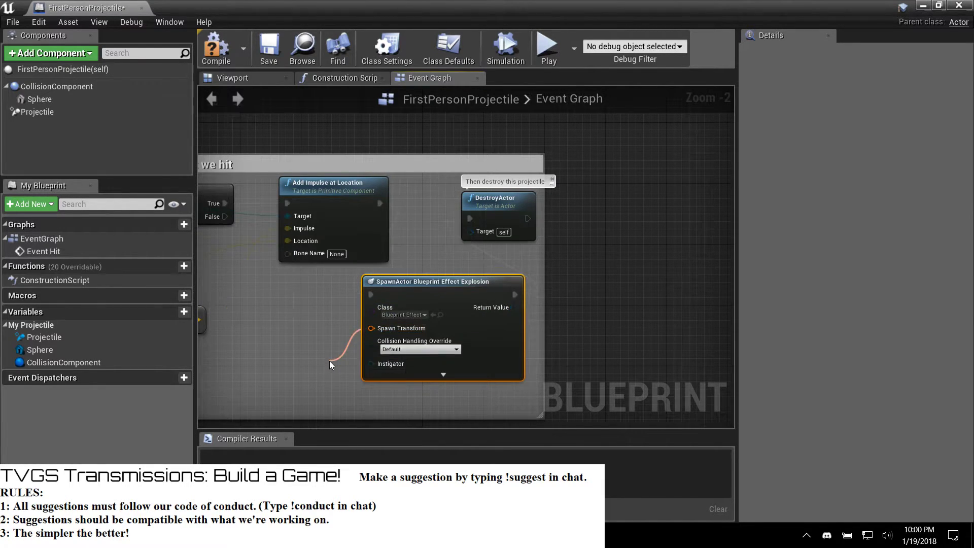
text(self)
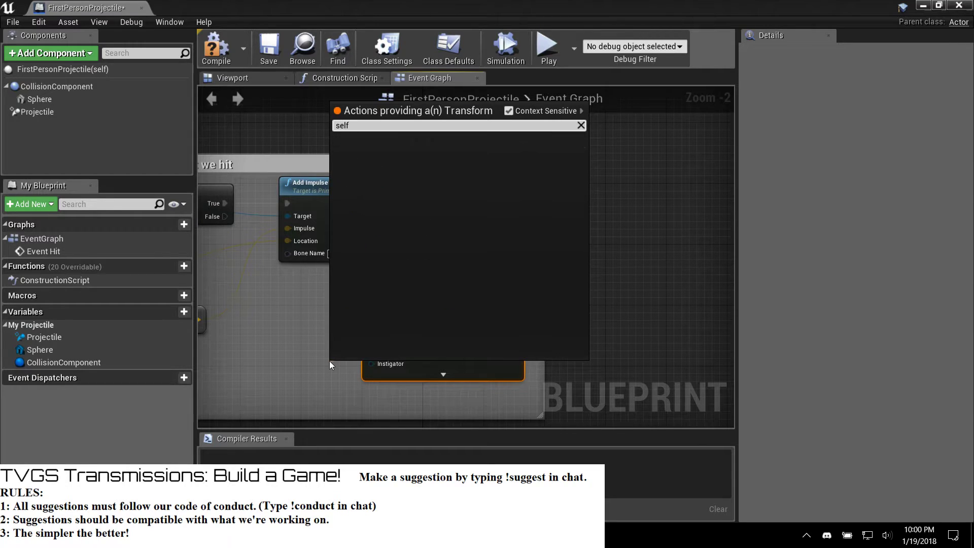
key(BackSpace)
key(BackSpace)
key(BackSpace)
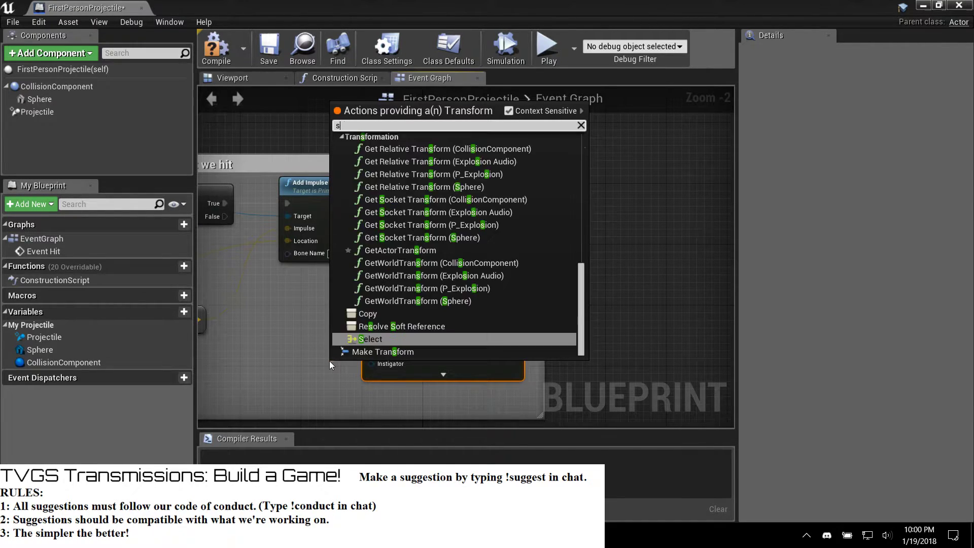
text(act)
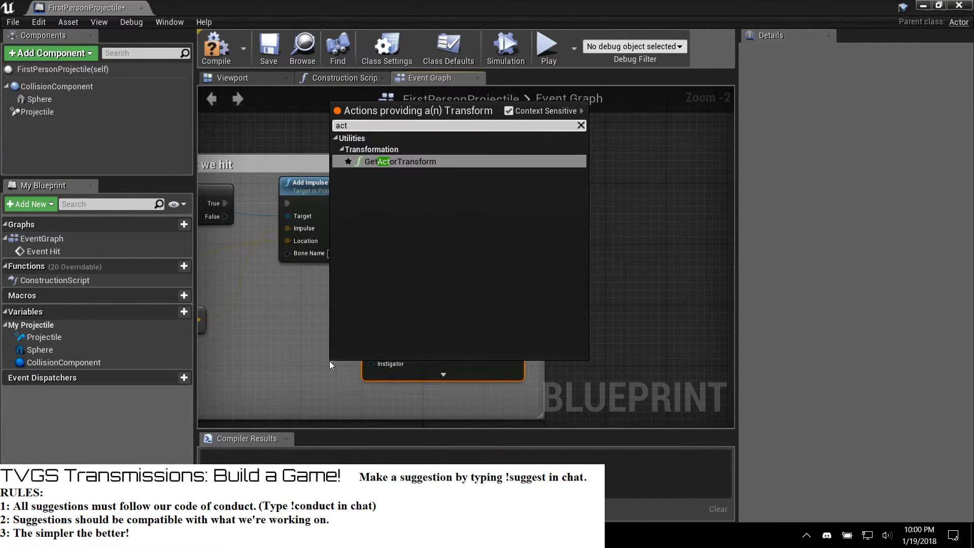
key(Return)
drag(330, 360, 231, 338)
click(217, 47)
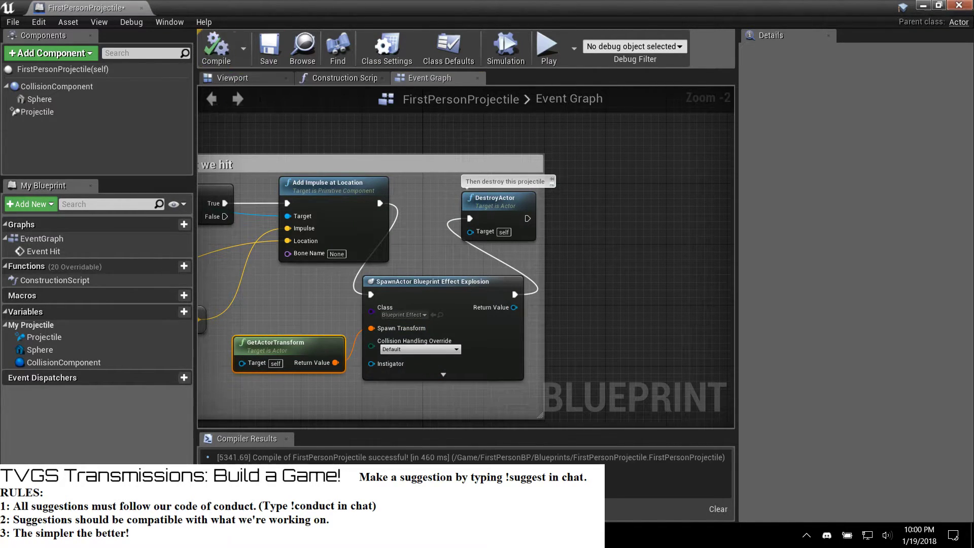
Step: Close the projectile blueprint, play the level and fire projectiles at the white cubes to test the explosion effect
click(962, 9)
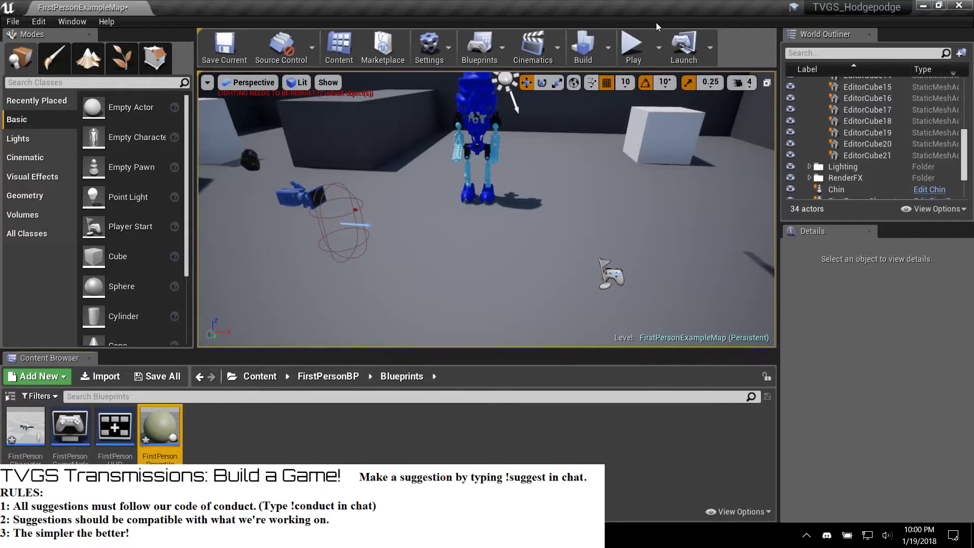
click(633, 47)
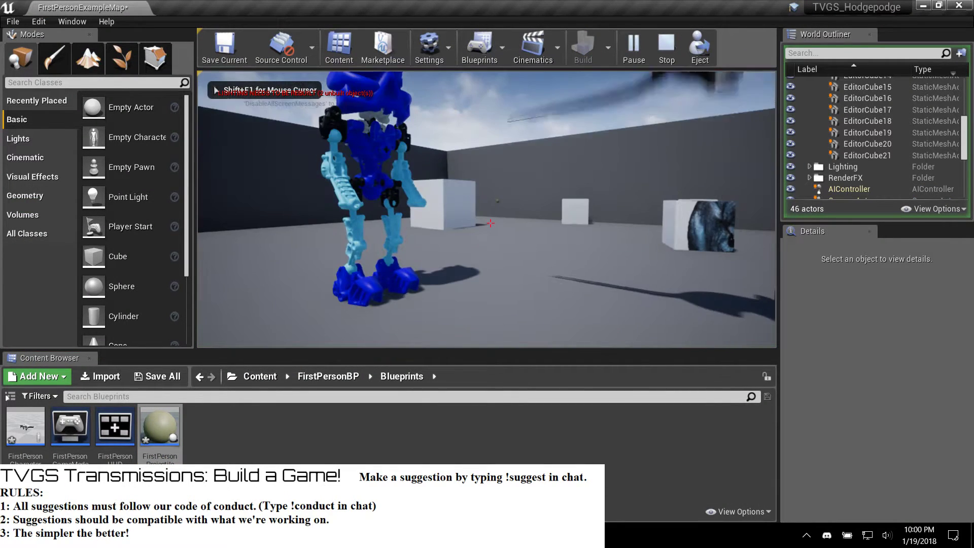
click(490, 223)
key(w)
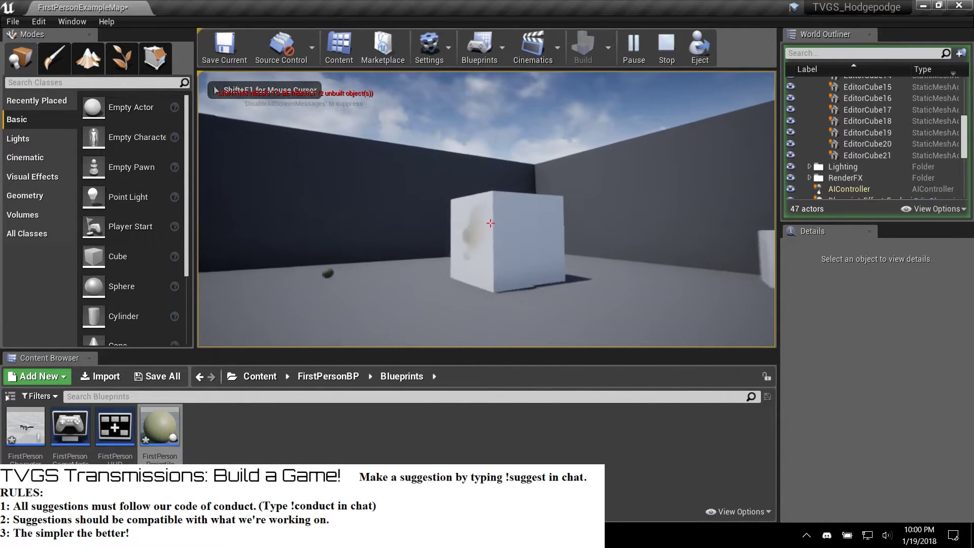
key(w)
key(w)
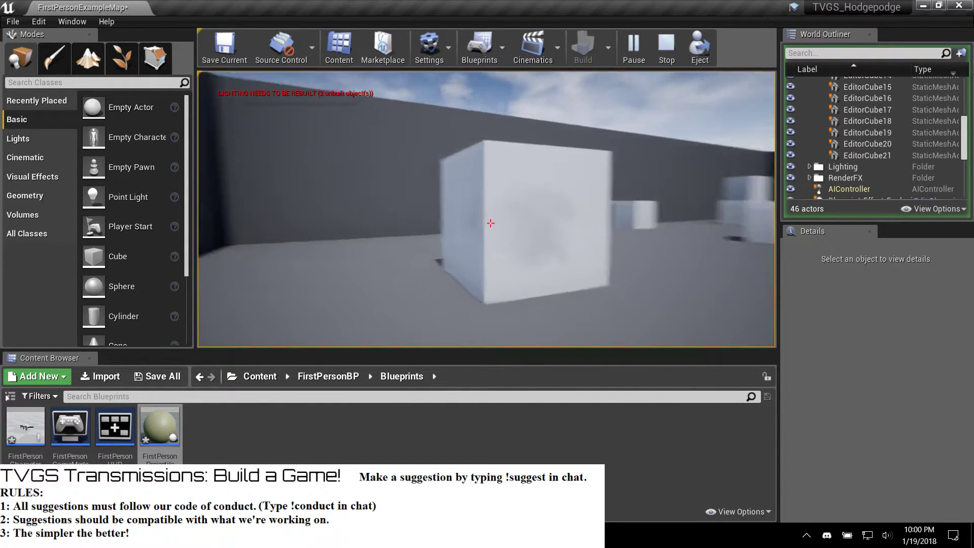
click(490, 224)
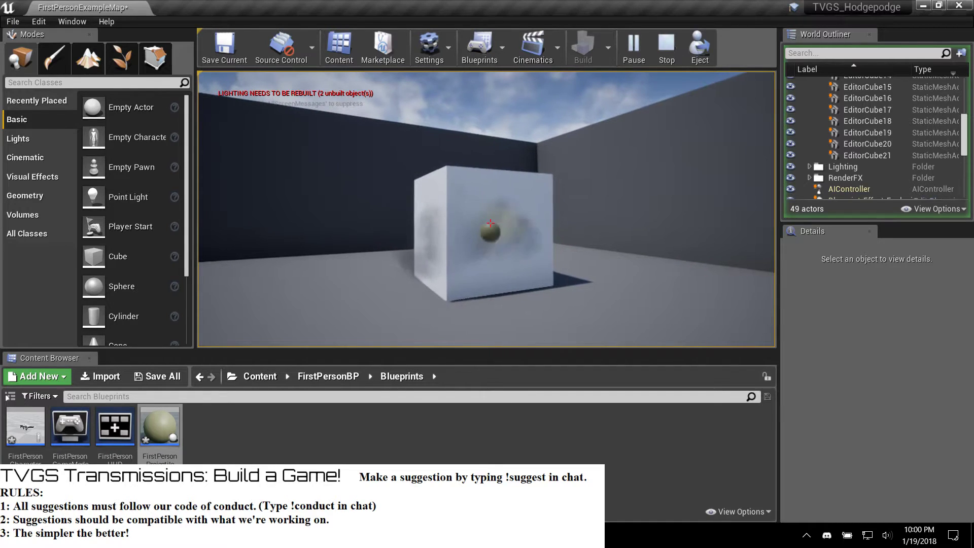
key(w)
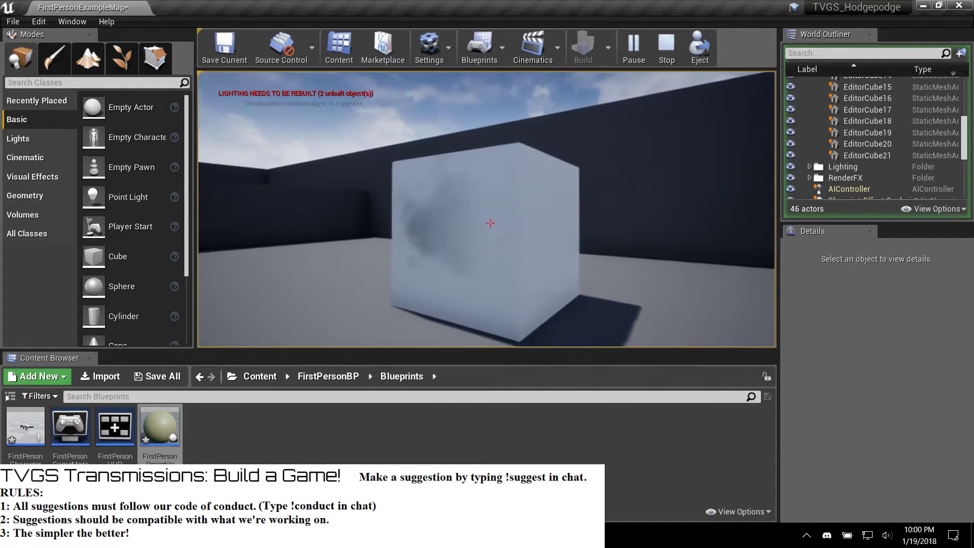
key(s)
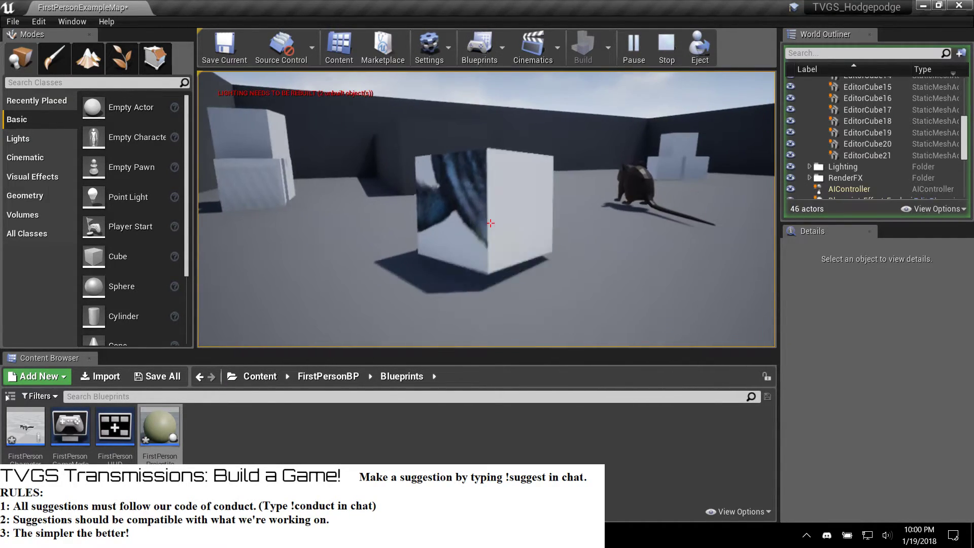
click(490, 223)
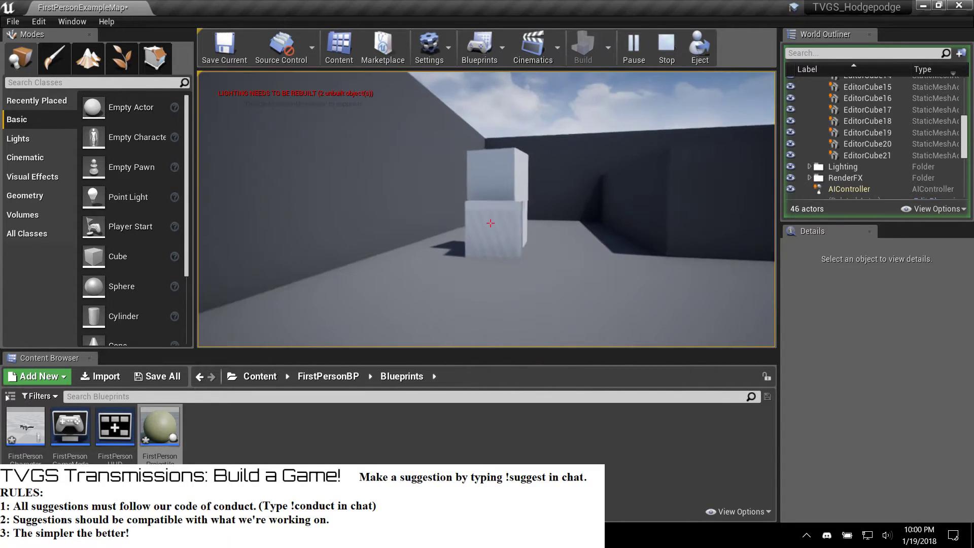
key(w)
click(491, 224)
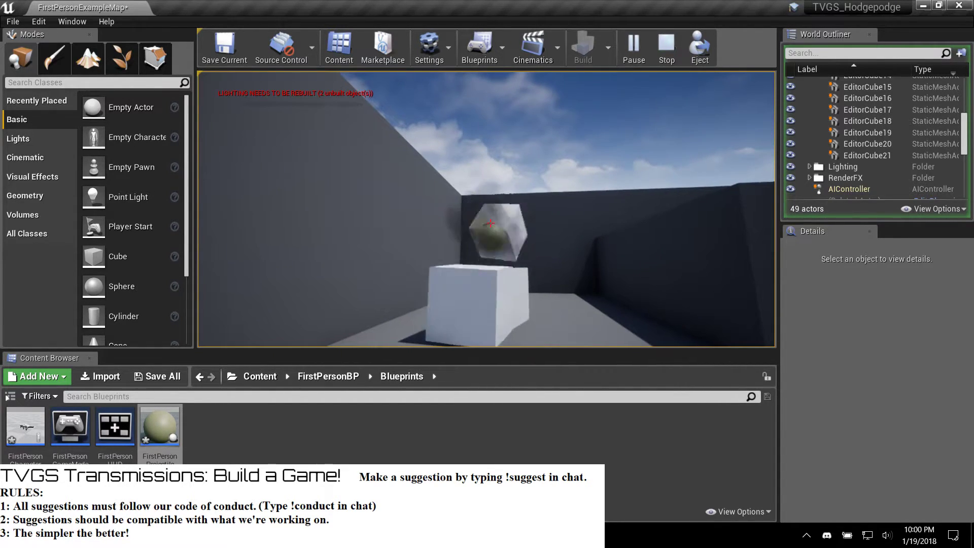
Step: Move around the running level firing projectiles at the cubes and the rat to check the explosions, and stop playing
key(s)
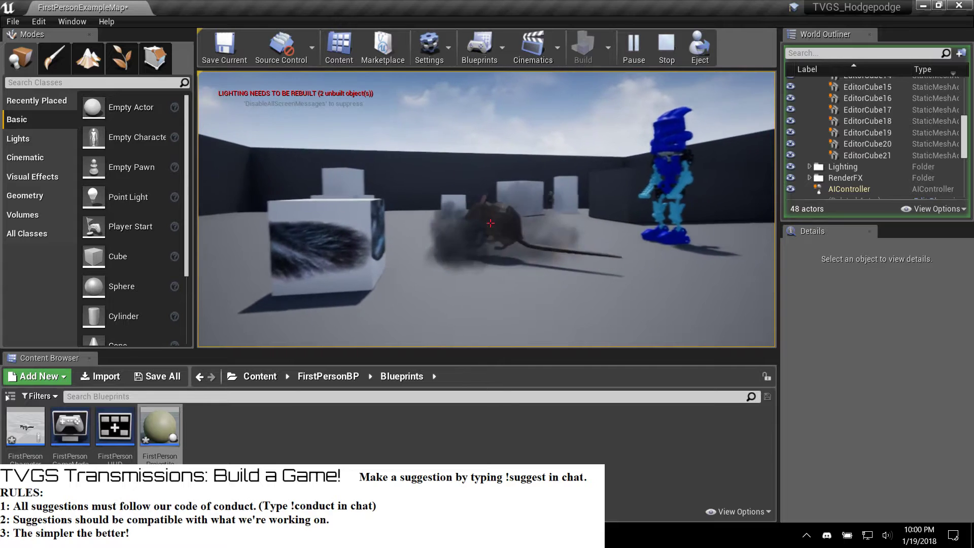
key(w)
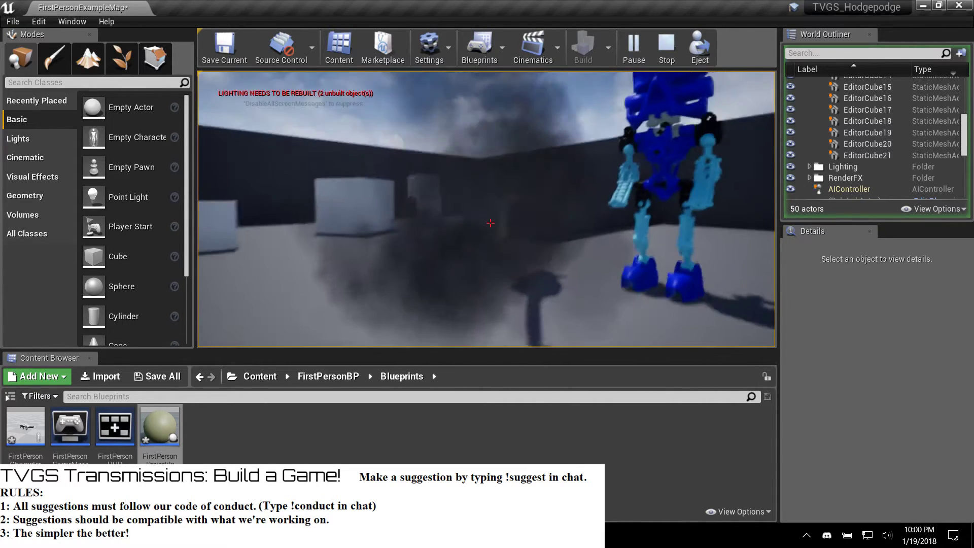
key(w)
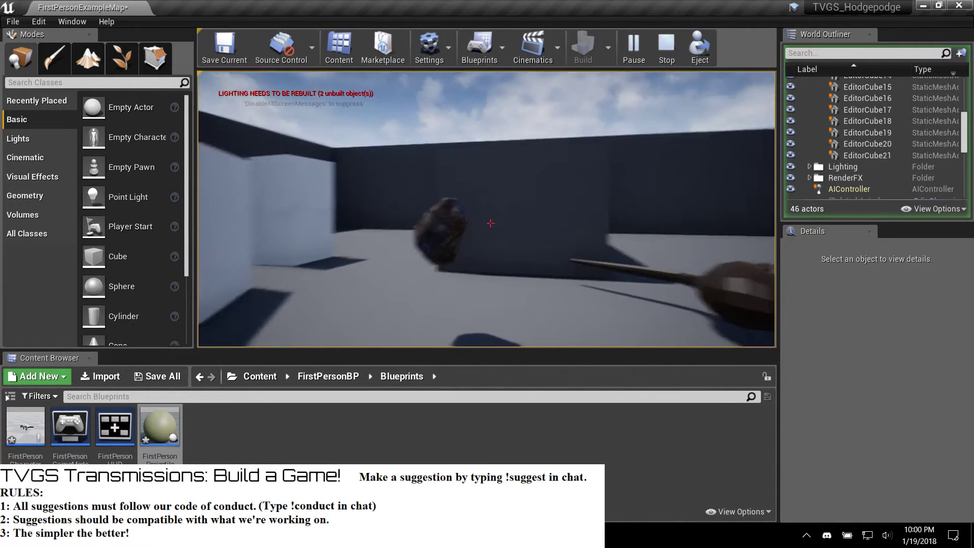
key(w)
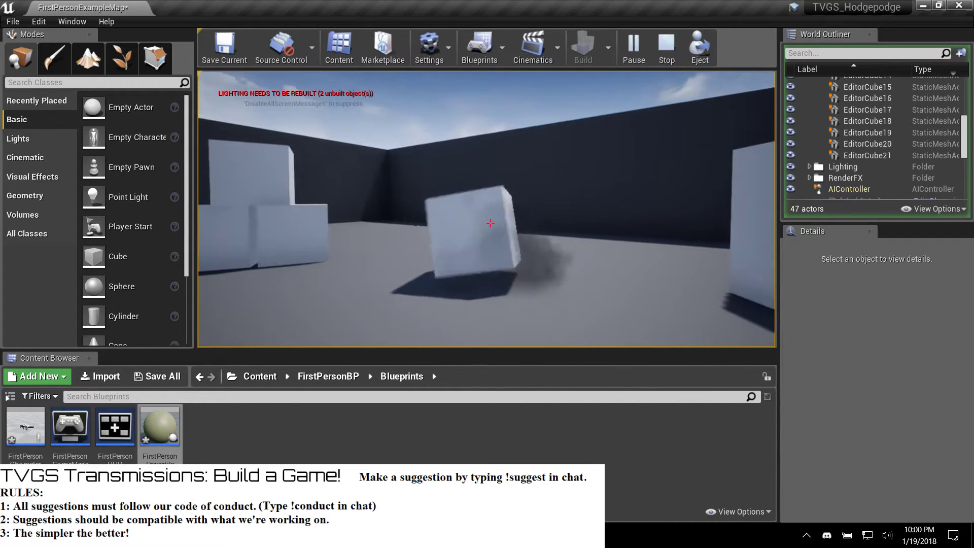
key(w)
click(490, 223)
key(w)
key(w)
key(w)
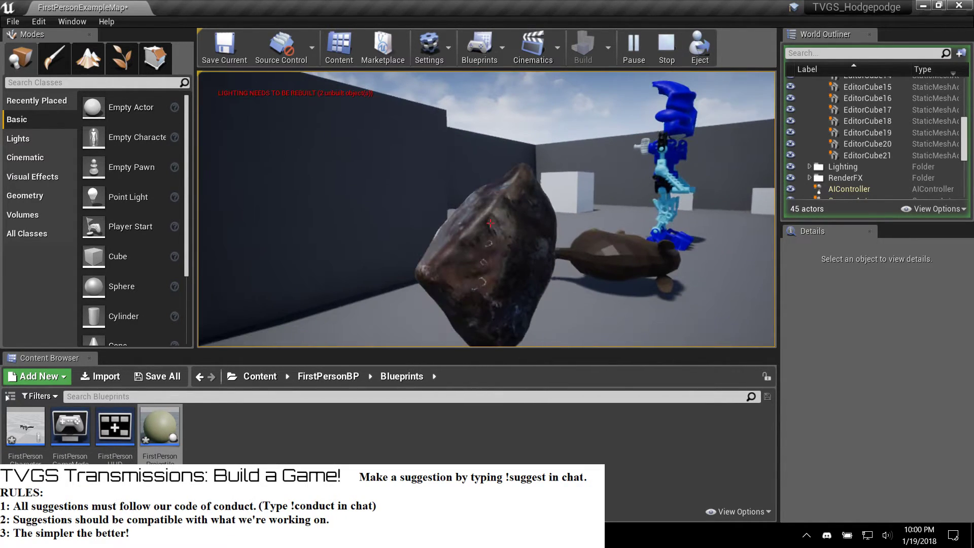
key(Escape)
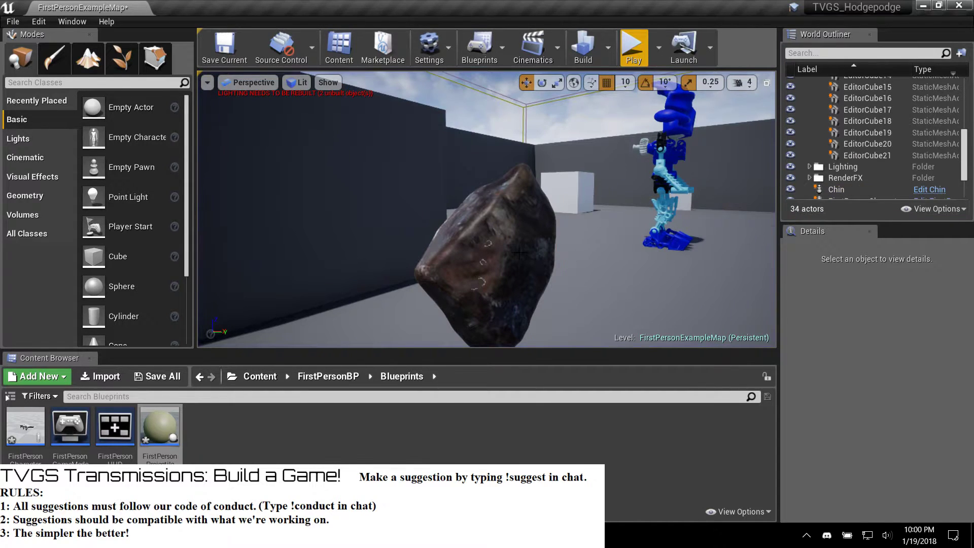
Step: Turn on Simulate Physics for the Martian rock mesh floating in the level
click(520, 252)
scroll(872, 381, down, 10)
scroll(870, 382, up, 3)
click(852, 364)
Step: Play the level, fire projectiles at the floating Martian rock to test its physics response, and stop playing
click(634, 49)
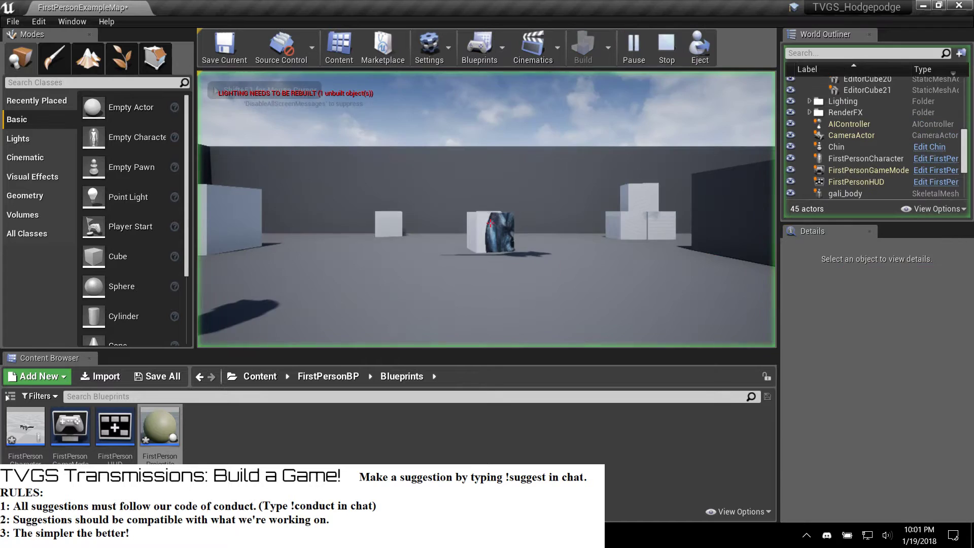
key(w)
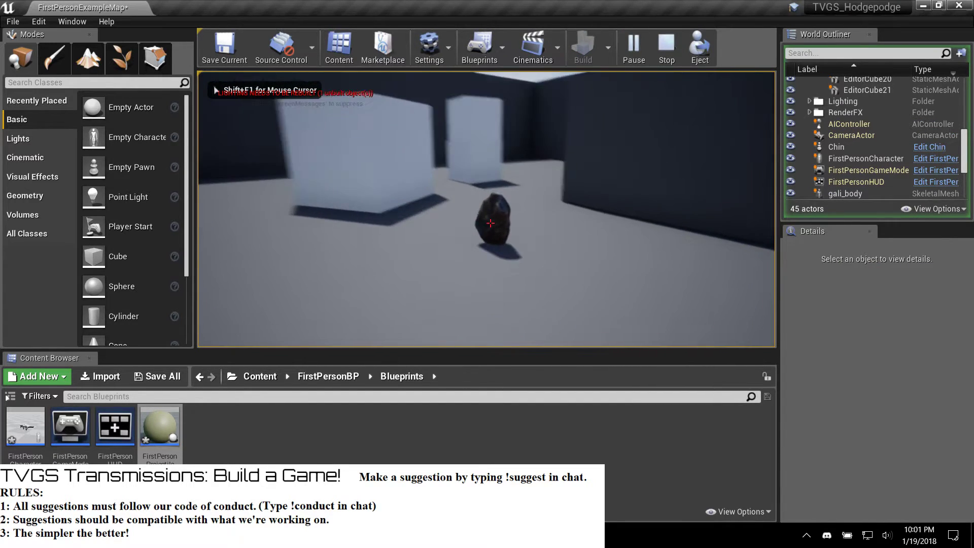
click(491, 224)
key(w)
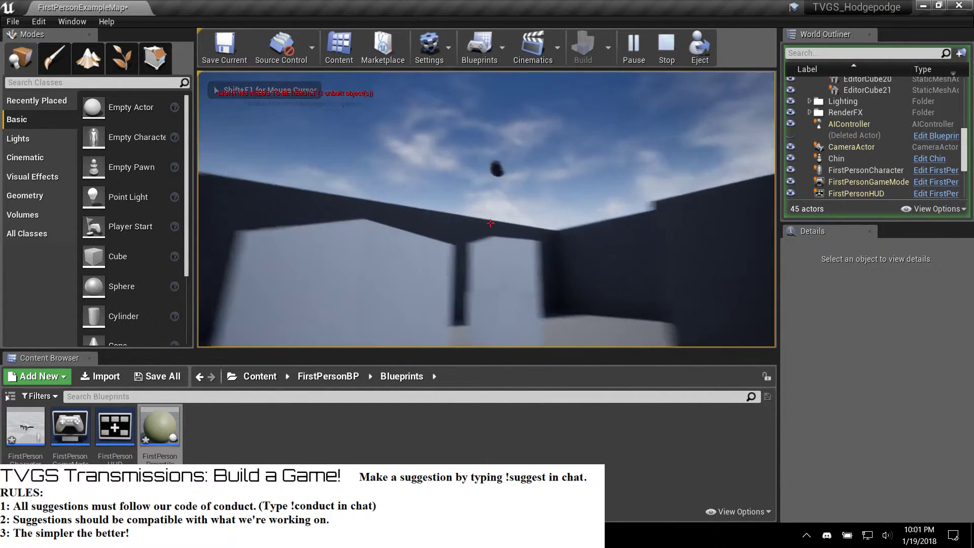
key(w)
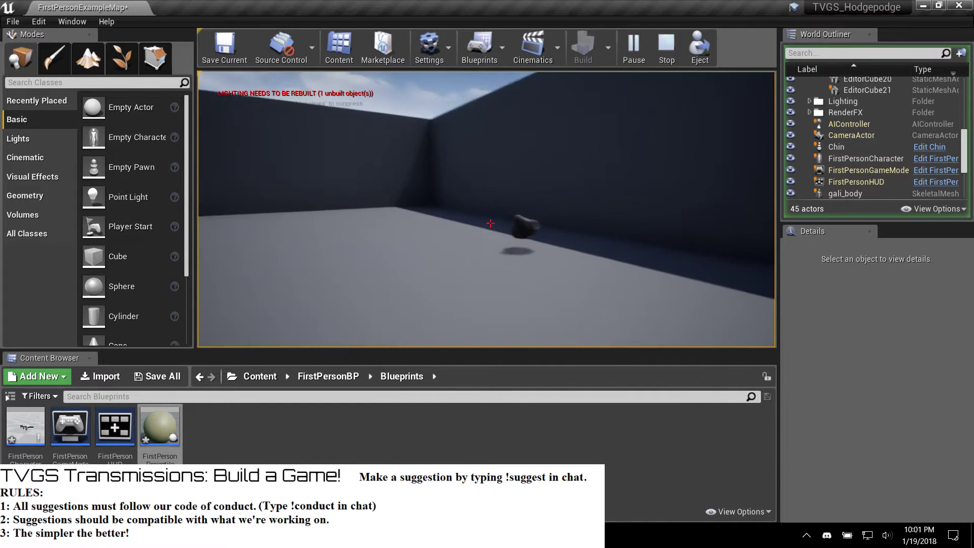
click(491, 224)
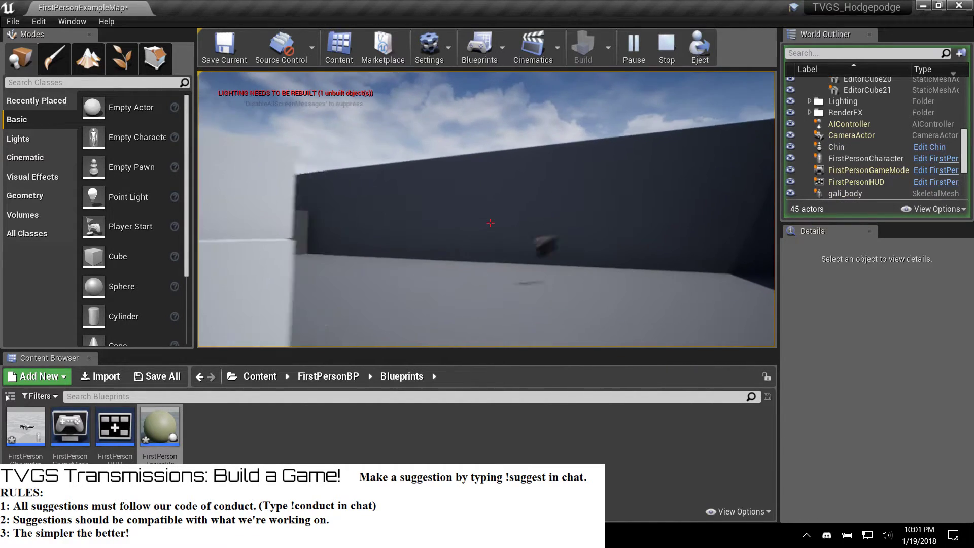
click(491, 223)
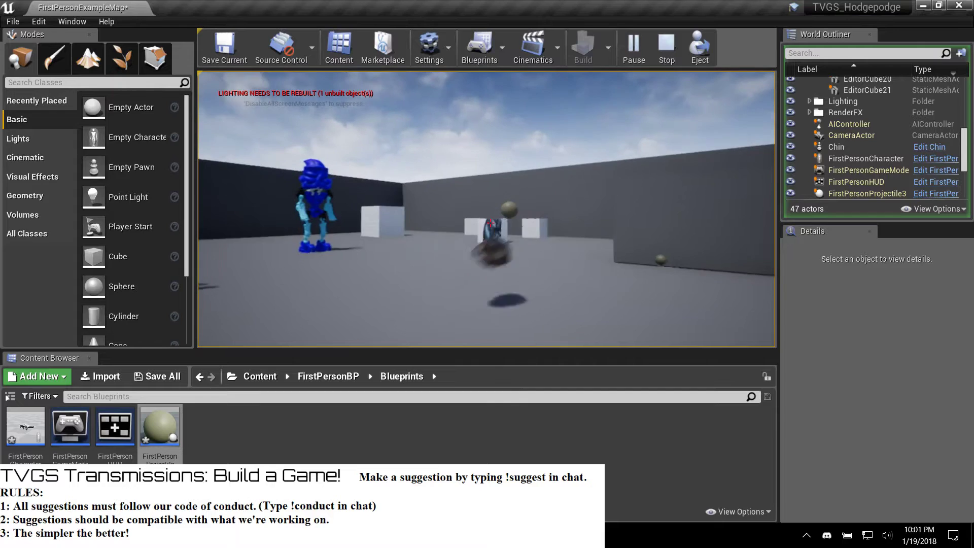
click(491, 223)
key(w)
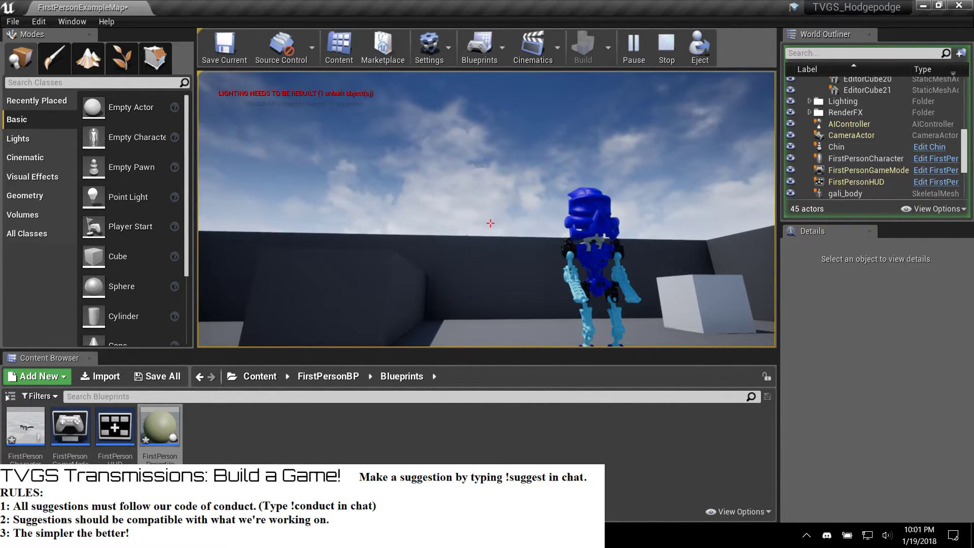
key(Escape)
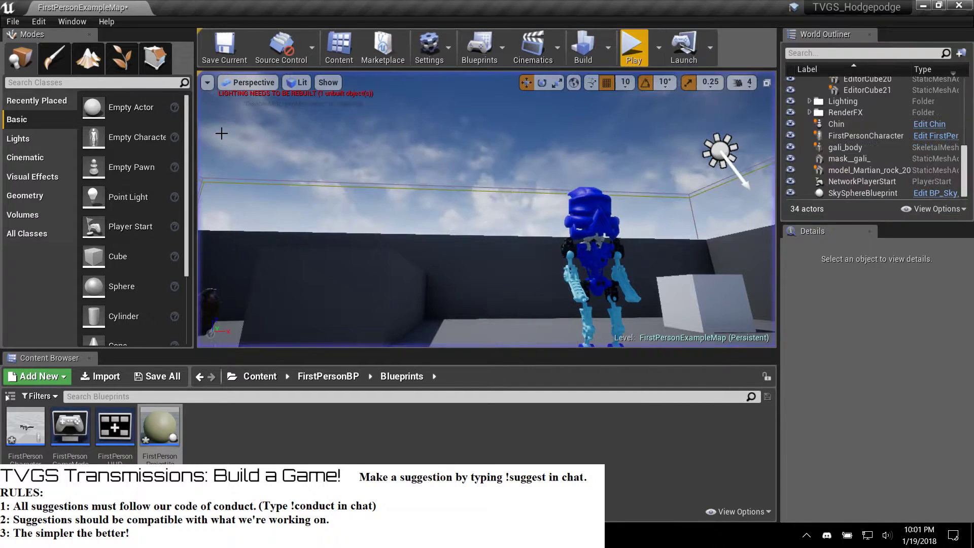
Step: Enable gravity and turn off Simulate Physics on the Martian rock mesh, and save the level
right_drag(519, 256, 452, 274)
click(486, 217)
scroll(841, 330, down, 6)
scroll(841, 331, up, 4)
click(852, 383)
click(852, 323)
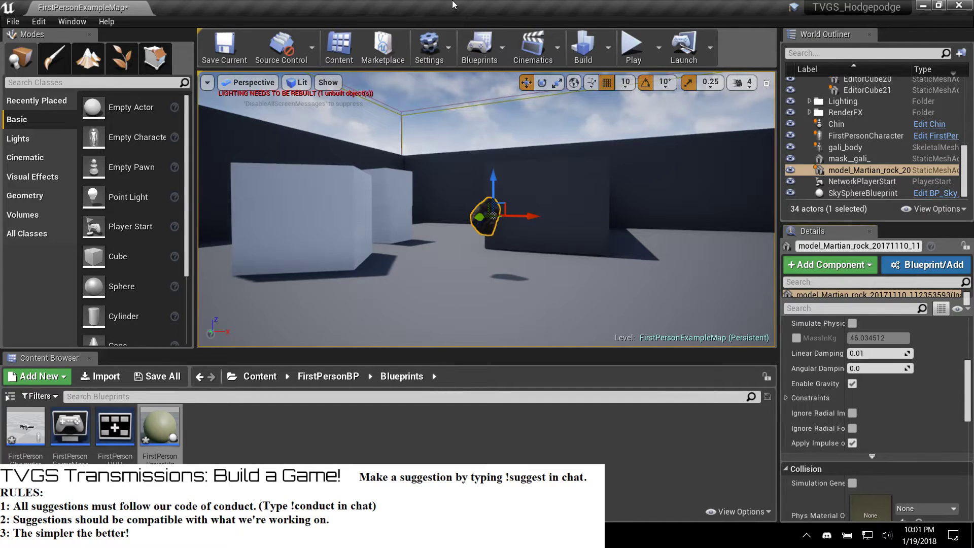
click(220, 45)
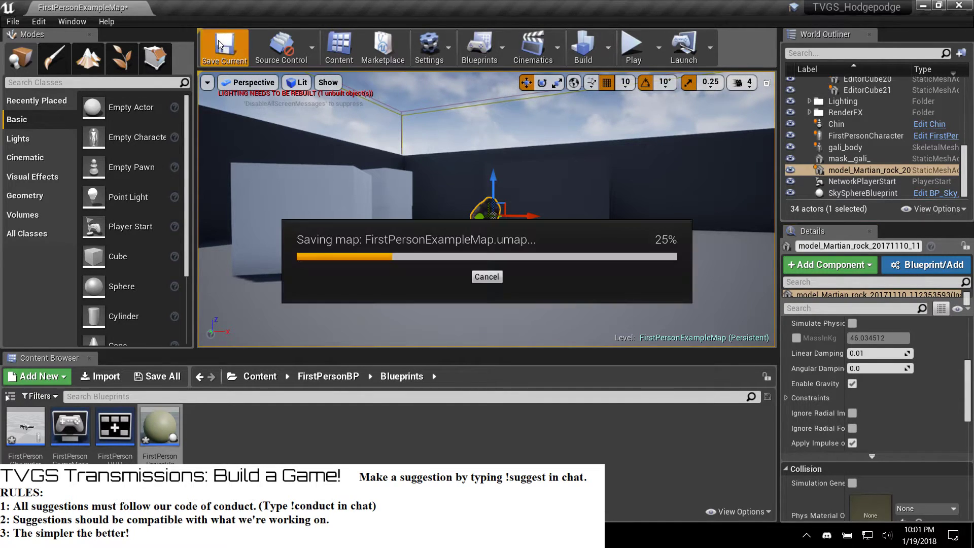
Step: Select the mask__gali_ mesh on the blue figure and scale it down to match the head
right_drag(333, 267, 247, 271)
key(w)
key(w)
click(453, 236)
click(457, 196)
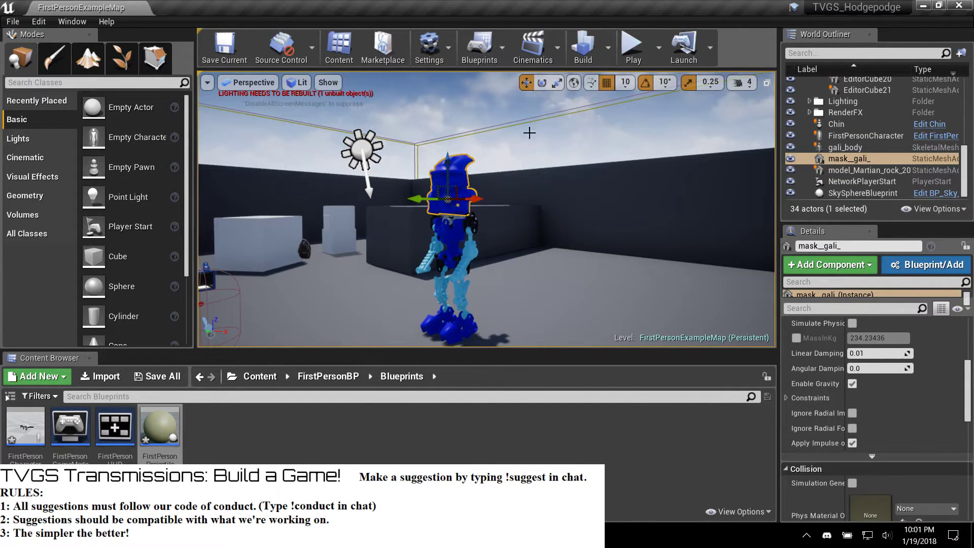
key(w)
right_drag(500, 155, 652, 246)
key(w)
key(s)
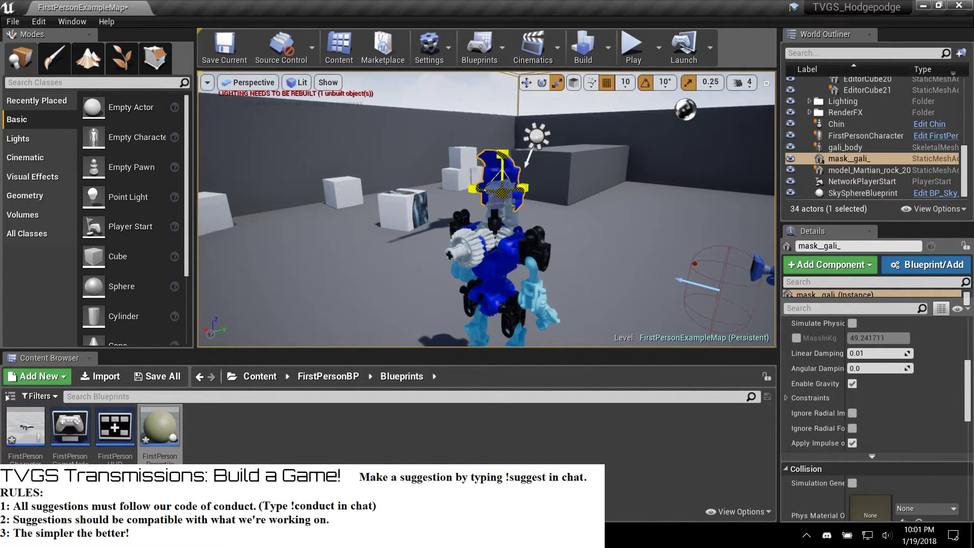
Step: Move the scaled-down mask onto the front of the blue figure's head, checking the fit from several sides
key(w)
mouse_move(515, 186)
right_down()
mouse_move(553, 189)
mouse_move(513, 181)
right_up()
key(s)
key(w)
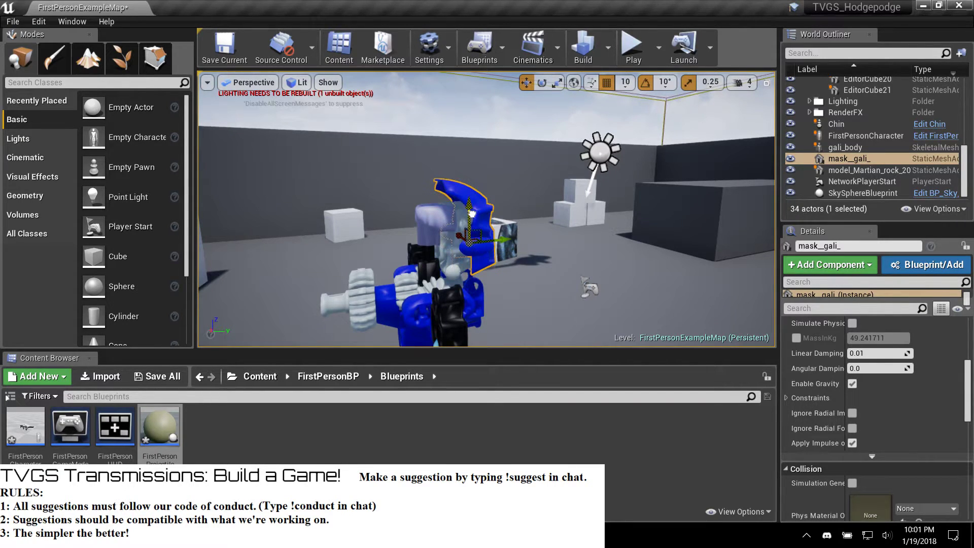
key(a)
right_drag(492, 265, 421, 295)
key(d)
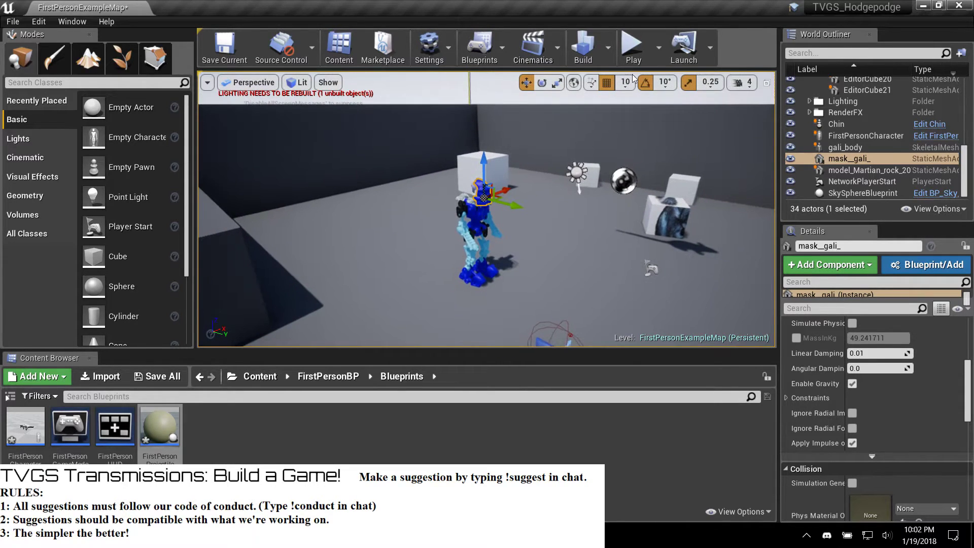
Step: Play the level and examine the blue figure with its resized mask from the player's view
click(633, 46)
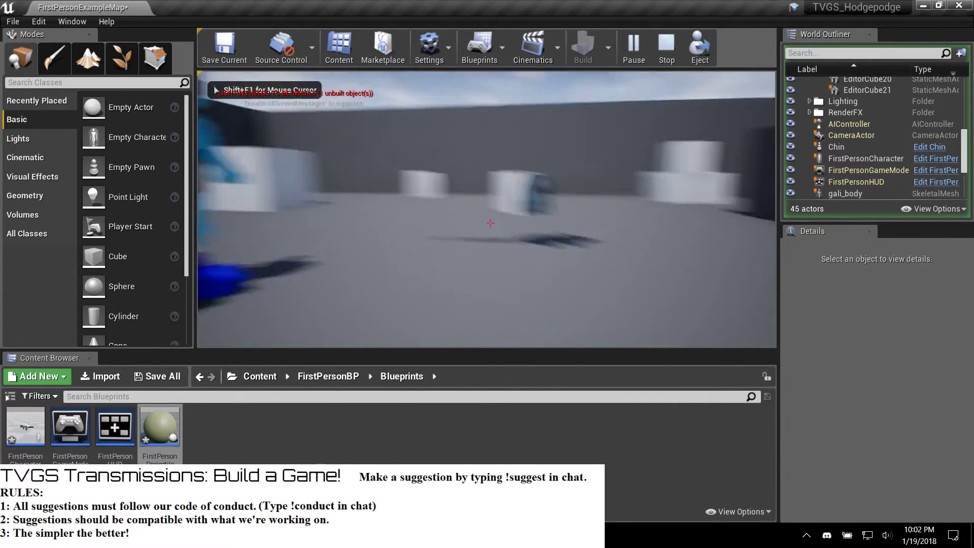
key(s)
key(w)
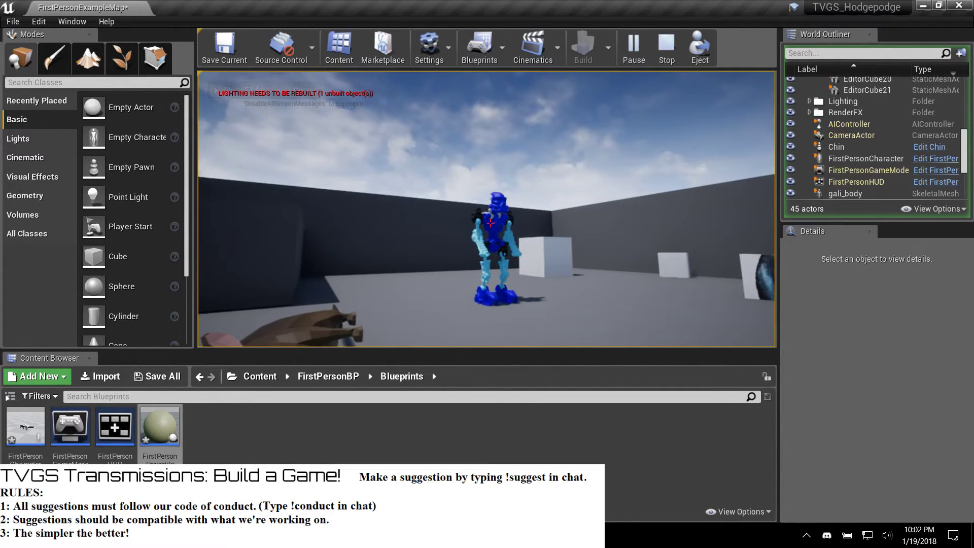
key(w)
Step: Fire projectiles repeatedly at the rat to test explosions and knockback on it, follow it to the wall, and stop playing
click(490, 223)
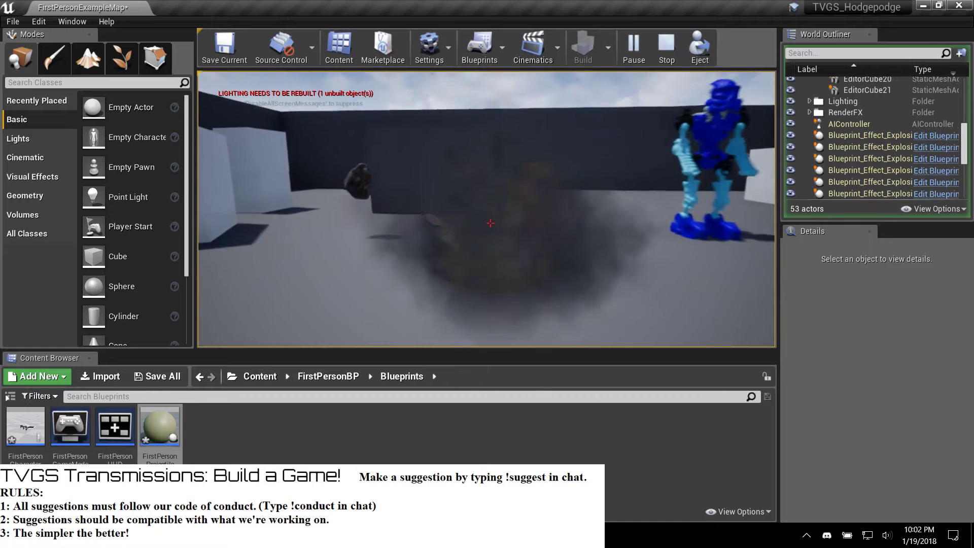
key(w)
click(491, 223)
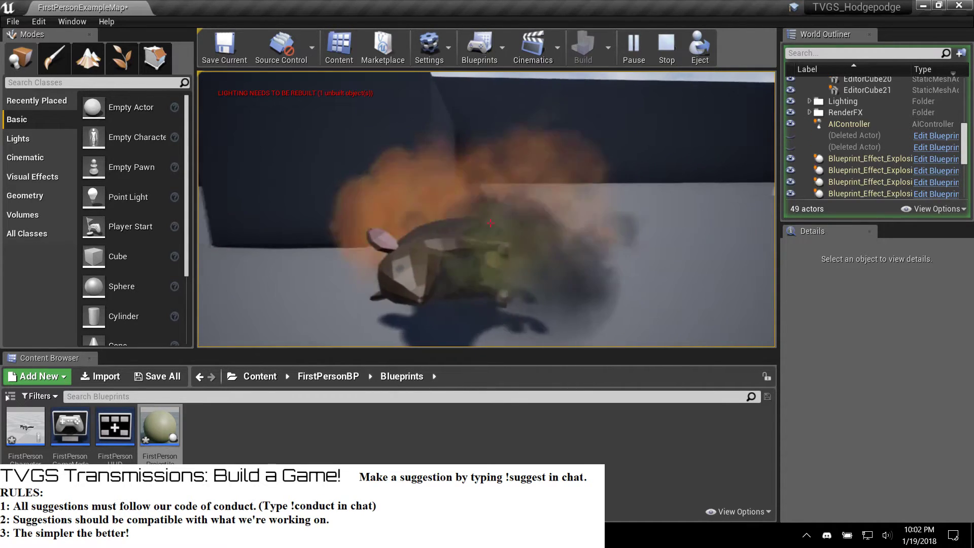
click(490, 223)
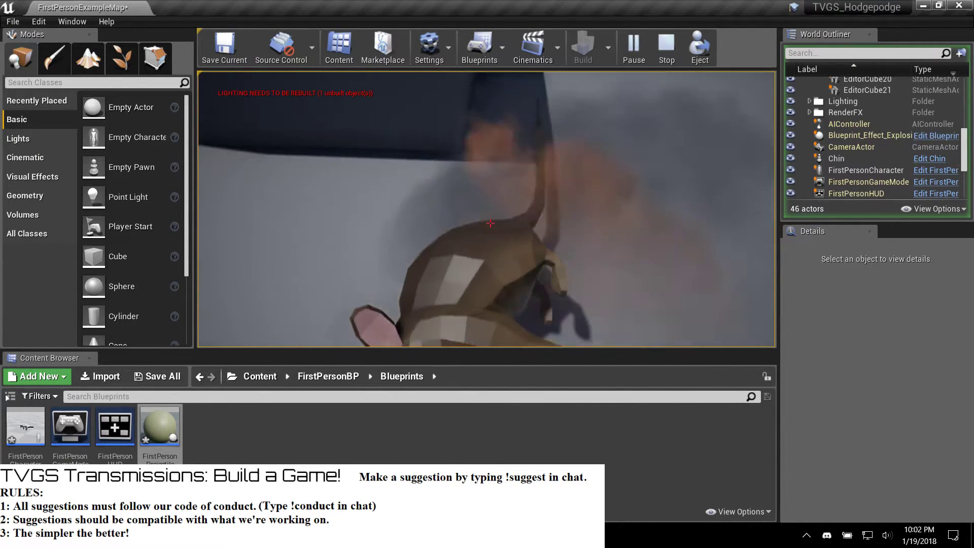
key(s)
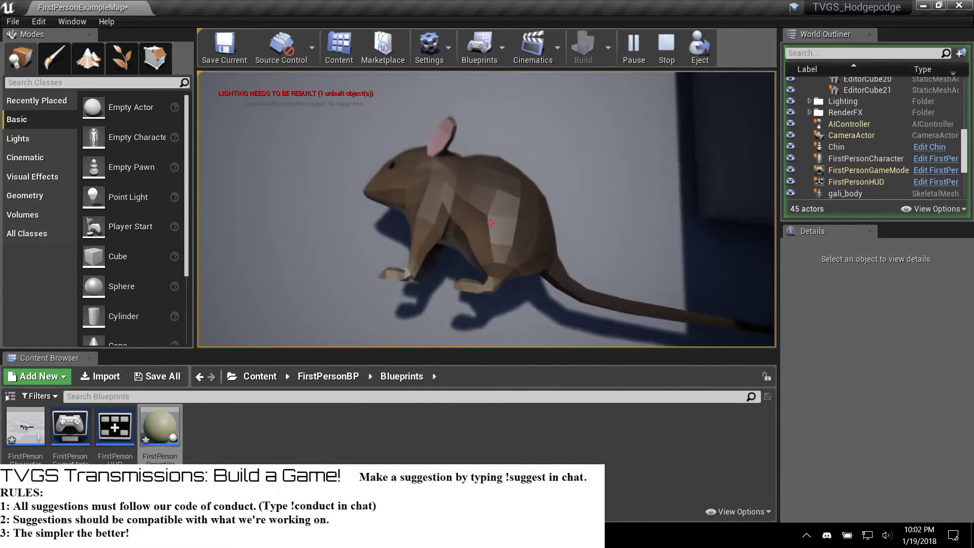
click(490, 223)
key(w)
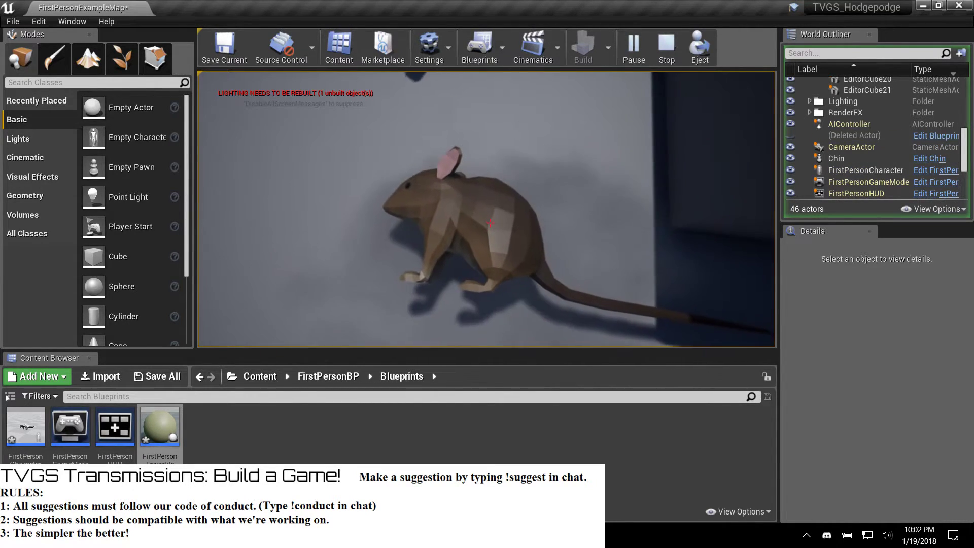
click(490, 223)
click(491, 223)
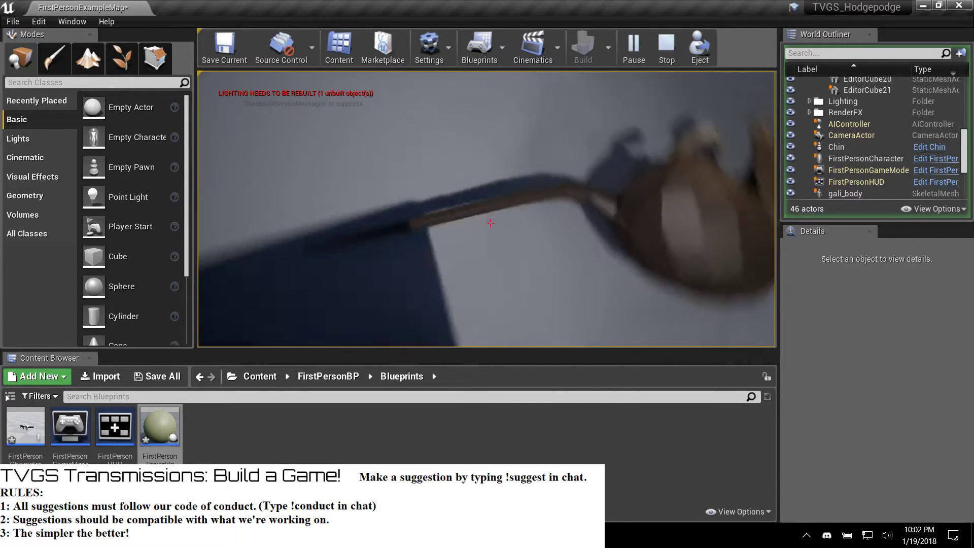
click(491, 224)
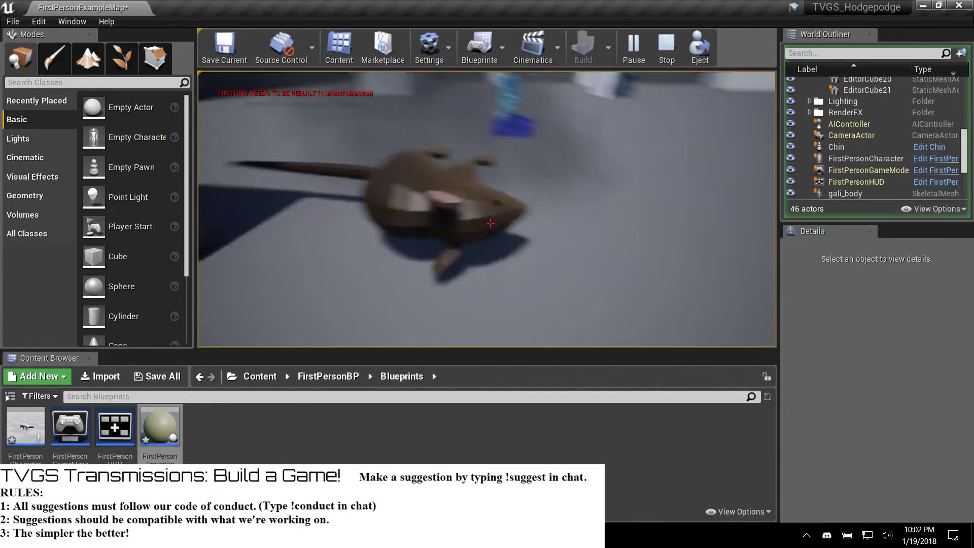
click(491, 223)
click(490, 223)
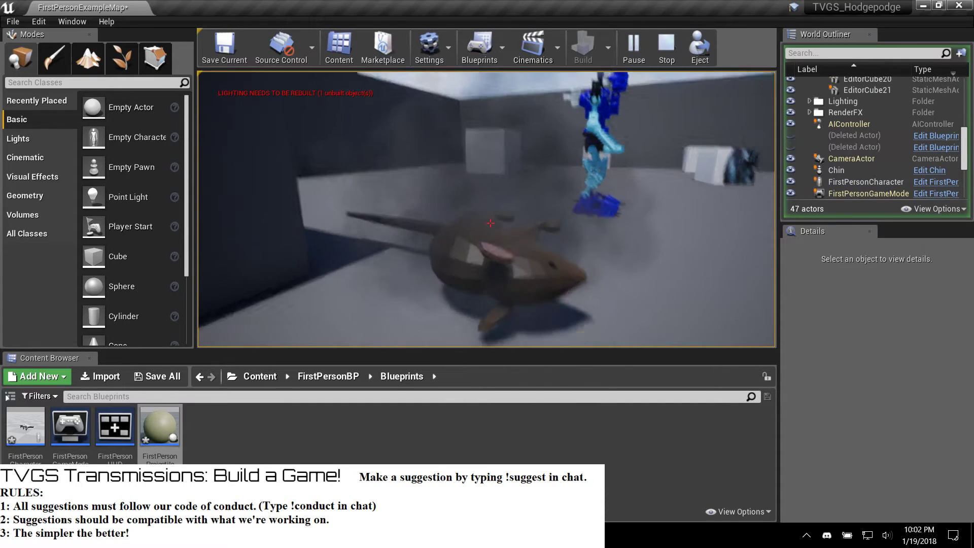
key(s)
click(490, 223)
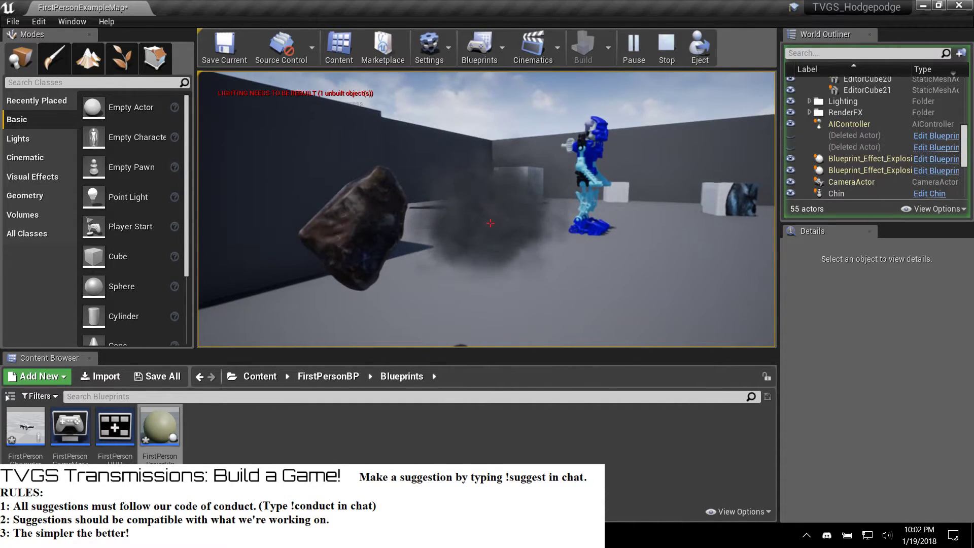
click(490, 223)
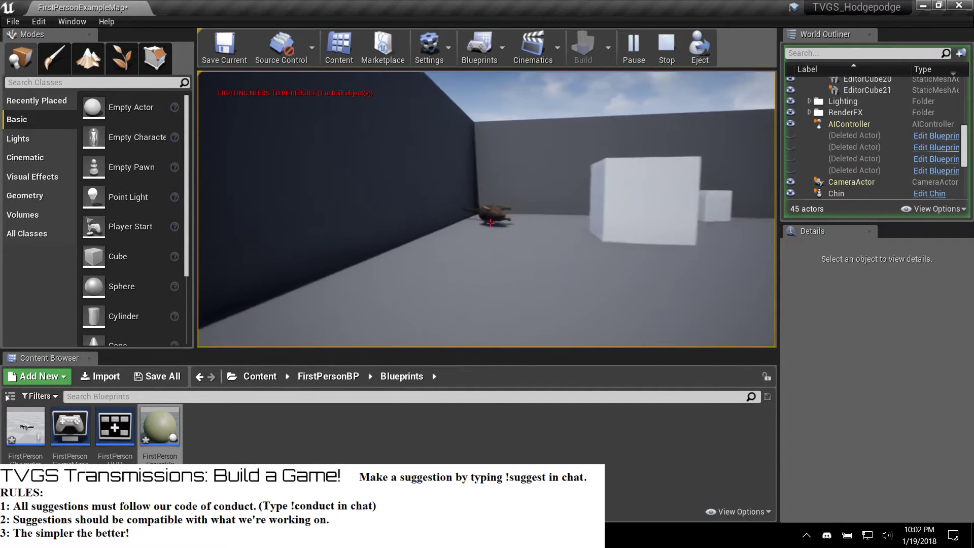
key(w)
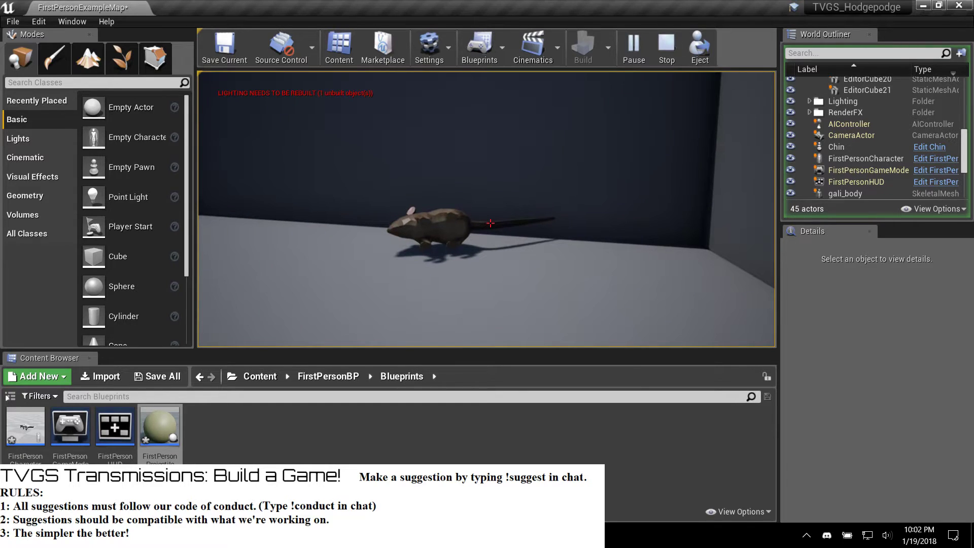
key(Escape)
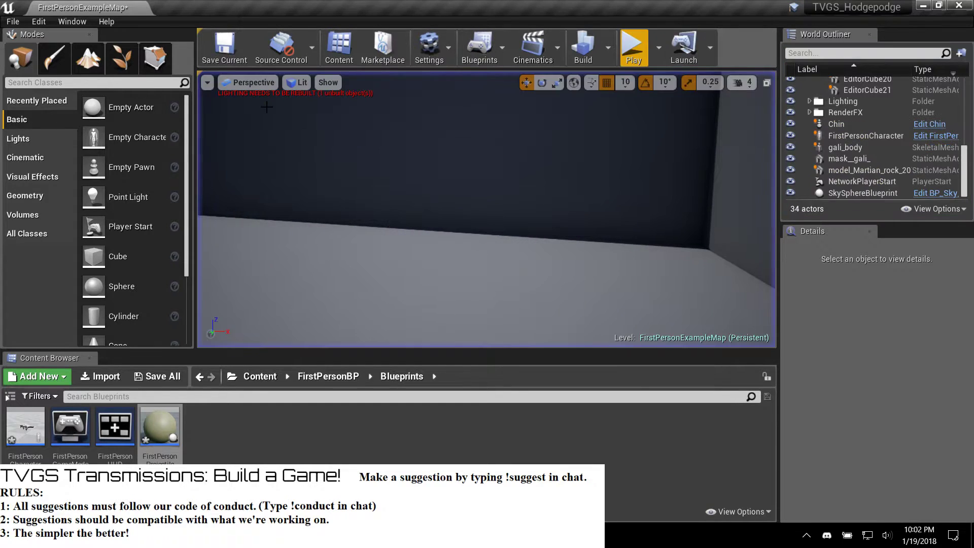
Step: Go back up to the project's root Content folder and turn the level view towards the sky
click(313, 378)
click(259, 376)
right_drag(274, 314, 300, 286)
right_drag(486, 209, 500, 109)
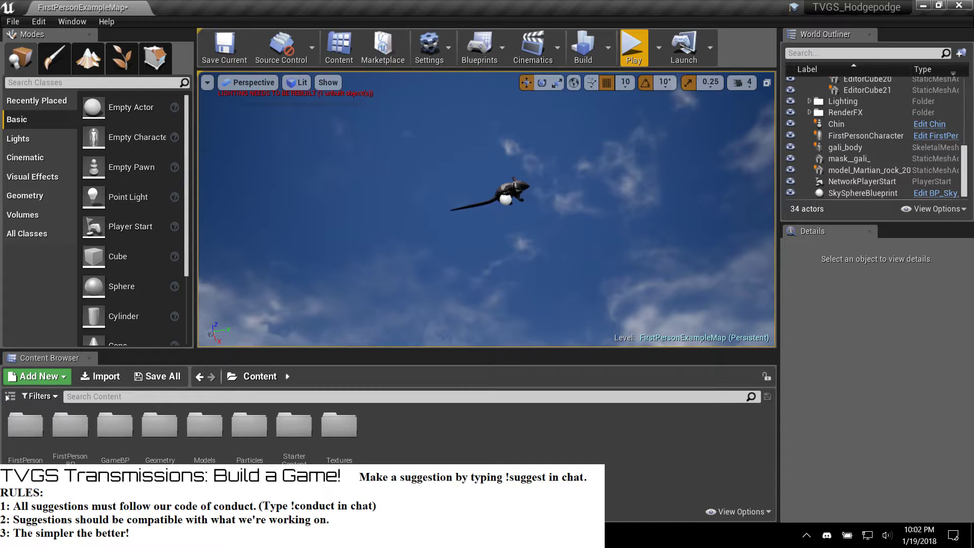
Step: Select the rat floating above the arena and examine it from several sides and distances
click(514, 189)
right_drag(514, 189, 539, 186)
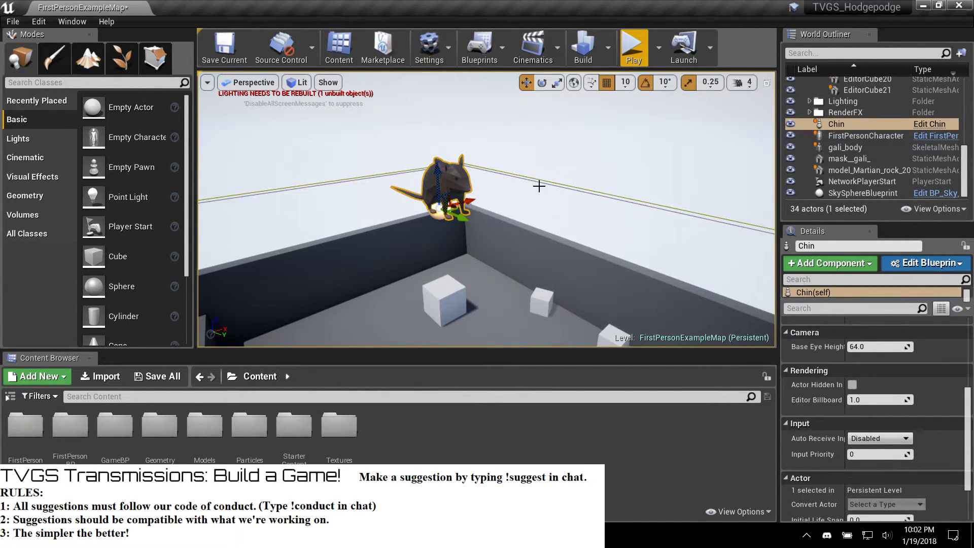
mouse_move(499, 187)
right_down()
mouse_move(480, 231)
mouse_move(497, 175)
mouse_move(604, 181)
mouse_move(563, 191)
mouse_move(573, 189)
mouse_move(558, 167)
mouse_move(500, 186)
right_up()
key(w)
key(a)
key(s)
key(w)
key(s)
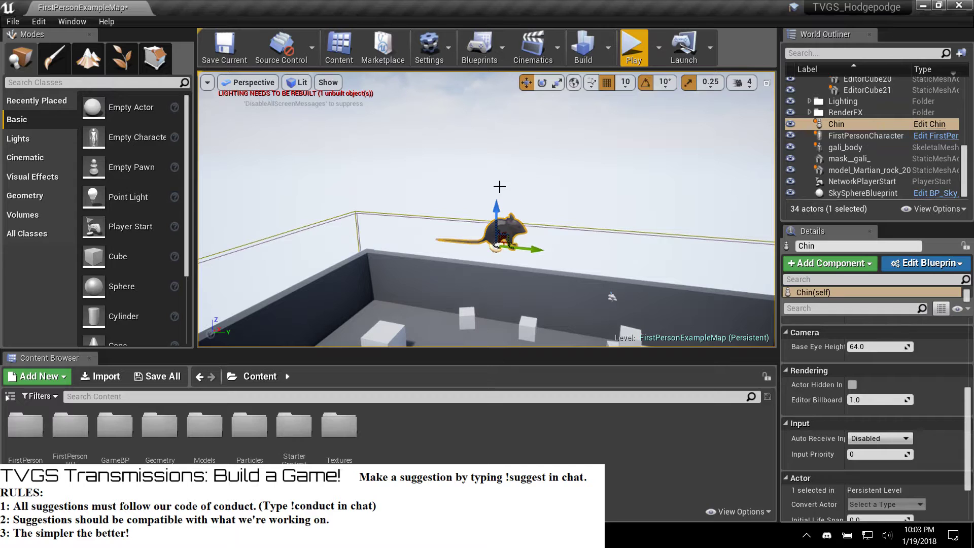
right_drag(463, 148, 435, 165)
key(w)
key(s)
key(w)
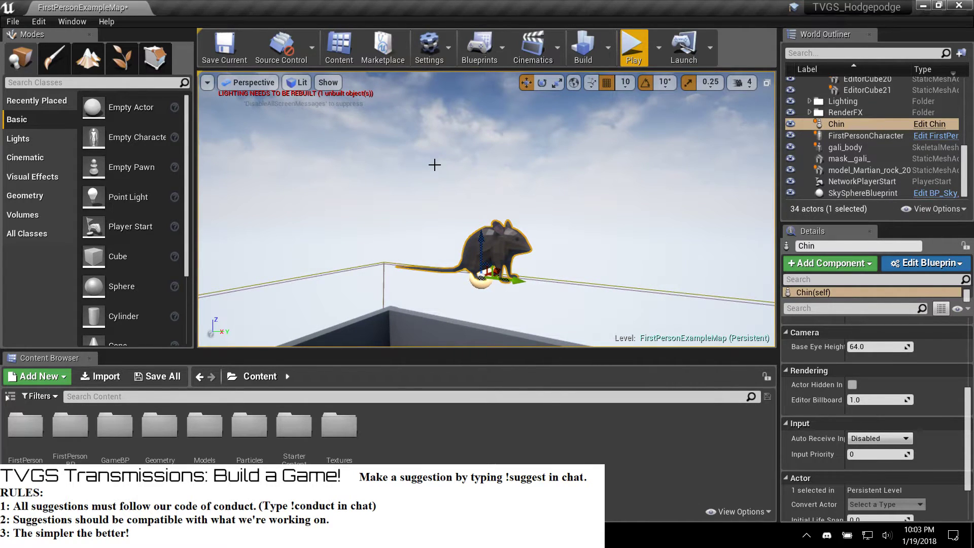
right_drag(465, 201, 474, 237)
key(w)
right_drag(528, 219, 545, 200)
key(s)
key(w)
Step: Switch to the Poly page in the web browser and search the model library for "monster"
key(alt+Tab)
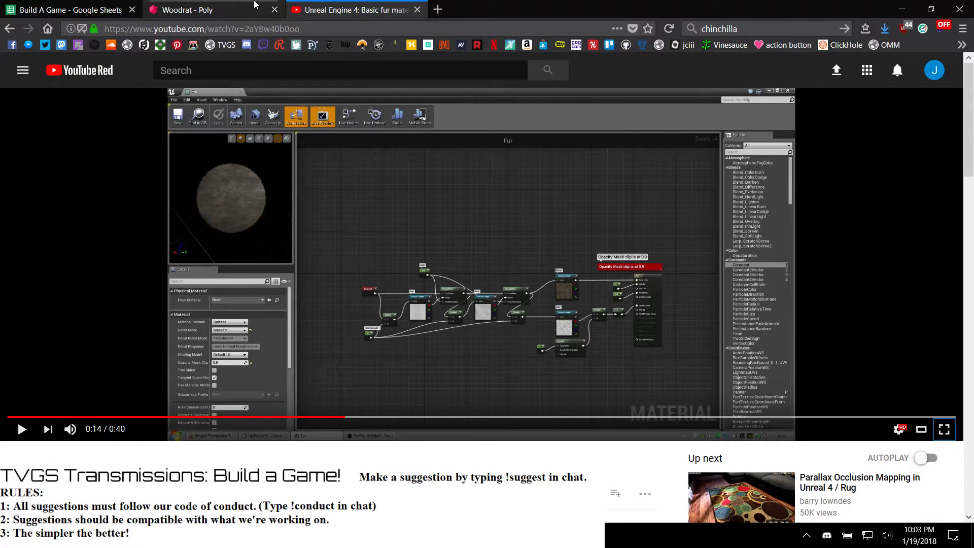
click(217, 8)
click(249, 78)
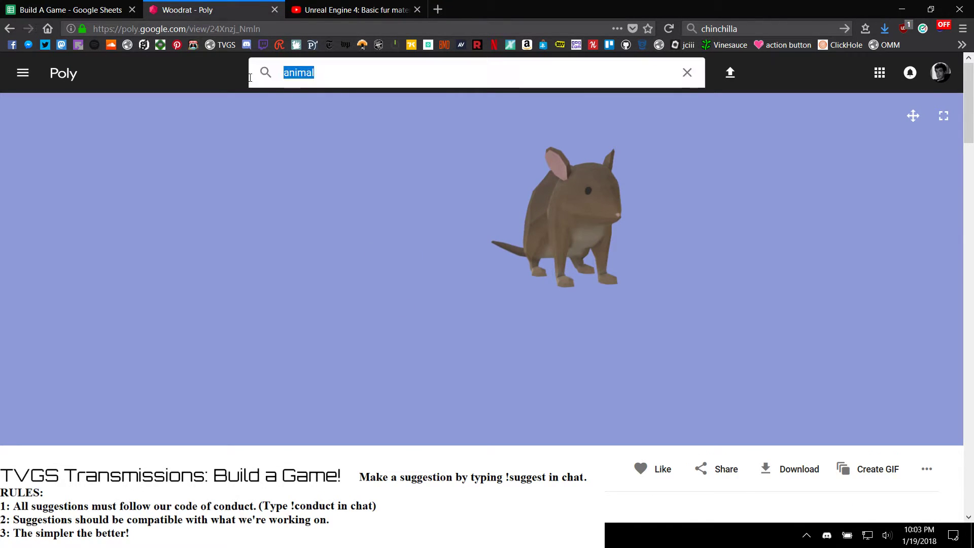
text(monster)
key(Return)
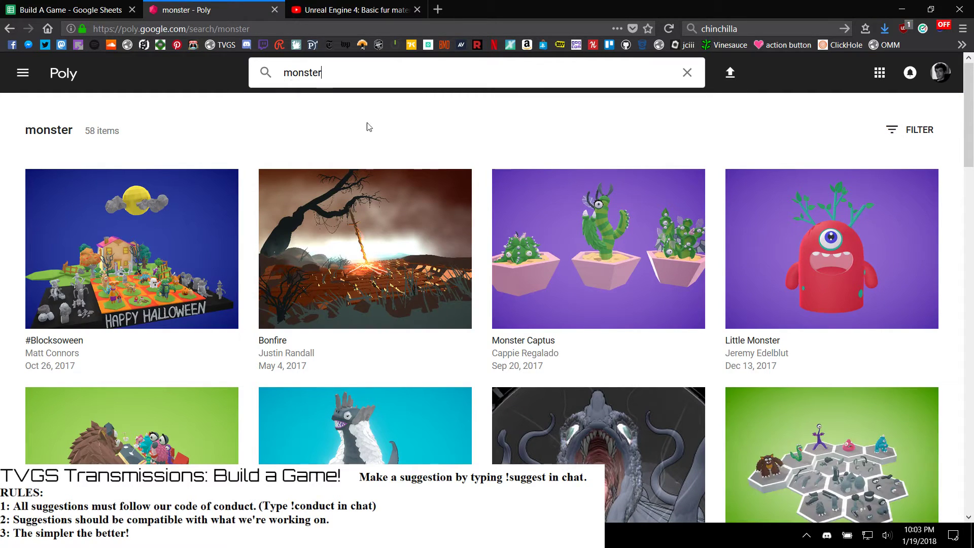
Step: Look through the monster search results down to the last model for a suitable creature
scroll(451, 293, down, 2)
scroll(450, 292, down, 9)
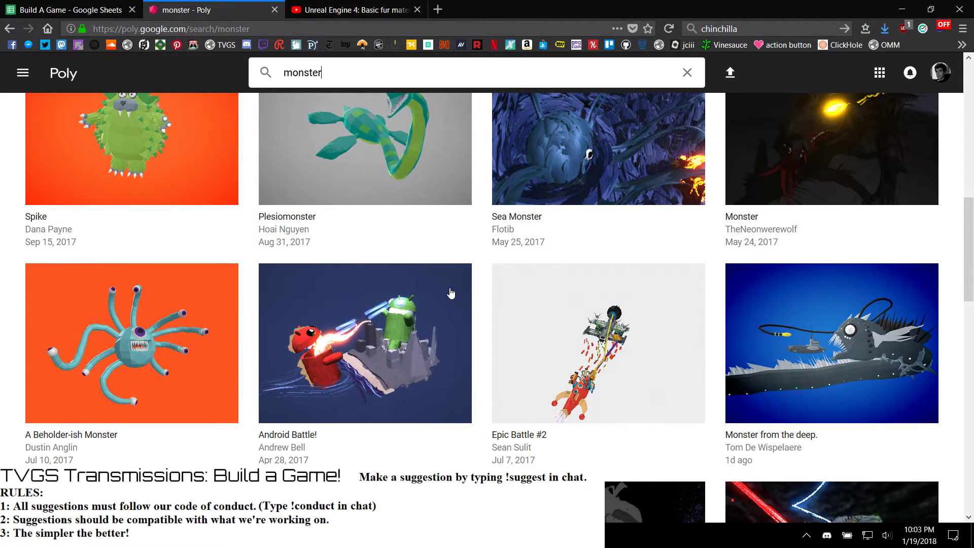
scroll(451, 293, down, 4)
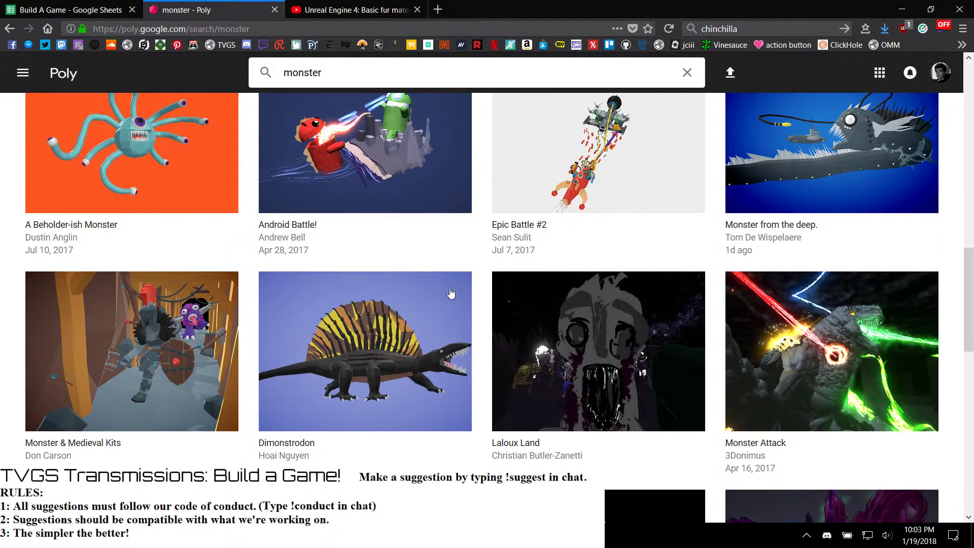
scroll(451, 293, down, 4)
scroll(451, 293, down, 7)
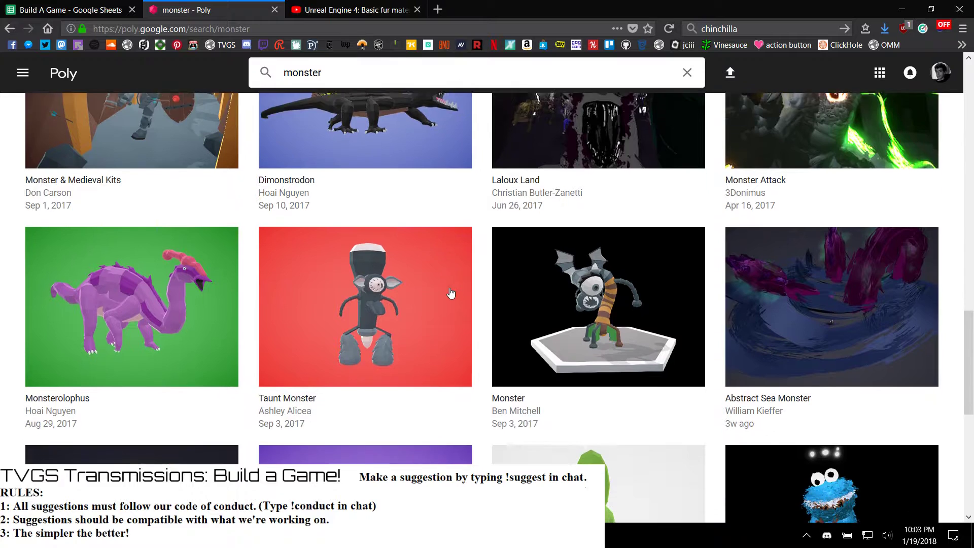
scroll(450, 292, down, 3)
scroll(451, 293, up, 3)
scroll(822, 320, down, 7)
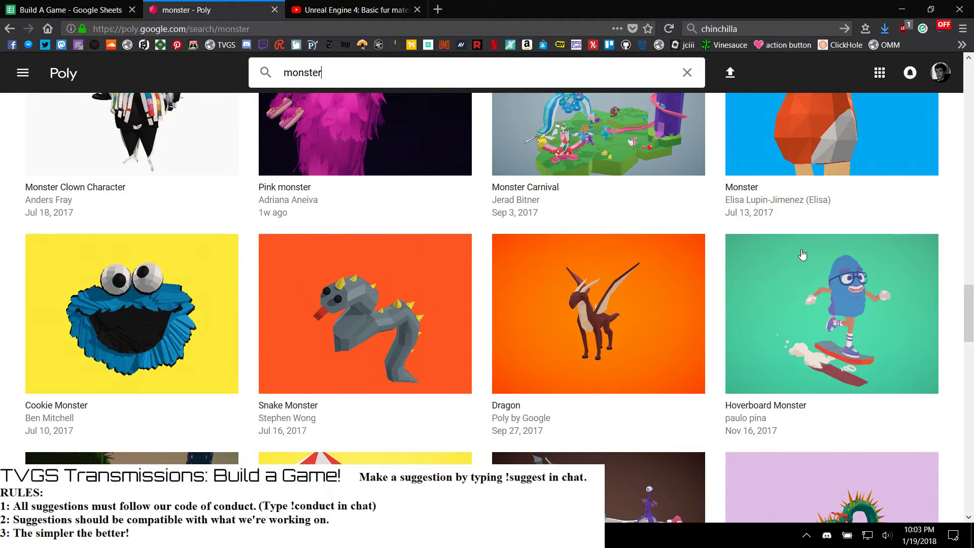
scroll(802, 255, down, 4)
scroll(802, 255, down, 5)
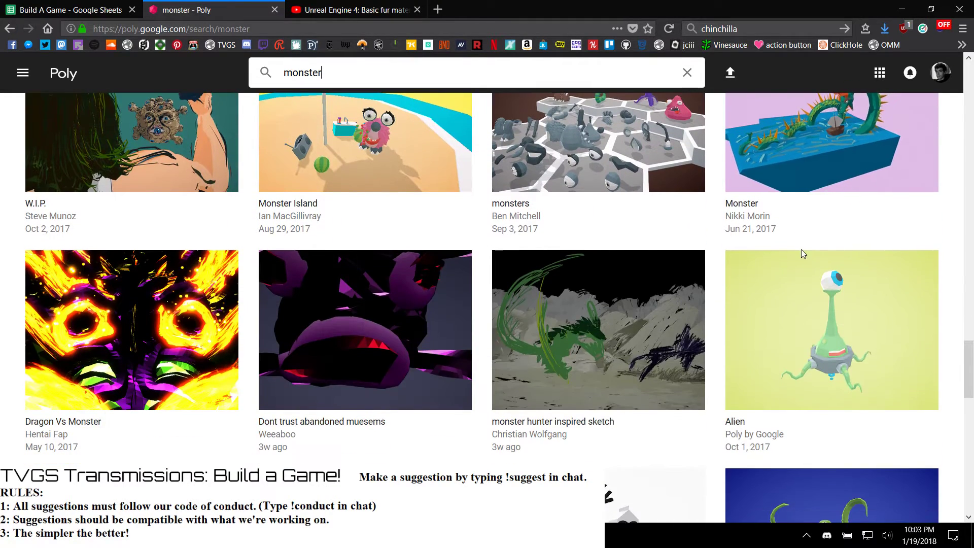
scroll(802, 254, down, 3)
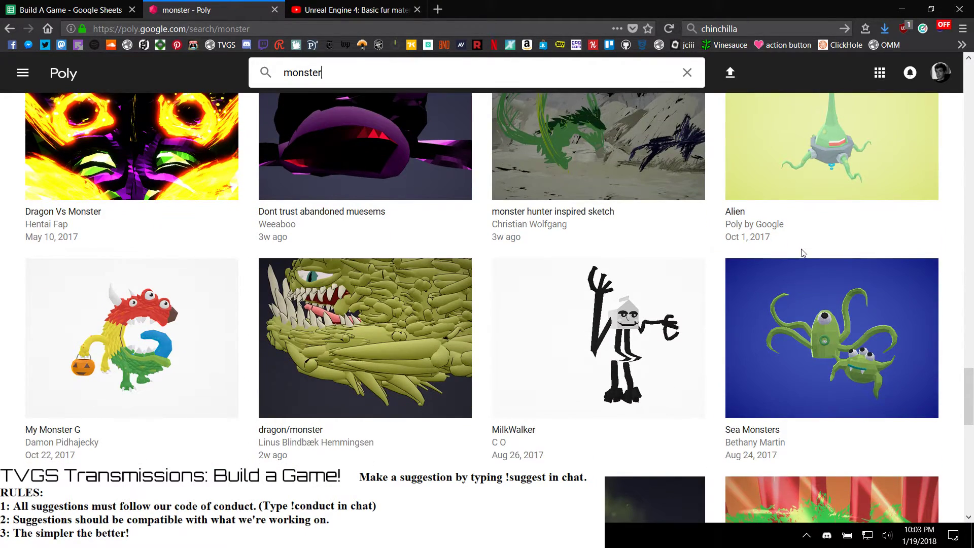
scroll(802, 249, down, 1)
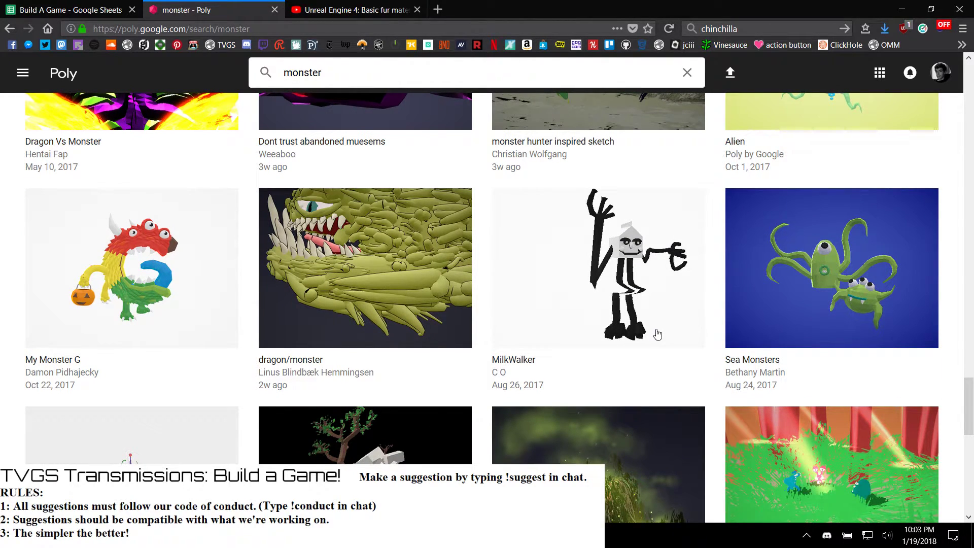
scroll(657, 334, down, 1)
scroll(657, 333, down, 1)
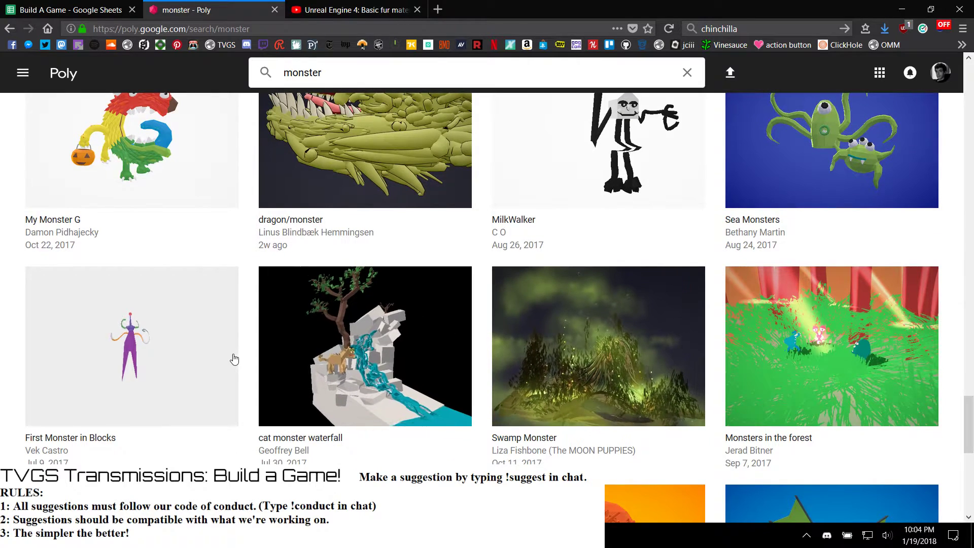
scroll(234, 357, down, 3)
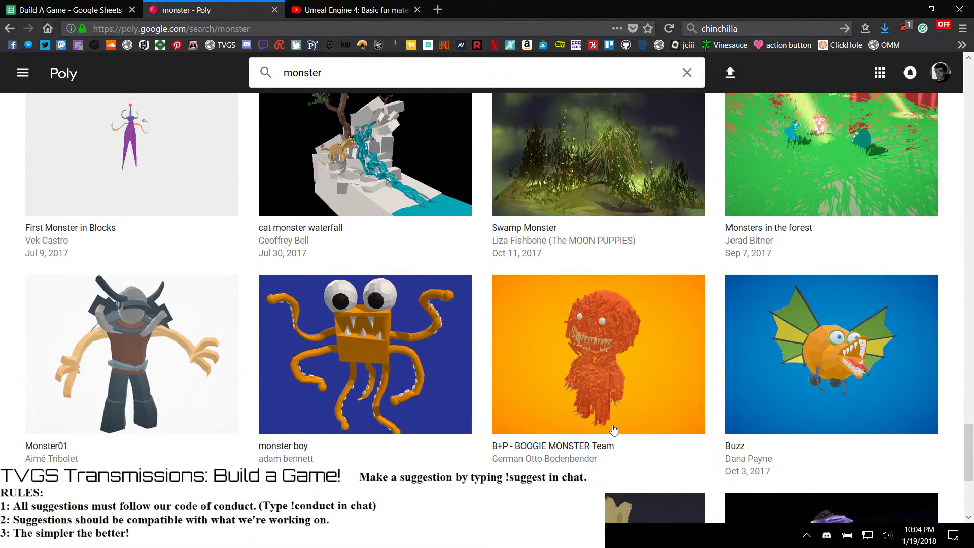
scroll(790, 499, down, 2)
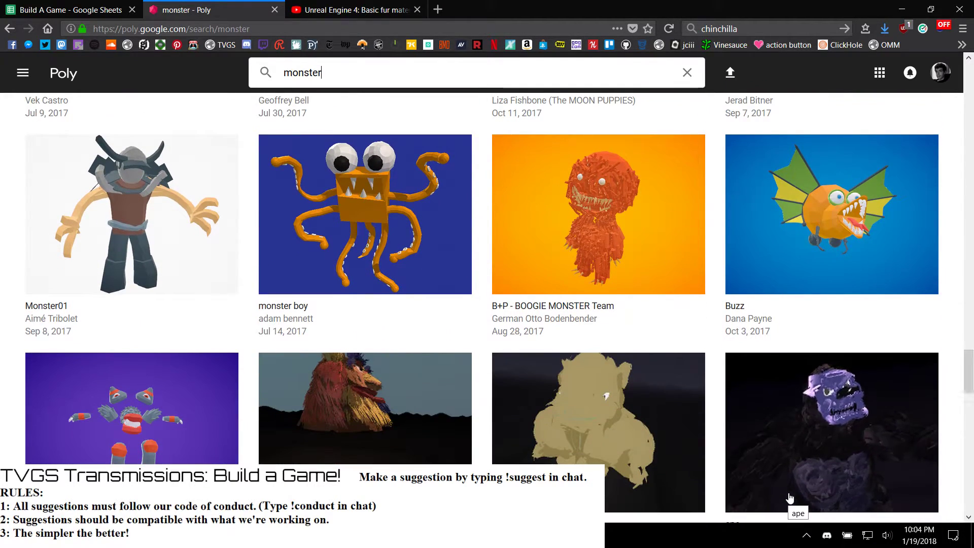
scroll(790, 499, down, 4)
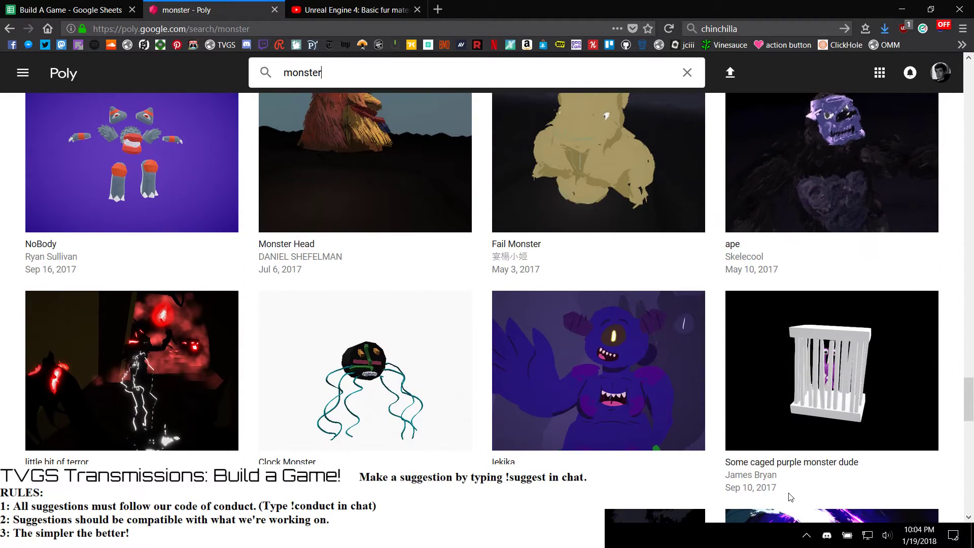
scroll(791, 498, down, 3)
scroll(790, 497, down, 3)
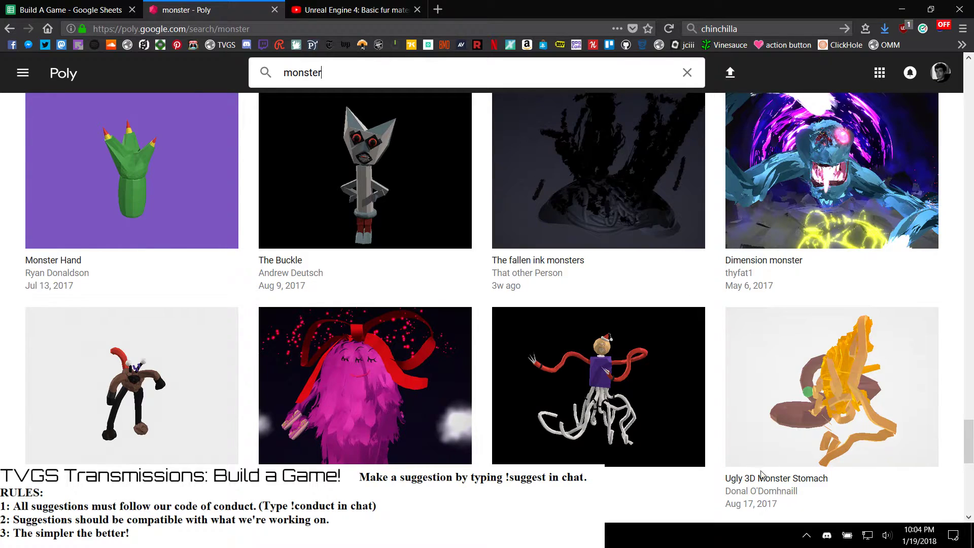
scroll(761, 475, down, 5)
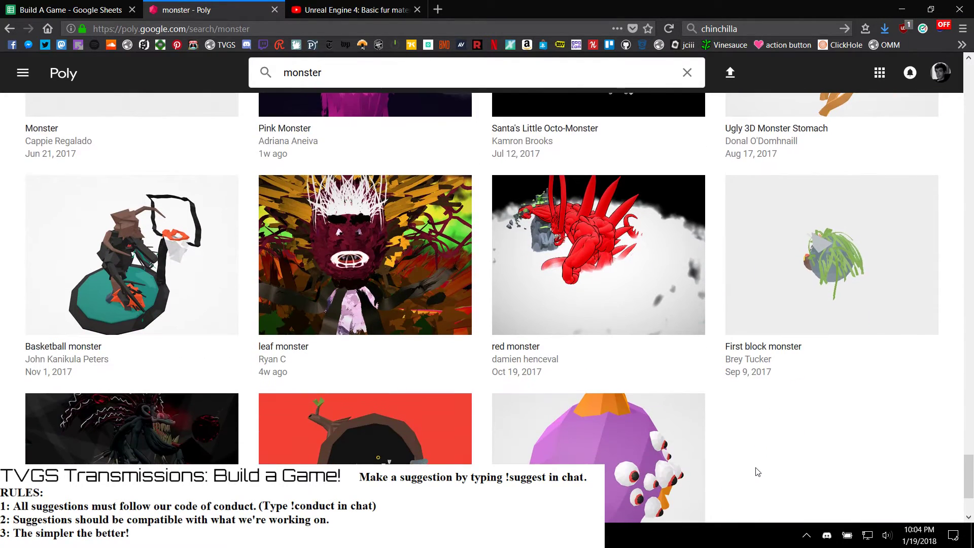
scroll(758, 472, down, 2)
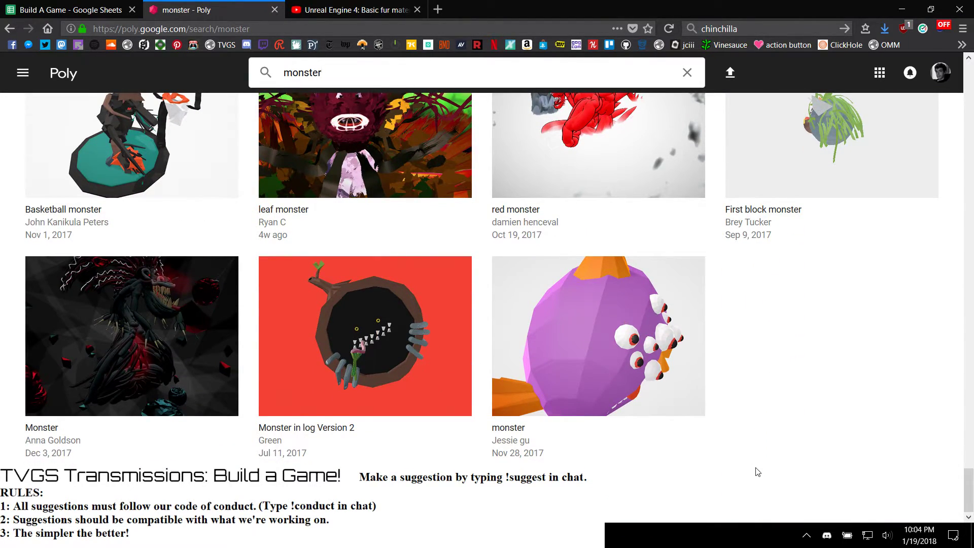
Step: Review the monster results again from the end back to the Snake Monster and Monster Island models
scroll(757, 472, up, 3)
scroll(757, 472, up, 10)
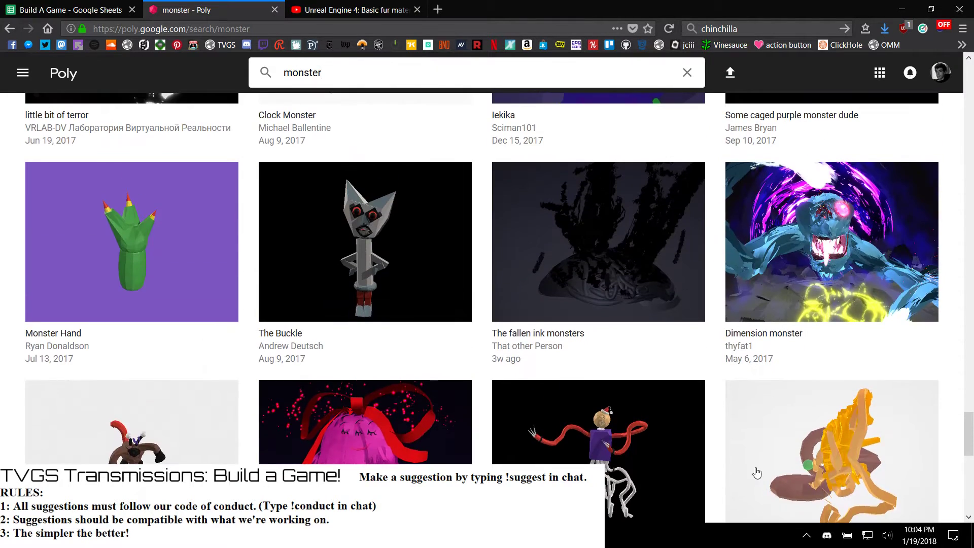
scroll(757, 472, up, 10)
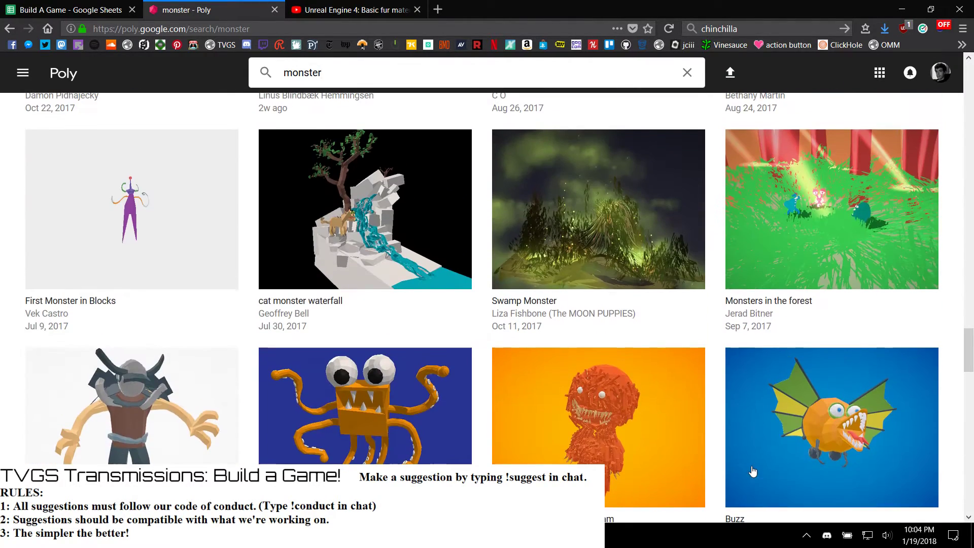
scroll(753, 472, up, 8)
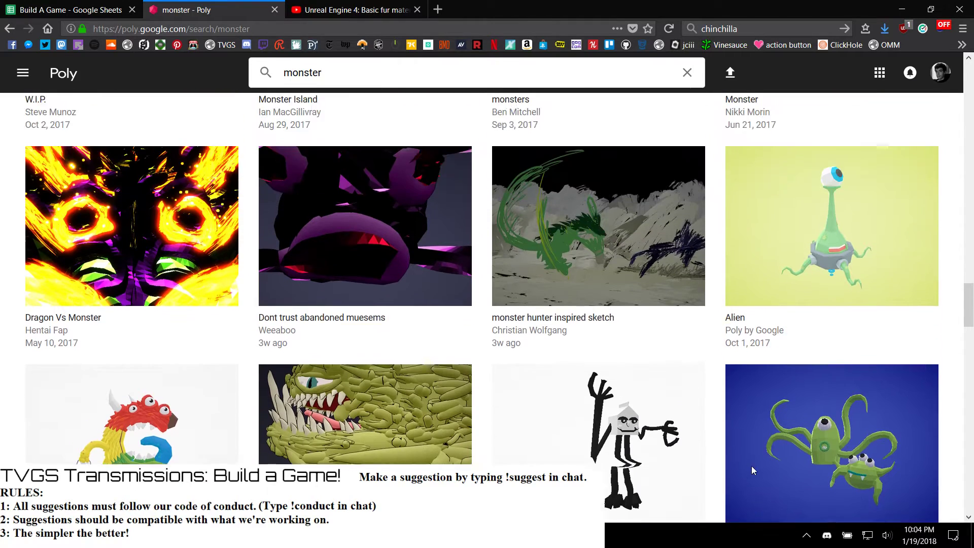
scroll(753, 472, up, 4)
scroll(753, 472, up, 5)
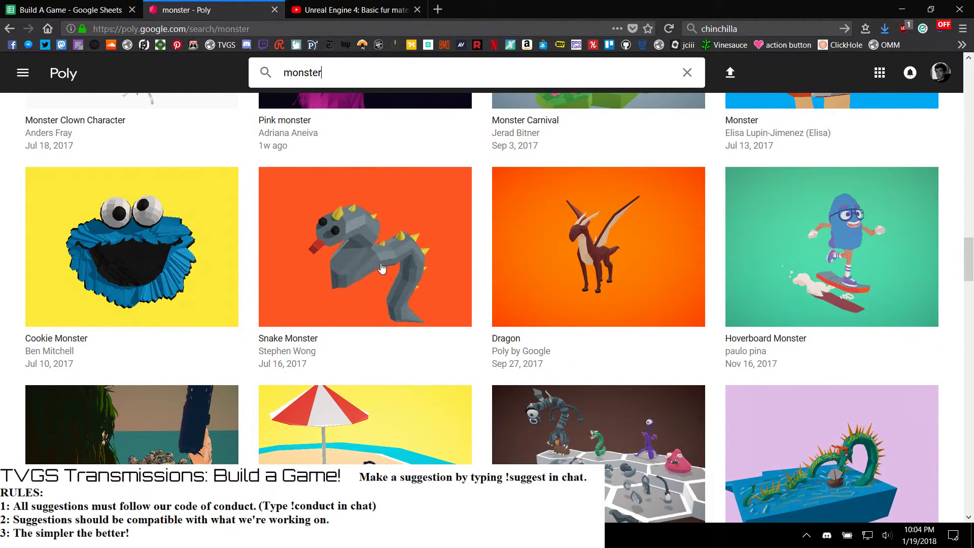
scroll(382, 268, up, 1)
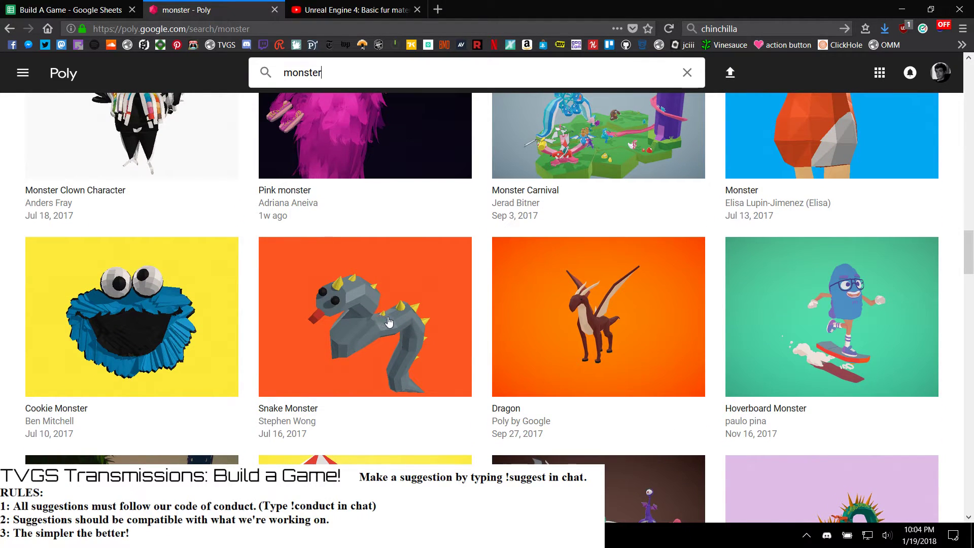
scroll(399, 328, down, 3)
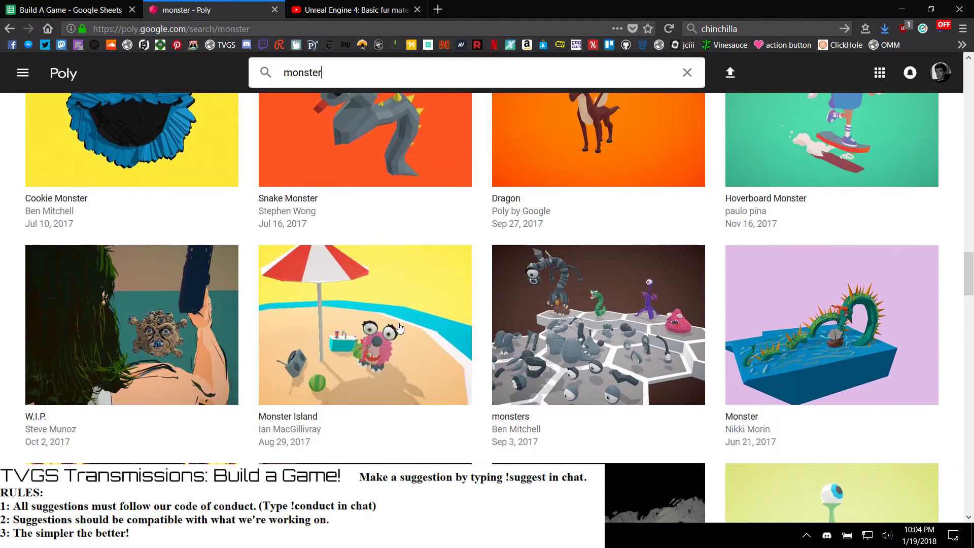
Step: Open the W.I.P. model in a separate tab and examine its description, licence and suggested models
middle_click(192, 337)
click(354, 6)
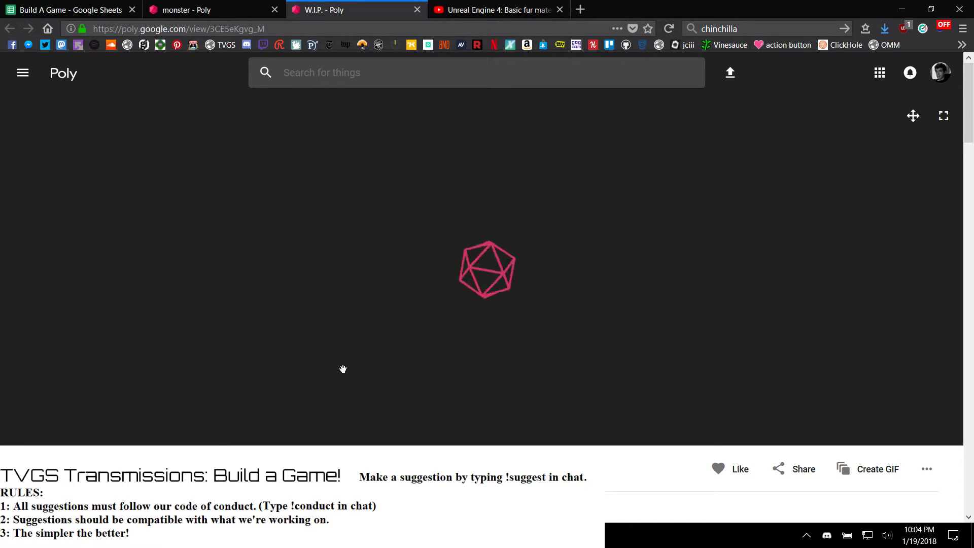
scroll(197, 414, down, 4)
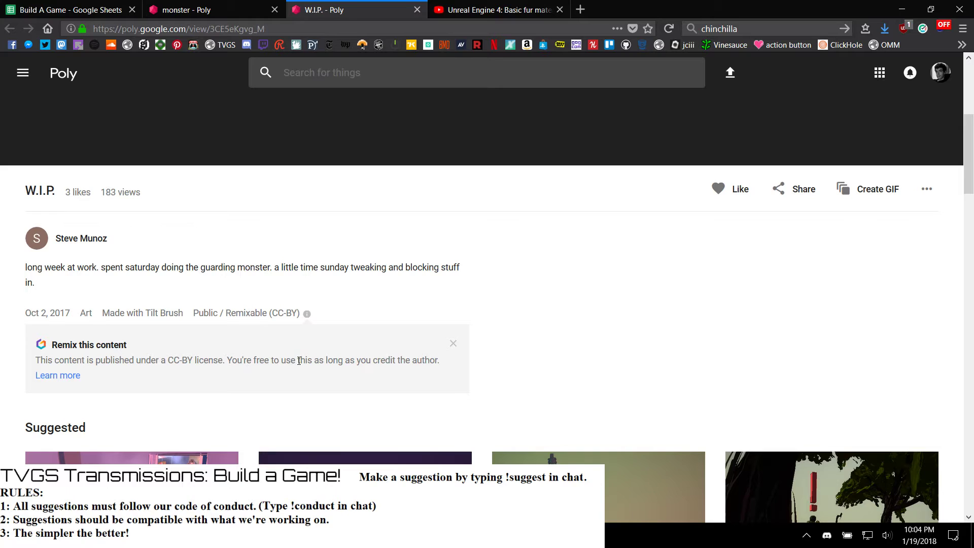
scroll(298, 361, down, 5)
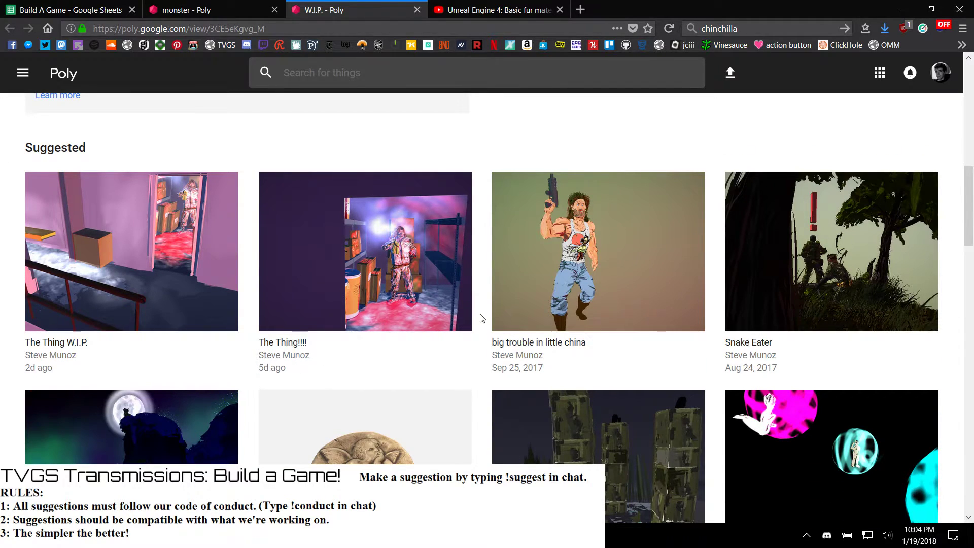
scroll(470, 326, up, 10)
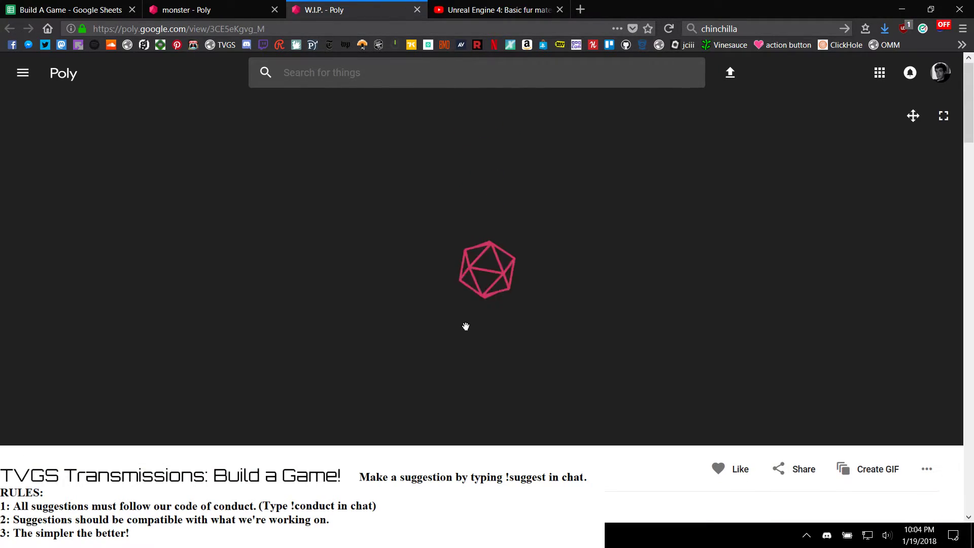
Step: Return to the monster search results and review them upward to the Spike and Snow monster models
click(231, 9)
scroll(522, 388, up, 5)
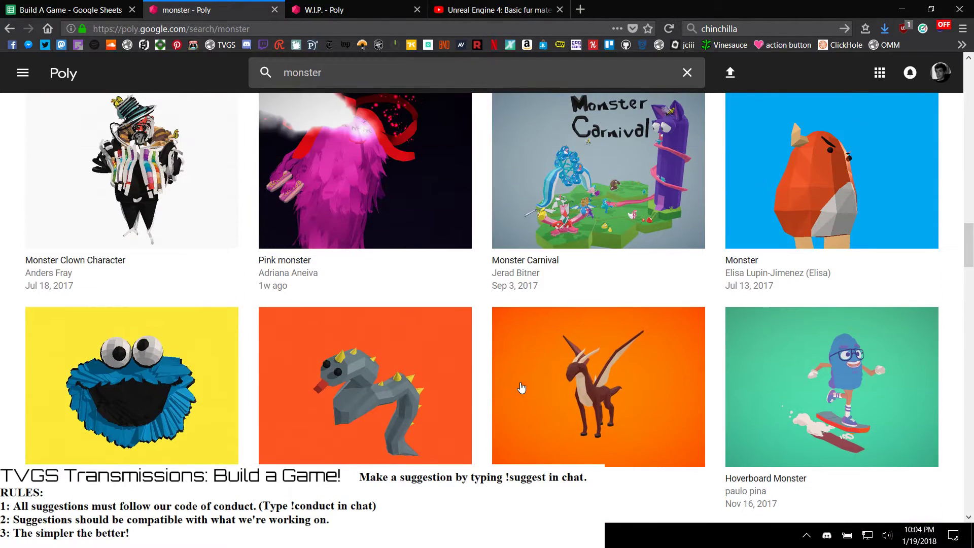
scroll(522, 389, up, 3)
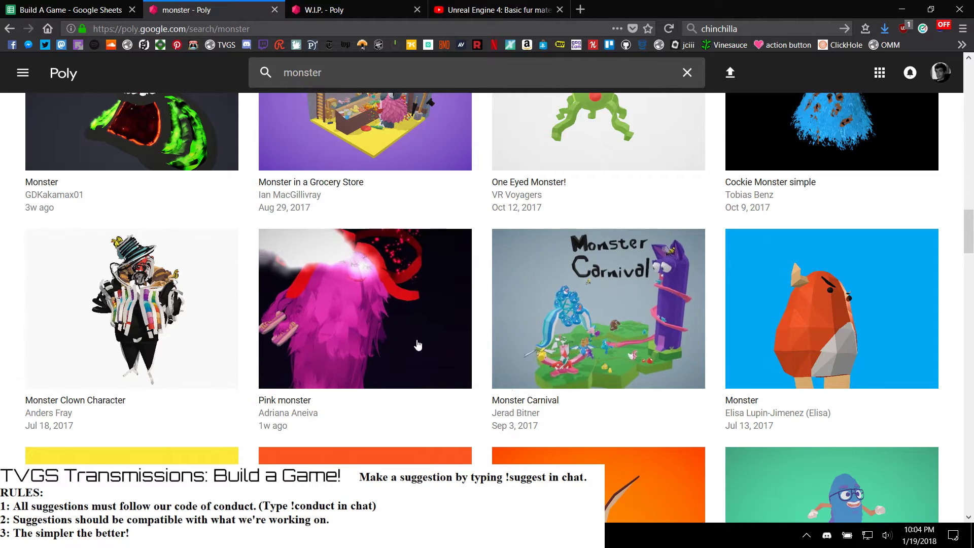
scroll(418, 345, up, 4)
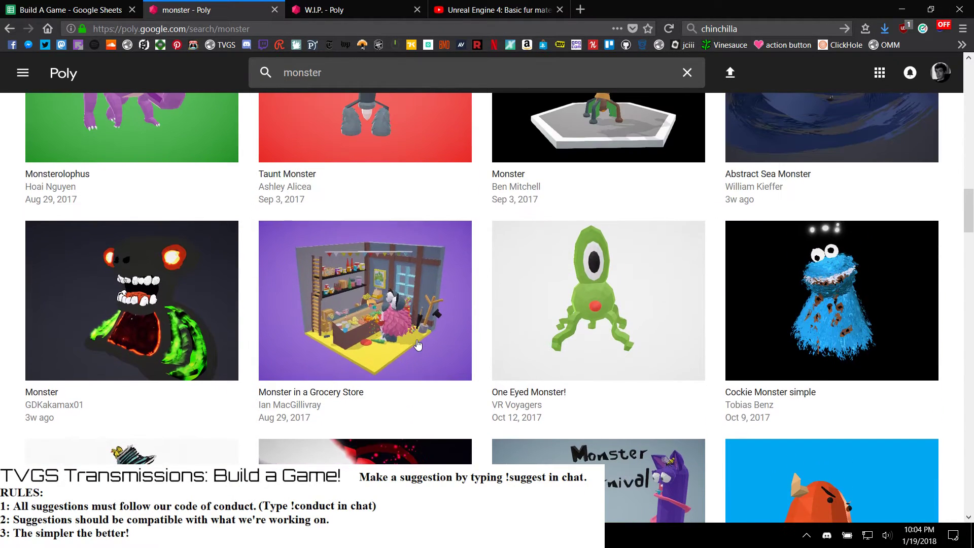
scroll(622, 331, up, 7)
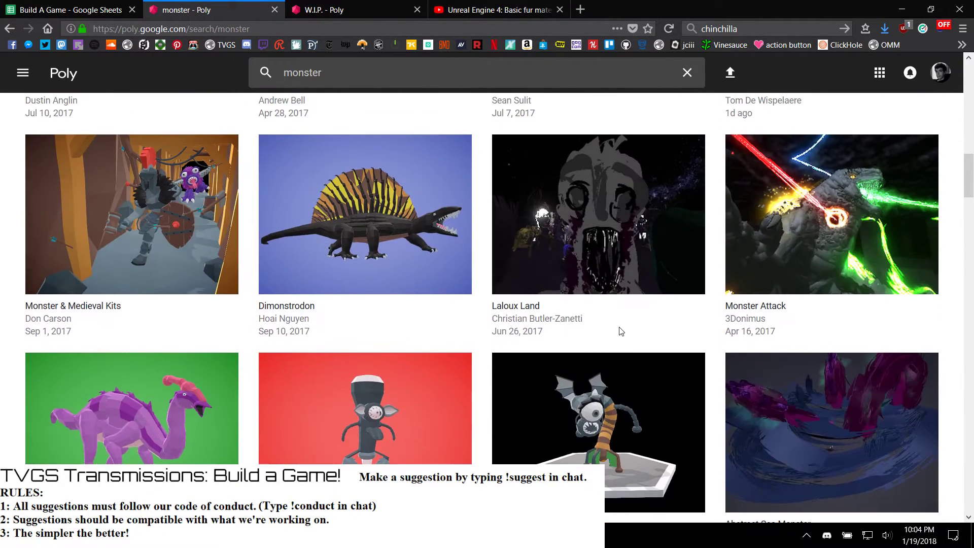
scroll(620, 334, up, 3)
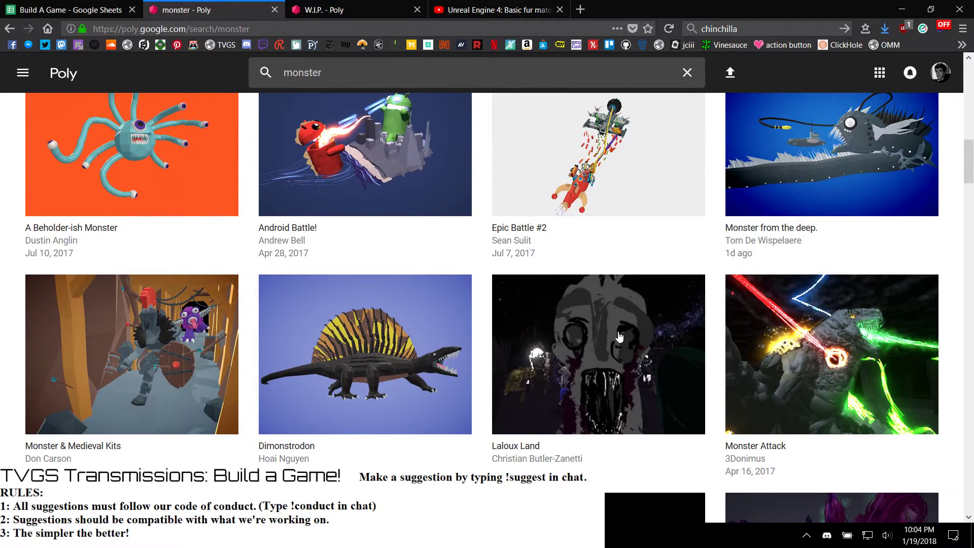
scroll(811, 398, up, 3)
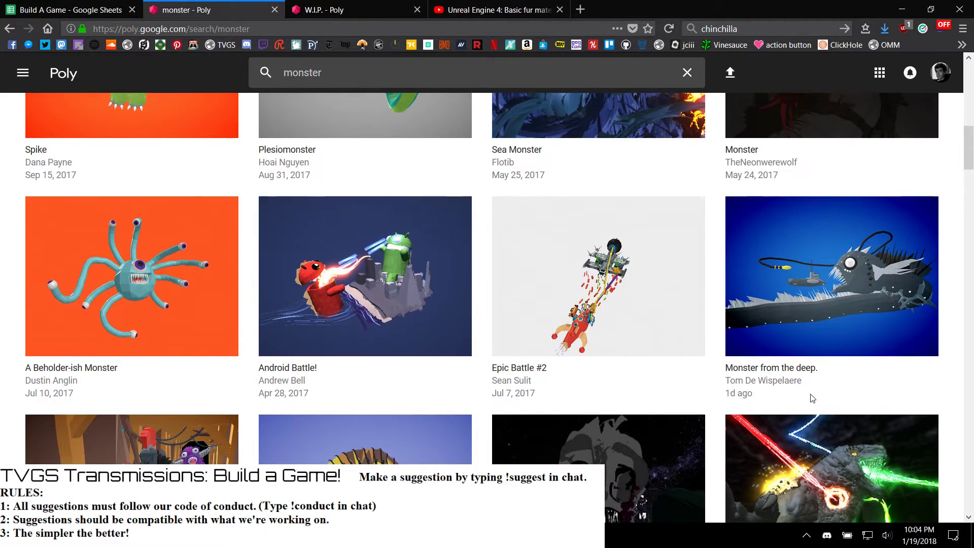
scroll(812, 397, up, 6)
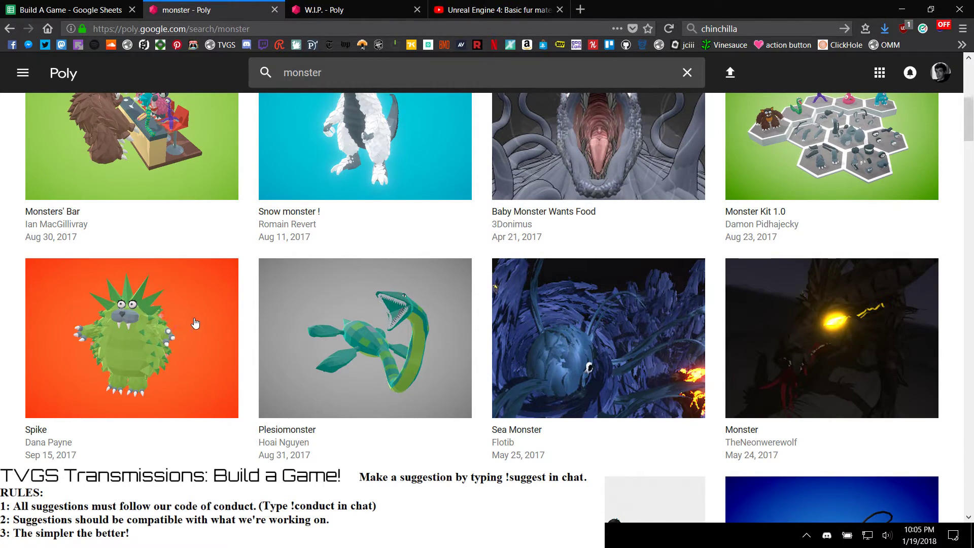
scroll(195, 323, up, 2)
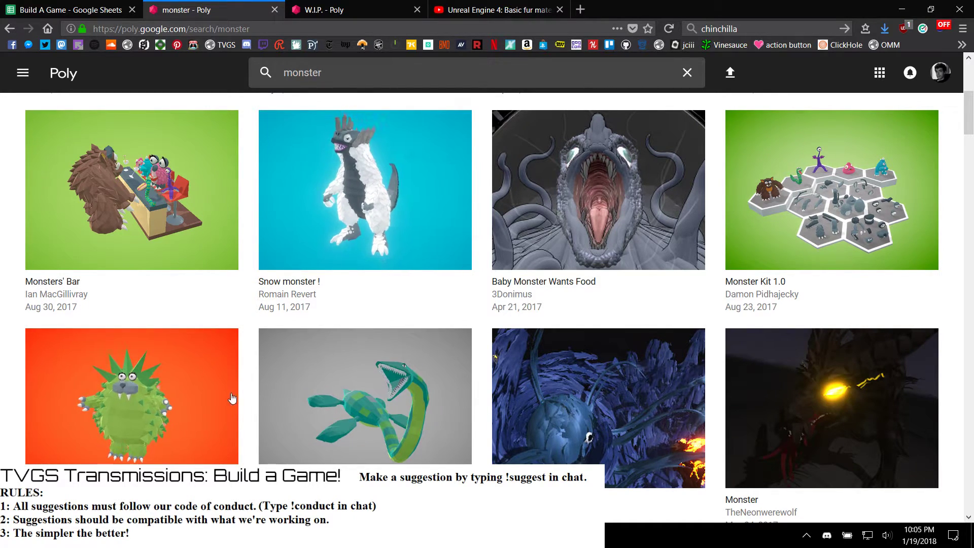
Step: Open the Spike model in a separate tab, read its description and licence, and inspect the creature from several angles
middle_click(193, 376)
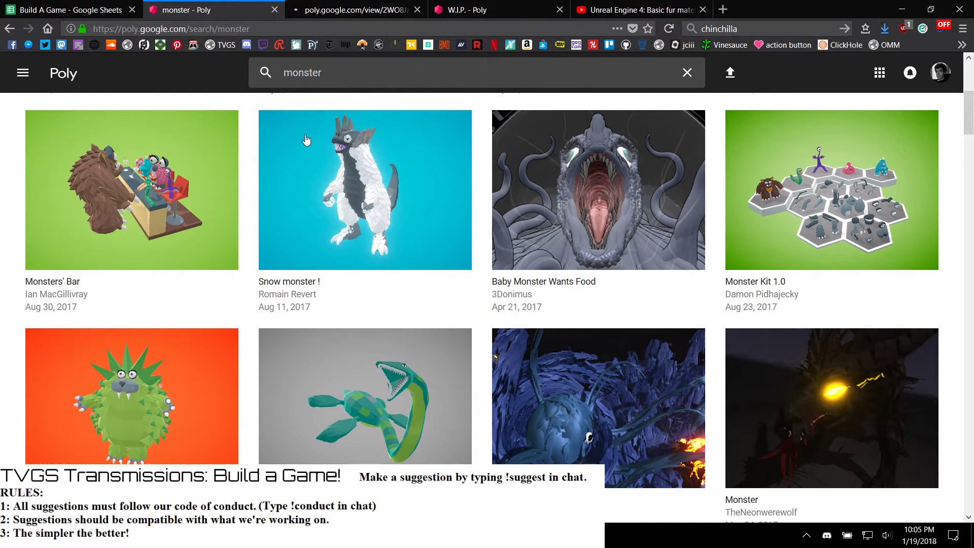
click(359, 14)
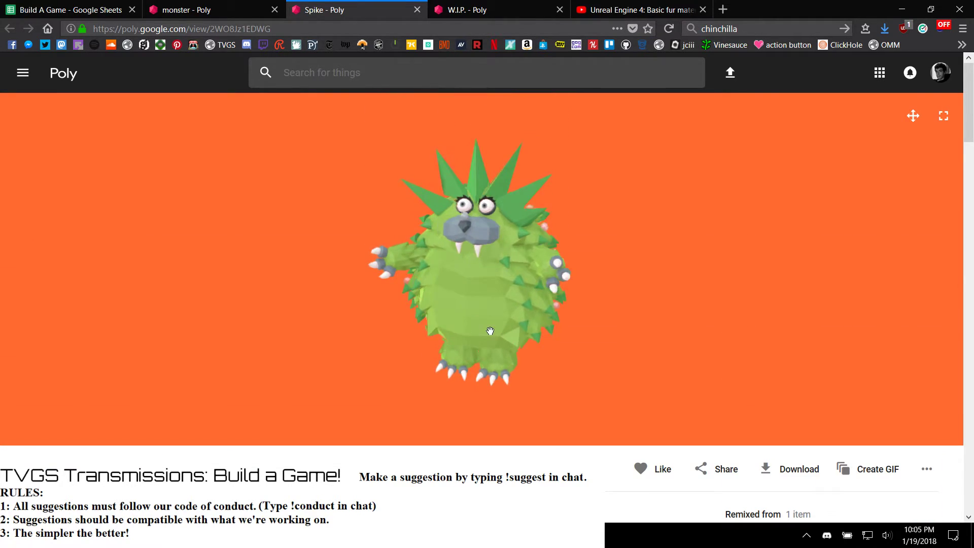
drag(490, 331, 806, 306)
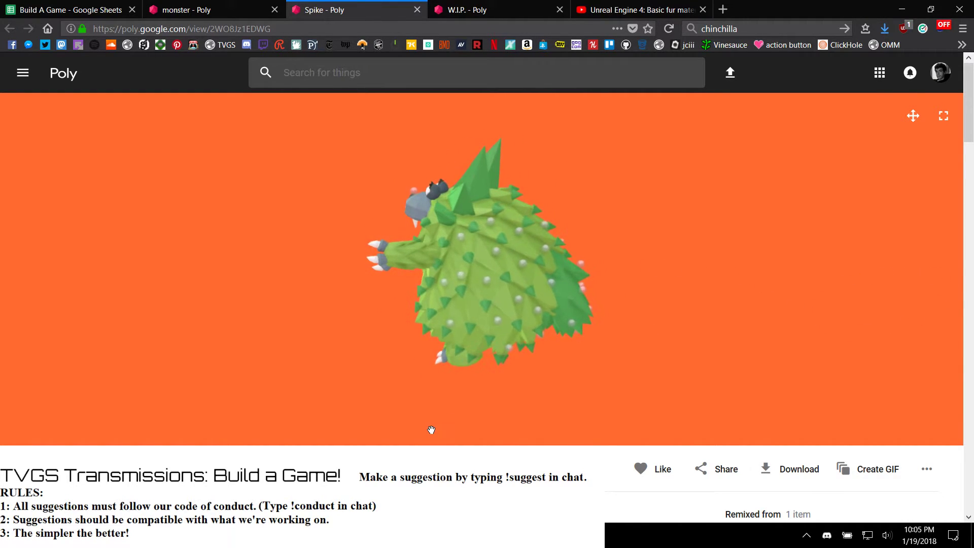
scroll(427, 450, down, 5)
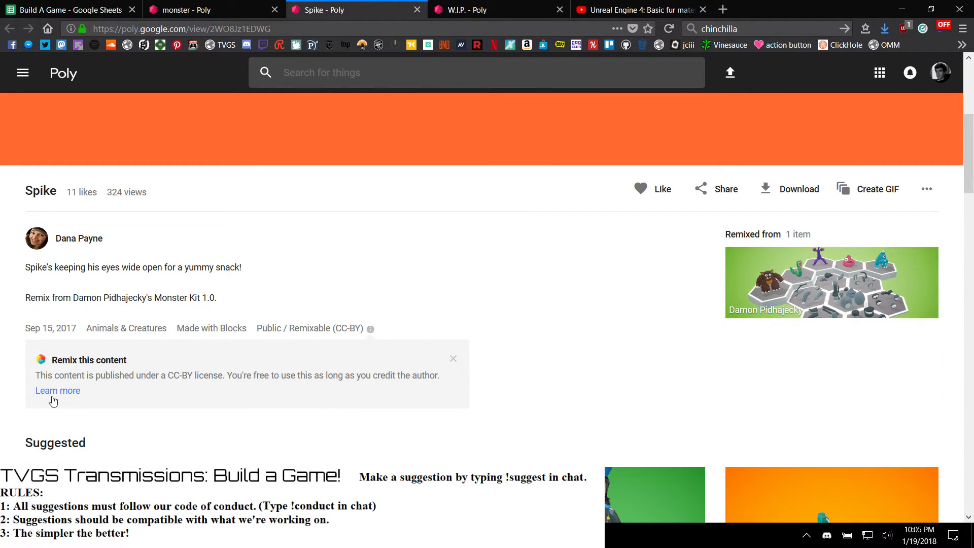
scroll(458, 385, up, 5)
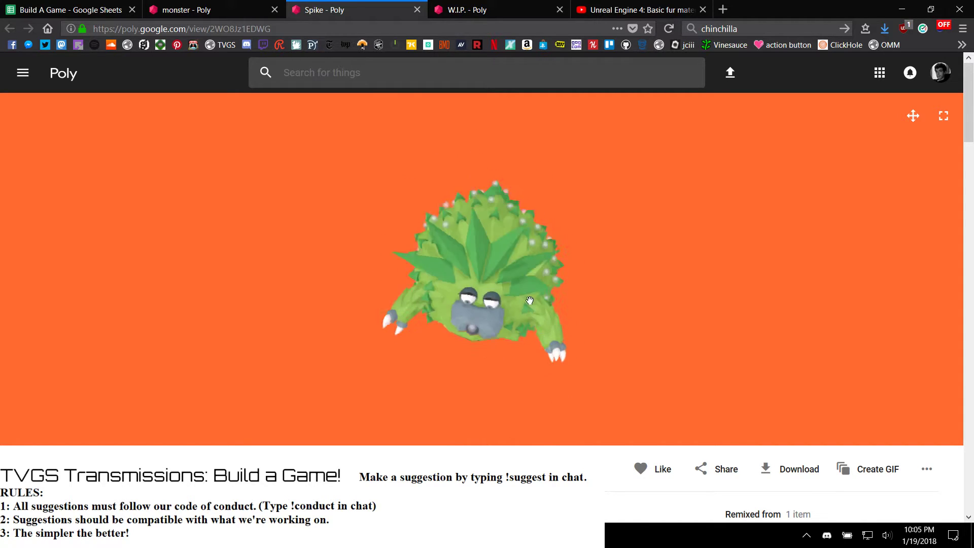
drag(311, 282, 144, 306)
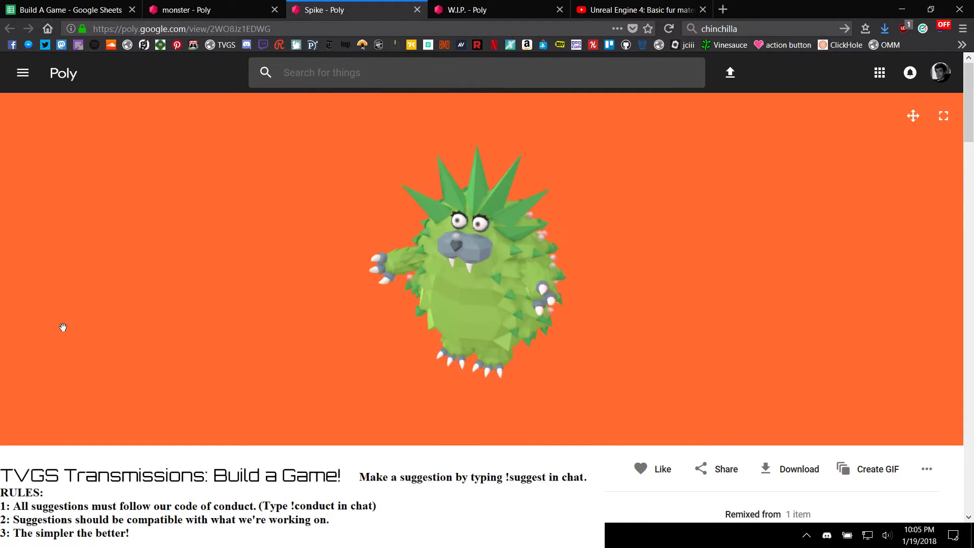
drag(584, 314, 603, 319)
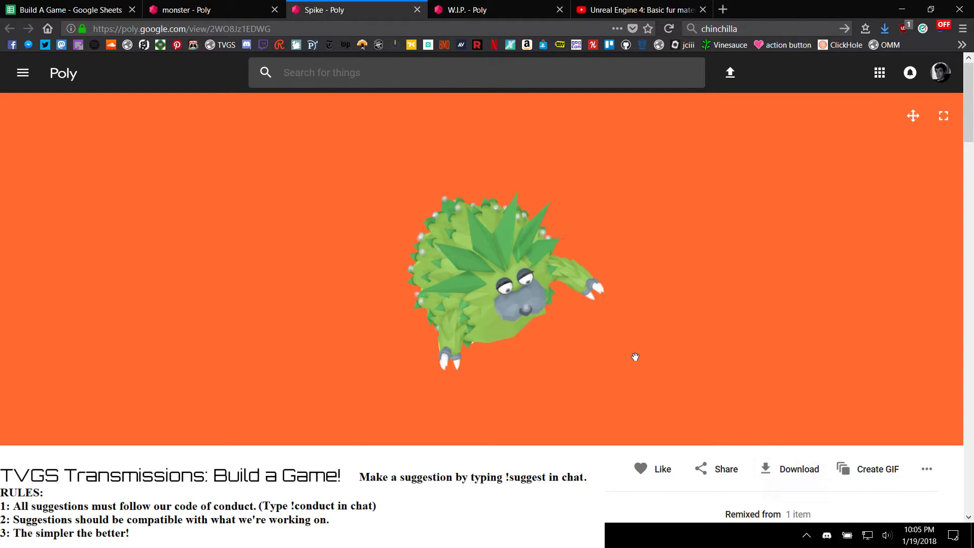
Step: Examine the models suggested on the Spike page, from Lola and Buzz down to the Goblin row
scroll(580, 444, down, 8)
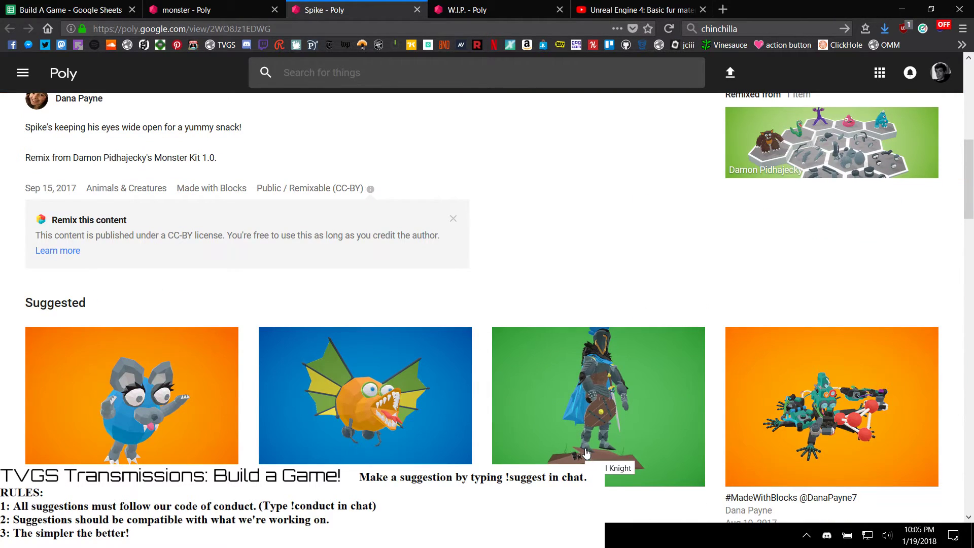
scroll(586, 453, down, 2)
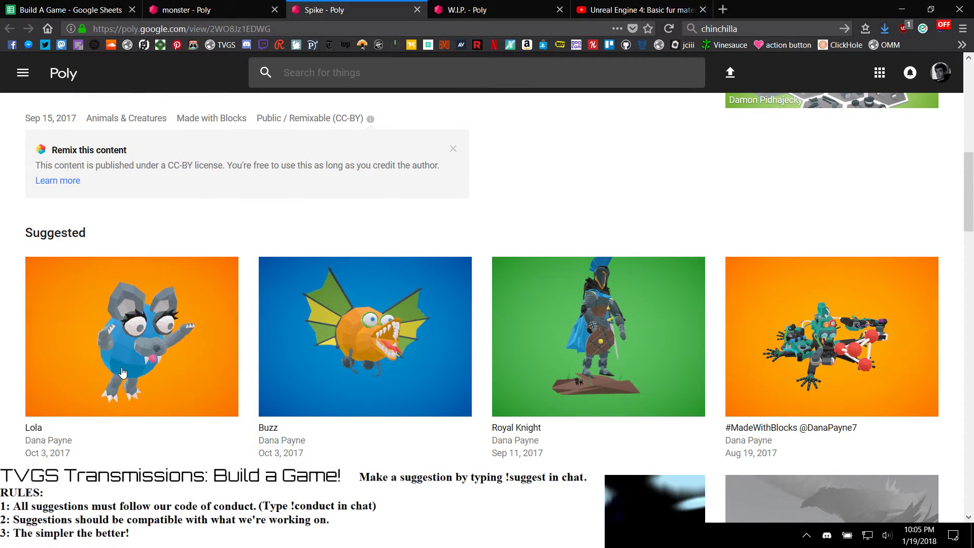
scroll(123, 369, down, 7)
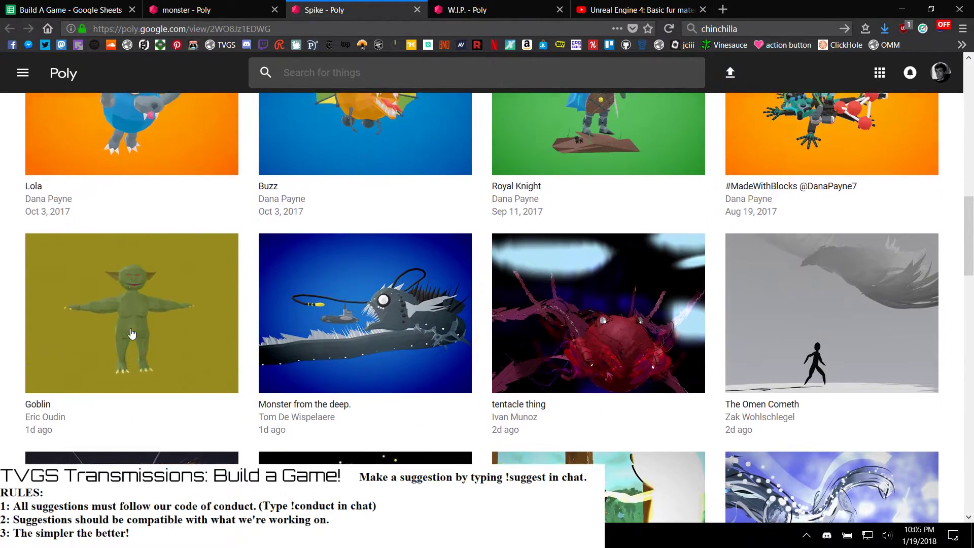
scroll(177, 345, up, 3)
scroll(178, 345, down, 2)
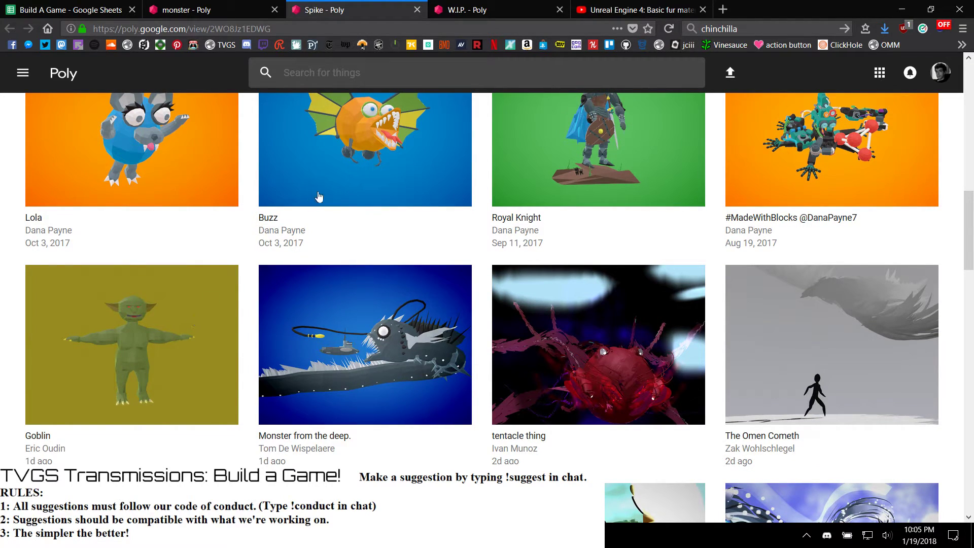
scroll(284, 238, up, 2)
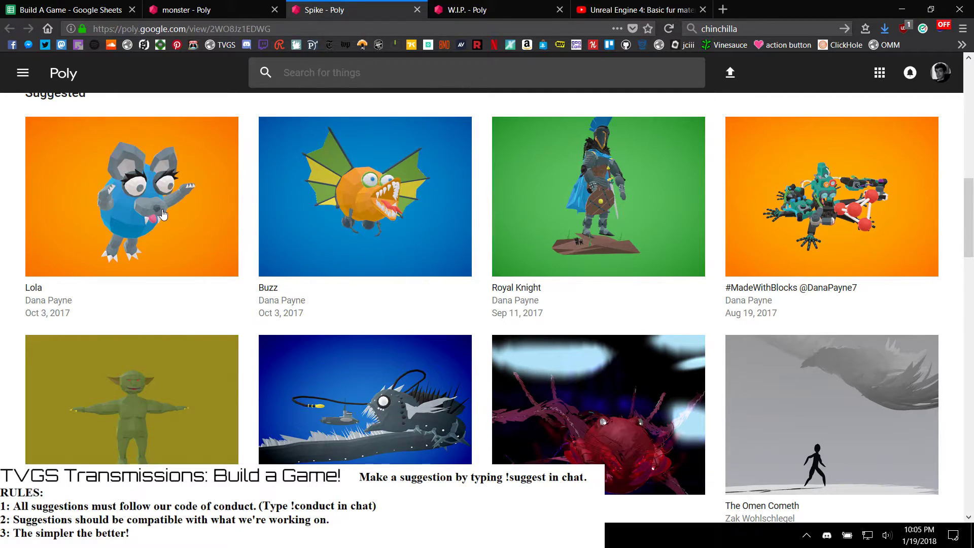
scroll(206, 261, up, 2)
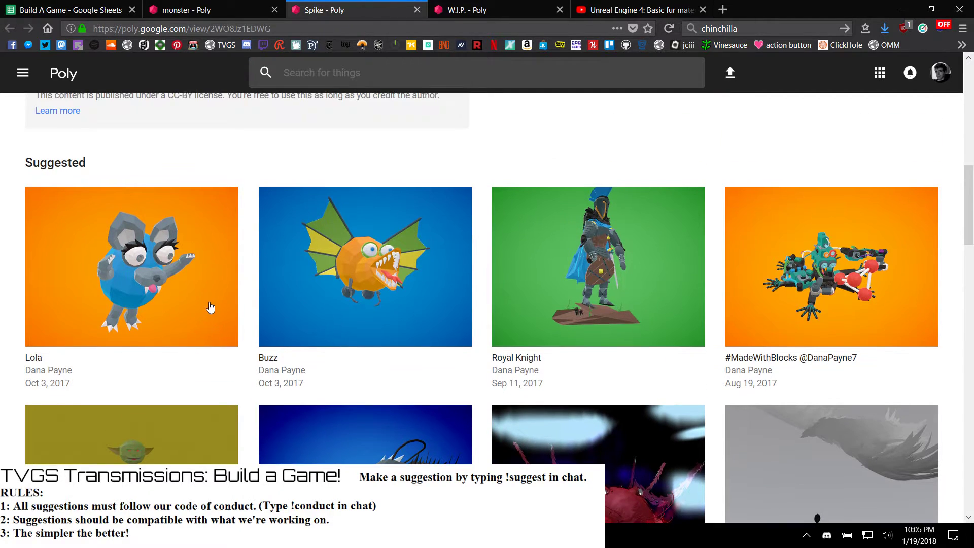
scroll(181, 268, up, 2)
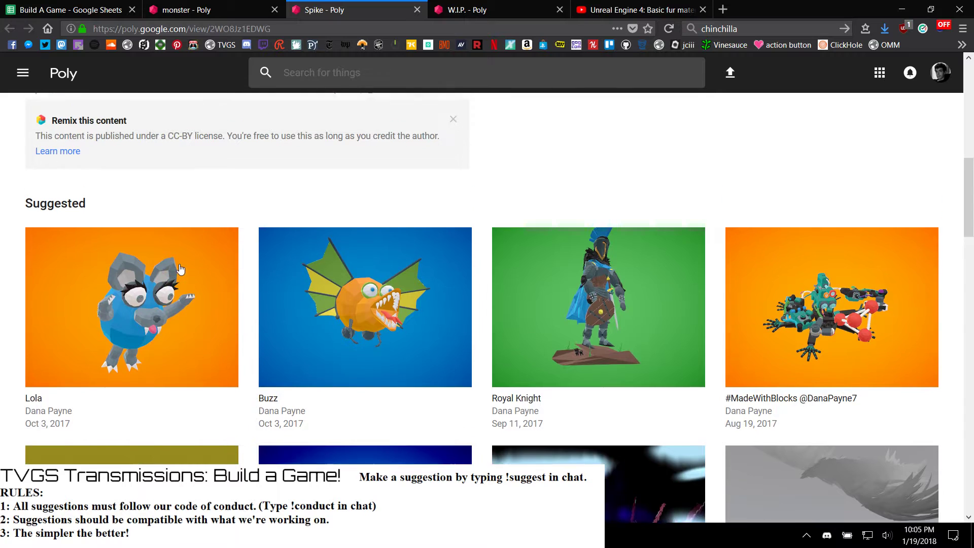
Step: Open the suggested Lola model in a separate tab and rotate it to inspect its shape
middle_click(174, 319)
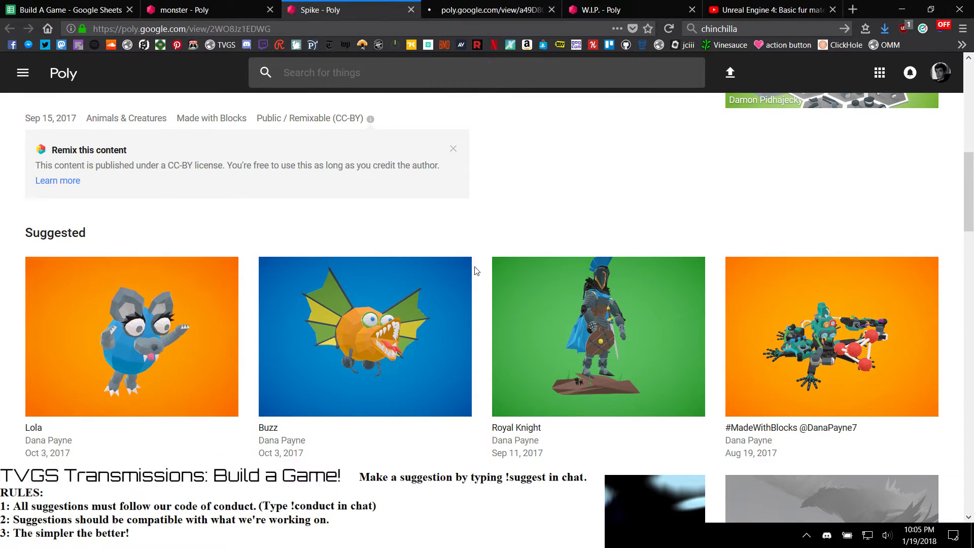
scroll(474, 269, up, 10)
click(444, 14)
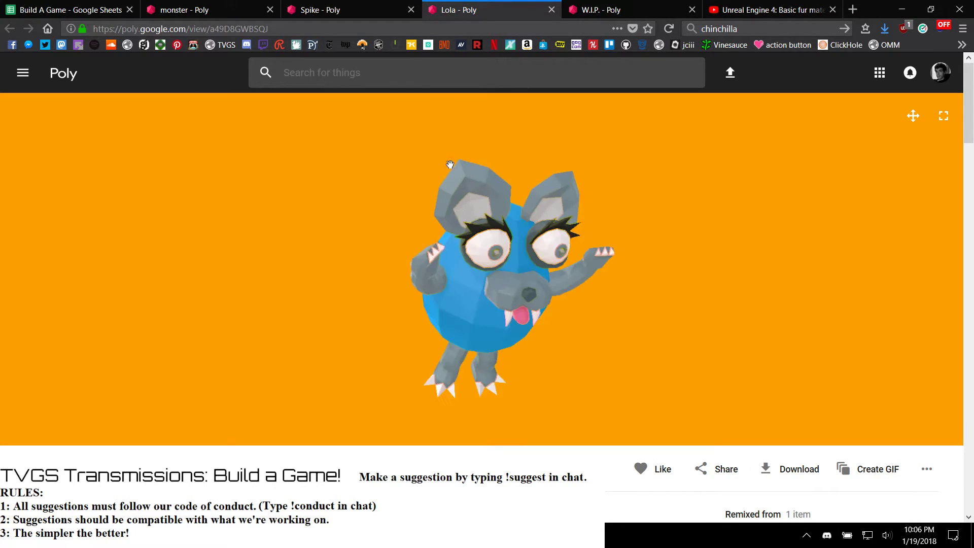
drag(529, 320, 90, 344)
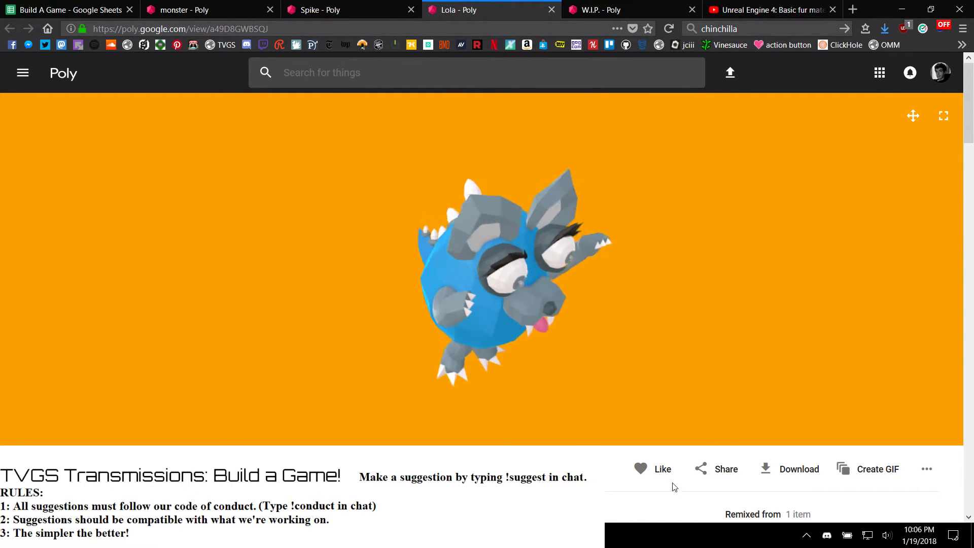
Step: Download the Lola model as an FBX file, accepting the CC-BY credit notice
click(791, 465)
scroll(802, 459, down, 3)
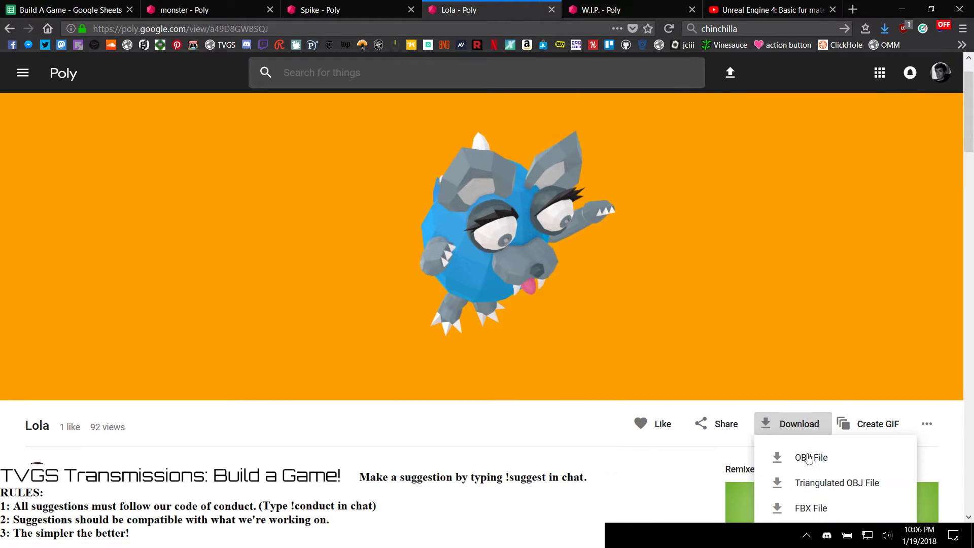
click(808, 401)
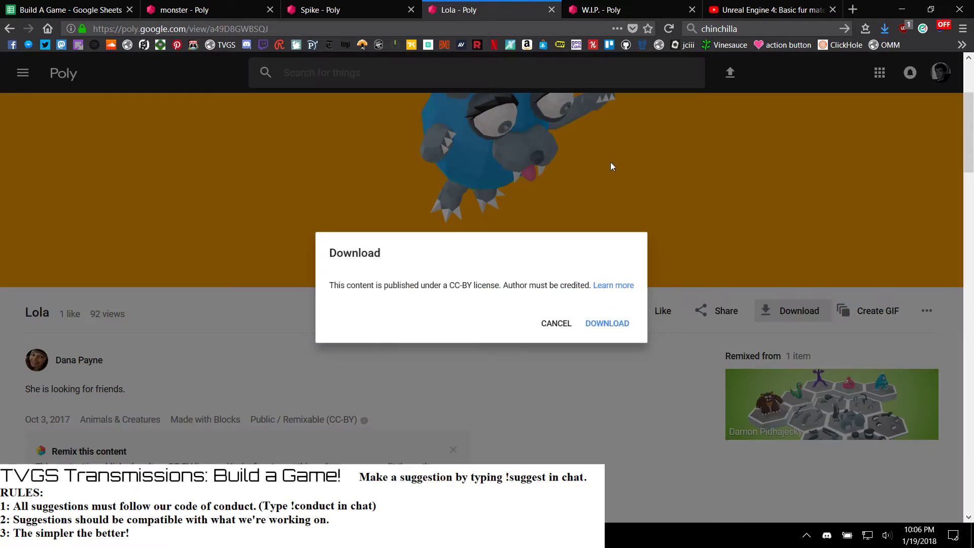
click(616, 328)
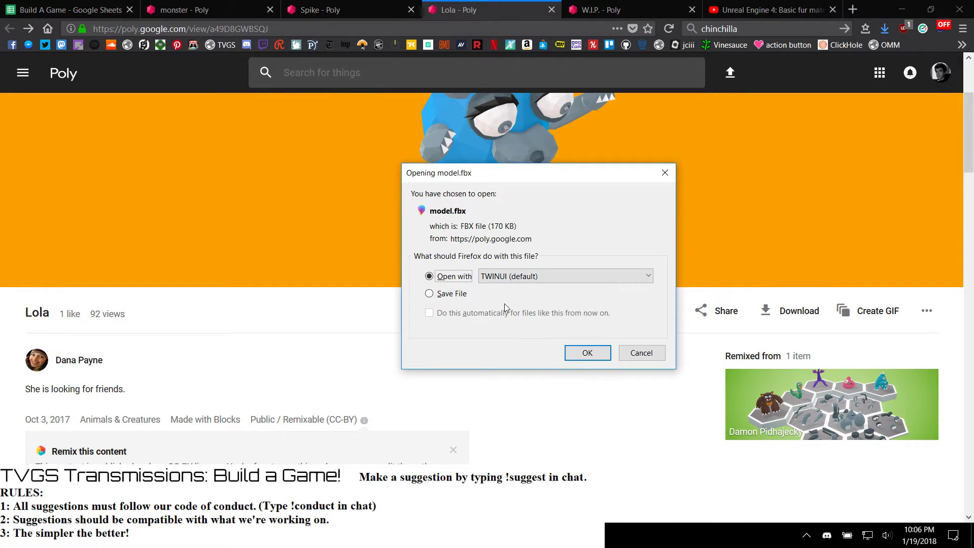
click(588, 354)
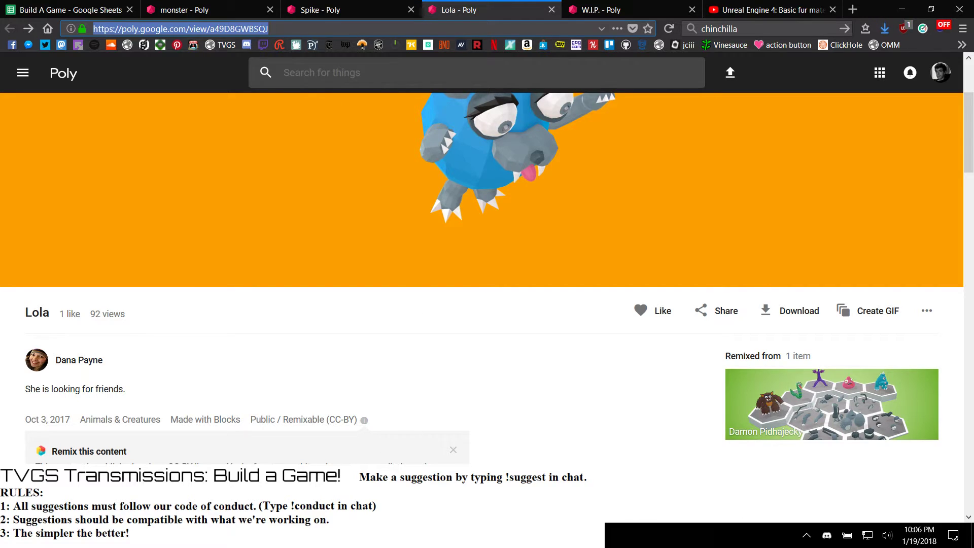
key(alt+Tab)
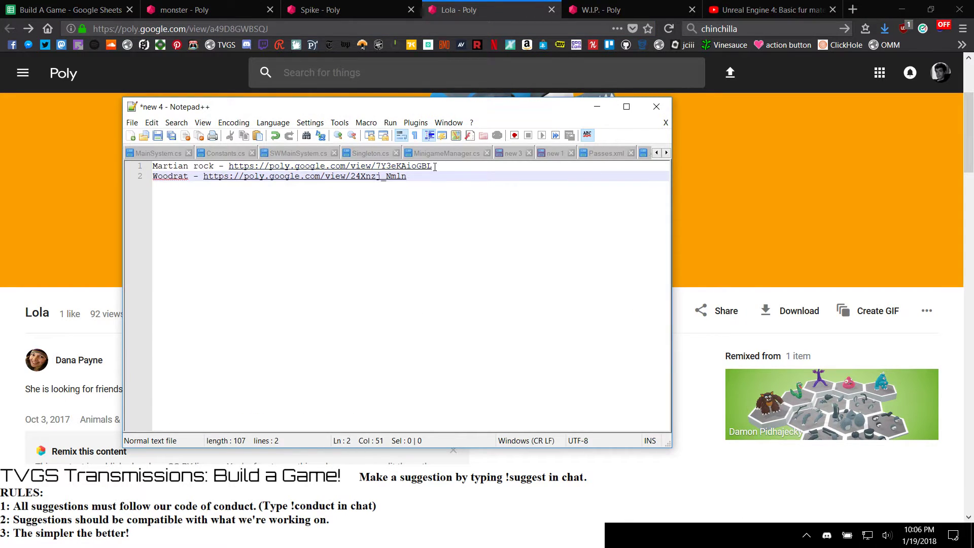
key(Return)
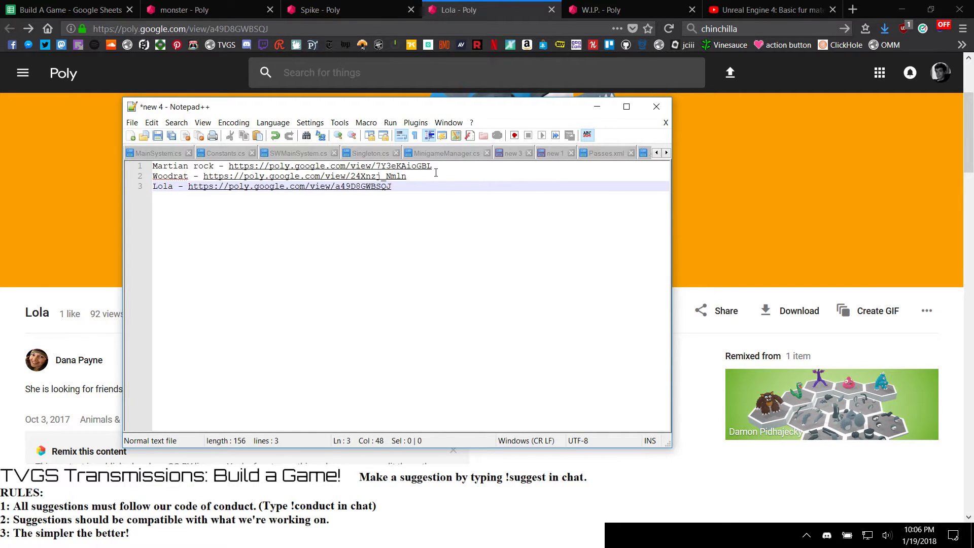
key(Return)
Step: Download the Spike model from its Poly page as an OBJ file, accepting the CC-BY credit notice and saving the zip
click(315, 4)
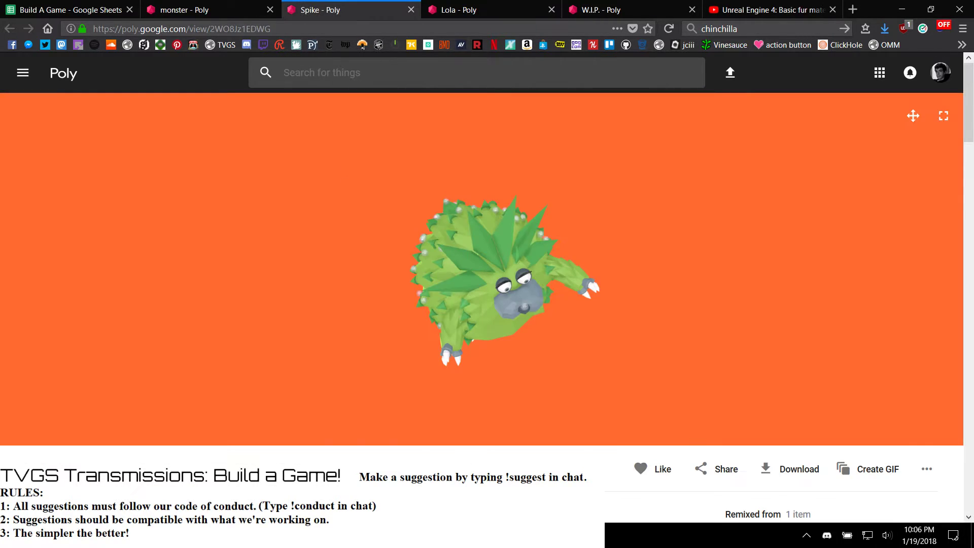
click(803, 468)
scroll(805, 442, down, 3)
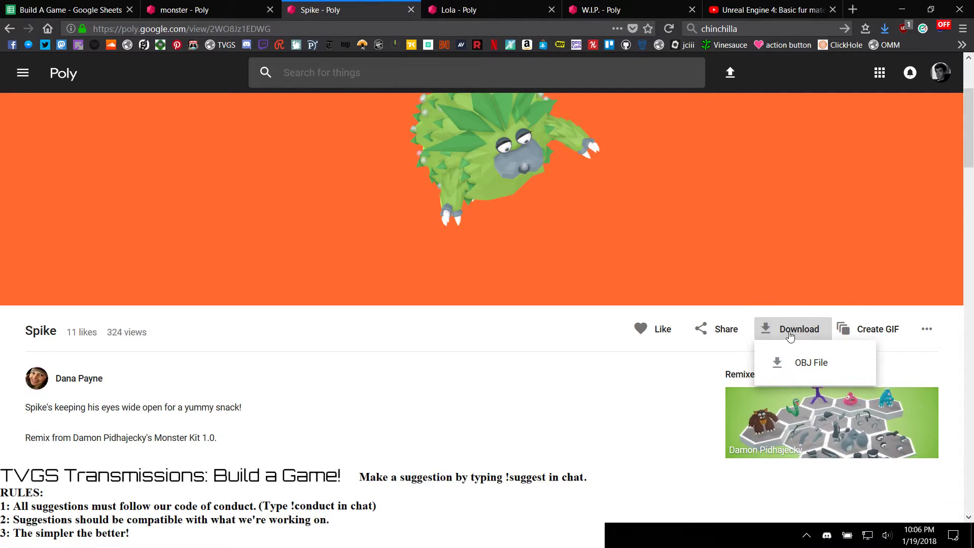
click(802, 362)
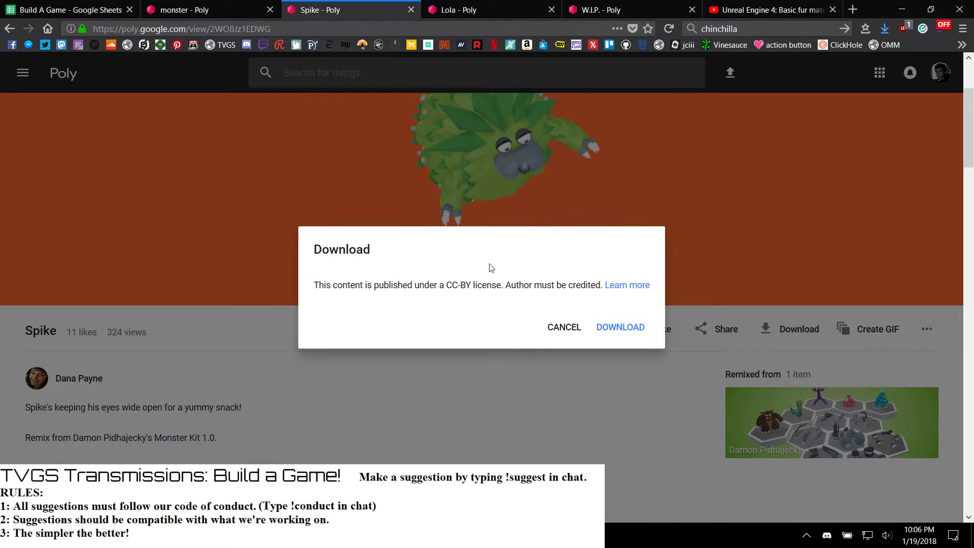
key(Return)
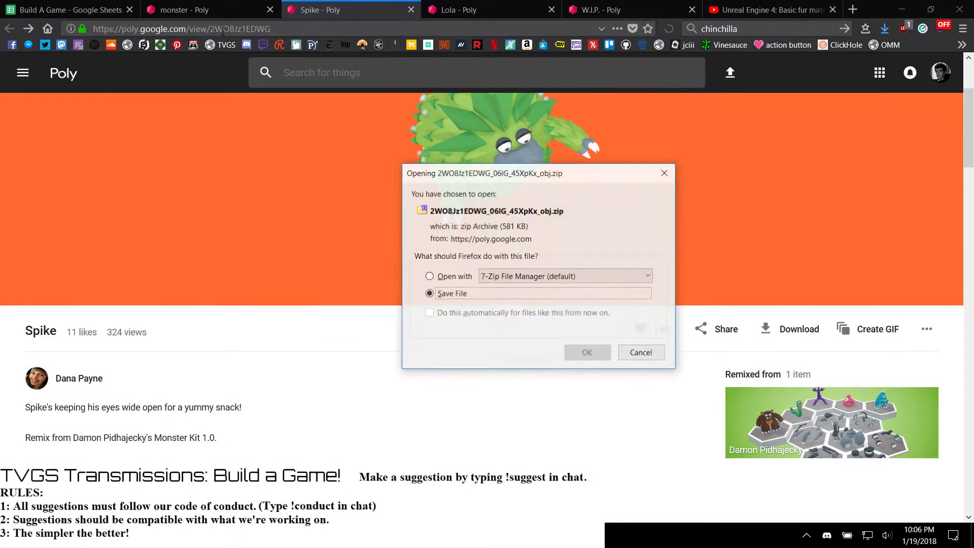
click(582, 359)
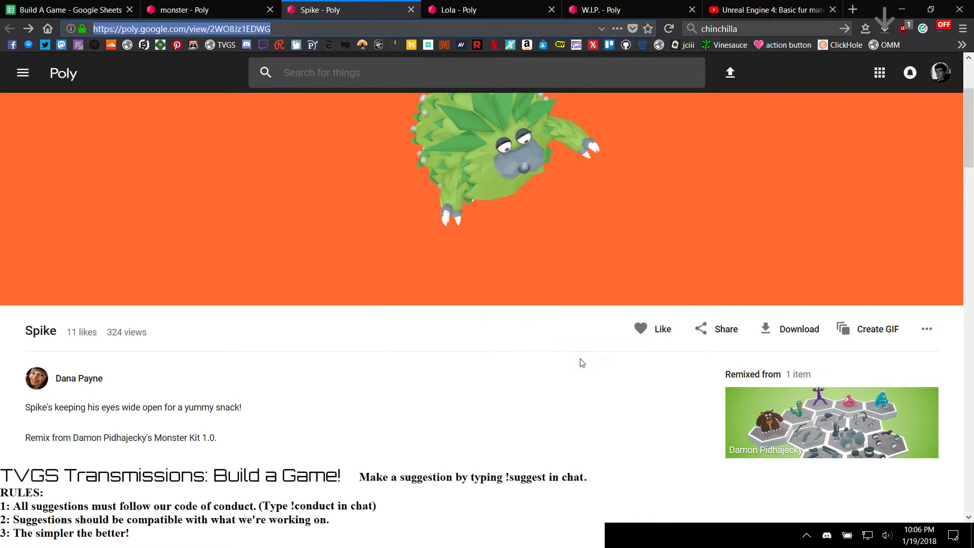
click(131, 536)
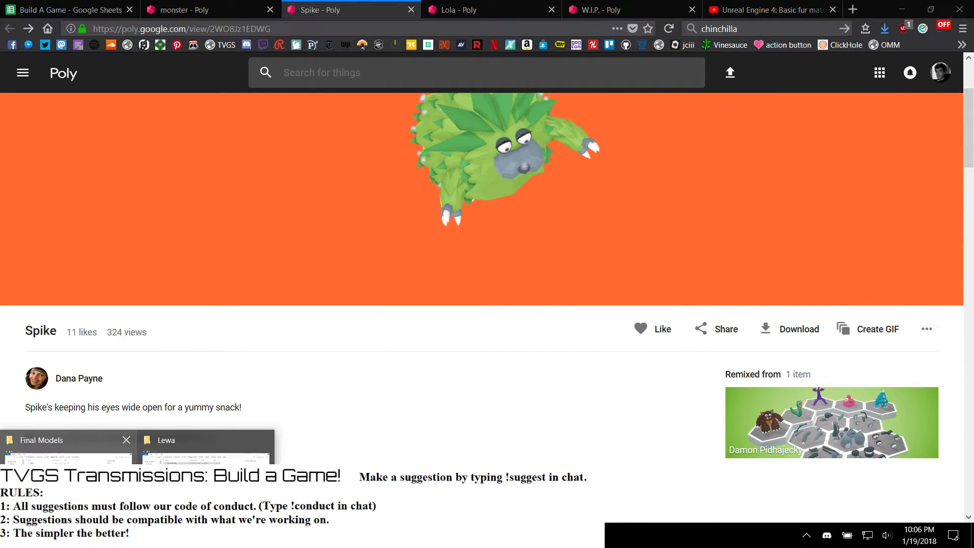
mouse_move(72, 487)
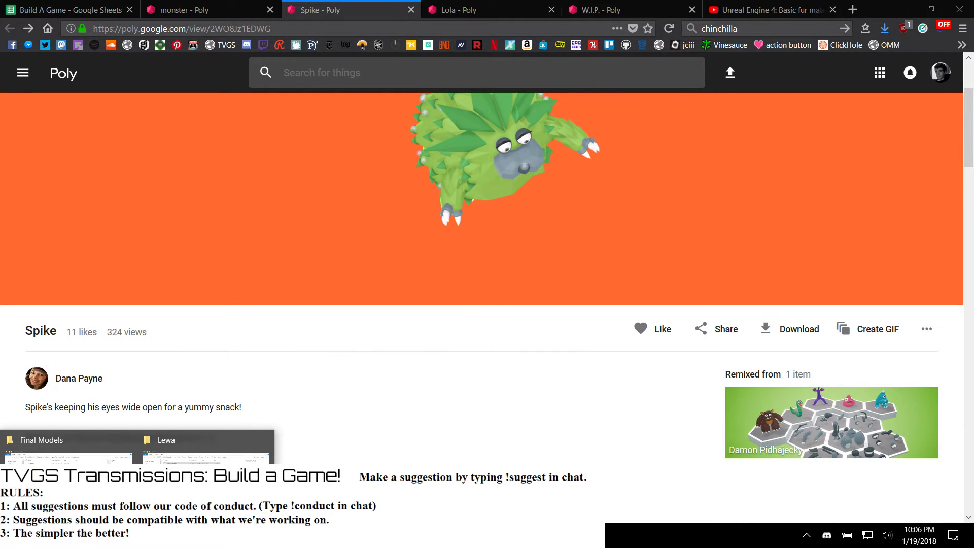
click(228, 536)
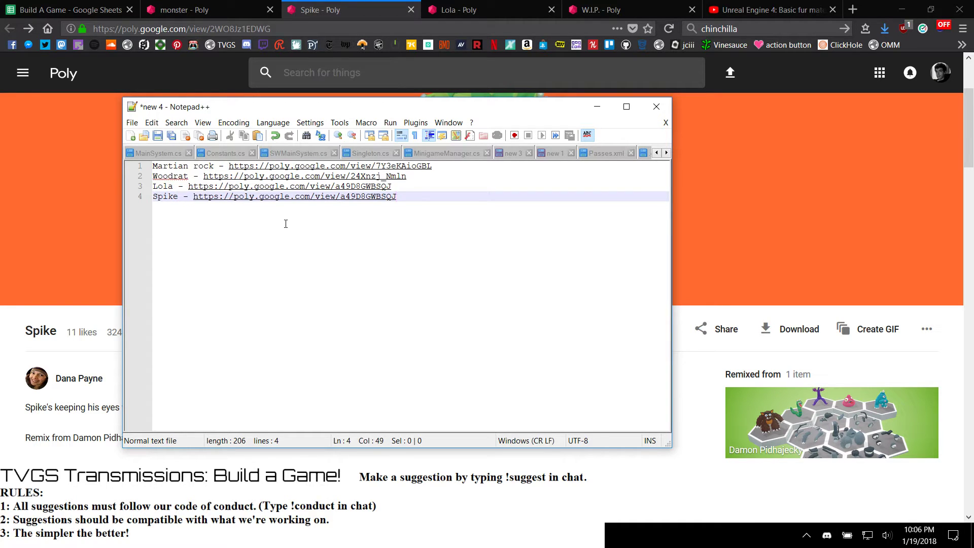
click(775, 204)
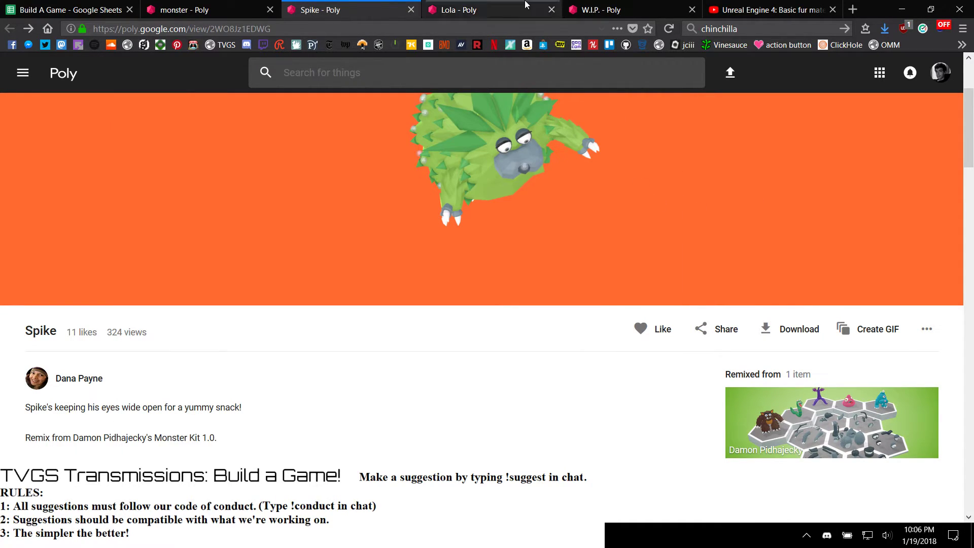
Step: Examine the models suggested on the Lola page, from the Buzz row down to TOTORO and Mantis
click(457, 10)
scroll(516, 196, down, 10)
scroll(500, 320, up, 3)
scroll(500, 320, down, 3)
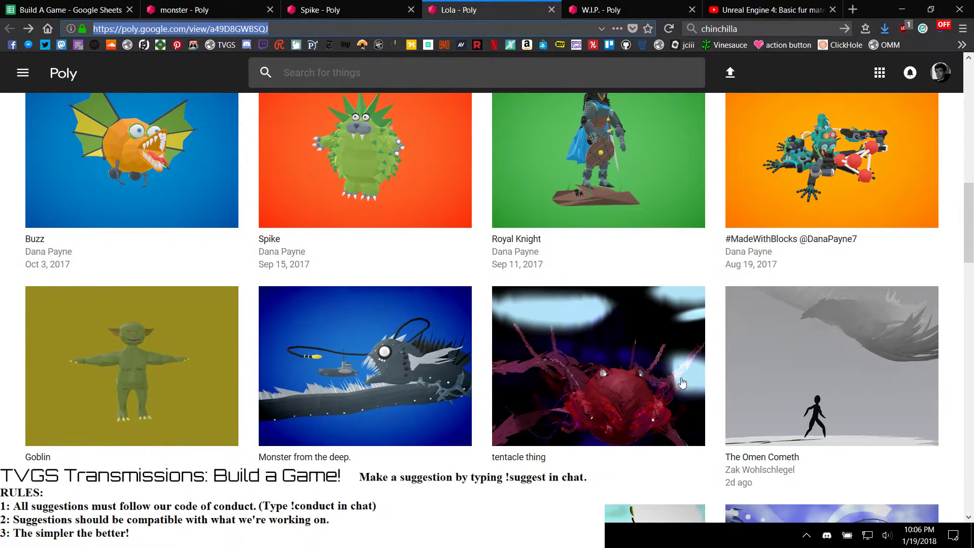
scroll(770, 387, up, 3)
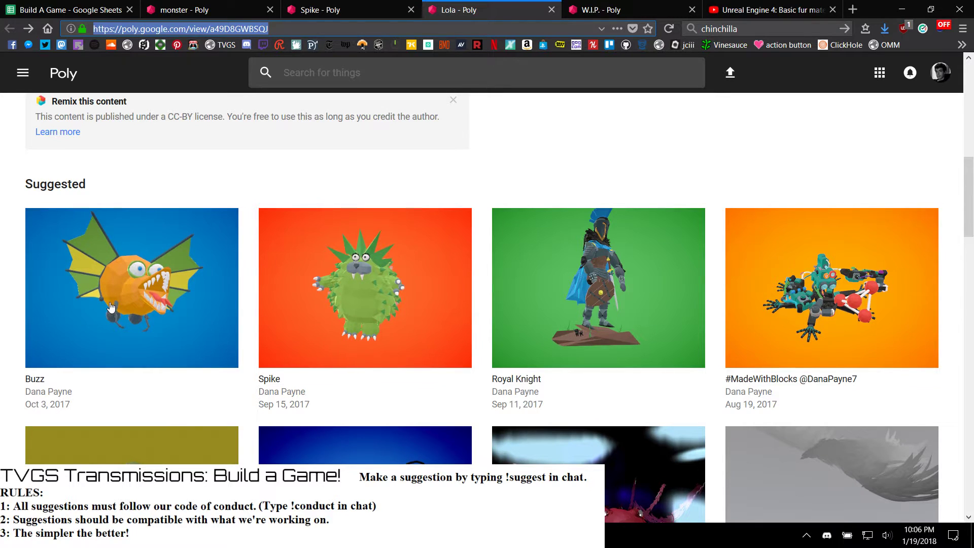
scroll(111, 307, down, 4)
scroll(111, 307, down, 12)
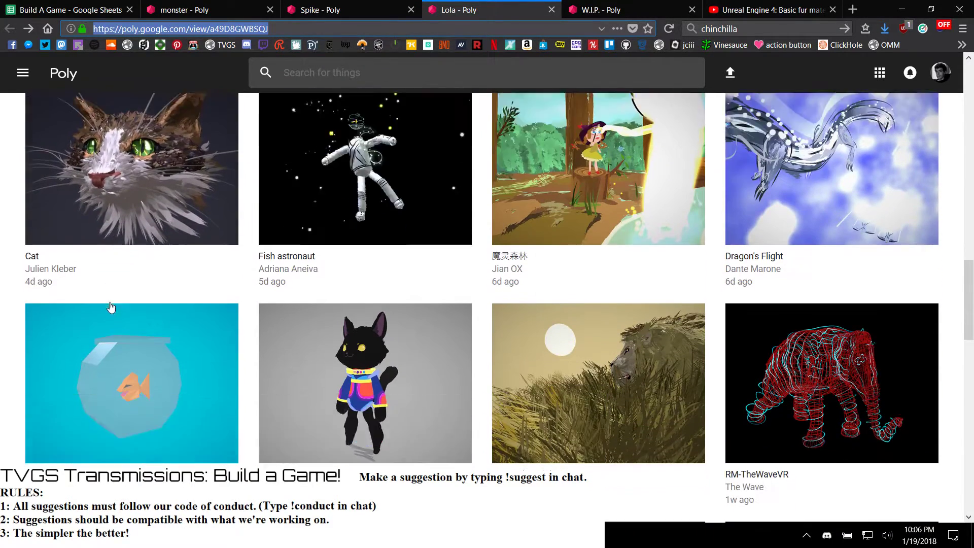
scroll(112, 307, down, 2)
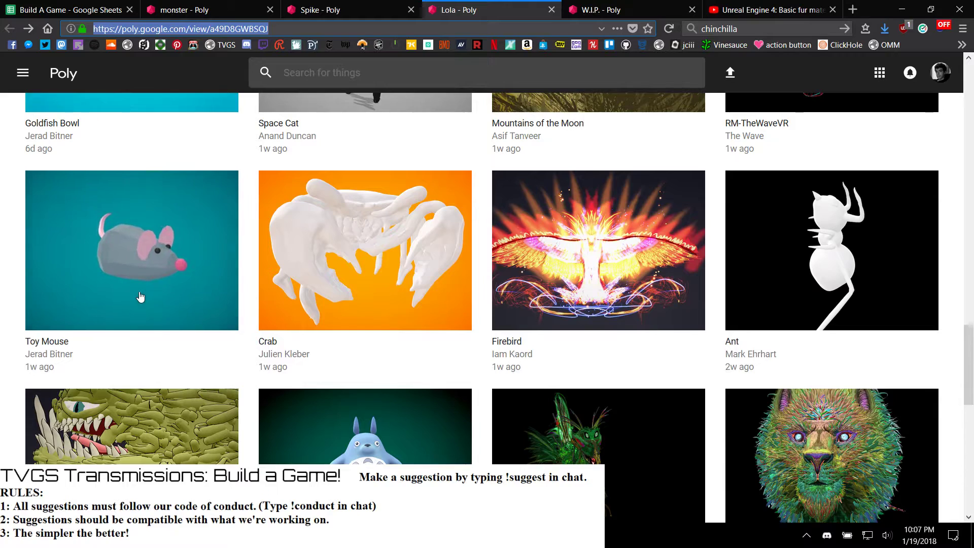
scroll(141, 297, down, 3)
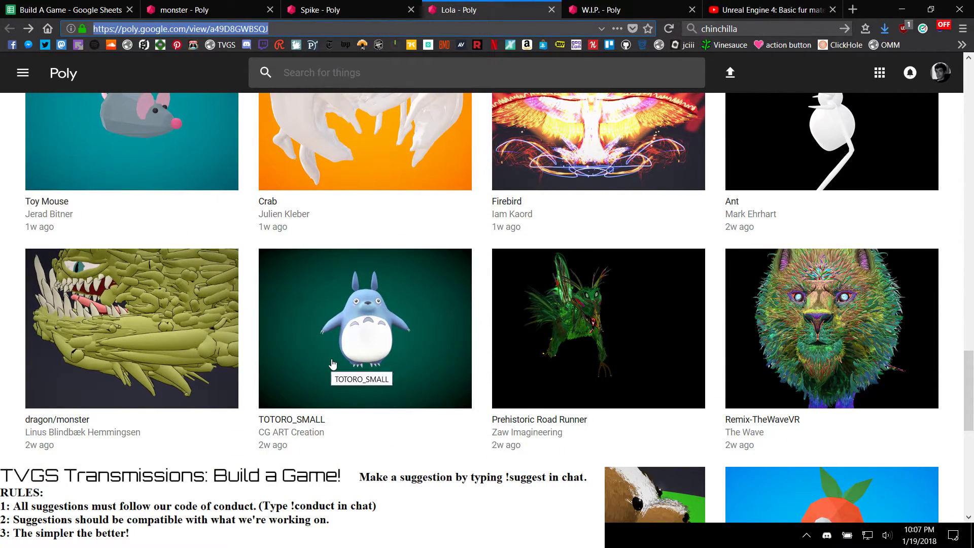
scroll(333, 363, down, 2)
scroll(332, 364, up, 4)
scroll(332, 364, down, 7)
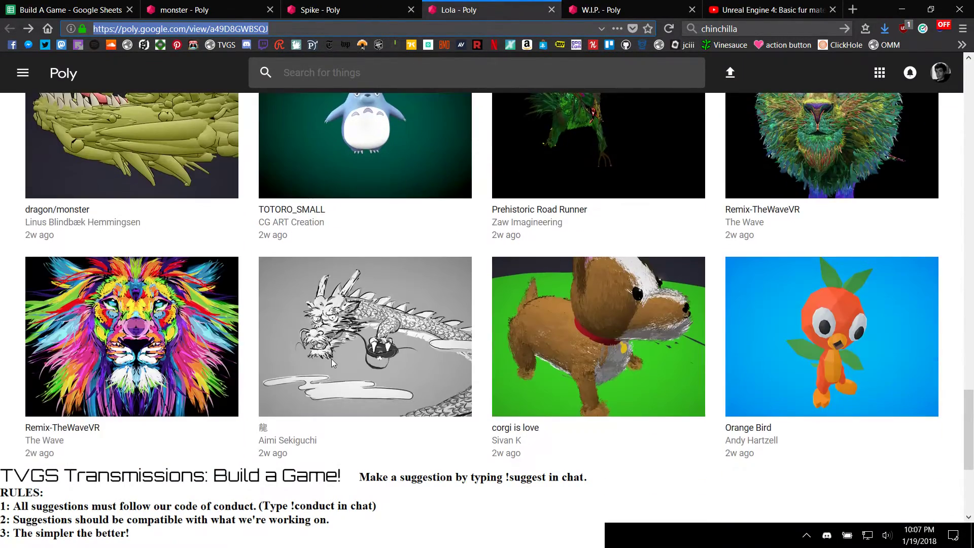
scroll(332, 364, down, 3)
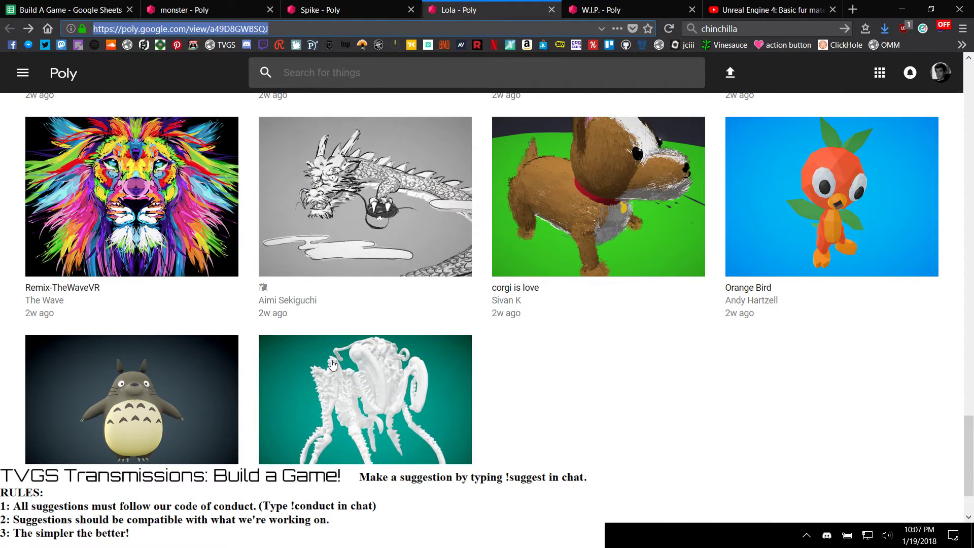
scroll(144, 384, up, 4)
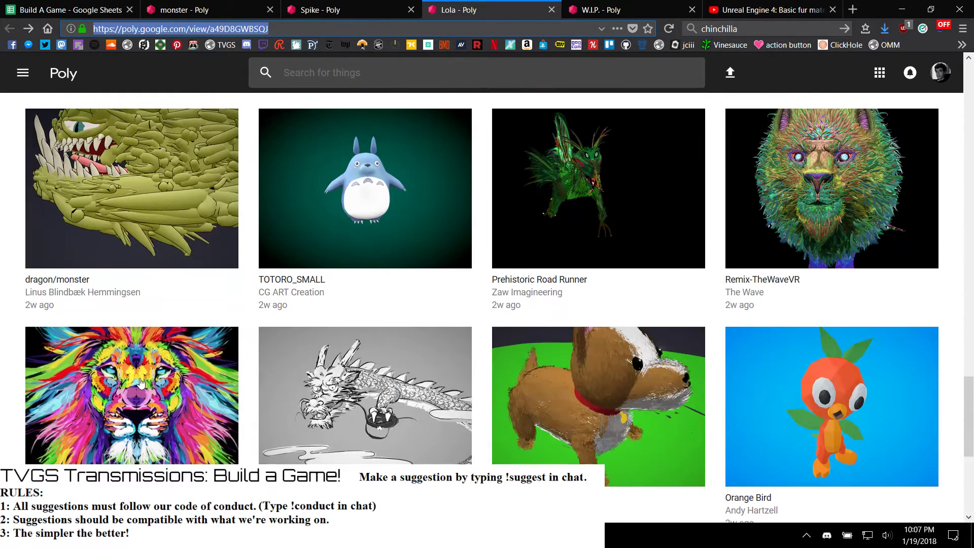
scroll(142, 384, down, 5)
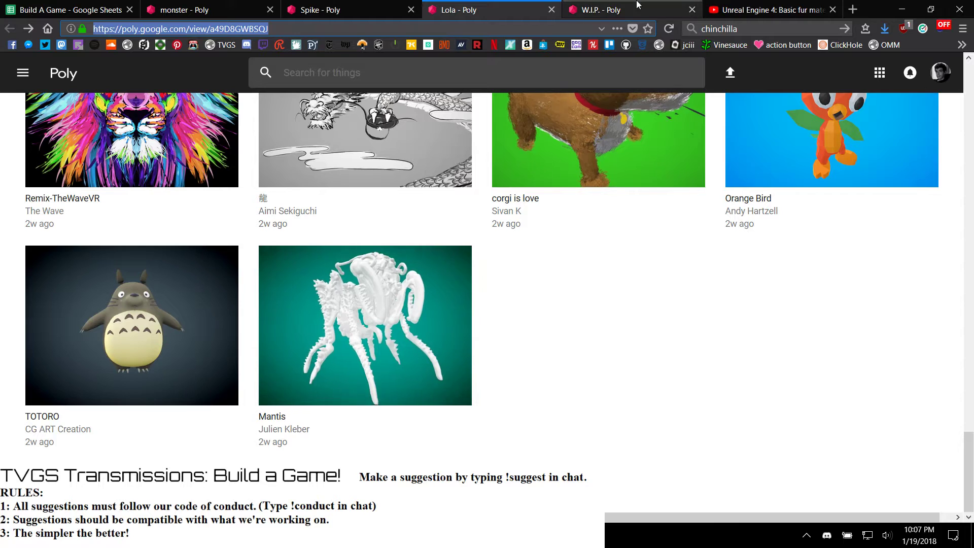
Step: Rotate and zoom the W.I.P. scene to inspect its figures from several angles, and close its tab
click(638, 6)
drag(159, 278, 652, 163)
right_drag(674, 202, 489, 289)
click(667, 208)
drag(668, 208, 435, 250)
scroll(436, 250, up, 5)
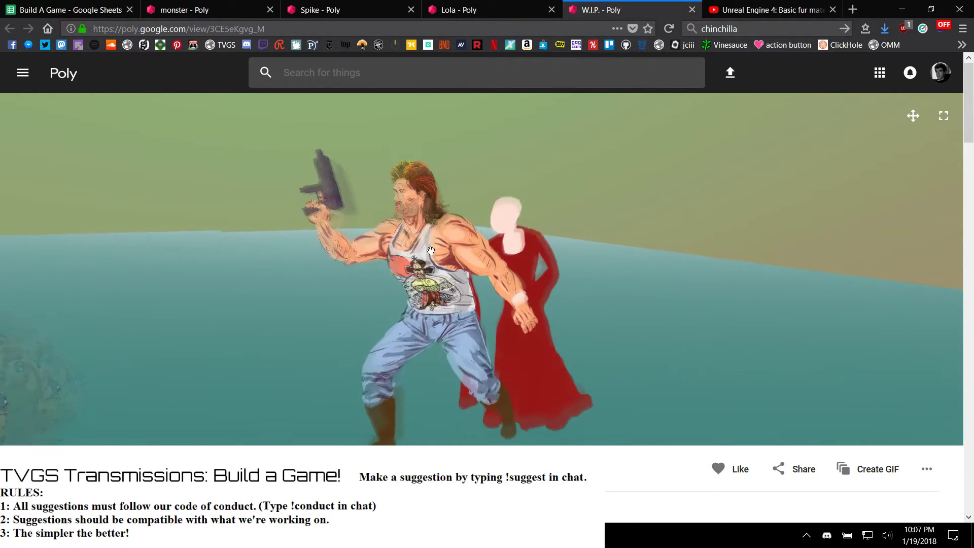
mouse_move(361, 265)
mouse_down()
mouse_move(452, 296)
mouse_move(378, 269)
mouse_up()
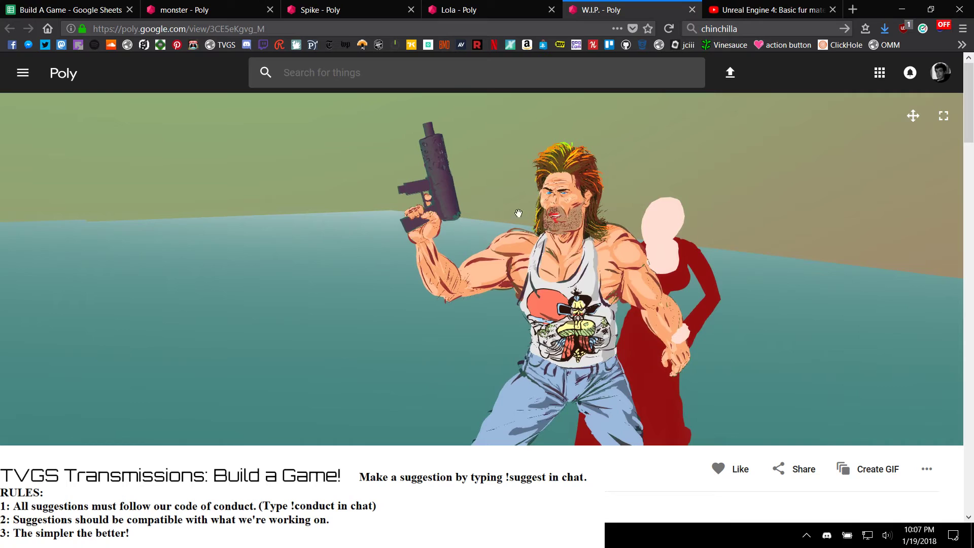
scroll(533, 208, up, 3)
drag(504, 223, 635, 108)
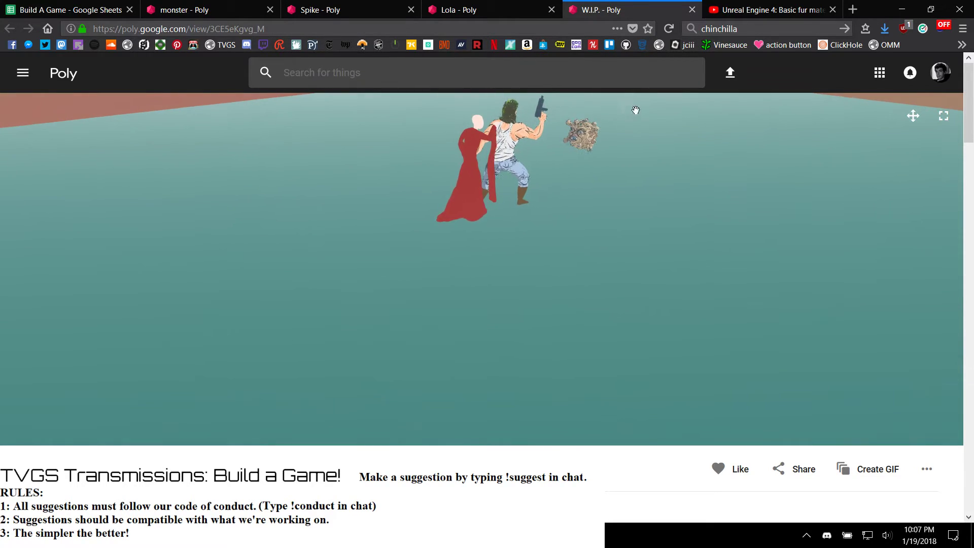
middle_click(623, 11)
Step: Return to the Spike page and open the suggested Buzz model in a separate tab
click(497, 9)
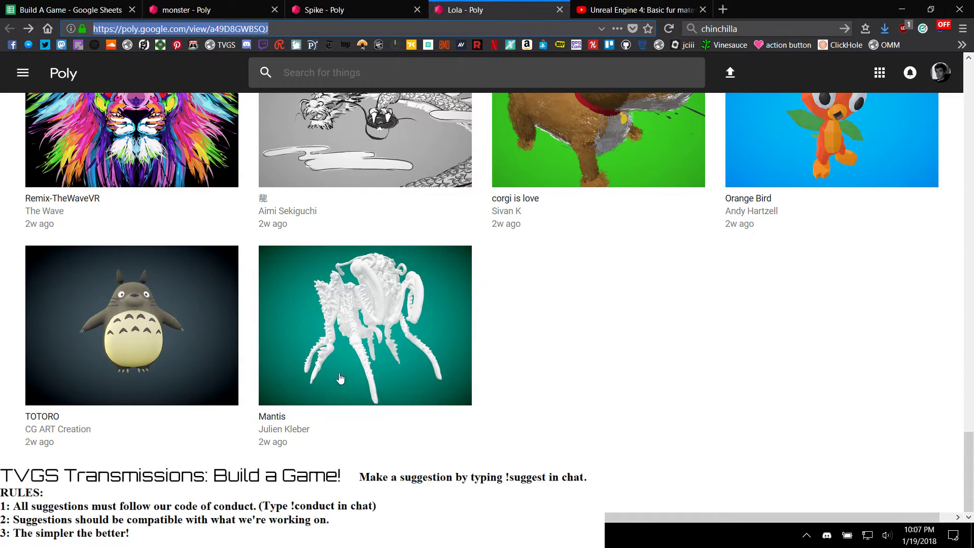
scroll(340, 378, up, 5)
scroll(340, 378, up, 15)
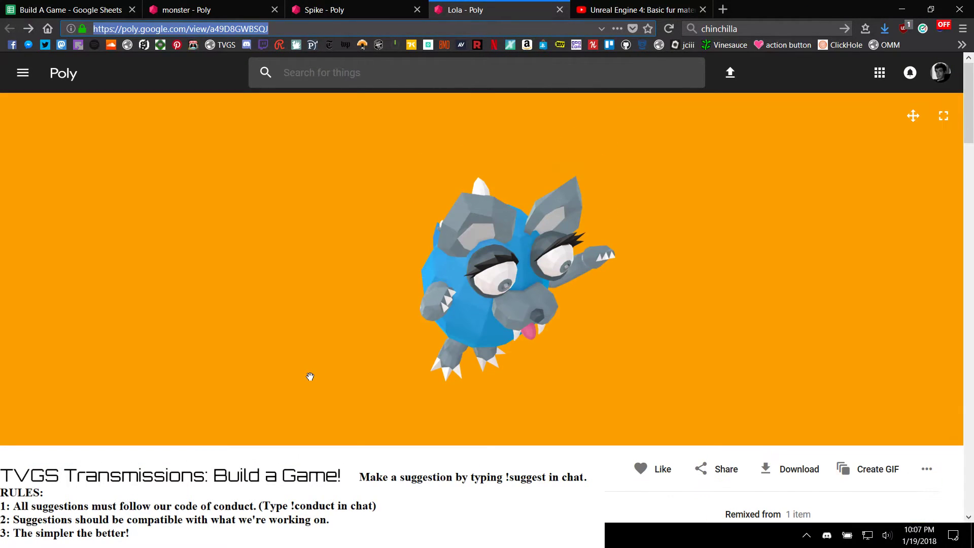
click(335, 5)
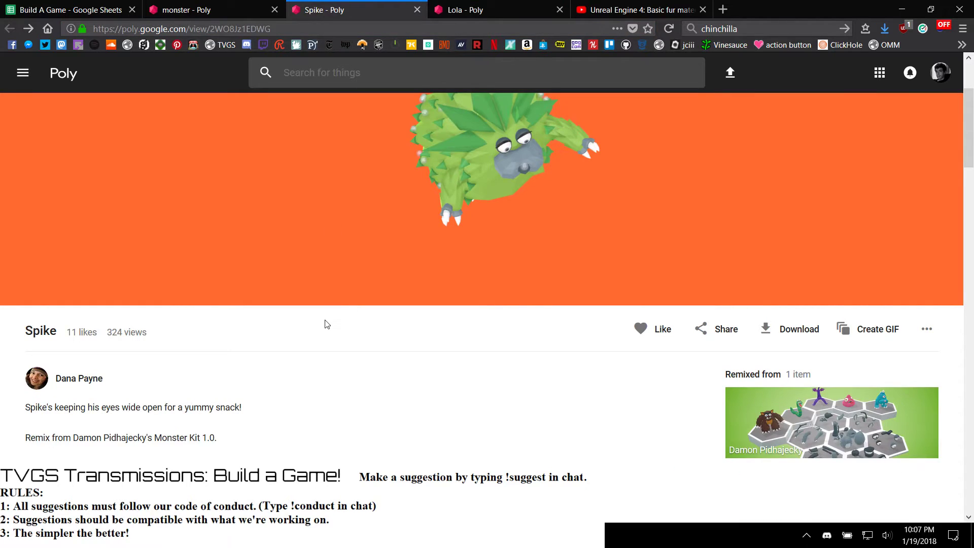
scroll(326, 324, down, 6)
middle_click(326, 325)
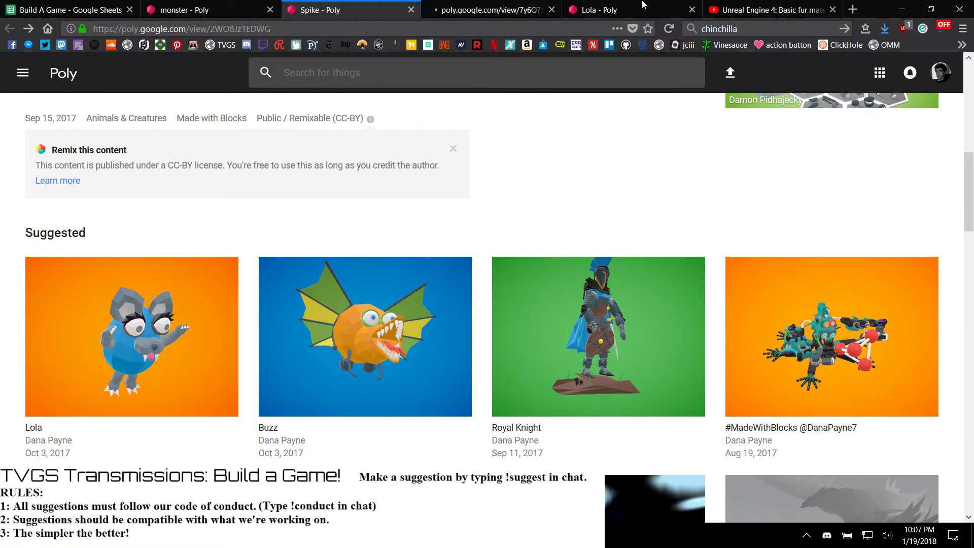
key(ctrl+Tab)
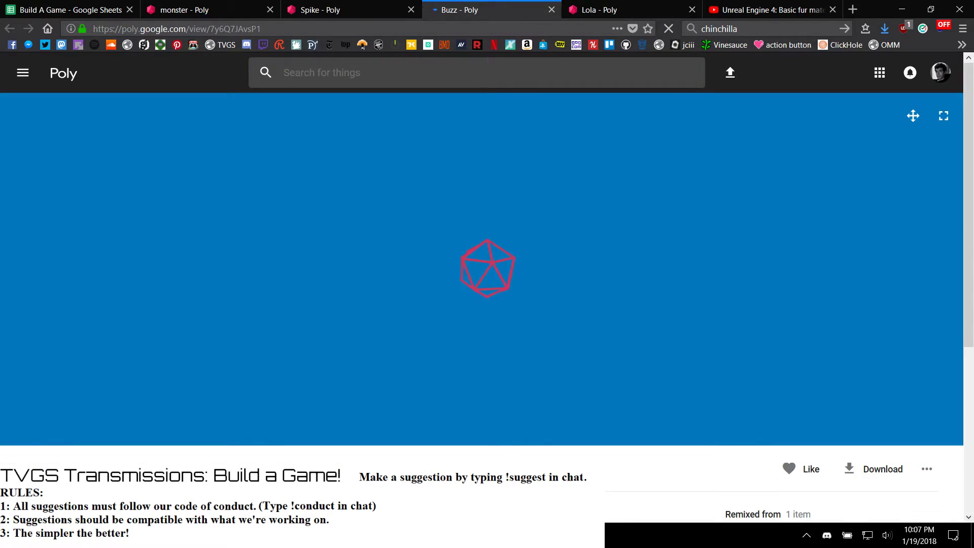
key(alt+Tab)
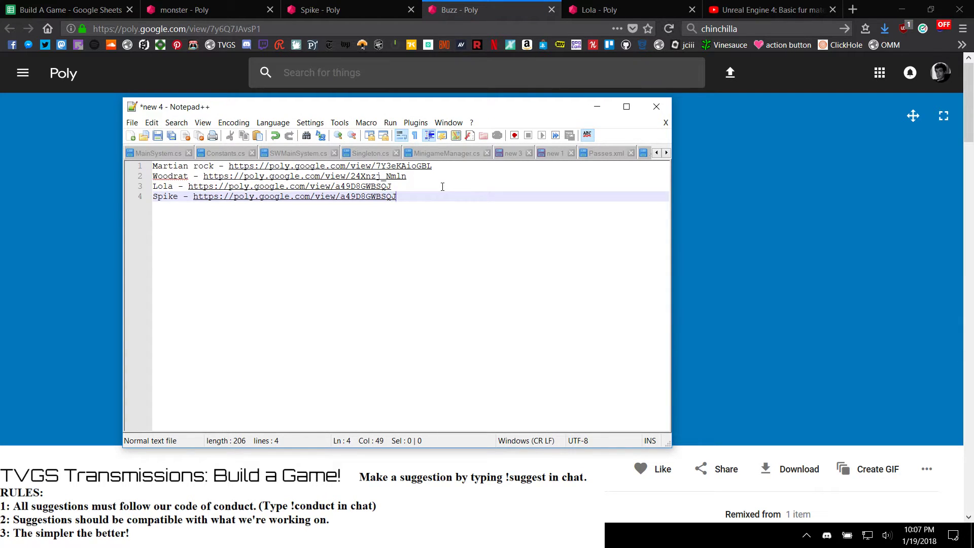
key(Return)
text(Buzz -)
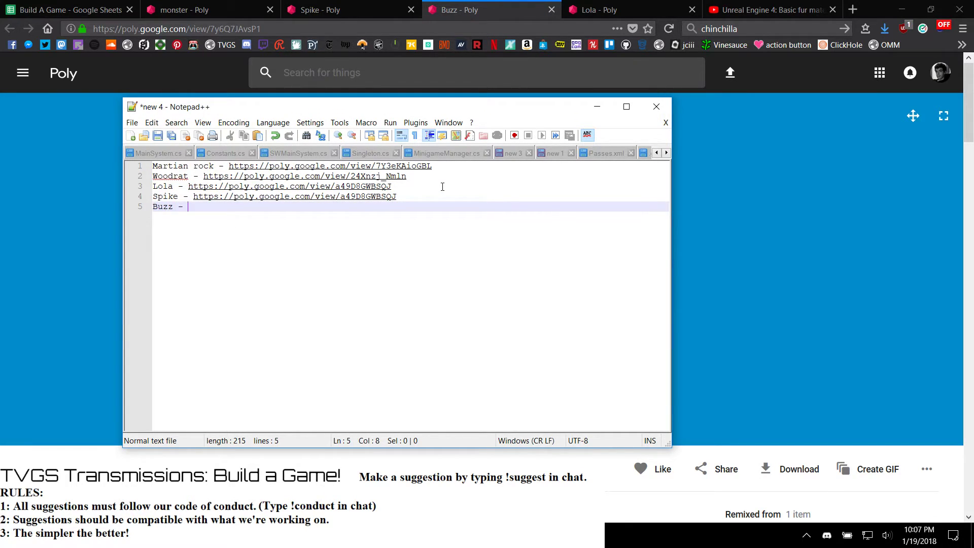
click(355, 29)
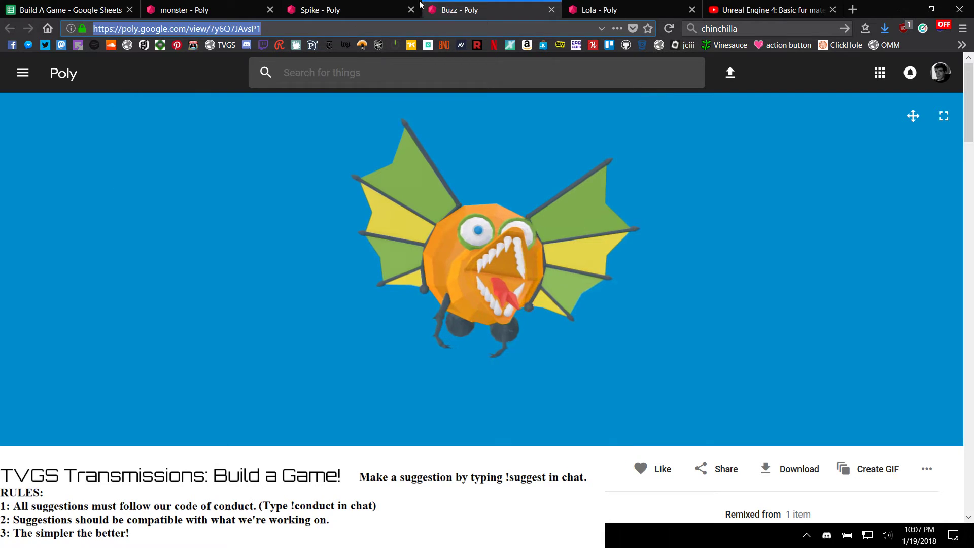
key(alt+Tab)
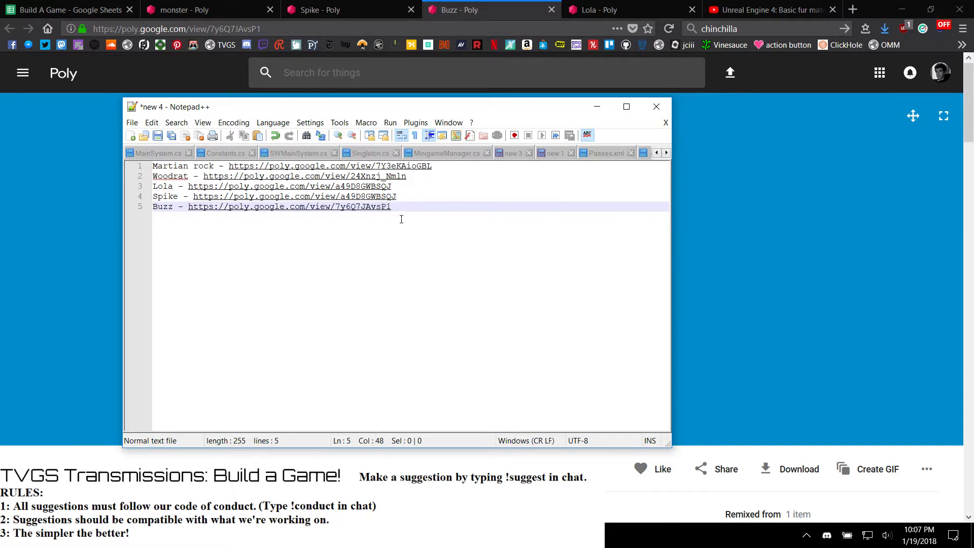
click(601, 107)
Step: Rotate the Buzz model to inspect its body and wings from the side
scroll(478, 279, down, 4)
scroll(472, 287, up, 4)
drag(461, 301, 389, 289)
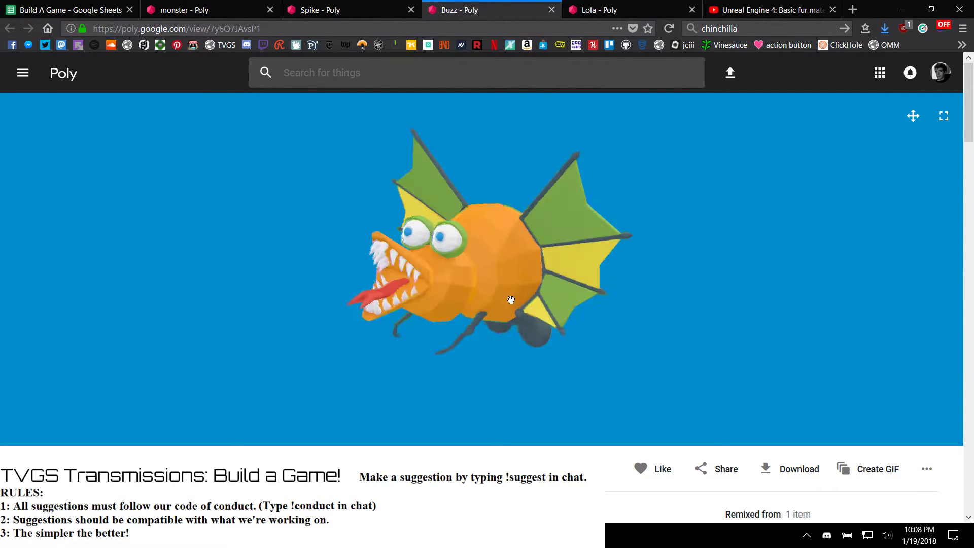
Step: Download the Buzz model as an FBX file, accepting the CC-BY credit notice, and rotate its preview
click(802, 469)
scroll(802, 463, down, 3)
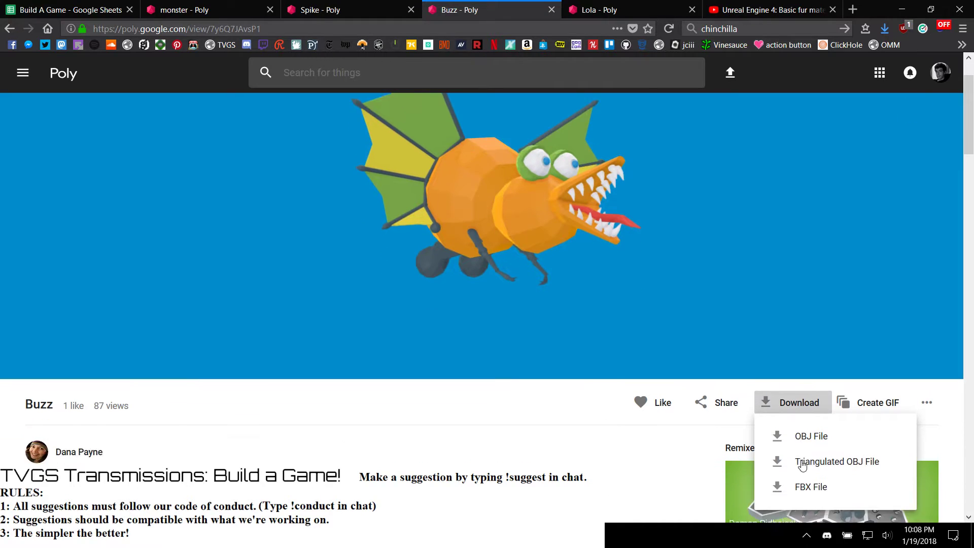
click(806, 414)
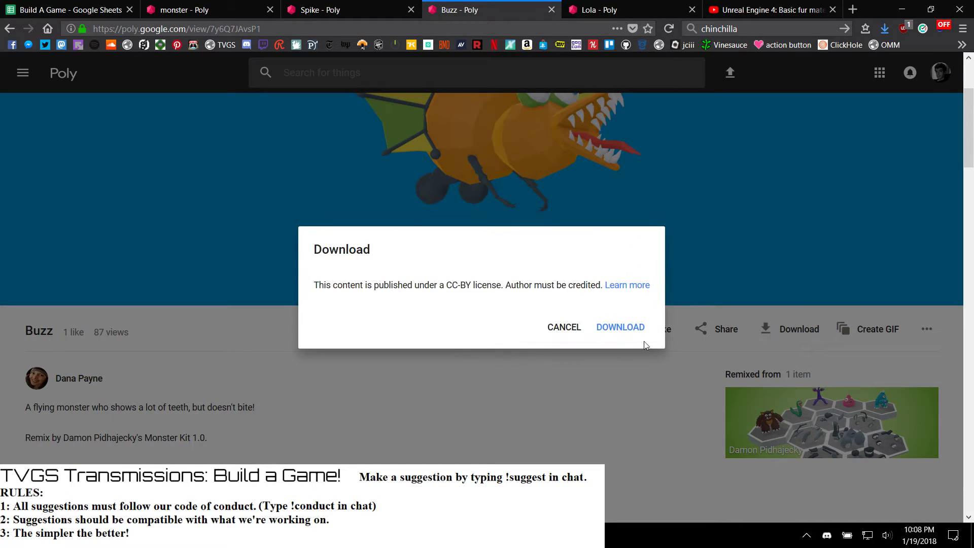
click(630, 333)
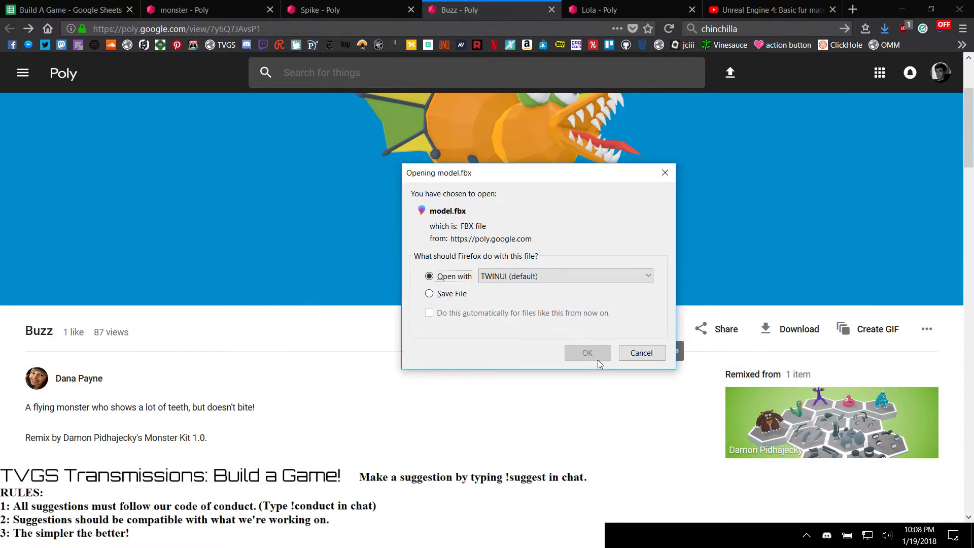
click(587, 354)
scroll(497, 368, up, 3)
drag(506, 350, 472, 231)
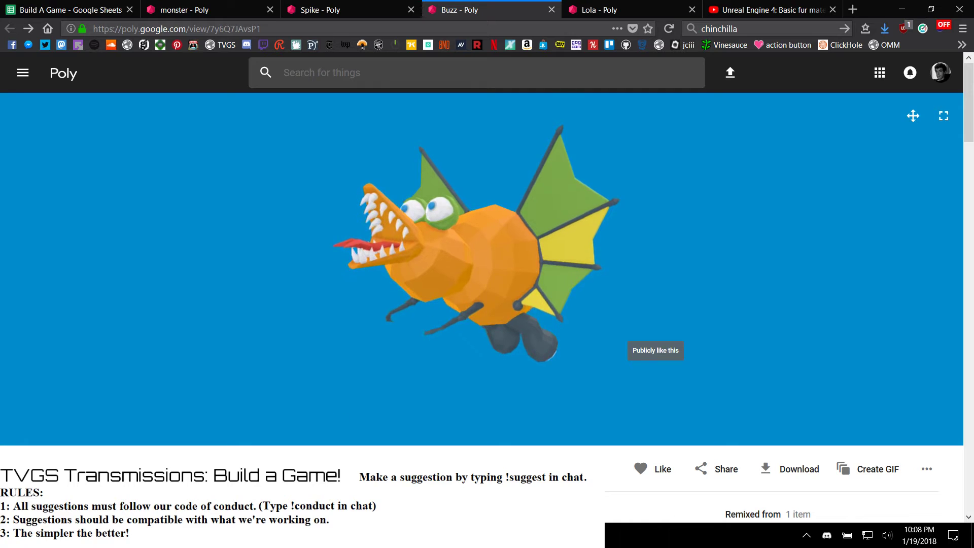
Step: Switch to the Unreal Editor and create a new folder inside the project's Models content folder
click(107, 536)
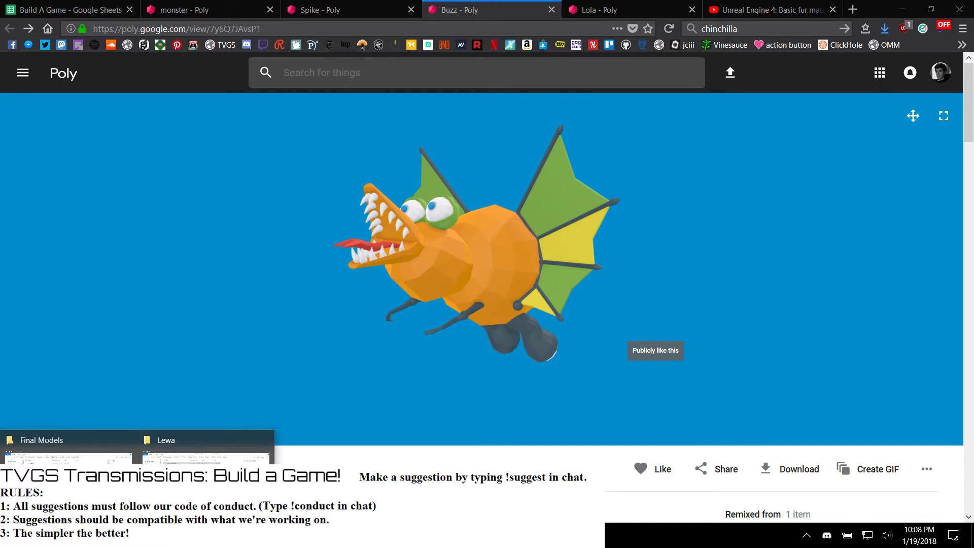
click(264, 535)
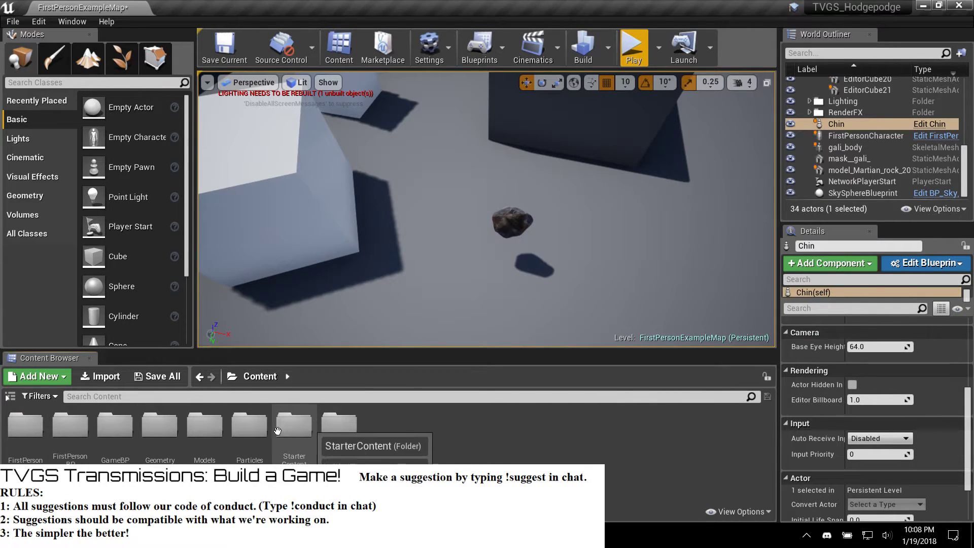
double_click(216, 429)
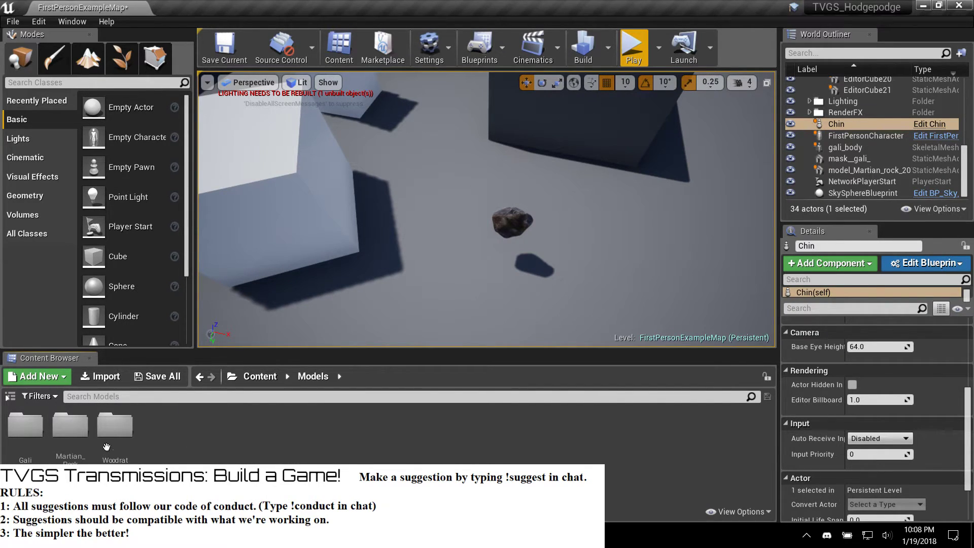
right_click(170, 439)
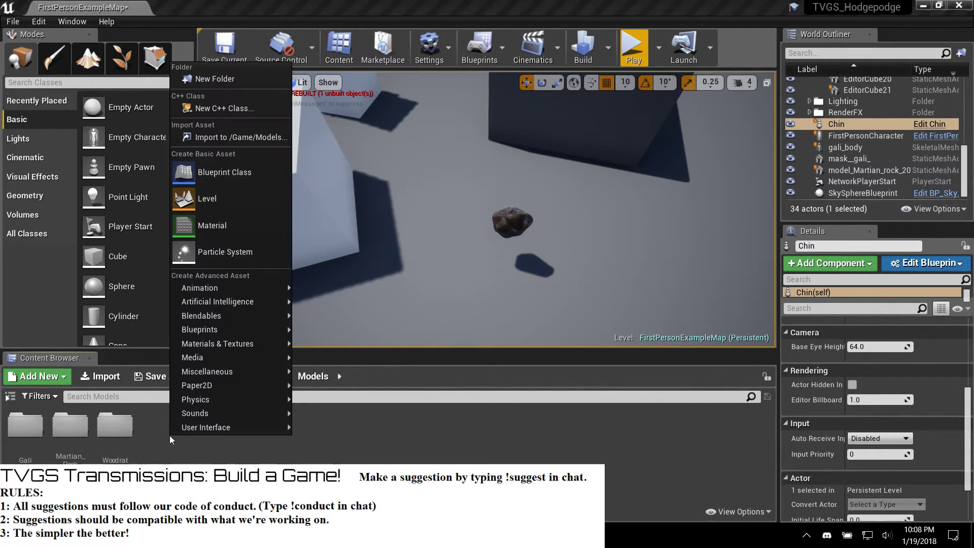
click(245, 78)
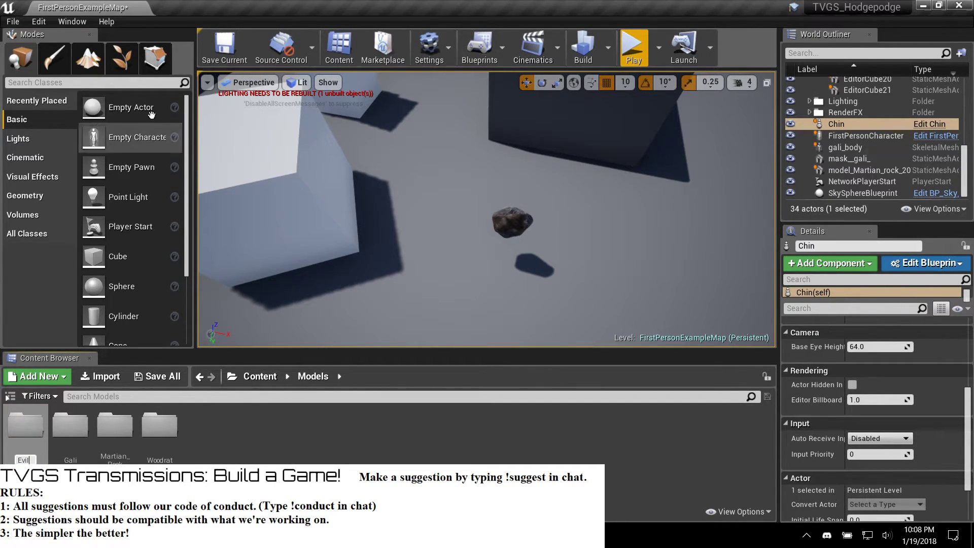
Step: Switch to the browser, like the Buzz and Lola models on Poly, and rotate the Spike model's preview
key(alt+Tab)
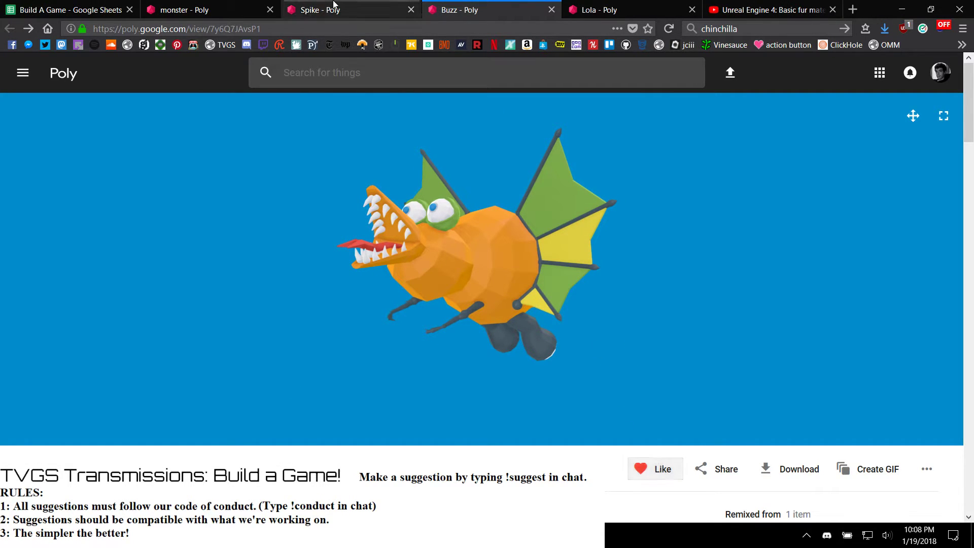
click(359, 7)
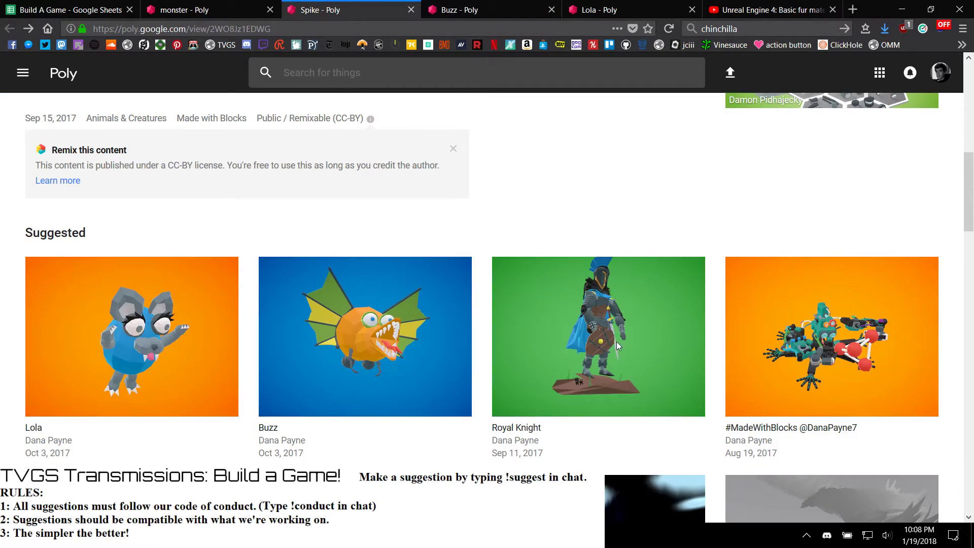
click(501, 11)
click(594, 10)
click(645, 472)
click(449, 10)
click(381, 7)
scroll(224, 383, up, 10)
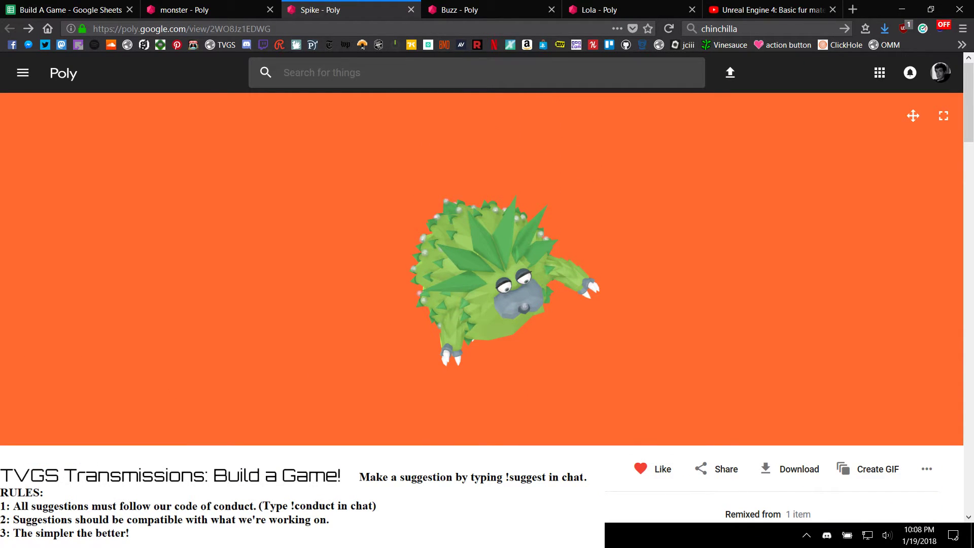
drag(482, 344, 0, 229)
Step: Return to the Unreal Editor, rename the new folder inside Models as Monsters, and open it
key(alt+Tab)
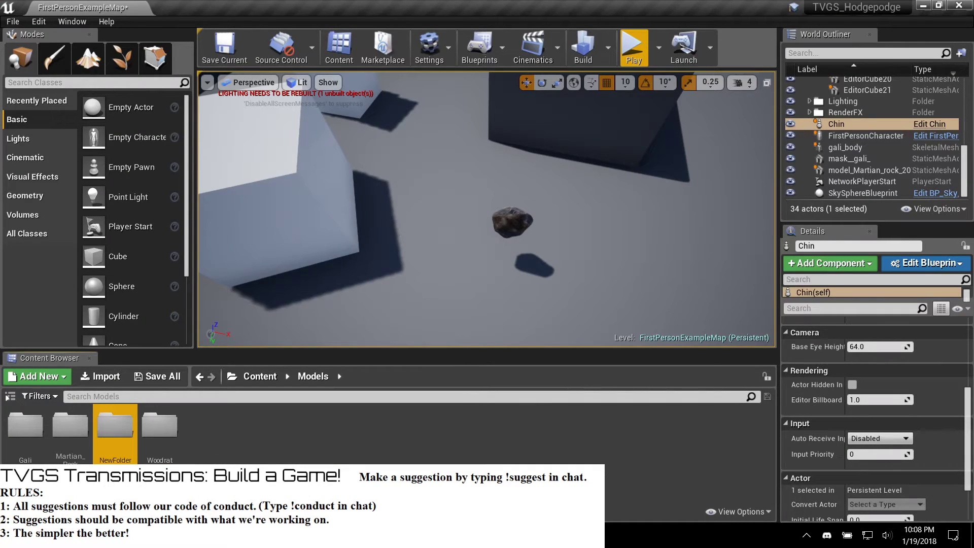
right_click(109, 451)
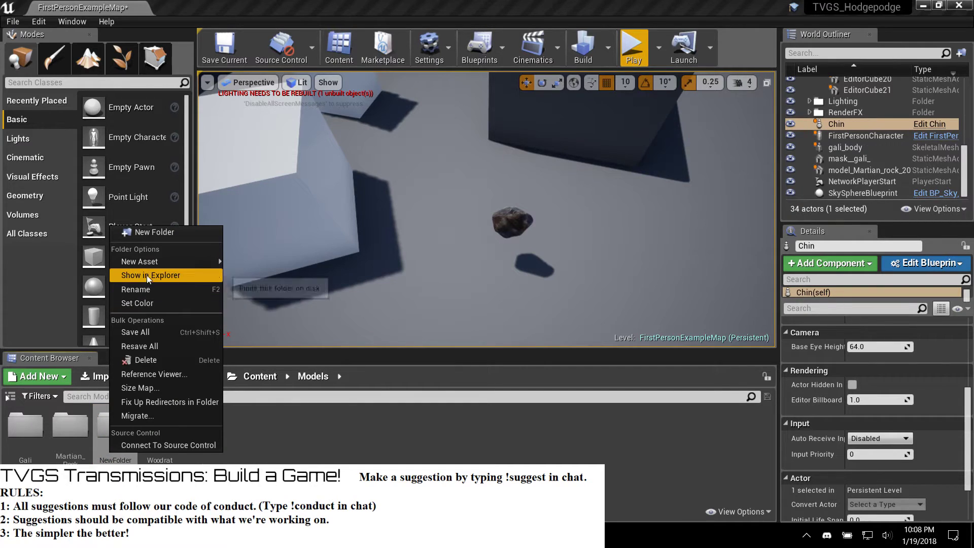
click(146, 286)
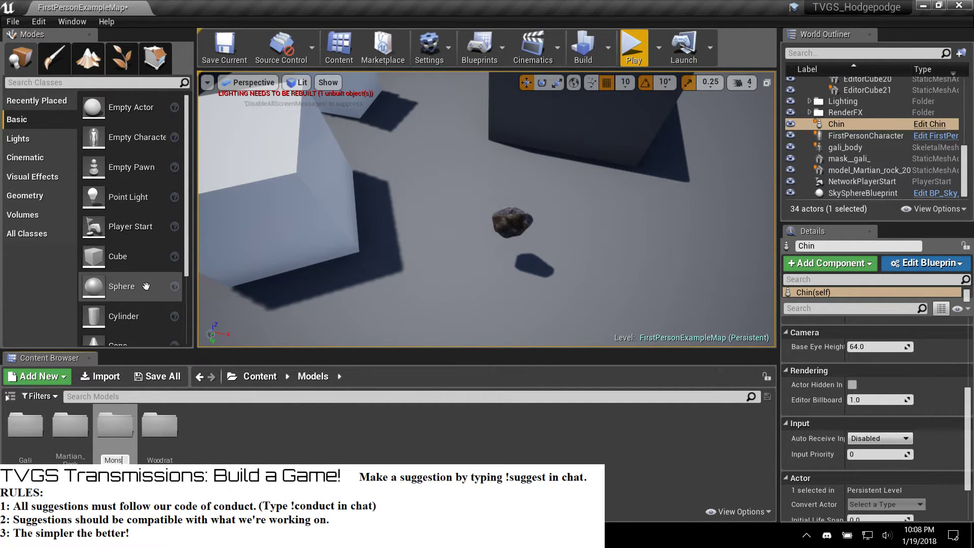
double_click(110, 425)
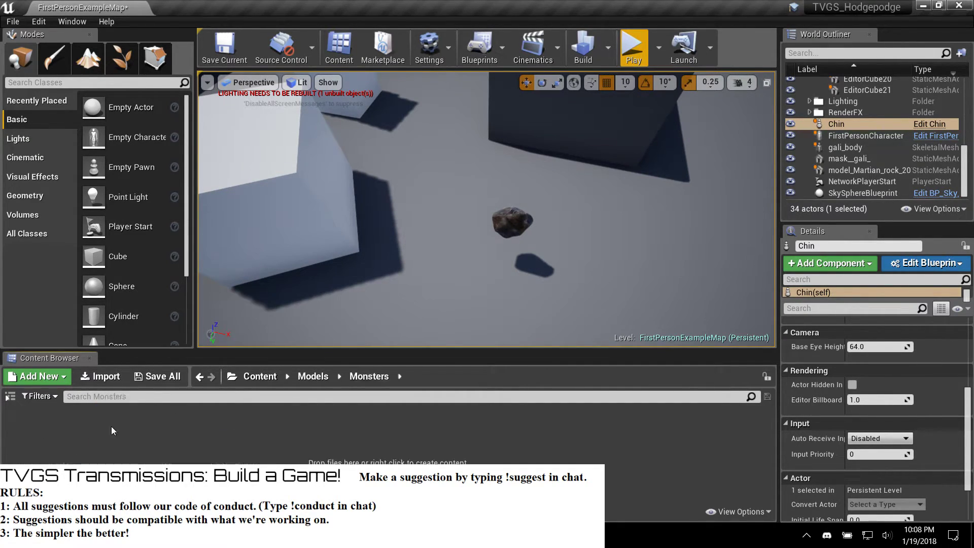
Step: Import model.fbx from the Downloads folder into Monsters using the same default settings for all parts, and close the message log
key(alt+Tab)
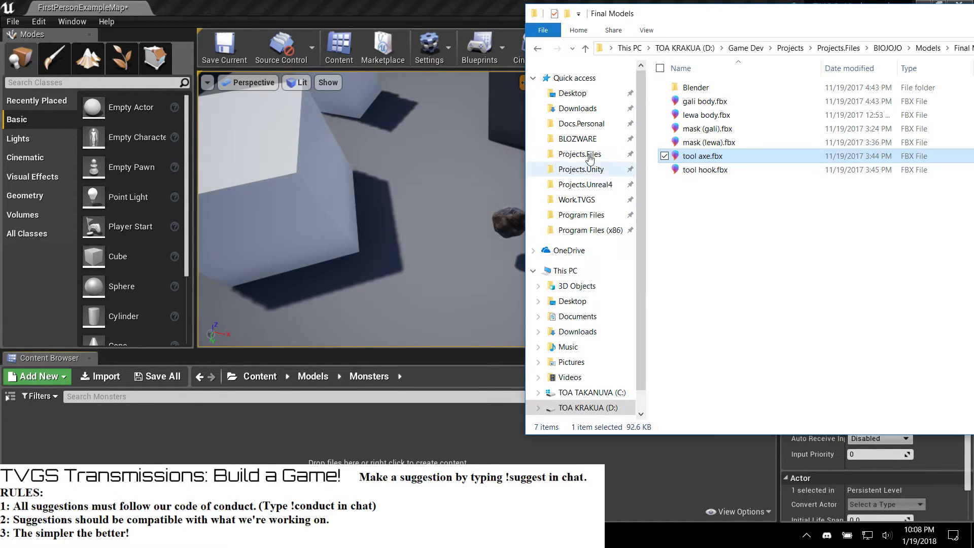
click(583, 109)
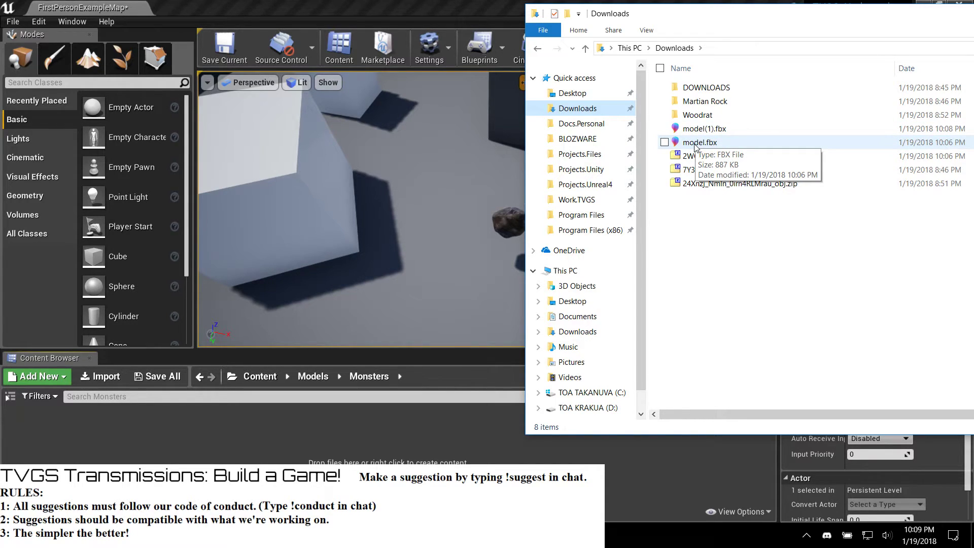
click(678, 148)
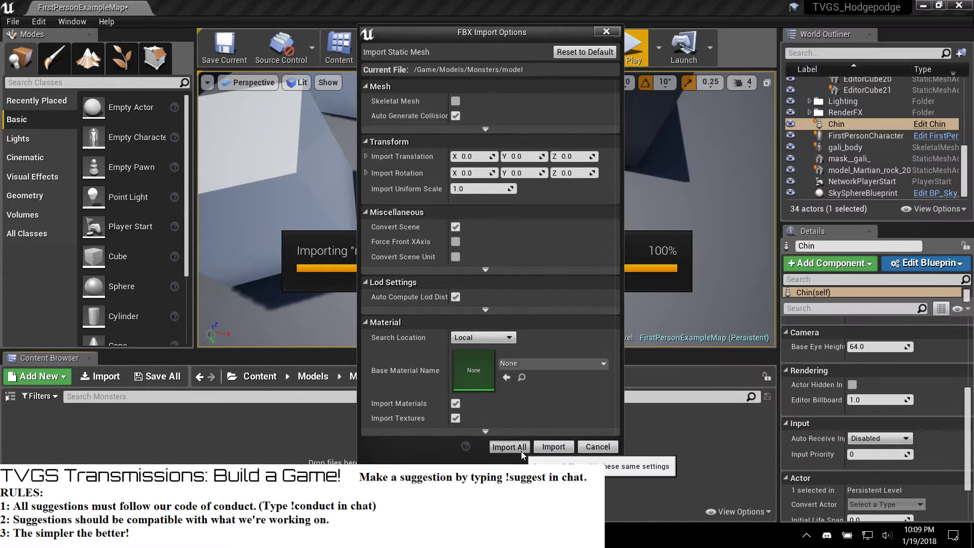
click(509, 447)
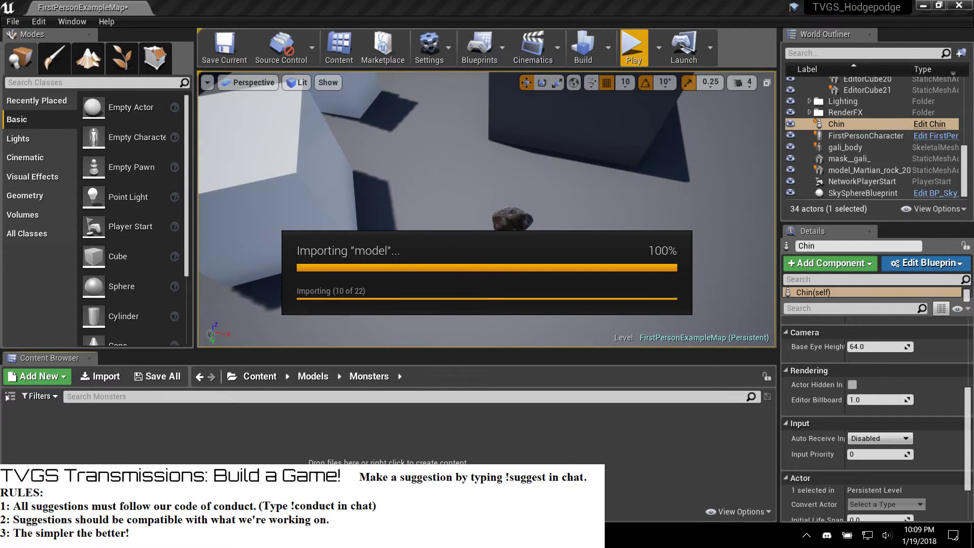
click(205, 453)
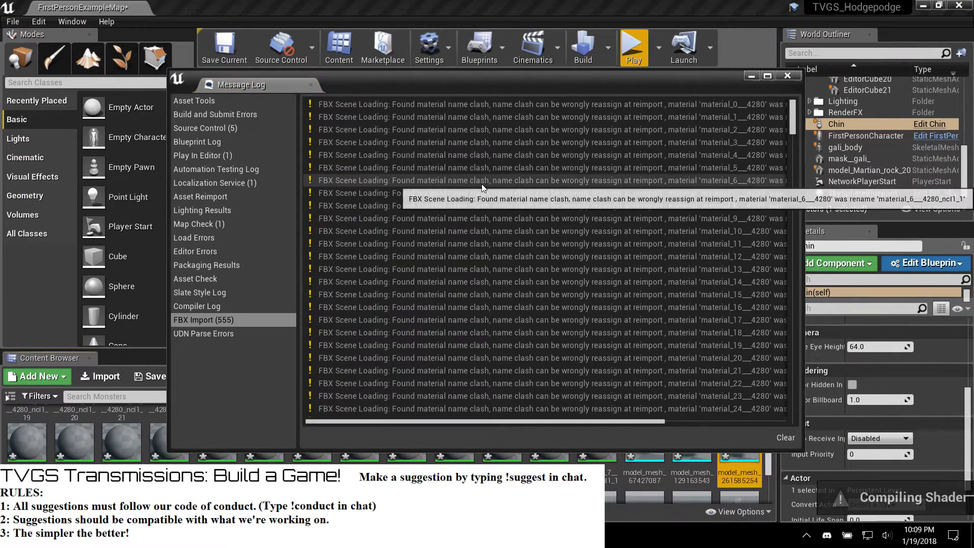
click(788, 76)
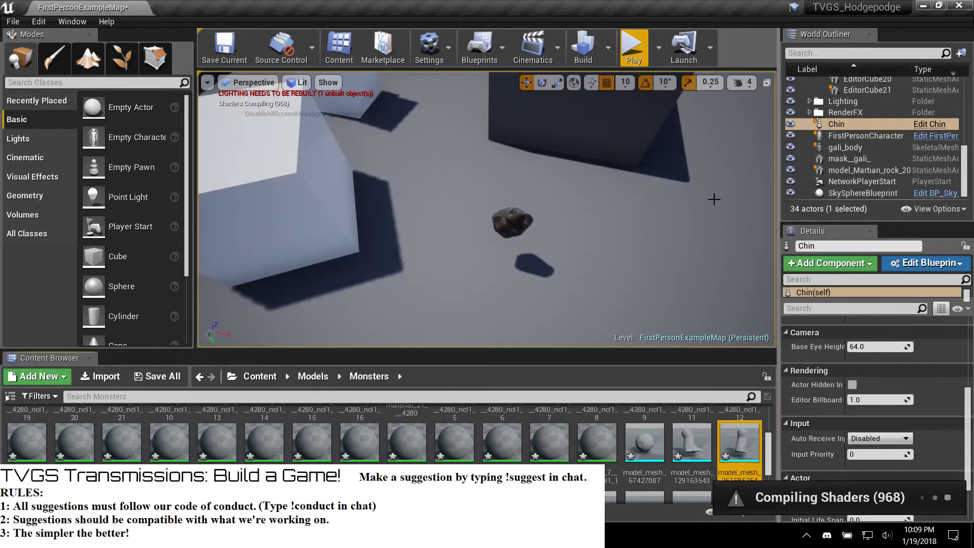
Step: Look through the materials and static meshes imported into the Monsters folder and inspect the details of individual mesh parts
scroll(440, 461, down, 2)
scroll(441, 463, down, 1)
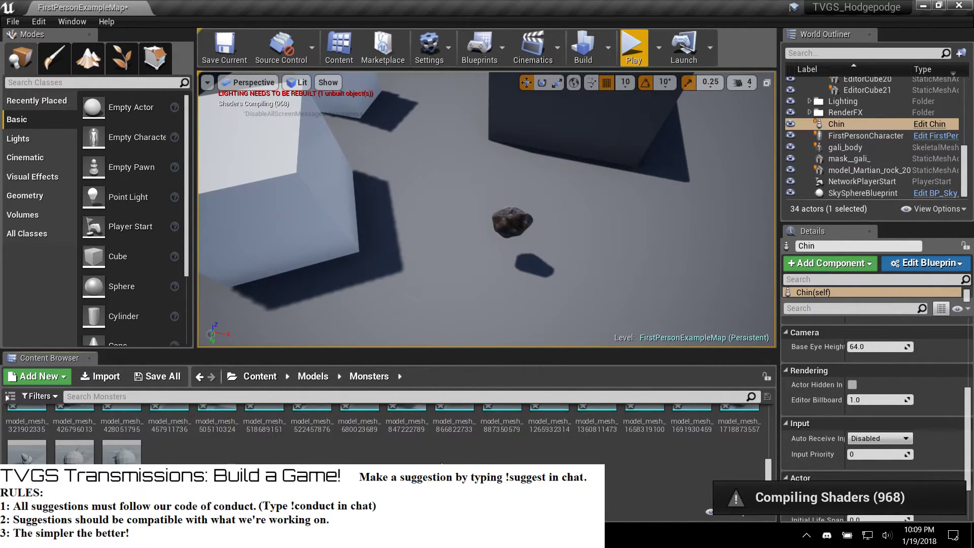
scroll(442, 463, up, 8)
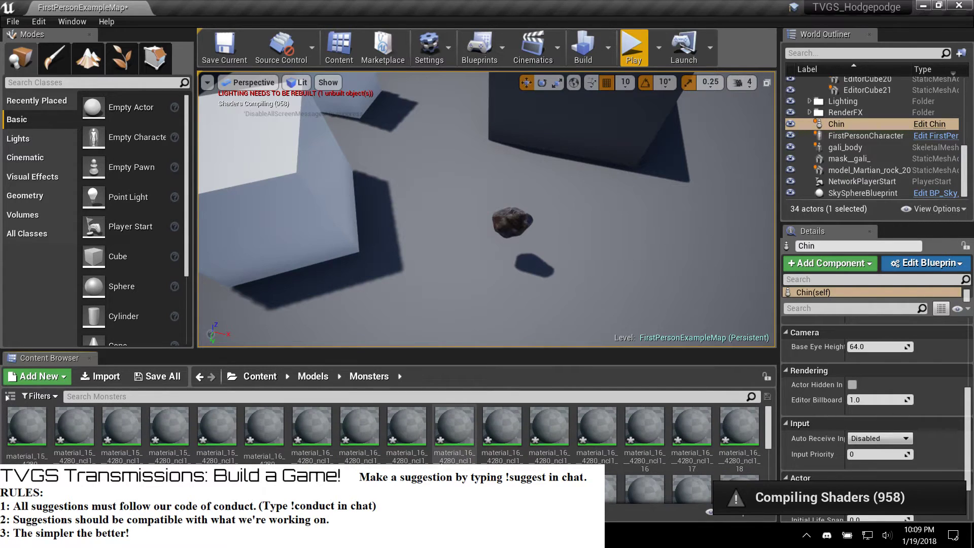
scroll(441, 463, down, 8)
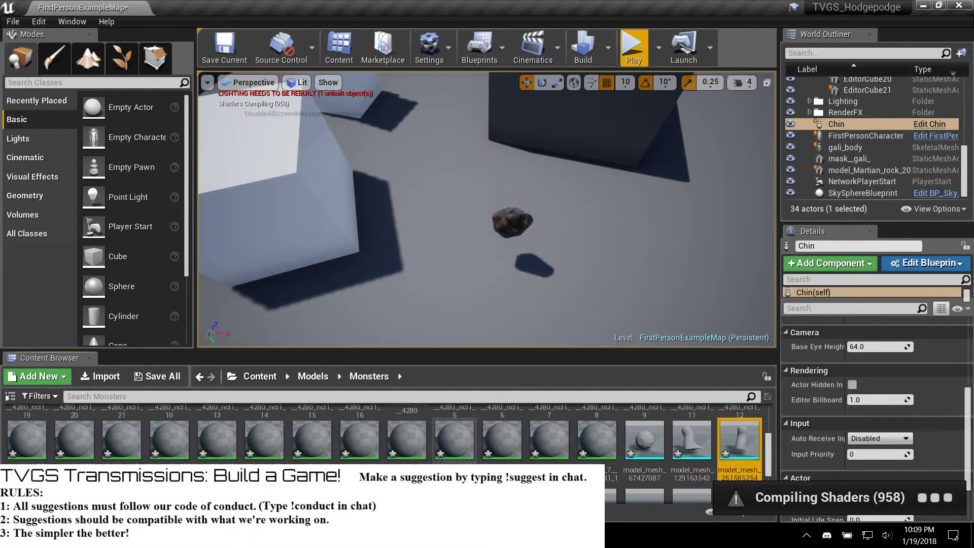
scroll(442, 463, up, 1)
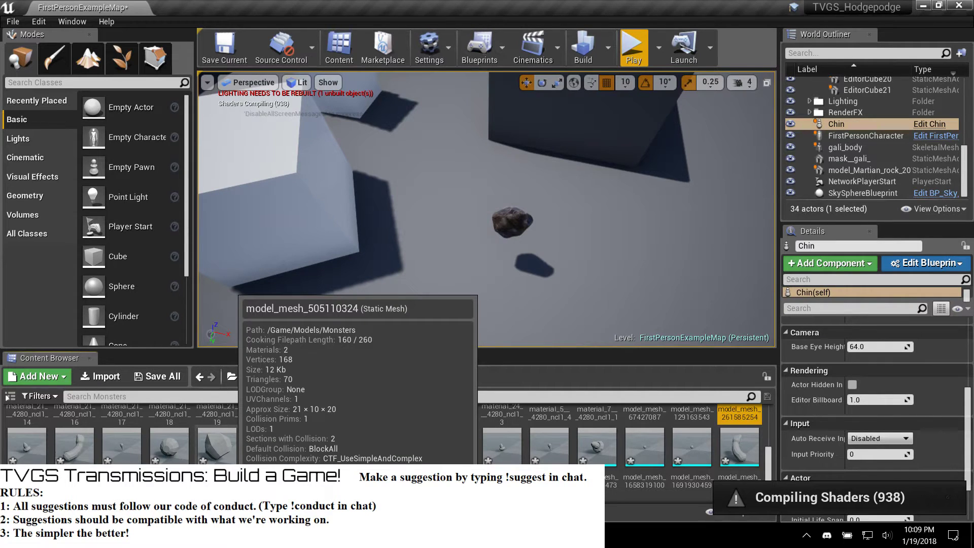
scroll(219, 442, up, 1)
scroll(577, 456, up, 1)
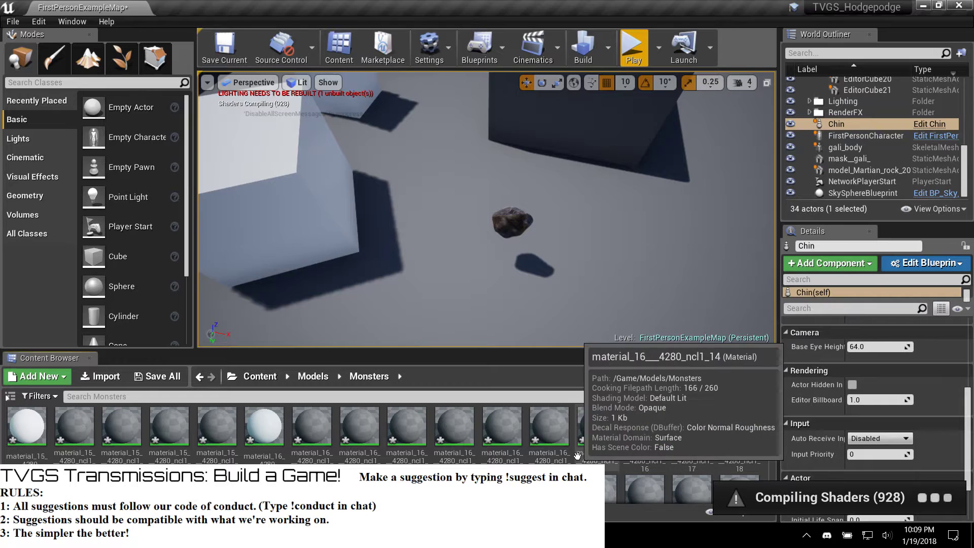
scroll(577, 455, down, 1)
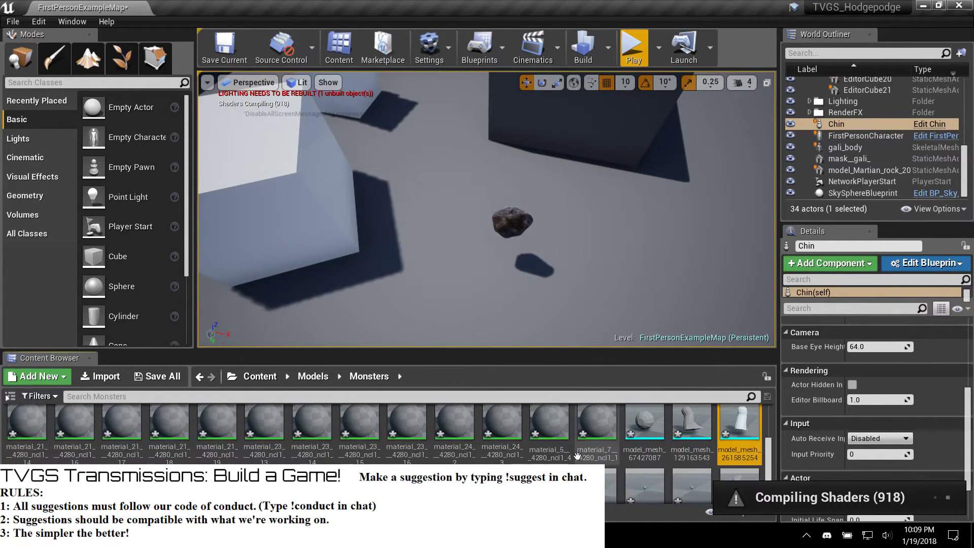
scroll(577, 455, down, 1)
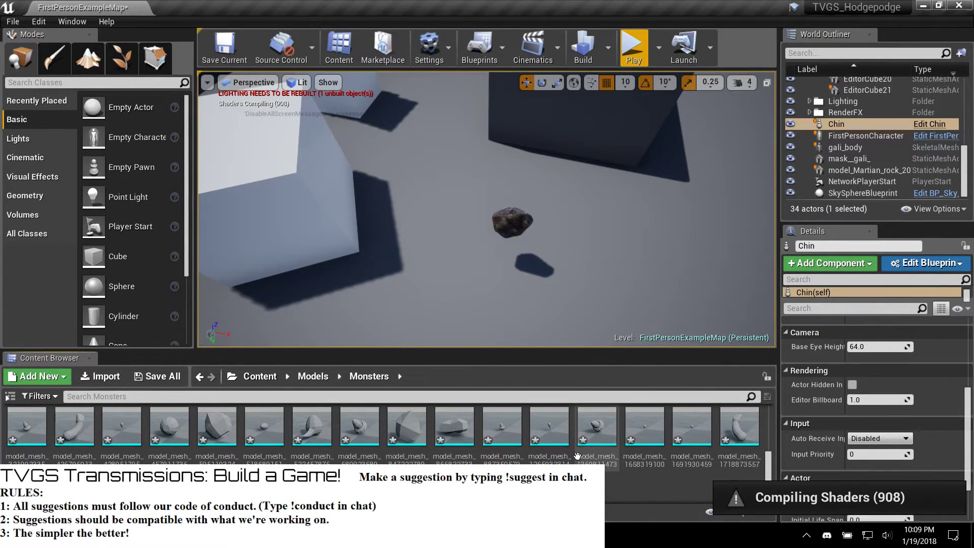
scroll(577, 455, down, 1)
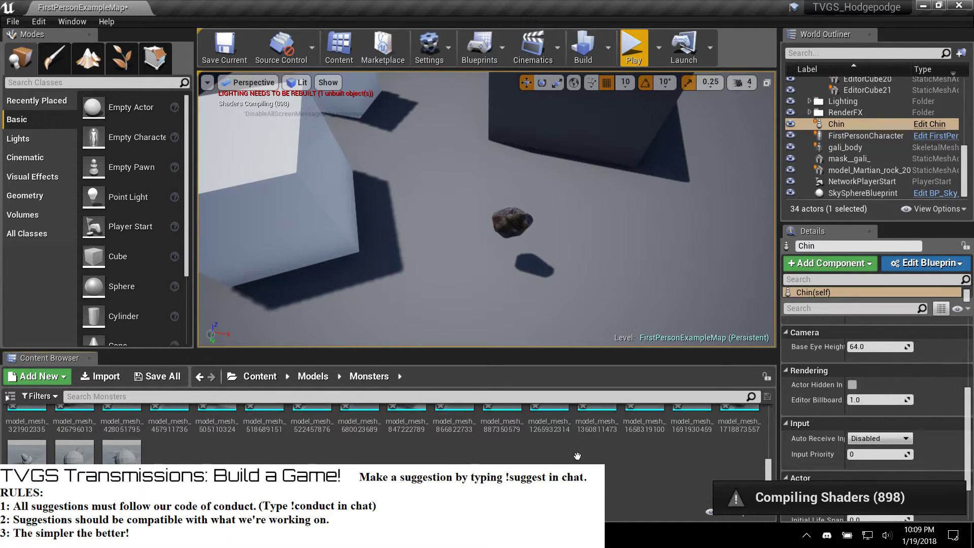
scroll(578, 455, up, 1)
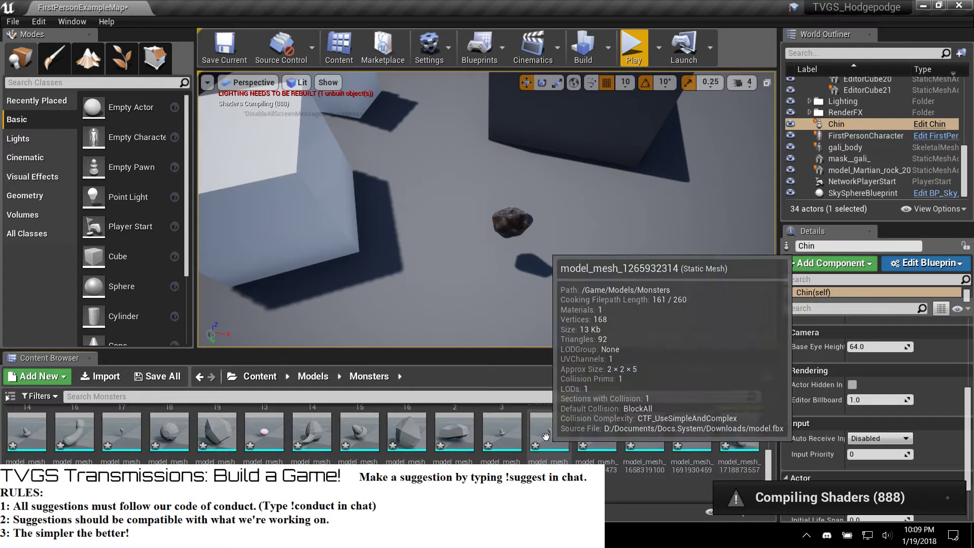
mouse_move(313, 431)
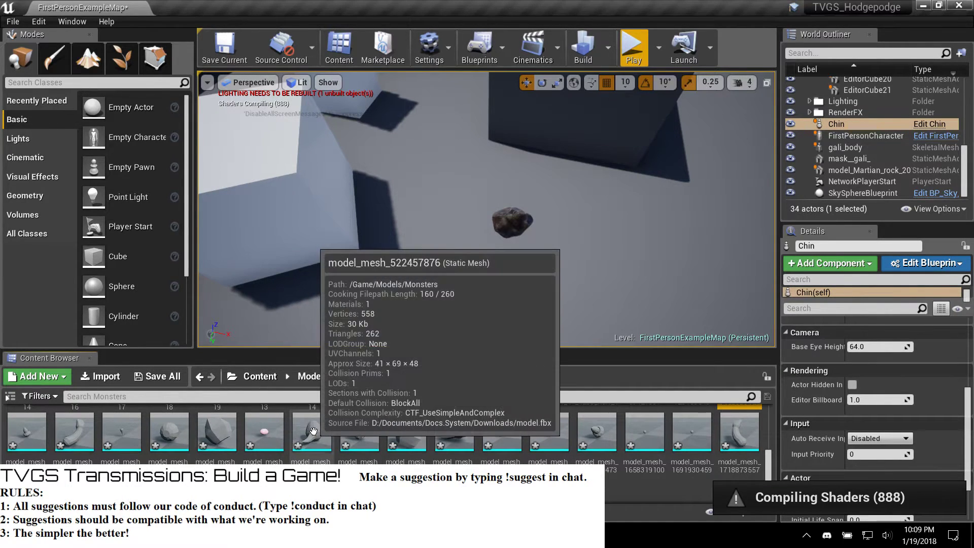
scroll(313, 431, up, 3)
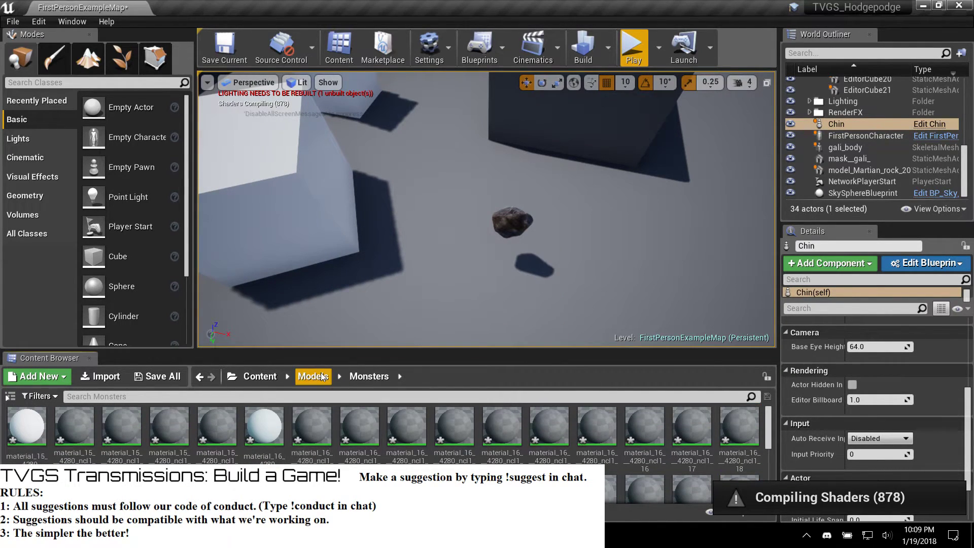
scroll(317, 426, down, 3)
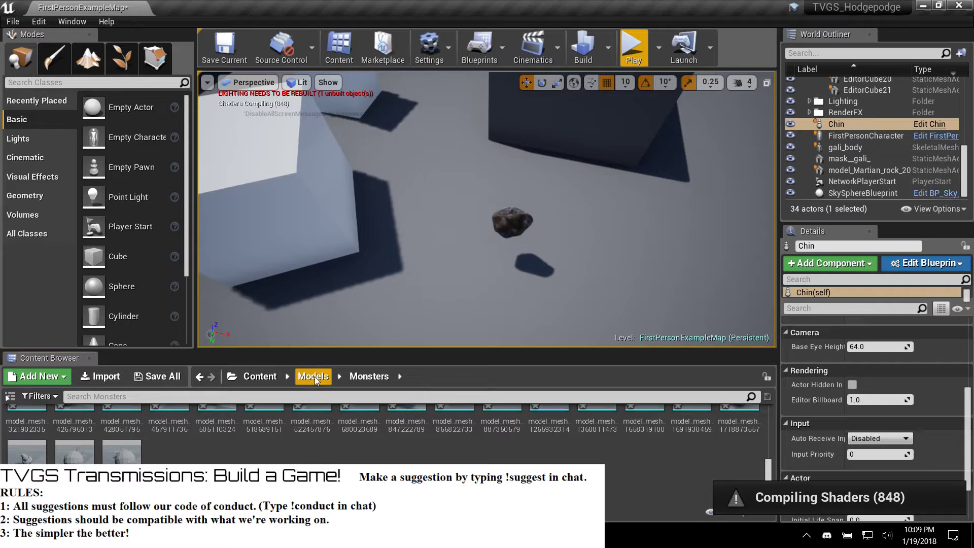
Step: Go back to the Models folder and create a new folder named Monster2 there
click(314, 378)
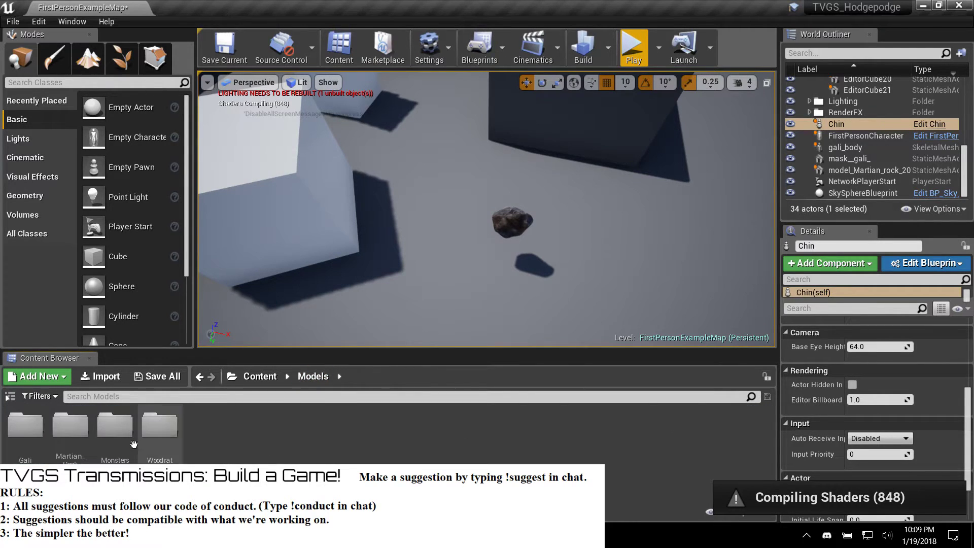
right_click(222, 423)
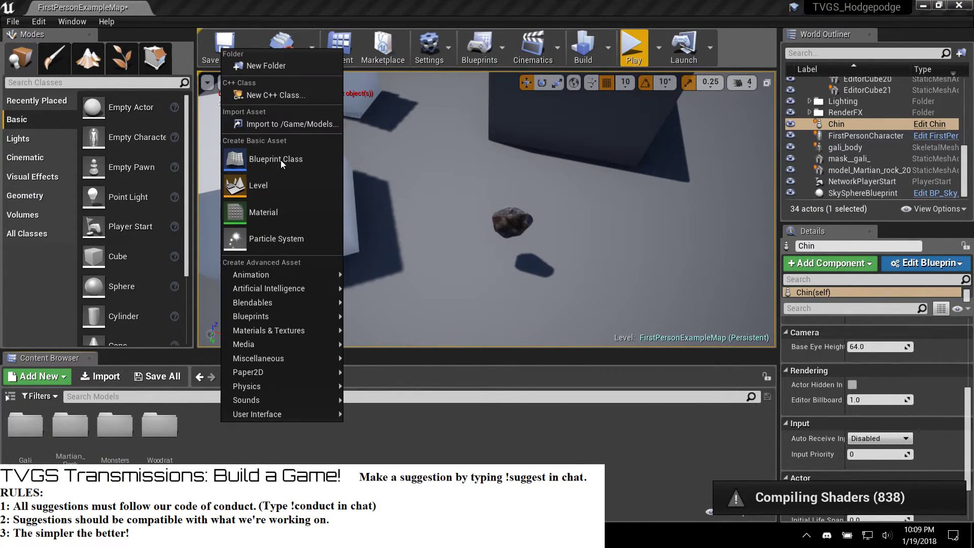
click(266, 66)
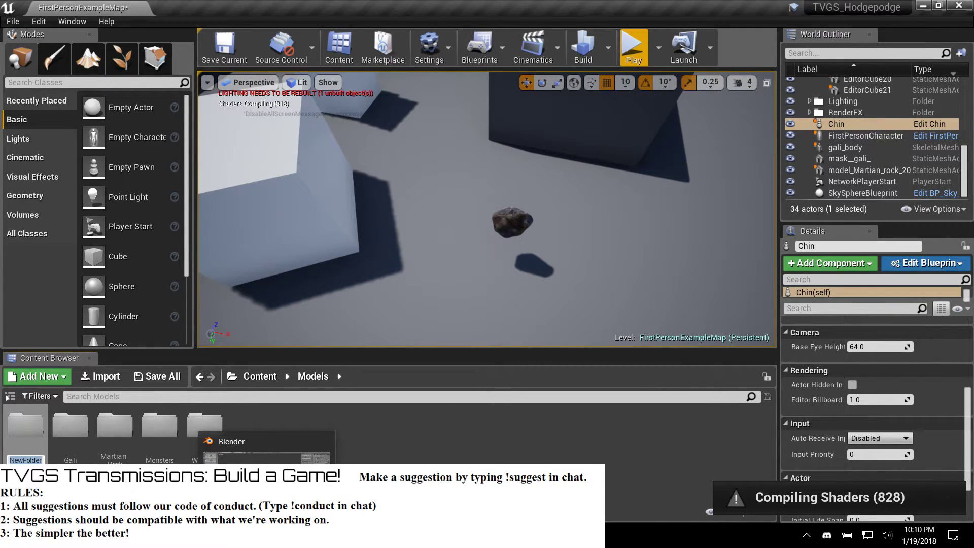
text(Monster2)
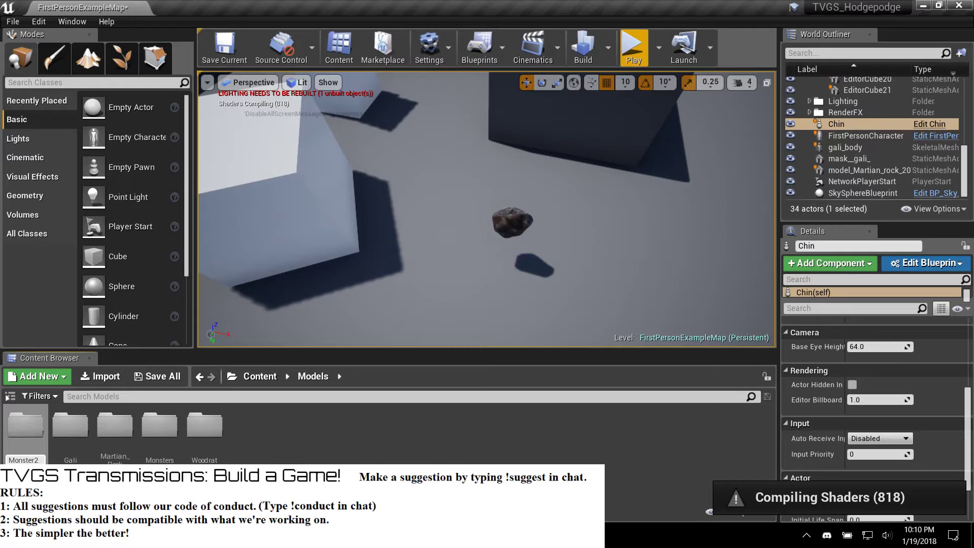
key(Return)
Step: Rename the Monsters folder inside Models as Monster1
right_click(166, 439)
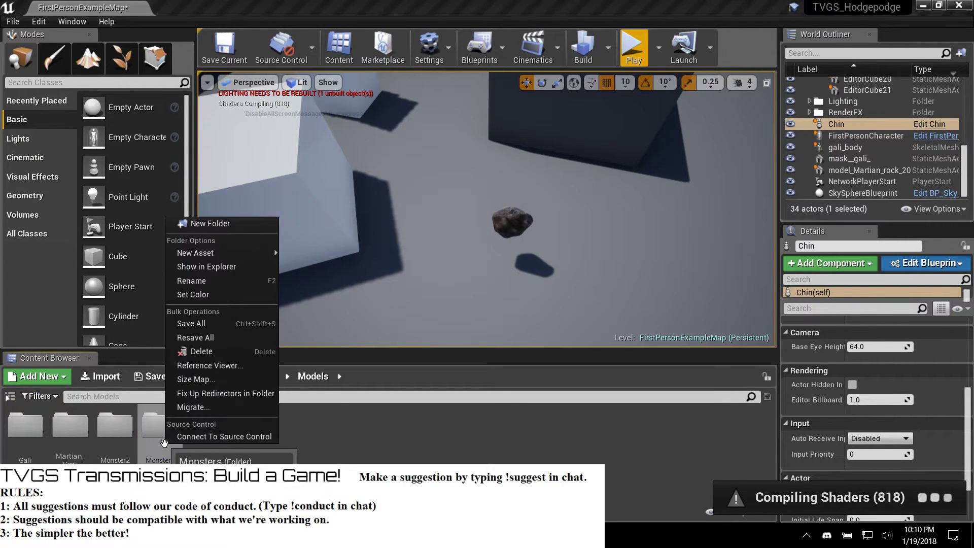
click(195, 282)
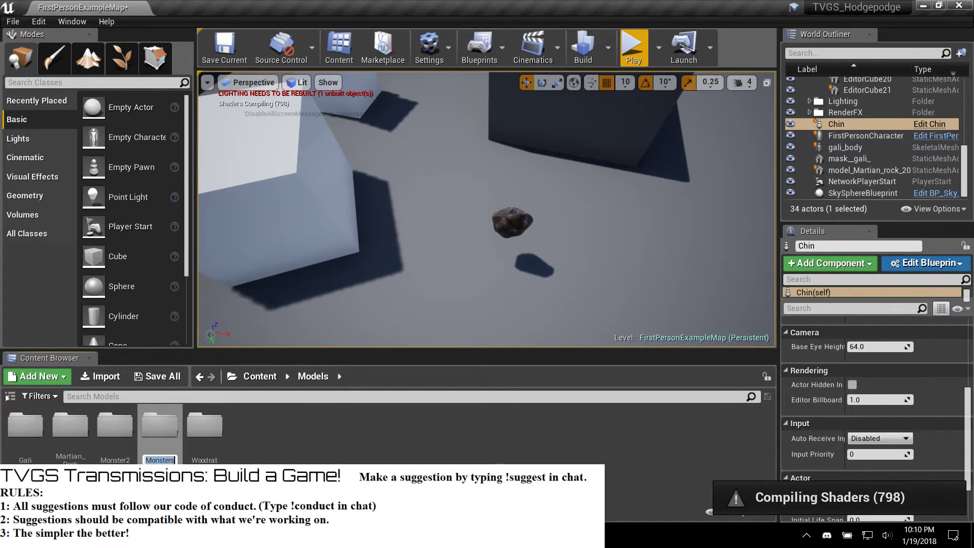
key(BackSpace)
text(1)
key(Return)
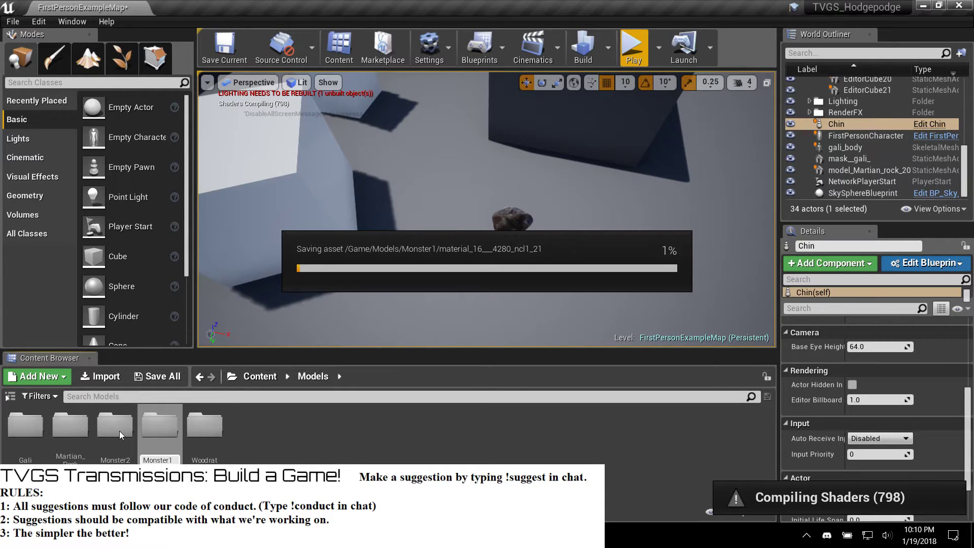
Step: Switch to the browser and examine the Lola and Buzz monster models on their Poly pages
key(alt+Tab)
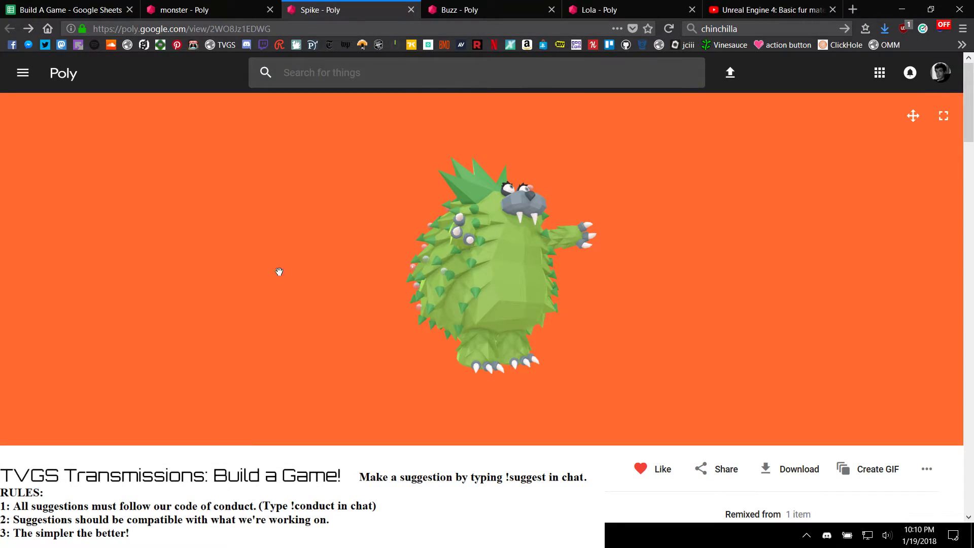
click(488, 5)
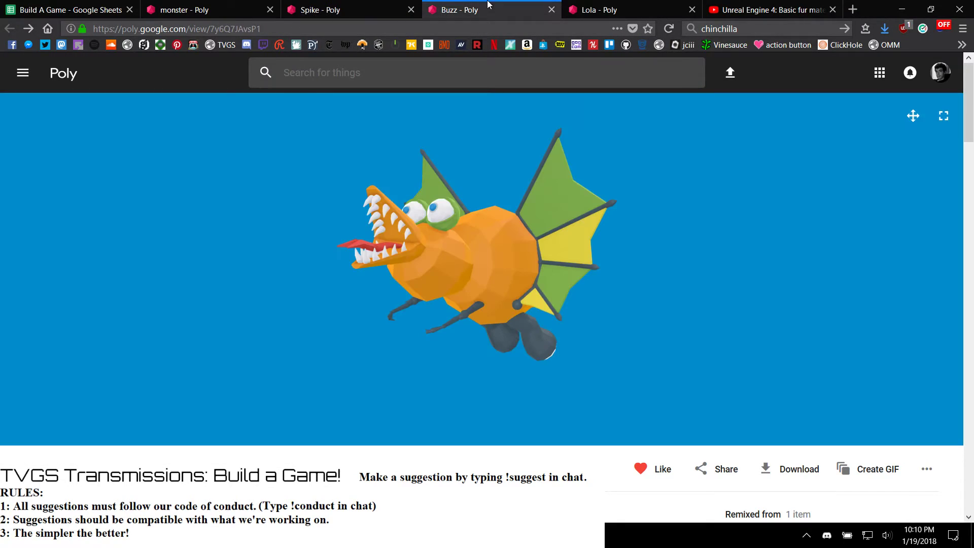
click(579, 8)
drag(533, 276, 494, 225)
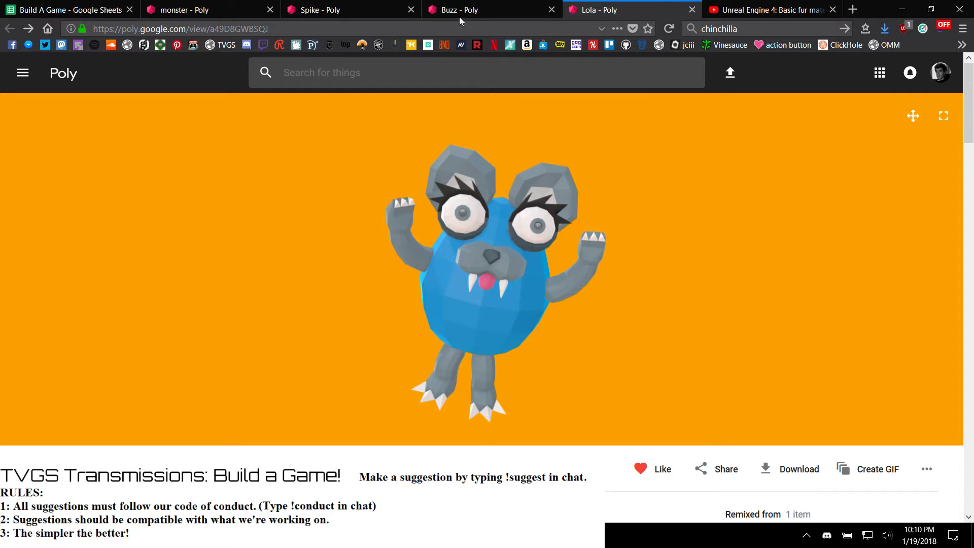
drag(466, 344, 477, 274)
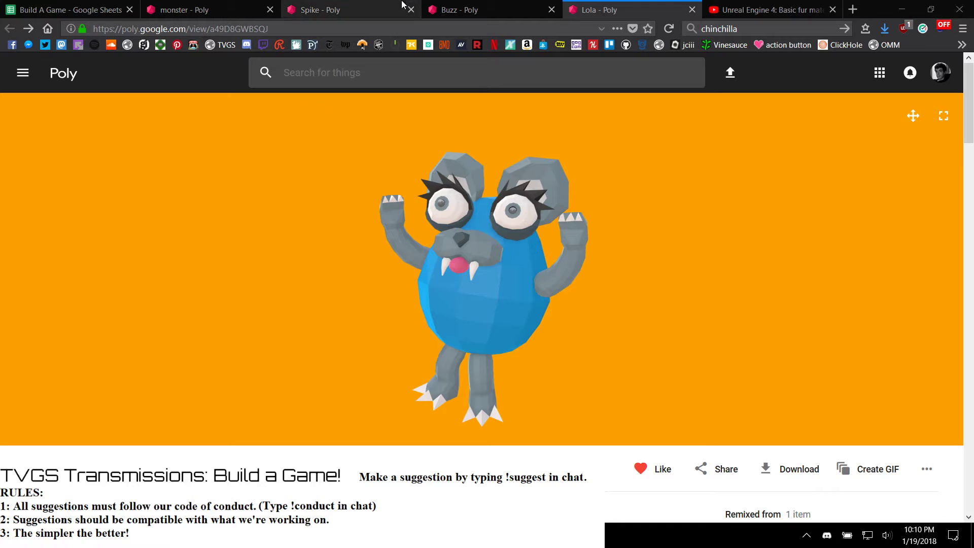
click(358, 5)
click(499, 5)
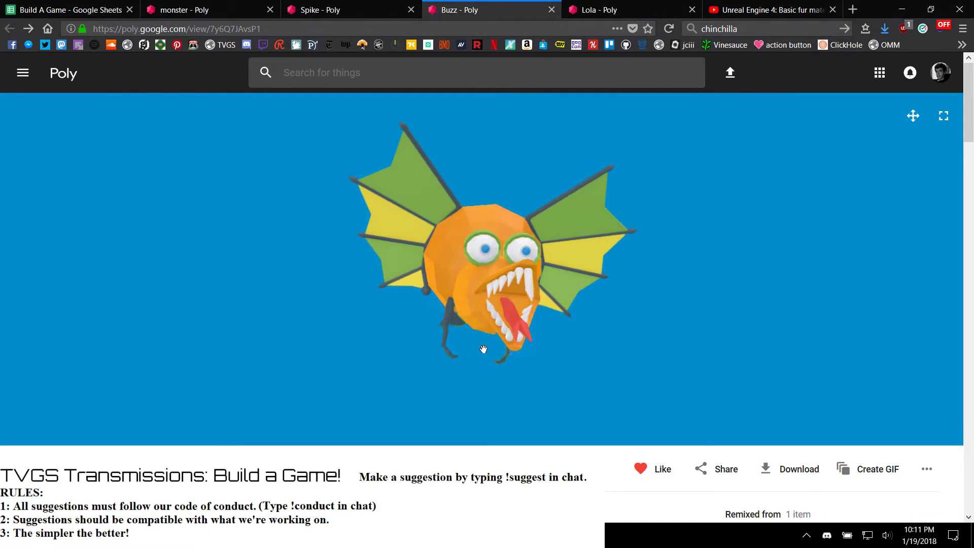
scroll(305, 434, down, 3)
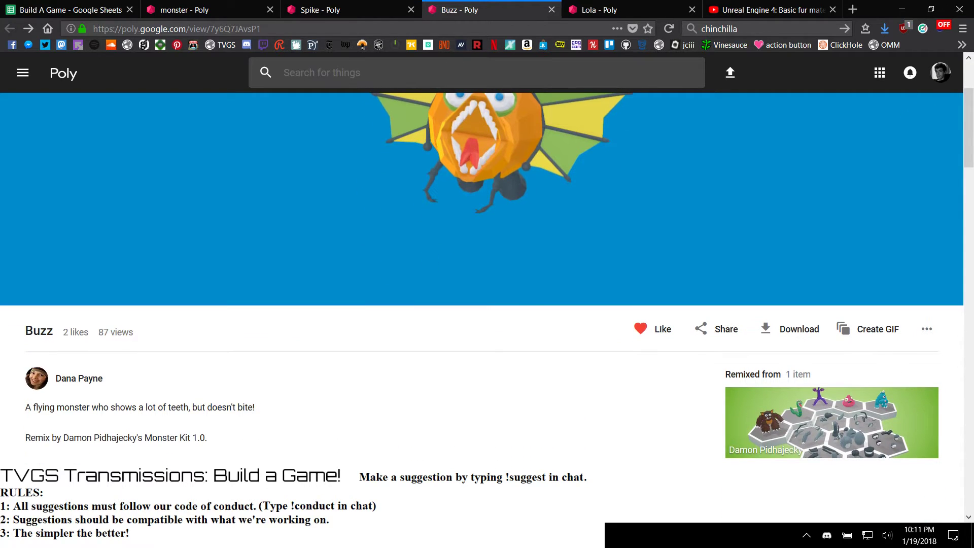
scroll(435, 378, up, 2)
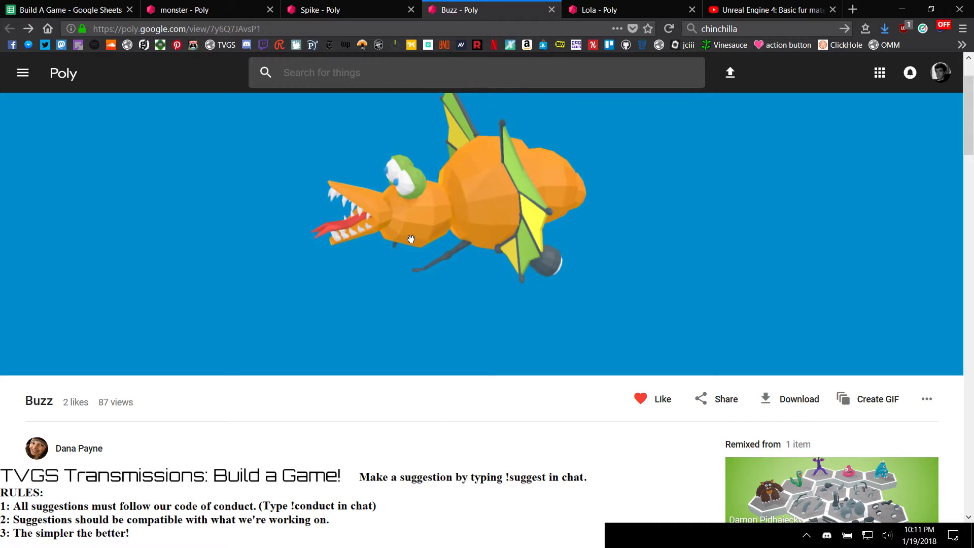
Step: Rotate the Spike model on its Poly page to inspect it from several angles, and return to the Buzz page
click(363, 10)
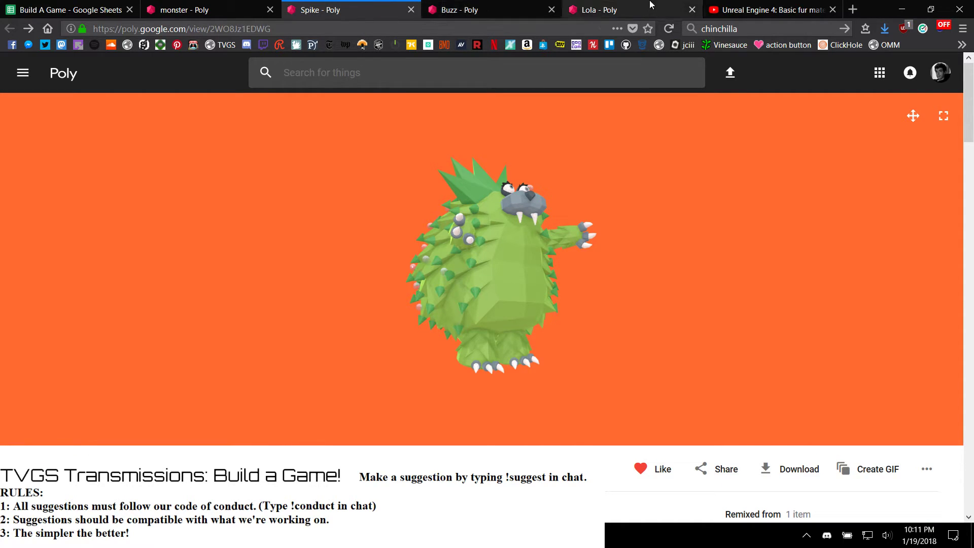
drag(492, 407, 463, 370)
drag(459, 283, 432, 258)
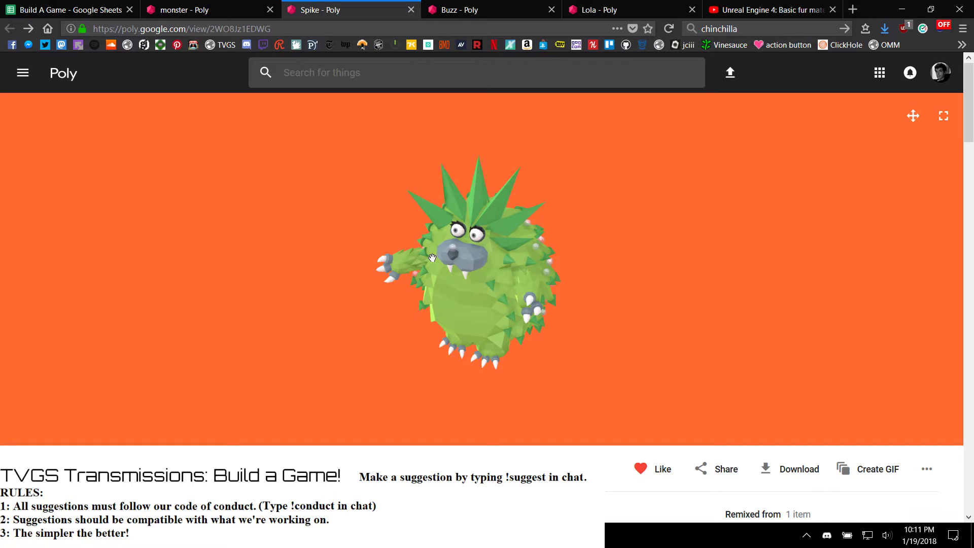
drag(497, 212, 498, 207)
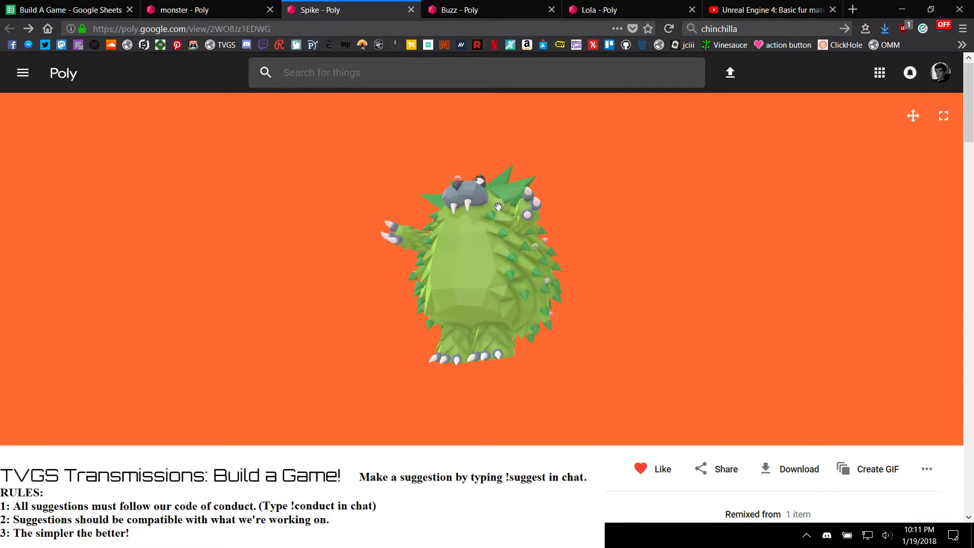
drag(443, 272, 467, 270)
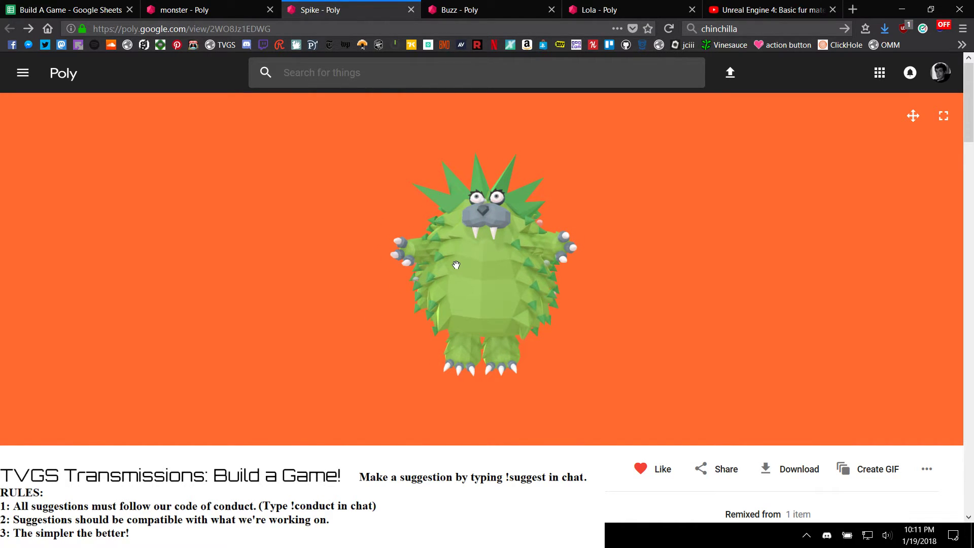
click(495, 9)
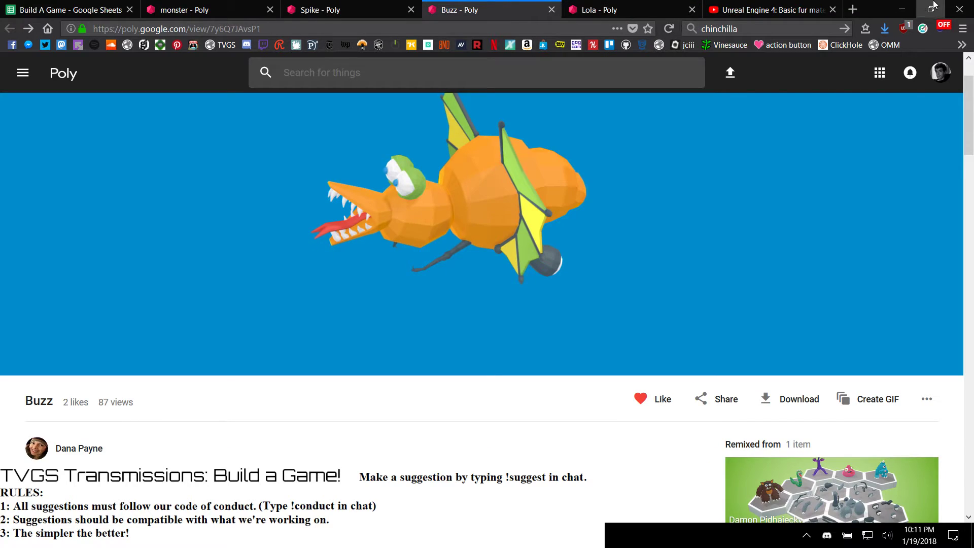
Step: Search the web for "nintendo labo" in a new browser tab and open the official Nintendo Labo site
click(852, 16)
click(798, 31)
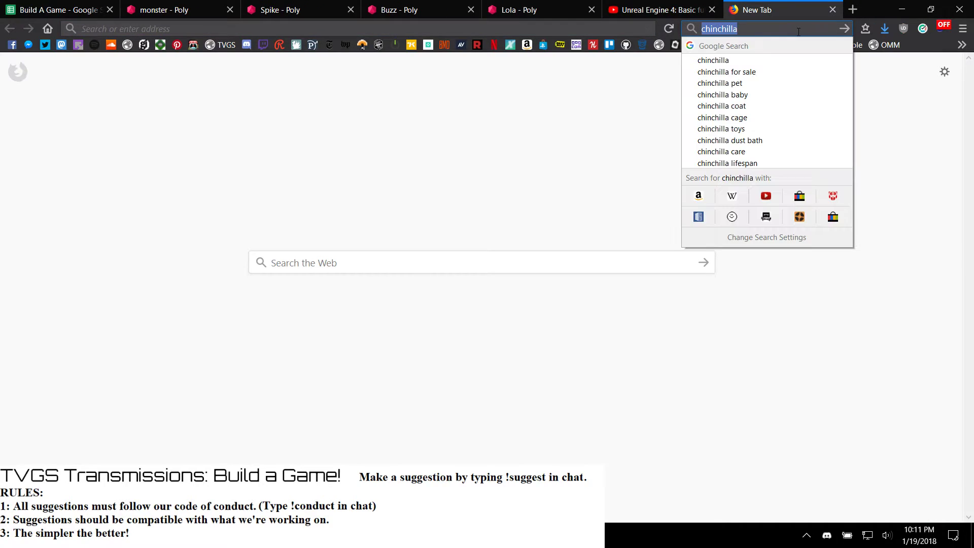
text(nintendo)
key(Down)
key(Down)
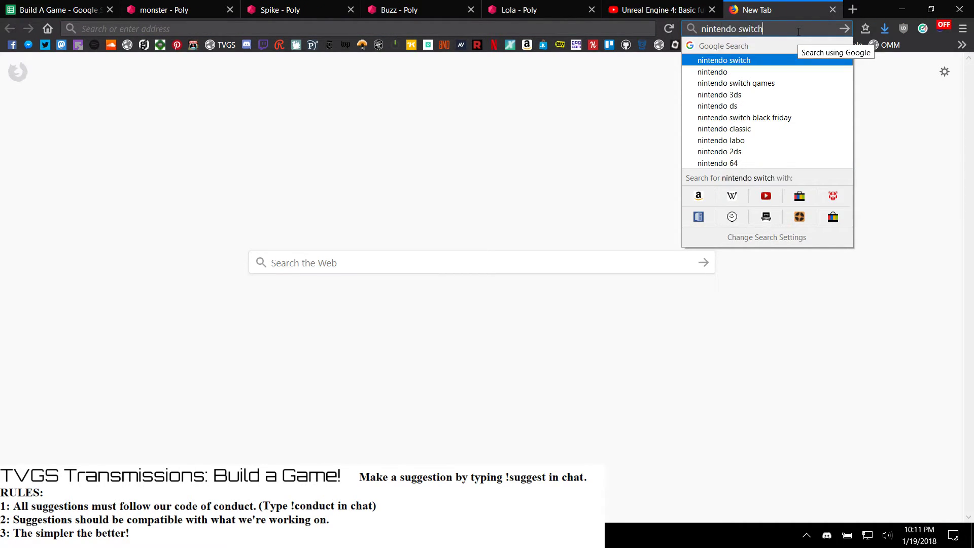
text(labo)
key(Down)
key(Down)
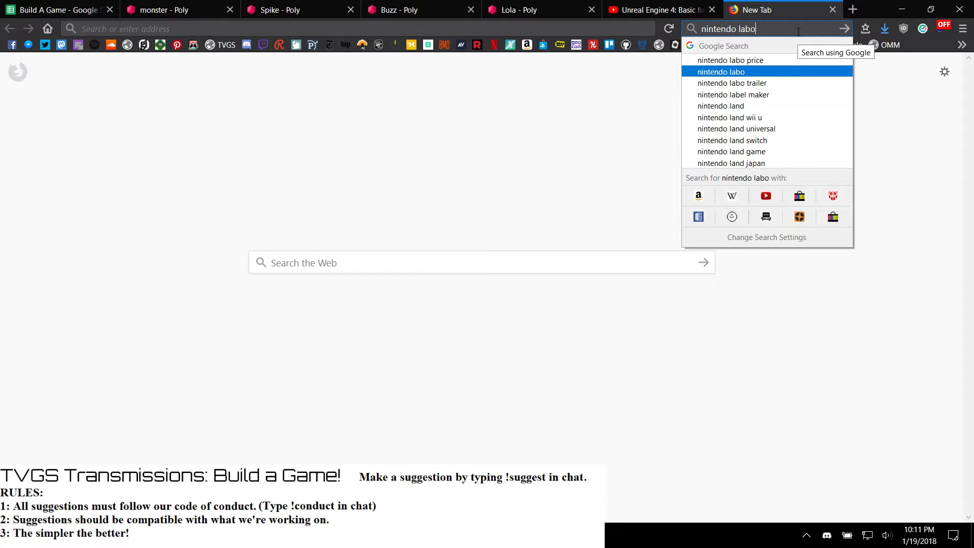
key(Return)
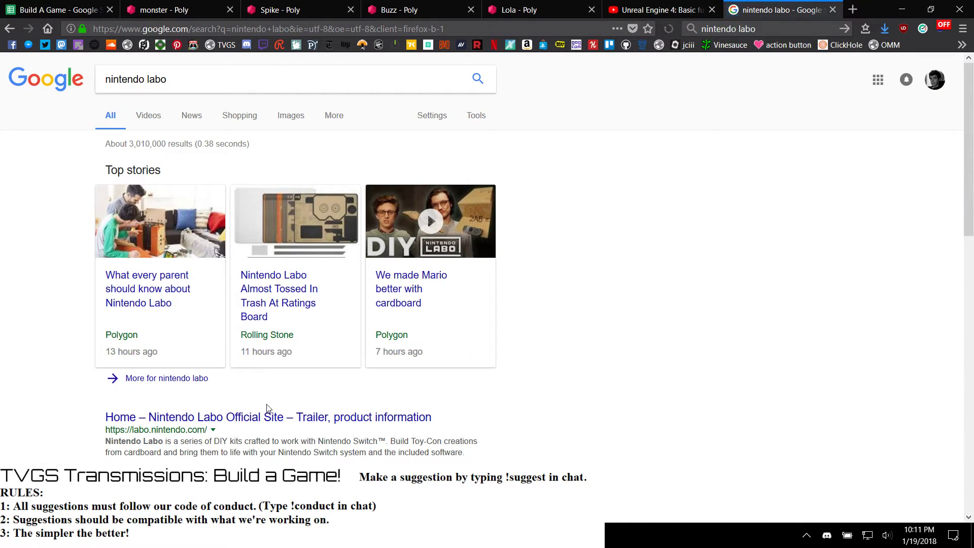
click(265, 417)
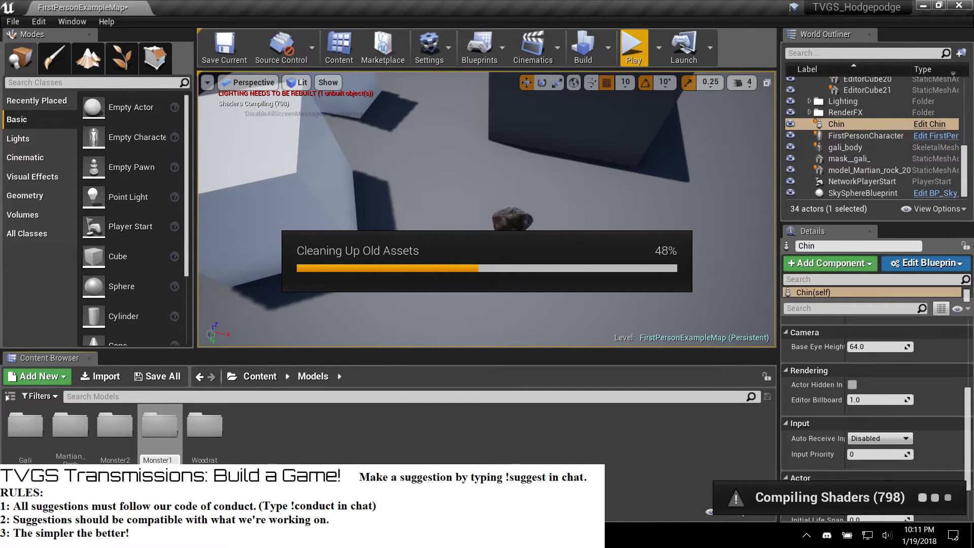
key(alt+Tab)
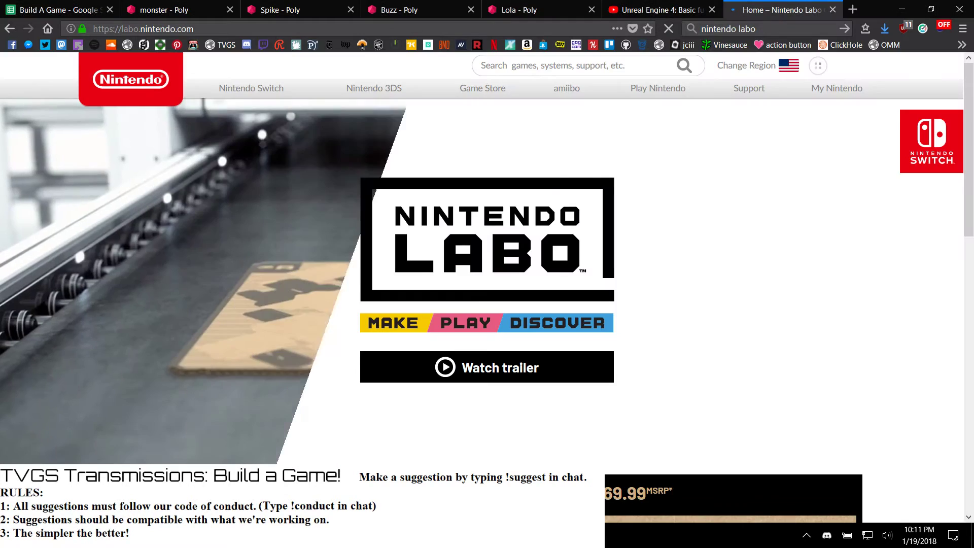
Step: Look over the kits on the Nintendo Labo home page and open the Toy-Con 01 Variety Kit page
scroll(443, 395, down, 6)
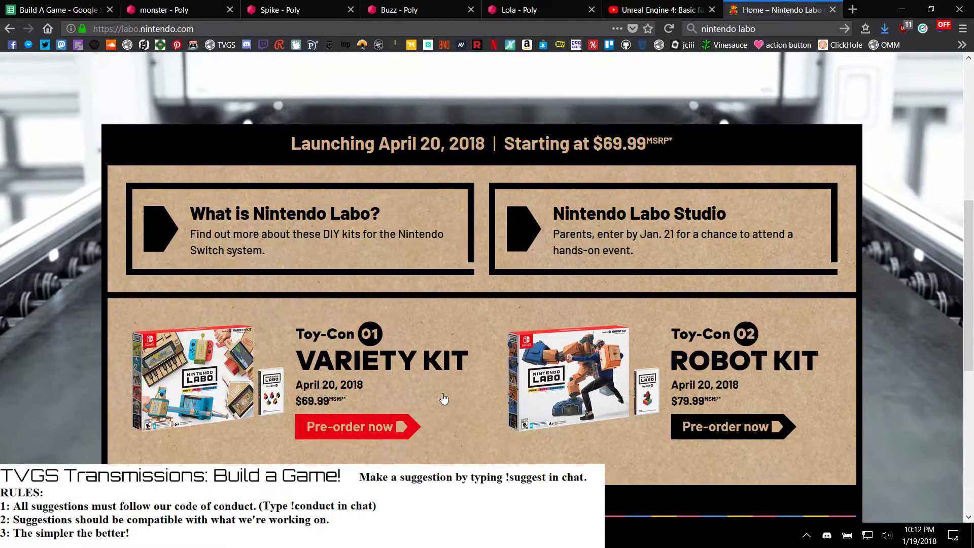
scroll(374, 385, down, 1)
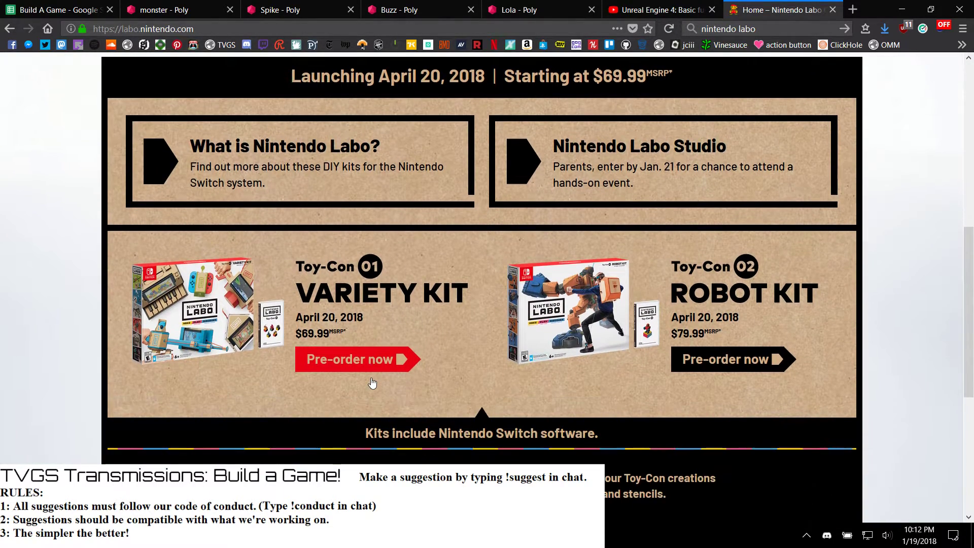
scroll(373, 384, down, 5)
scroll(343, 375, up, 6)
click(344, 375)
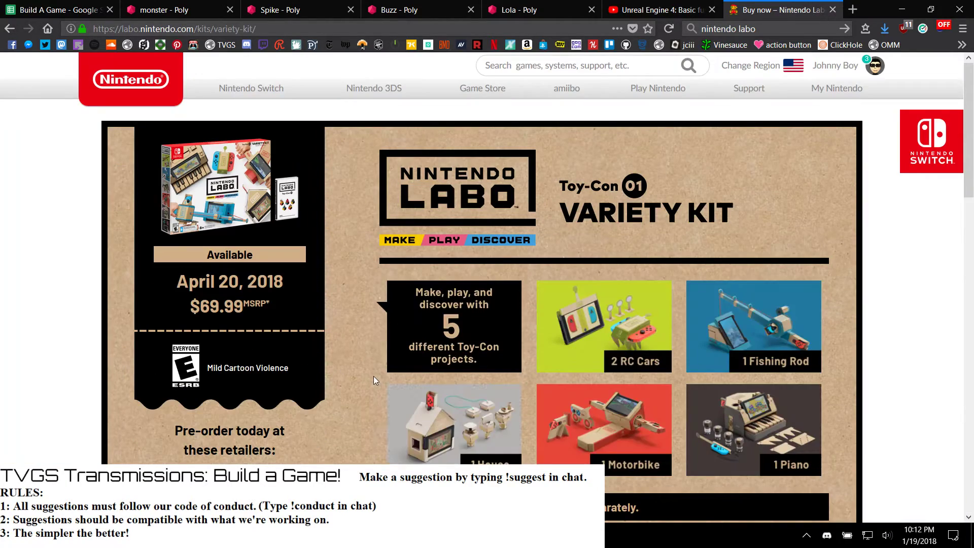
Step: Read through the Variety Kit page, examining its Toy-Con projects, included software and list of materials
scroll(373, 376, down, 1)
scroll(374, 377, down, 8)
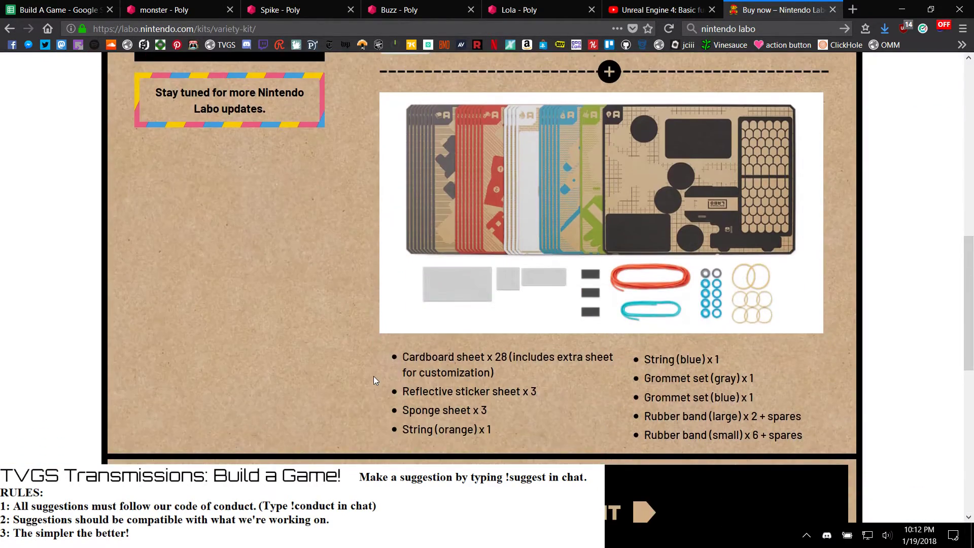
scroll(373, 376, down, 5)
scroll(374, 376, up, 9)
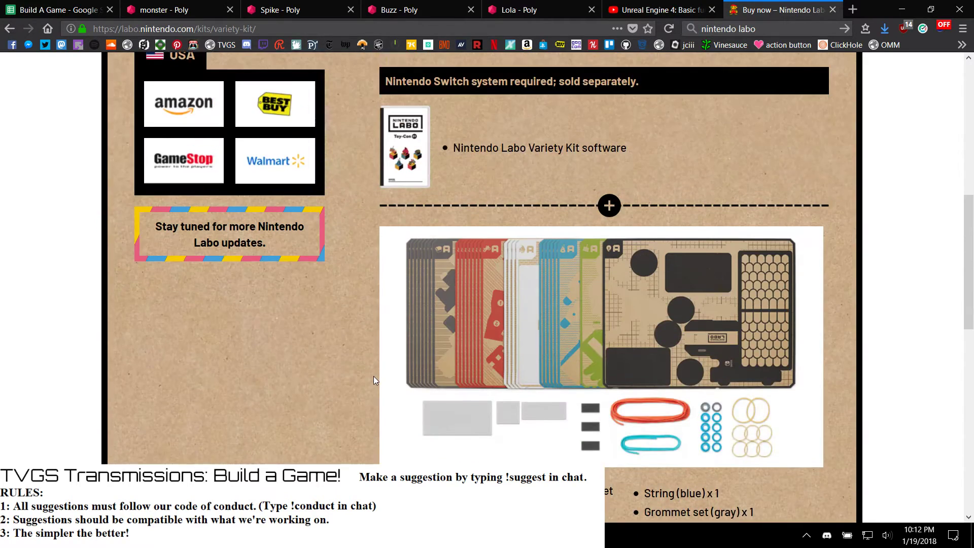
scroll(374, 377, up, 4)
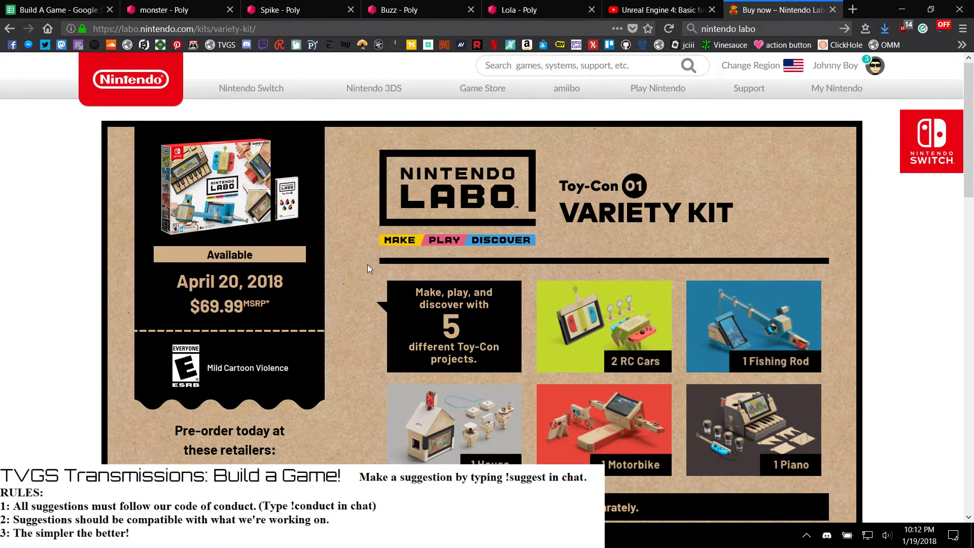
scroll(391, 277, down, 5)
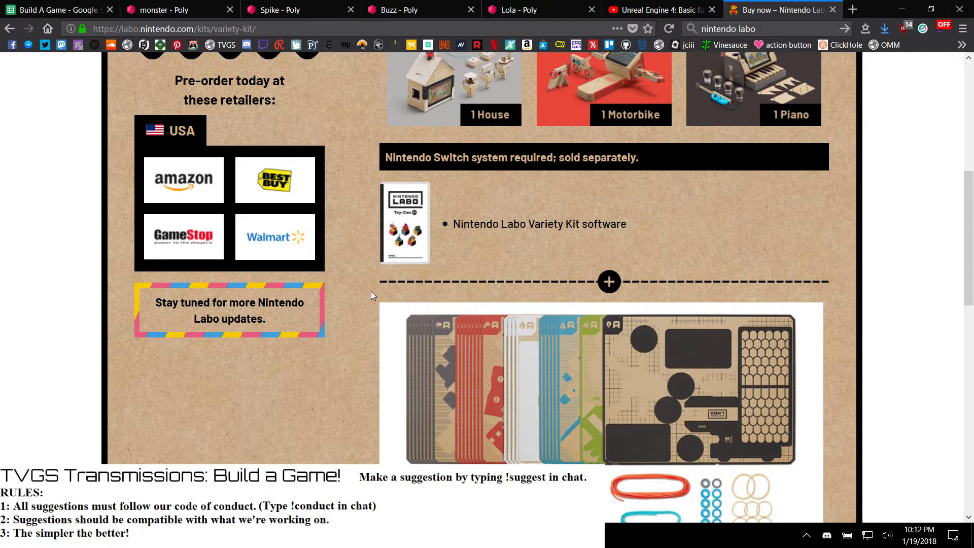
scroll(372, 292, up, 1)
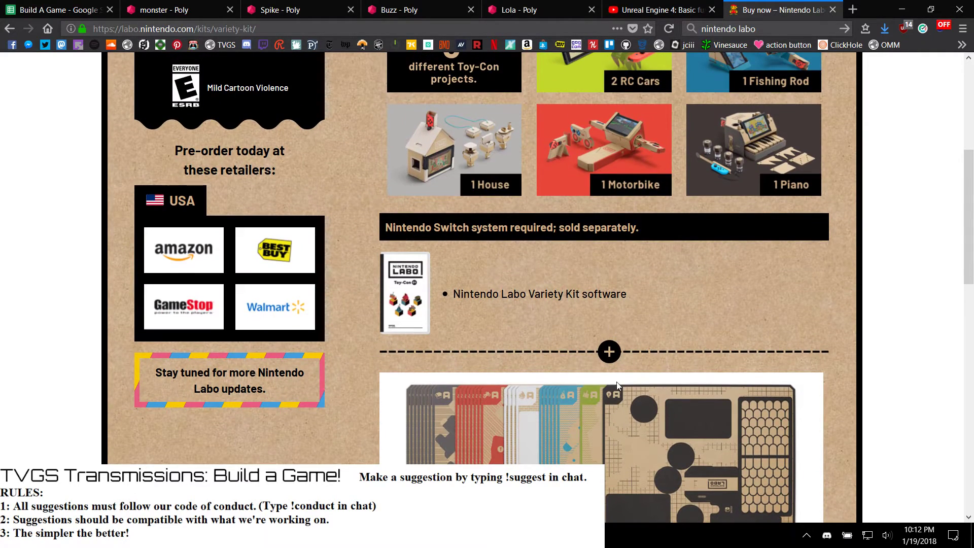
scroll(602, 331, up, 2)
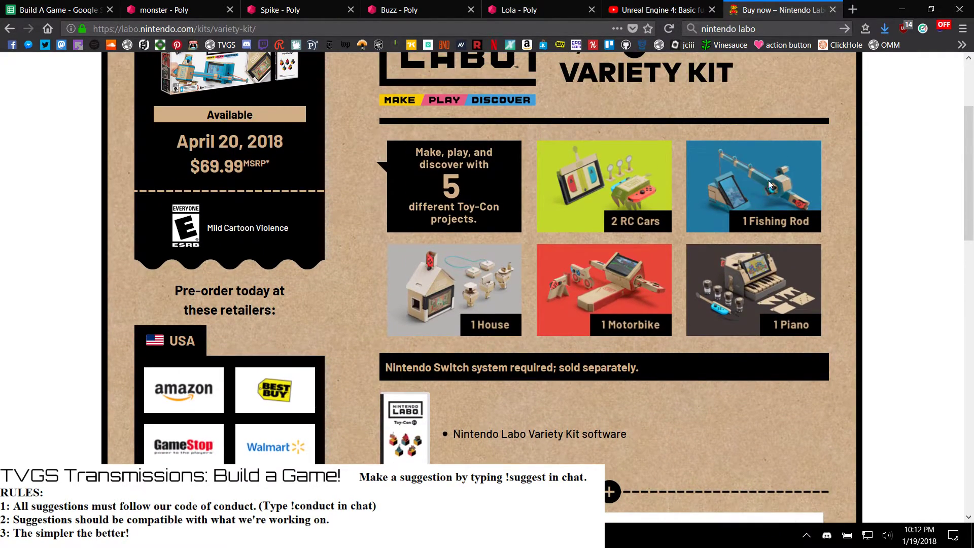
scroll(768, 180, down, 8)
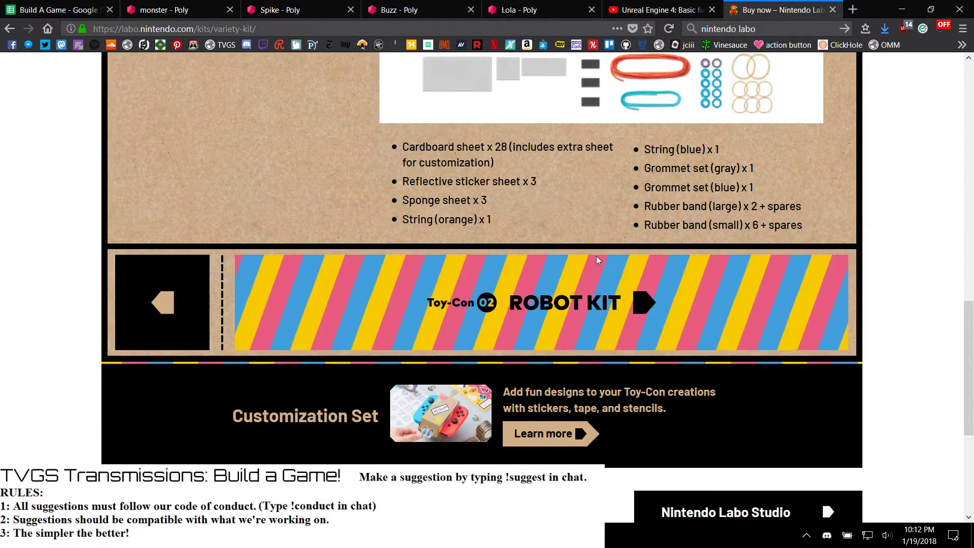
Step: Open the Toy-Con 02 Robot Kit page and examine its robot suit pictures and product information
click(597, 260)
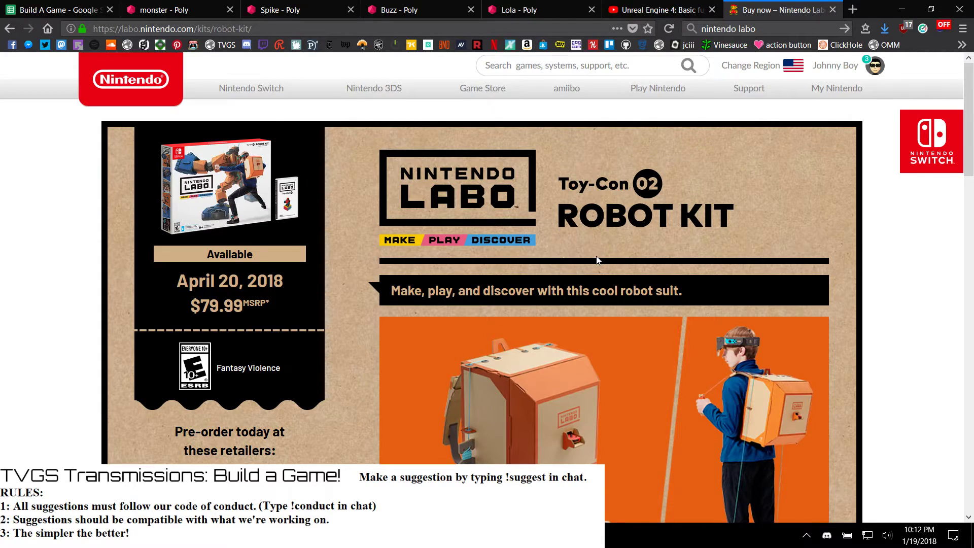
scroll(597, 260, down, 3)
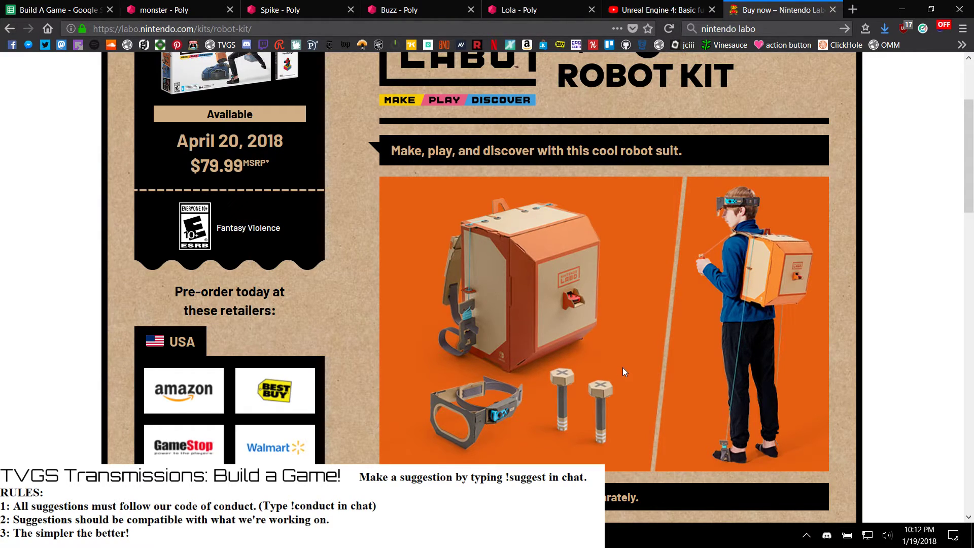
scroll(622, 375, down, 2)
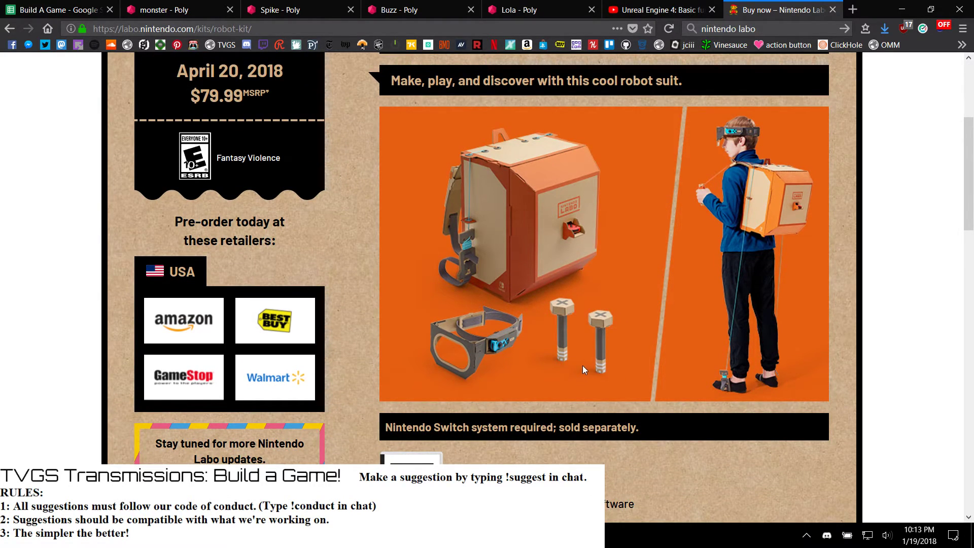
scroll(584, 366, up, 4)
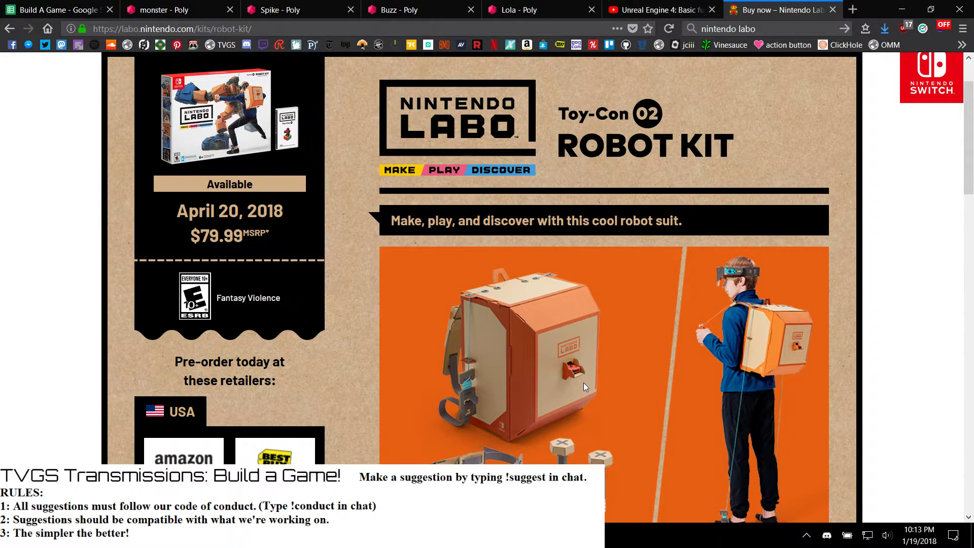
Step: Examine the rest of the Robot Kit page, close it and return to the Buzz model on Poly
scroll(584, 382, down, 2)
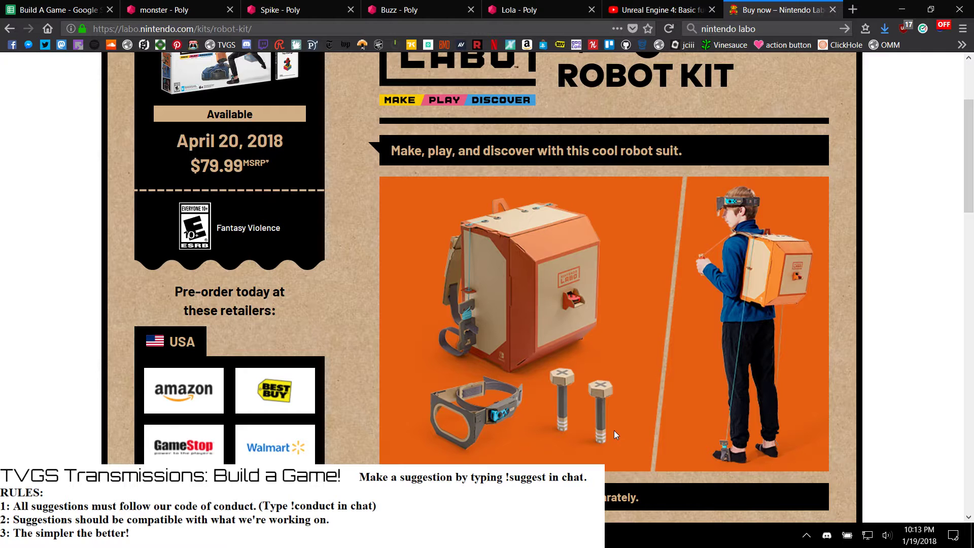
scroll(614, 430, down, 5)
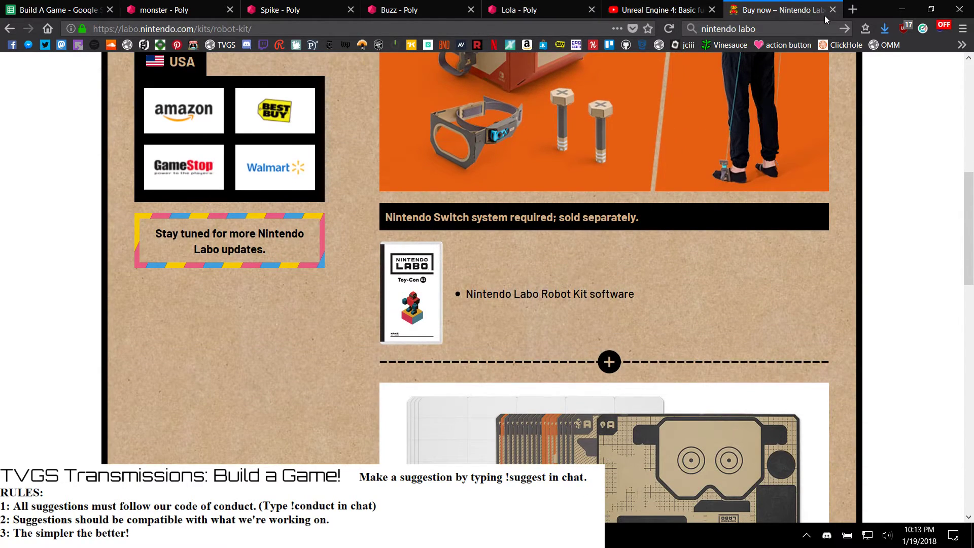
scroll(684, 319, up, 5)
middle_click(771, 9)
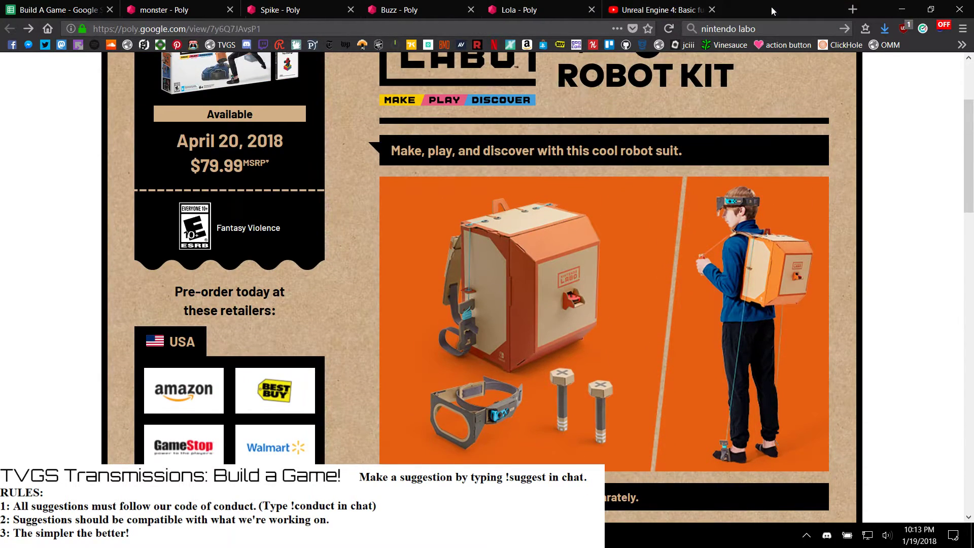
drag(413, 265, 515, 285)
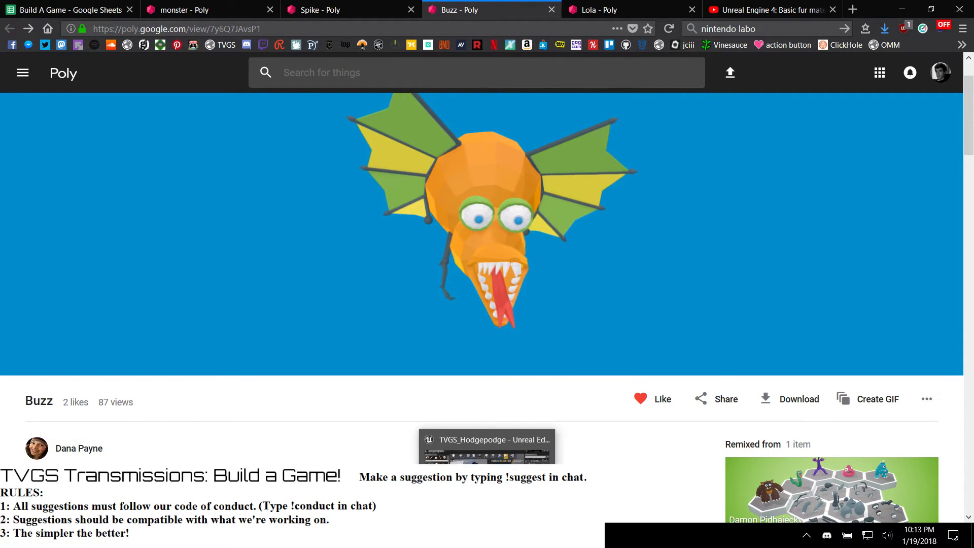
Step: Switch to the Unreal editor and look over the Gali figure and the first-person character area in the level
click(487, 536)
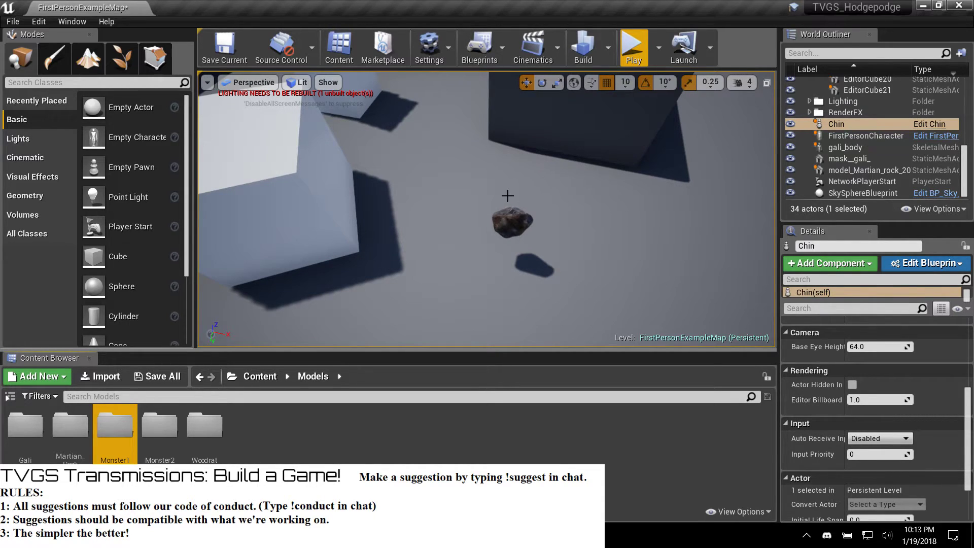
right_drag(468, 208, 474, 175)
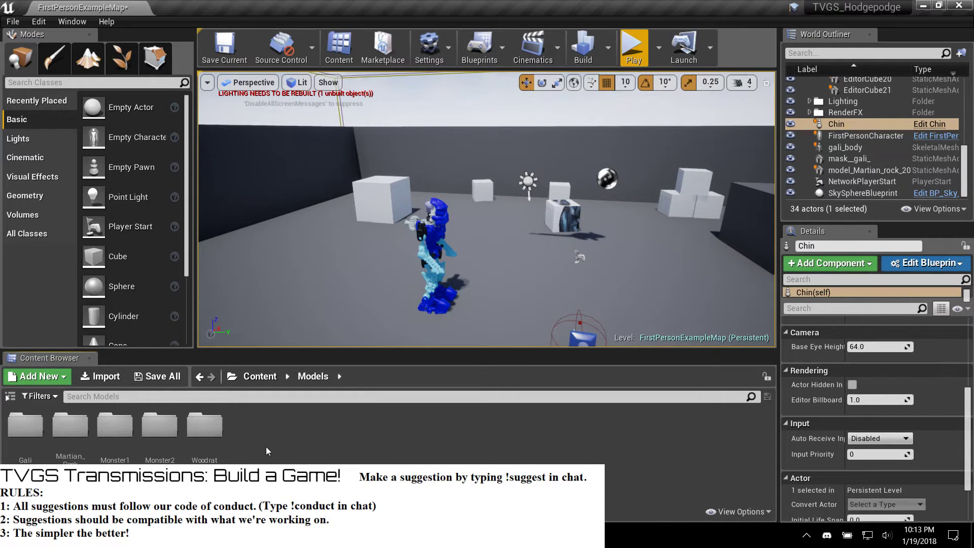
mouse_move(459, 222)
right_down()
mouse_move(457, 238)
mouse_move(460, 223)
right_up()
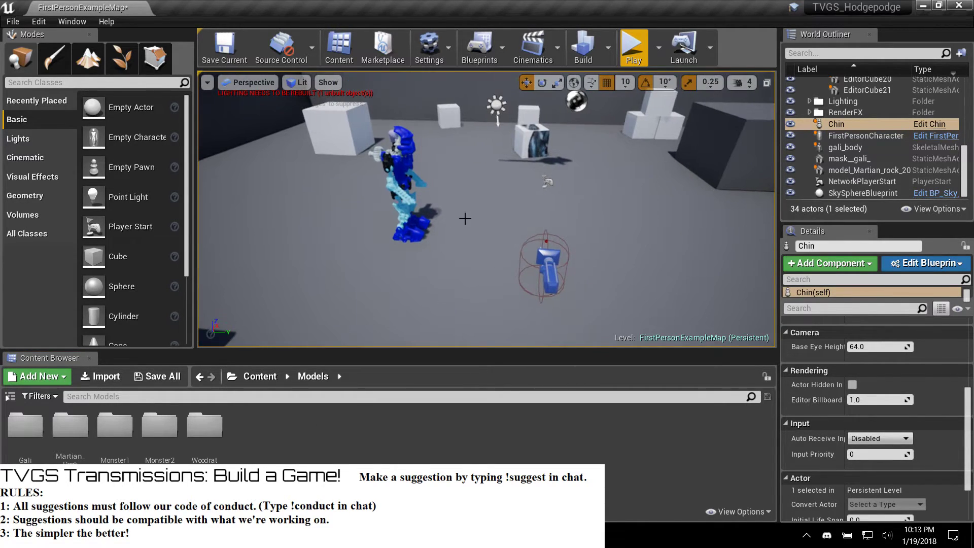
right_drag(492, 130, 505, 122)
key(w)
key(s)
right_drag(486, 232, 507, 218)
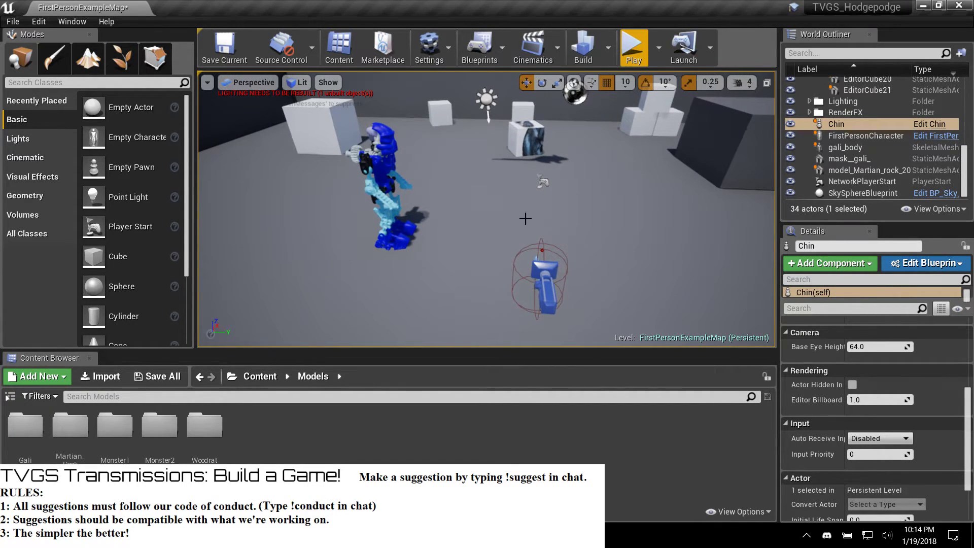
Step: Play the level, fire two shots to test the explosions, and stop the game
click(639, 51)
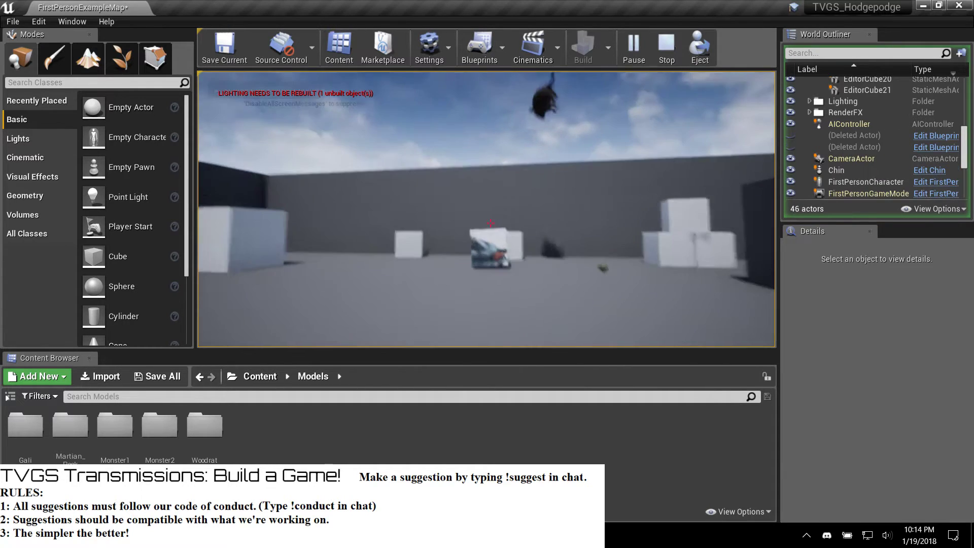
click(490, 224)
click(490, 224)
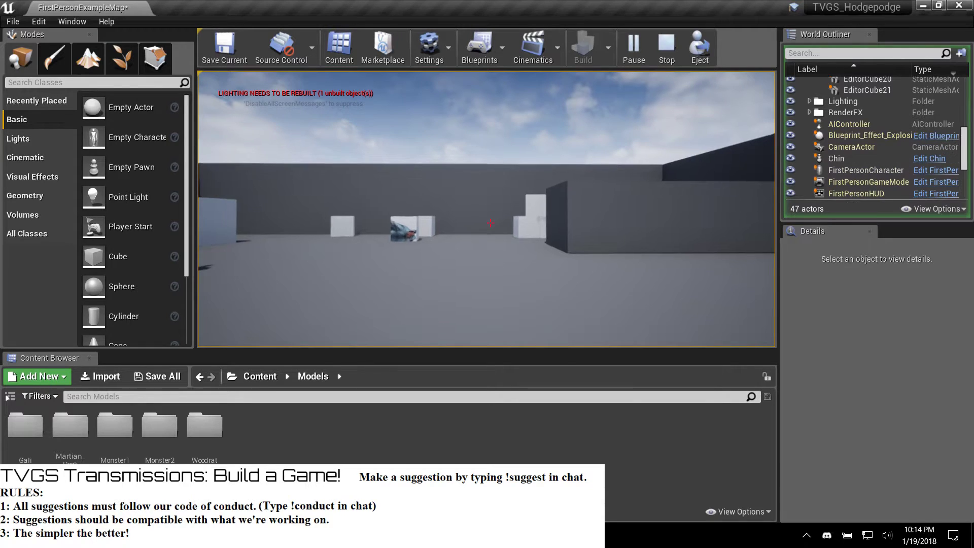
key(Escape)
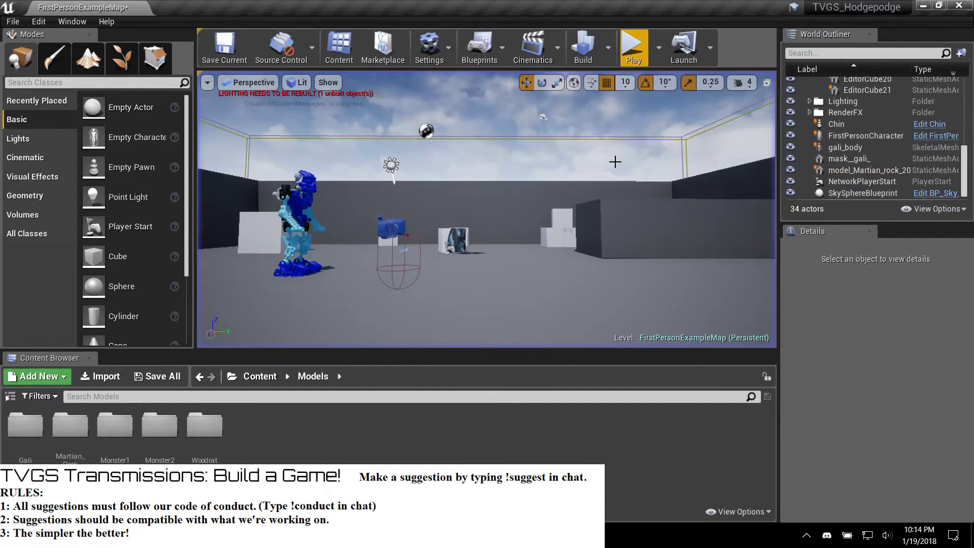
Step: Play the level again, shoot near the rat by the wall, inspect it up close, and stop the game
click(634, 48)
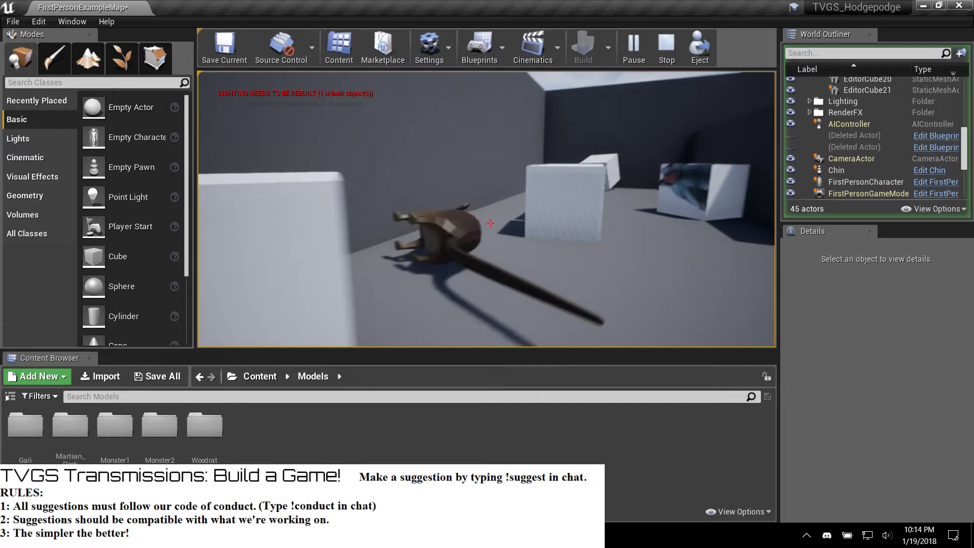
click(491, 224)
click(490, 223)
click(490, 223)
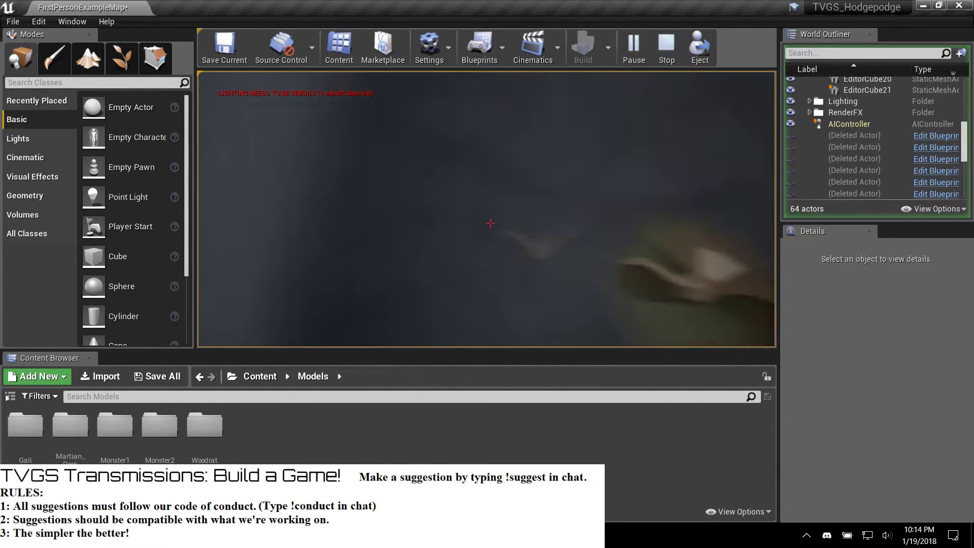
click(491, 223)
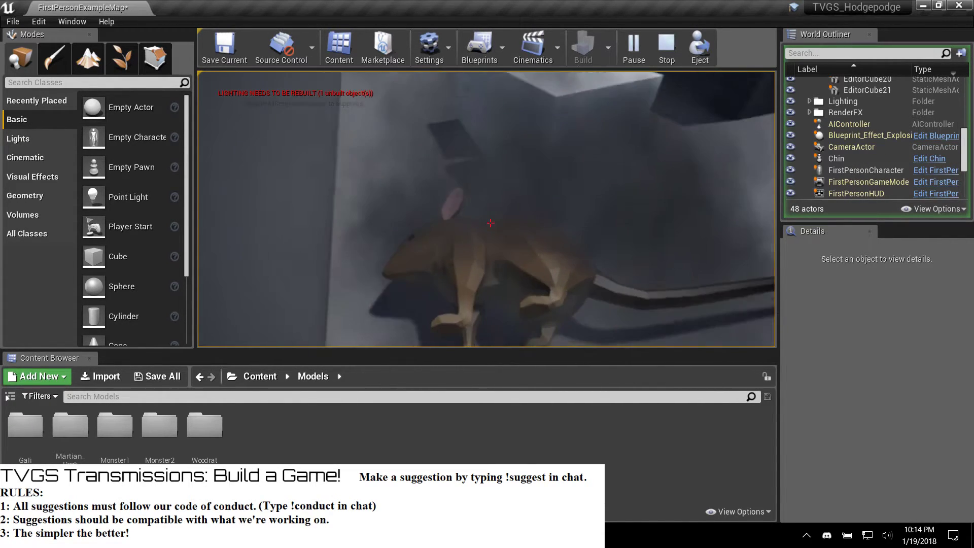
click(491, 223)
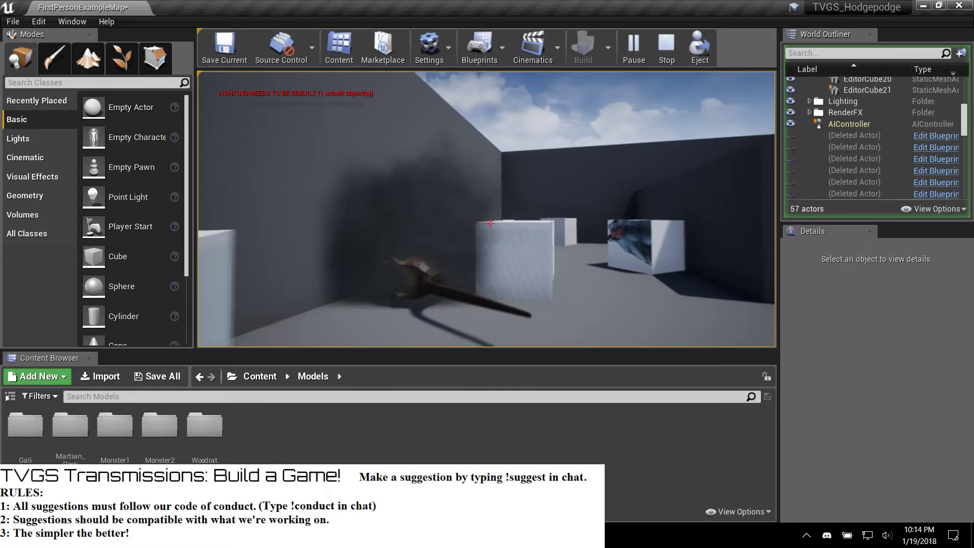
key(w)
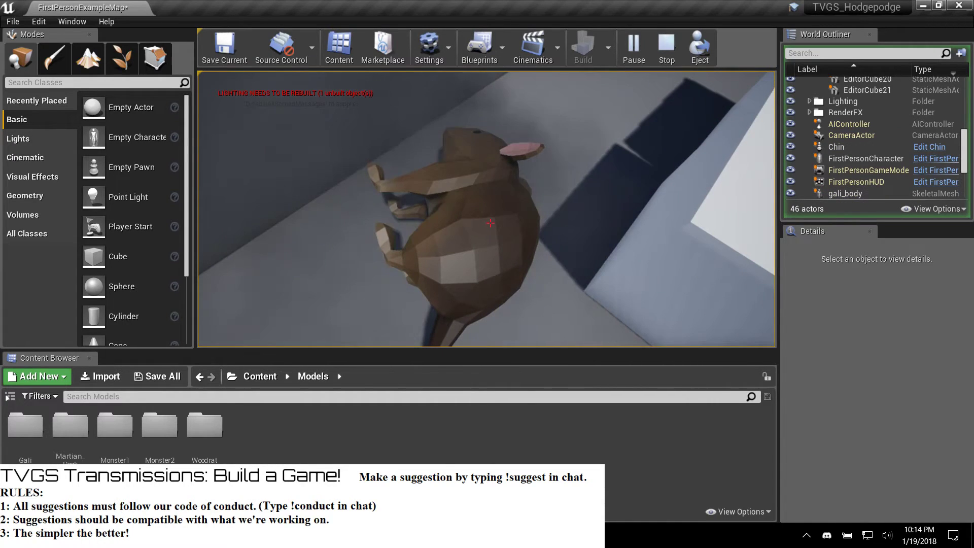
key(Escape)
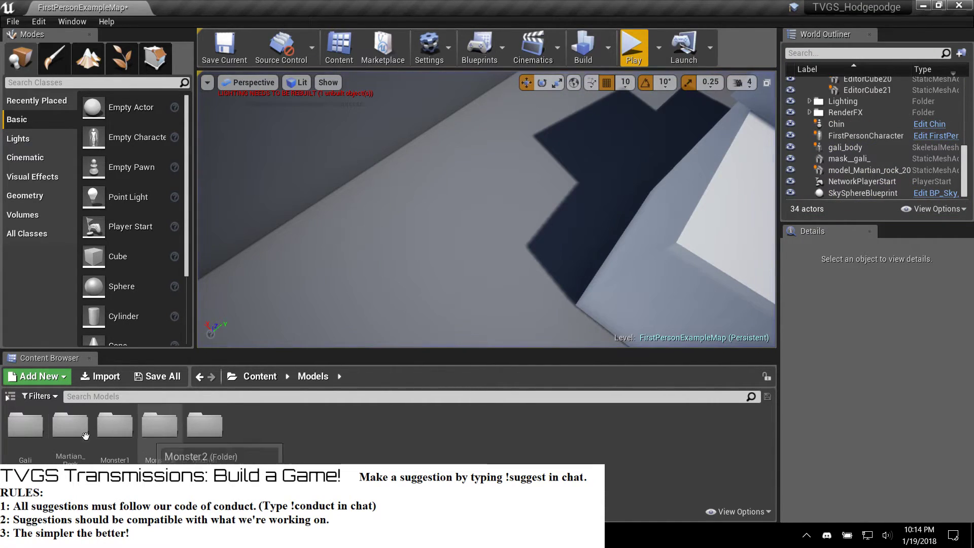
Step: Duplicate Blueprint_Effect_Explosion in the StarterContent Blueprints folder and name the copy DustCloudBP
click(260, 376)
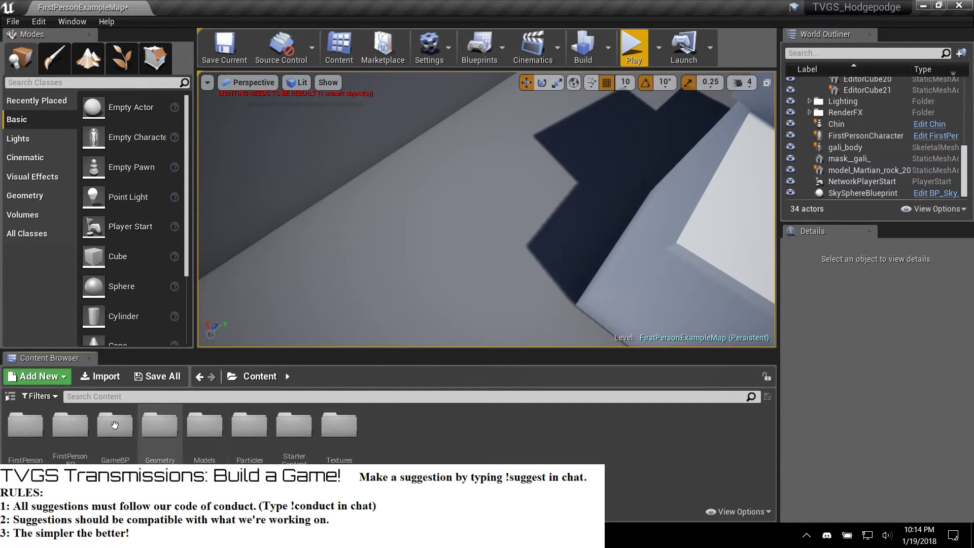
double_click(294, 429)
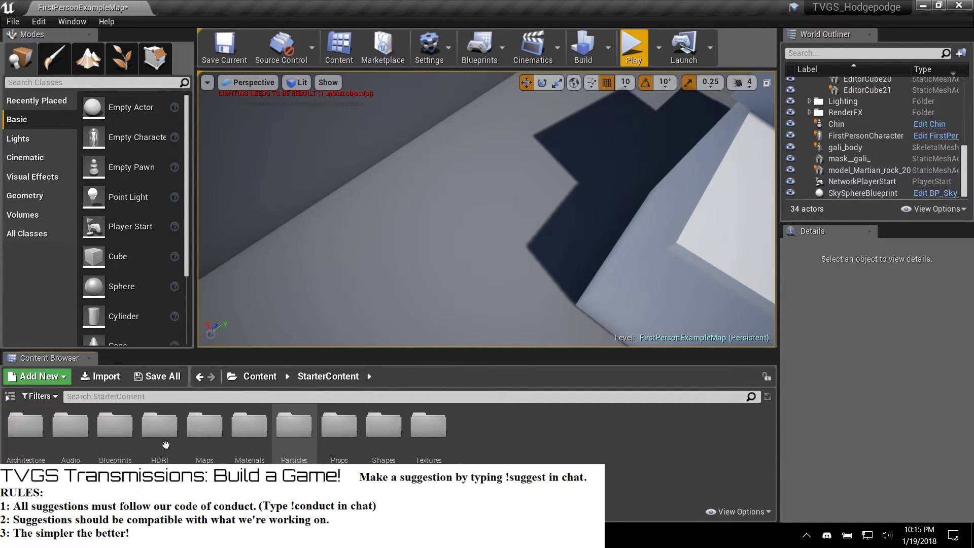
double_click(124, 436)
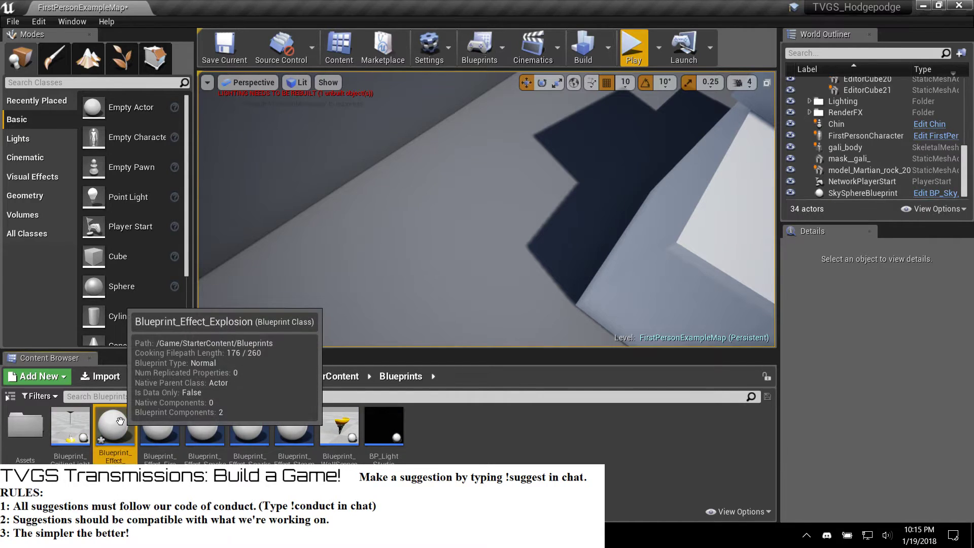
right_click(126, 440)
click(163, 221)
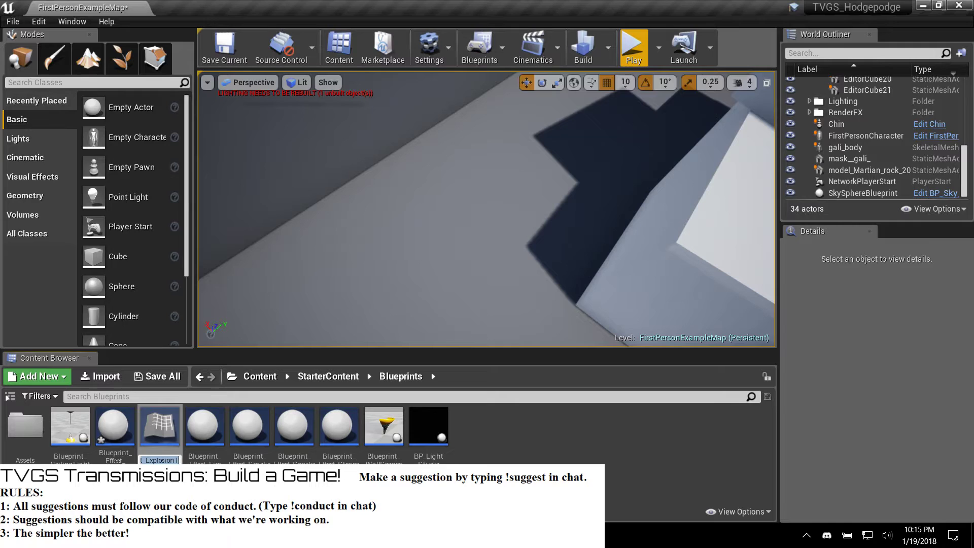
text(D)
key(Return)
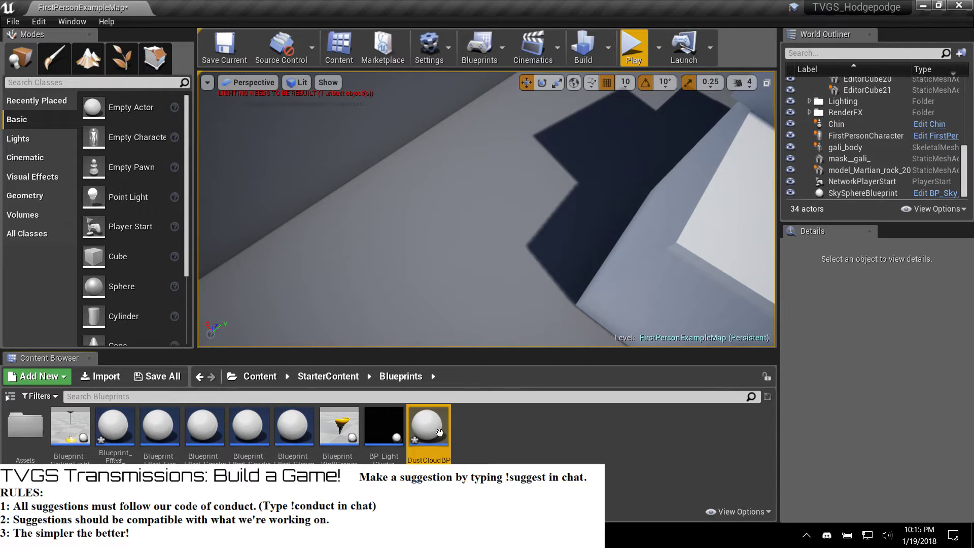
Step: Try to move DustCloudBP into the top-level Content folder
right_click(426, 451)
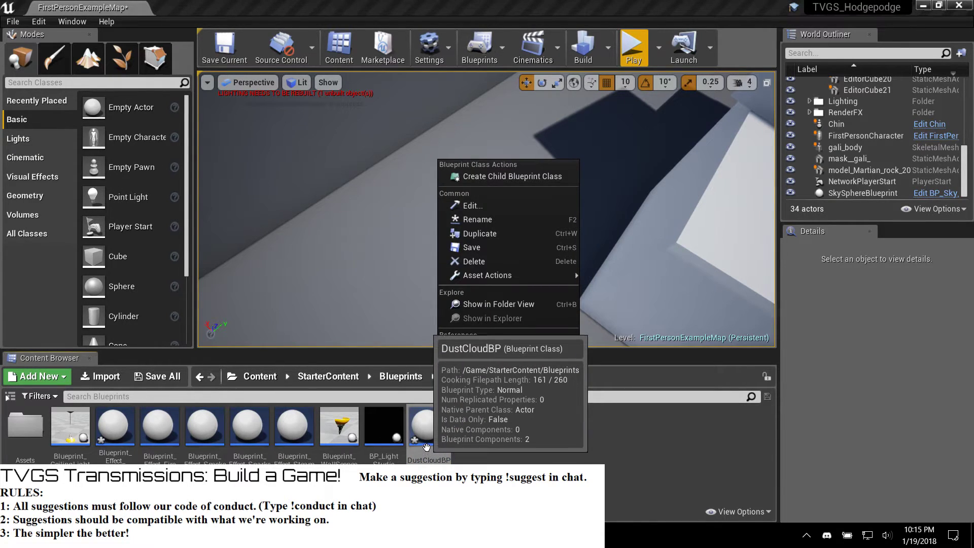
mouse_move(504, 275)
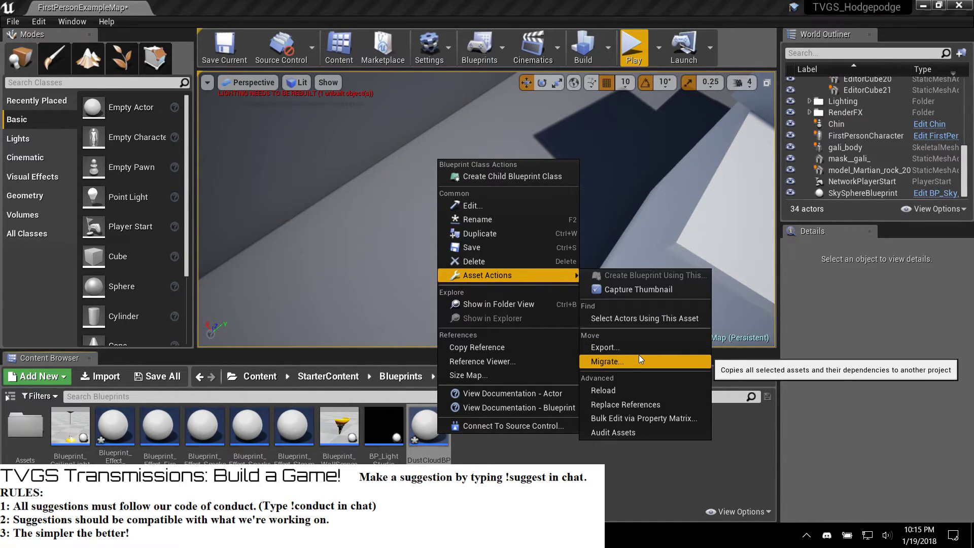
click(428, 428)
drag(428, 429, 256, 379)
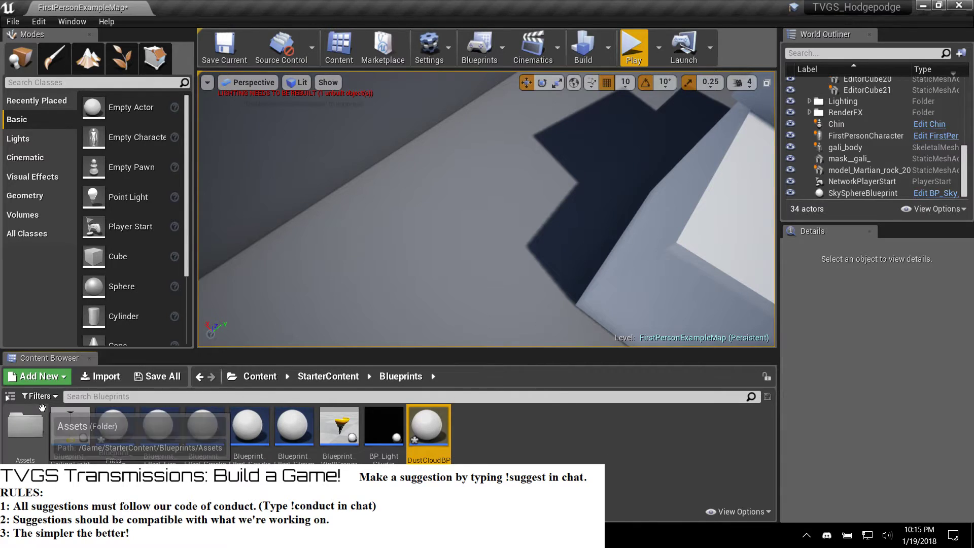
Step: Show the content folder tree, move DustCloudBP into the GameBP folder and open that folder
click(10, 397)
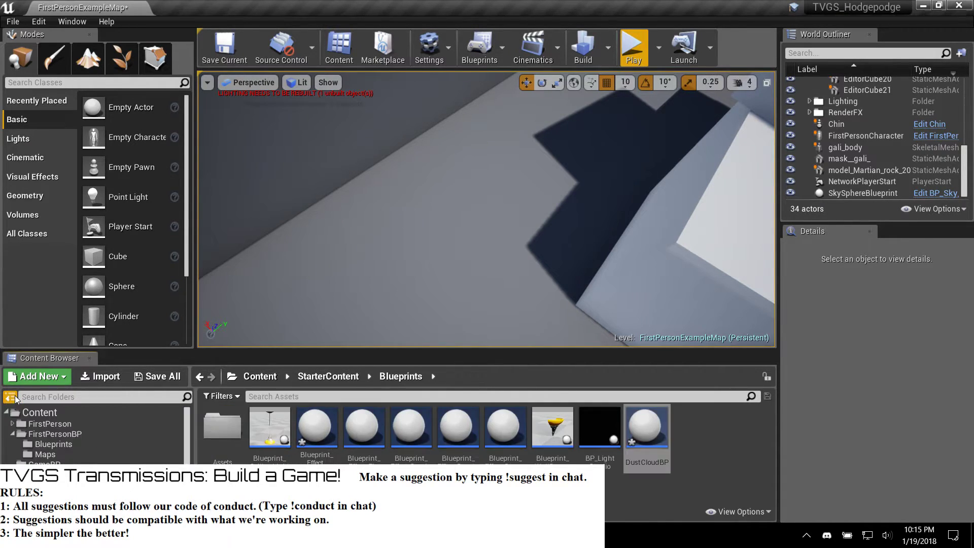
scroll(61, 437, down, 3)
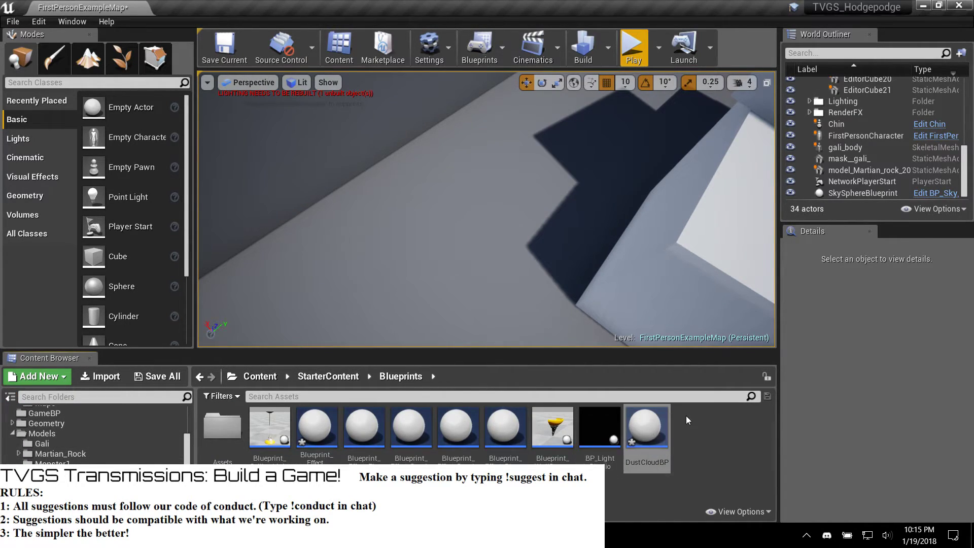
scroll(77, 443, up, 1)
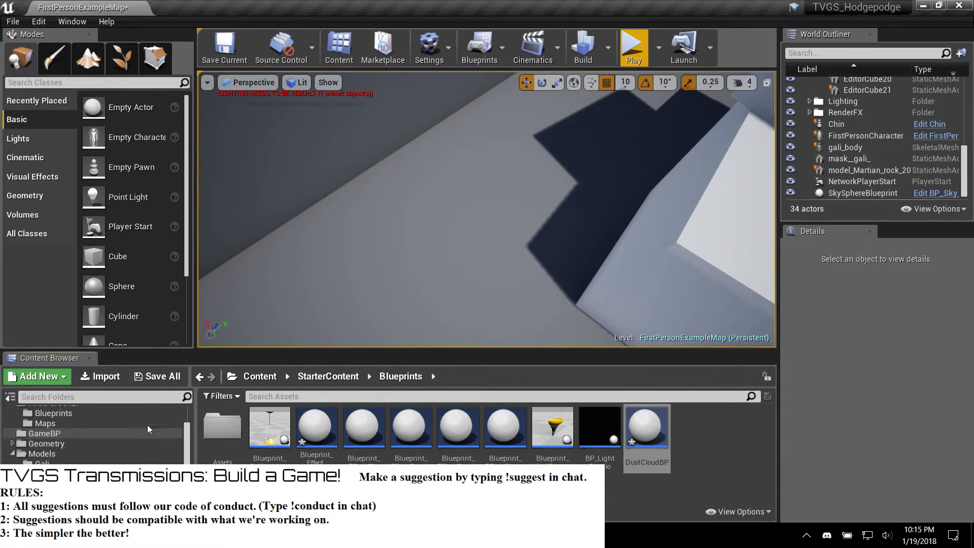
drag(649, 421, 42, 436)
click(55, 462)
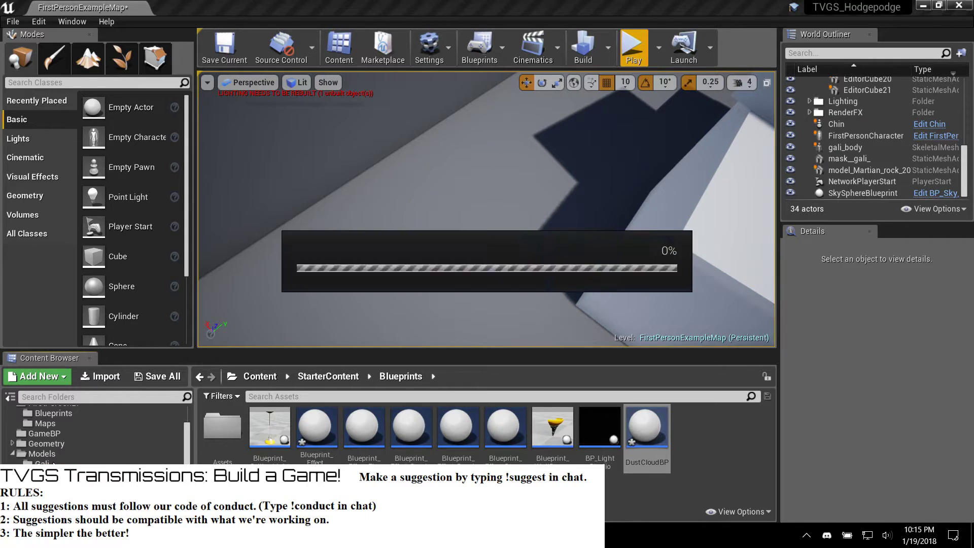
click(44, 434)
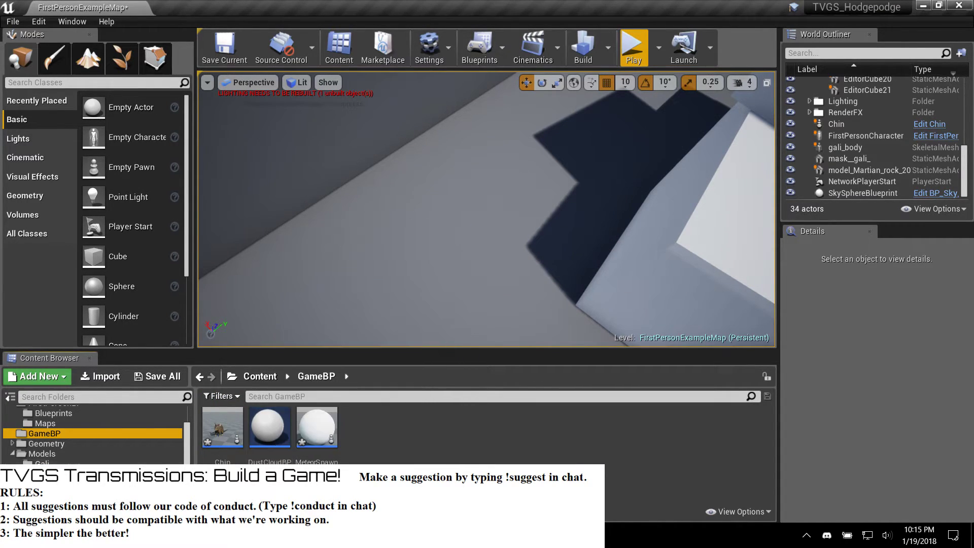
scroll(153, 455, down, 1)
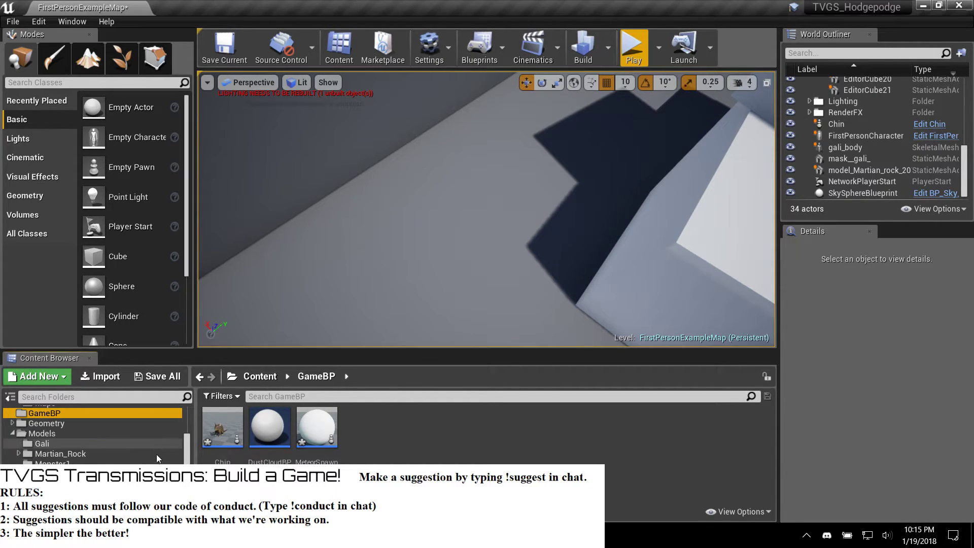
scroll(101, 441, up, 2)
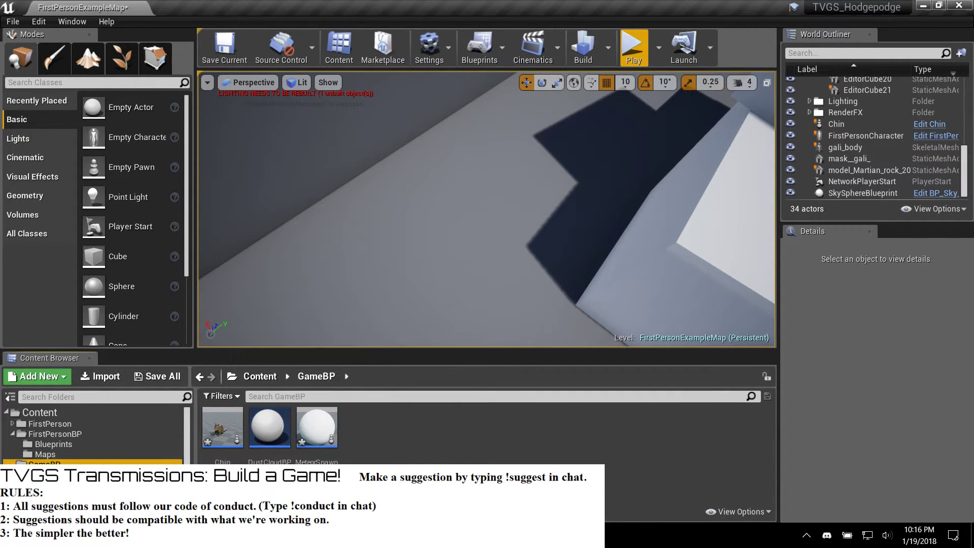
scroll(96, 435, down, 3)
scroll(97, 435, up, 3)
scroll(163, 288, down, 3)
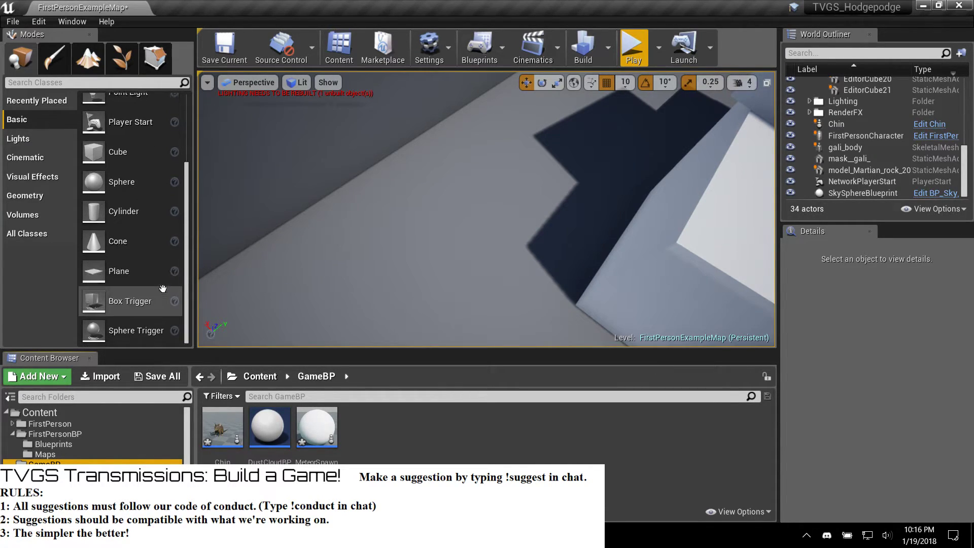
scroll(168, 294, up, 2)
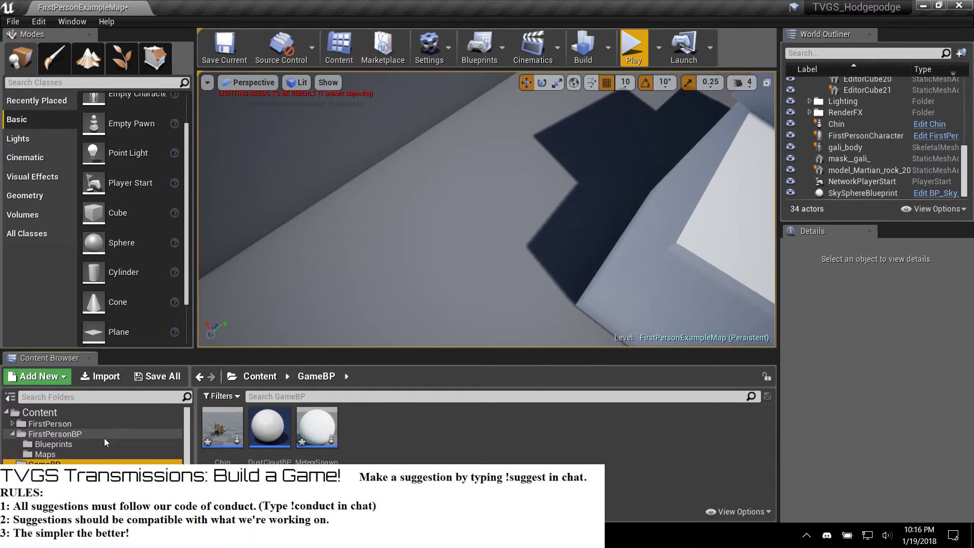
Step: Open the Chin blueprint from GameBP, compile it and check its mesh in the blueprint viewport
double_click(215, 432)
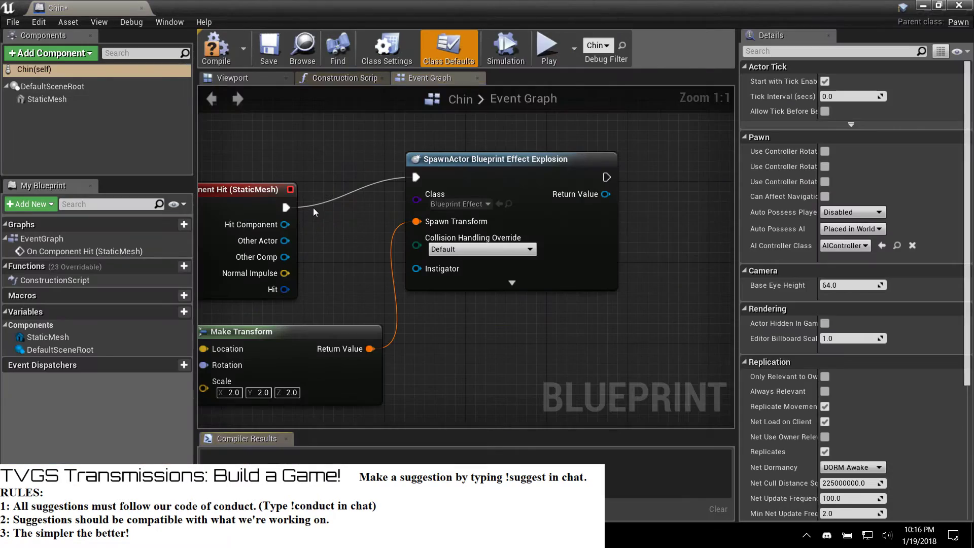
click(254, 78)
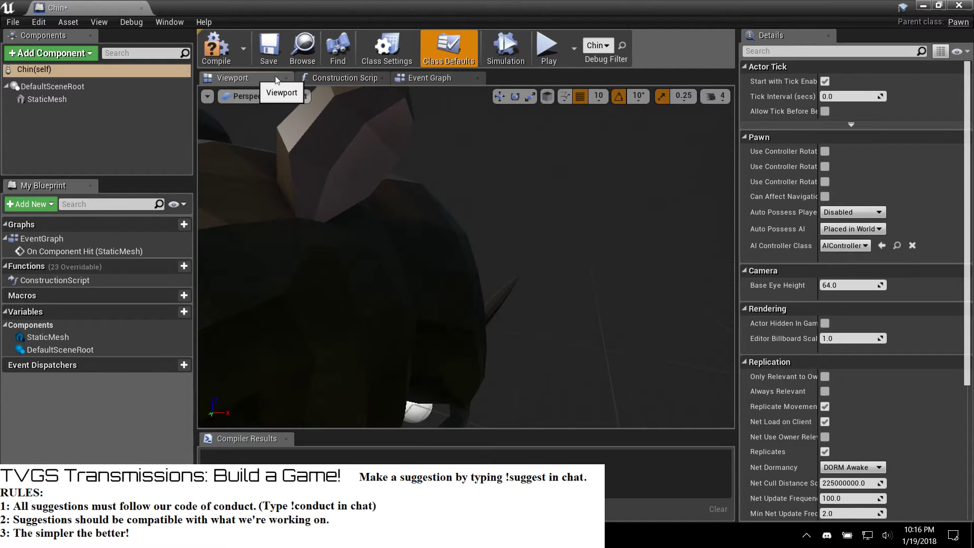
click(422, 81)
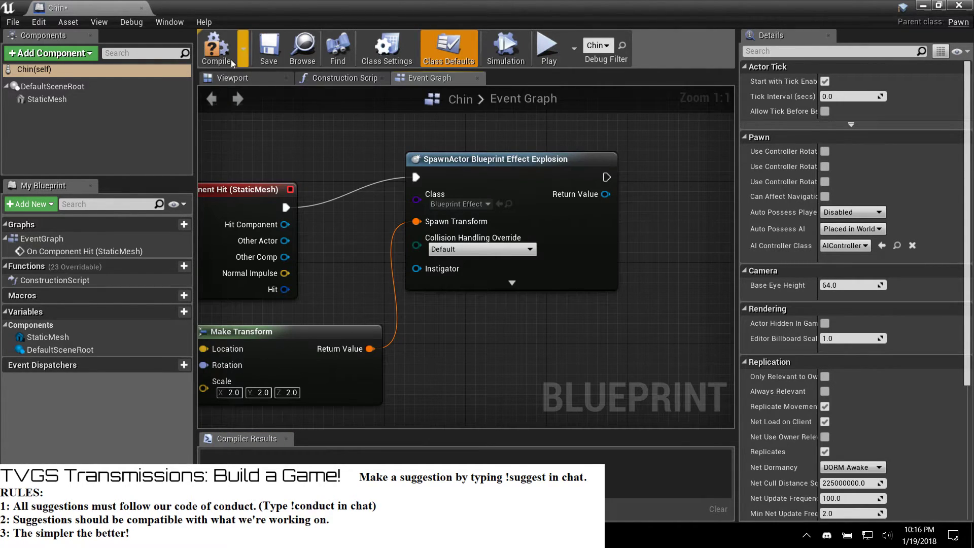
click(218, 46)
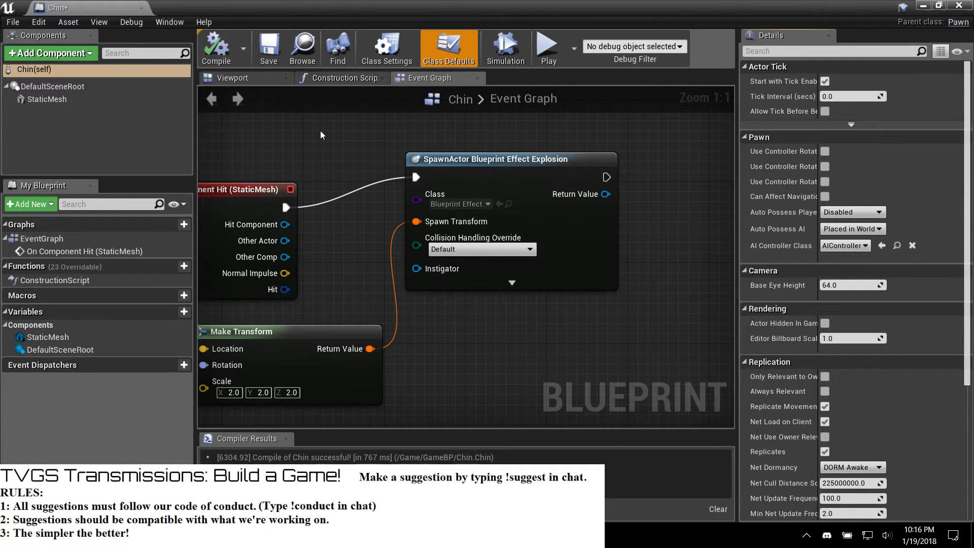
click(245, 77)
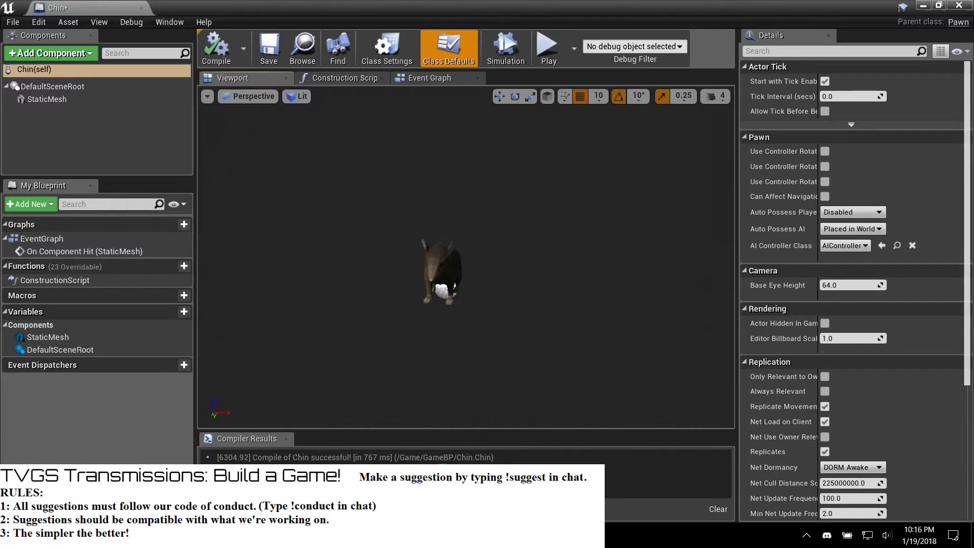
Step: Set the class of the SpawnActor node in Chin's event graph to DustCloudBP and recompile the blueprint
click(410, 80)
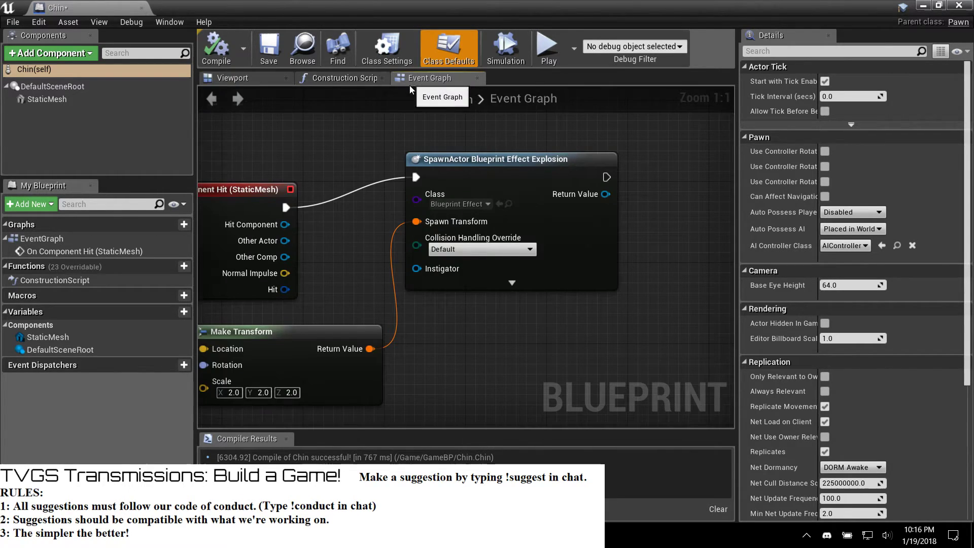
click(459, 205)
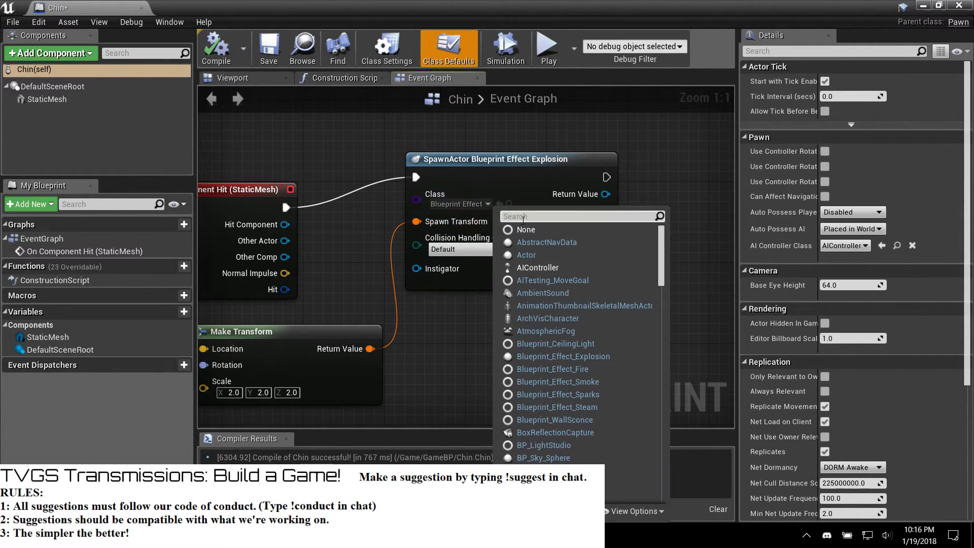
text(dust)
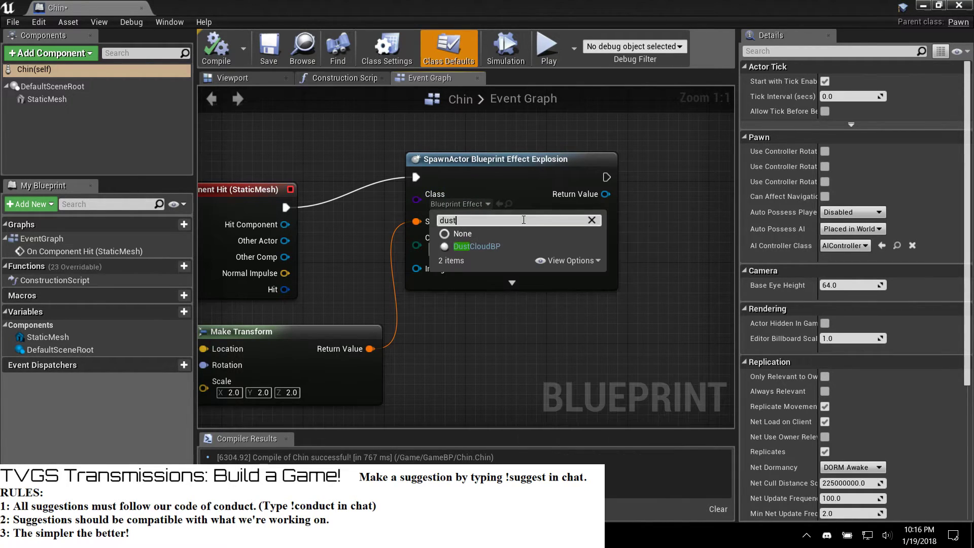
key(Down)
key(Return)
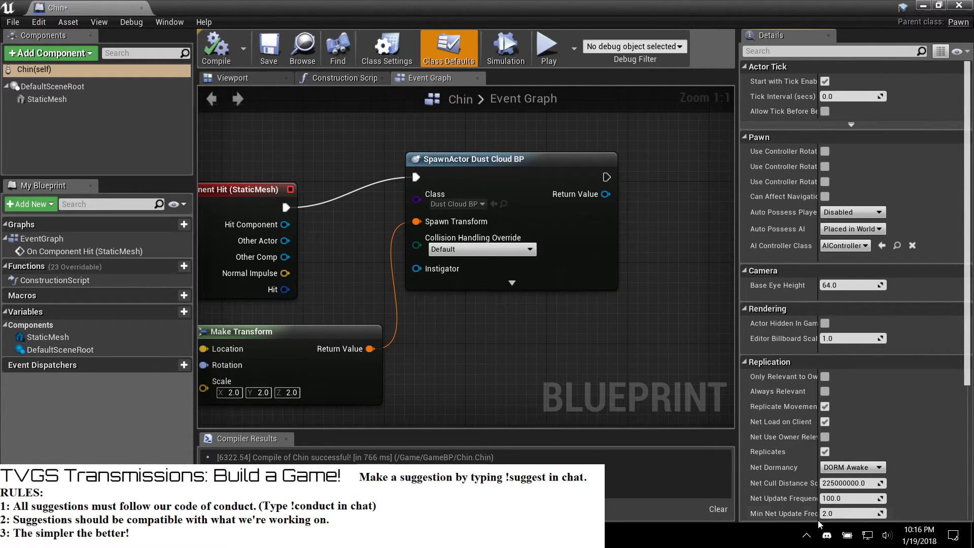
Step: Browse the system calendar ahead to March 2018 and close it
click(903, 542)
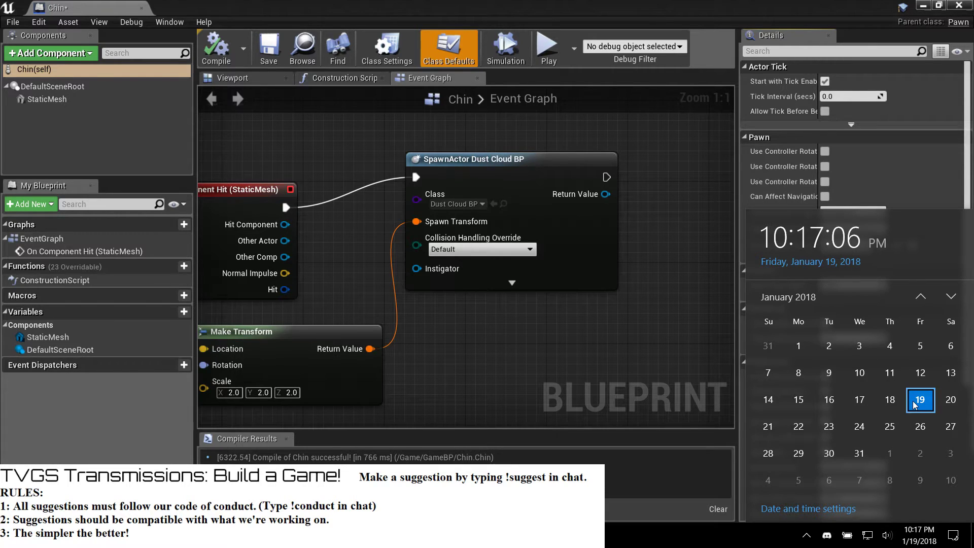
scroll(911, 403, down, 1)
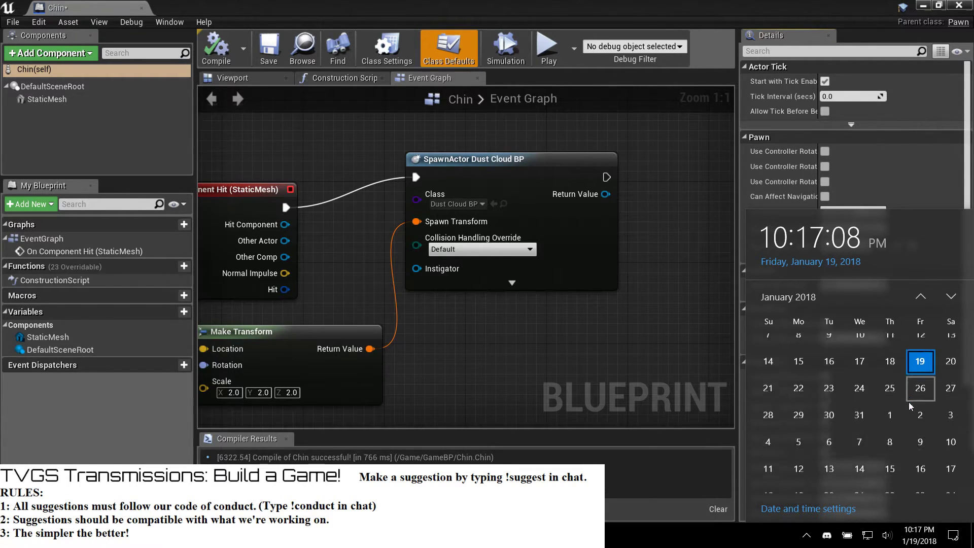
scroll(909, 402, down, 1)
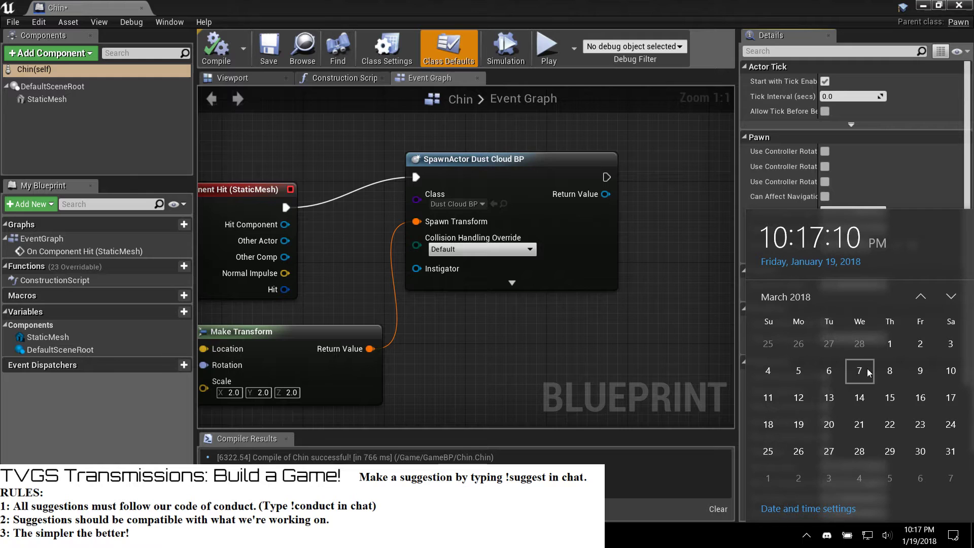
scroll(879, 395, down, 1)
scroll(879, 395, up, 3)
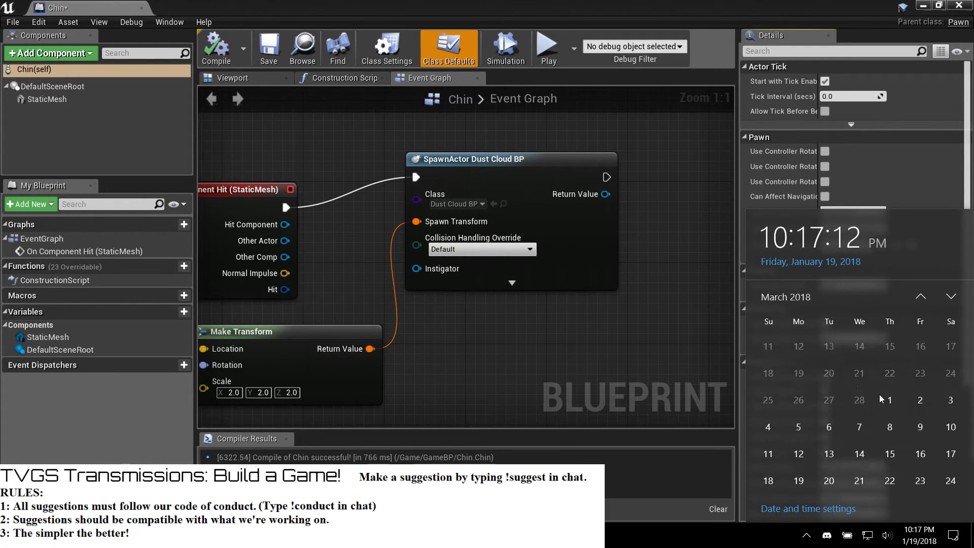
click(681, 283)
right_drag(511, 352, 586, 366)
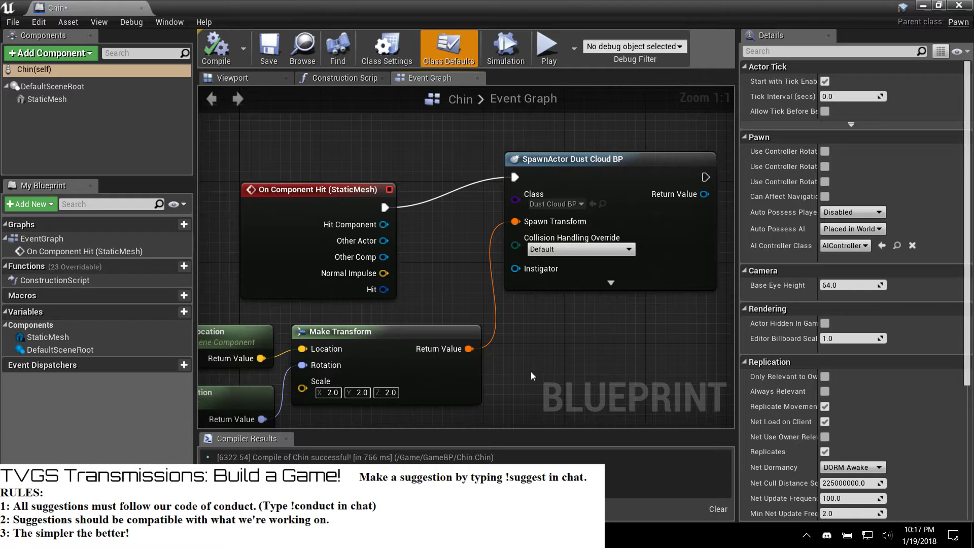
right_drag(530, 372, 621, 333)
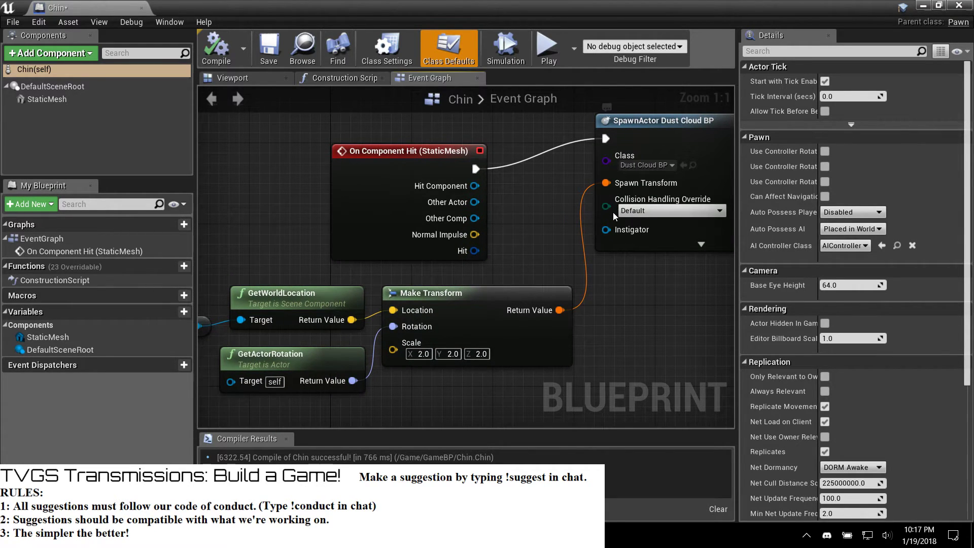
right_drag(517, 240, 643, 284)
right_drag(643, 227, 475, 190)
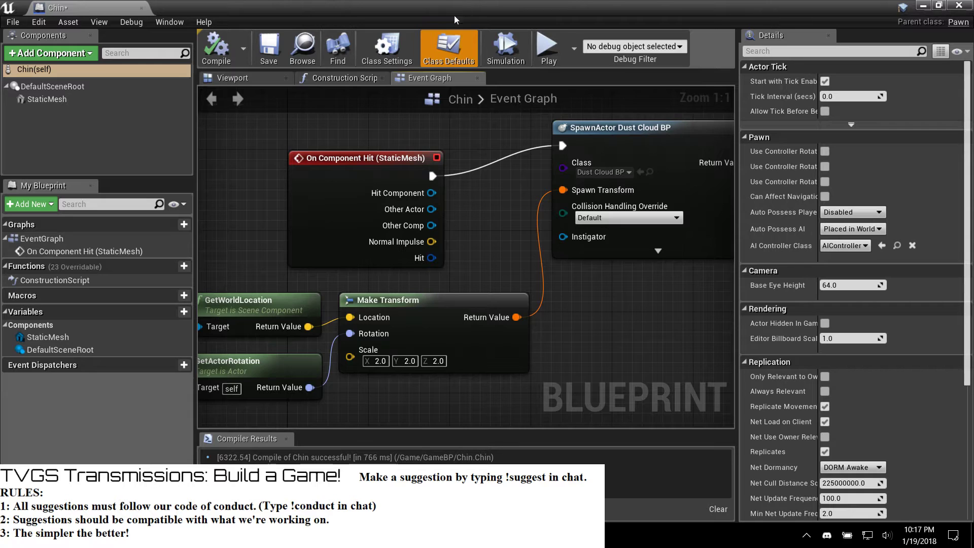
Step: Set the Delay duration in DustCloudBP's event graph to 2 seconds, compile it and close the blueprint editor
click(923, 6)
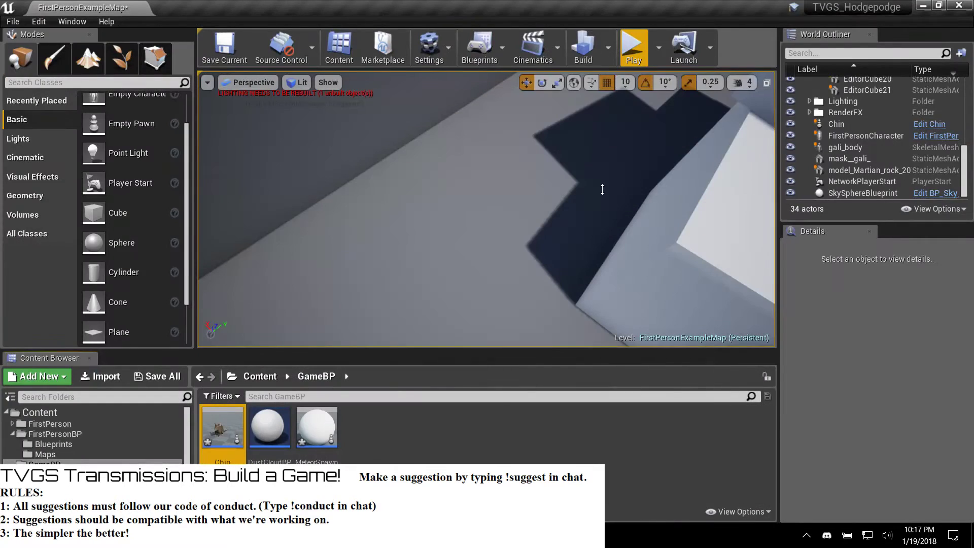
double_click(278, 437)
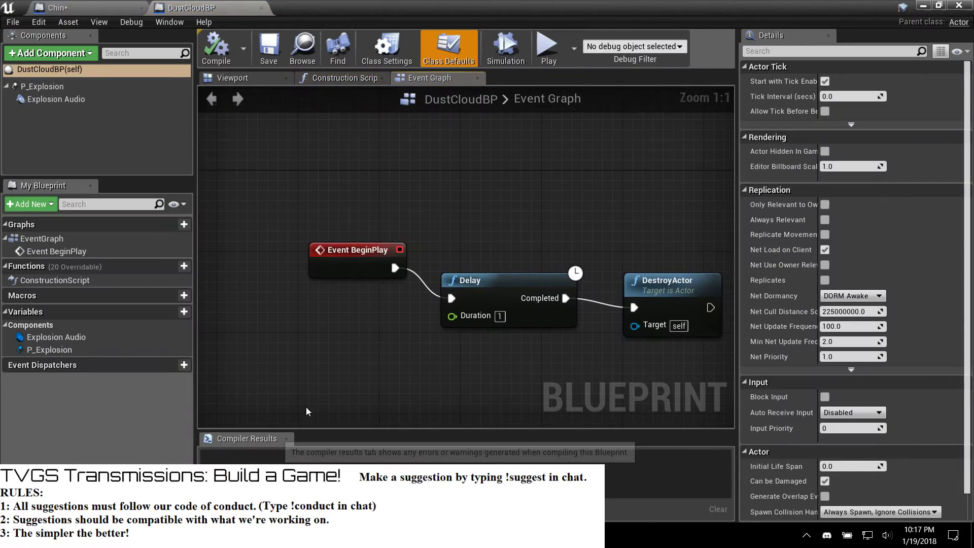
click(464, 321)
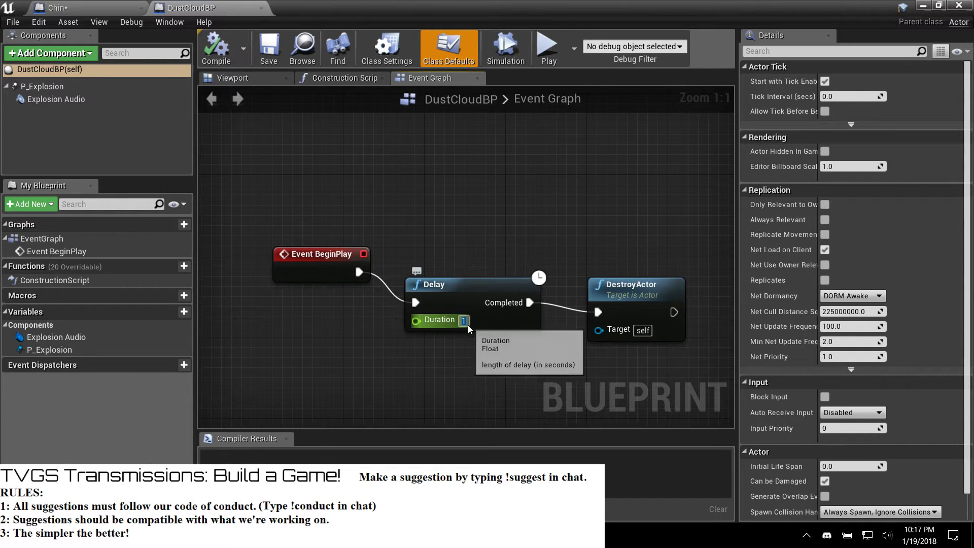
text(2)
key(Return)
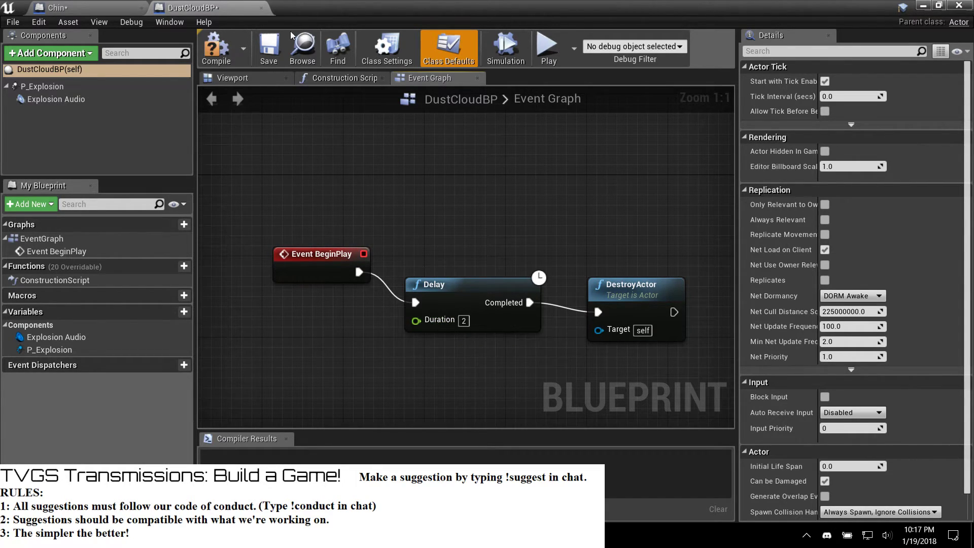
click(223, 51)
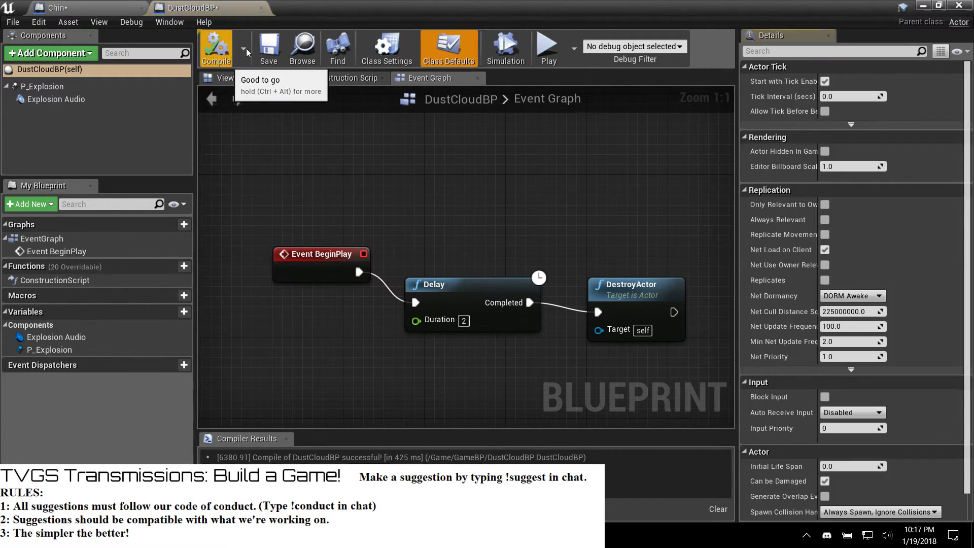
click(970, 5)
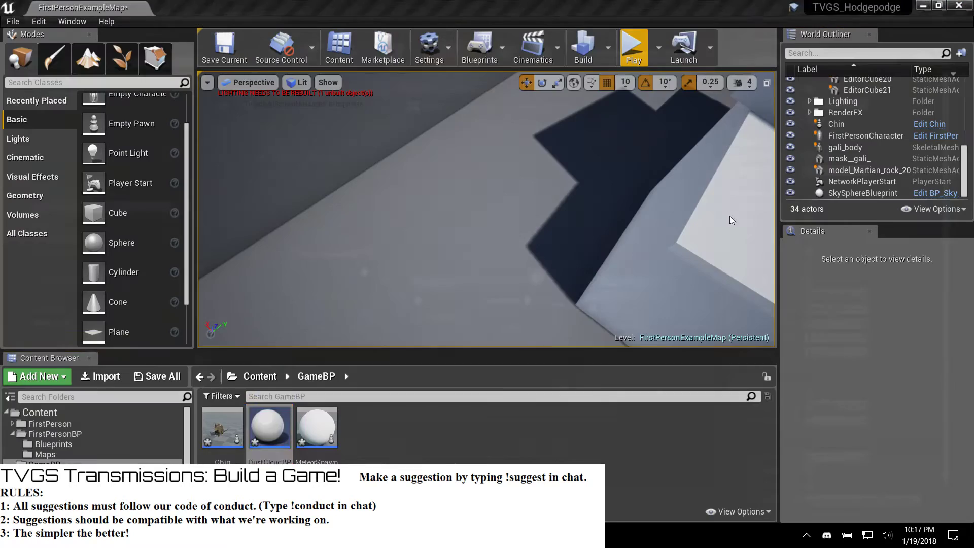
double_click(225, 433)
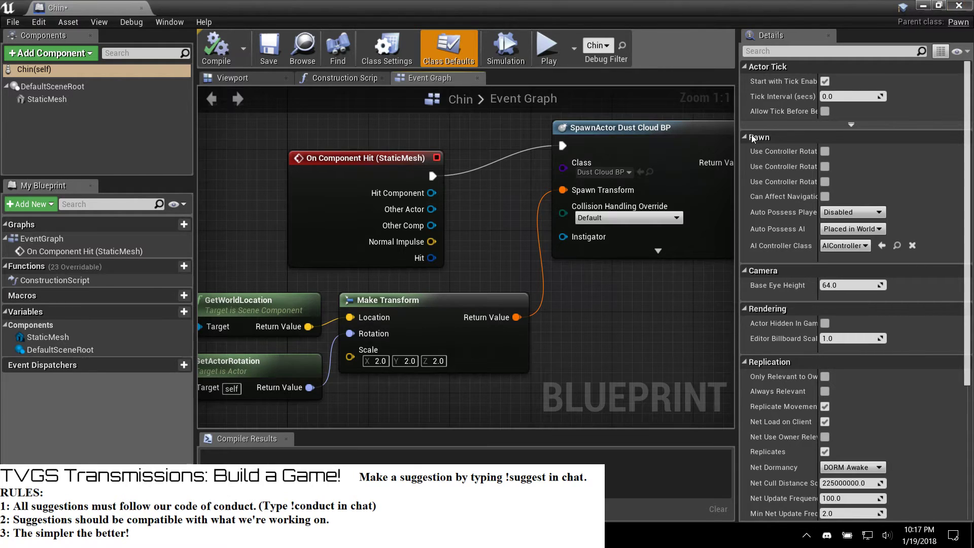
click(959, 5)
Step: Open Blueprint_Effect_Explosion from the StarterContent Blueprints folder and show its event graph
scroll(97, 436, down, 3)
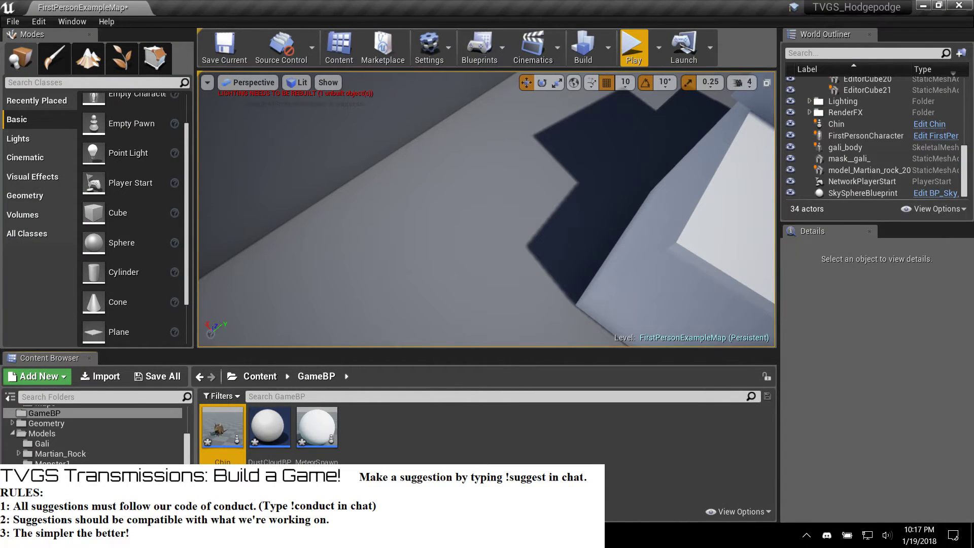
click(51, 474)
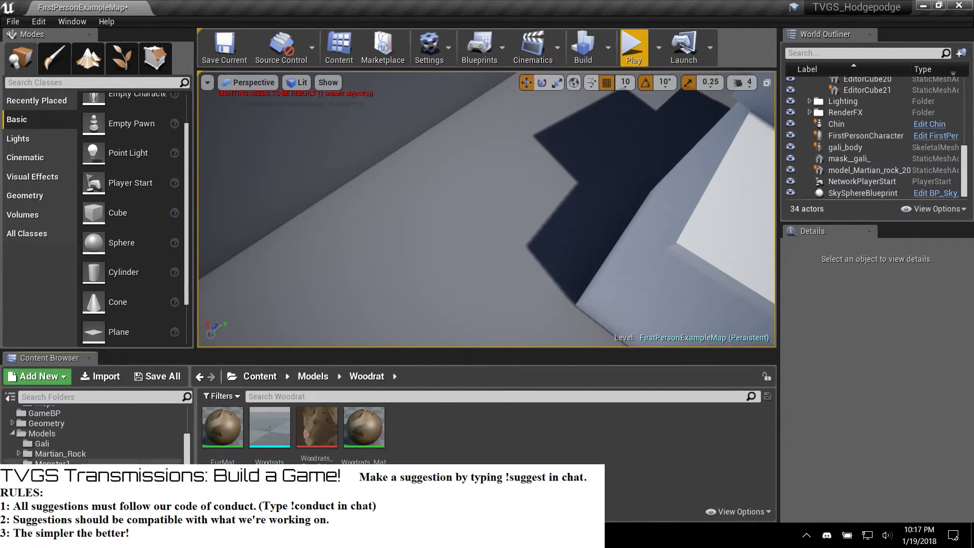
click(53, 485)
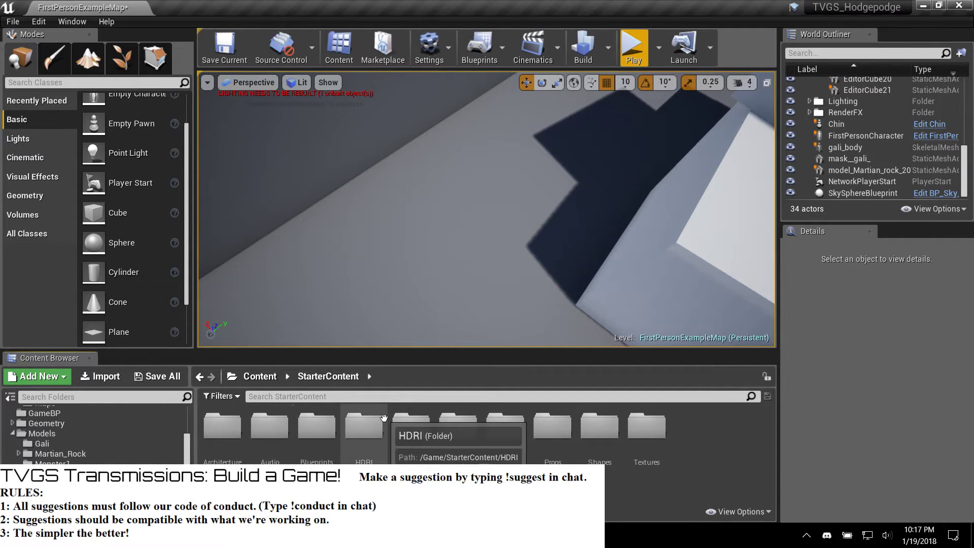
double_click(316, 425)
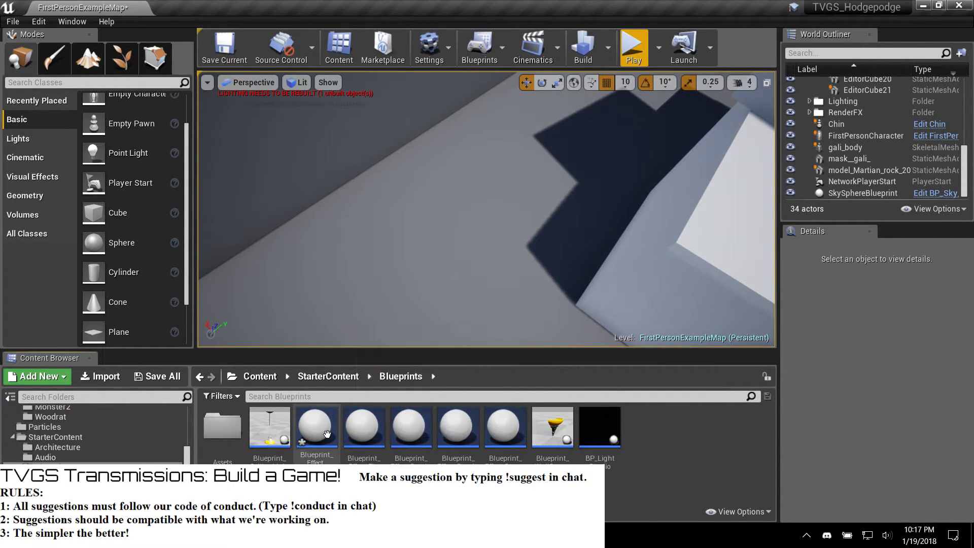
double_click(327, 434)
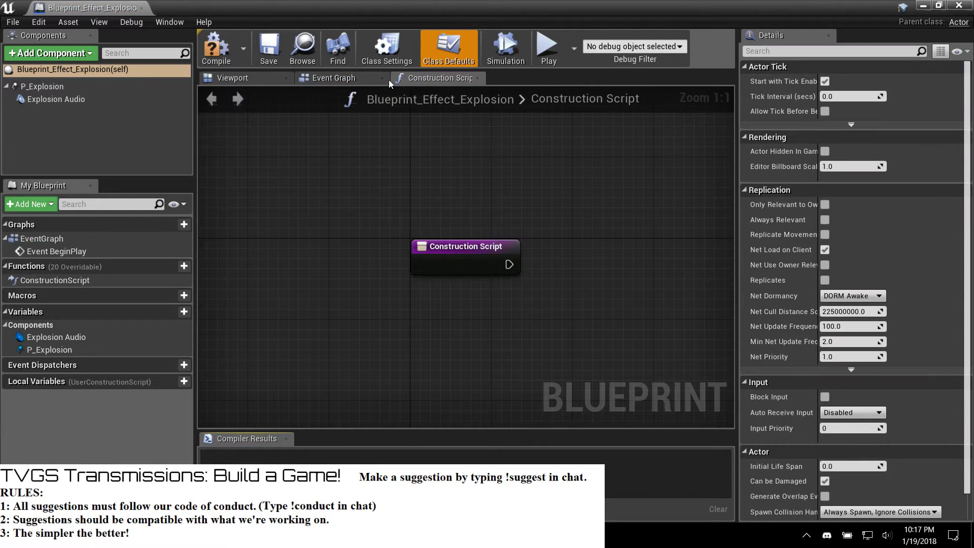
click(352, 80)
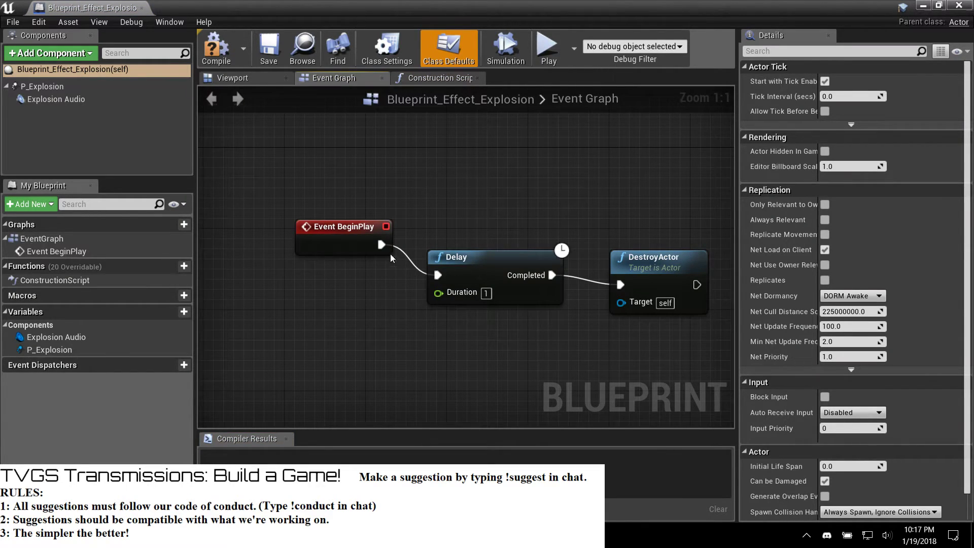
Step: Delete the Event BeginPlay, Delay and DestroyActor nodes from Blueprint_Effect_Explosion, compile it and close the blueprint
drag(372, 208, 659, 336)
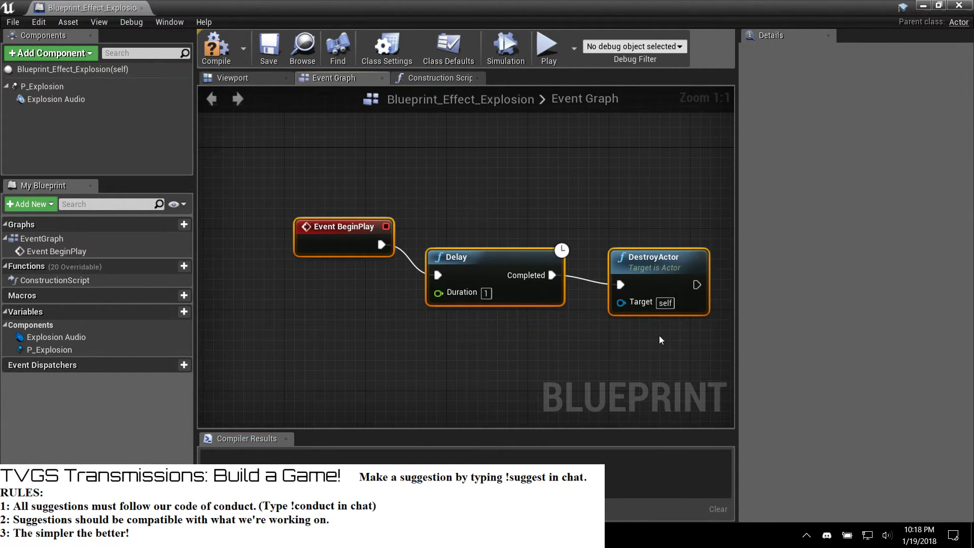
key(Delete)
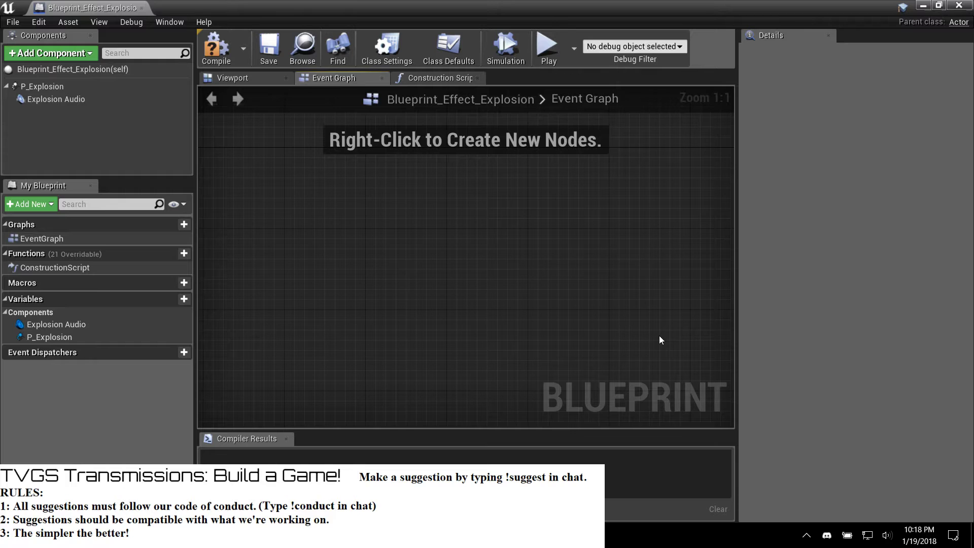
click(222, 52)
click(960, 5)
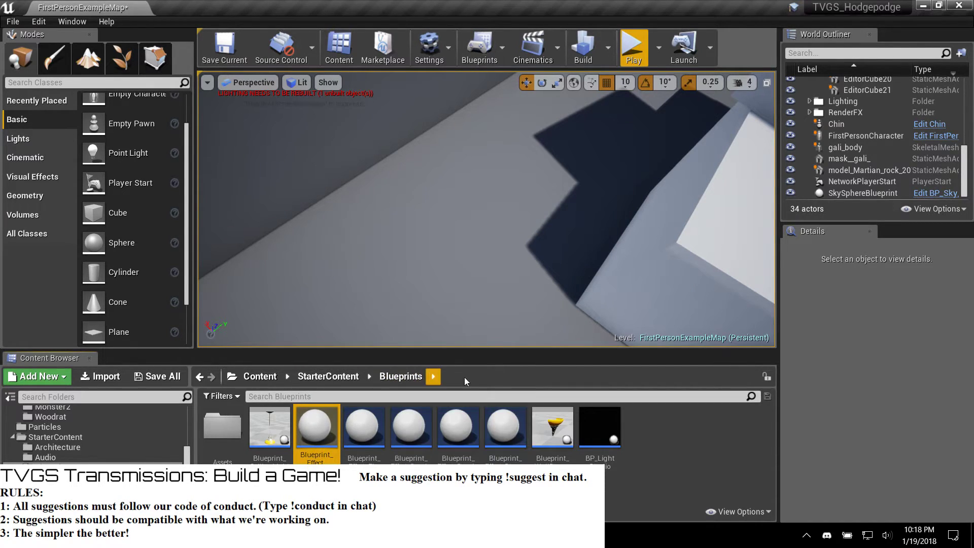
Step: Return to the top-level Content folder and bring the blue robot and player start into view in the level
click(339, 376)
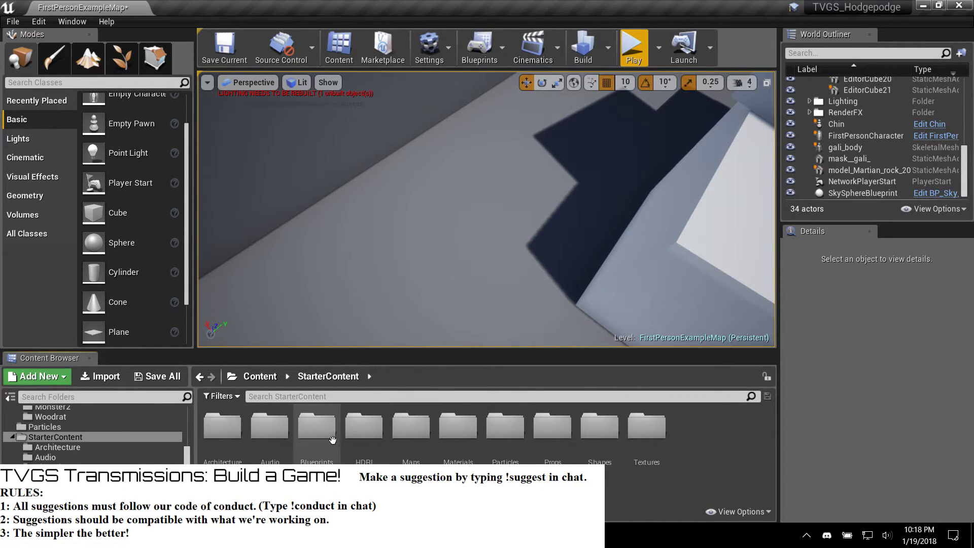
click(273, 379)
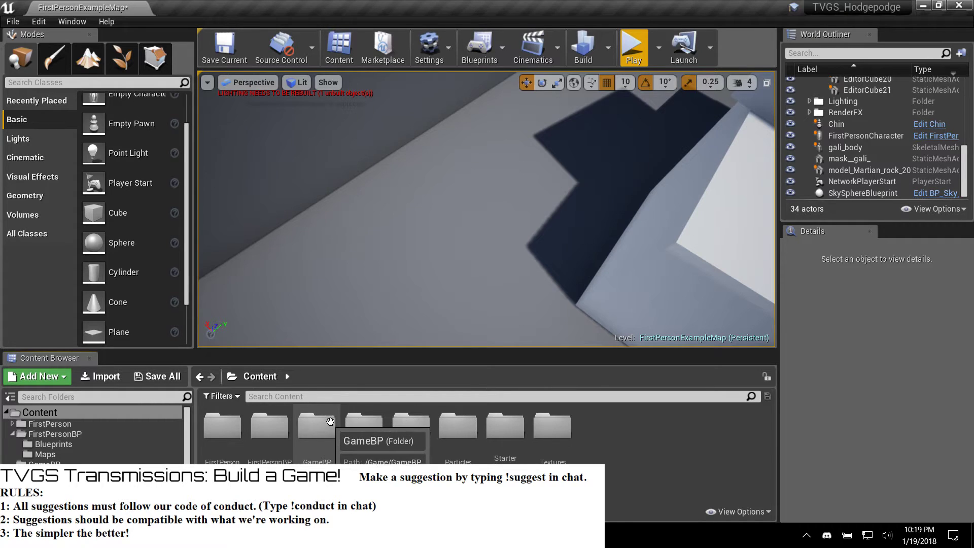
right_drag(428, 255, 499, 282)
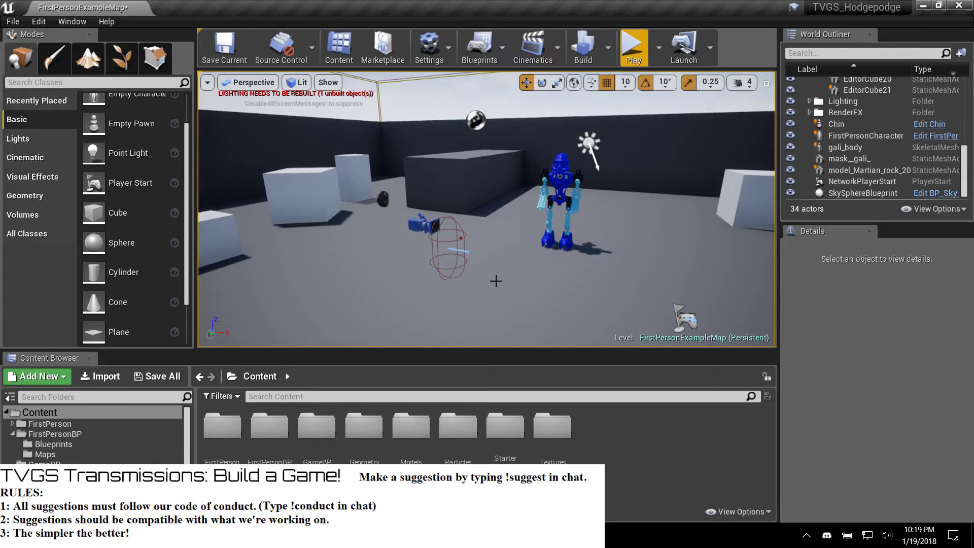
right_drag(435, 284, 458, 232)
right_drag(545, 227, 546, 227)
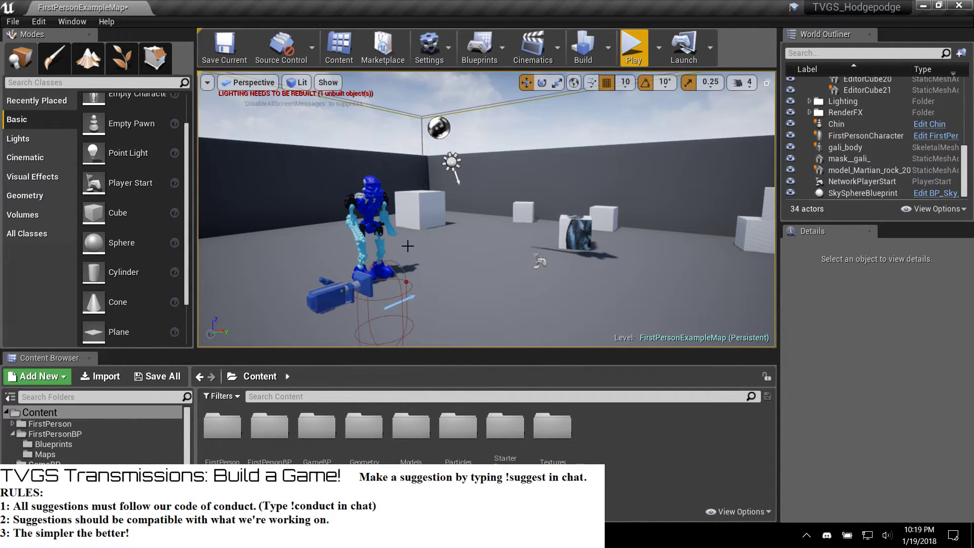
mouse_move(473, 290)
right_down()
mouse_move(464, 310)
mouse_move(447, 306)
mouse_move(472, 289)
right_up()
key(w)
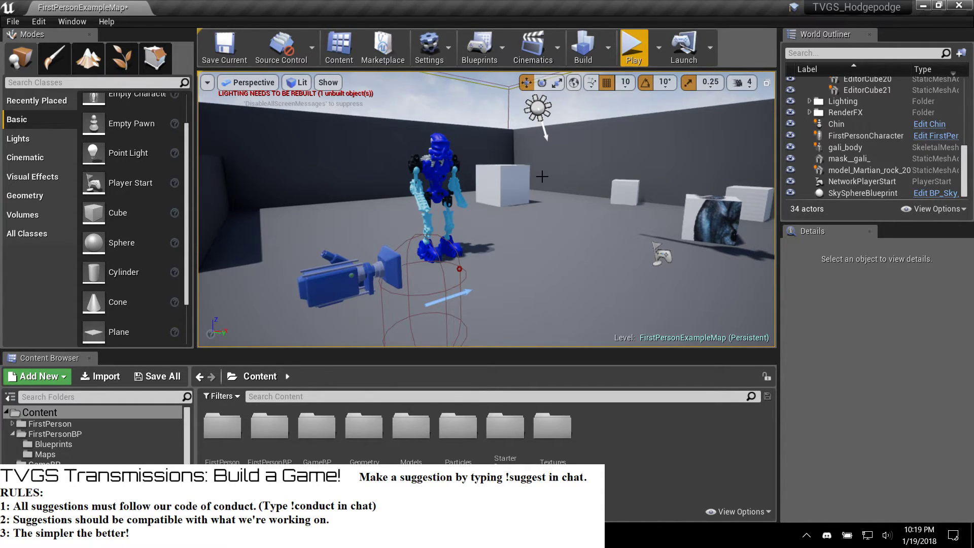
right_drag(472, 289, 513, 191)
key(d)
key(d)
key(w)
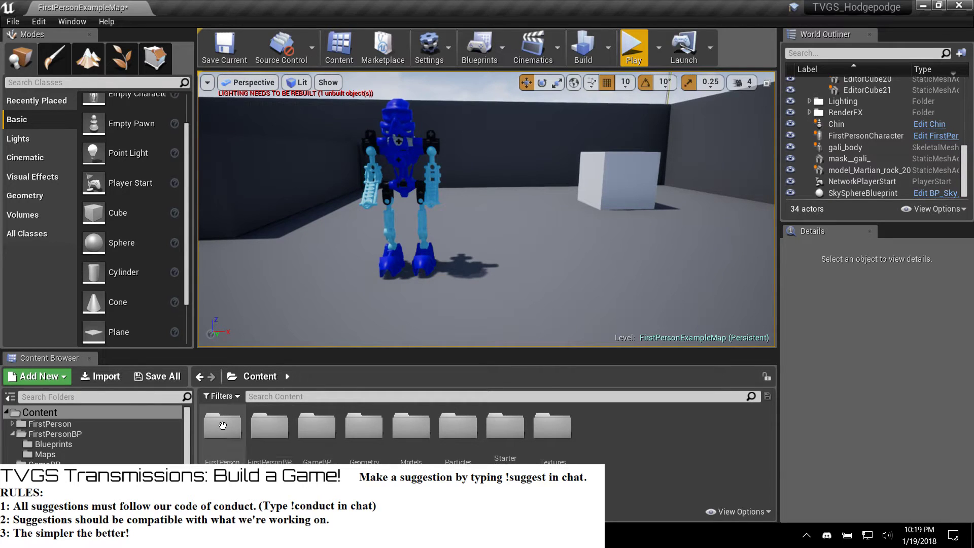
click(55, 432)
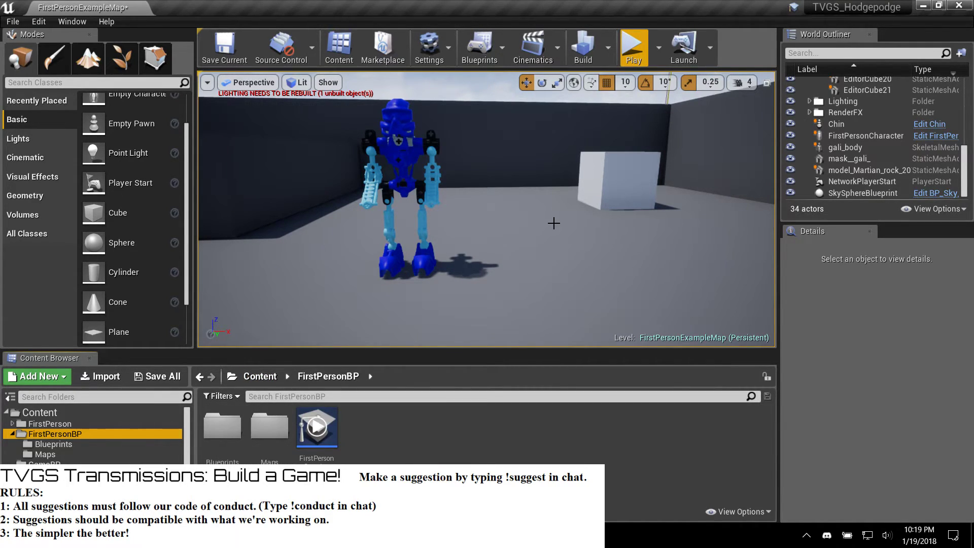
key(s)
right_drag(424, 240, 428, 262)
key(w)
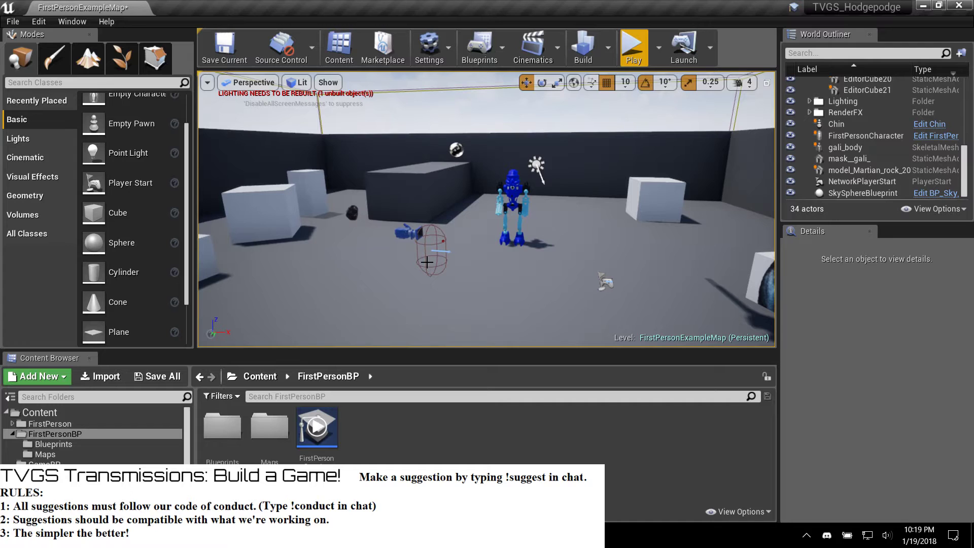
right_drag(477, 245, 449, 283)
key(w)
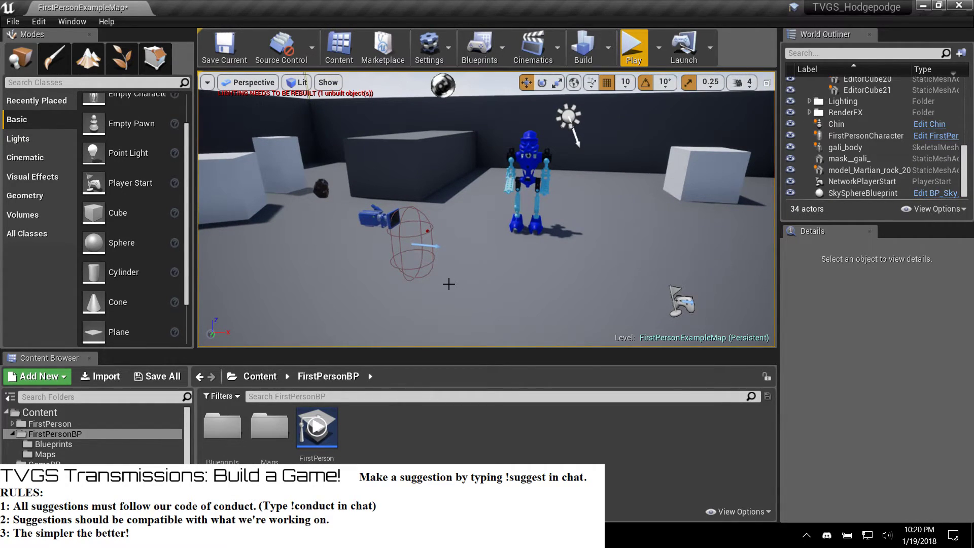
right_drag(477, 227, 470, 220)
key(w)
right_drag(535, 223, 546, 223)
key(s)
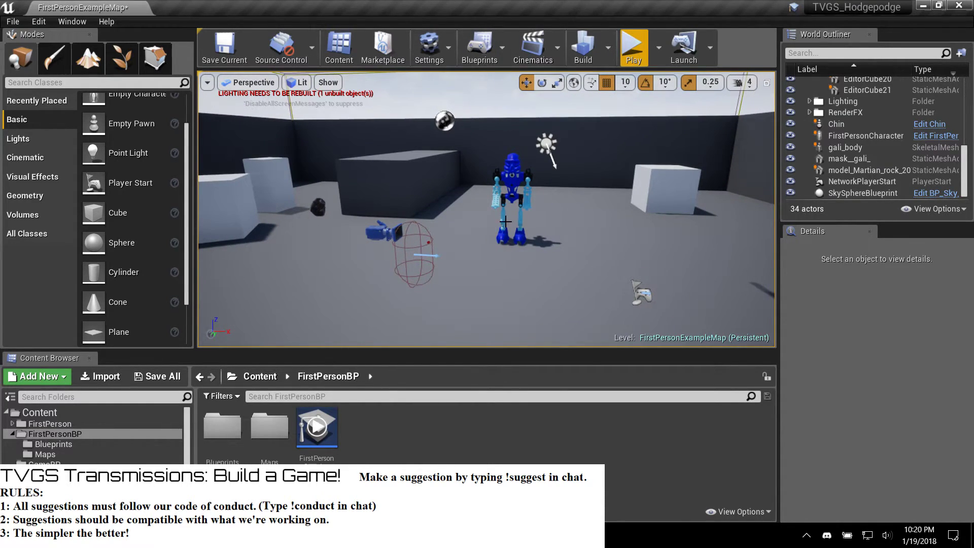
right_drag(438, 251, 448, 242)
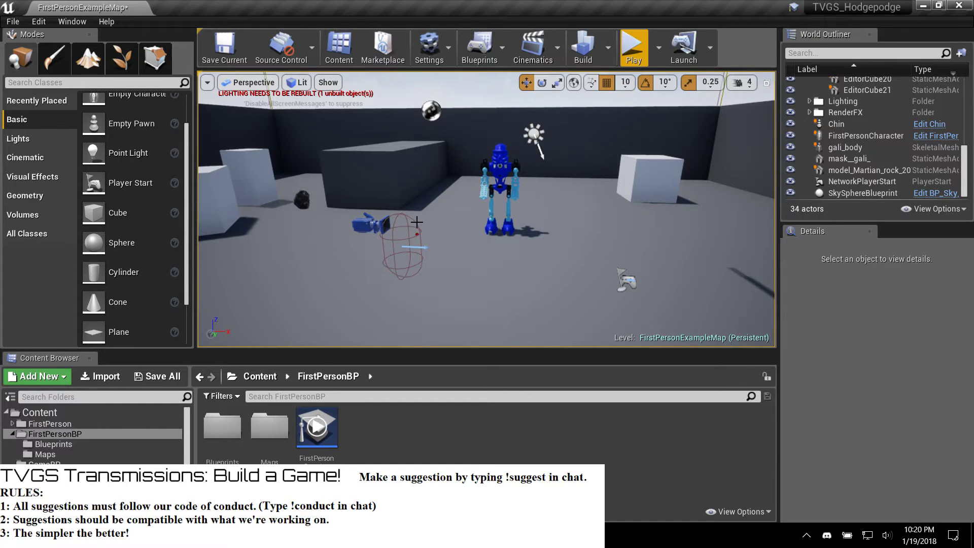
right_drag(439, 208, 439, 208)
key(w)
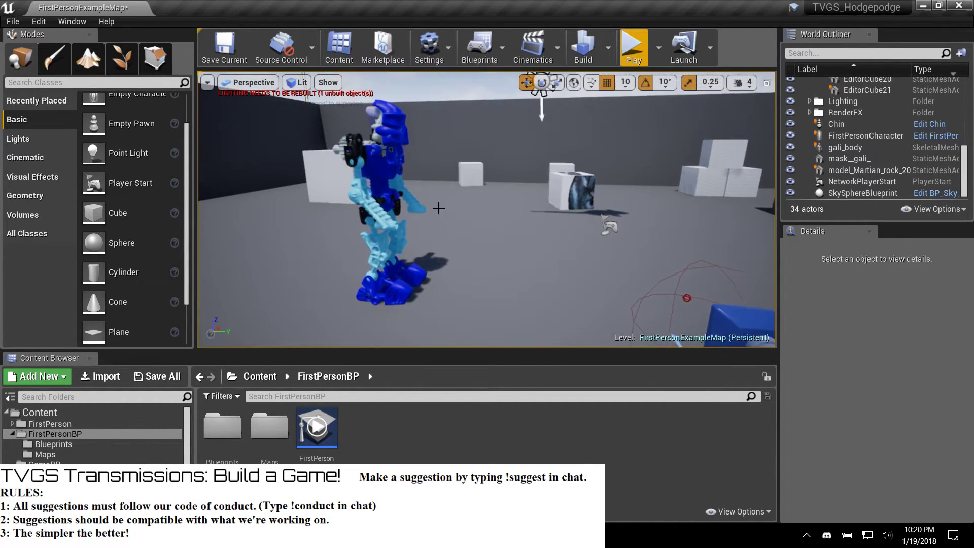
right_drag(552, 193, 552, 193)
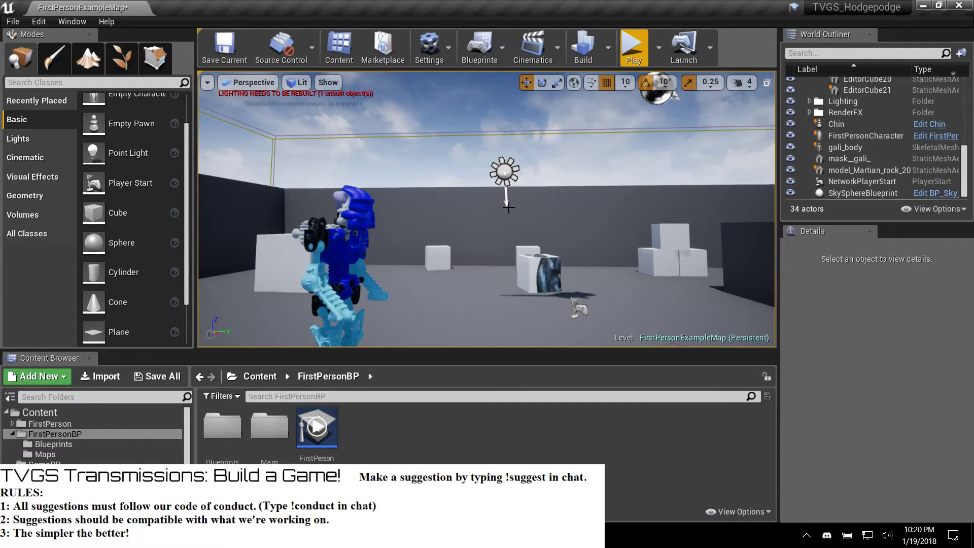
right_drag(554, 234, 555, 229)
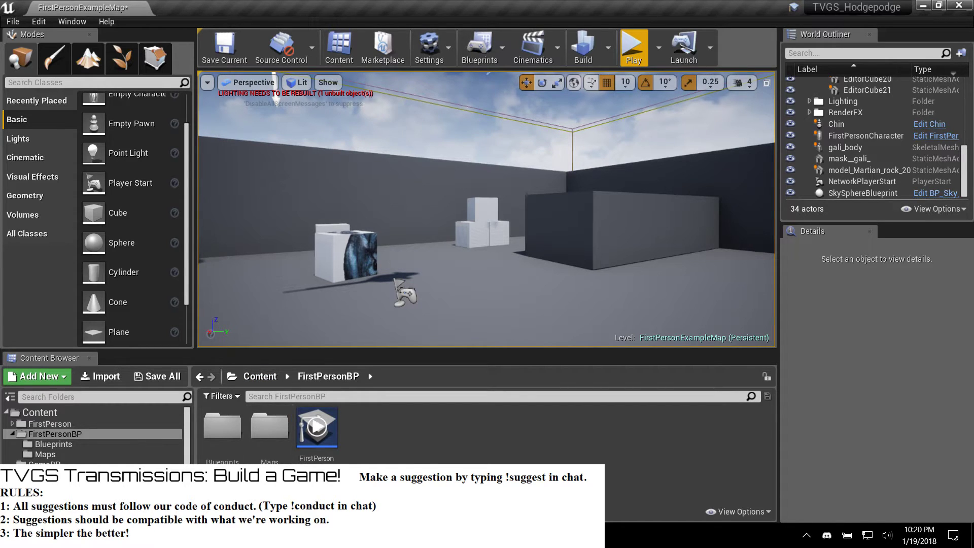
Step: Save the DustCloudBP, MeteorSpawn and Chin blueprints in the GameBP folder, previewing DustCloudBP's effect before closing its editor
click(259, 376)
right_drag(393, 273, 453, 202)
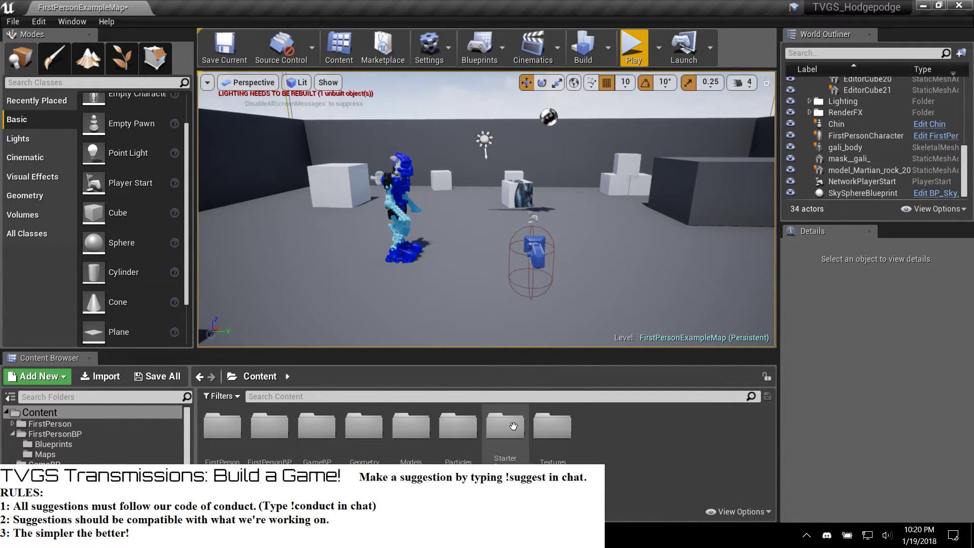
double_click(317, 439)
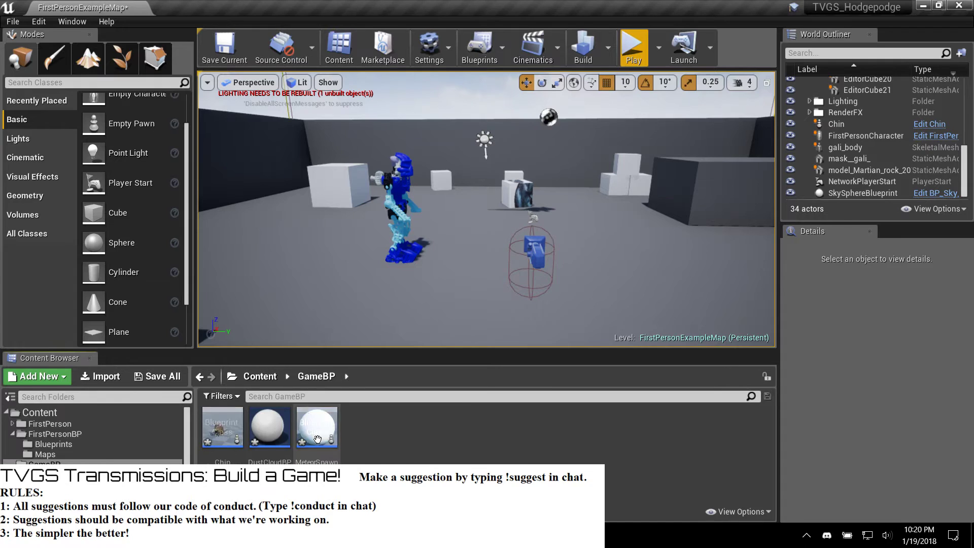
double_click(263, 439)
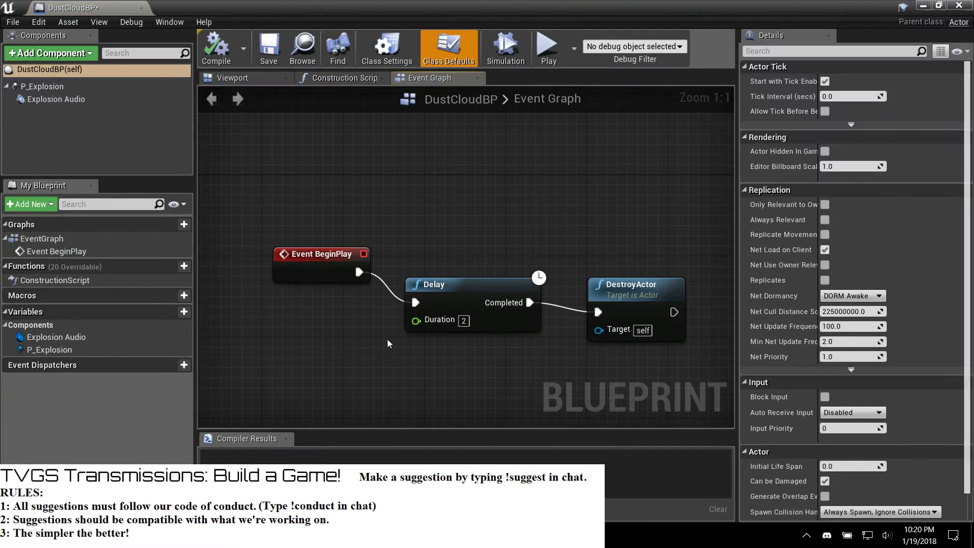
key(ctrl+s)
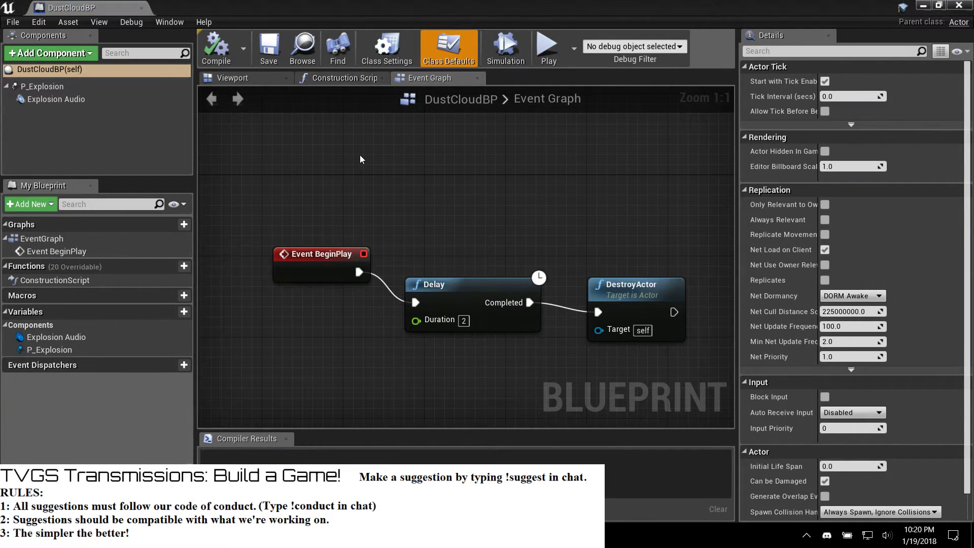
click(329, 79)
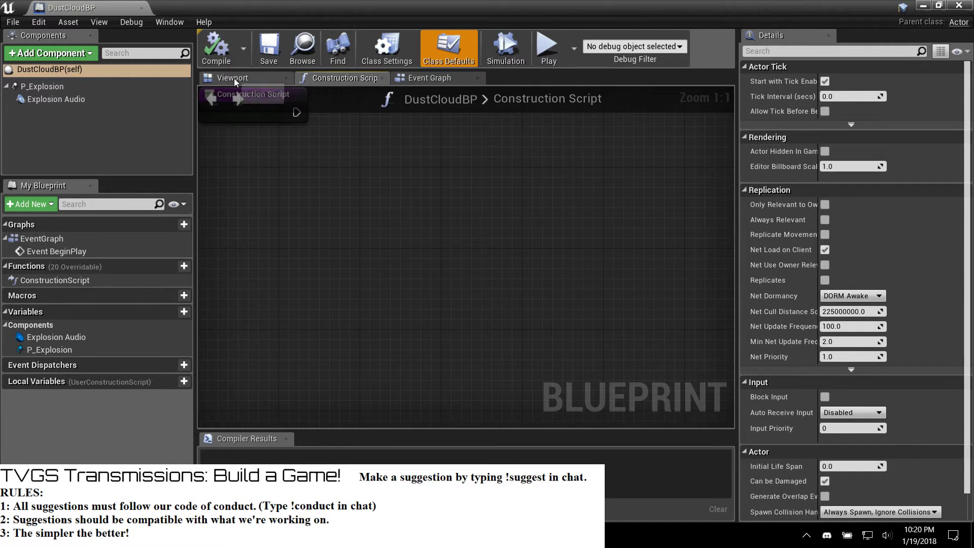
click(233, 79)
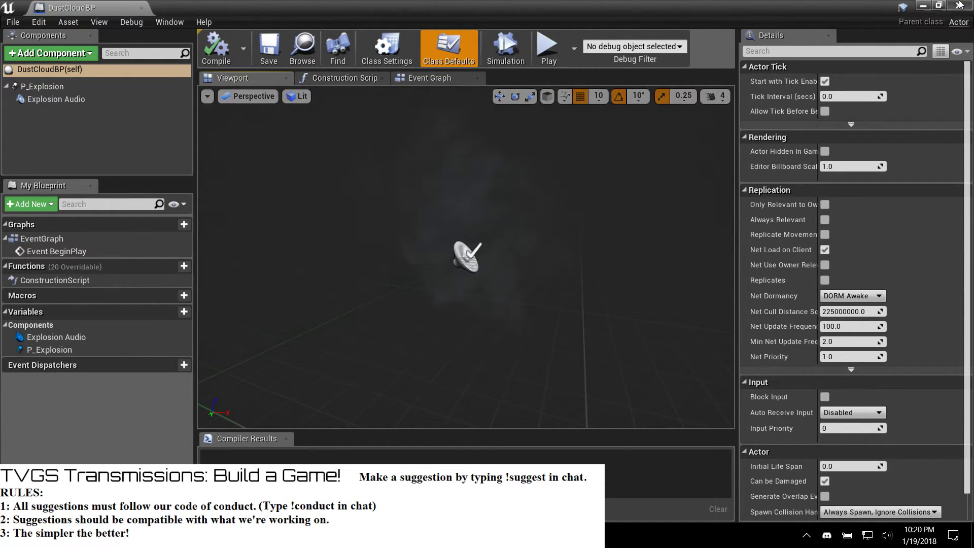
click(959, 5)
click(317, 426)
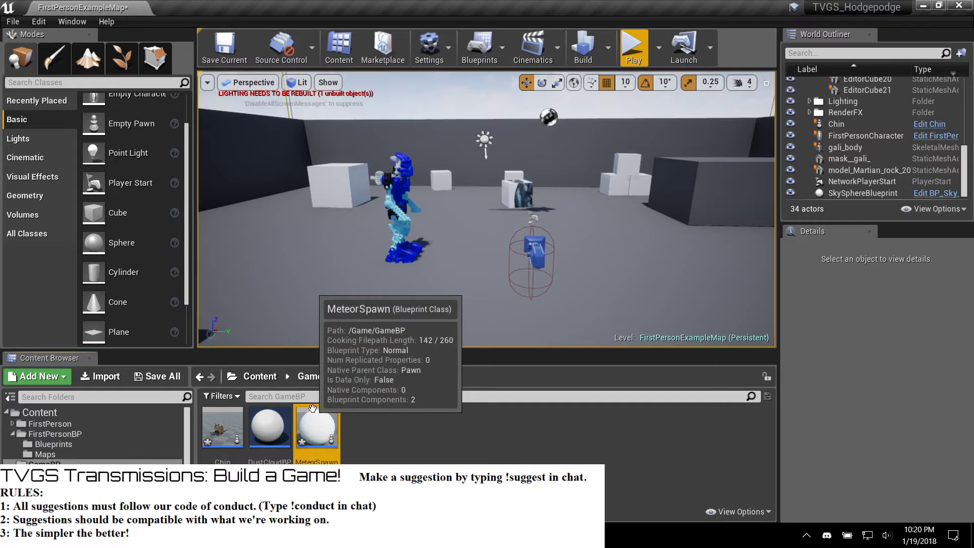
click(234, 426)
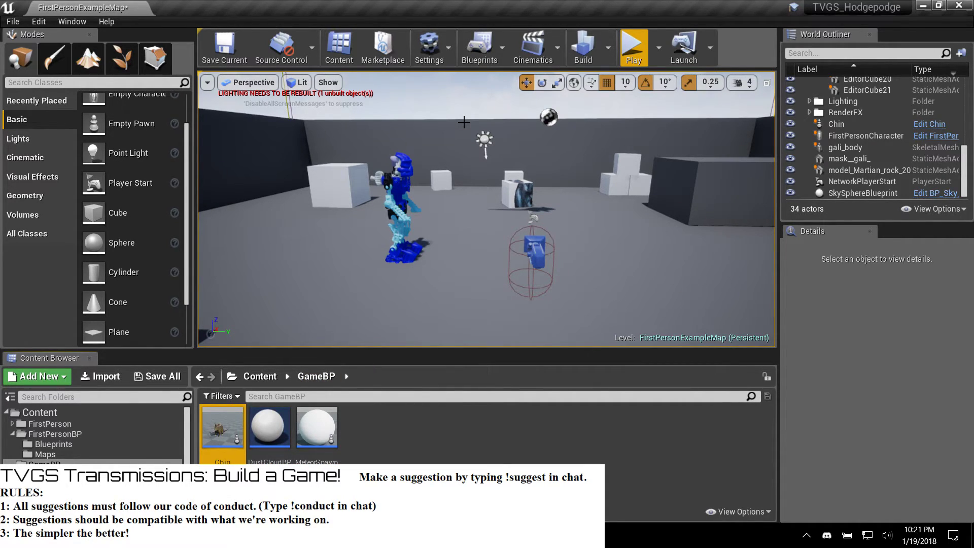
Step: Play-test the level, move around Chin to watch the explosion and dust effects, and stop the session
click(632, 56)
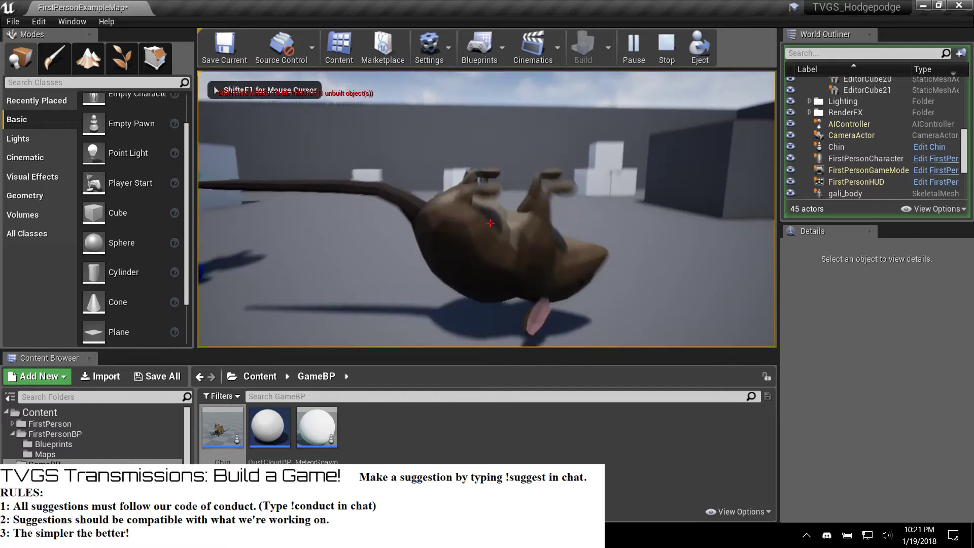
key(s)
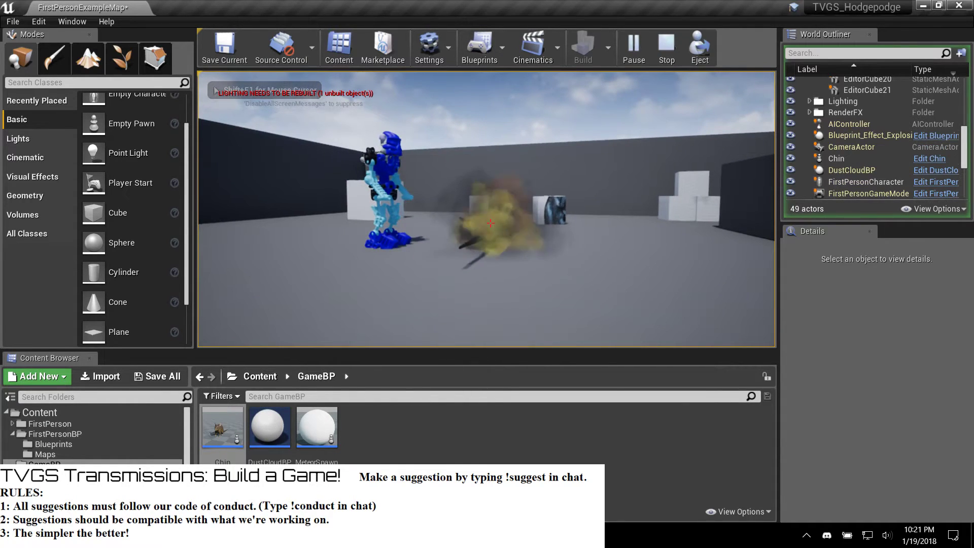
key(w)
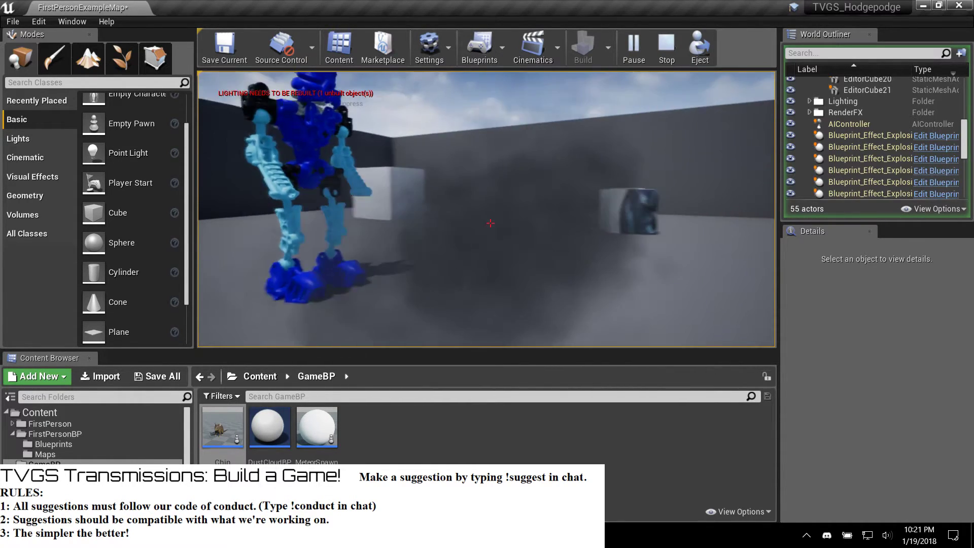
key(s)
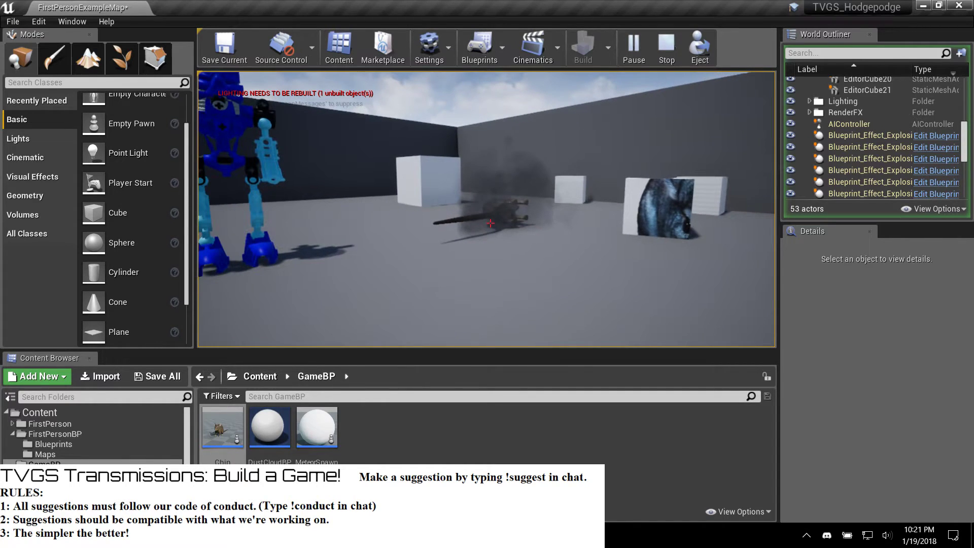
key(Escape)
Step: Duplicate FirstPersonCharacter in the FirstPersonBP Blueprints folder as TVGSCharBP and move the copy into the GameBP folder
click(260, 376)
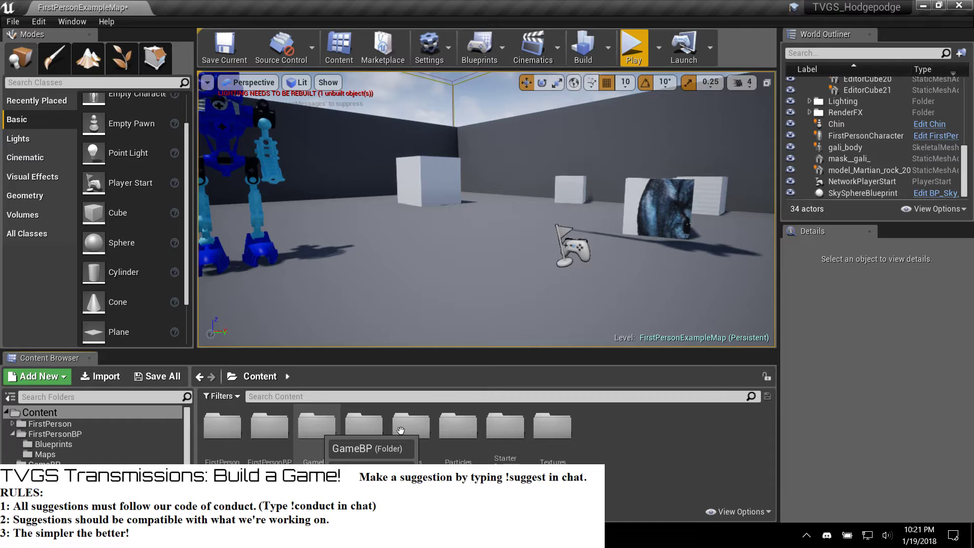
double_click(269, 427)
double_click(212, 430)
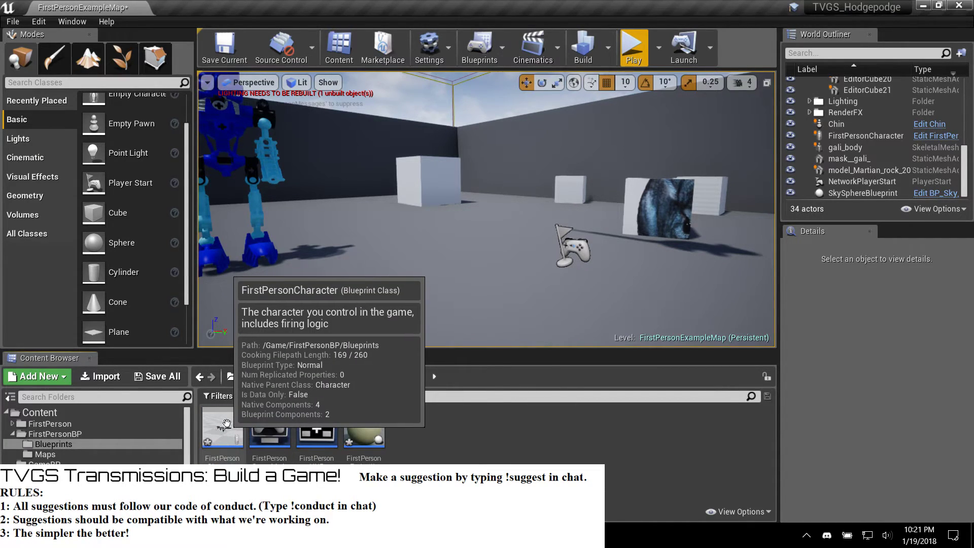
right_click(226, 423)
click(275, 225)
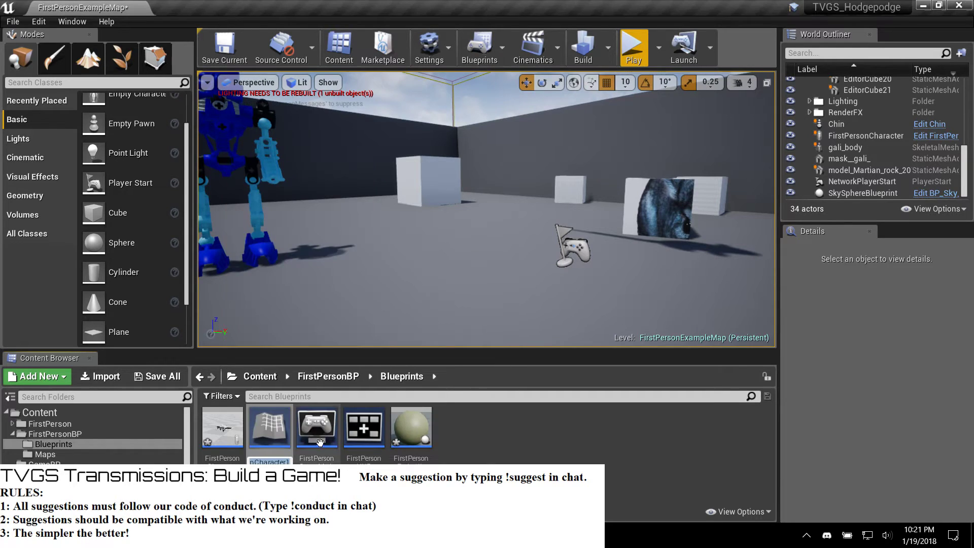
text(TVGS)
text(CharBP)
key(Return)
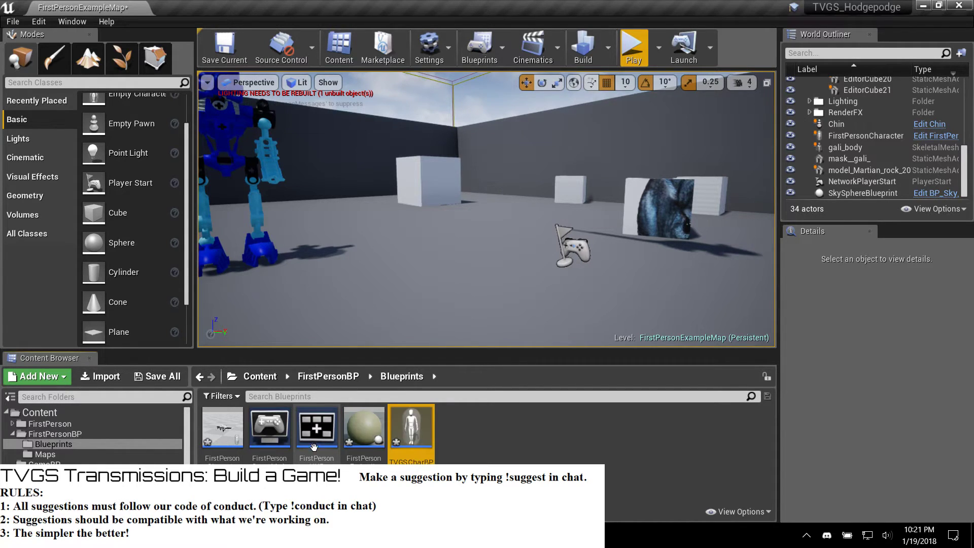
drag(417, 433, 96, 464)
click(126, 482)
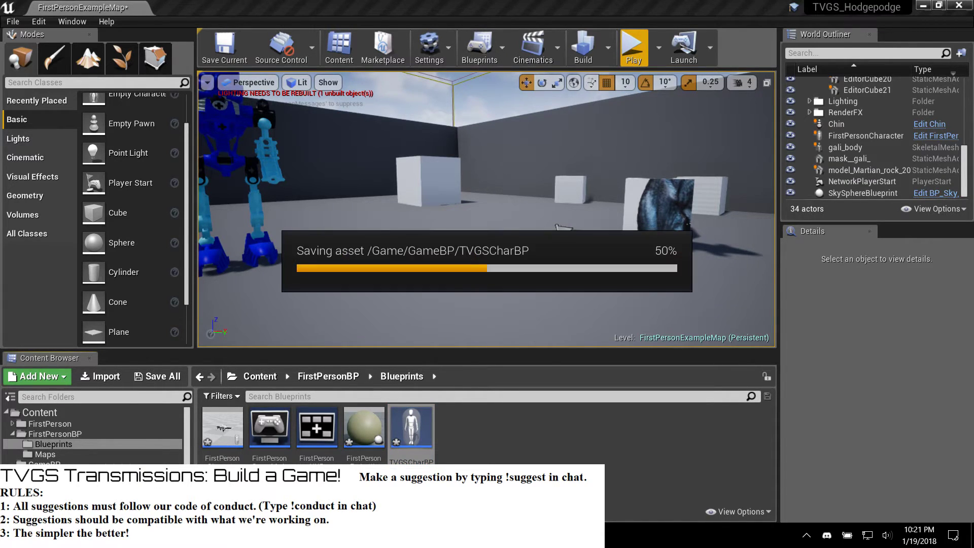
Step: Duplicate the FirstPersonProjectile blueprint and name the copy DustProjectile
right_click(370, 427)
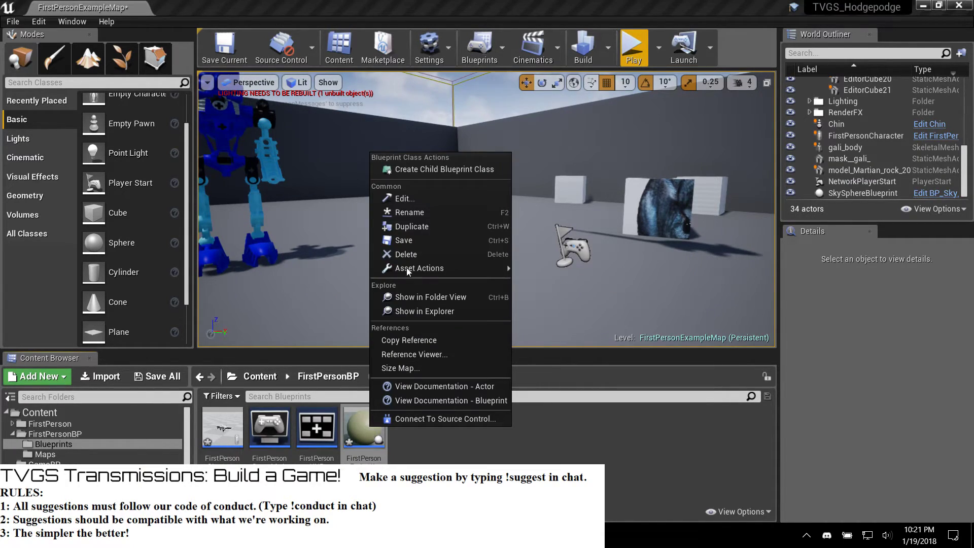
click(406, 227)
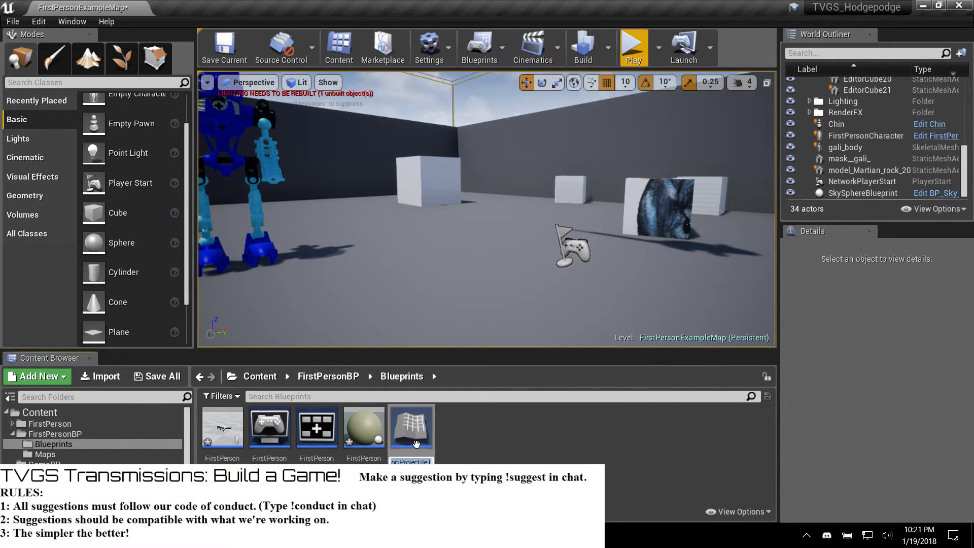
key(Right)
key(BackSpace)
key(BackSpace)
key(BackSpace)
key(BackSpace)
key(BackSpace)
key(BackSpace)
key(BackSpace)
key(BackSpace)
key(BackSpace)
key(BackSpace)
key(BackSpace)
key(BackSpace)
key(BackSpace)
key(BackSpace)
key(BackSpace)
key(BackSpace)
key(BackSpace)
key(BackSpace)
key(BackSpace)
key(BackSpace)
text(DustProjectile)
key(Return)
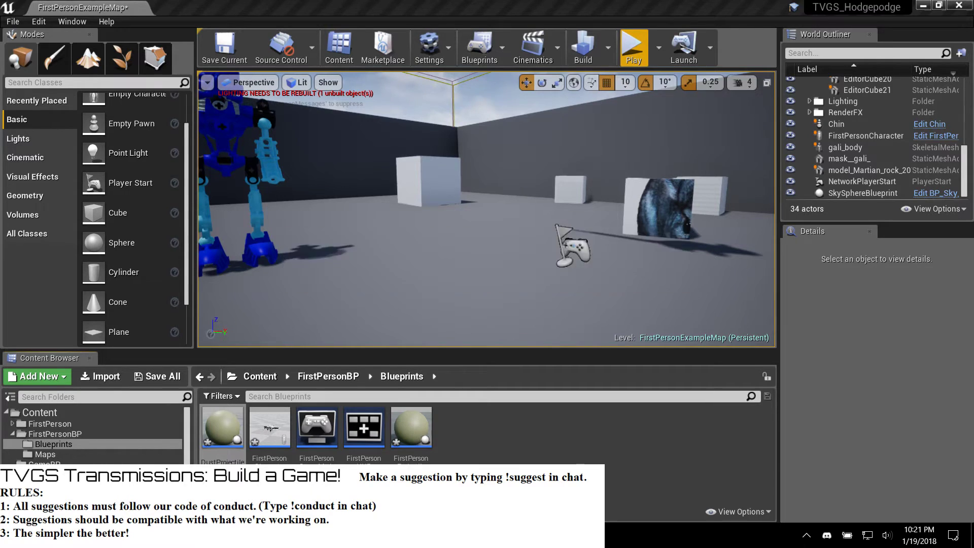
Step: Save the original FirstPersonProjectile and FirstPersonCharacter blueprints in the FirstPersonBP Blueprints folder
click(359, 433)
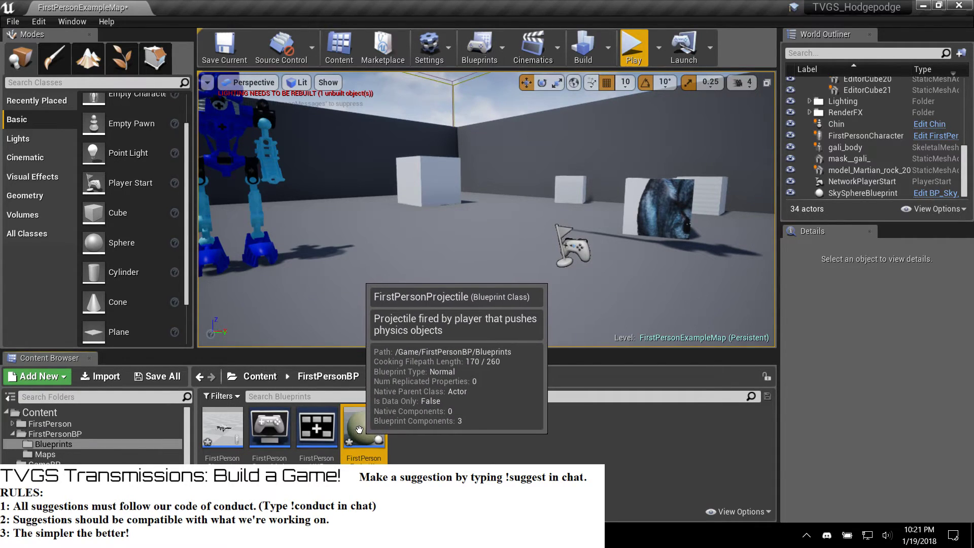
right_click(359, 430)
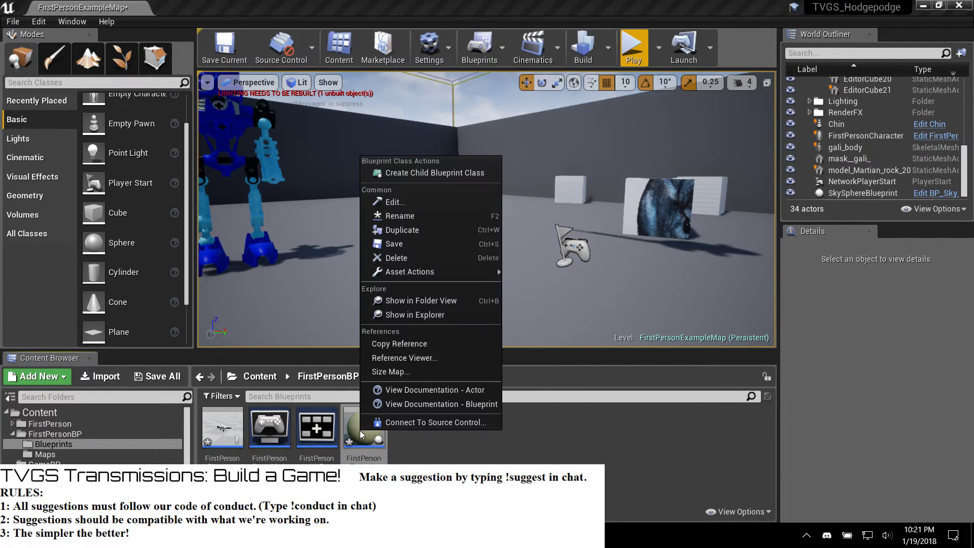
click(423, 246)
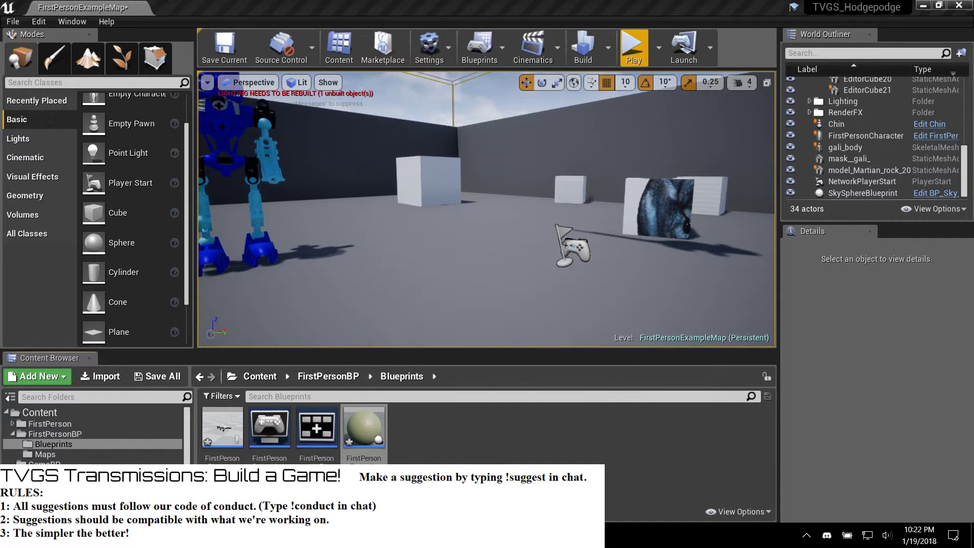
right_click(219, 443)
click(138, 454)
click(214, 419)
key(ctrl+s)
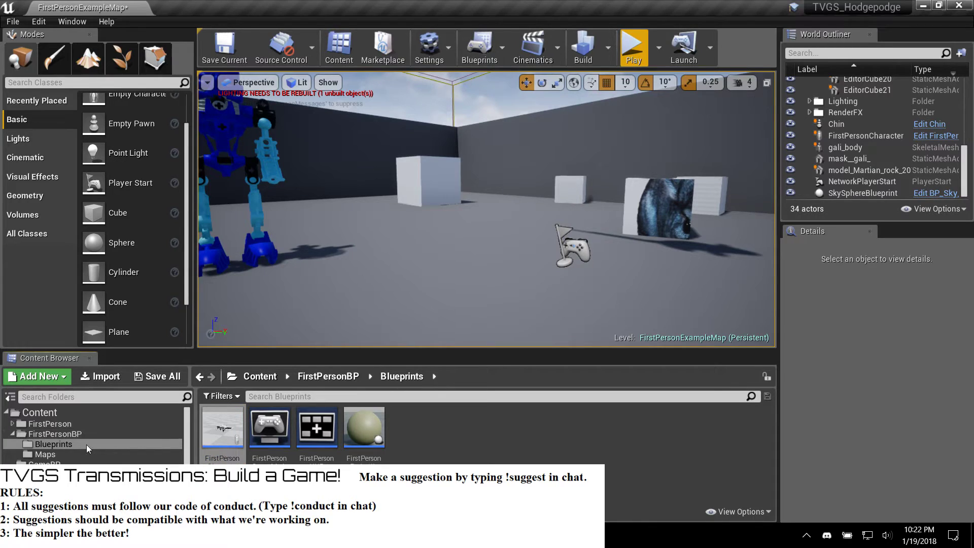
Step: Set the projectile spawn class in TVGSCharBP's event graph, in the GameBP folder, to DustProjectile and compile the blueprint
click(87, 462)
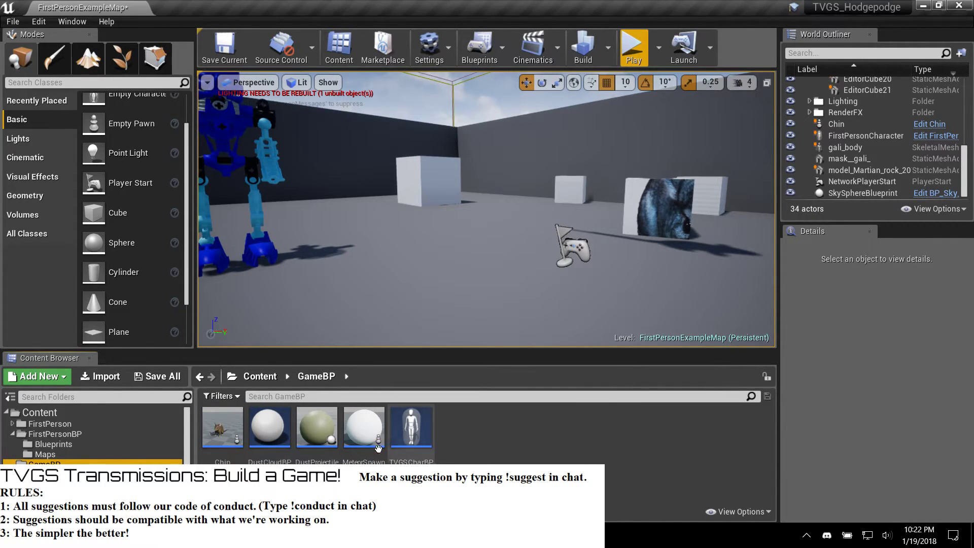
double_click(324, 440)
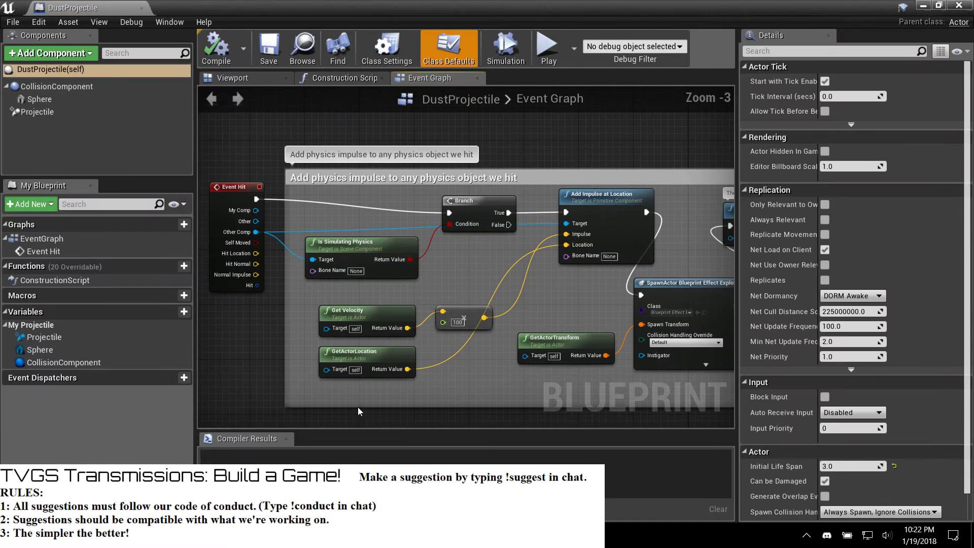
click(960, 5)
double_click(414, 429)
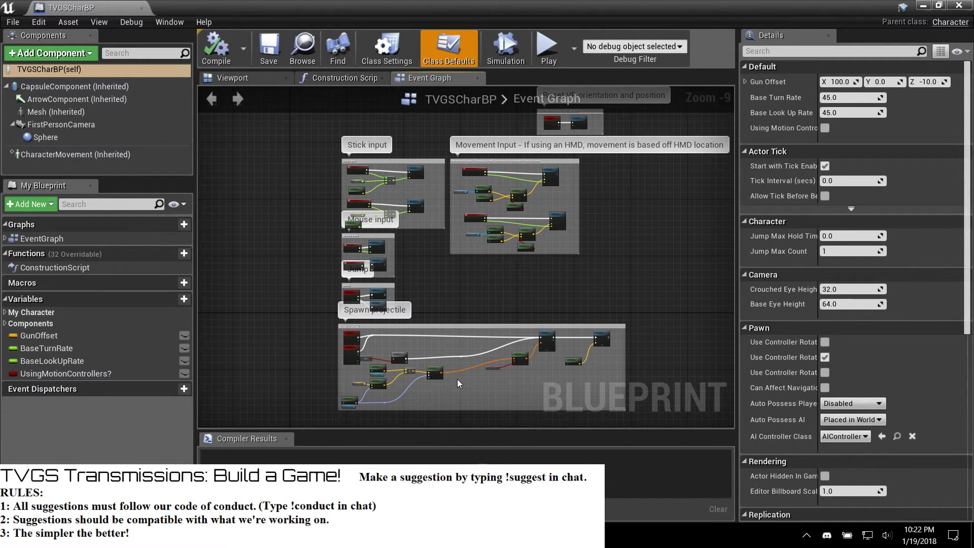
scroll(497, 378, up, 6)
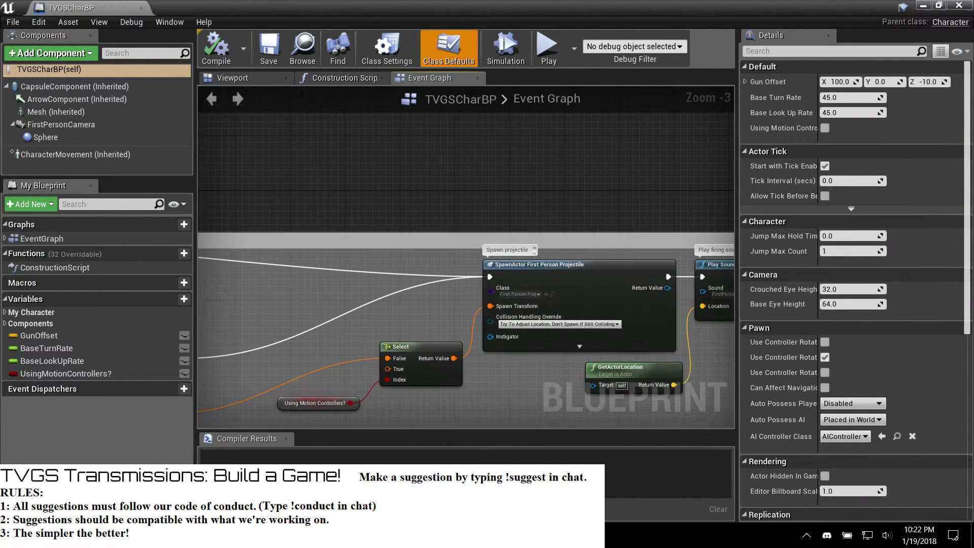
click(528, 295)
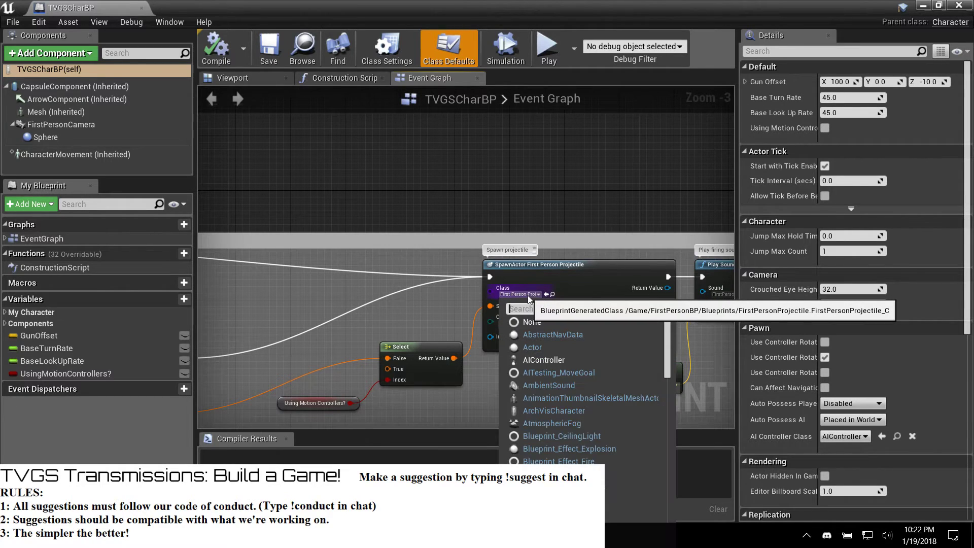
text(dust)
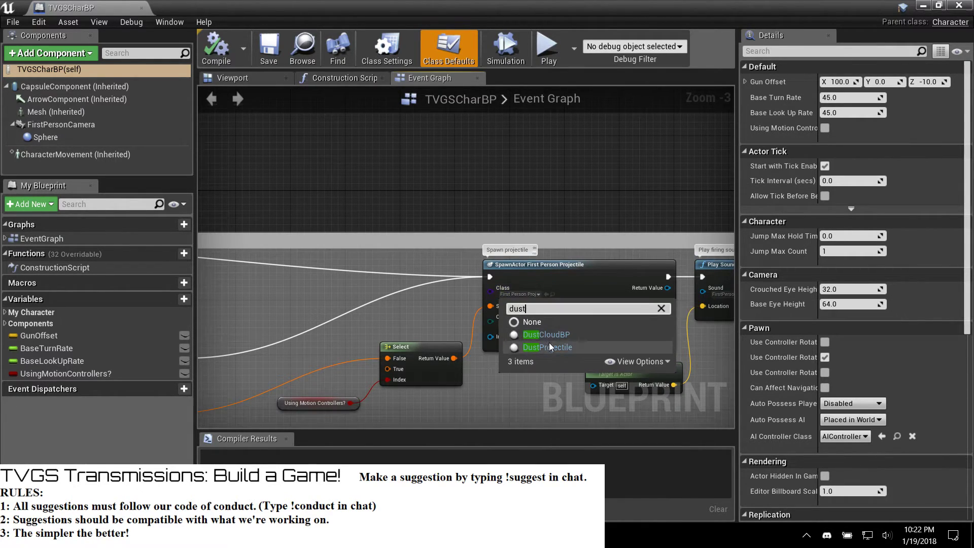
click(550, 347)
click(217, 49)
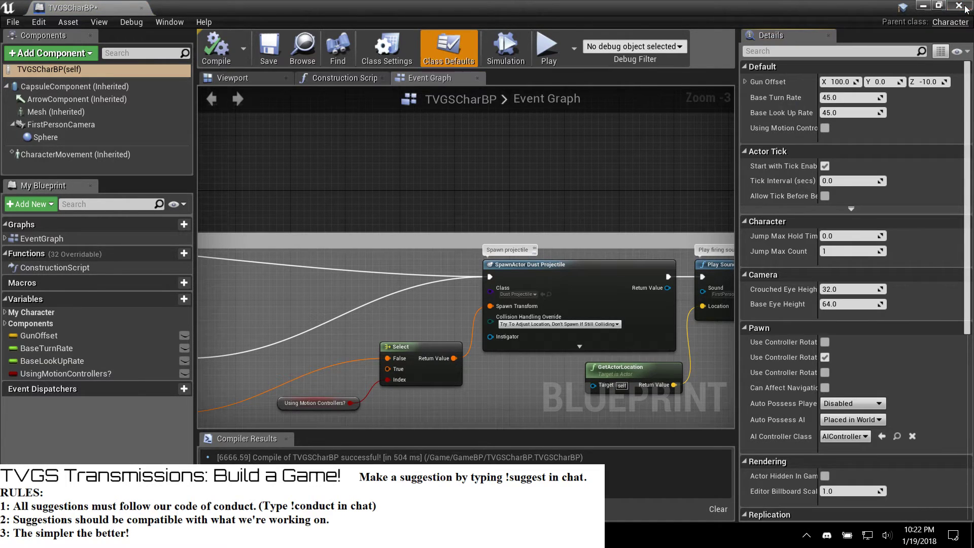
click(964, 7)
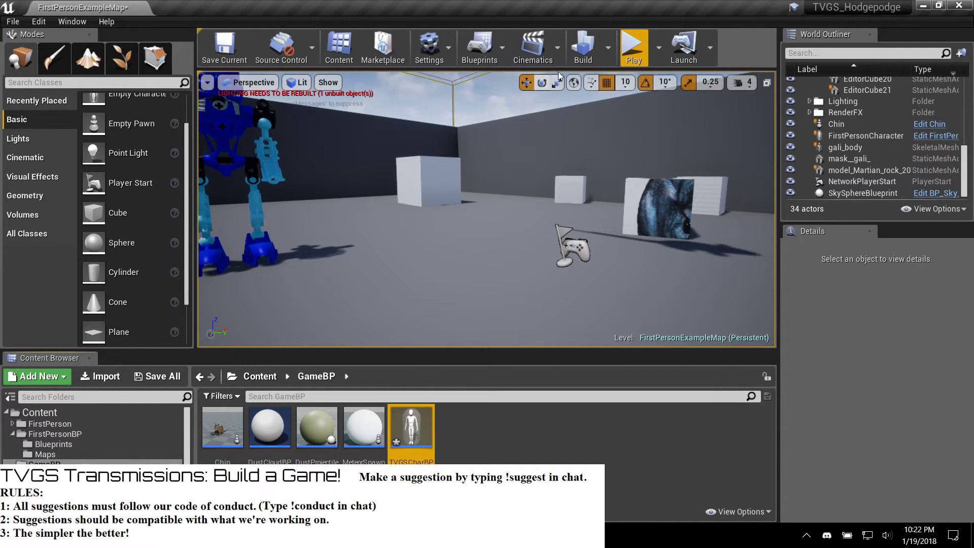
Step: Play-test the level and fire several projectiles at Chin to check the explosion and dust effects
click(632, 58)
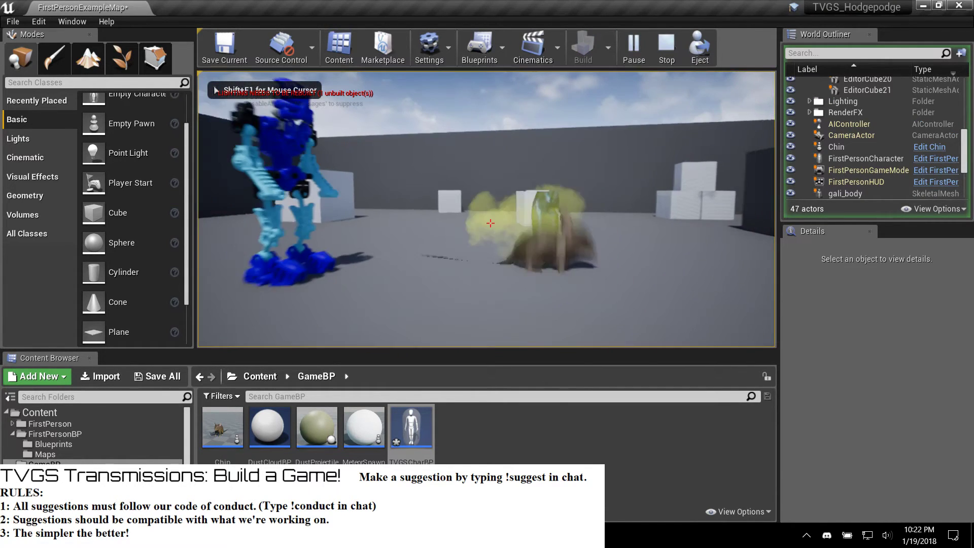
click(491, 223)
click(491, 224)
click(490, 224)
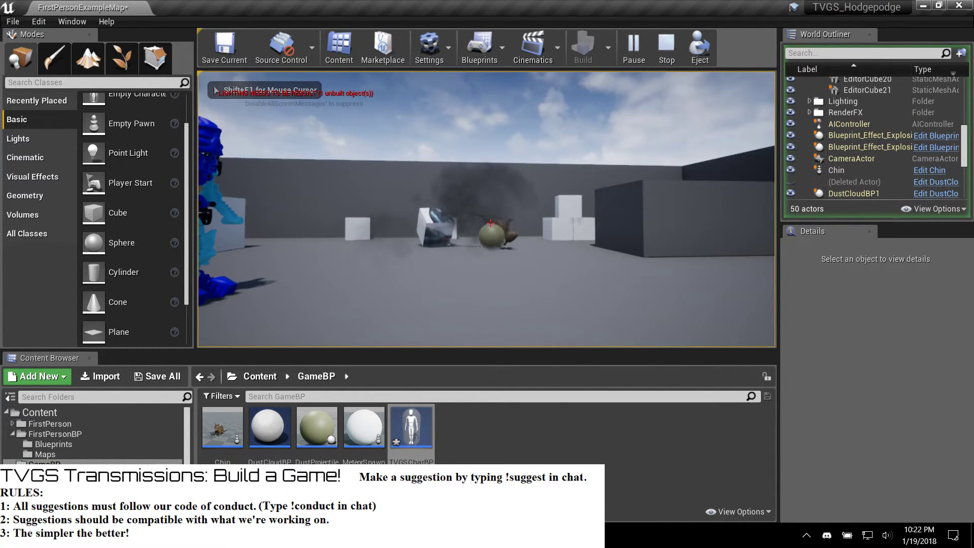
key(s)
click(491, 223)
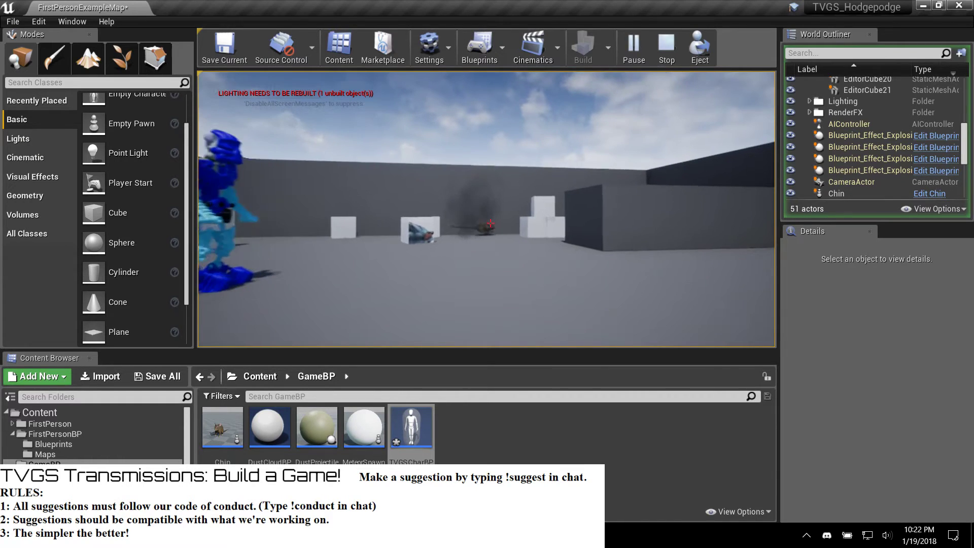
Step: Walk up to Chin in the running game and jump around the white cubes near the wall
key(w)
key(w)
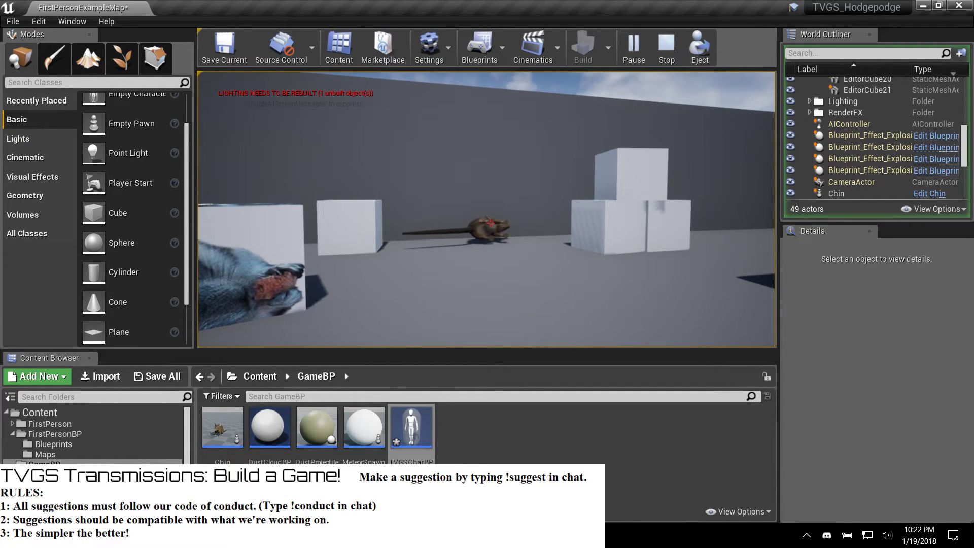
key(w)
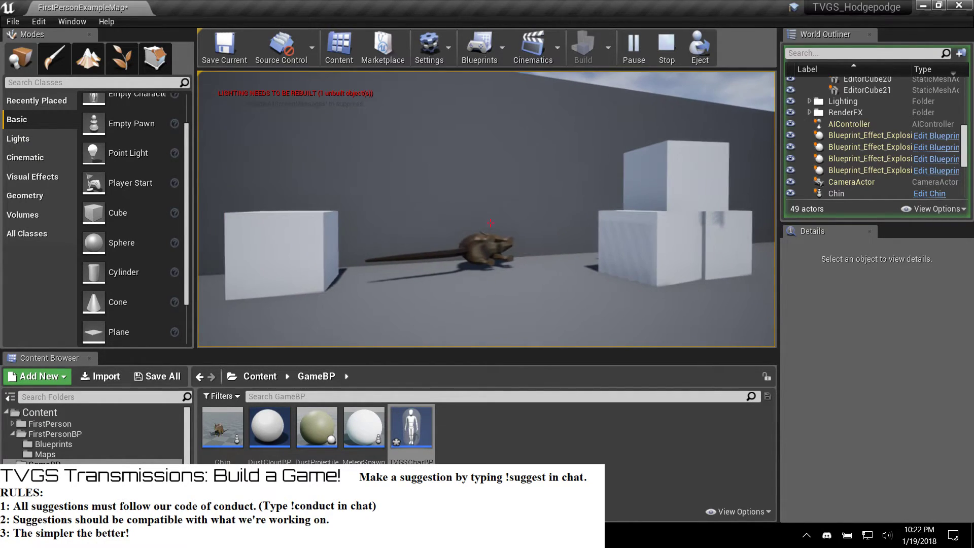
key(w)
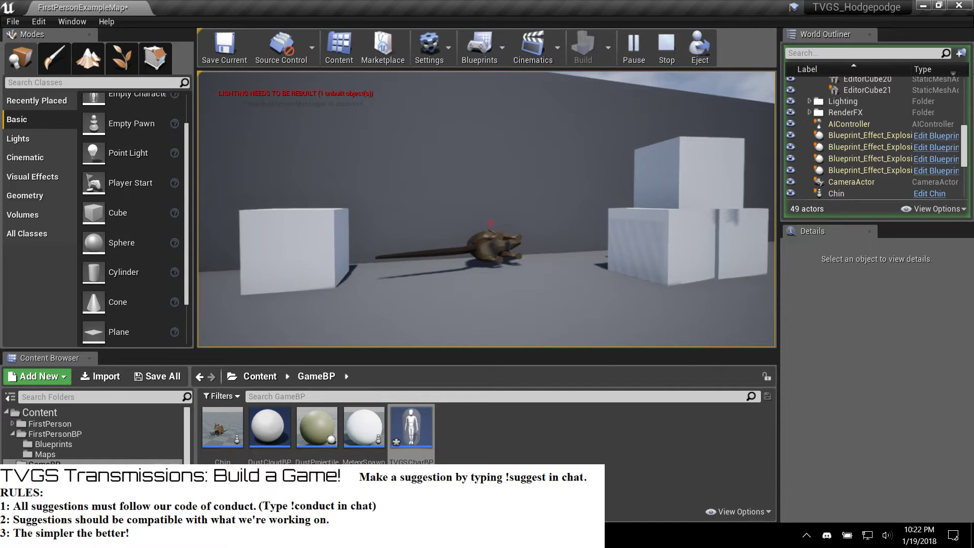
key(space)
key(w)
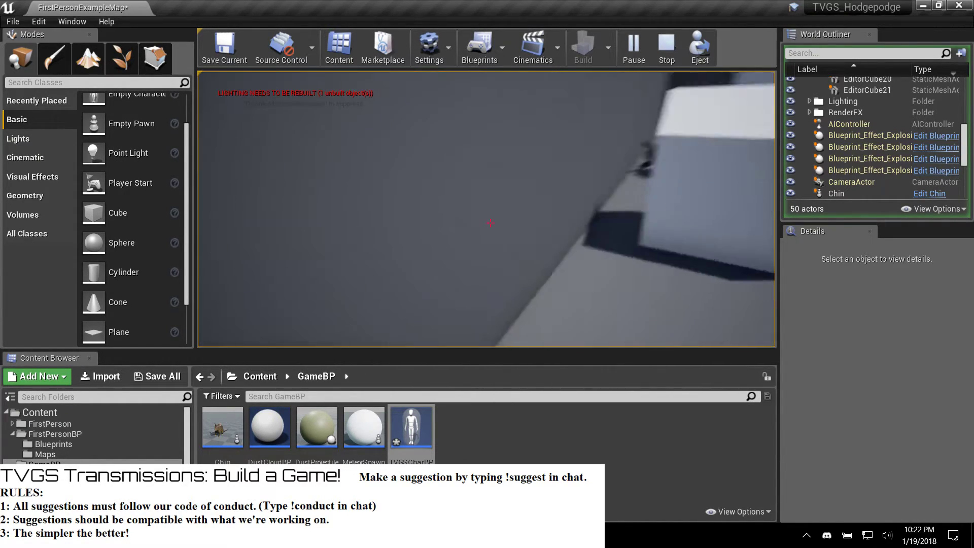
key(w)
key(space)
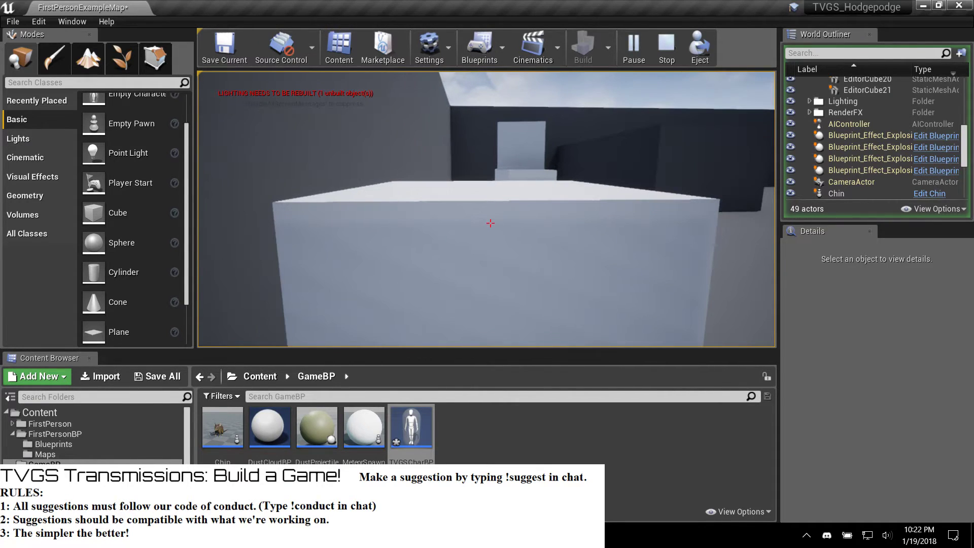
key(space)
key(d)
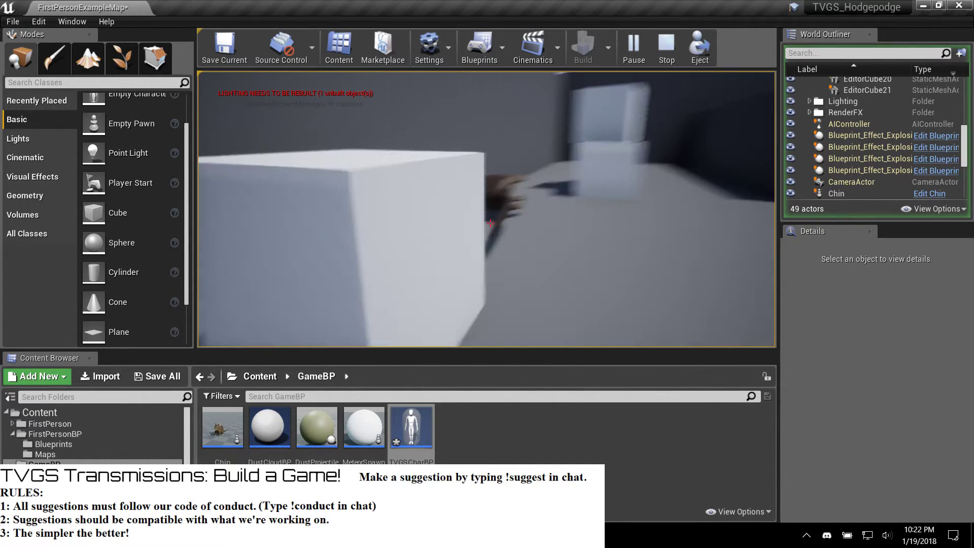
Step: Fire repeatedly at Chin from close range while moving around, and stop the play session
click(491, 223)
key(s)
click(490, 224)
click(490, 224)
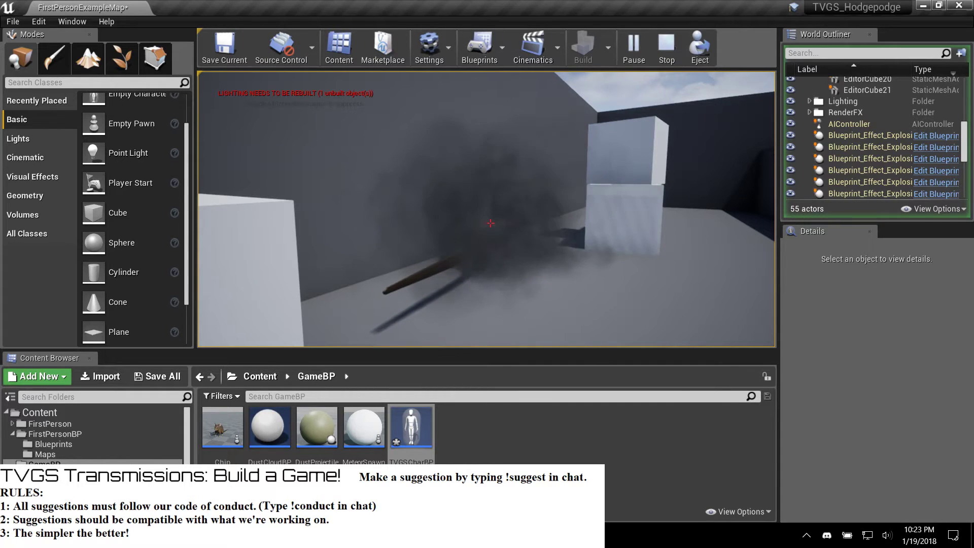
key(s)
click(490, 223)
key(s)
click(490, 223)
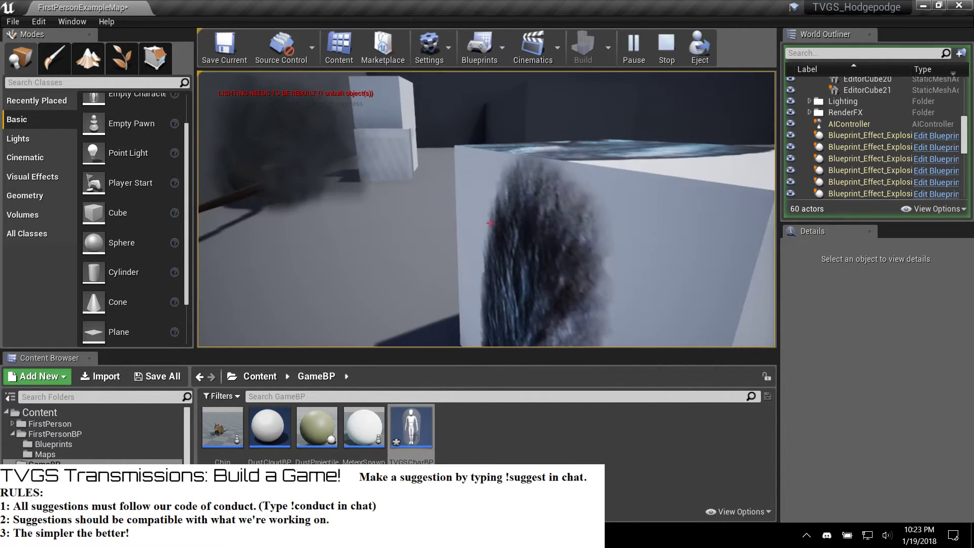
key(w)
click(490, 223)
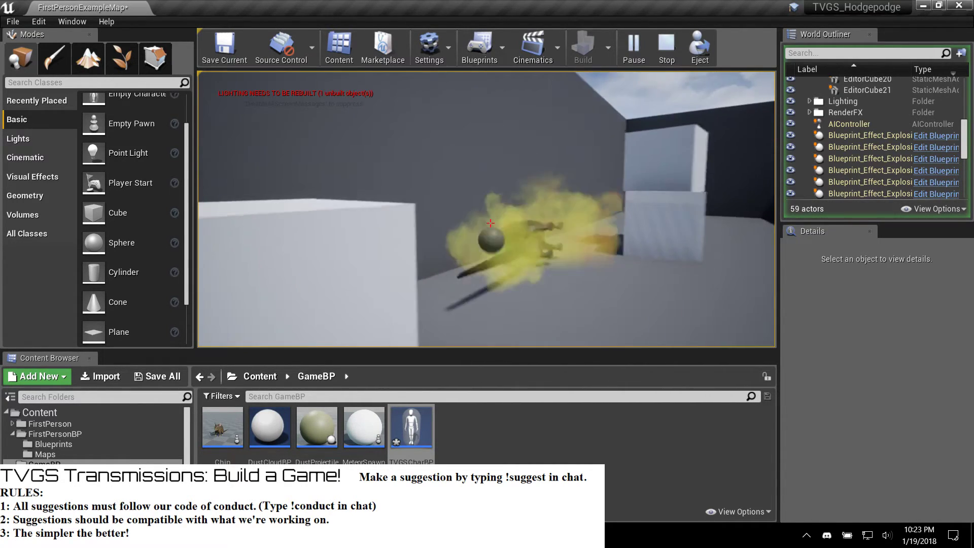
click(490, 223)
key(w)
click(490, 223)
key(s)
key(Escape)
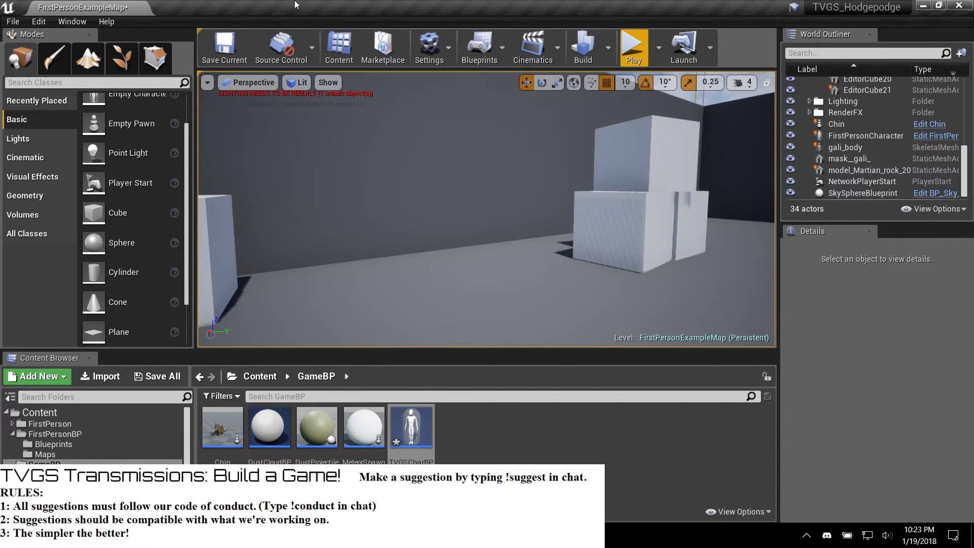
Step: Examine the level layout around the blue robot, the cubes and the placed FirstPersonCharacter
right_drag(487, 209, 700, 210)
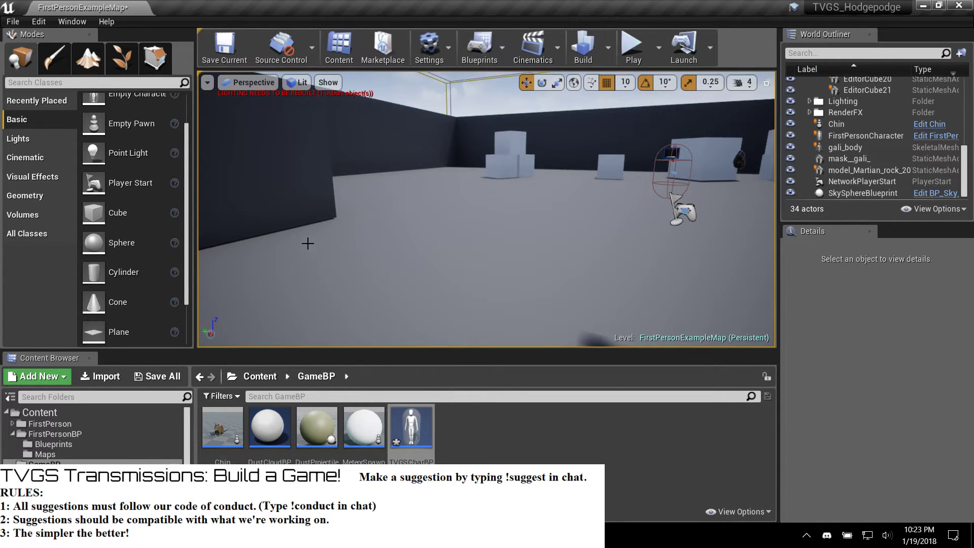
right_drag(374, 222, 399, 221)
key(w)
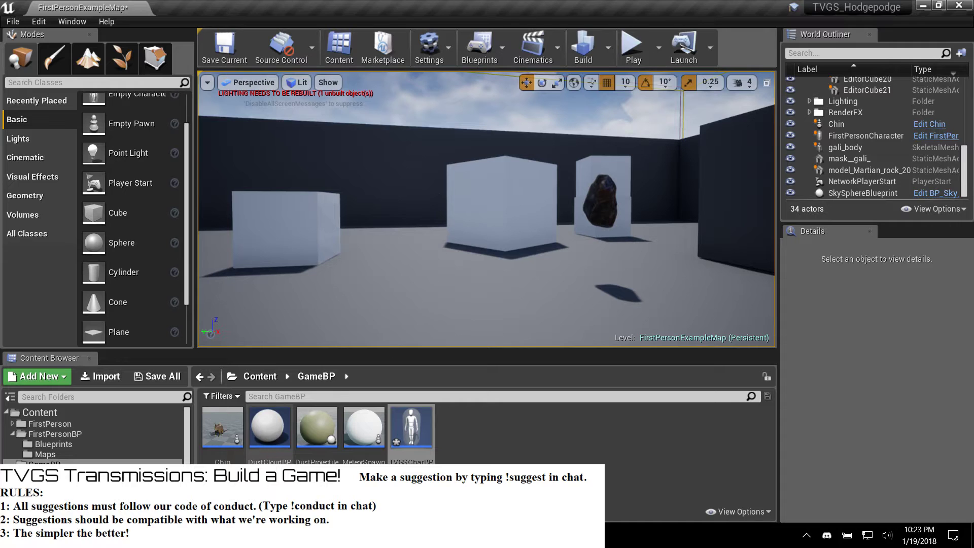
click(419, 430)
right_drag(438, 202, 599, 165)
key(s)
key(w)
mouse_move(416, 190)
right_down()
mouse_move(409, 180)
mouse_move(457, 239)
mouse_move(416, 189)
right_up()
key(s)
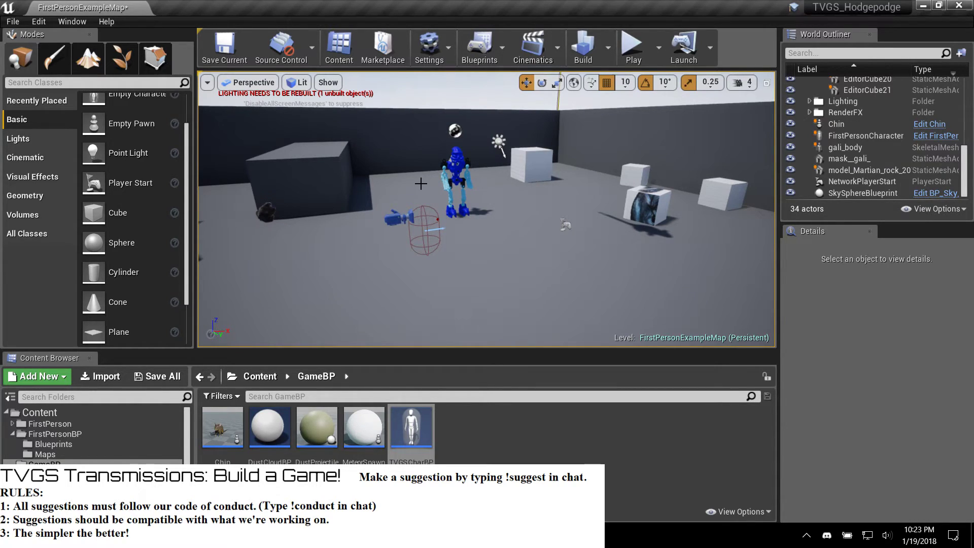
right_drag(519, 284, 466, 294)
key(w)
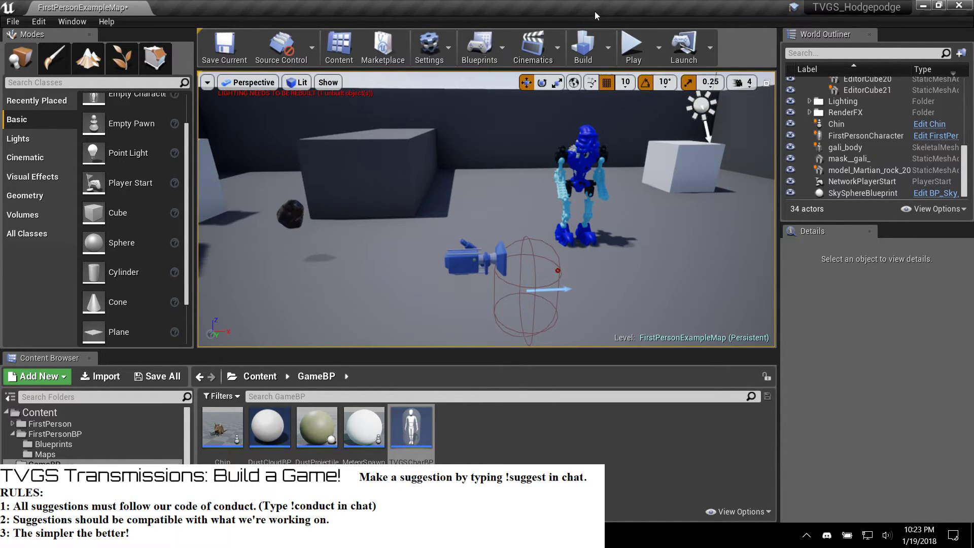
Step: Play-test the level again, firing at the stacked cubes to check the projectile explosions, and stop the session
click(632, 43)
key(w)
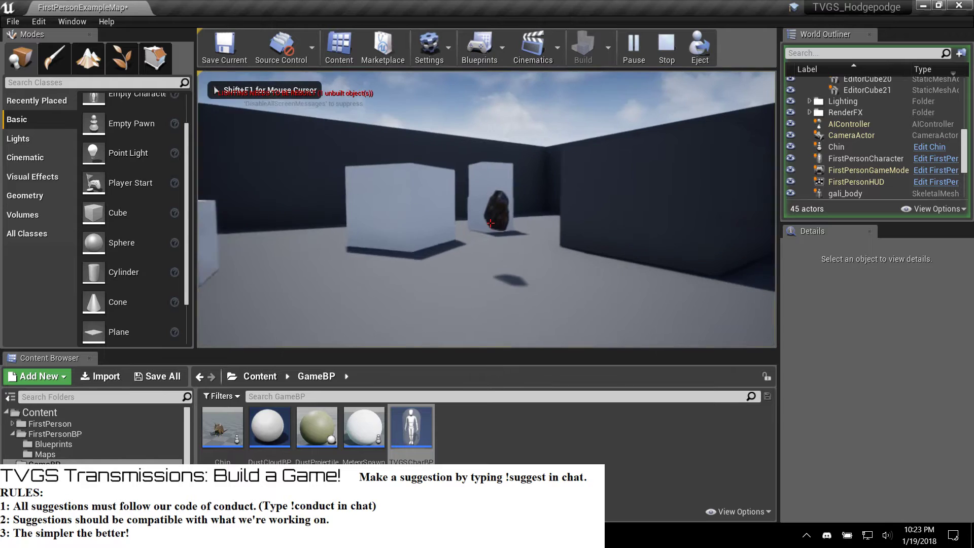
click(490, 223)
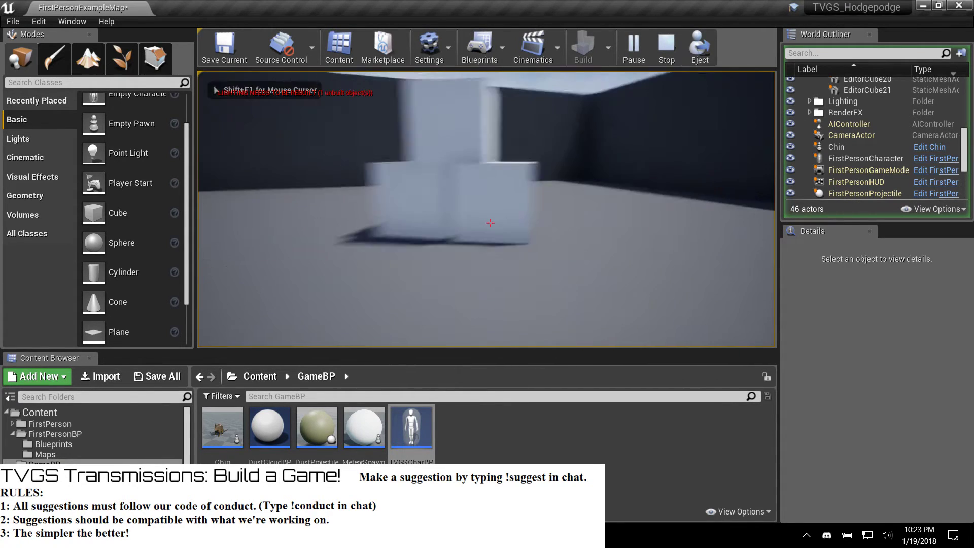
click(490, 223)
click(490, 223)
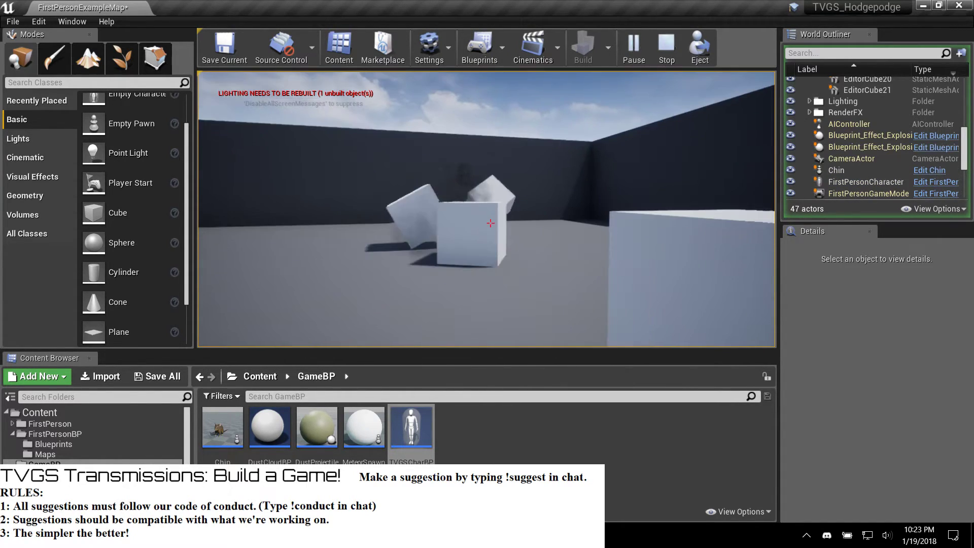
click(490, 223)
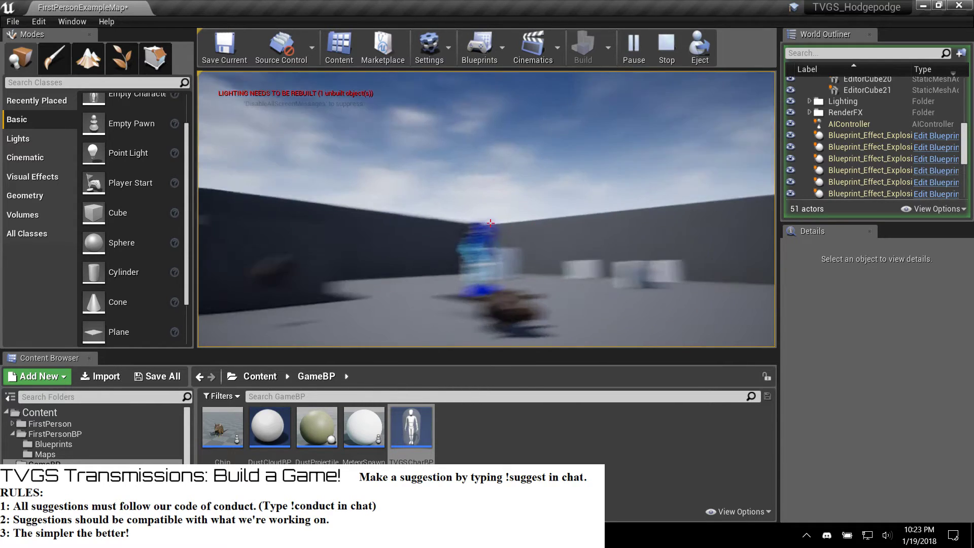
click(490, 224)
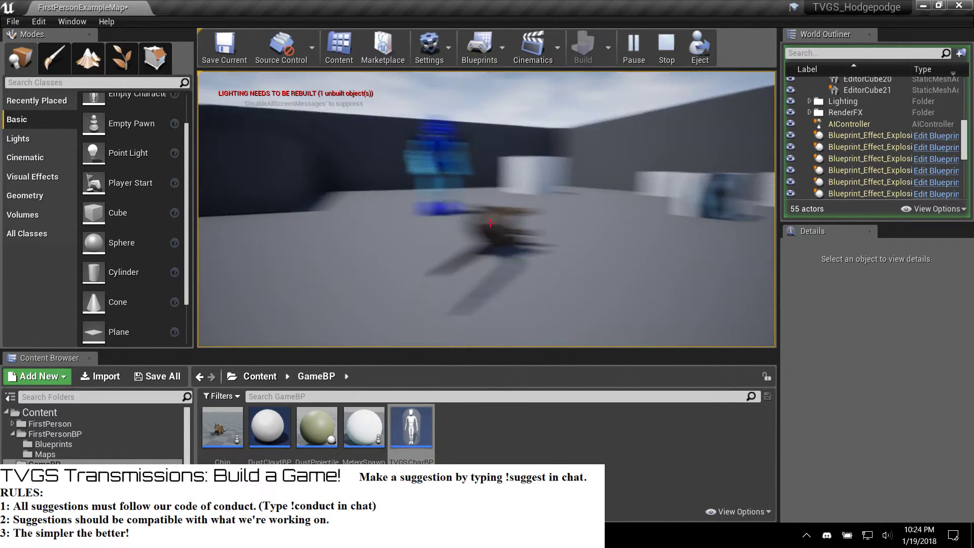
key(Escape)
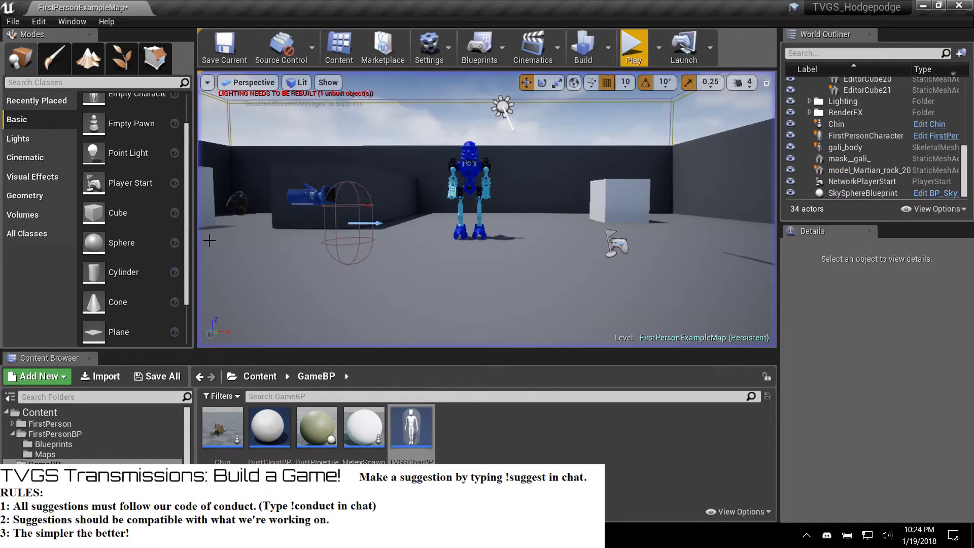
Step: Save the level and open the Chin blueprint from GameBP to view its mesh in 3D
key(ctrl+s)
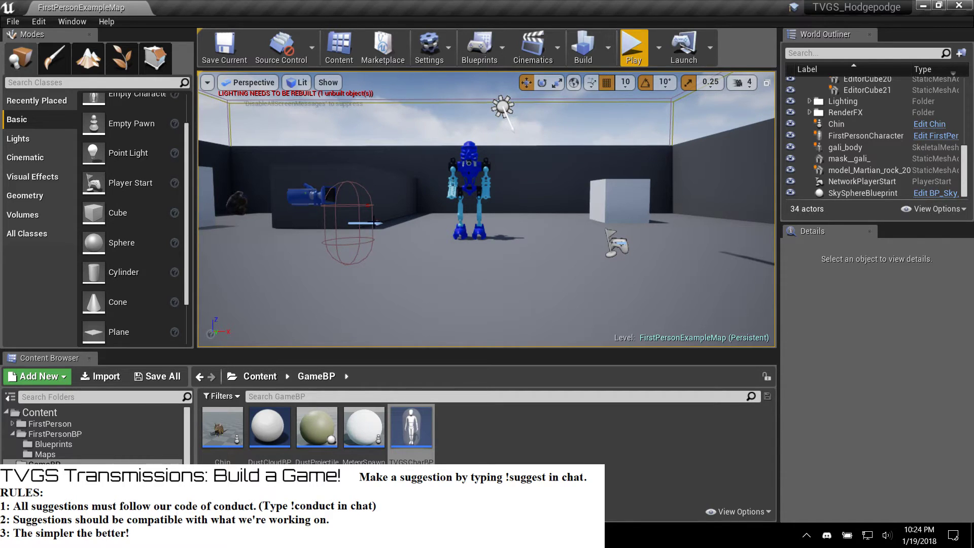
click(236, 419)
double_click(236, 419)
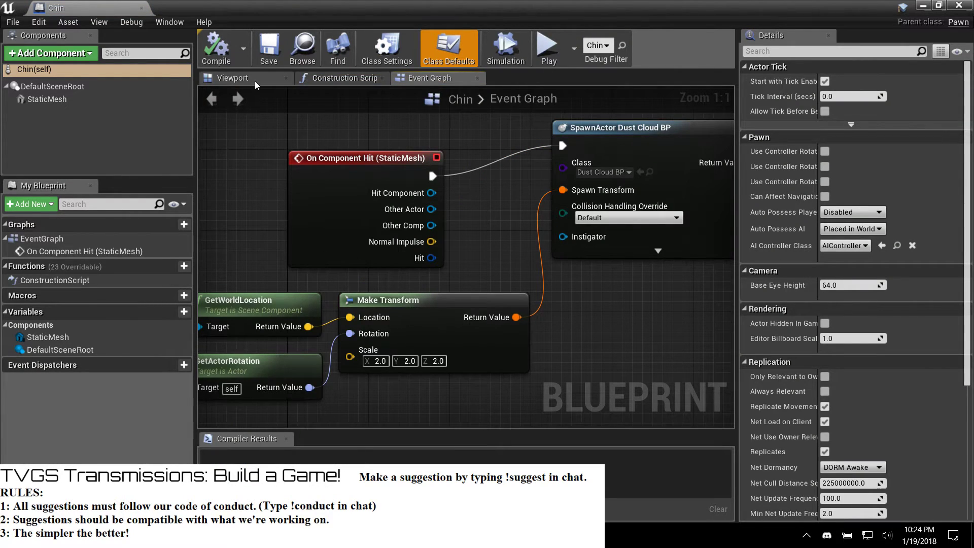
click(255, 82)
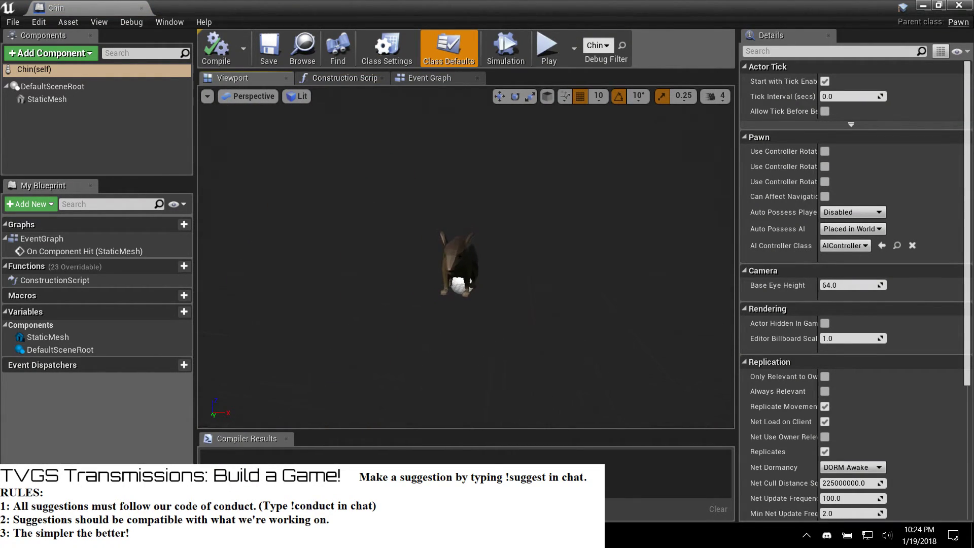
right_drag(401, 254, 361, 255)
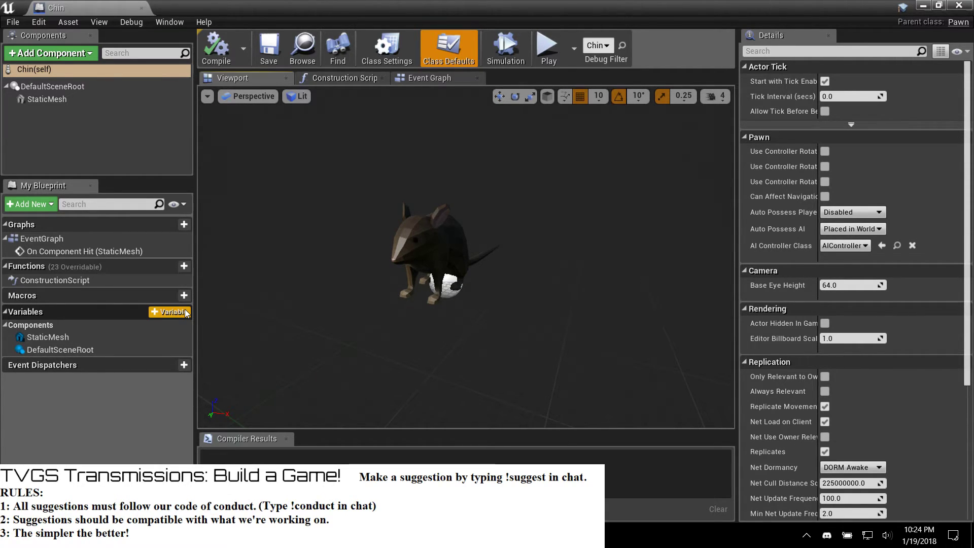
Step: Add a new variable named Happiness to the Chin blueprint
click(186, 312)
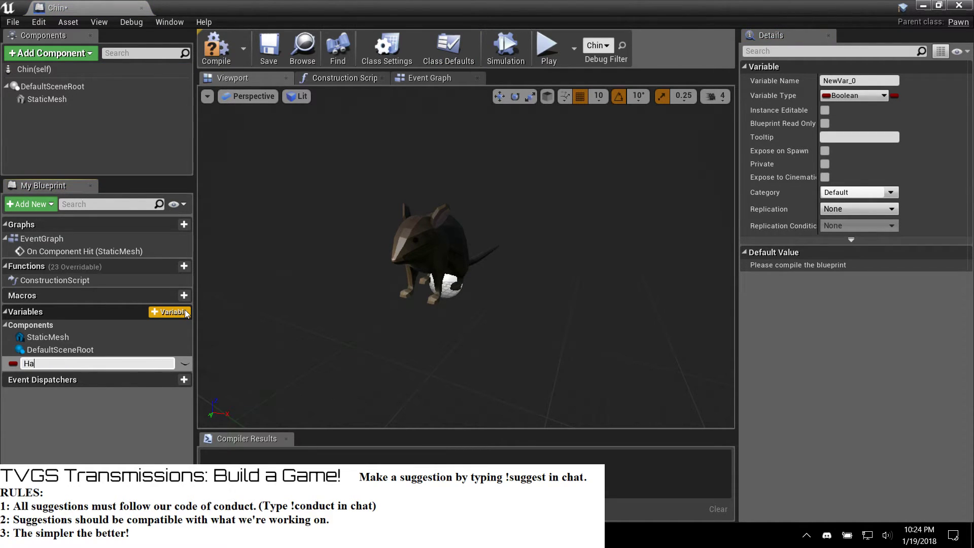
text(Happt)
key(BackSpace)
text(yne)
text(ss)
key(BackSpace)
key(BackSpace)
text(iess)
key(BackSpace)
key(BackSpace)
key(BackSpace)
text(ness)
key(BackSpace)
key(BackSpace)
key(BackSpace)
key(BackSpace)
key(BackSpace)
key(BackSpace)
text(pynes)
key(BackSpace)
key(BackSpace)
key(BackSpace)
key(BackSpace)
text(ie)
key(BackSpace)
text(ness)
key(Return)
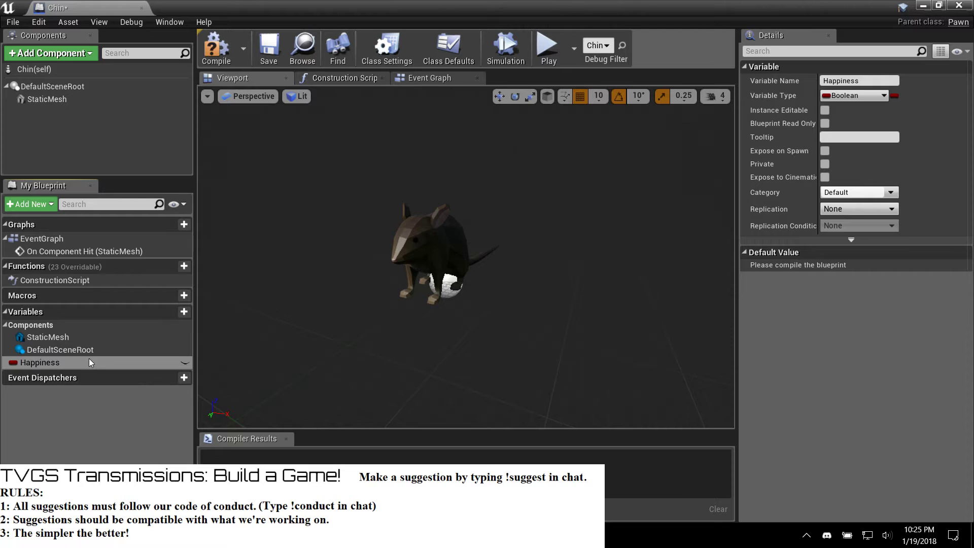
Step: Set the Happiness variable's type to Float and reopen the list of variable types
click(844, 96)
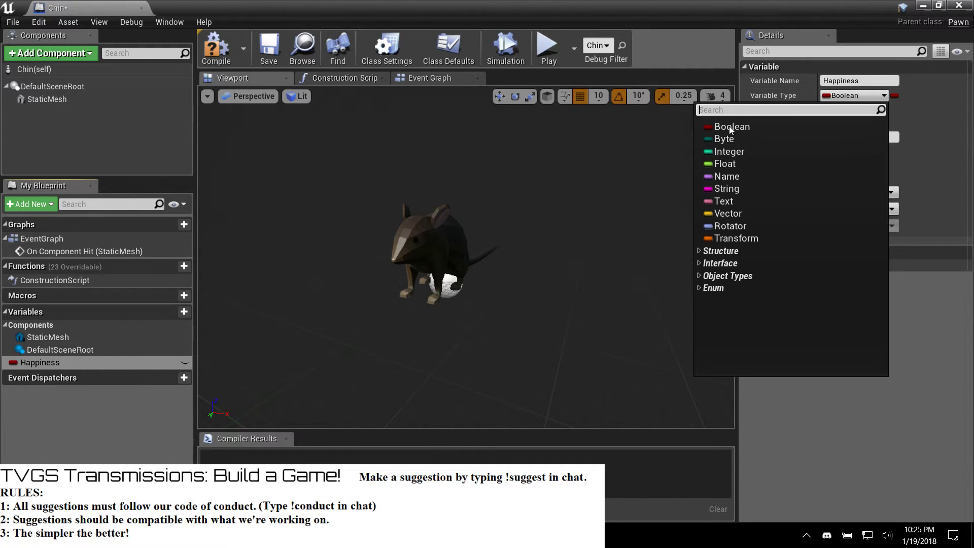
click(732, 164)
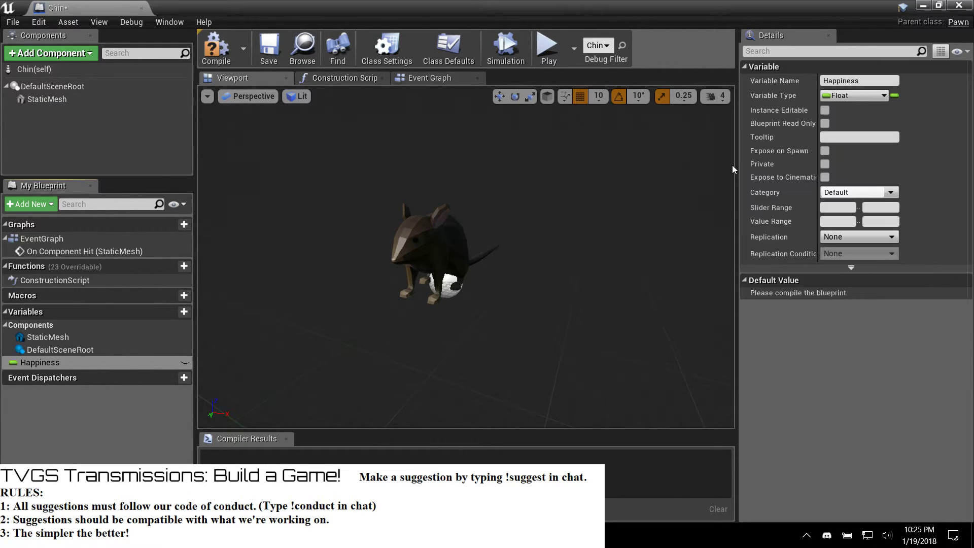
click(846, 96)
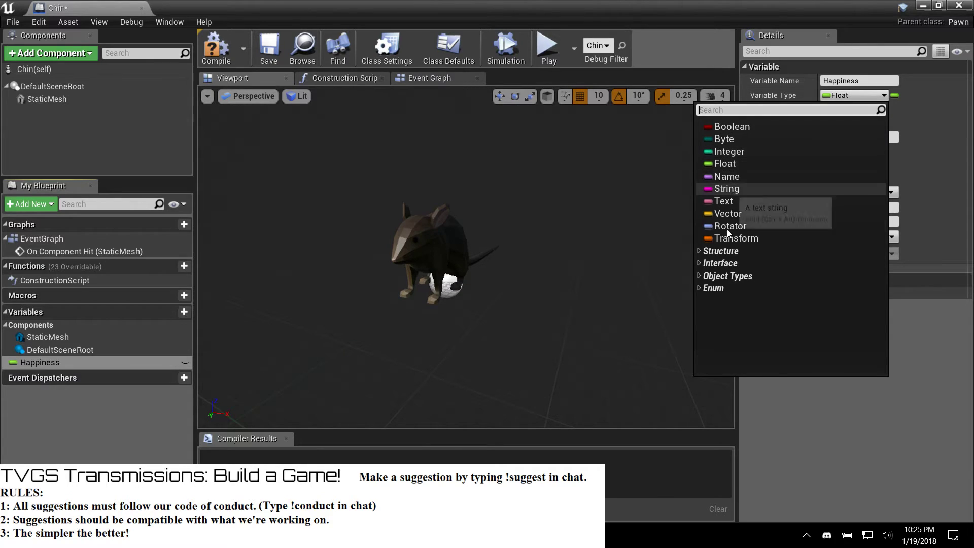
Step: Change the Happiness variable's type to Integer
click(727, 152)
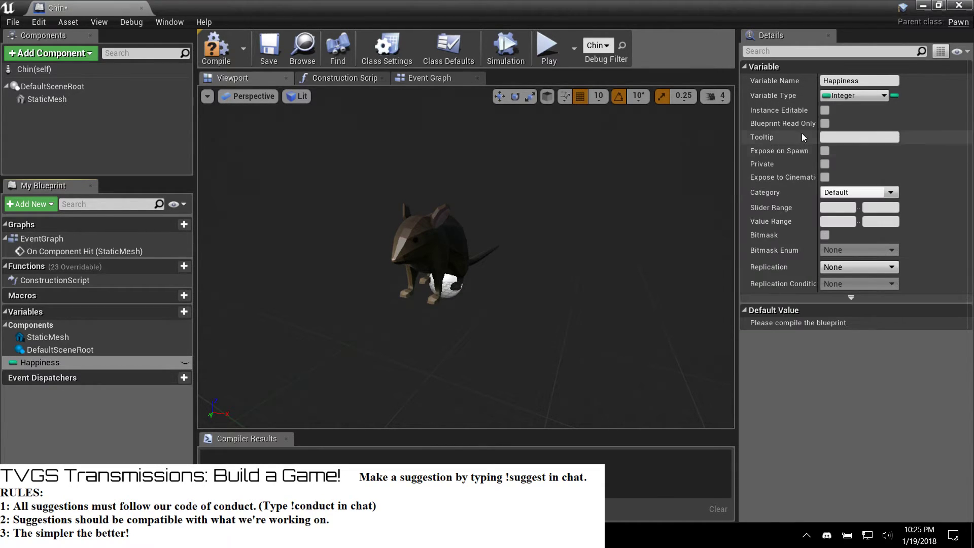
click(834, 96)
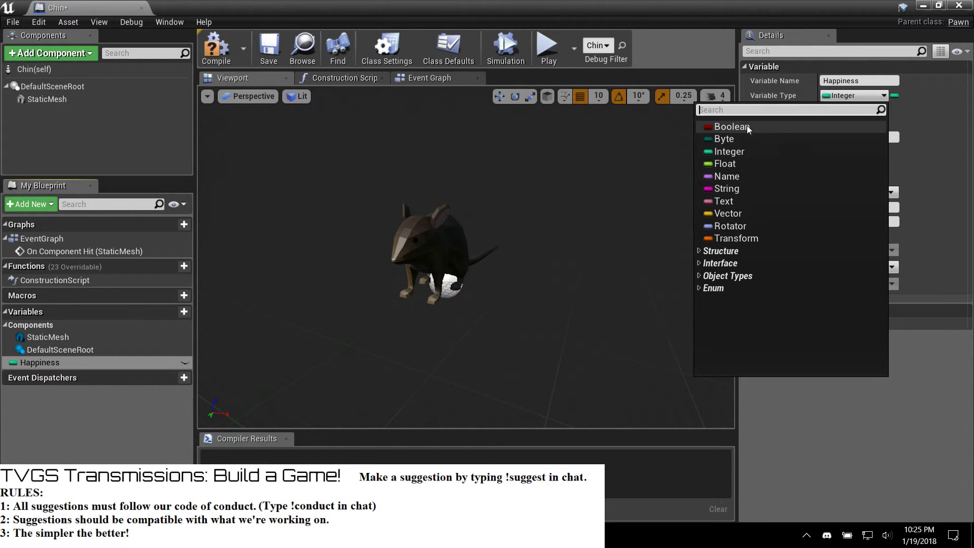
click(872, 442)
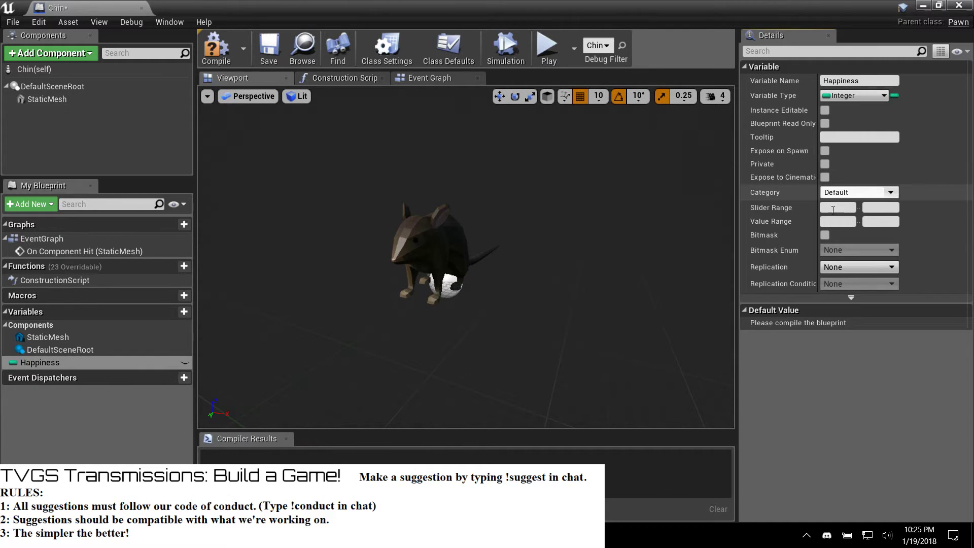
Step: Compile the Chin blueprint and set the Happiness variable's default value to 50
key(F7)
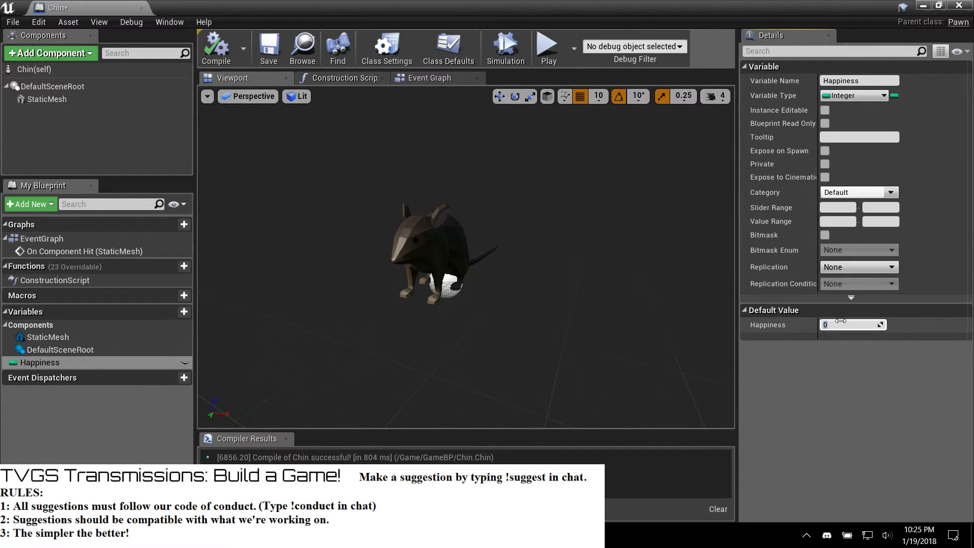
text(50)
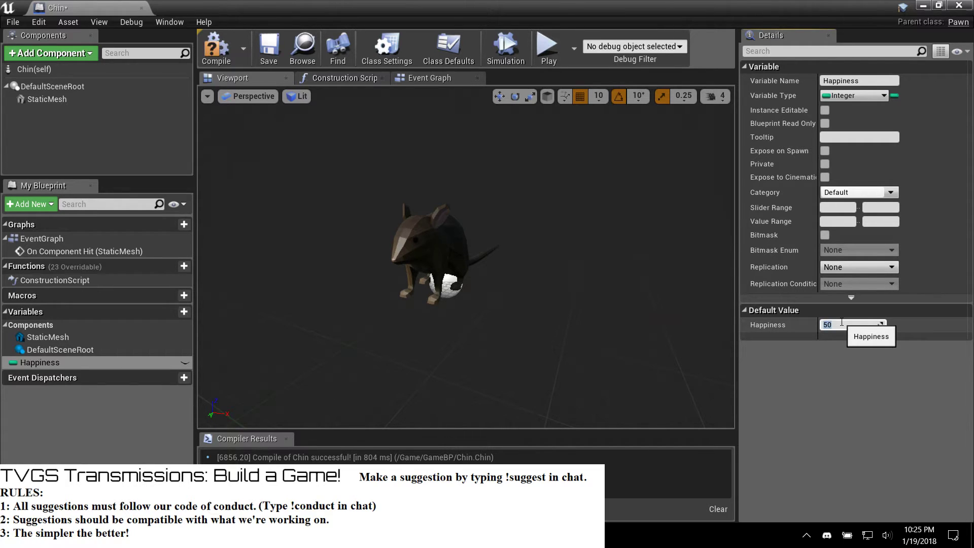
click(45, 406)
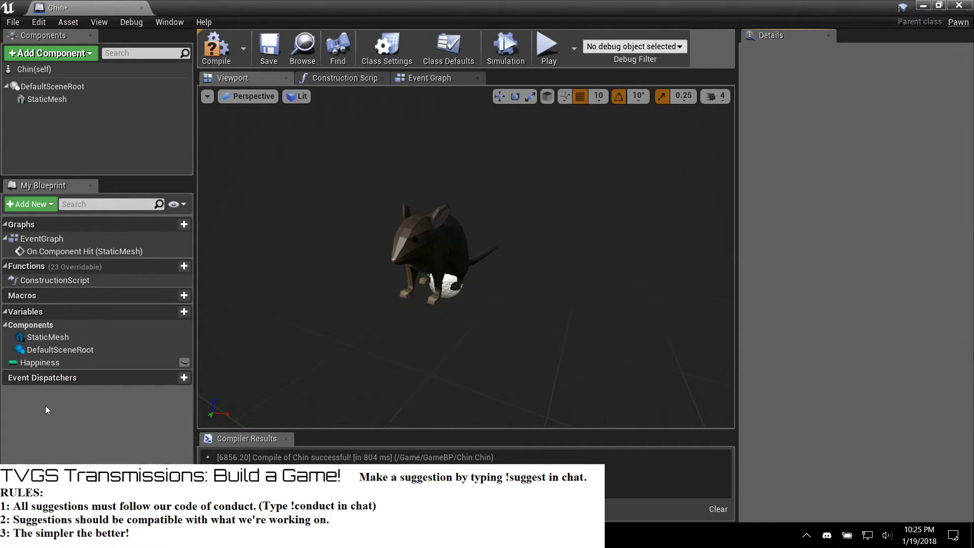
Step: Make the Happiness variable public, then save and compile the Chin blueprint
click(185, 362)
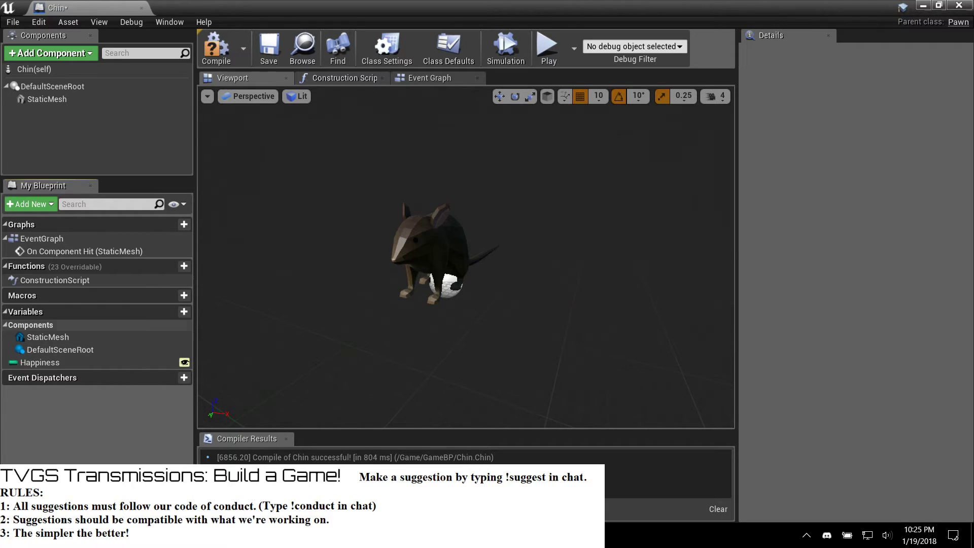
key(ctrl+s)
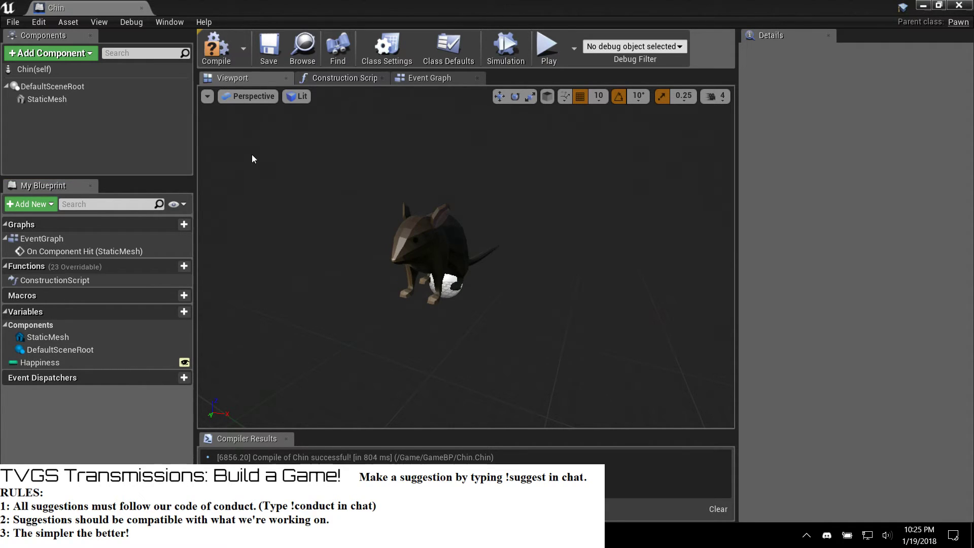
click(211, 49)
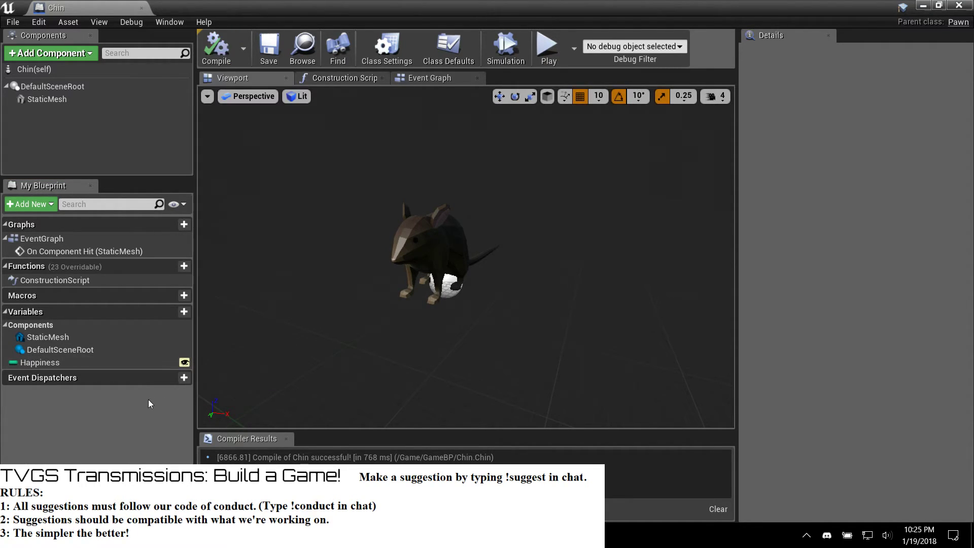
Step: Close the Chin blueprint and create a folder named GUI directly under Content
click(960, 6)
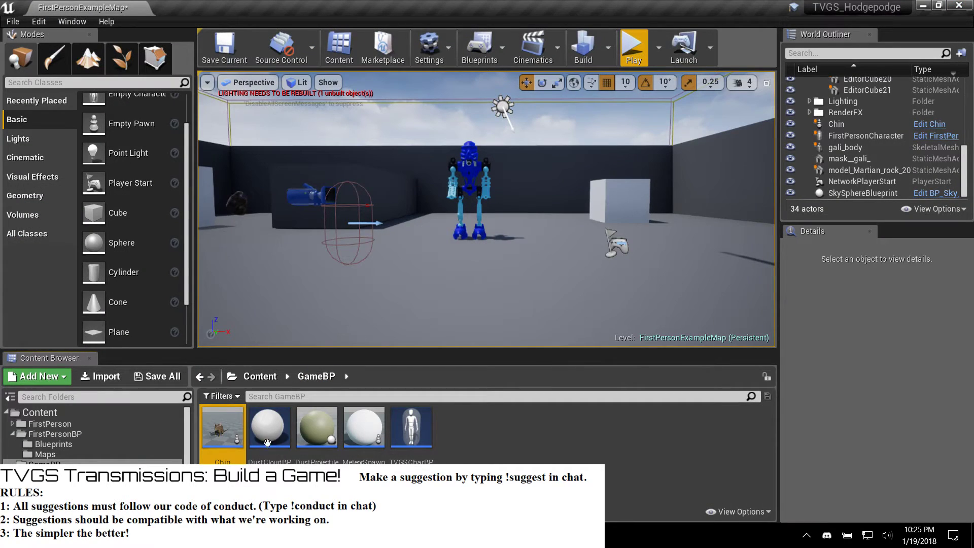
click(476, 429)
click(276, 378)
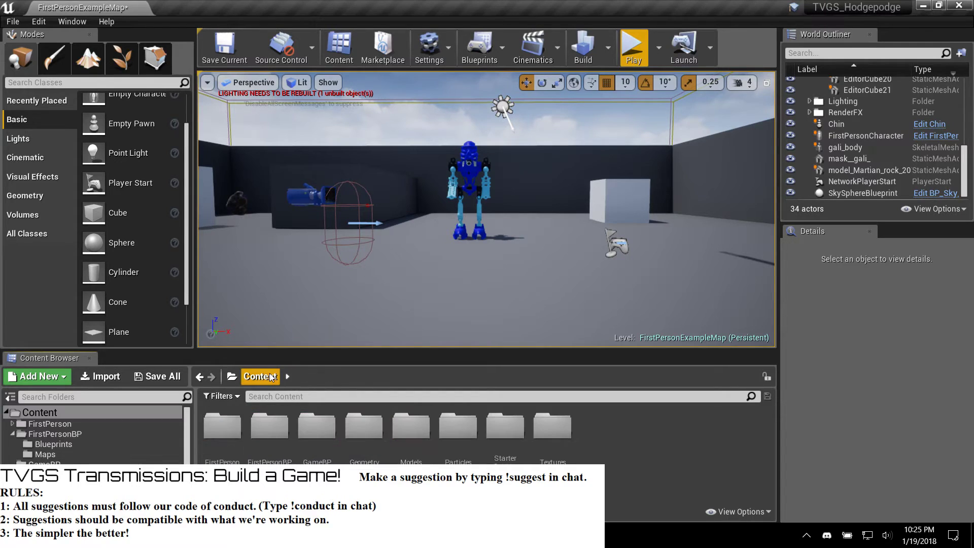
right_click(612, 453)
click(642, 93)
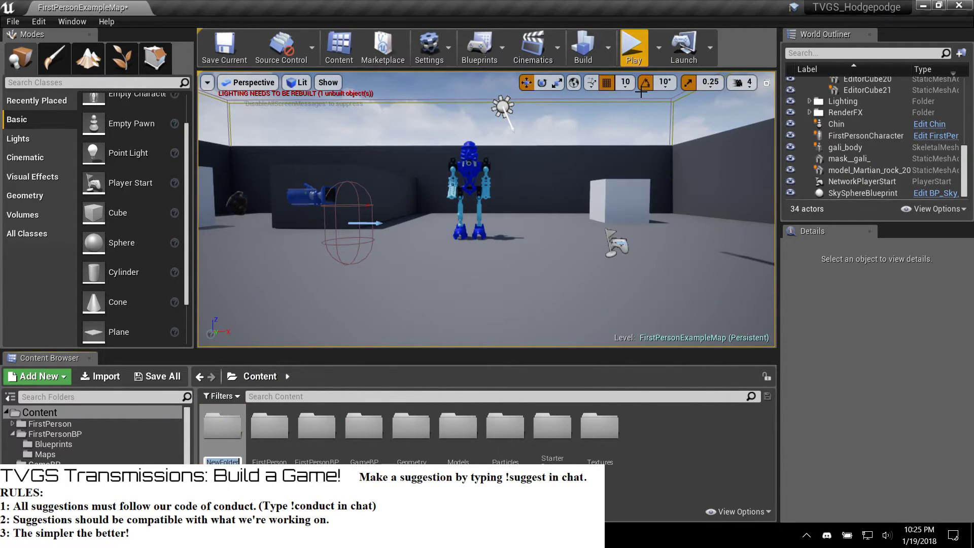
key(Return)
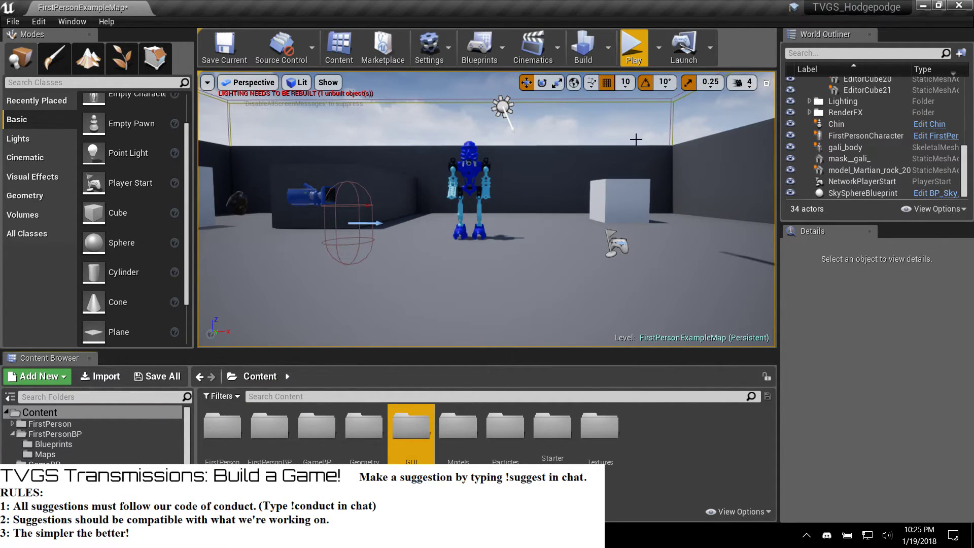
Step: Create a Widget Blueprint named TestHUD inside the GUI folder
double_click(402, 422)
right_click(362, 425)
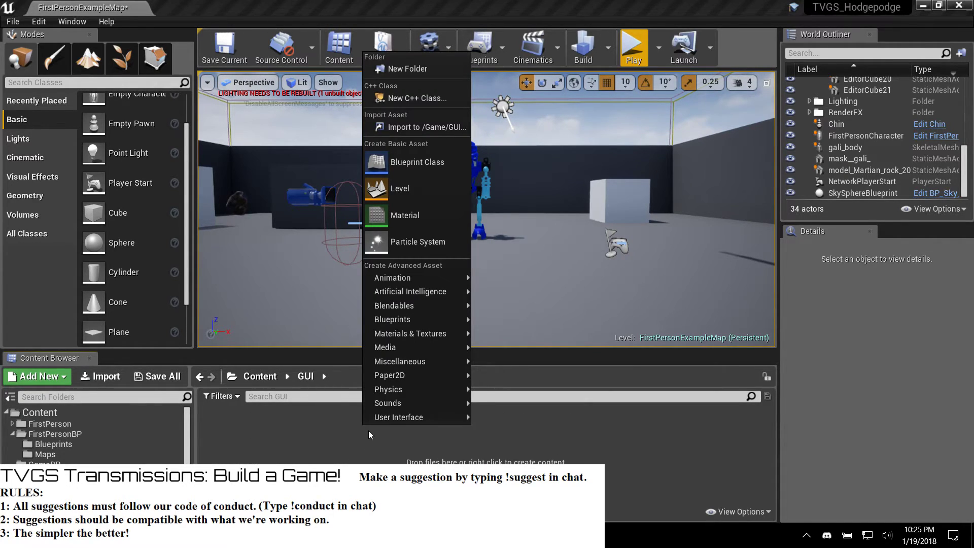
mouse_move(397, 414)
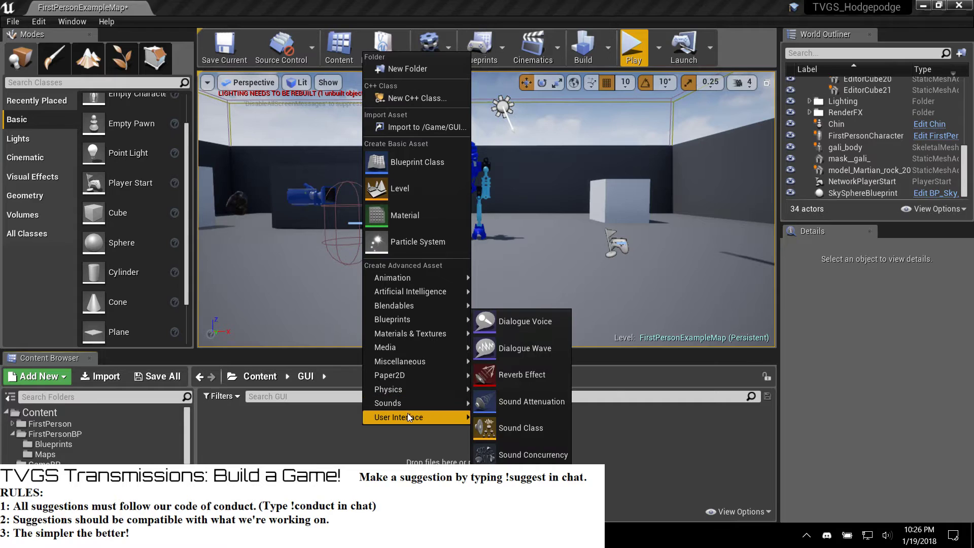
click(523, 503)
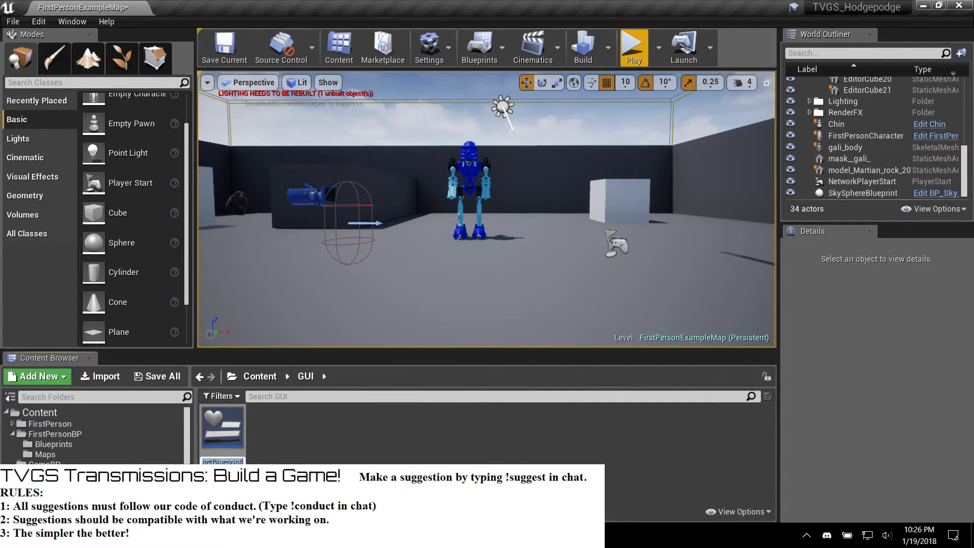
text(TestHUD)
key(Return)
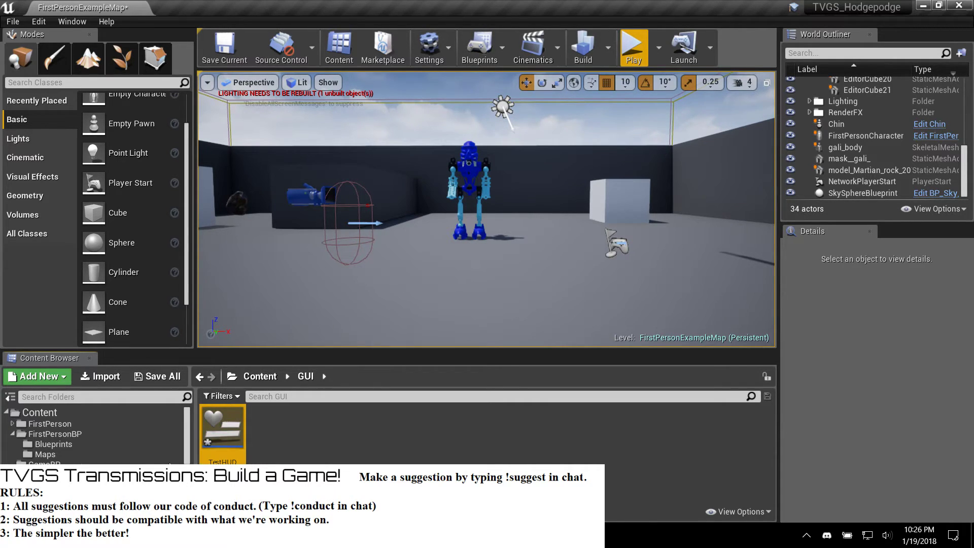
Step: Open TestHUD, place a Text widget about 340 by 121 near the canvas origin at position 44, 44, and save
double_click(223, 432)
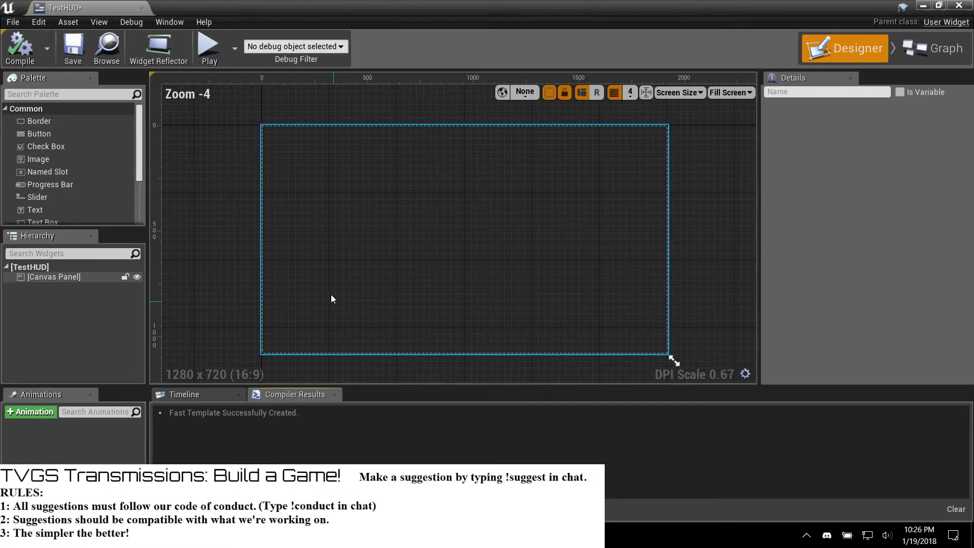
scroll(107, 191, down, 2)
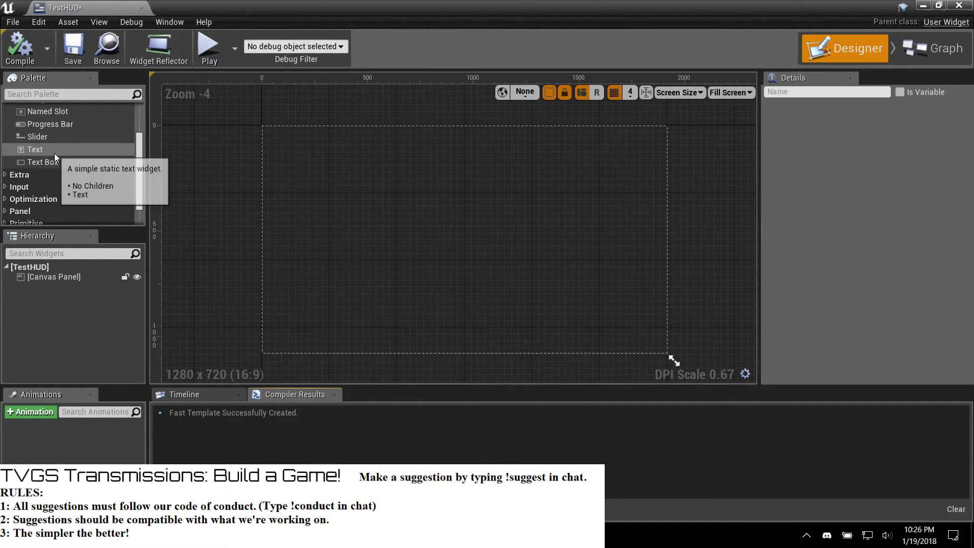
drag(51, 150, 338, 158)
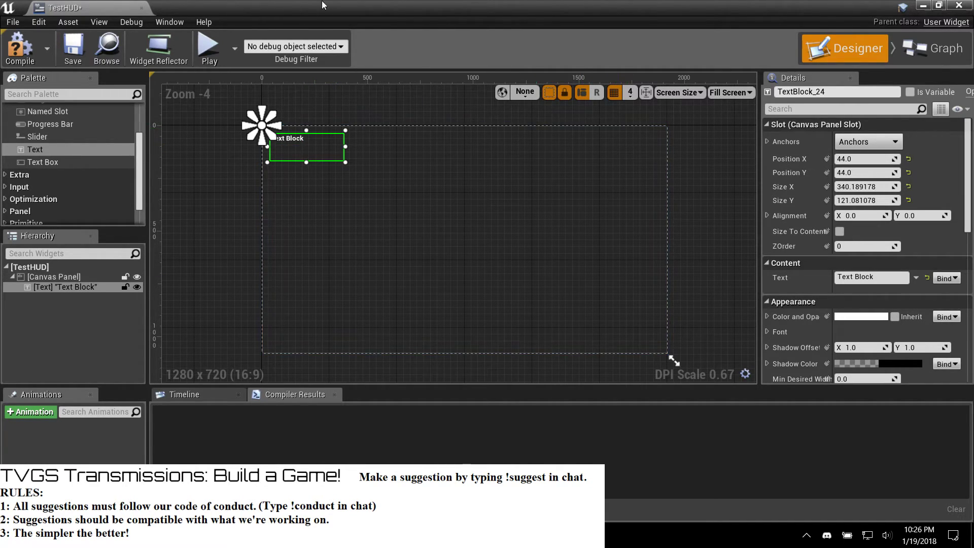
key(ctrl+s)
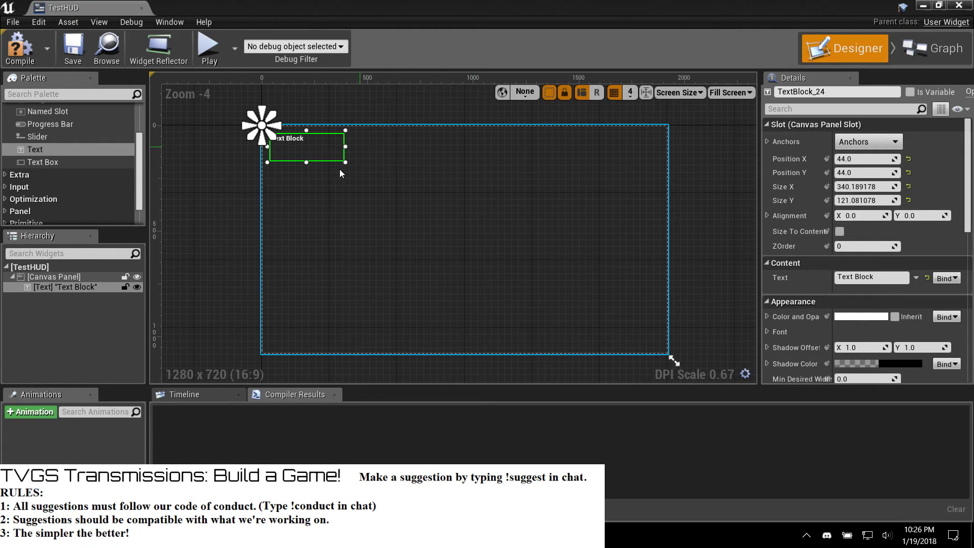
Step: Create a new binding function for the text block's Text property
scroll(347, 179, up, 4)
right_drag(300, 131, 411, 216)
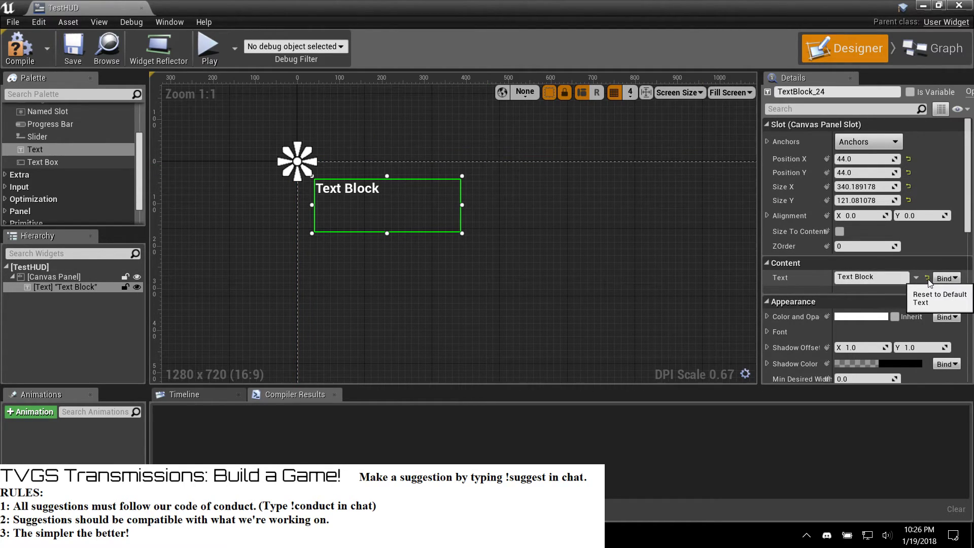
click(942, 281)
click(940, 287)
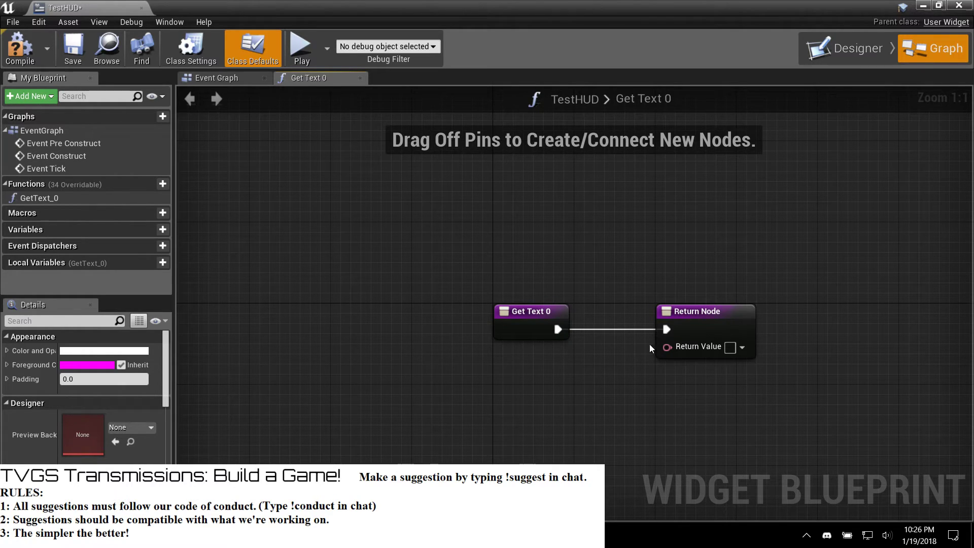
drag(667, 347, 562, 394)
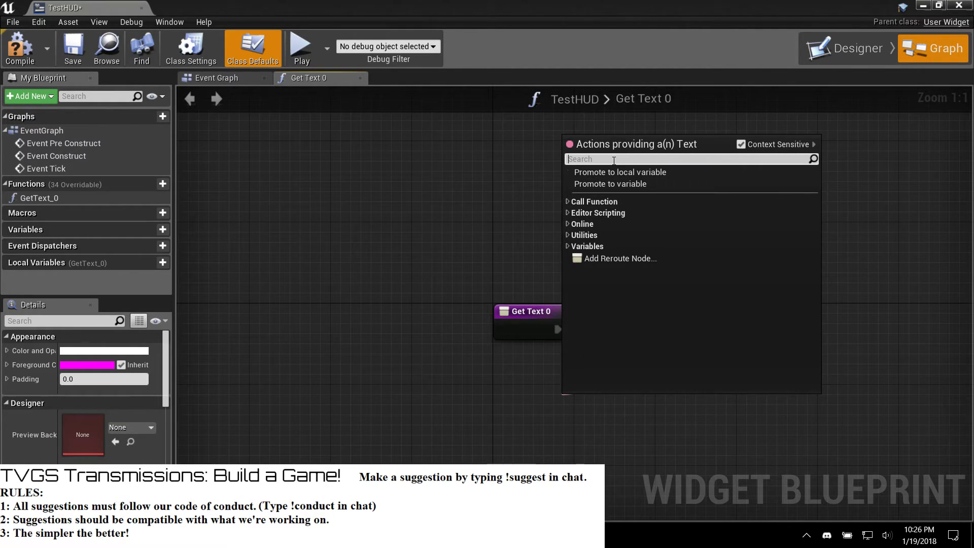
text(fps)
key(BackSpace)
key(BackSpace)
key(BackSpace)
text(find)
key(BackSpace)
key(BackSpace)
key(BackSpace)
key(BackSpace)
text(bind)
key(BackSpace)
key(BackSpace)
key(BackSpace)
key(Escape)
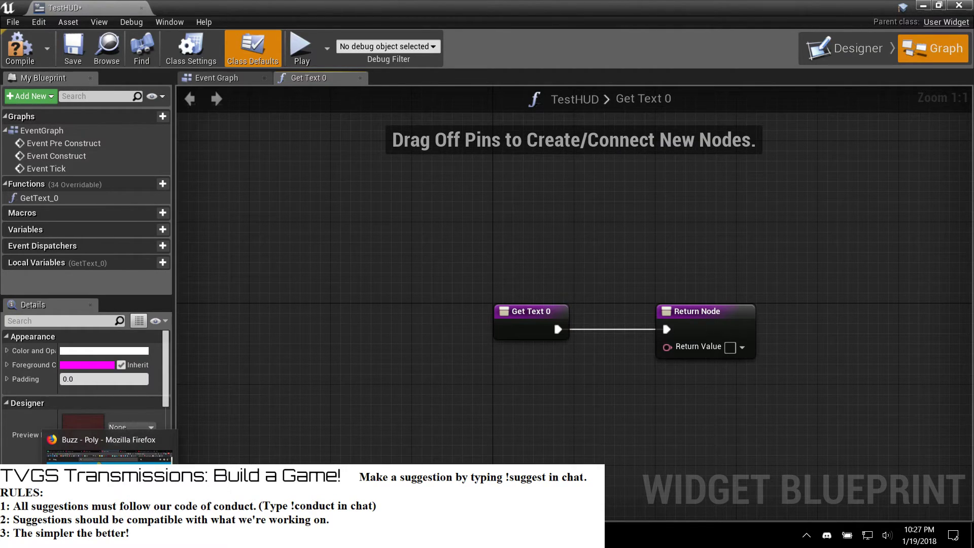
Step: Switch to Firefox, search the web for "unreal engine 4 textblock binding" and examine the "Binding a Text to Text Block" answer page
click(109, 538)
click(854, 9)
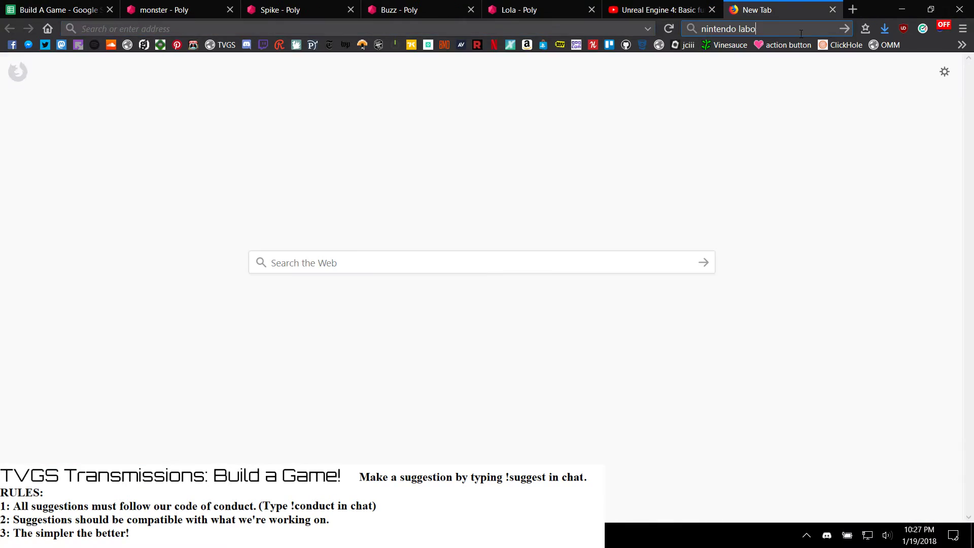
click(801, 29)
text(unreal)
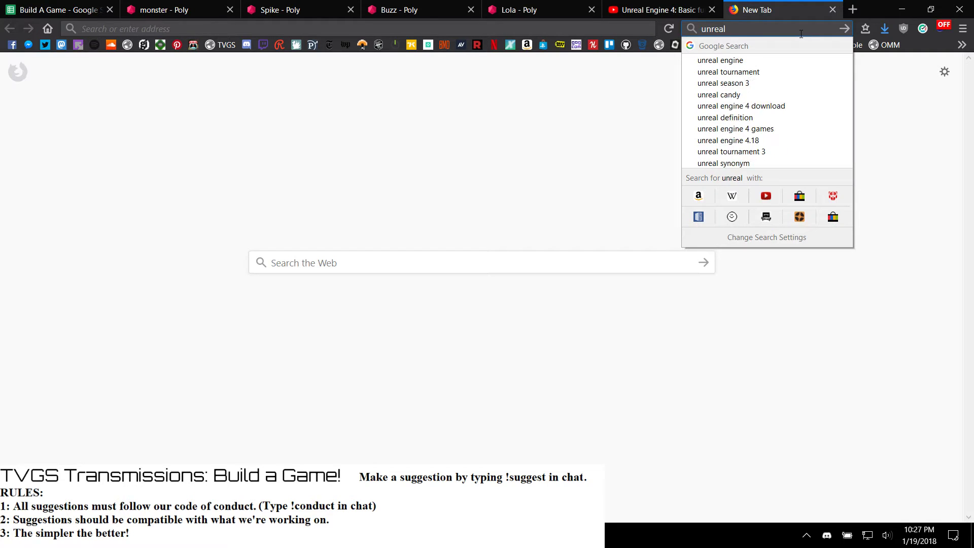
text( 4 text bind)
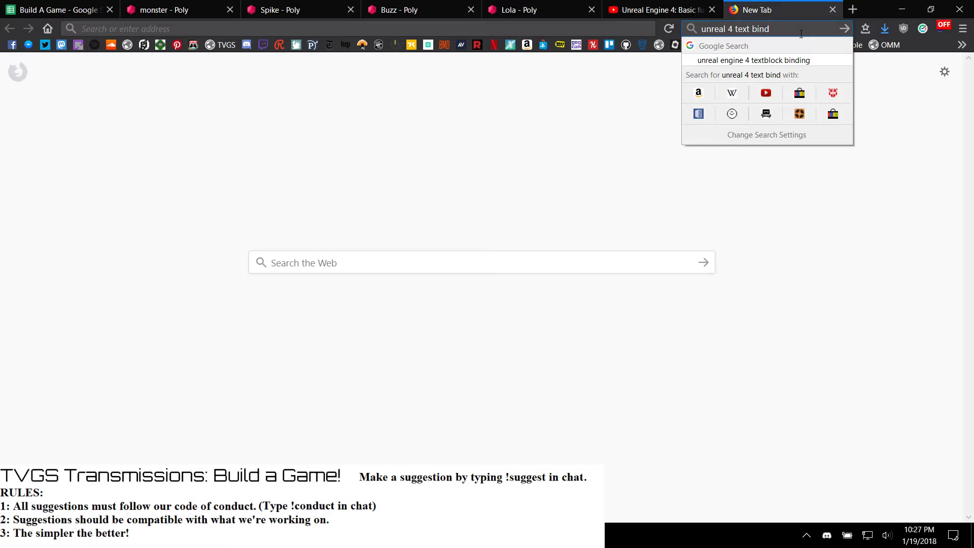
key(Down)
key(Return)
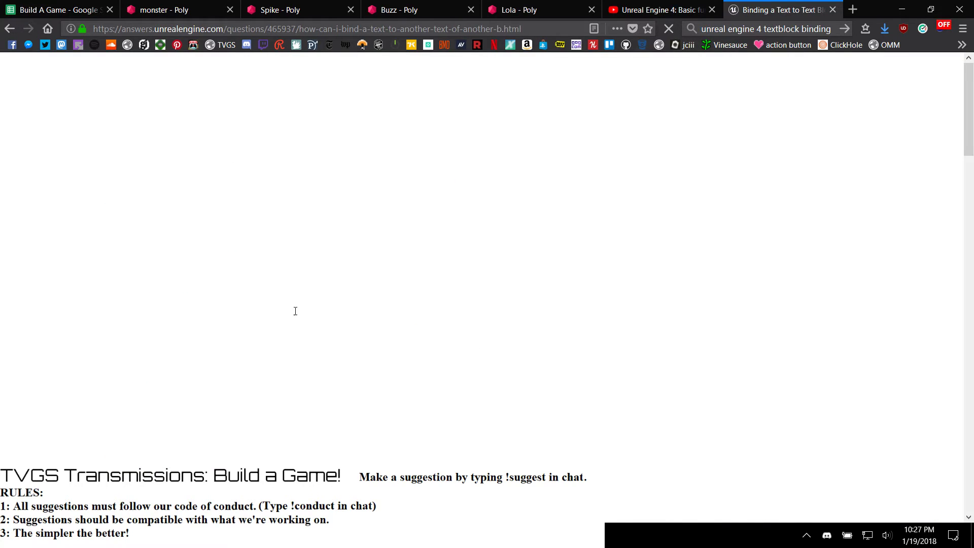
scroll(279, 354, down, 3)
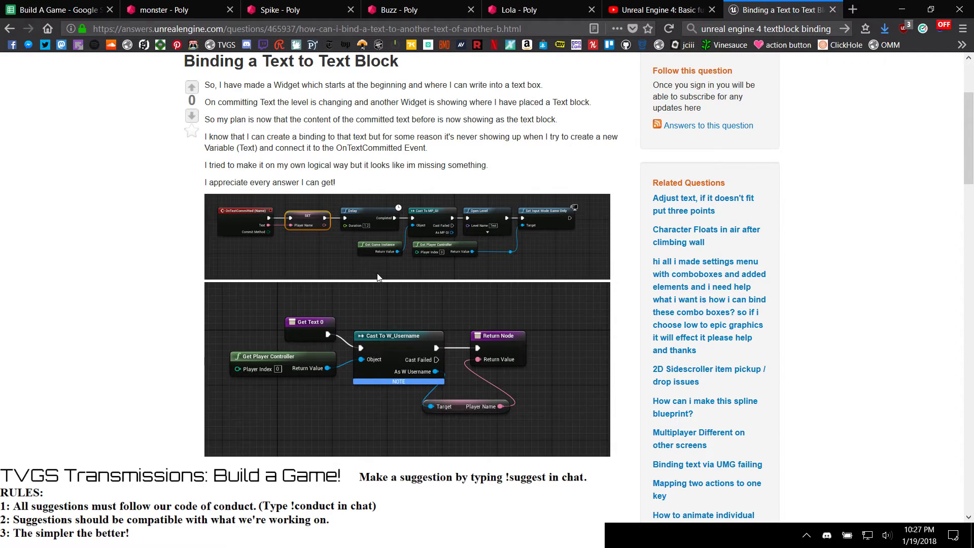
mouse_move(487, 537)
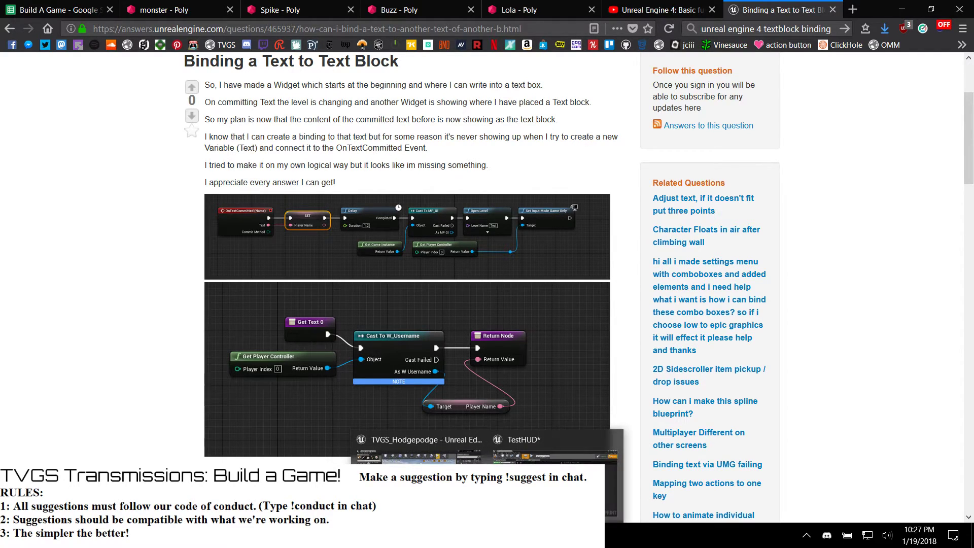
click(553, 447)
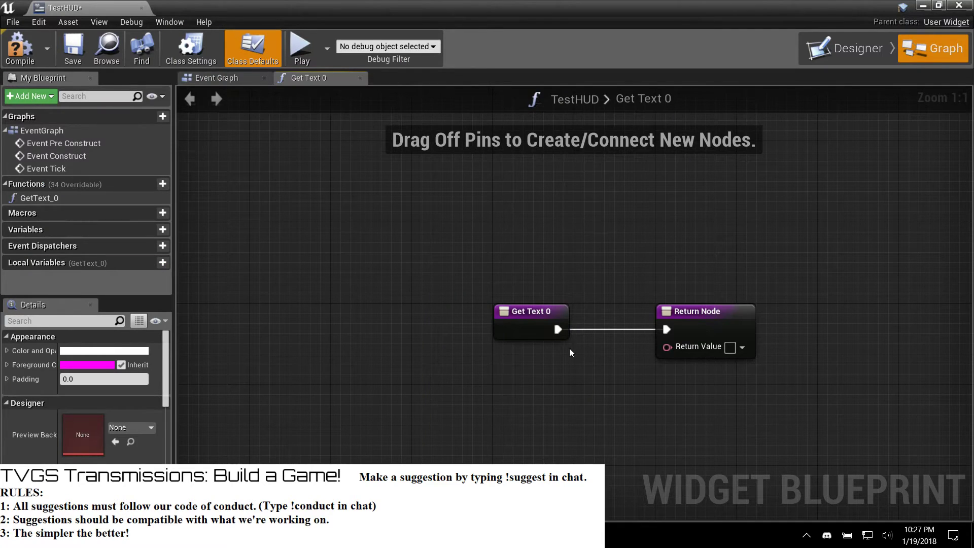
drag(557, 330, 568, 424)
text(ca)
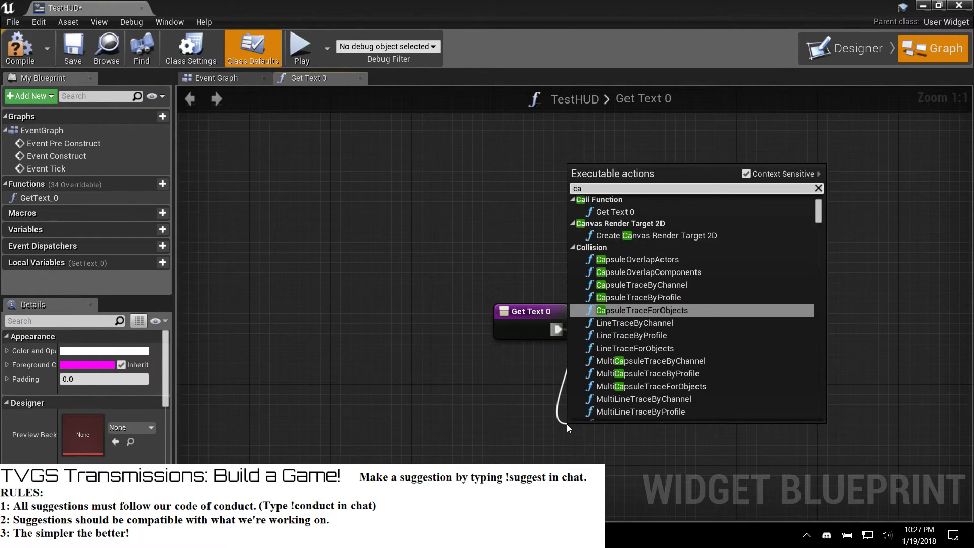
text(st to play)
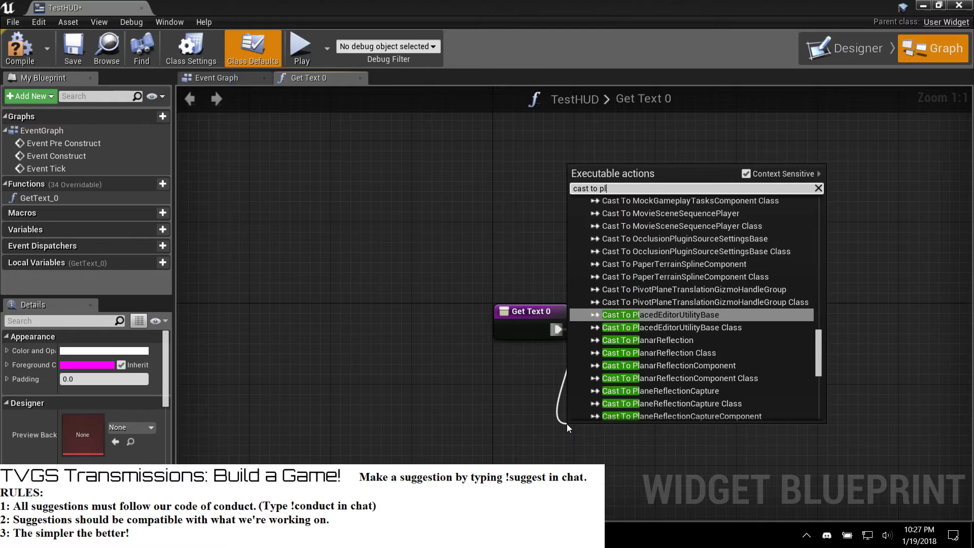
key(BackSpace)
key(BackSpace)
key(BackSpace)
key(BackSpace)
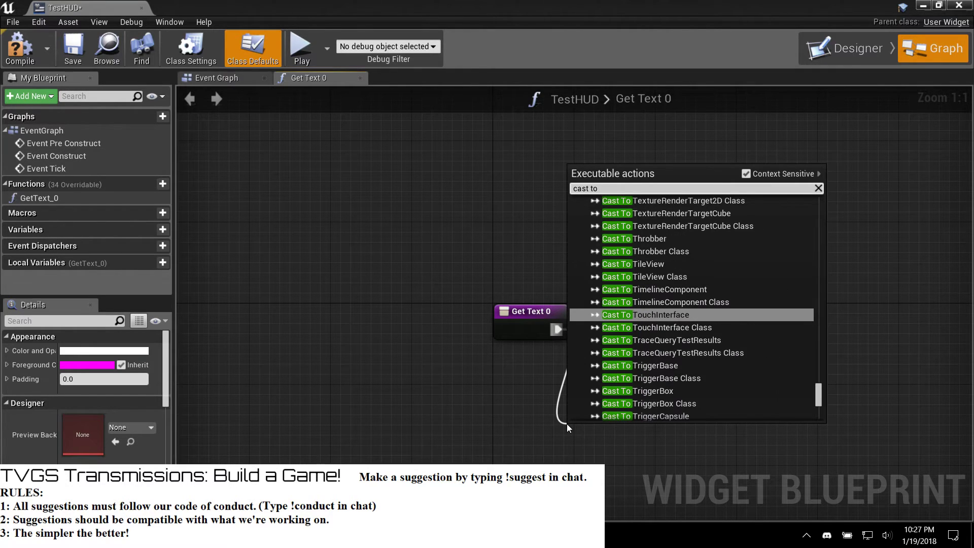
text(controller)
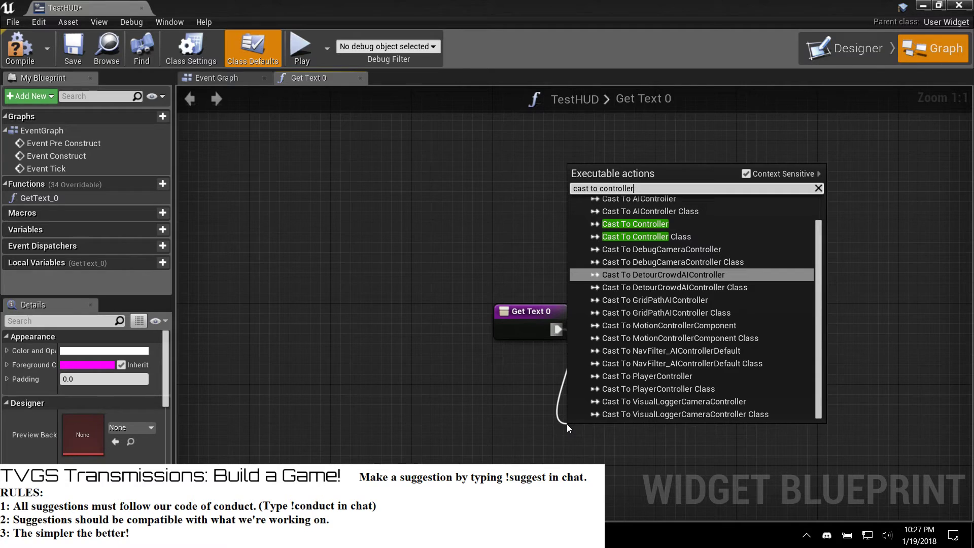
key(Escape)
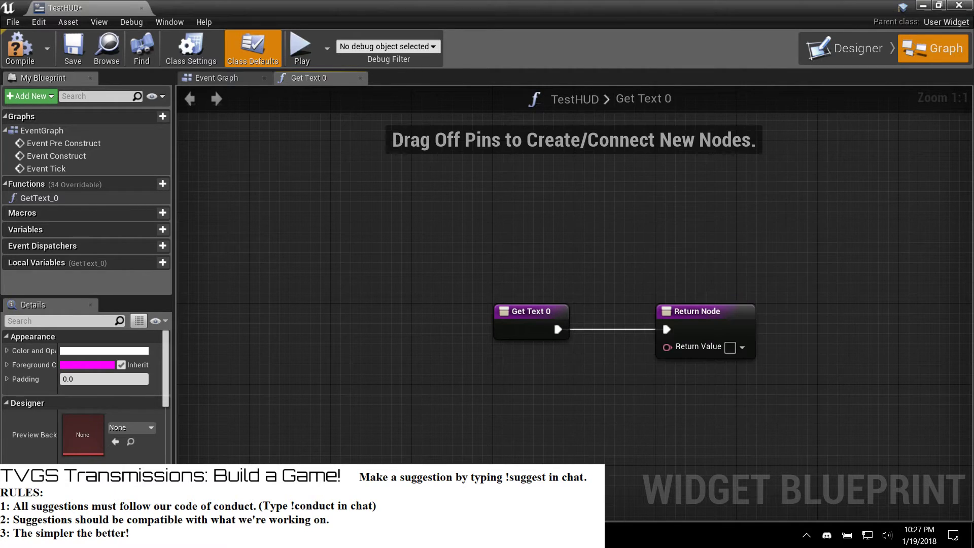
key(alt+Tab)
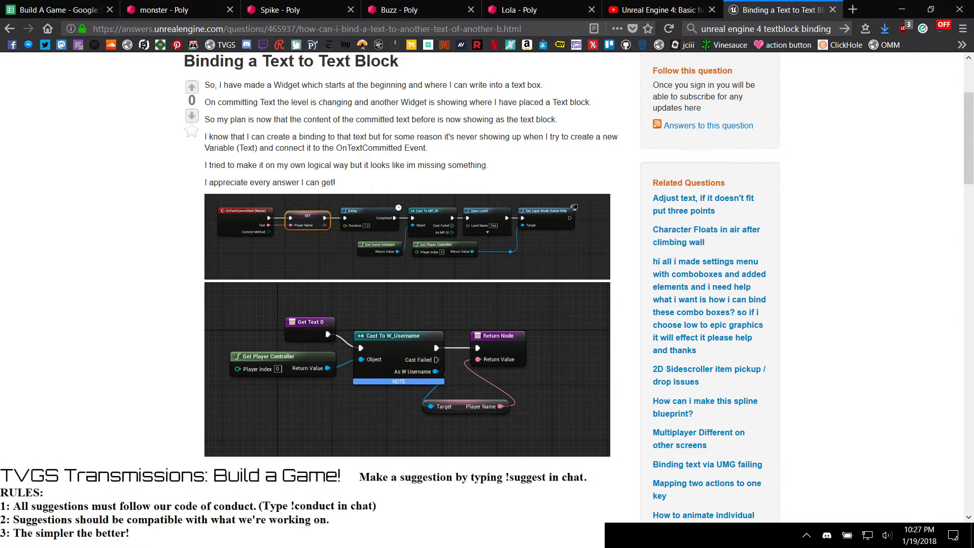
Step: Switch back to the TestHUD blueprint and add a Cast To PlayerController node after Get Text 0
key(alt+Tab)
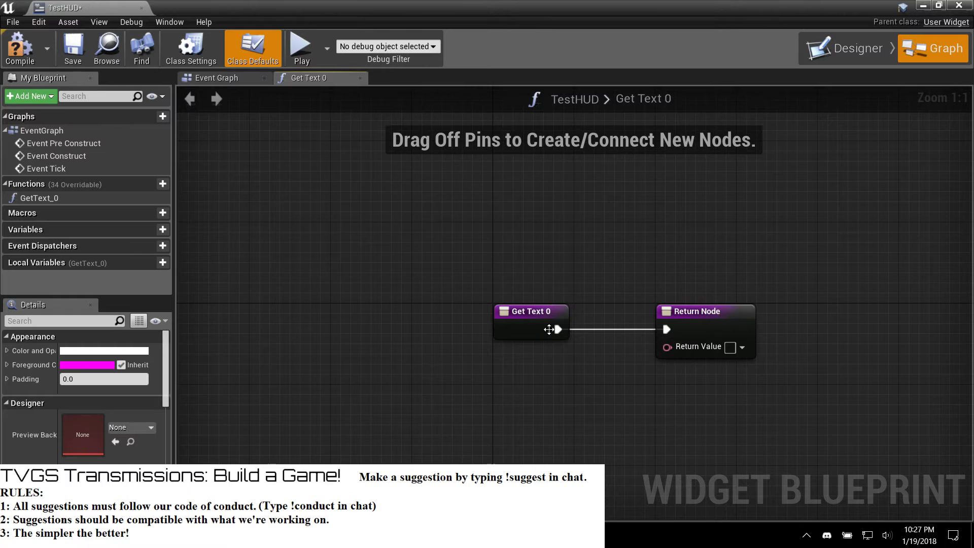
drag(559, 329, 575, 403)
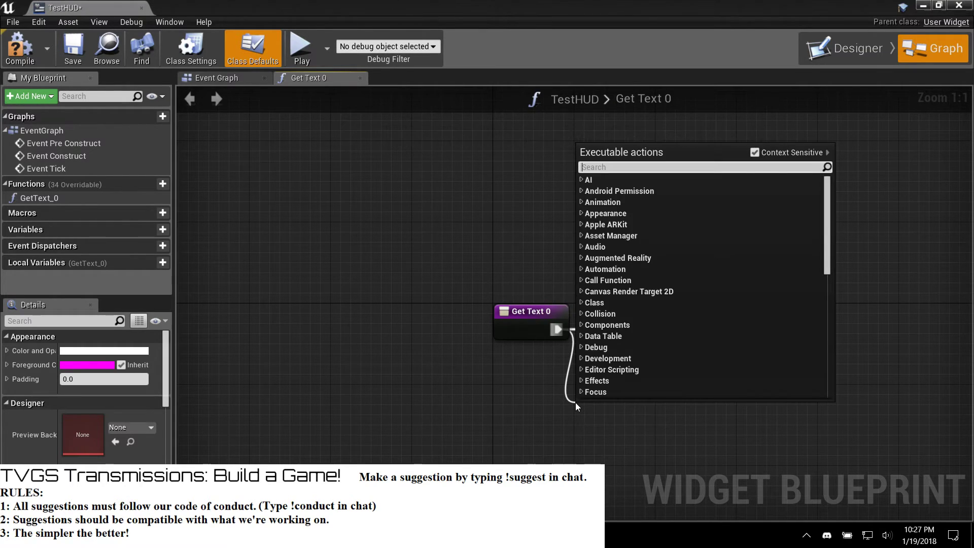
text(c)
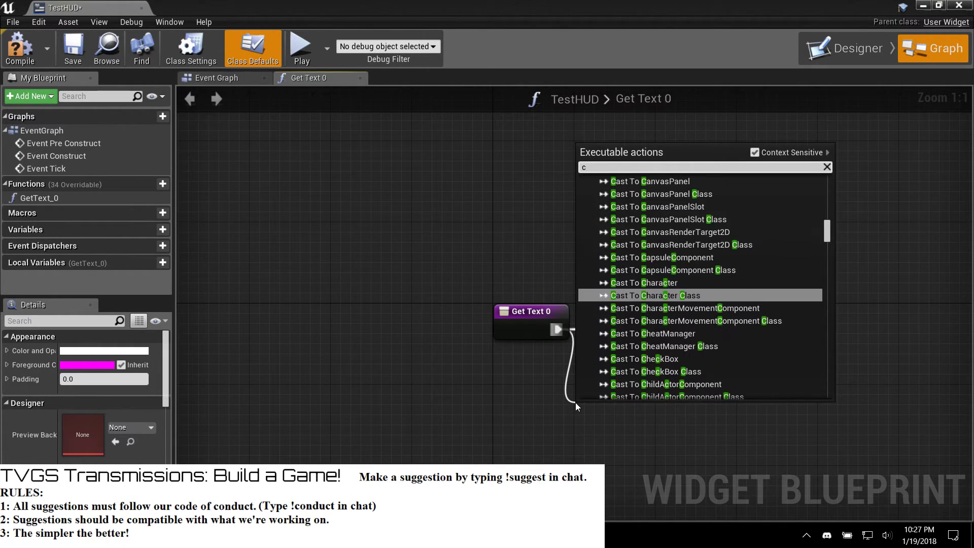
text(ast to pl)
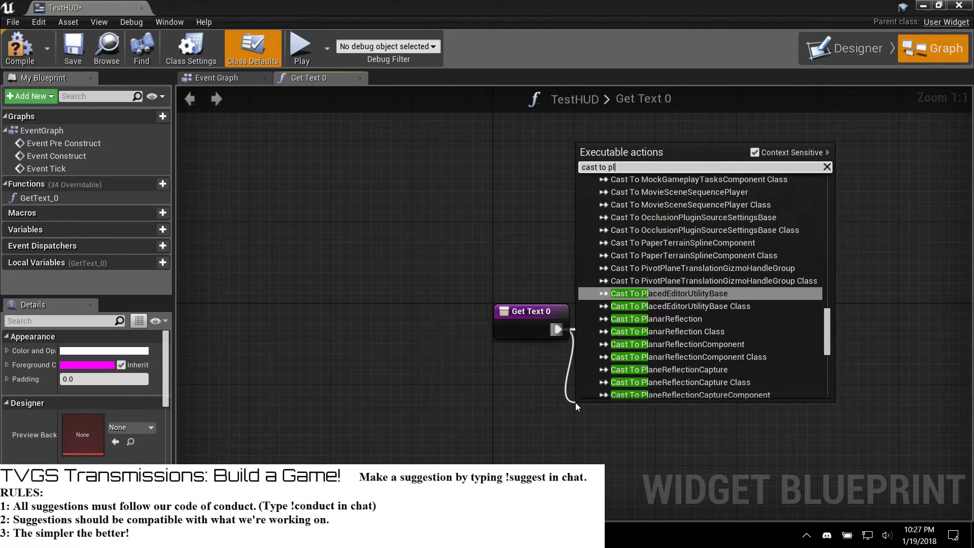
text(ayer contorl)
key(BackSpace)
key(Return)
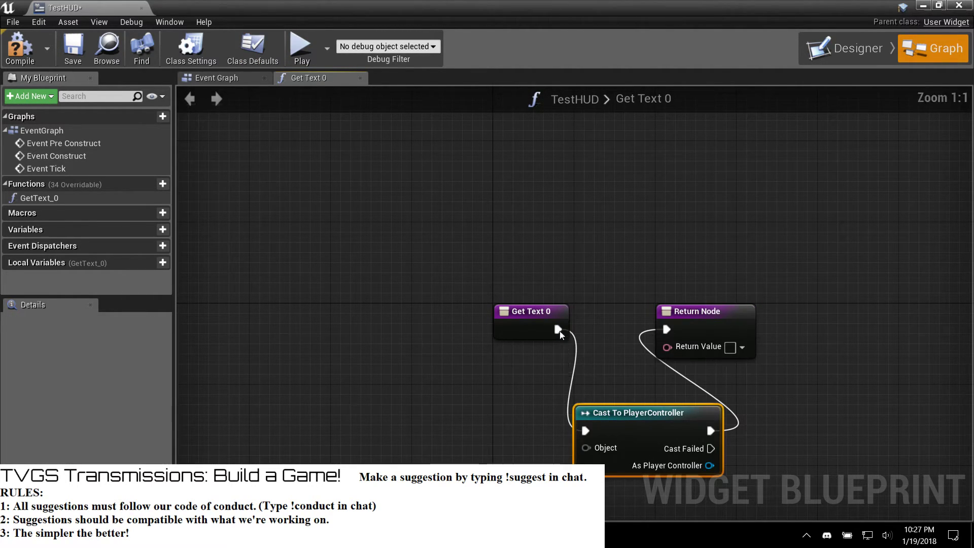
Step: Spread out the Get Text 0, Cast To PlayerController and Return Node nodes, with the cast between the other two
drag(530, 311, 489, 301)
drag(708, 311, 739, 301)
drag(627, 423, 593, 344)
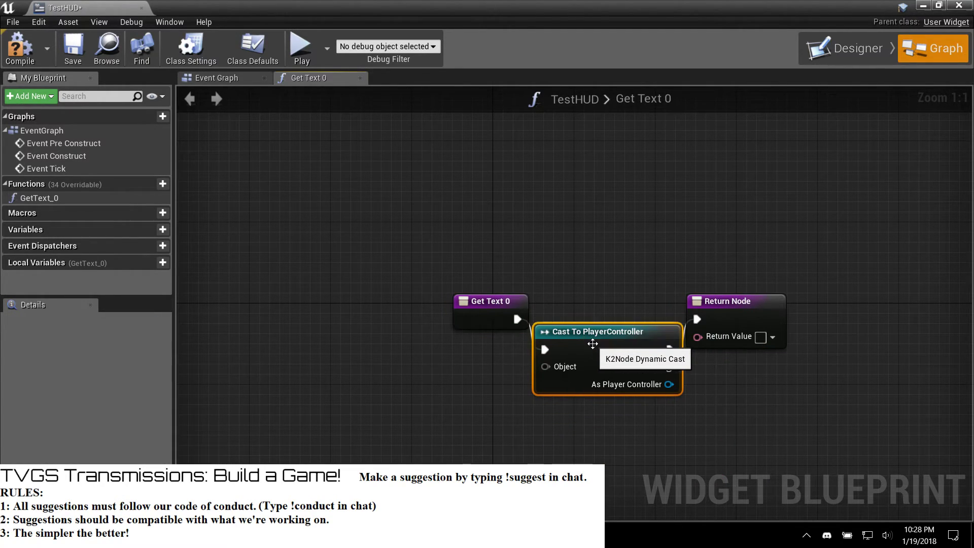
drag(508, 303, 456, 302)
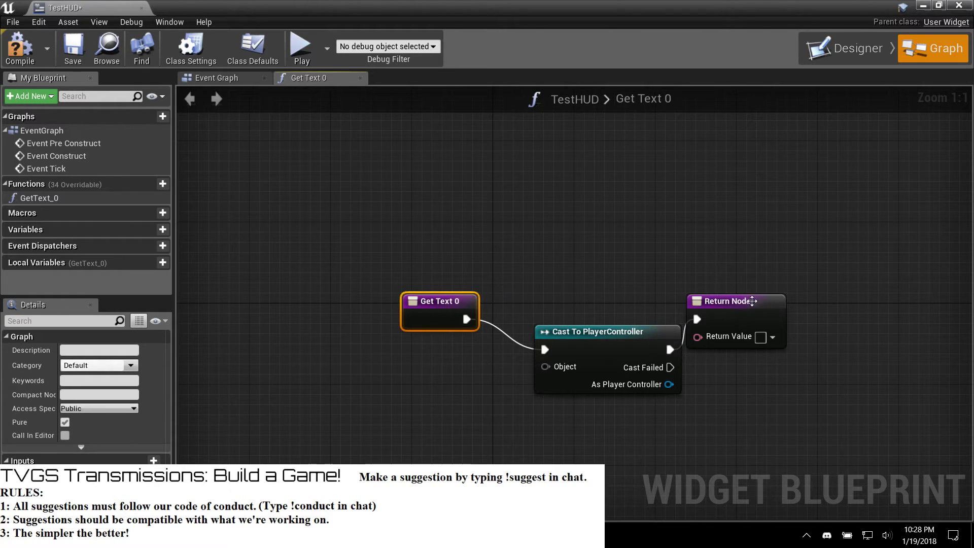
drag(755, 301, 835, 301)
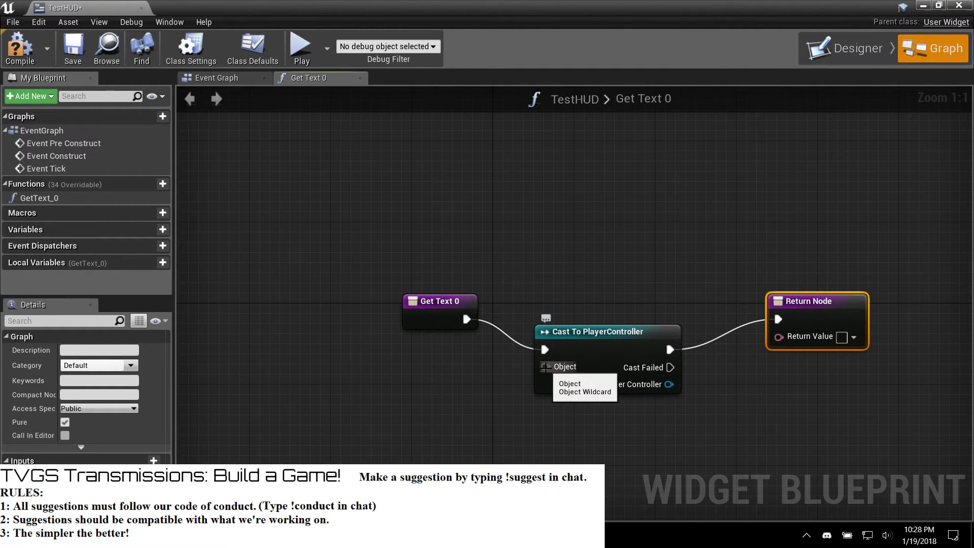
Step: Feed the cast's Object input from a new Get Player Controller node placed below Get Text 0
key(alt+Tab)
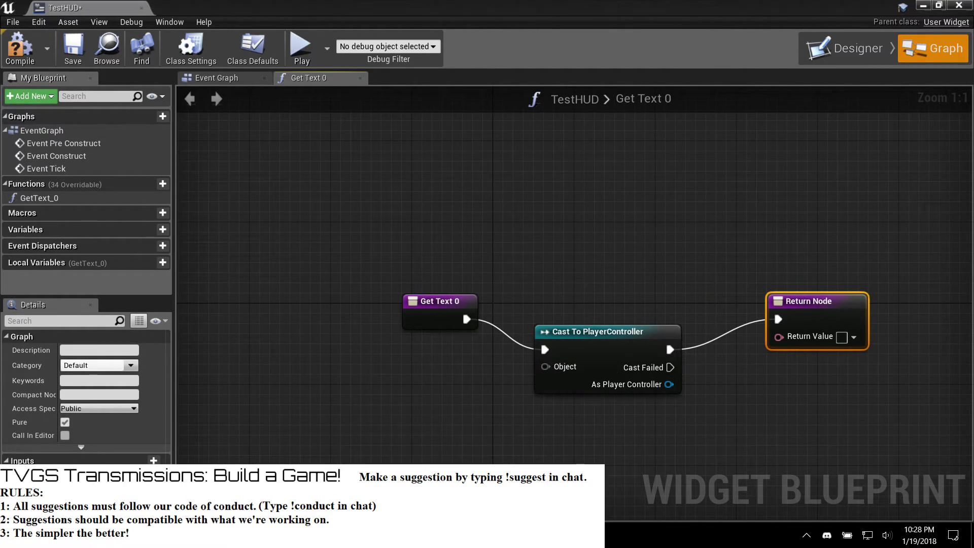
key(alt+Tab)
drag(546, 366, 467, 385)
text(get pl)
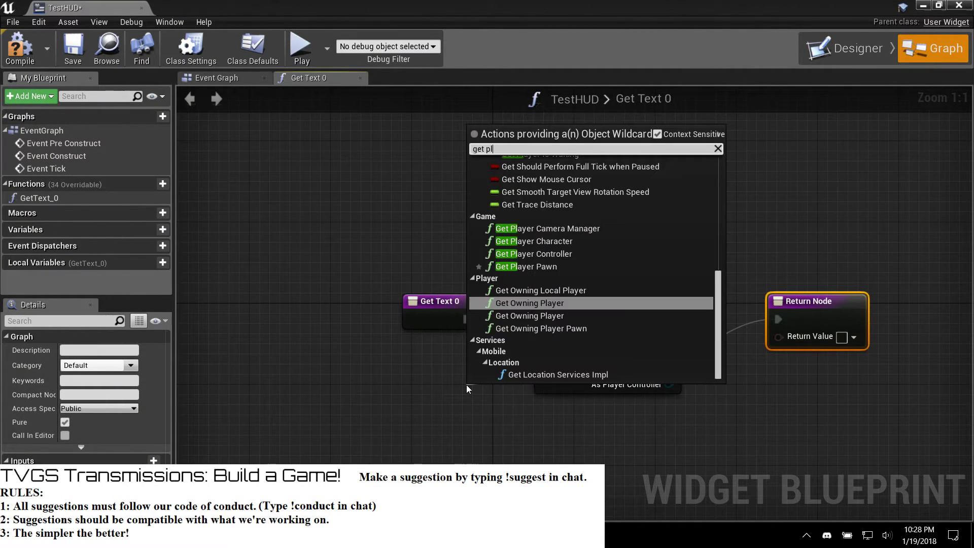
text(ayercon)
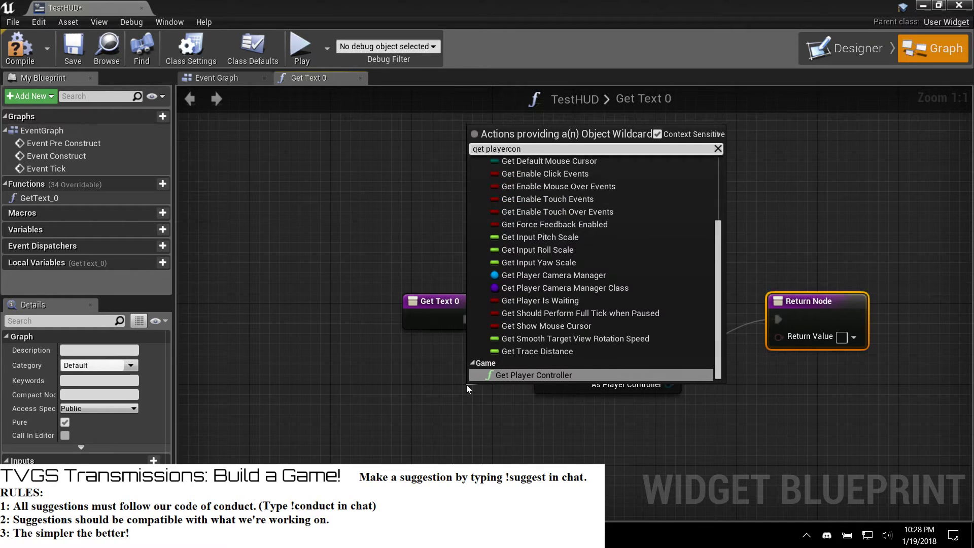
key(Return)
drag(543, 398, 431, 377)
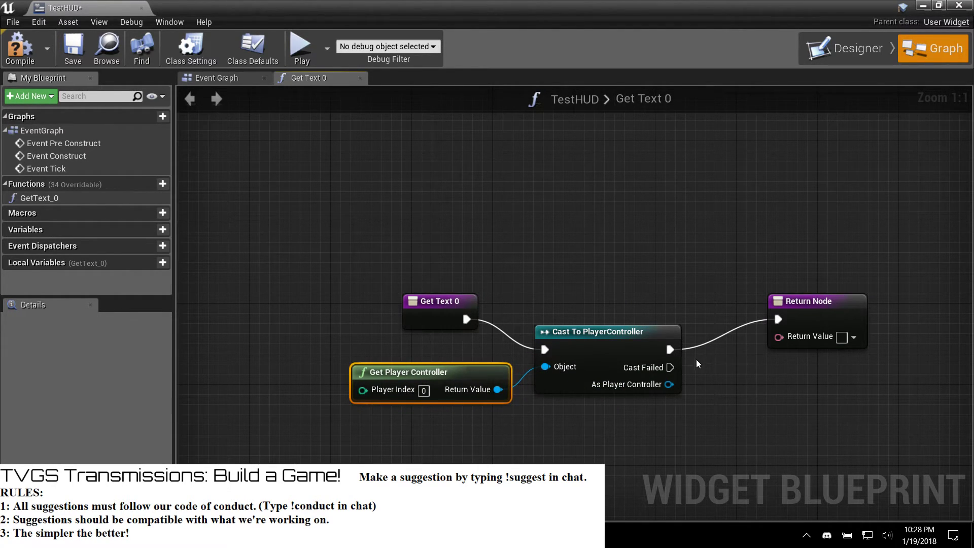
drag(669, 384, 704, 401)
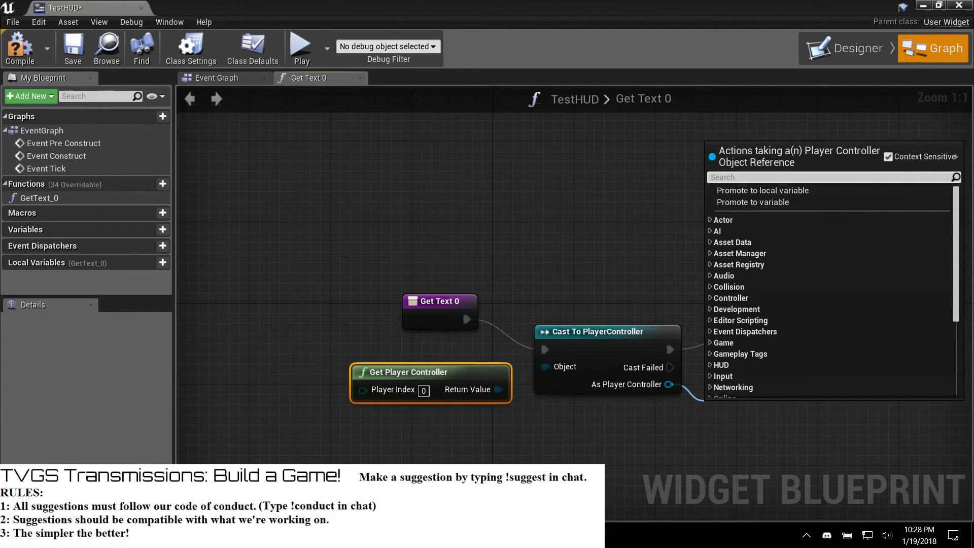
key(alt+Tab)
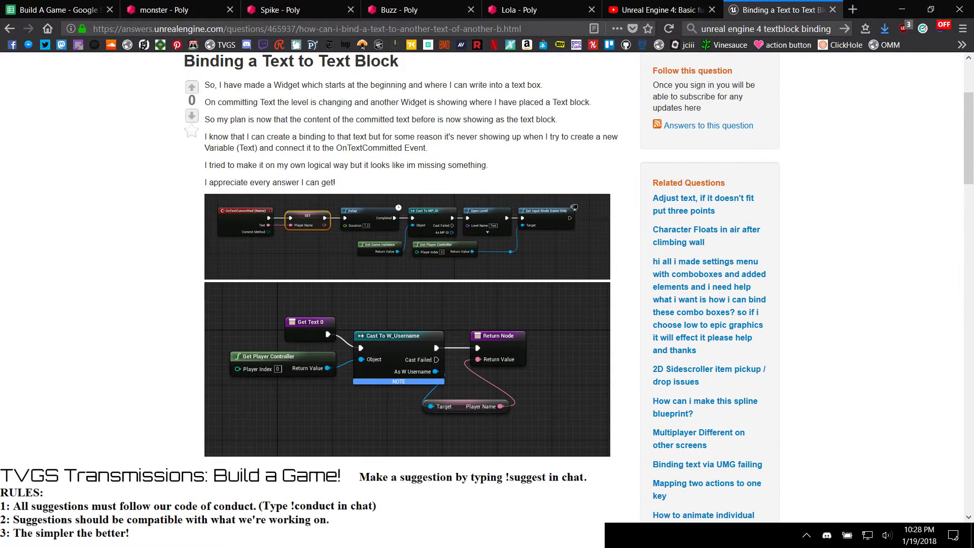
key(alt+Tab)
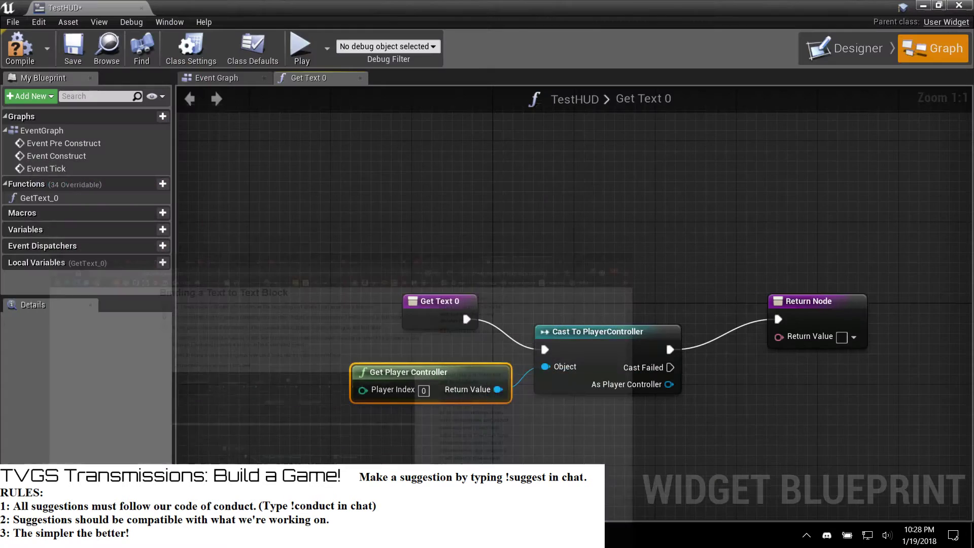
Step: Insert a Cast To Actor Class node after Get Text 0 and delete Cast To PlayerController, putting the new cast in its place
drag(466, 318, 557, 273)
text(cast to )
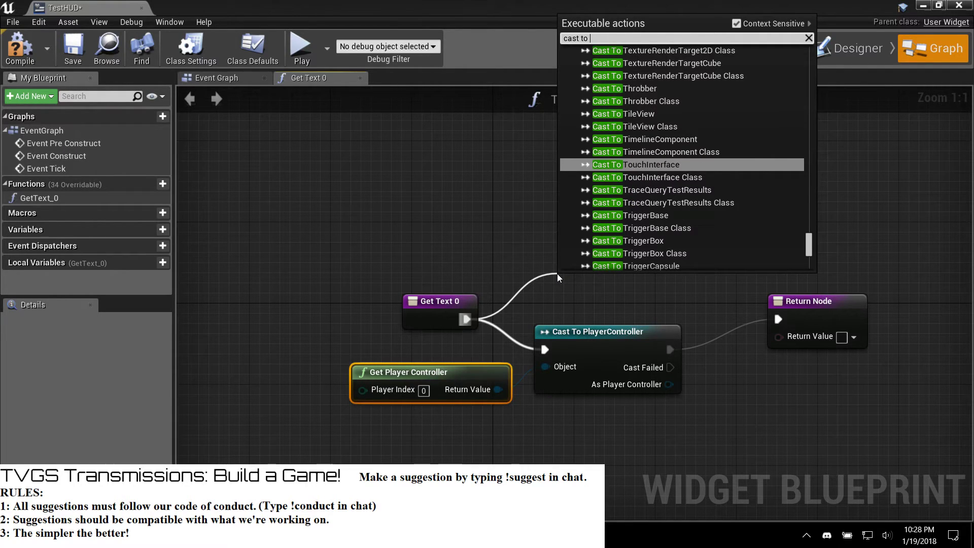
text(actor)
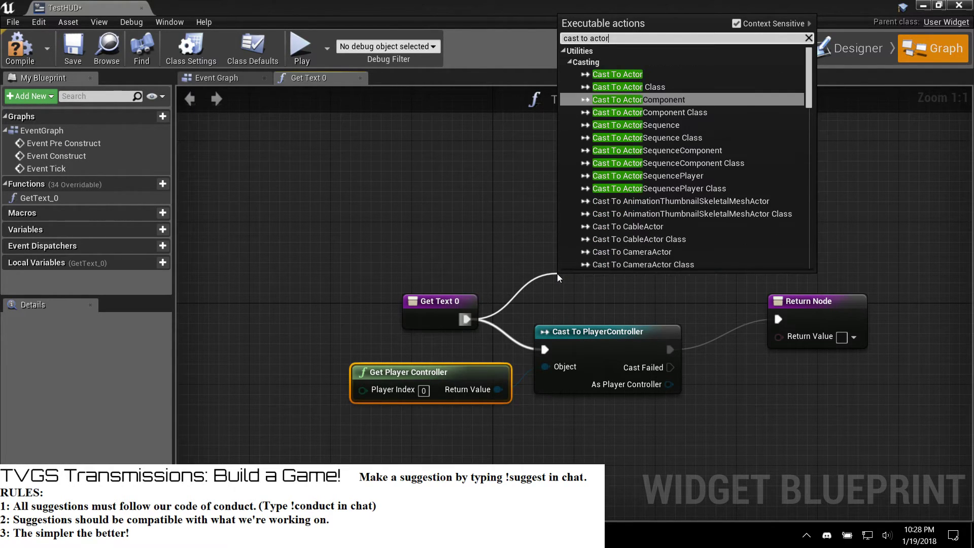
key(Up)
key(Return)
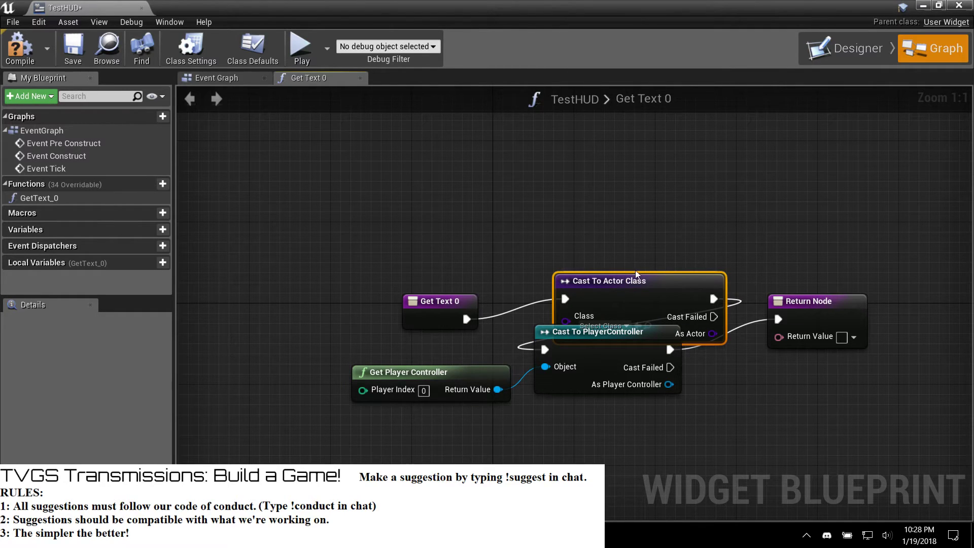
drag(638, 282, 597, 211)
click(597, 333)
key(Delete)
drag(588, 209, 629, 310)
Step: Set the Class input of the Cast To Actor Class node to TVGSCharBP
click(598, 355)
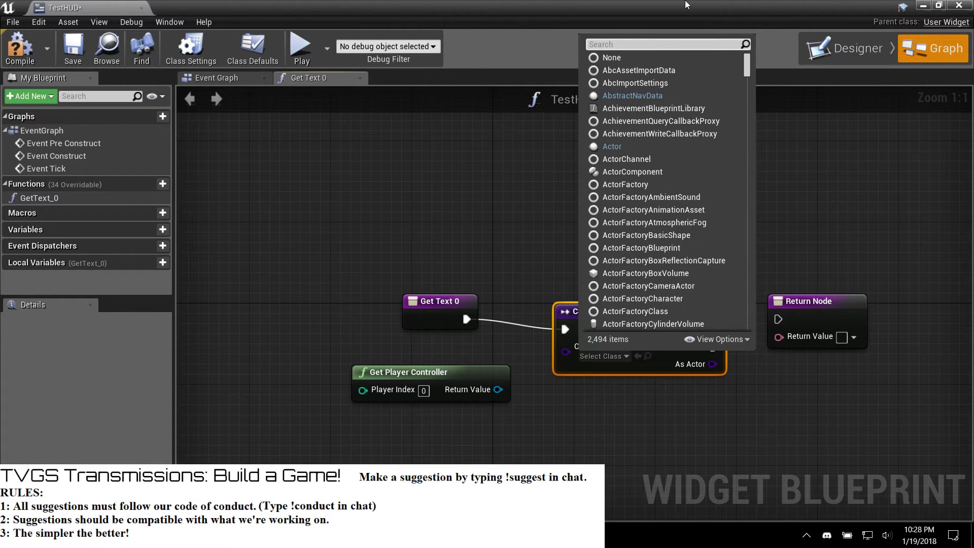
text(tvgs)
key(Down)
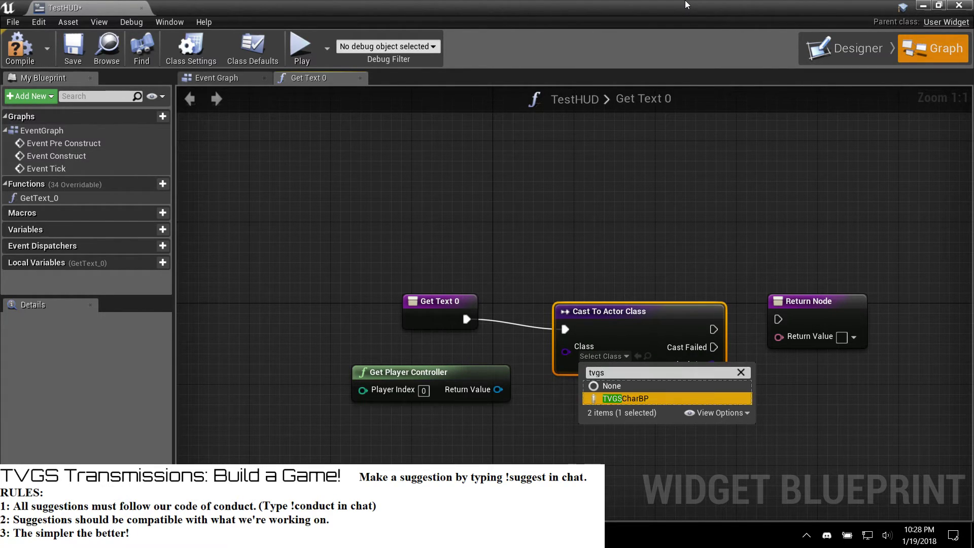
key(Return)
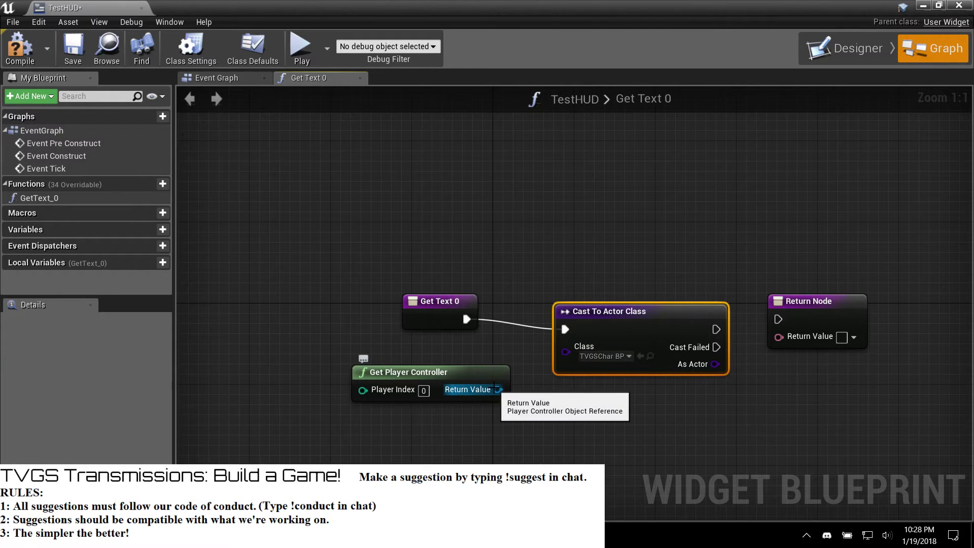
Step: Replace the Get Player Controller node with a GetClass node whose Object is set to TVGSCharBP
drag(467, 376, 364, 357)
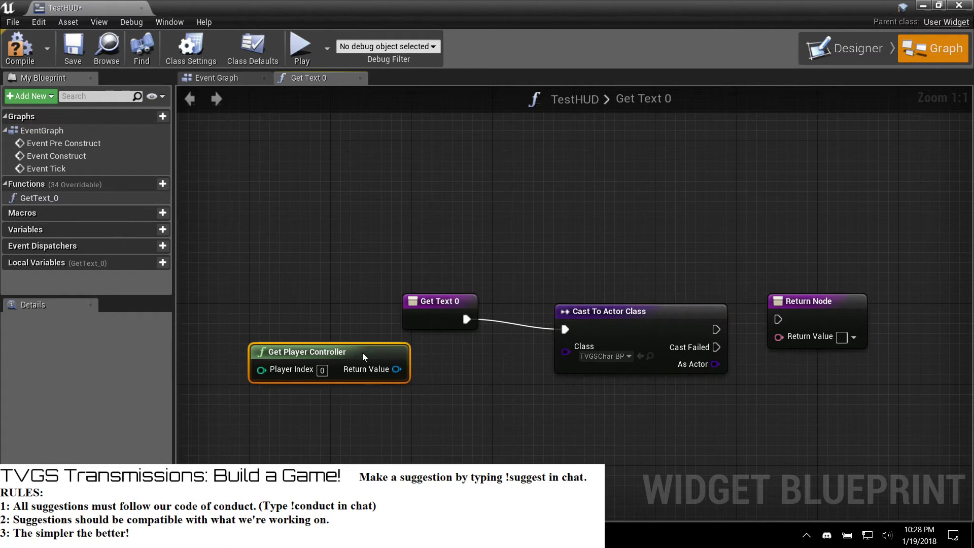
key(Delete)
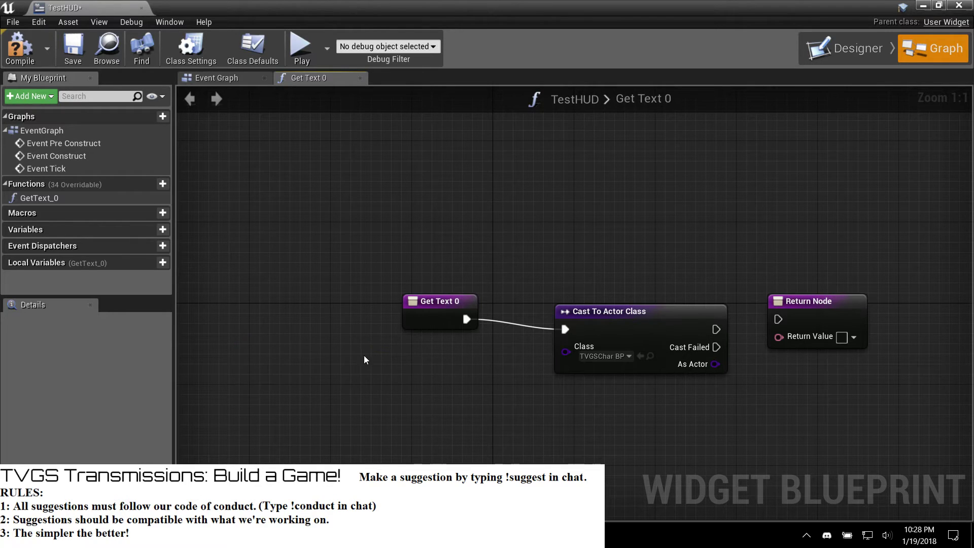
right_click(301, 409)
text(get)
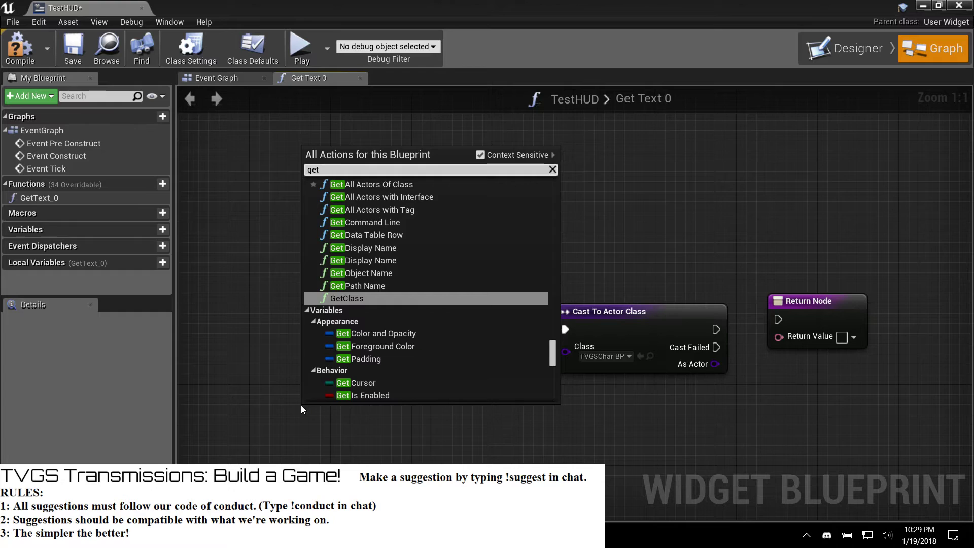
key(Return)
click(349, 440)
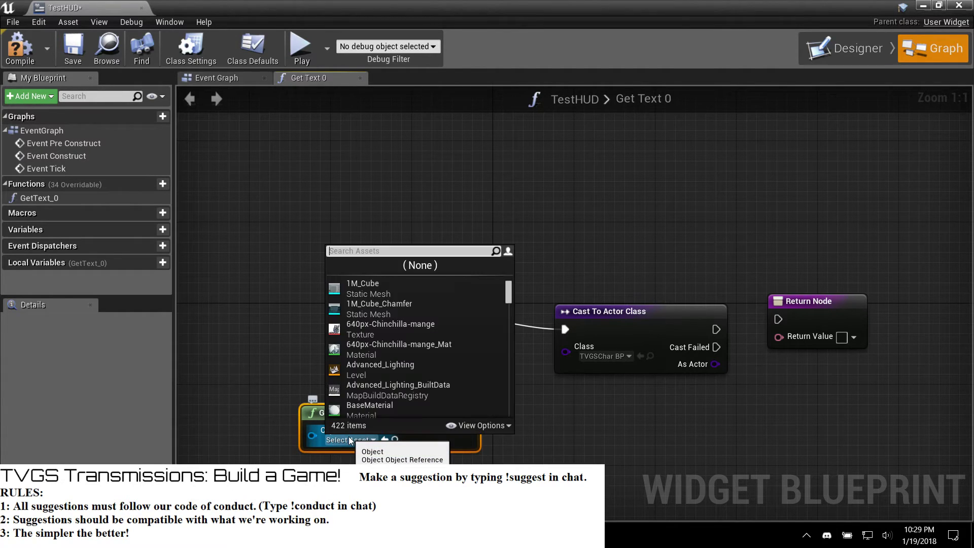
text(tvgs)
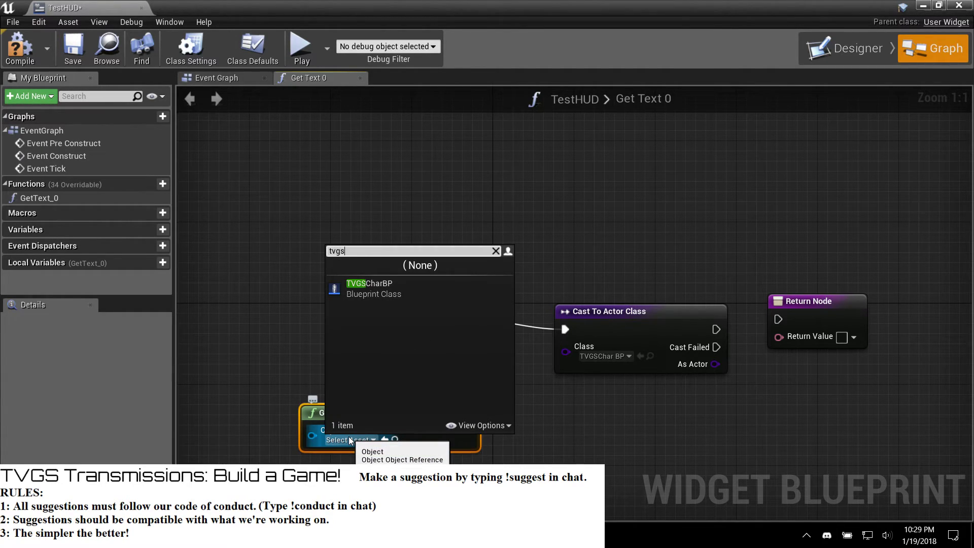
click(382, 297)
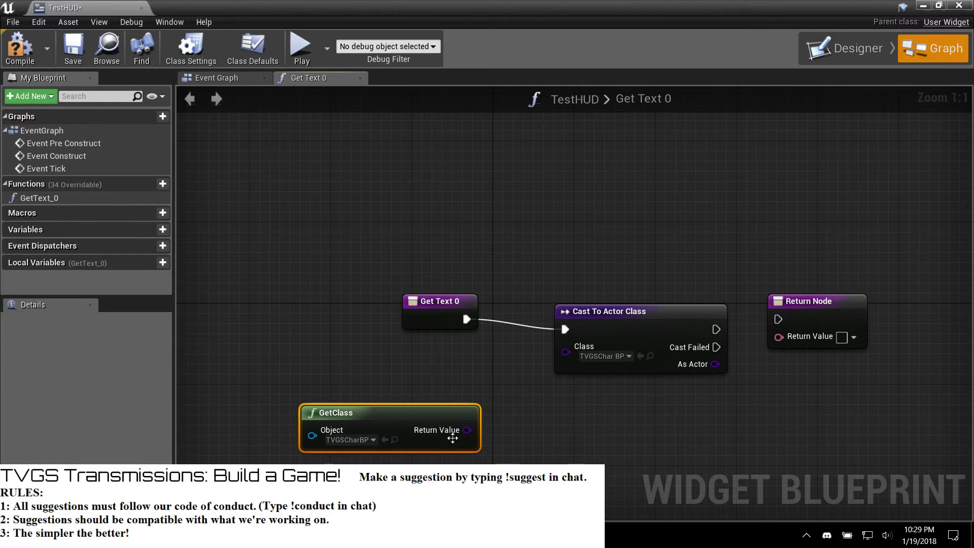
Step: Connect the GetClass return value to the cast's Class input and move the GetClass node just below Get Text 0
drag(467, 430, 576, 350)
drag(436, 411, 457, 360)
Step: Search the actions available from the cast's As Actor output for "hap", including its Variables category
drag(666, 363, 699, 394)
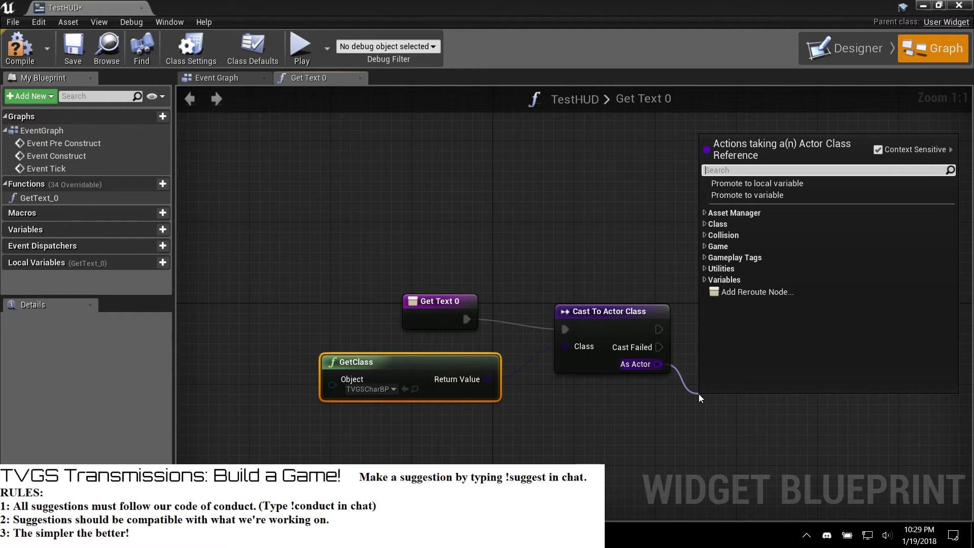
click(704, 279)
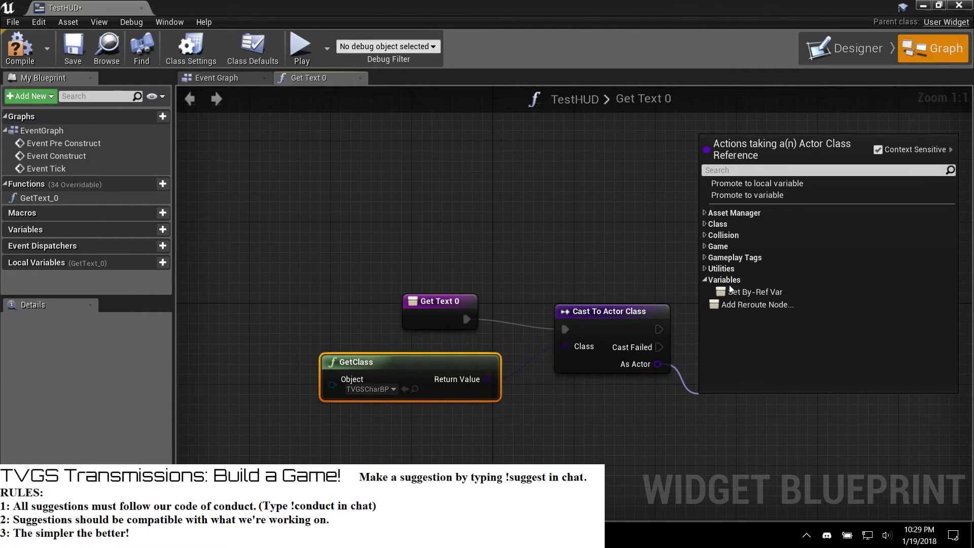
text(hap)
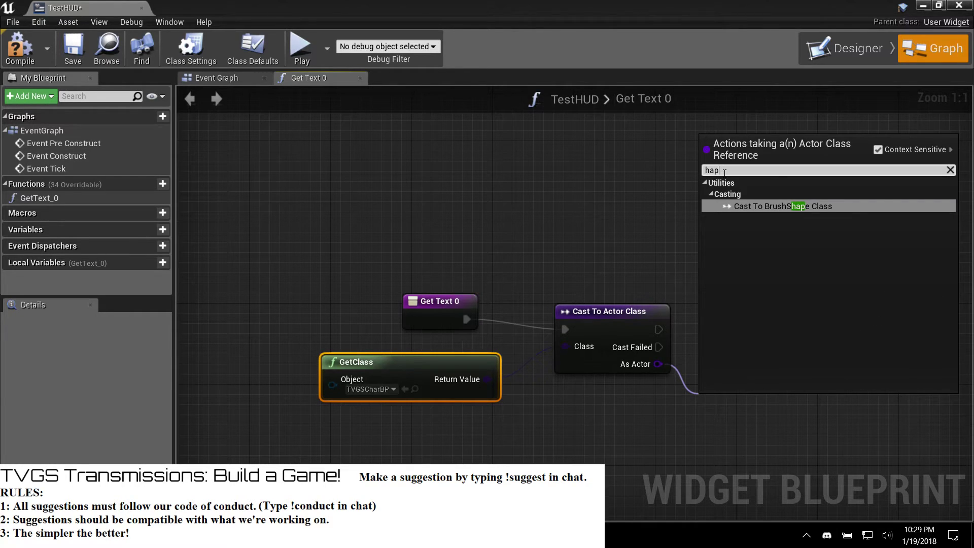
key(BackSpace)
key(BackSpace)
key(BackSpace)
Step: Try a Set By-Ref Var node on the cast's As Actor output and delete it again
text(vari)
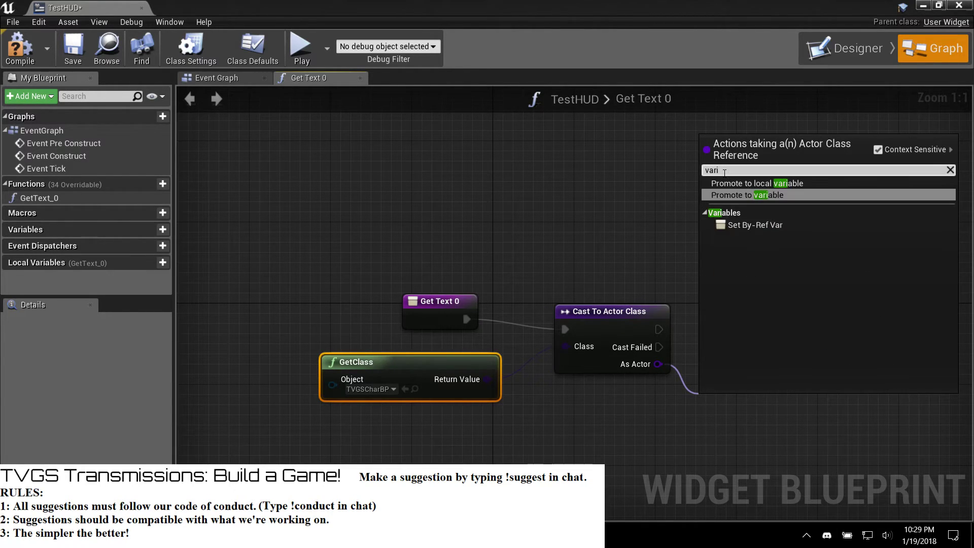
key(Down)
key(Down)
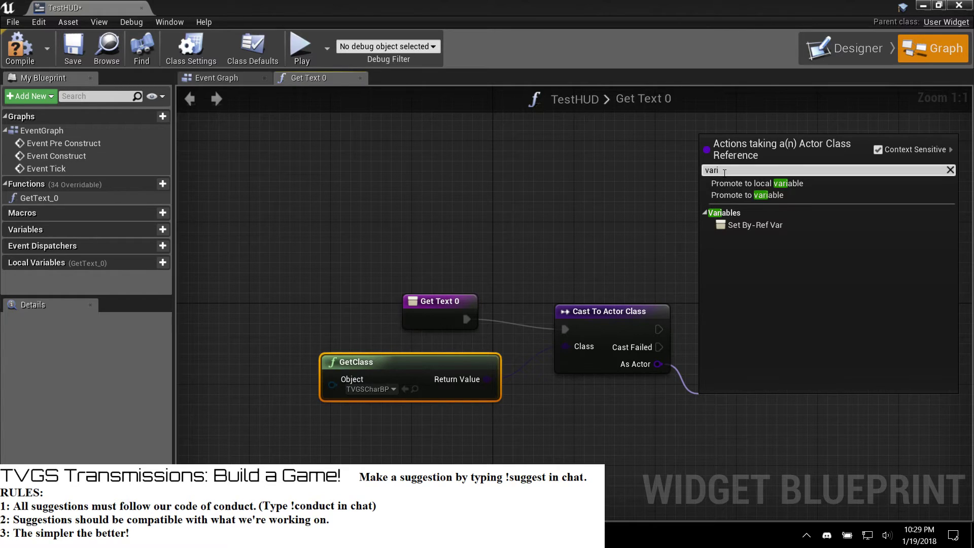
key(Return)
right_drag(755, 298, 573, 286)
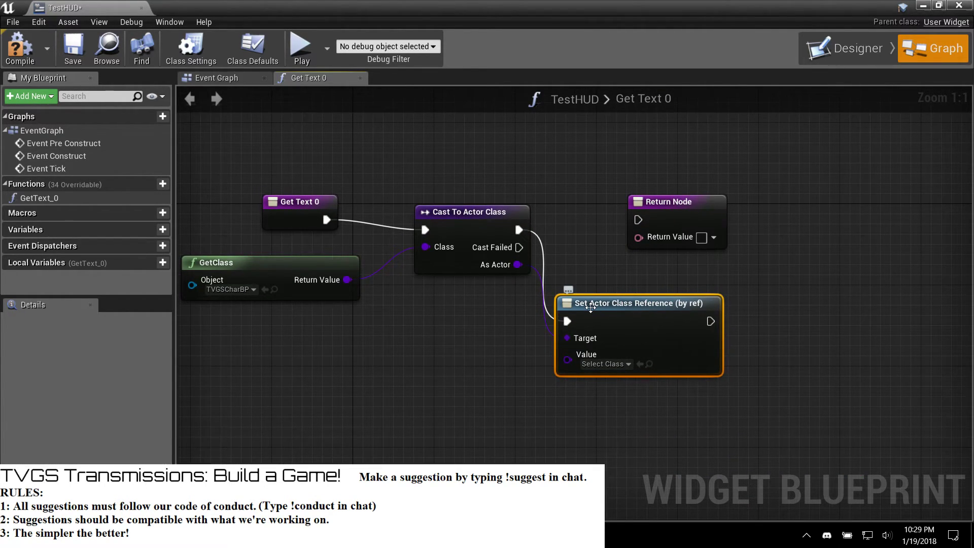
key(Delete)
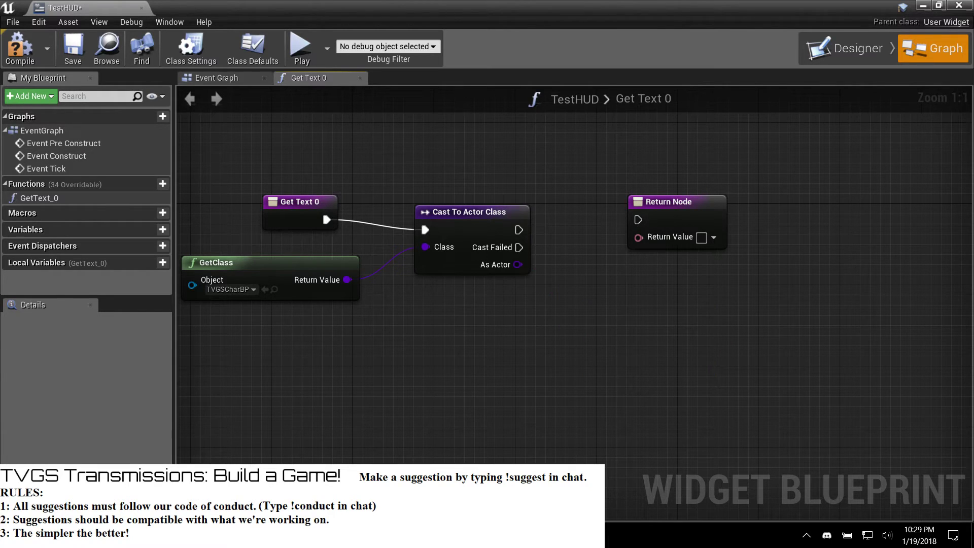
Step: Switch to the browser and examine the "Binding a Text to Text Block" question, its blueprint screenshots and both answers
key(alt+Tab)
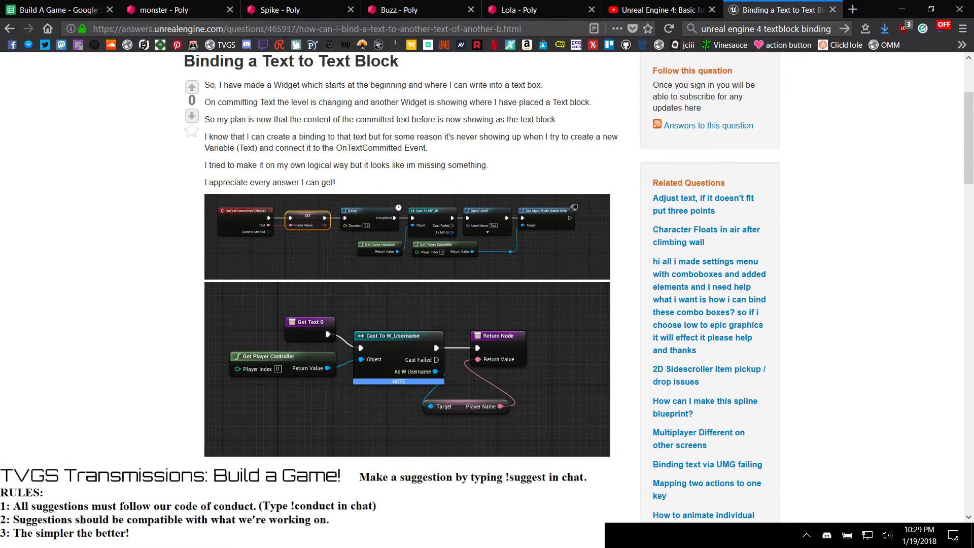
scroll(163, 312, down, 3)
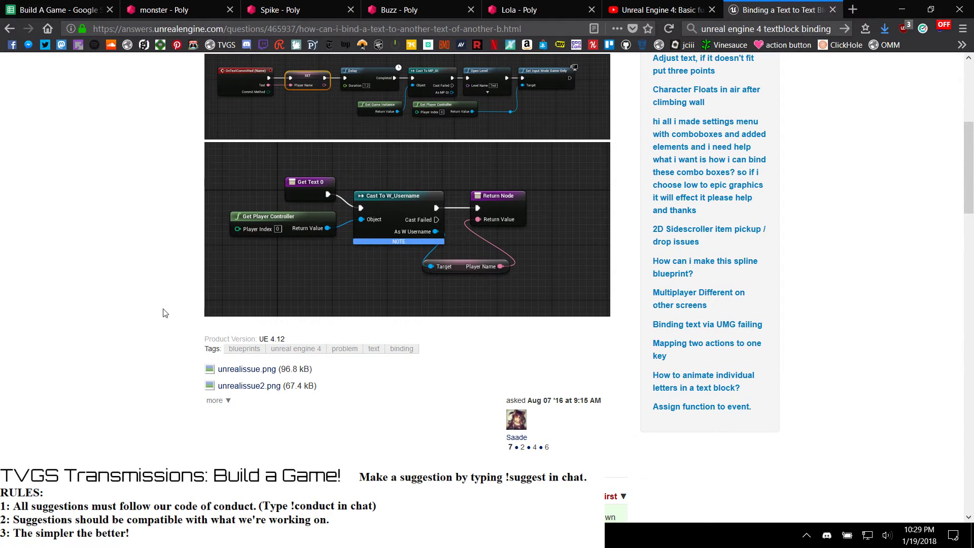
scroll(236, 290, down, 4)
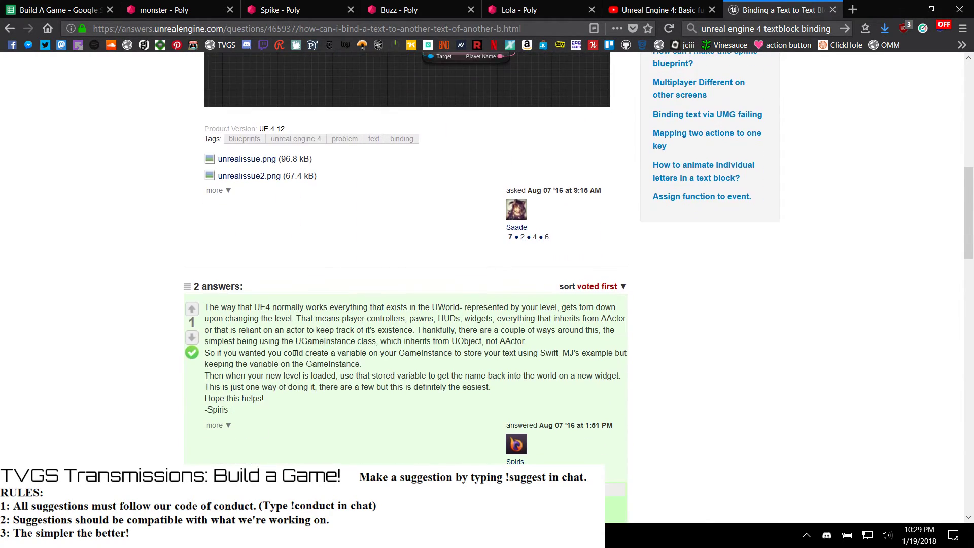
scroll(296, 355, up, 7)
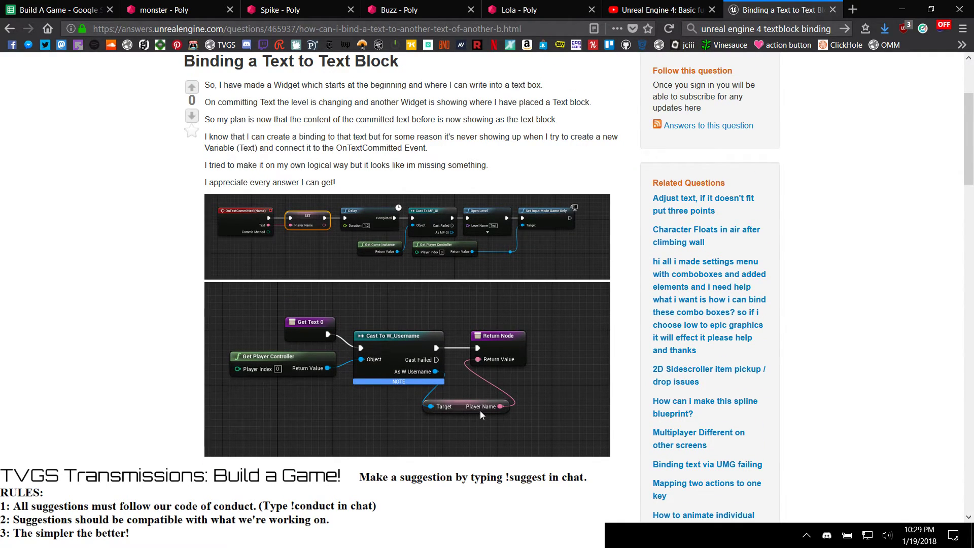
scroll(483, 409, up, 3)
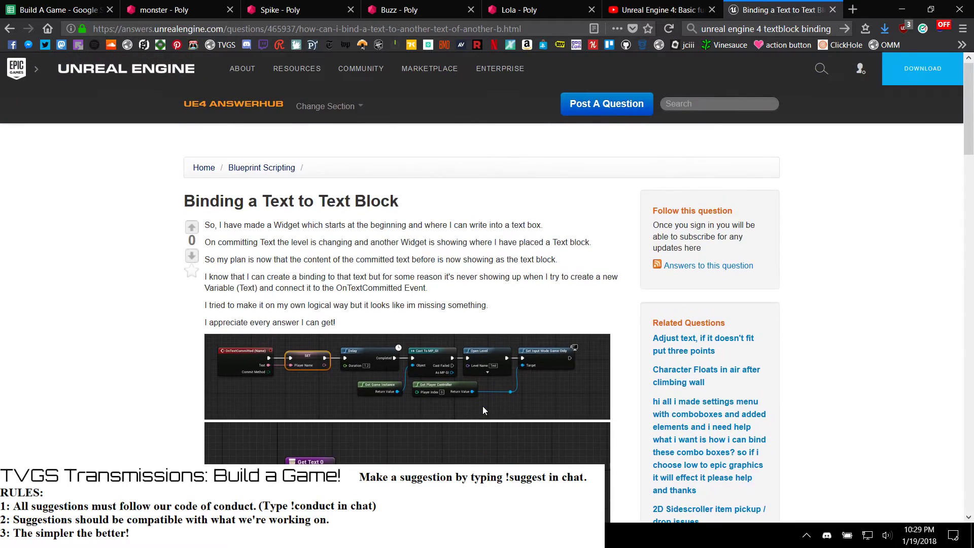
scroll(483, 408, down, 15)
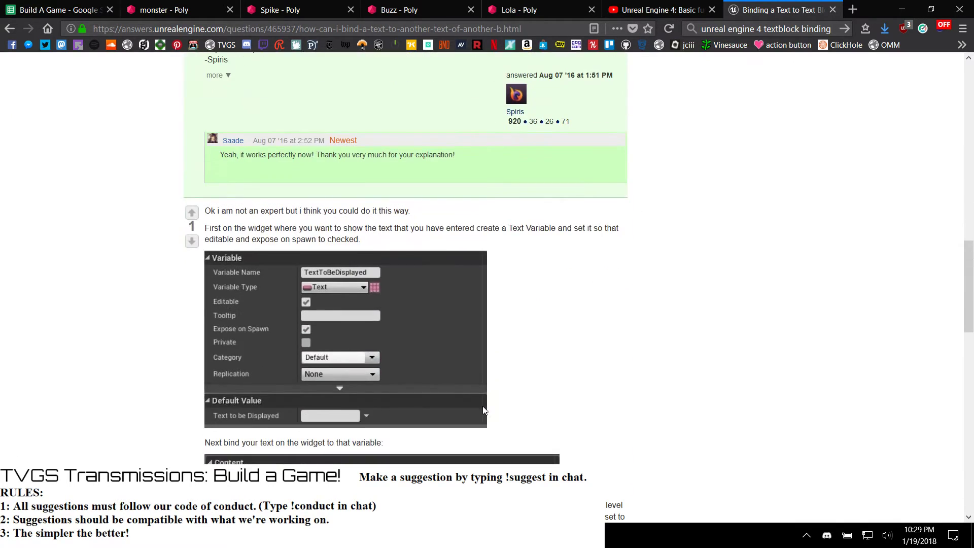
scroll(484, 410, down, 4)
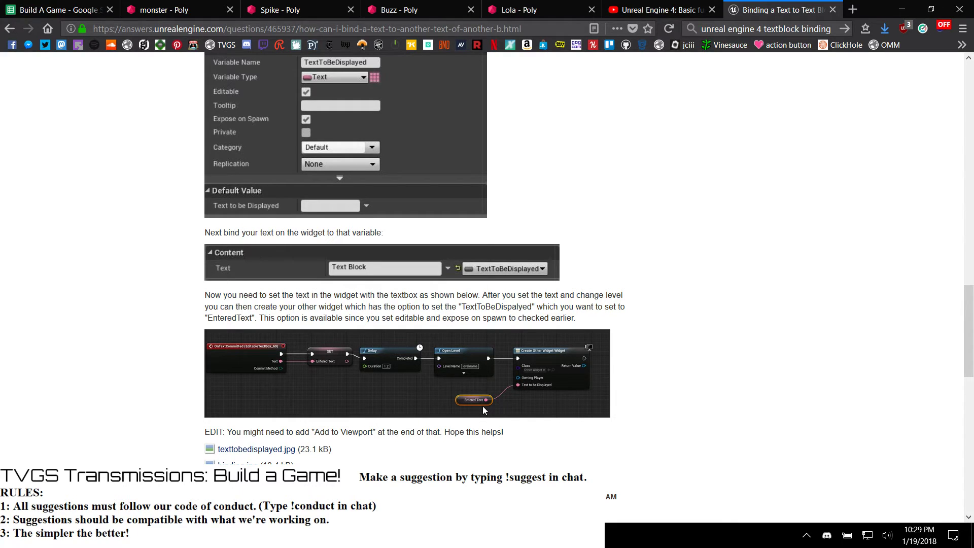
scroll(484, 411, down, 7)
scroll(485, 410, up, 6)
scroll(483, 409, up, 1)
Step: Search the web for "unreal 4 health text" and open the AnswerHub question on getting health values to text in a widget HUD
click(746, 27)
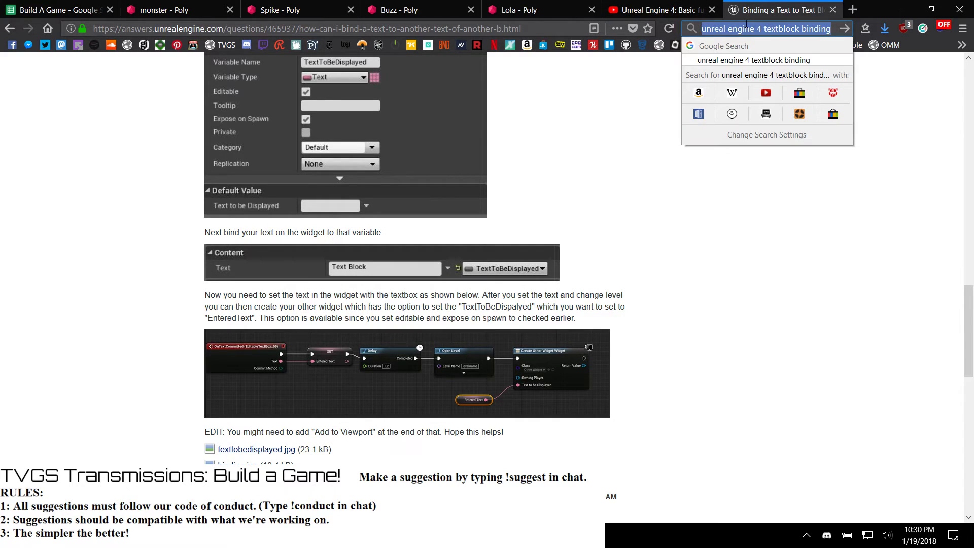
text(unreal 4)
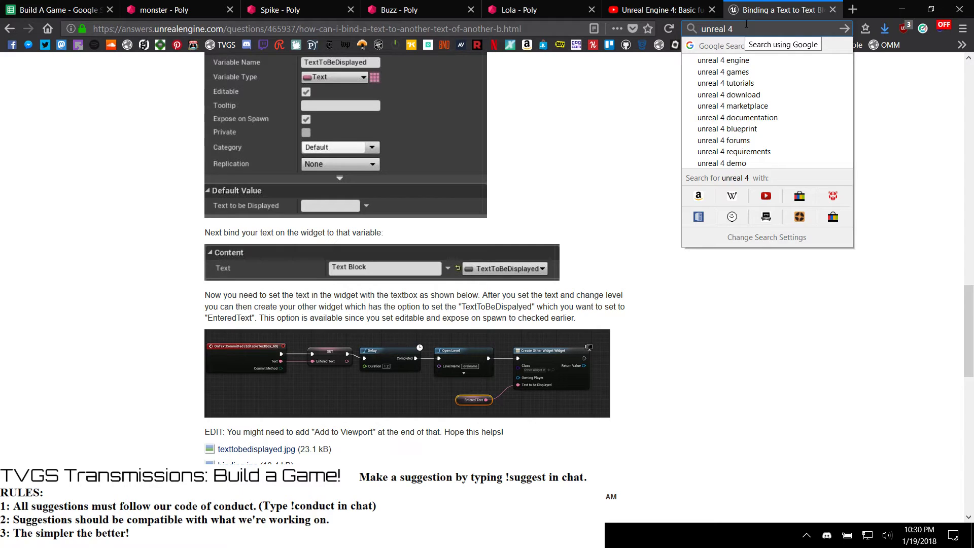
text( player)
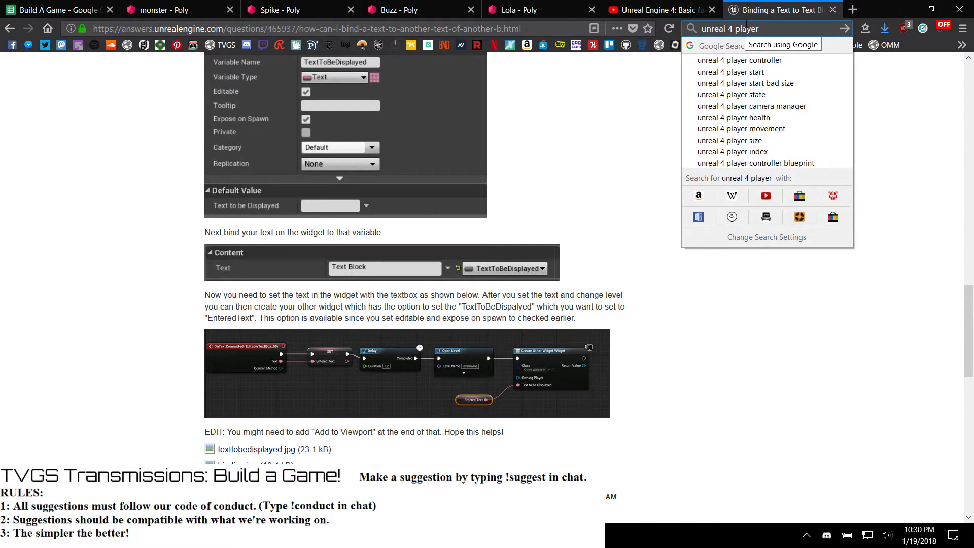
text( health)
key(Down)
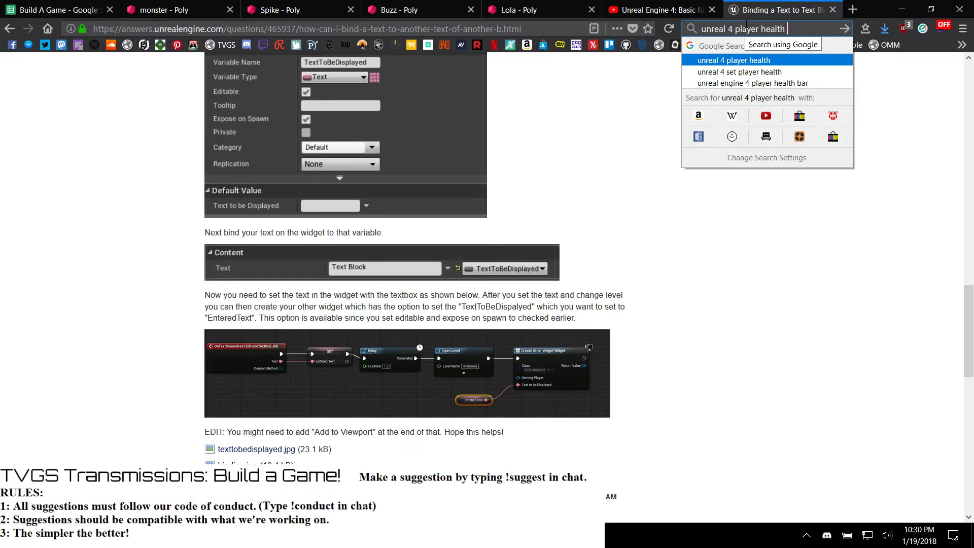
key(Up)
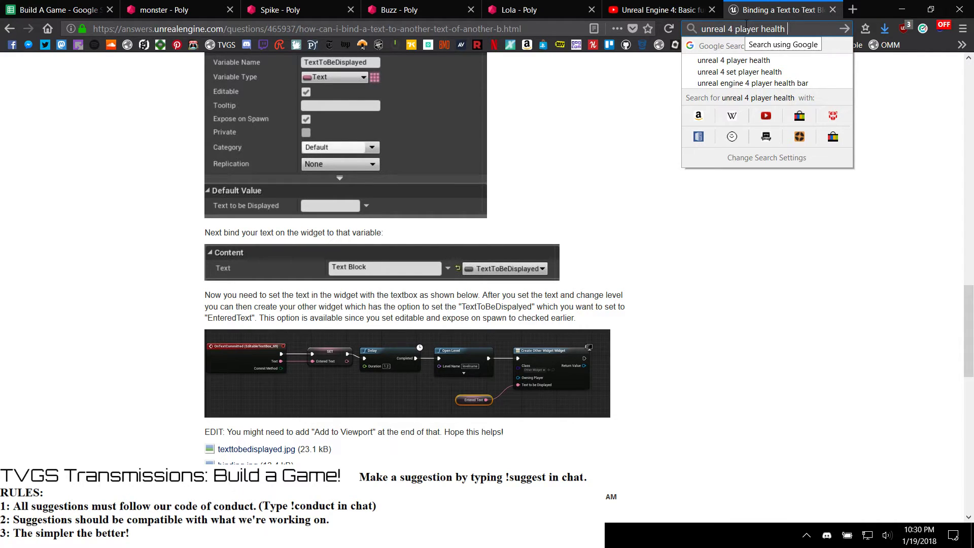
text(text)
key(Down)
key(Return)
click(158, 169)
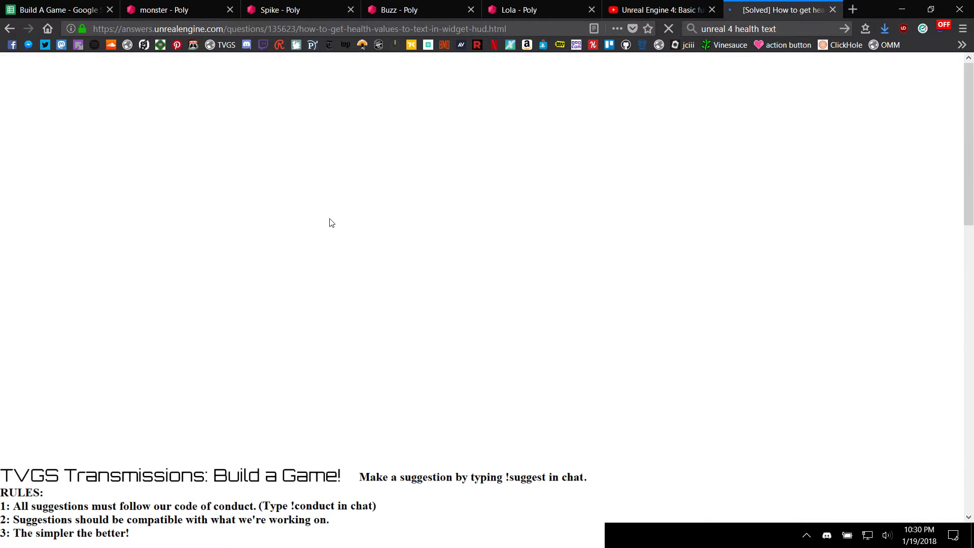
Step: Examine the answer's bound text element, its Get Text 2 blueprint graph and the in-game result
scroll(350, 284, down, 4)
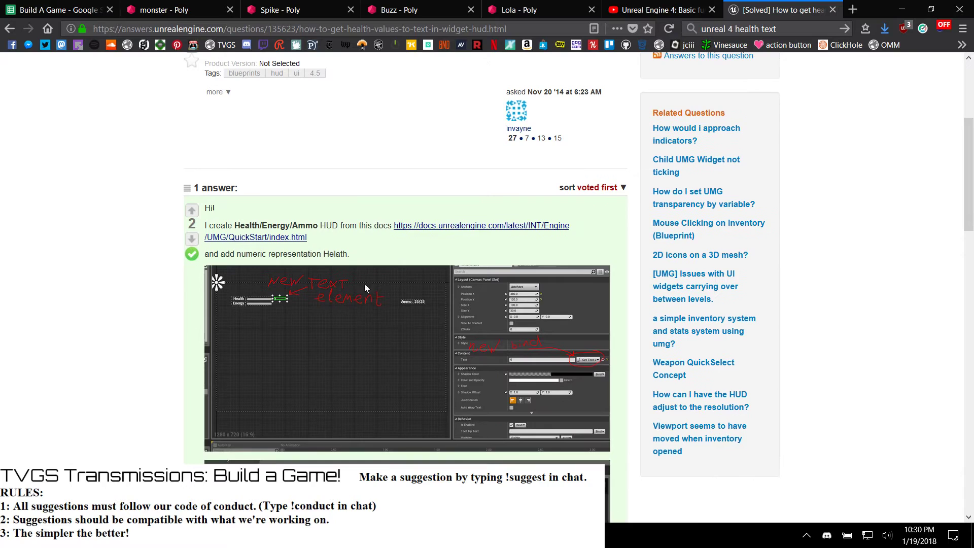
scroll(448, 310, down, 4)
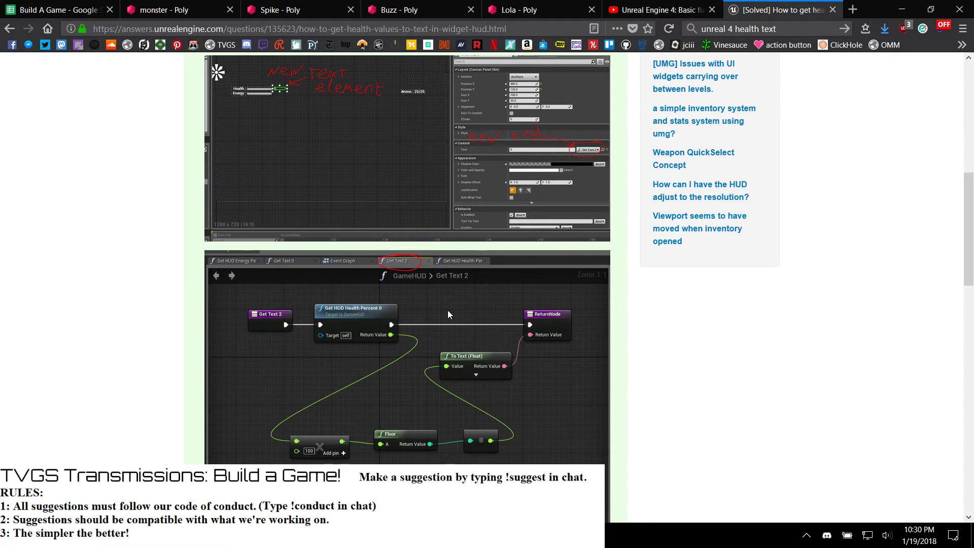
scroll(448, 311, up, 4)
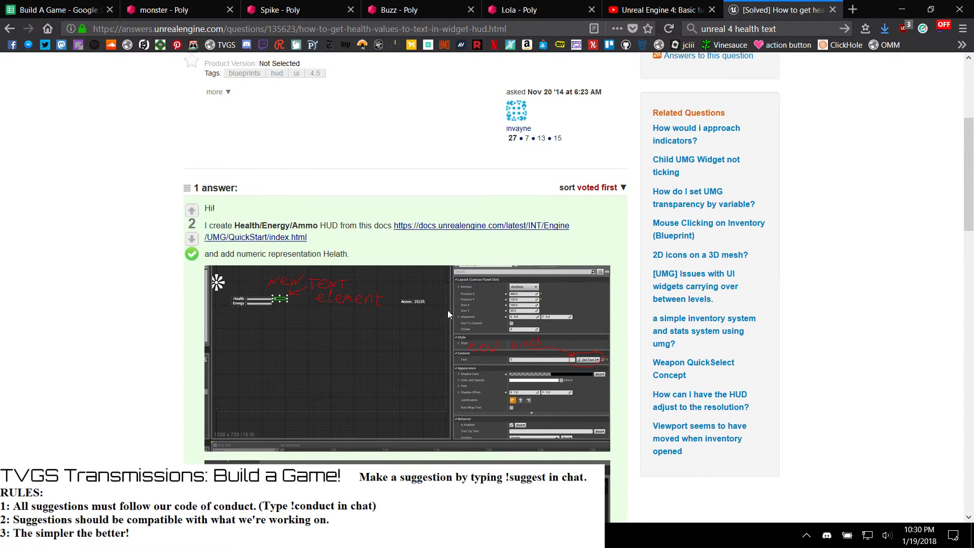
scroll(448, 314, down, 10)
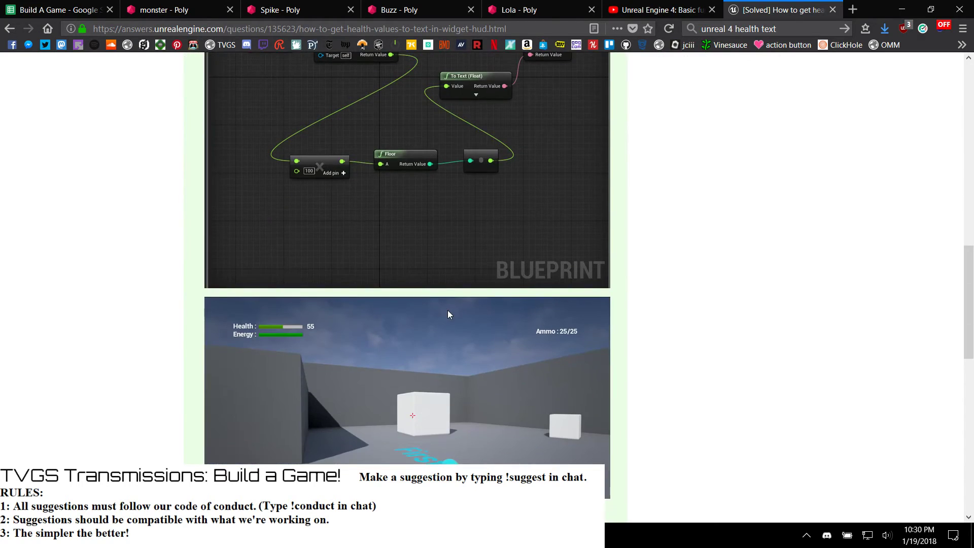
scroll(447, 314, down, 9)
scroll(448, 314, up, 14)
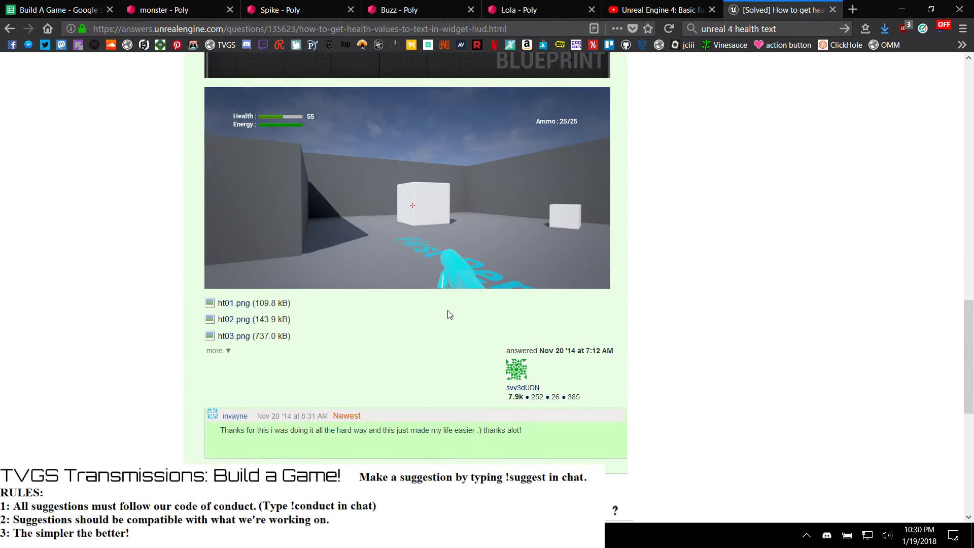
scroll(448, 314, up, 8)
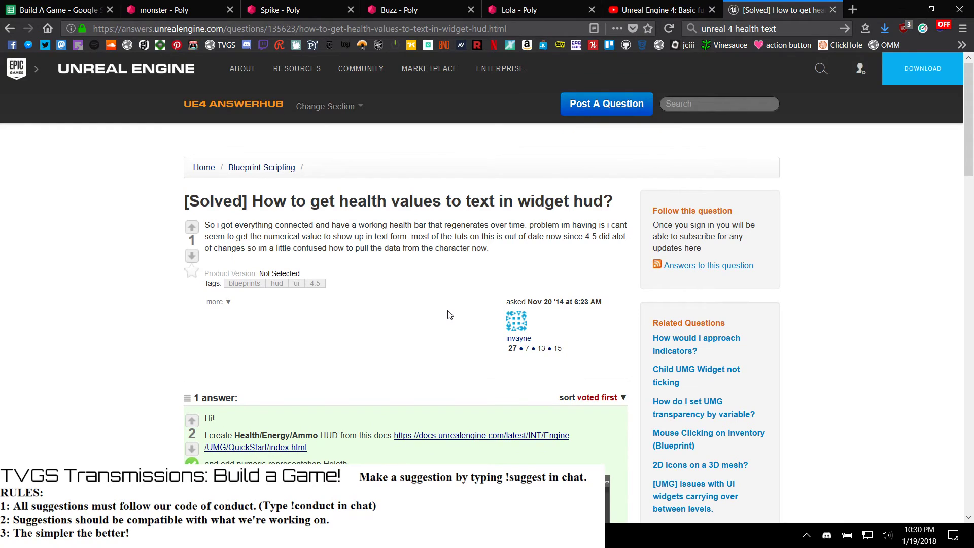
Step: Open the UMG UI Designer Quick Start Guide linked in the answer at "2. Displaying Health, Energy and Ammo"
scroll(448, 314, down, 3)
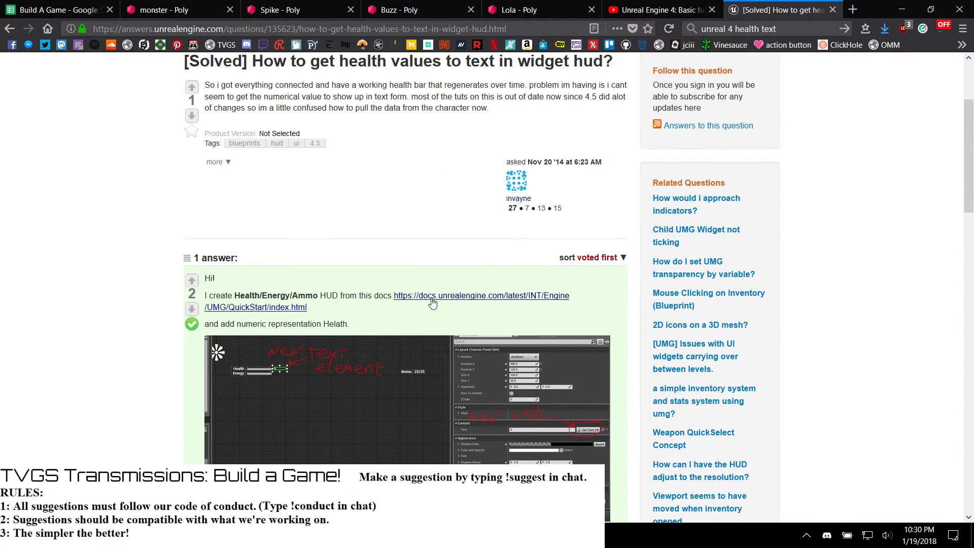
click(433, 299)
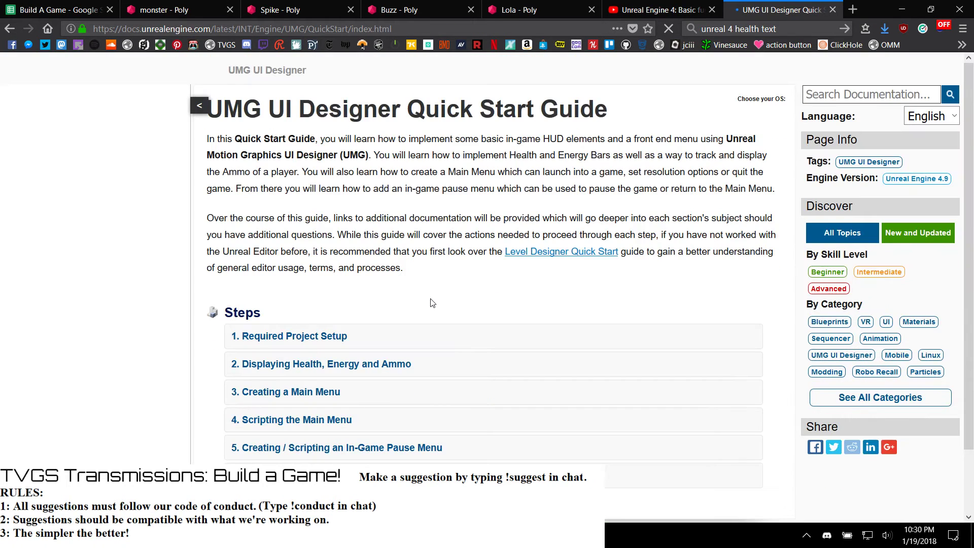
scroll(353, 300, down, 2)
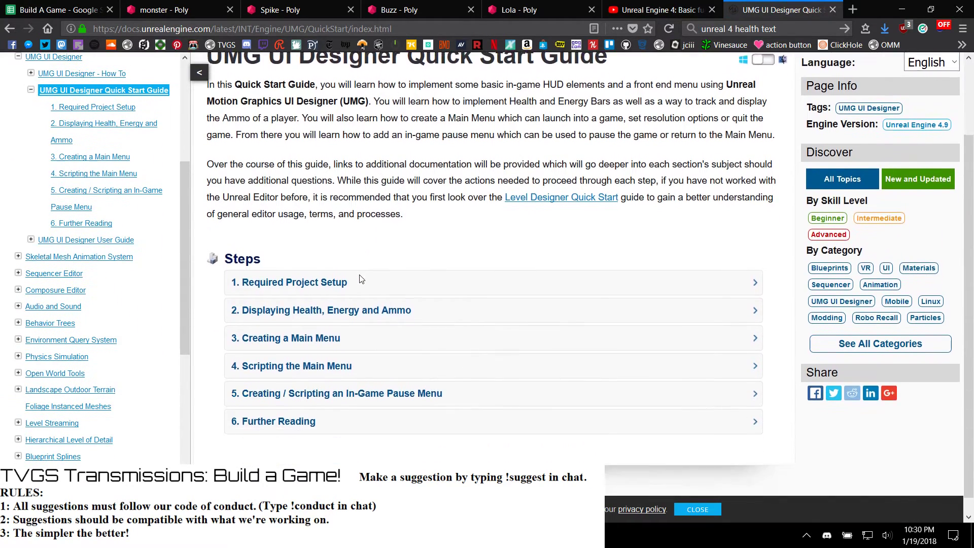
click(354, 300)
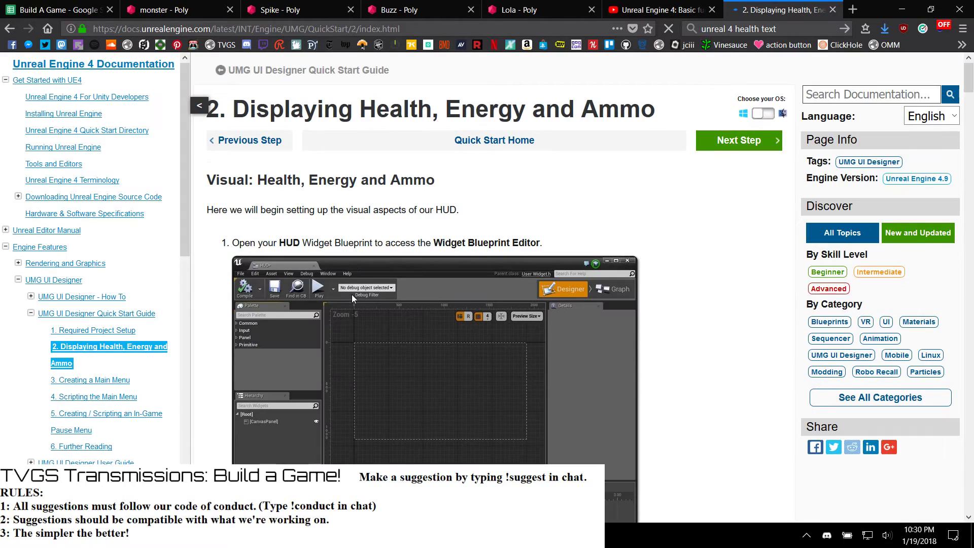
Step: Examine the guide's visual layout steps and its Script section, especially the Event Construct graph that casts to FirstPersonCharacter and sets My Character
scroll(352, 299, down, 2)
scroll(352, 299, down, 10)
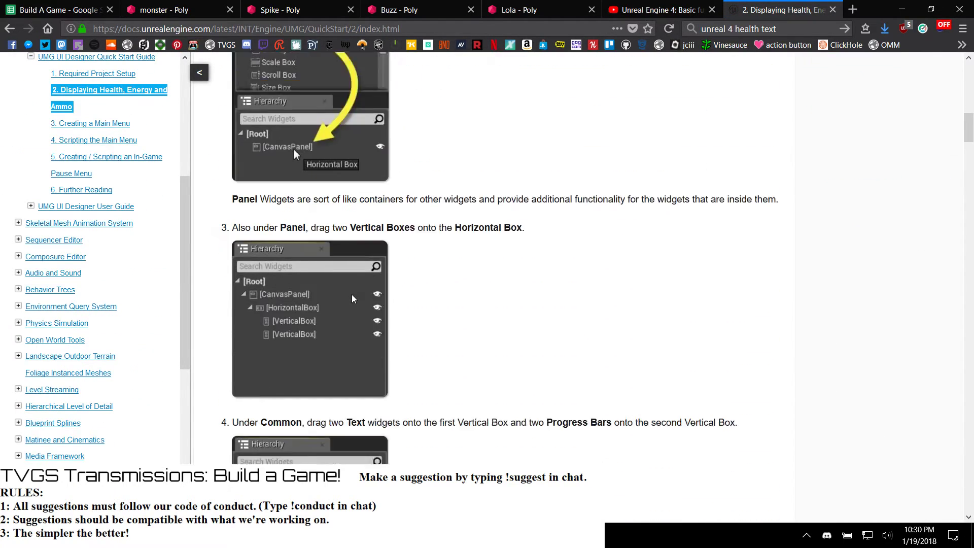
scroll(353, 297, down, 10)
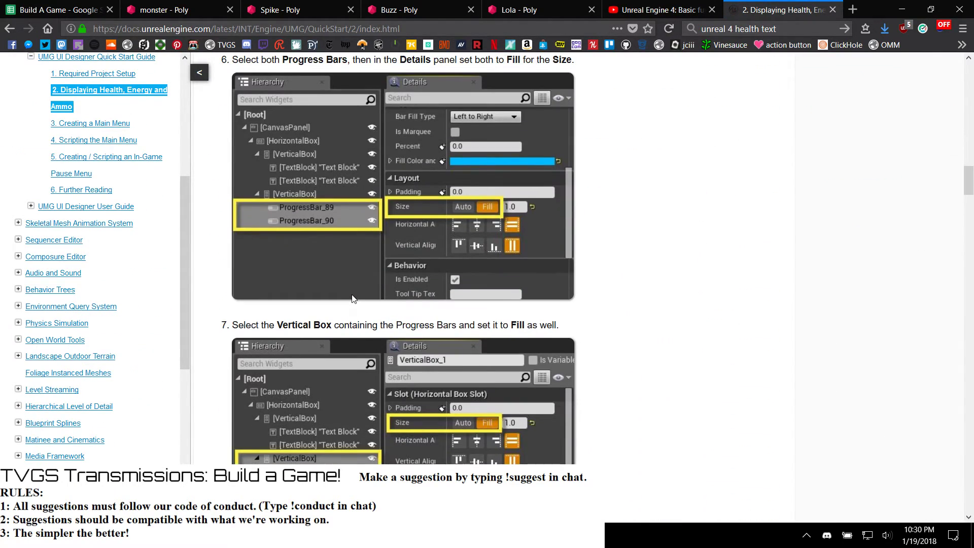
scroll(354, 299, down, 15)
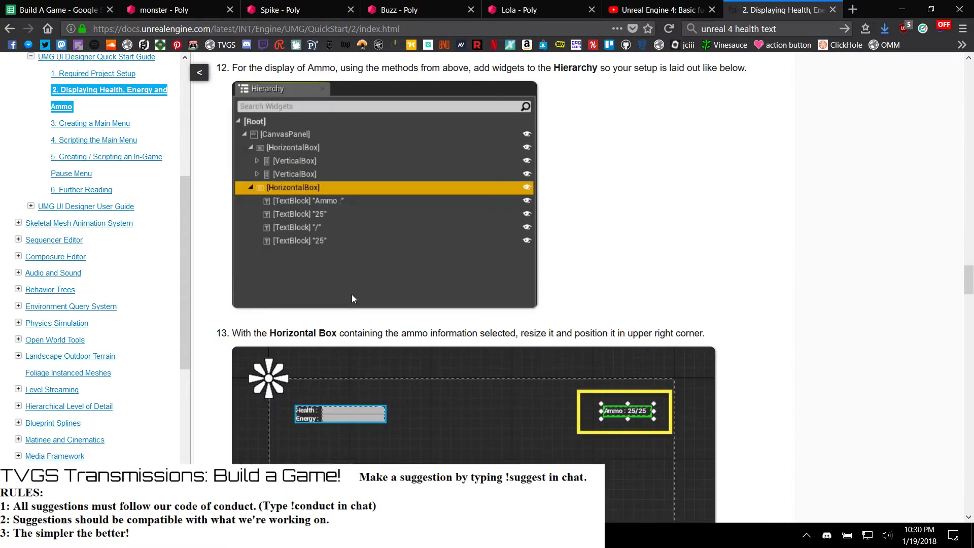
scroll(351, 295, down, 1)
scroll(352, 295, up, 2)
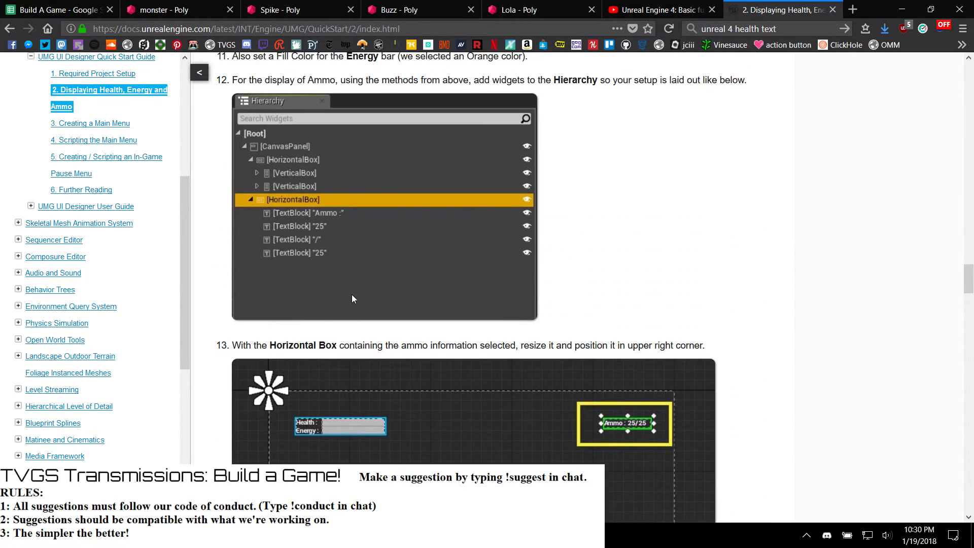
scroll(352, 294, up, 5)
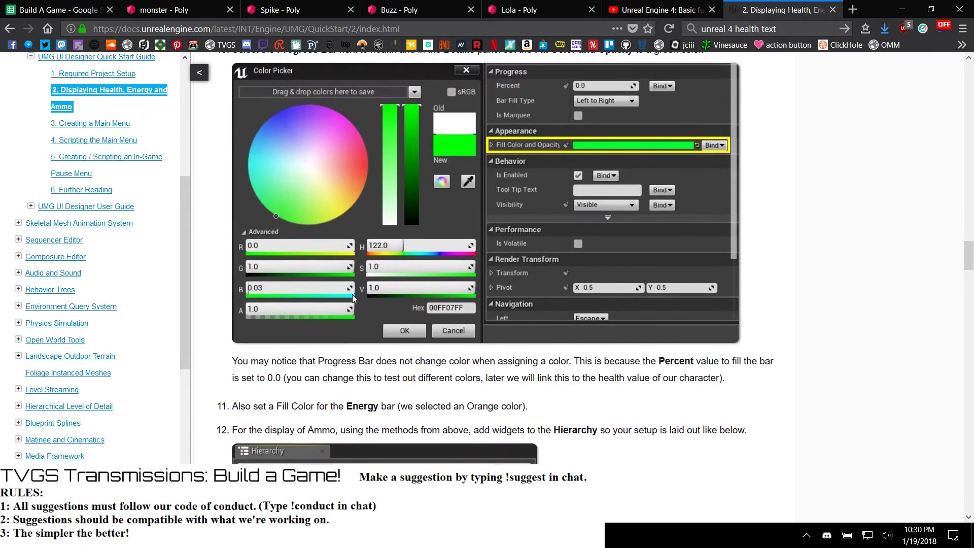
scroll(354, 299, down, 20)
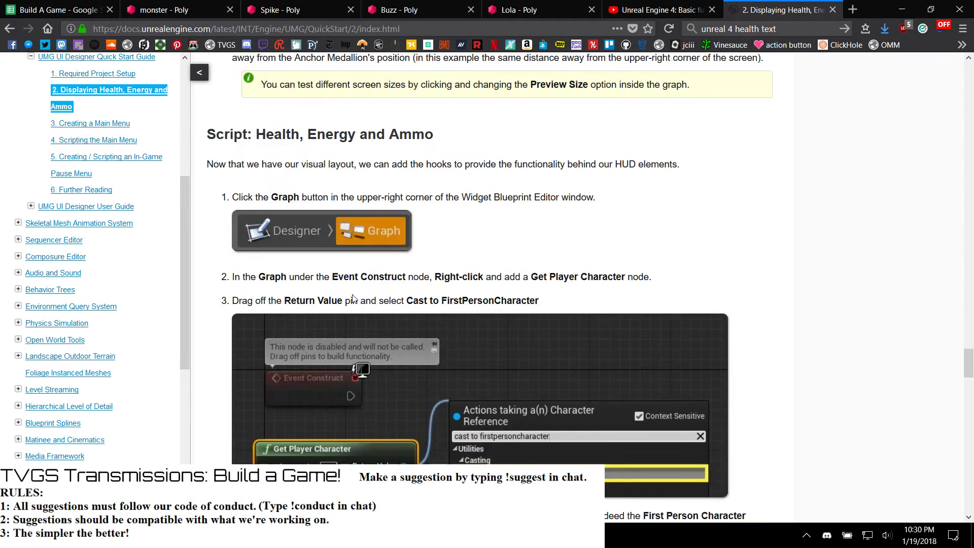
scroll(354, 299, down, 7)
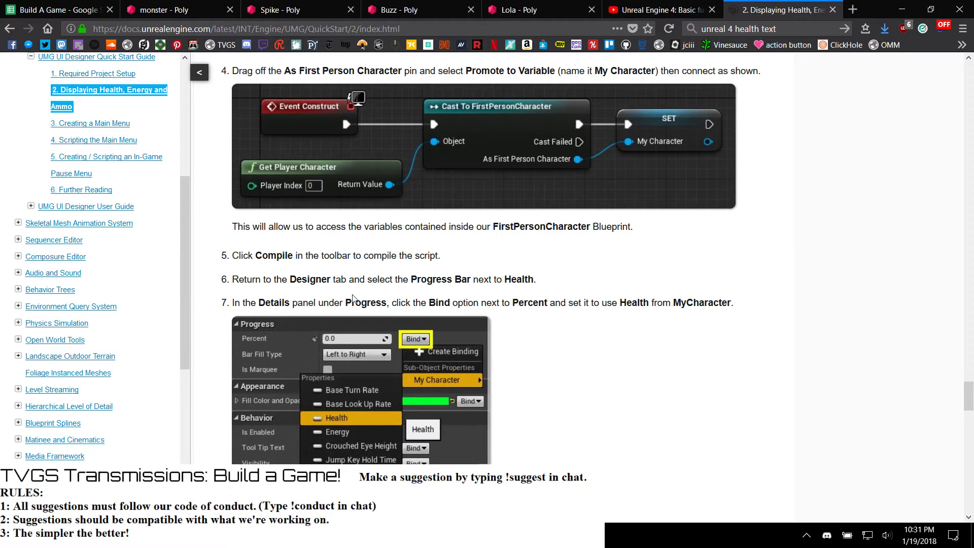
scroll(354, 298, up, 1)
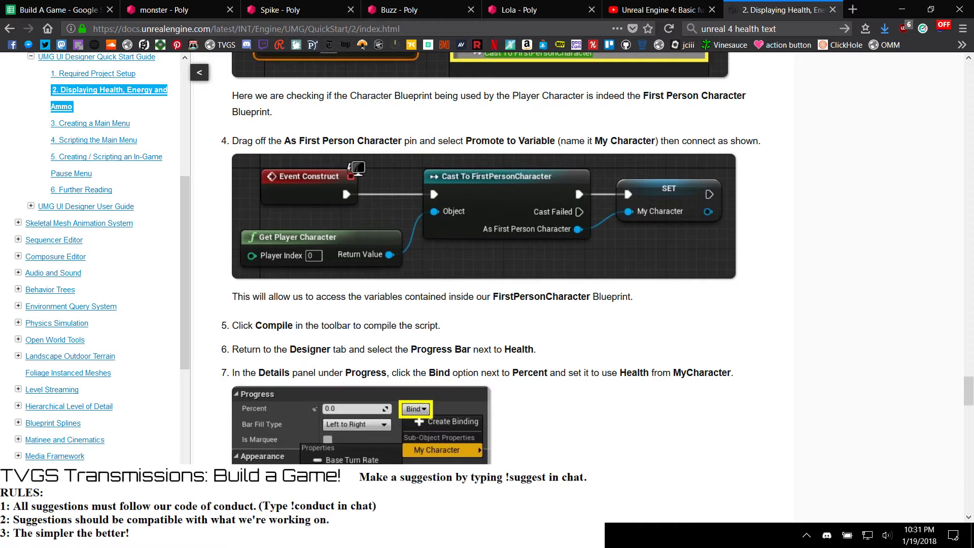
Step: Switch to the TestHUD widget blueprint and delete the Cast To Actor Class and GetClass nodes from the Get Text 0 function
key(alt+Tab)
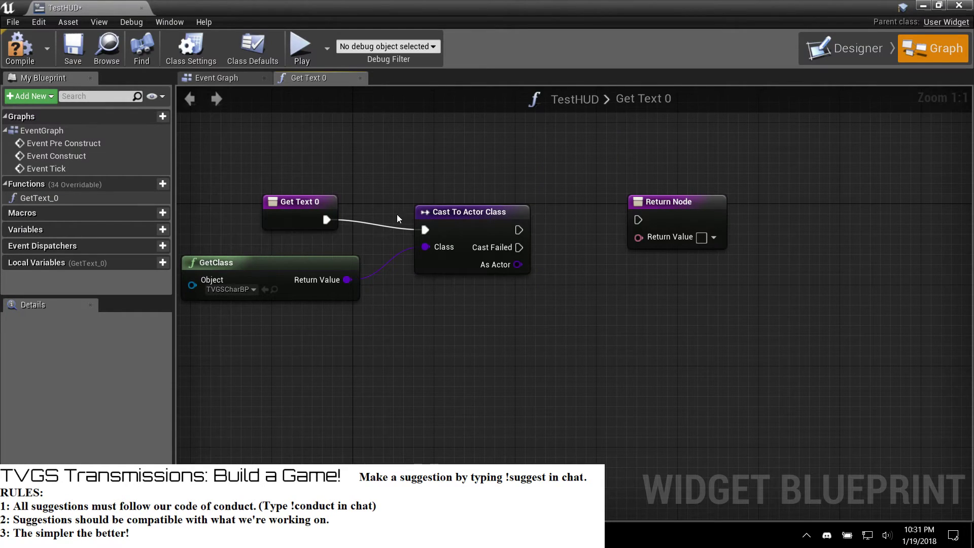
click(429, 213)
key(Delete)
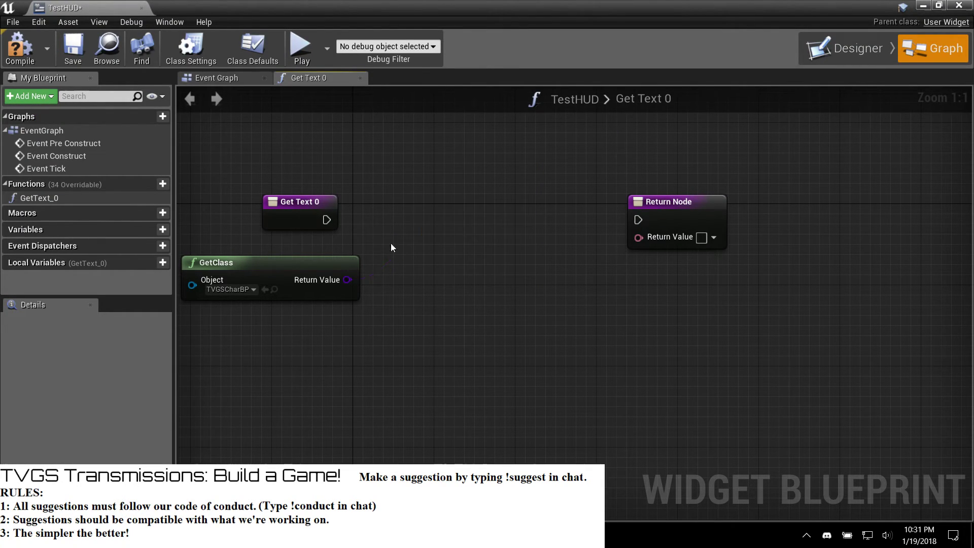
click(338, 272)
key(Delete)
Step: Add a Cast To FirstPersonCharacter node wired to the Get Text 0 execution output and place it between the entry and Return nodes
drag(327, 221, 418, 247)
text(caS)
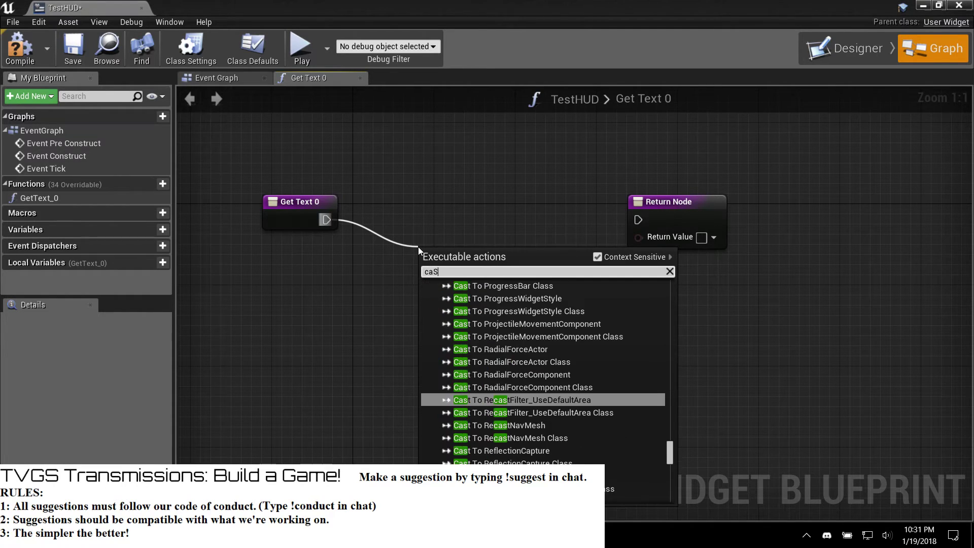
key(BackSpace)
key(BackSpace)
key(BackSpace)
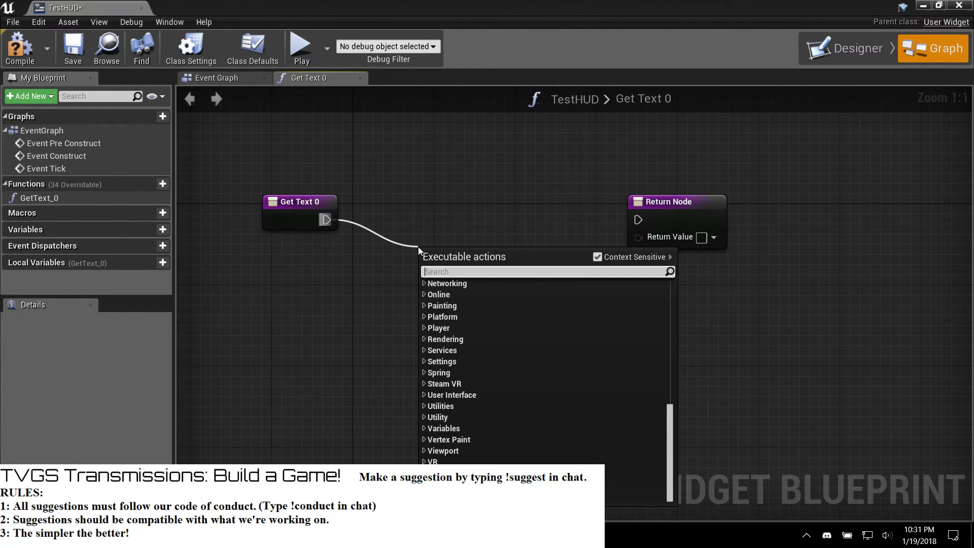
text(cast to first)
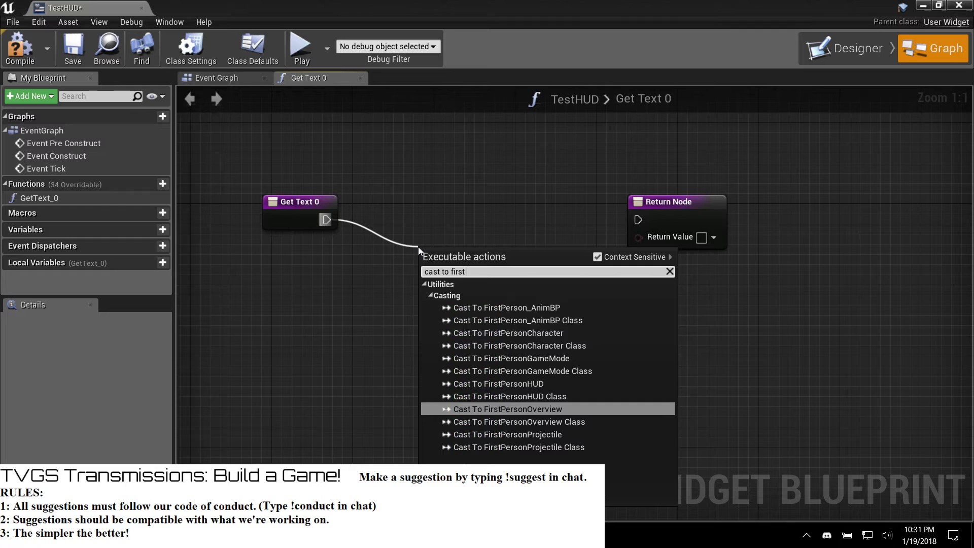
key(BackSpace)
text(personch)
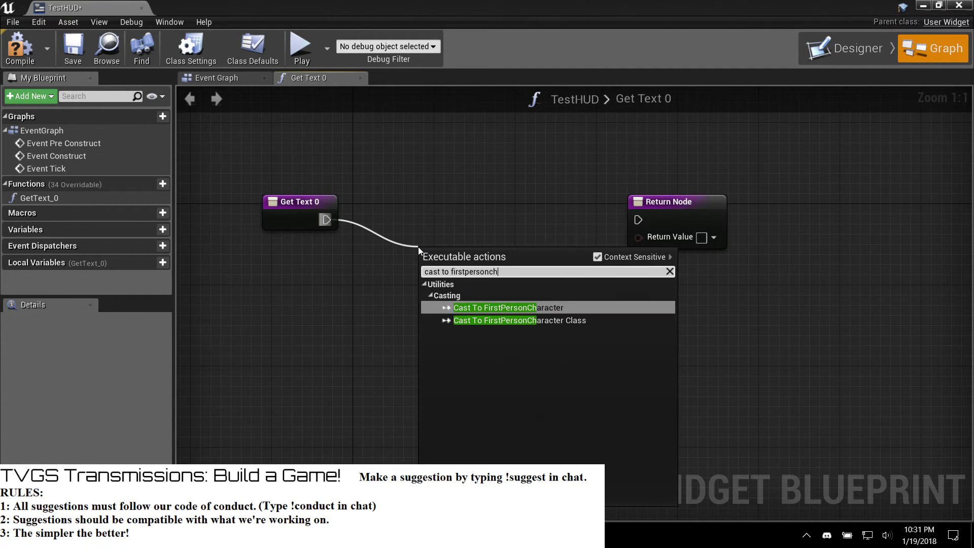
key(Return)
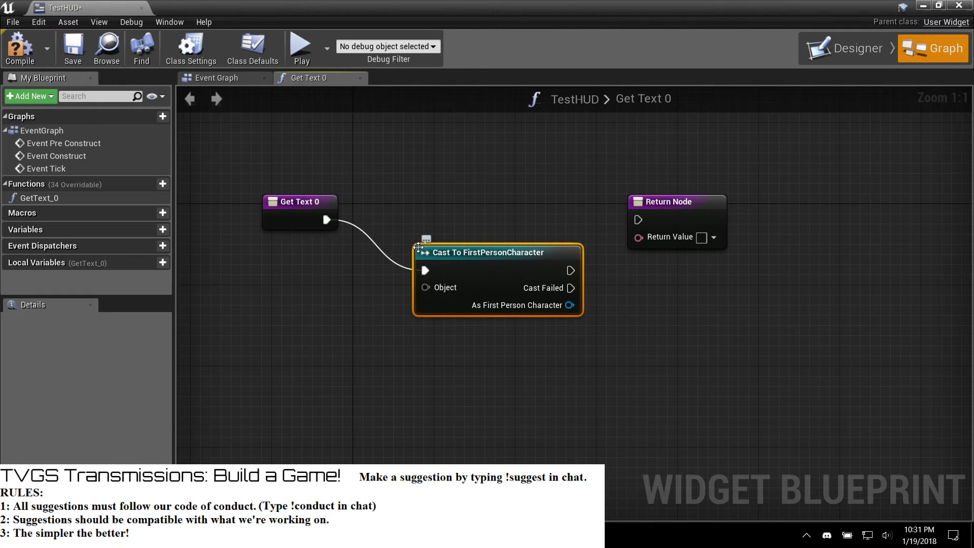
drag(454, 250, 434, 230)
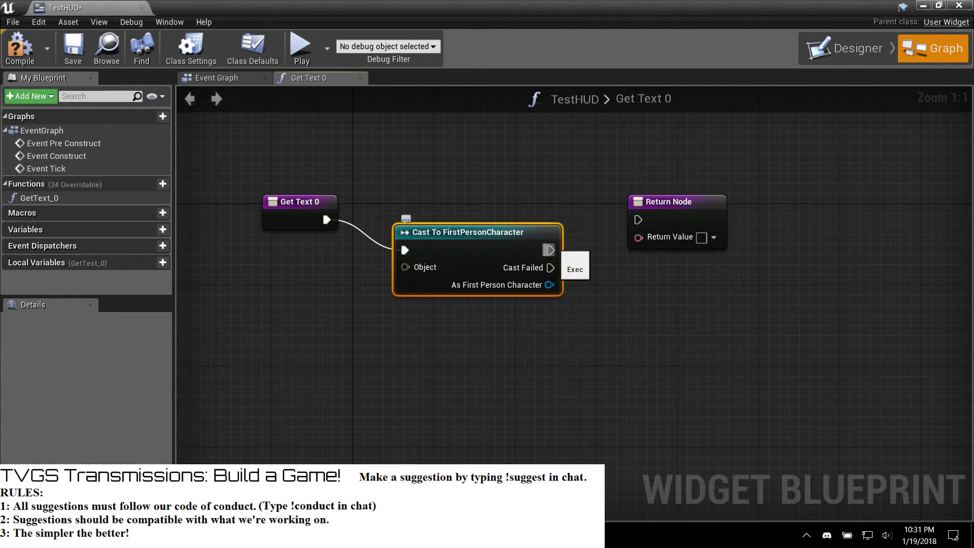
drag(550, 286, 593, 329)
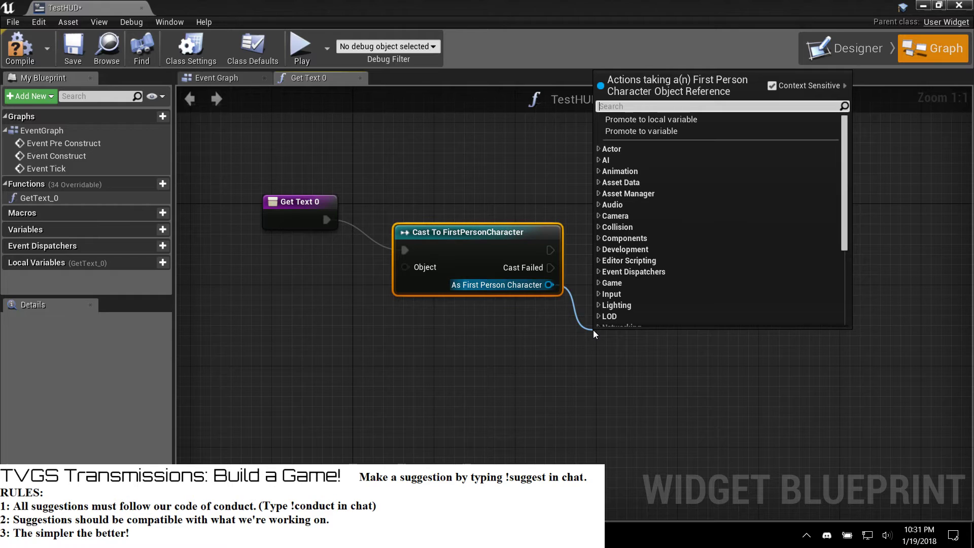
text(vari)
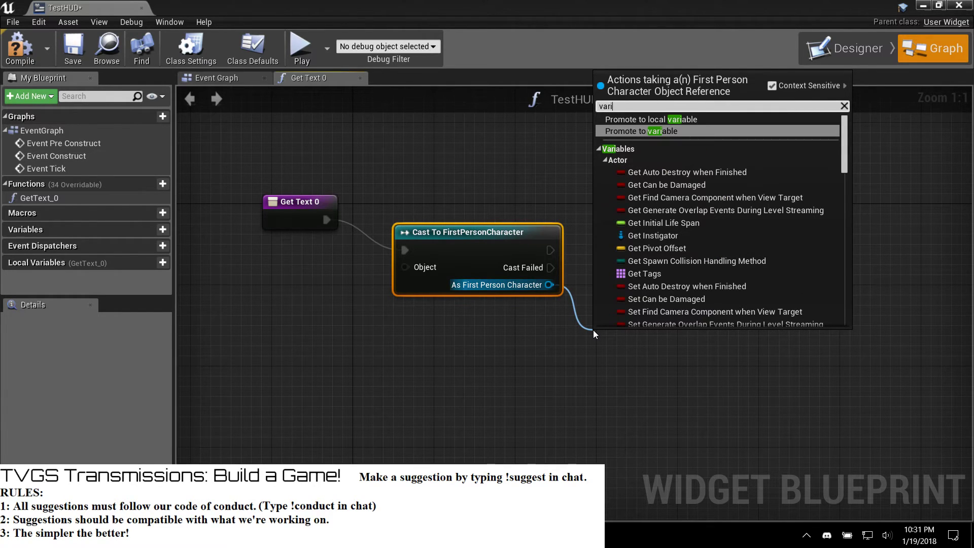
key(Escape)
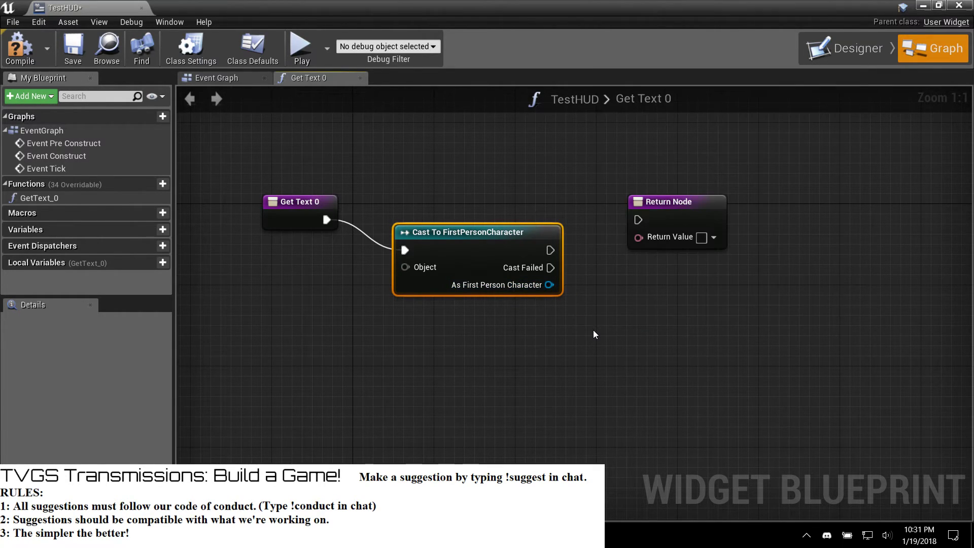
Step: Add a Get Player Character node feeding the cast's Object input and place it below the Get Text 0 entry node
drag(405, 268, 338, 319)
text(ge)
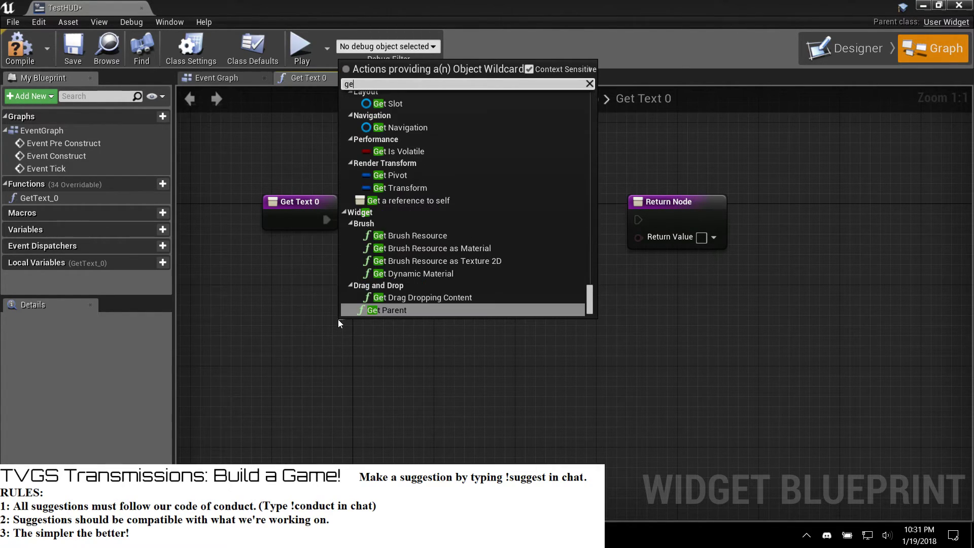
text(t player)
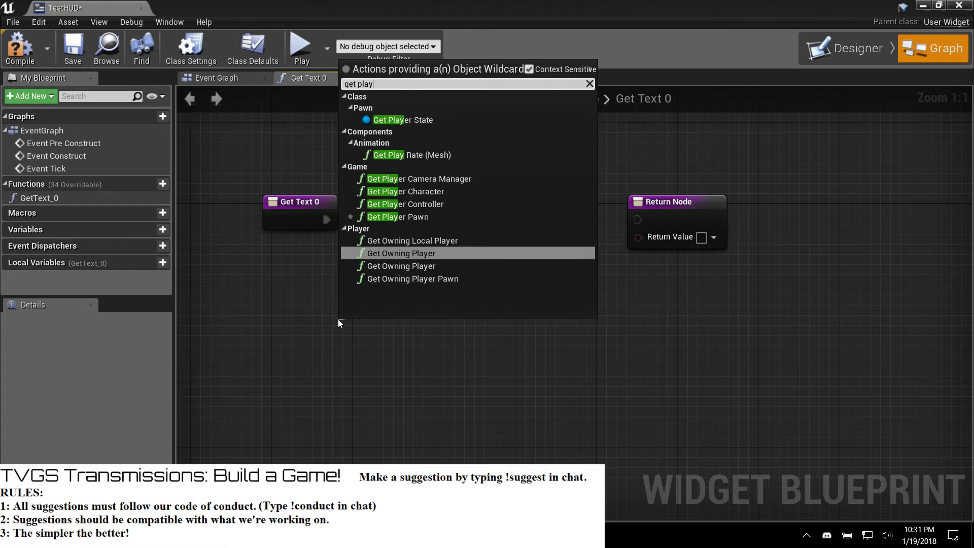
key(Up)
key(Up)
key(Up)
key(Up)
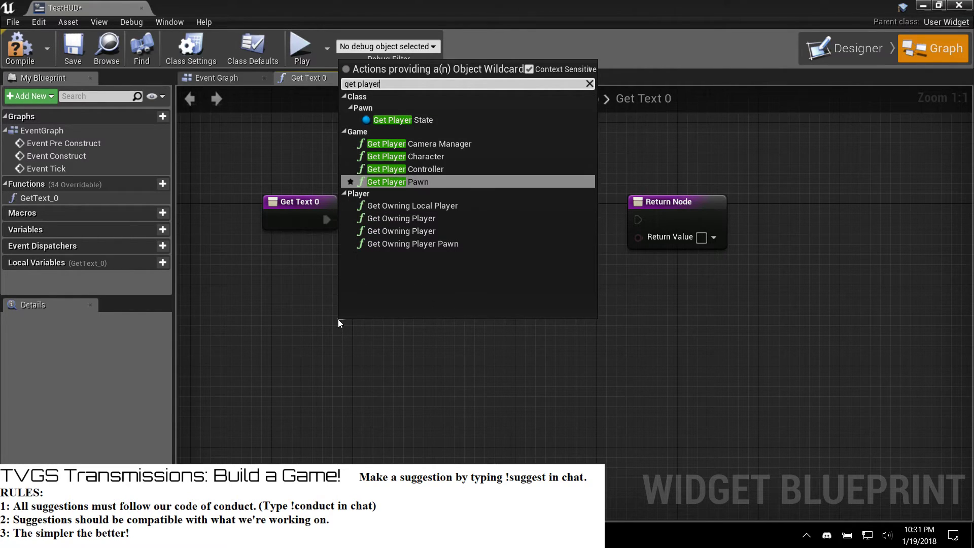
key(Return)
drag(367, 318, 255, 258)
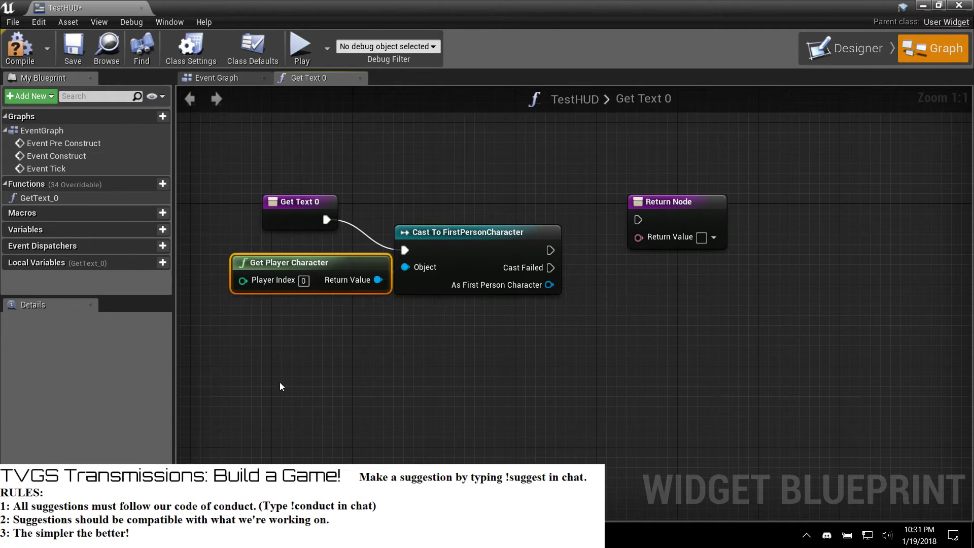
Step: Switch to the browser and review the guide's Script steps on Get Player Character, the cast and binding Health from My Character
key(alt+Tab)
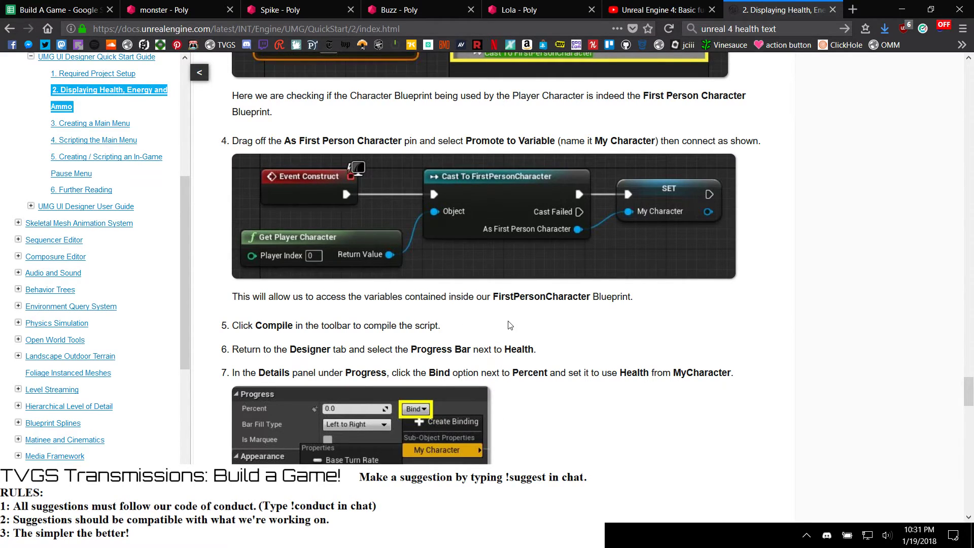
scroll(510, 325, up, 2)
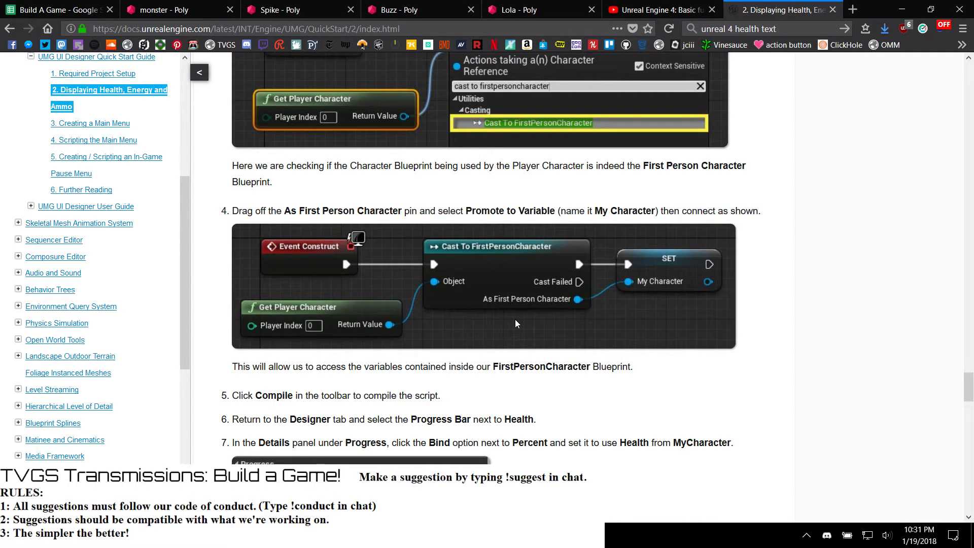
scroll(516, 324, down, 10)
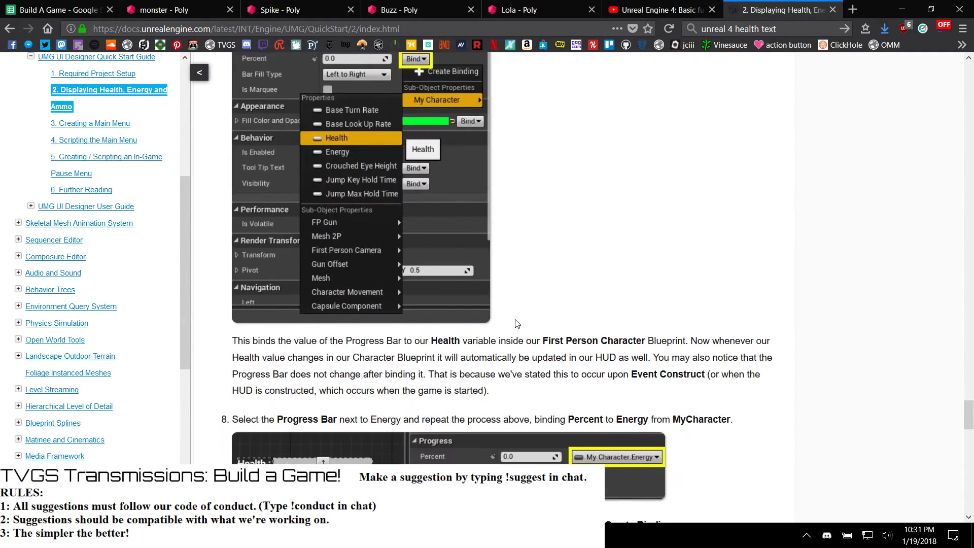
scroll(516, 324, up, 10)
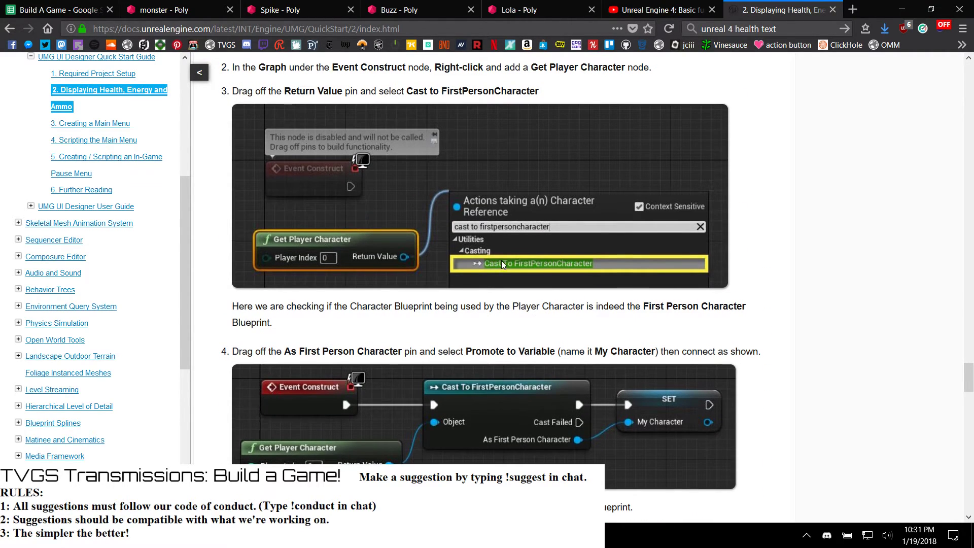
scroll(502, 263, up, 3)
Step: Return to the TestHUD blueprint, open its Event Graph and start a connection from the Event Construct execution output
mouse_move(487, 536)
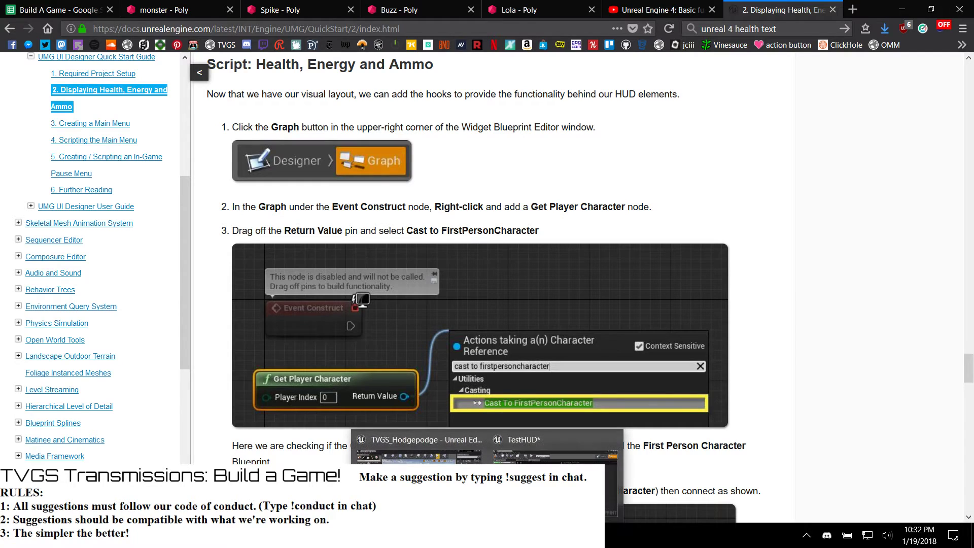
click(555, 451)
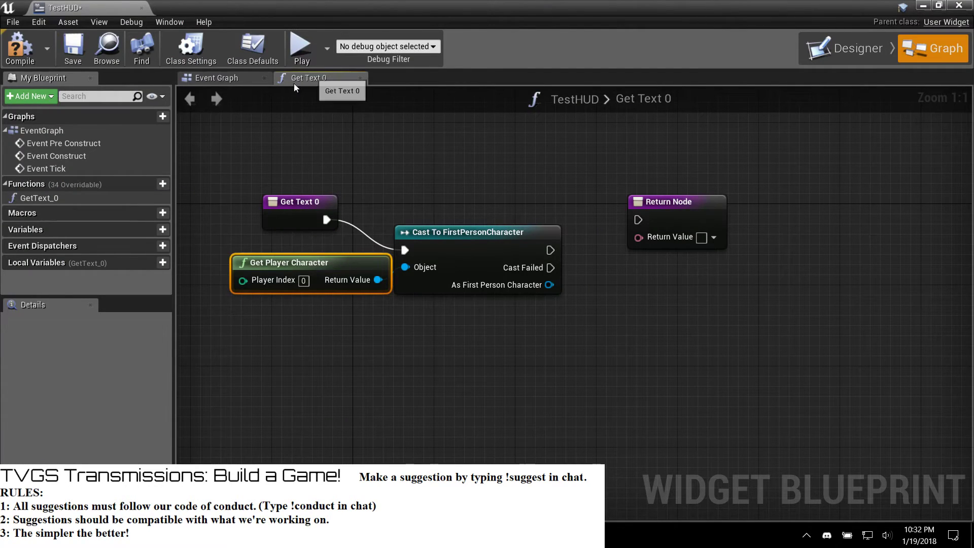
click(231, 77)
right_drag(631, 299, 466, 303)
drag(486, 308, 541, 312)
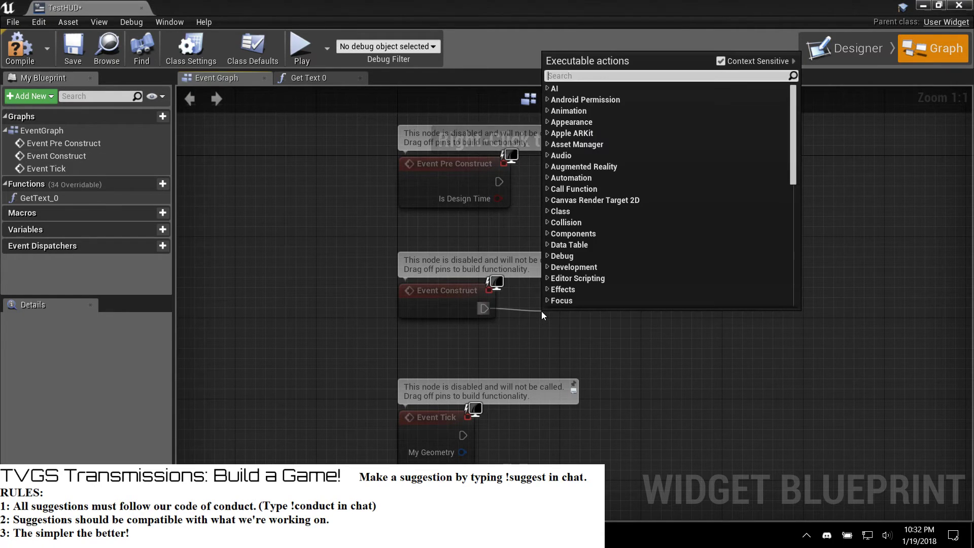
Step: Switch to the browser and check how step 4 of the guide wires Event Construct, the cast and the SET My Character node
click(355, 536)
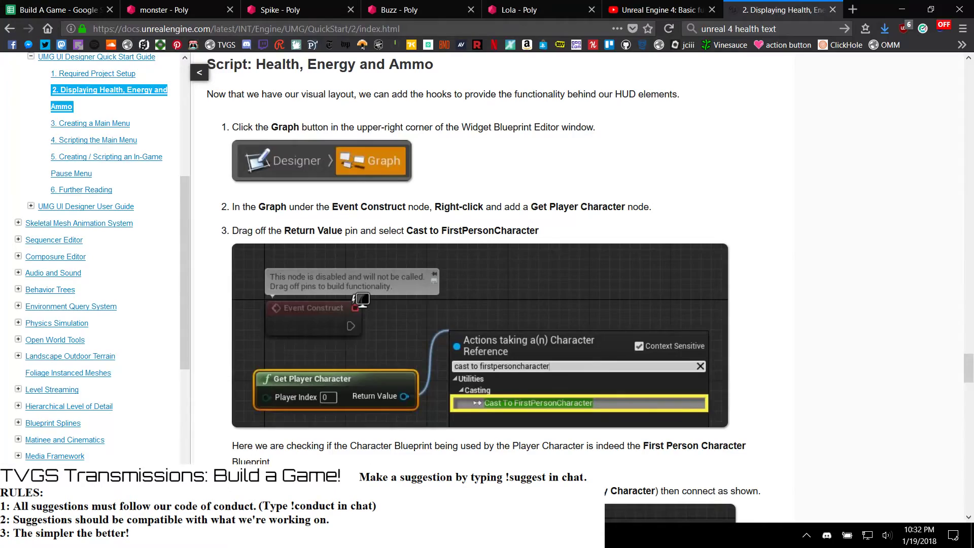
scroll(487, 284, down, 5)
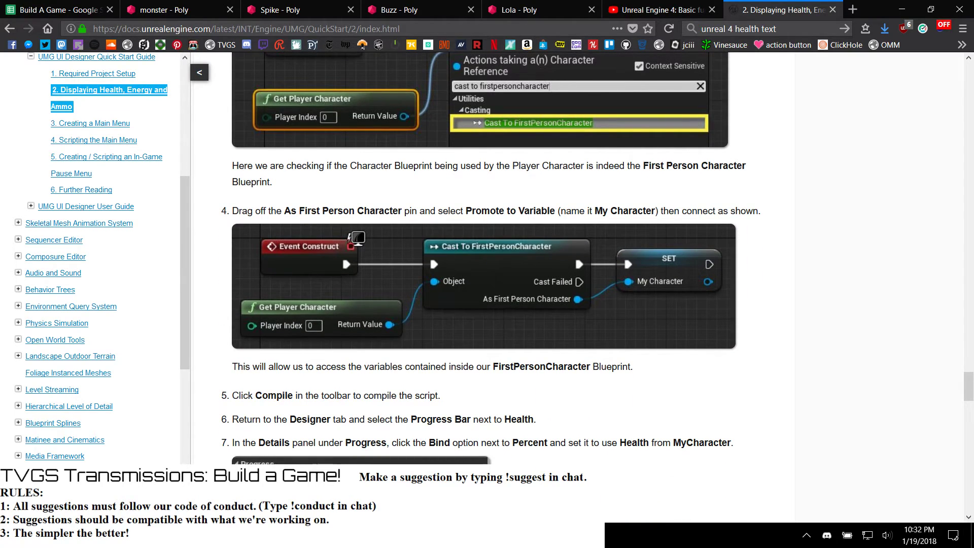
mouse_move(109, 536)
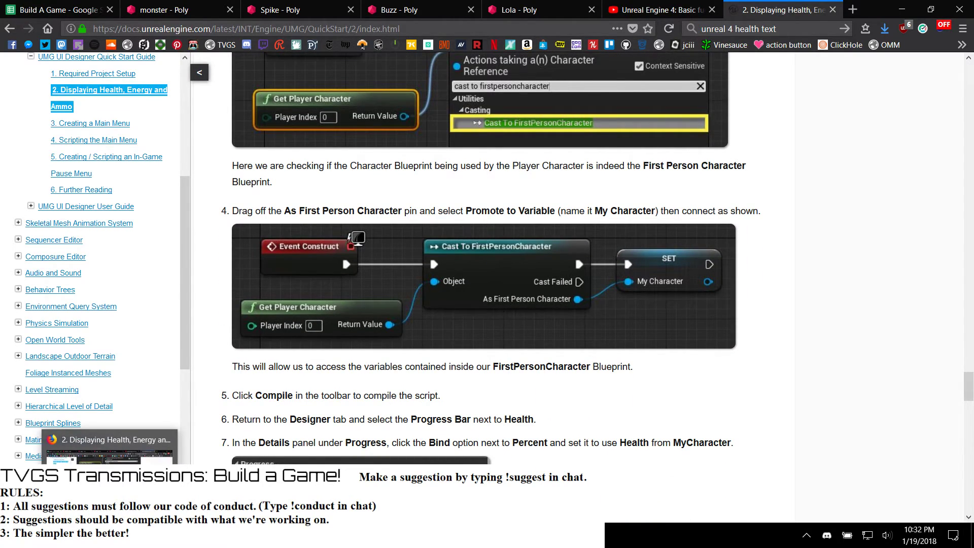
Step: Return to the TestHUD Event Graph, add a Cast To FirstPersonCharacter node from Event Construct's execution output and place it beside that event
mouse_move(488, 536)
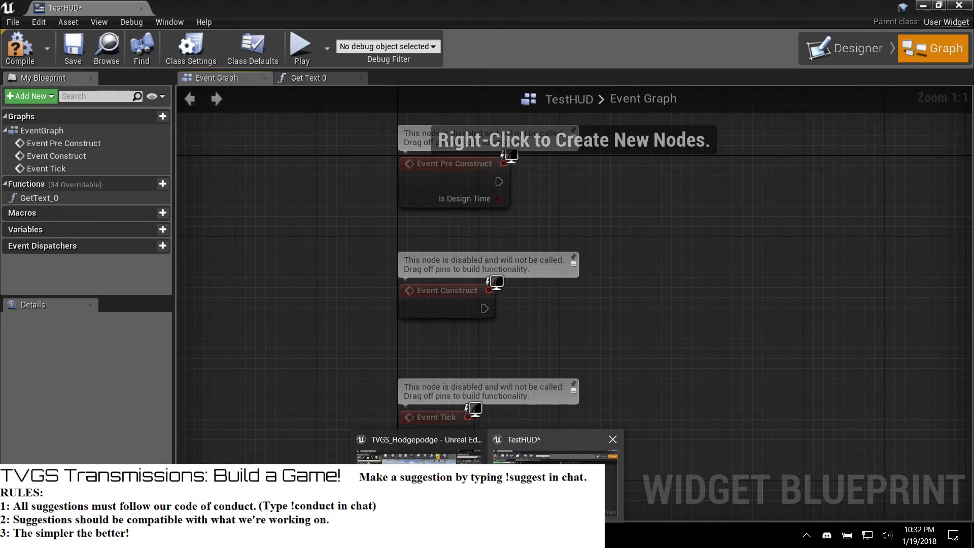
click(556, 489)
drag(484, 308, 534, 315)
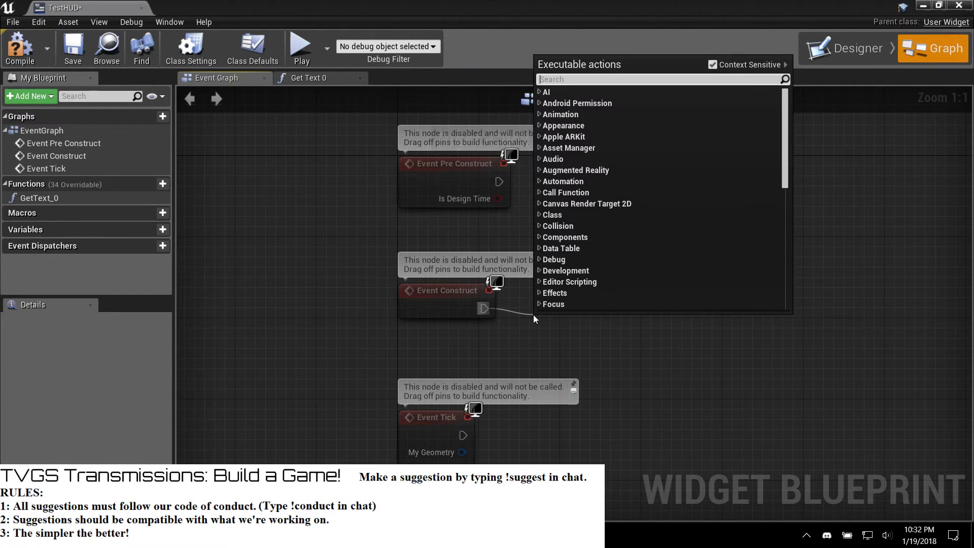
text(cast as)
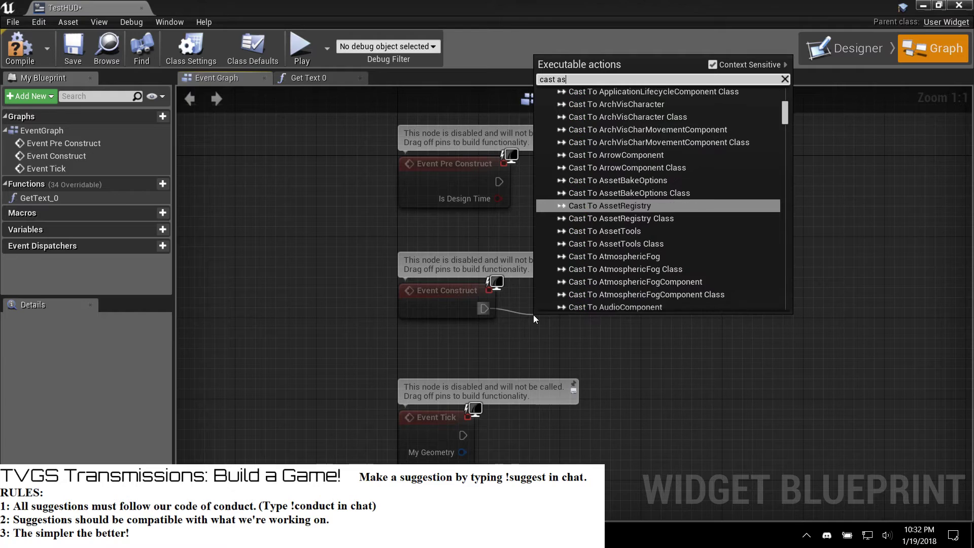
text( firstp)
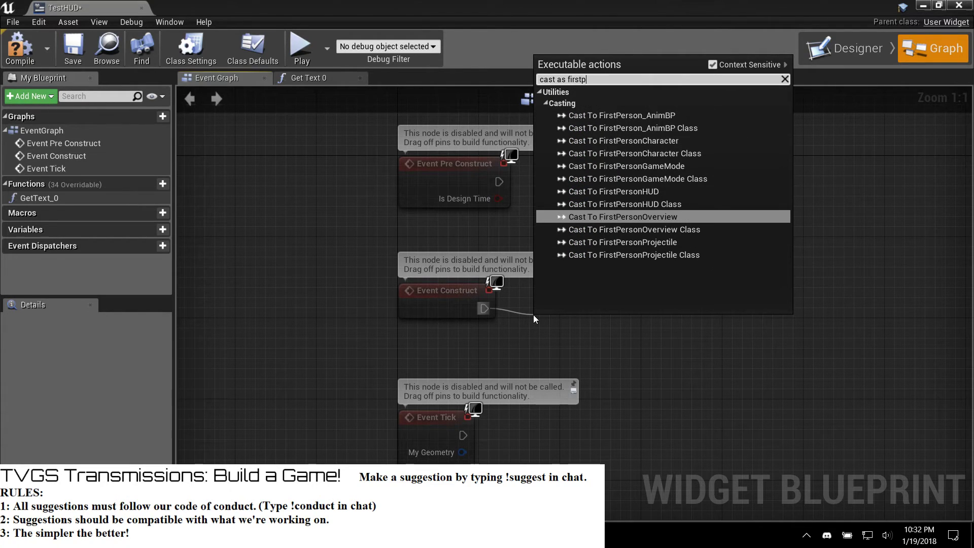
text(ersonchar)
key(Return)
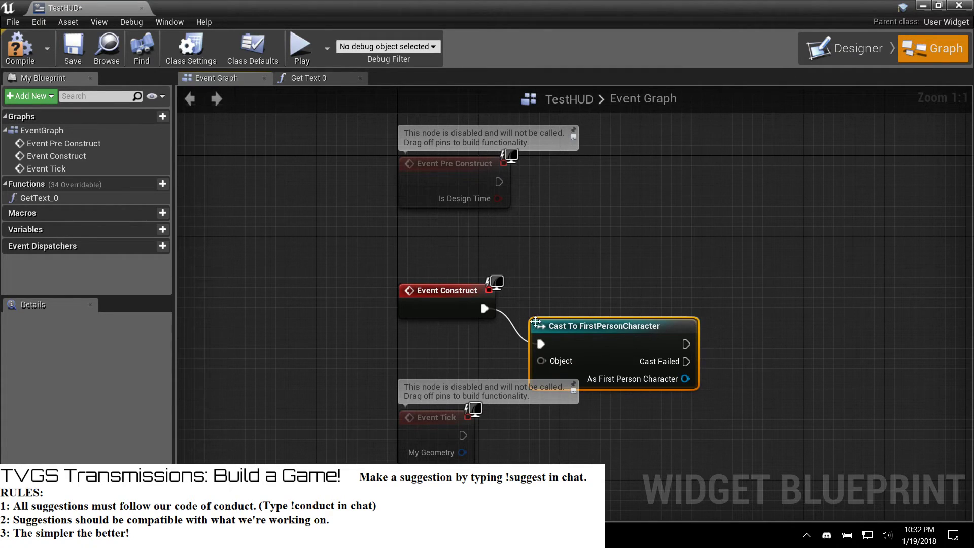
drag(534, 321, 545, 300)
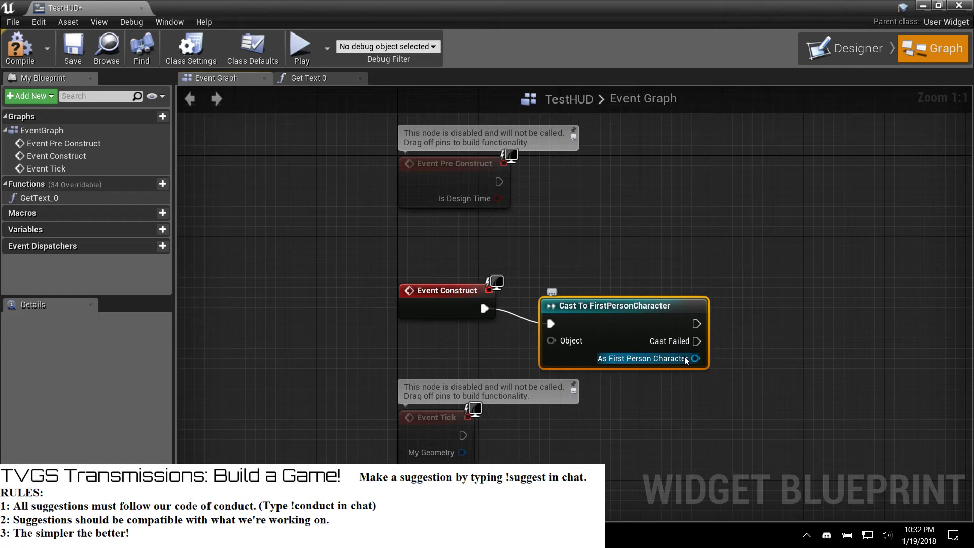
drag(696, 358, 750, 315)
text(se)
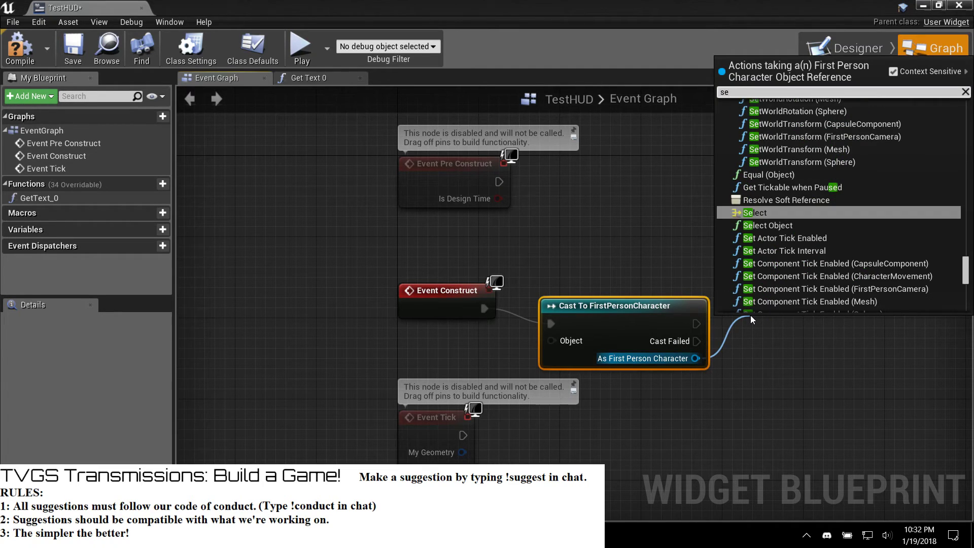
text(t)
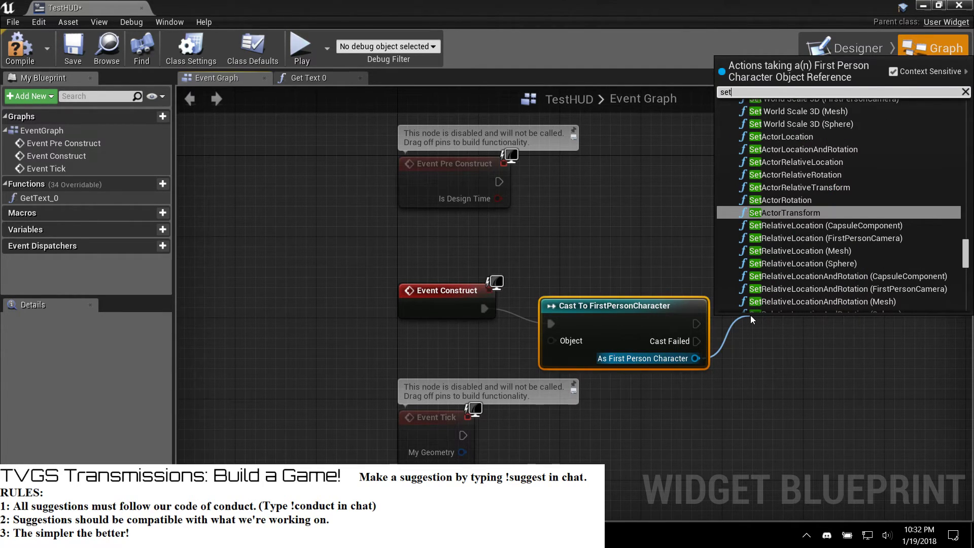
text( var)
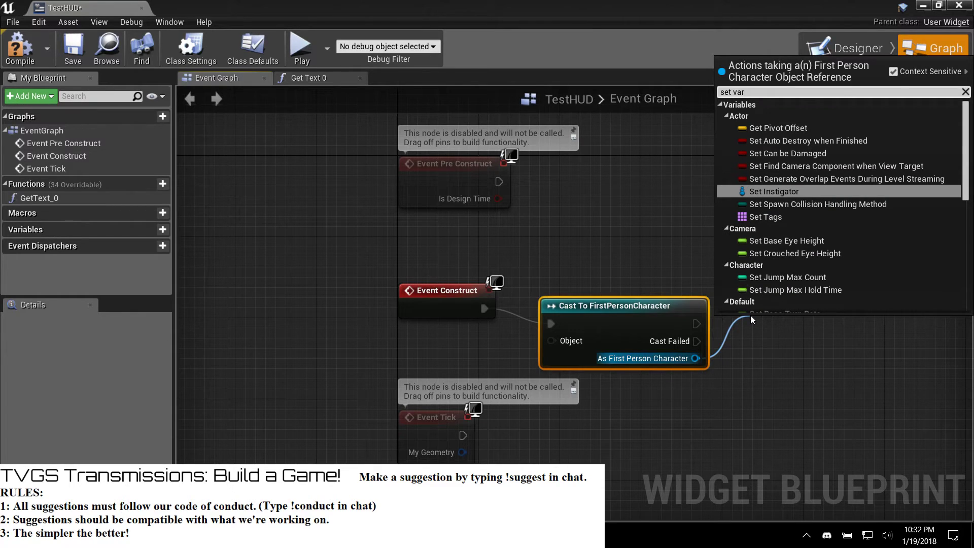
key(BackSpace)
key(Escape)
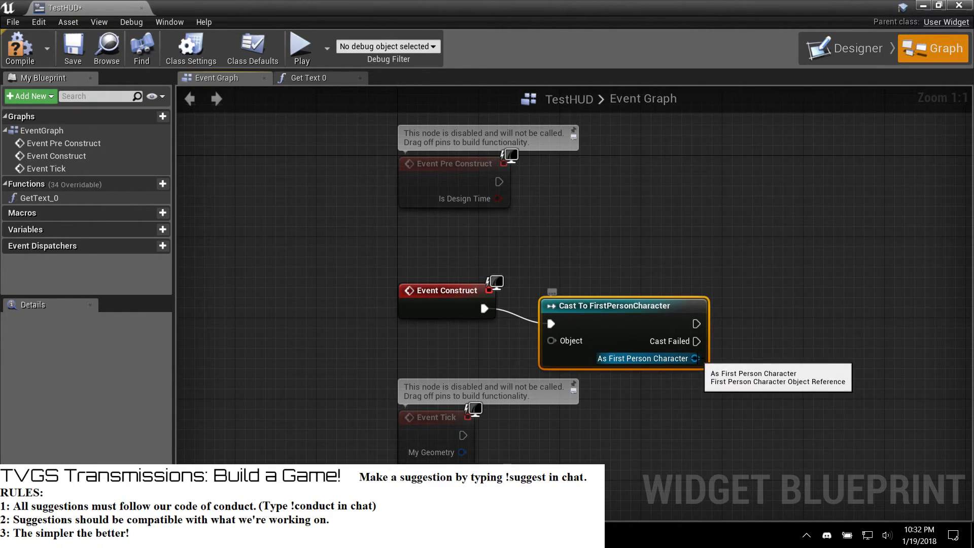
Step: Promote the cast's As First Person Character output to a new variable and open its name for editing
right_click(696, 359)
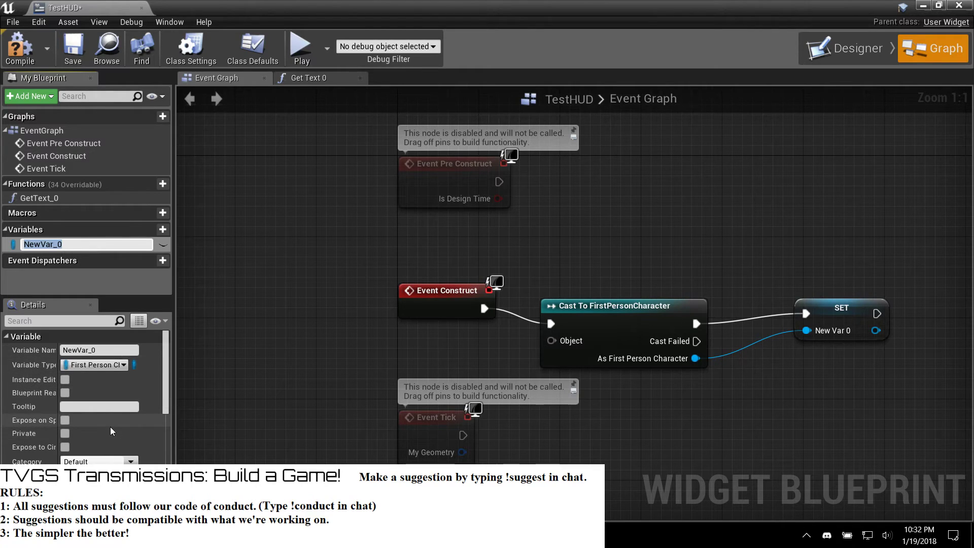
scroll(111, 427, down, 5)
scroll(110, 427, up, 5)
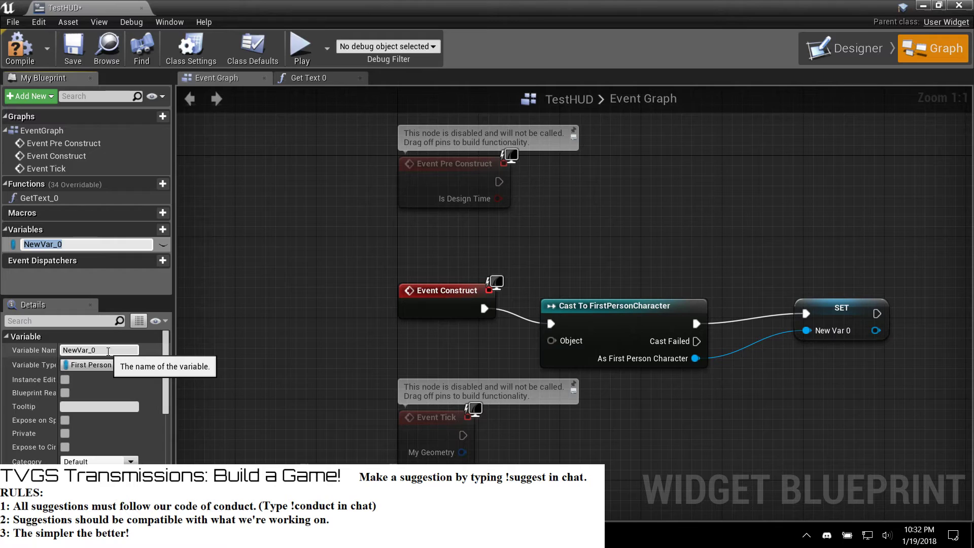
click(108, 351)
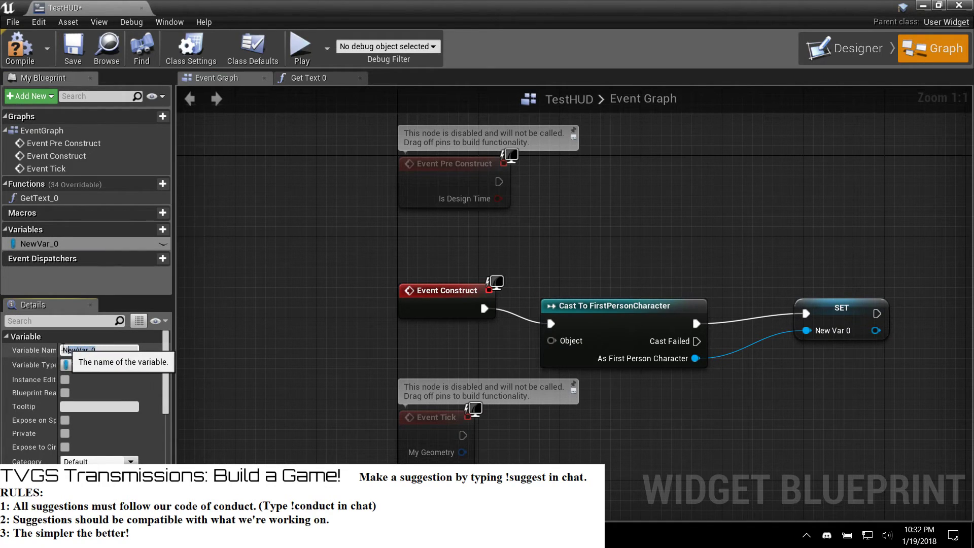
Step: Delete the unused Event Tick and Event Pre Construct nodes from the Event Graph
drag(366, 382, 490, 447)
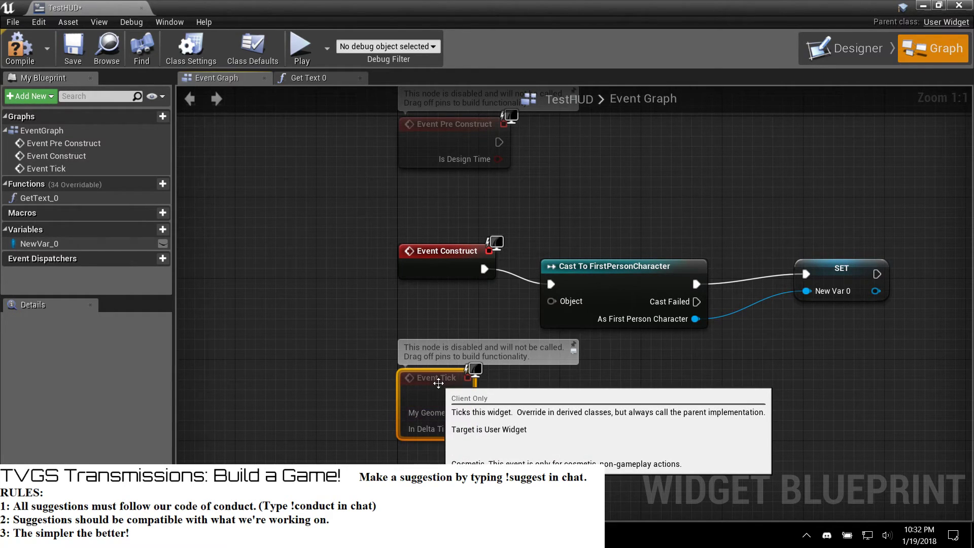
key(Delete)
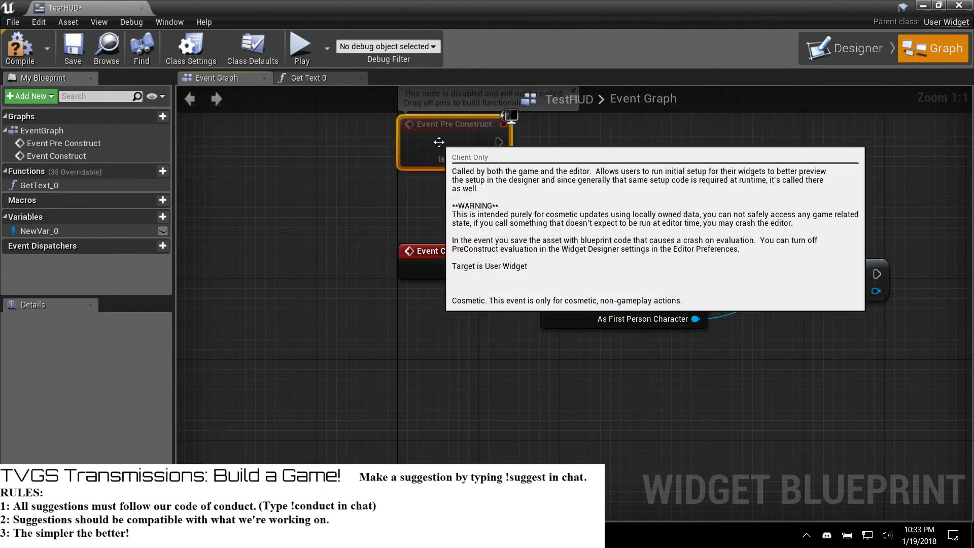
click(440, 142)
key(Delete)
right_drag(489, 366, 401, 364)
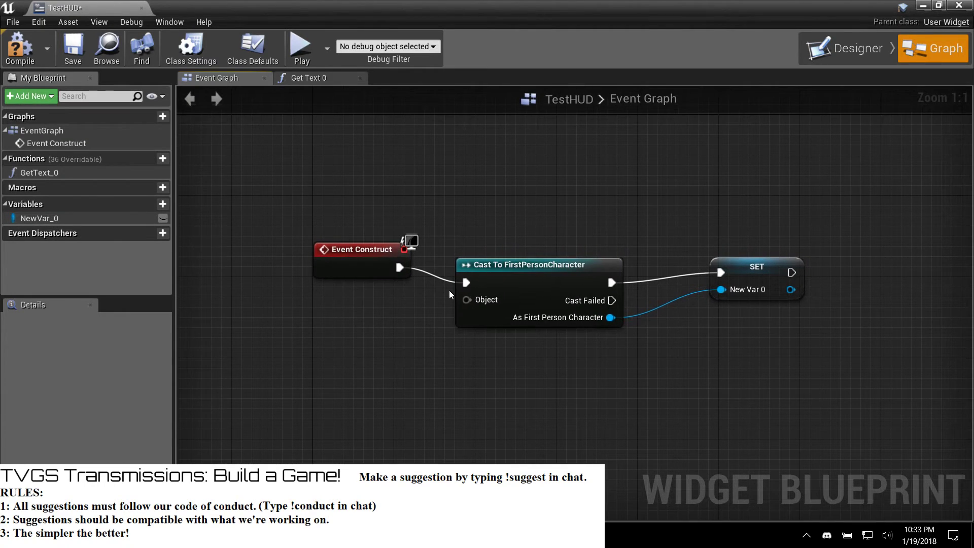
Step: Check step 4 of the guide, add a Get Player Character node feeding the cast's Object input and place it below Event Construct
key(alt+Tab)
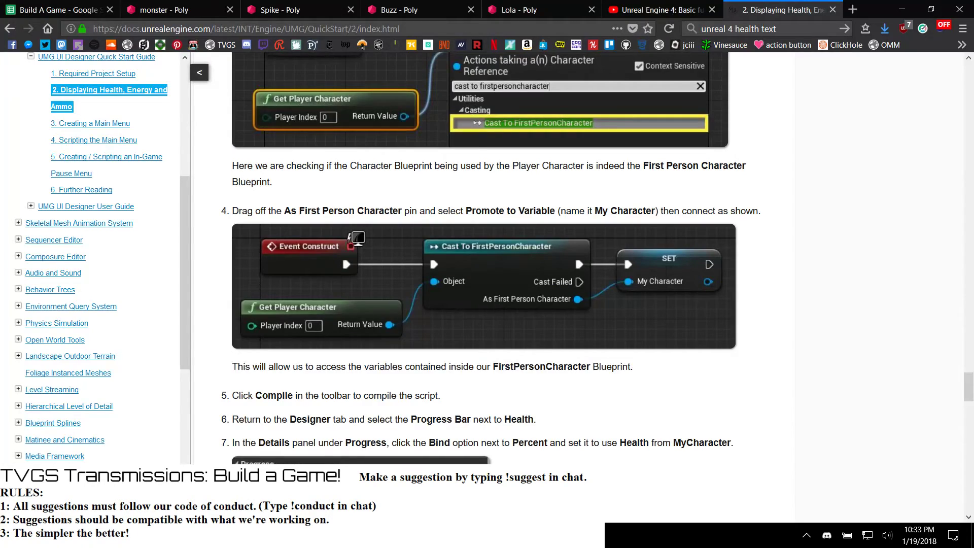
key(alt+Tab)
drag(467, 300, 406, 333)
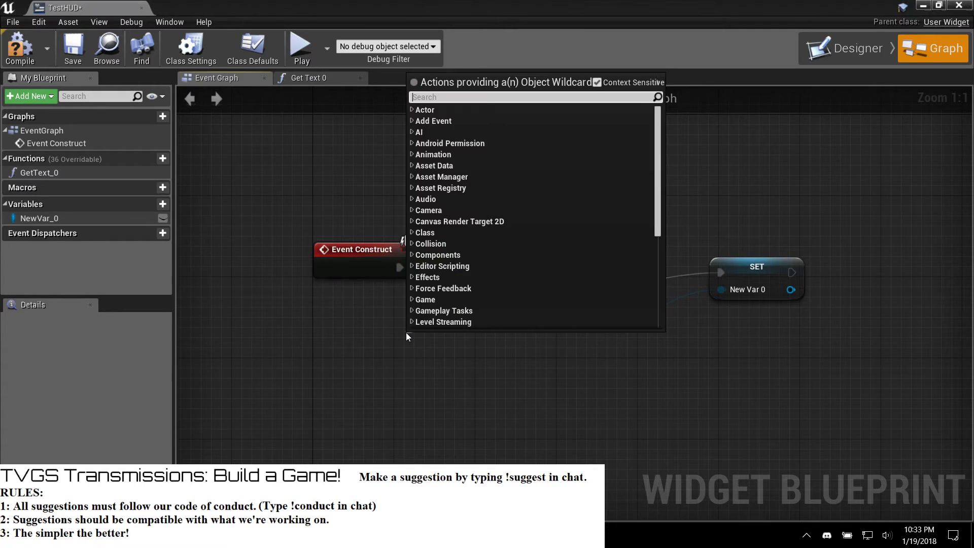
text(get player cha)
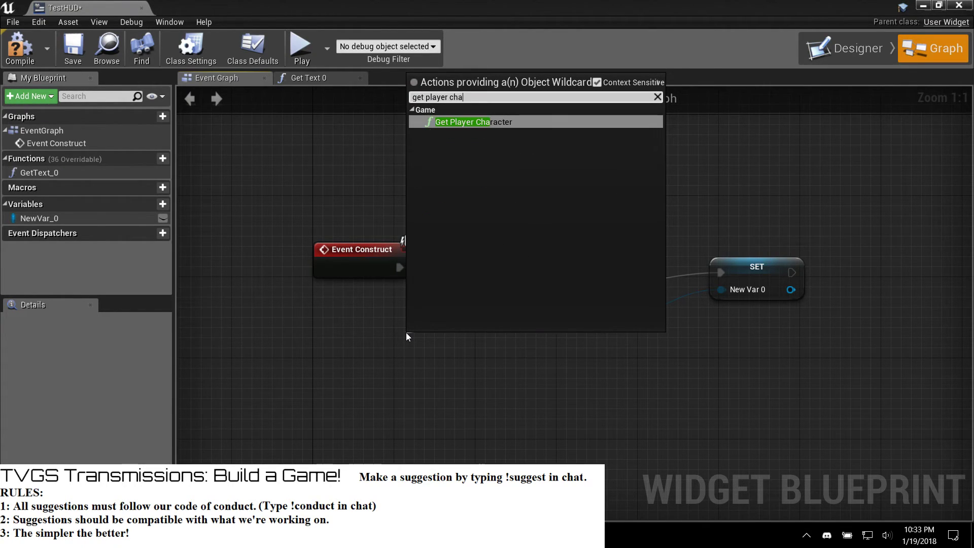
key(Return)
drag(448, 335, 294, 306)
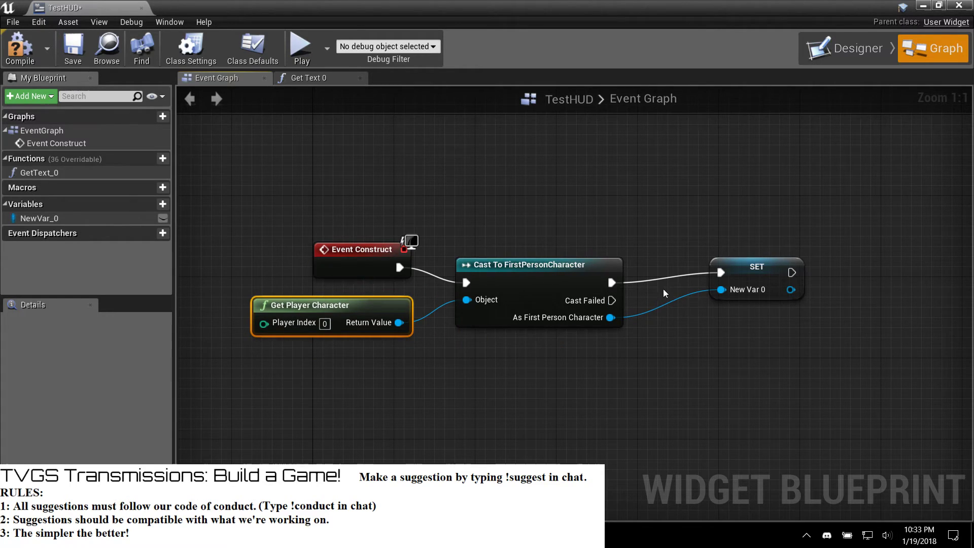
right_click(738, 289)
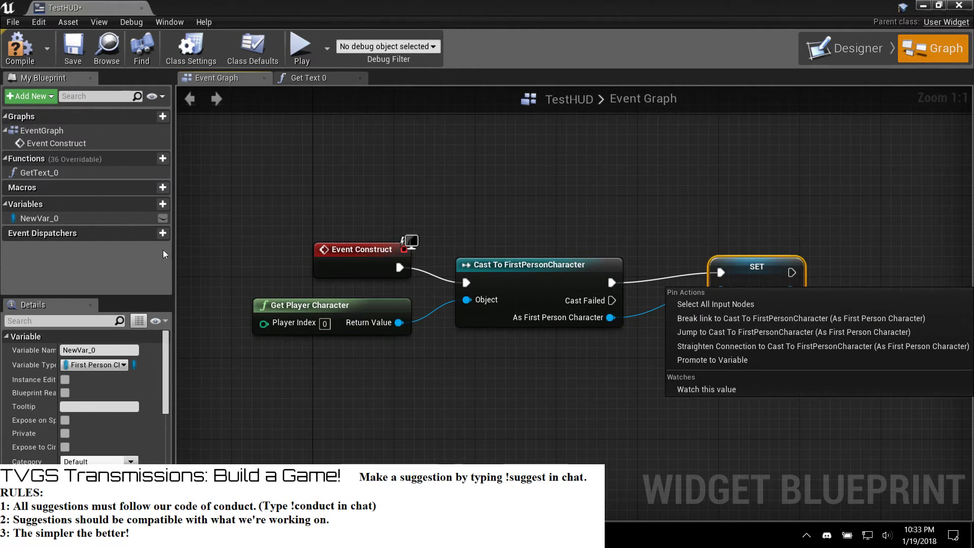
click(78, 218)
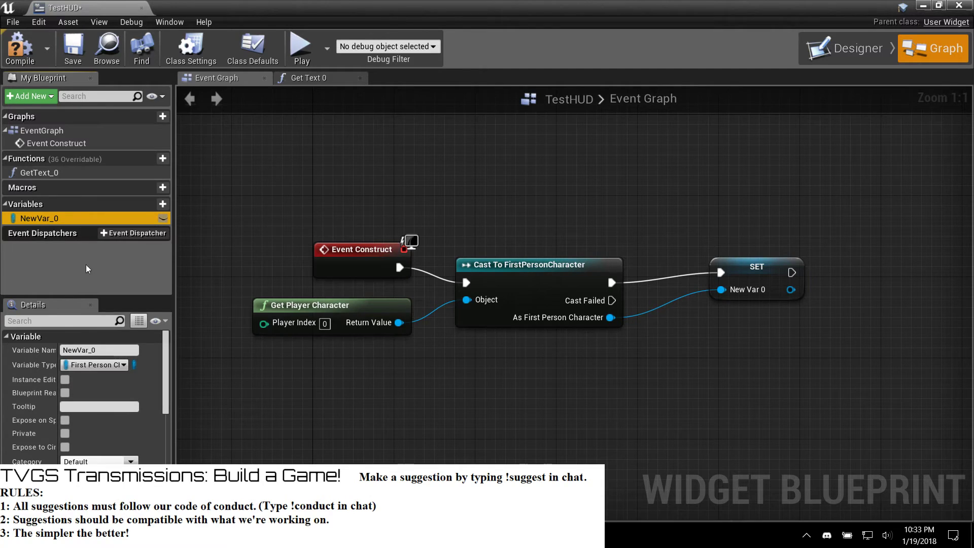
click(88, 349)
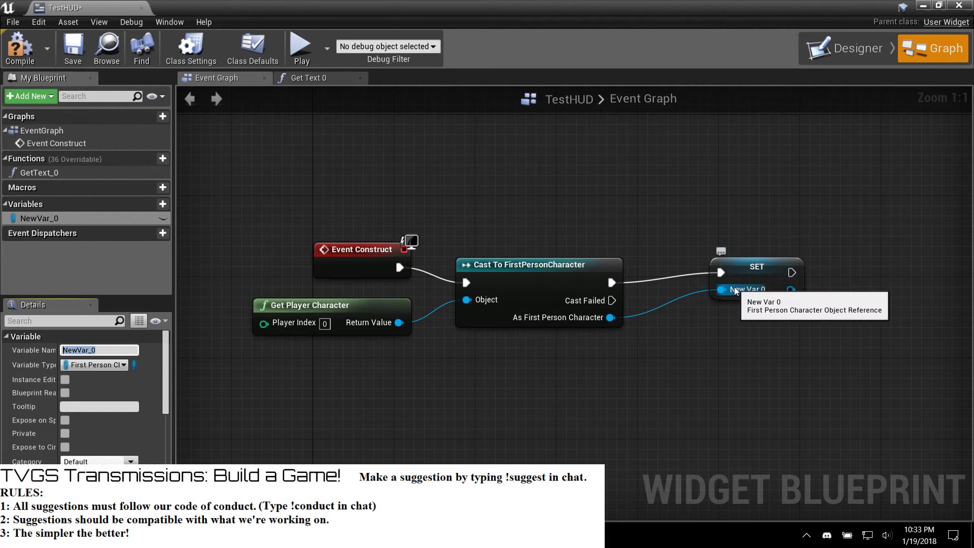
Step: Shift the Cast To FirstPersonCharacter node slightly closer to Event Construct
right_click(591, 315)
click(559, 348)
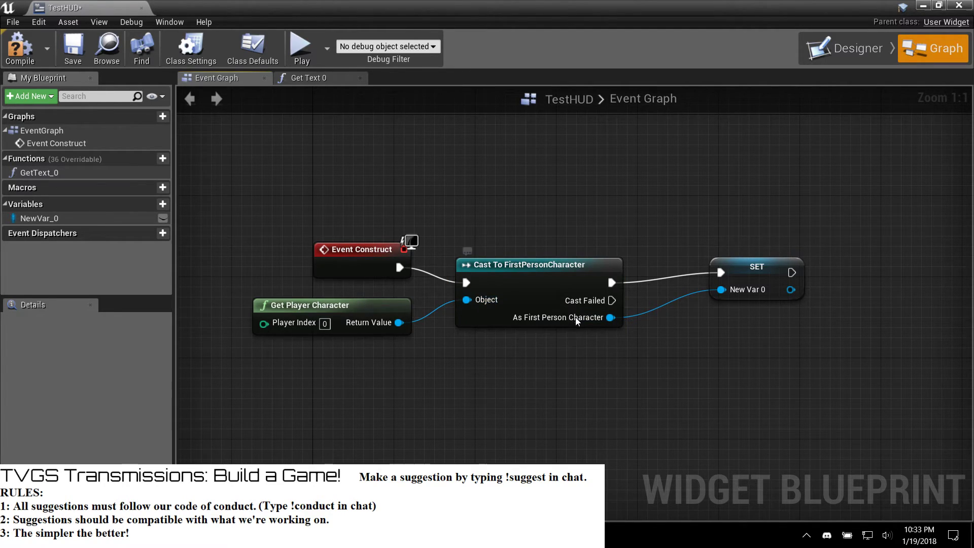
mouse_move(538, 308)
mouse_down()
mouse_move(577, 308)
mouse_move(515, 307)
mouse_move(526, 307)
mouse_up()
click(644, 309)
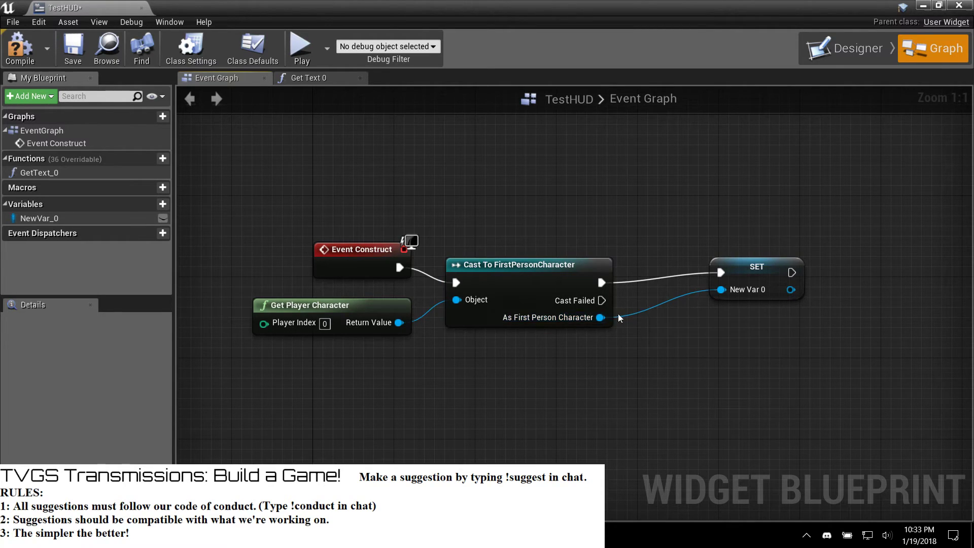
Step: Break the link from the cast's As First Person Character output to the SET node, view the pin's actions and reconnect it
alt+click(593, 318)
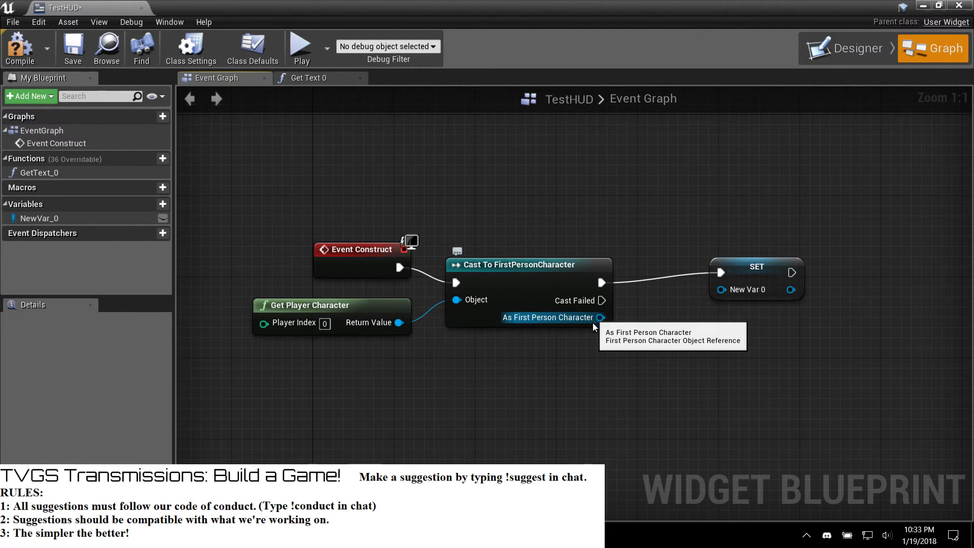
drag(590, 316, 621, 343)
right_click(589, 318)
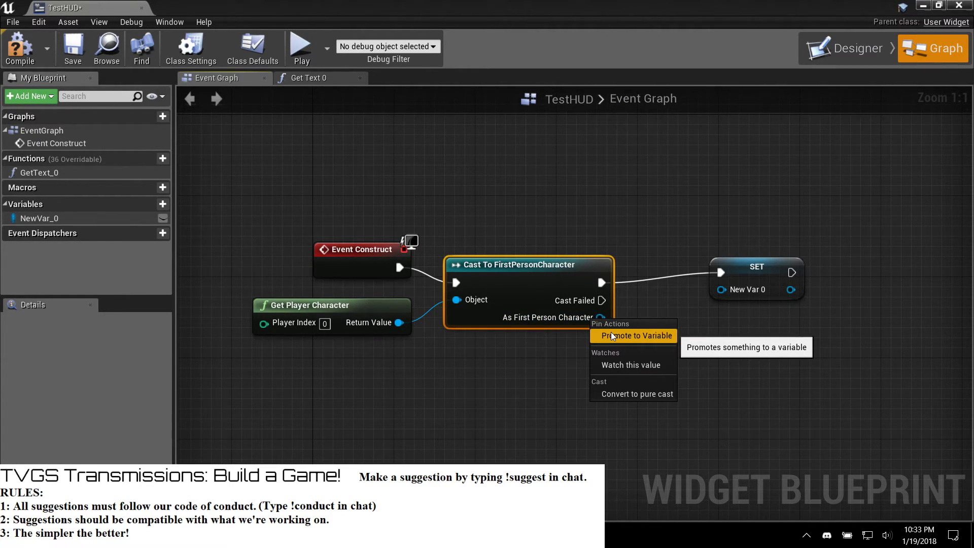
click(655, 298)
drag(601, 318, 722, 290)
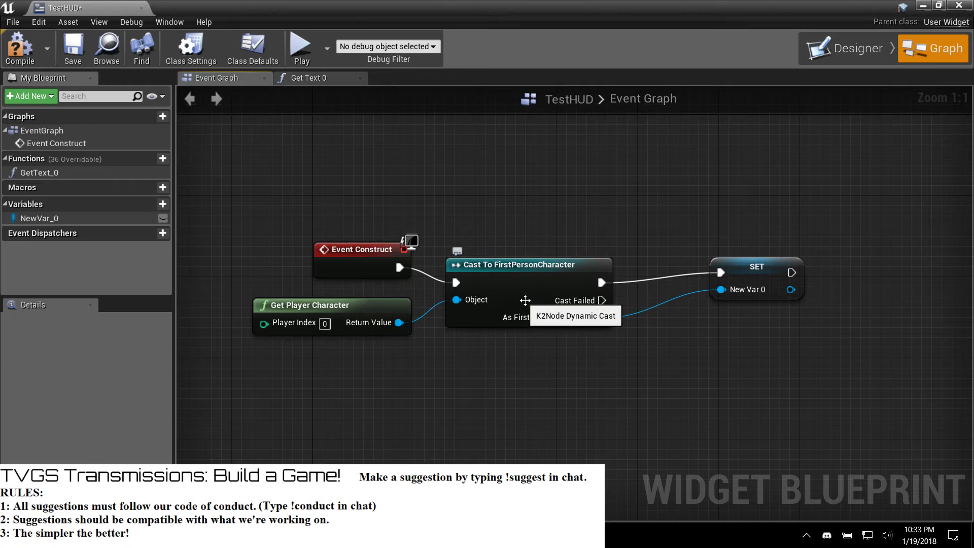
Step: Rename the promoted variable to Player and move its SET node closer to the cast
click(63, 220)
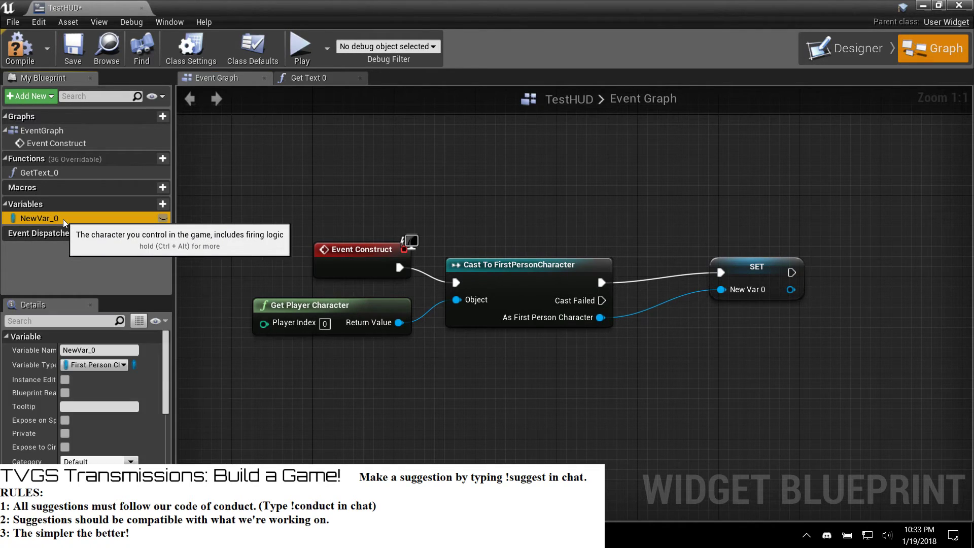
click(34, 346)
text(Player)
key(Return)
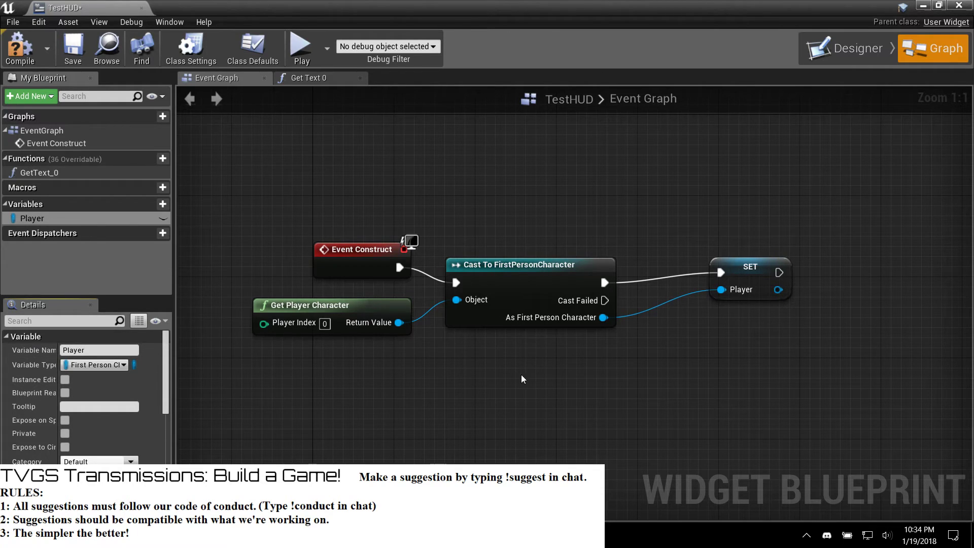
drag(725, 266, 678, 270)
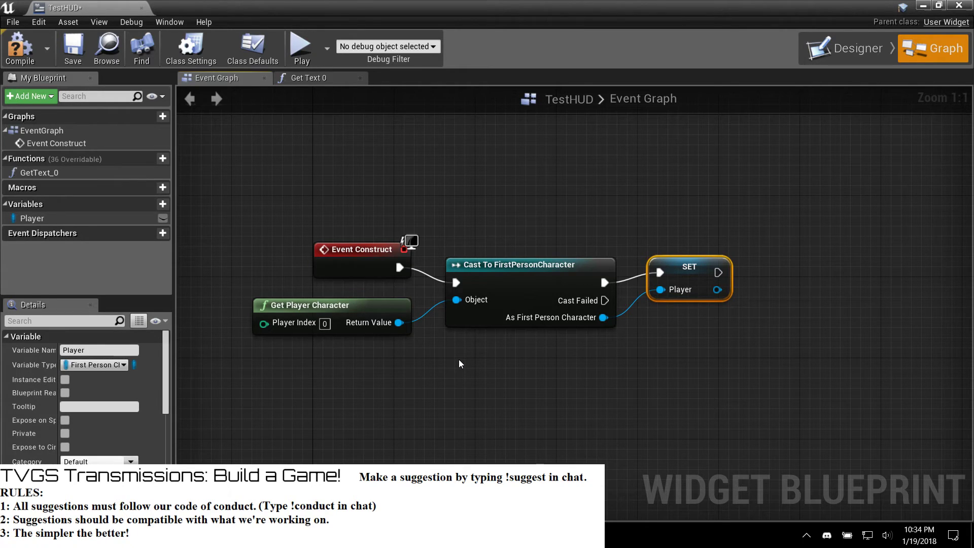
Step: Open the Get Text 0 function graph, move Get Player Character away from the cast and bring the Return Node nearer to it
click(320, 77)
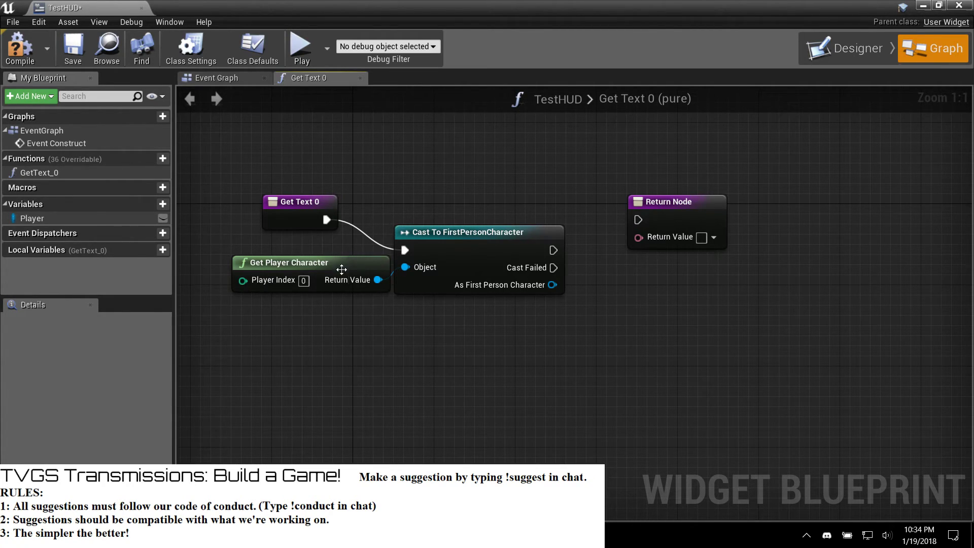
drag(342, 269, 321, 260)
drag(643, 215, 622, 225)
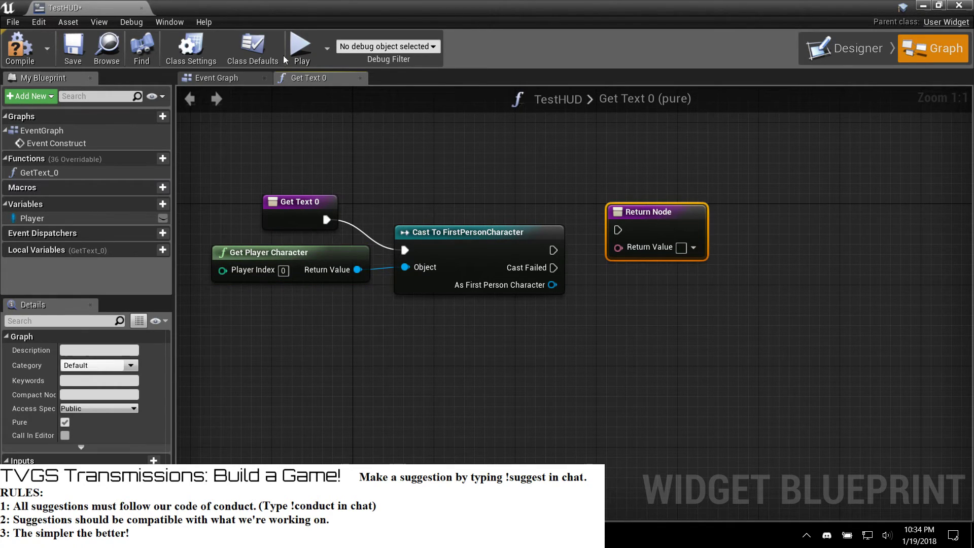
Step: Switch TestHUD to the designer view and add a Button near the canvas centre and a Check Box beside it
click(203, 82)
click(837, 58)
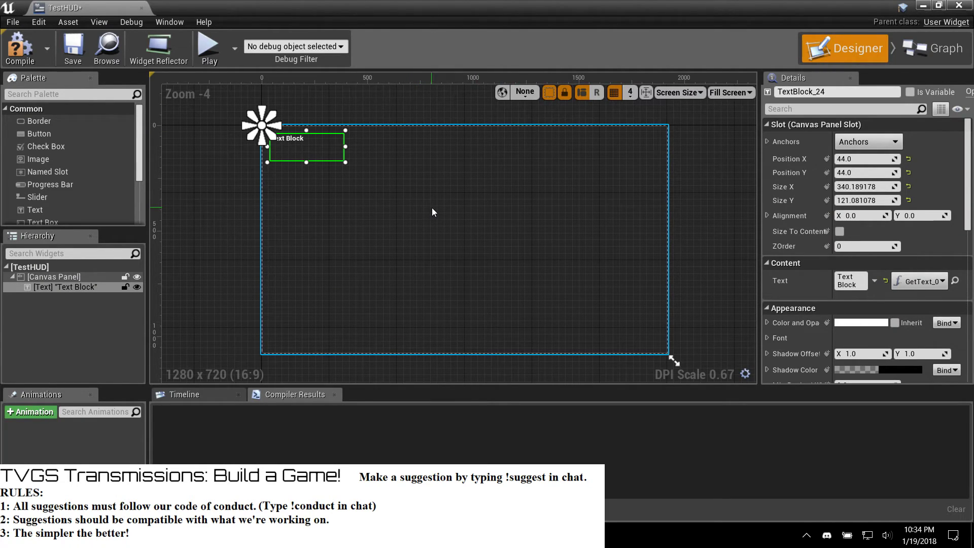
drag(46, 137, 446, 257)
drag(46, 146, 364, 348)
click(360, 233)
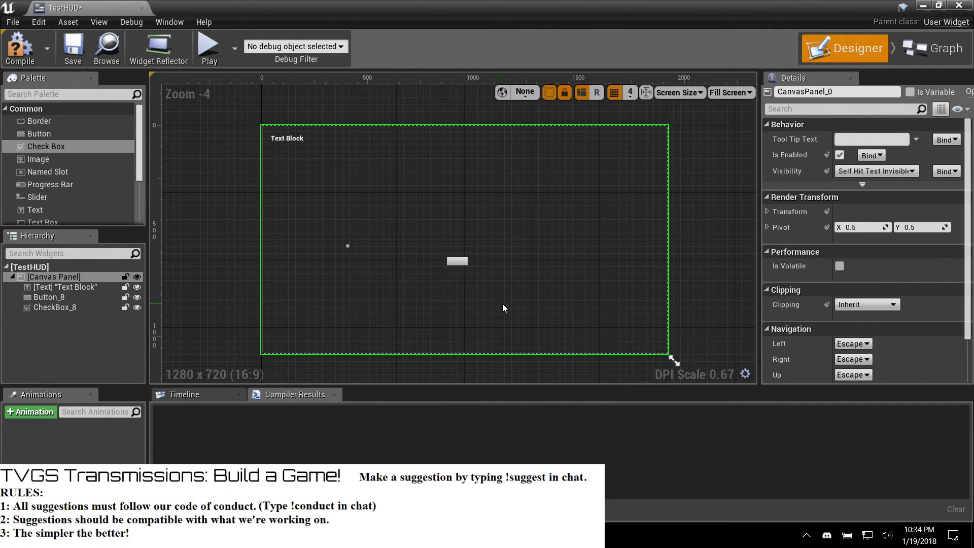
Step: Delete the Button and the Check Box from TestHUD's canvas
click(455, 261)
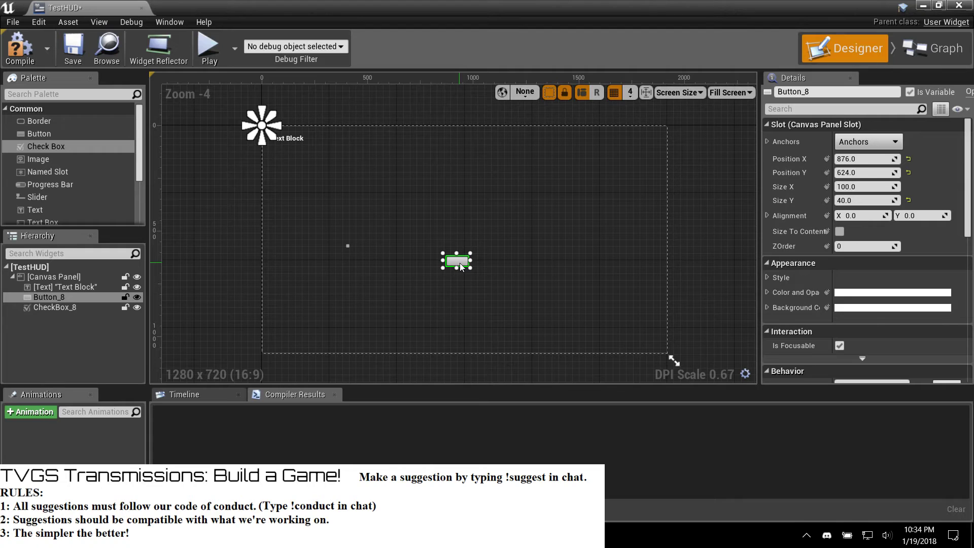
key(Delete)
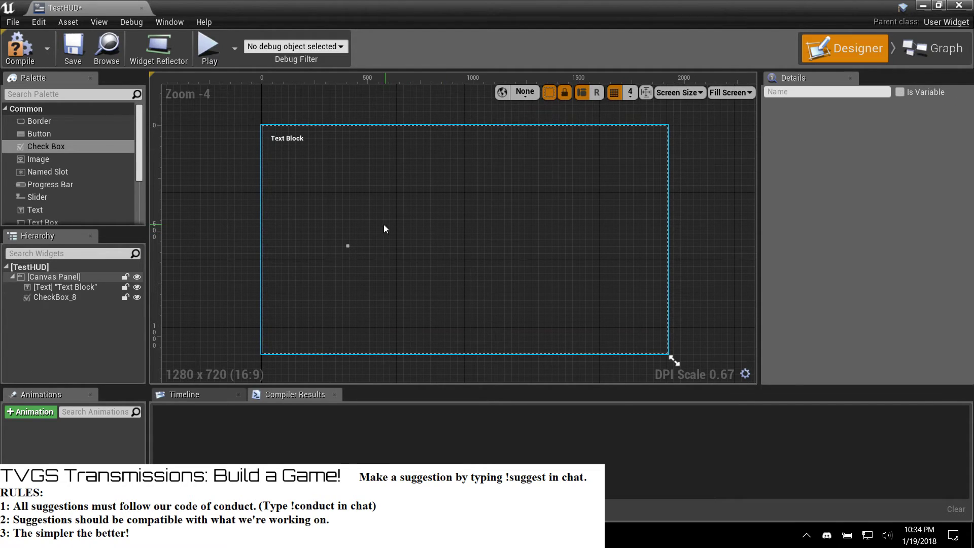
click(335, 241)
click(348, 246)
key(Delete)
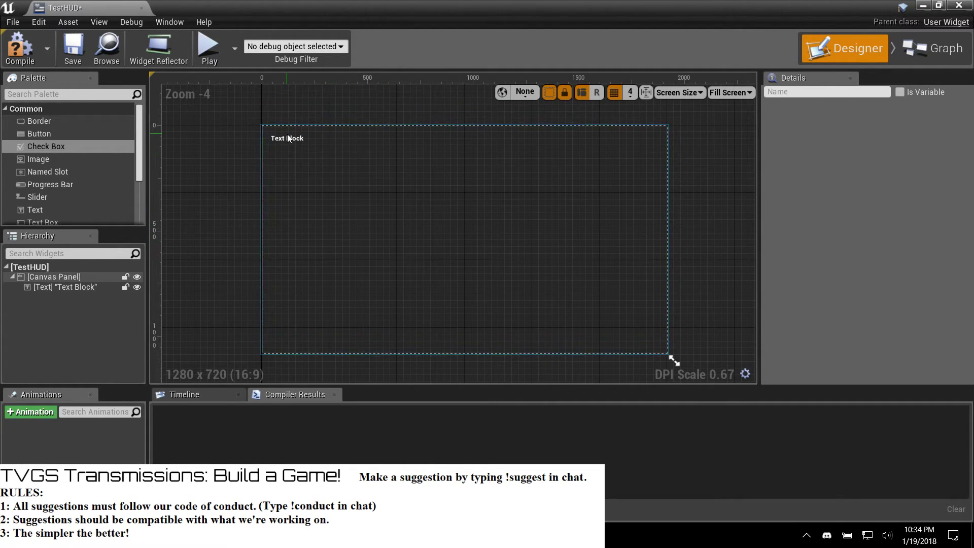
Step: View the binding options for the Text Block's text and return to TestHUD's Event Graph
click(292, 143)
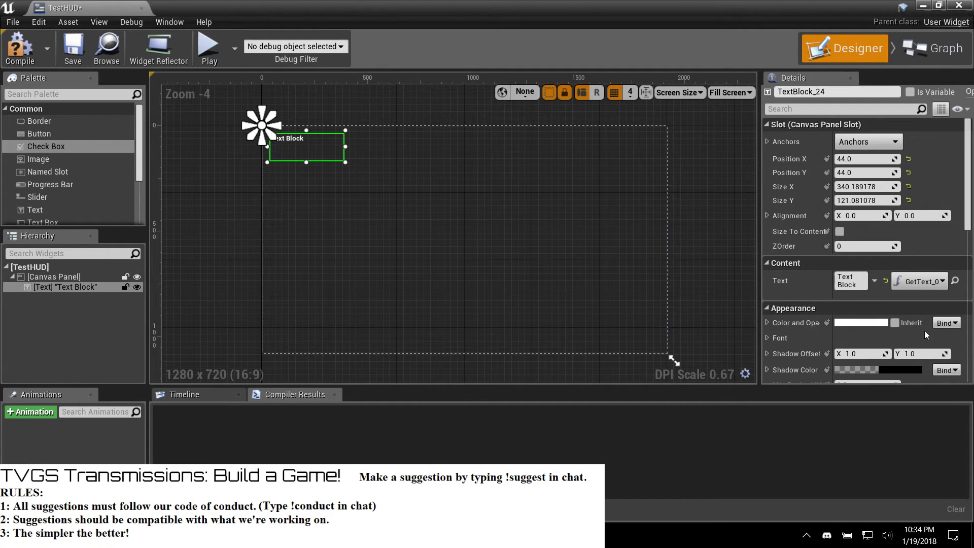
click(925, 283)
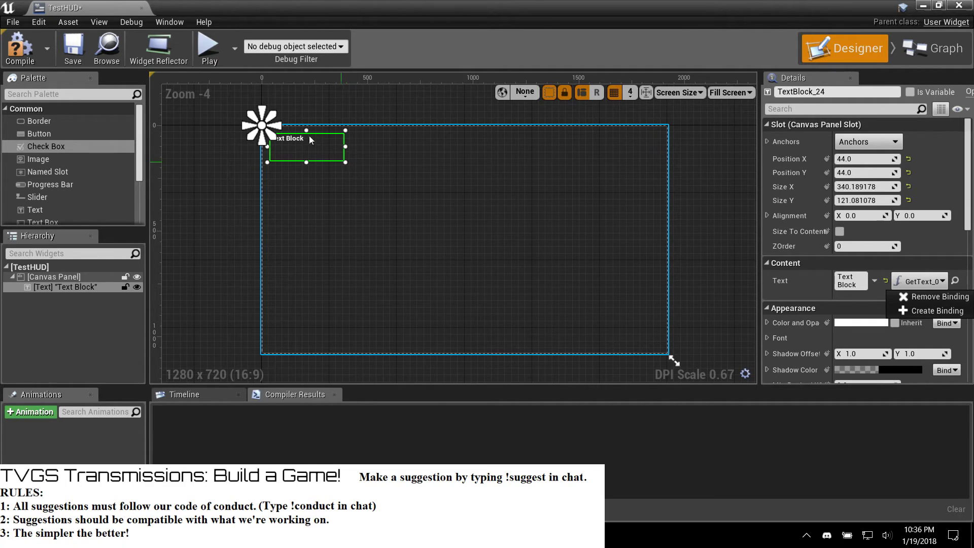
click(933, 48)
right_drag(460, 222, 511, 184)
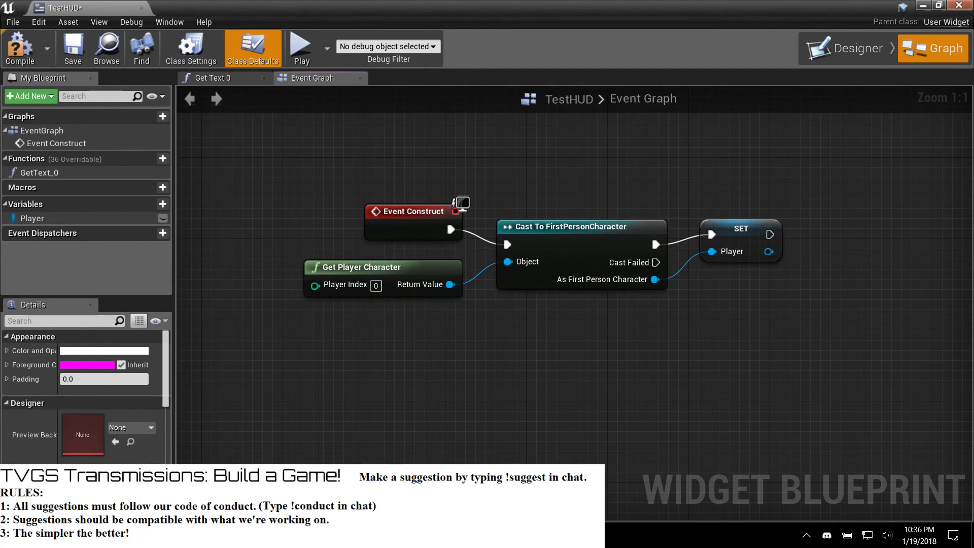
Step: Minimize TestHUD and open the FirstPersonCharacter blueprint from the FirstPersonBP/Blueprints content folder
click(924, 6)
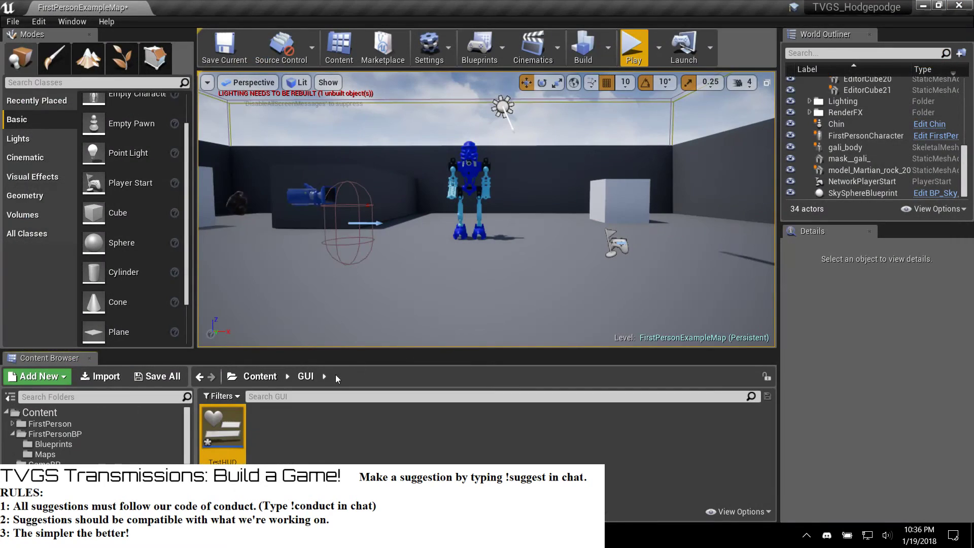
click(264, 378)
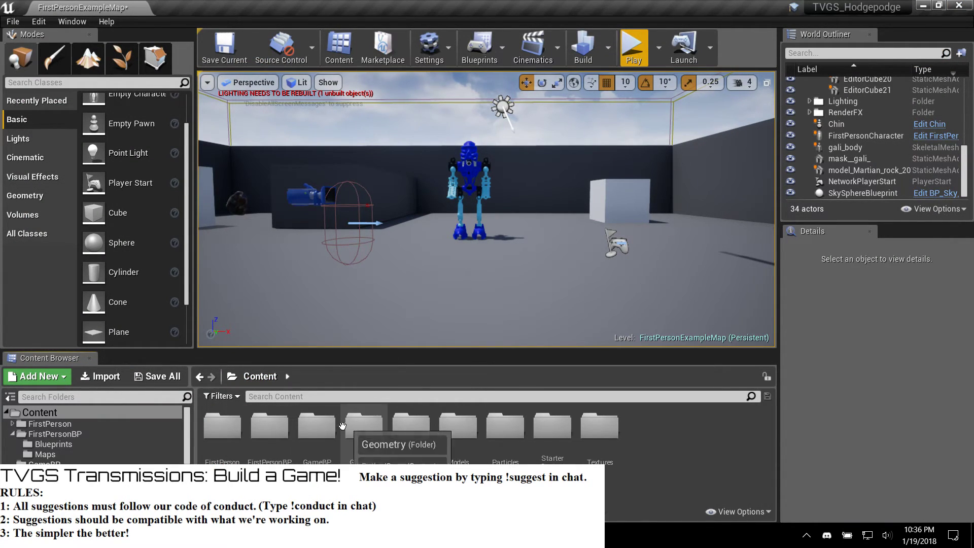
double_click(275, 432)
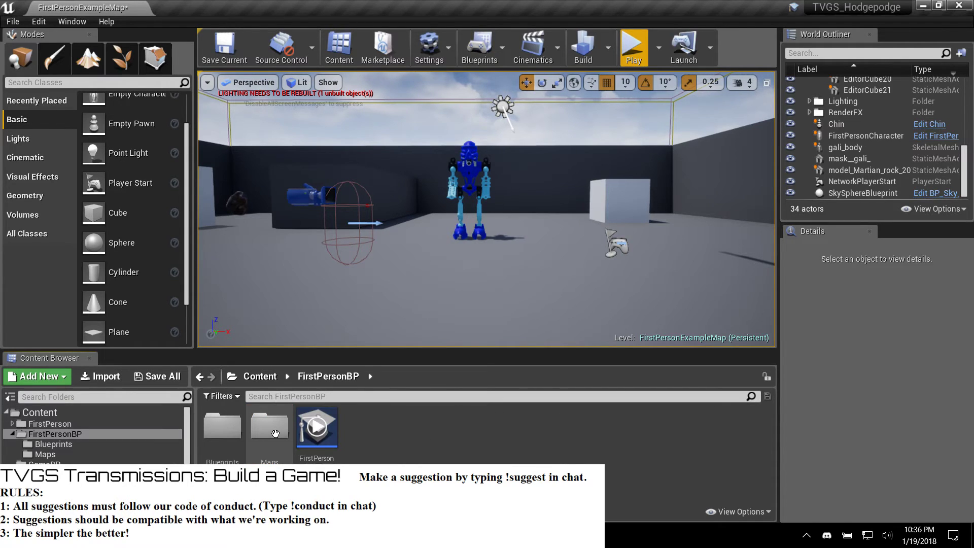
double_click(222, 432)
double_click(222, 431)
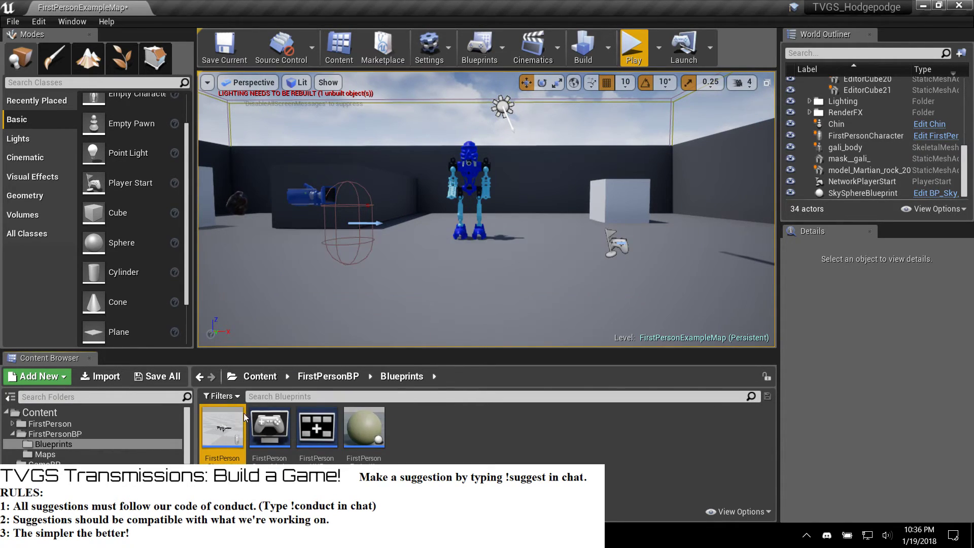
Step: Examine the Movement Input nodes in FirstPersonCharacter's Event Graph and close the blueprint
scroll(426, 285, down, 5)
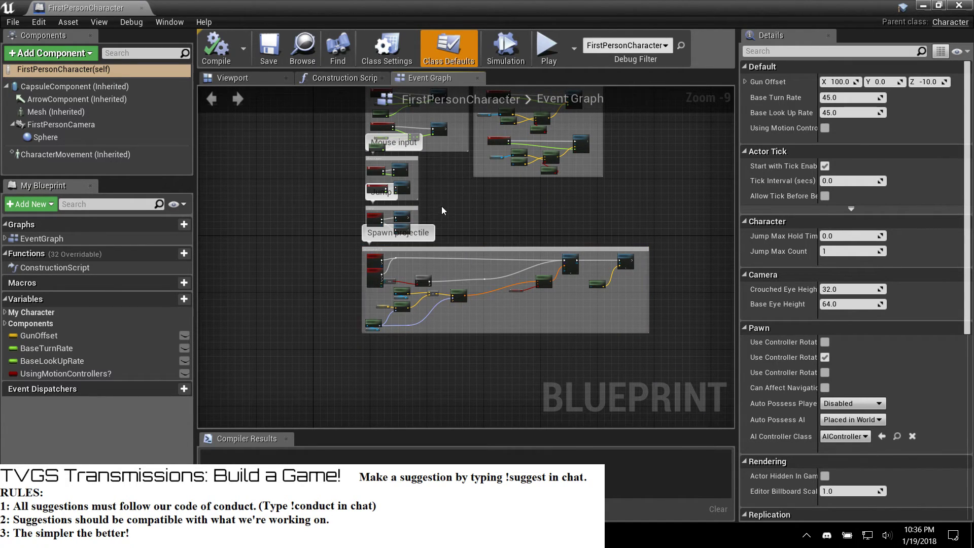
right_drag(446, 192, 402, 265)
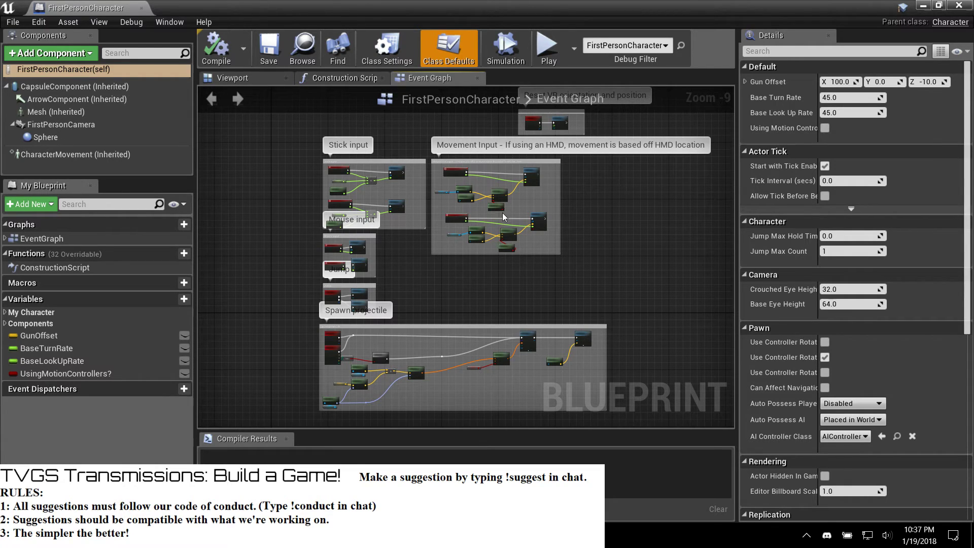
scroll(504, 218, up, 7)
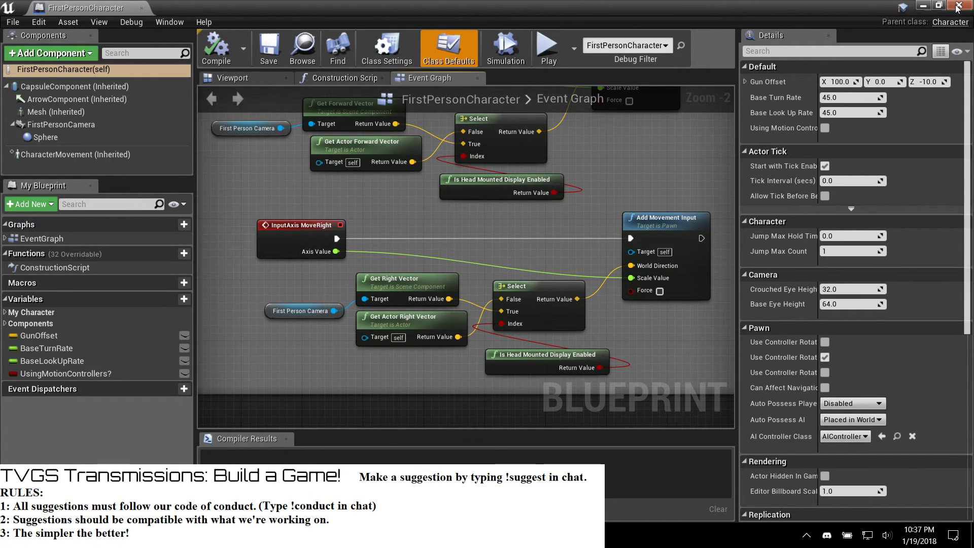
right_drag(588, 189, 605, 360)
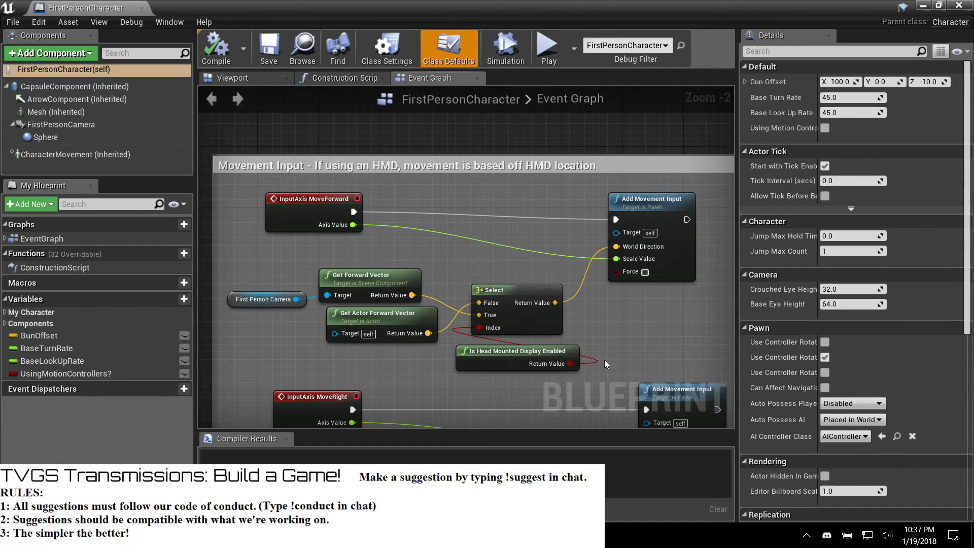
click(960, 6)
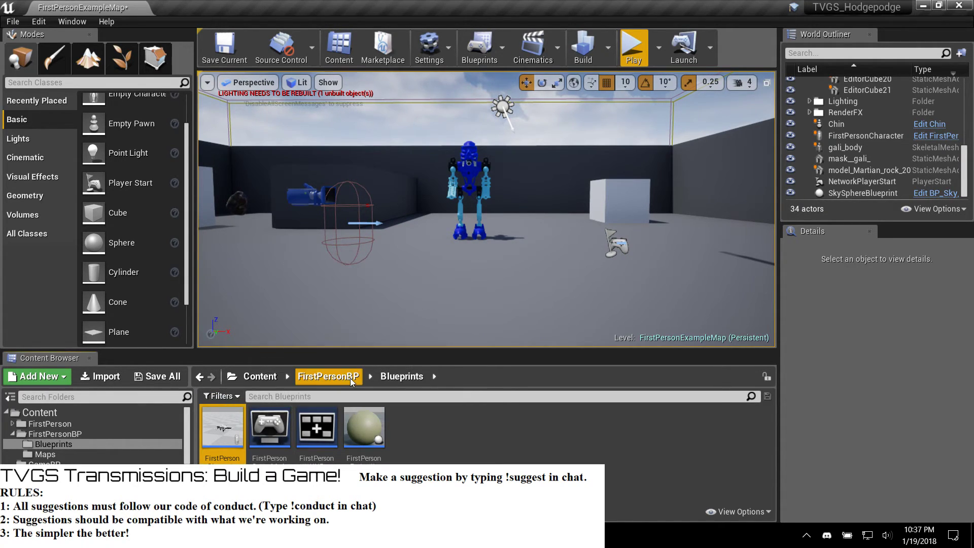
Step: Look through the project's Content folder tree, collapsing the FirstPersonBP and FirstPerson folders
click(341, 381)
click(265, 377)
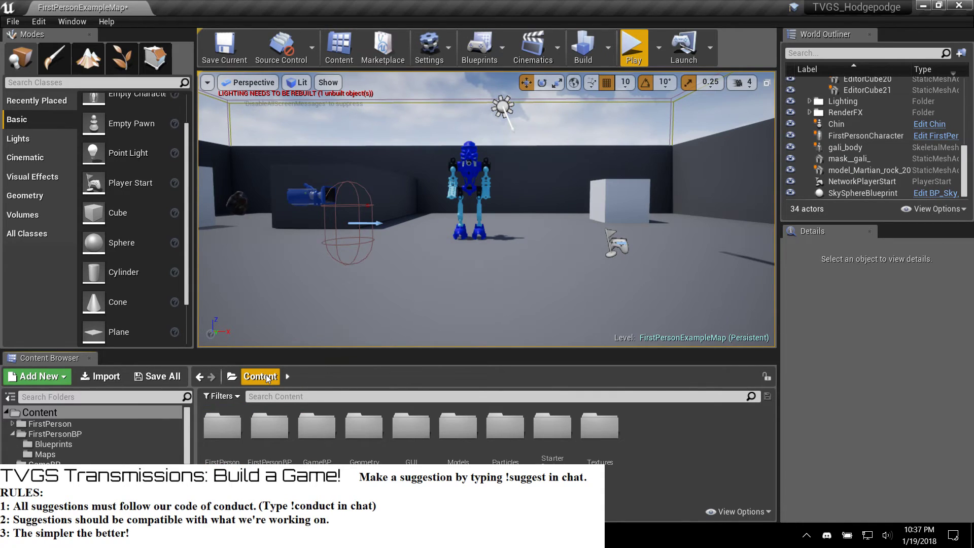
click(92, 433)
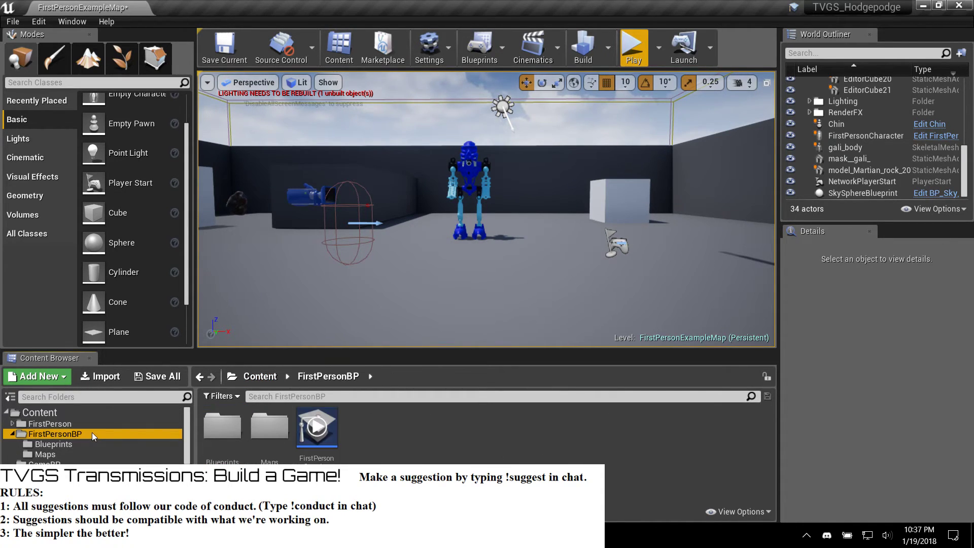
scroll(93, 447, down, 3)
scroll(93, 447, up, 3)
scroll(93, 448, down, 4)
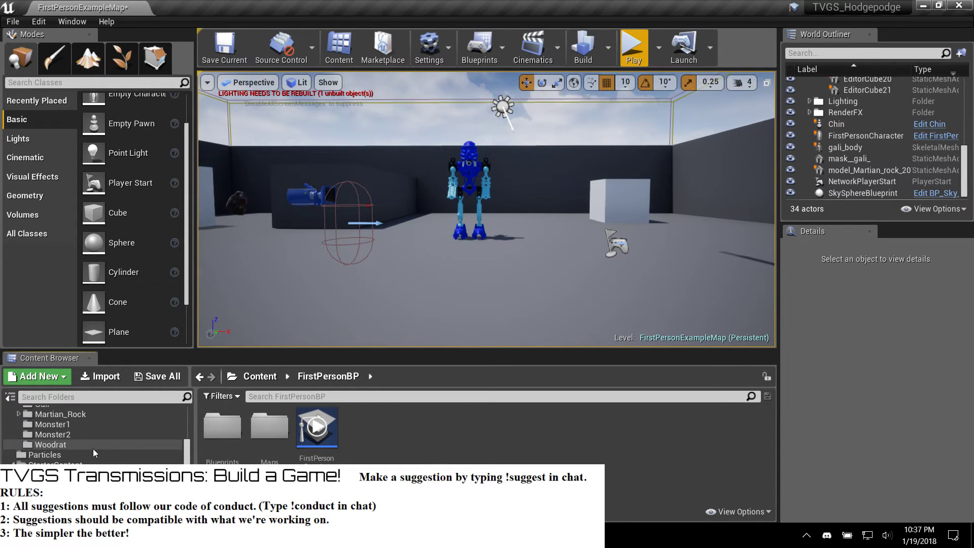
scroll(92, 449, down, 3)
scroll(93, 449, up, 1)
scroll(92, 422, up, 6)
click(12, 434)
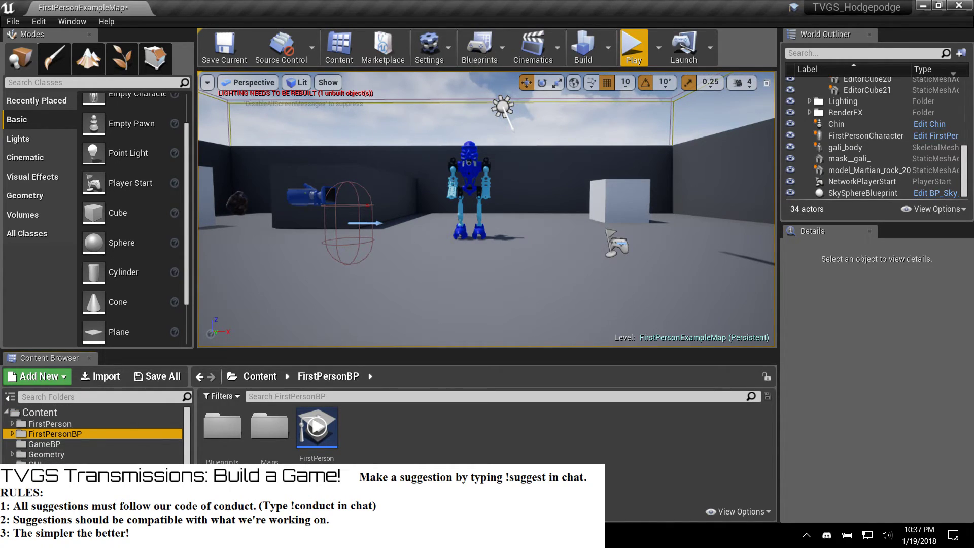
click(21, 425)
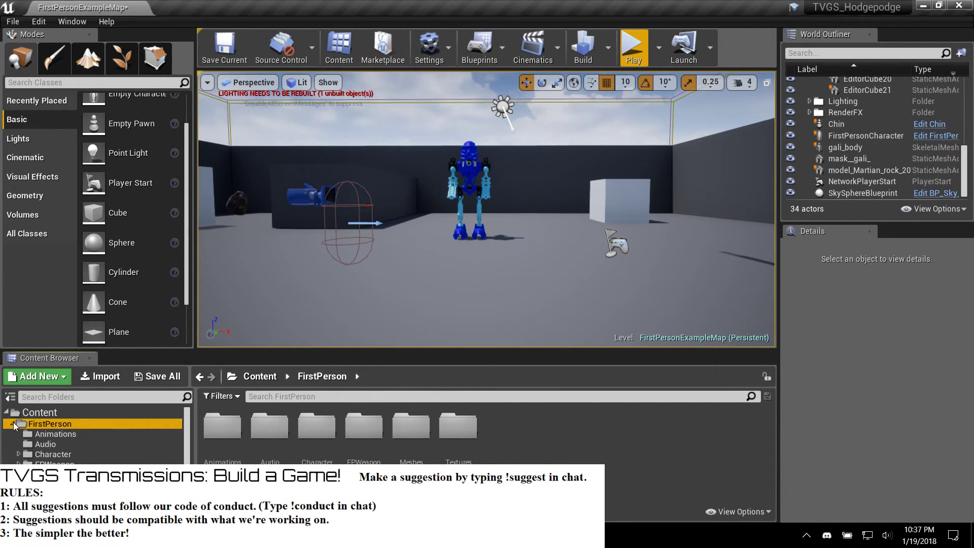
Step: Reopen TestHUD from the GUI folder and bring up its Get Text 0 function graph
scroll(51, 446, down, 2)
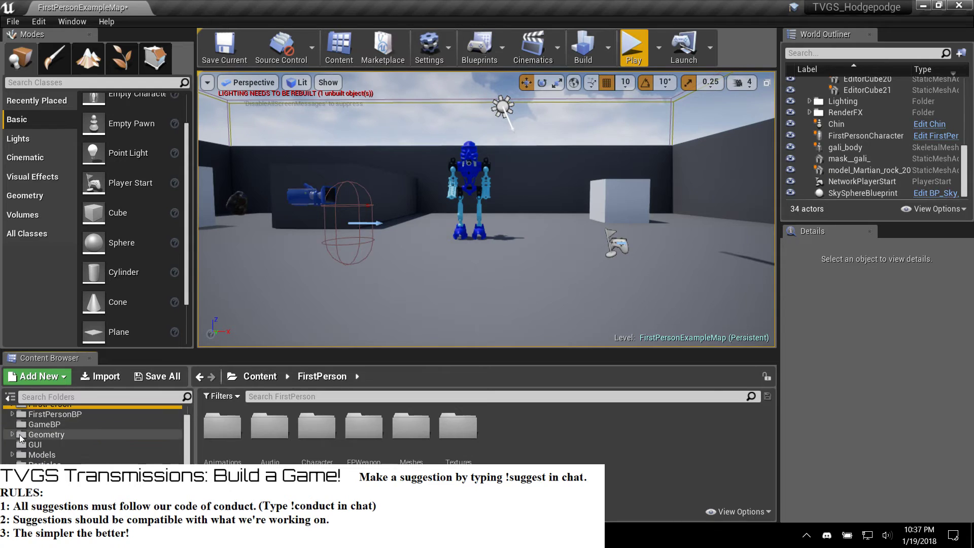
click(48, 444)
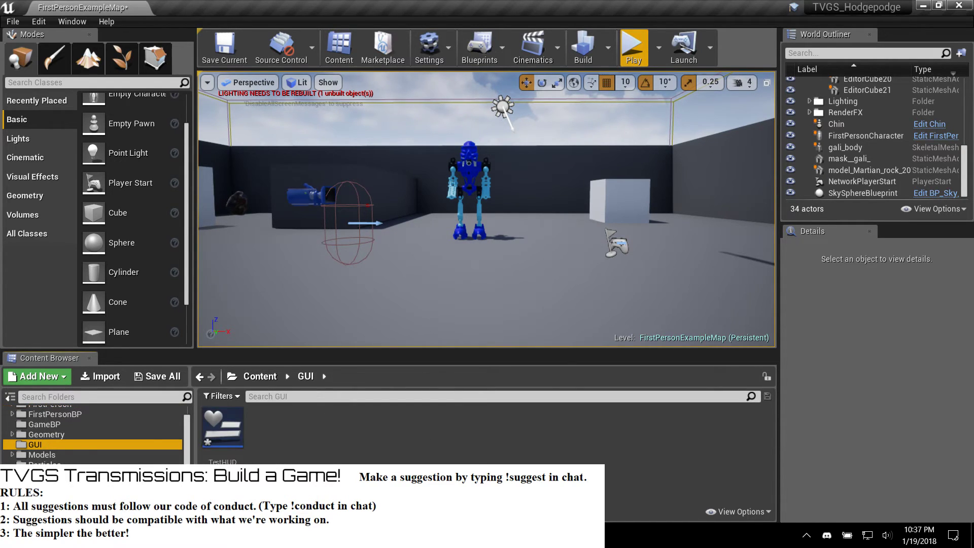
double_click(230, 422)
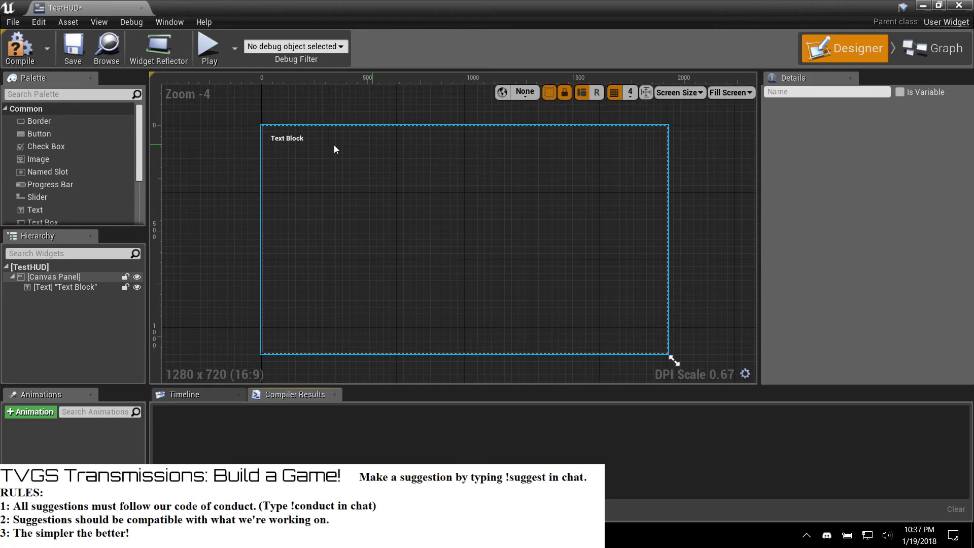
click(297, 147)
click(926, 47)
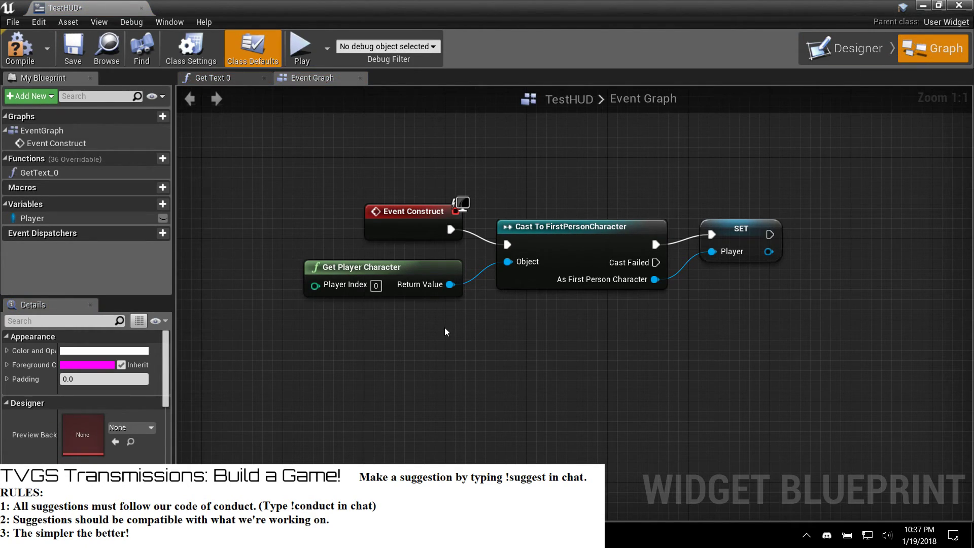
click(233, 76)
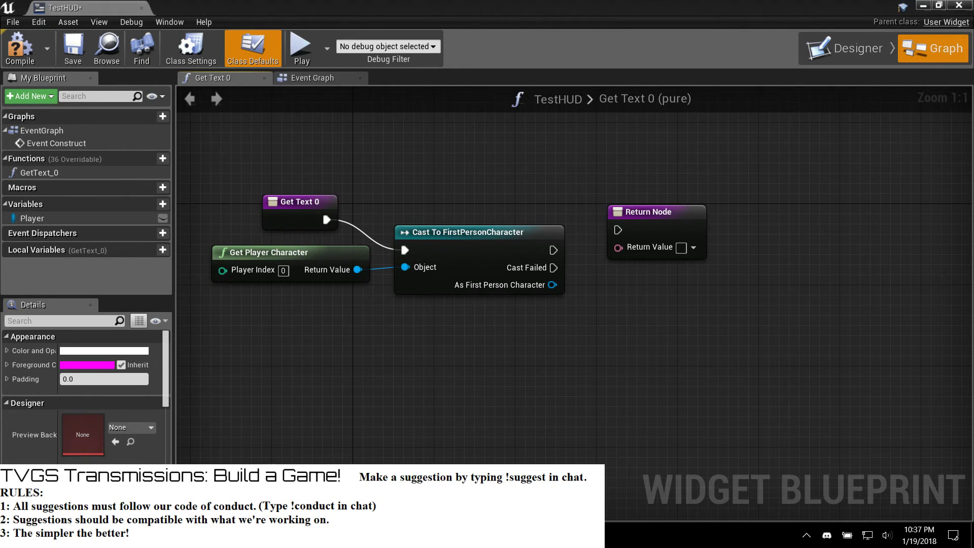
Step: Switch to the browser, read guide steps 8 to 13 on binding character values to the HUD, and return to TestHUD
key(alt+Tab)
scroll(372, 424, down, 8)
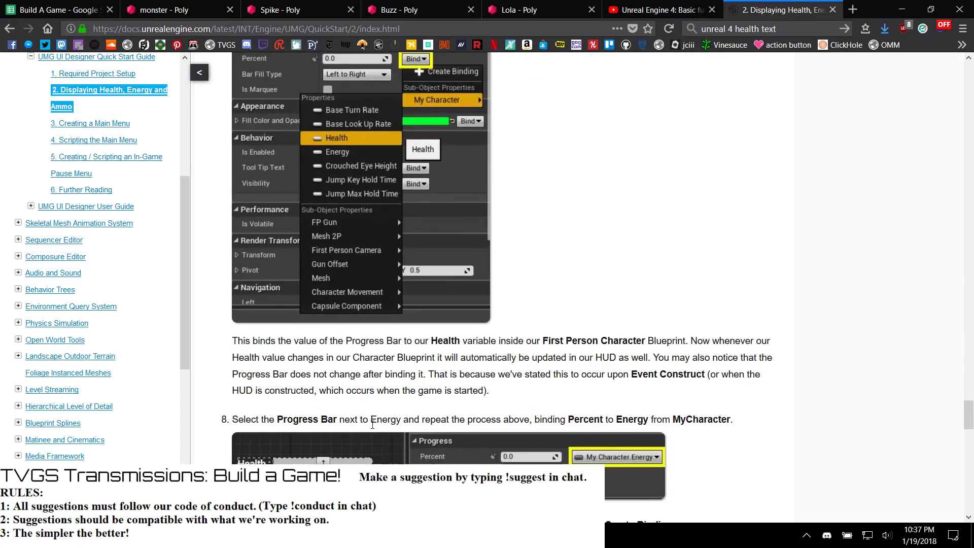
scroll(373, 424, down, 6)
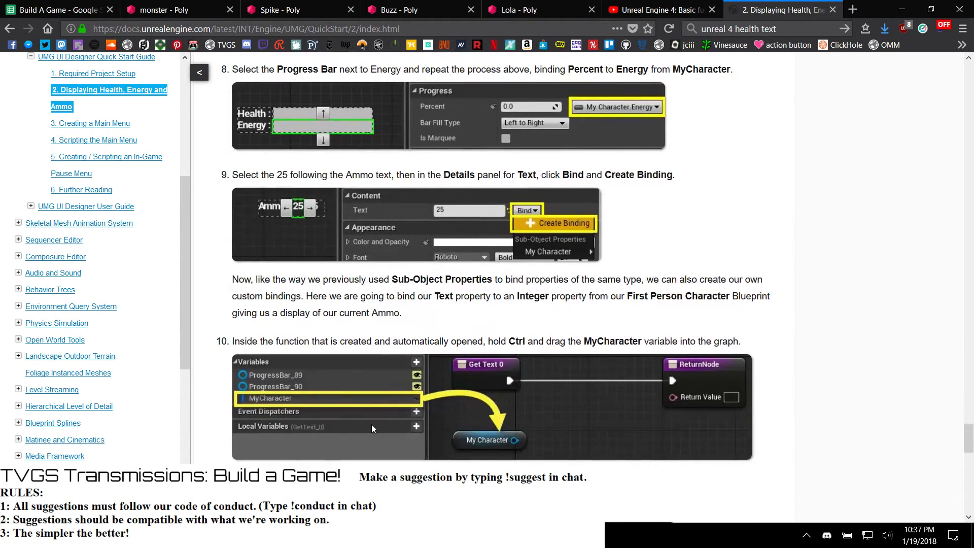
scroll(371, 425, down, 7)
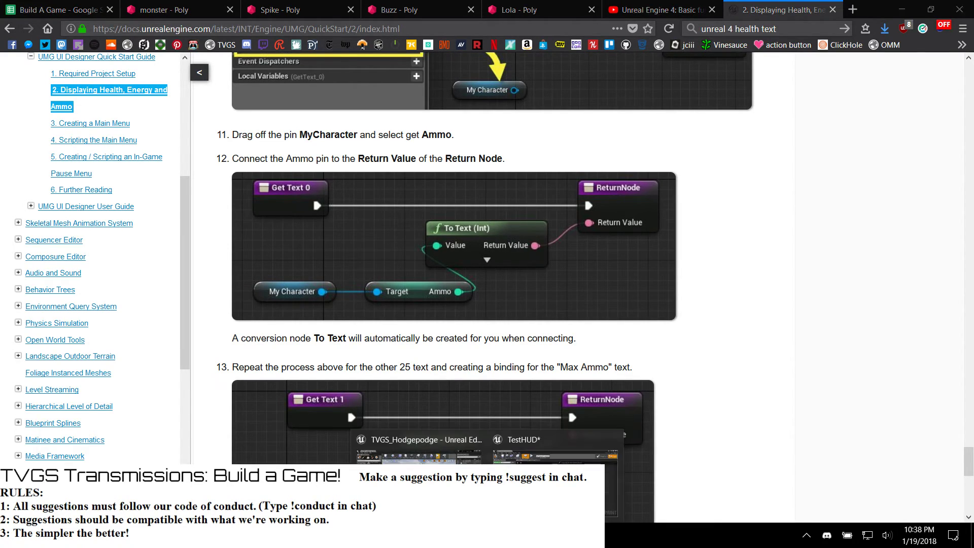
key(alt+Tab)
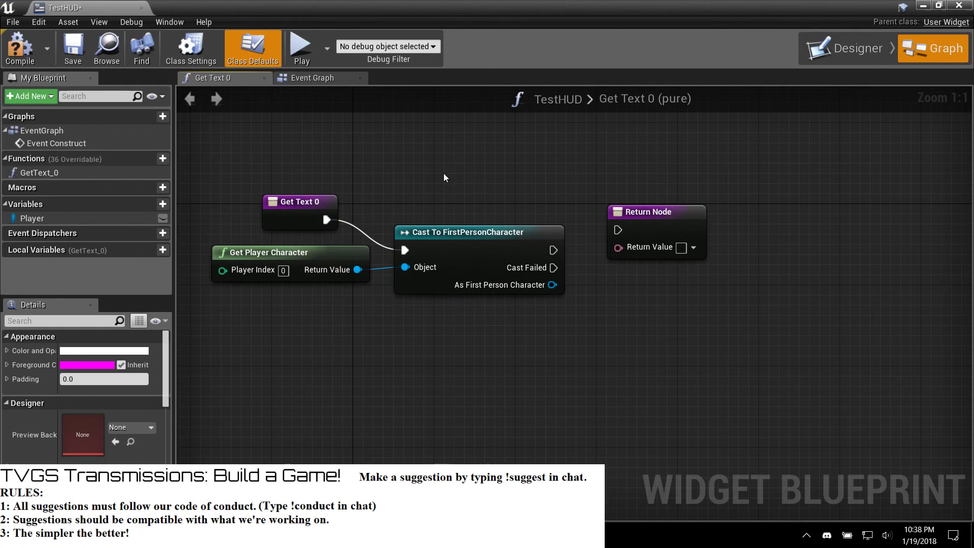
Step: Delete the Get Player Character and Cast To FirstPersonCharacter nodes from the Get Text 0 graph
click(311, 78)
click(248, 79)
drag(355, 192, 431, 335)
key(Delete)
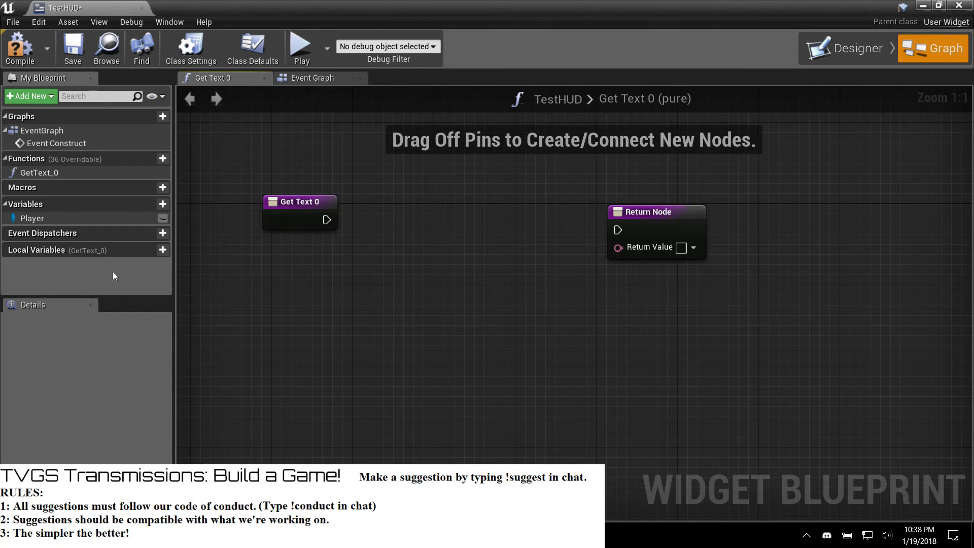
Step: Place a getter for the Player variable below the Get Text 0 node and search its pin's actions for "hap"
drag(78, 222, 336, 326)
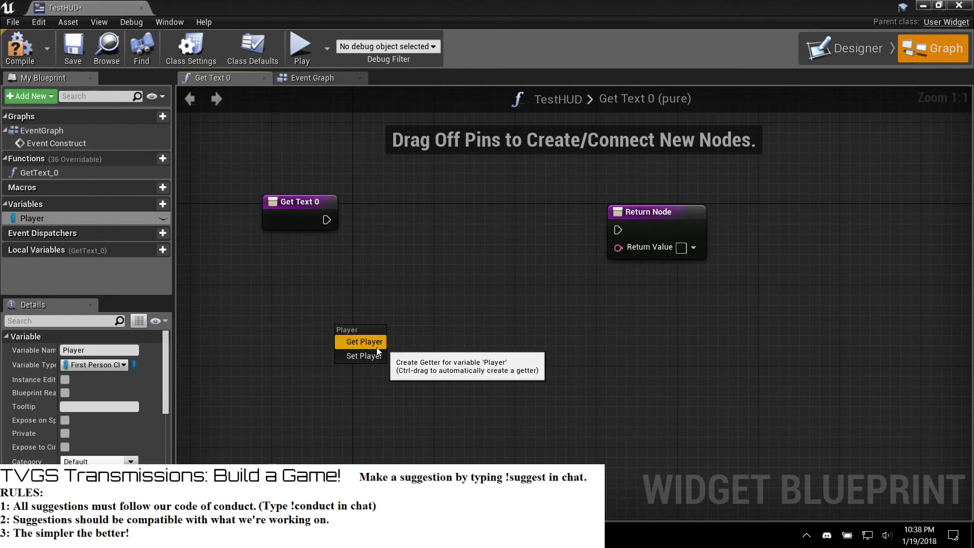
click(377, 346)
drag(402, 336, 472, 341)
text(hap)
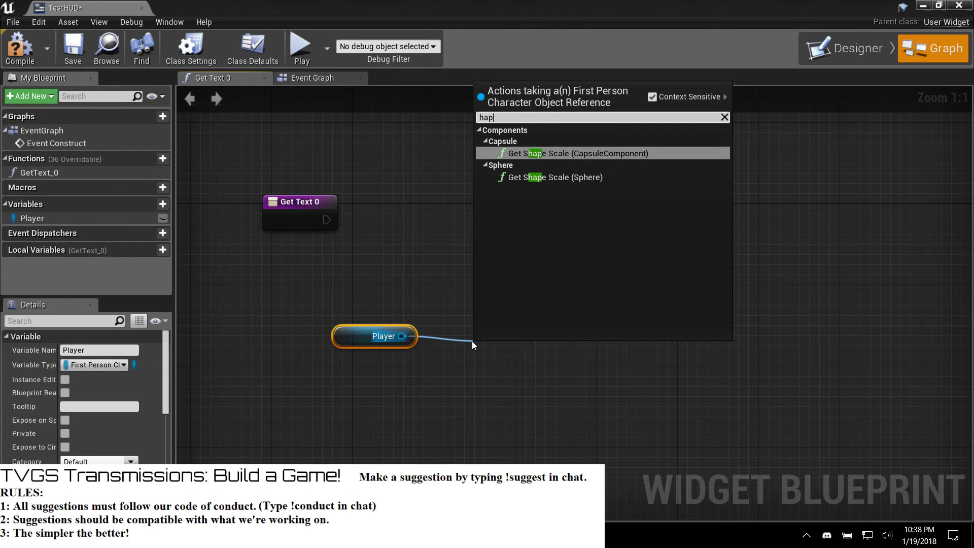
key(Escape)
Step: Switch to the browser and review the guide's steps on getting Ammo from MyCharacter and connecting it to the Return Node
key(alt+Tab)
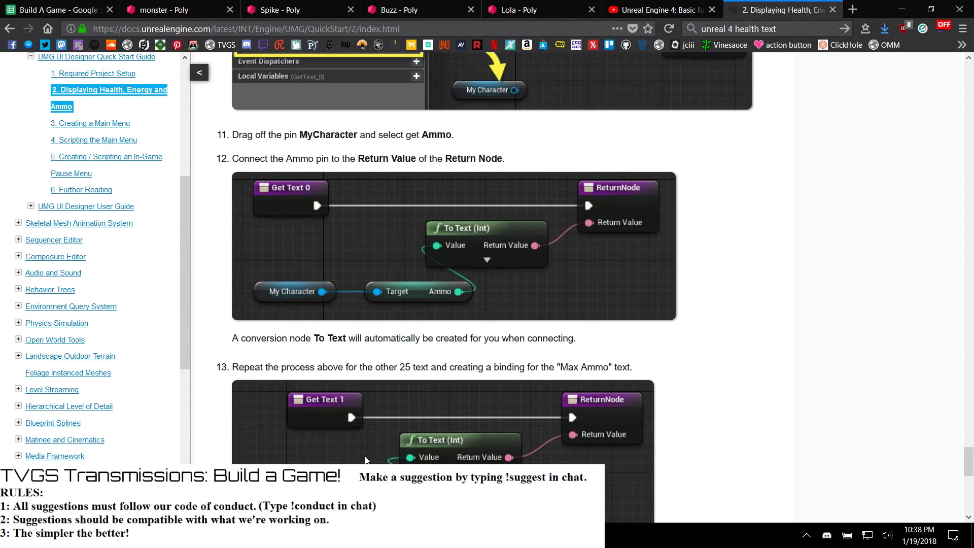
scroll(417, 443, down, 3)
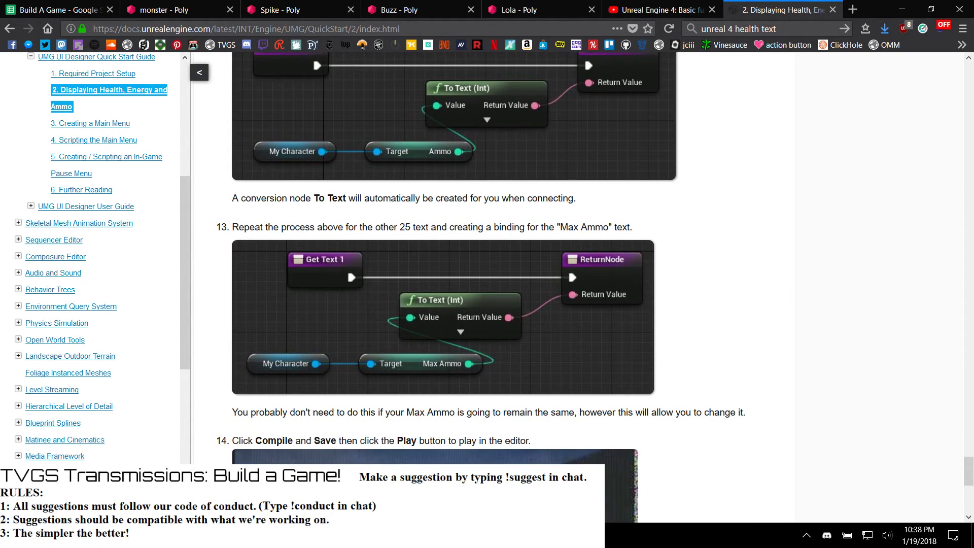
scroll(348, 289, up, 9)
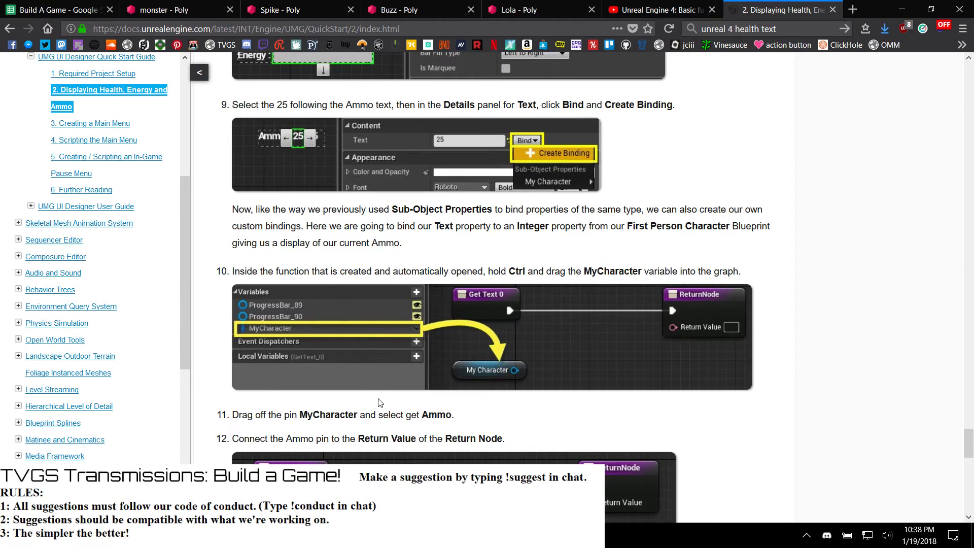
Step: Reread guide steps 10 to 12 on getting Ammo from the MyCharacter variable, and return to TestHUD
scroll(382, 409, down, 3)
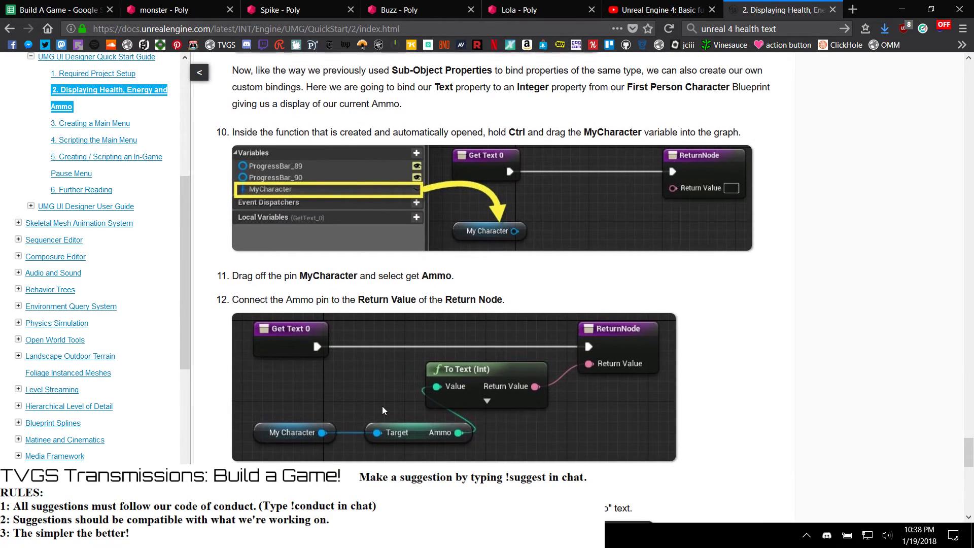
scroll(382, 406, up, 3)
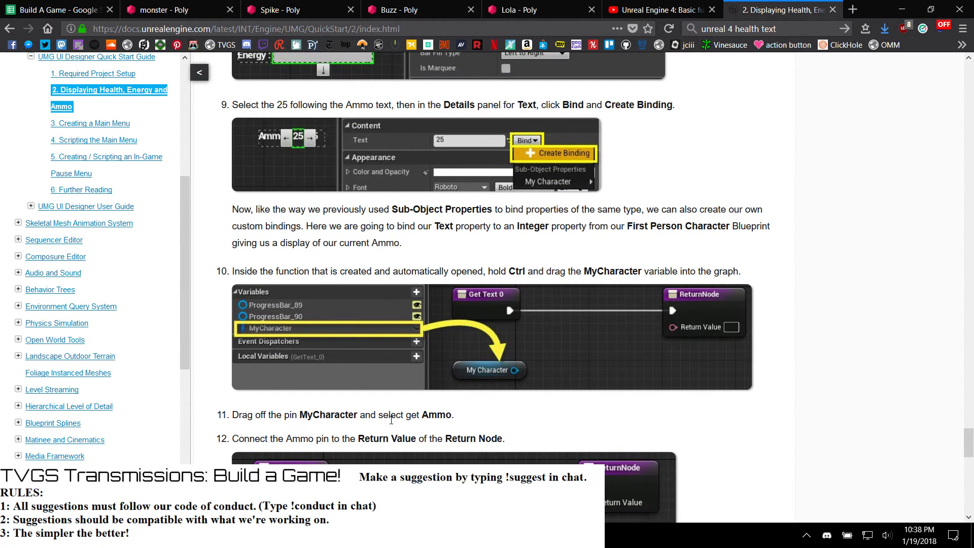
mouse_move(488, 535)
click(511, 455)
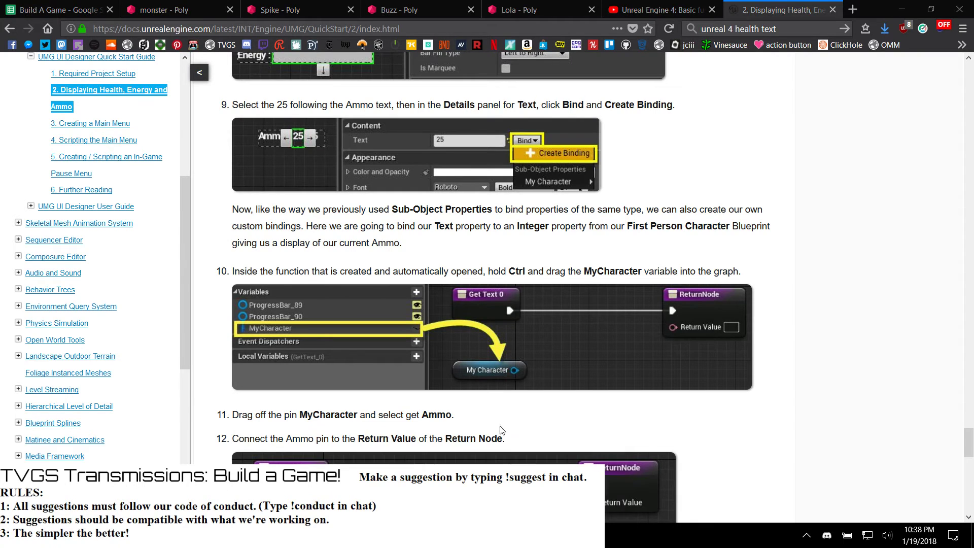
Step: Search the Player getter's available actions for "hap" and "vari", and close the search without adding a node
drag(403, 337, 438, 360)
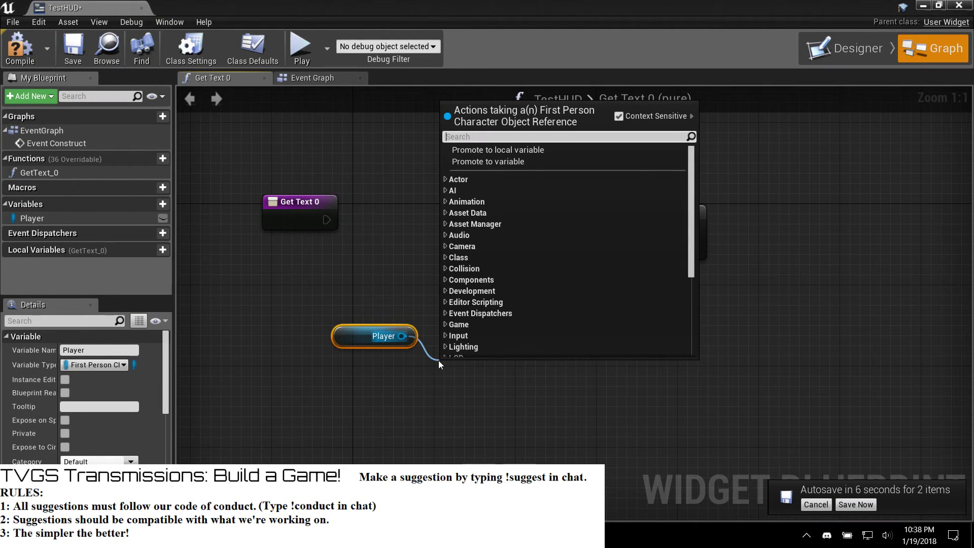
text(hap)
key(BackSpace)
key(BackSpace)
key(BackSpace)
text(va)
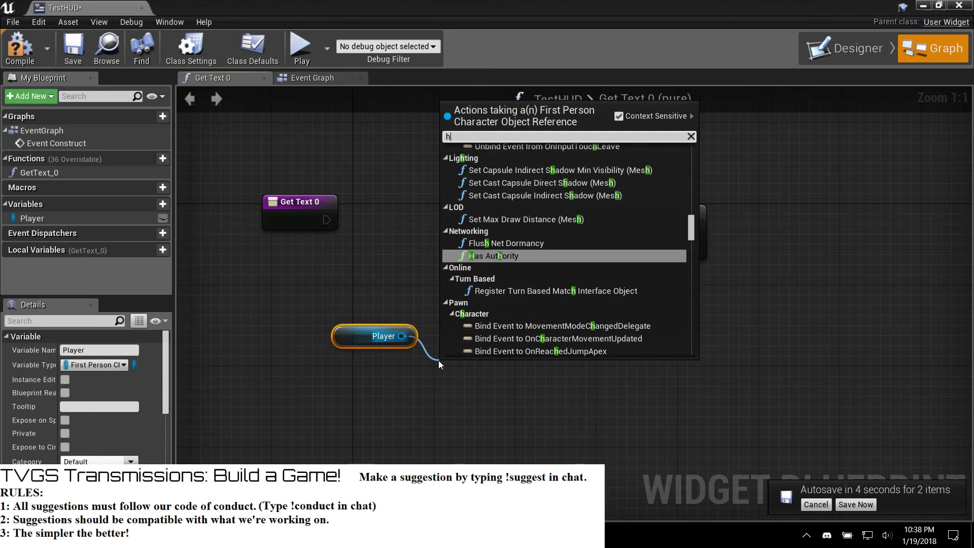
text(ri)
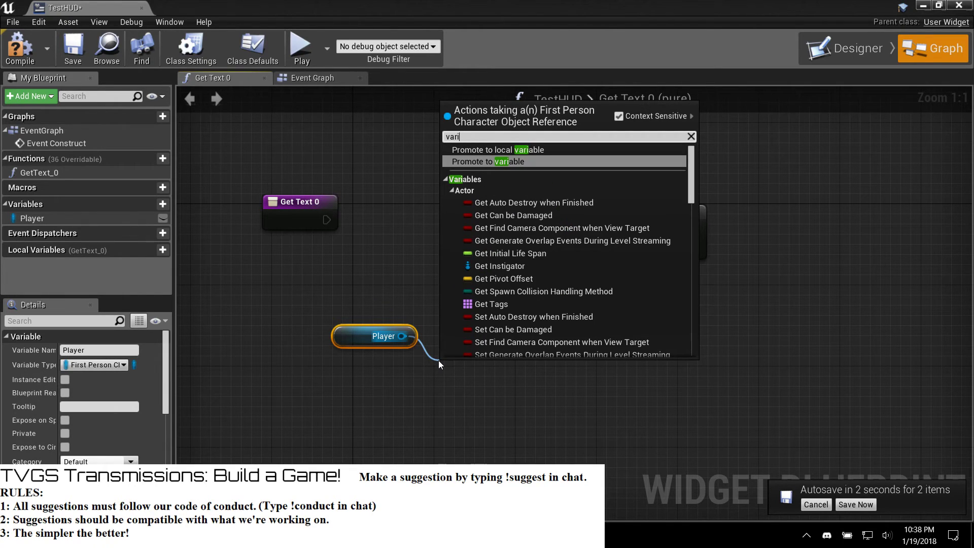
key(Escape)
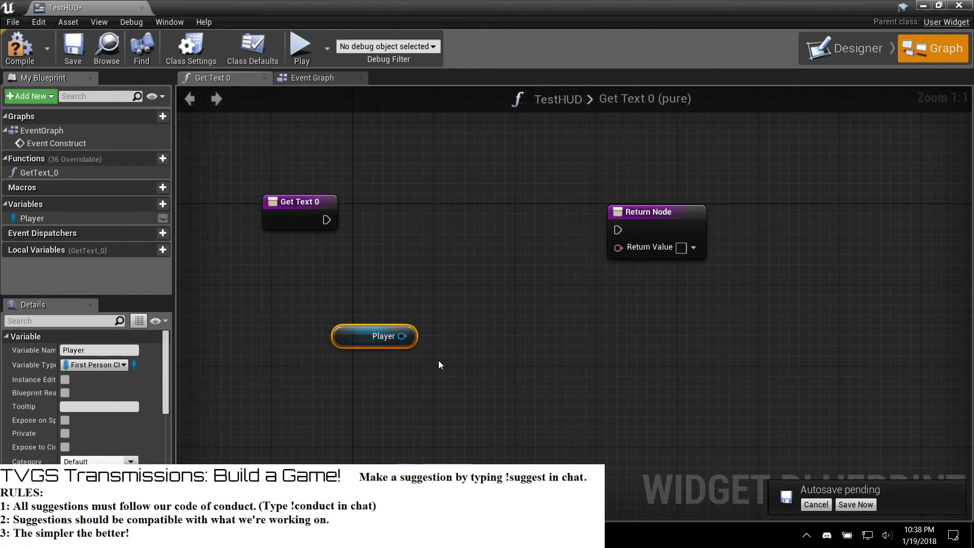
Step: Compile and close TestHUD, and delete the FirstPersonCharacter actor from the level
click(24, 51)
click(959, 5)
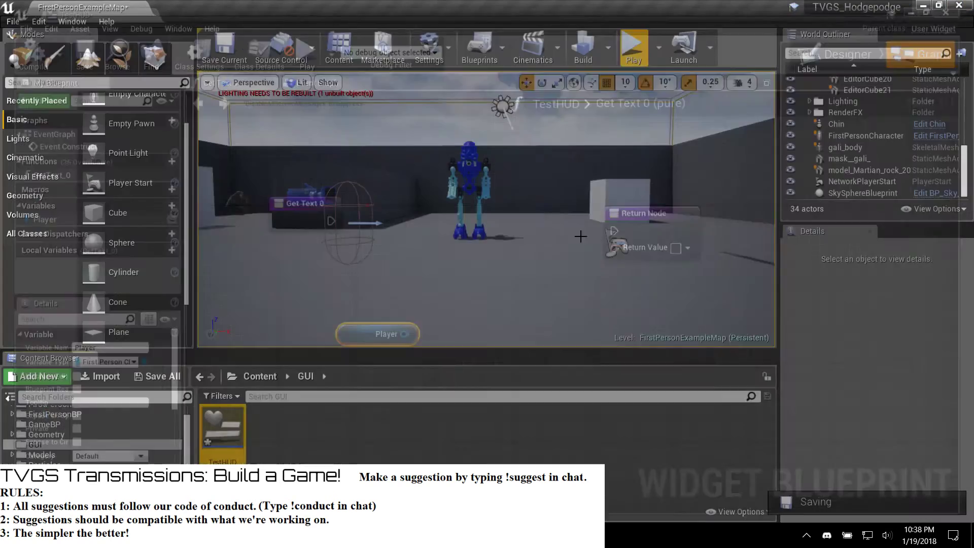
click(848, 137)
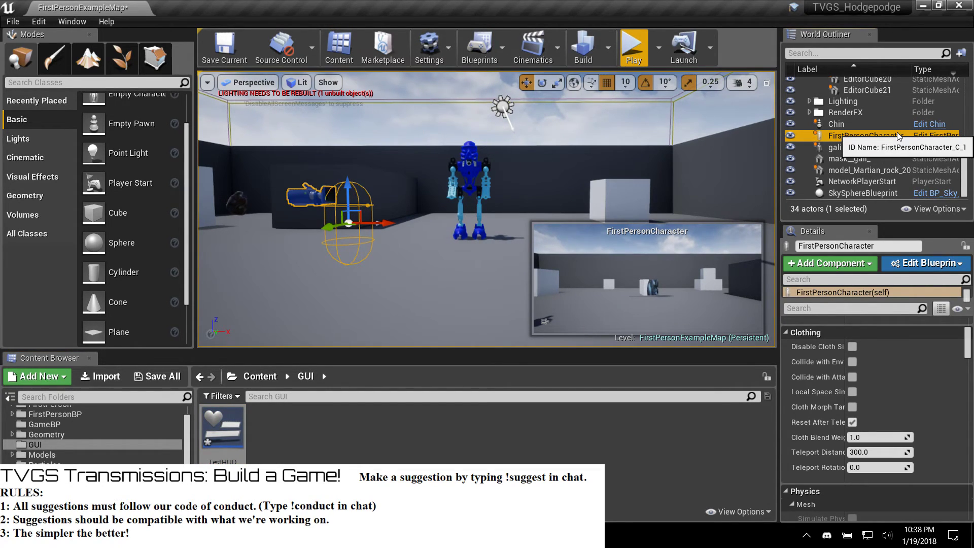
key(Delete)
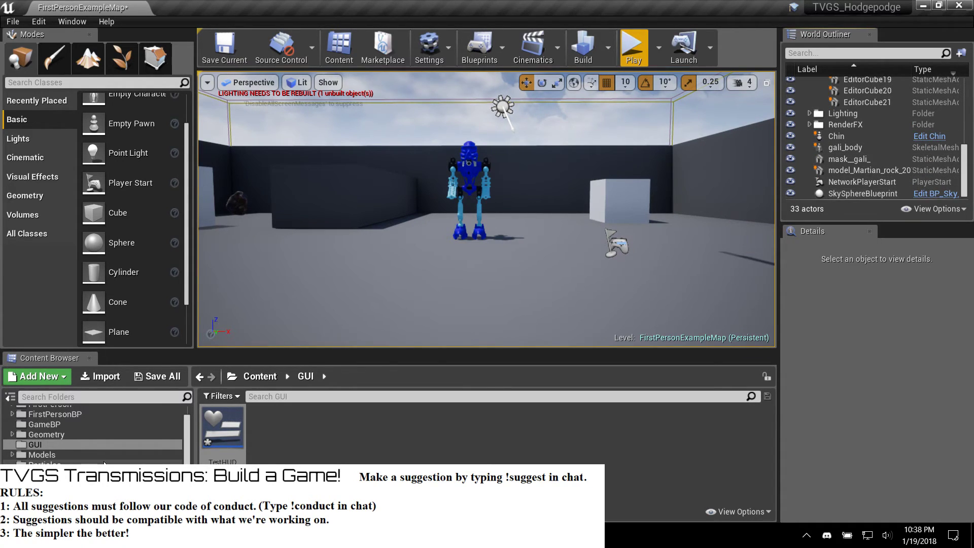
Step: Place a TVGSCharBP character from the GameBP folder into the level, beside the blue robot figure
scroll(82, 442, up, 3)
click(70, 434)
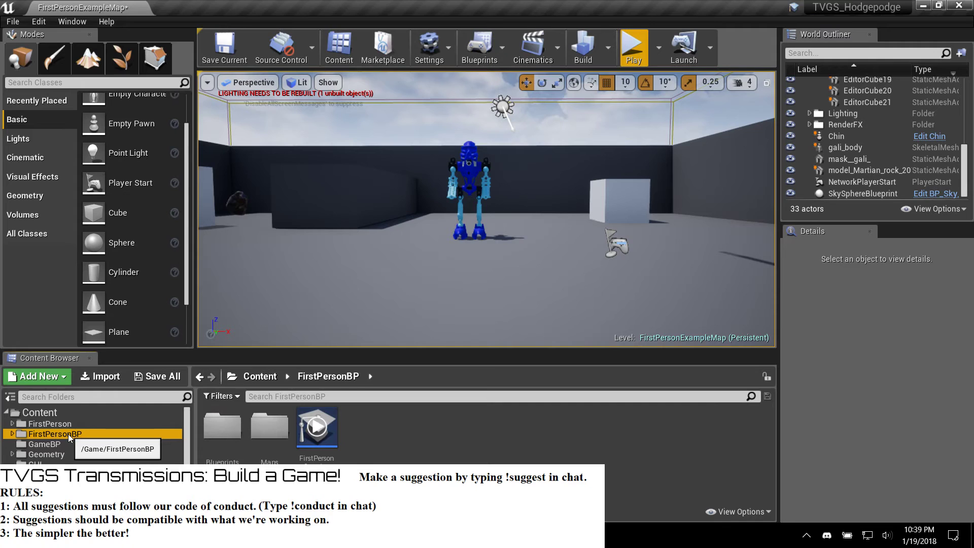
click(45, 444)
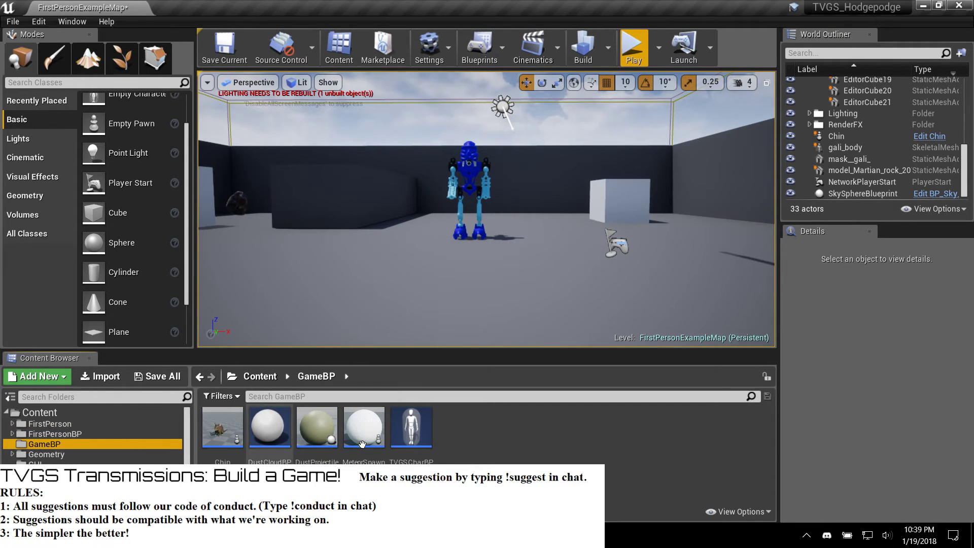
drag(411, 429, 323, 203)
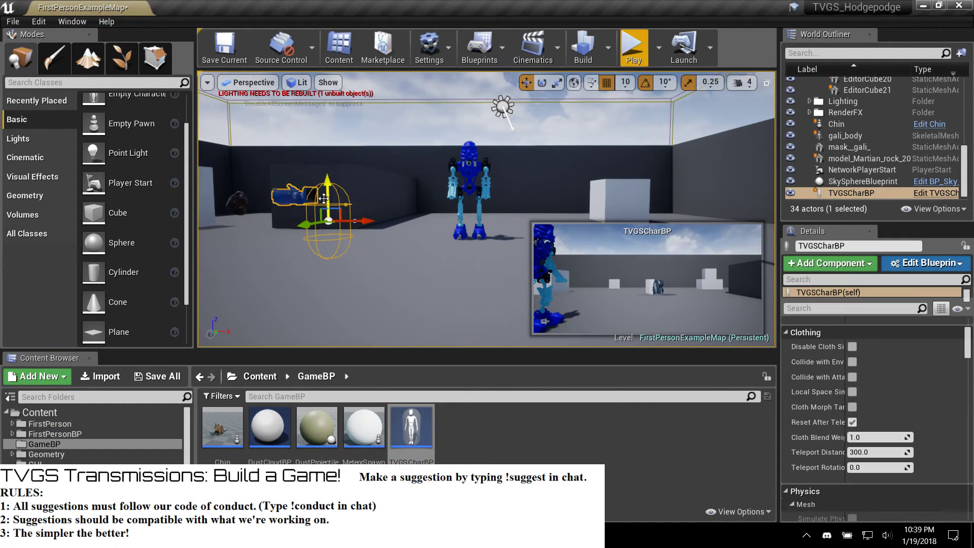
Step: Open the TVGSCharBP blueprint, examine its Construction Script and Event Graph, and close it
click(937, 193)
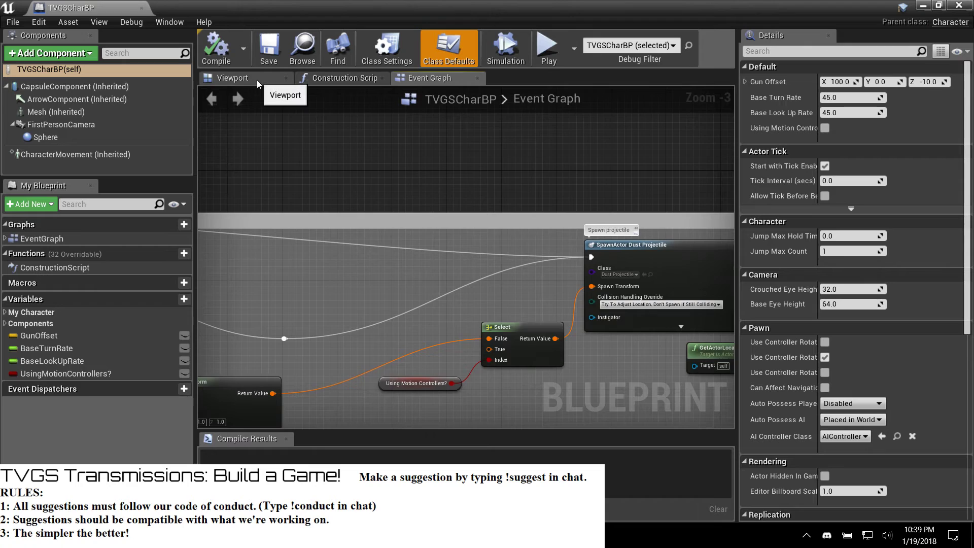
click(257, 80)
click(330, 83)
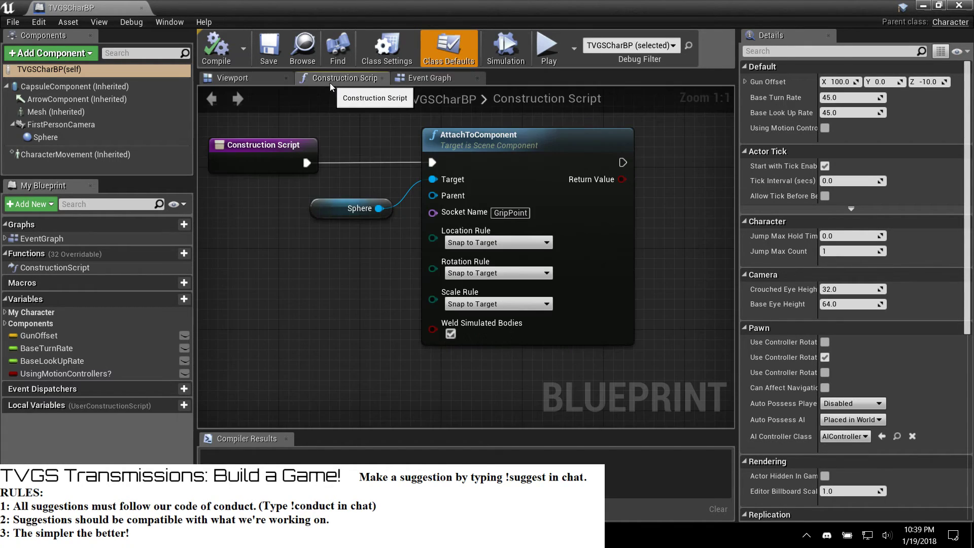
click(428, 80)
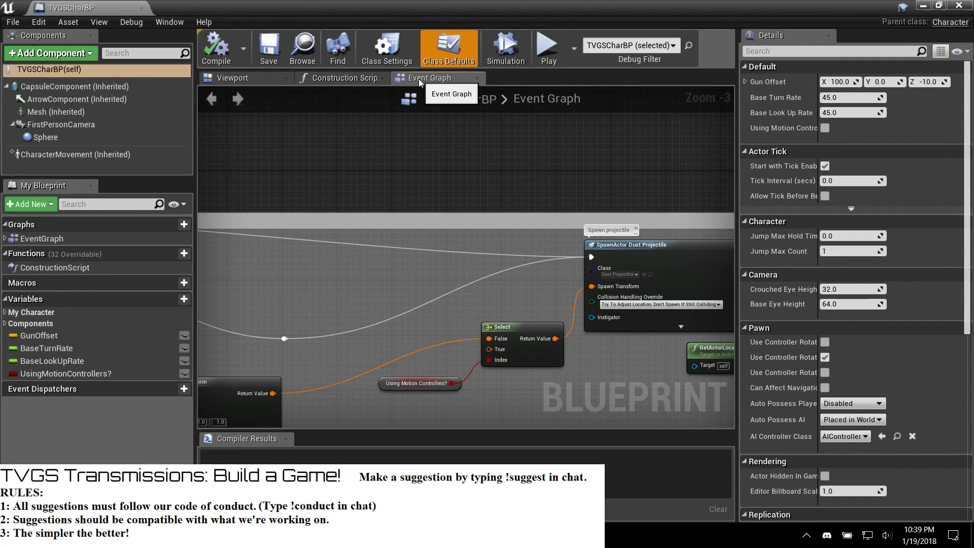
click(959, 5)
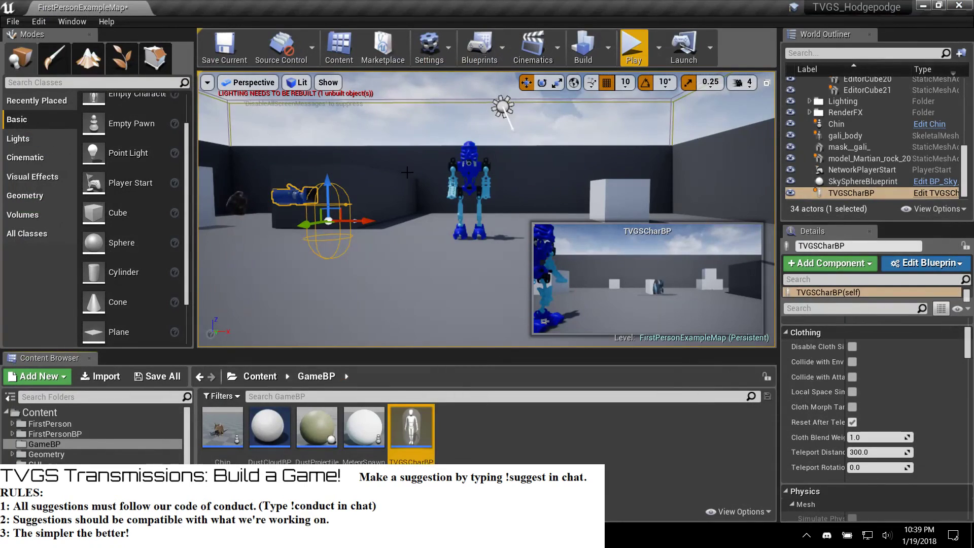
click(479, 457)
right_drag(365, 203, 381, 190)
key(w)
right_drag(528, 205, 473, 166)
key(w)
key(s)
key(s)
right_drag(522, 268, 505, 308)
key(w)
key(s)
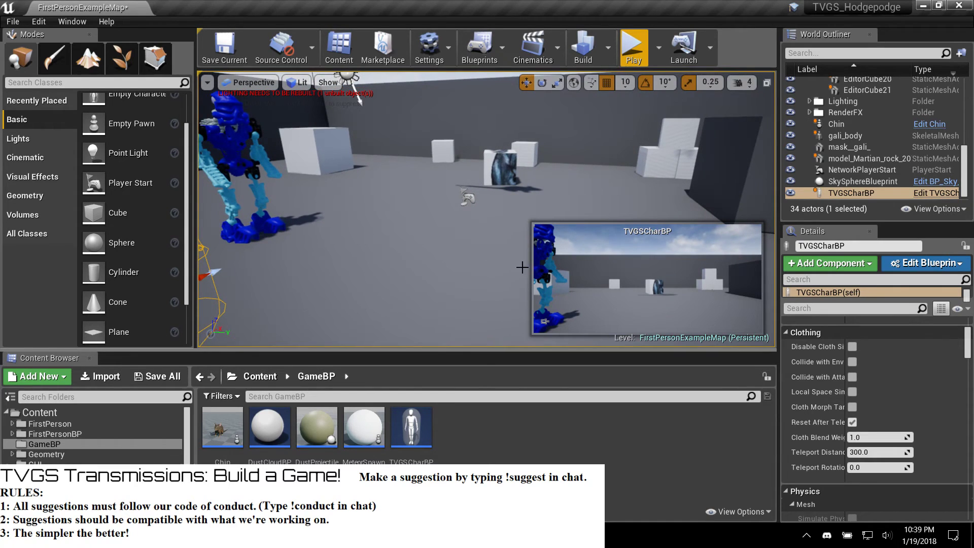
Step: Reopen TestHUD from the GUI folder and delete its Player variable, including its use in Get Text 0
click(262, 377)
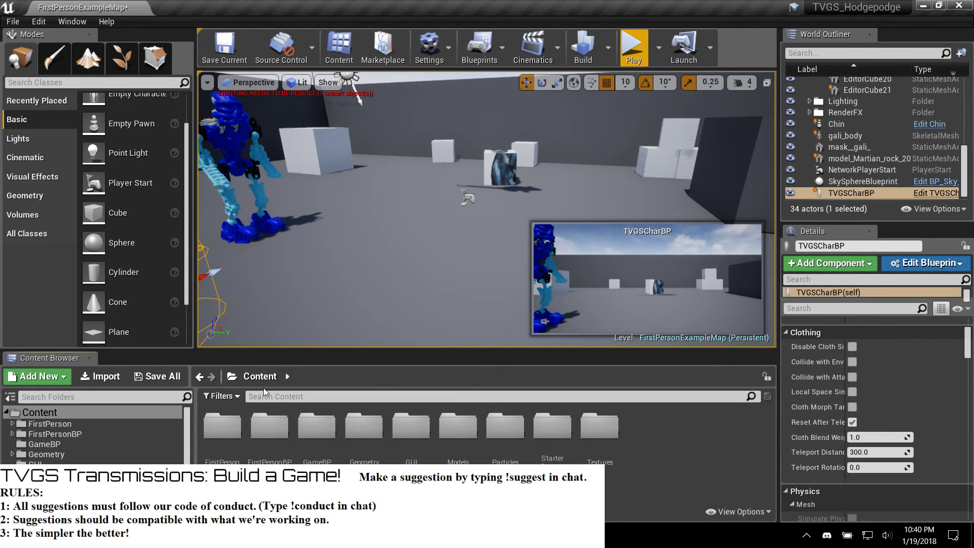
double_click(412, 426)
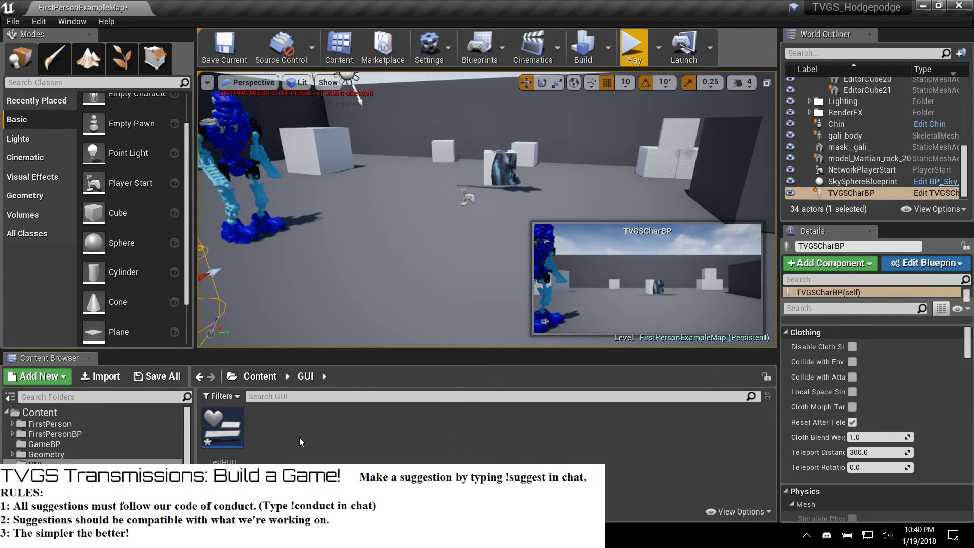
double_click(224, 429)
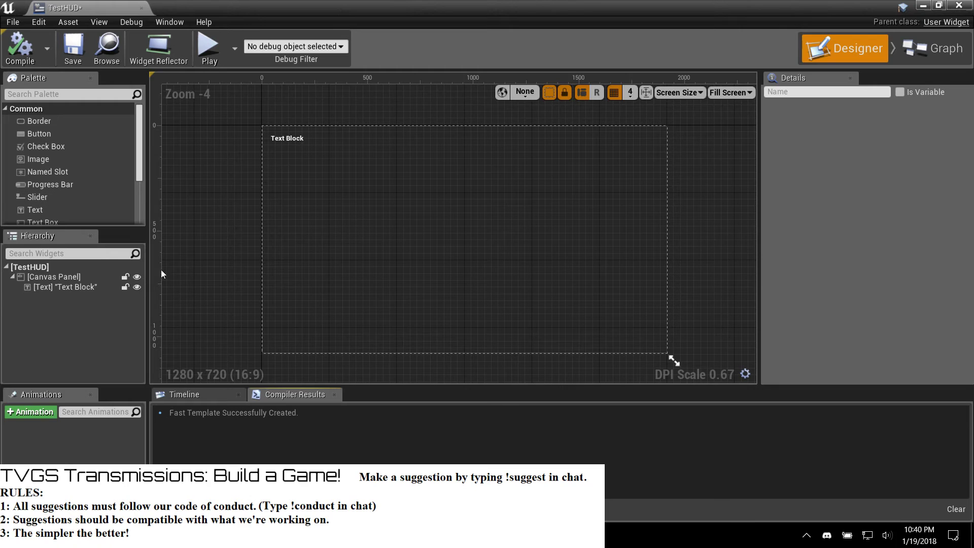
click(934, 48)
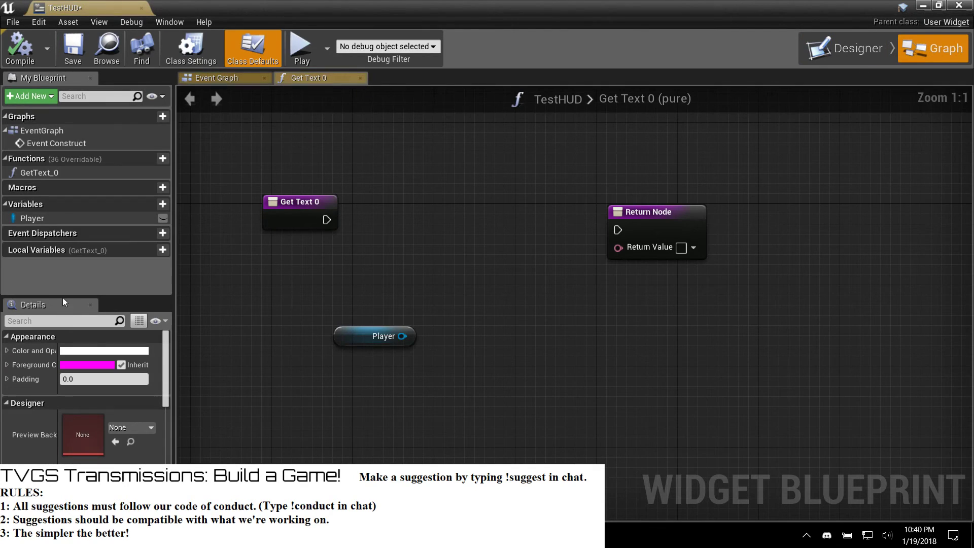
click(42, 221)
key(Delete)
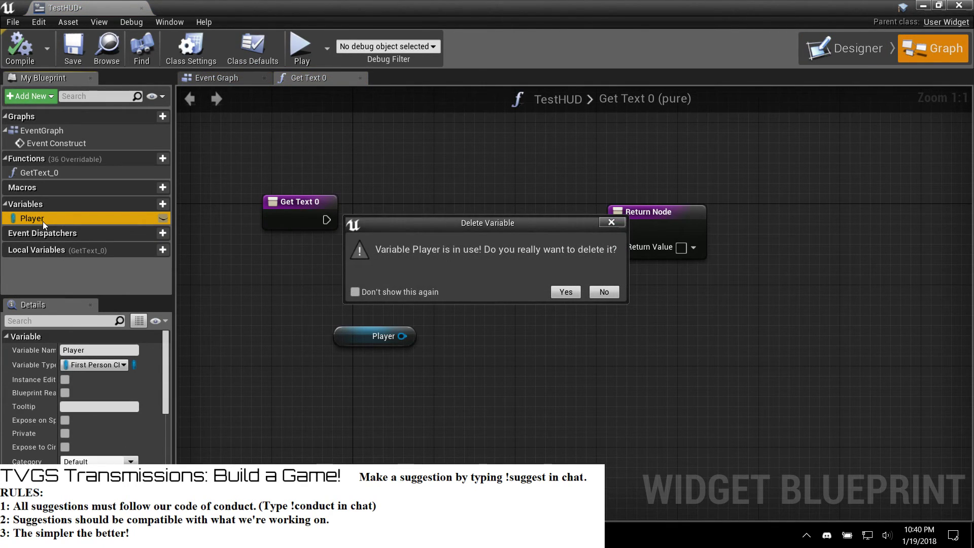
click(567, 291)
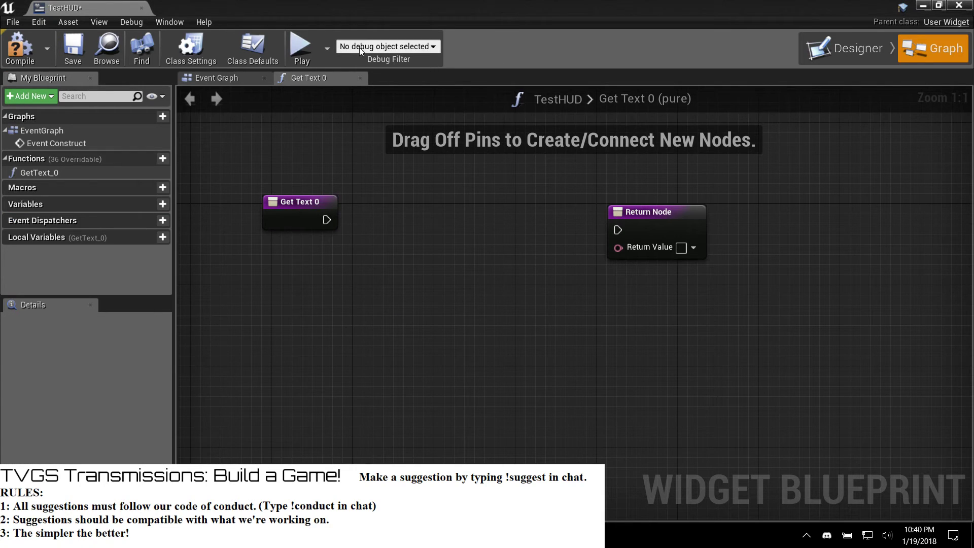
Step: Delete the Cast To FirstPersonCharacter and Get Player Character nodes from TestHUD's Event Graph
click(223, 77)
click(520, 228)
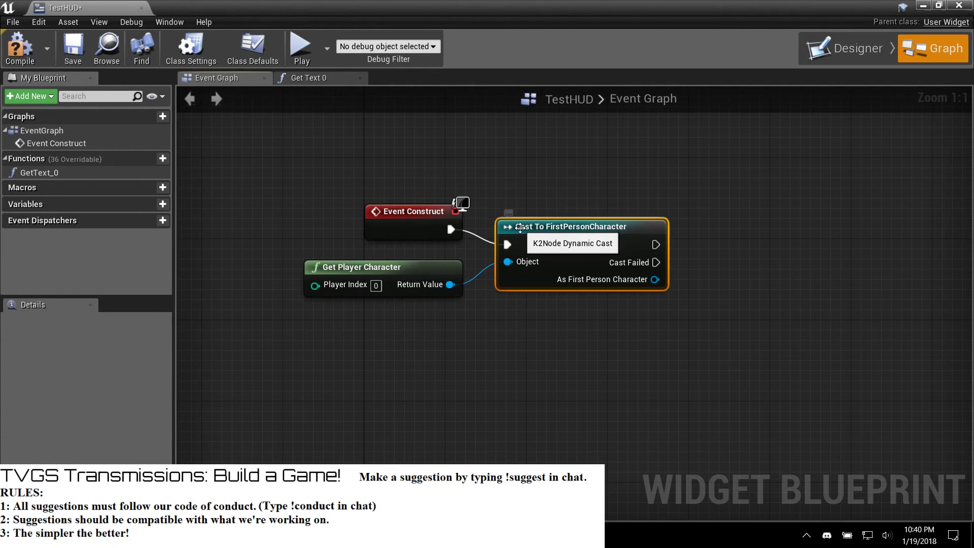
key(Delete)
click(431, 269)
key(Delete)
Step: Add a Get All Actors Of Class node executed by Event Construct
drag(451, 230, 515, 259)
text(get ac)
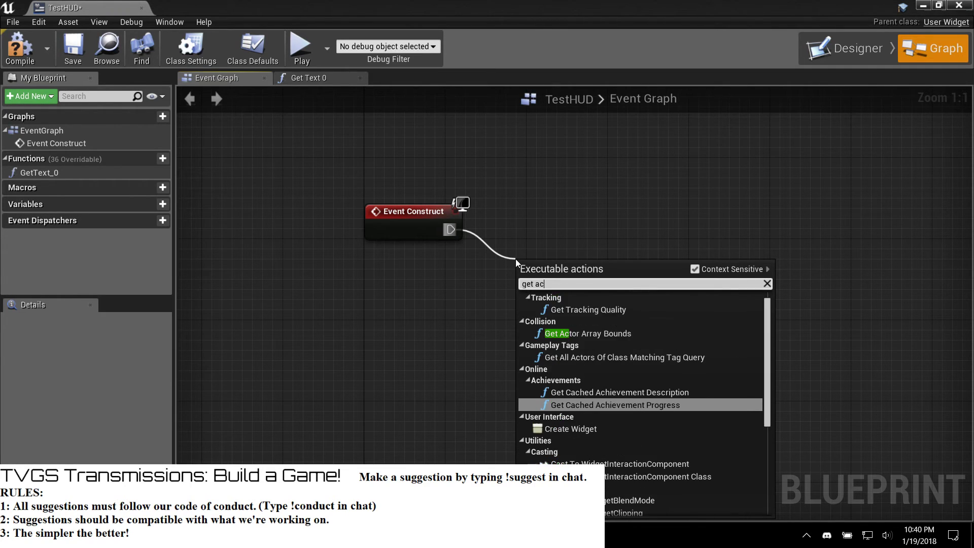
text(tor)
key(Down)
key(Down)
key(Down)
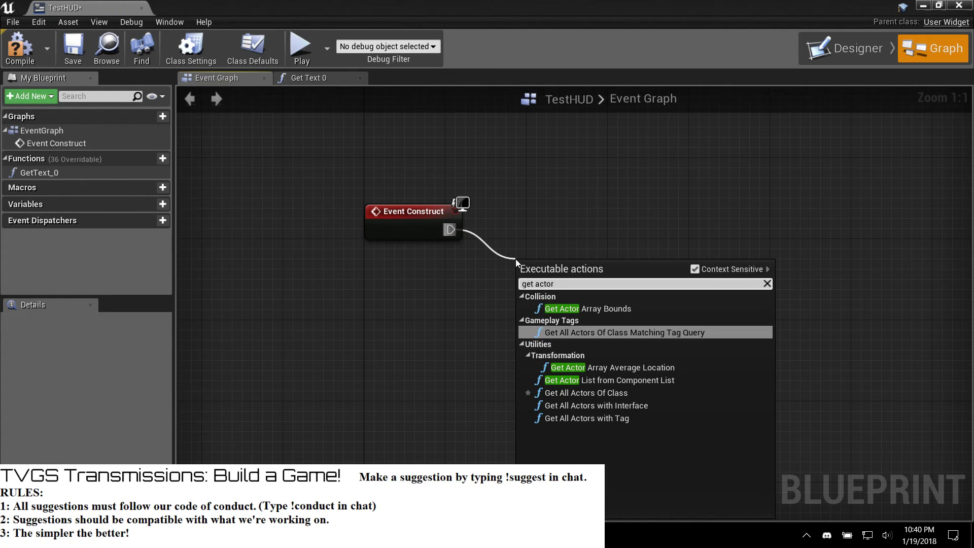
key(Down)
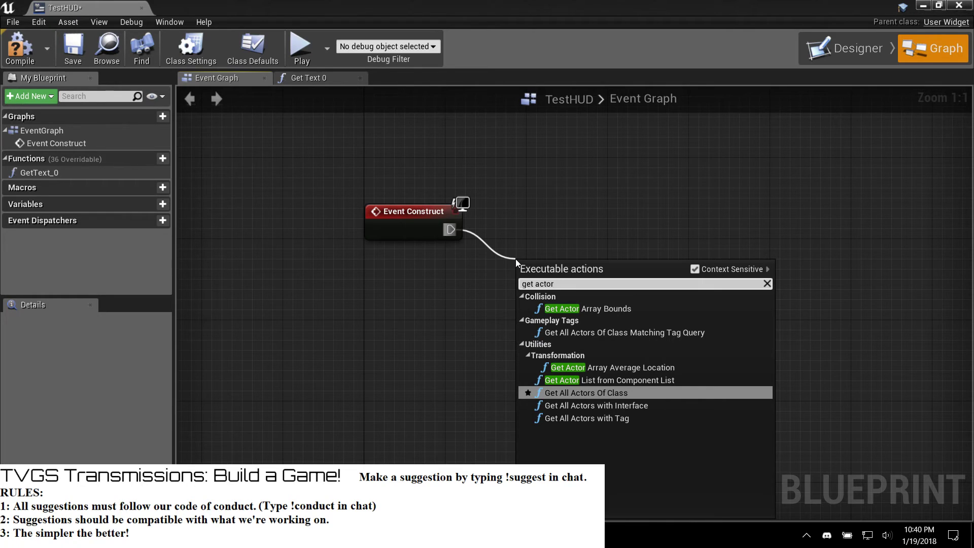
key(Return)
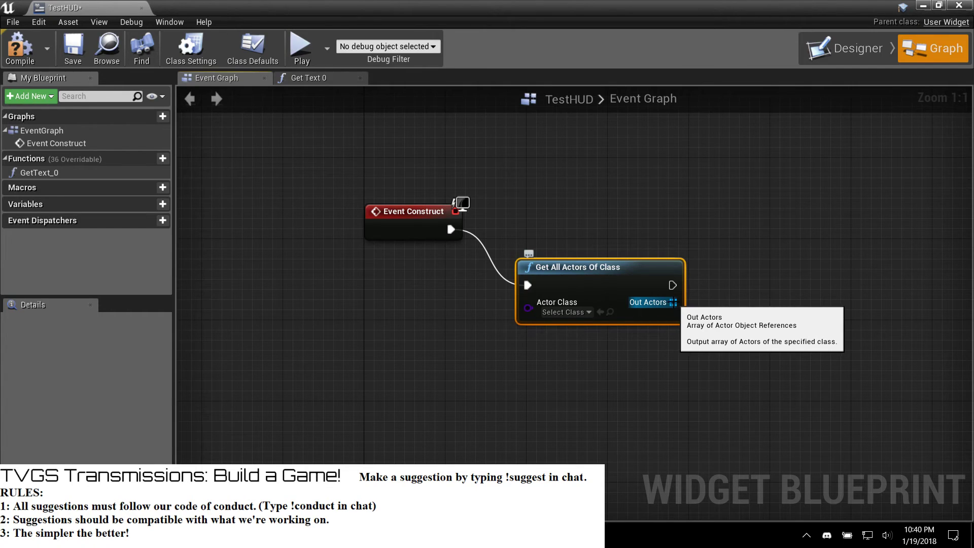
Step: Set the Get All Actors Of Class node's Actor Class to Chin and place the node right beside Event Construct
click(563, 312)
text(wood)
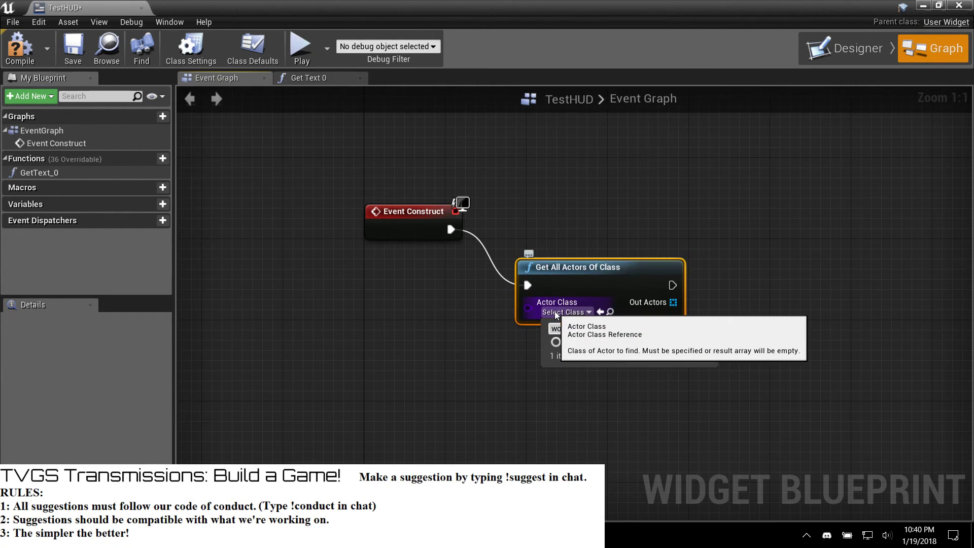
key(BackSpace)
key(BackSpace)
key(BackSpace)
key(BackSpace)
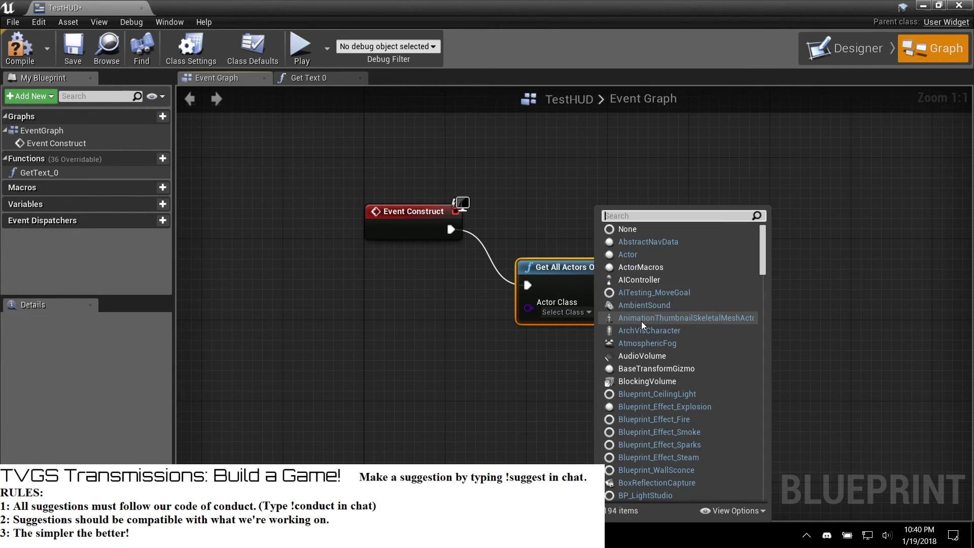
text(chin)
key(Return)
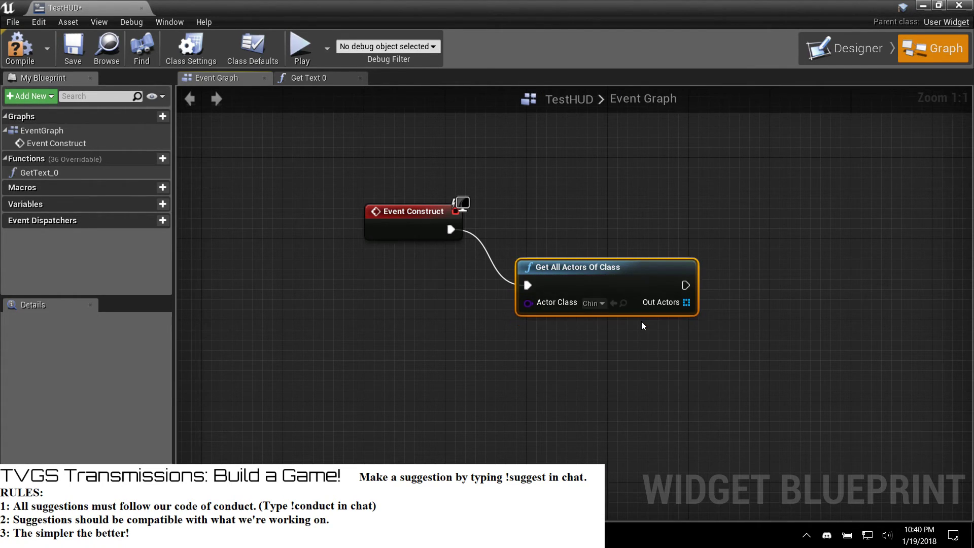
drag(598, 267, 568, 216)
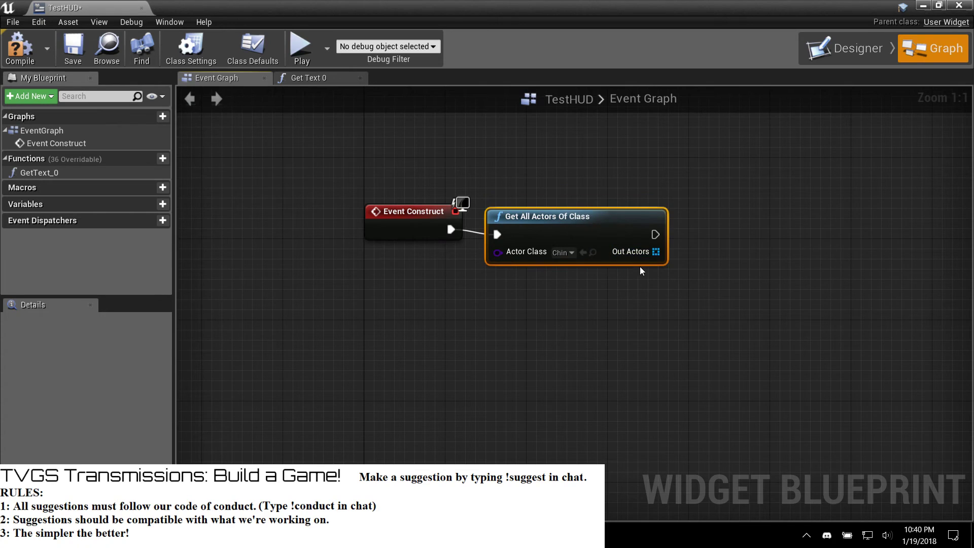
Step: Promote the Out Actors output to a variable named Chins
right_click(645, 251)
click(663, 270)
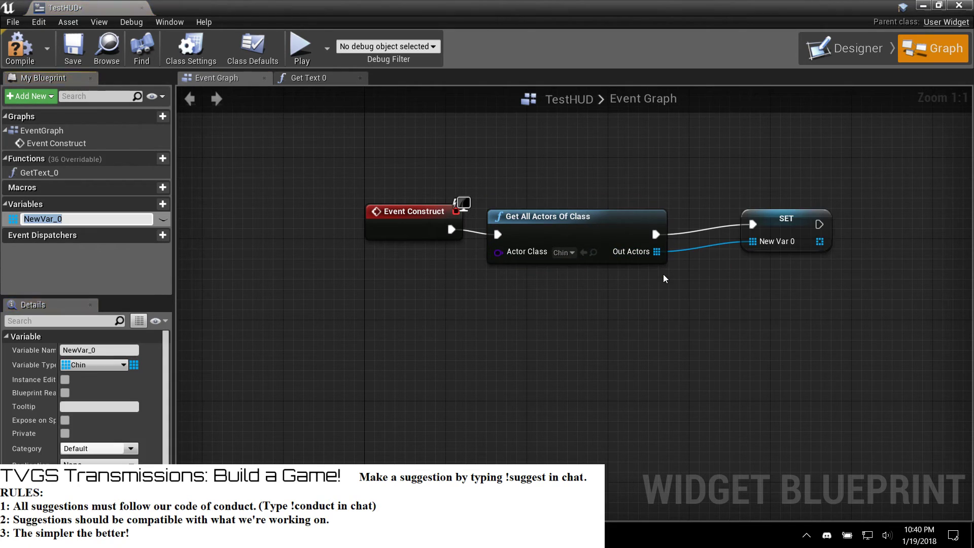
text(Chins)
key(Return)
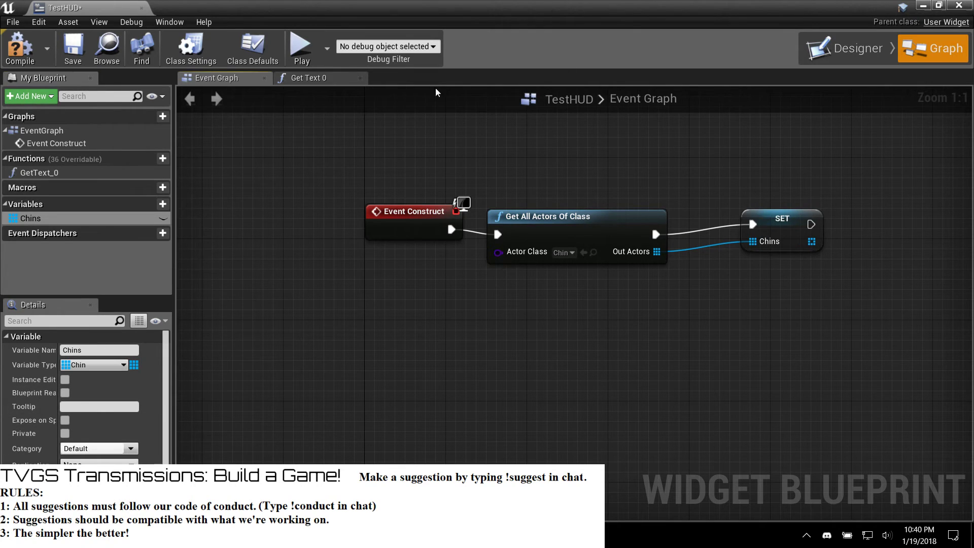
Step: Place a getter for the Chins variable in the Get Text 0 function graph
click(309, 77)
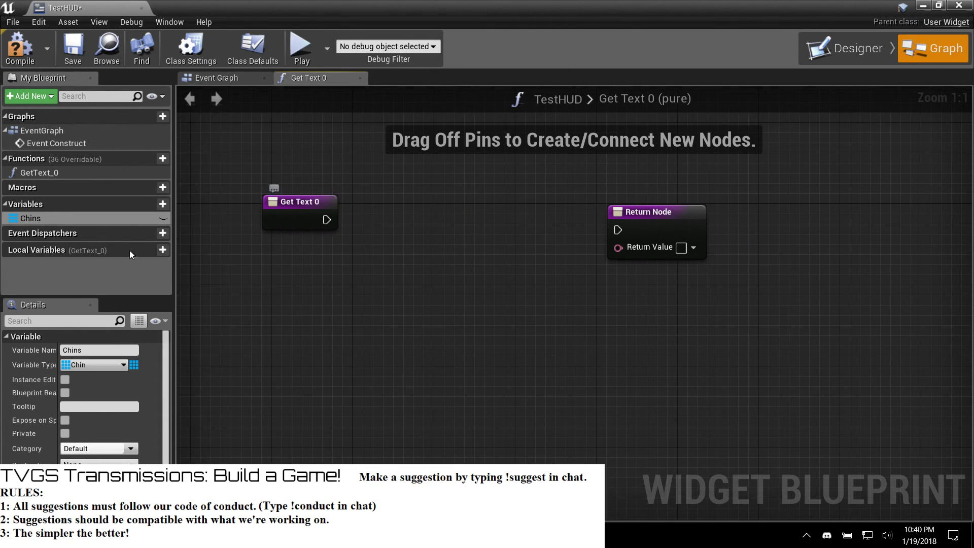
drag(85, 221, 312, 329)
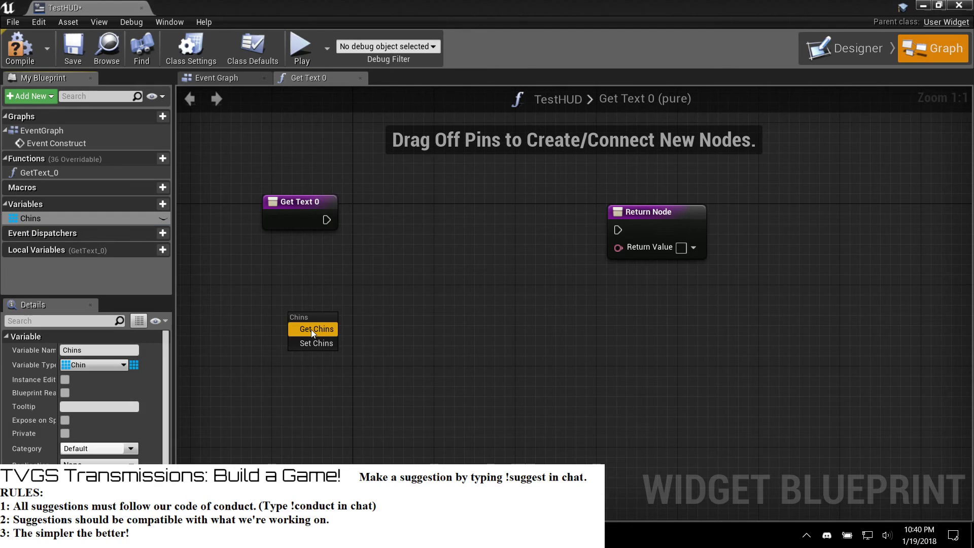
click(312, 330)
Step: Feed the Chins array into a Get (a copy) node and set both nodes side by side below Get Text 0
drag(376, 327, 401, 319)
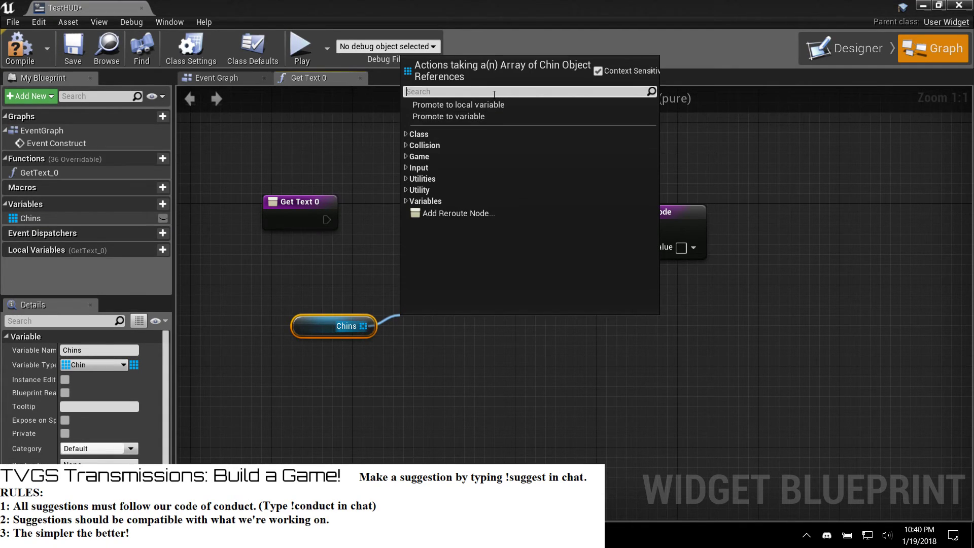
text(fil)
key(BackSpace)
key(BackSpace)
key(BackSpace)
text(get)
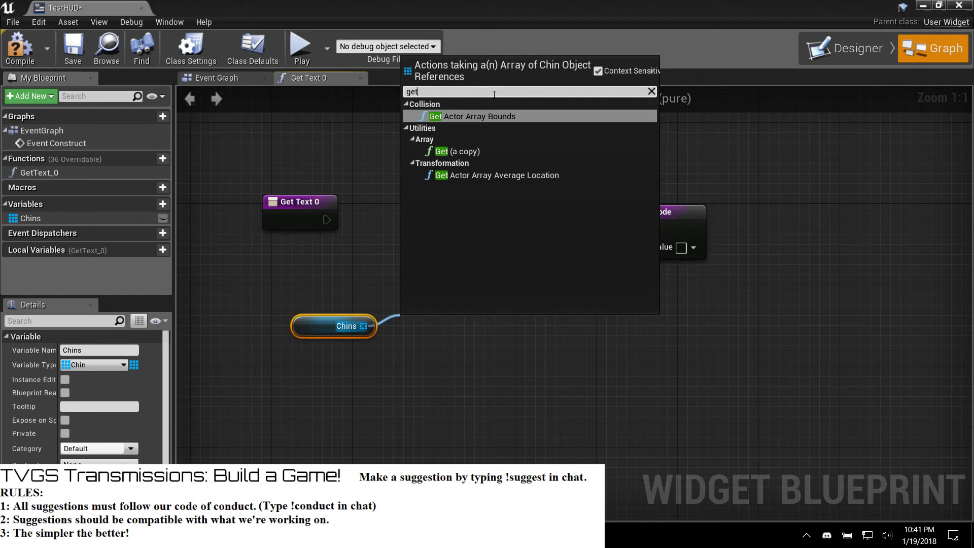
key(Down)
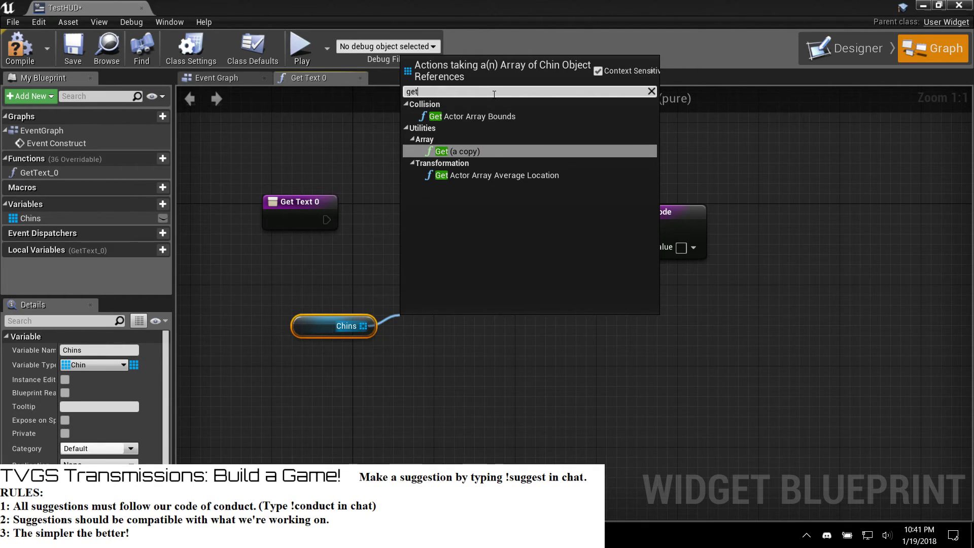
key(Return)
drag(465, 335, 455, 300)
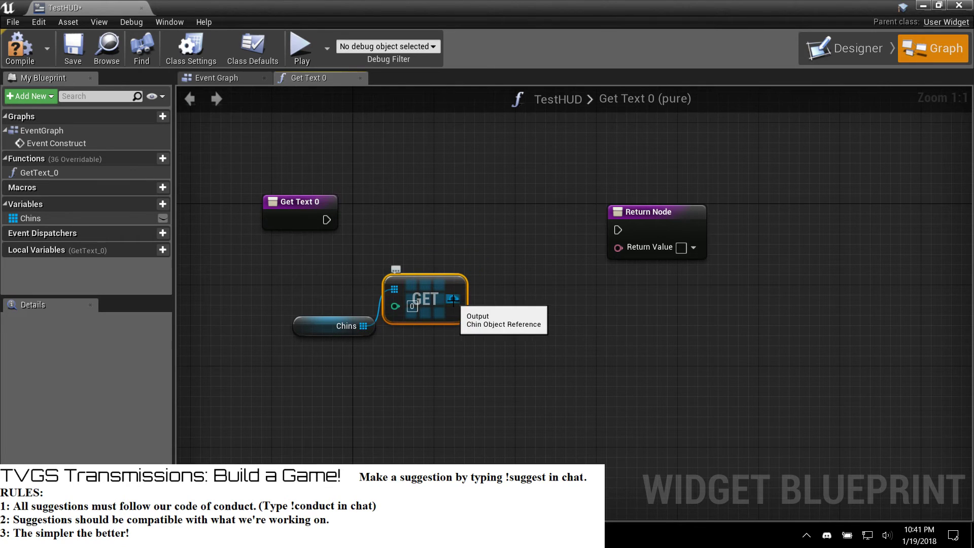
drag(305, 326, 287, 286)
Step: Get the Happiness variable from the array Get node's output and place its node above the Get node
mouse_move(327, 219)
mouse_down()
mouse_move(350, 234)
mouse_move(358, 224)
mouse_move(334, 226)
mouse_up()
drag(454, 299, 485, 274)
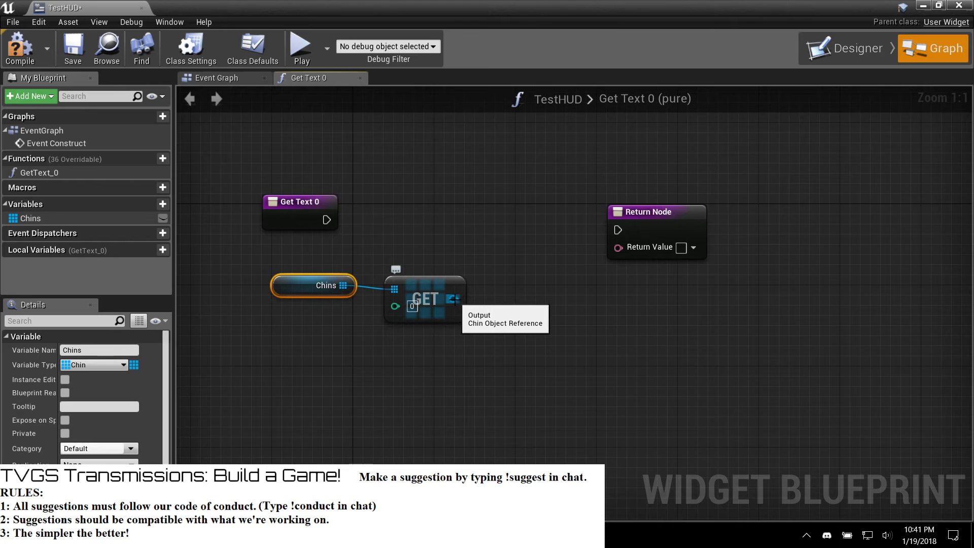
drag(454, 300, 506, 252)
text(happ)
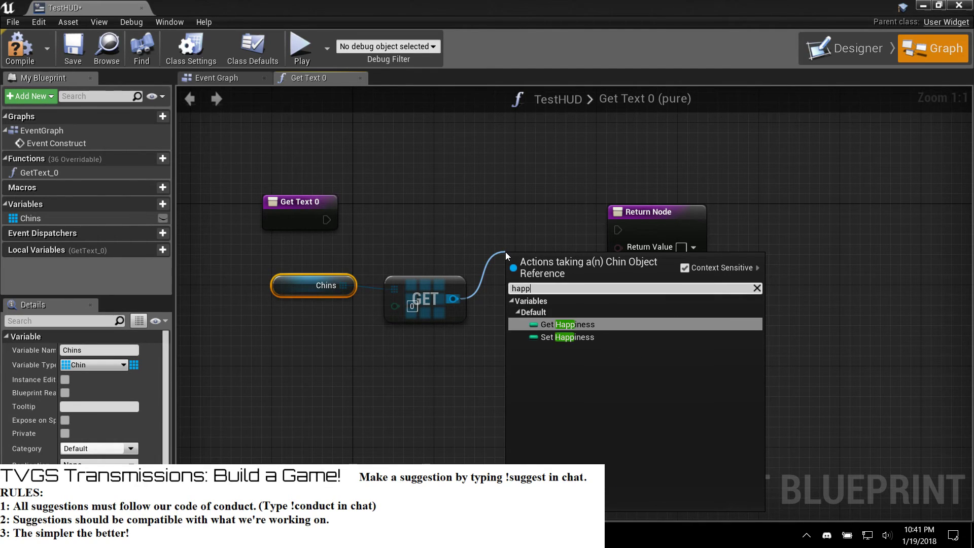
key(Return)
drag(544, 256, 443, 217)
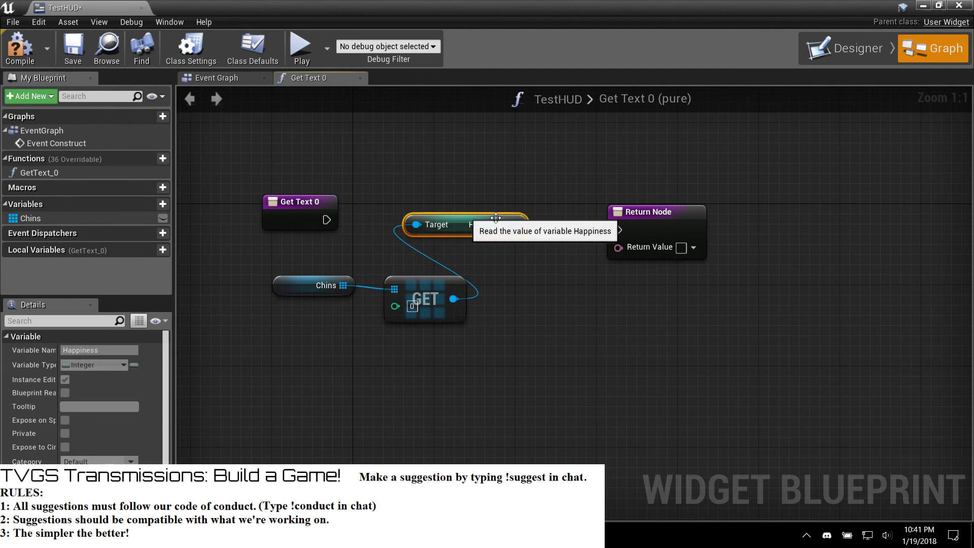
Step: Connect Happiness to the Return Value through a ToText (int) conversion and link Get Text 0's execution to the Return Node
drag(514, 224, 619, 249)
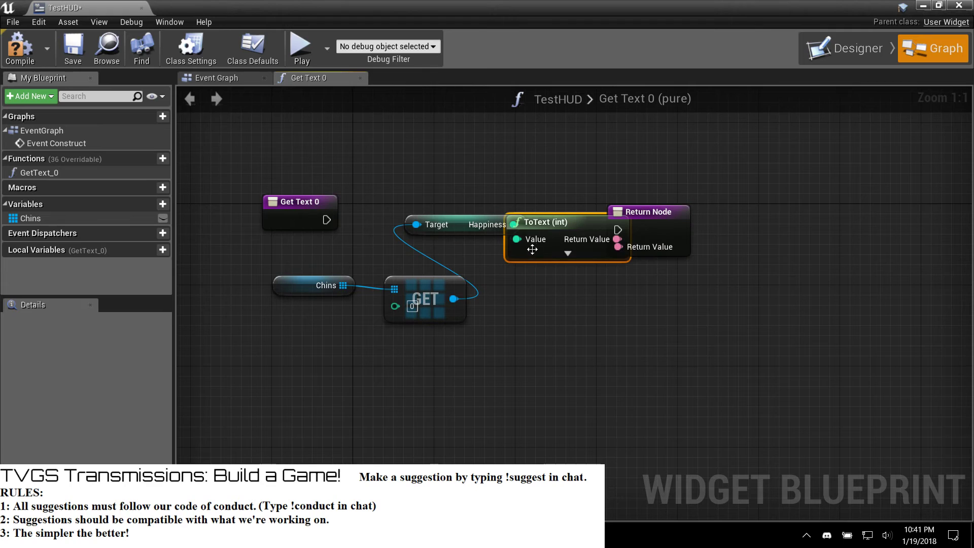
drag(312, 286, 262, 254)
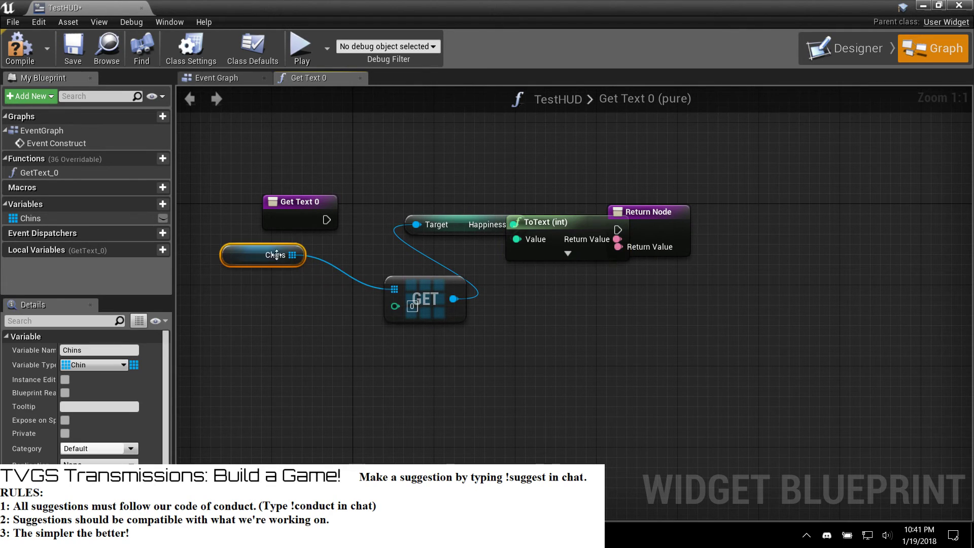
drag(424, 277, 354, 268)
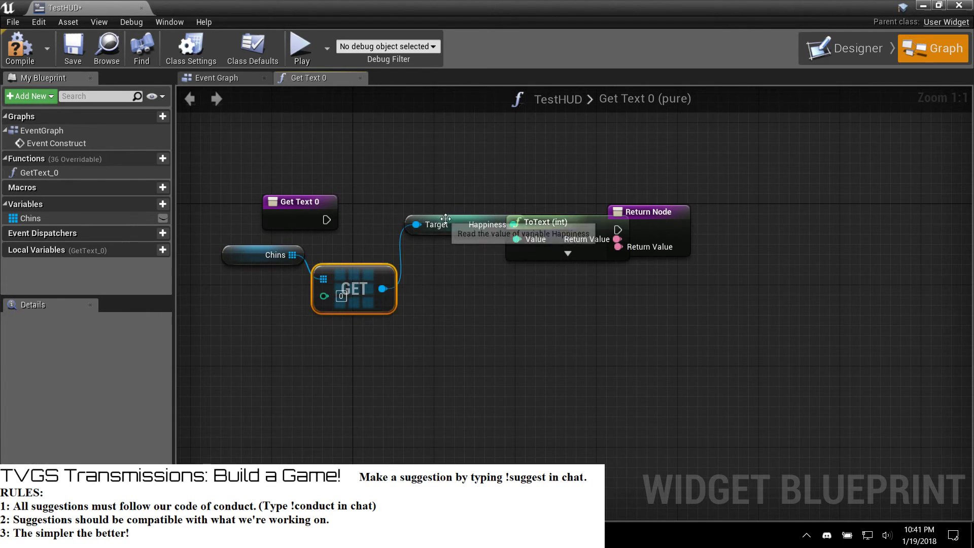
drag(458, 228, 435, 376)
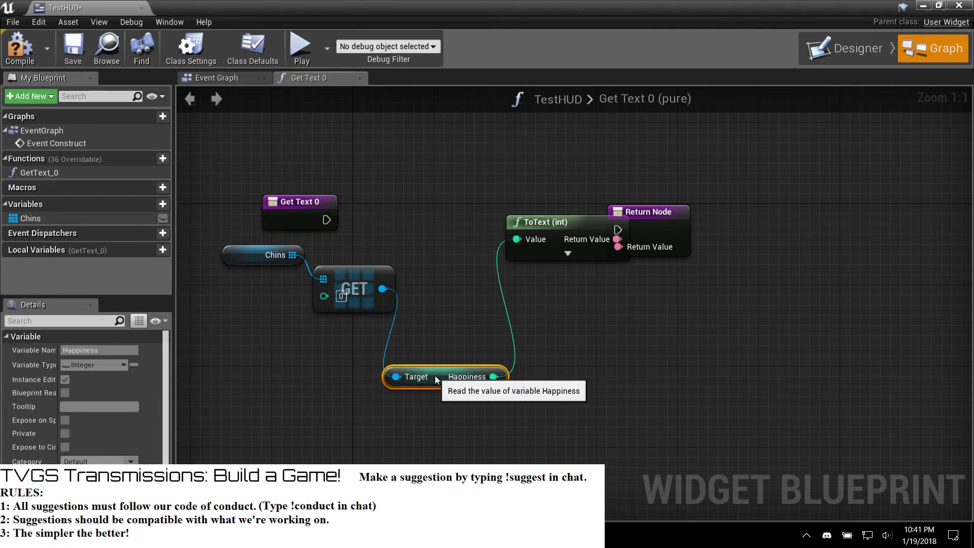
drag(571, 220, 530, 281)
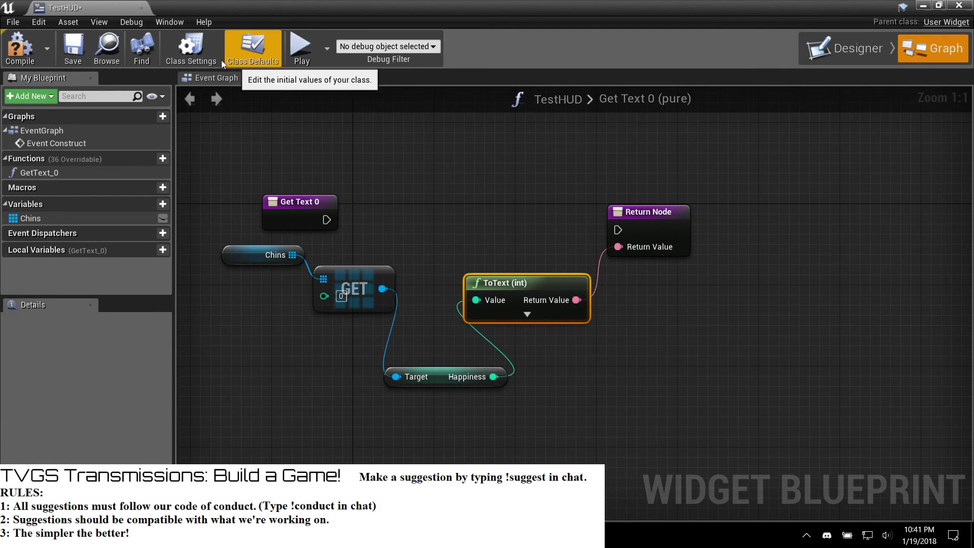
drag(325, 220, 618, 230)
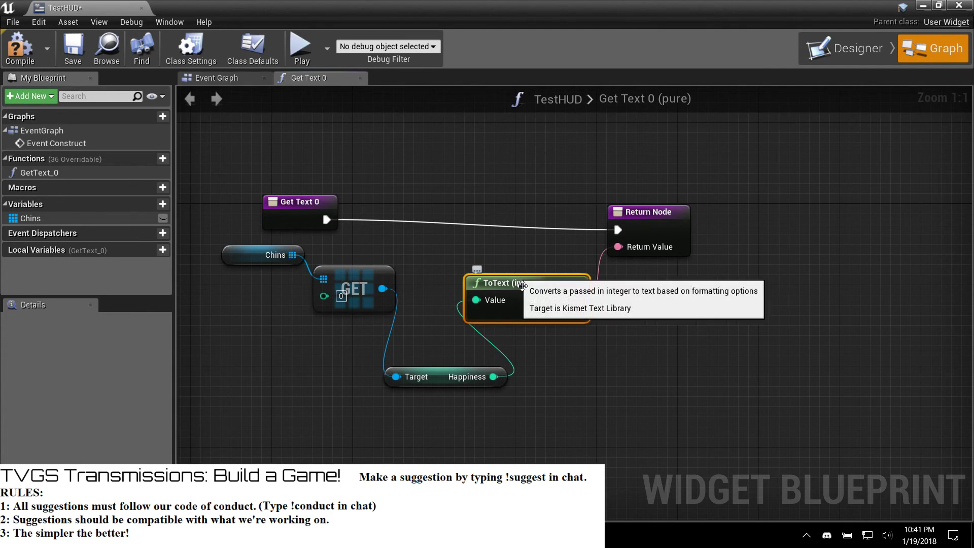
Step: Arrange the Chins, Get, Happiness and ToText nodes in order below the execution wire, and compile and save TestHUD
drag(535, 313, 534, 293)
drag(428, 375, 377, 241)
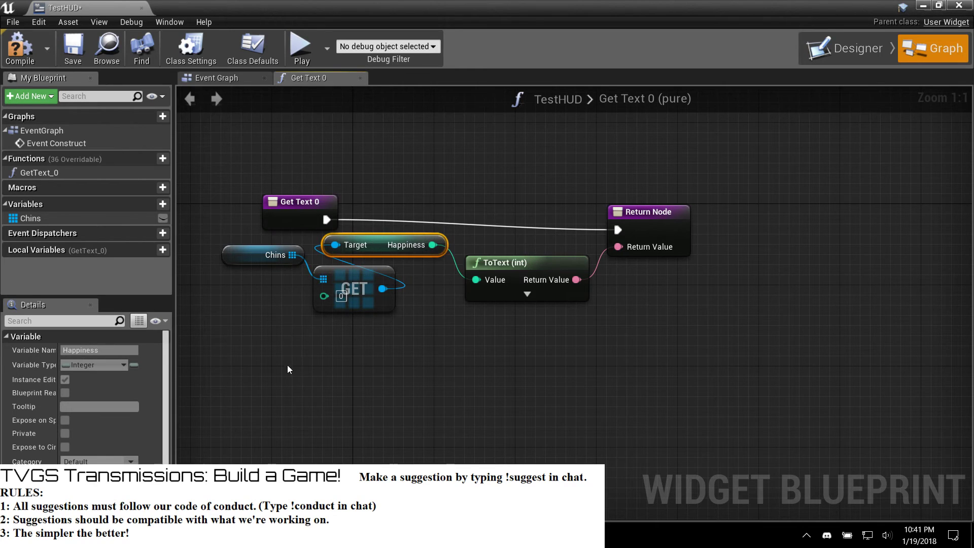
right_drag(287, 360, 435, 361)
drag(401, 244, 382, 294)
drag(485, 285, 383, 253)
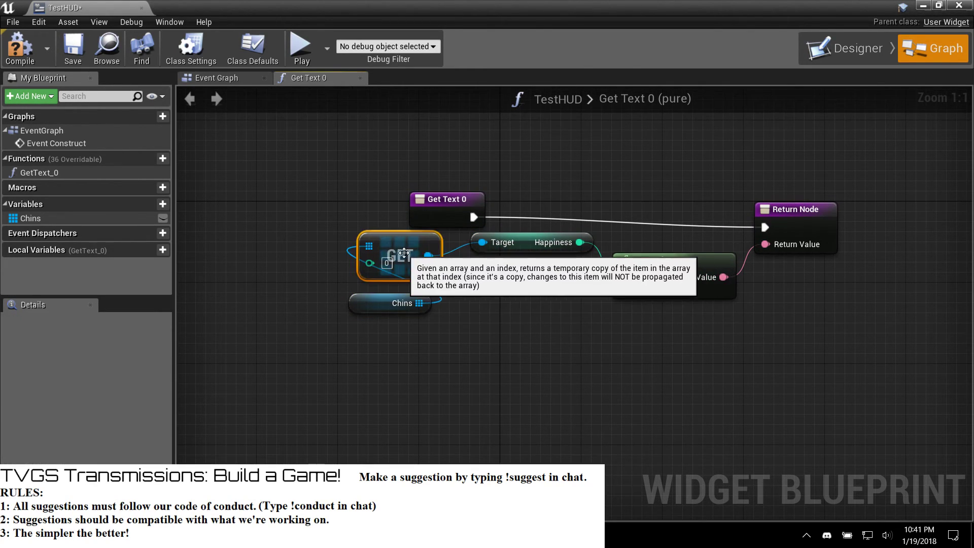
drag(378, 299, 275, 267)
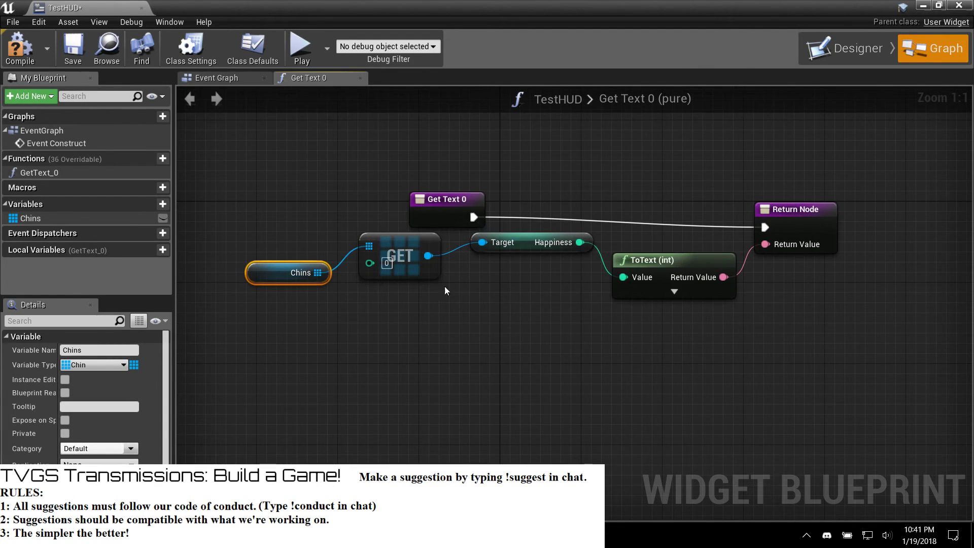
click(21, 51)
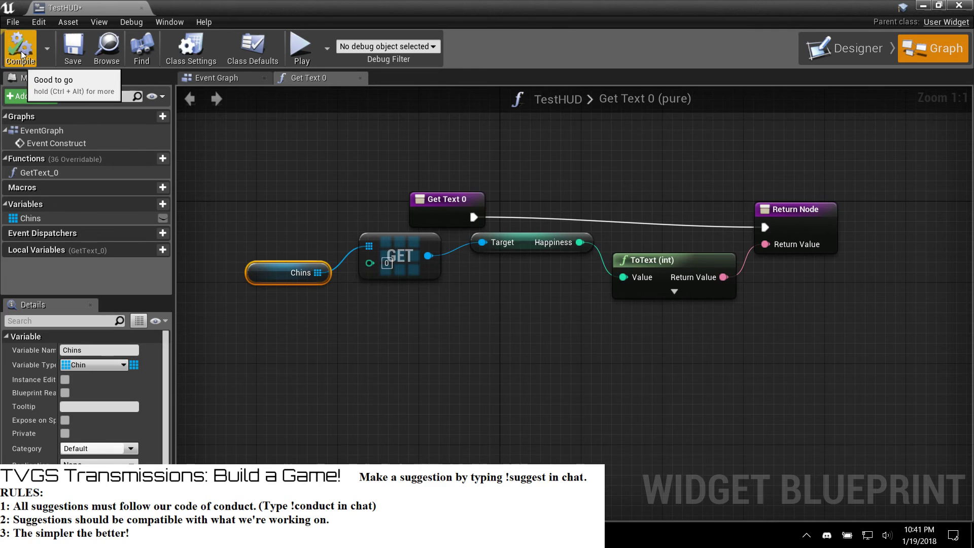
click(71, 49)
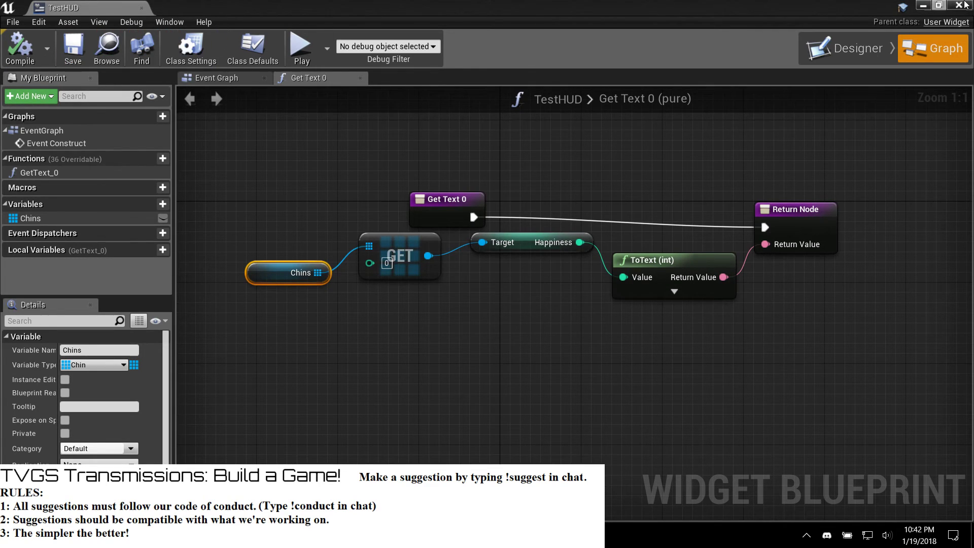
Step: In the Designer, shrink the text block to about 184 by 37 and move it to X 164, Y 48
click(845, 49)
click(305, 147)
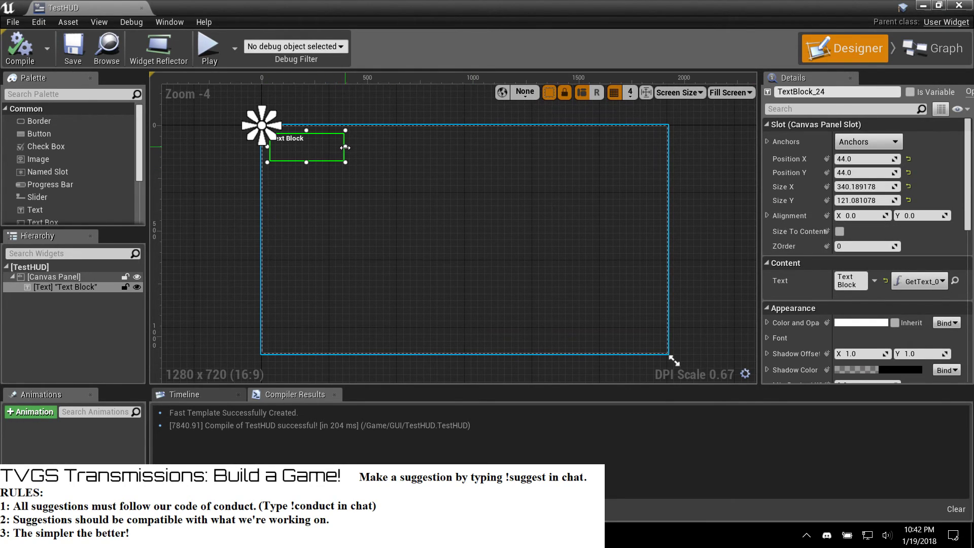
drag(345, 162, 317, 149)
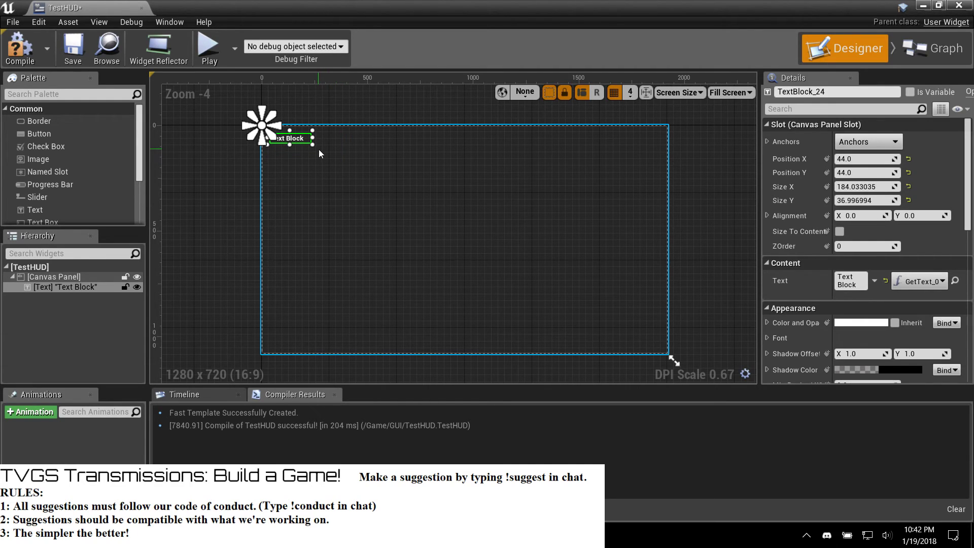
drag(303, 143, 328, 145)
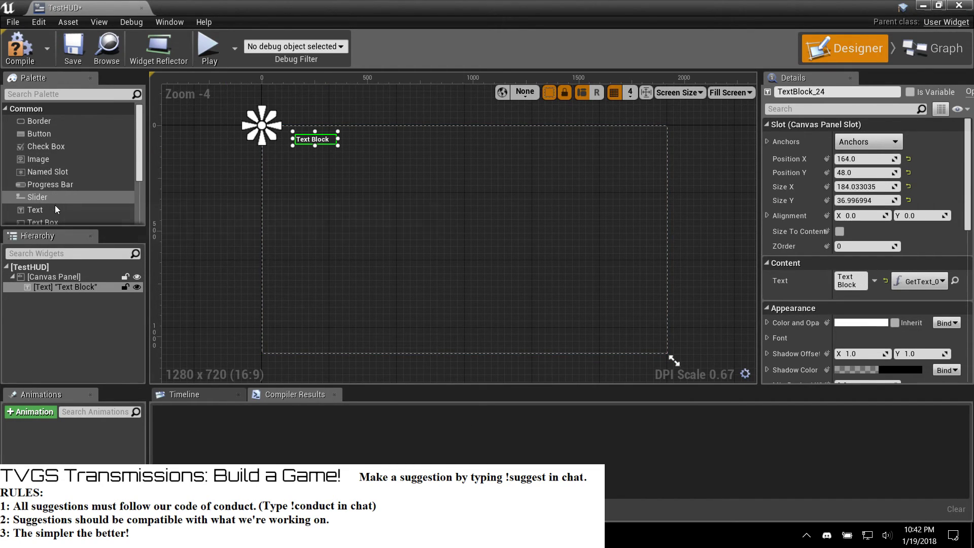
Step: Add a second text block to the canvas below the existing one, at about X 228, Y 180
drag(35, 210, 307, 163)
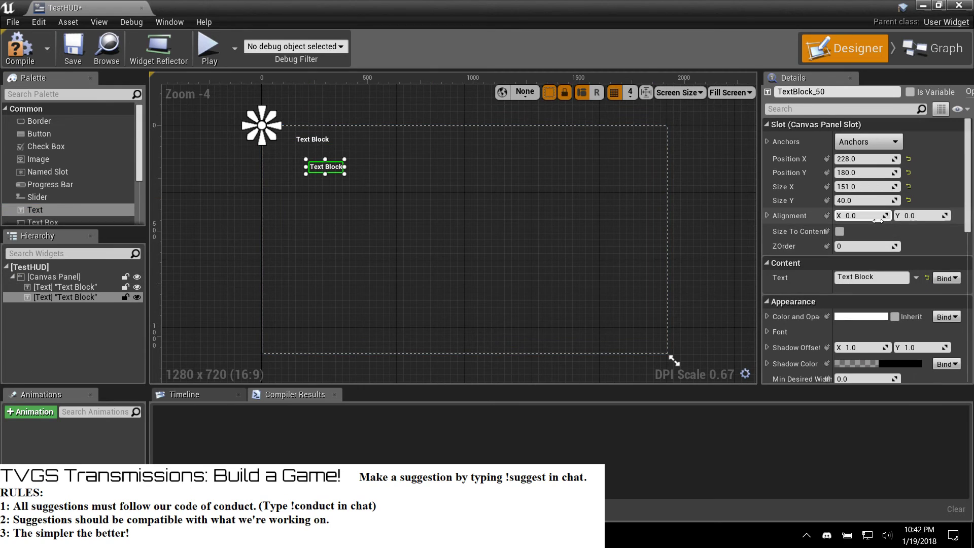
click(853, 277)
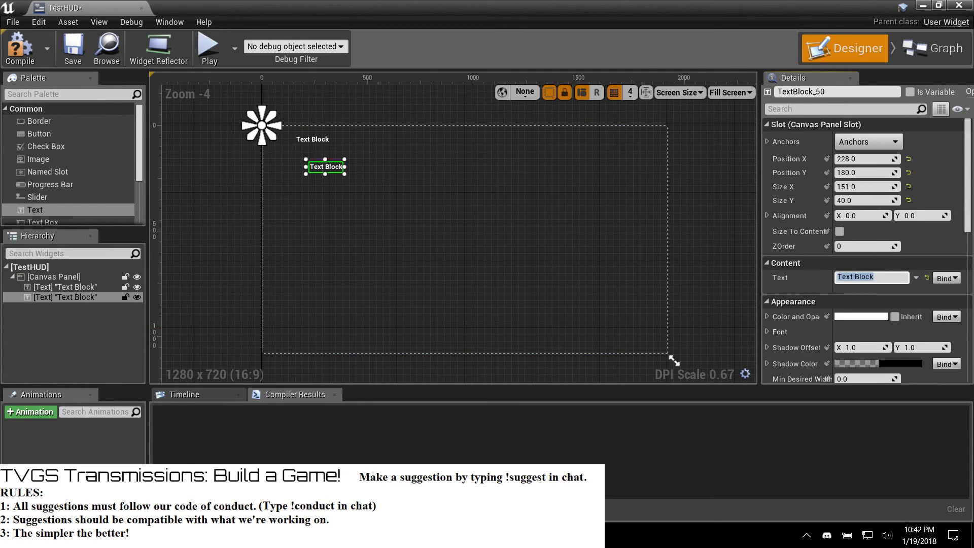
Step: Switch to the web browser and check the spelling of "chinchilla" in the search suggestions
key(alt+Tab)
click(812, 27)
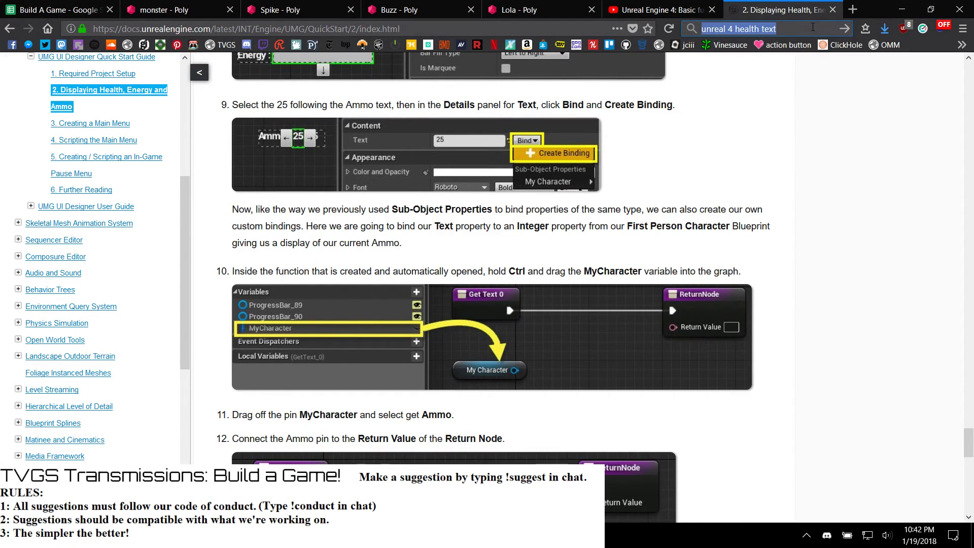
text(chinchilla)
key(Down)
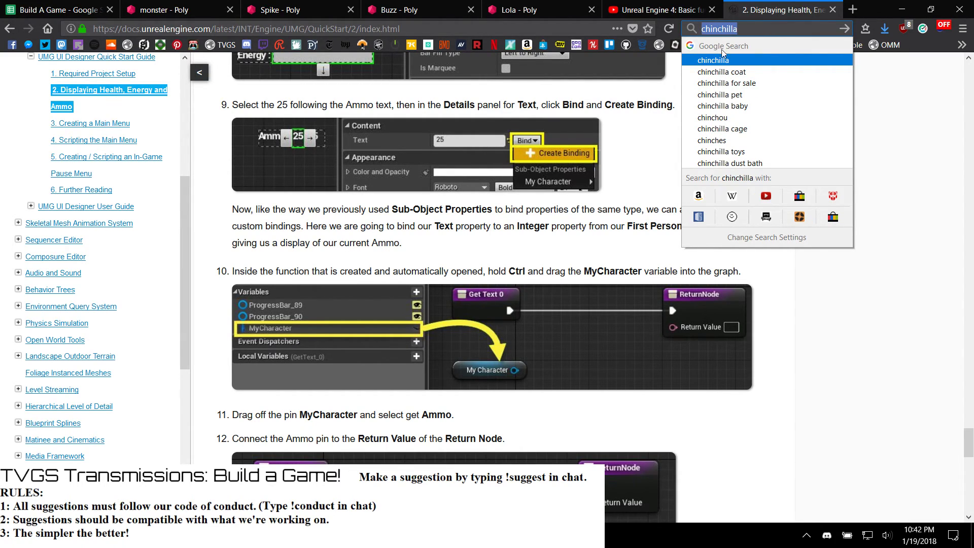
key(alt+Tab)
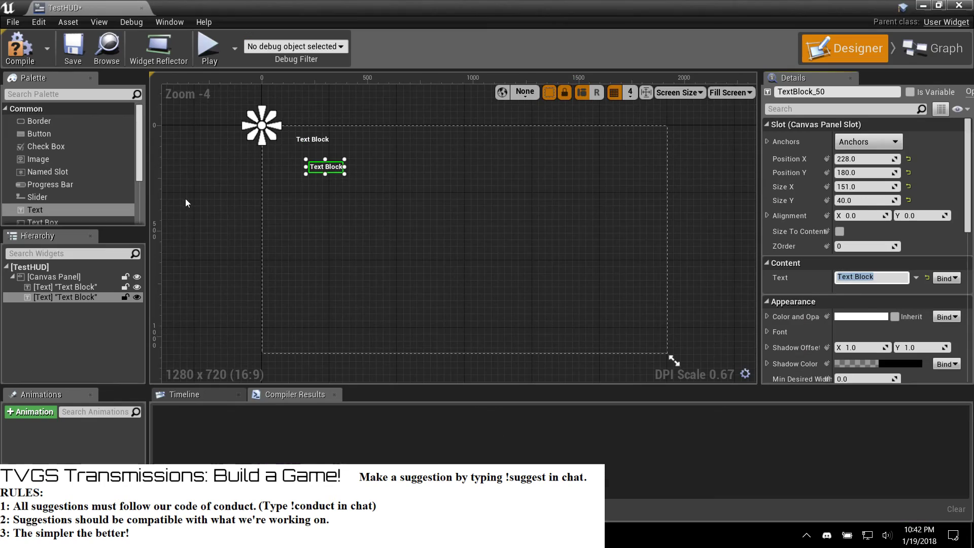
Step: Set the new text block's text to "Happy Levels:"
text(chinchilla)
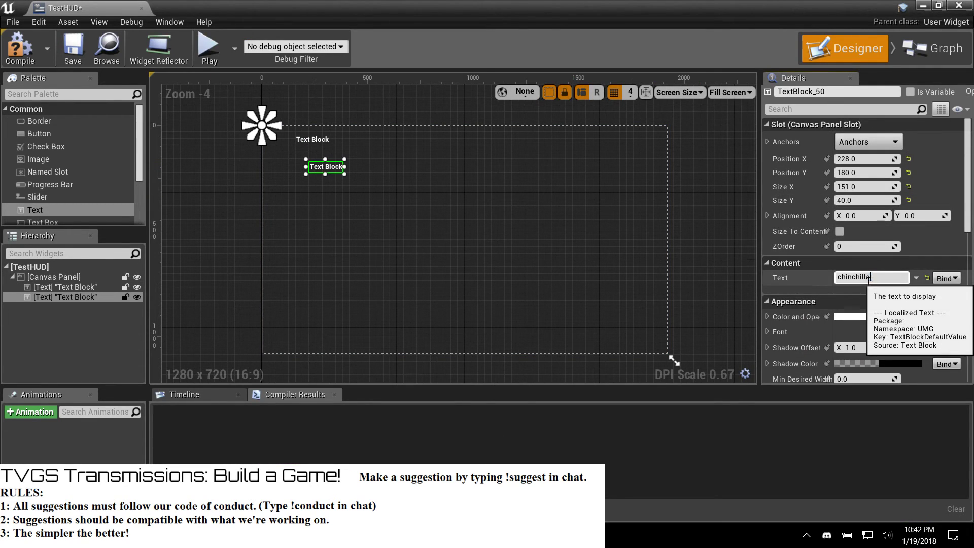
drag(837, 278, 927, 285)
text(Happy )
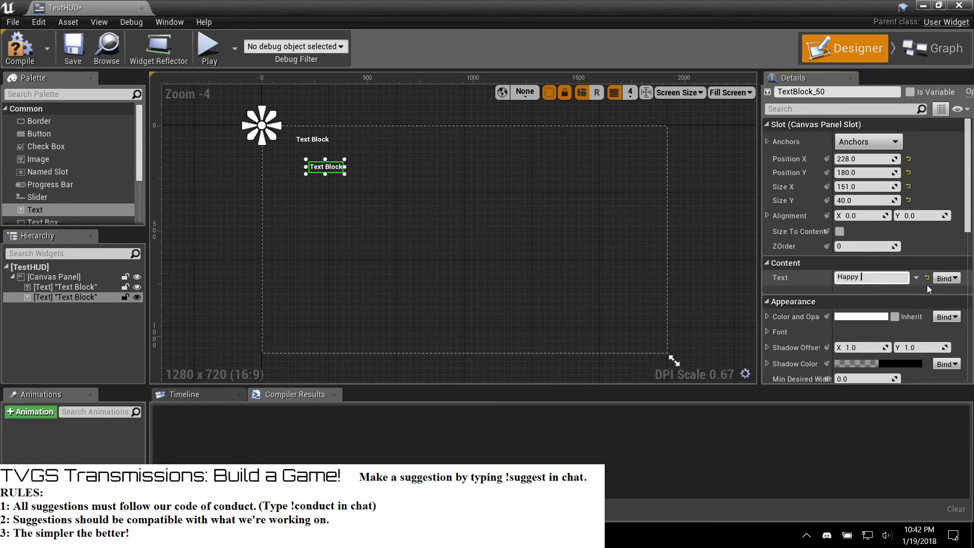
text(Levels:)
click(558, 234)
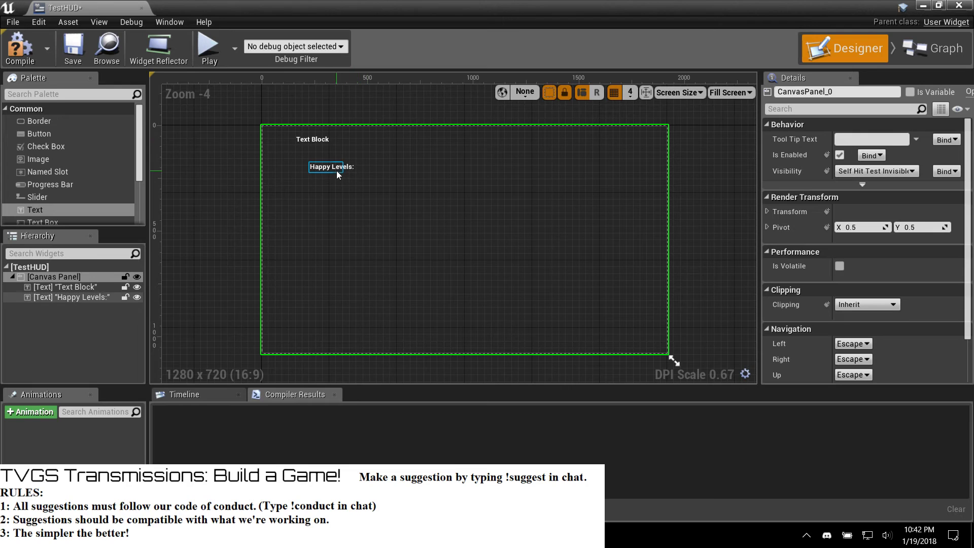
Step: Move the "Happy Levels:" text block near the canvas's upper-left corner at X 72 and set its Position Y to 50
drag(326, 170, 296, 139)
scroll(245, 133, up, 5)
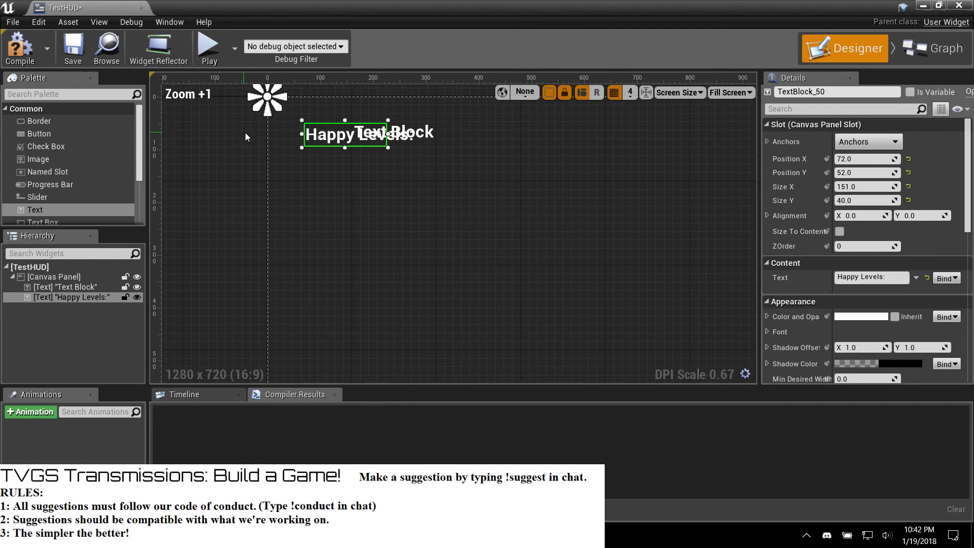
scroll(340, 142, up, 5)
right_drag(388, 149, 375, 252)
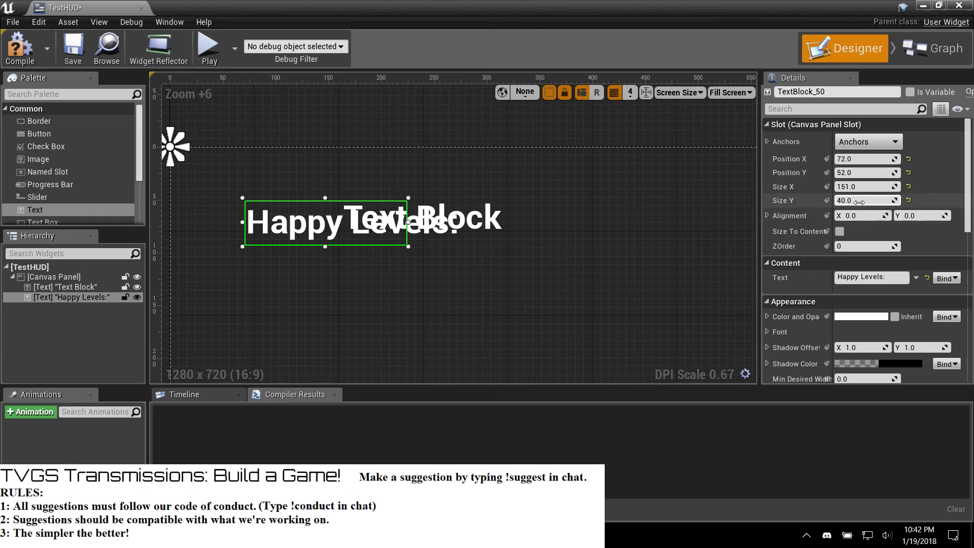
click(863, 172)
text(50)
key(Return)
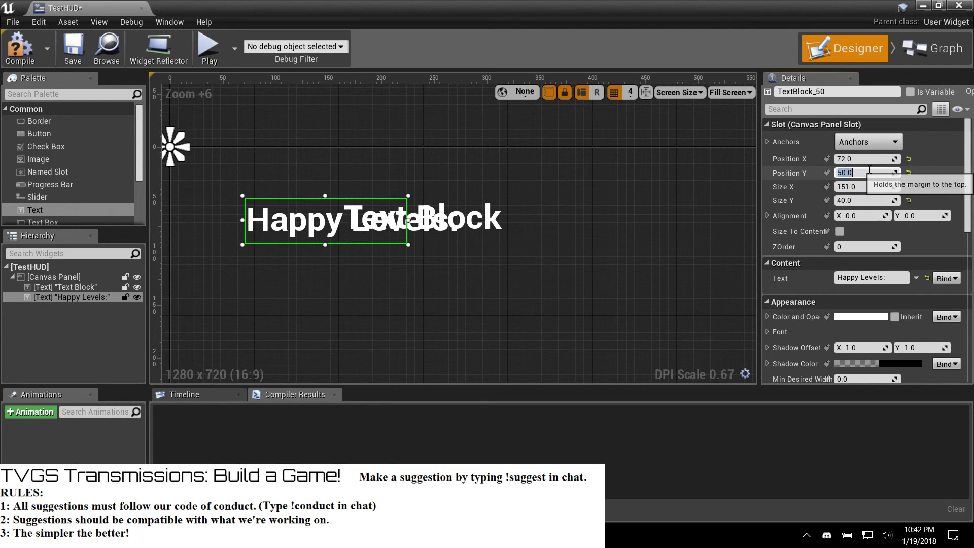
Step: Place the bound text block directly beside the "Happy Levels:" label at about X 276 and set its Position Y to 50
click(472, 218)
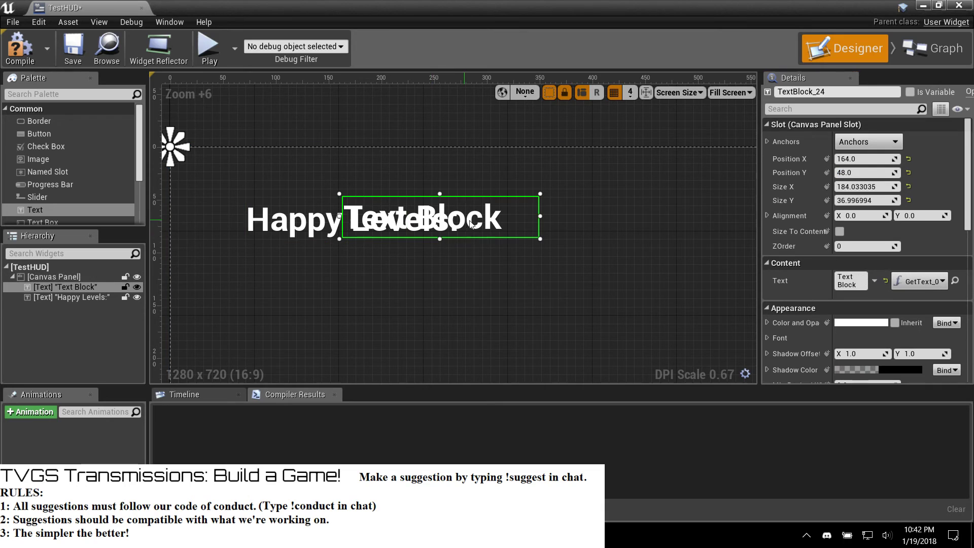
click(863, 172)
text(50)
key(Return)
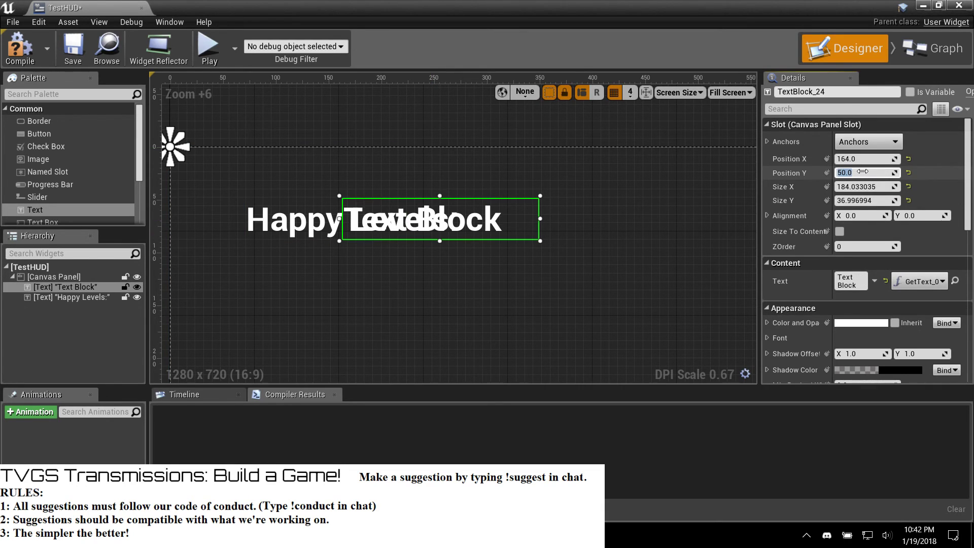
drag(507, 222, 617, 222)
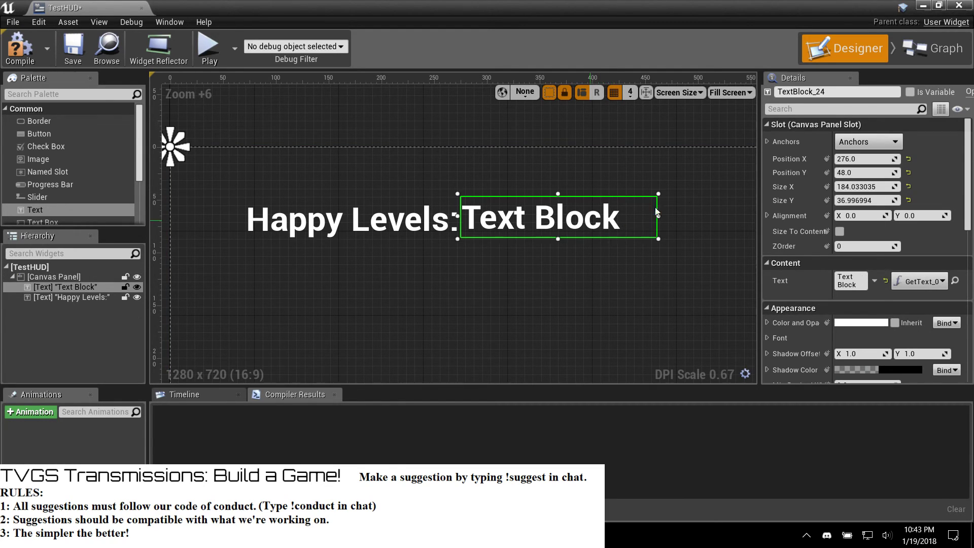
click(864, 171)
text(50)
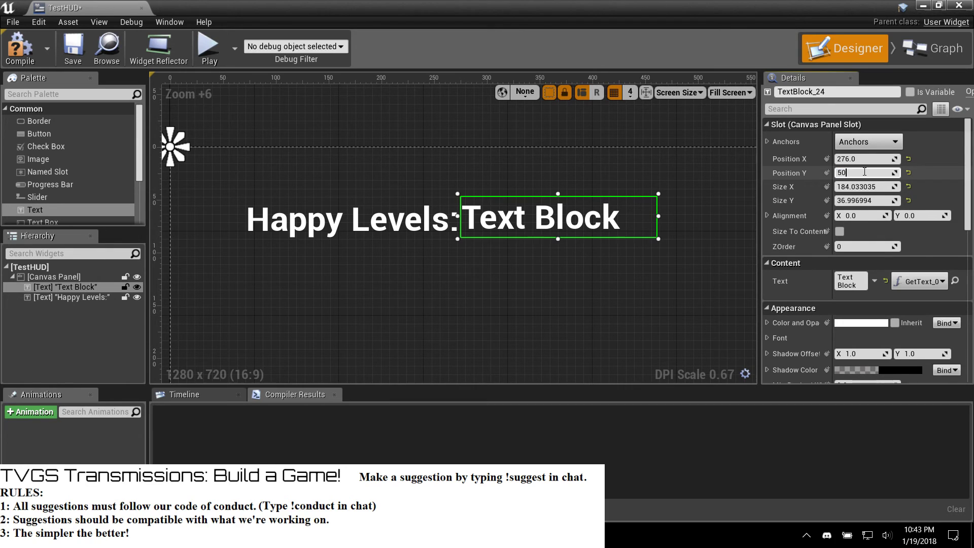
key(Return)
Step: Set the bound text block's placeholder text to "0"
scroll(849, 280, down, 2)
click(854, 283)
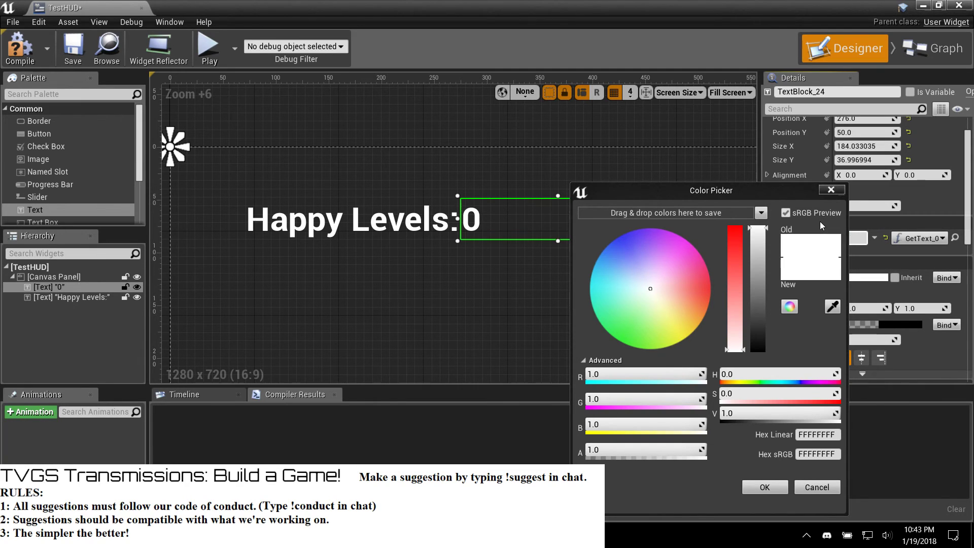
click(408, 294)
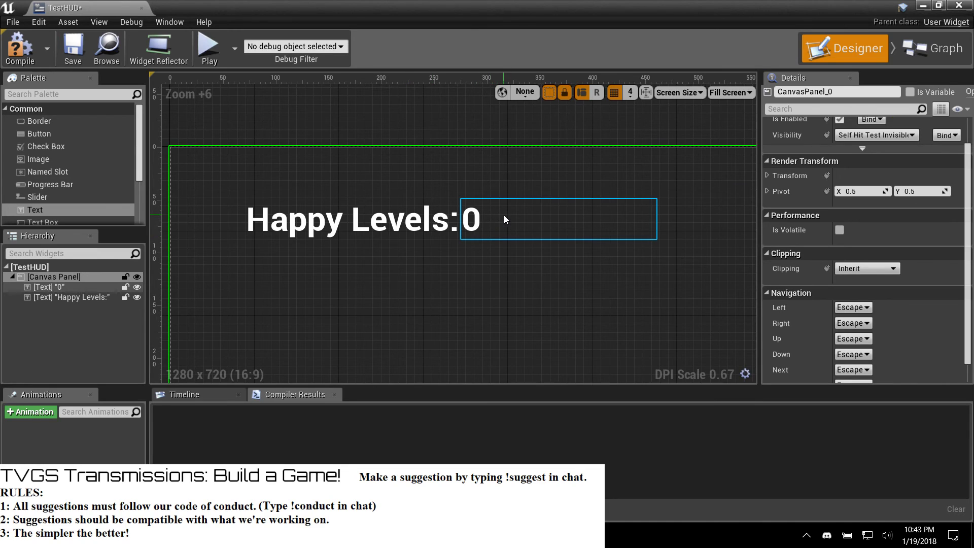
click(505, 219)
click(426, 225)
scroll(424, 223, up, 1)
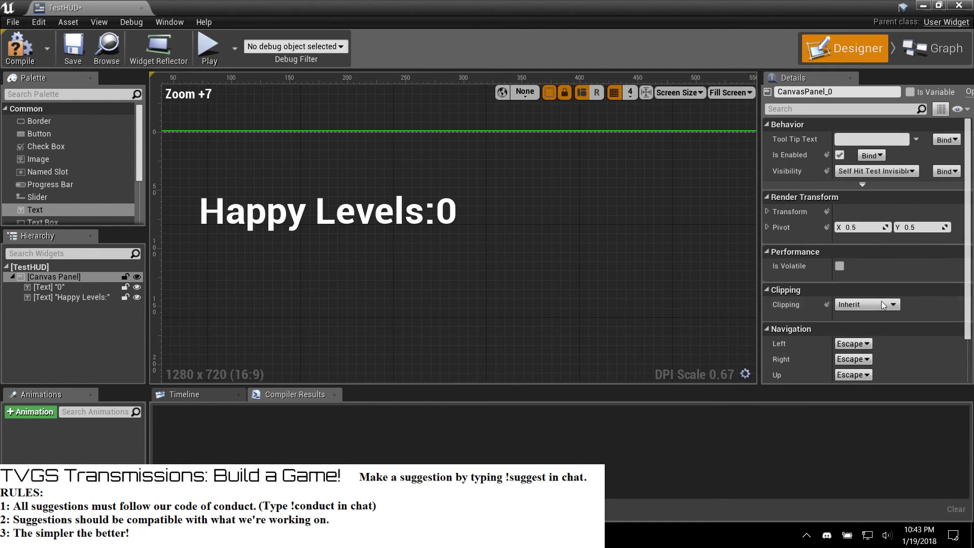
Step: Widen the "Happy Levels:" text block and set its Size X to 200
click(351, 215)
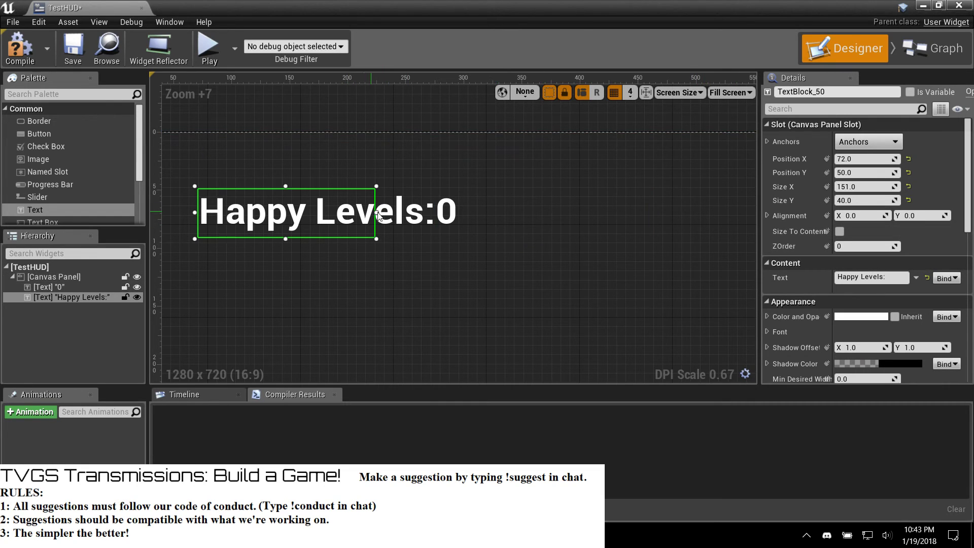
drag(377, 213, 418, 214)
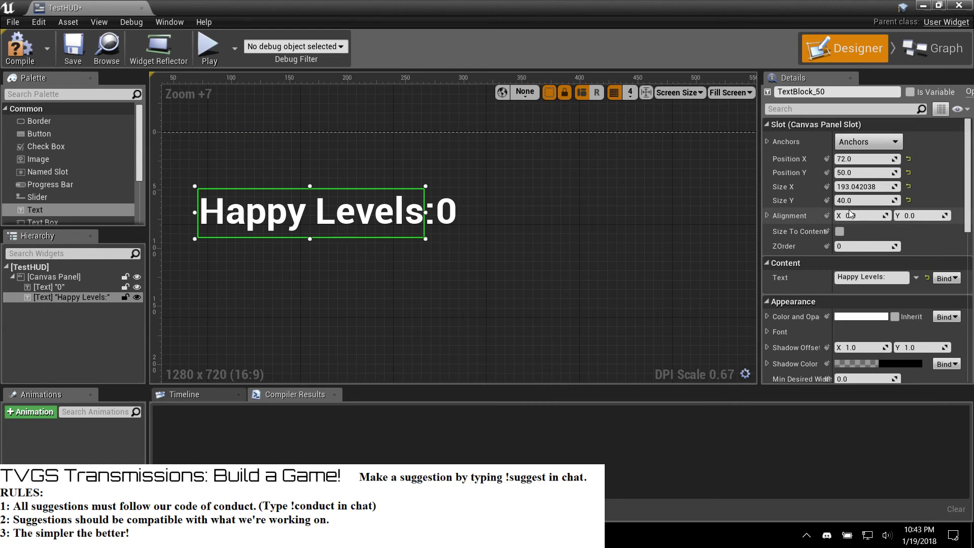
click(871, 188)
text(200)
key(Return)
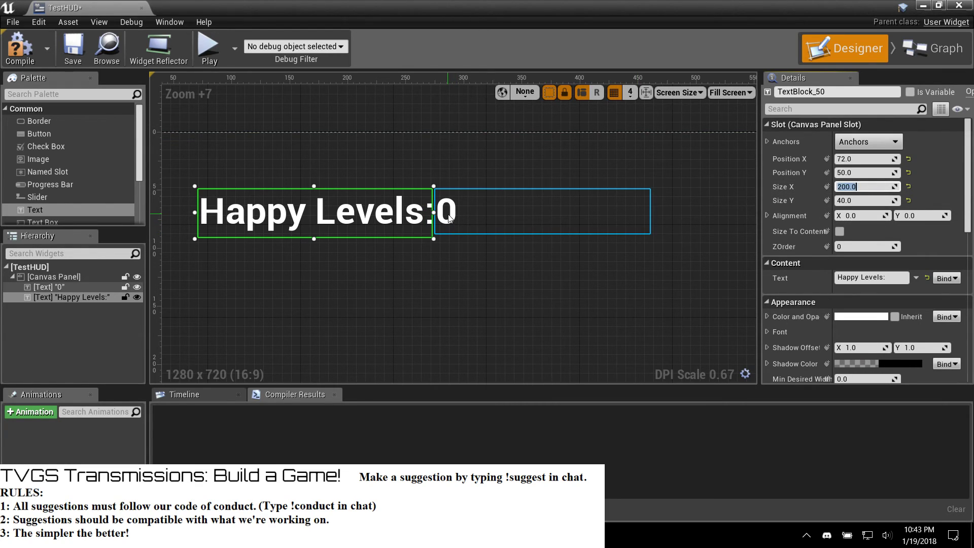
click(429, 200)
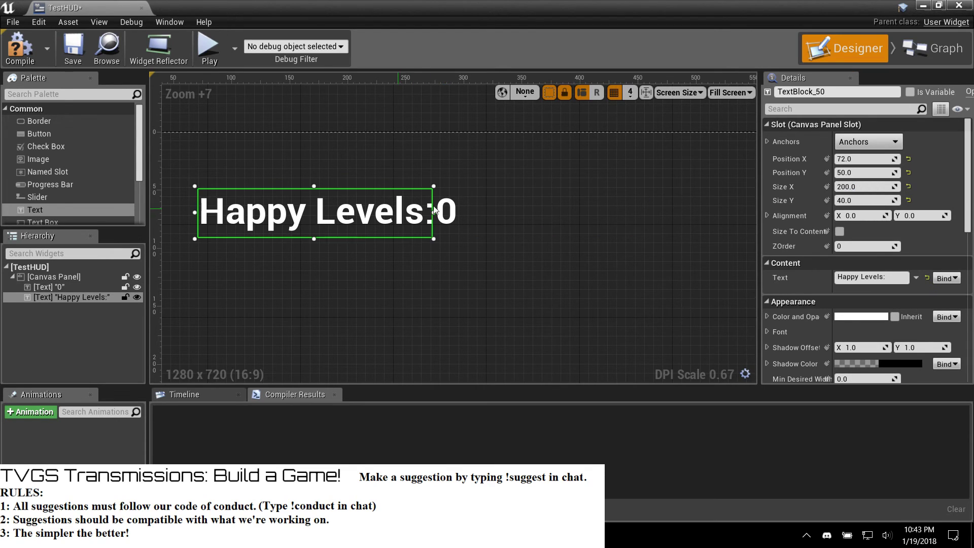
Step: Set the "0" text block's Position X to 272 and adjust it to 273
click(512, 209)
click(849, 160)
click(847, 159)
text(2)
key(Return)
click(846, 159)
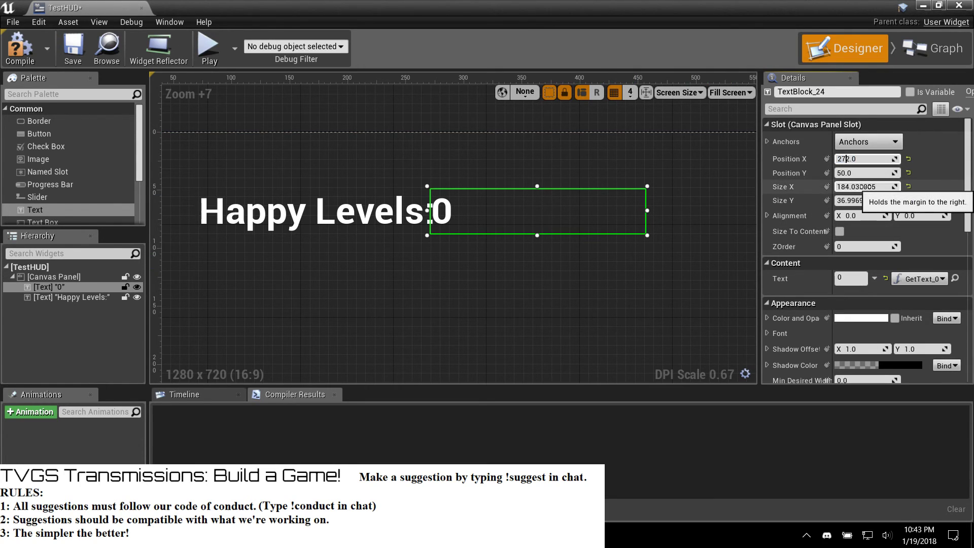
key(Delete)
text(3)
key(Return)
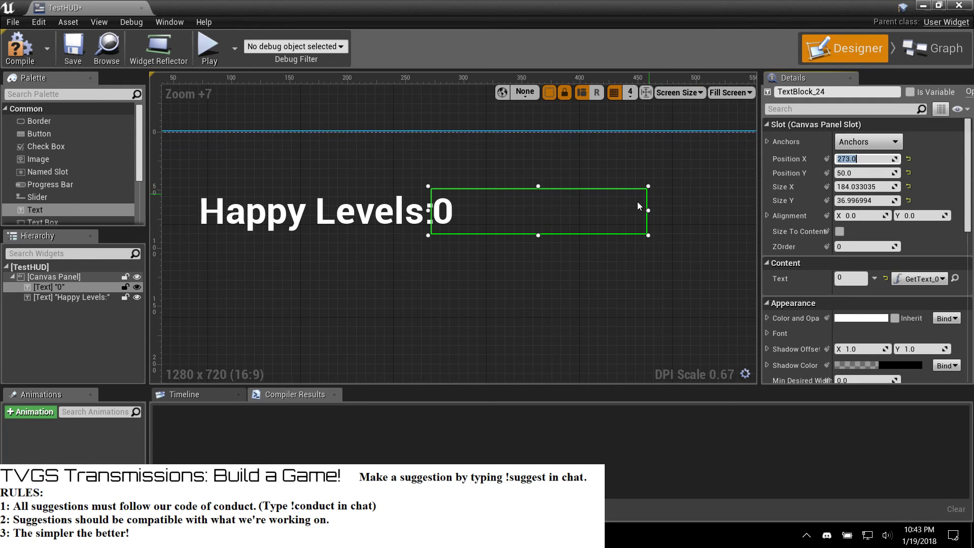
Step: Resize the "0" text block to Size X 200 and Size Y 40
click(869, 186)
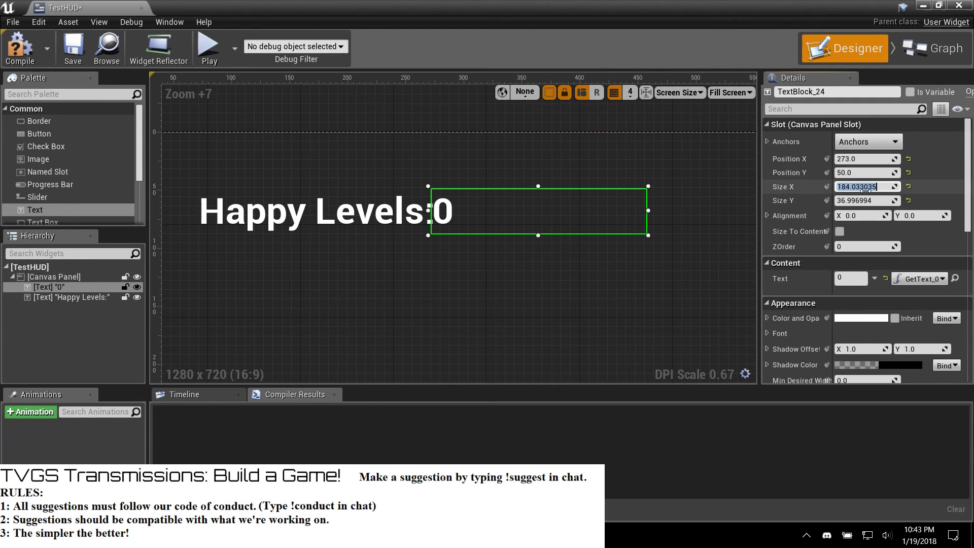
text(200)
key(Return)
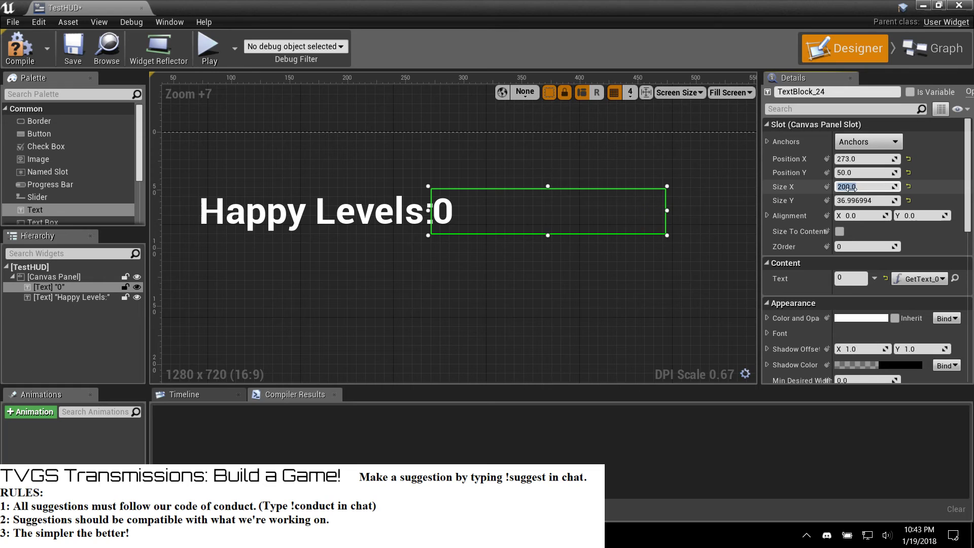
click(406, 218)
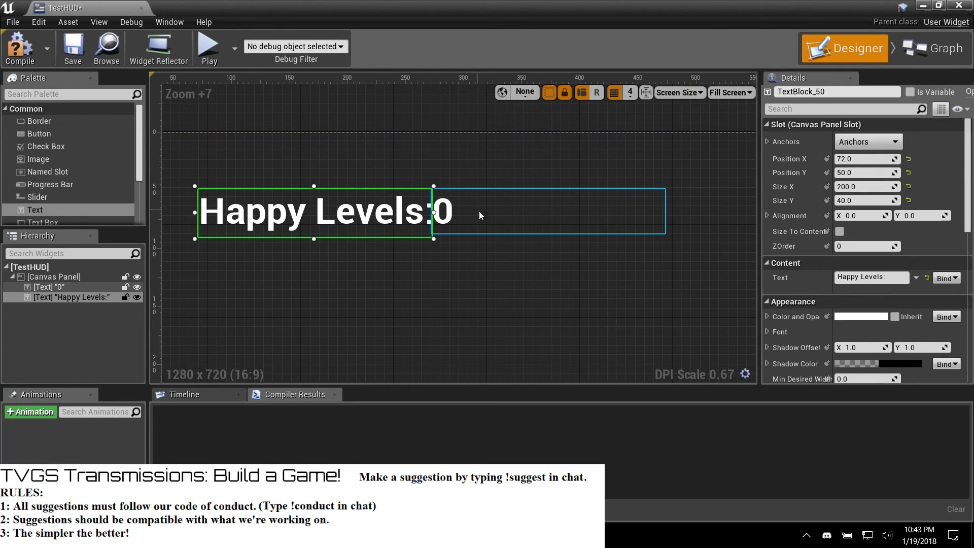
click(479, 211)
click(852, 200)
text(40)
key(Return)
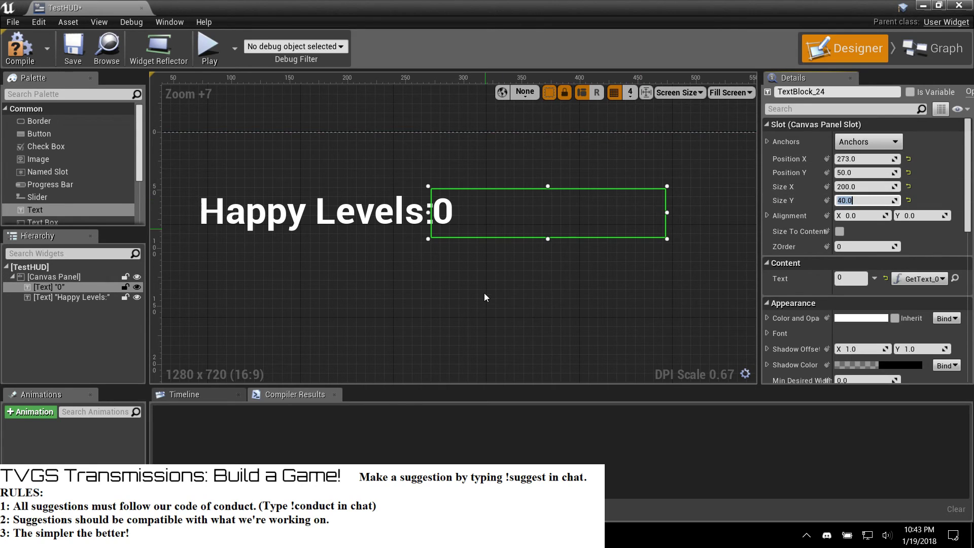
Step: Shift the "0" text block slightly away from the label by setting its Position X to 280
click(485, 295)
click(449, 208)
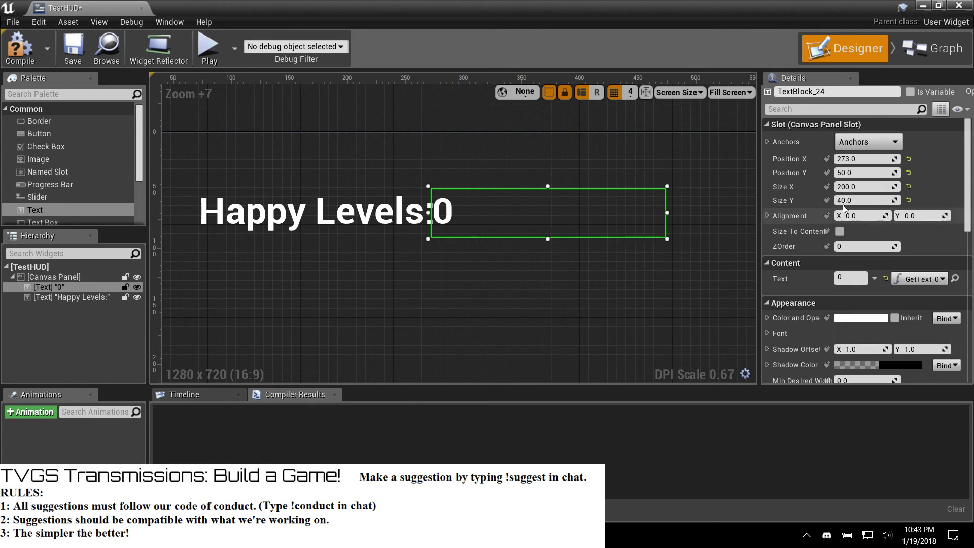
click(866, 158)
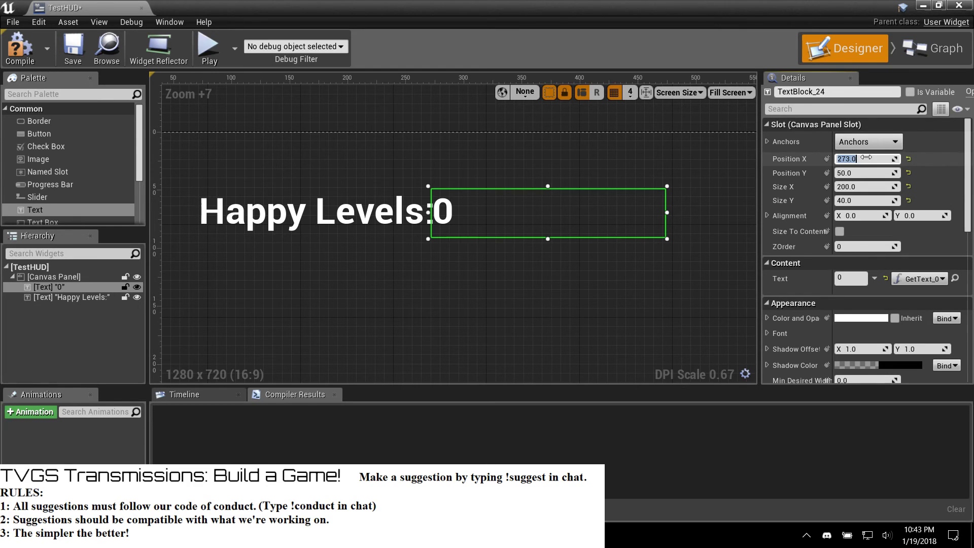
text(27)
text(80)
key(Return)
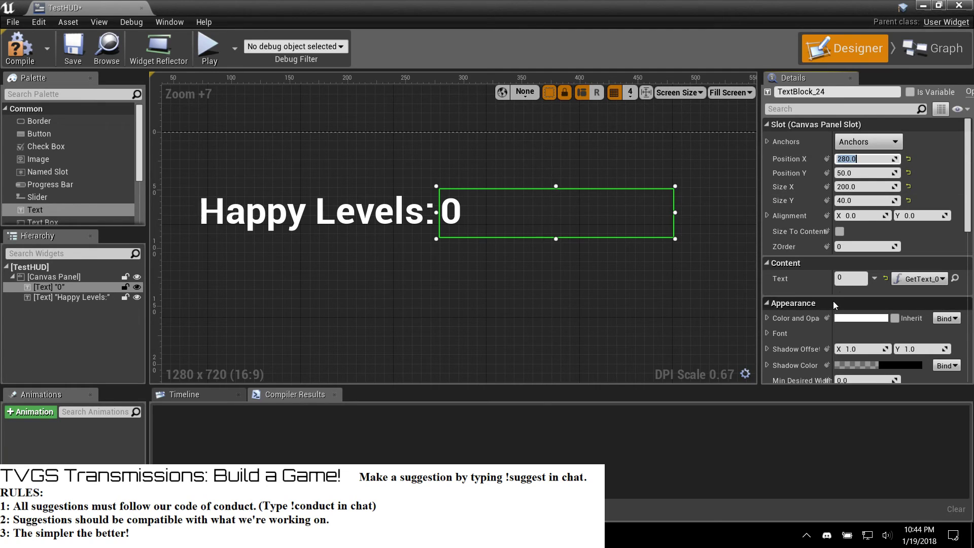
click(604, 318)
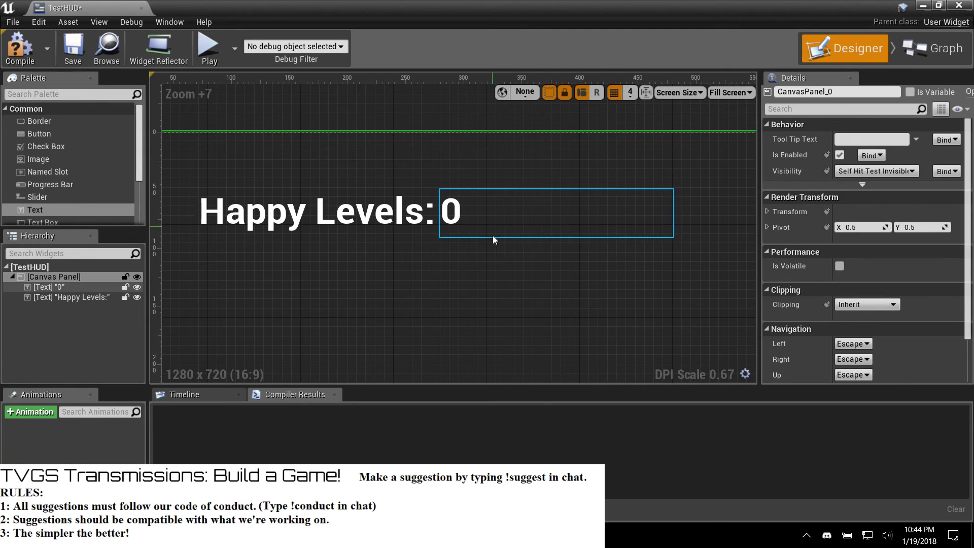
Step: Compile the TestHUD widget and minimize its editor to return to the level editor
click(19, 48)
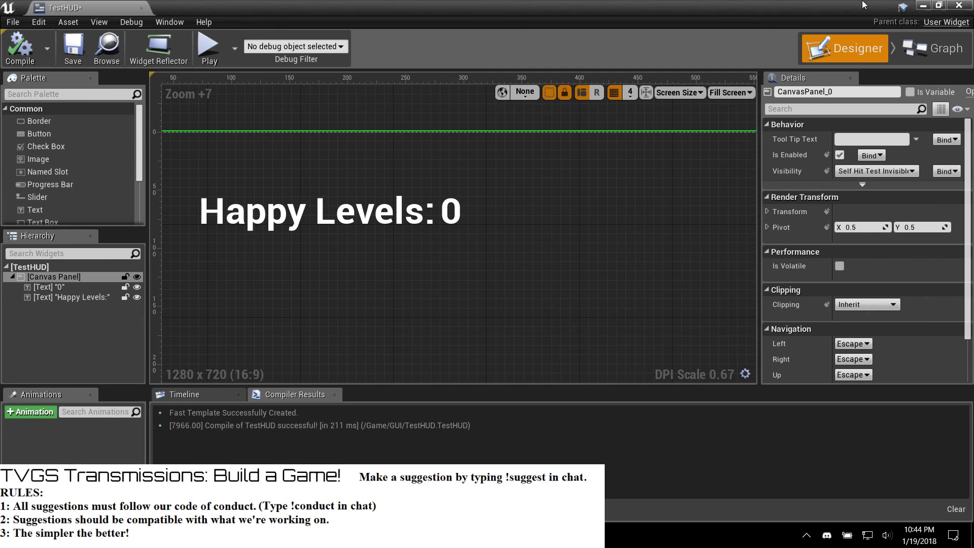
click(924, 6)
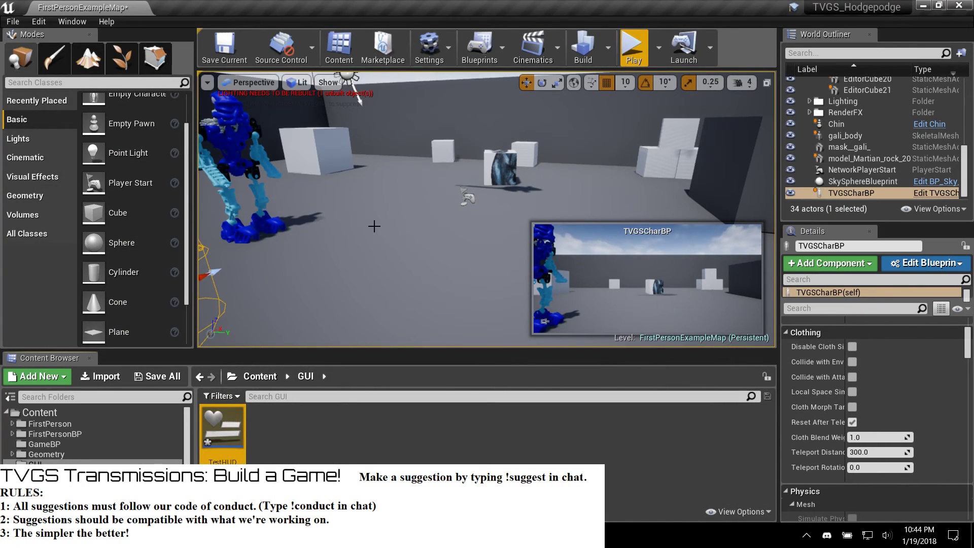
key(f)
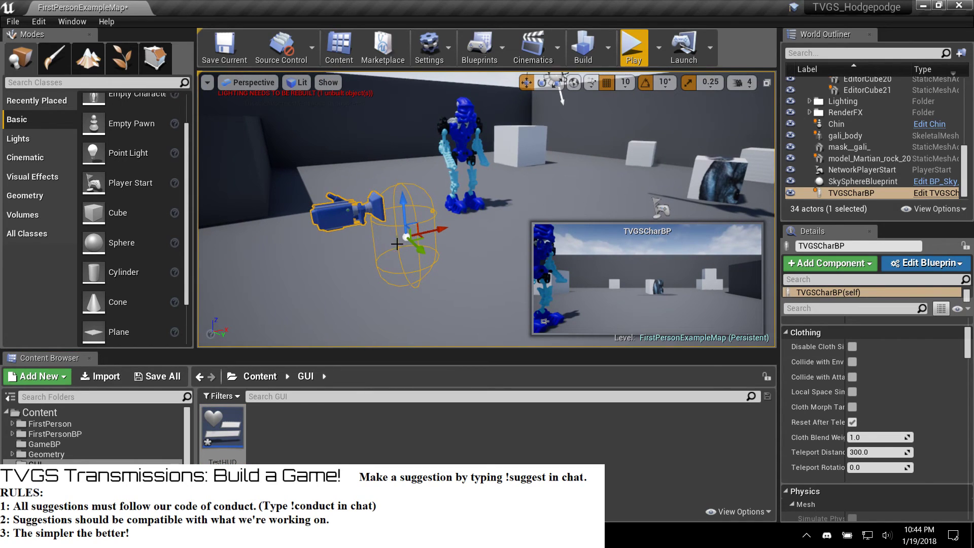
right_drag(458, 249, 480, 237)
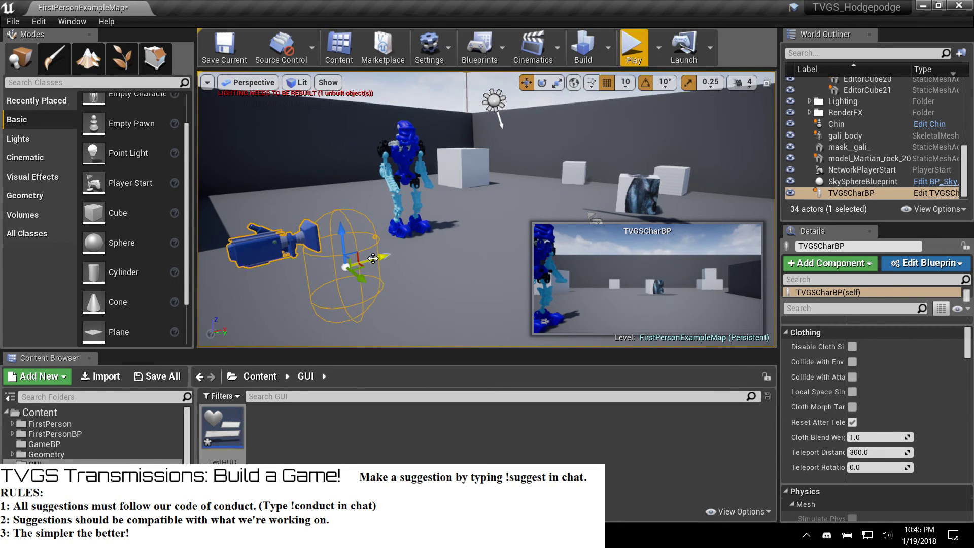
right_drag(426, 294, 401, 325)
right_drag(504, 142, 548, 145)
key(a)
key(w)
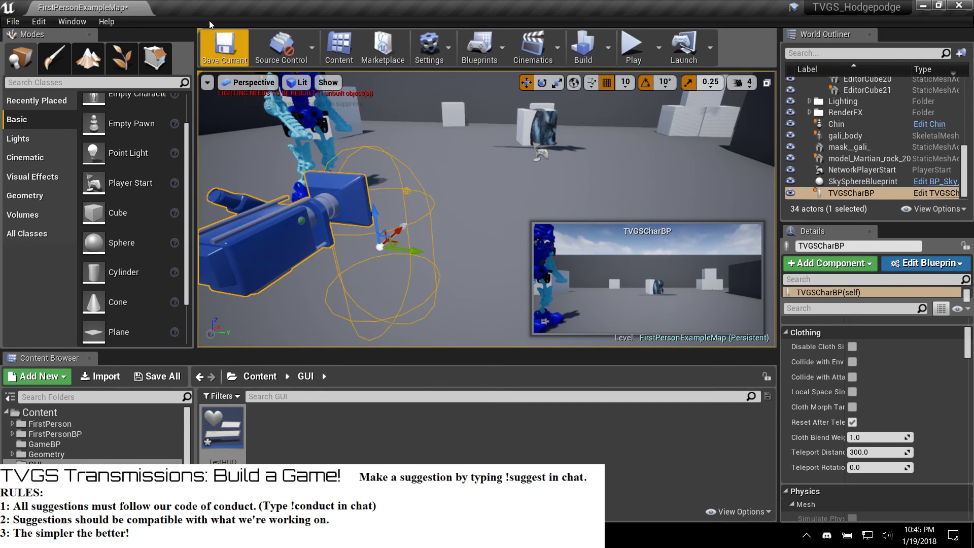
Step: Save FirstPersonExampleMap and all other changed assets
click(232, 48)
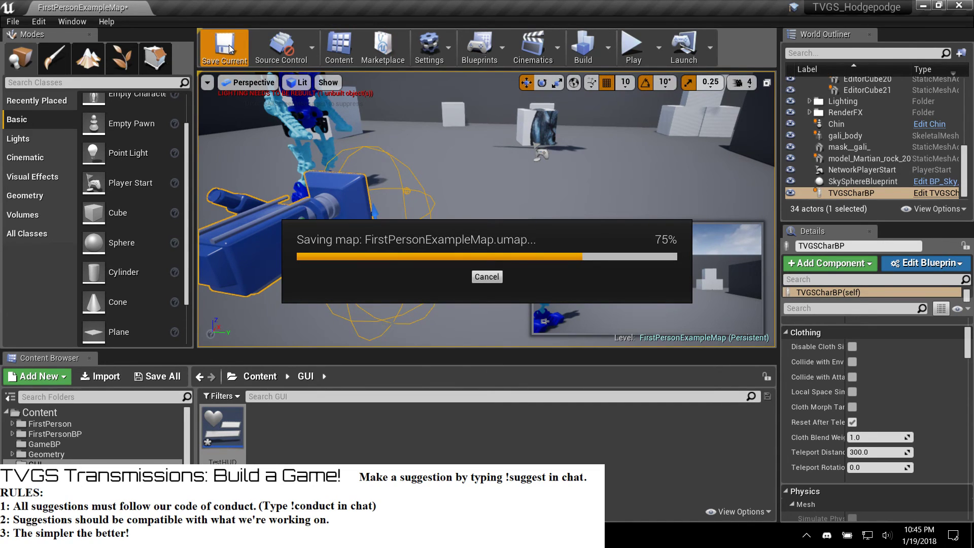
click(13, 22)
click(31, 113)
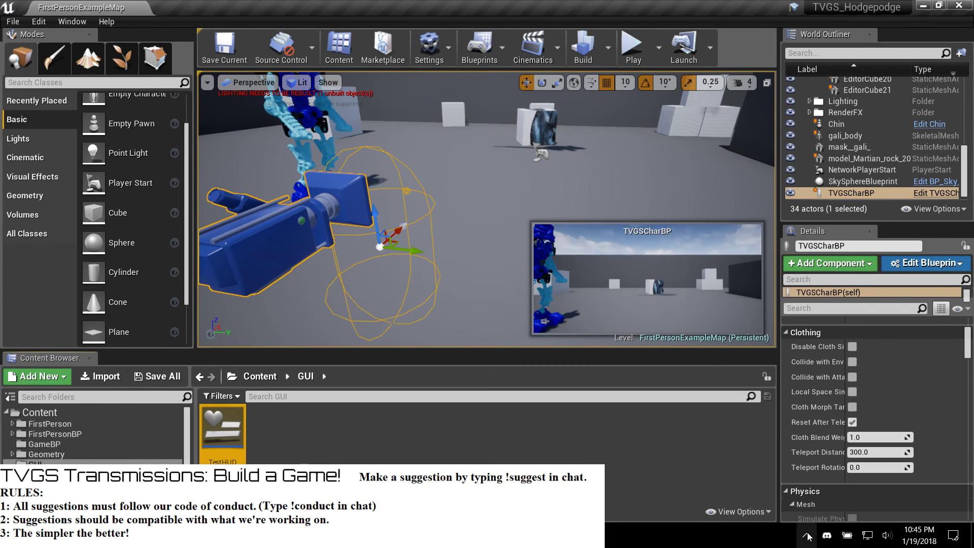
key(d)
right_drag(421, 252, 271, 228)
key(d)
key(w)
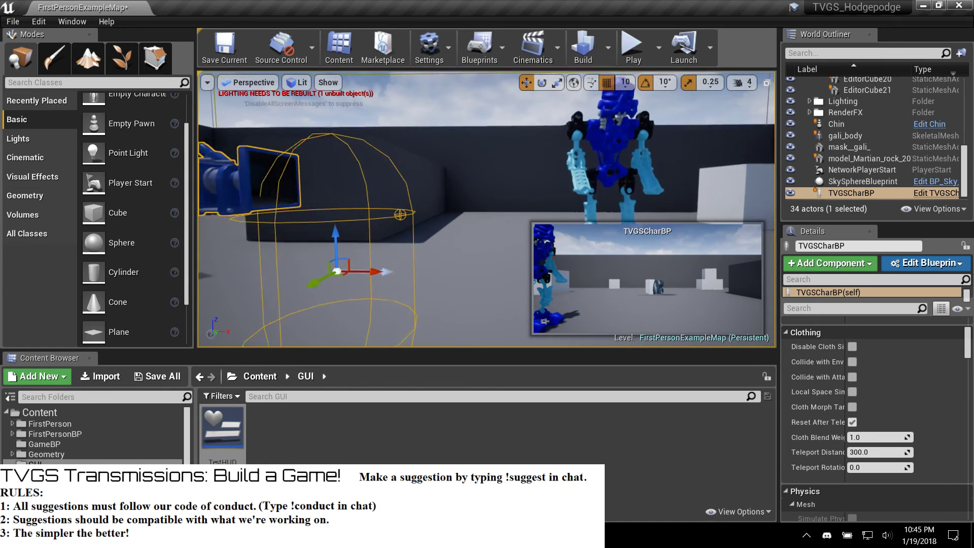
key(w)
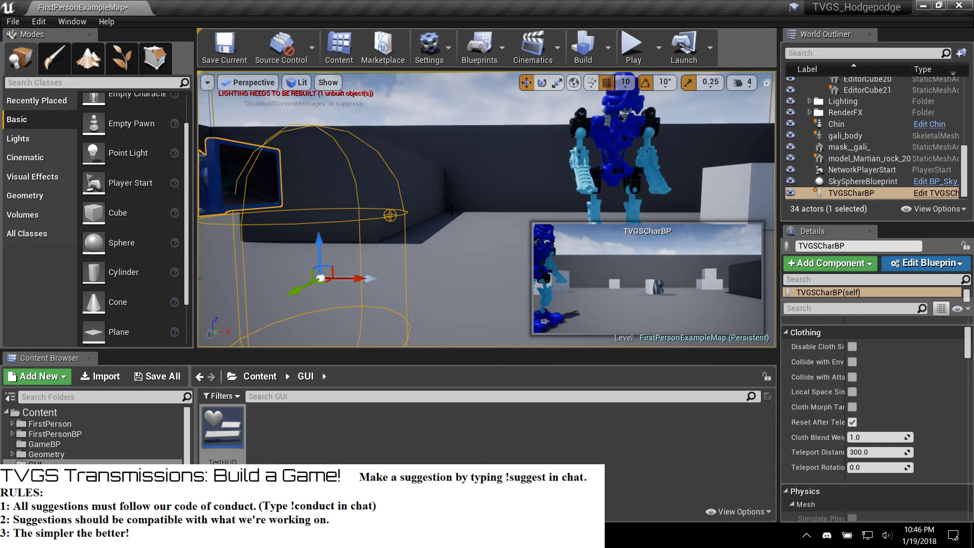
Step: Save the map and play-test the level in the editor, stopping the session after a brief check
key(ctrl+s)
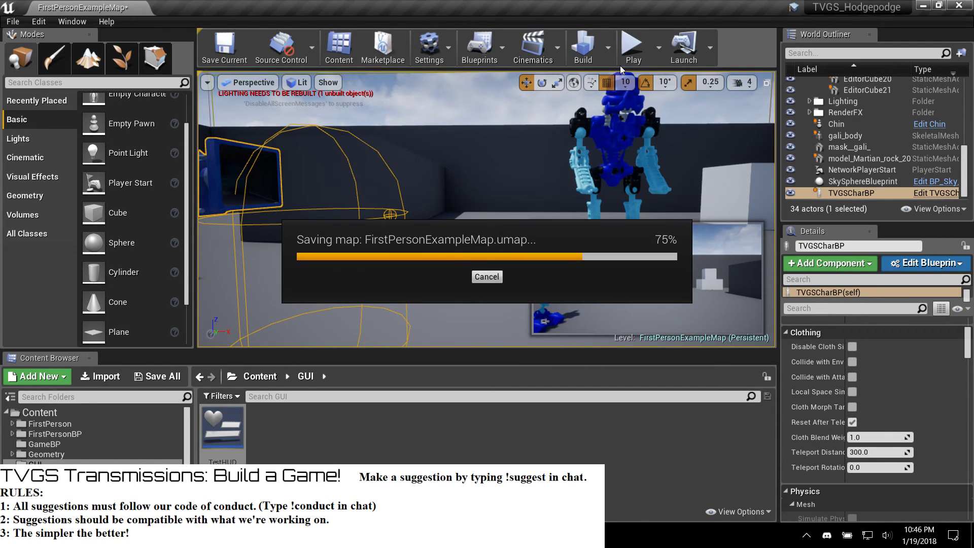
click(629, 60)
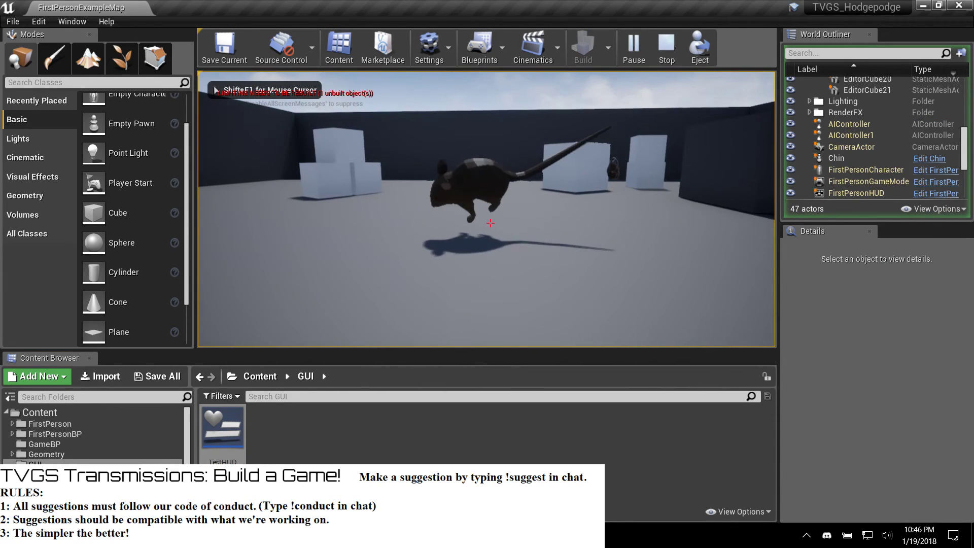
key(Escape)
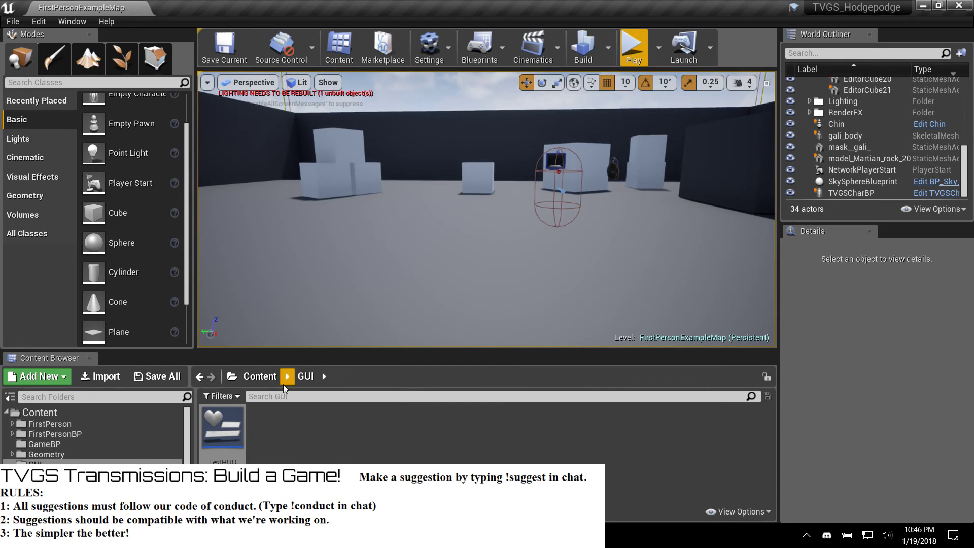
Step: Open the TVGSCharBP blueprint from the GameBP folder and view its Event Graph
click(69, 446)
double_click(412, 426)
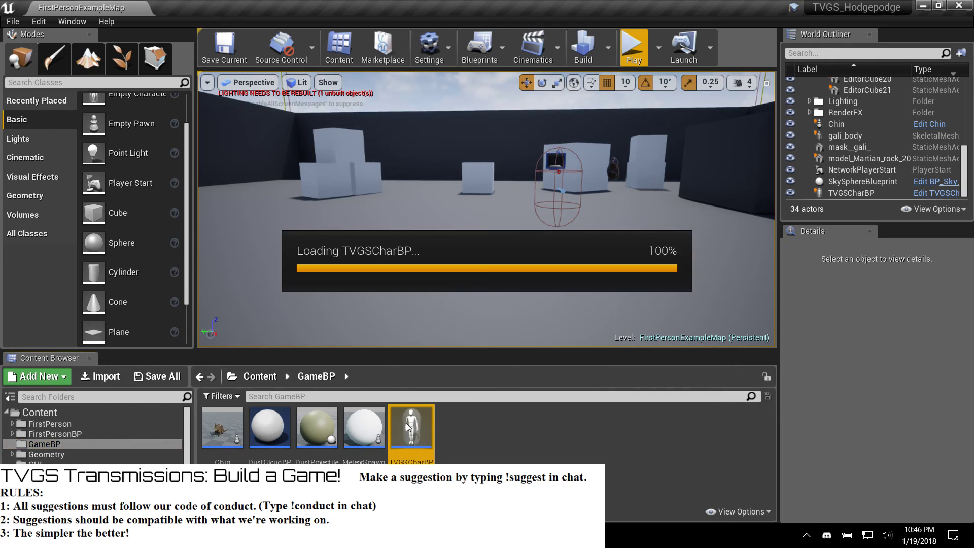
scroll(406, 184, down, 4)
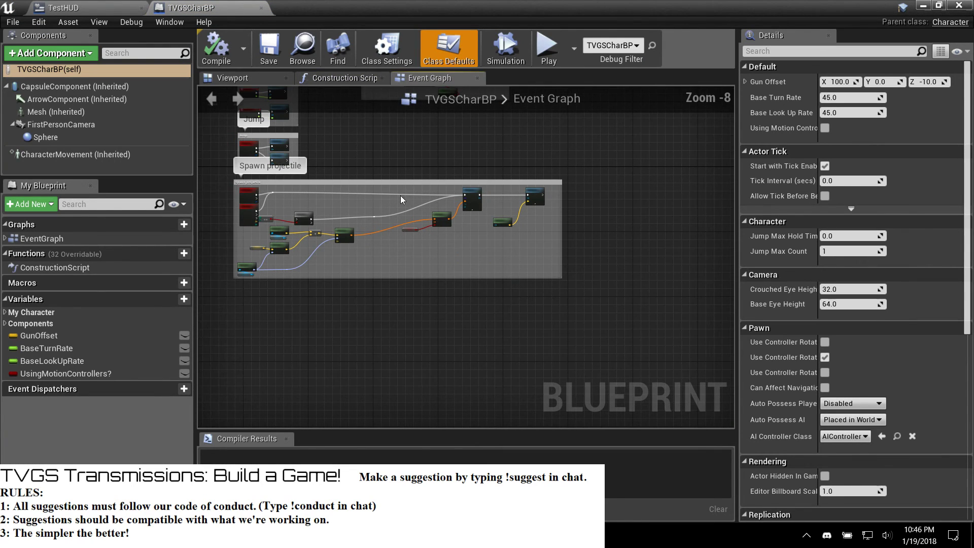
Step: Add an Event BeginPlay node above the Stick input group in the TVGSCharBP Event Graph
right_drag(339, 154, 438, 315)
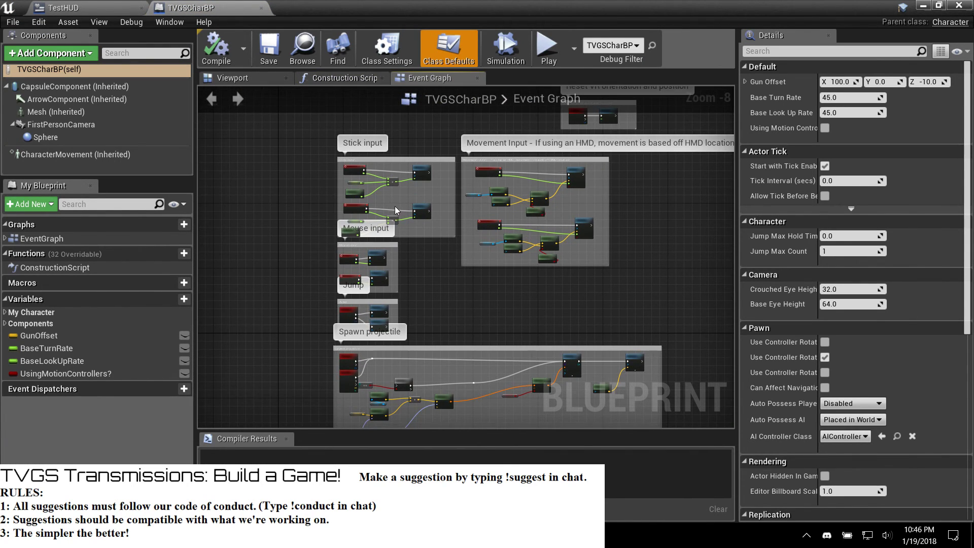
scroll(362, 151, up, 6)
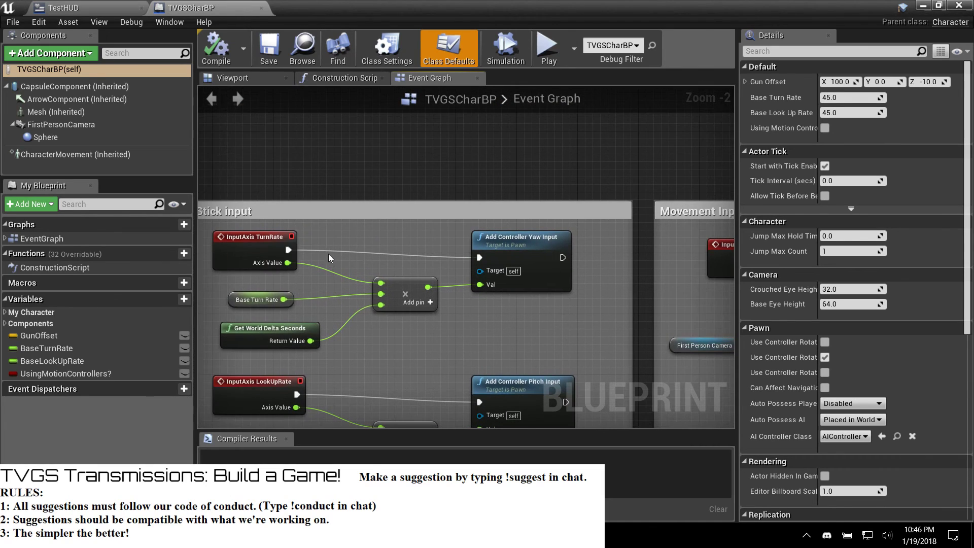
right_click(295, 141)
text(event)
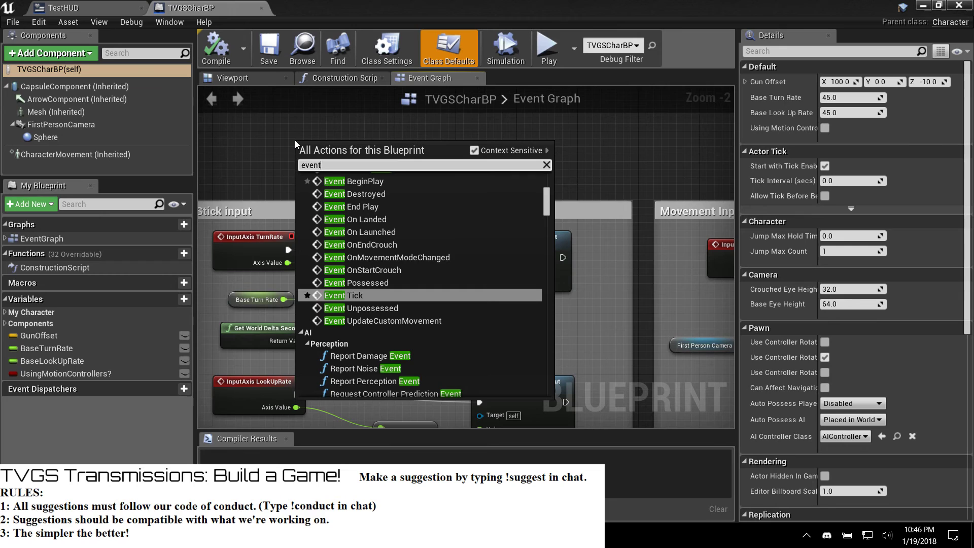
text( begin)
key(Return)
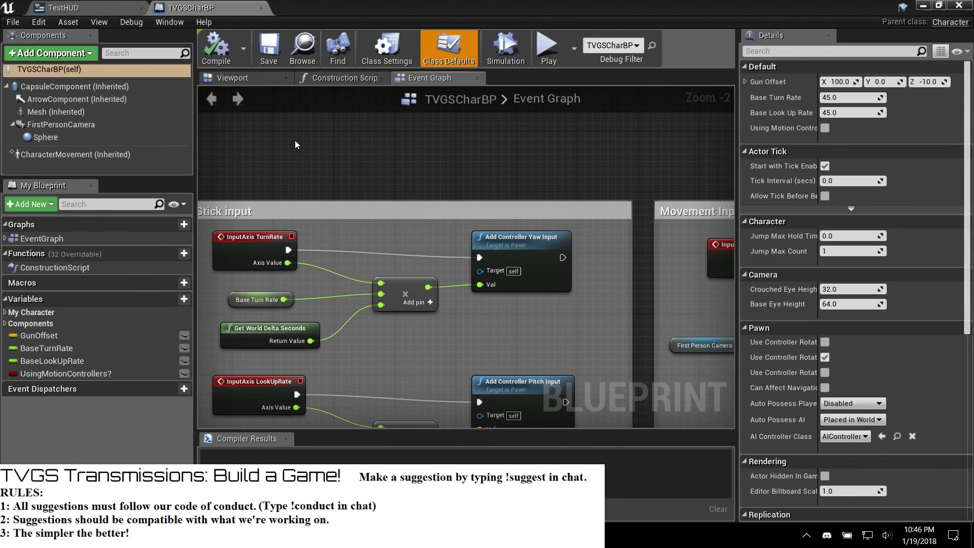
Step: Add a Create Widget node wired to Event BeginPlay's execution output and arrange both nodes above the Stick input group
drag(363, 159, 410, 156)
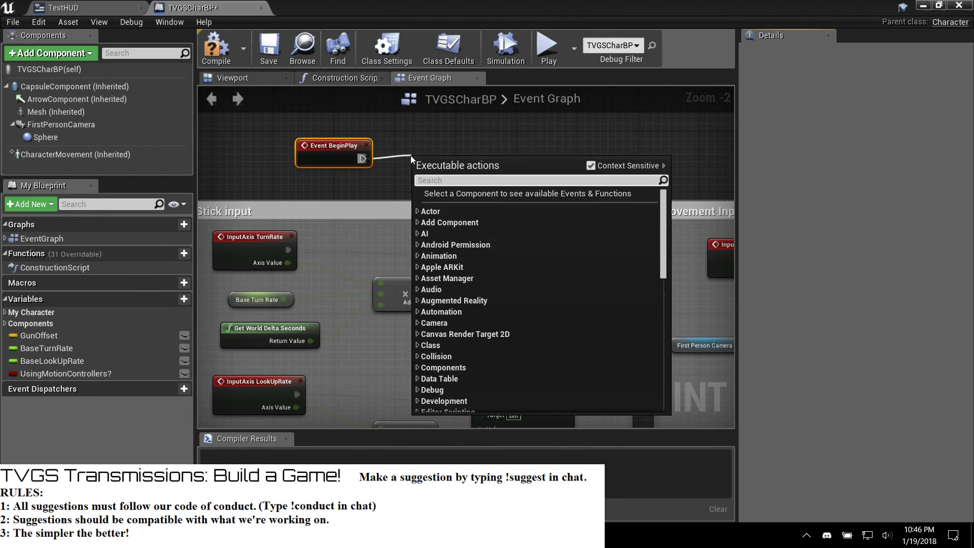
text(create)
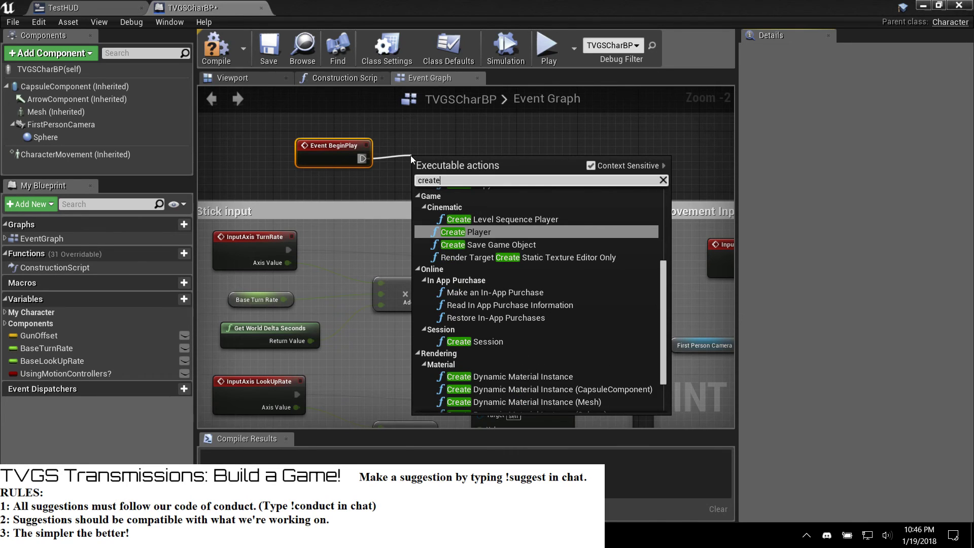
text( wi)
key(Return)
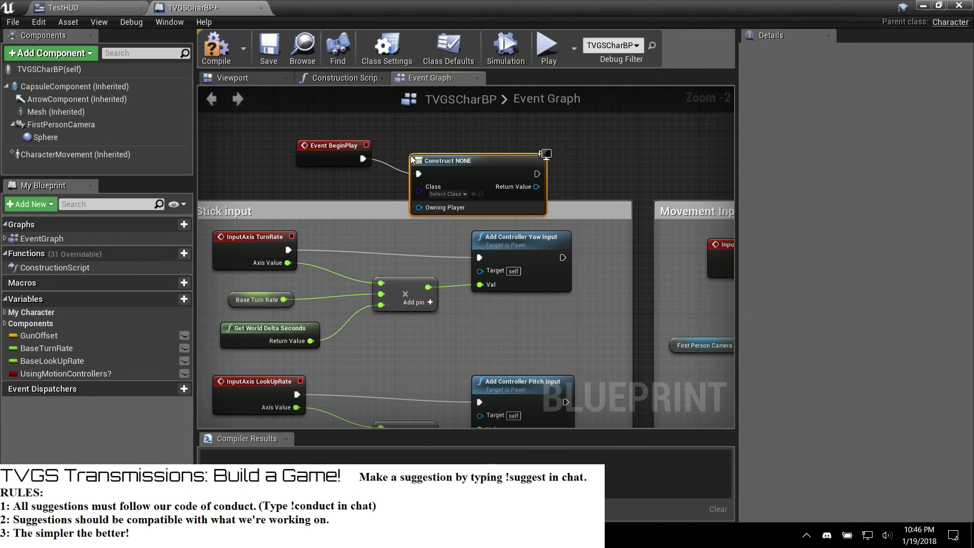
drag(443, 153, 448, 108)
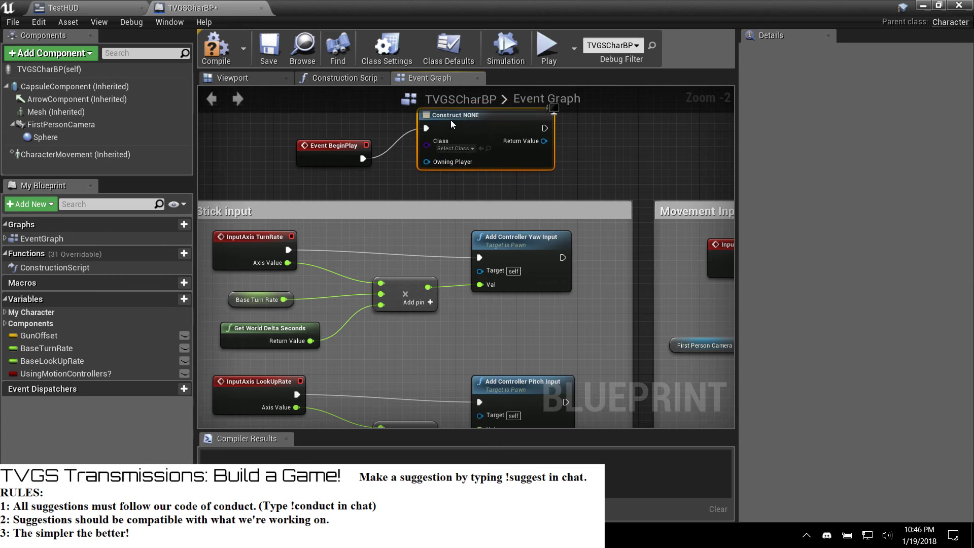
drag(340, 148, 333, 111)
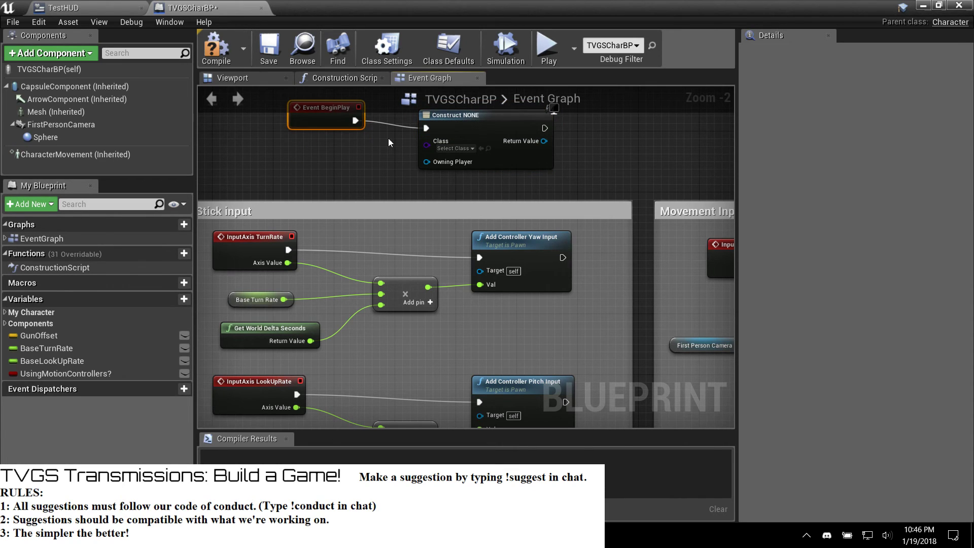
Step: Try to supply the widget node's Class input from a Cast To TestHUD Class node, and delete the cast node
drag(427, 145, 357, 162)
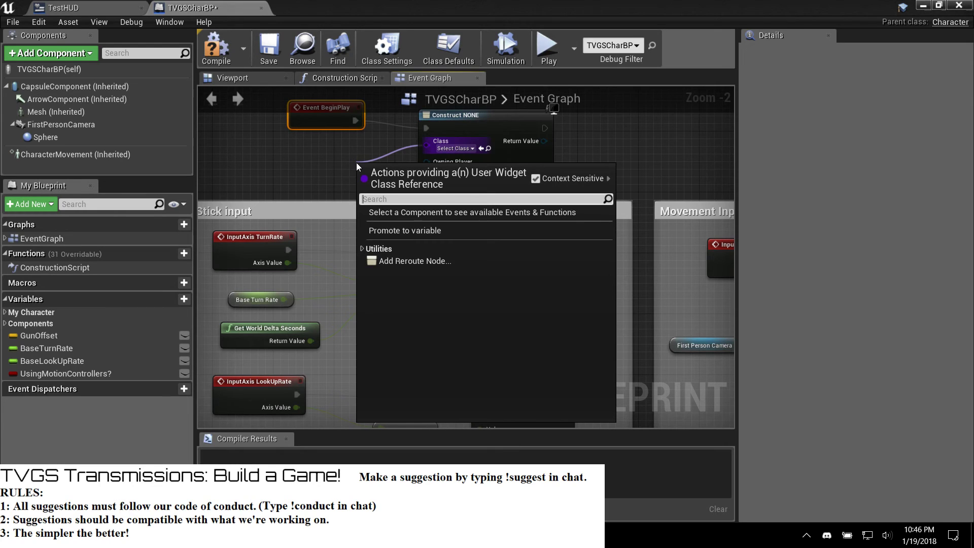
text(test)
key(Return)
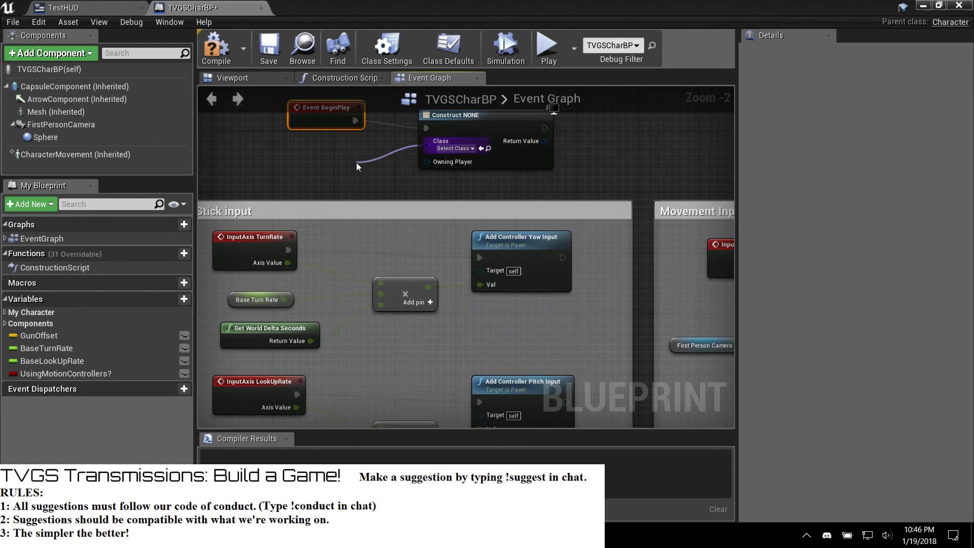
drag(383, 172, 309, 145)
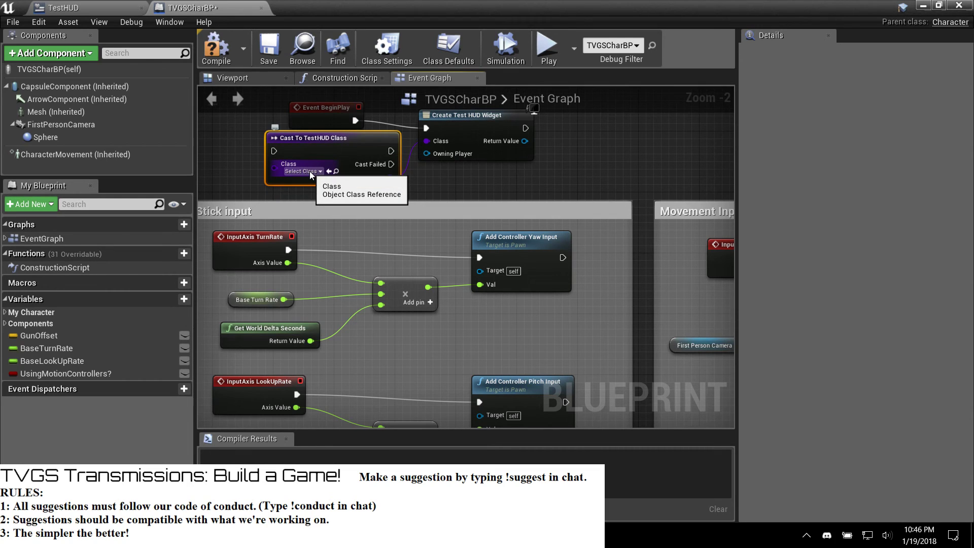
right_drag(311, 175, 361, 228)
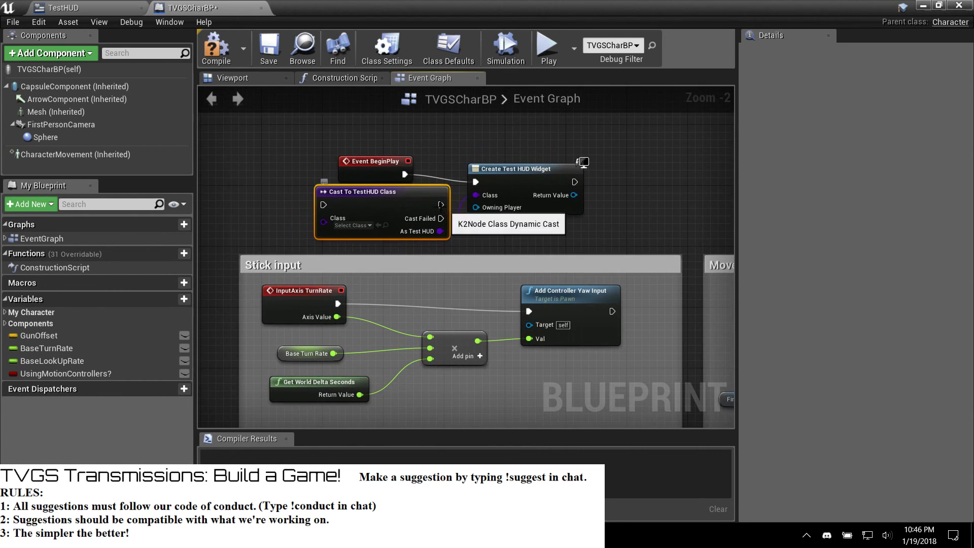
key(Delete)
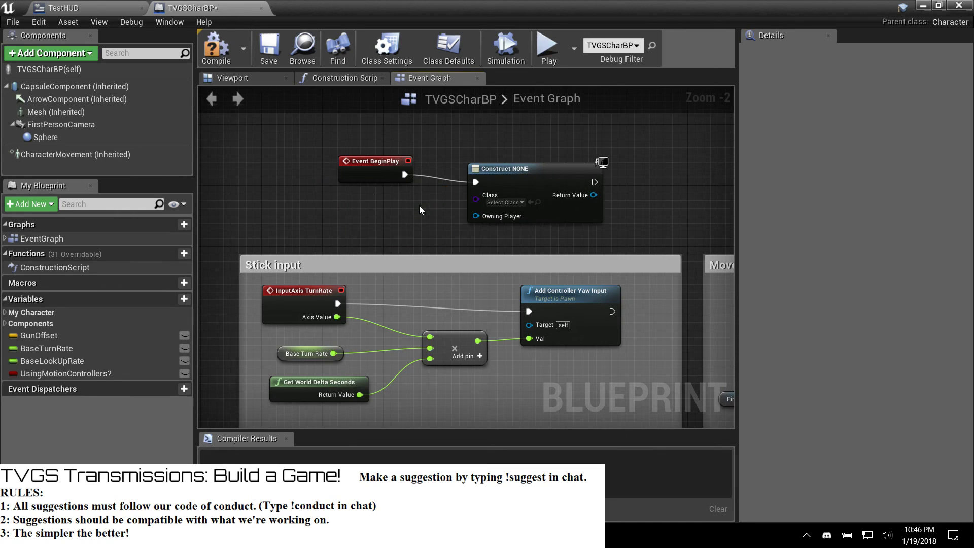
Step: Set the widget node's Class to TestHUD and compile the TVGSCharBP blueprint
click(516, 202)
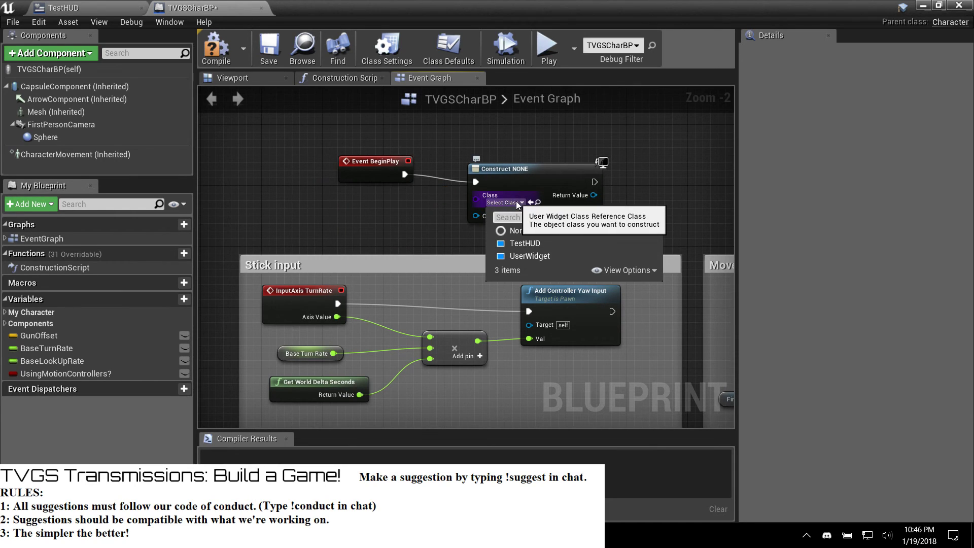
click(516, 245)
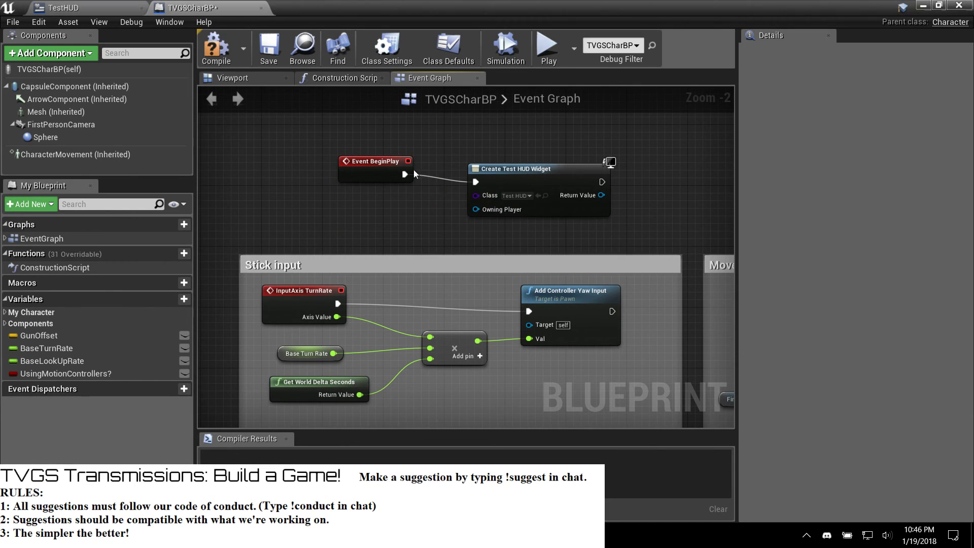
click(224, 48)
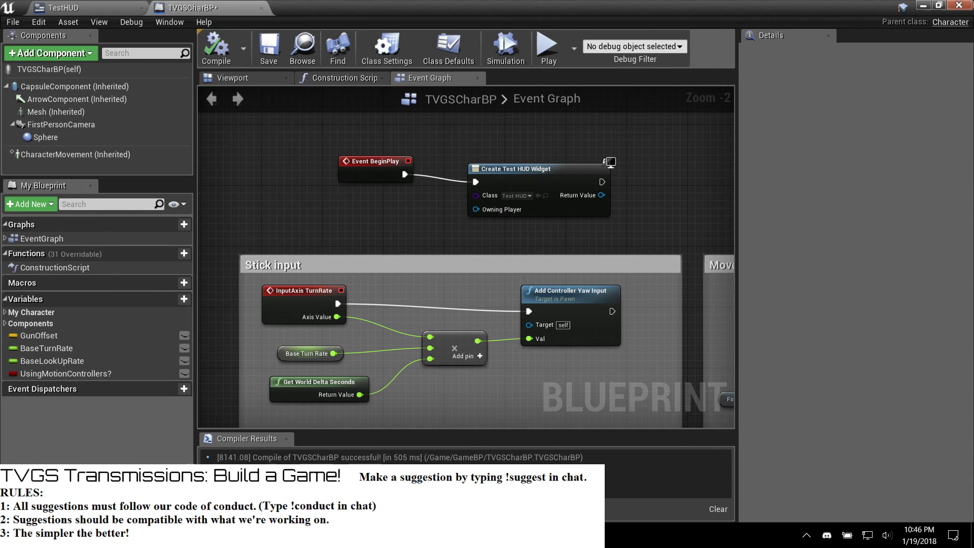
Step: Close the blueprint editor and play-test the level, moving around briefly before stopping the session
click(958, 7)
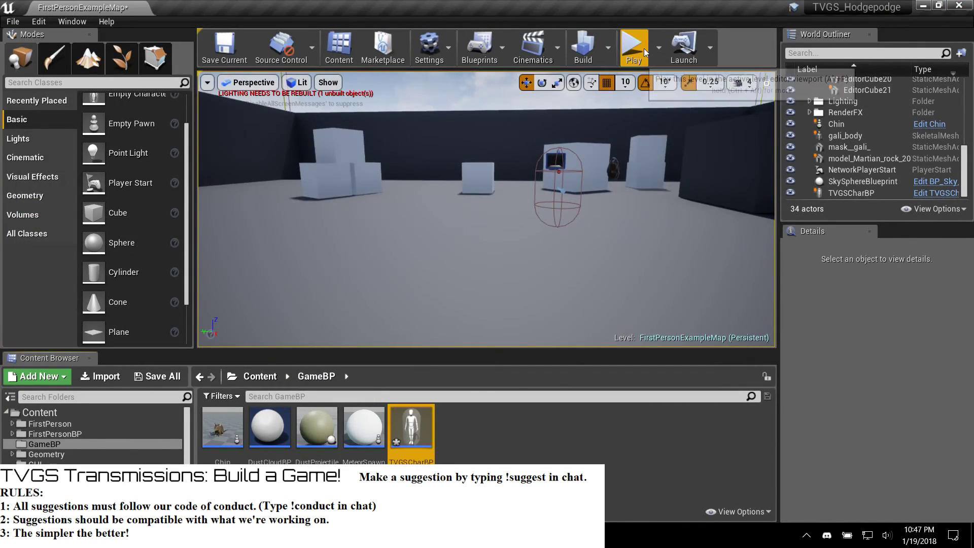
click(644, 48)
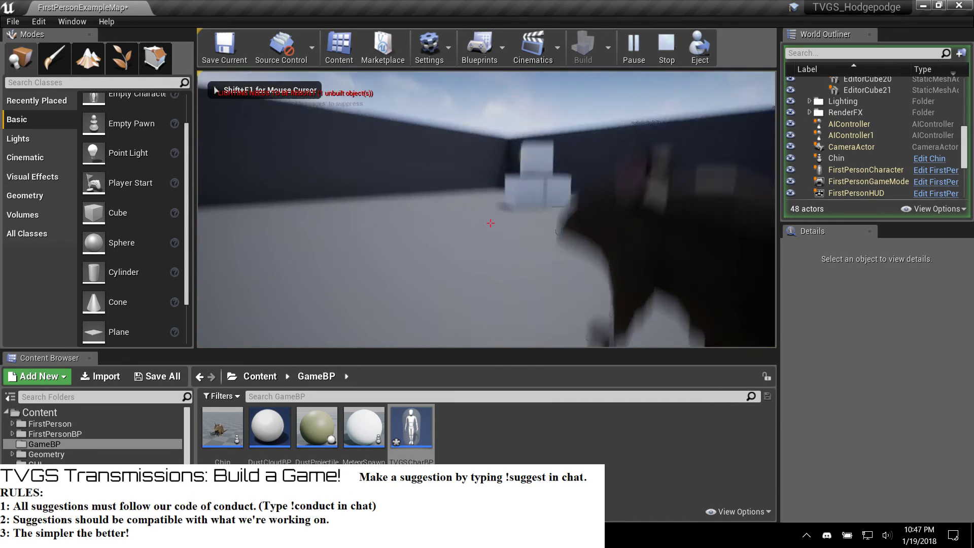
key(s)
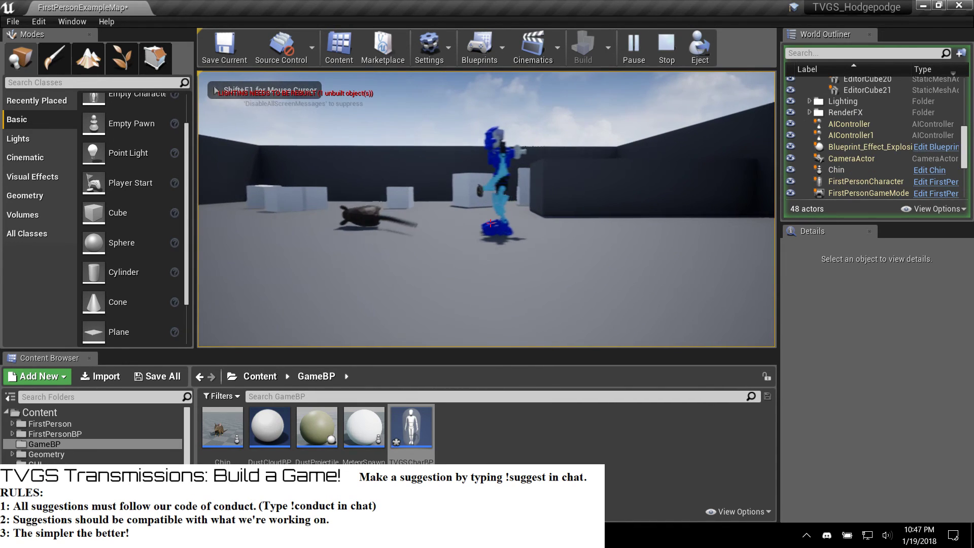
key(w)
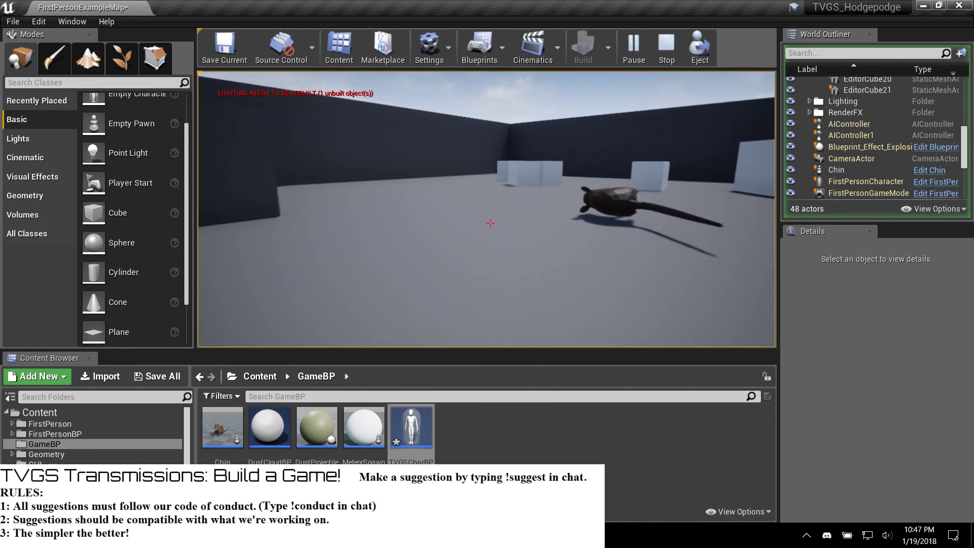
key(Escape)
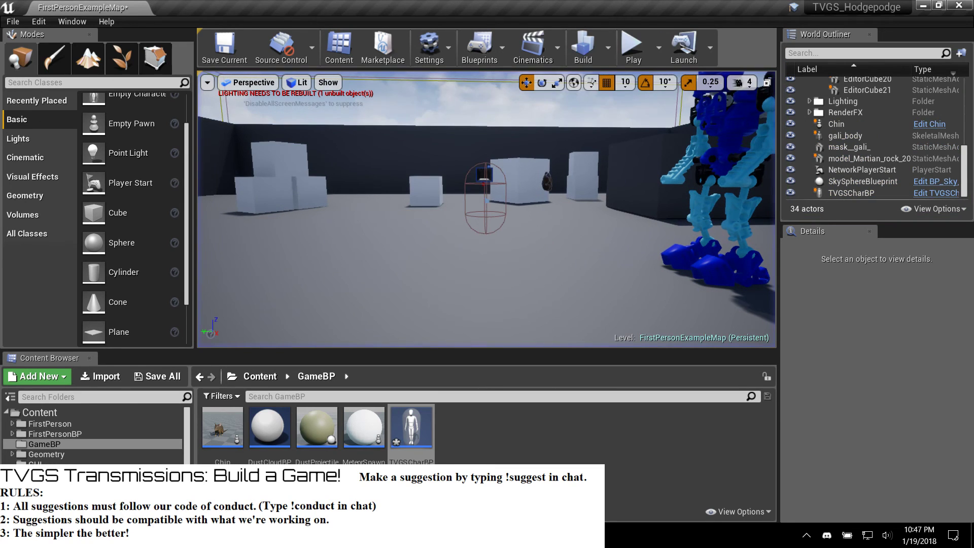
Step: Switch to the browser and review the UMG Quick Start Guide's Required Project Setup page on creating the HUD widget and adding it to the viewport
key(alt+Tab)
scroll(433, 269, down, 8)
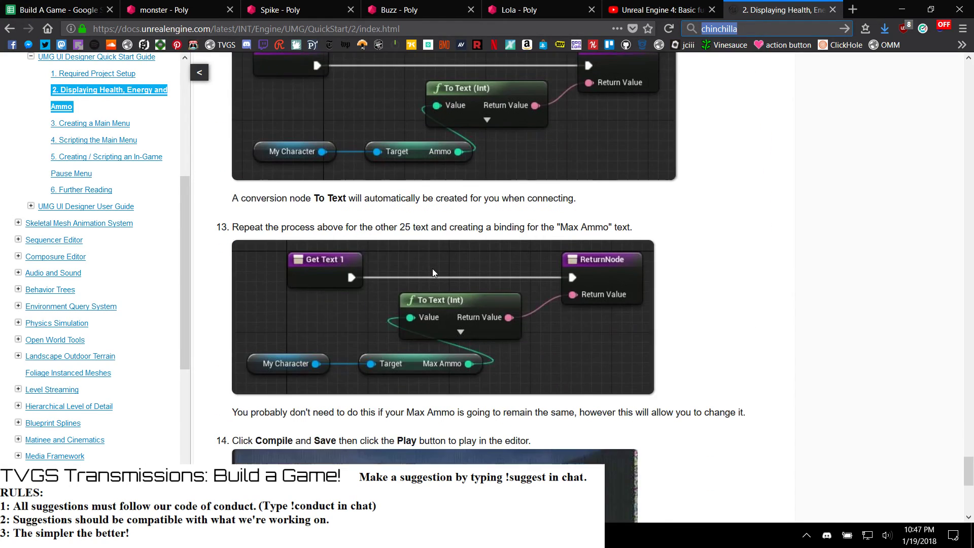
scroll(433, 274, up, 10)
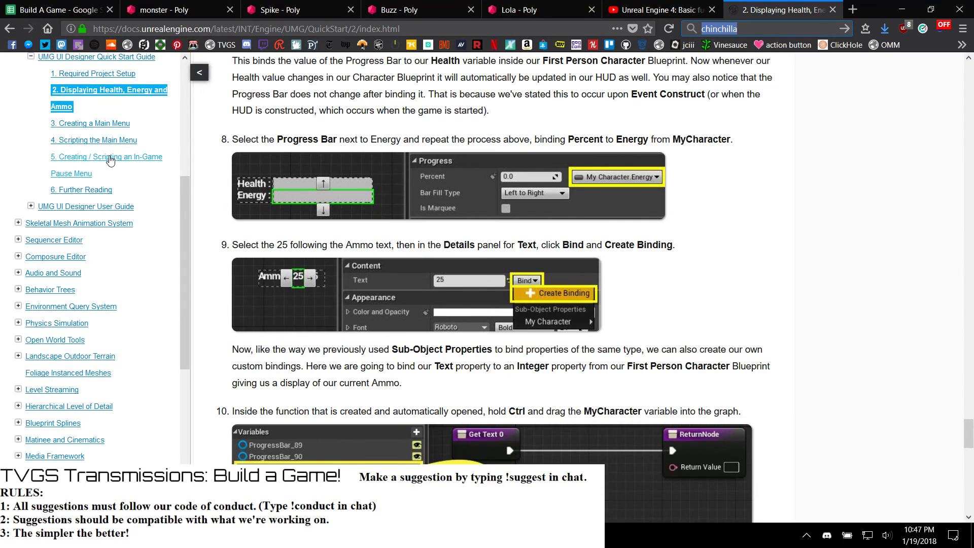
scroll(103, 195, up, 3)
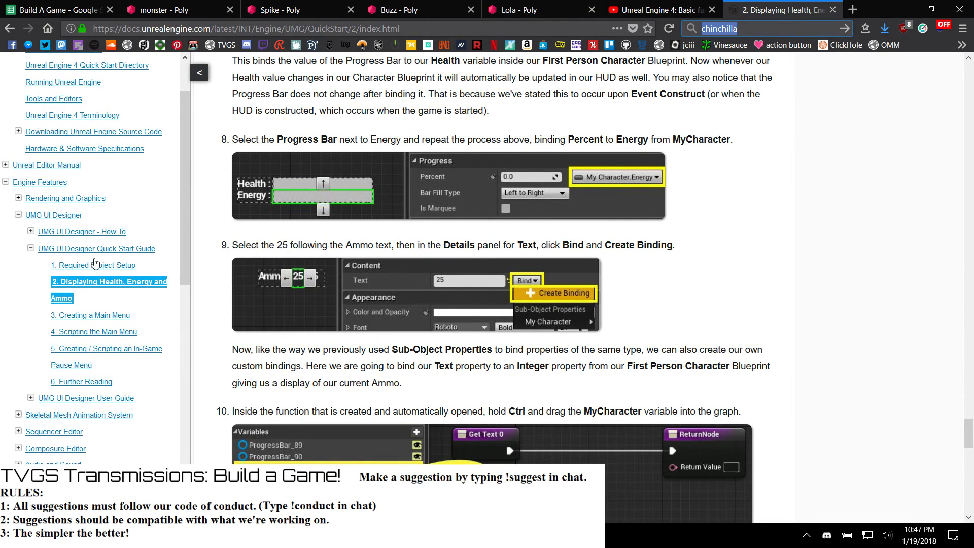
click(95, 264)
scroll(320, 298, down, 15)
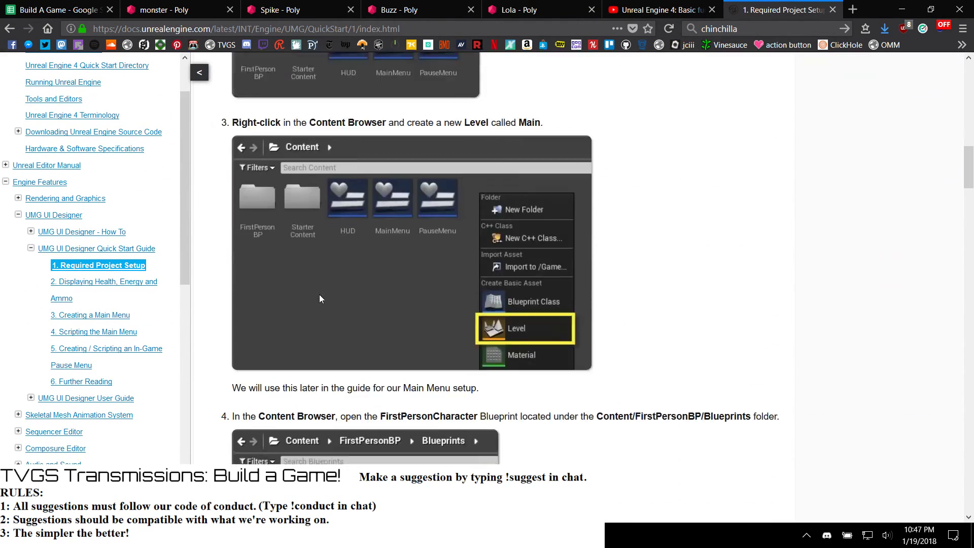
scroll(319, 294, down, 20)
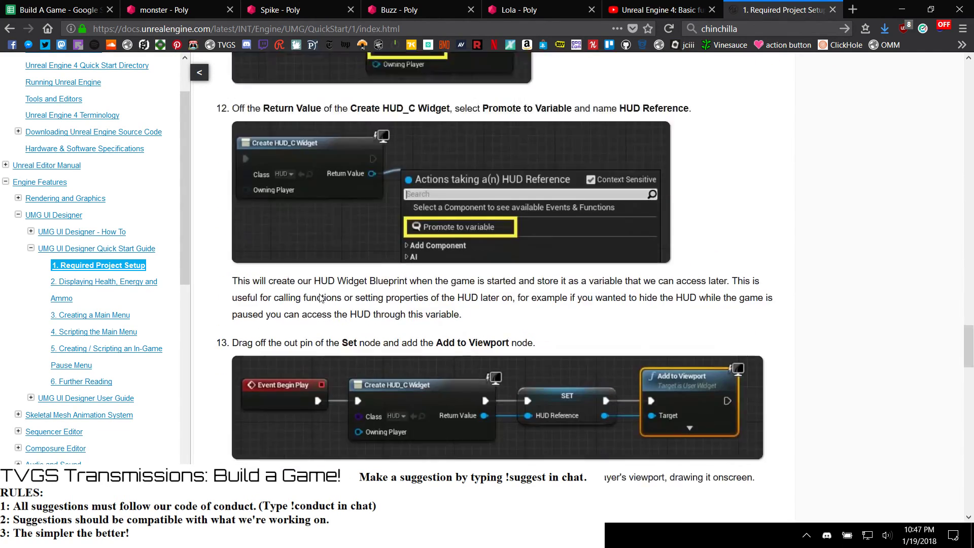
scroll(319, 298, down, 10)
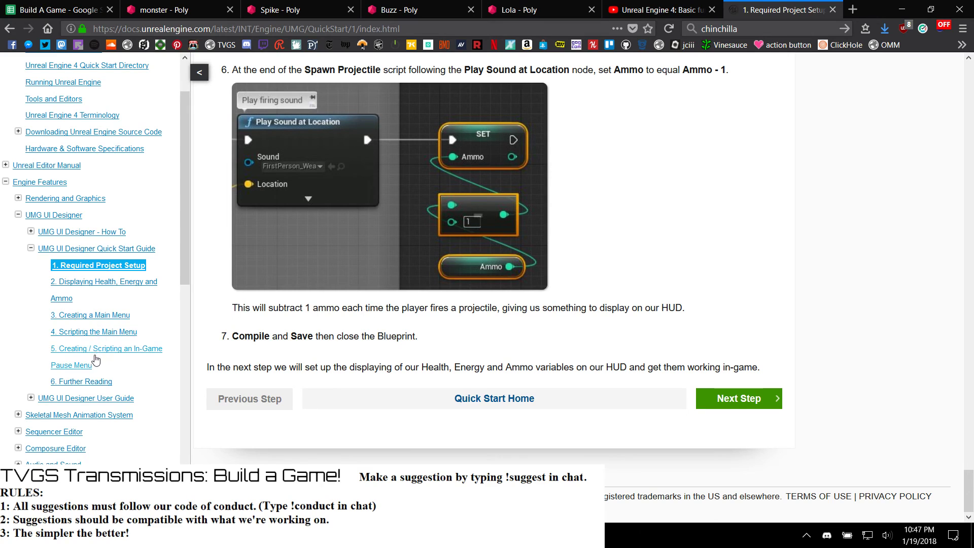
Step: Check the guide's In-Game Pause Menu page, close the documentation, and return to the Unreal level editor
click(91, 358)
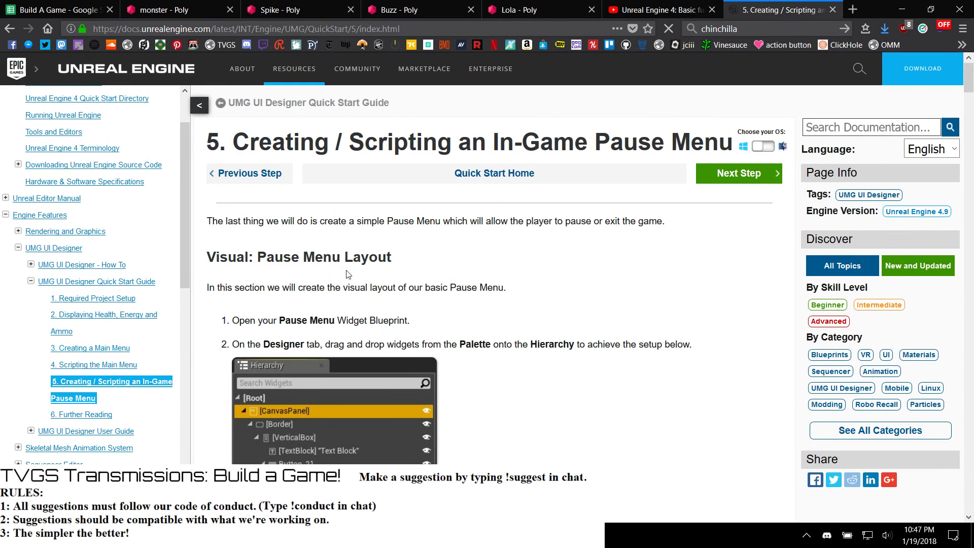
scroll(395, 263, down, 6)
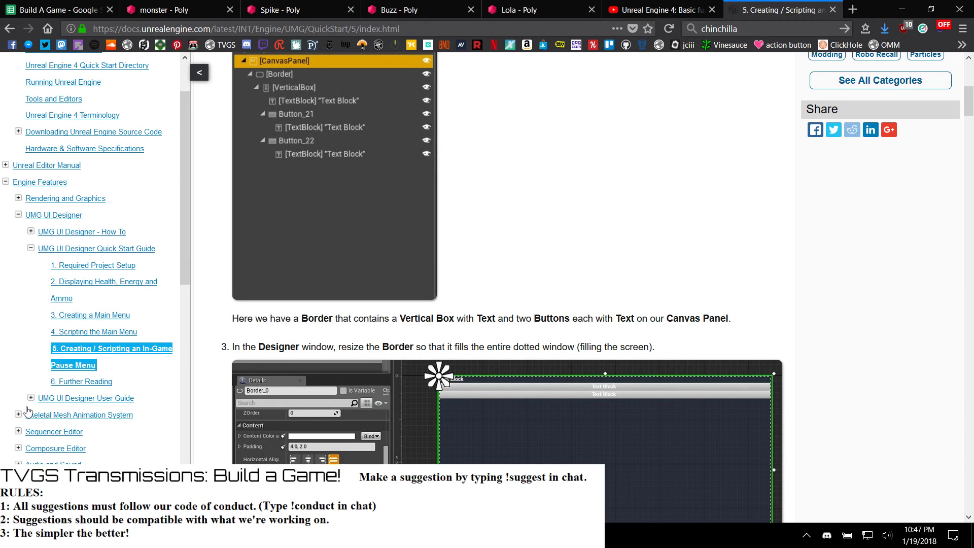
click(833, 10)
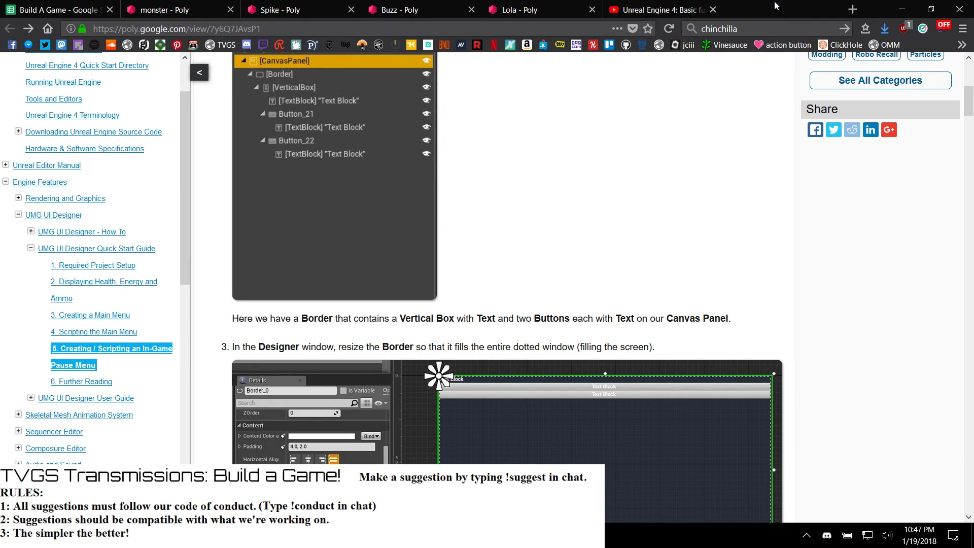
key(alt+Tab)
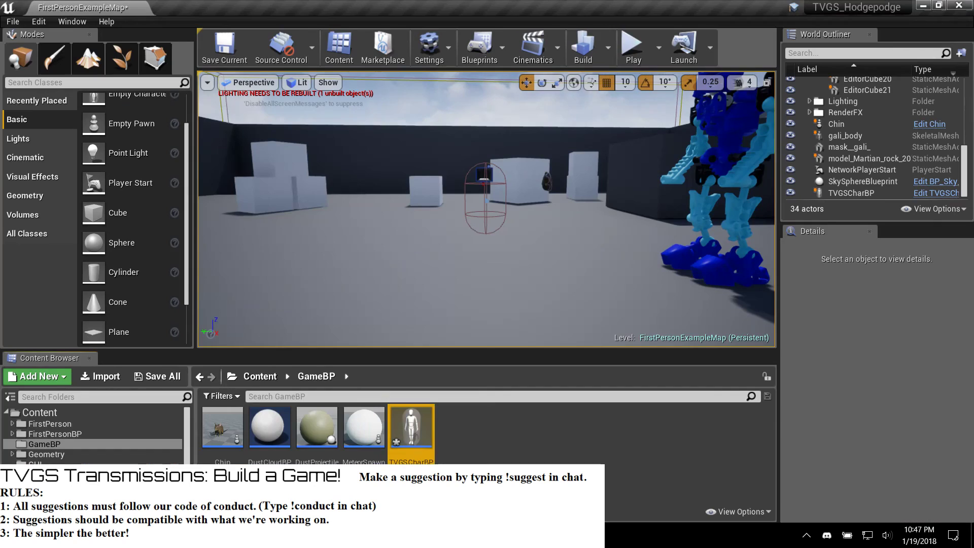
right_drag(486, 209, 713, 231)
key(w)
key(w)
right_drag(361, 276, 361, 267)
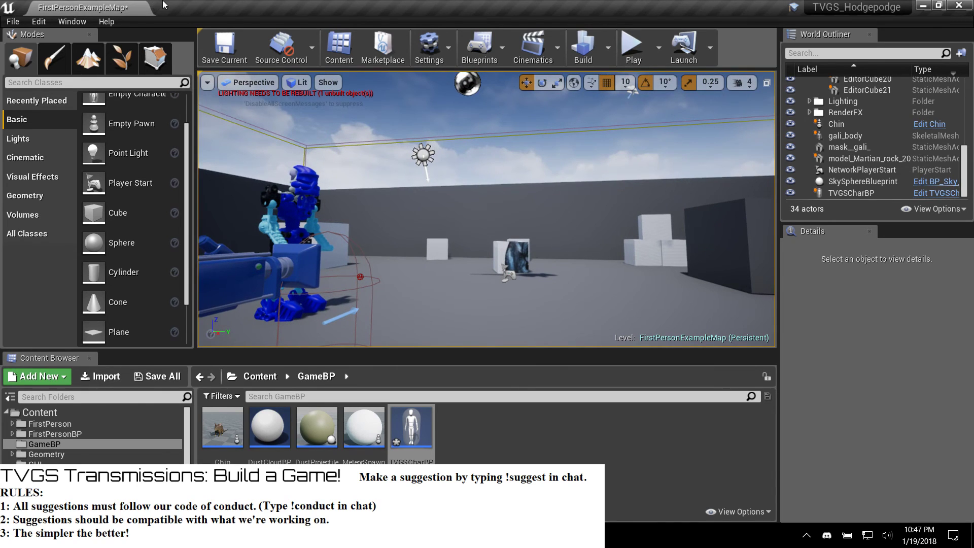
Step: Save all levels of the project
click(13, 21)
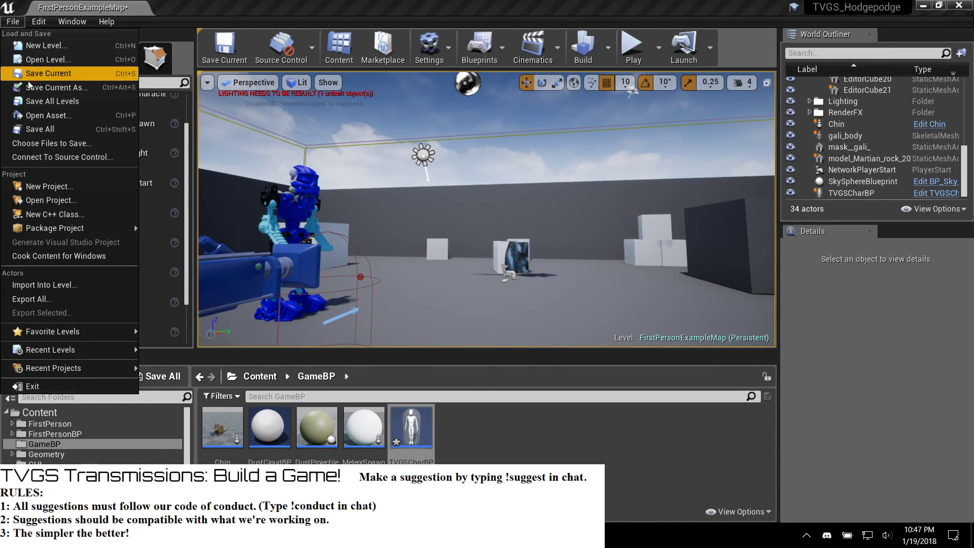
click(47, 103)
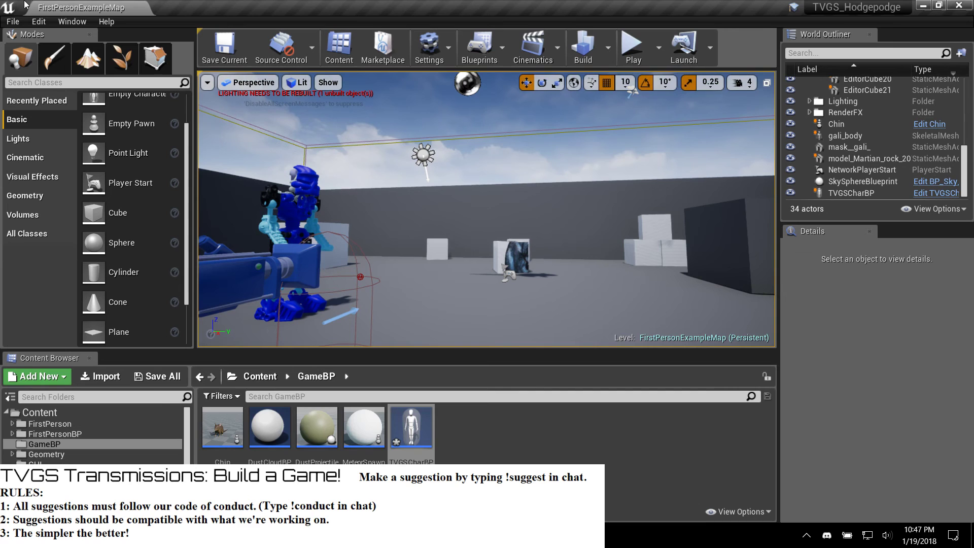
Step: Open TVGSCharBP and try to find a "self" or "this" source for the Create Test HUD Widget node's Owning Player input
mouse_move(400, 214)
right_down()
mouse_move(383, 162)
mouse_move(329, 254)
mouse_move(398, 216)
right_up()
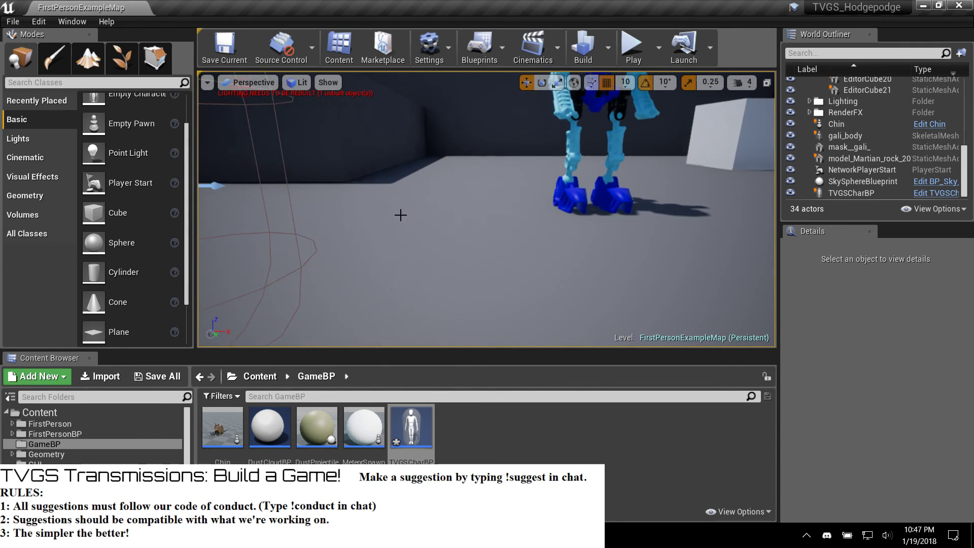
double_click(413, 432)
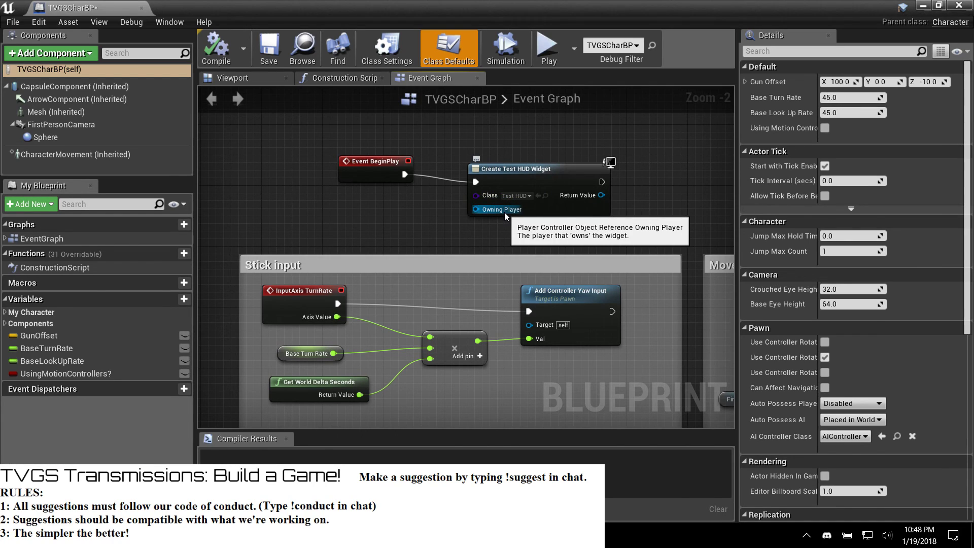
drag(484, 208, 441, 213)
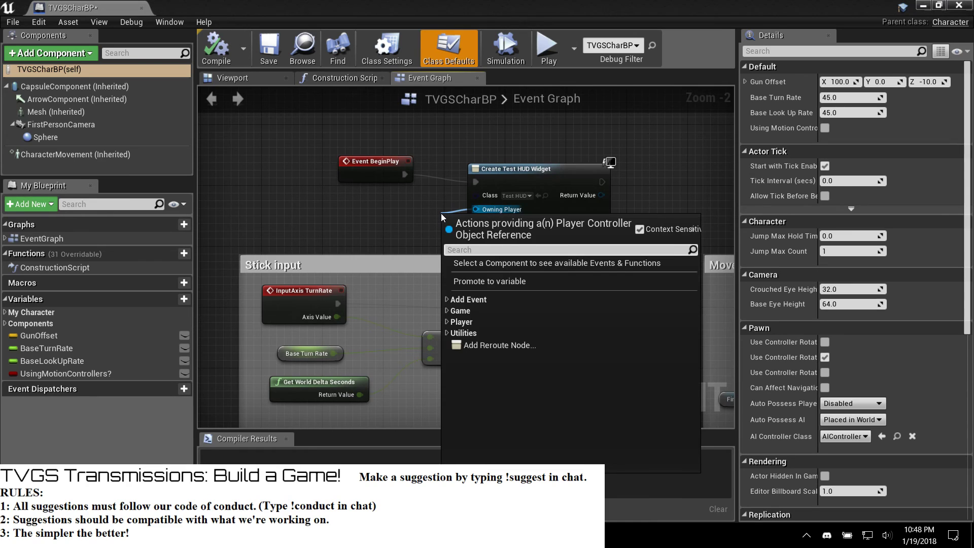
text(se)
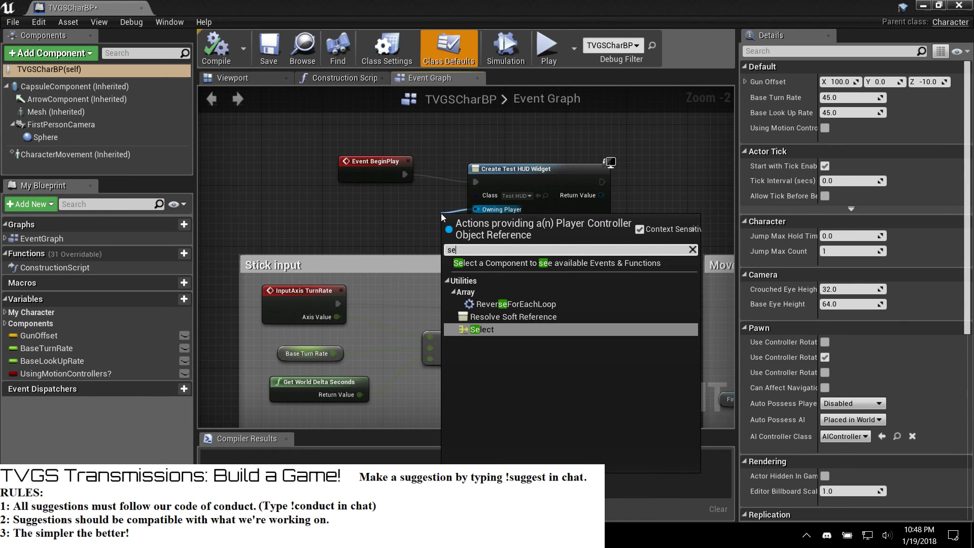
text(lf)
key(BackSpace)
key(BackSpace)
key(BackSpace)
key(BackSpace)
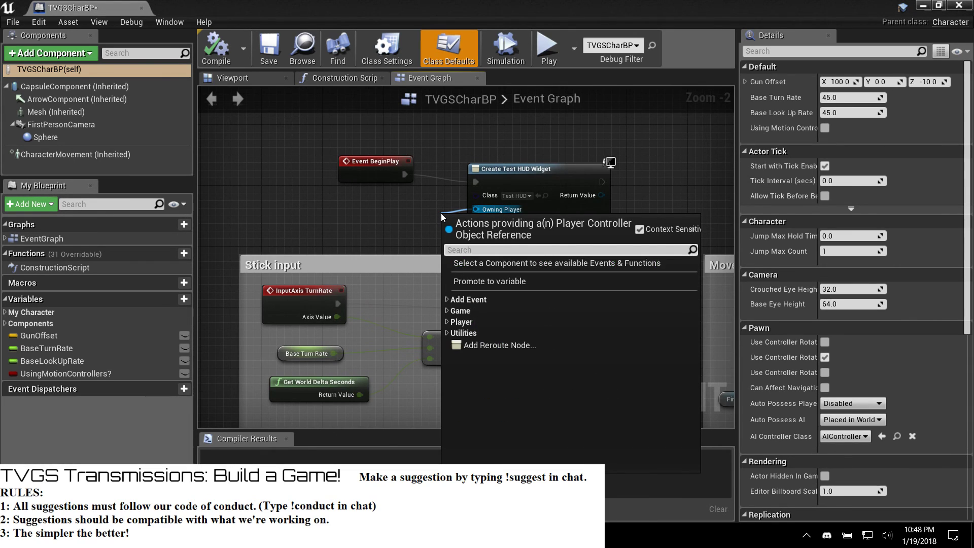
text(this)
key(BackSpace)
key(BackSpace)
key(BackSpace)
key(BackSpace)
key(Escape)
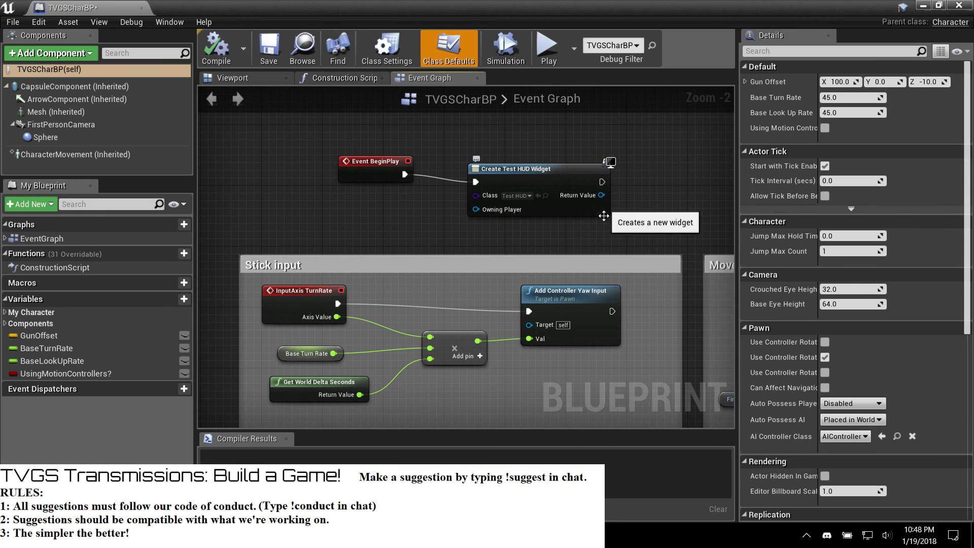
Step: Close the TVGSCharBP blueprint editor and save the current level
click(962, 6)
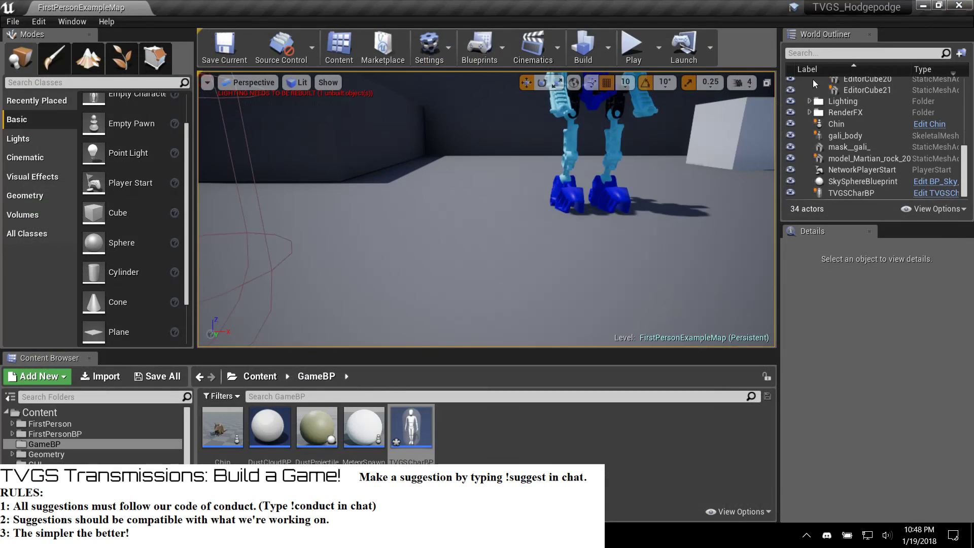
key(ctrl+s)
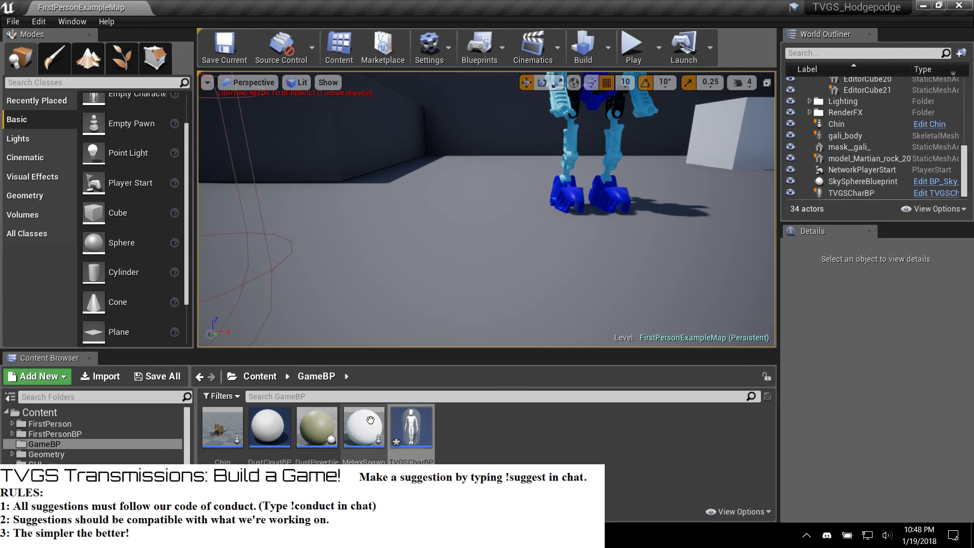
right_drag(413, 177, 144, 336)
key(s)
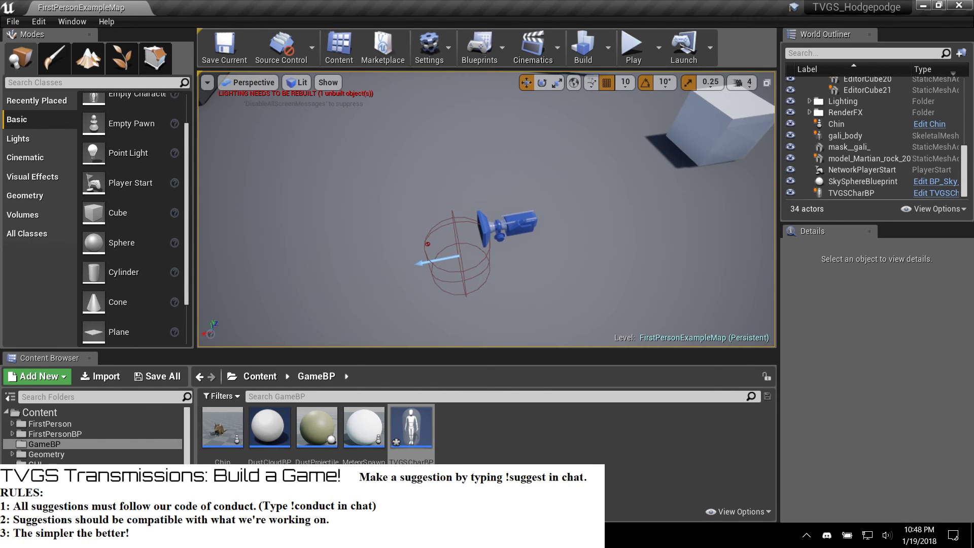
Step: Switch to the browser and look over the Lola, Spike and monster pages on Poly
key(alt+Tab)
click(632, 4)
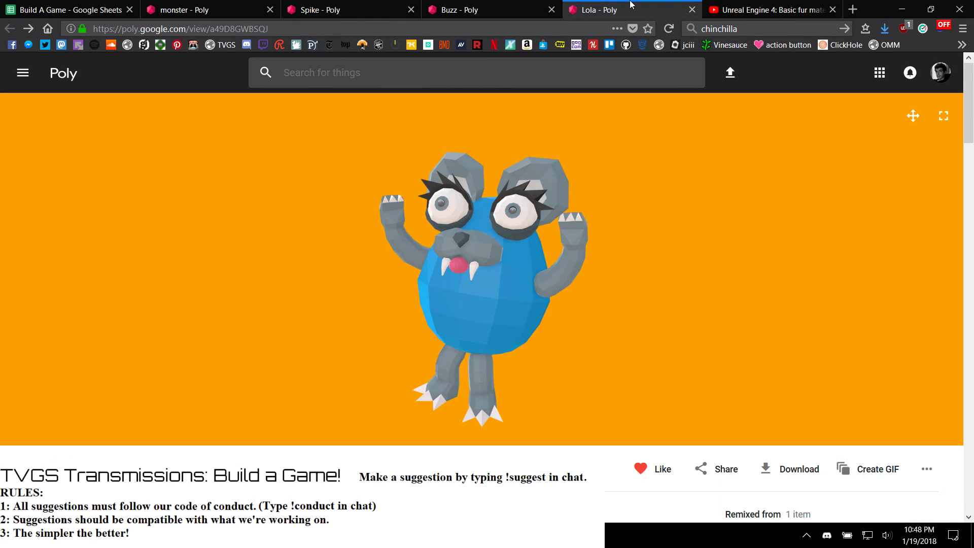
click(327, 6)
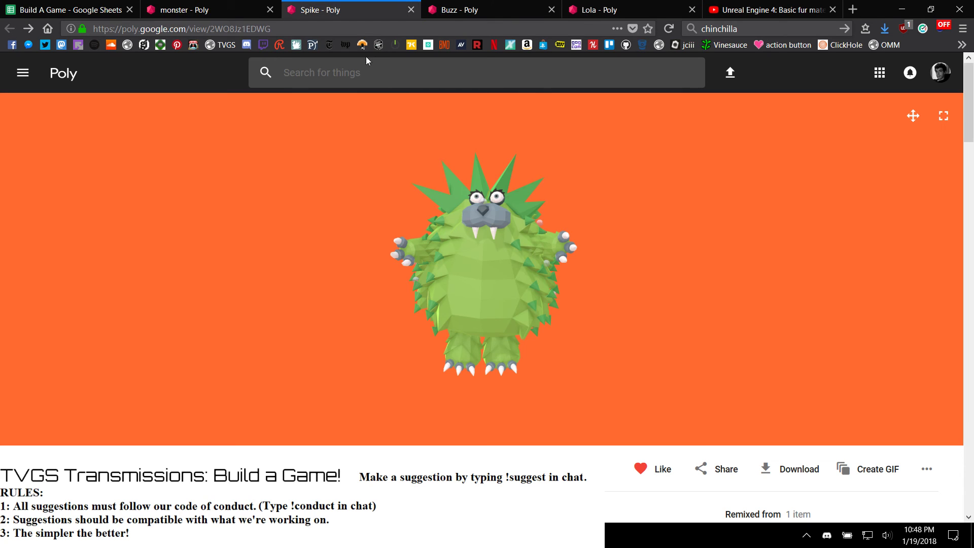
click(184, 5)
Step: Bookmark the Unreal Engine 4 basic fur material video on YouTube and close its page
click(789, 4)
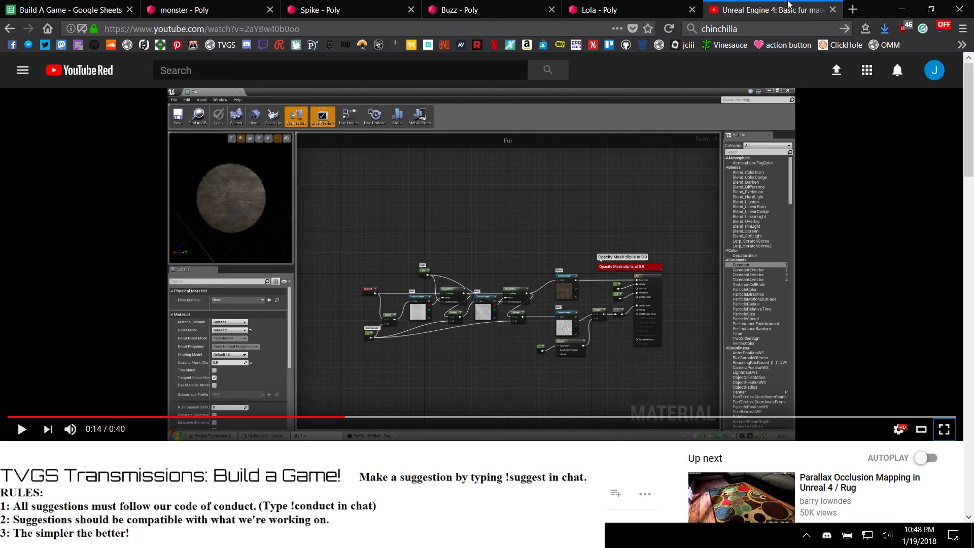
click(649, 31)
click(642, 110)
scroll(572, 163, down, 5)
scroll(572, 163, up, 4)
click(509, 169)
click(545, 263)
middle_click(797, 3)
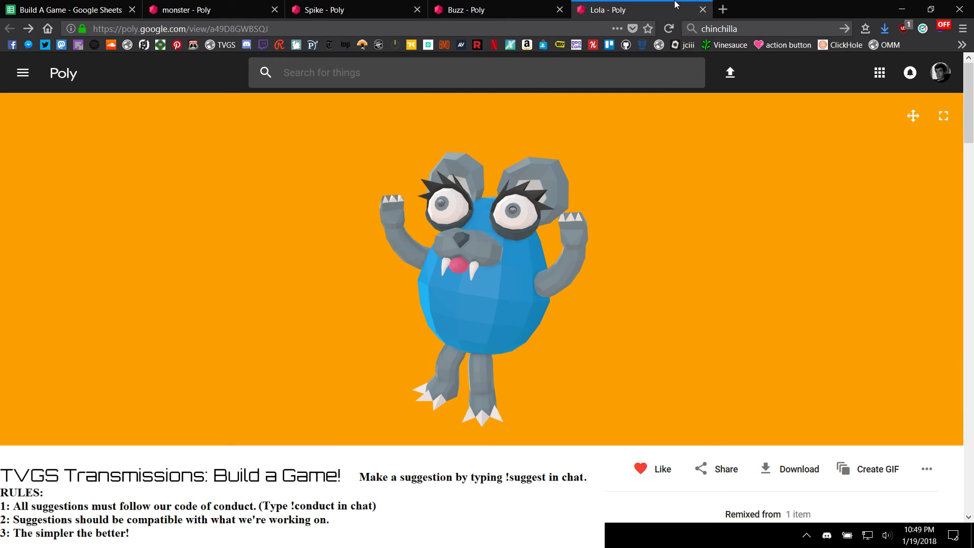
Step: Return to the Unreal level editor and save the TVGSCharBP asset
click(909, 7)
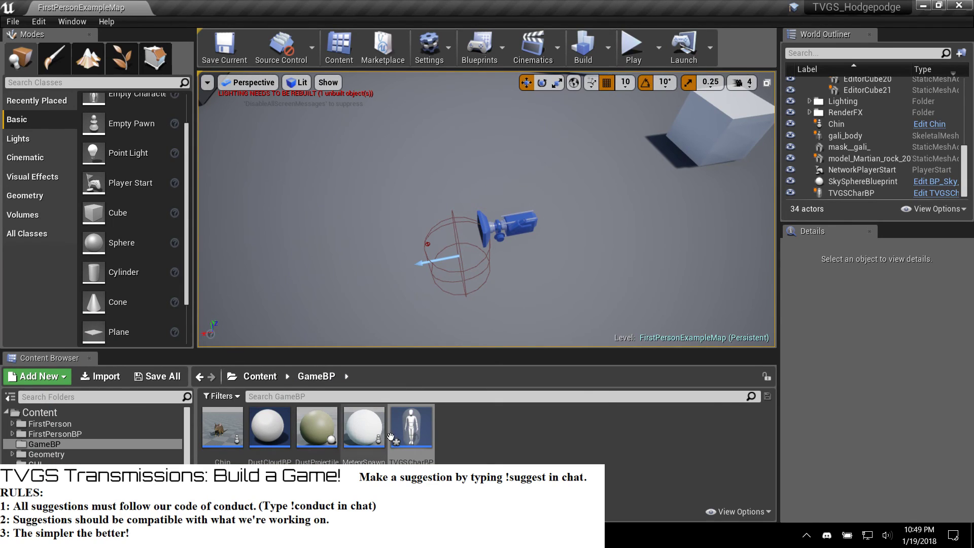
right_click(412, 431)
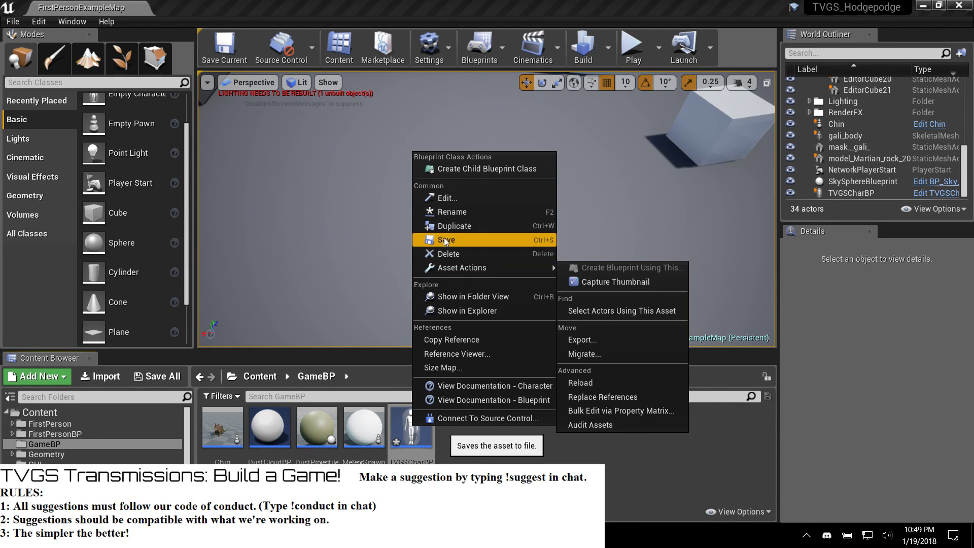
click(443, 238)
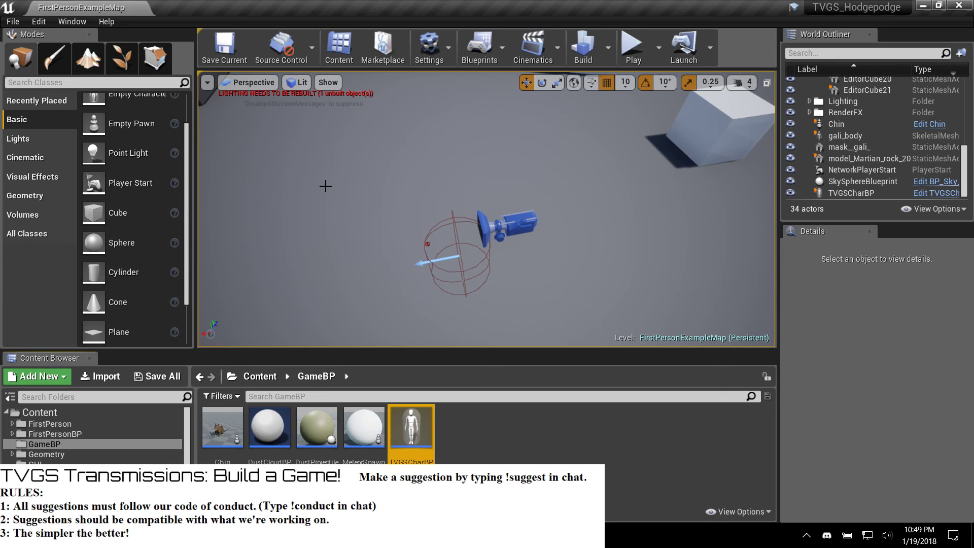
Step: Play-test the level, moving around and firing at the Chin creature, and stop the session
click(632, 48)
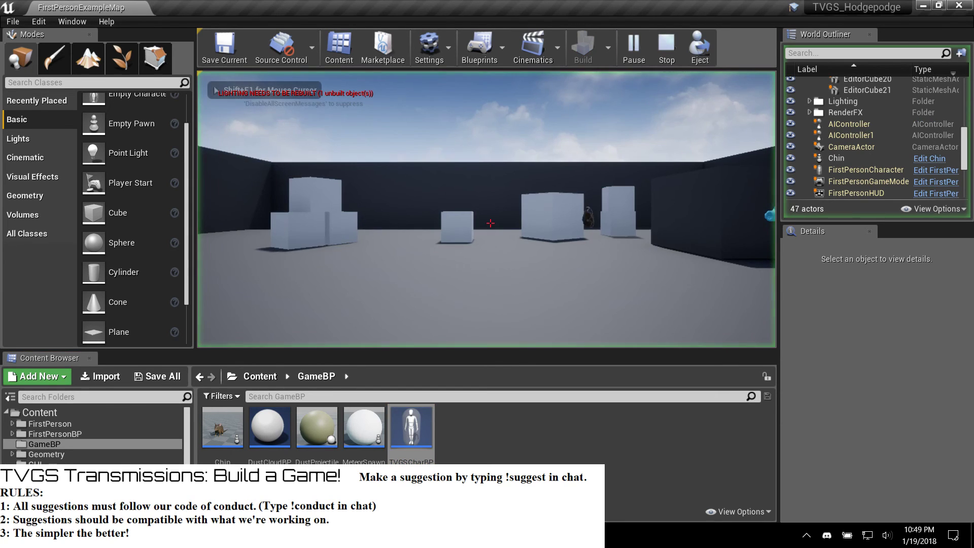
click(491, 224)
key(w)
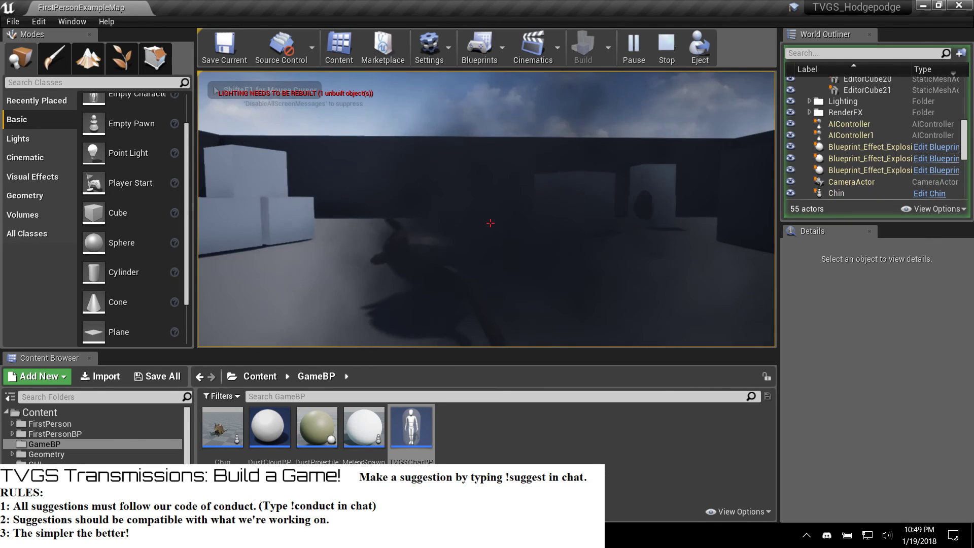
key(a)
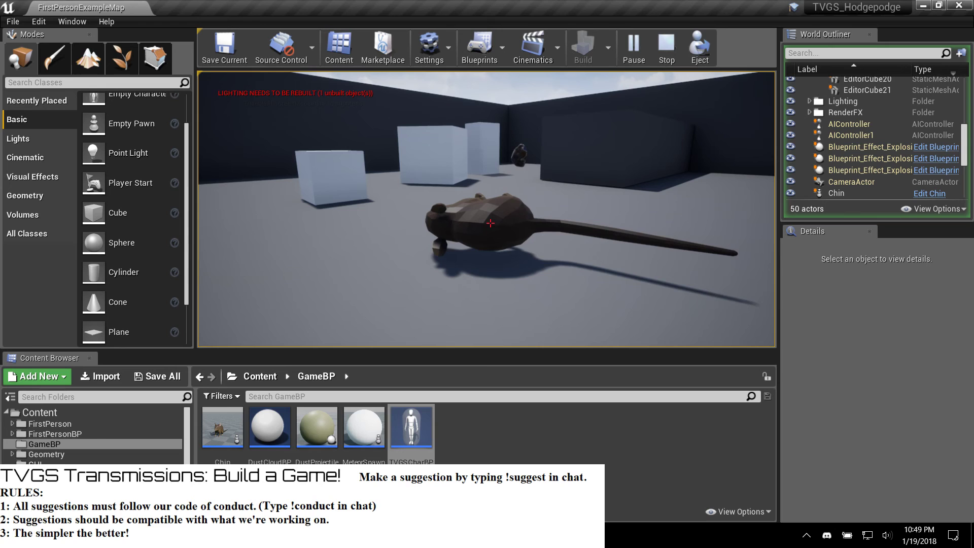
click(490, 223)
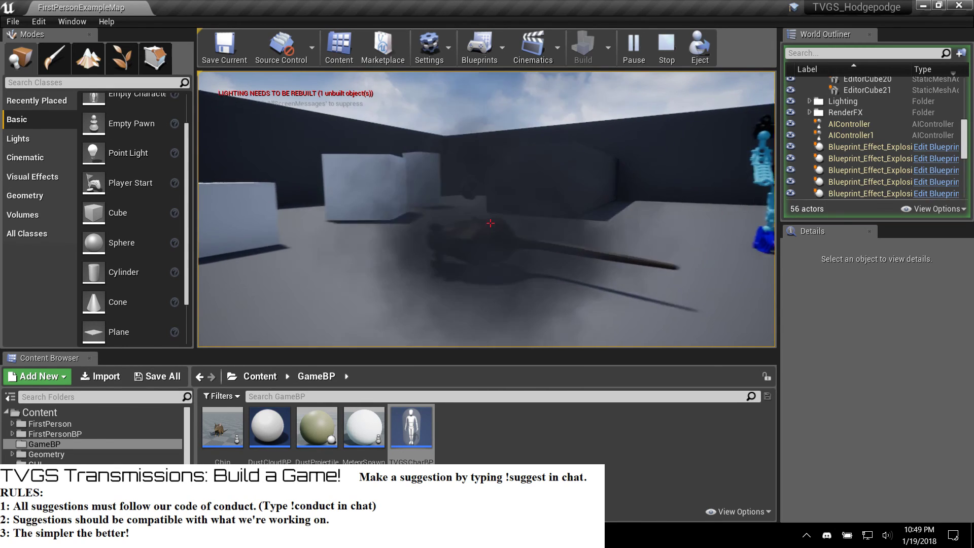
click(491, 223)
click(491, 223)
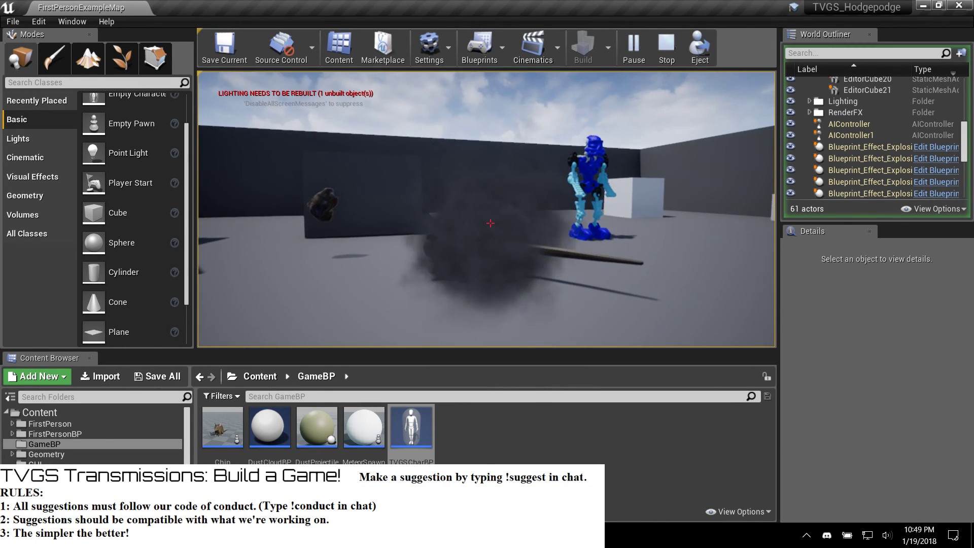
key(d)
key(w)
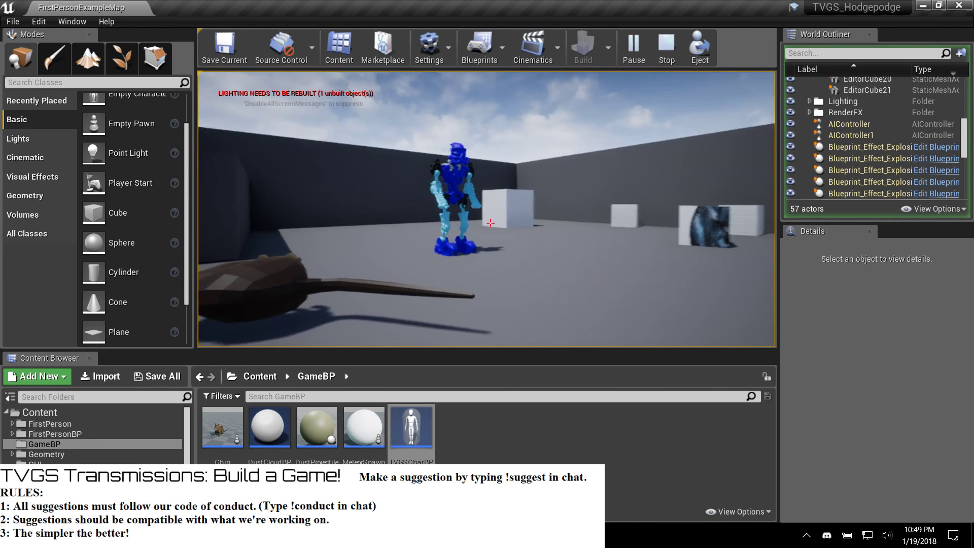
key(s)
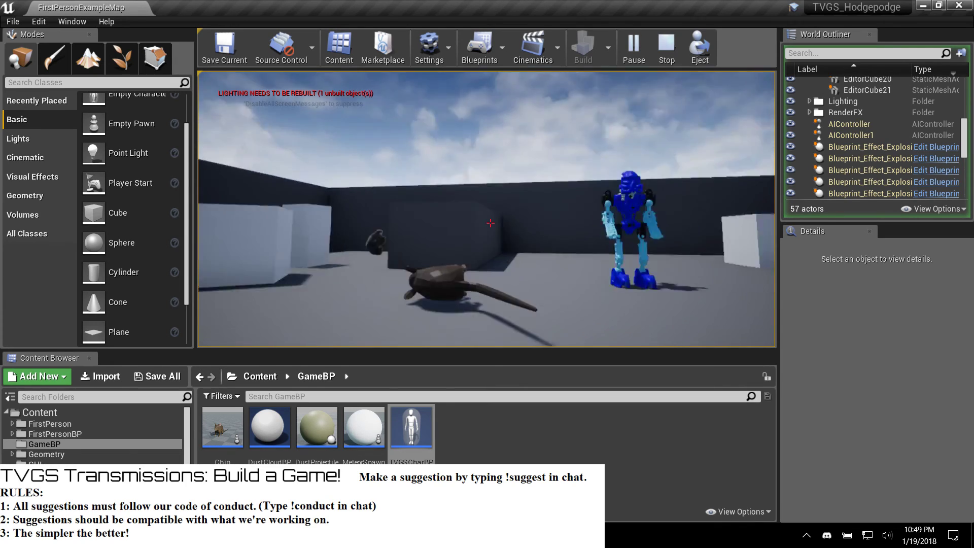
click(491, 223)
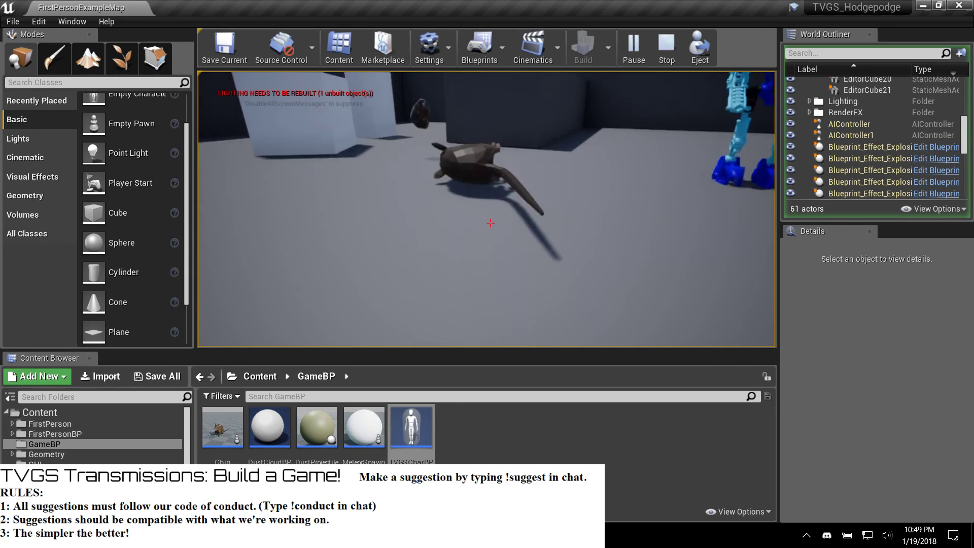
click(490, 223)
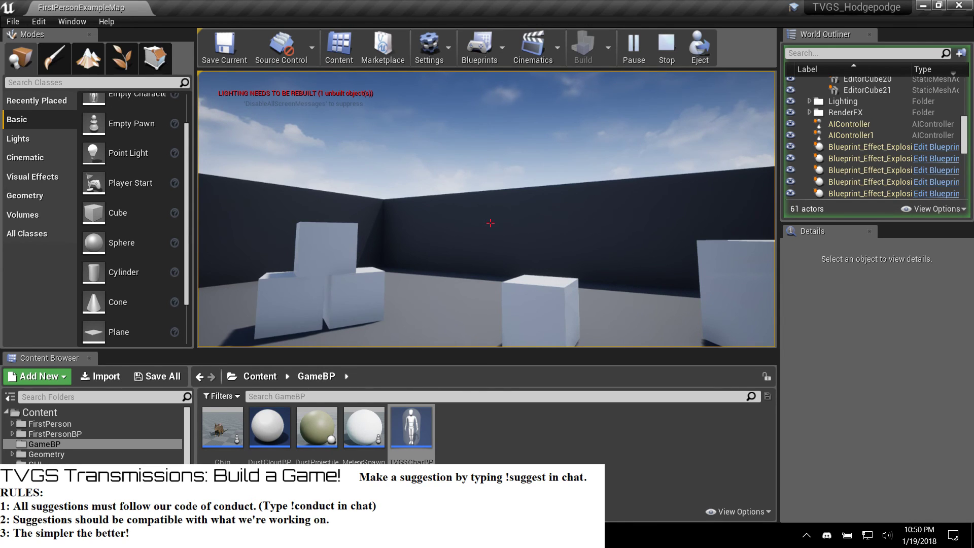
key(w)
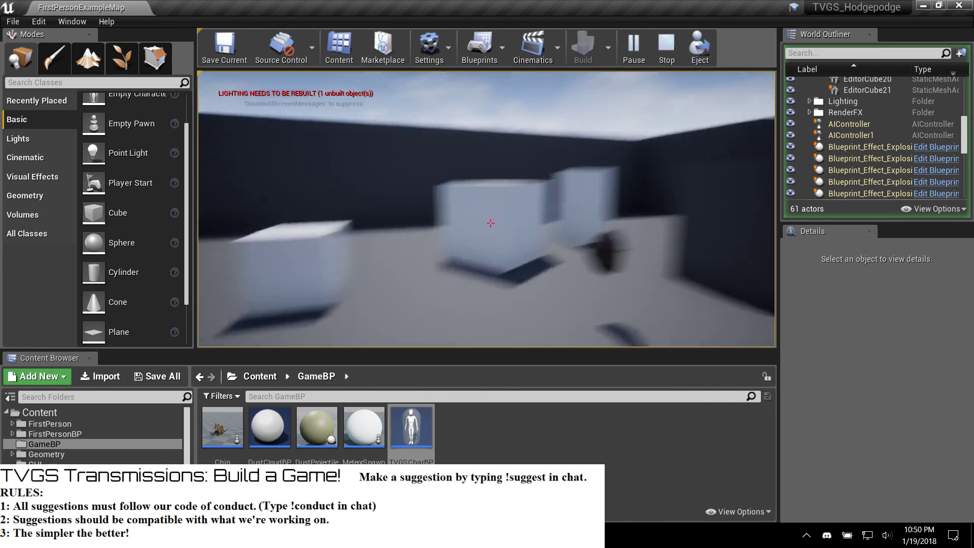
key(w)
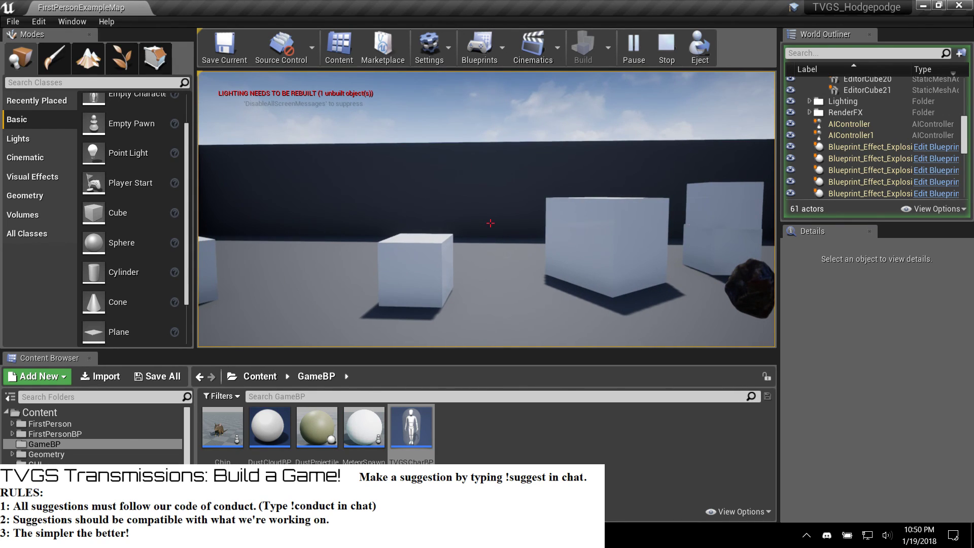
key(Escape)
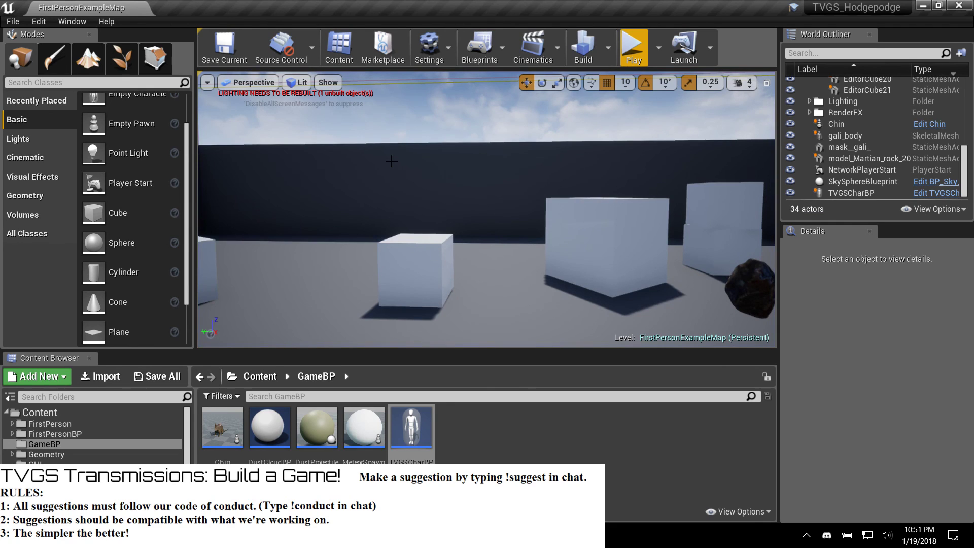
Step: Check the system calendar for February 2018
right_drag(467, 183, 489, 210)
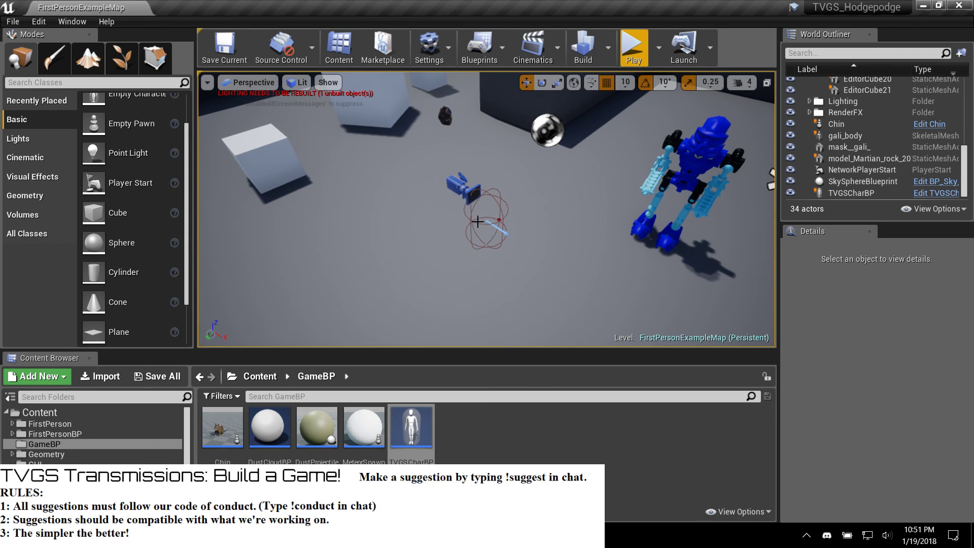
key(a)
right_drag(462, 188, 604, 189)
key(s)
key(a)
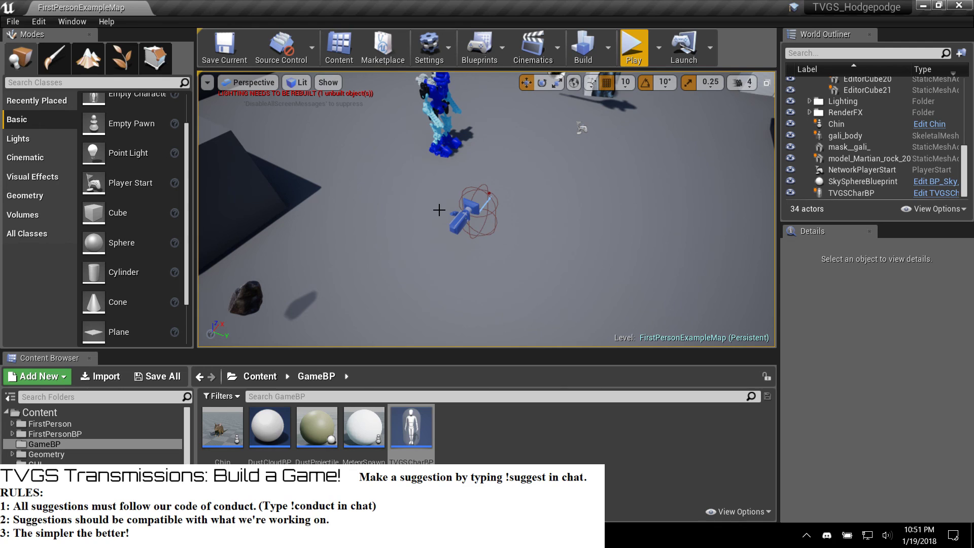
click(917, 538)
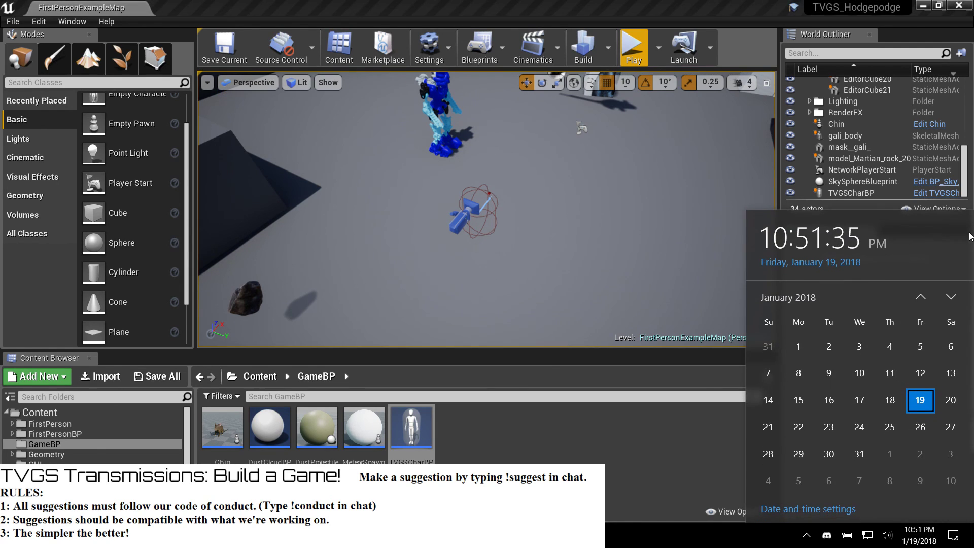
click(951, 297)
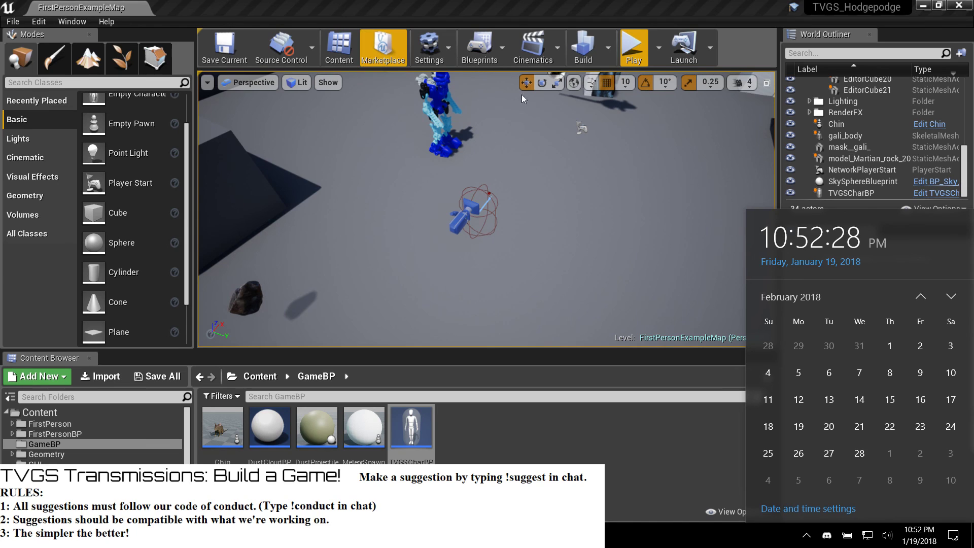
right_drag(496, 201, 506, 189)
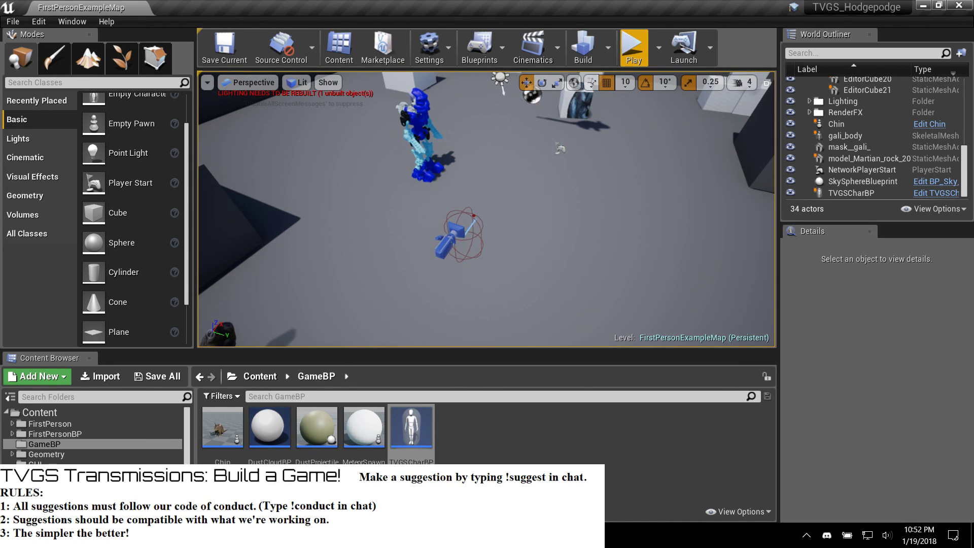
drag(421, 241, 401, 216)
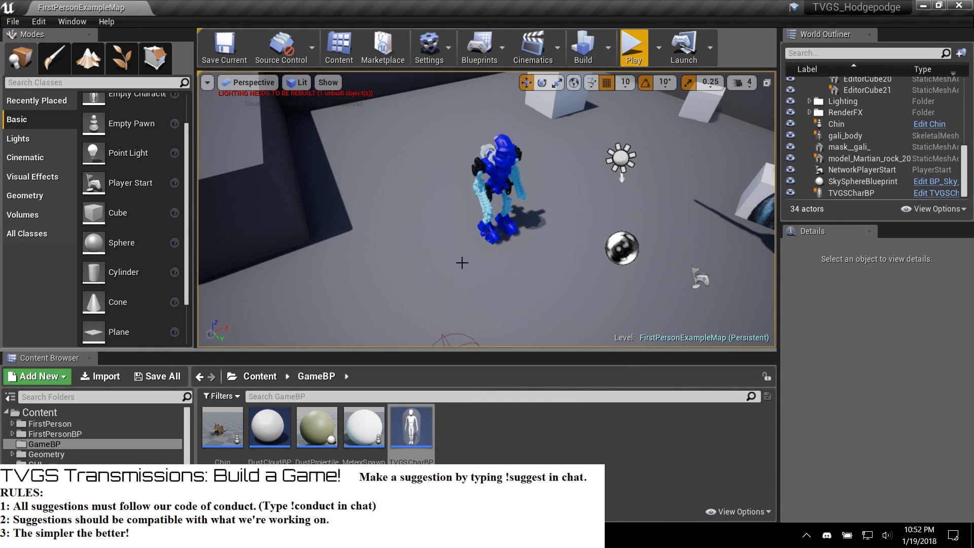
right_drag(413, 231, 457, 256)
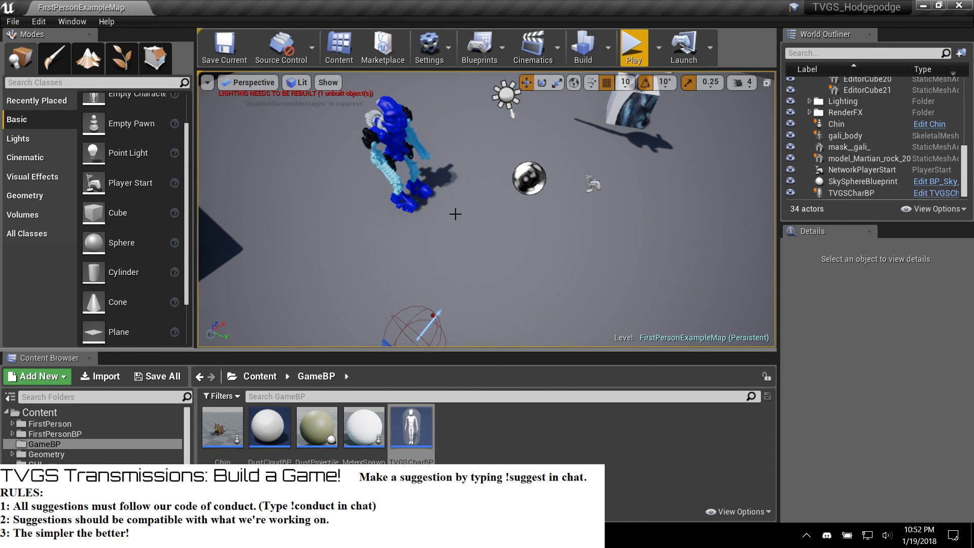
scroll(470, 233, down, 1)
right_drag(482, 249, 397, 233)
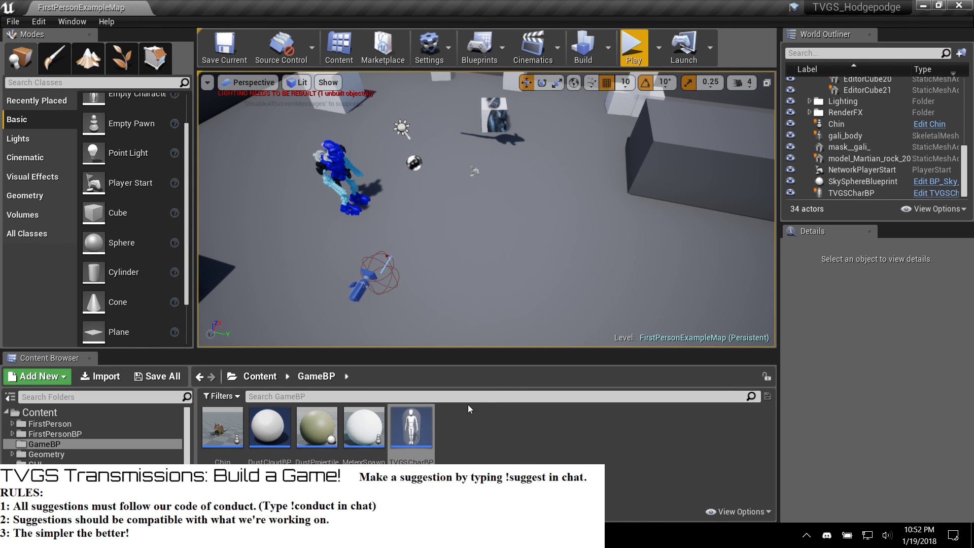
Step: Switch to OBS Studio and transition the live output to the BRB scene
click(284, 535)
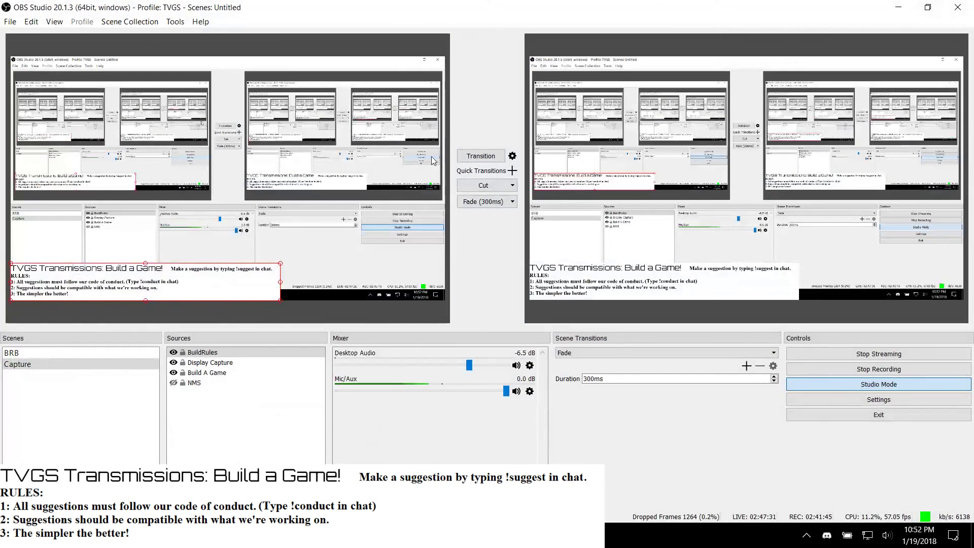
click(114, 353)
click(465, 157)
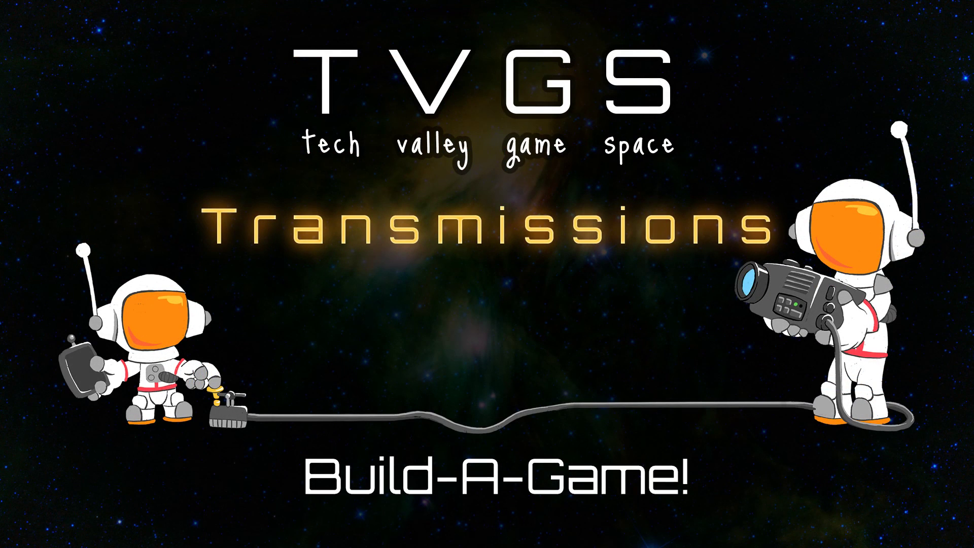